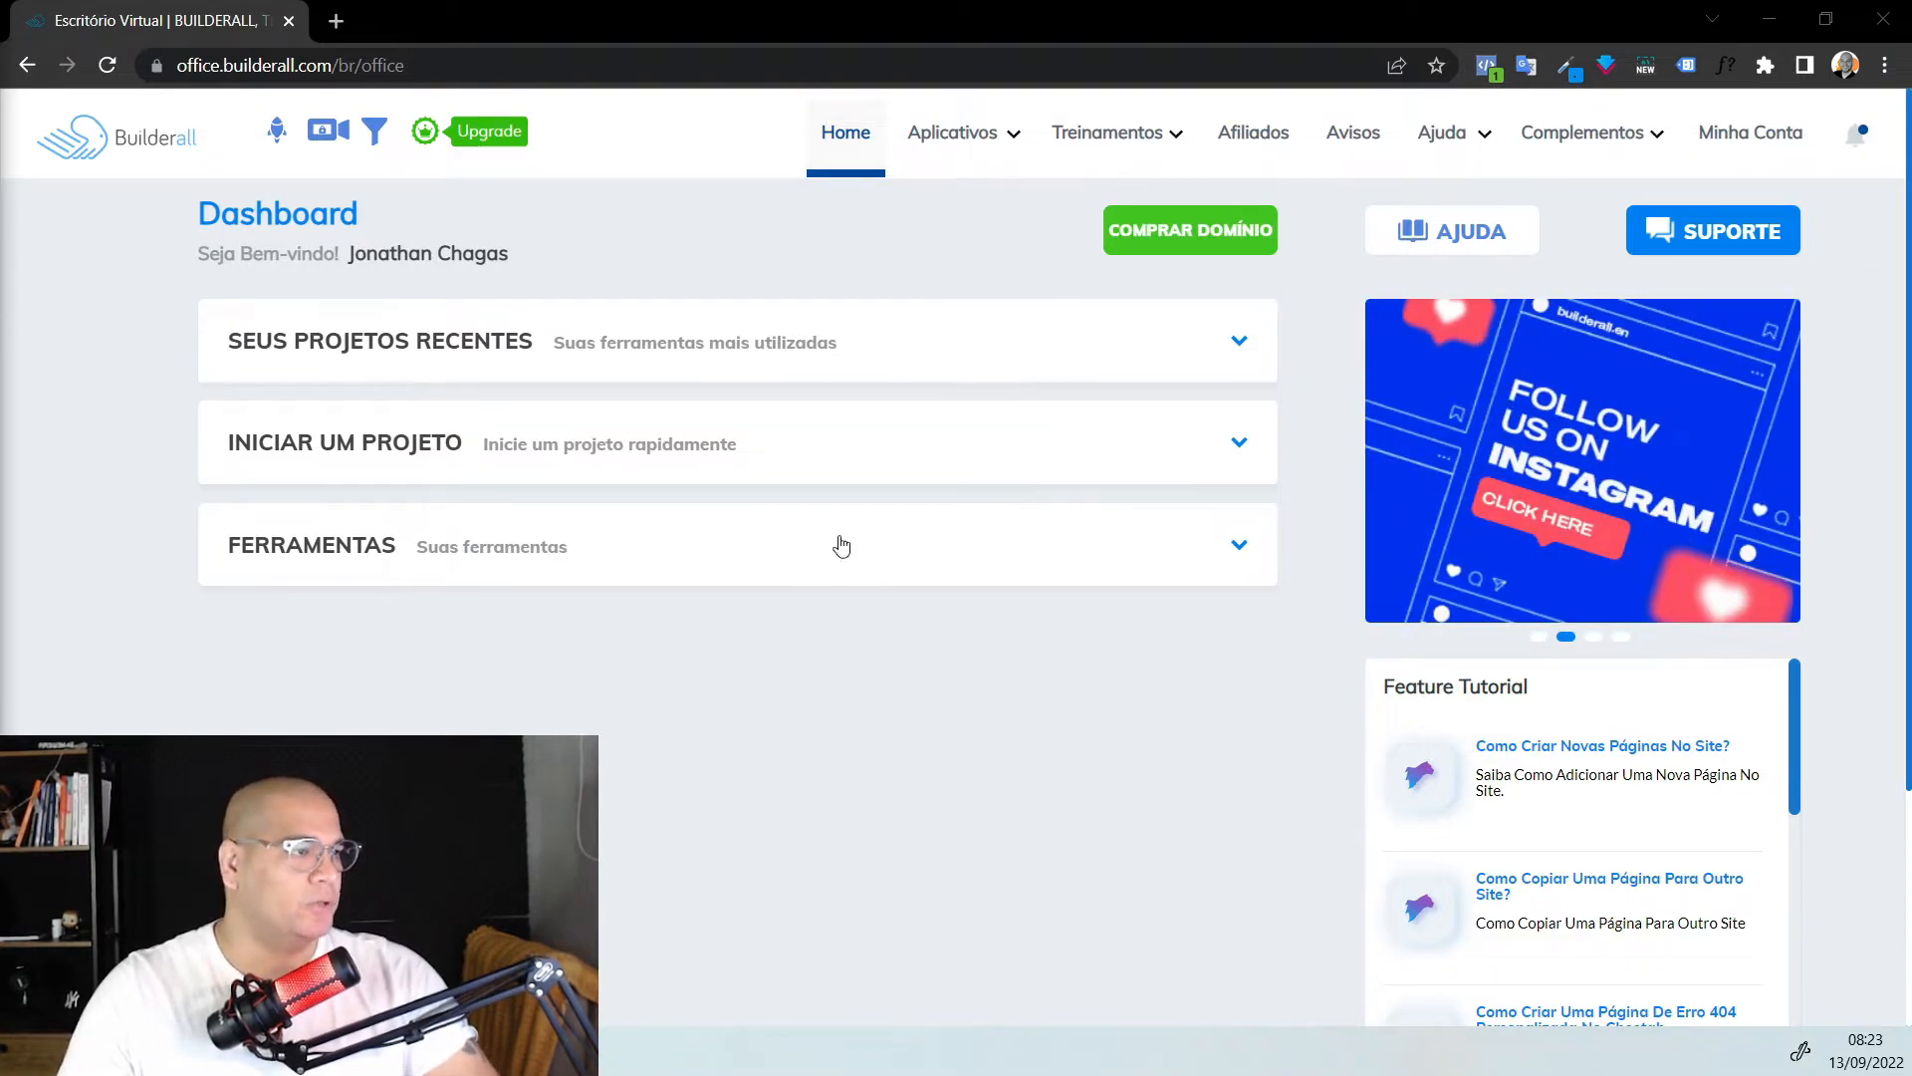
Open the Novo Construtor de Sites - Cheetah tool from the available applications
mouse_move(984, 172)
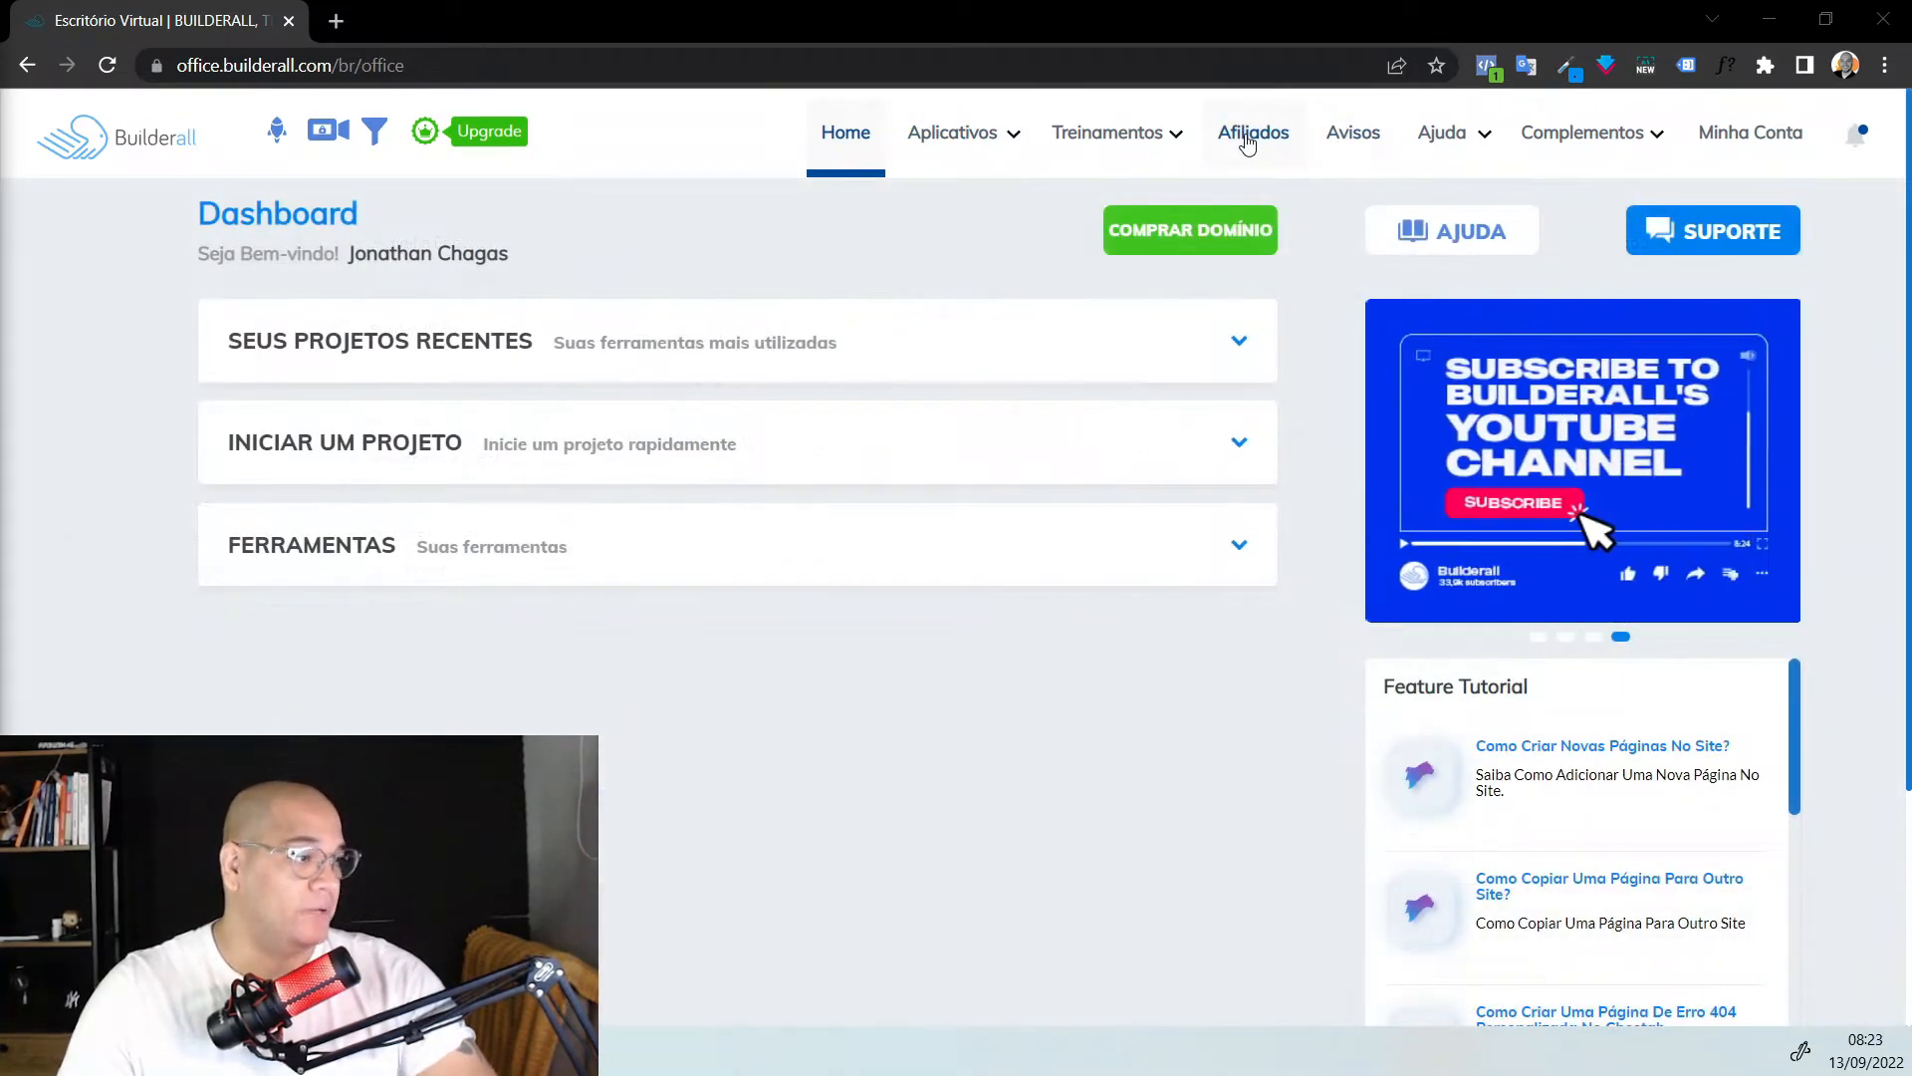
mouse_move(1457, 157)
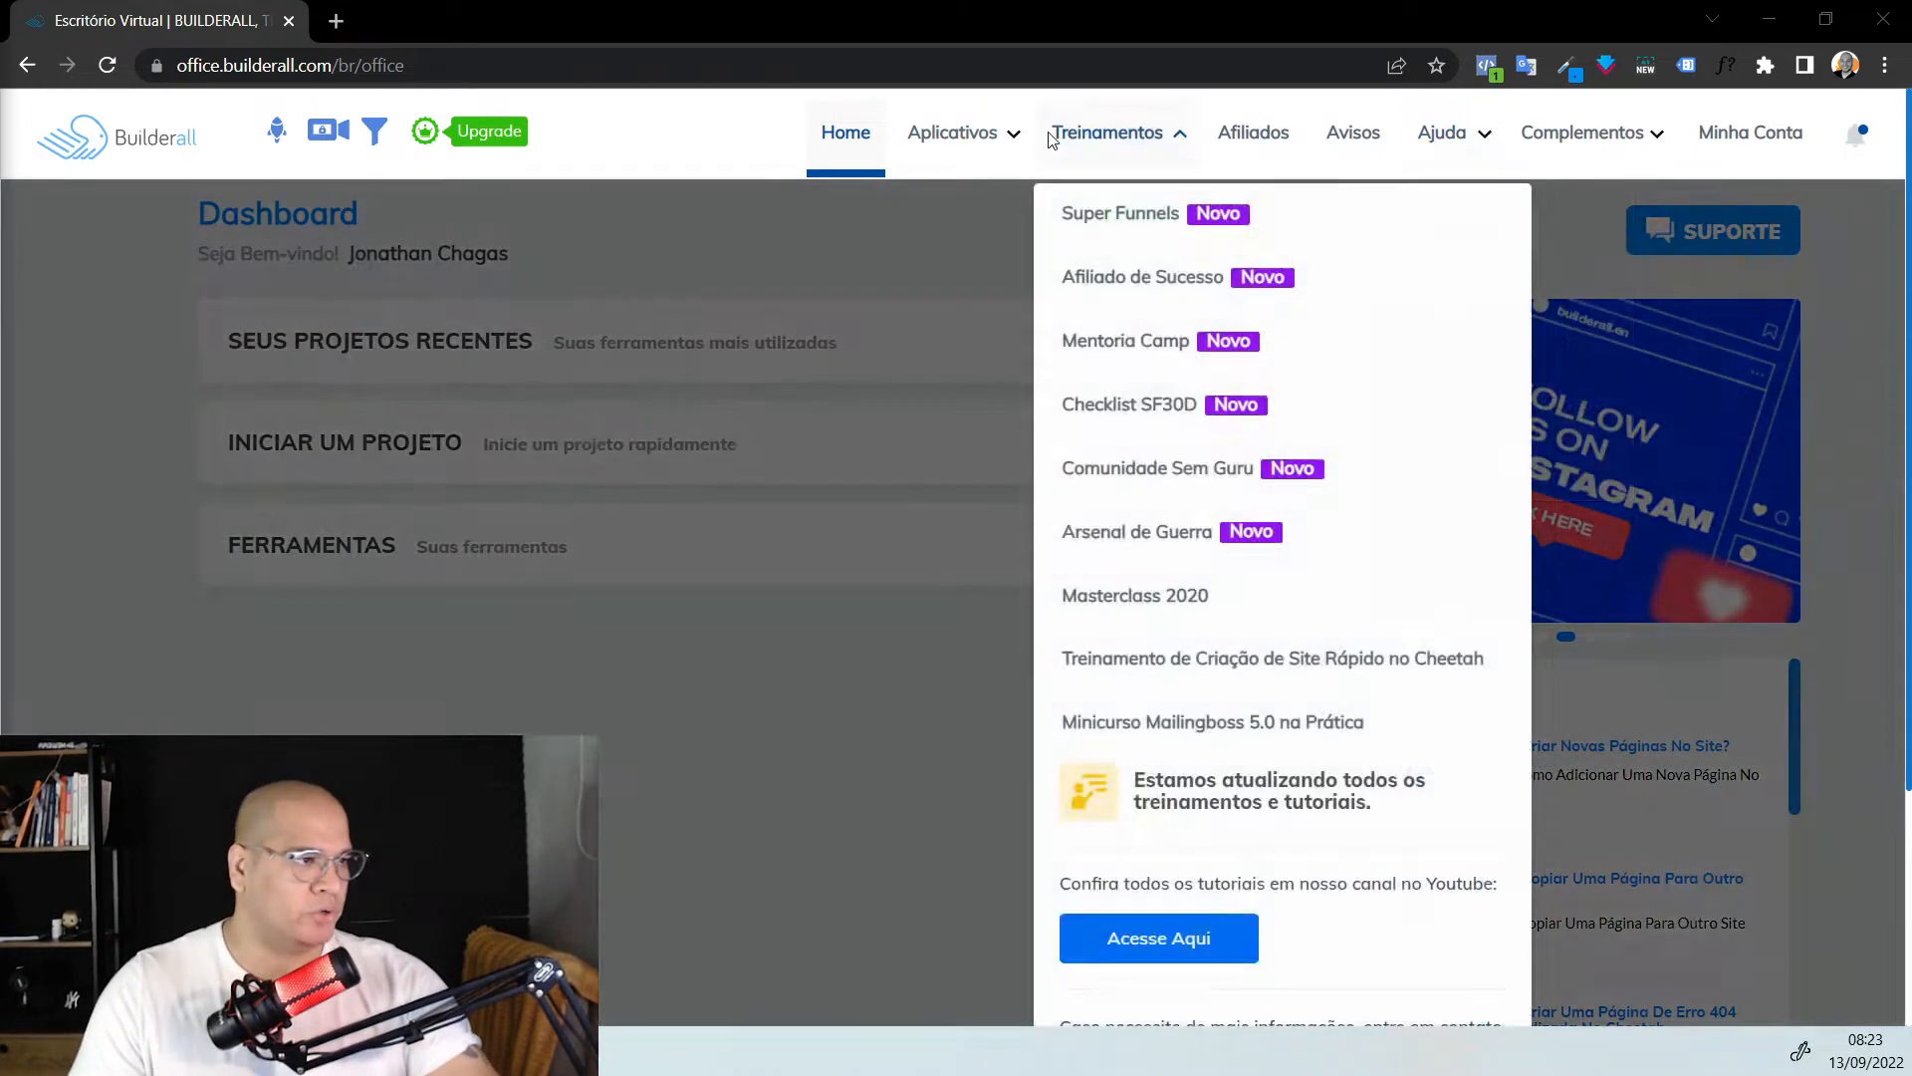
mouse_move(984, 124)
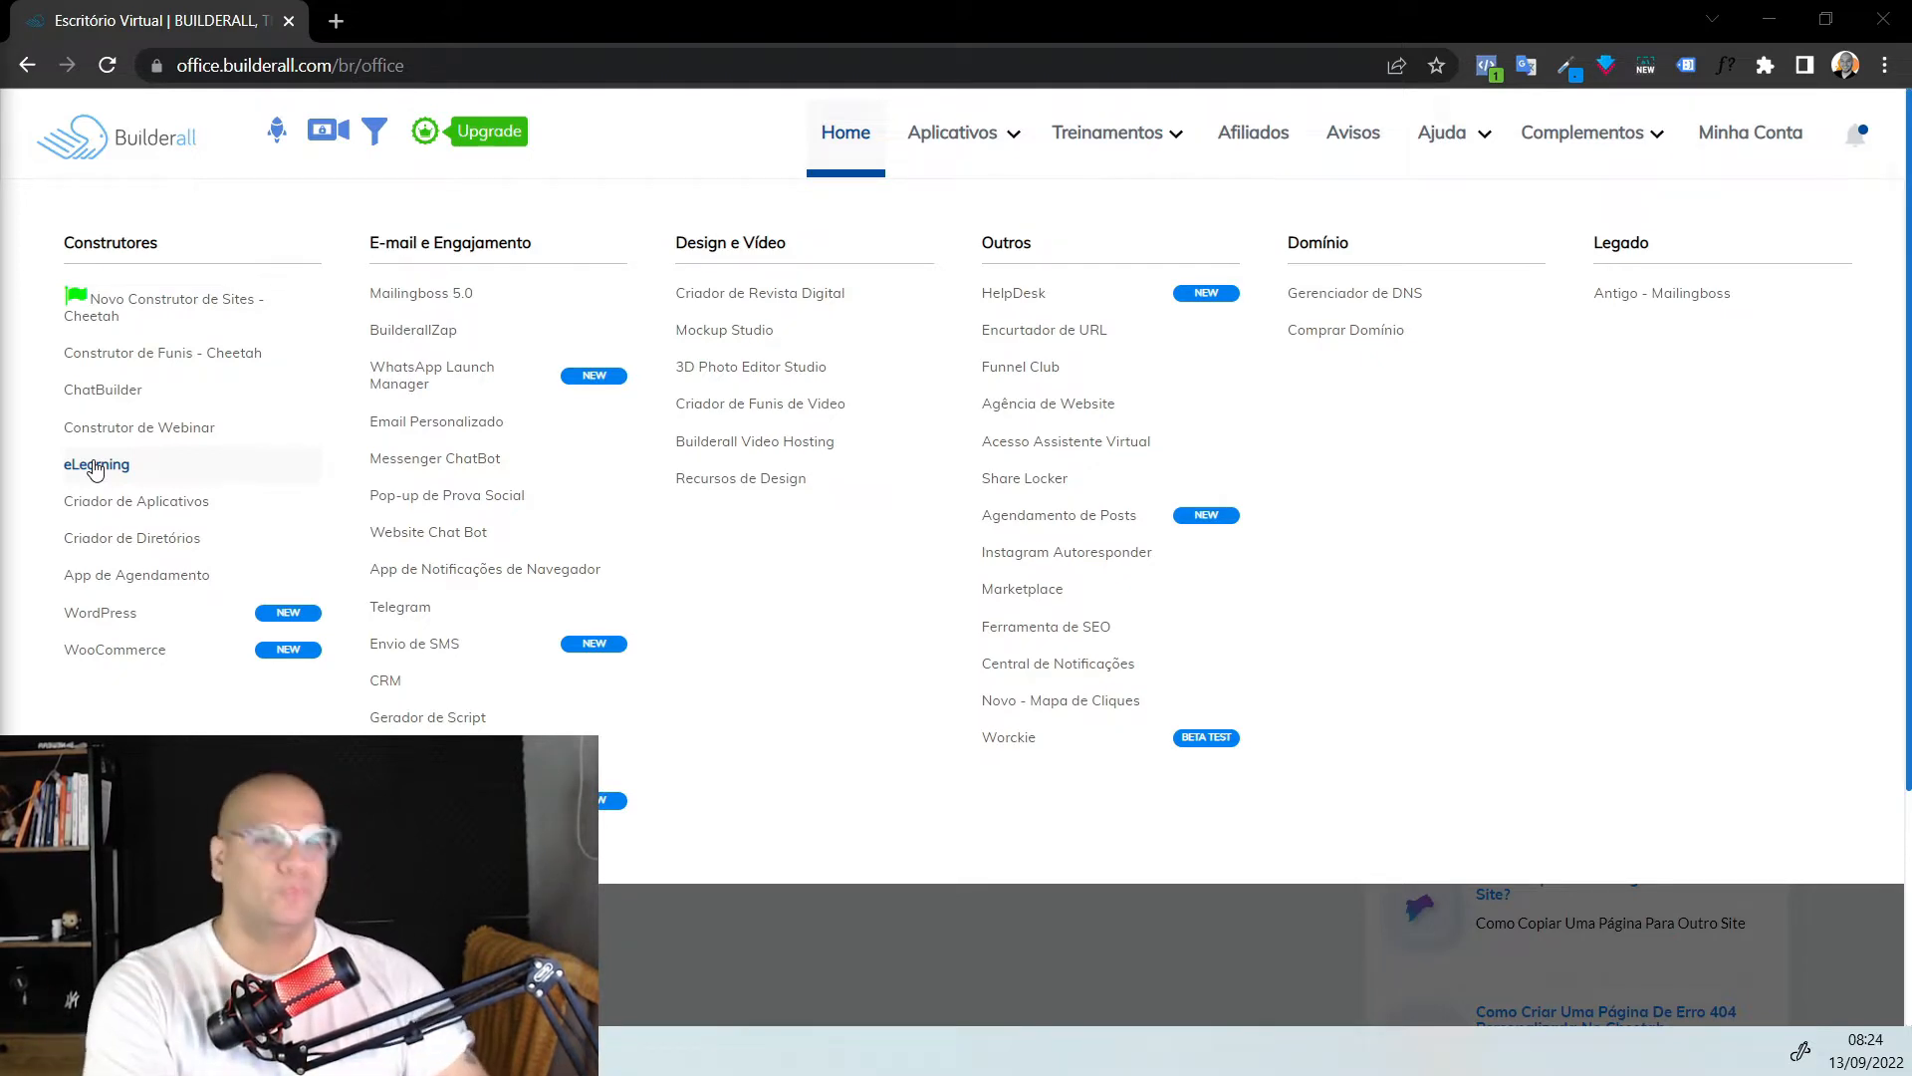
left_click(195, 313)
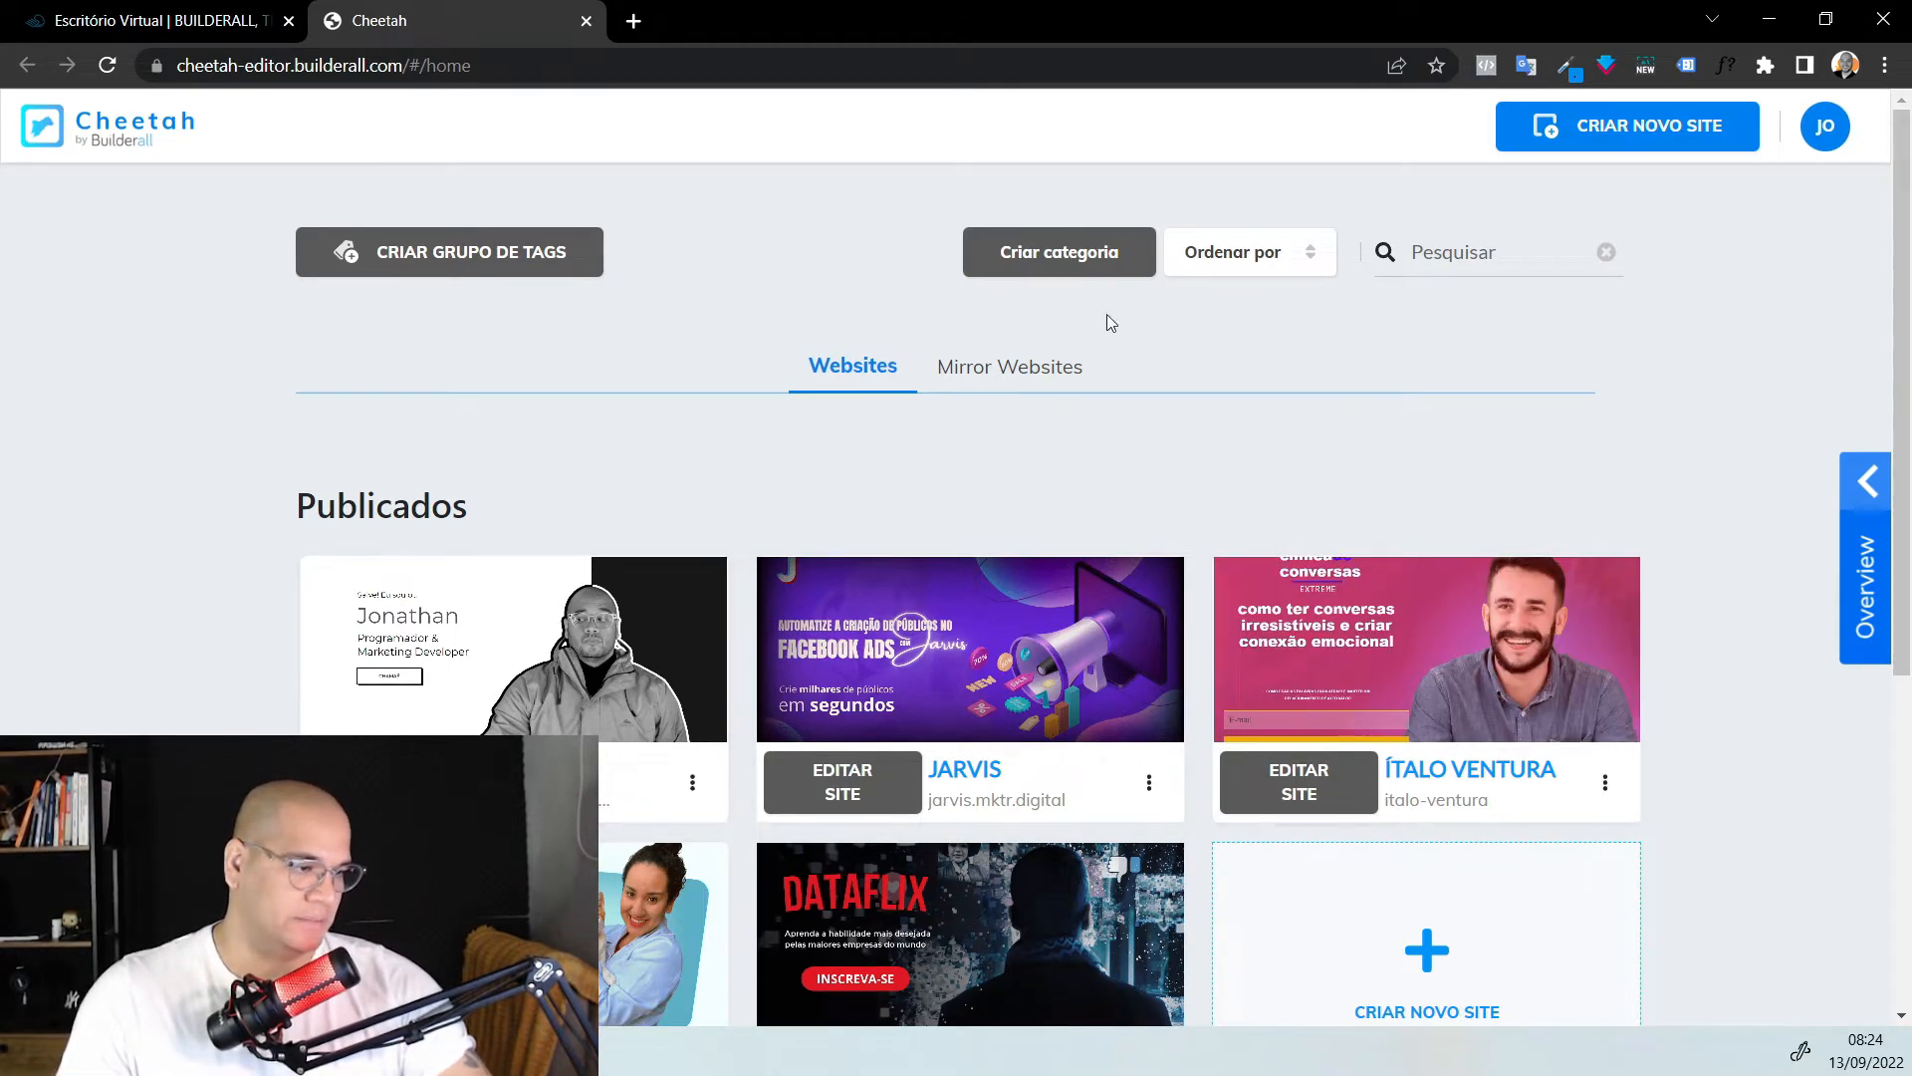
Look through the published and unpublished sites, then expand and collapse the builder's Overview box
scroll(897, 440, "down", 5)
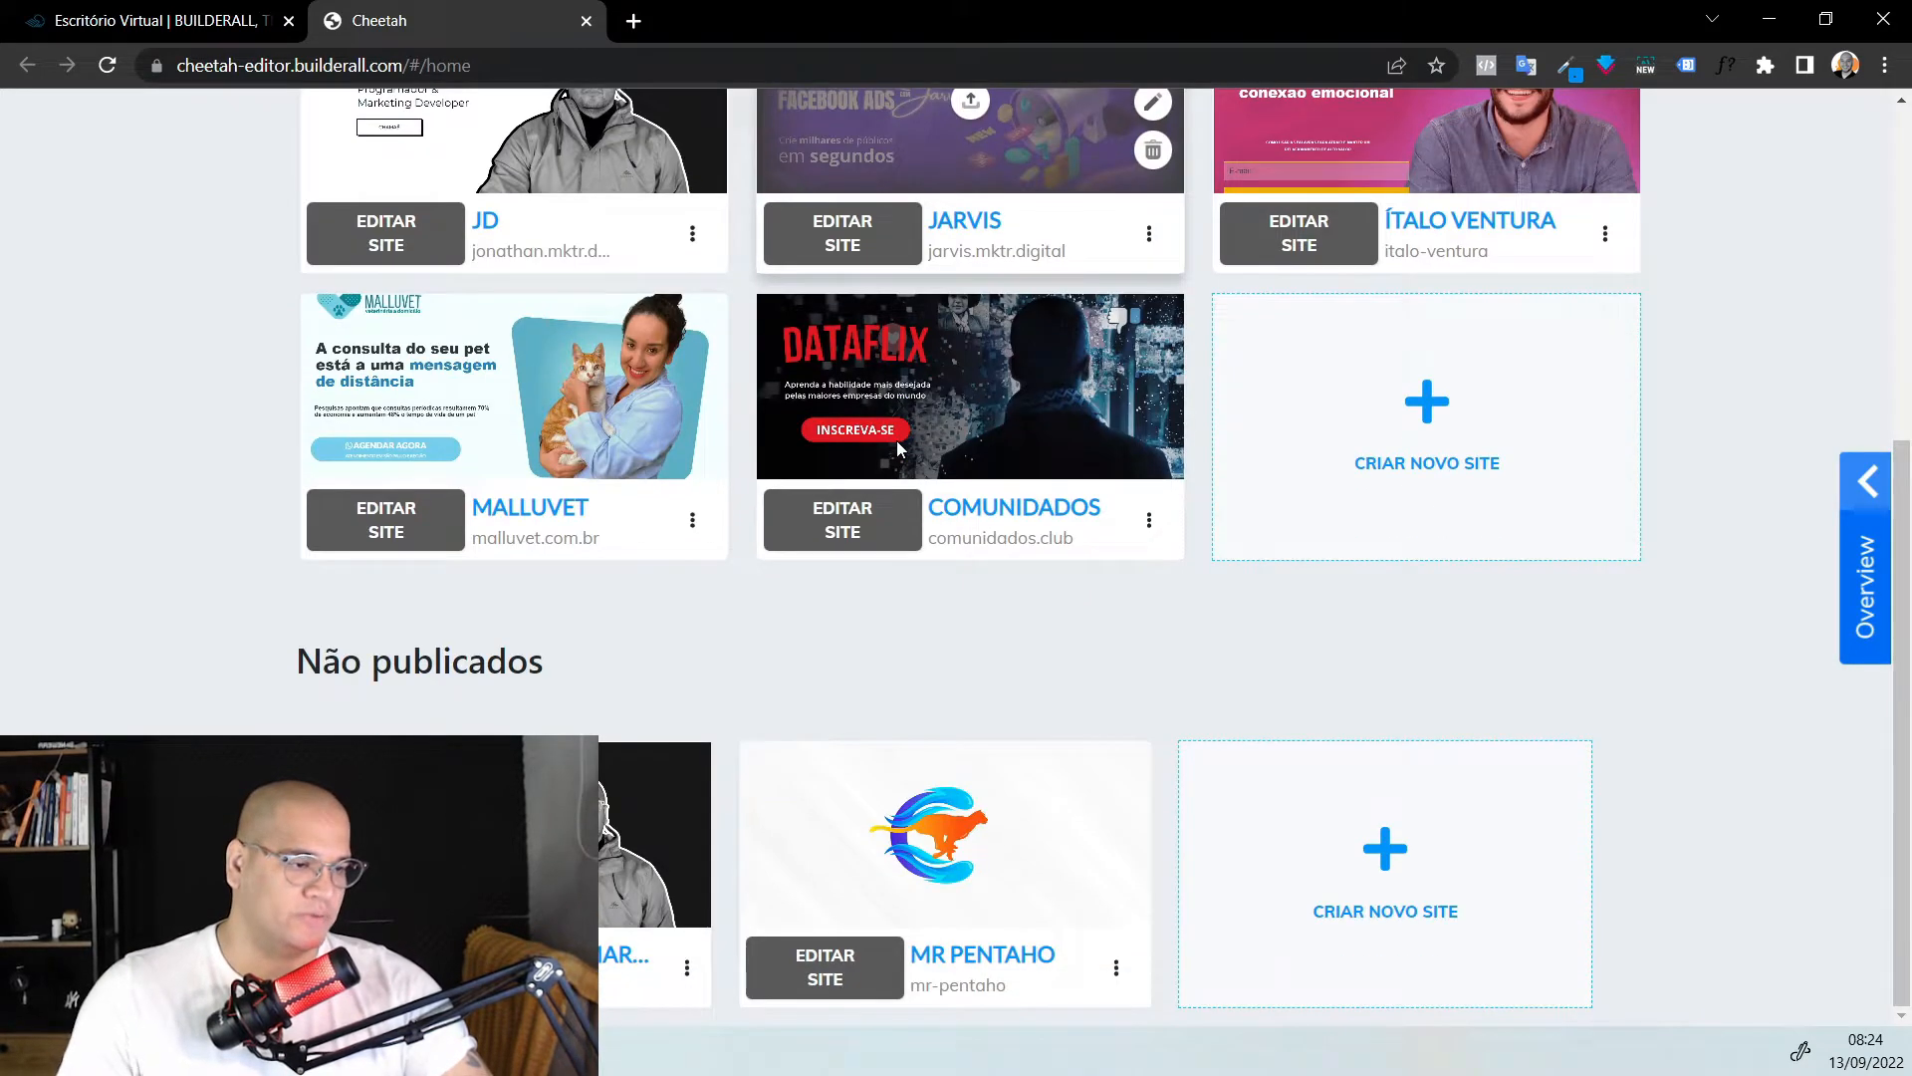
scroll(896, 445, "up", 5)
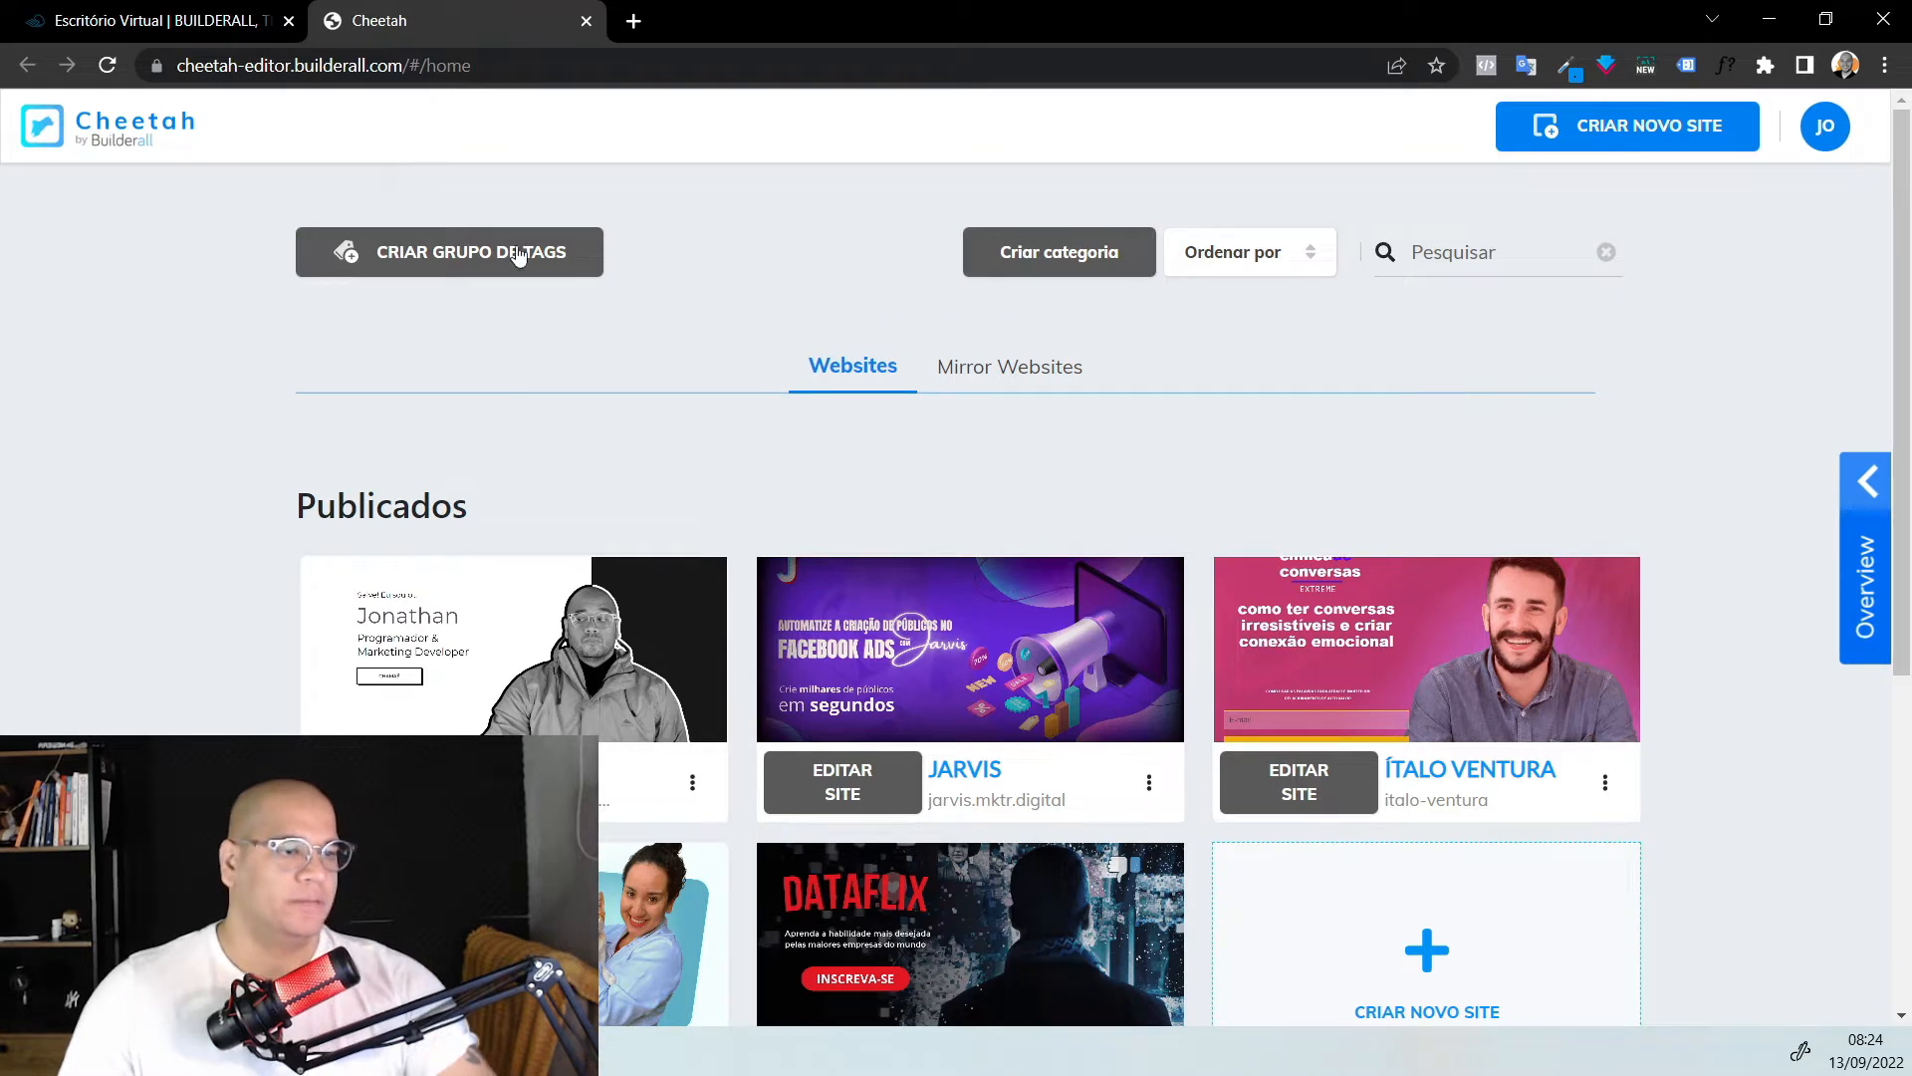
scroll(623, 368, "down", 2)
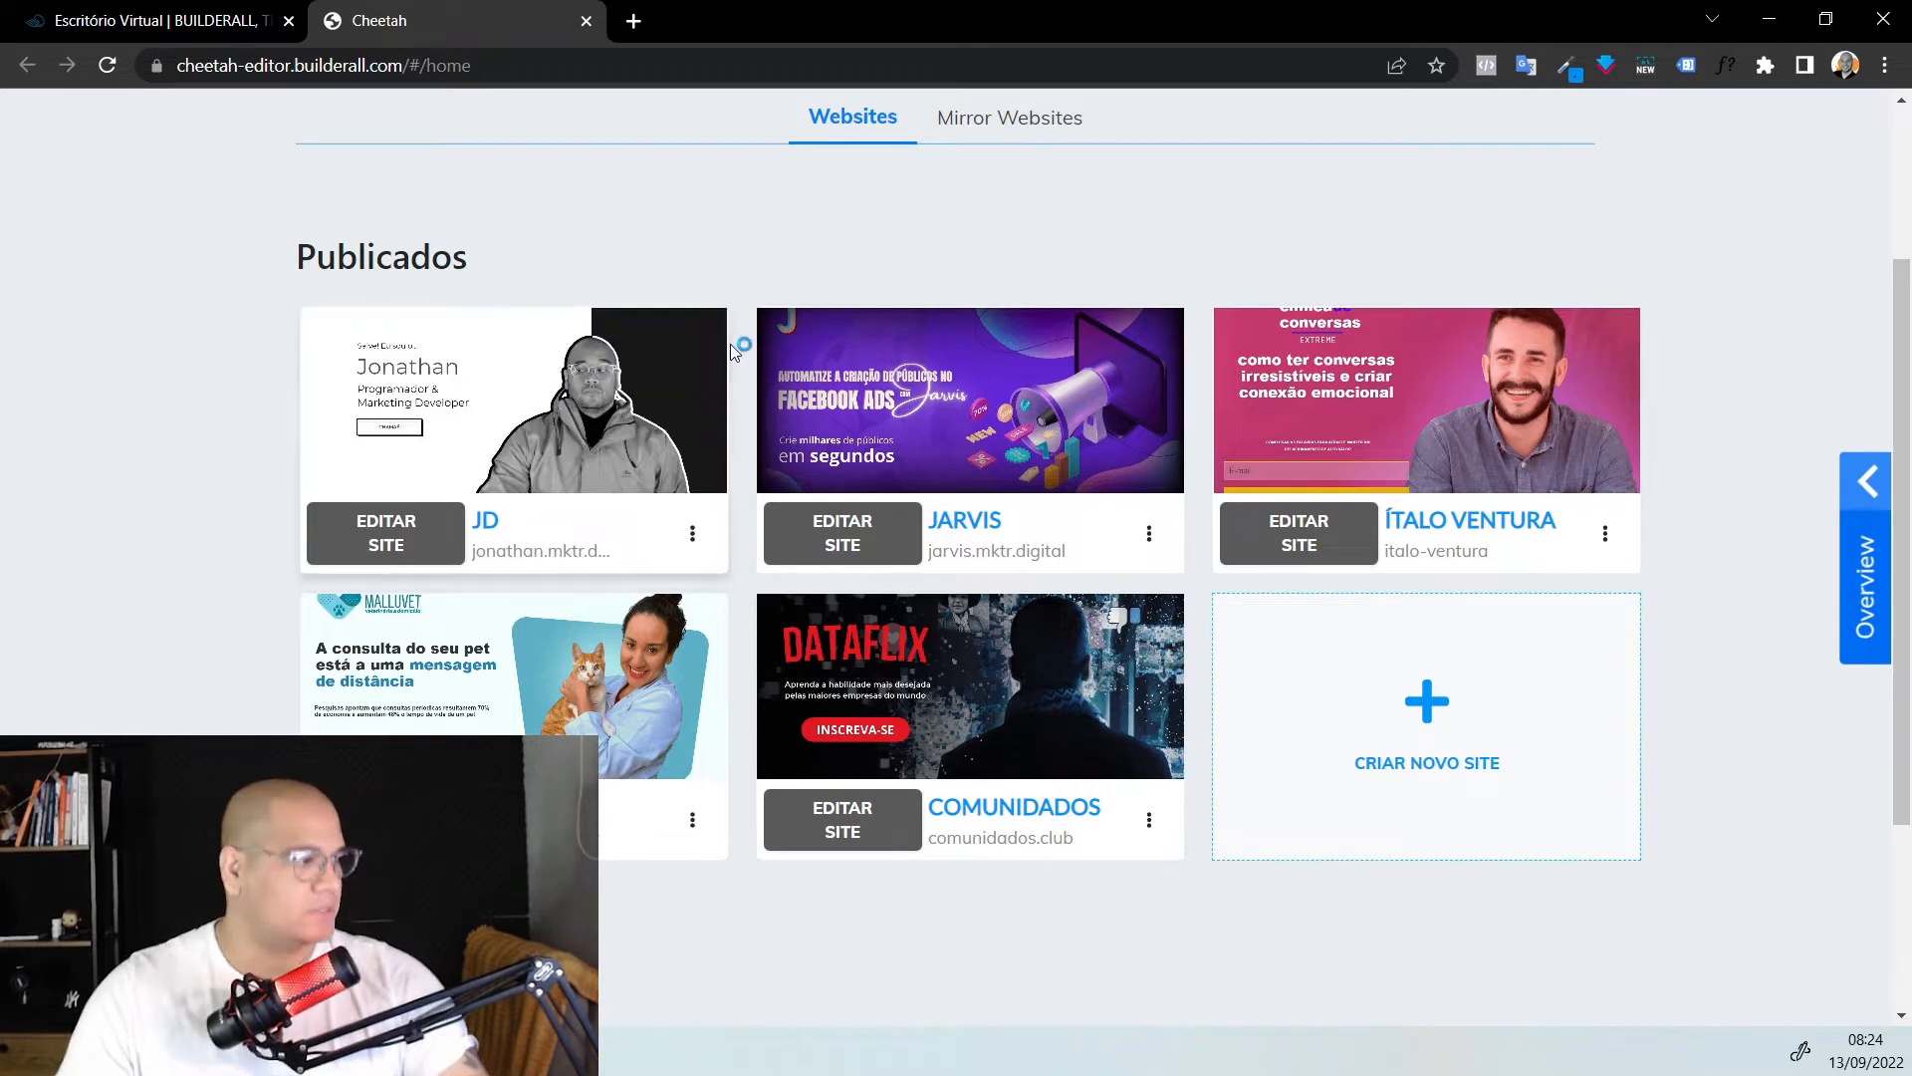
scroll(1603, 498, "up", 3)
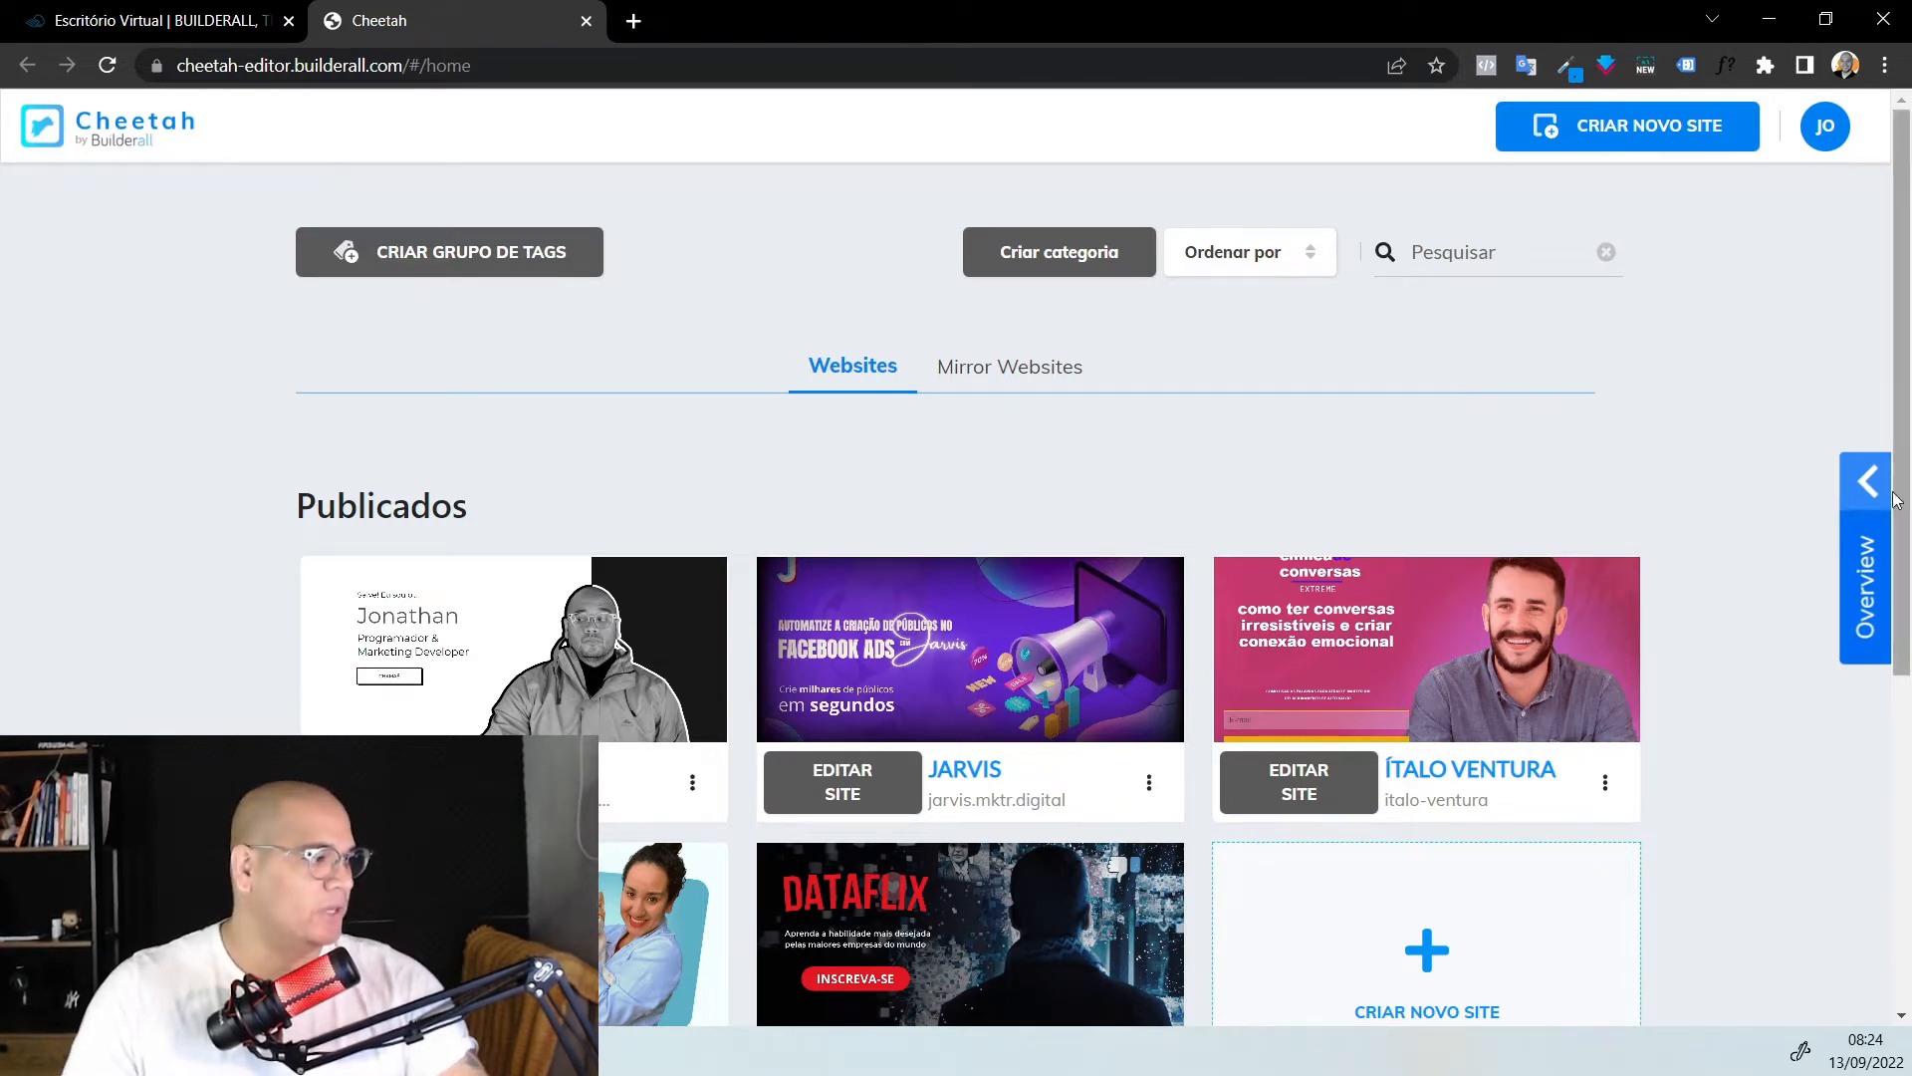
left_click(1872, 525)
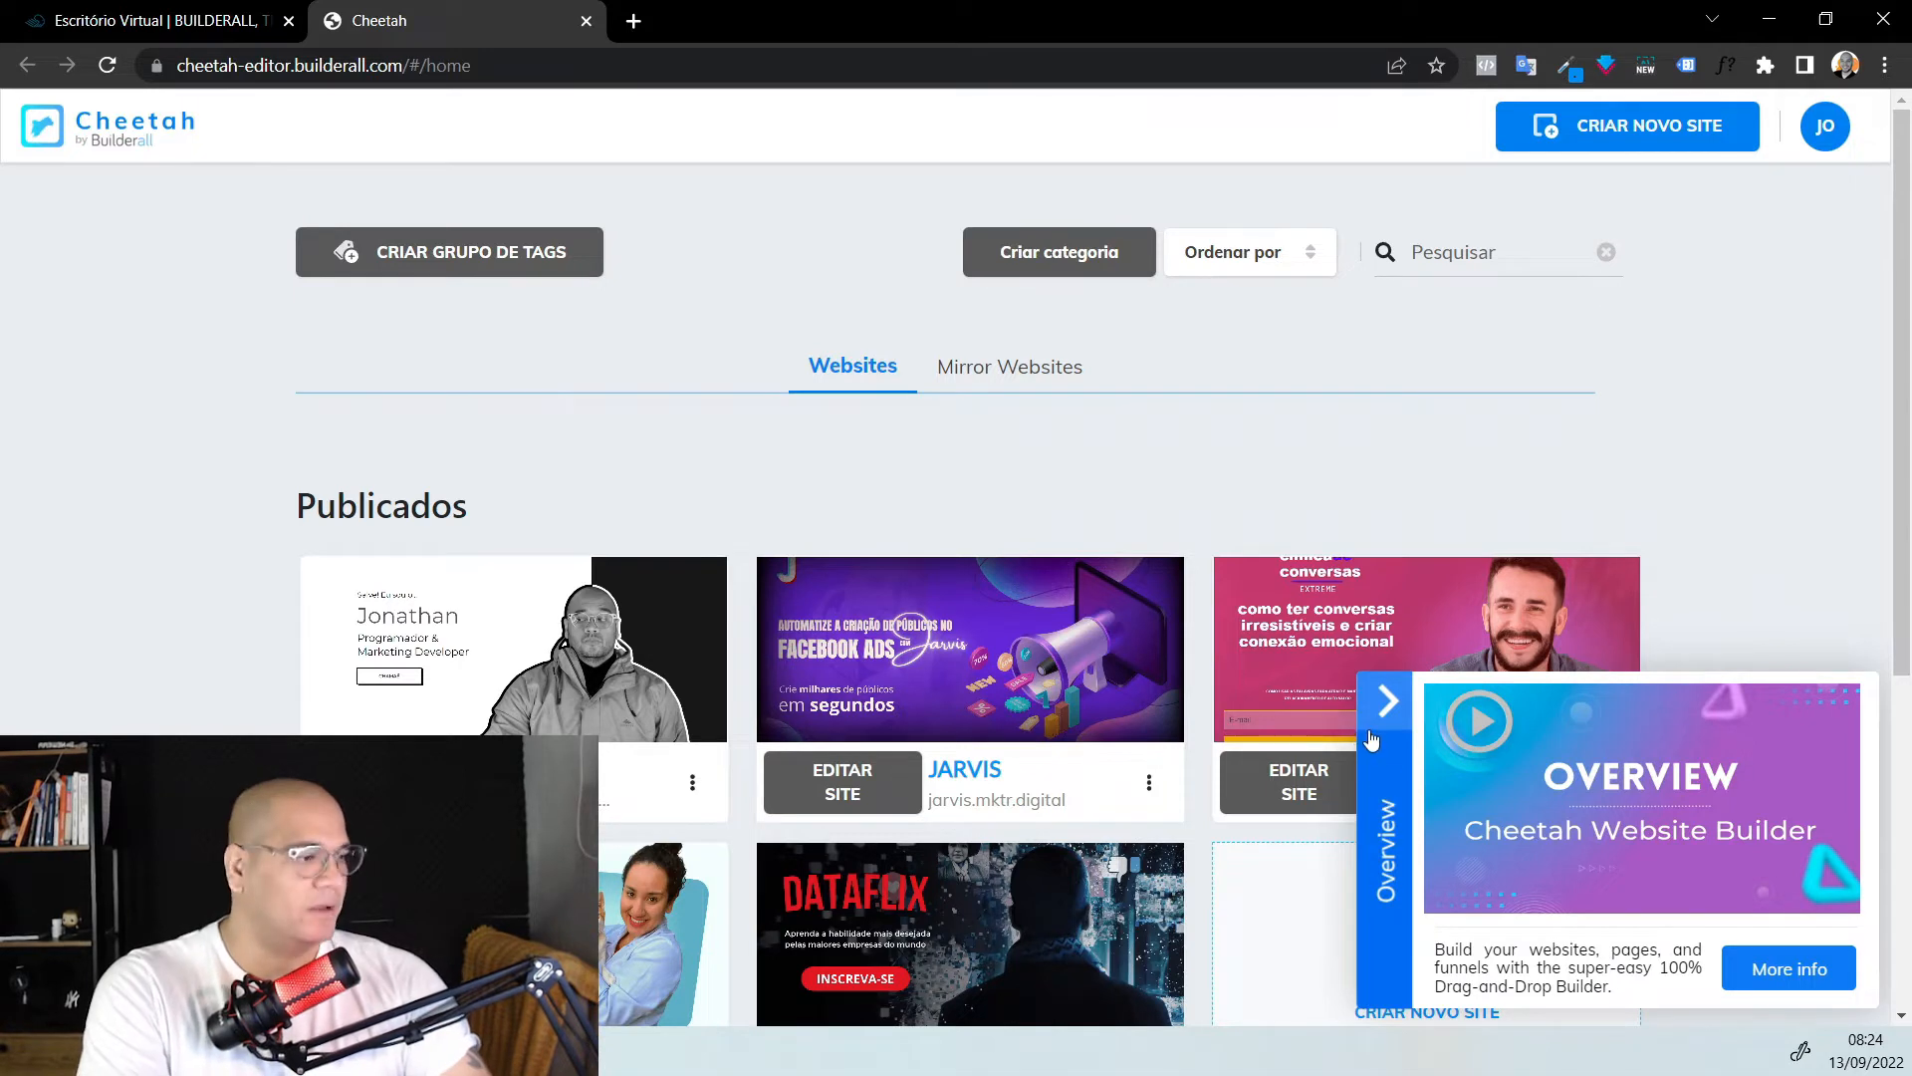
left_click(1378, 727)
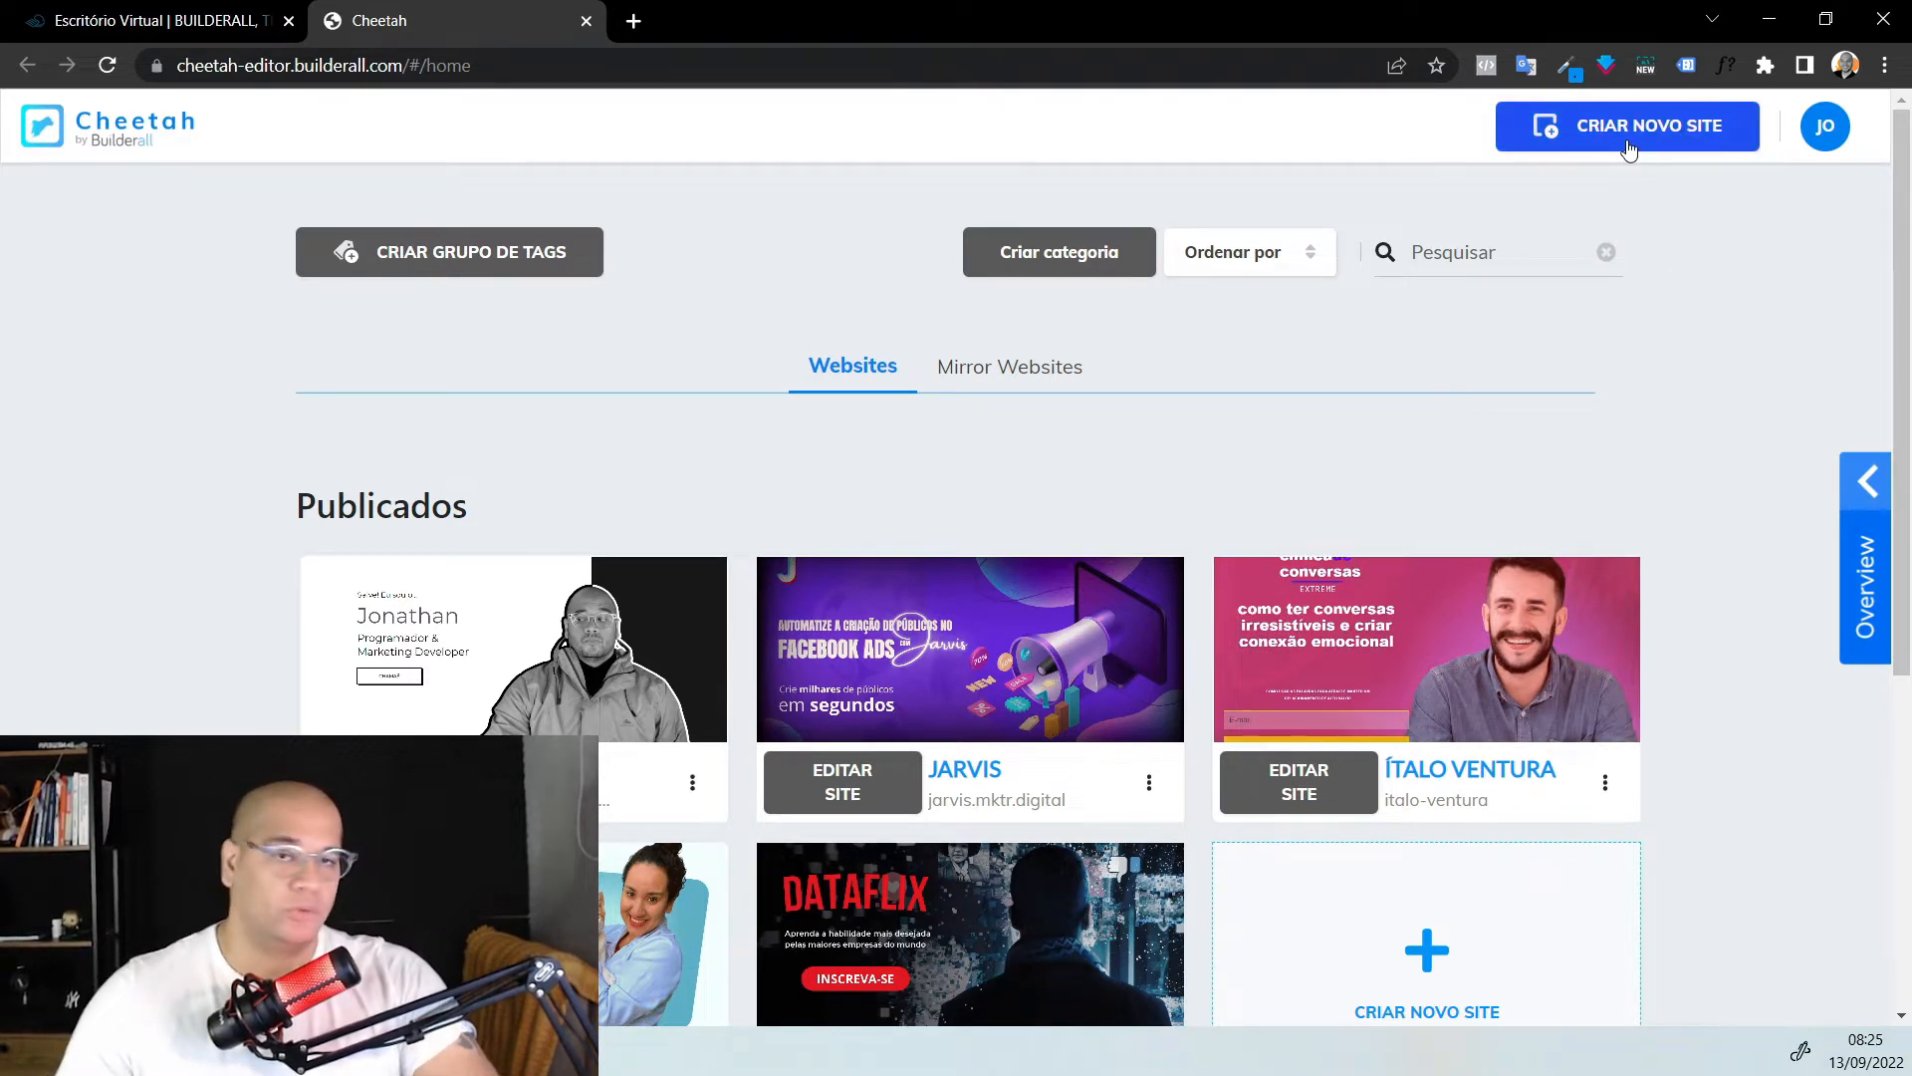
Start creating a new site using the Professional Modelos option
left_click(1554, 145)
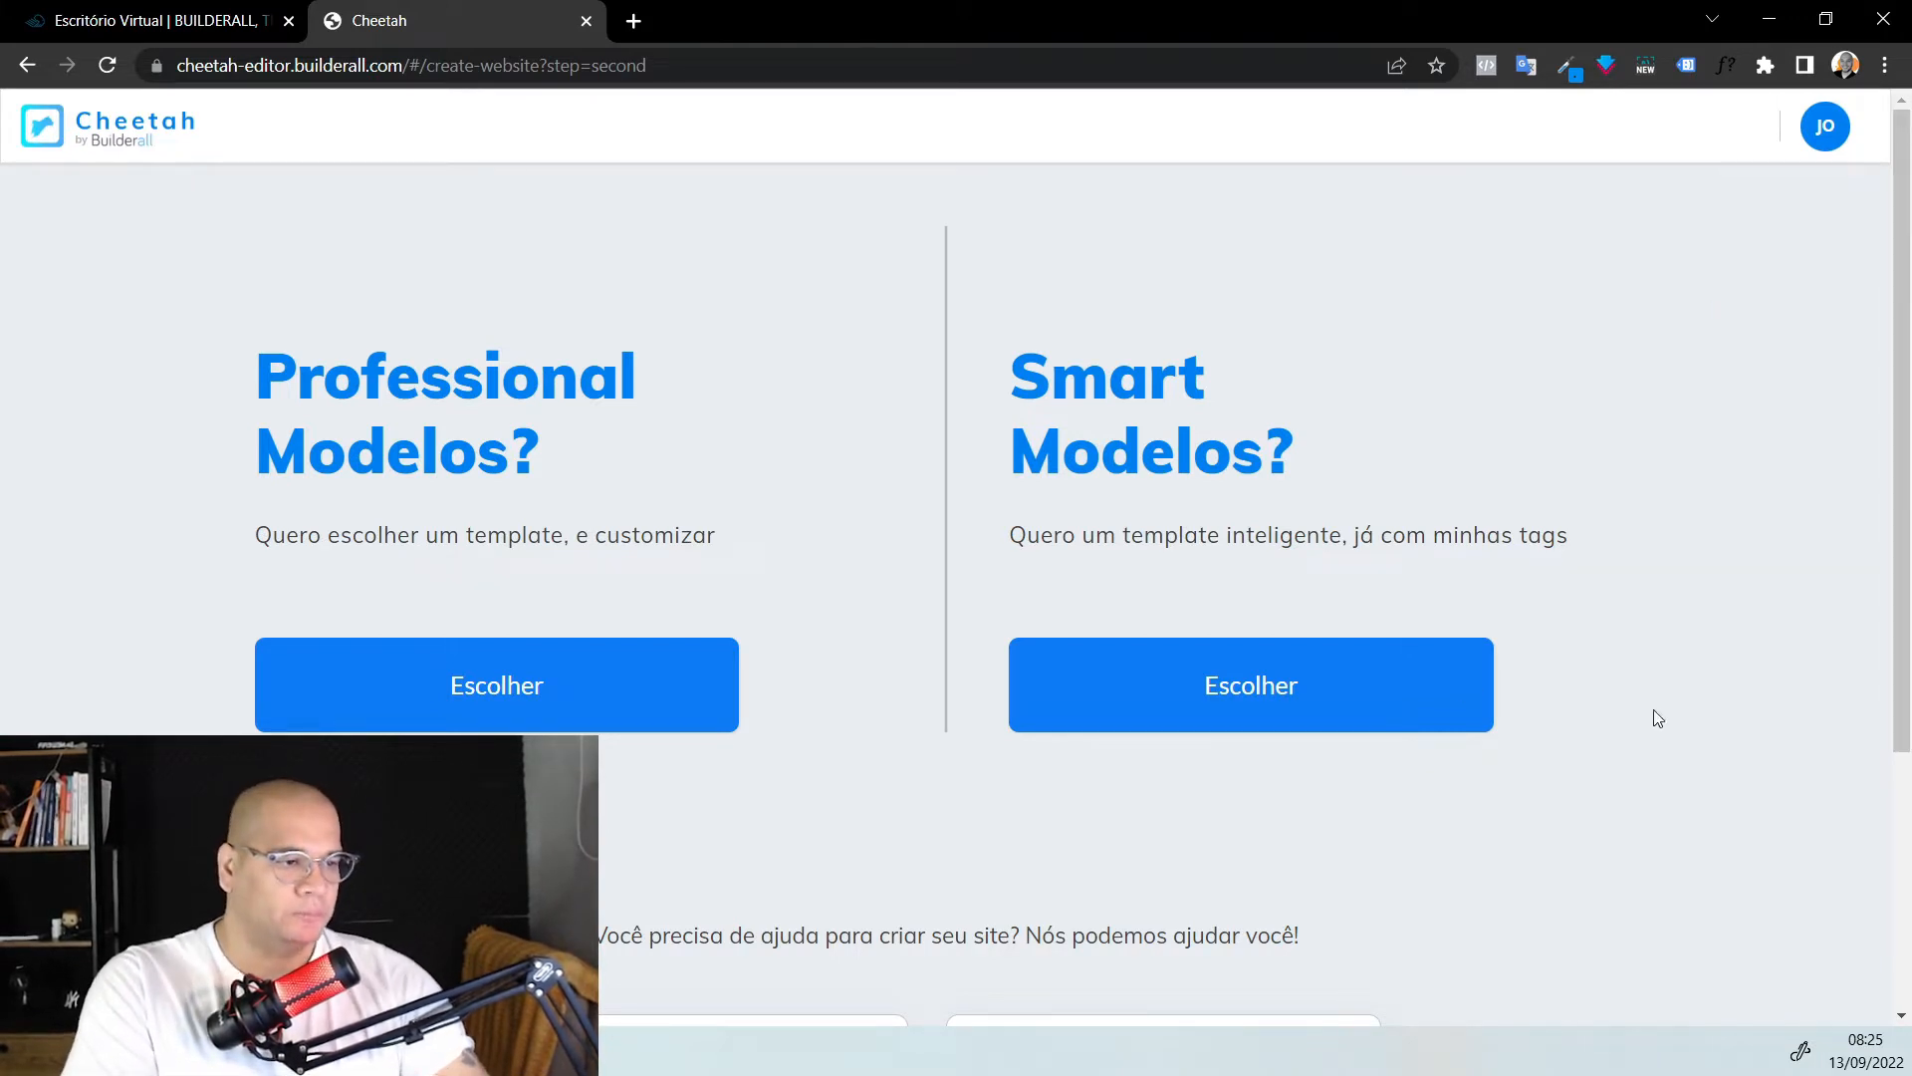
left_click(471, 687)
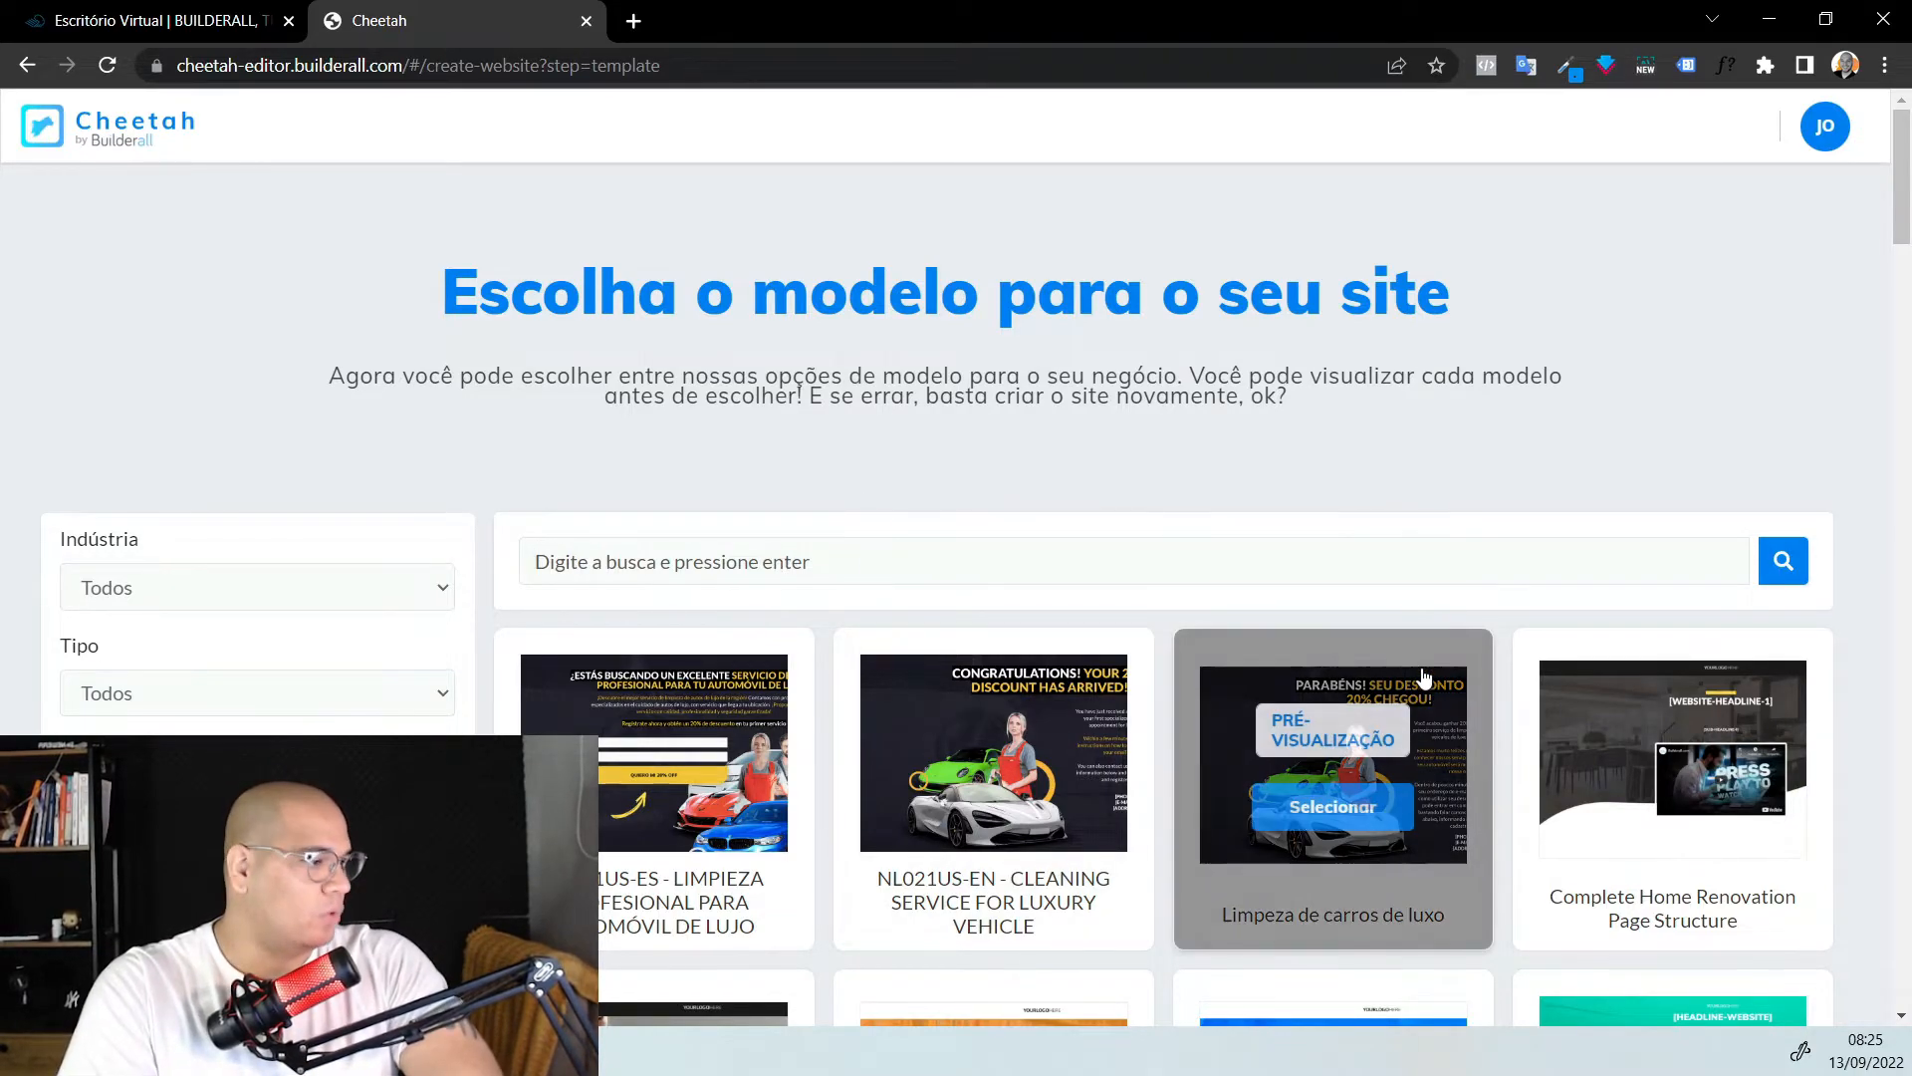
Browse the gallery of professional templates to examine the available page models
scroll(1419, 694, "down", 12)
scroll(1420, 694, "down", 15)
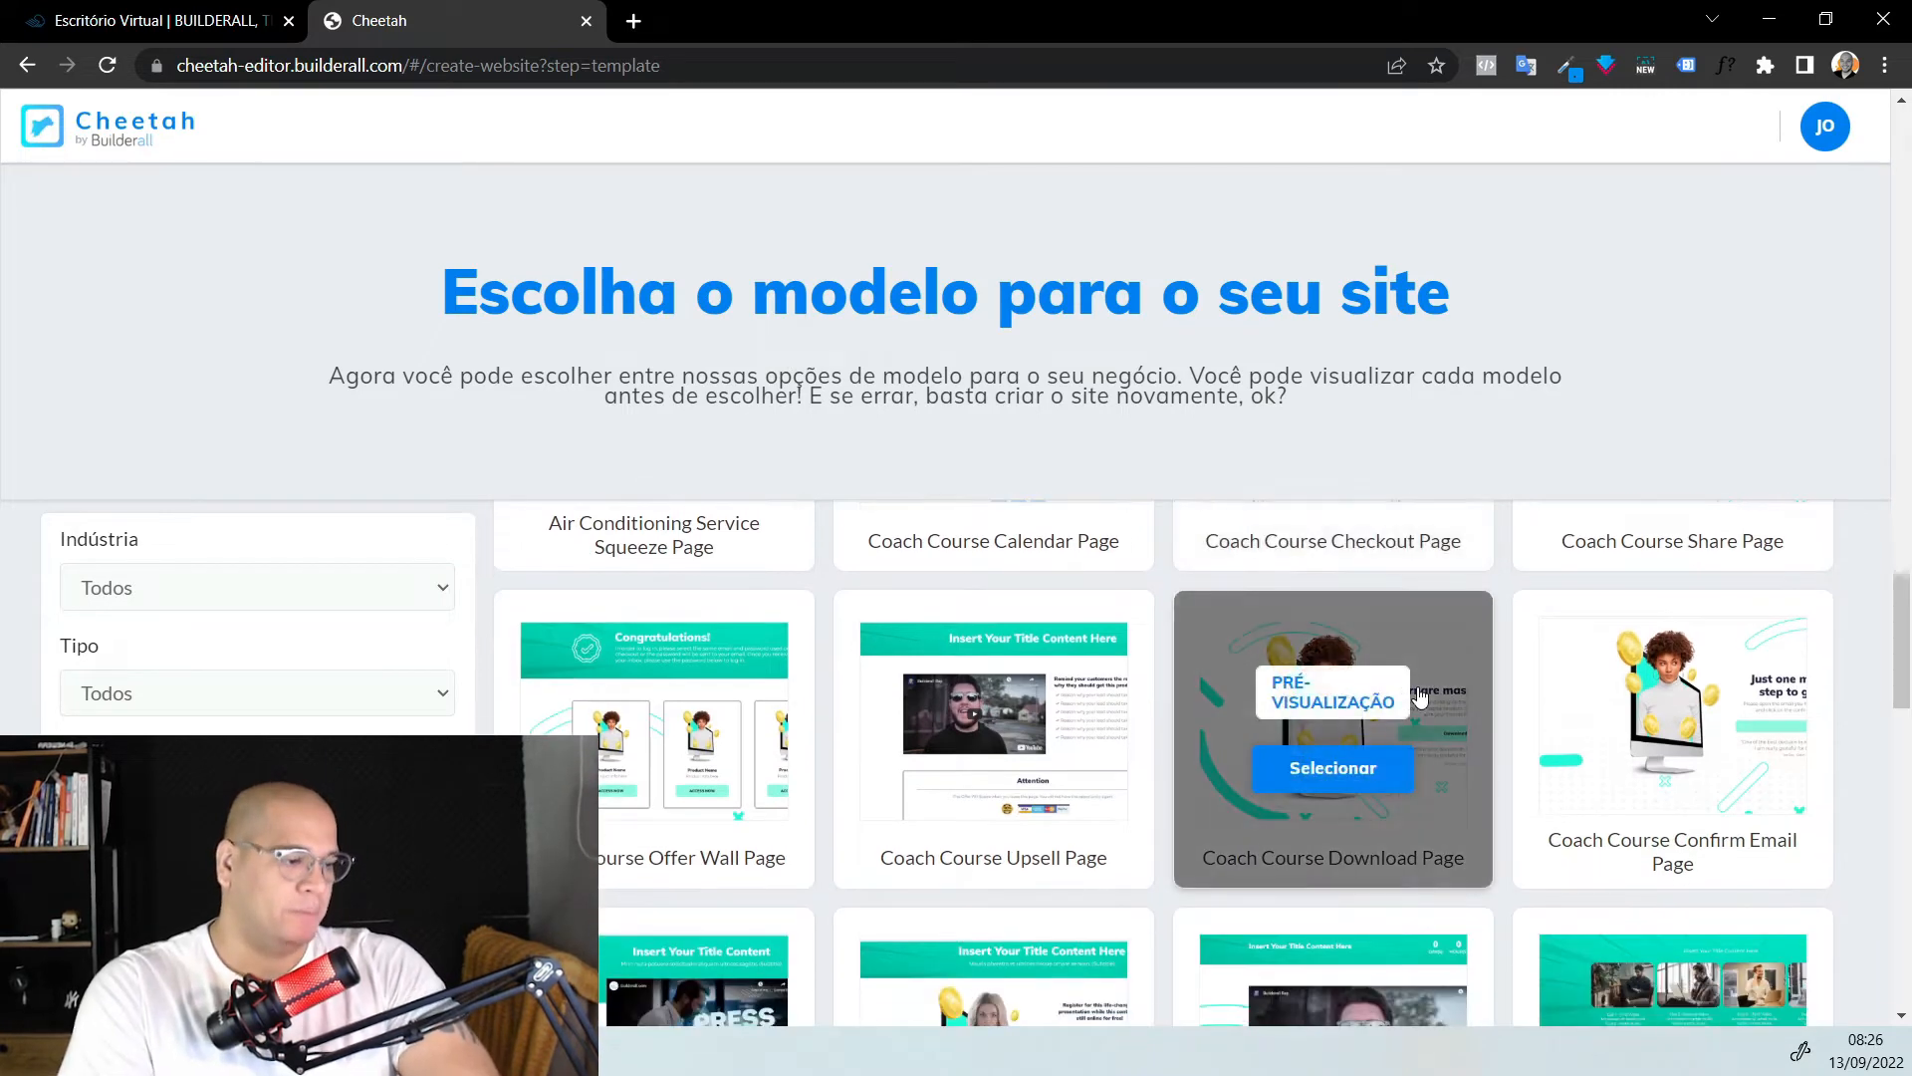
scroll(1419, 694, "down", 6)
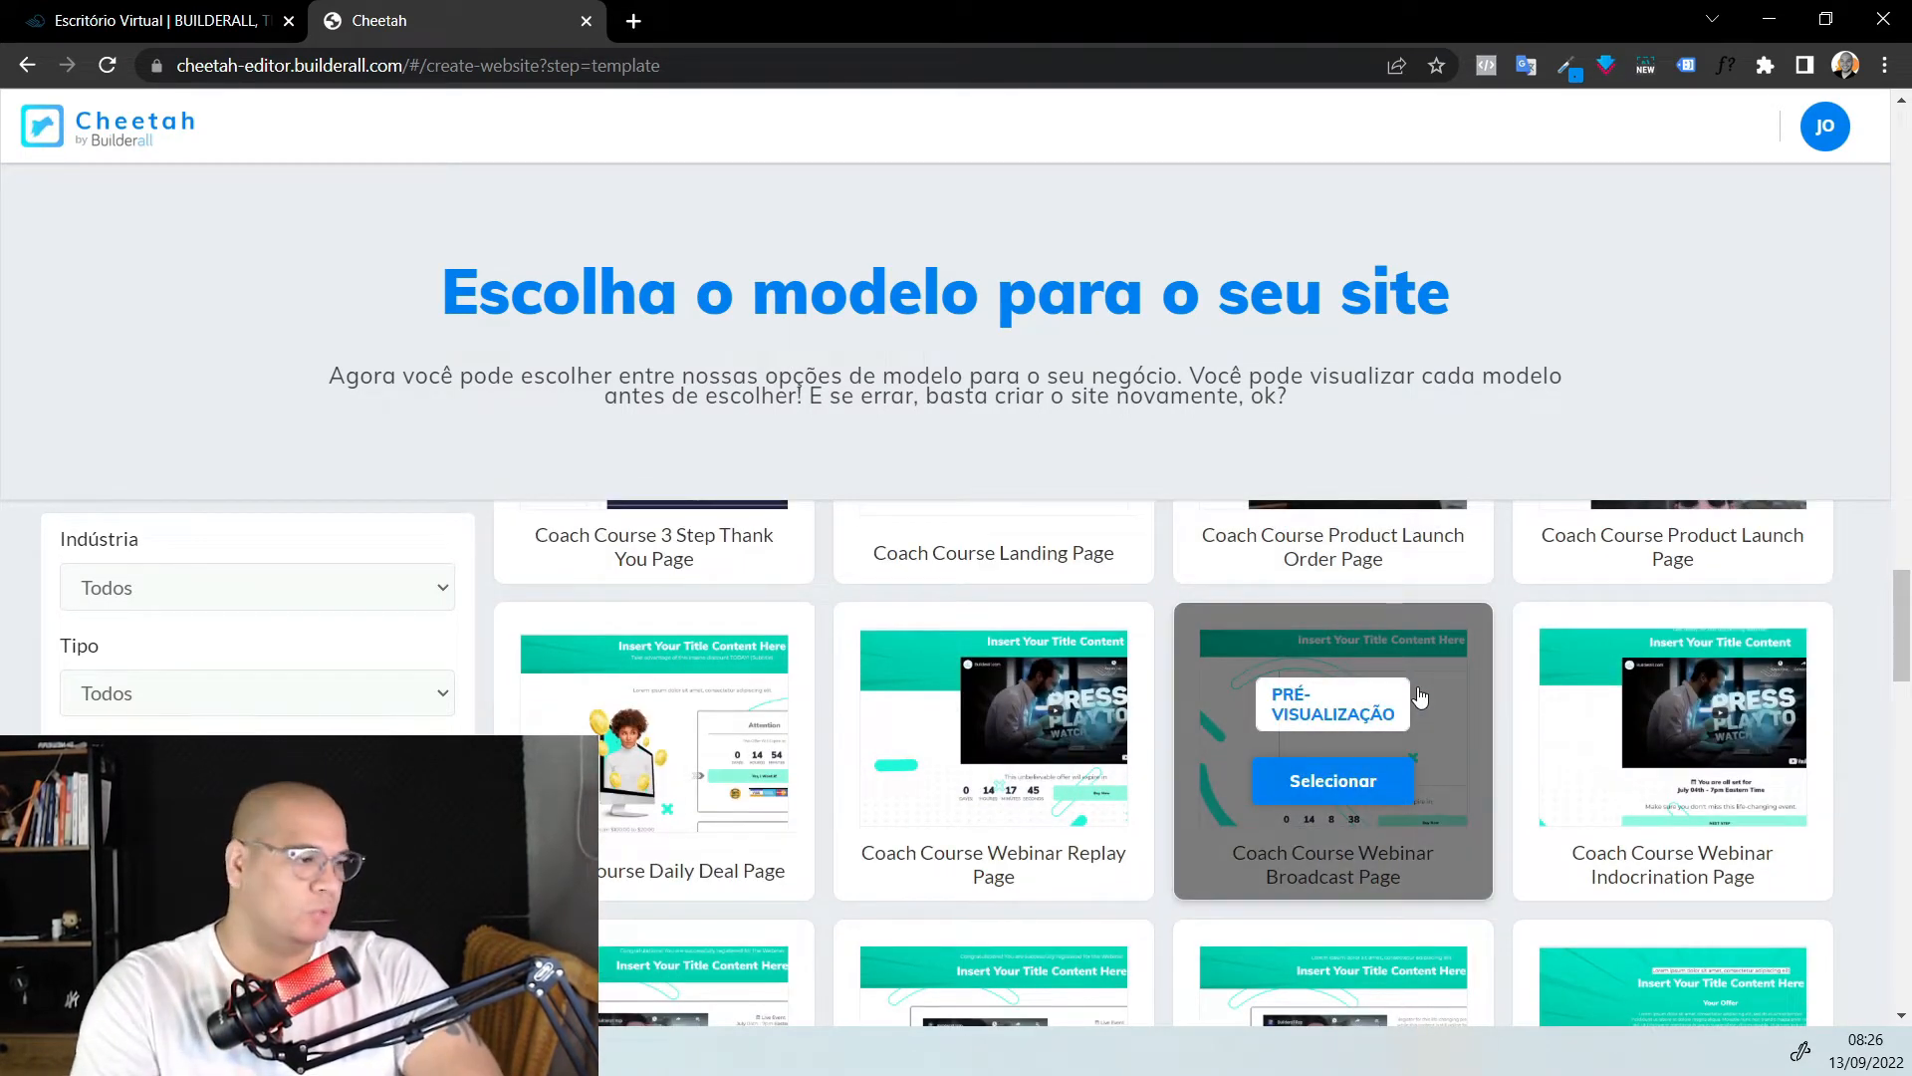
scroll(1420, 694, "down", 2)
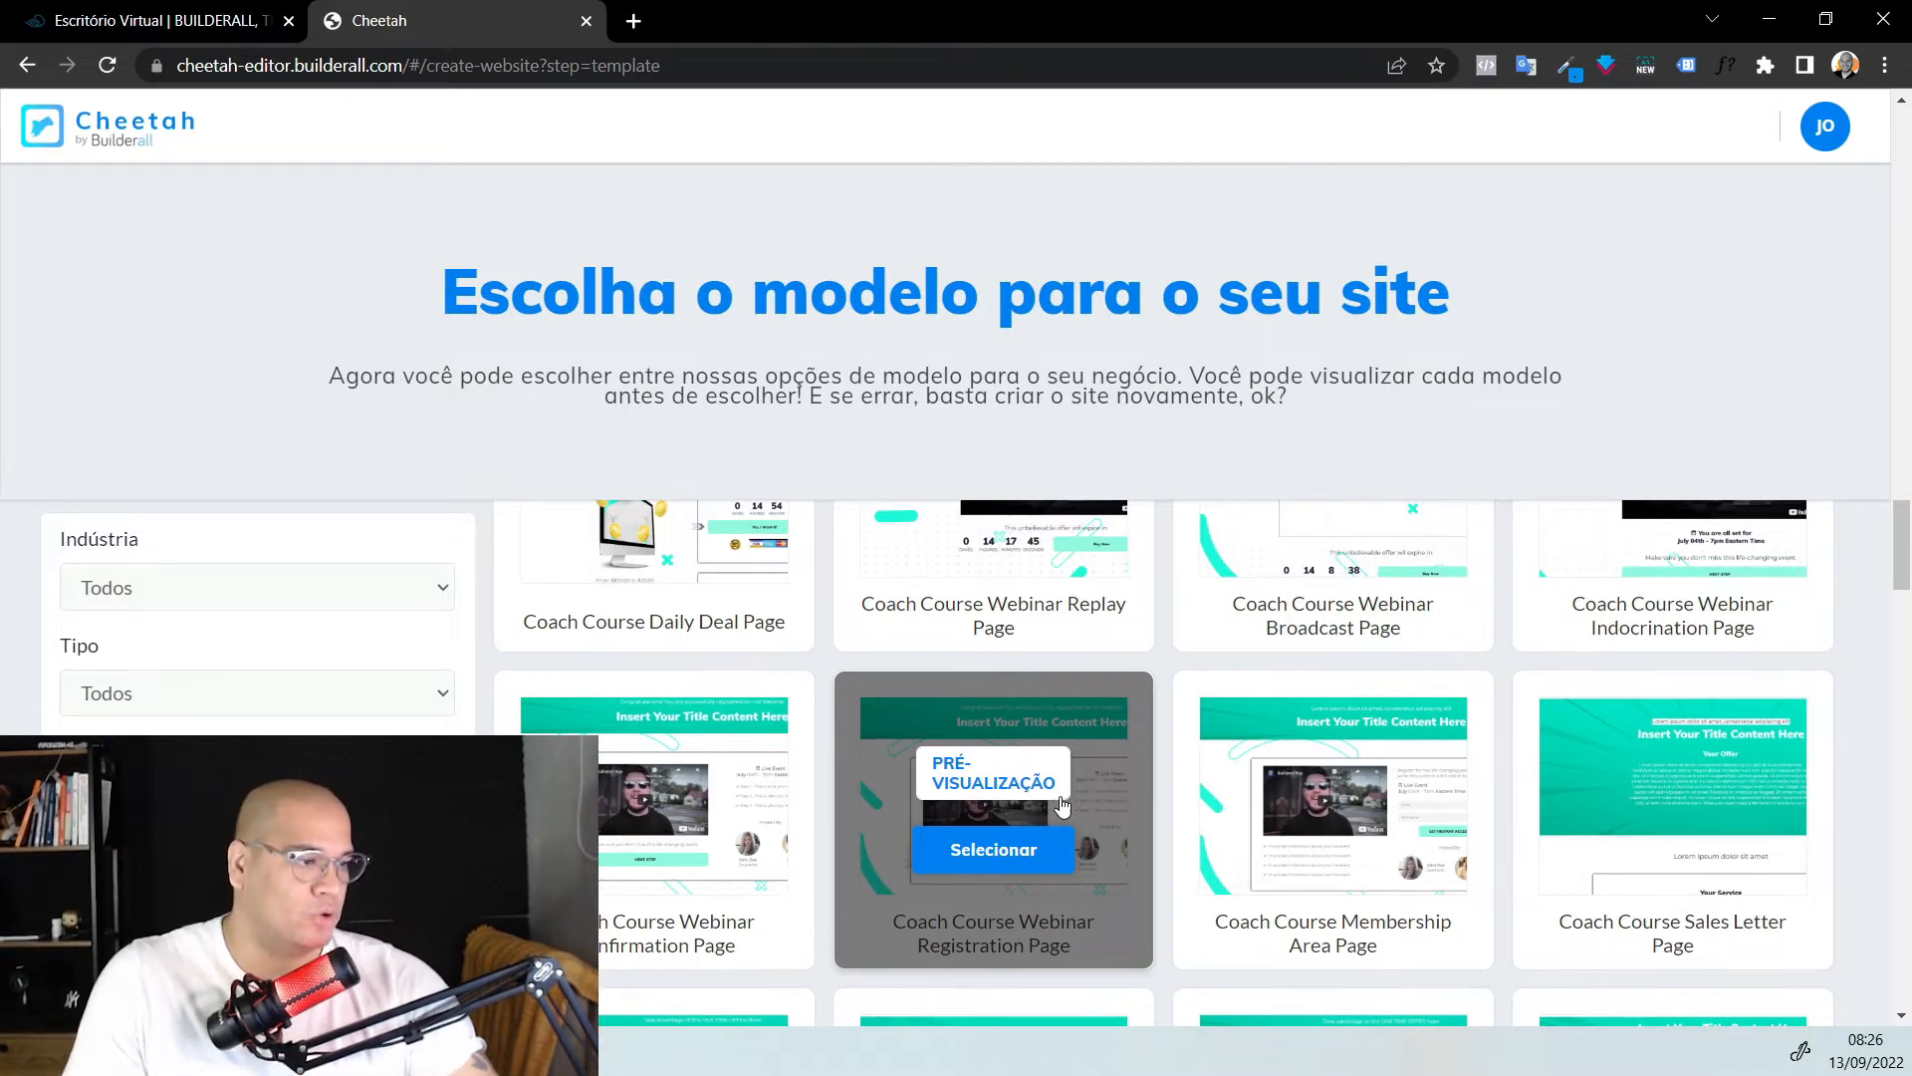
scroll(1062, 807, "up", 10)
scroll(1062, 805, "up", 10)
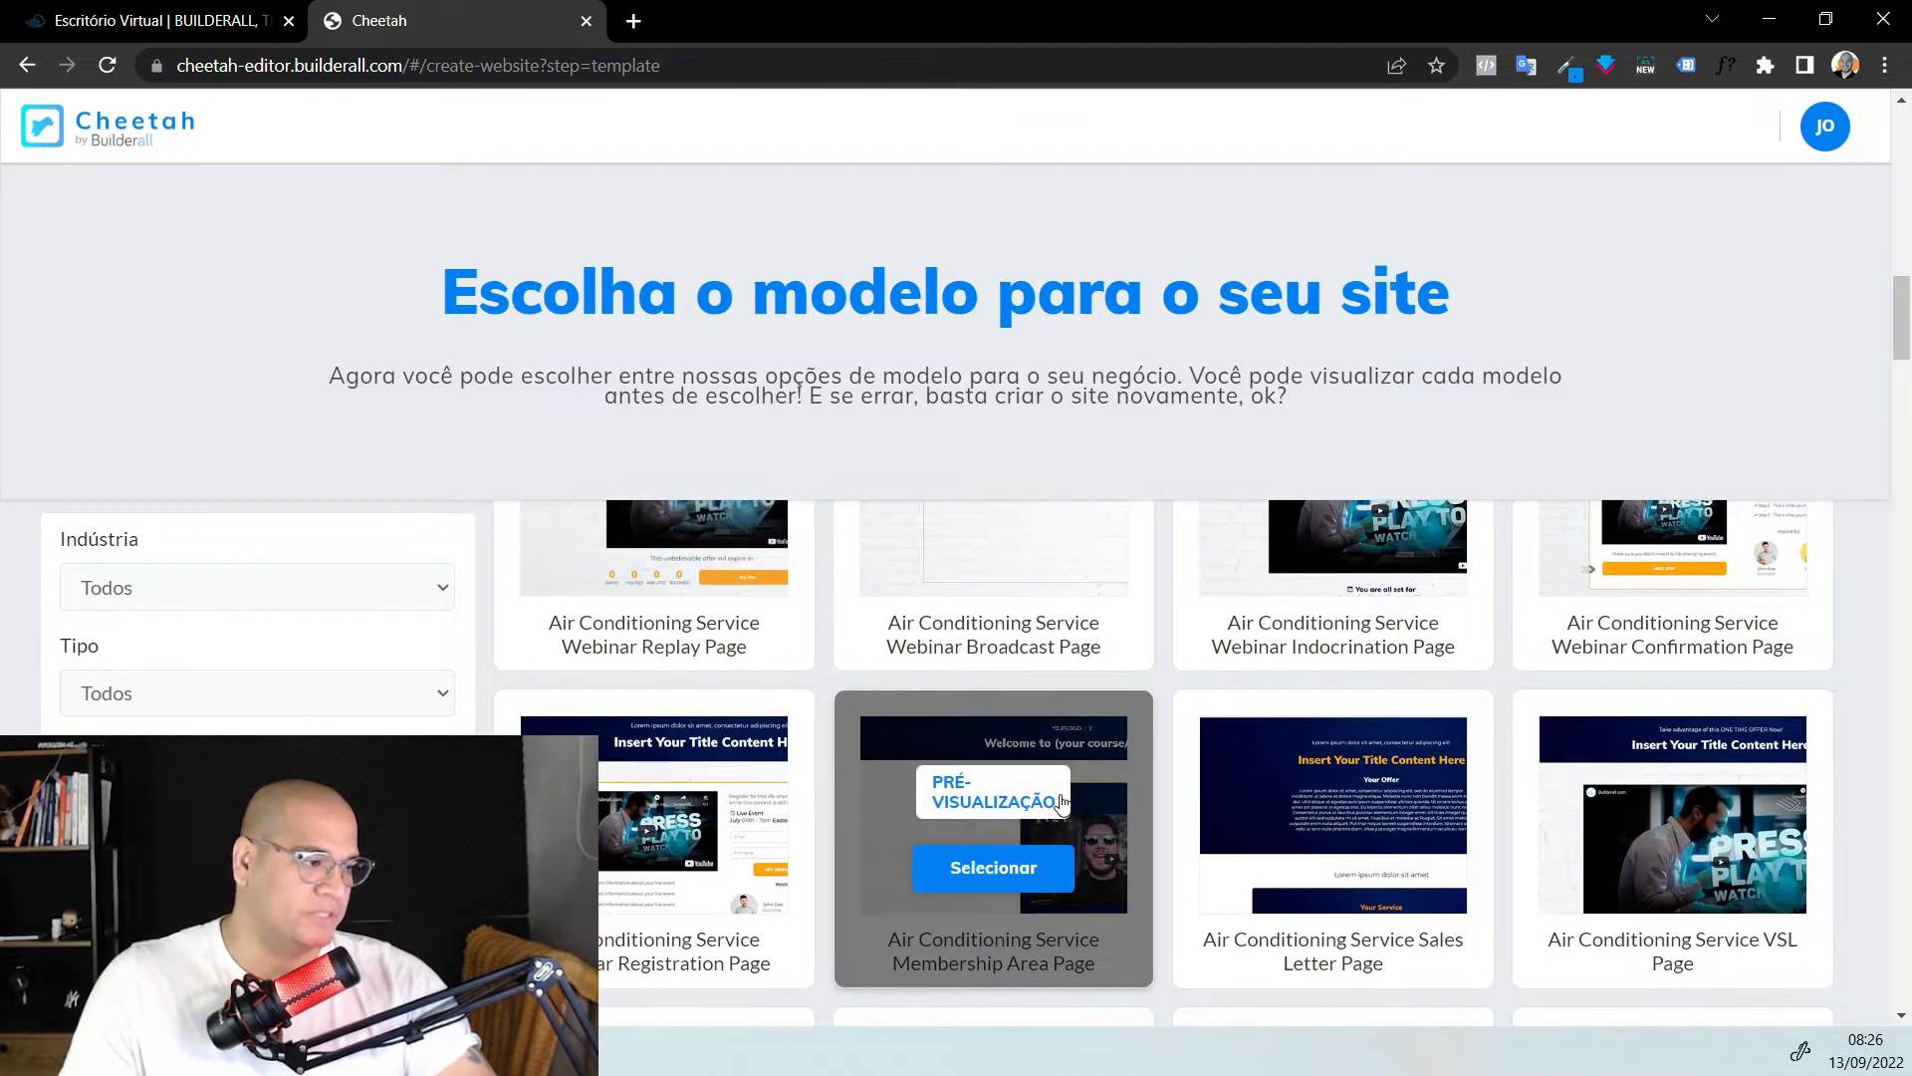
scroll(771, 705, "up", 5)
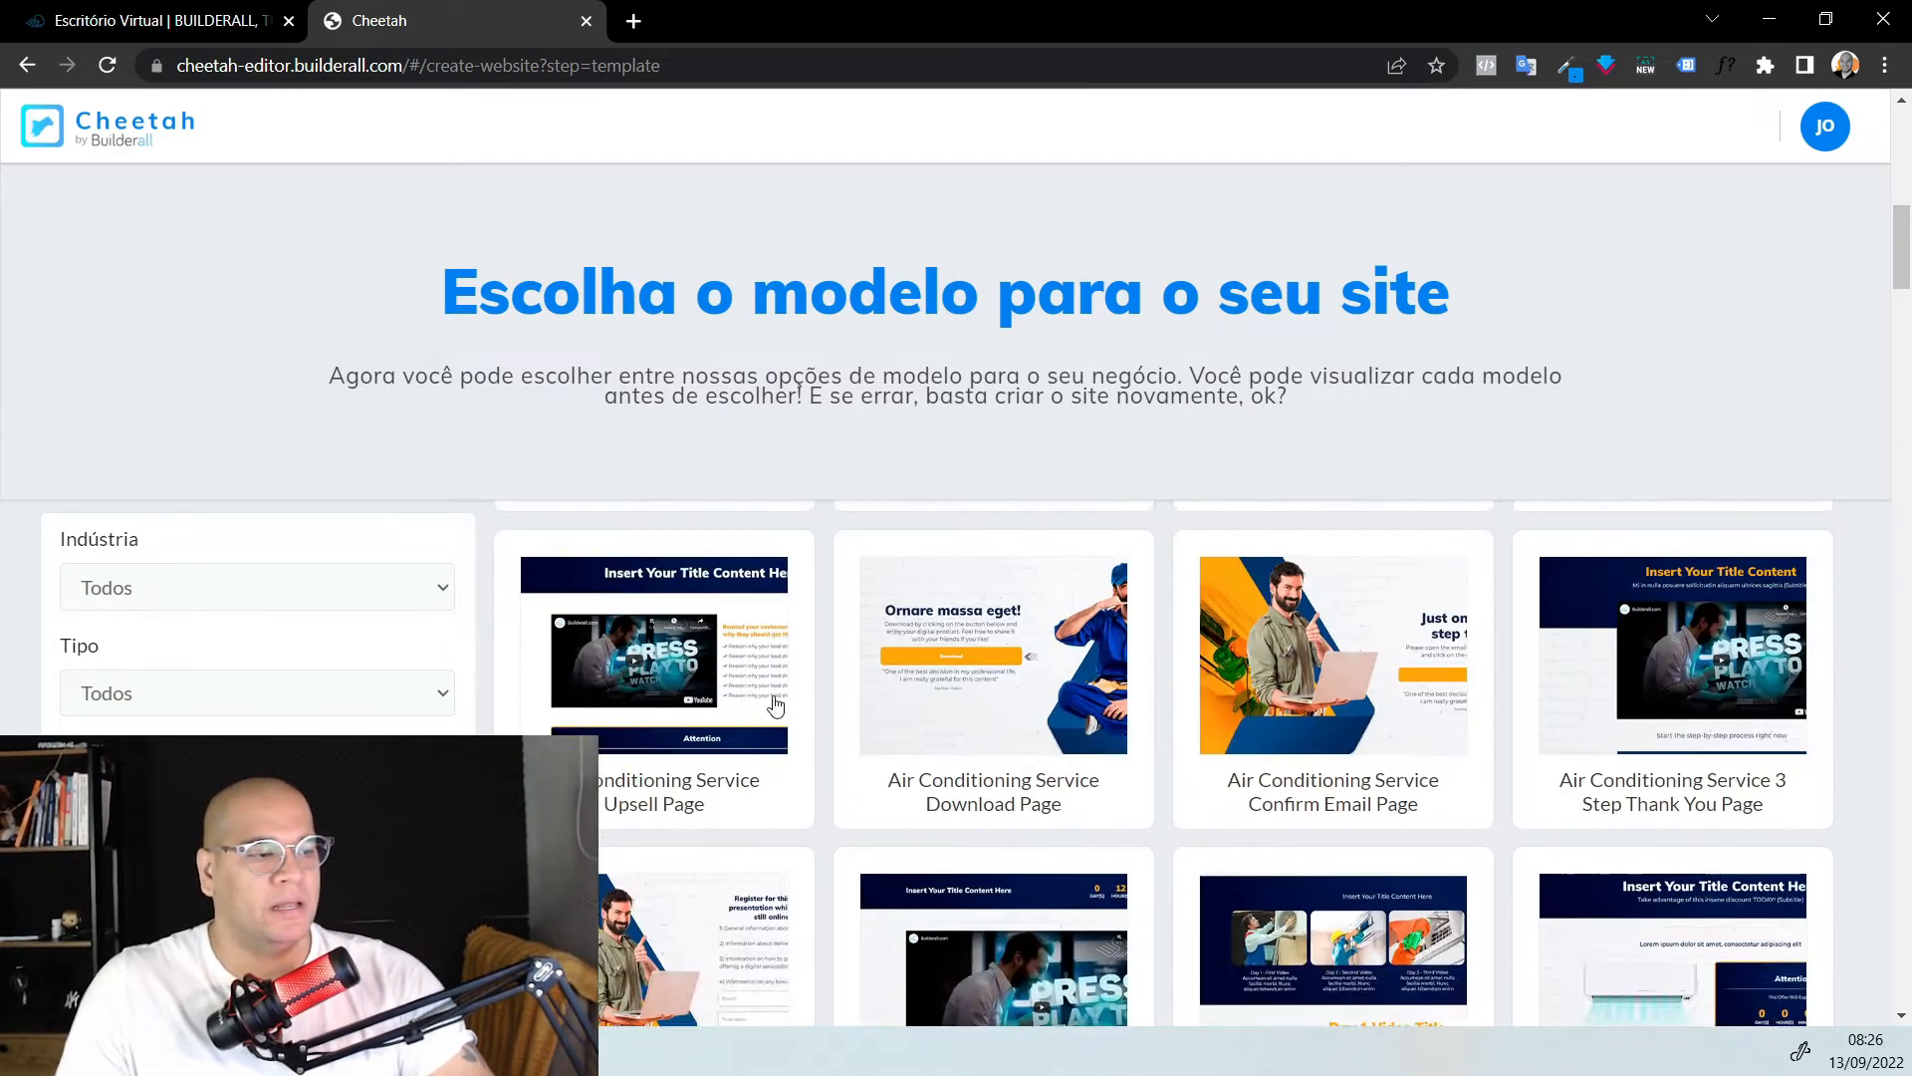
scroll(787, 697, "up", 7)
scroll(849, 739, "up", 3)
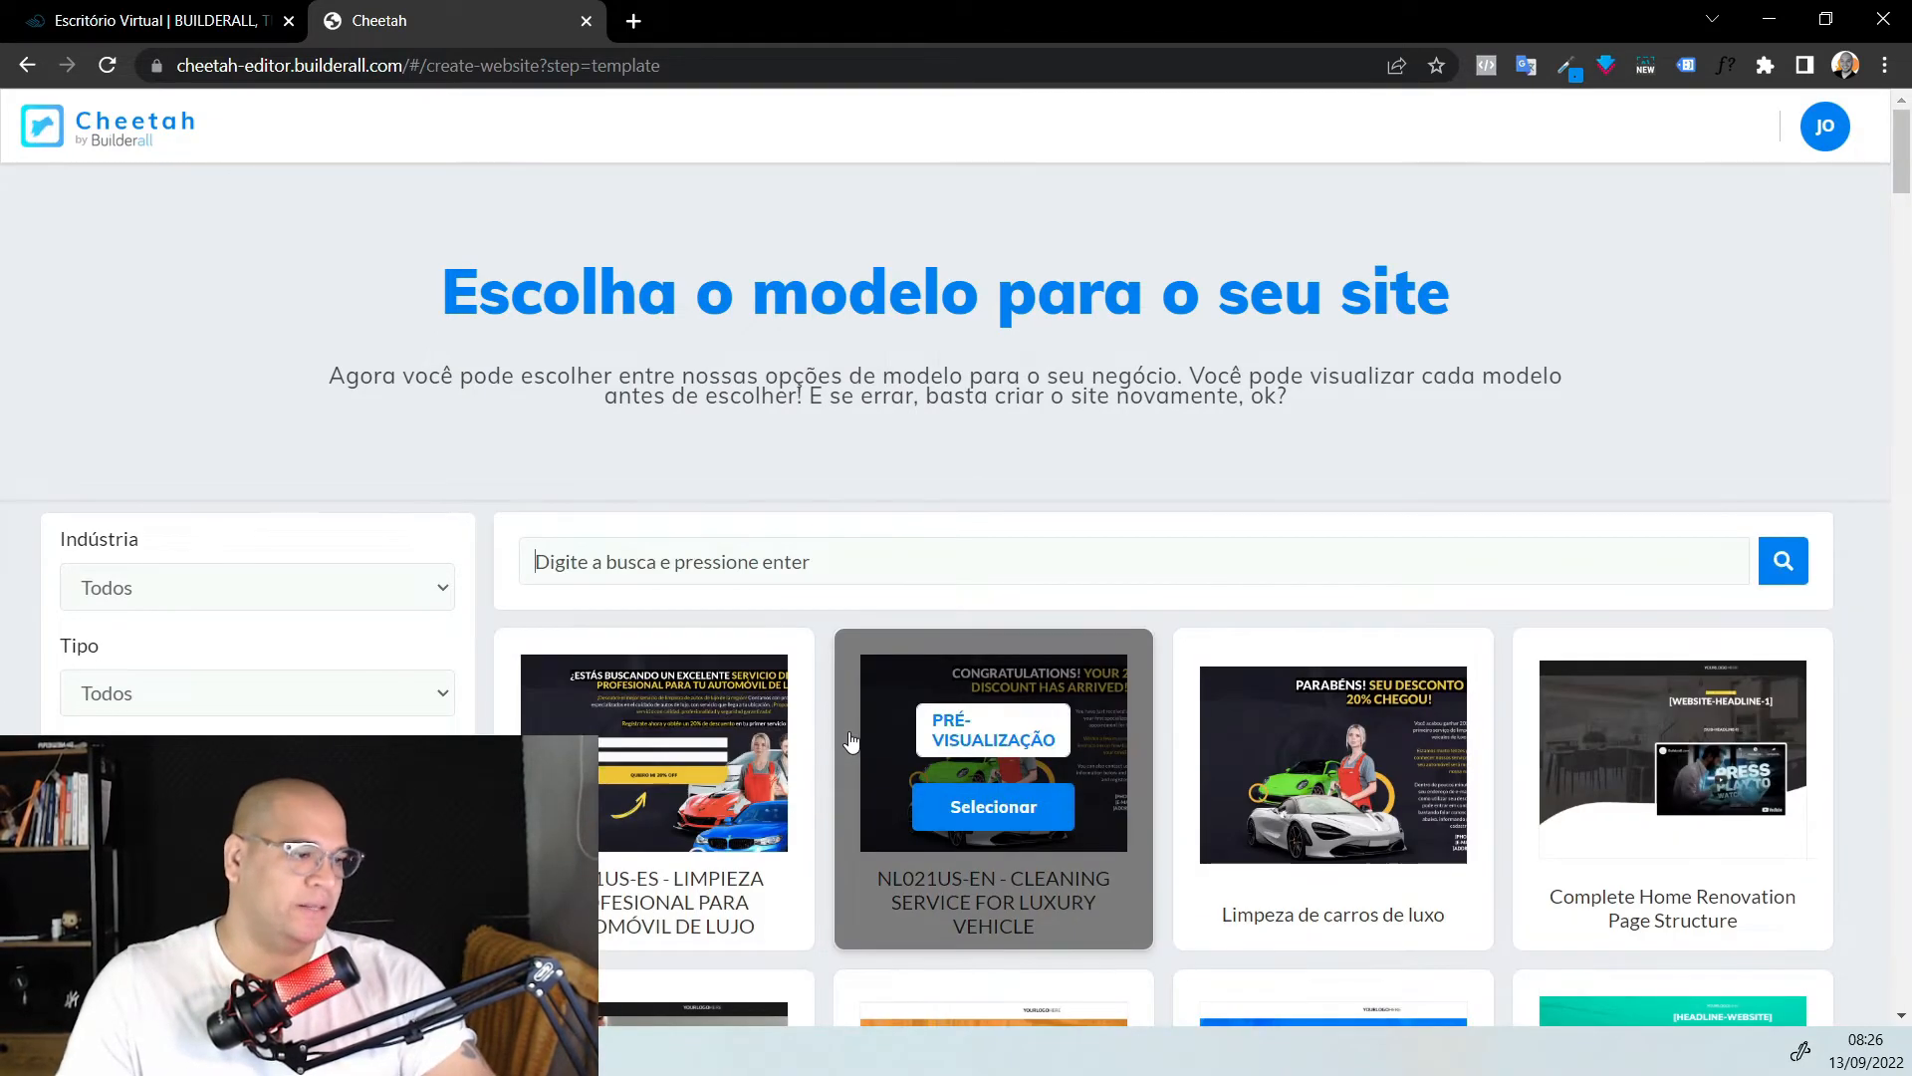
scroll(1001, 705, "down", 9)
scroll(1001, 705, "down", 5)
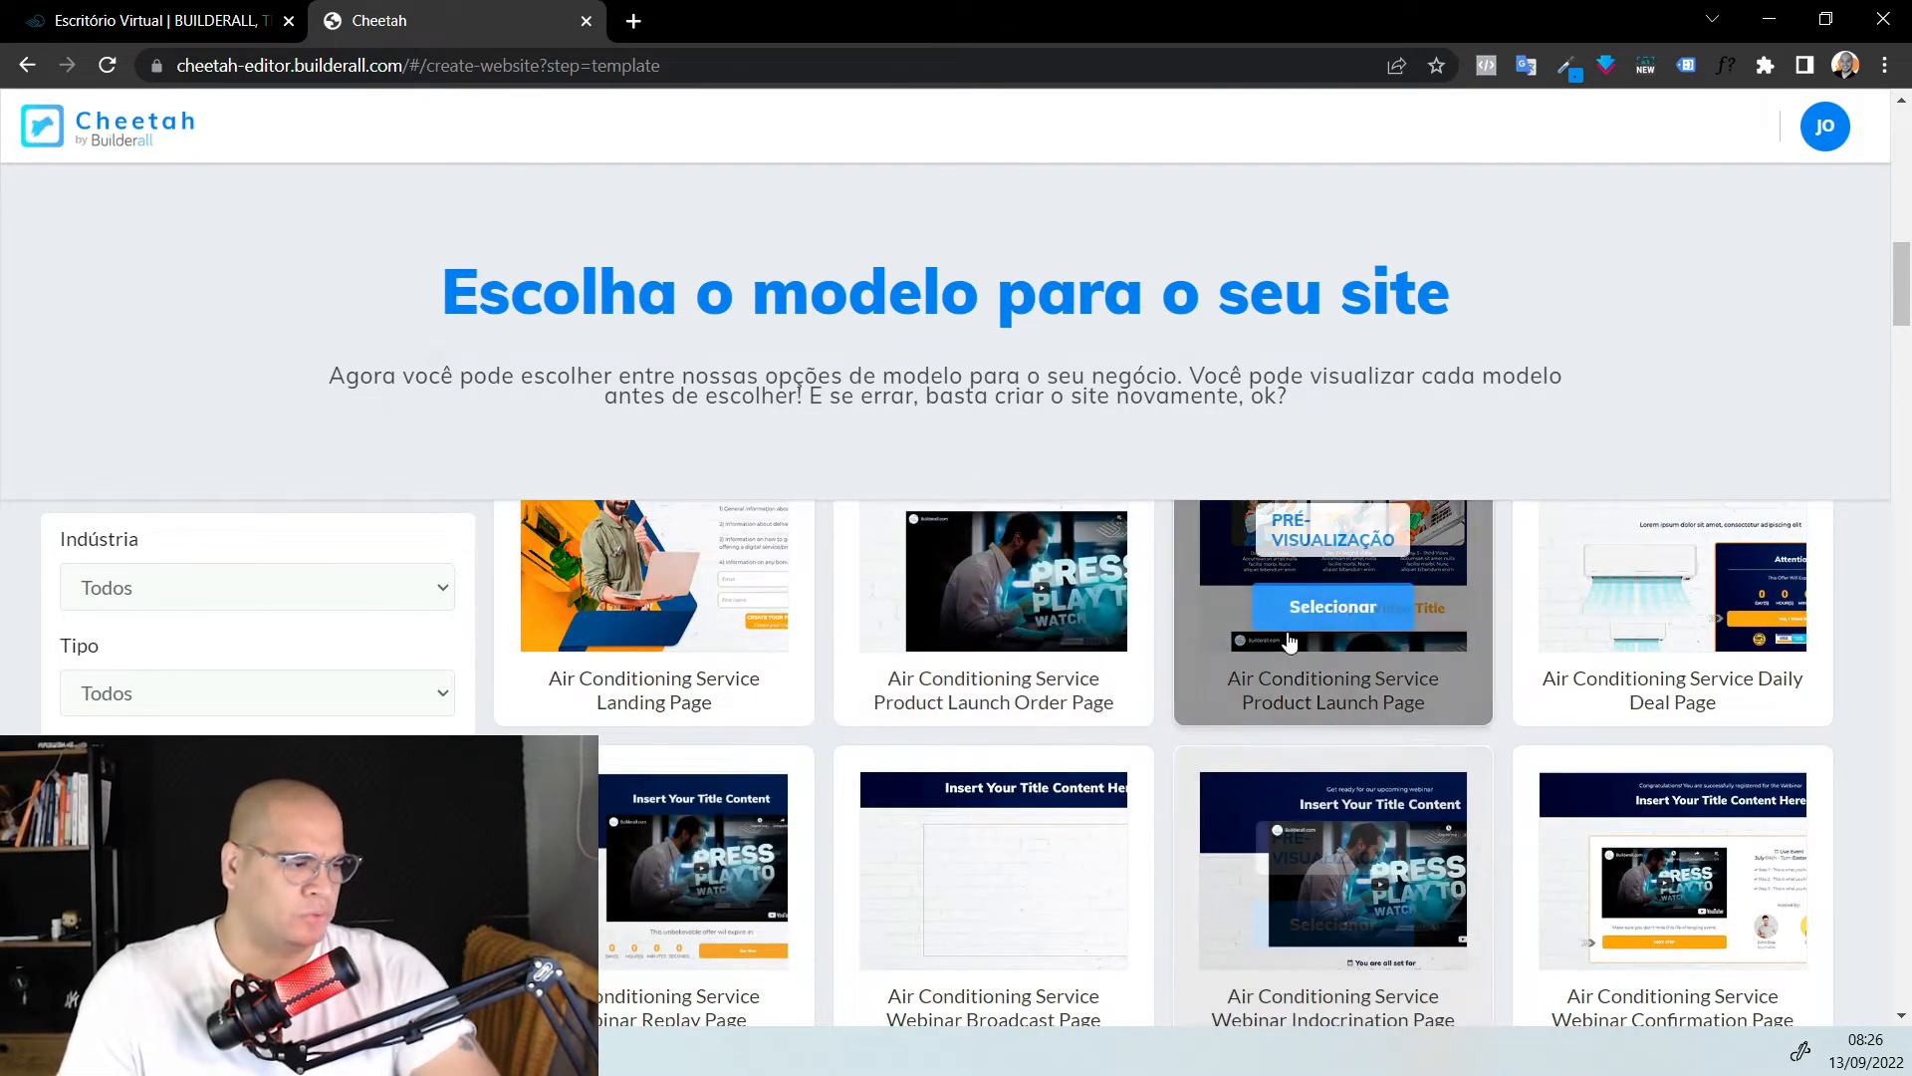
scroll(1315, 787, "down", 6)
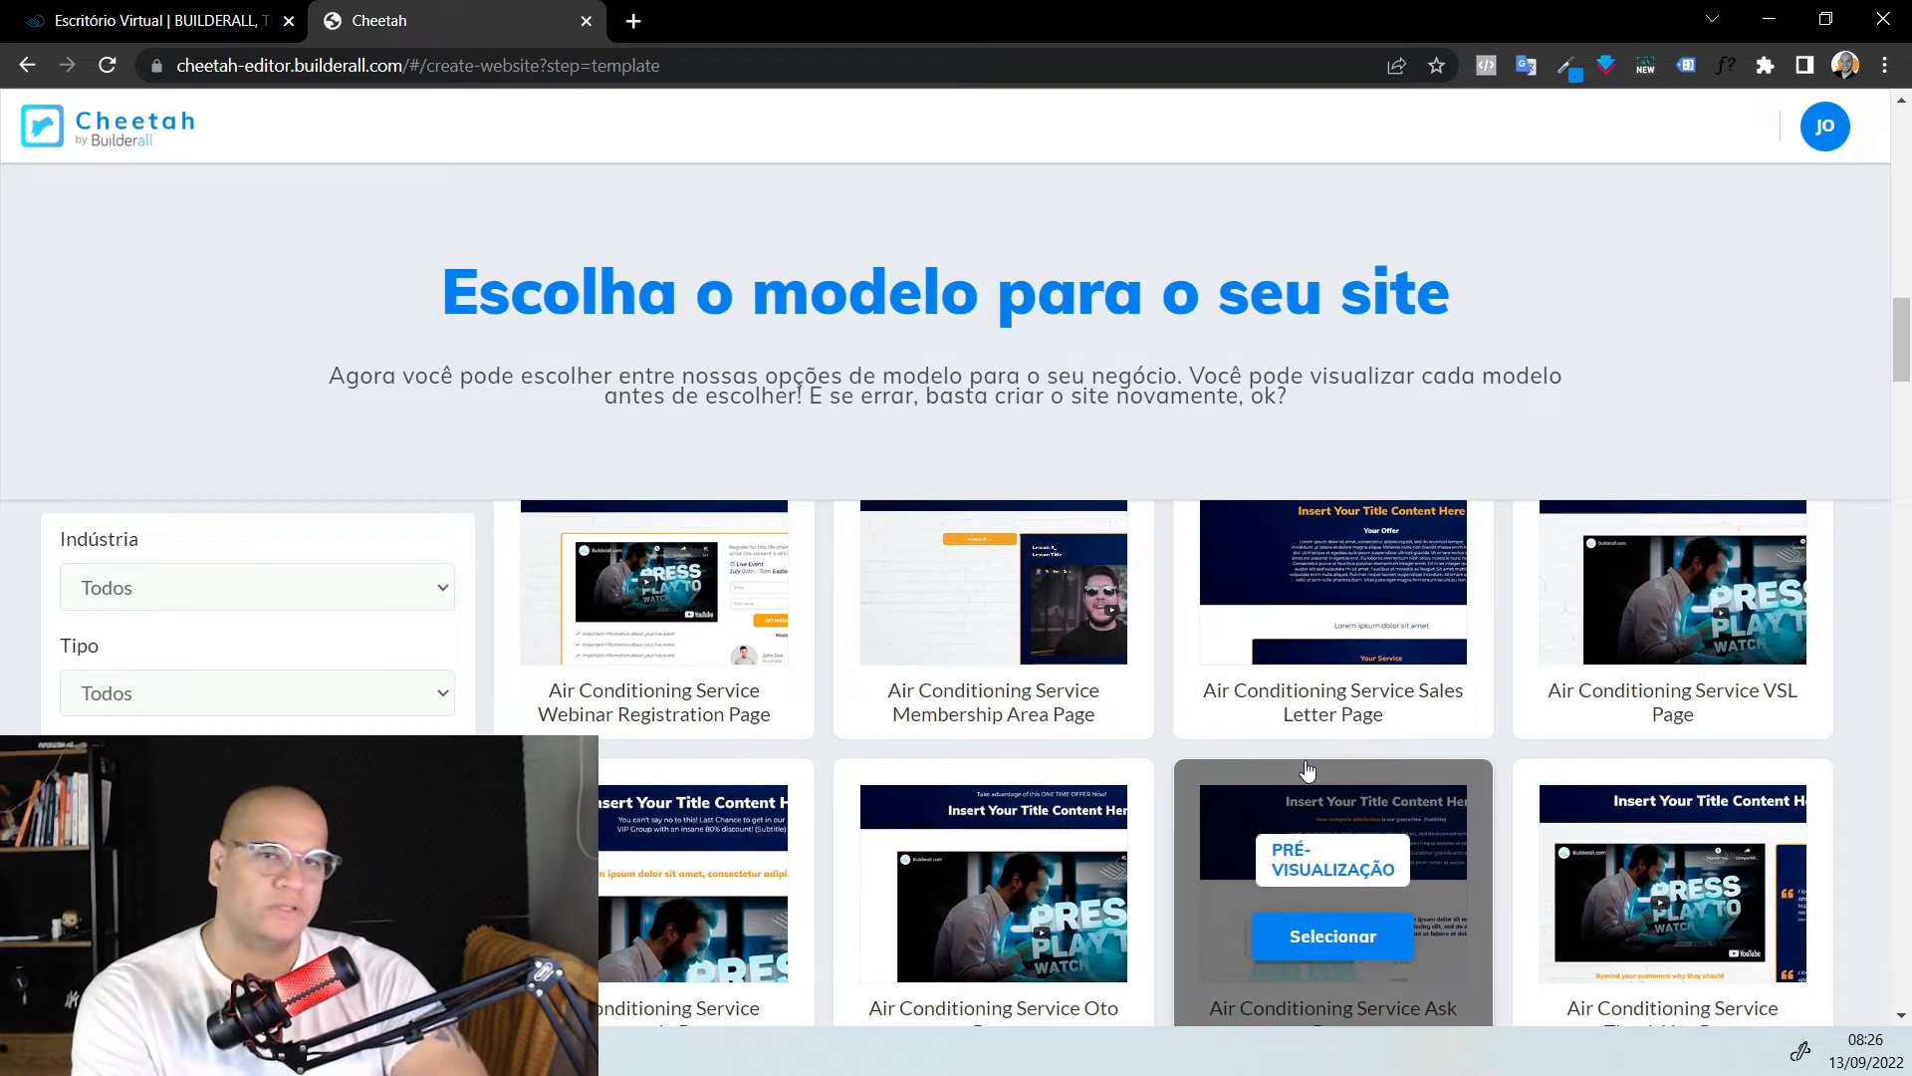
scroll(1314, 757, "down", 8)
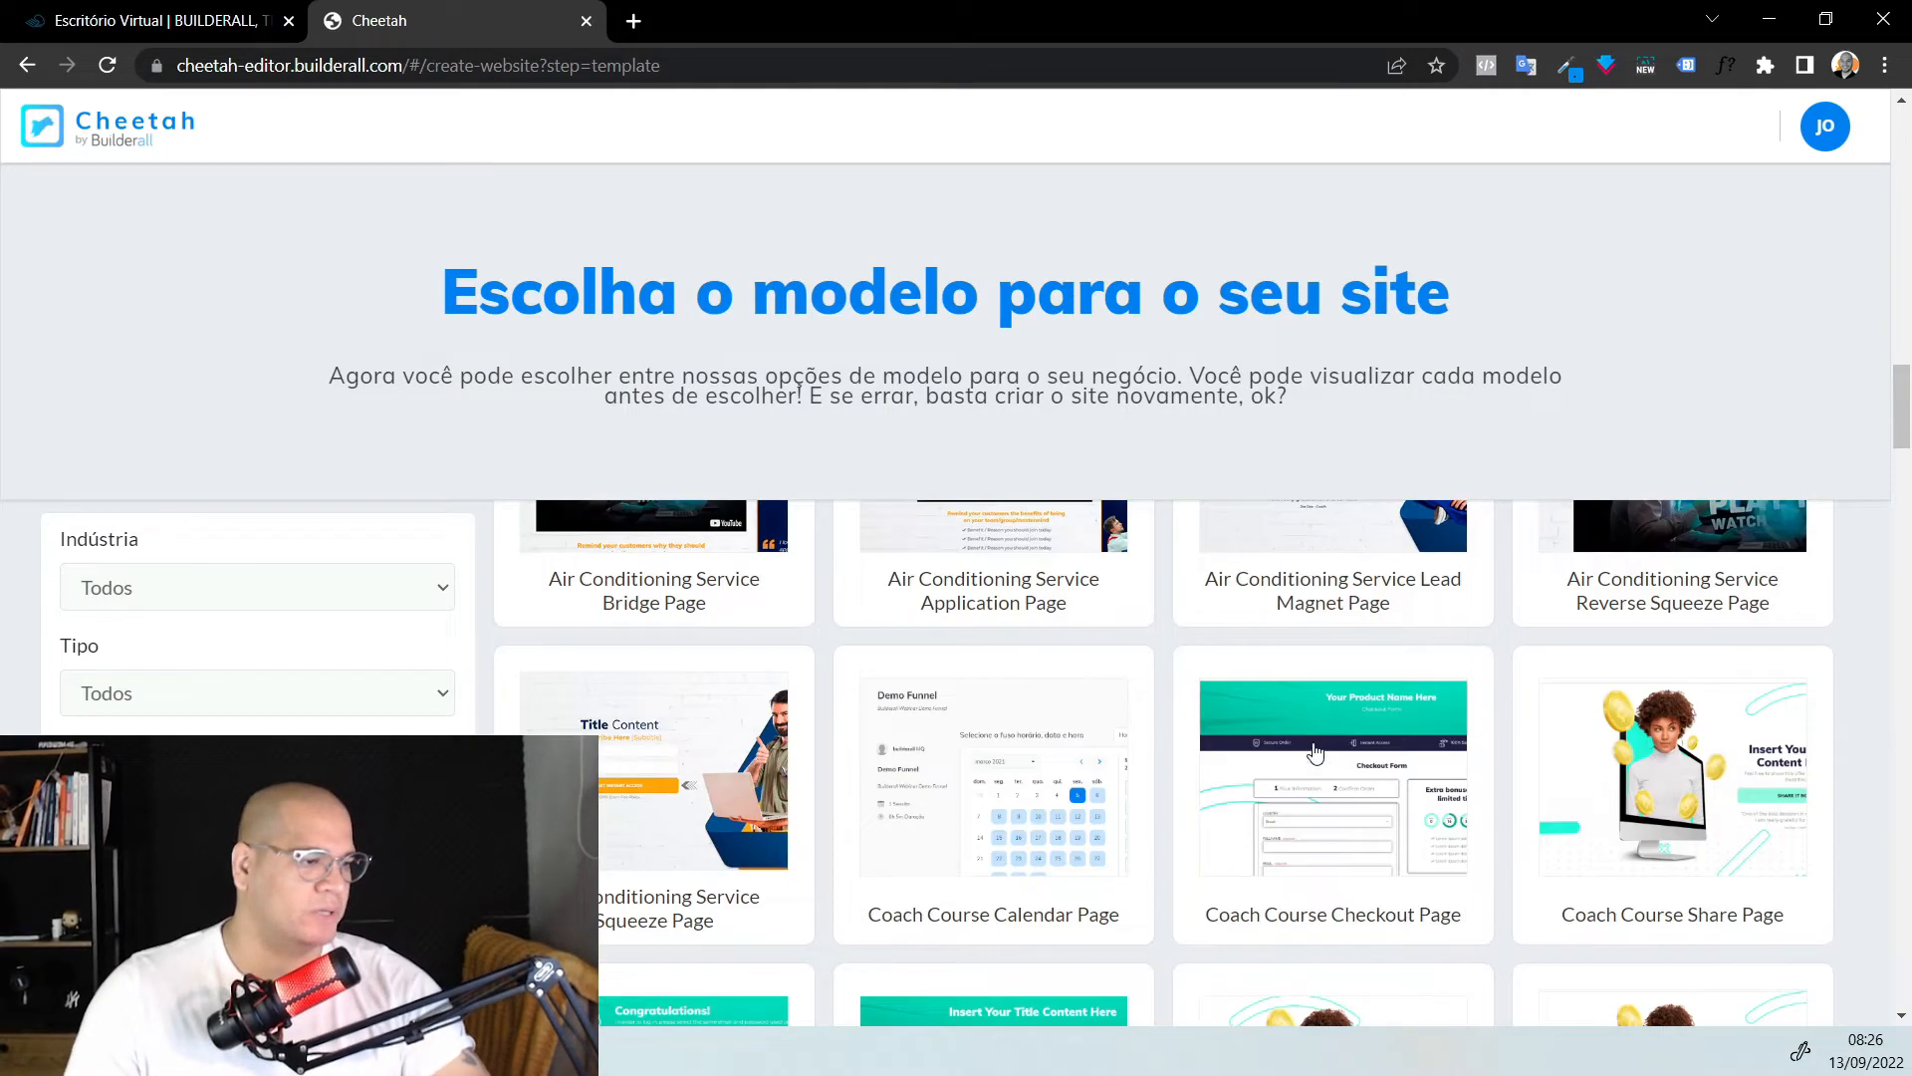
scroll(1245, 757, "up", 15)
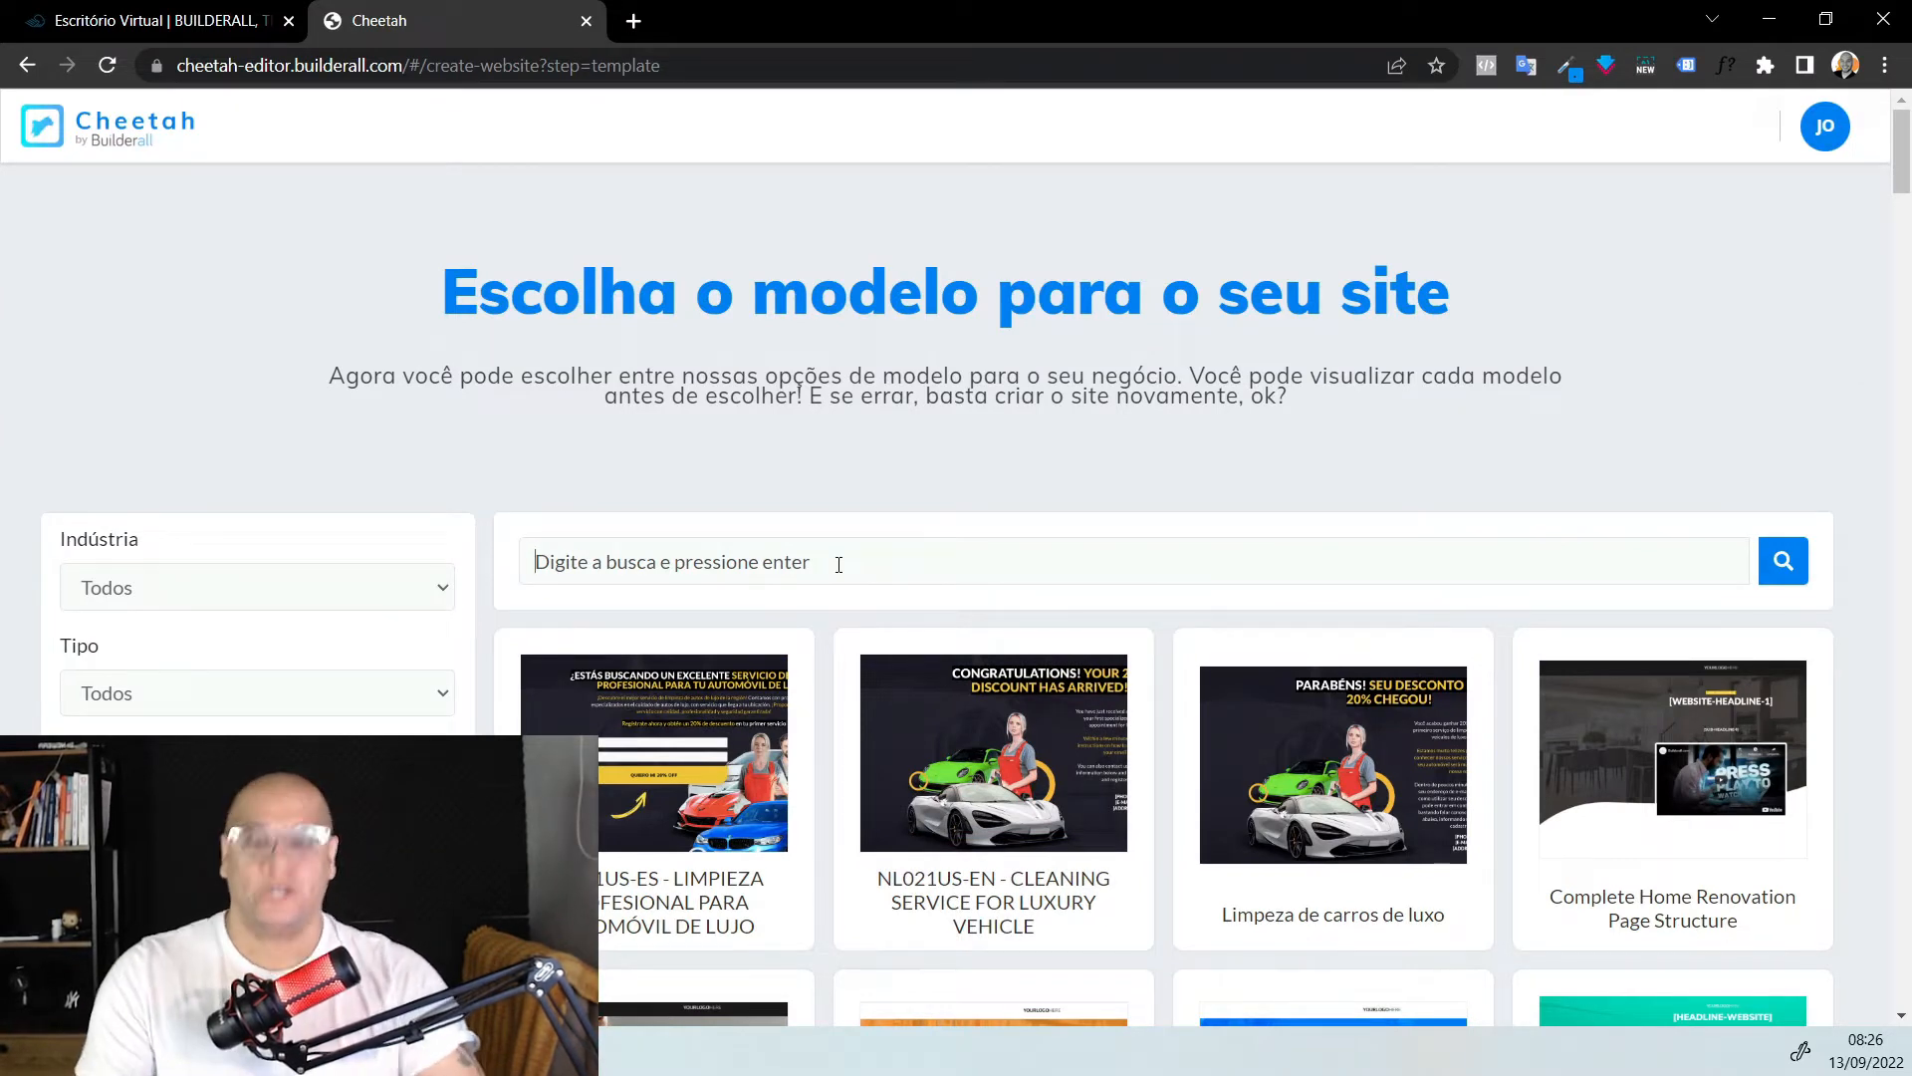
Search the template gallery for "vet"
left_click(839, 565)
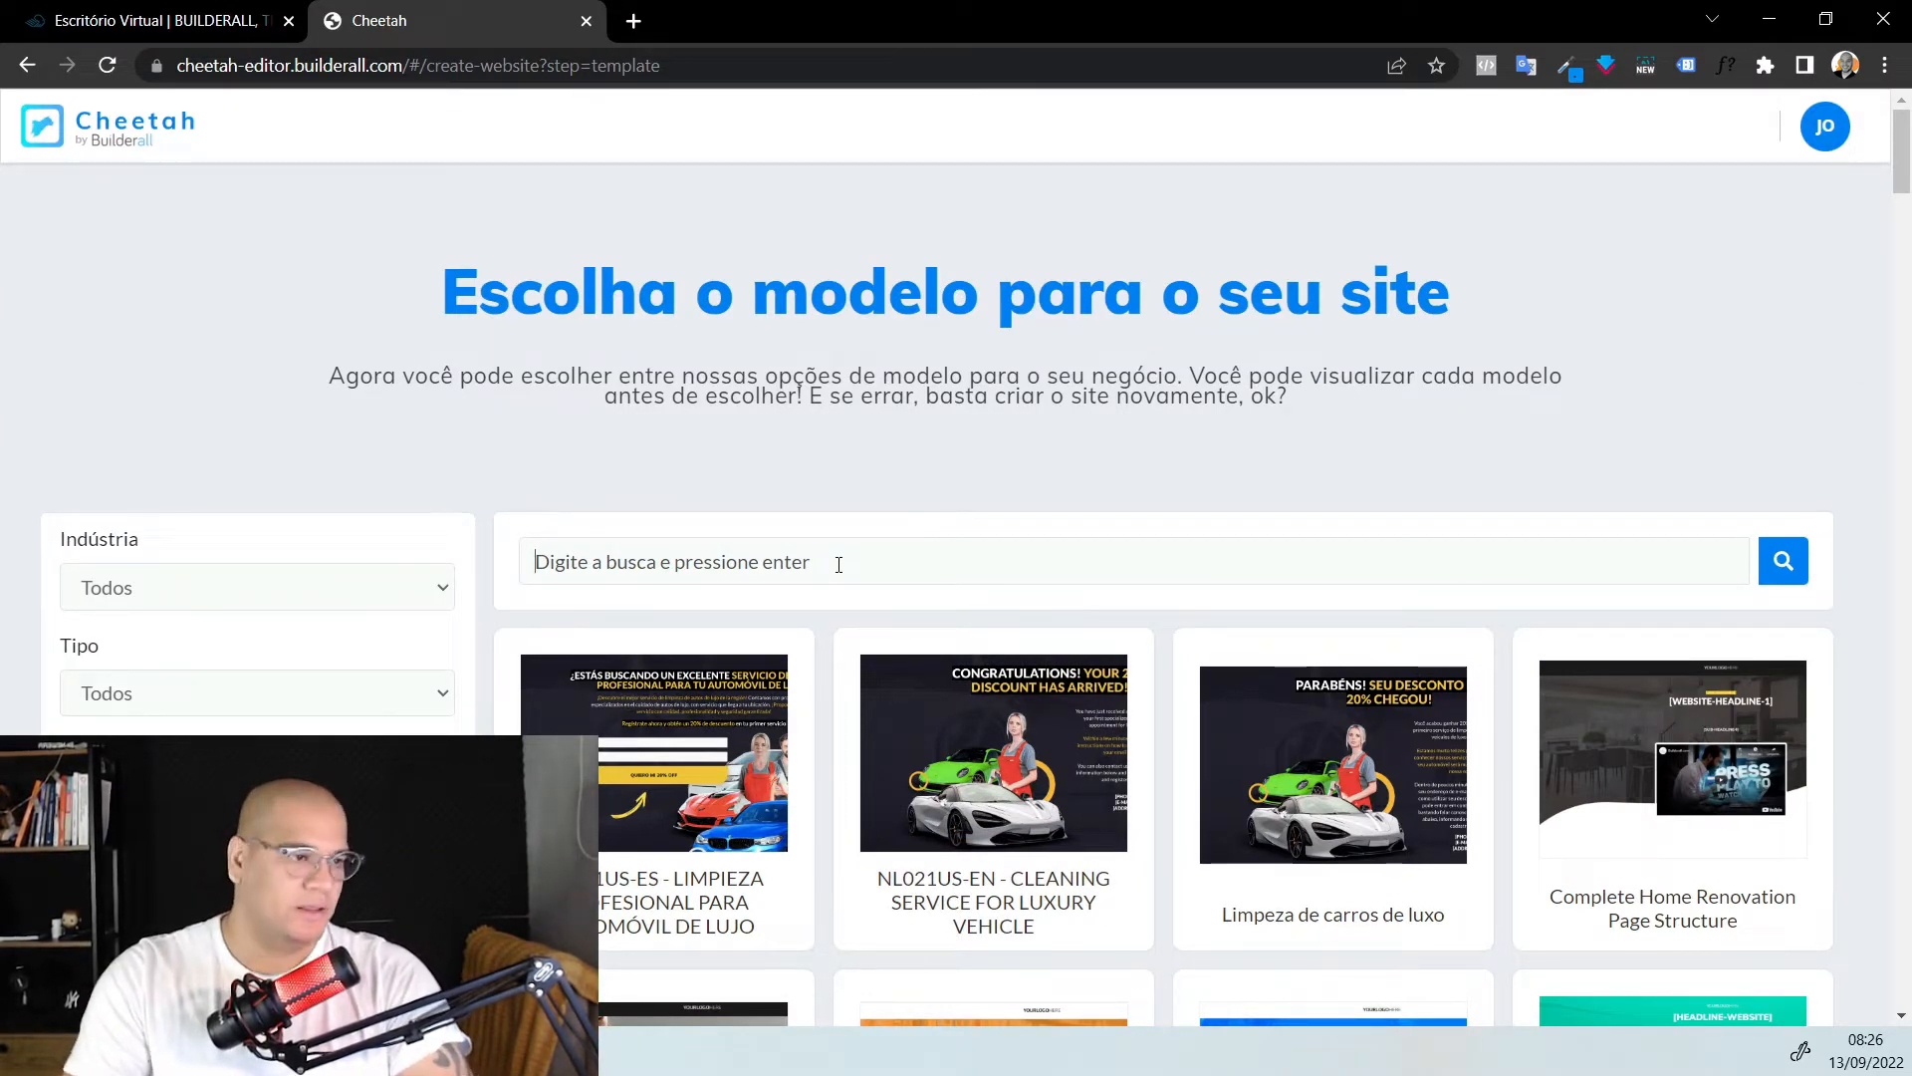
type("vet")
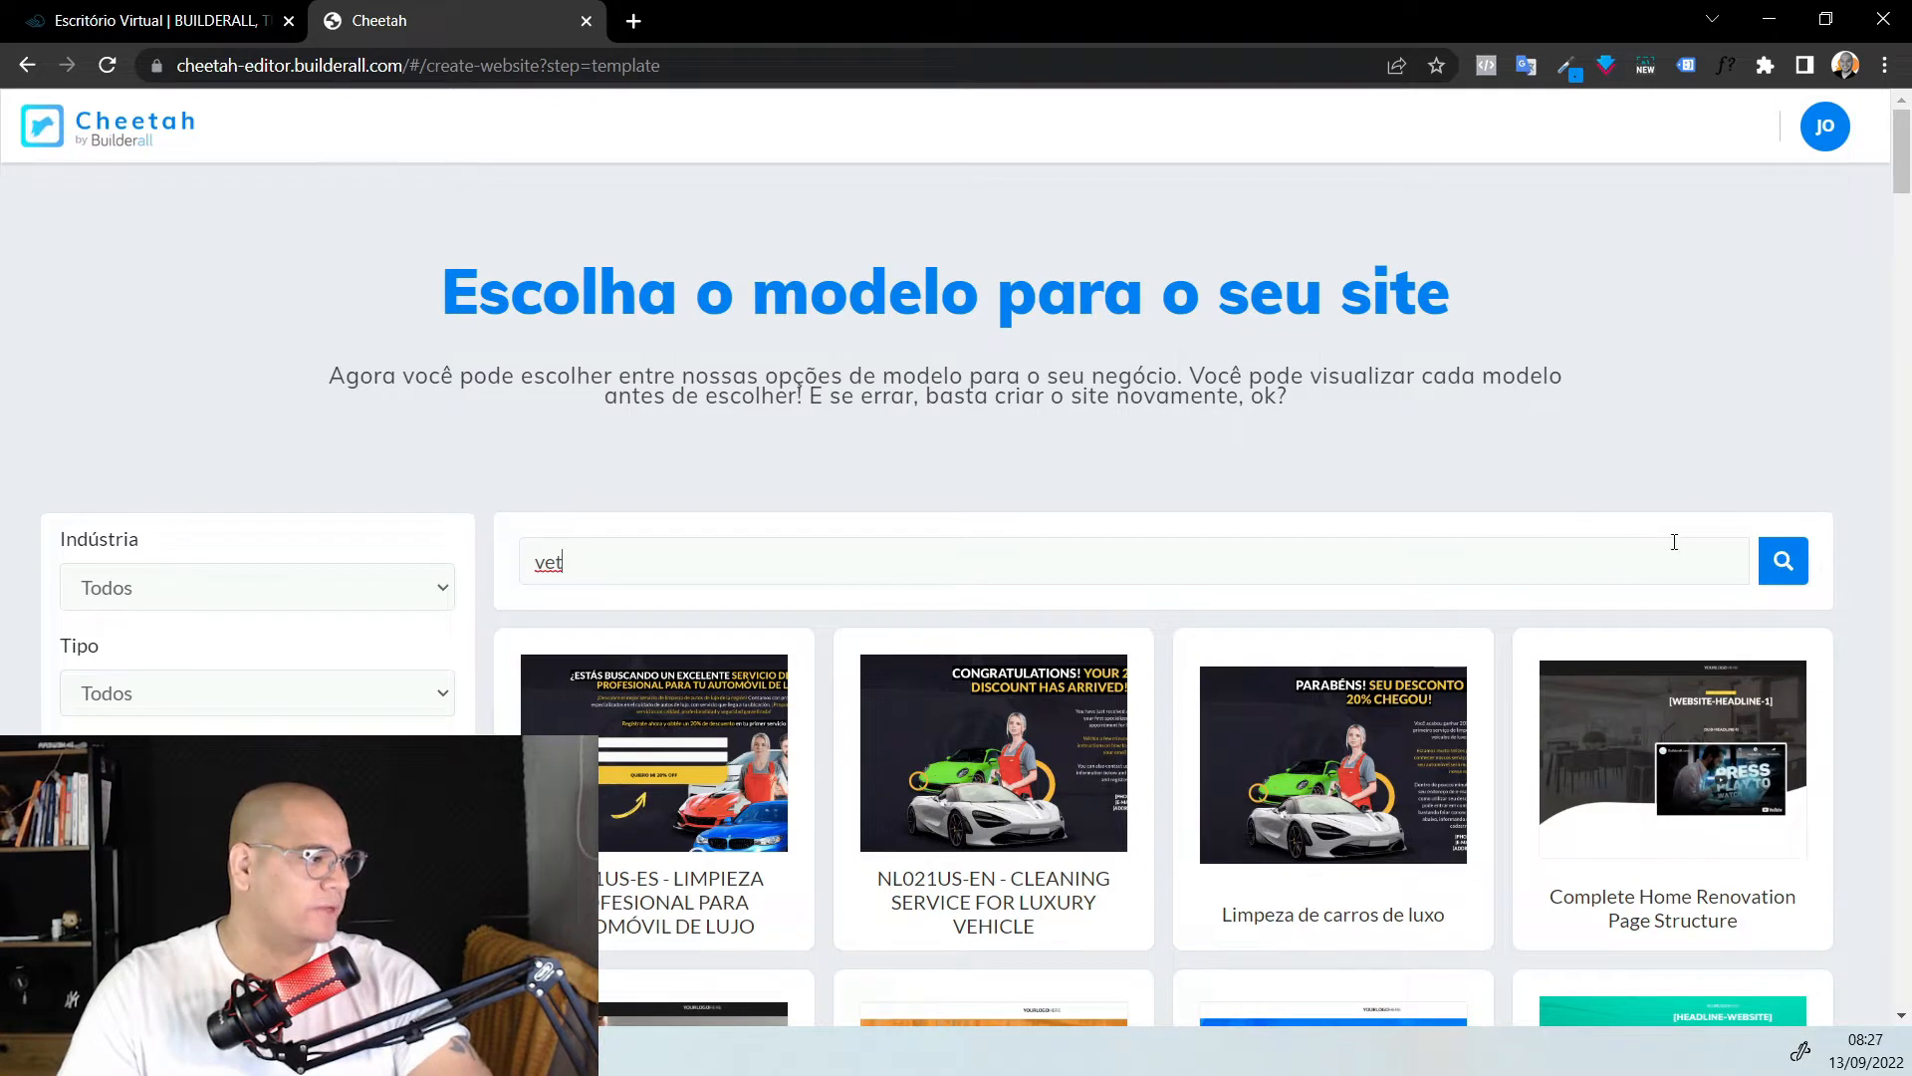
left_click(1778, 570)
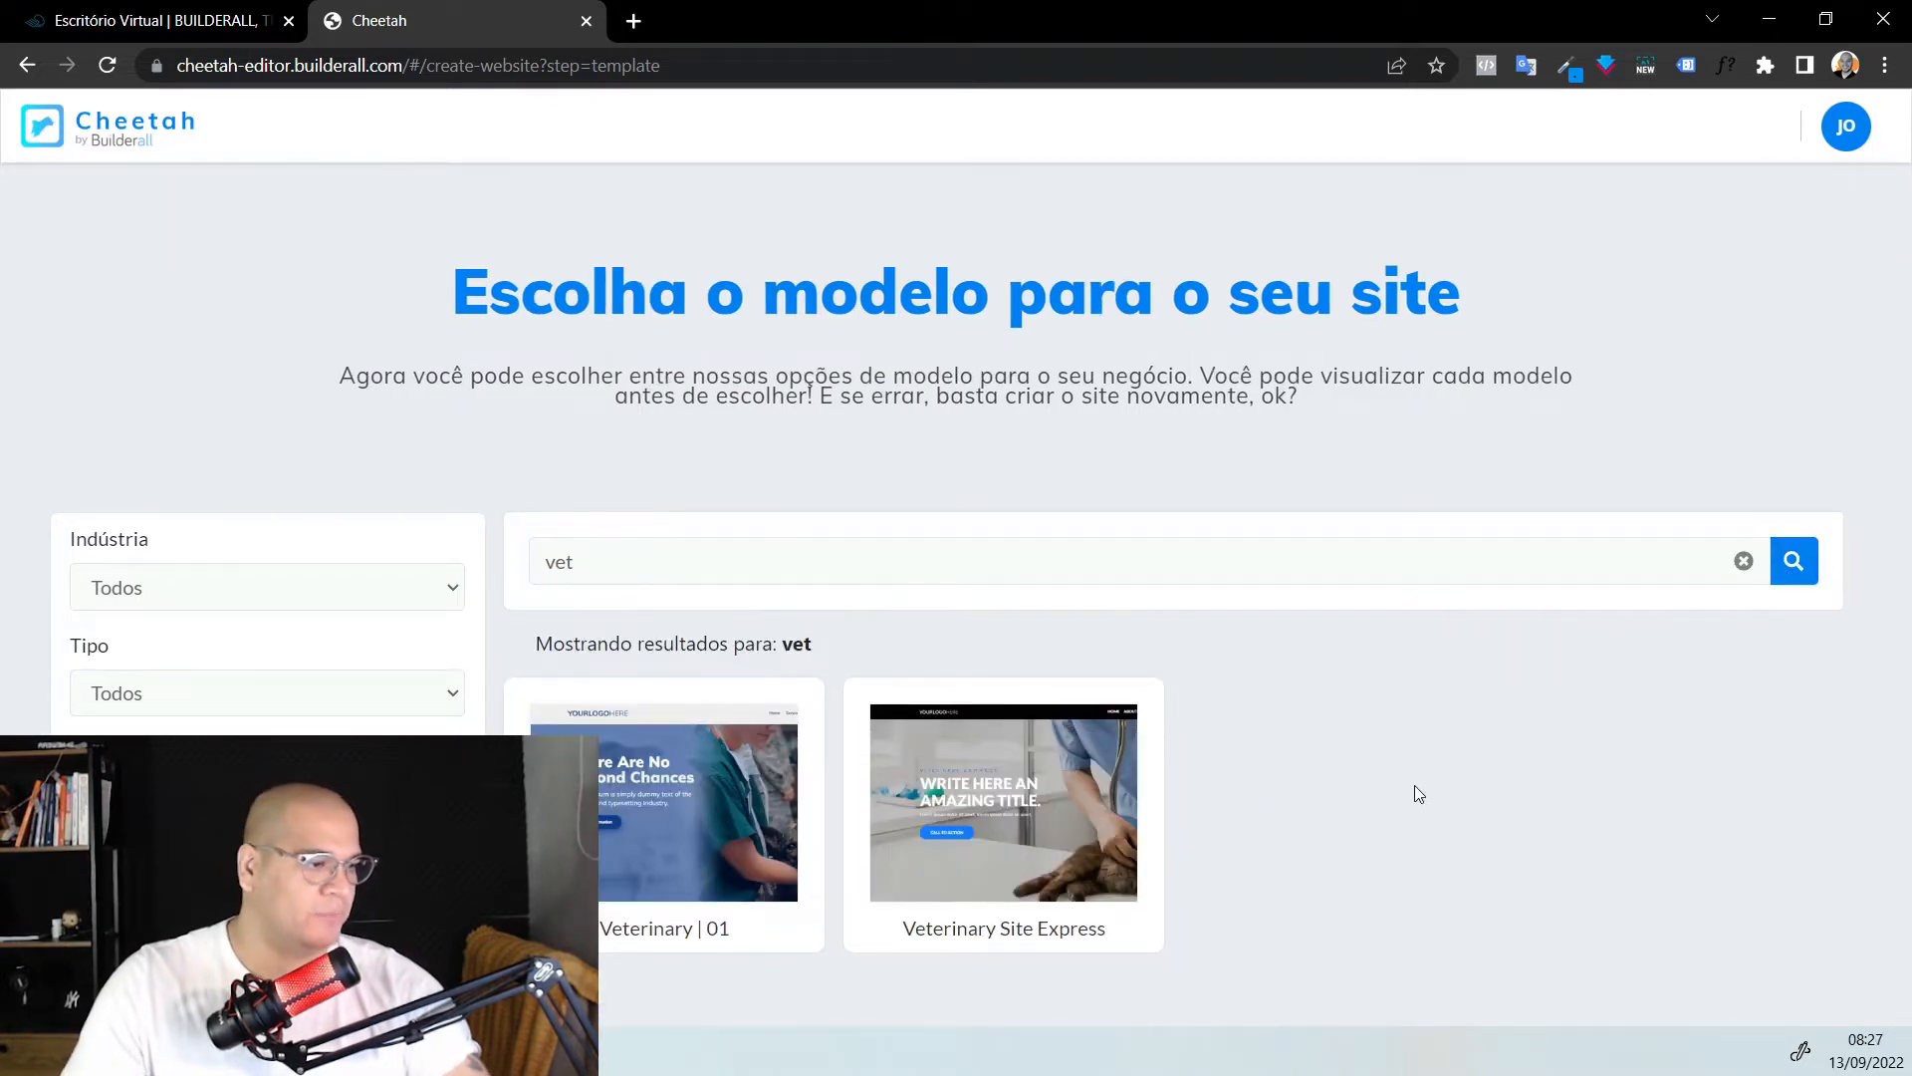
Preview the Veterinary | 01 template, visit its Services, About, Team and Contact sections, and close the preview
mouse_move(676, 802)
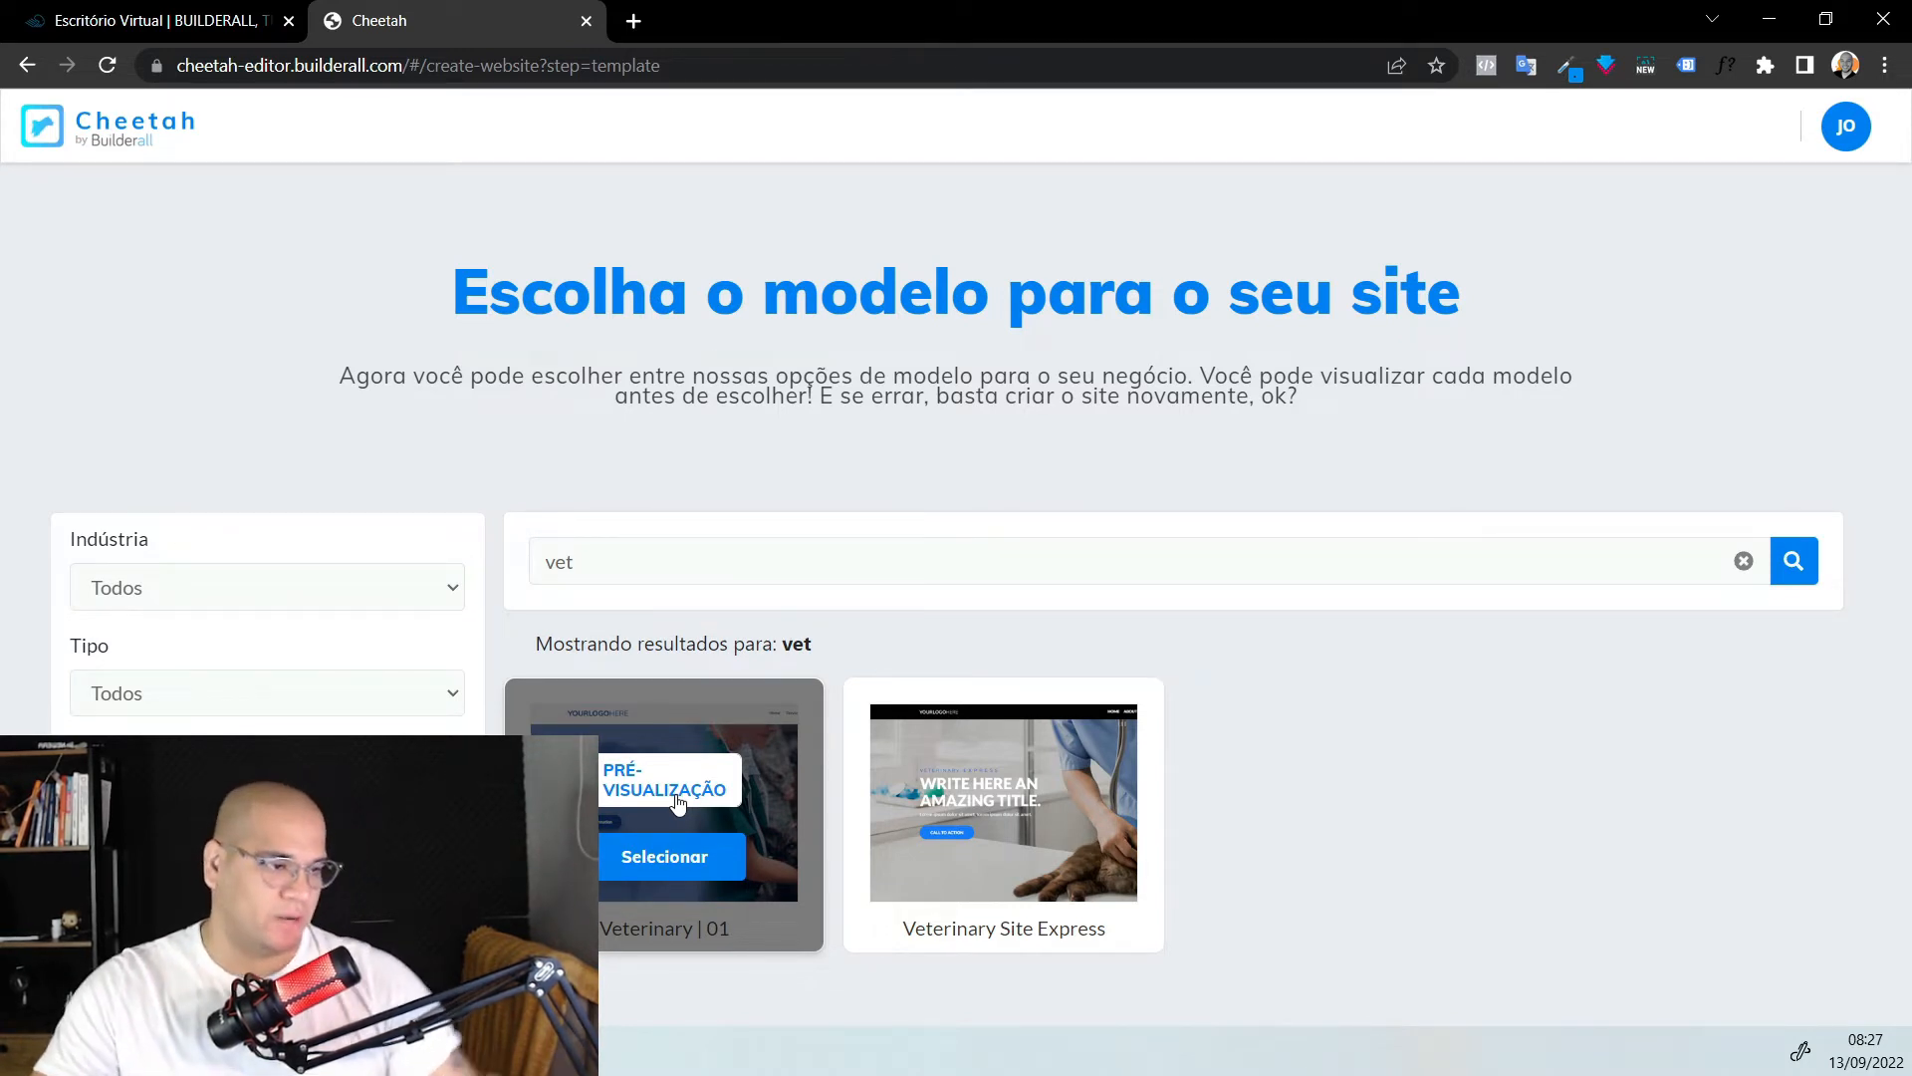
left_click(676, 802)
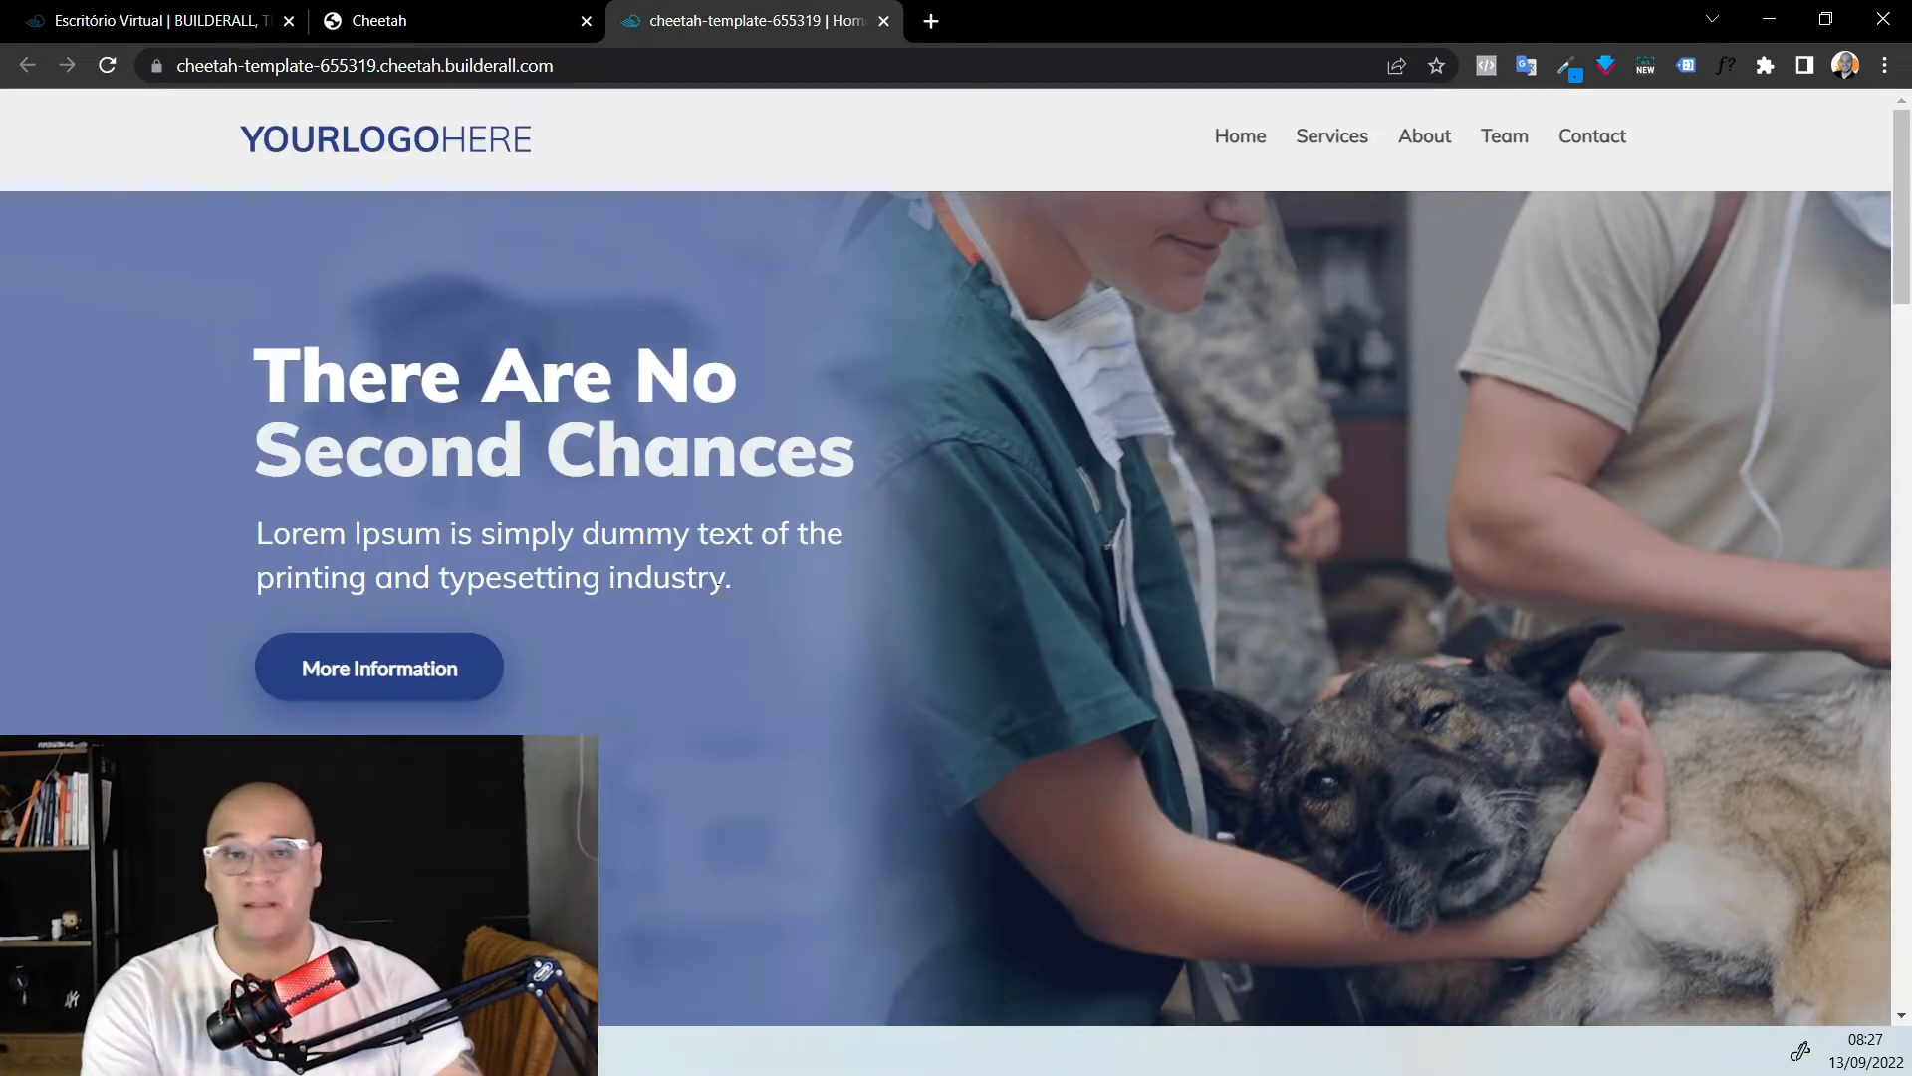
left_click(1337, 137)
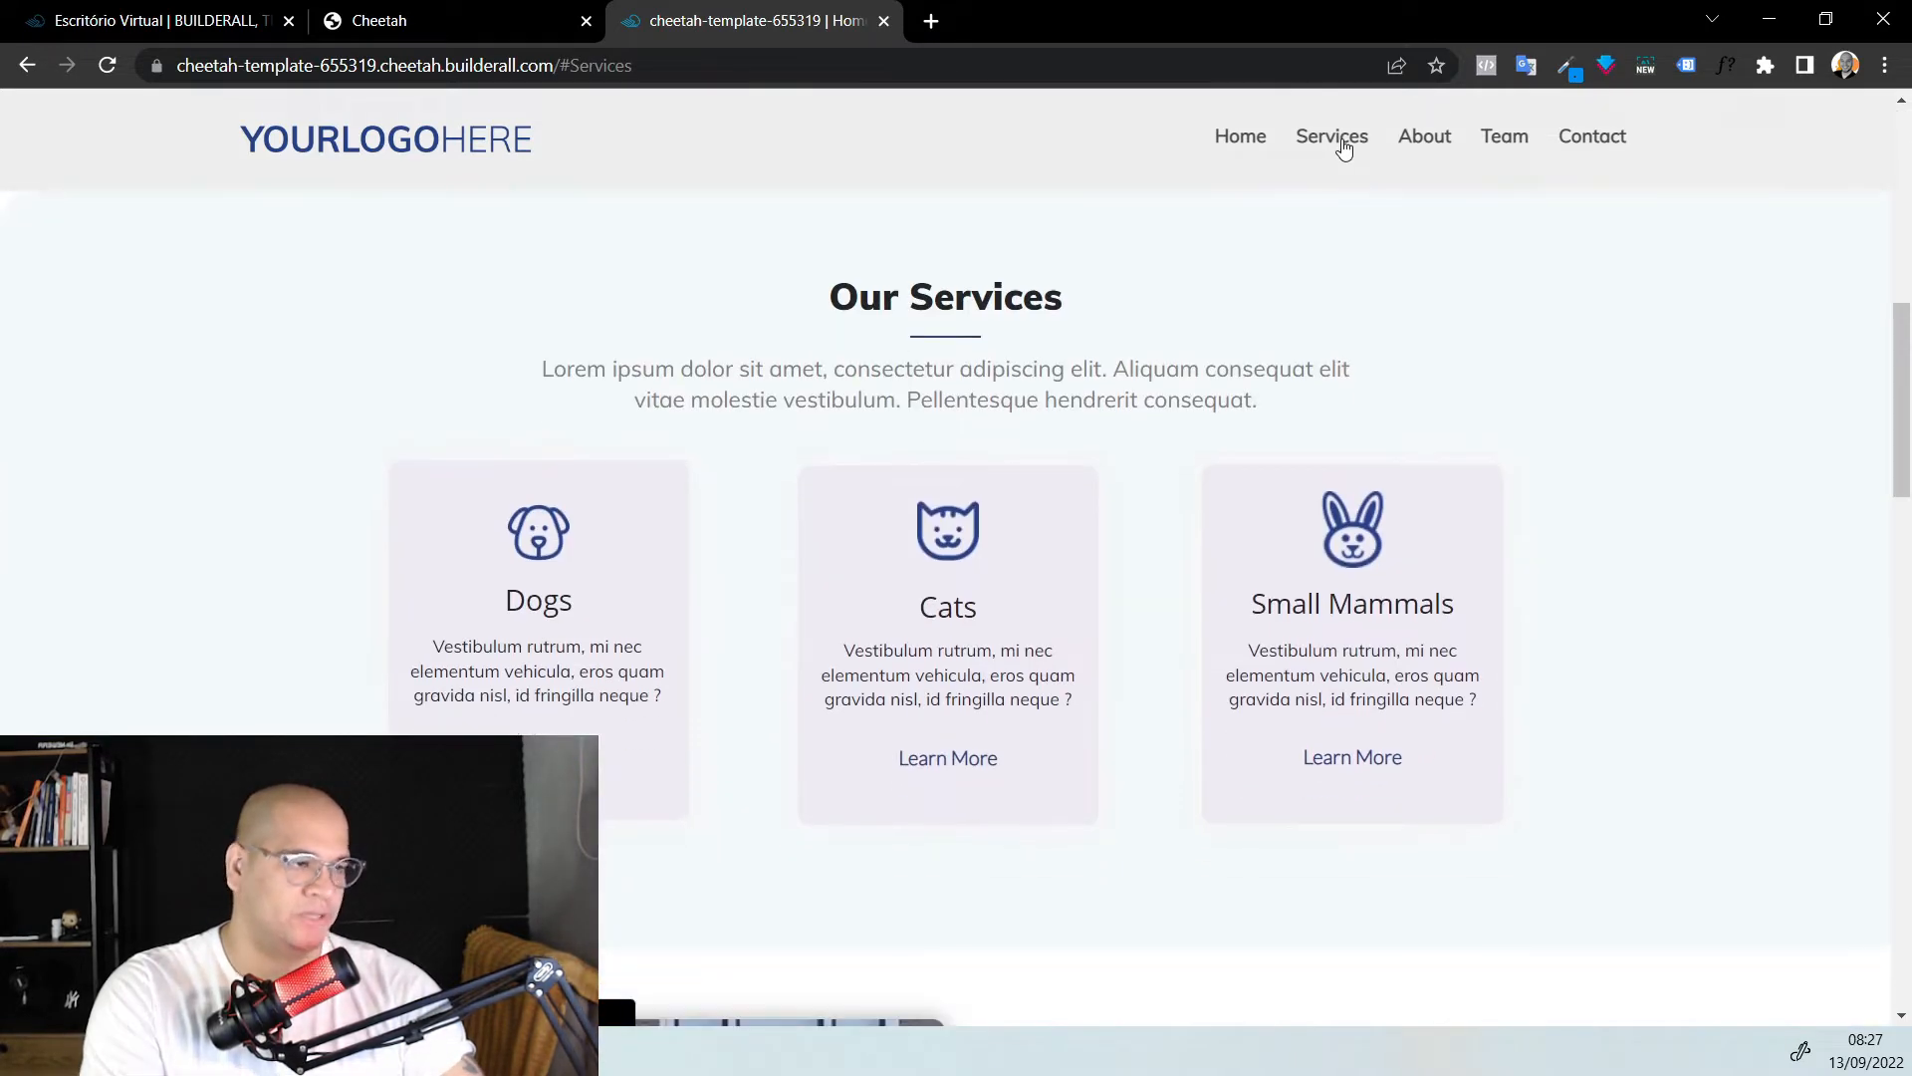
left_click(1424, 140)
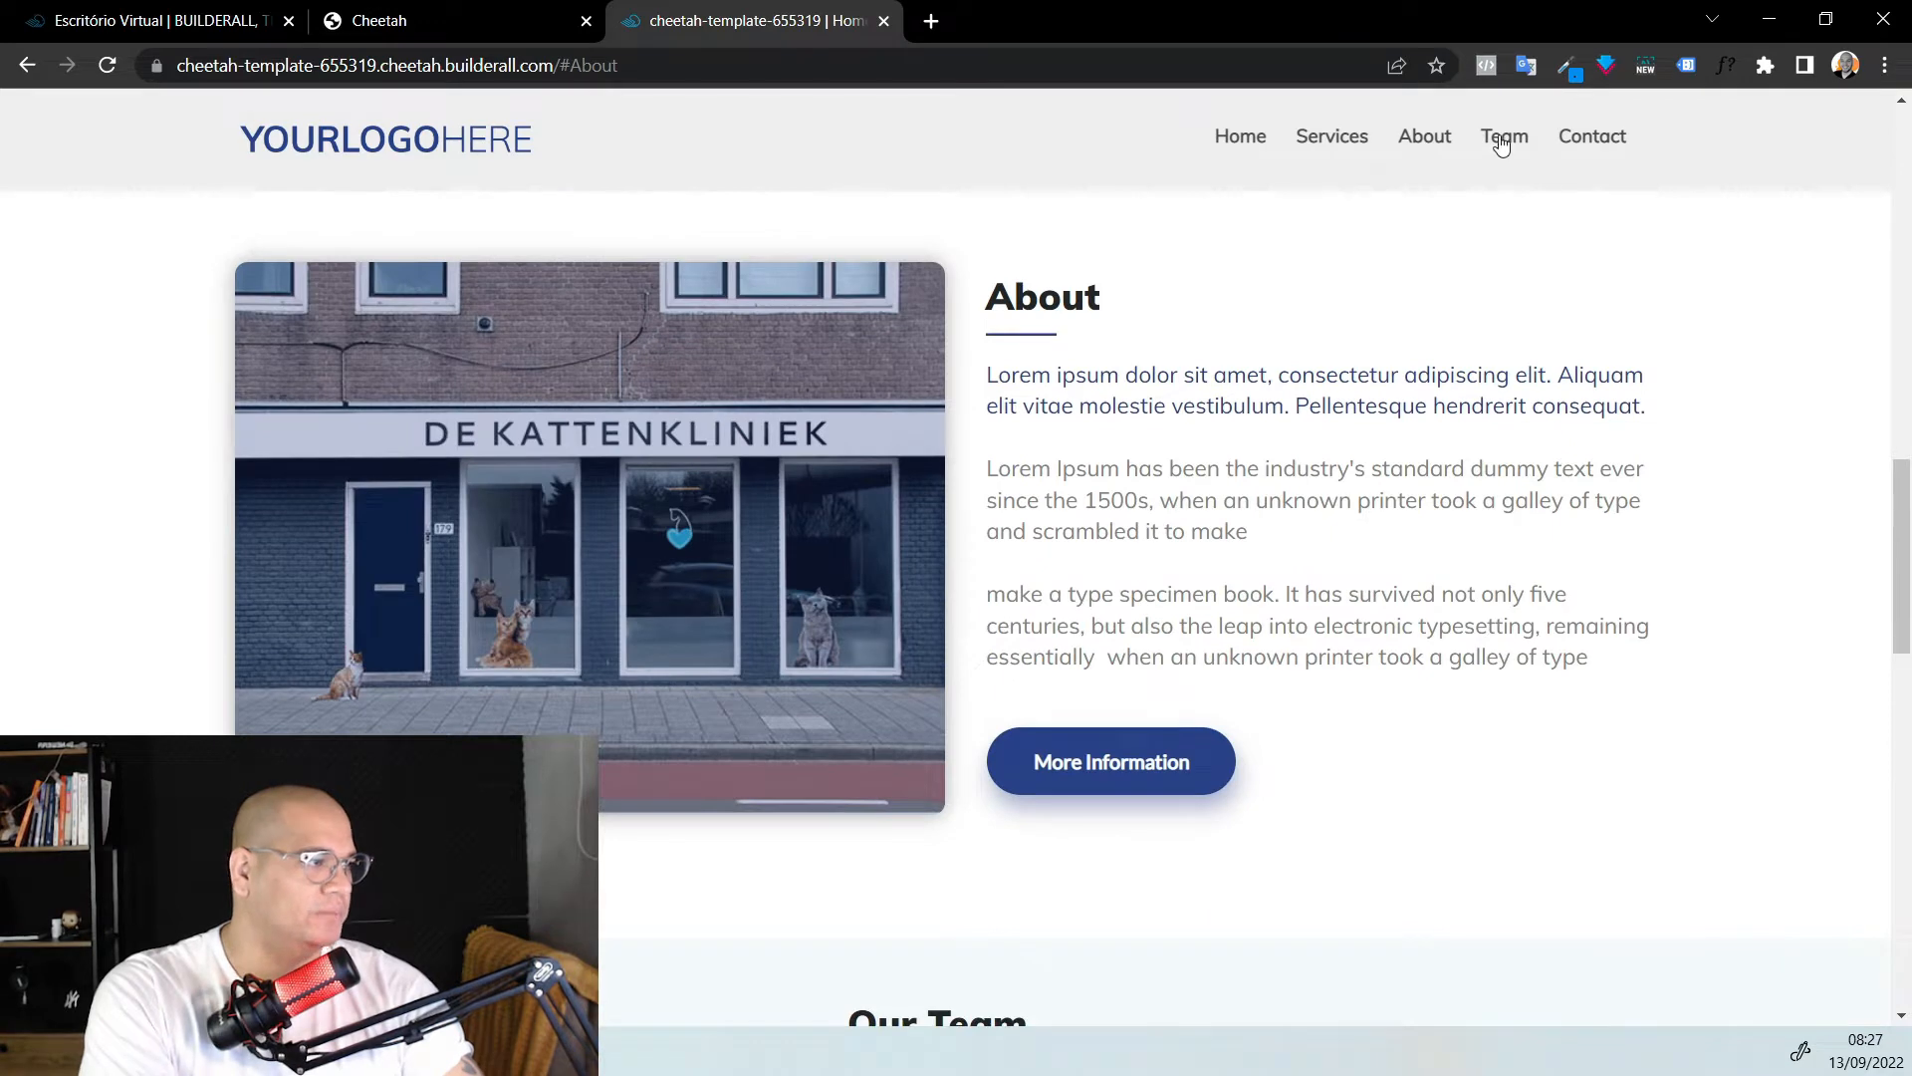
left_click(1502, 139)
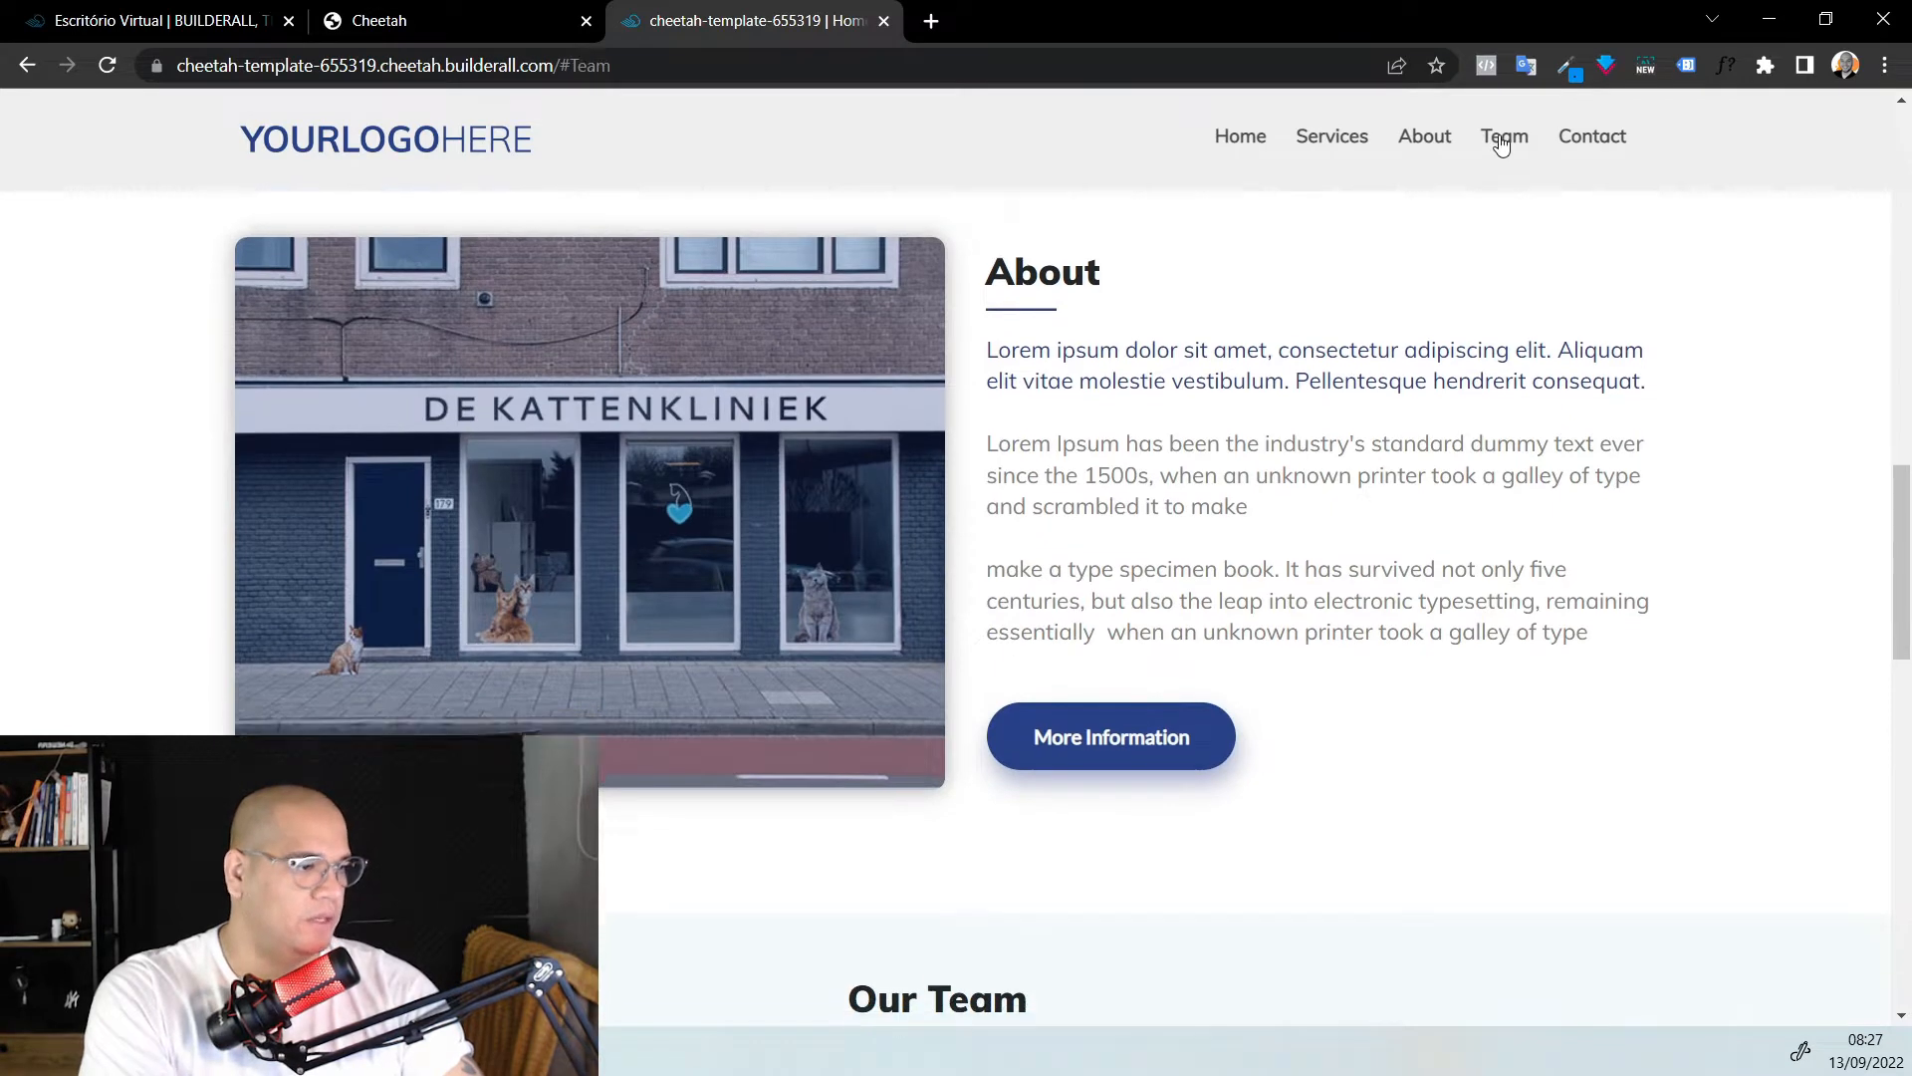
left_click(1601, 140)
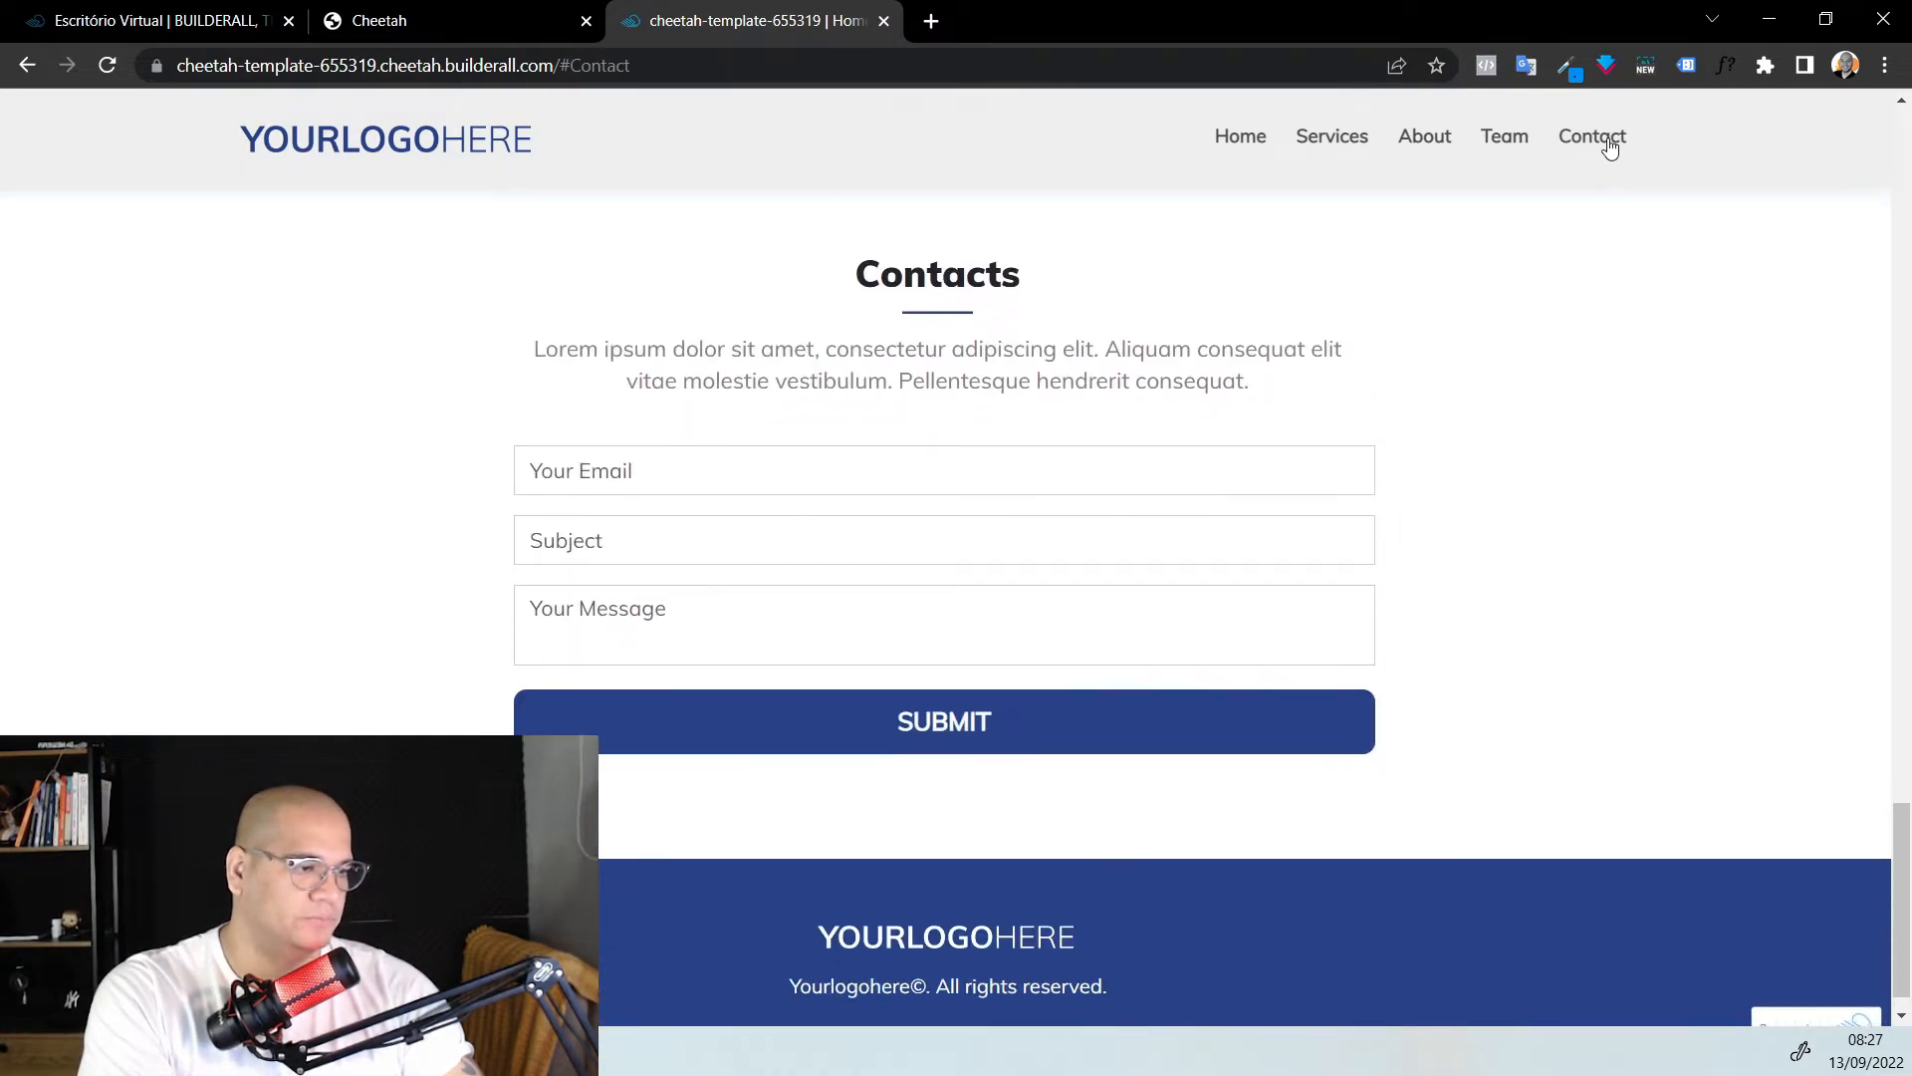
scroll(1436, 304, "up", 5)
scroll(1432, 316, "up", 10)
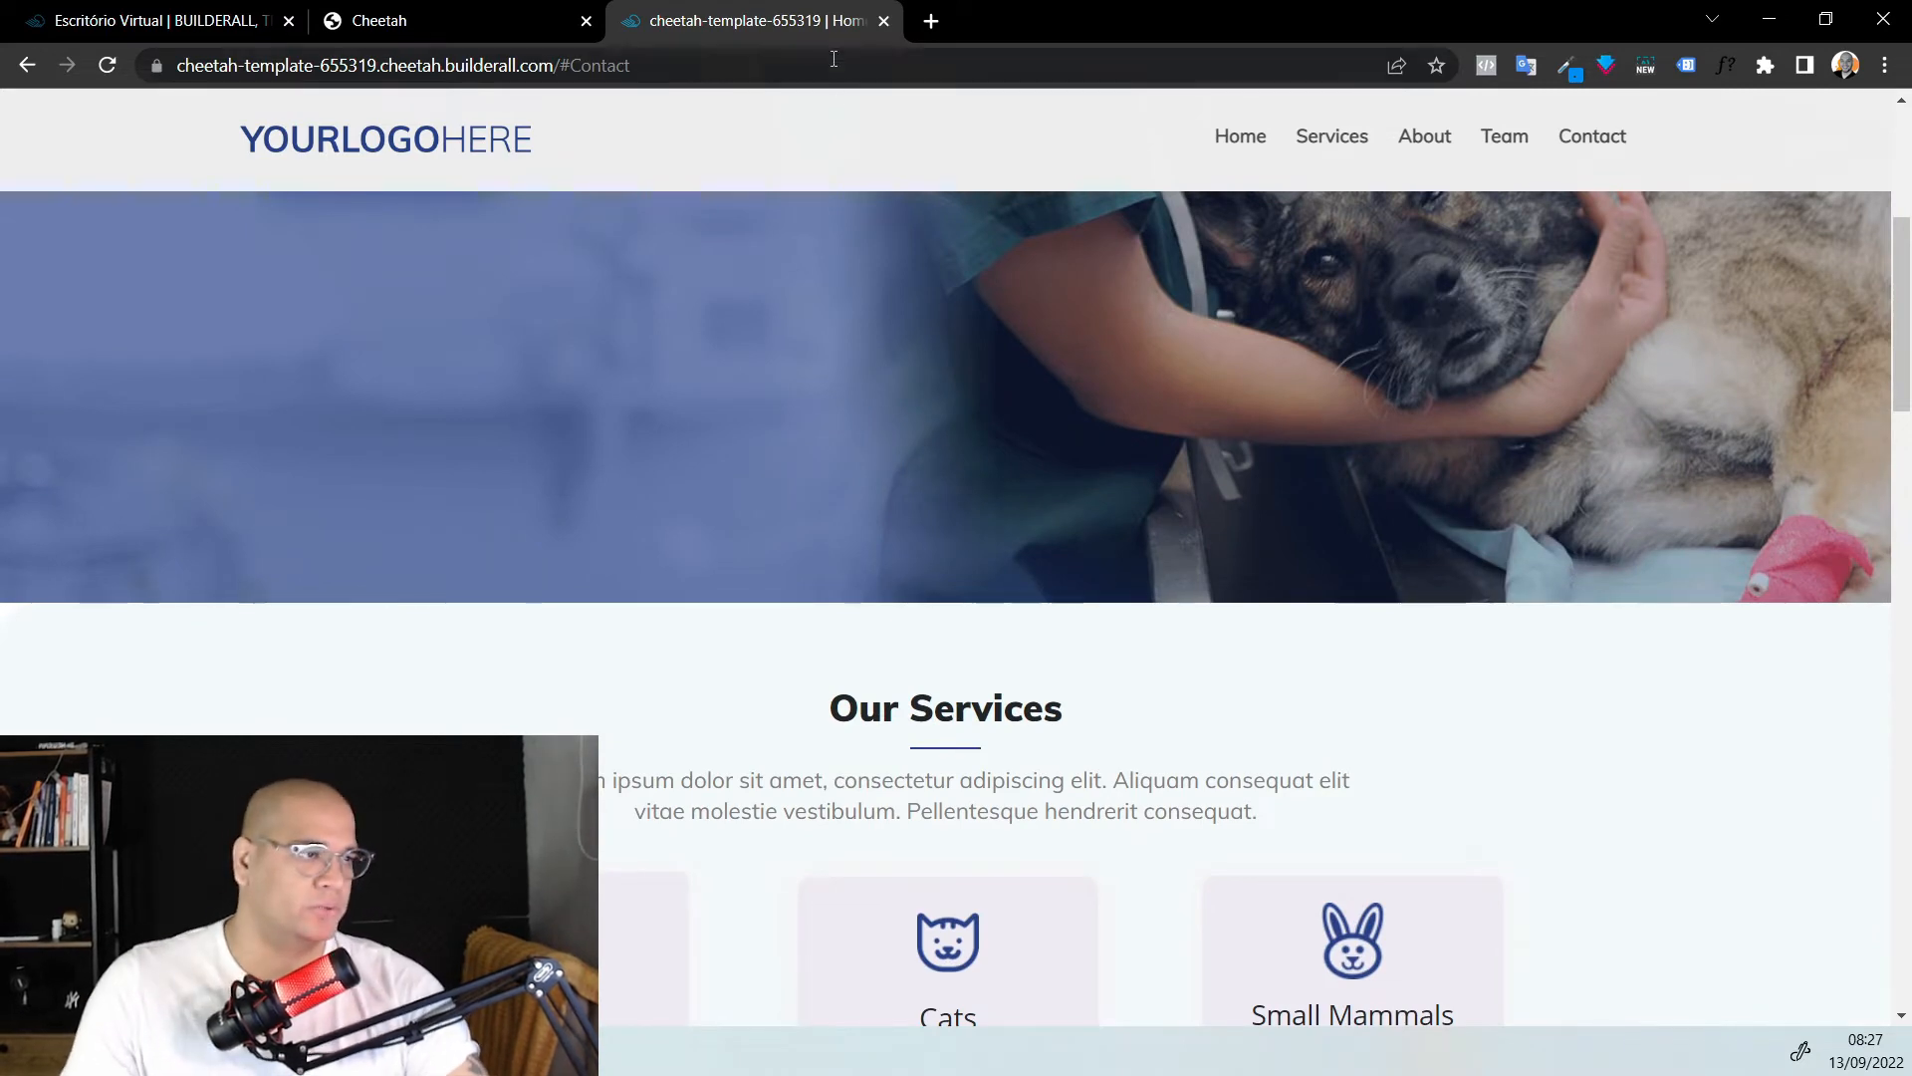
left_click(883, 21)
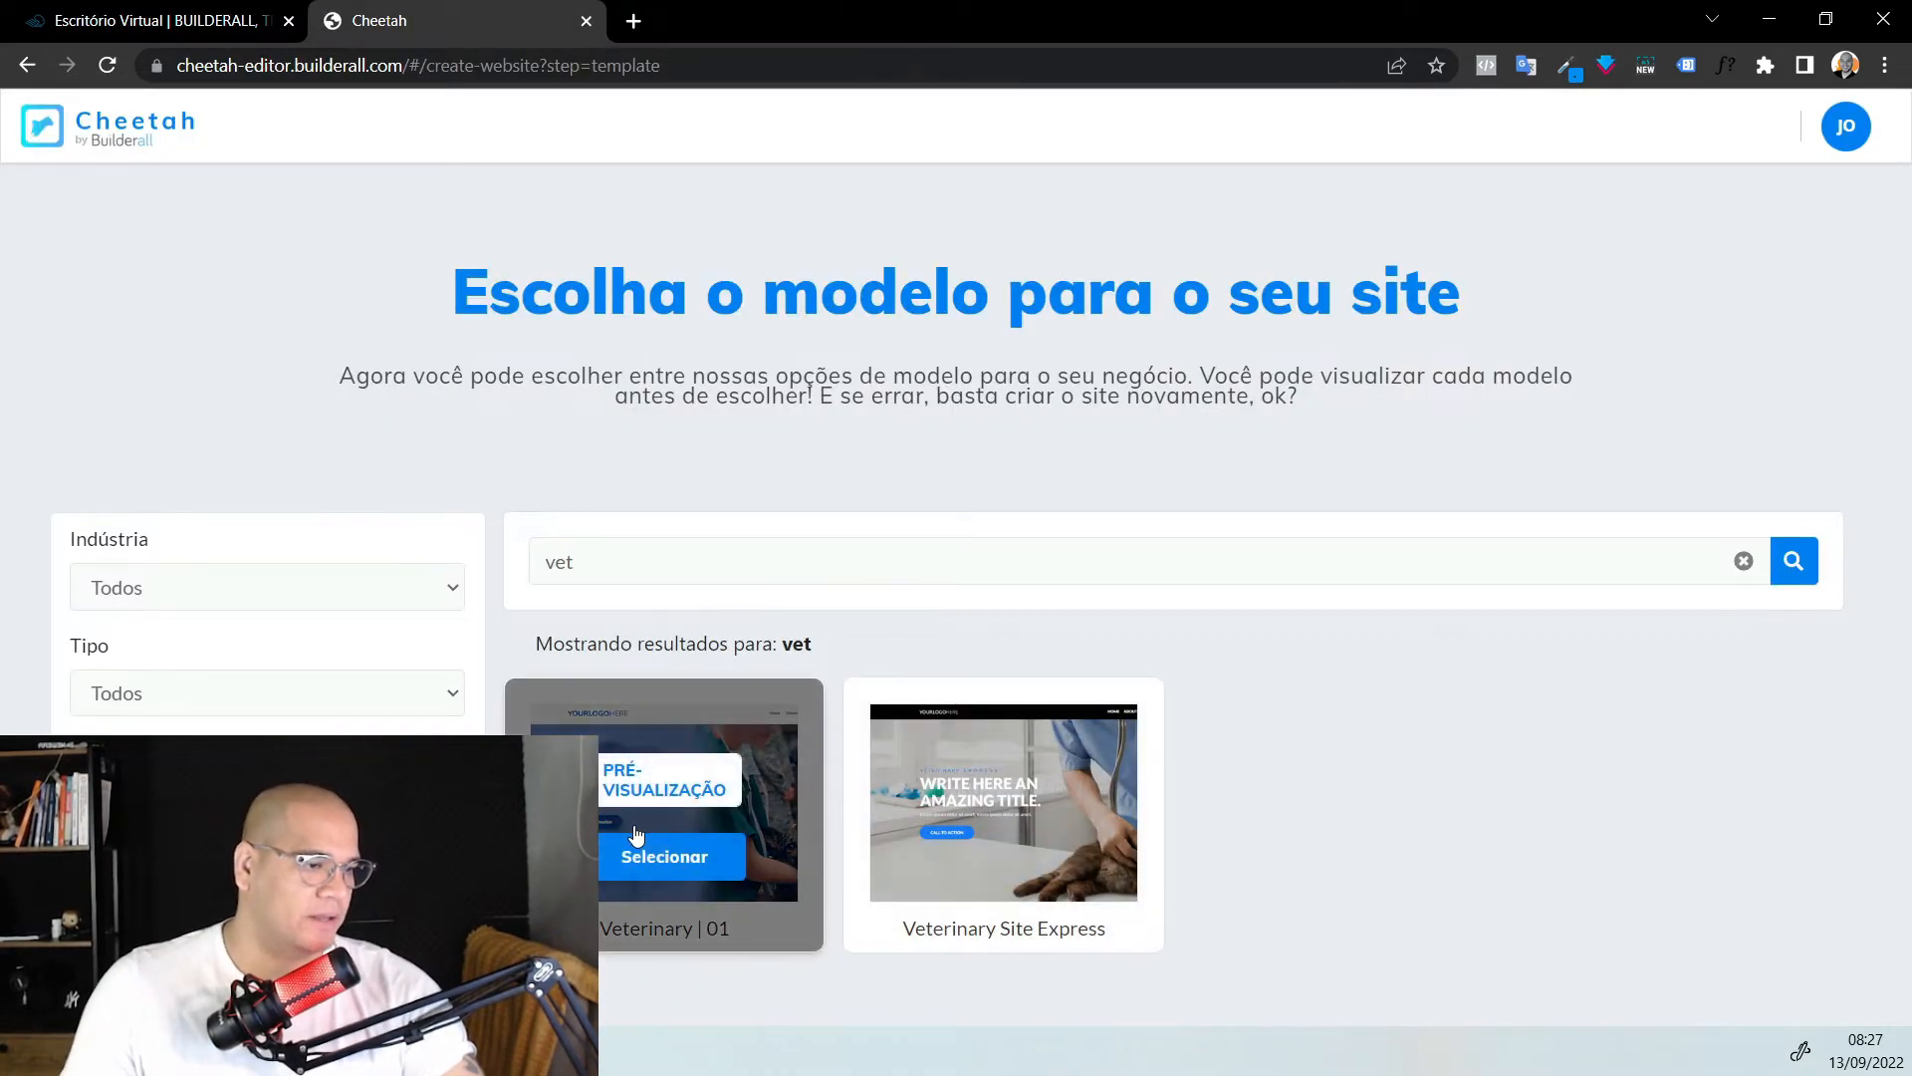
Search the template gallery for "branco"
key("ctrl+a")
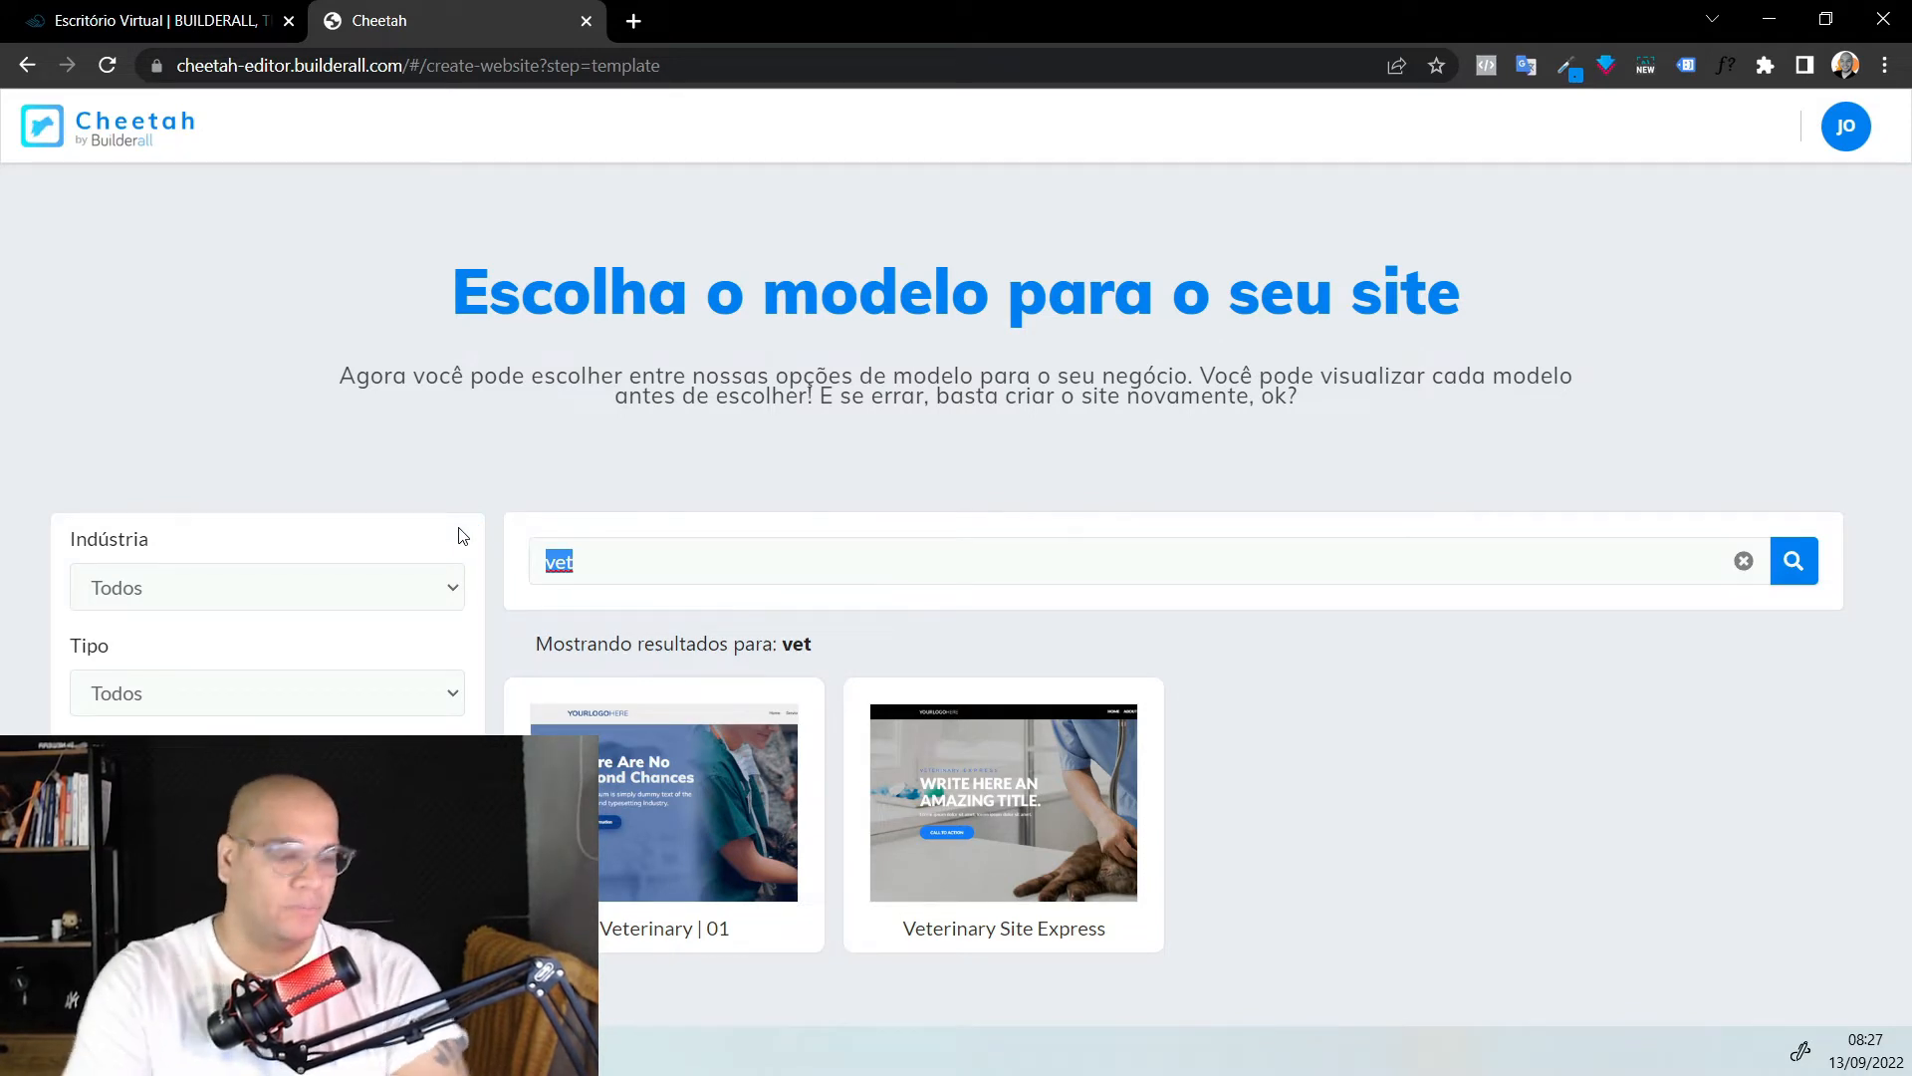
key("BackSpace")
type("branco")
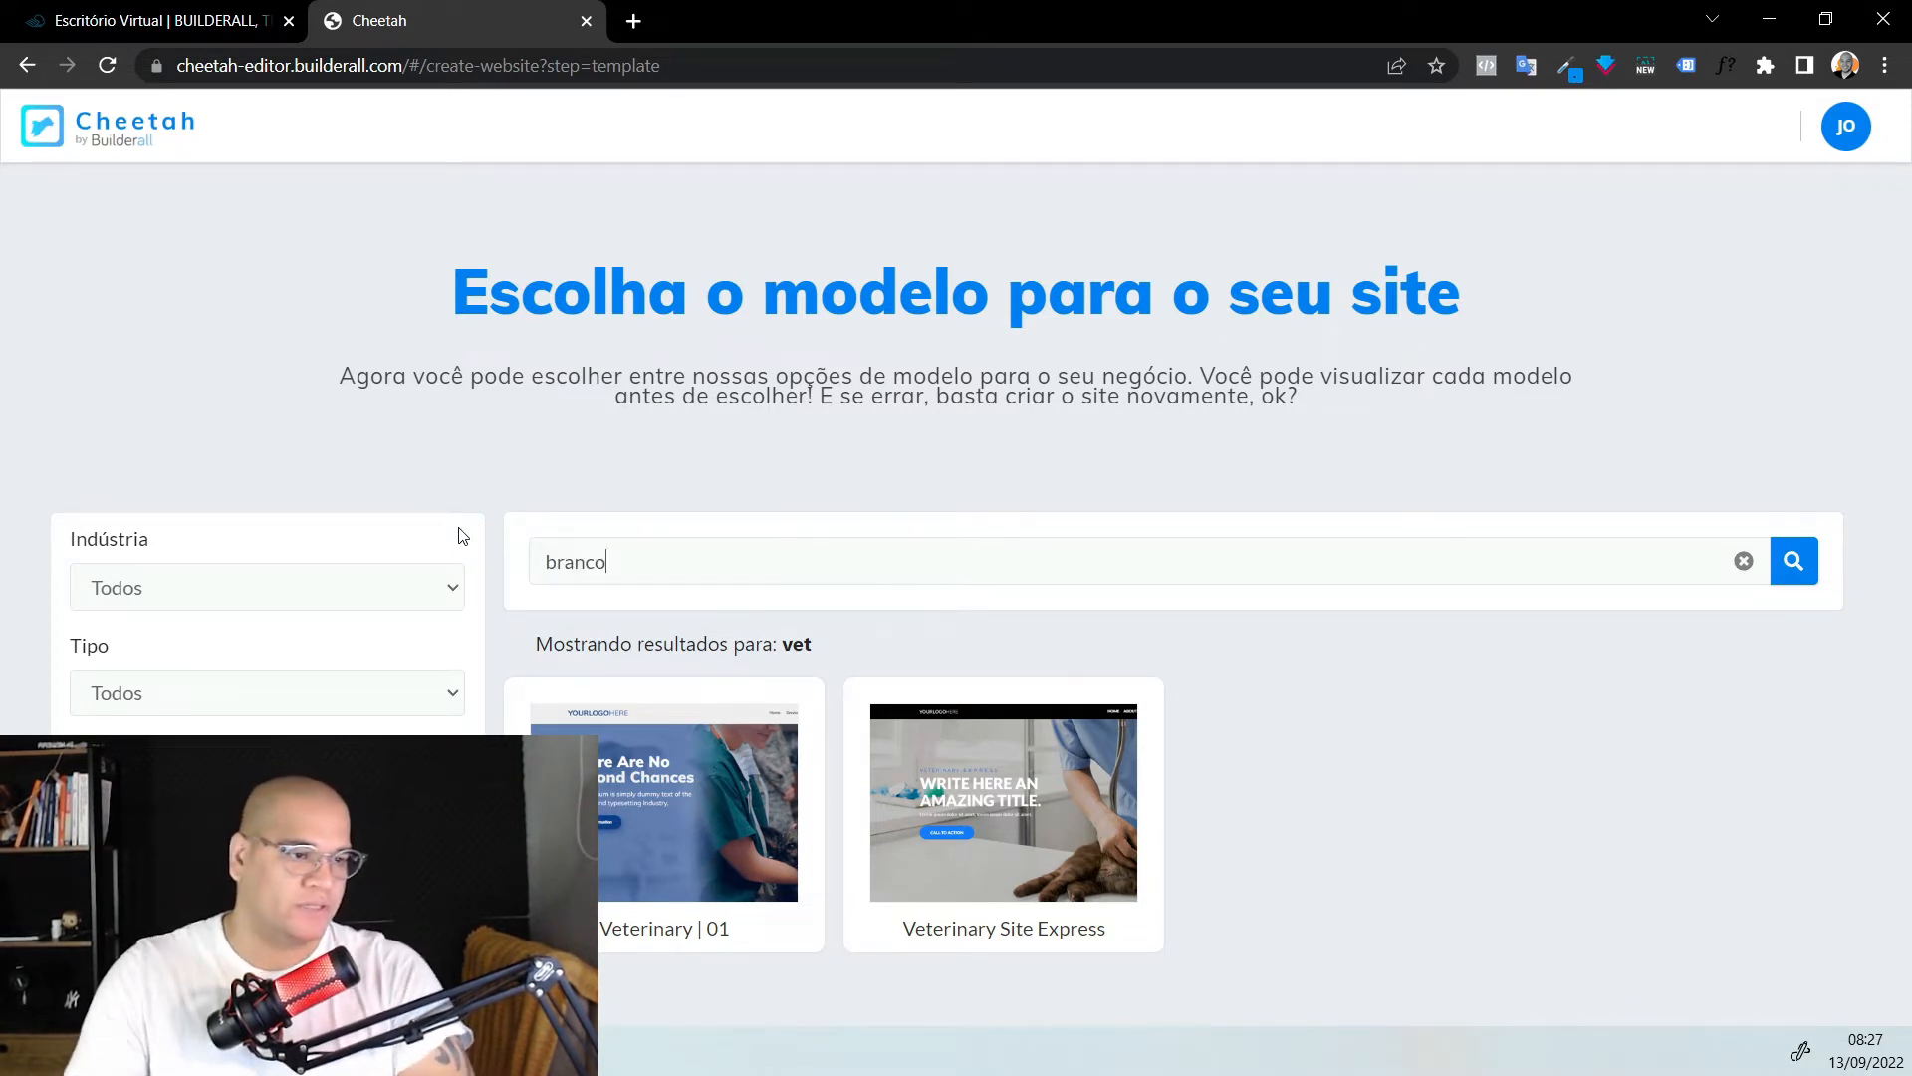
left_click(1791, 573)
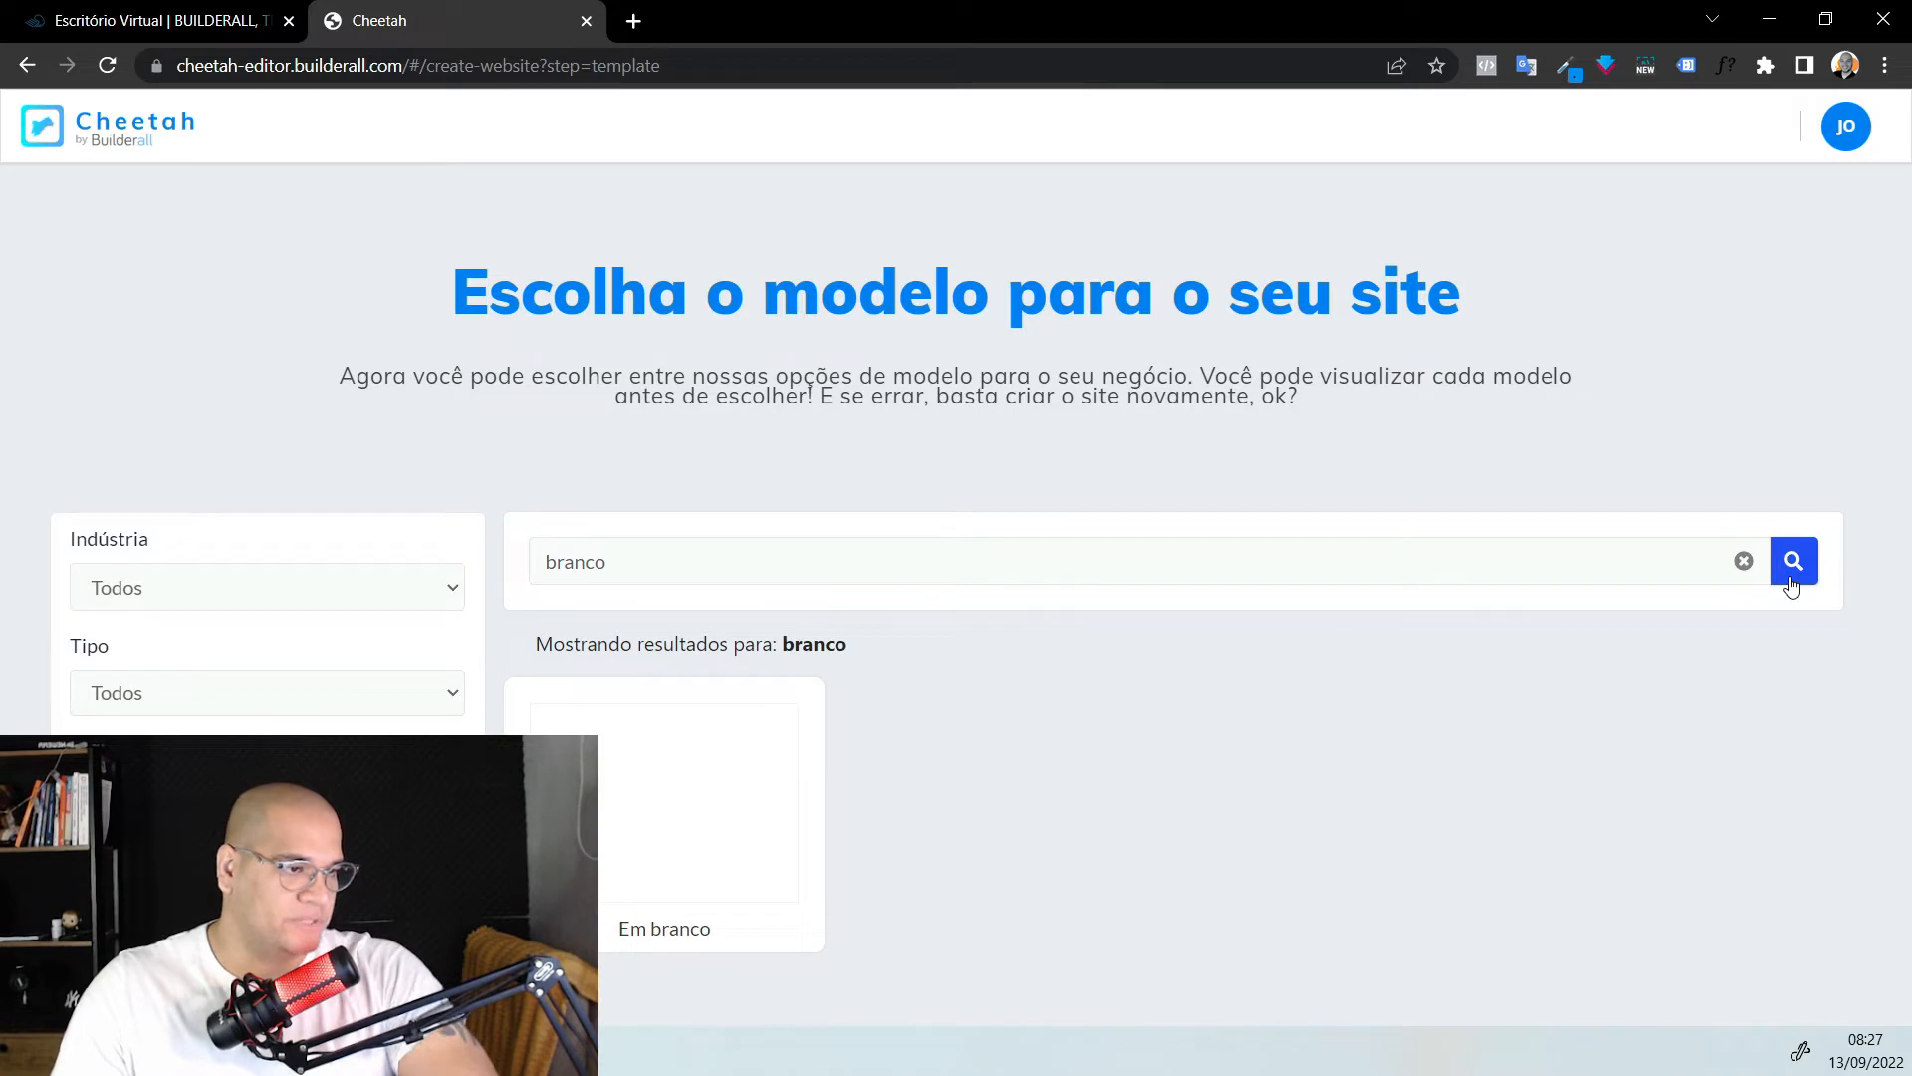
Create the site from the Em branco template, confirm saving it, and skip the introductory tour
mouse_move(703, 797)
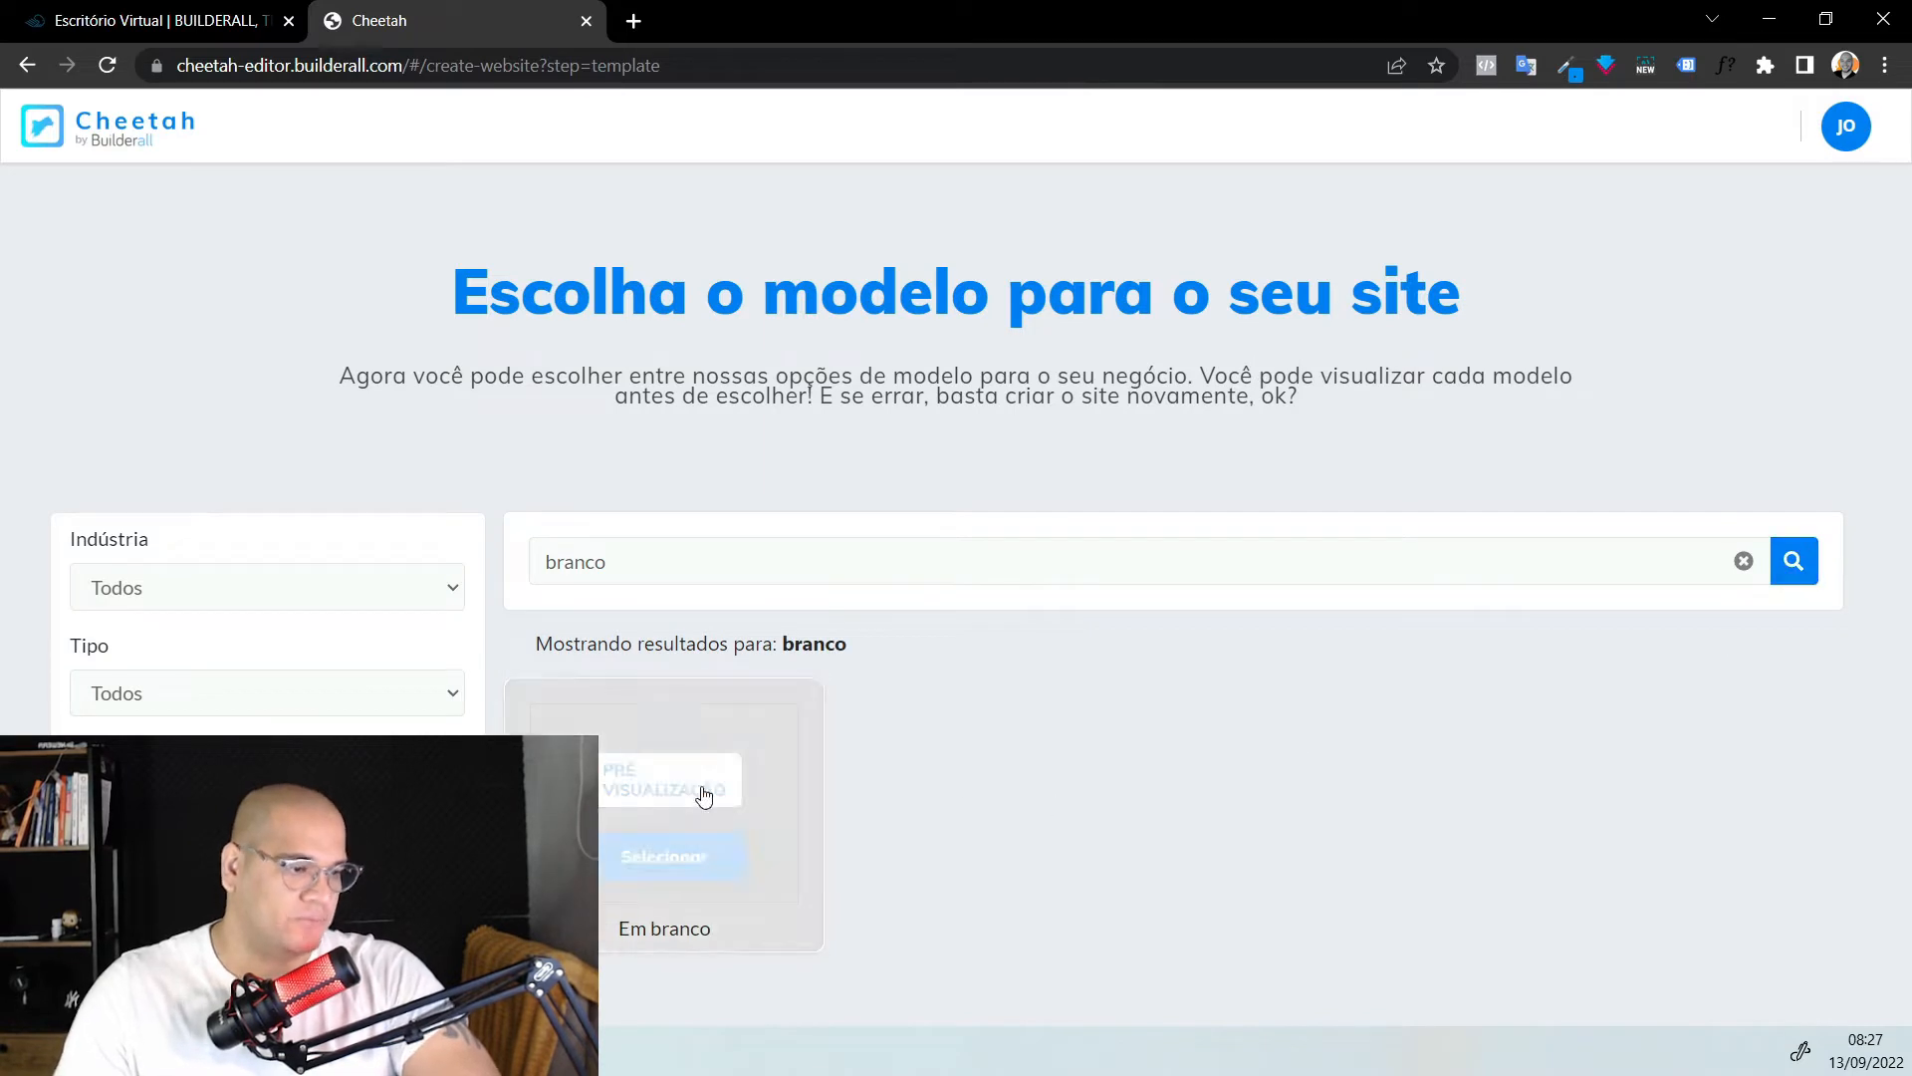
left_click(694, 862)
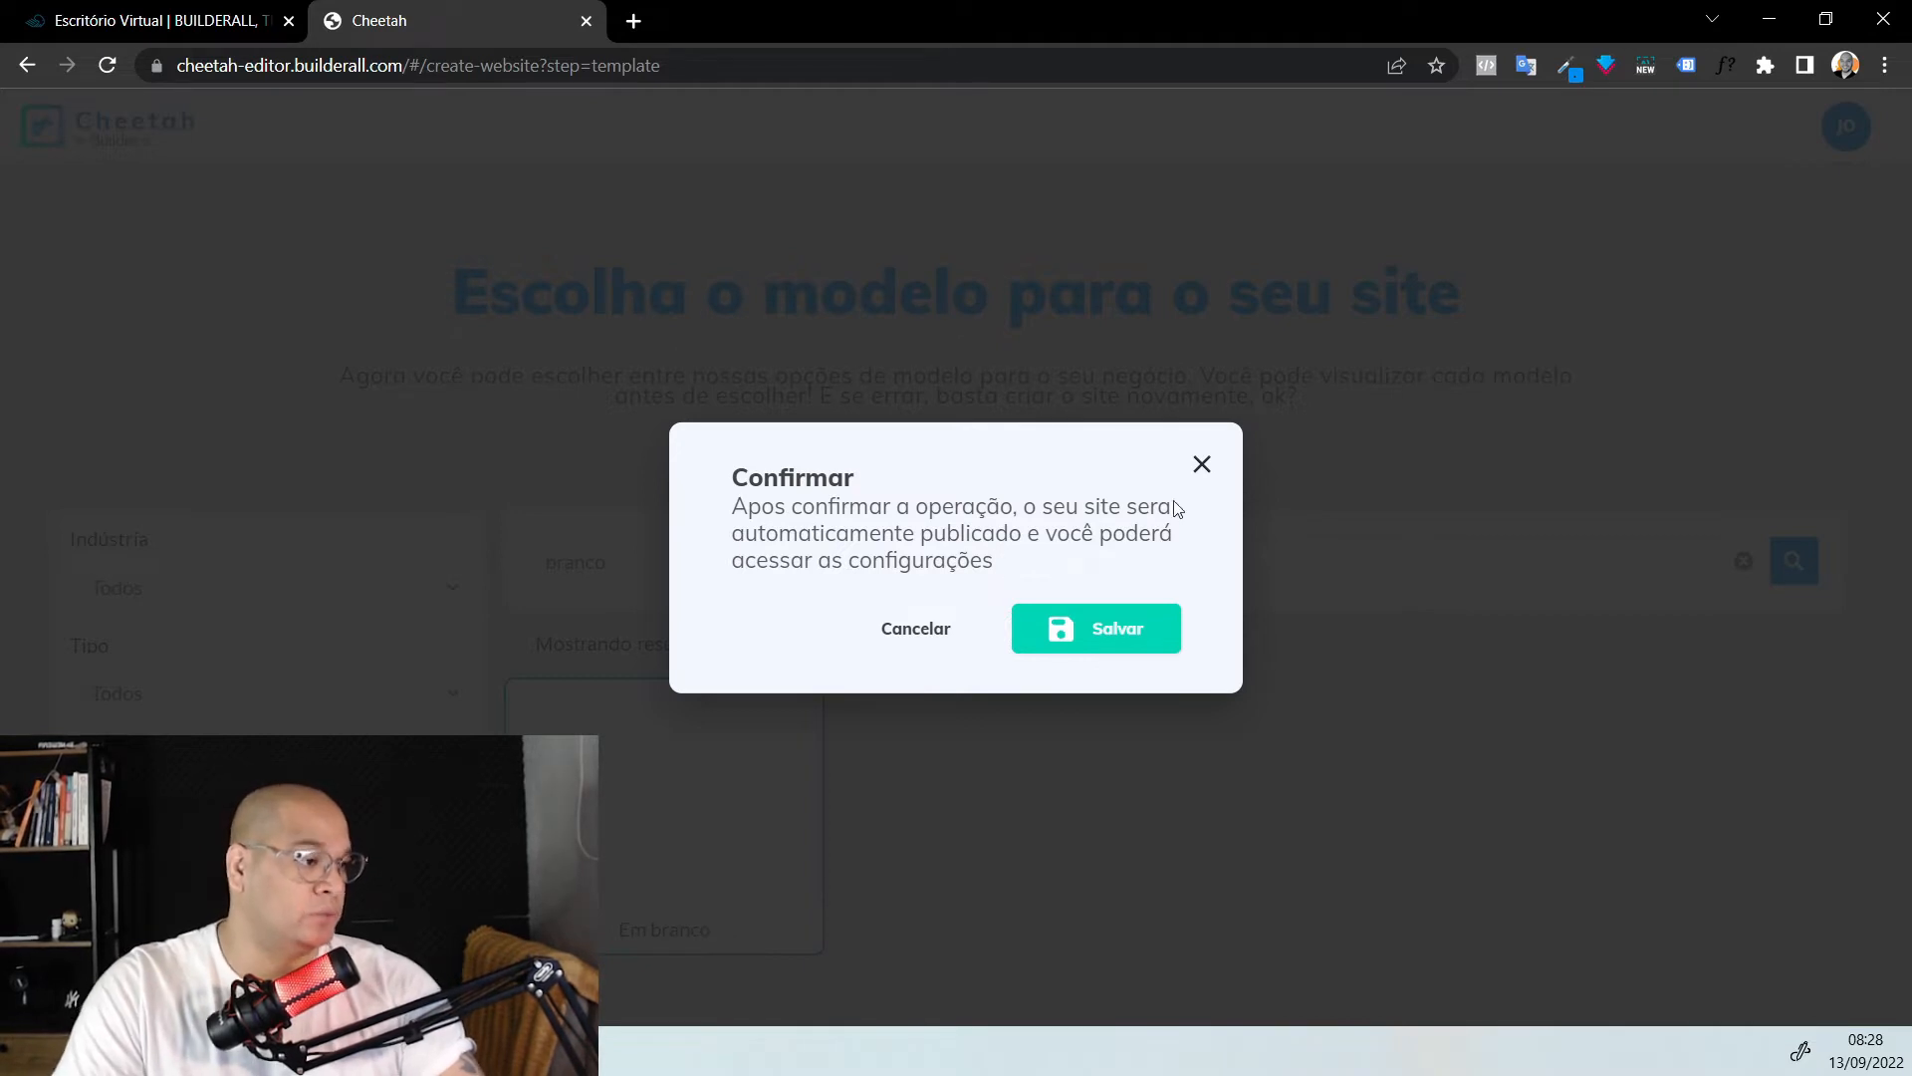
left_click(1144, 640)
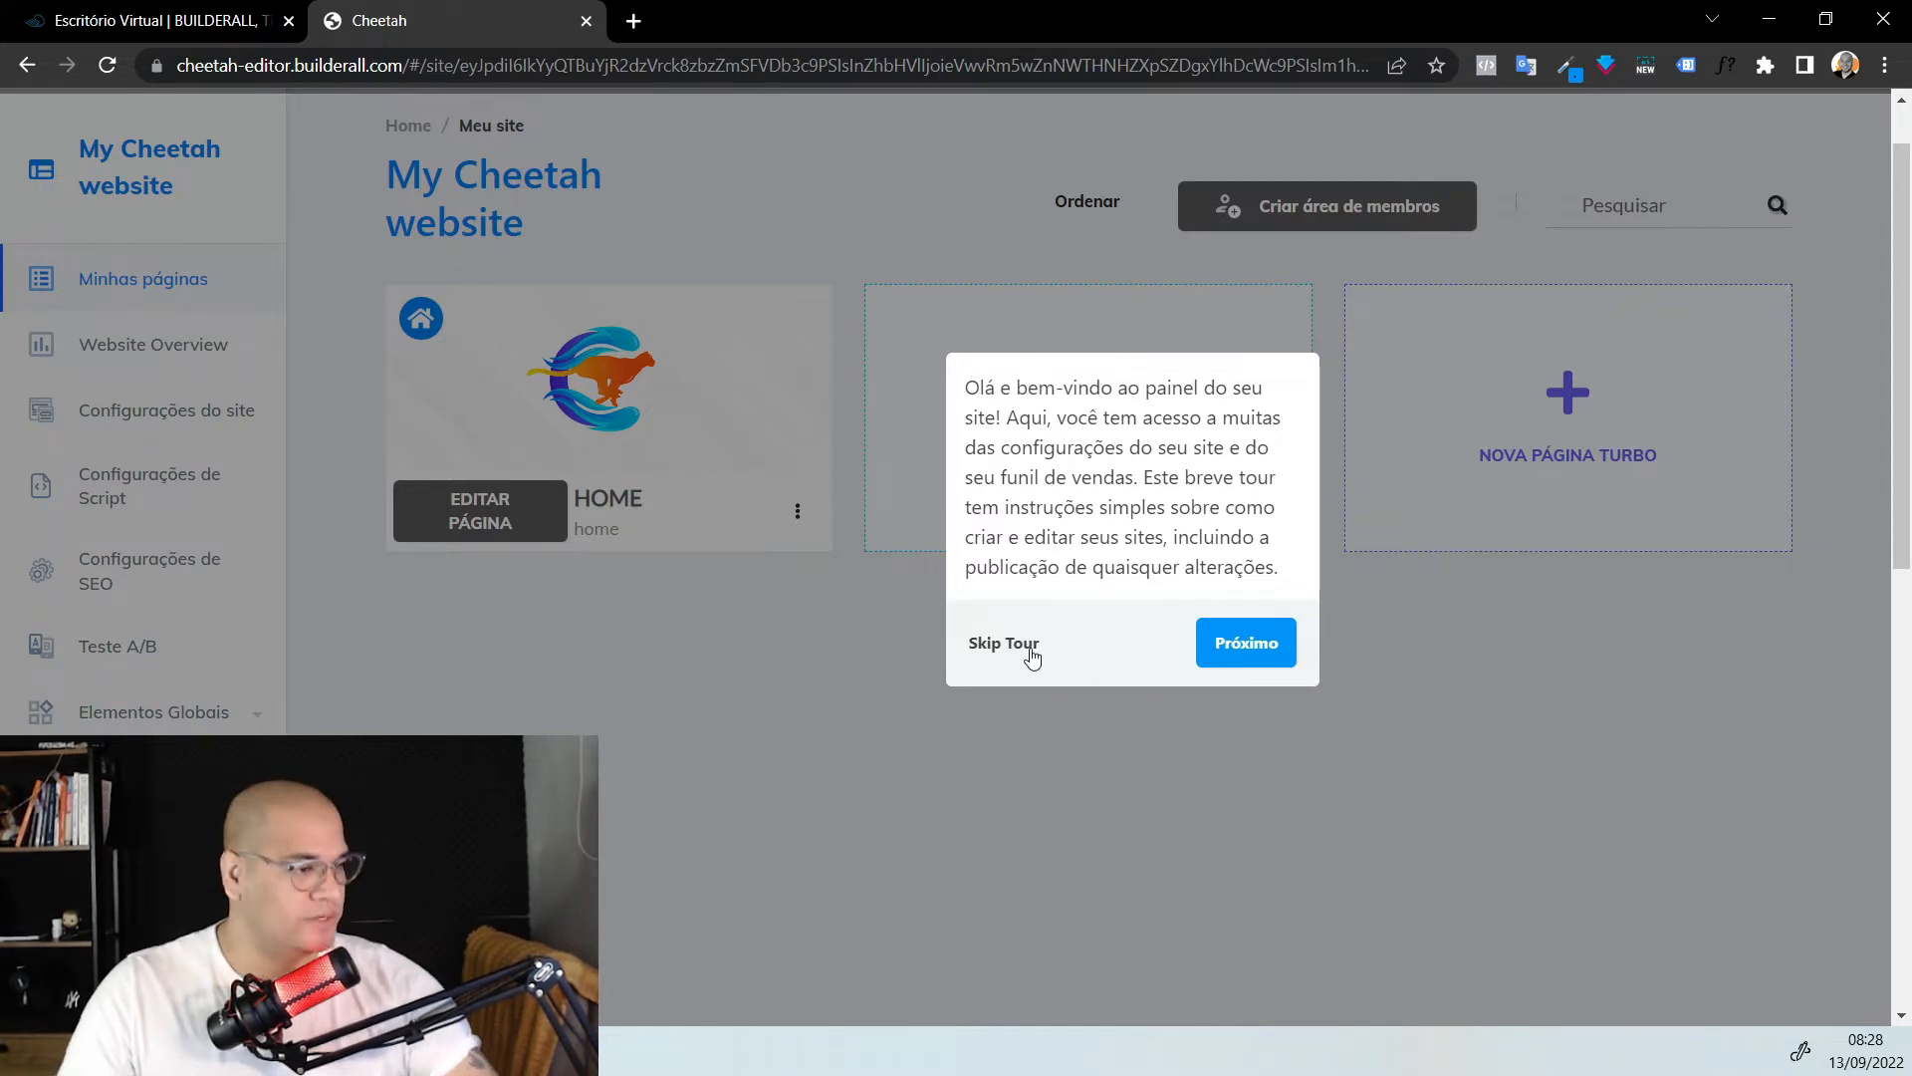
left_click(1029, 650)
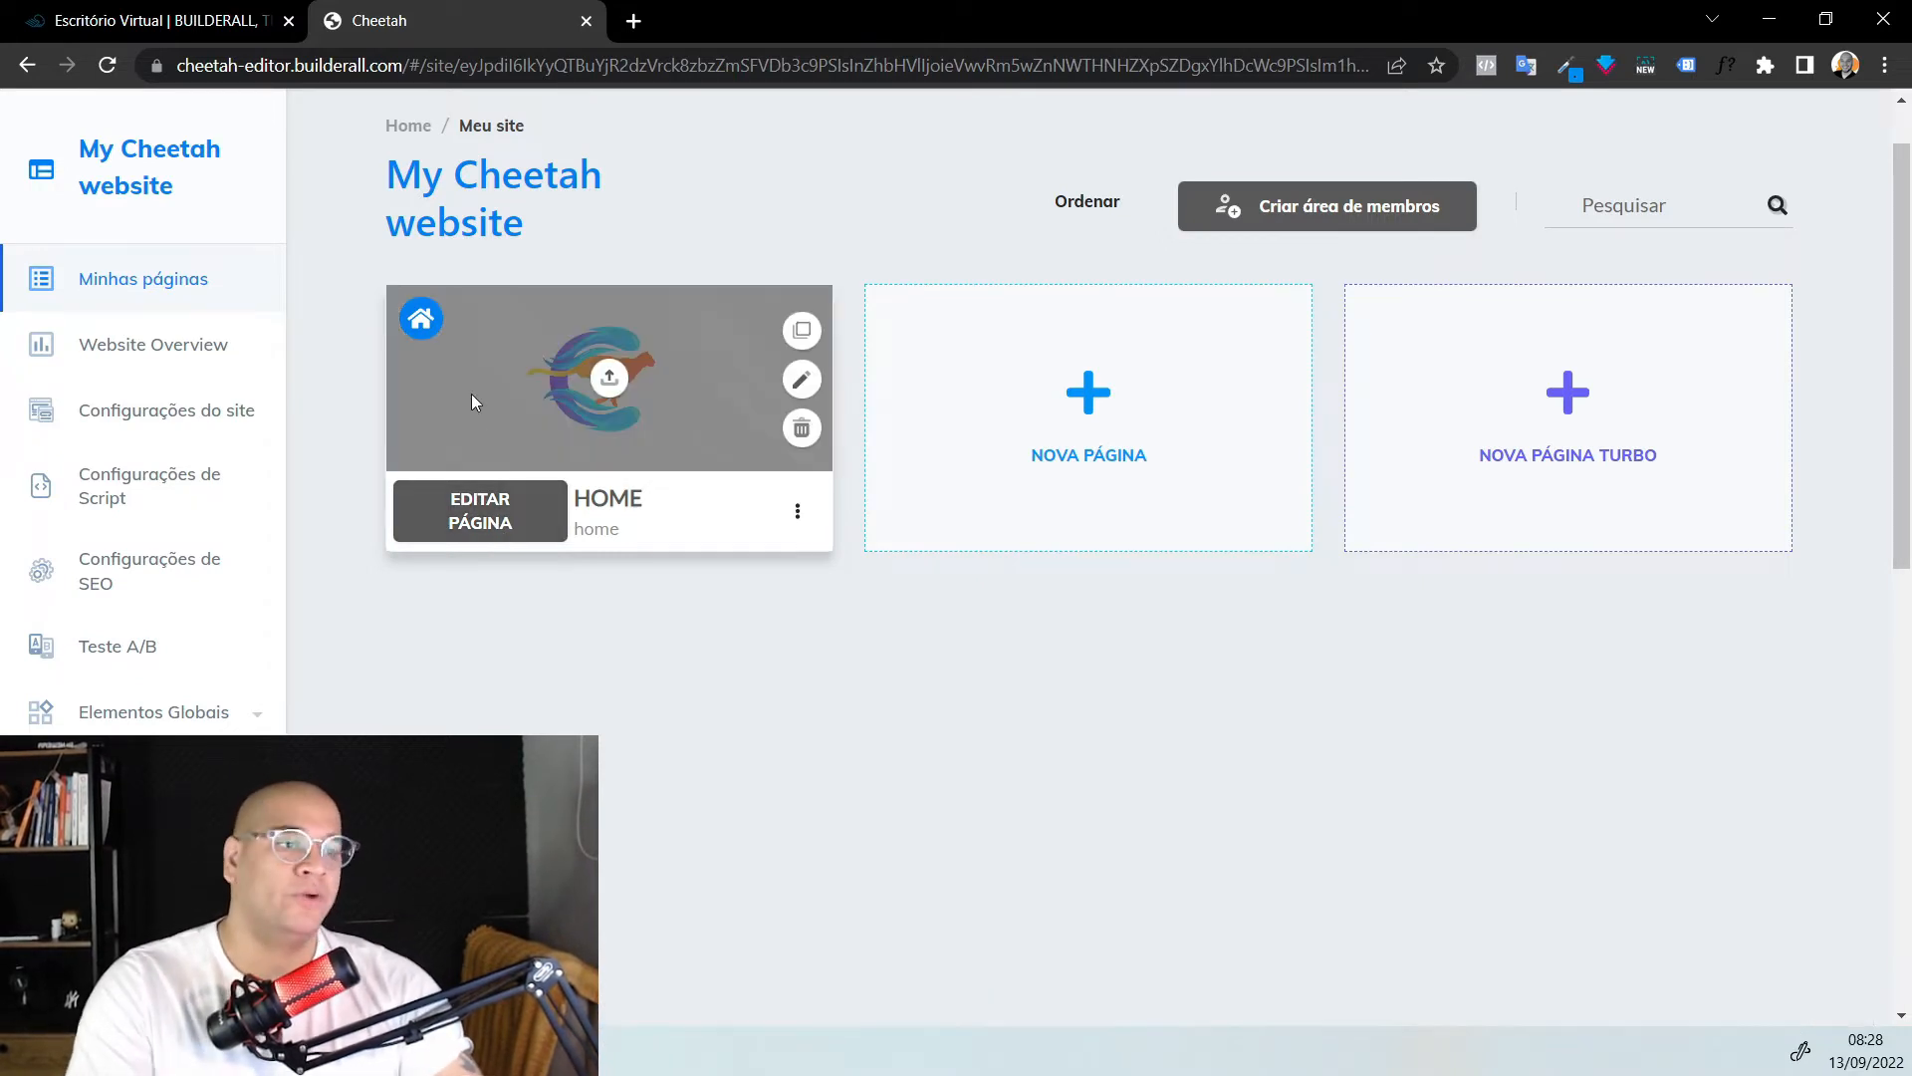
View the Website Overview page and open the site's general settings (Configurações do site)
scroll(755, 794, "up", 1)
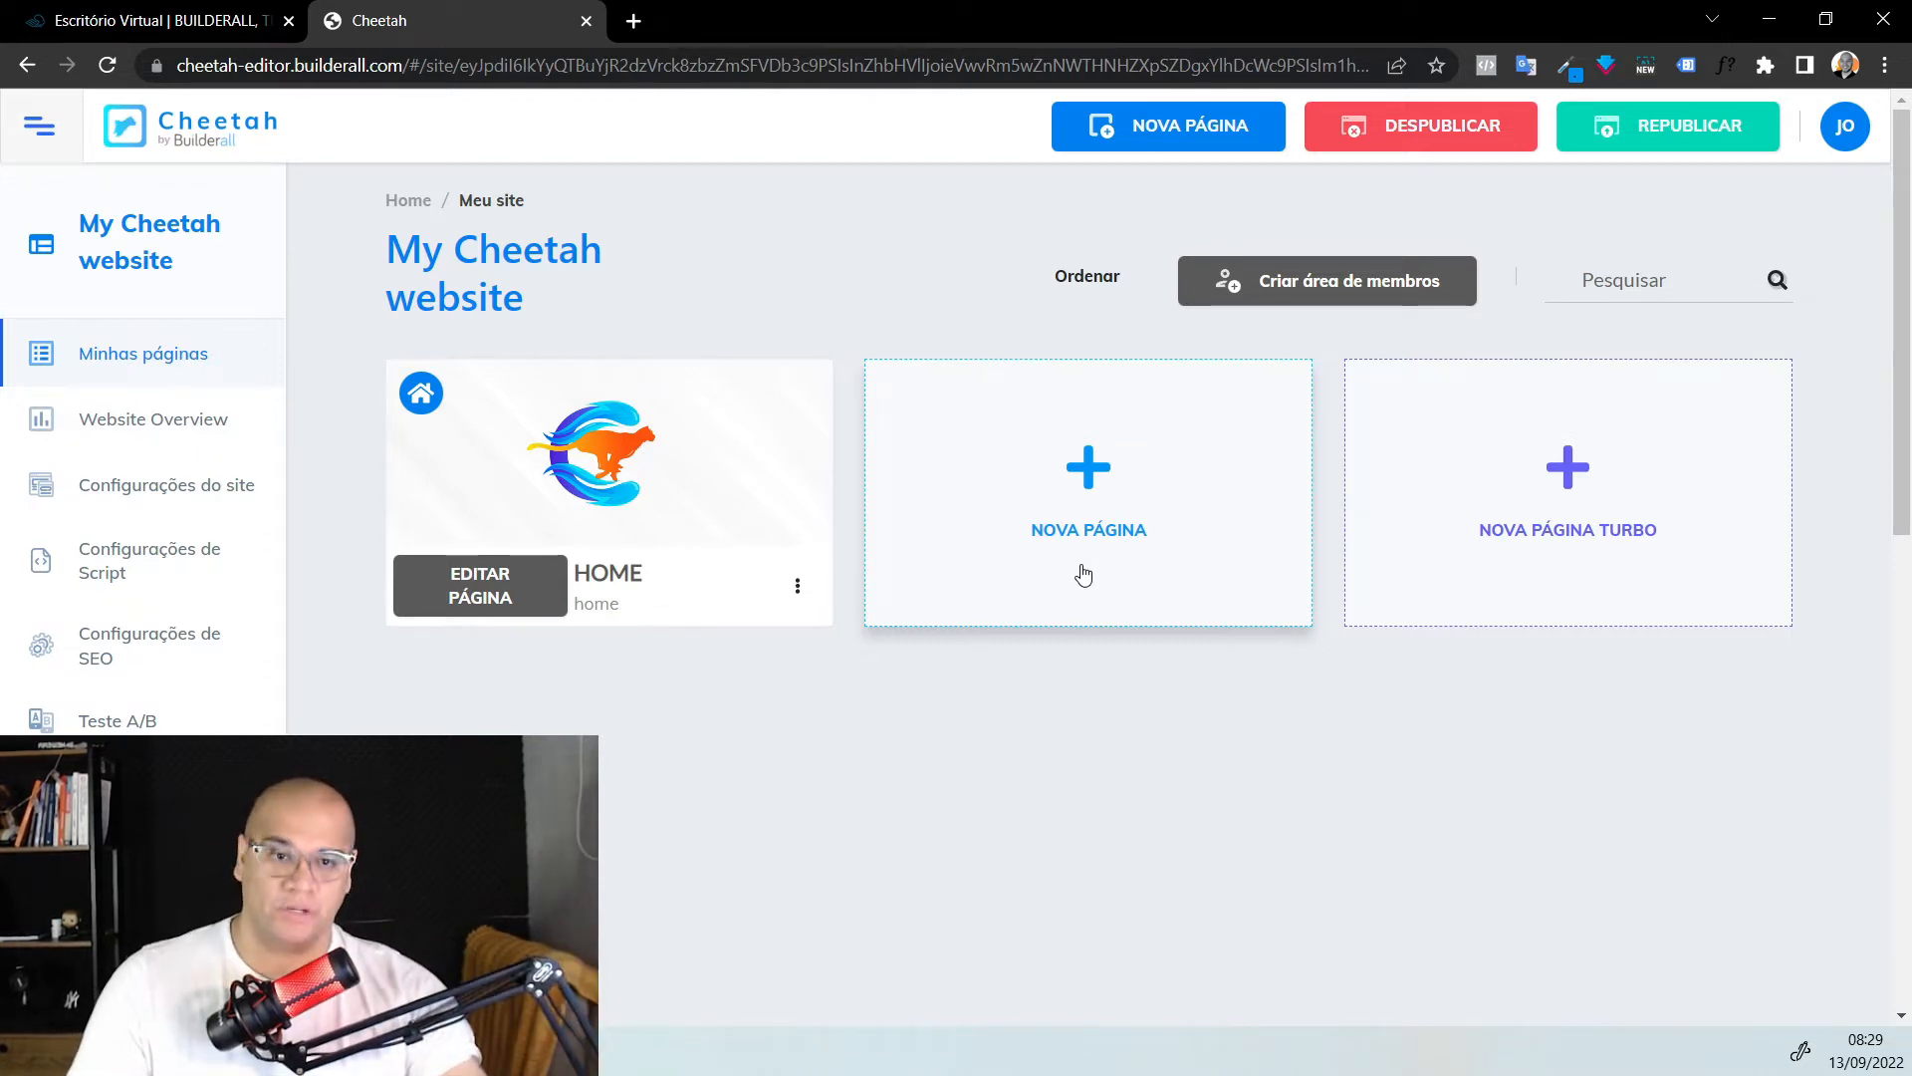
left_click(110, 431)
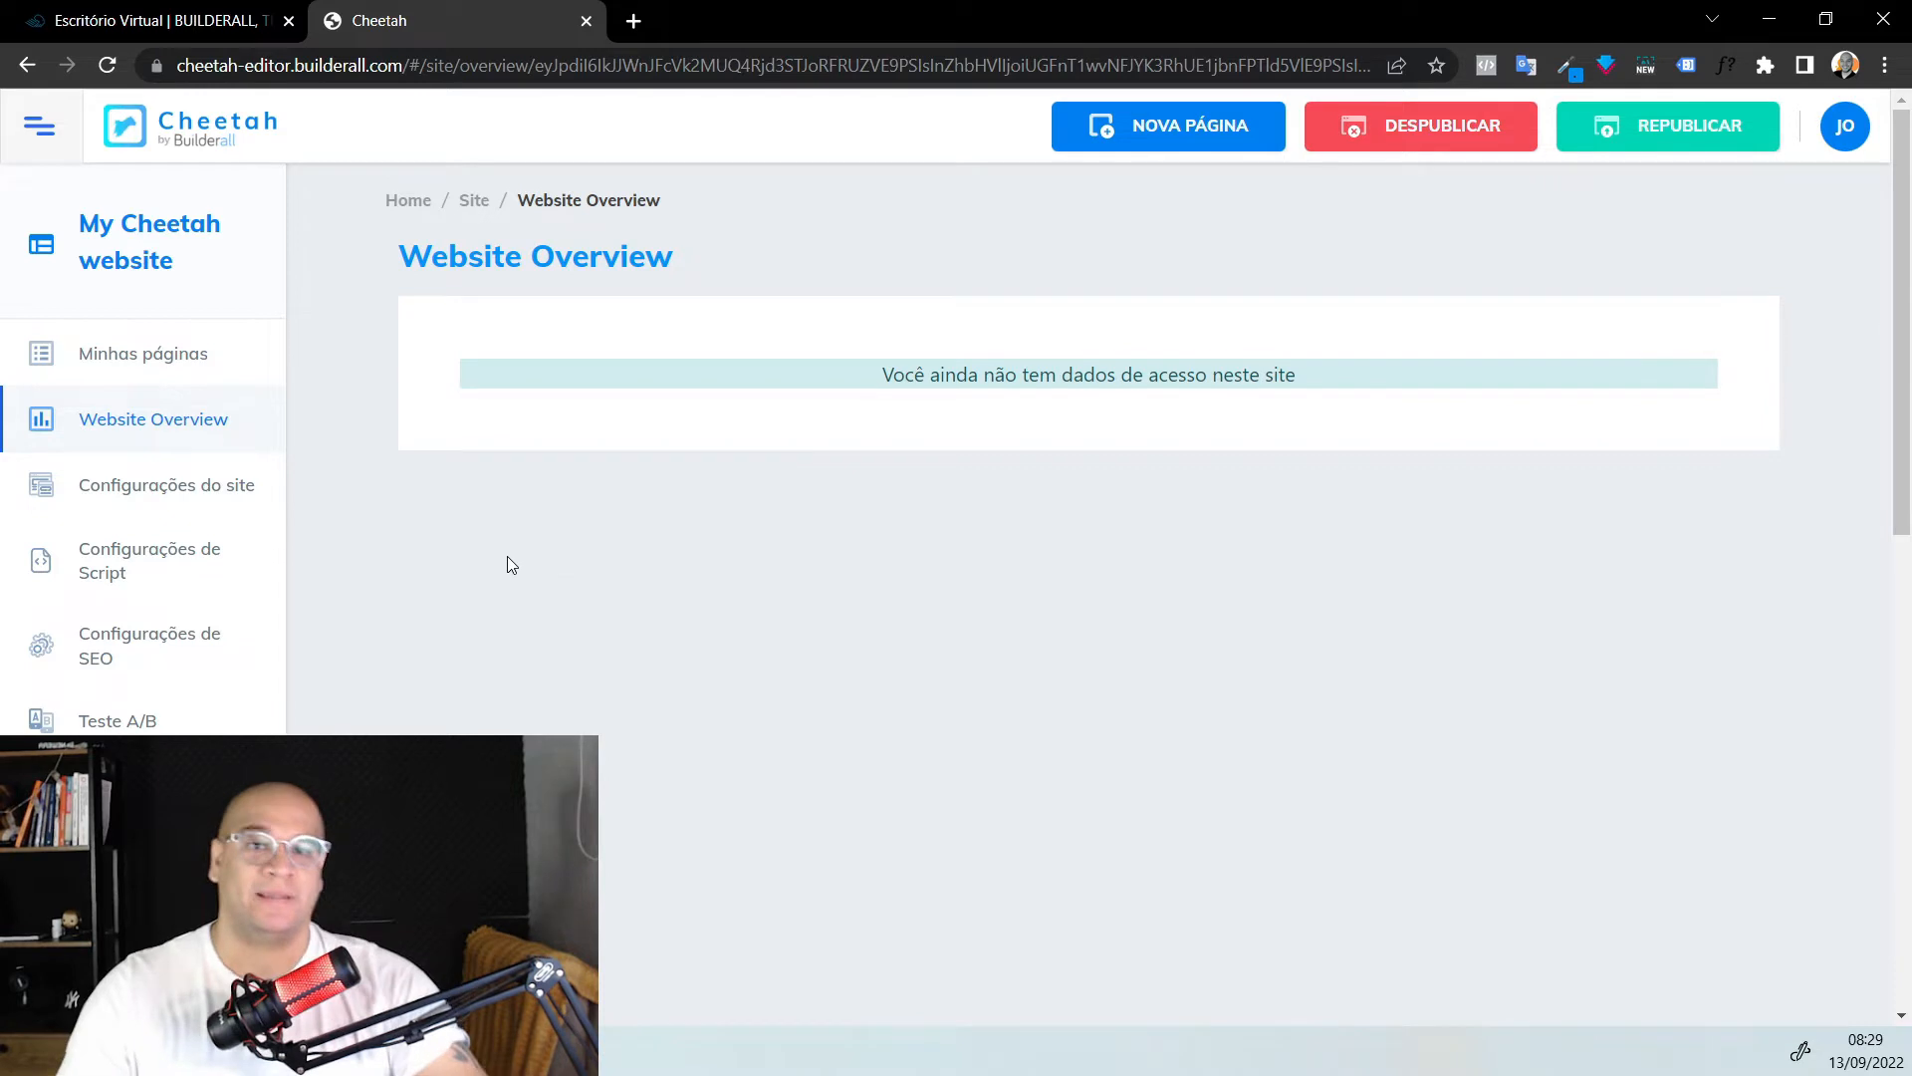
left_click(246, 506)
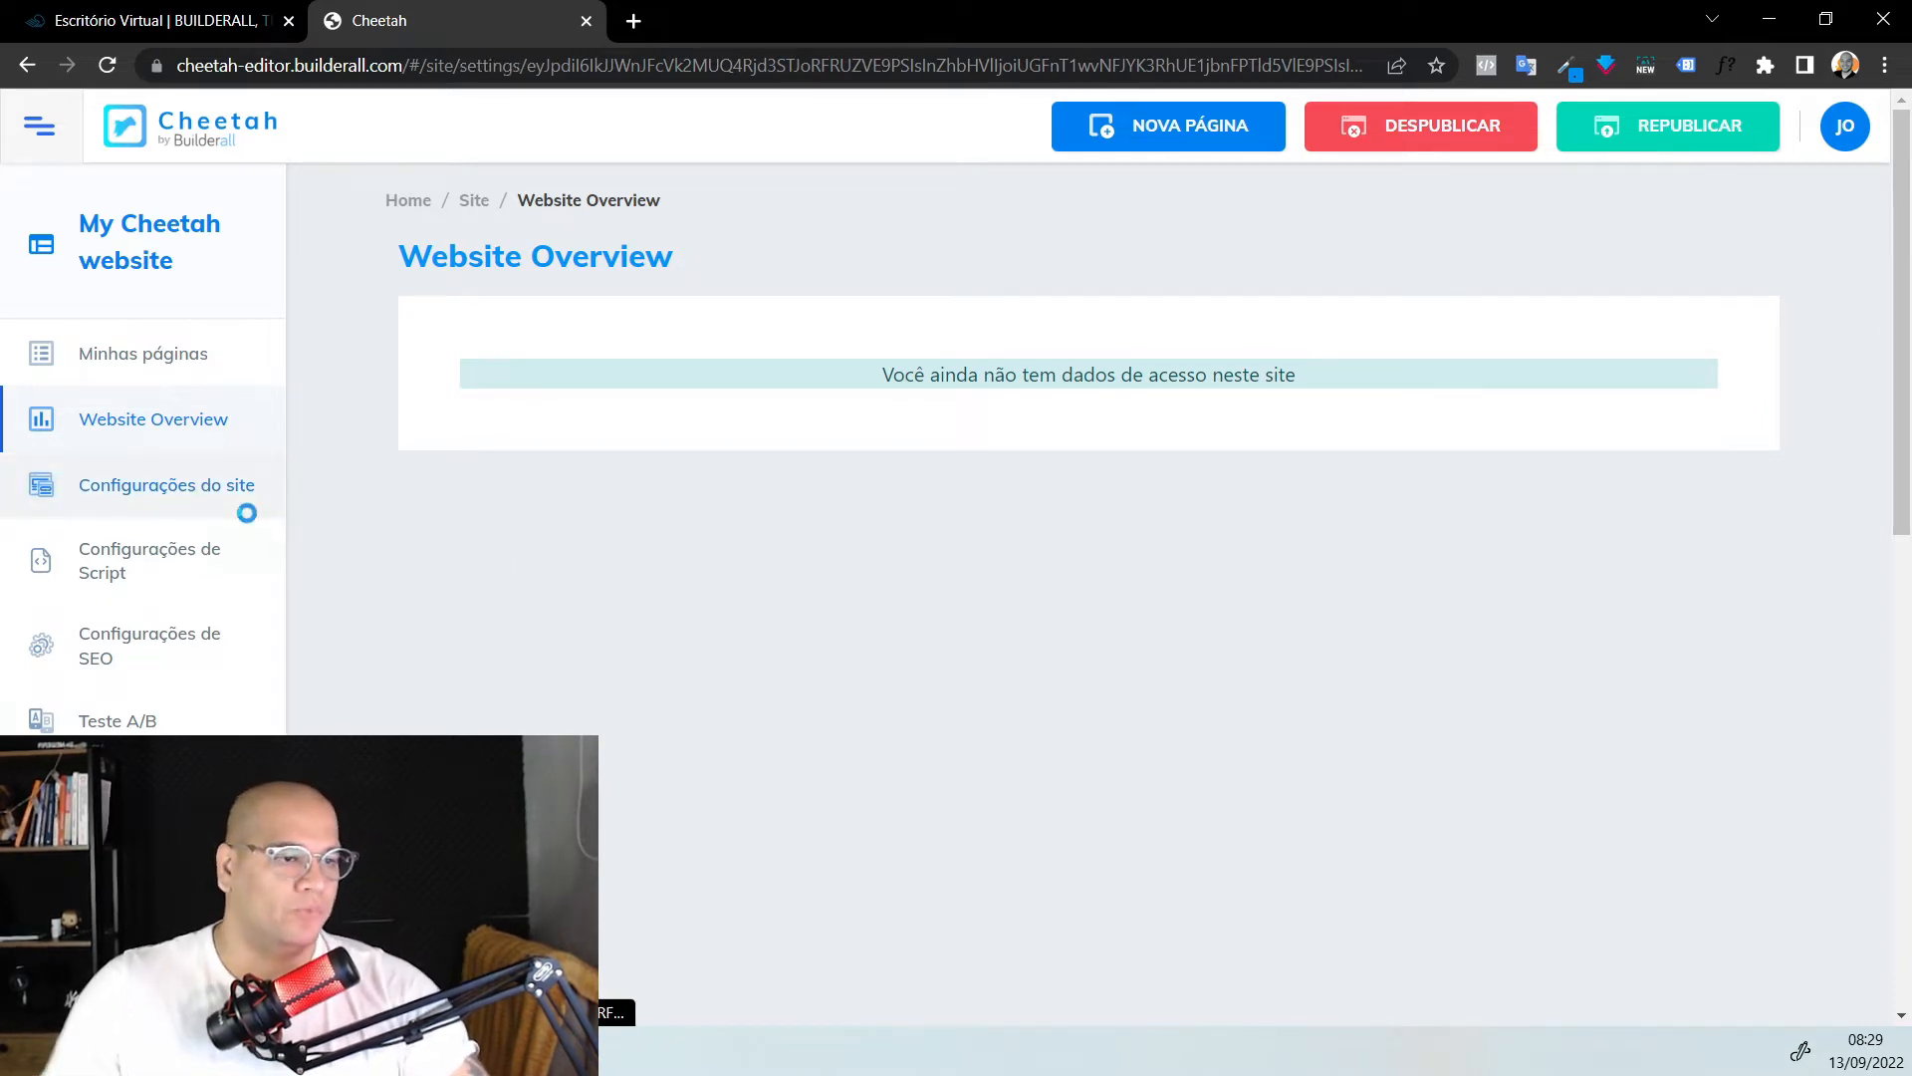
scroll(965, 368, "down", 9)
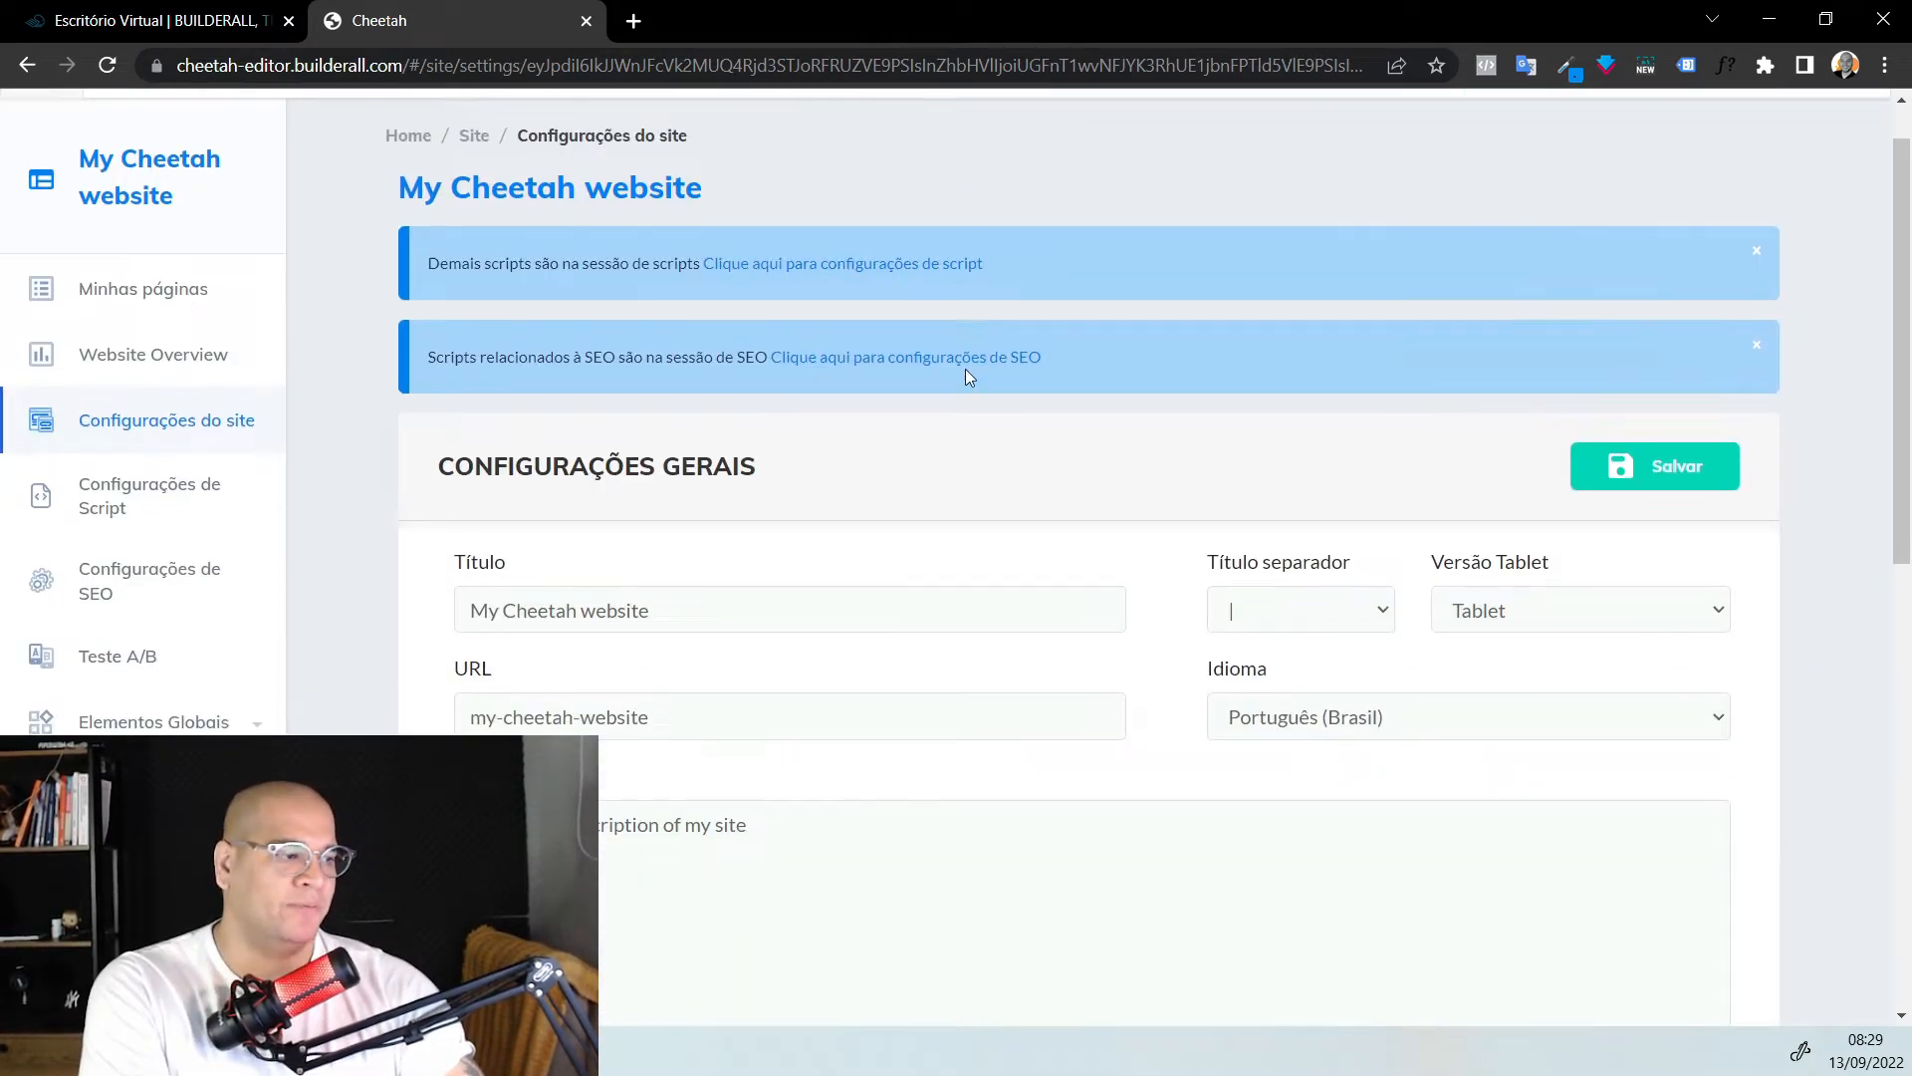
scroll(982, 393, "up", 4)
scroll(982, 393, "up", 5)
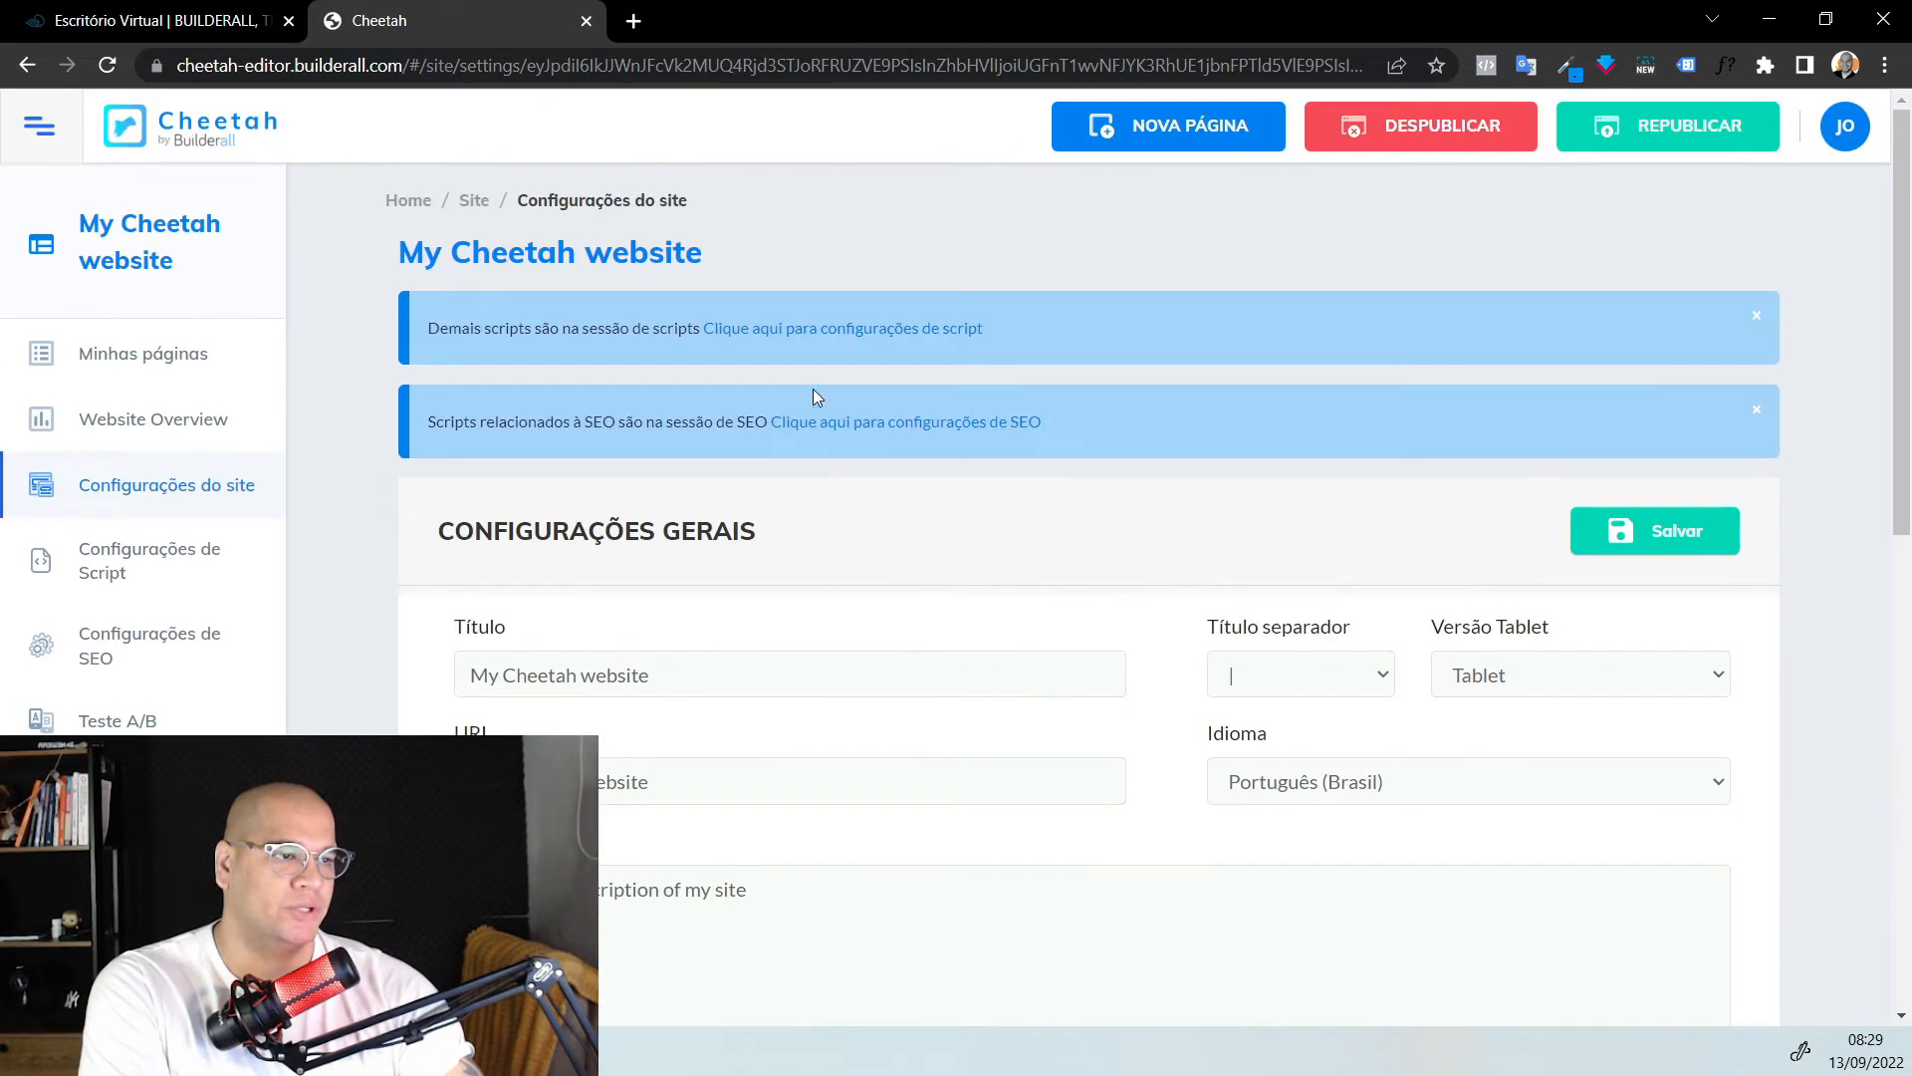
Set the site title to "Jarvis - Automção para criação de públicos no Facebook Ads" and keep the "|" title separator
left_click(674, 674)
triple_click(529, 684)
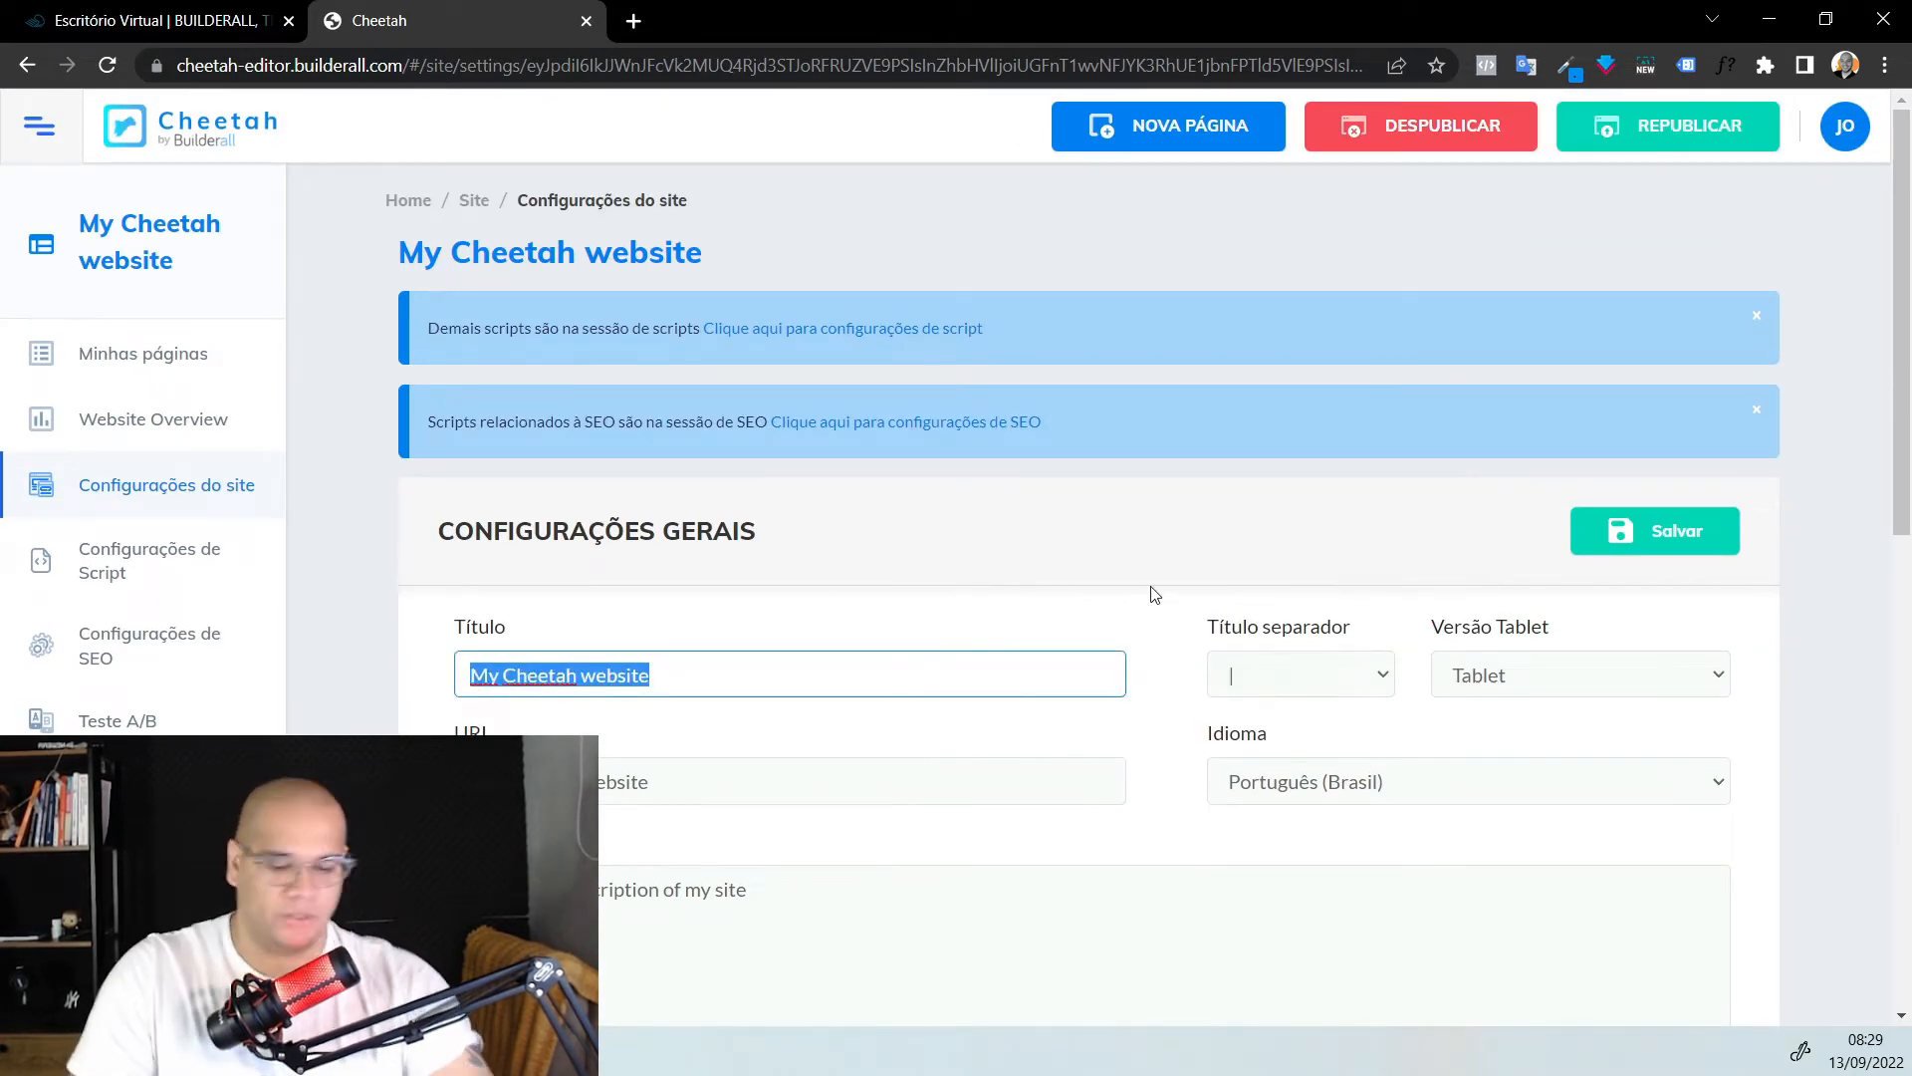
type("Minha Página de")
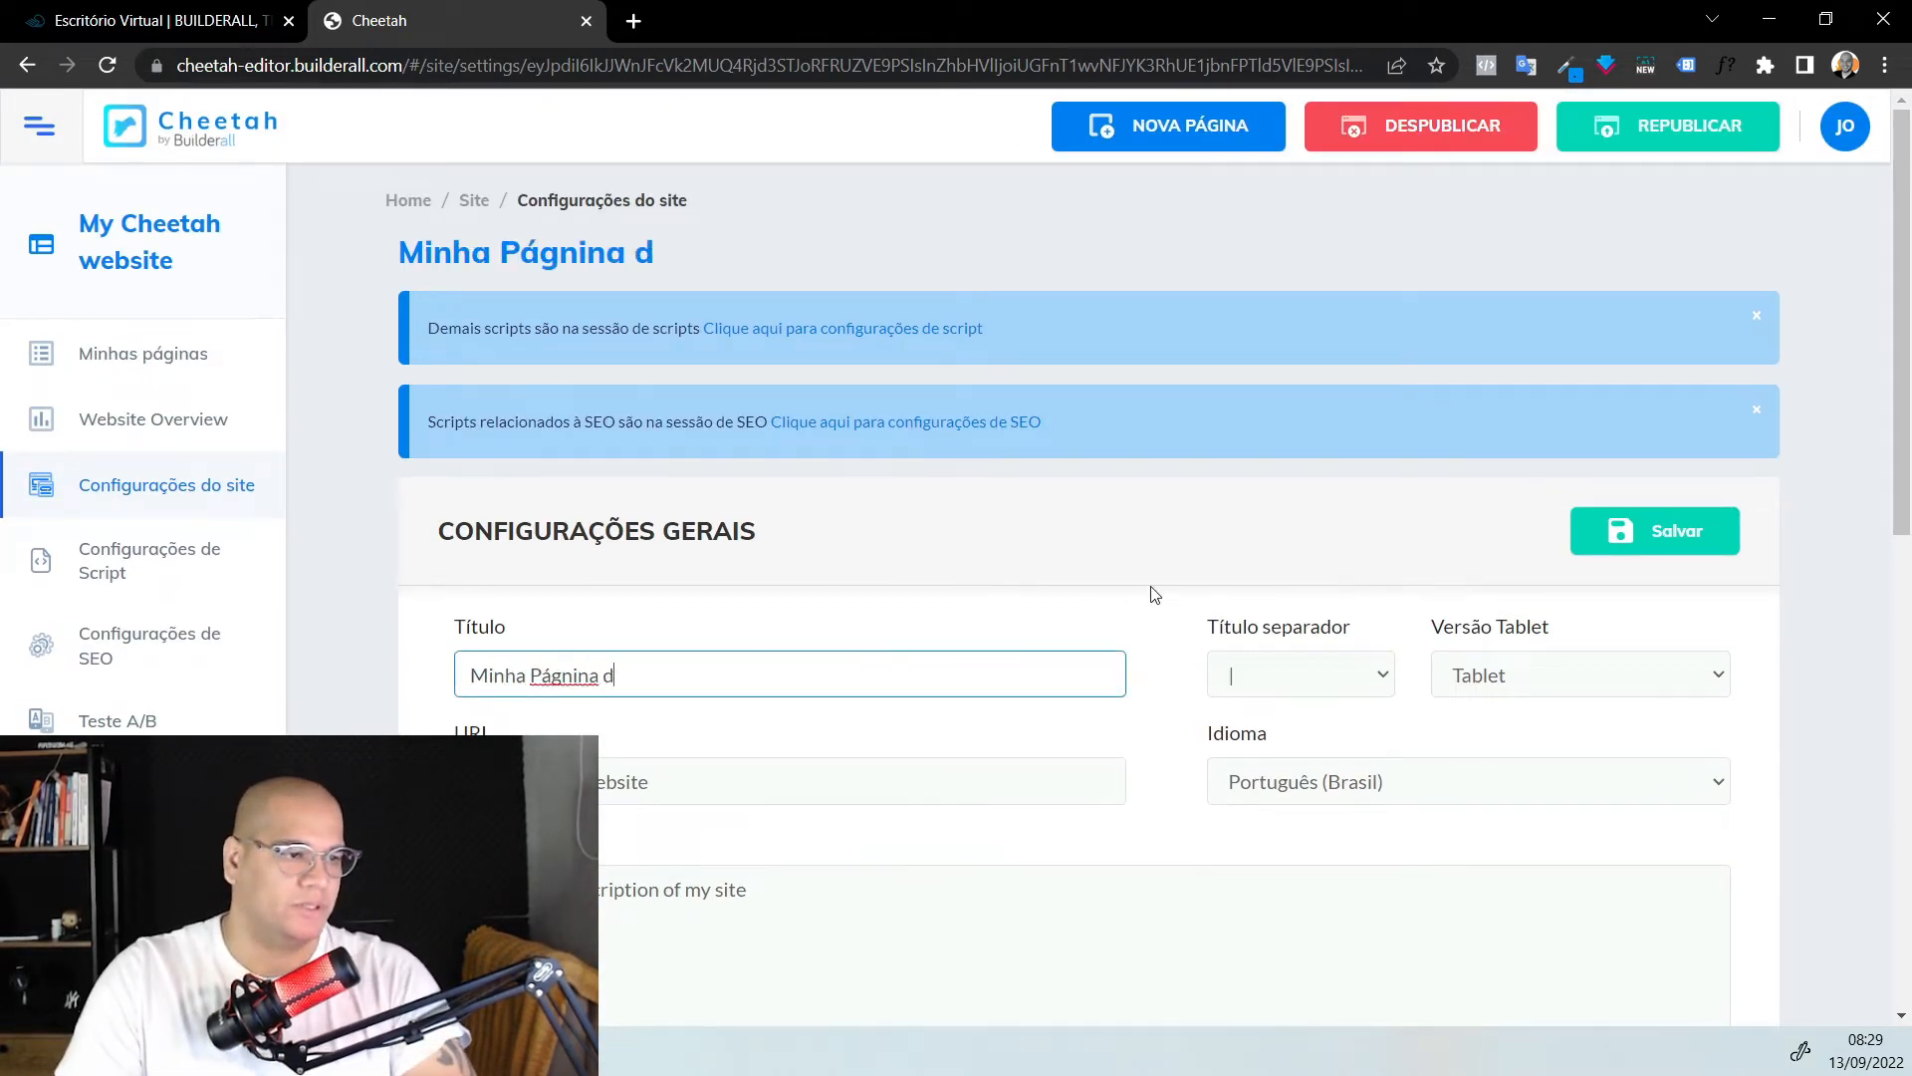
key("ctrl+a")
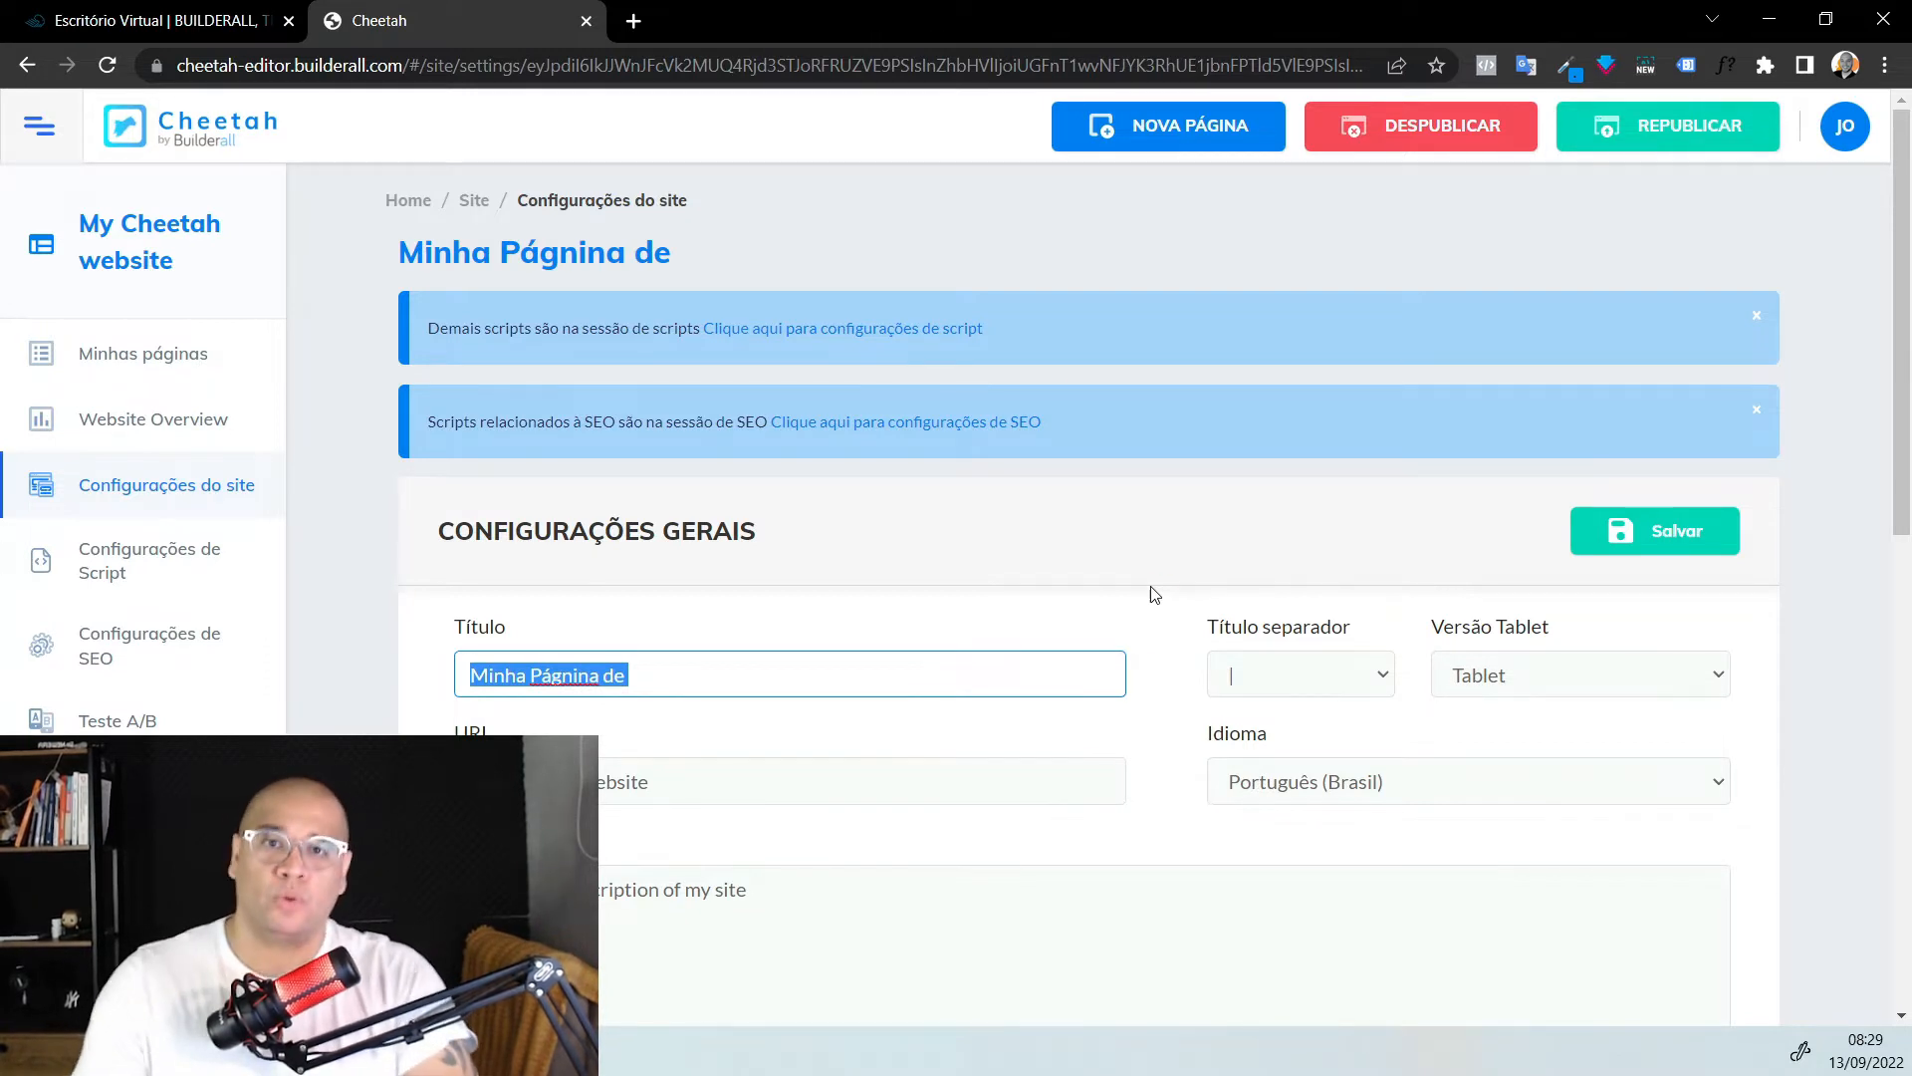
type("Jarvis")
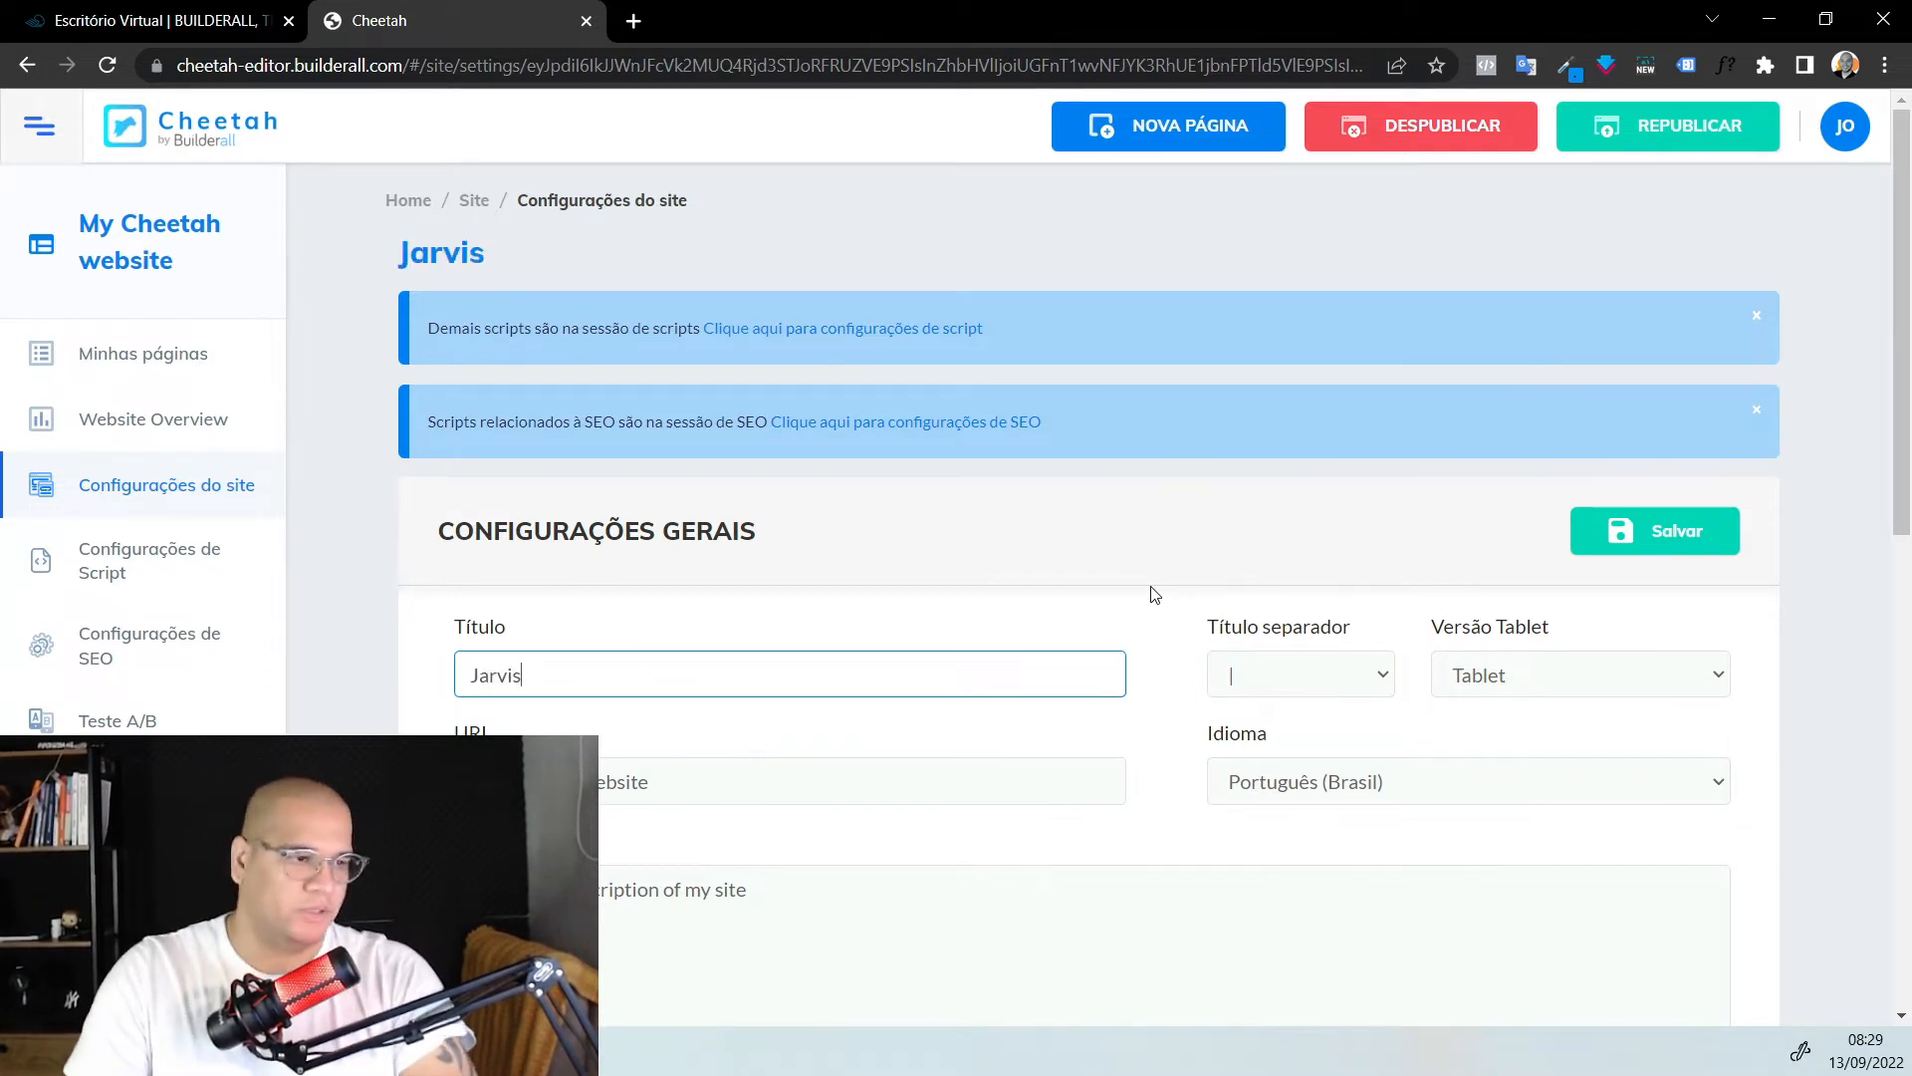
type(" - Automçã")
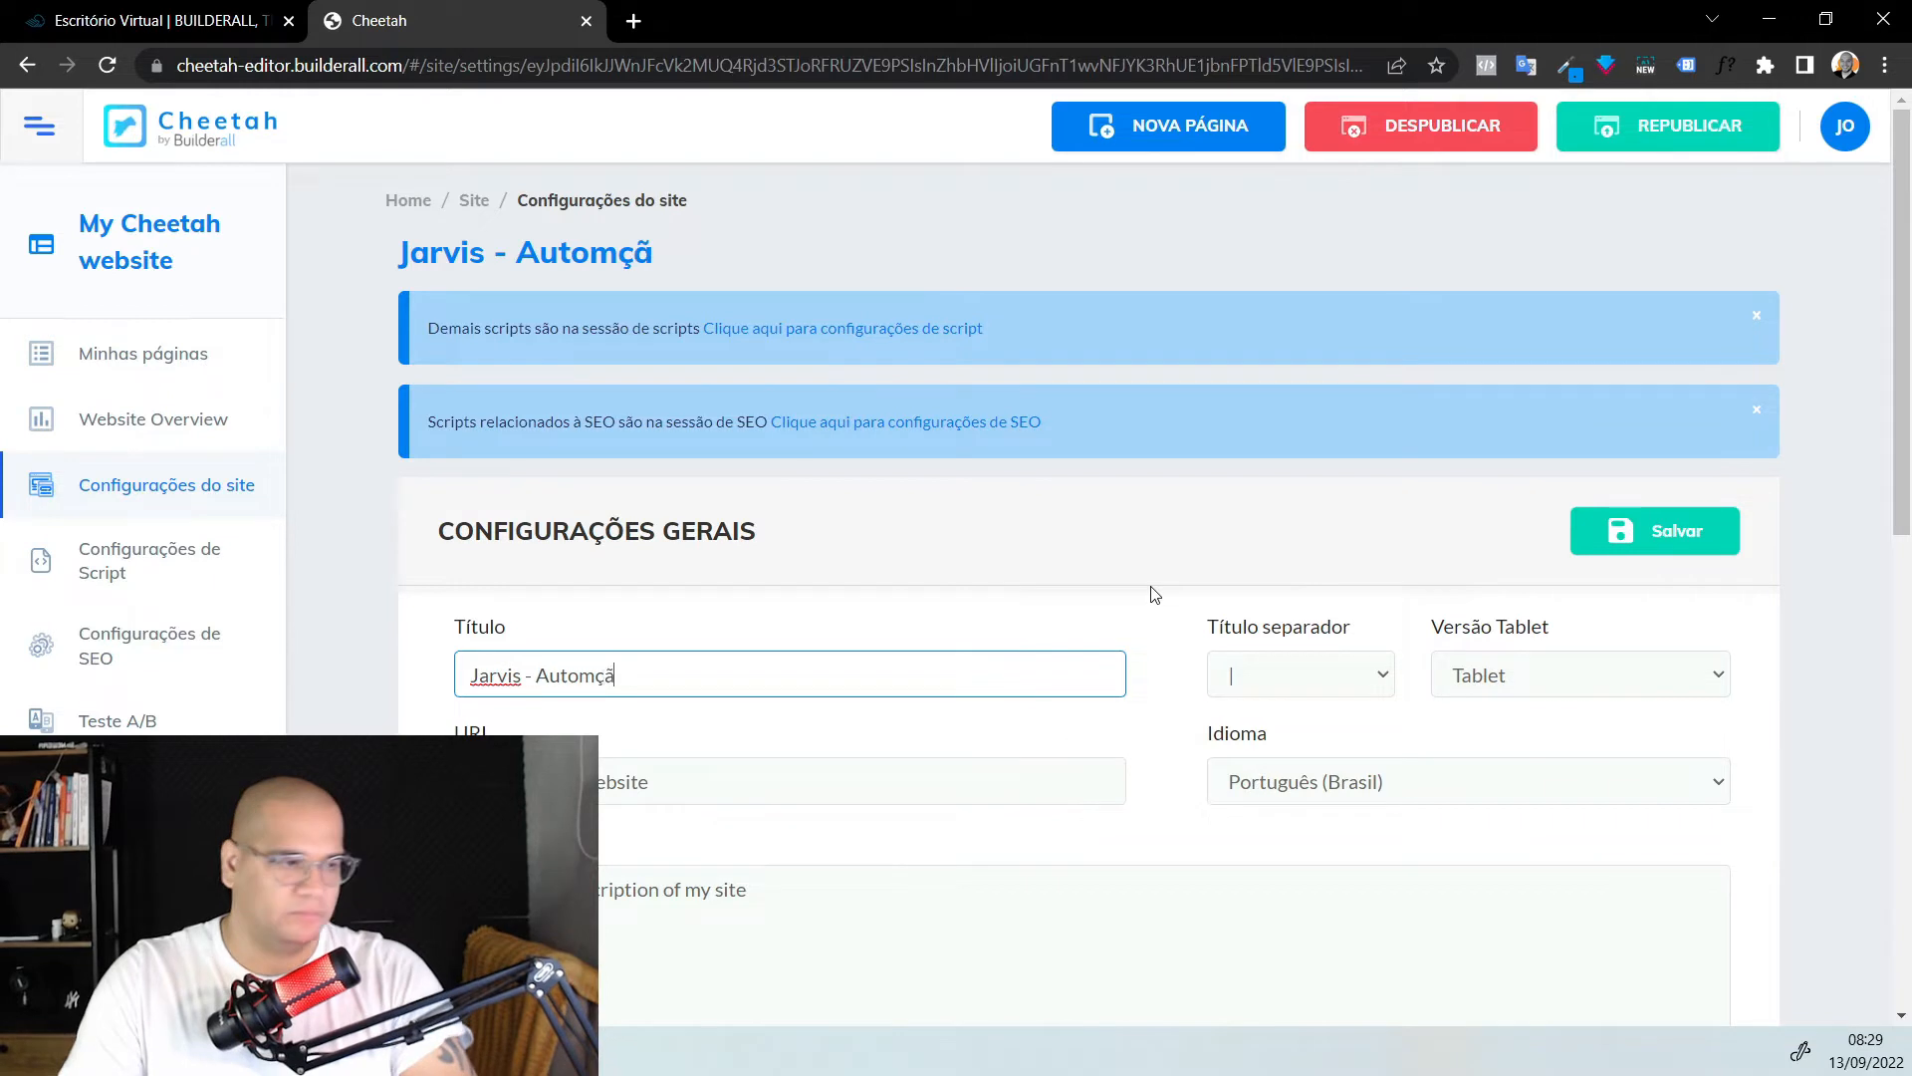
type("o para criação d")
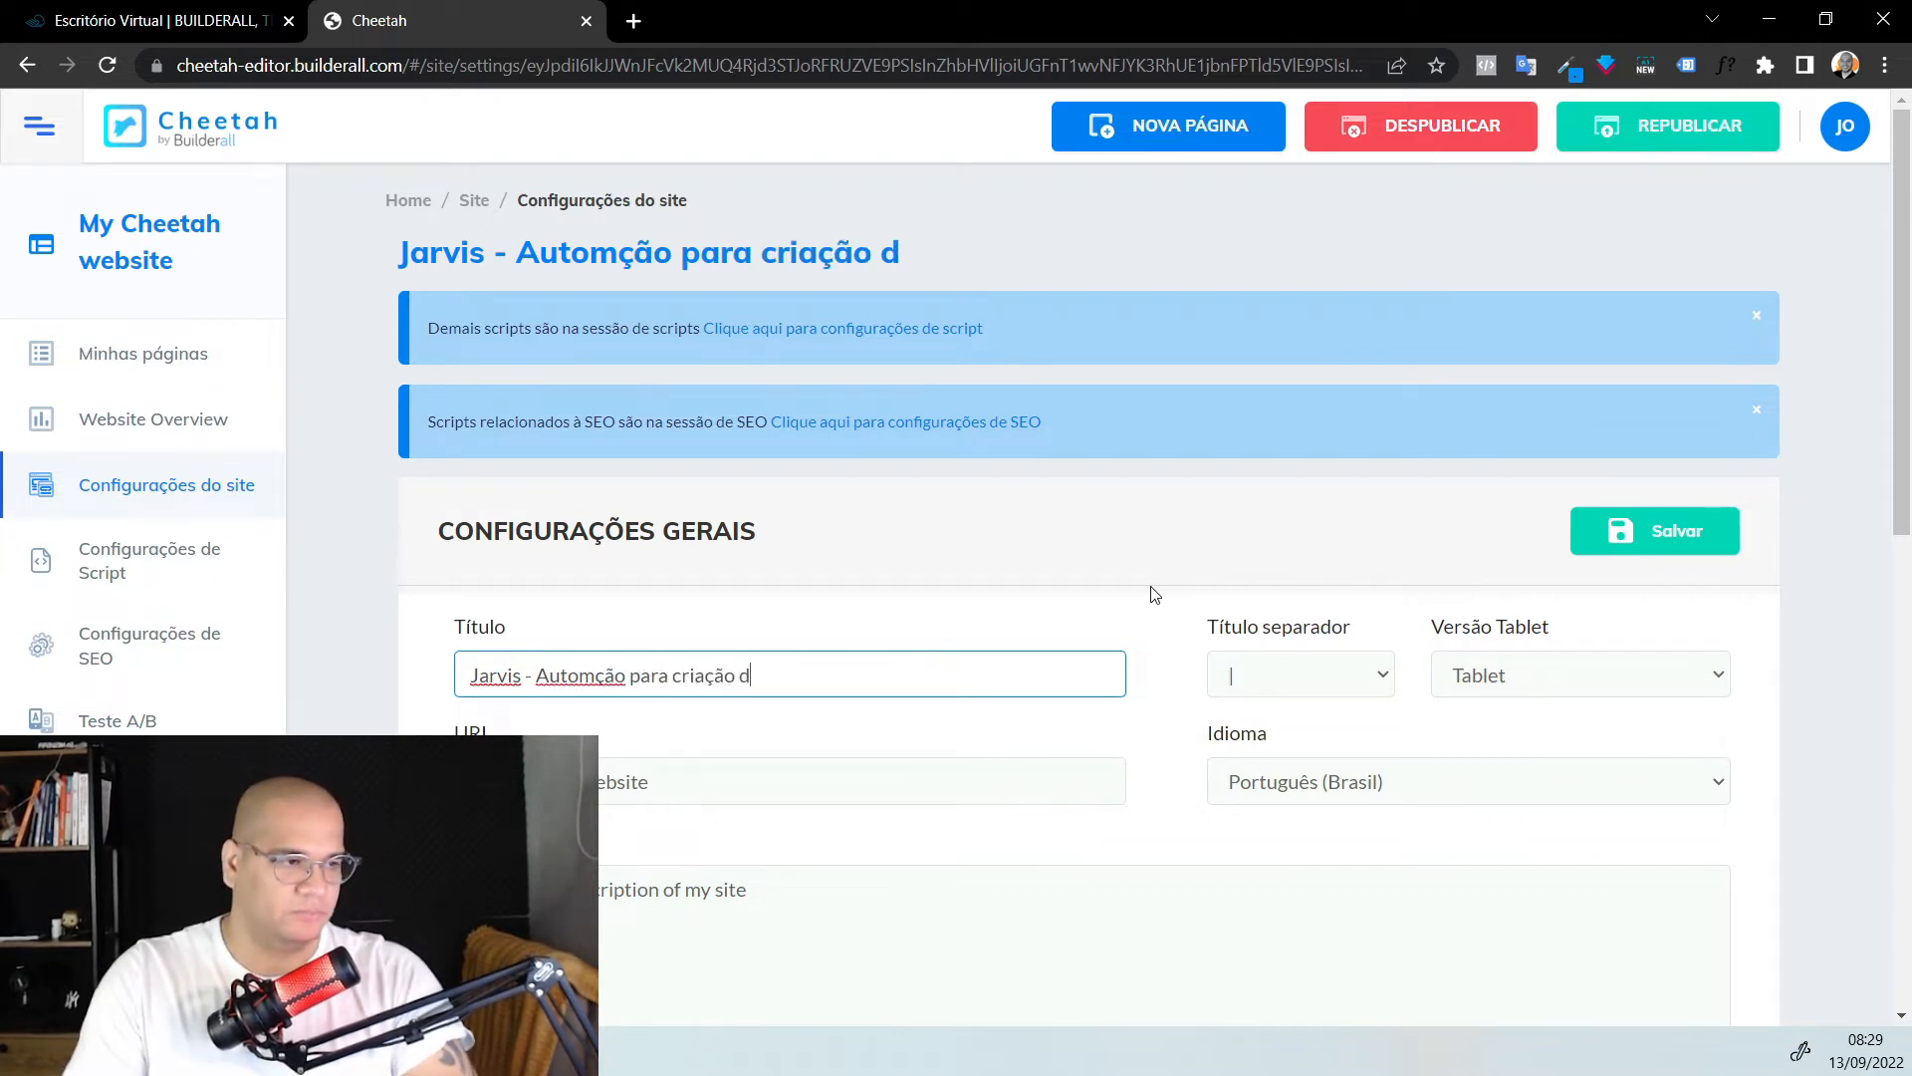
type("e públicos no Fa")
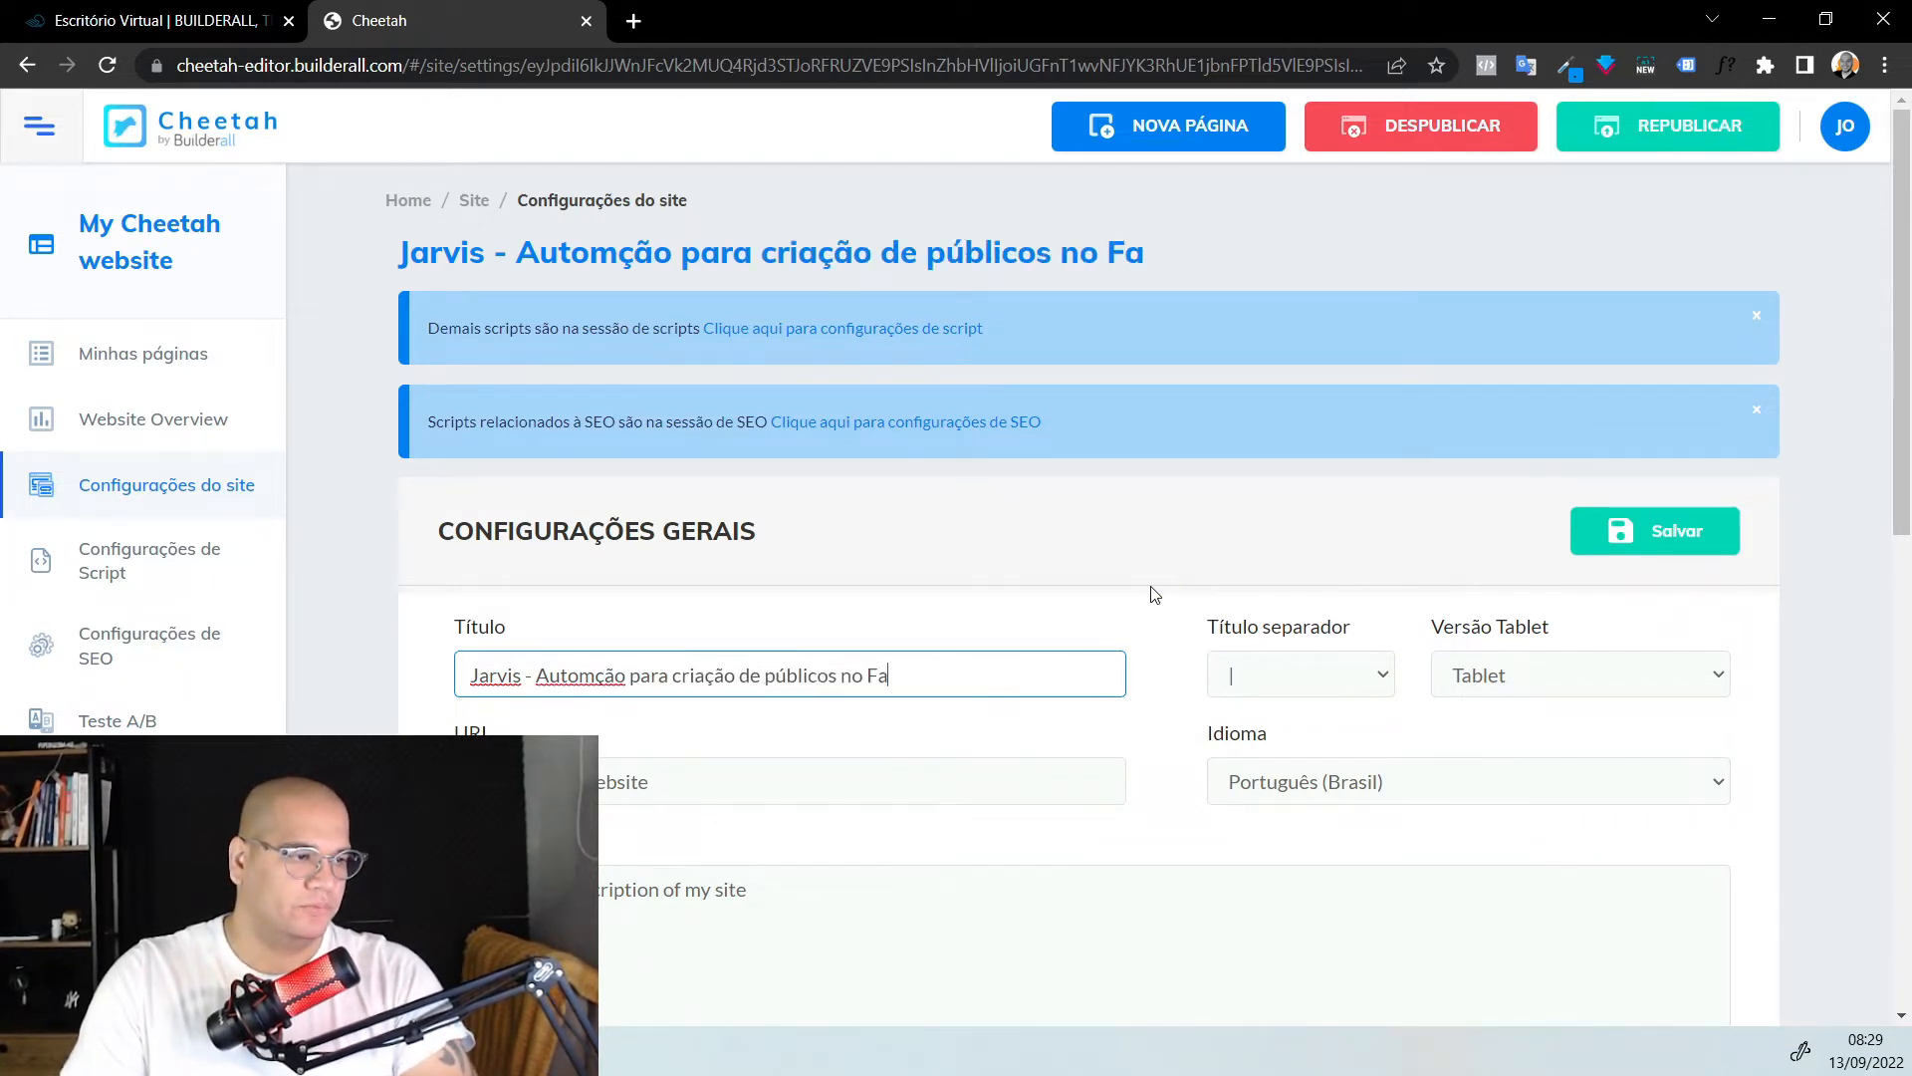
type("cebook Ads")
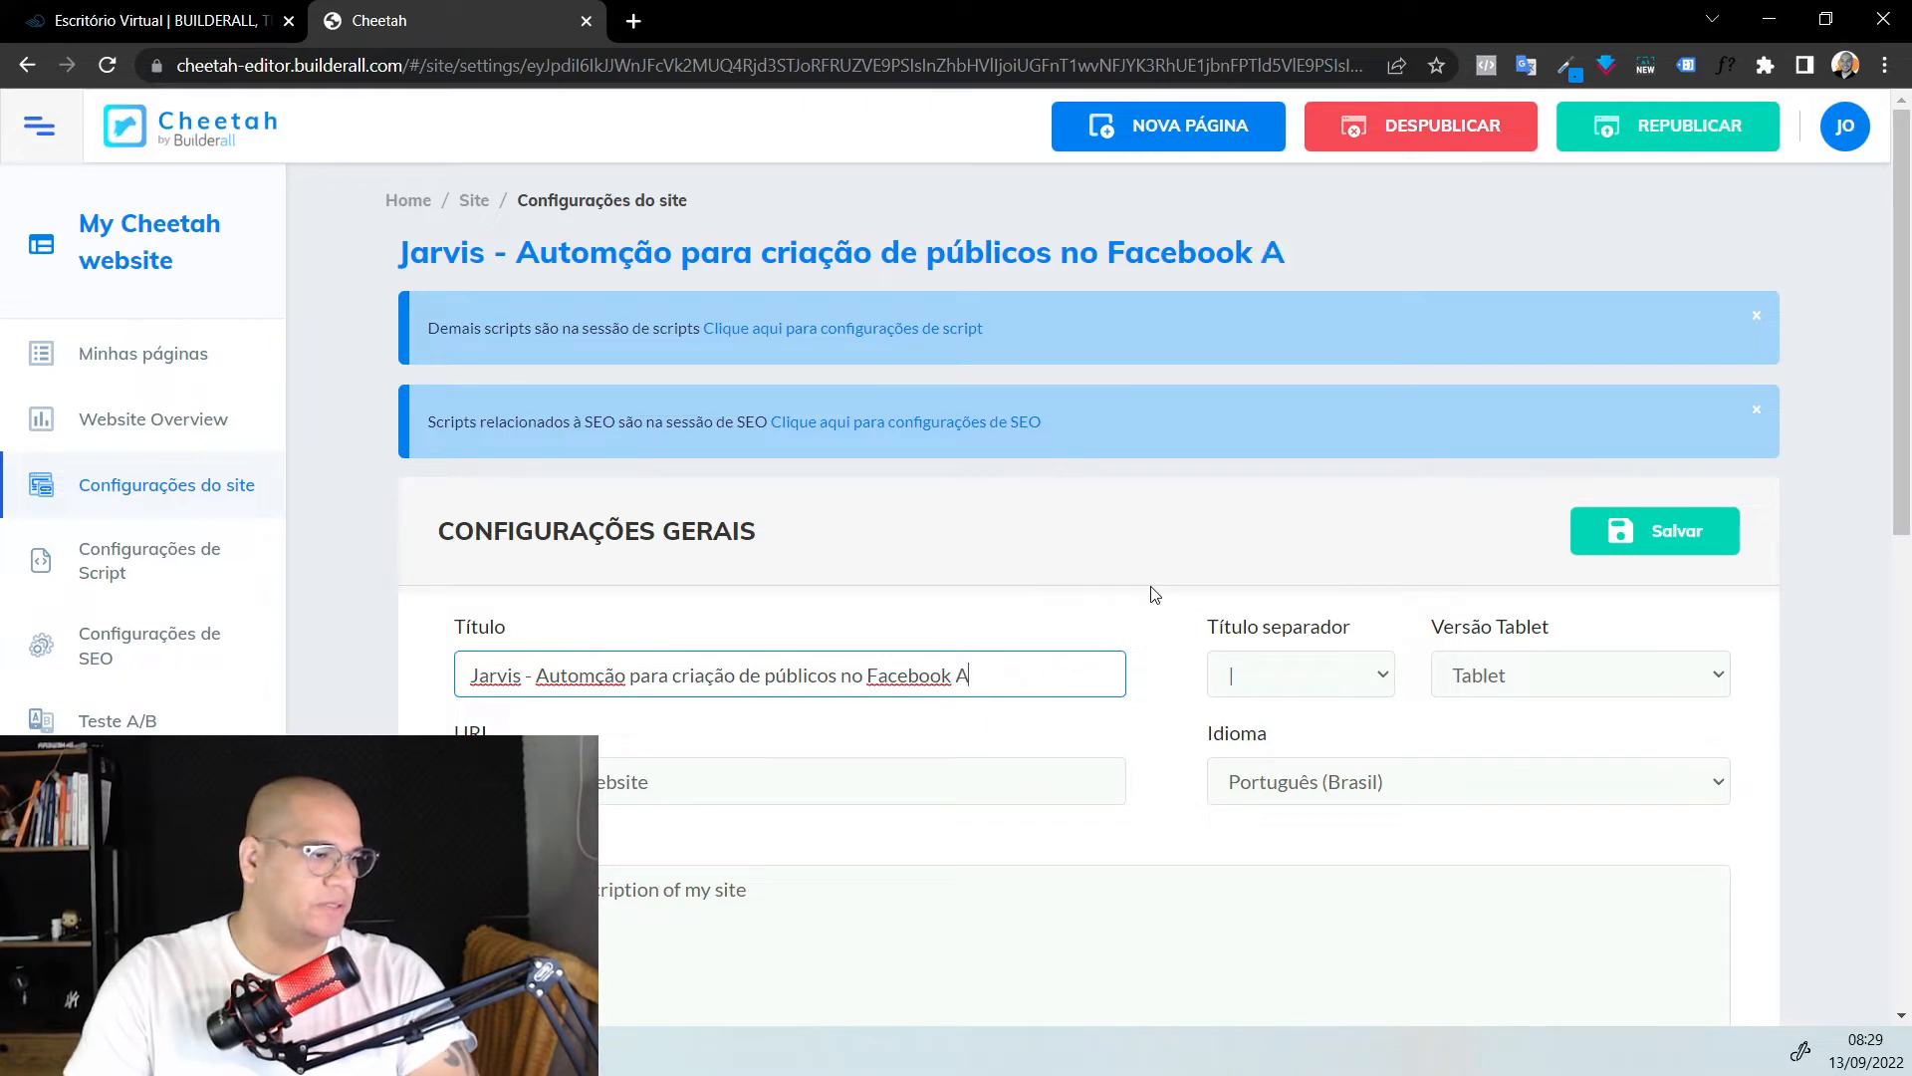
left_click(1380, 681)
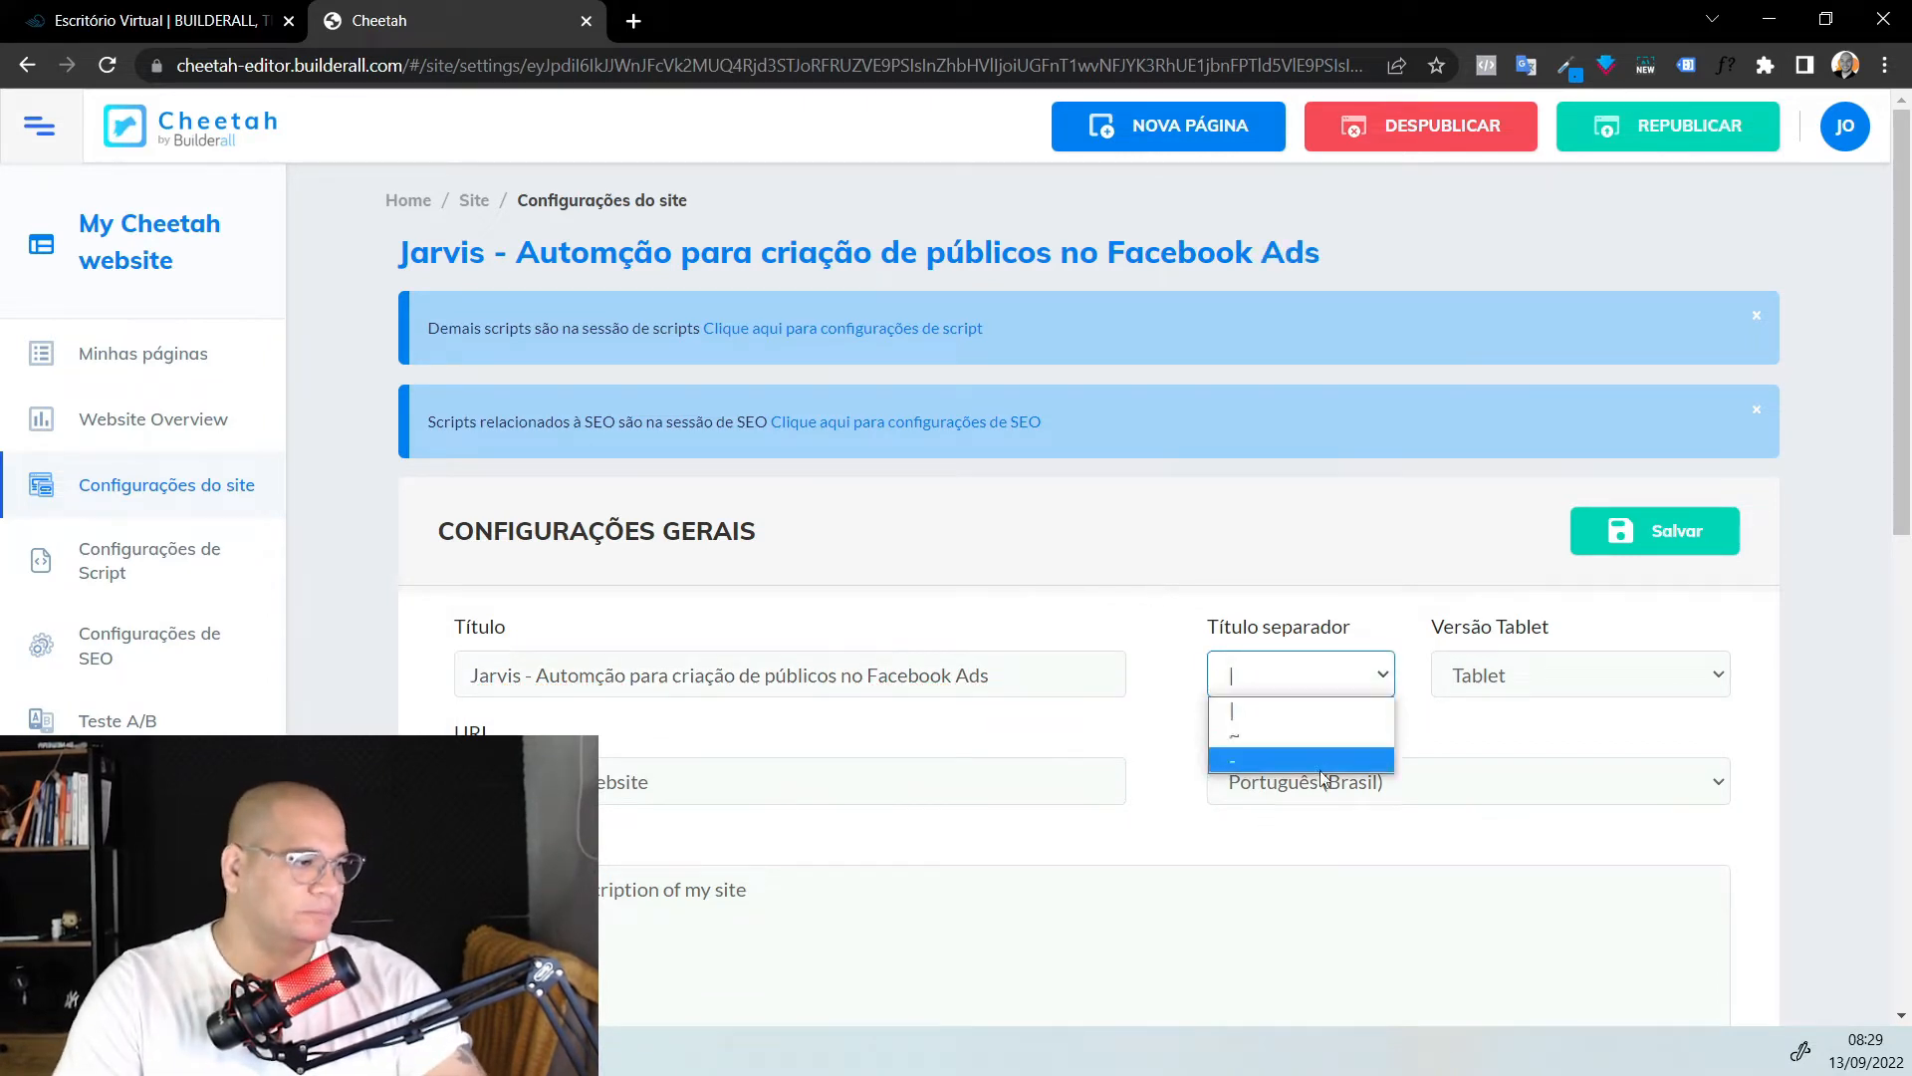
left_click(1360, 602)
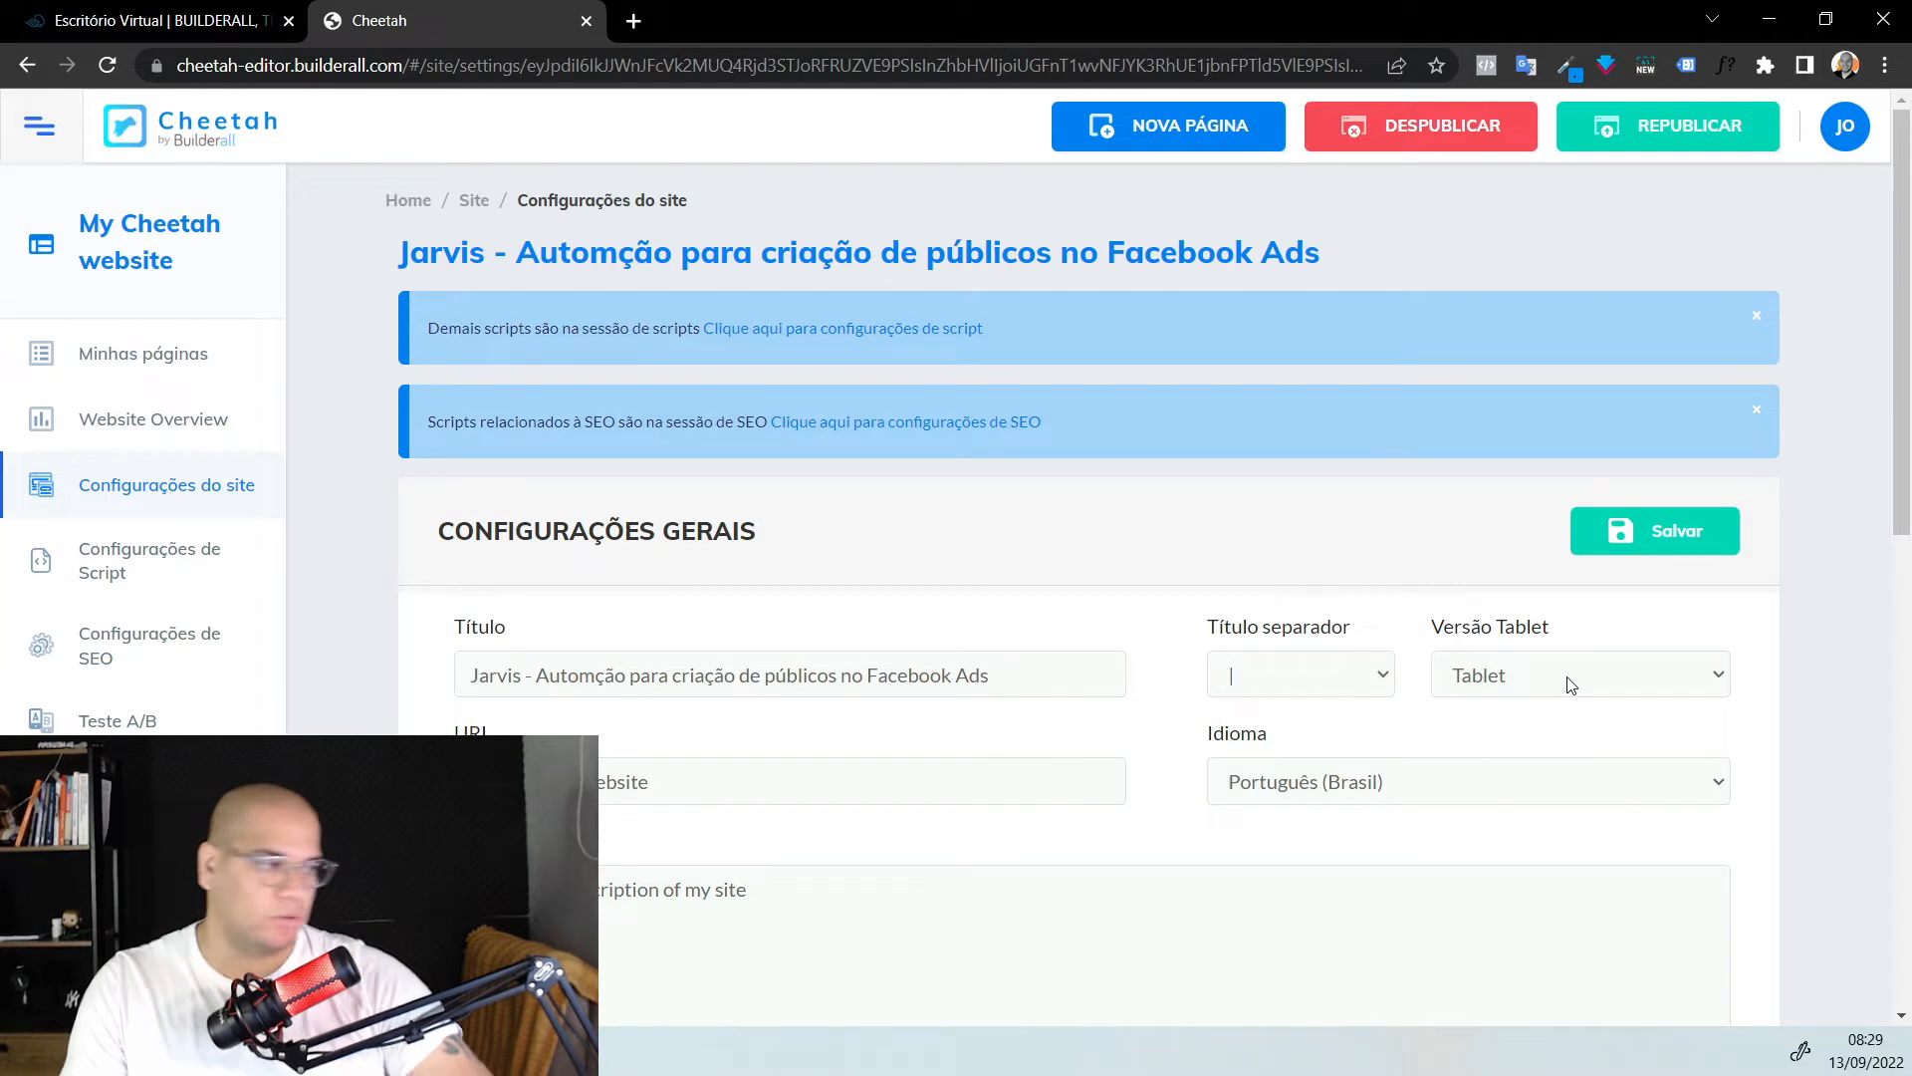
Set the site URL to "jarvis"
scroll(896, 649, "down", 2)
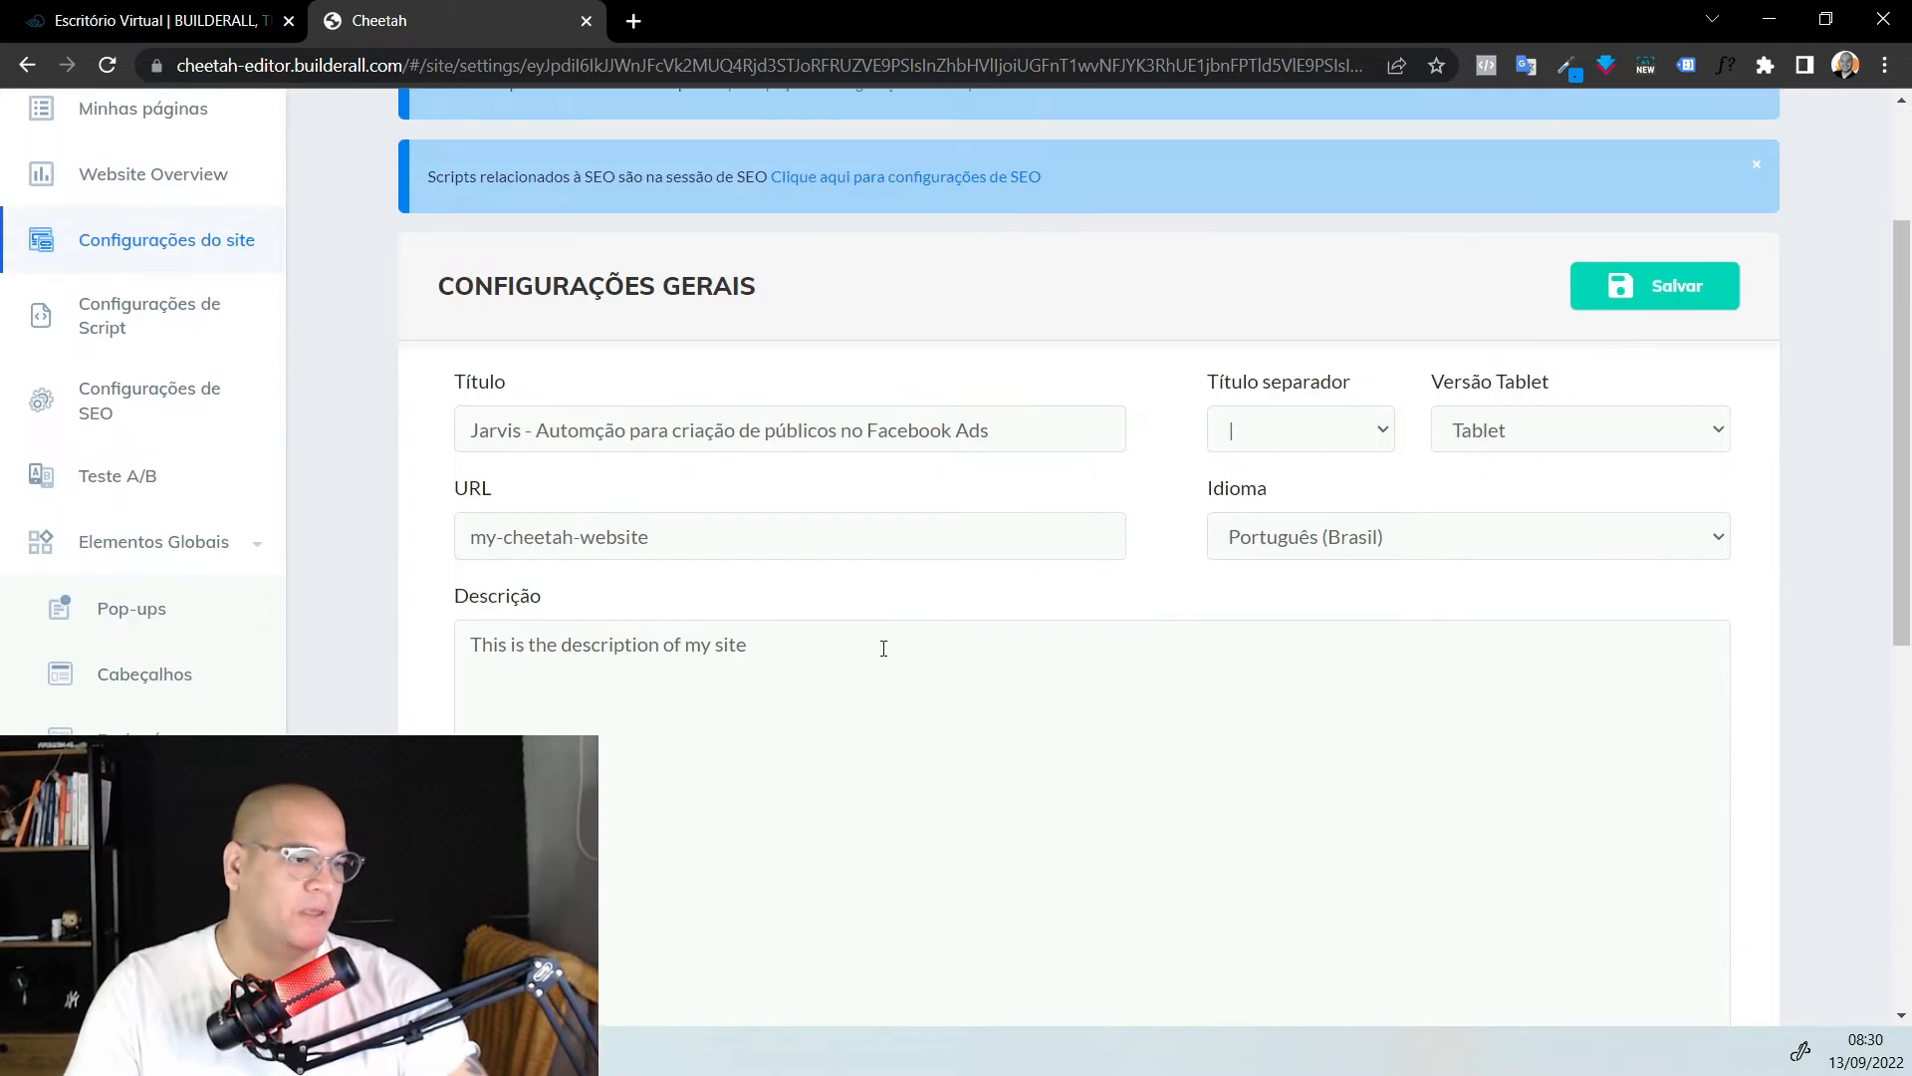
left_click_drag(747, 542, 392, 544)
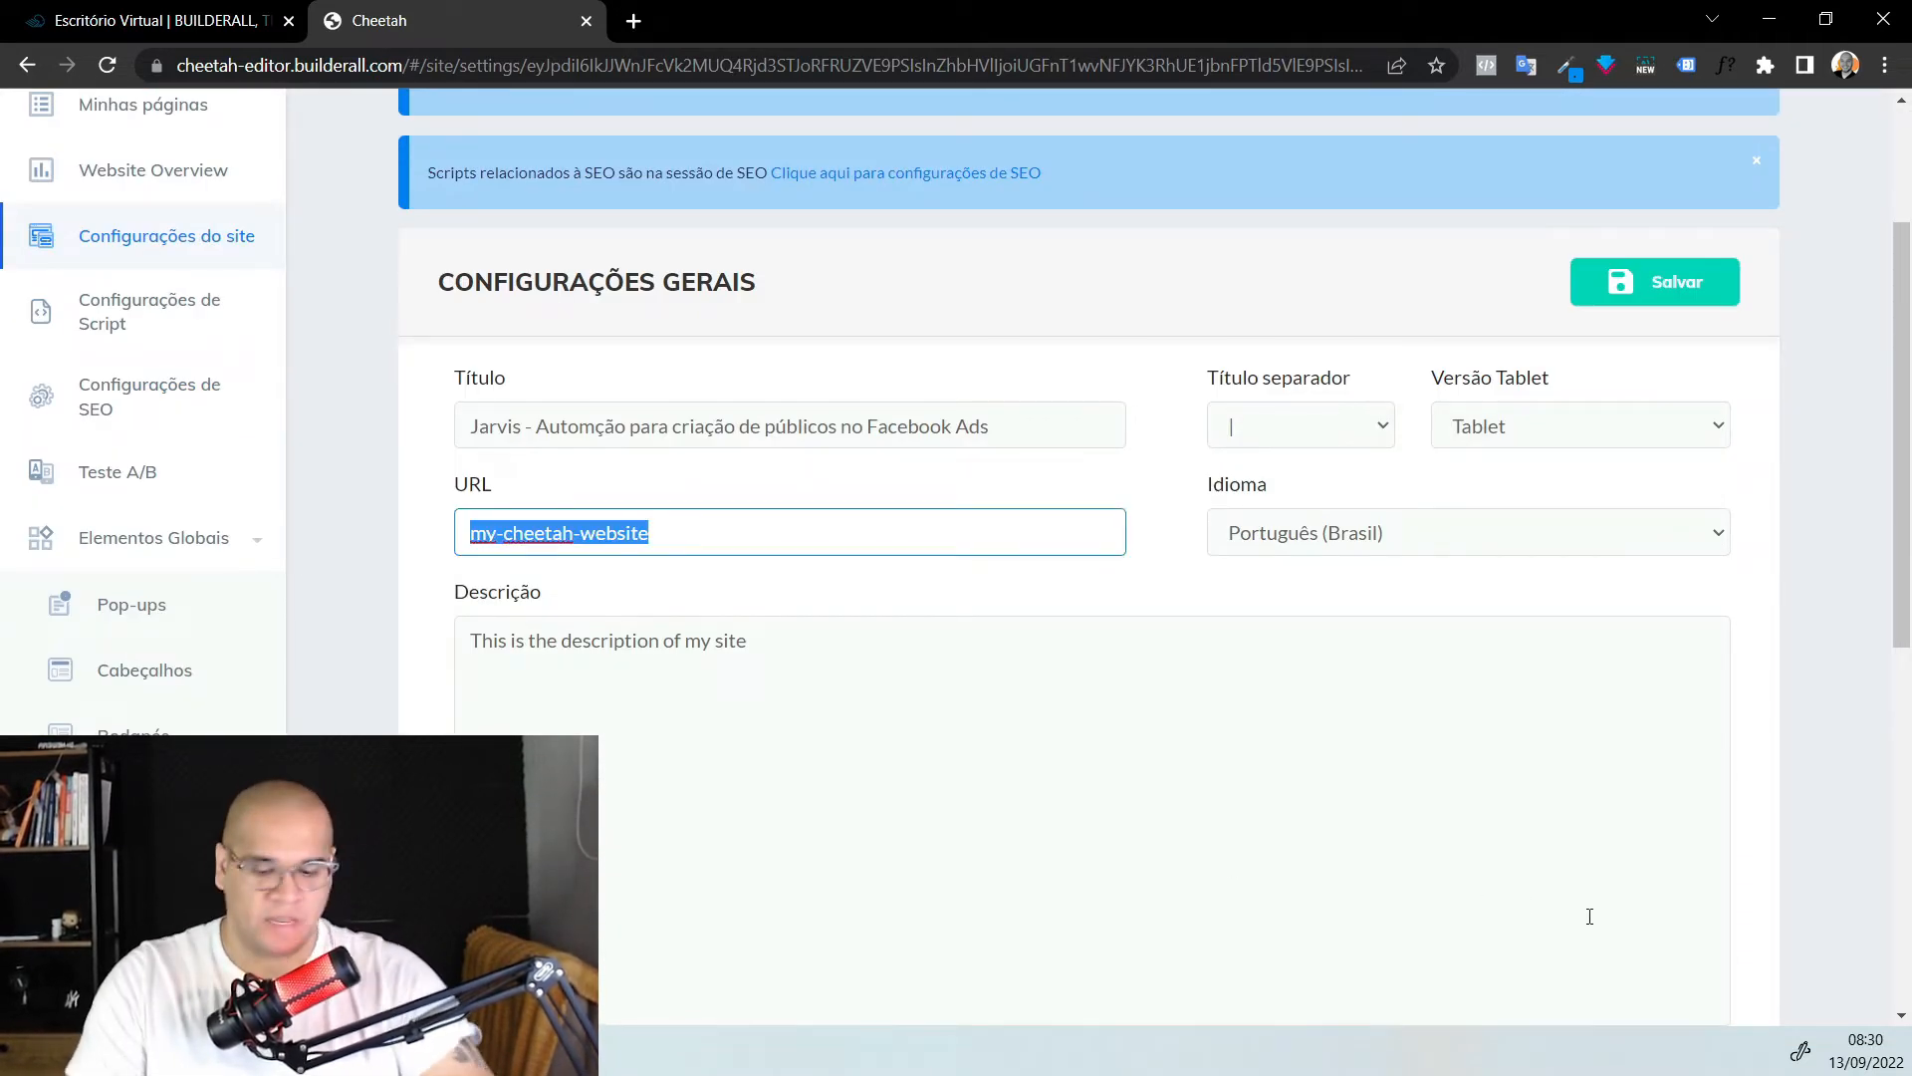
type("jarvis")
Examine the description field and the affiliate button, watermark, CRM activation and favicon options in the general settings
left_click(1230, 649)
scroll(1095, 638, "down", 4)
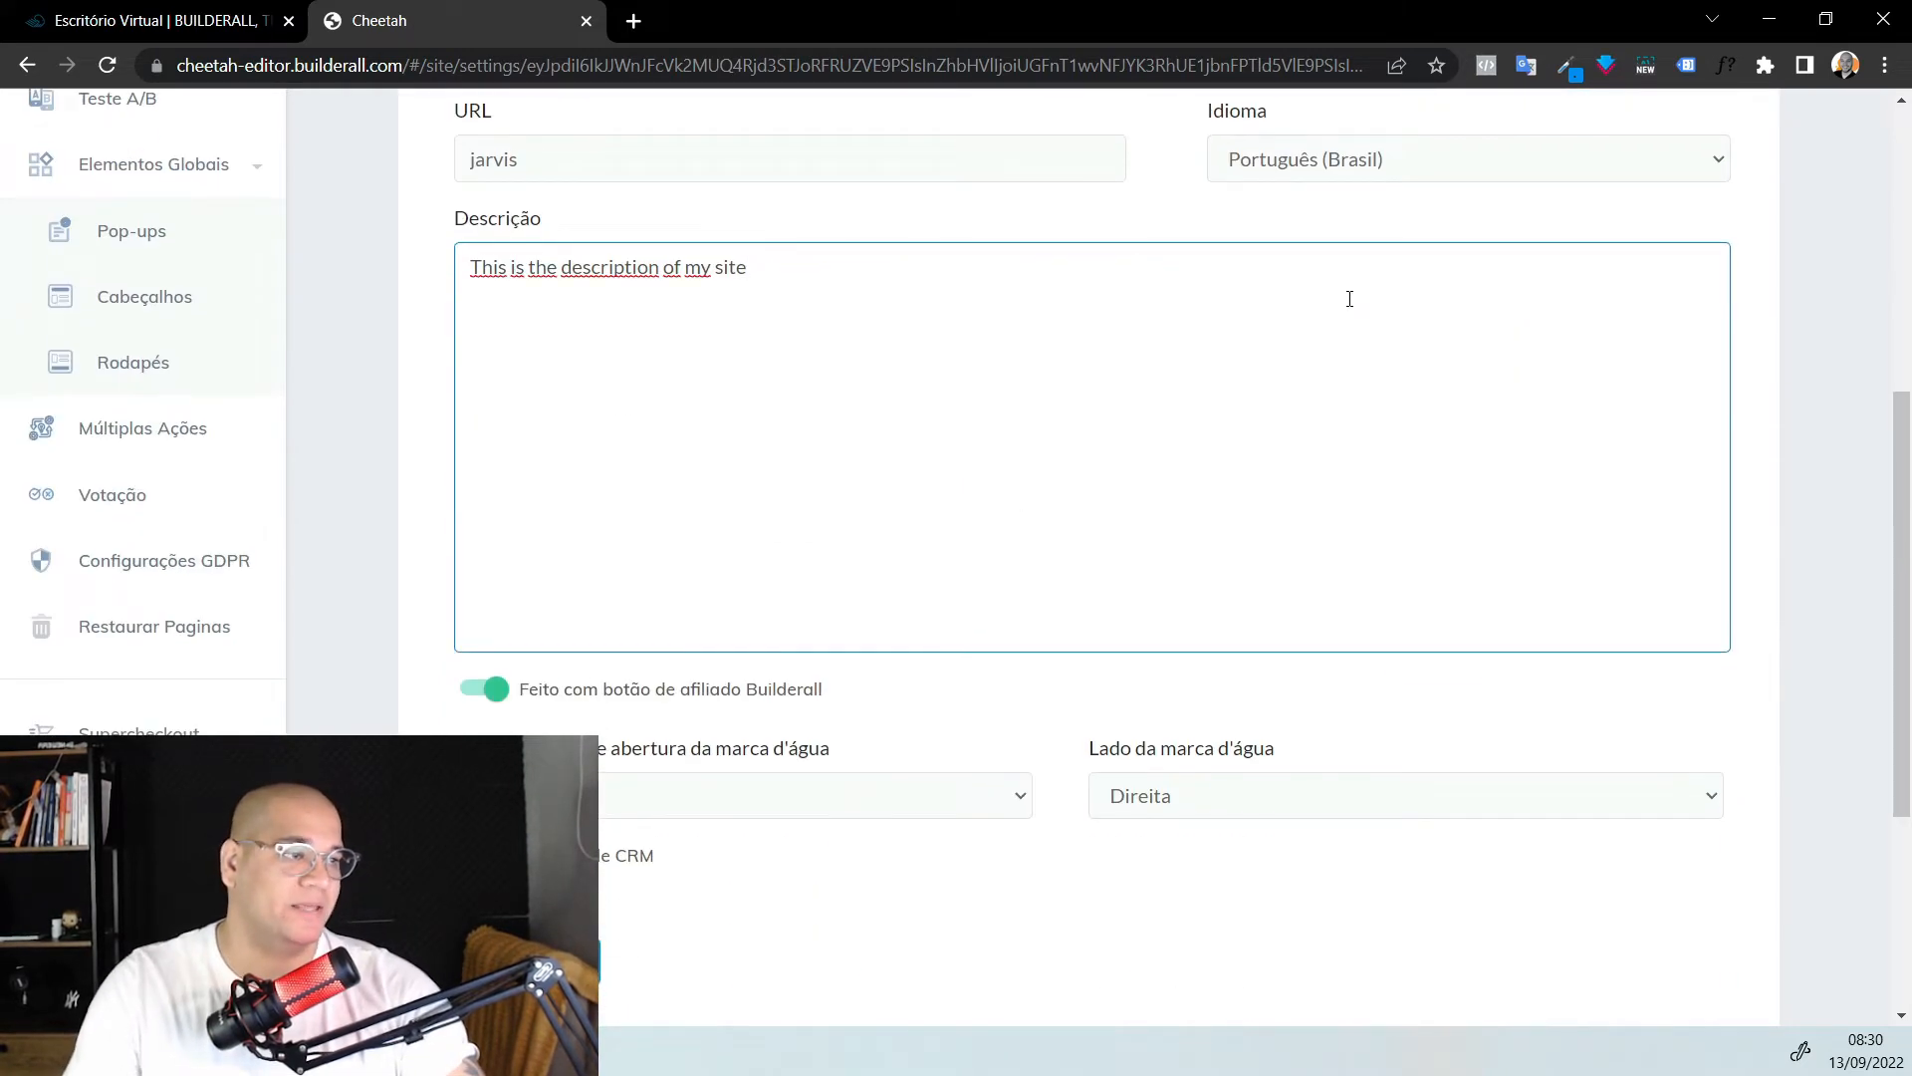
left_click_drag(1221, 317, 454, 229)
scroll(737, 516, "down", 4)
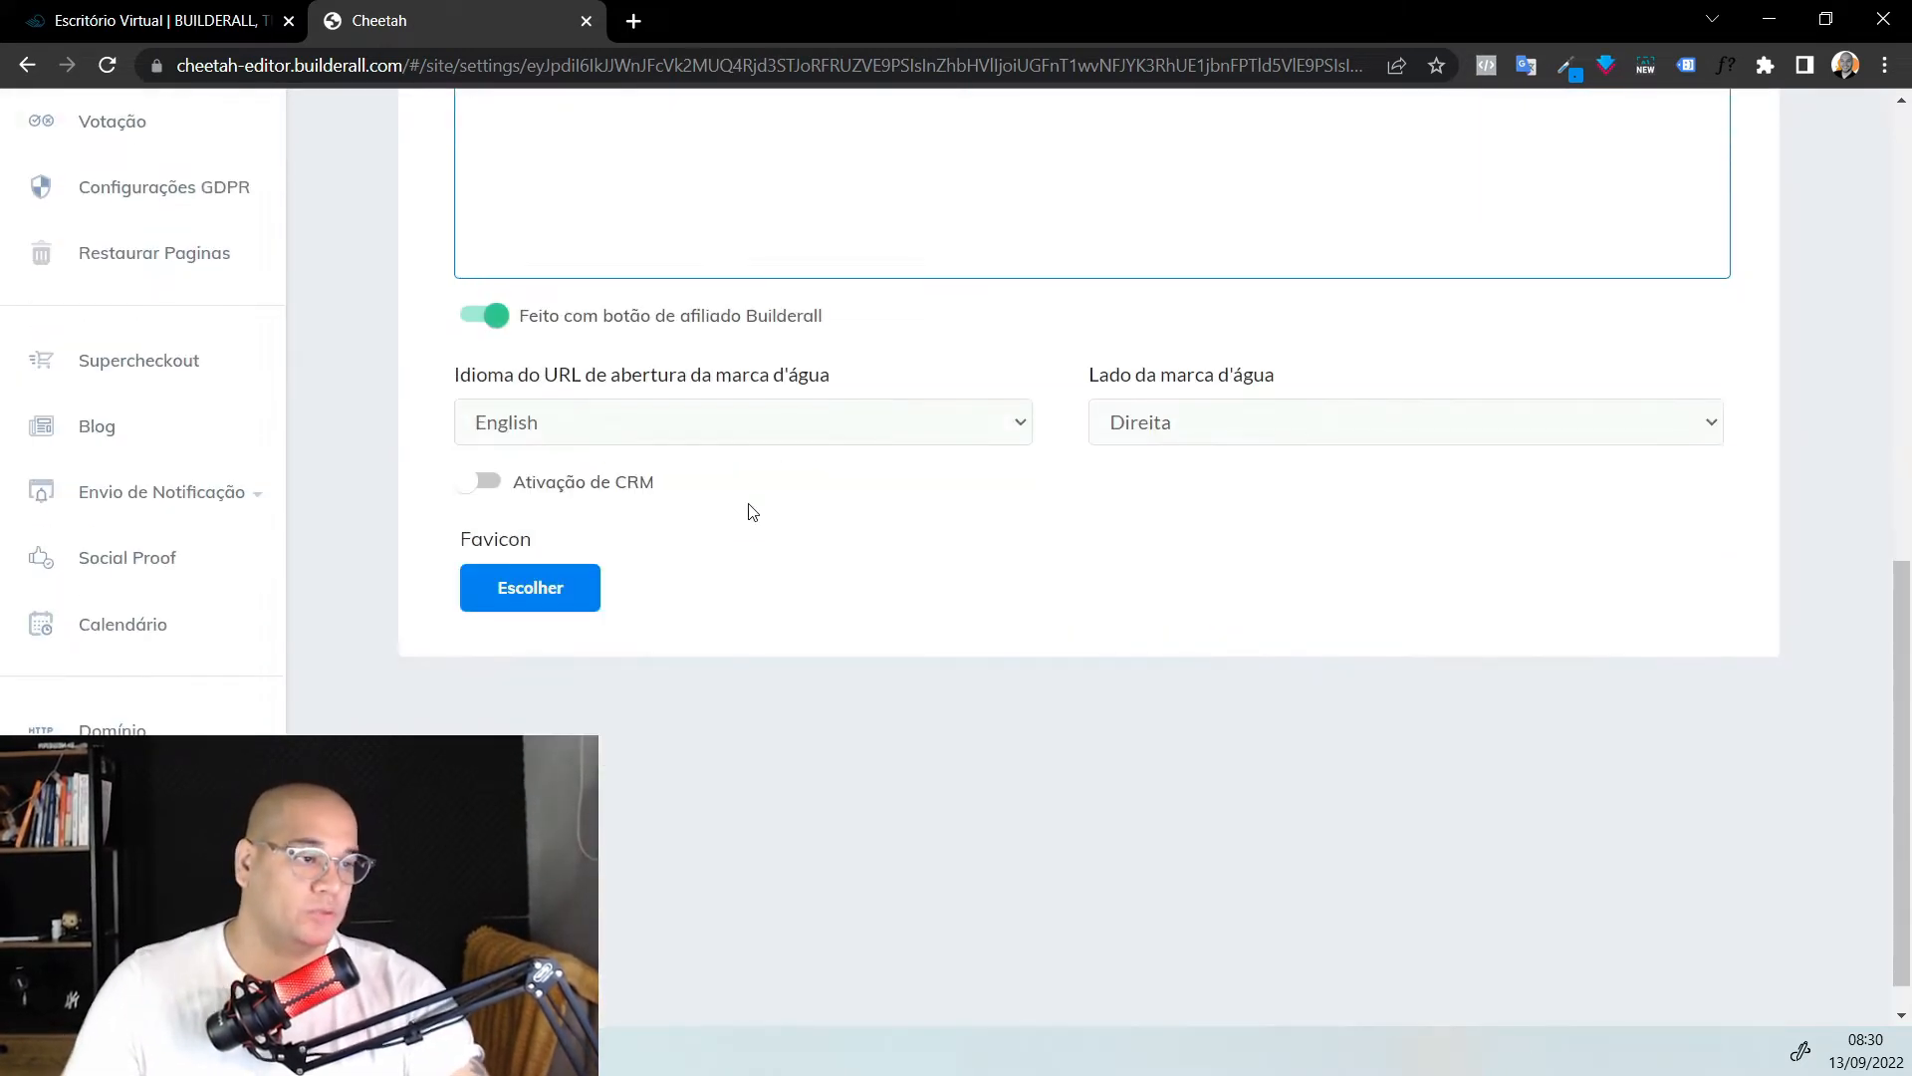
scroll(765, 543, "up", 1)
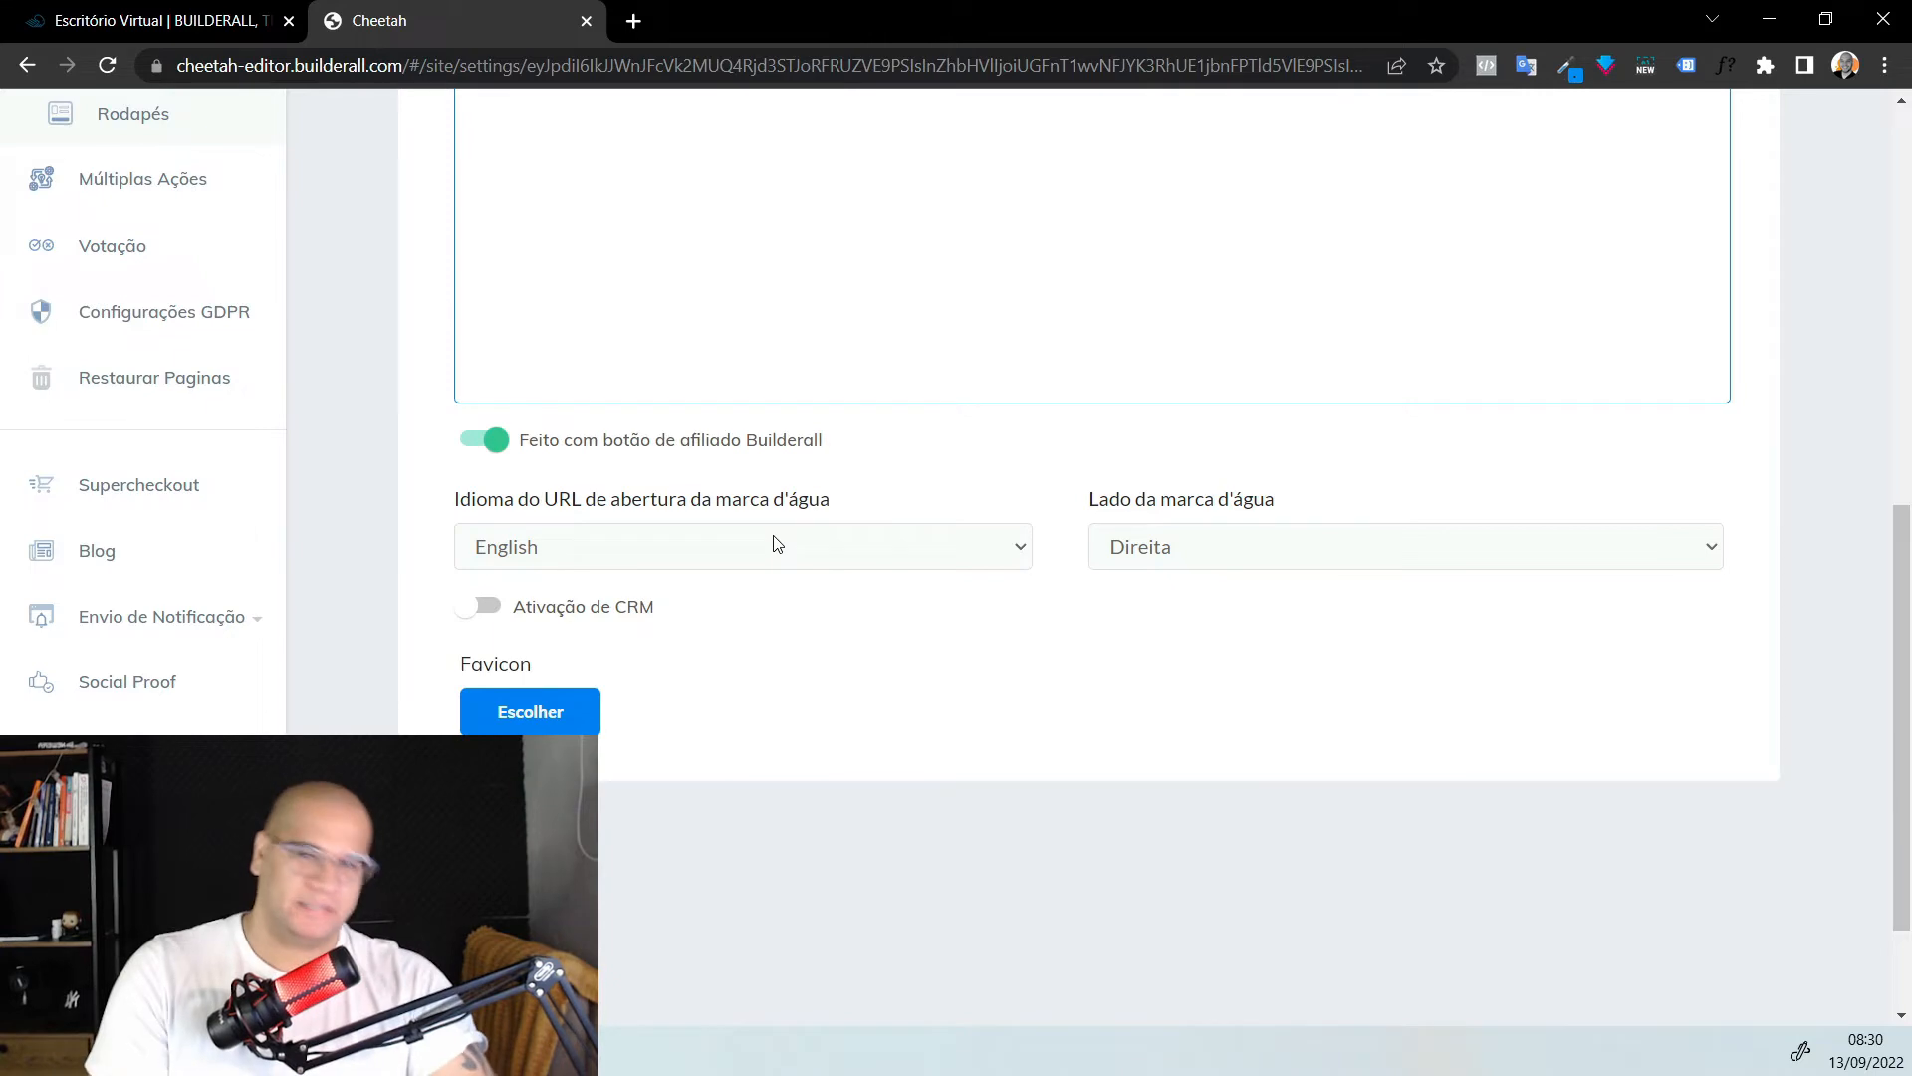
scroll(777, 597, "up", 9)
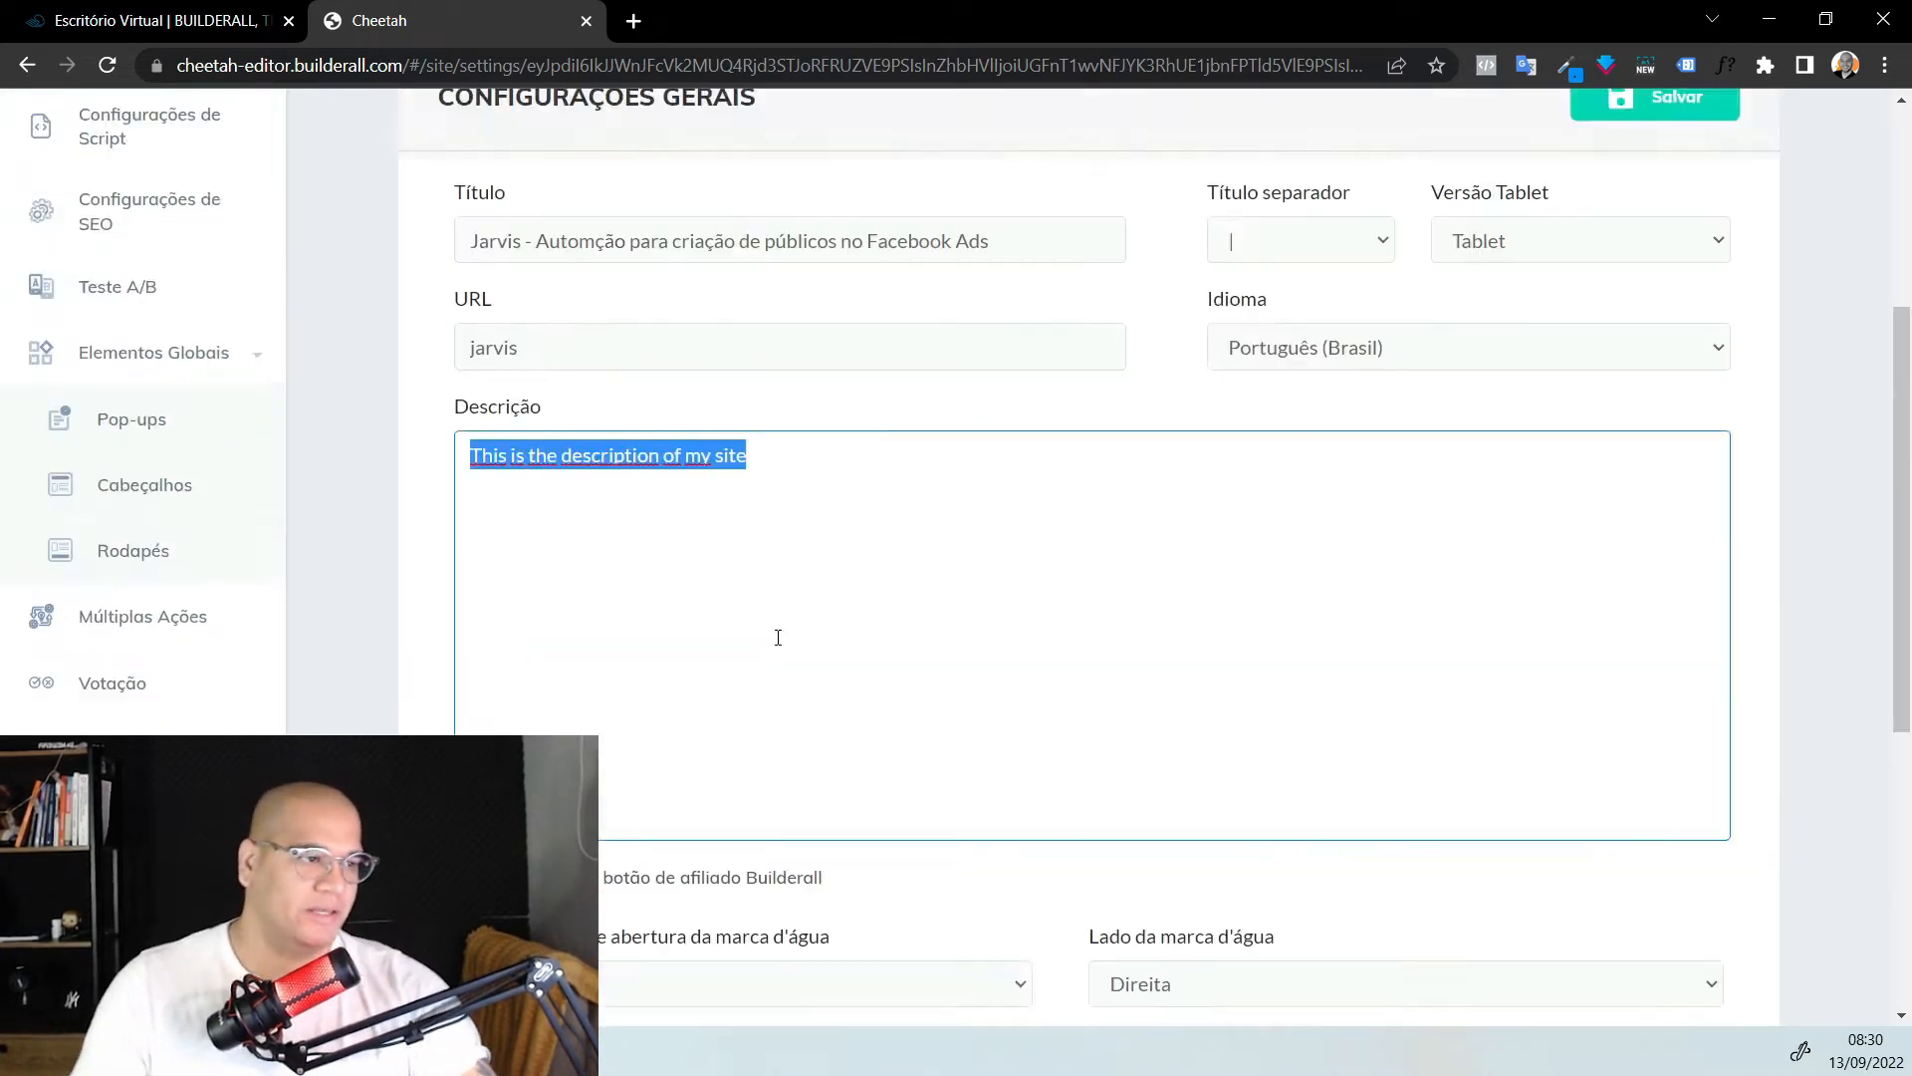
scroll(857, 694, "down", 4)
left_click(806, 551)
scroll(809, 558, "down", 4)
scroll(812, 576, "up", 4)
left_click_drag(900, 538, 361, 471)
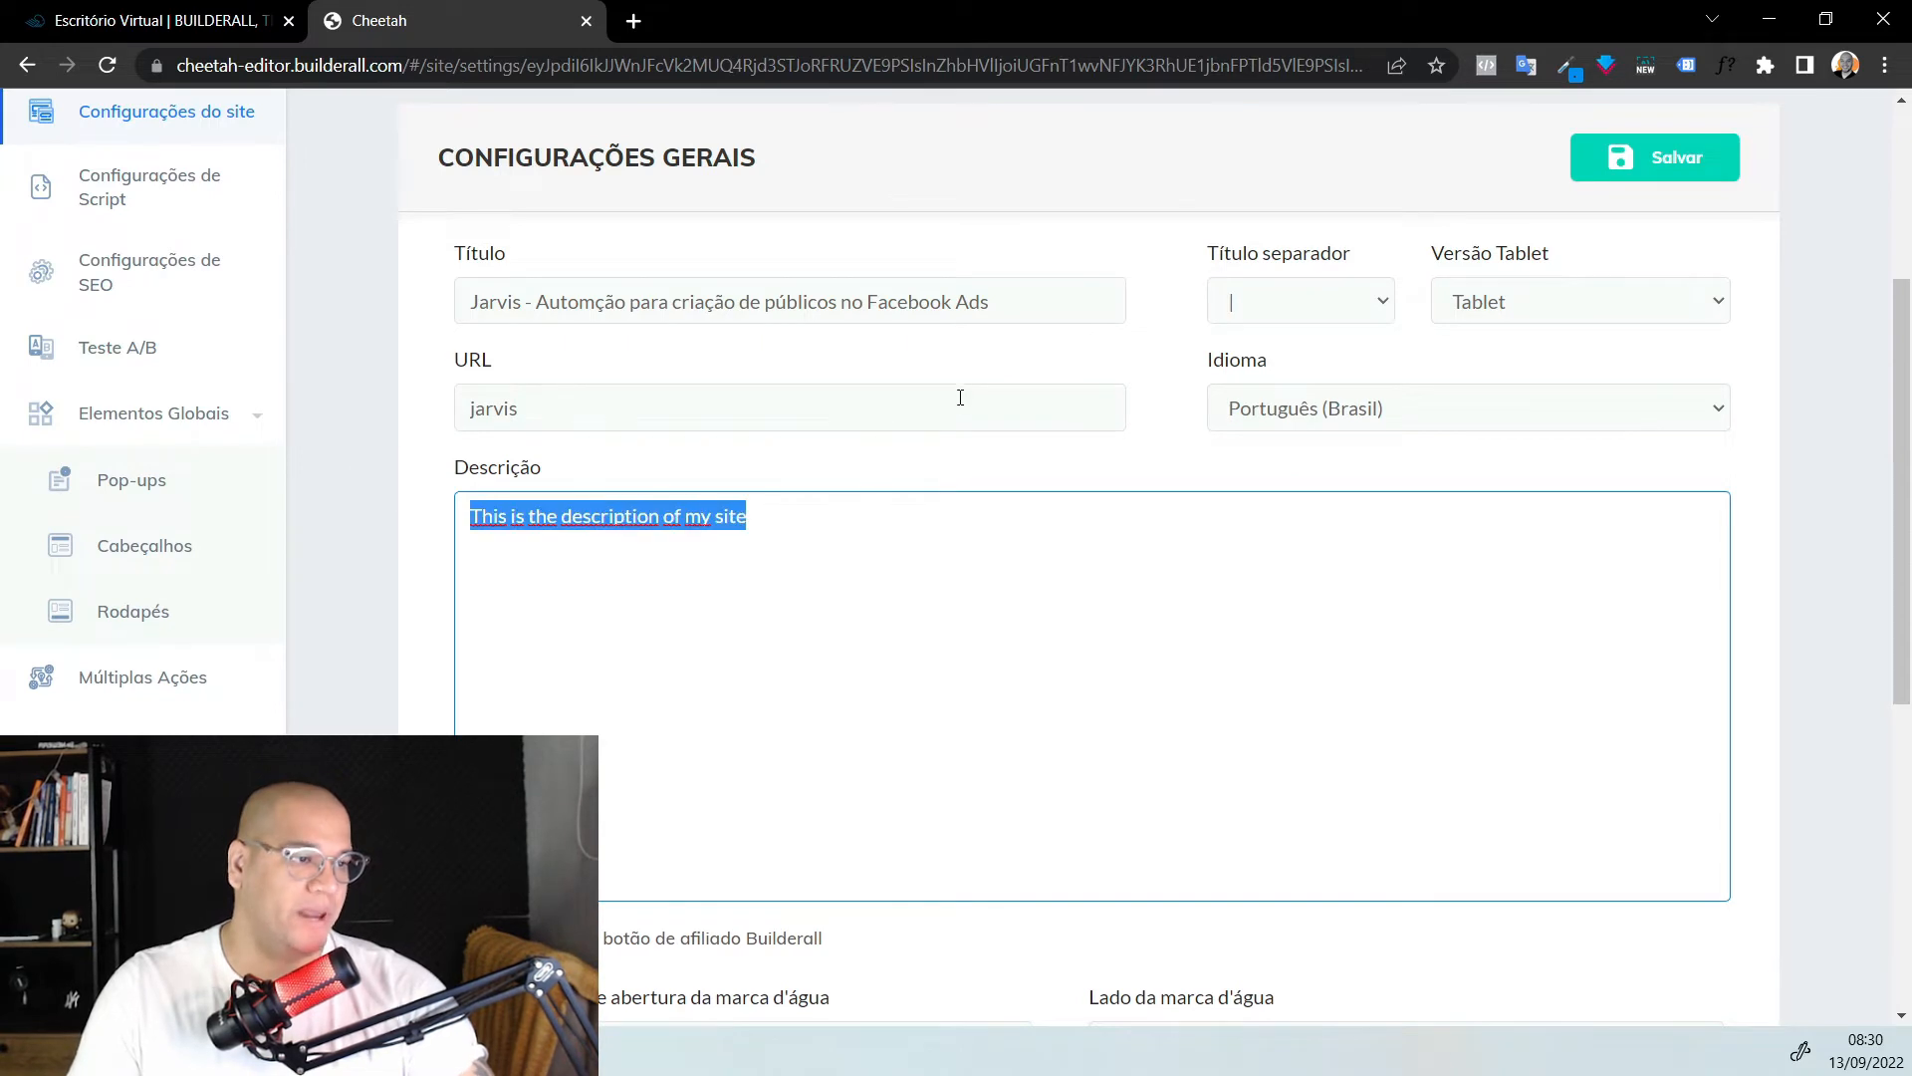
scroll(917, 415, "down", 5)
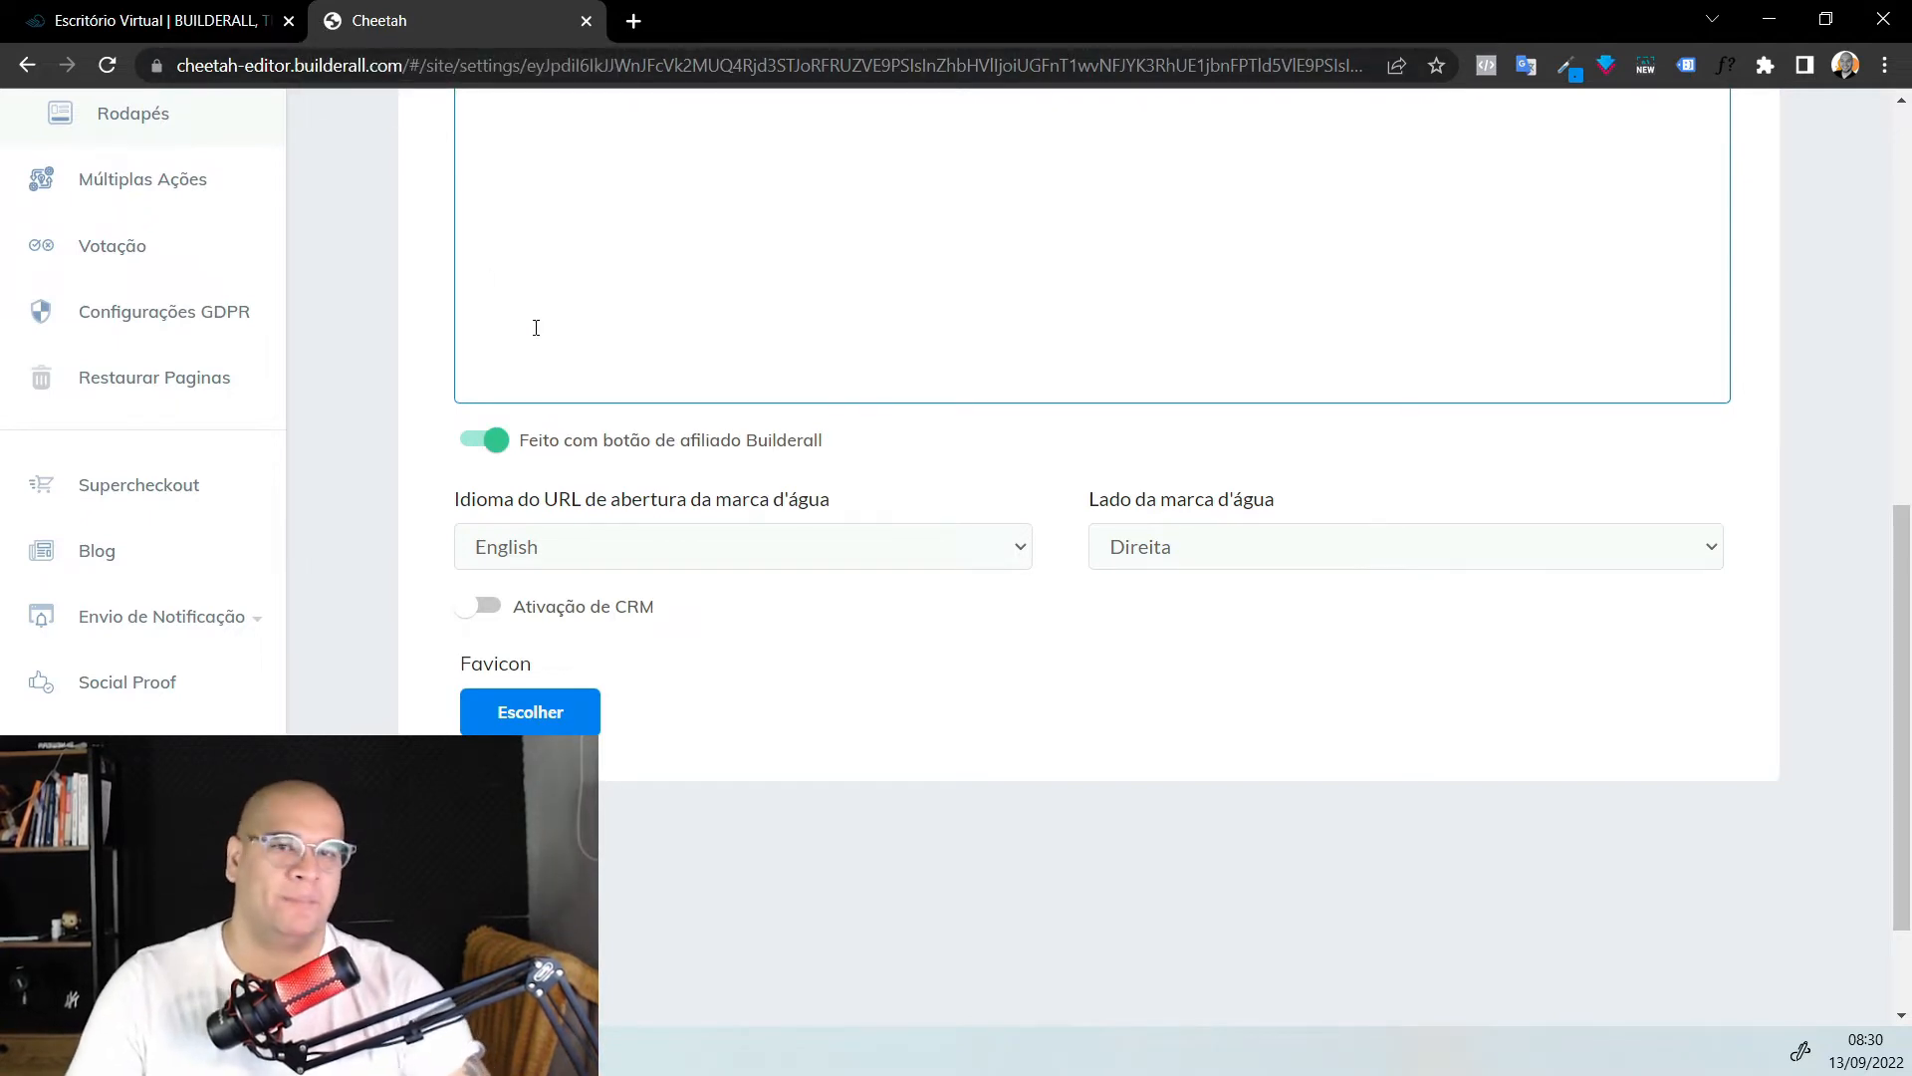
scroll(503, 491, "up", 9)
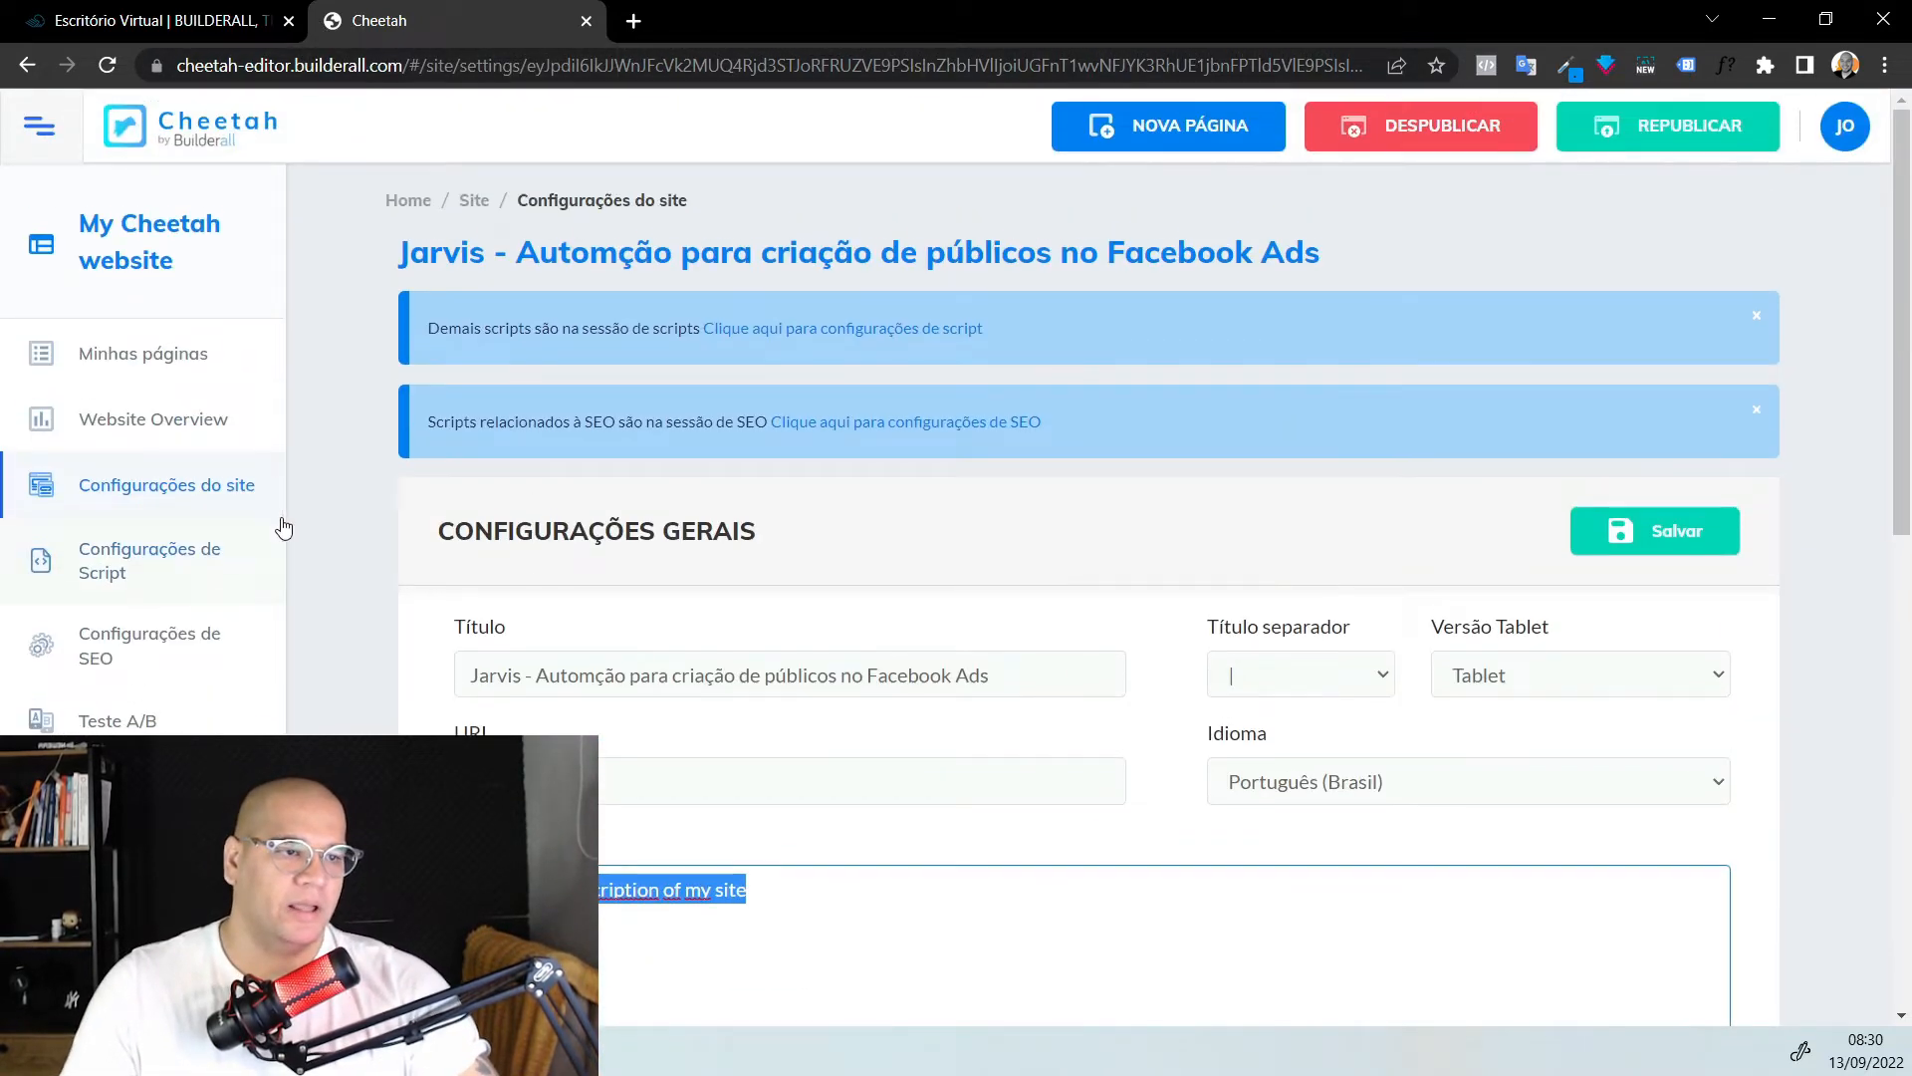
Open the script settings (Configurações de Script) and examine the site's script editor and its synchronous loading notice
left_click(127, 594)
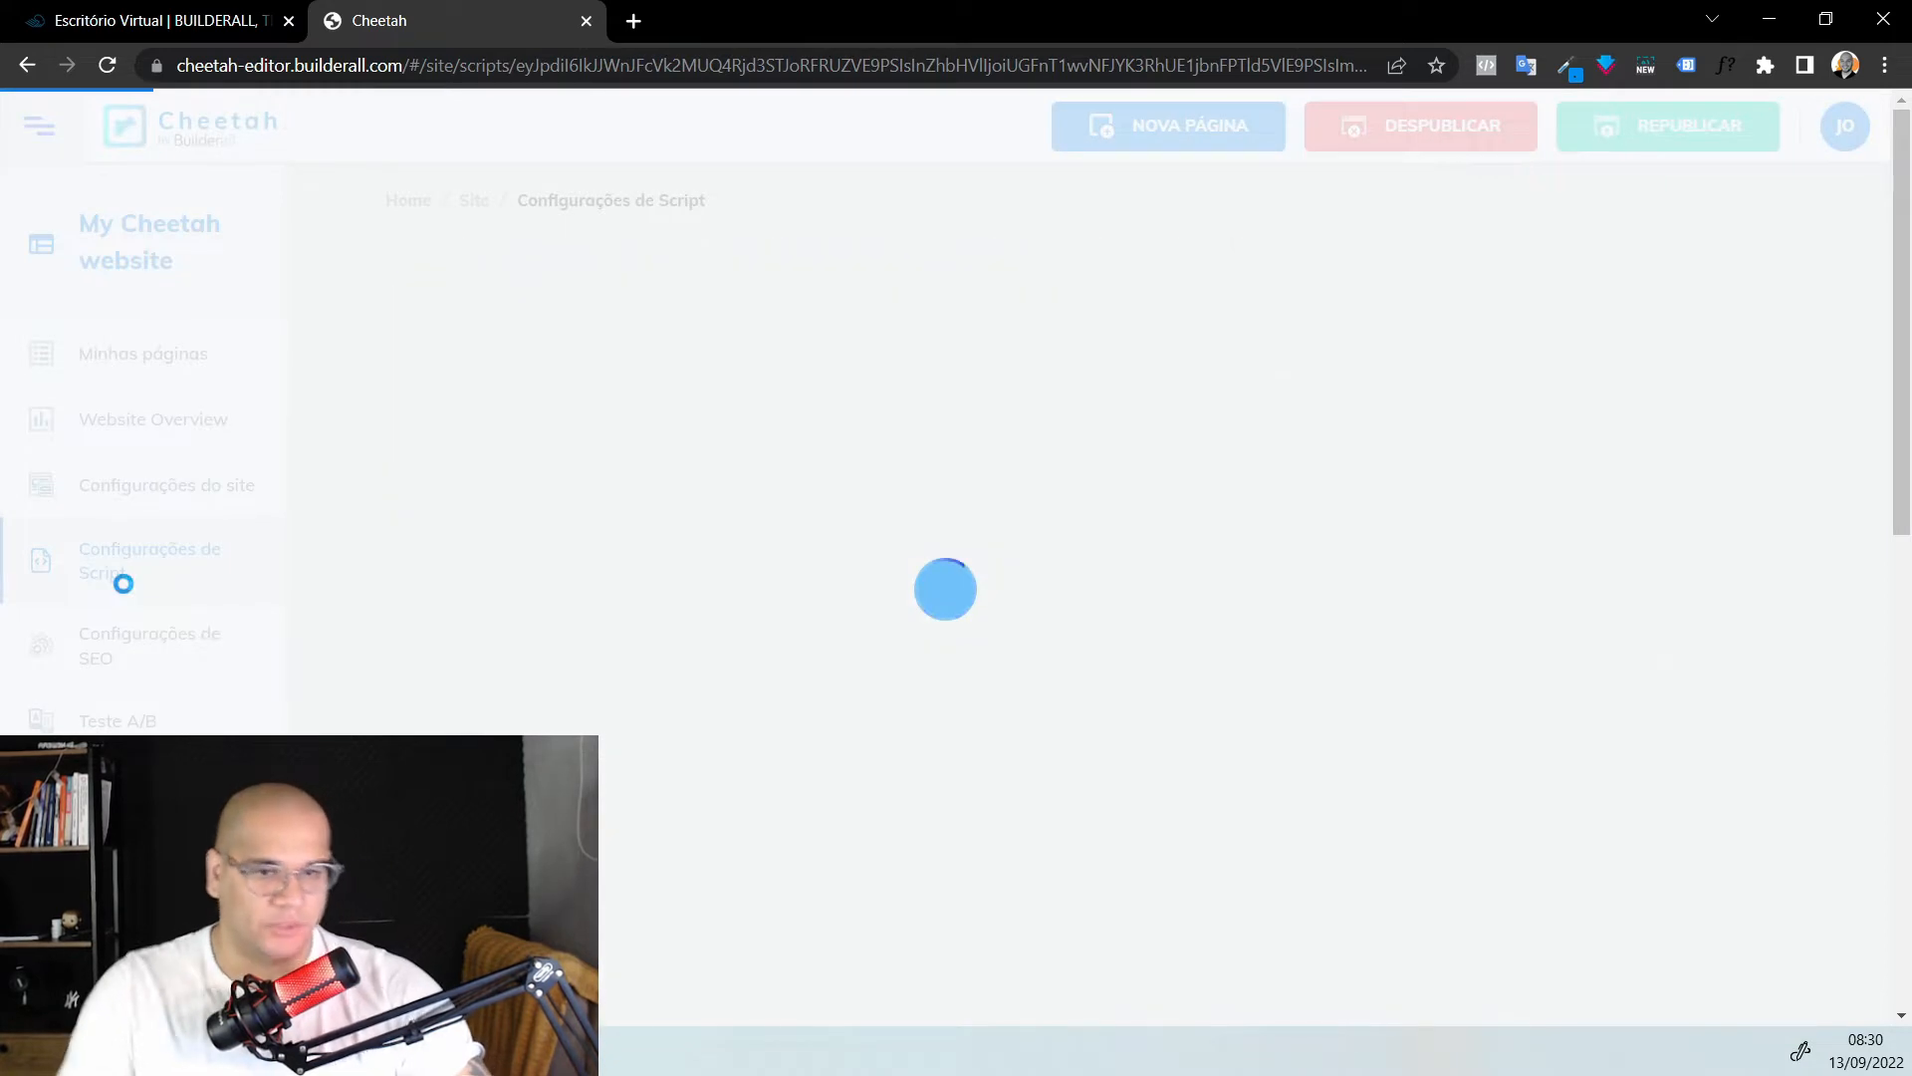
scroll(820, 556, "down", 1)
scroll(820, 556, "down", 1)
left_click(822, 557)
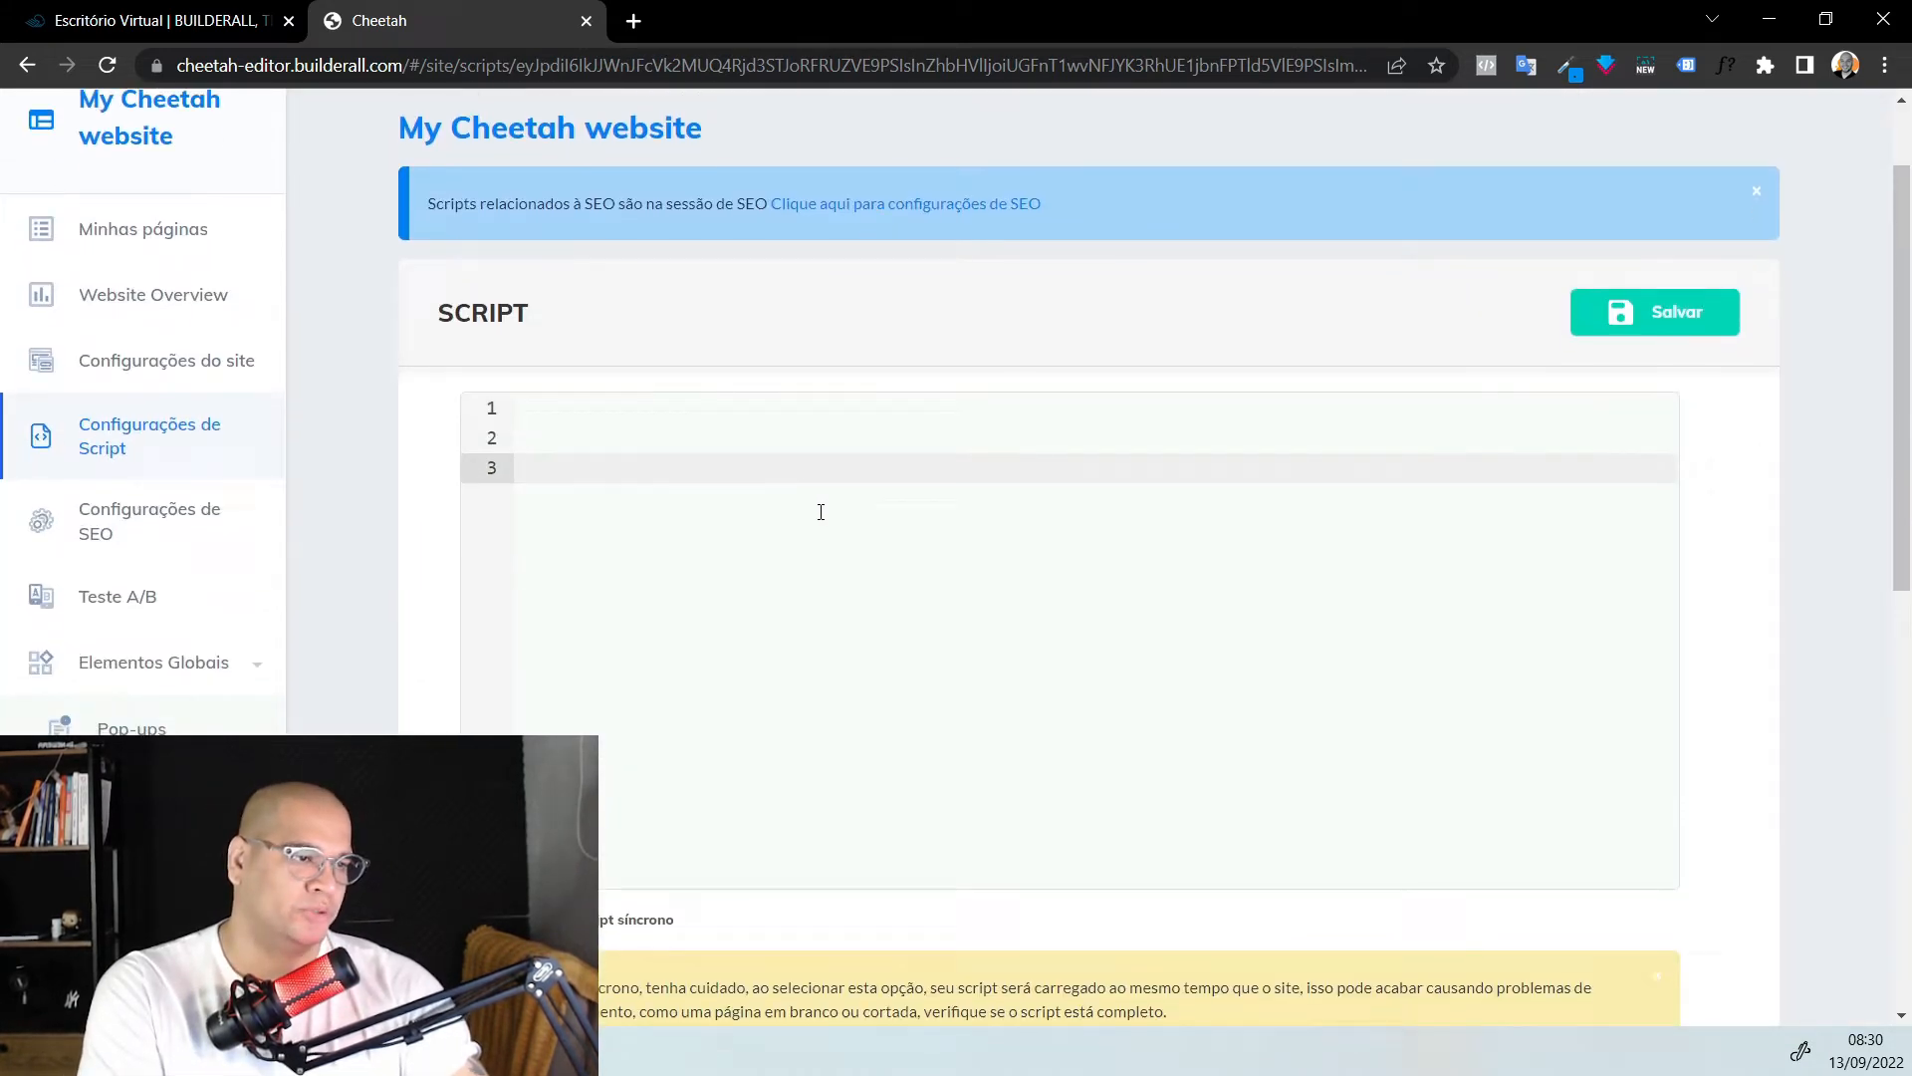
left_click(768, 416)
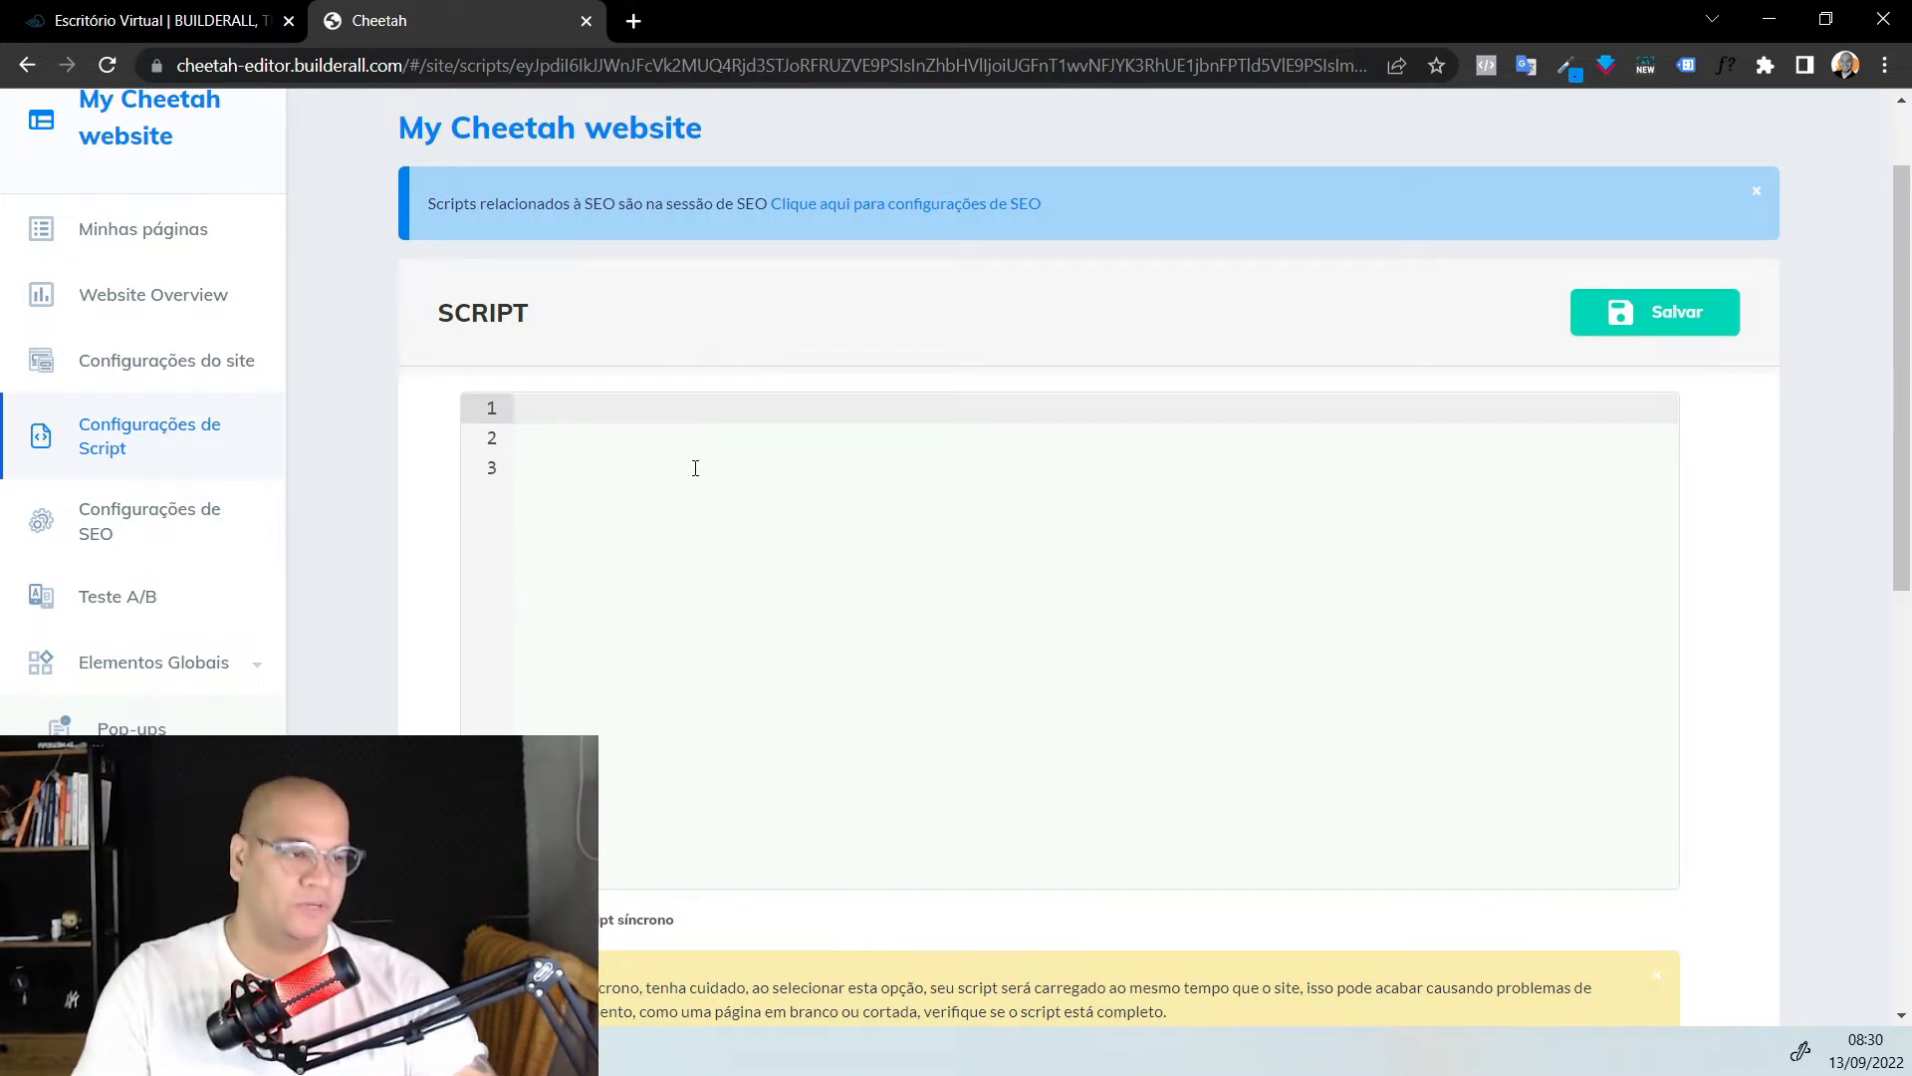
scroll(700, 453, "down", 1)
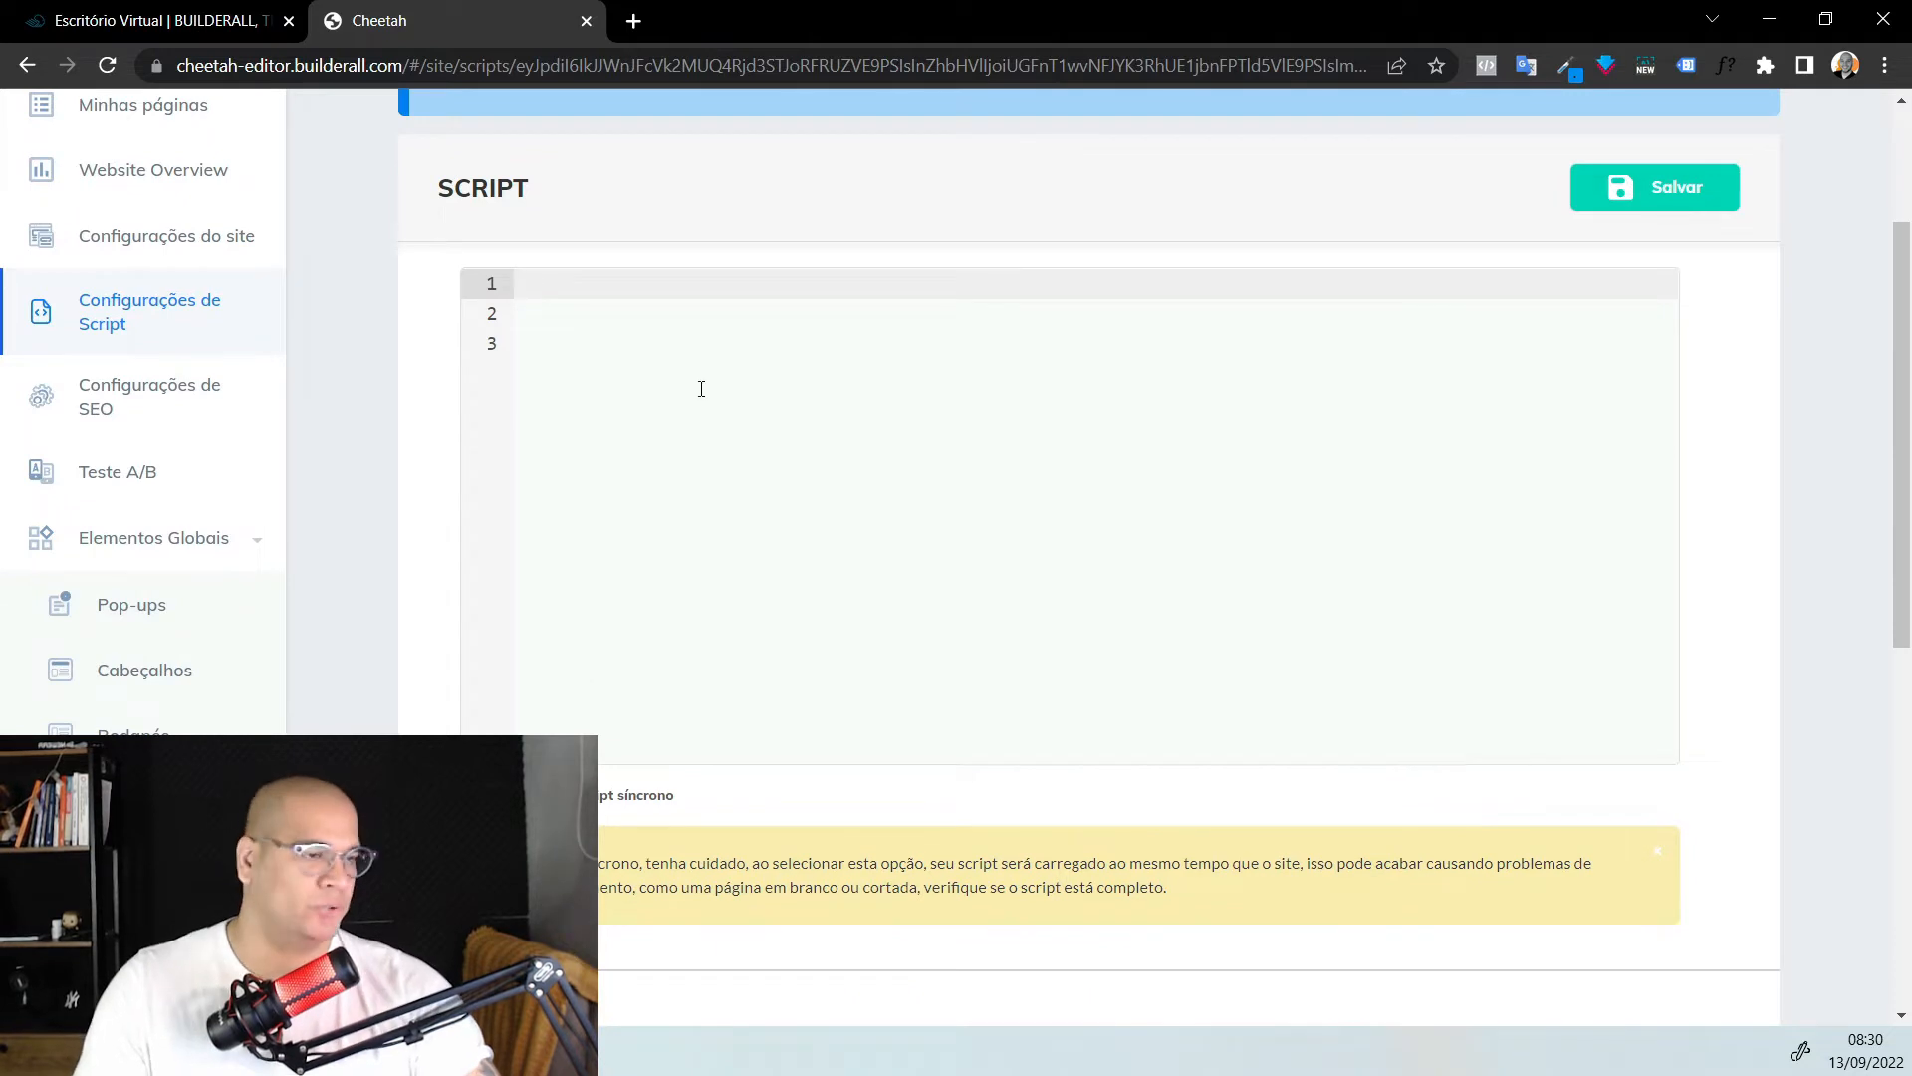
Examine the script editor and the pixel settings for Facebook, Facebook Api Token, Google Analytics and Google TAG Manager
left_click(1137, 442)
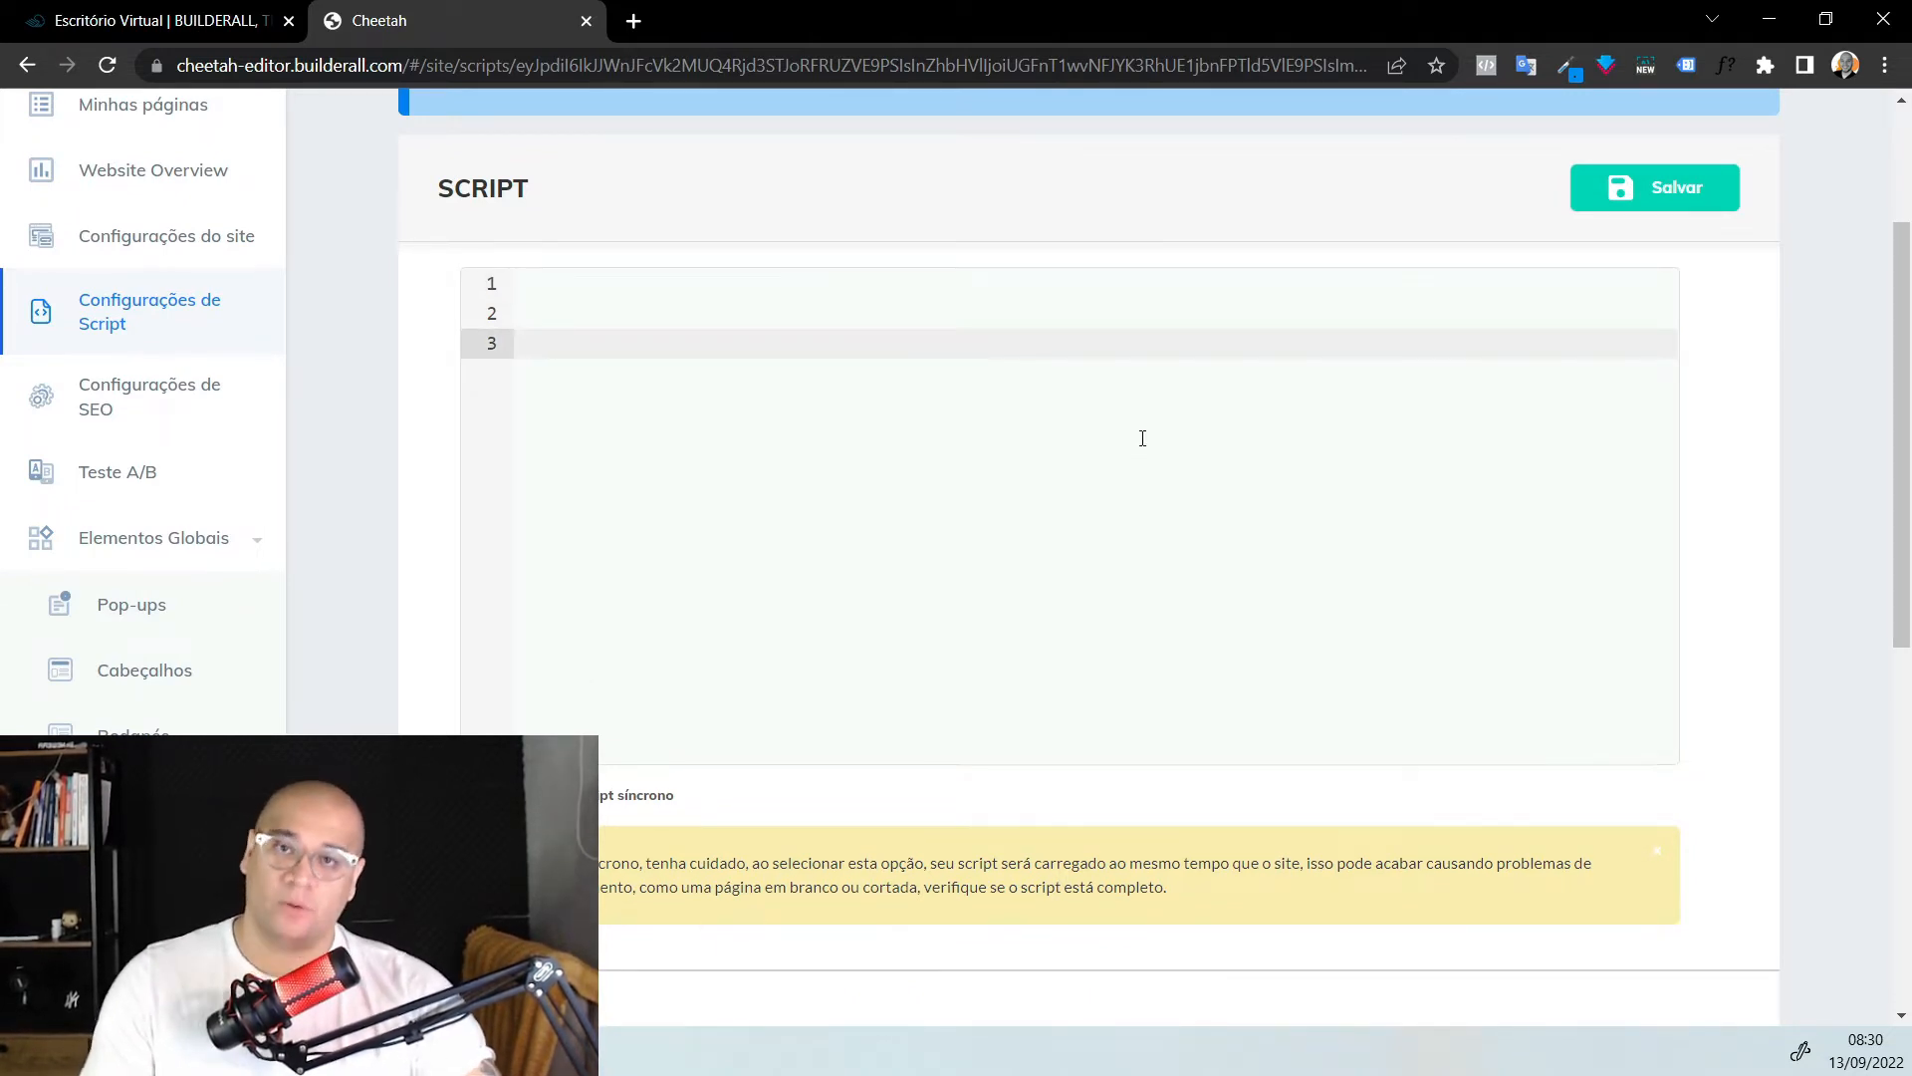
scroll(1130, 424, "down", 8)
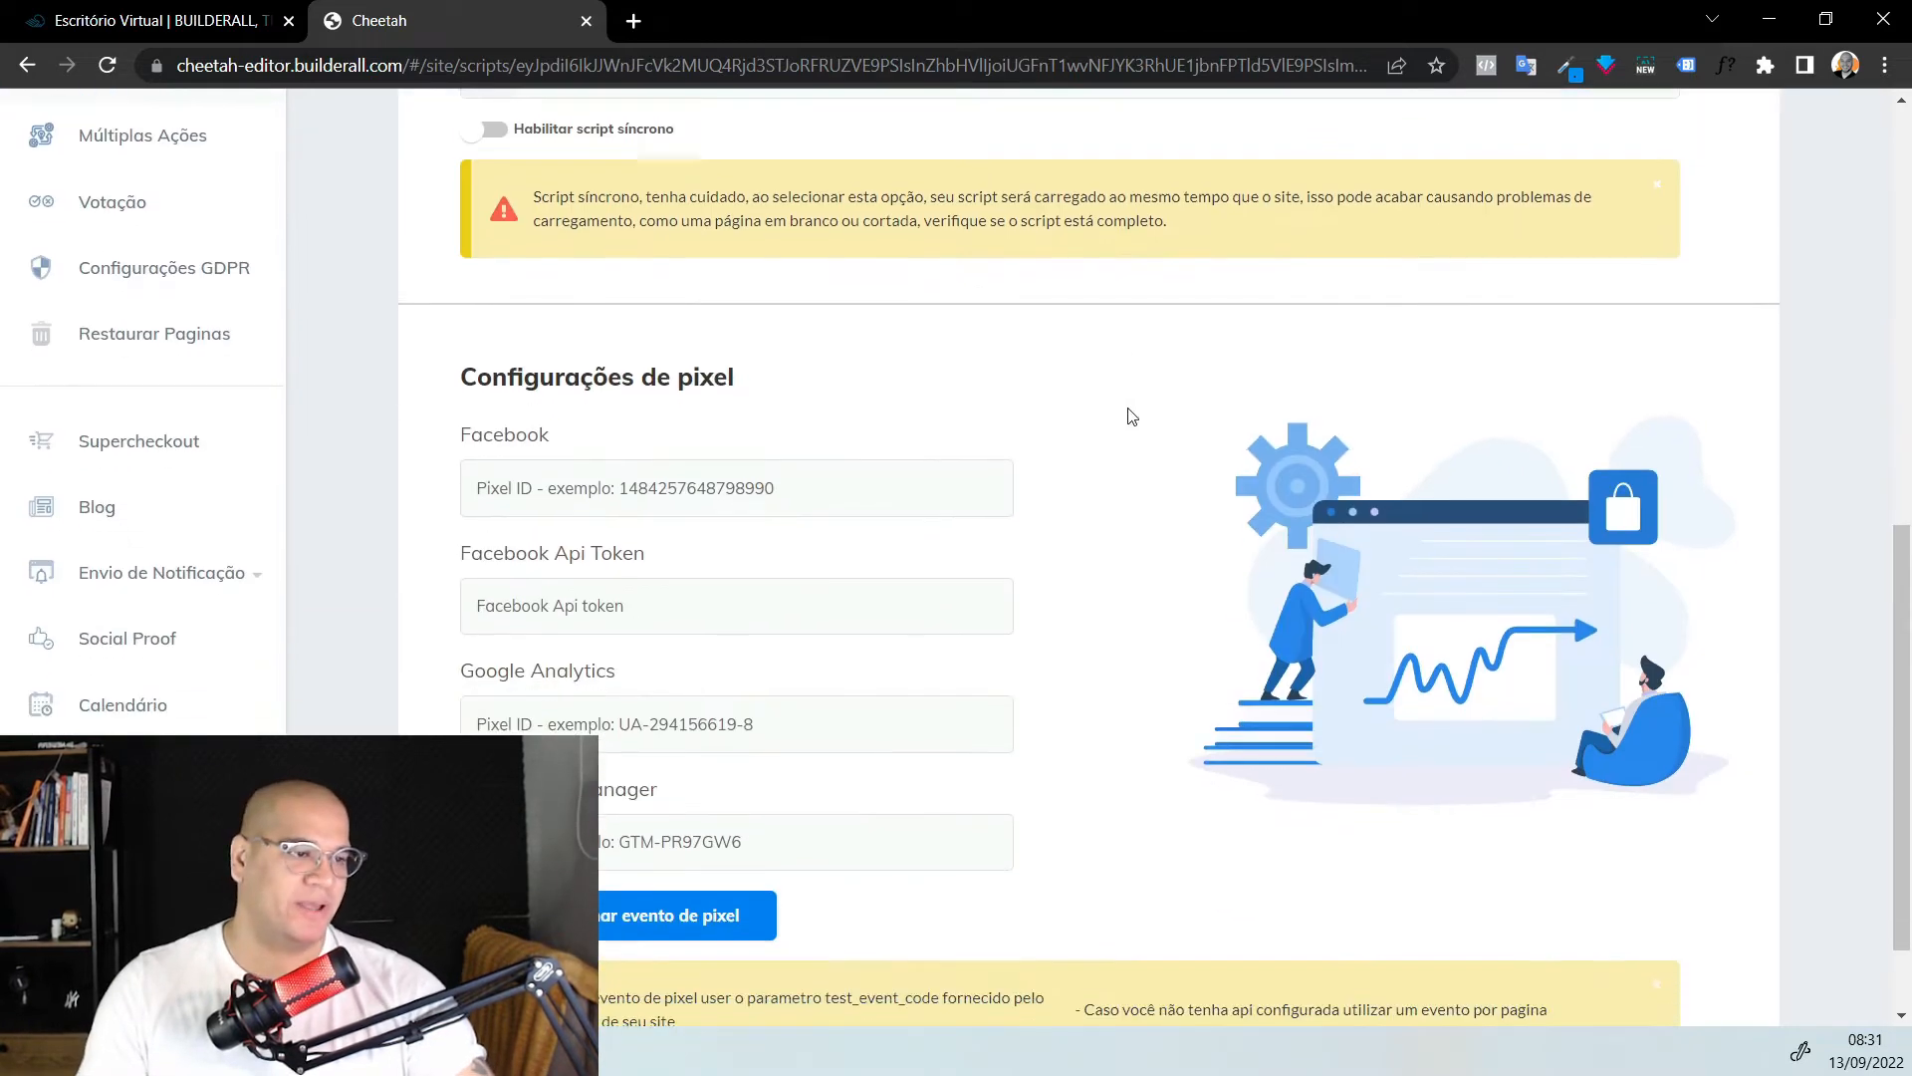
left_click(788, 364)
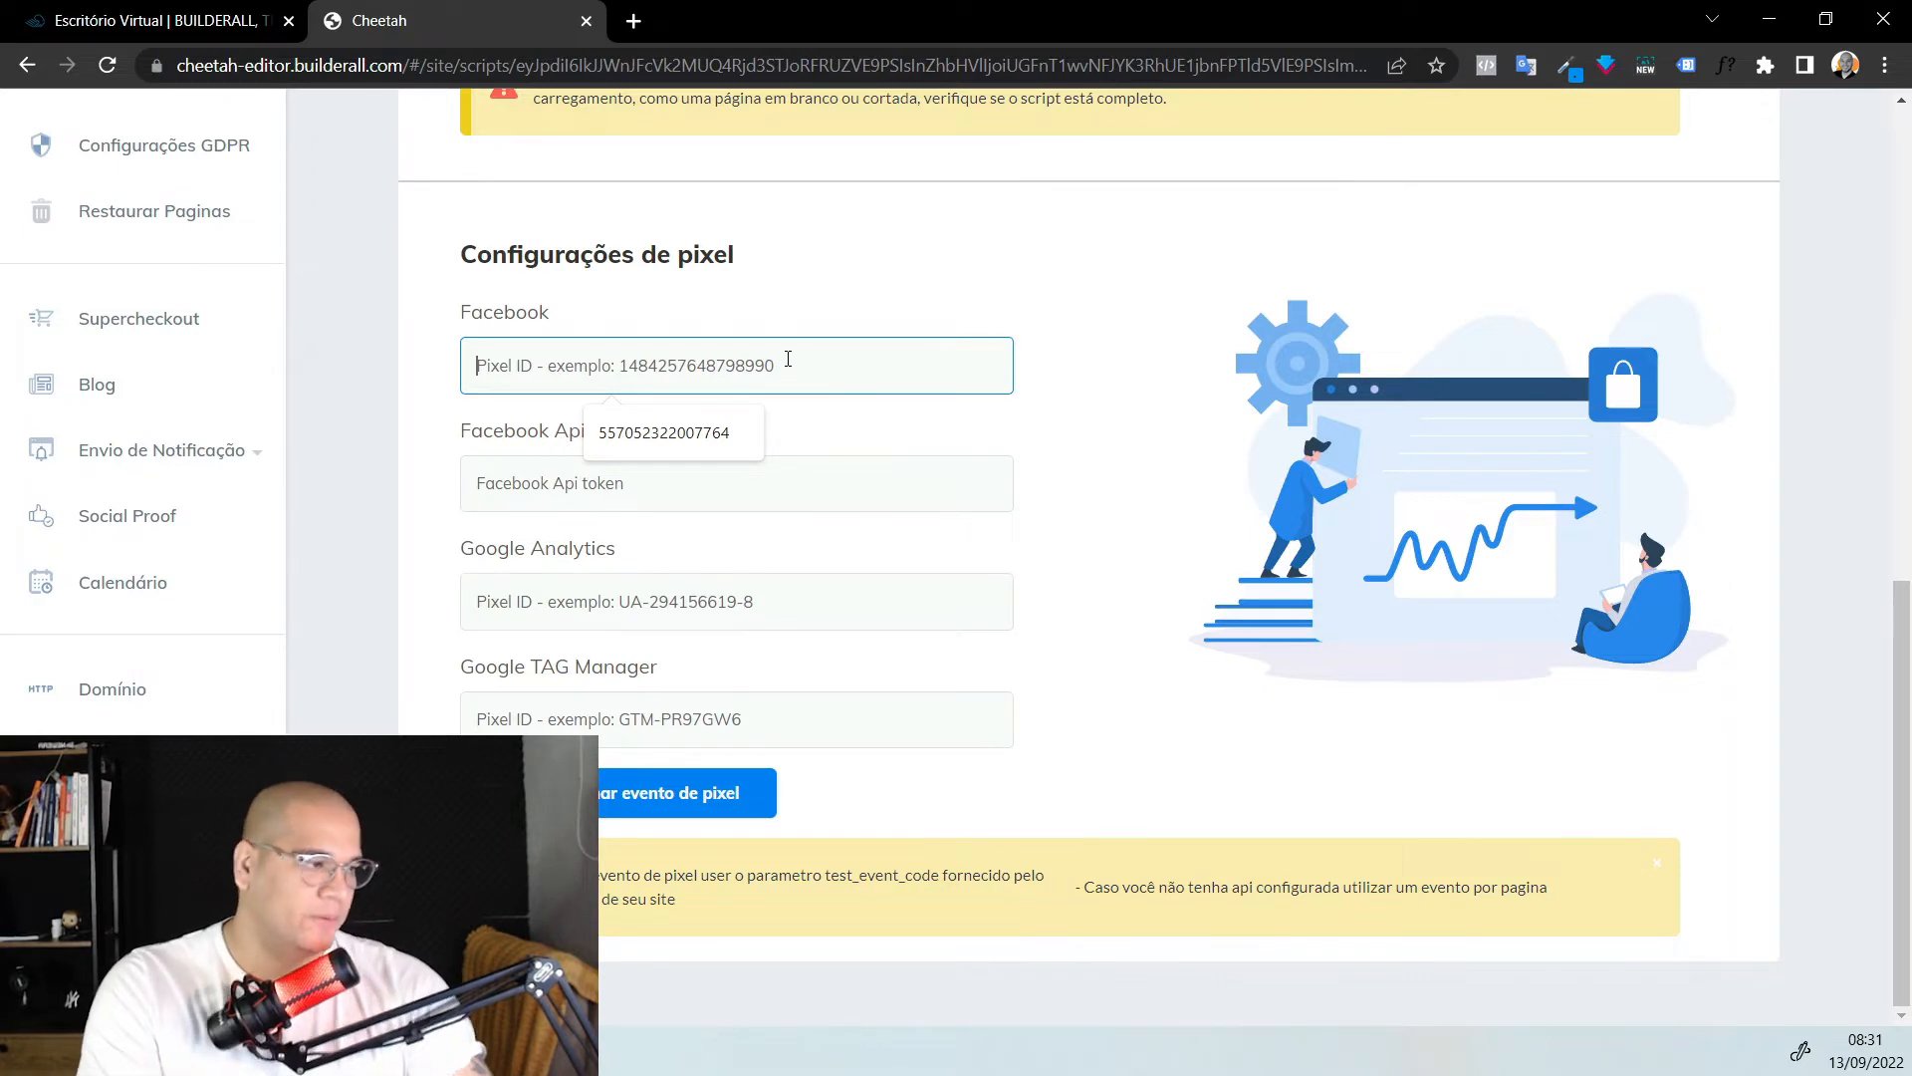
scroll(787, 359, "up", 5)
scroll(919, 286, "up", 4)
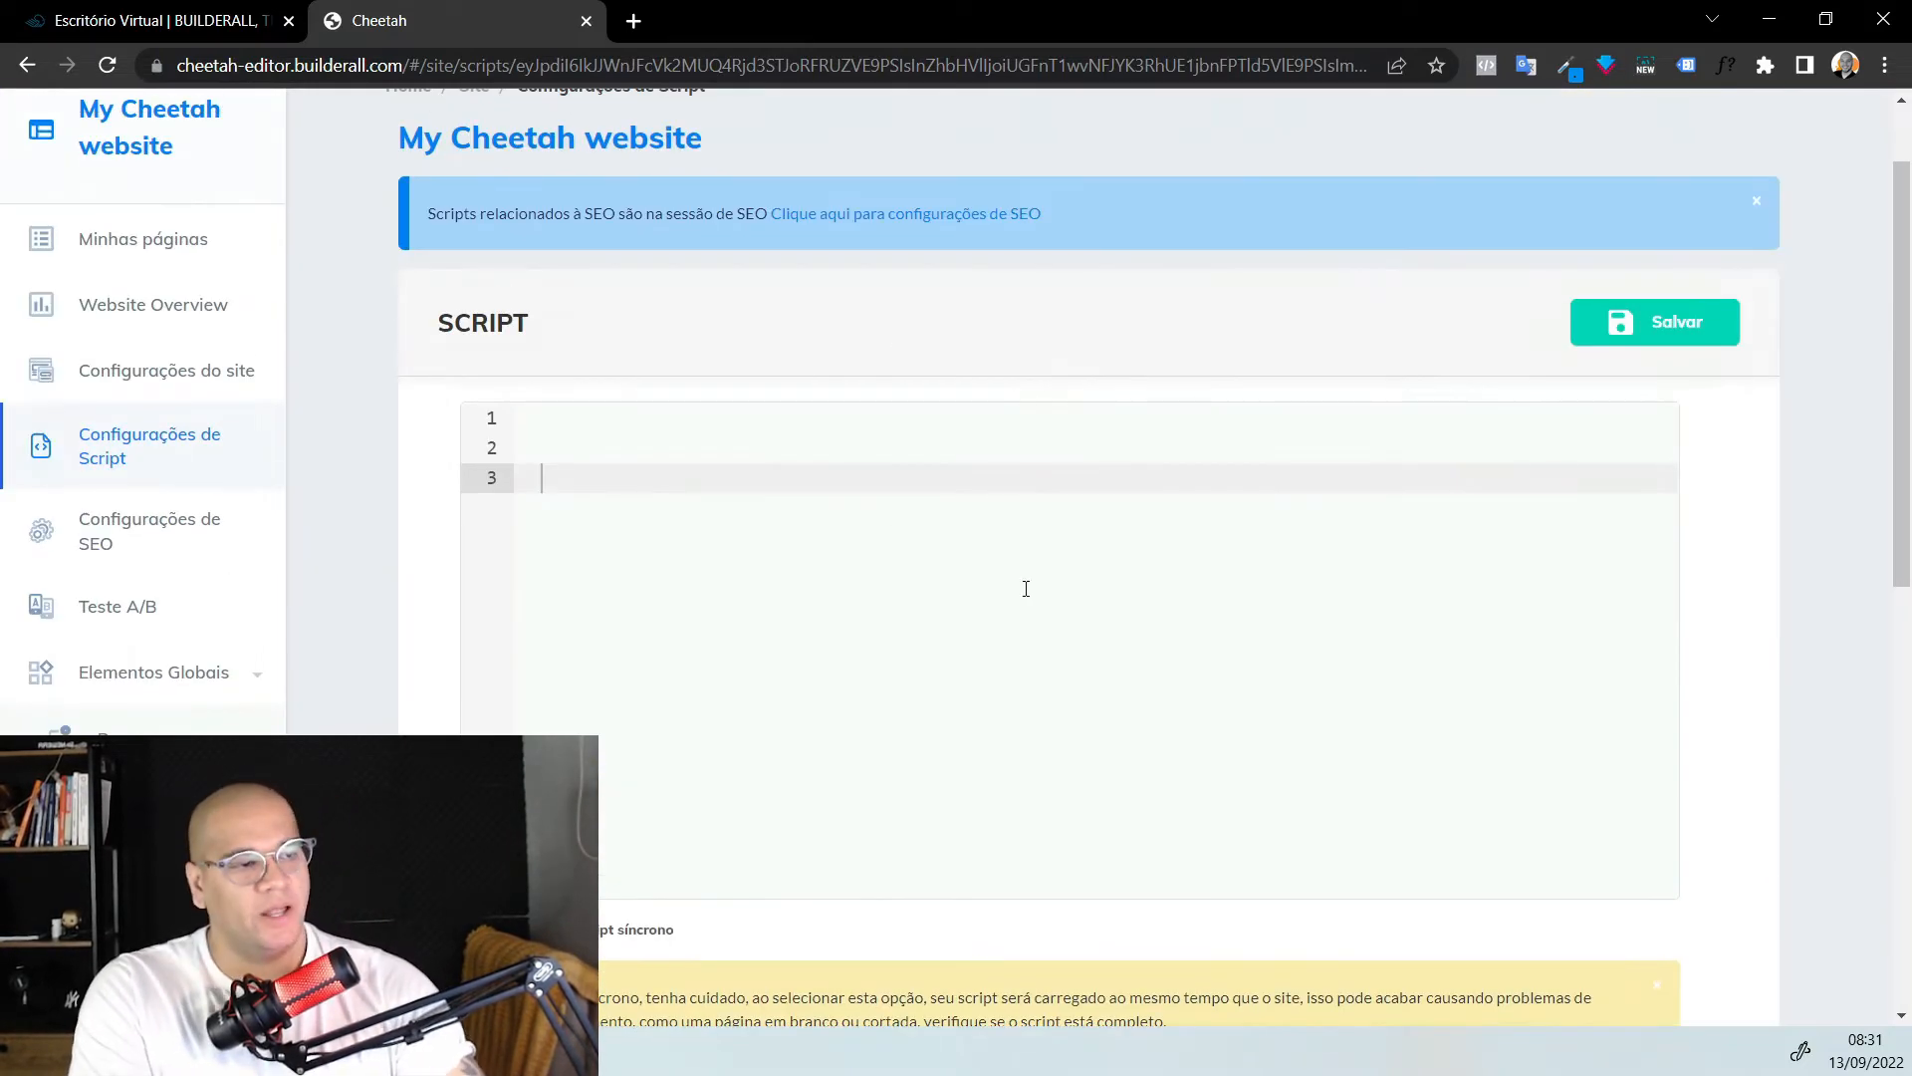
left_click_drag(723, 468, 619, 399)
scroll(773, 422, "down", 6)
left_click(639, 660)
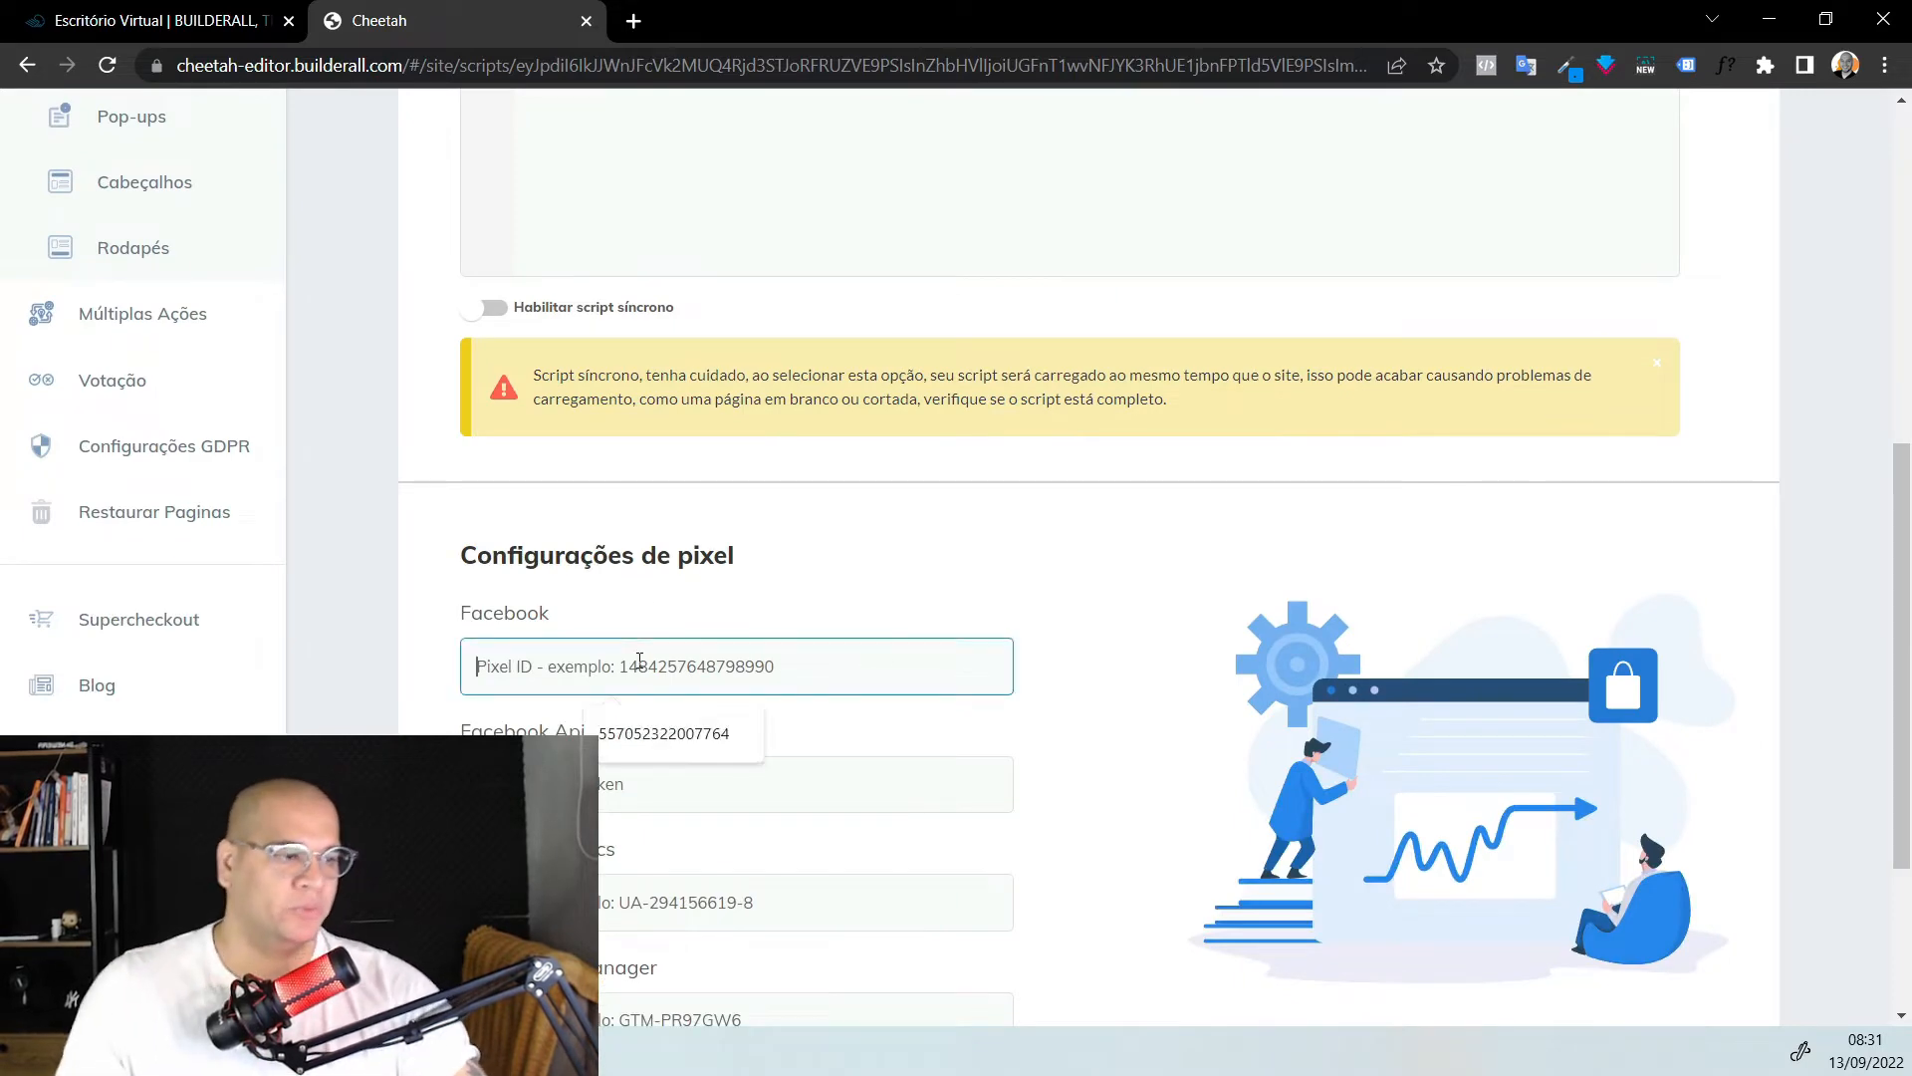
left_click(1054, 581)
scroll(1039, 565, "down", 3)
scroll(1039, 566, "up", 6)
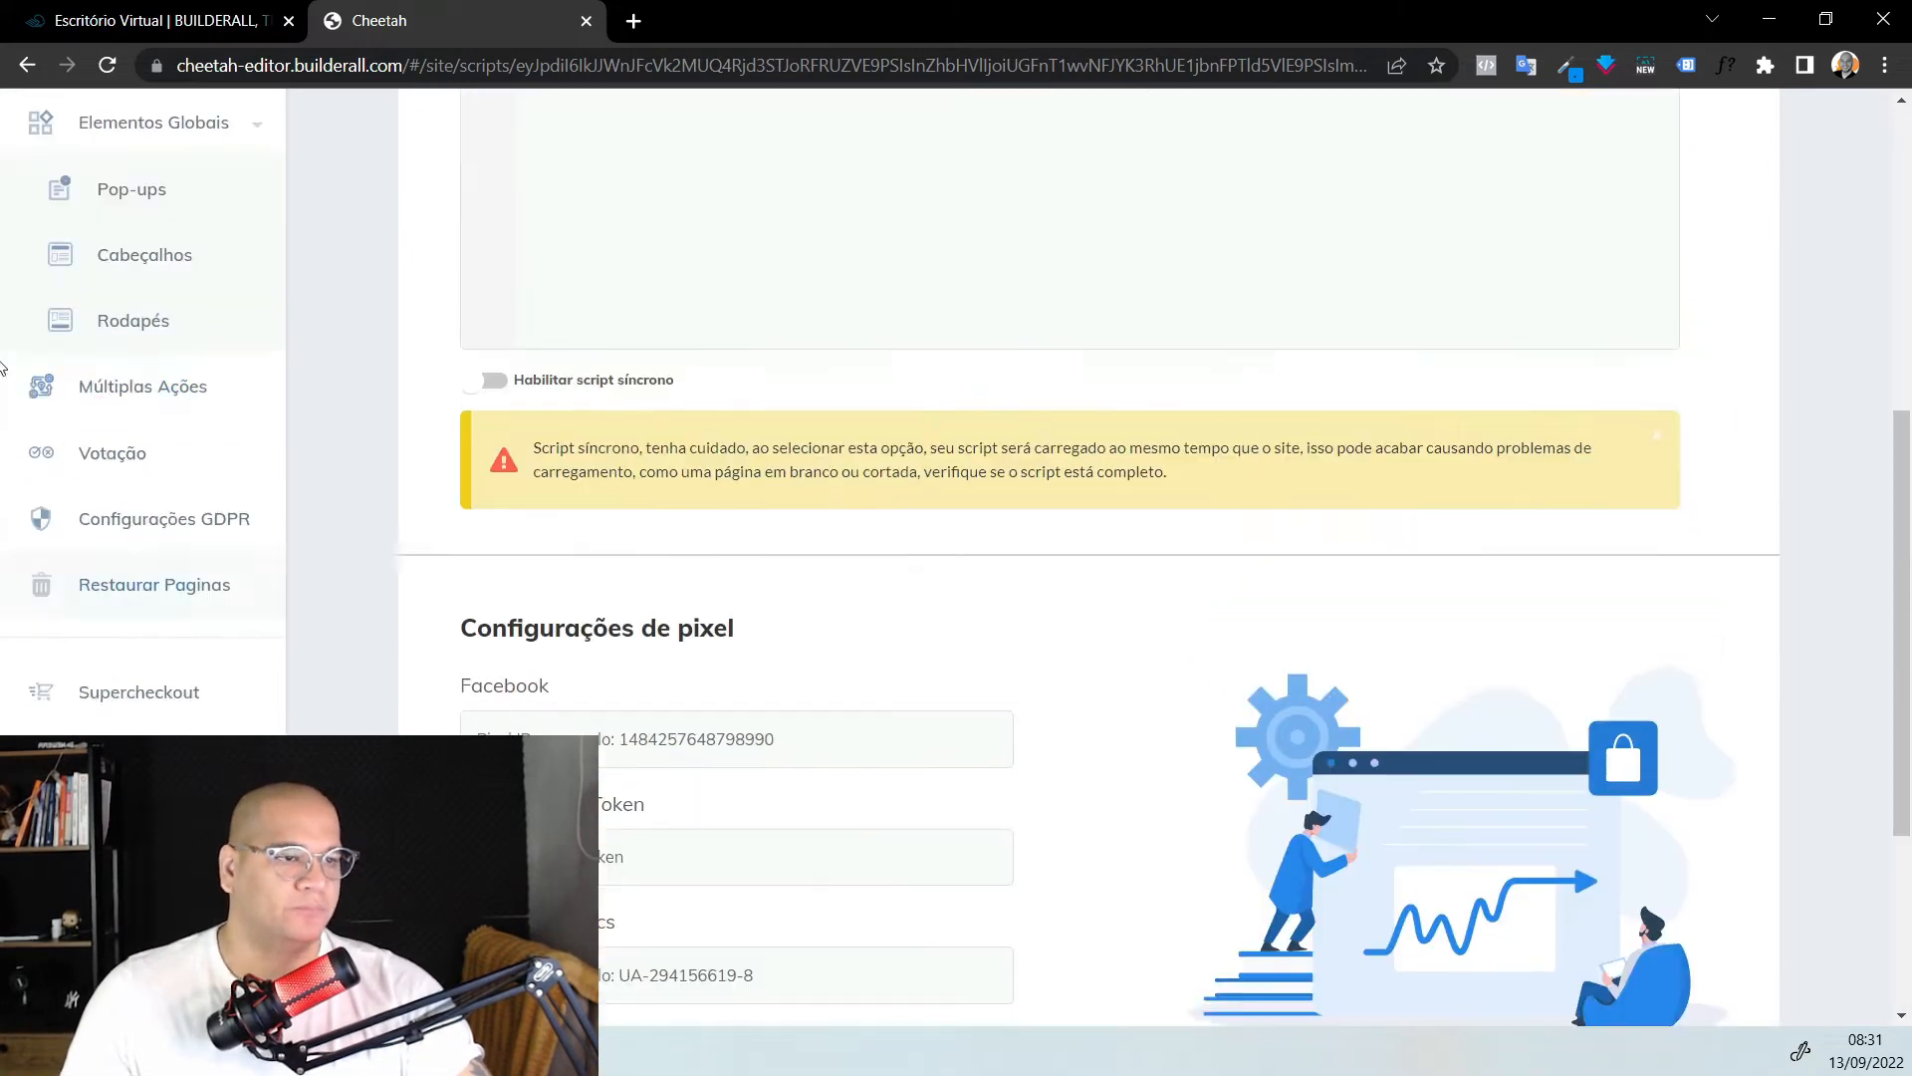
scroll(892, 407, "up", 5)
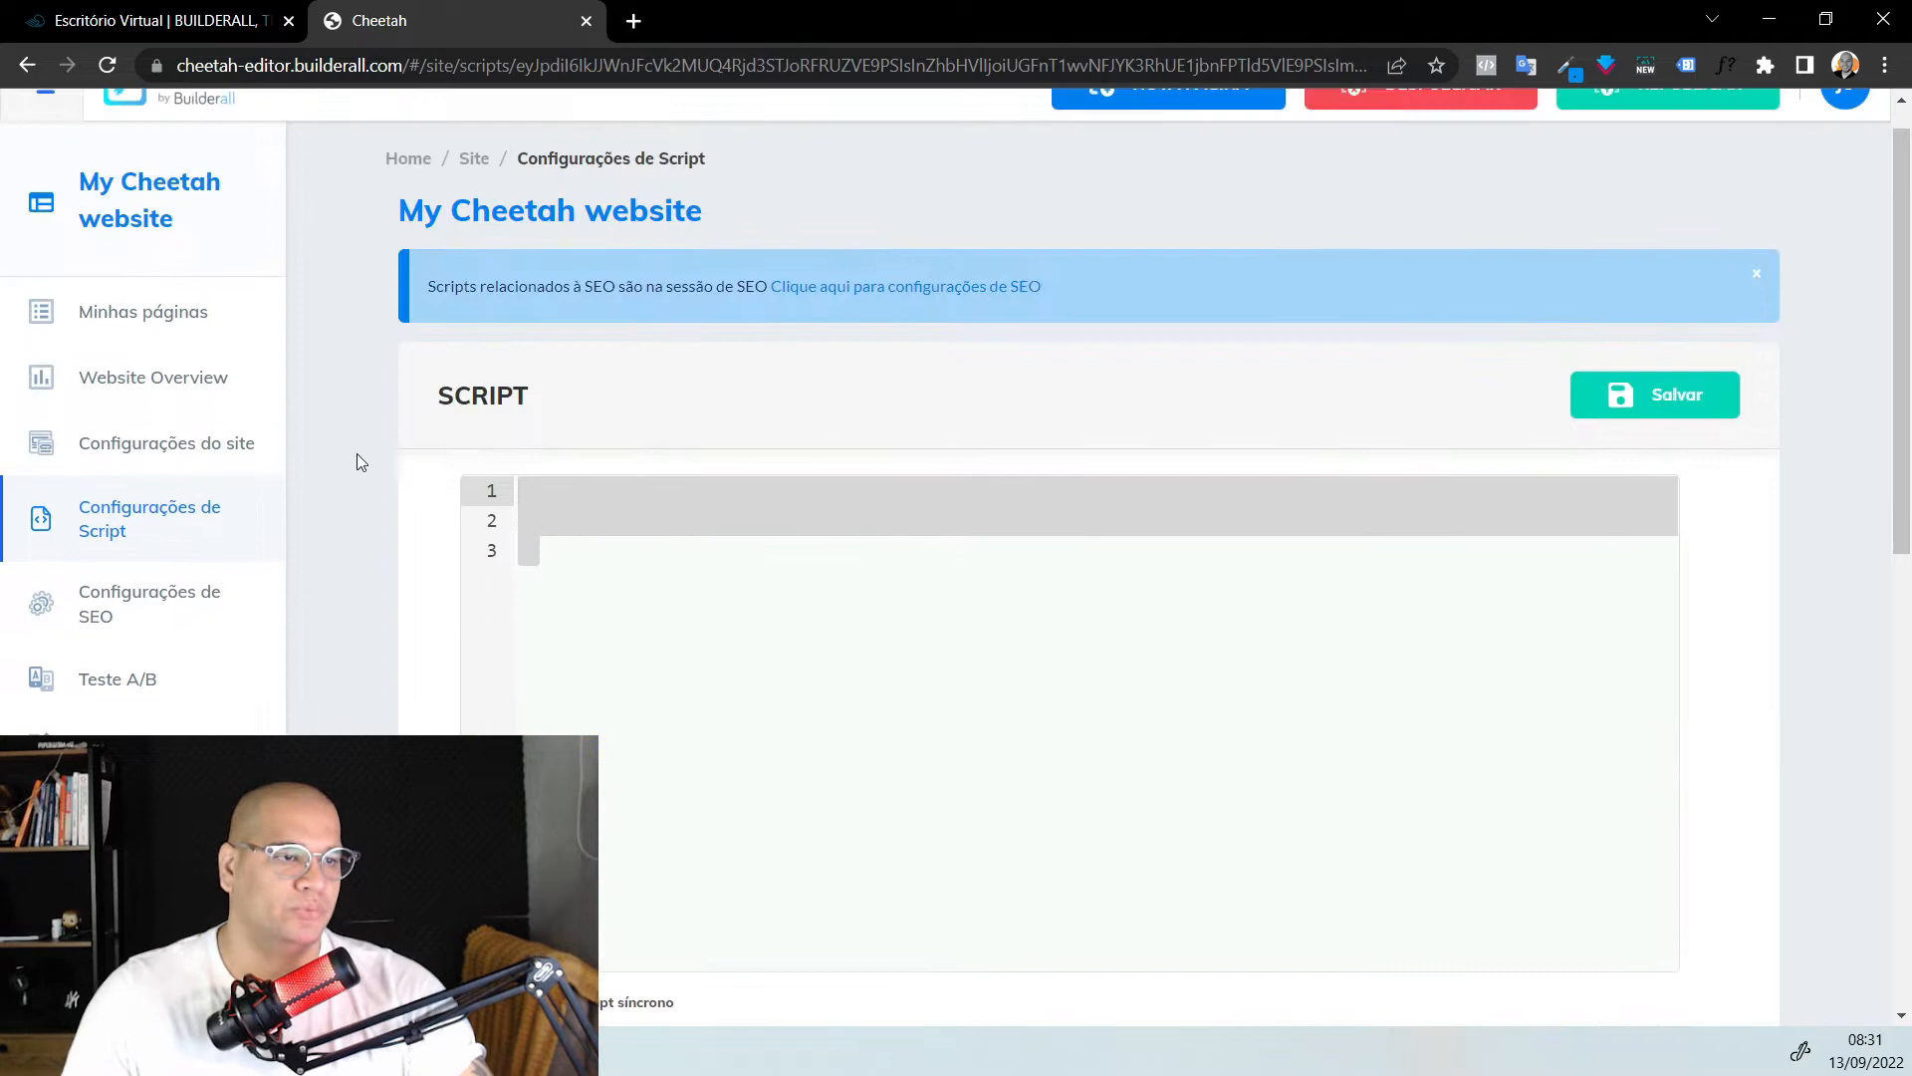
Examine the SEO settings (Configurações de SEO), the A/B test page (Teste A/B) and the remaining site options
left_click(165, 609)
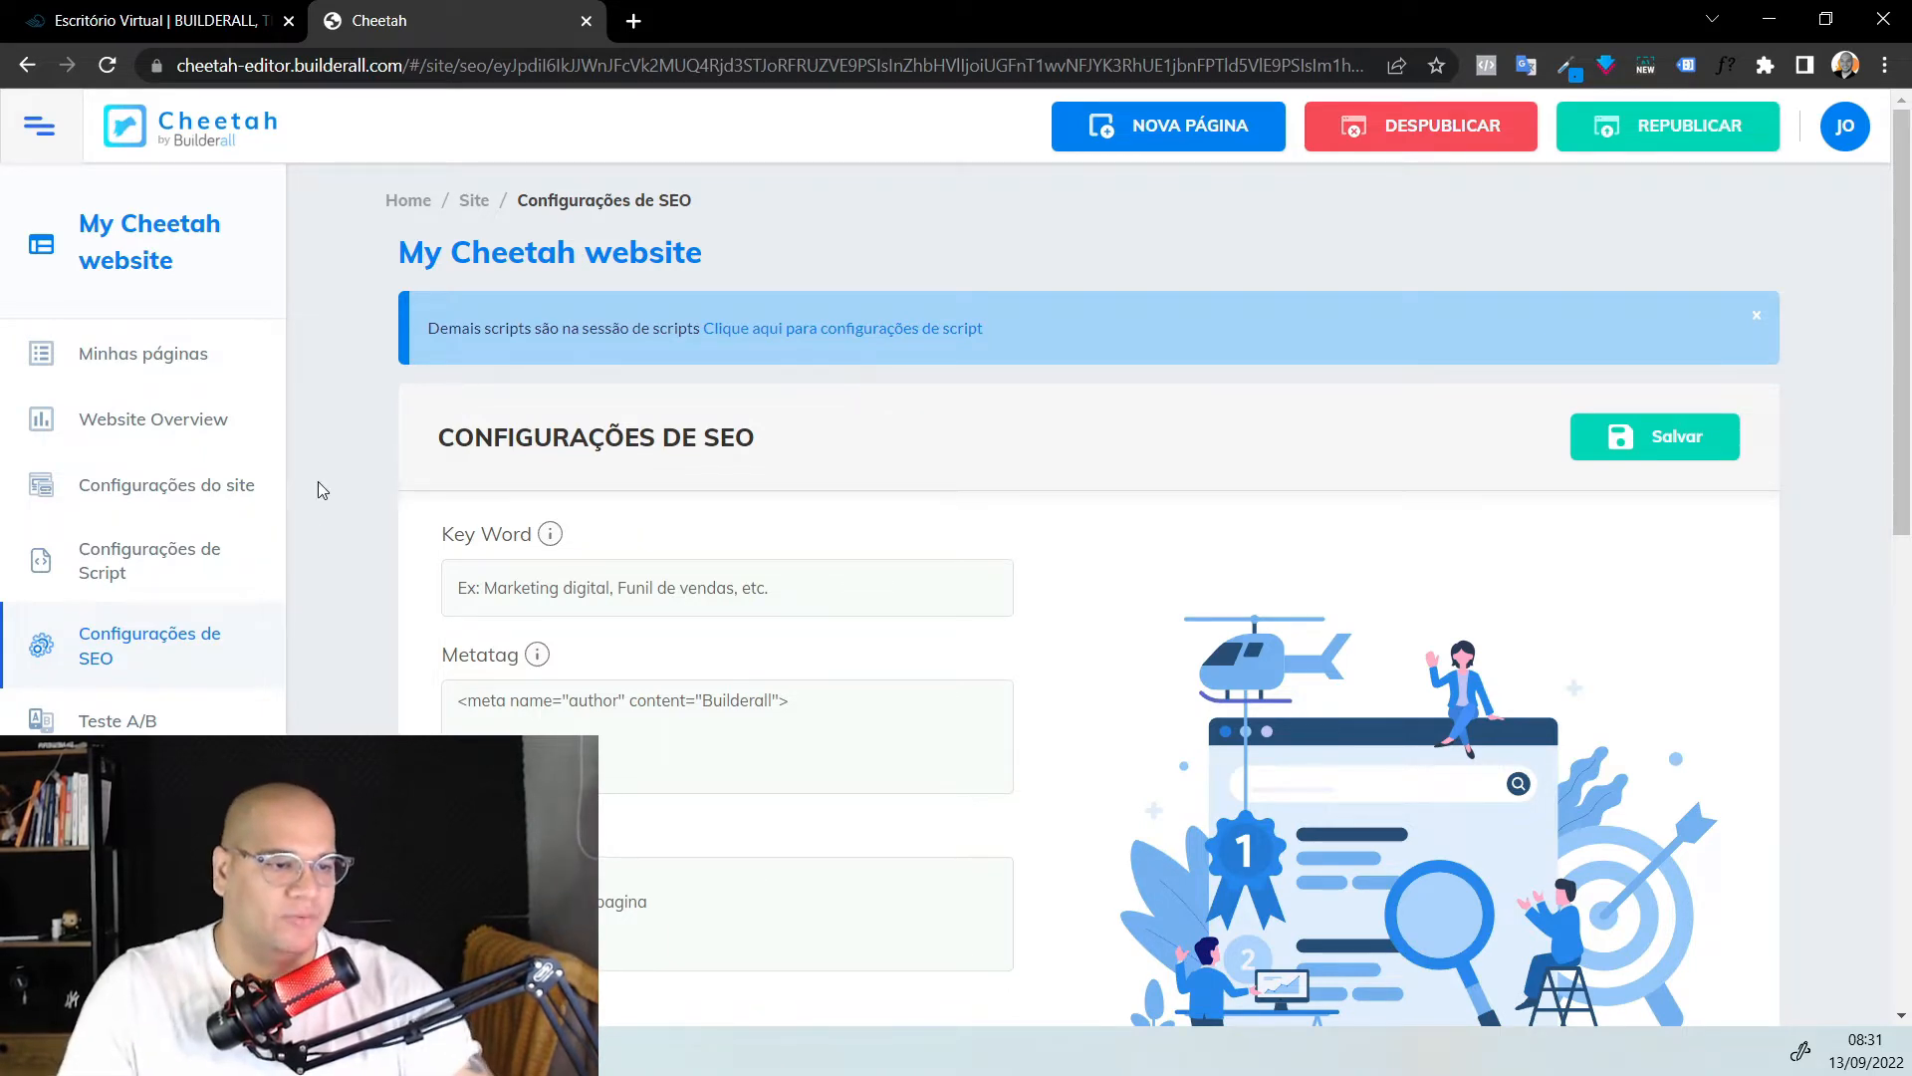
left_click(171, 723)
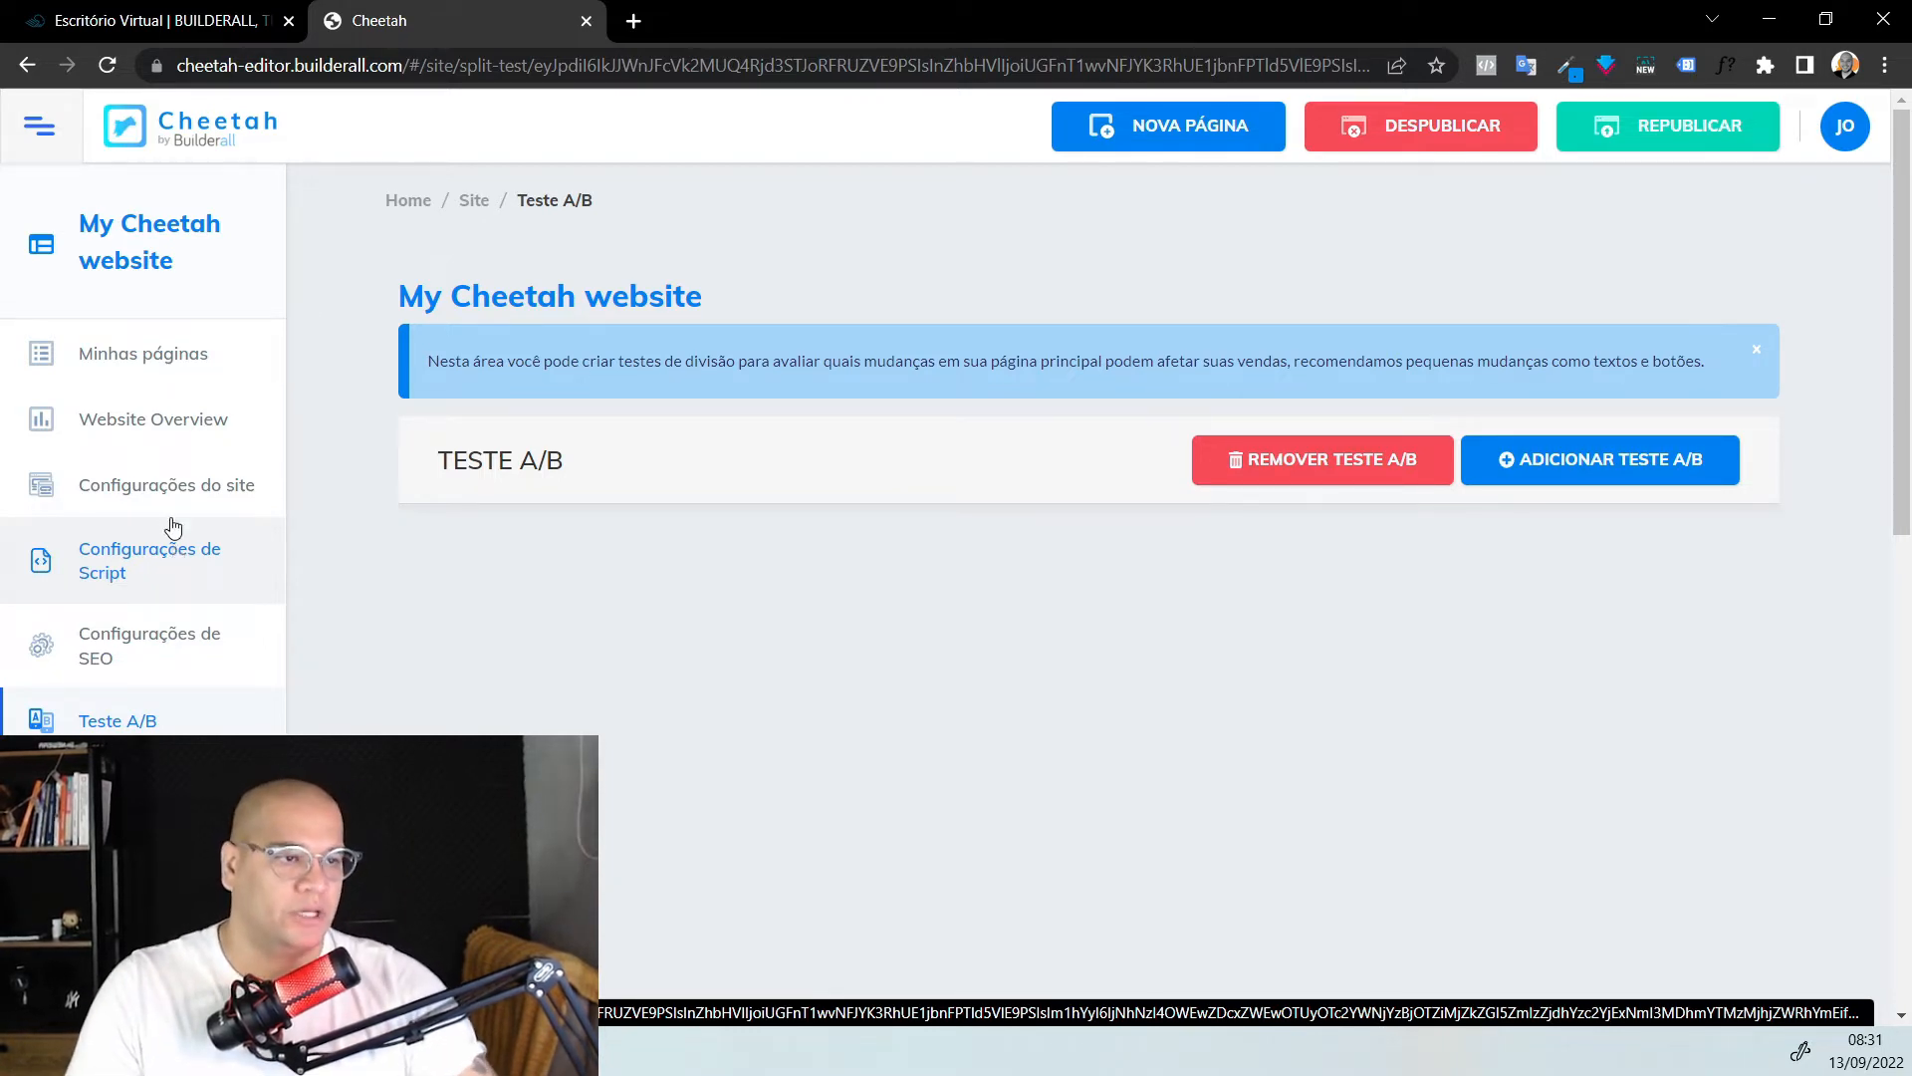
scroll(142, 487, "down", 8)
scroll(142, 487, "down", 2)
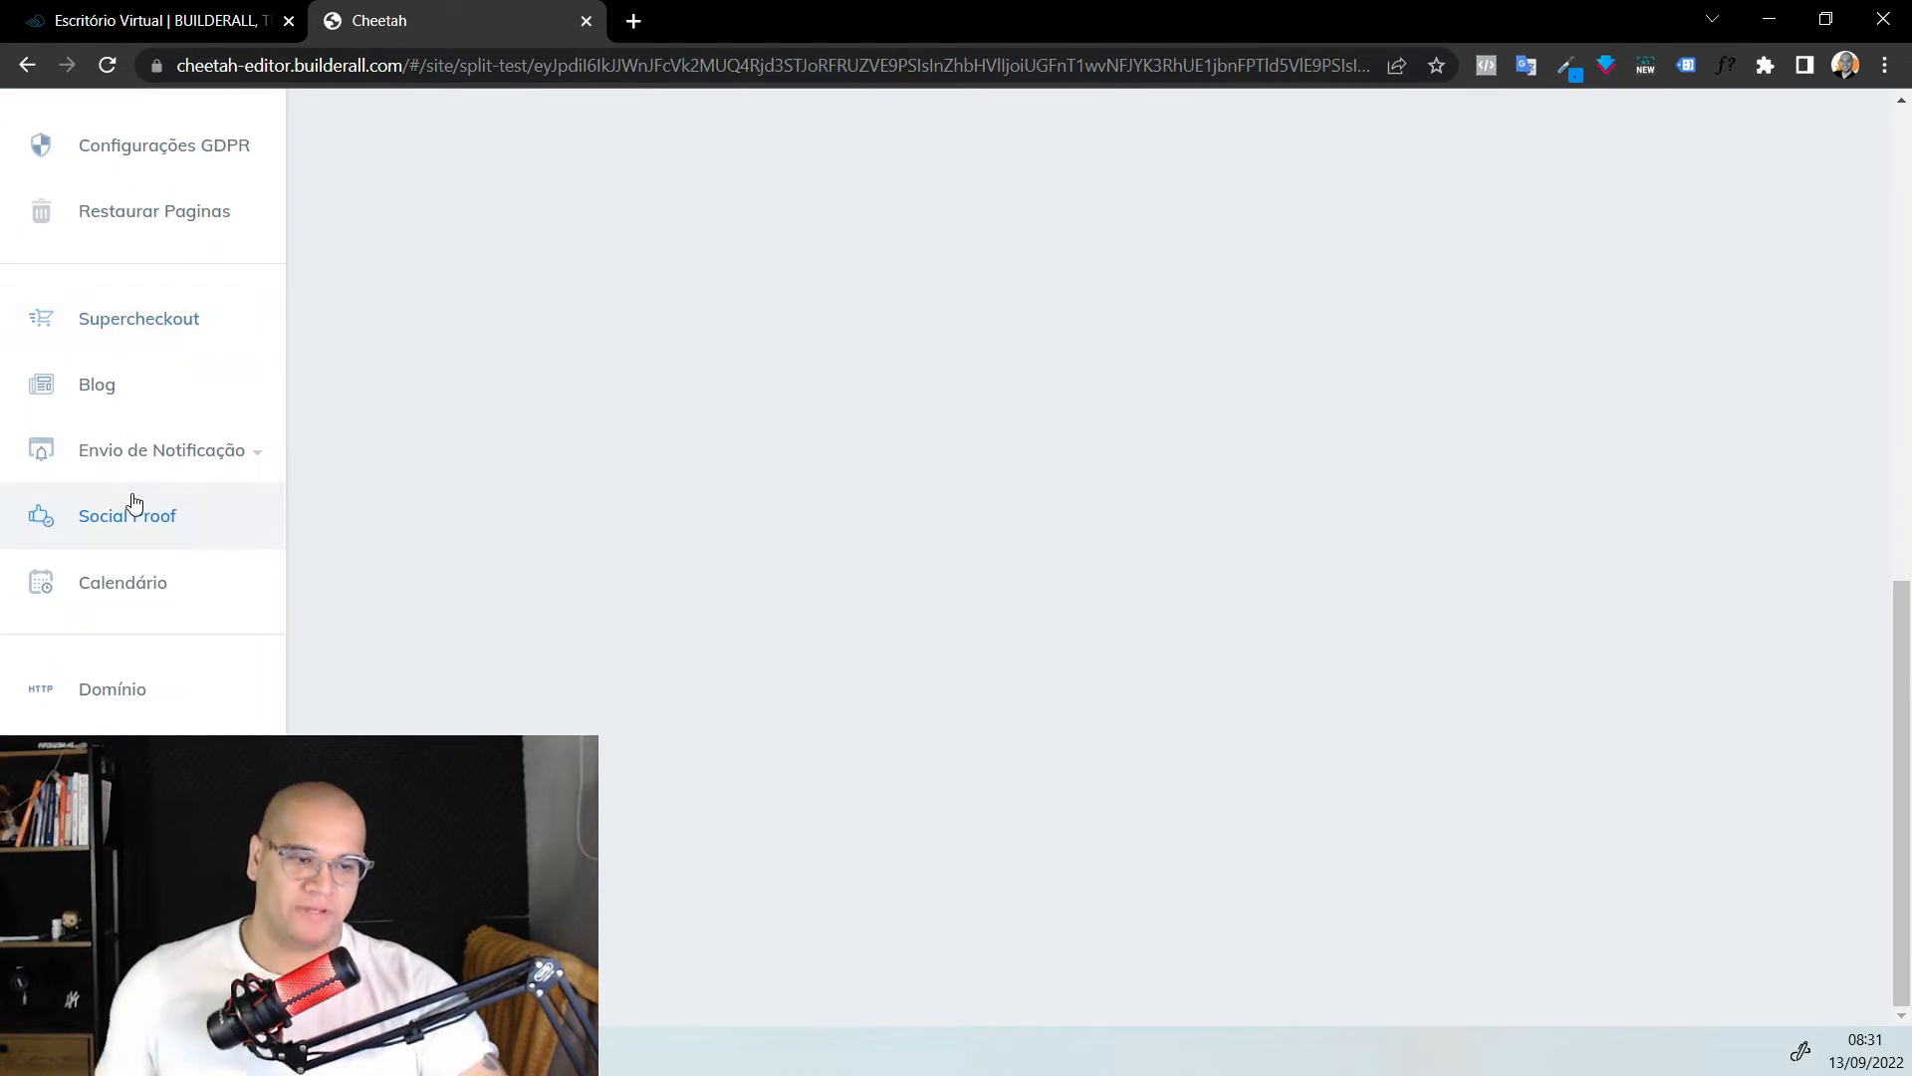
scroll(104, 667, "up", 10)
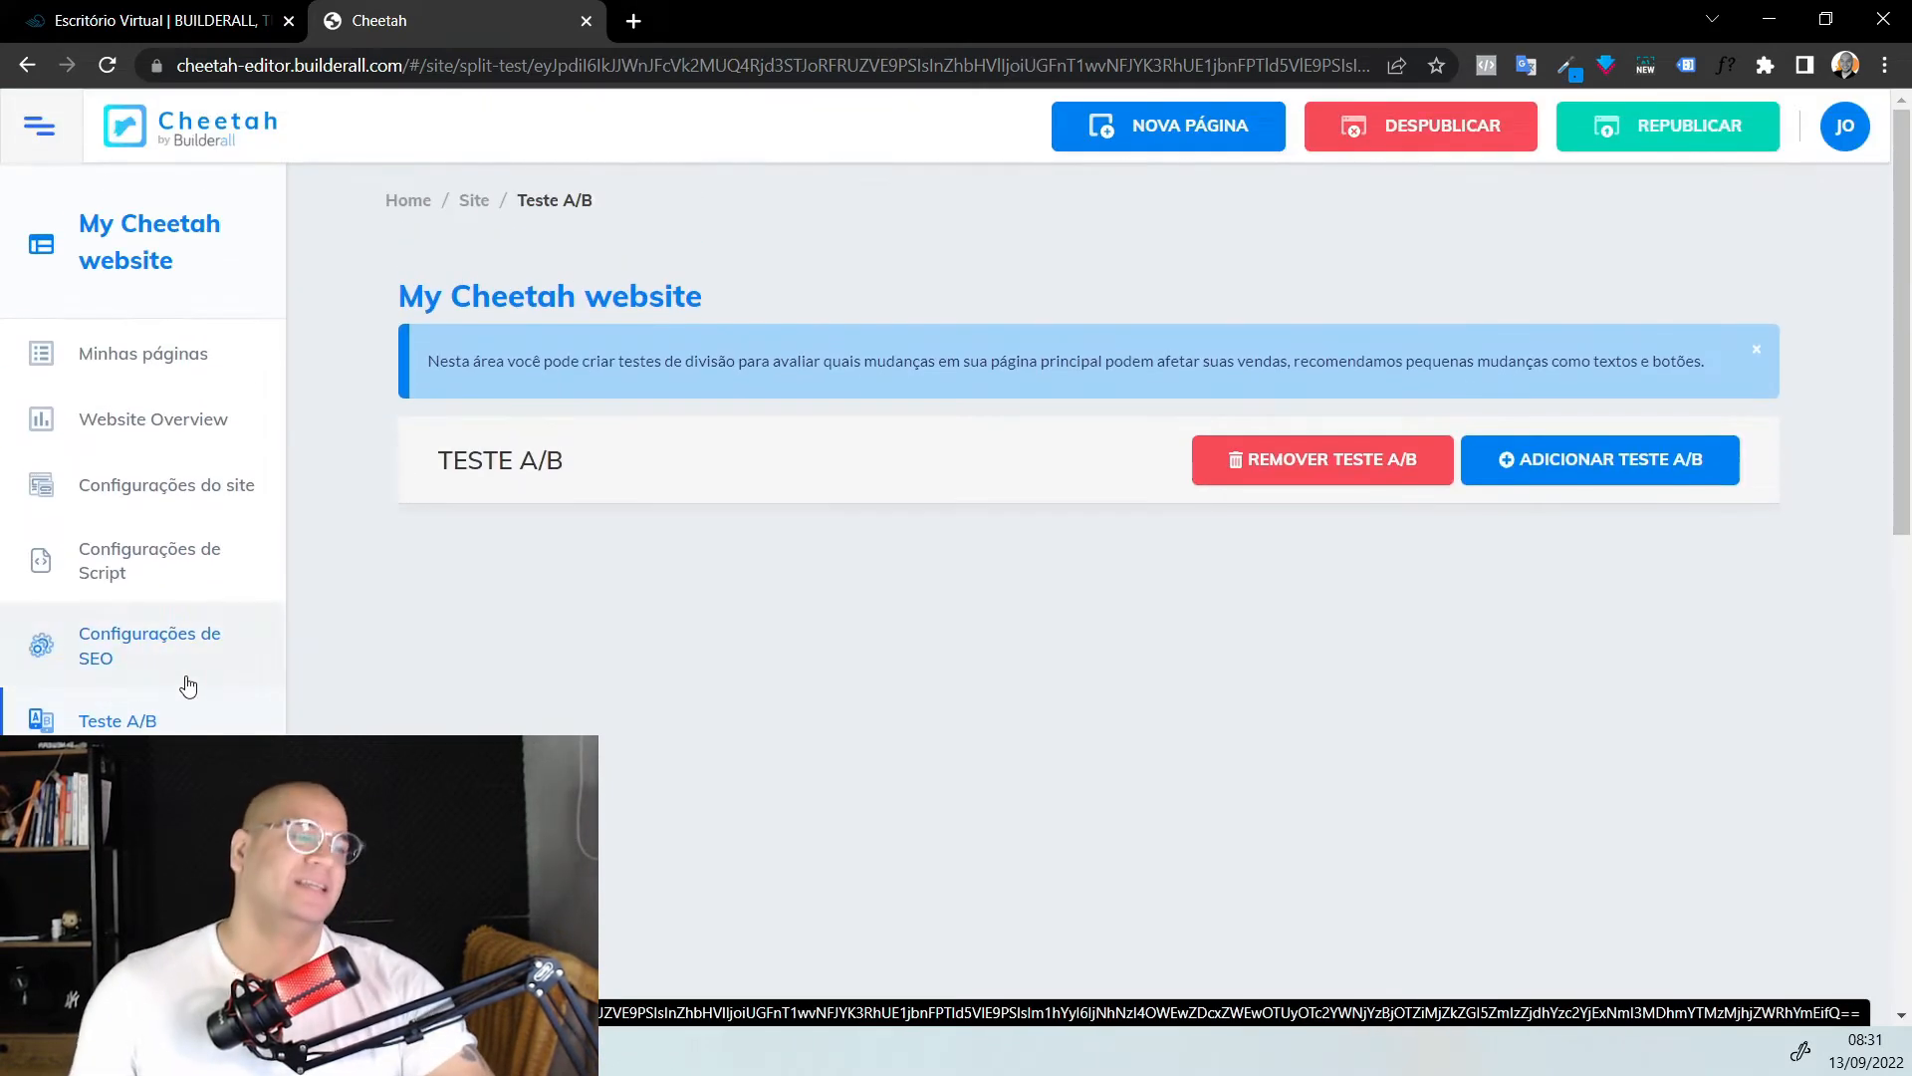
Open the site's HOME page in the page editor and skip the guided tour
left_click(144, 354)
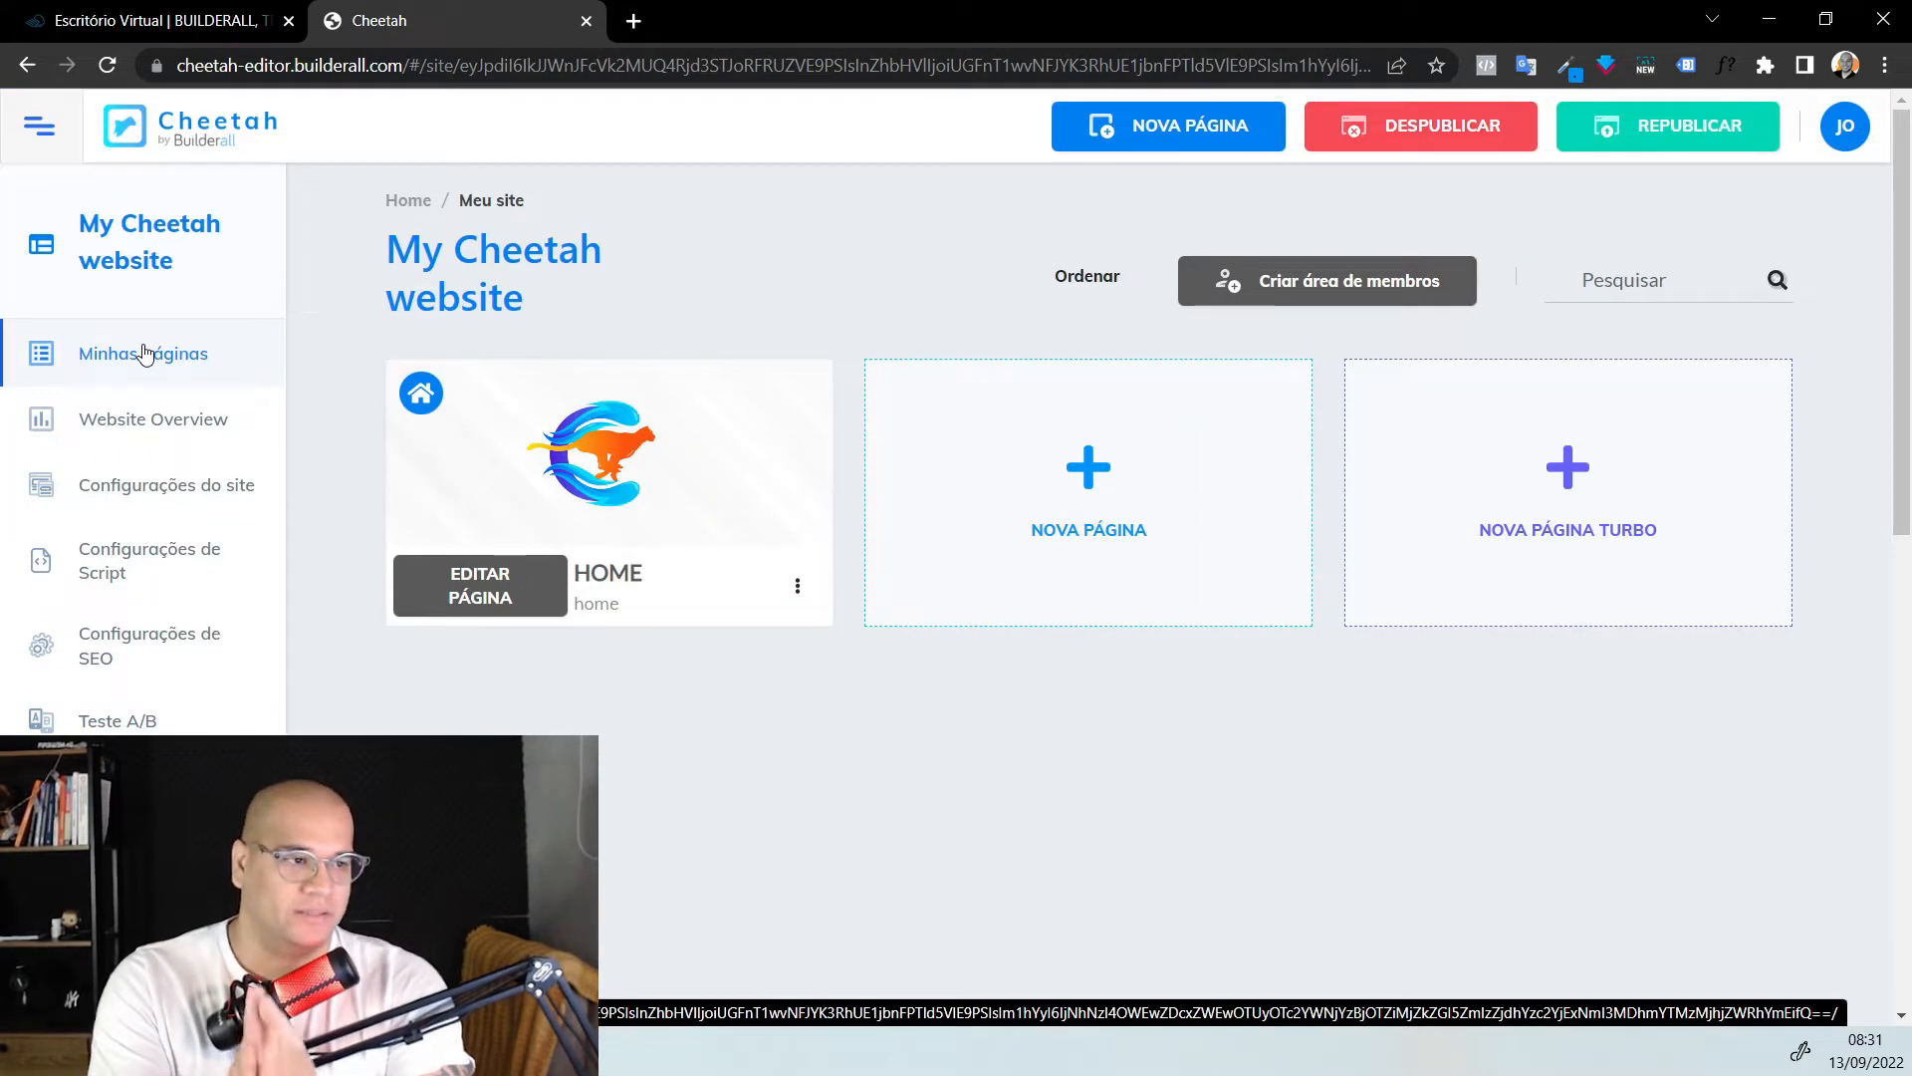
left_click(487, 592)
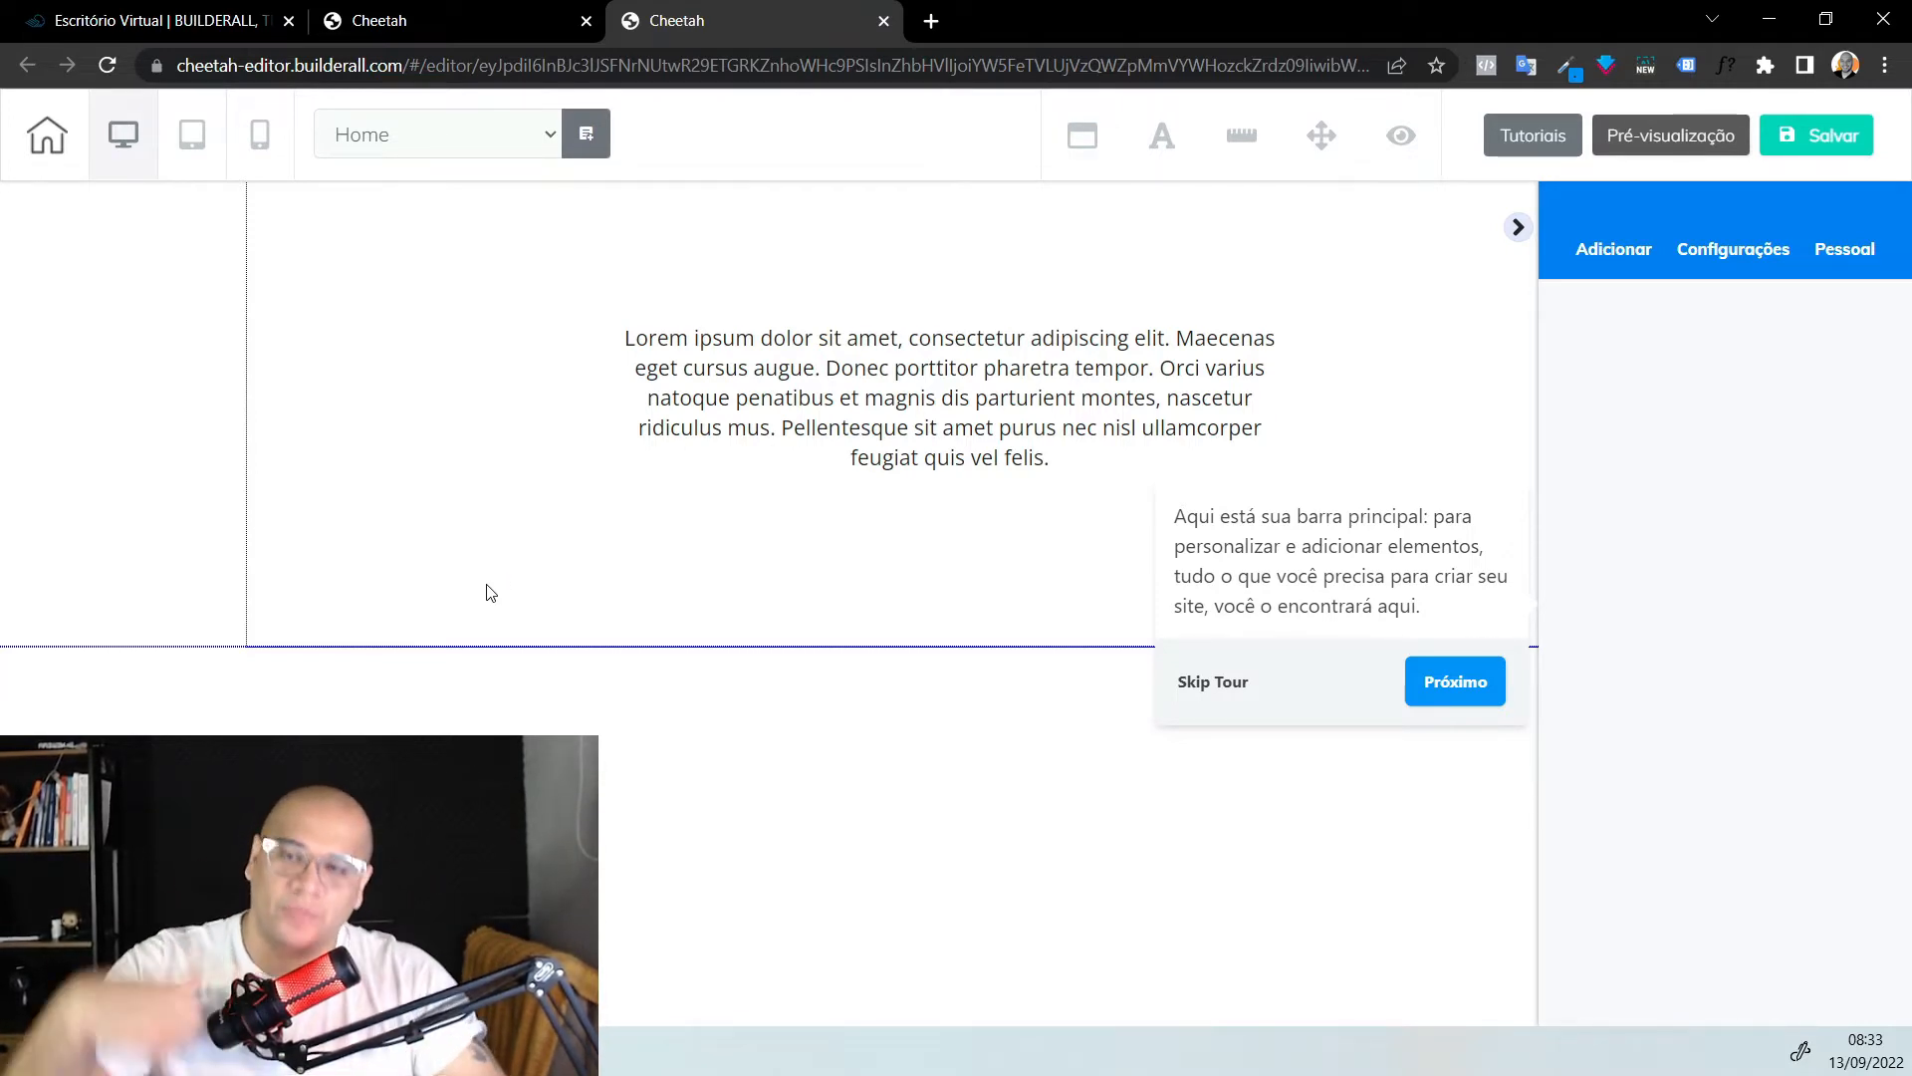
left_click(1217, 683)
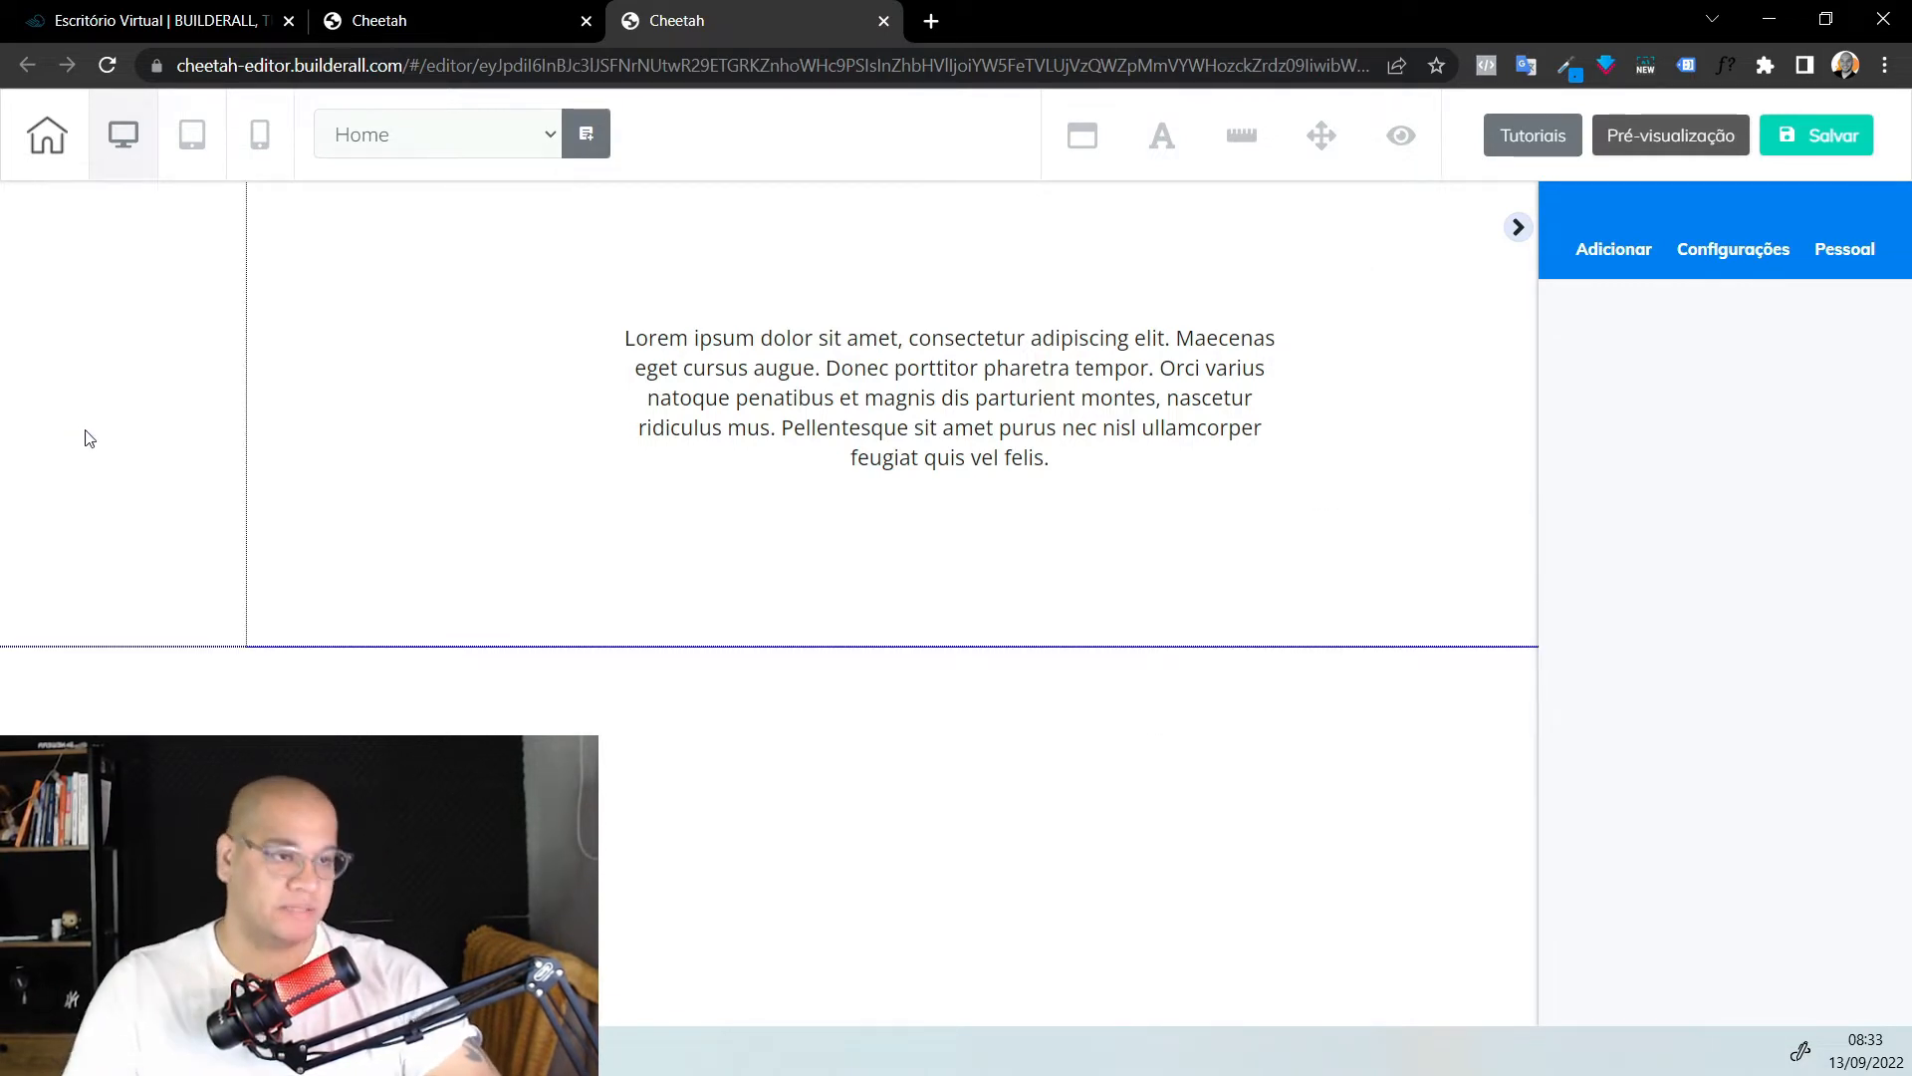
Delete the Lorem ipsum placeholder text and its surrounding box from the page's panel
left_click(85, 439)
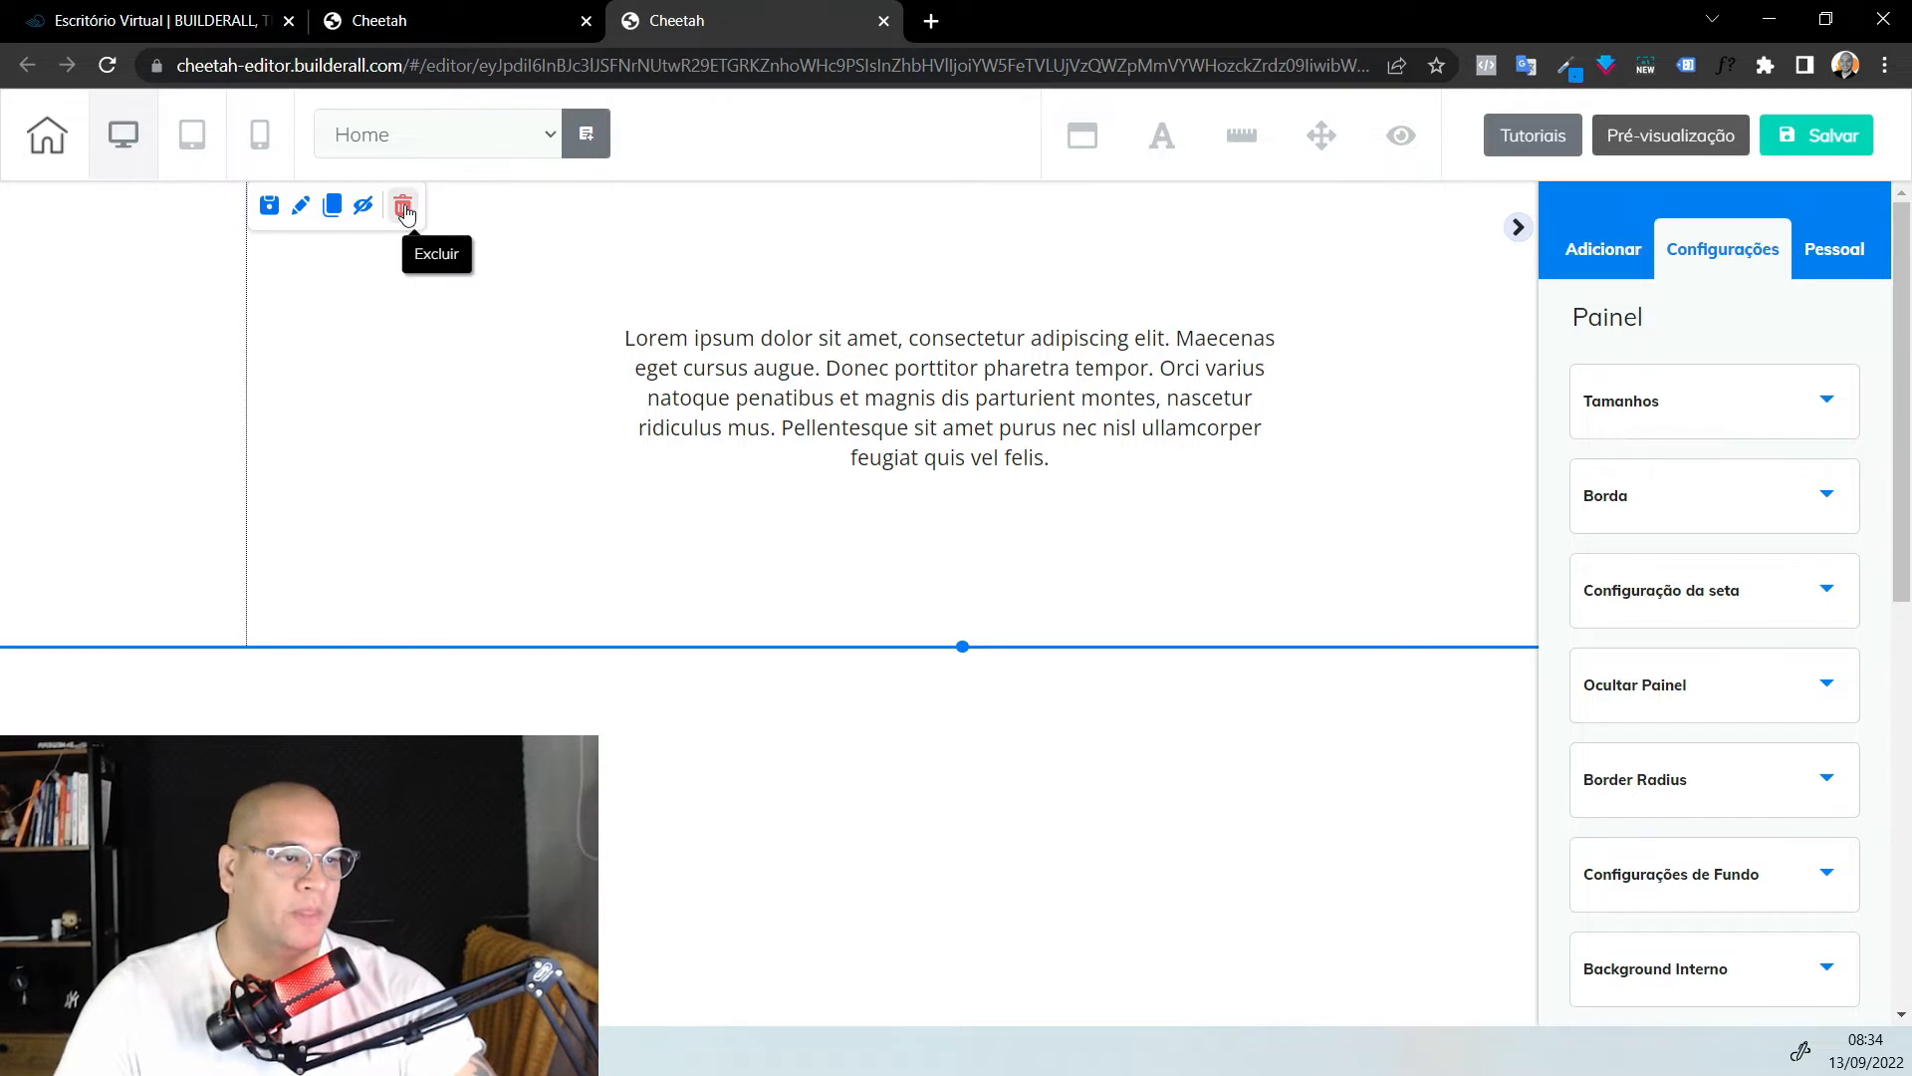
left_click(823, 339)
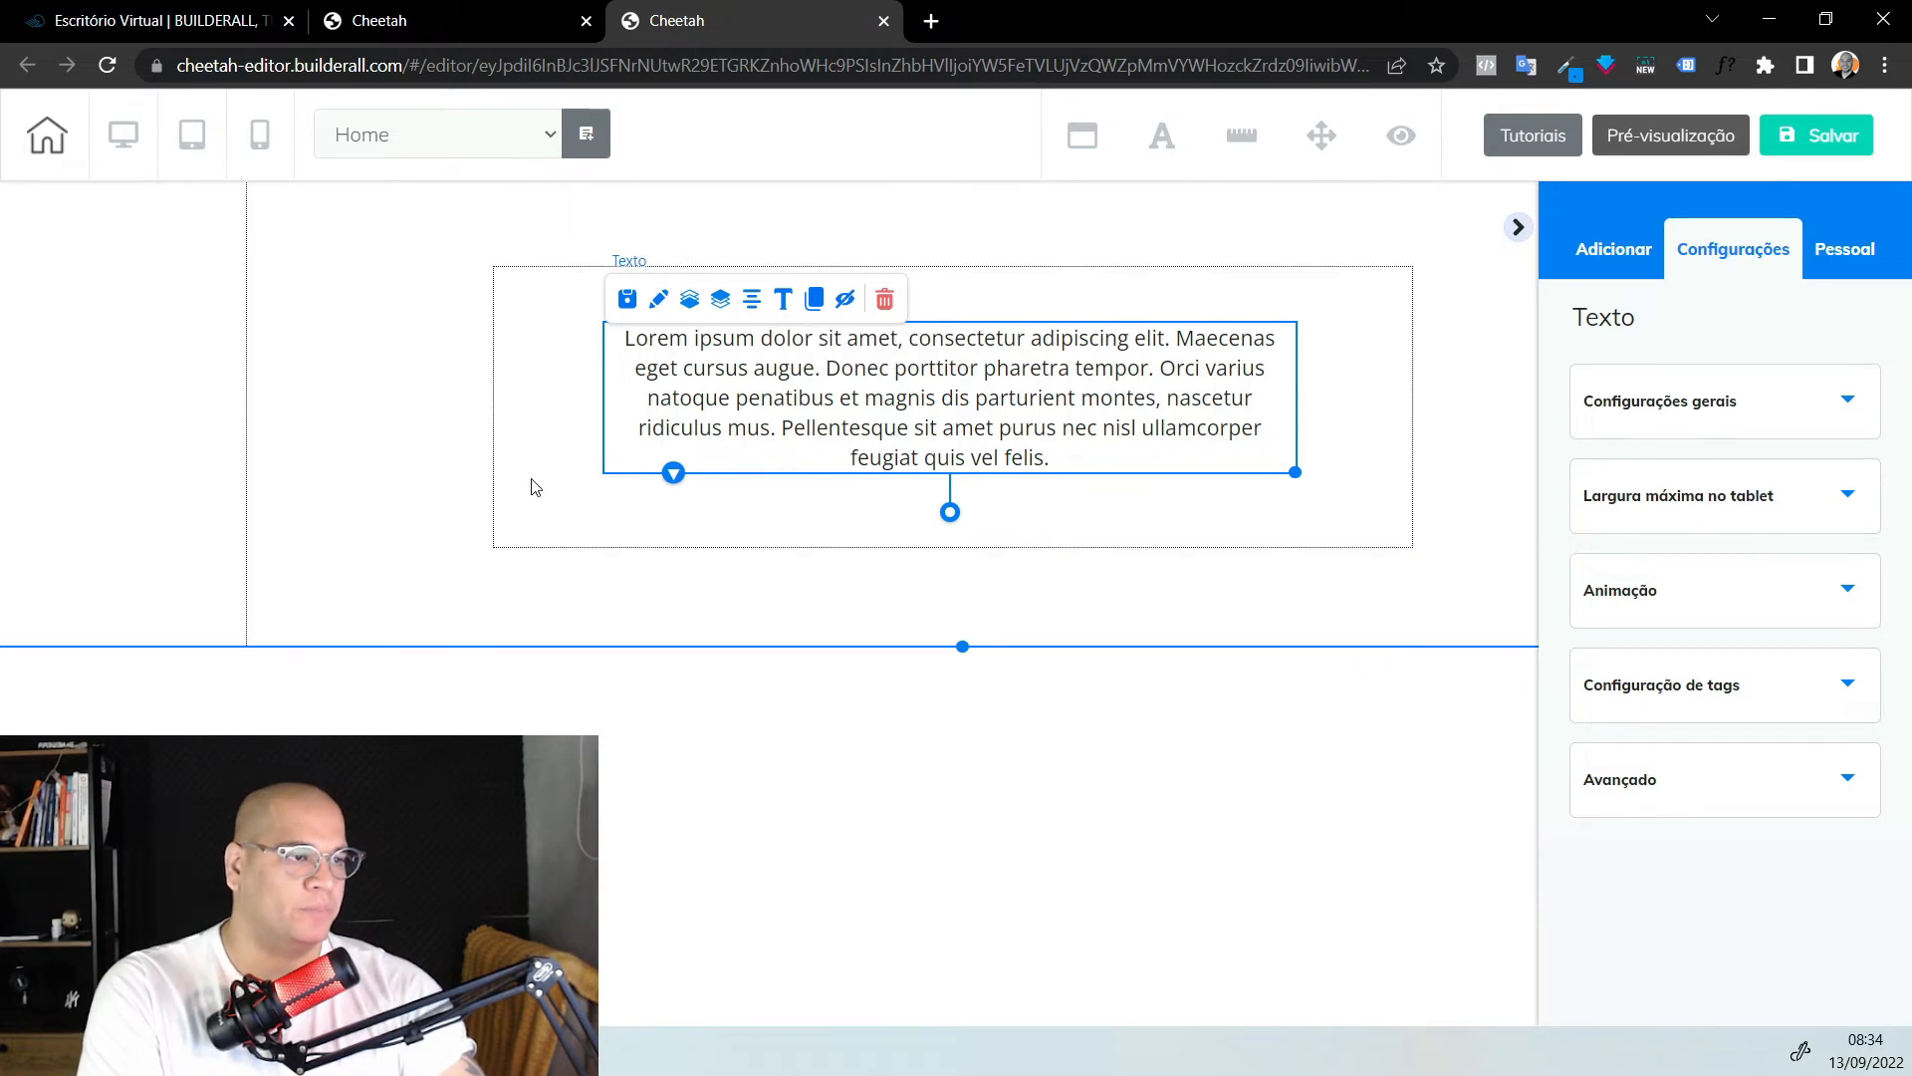
left_click(882, 299)
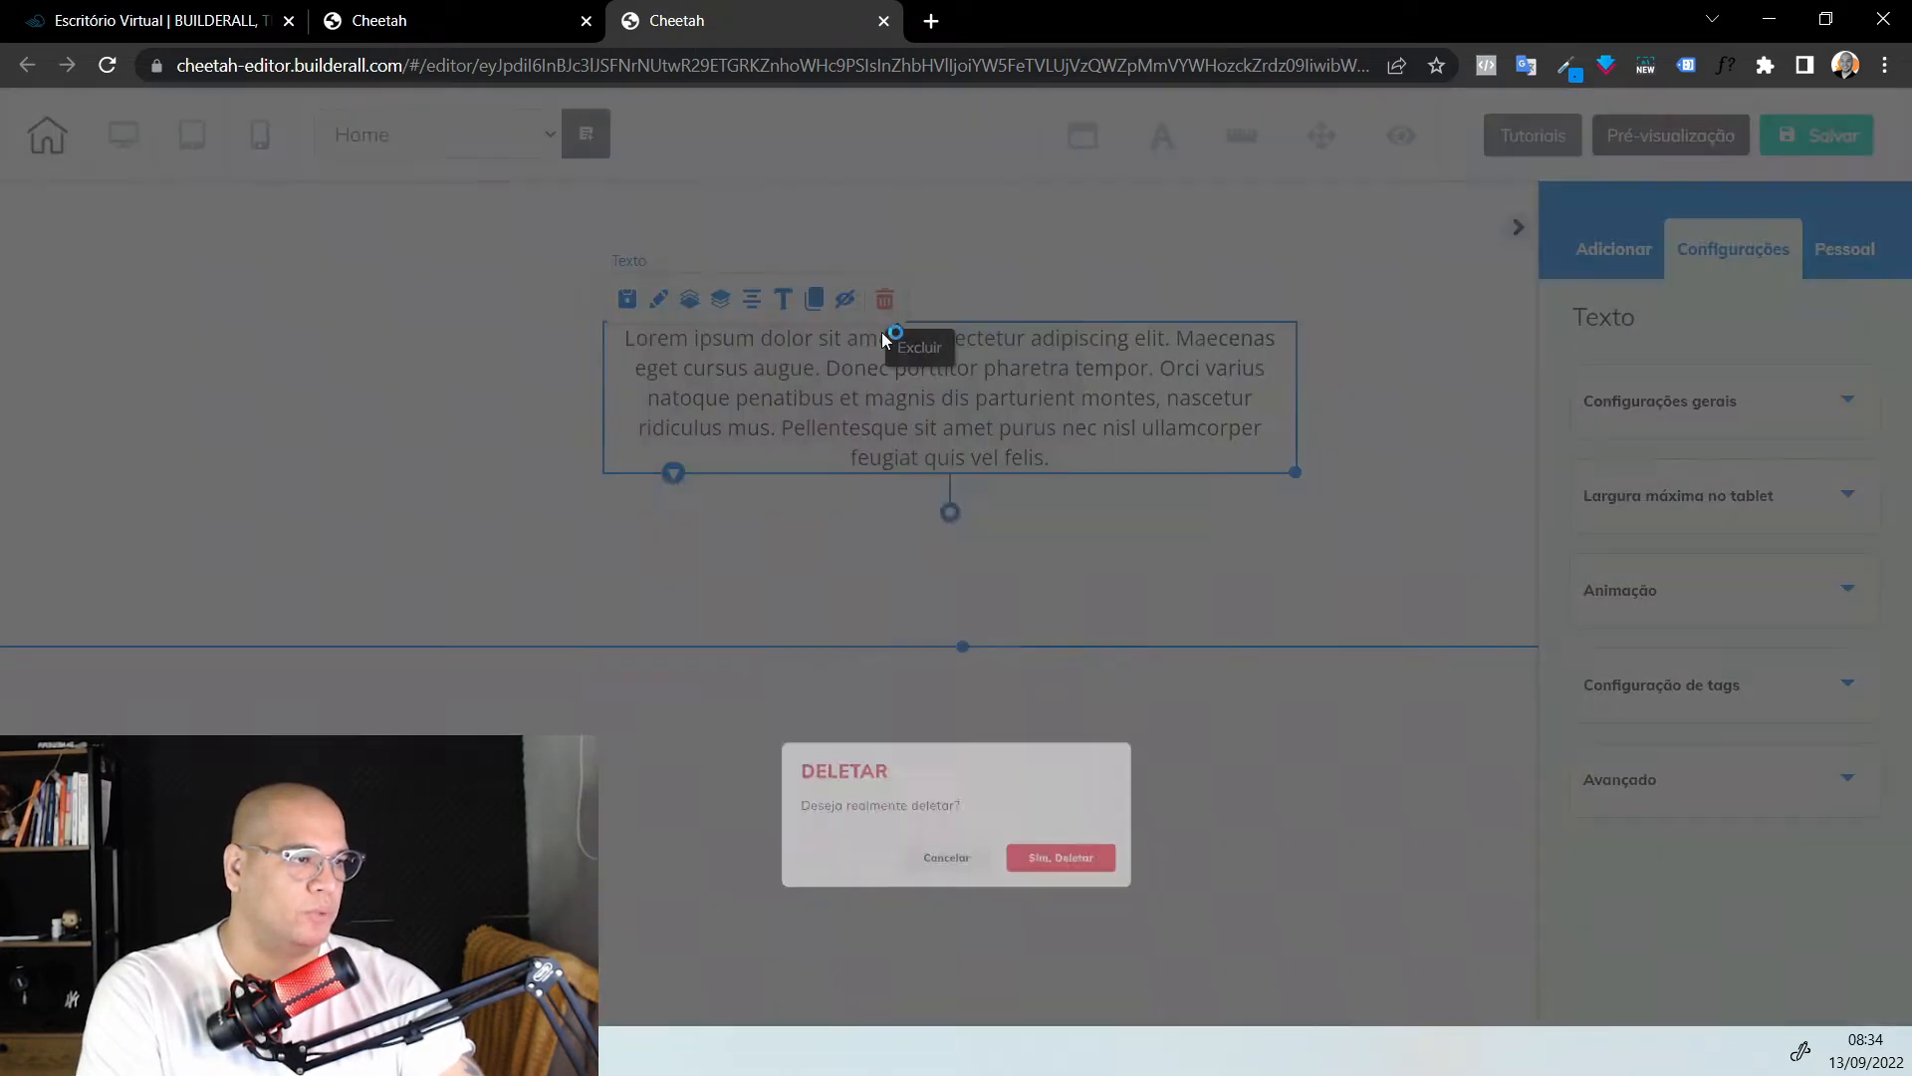
left_click(1099, 627)
left_click(597, 387)
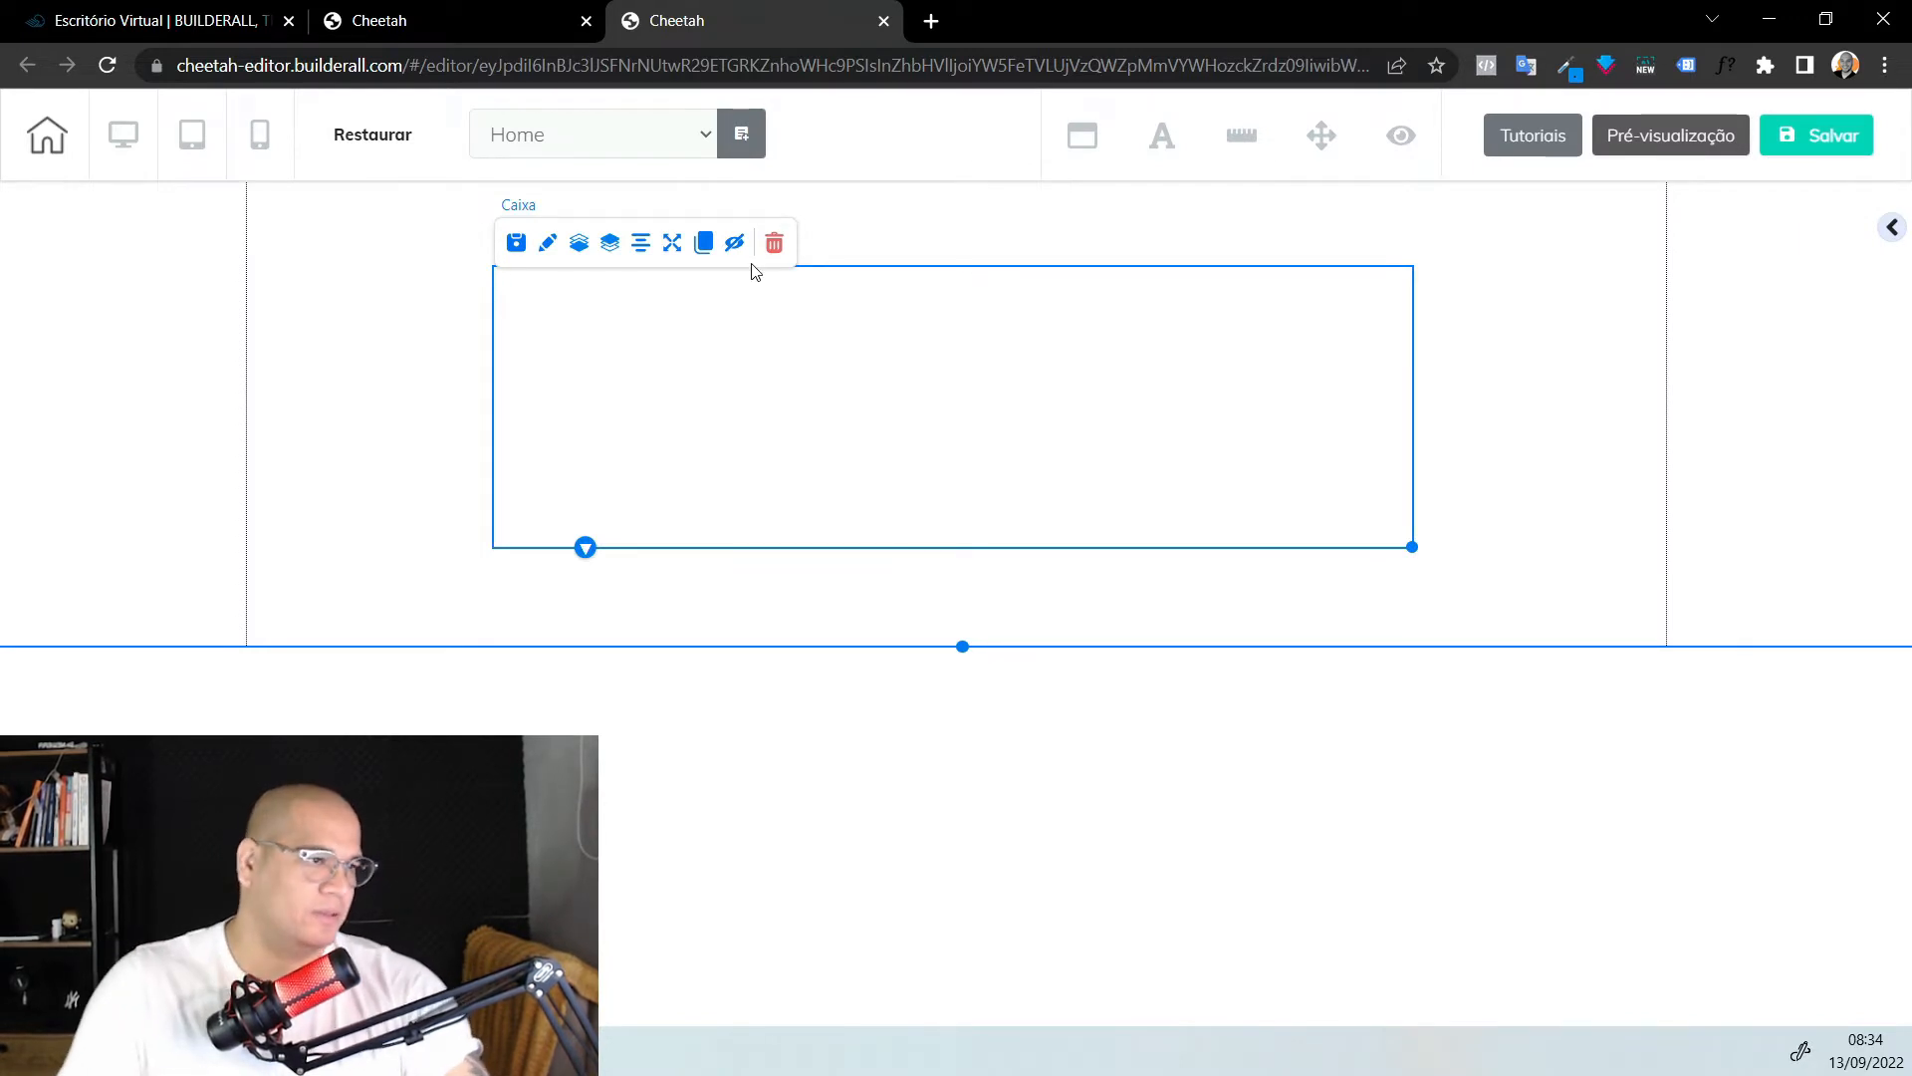
left_click(775, 244)
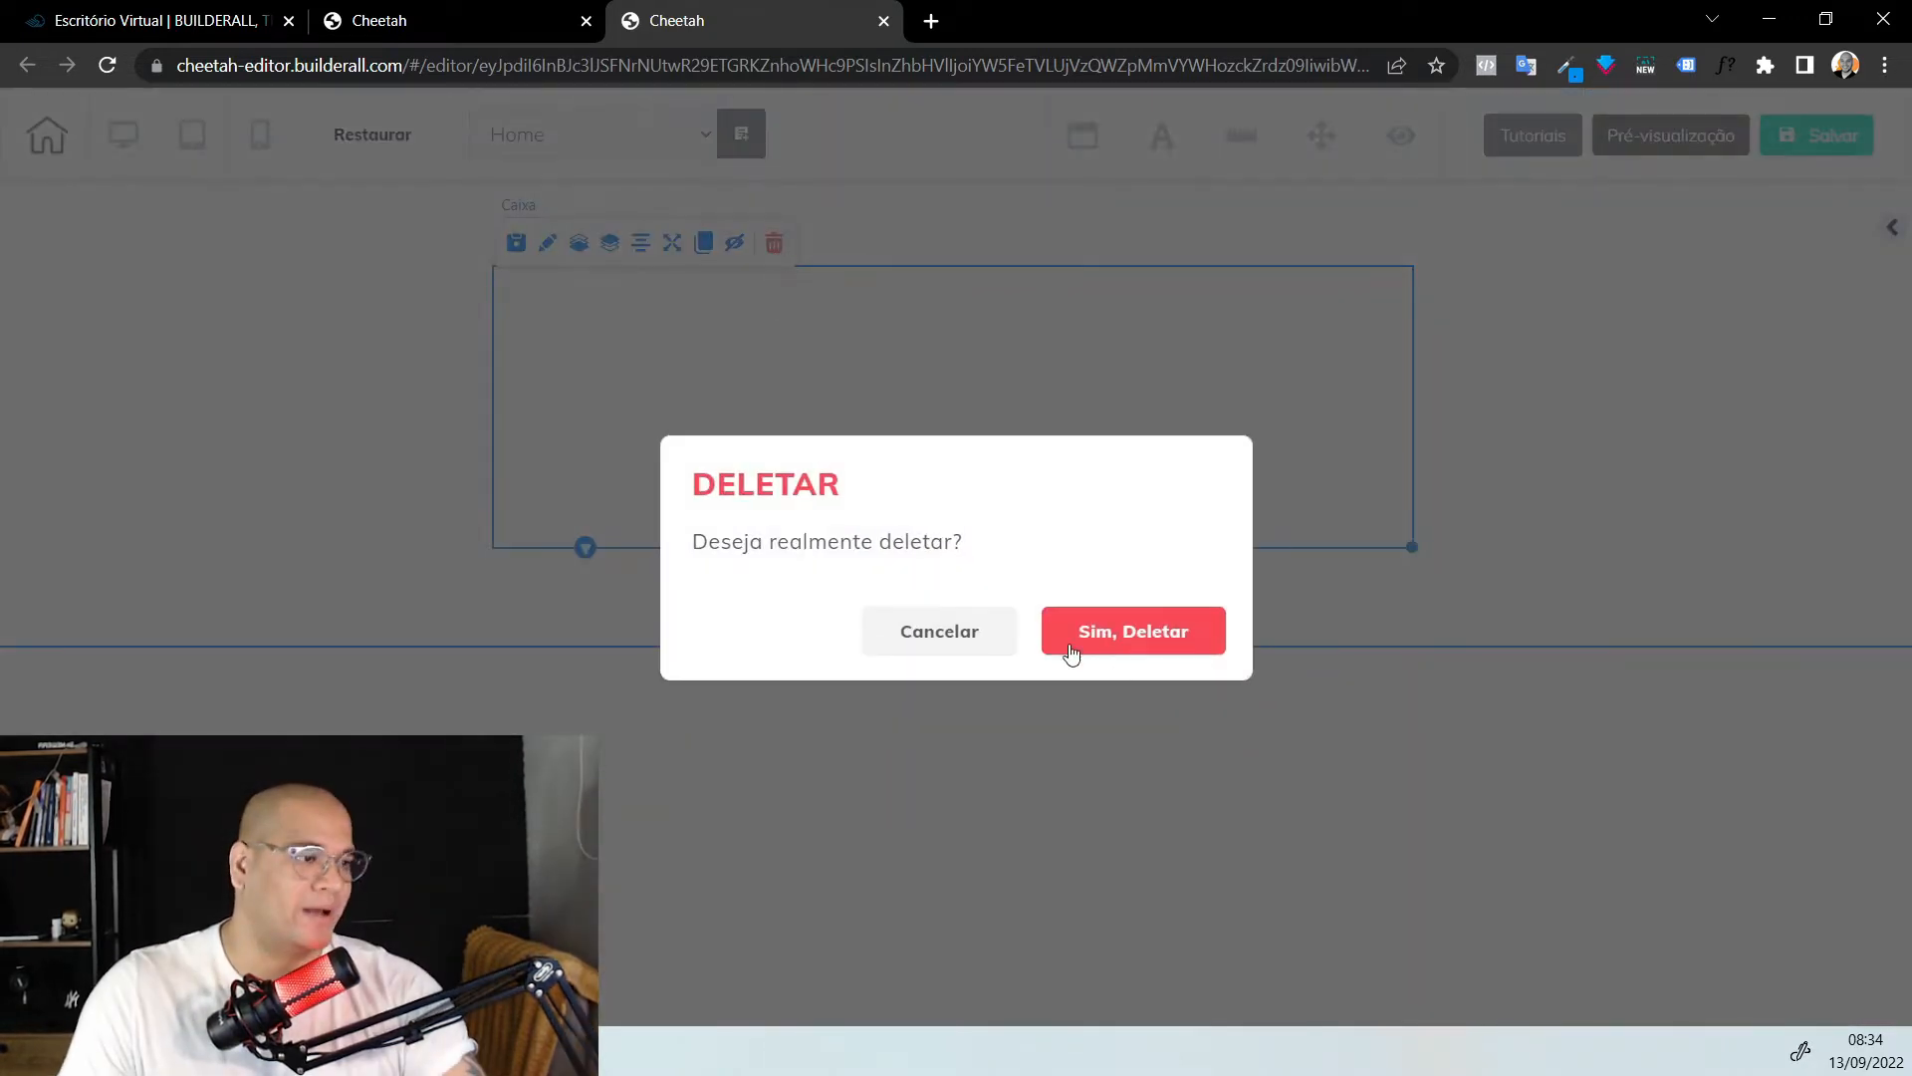
left_click(1163, 633)
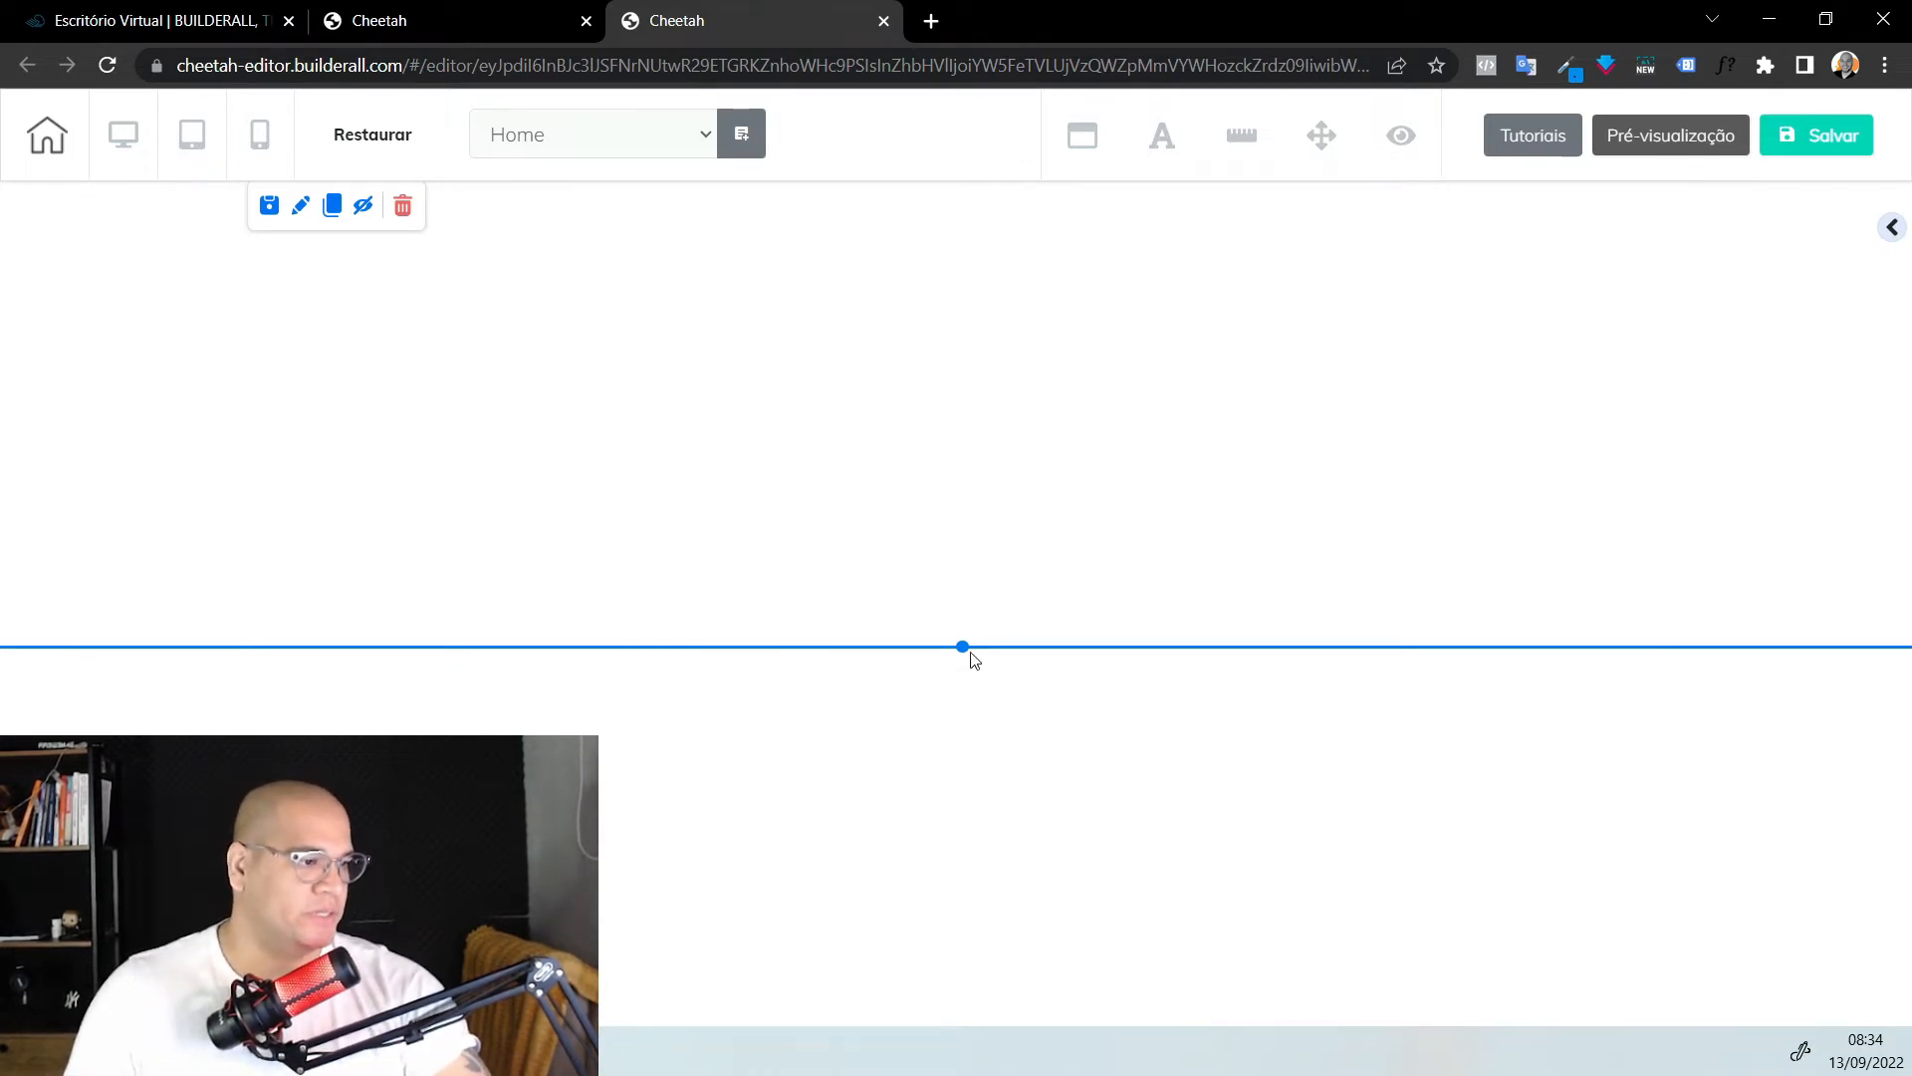
Stretch the empty panel's lower edge downward and shrink it back to about its original height
left_click_drag(975, 662, 974, 943)
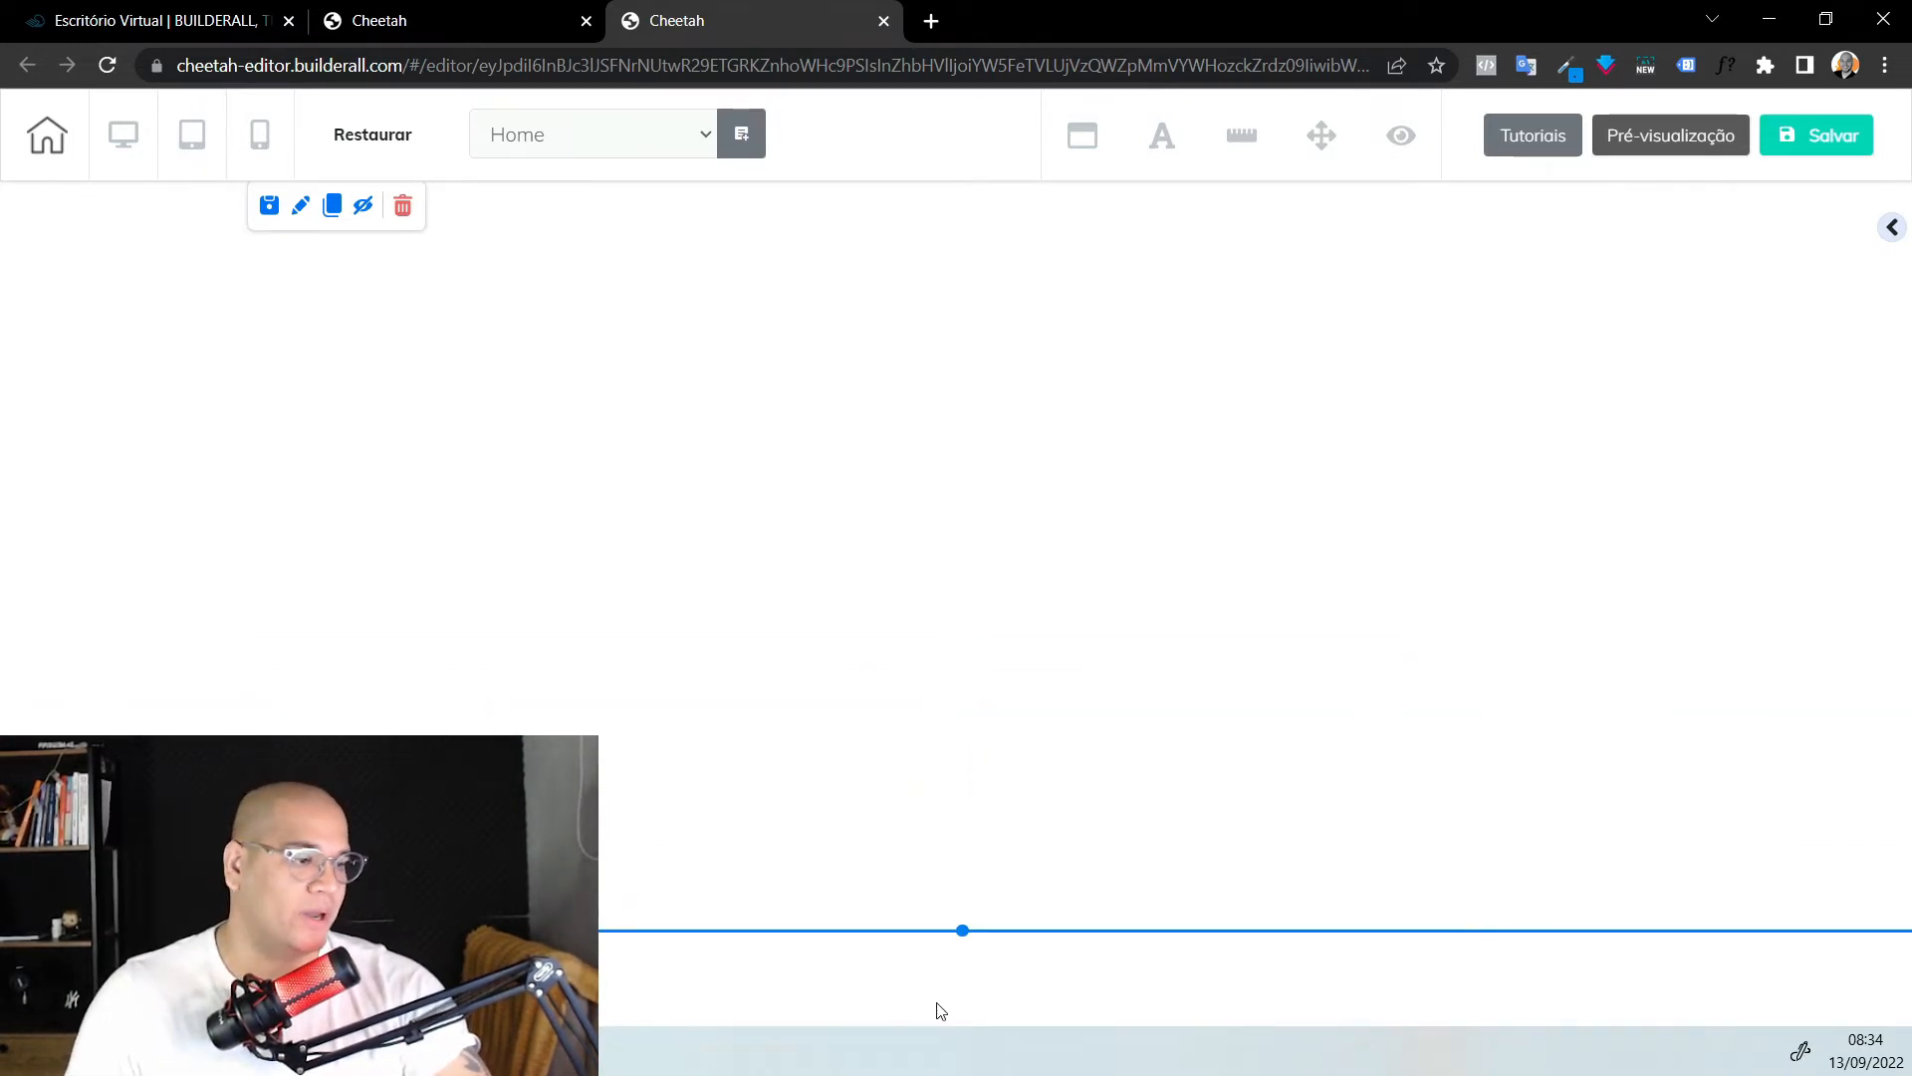
left_click_drag(964, 934, 962, 664)
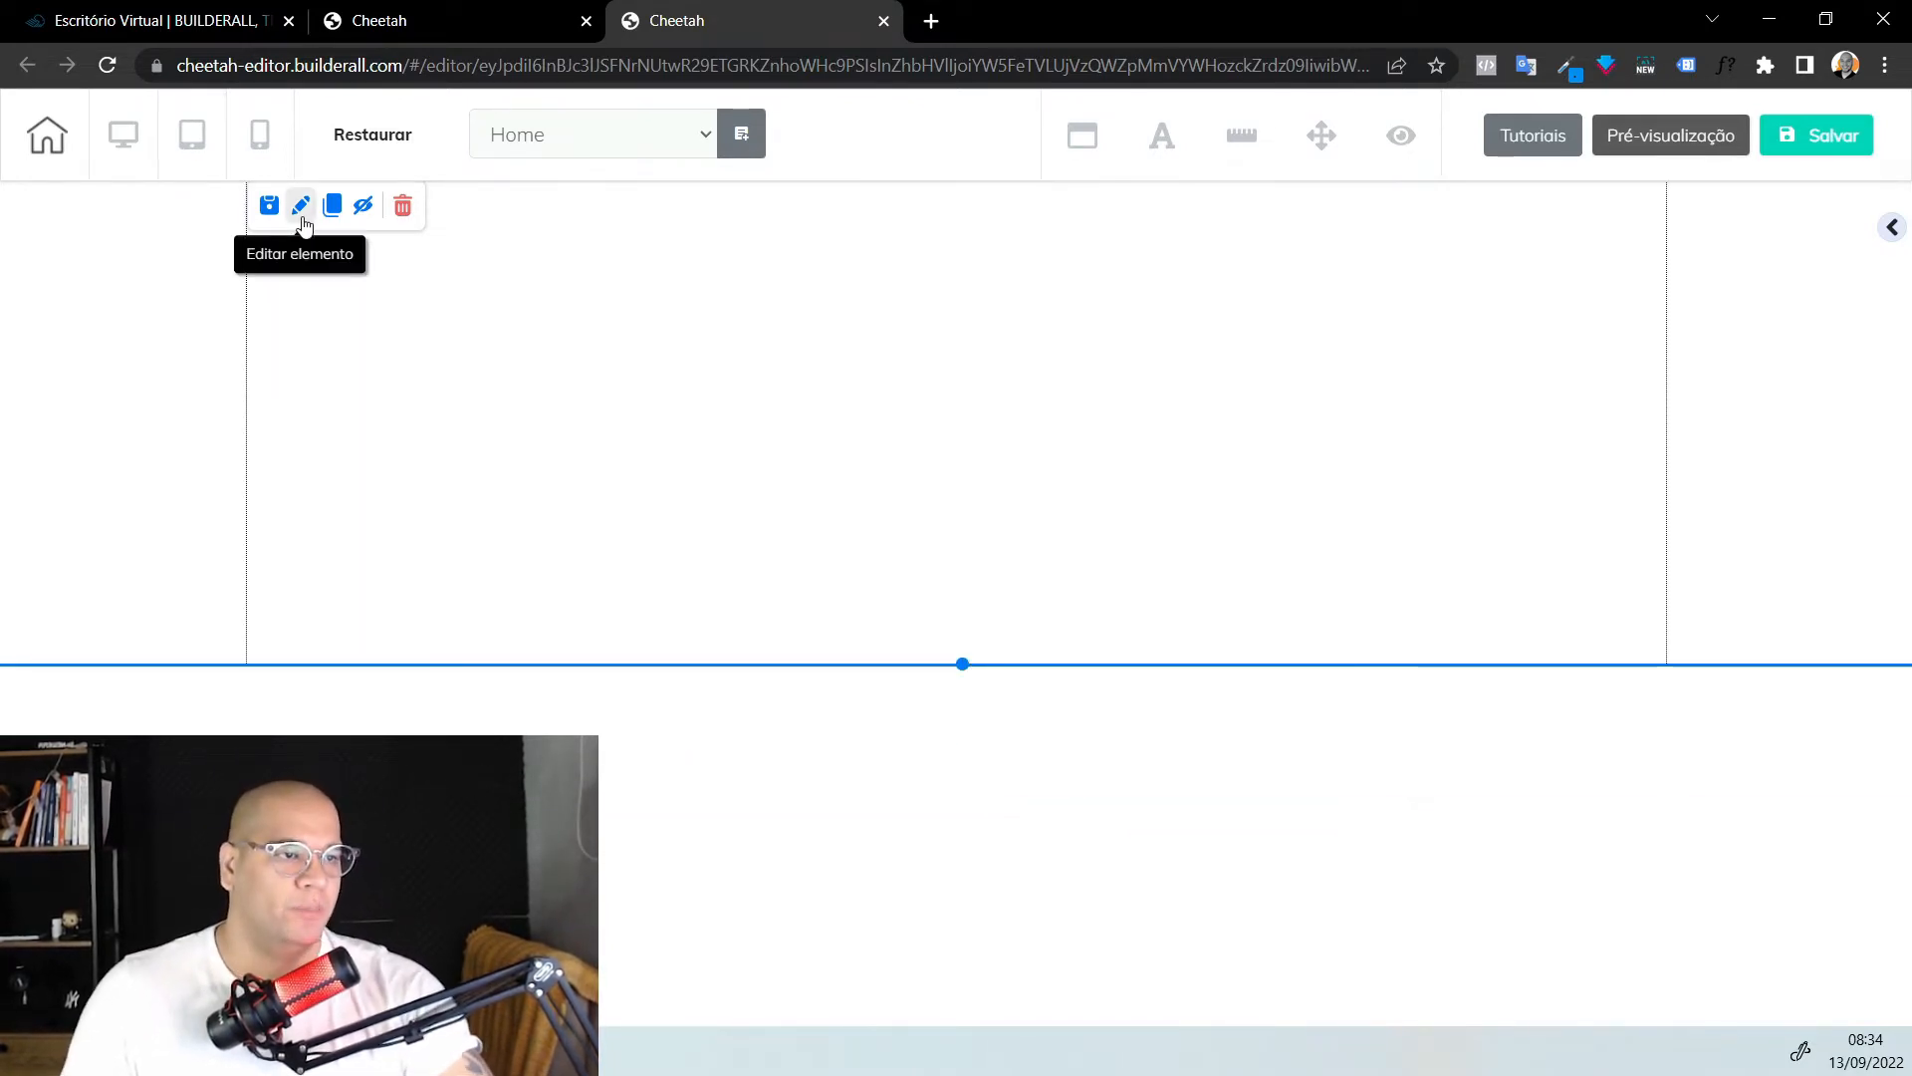
Set the panel's background to solid black (000000) in its background settings (Configurações de Fundo)
left_click(1895, 229)
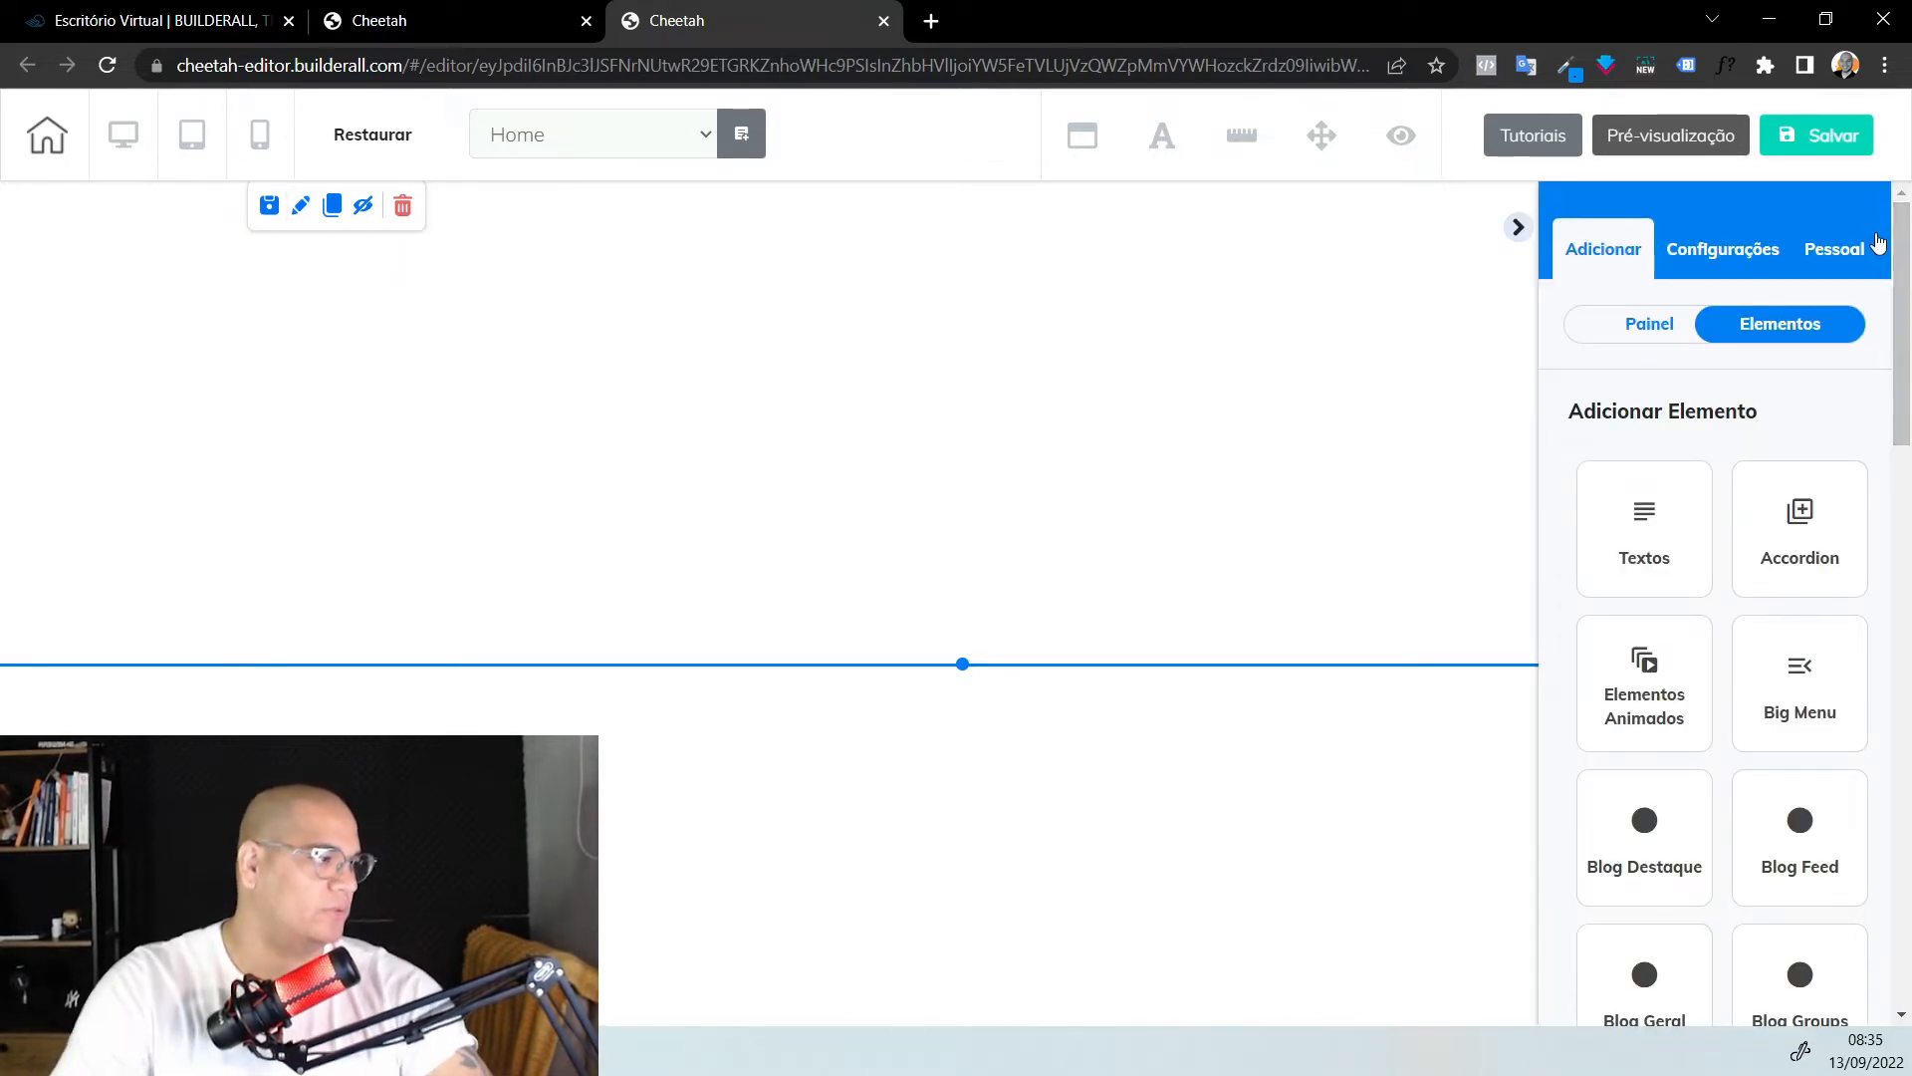
double_click(505, 490)
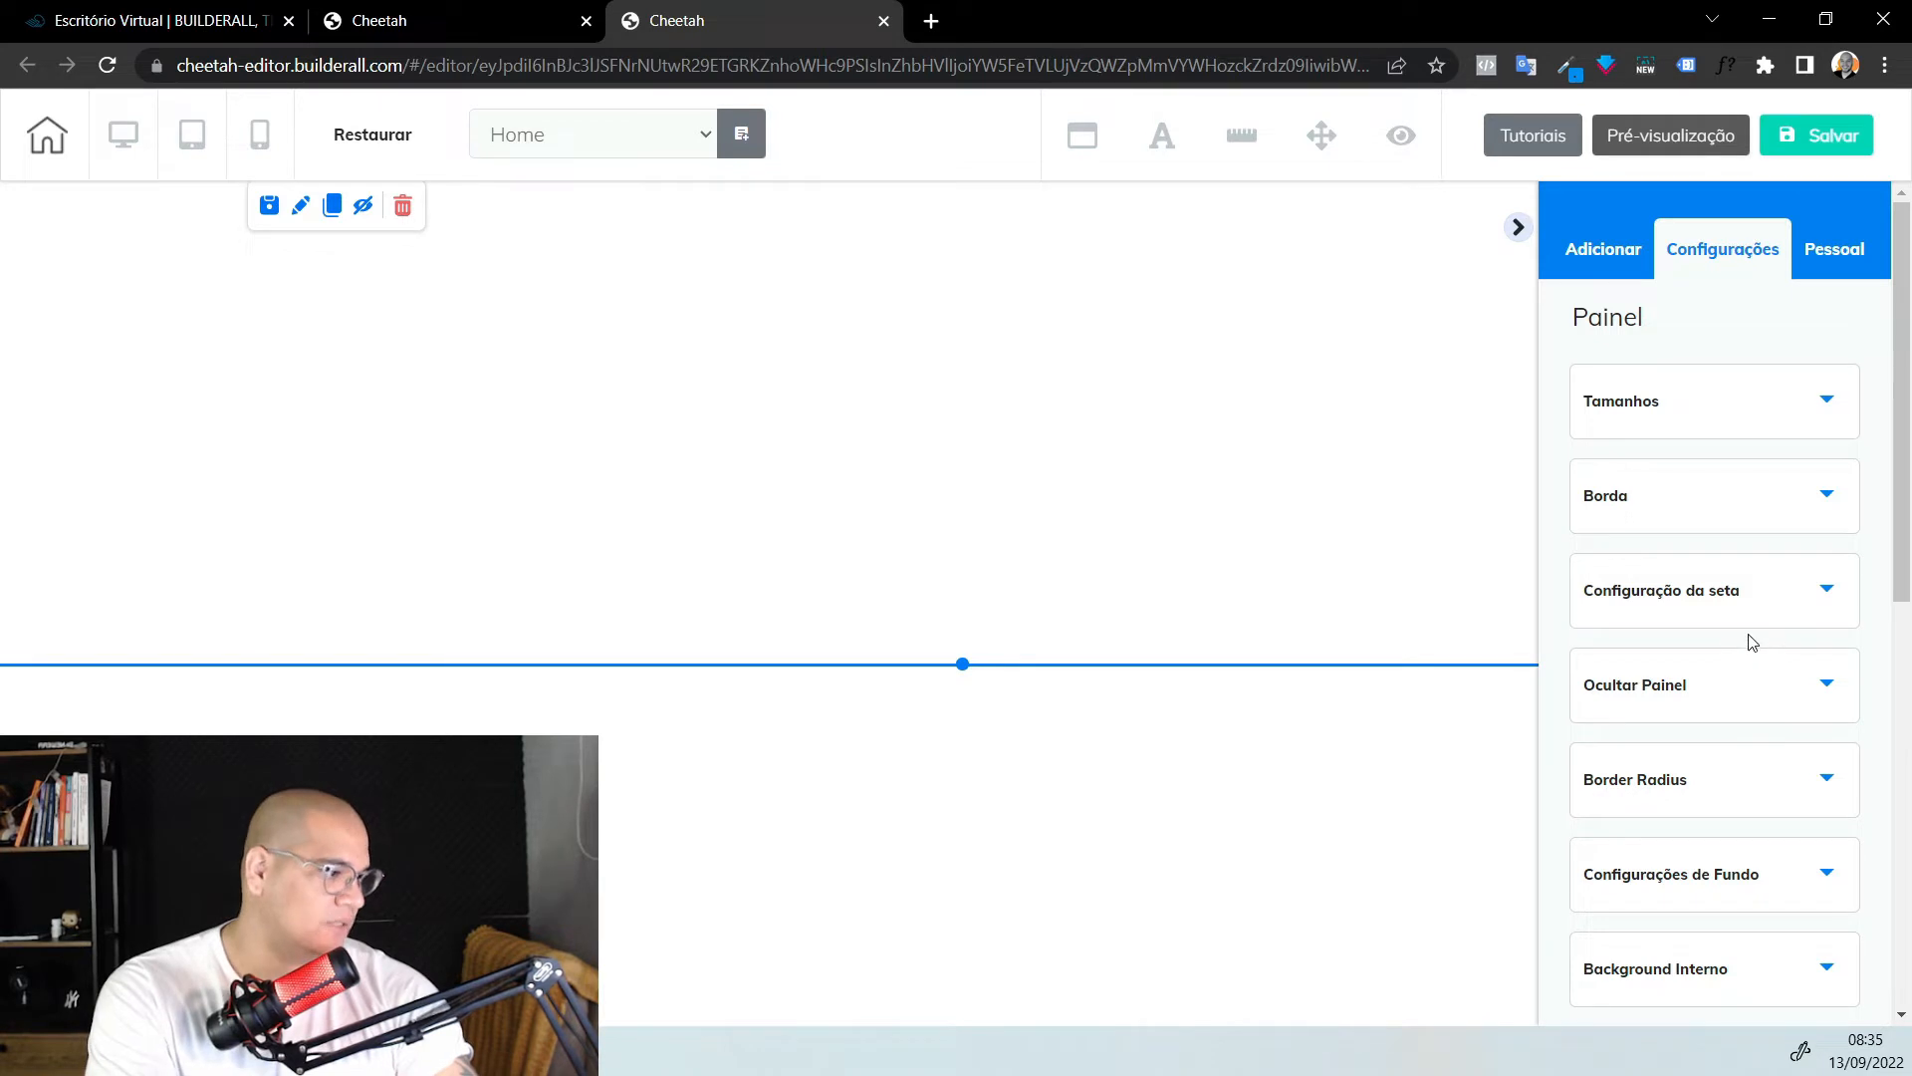
scroll(1750, 647, "down", 1)
left_click(1722, 762)
scroll(1733, 637, "down", 2)
left_click(1596, 725)
left_click_drag(1749, 888, 1712, 935)
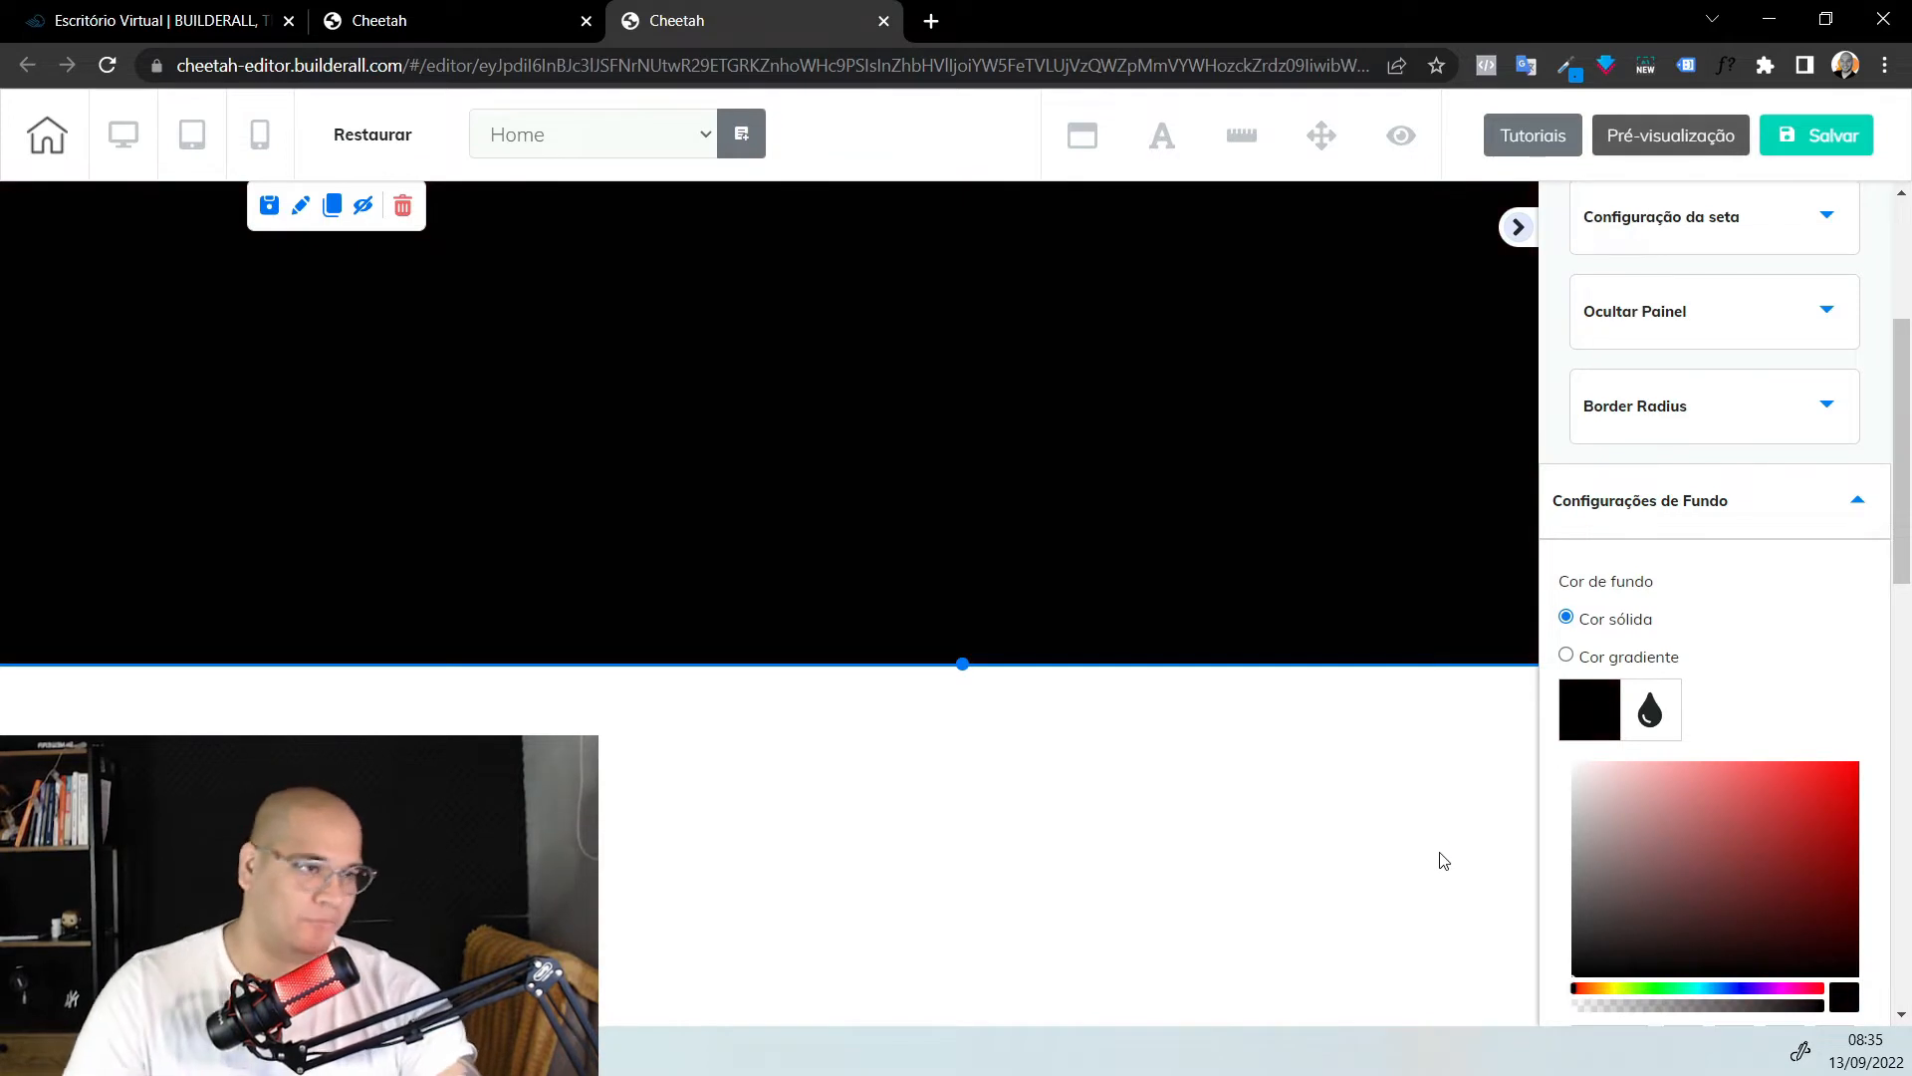
Change the panel's background to a gradient from purple (AF0AFF) to red (FF1111)
scroll(1676, 649, "down", 2)
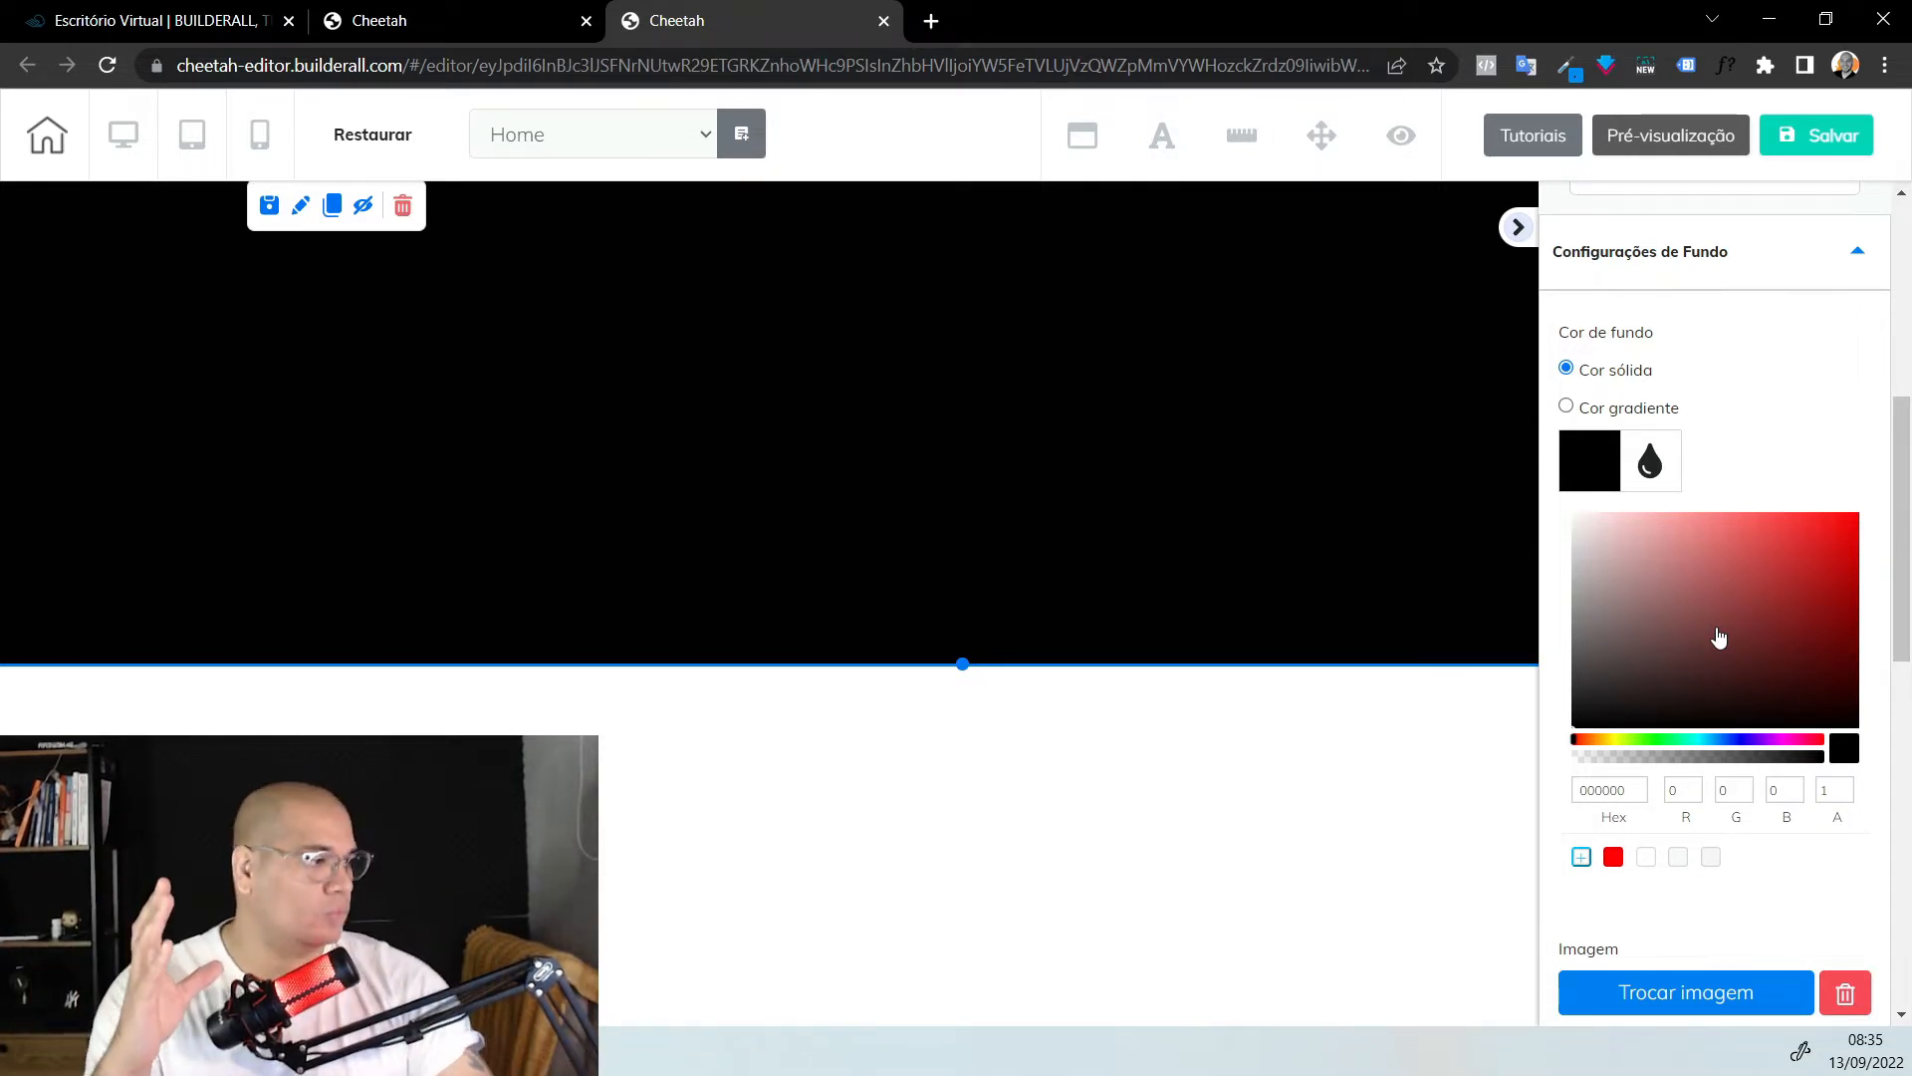
left_click(1571, 410)
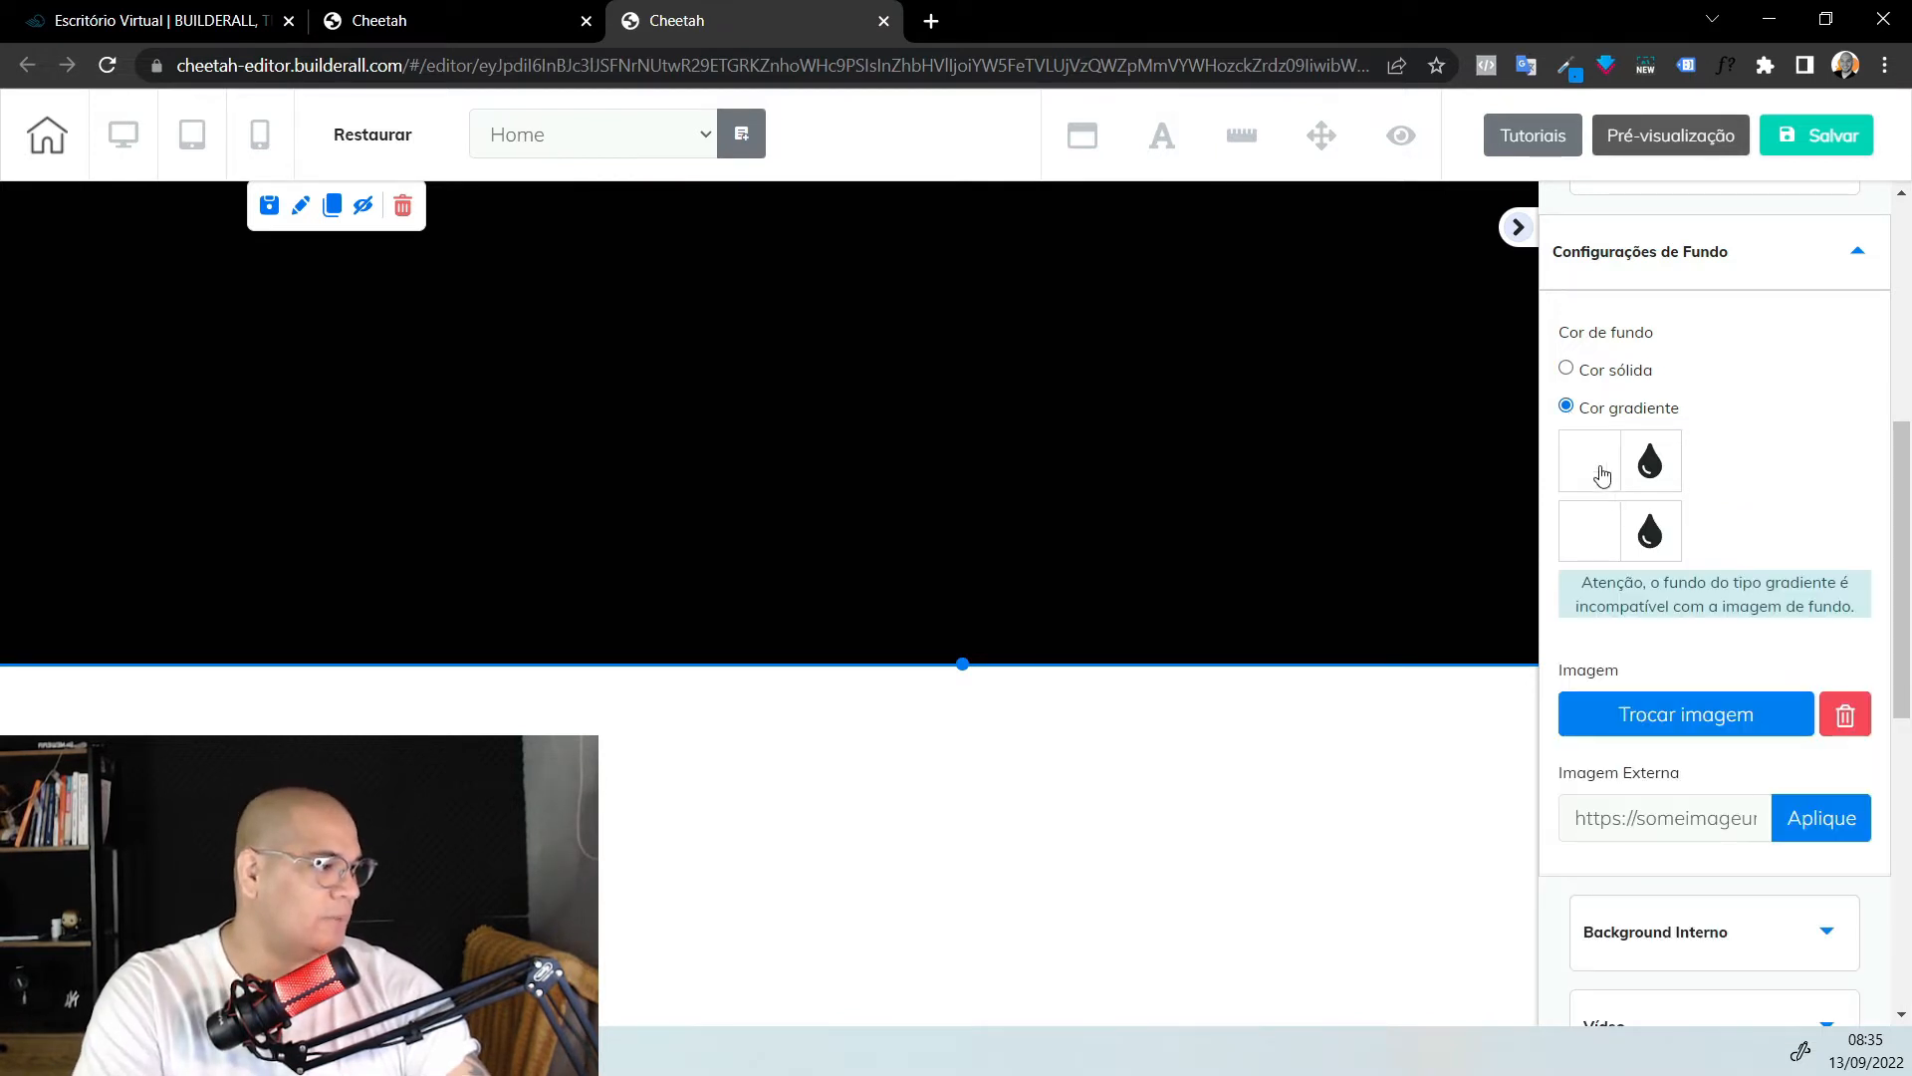
left_click(1600, 469)
left_click_drag(1739, 638, 1877, 508)
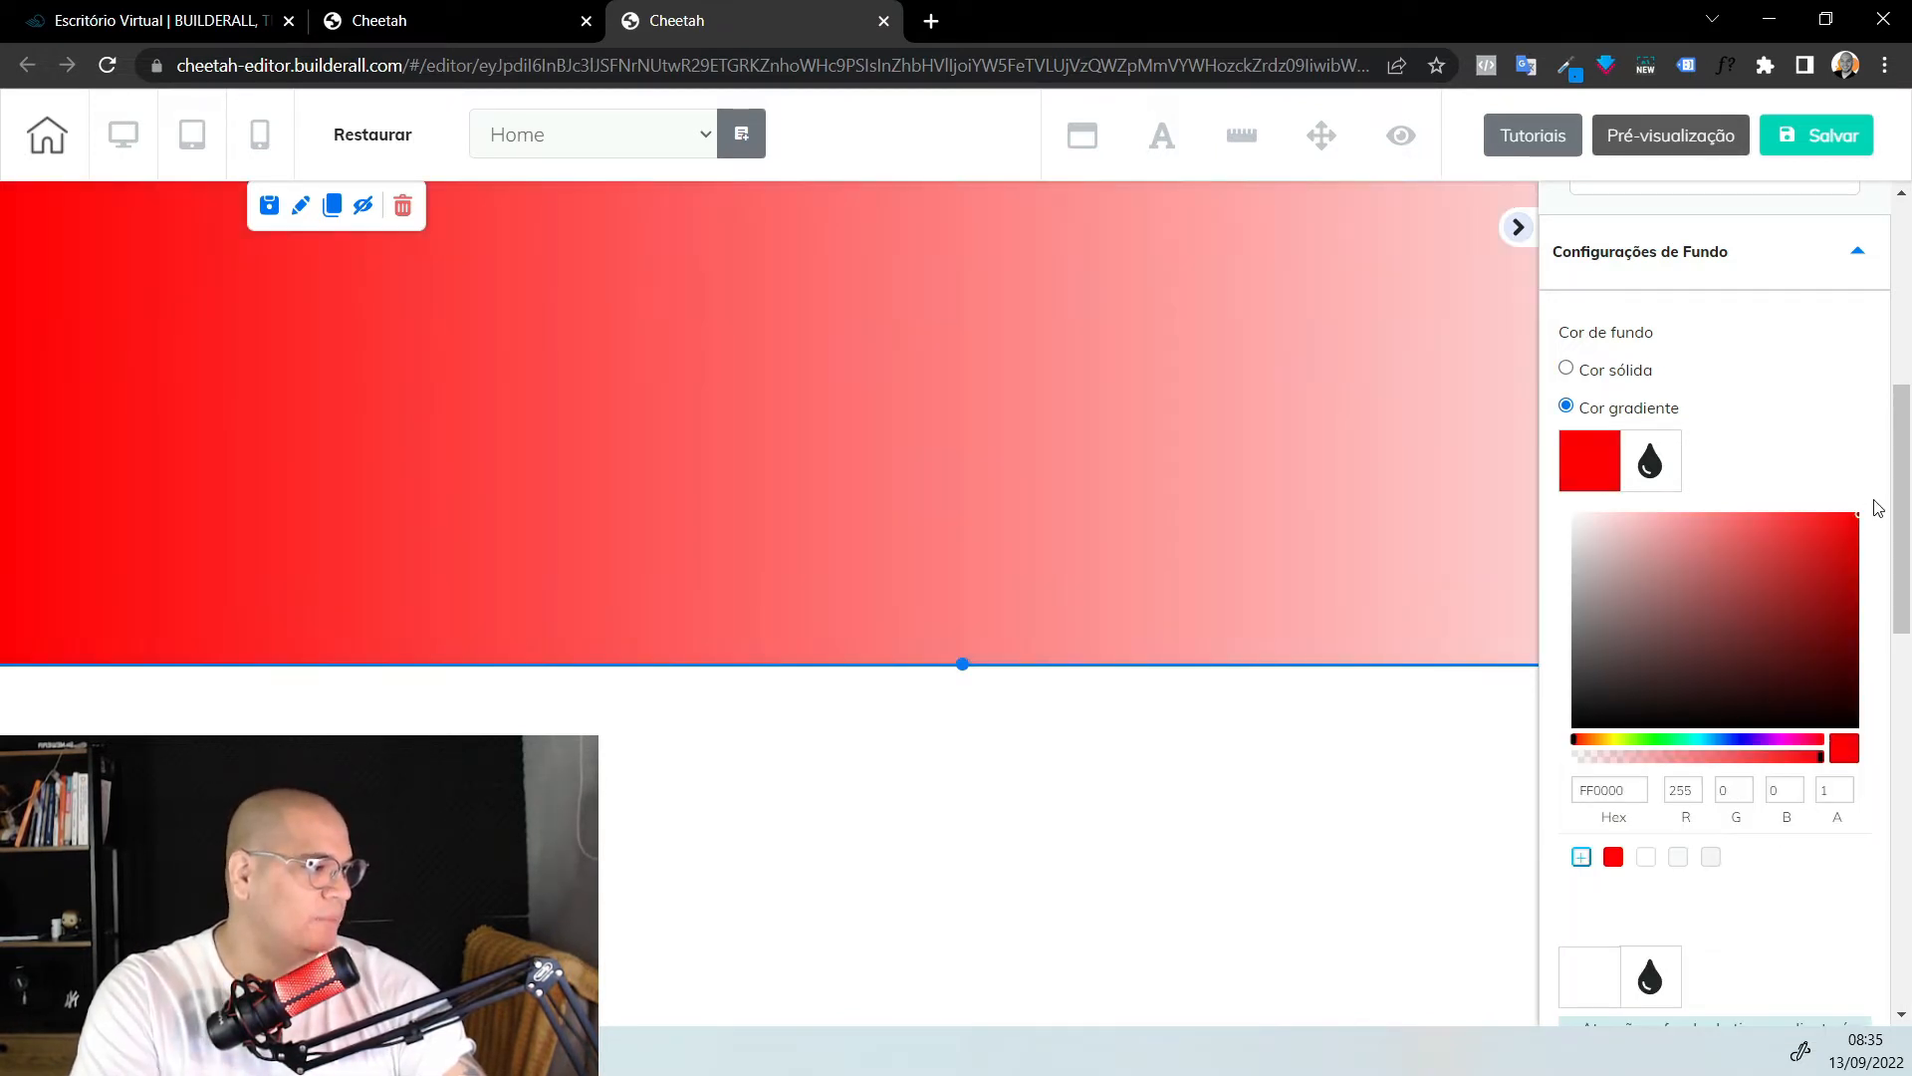
left_click(1590, 976)
scroll(1715, 642, "down", 1)
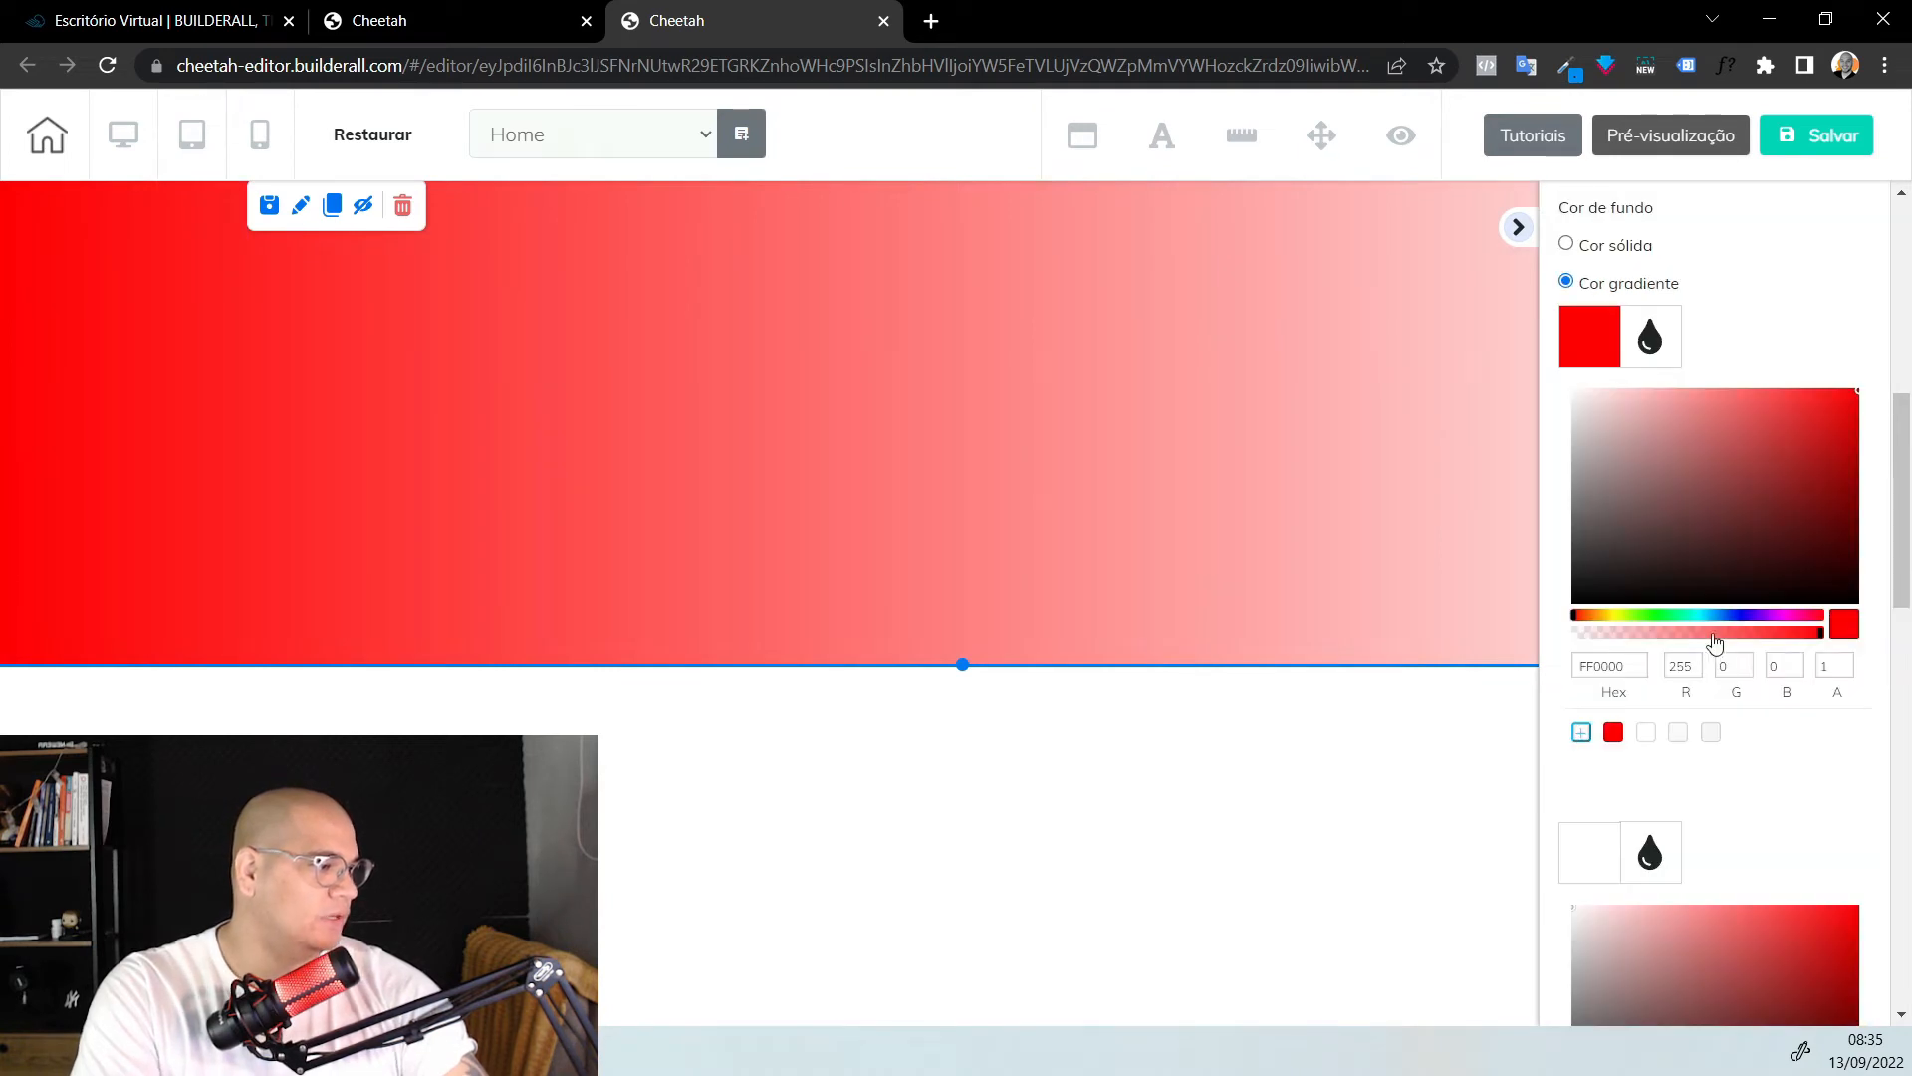
left_click(1768, 617)
scroll(1782, 557, "down", 3)
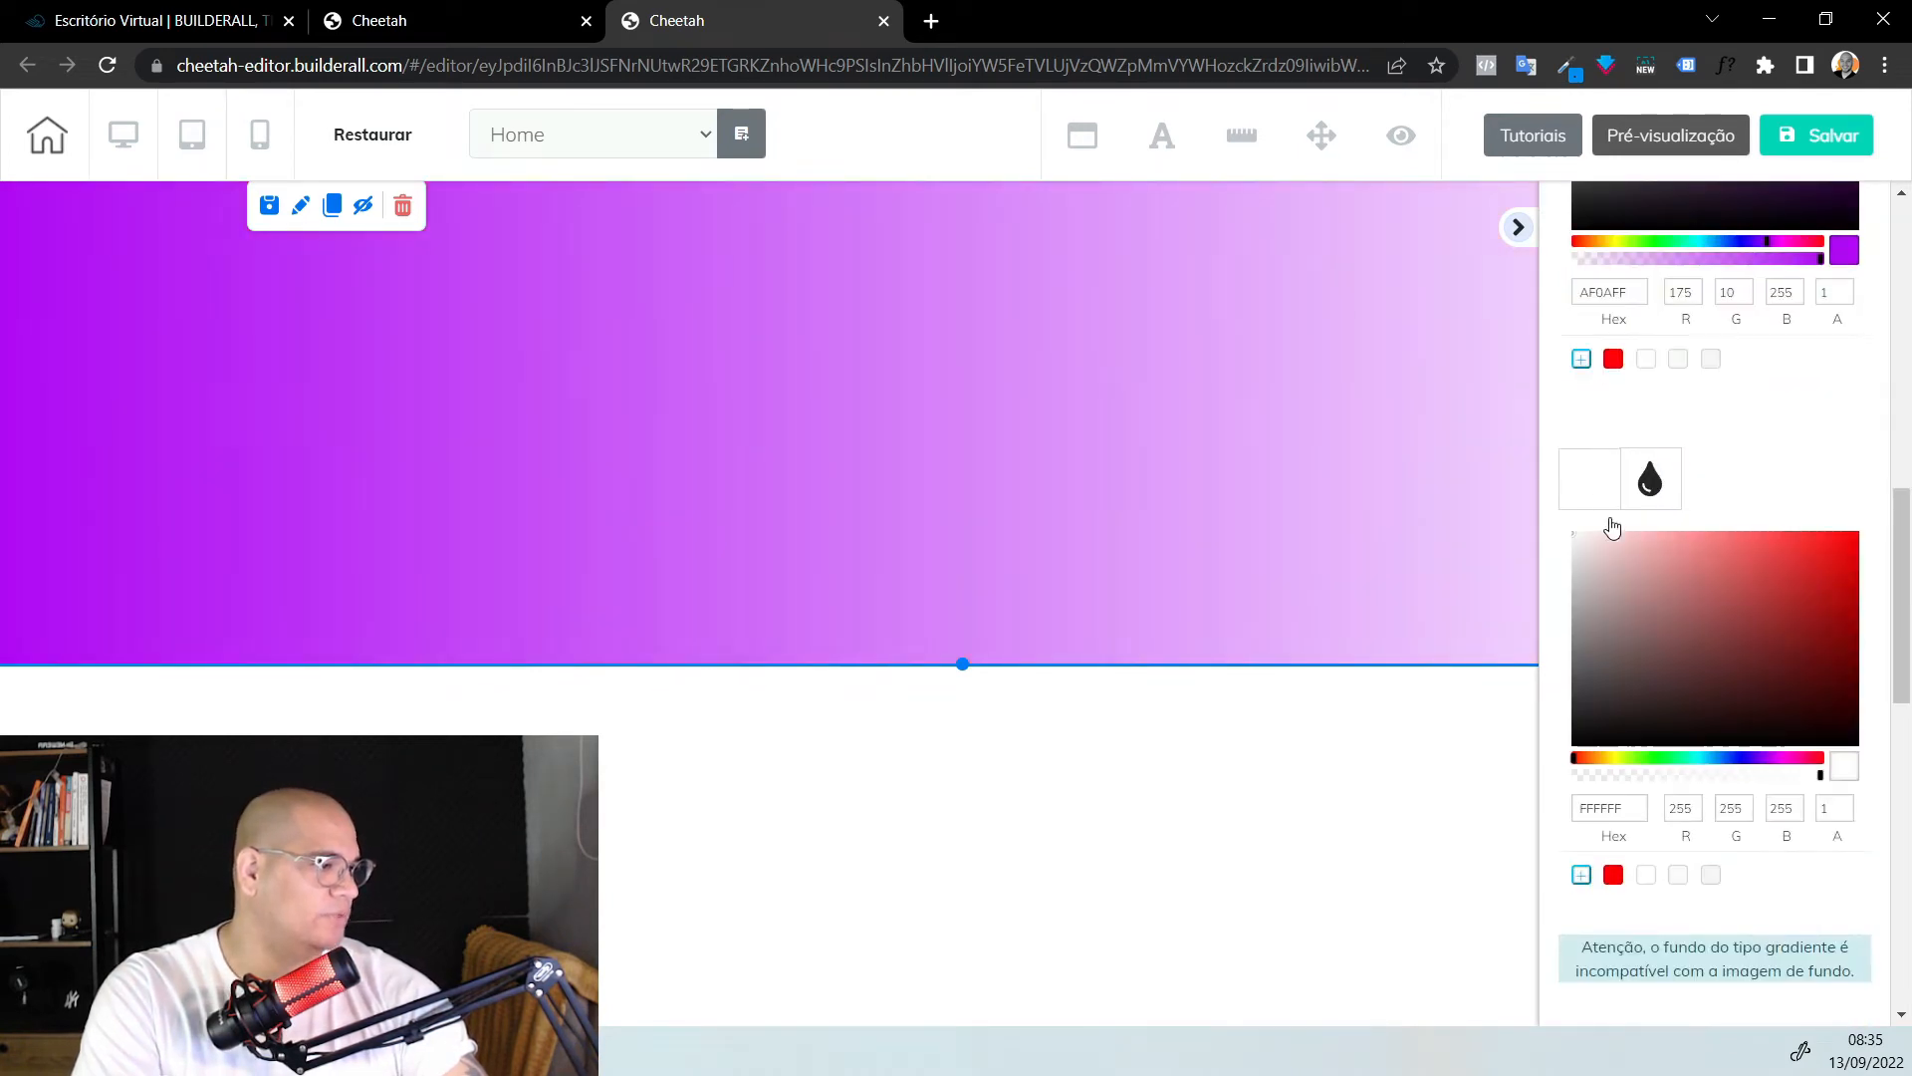
left_click_drag(1832, 629, 1841, 518)
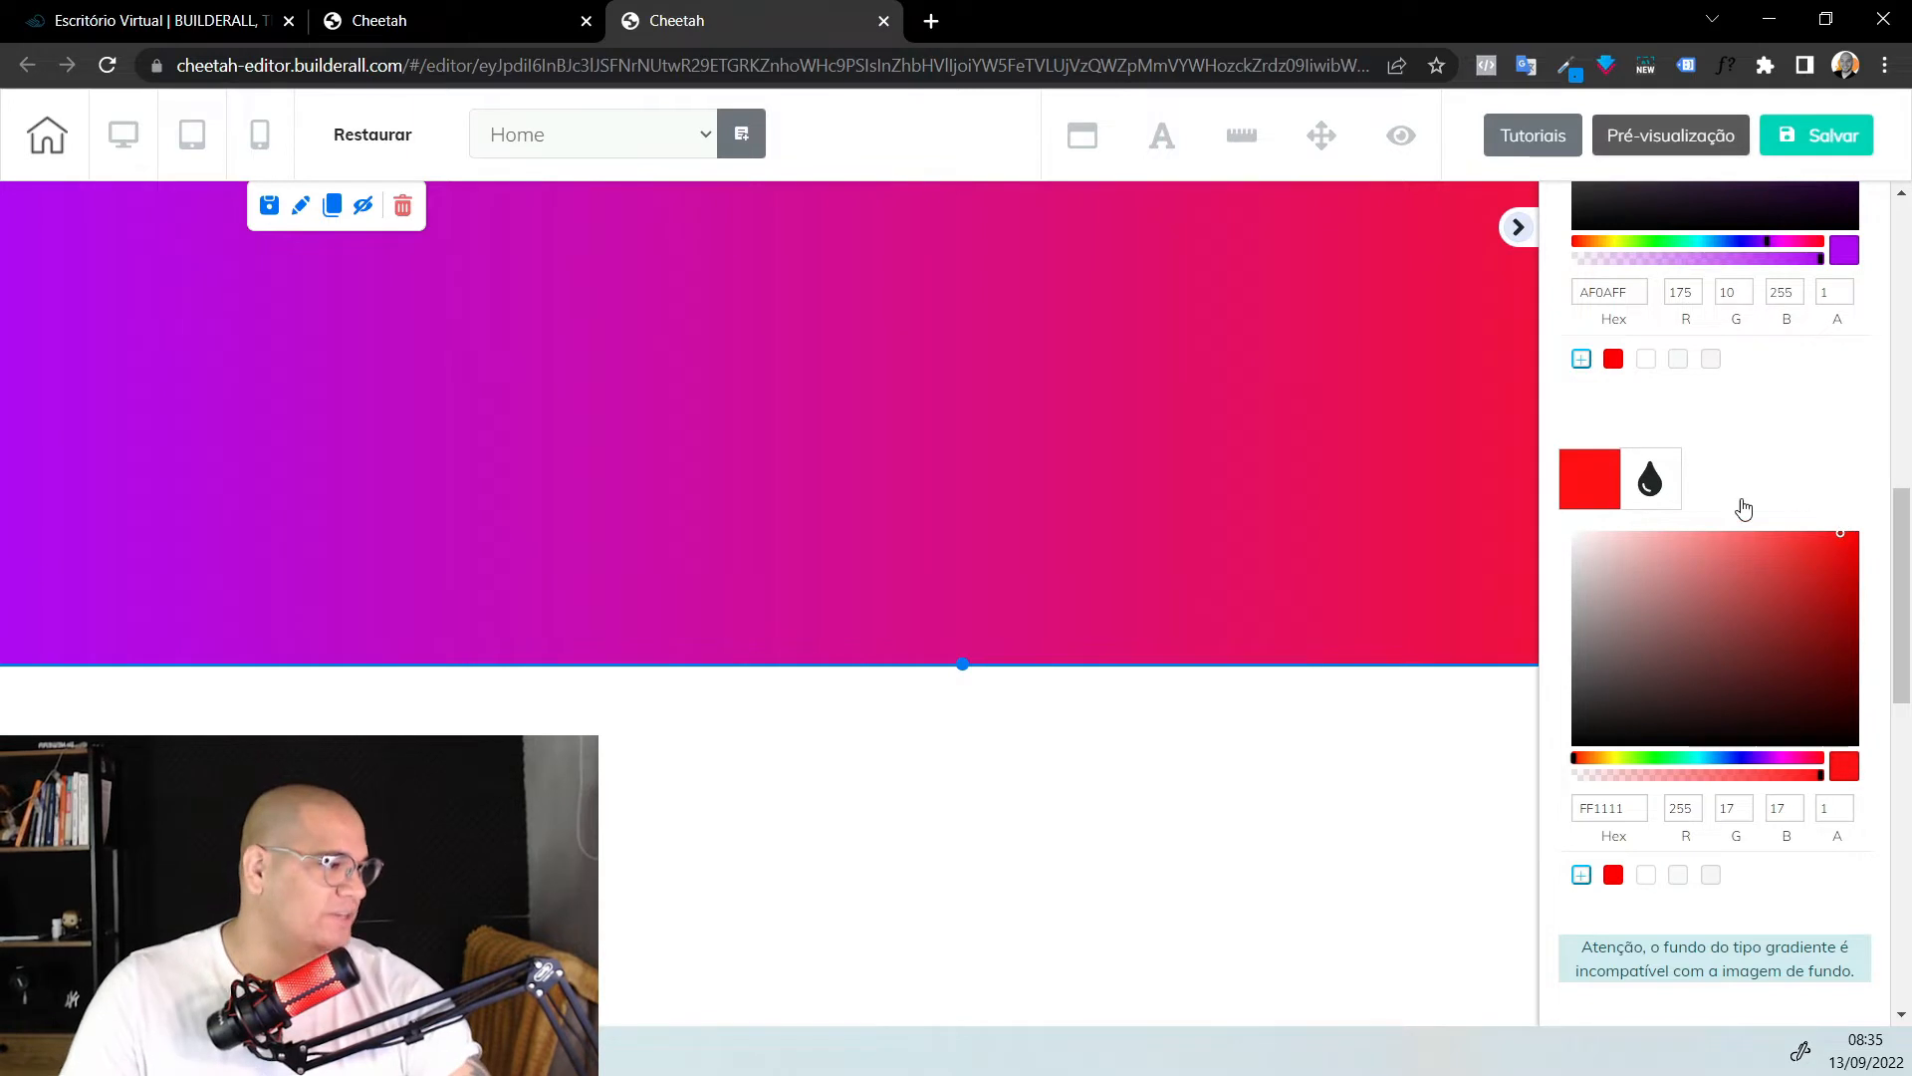
Switch the panel's background to solid colour with the background jarvis image from the JARVIS folder, and extend the panel's lower edge downward
scroll(1748, 488, "up", 4)
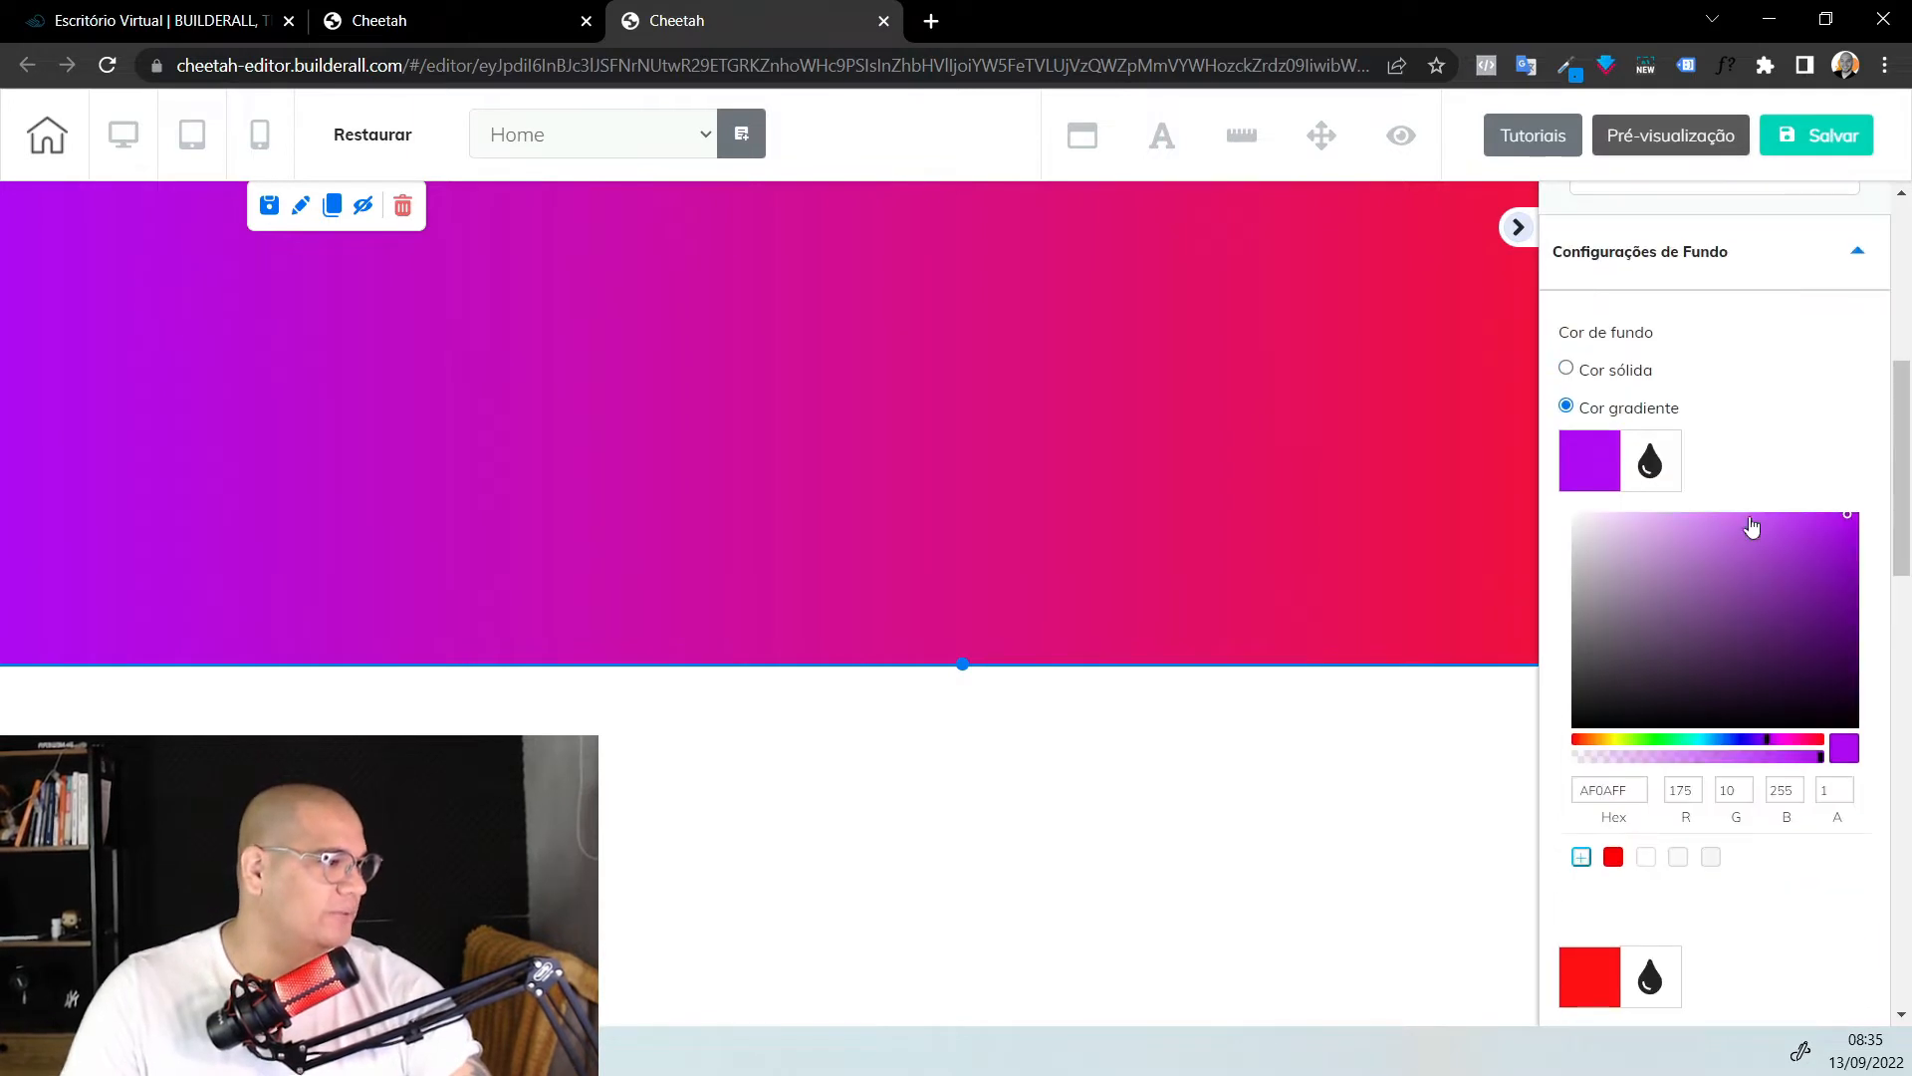
left_click(1567, 372)
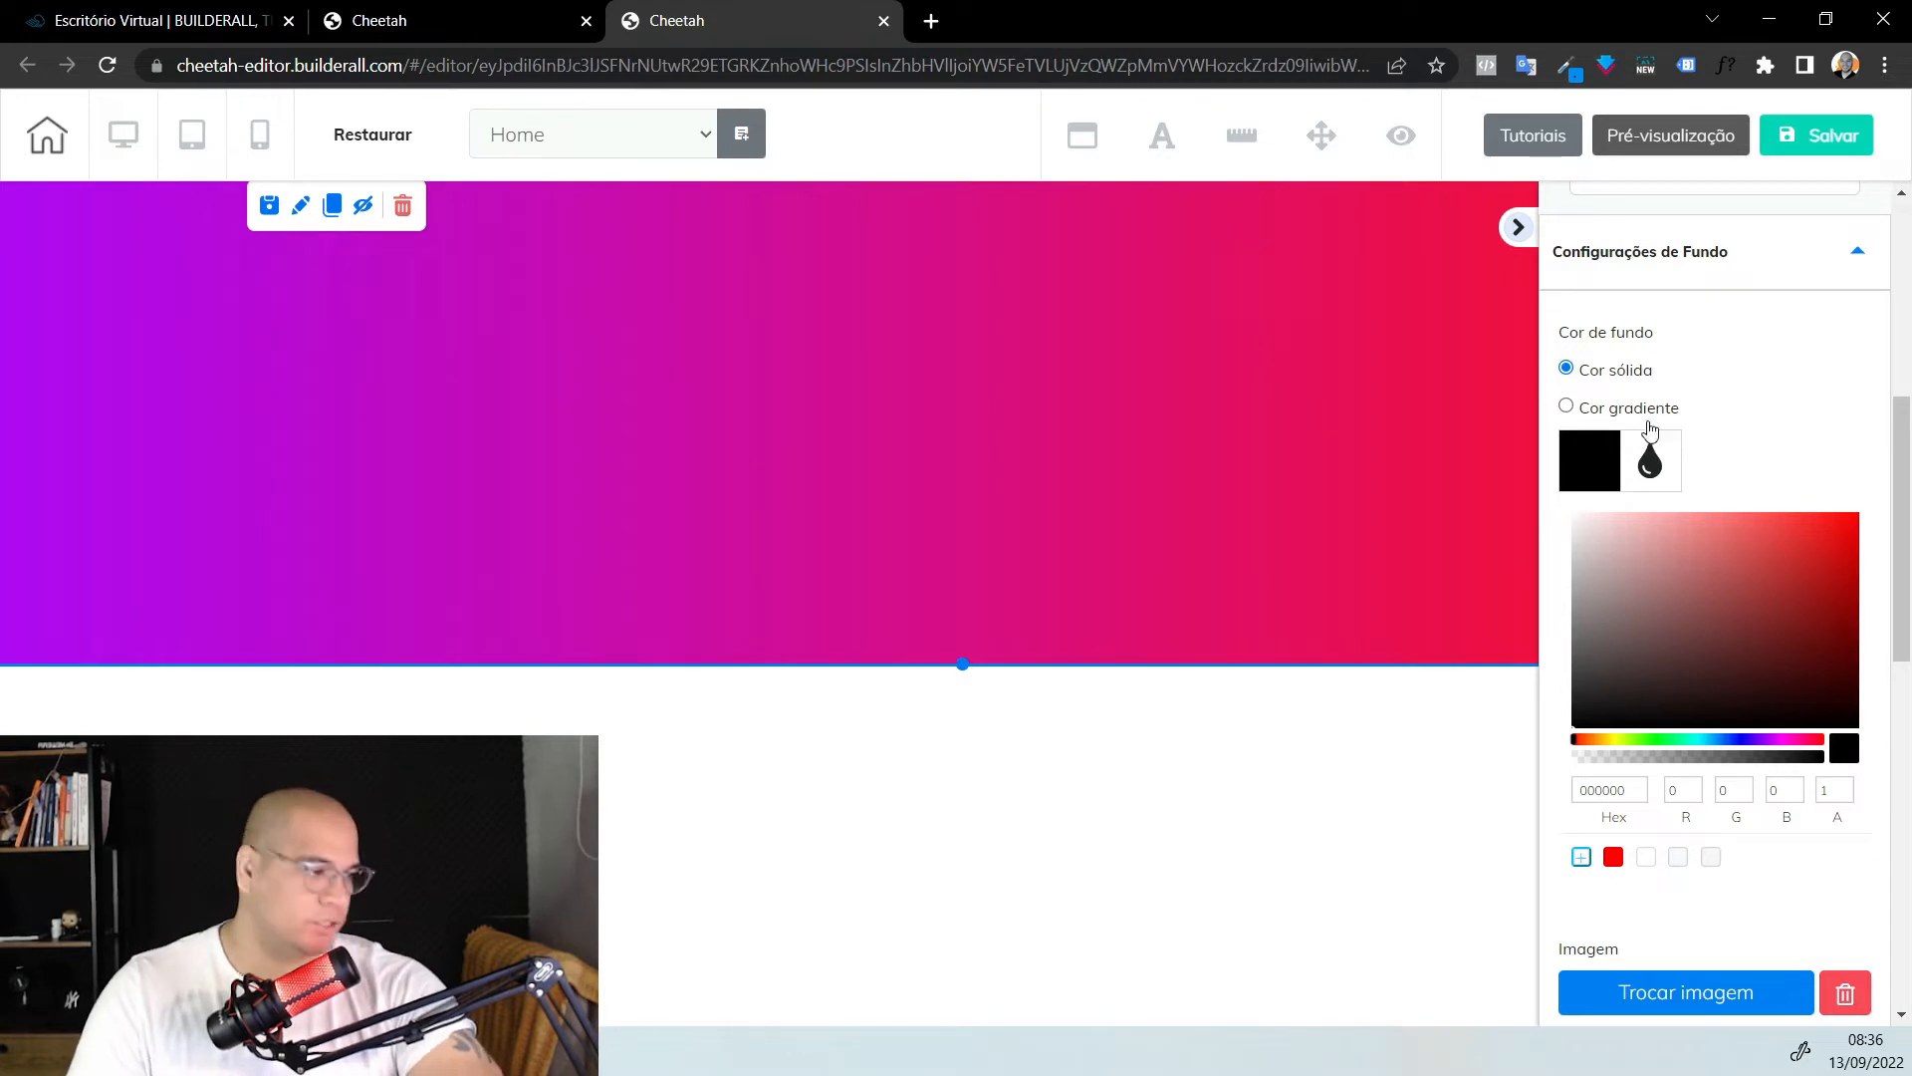
scroll(1653, 433, "down", 3)
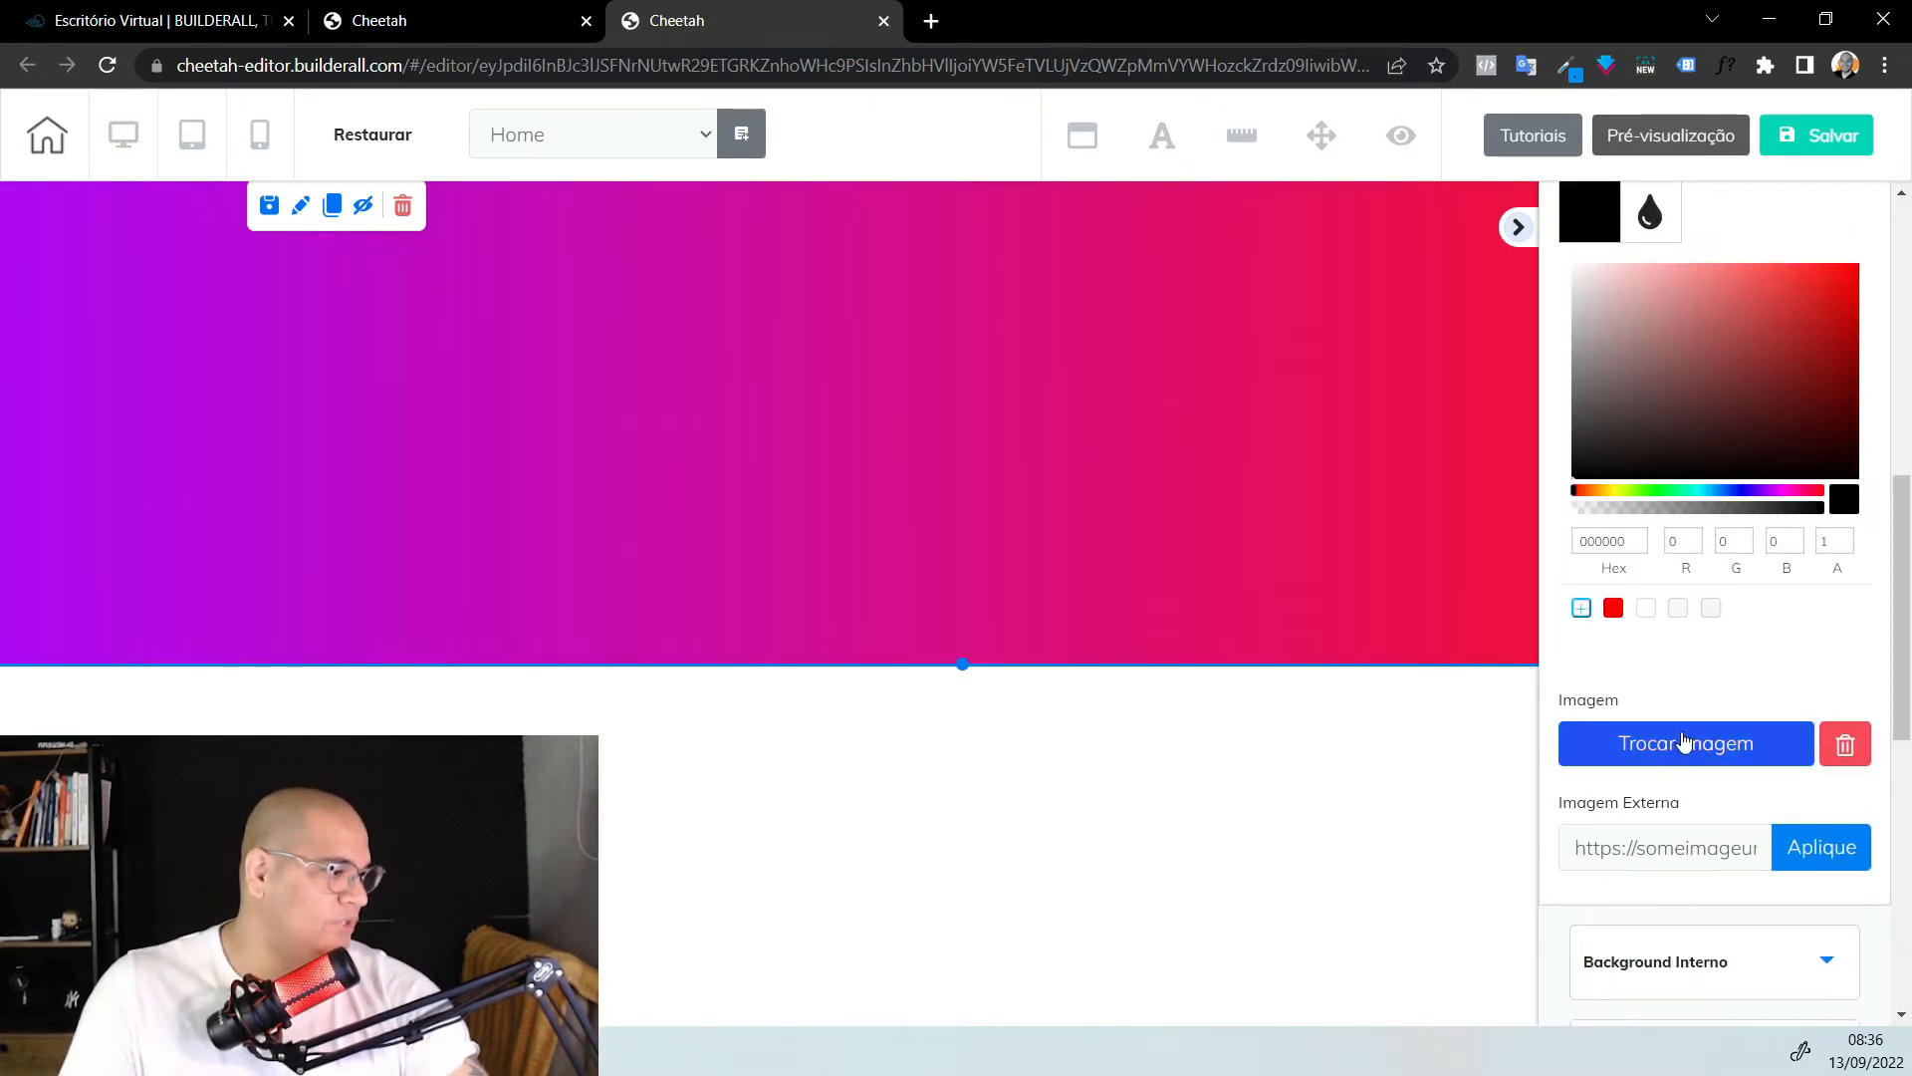
left_click(1731, 747)
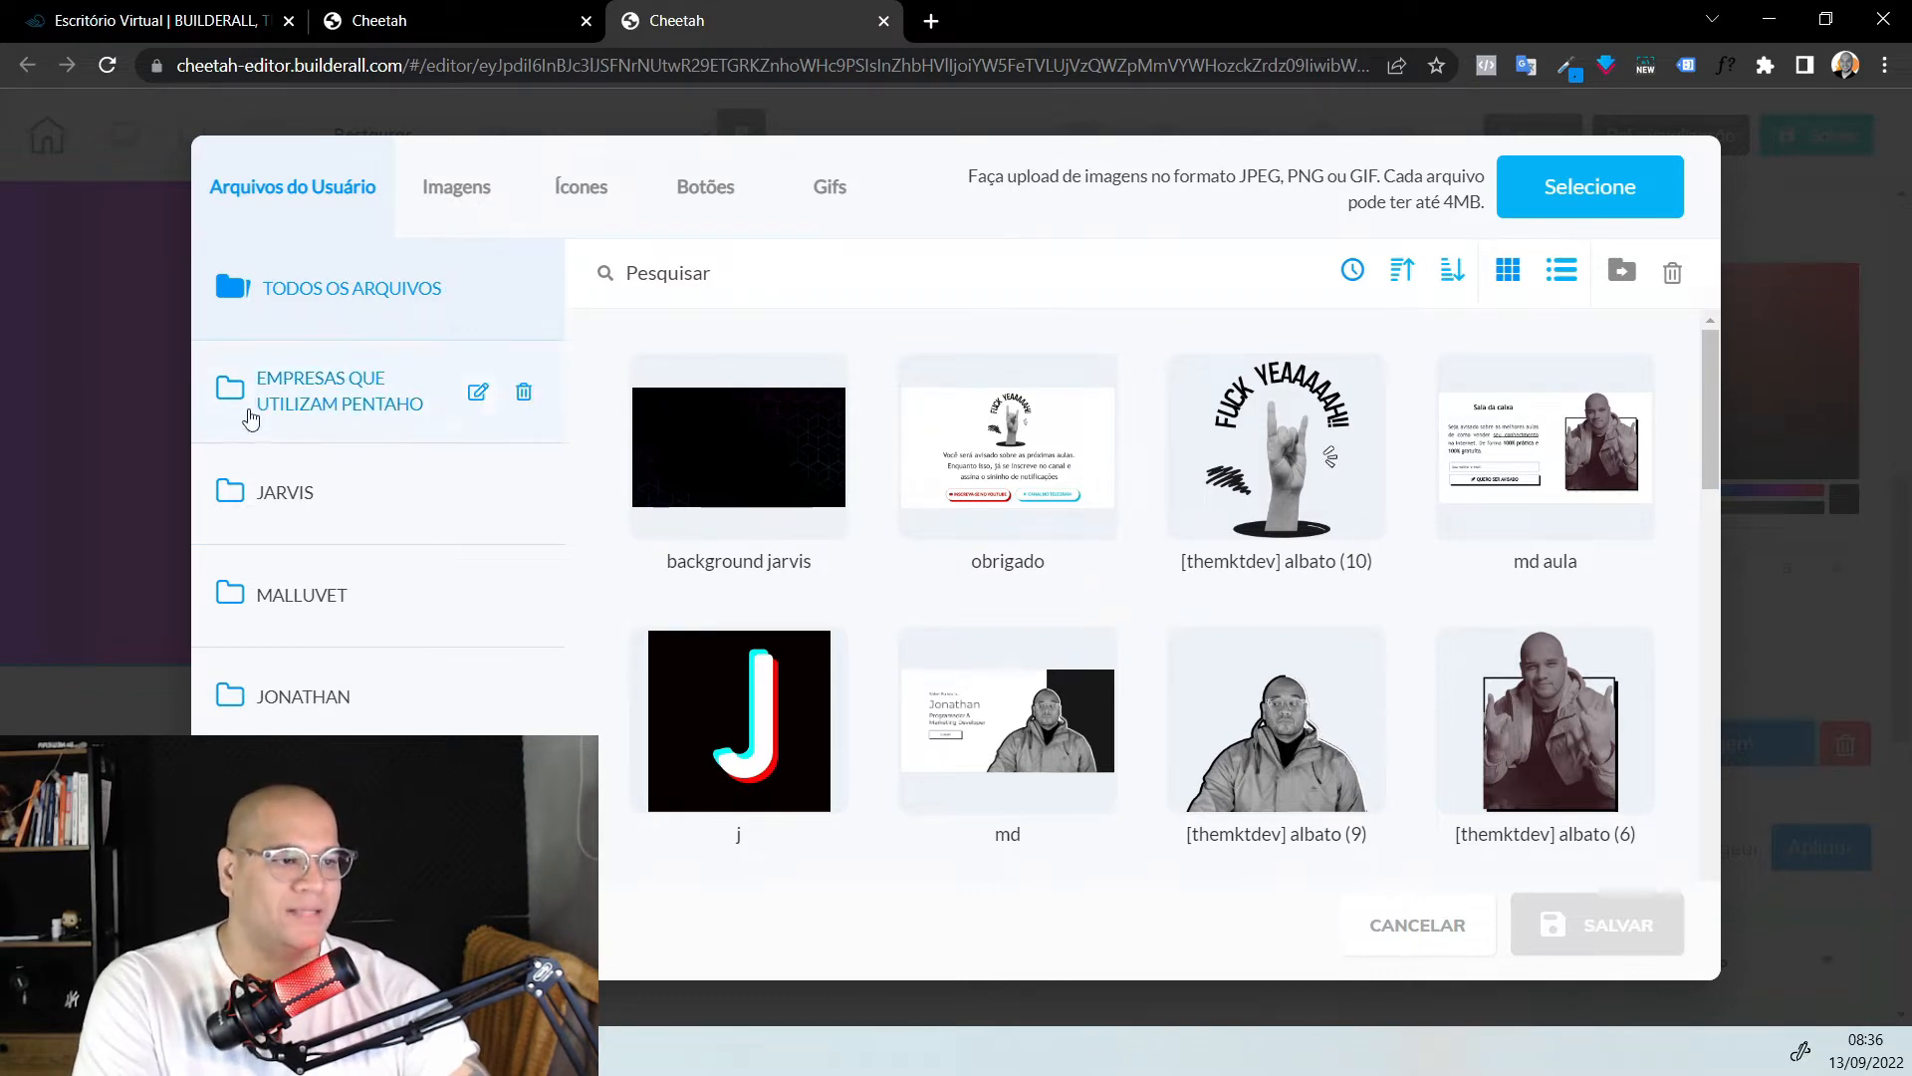
left_click(287, 495)
left_click(685, 403)
left_click(1649, 933)
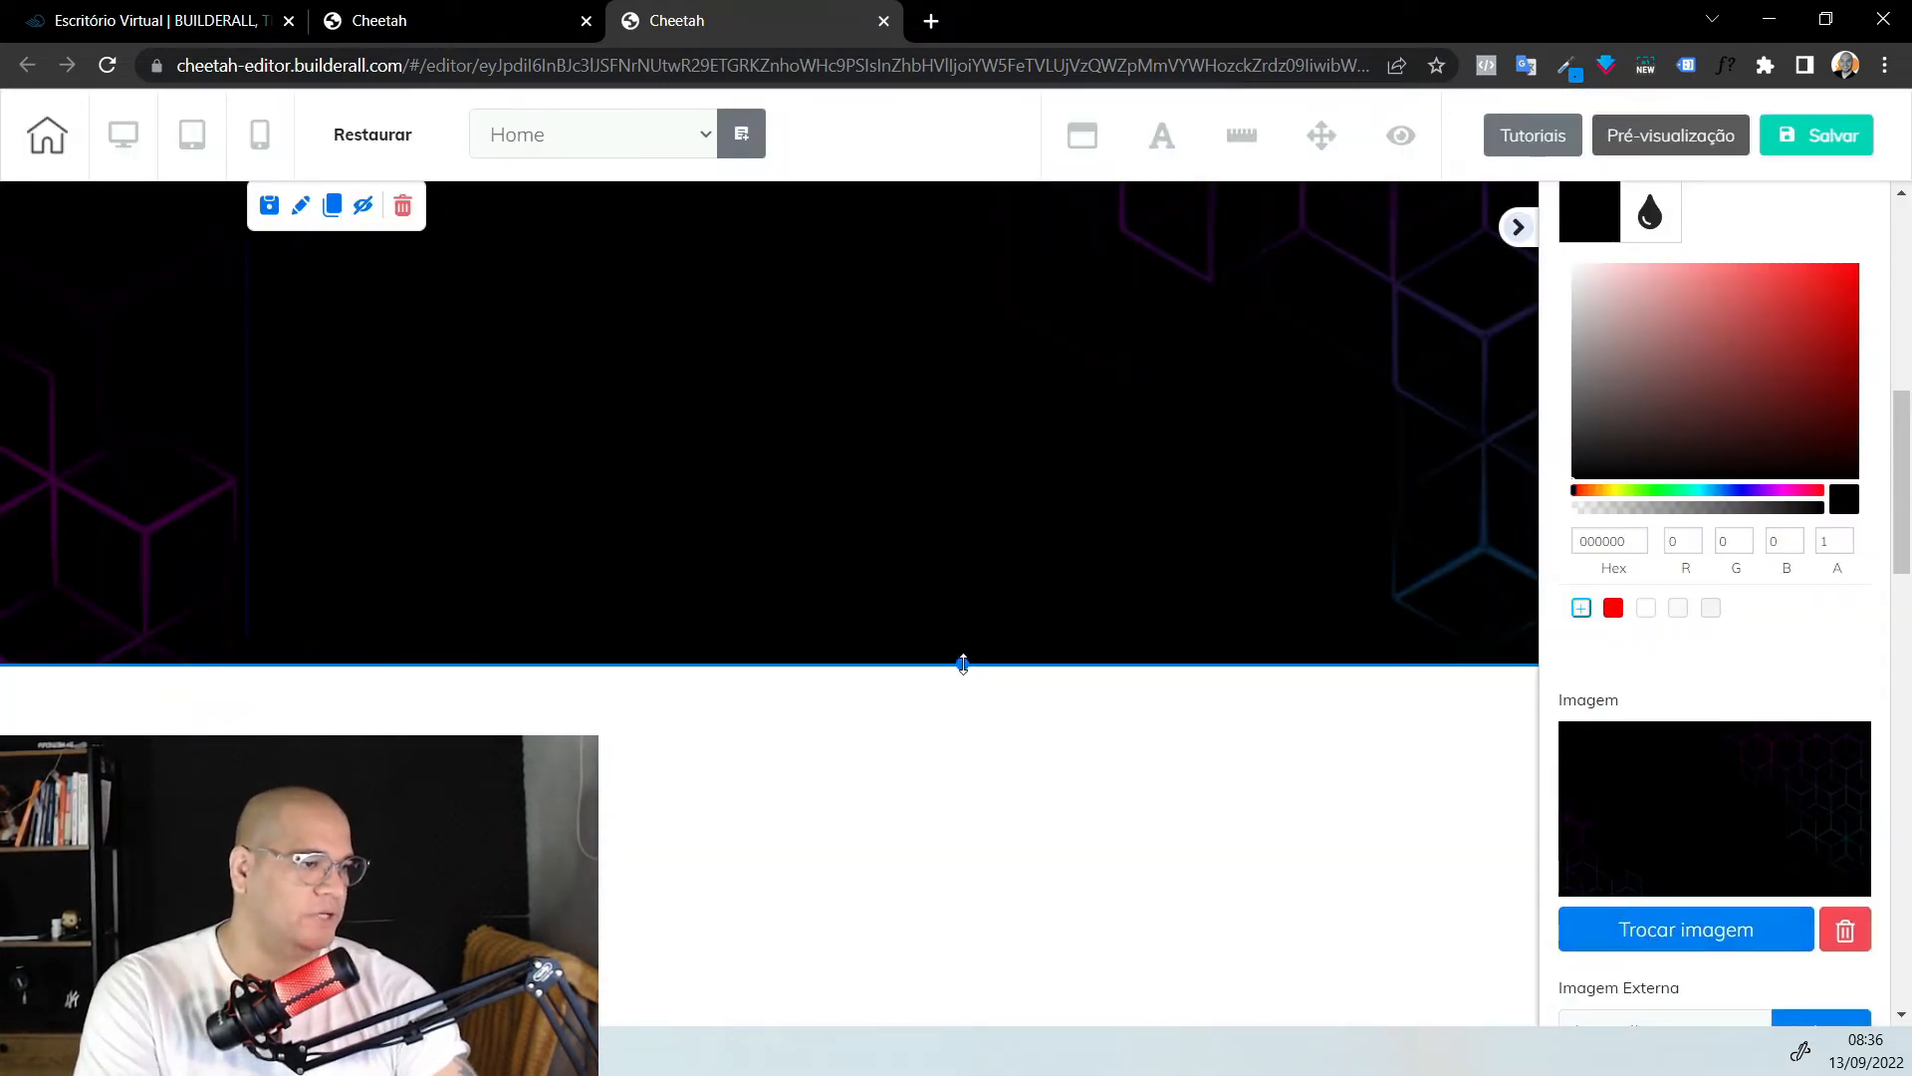
left_click_drag(963, 664, 969, 1020)
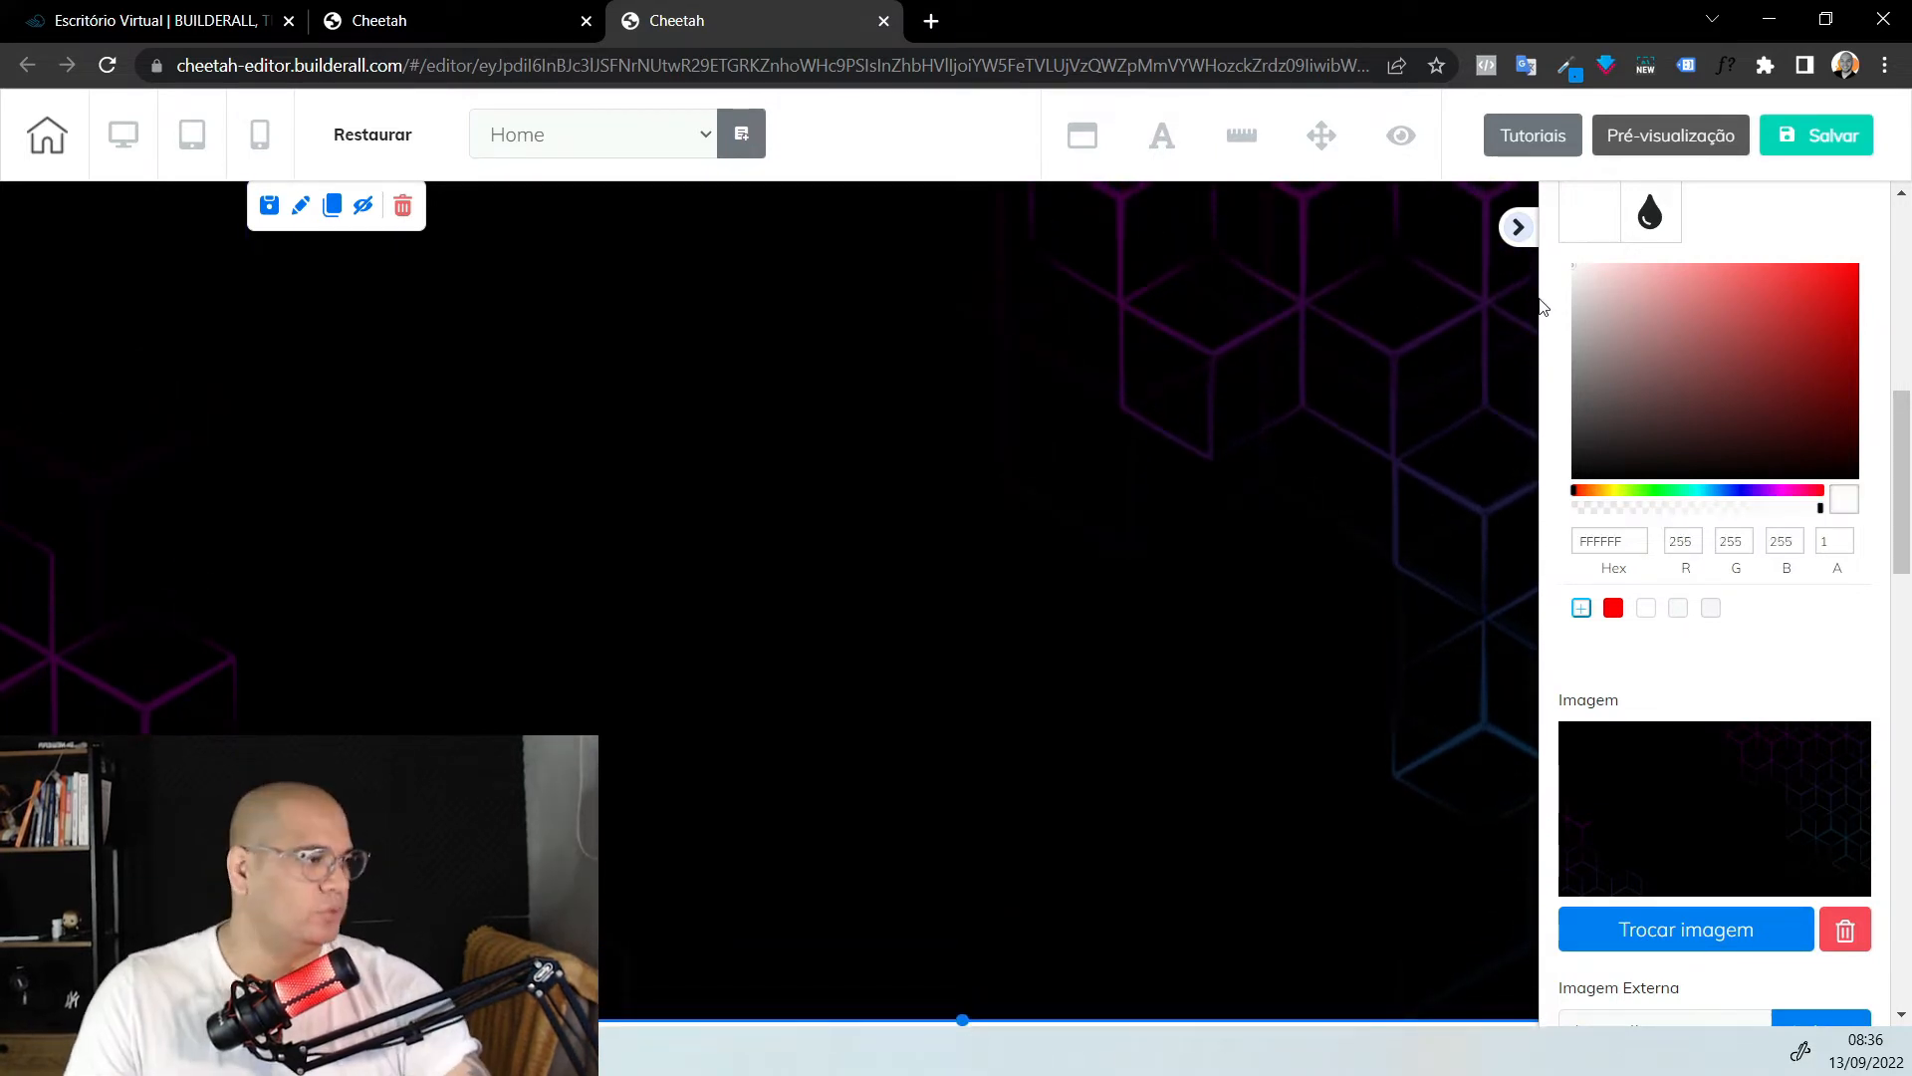
Add a horizontal image element near the top of the panel and centre it horizontally
scroll(1591, 401, "up", 8)
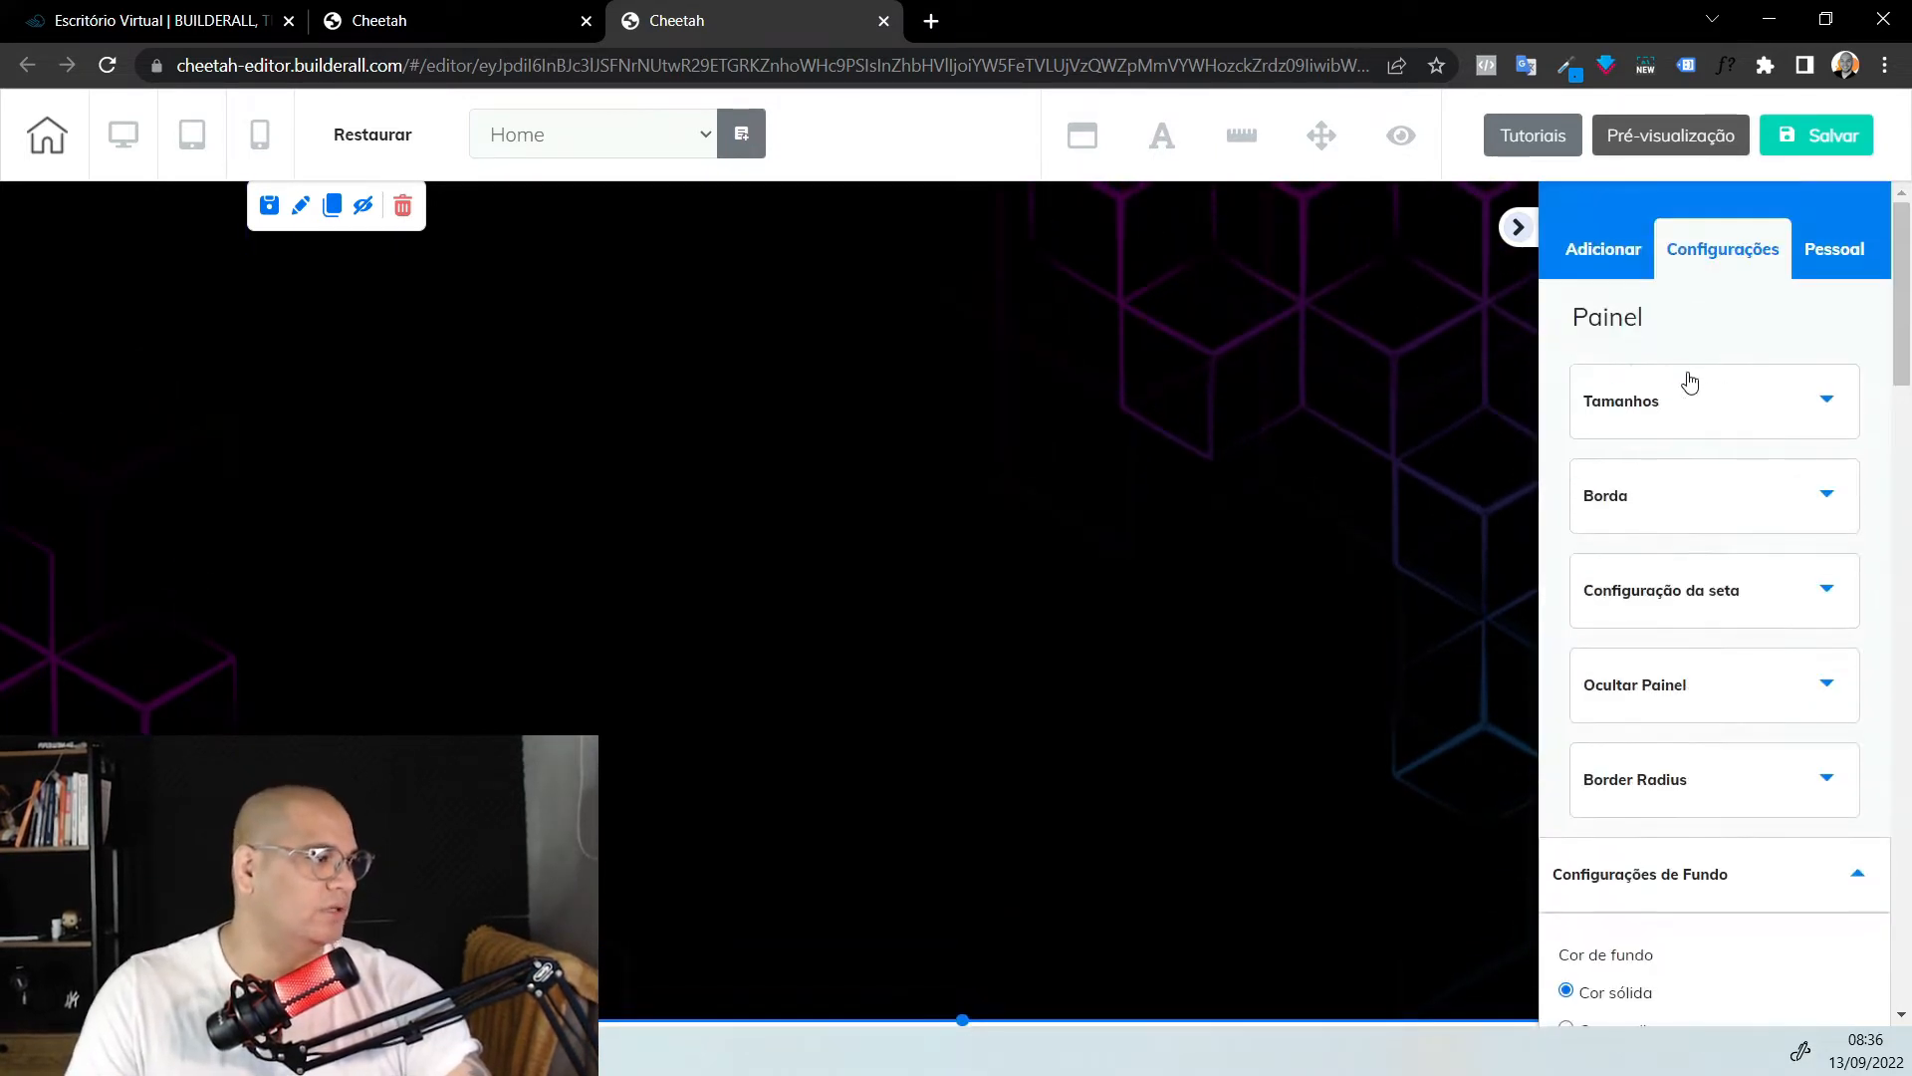
left_click(1621, 267)
left_click(1691, 319)
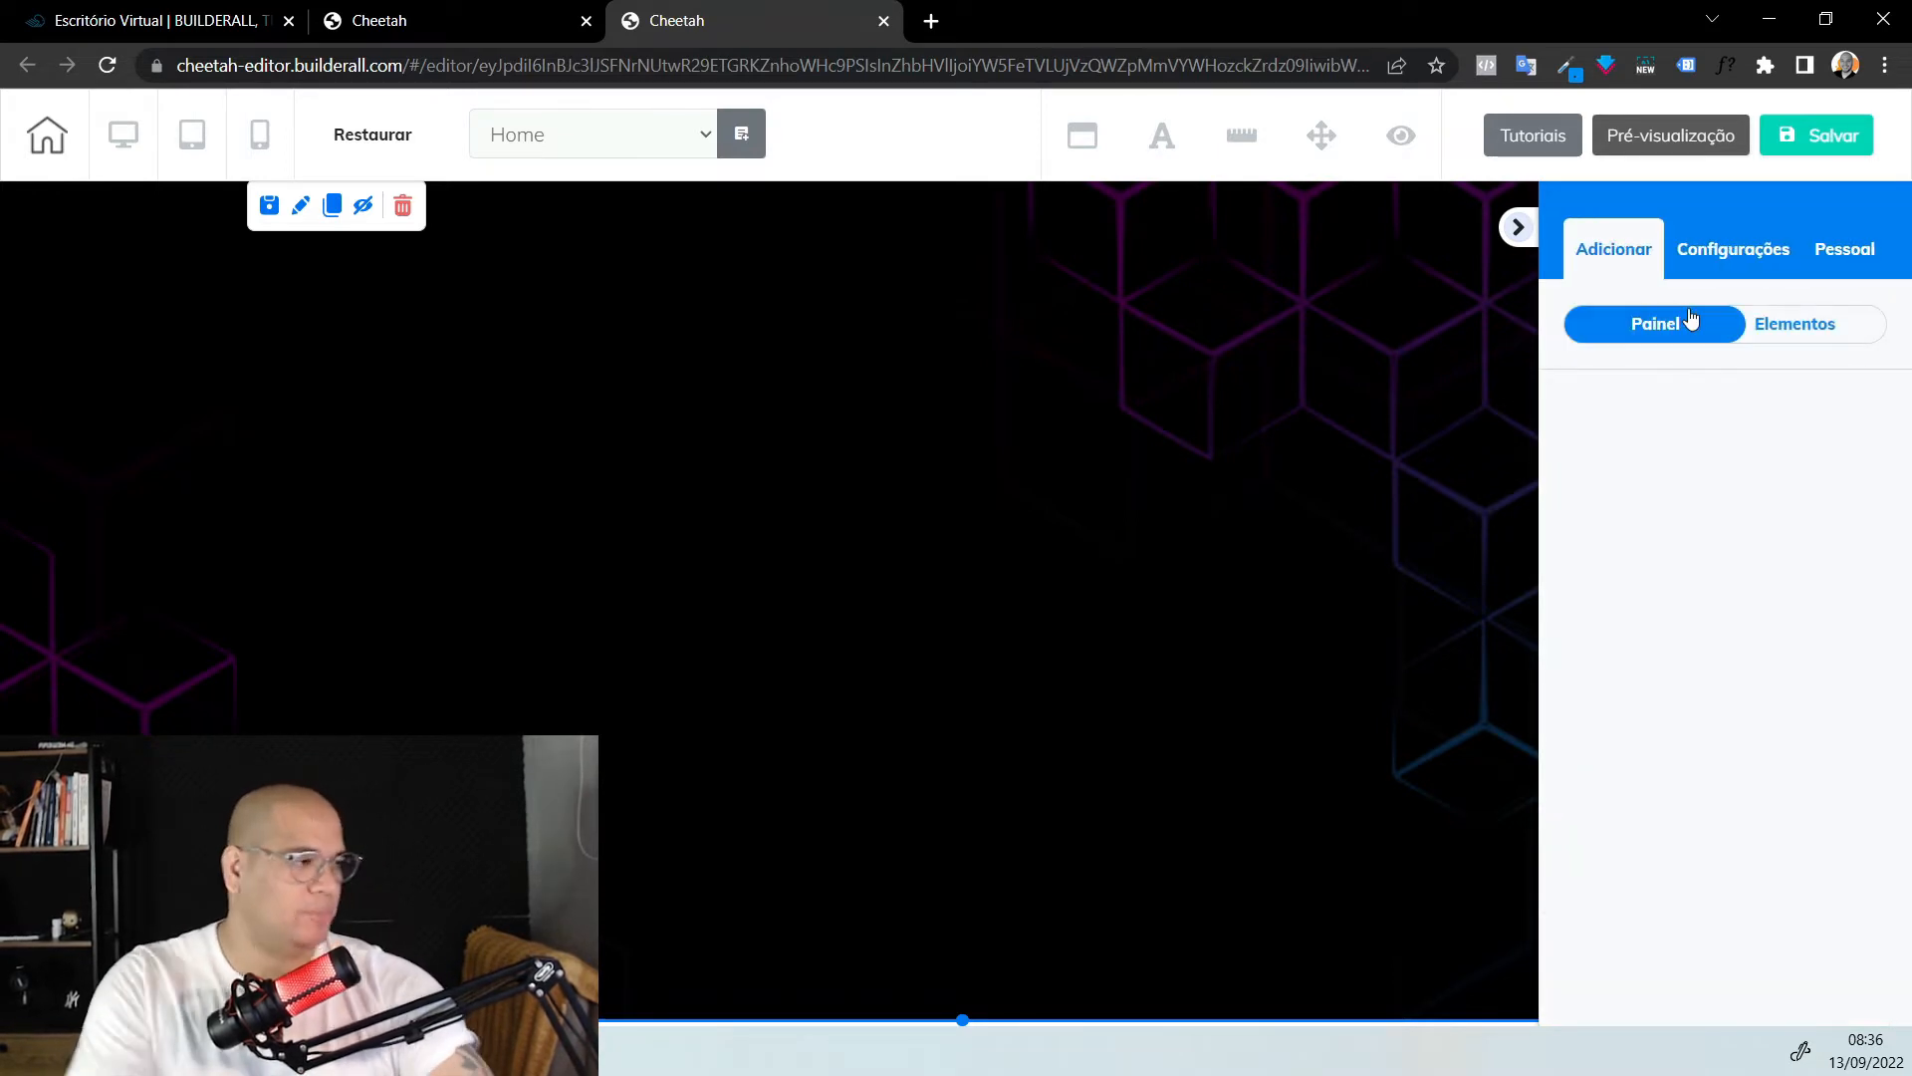
left_click(1644, 274)
left_click(1698, 337)
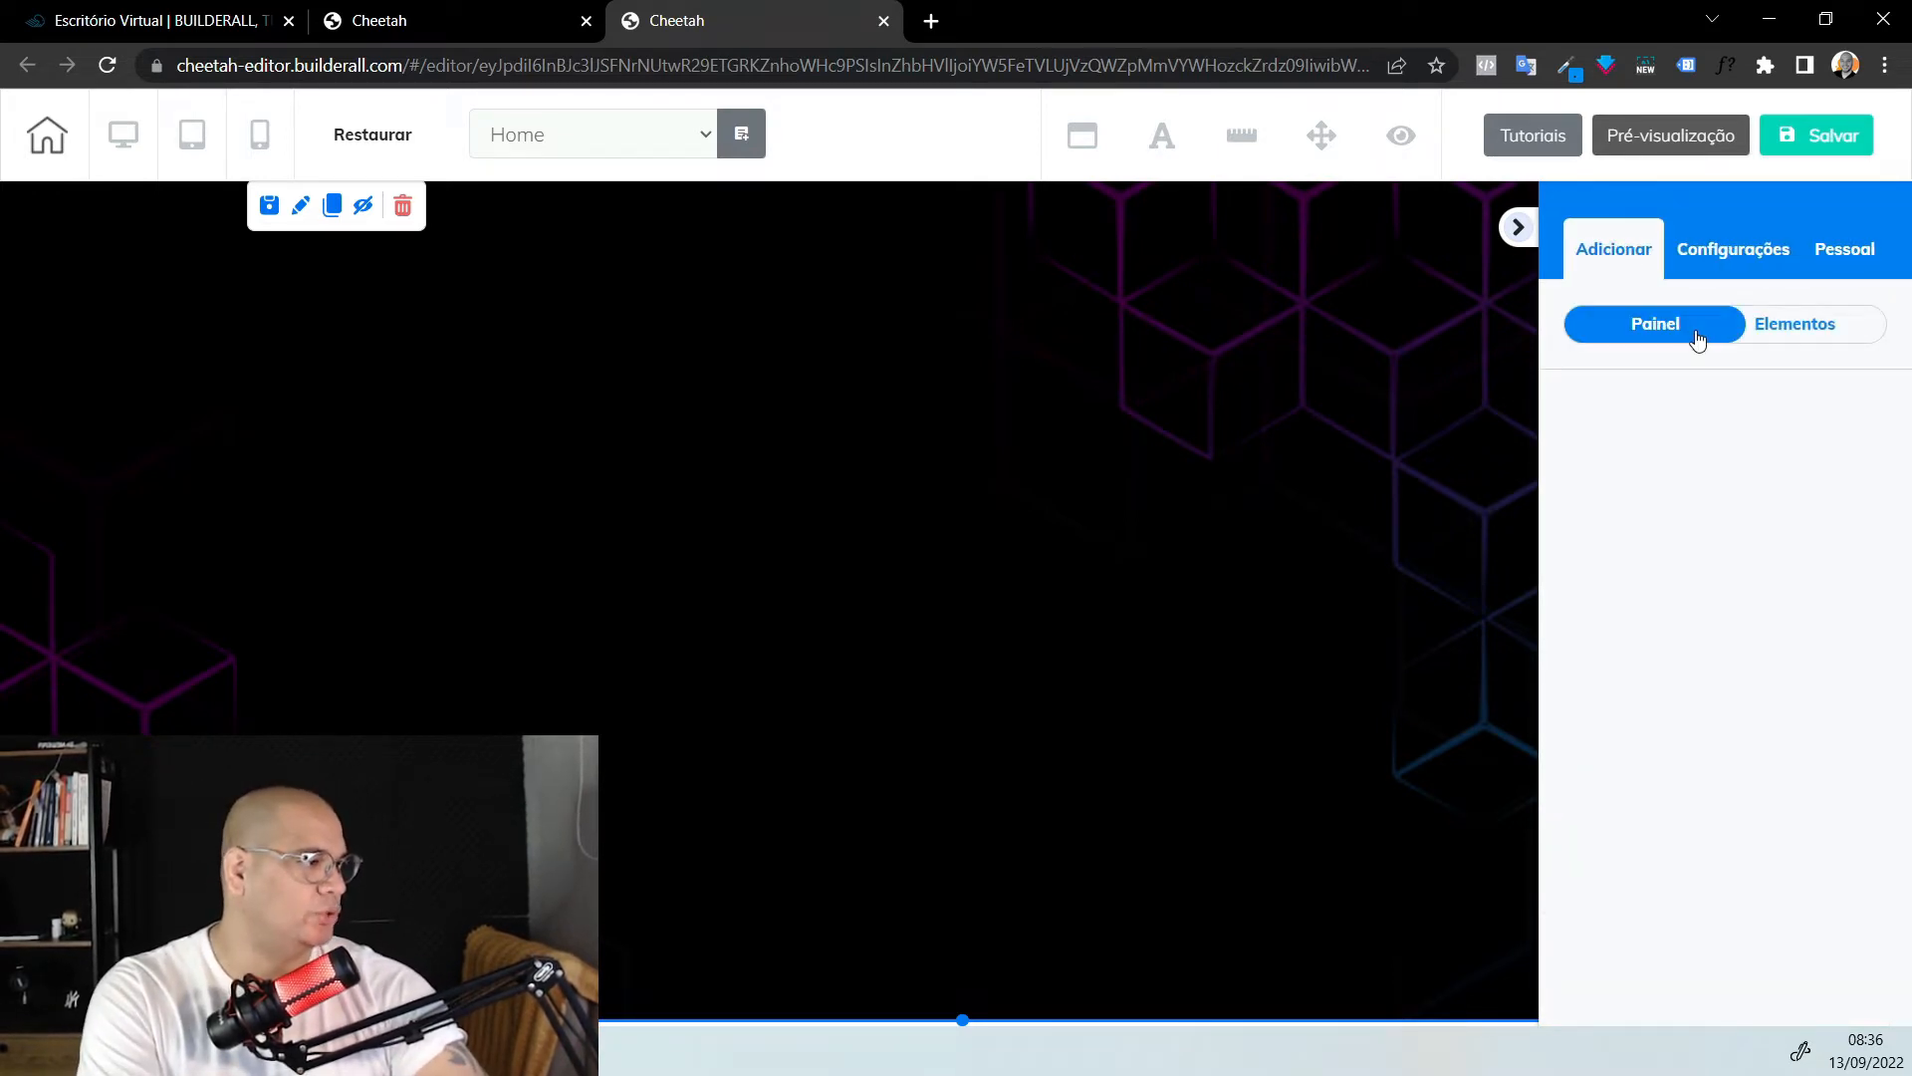
left_click(1788, 329)
scroll(1690, 713, "down", 10)
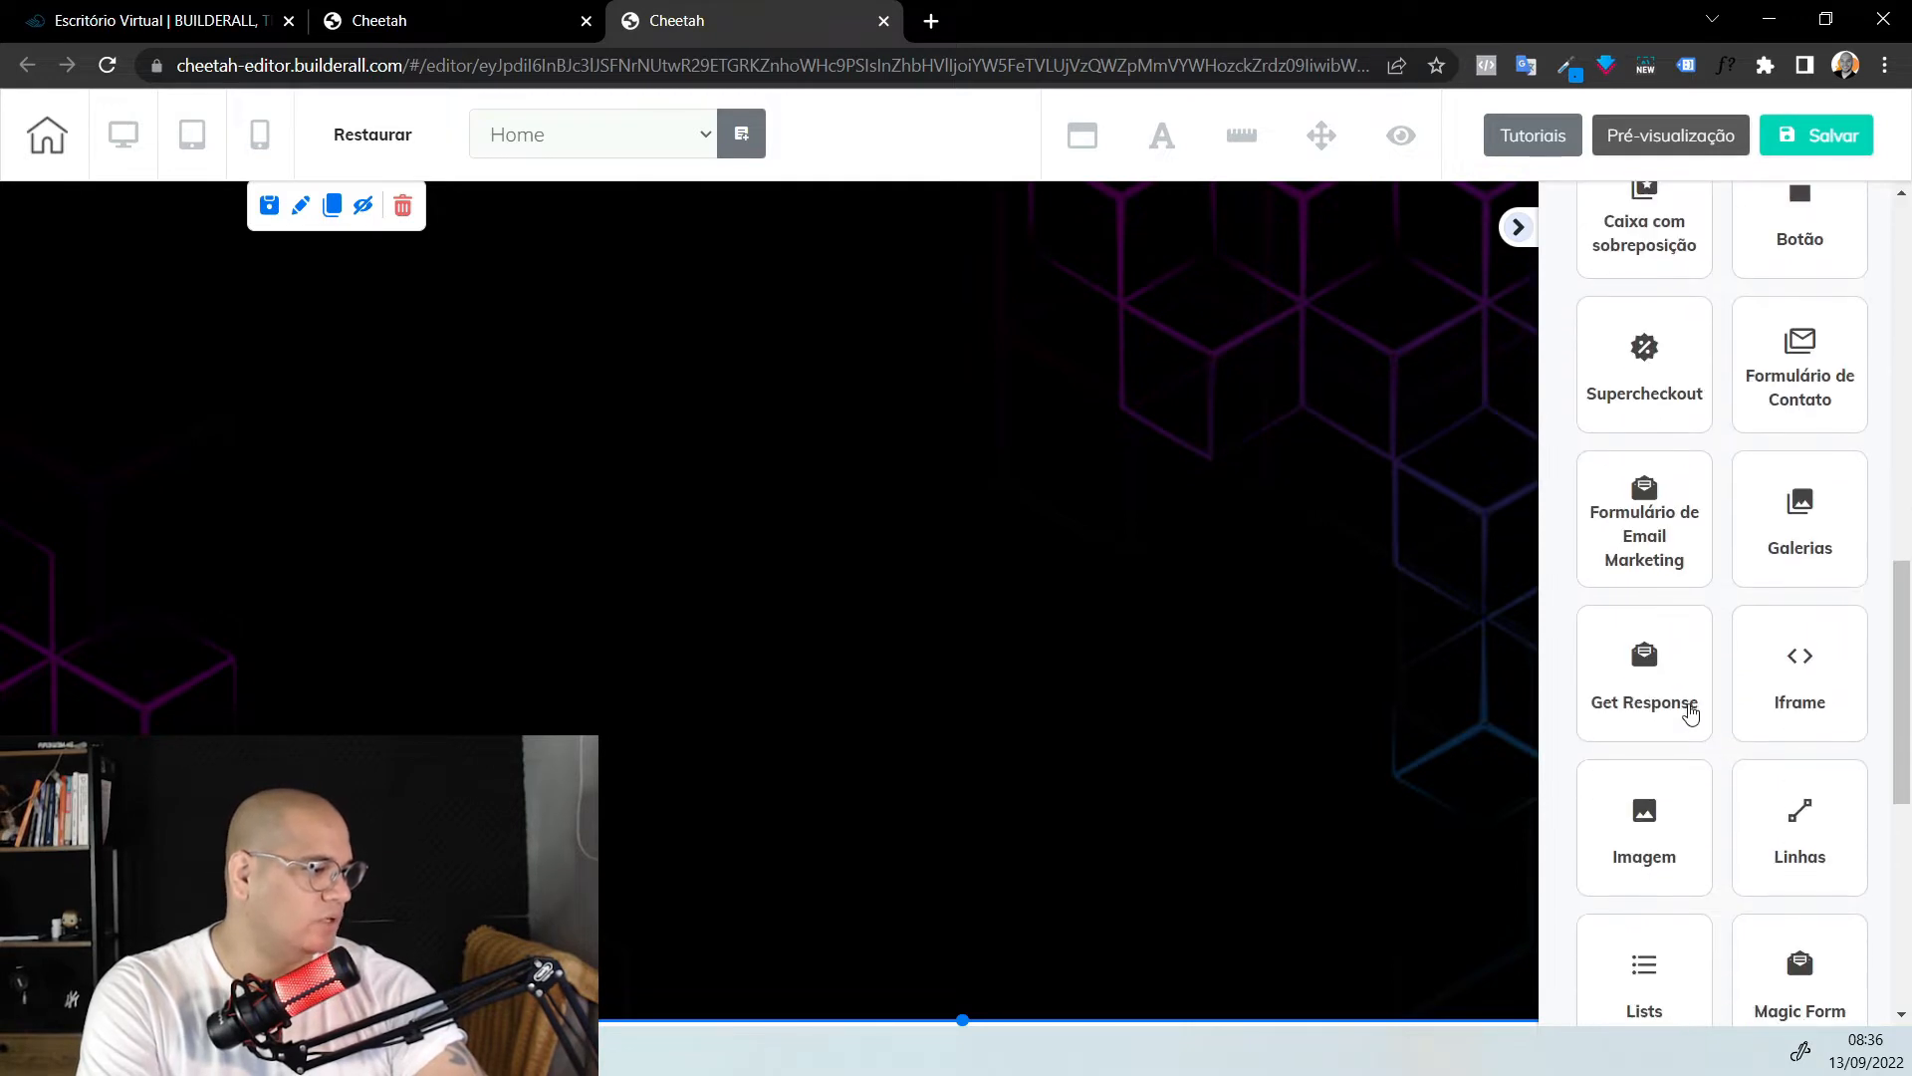
left_click(1677, 841)
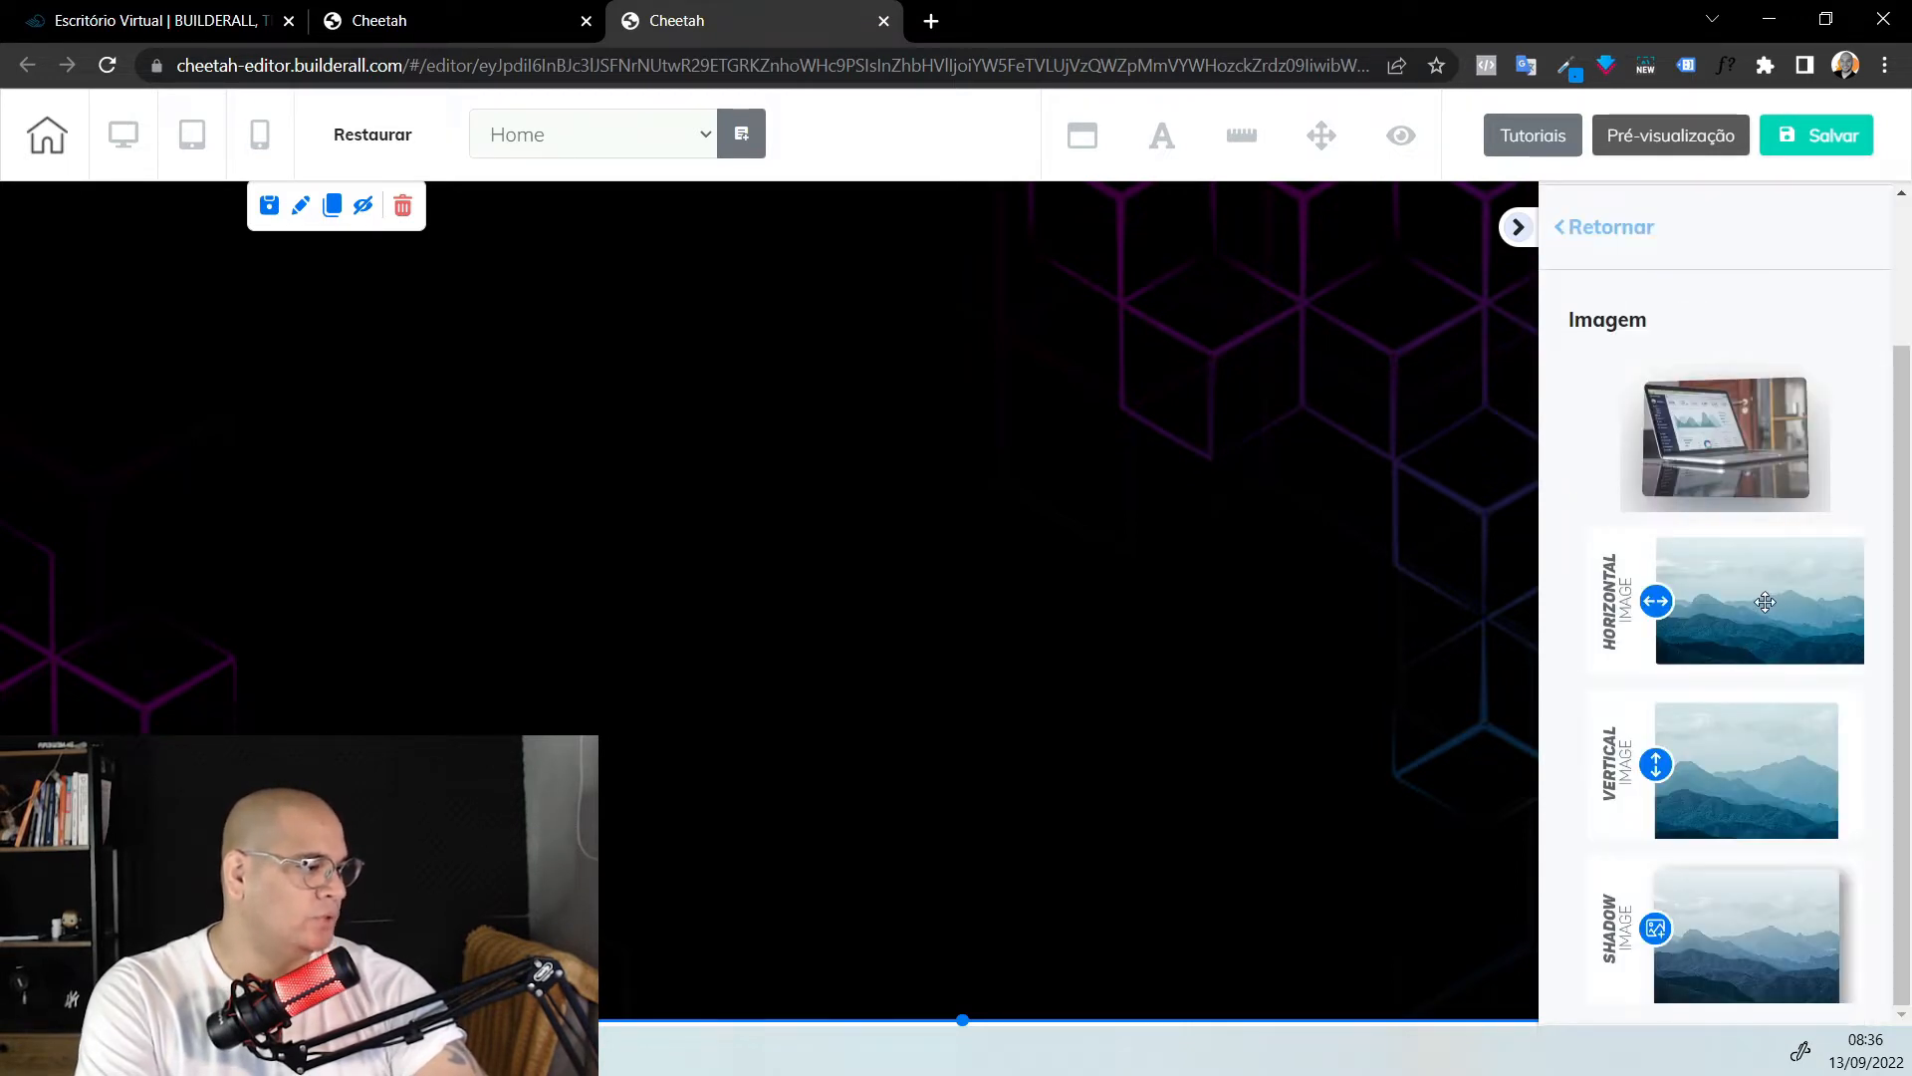
left_click_drag(1362, 593, 732, 358)
left_click_drag(974, 396, 666, 366)
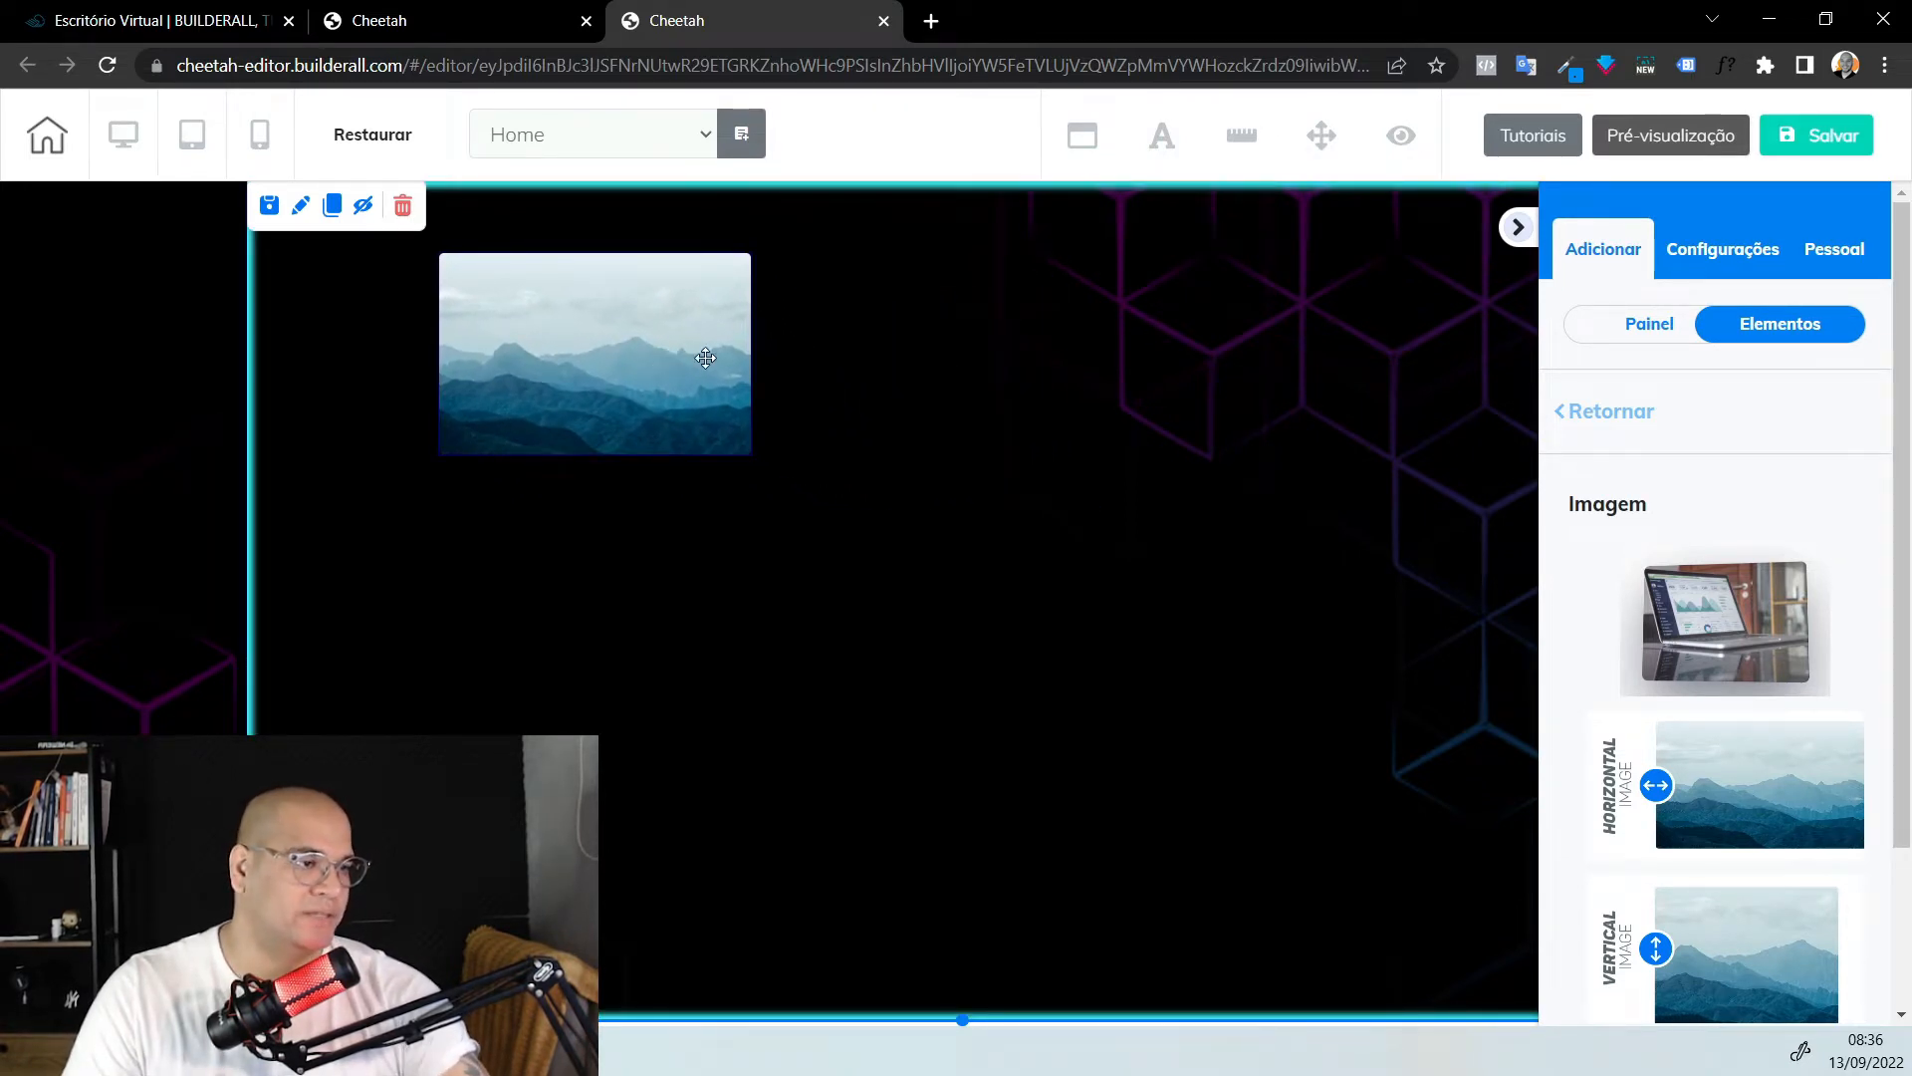
left_click(643, 349)
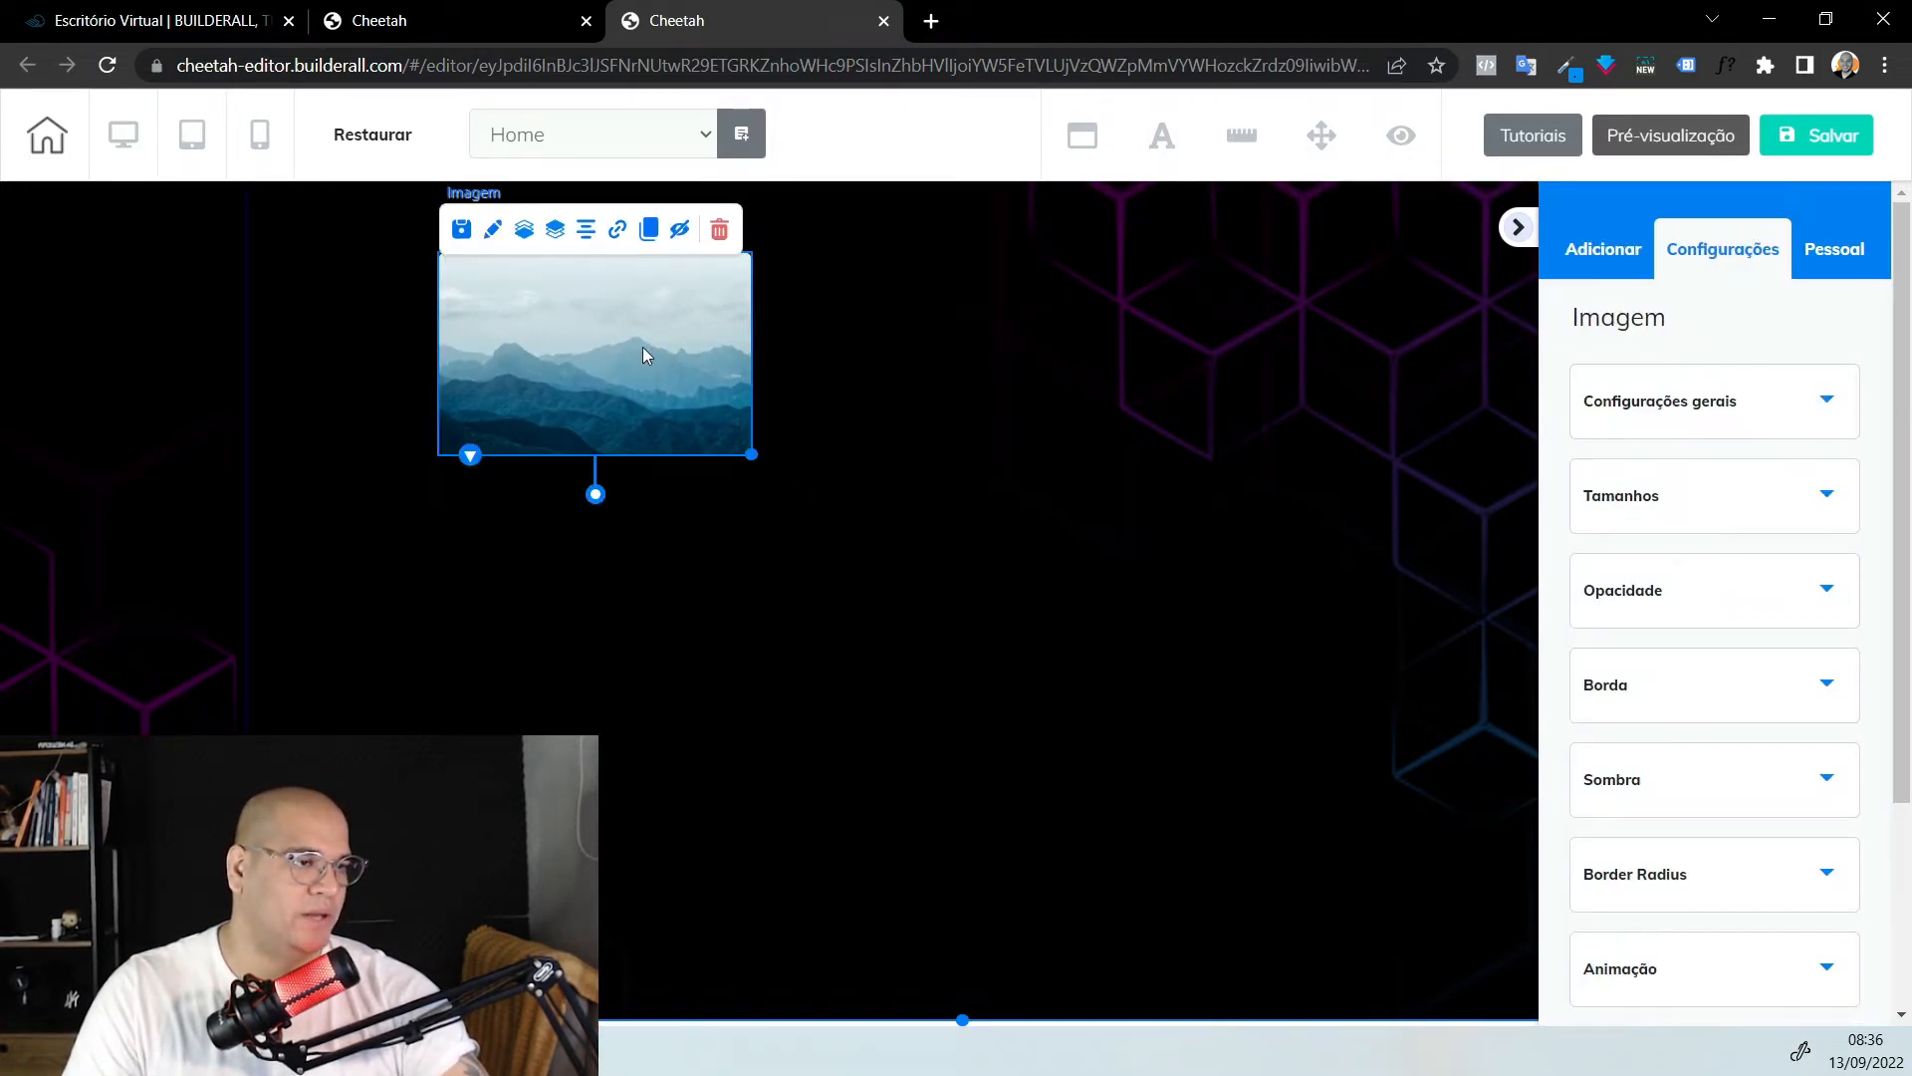
left_click(584, 231)
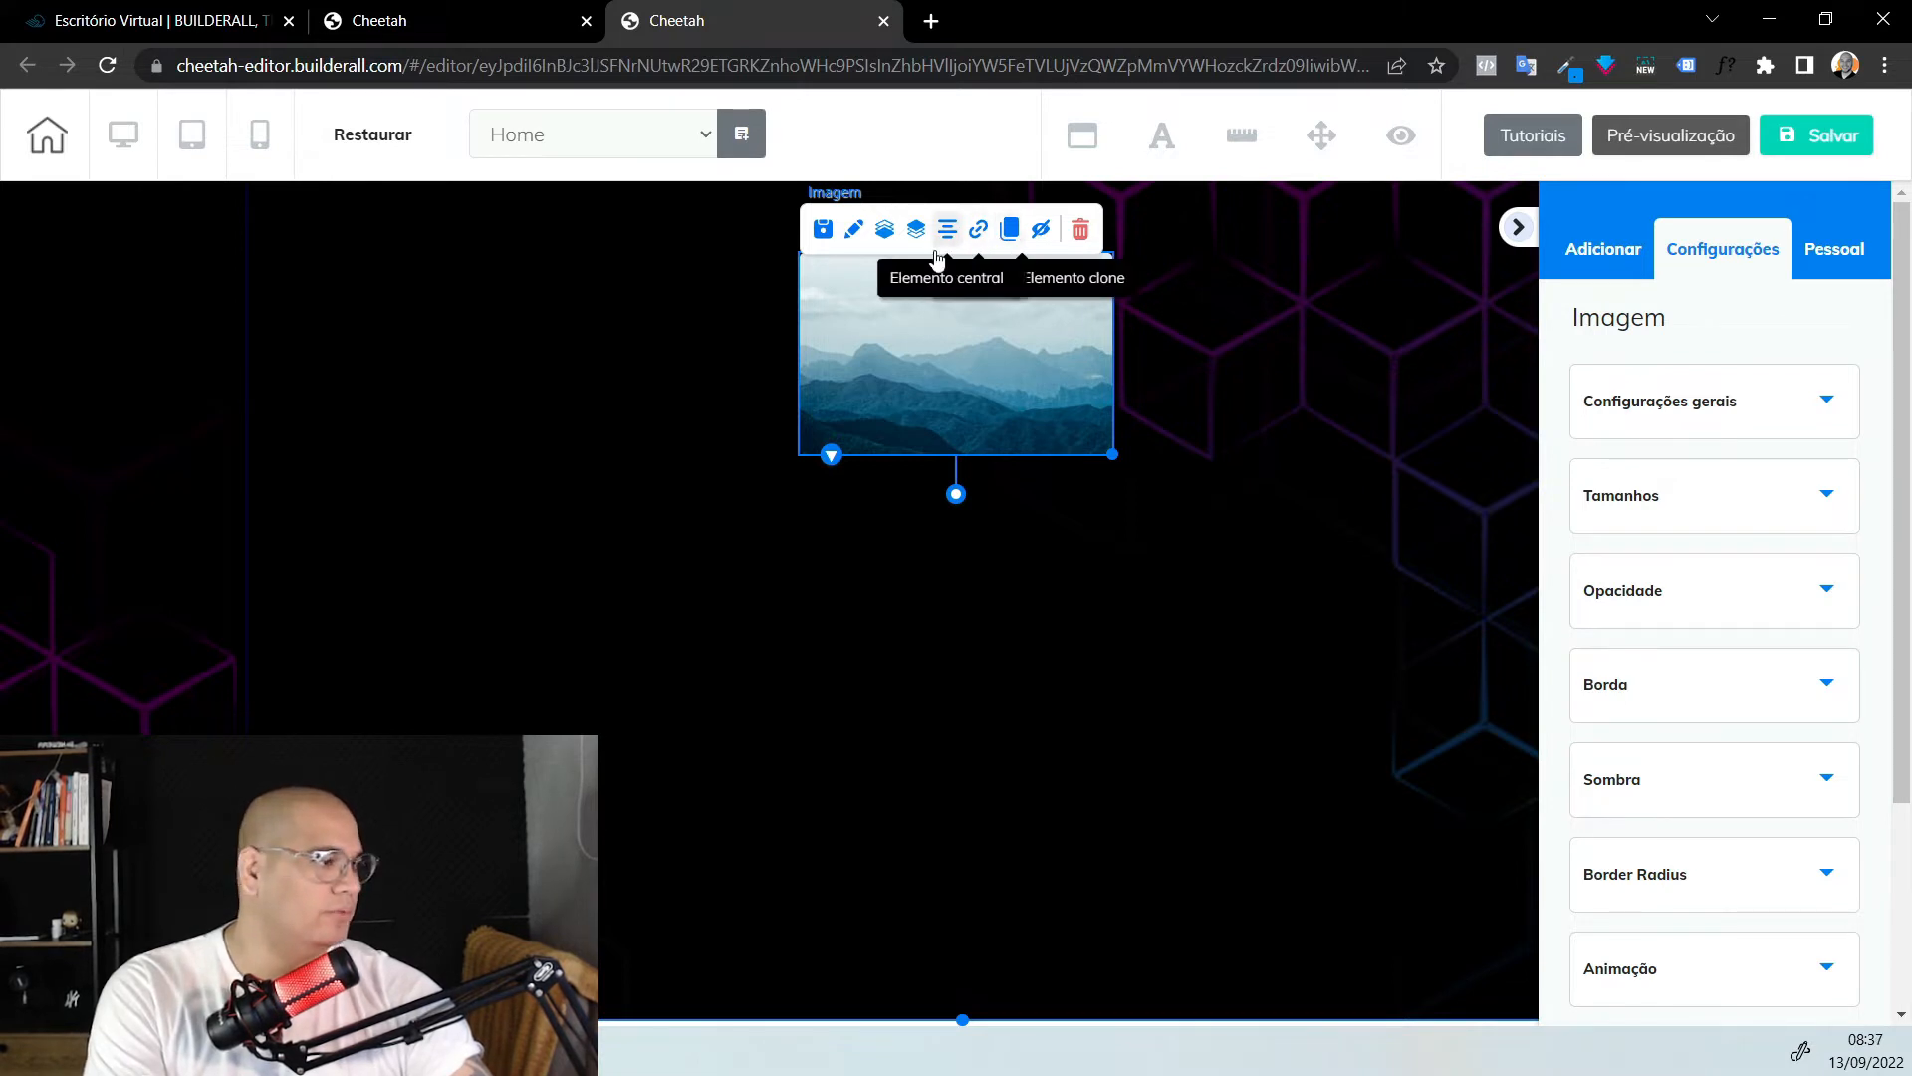
Open the image's general settings (Configurações gerais) and start editing its external image address (Imagem Externa)
left_click(1743, 403)
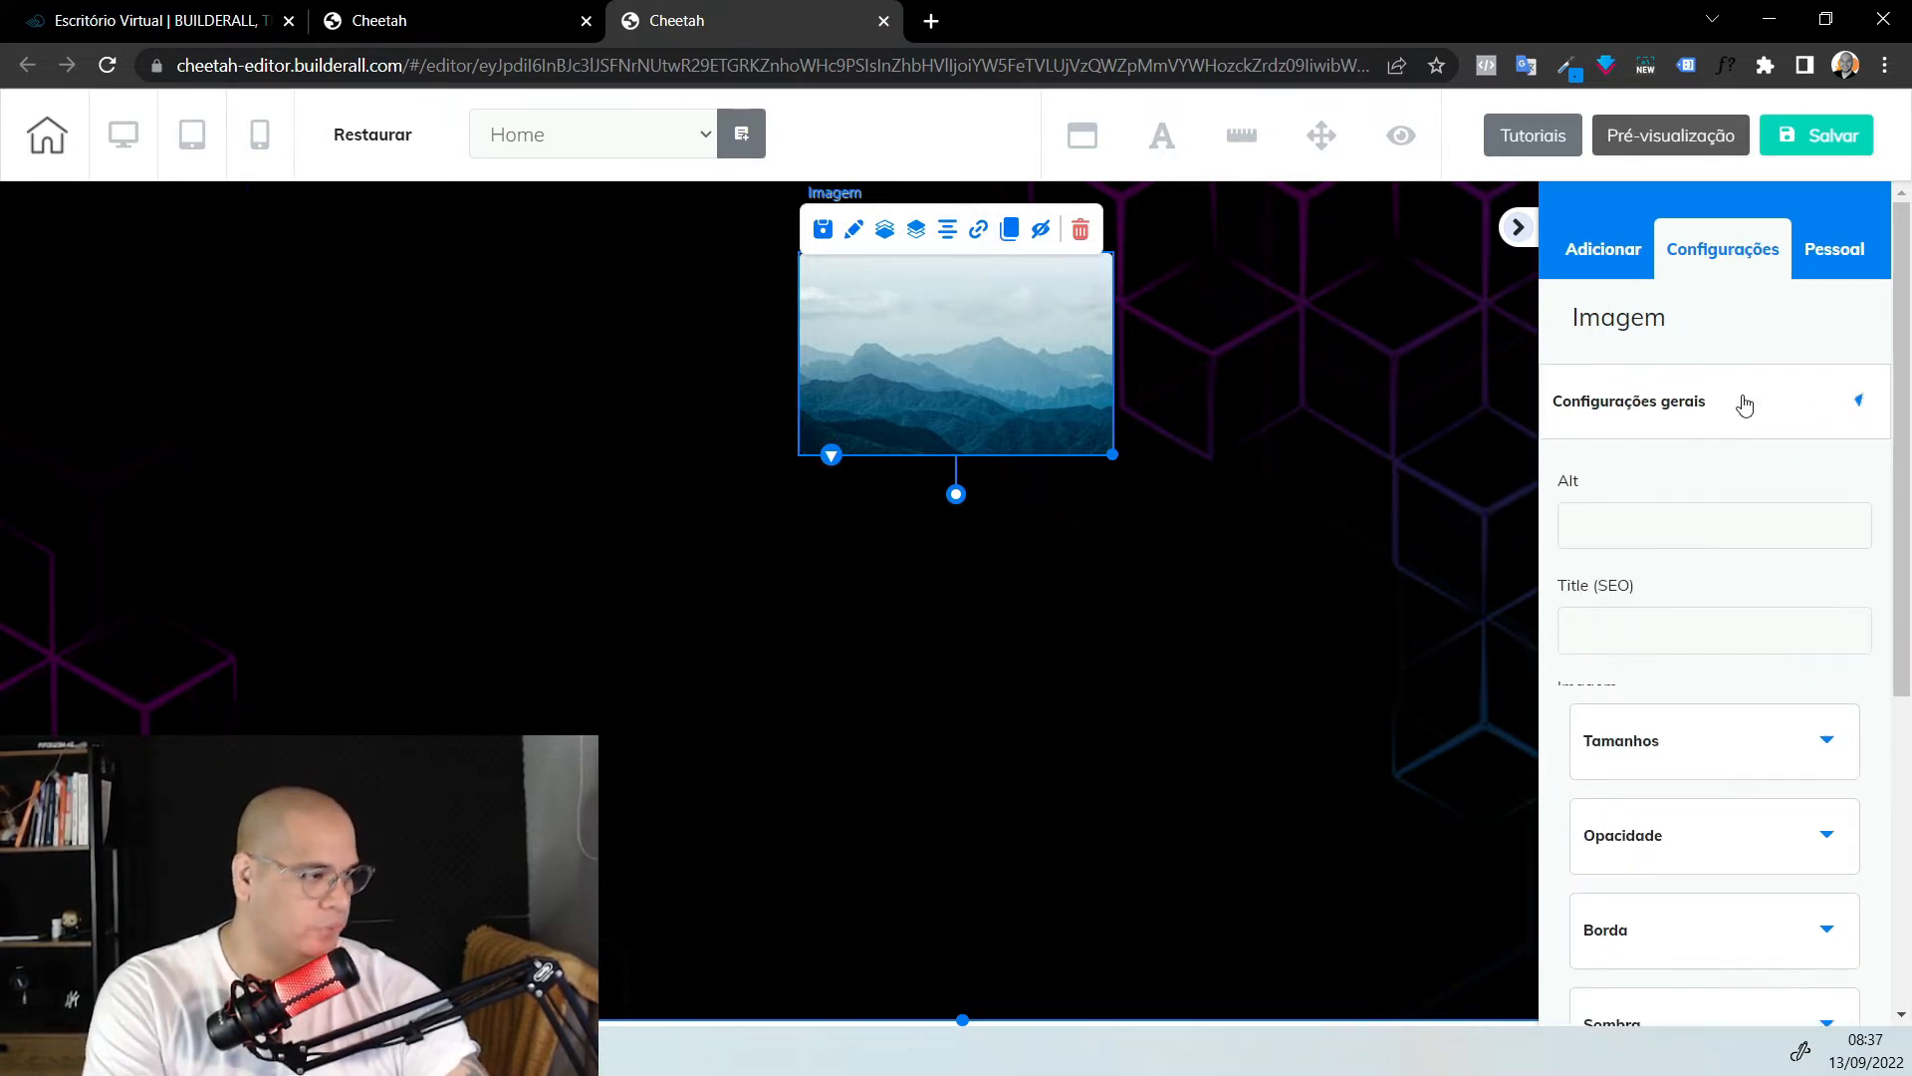
scroll(1801, 726, "down", 3)
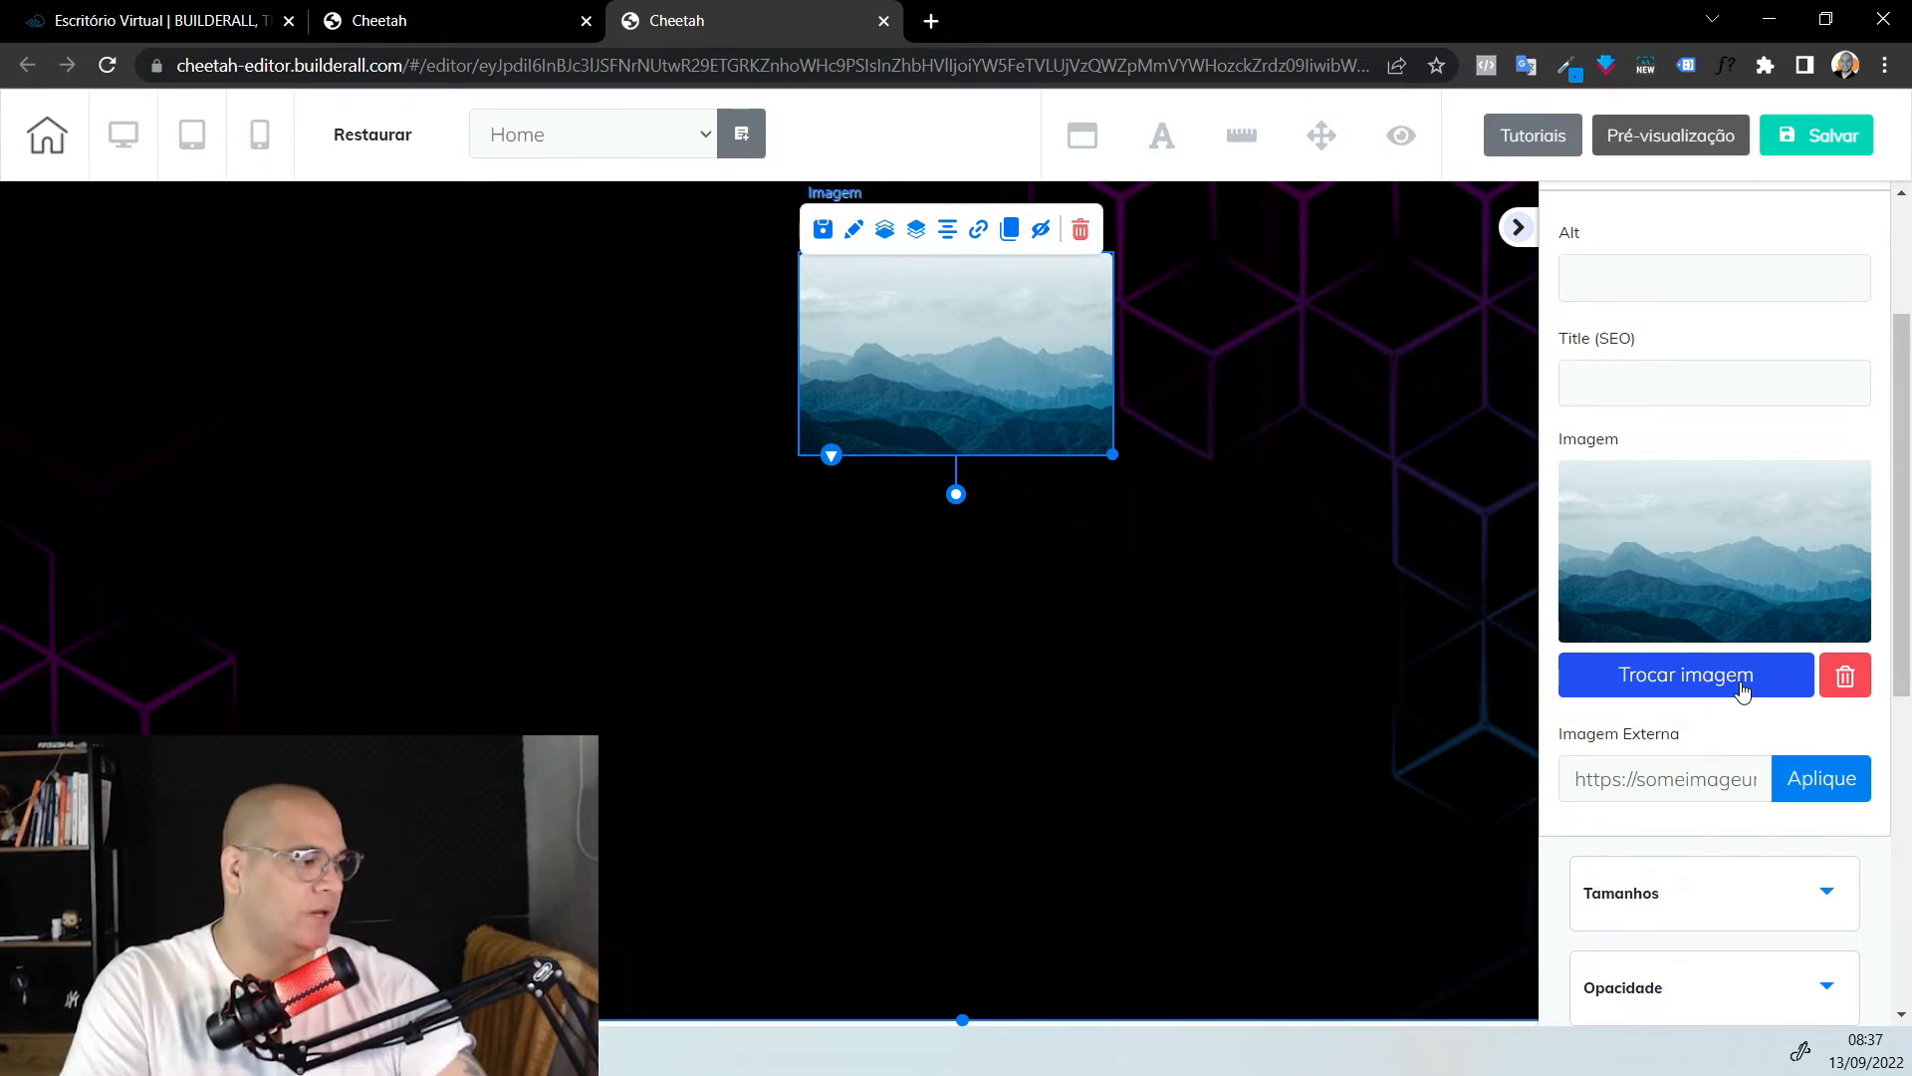
left_click(1680, 794)
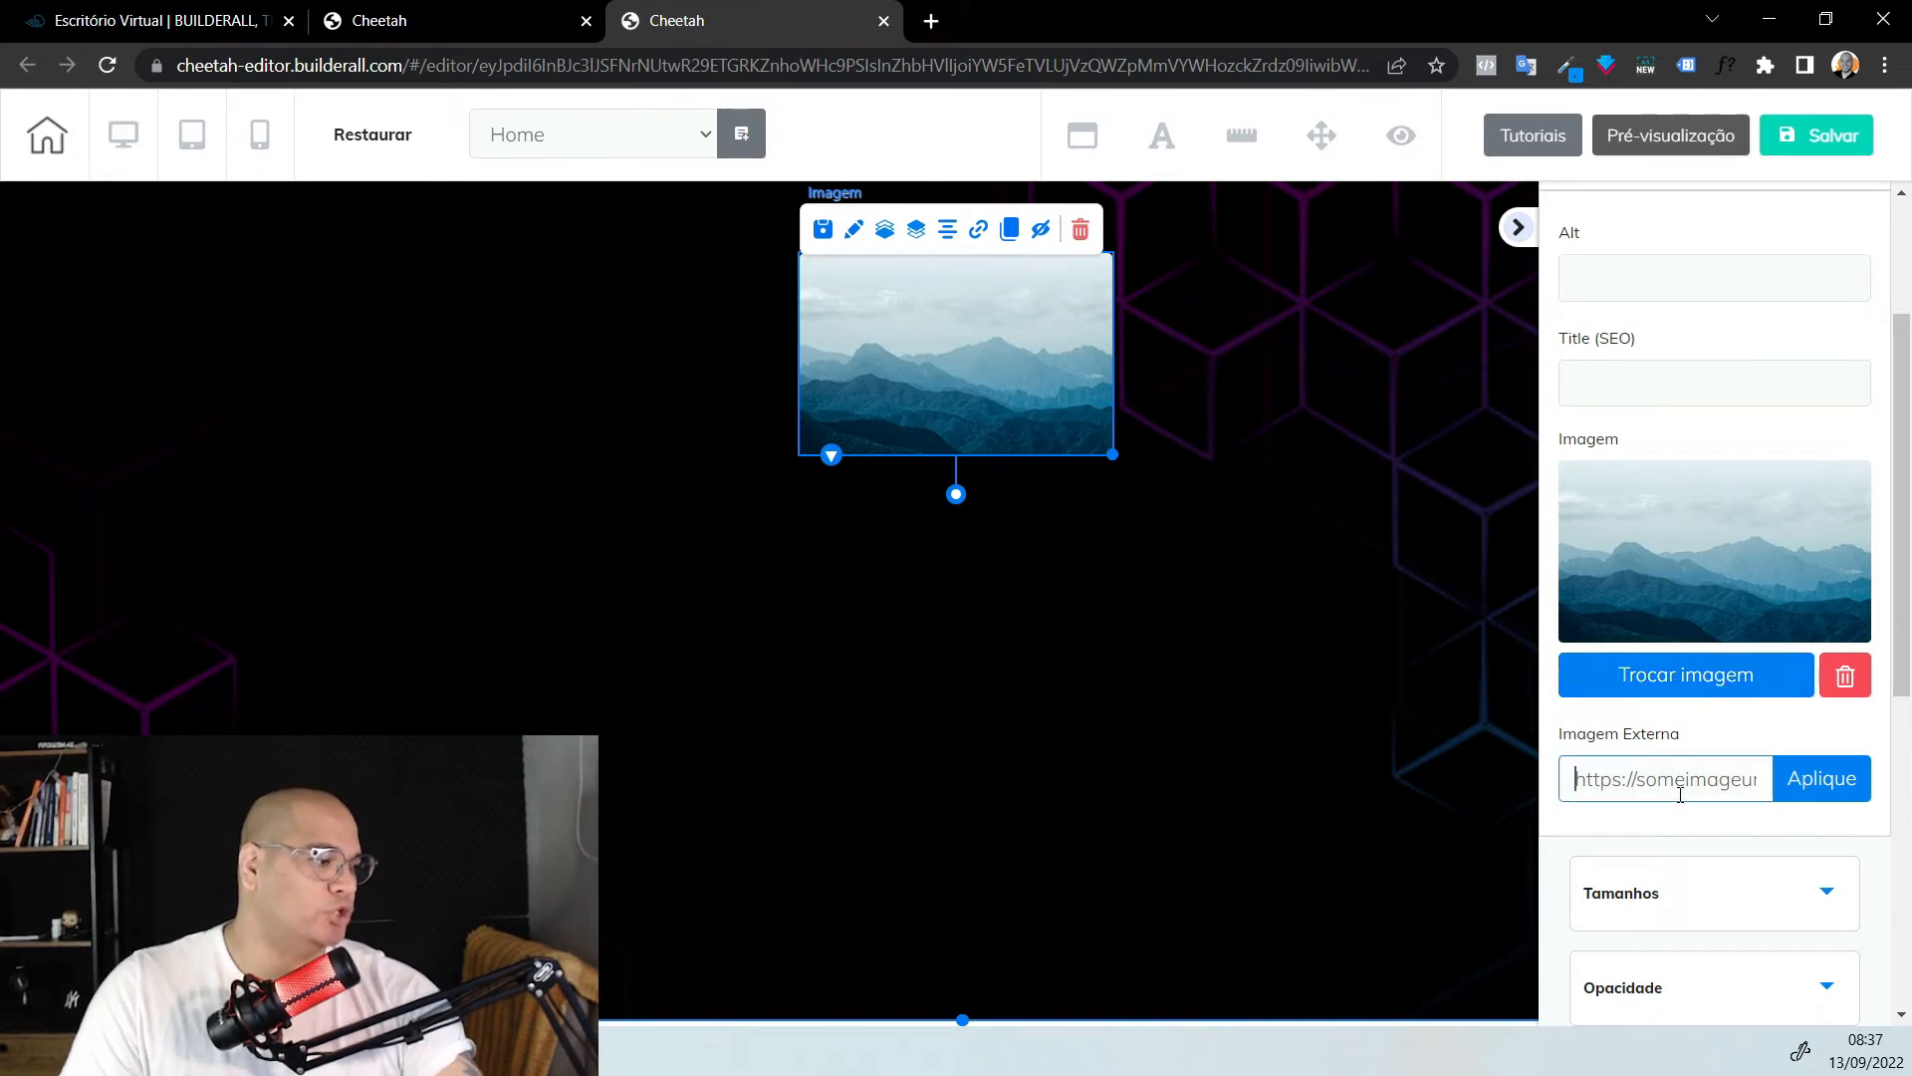
Search Google for "google imagens cactos" in a new browser tab and copy the image address of the row of potted cacti
left_click(937, 34)
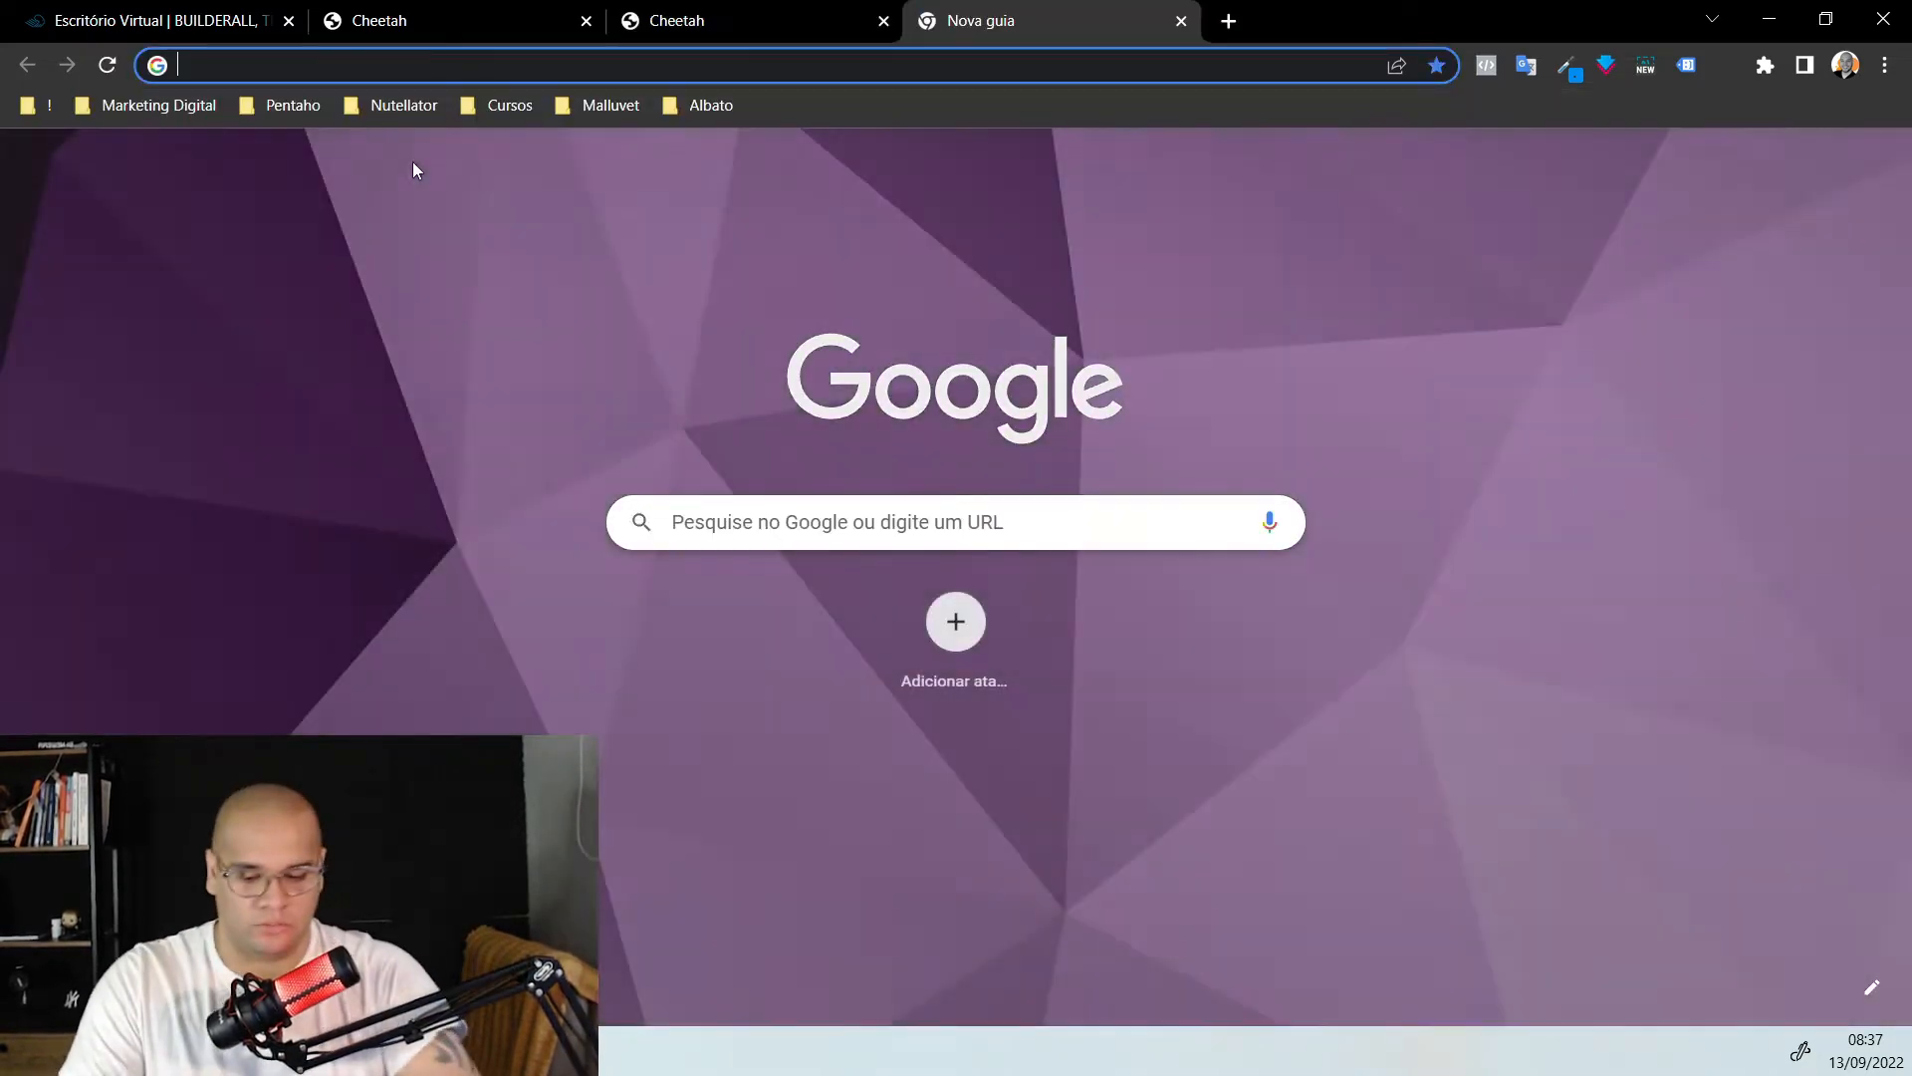
type("google image")
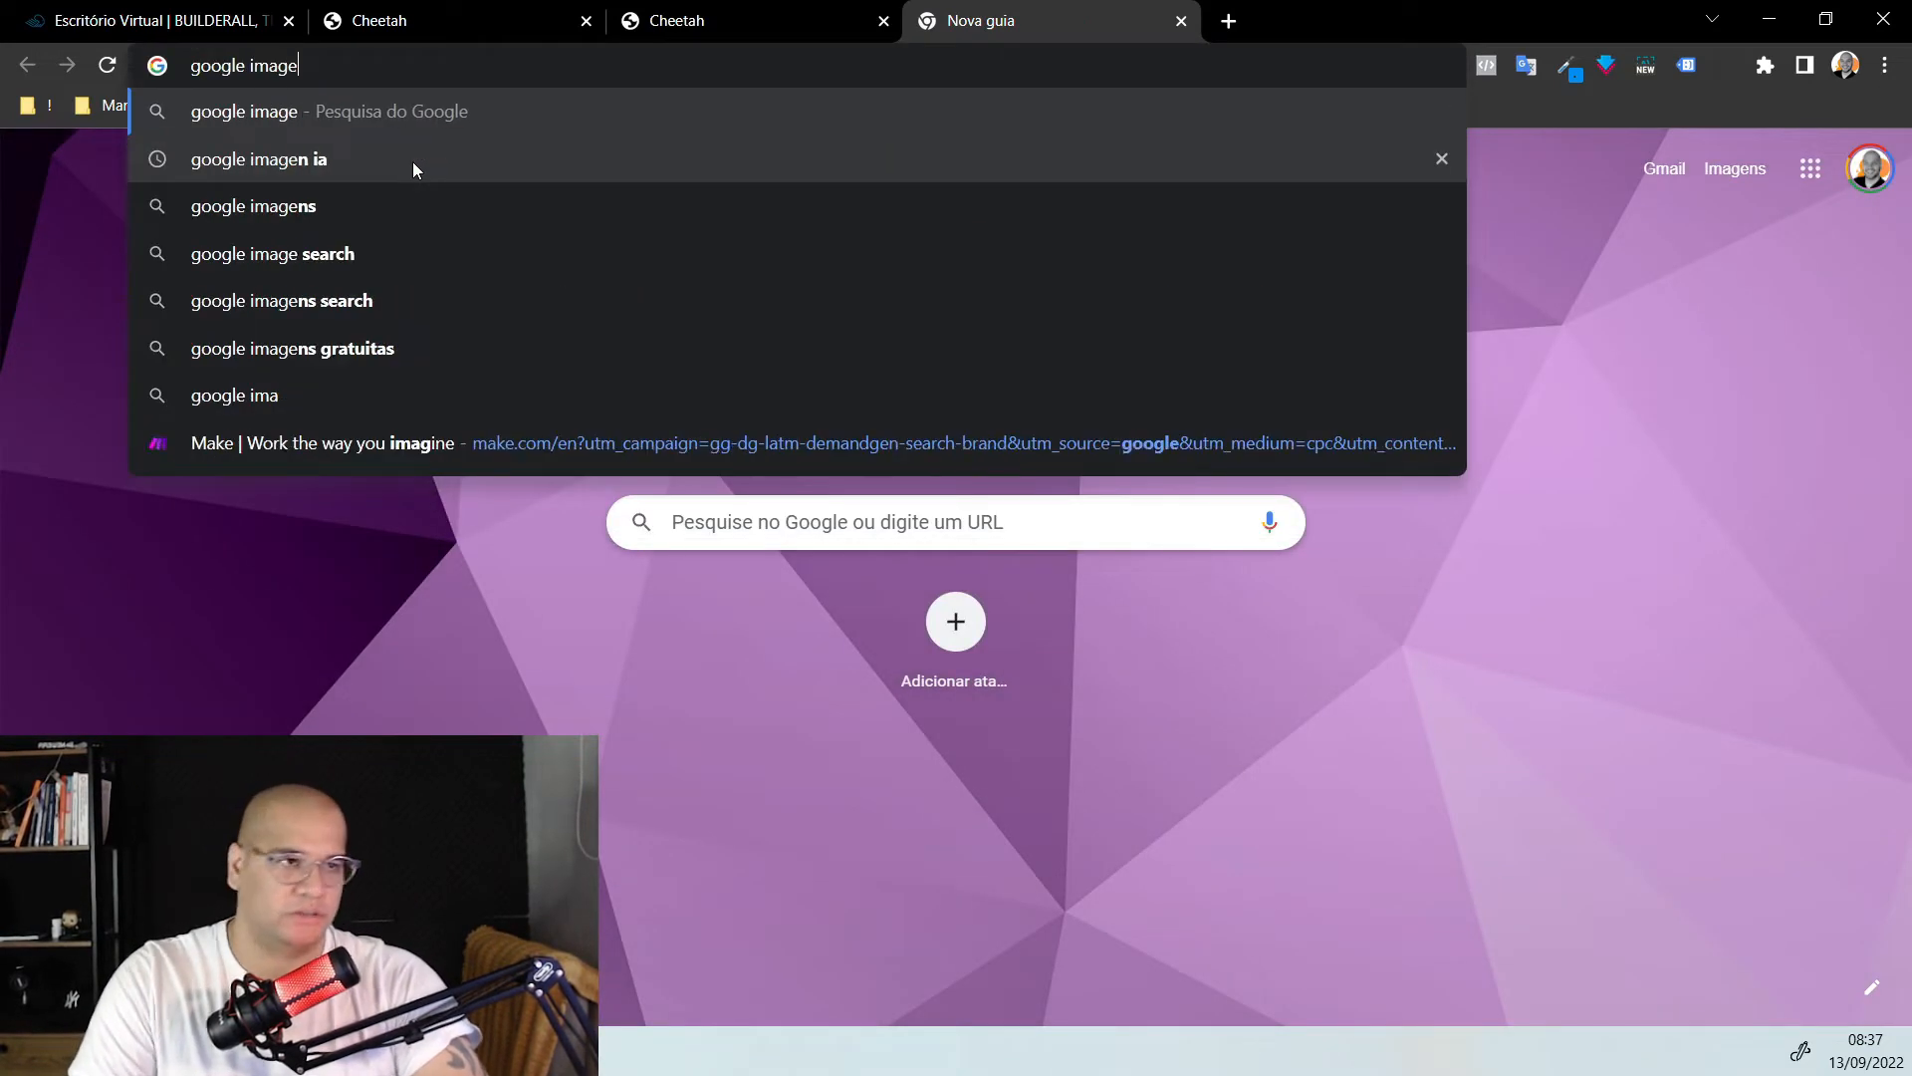
type("ns cactos")
key("Return")
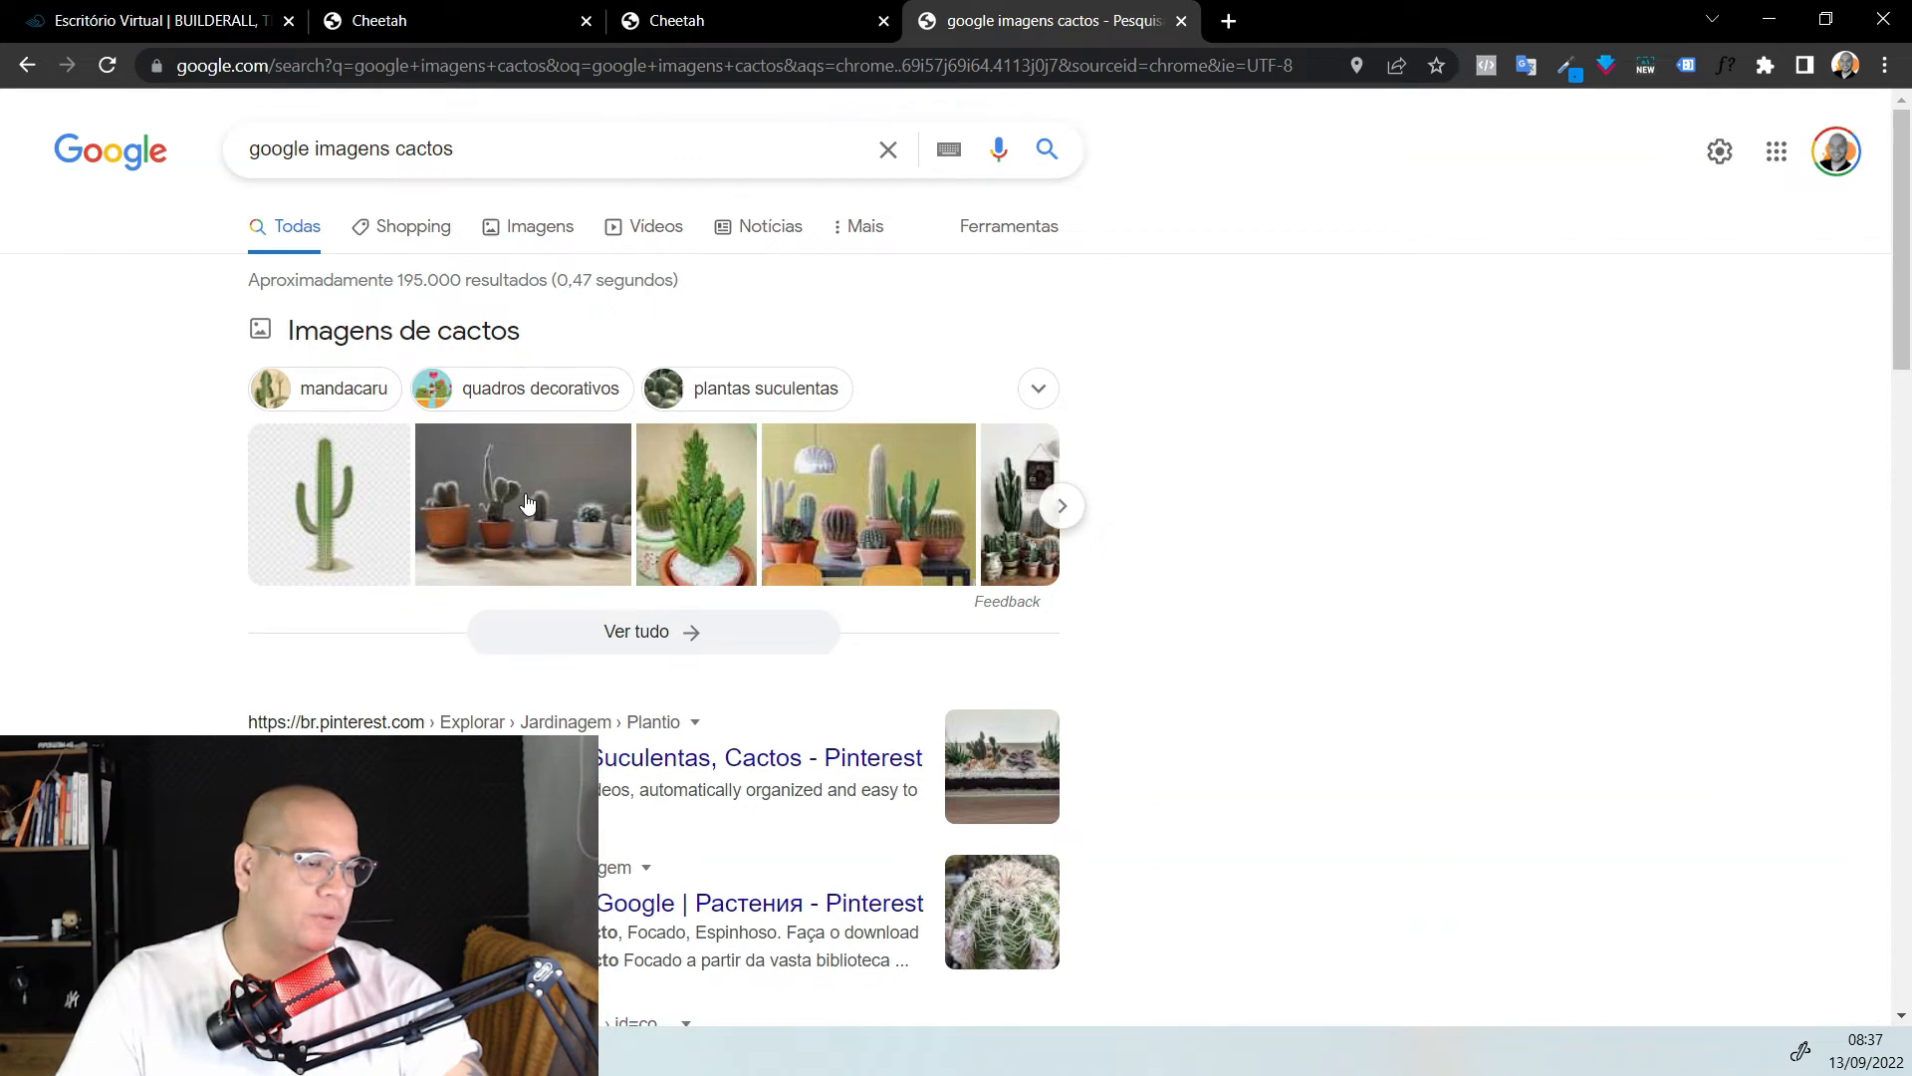
right_click(553, 495)
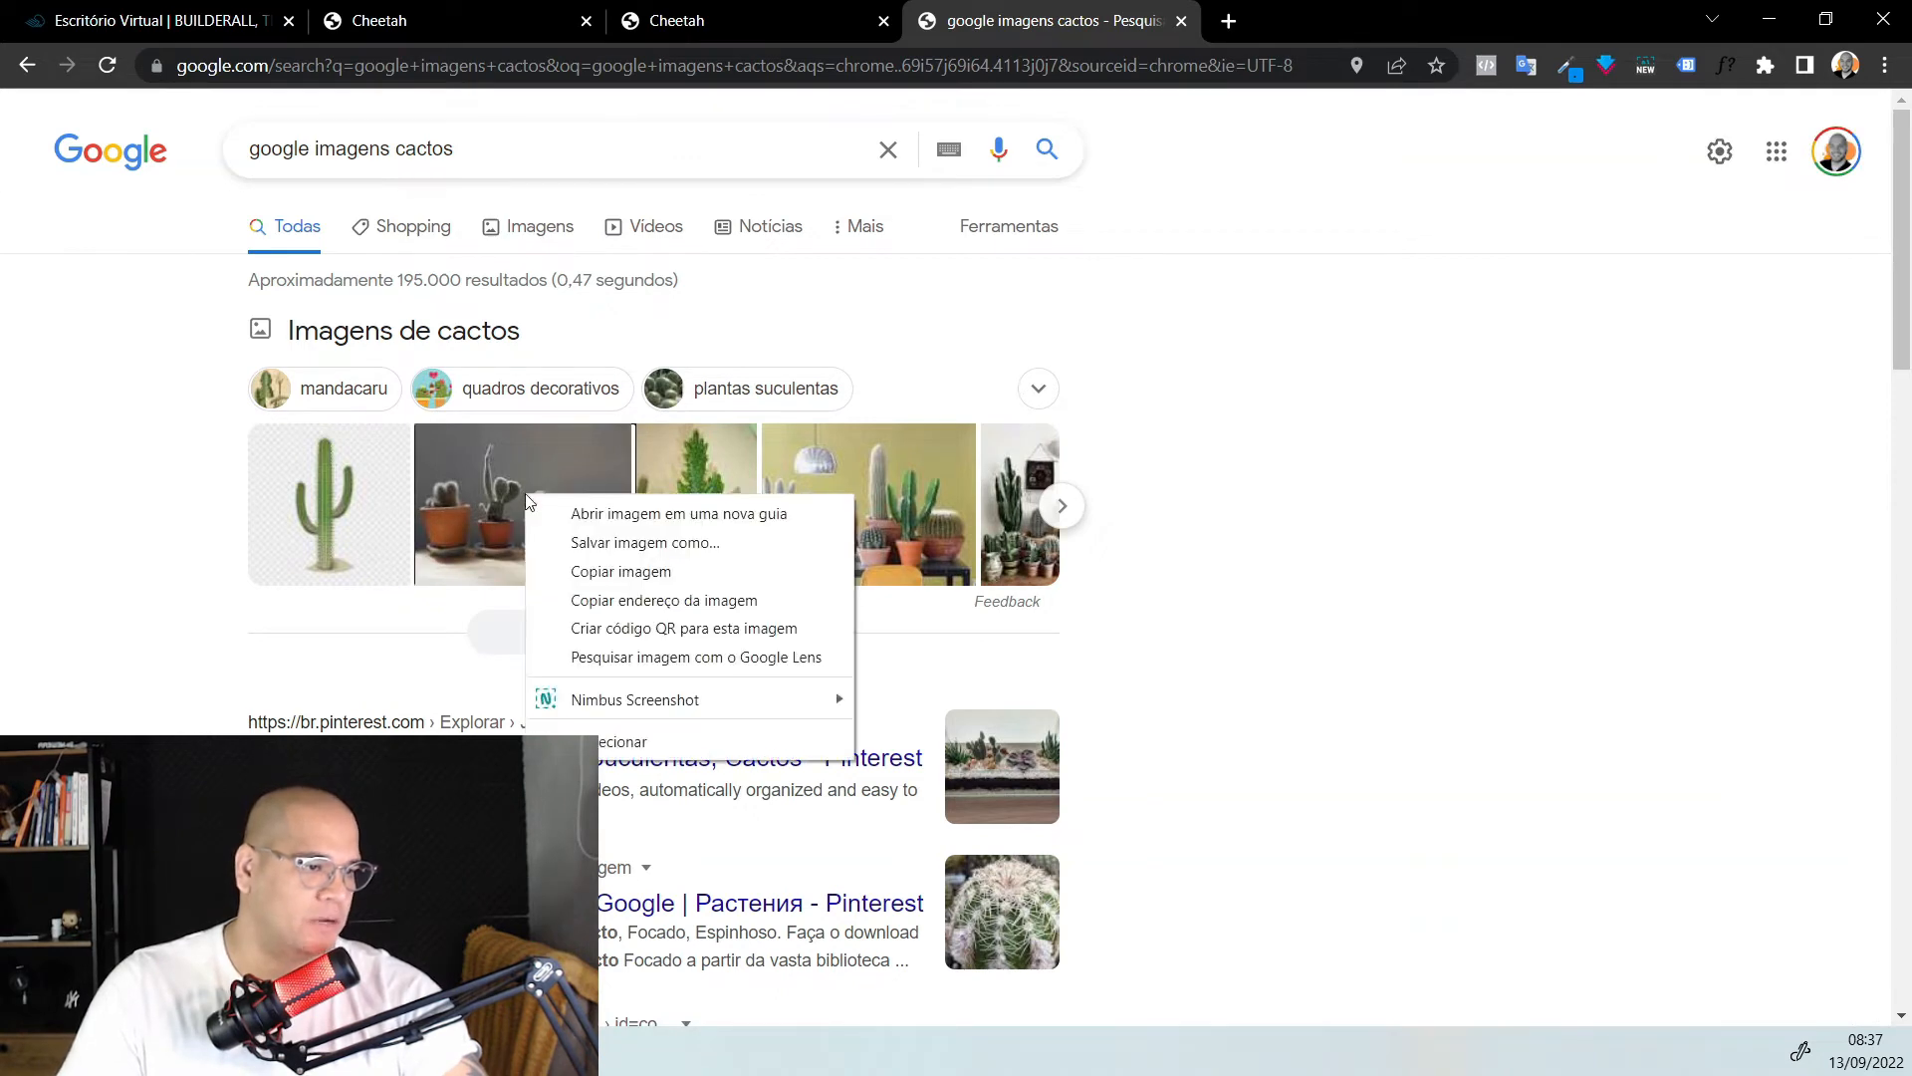
left_click(680, 609)
Return to the Cheetah editor and apply the copied cactus image address as the image's external source
left_click(697, 20)
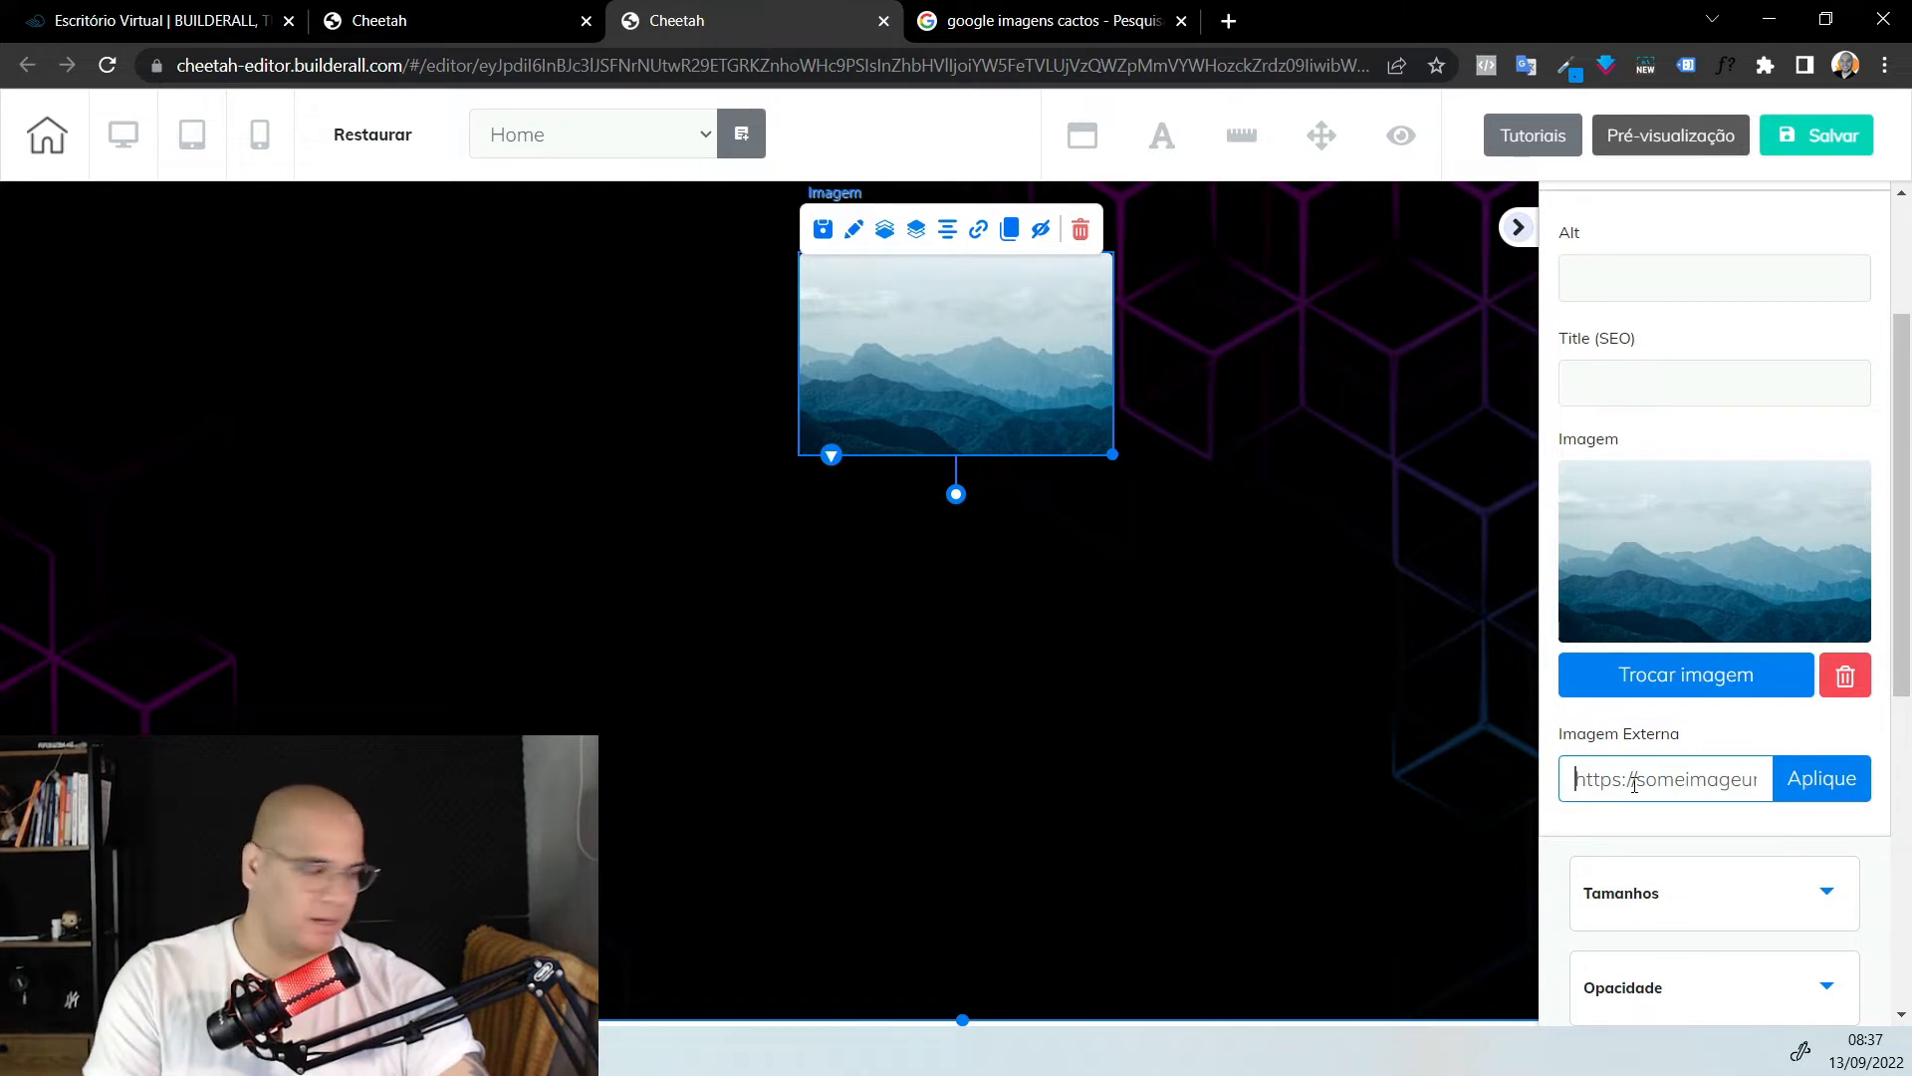
key("ctrl+v")
left_click(1790, 785)
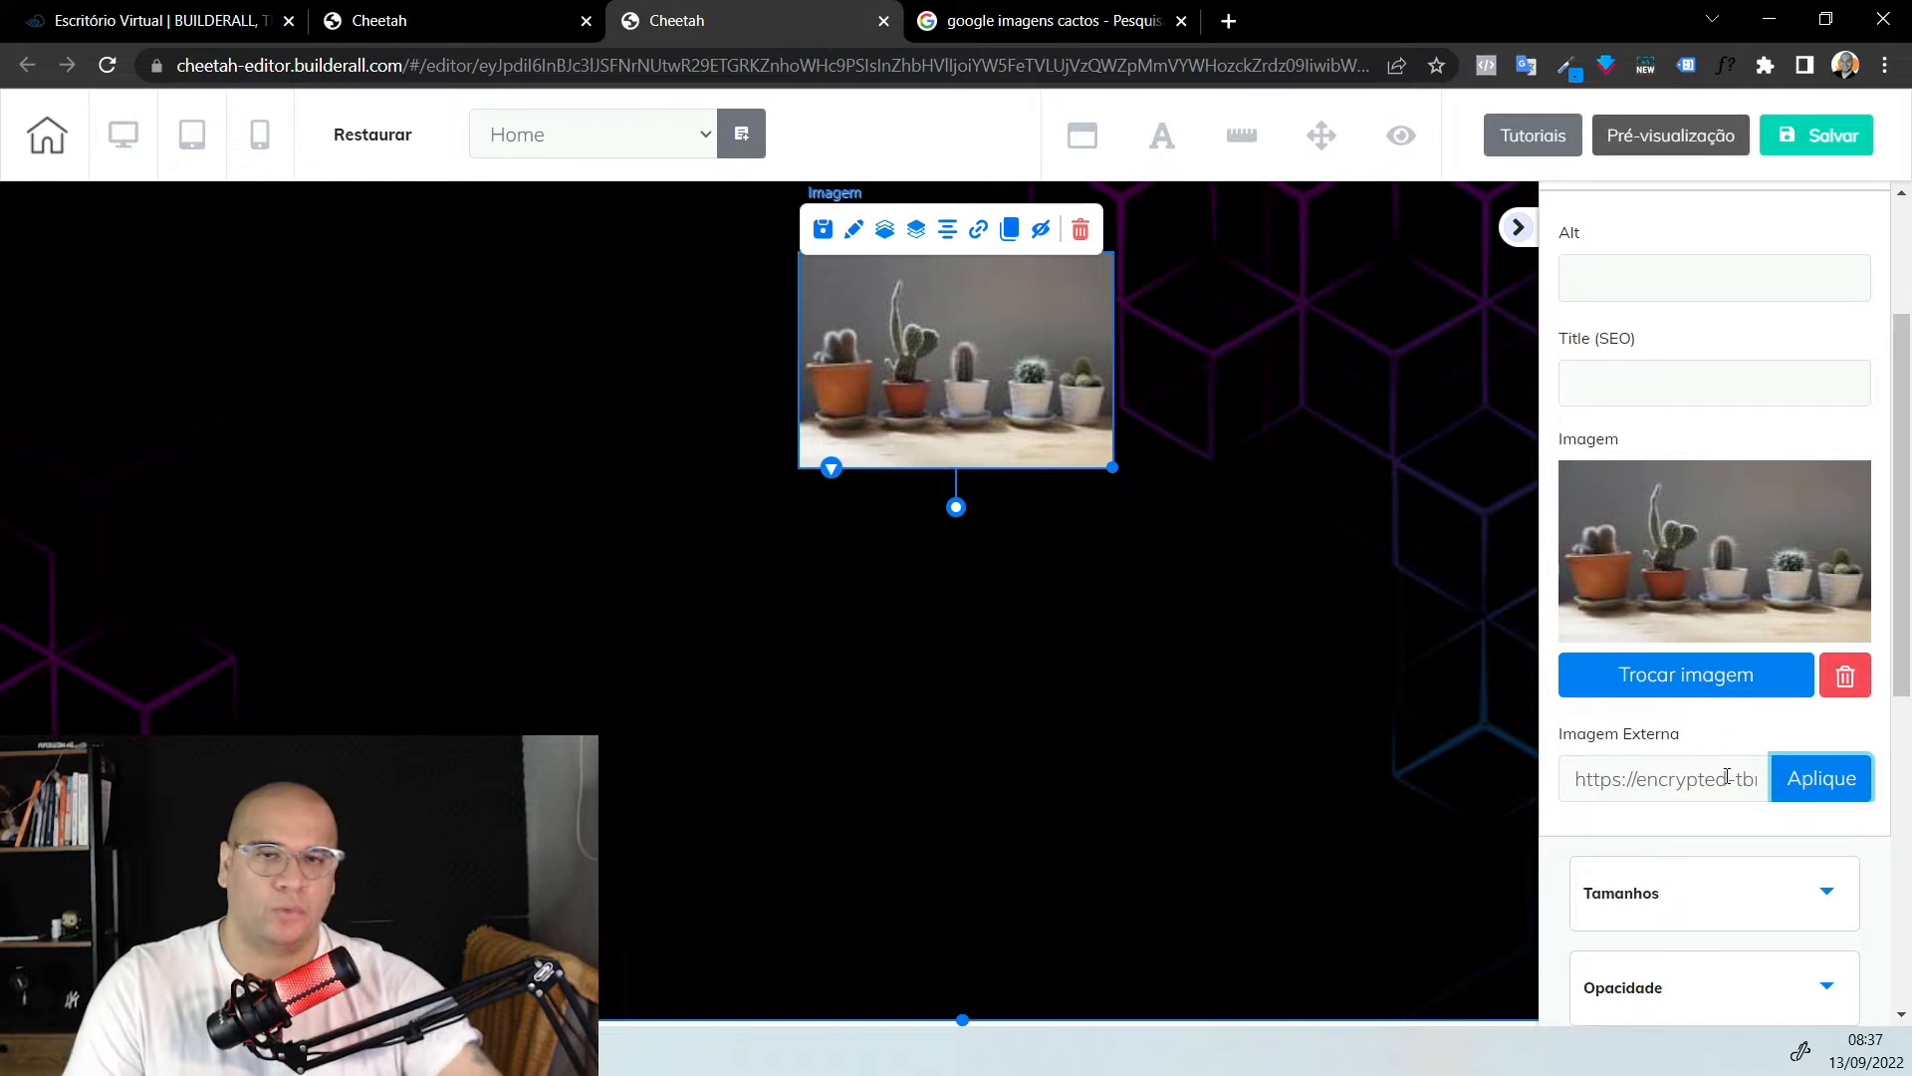
Replace the image with the jarvis logo from the JARVIS folder and centre it at the top of the panel
left_click(1639, 673)
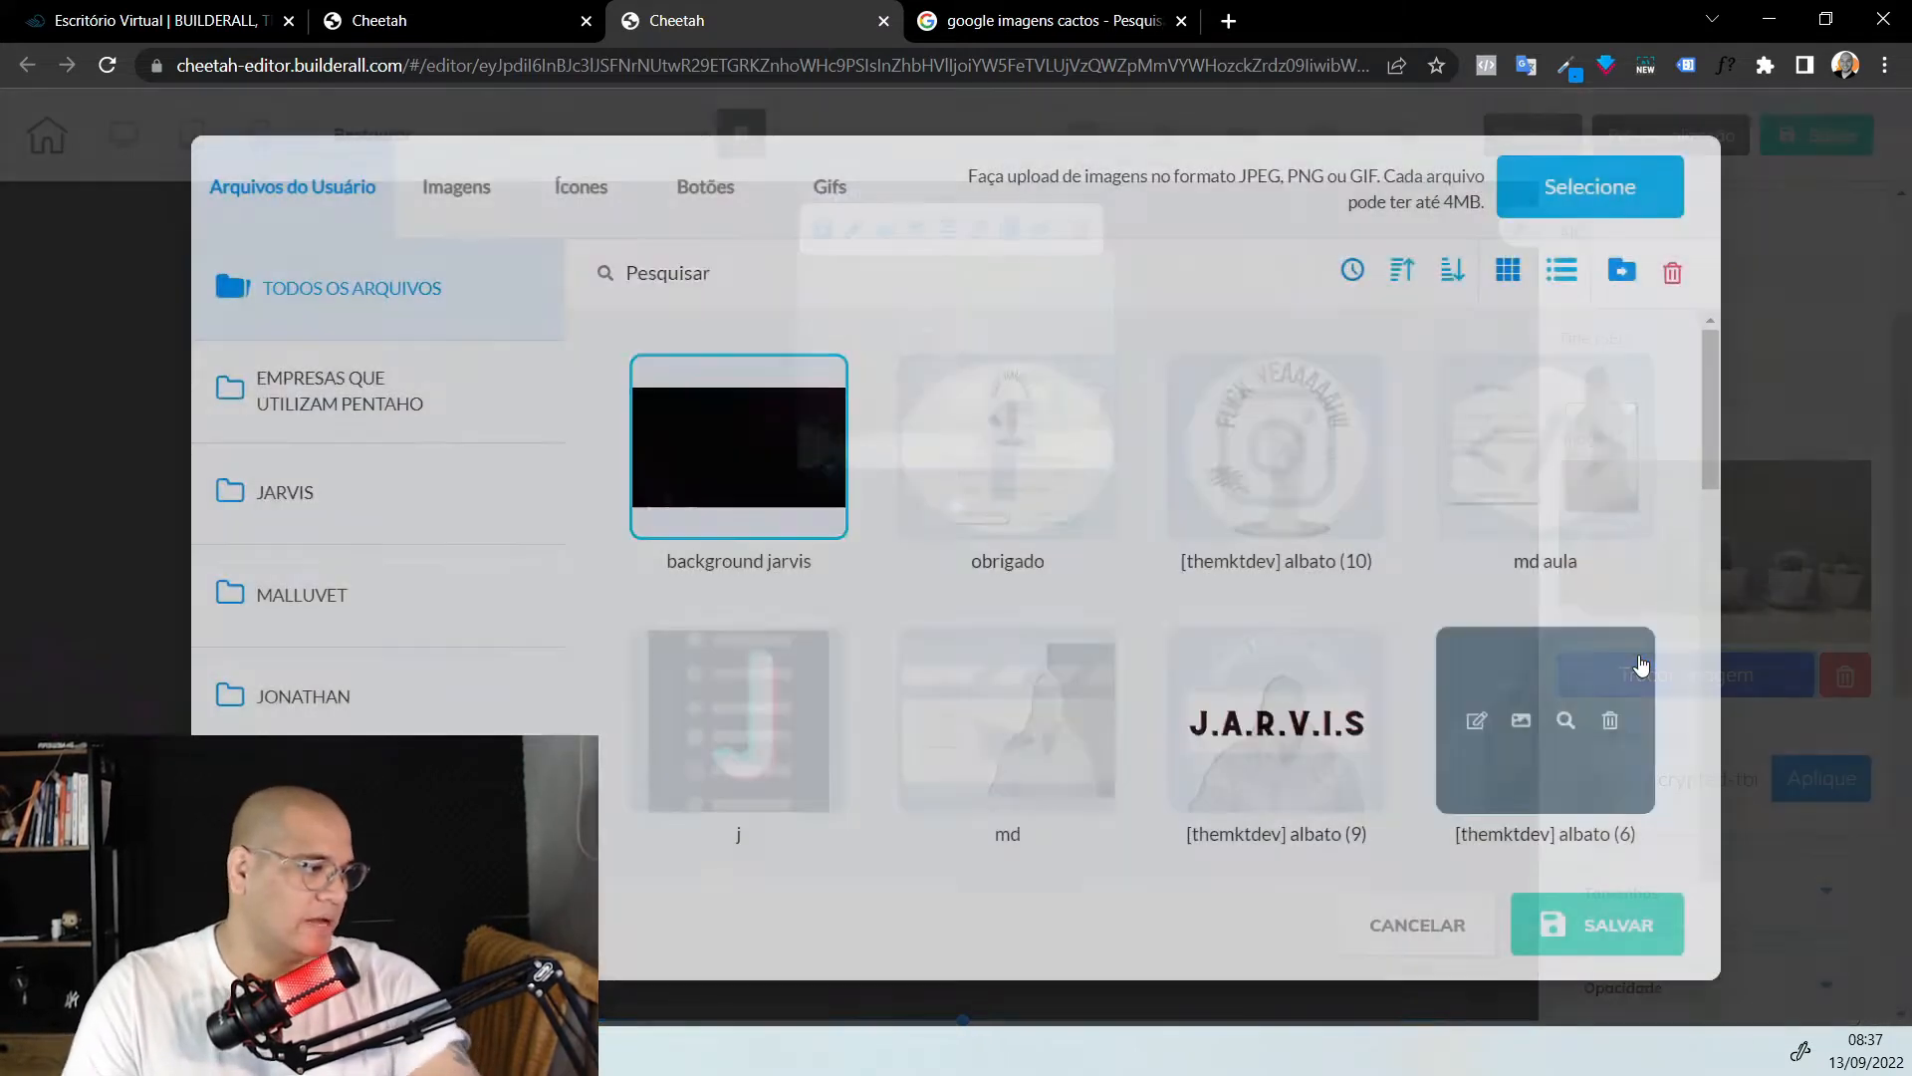
left_click(275, 534)
scroll(1007, 548, "down", 8)
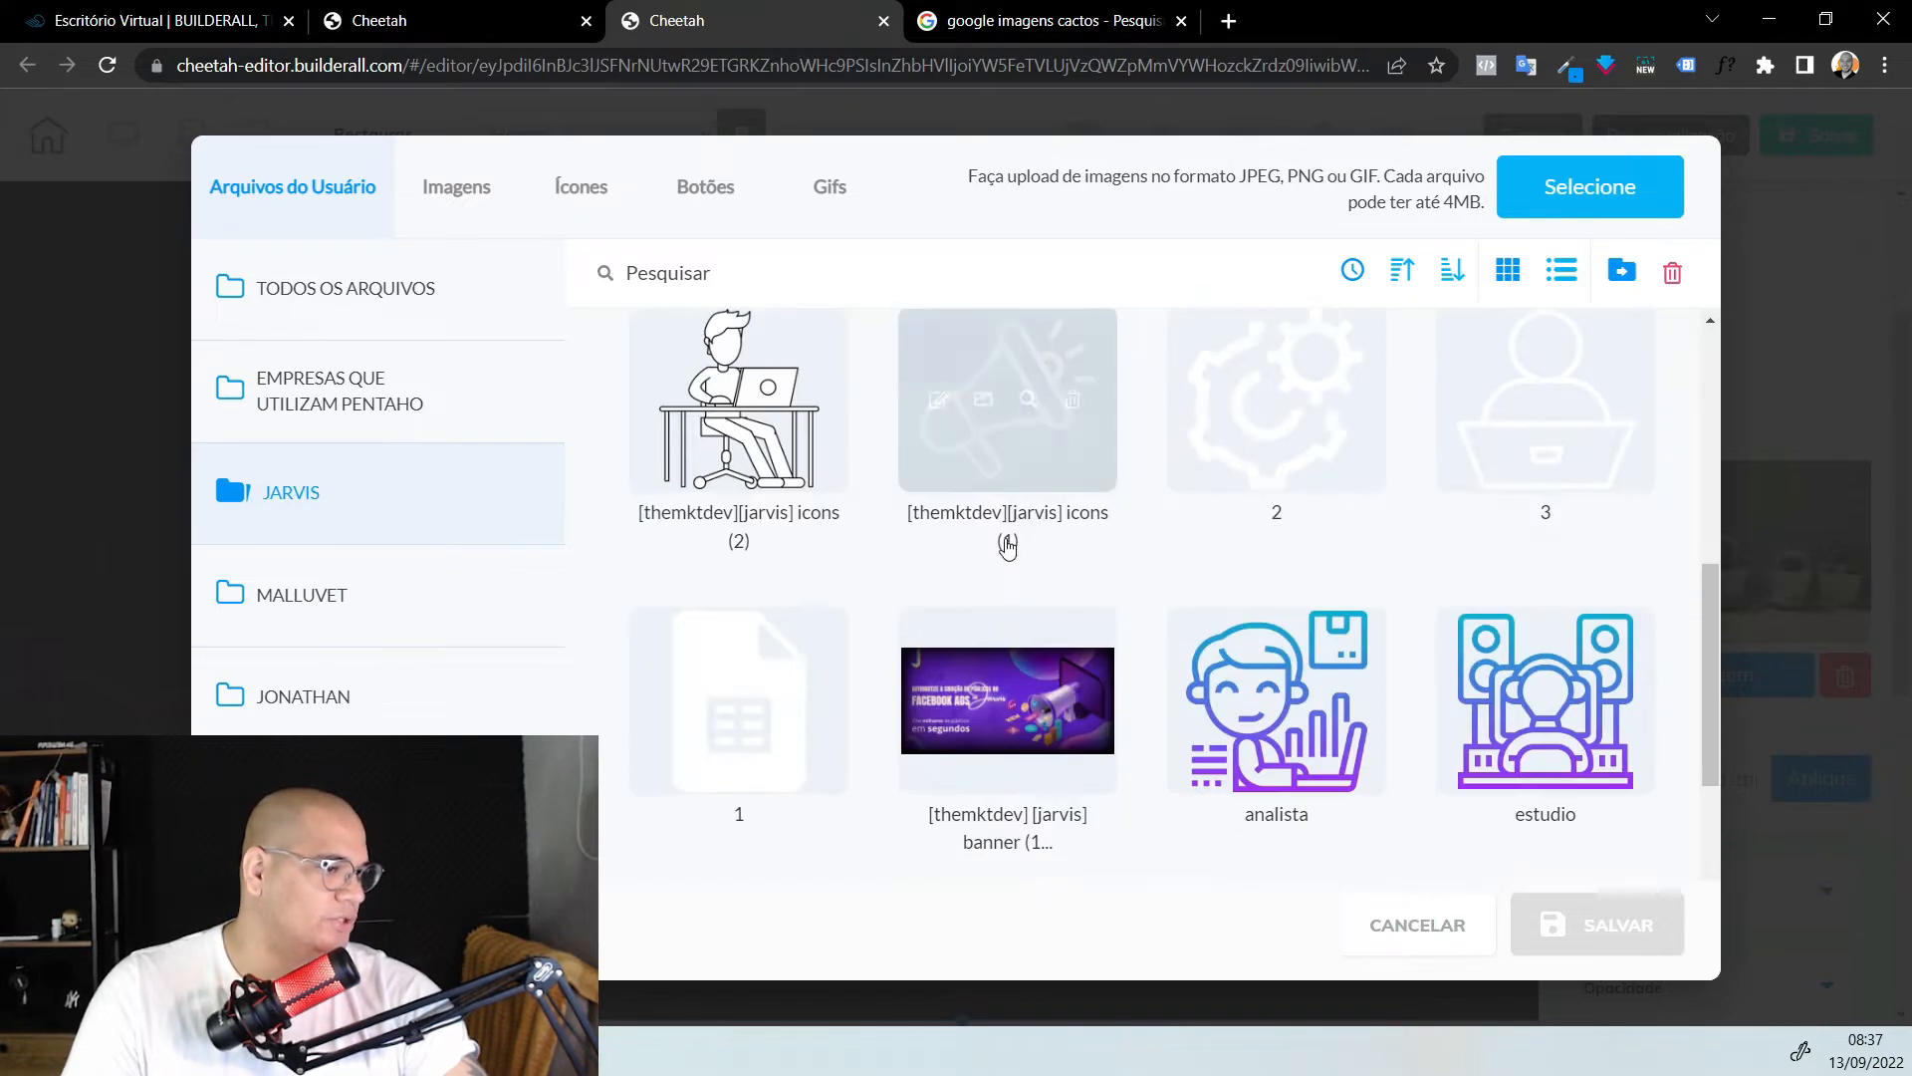
left_click(1054, 691)
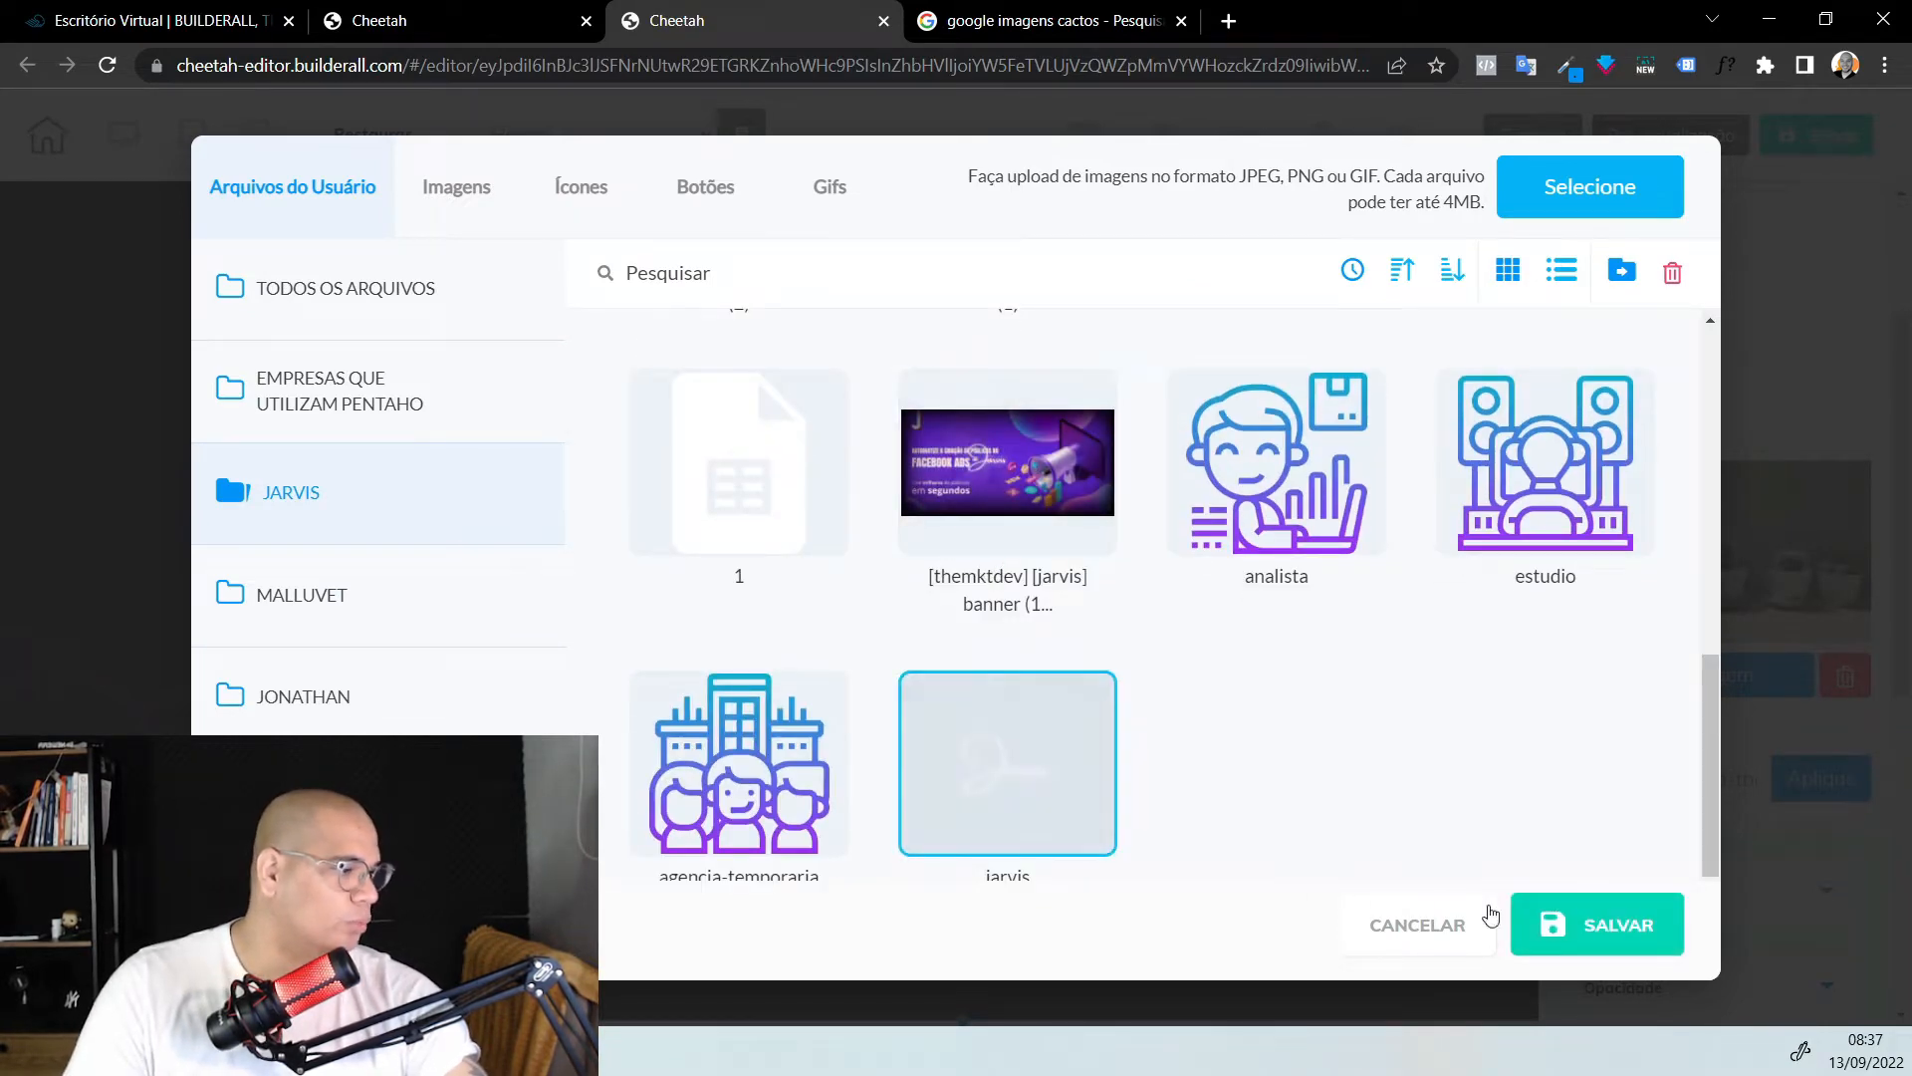
left_click(1551, 936)
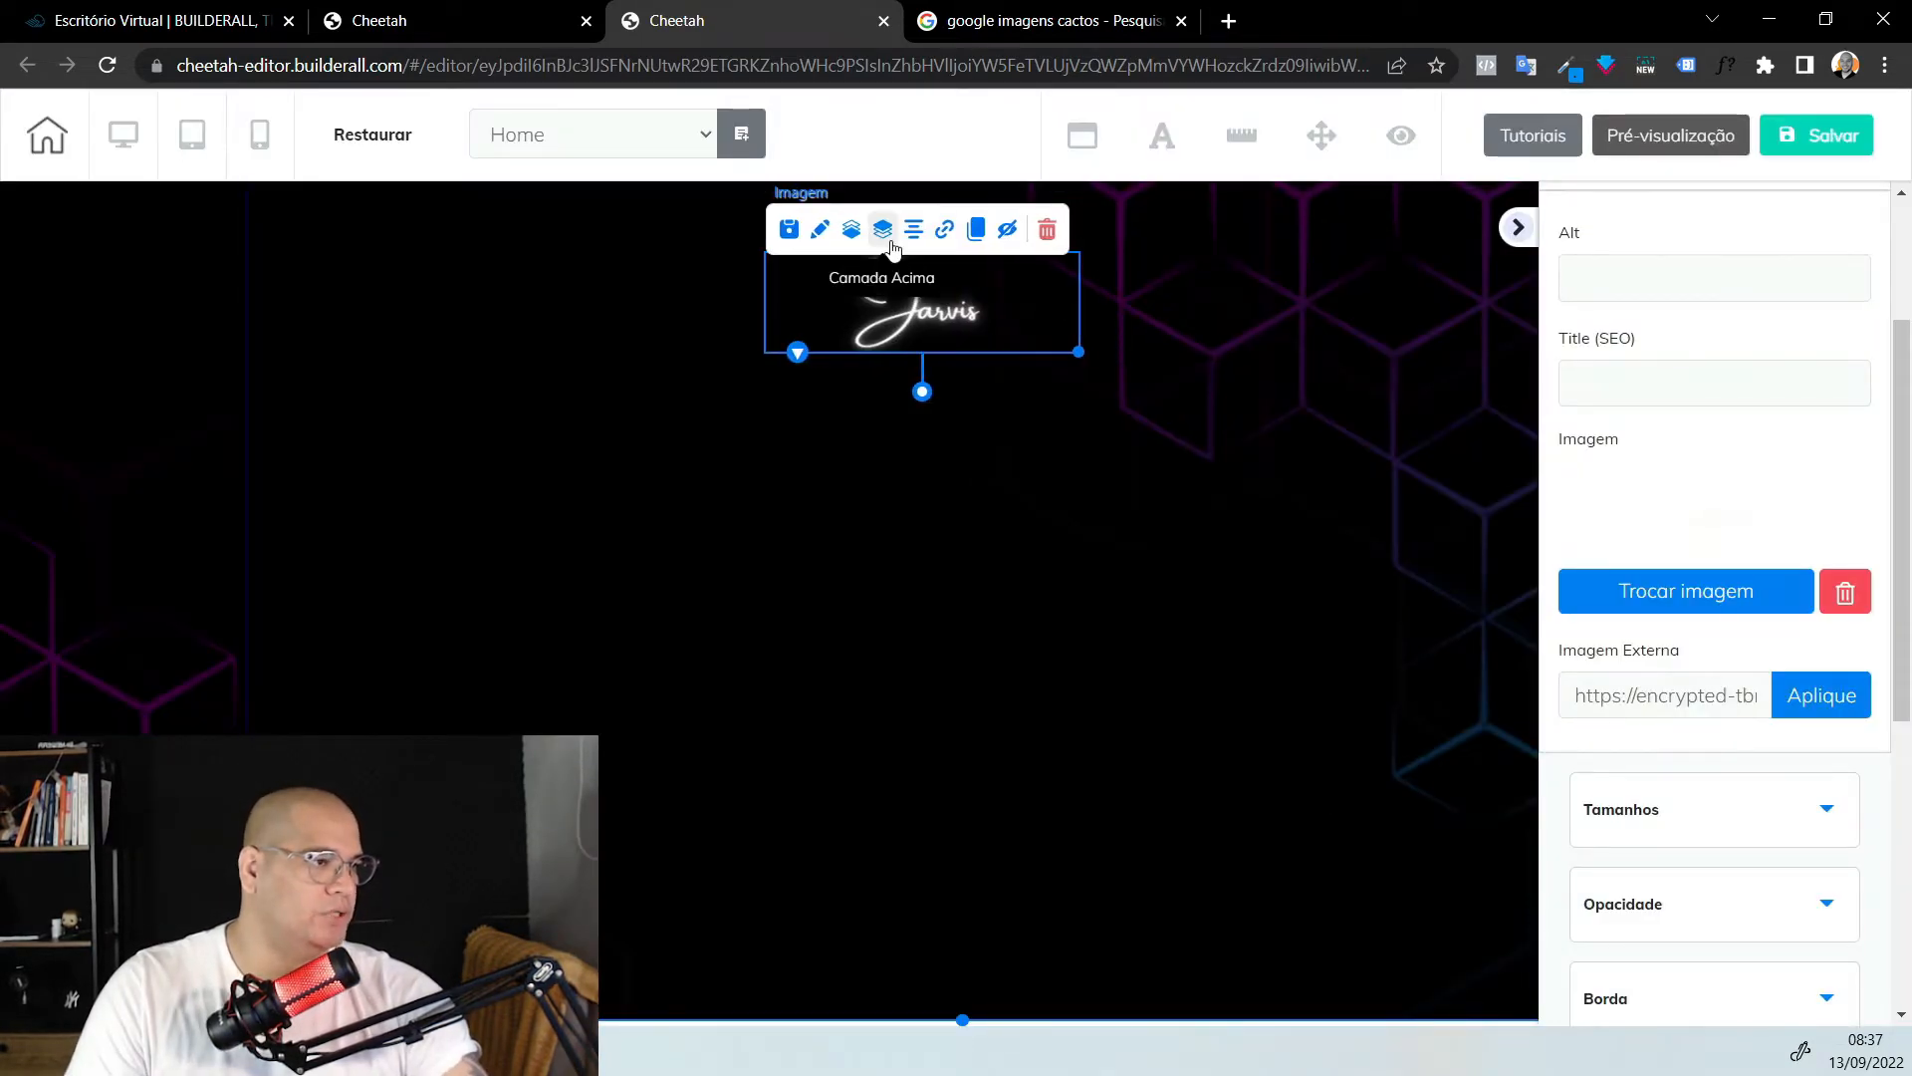
Add a plain light grey box element (Caixa) below the Jarvis logo and enlarge it to fill most of the panel's centre
scroll(1693, 448, "up", 3)
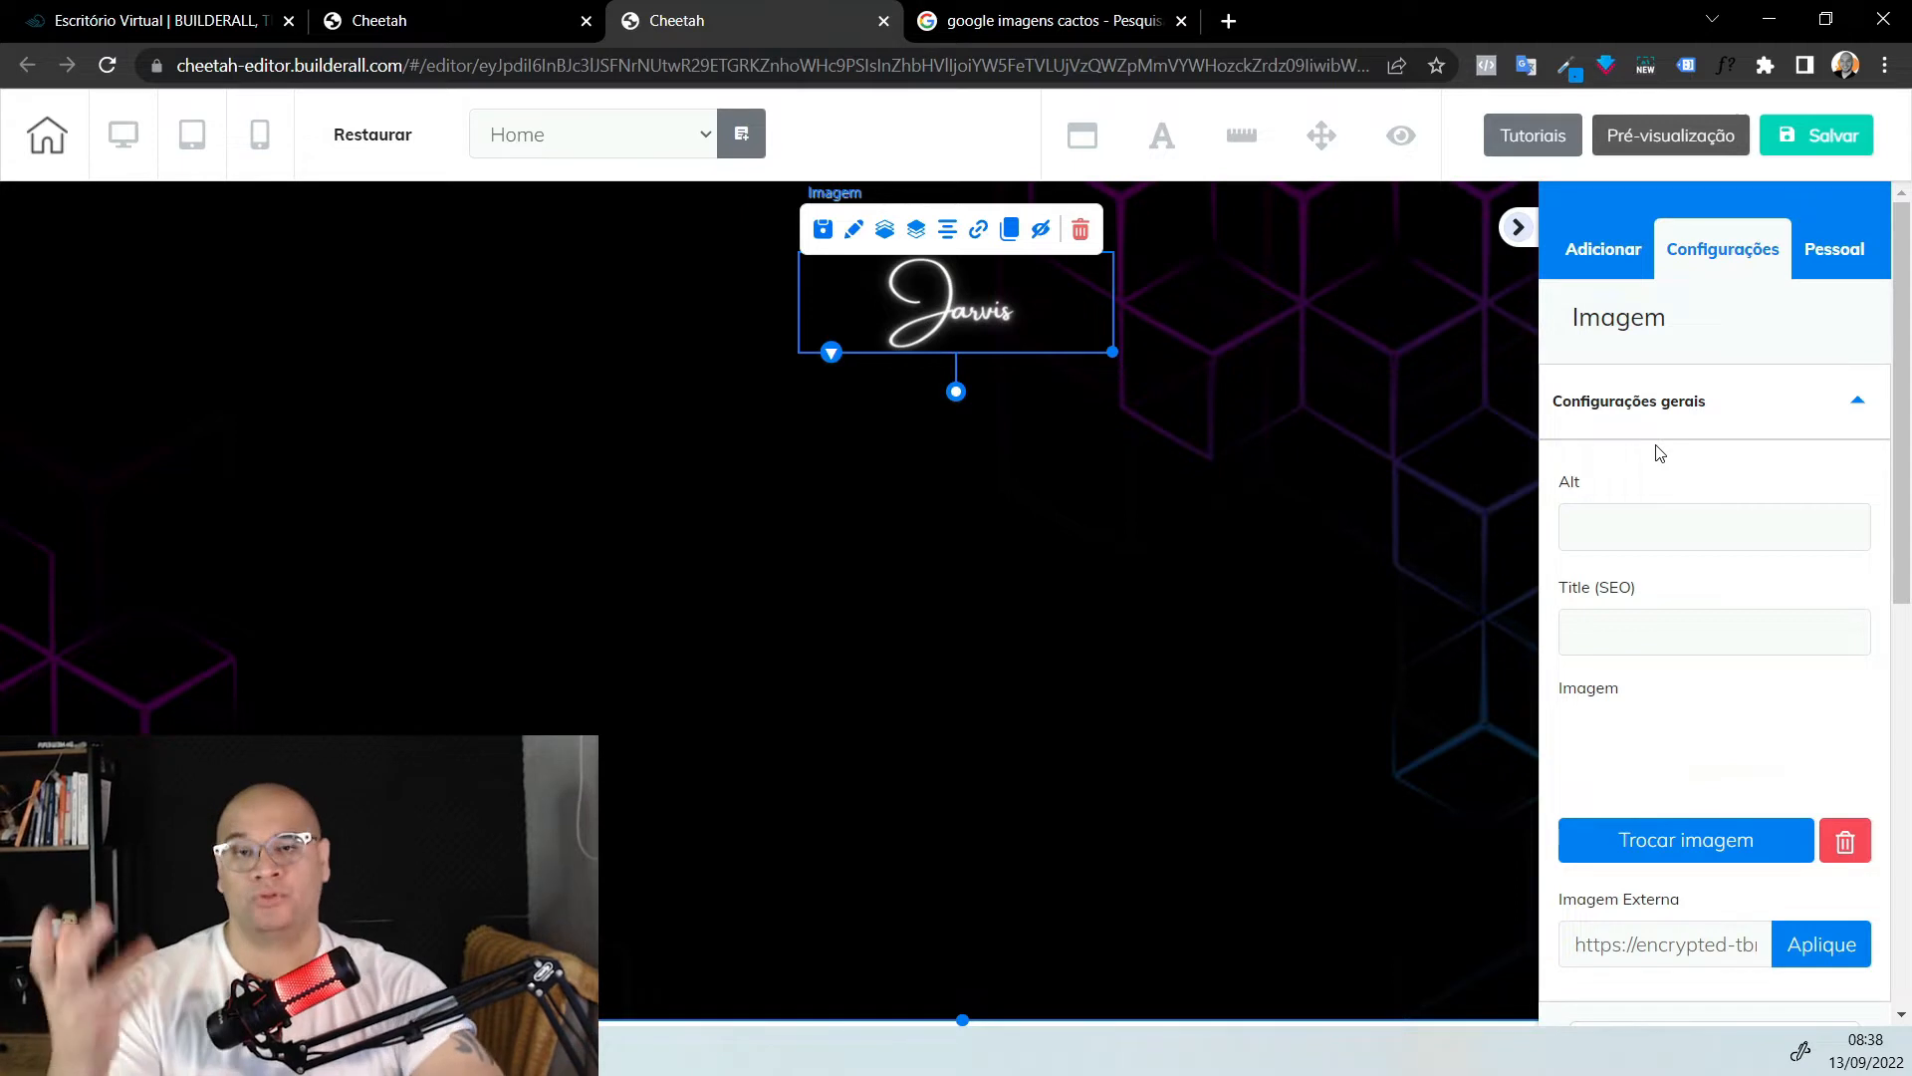
left_click(1618, 246)
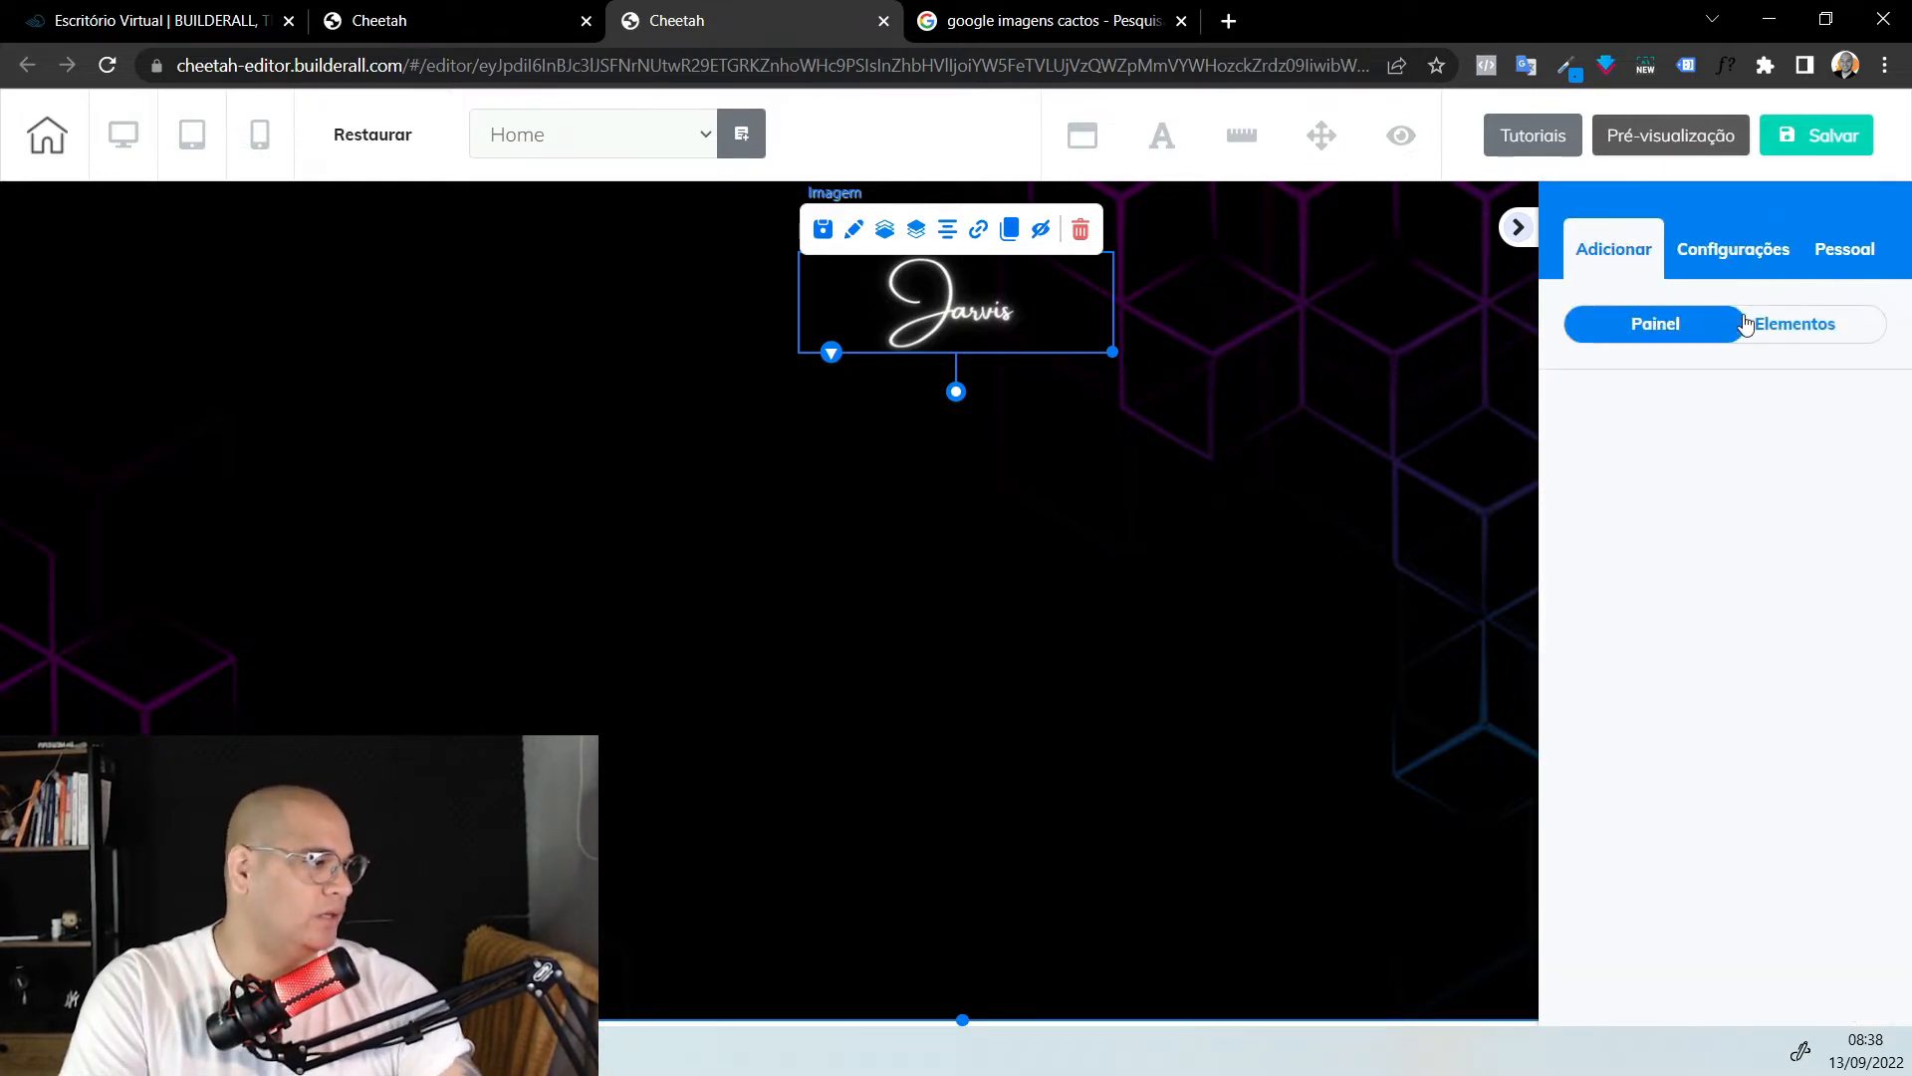
left_click(1783, 324)
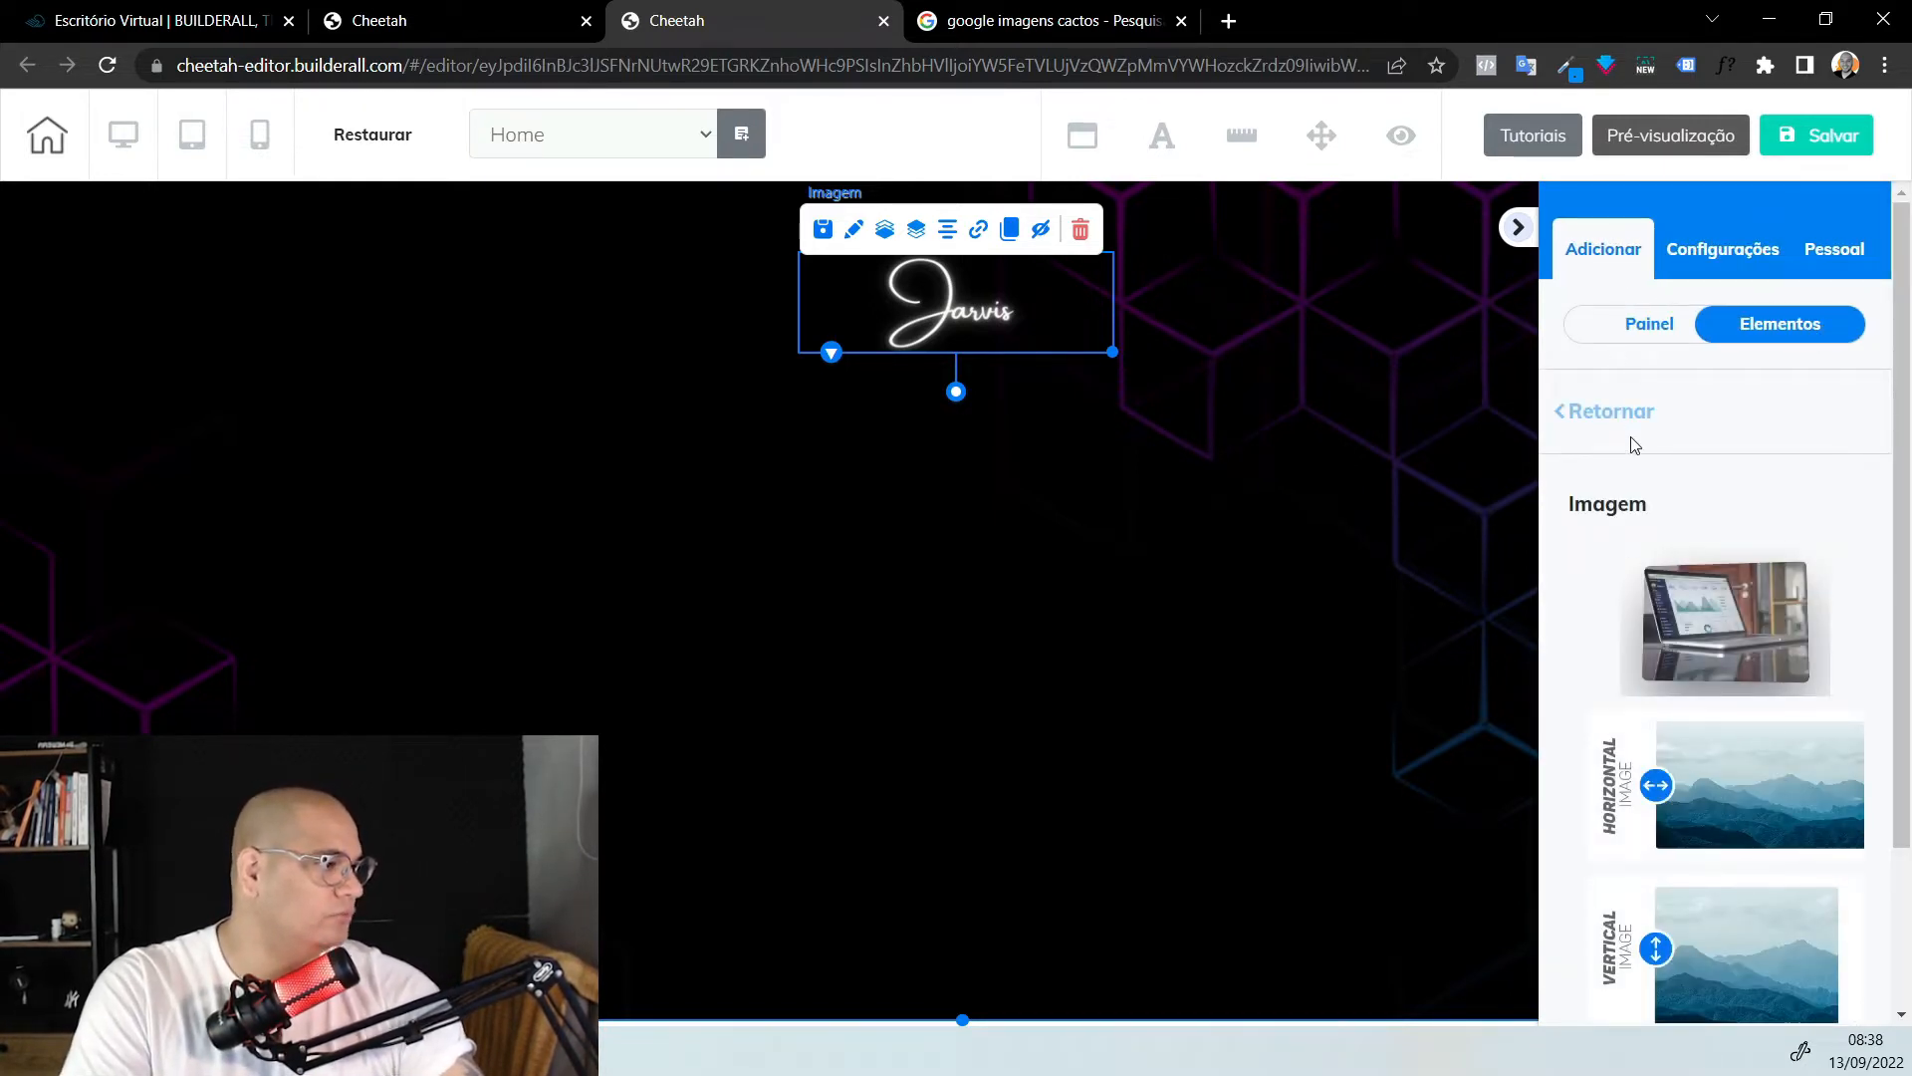
left_click(1614, 411)
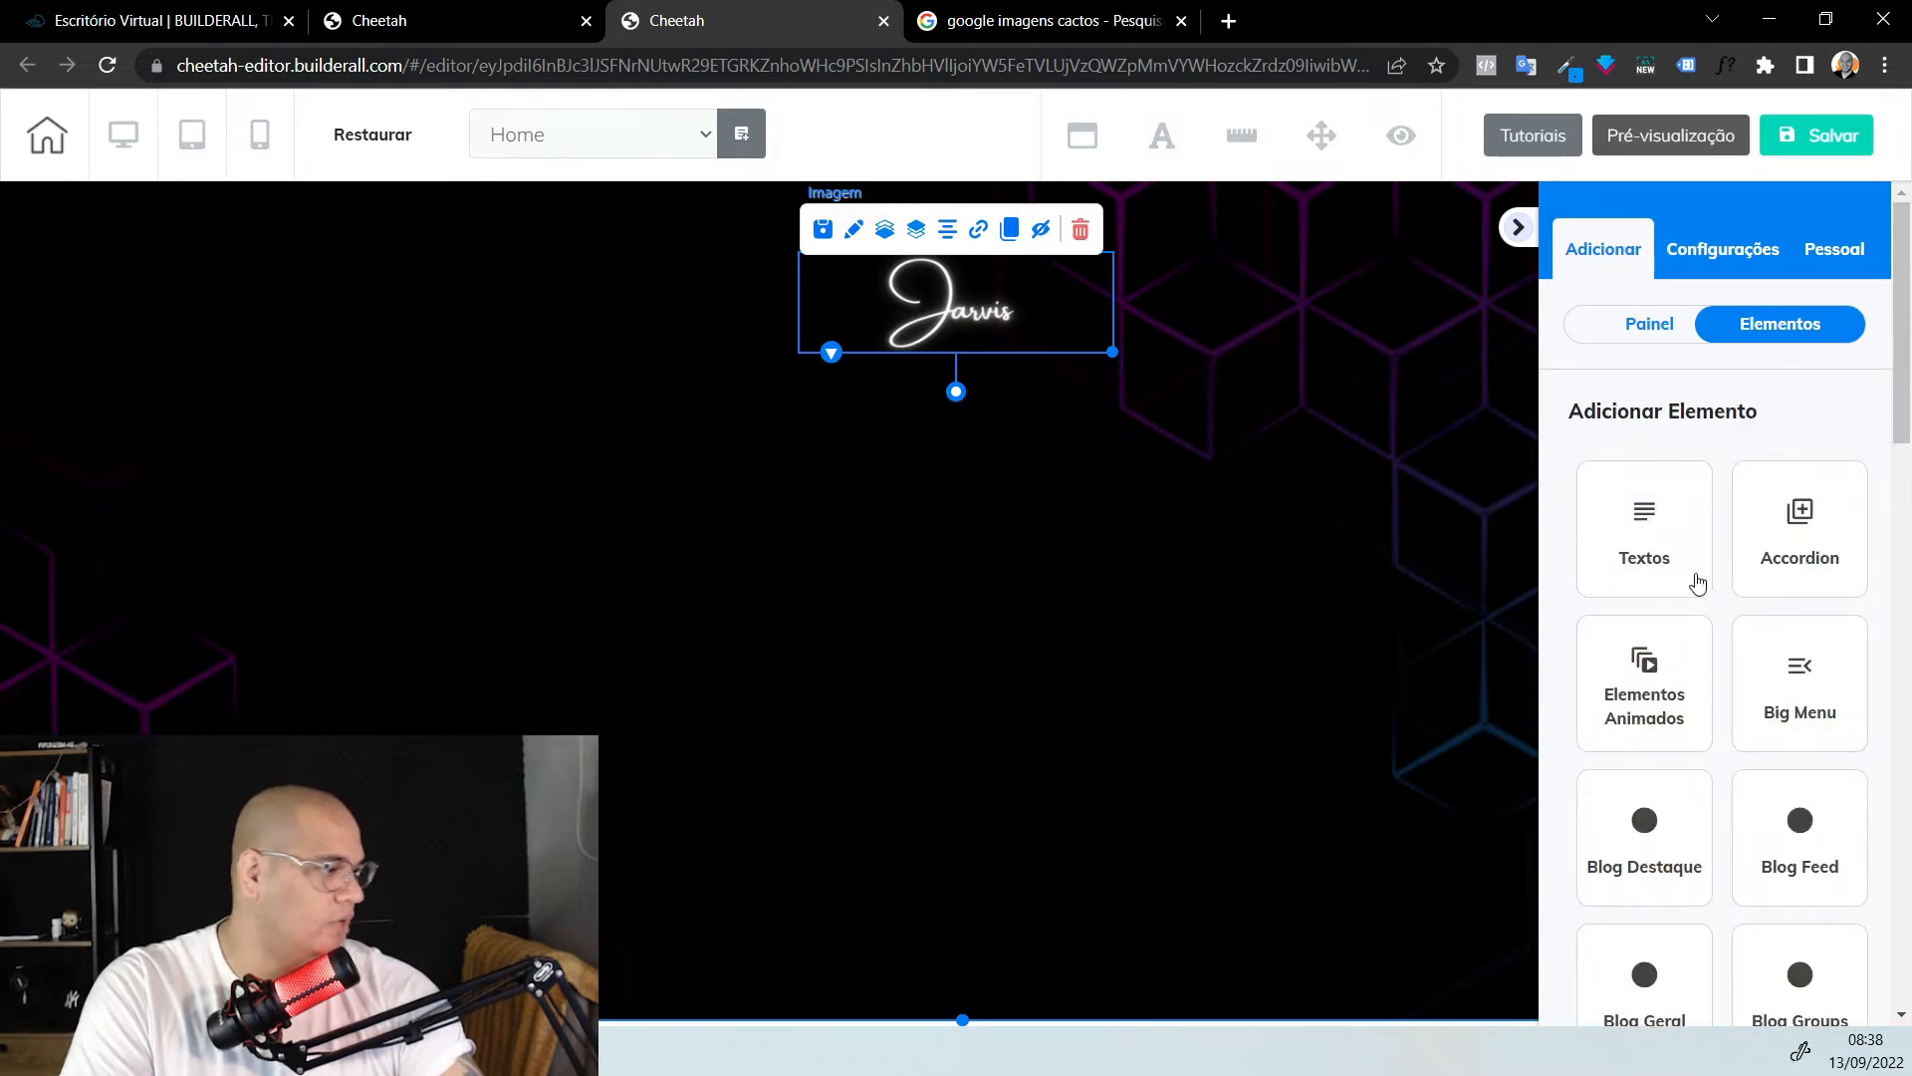
scroll(1698, 582, "down", 7)
left_click(1802, 607)
scroll(1802, 570, "down", 2)
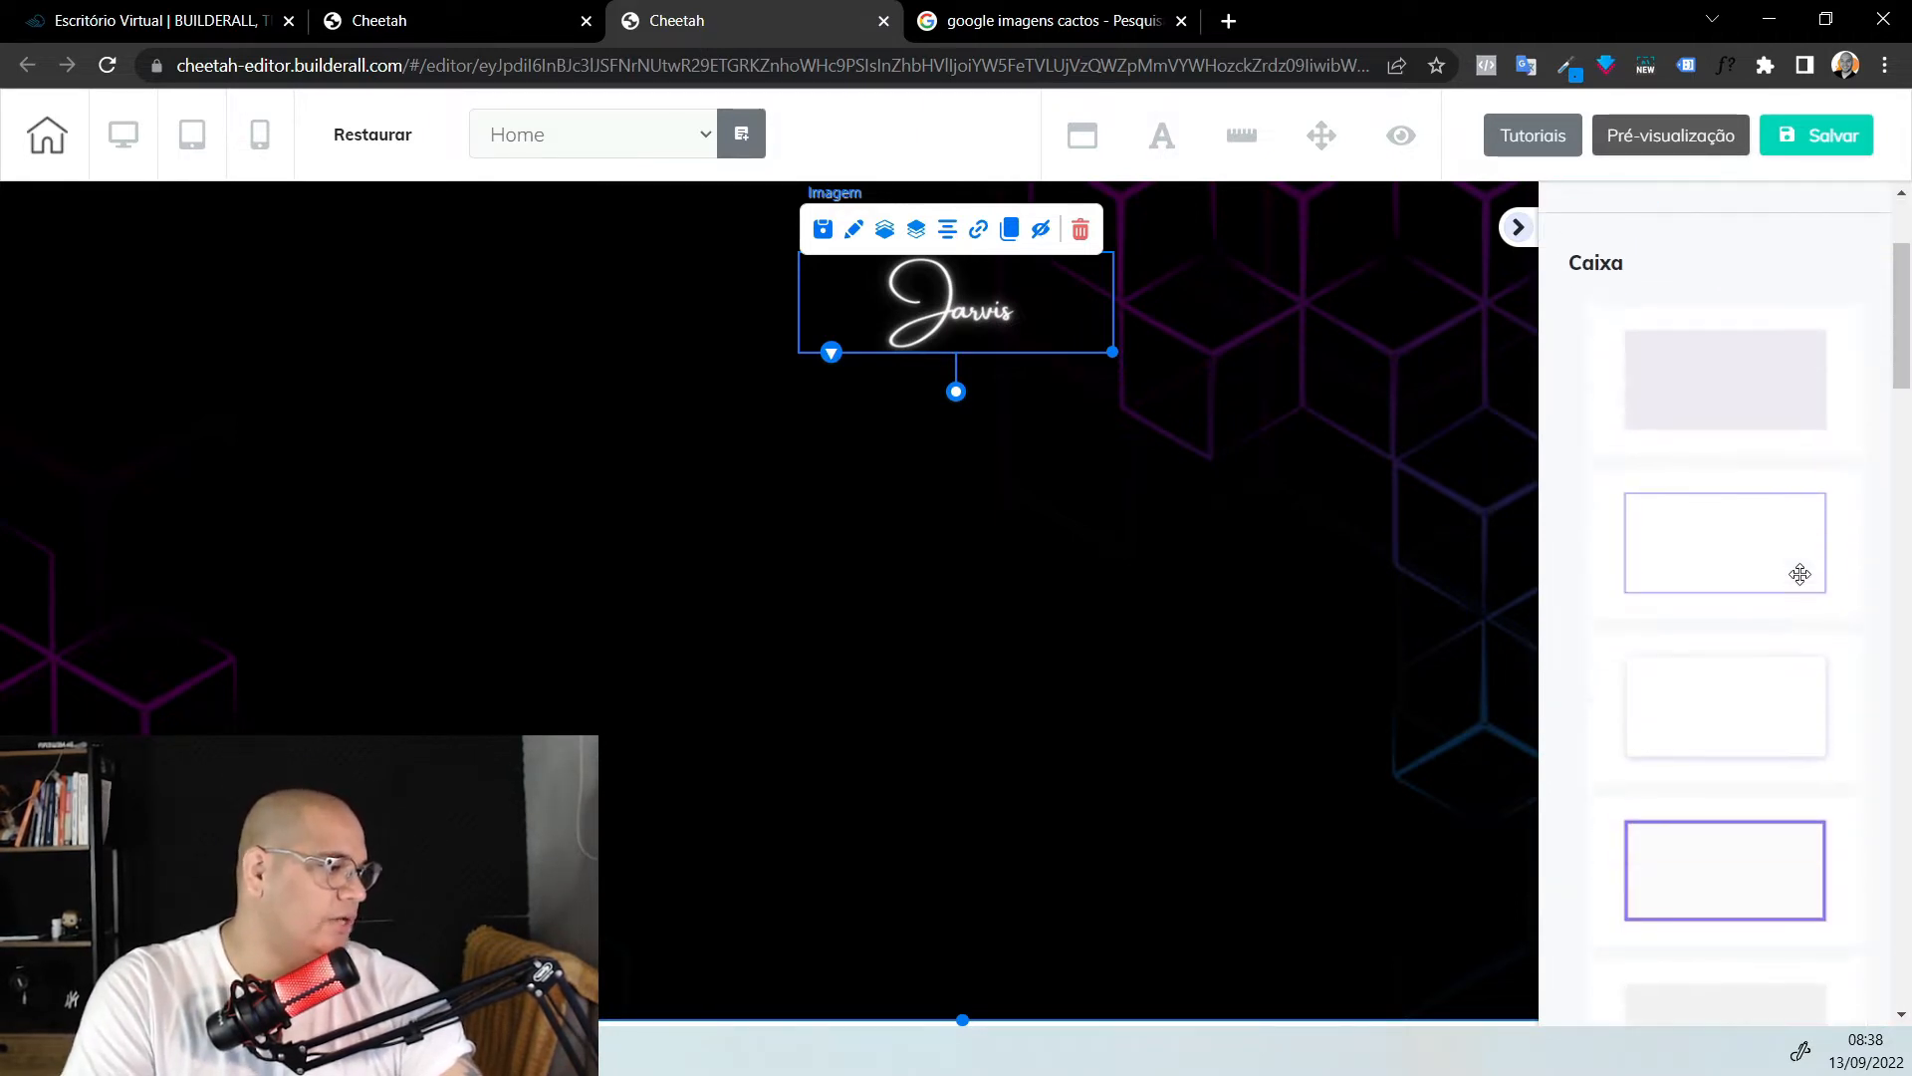
left_click_drag(1800, 574, 946, 552)
left_click_drag(1256, 837, 1276, 836)
left_click_drag(1414, 996, 1305, 968)
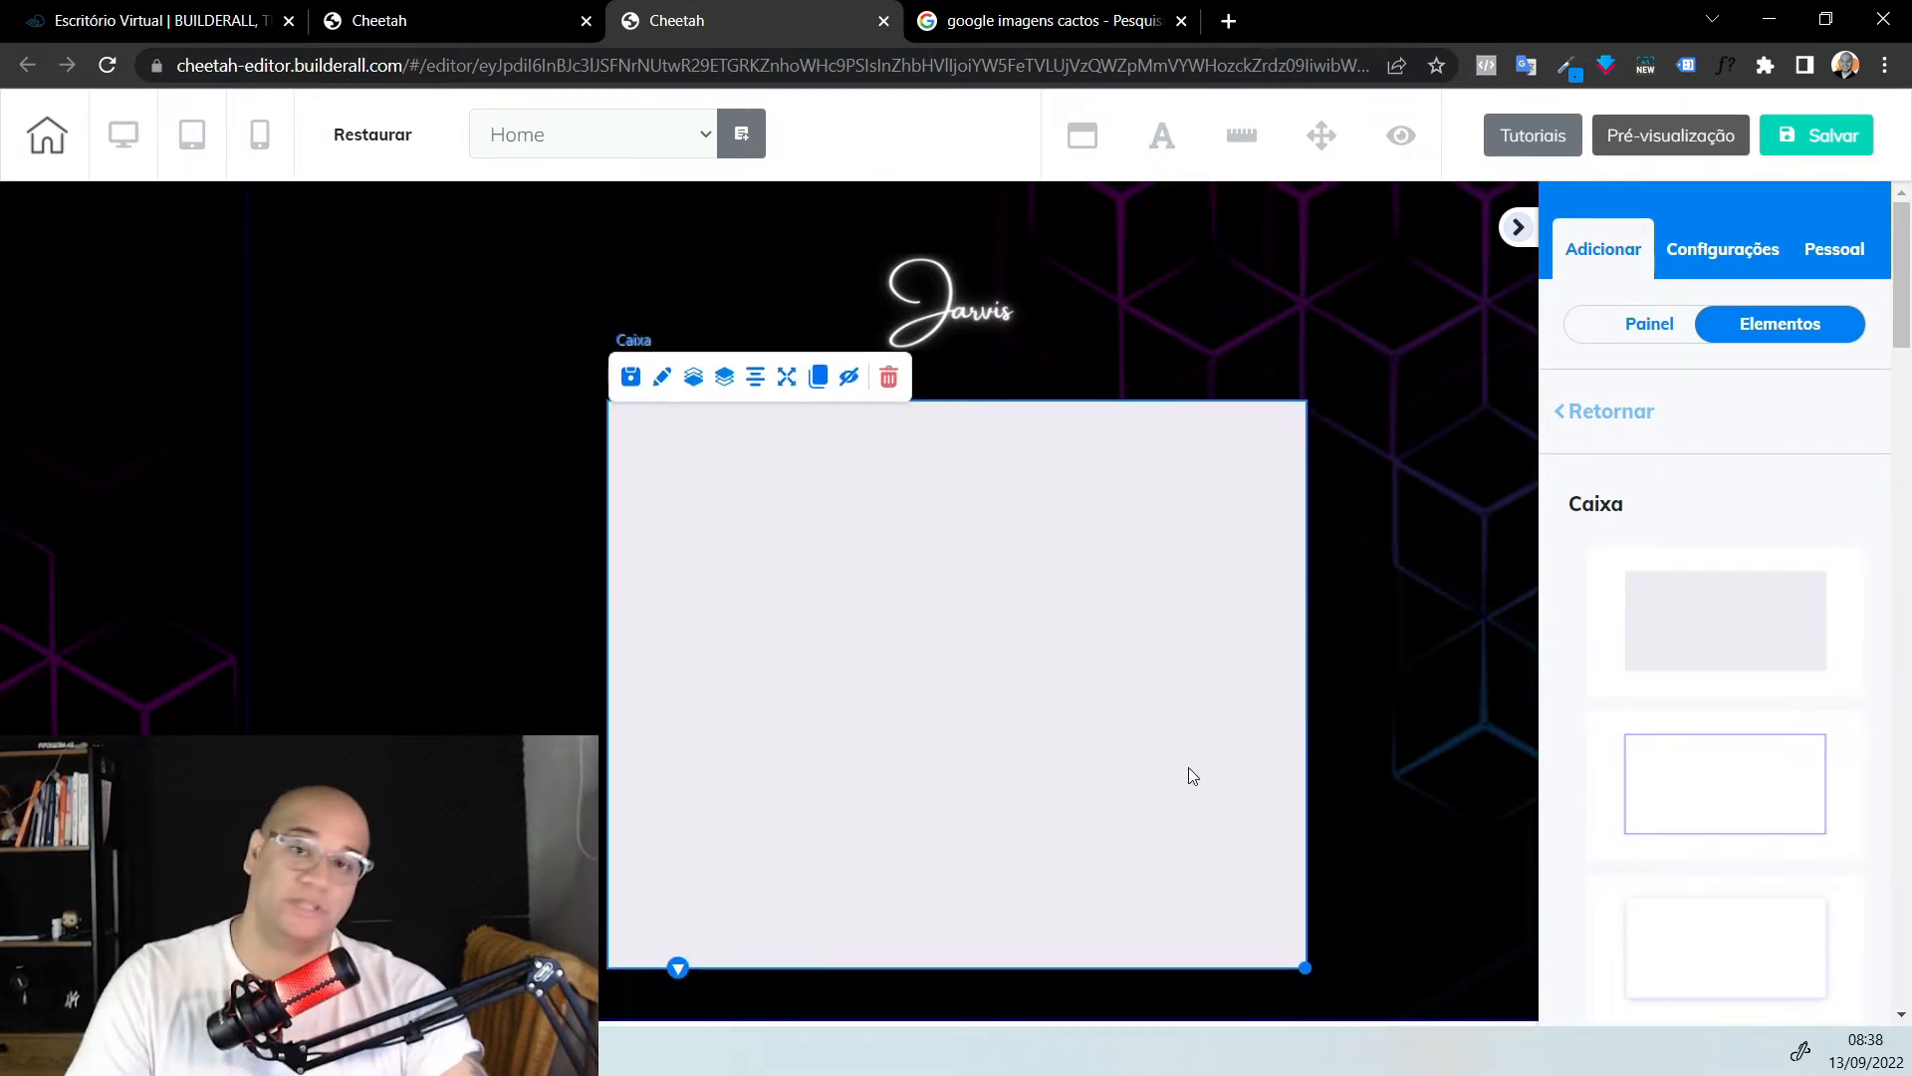
Give the box a solid dark purple background 29004B with 0.34 opacity and centre it in the panel
left_click(663, 385)
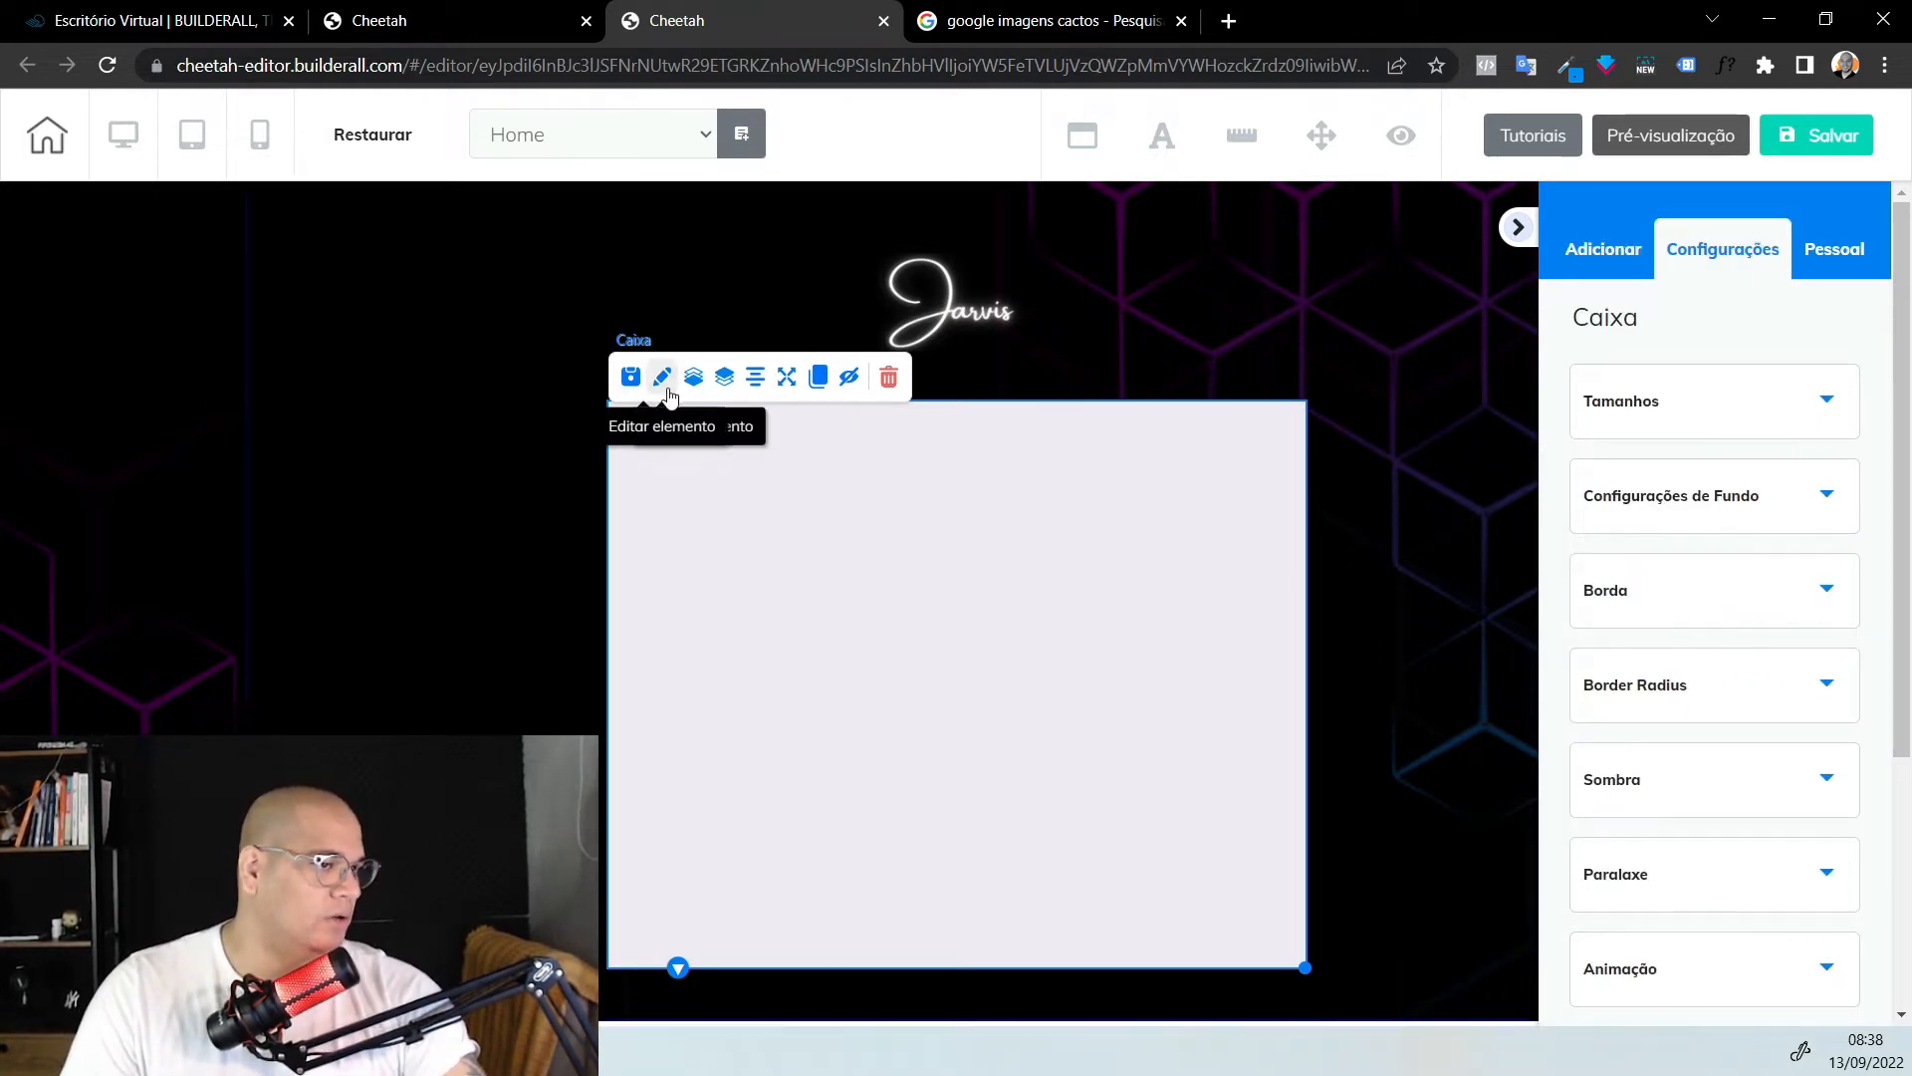
left_click(1720, 528)
scroll(1704, 555, "down", 2)
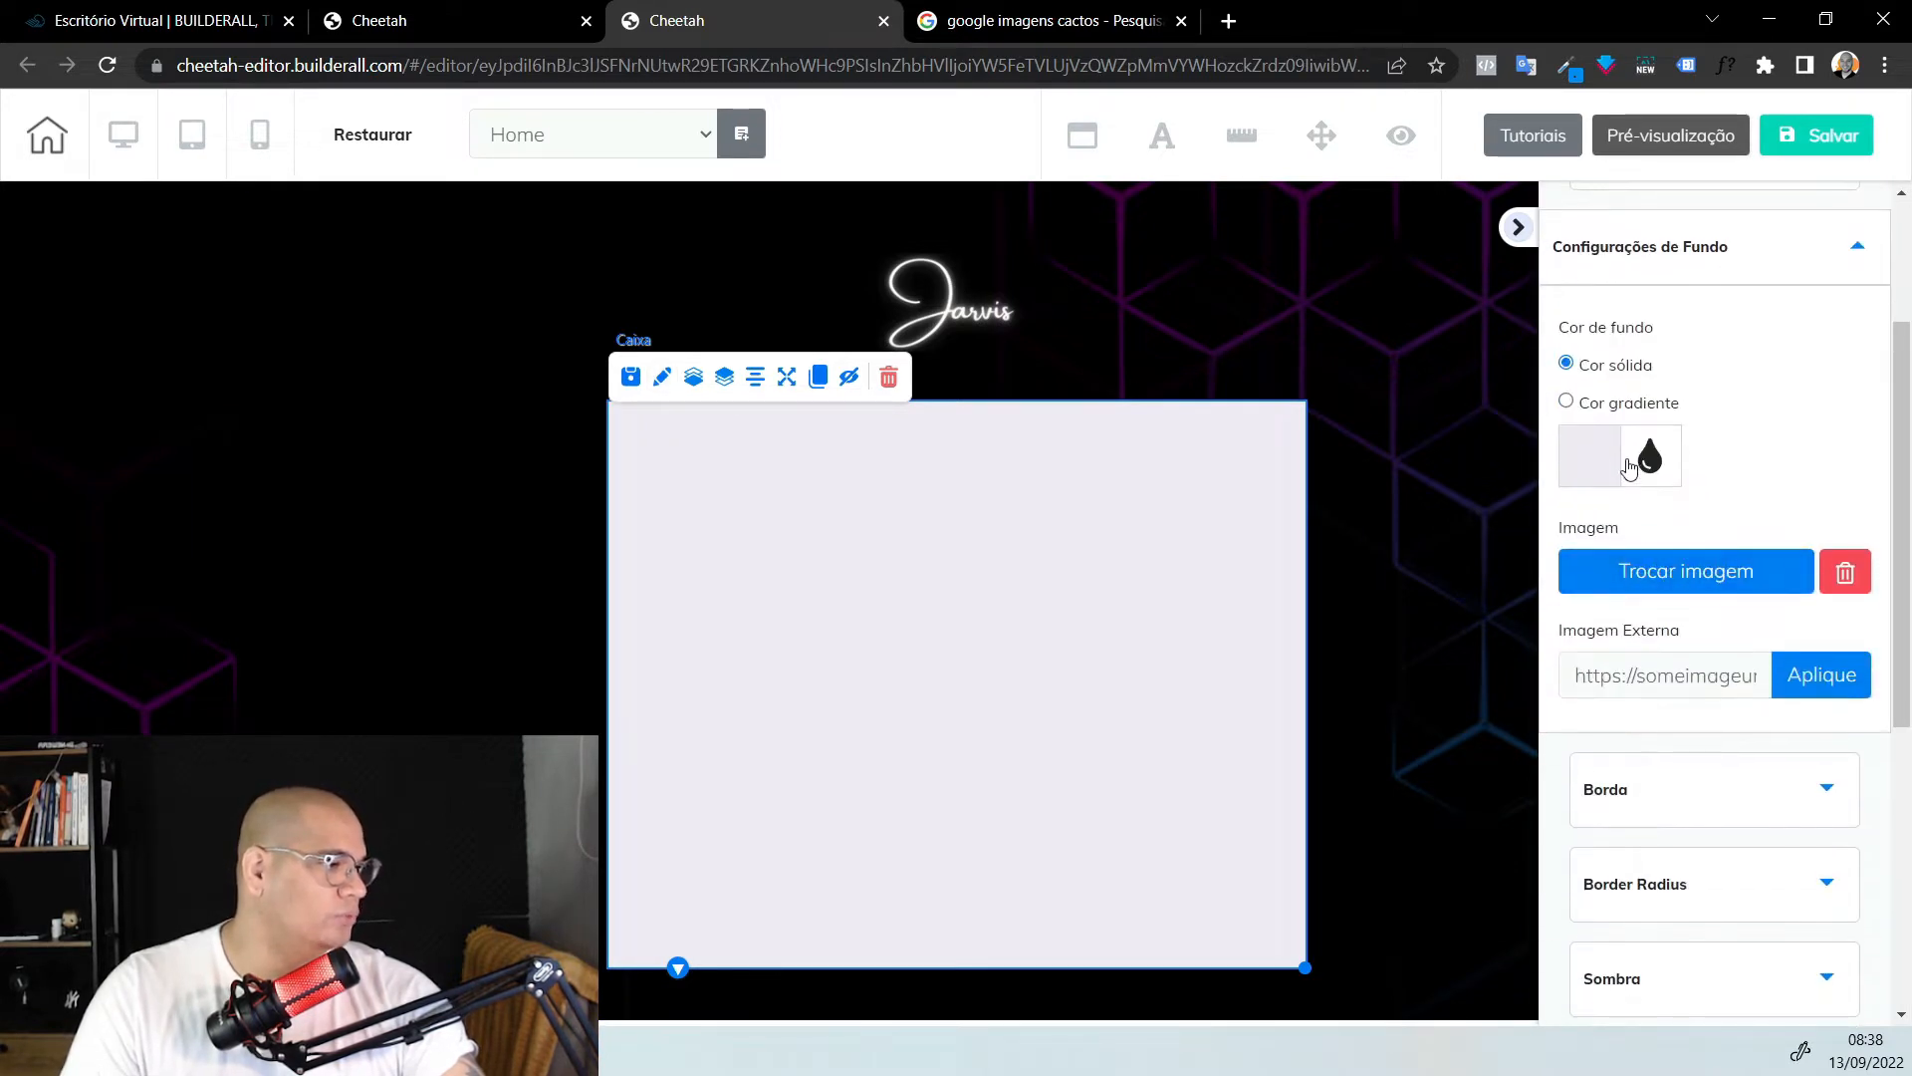
left_click(1617, 456)
left_click_drag(1749, 661, 1902, 681)
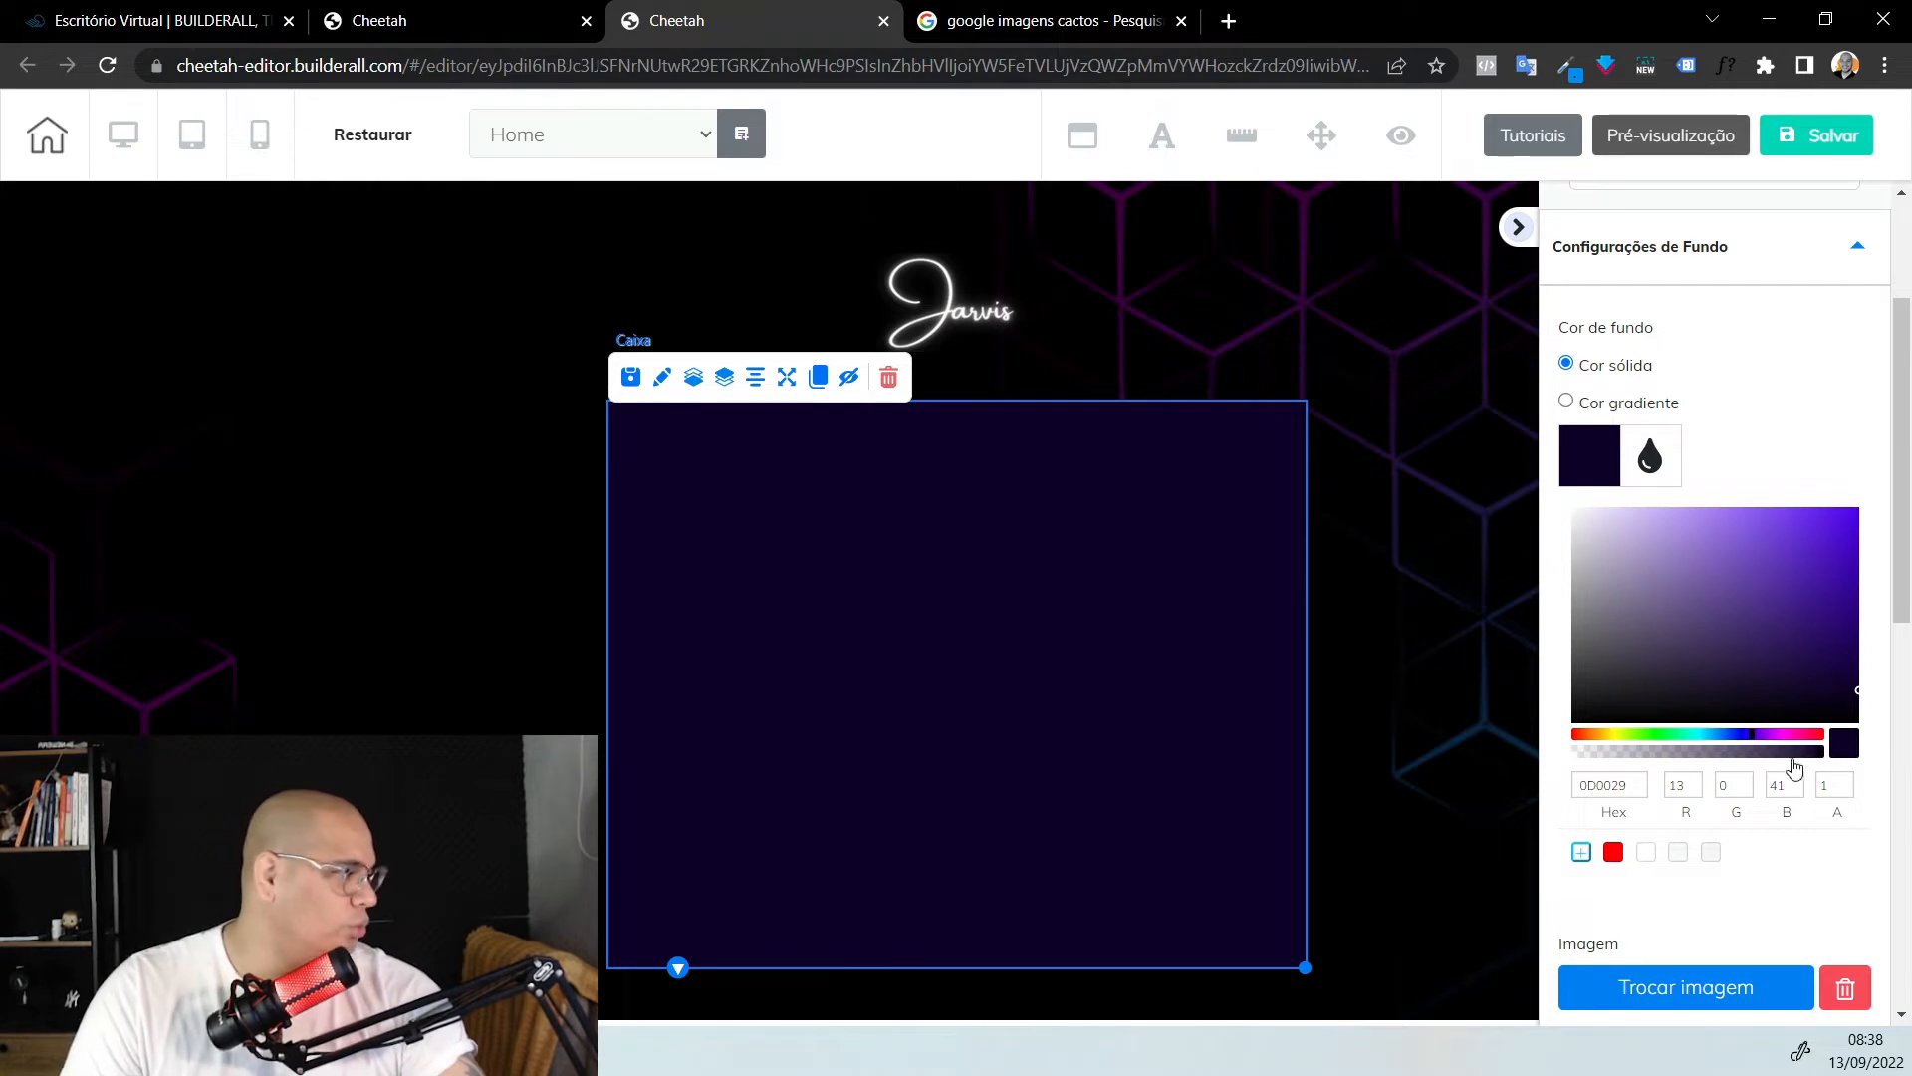
left_click_drag(1845, 594, 1872, 669)
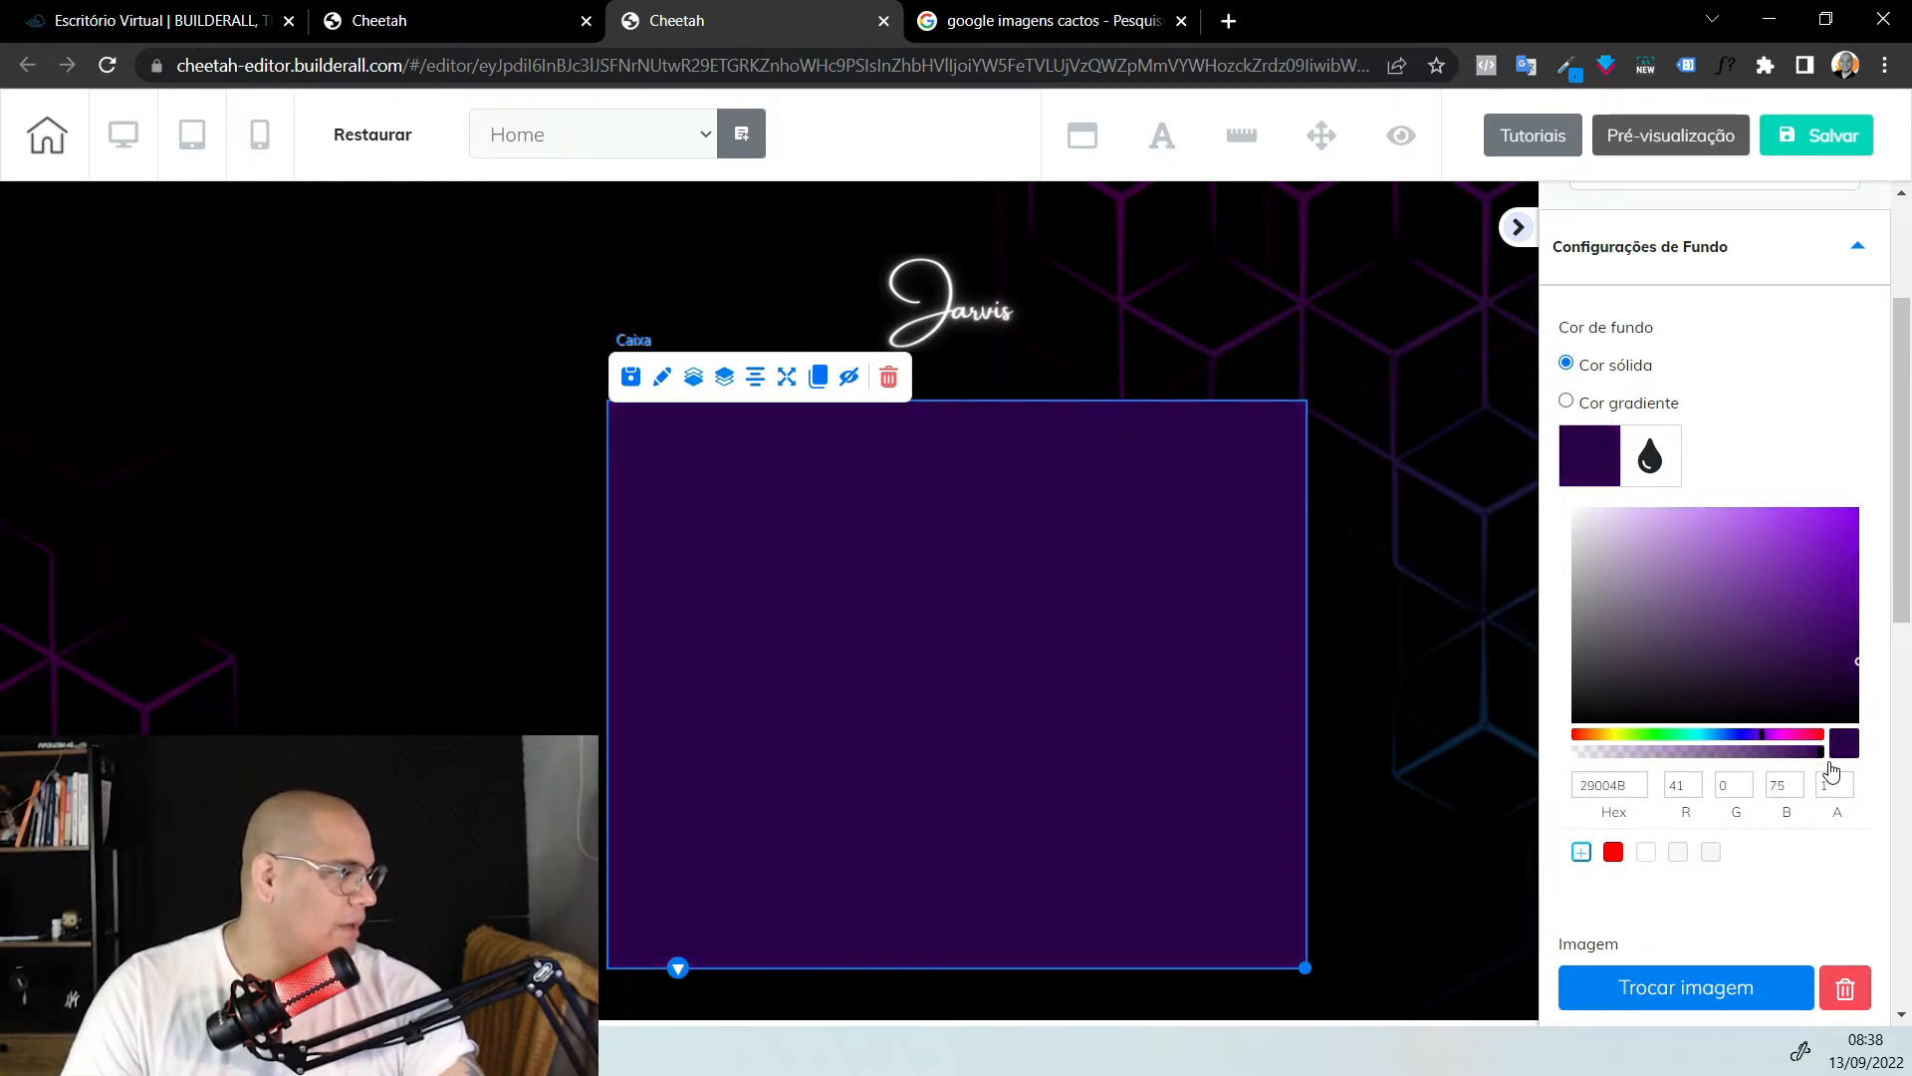
left_click_drag(1814, 757, 1661, 765)
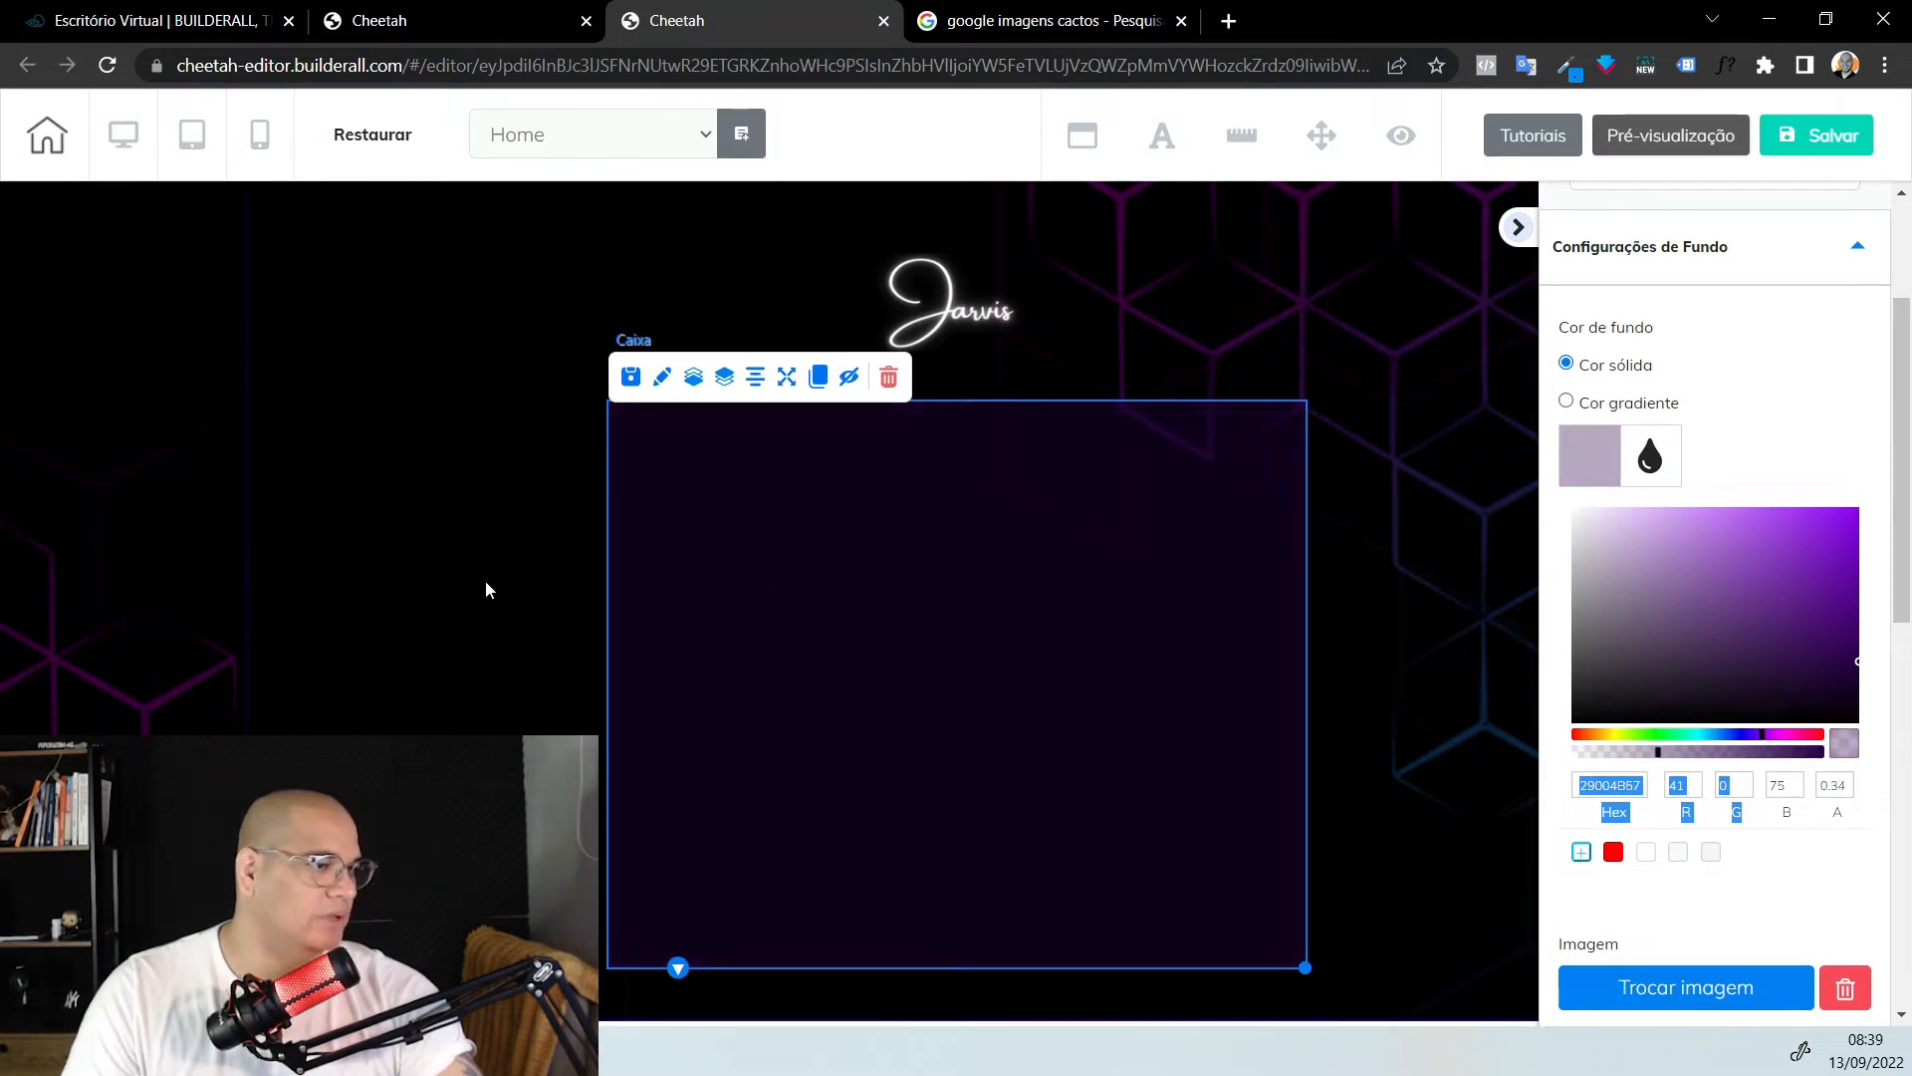
left_click(456, 545)
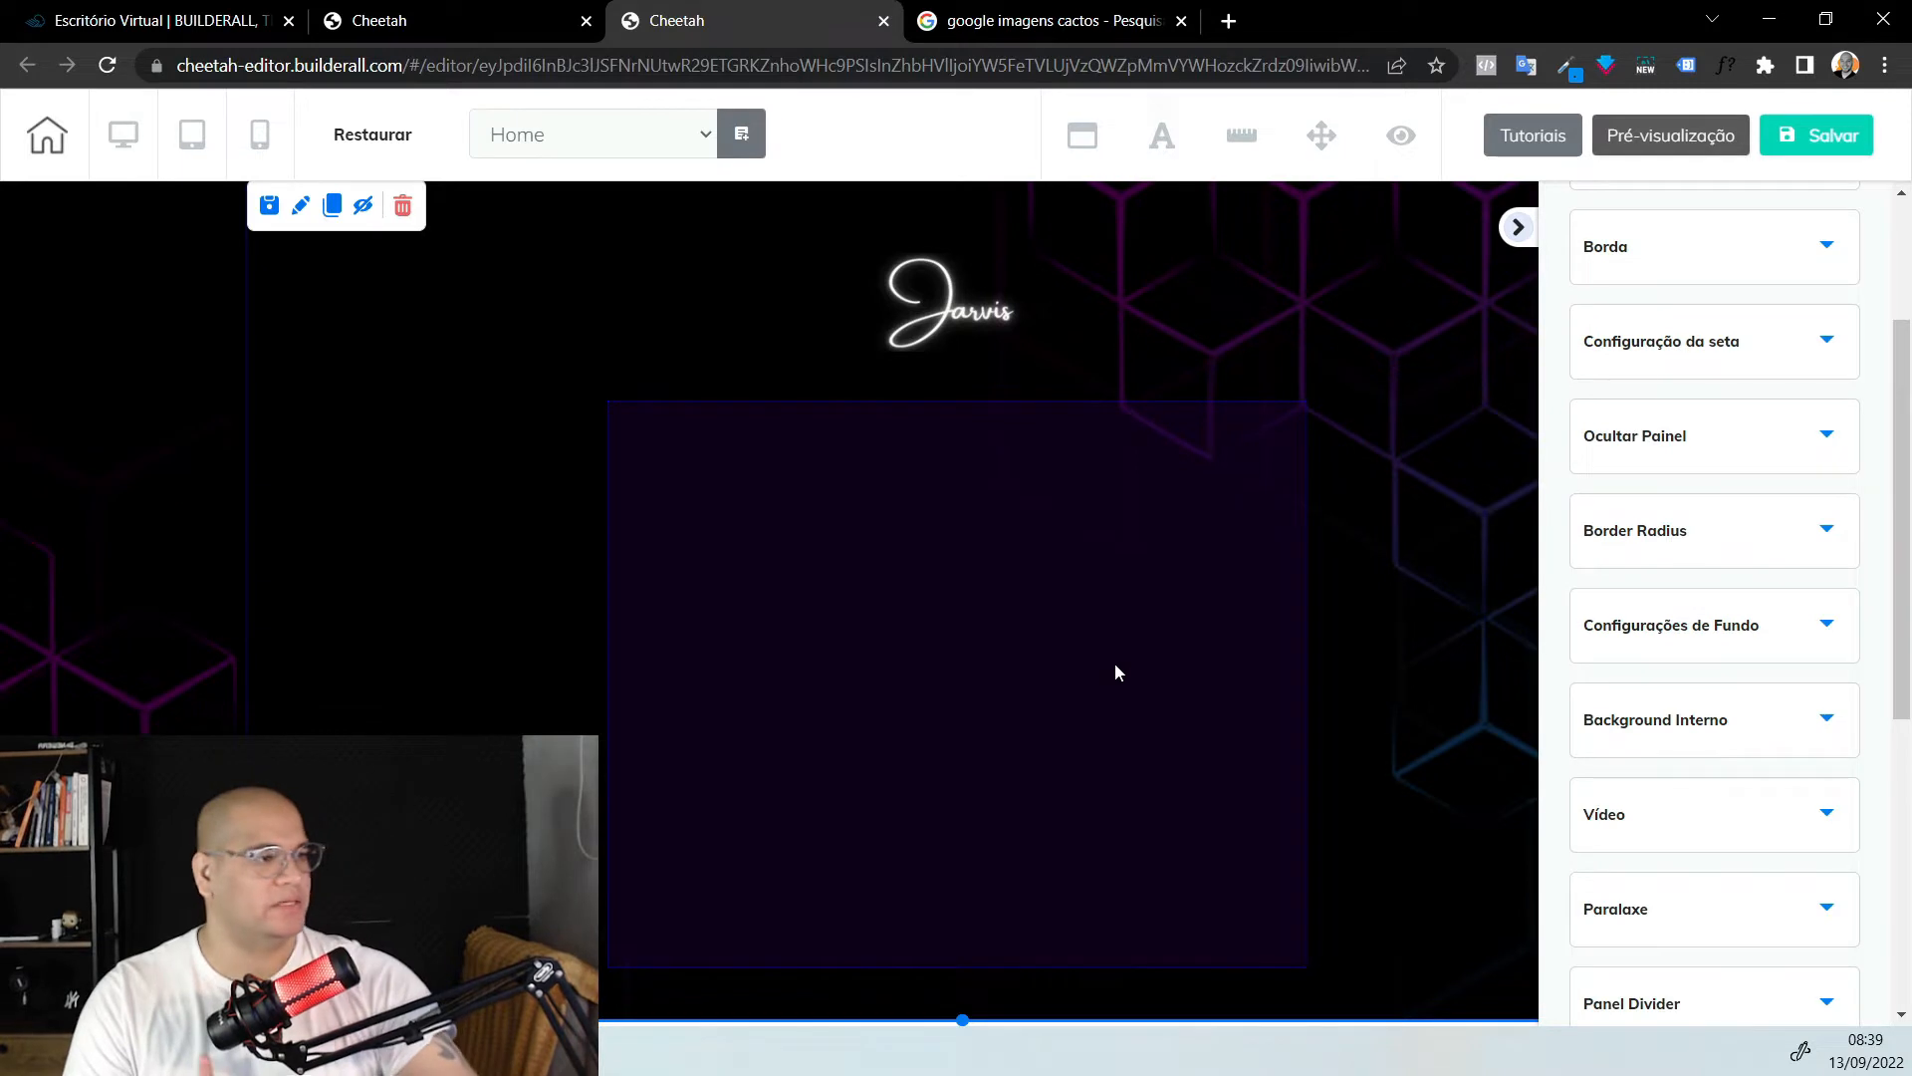
left_click(737, 426)
left_click(754, 380)
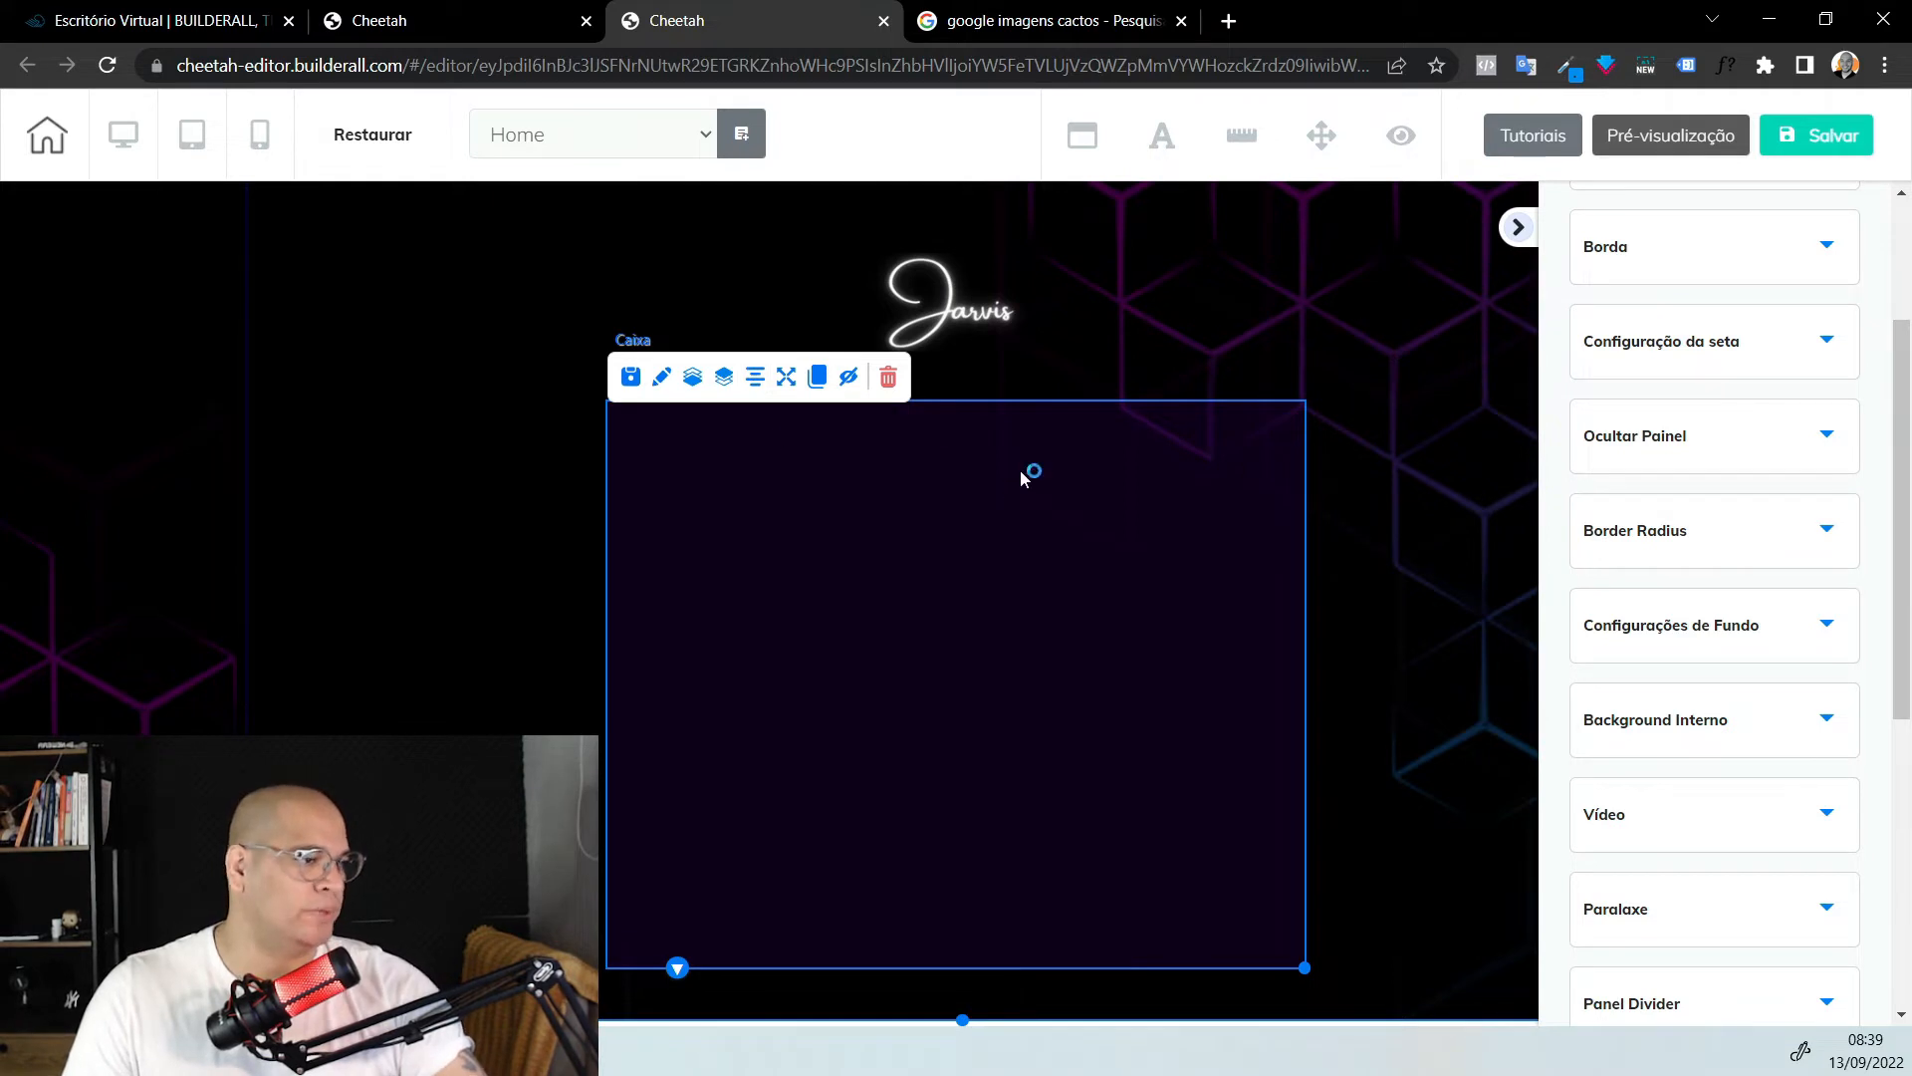
Add a Título H2 text element and position it centred near the top edge inside the purple box
scroll(1677, 448, "up", 3)
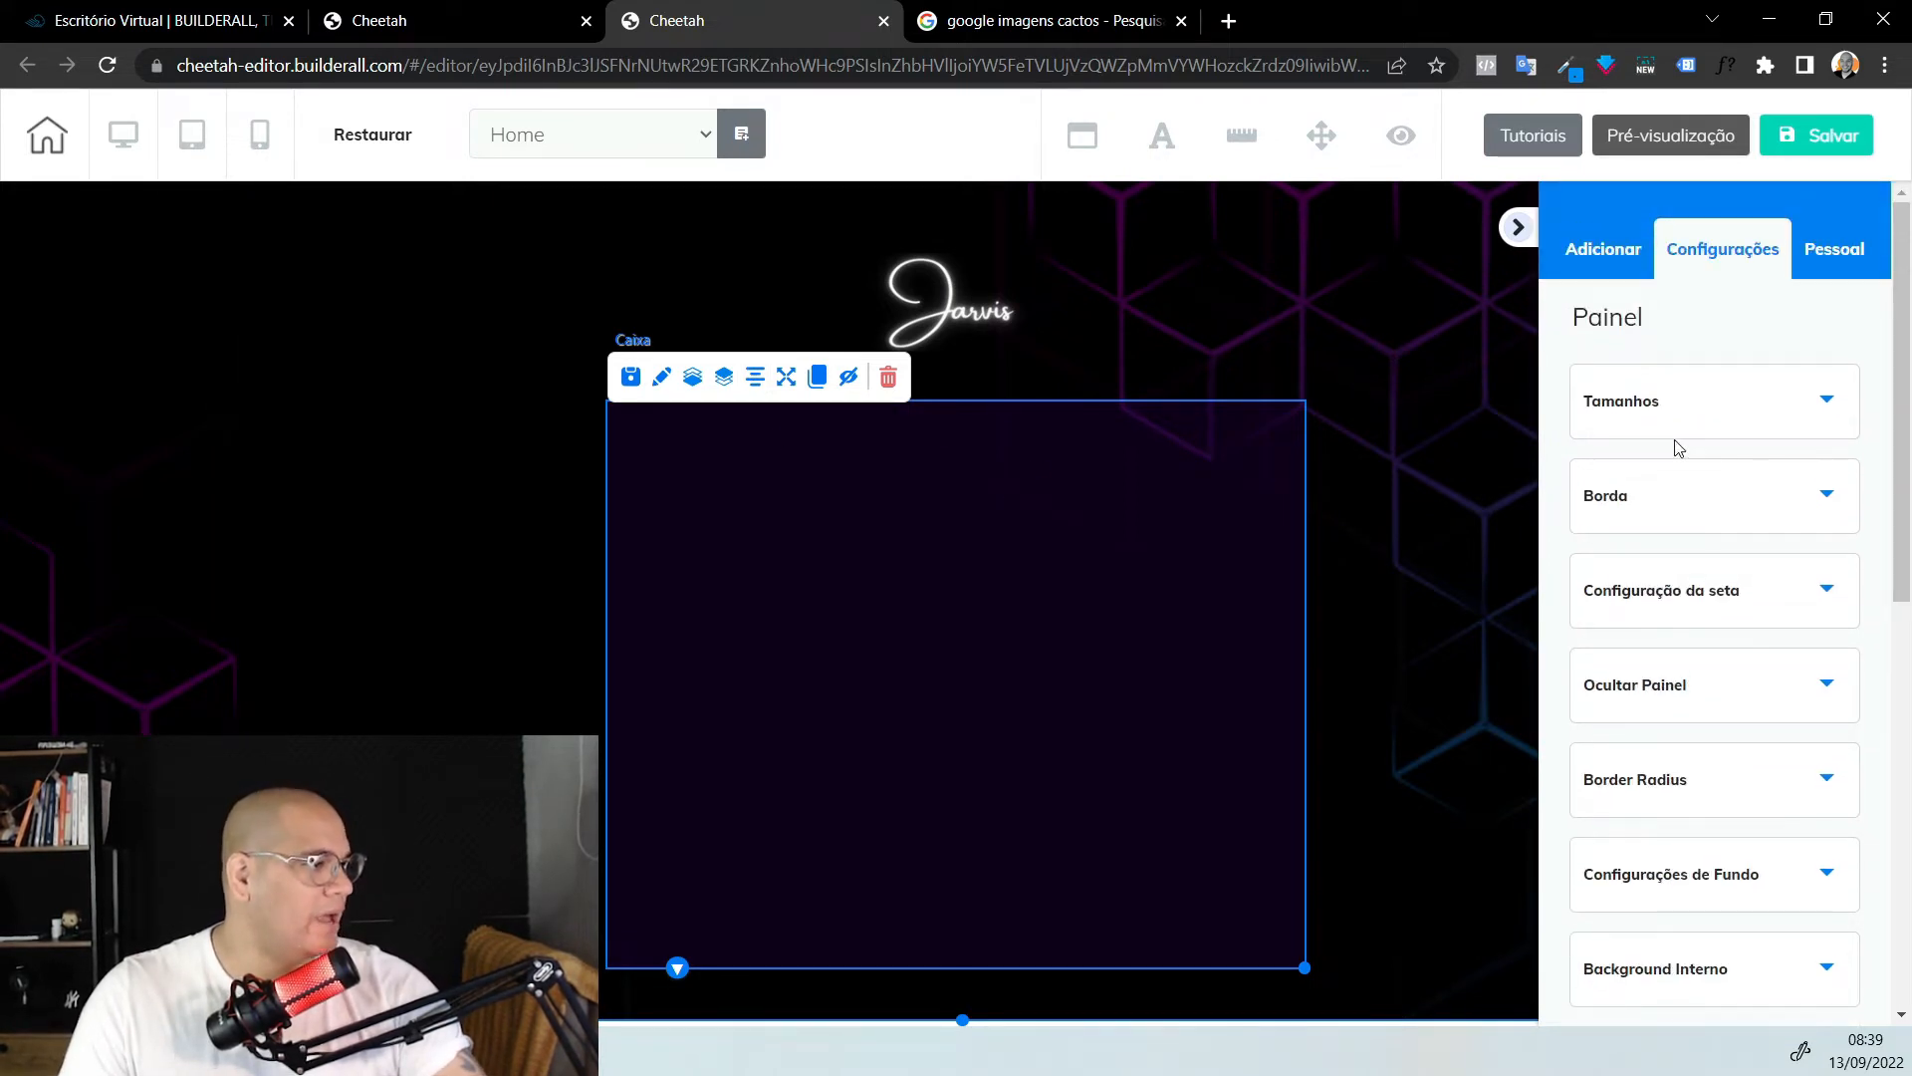
left_click(1626, 257)
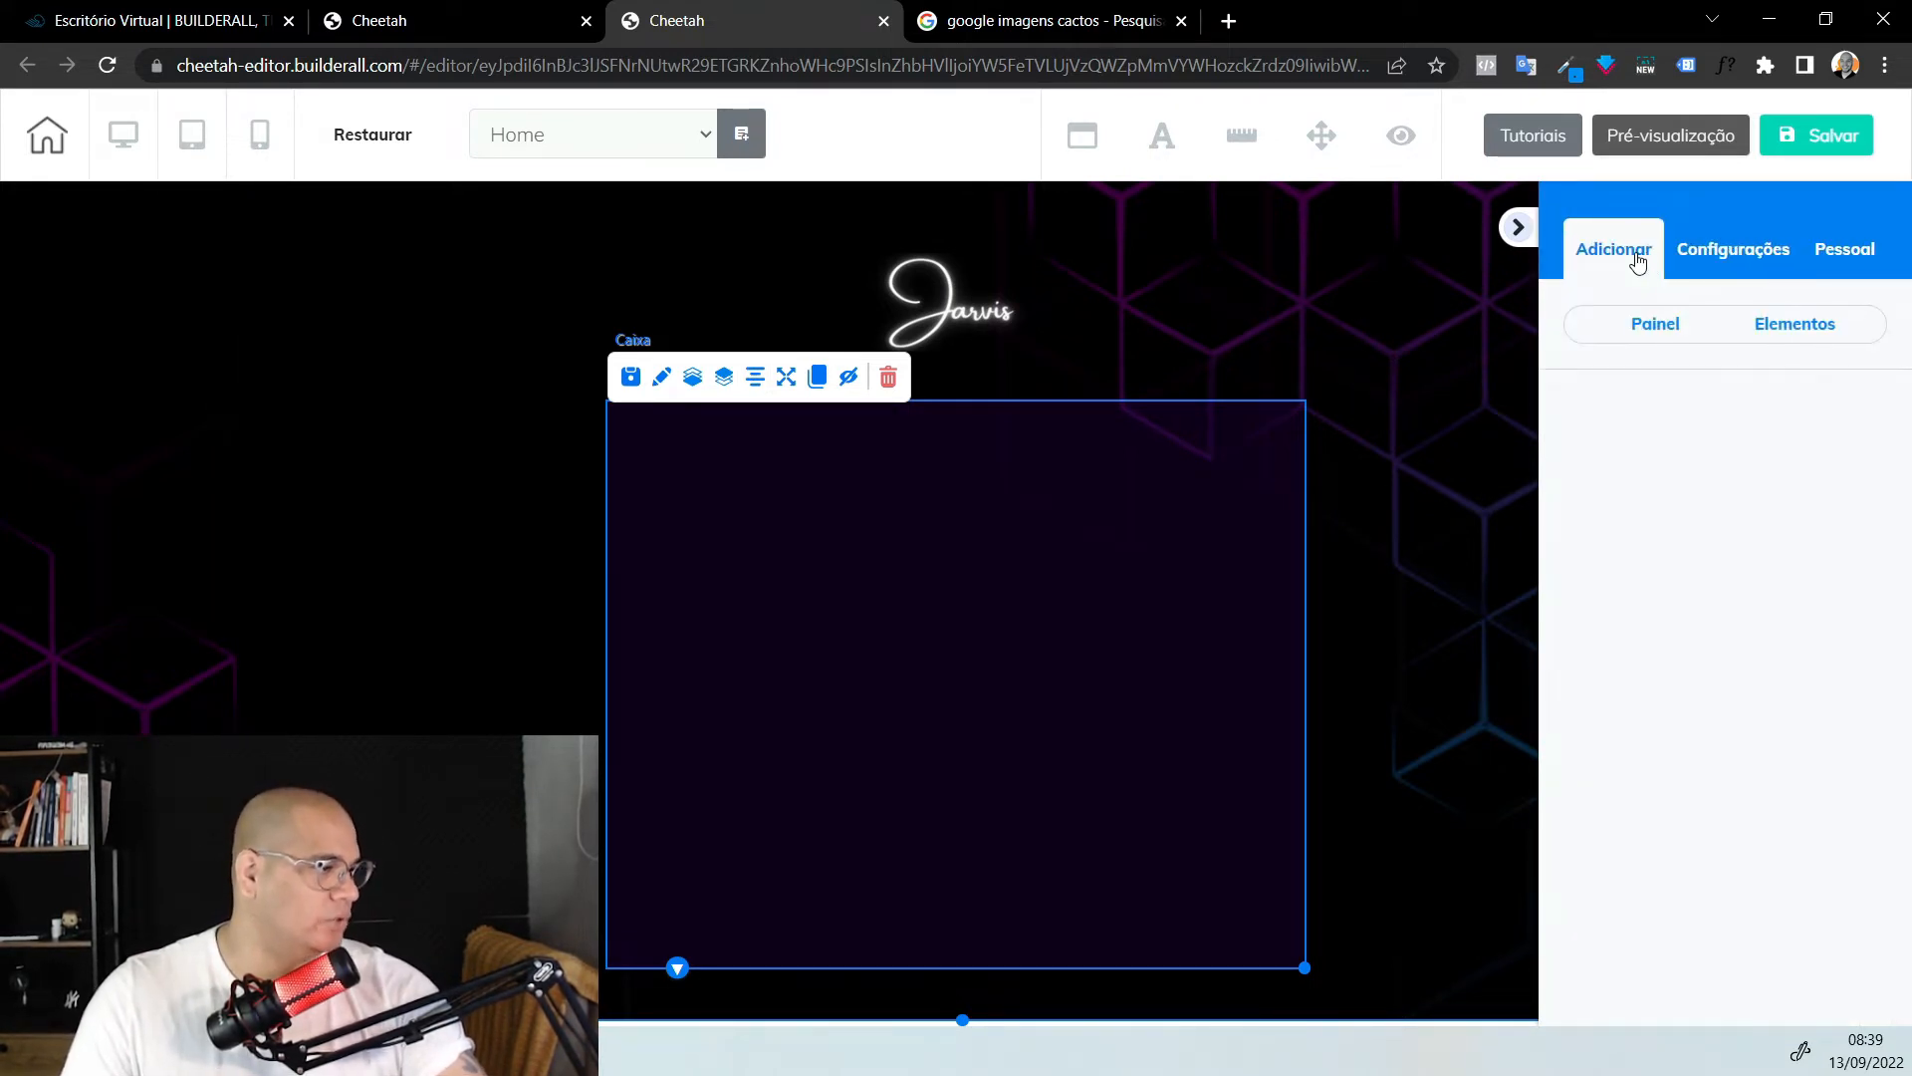
left_click(1789, 332)
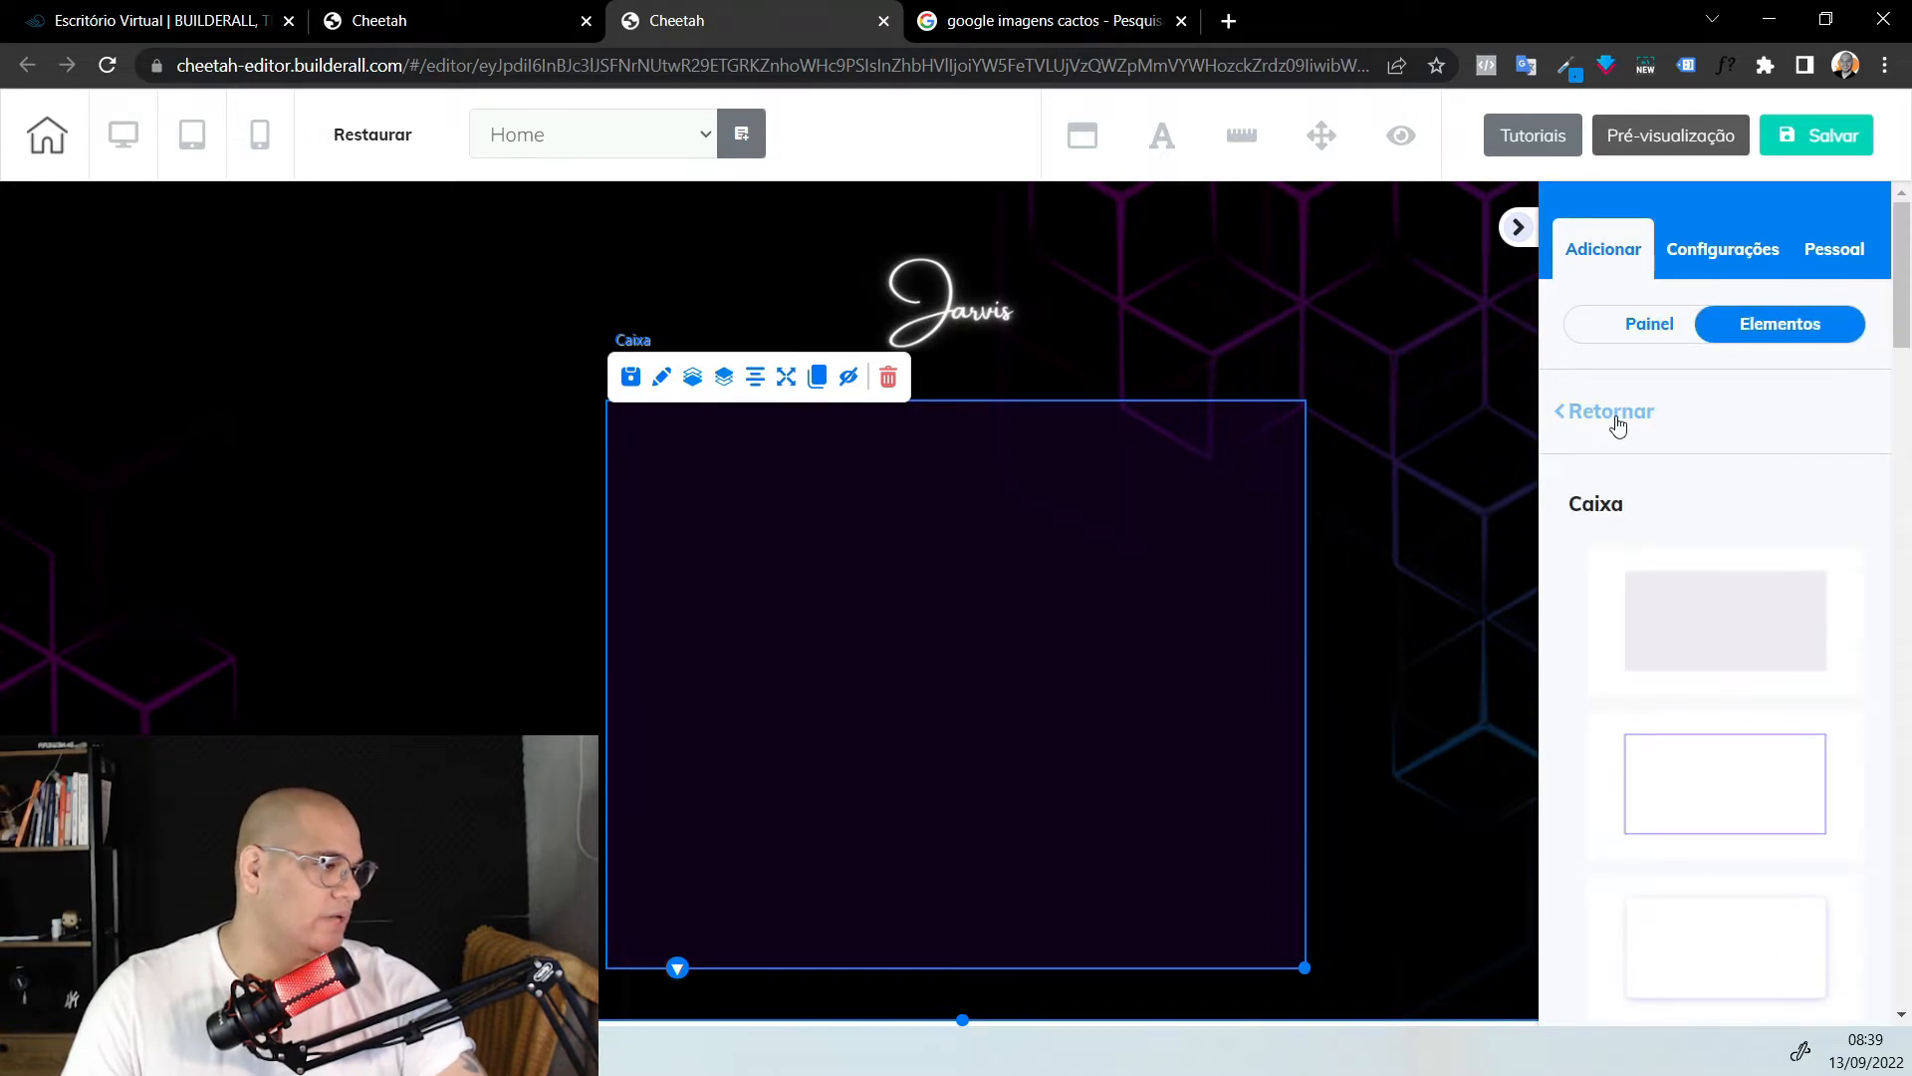
left_click(1615, 416)
left_click(1641, 531)
scroll(1677, 520, "down", 2)
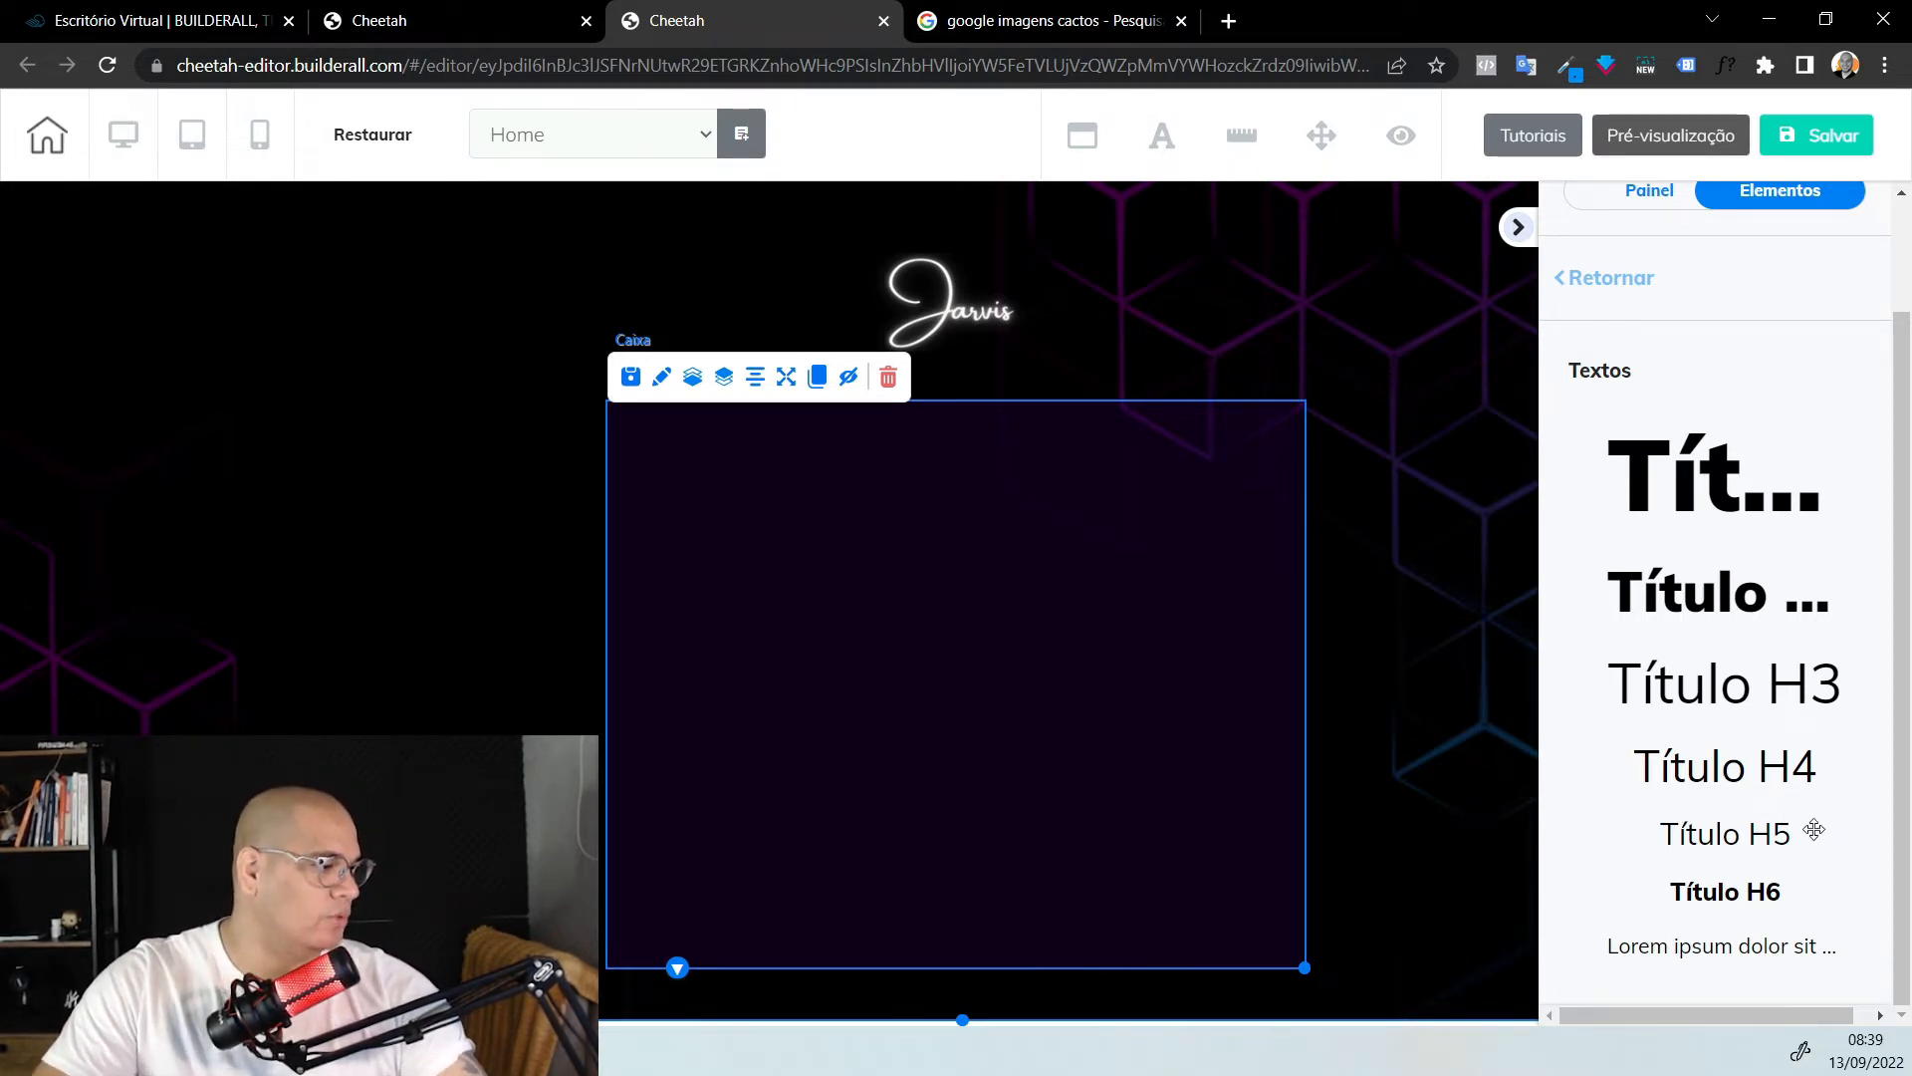
left_click_drag(1653, 577, 912, 541)
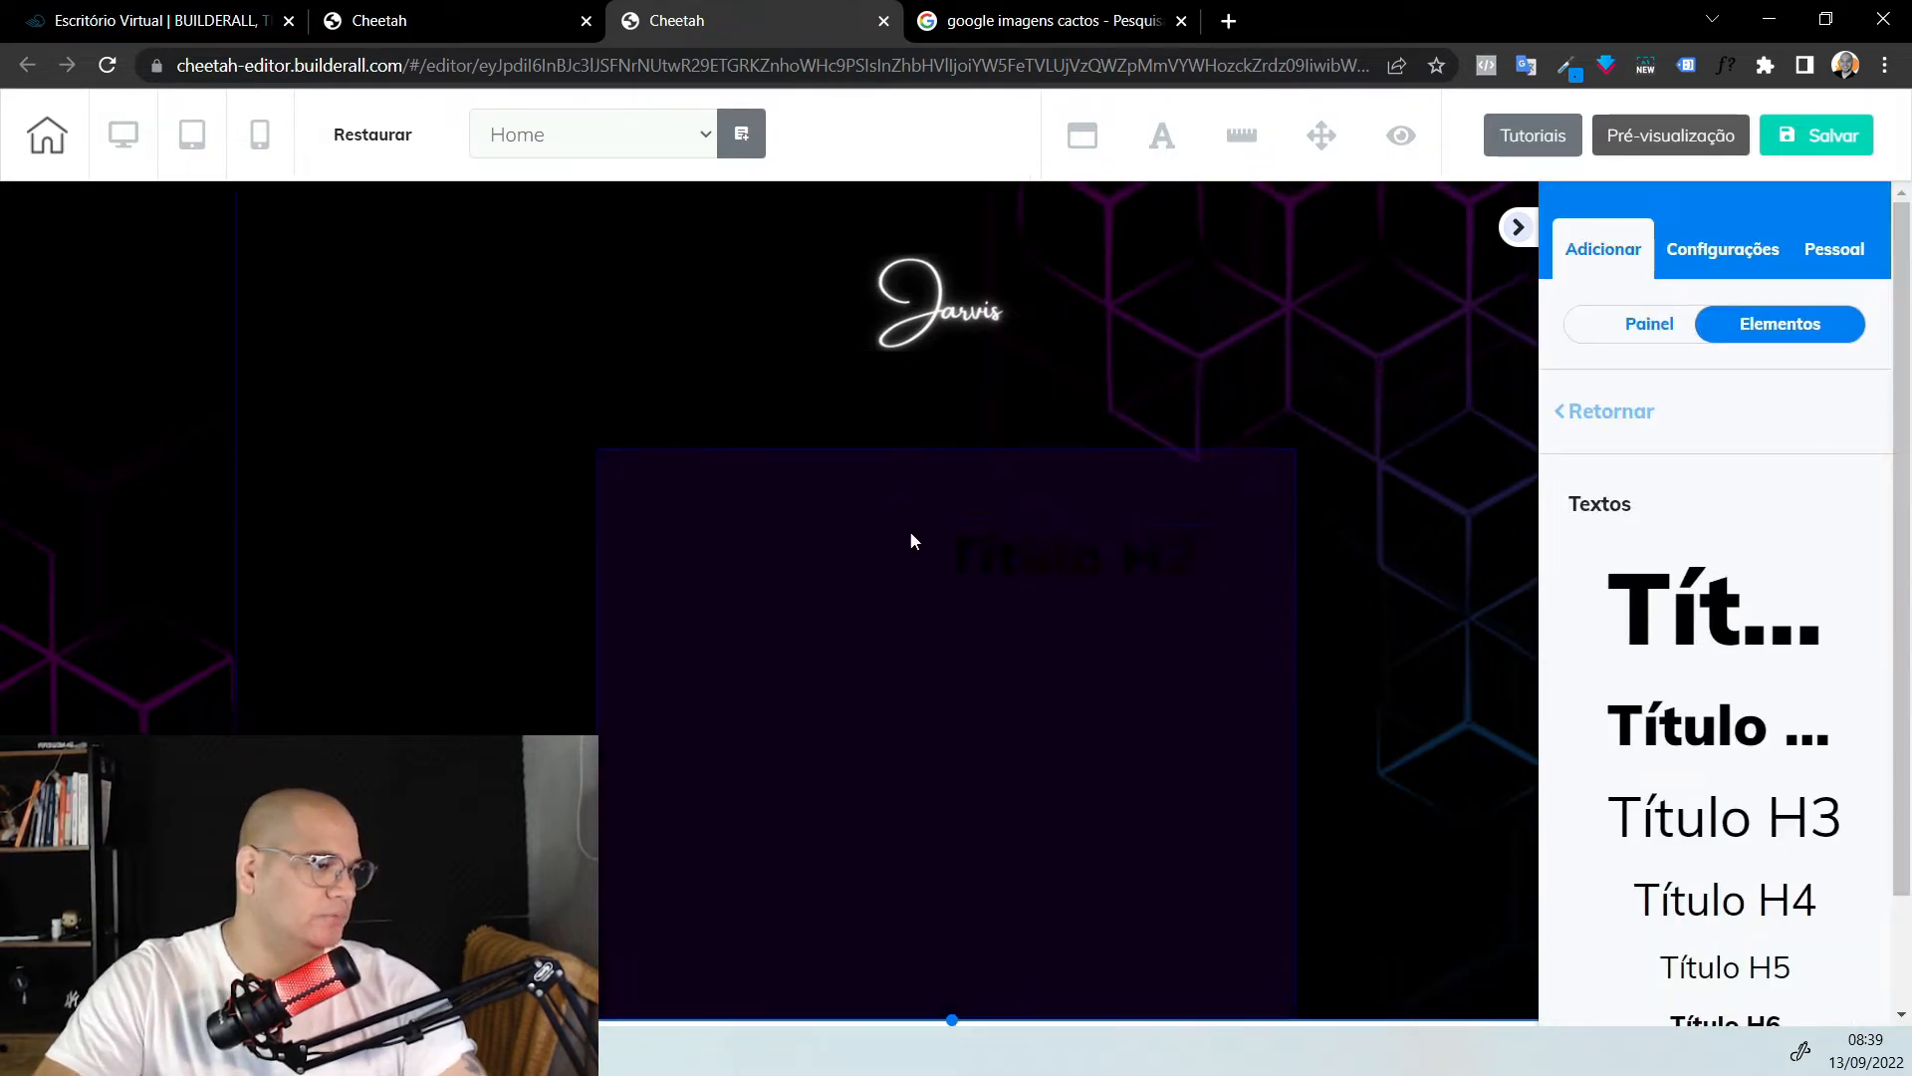
left_click_drag(1044, 560, 917, 510)
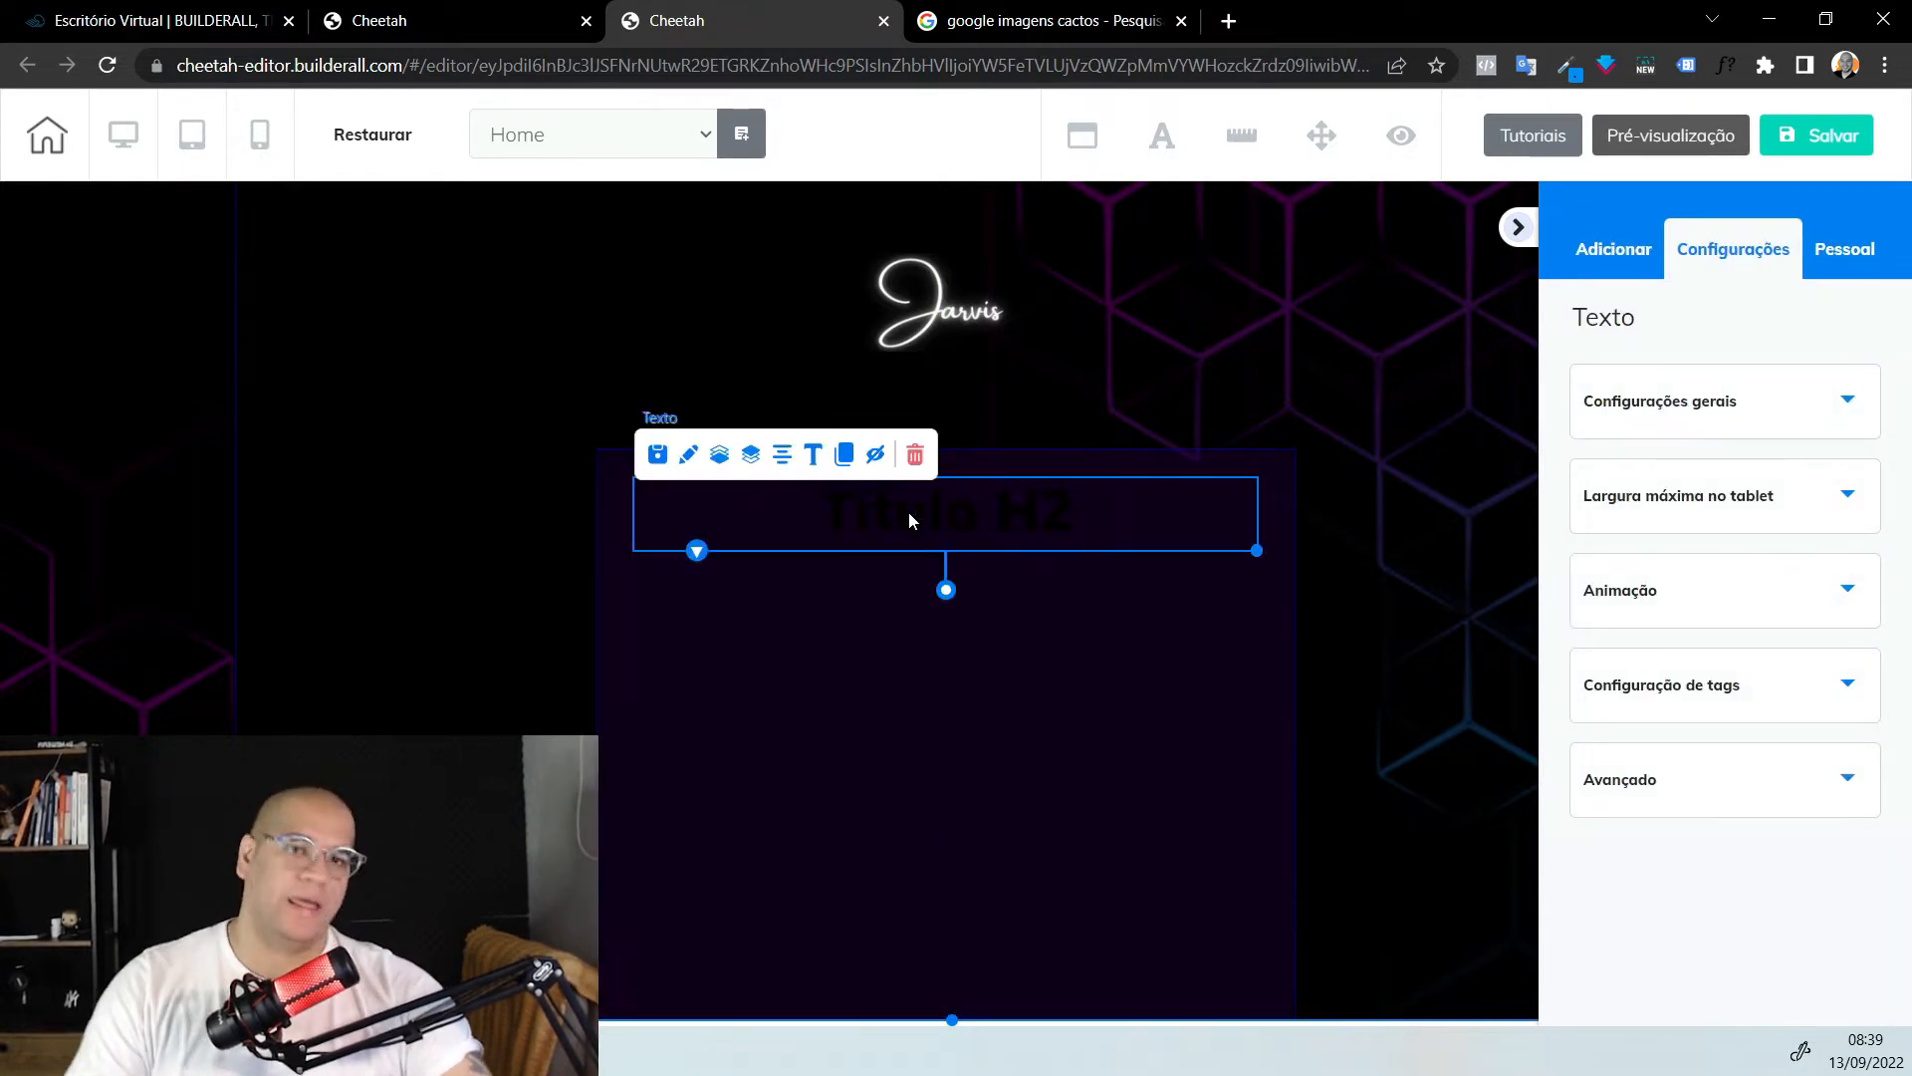
Change the colour of the whole Título H2 text to white
double_click(908, 511)
key("ctrl+a")
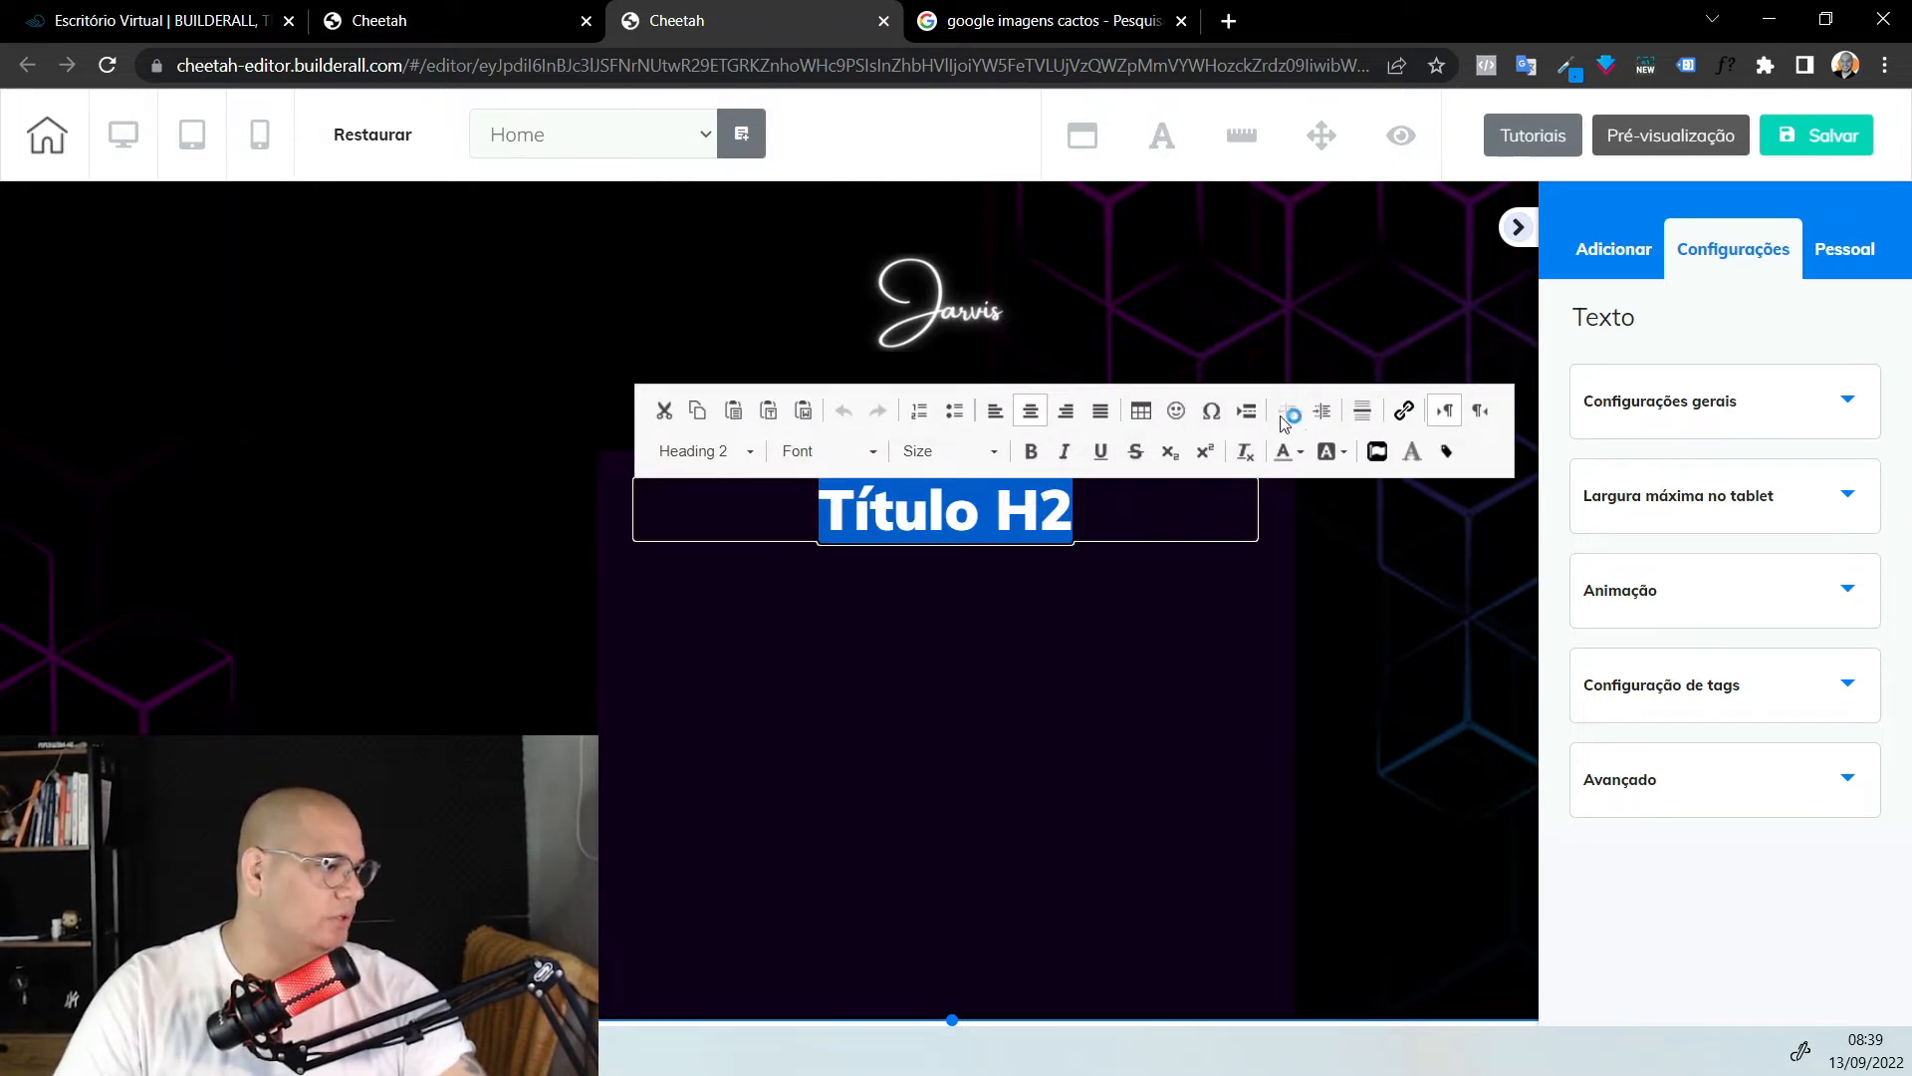
left_click(1298, 452)
left_click(1445, 605)
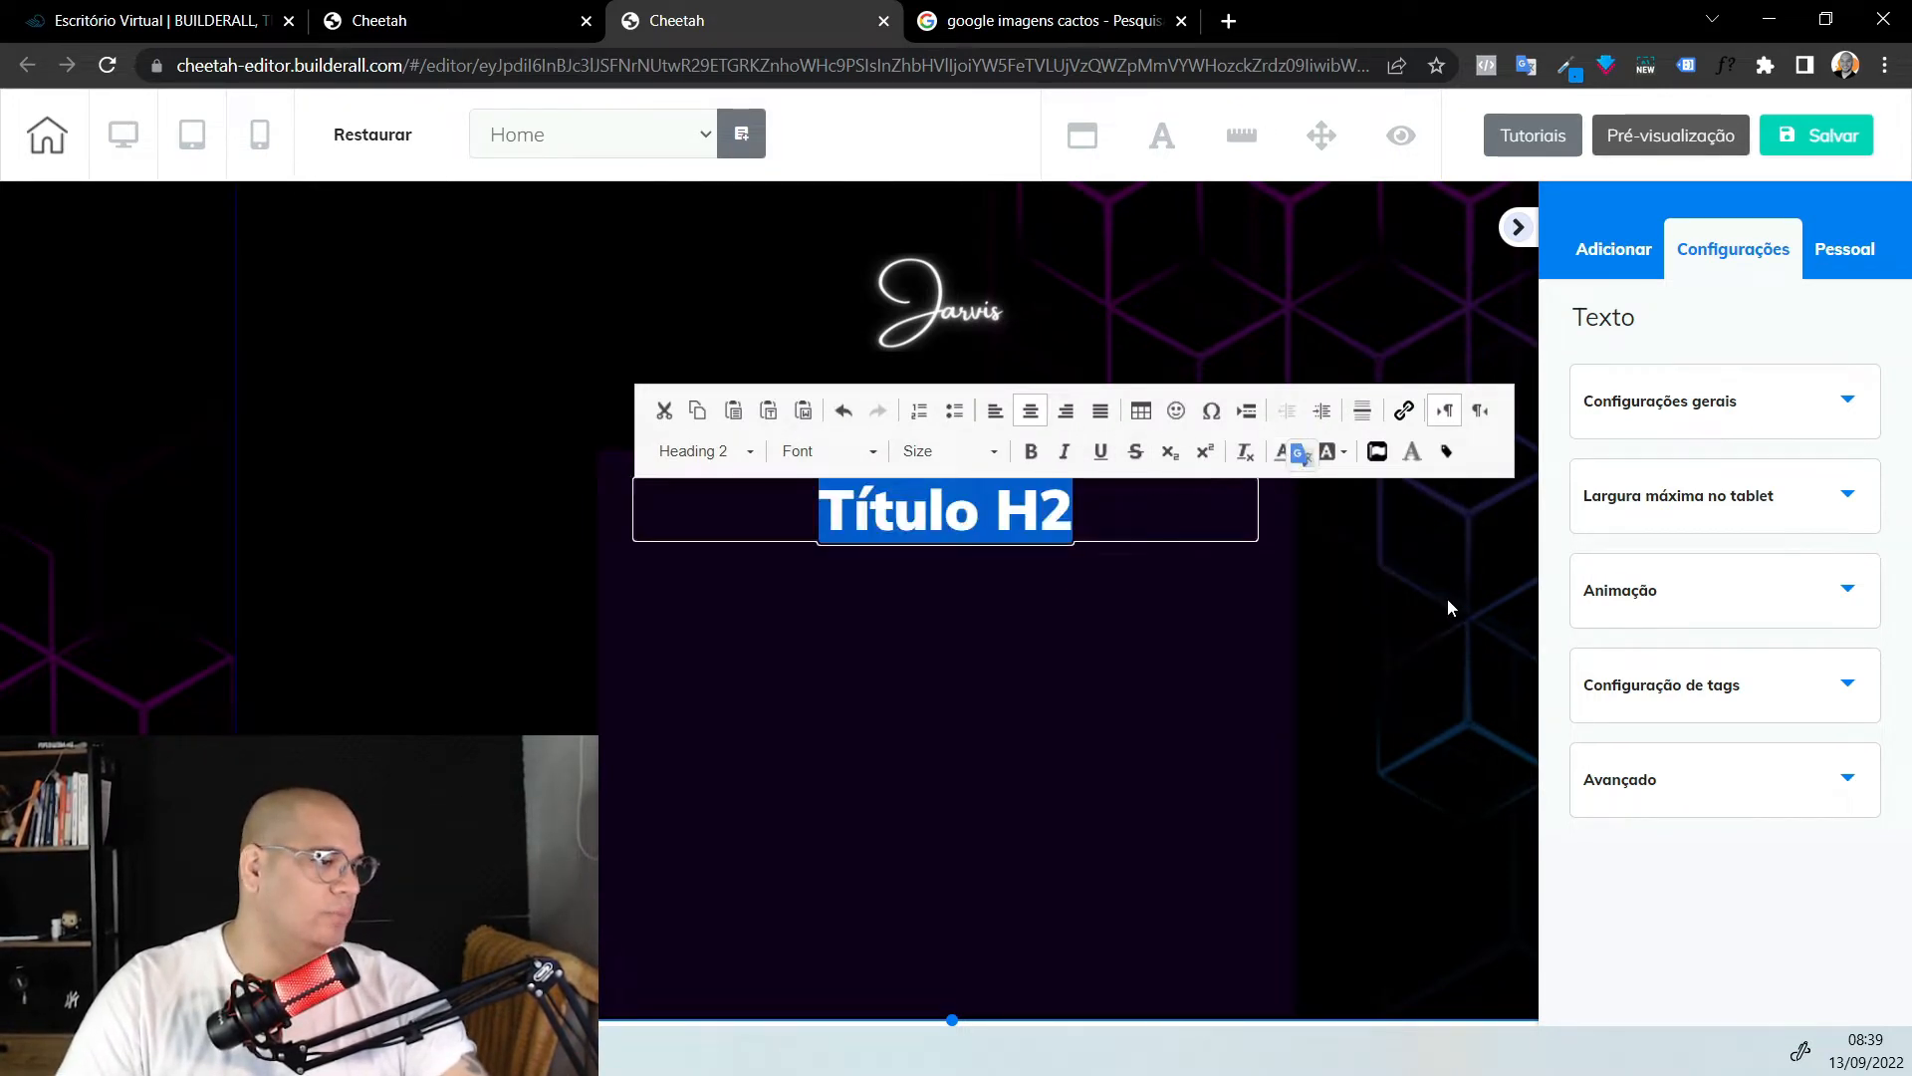
left_click(930, 602)
left_click(996, 512)
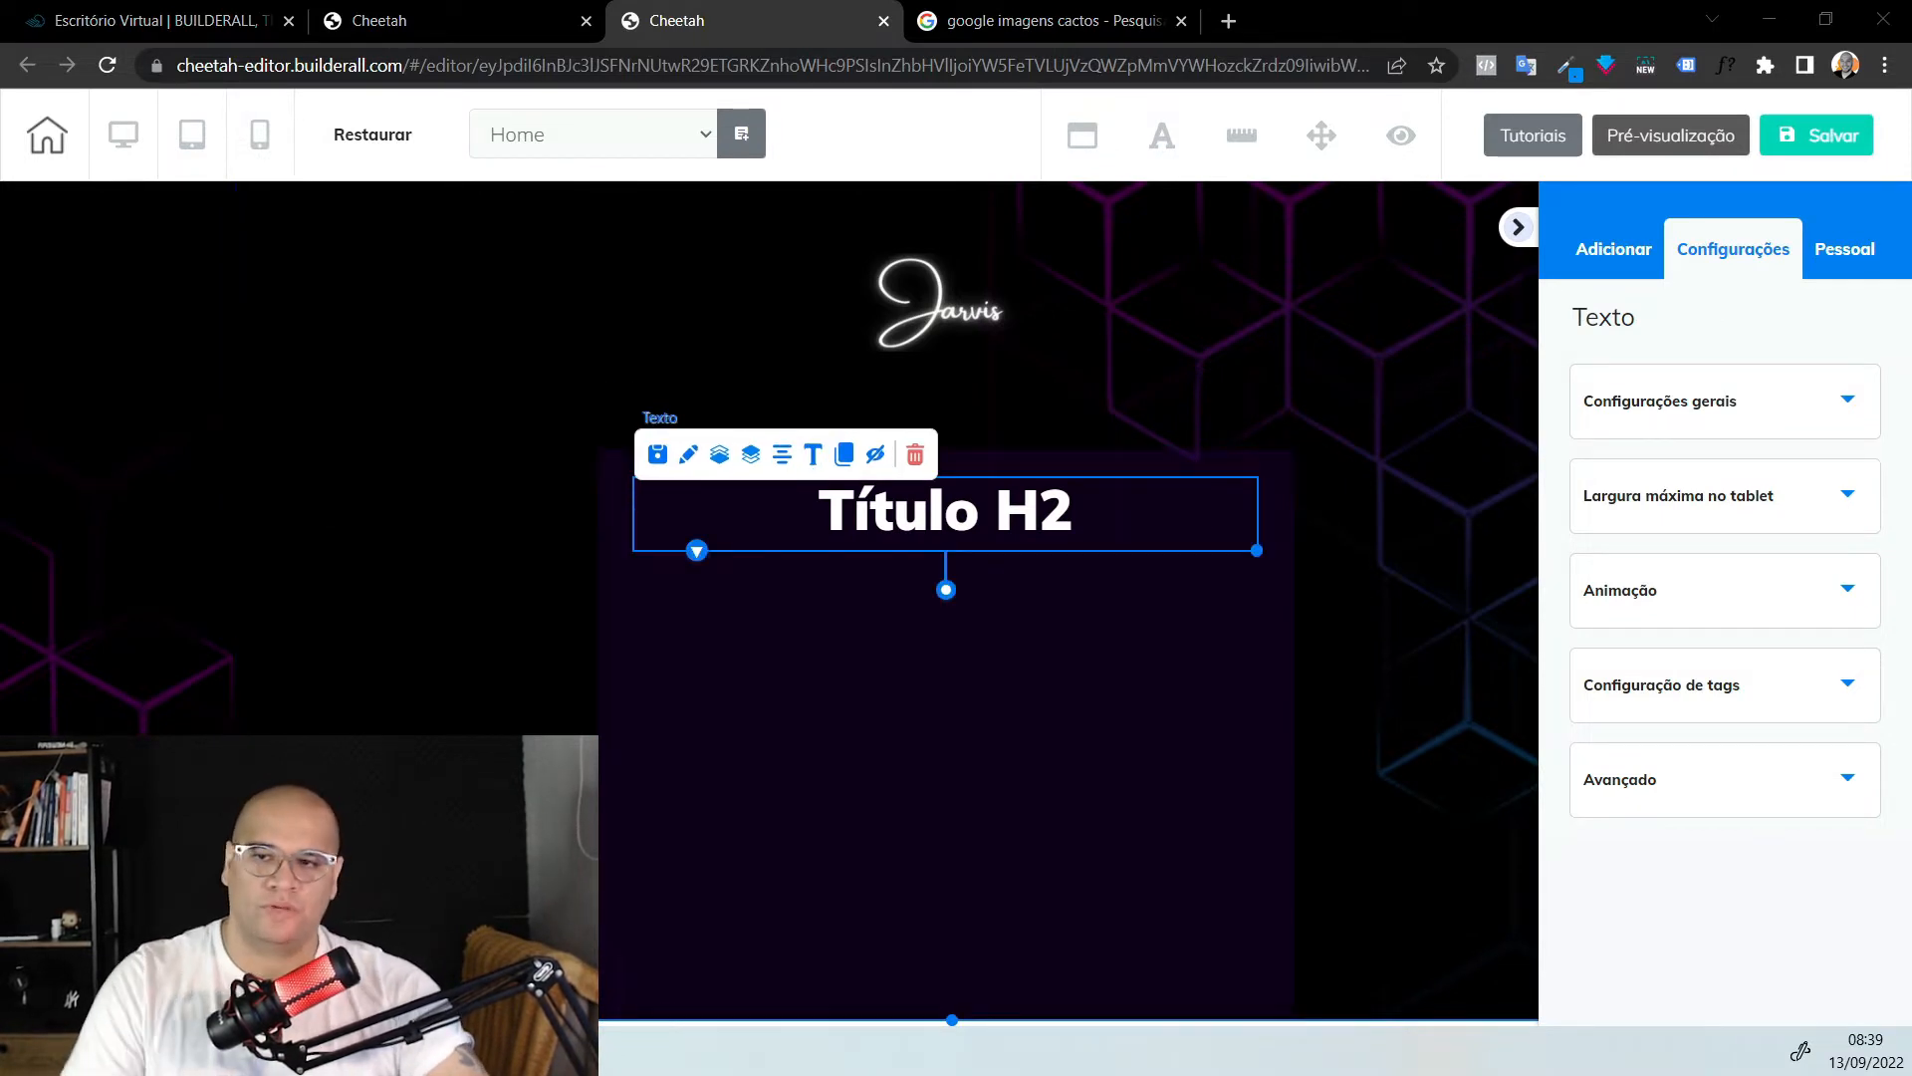
Replace the title text with "CRIE MILHARES DE PÚBLICOS PERSONALIZADOS NO FACEBOOK ADS EM SEGUNDOS"
double_click(891, 525)
key("ctrl+a")
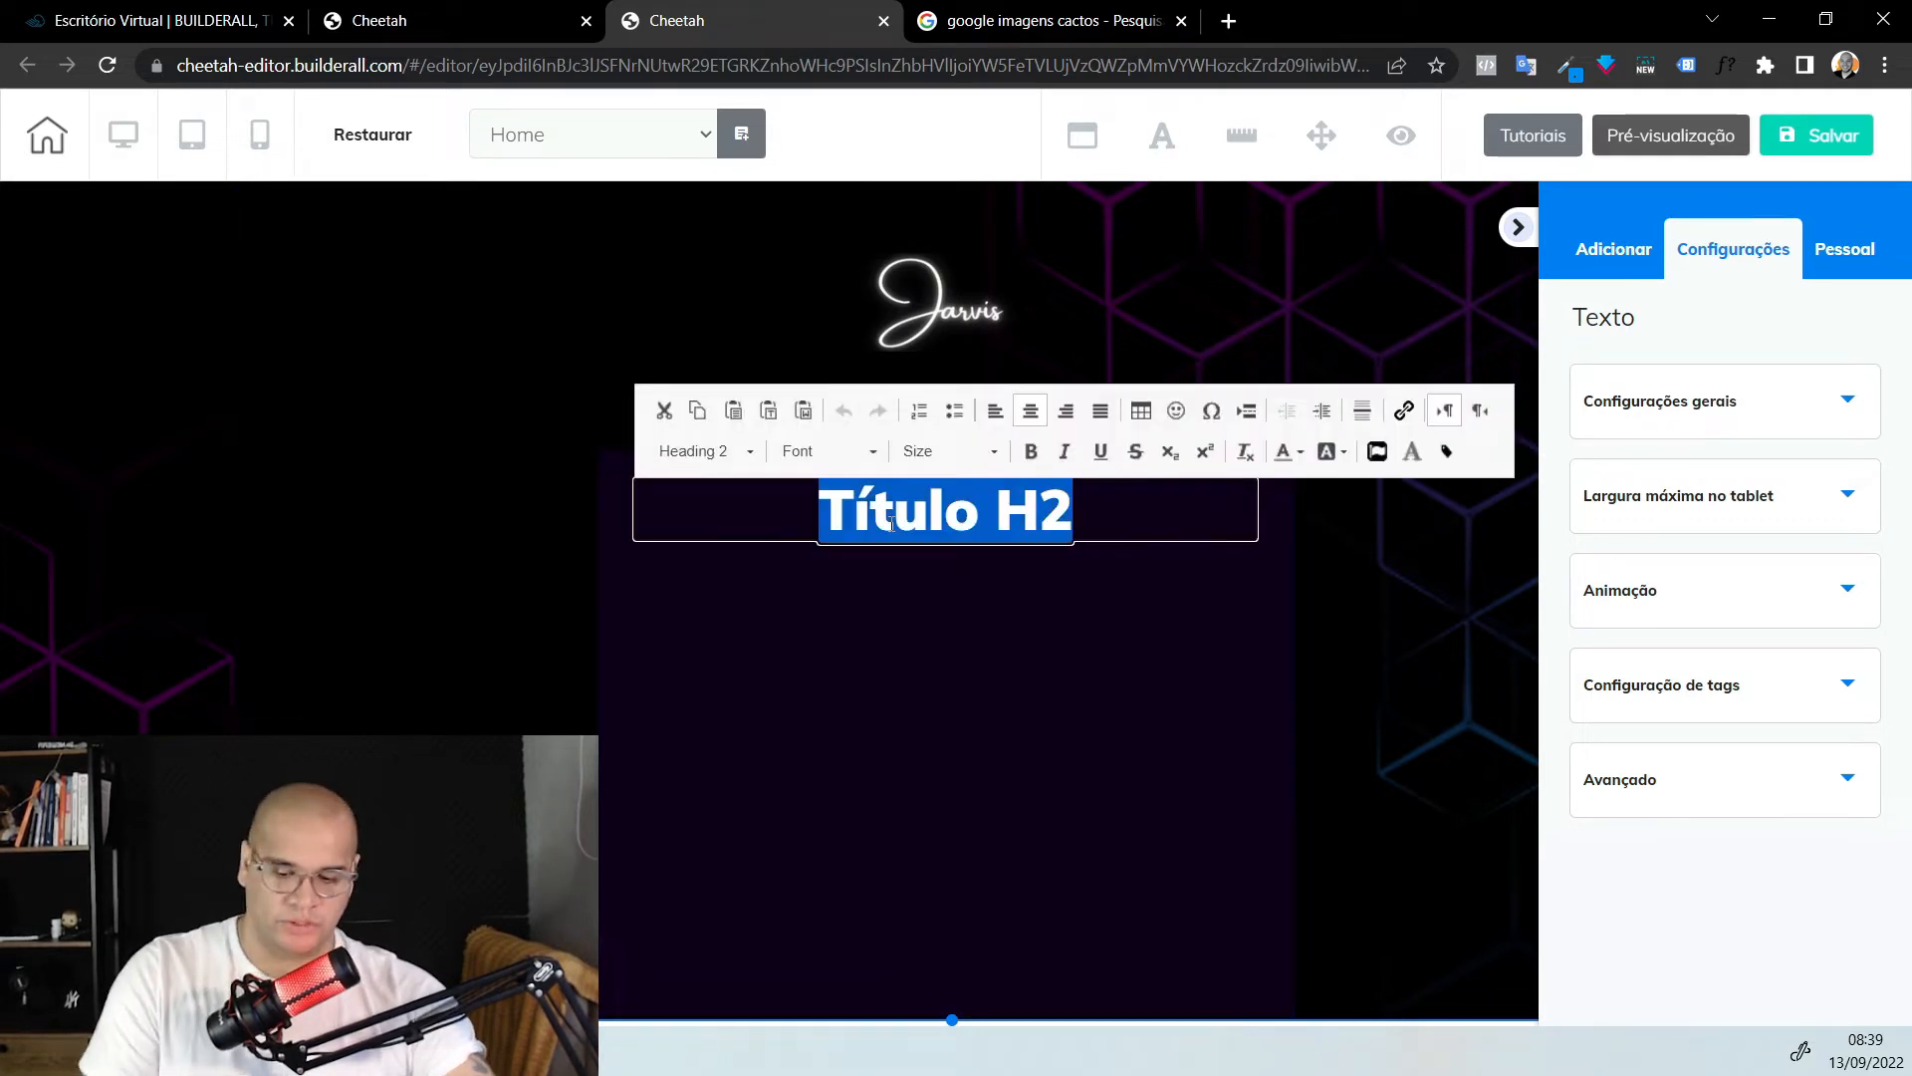
type("CRIE  MILHARES  DE PÚBLICOS PERSONALIZADOS NO FACEBOOK ADS EM  SEGUNDOS")
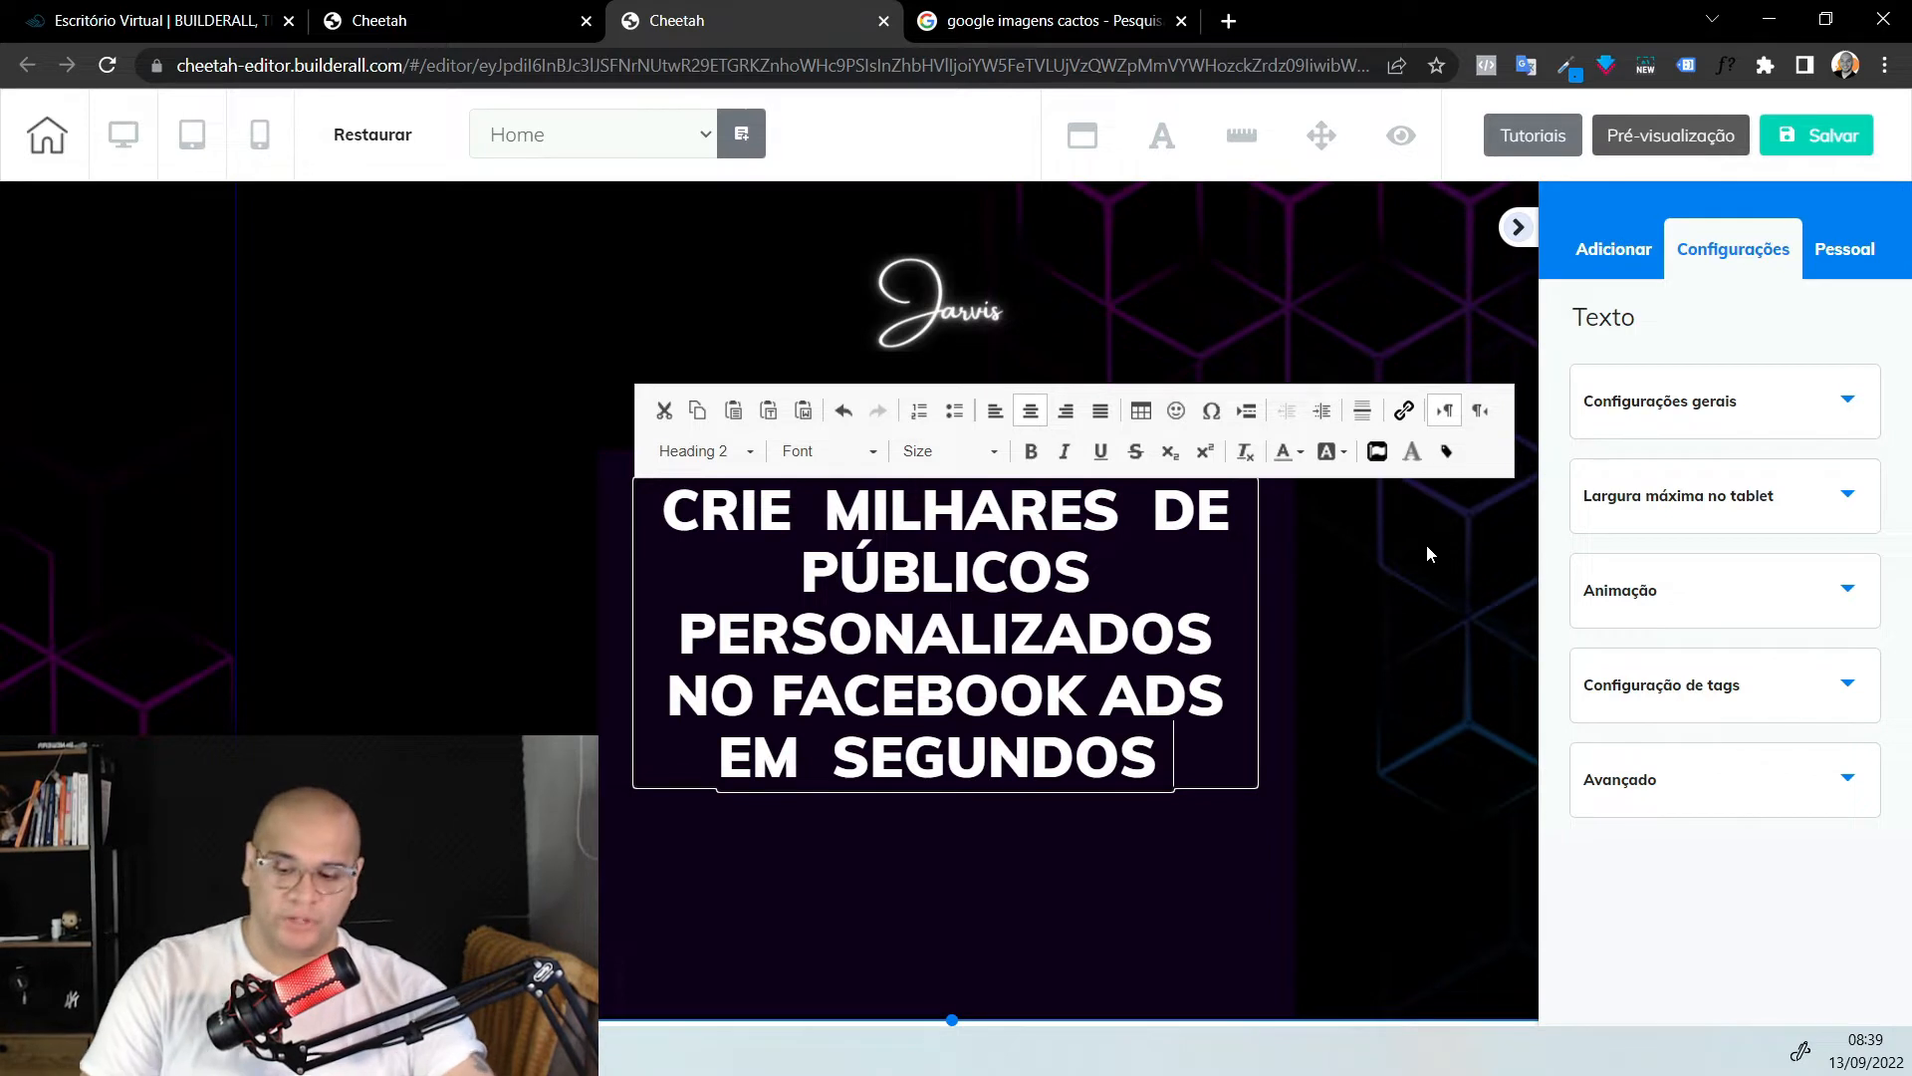
Apply a Neutral Heading paragraph style to the whole title text
key("ctrl+a")
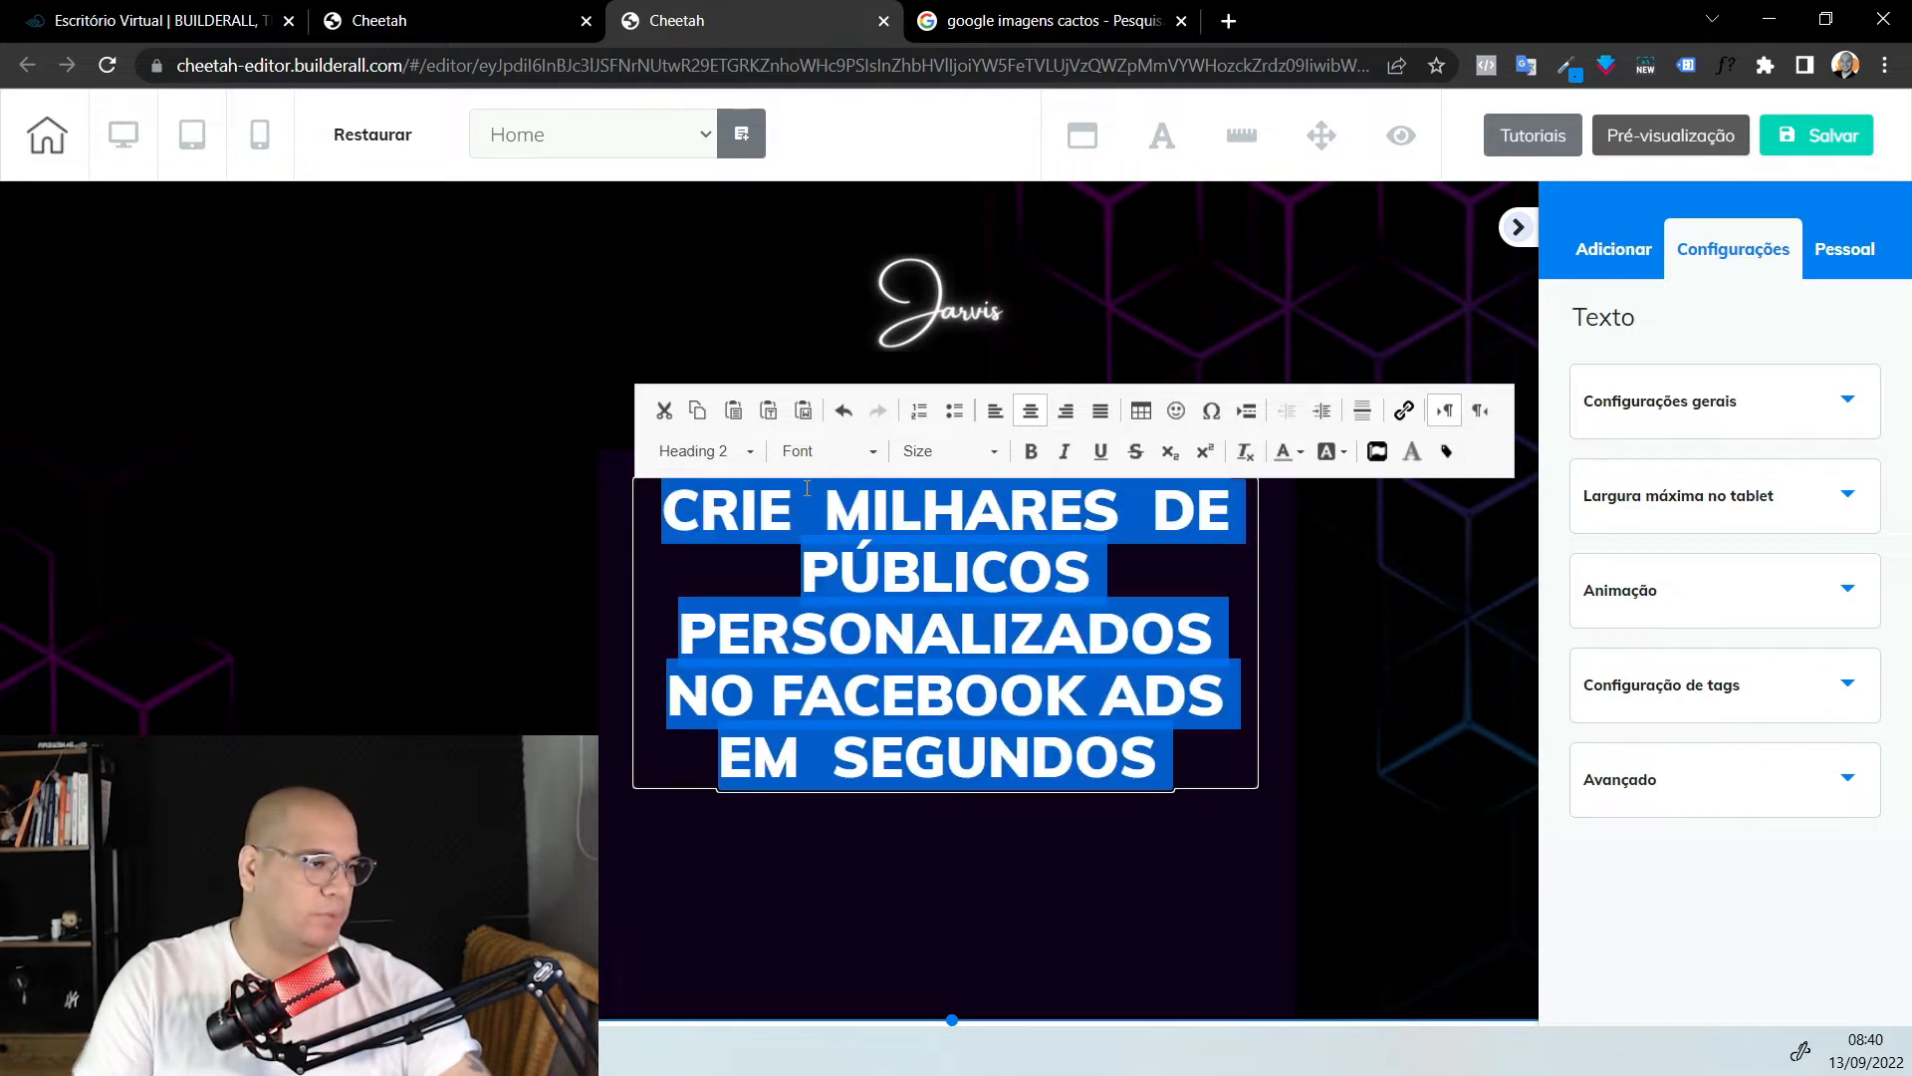
left_click(737, 464)
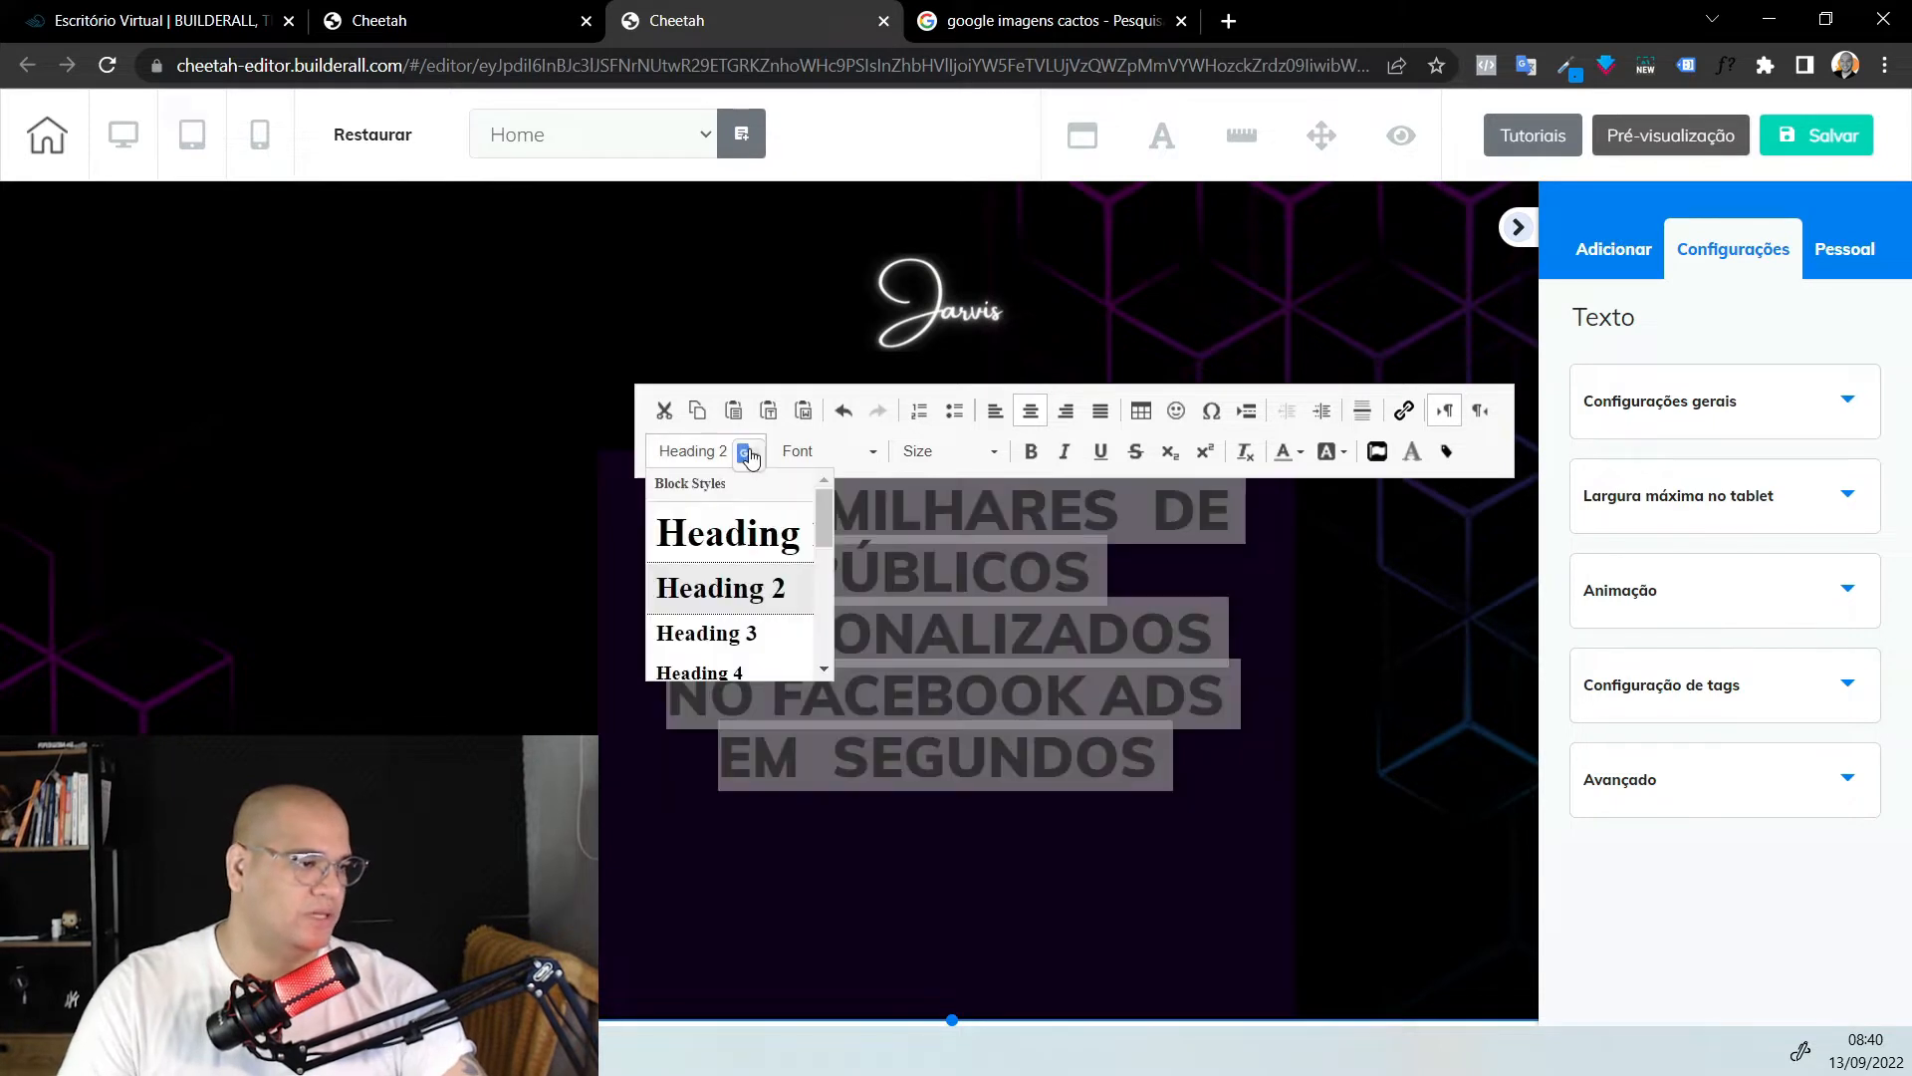
scroll(752, 612, "down", 3)
scroll(755, 622, "up", 2)
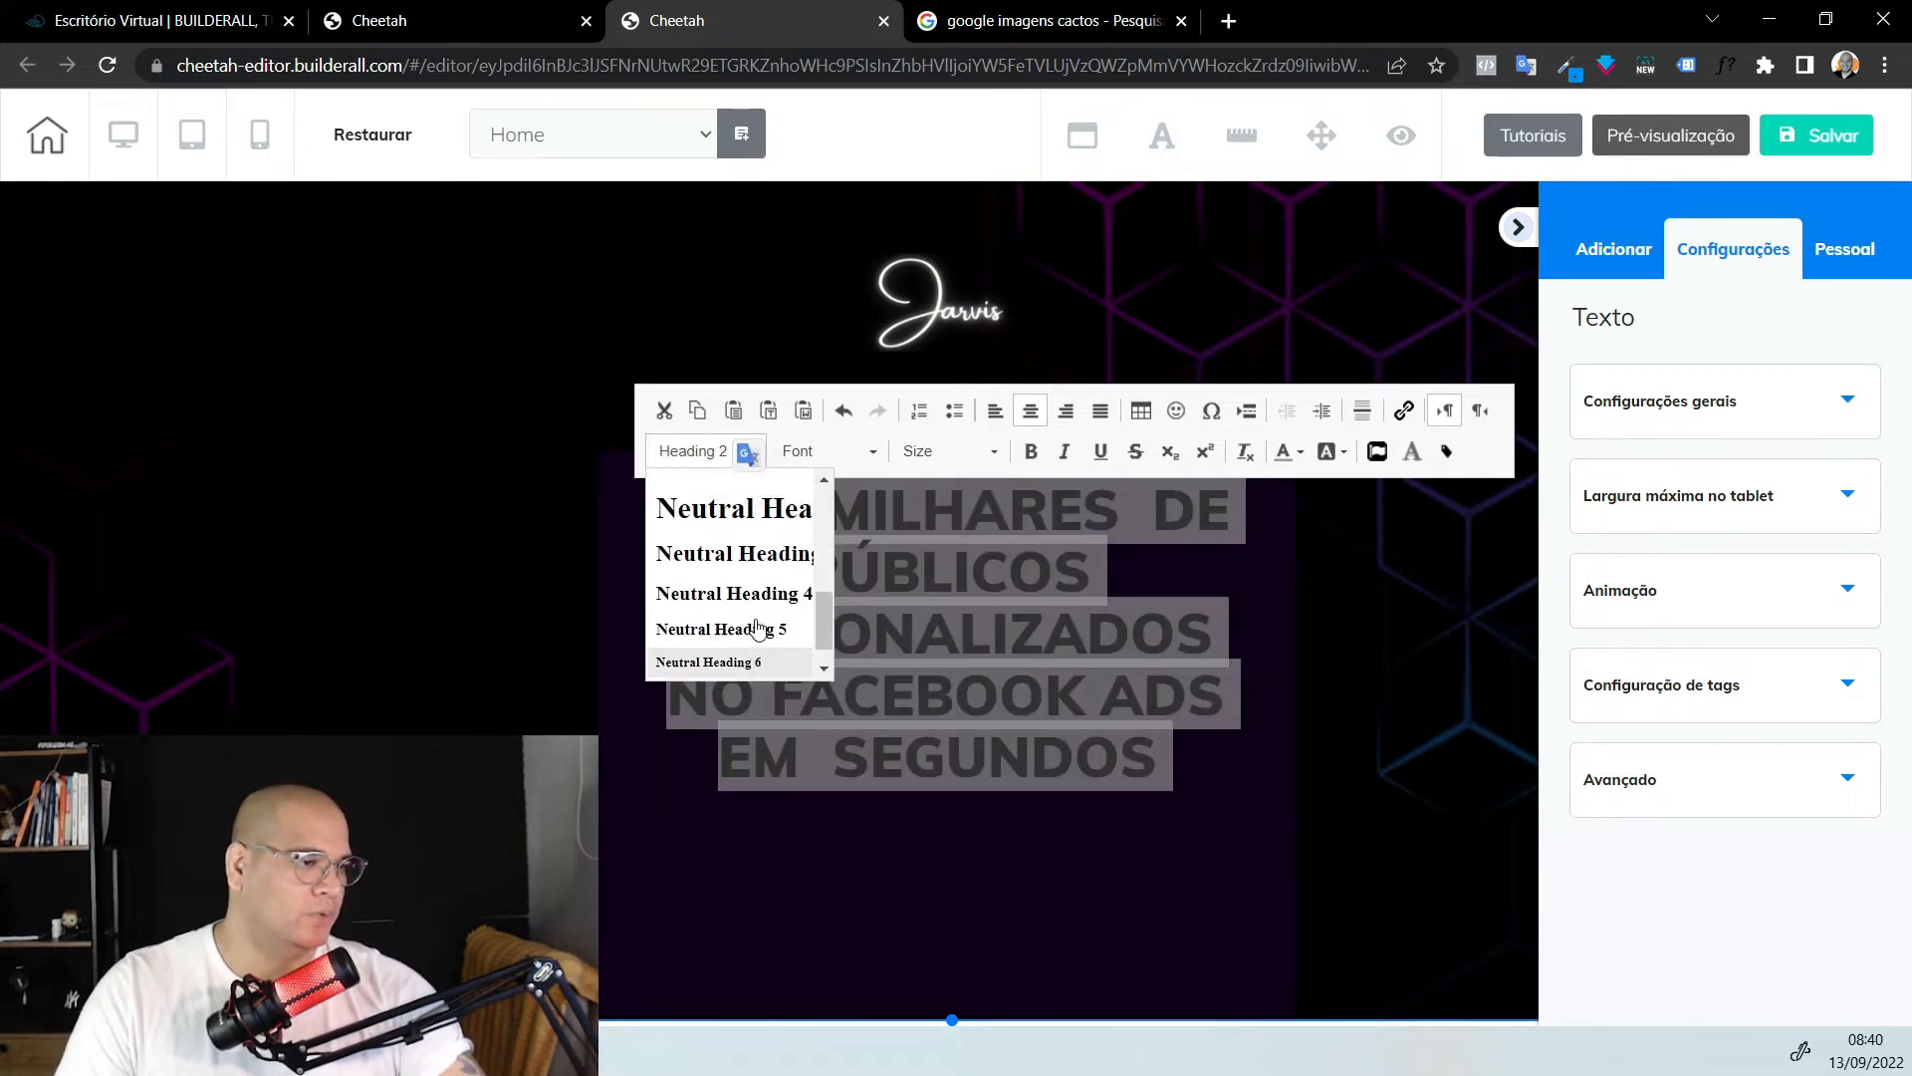
scroll(756, 607, "down", 3)
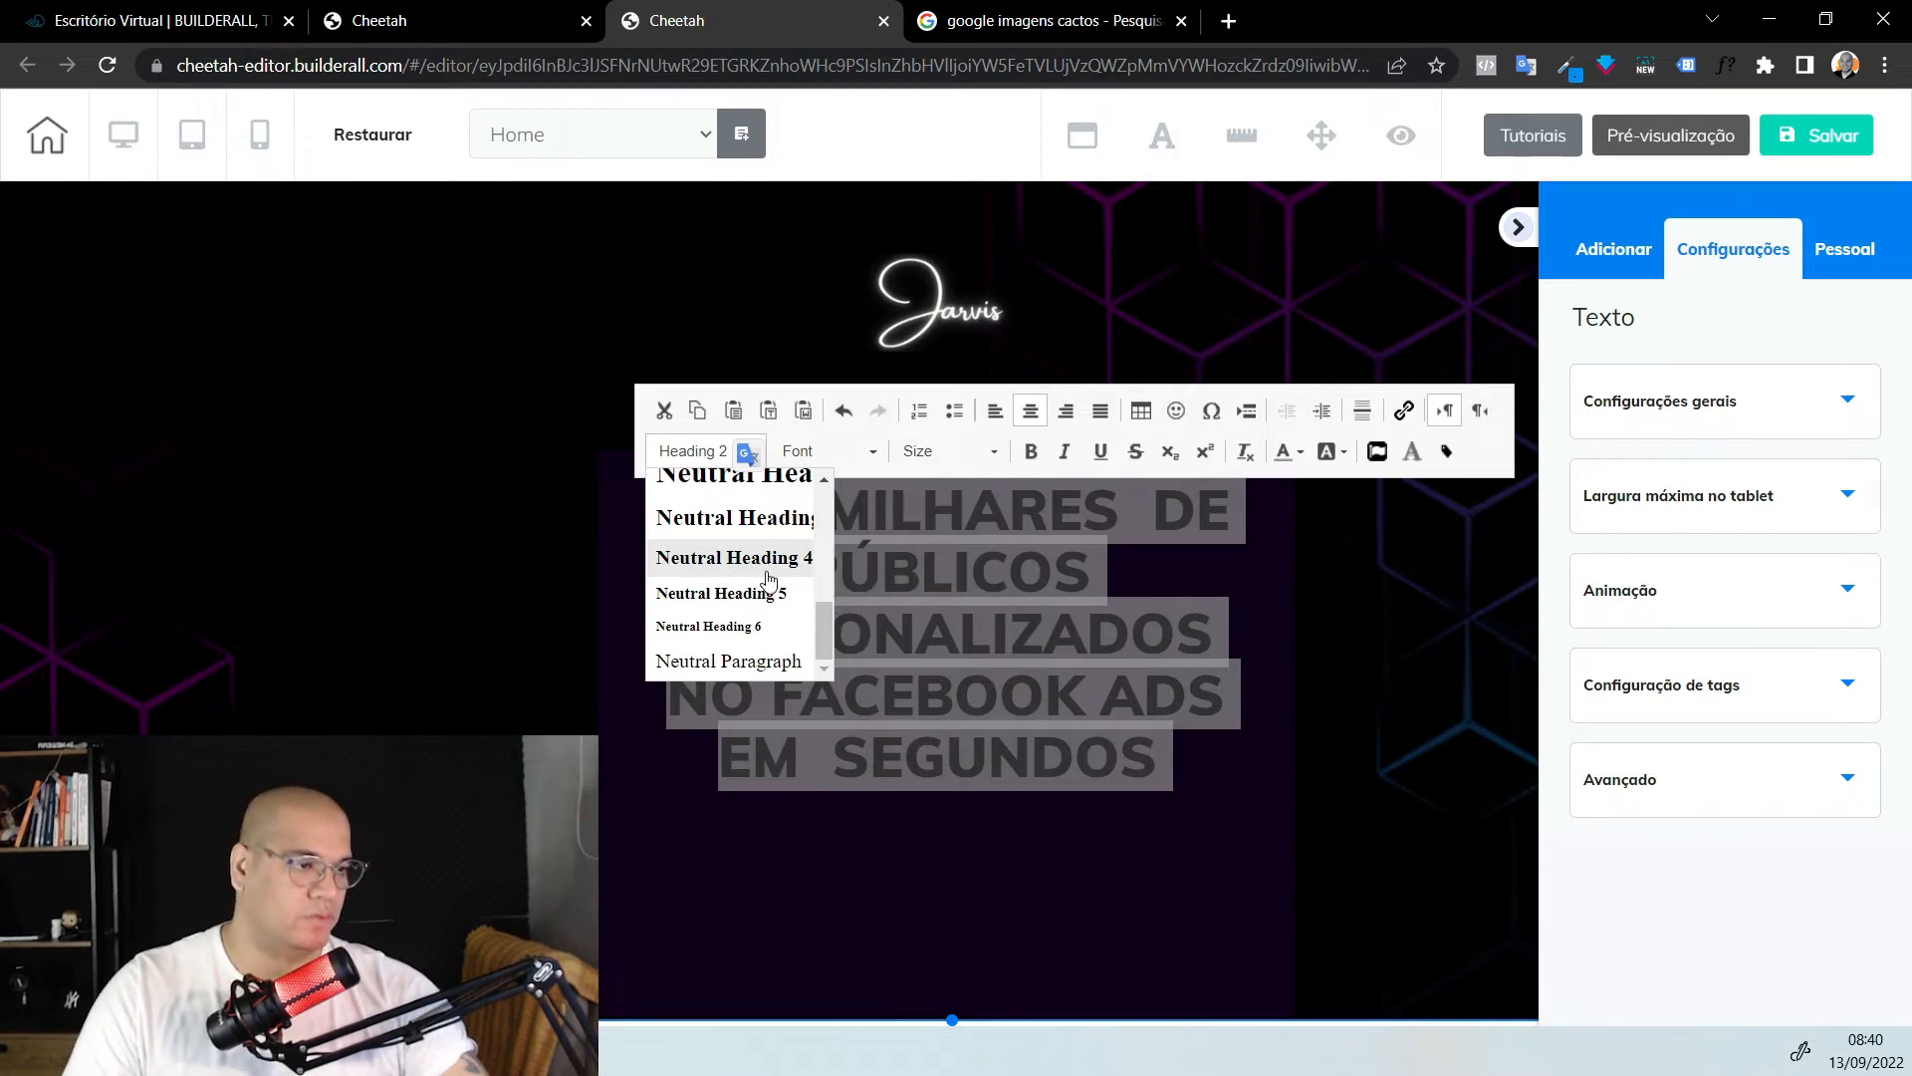
scroll(768, 577, "up", 3)
scroll(769, 558, "down", 3)
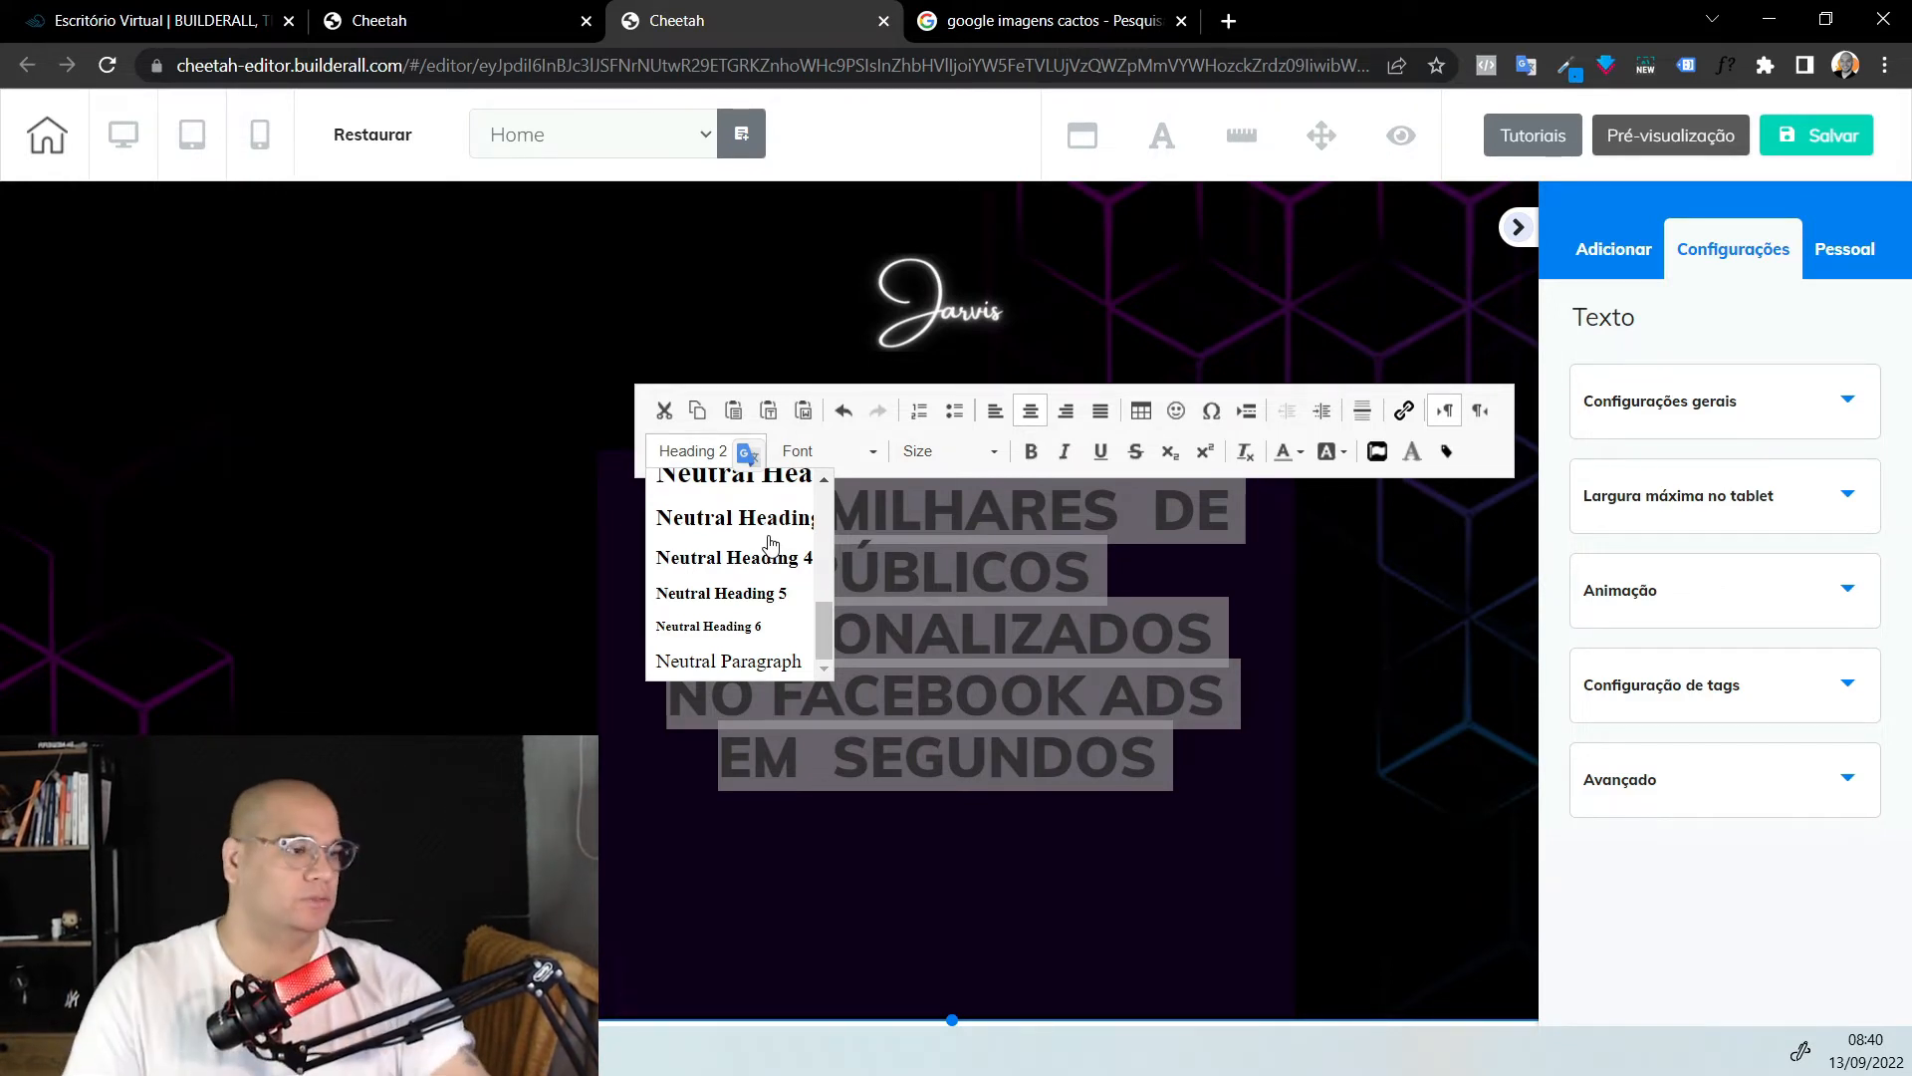
left_click(771, 528)
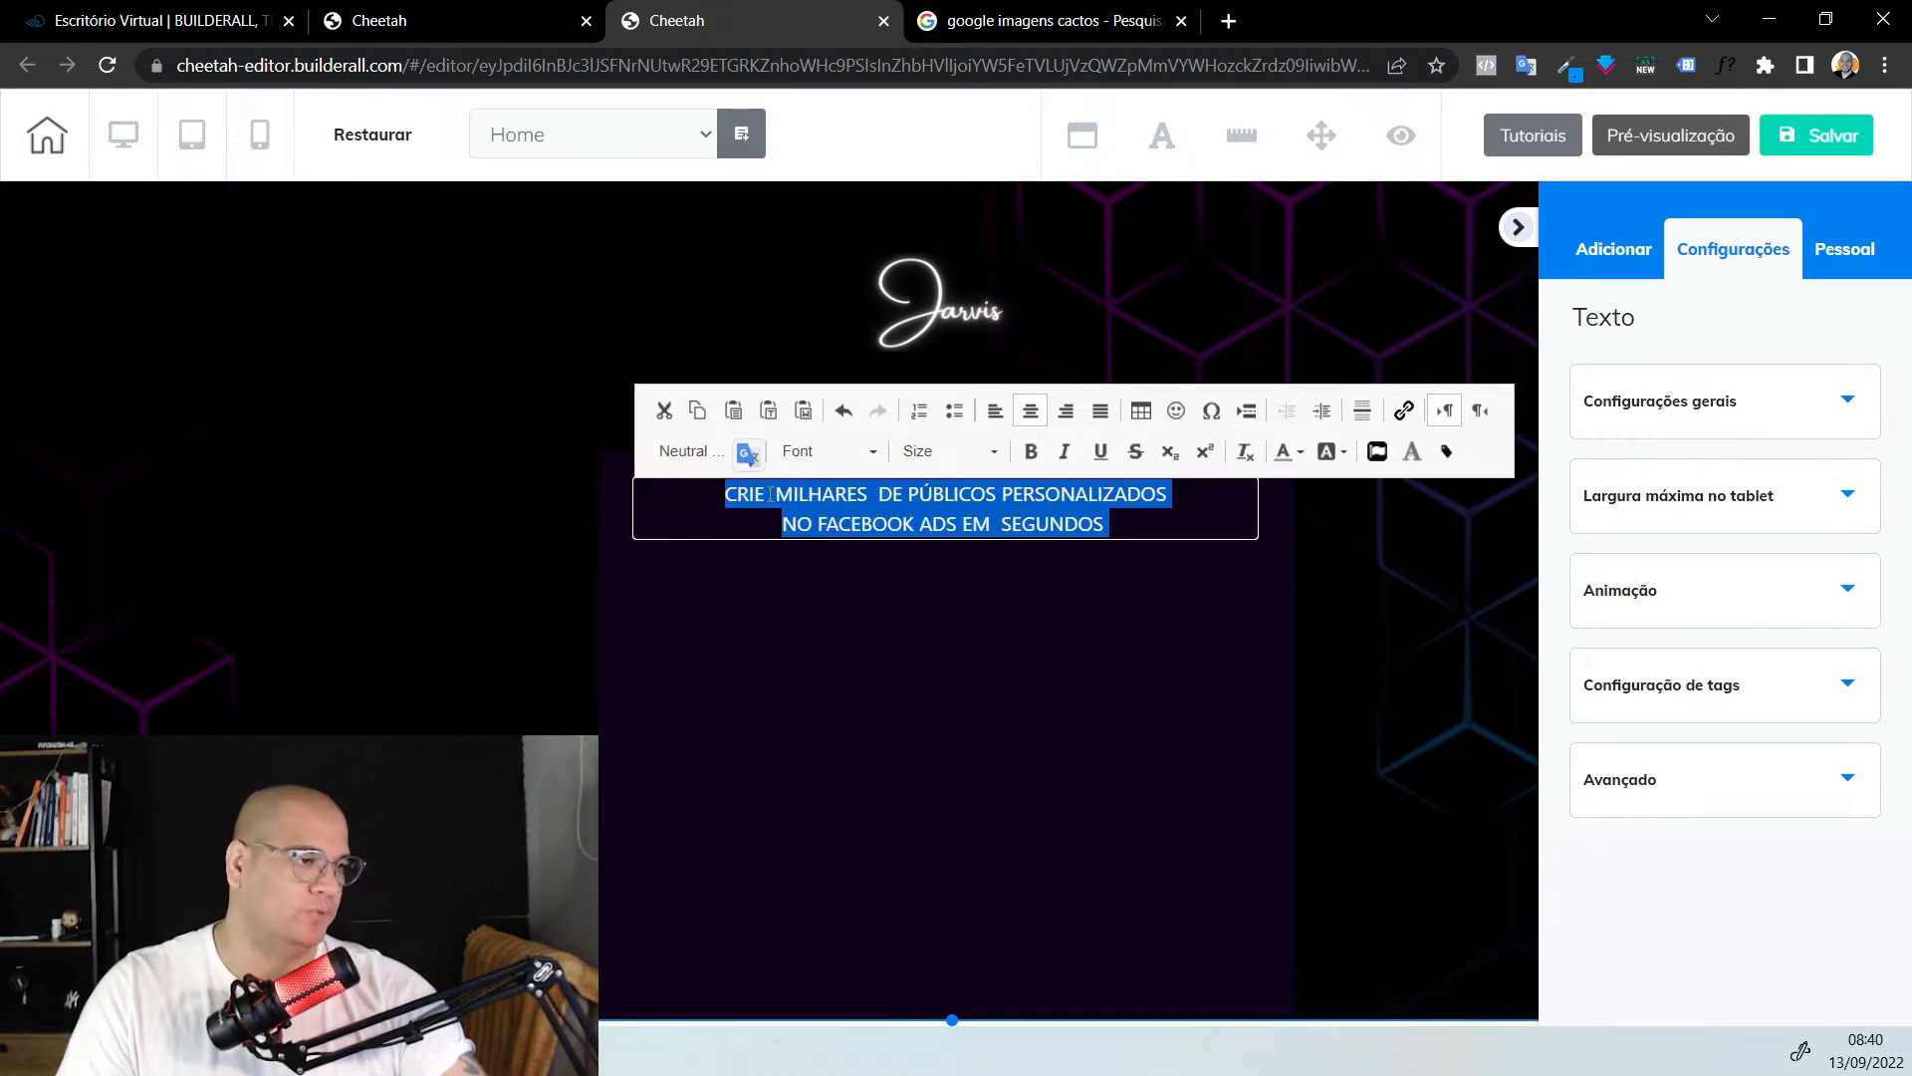
left_click(681, 455)
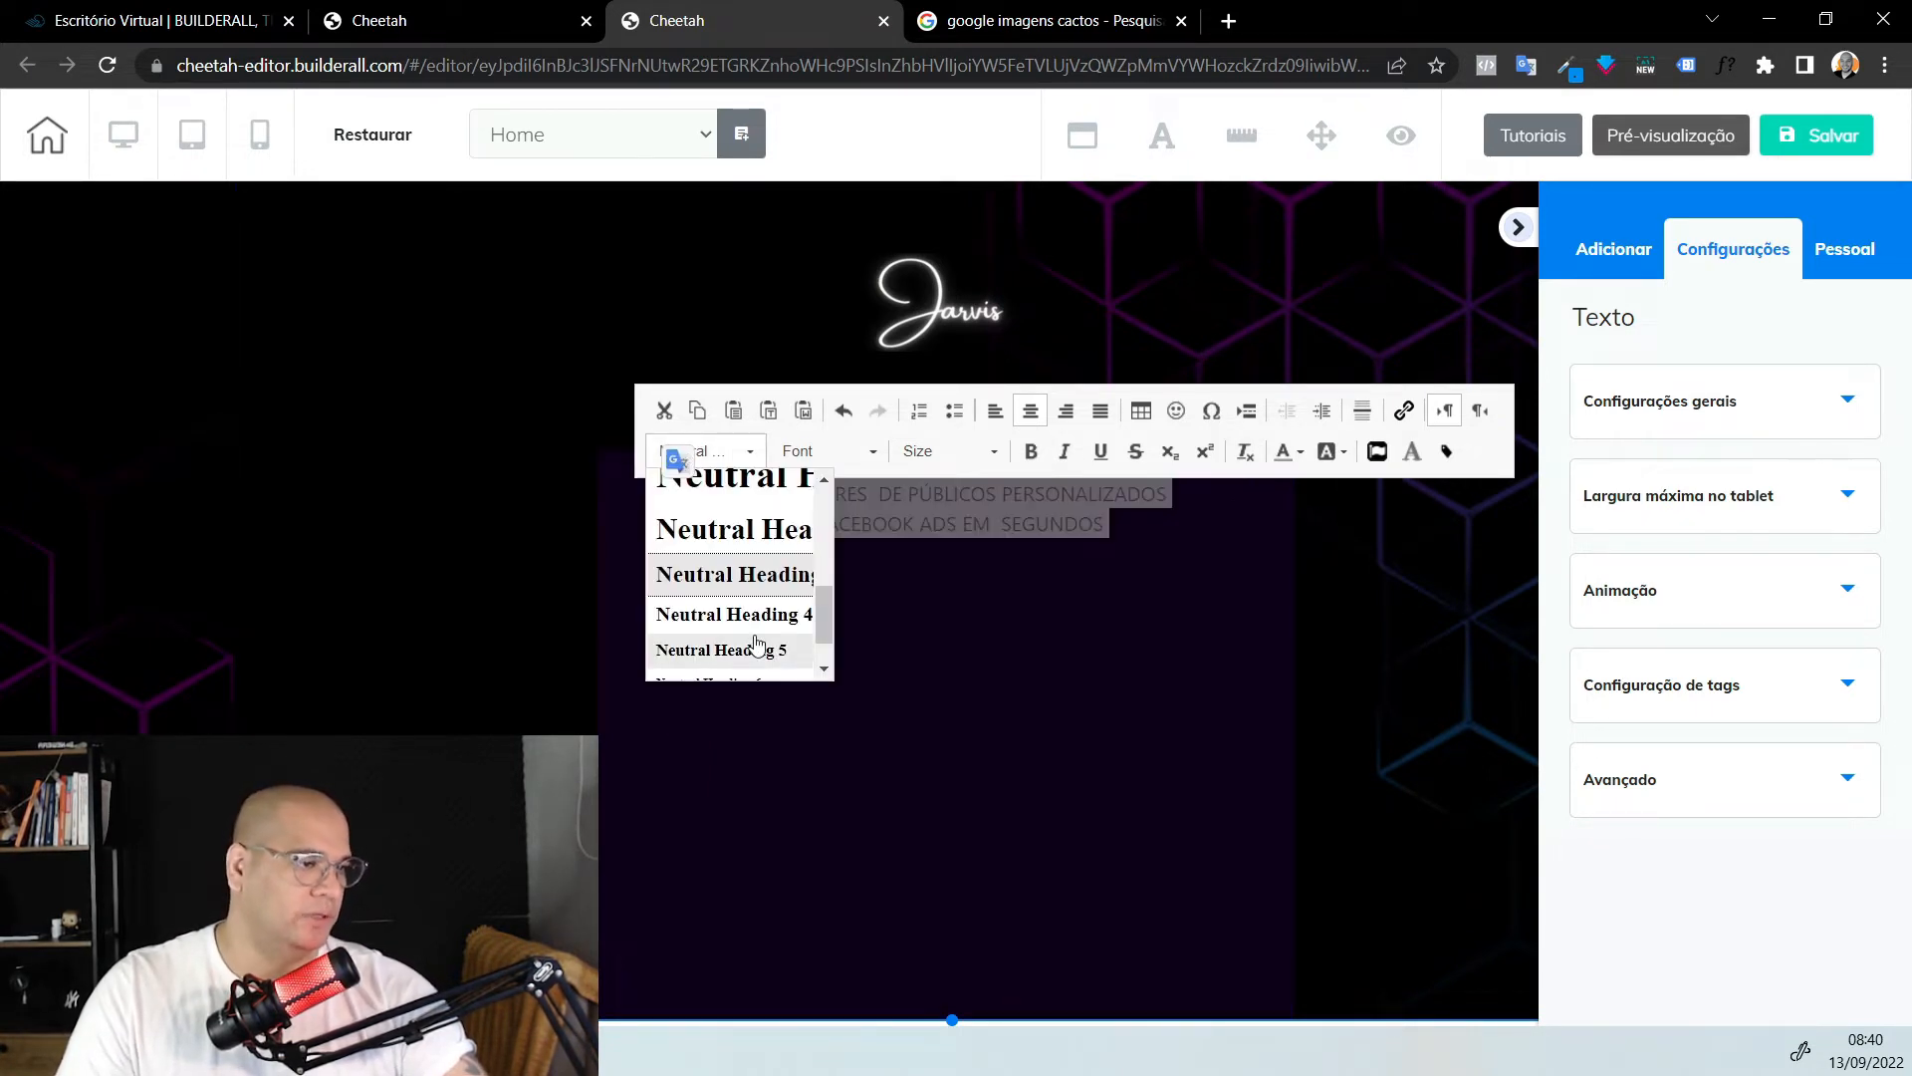
left_click(791, 510)
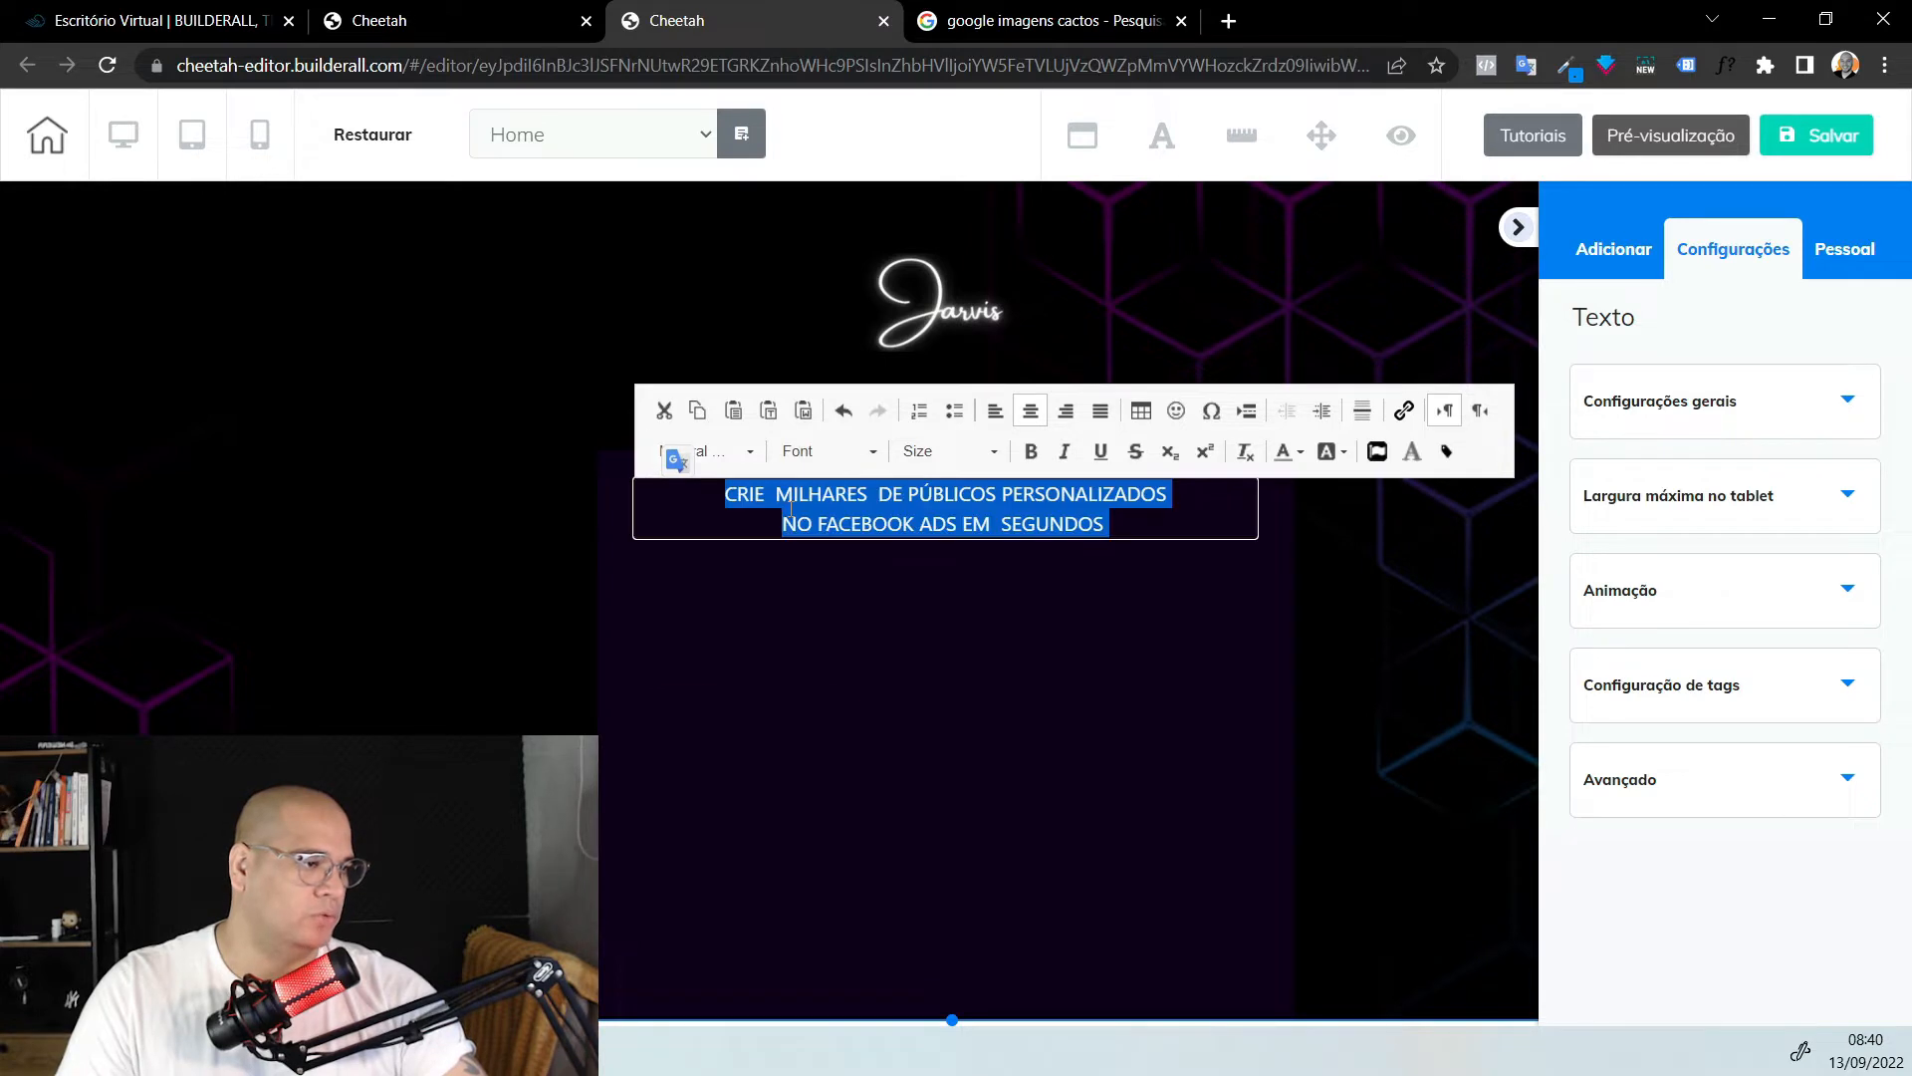
Set the title's font to Arial Black
left_click(809, 451)
left_click(909, 636)
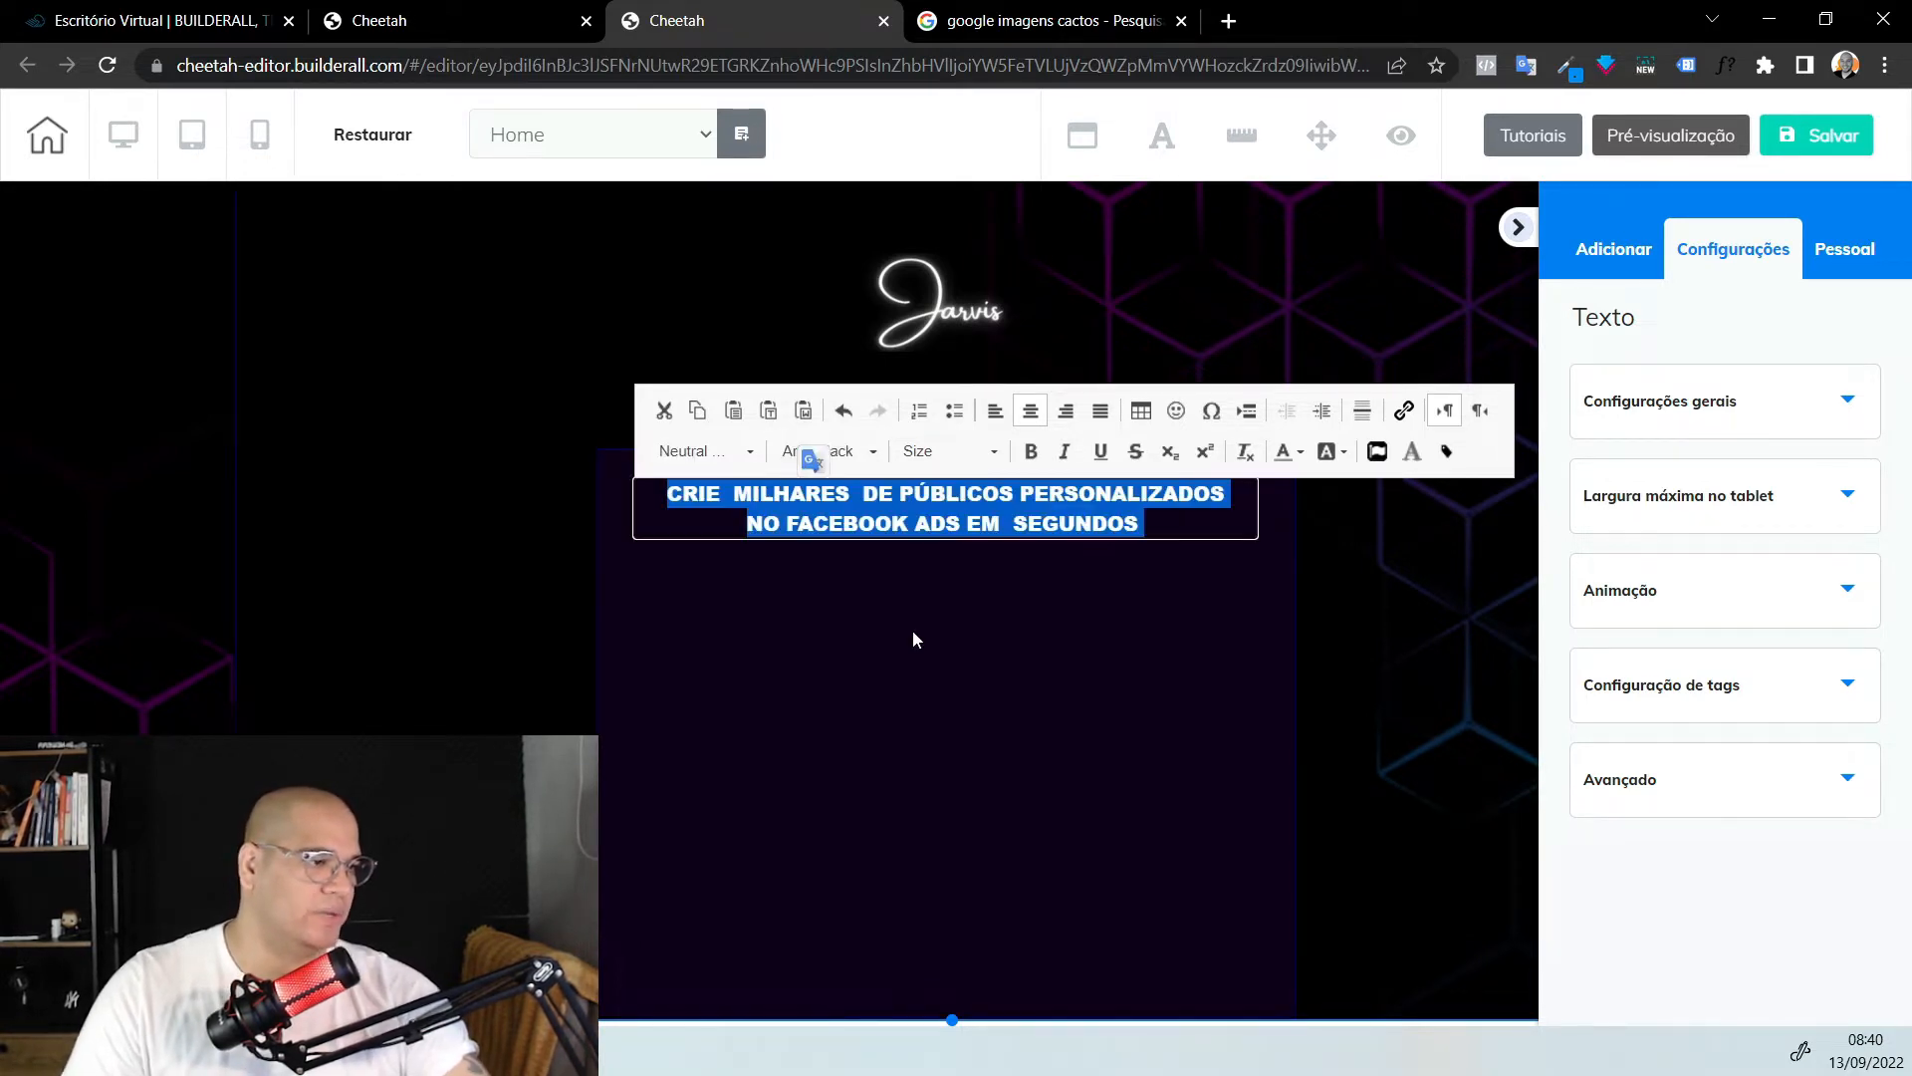
left_click(948, 652)
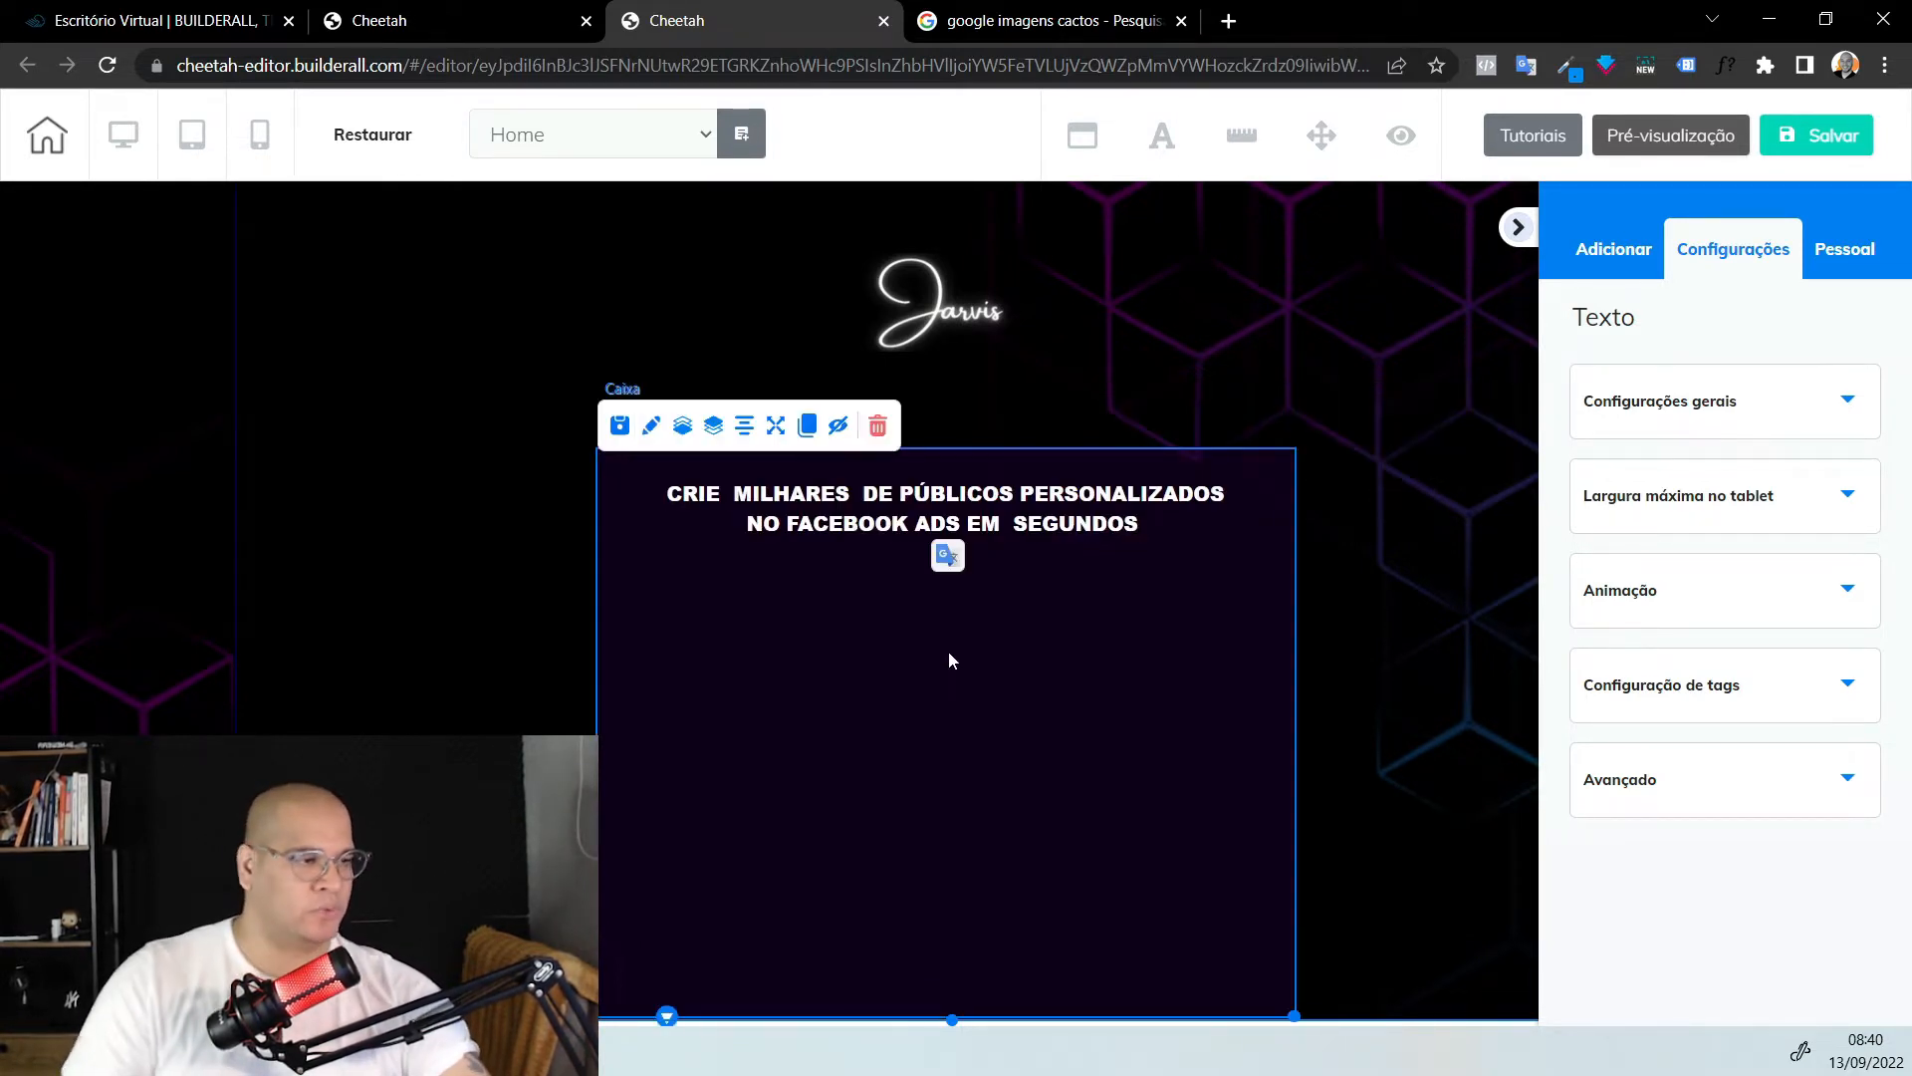
Set the font size of the whole title to 17 so it fits on two lines
double_click(801, 505)
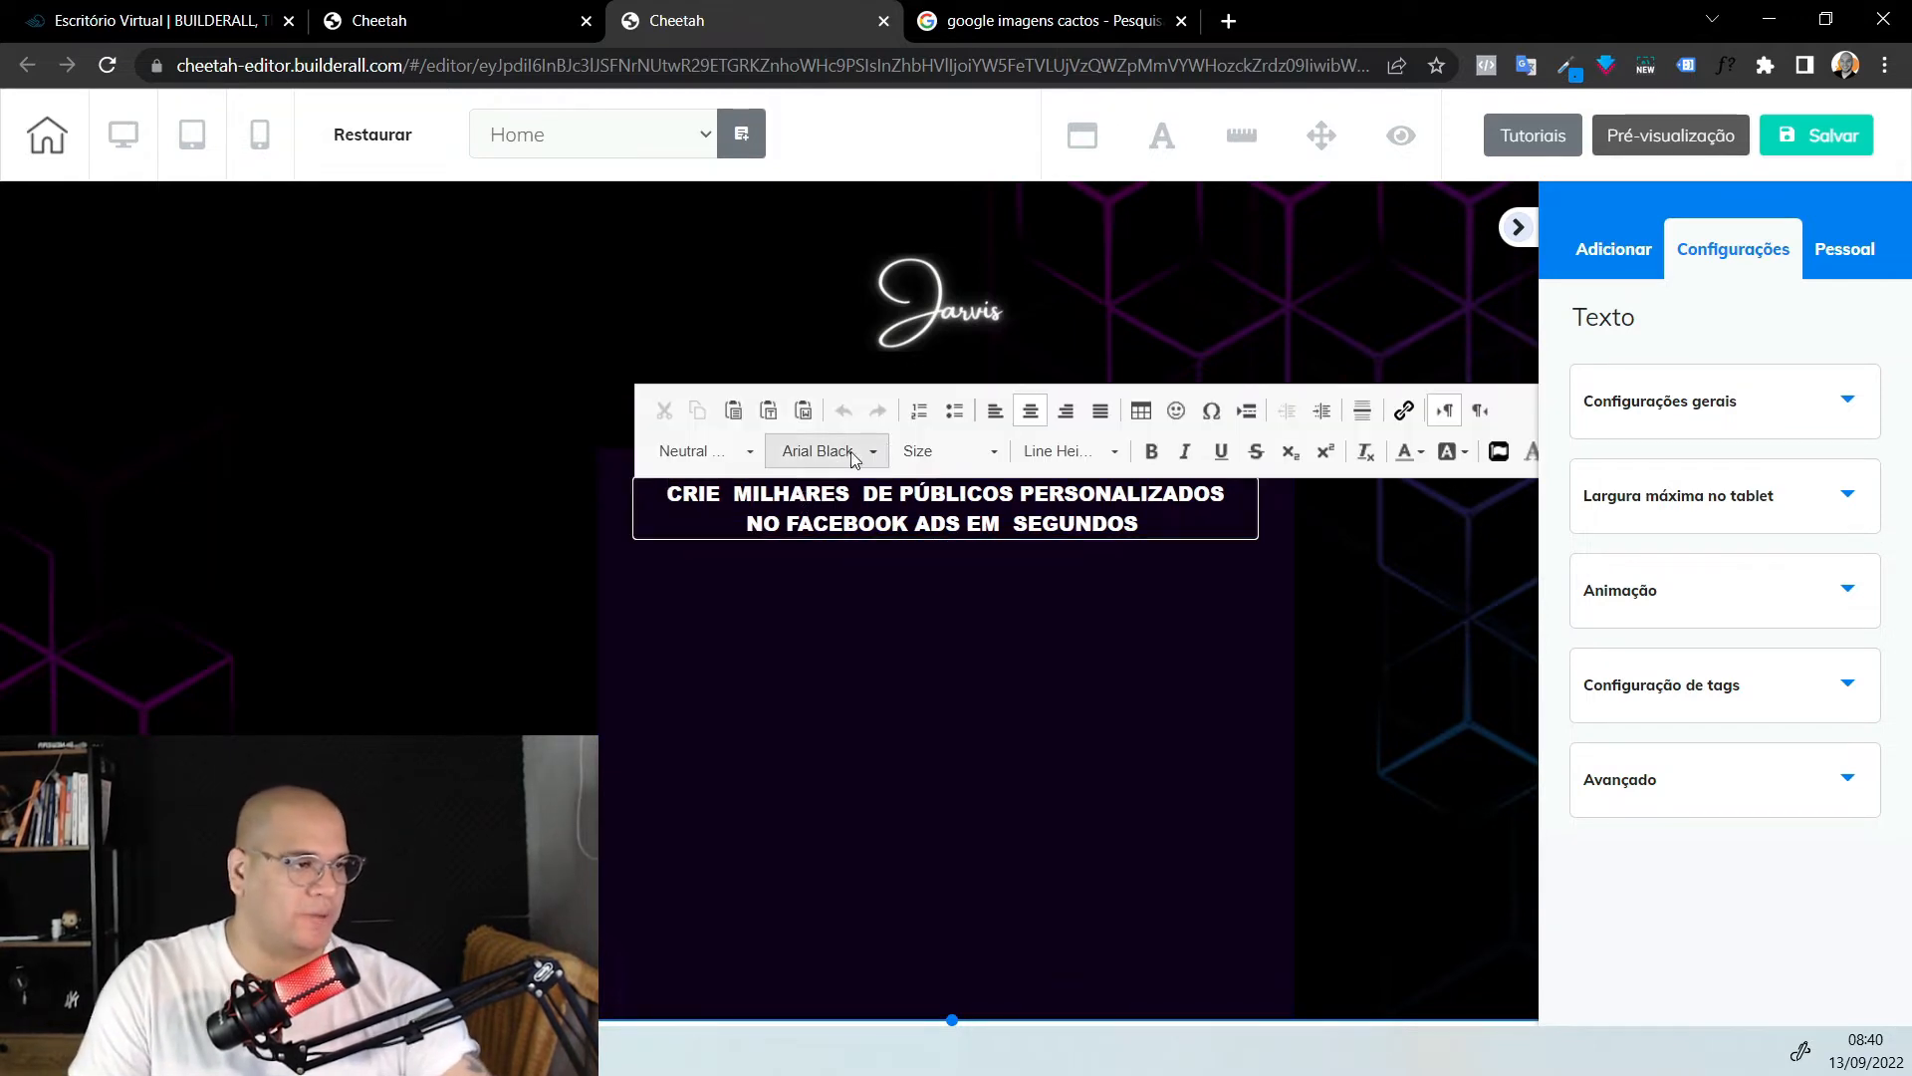
key("ctrl+a")
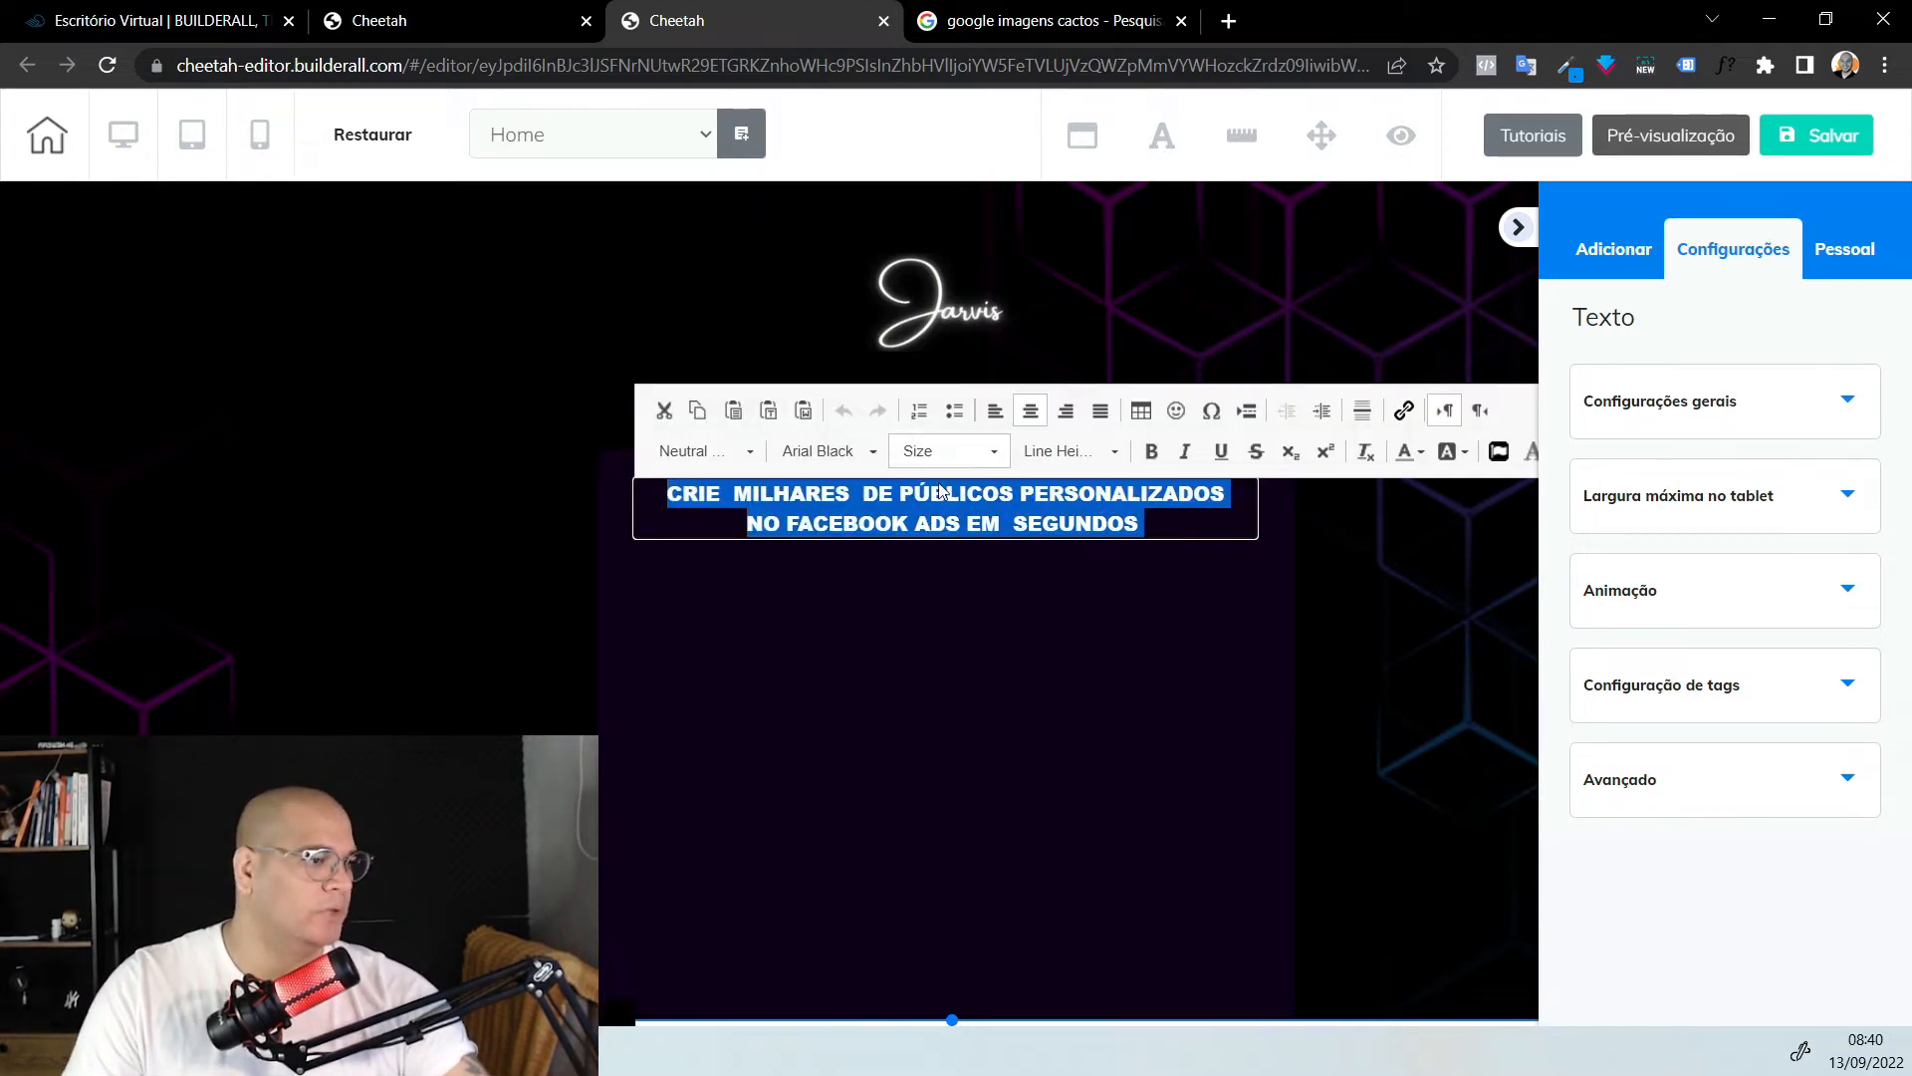
left_click(971, 454)
scroll(973, 627, "down", 3)
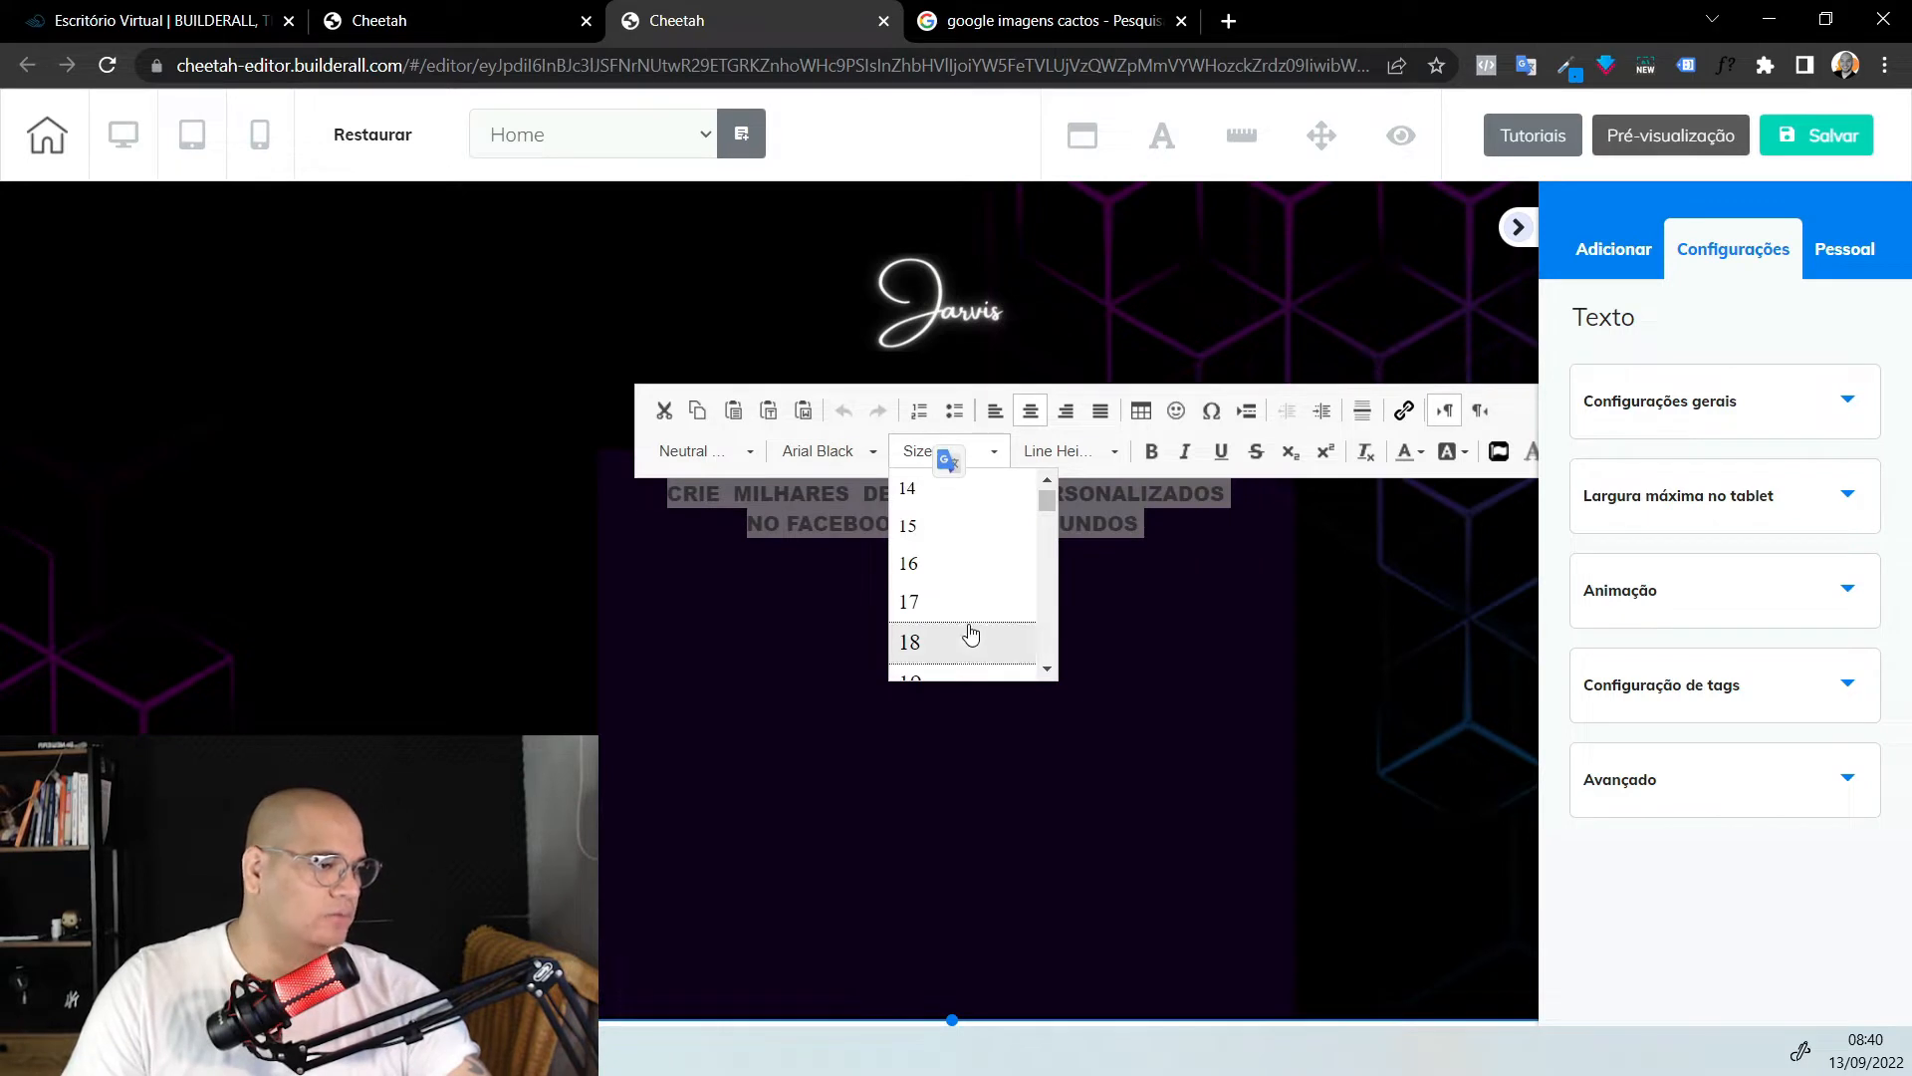
left_click(971, 631)
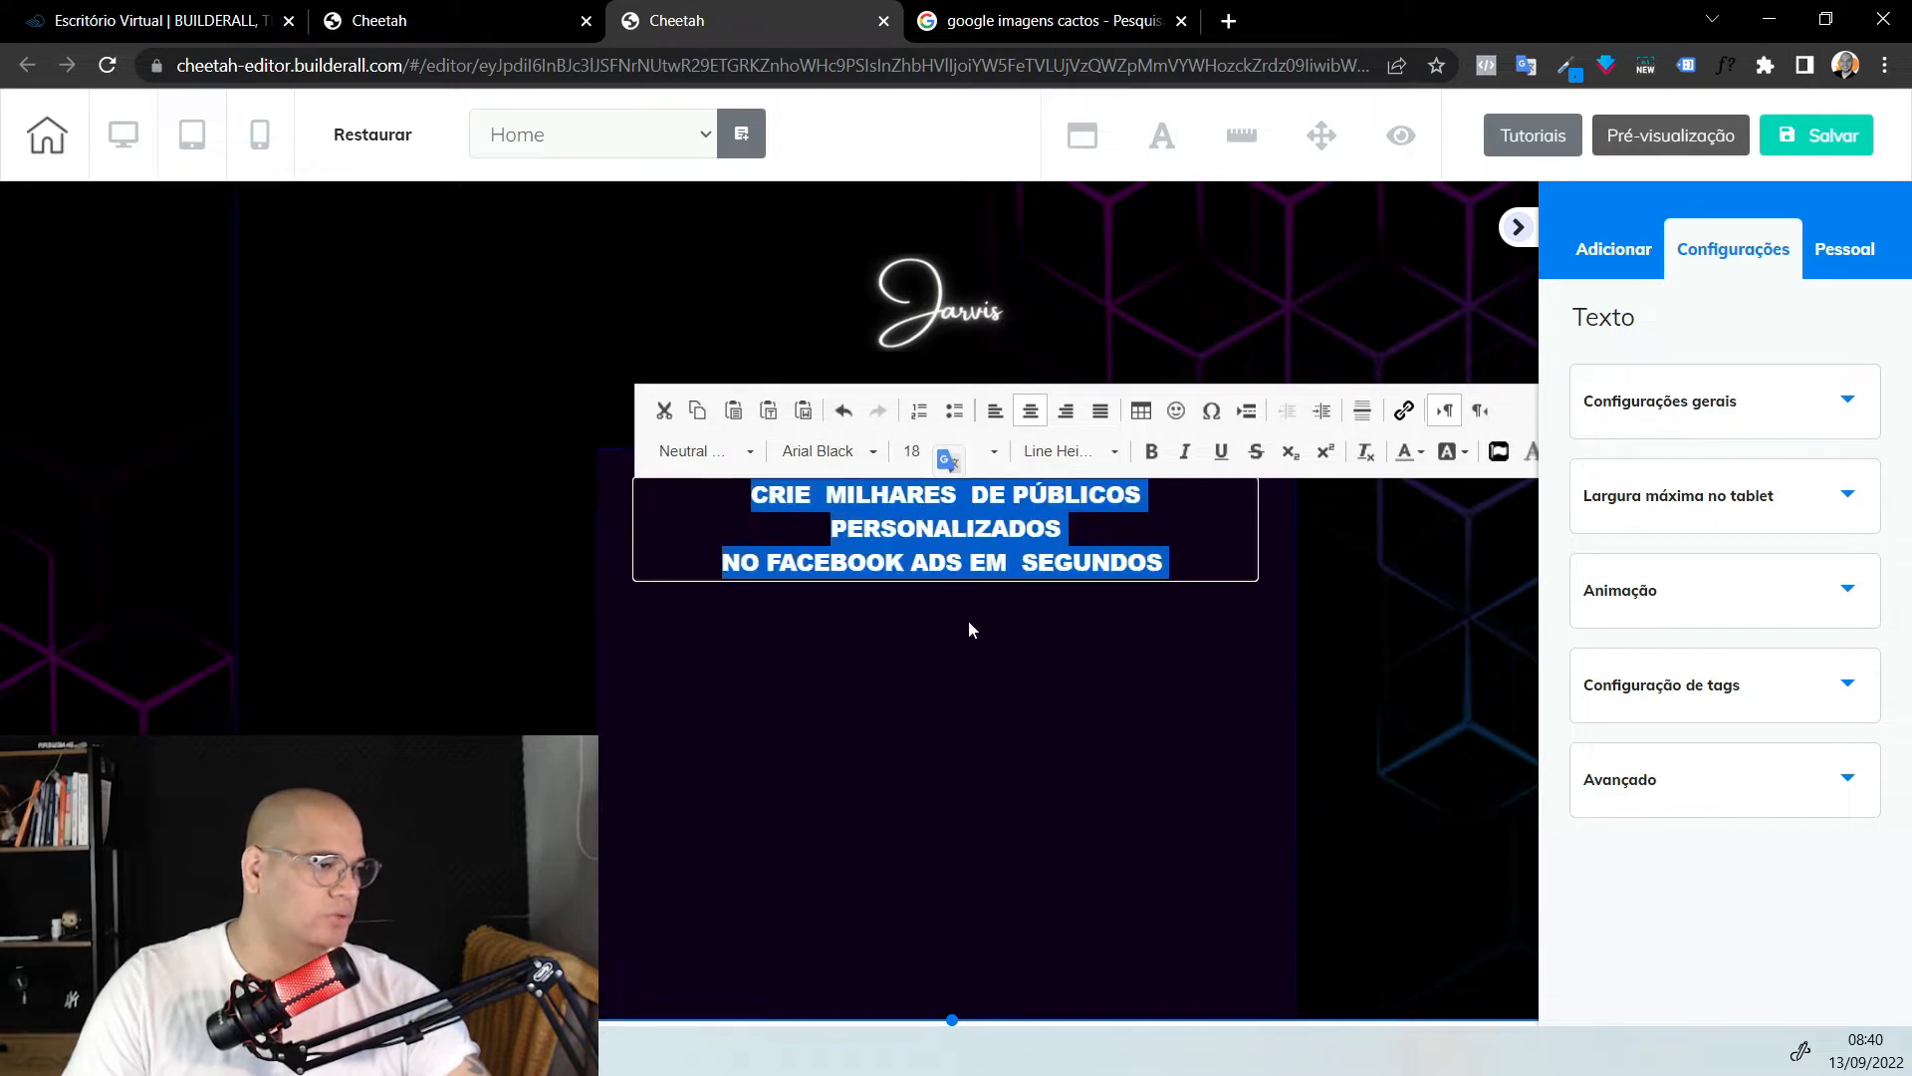
left_click(991, 453)
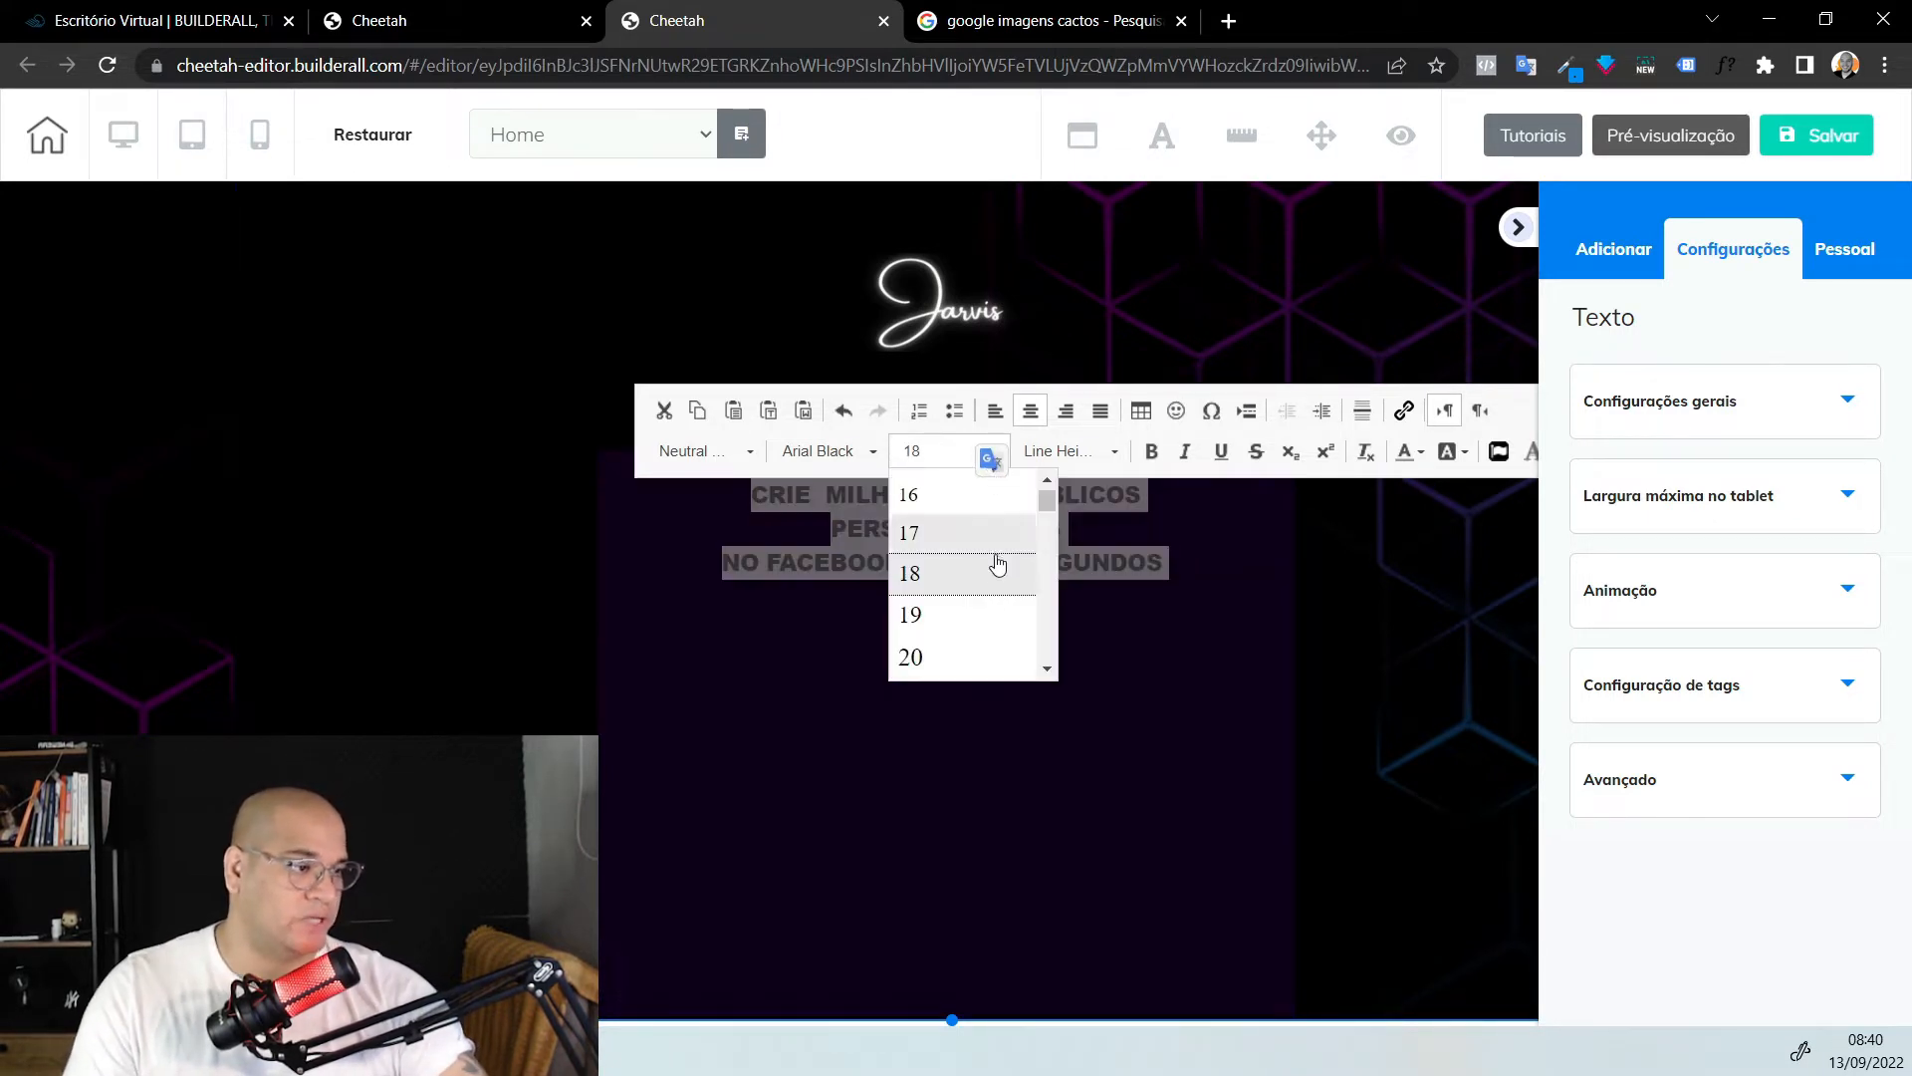
left_click(984, 535)
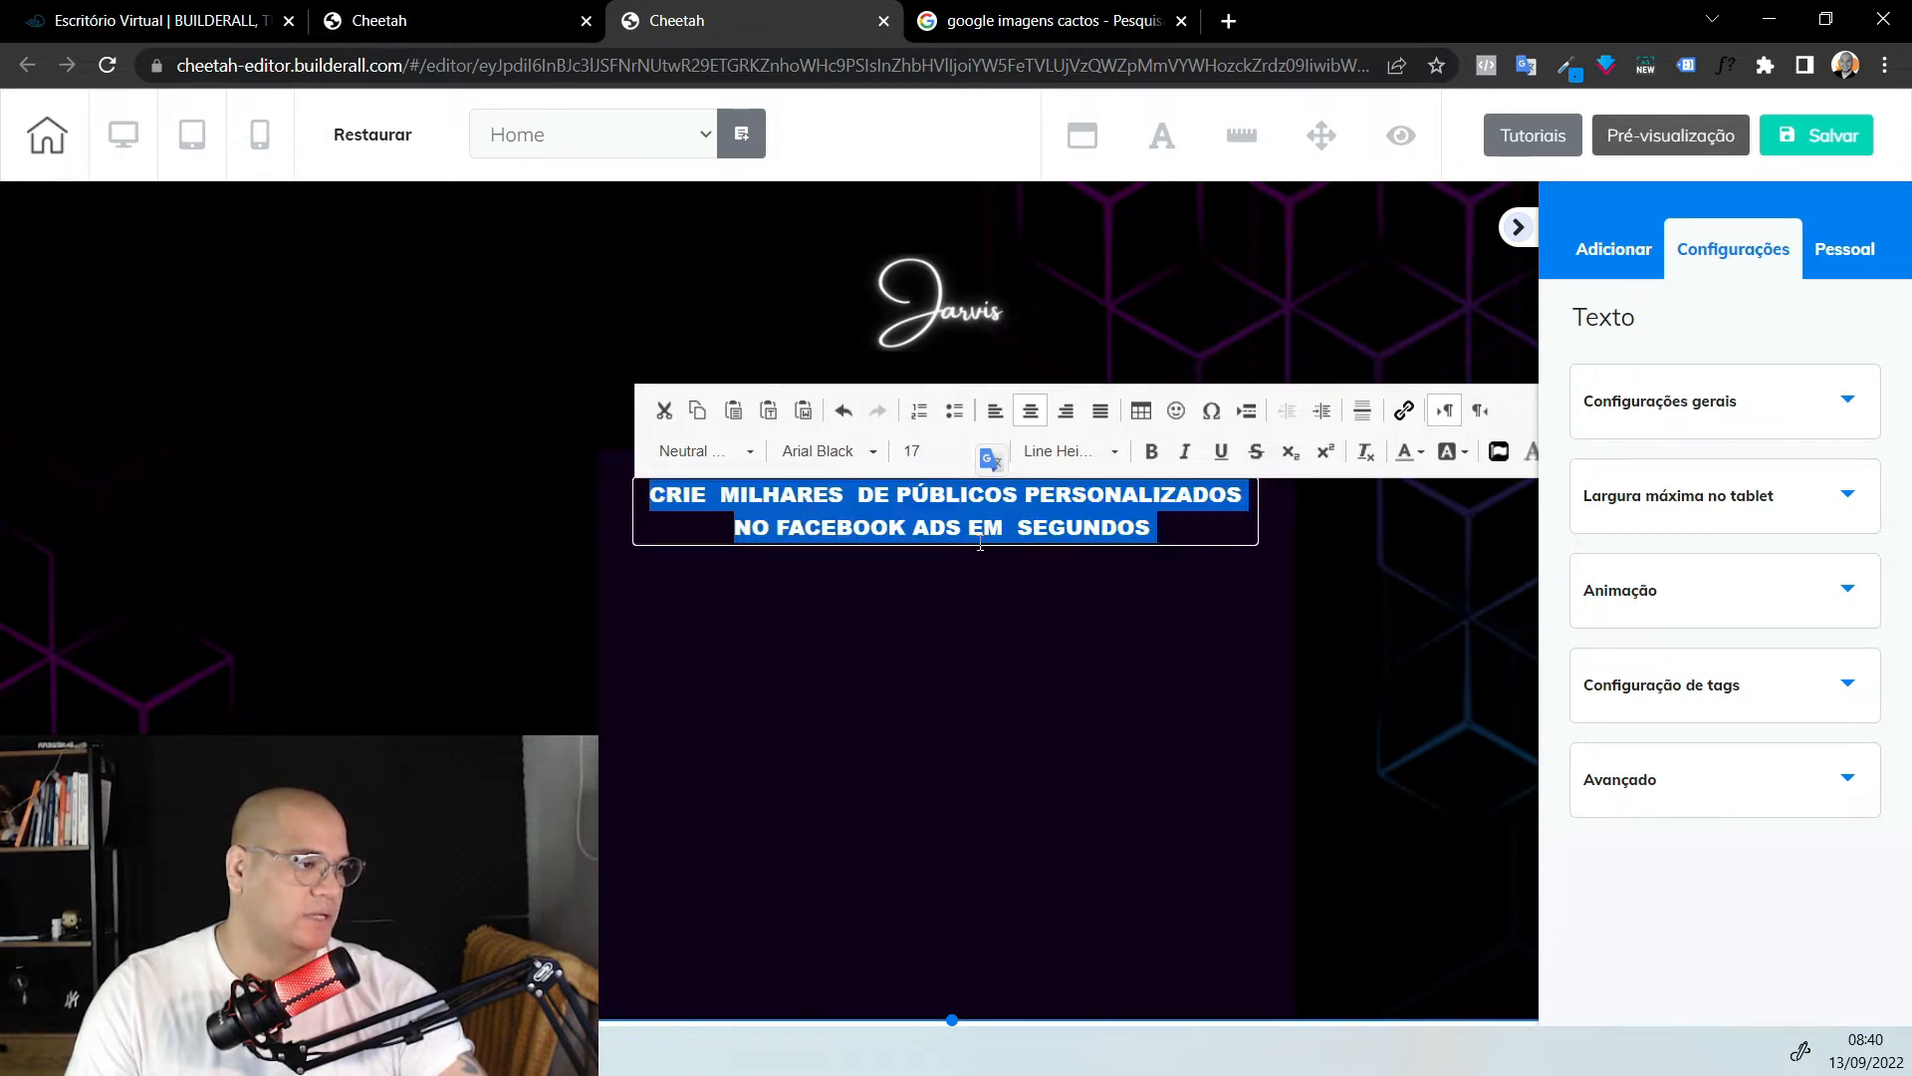
left_click(994, 592)
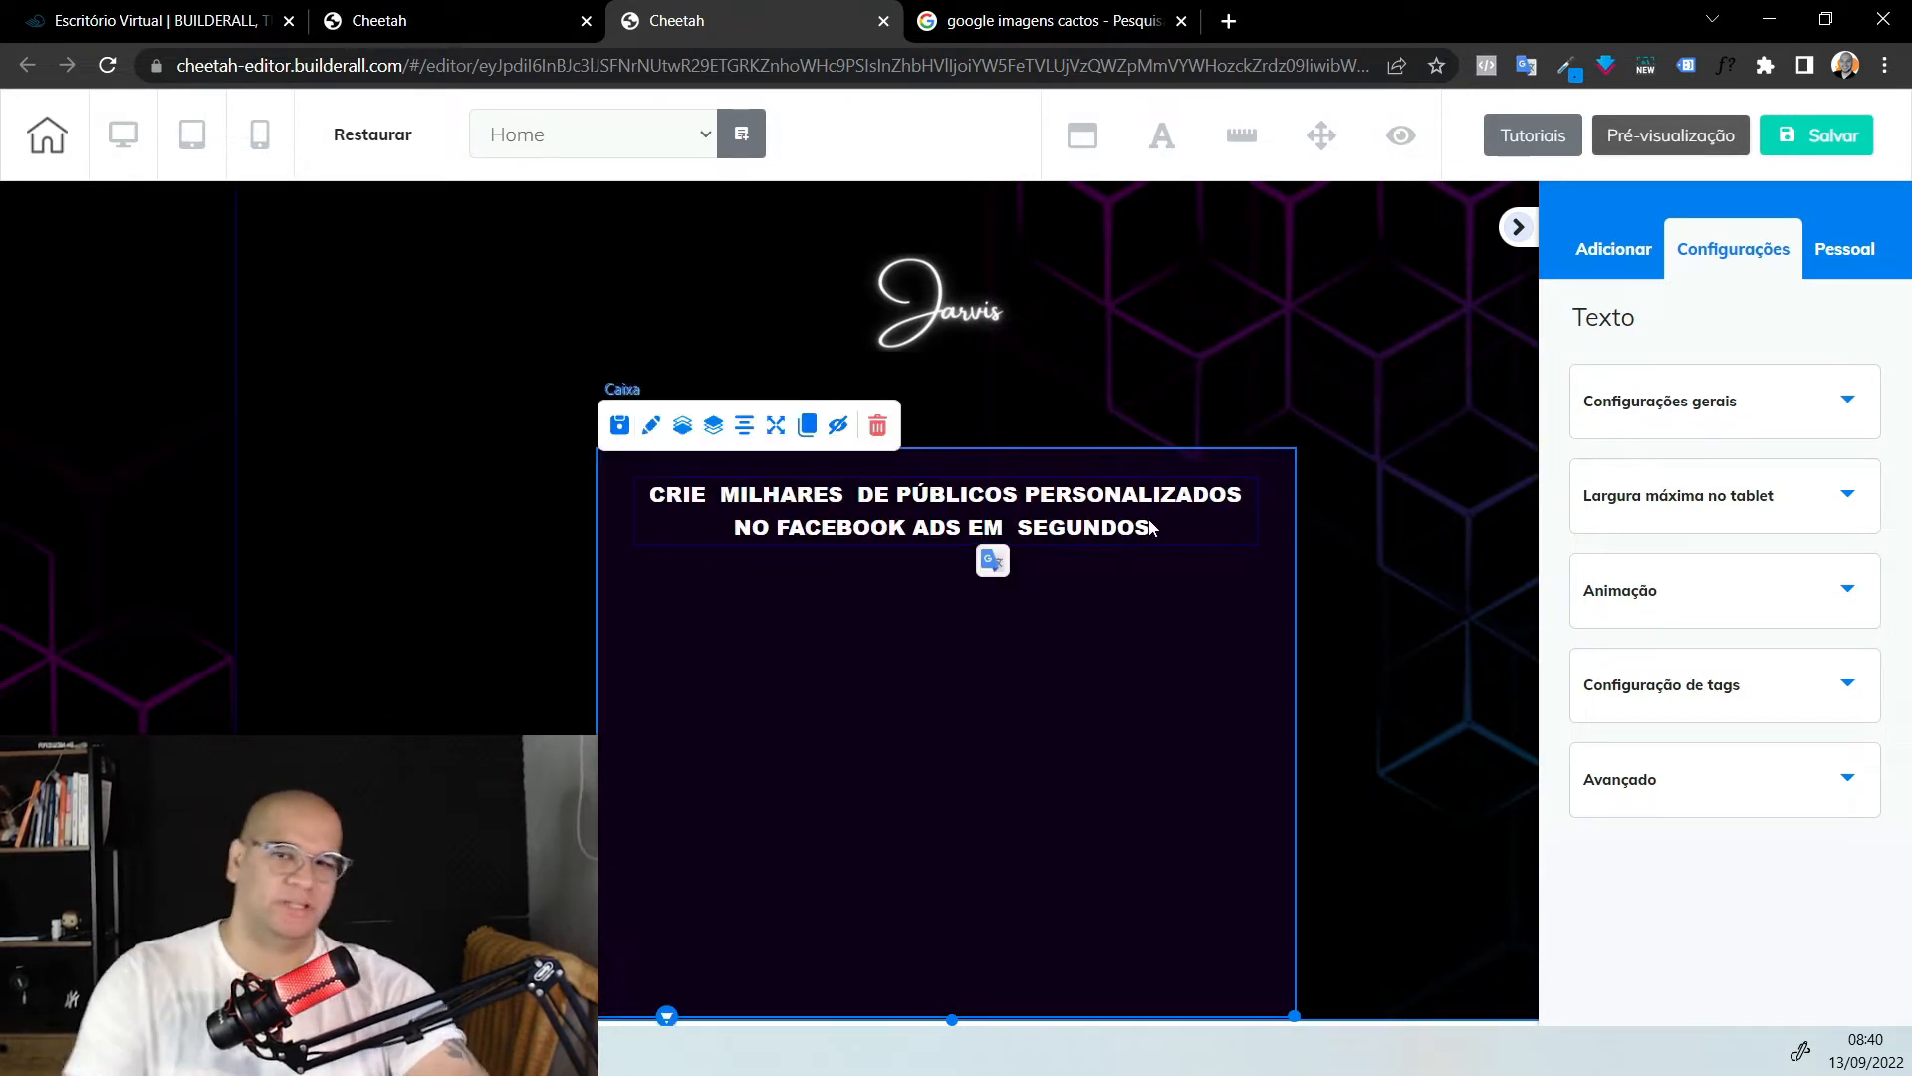
Increase the font size of the headline's second line, "NO FACEBOOK ADS EM SEGUNDOS", to 23
left_click(811, 528)
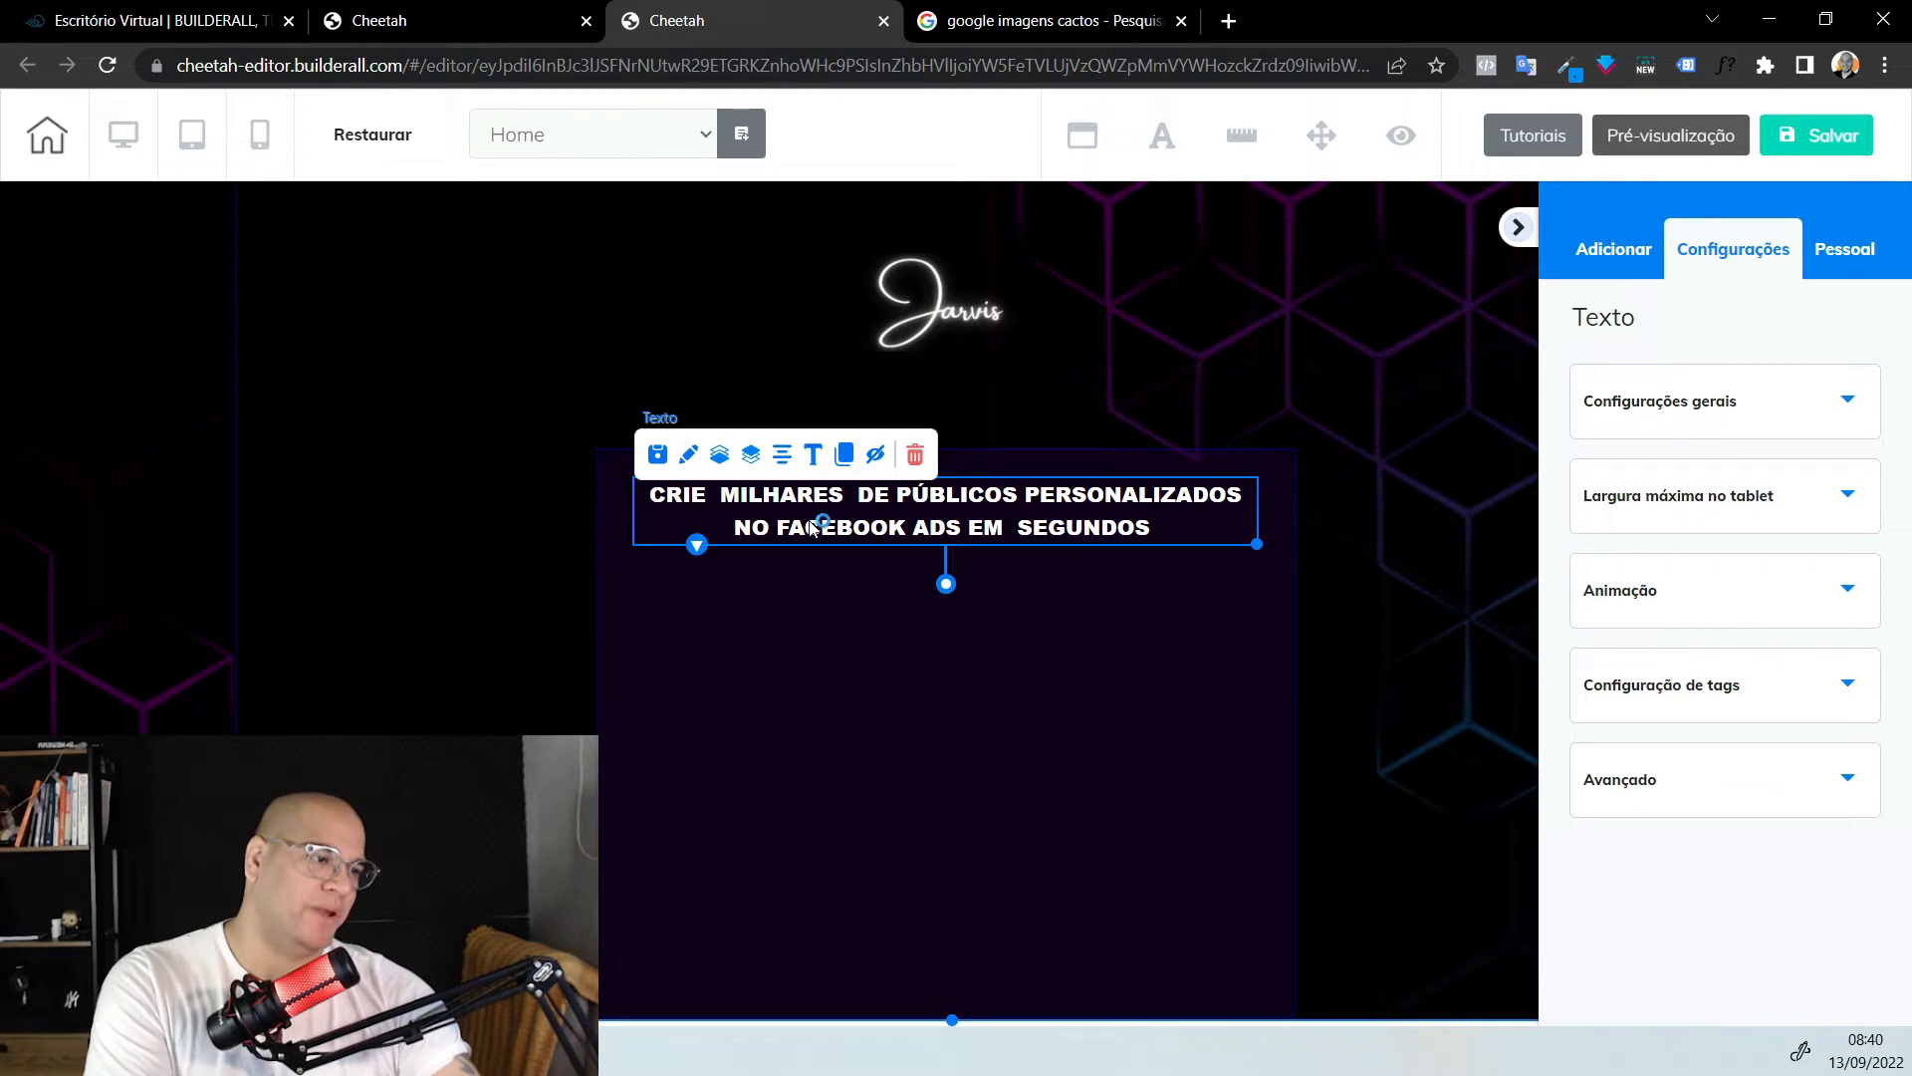
double_click(771, 531)
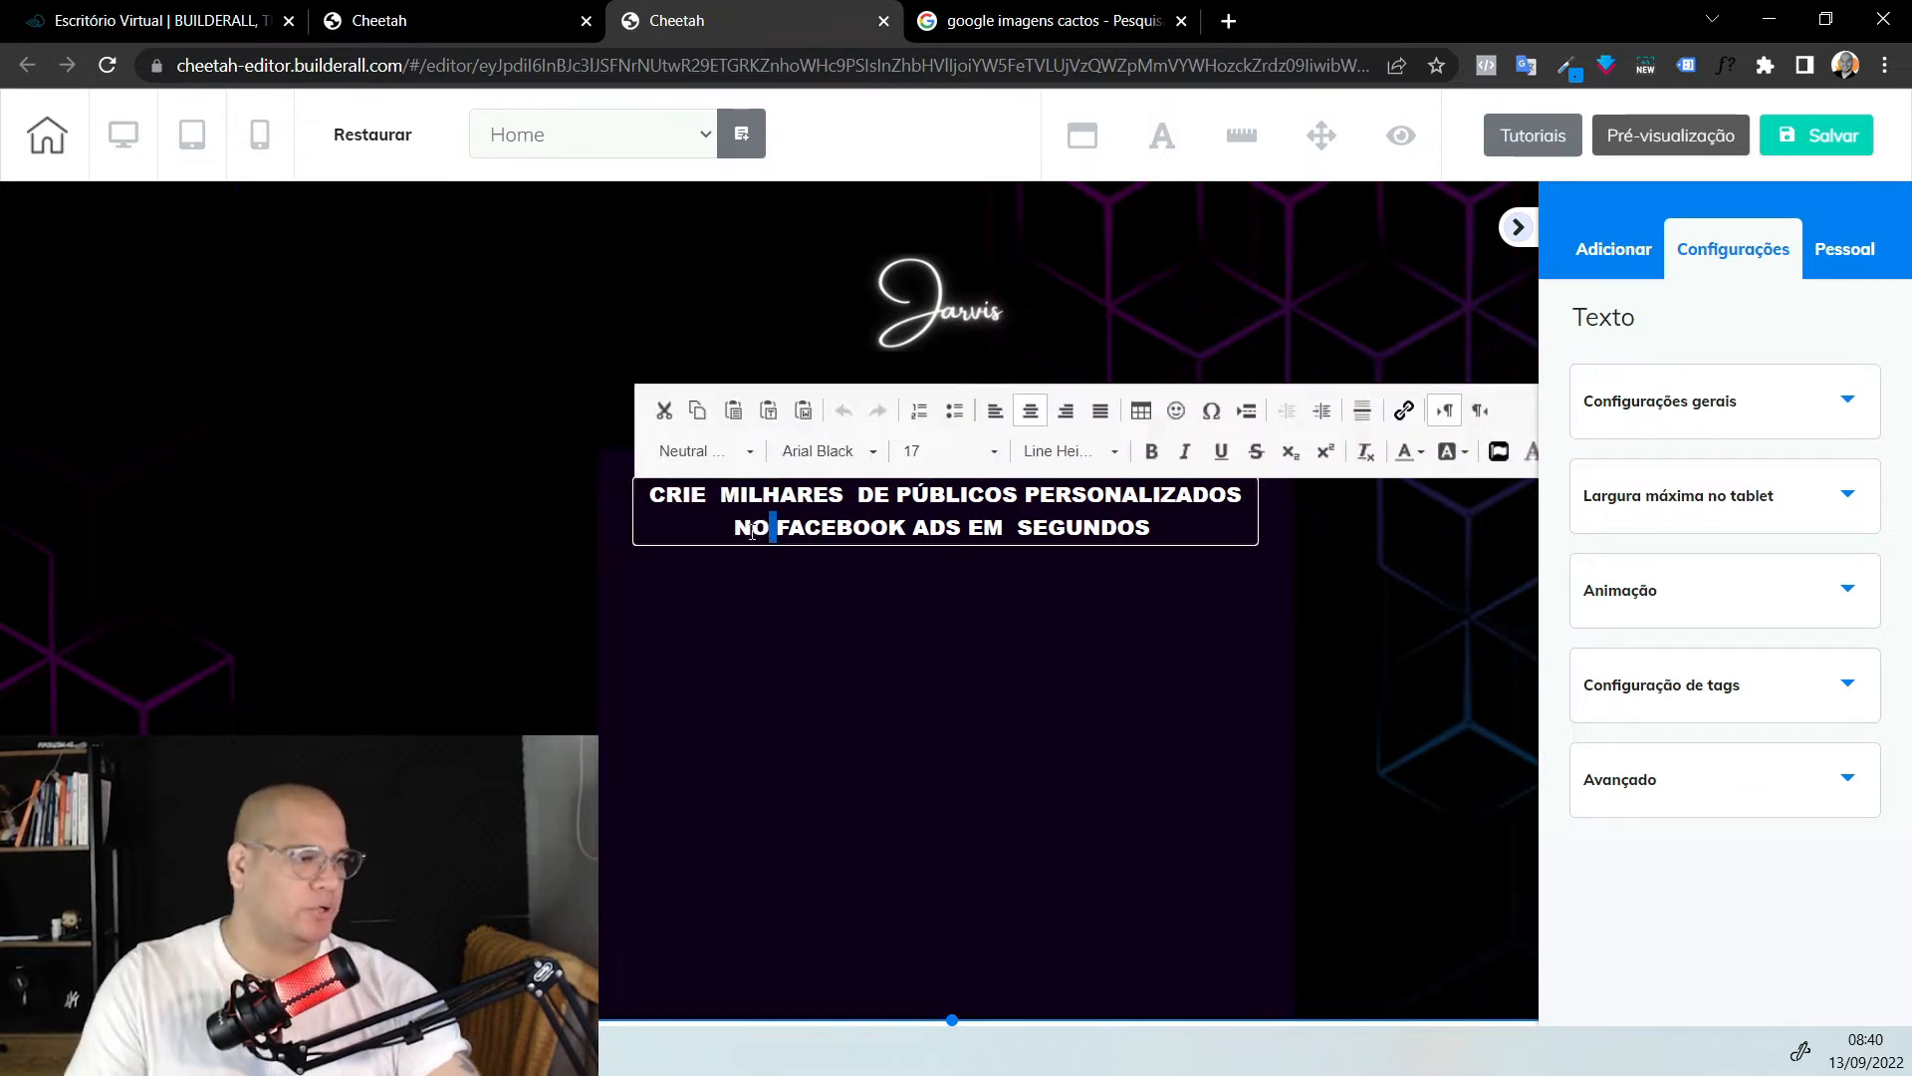
triple_click(751, 531)
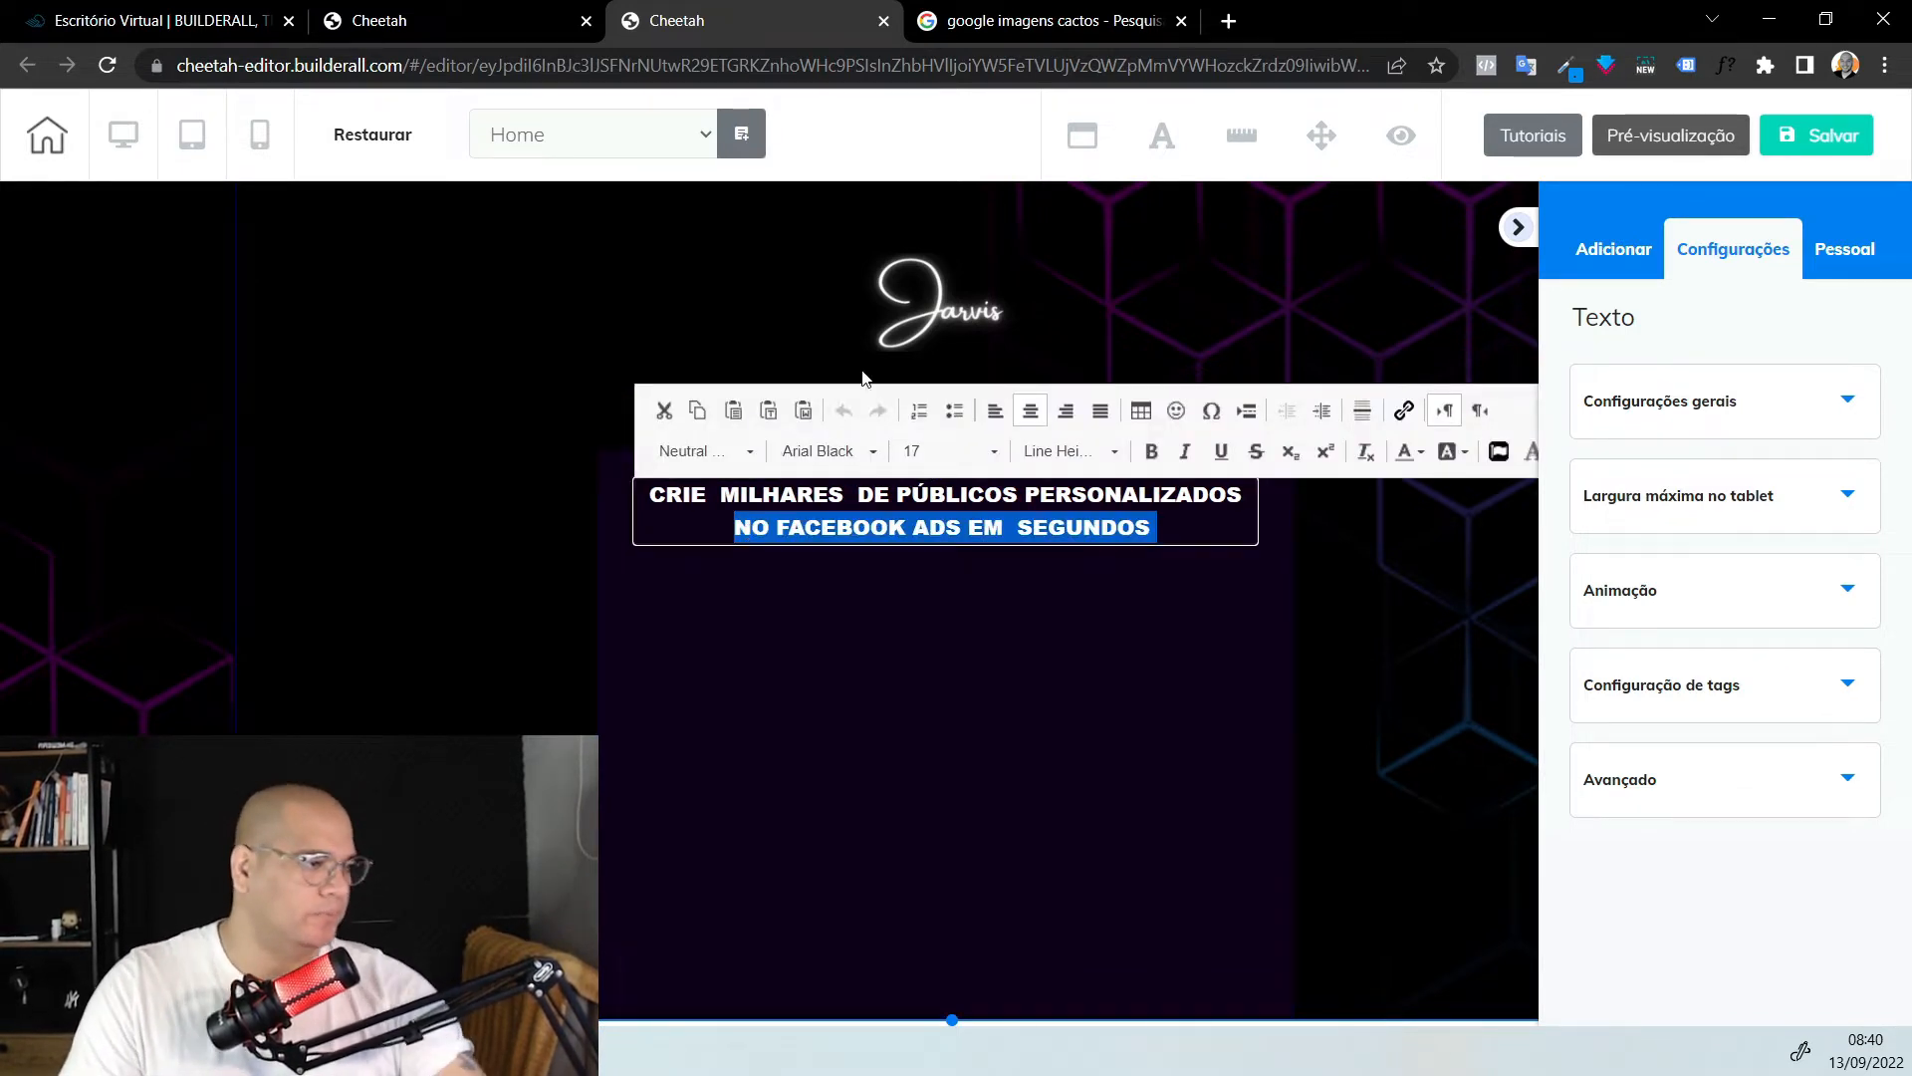
left_click(993, 452)
scroll(936, 647, "down", 1)
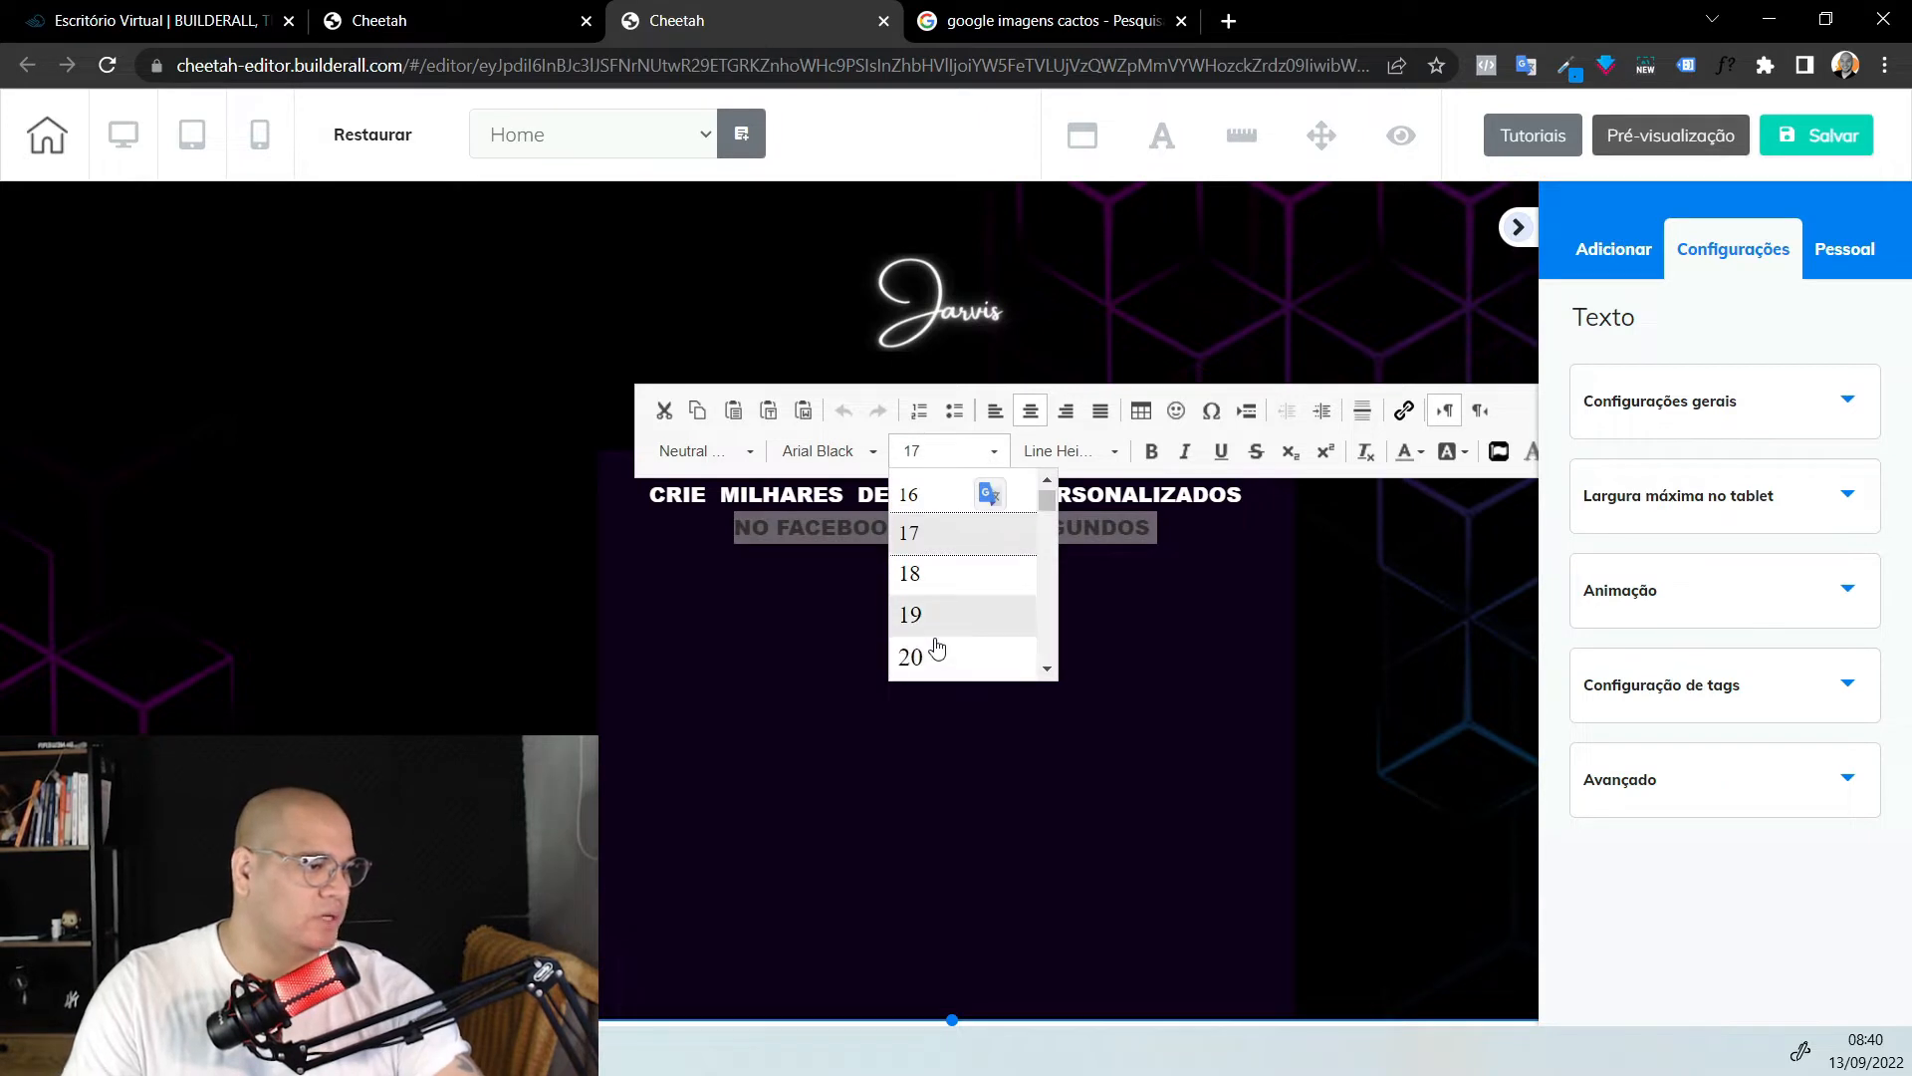
left_click(918, 529)
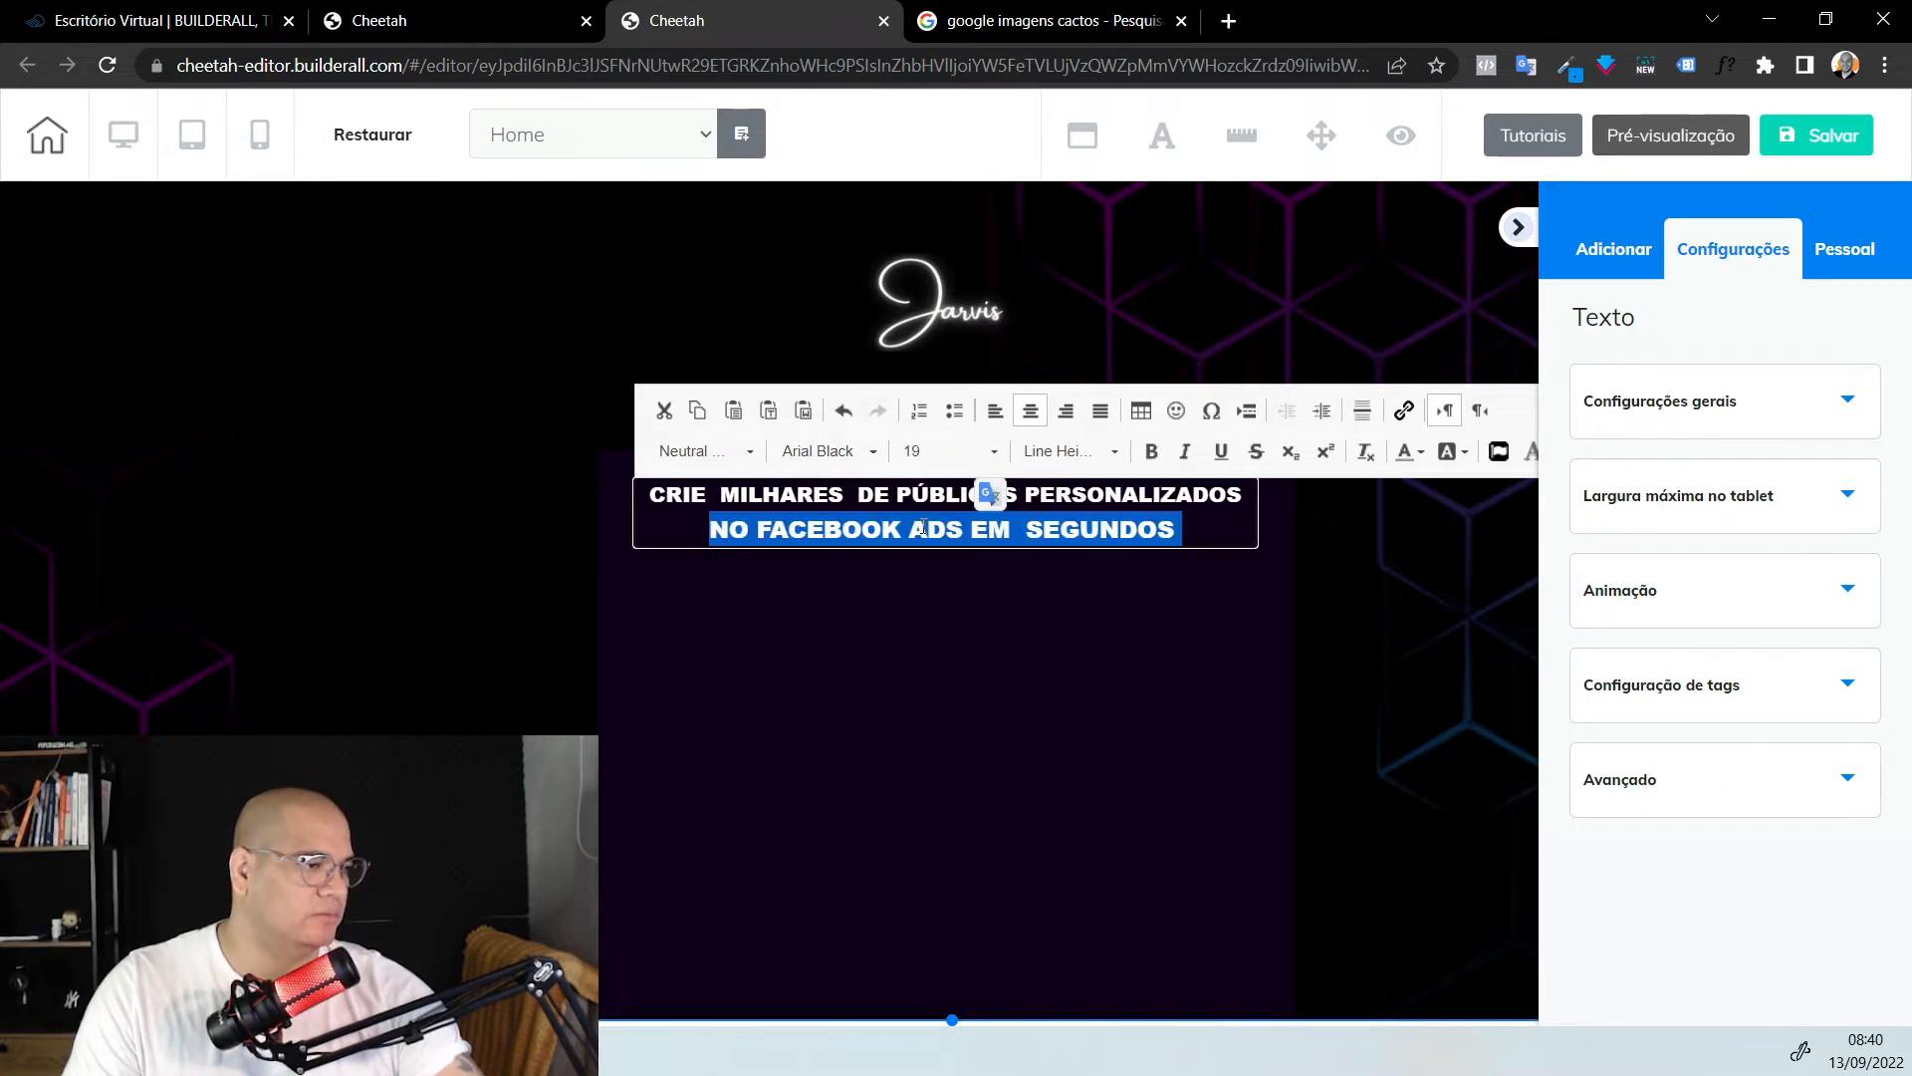
left_click(993, 453)
left_click(954, 610)
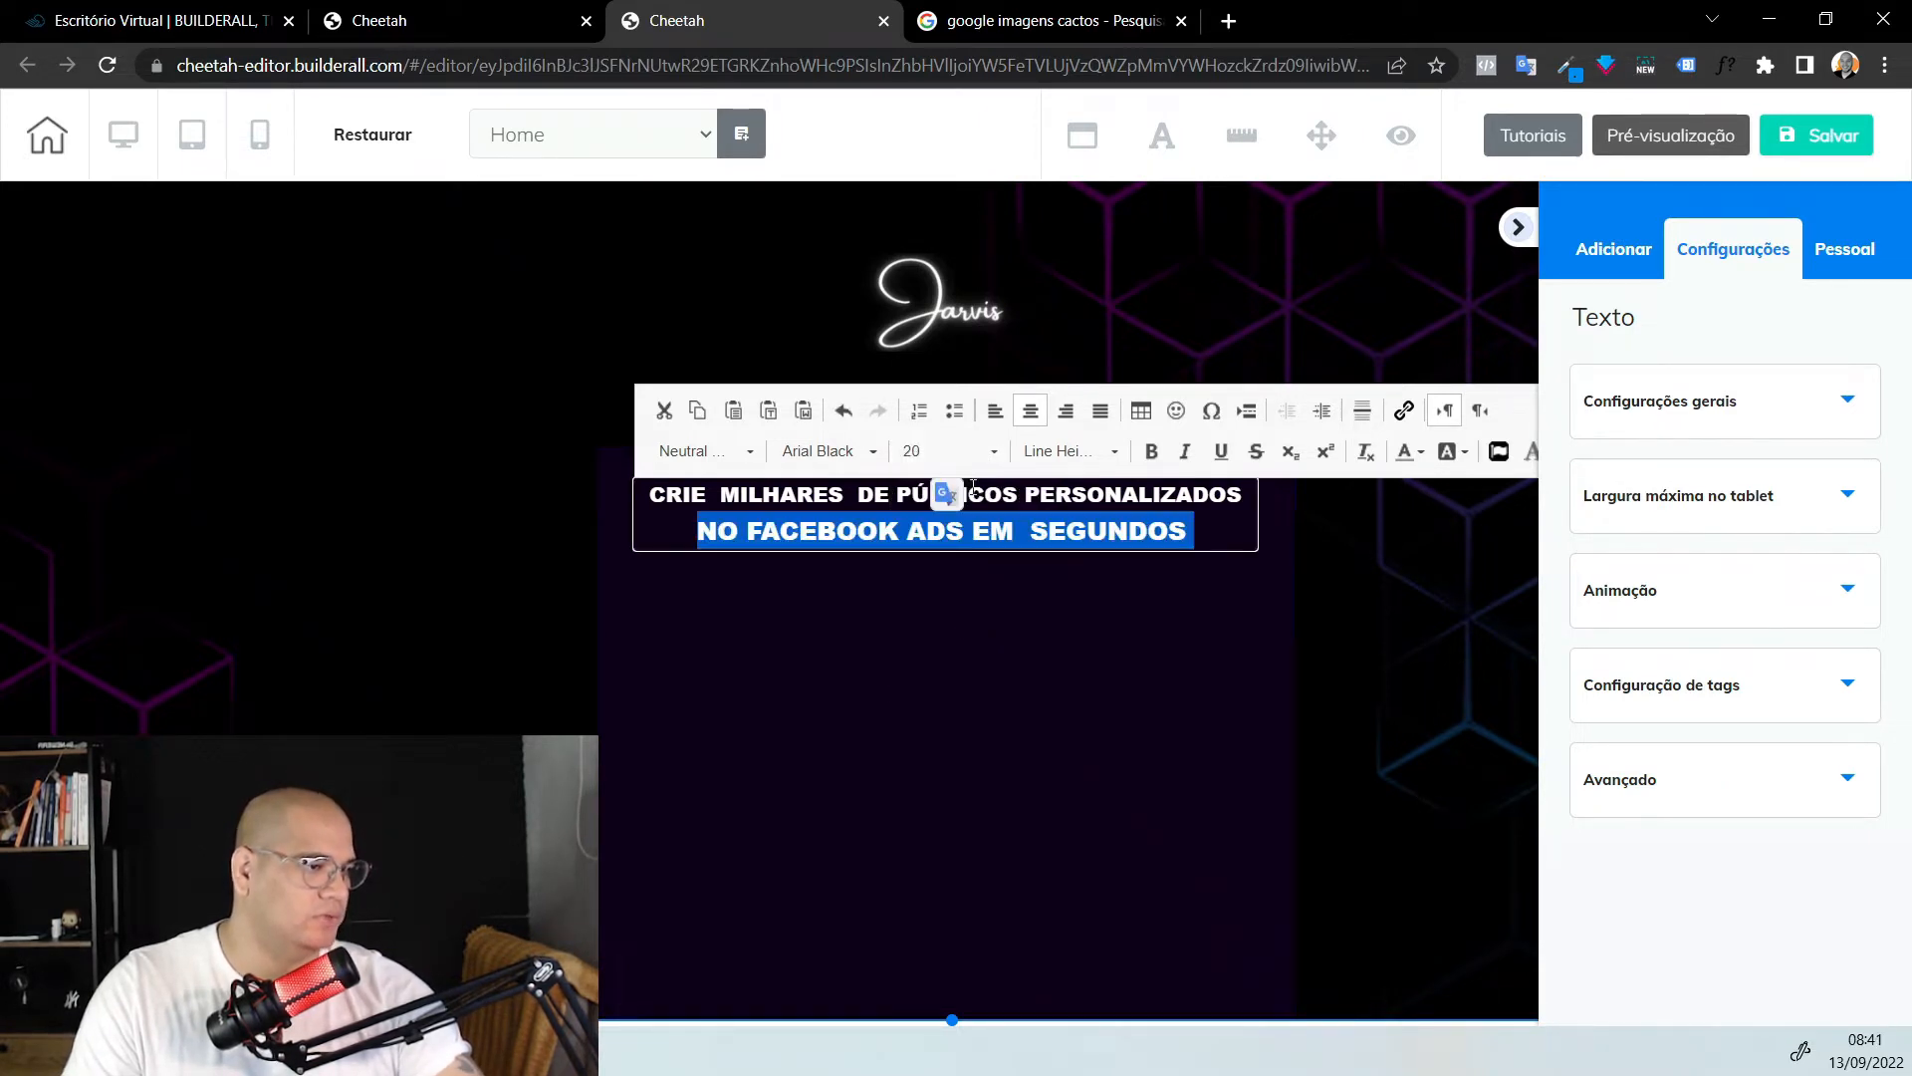
left_click(953, 450)
left_click(954, 613)
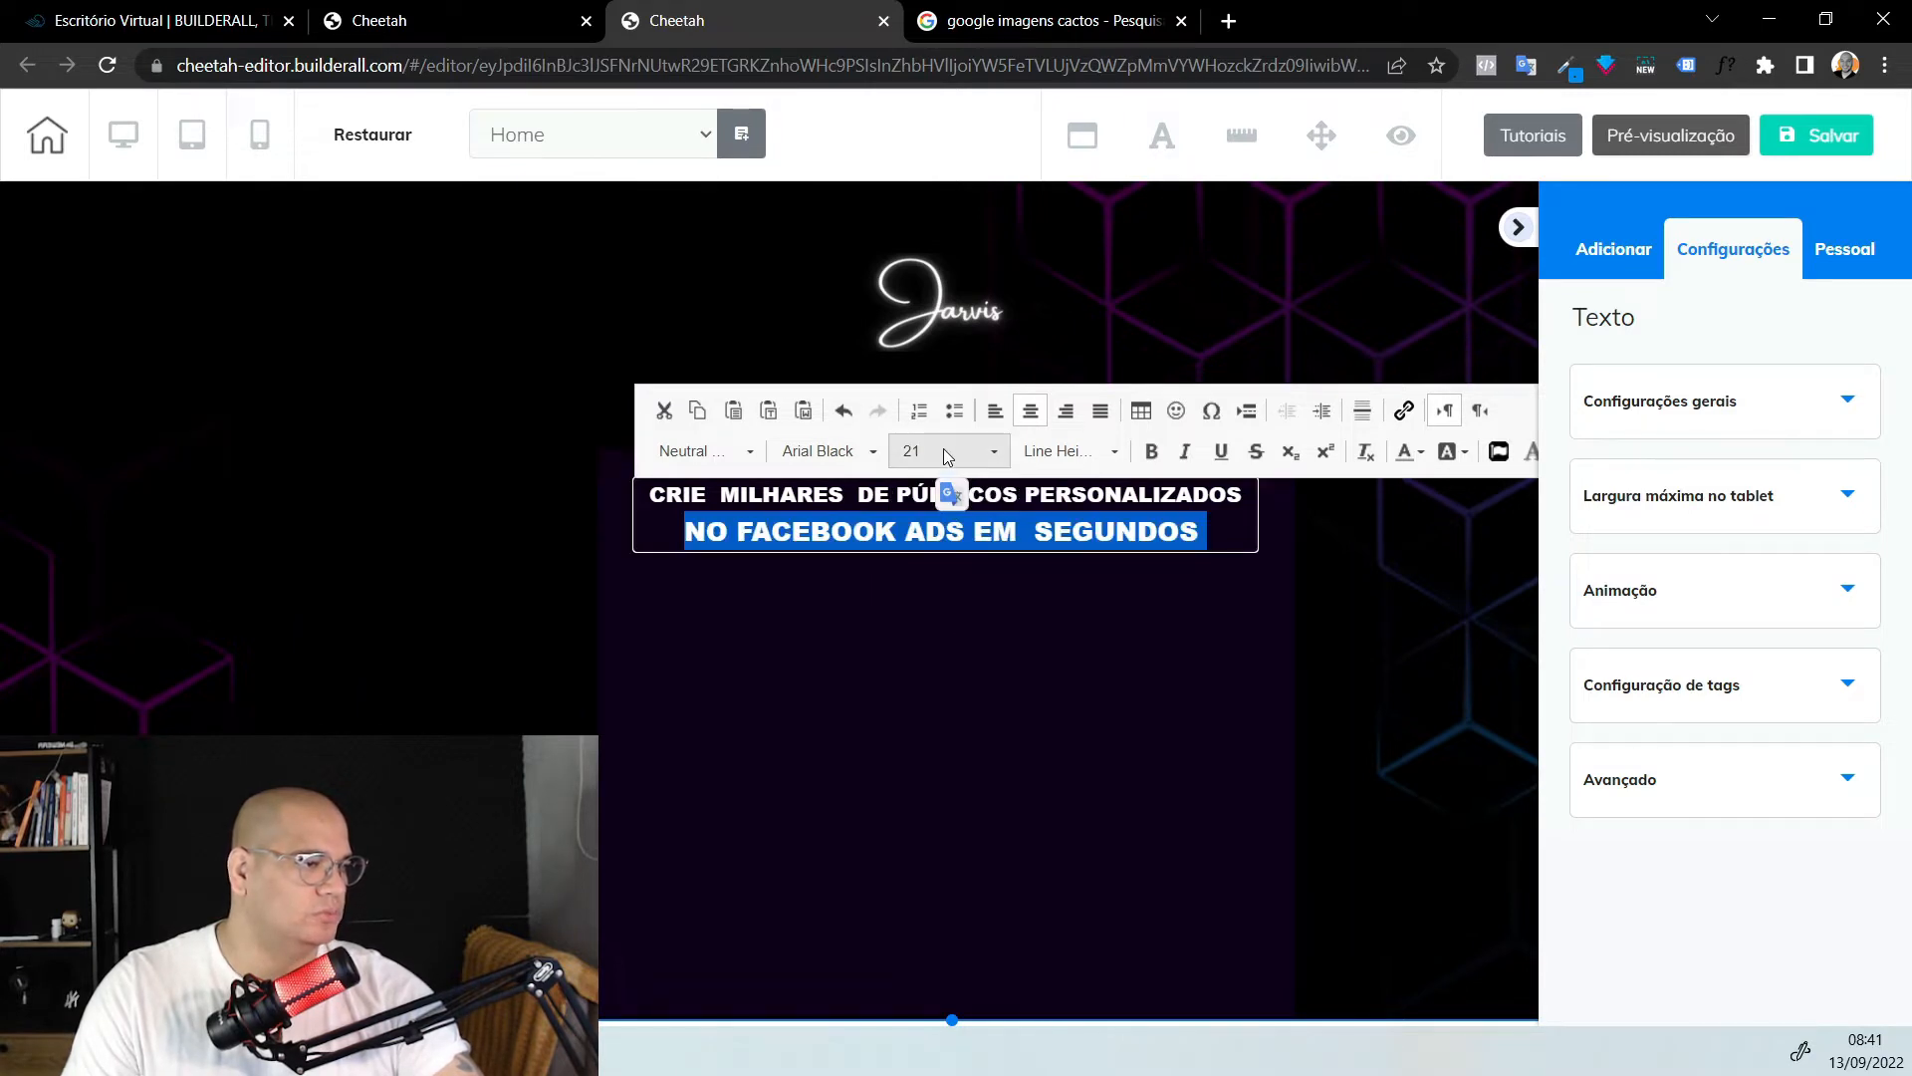
left_click(942, 449)
left_click(964, 605)
left_click(974, 451)
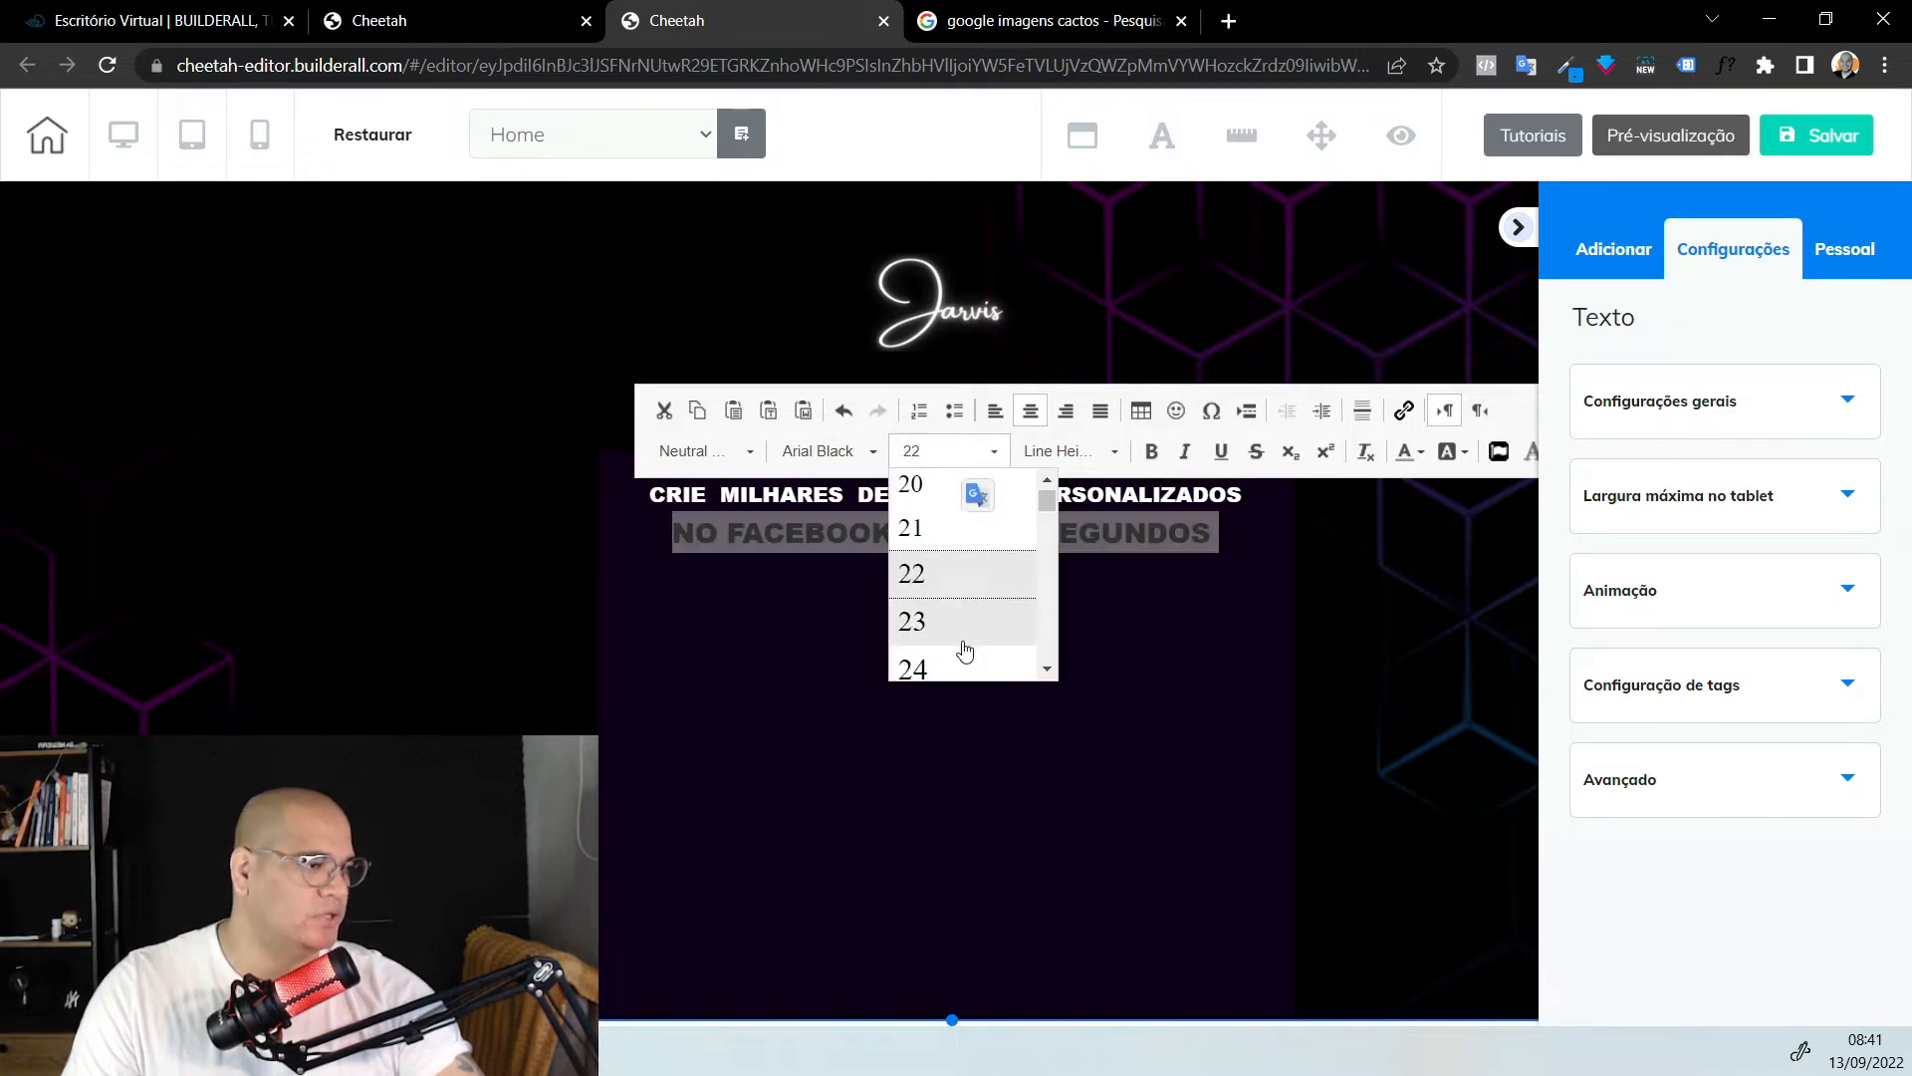
left_click(963, 623)
left_click(1139, 649)
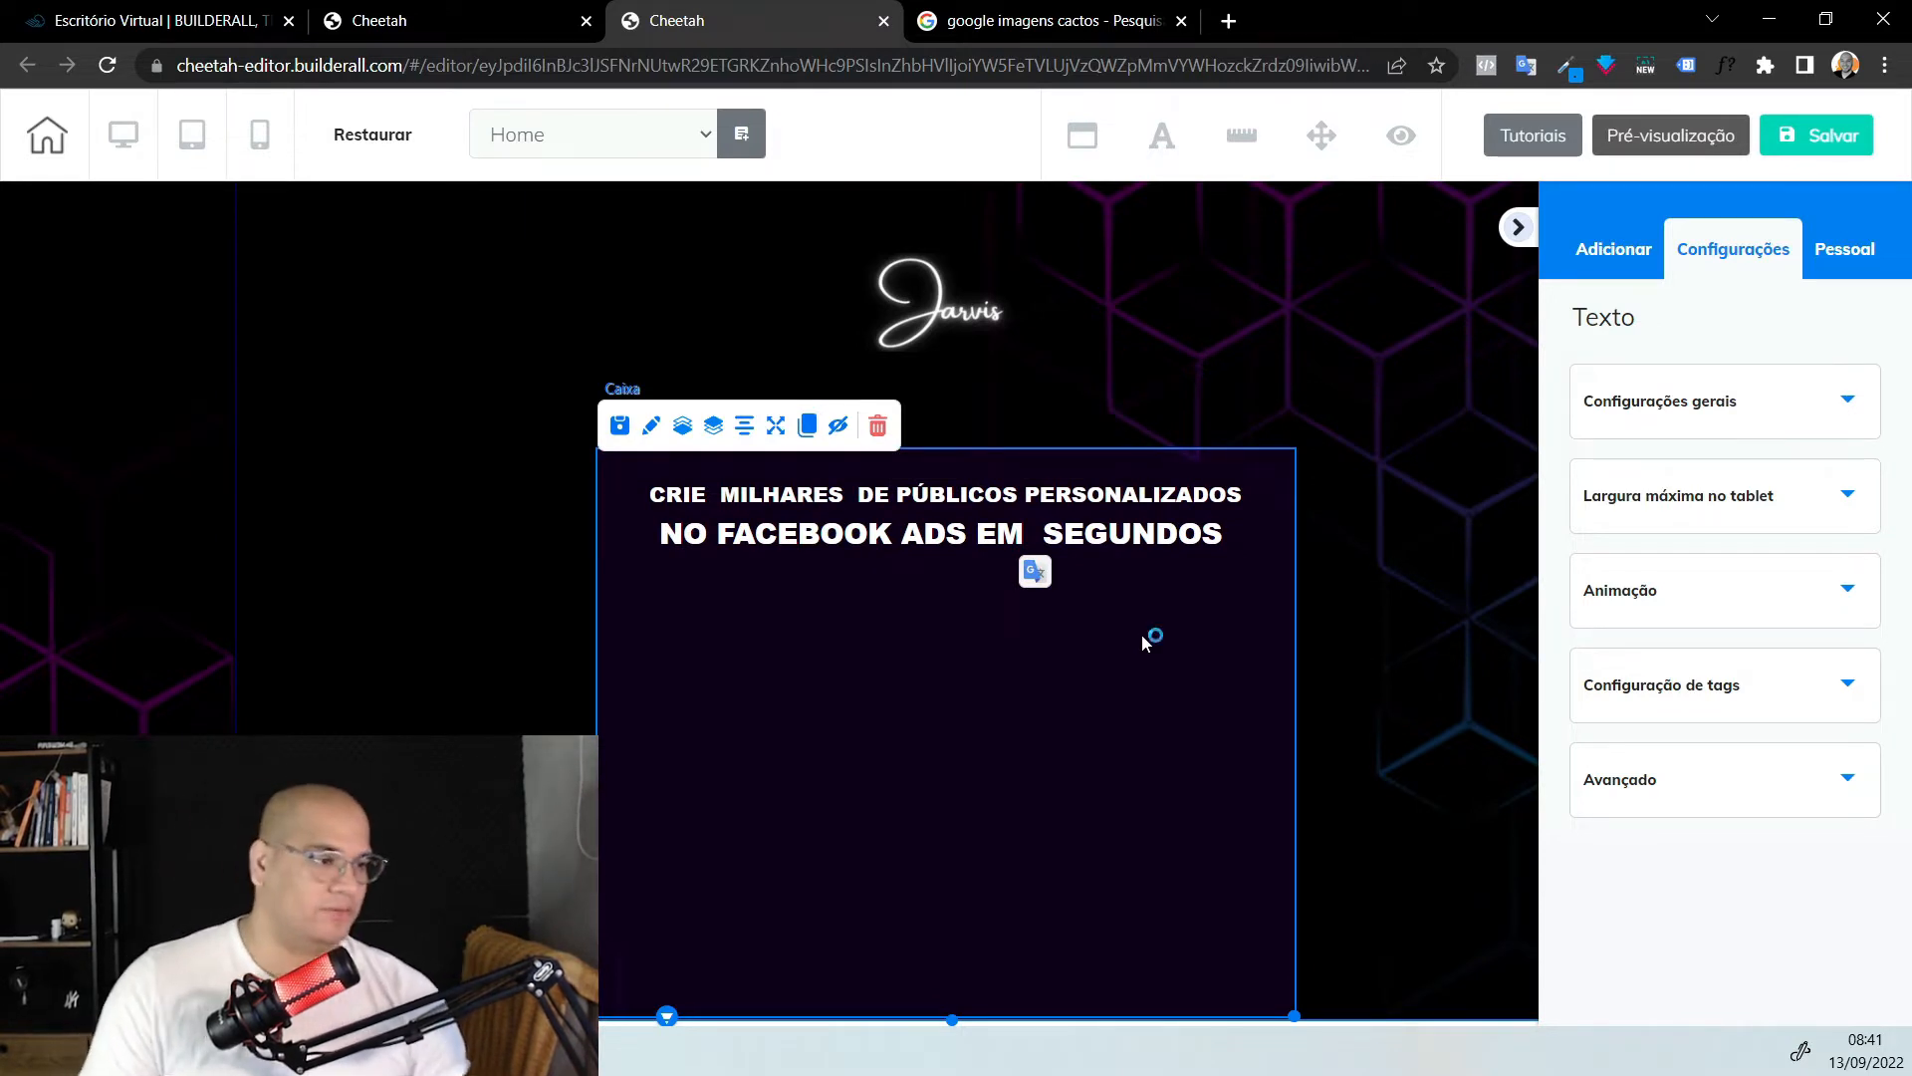
double_click(807, 505)
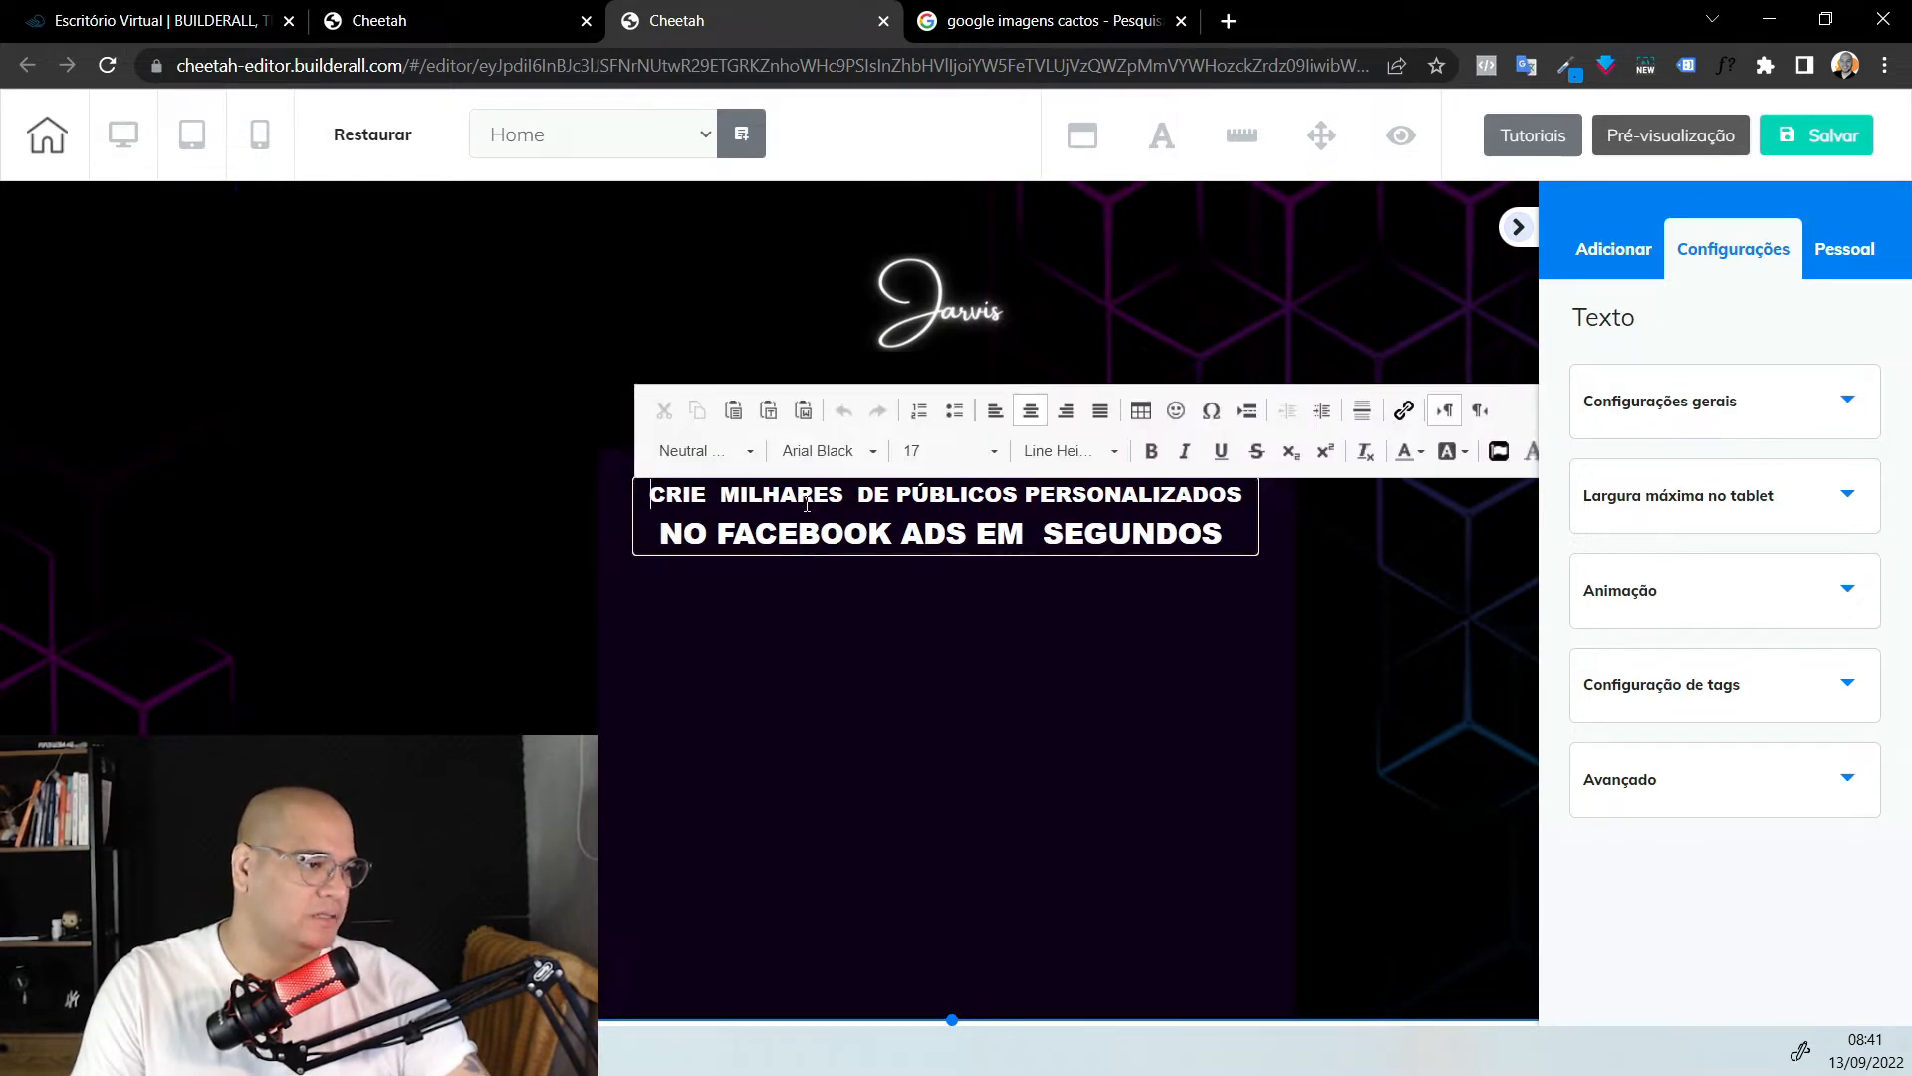
double_click(807, 504)
left_click(724, 498)
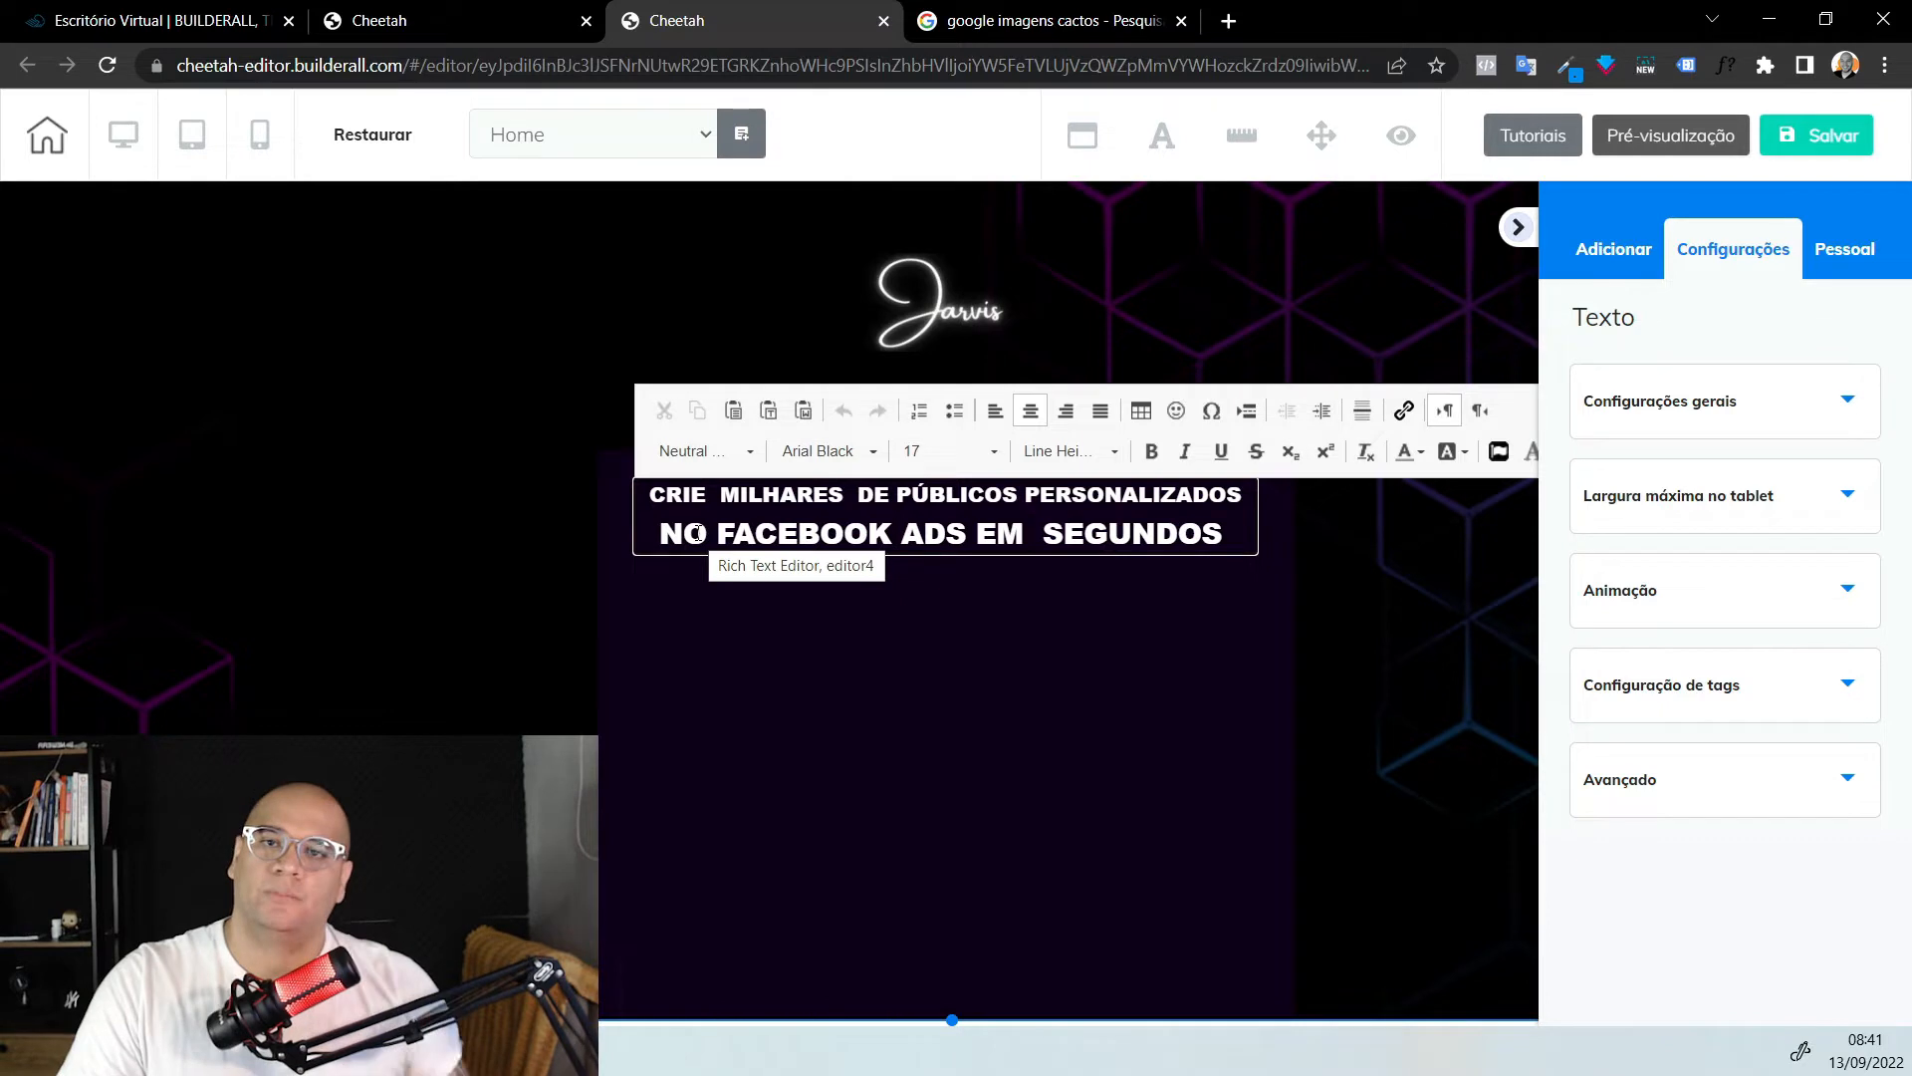
double_click(759, 497)
key("shift+Left")
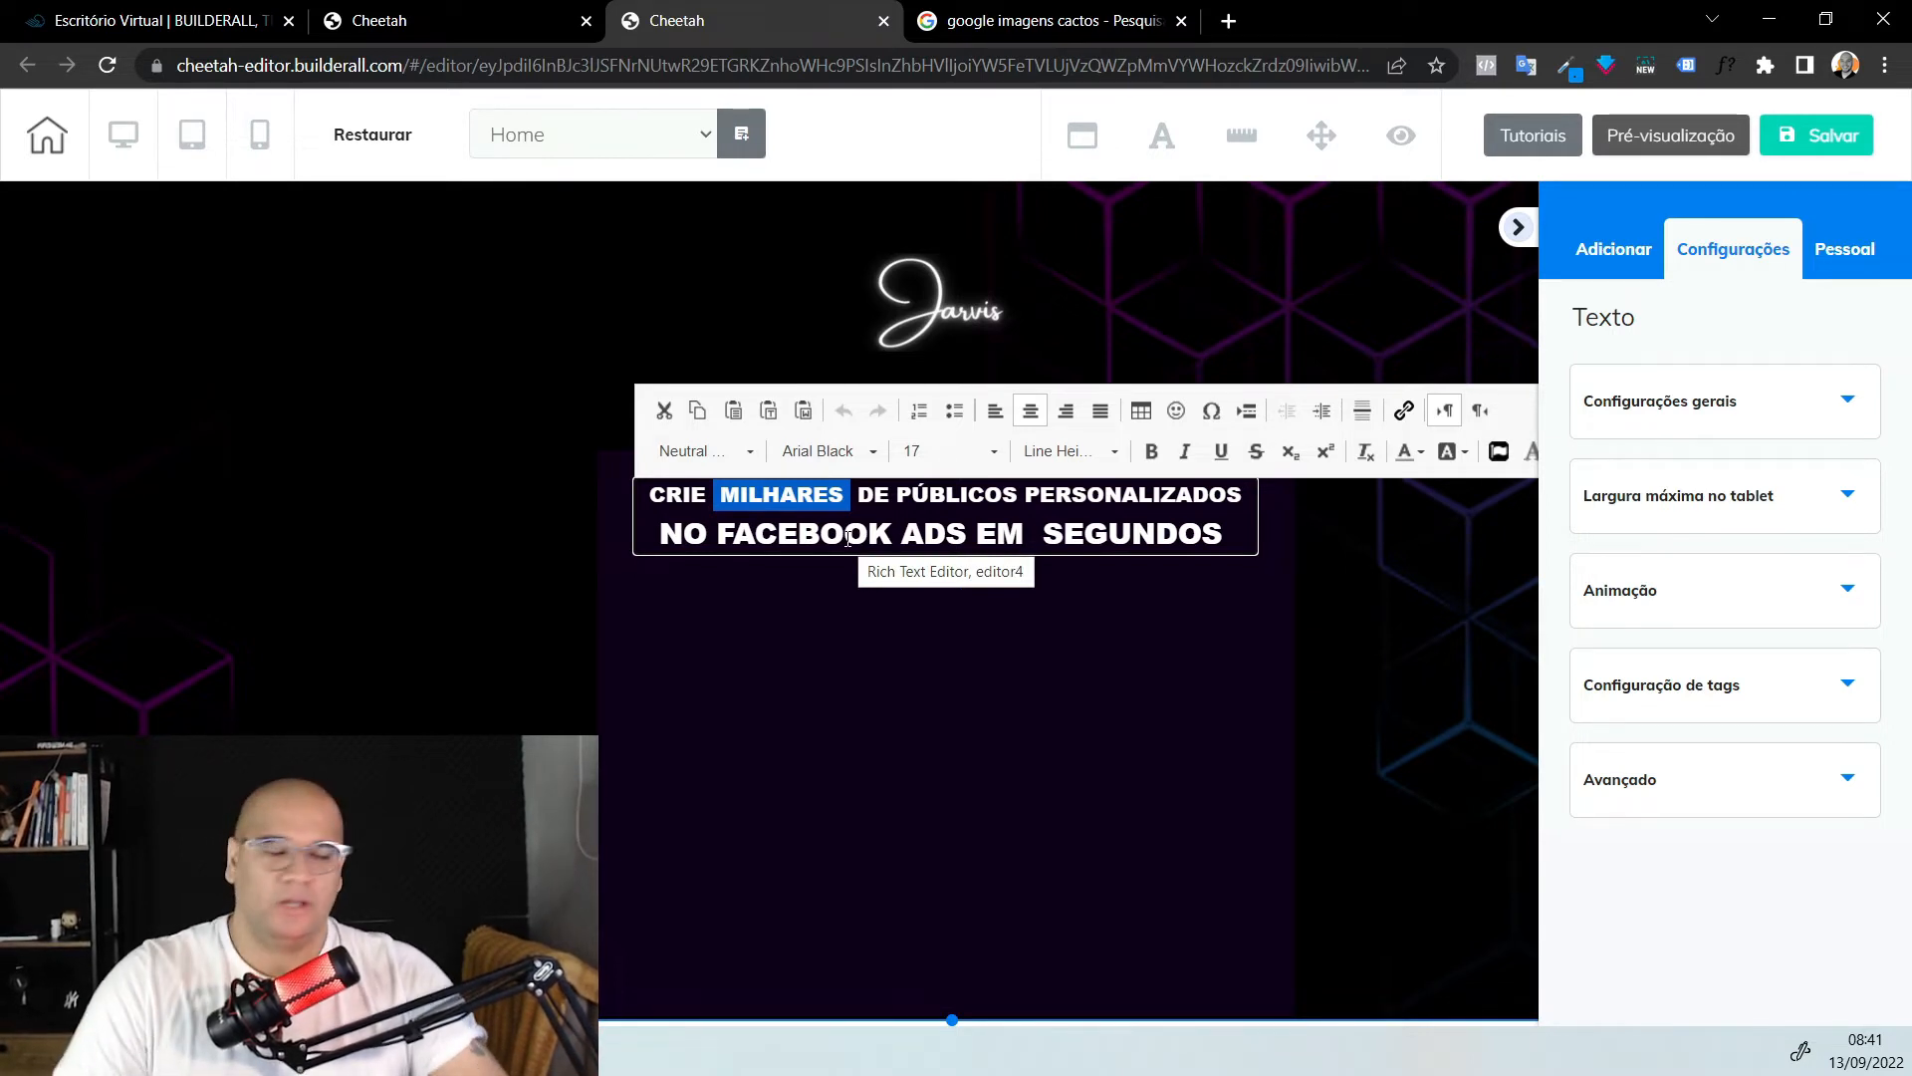
left_click(1456, 456)
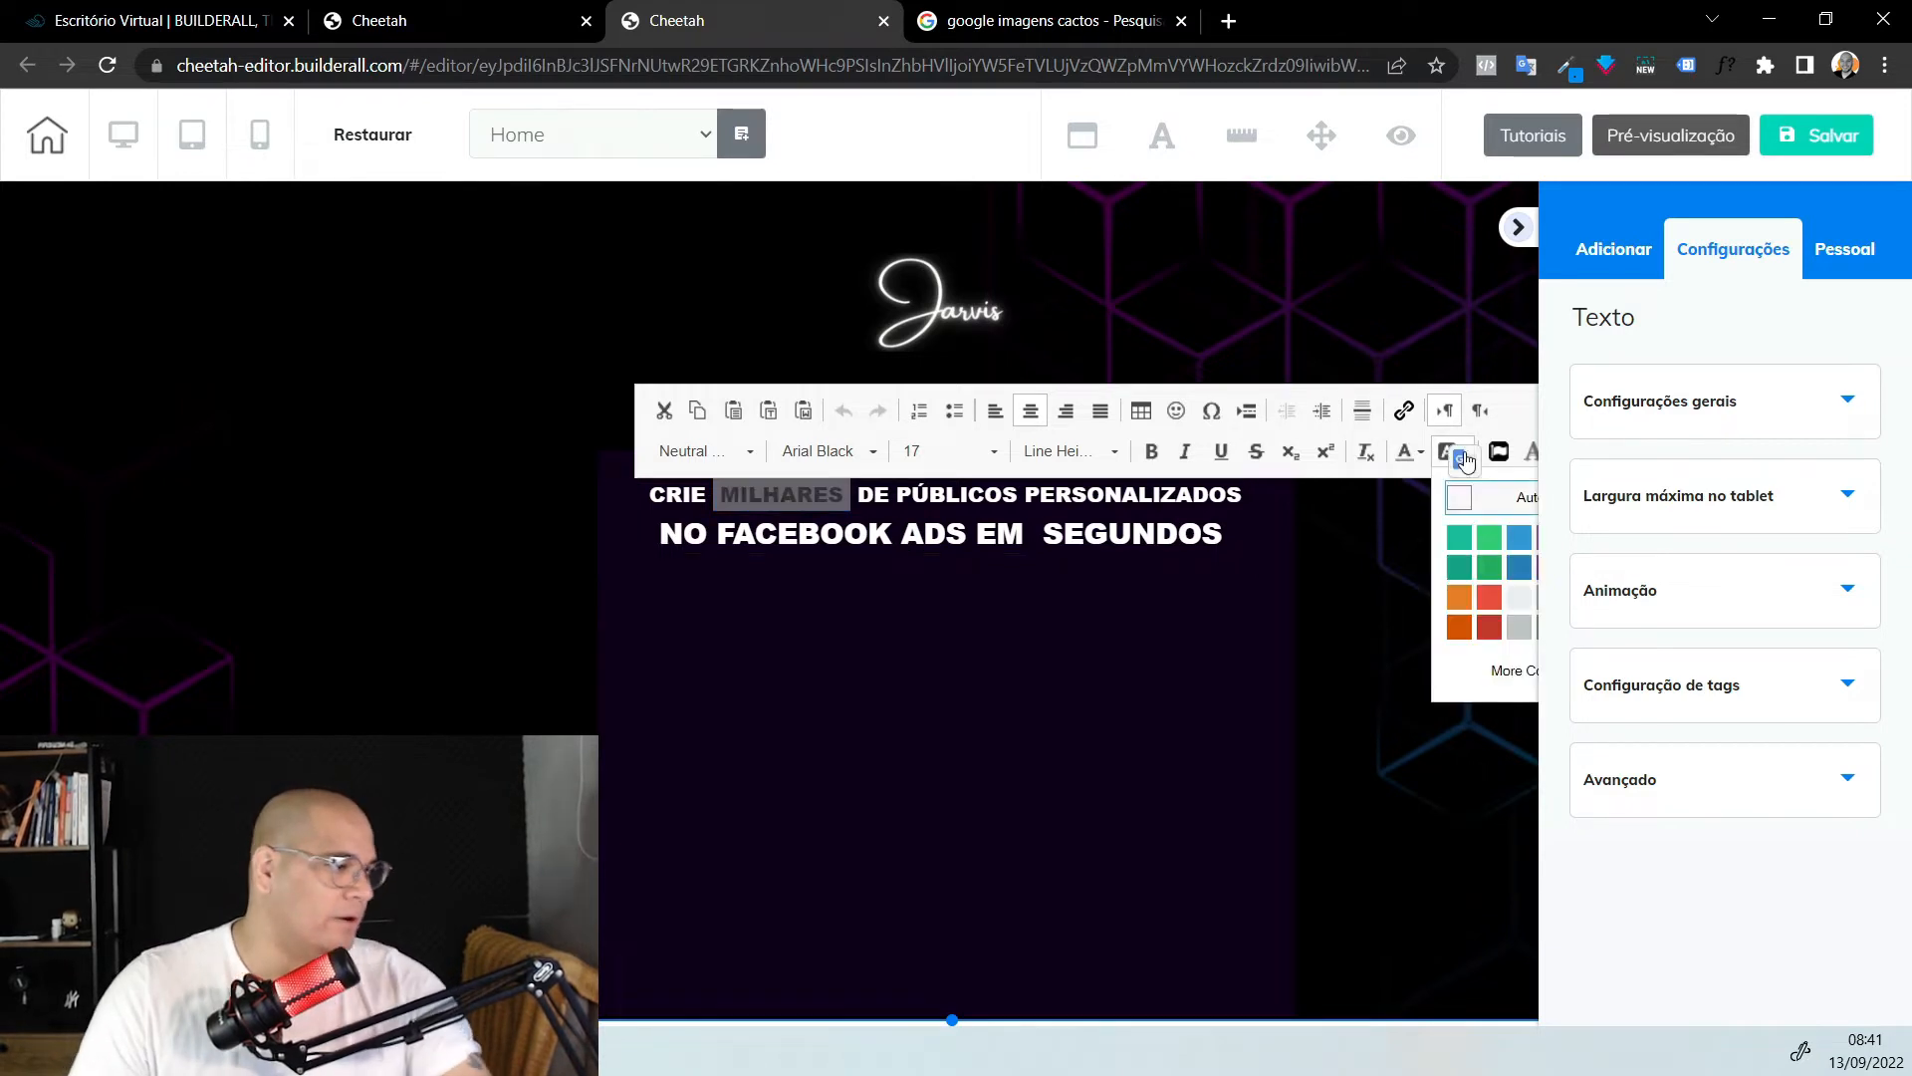
Collapse the side panel and give the word MILHARES in the headline a dark purple background highlight
left_click(1522, 227)
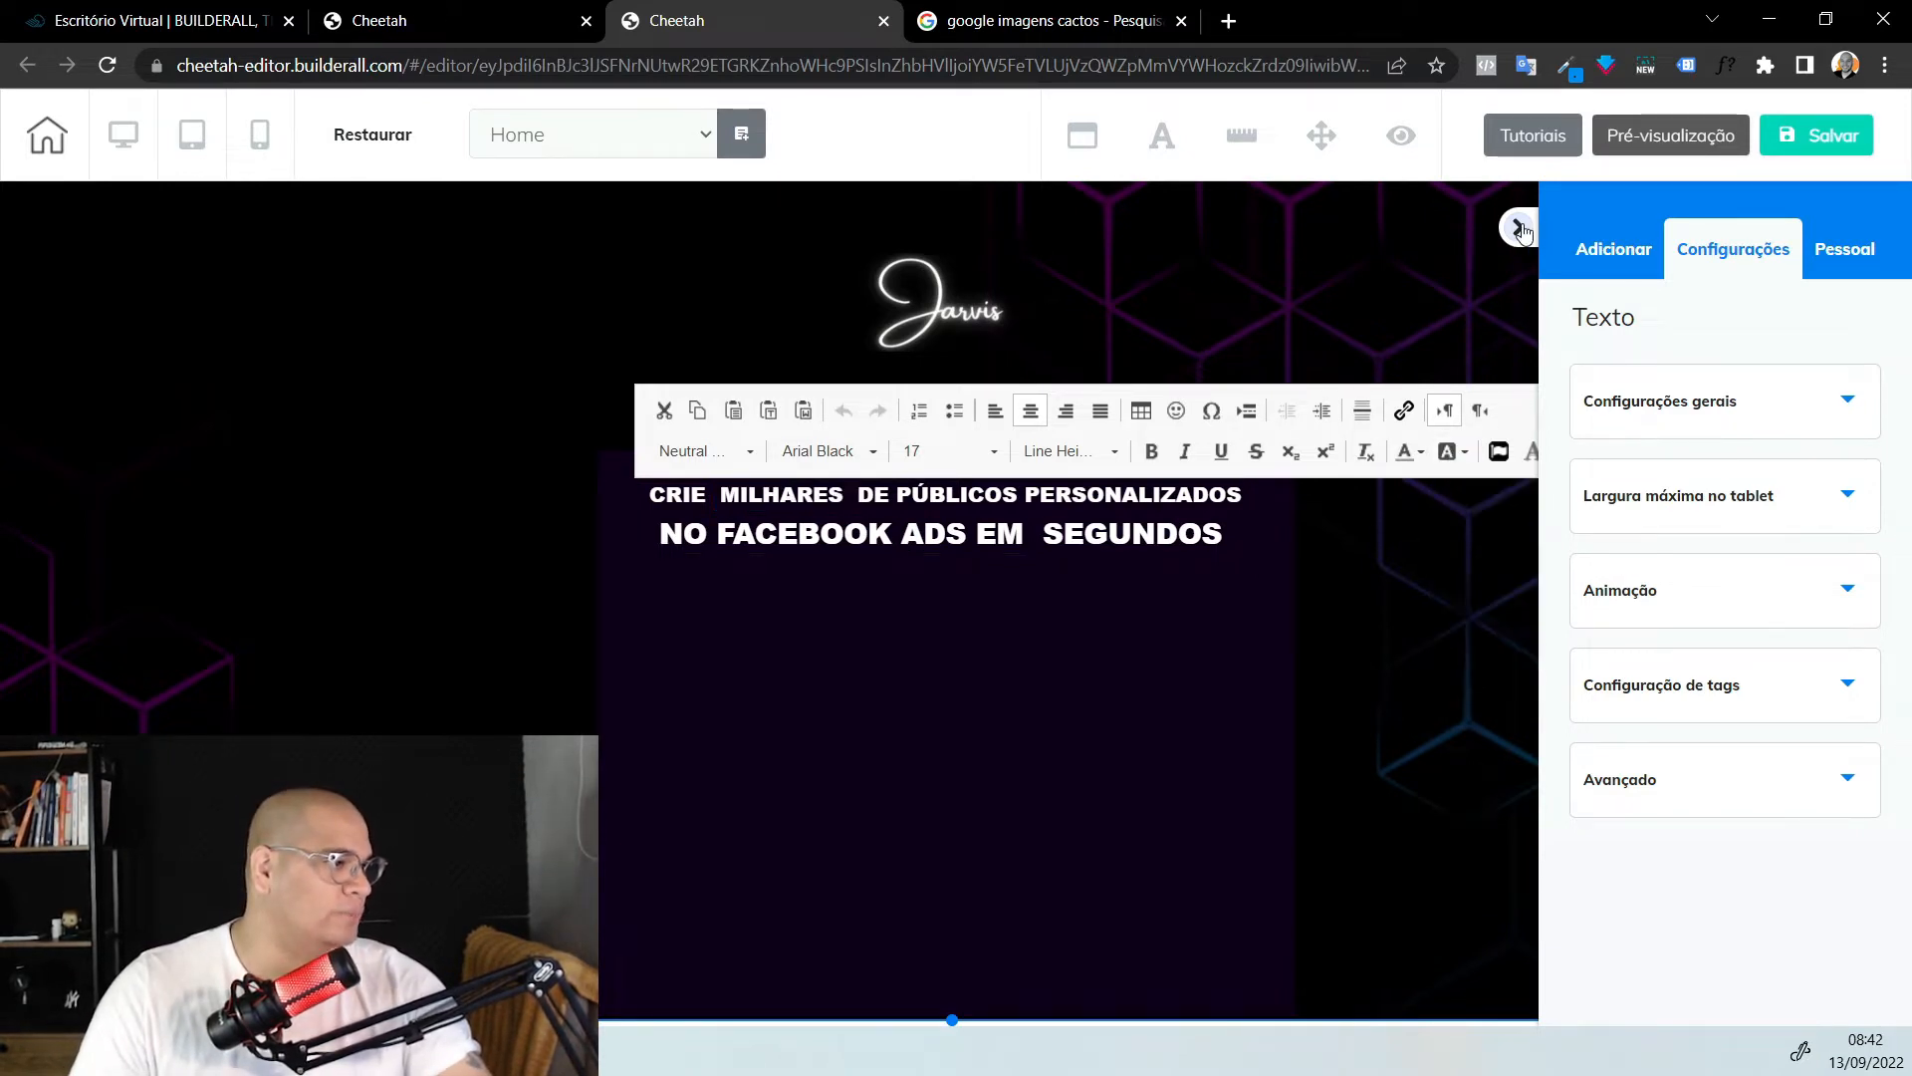
left_click(1522, 227)
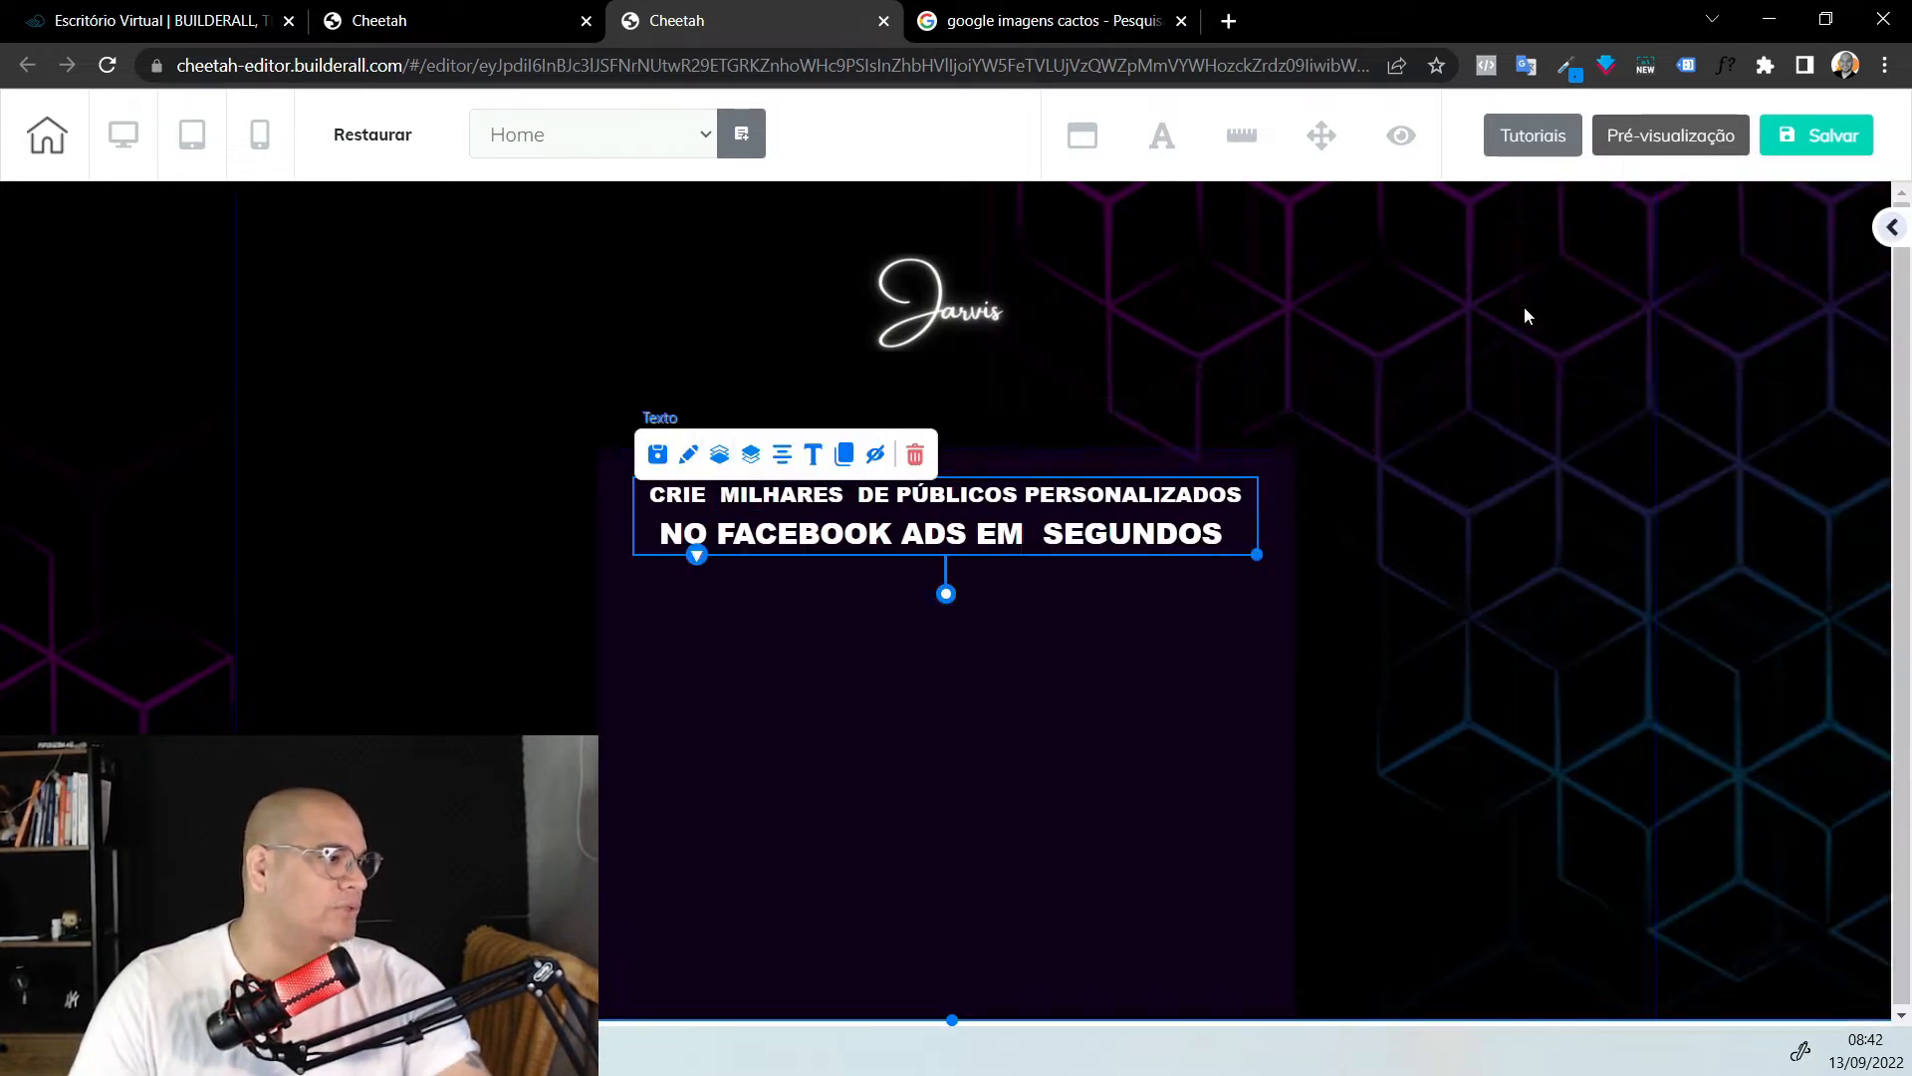
double_click(800, 494)
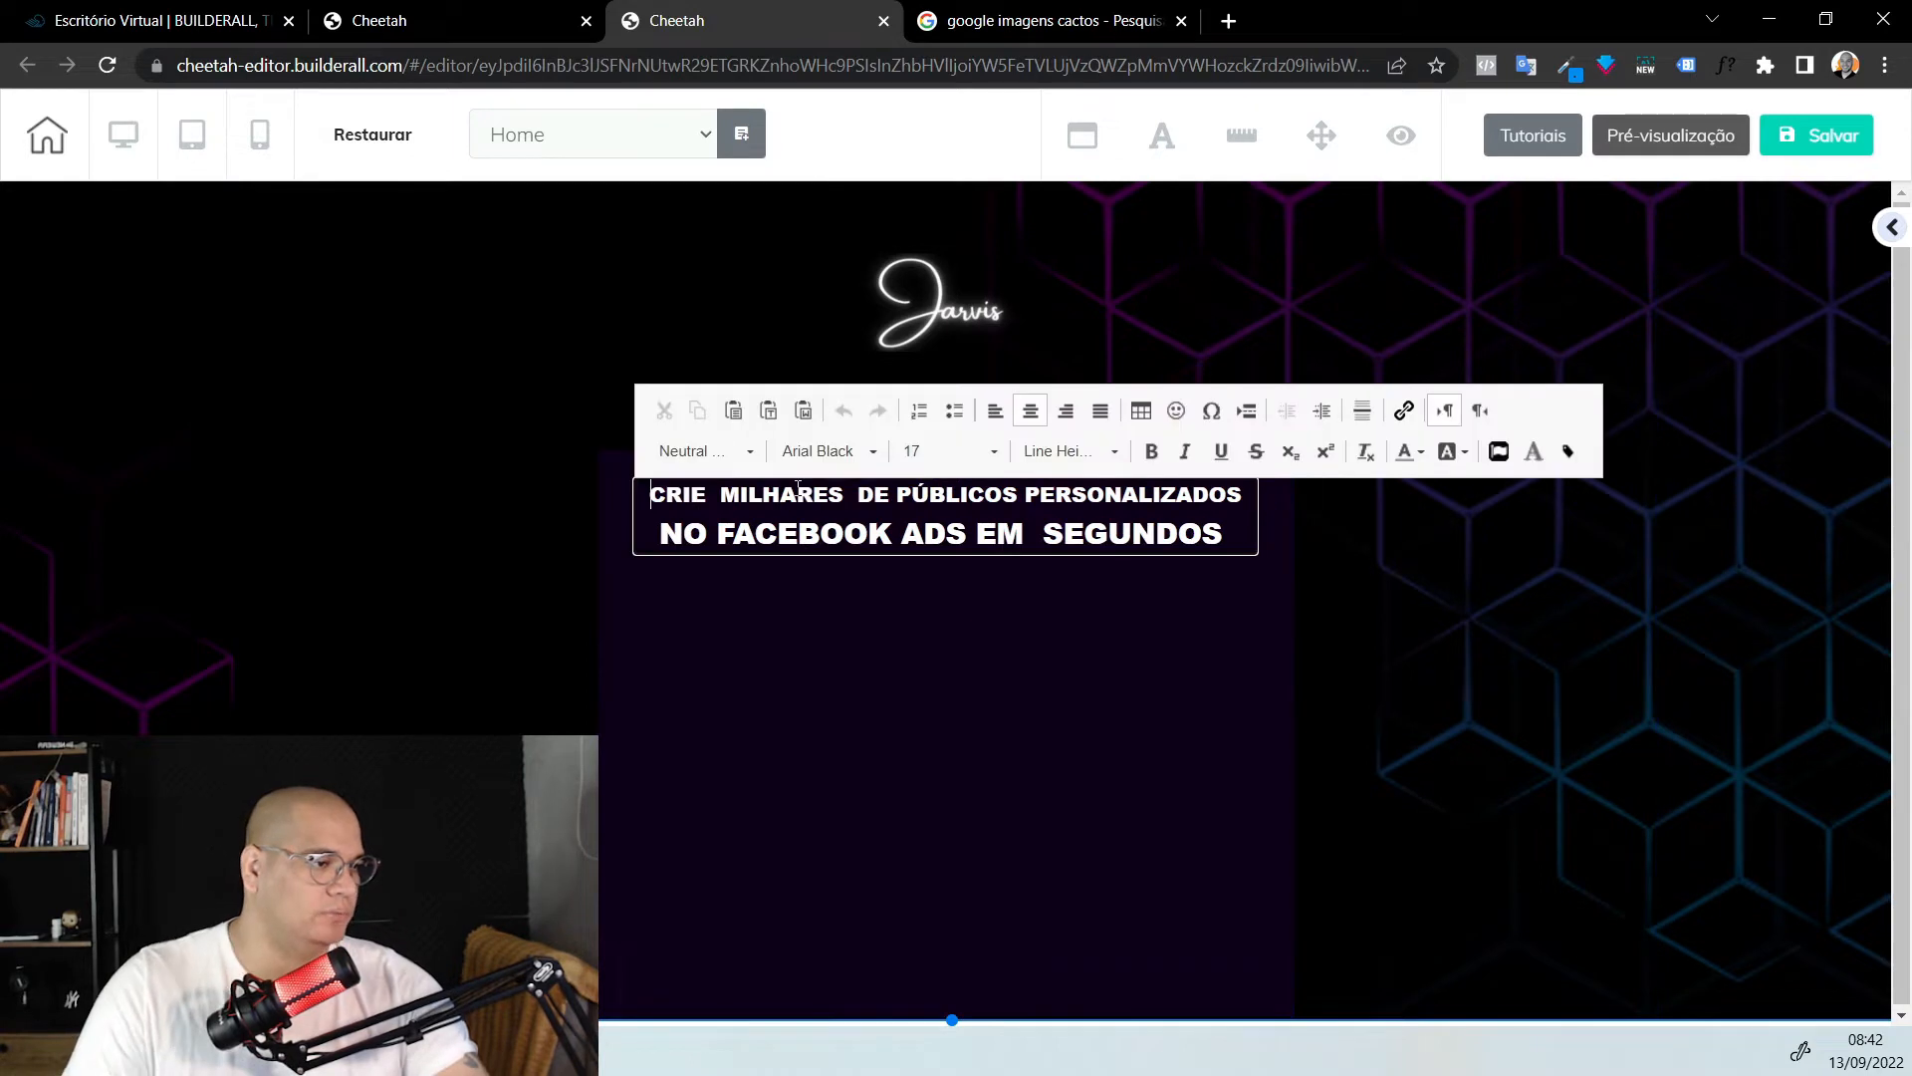
double_click(857, 483)
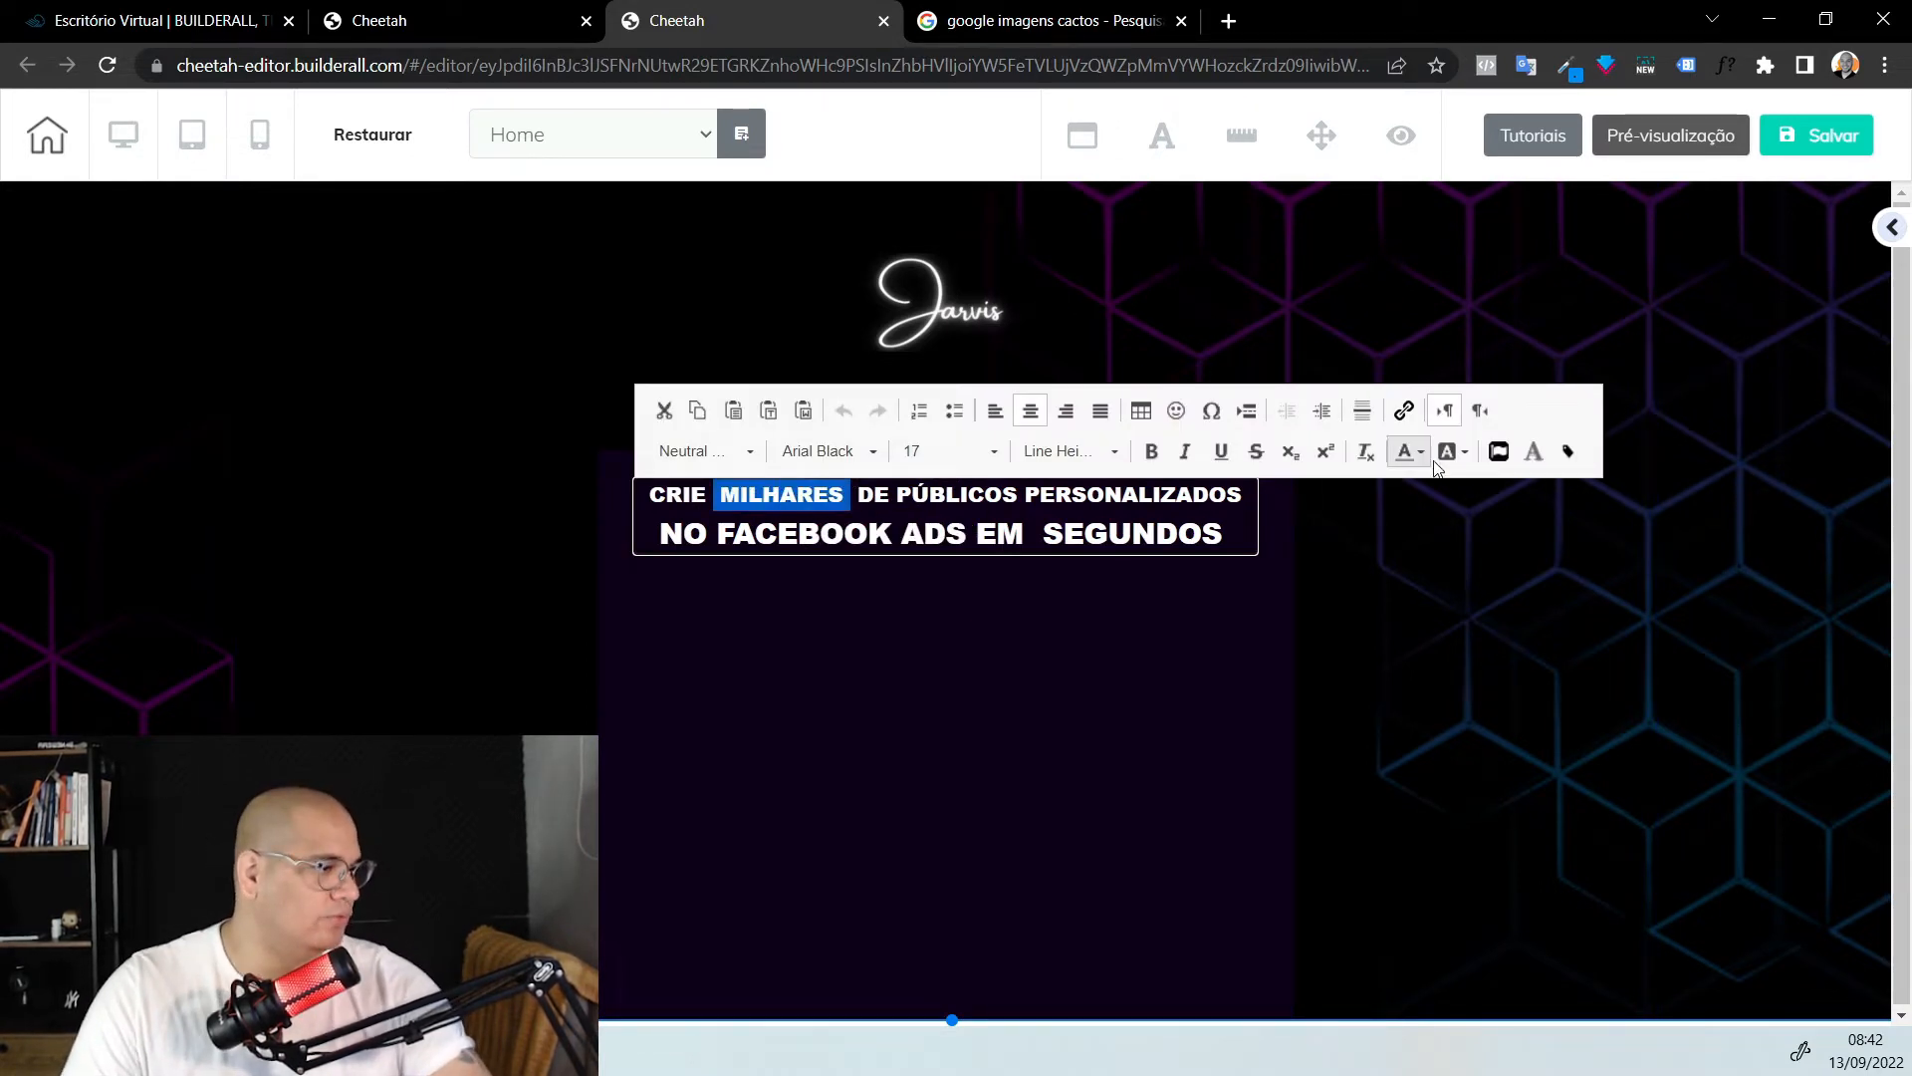
left_click(1464, 452)
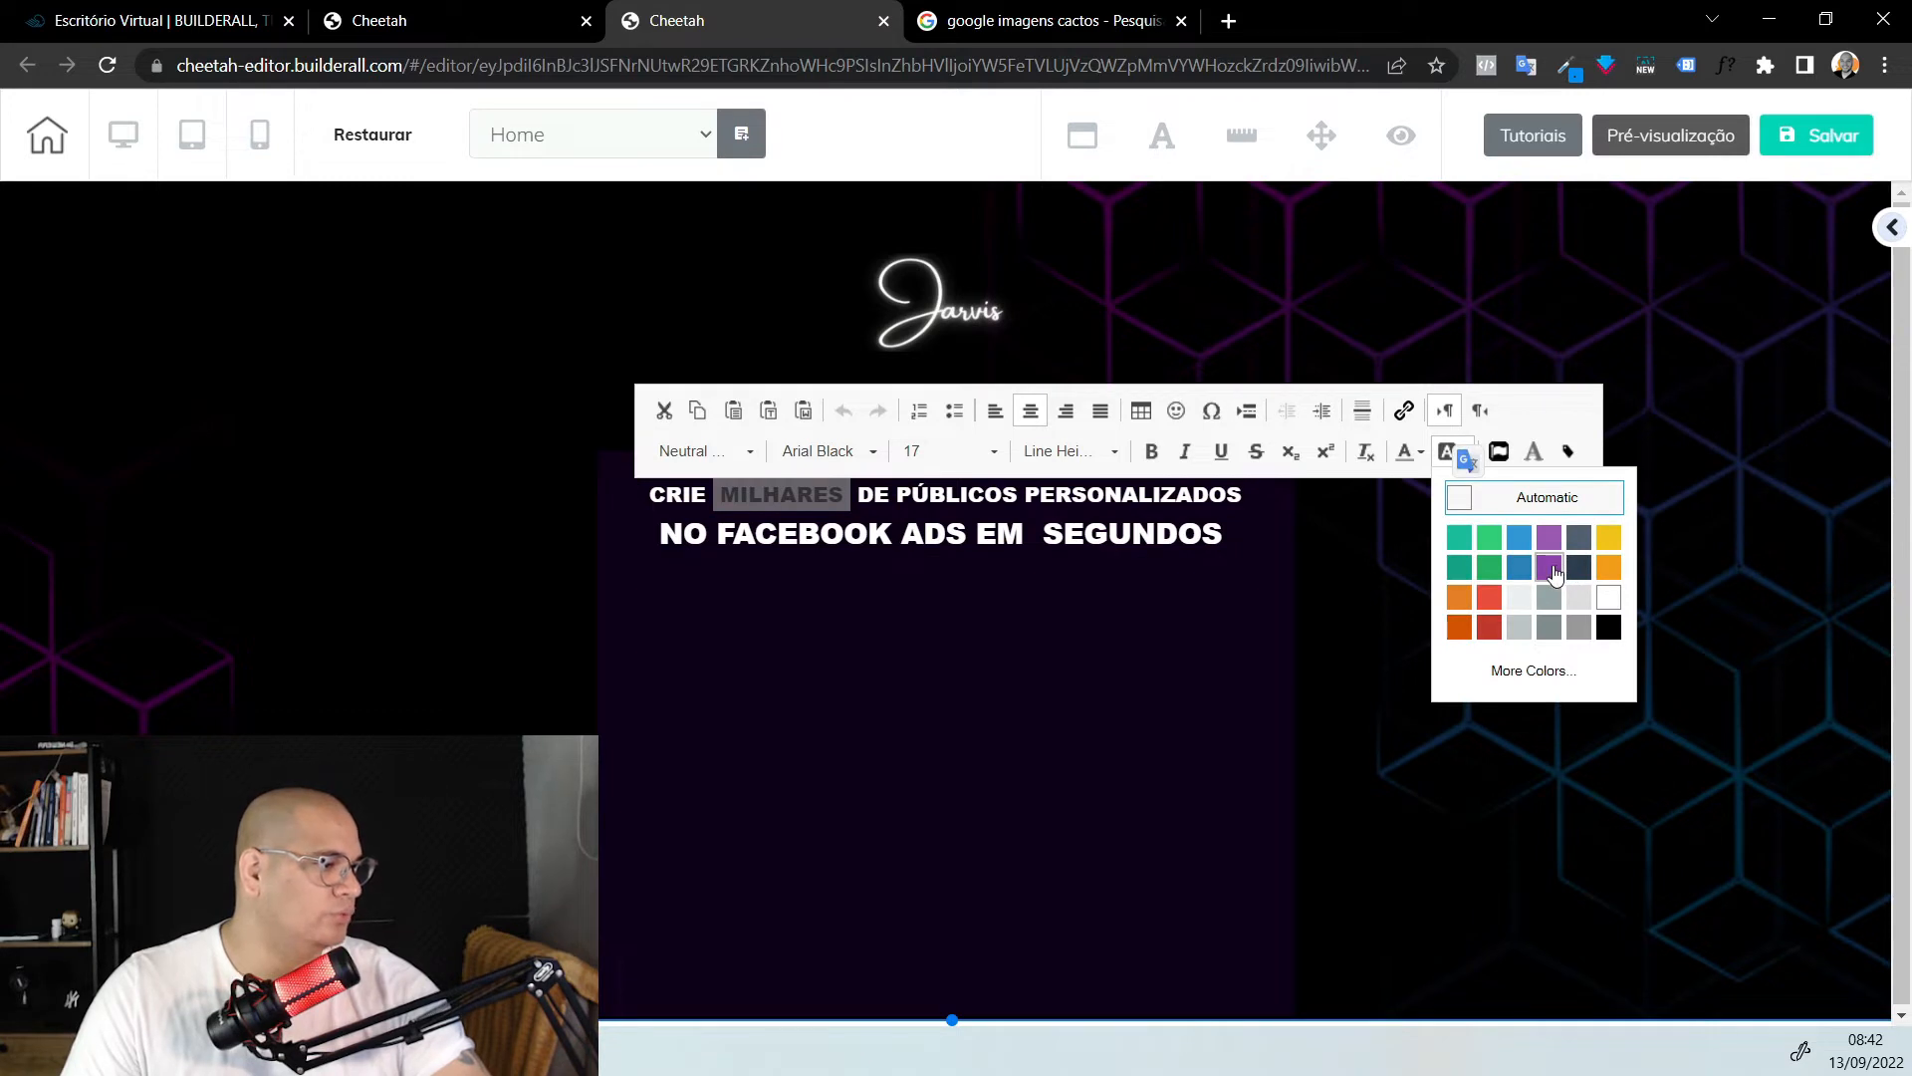
left_click(1549, 568)
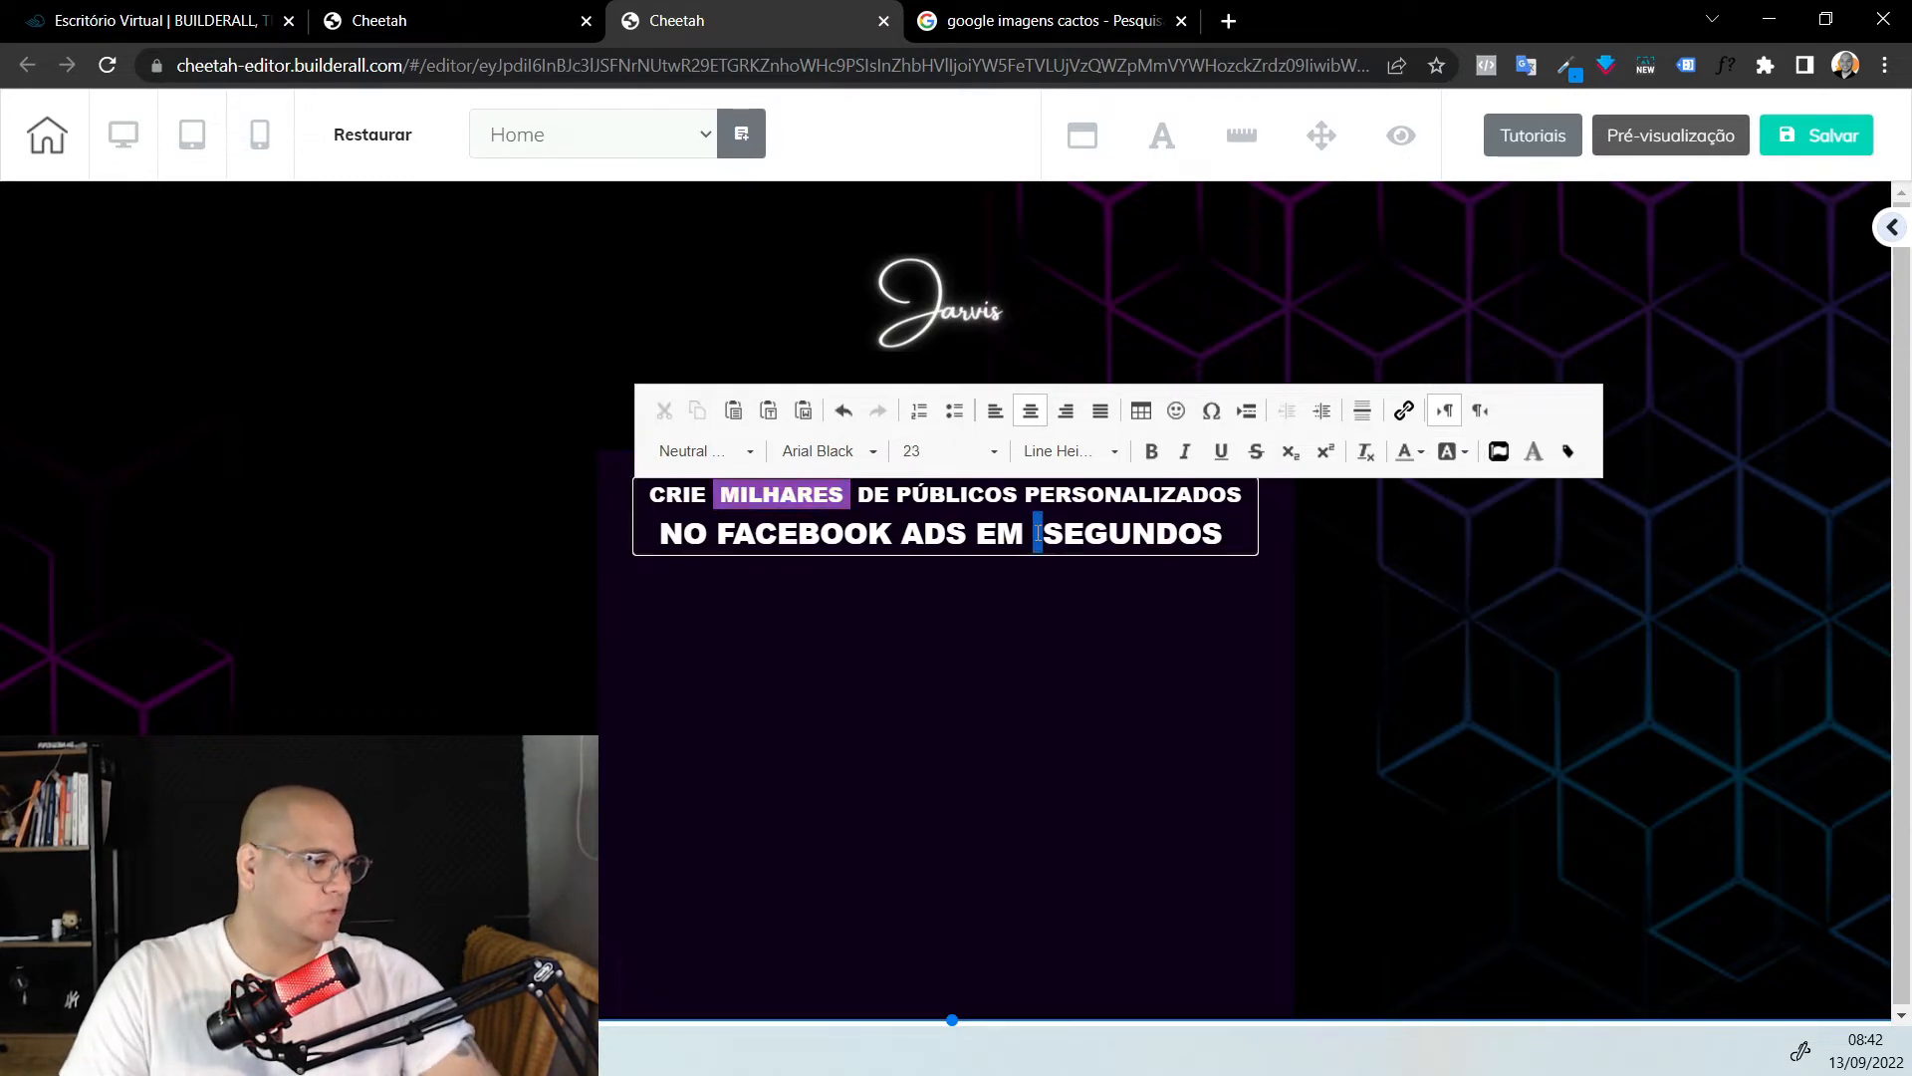
Highlight the word SEGUNDOS in the headline with the same dark purple background as MILHARES
double_click(1037, 533)
key("shift+Right")
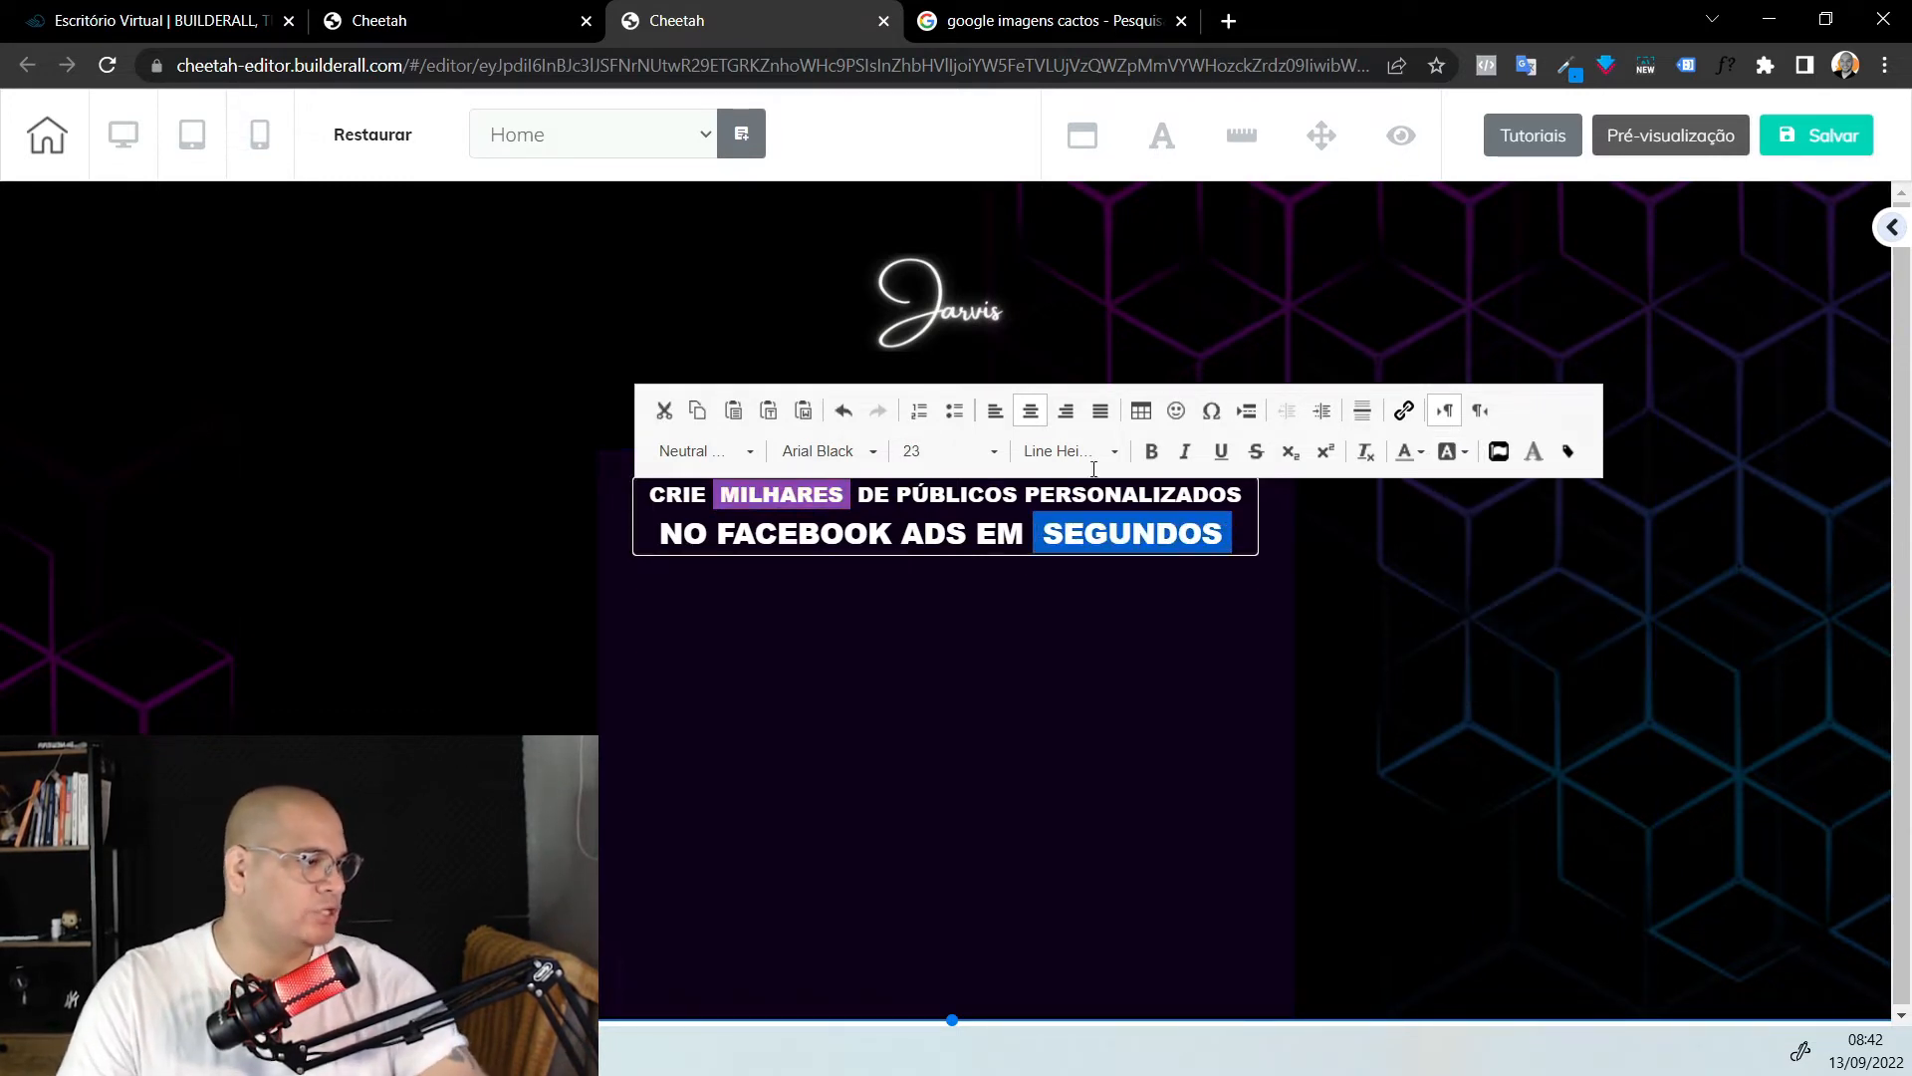
left_click(1472, 454)
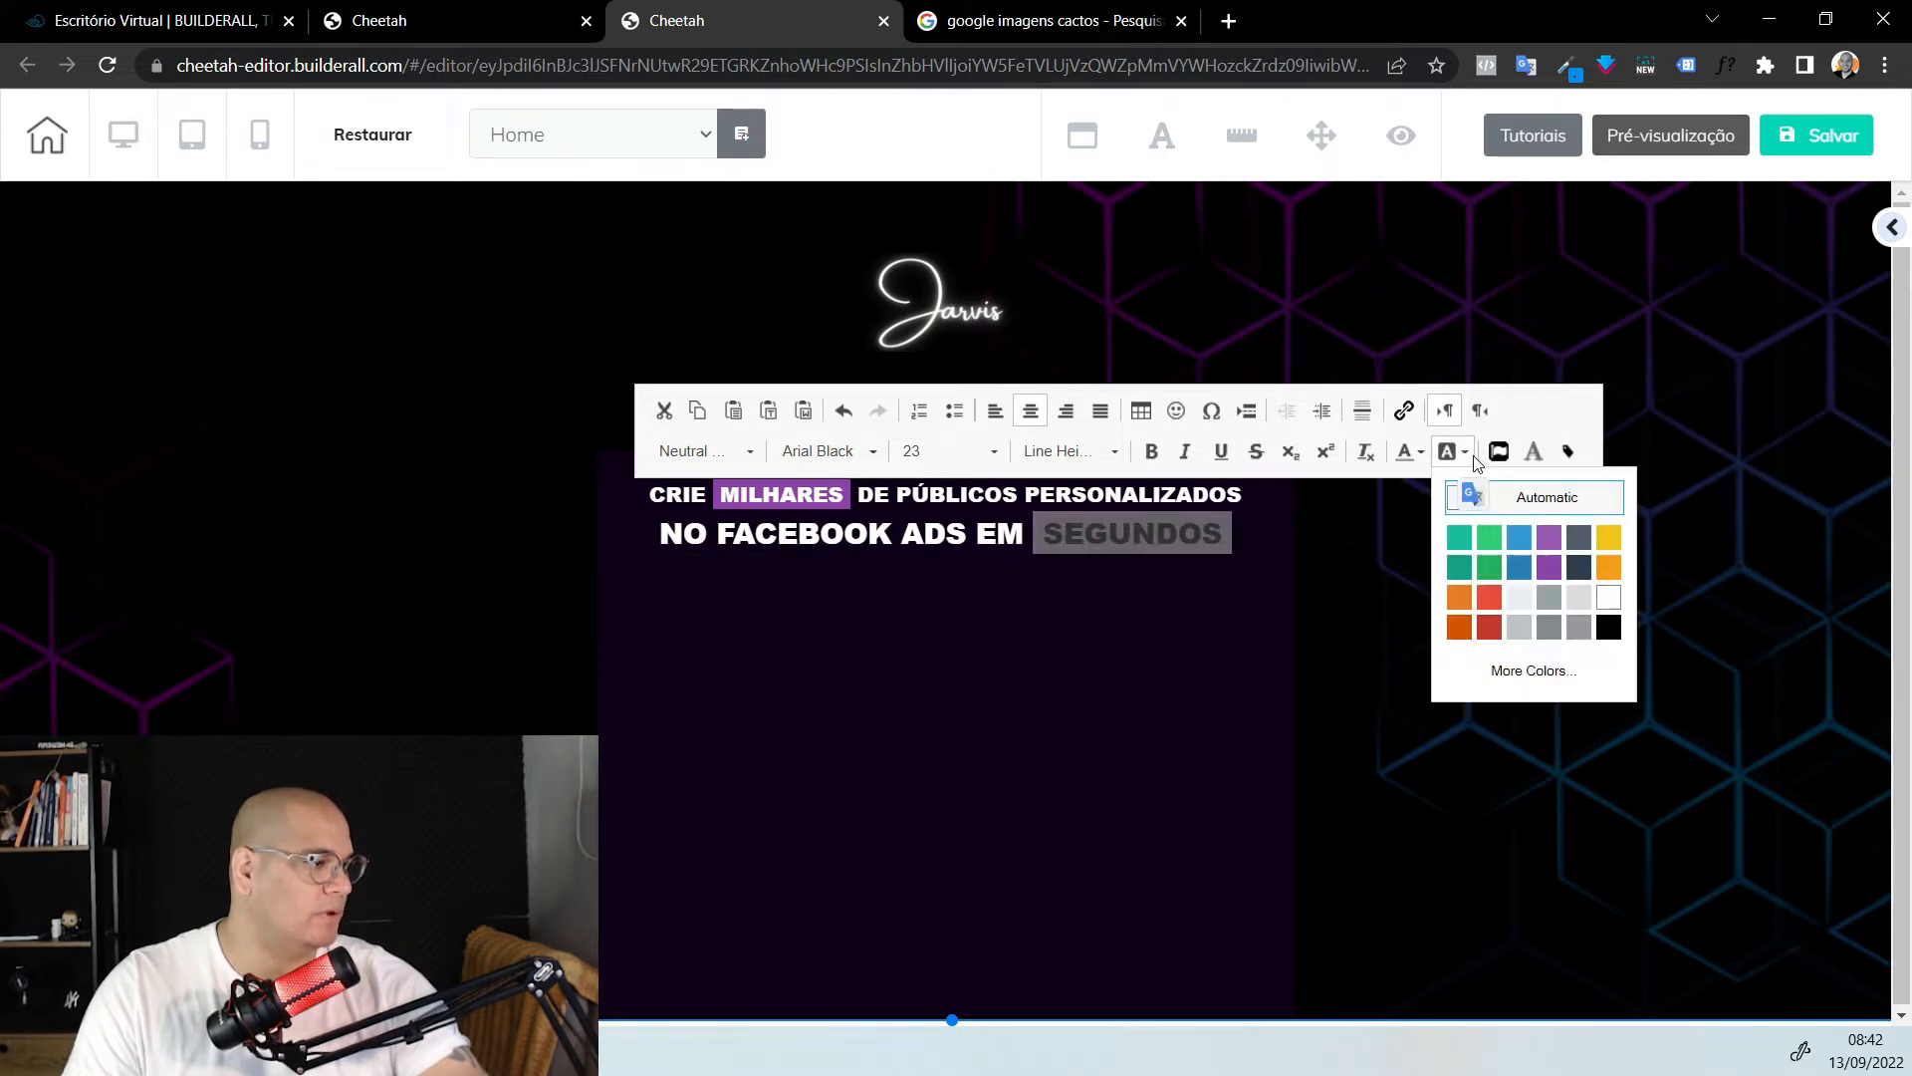
left_click(1551, 567)
left_click(1480, 669)
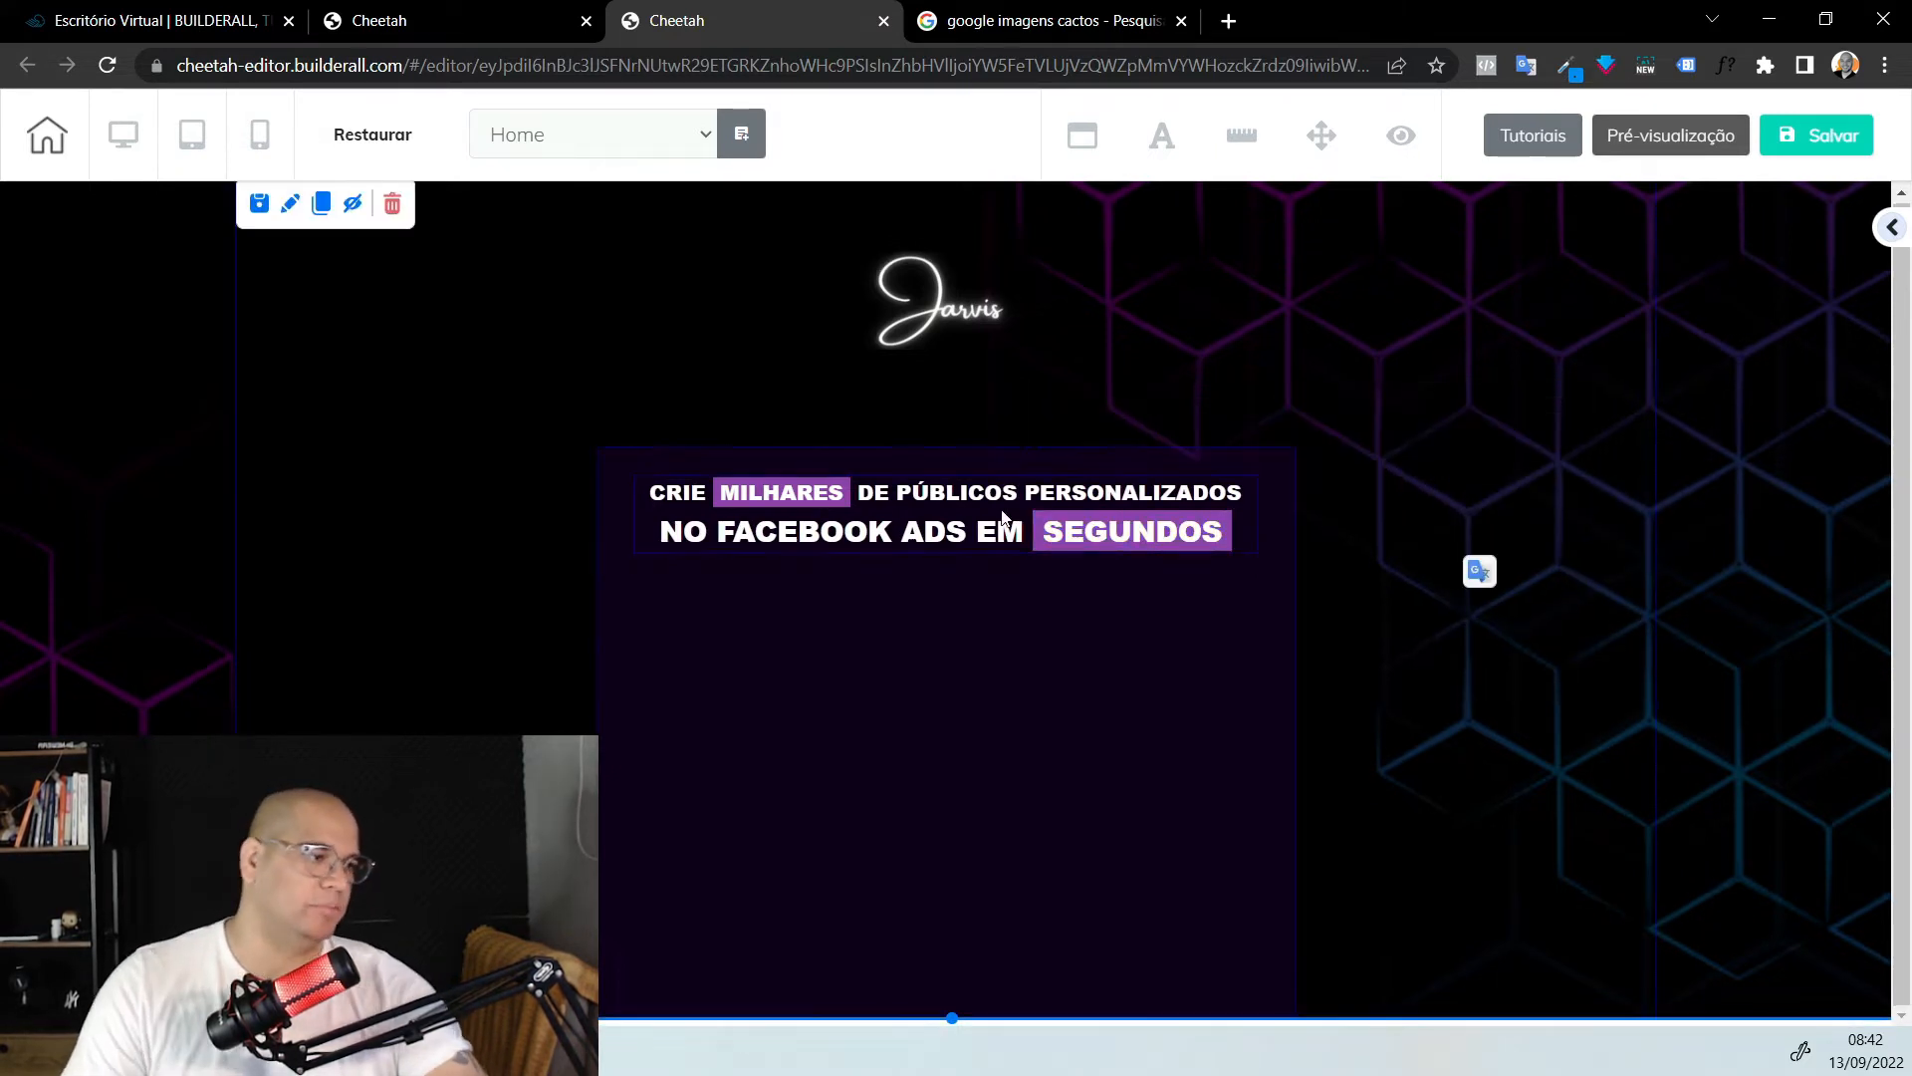
Move the headline box up closer to the Jarvis logo and shift the logo and box slightly upward
scroll(971, 982, "down", 1)
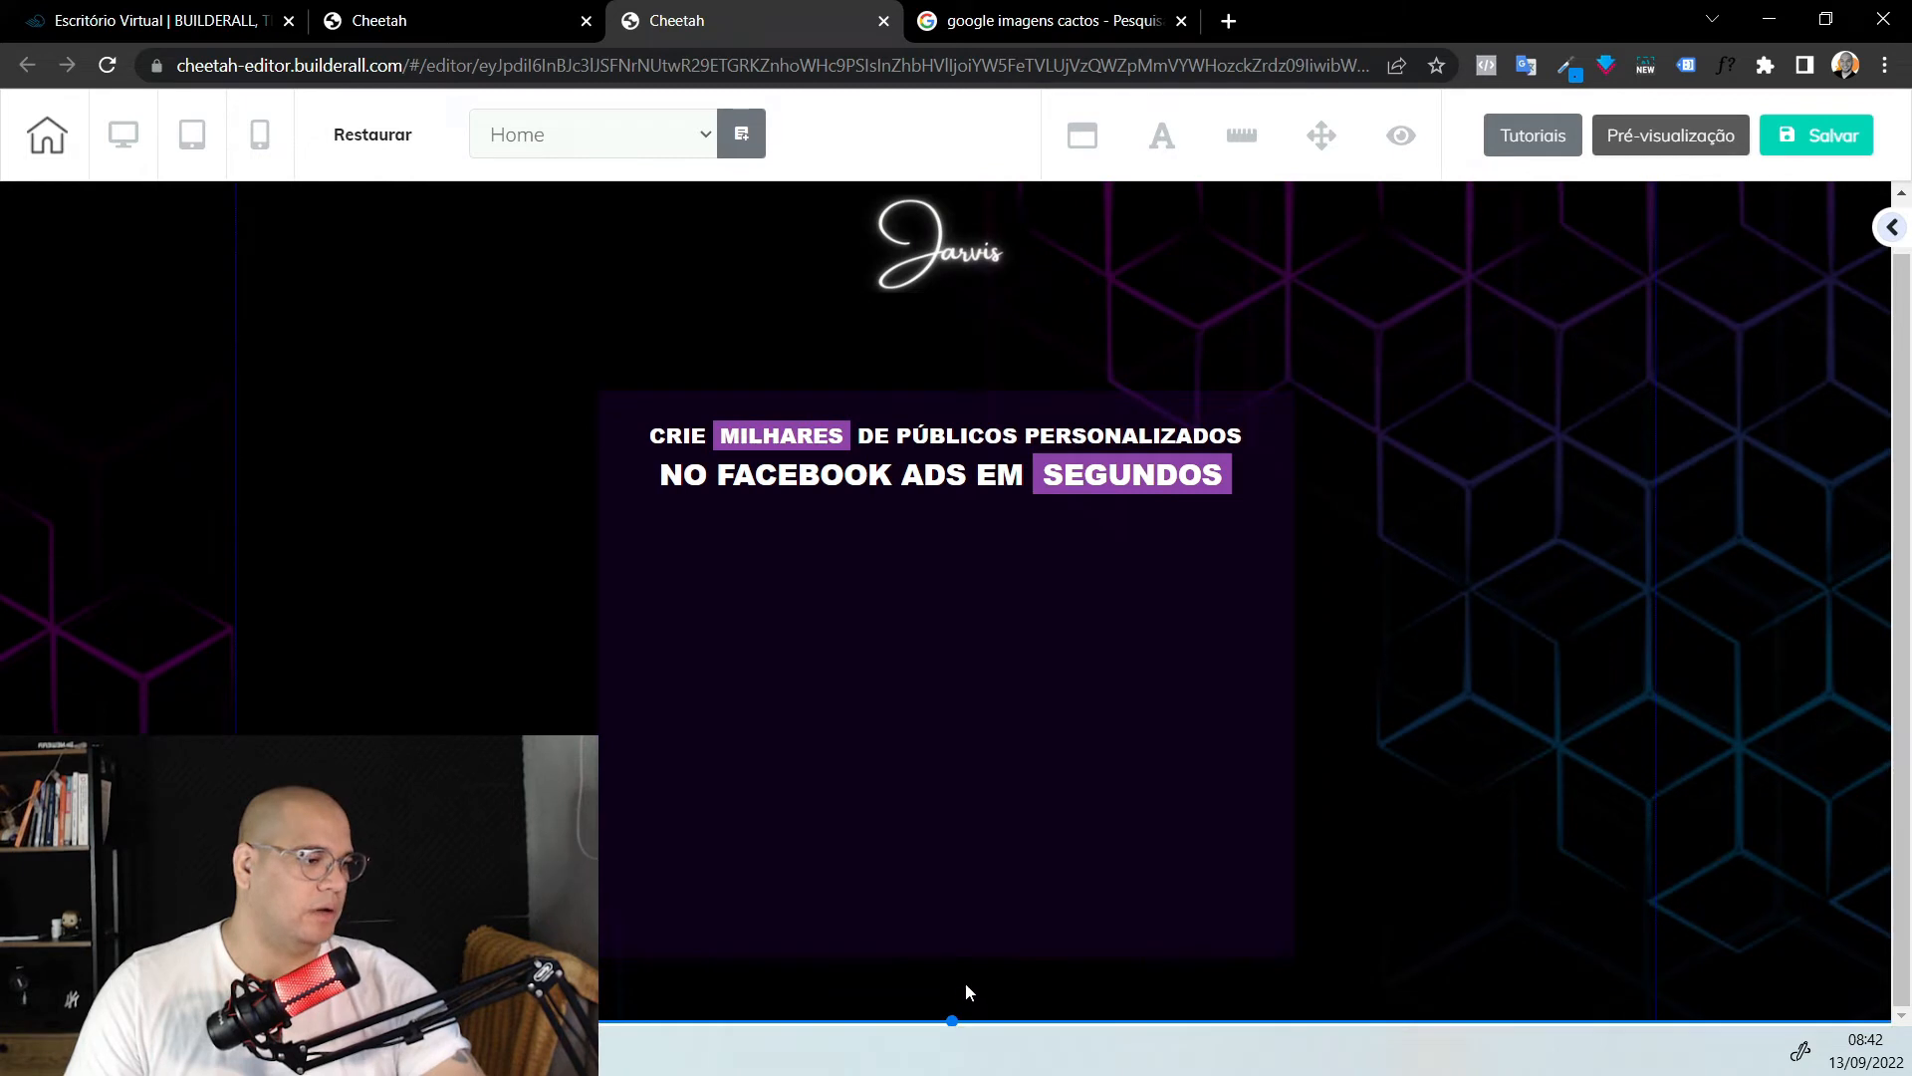
scroll(1061, 771, "down", 1)
scroll(1066, 769, "up", 2)
left_click_drag(1081, 733, 1082, 669)
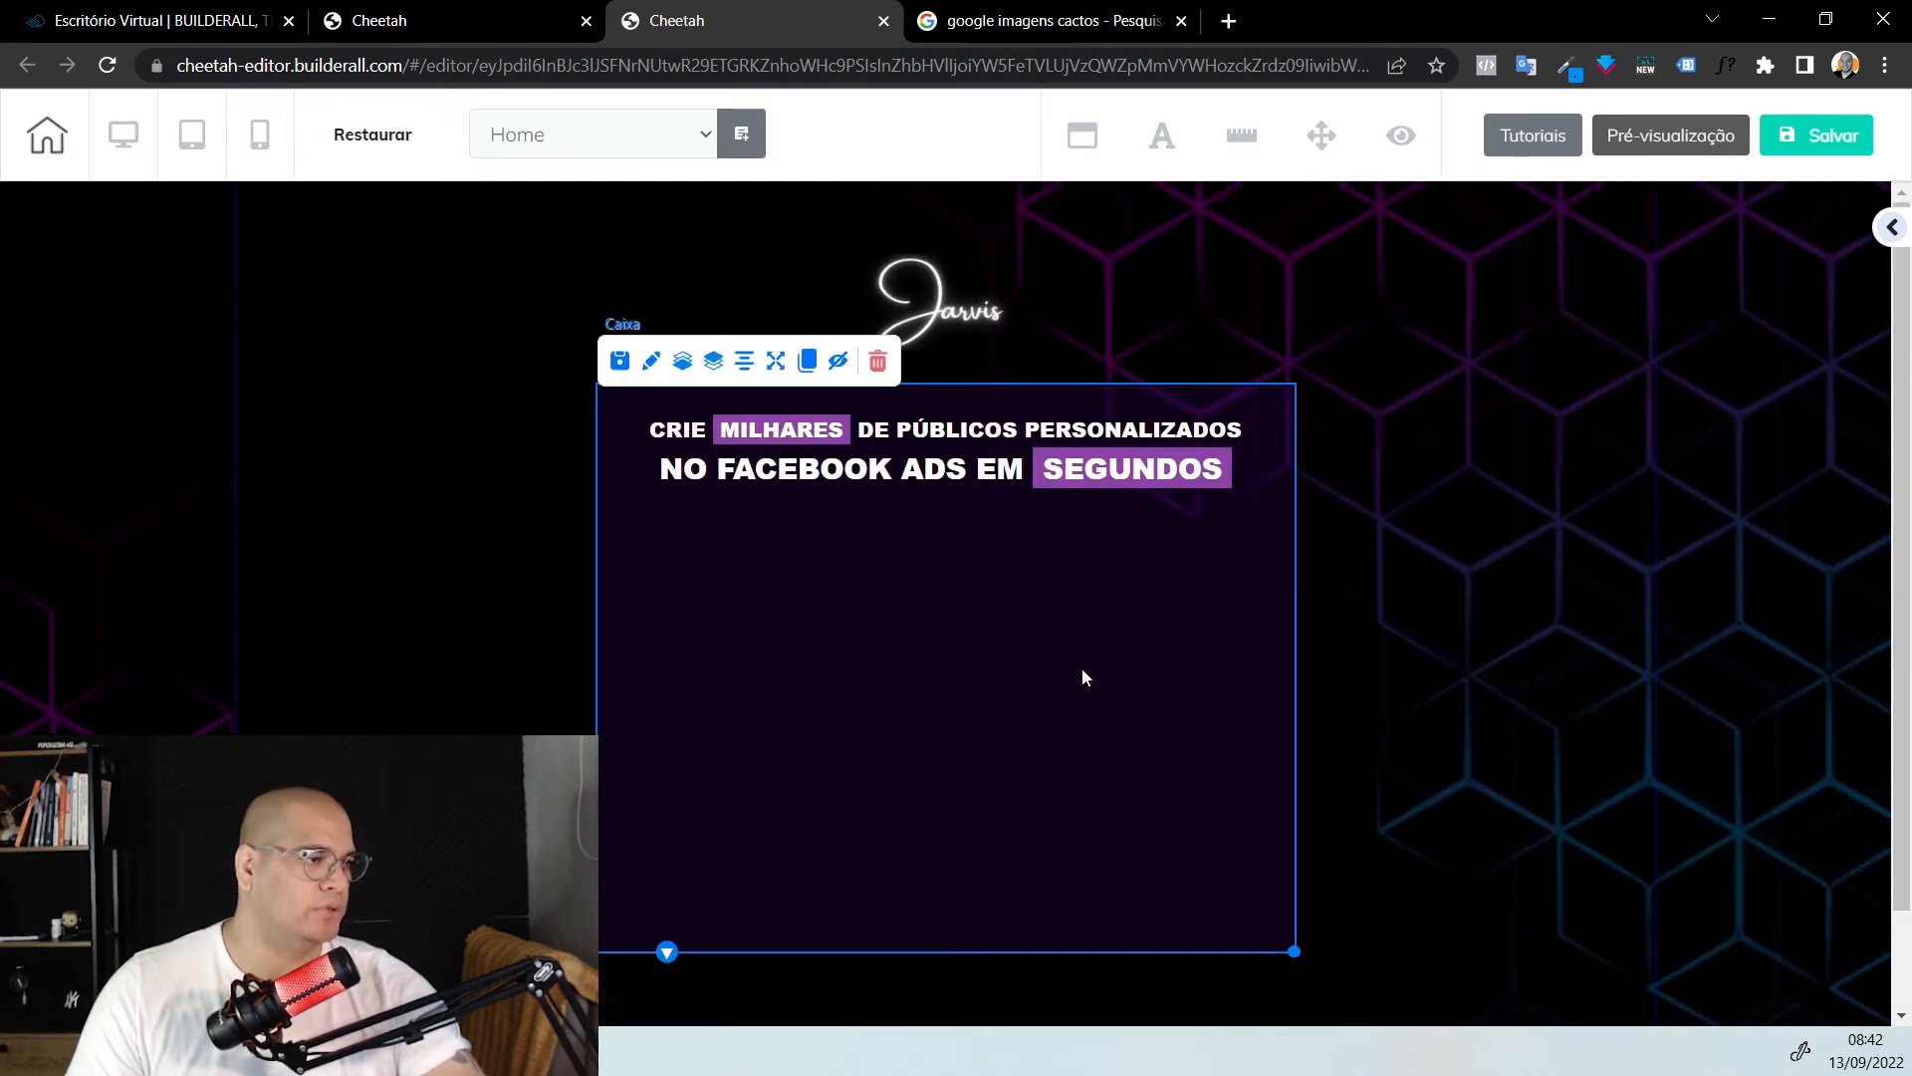
left_click_drag(900, 307, 953, 283)
left_click(360, 625)
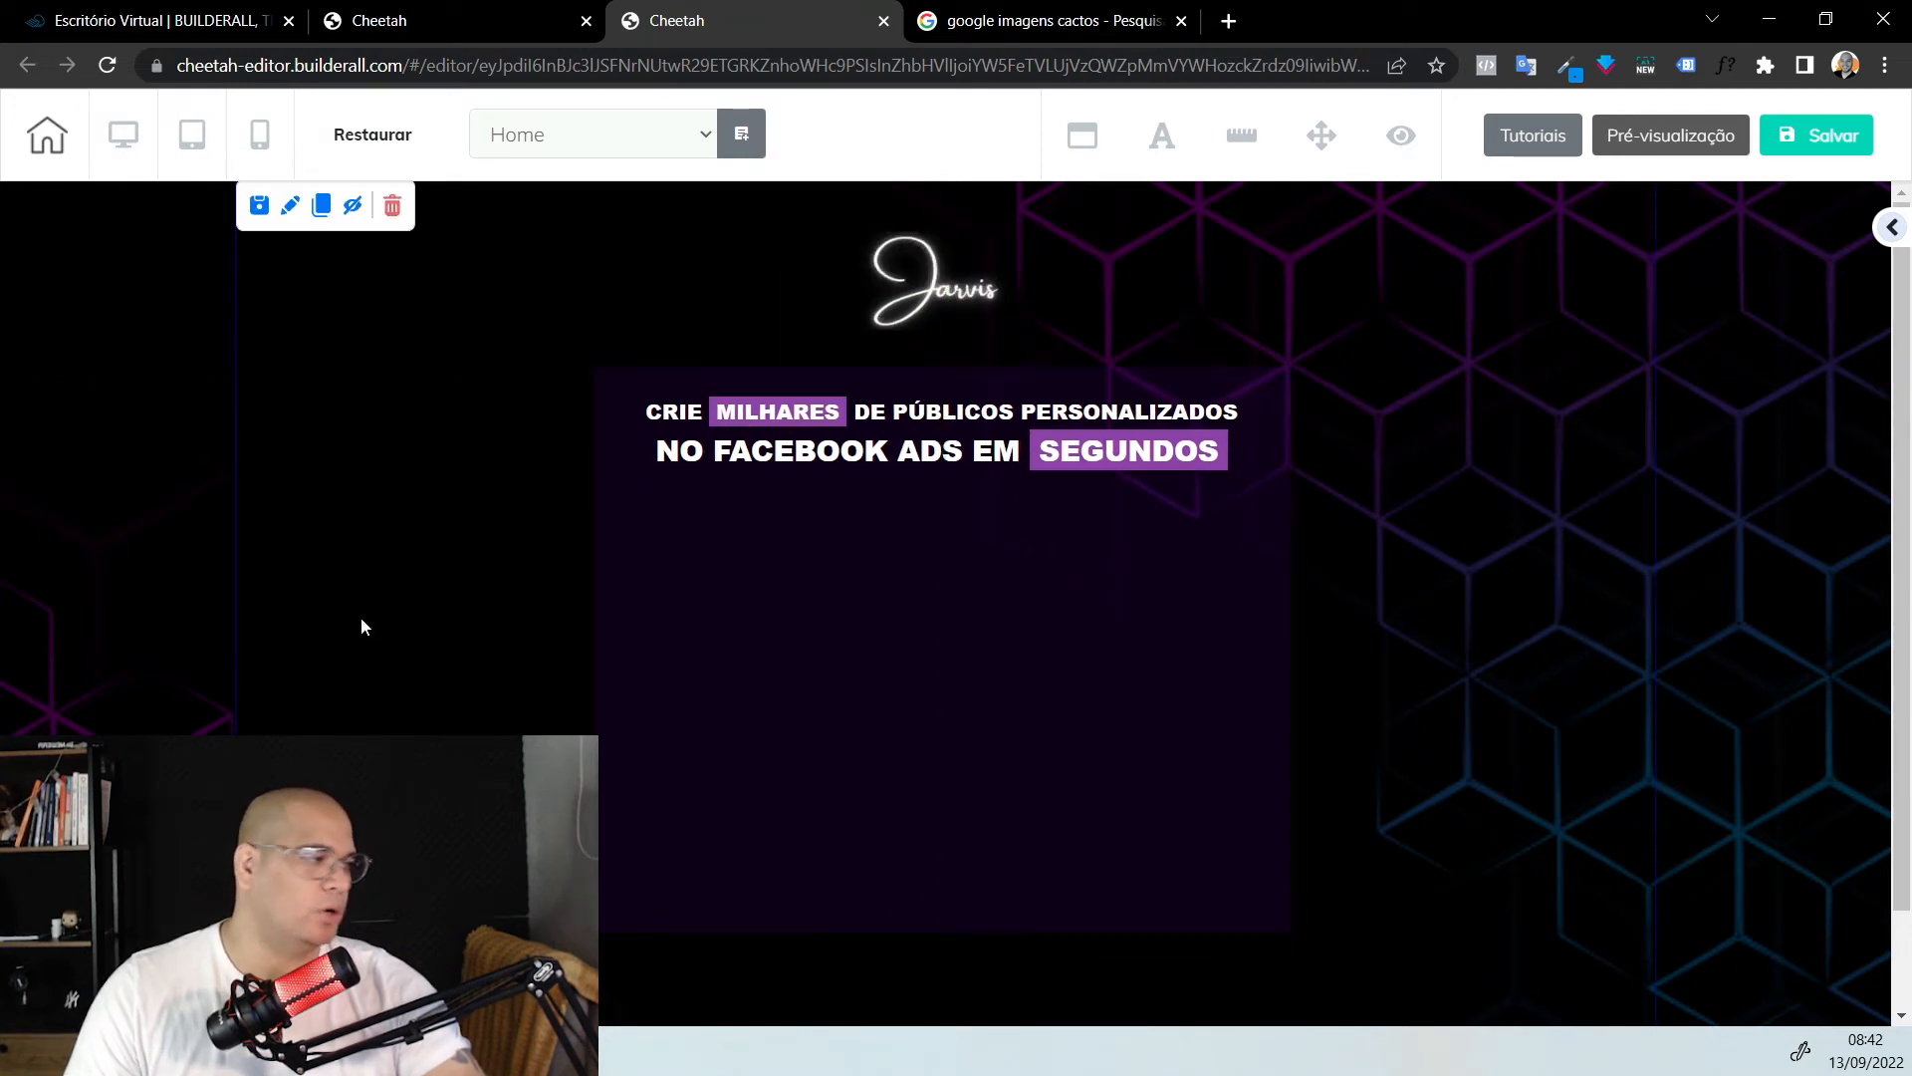
Reopen the side panel and look through the ready-made panel categories that can be added
left_click(1892, 229)
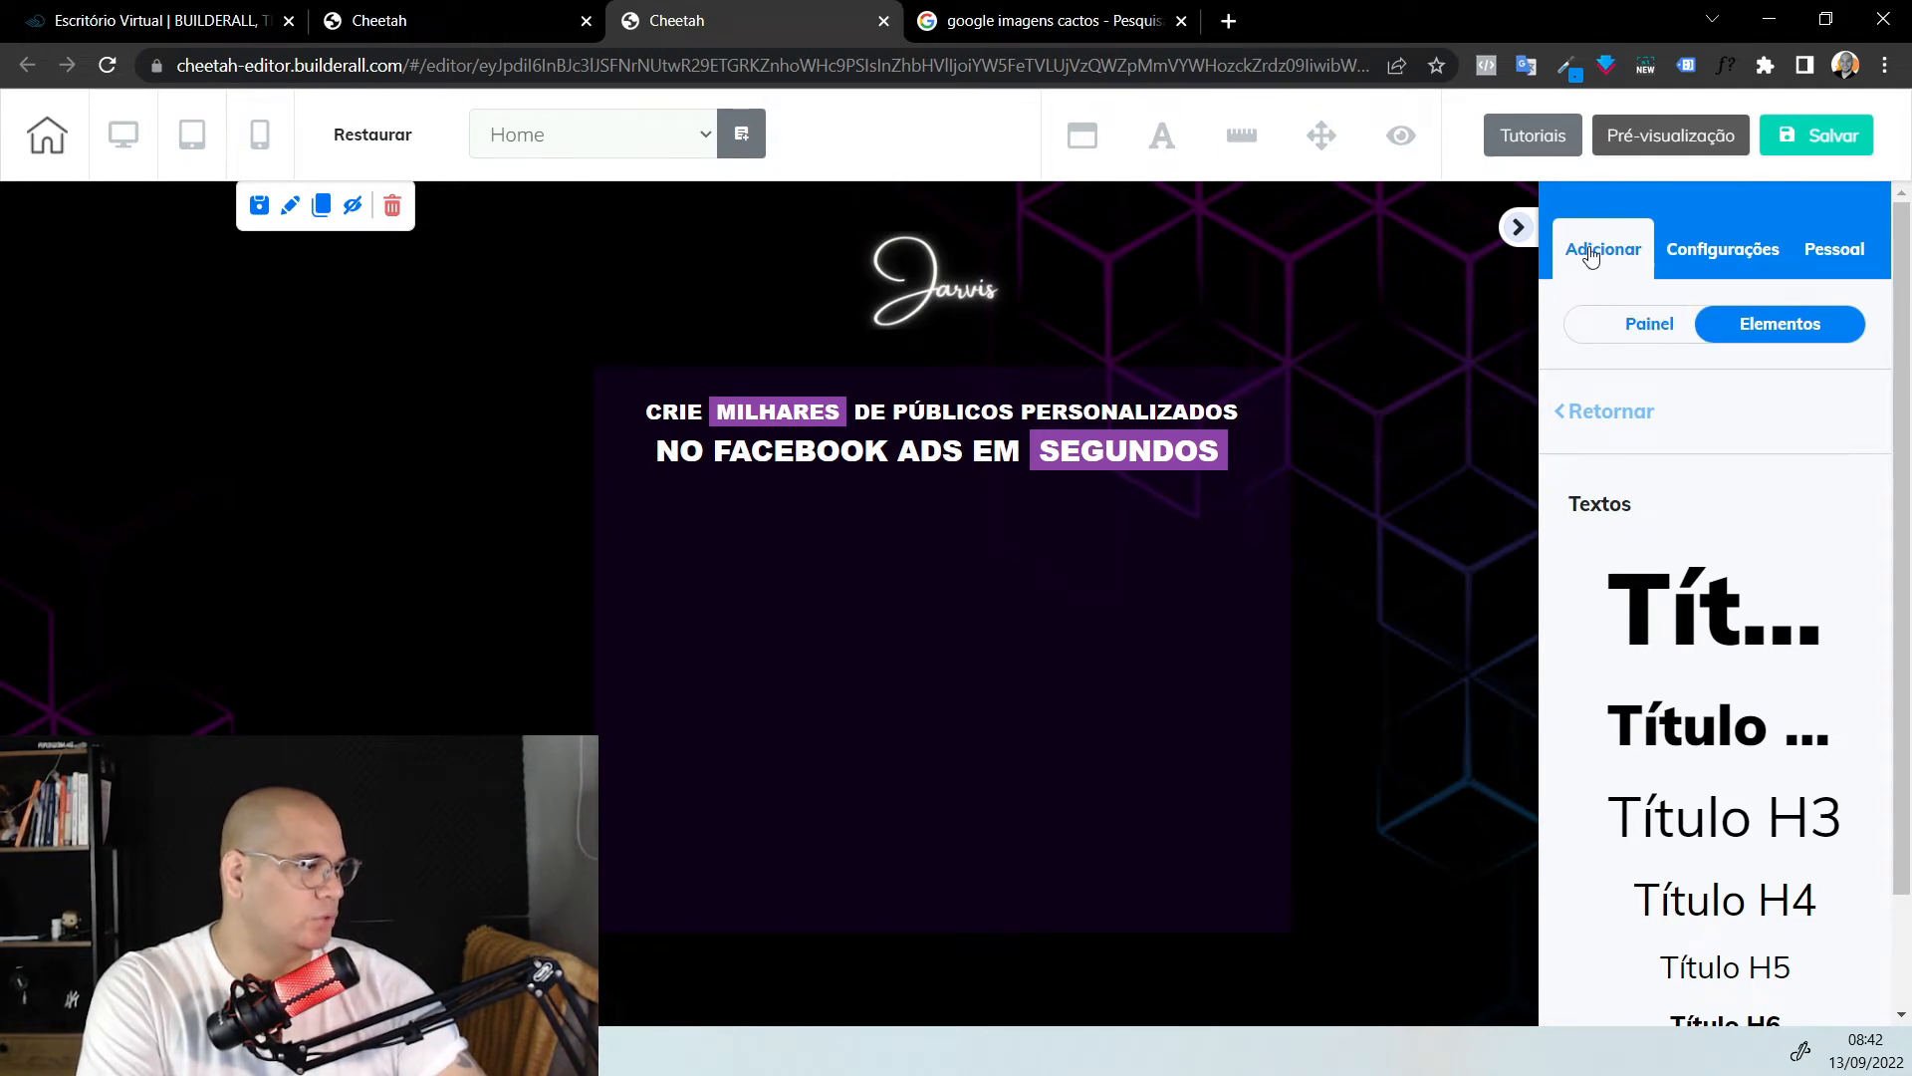
left_click(1649, 322)
scroll(1703, 696, "down", 8)
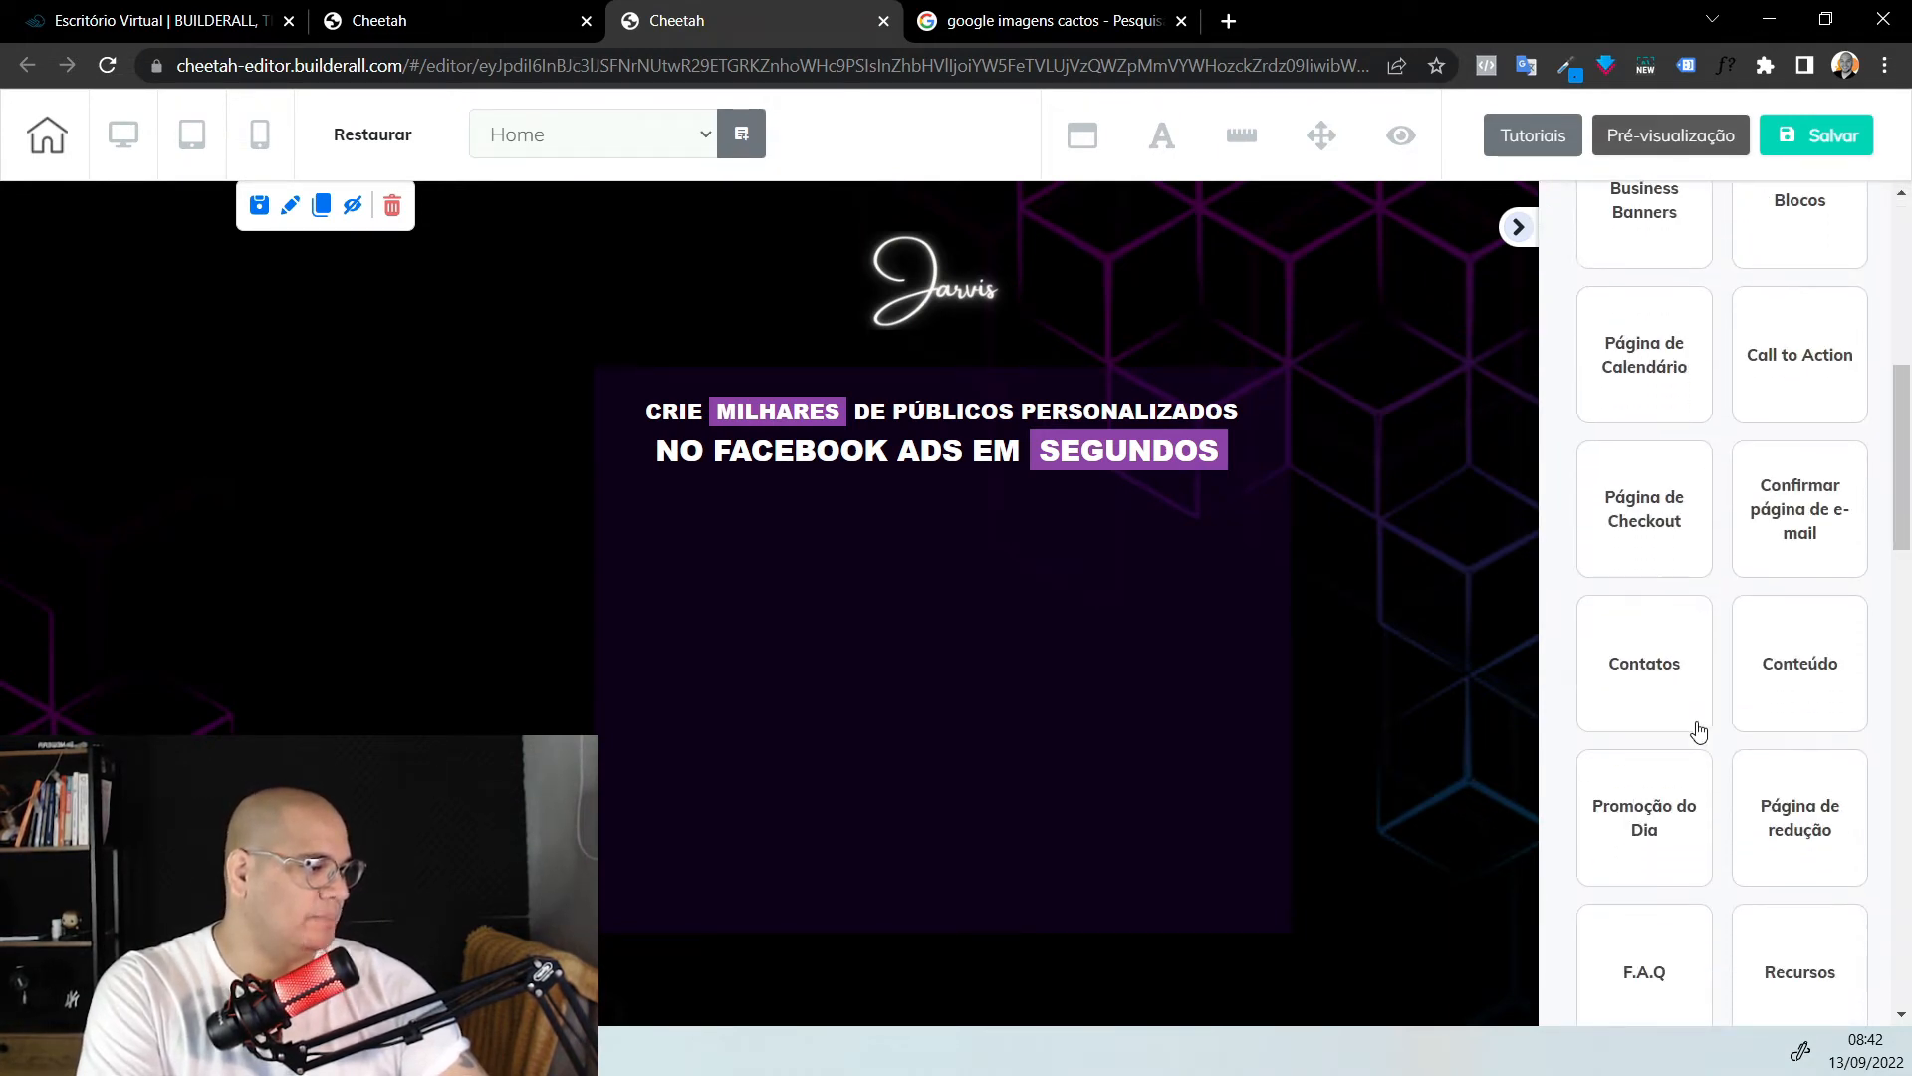
scroll(1698, 732, "down", 20)
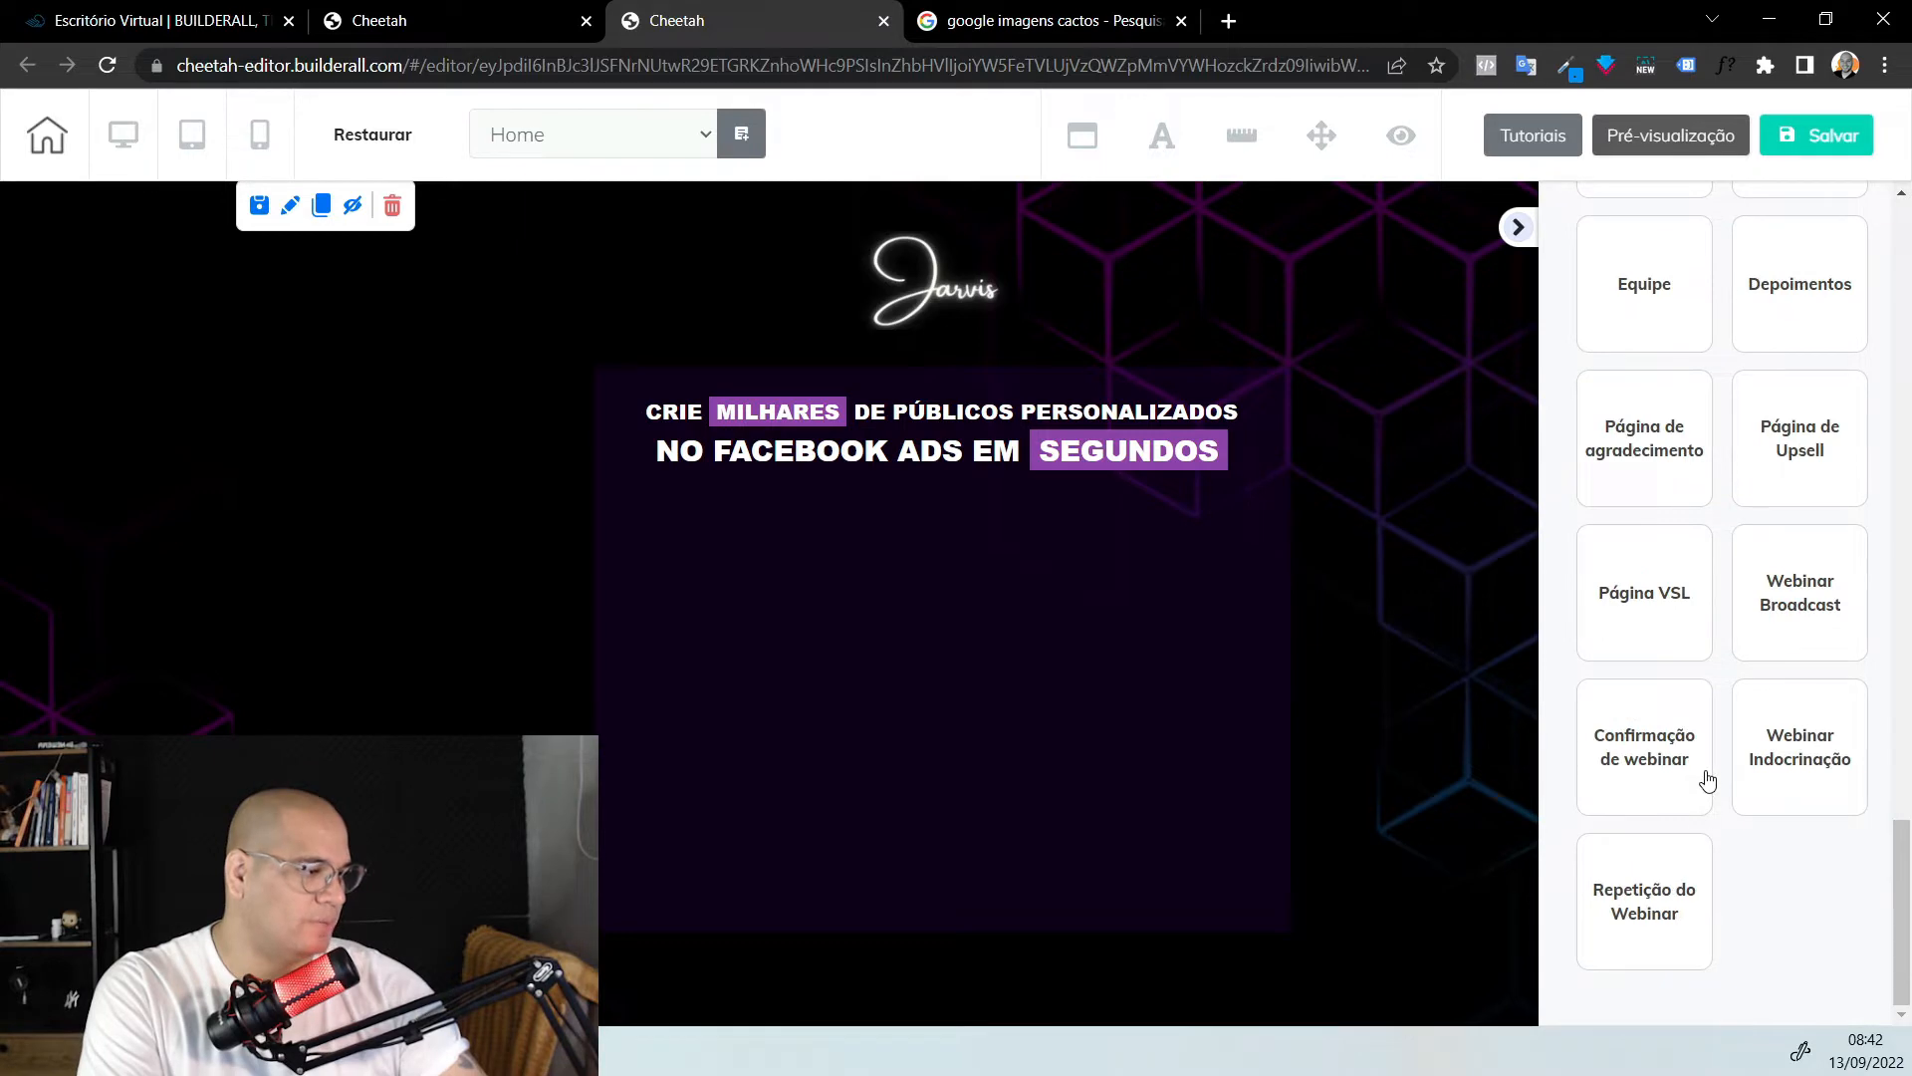
scroll(1738, 864, "up", 20)
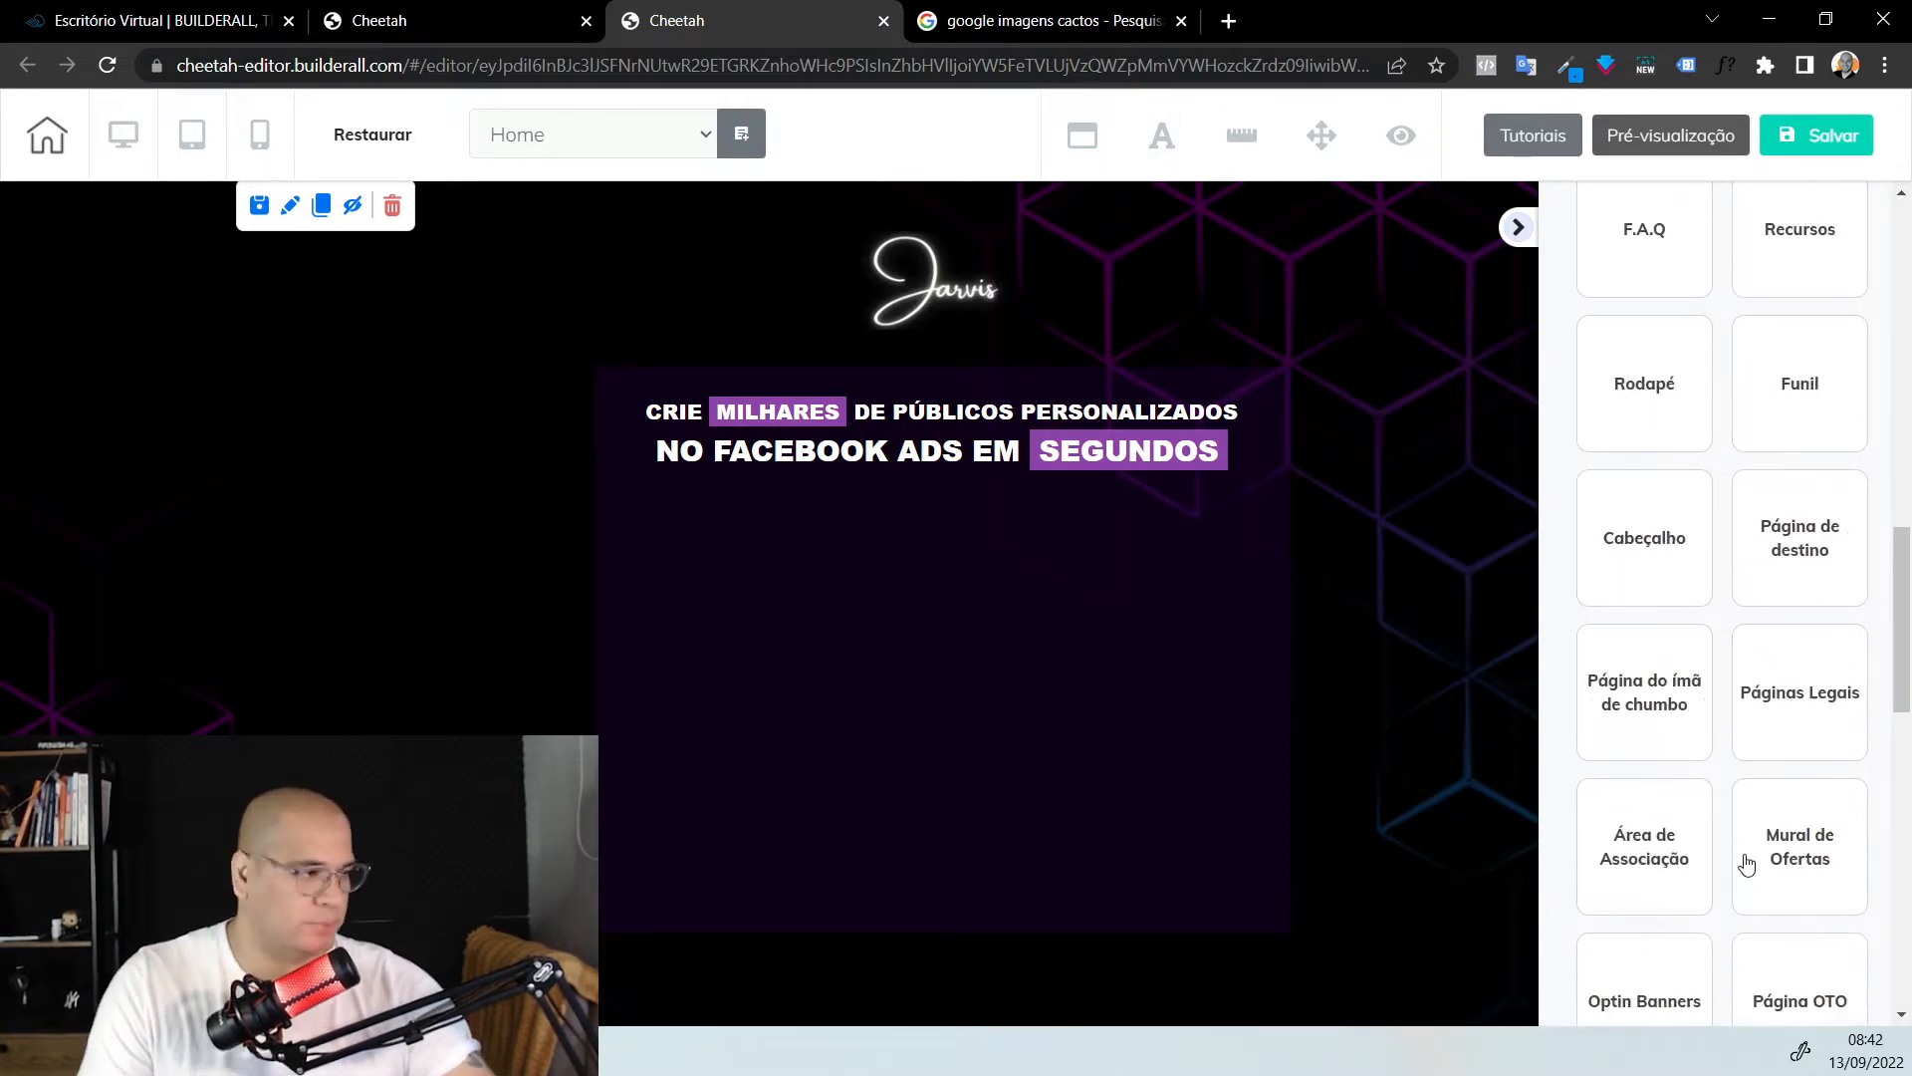
Find the video elements and add a Vimeo video to the box below the headline
left_click(1813, 341)
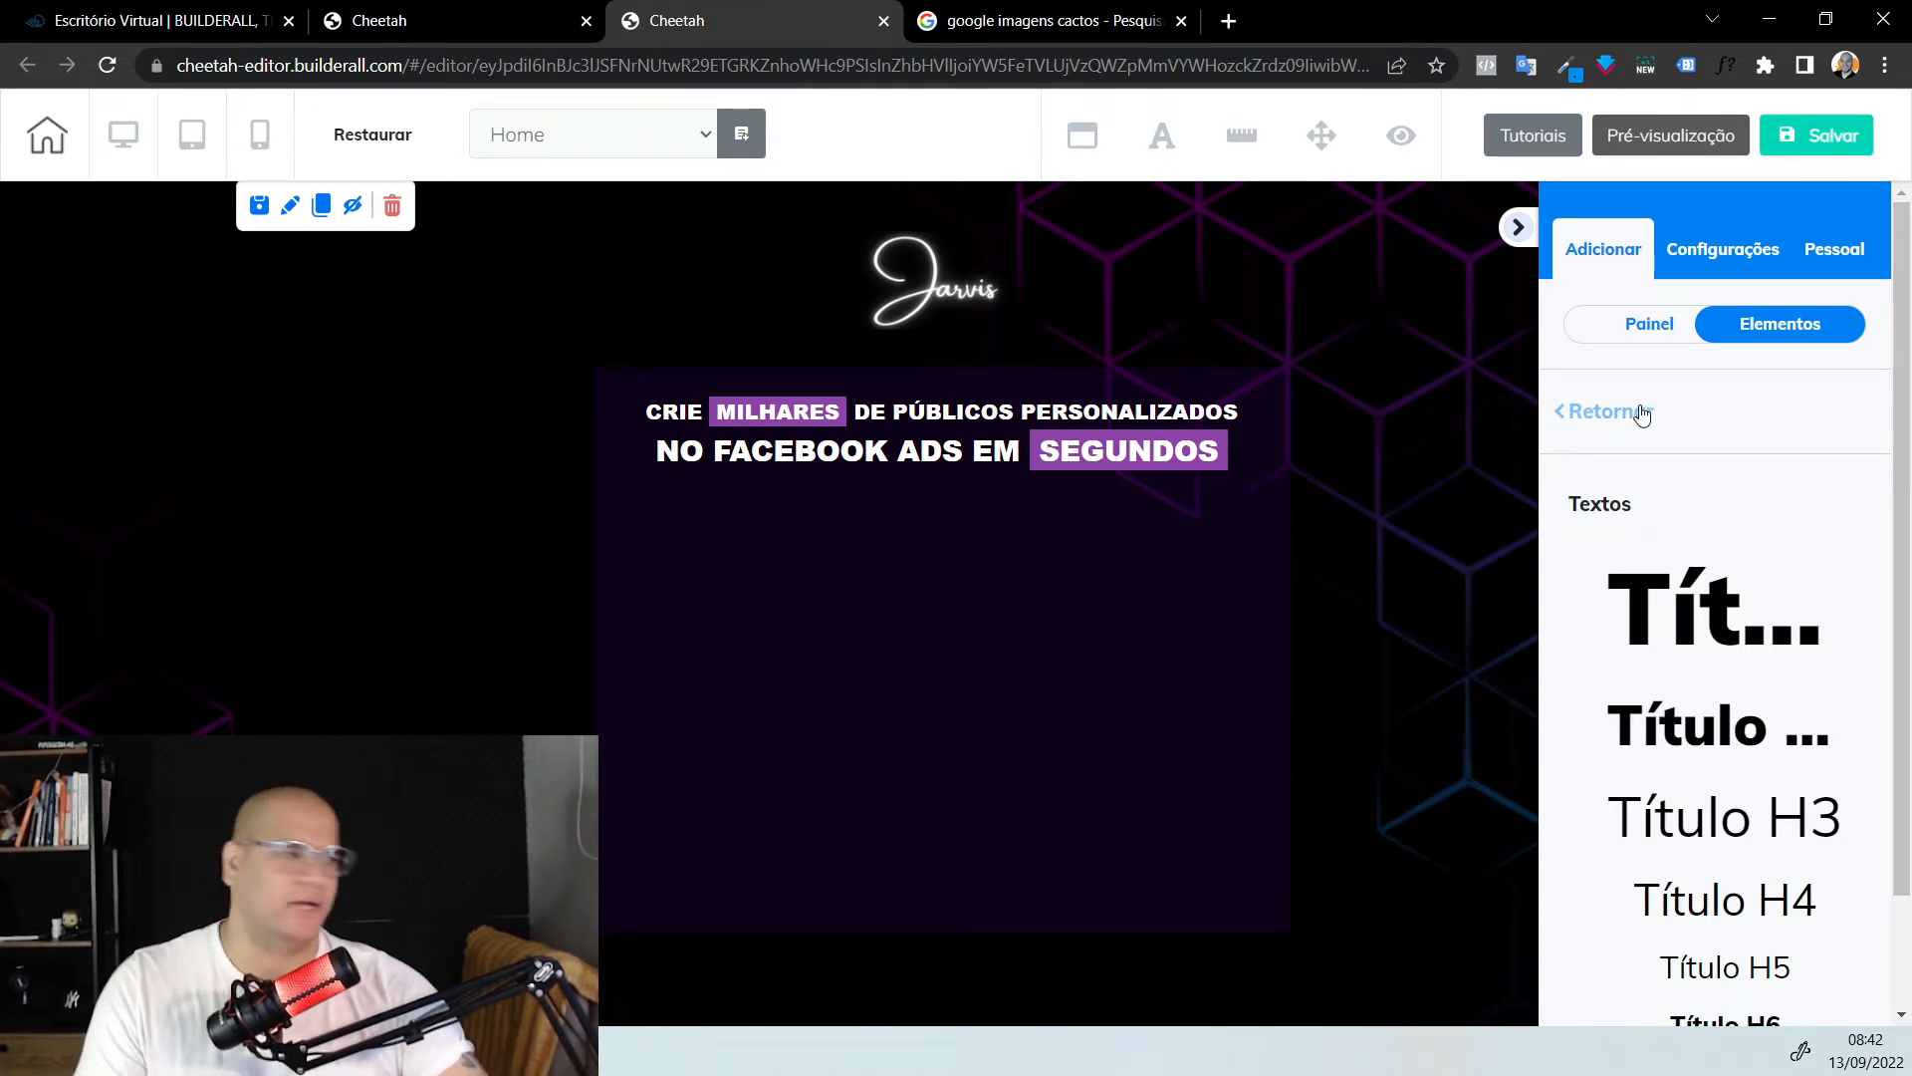
left_click(1641, 412)
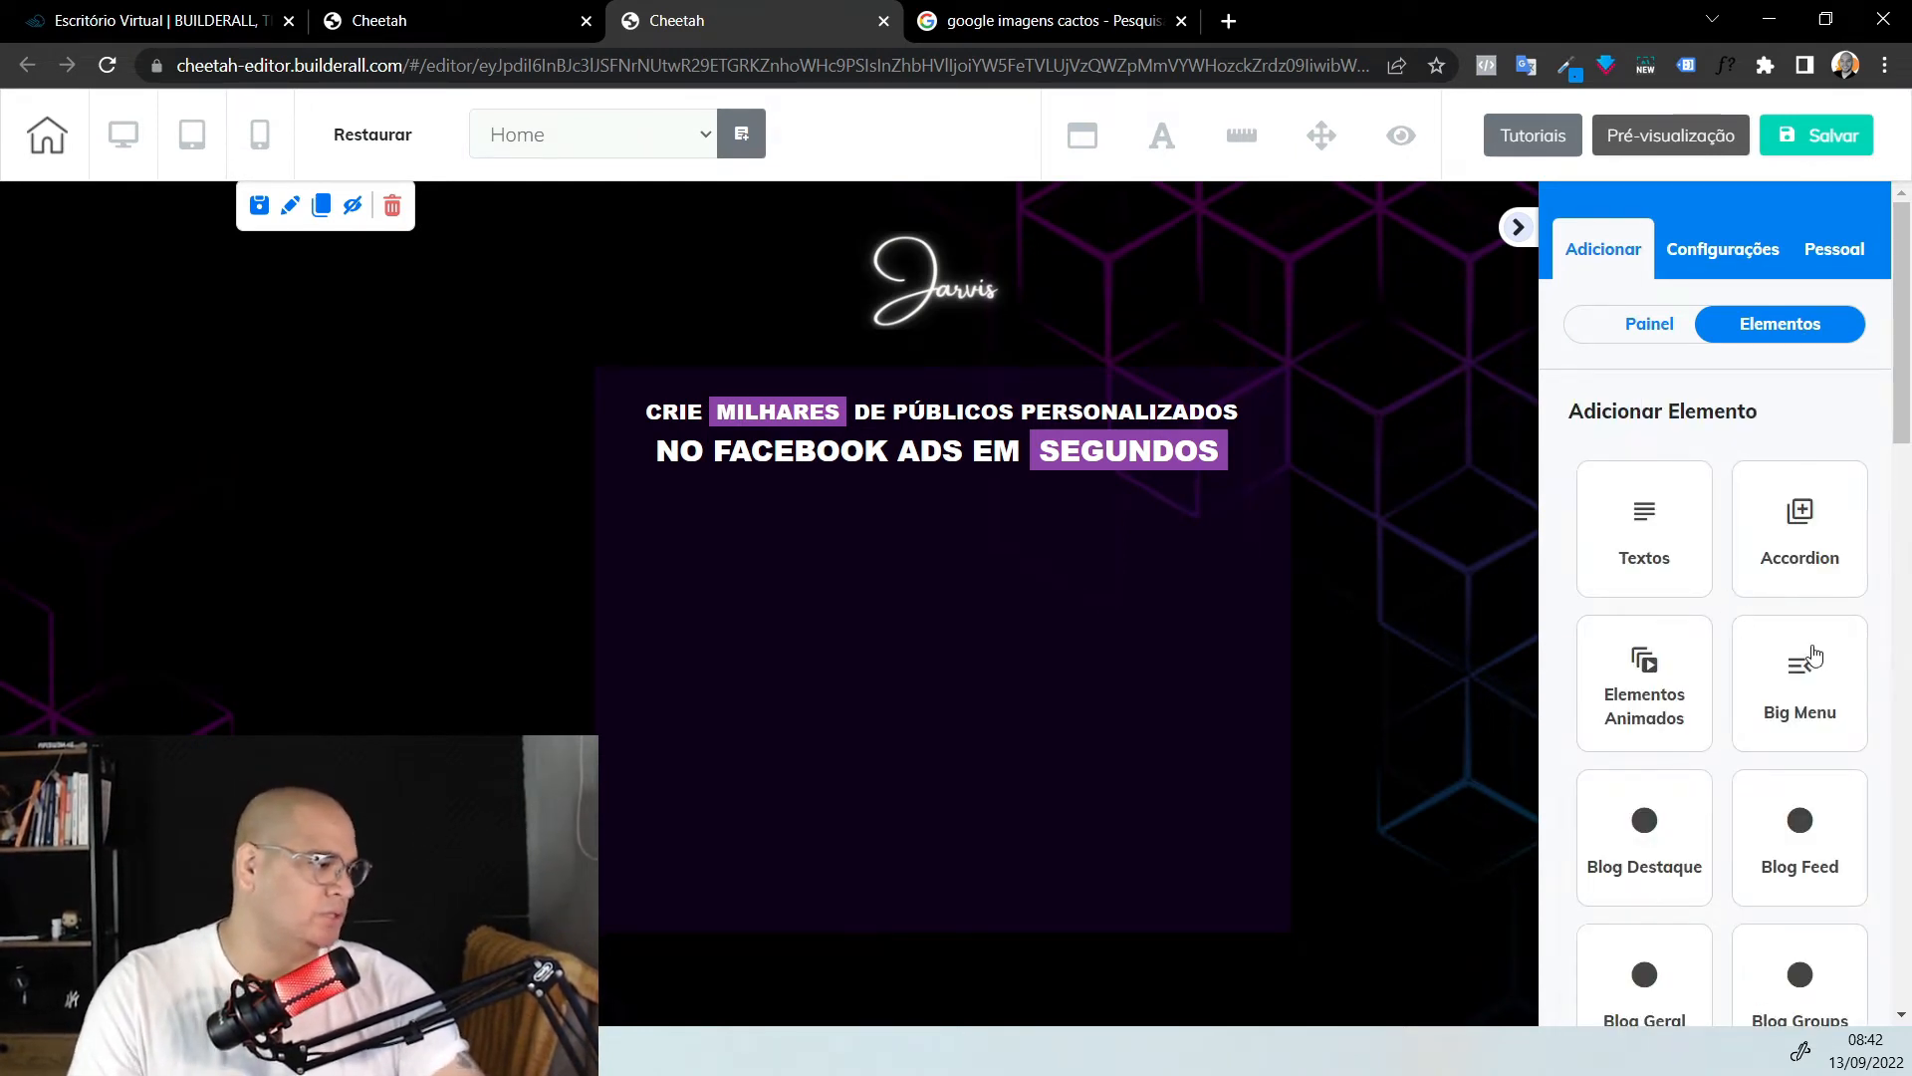
scroll(1790, 619, "down", 2)
scroll(1783, 627, "down", 10)
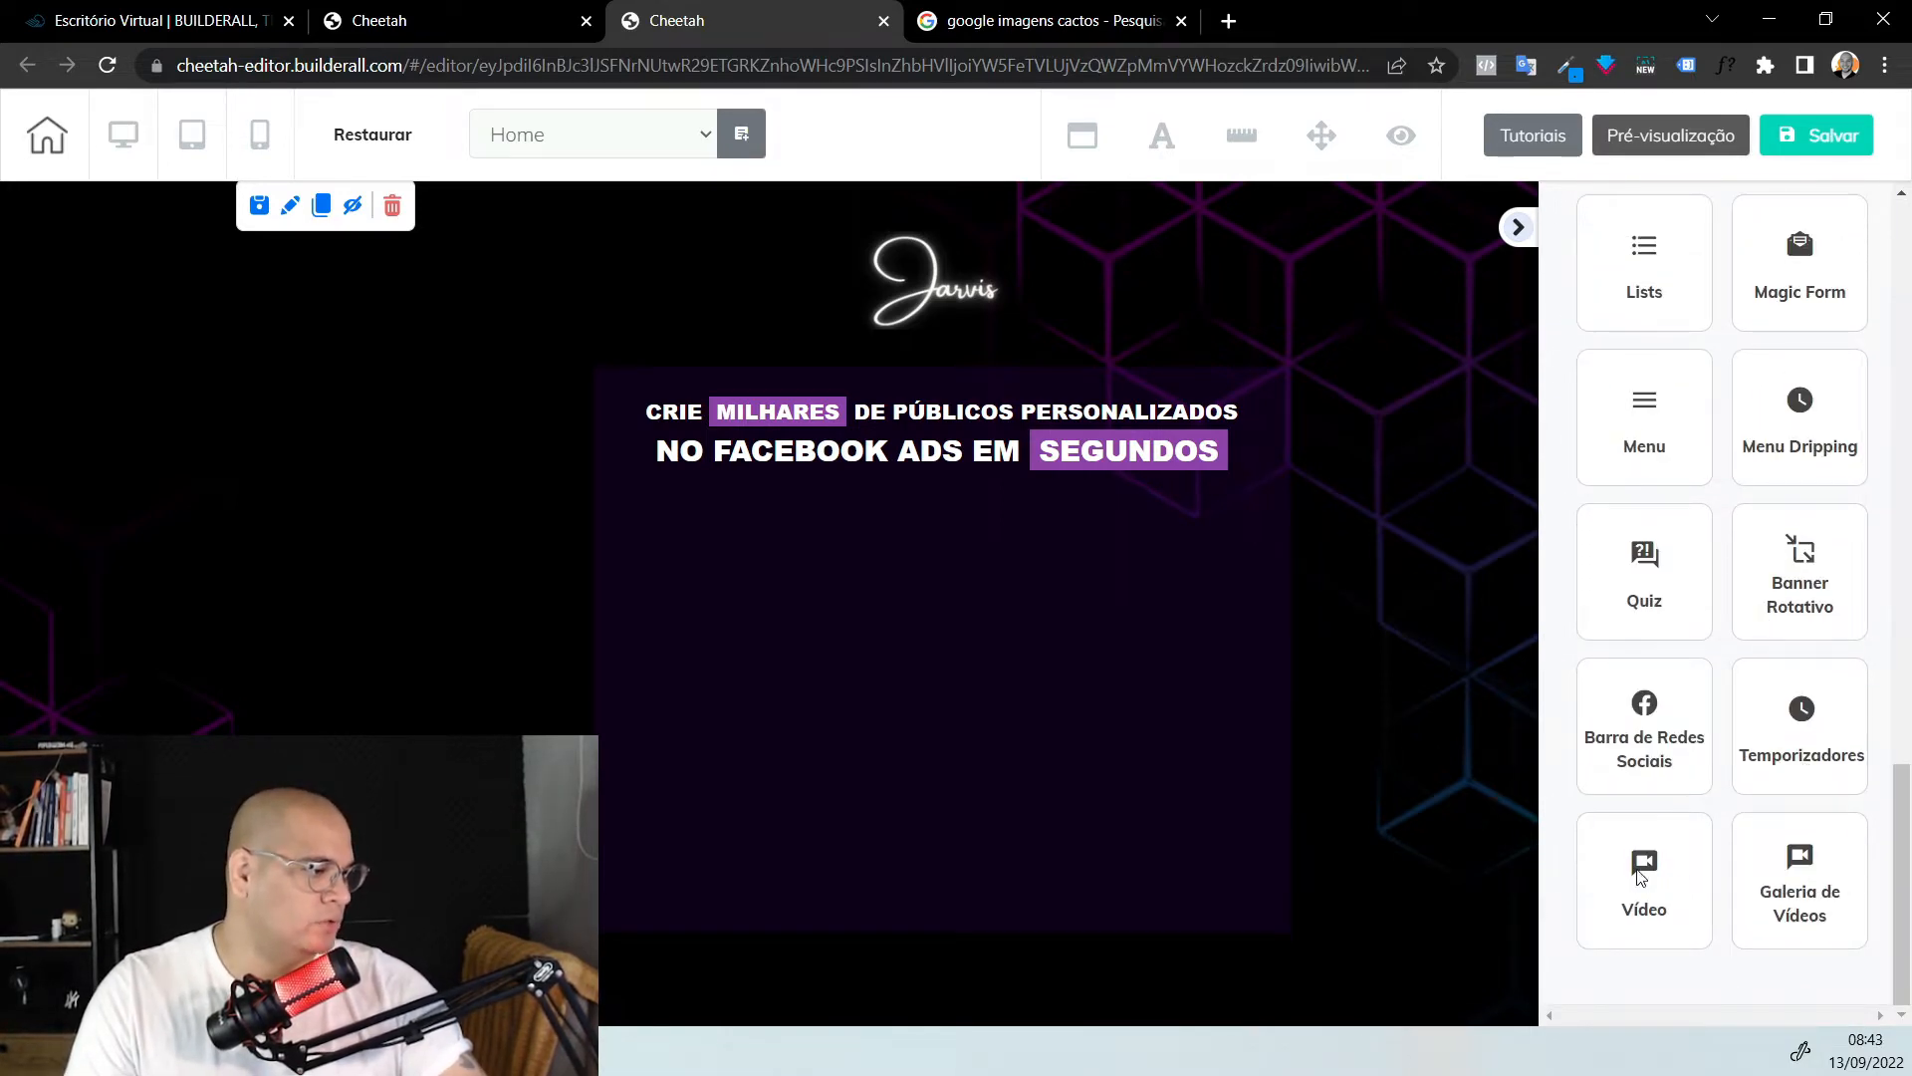
left_click(1640, 877)
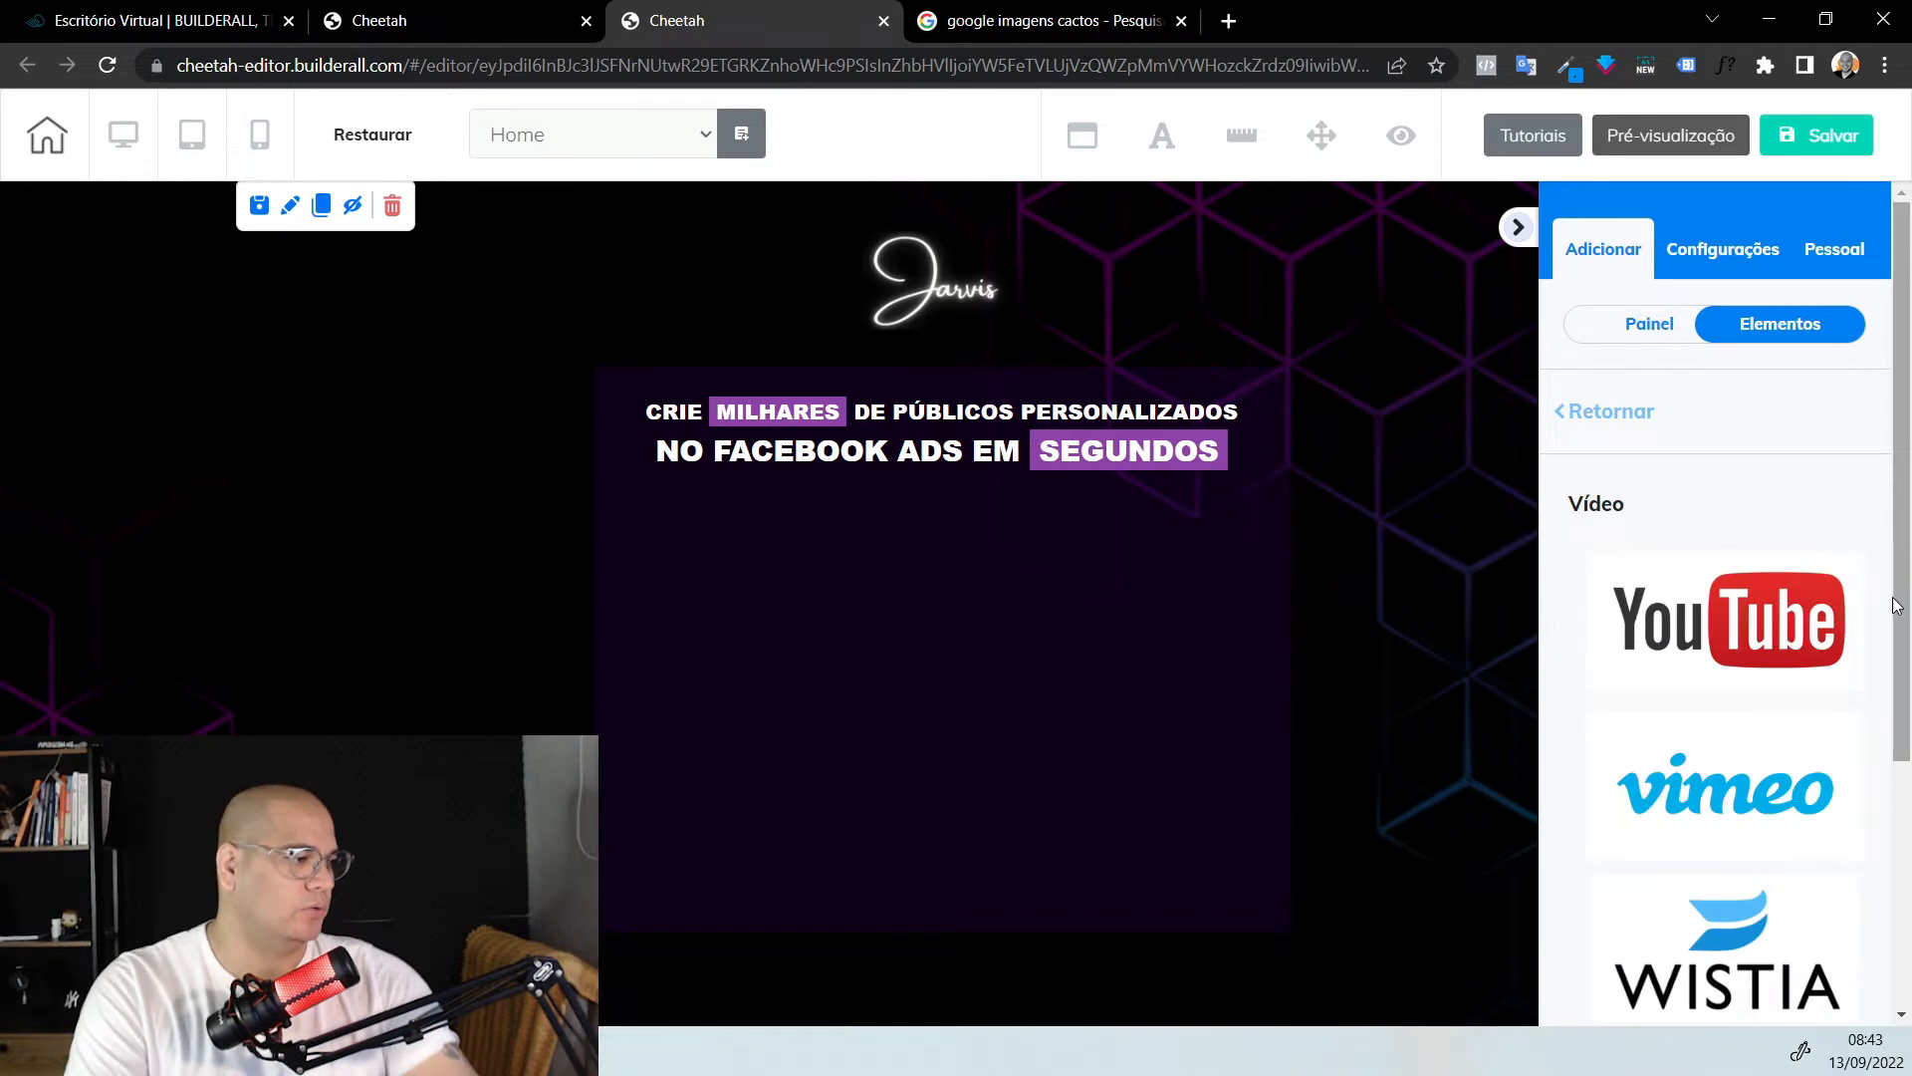
scroll(1745, 634, "down", 4)
scroll(1769, 722, "up", 3)
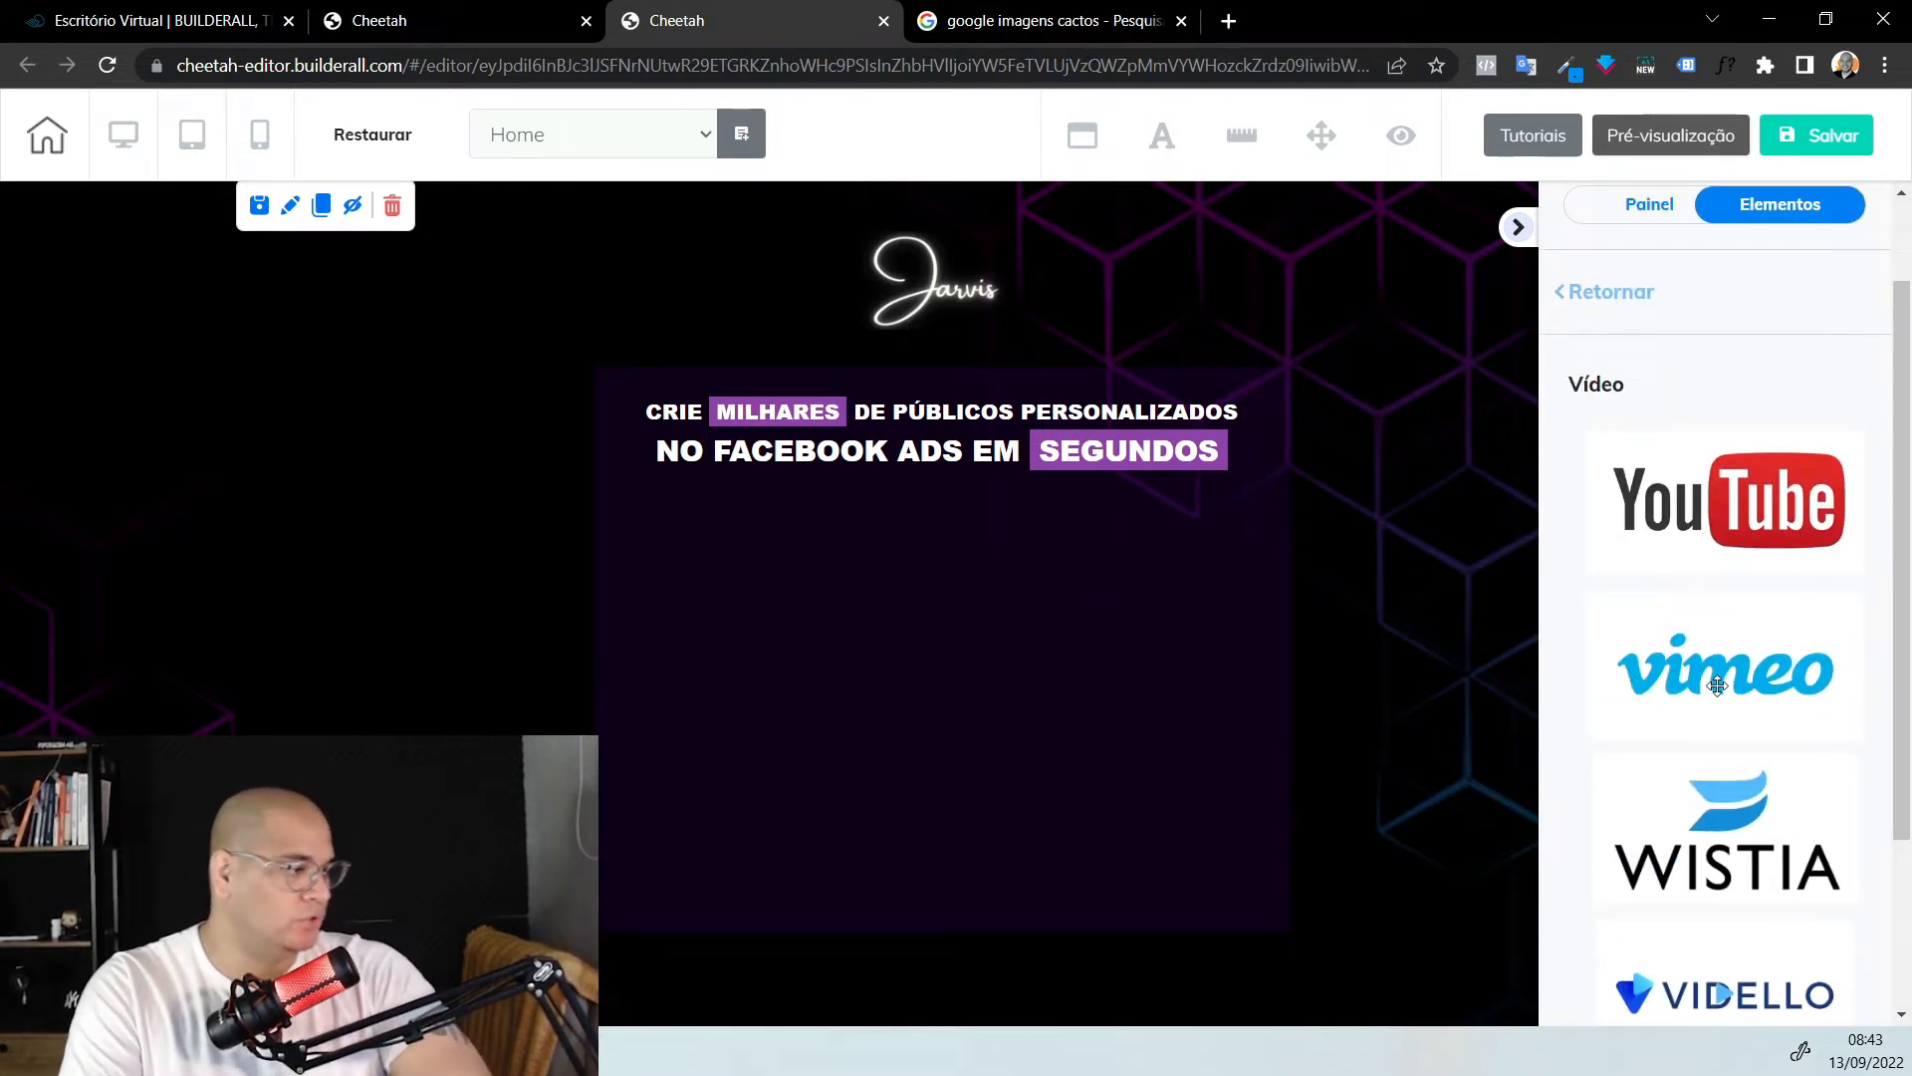
scroll(1717, 685, "down", 3)
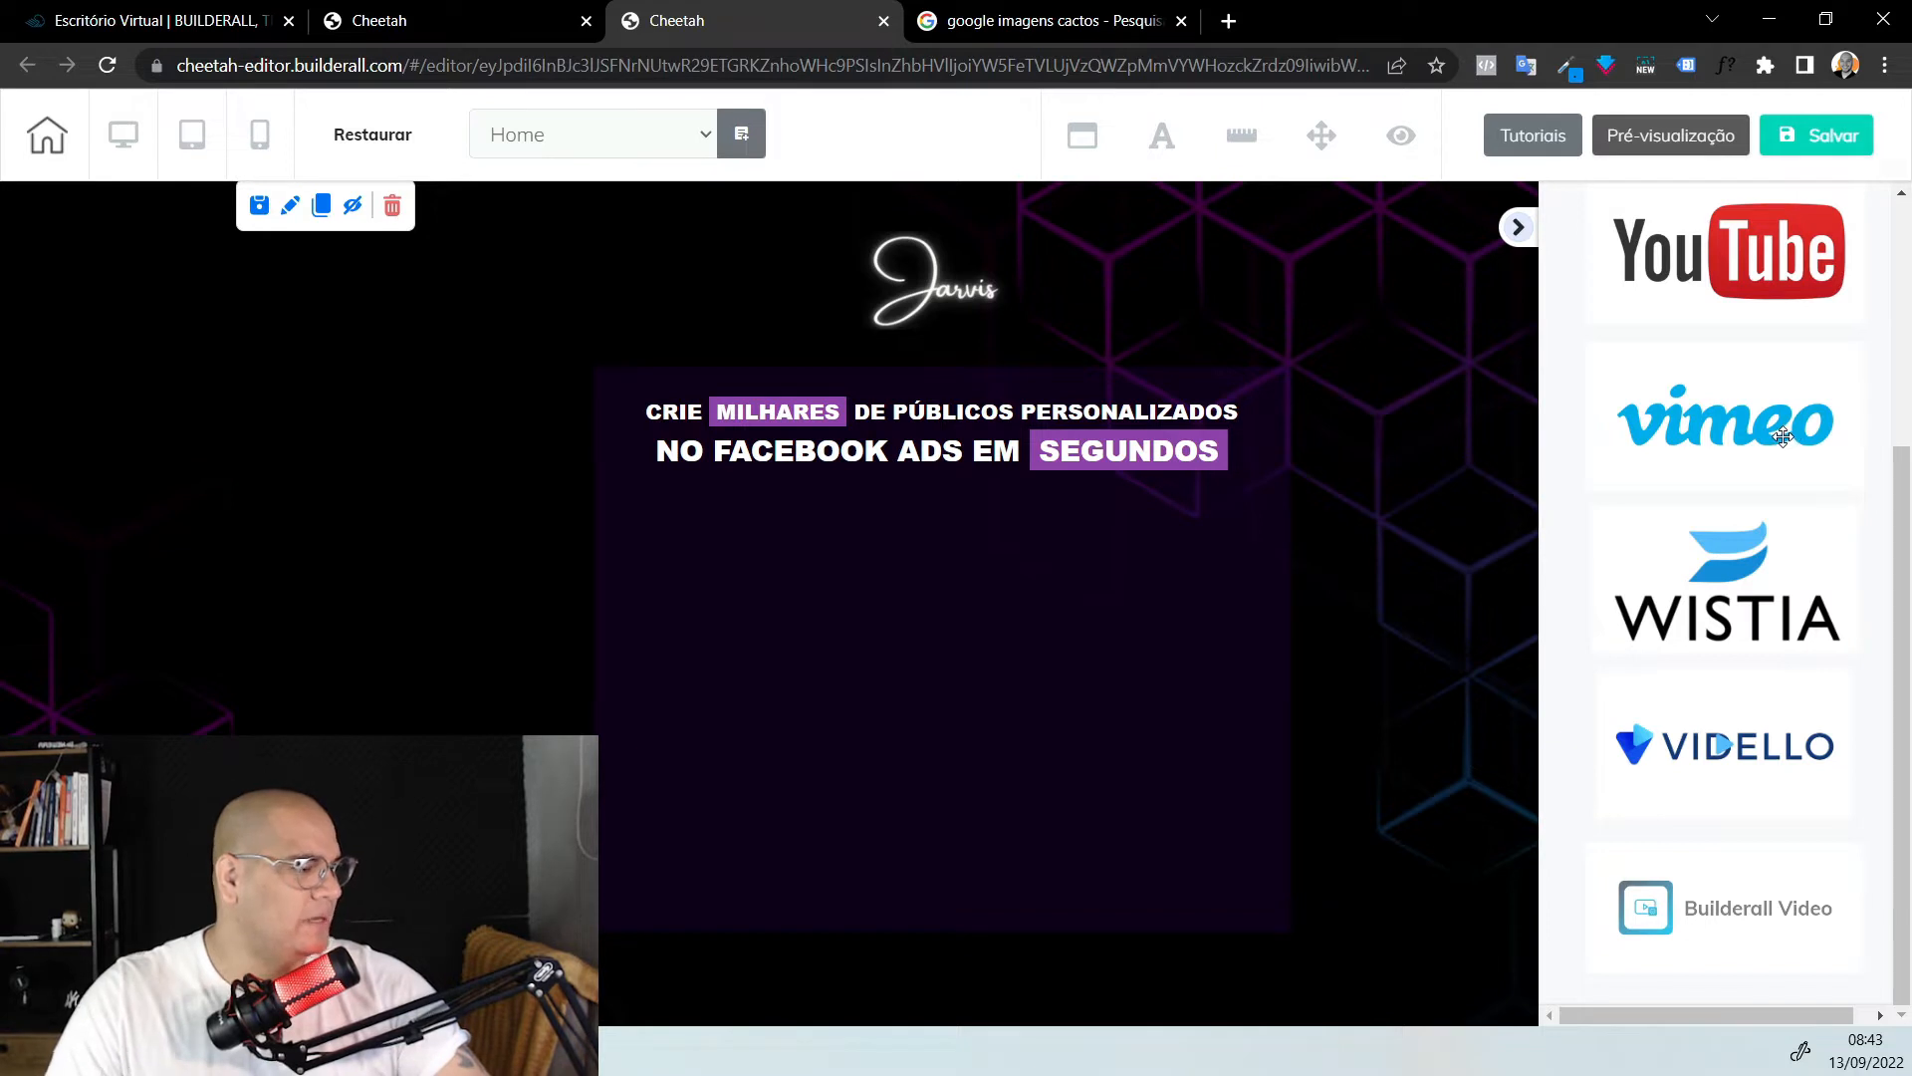
left_click_drag(1782, 436, 879, 664)
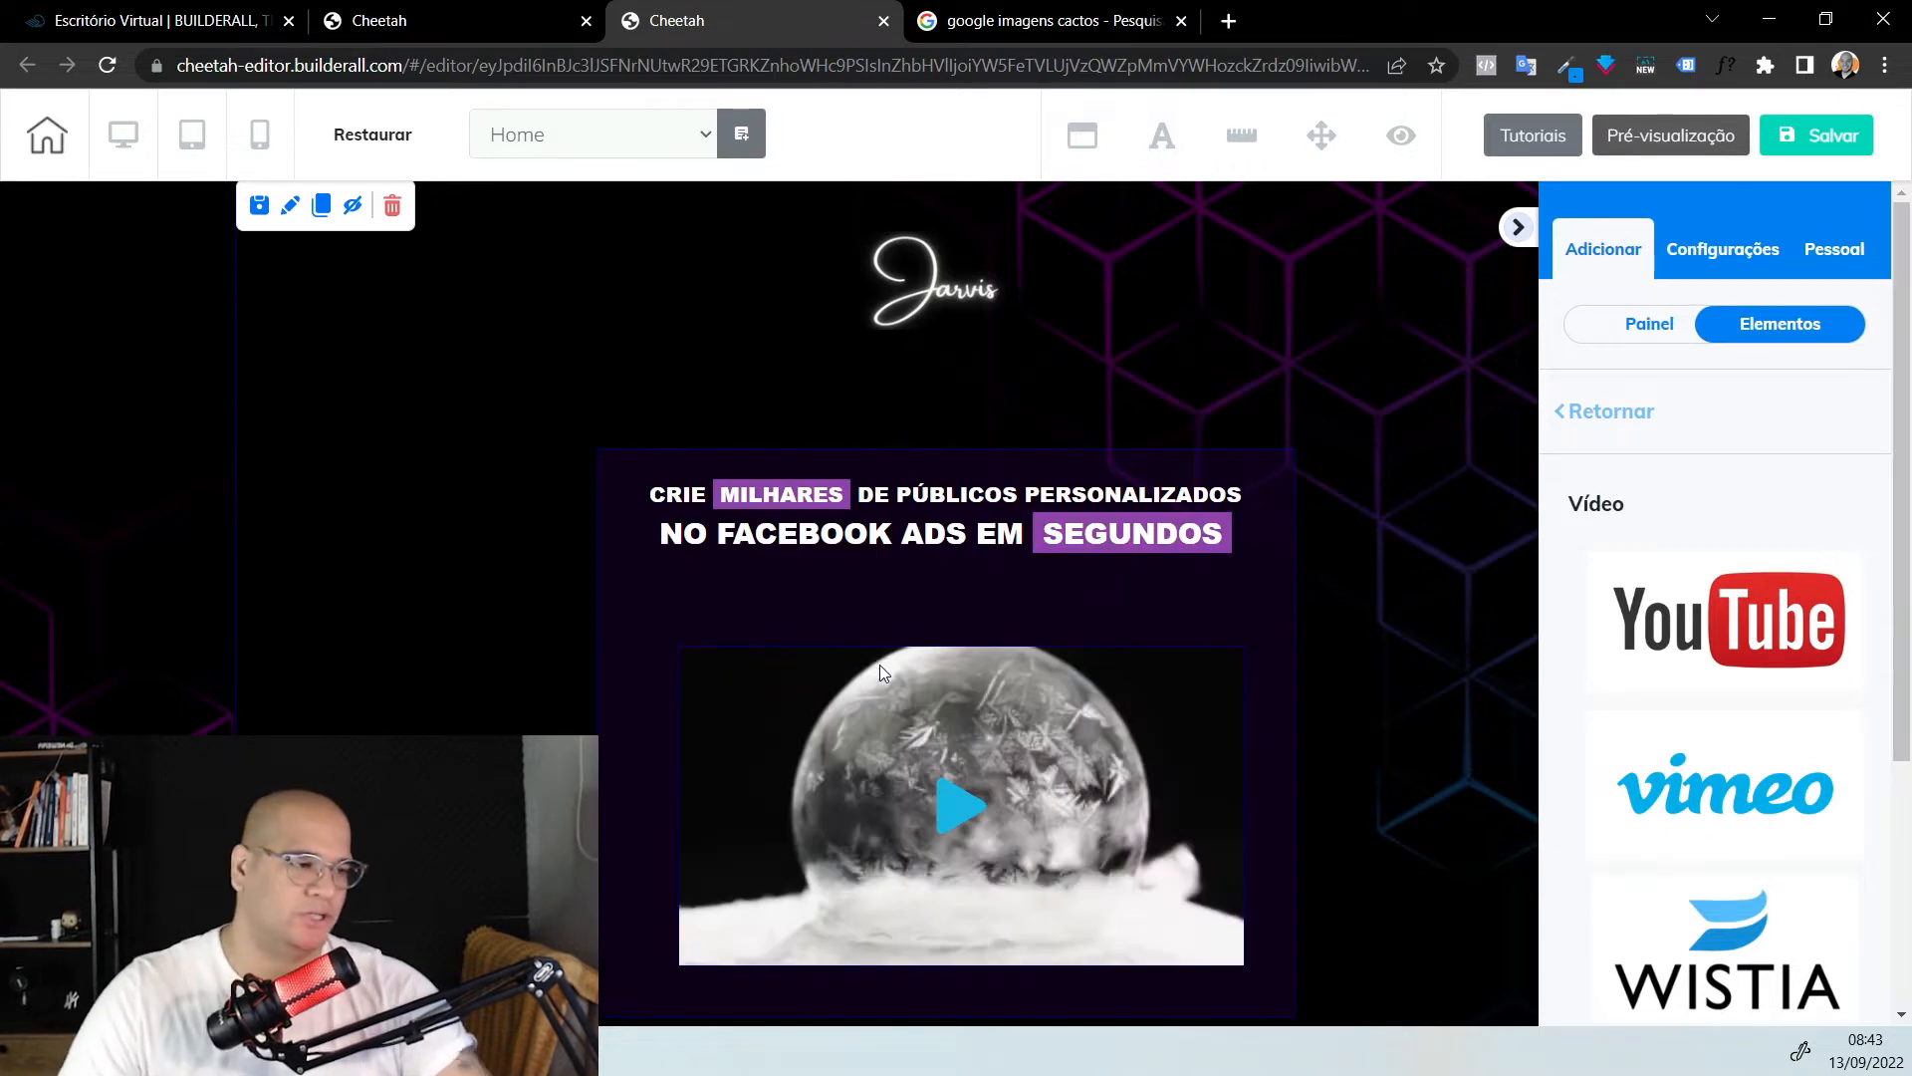
Move the video up closer to the headline and extend the box downward to leave space under the video
left_click_drag(1024, 725, 1010, 667)
scroll(1007, 860, "down", 1)
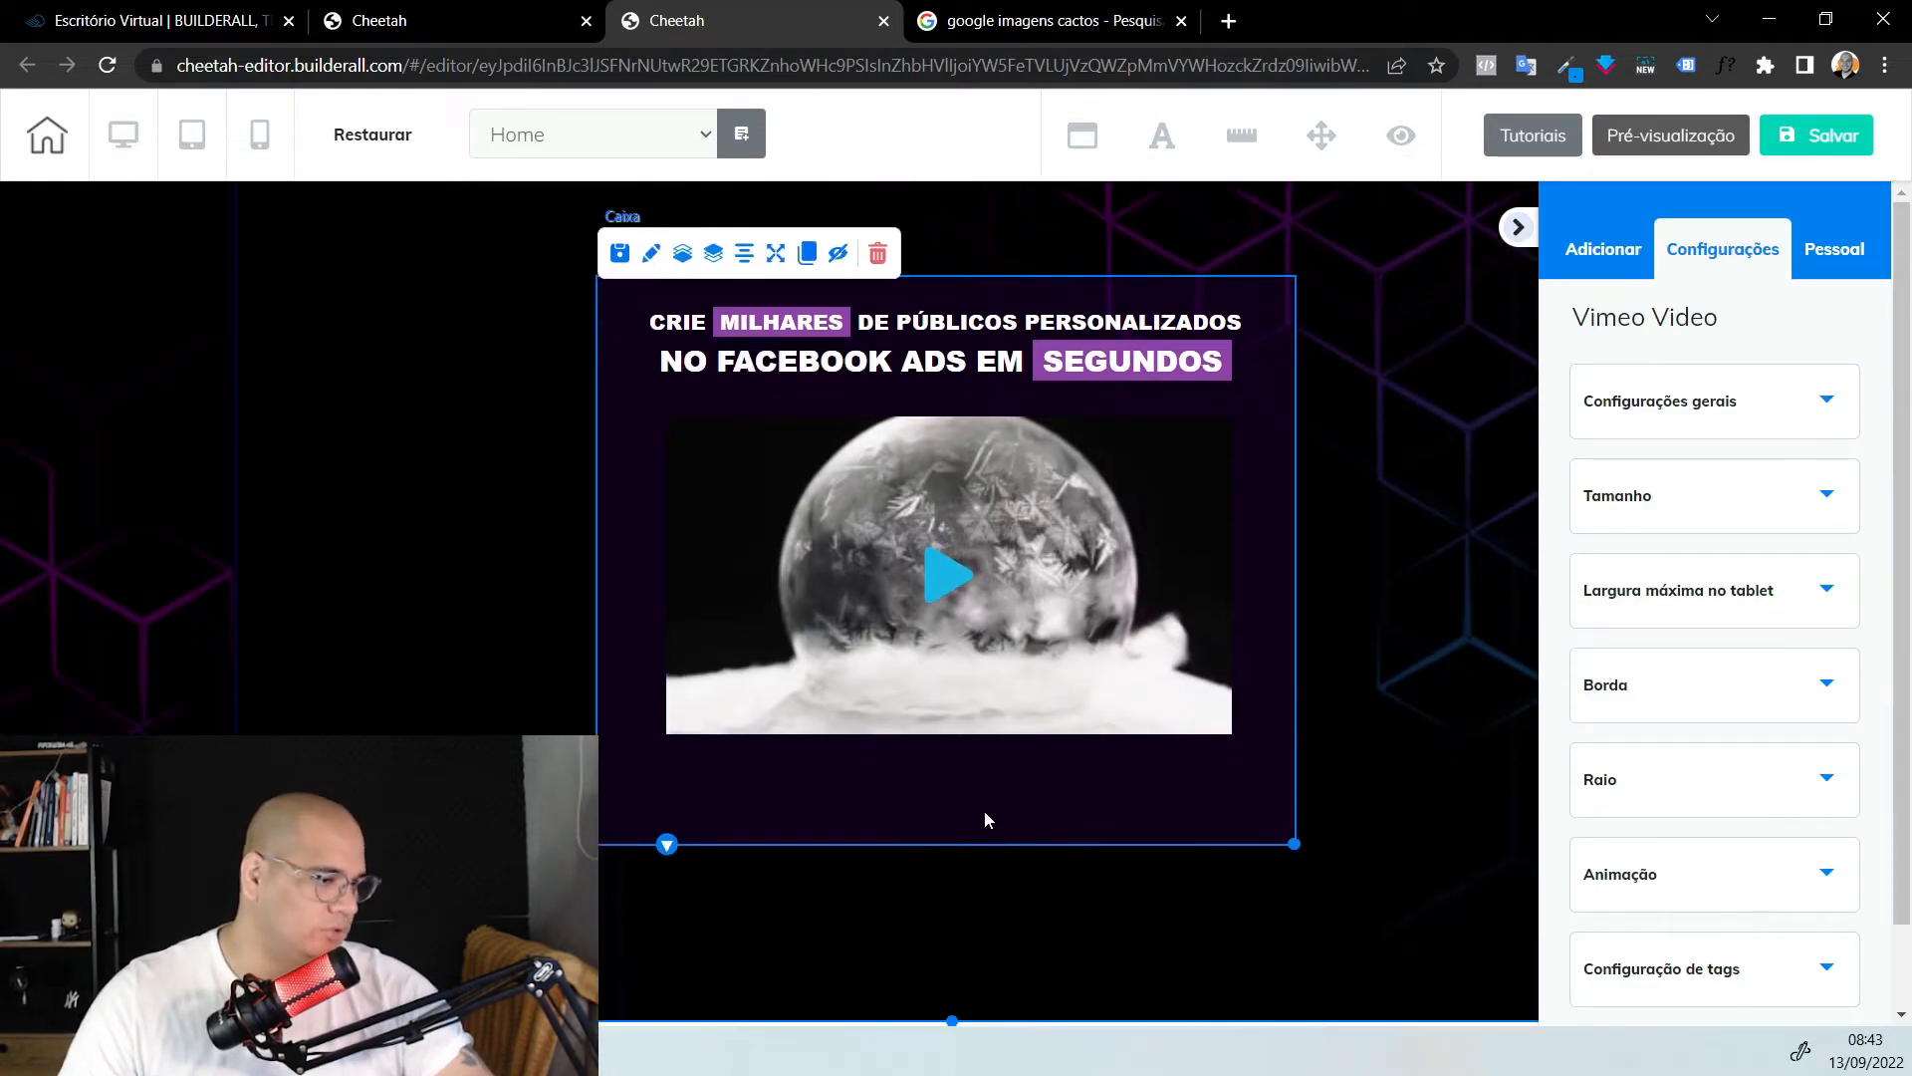
left_click_drag(1291, 842, 1290, 992)
scroll(1392, 820, "up", 2)
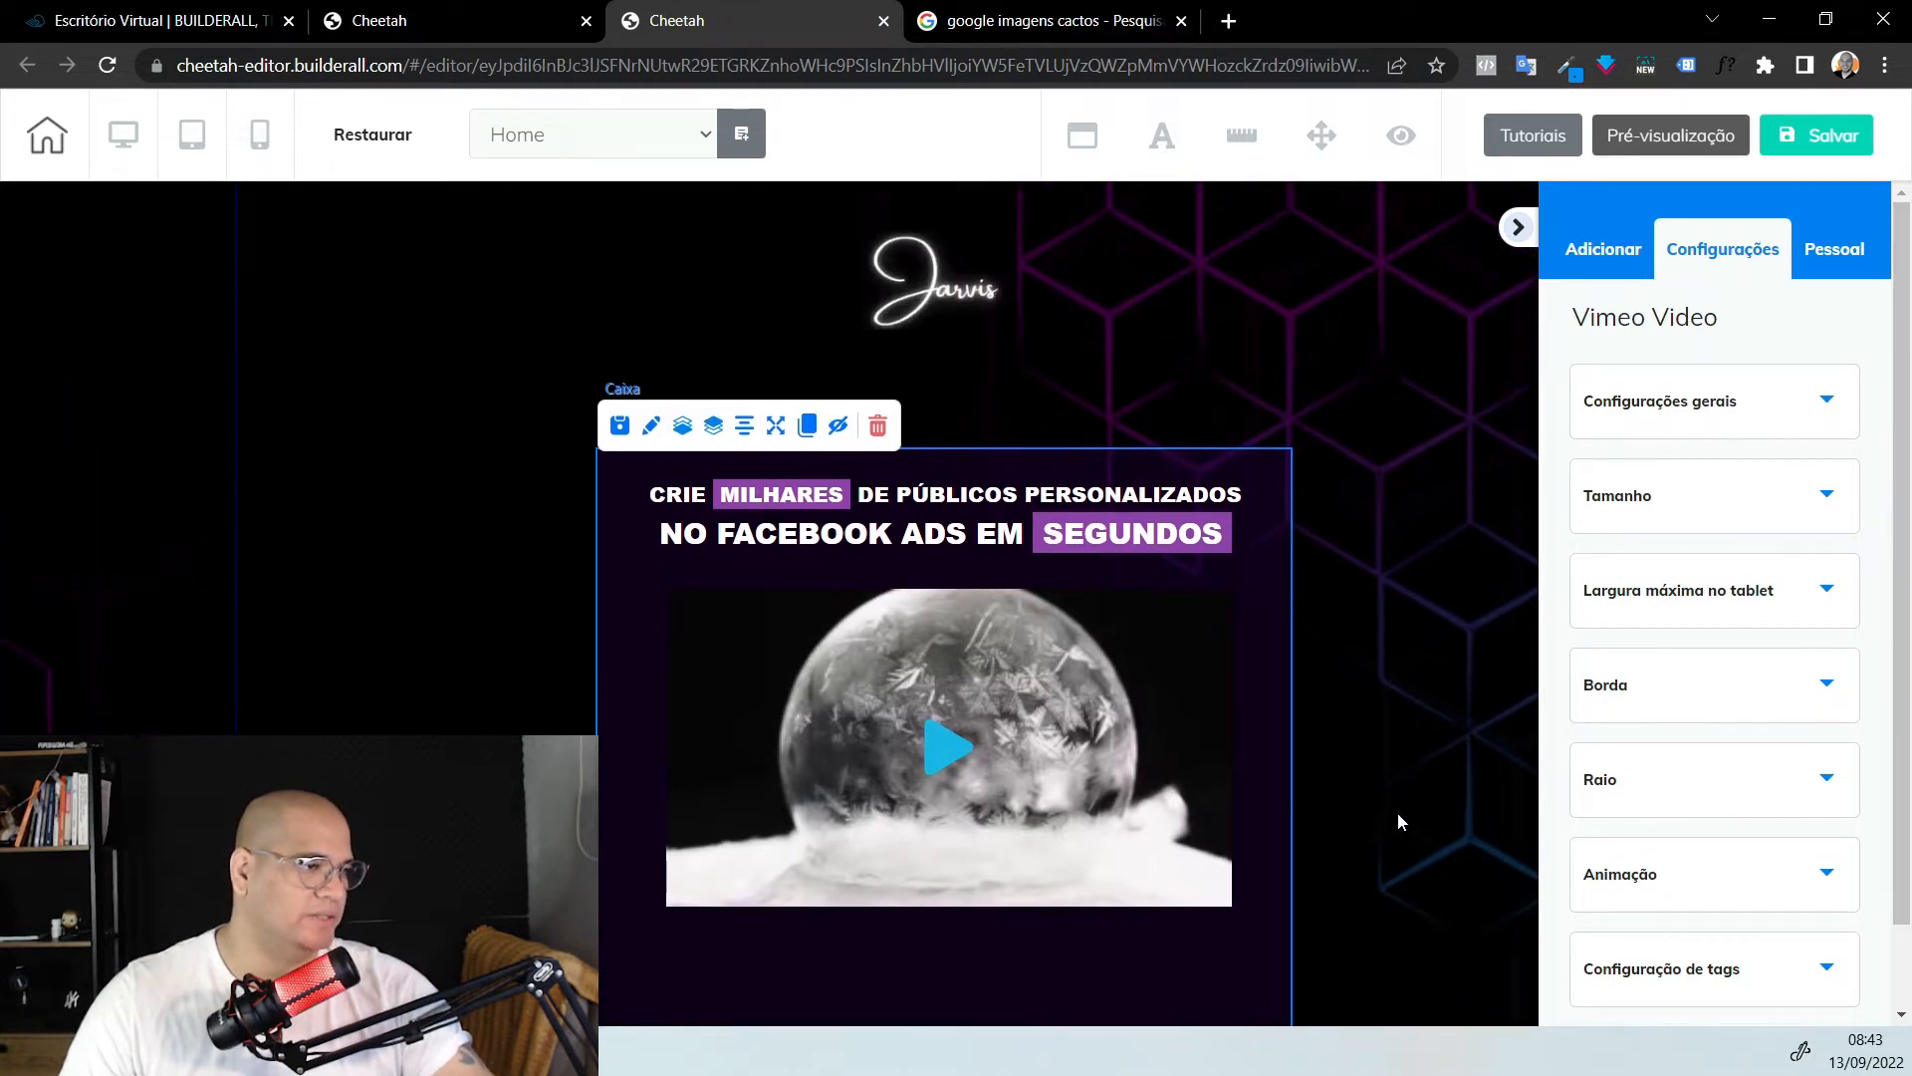
Enlarge the Jarvis logo and center it horizontally above the headline box
left_click(1092, 328)
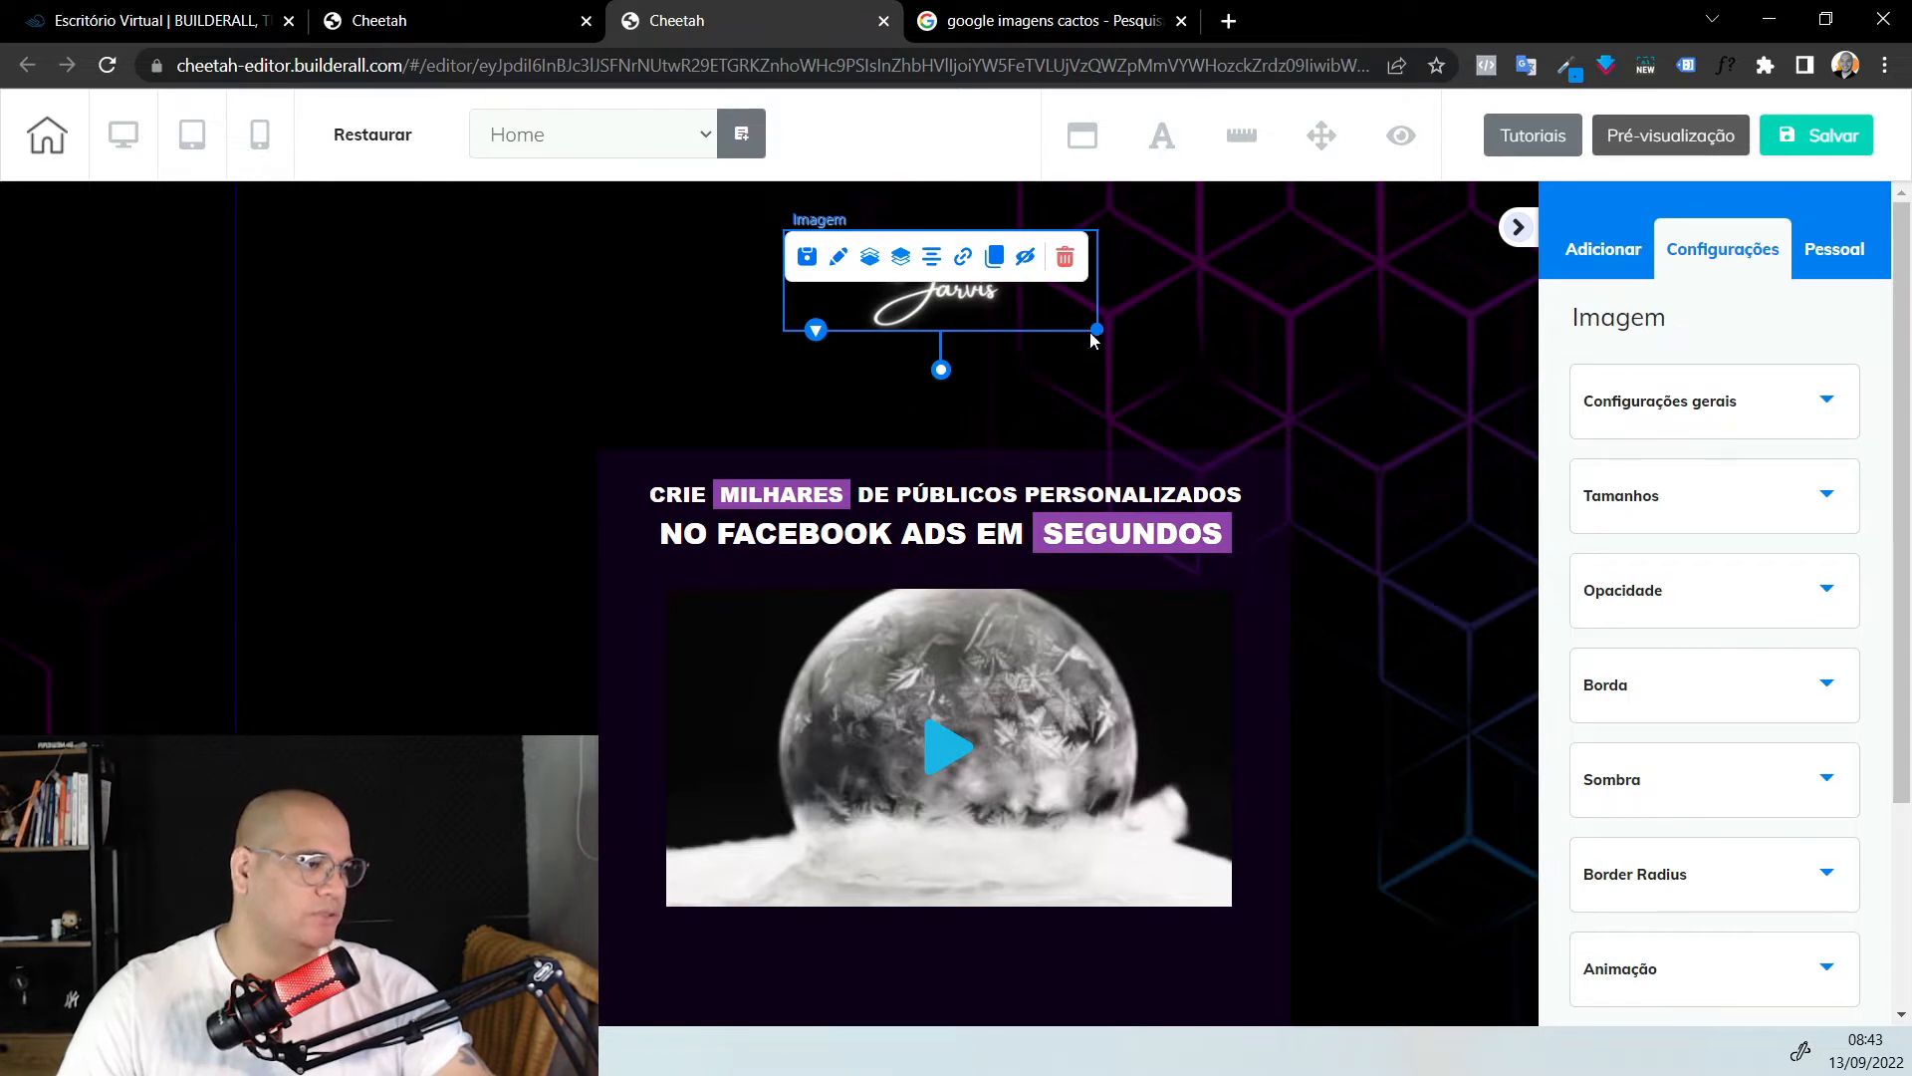
left_click_drag(1095, 330, 1247, 493)
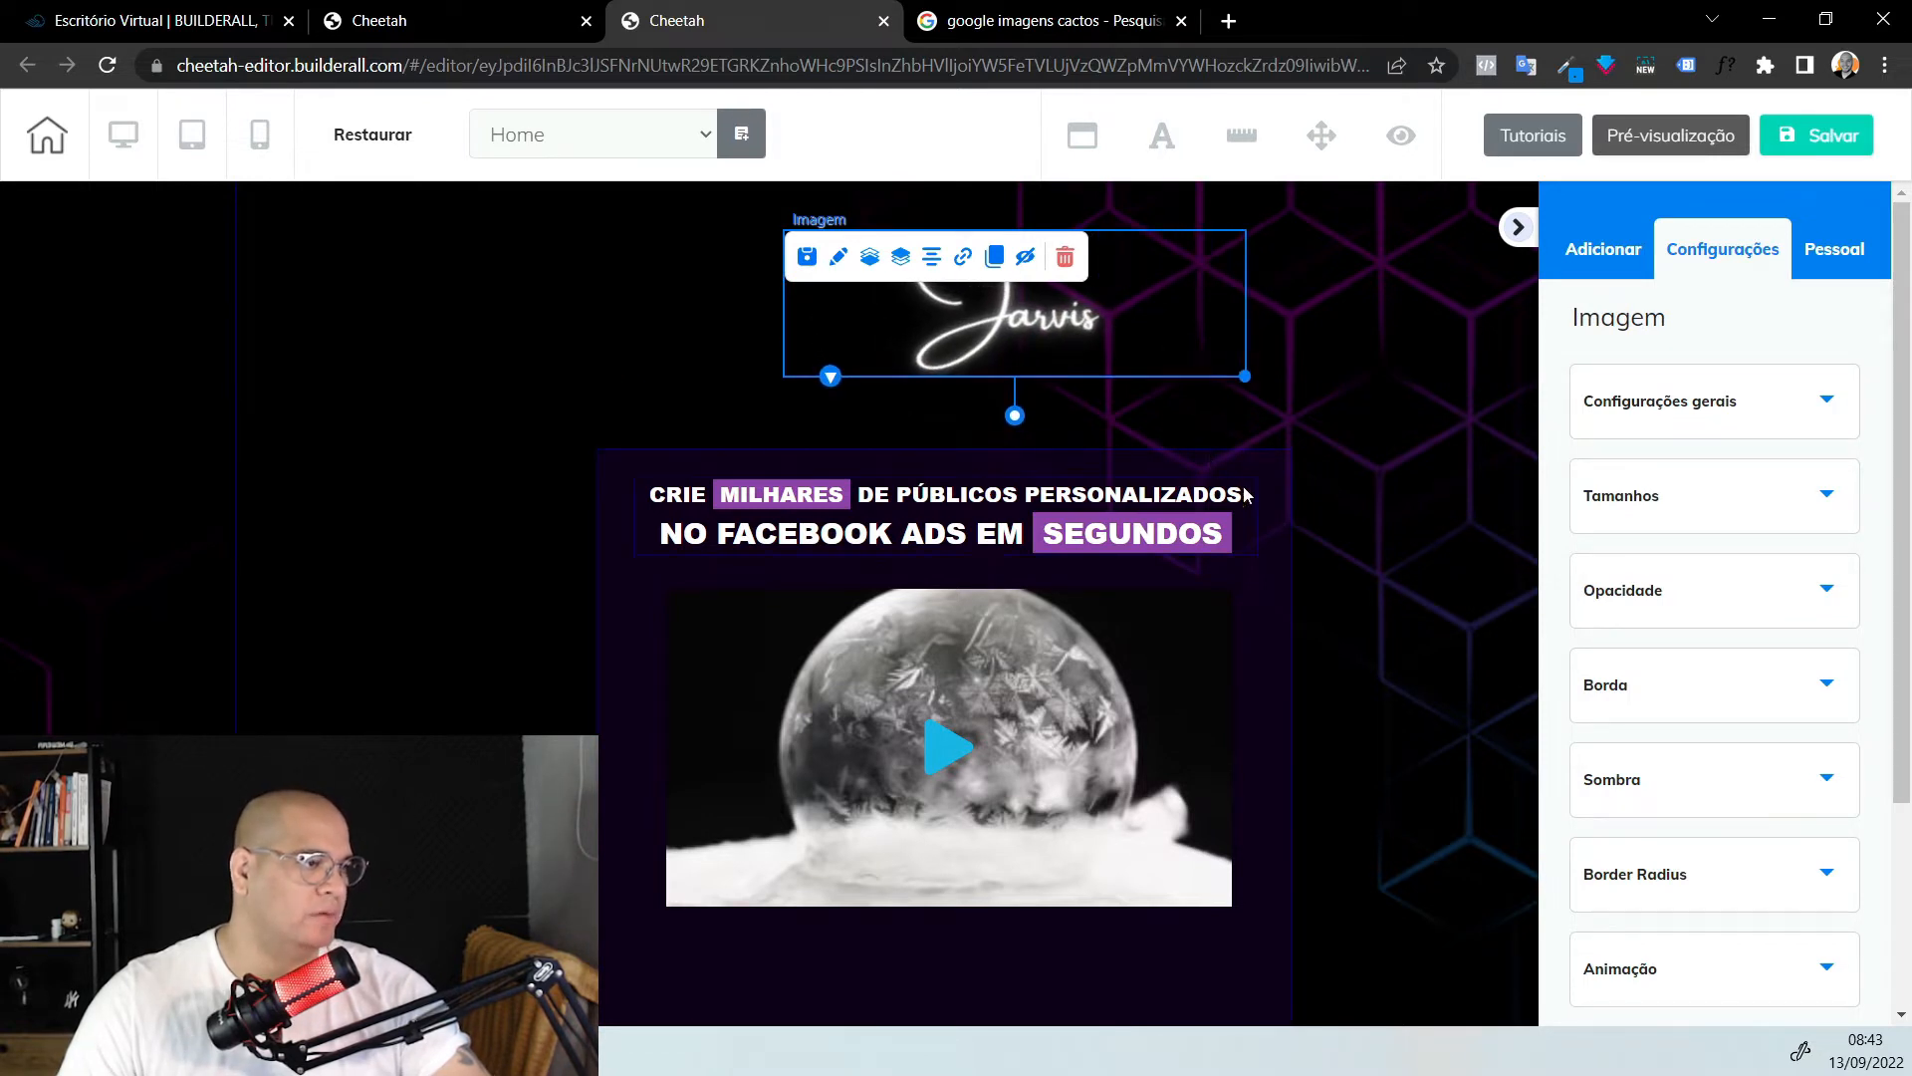
left_click_drag(1135, 345, 1081, 348)
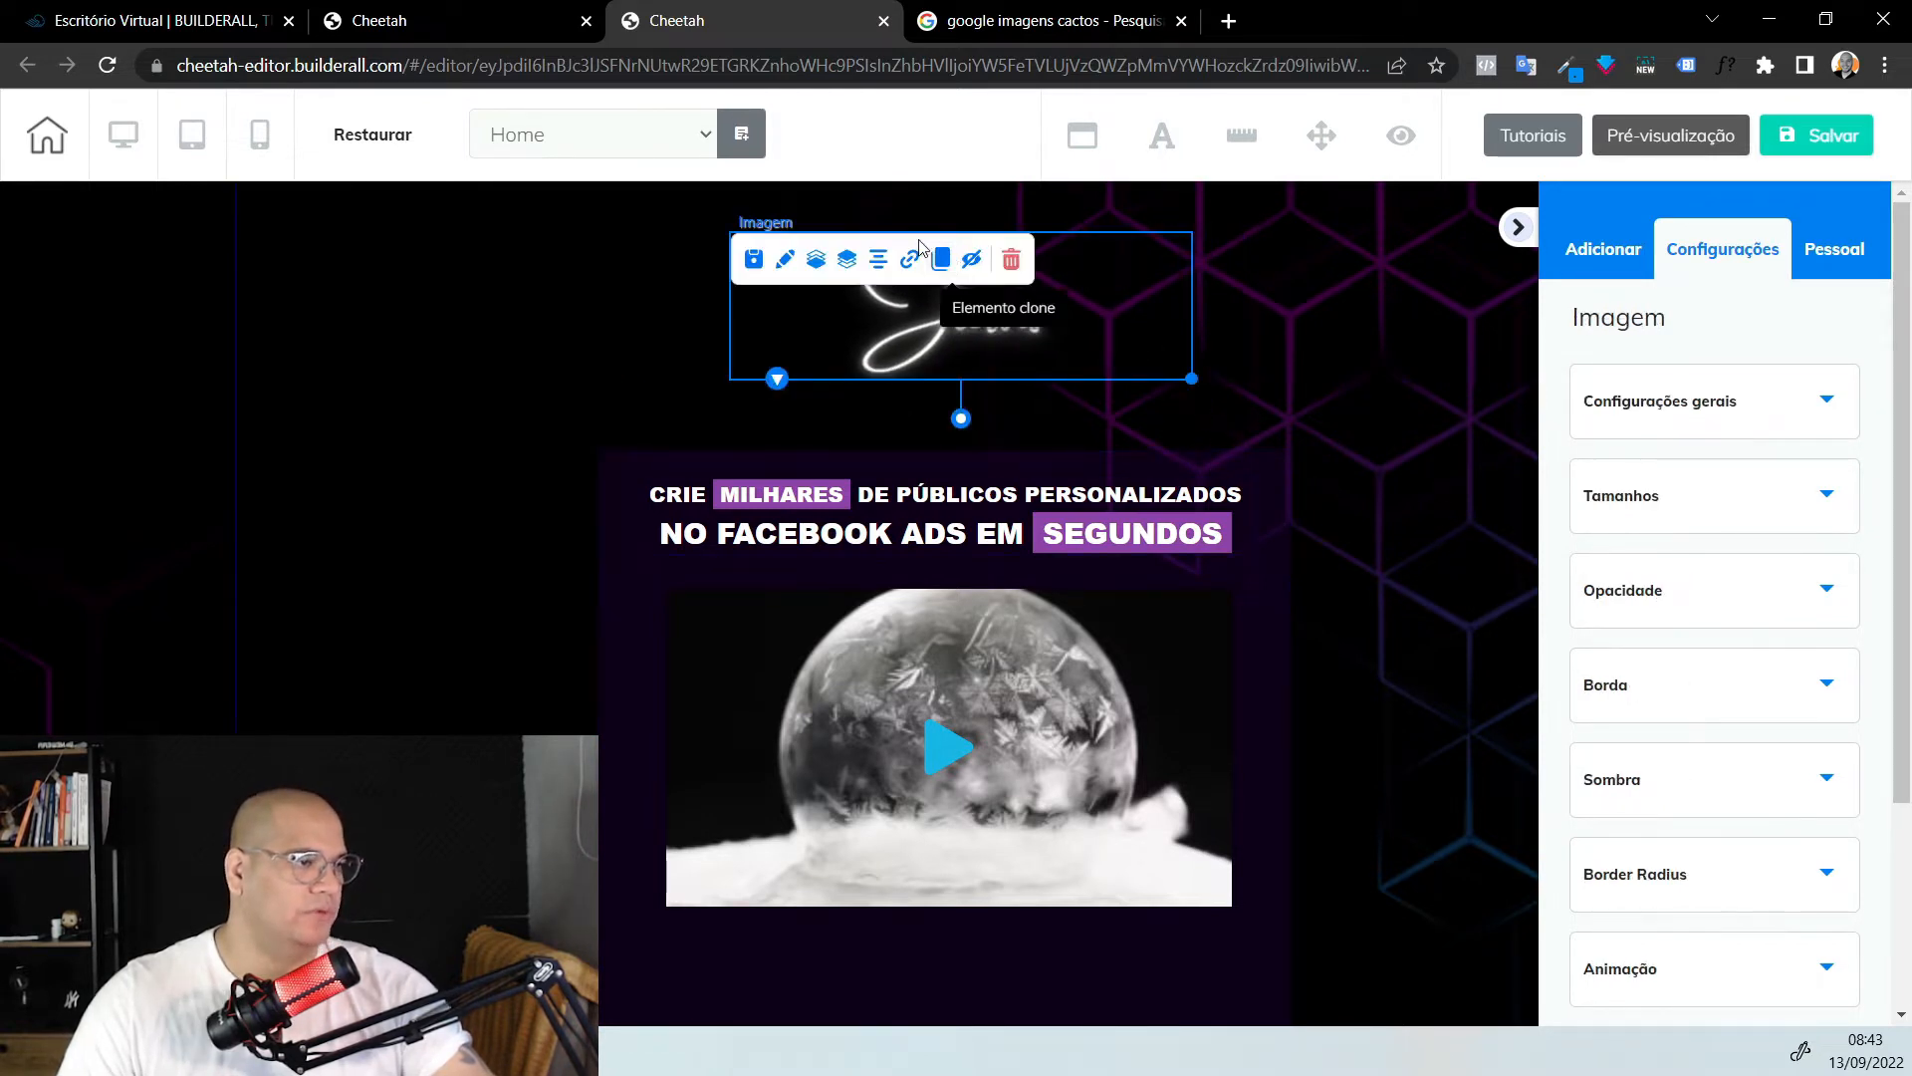
left_click(877, 261)
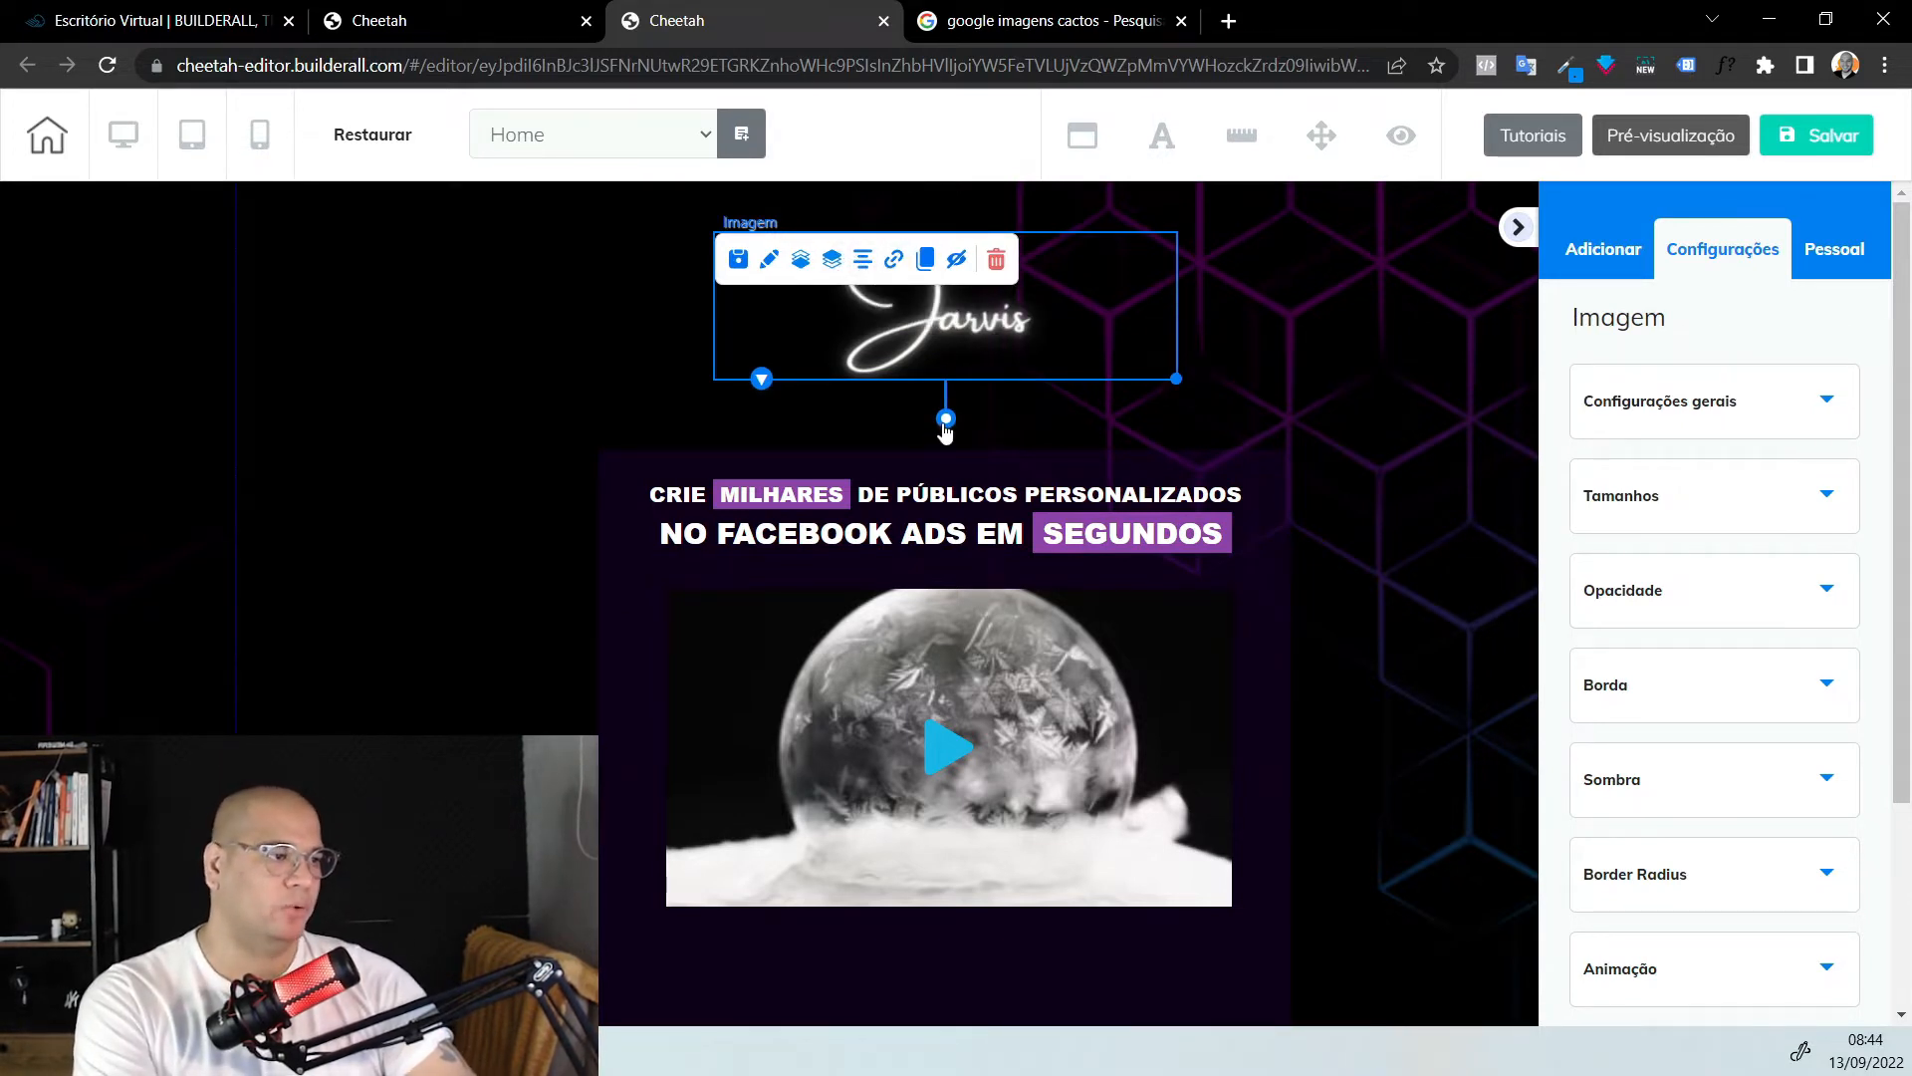
mouse_move(946, 421)
left_mouse_down()
mouse_move(1032, 395)
mouse_move(960, 421)
left_mouse_up()
left_click_drag(943, 422, 947, 422)
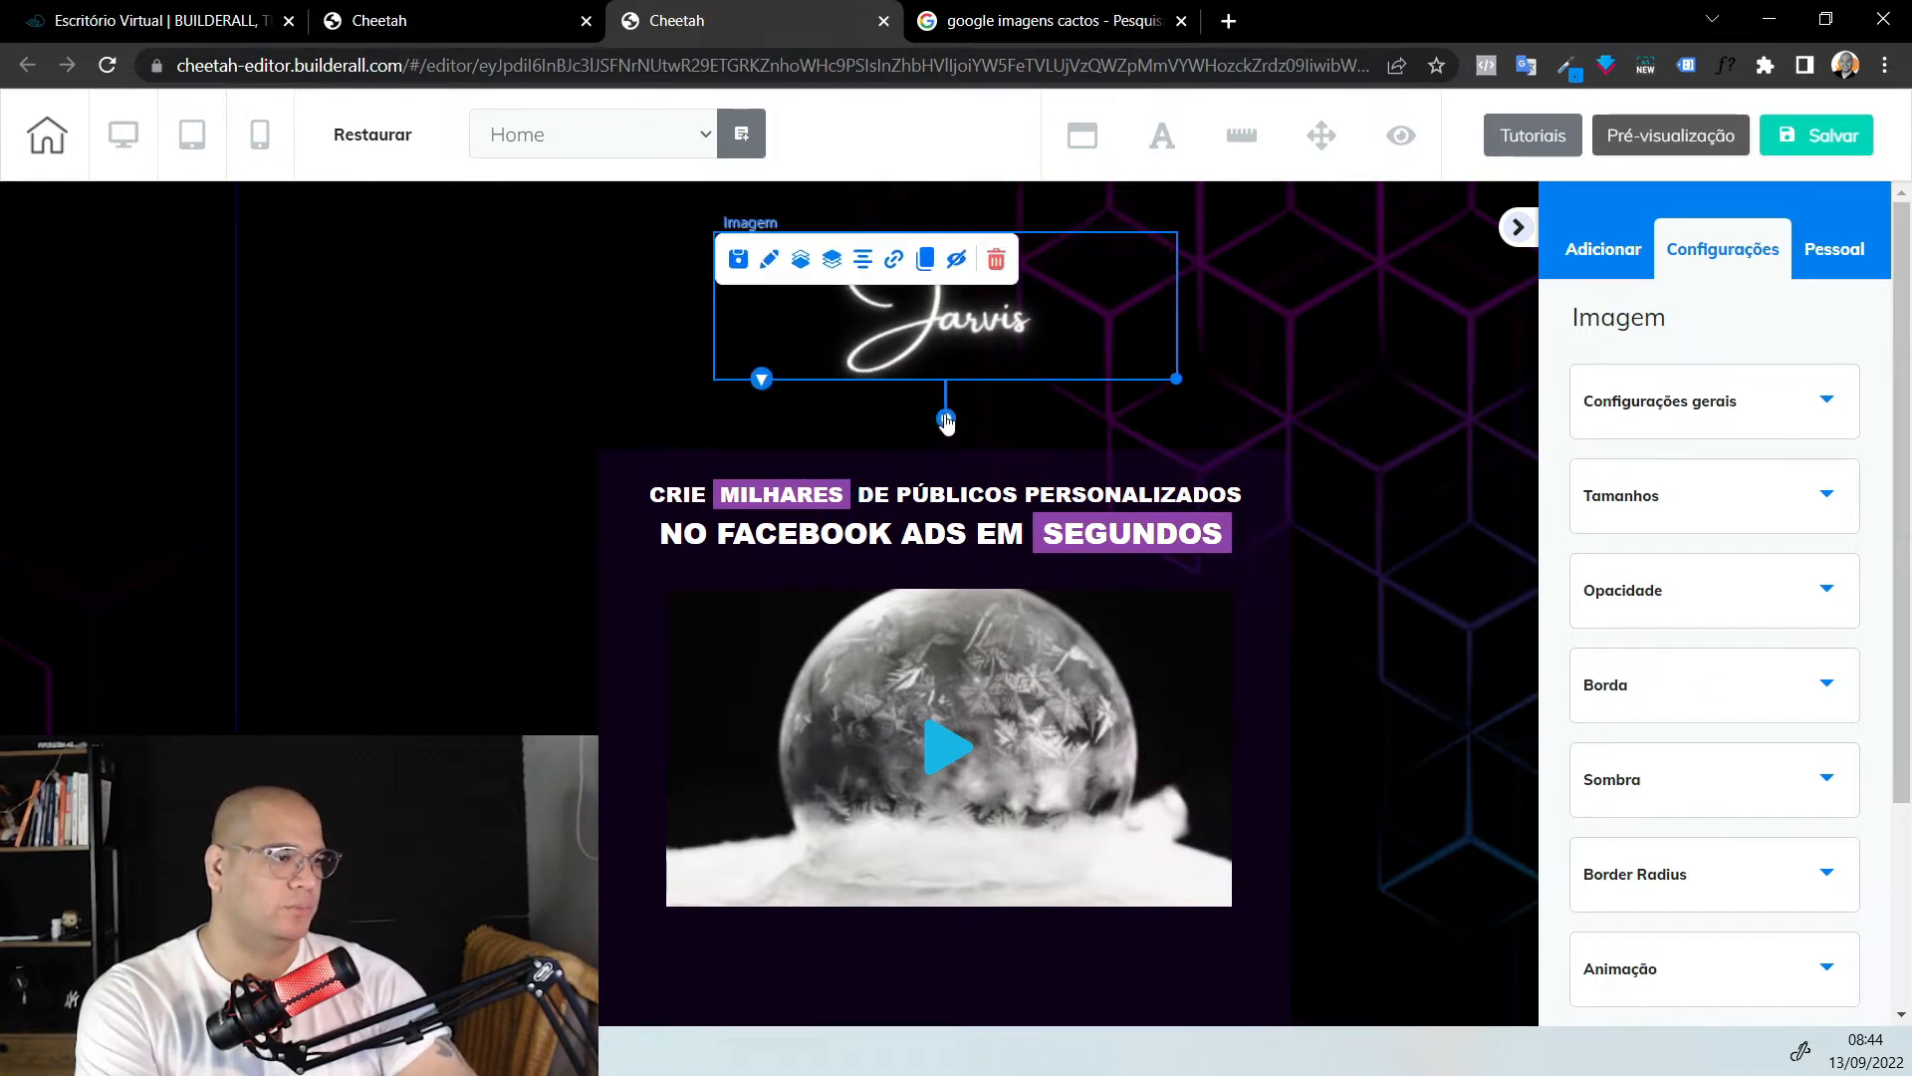
left_click(469, 359)
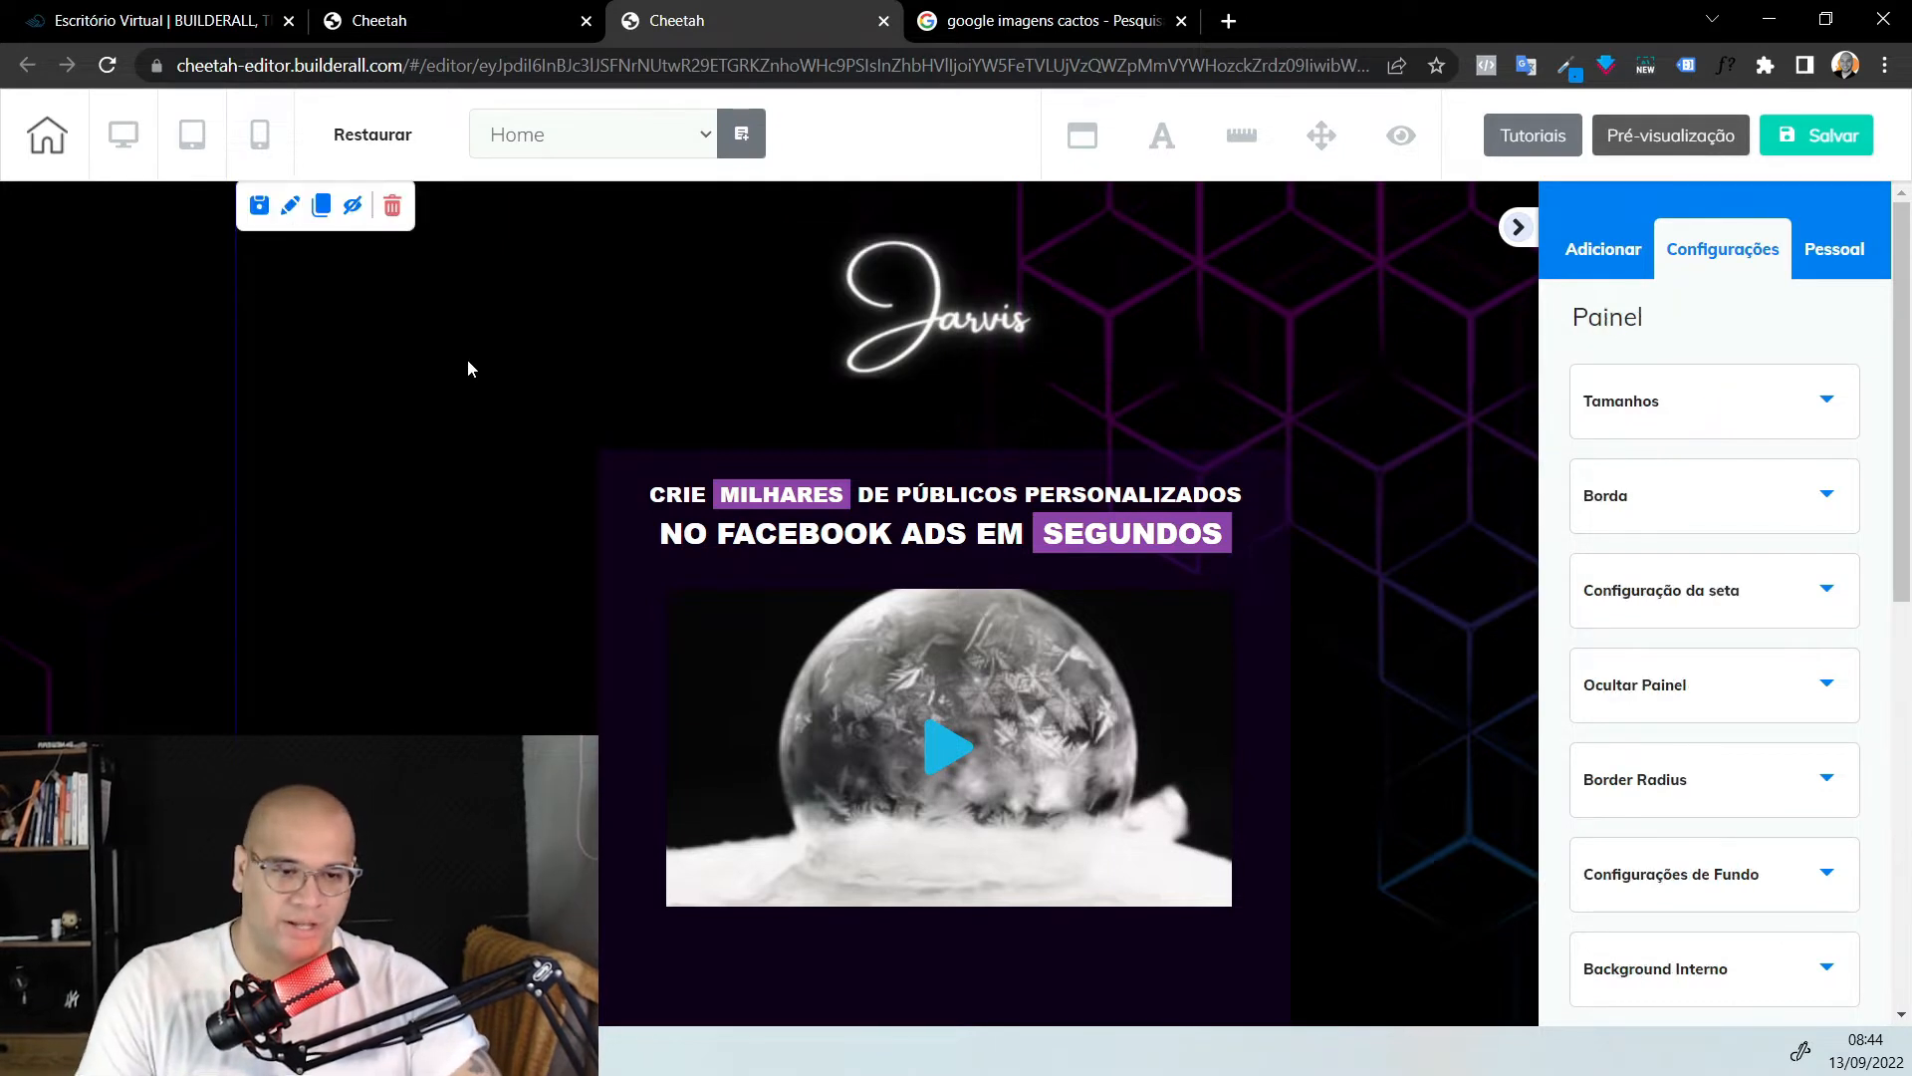
Extend the page panel slightly downward to leave more room below the headline box
scroll(1081, 588, "down", 2)
left_click(878, 895)
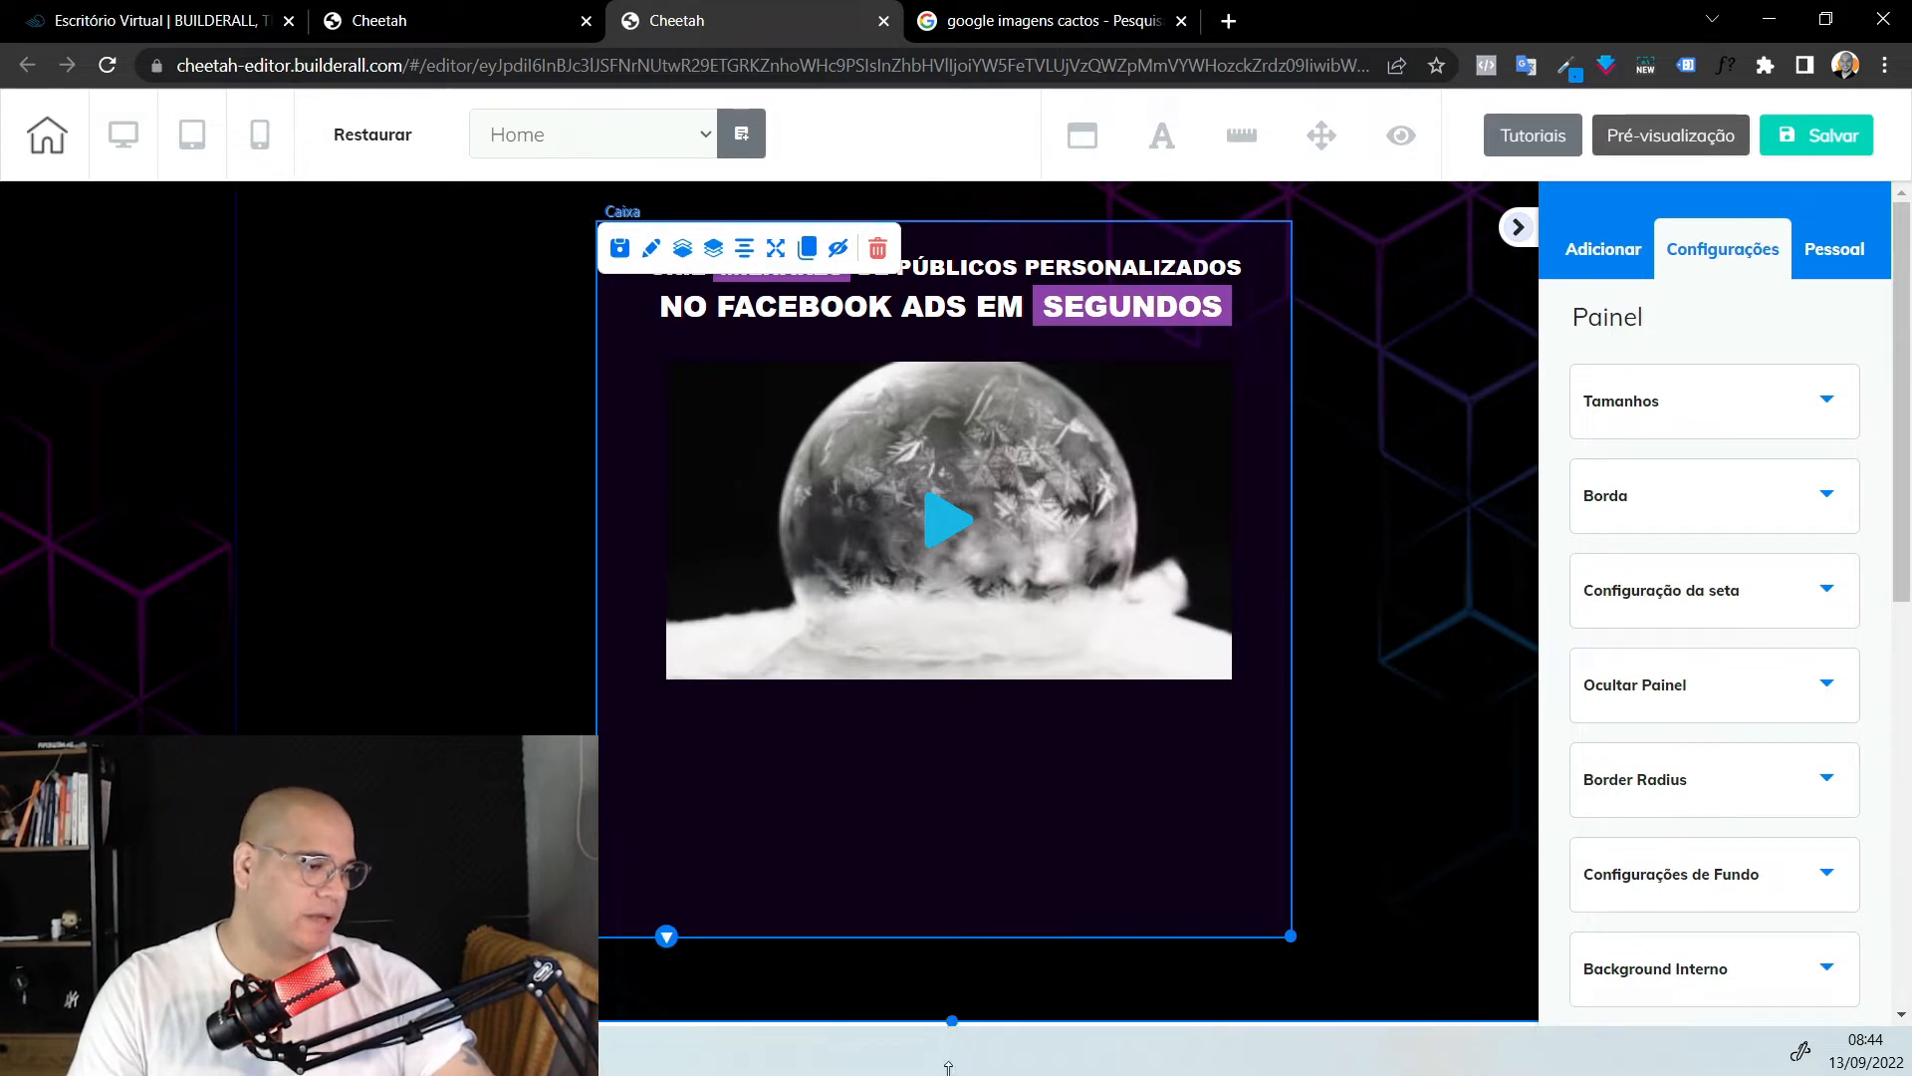
scroll(976, 838, "up", 2)
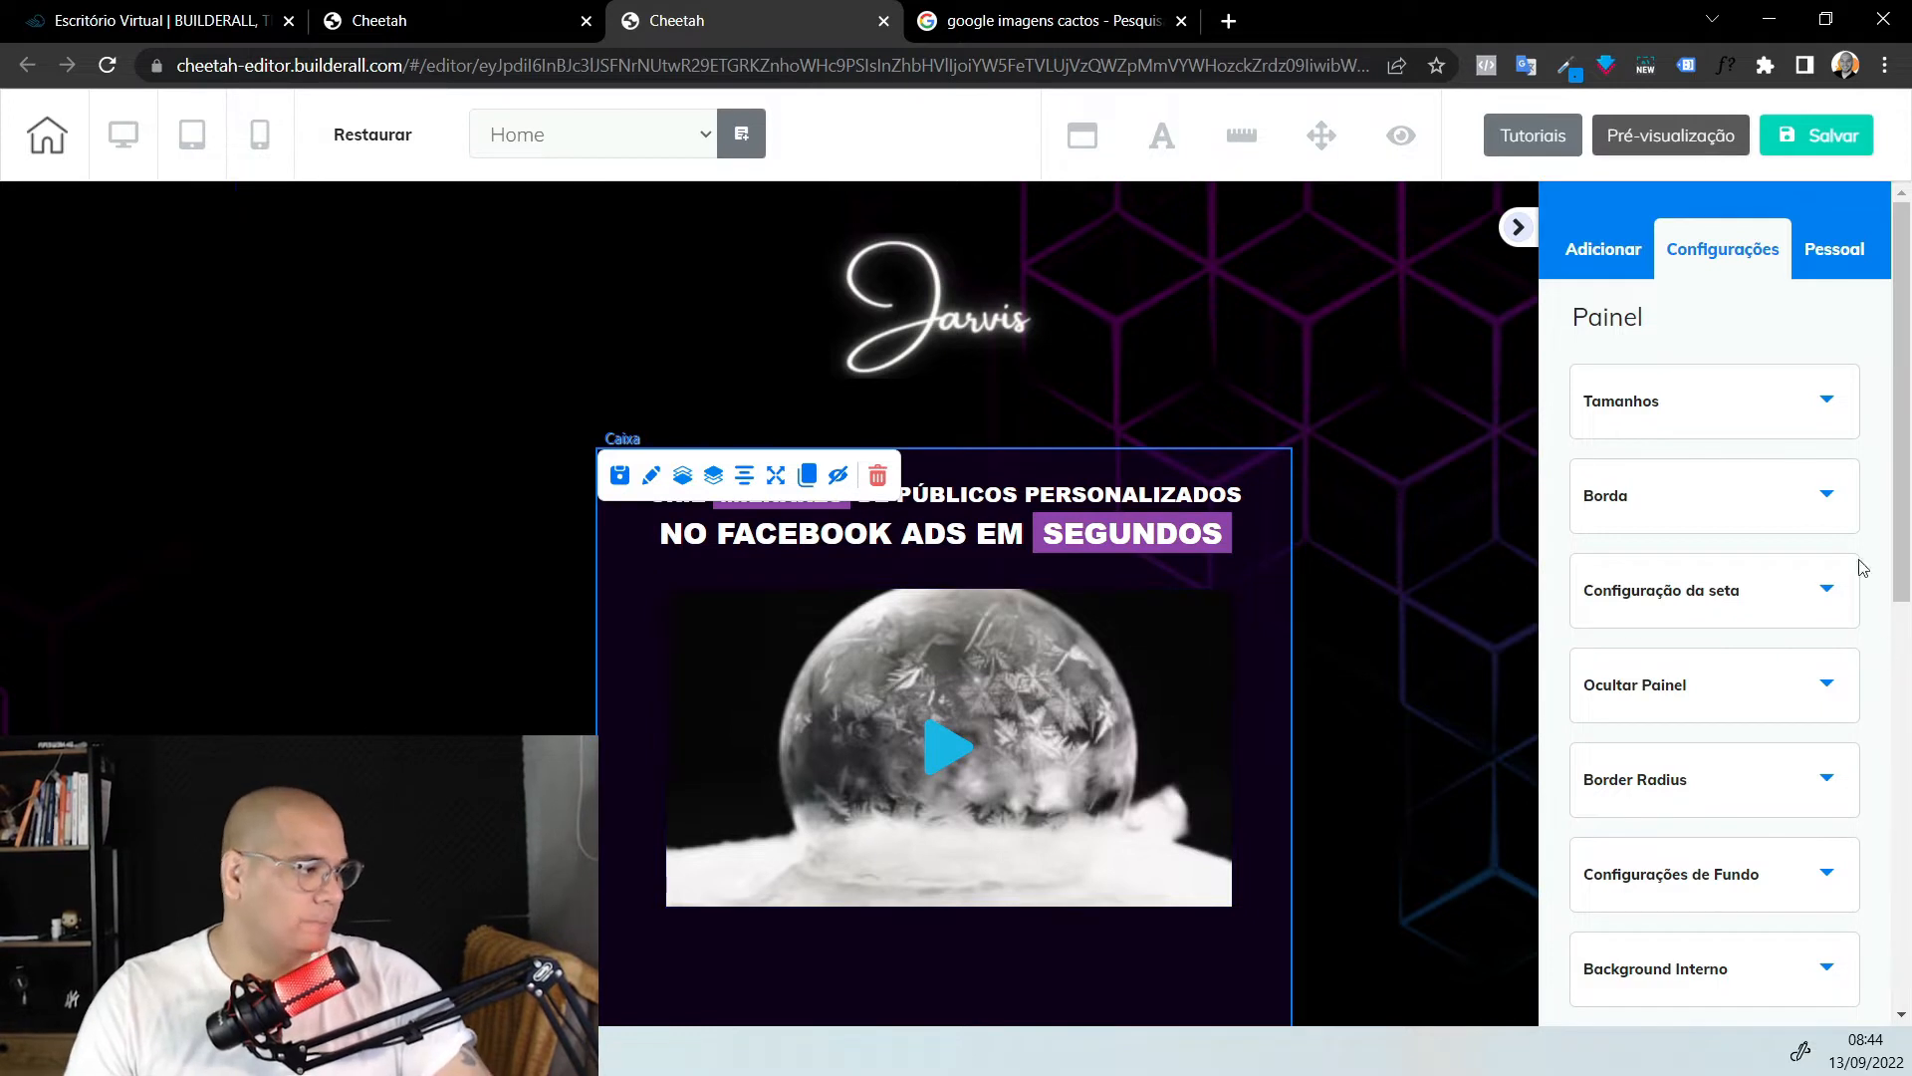
Look through the timer elements and add the countdown with black number tiles below the video
left_click(1620, 275)
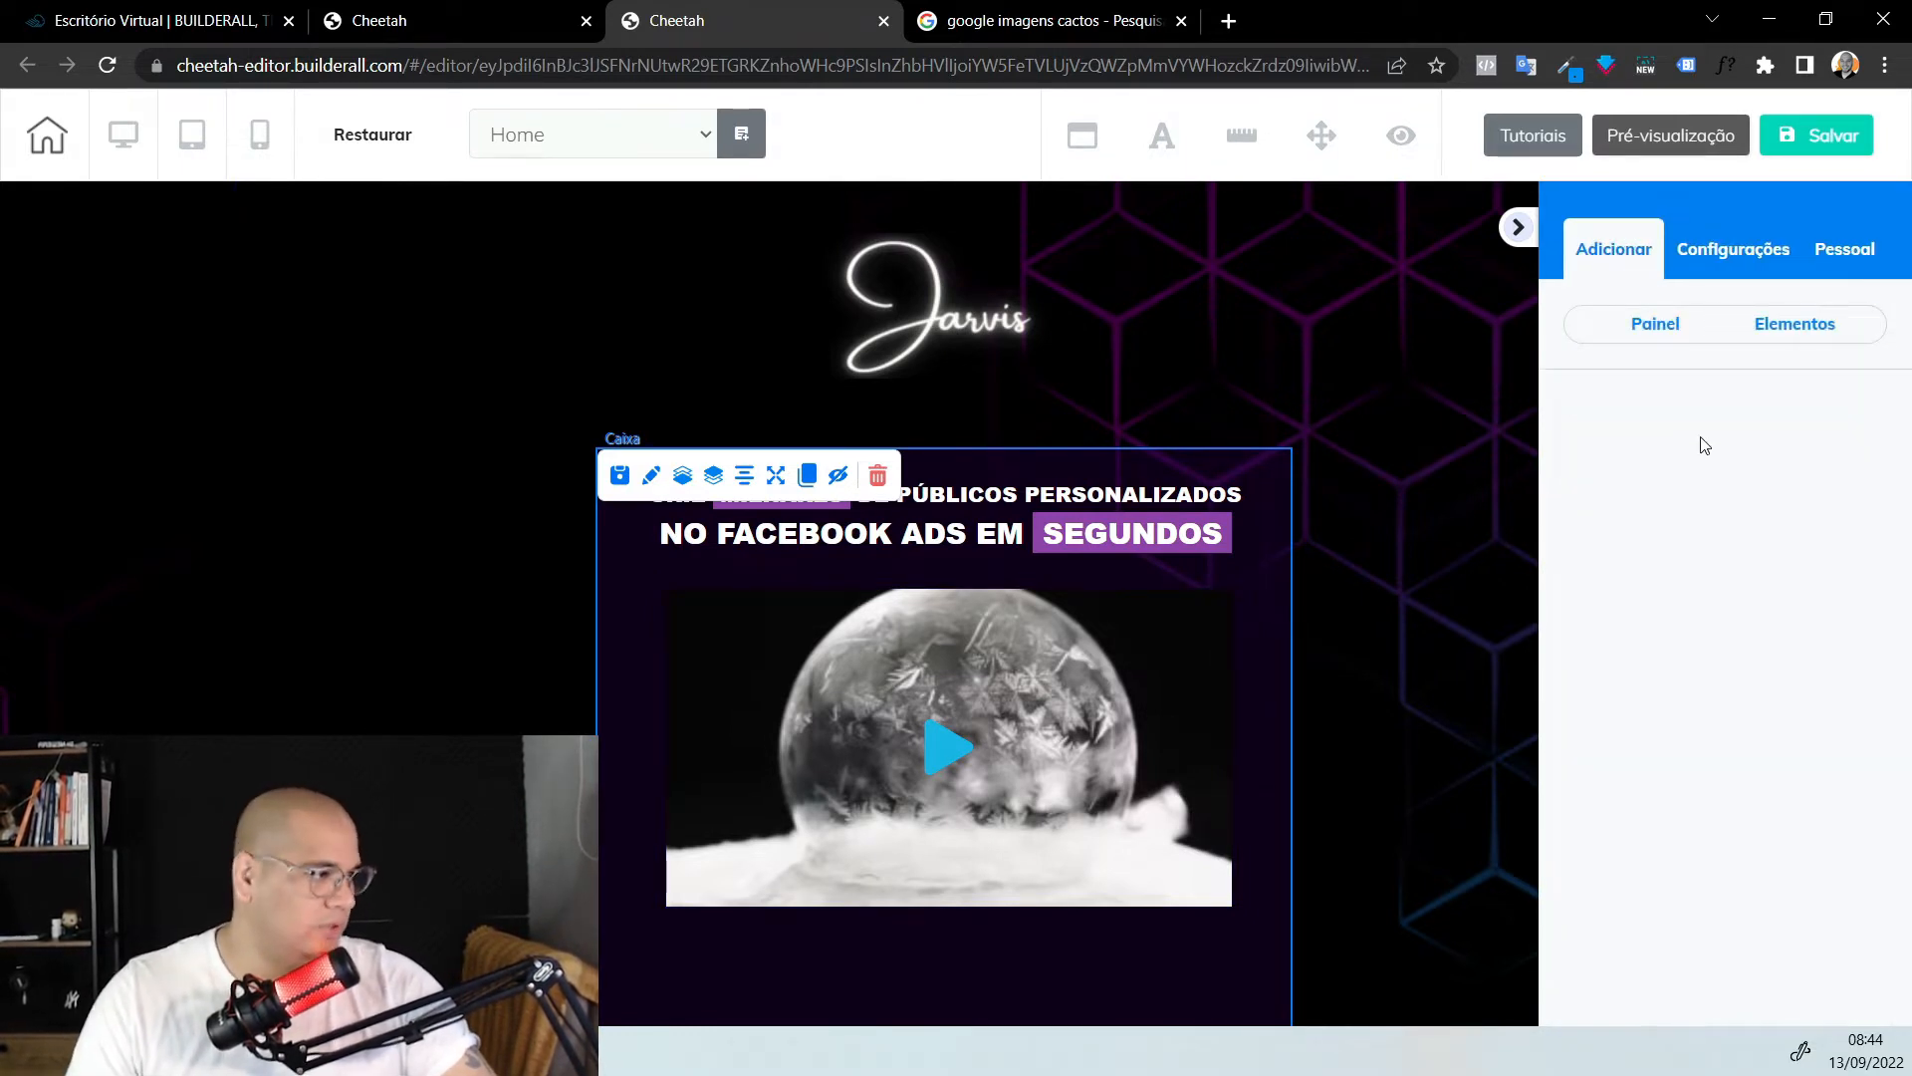
left_click(1805, 321)
left_click(1635, 415)
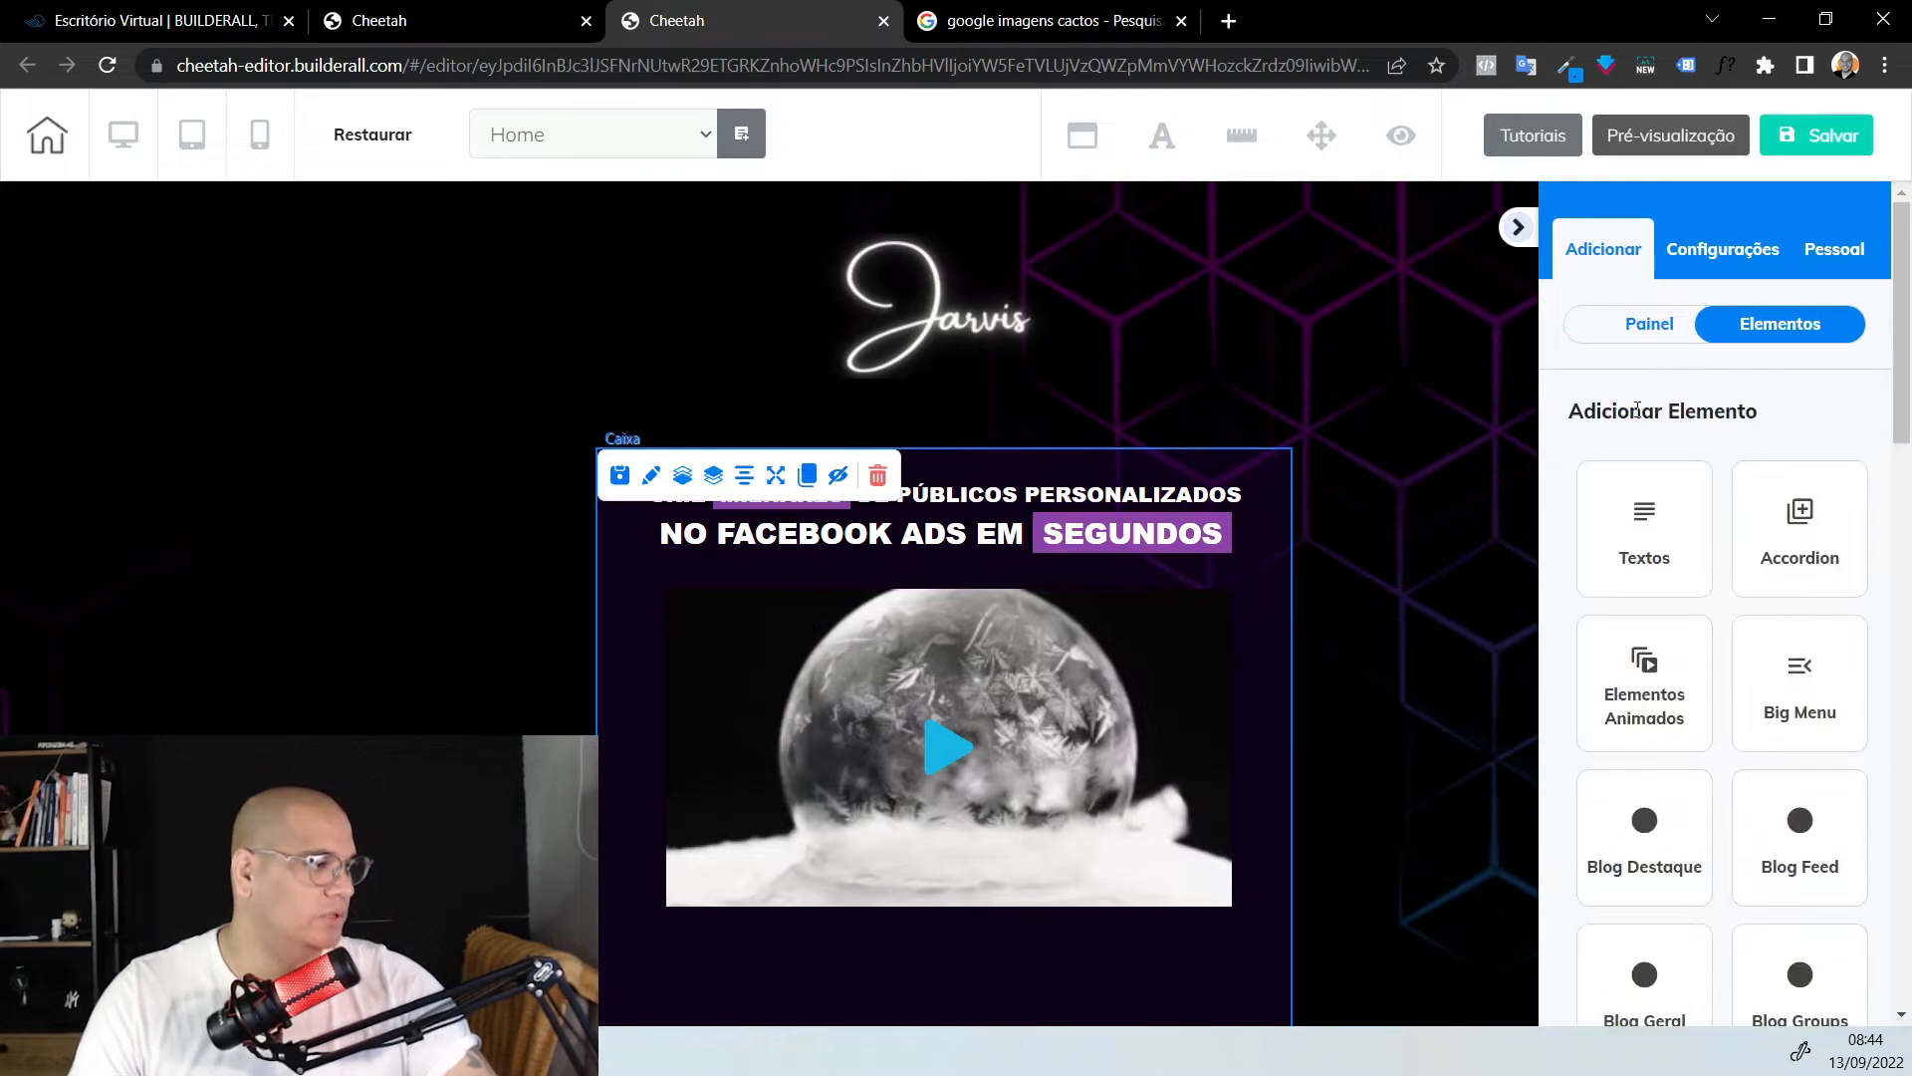
scroll(1661, 471, "down", 8)
scroll(1675, 548, "down", 10)
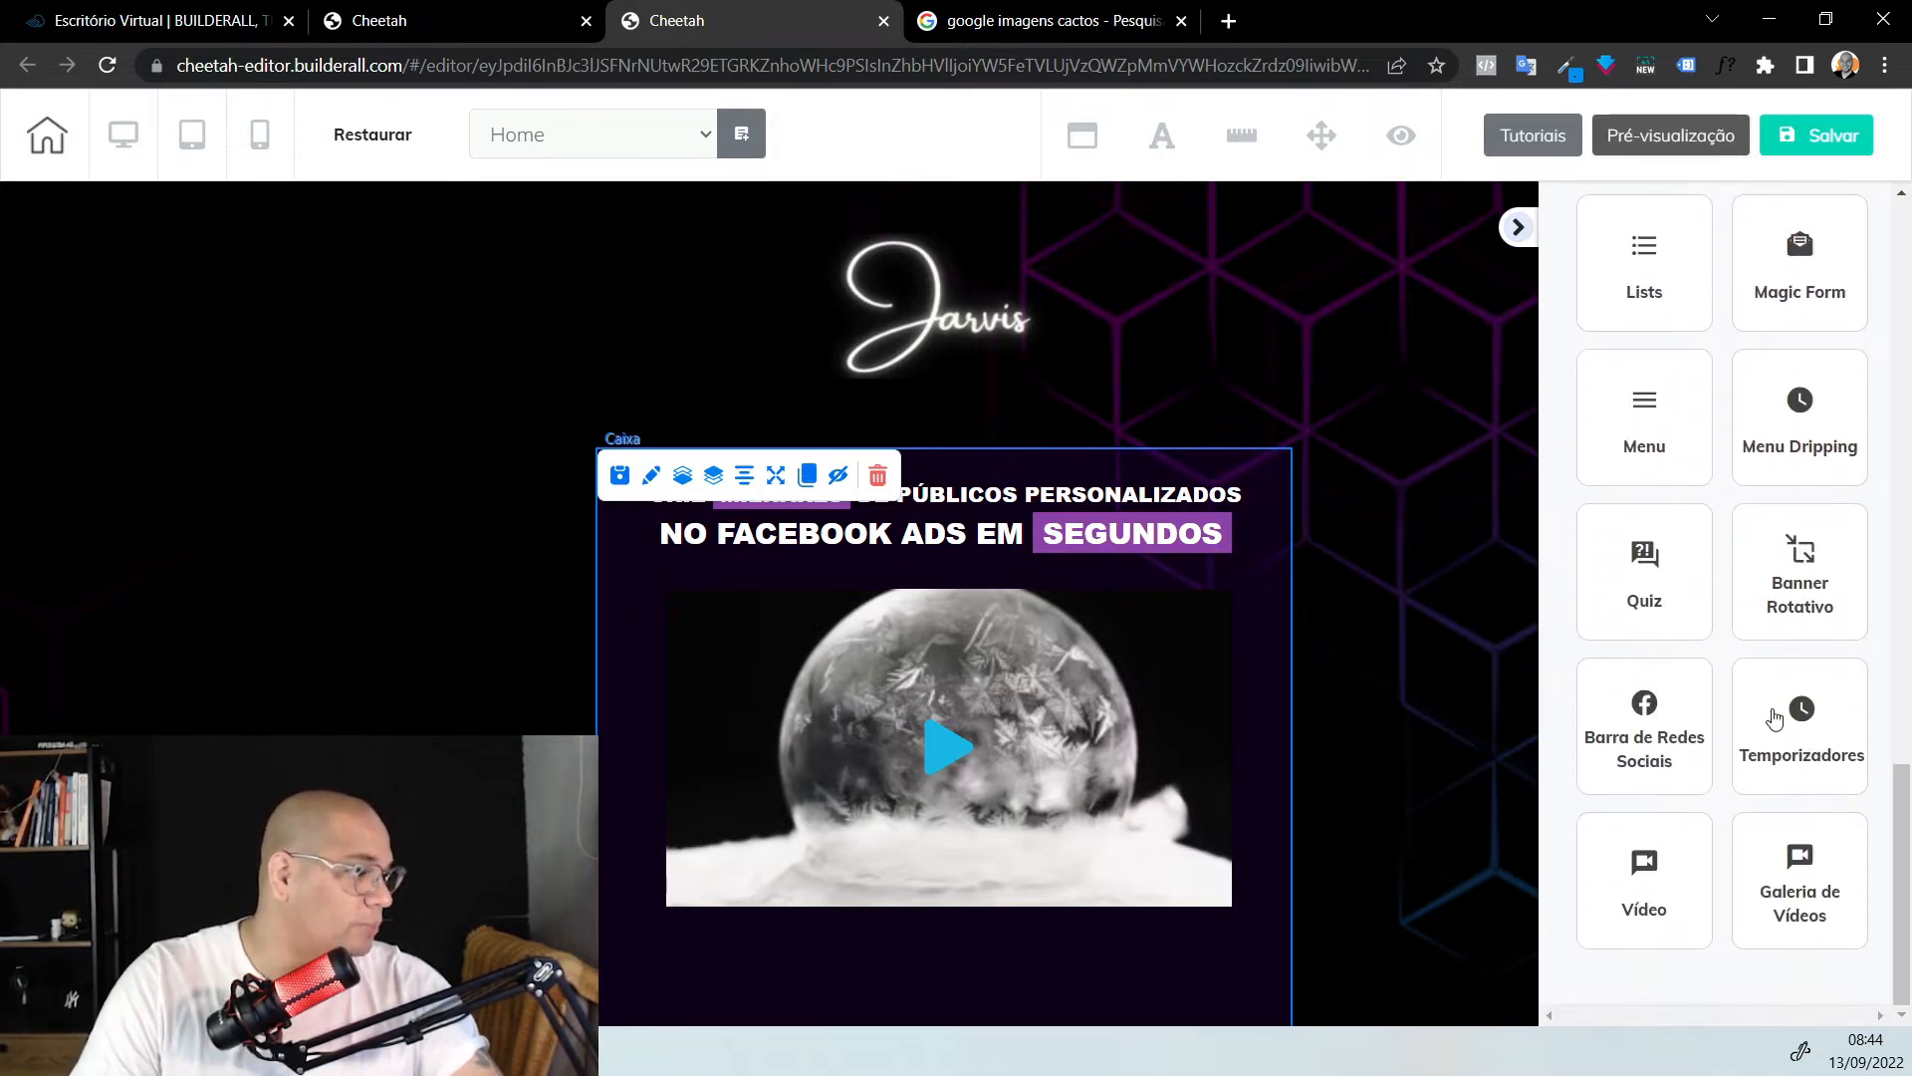
left_click(1772, 719)
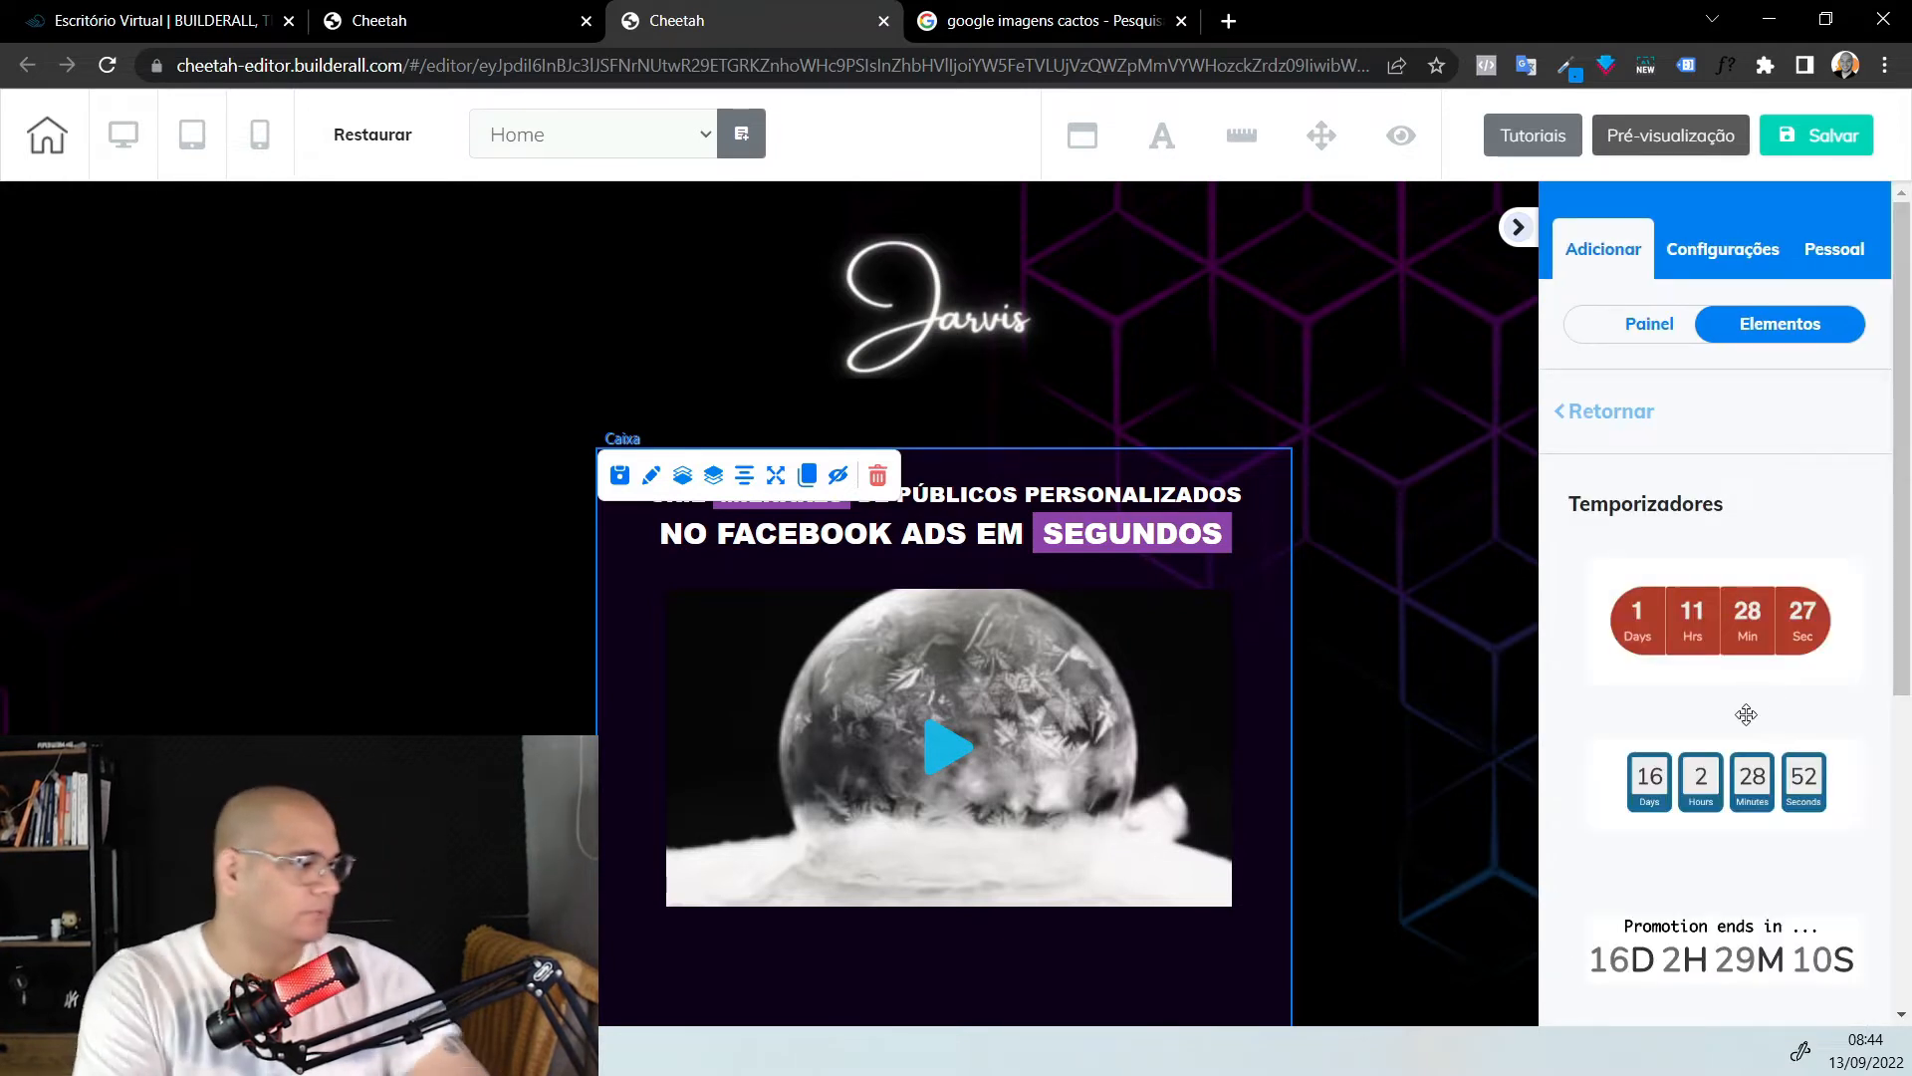
scroll(1746, 717, "down", 5)
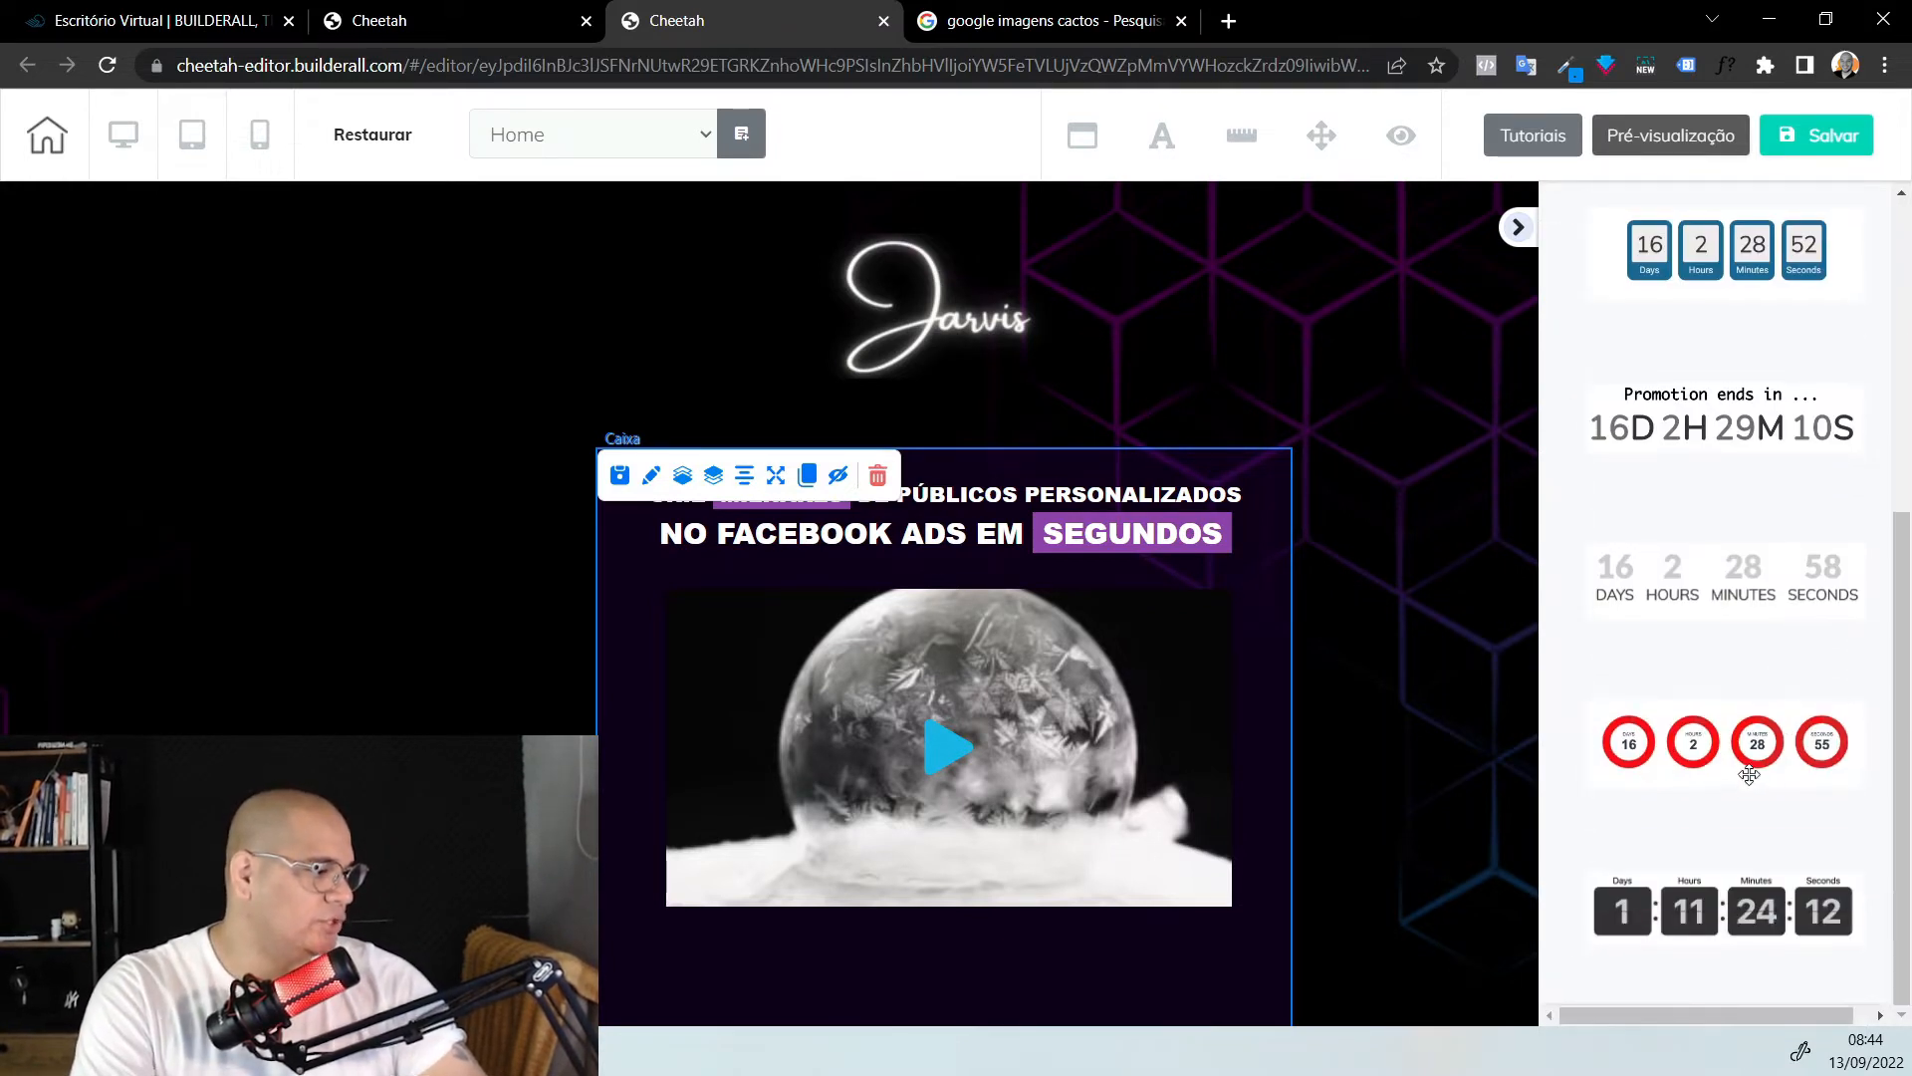
scroll(1753, 773, "up", 5)
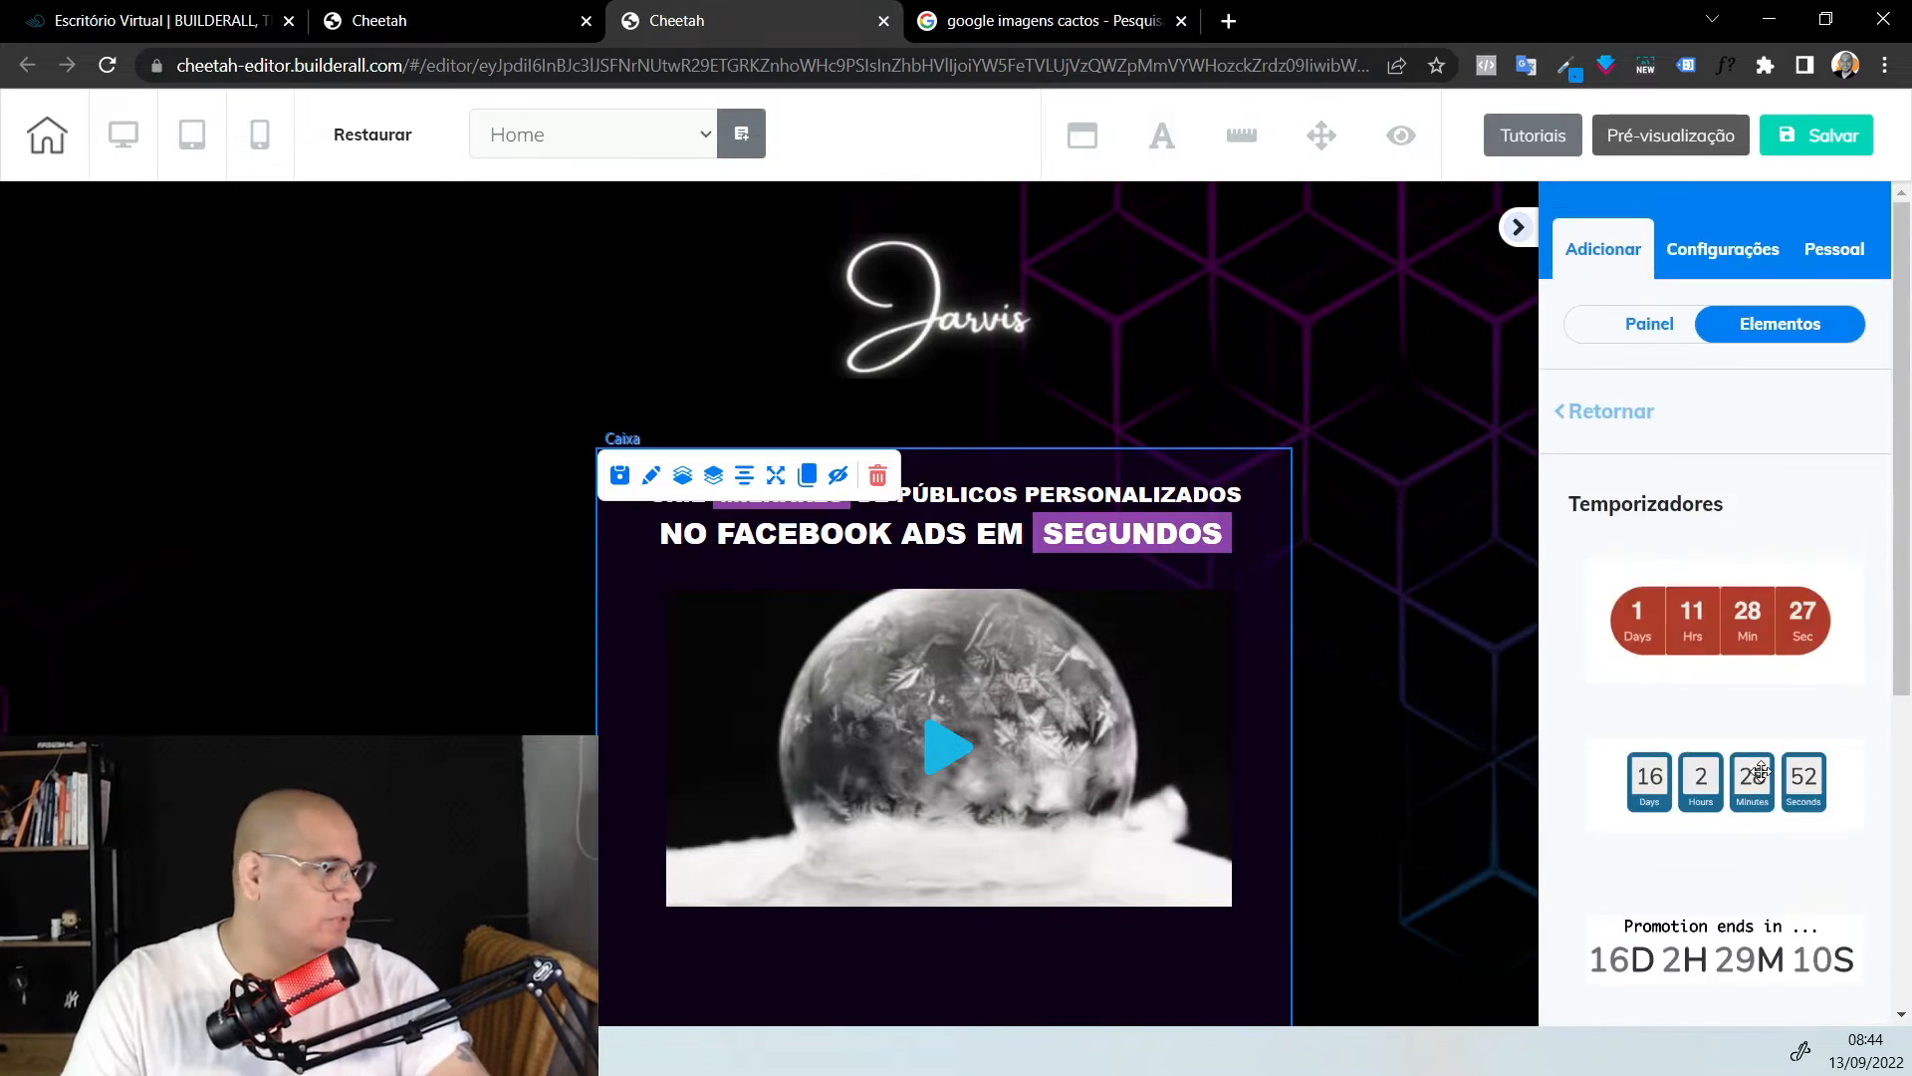
scroll(1761, 770, "down", 5)
left_click_drag(1733, 907, 1049, 986)
left_click_drag(1049, 986, 1039, 986)
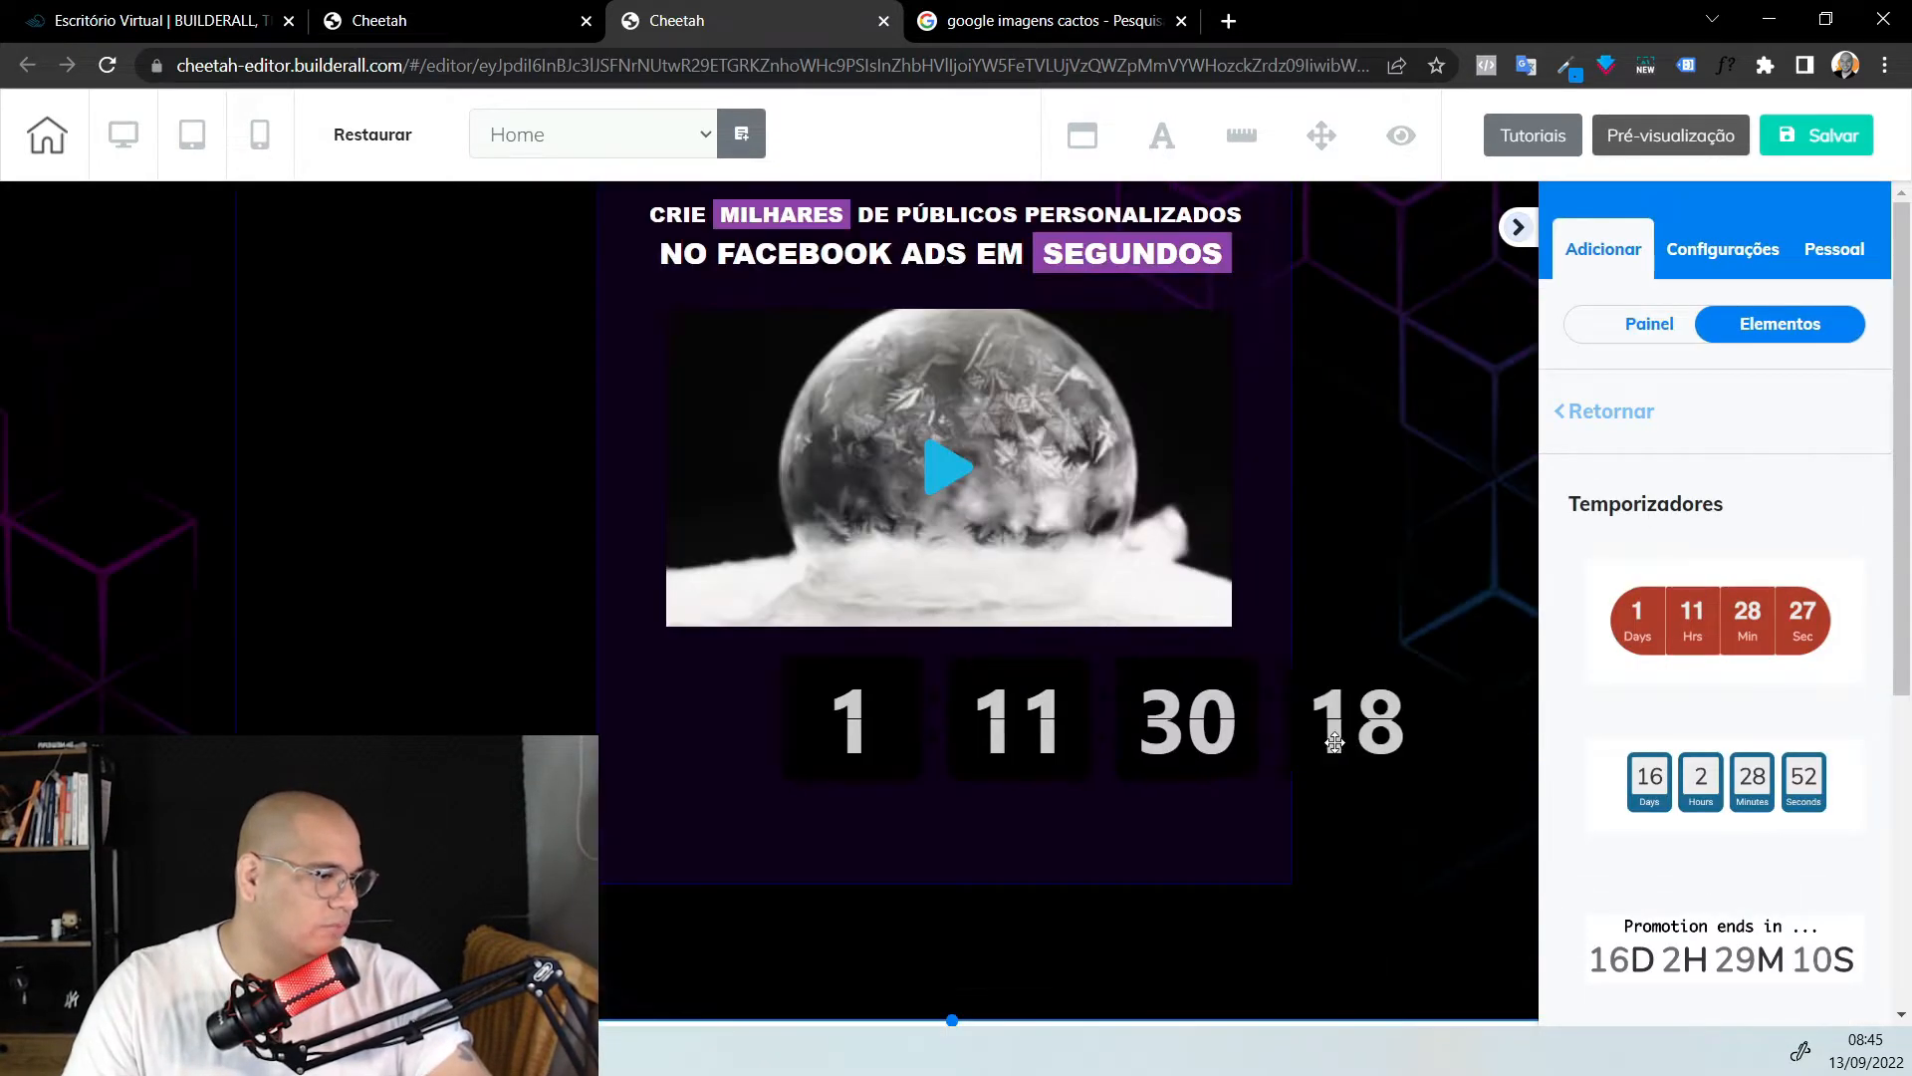
Move the countdown timer so that it fits inside the box directly under the video
left_click_drag(1332, 740, 1174, 732)
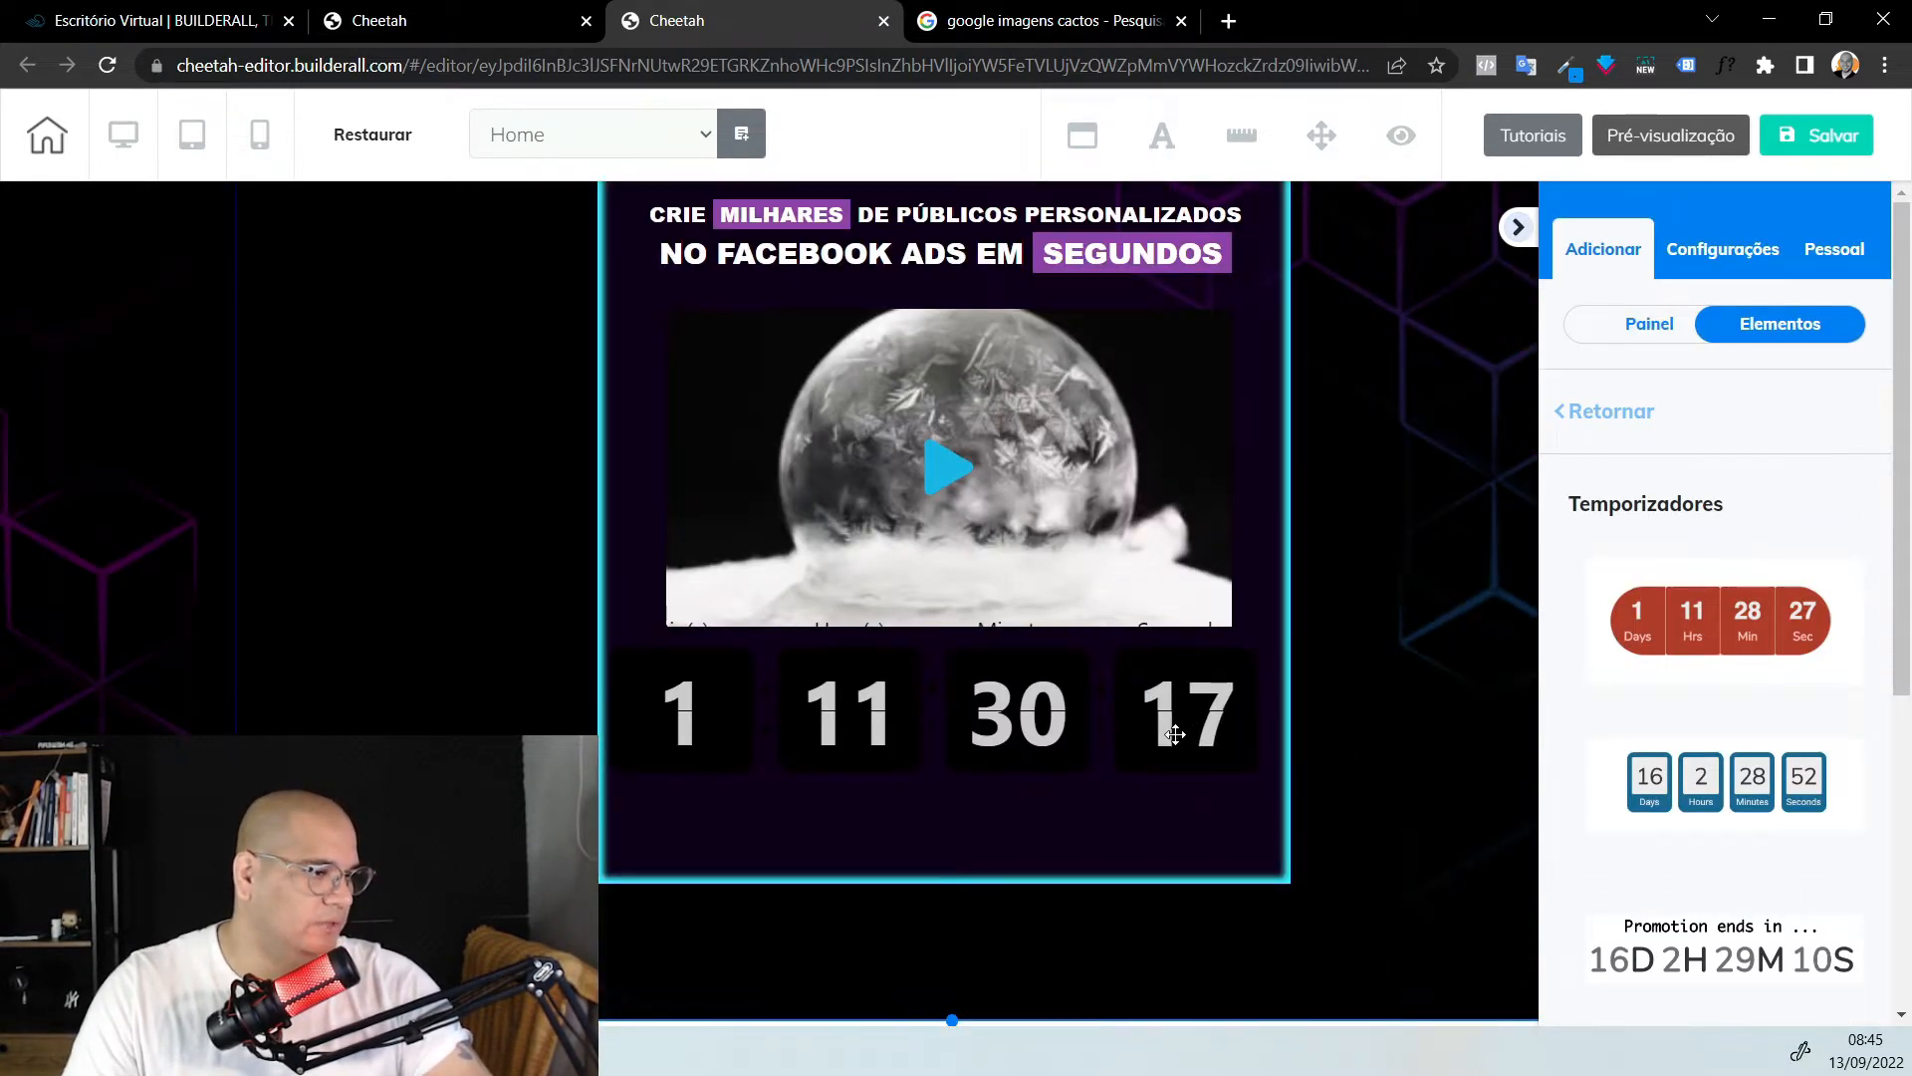
left_click(1216, 749)
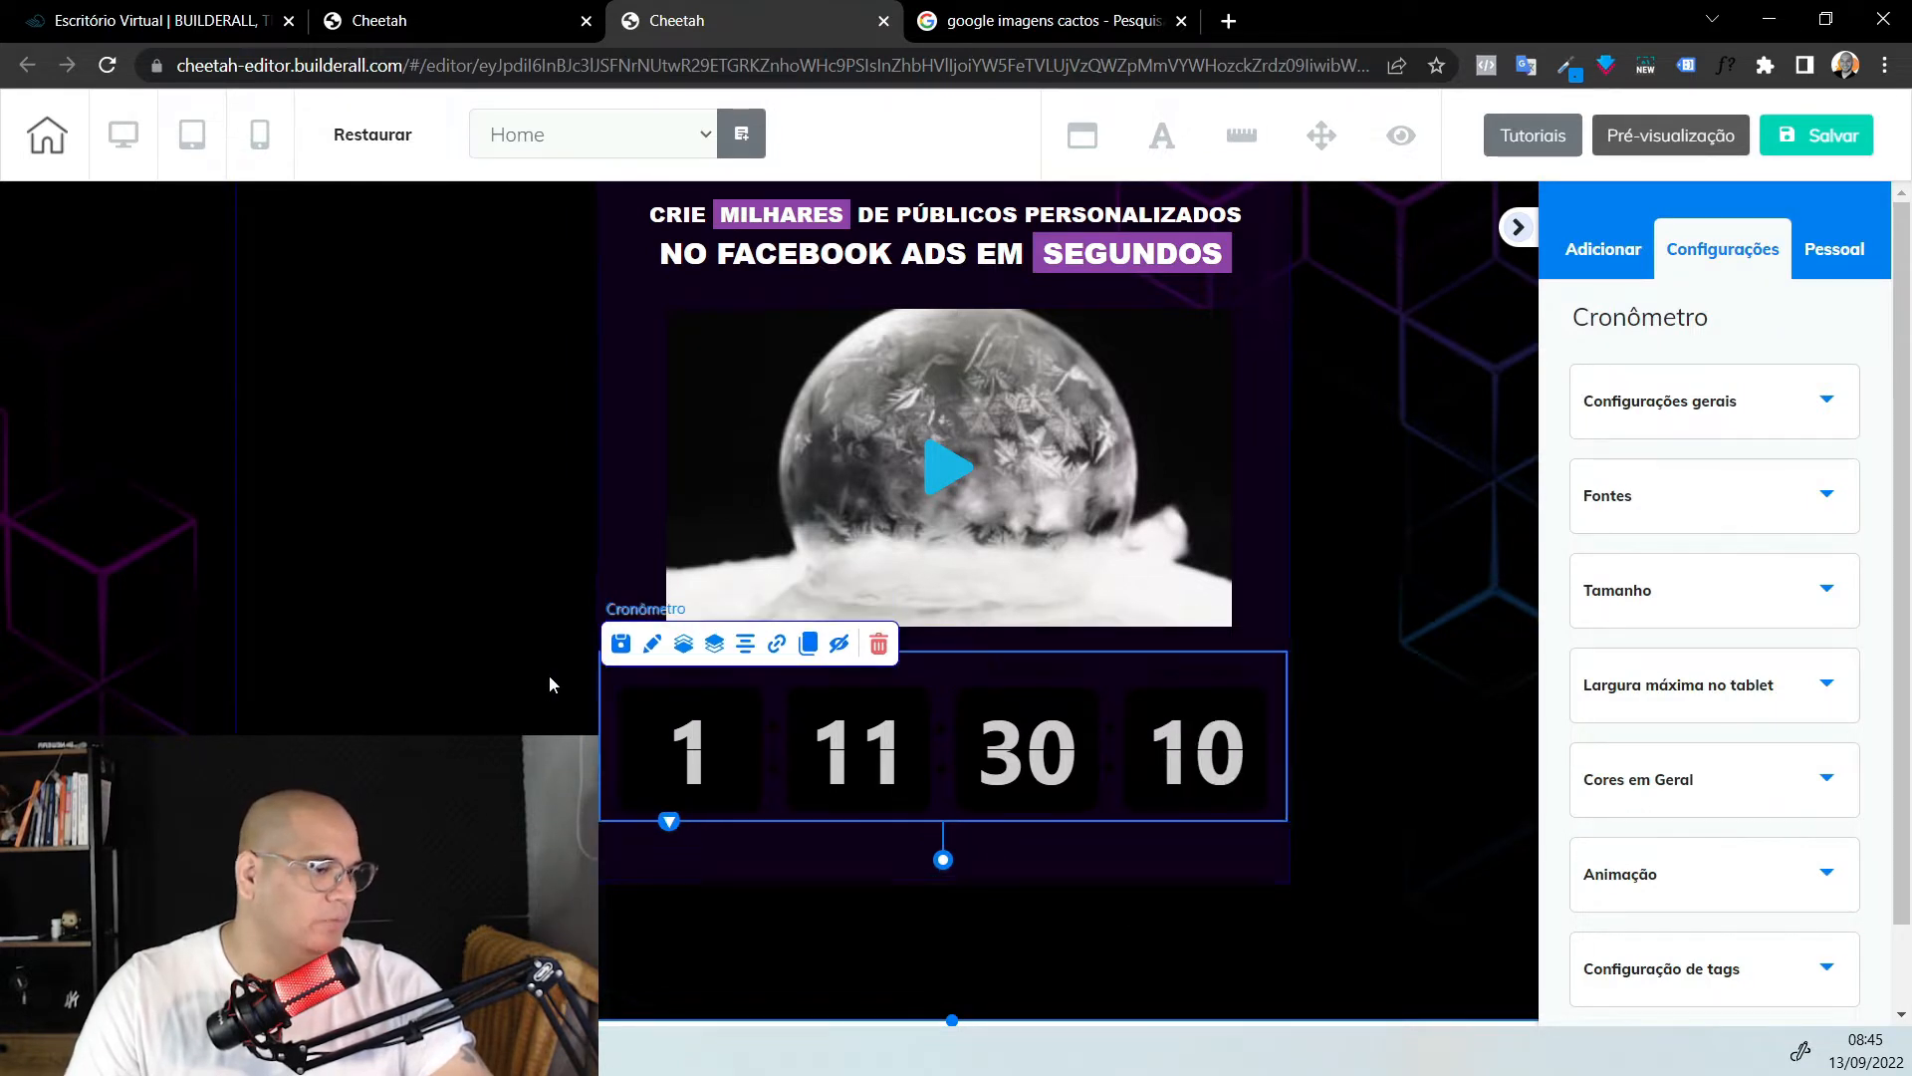
left_click_drag(658, 646, 656, 645)
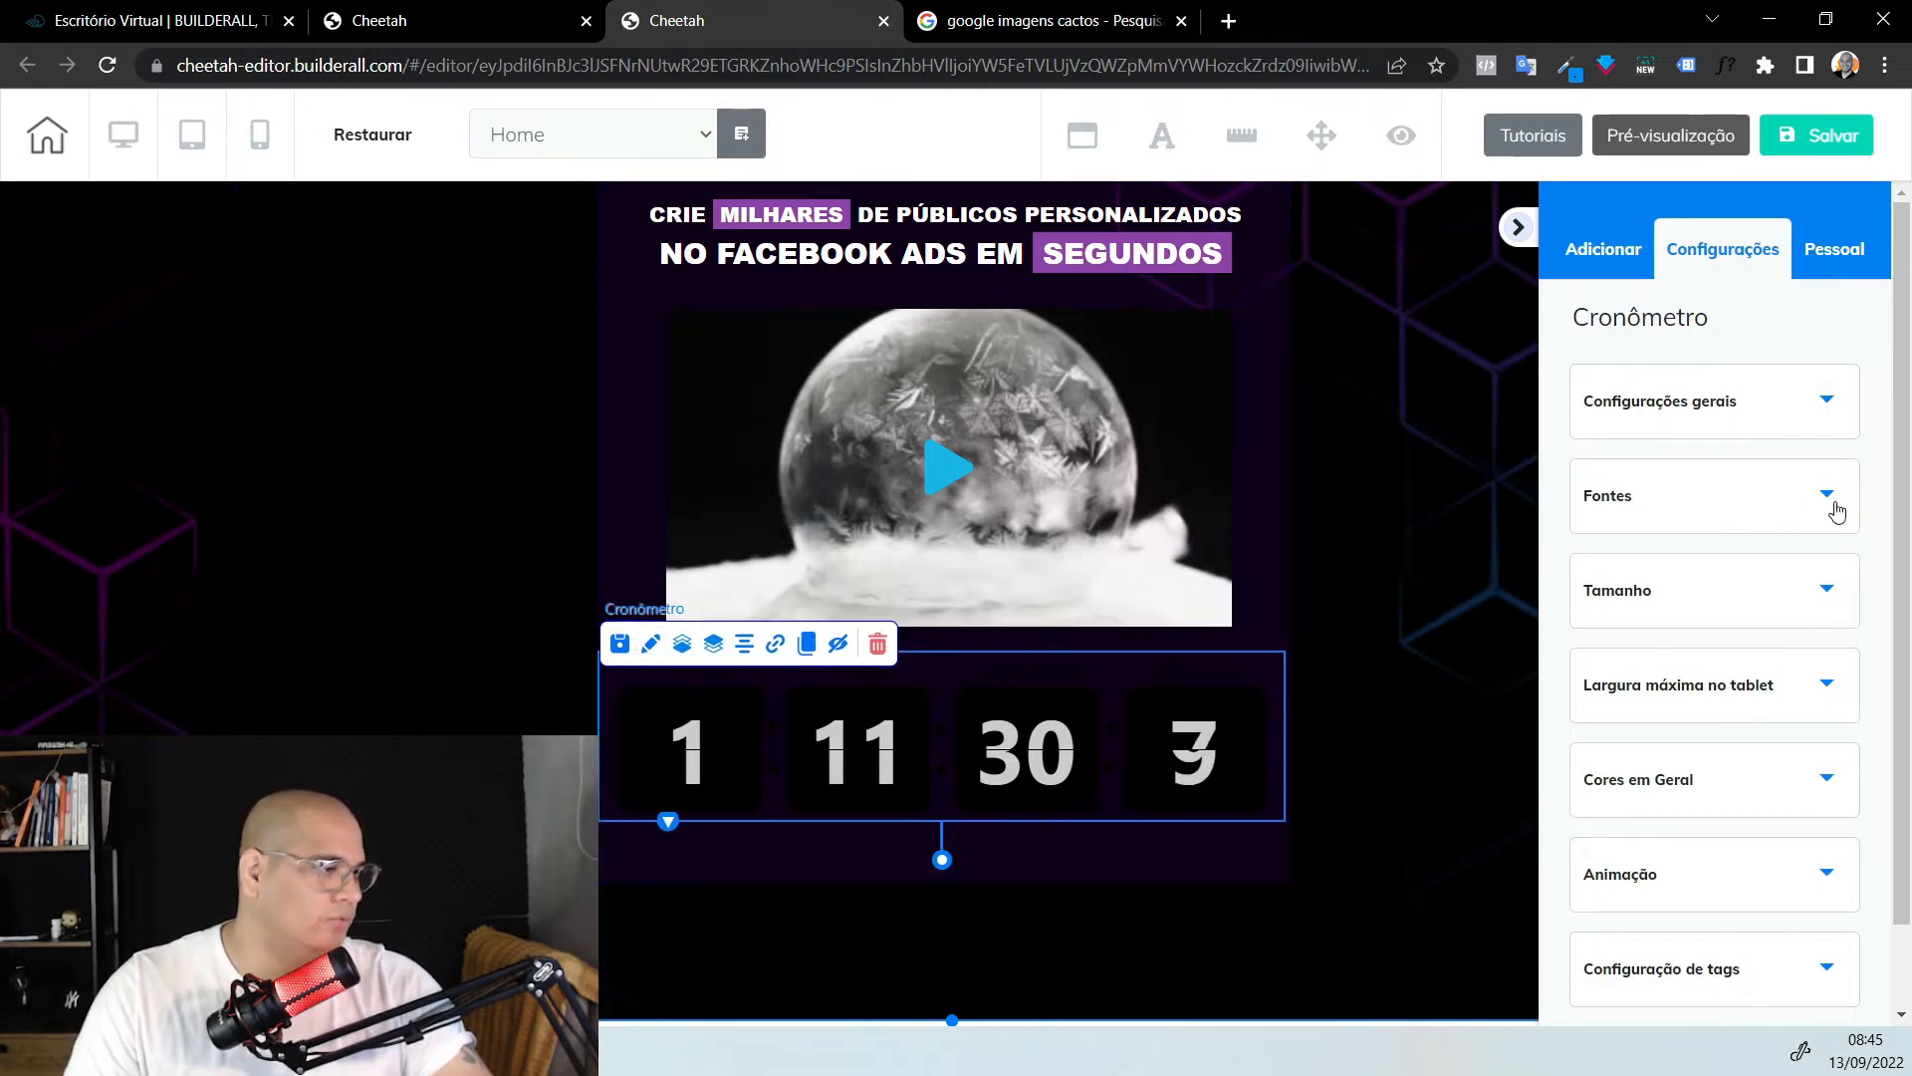
Change the countdown timer's theme to Simples and center it in the box below the video
left_click(1799, 399)
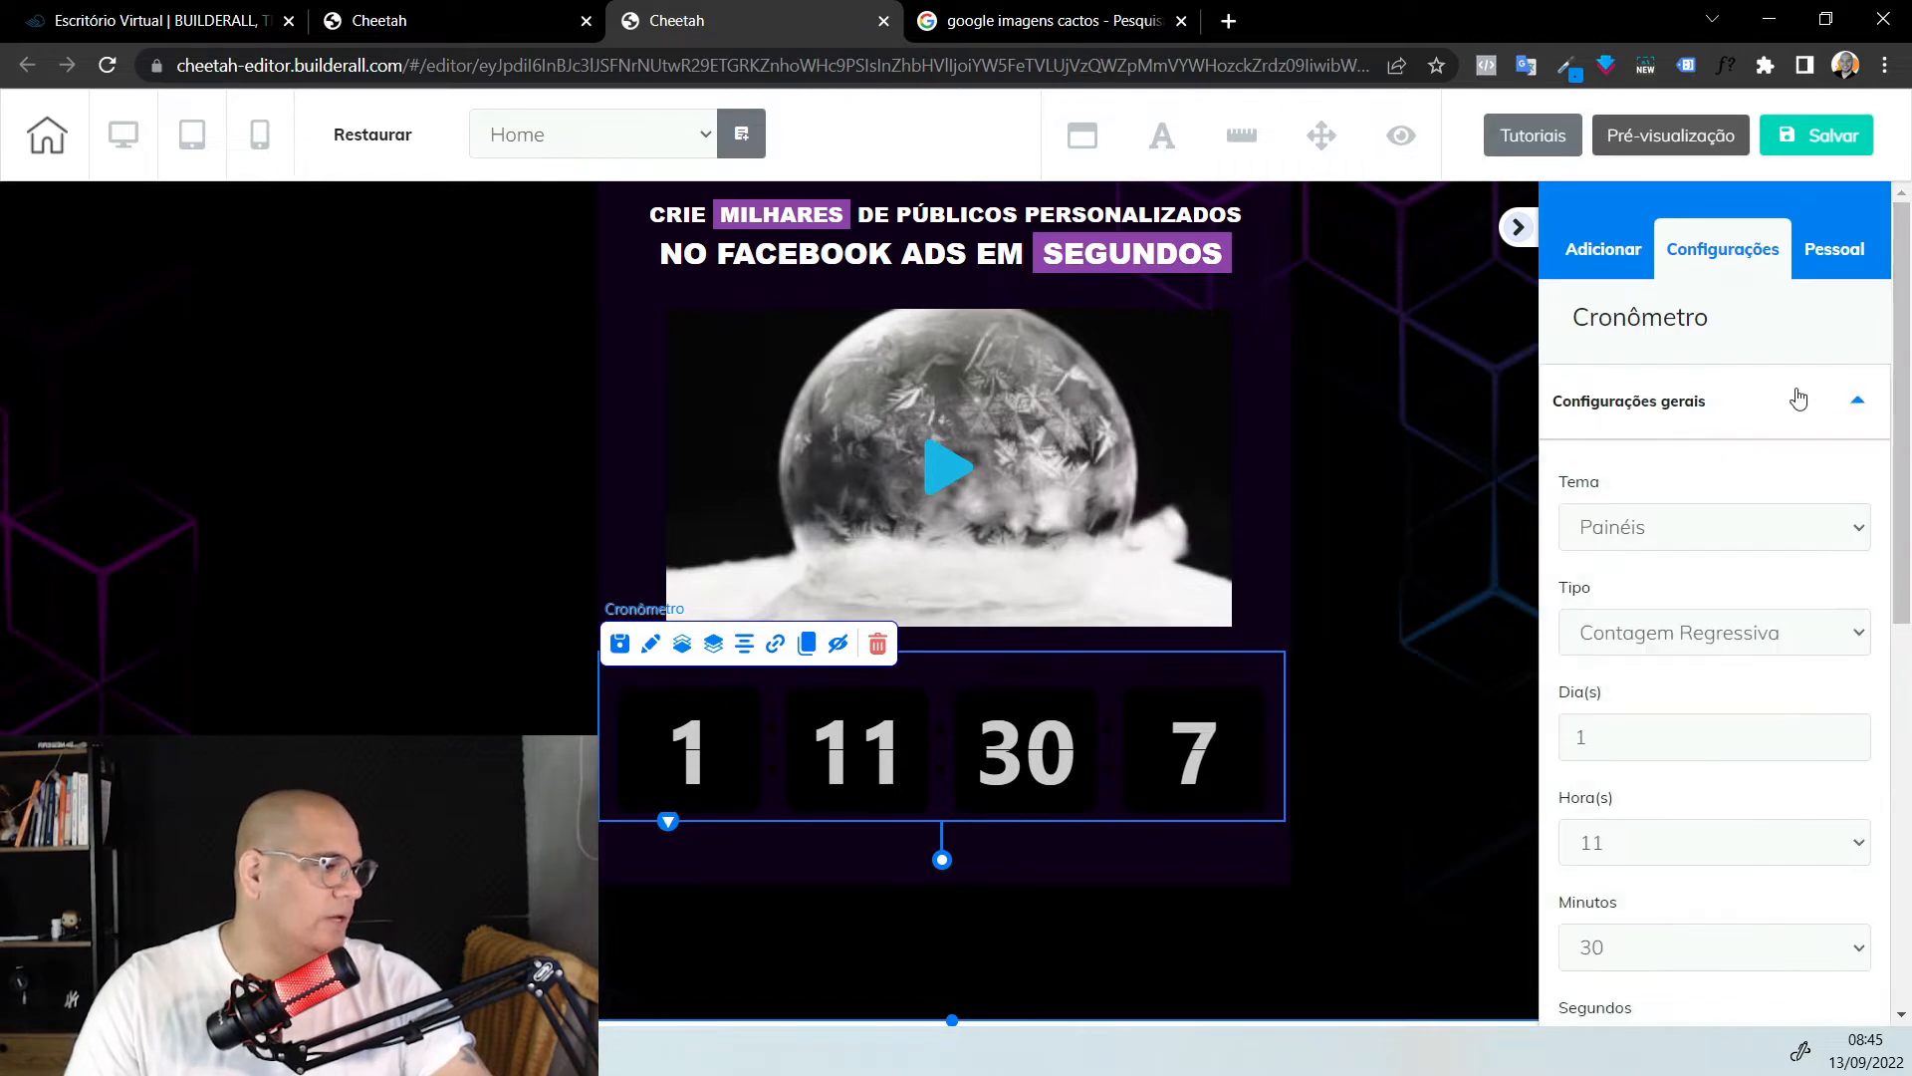
left_click(1818, 538)
left_click(1753, 668)
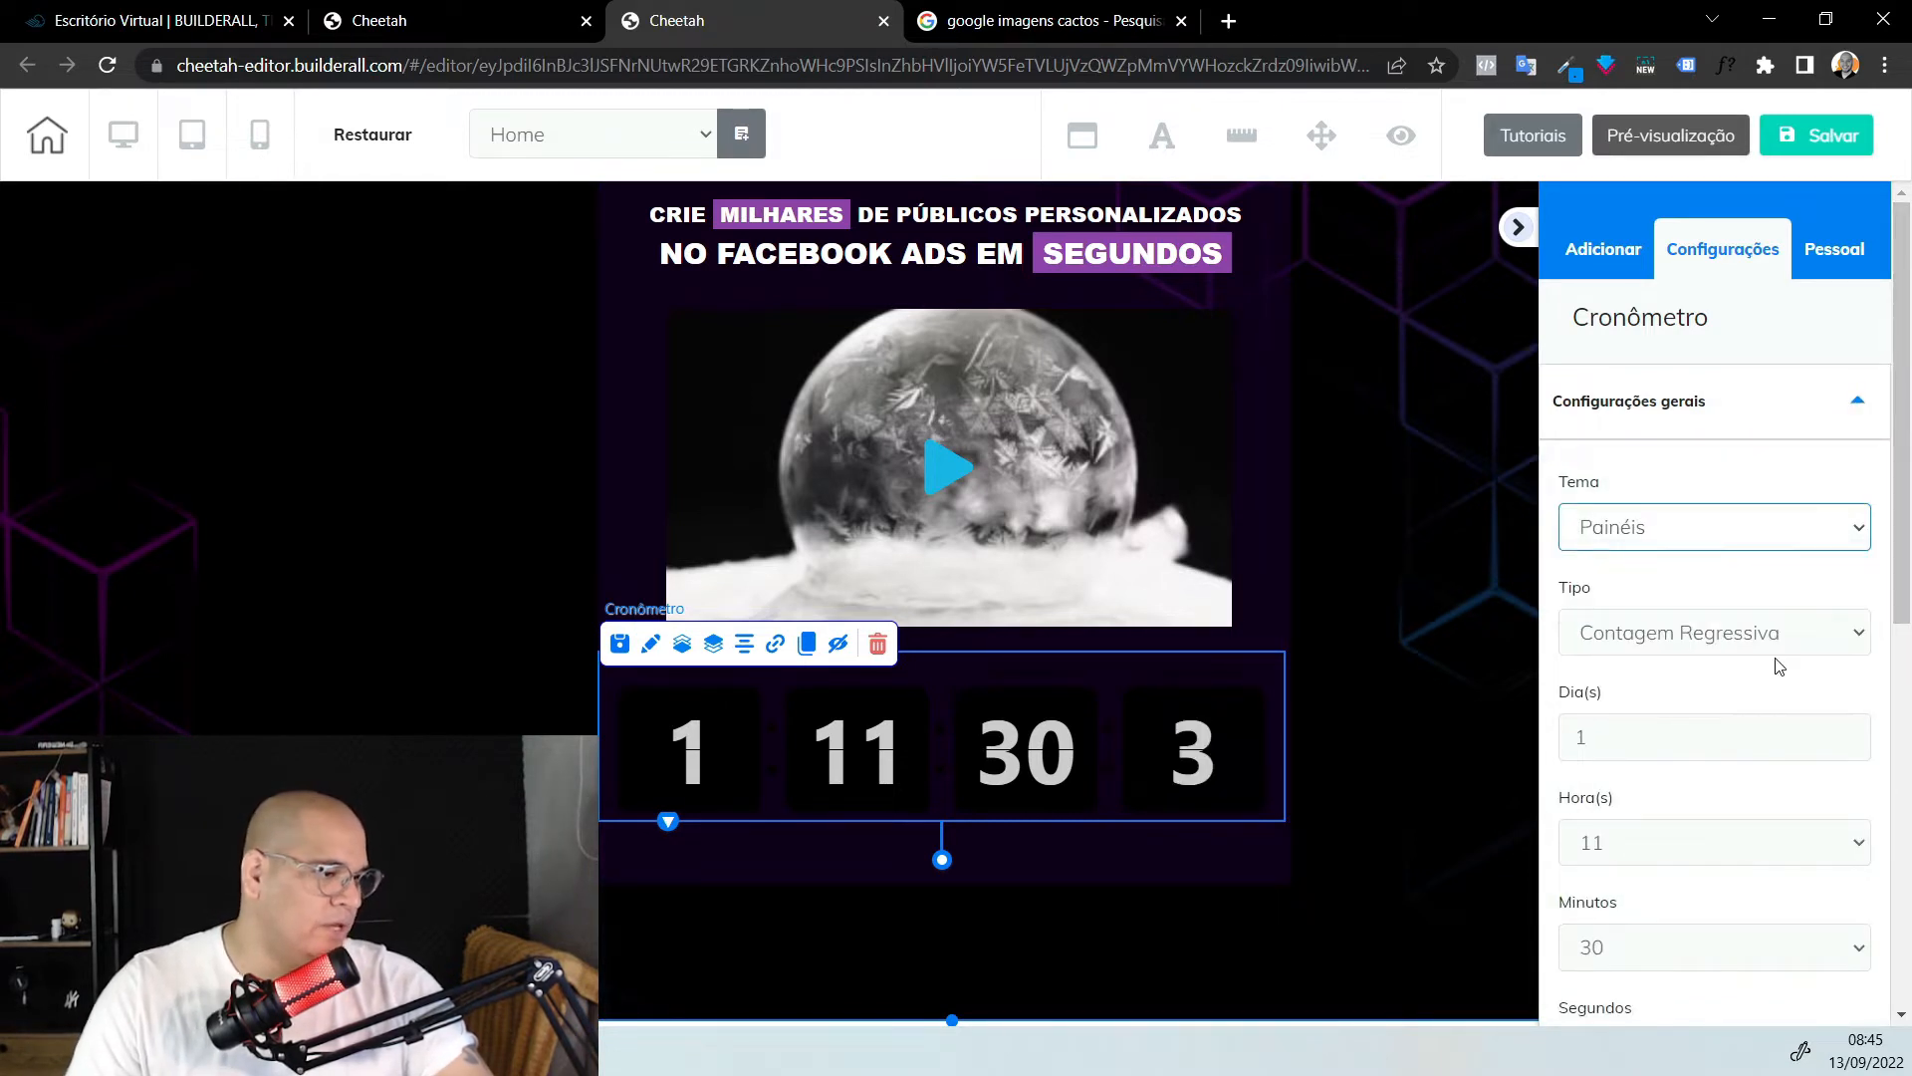
left_click_drag(920, 725, 1059, 760)
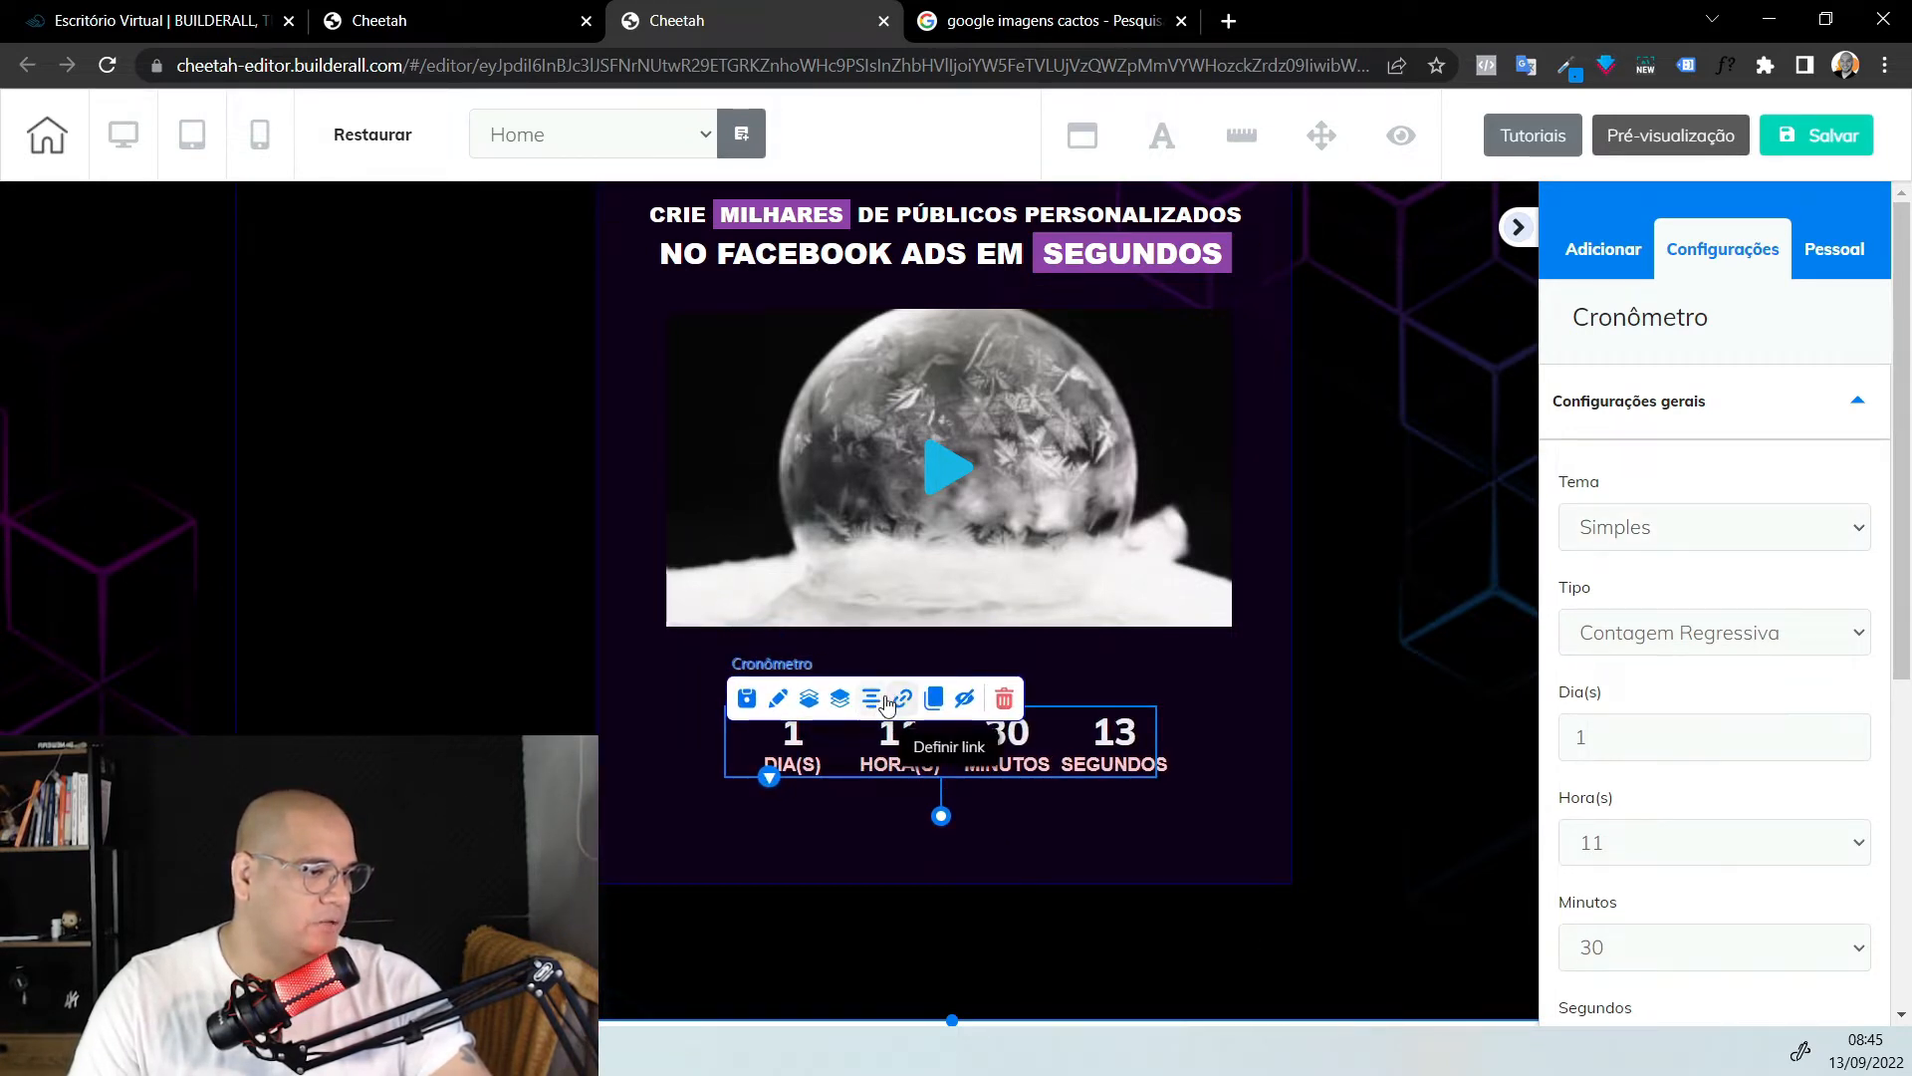
Add a paragraph text element inside the box, between the video and the countdown timer
left_click(1600, 249)
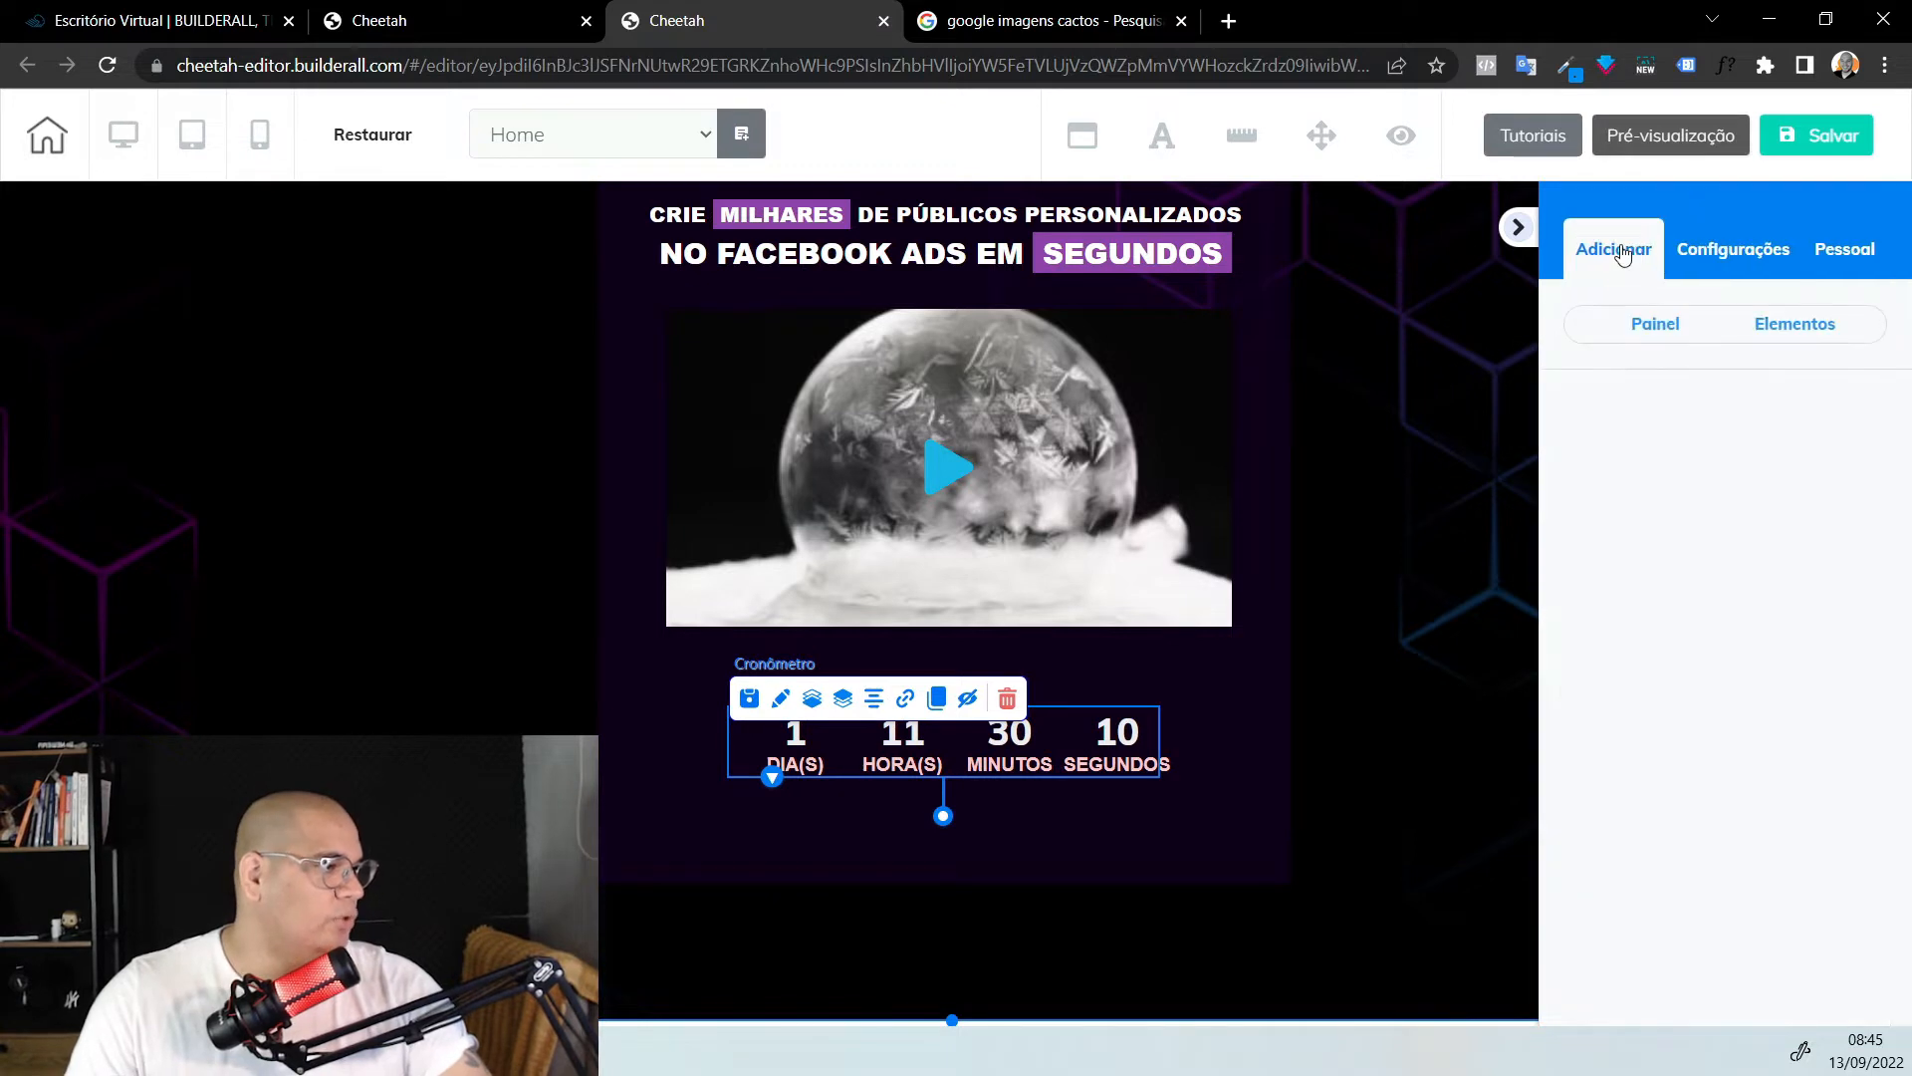
left_click(1798, 326)
left_click(1633, 411)
left_click(1683, 537)
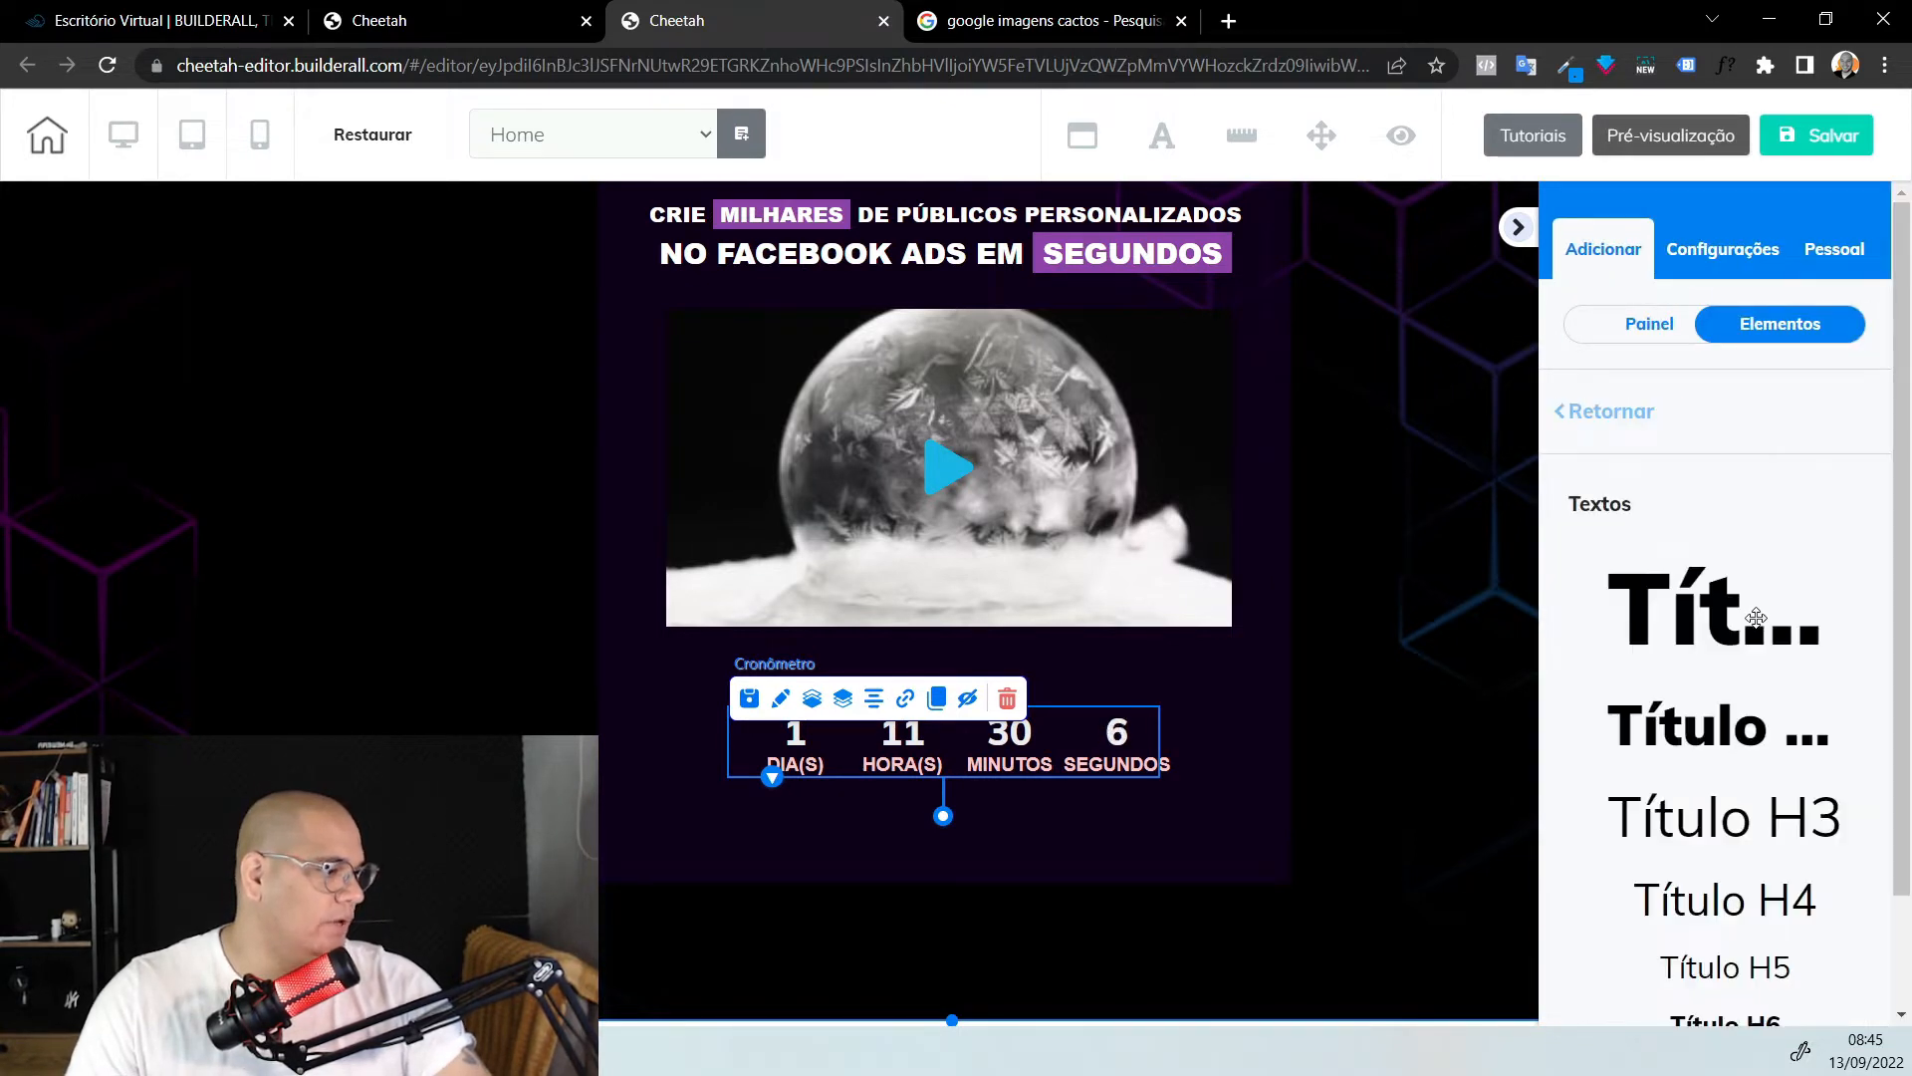
scroll(1756, 617, "down", 2)
left_click_drag(1773, 953, 941, 670)
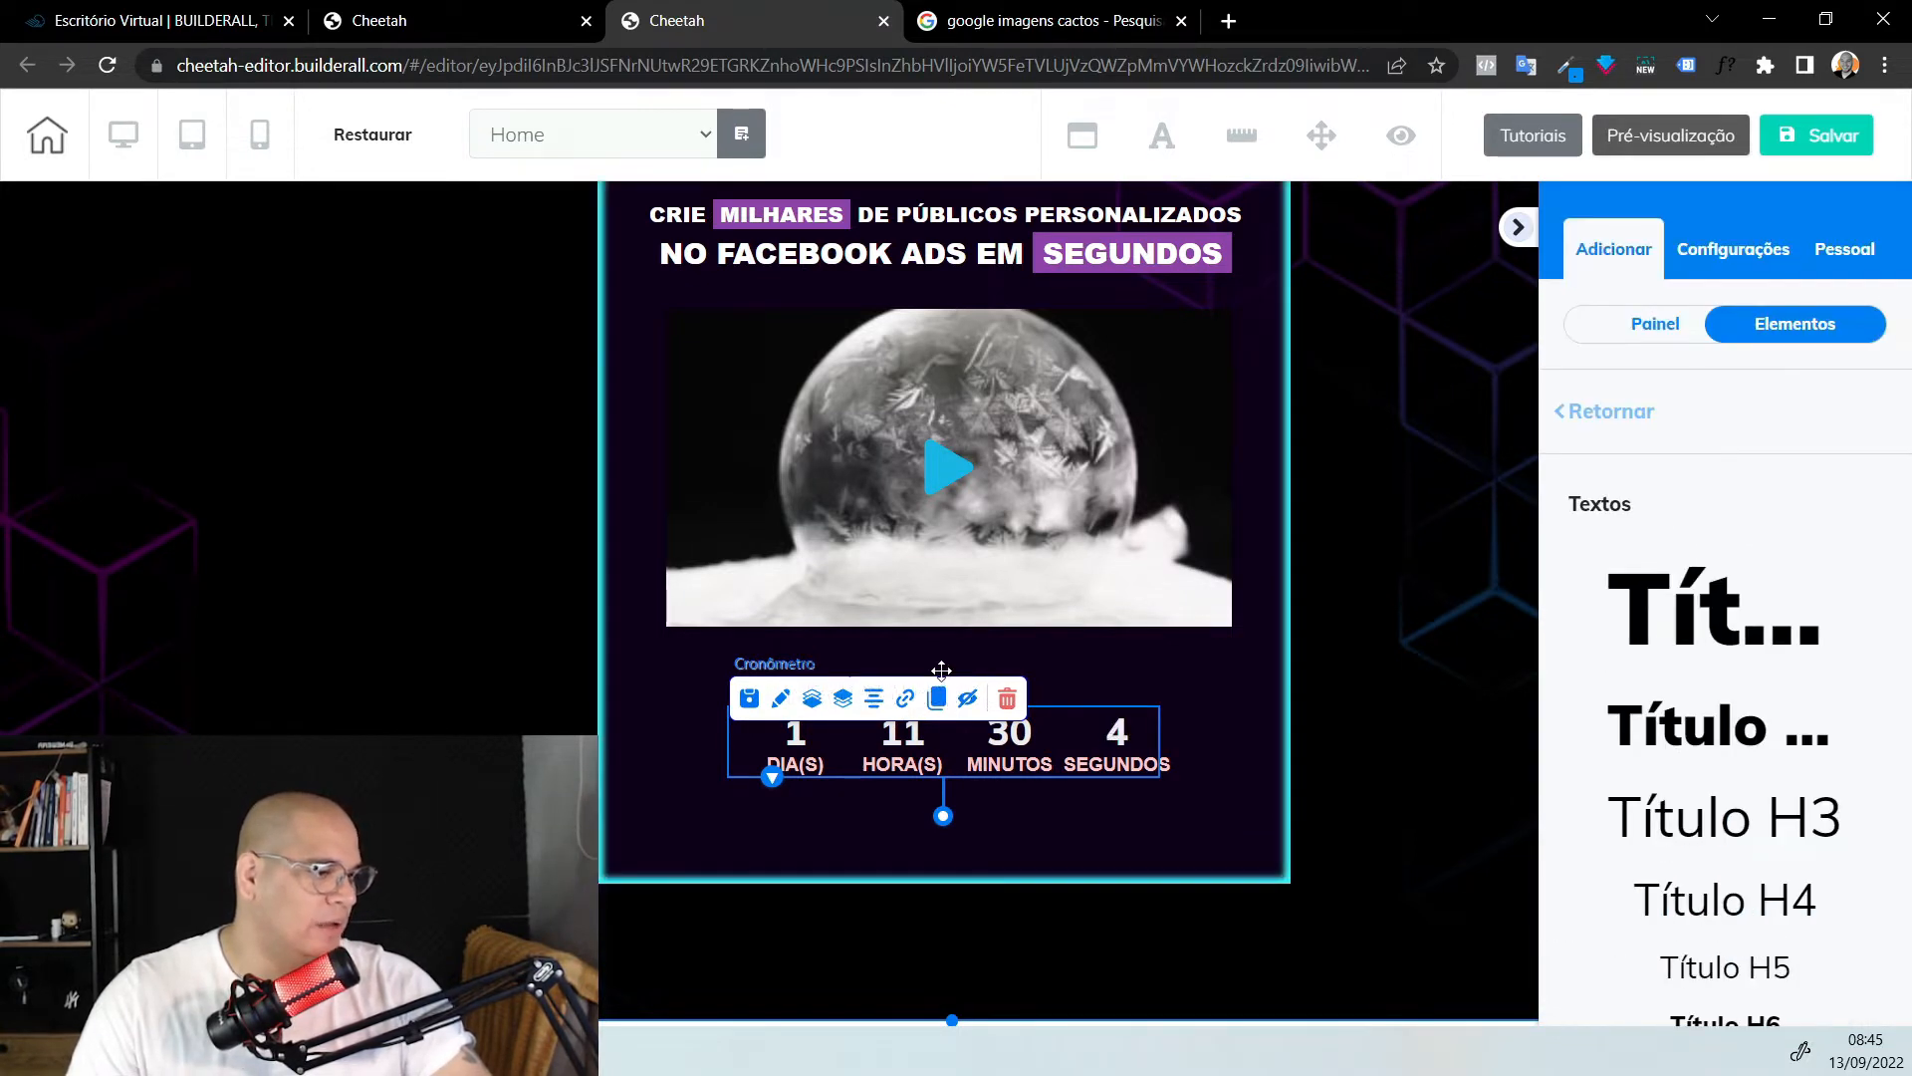
left_click_drag(1254, 662, 1251, 665)
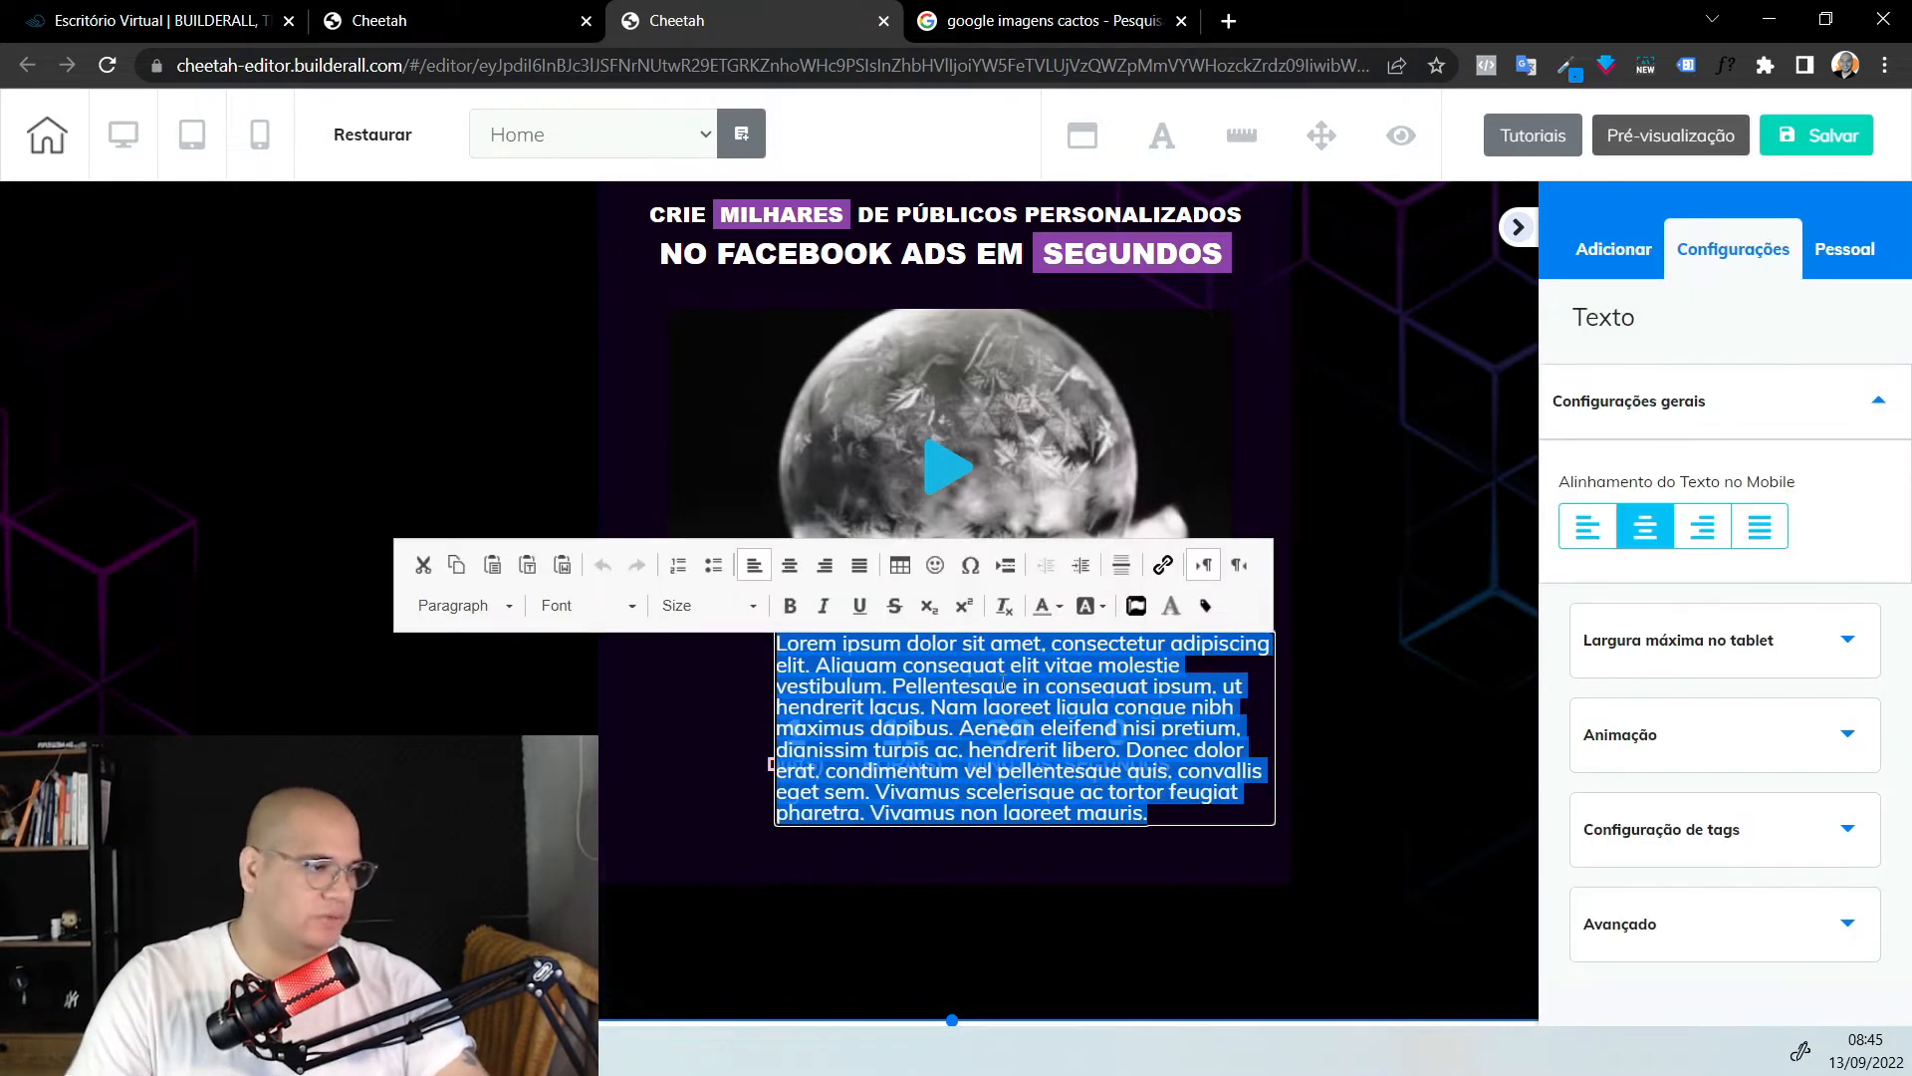
Color the new paragraph white and replace its placeholder text with "A promoção encerrará em..."
left_click(1059, 606)
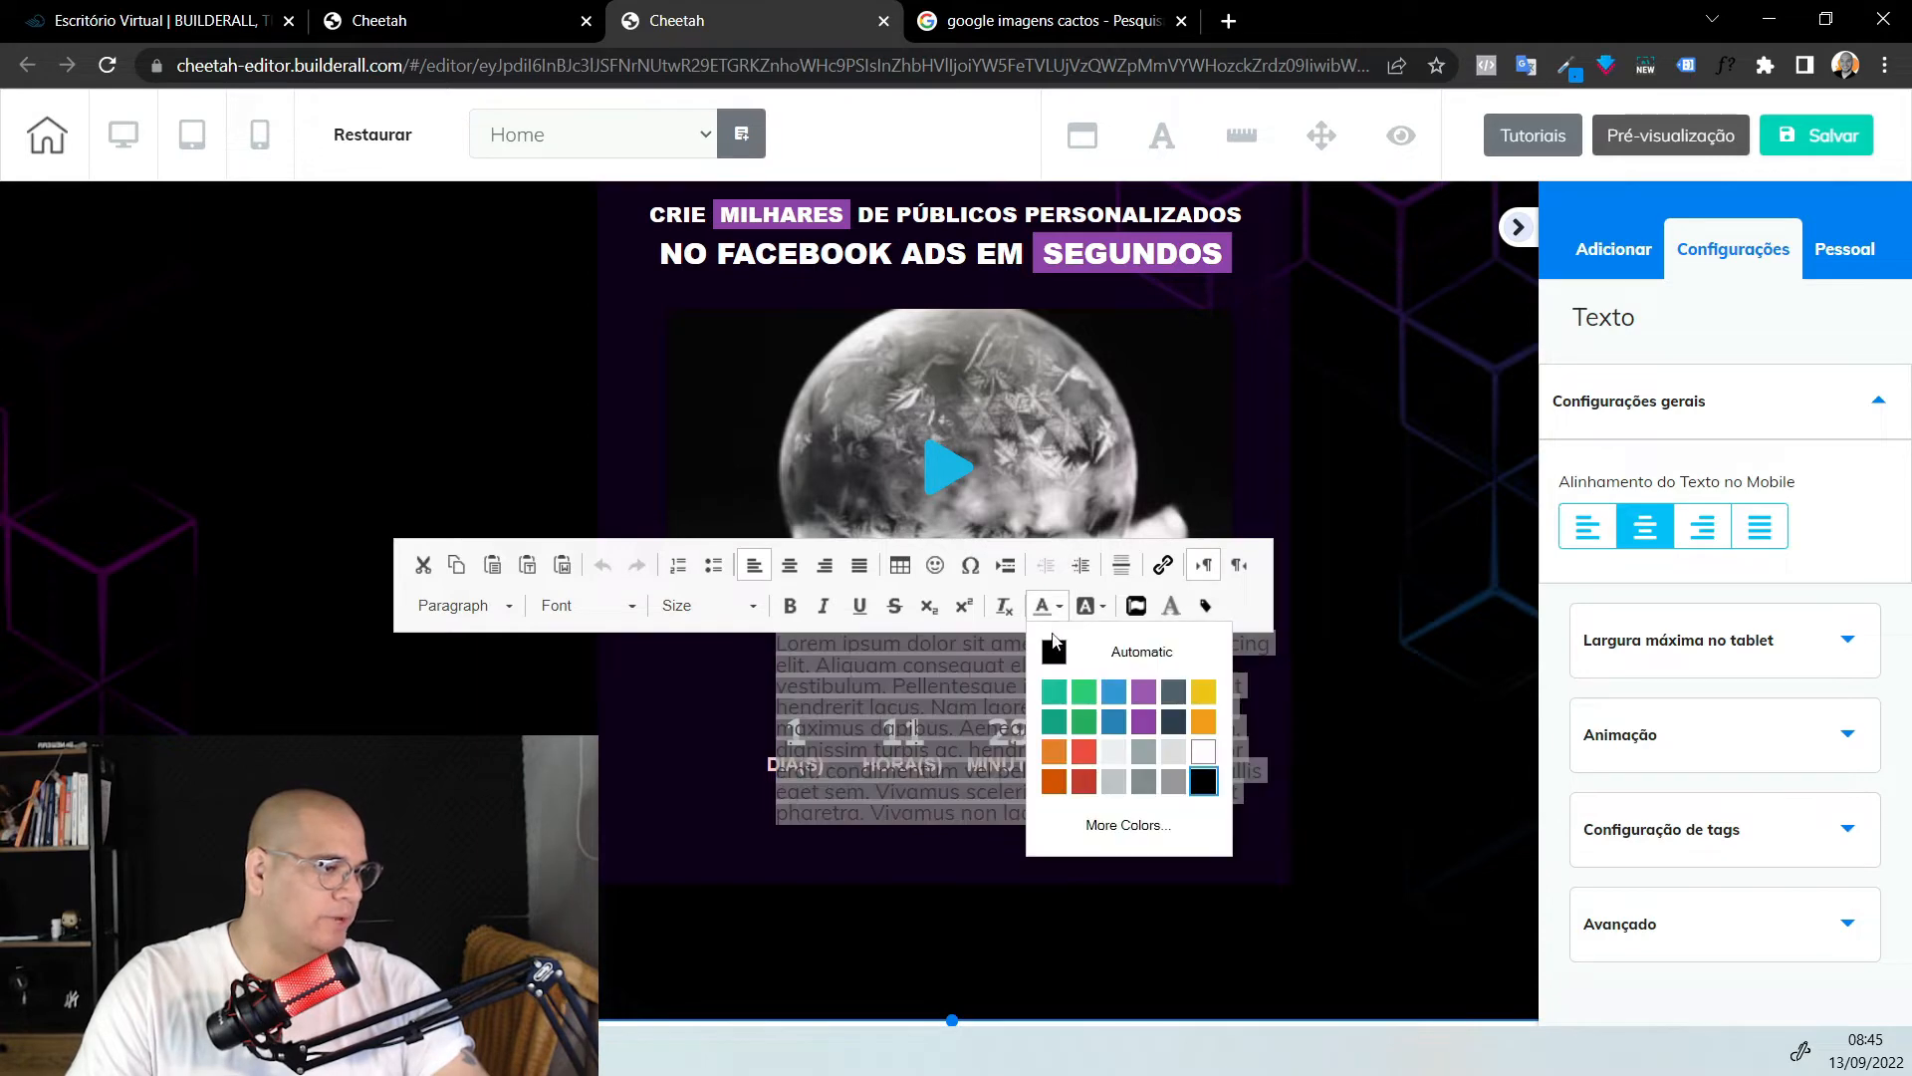
left_click(1205, 761)
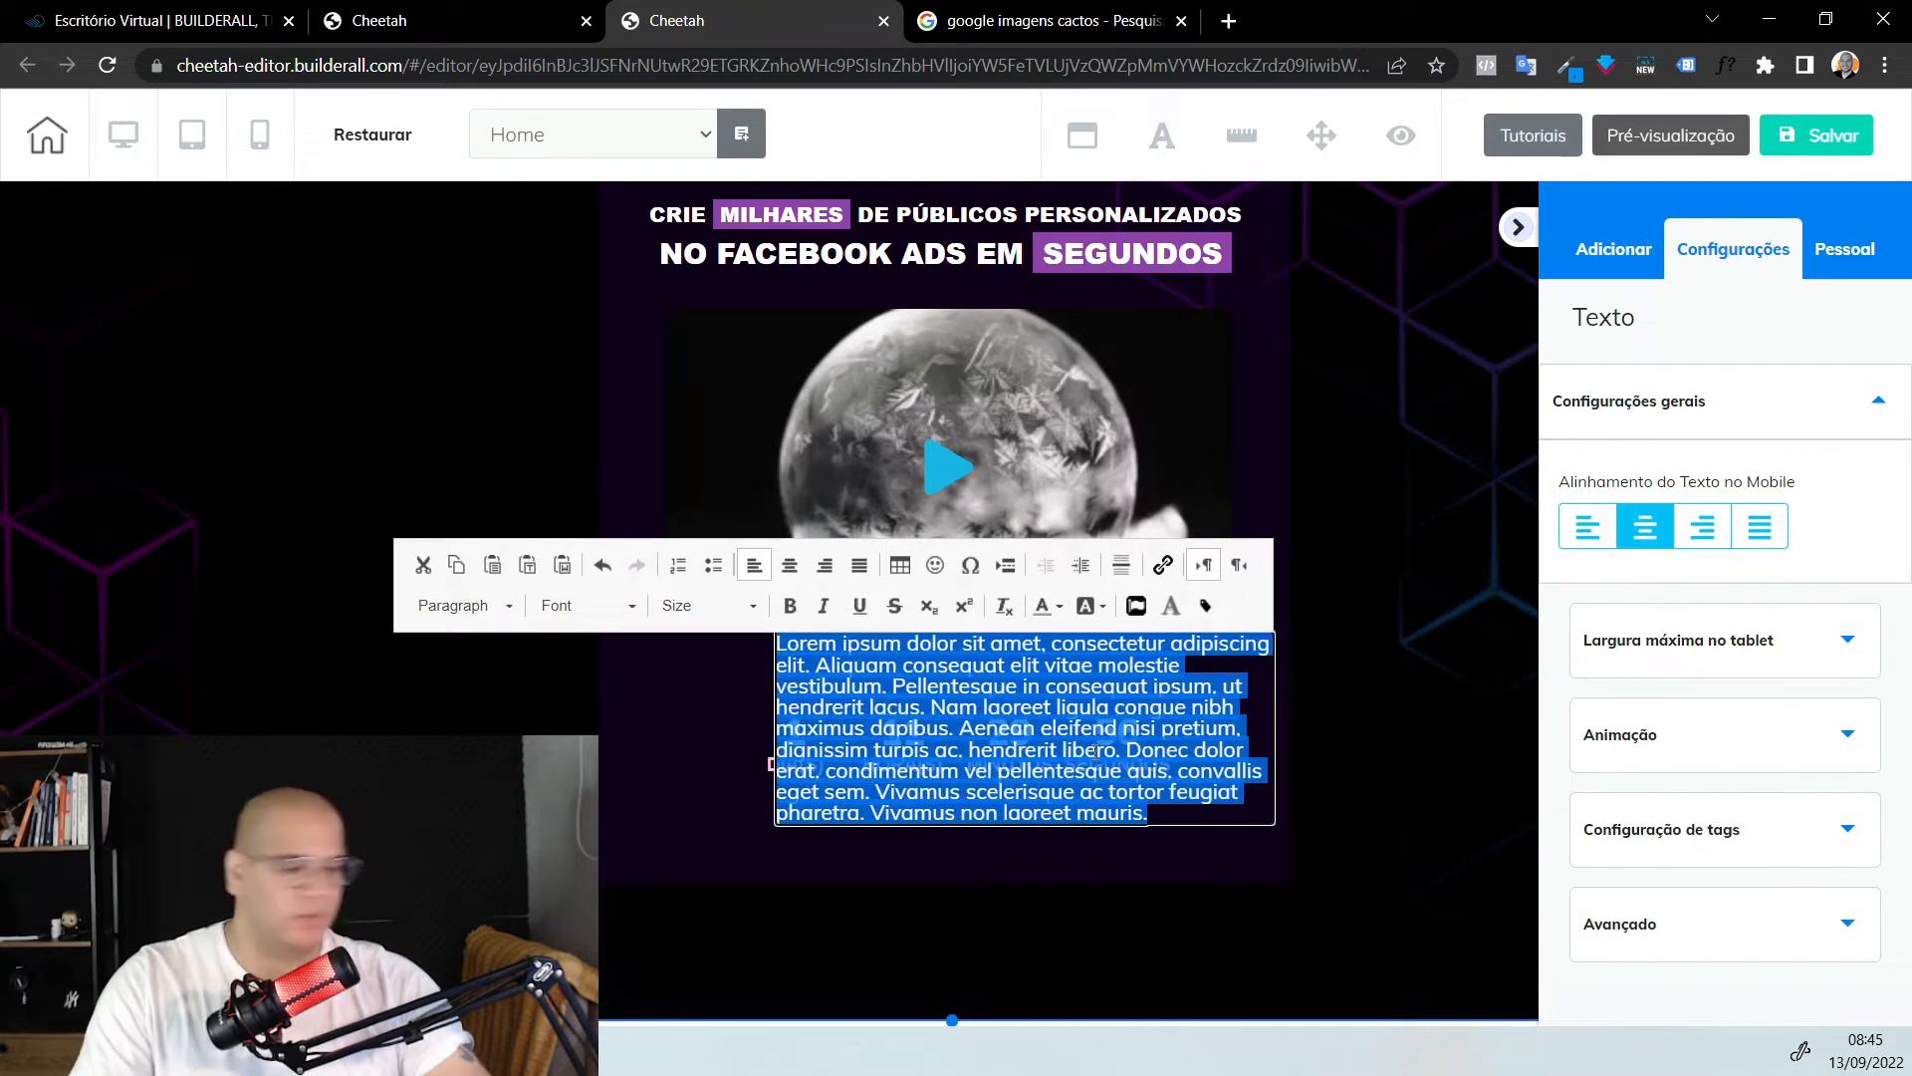
type("A promoção encerrará em...")
left_click(1062, 643)
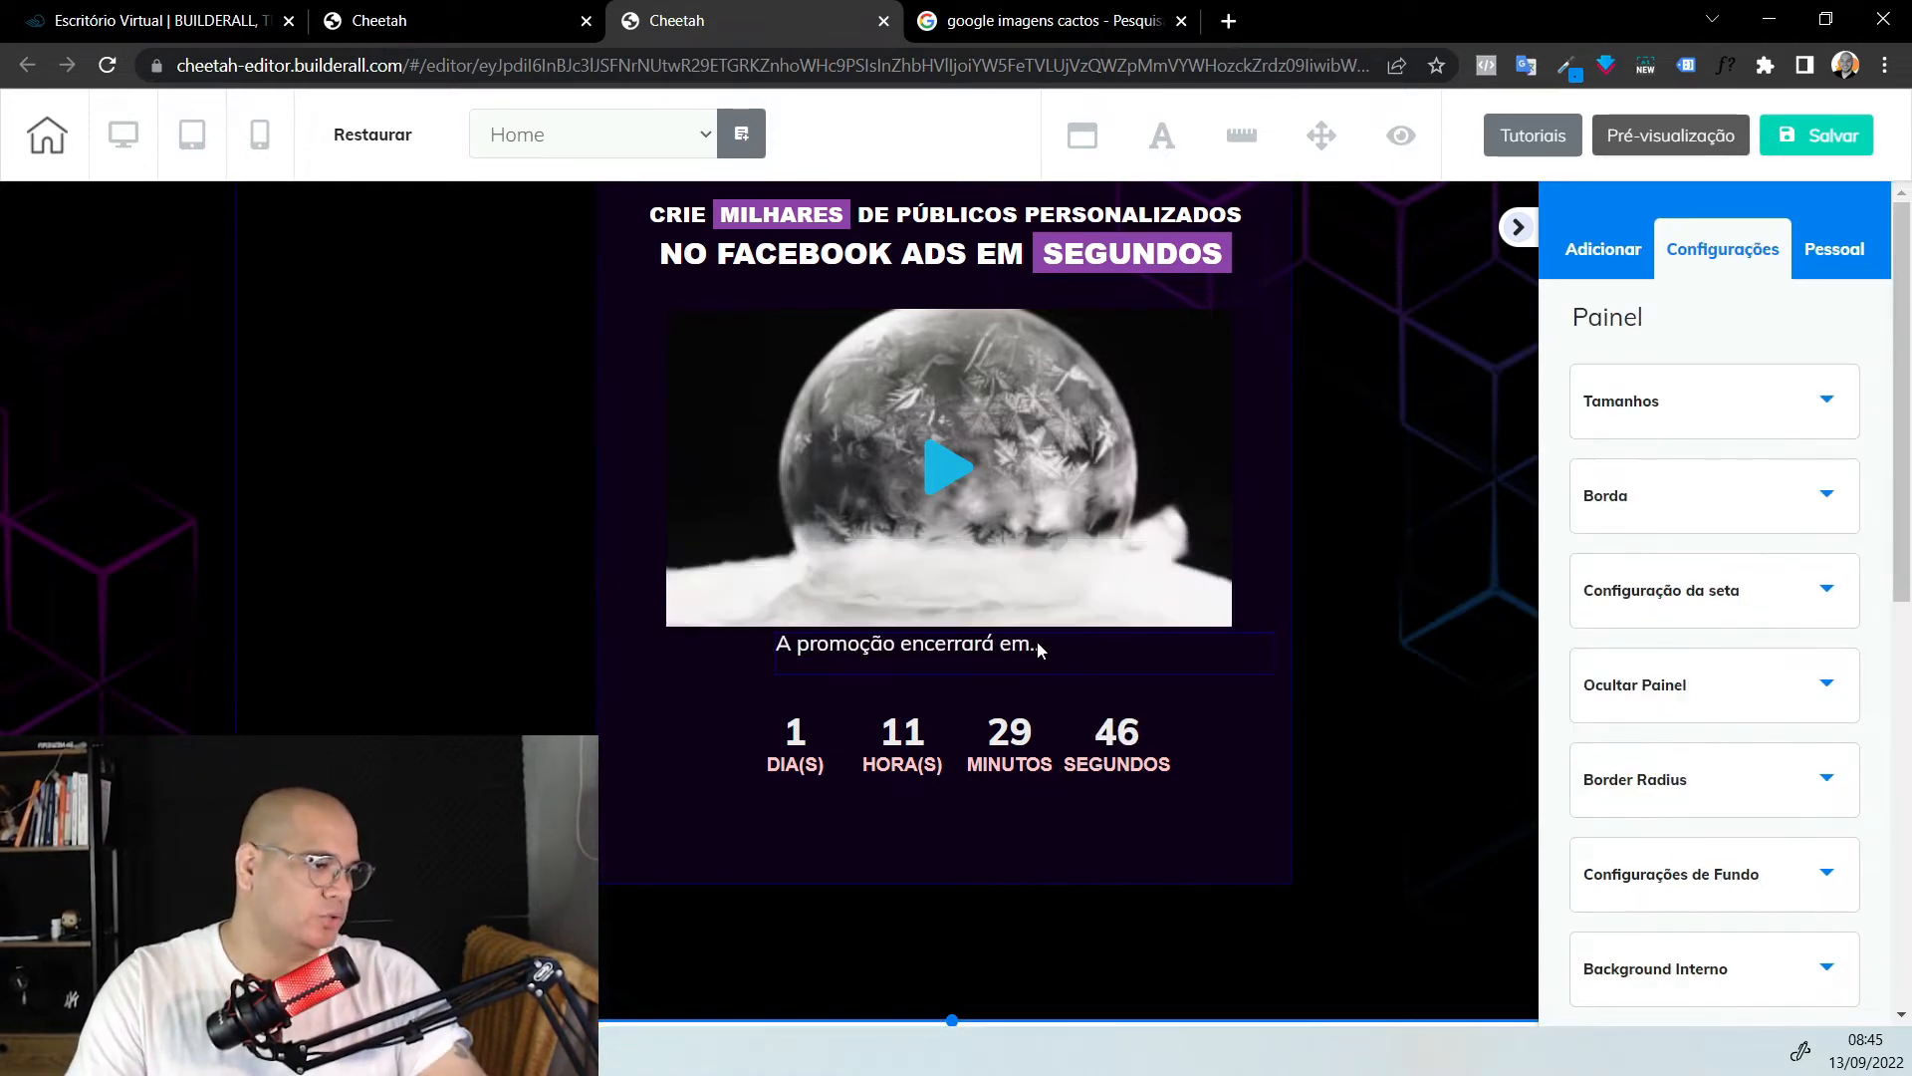
Narrow the "A promoção encerrará em..." text frame and center it and the countdown timer in the box below the video
left_click(1191, 678)
left_click_drag(1273, 674, 1007, 677)
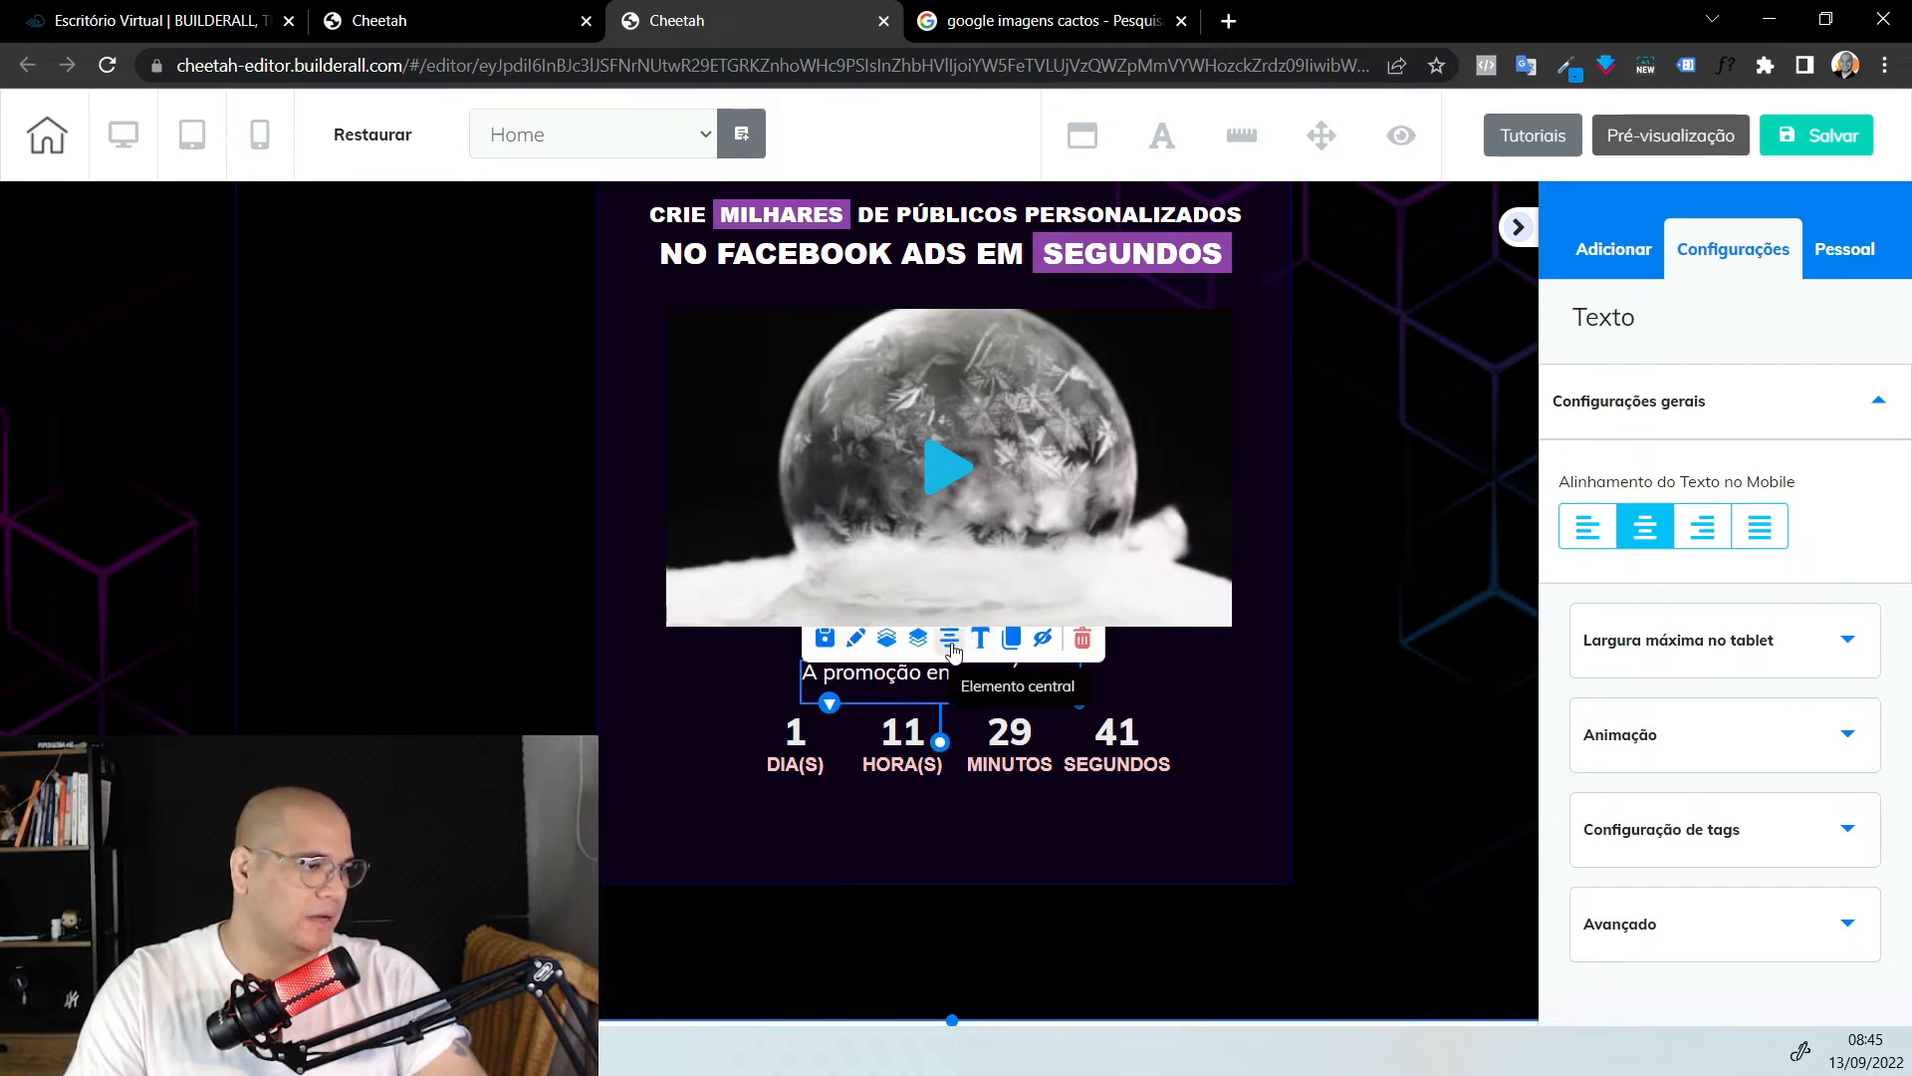
left_click(951, 719)
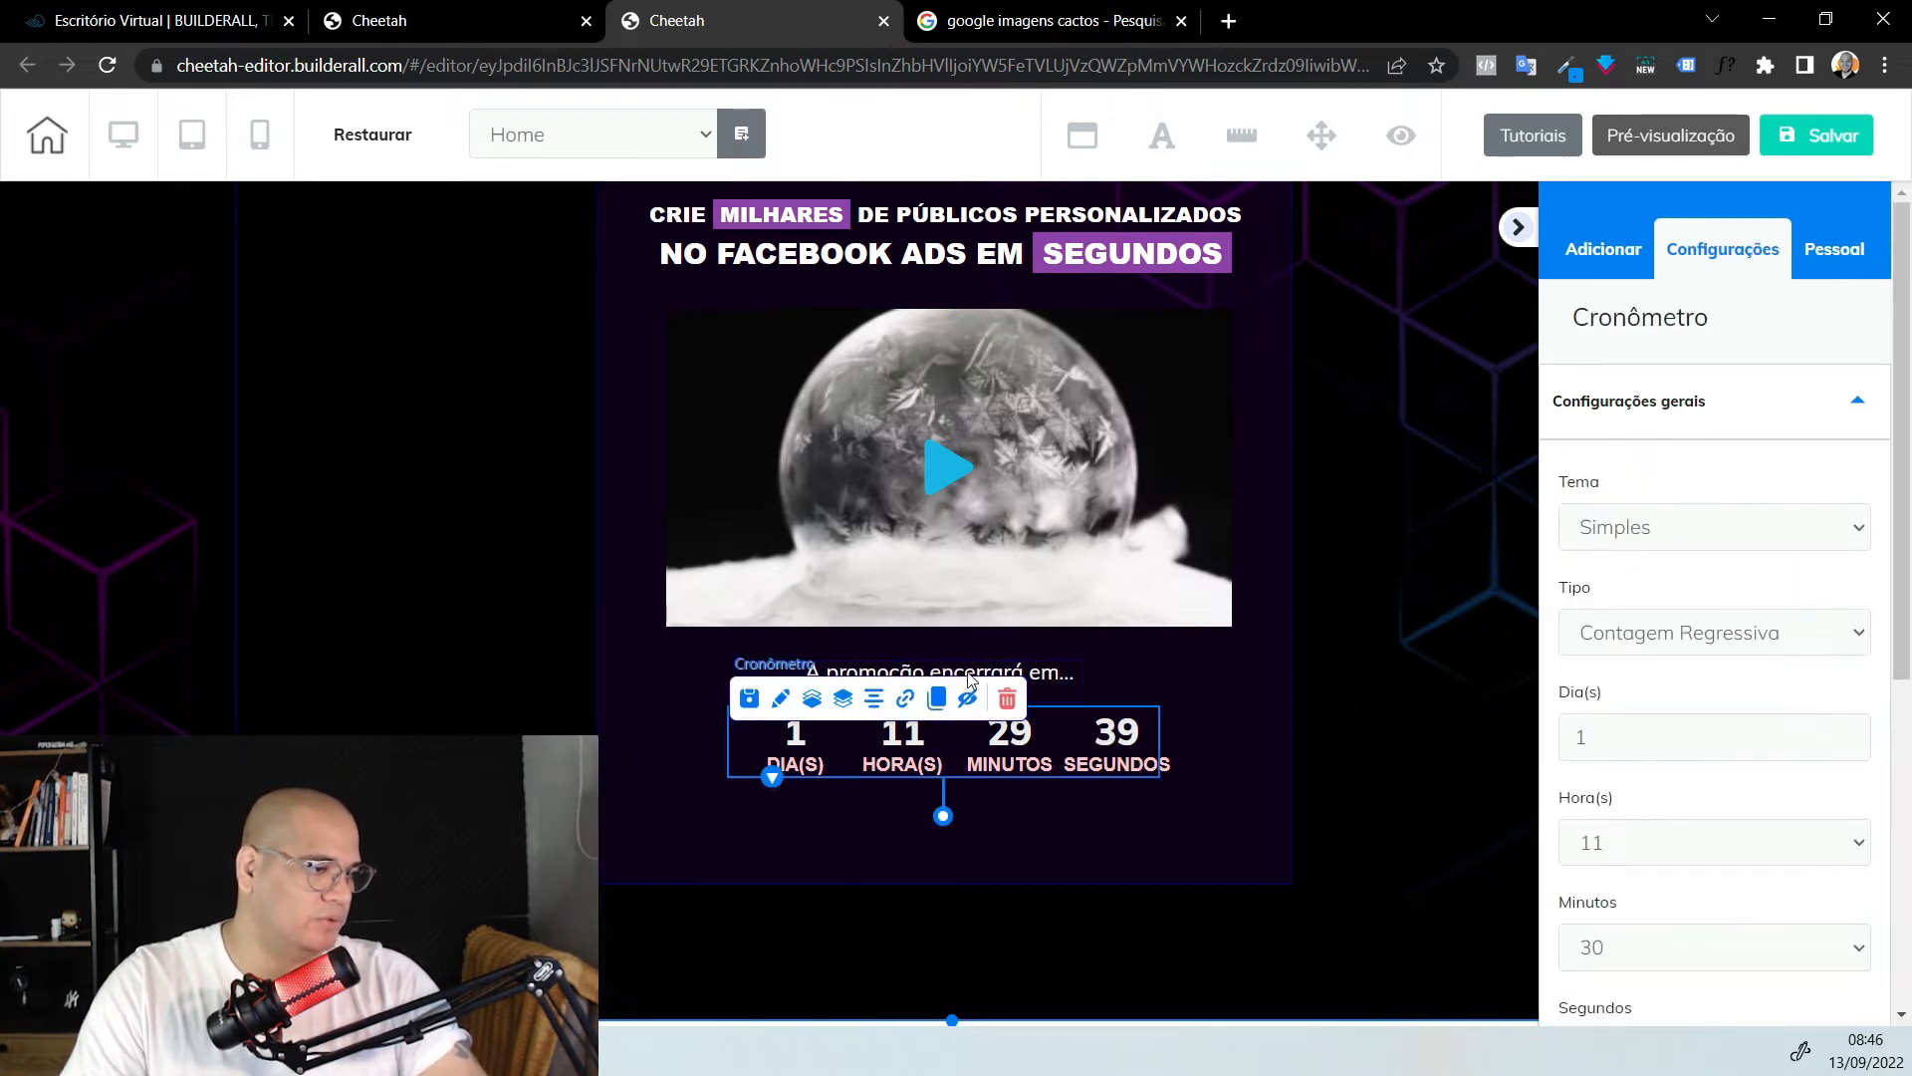
left_click(877, 707)
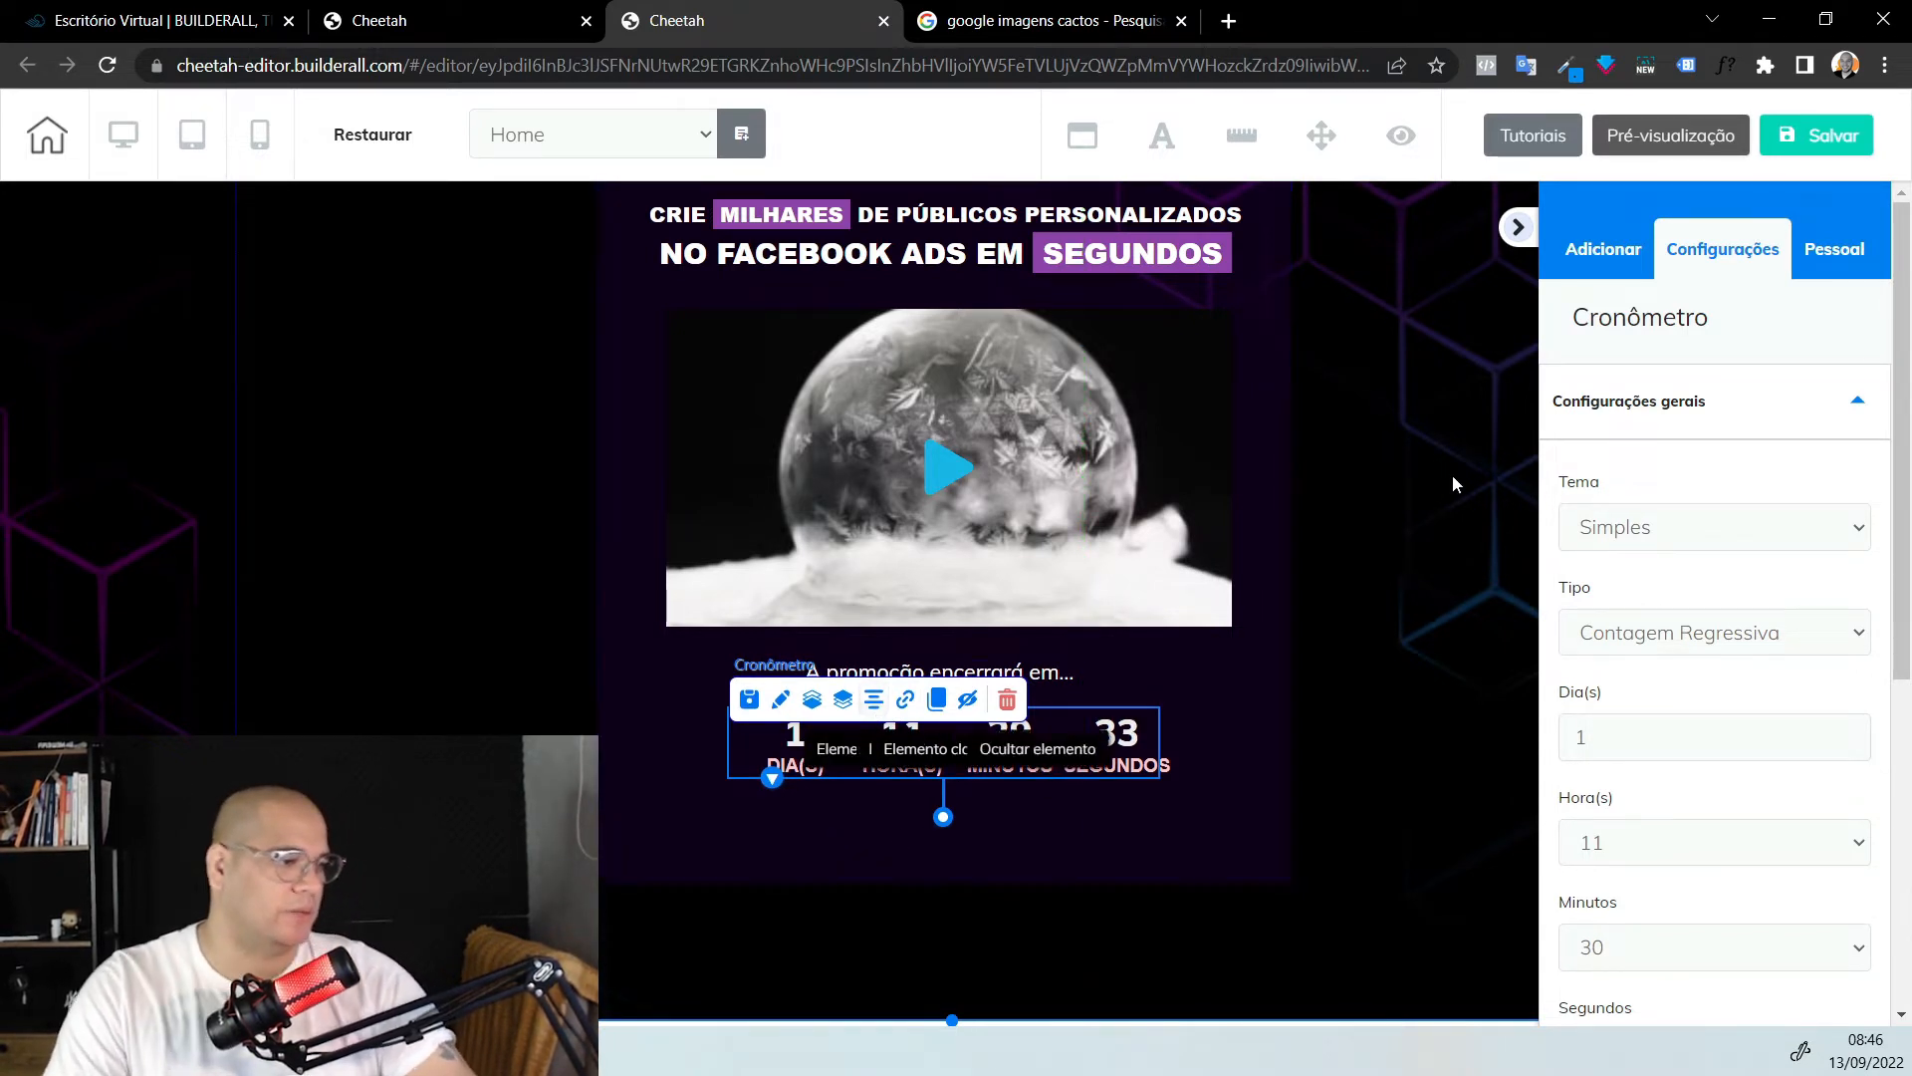
Extend the box downward and add the blue-to-purple gradient "YES, I WANT IN!" button below the countdown
left_click(1047, 881)
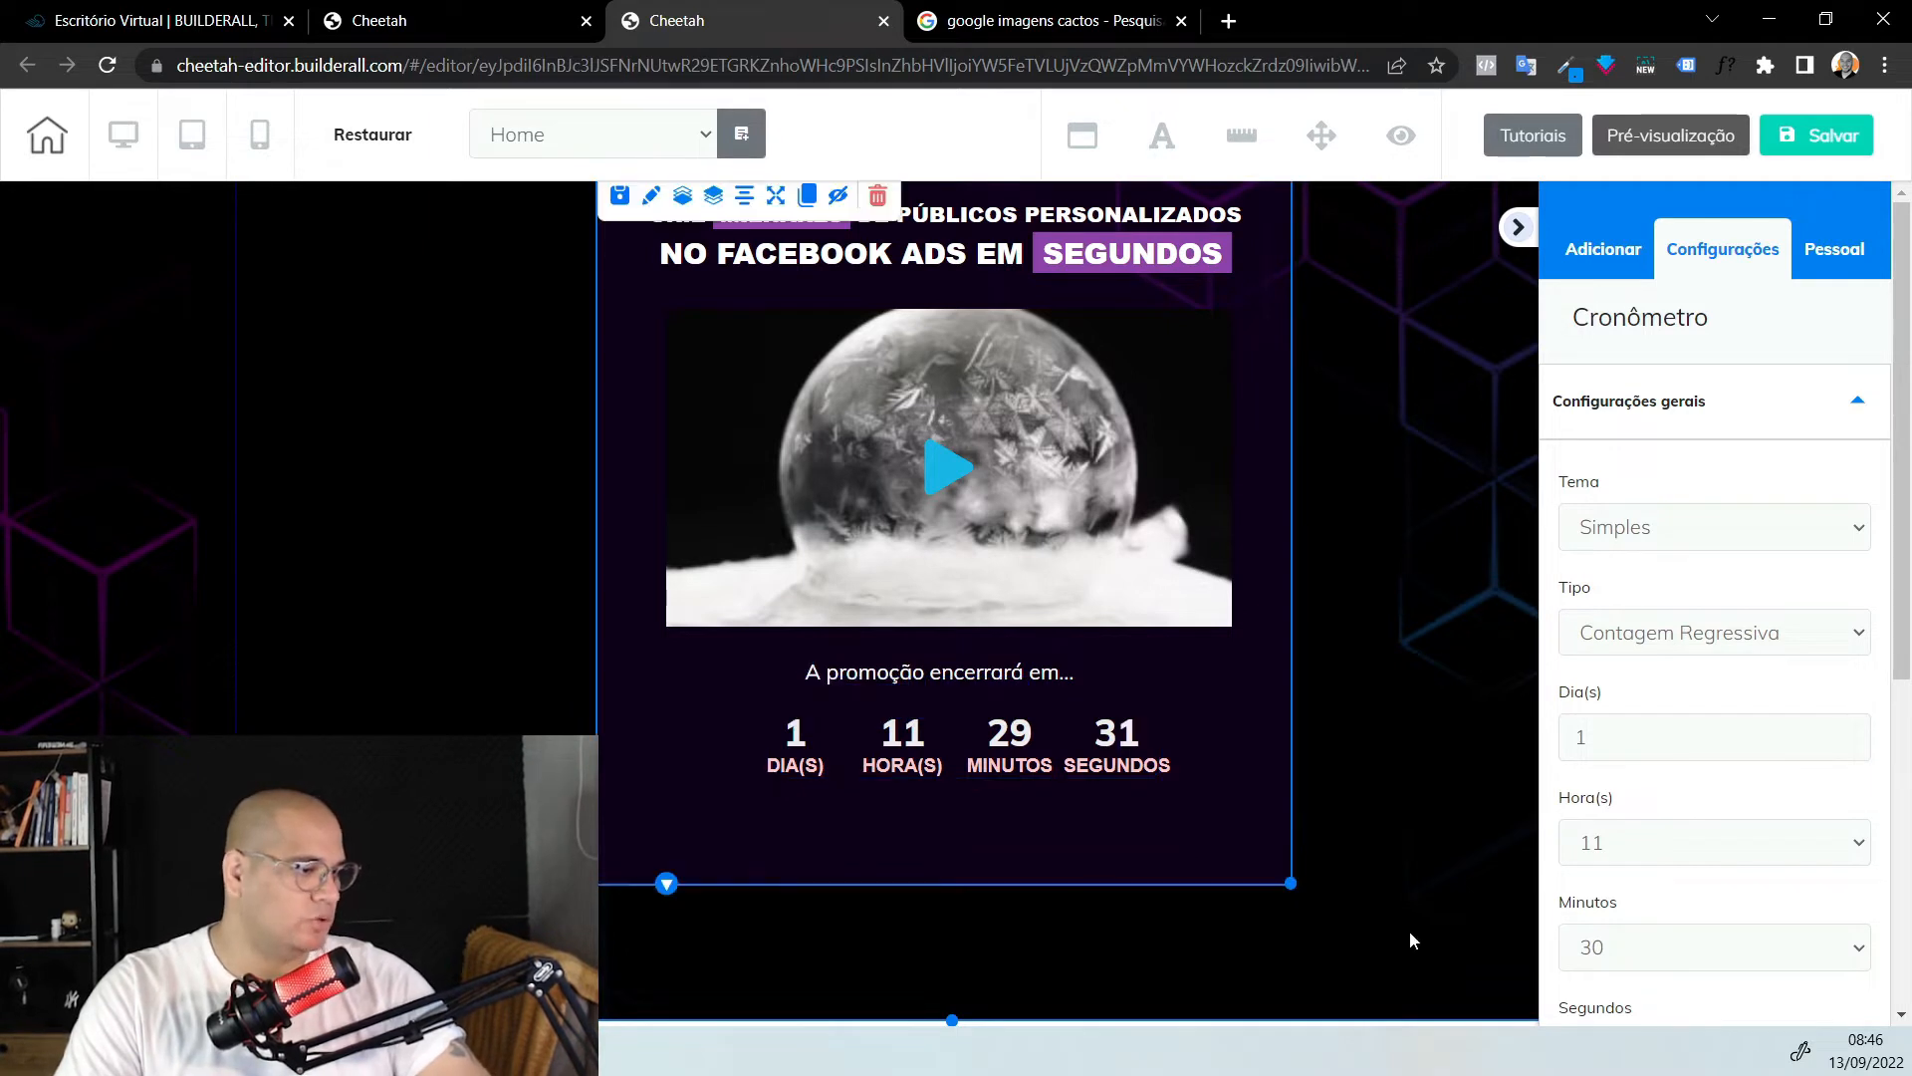
left_click_drag(1289, 885, 1293, 969)
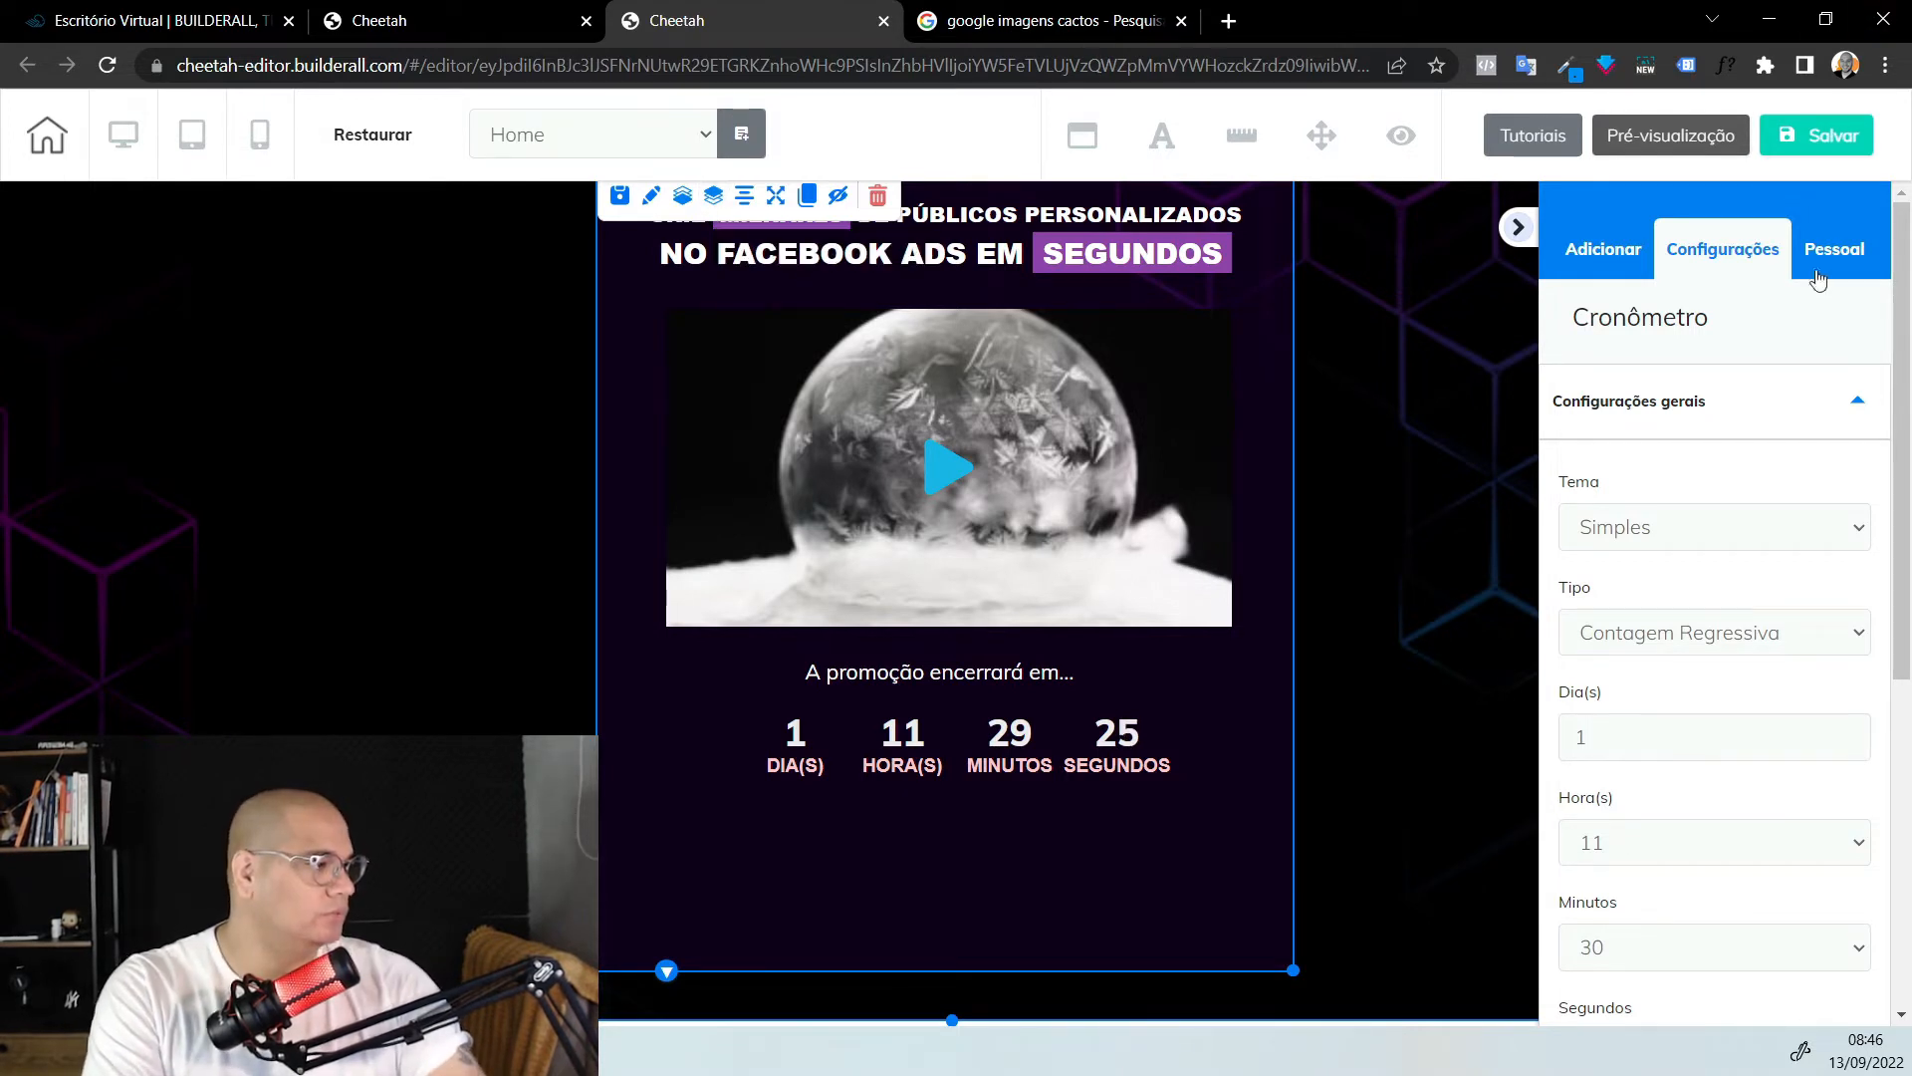
left_click(1618, 249)
left_click(1794, 324)
left_click(1673, 413)
scroll(1748, 546, "down", 5)
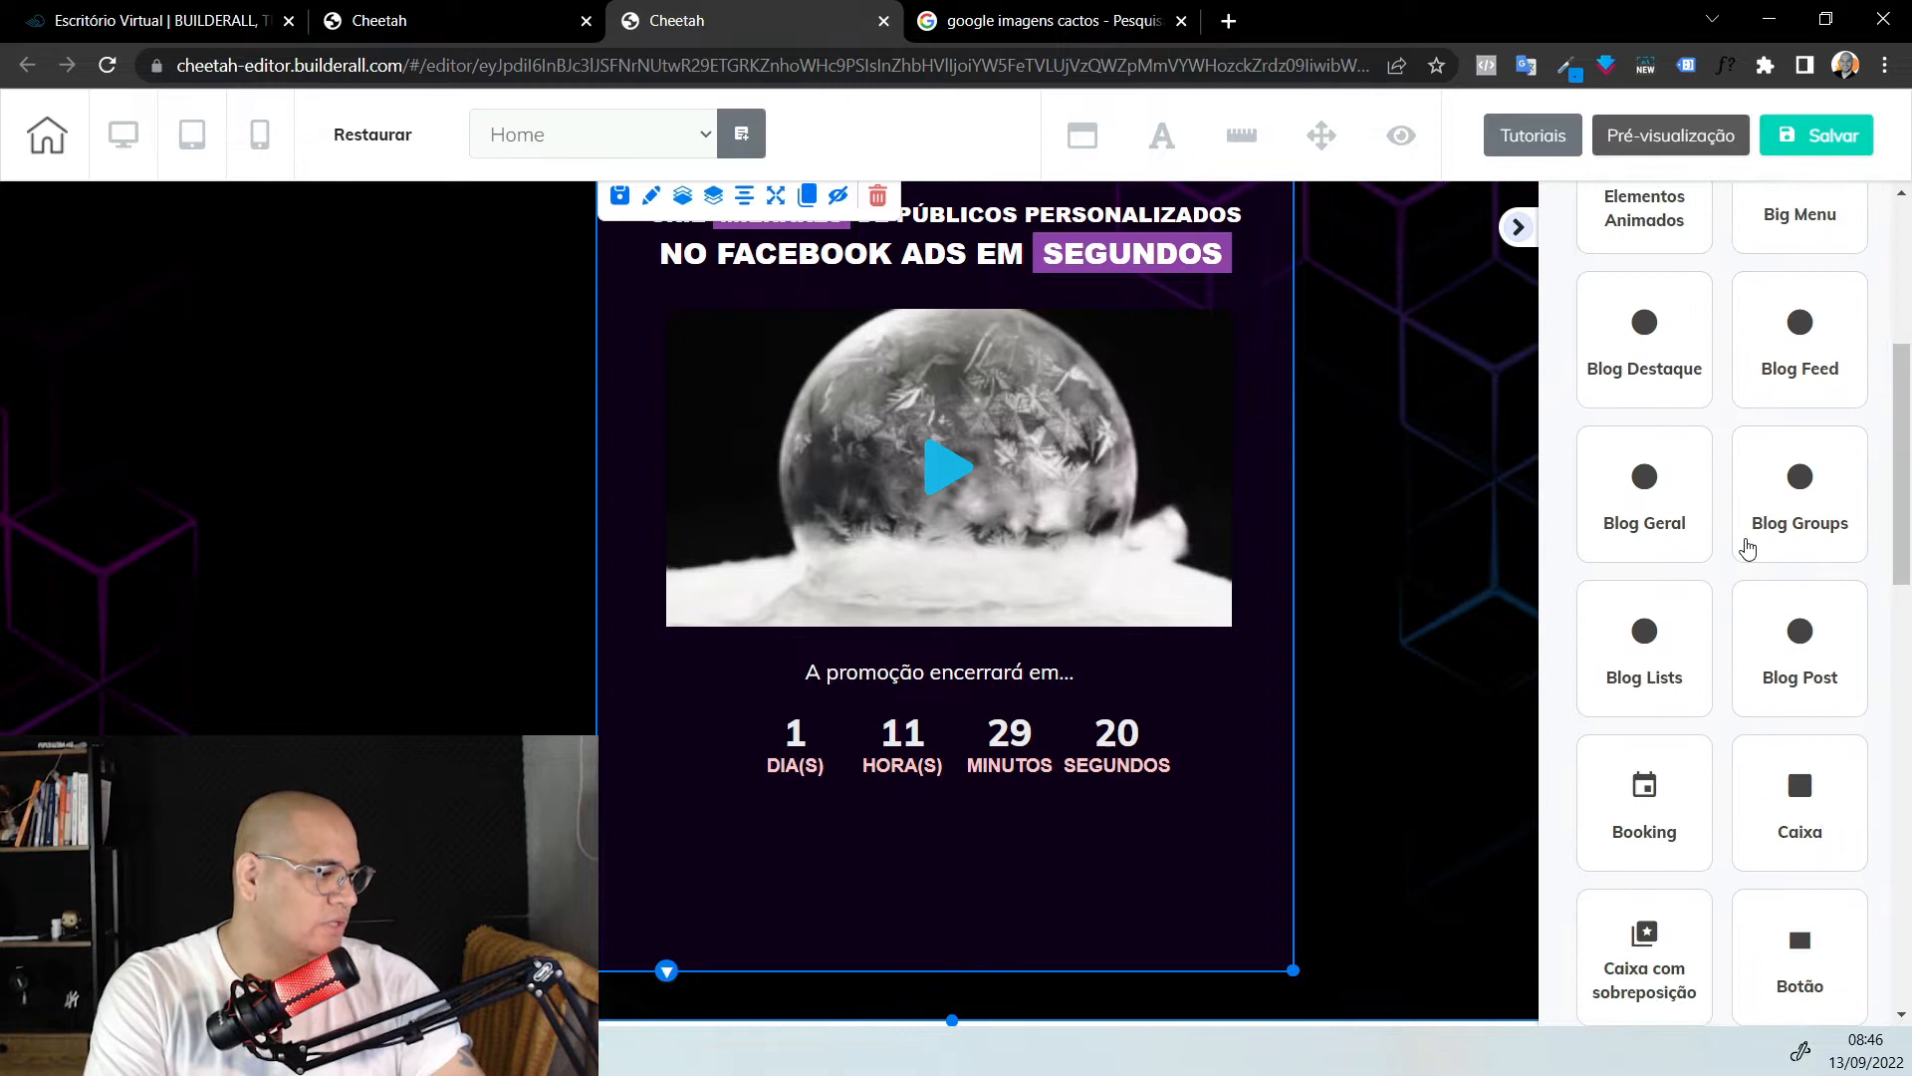
scroll(1799, 728, "down", 2)
left_click(1806, 725)
scroll(1753, 592, "down", 10)
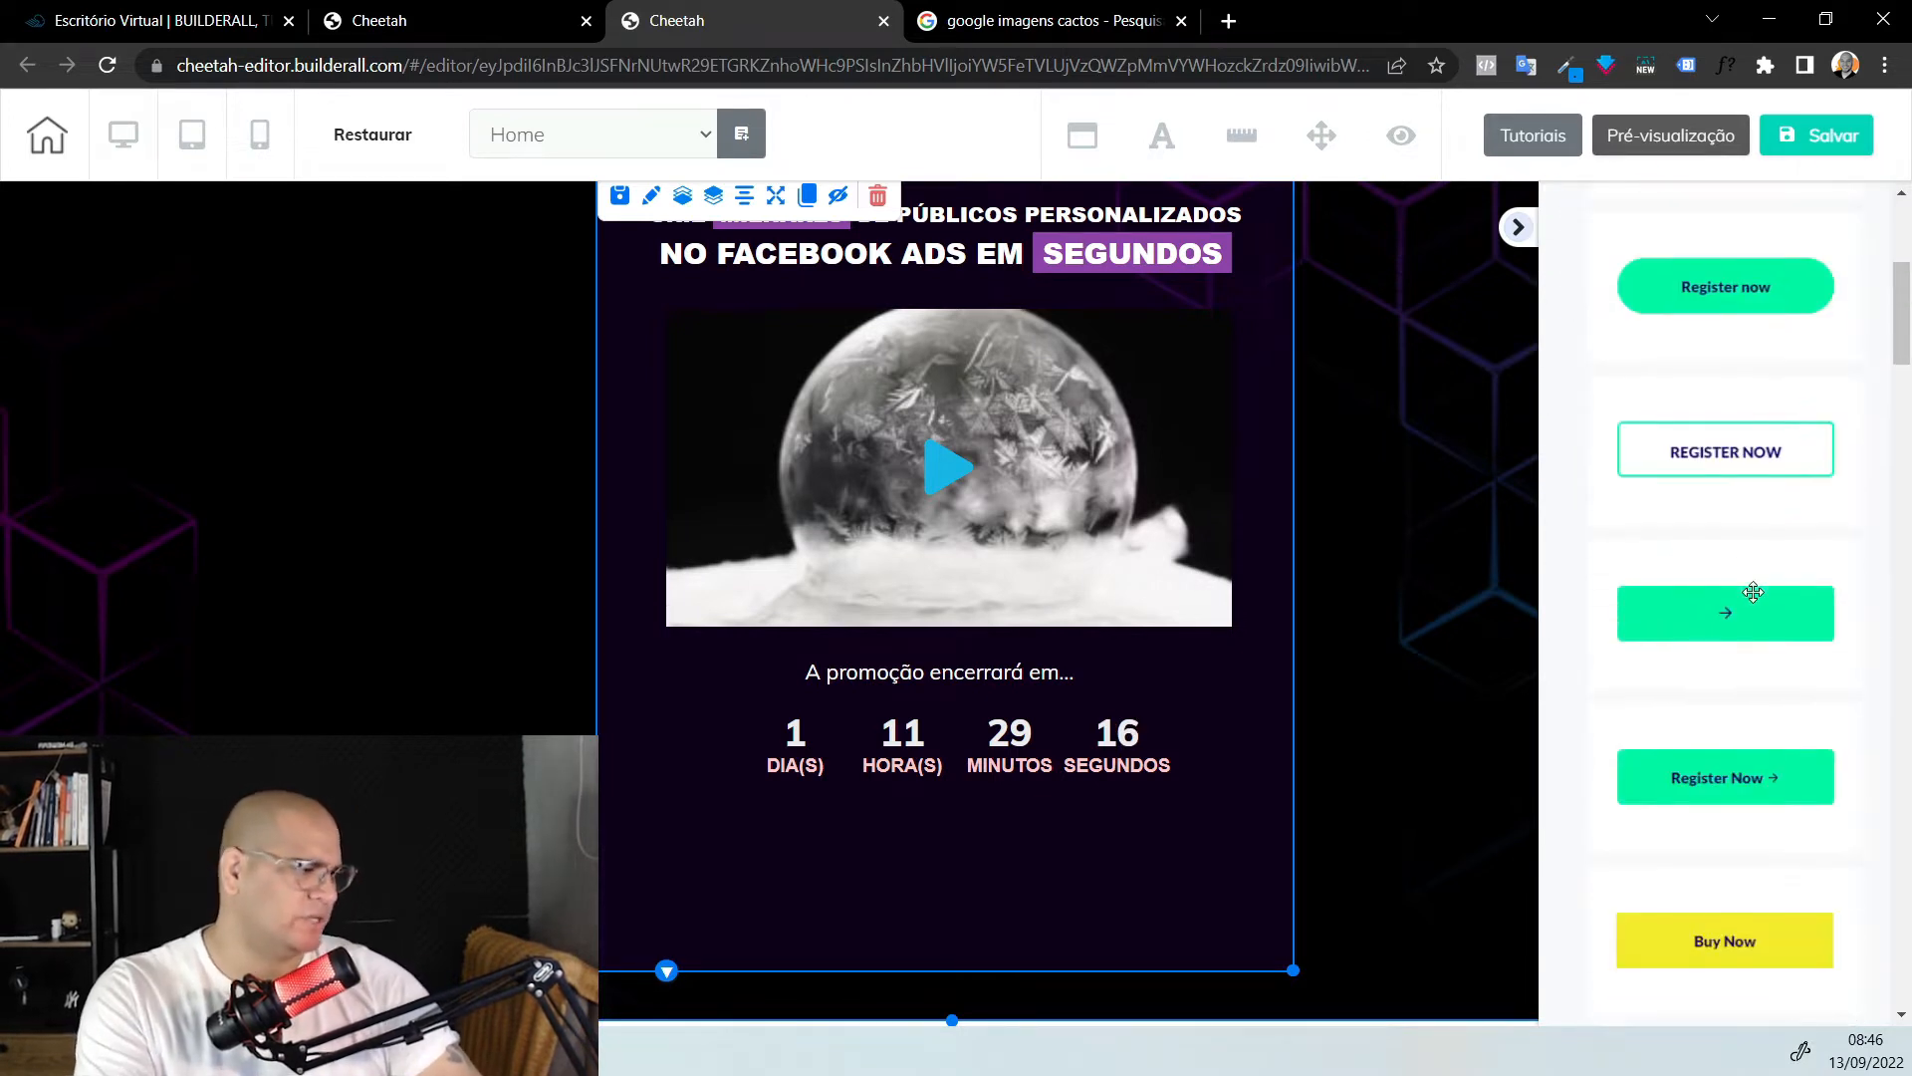
scroll(1770, 566, "down", 10)
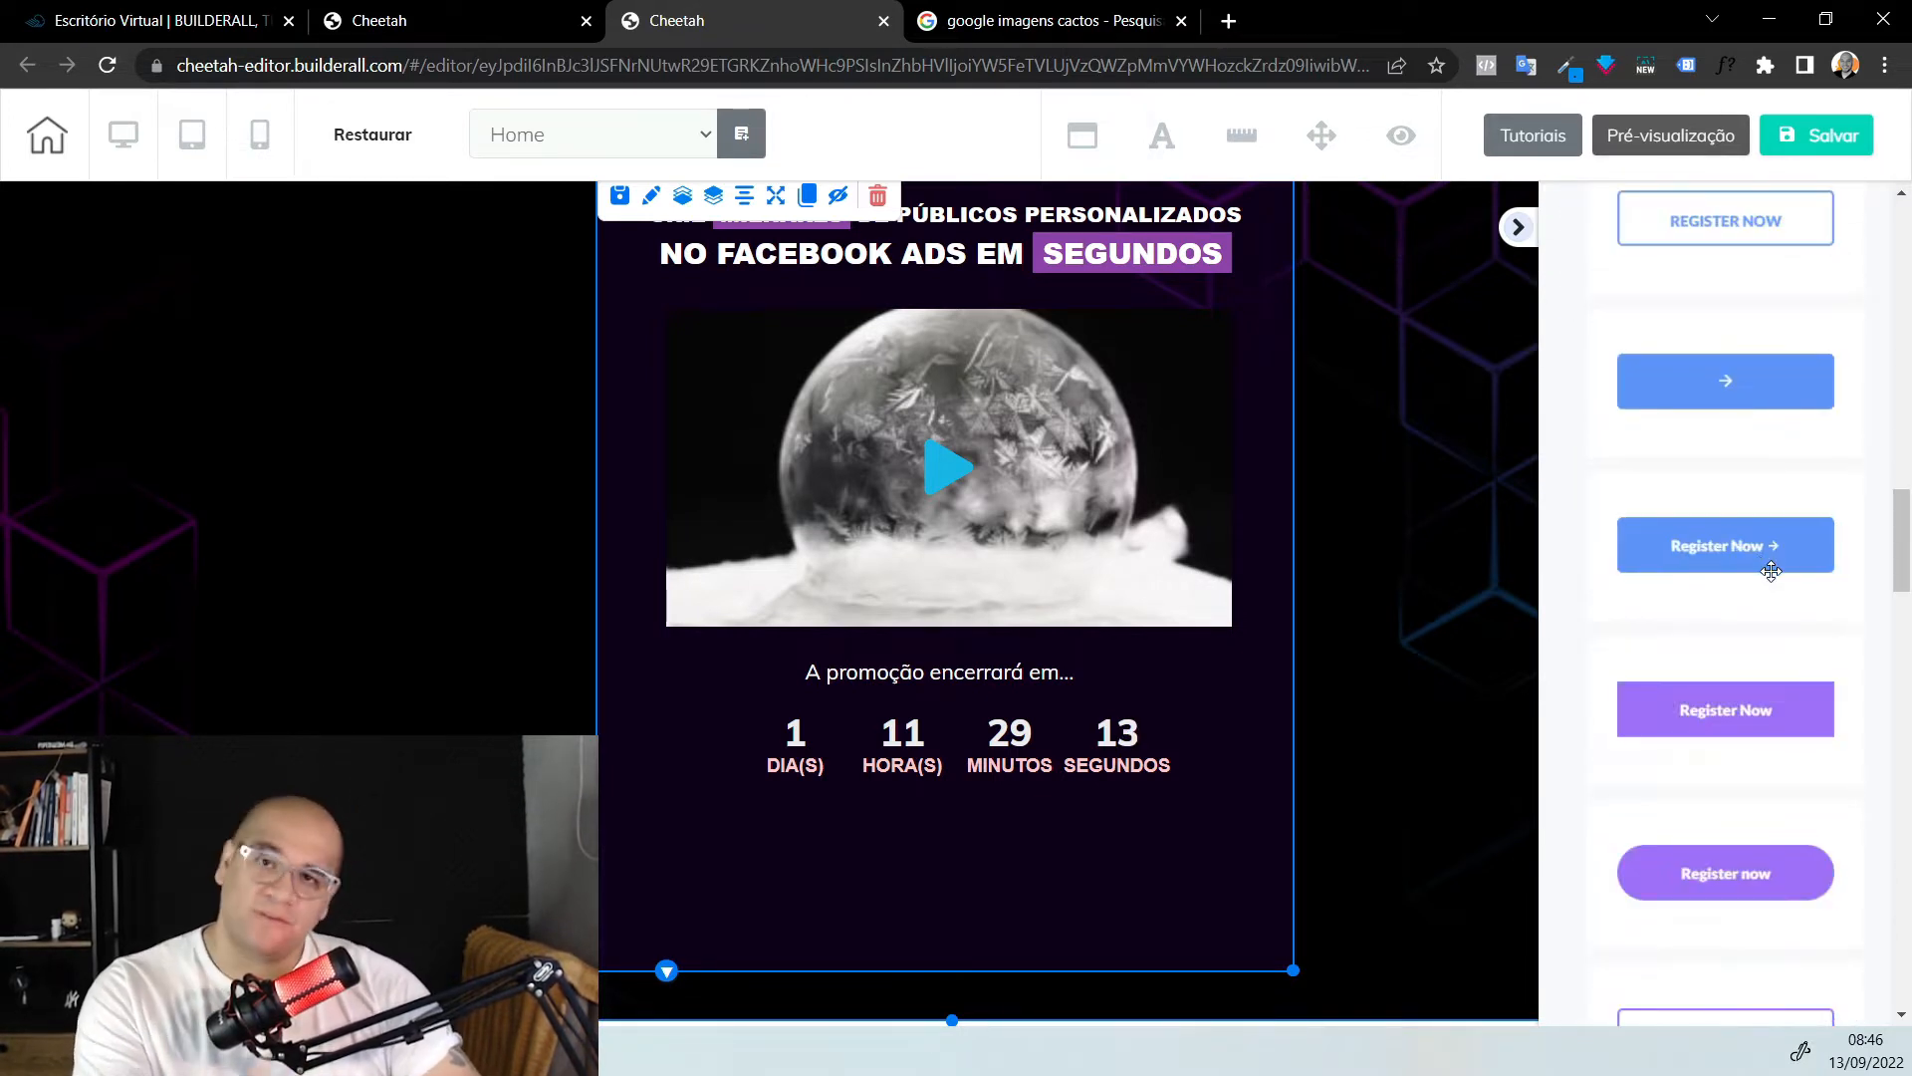
scroll(1798, 687, "down", 15)
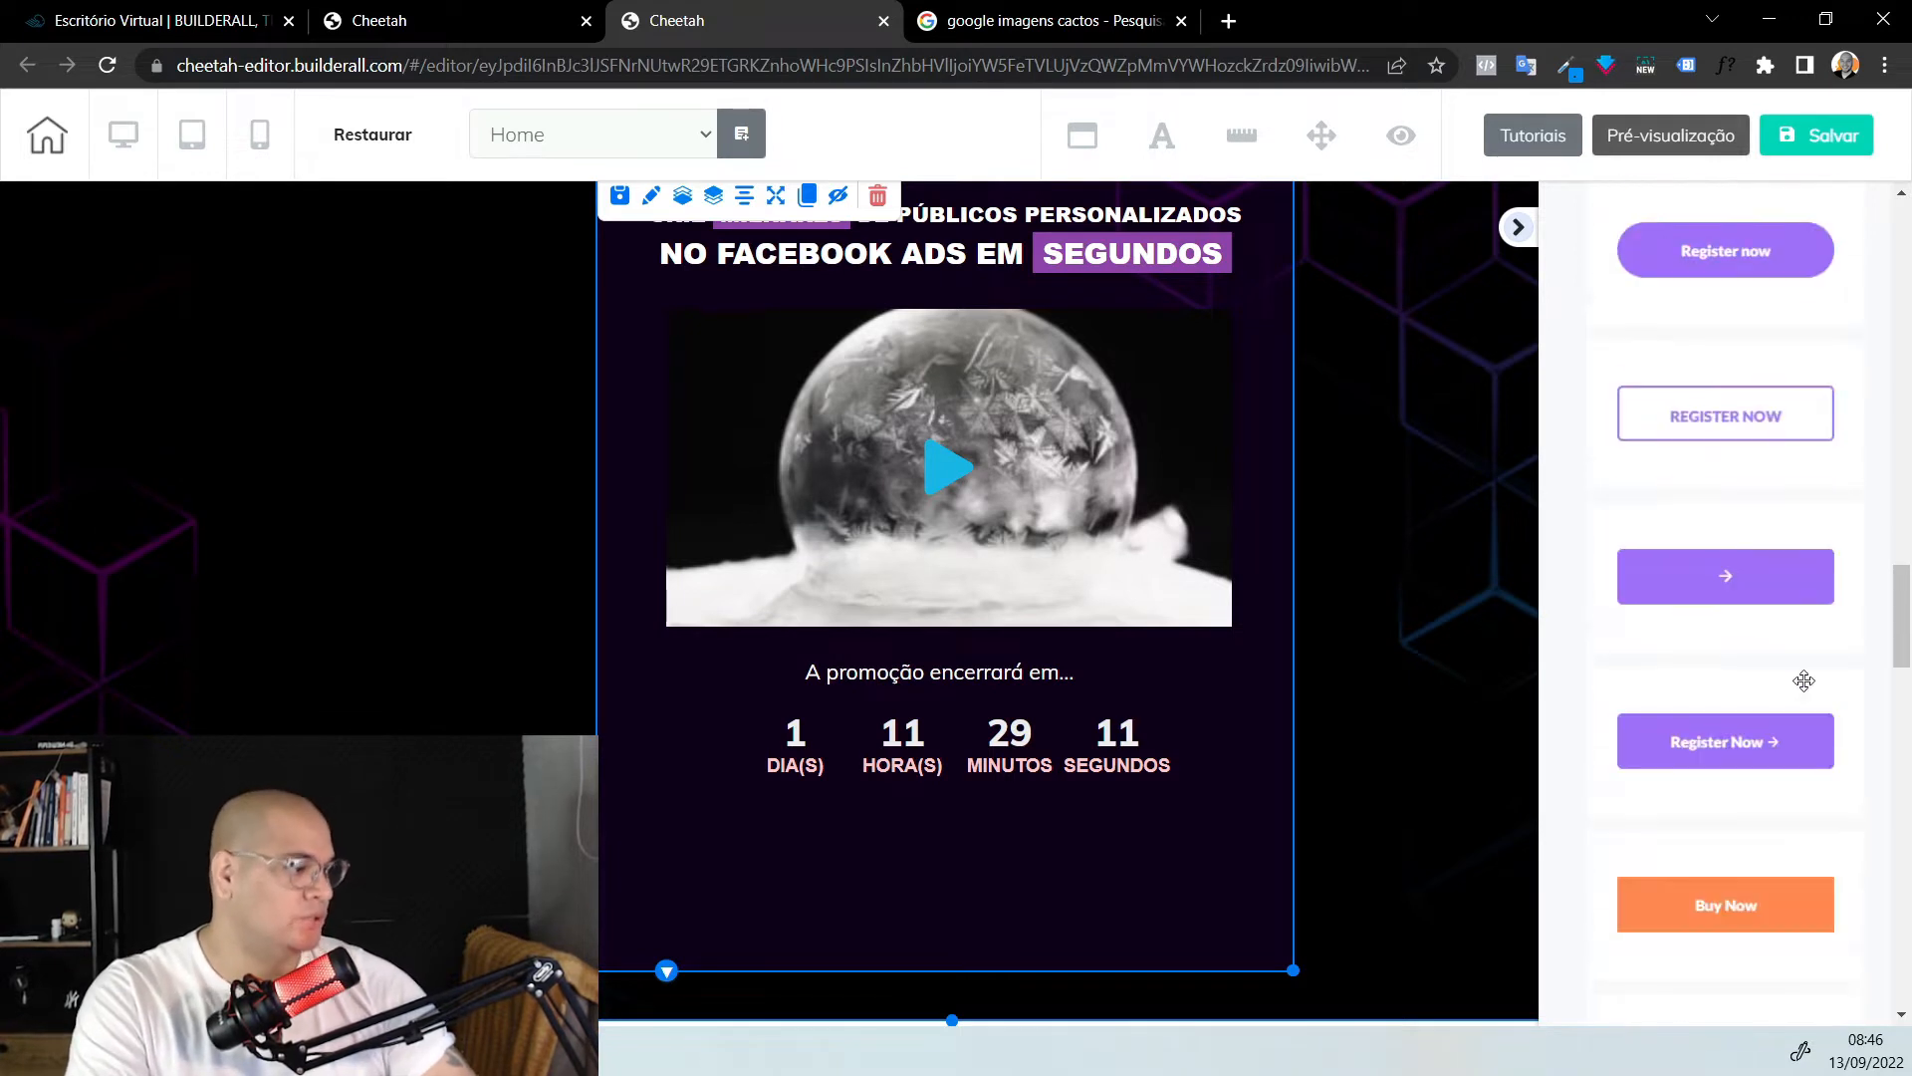
scroll(1782, 722, "down", 7)
scroll(1782, 708, "up", 1)
scroll(1783, 702, "down", 3)
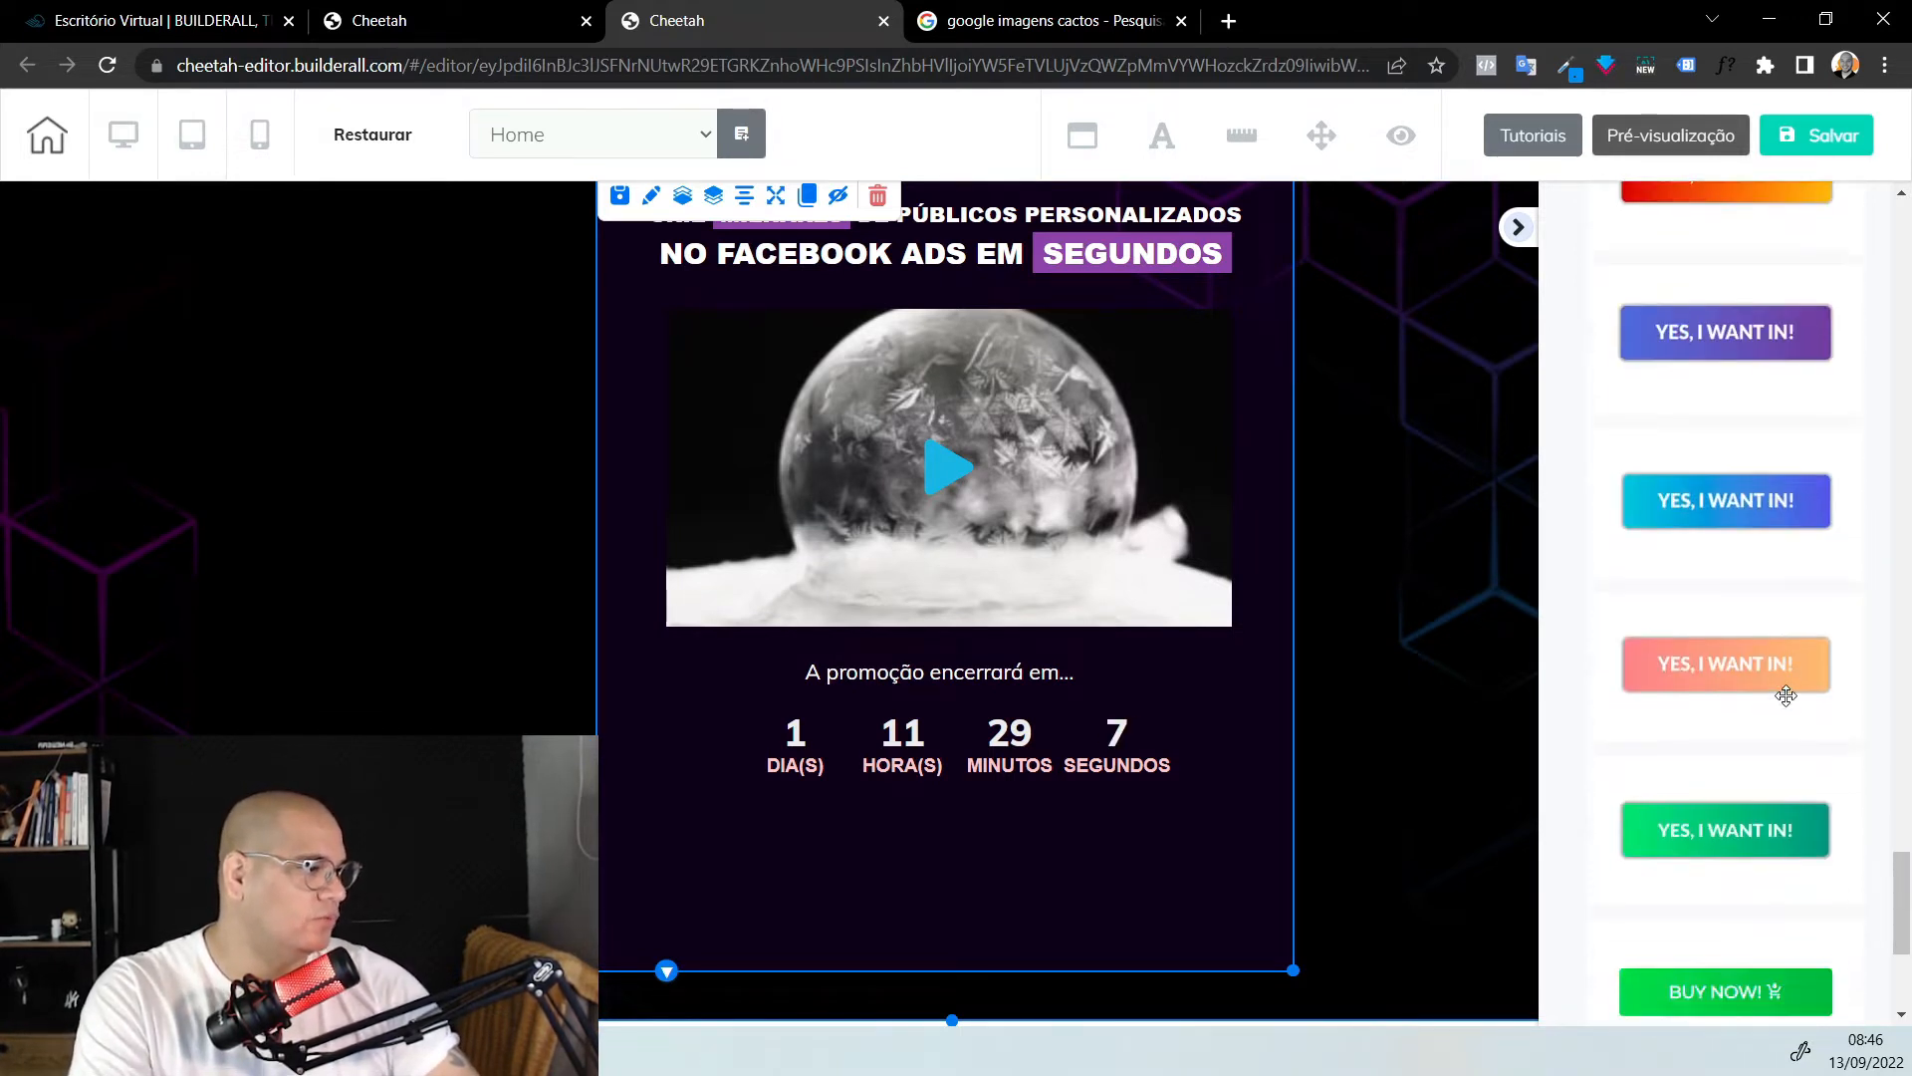
left_click_drag(1780, 329, 964, 880)
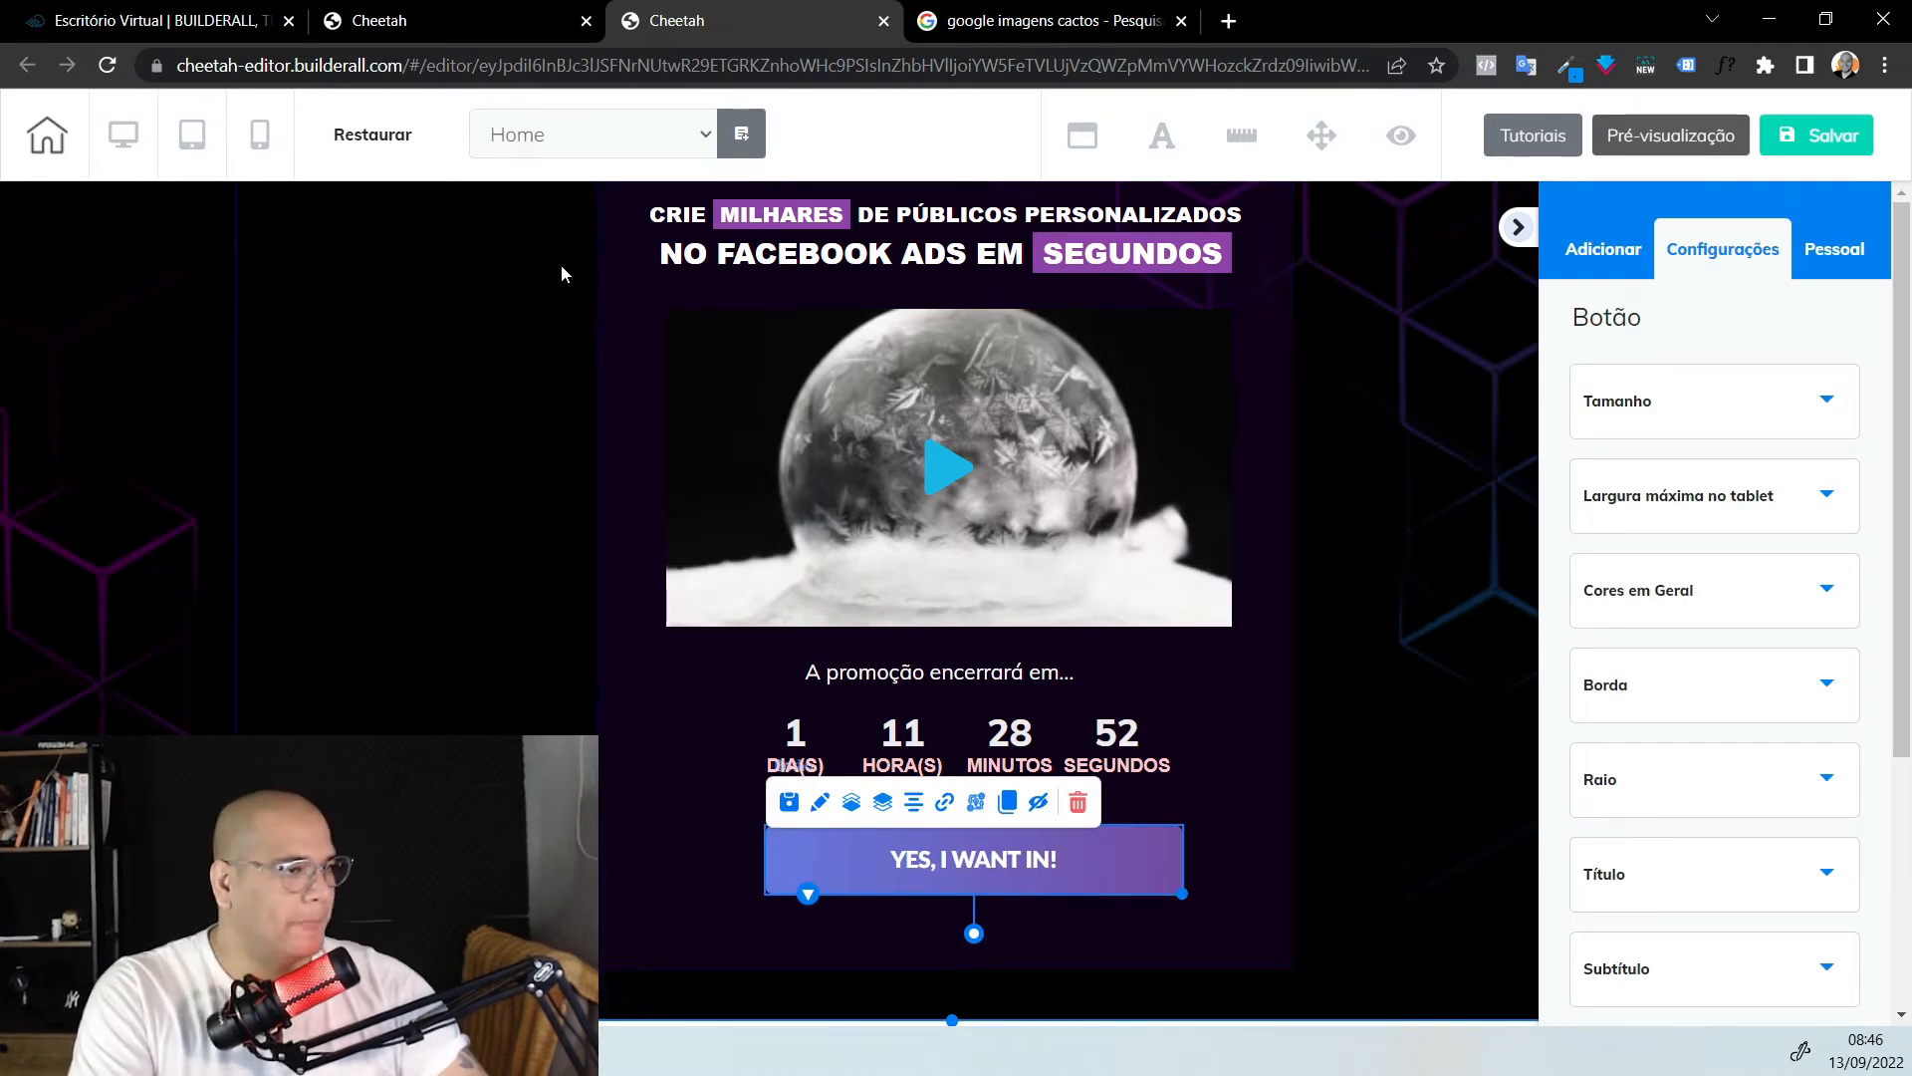
Nudge the button slightly and set its title to "QUERO UTILIZAR O JARVIS"
scroll(777, 322, "up", 3)
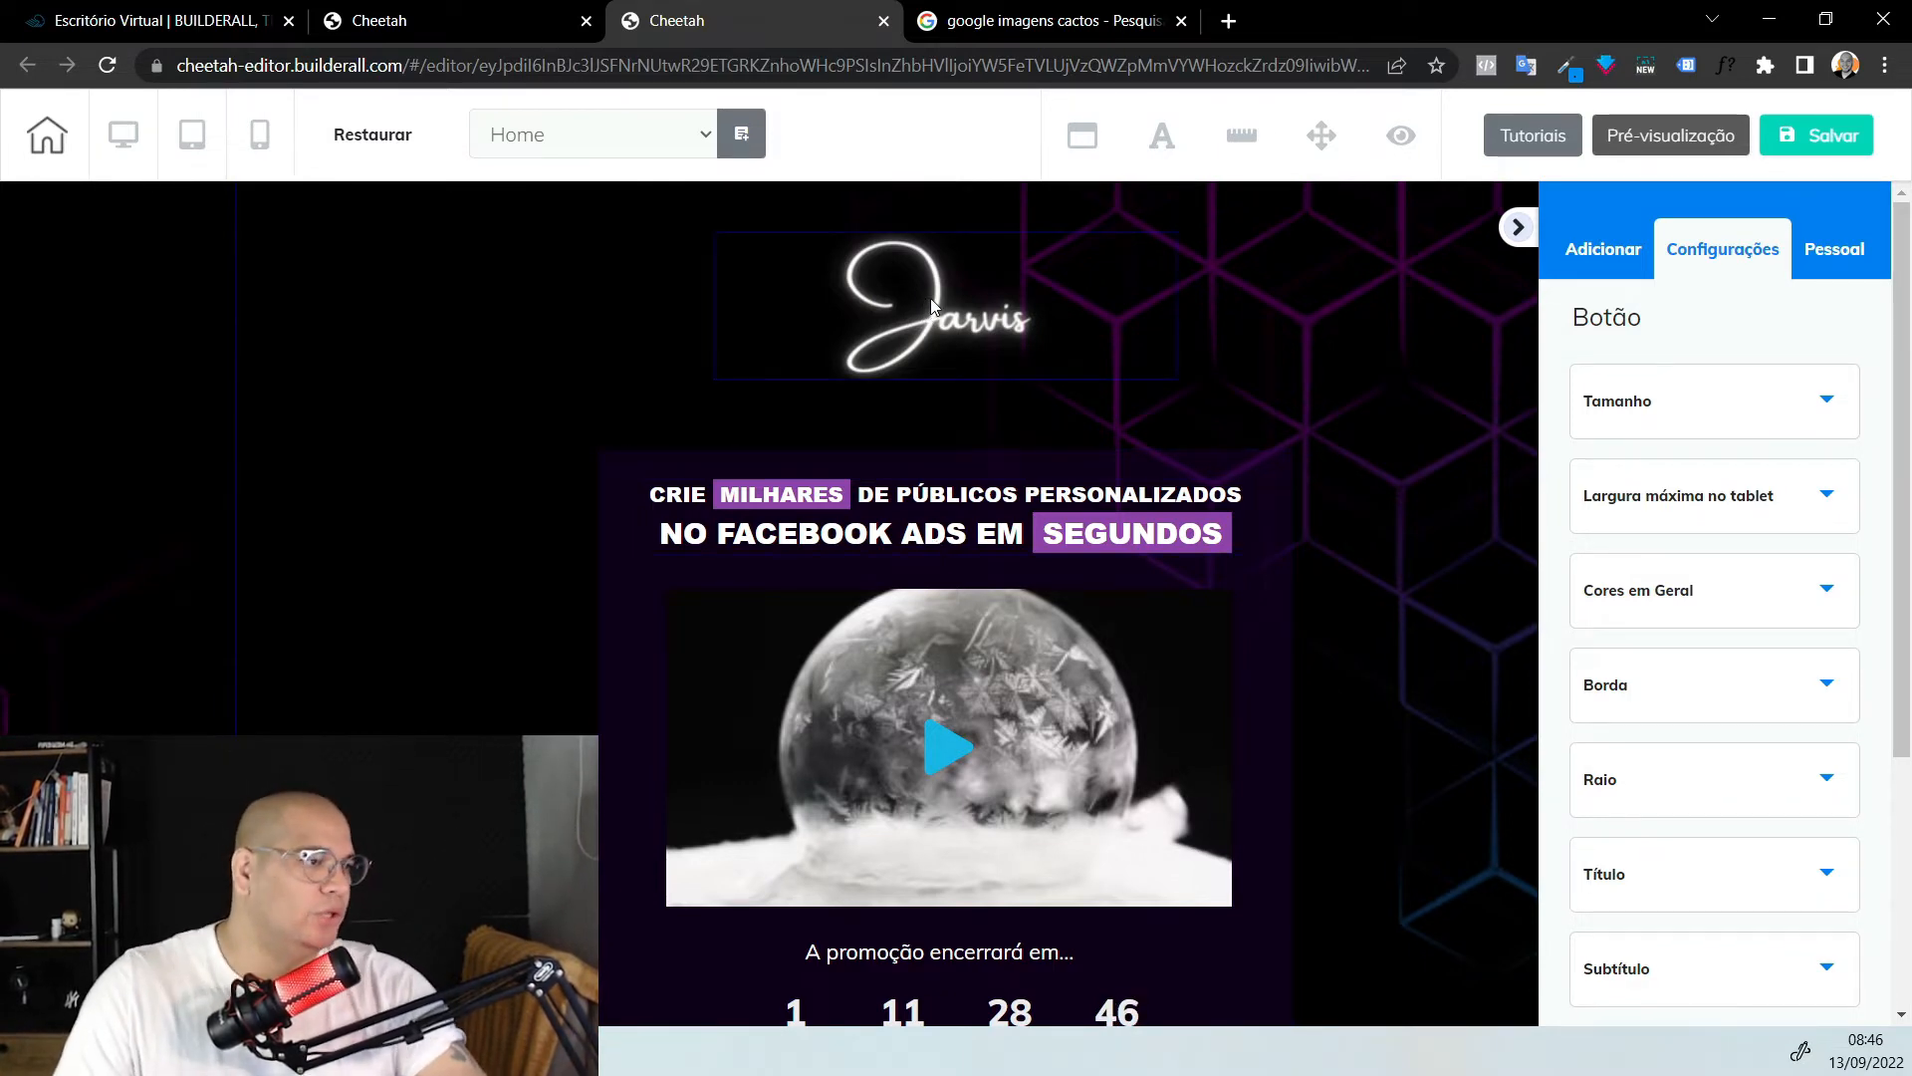
scroll(926, 289, "down", 3)
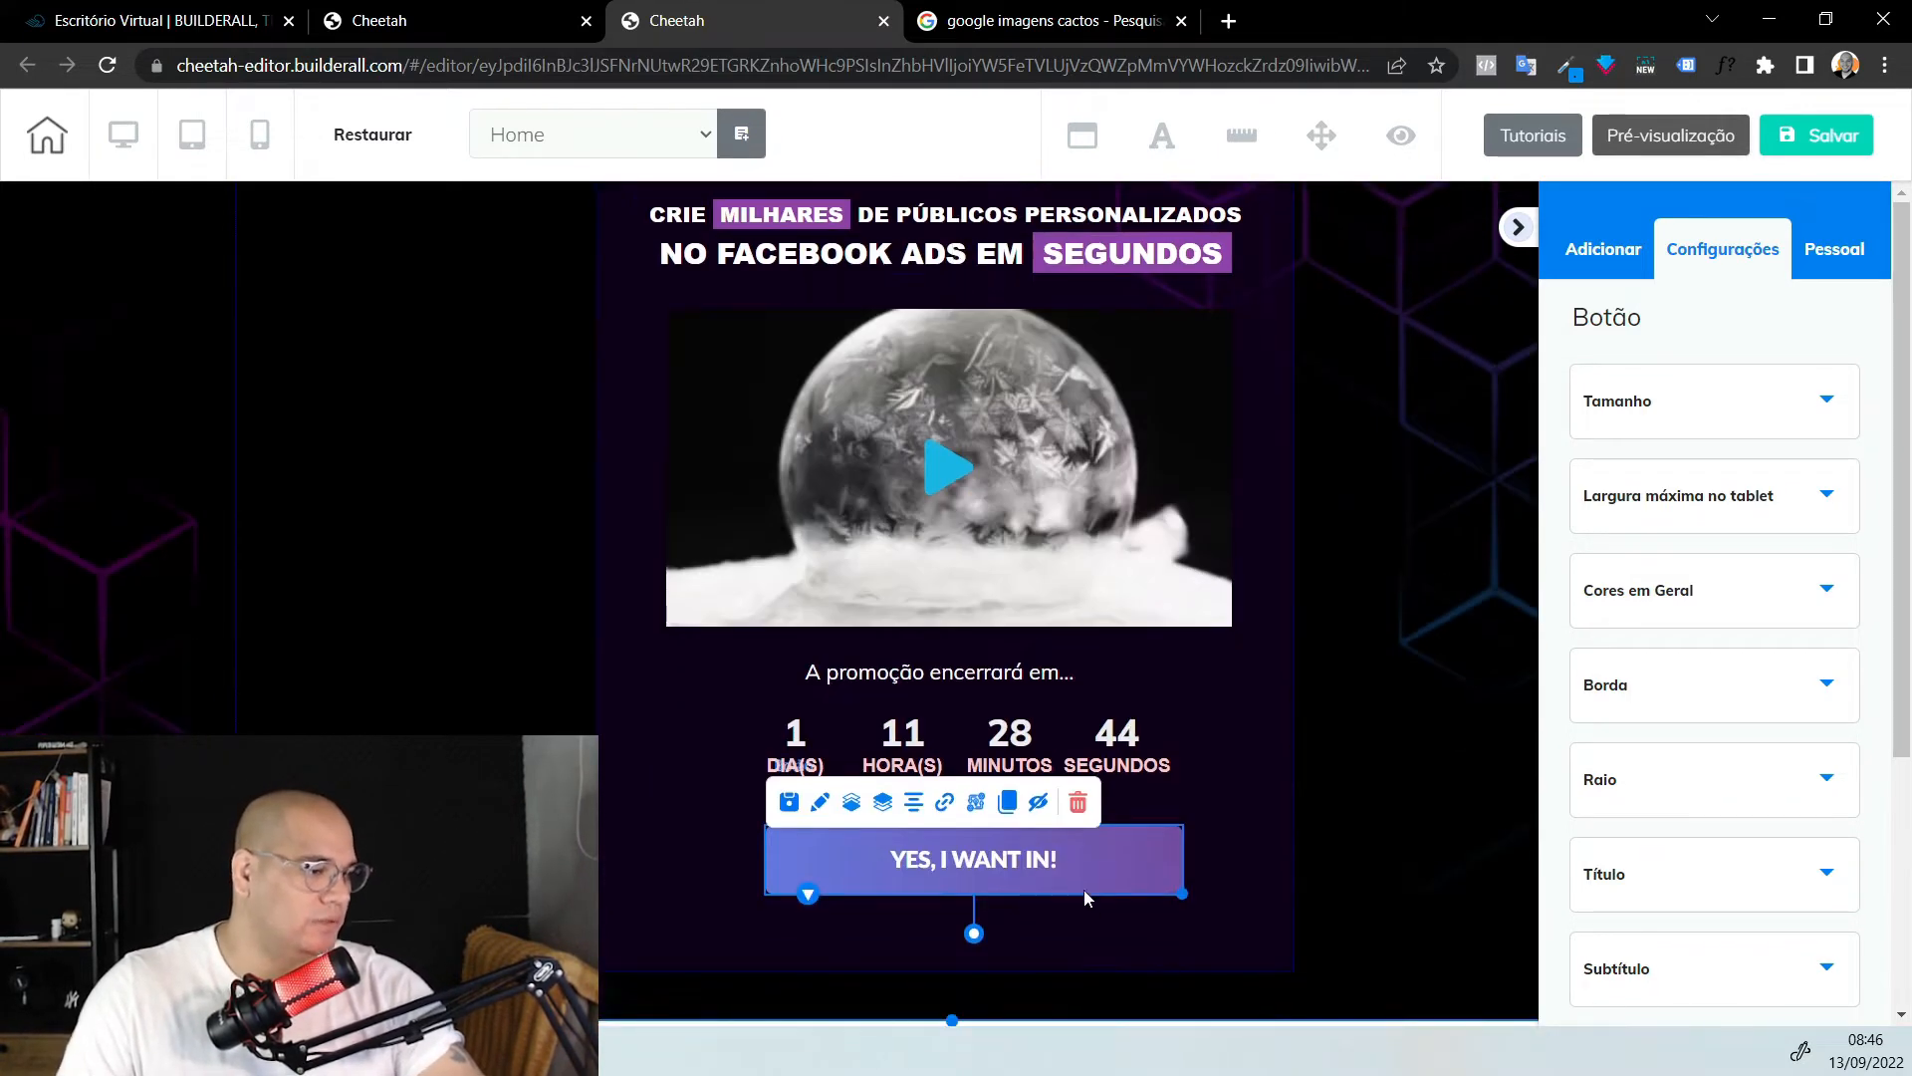
left_click_drag(1085, 890, 1070, 877)
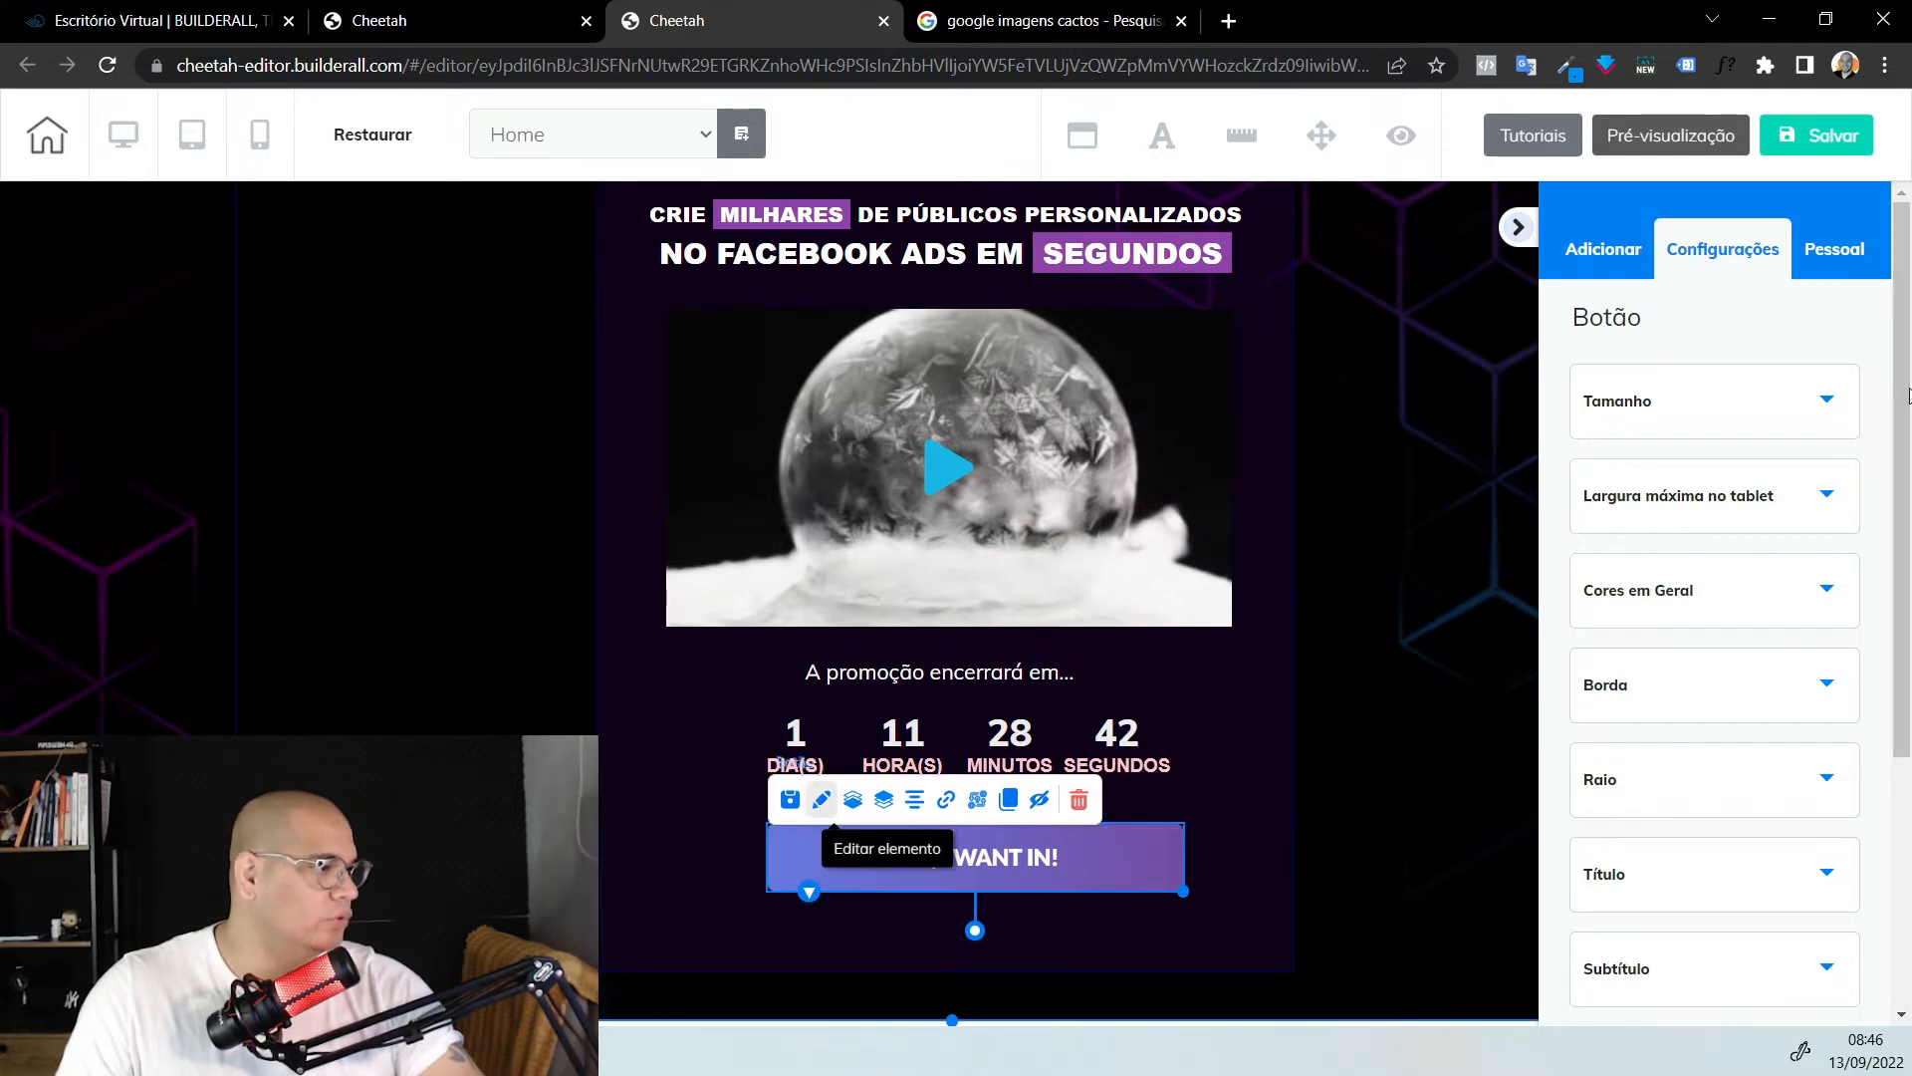
scroll(1751, 597, "down", 2)
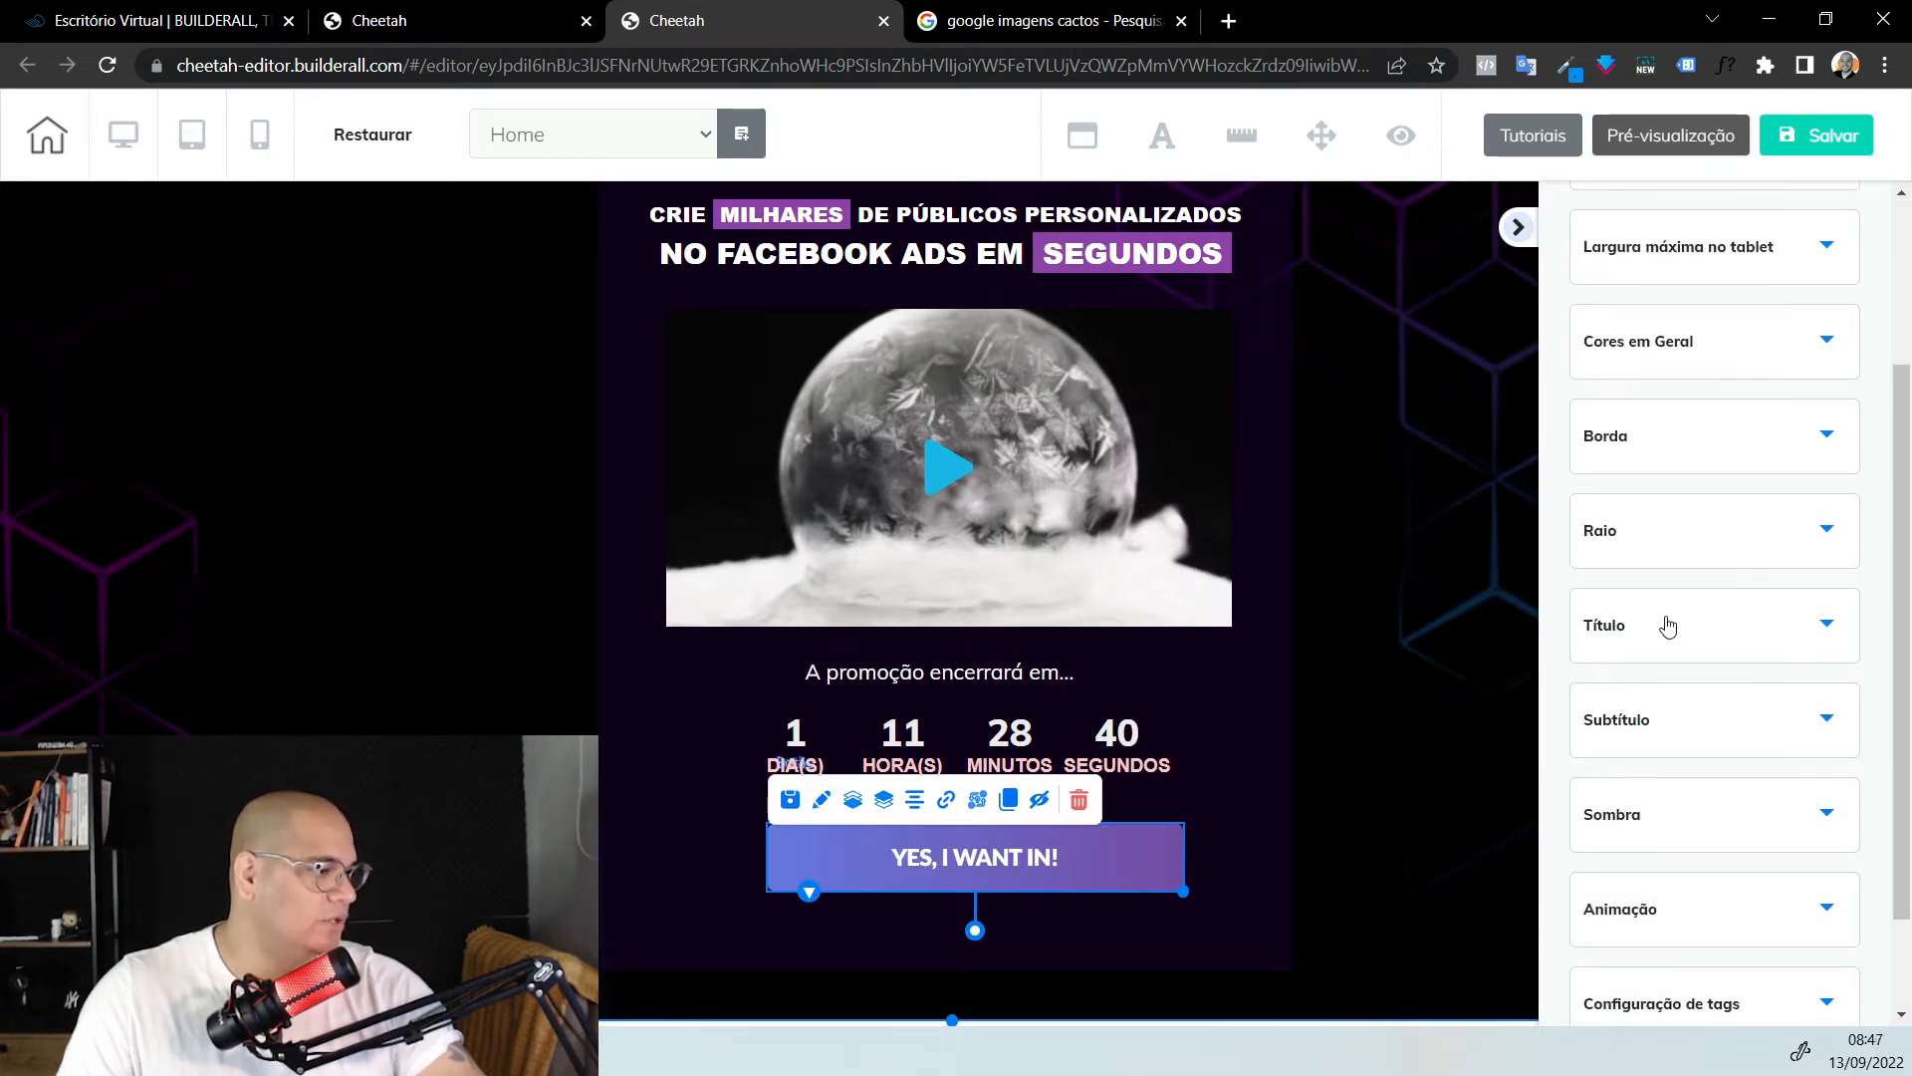
left_click(1667, 626)
left_click(1776, 750)
key("ctrl+a")
type("QUERO UTILIZAR O JARVIS")
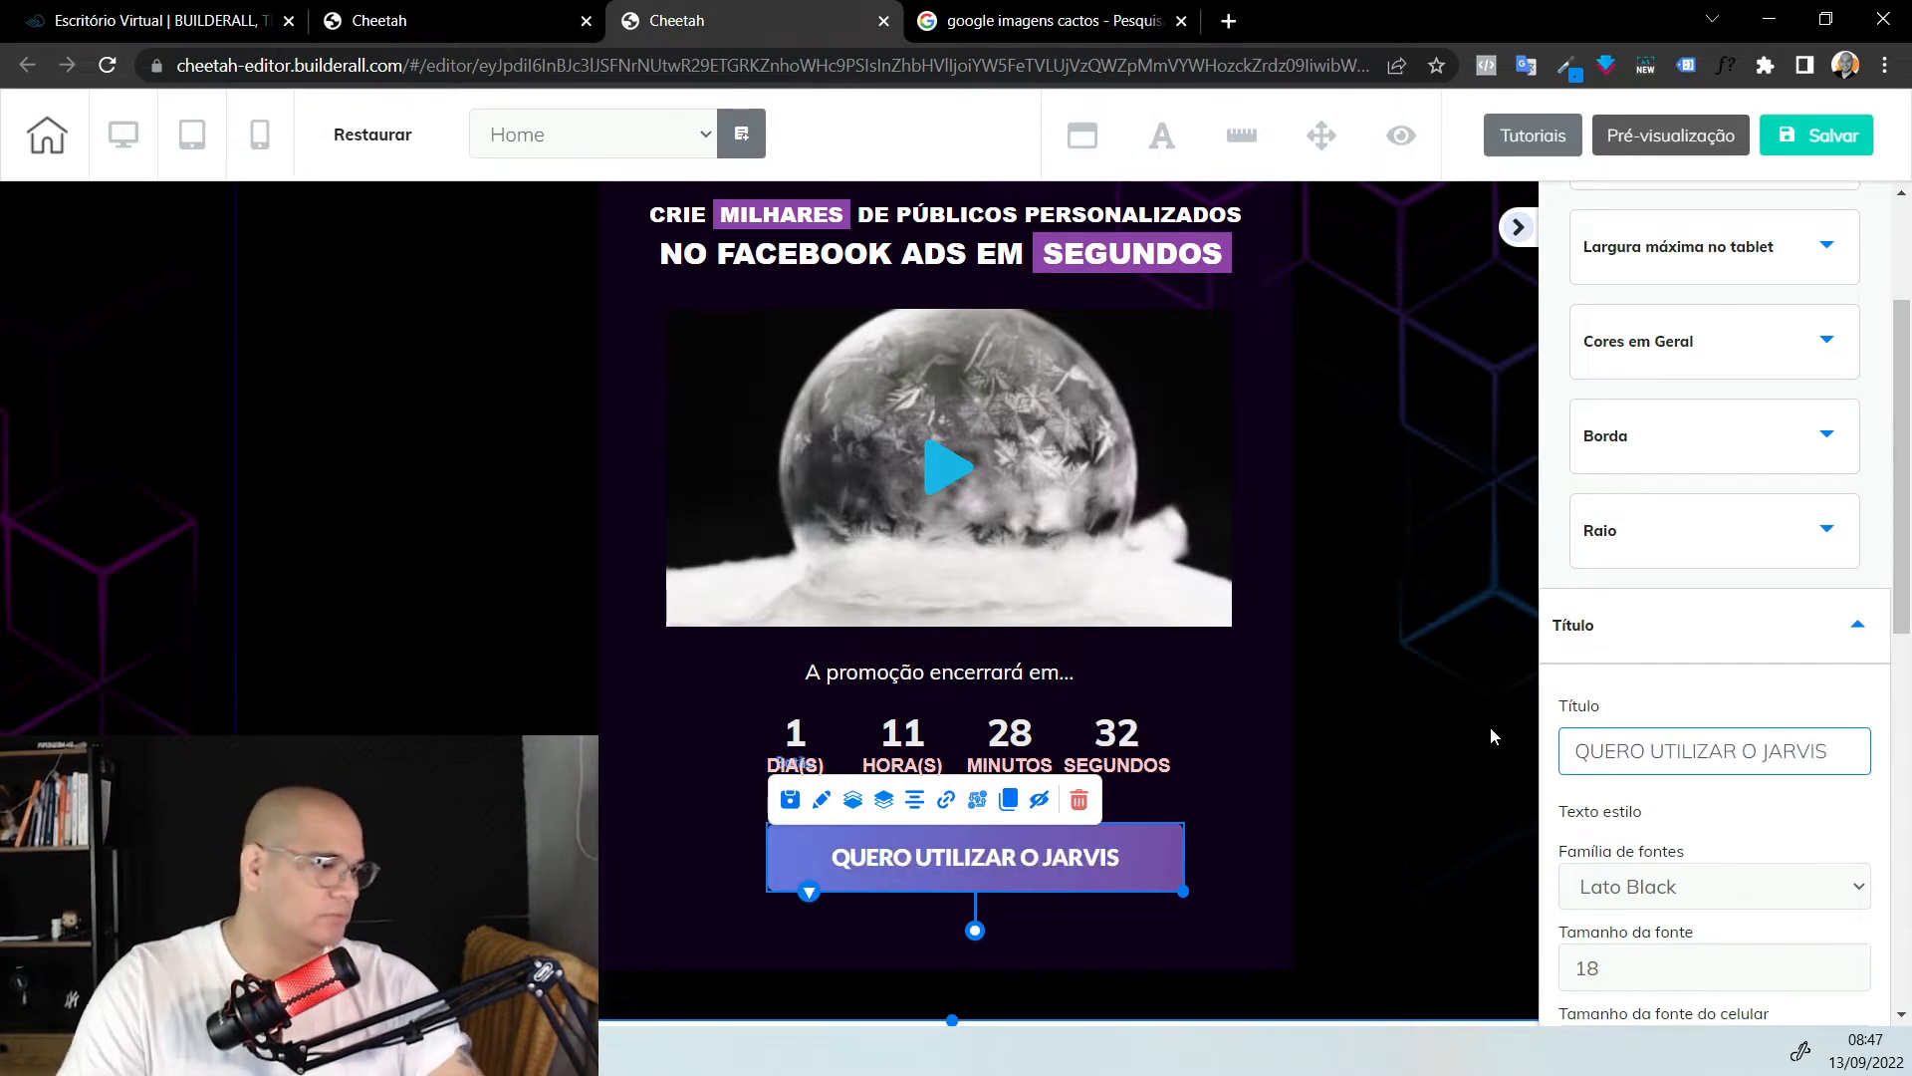
Give the button the subtitle "POR APENAS 12x R$ 9,67"
scroll(1905, 538, "down", 2)
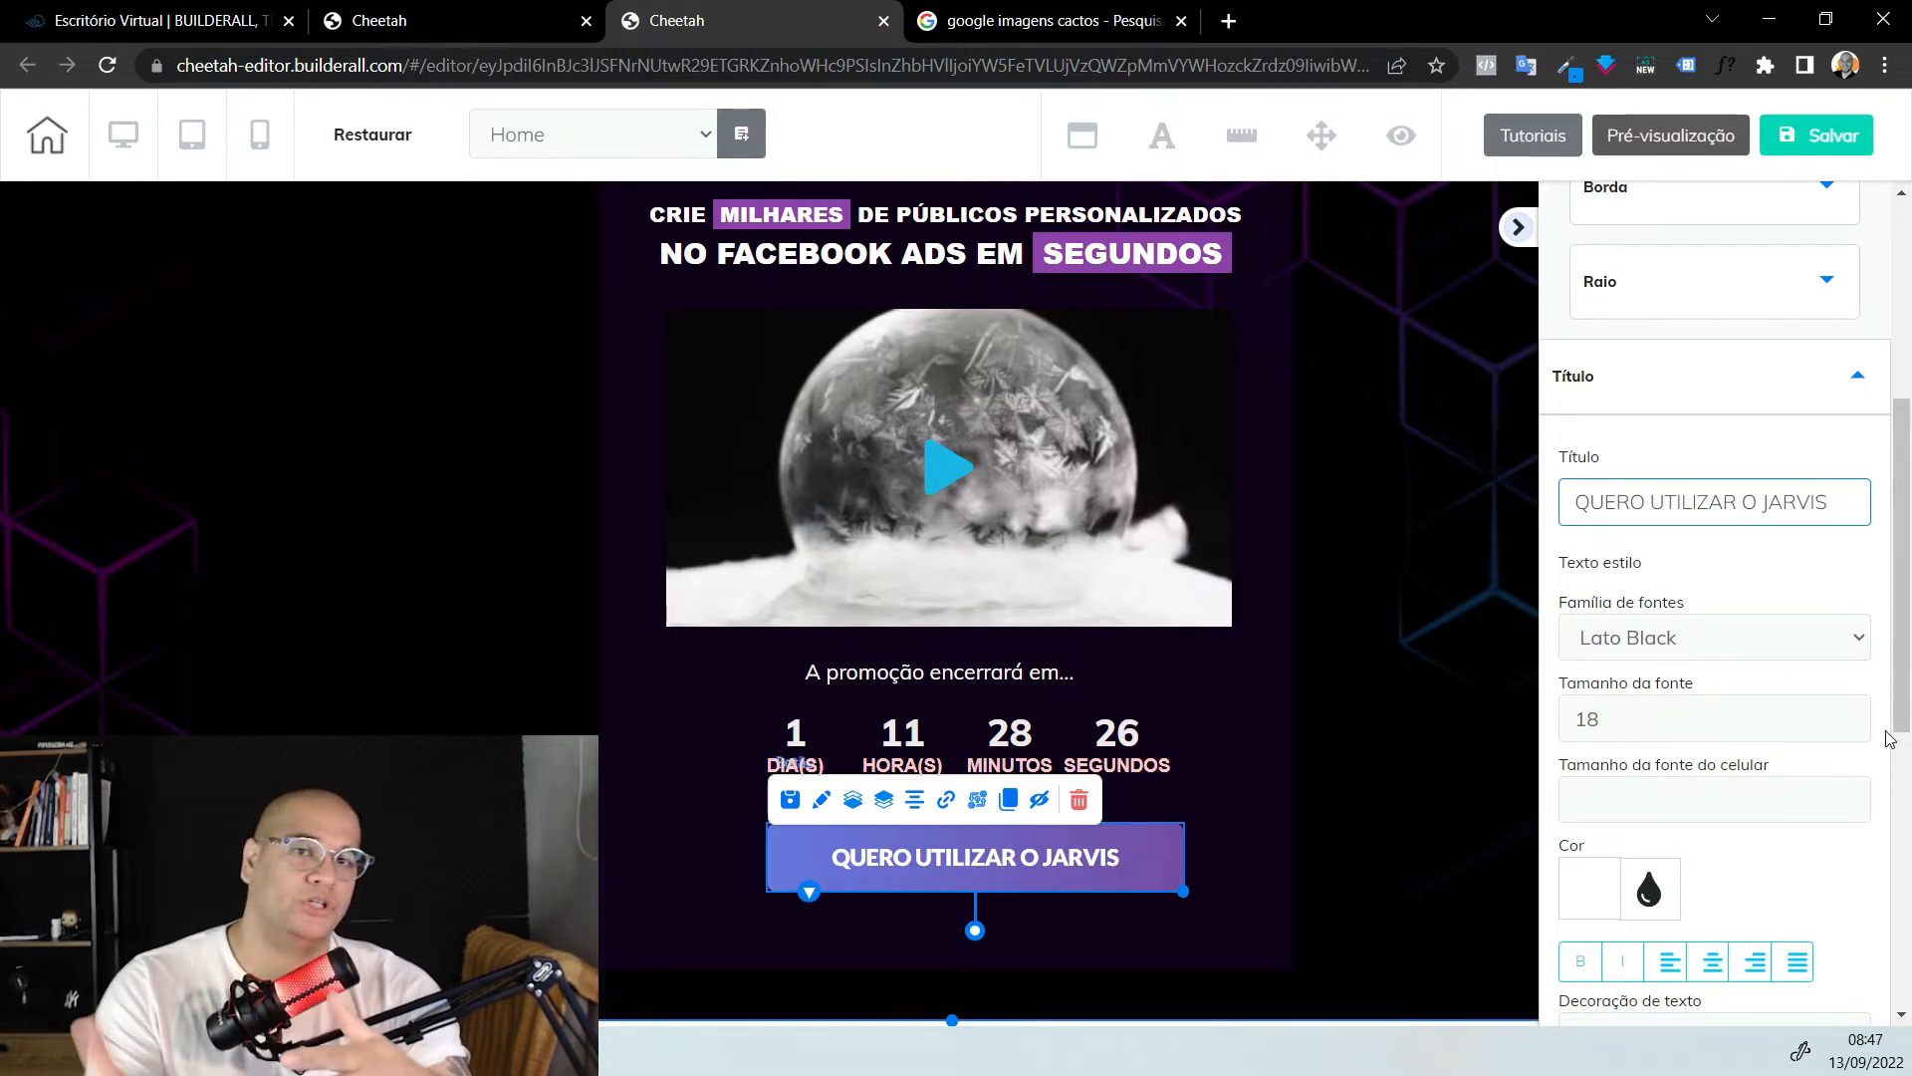
scroll(1693, 806, "down", 4)
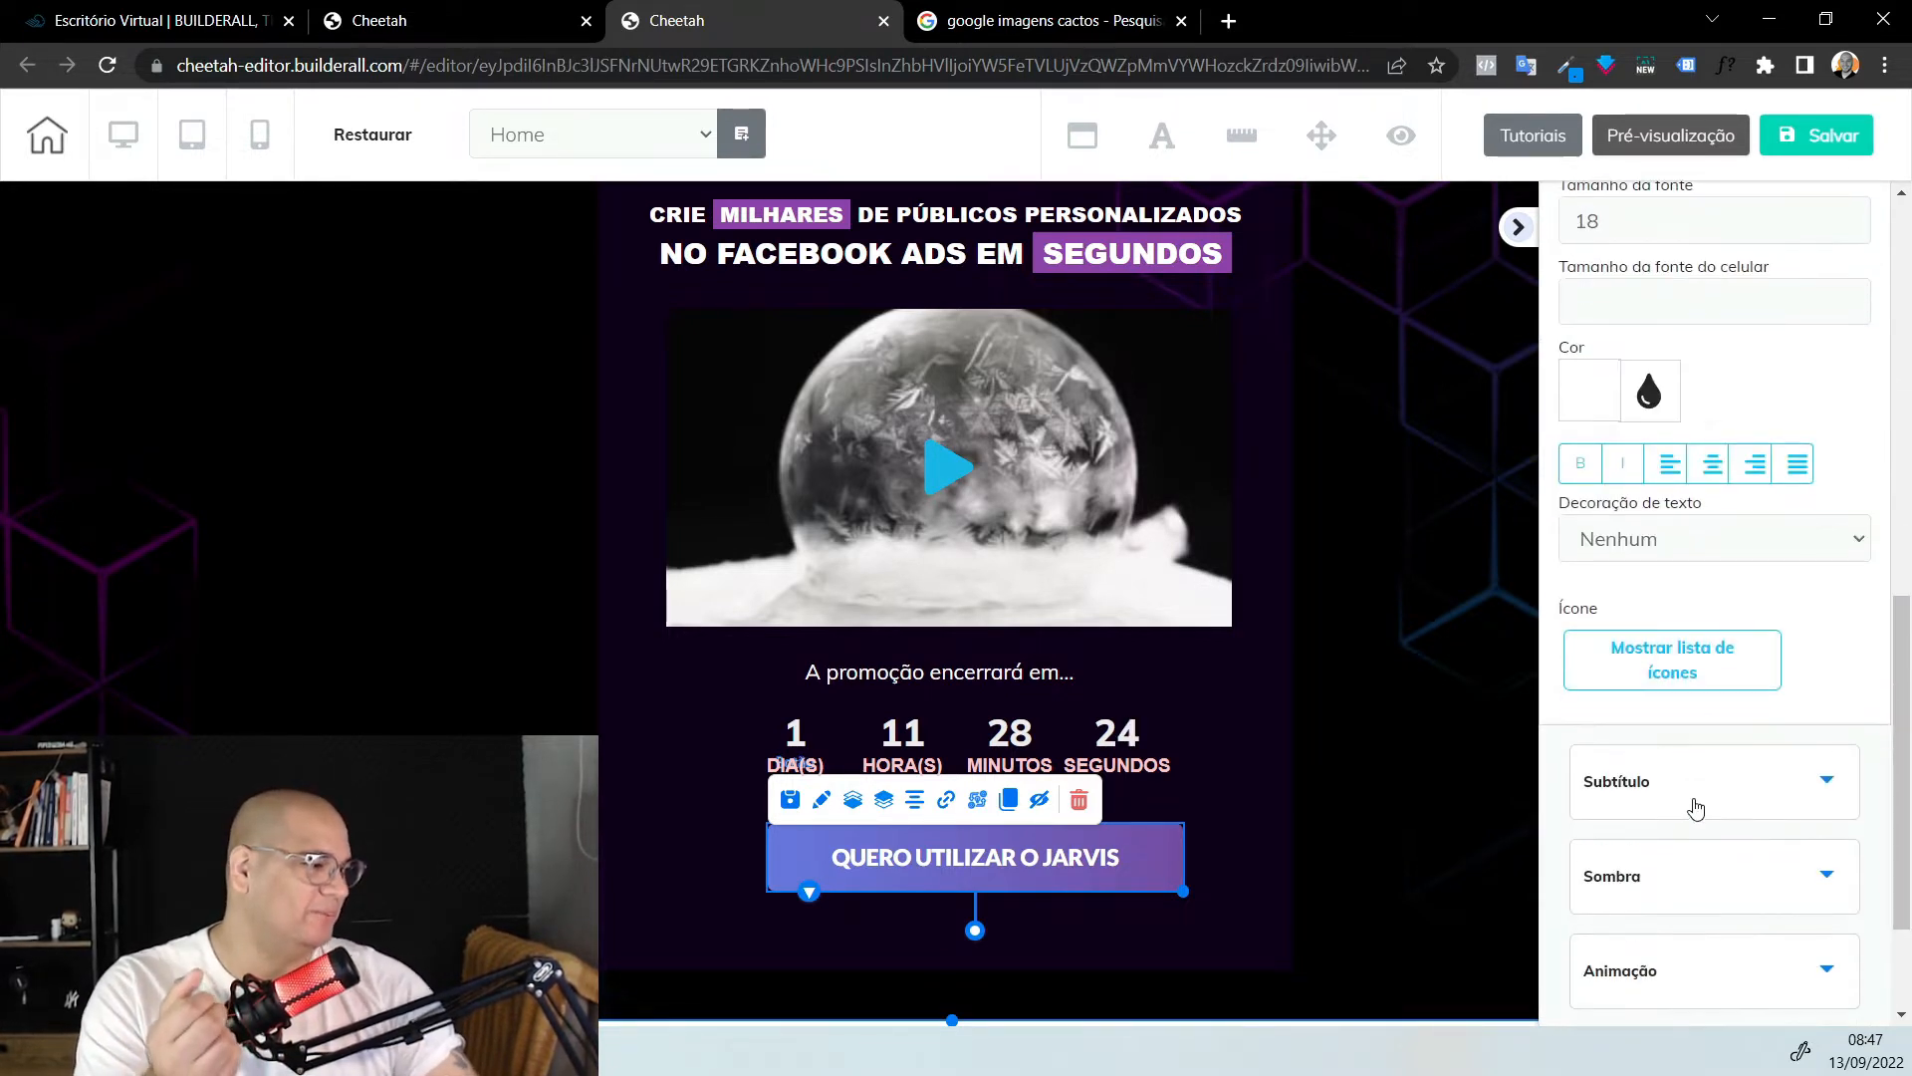
left_click(1742, 772)
scroll(1733, 558, "up", 3)
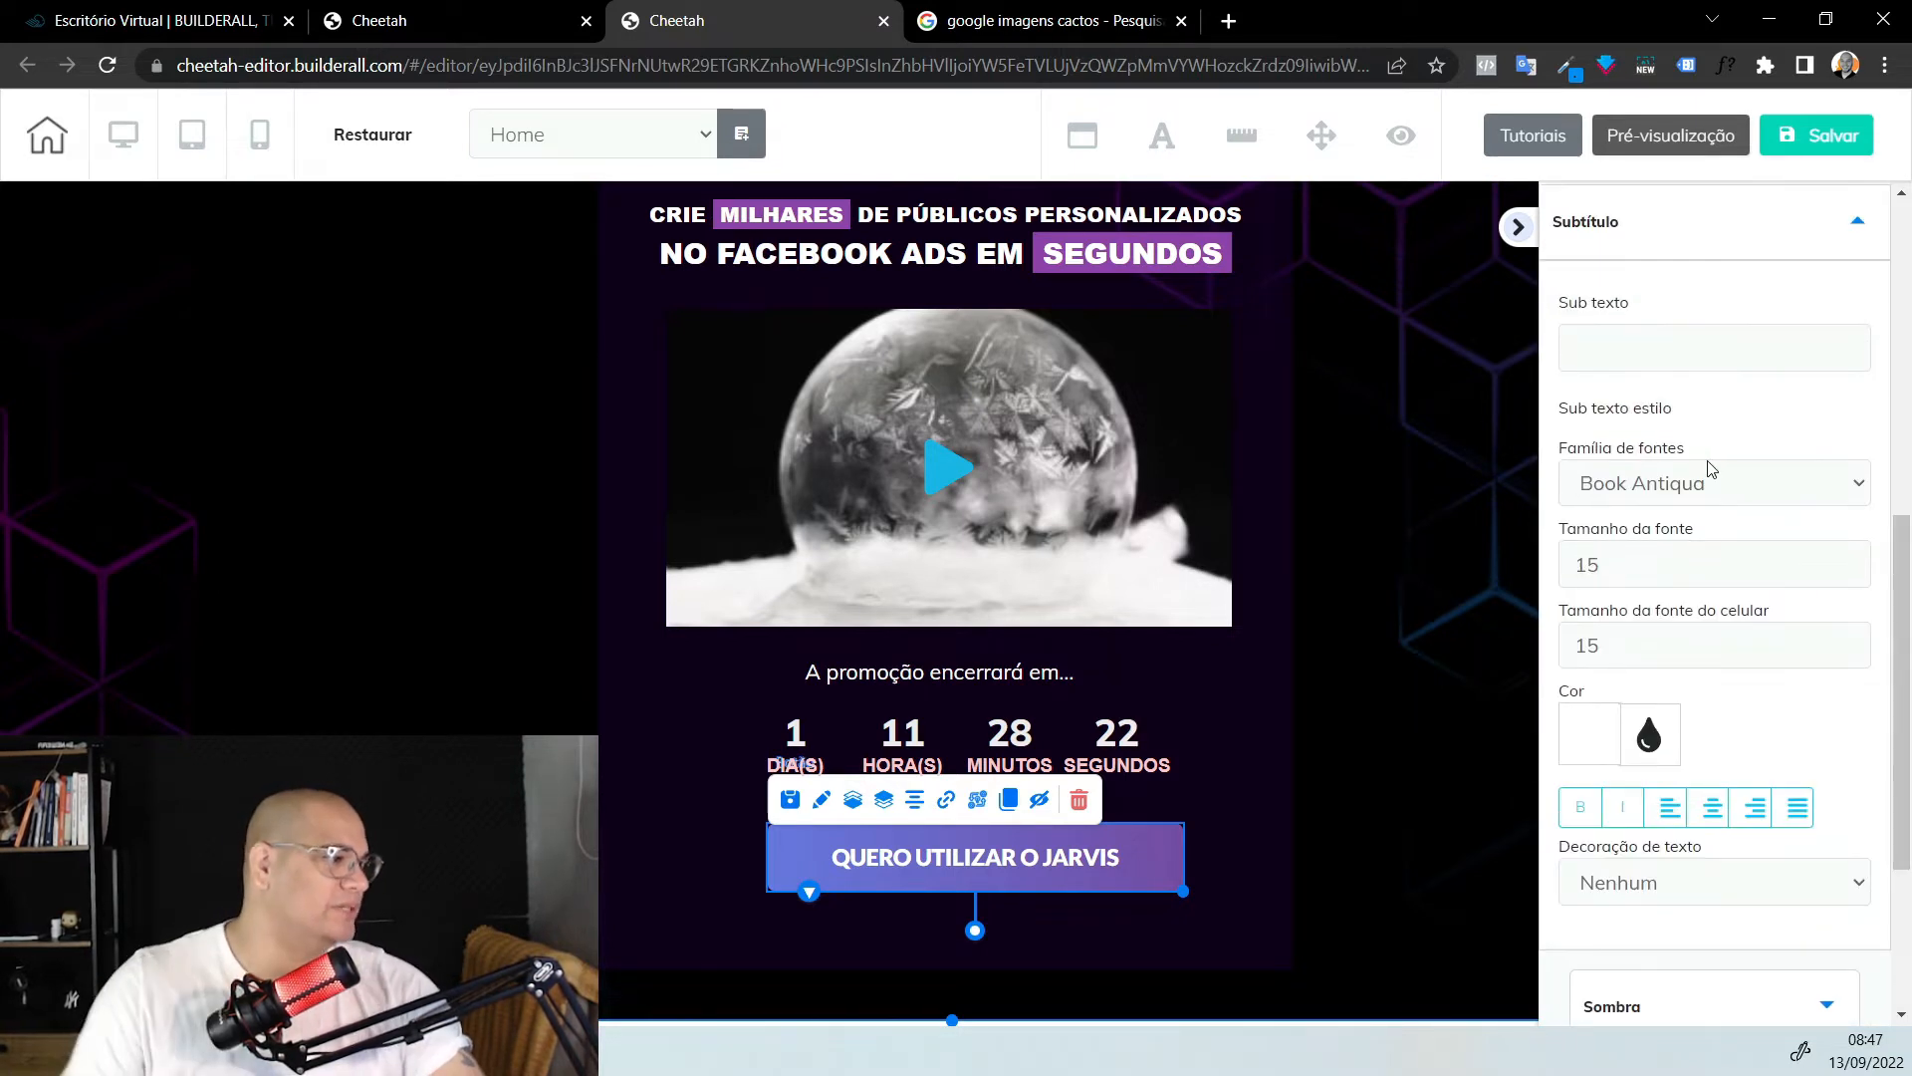
left_click(1689, 352)
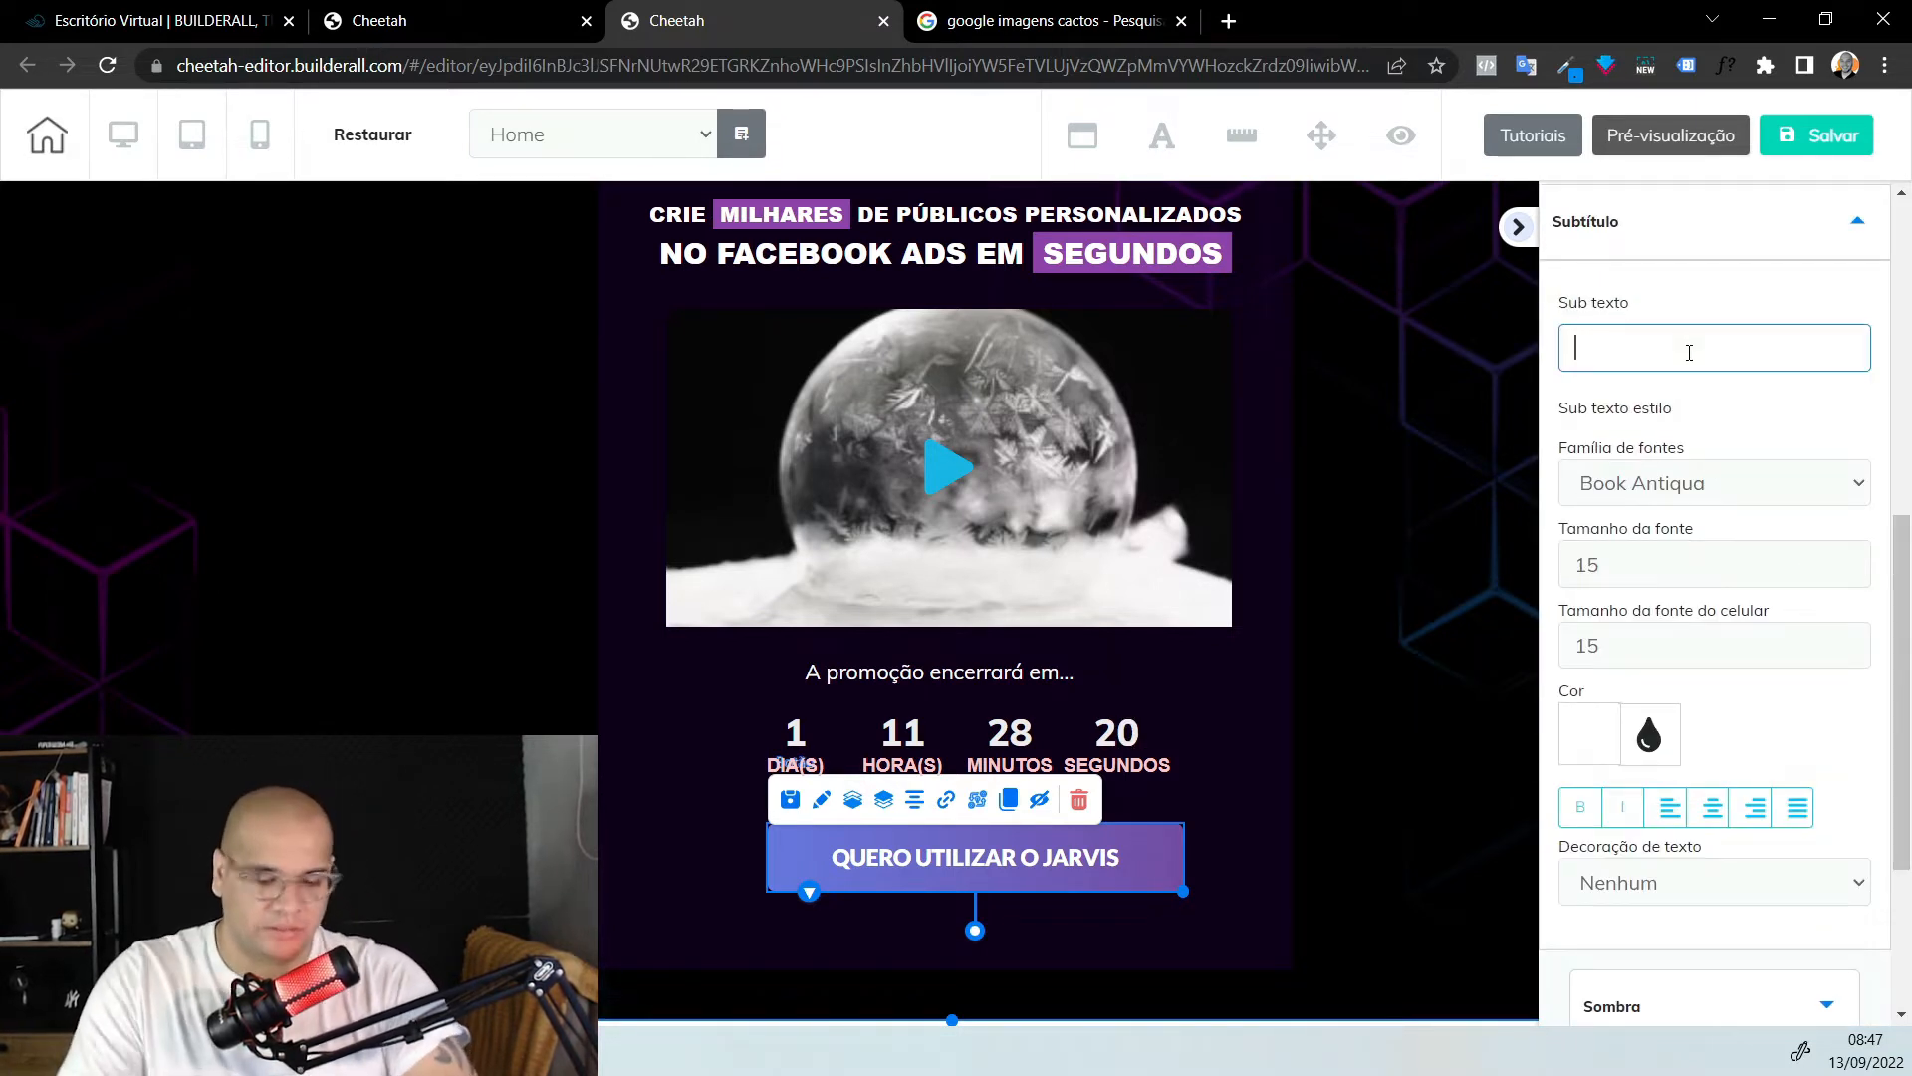
type("POR APENAS 12x R$ 9,67")
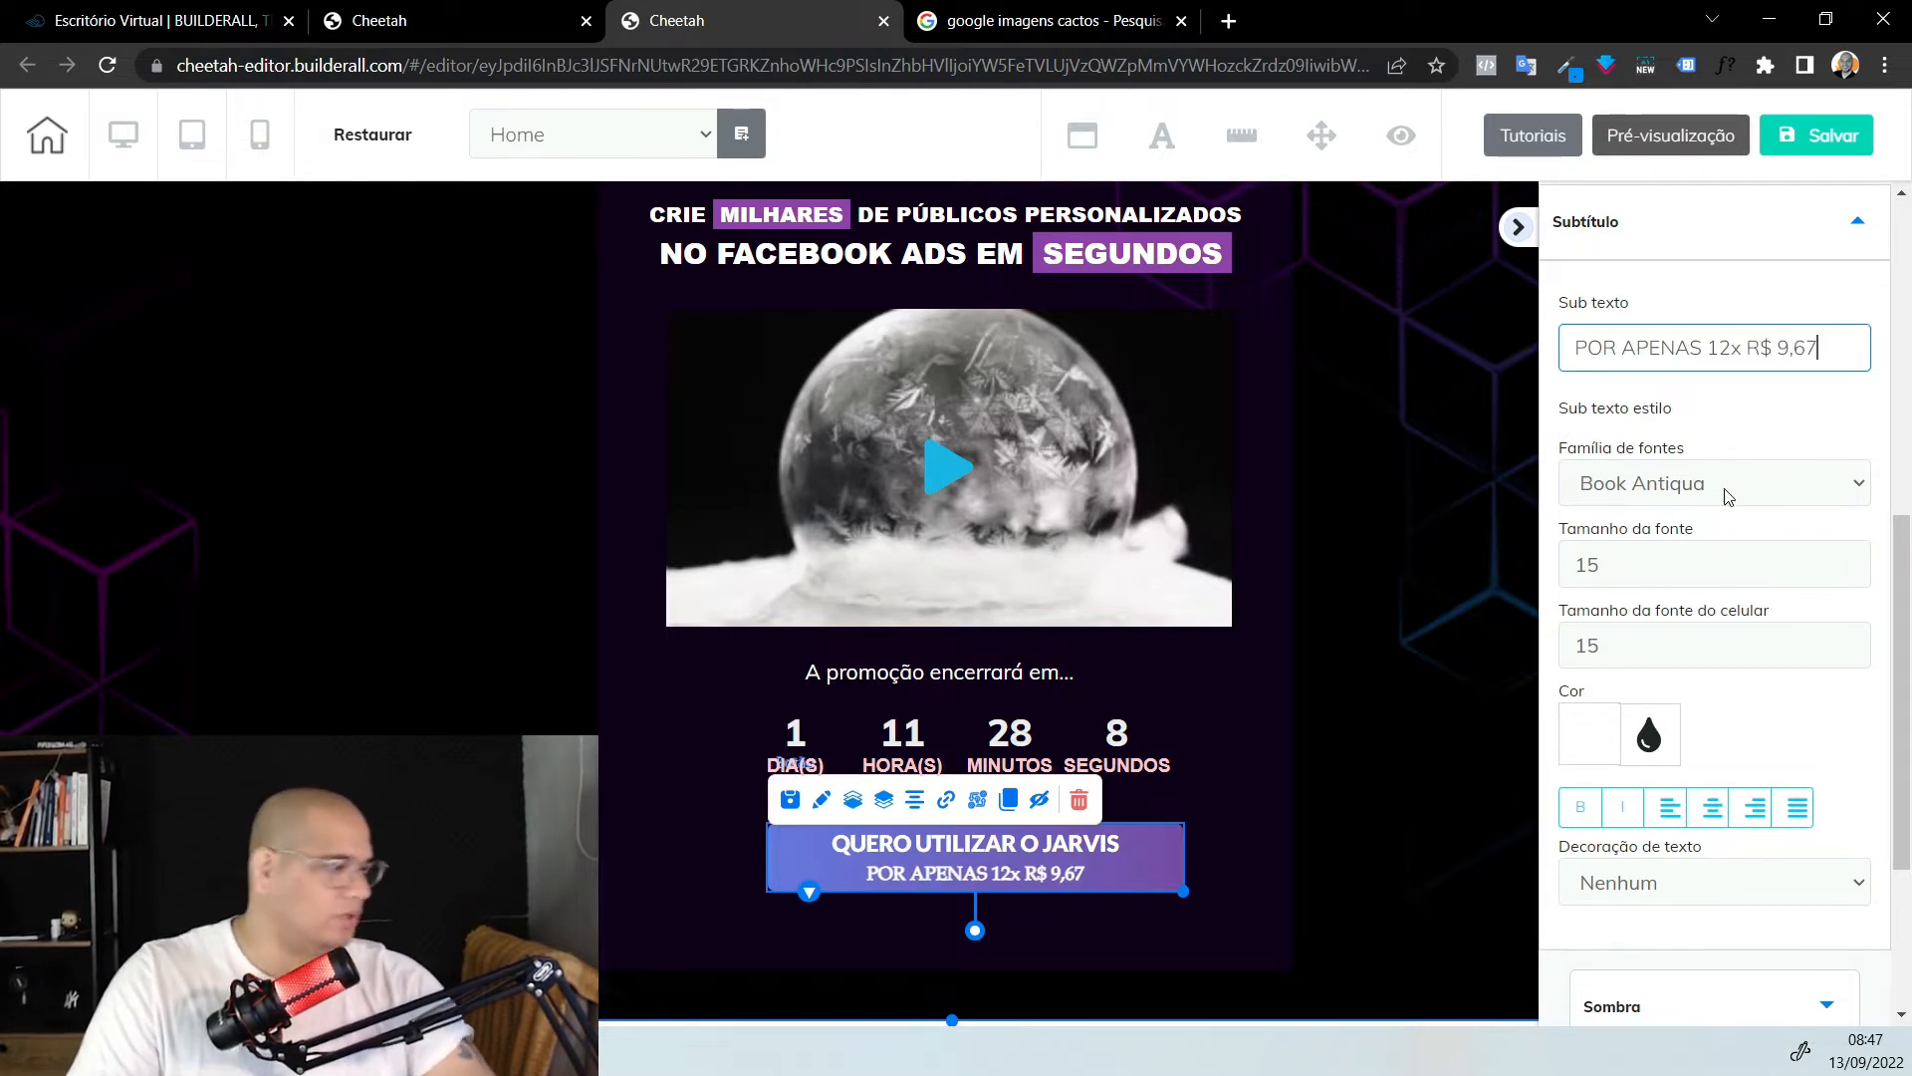
Change the button subtitle's font family to Trebuchet MS
key("ctrl+a")
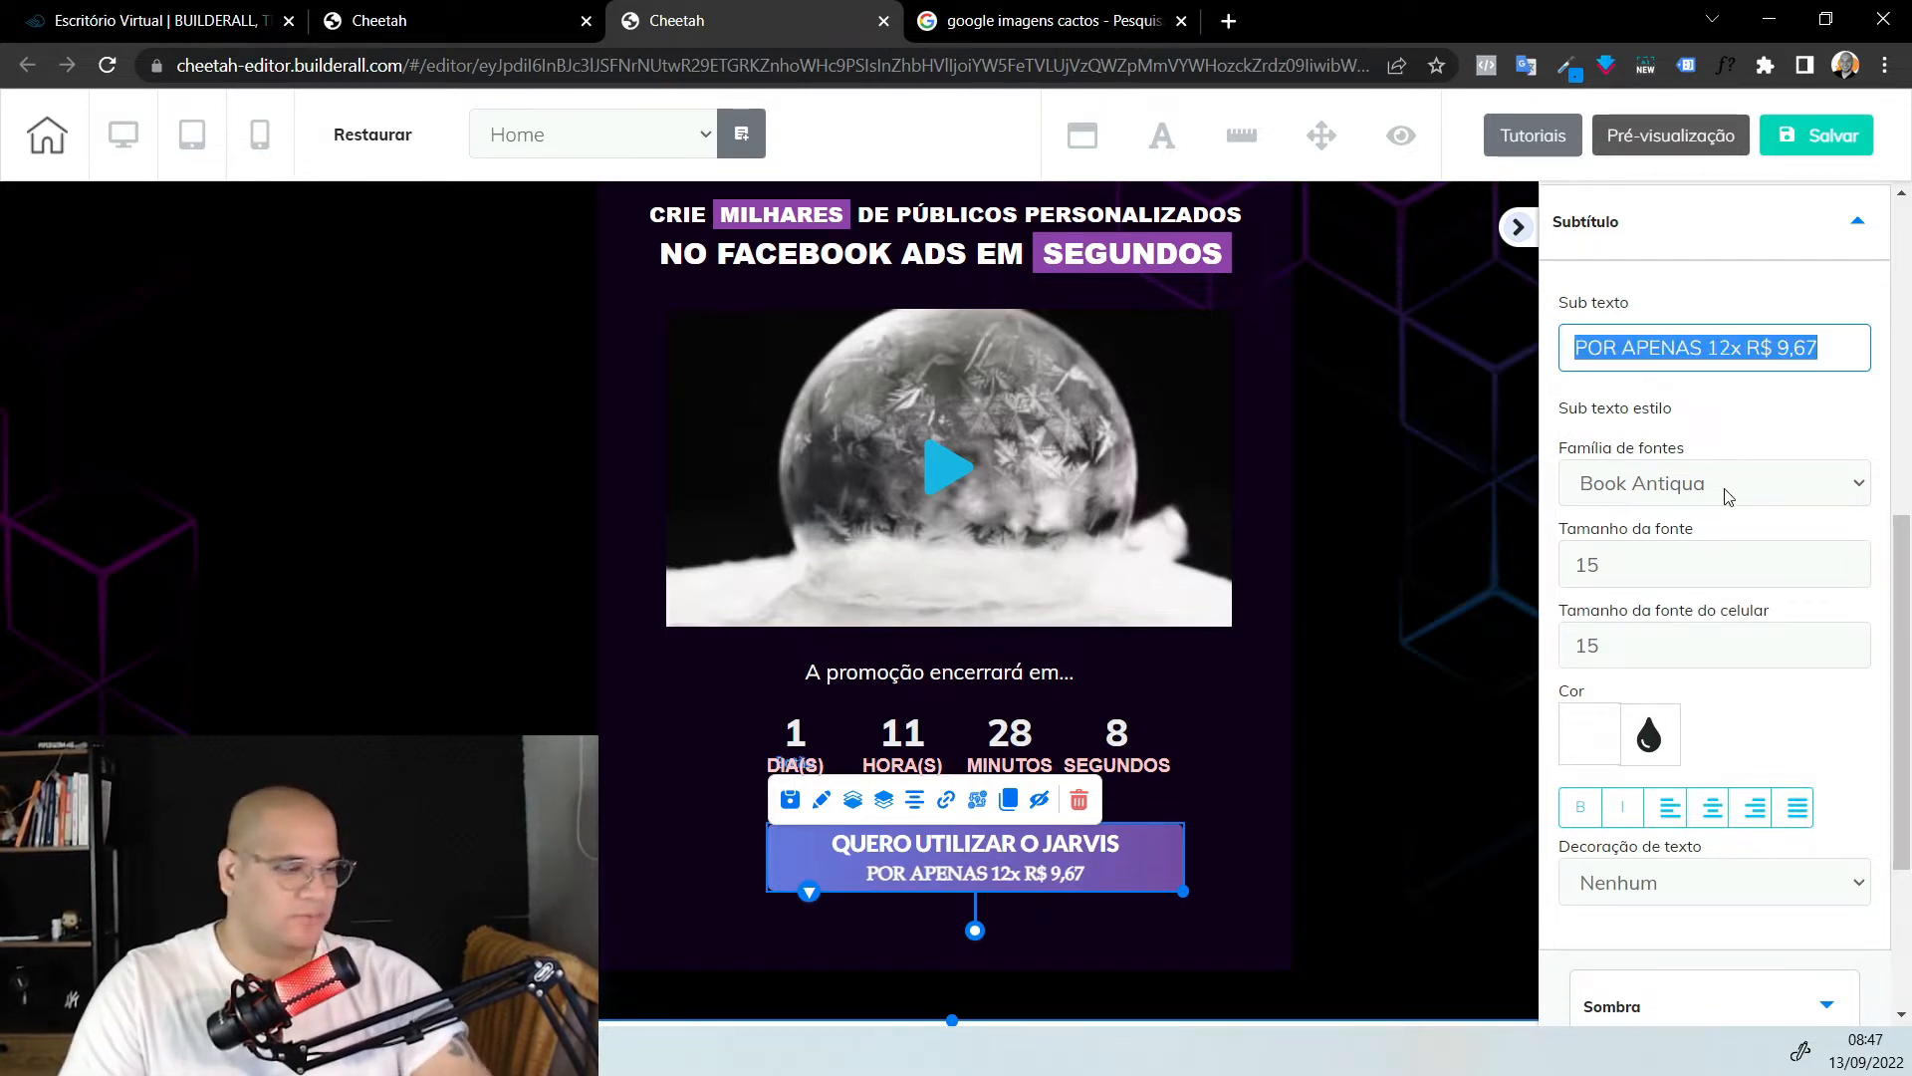
left_click(1863, 472)
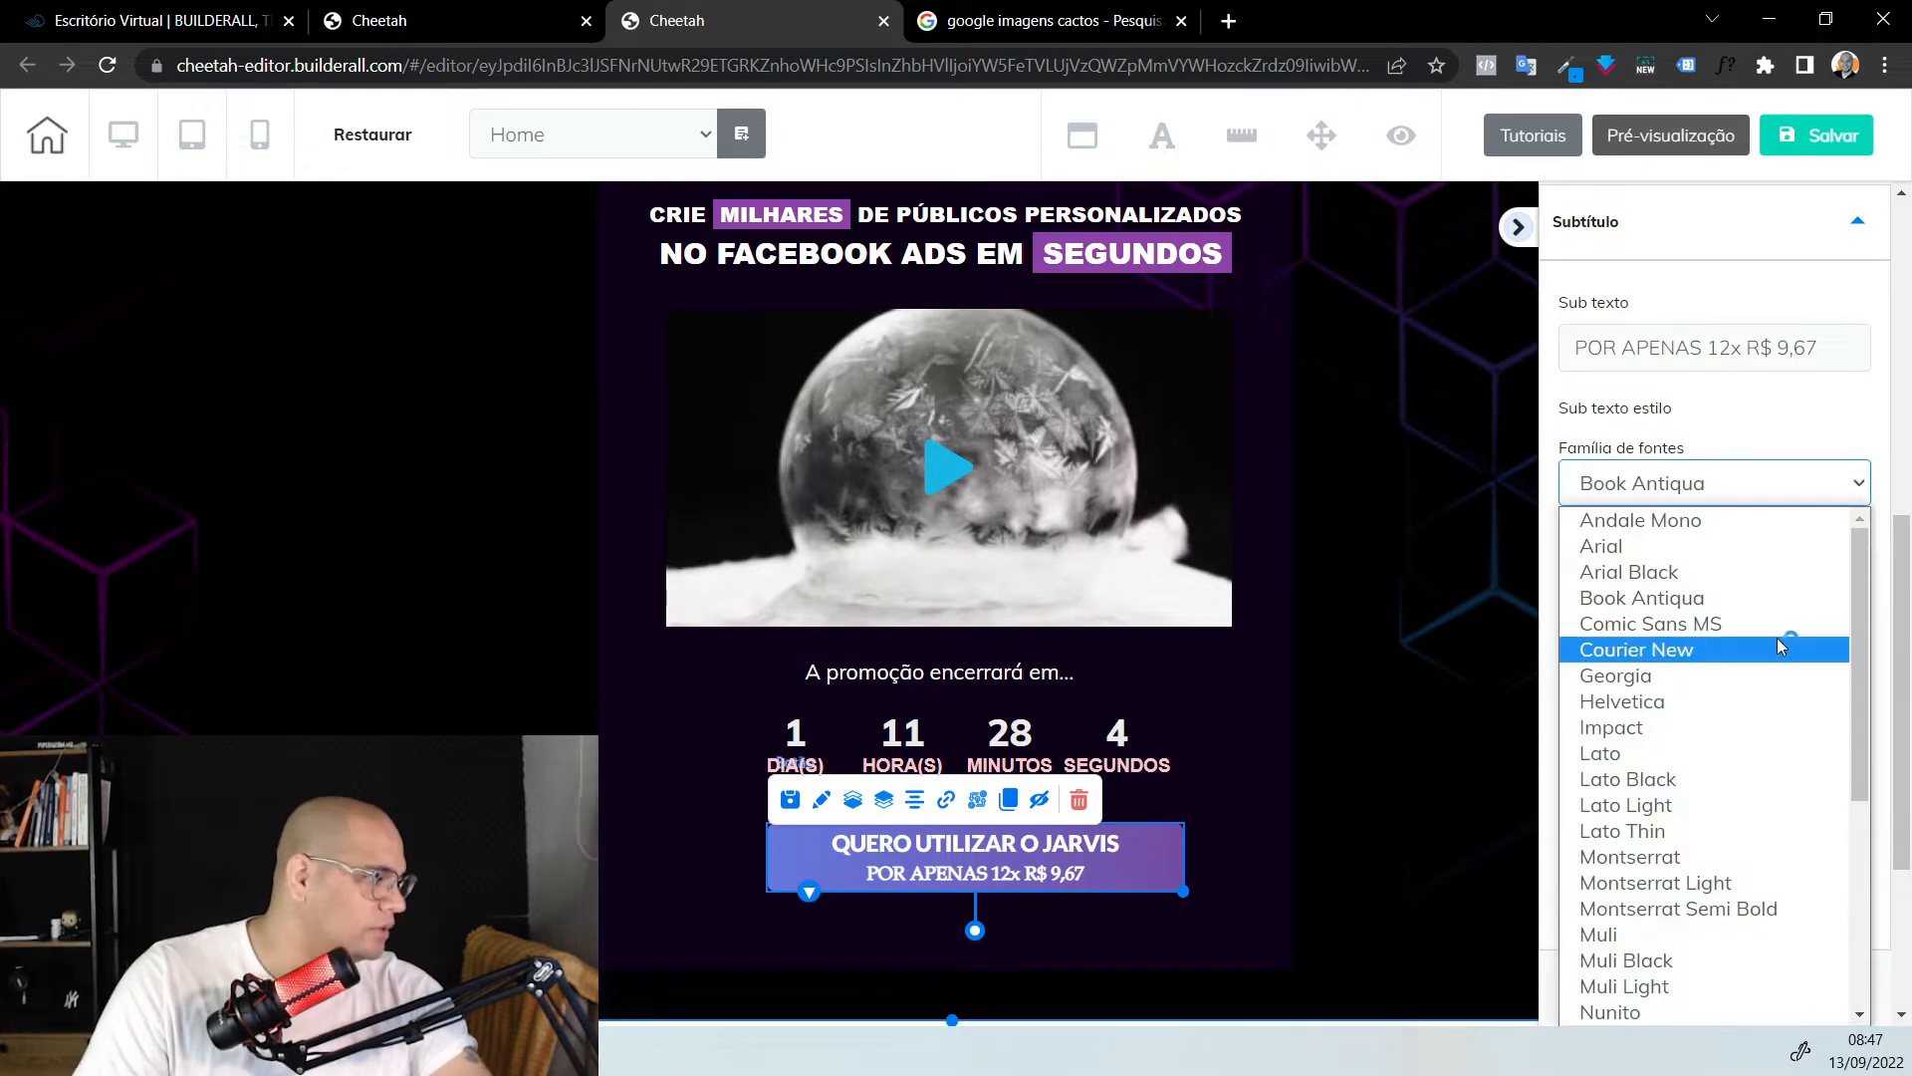
scroll(1783, 657, "down", 4)
left_click(1753, 832)
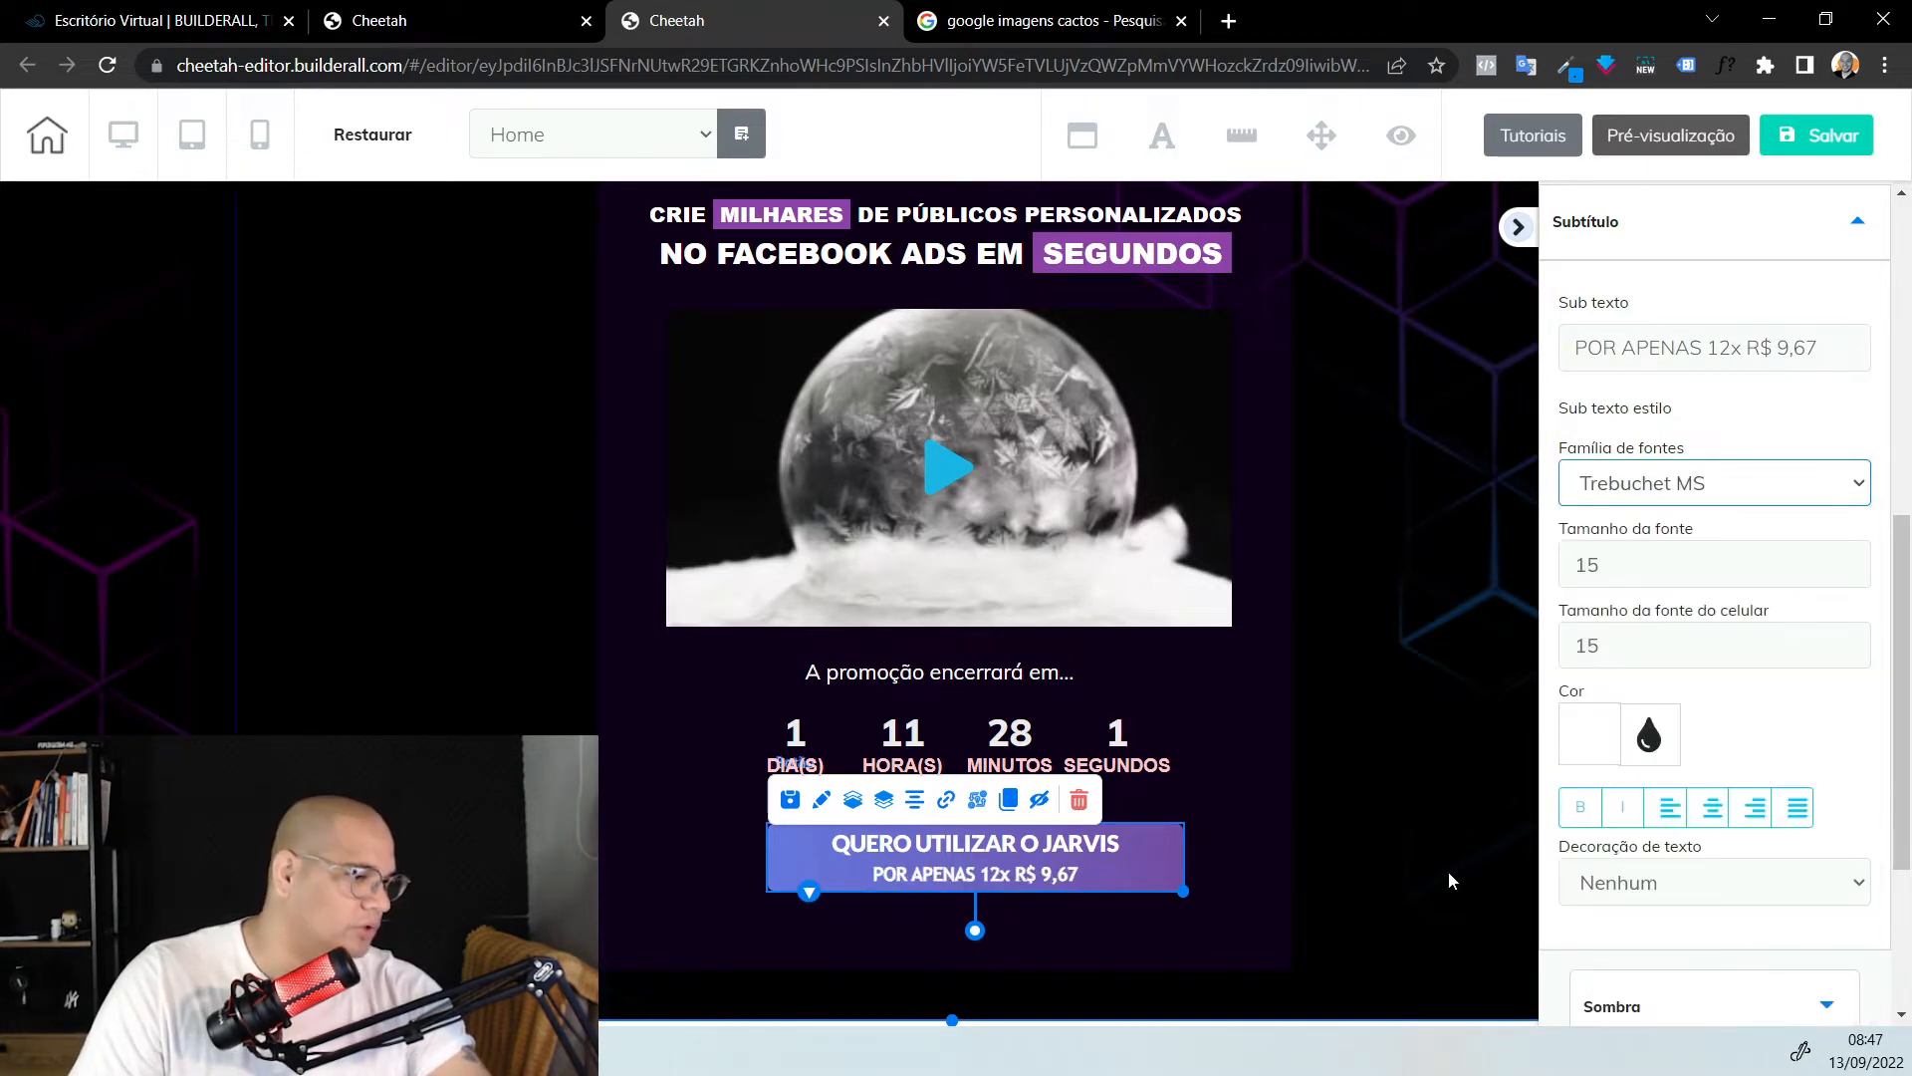
left_click(1246, 793)
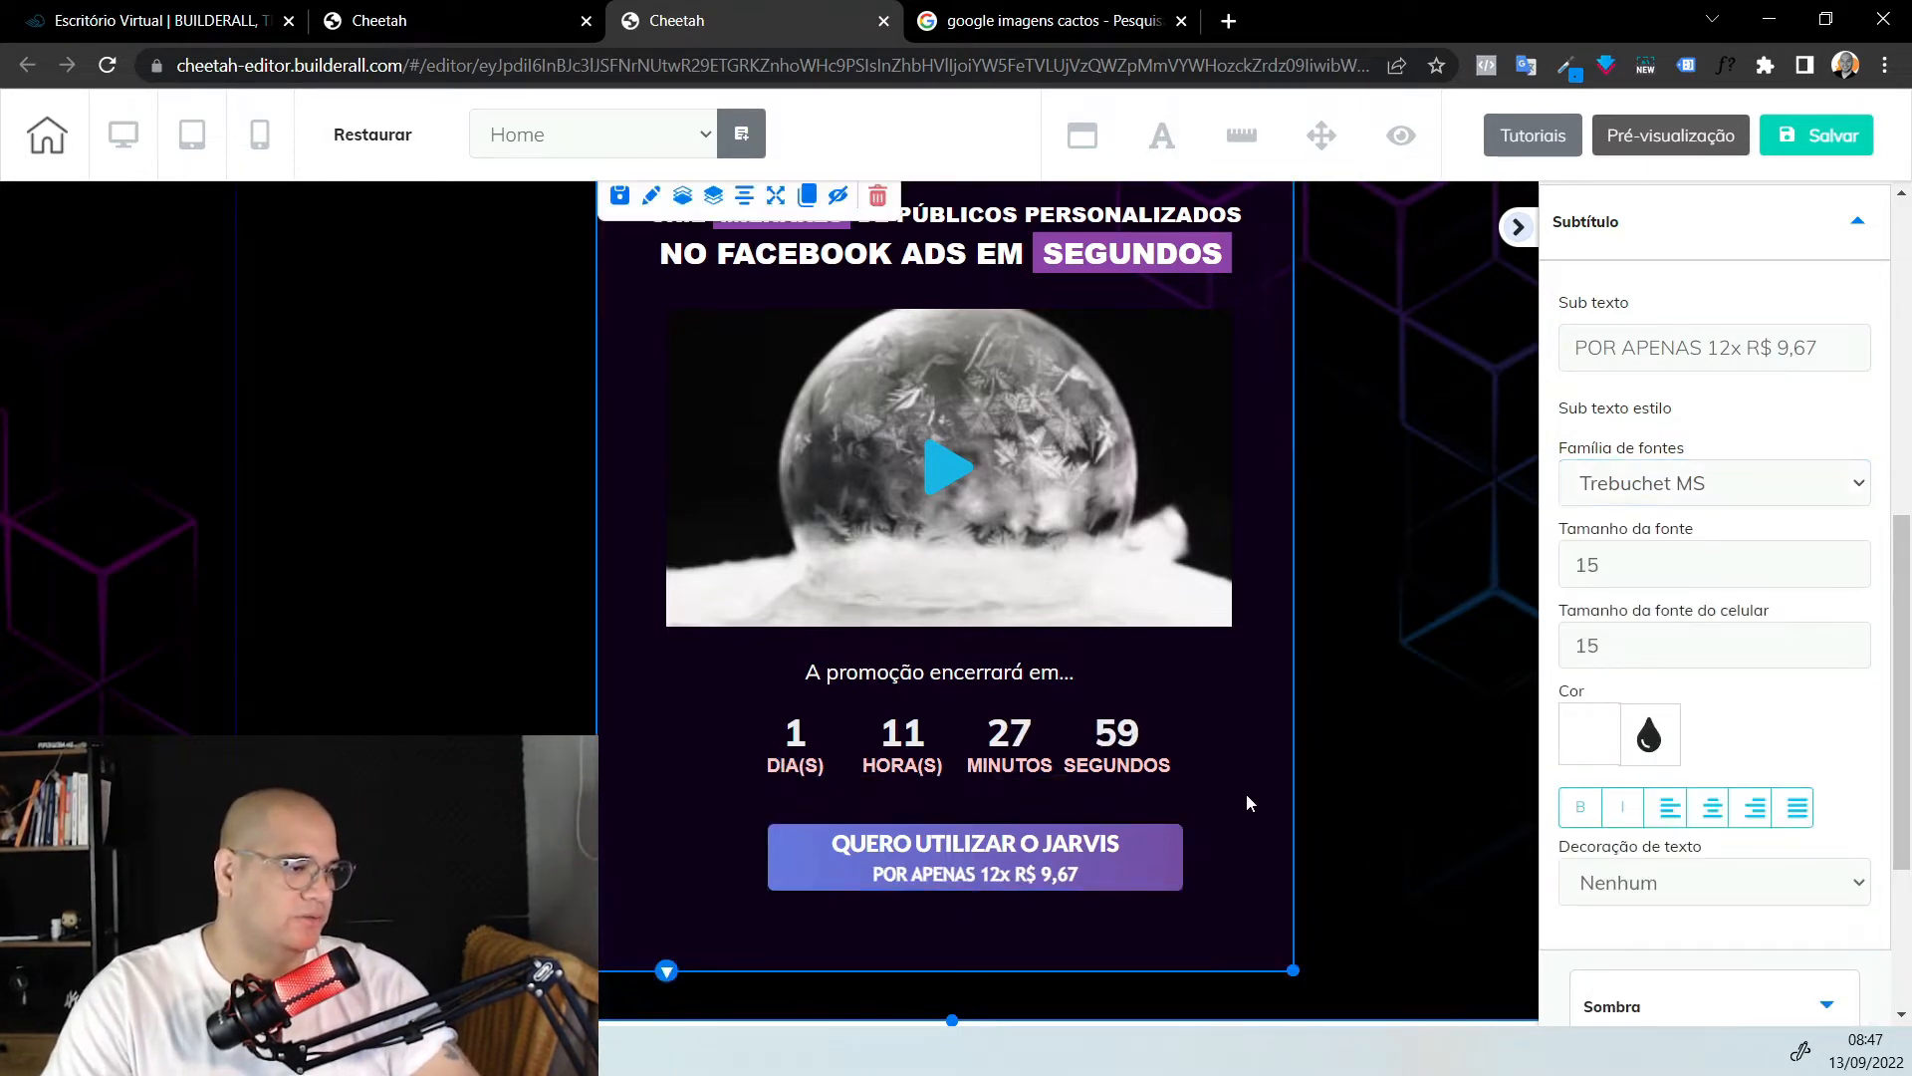
Change the color of the countdown's unit labels to bright purple C312FF
left_click(874, 765)
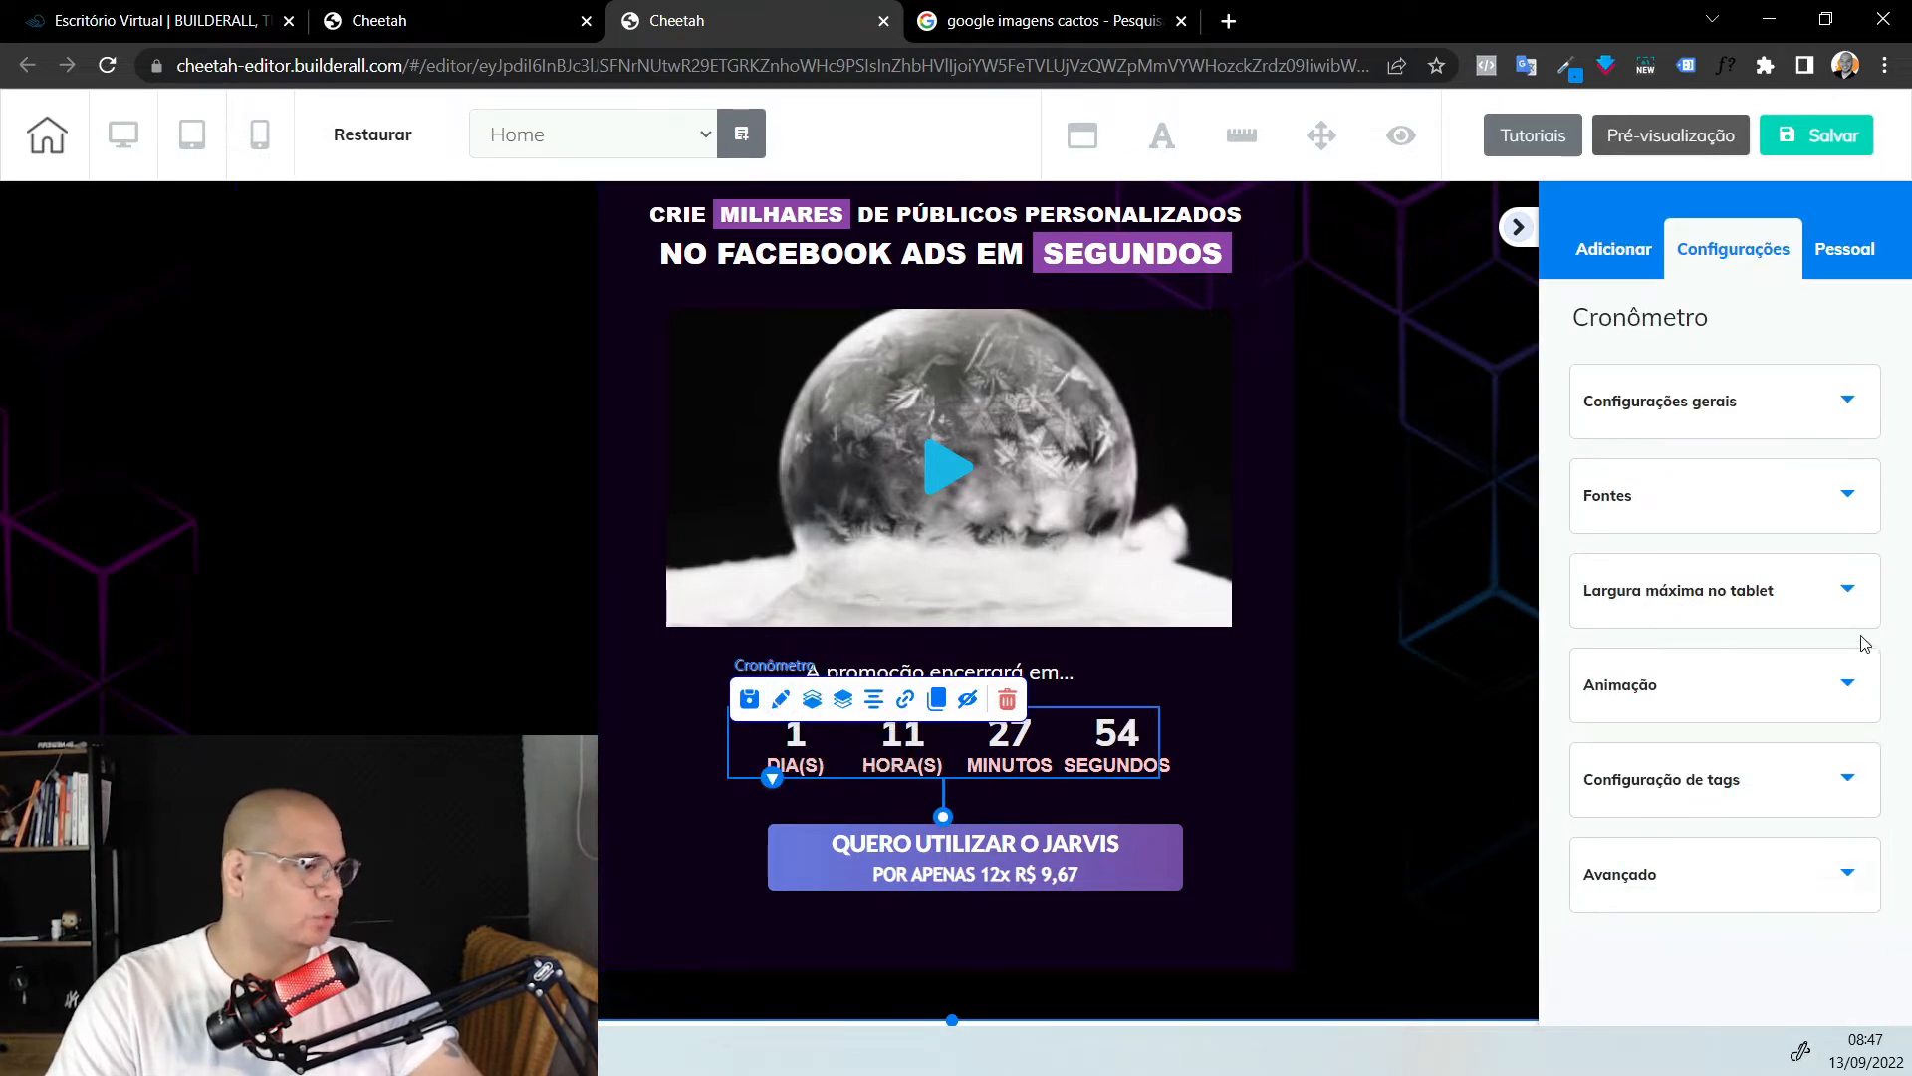
left_click(1838, 529)
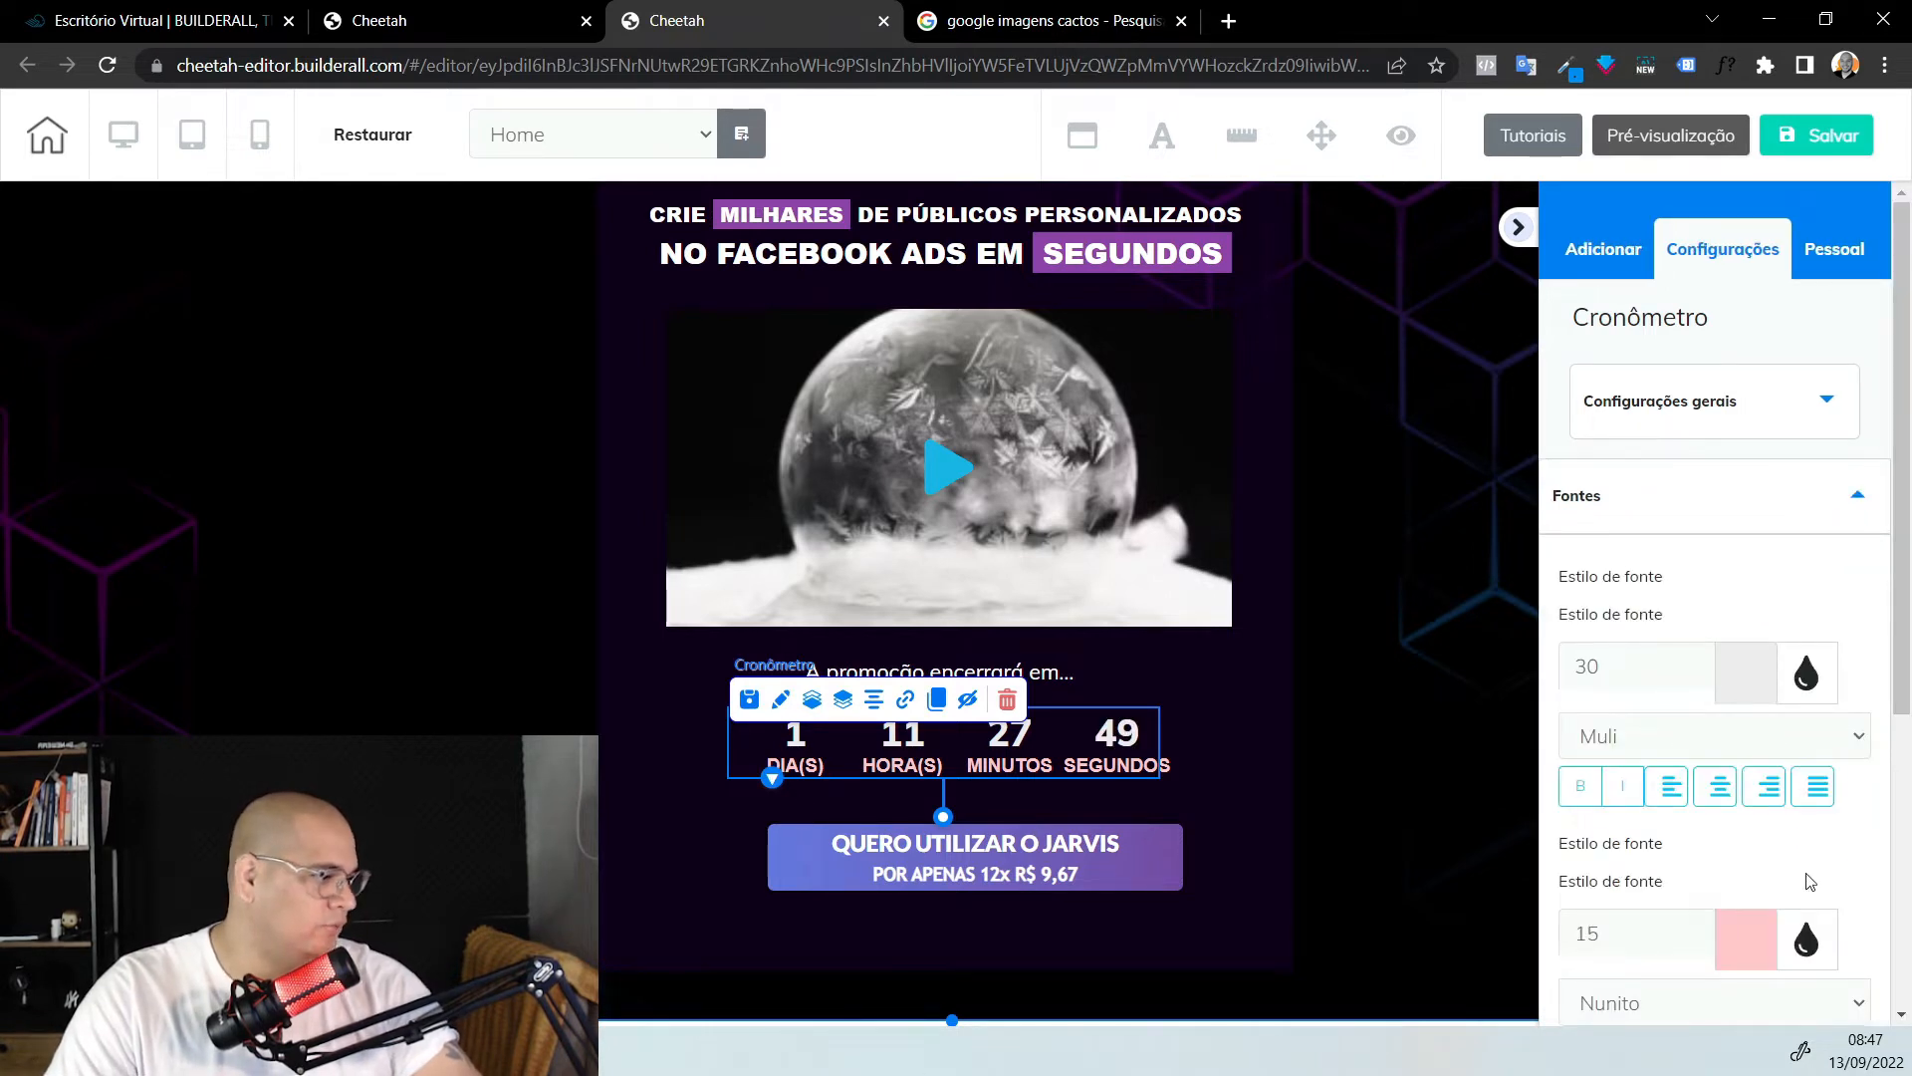
scroll(1792, 867, "down", 1)
left_click(1758, 826)
scroll(1747, 882, "down", 3)
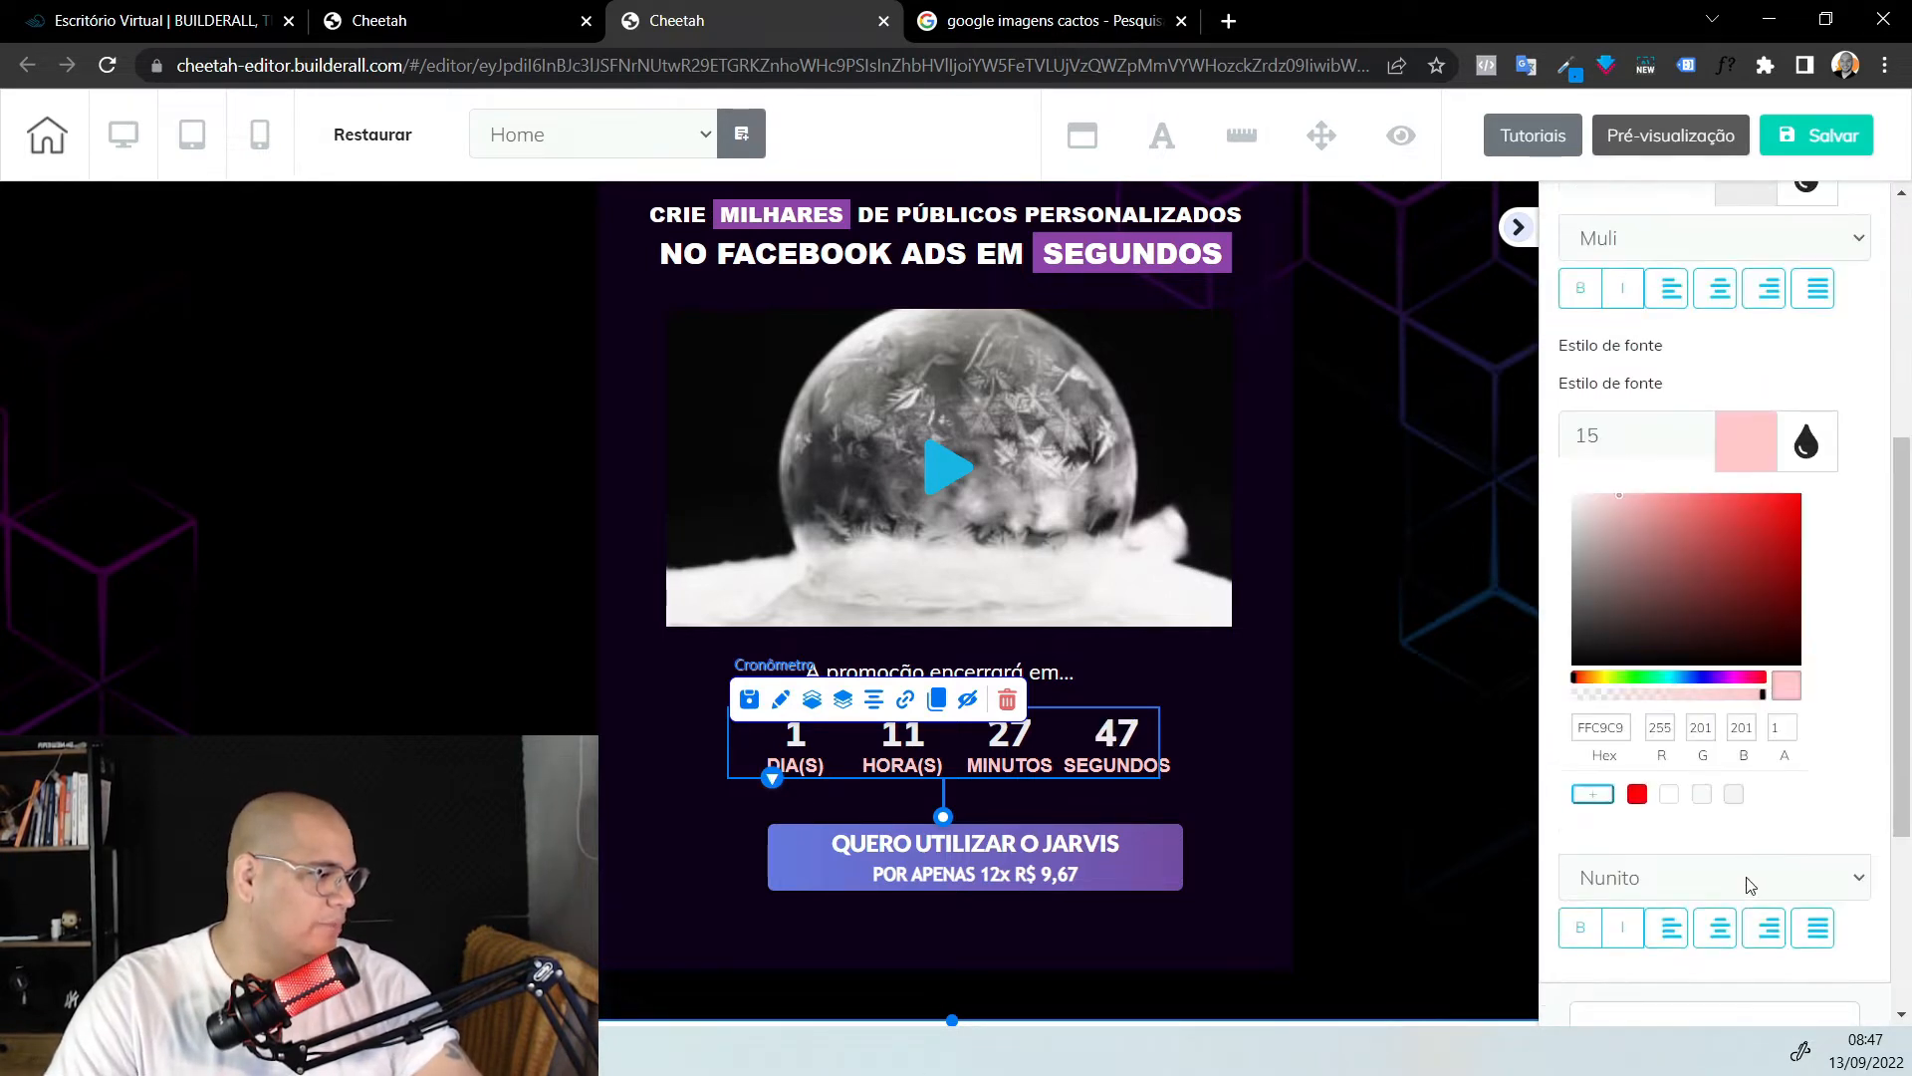
left_click(1707, 681)
mouse_move(1745, 610)
left_mouse_down()
mouse_move(1784, 555)
mouse_move(1793, 483)
left_mouse_up()
left_click(1732, 679)
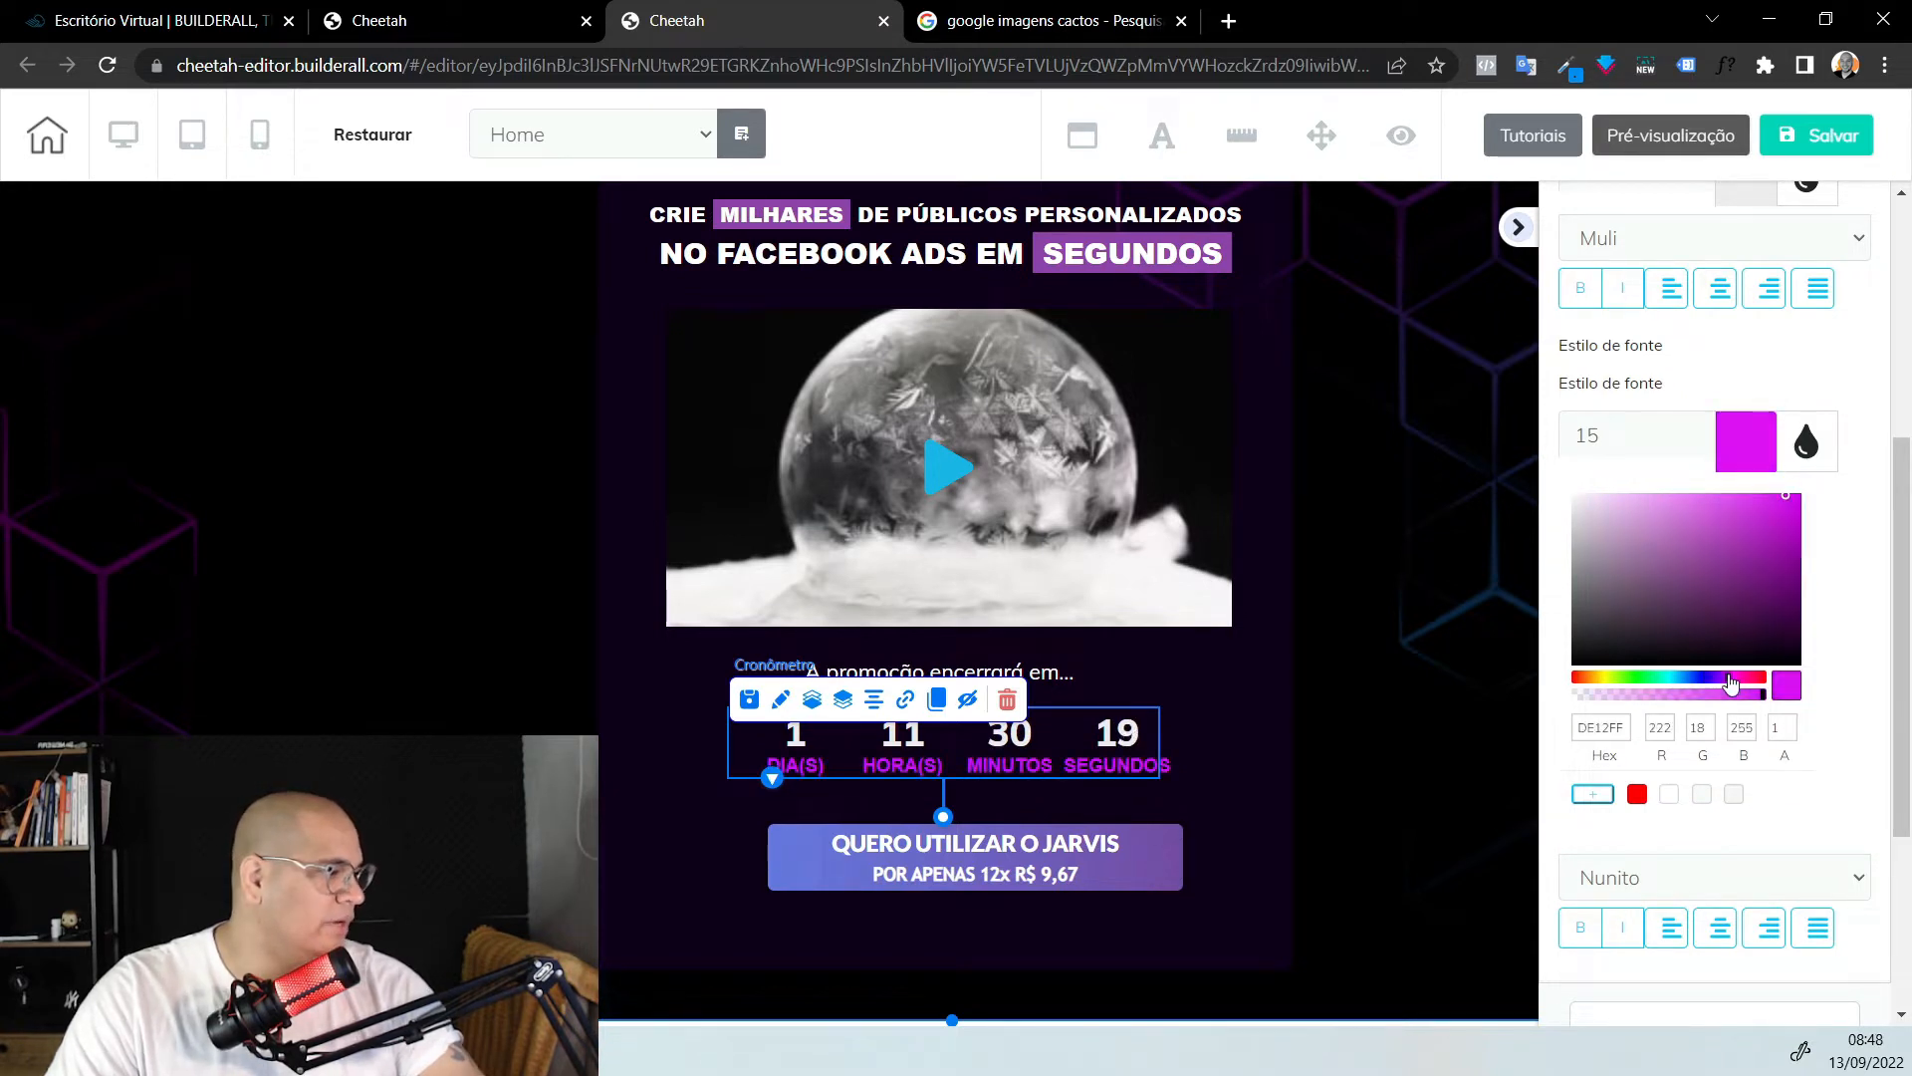
left_click(1728, 682)
scroll(1716, 681, "down", 3)
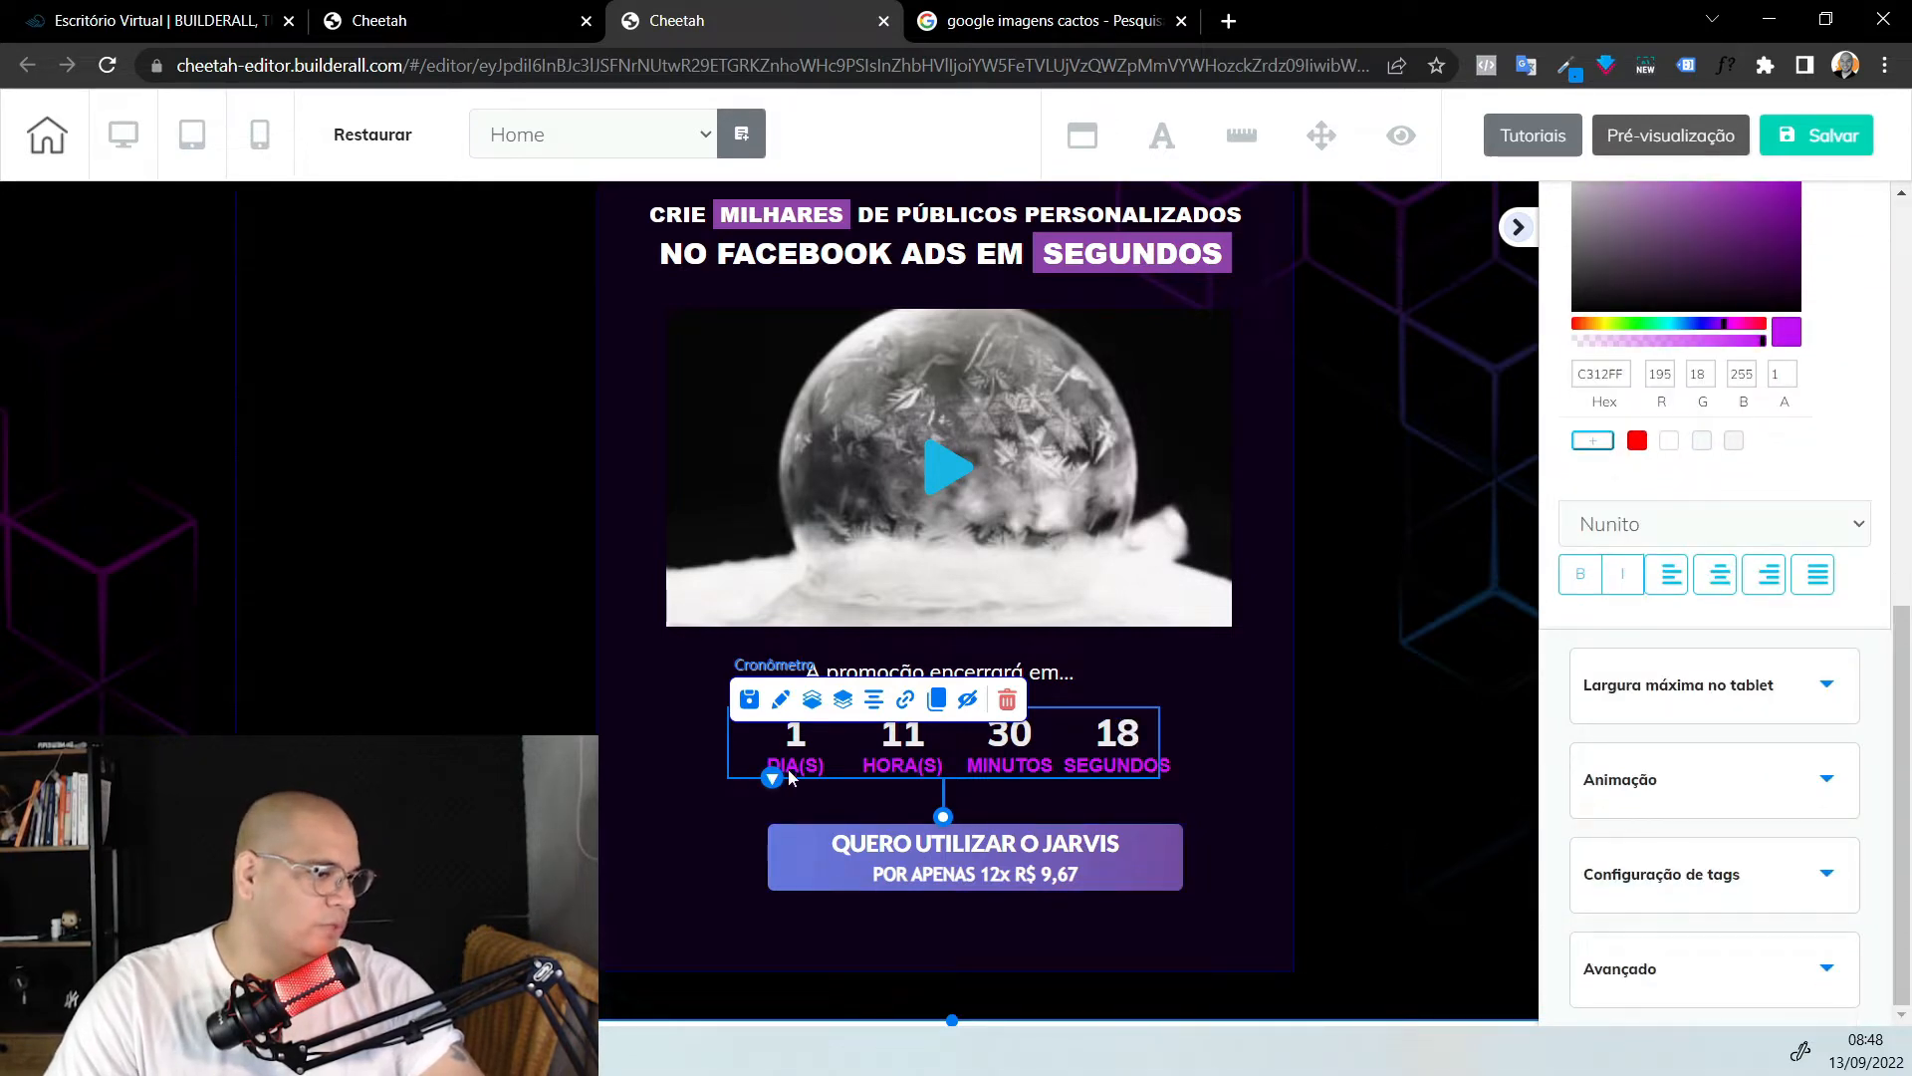
Try the muted purple 7D3B94 as the color of the countdown's numbers
scroll(1693, 742, "up", 7)
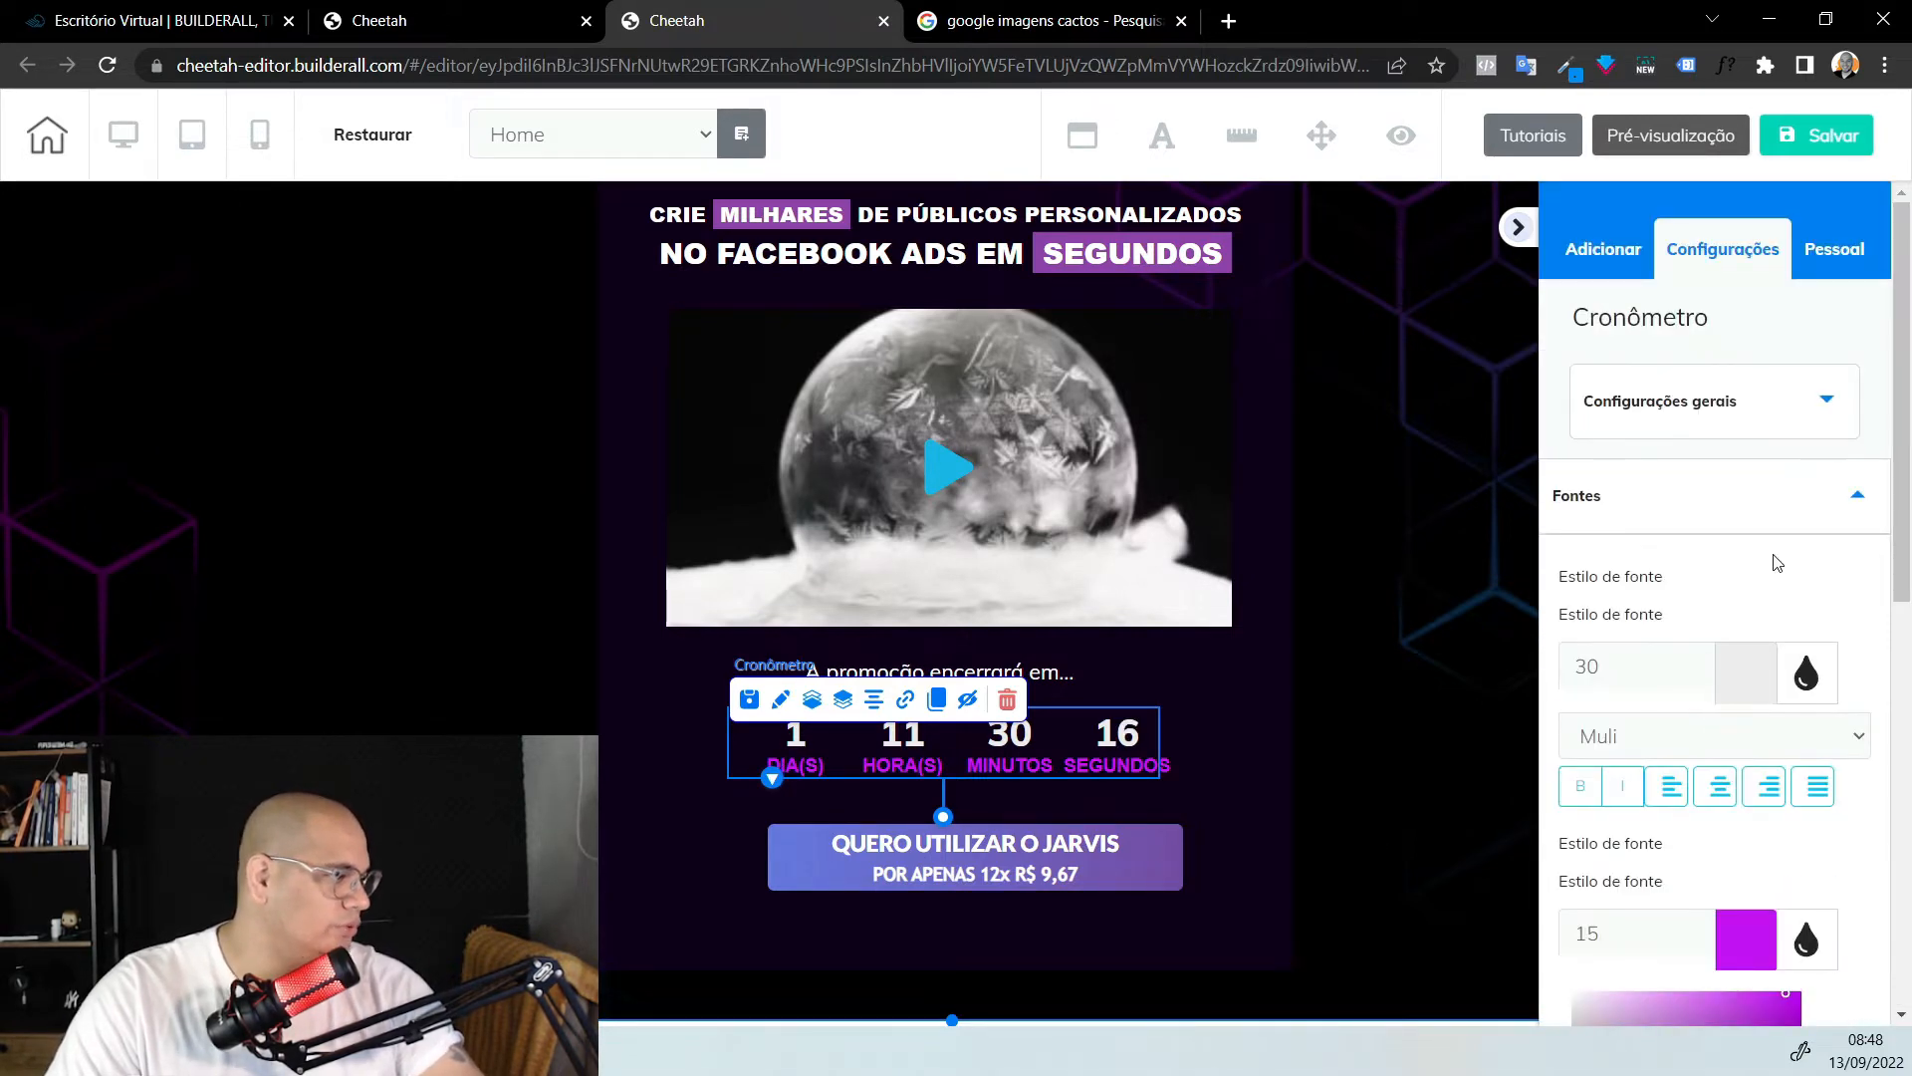
scroll(1773, 559, "down", 3)
scroll(1733, 499, "up", 3)
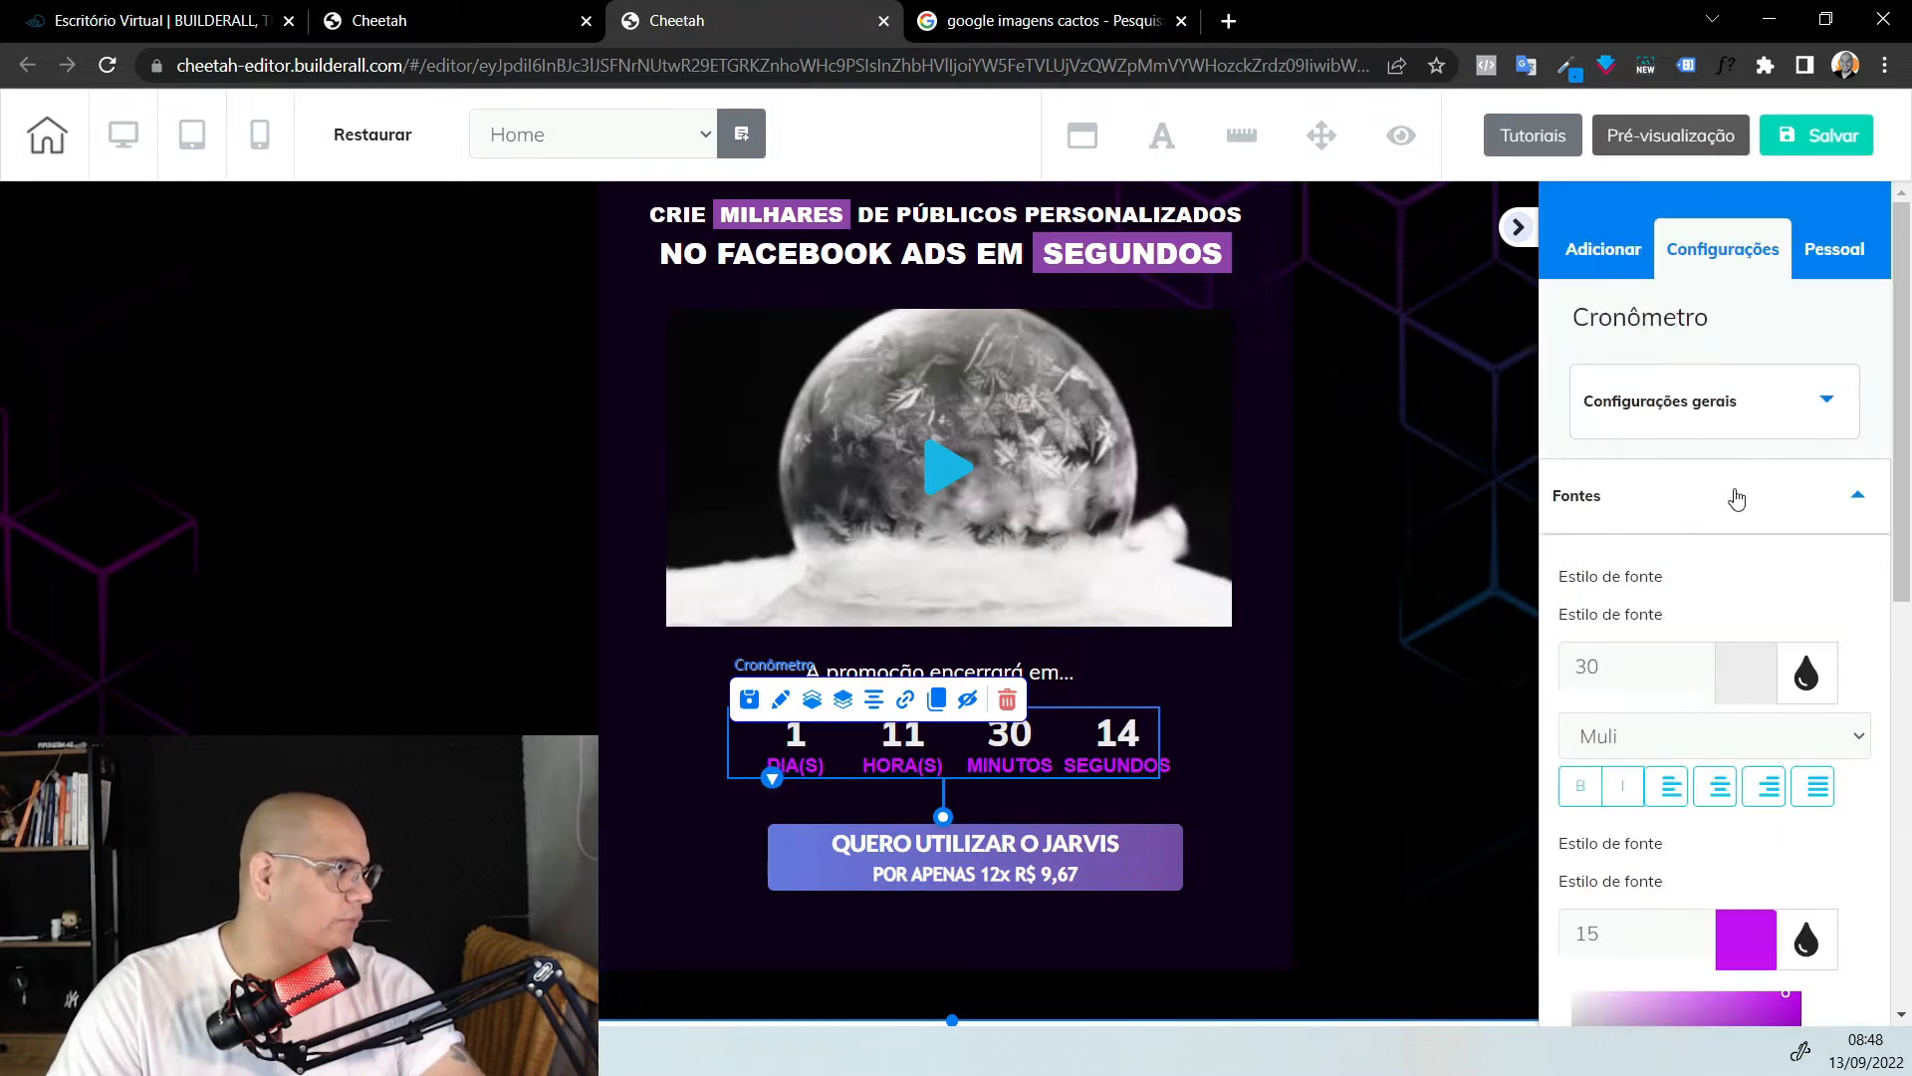
left_click(1751, 423)
scroll(1703, 538, "down", 5)
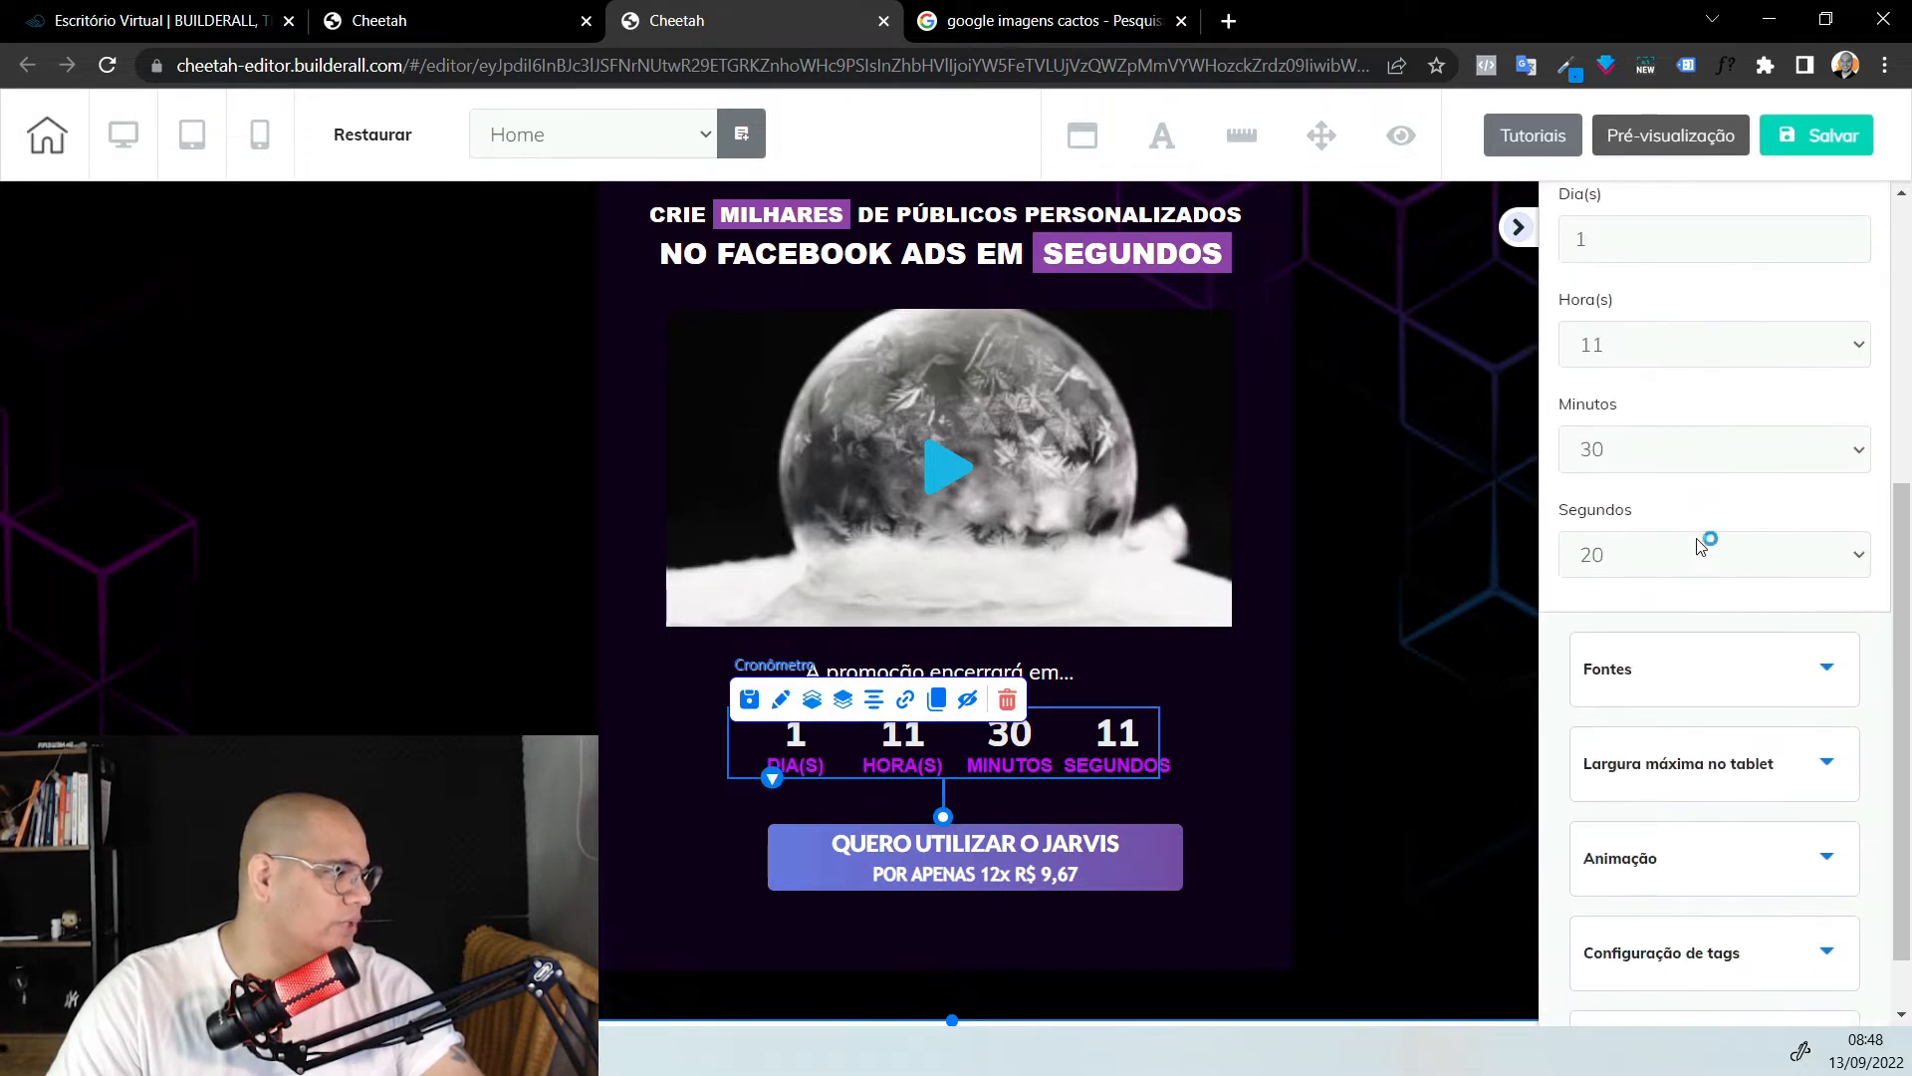
left_click(1785, 618)
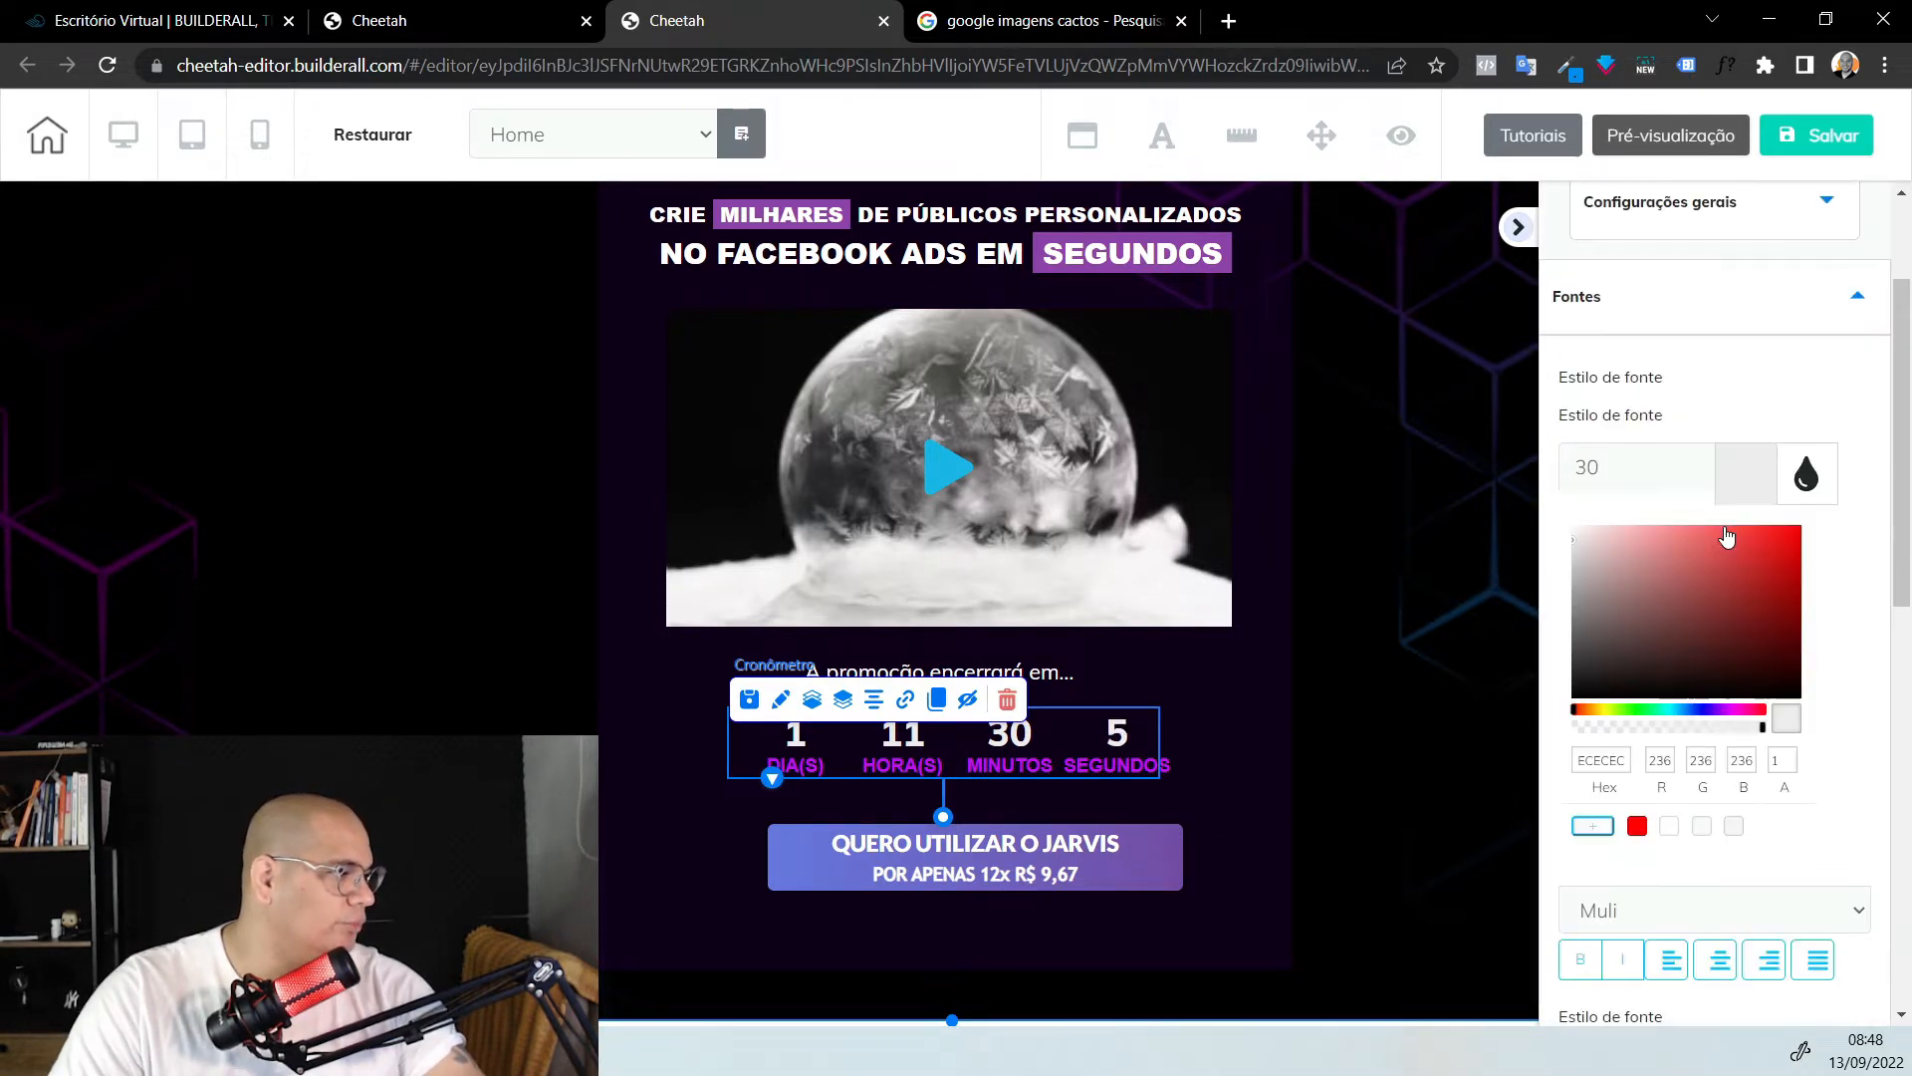
left_click(1709, 604)
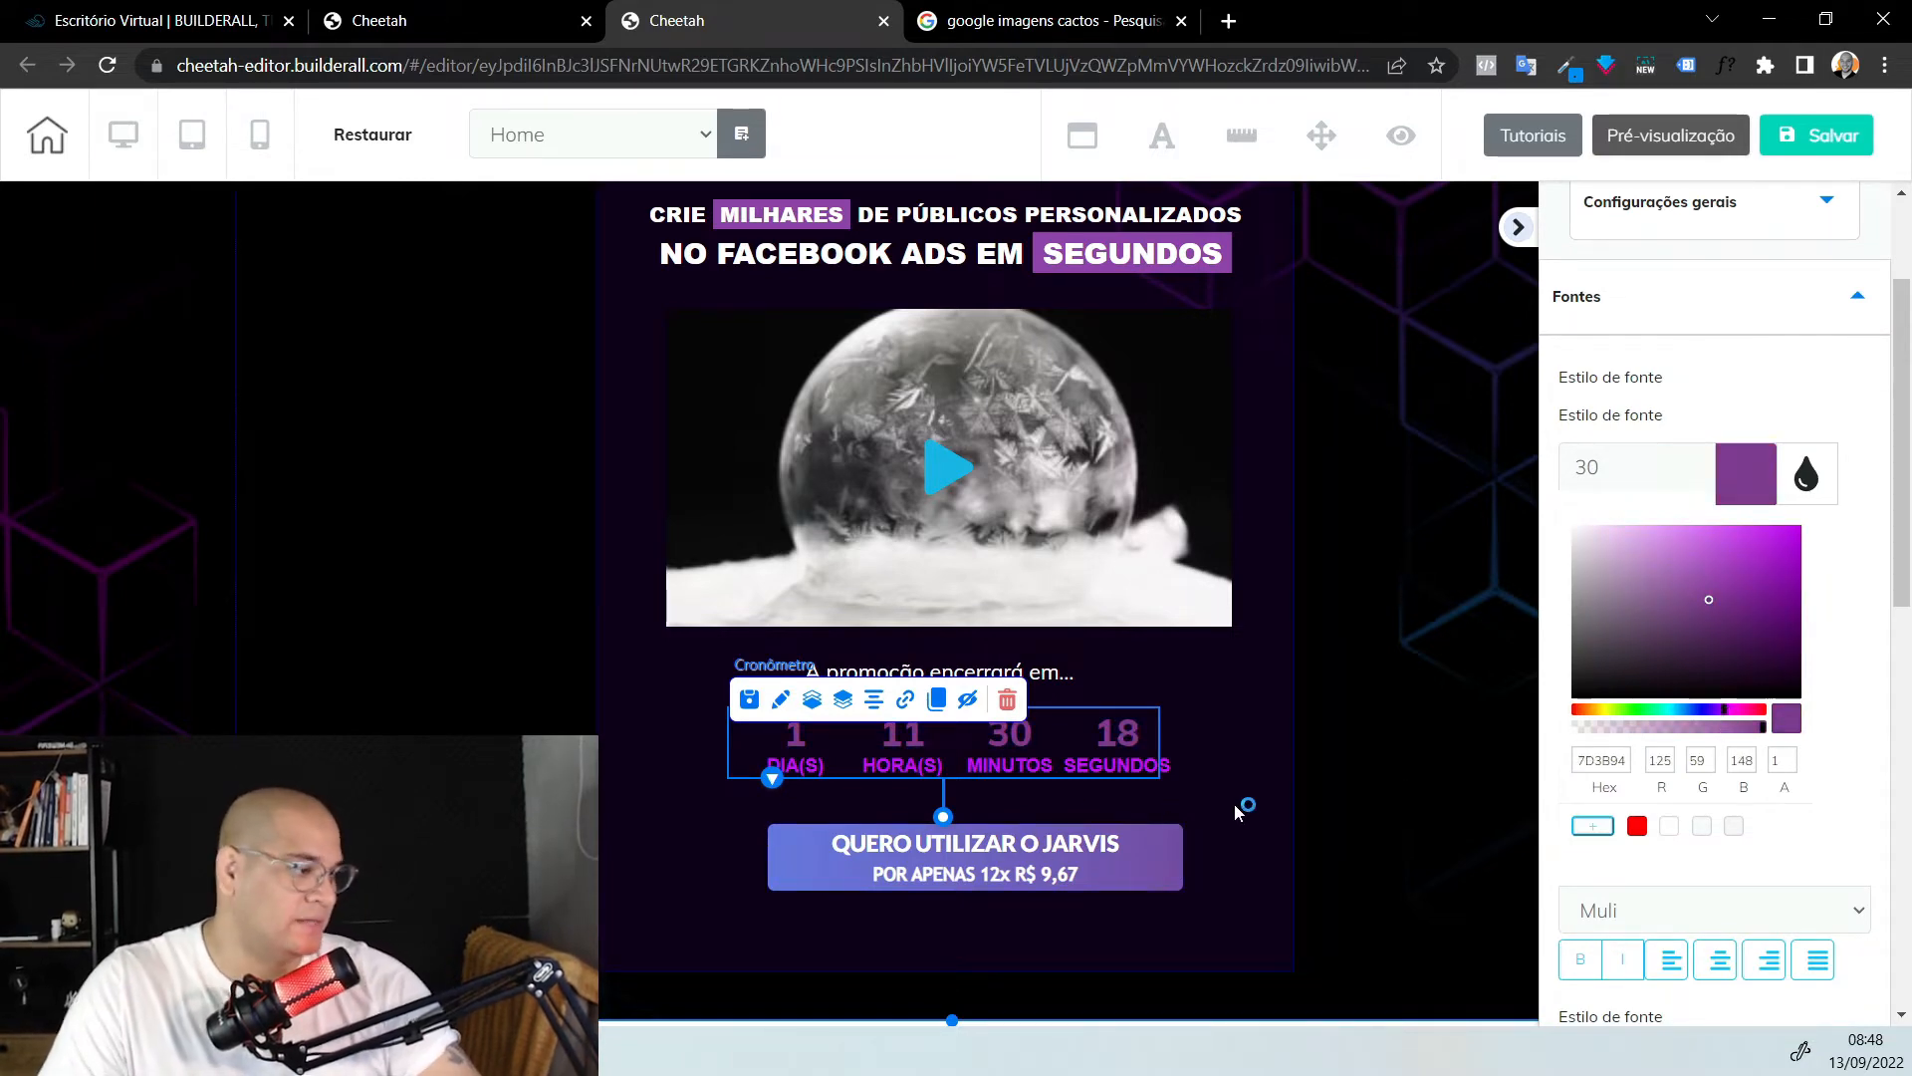
Copy the unit labels' color C312FF and apply it to the countdown's numbers
scroll(1658, 637, "down", 9)
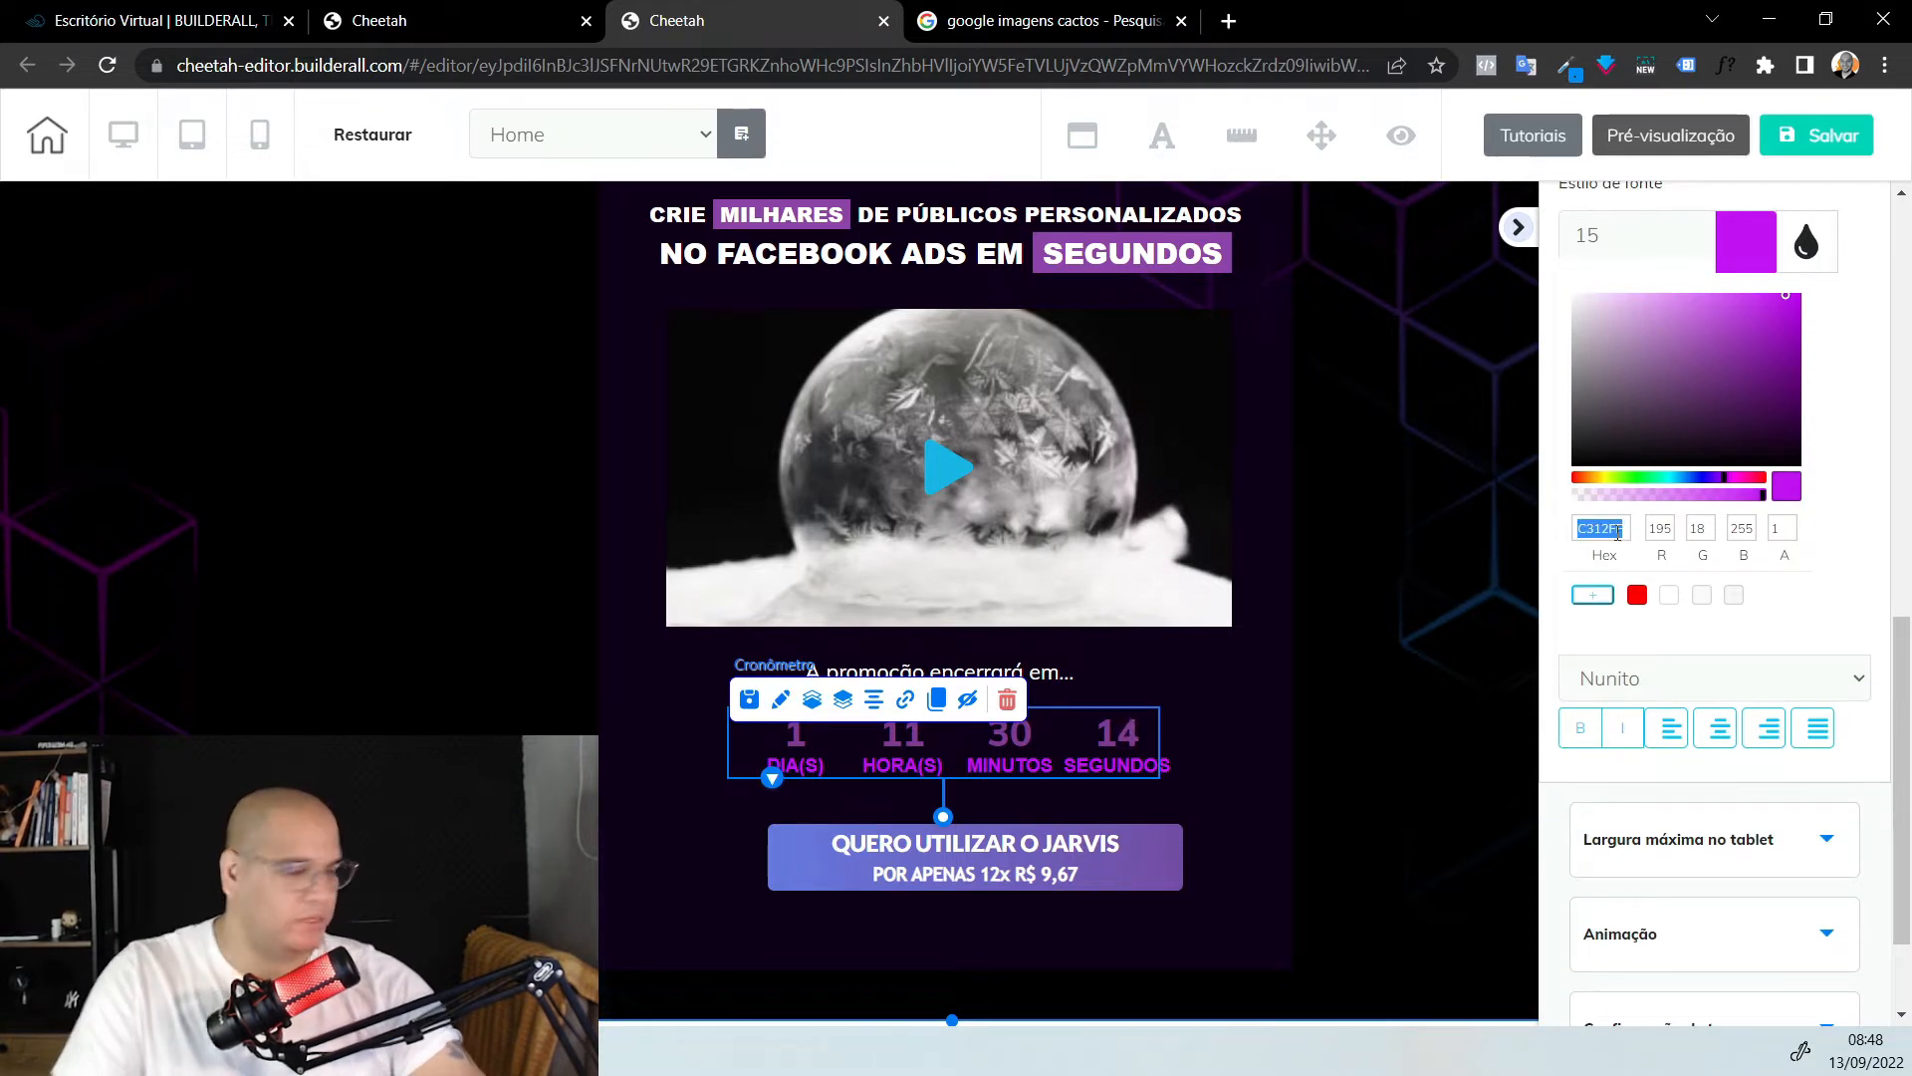
scroll(1623, 583, "up", 7)
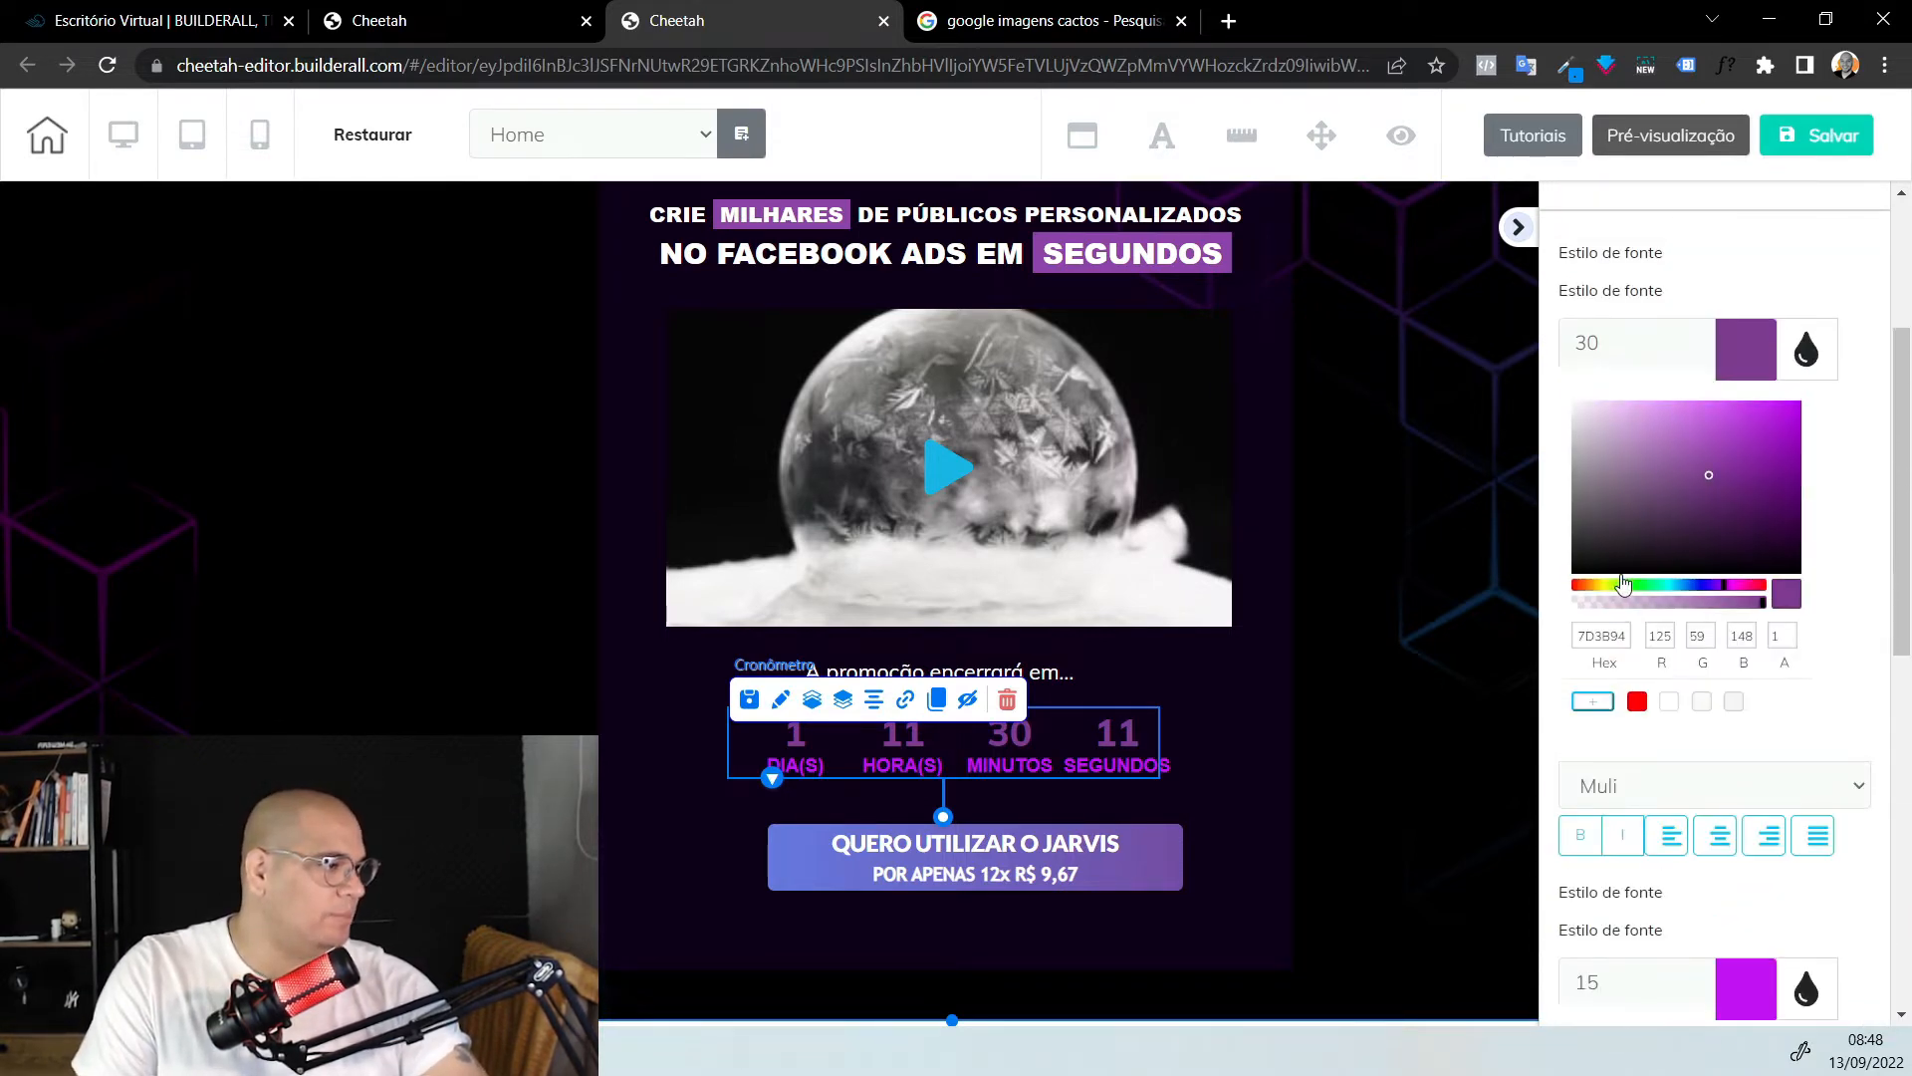
double_click(1594, 635)
type("C312FF")
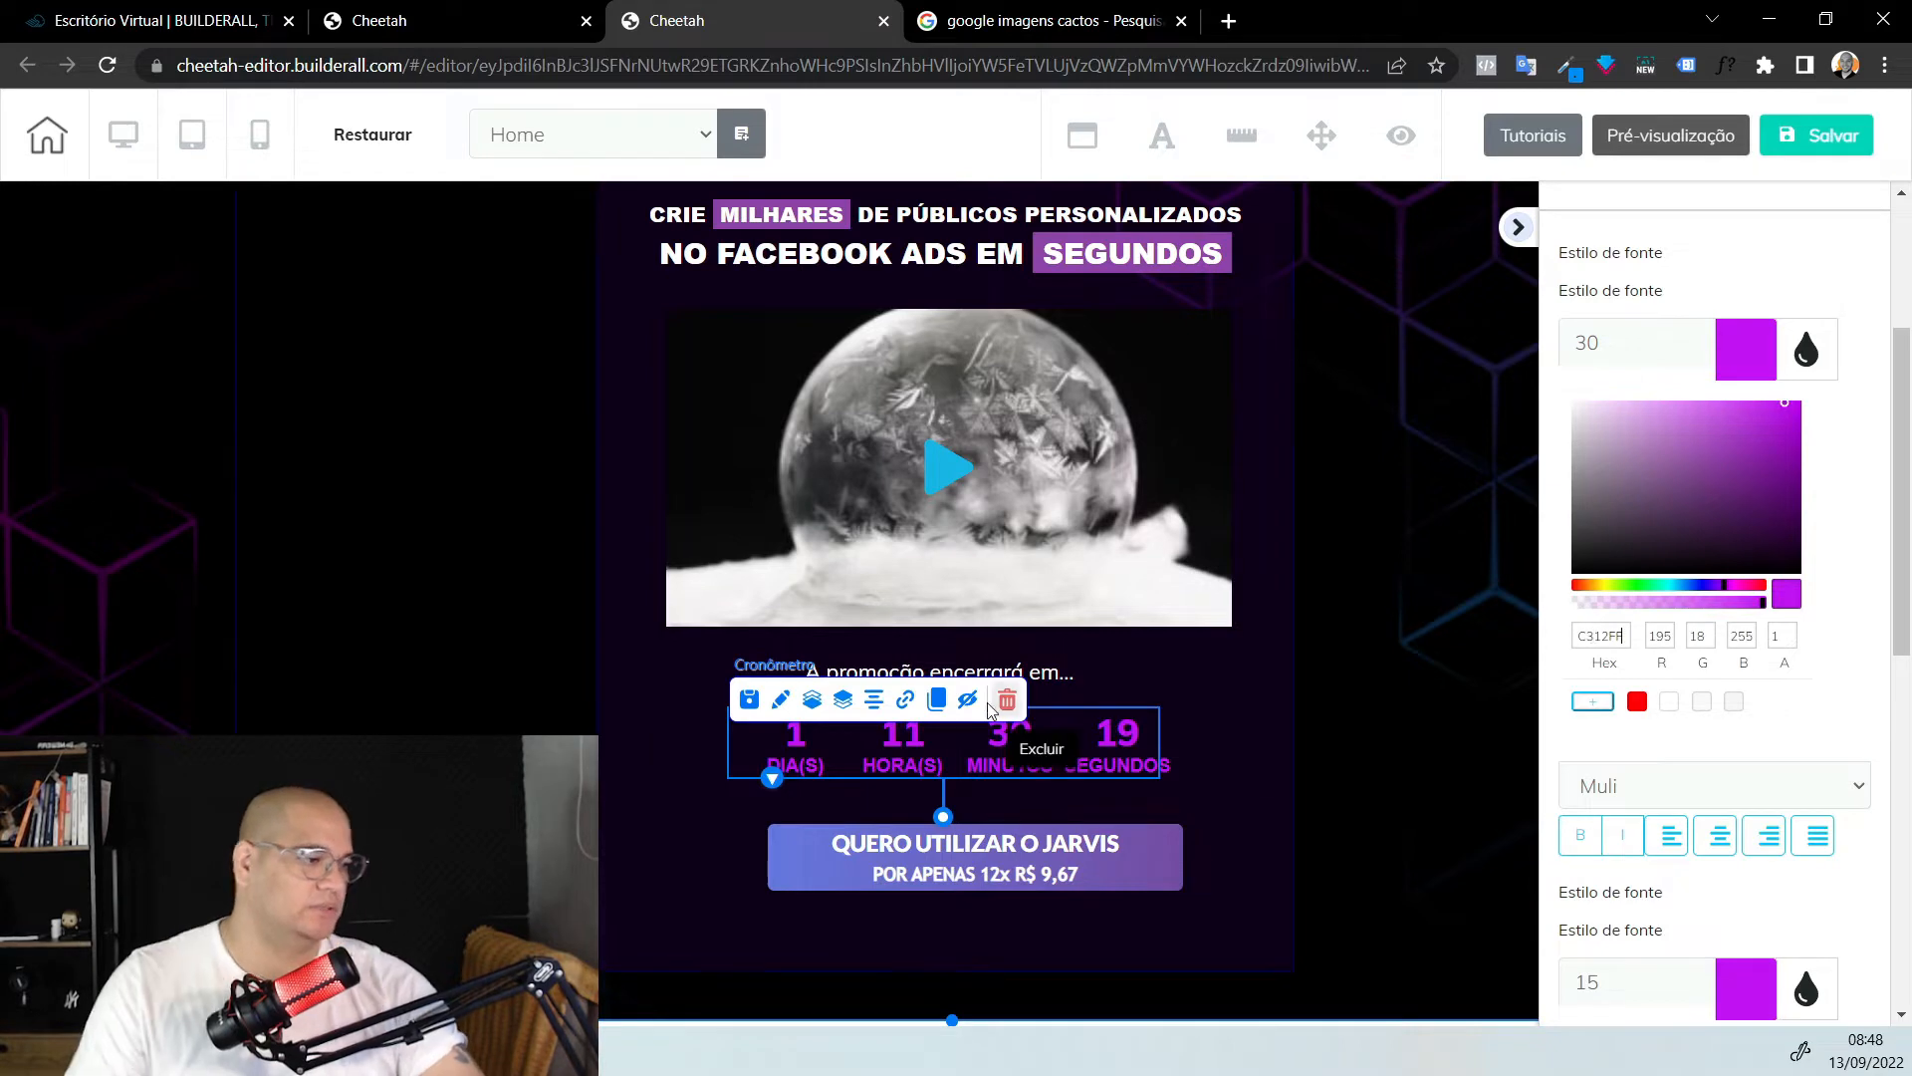
scroll(444, 397, "up", 3)
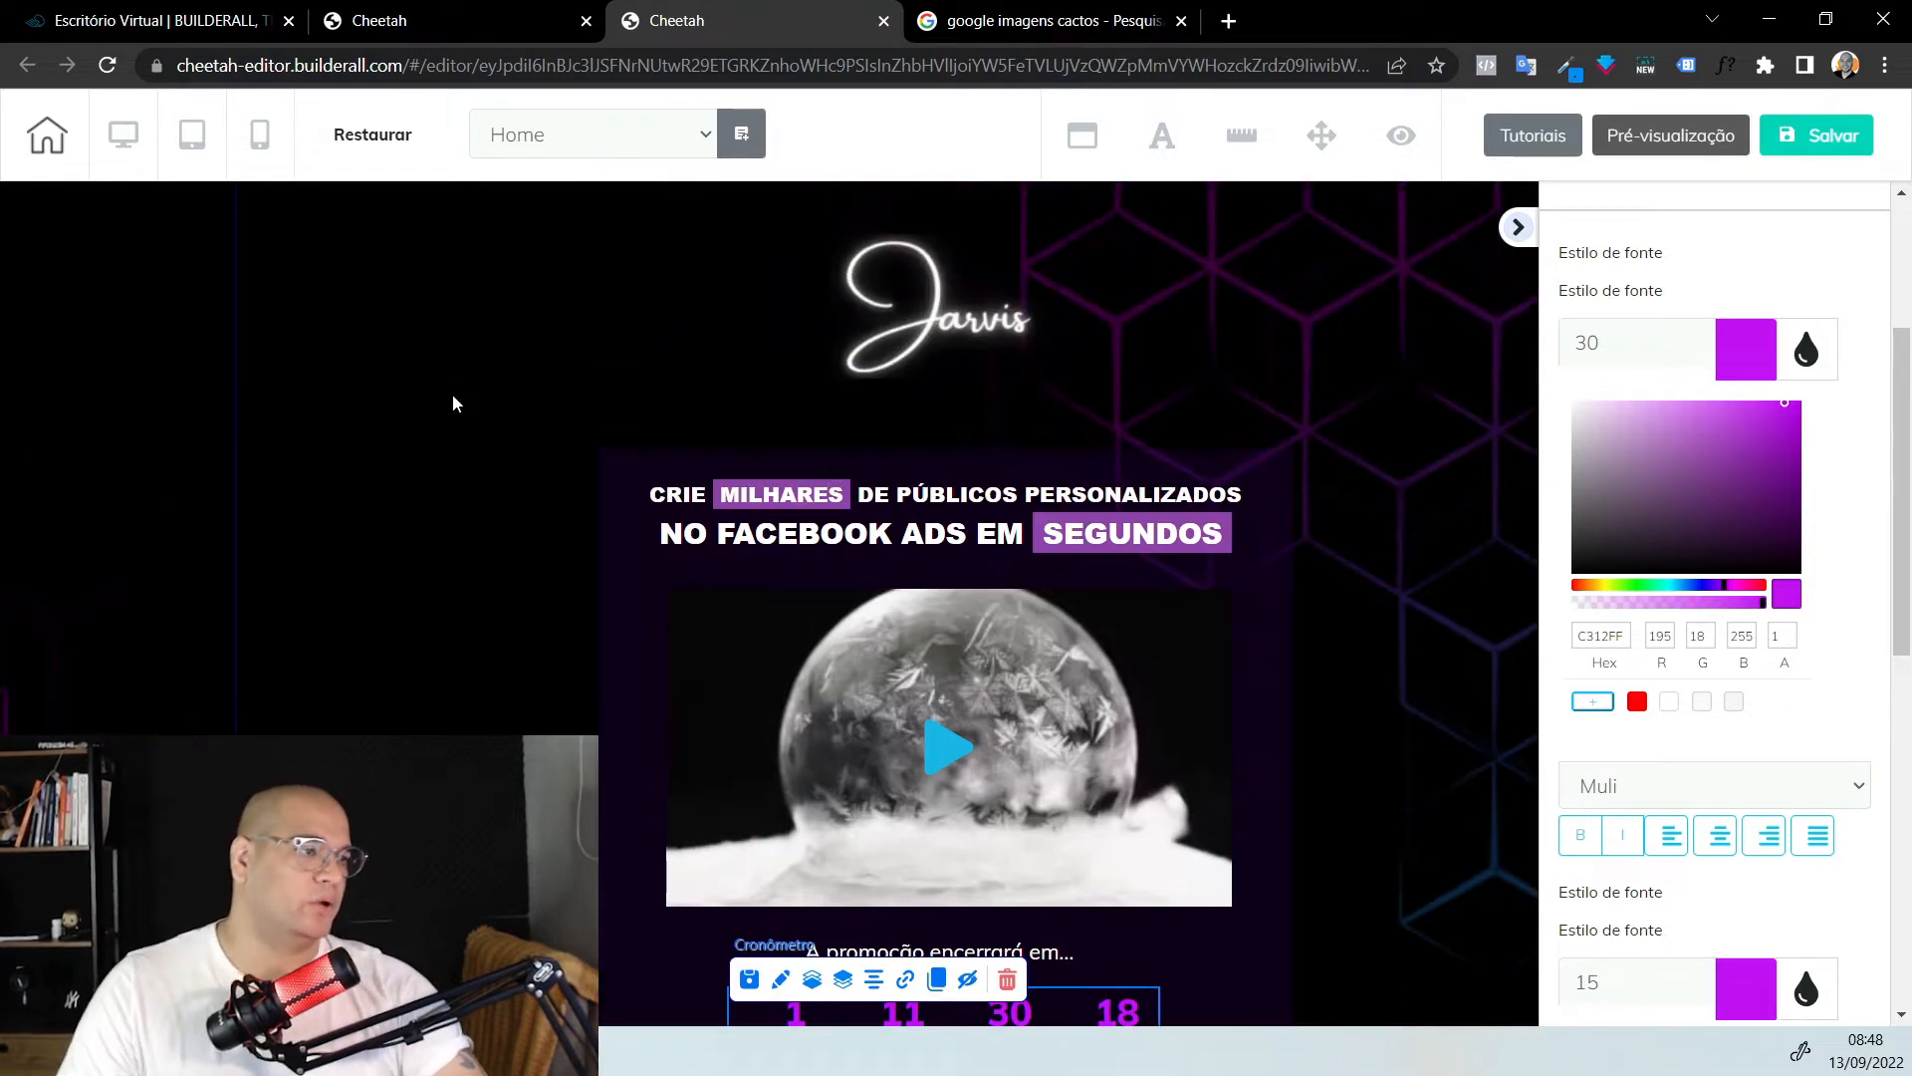
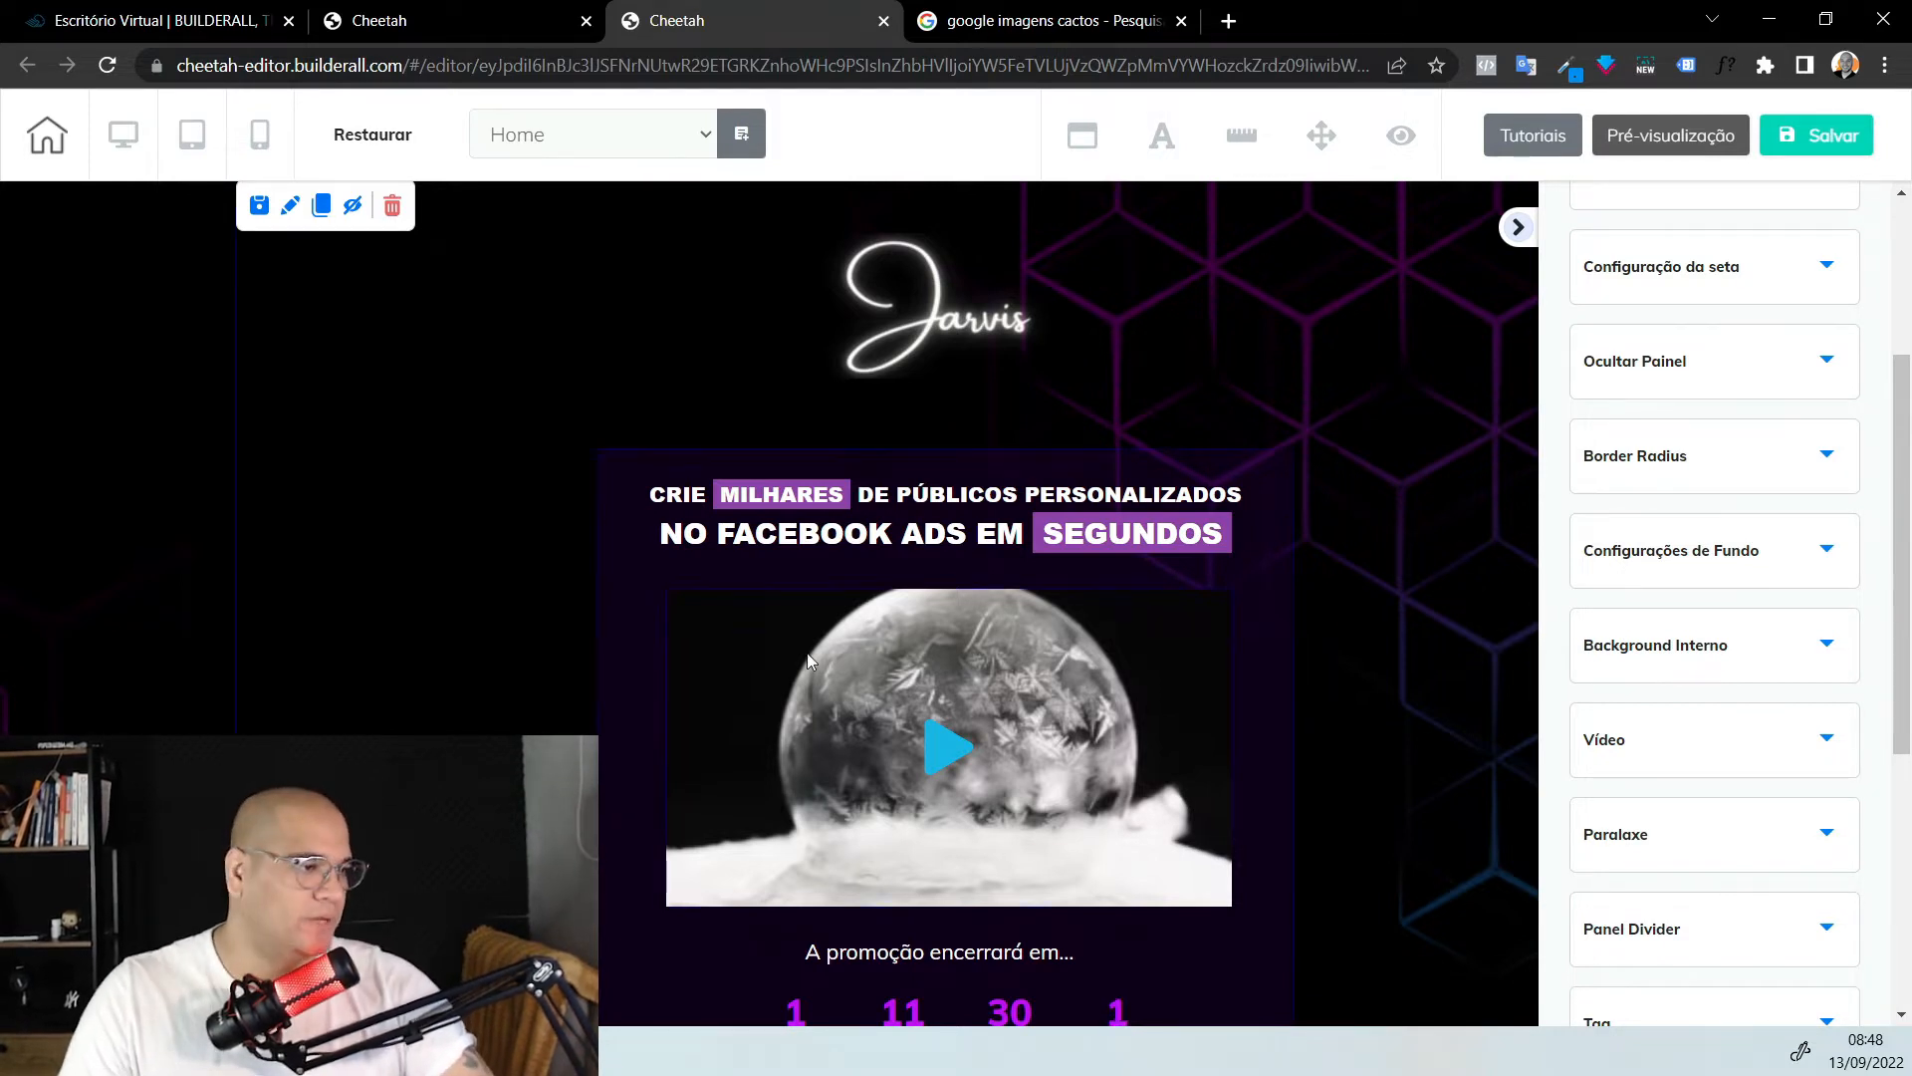
Add a blank panel to the page, below the section with the video, countdown and purchase button
scroll(811, 648, "down", 3)
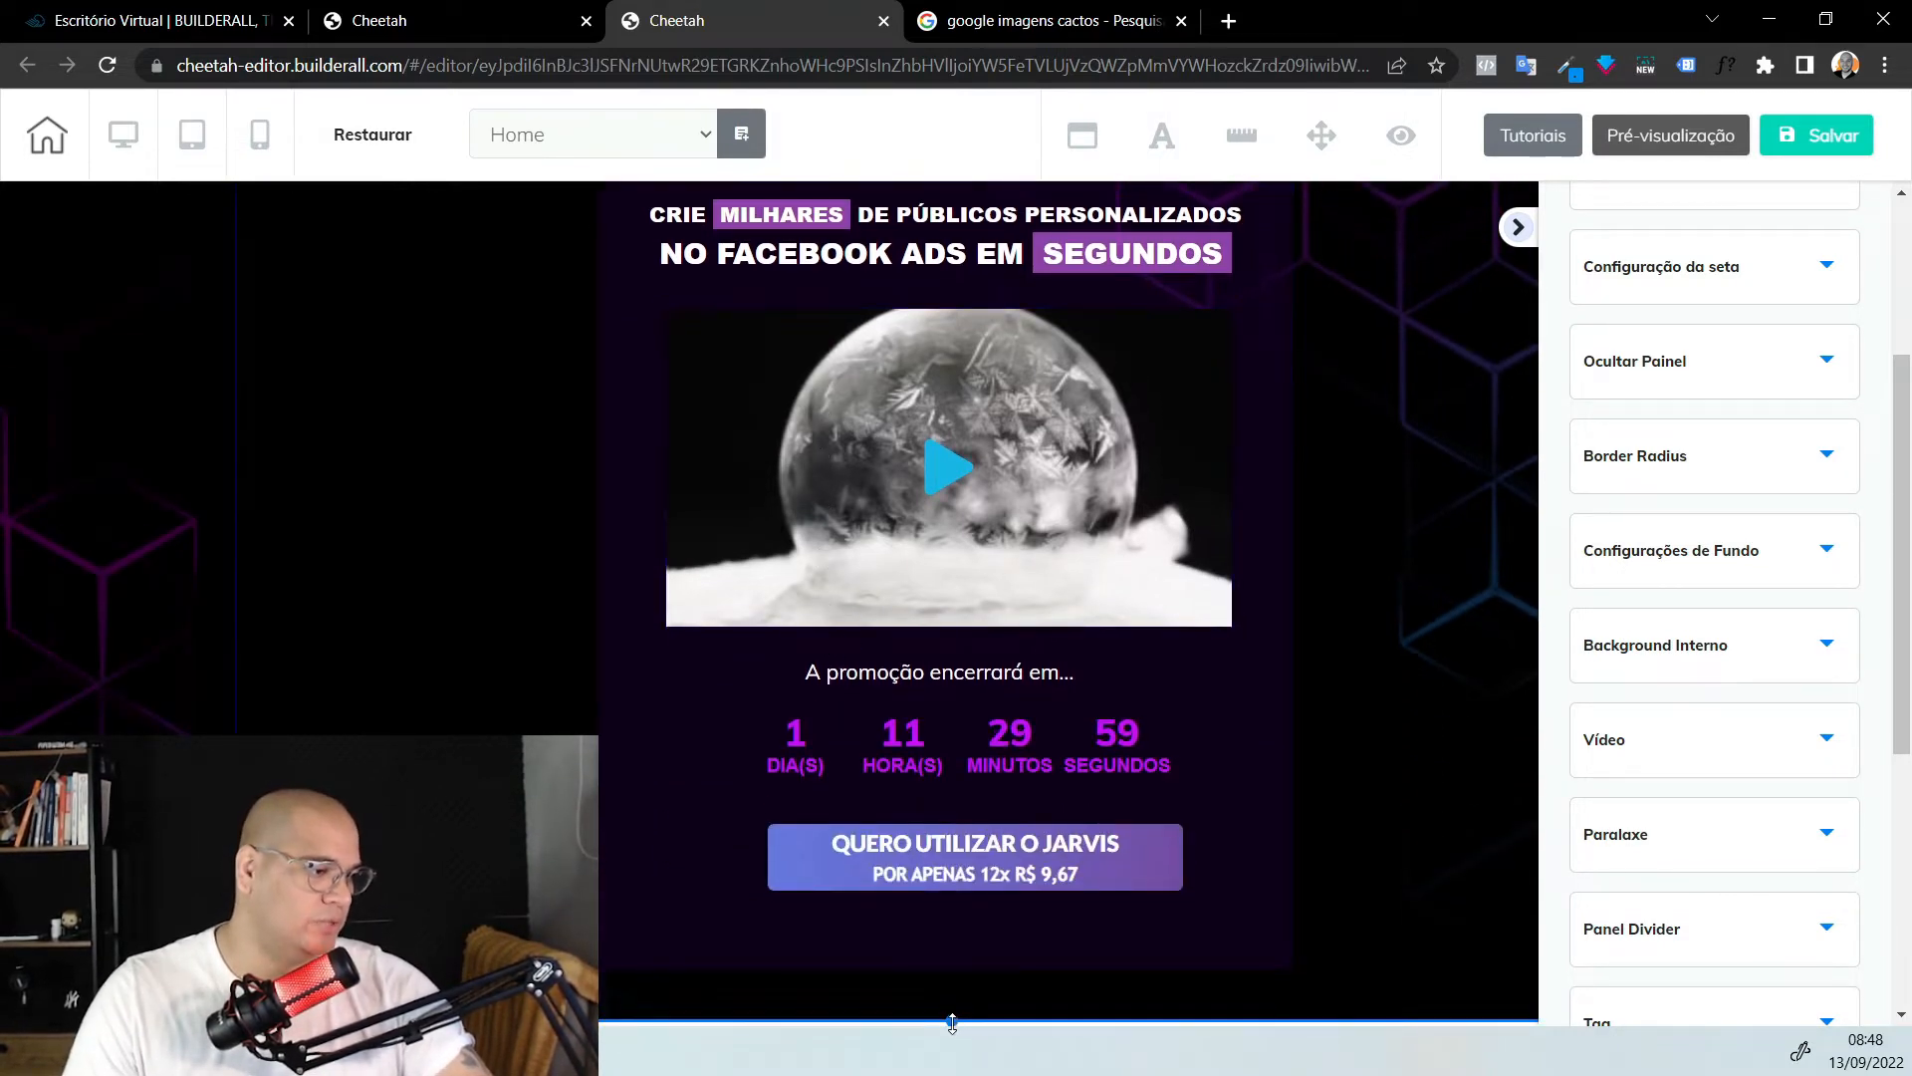
scroll(1053, 854, "up", 3)
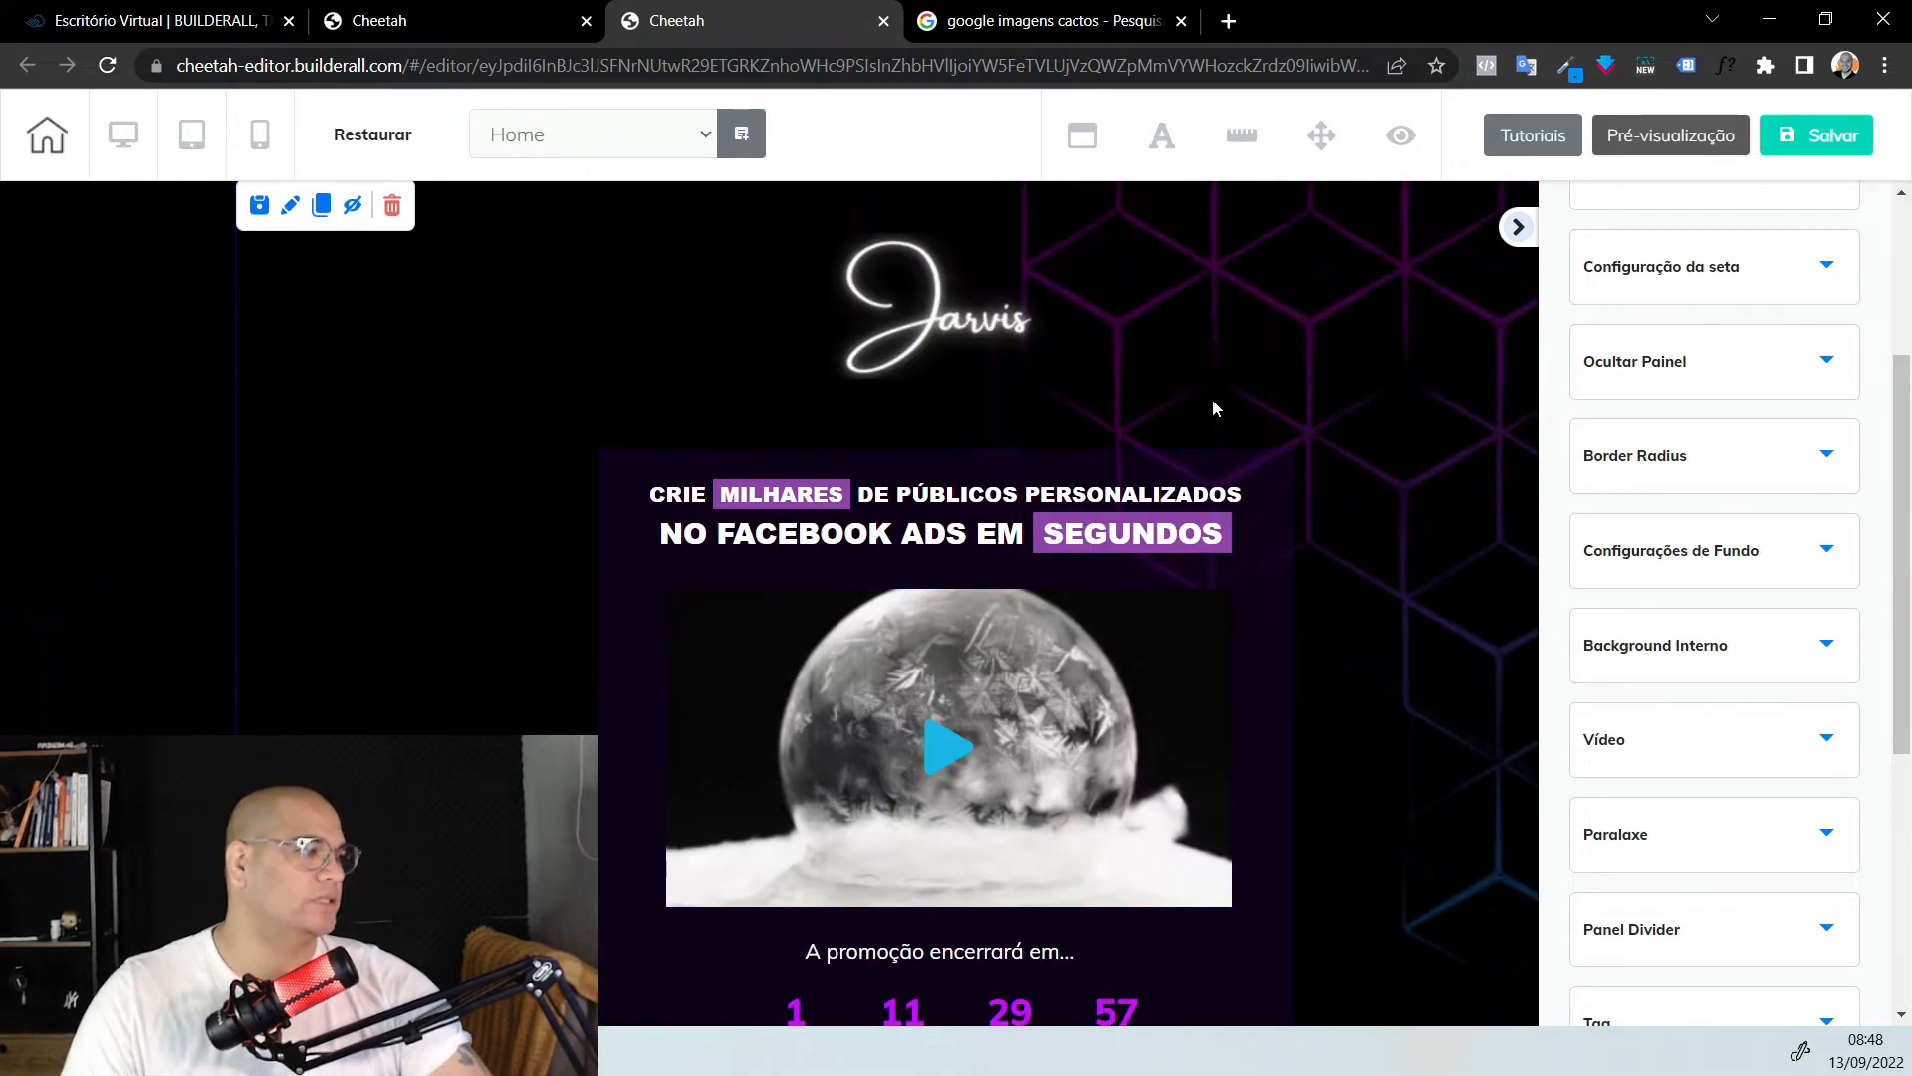
scroll(1686, 431, "up", 3)
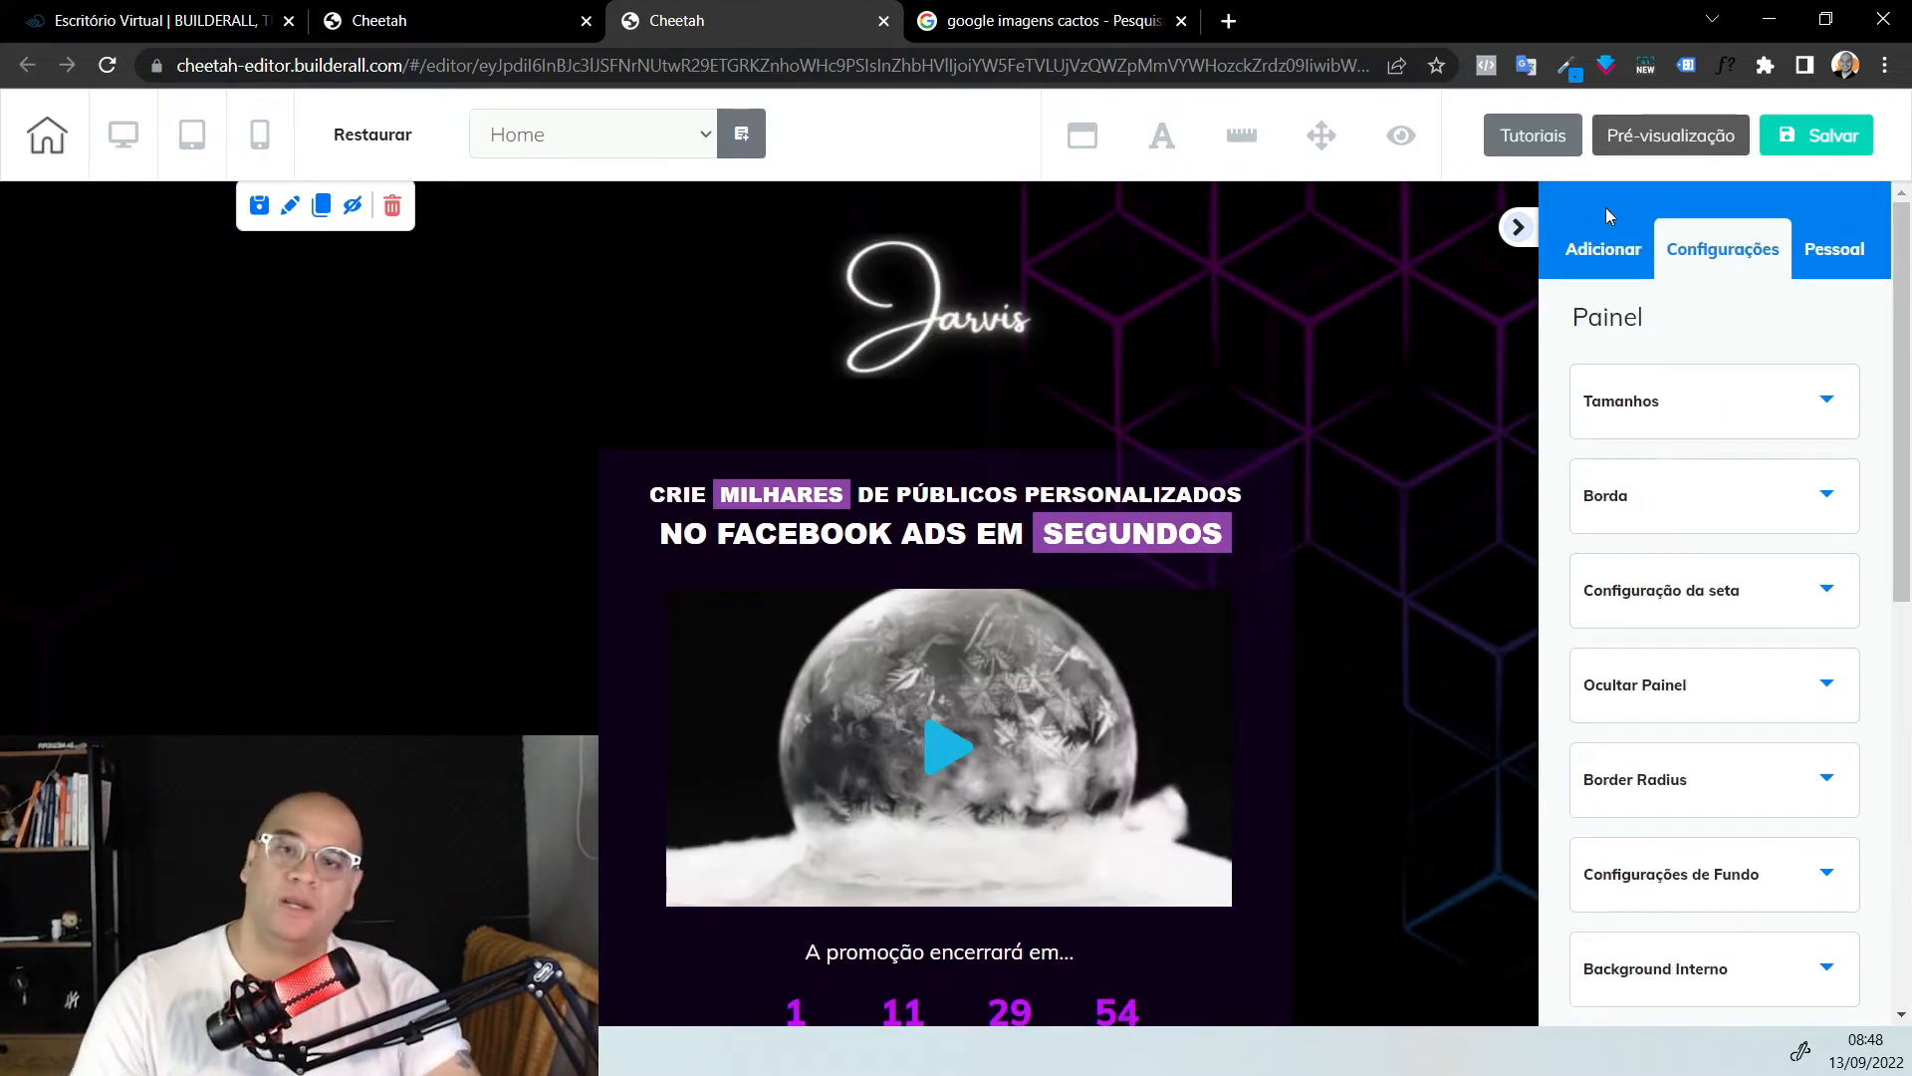
left_click(1621, 276)
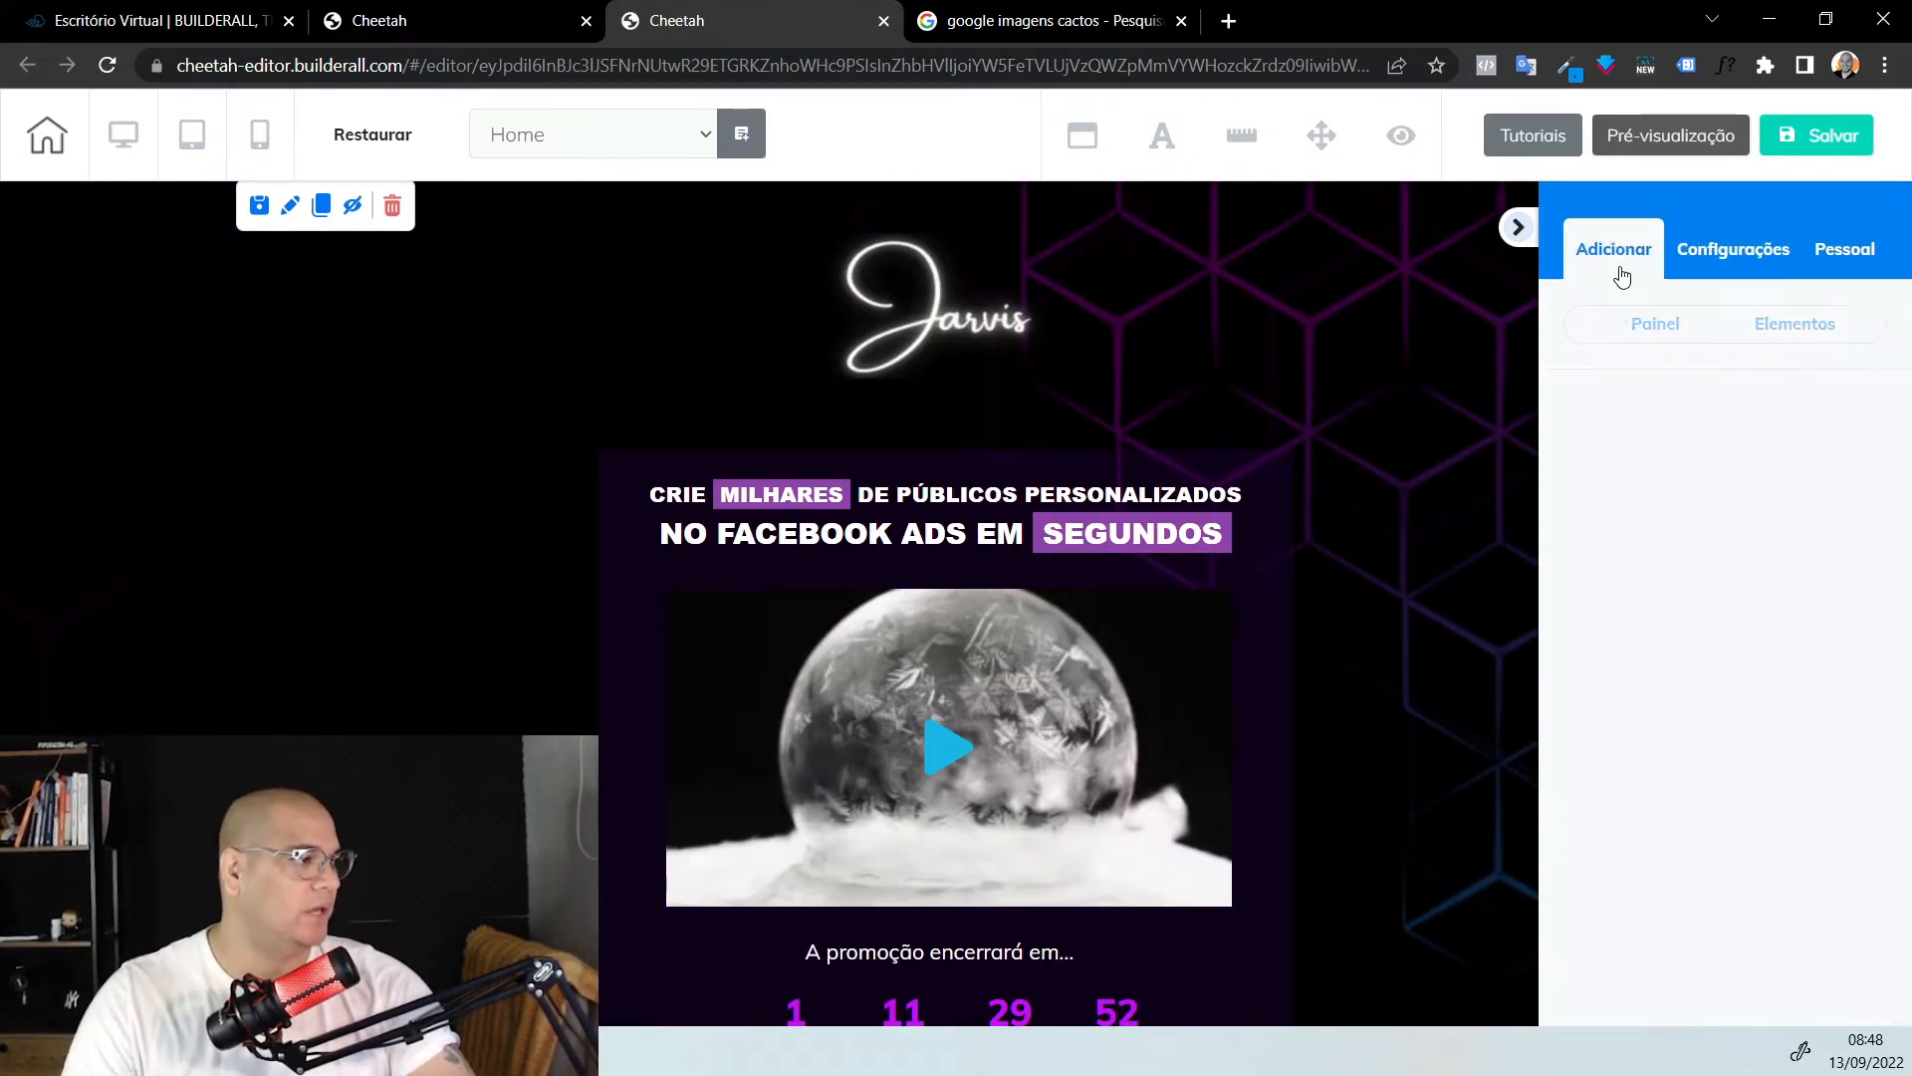
left_click(1670, 337)
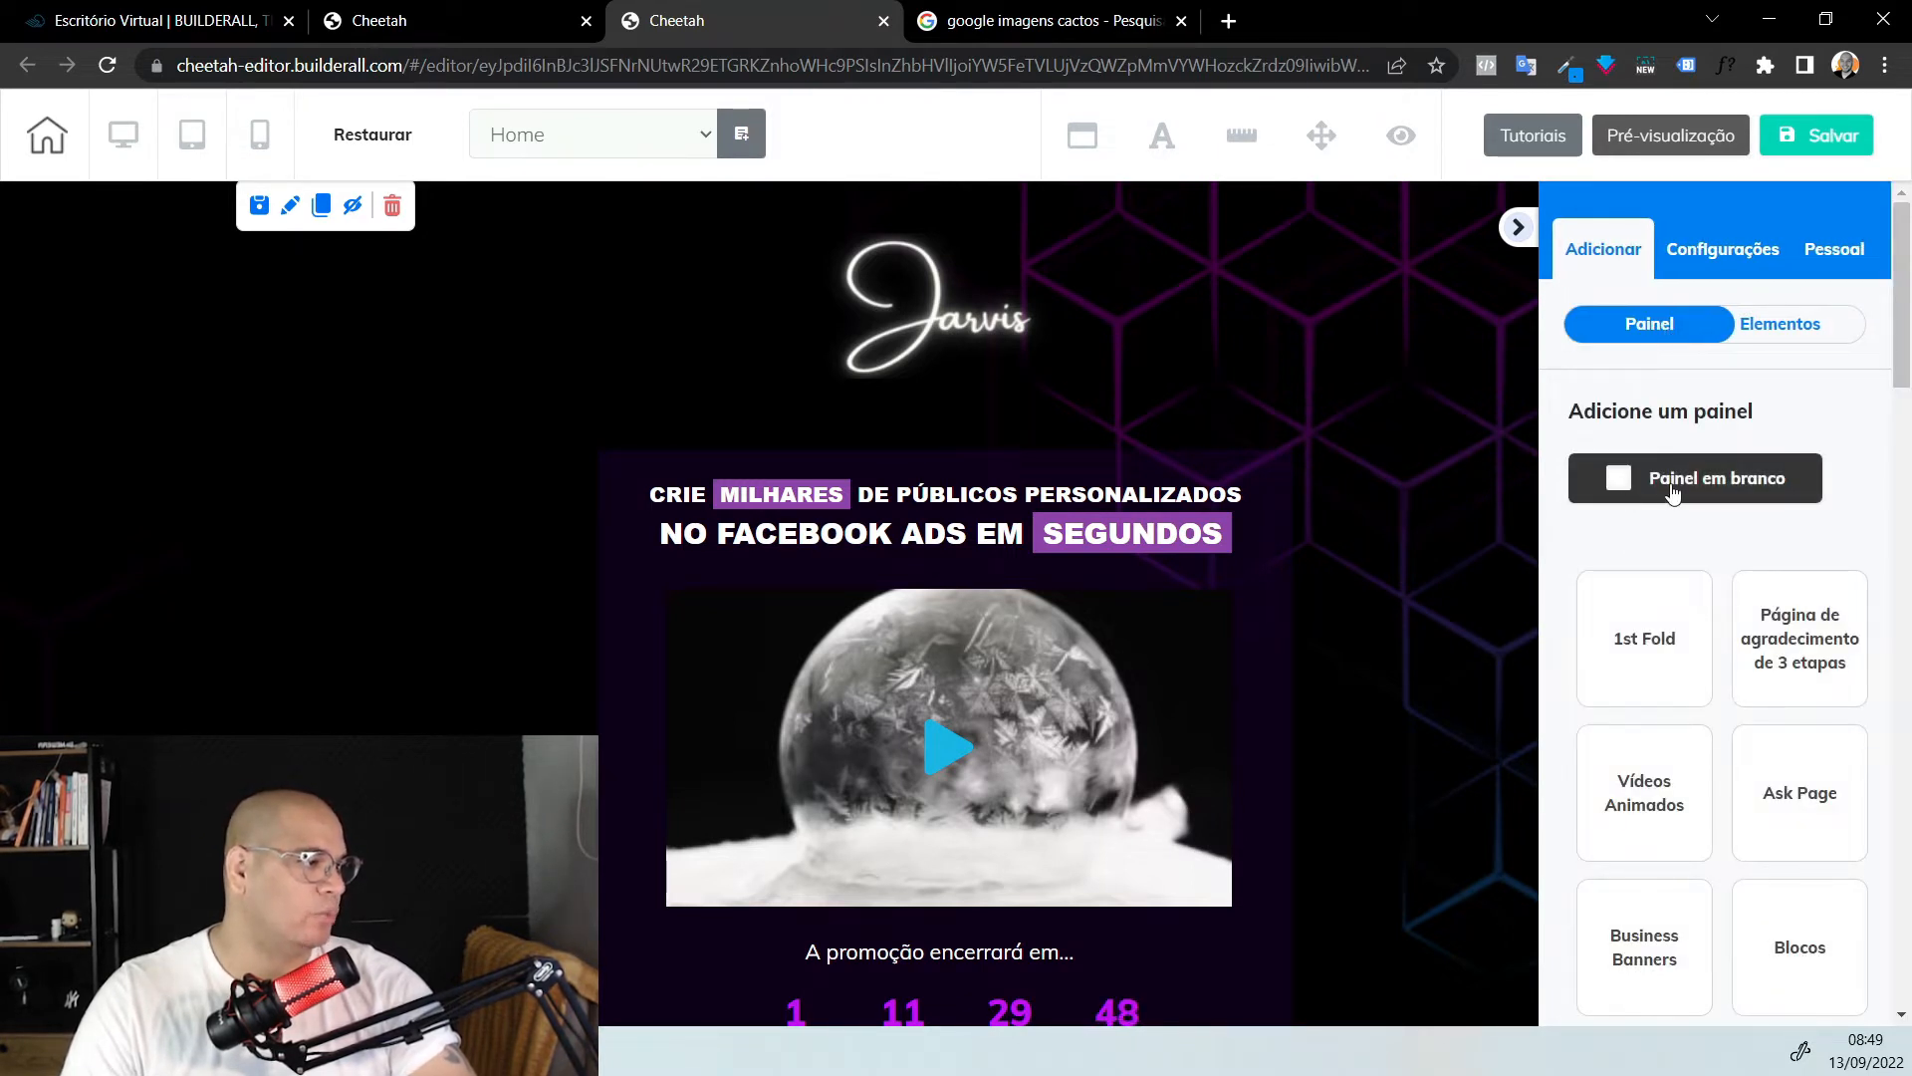
left_click(1638, 481)
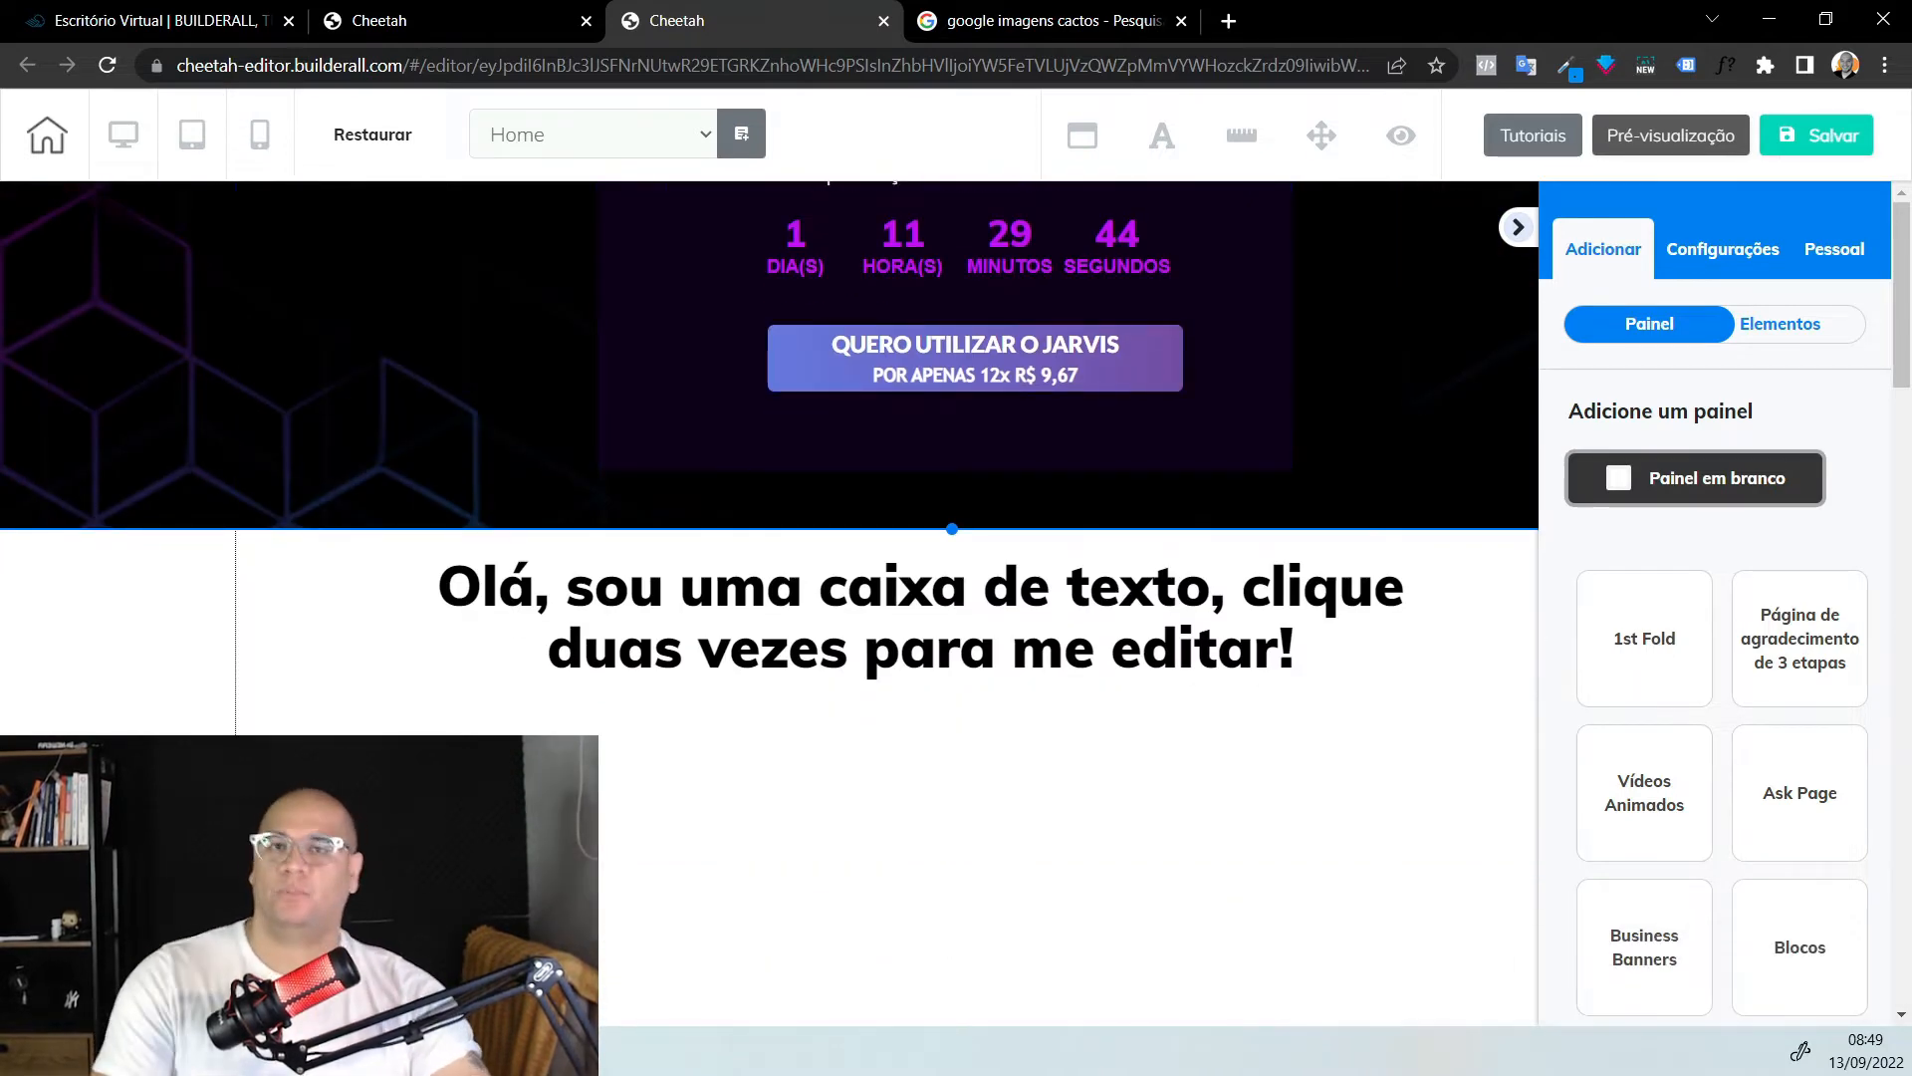
Delete the placeholder text box from the new blank panel
left_click(558, 642)
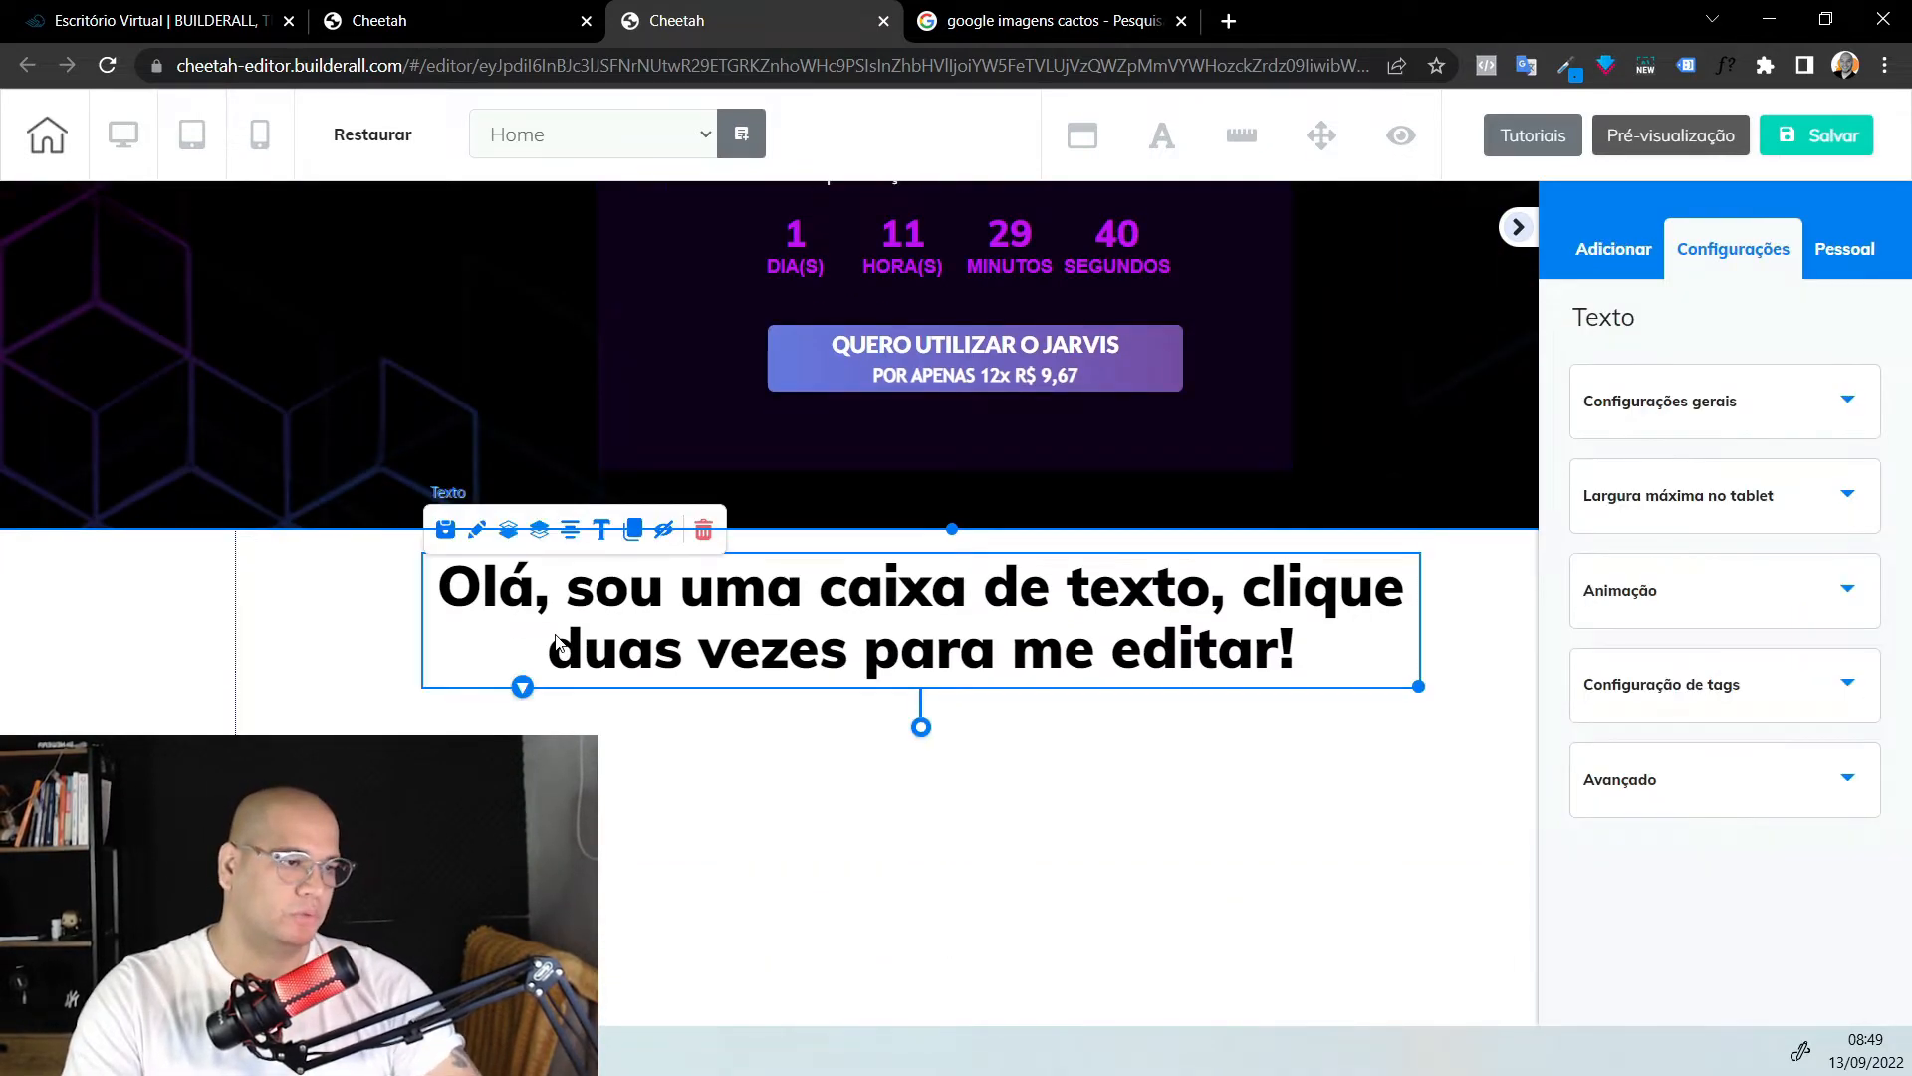
left_click(703, 530)
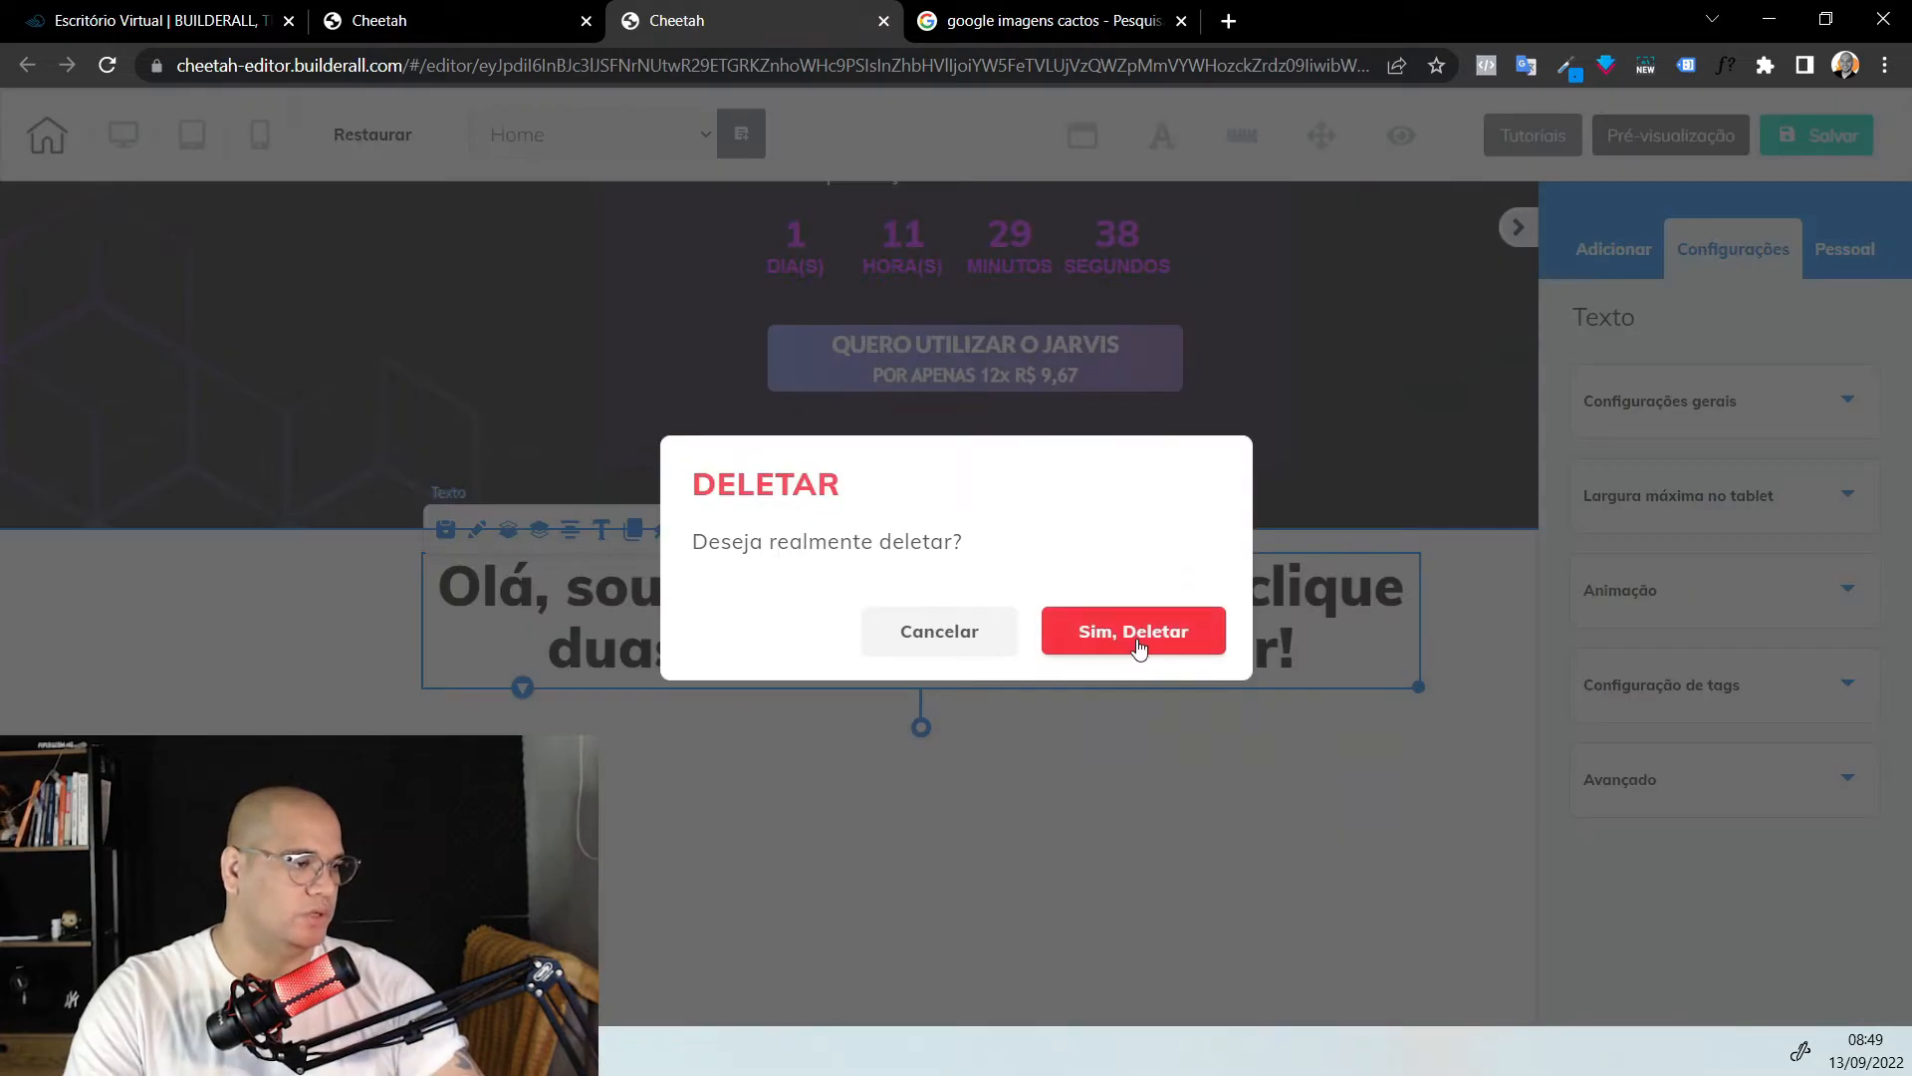
left_click(1139, 649)
left_click(380, 674)
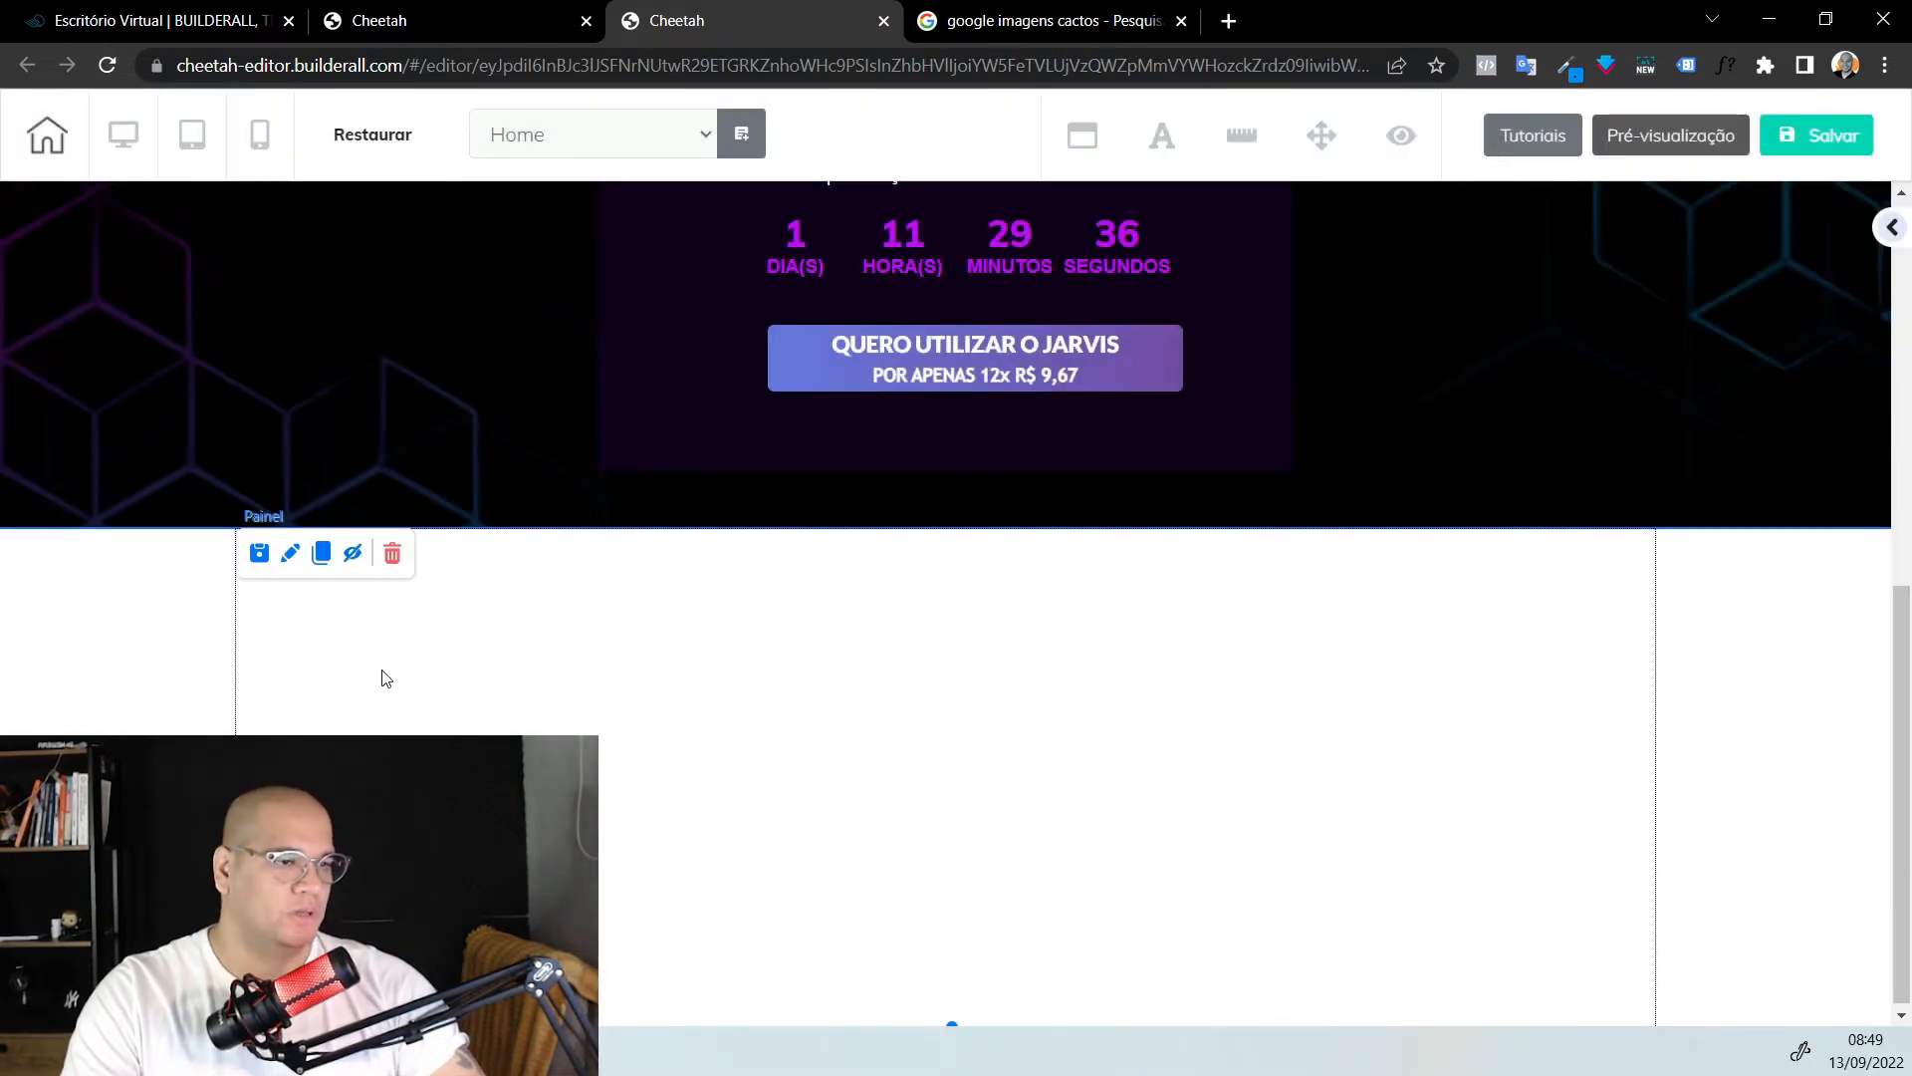
left_click(290, 555)
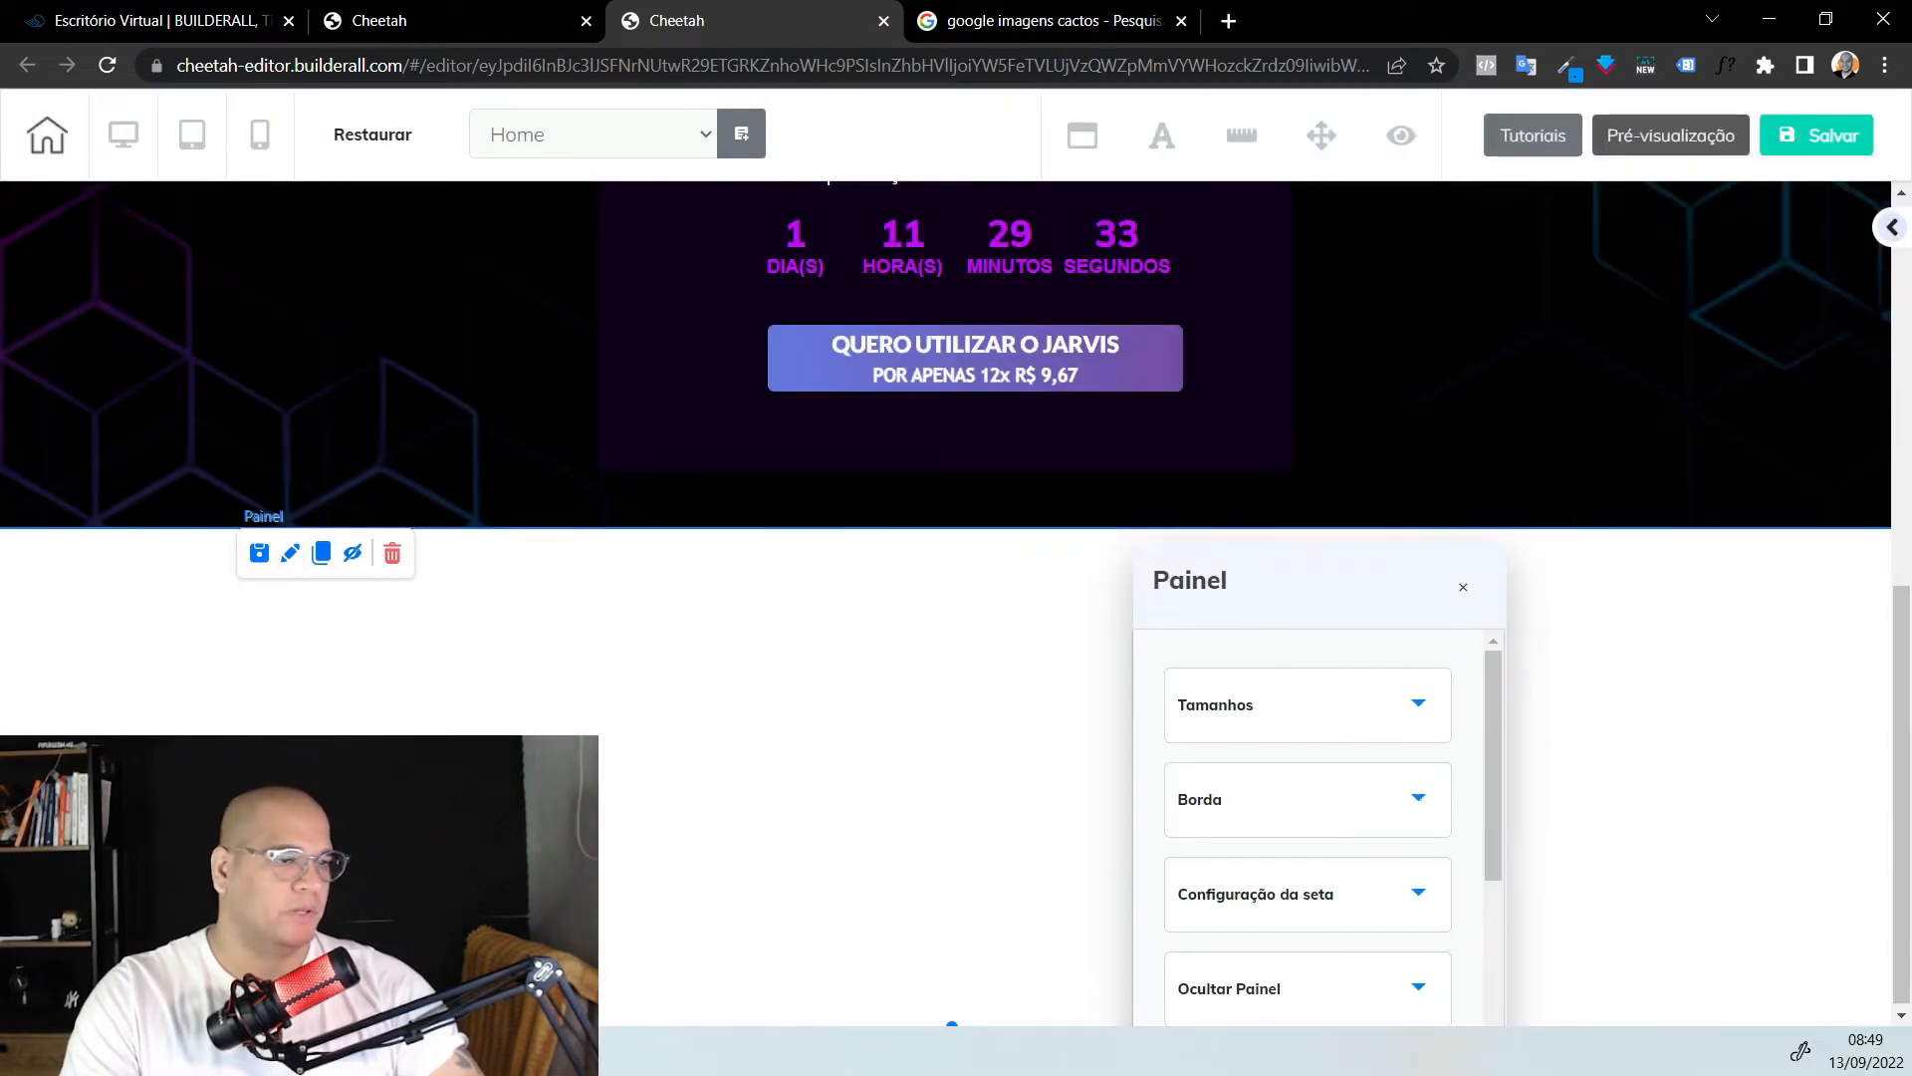
left_click_drag(1355, 623, 1221, 379)
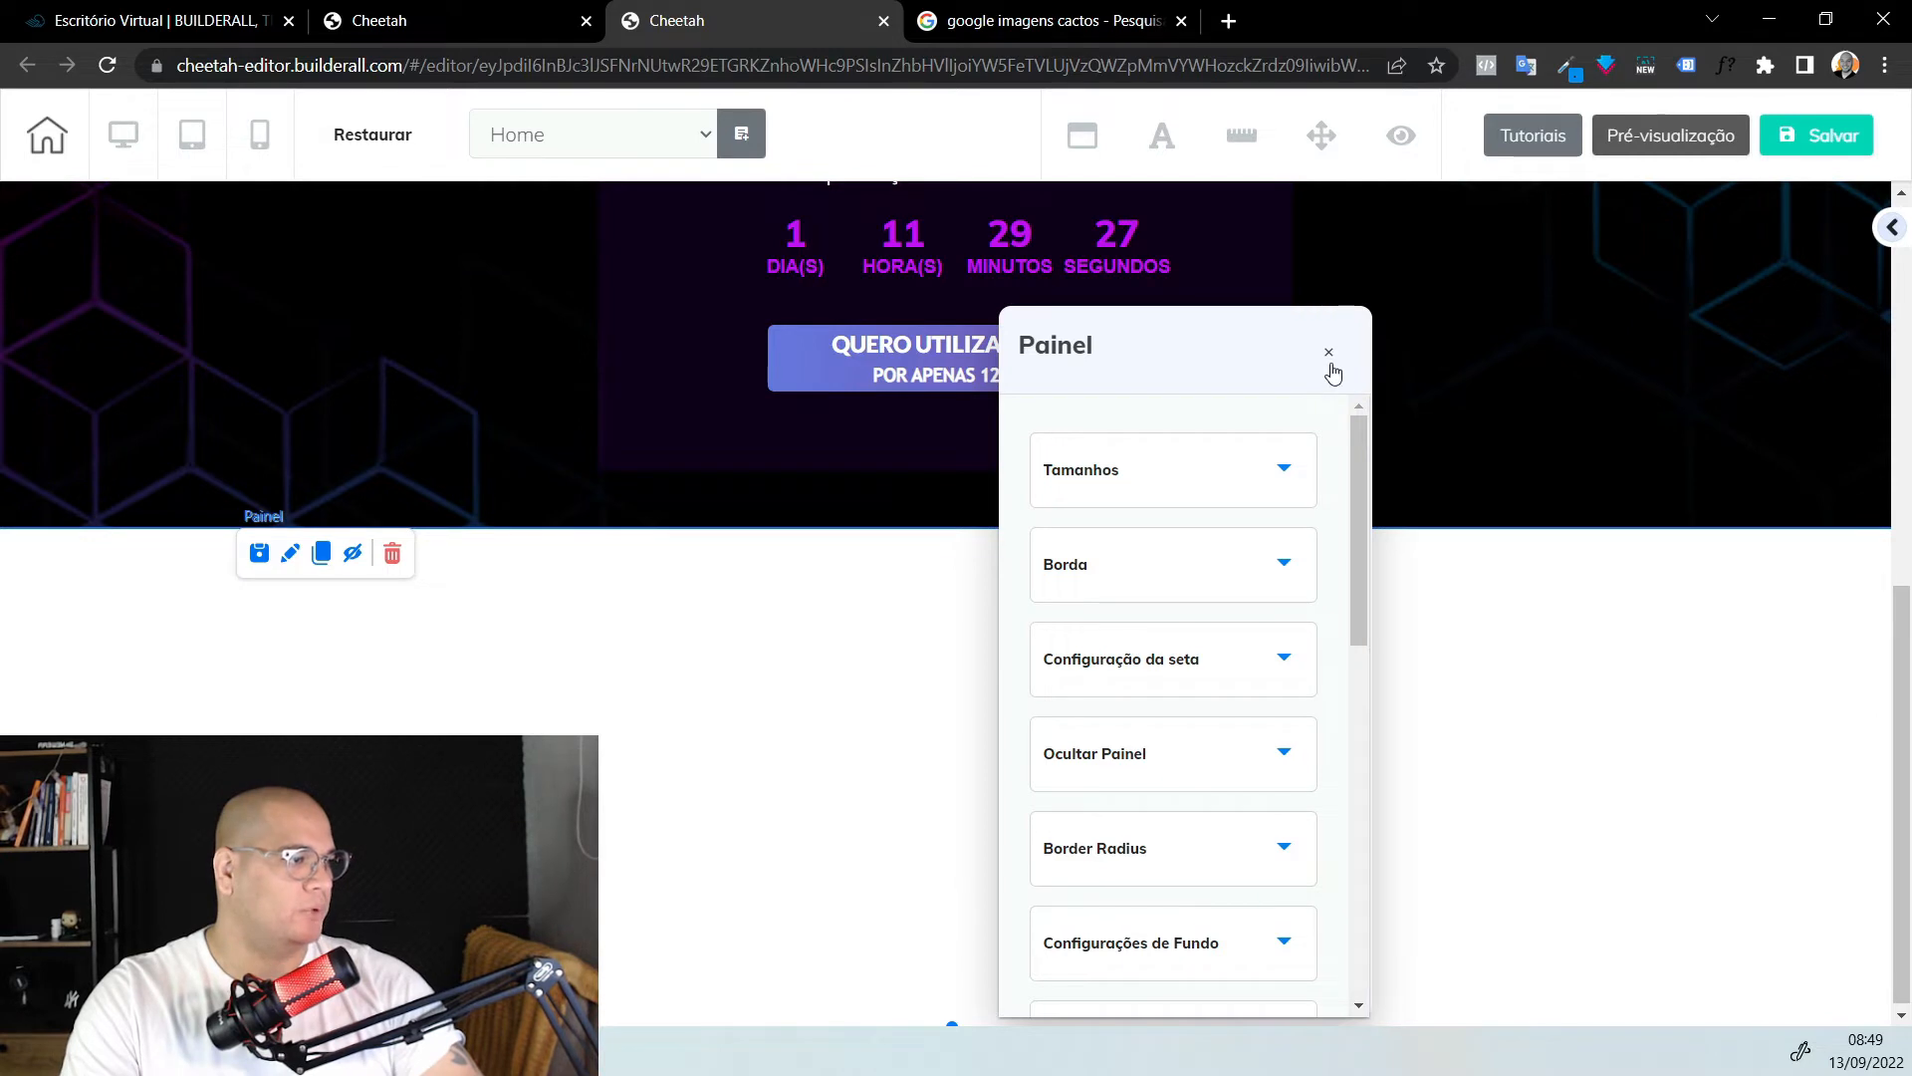
left_click(1332, 369)
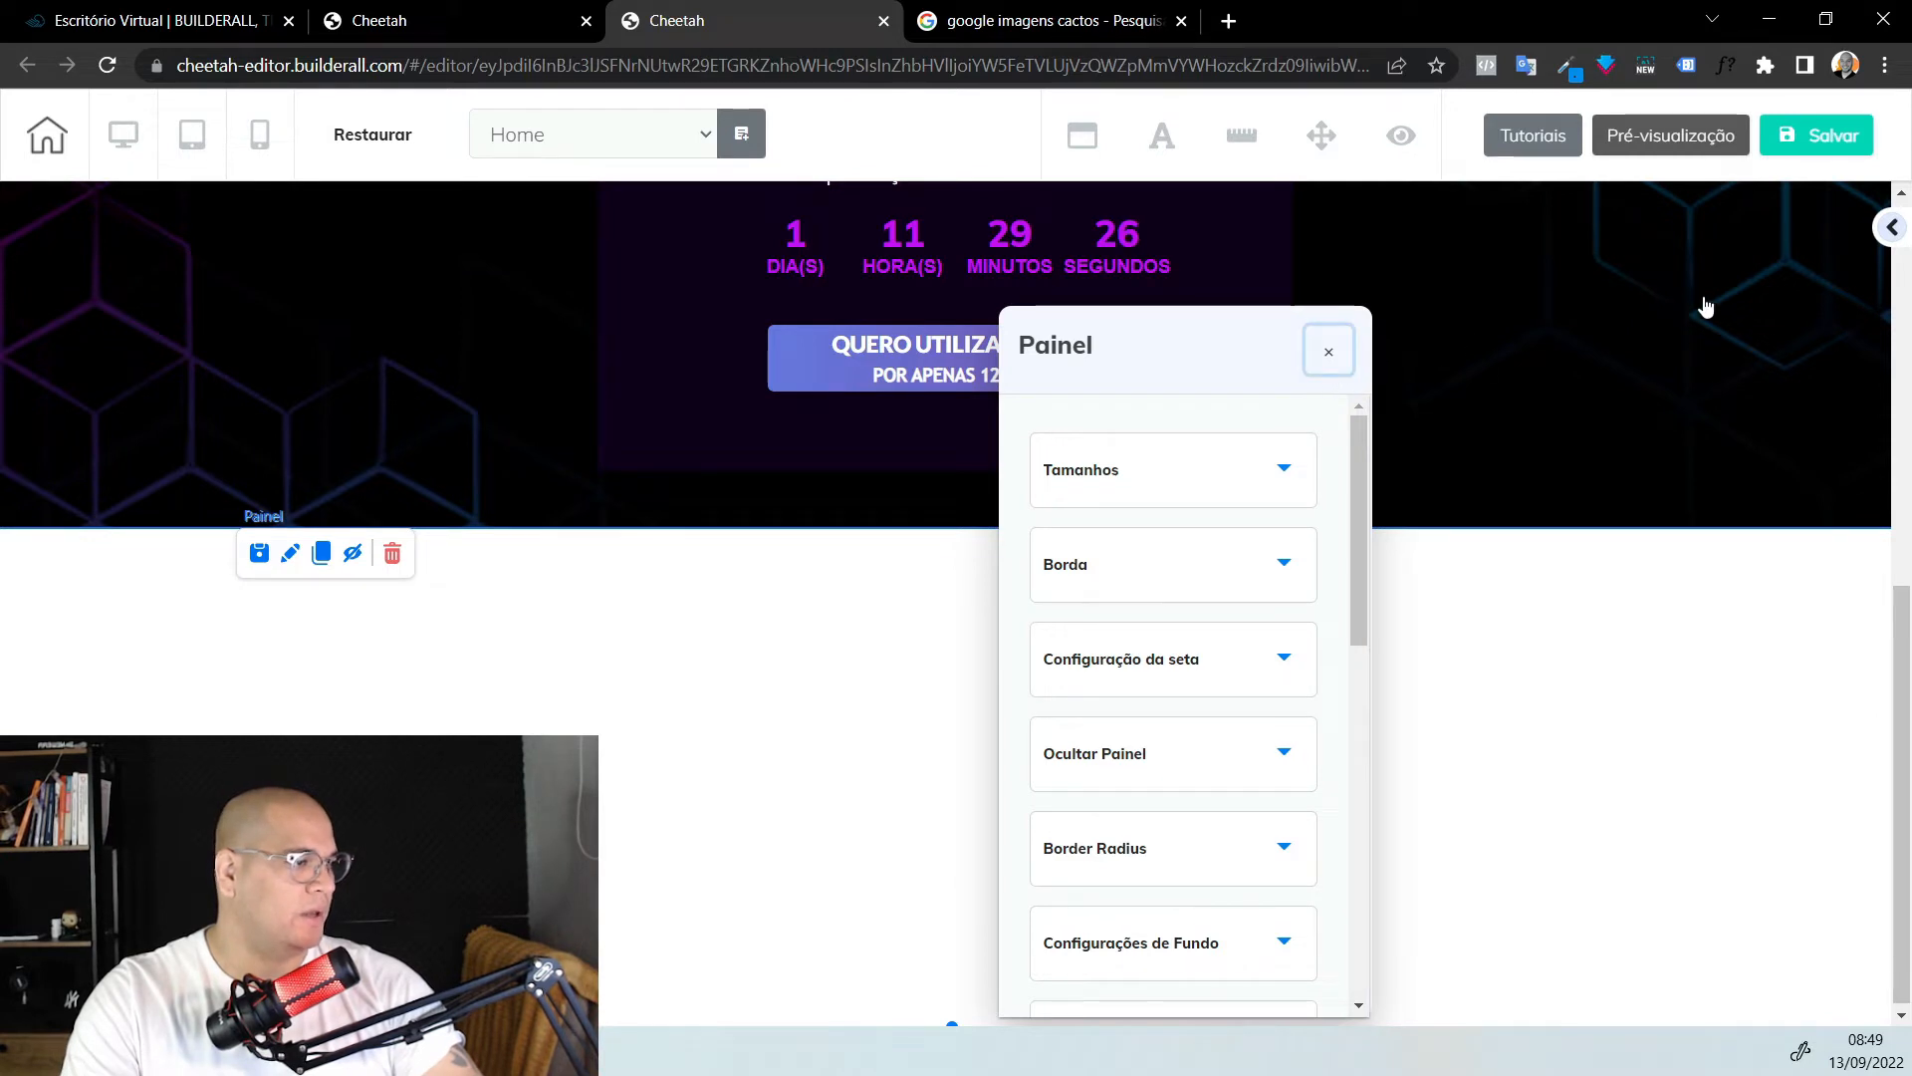
Give the new panel a solid black background color
left_click(1892, 231)
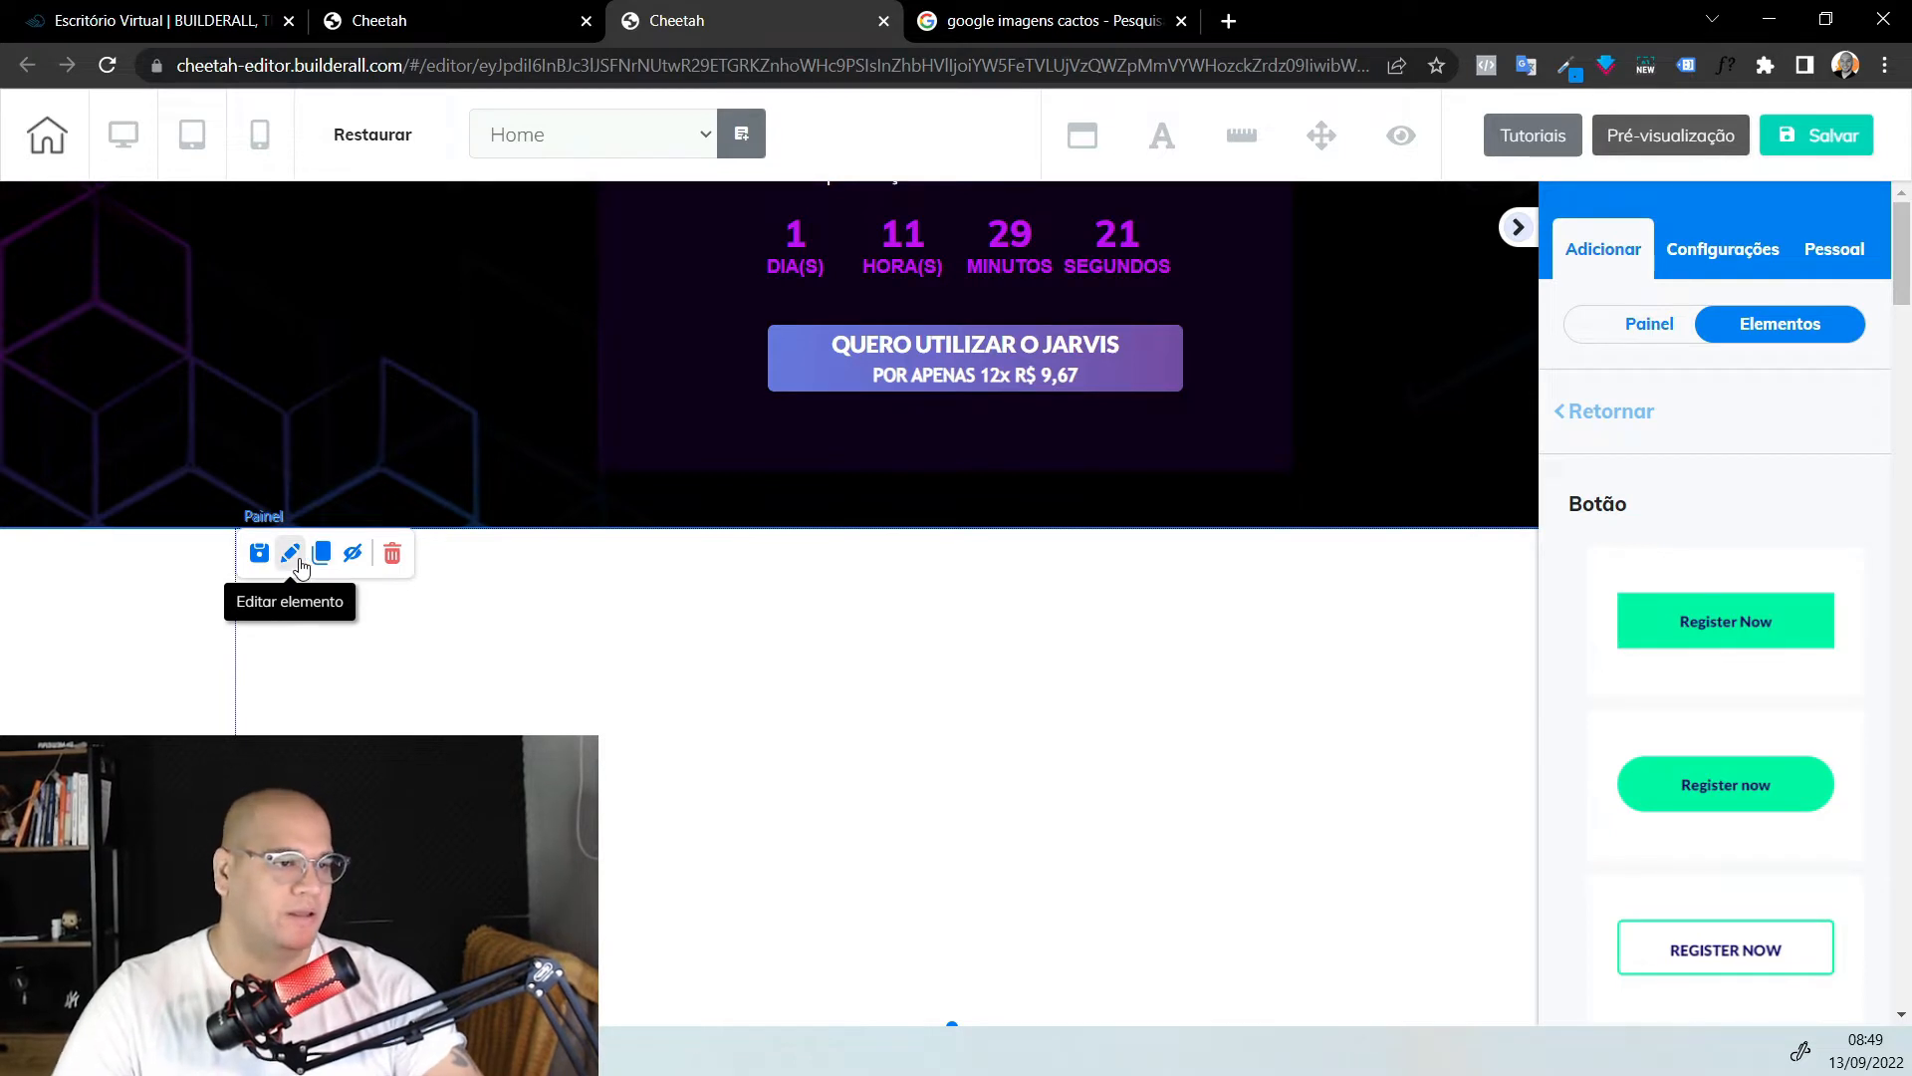
left_click(290, 553)
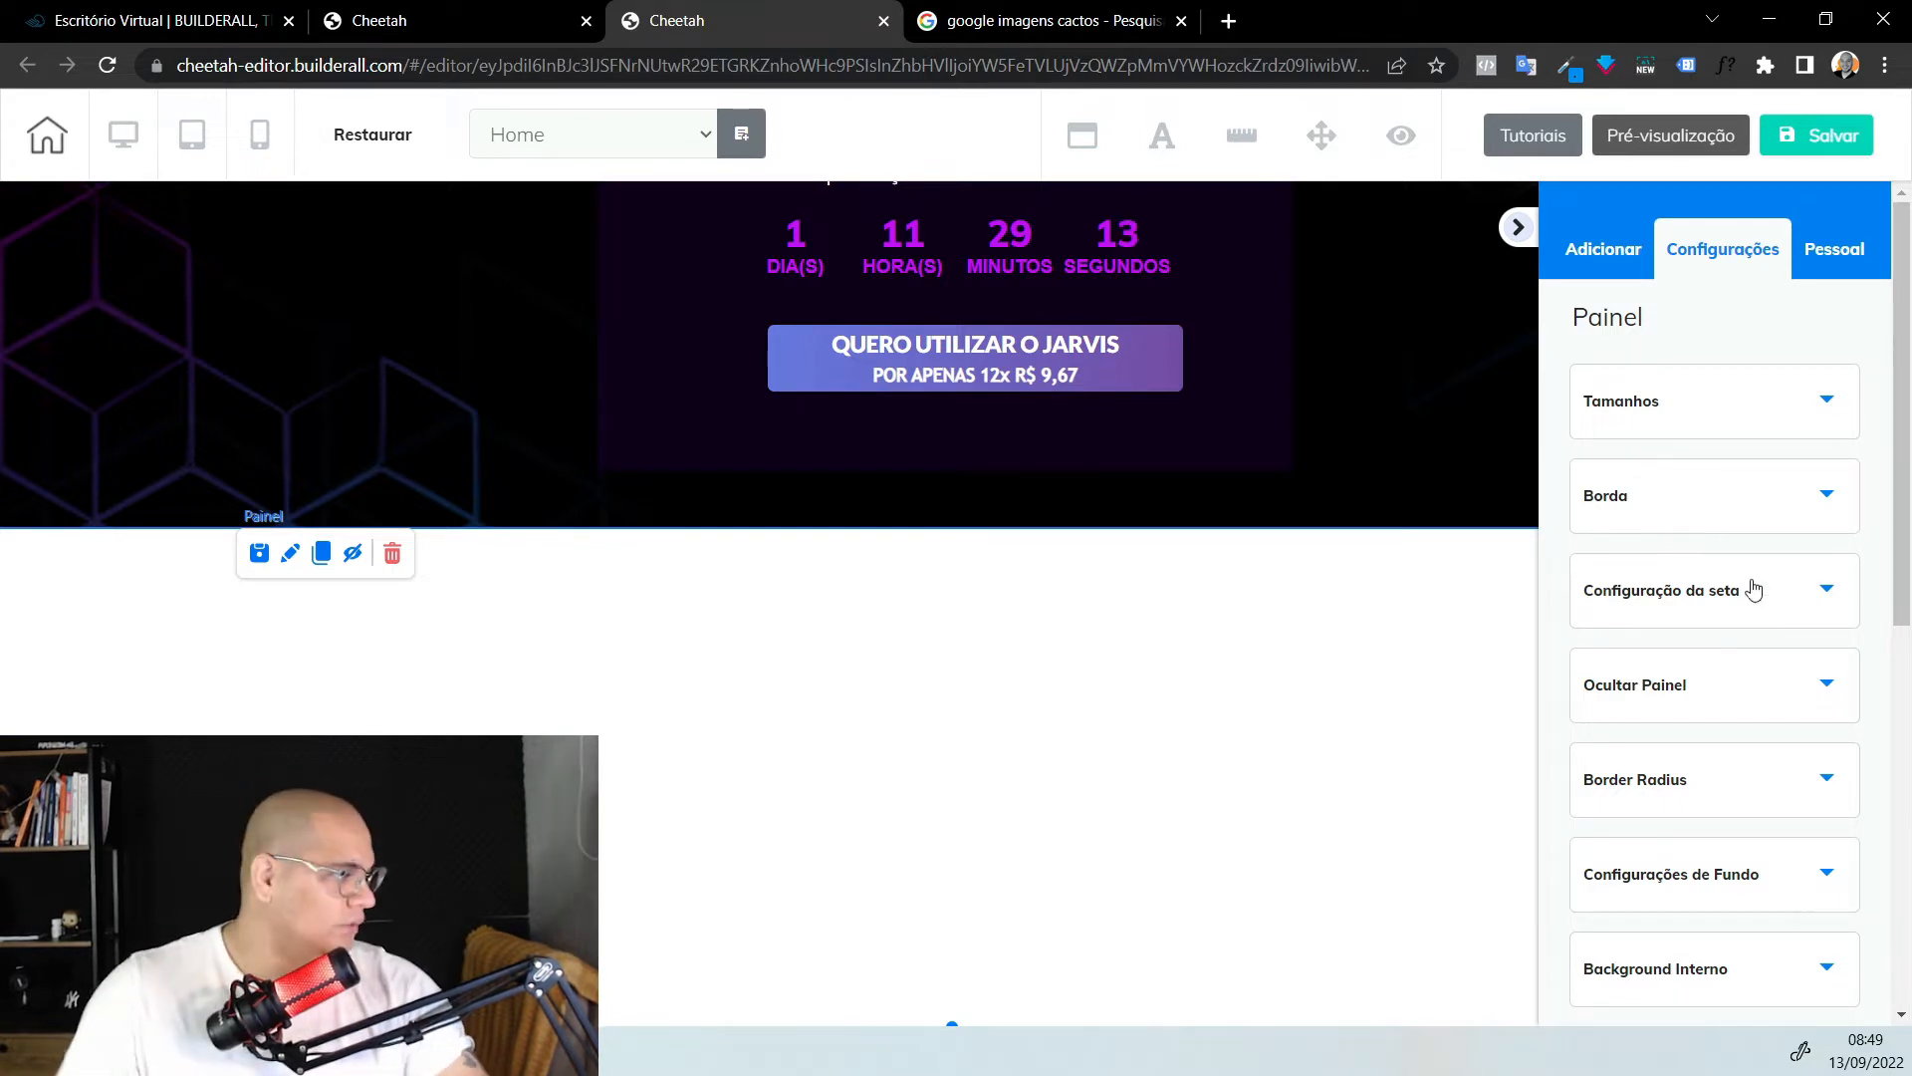
scroll(1742, 824, "down", 3)
left_click(1751, 637)
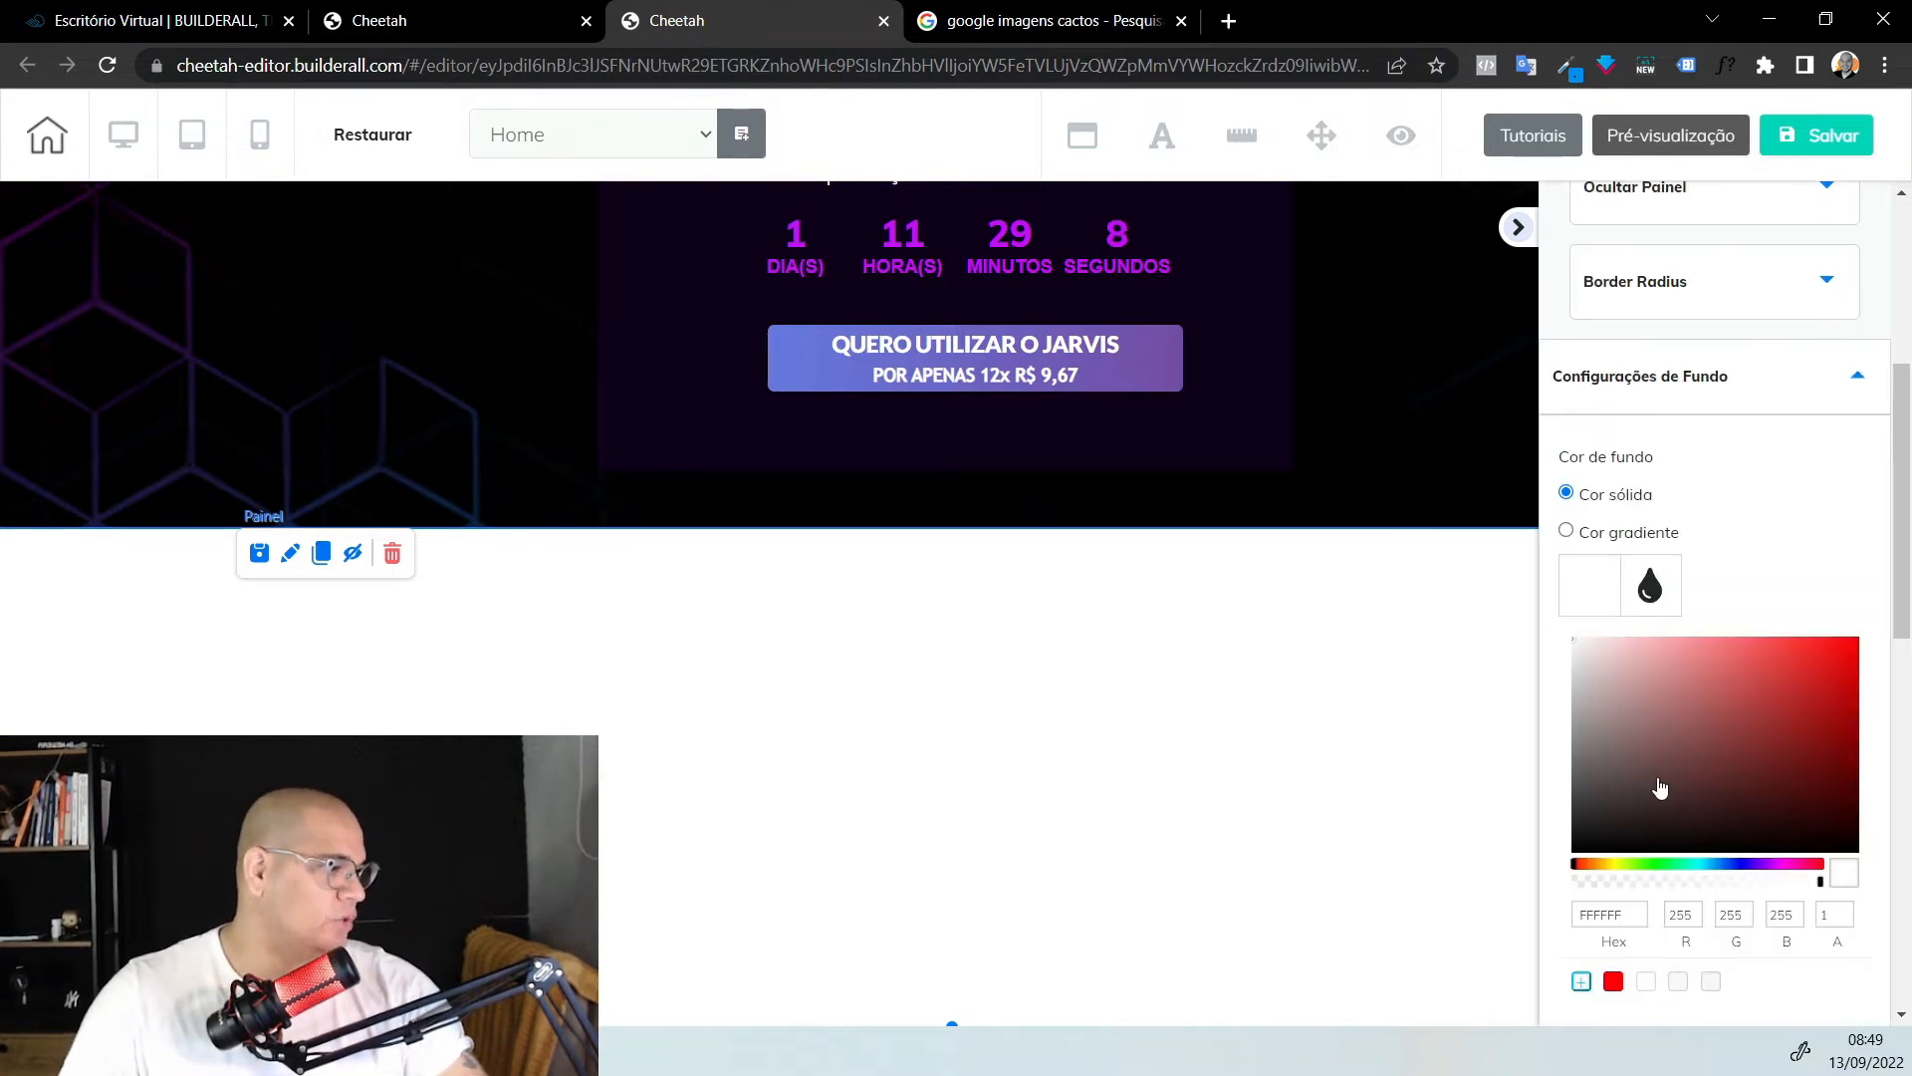
left_click(1749, 830)
left_click(1799, 848)
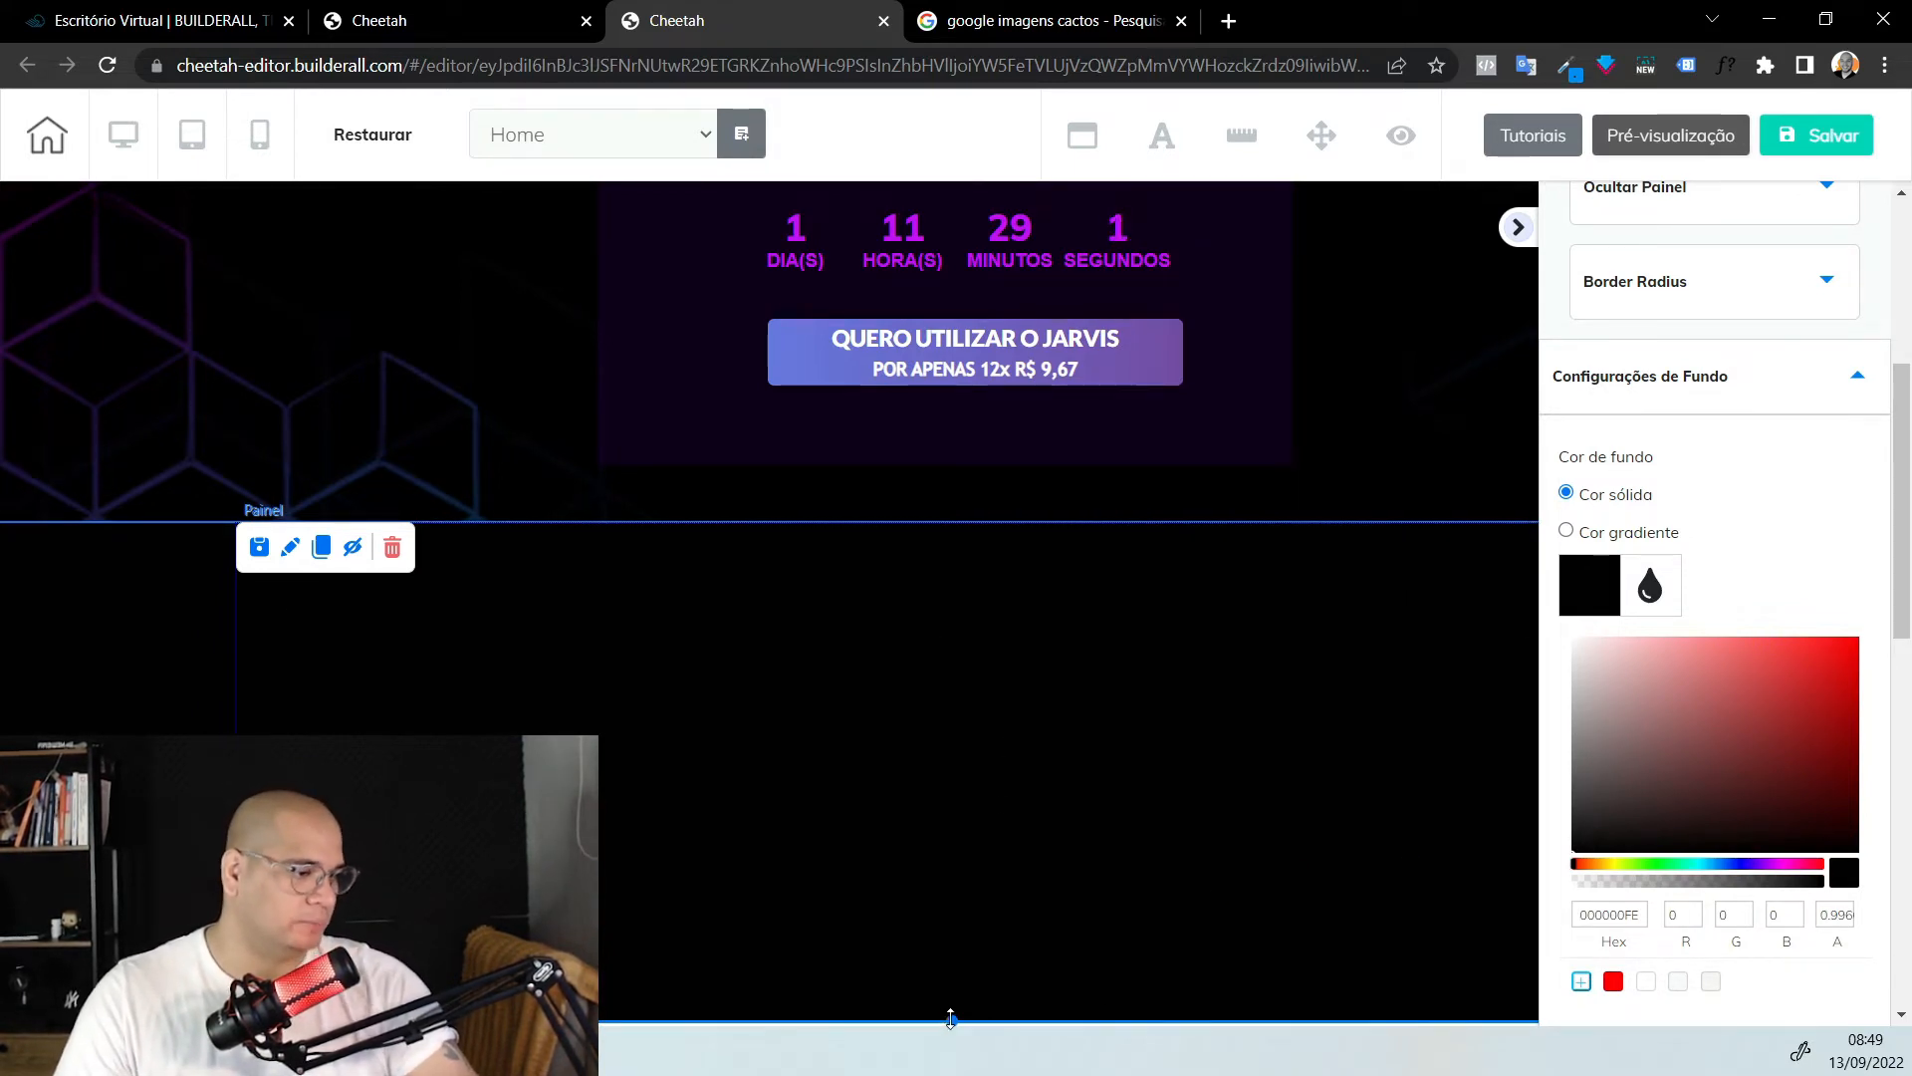
Extend the new black panel downward and set its height to 664
left_click_drag(952, 1020, 954, 1074)
scroll(1007, 1016, "down", 1)
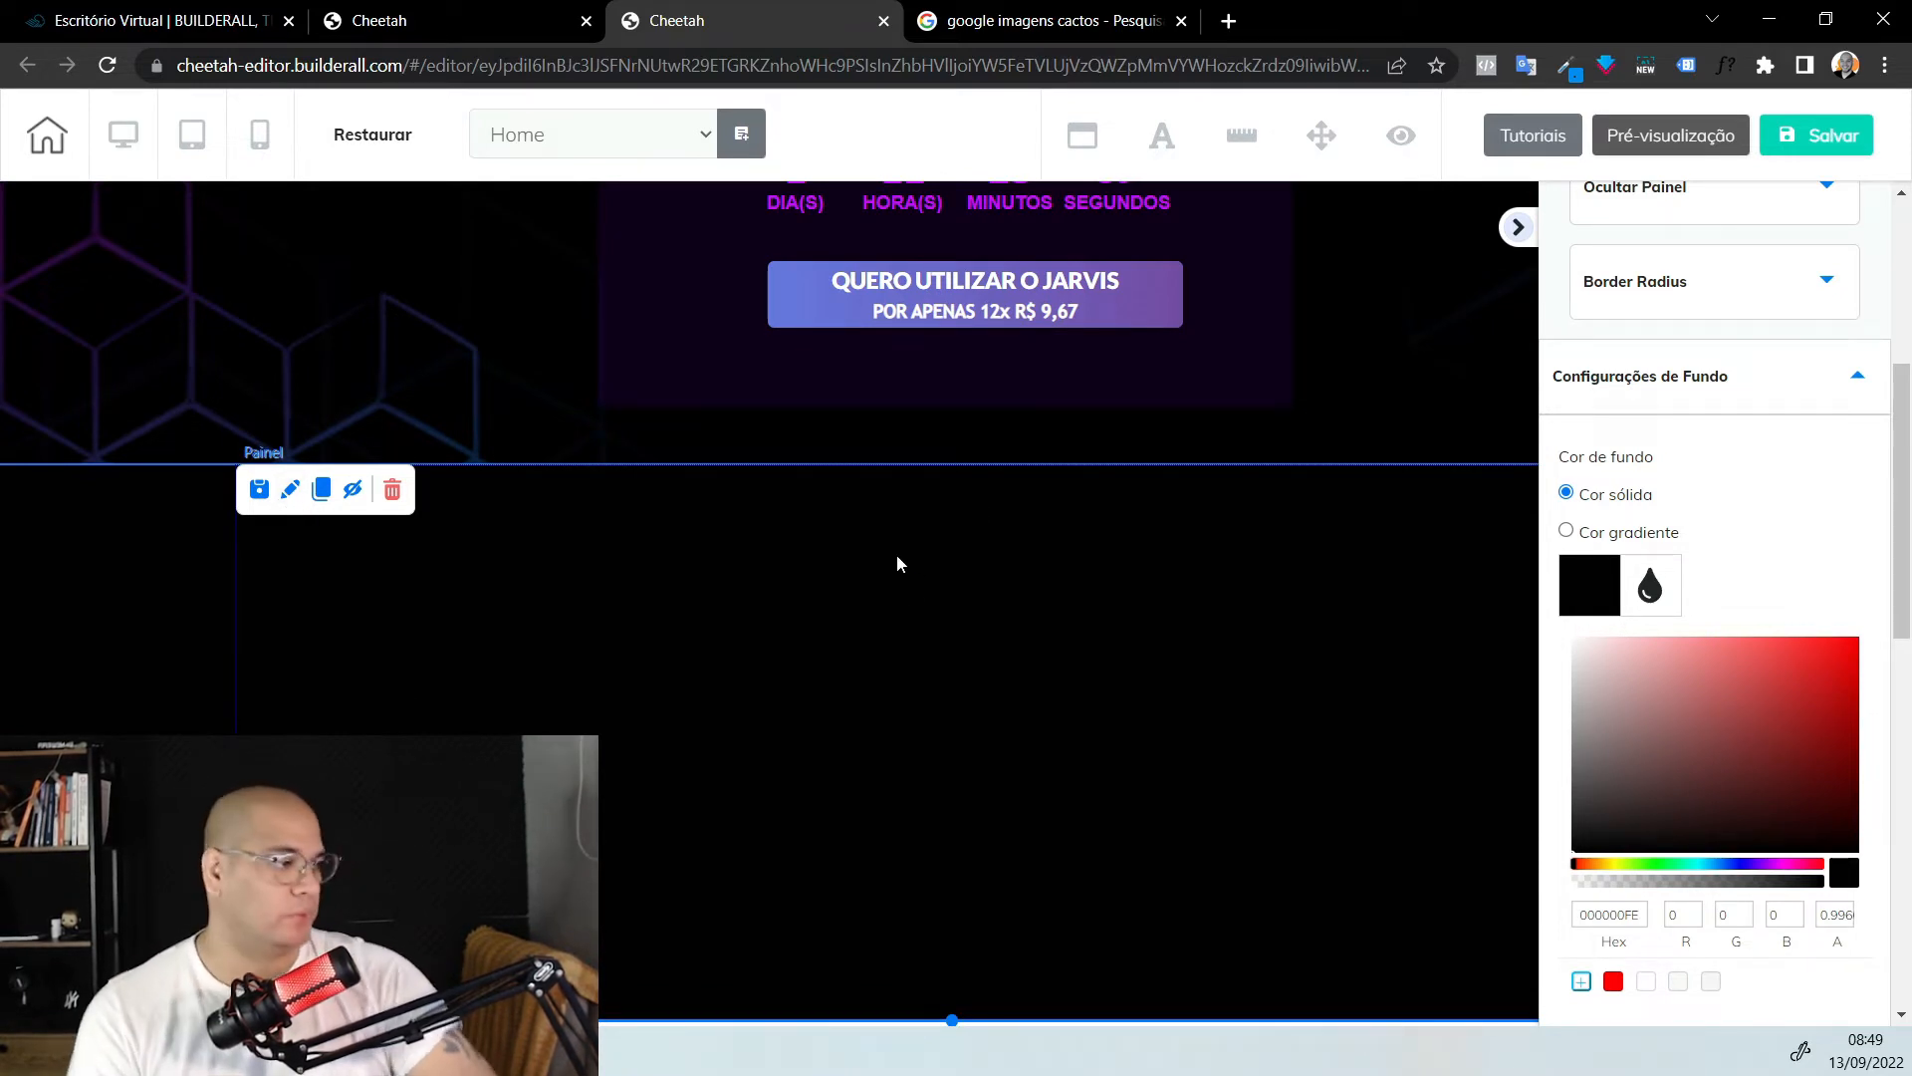
scroll(1760, 510, "up", 5)
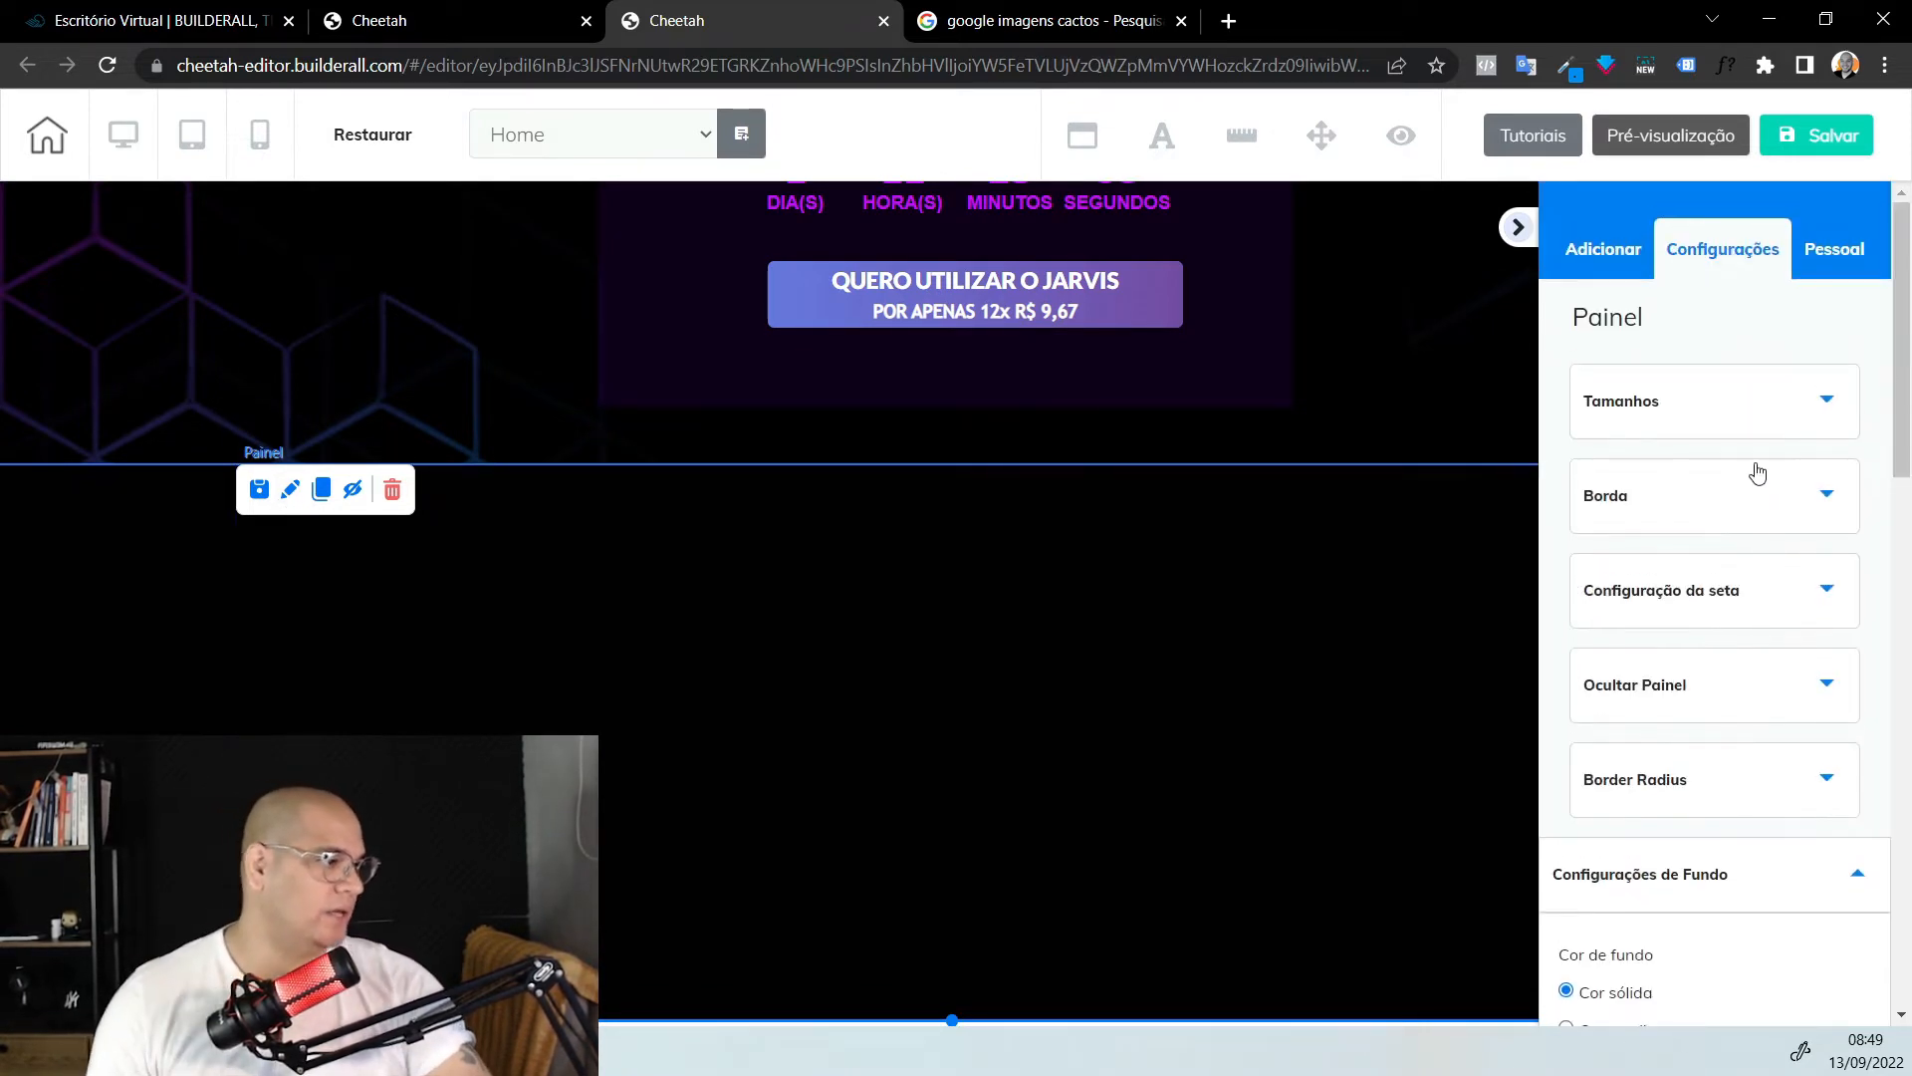
left_click(1751, 420)
scroll(1748, 439, "down", 2)
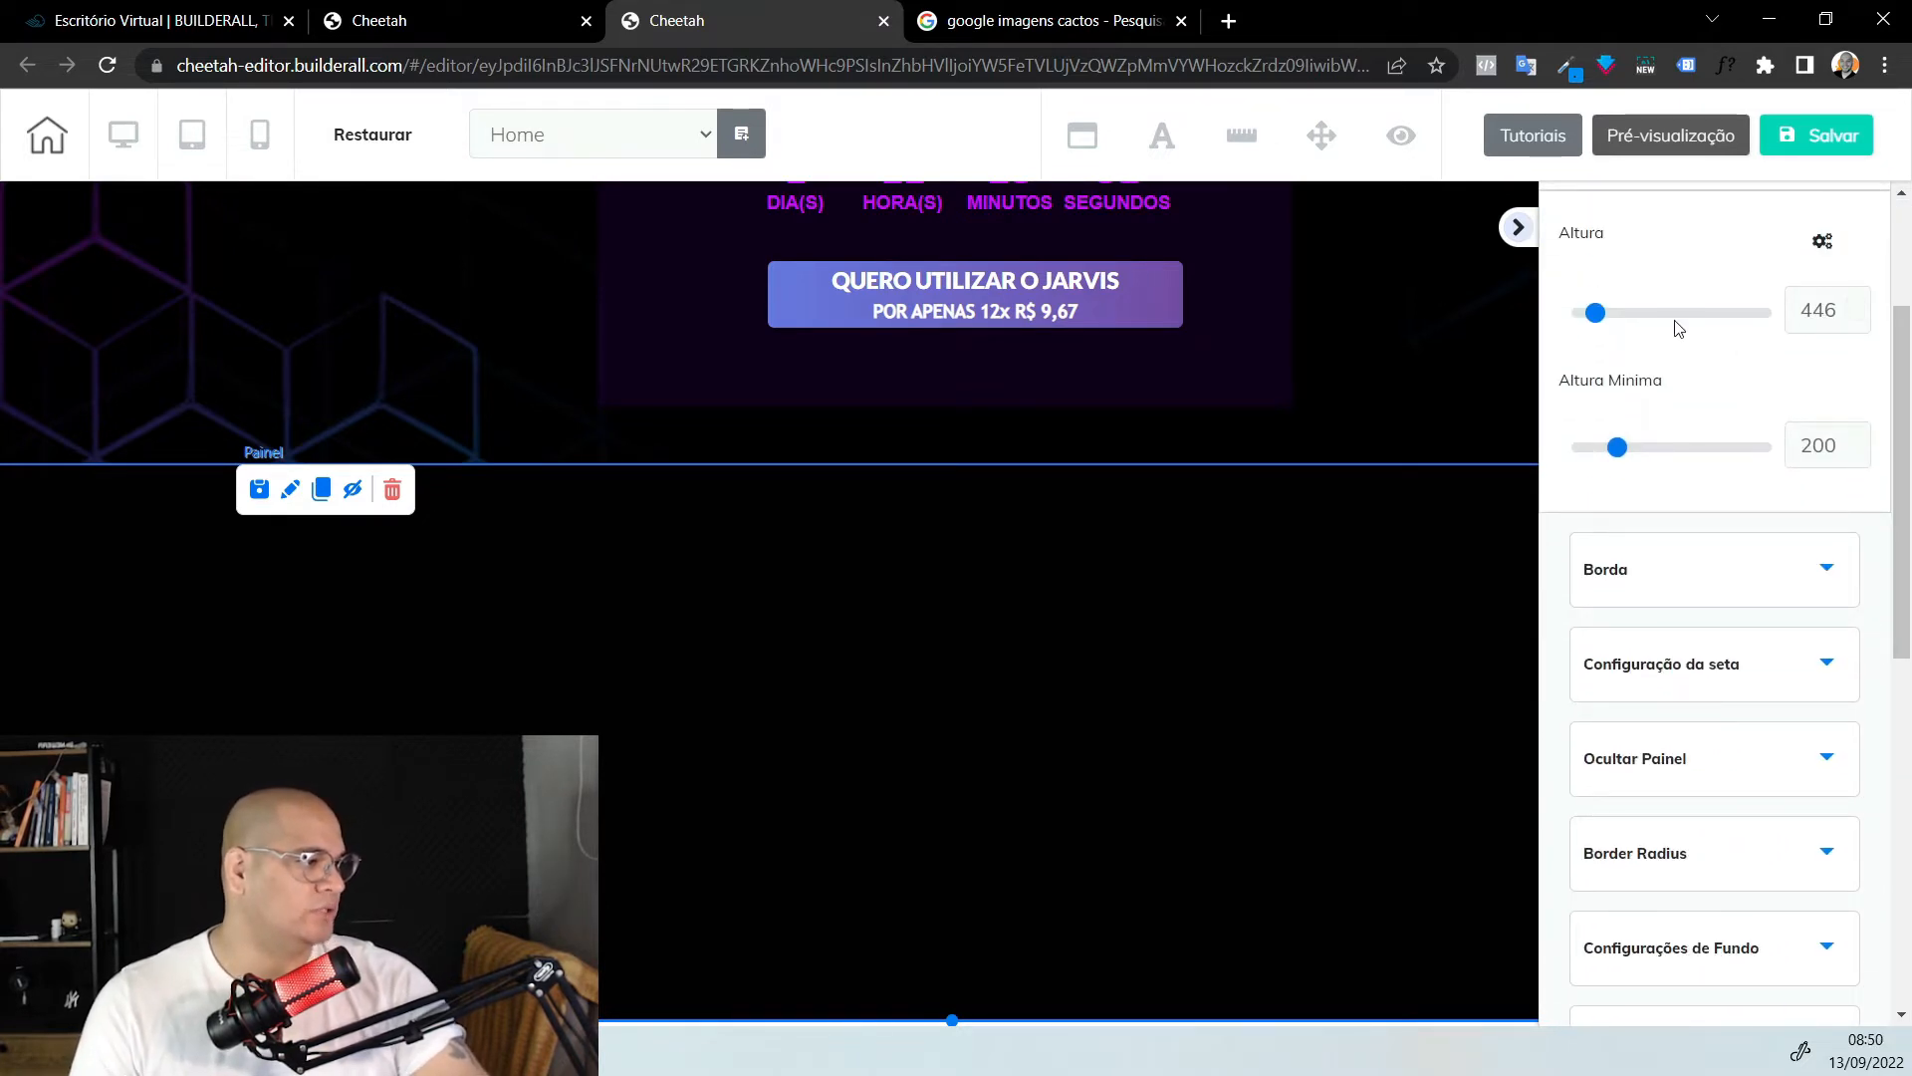
left_click_drag(1591, 315, 1606, 317)
scroll(1123, 570, "up", 8)
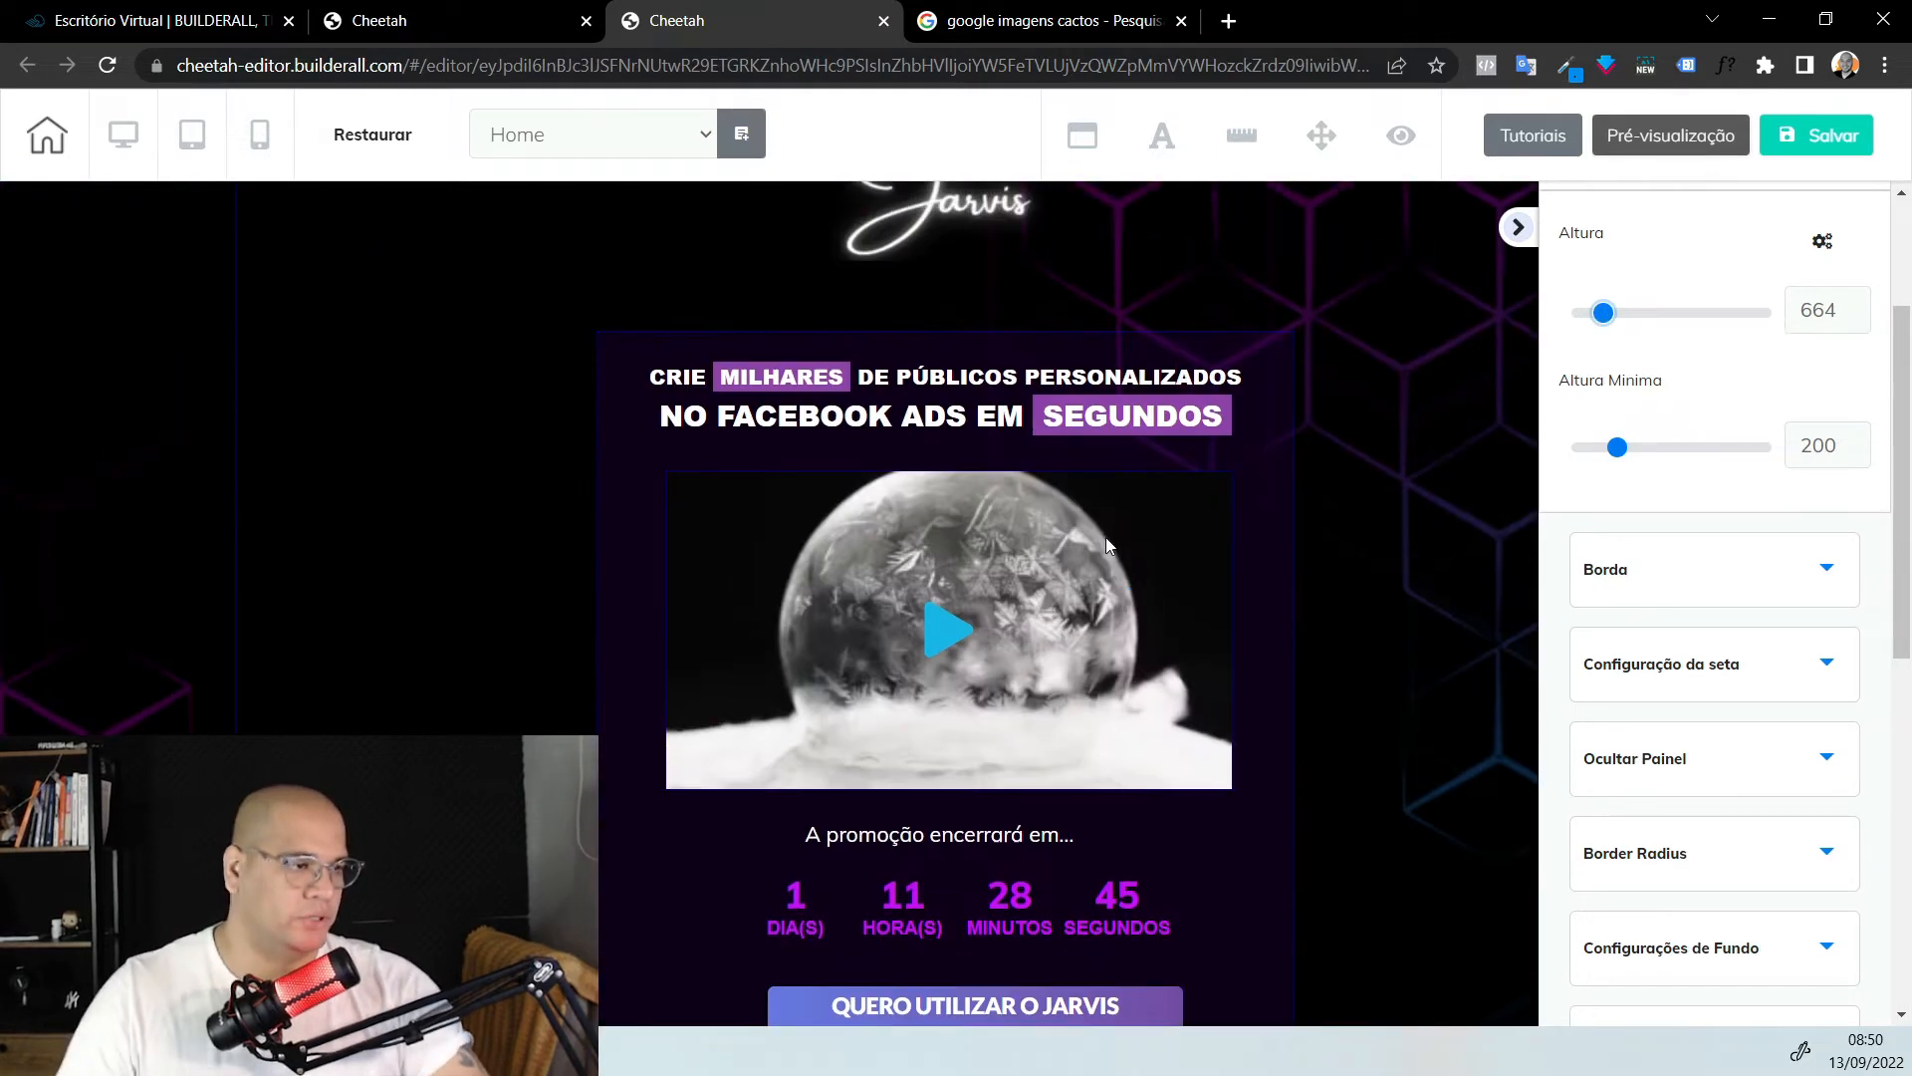
Clone the Jarvis logo image and place the copy near the upper-left corner of the black panel
scroll(1105, 536, "down", 2)
scroll(1362, 261, "down", 2)
scroll(873, 398, "up", 3)
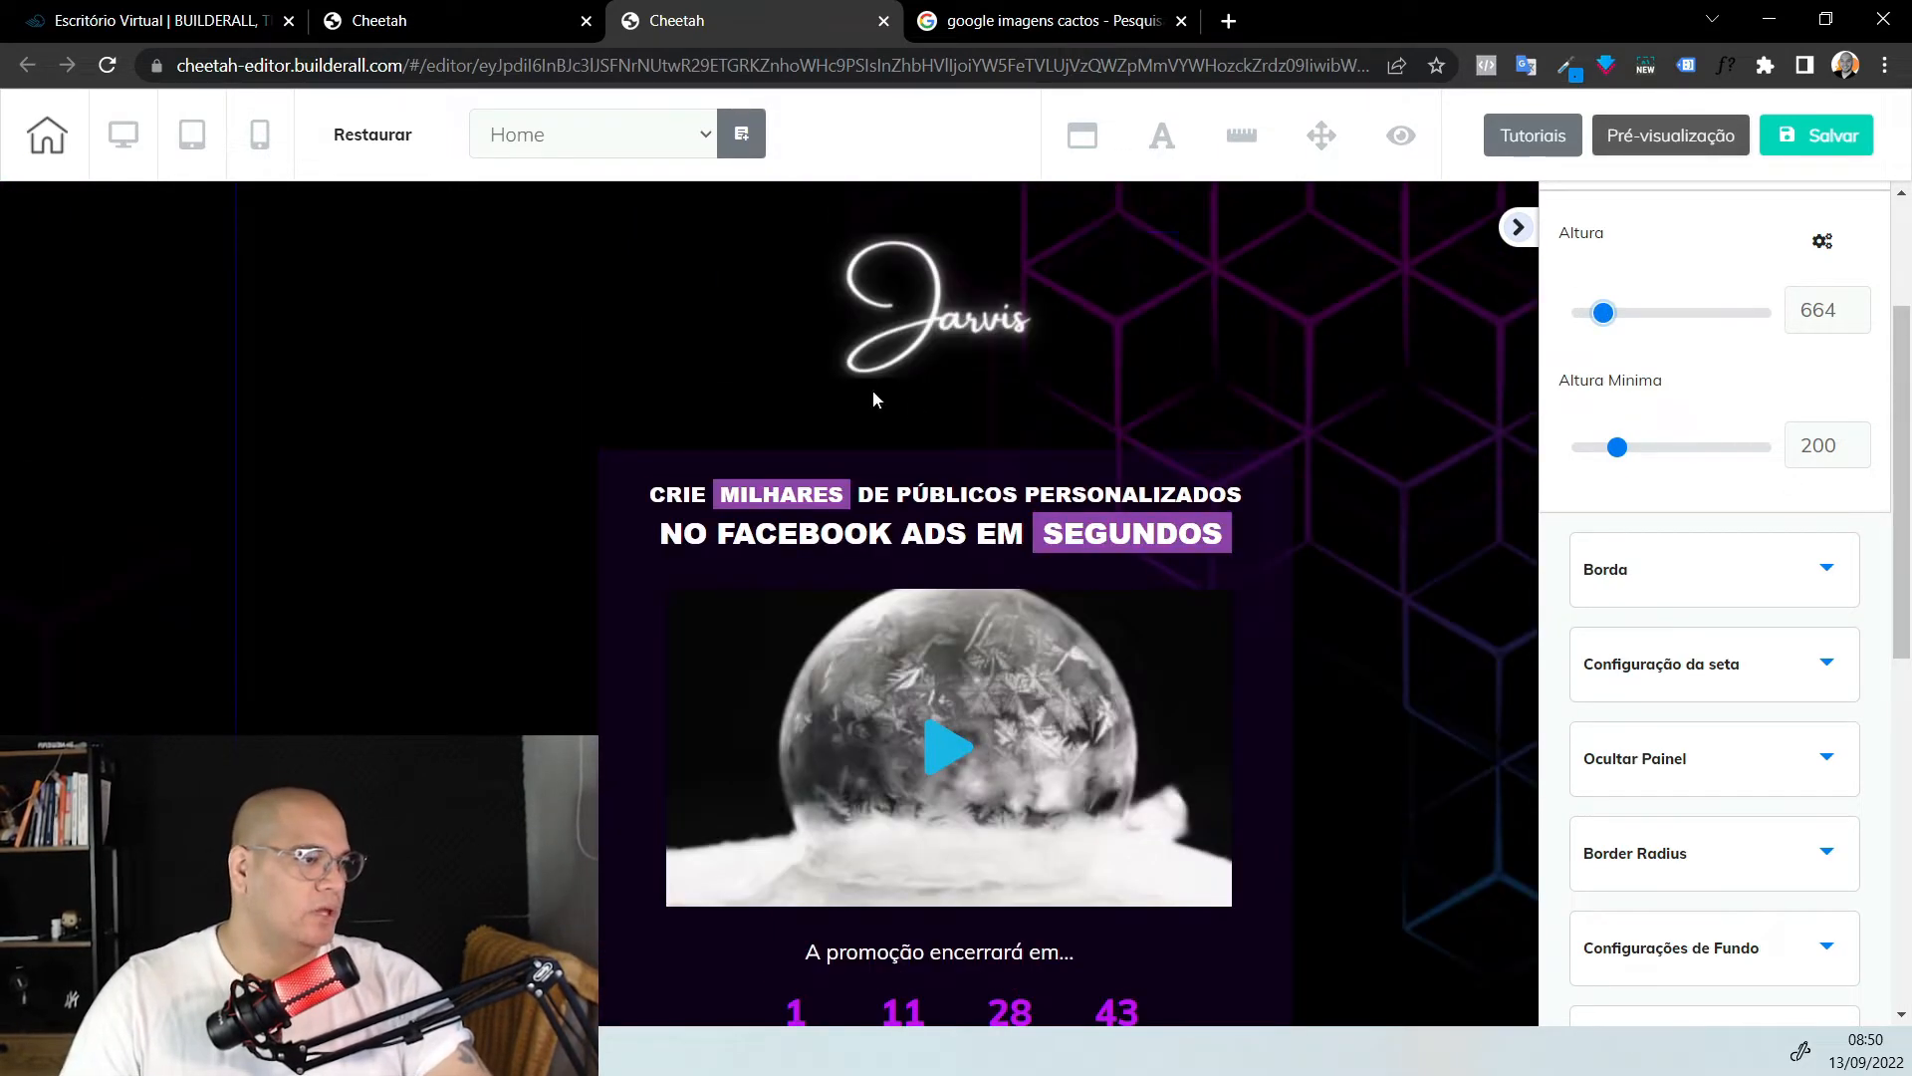
left_click(894, 289)
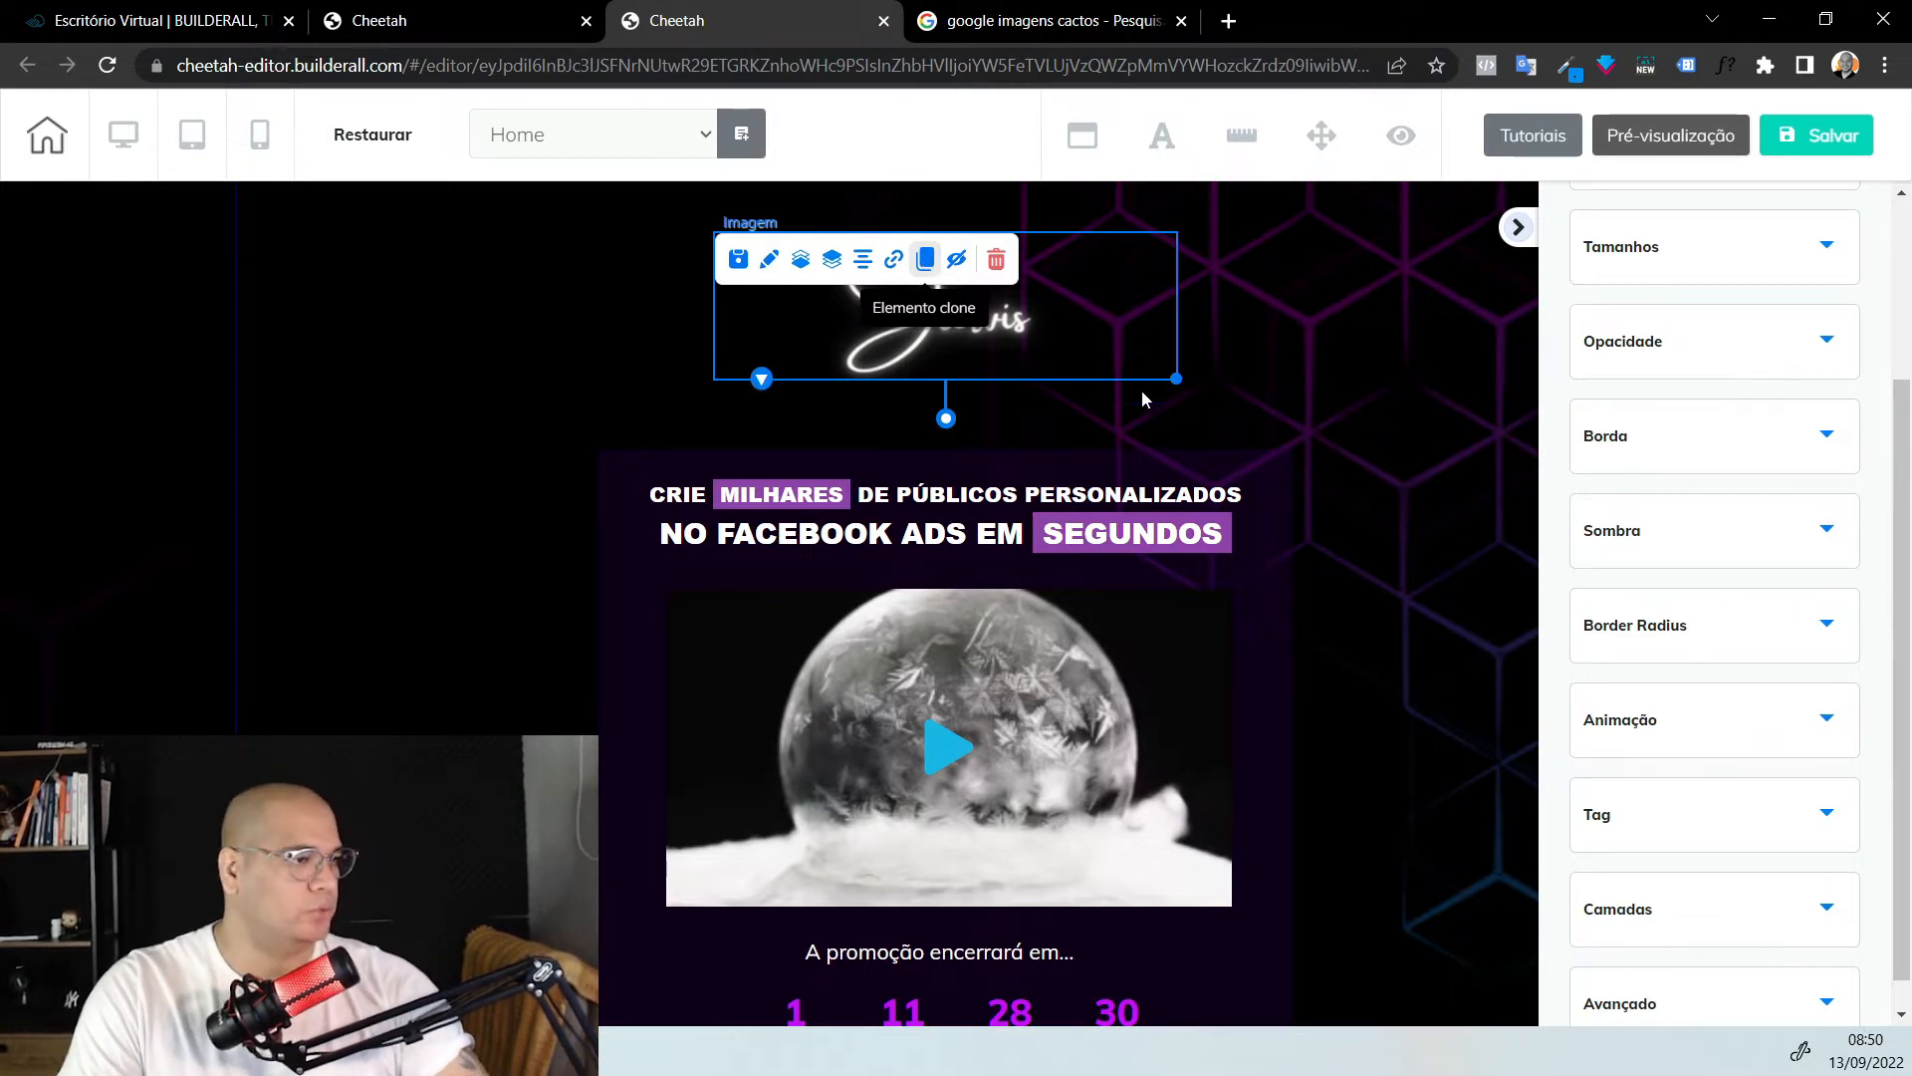
mouse_move(1159, 370)
left_mouse_down()
mouse_move(606, 645)
mouse_move(620, 656)
mouse_move(552, 580)
mouse_move(614, 344)
left_mouse_up()
scroll(619, 656, "down", 5)
scroll(619, 656, "down", 6)
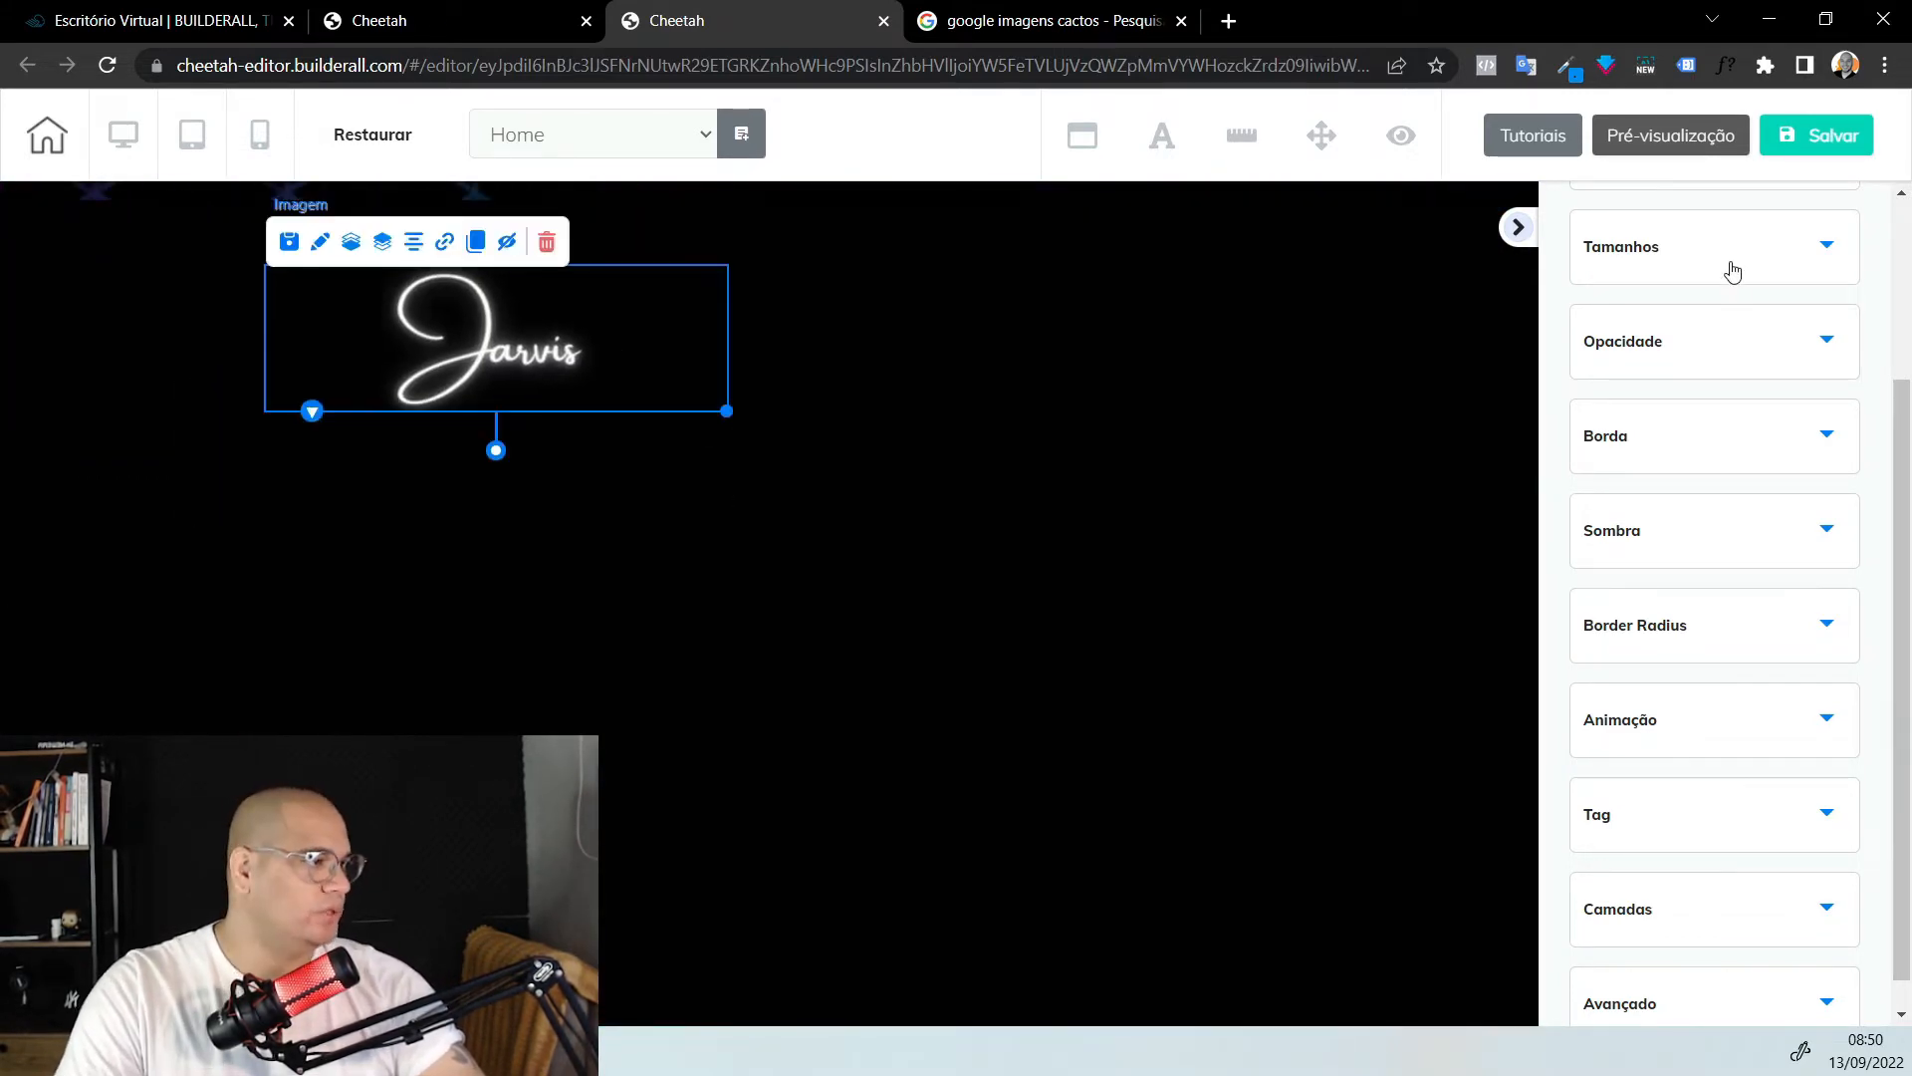
Add a paragraph text element to the black panel, directly below the cloned Jarvis logo
scroll(1733, 271, "up", 3)
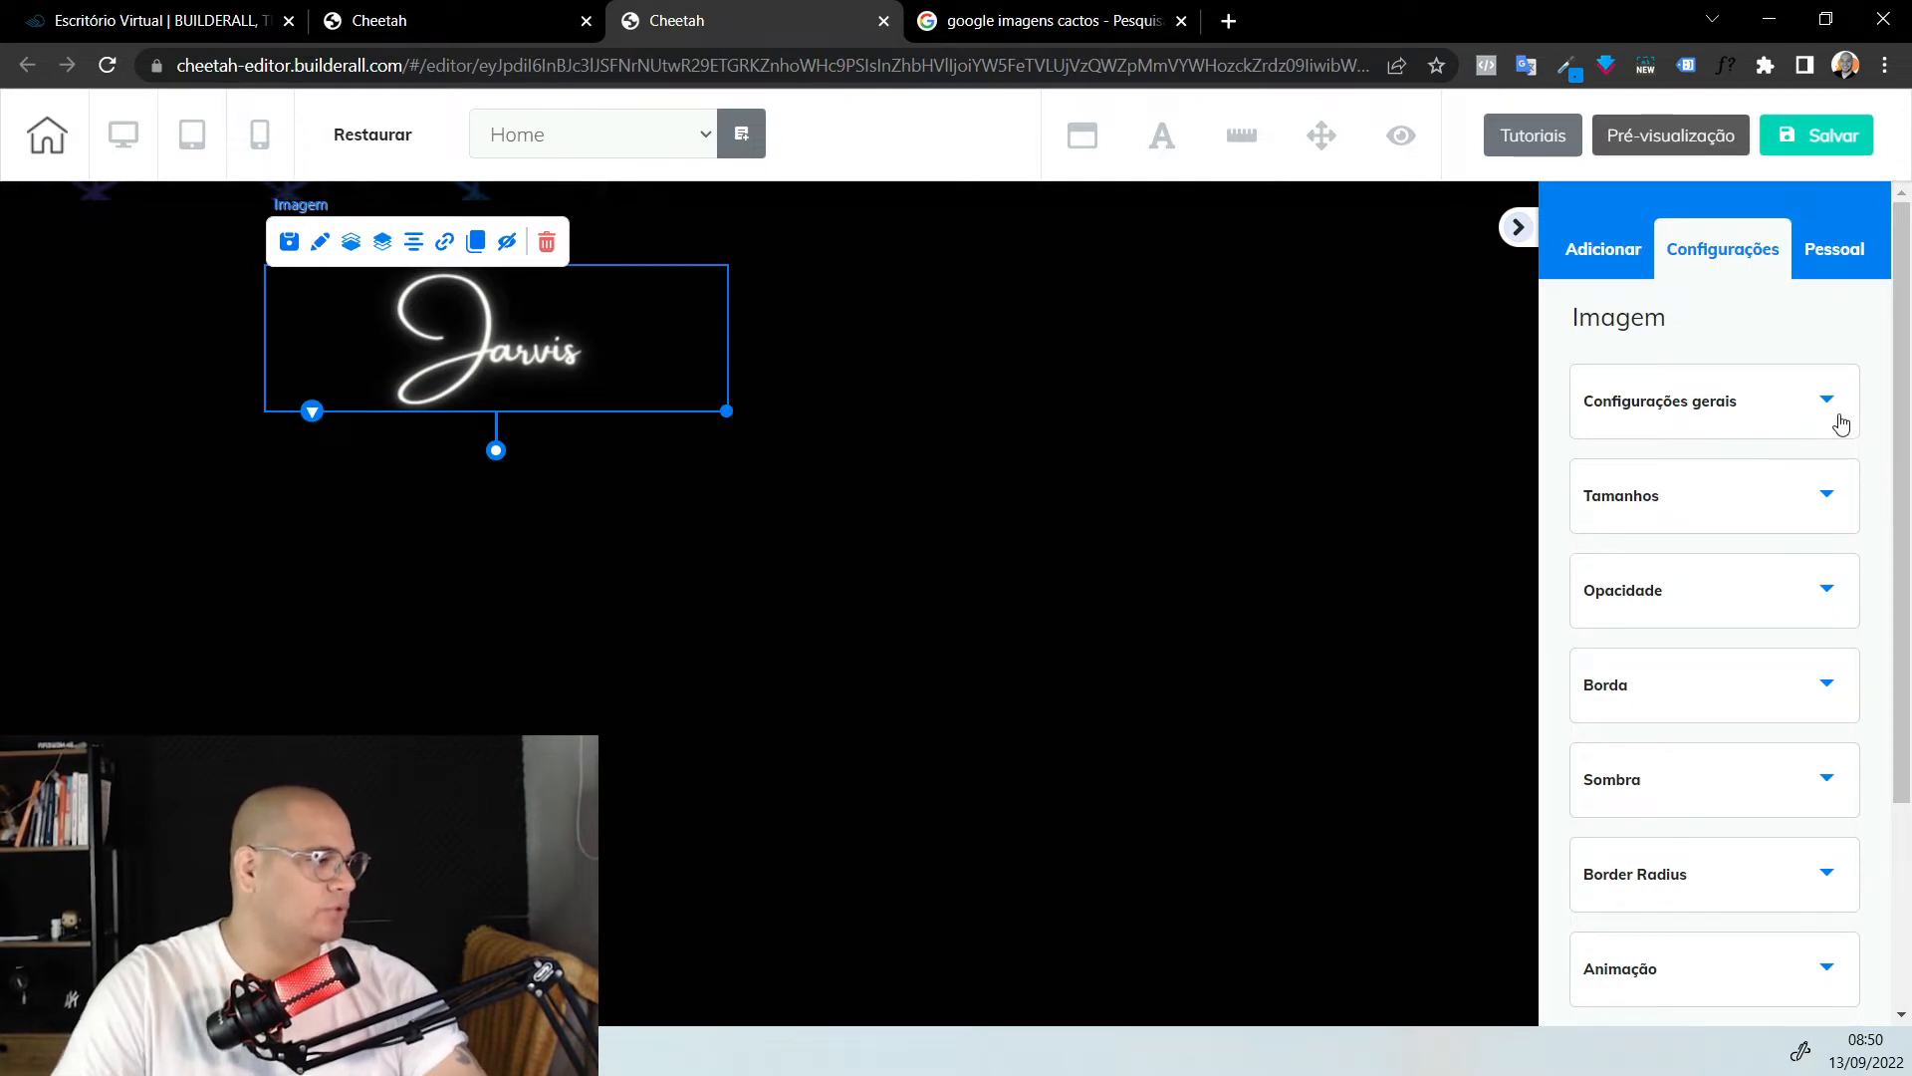
left_click(1605, 267)
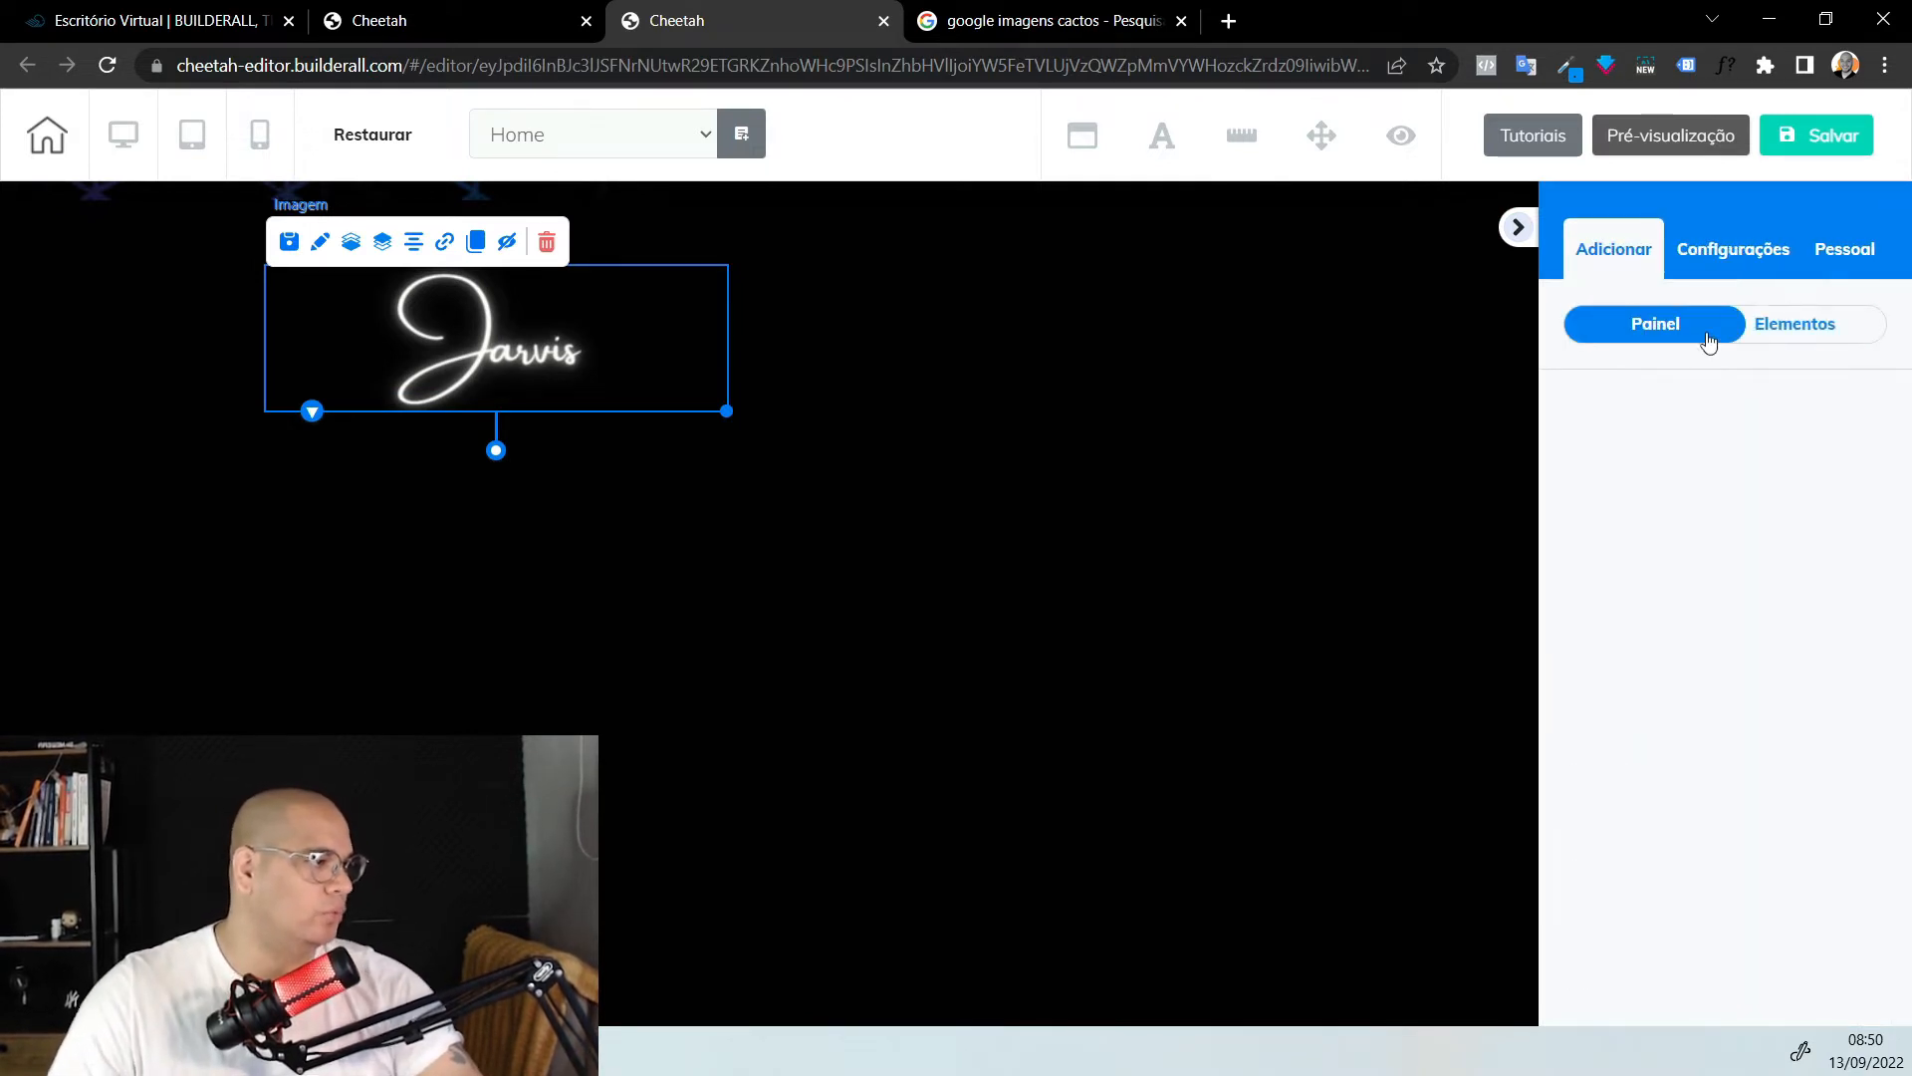
left_click(1760, 324)
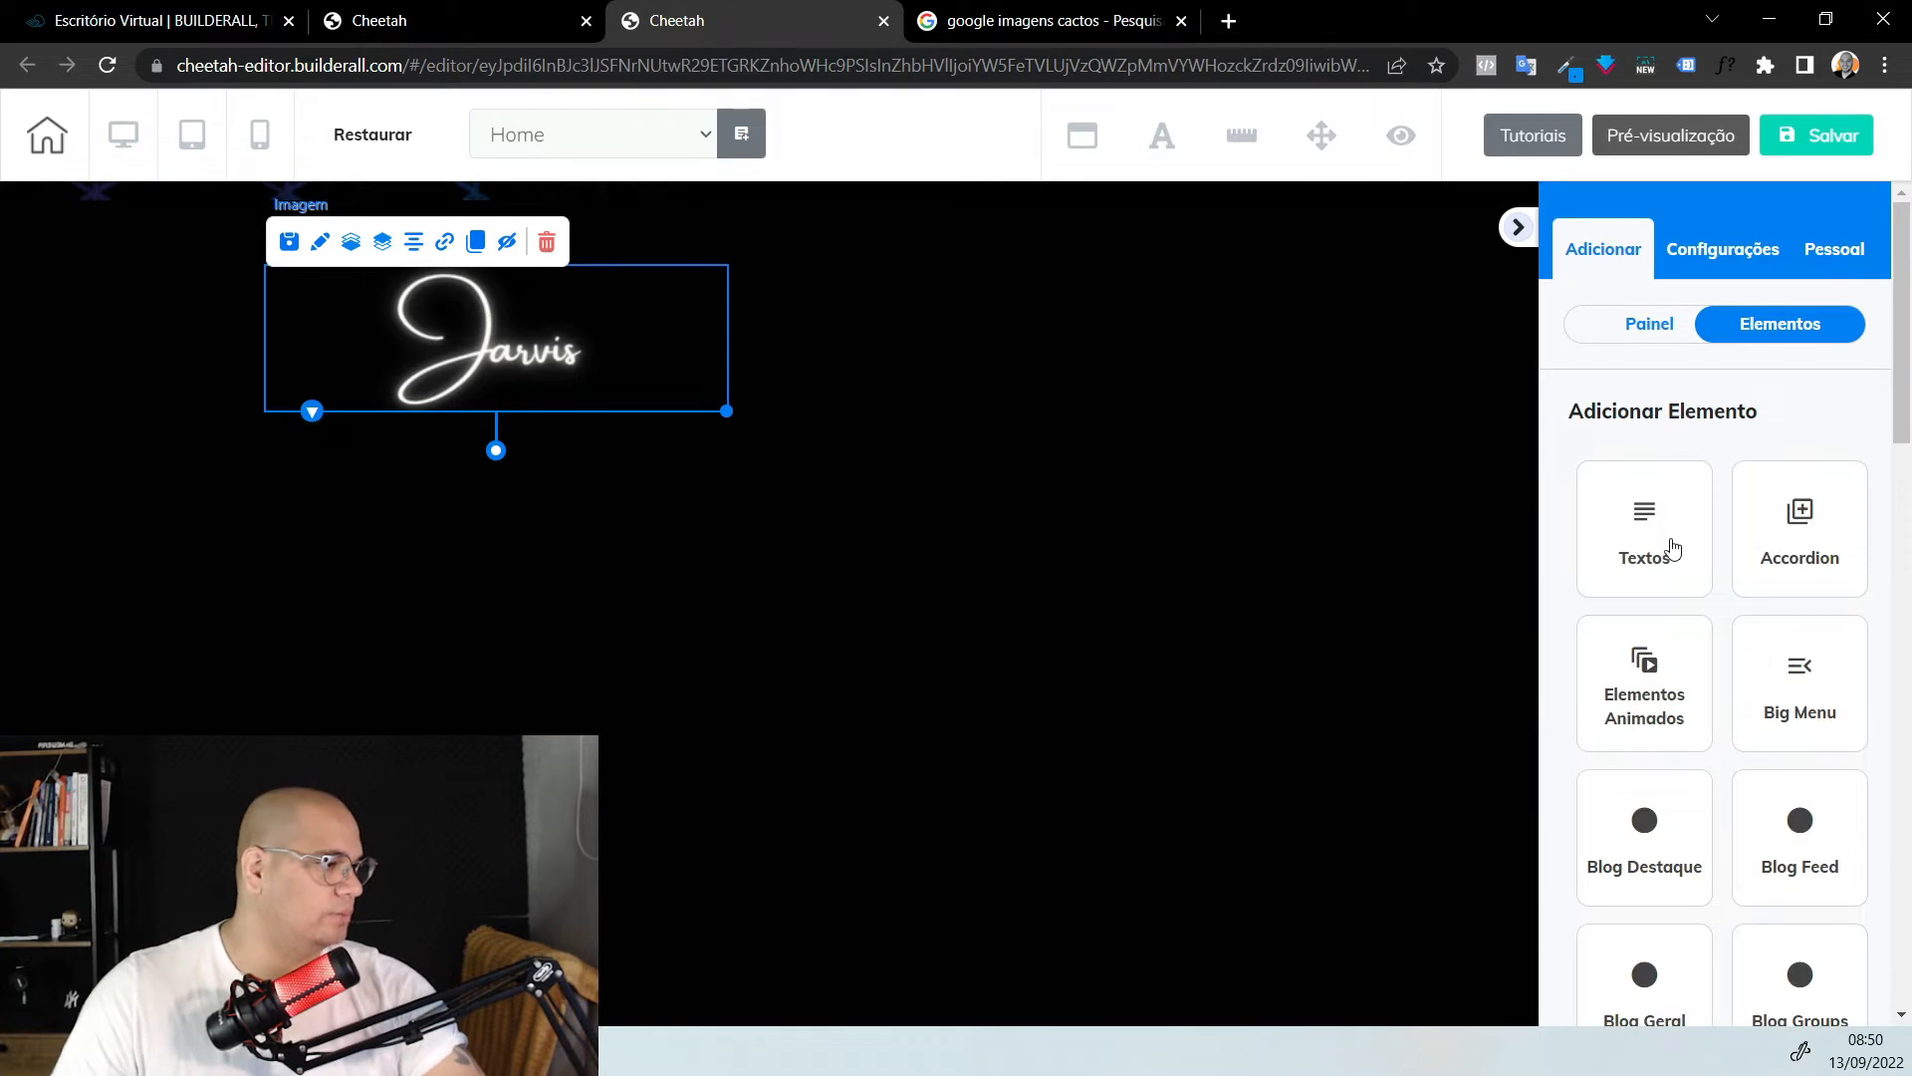
left_click(1672, 548)
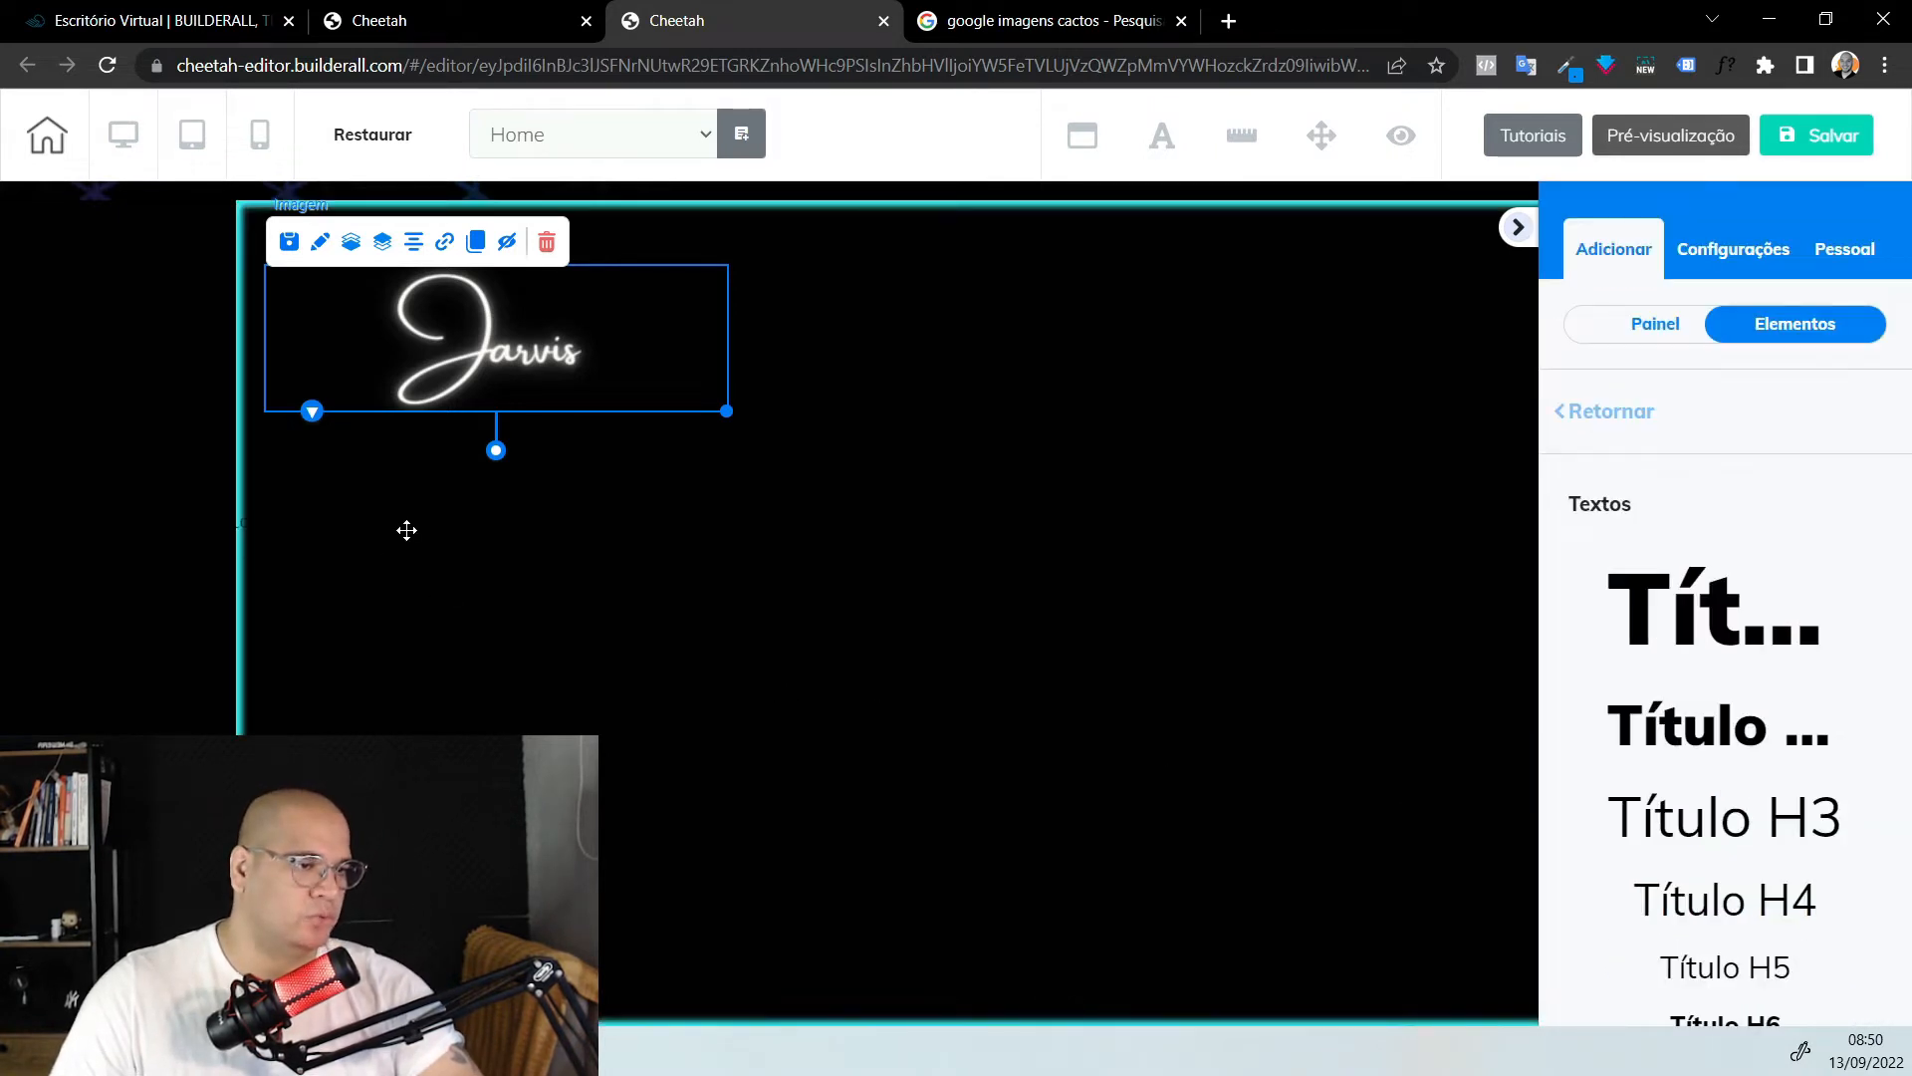
Color all of the placeholder paragraph's text white and apply the Neutral Paragraph format
double_click(500, 547)
key("ctrl+a")
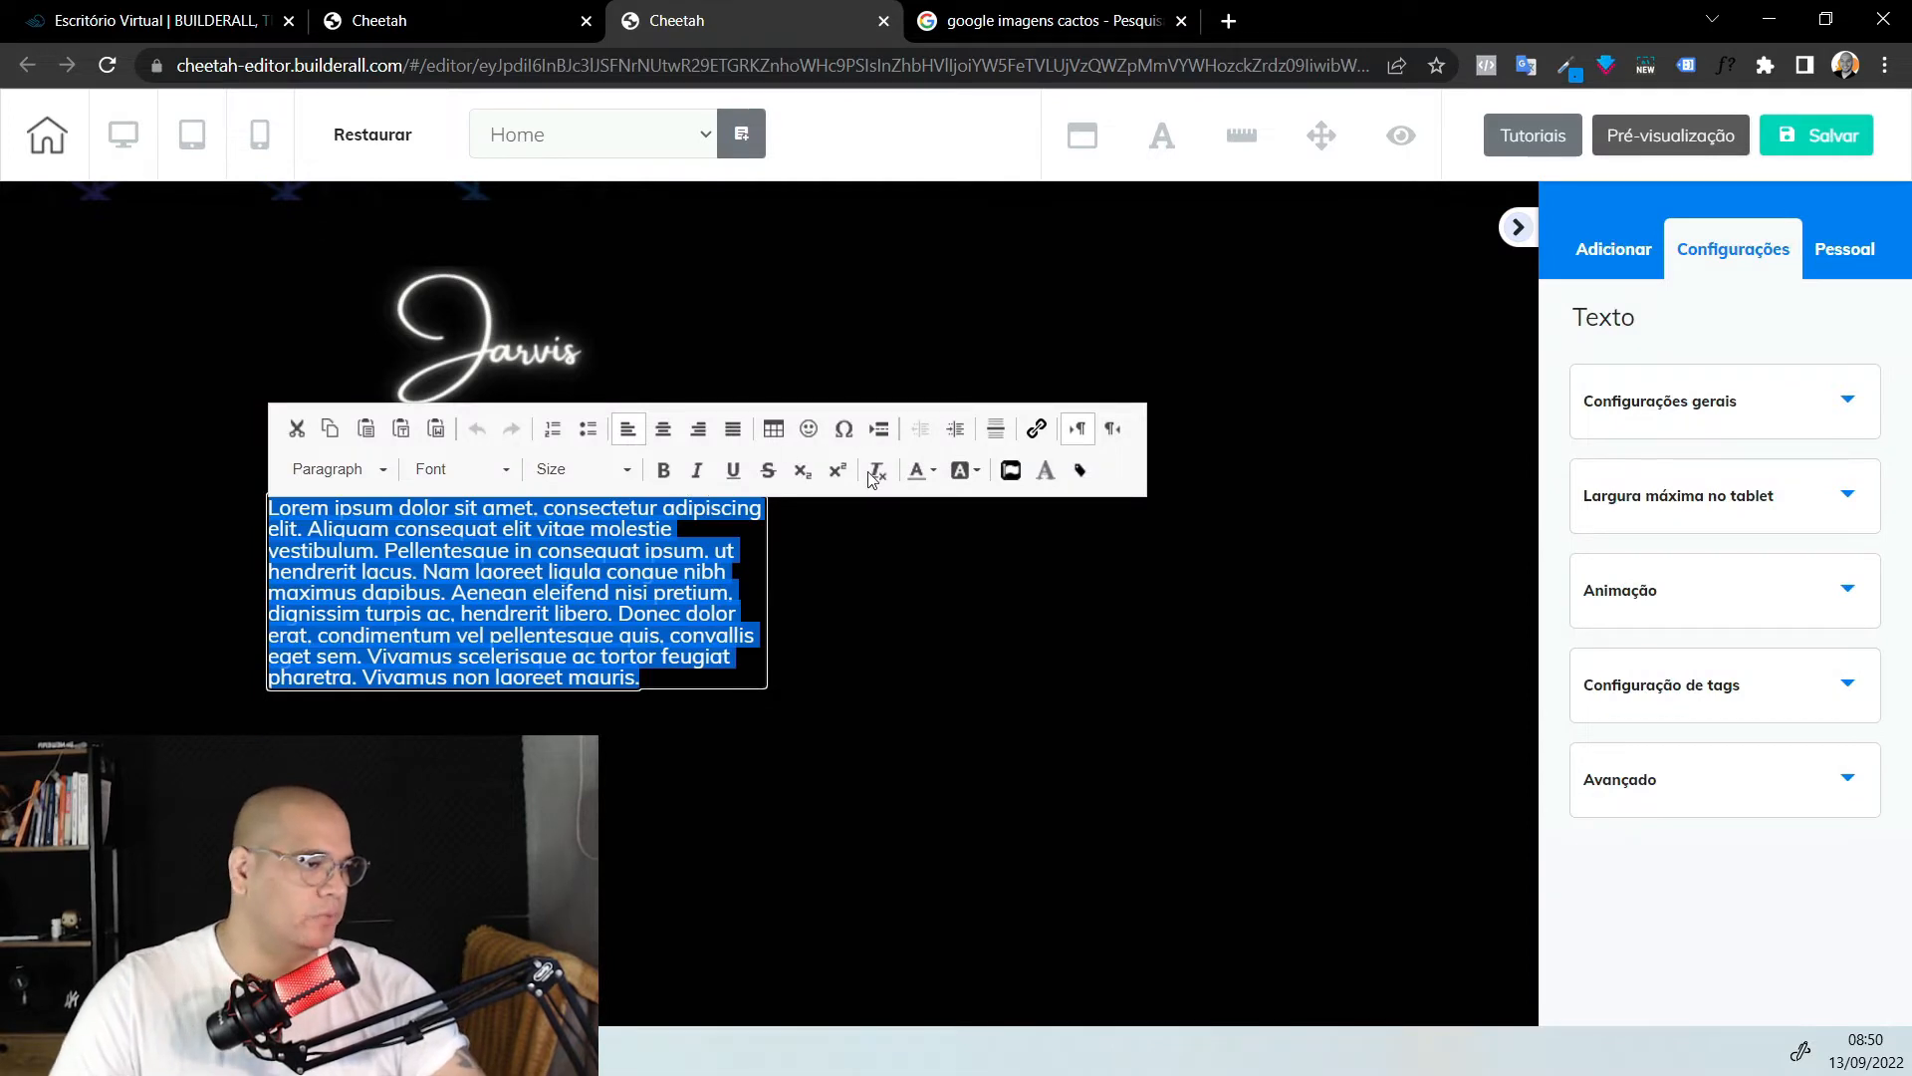
left_click(936, 472)
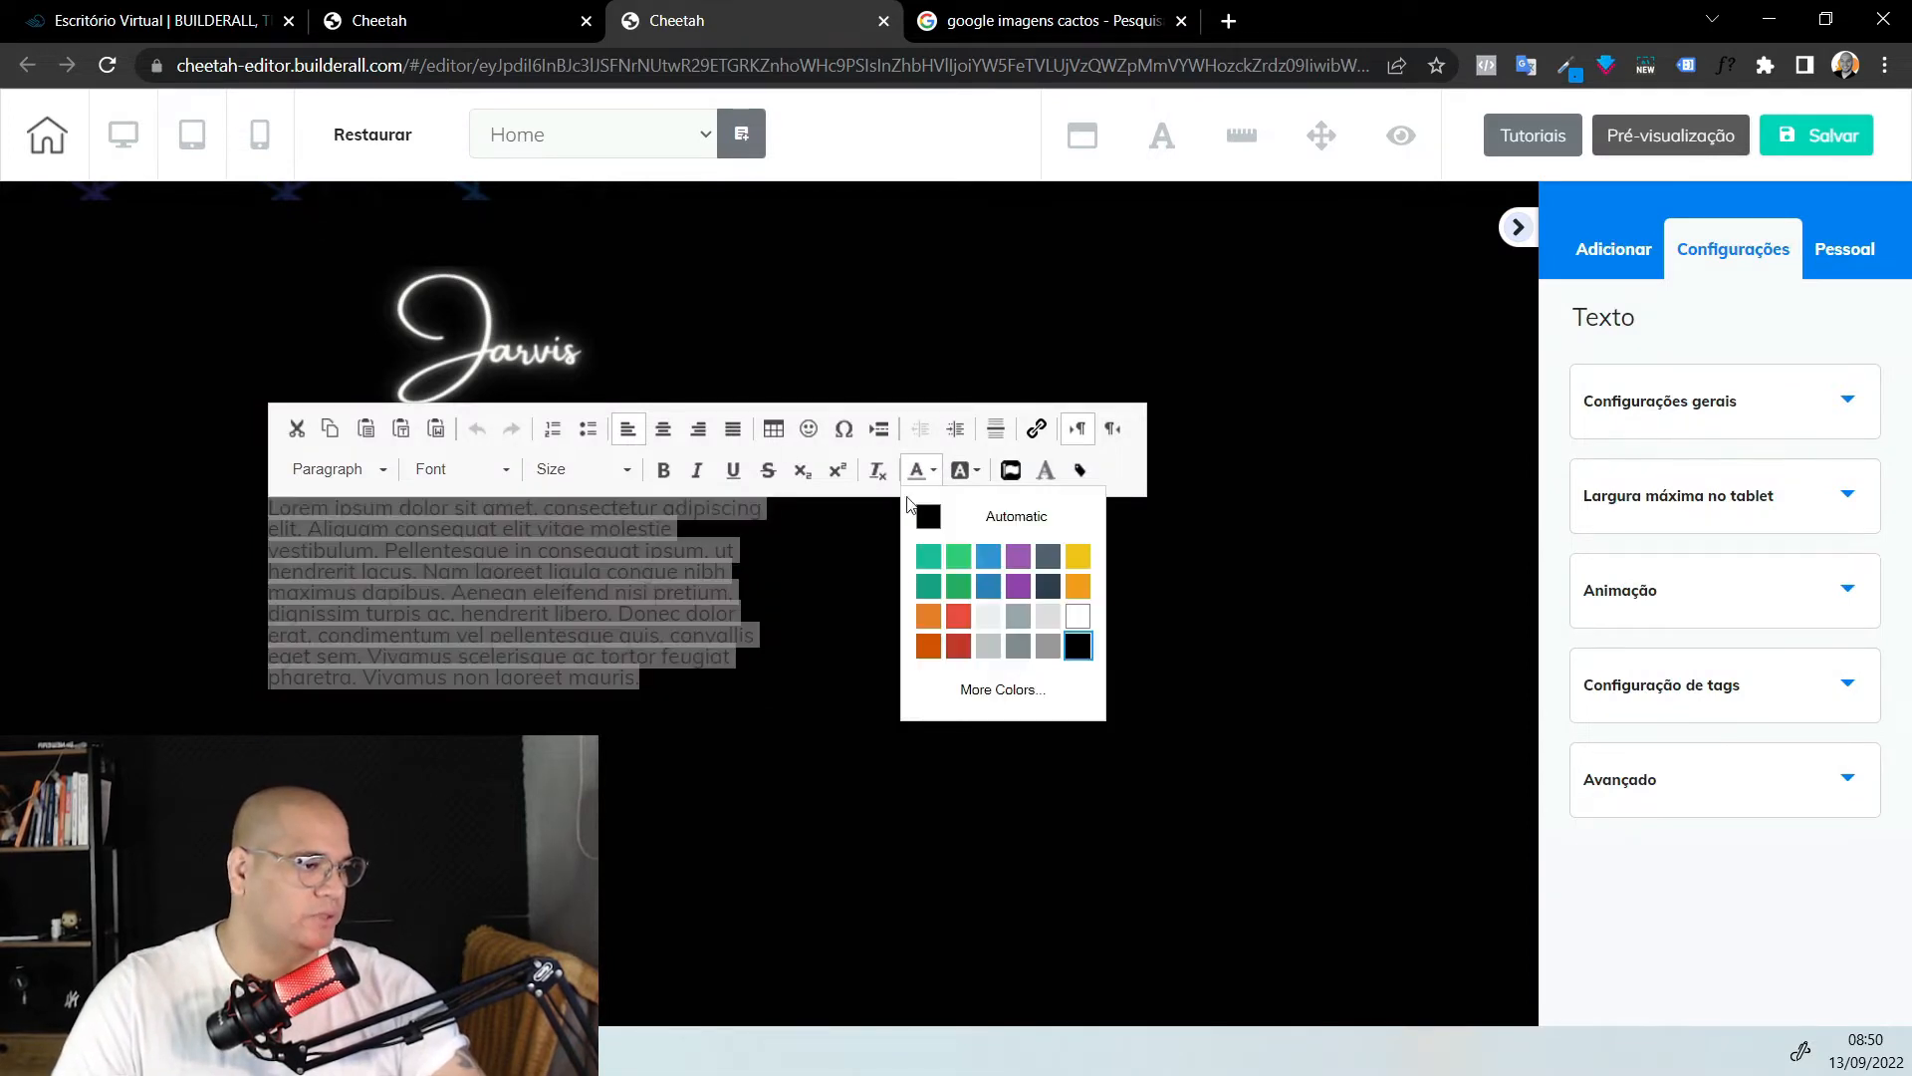
left_click(1077, 634)
left_click(312, 473)
scroll(397, 631, "down", 3)
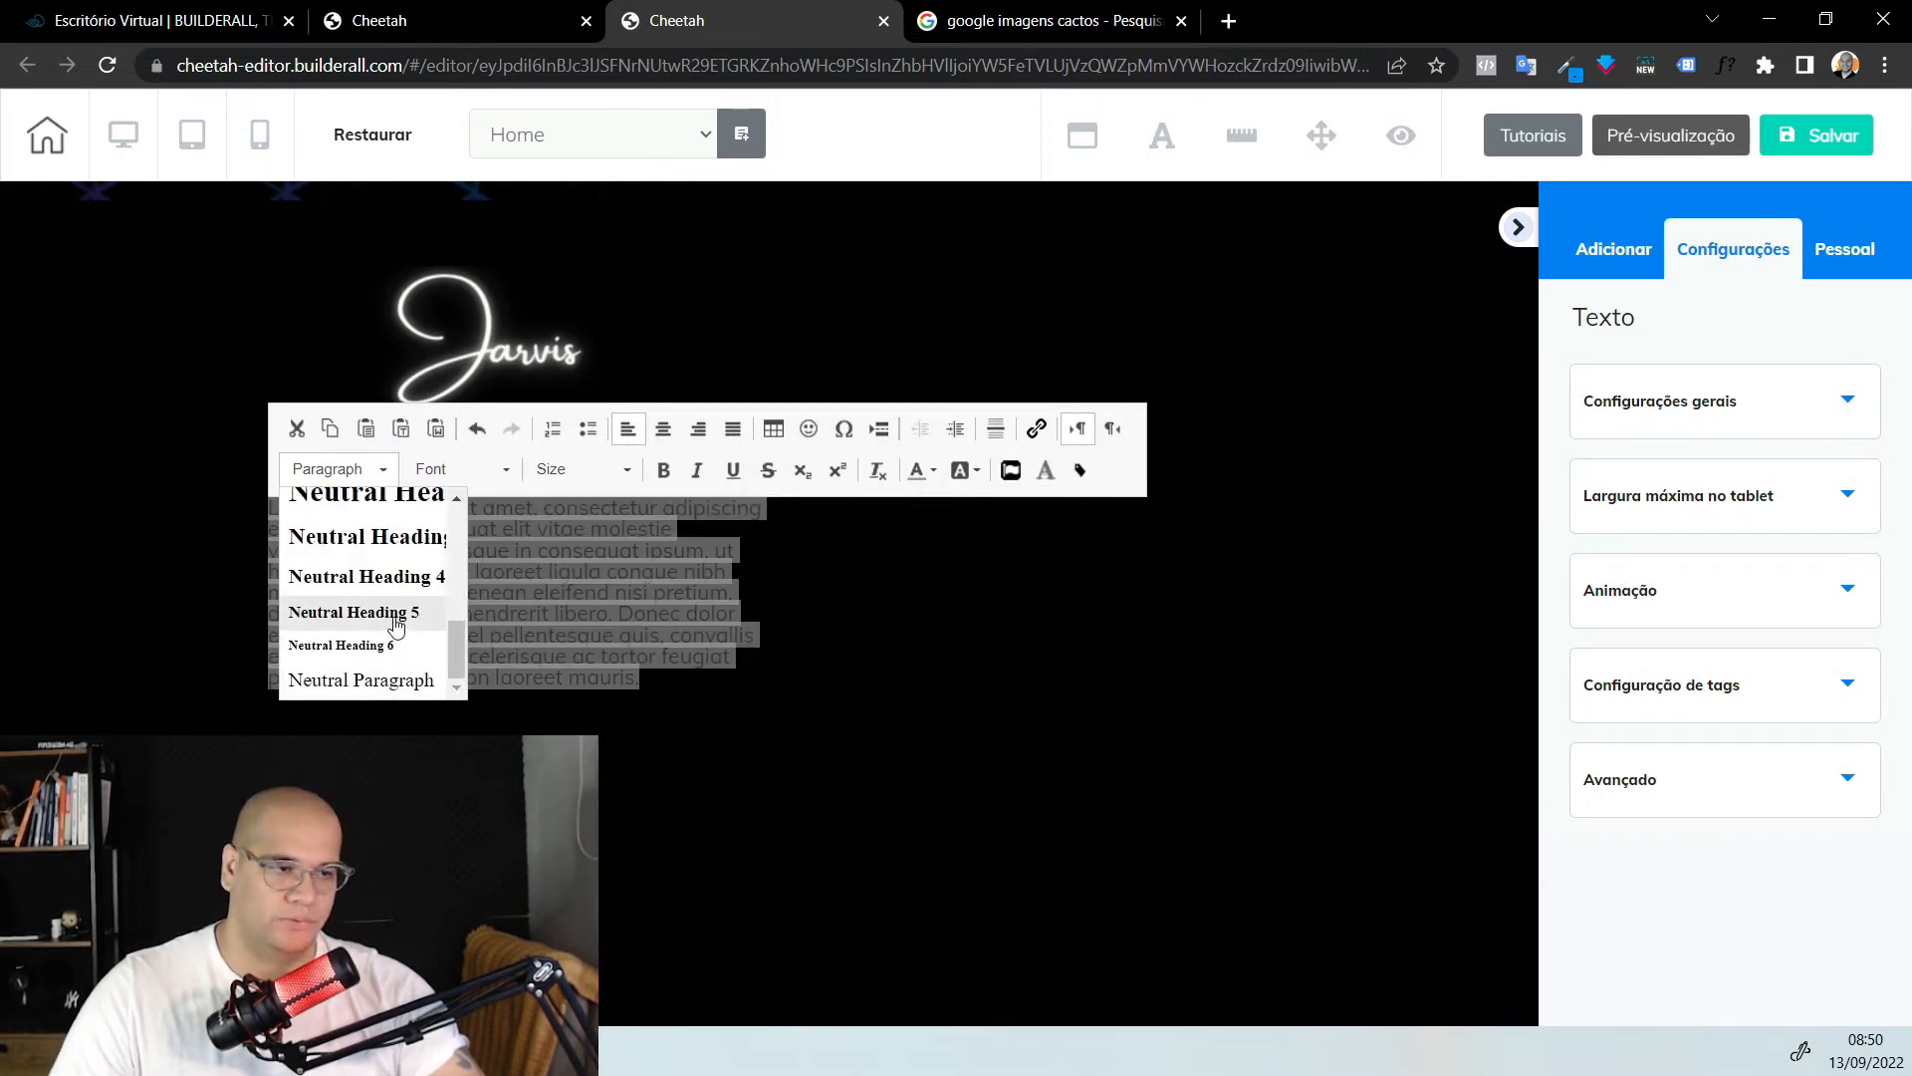
left_click(400, 683)
Replace the placeholder with the prepared copy starting "O Jarvis é uma automação para criação de públicos" and color all of it white
key("alt+Tab")
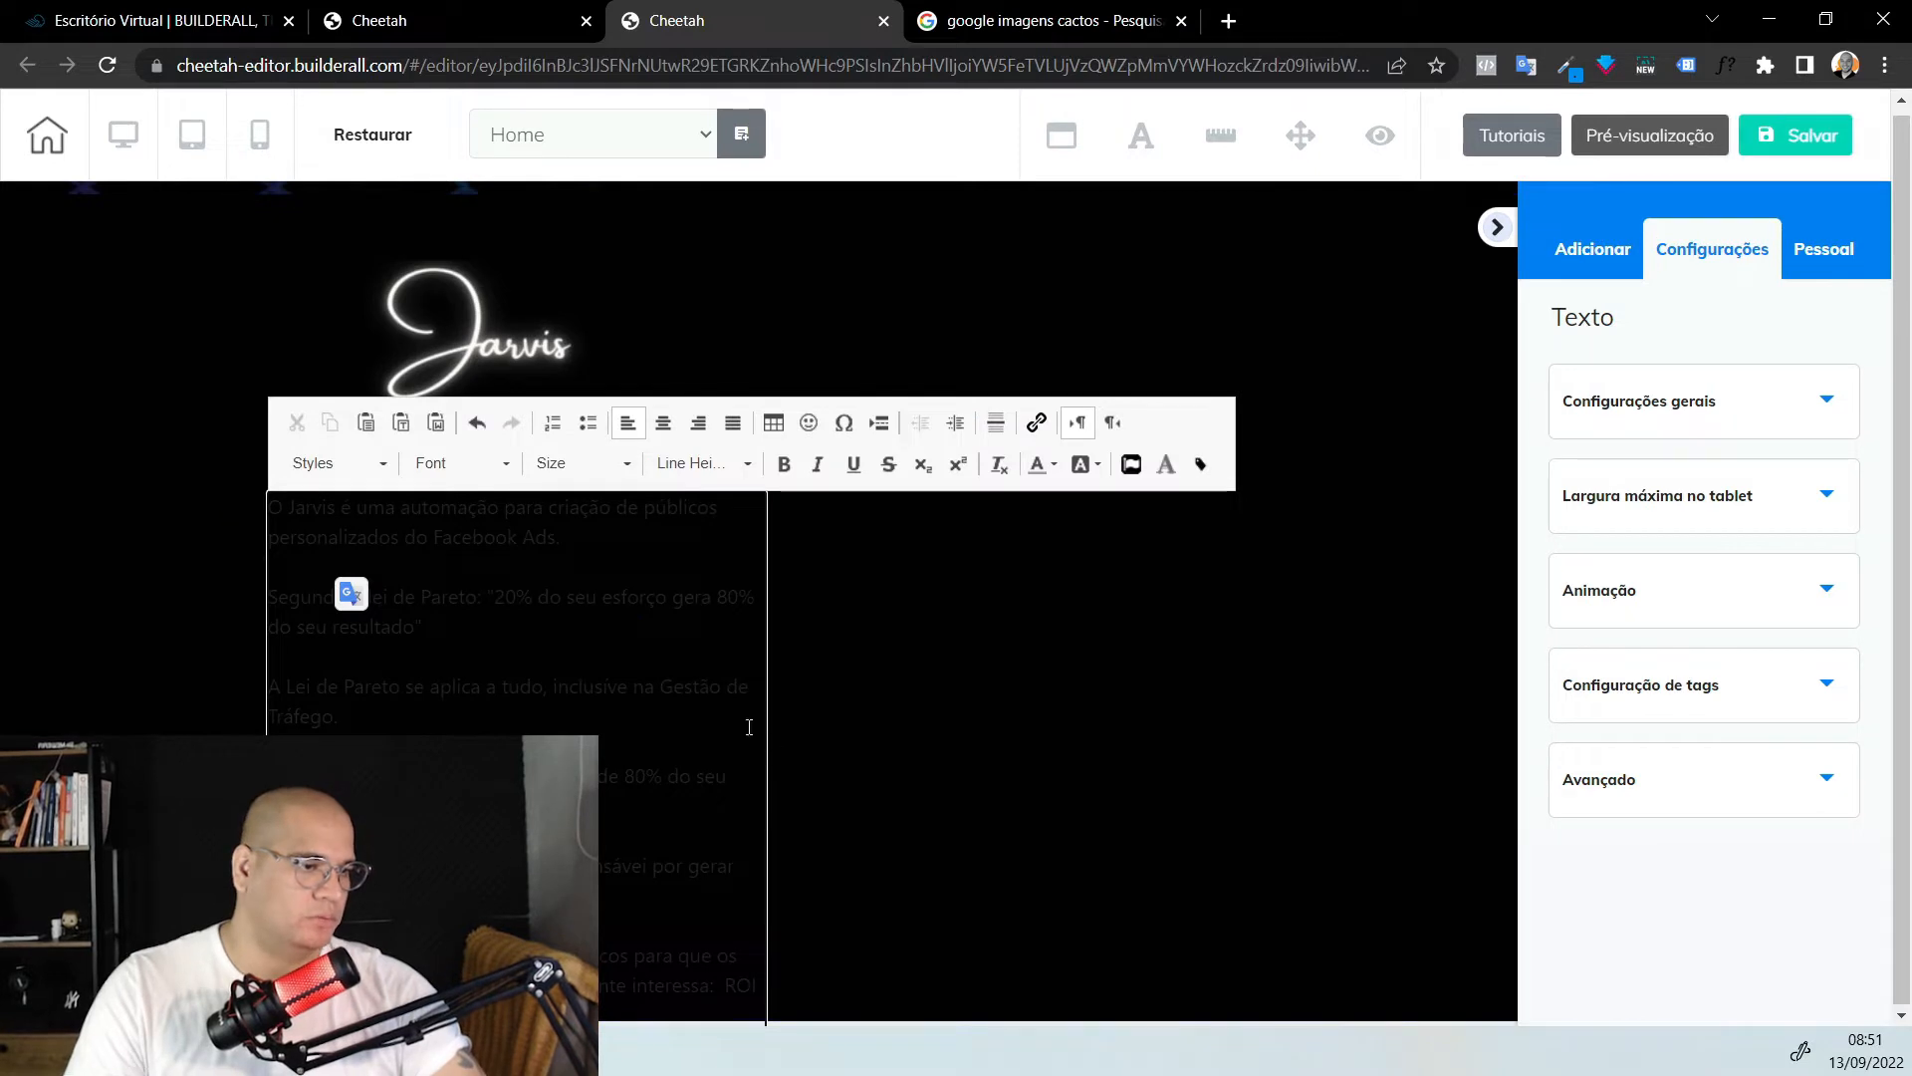
key("ctrl+a")
left_click(1048, 468)
left_click(1110, 610)
left_click(1044, 757)
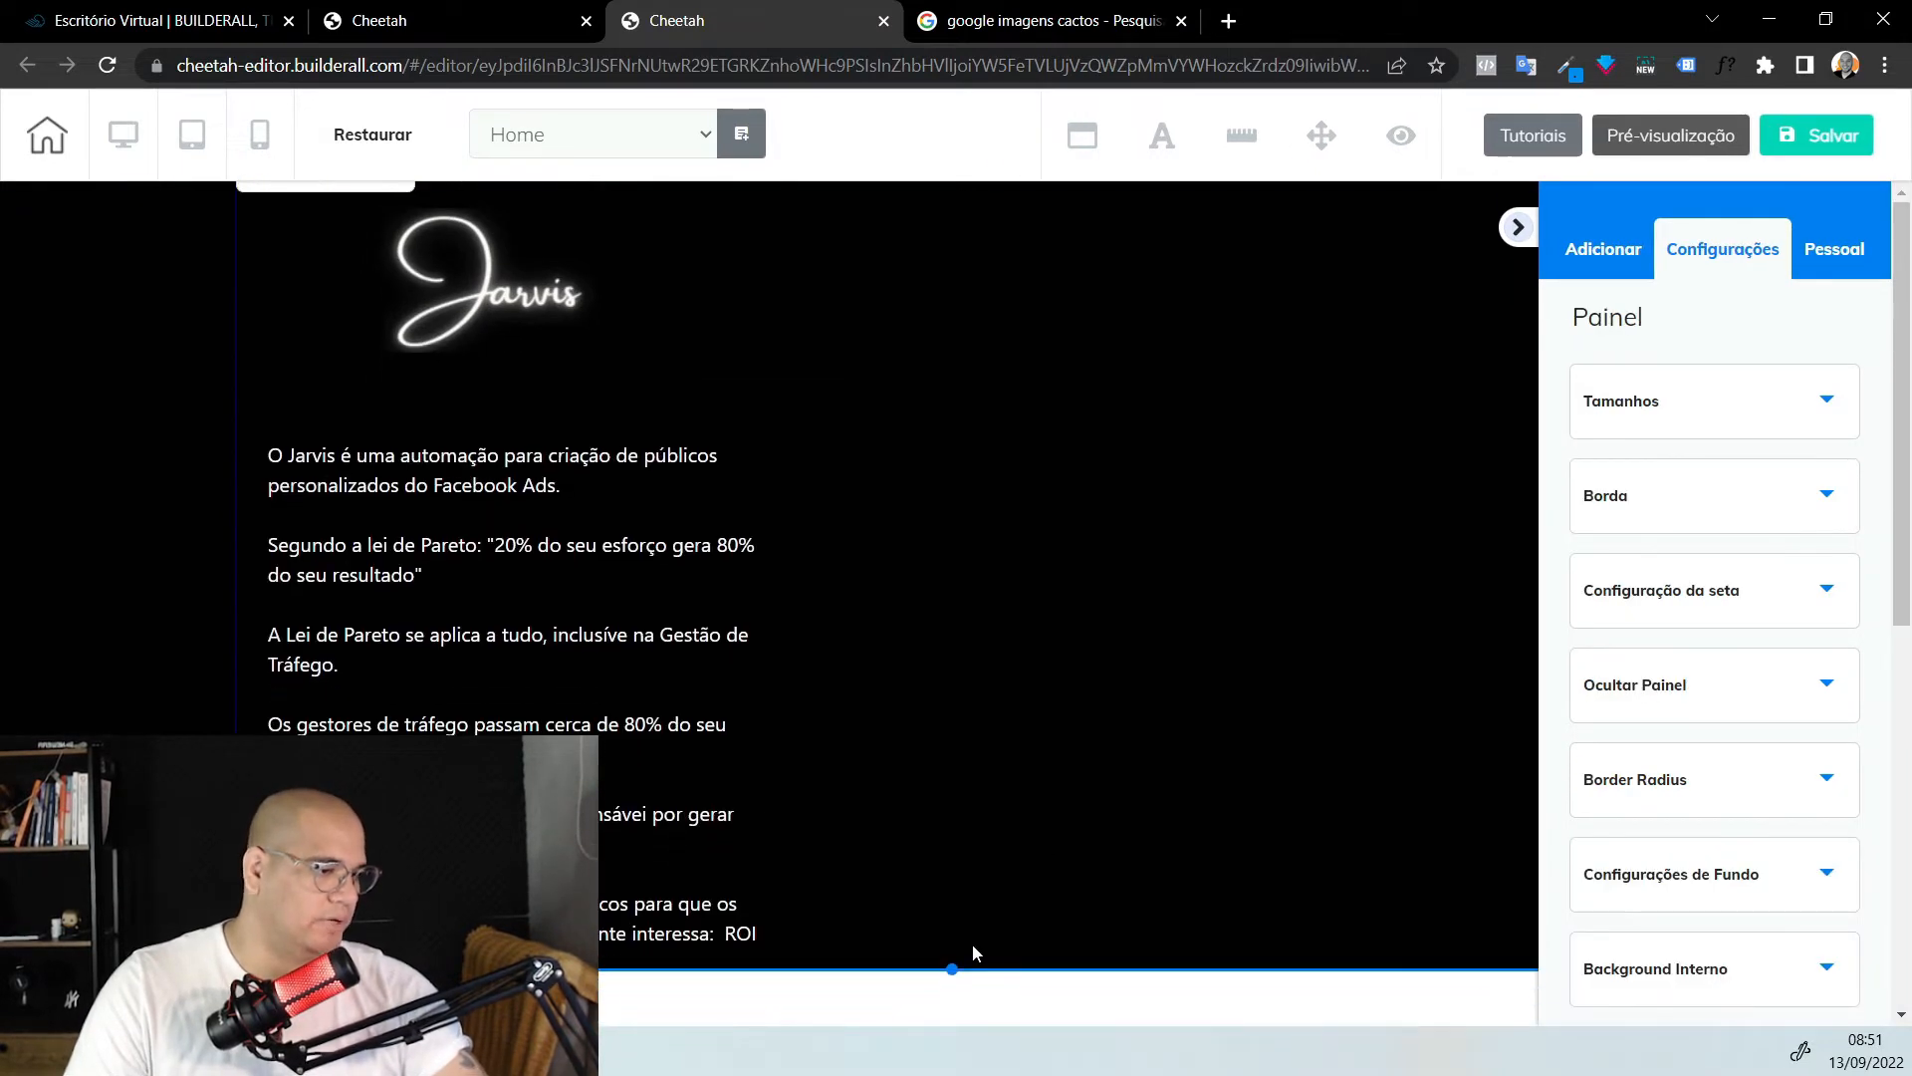
Extend the black panel's lower edge downward to leave room beneath the description text
left_click_drag(954, 966, 964, 1071)
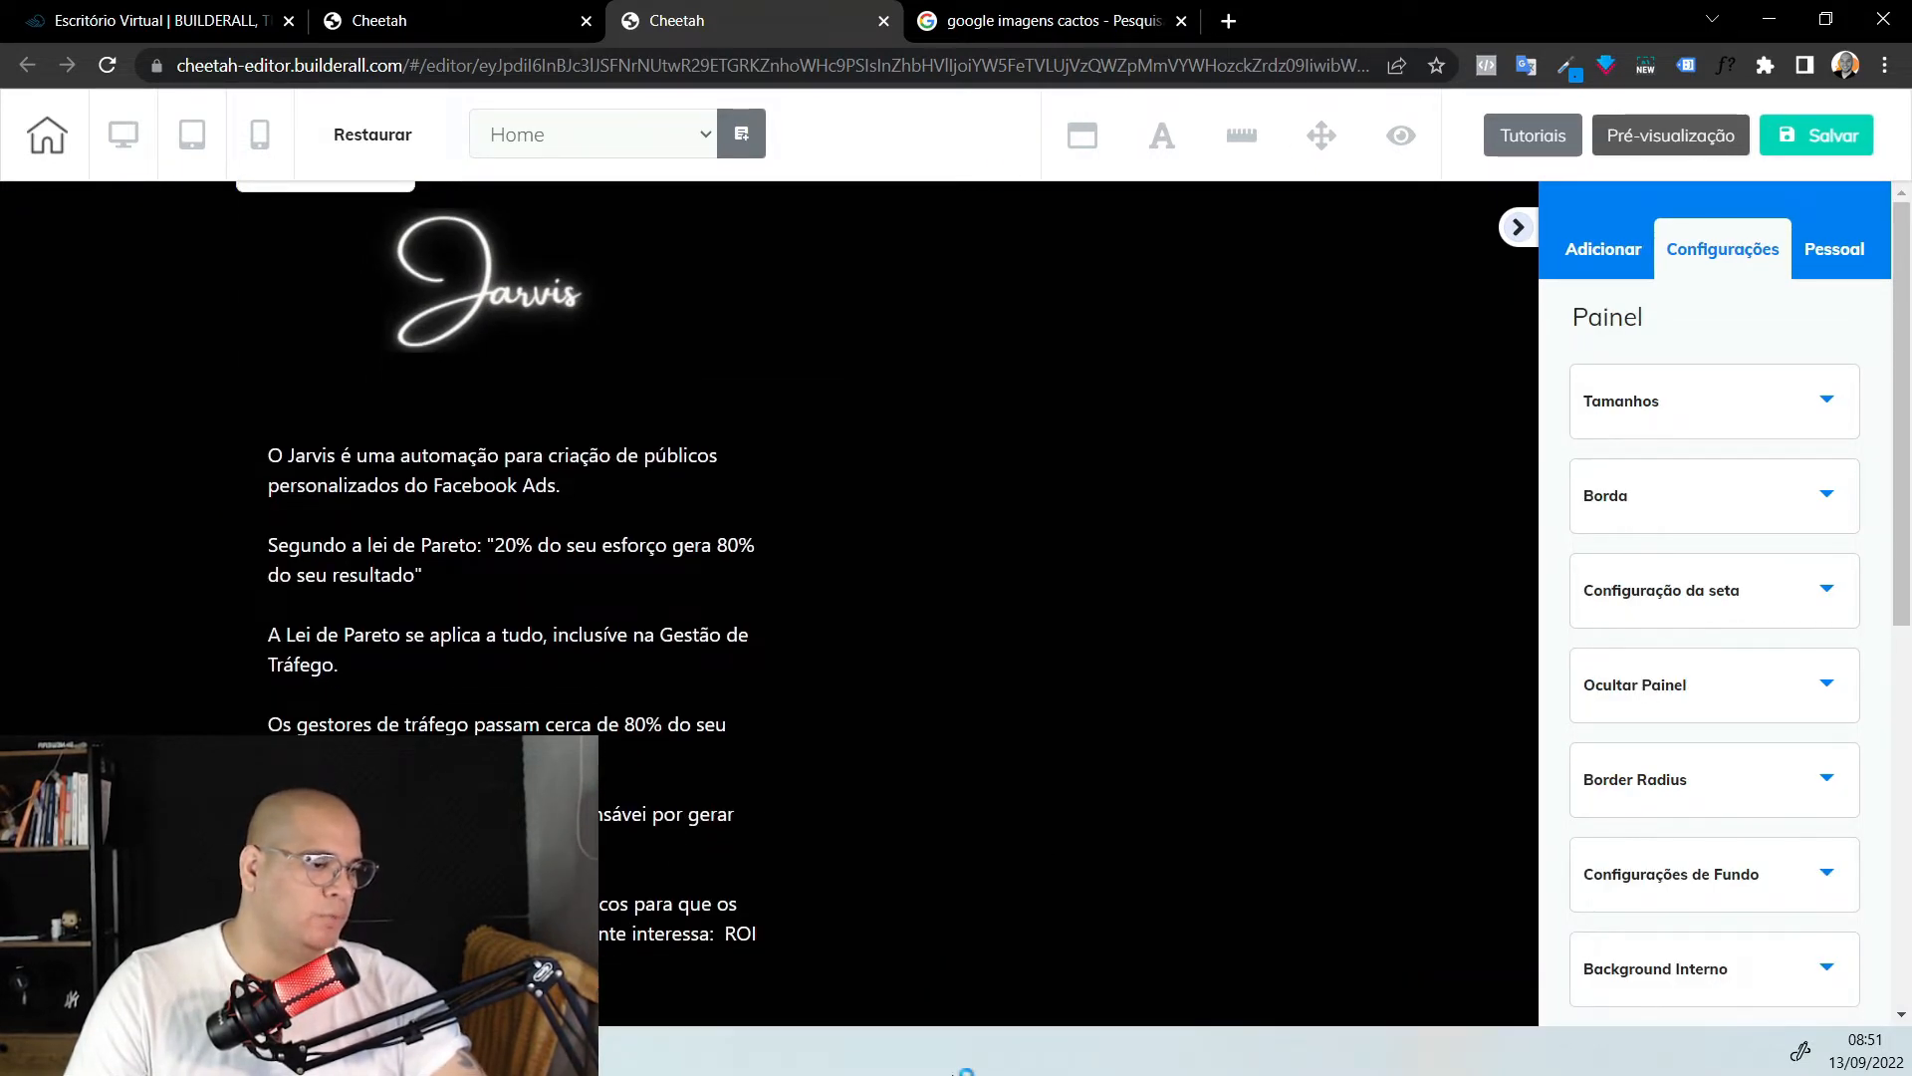
scroll(1063, 680, "down", 1)
scroll(790, 627, "up", 5)
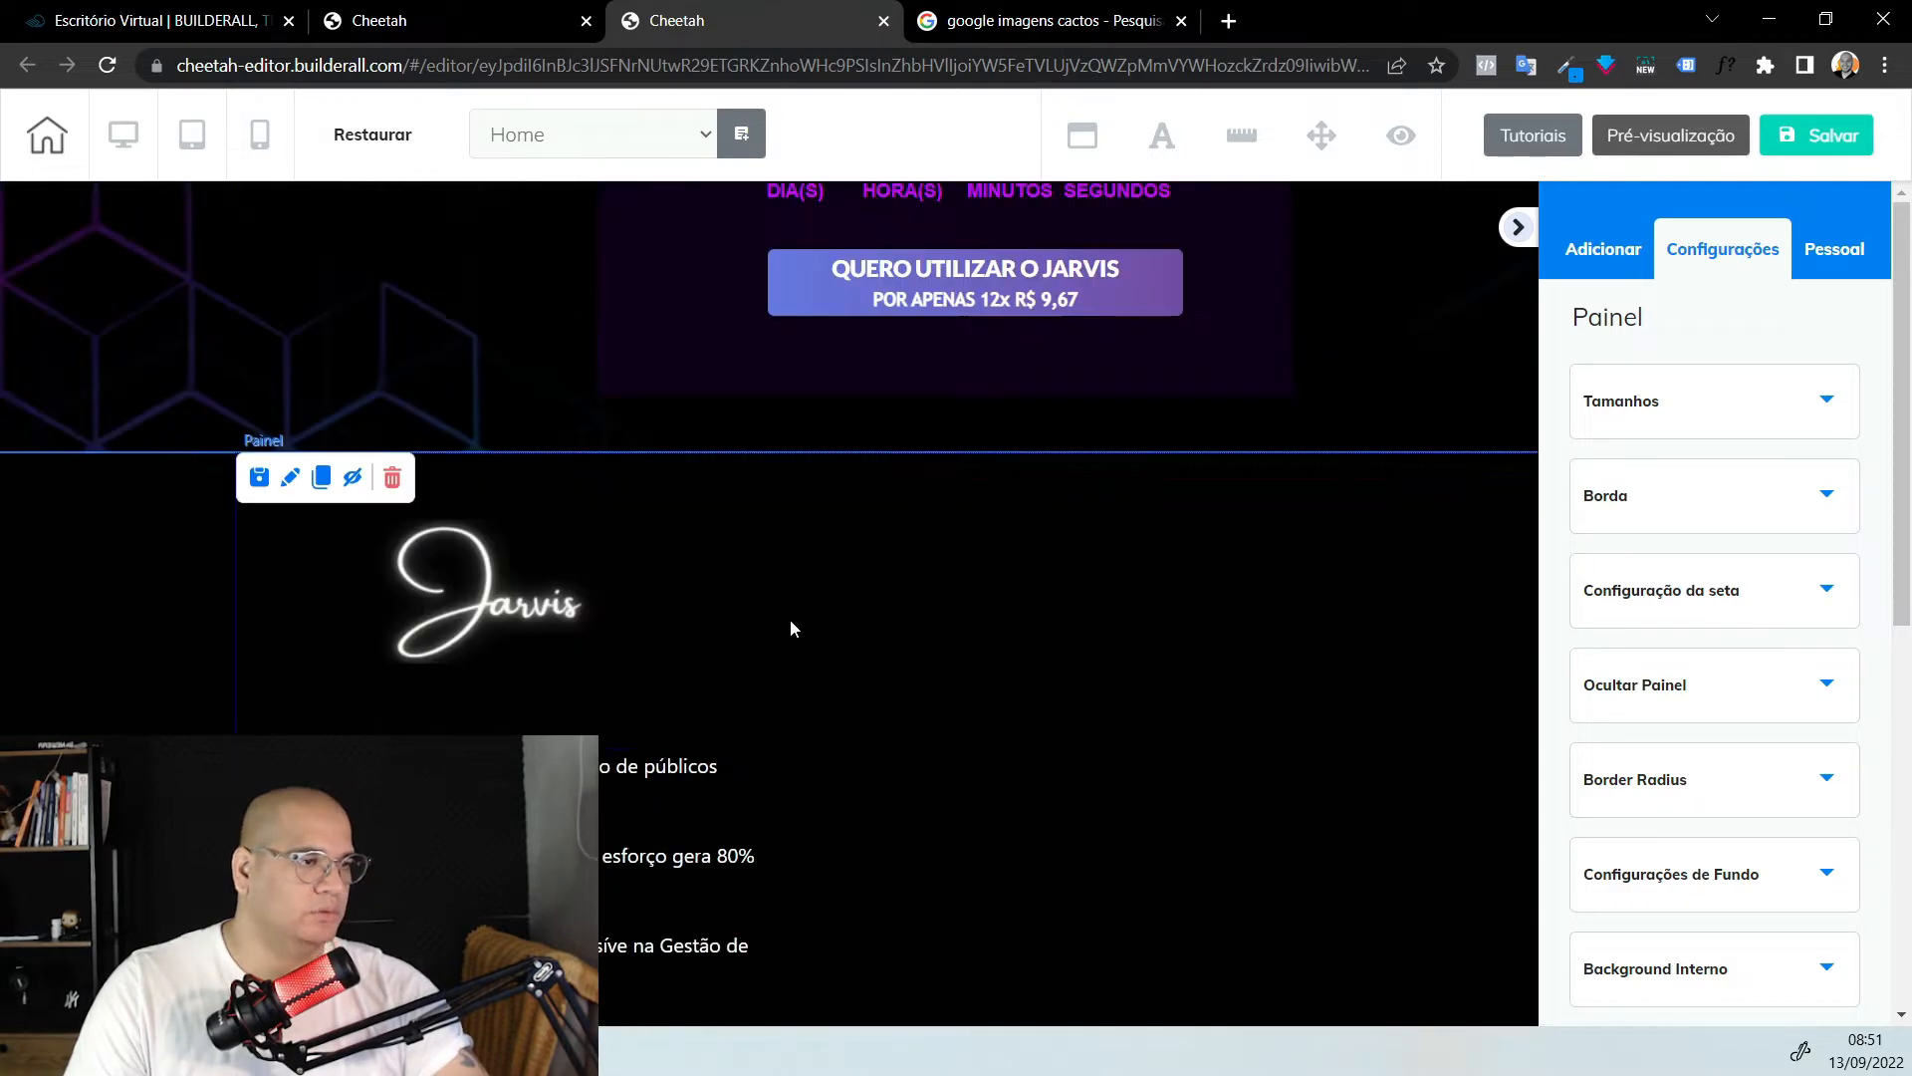
Shift the Jarvis description text slightly to the right, keeping it below the logo
scroll(759, 747, "down", 6)
mouse_move(500, 620)
left_mouse_down()
mouse_move(502, 604)
mouse_move(505, 623)
left_mouse_up()
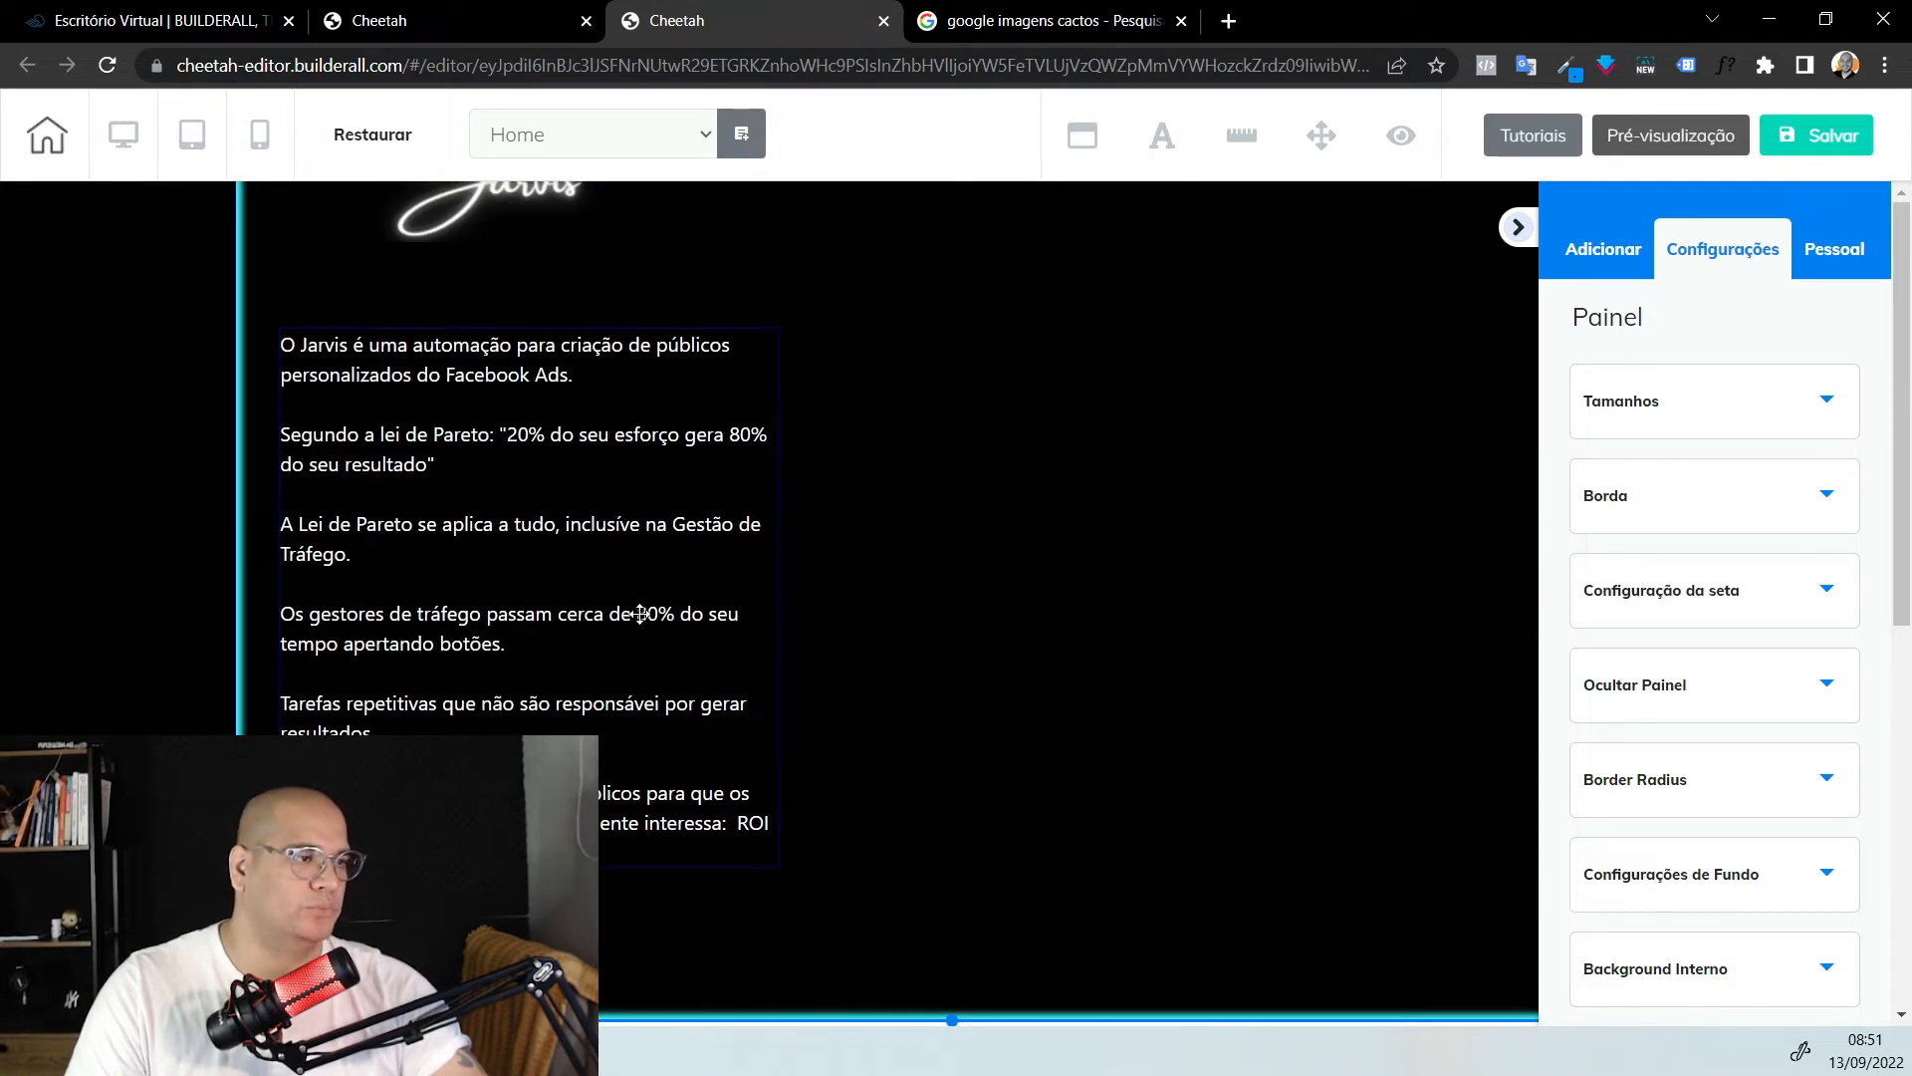
scroll(1118, 623, "up", 5)
scroll(1195, 820, "down", 5)
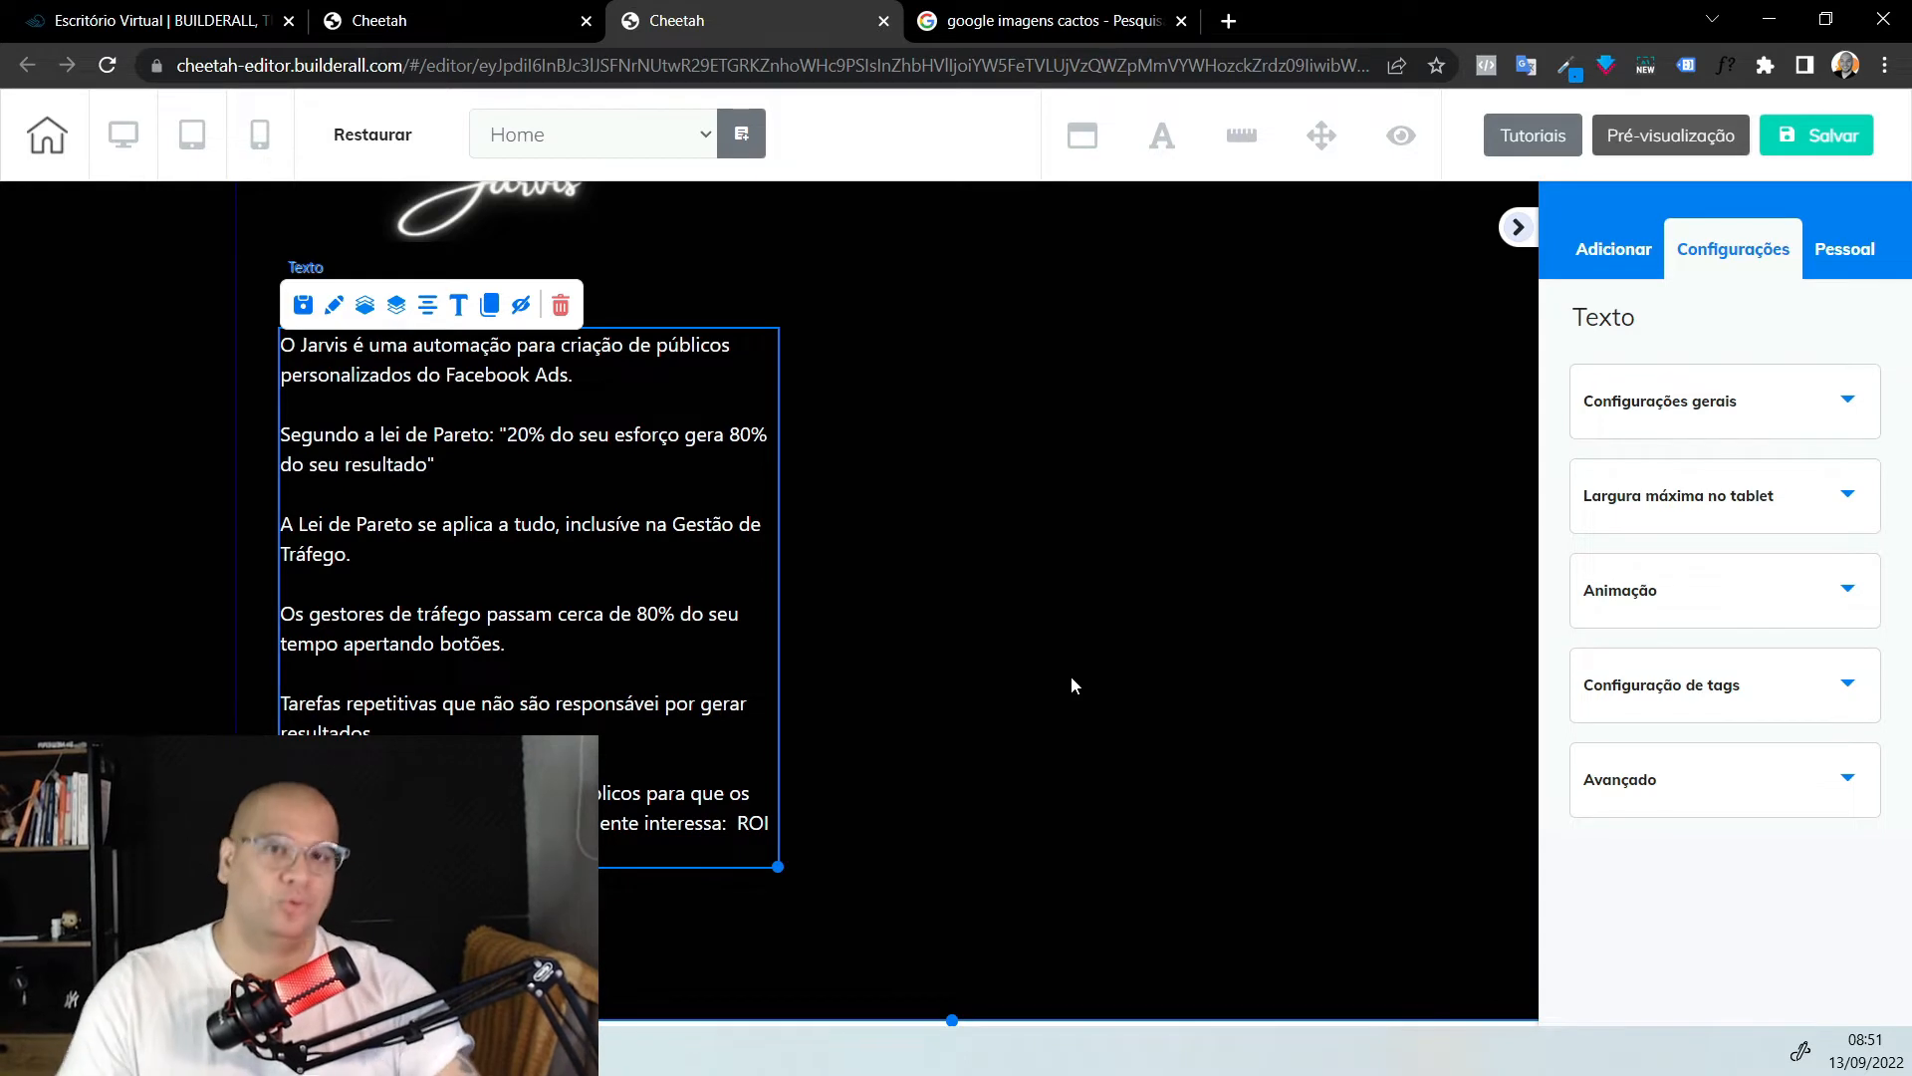
Insert an image element in the black panel to the right of the description text and open its settings
left_click(1640, 254)
left_click(1694, 329)
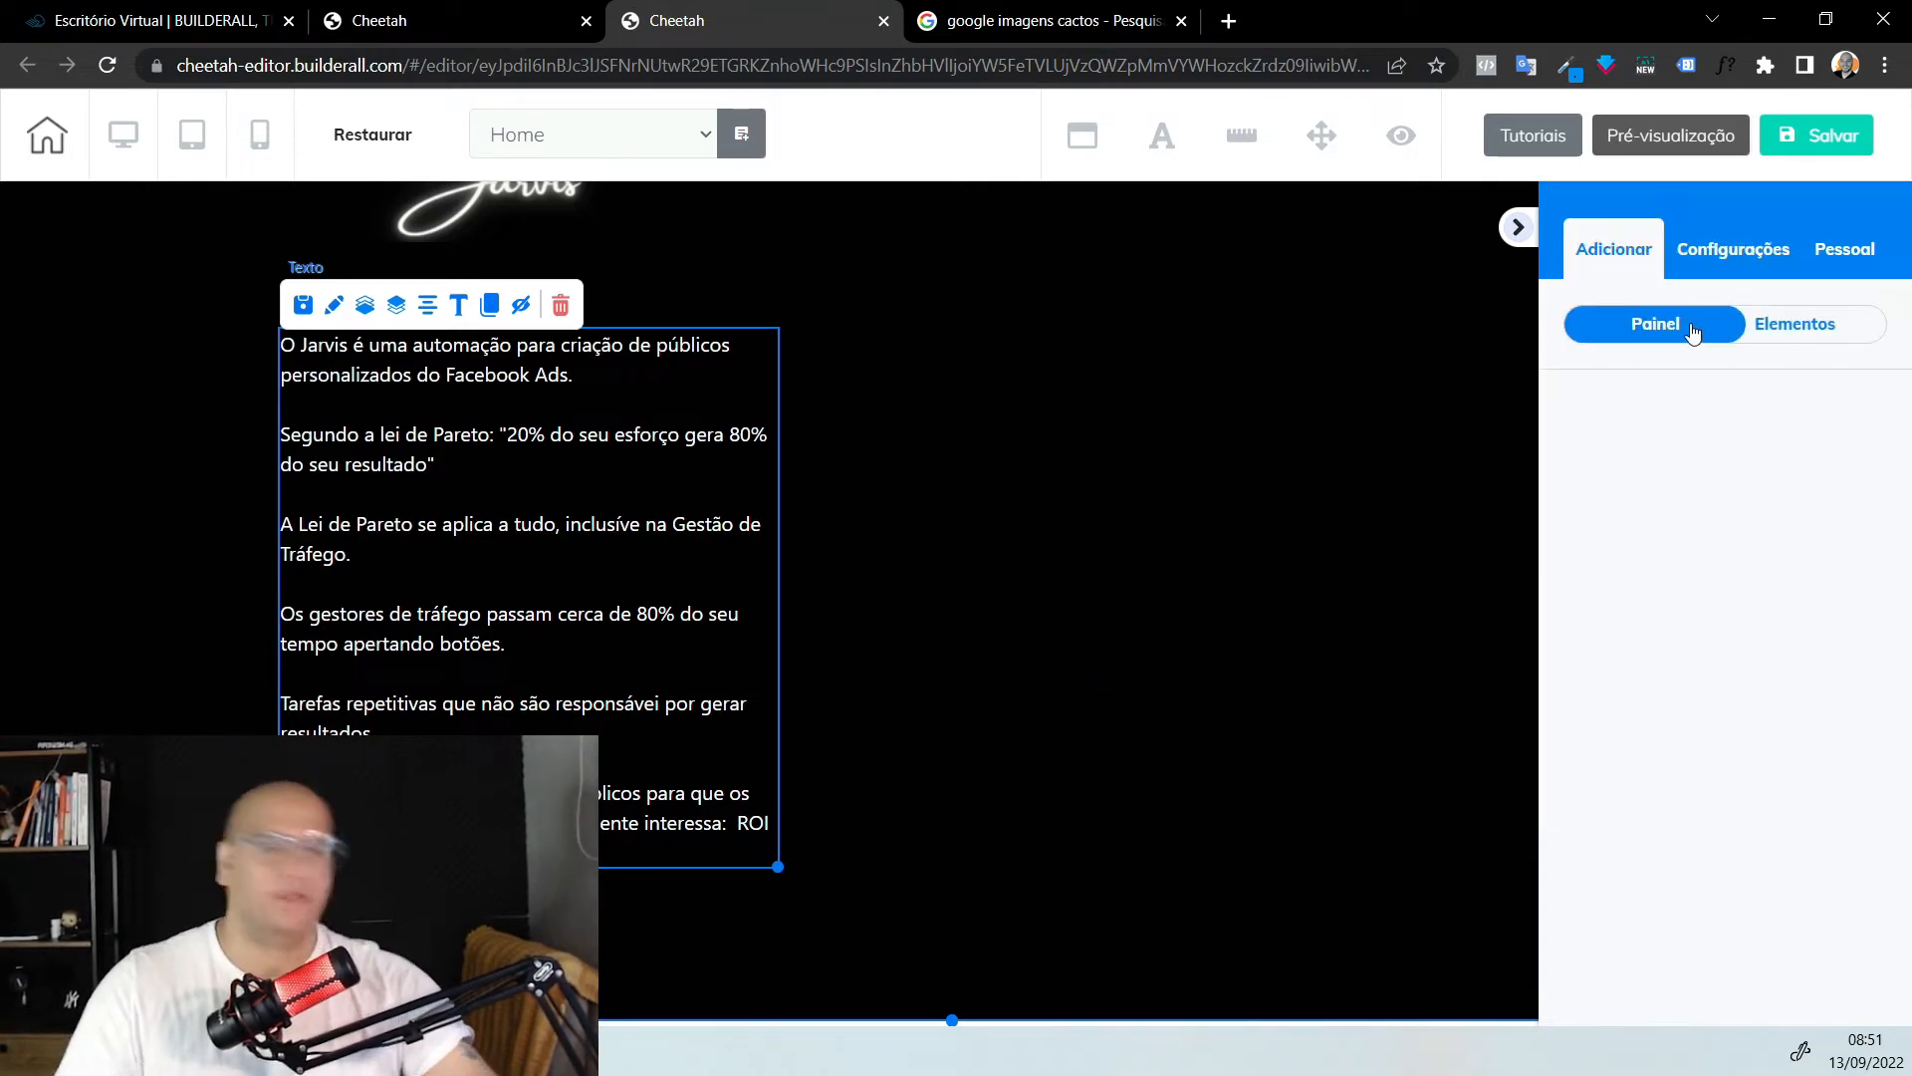
left_click(1748, 339)
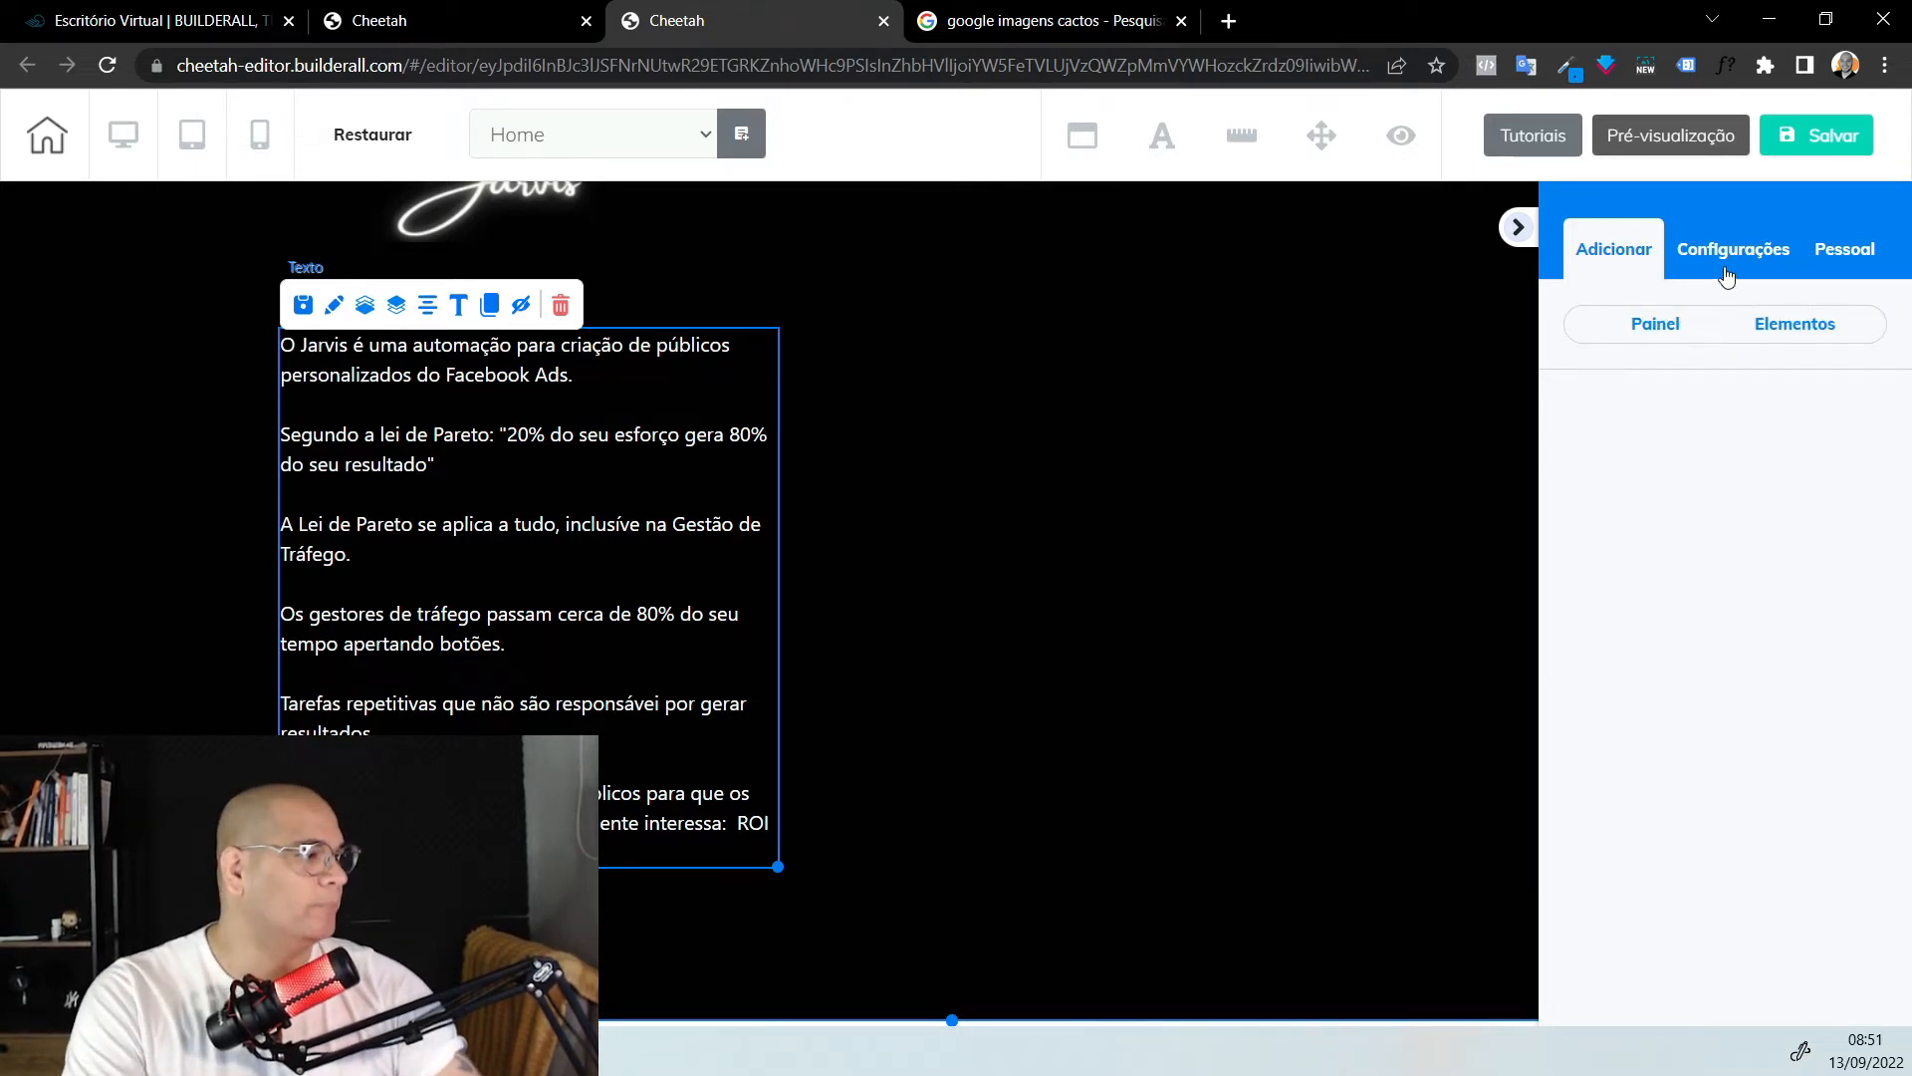
left_click(1815, 325)
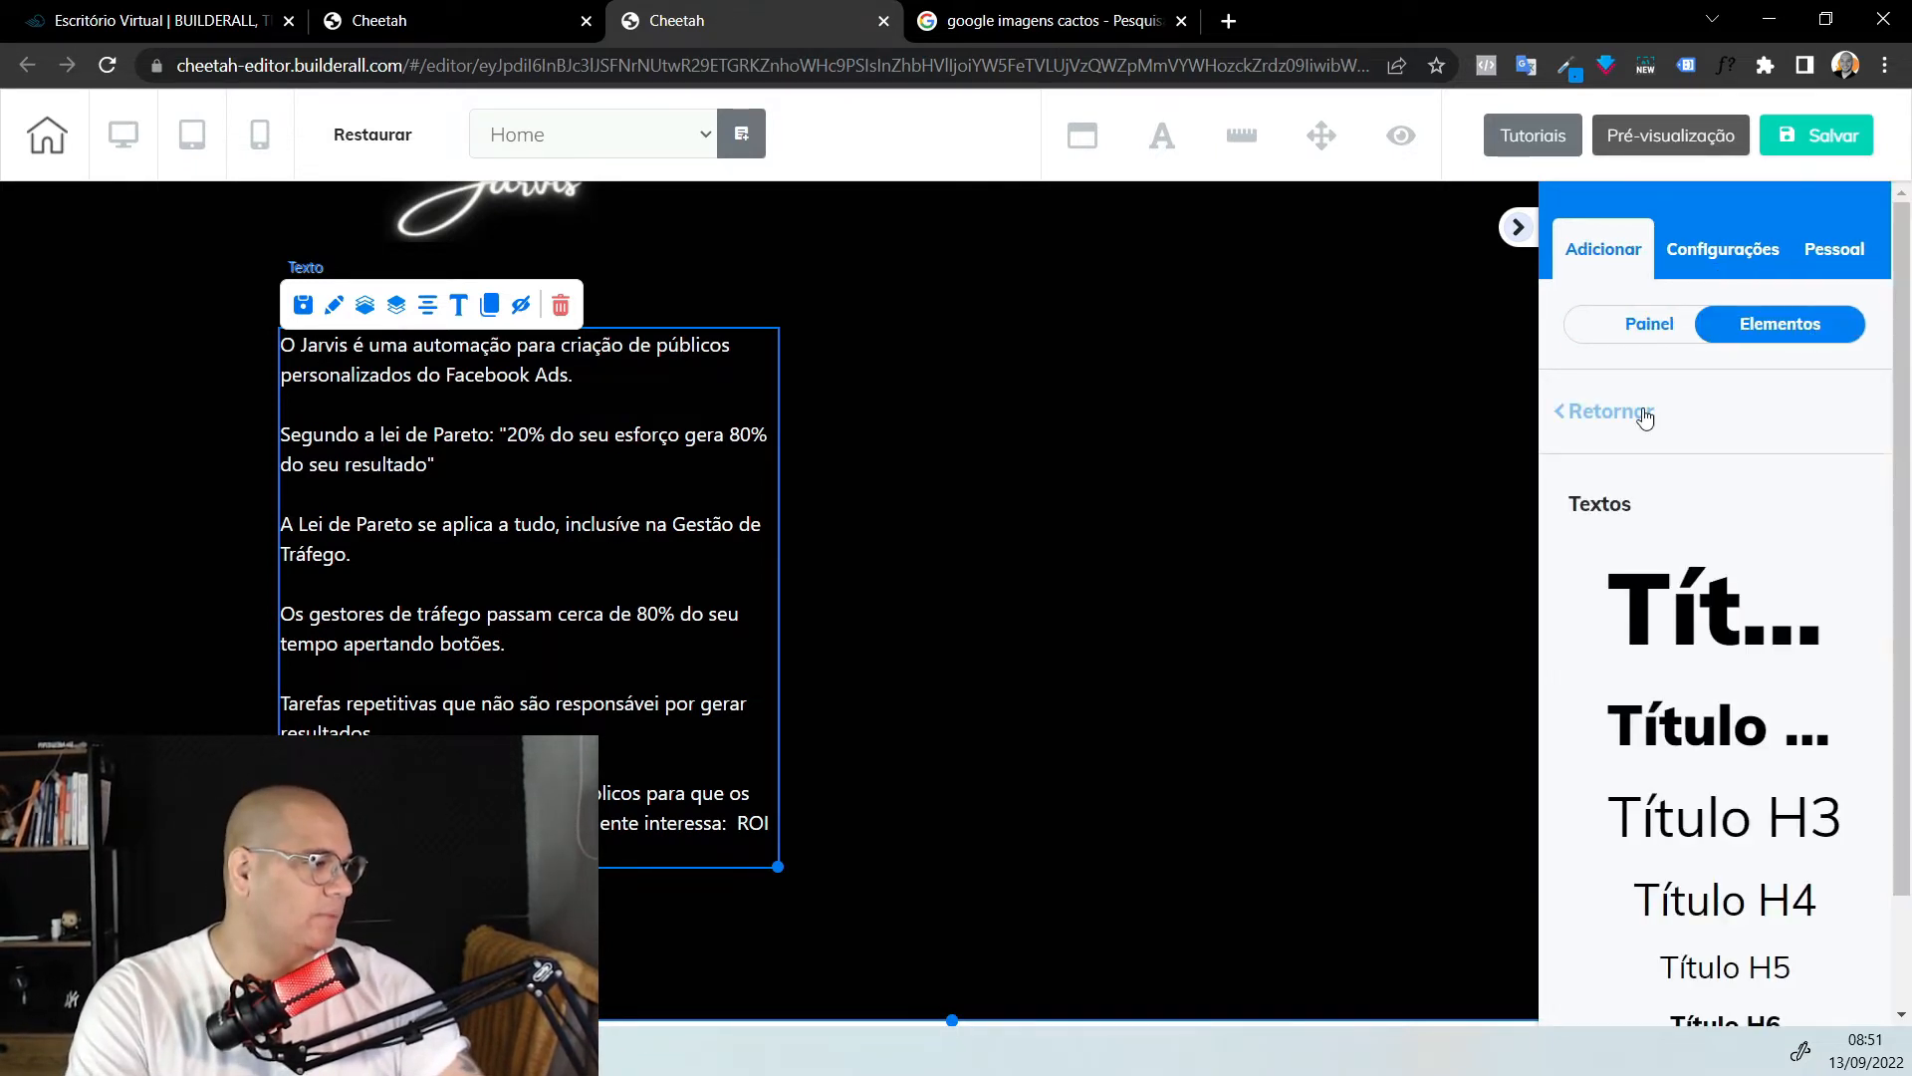
left_click(1645, 416)
scroll(1797, 648, "down", 9)
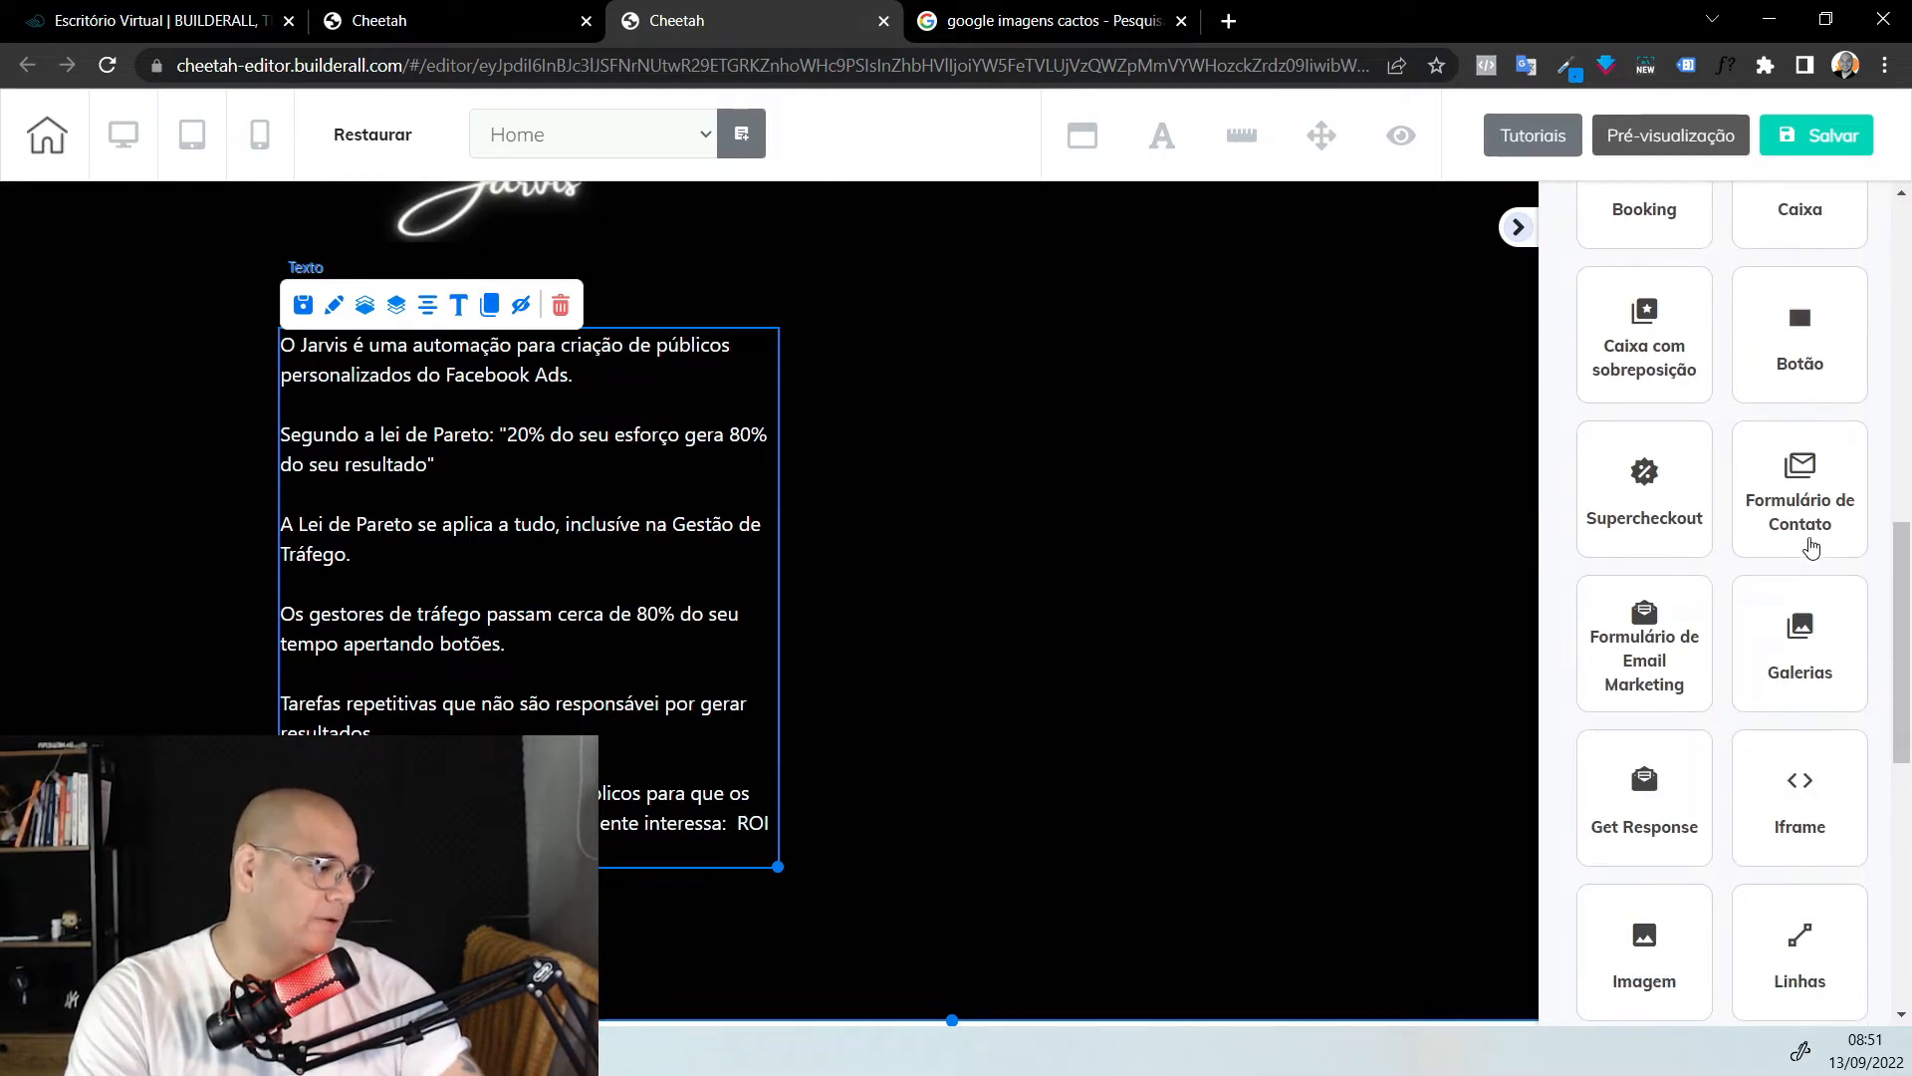
scroll(1811, 547, "down", 1)
scroll(1808, 618, "down", 4)
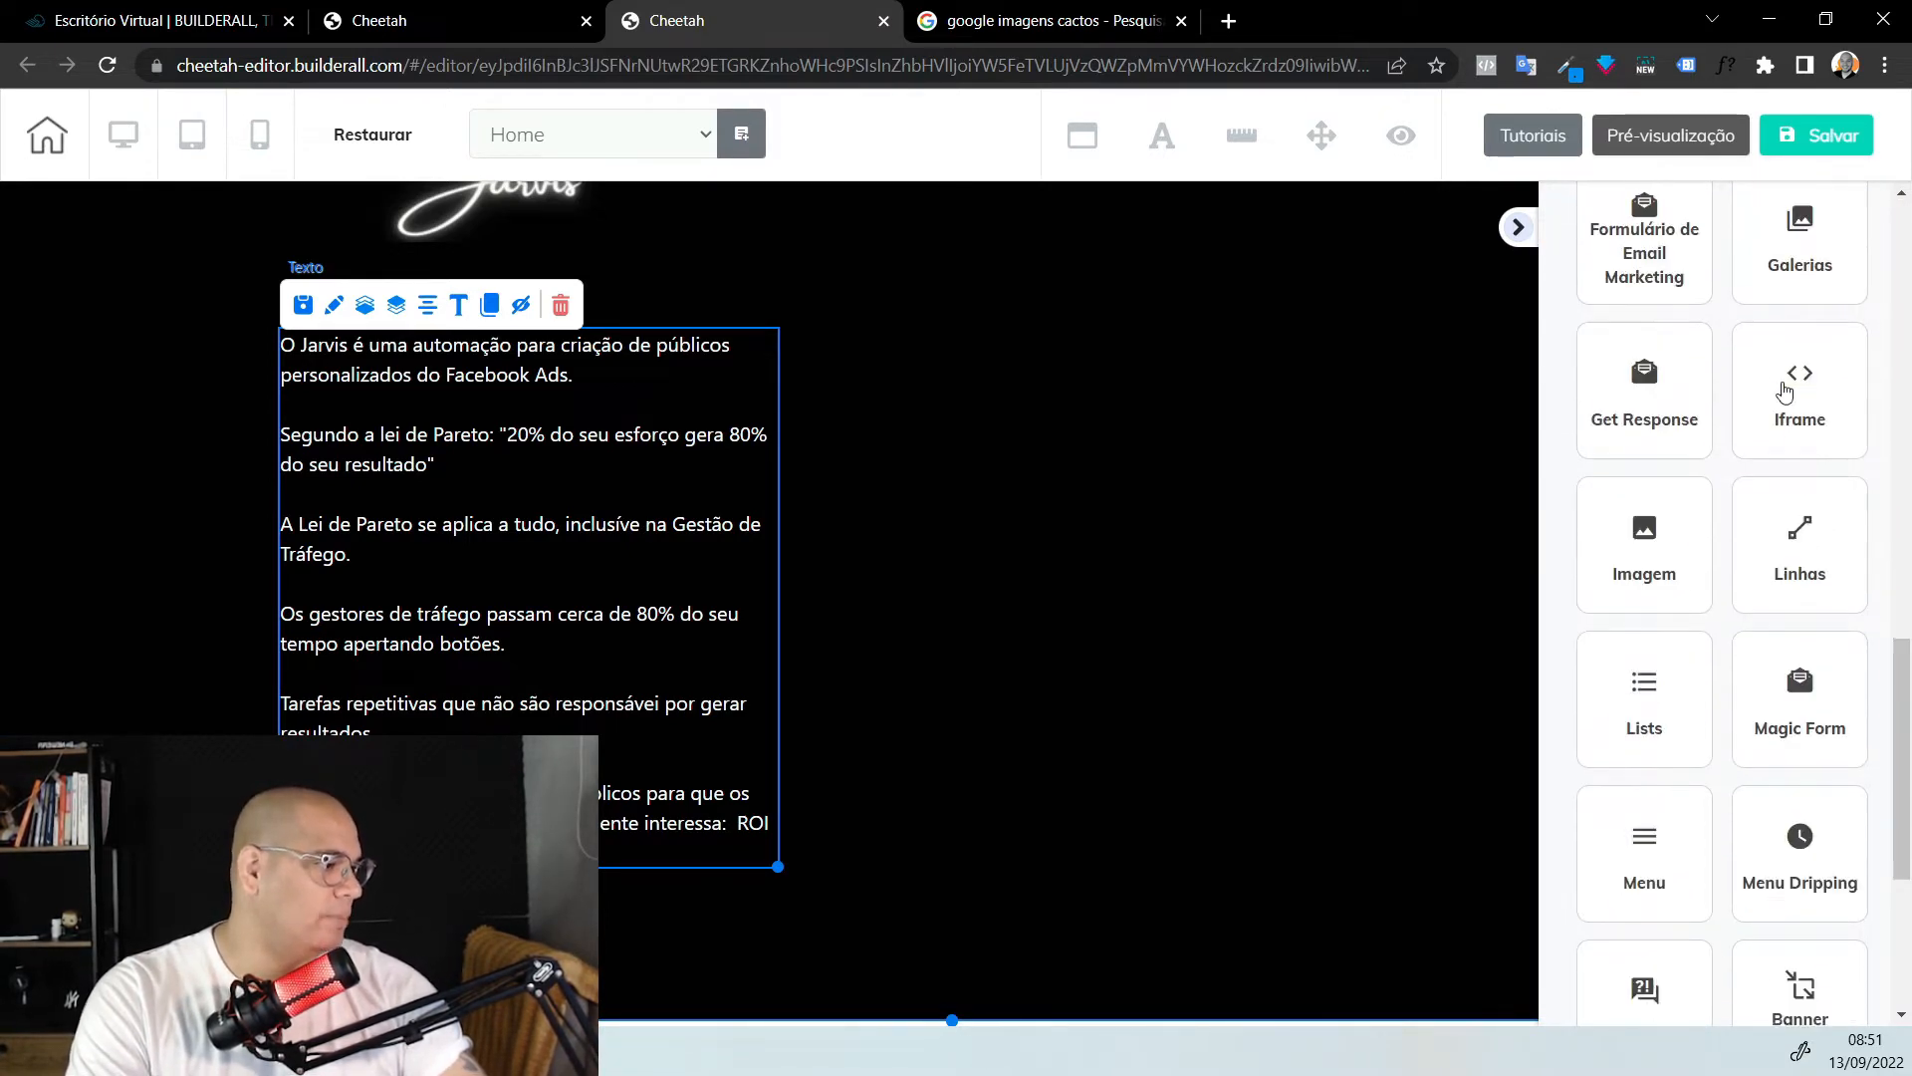
left_click(1644, 329)
left_click_drag(1752, 597, 1166, 529)
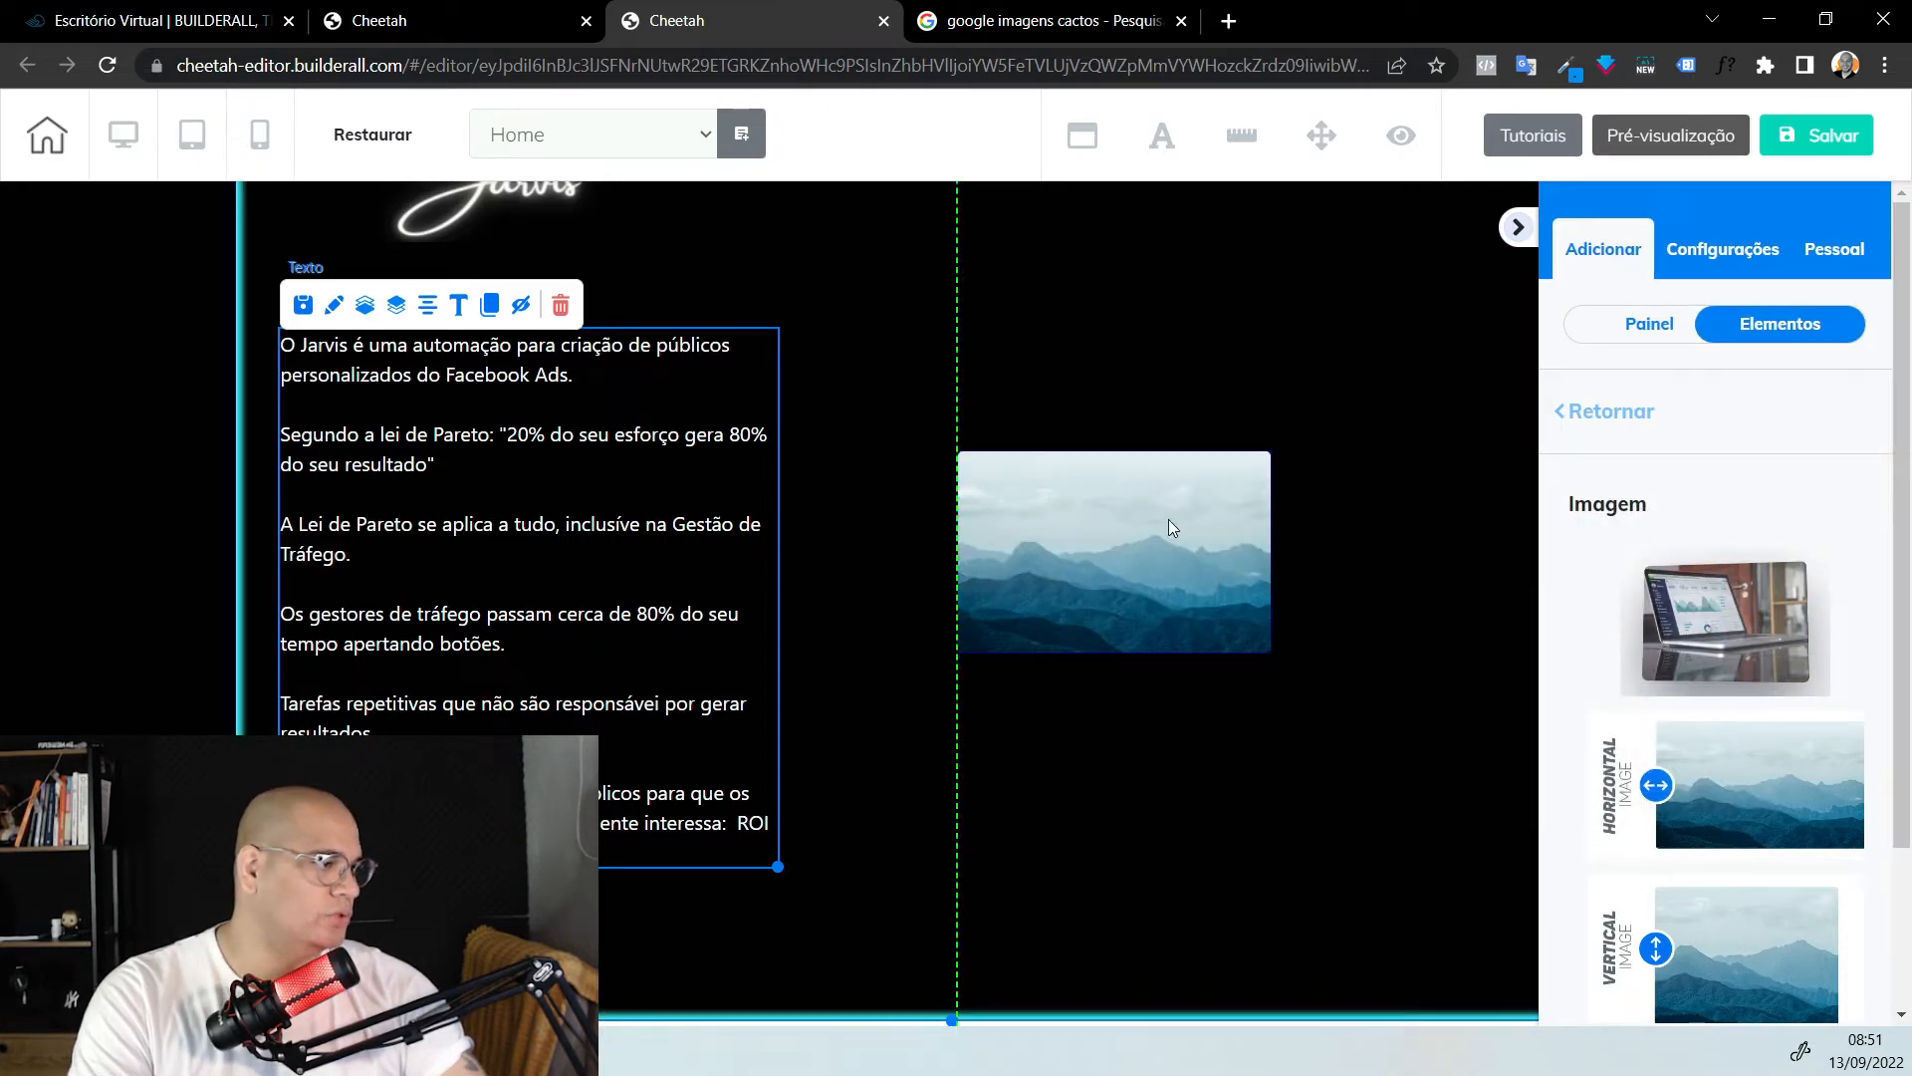
left_click(1025, 474)
left_click(1009, 448)
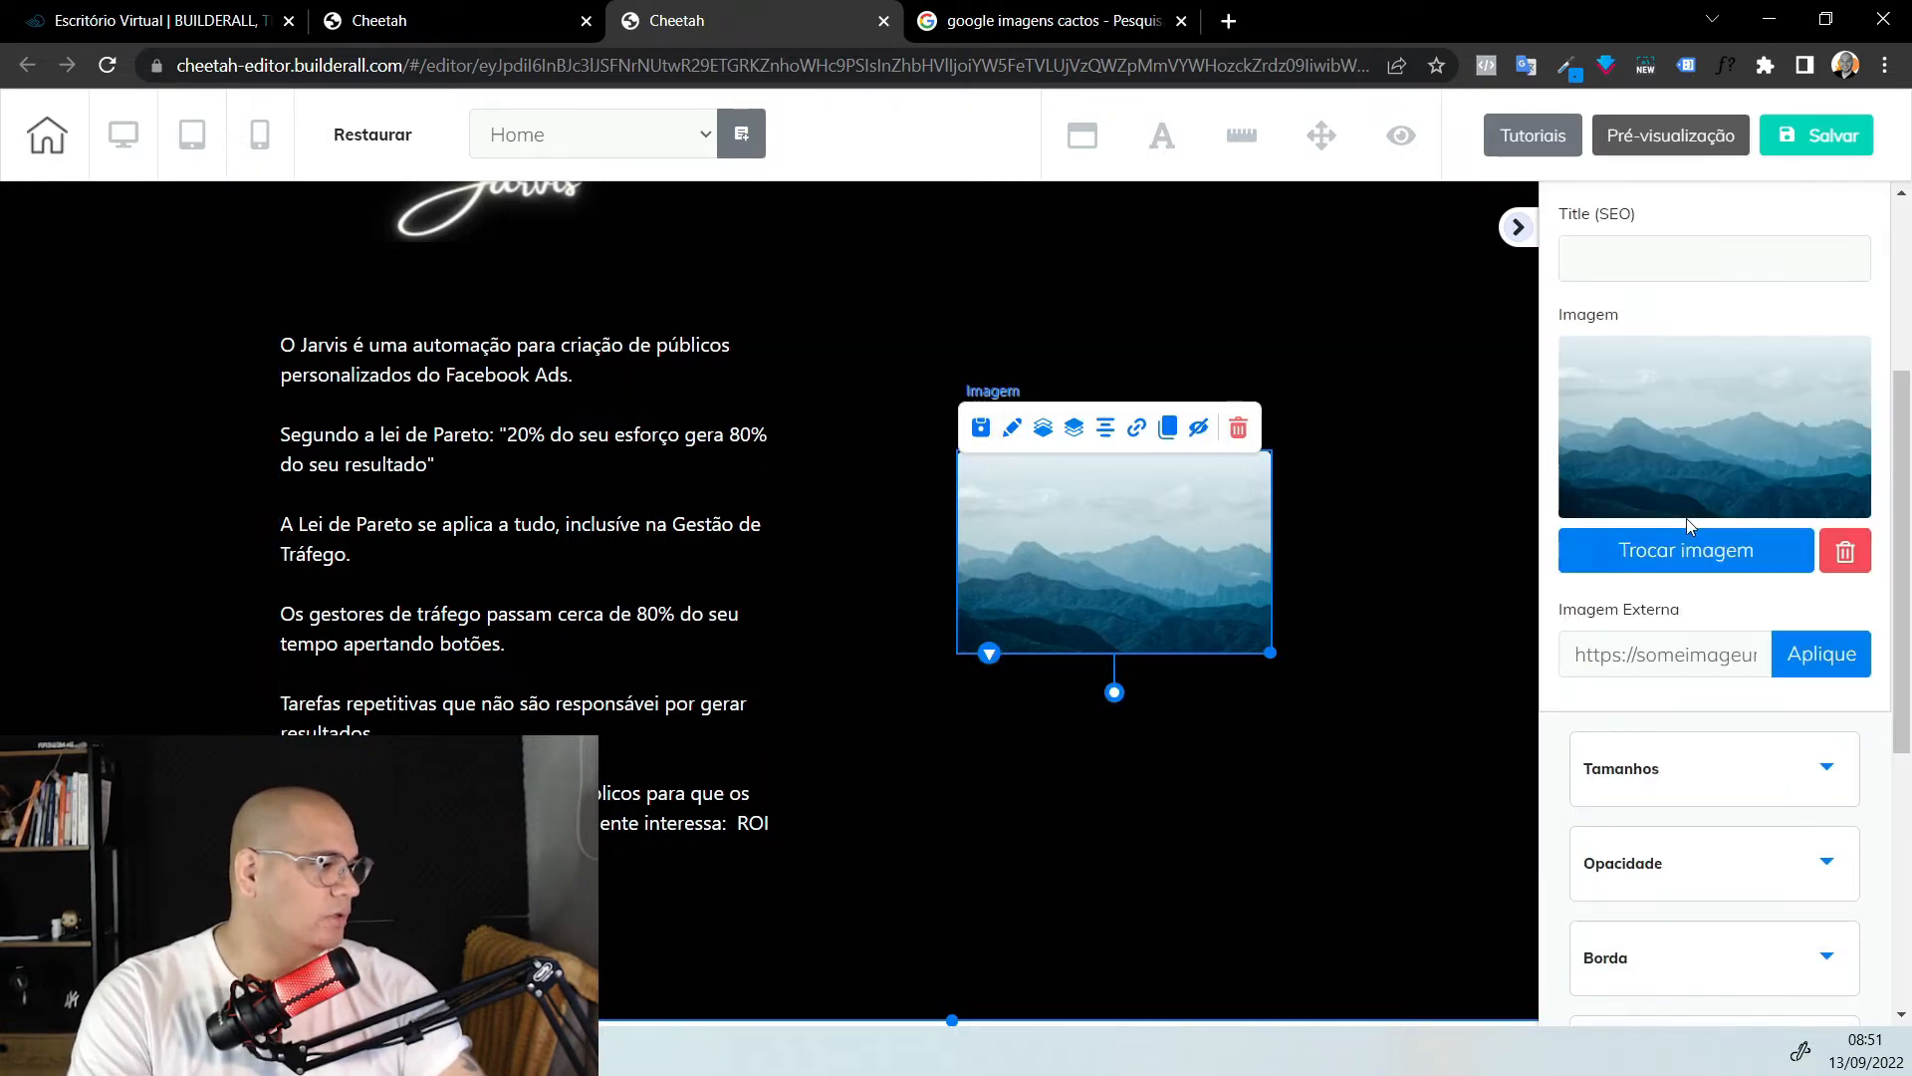
left_click(1711, 550)
left_click(312, 490)
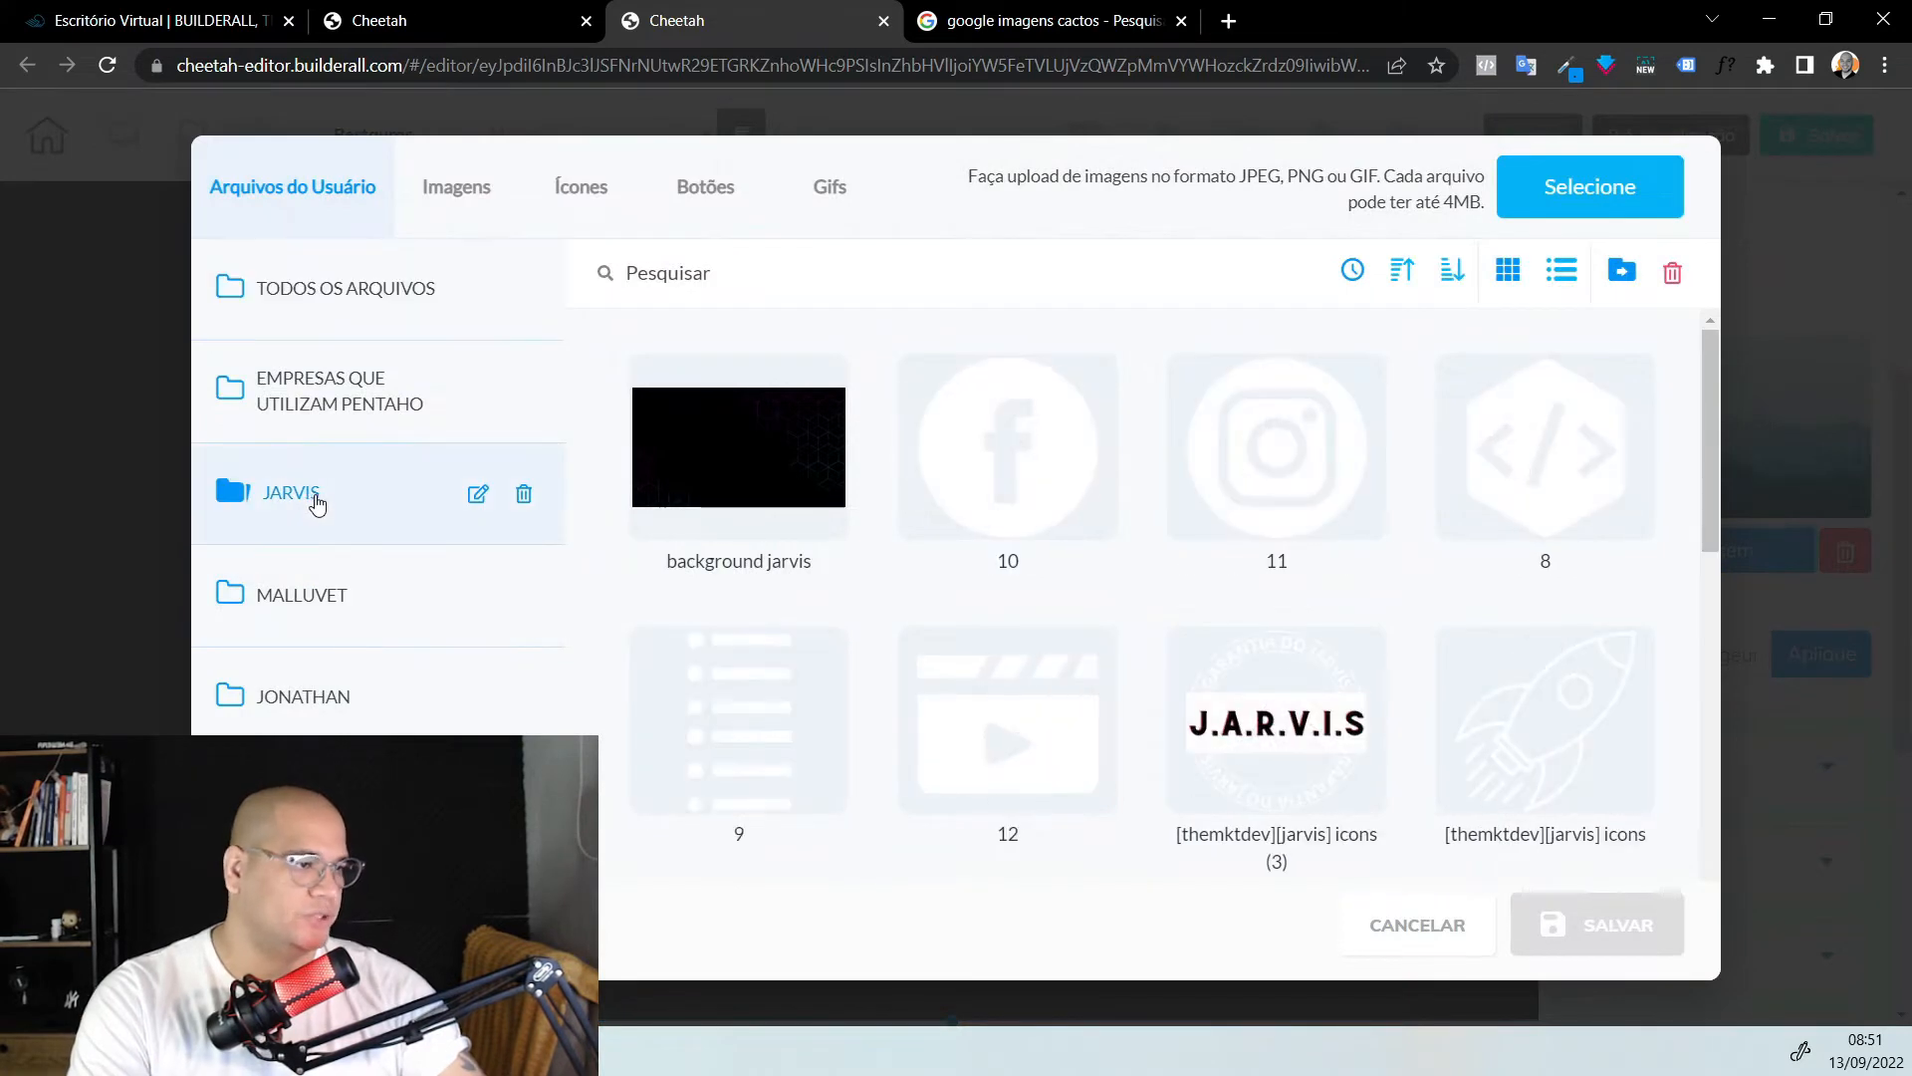
scroll(1167, 701, "down", 1)
scroll(1163, 687, "up", 1)
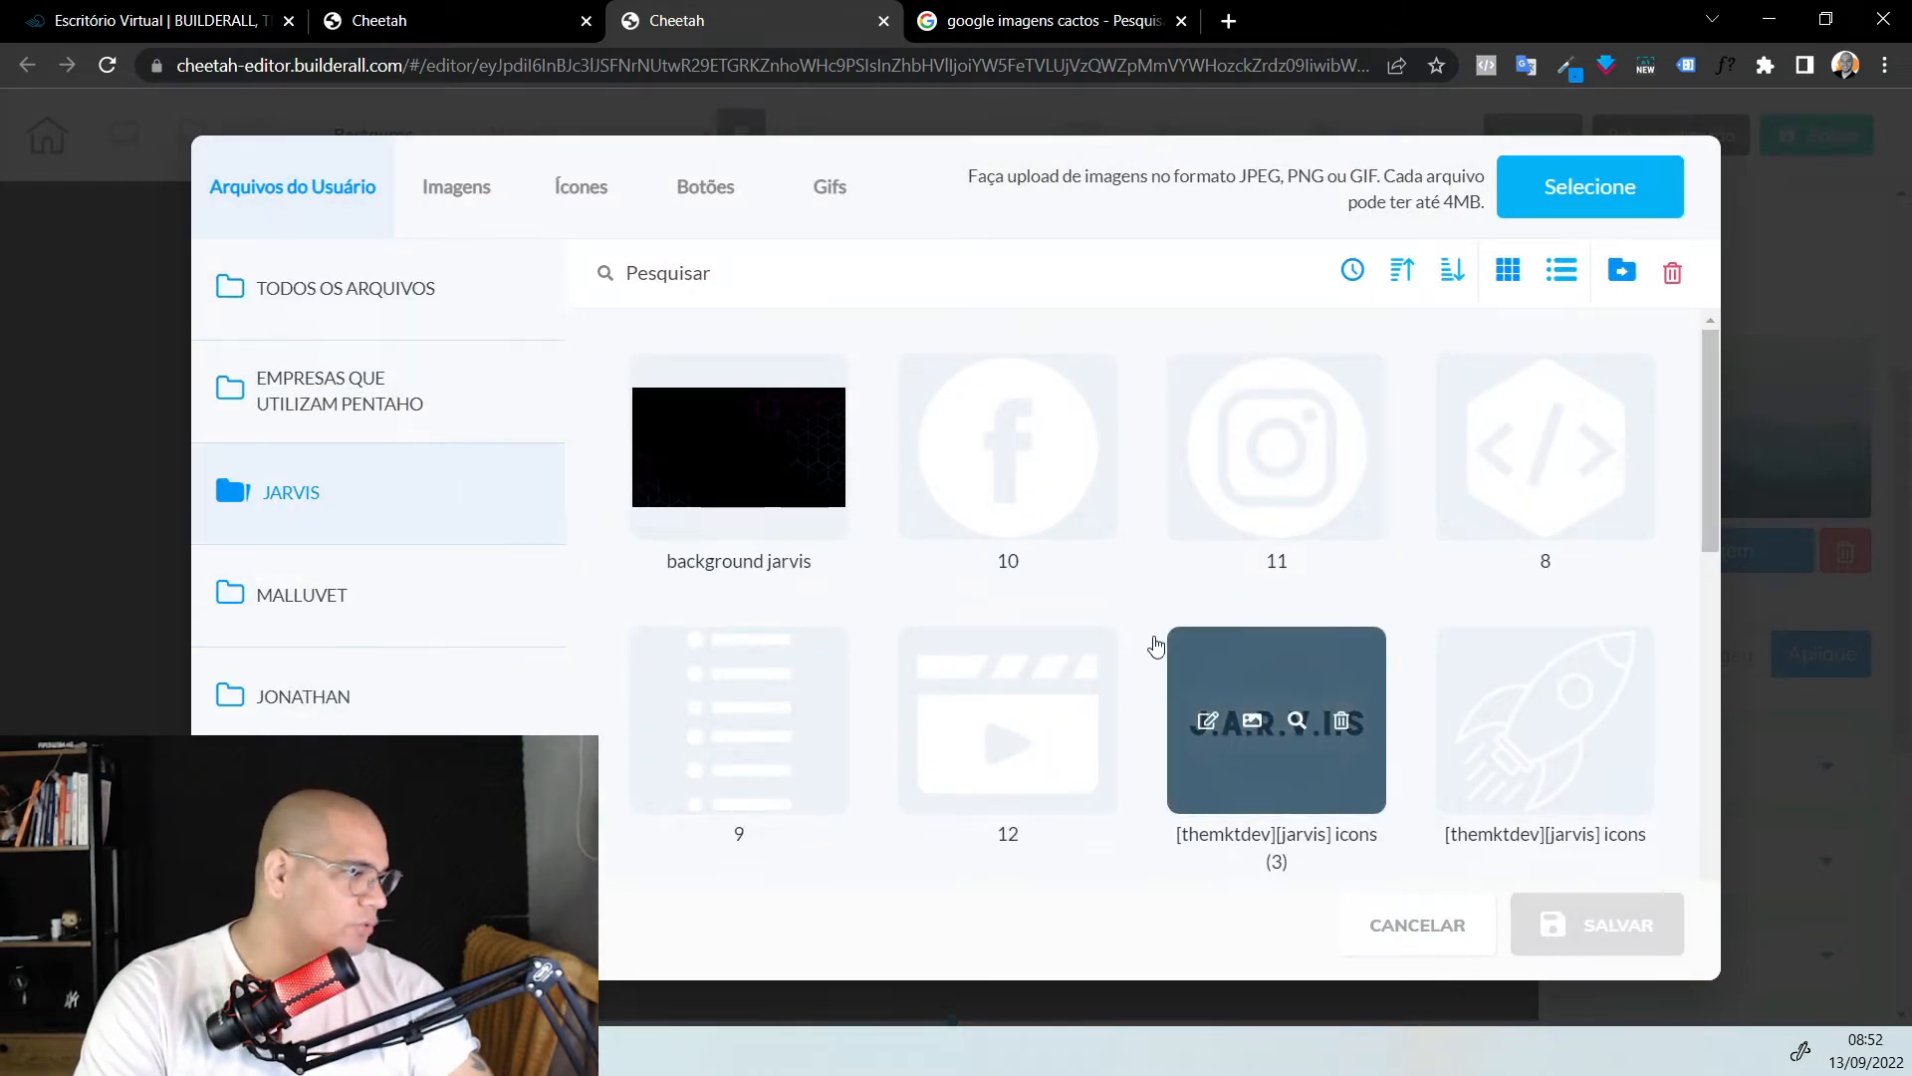
scroll(988, 544, "down", 5)
scroll(982, 547, "up", 5)
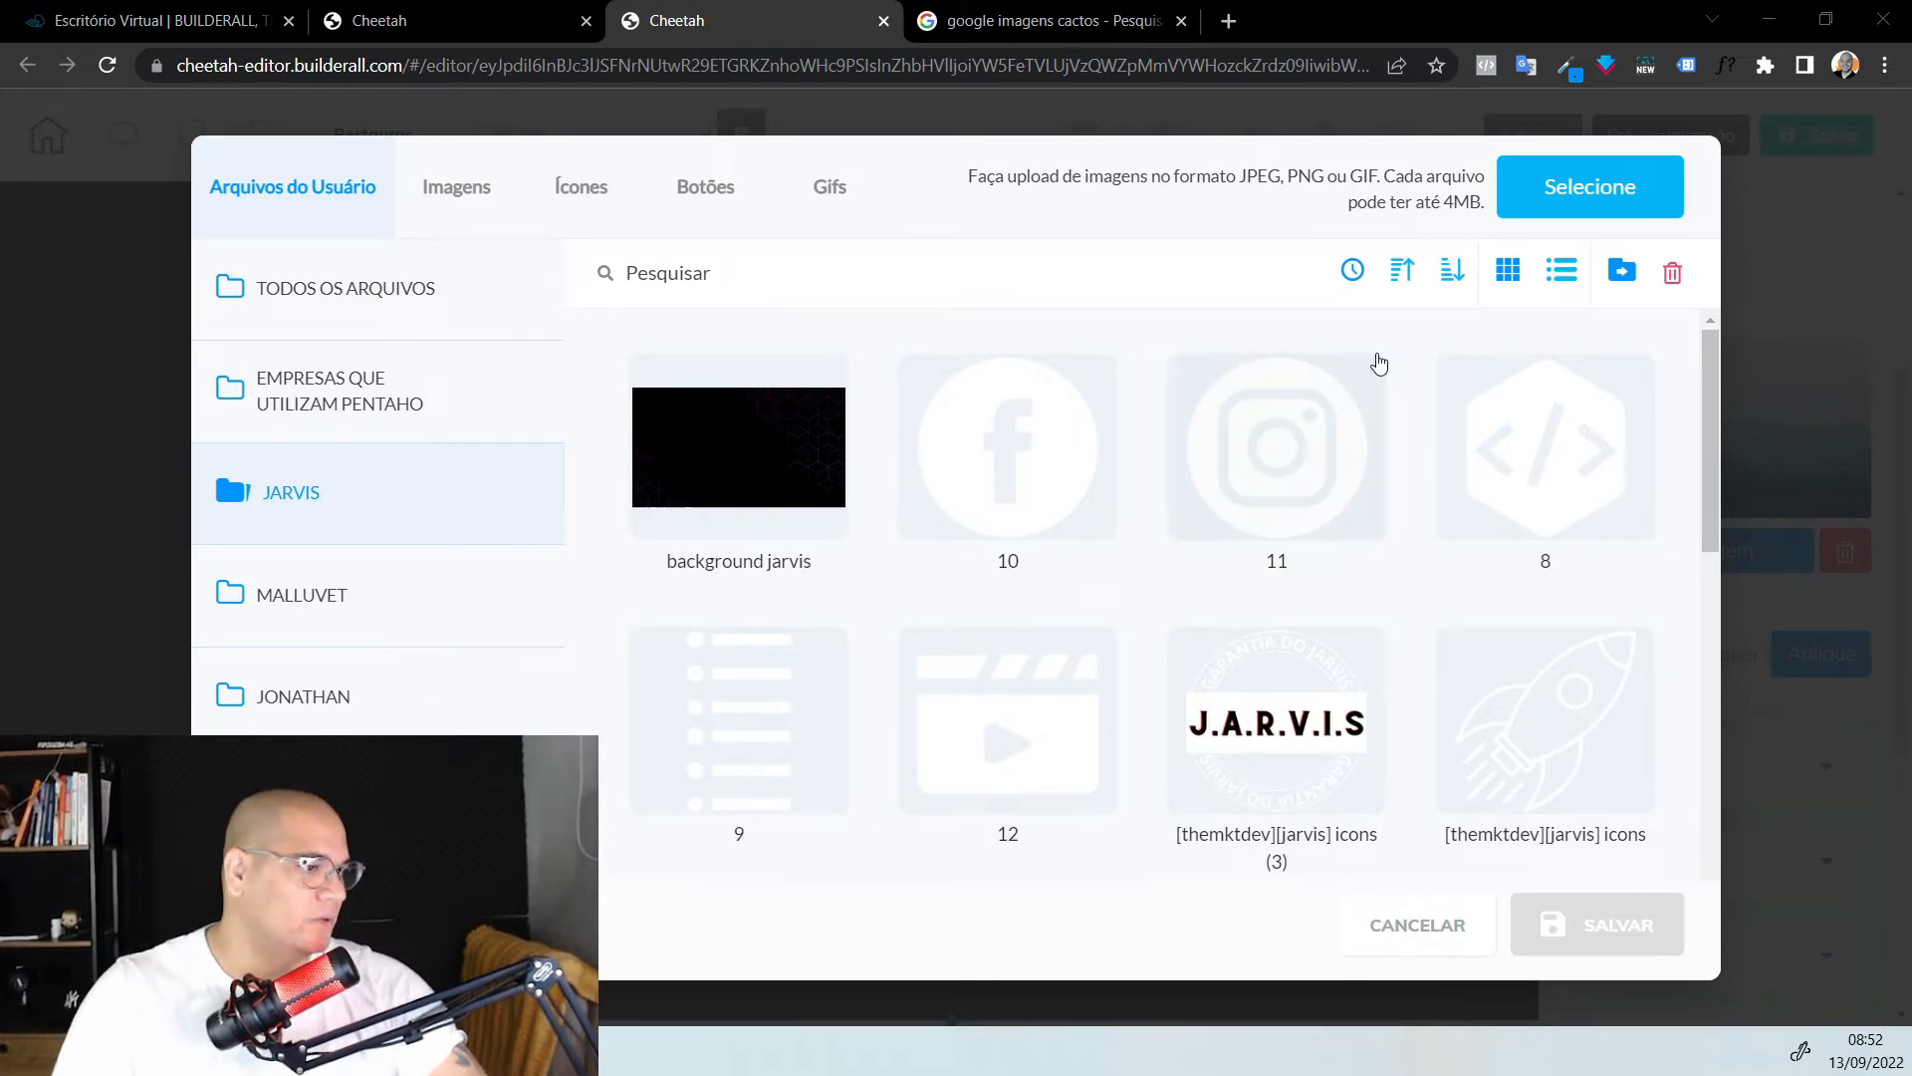
scroll(1131, 575, "down", 7)
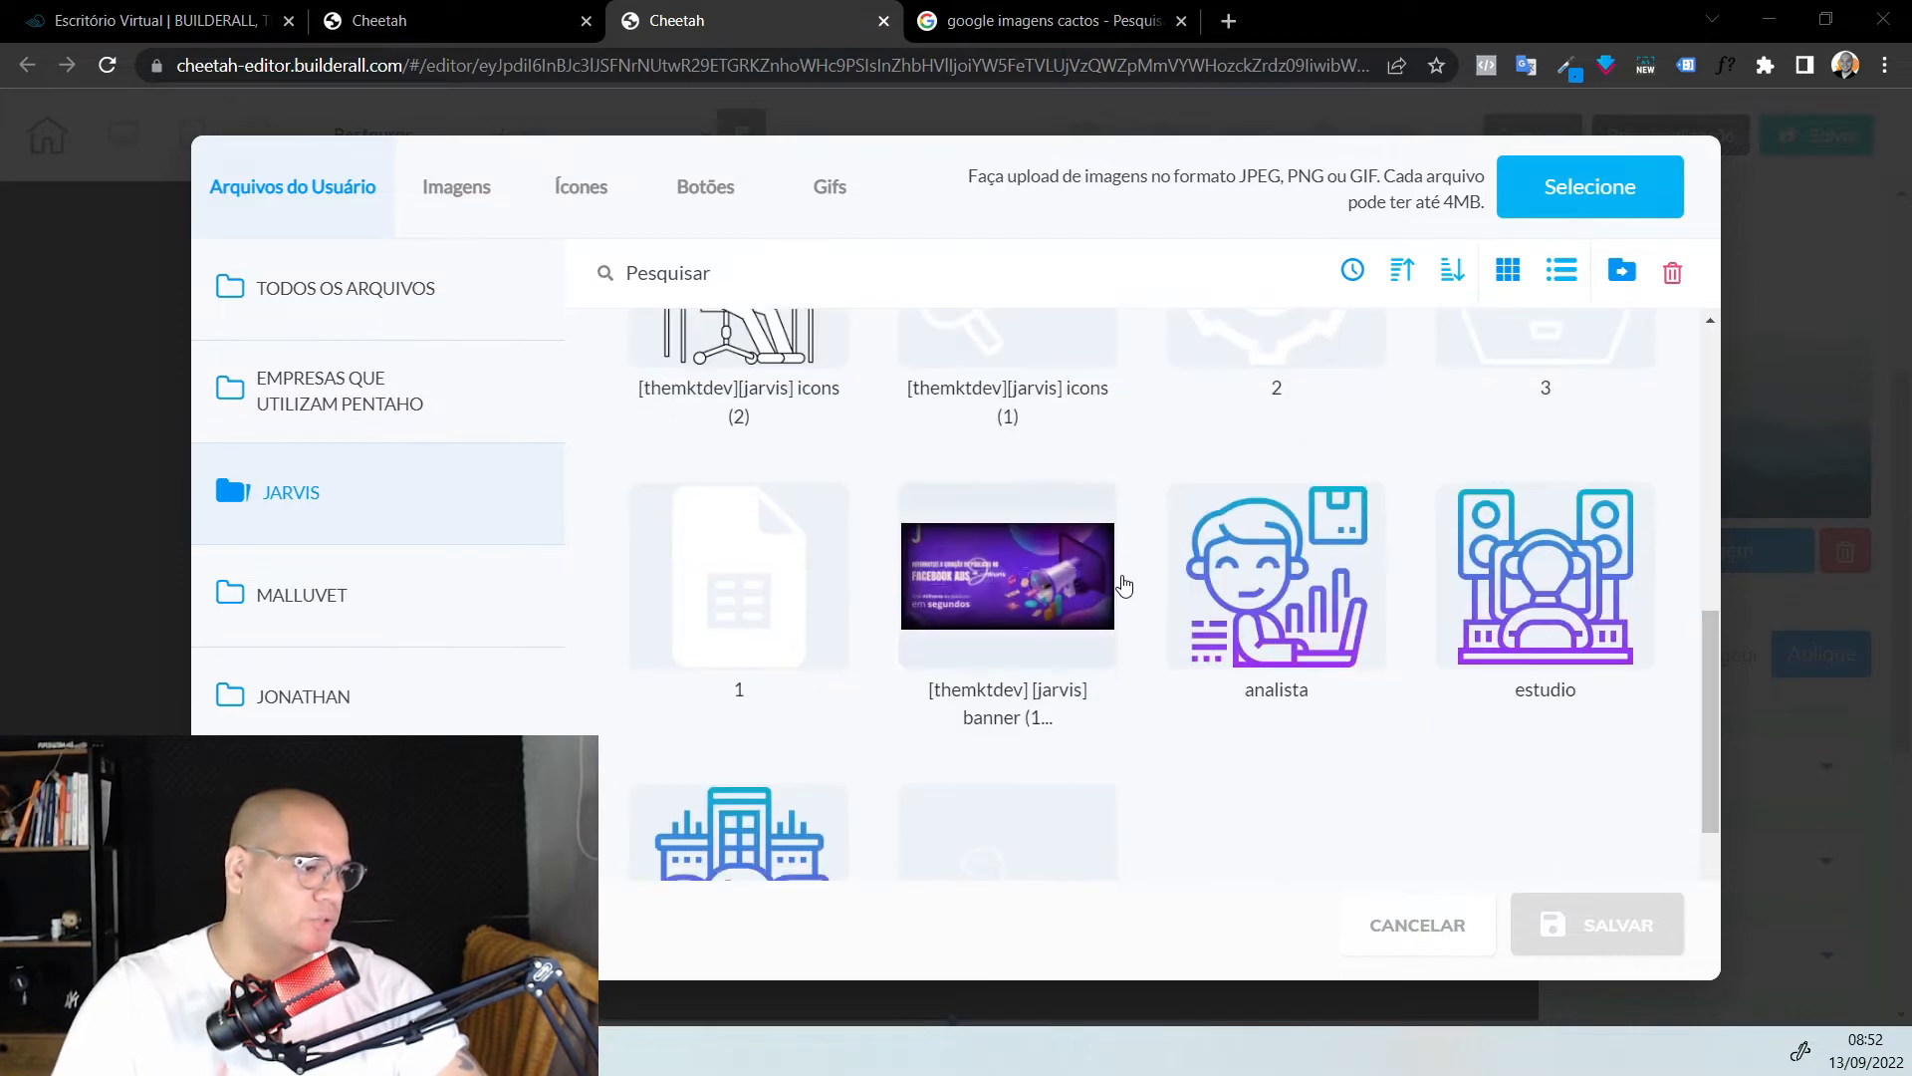
scroll(1100, 598, "up", 5)
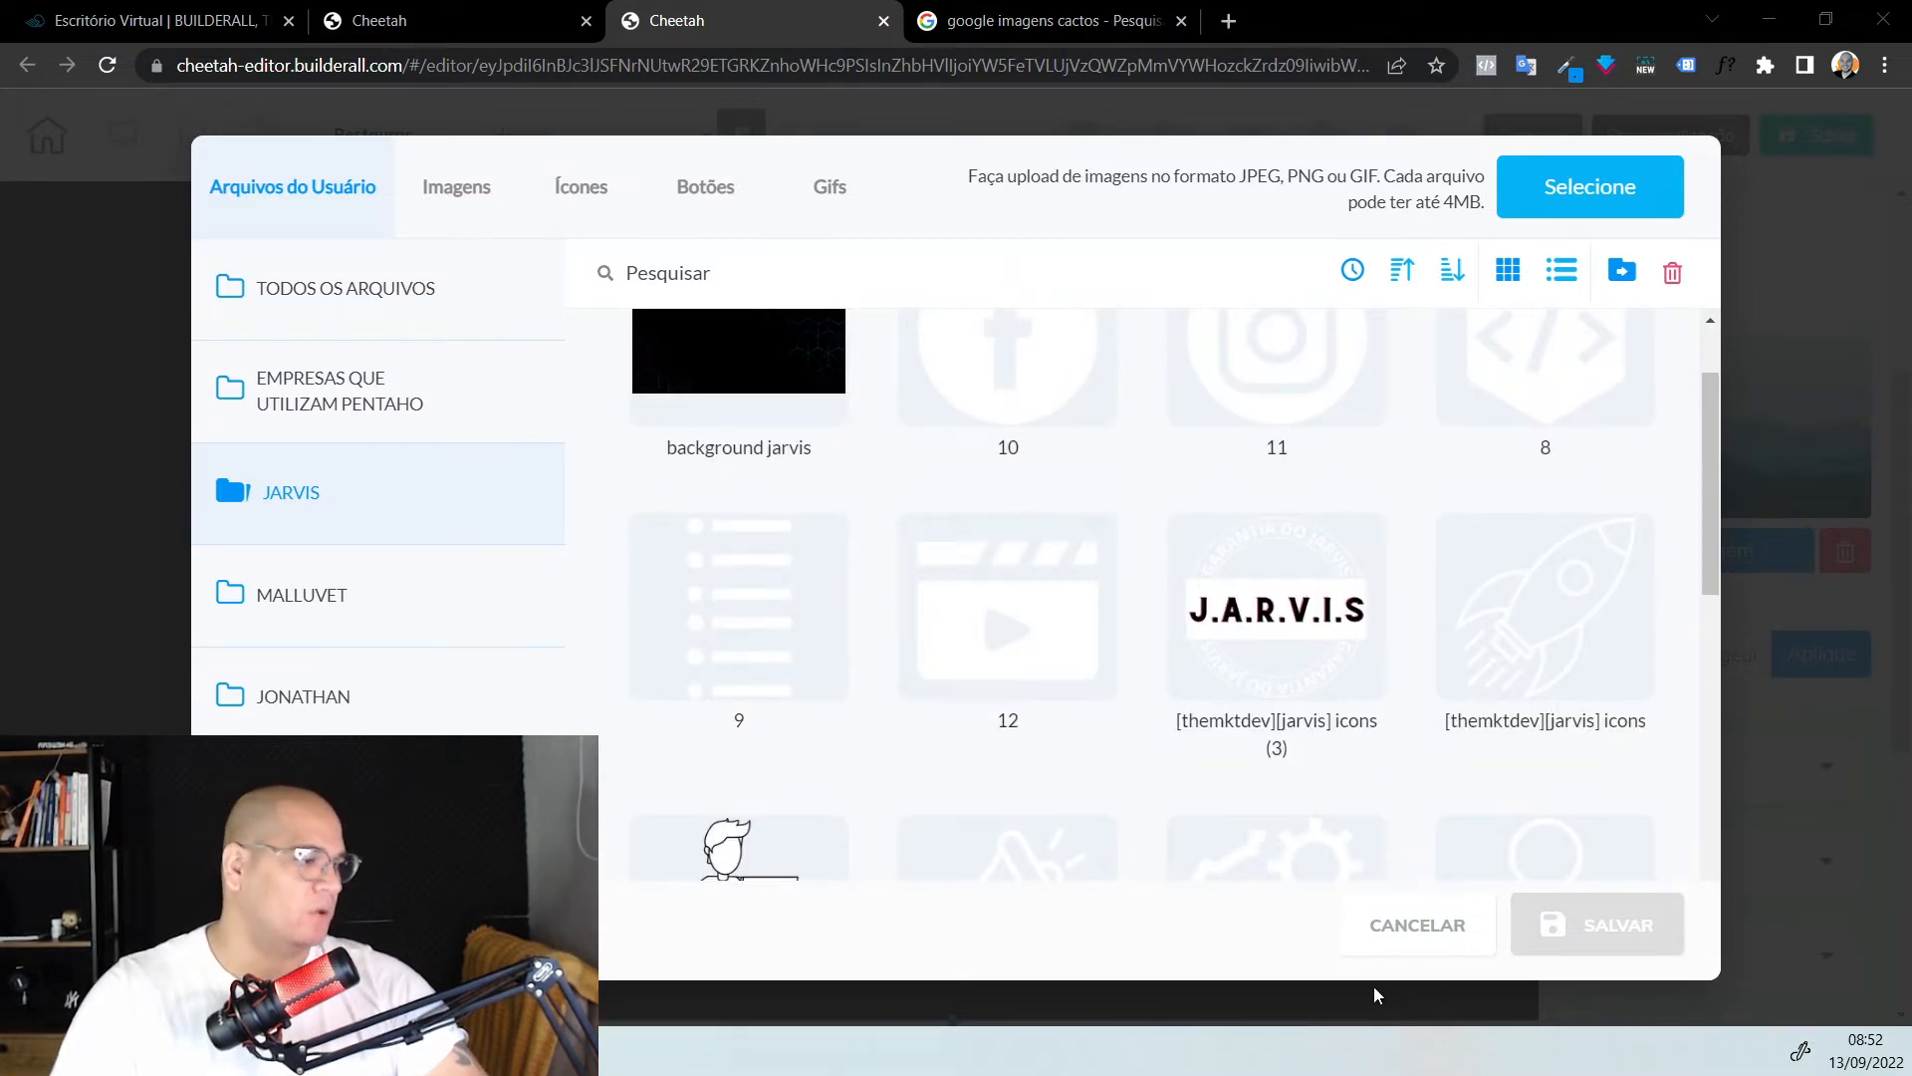
left_click(1403, 954)
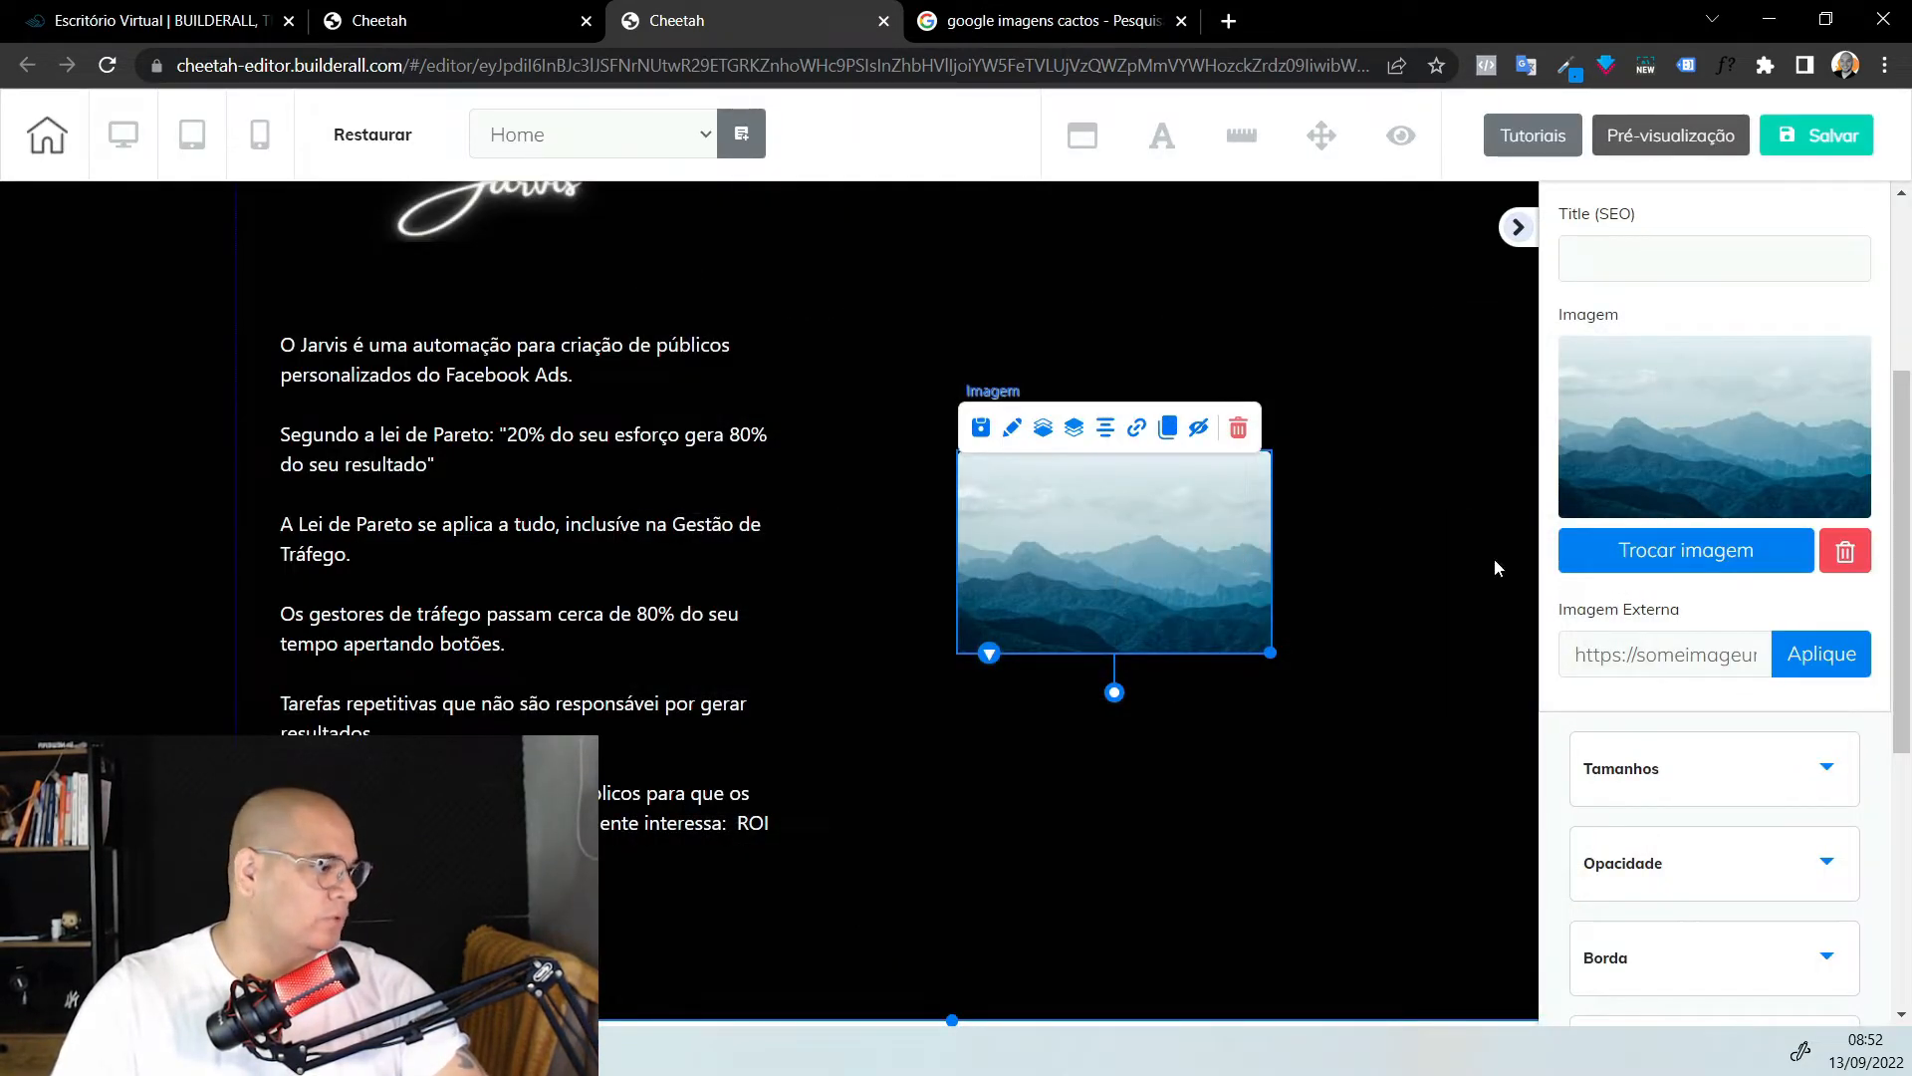
left_click(1650, 664)
key("ctrl+v")
left_click(1811, 669)
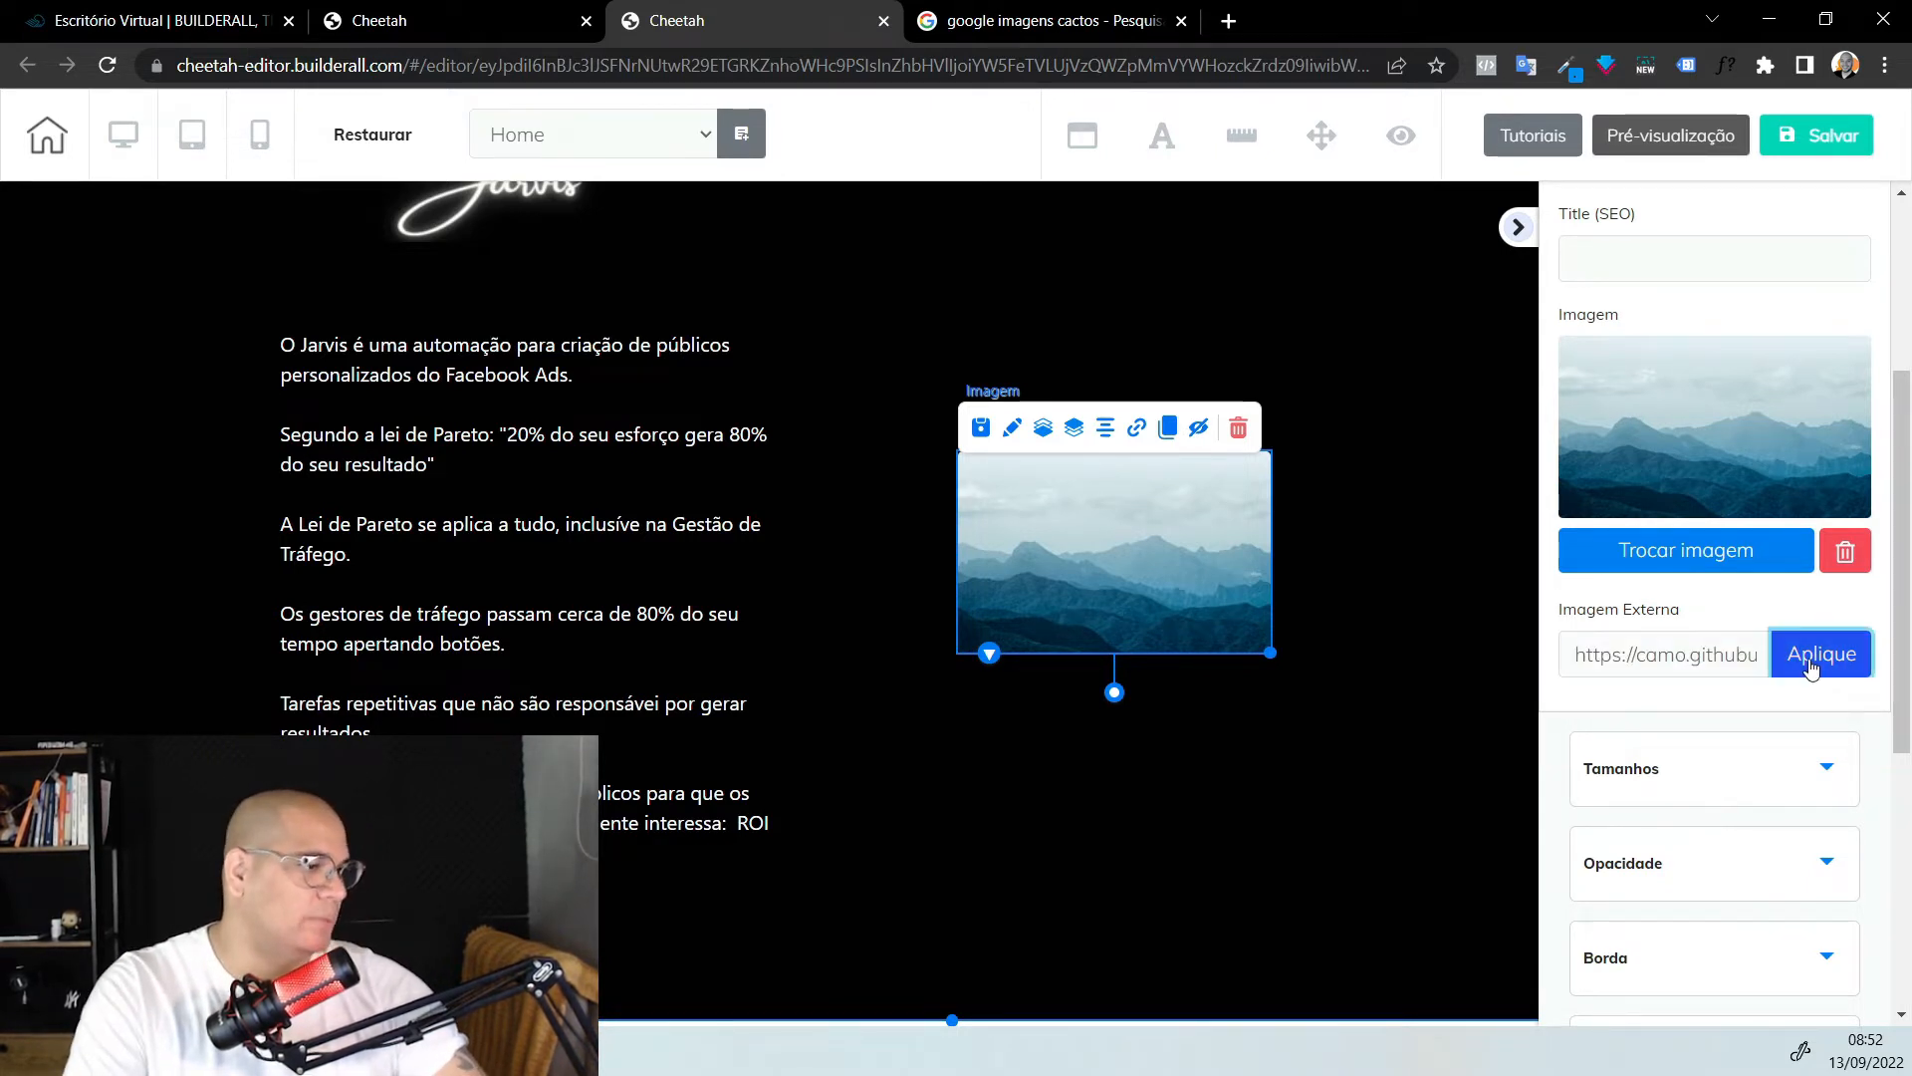
Enlarge the circular graphic and position it in the right half of the black panel, beside the description text
left_click_drag(1271, 628, 1565, 1025)
left_click_drag(1398, 758, 1097, 538)
left_click_drag(1674, 1074, 1781, 1050)
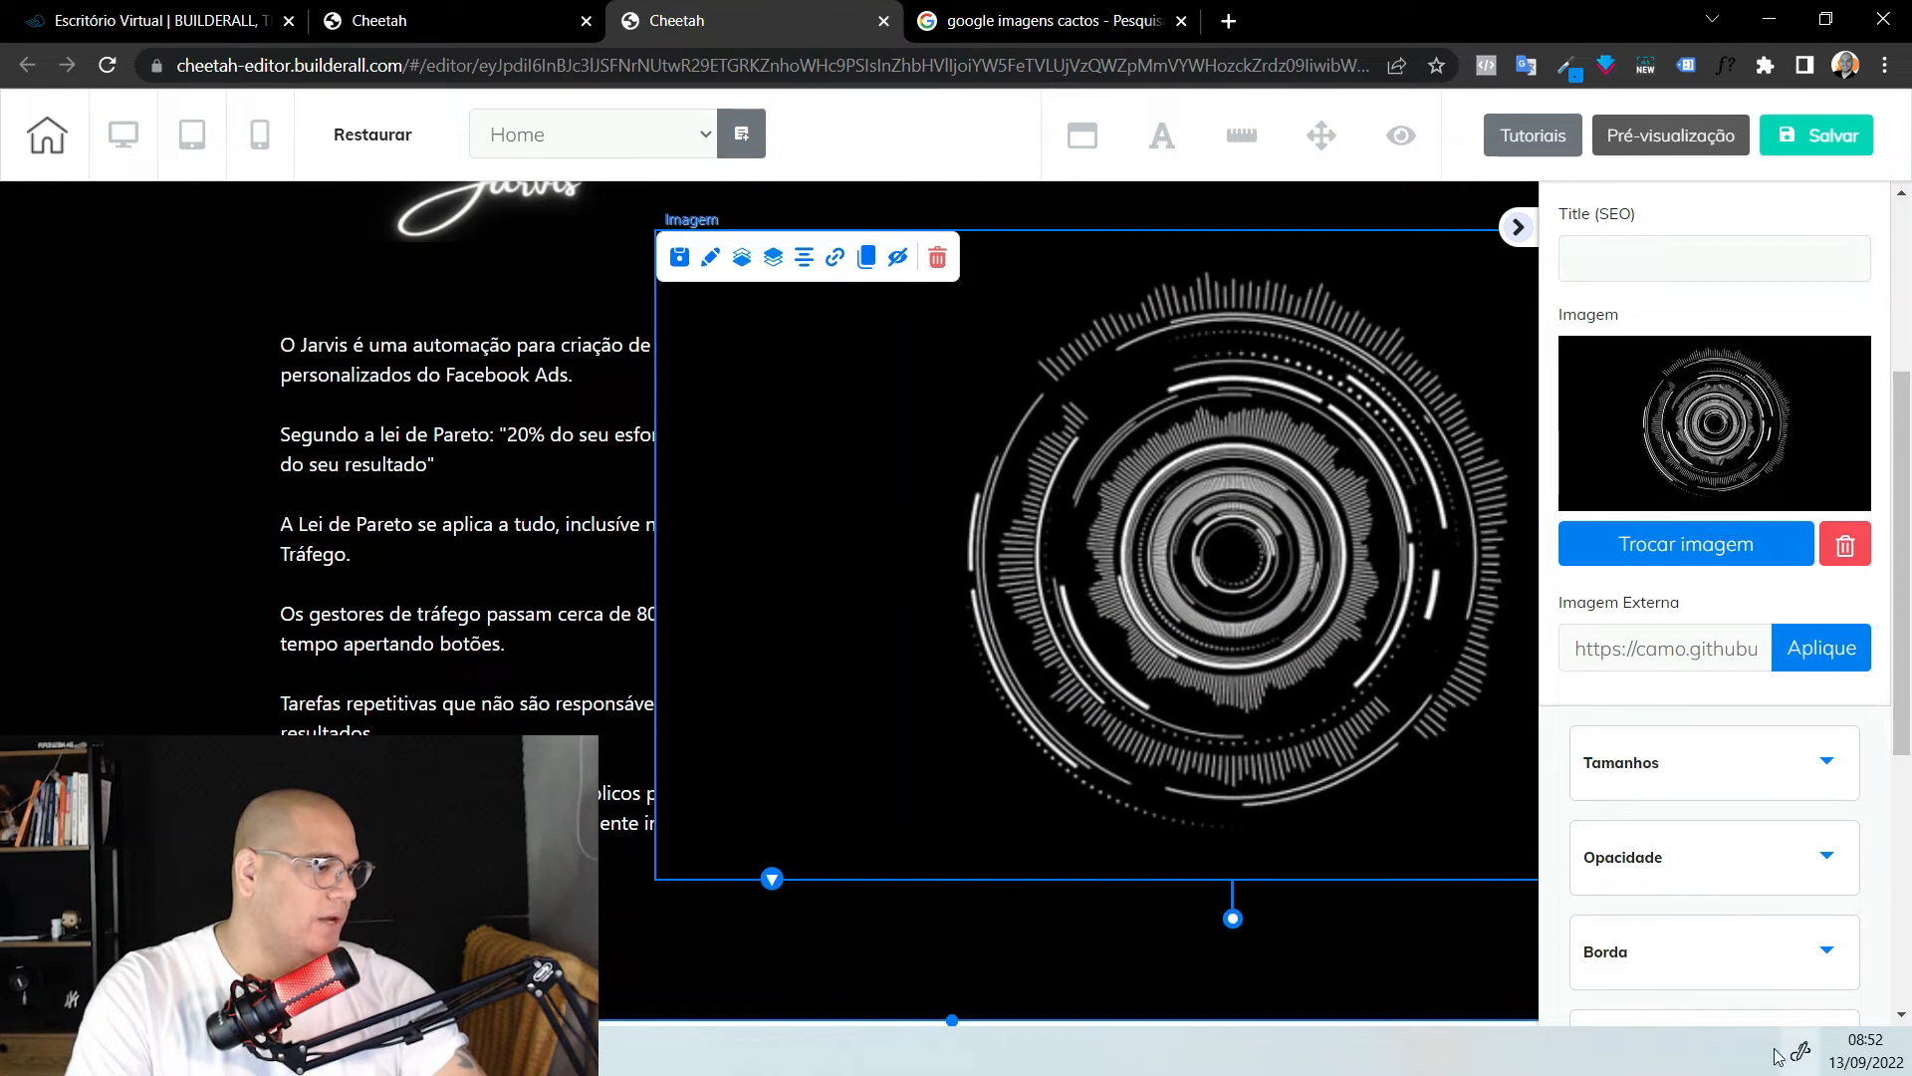
left_click_drag(956, 538, 953, 598)
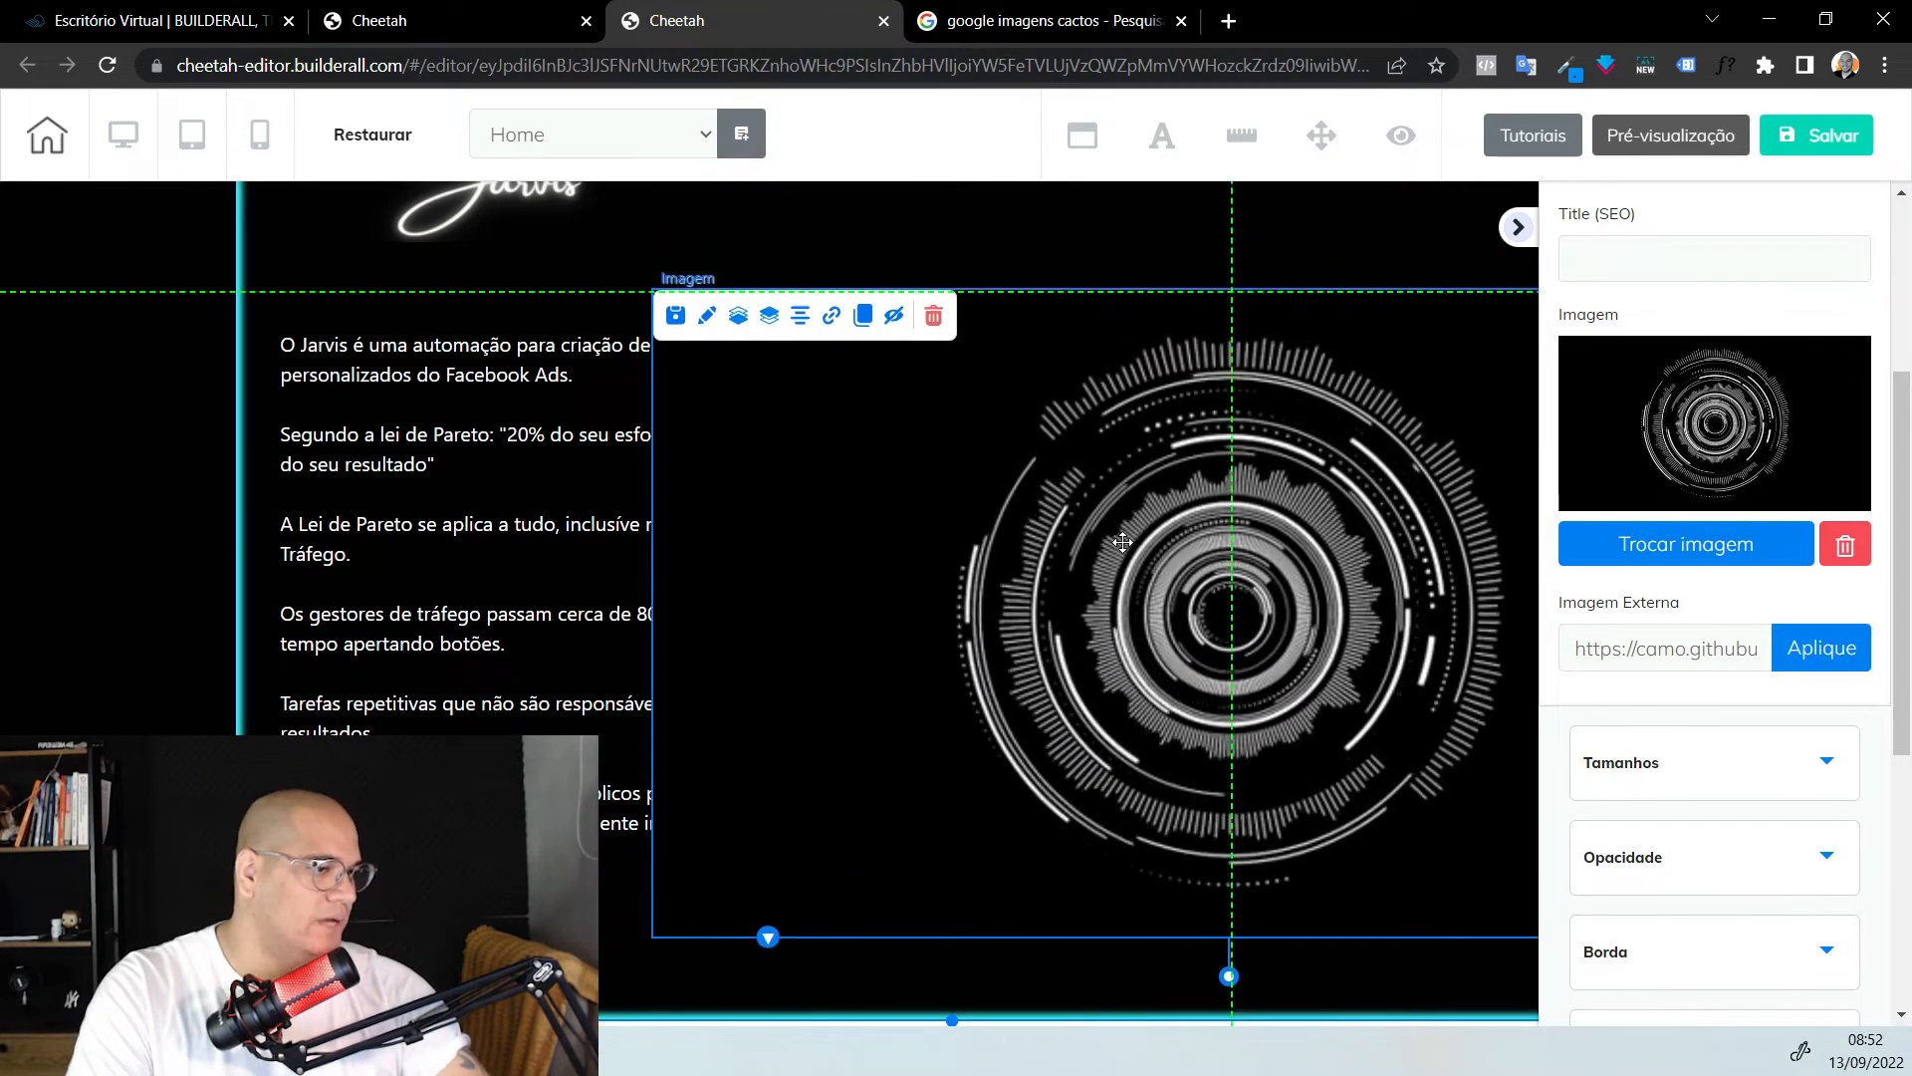
Bring the description text in front of the overlapping circular image and deselect it
left_click(555, 439)
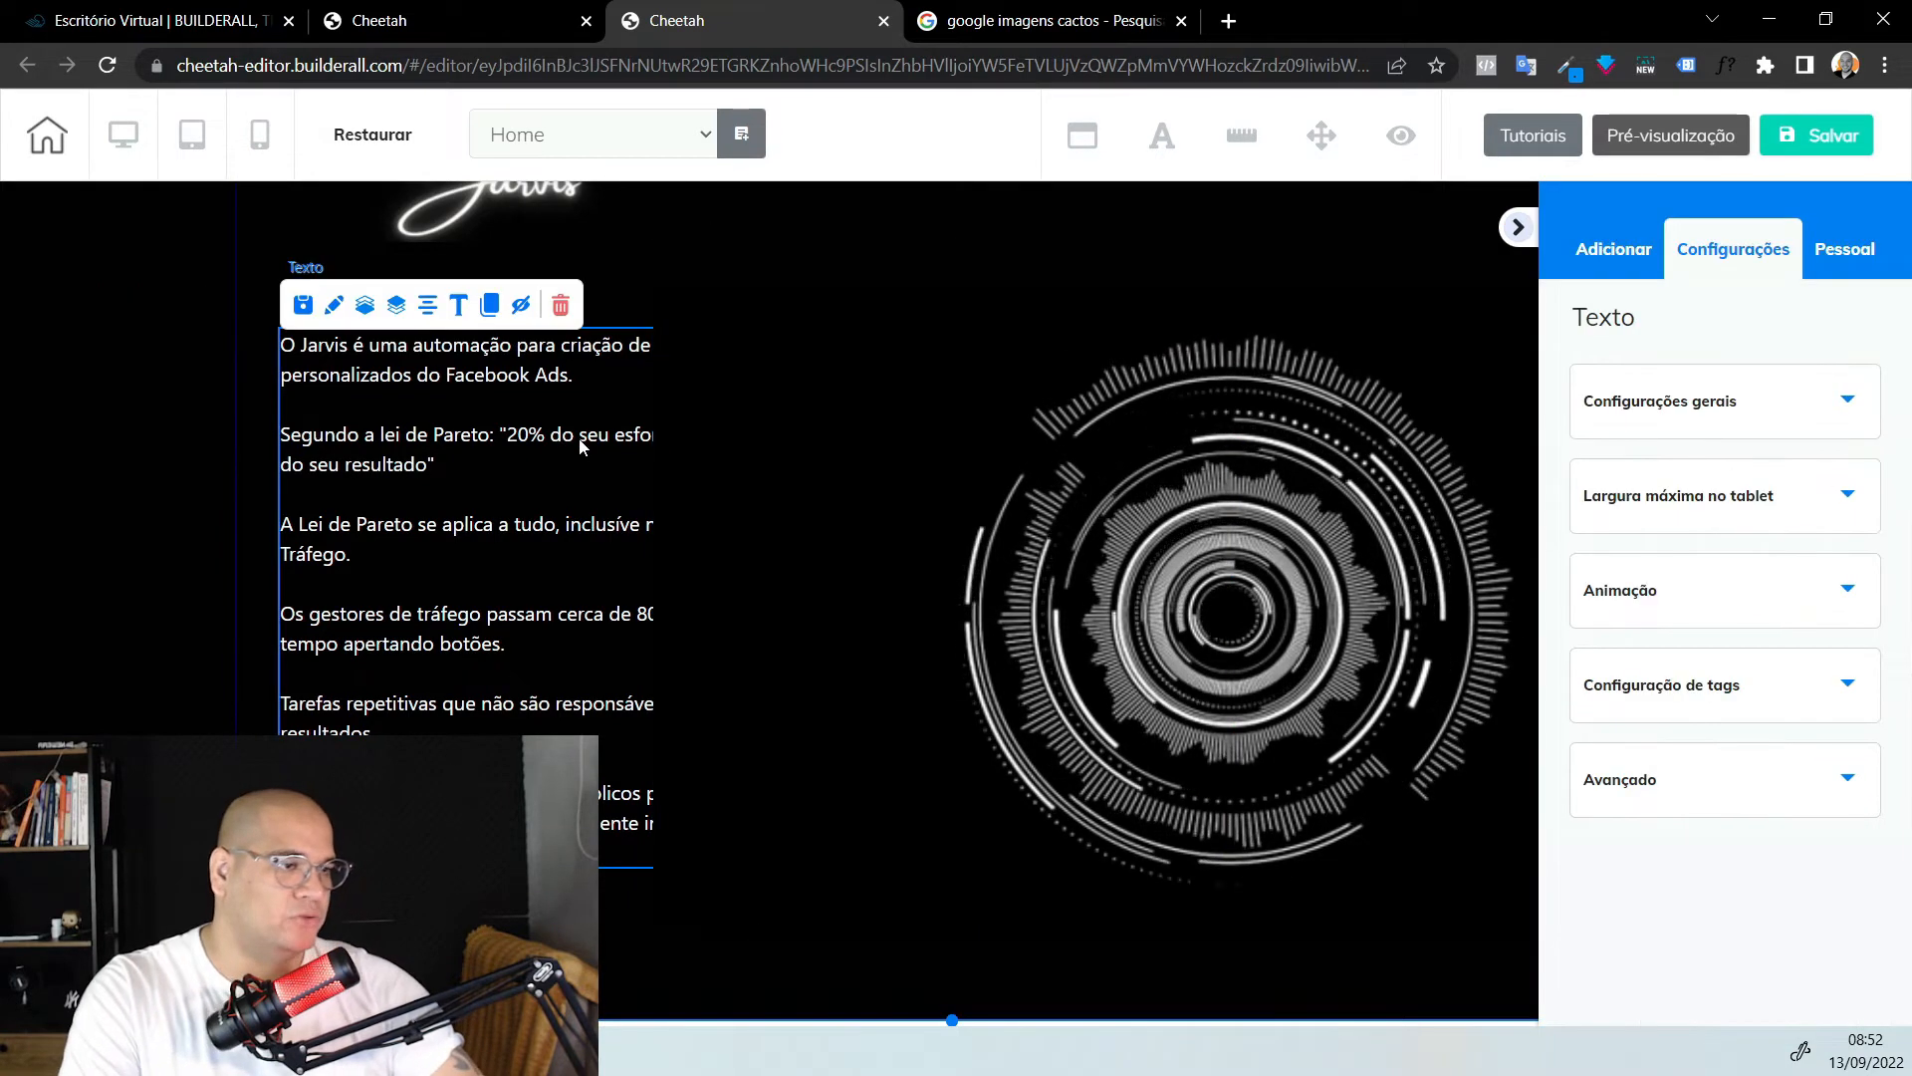
left_click(397, 309)
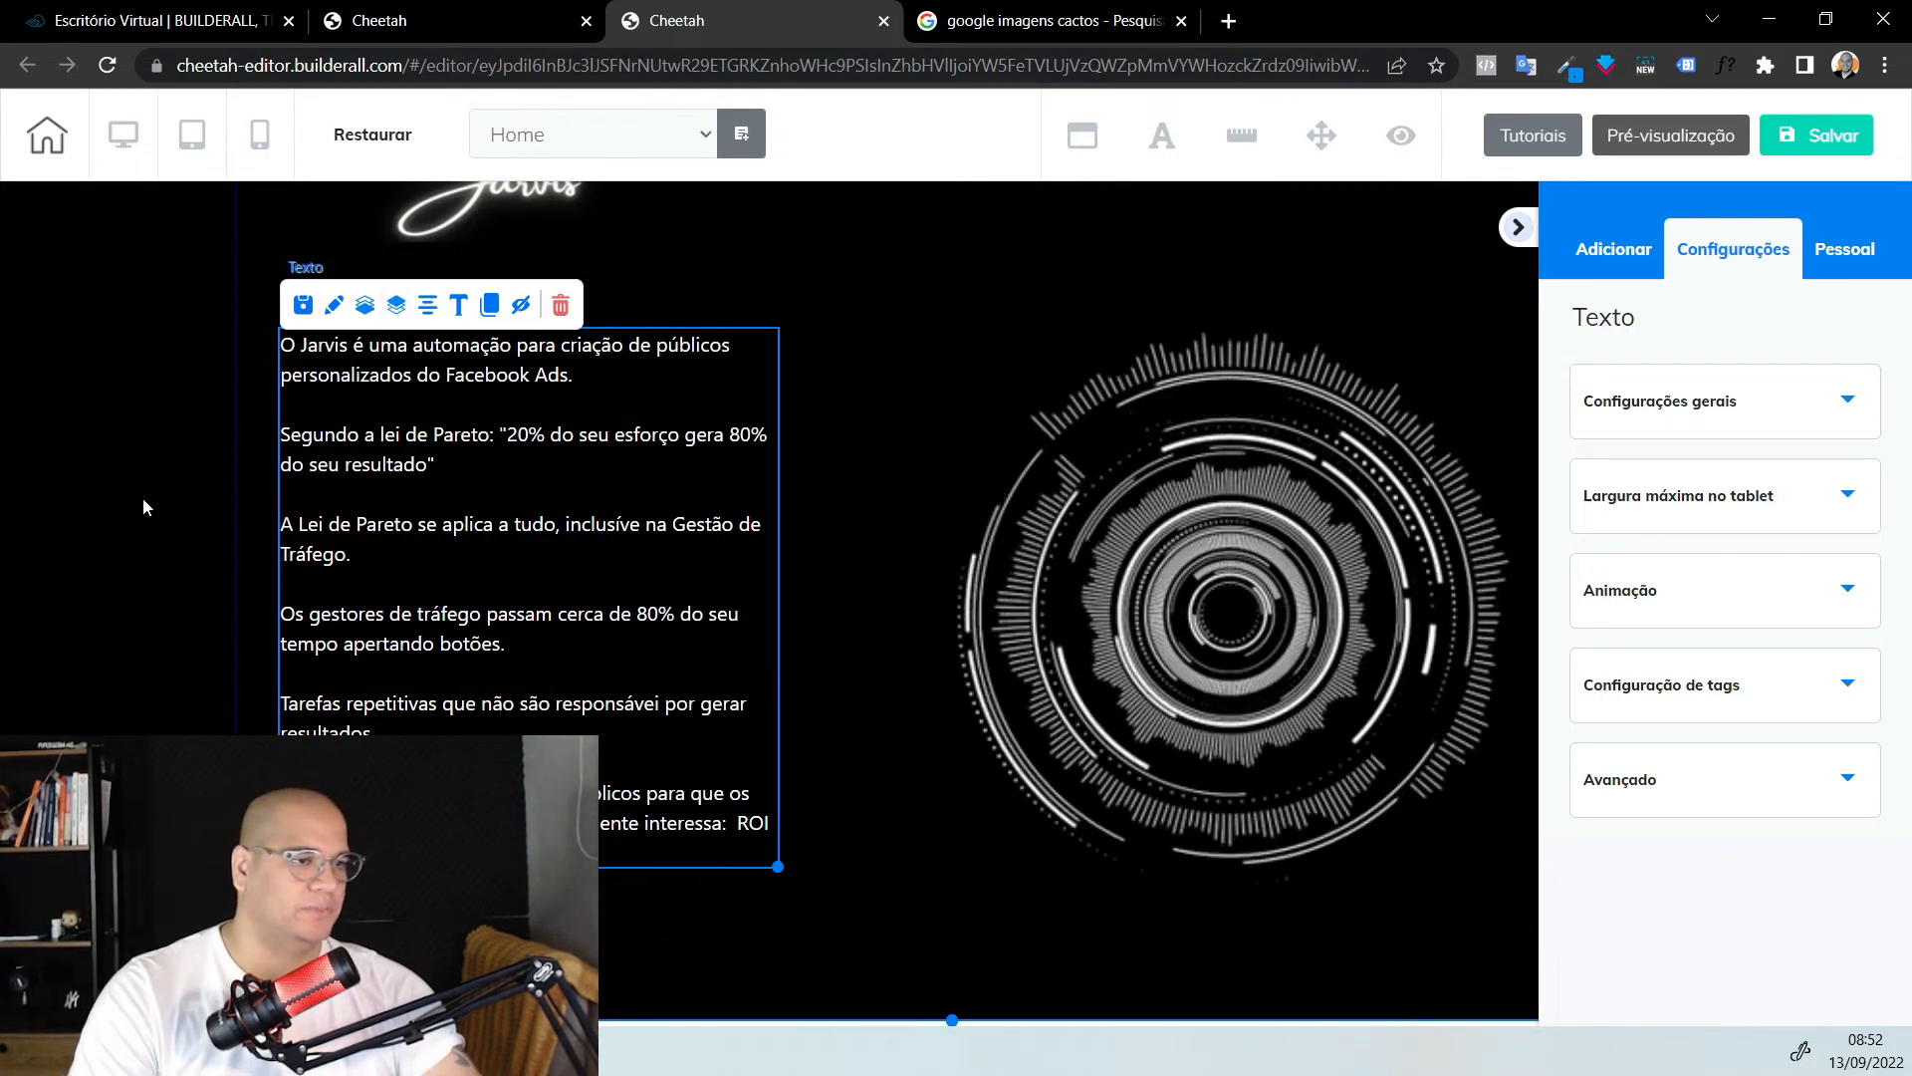
left_click(34, 478)
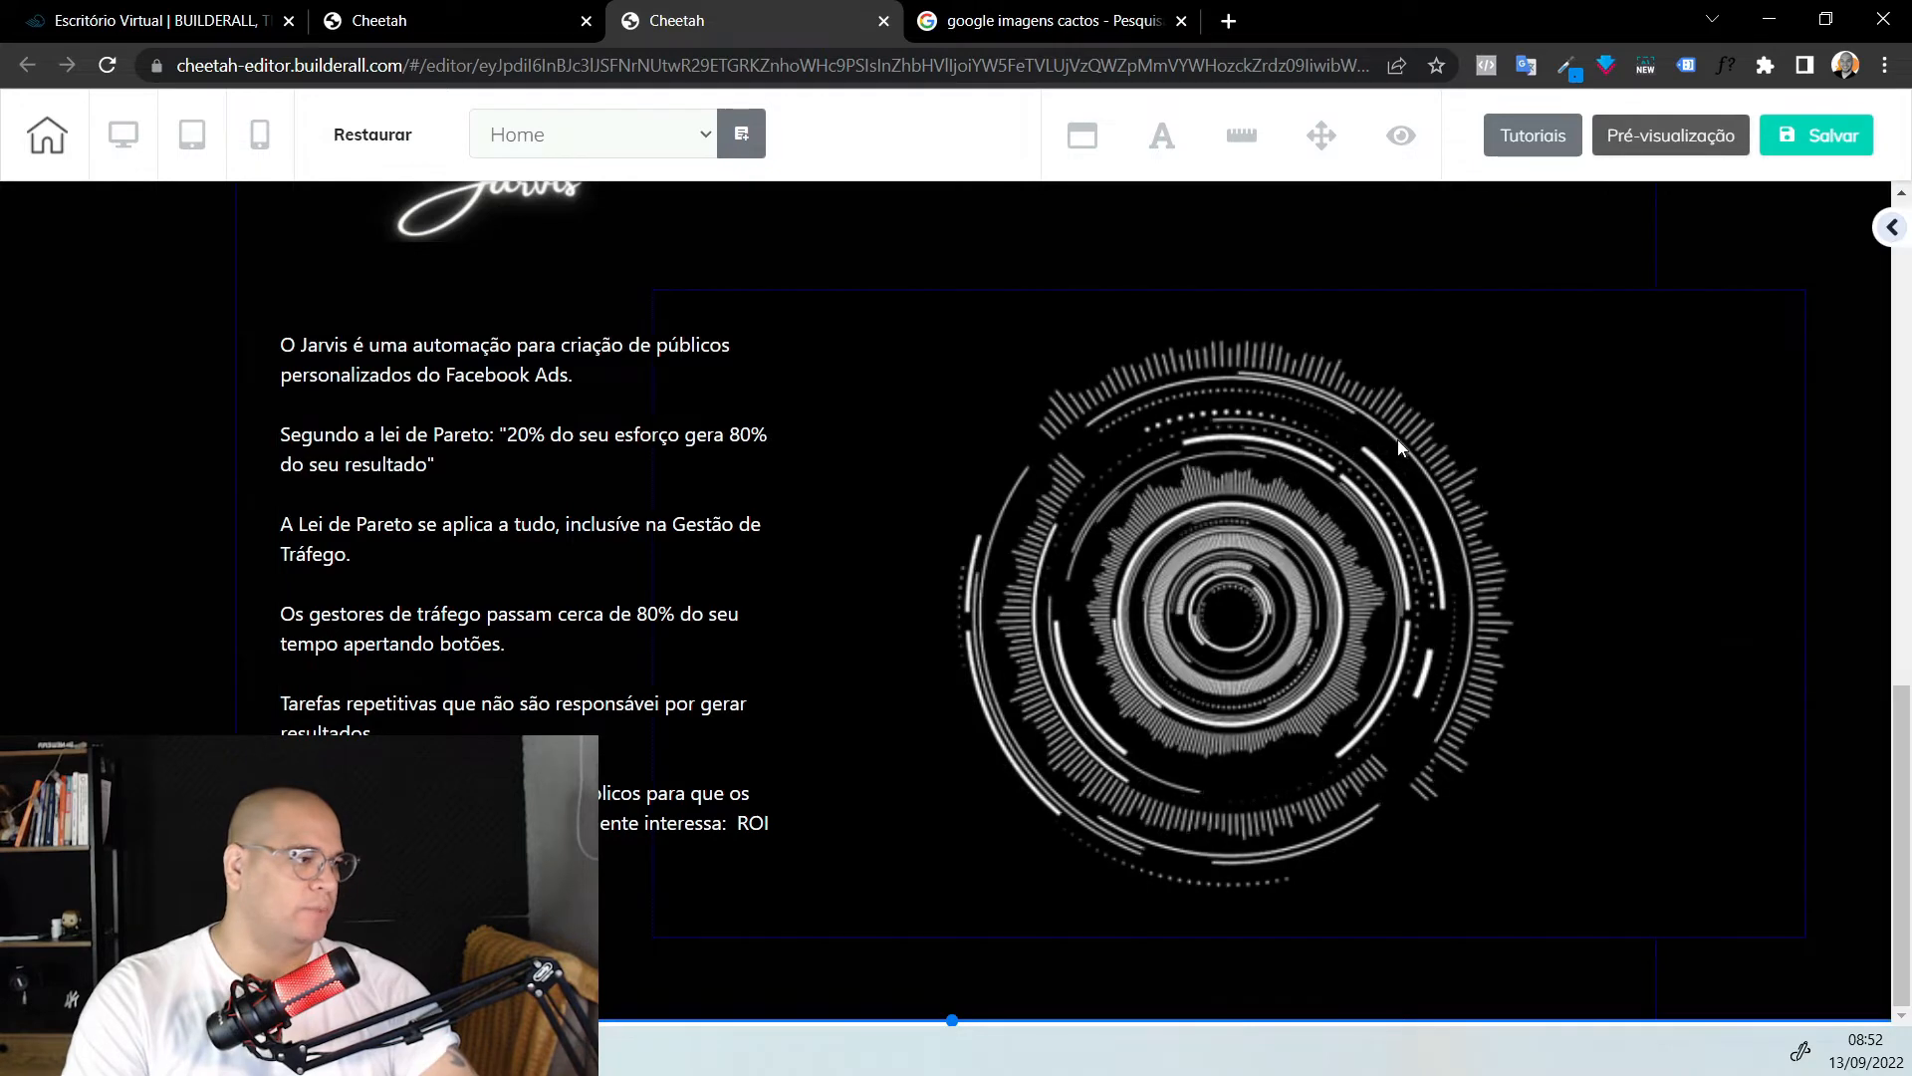
Duplicate the "QUERO UTILIZAR O JARVIS" button and place the copy below the description text in the black panel
scroll(1400, 457, "up", 3)
scroll(1400, 461, "down", 3)
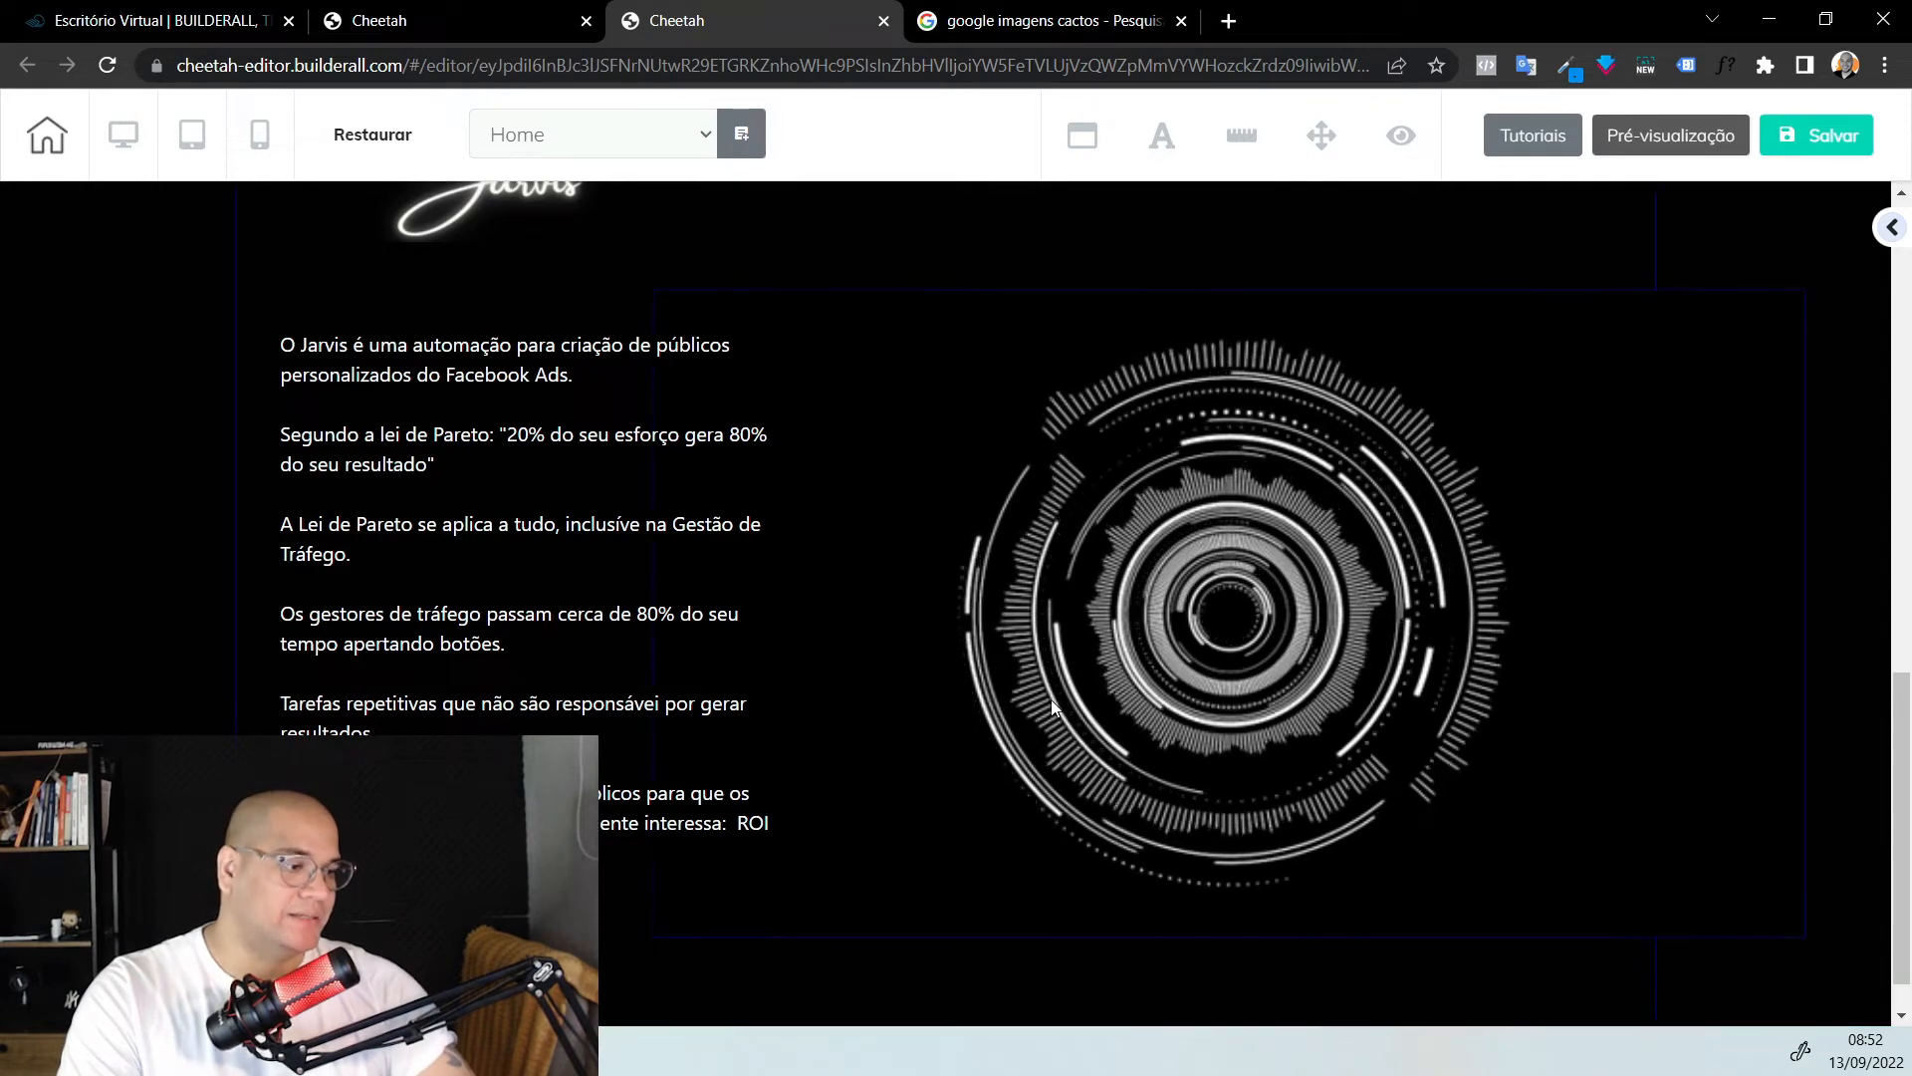
scroll(1051, 796, "down", 1)
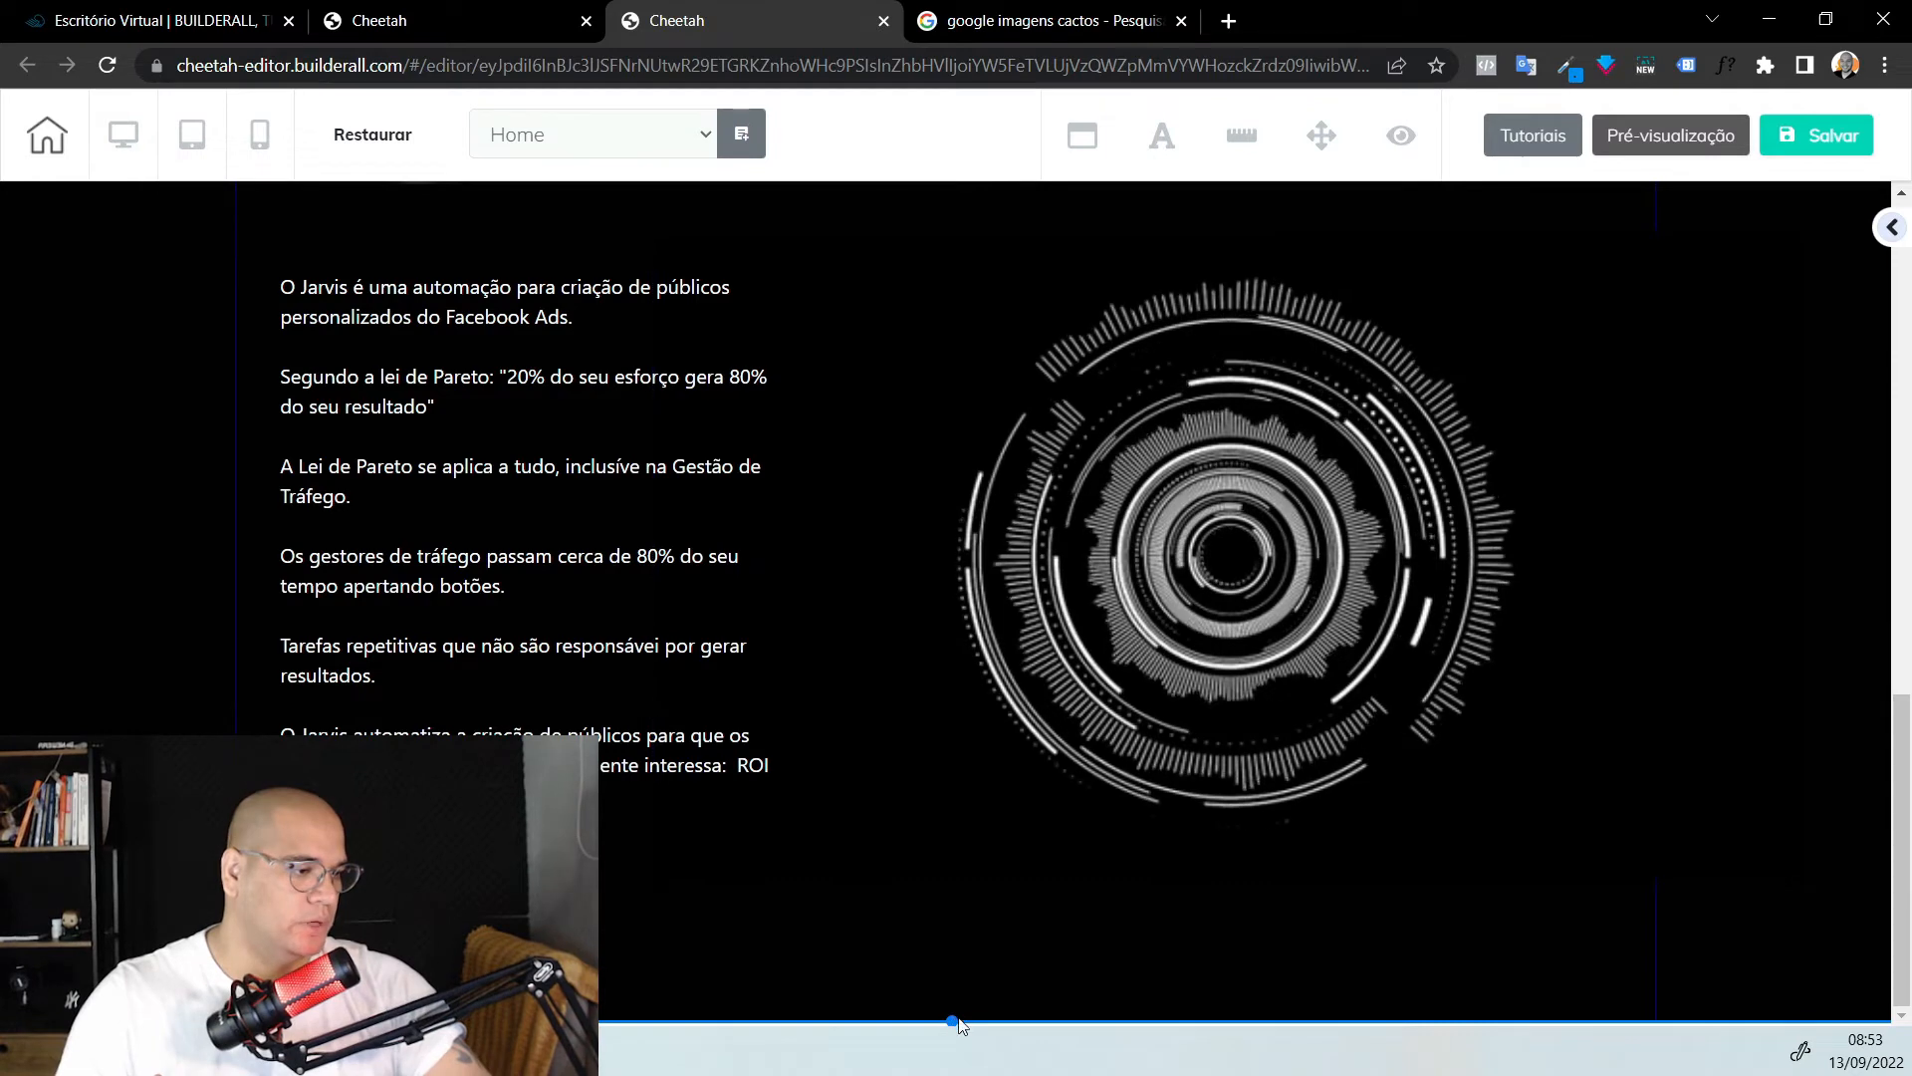
scroll(990, 832, "down", 8)
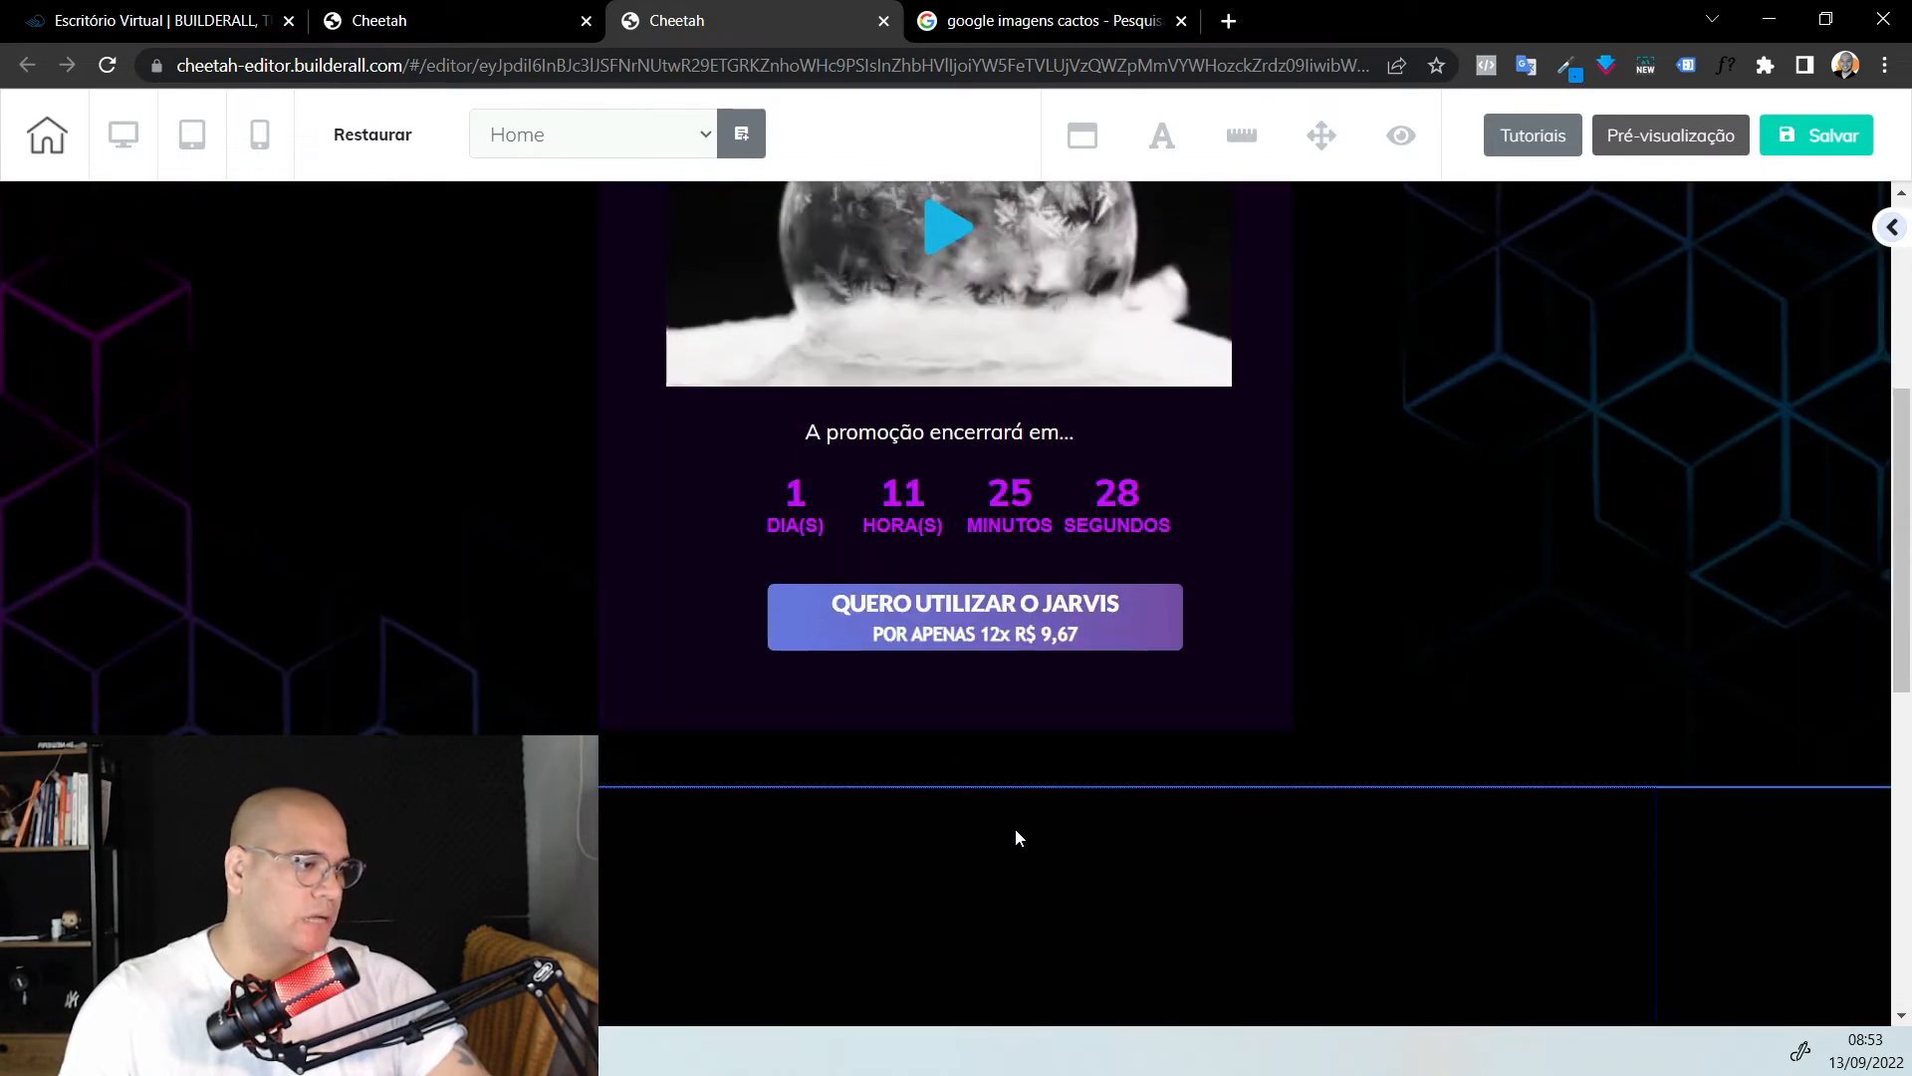
left_click(1017, 610)
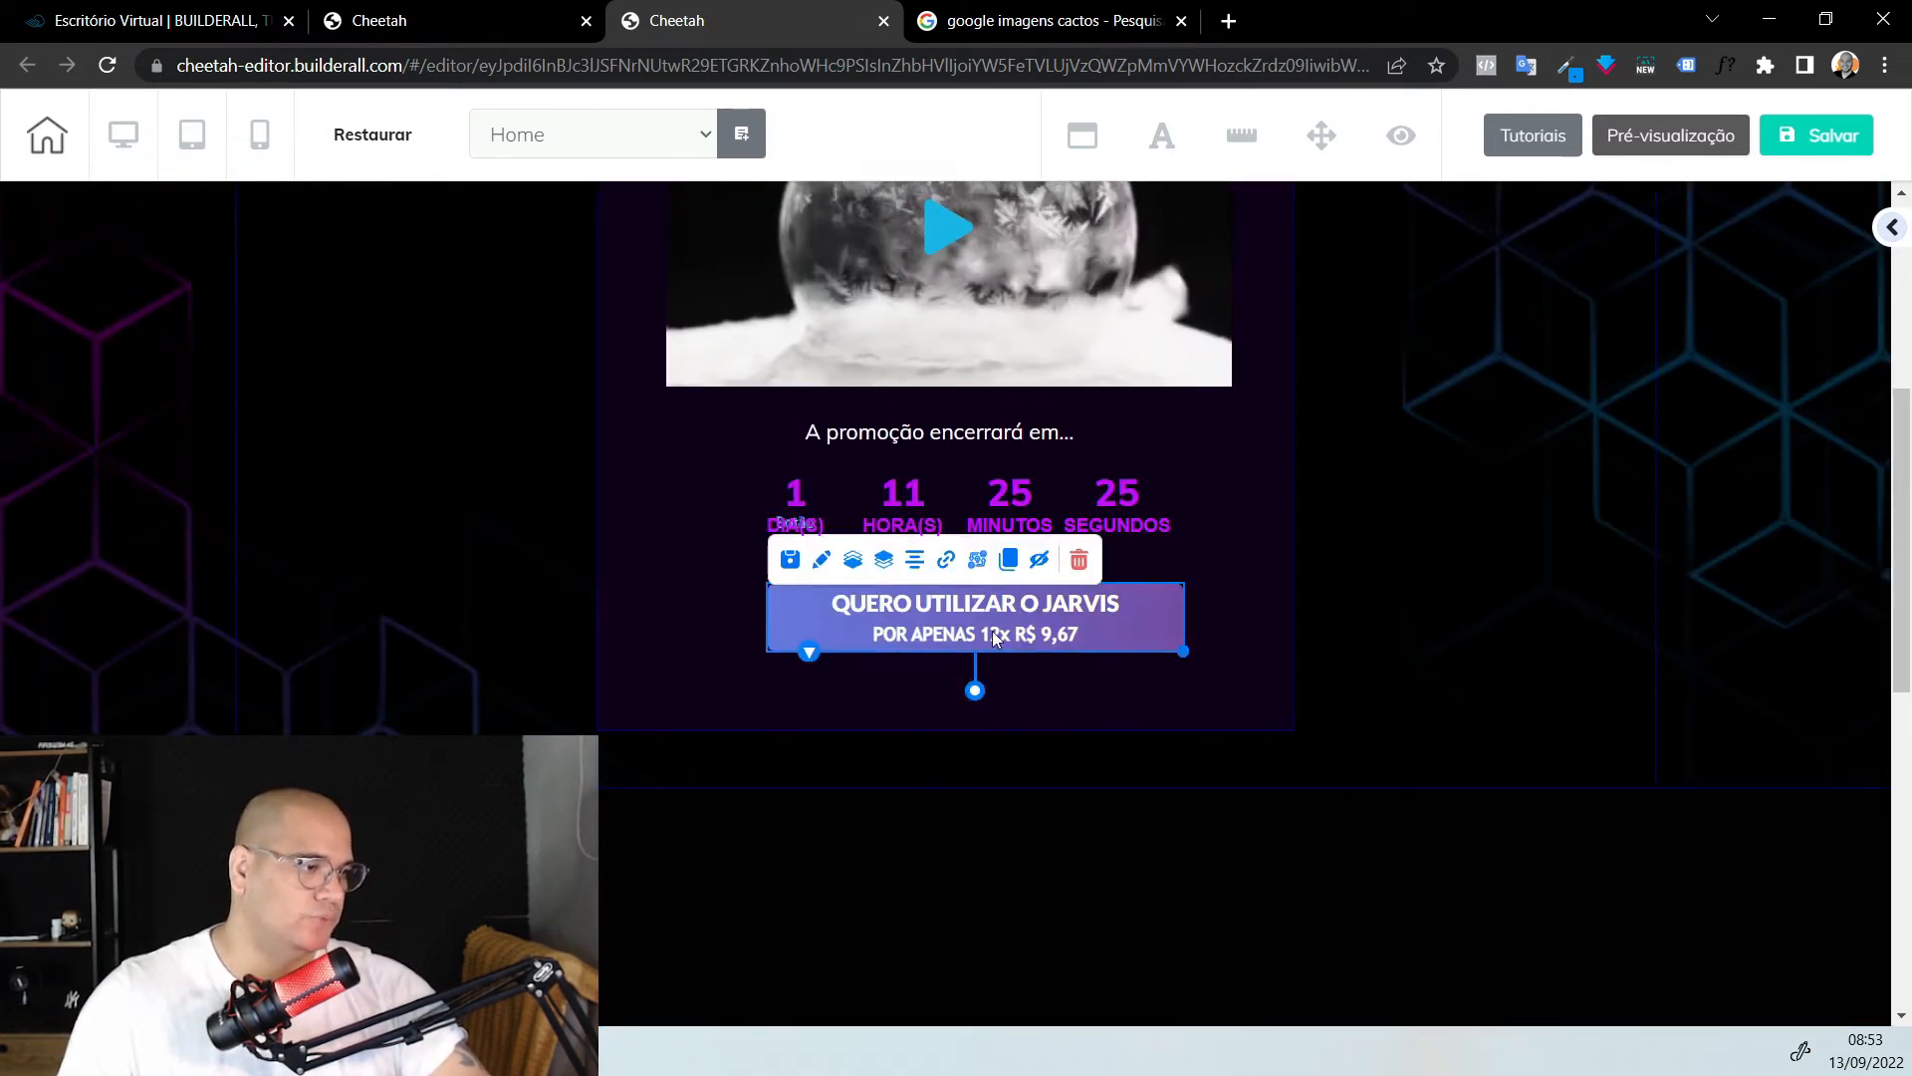
left_click(1006, 559)
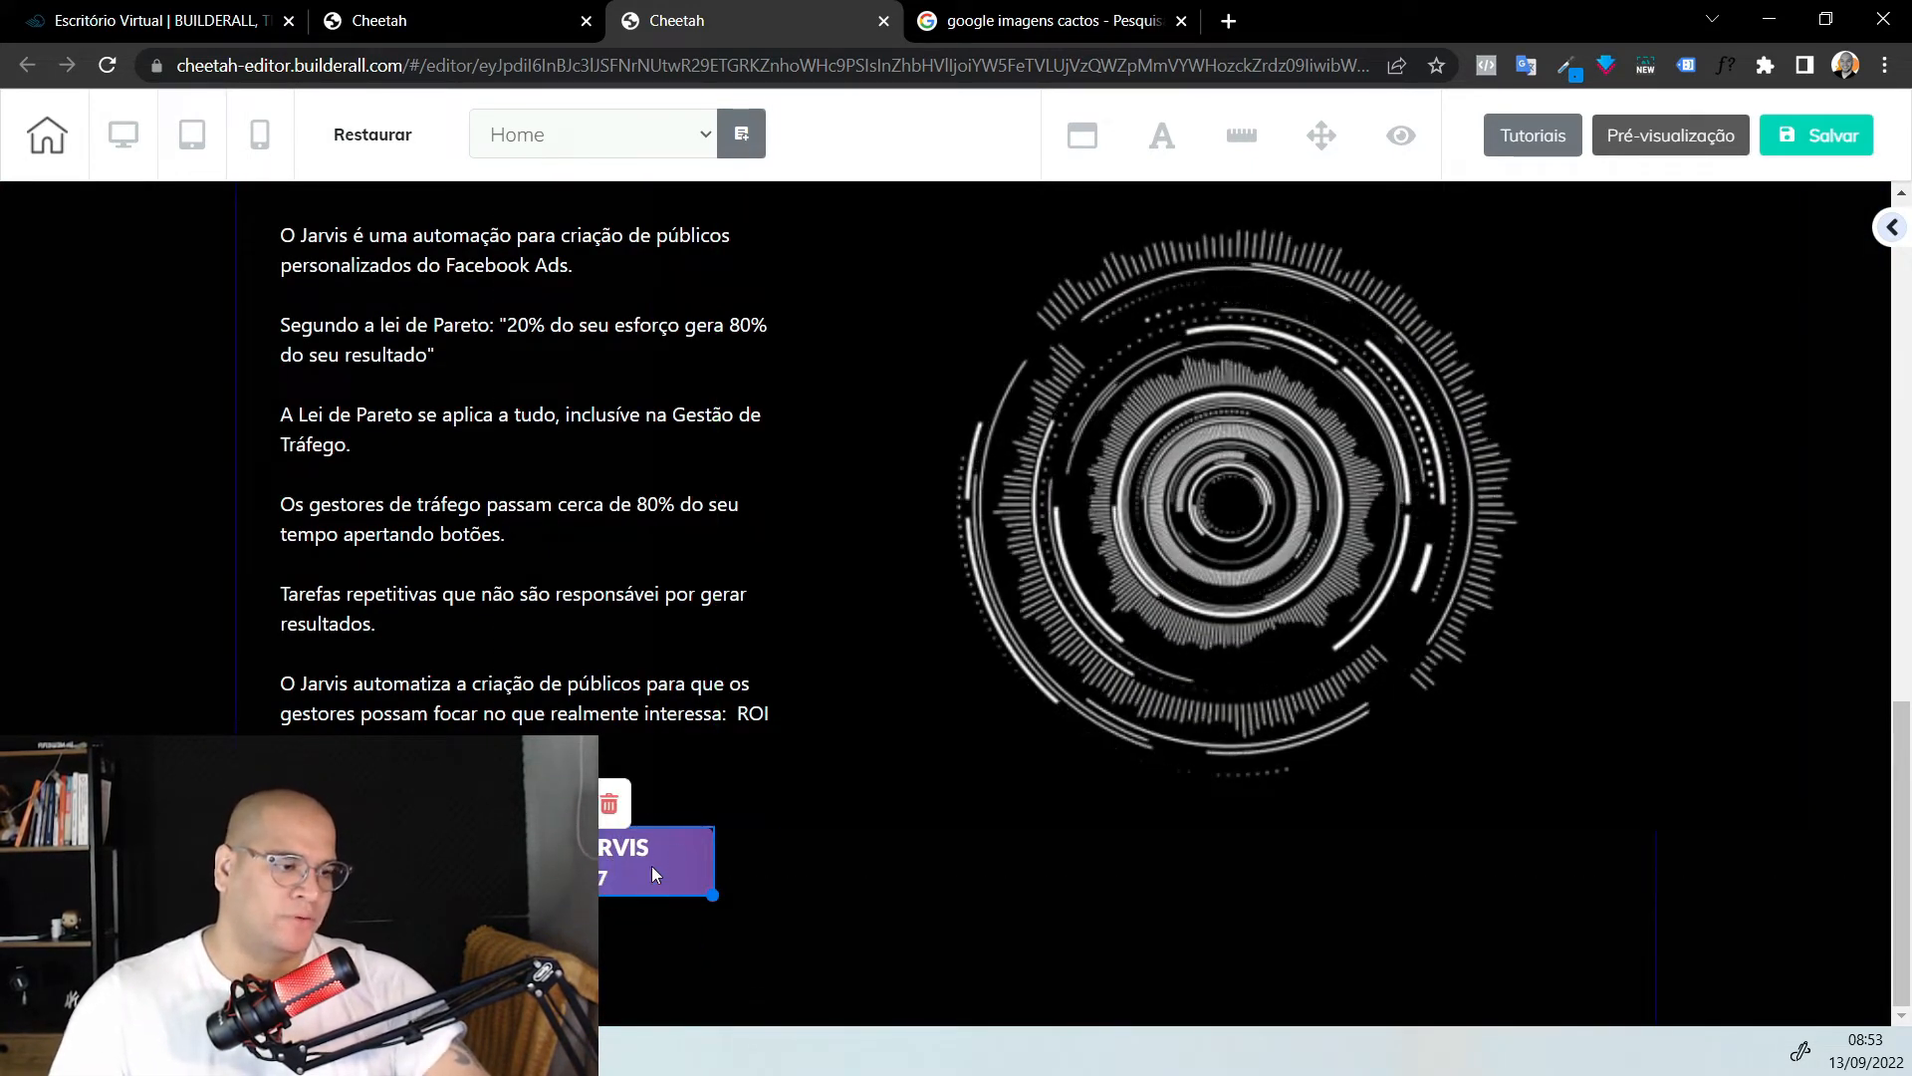
scroll(645, 857, "up", 5)
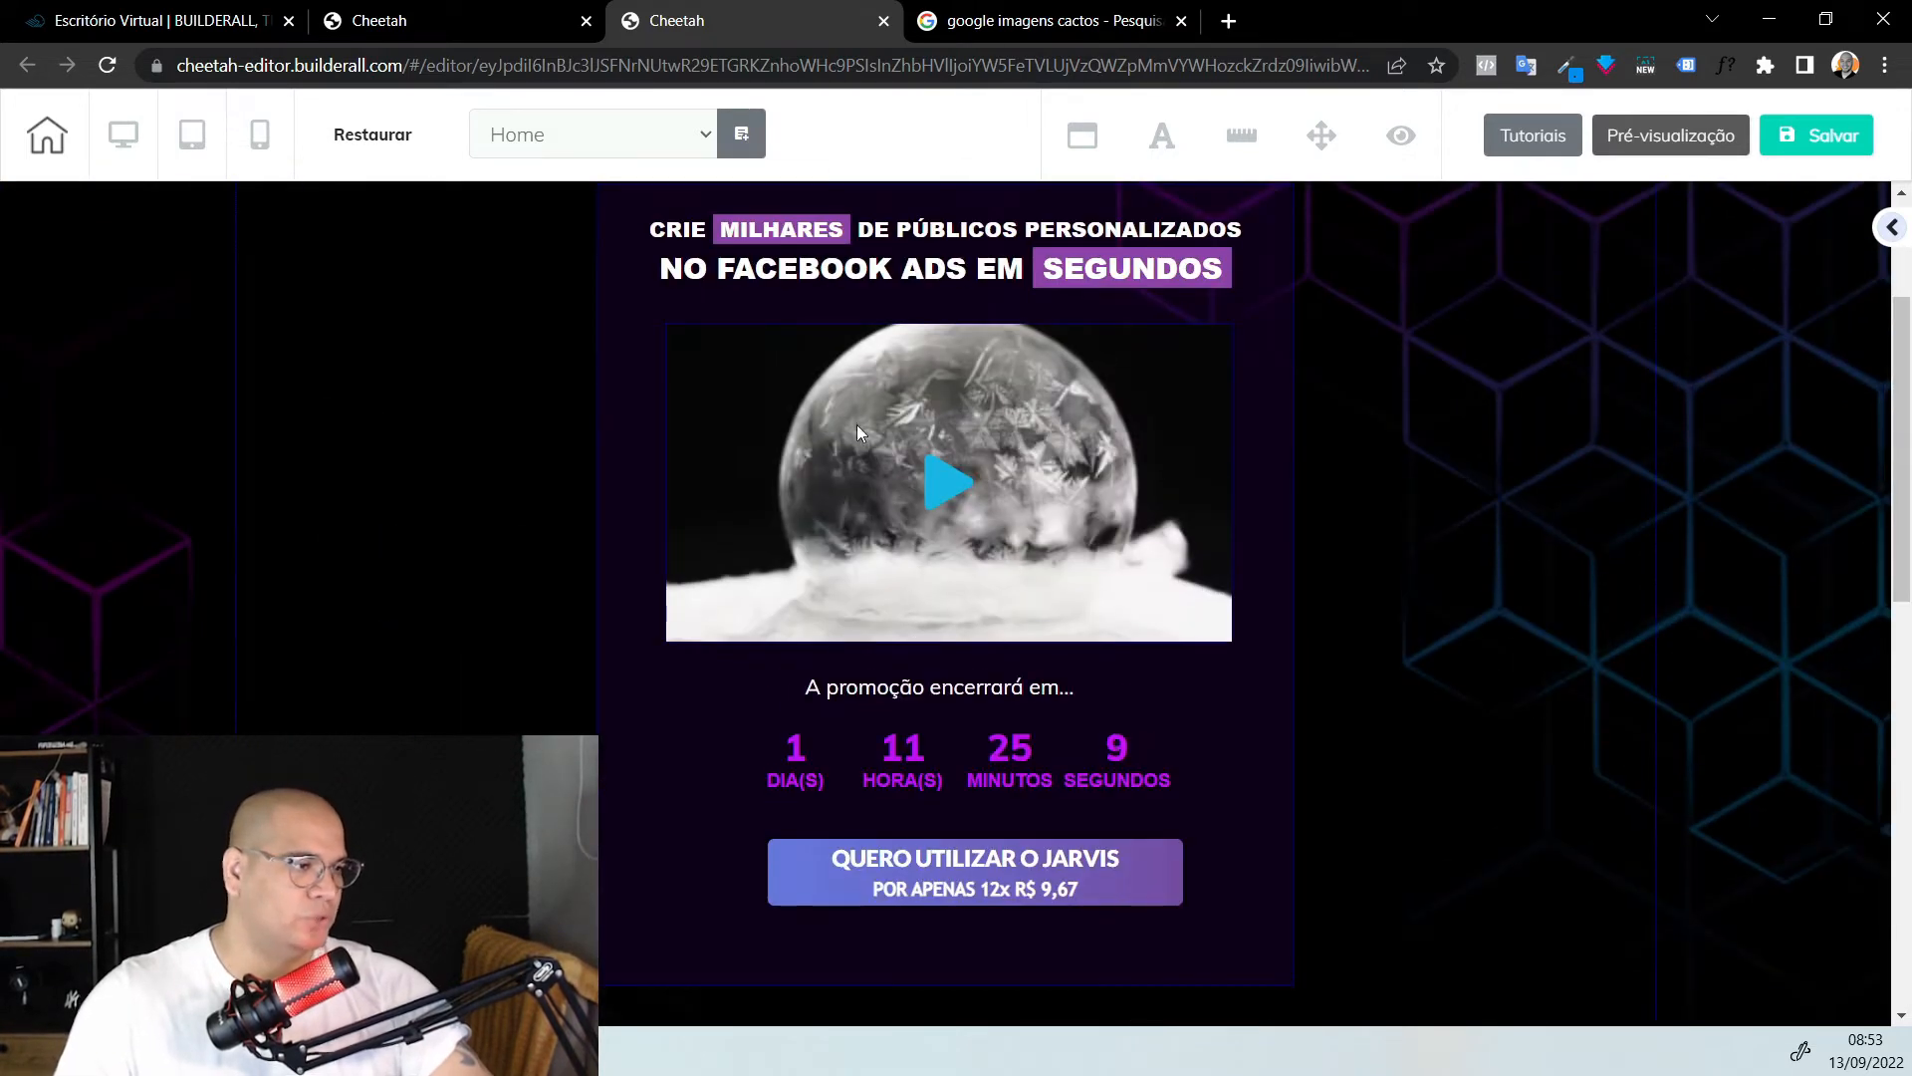
scroll(909, 339, "down", 8)
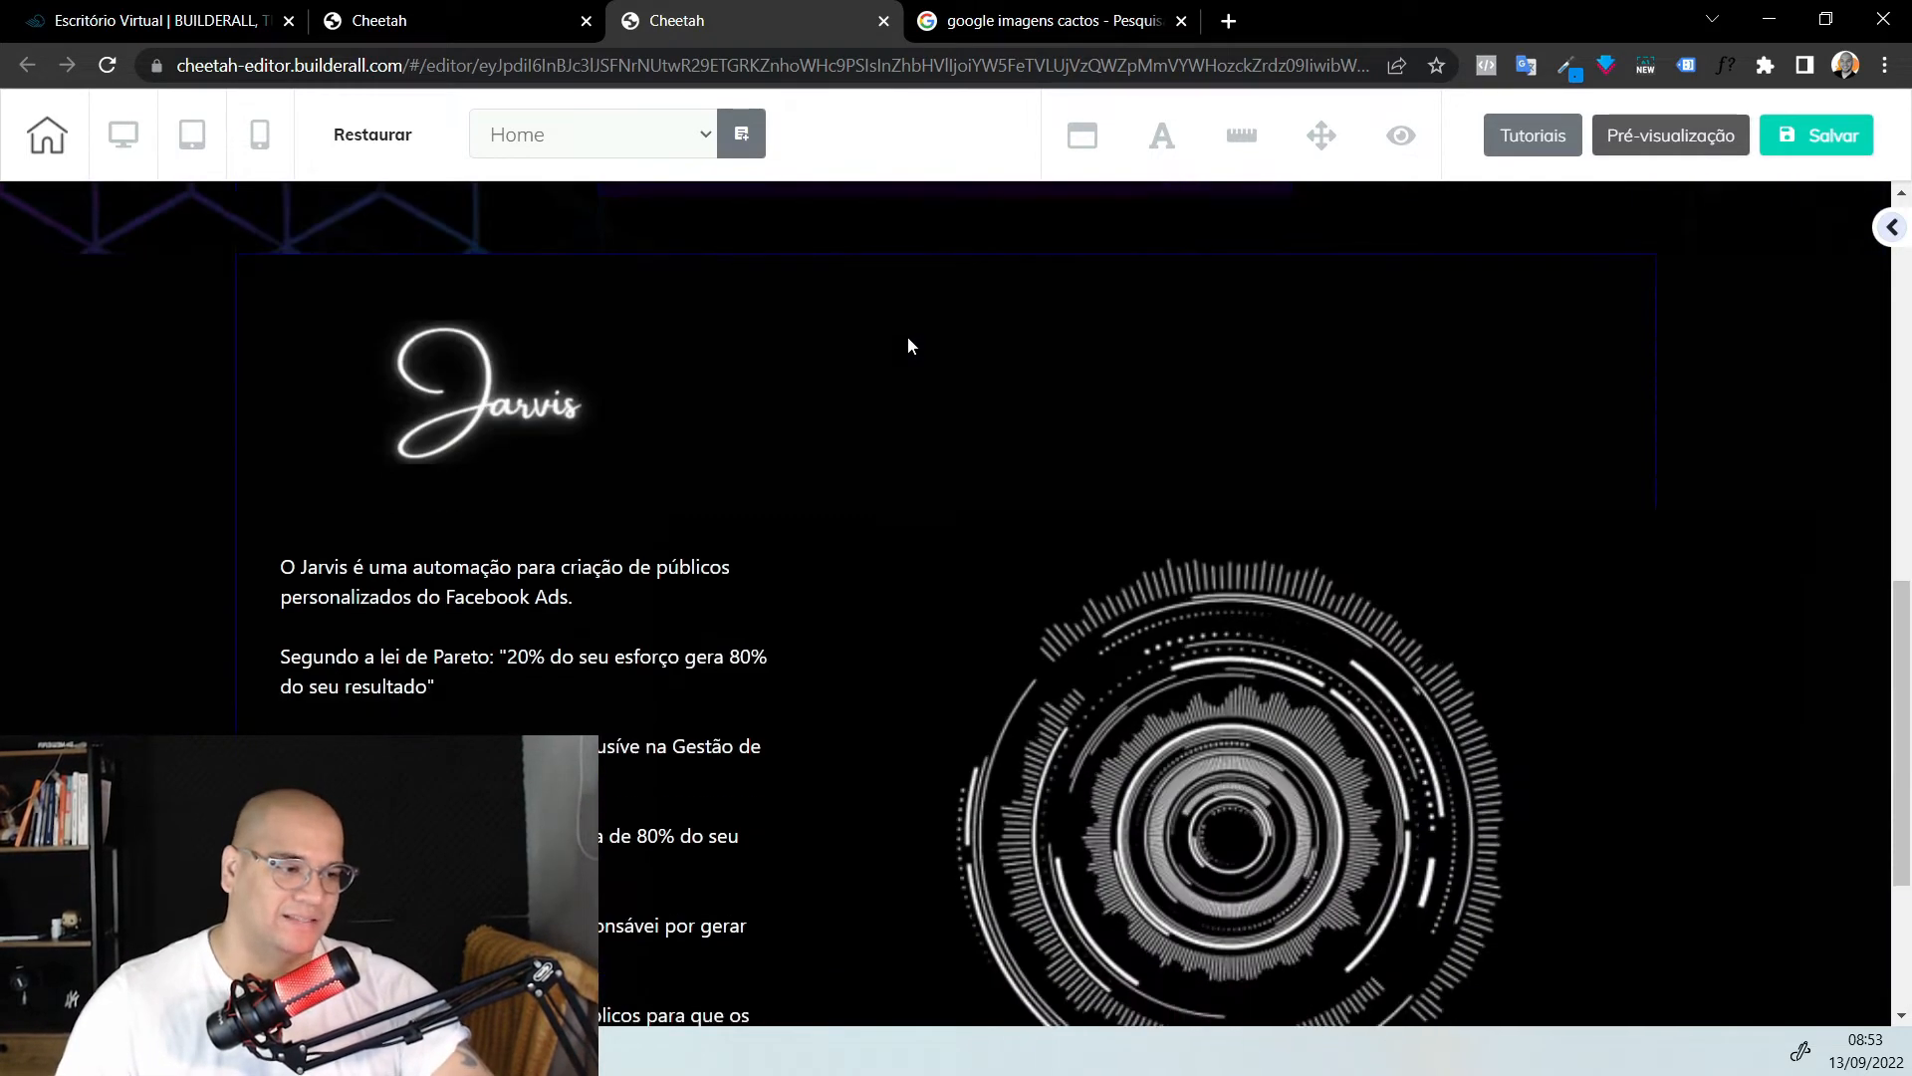
left_click_drag(558, 861, 560, 888)
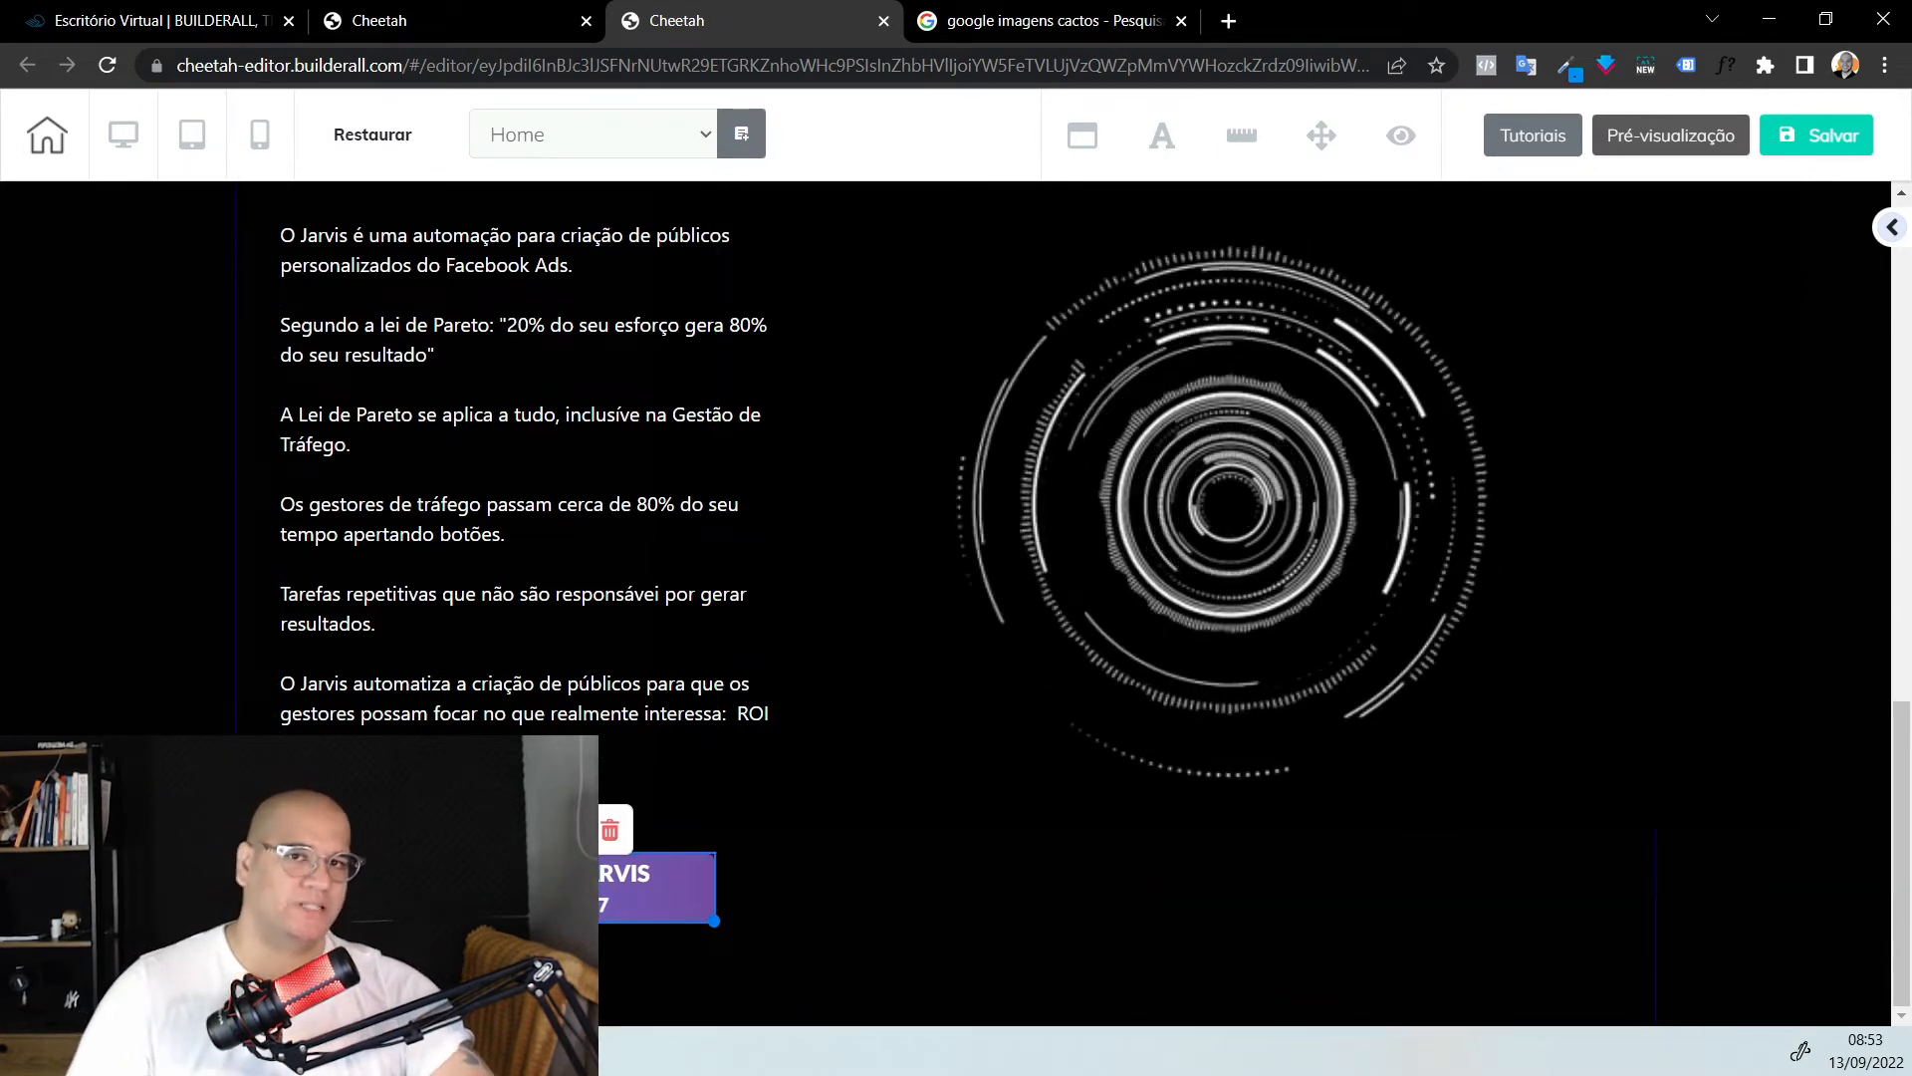
Change the title of the duplicated button below the description to "QUERO FOCAR NO ROI"
scroll(946, 598, "up", 3)
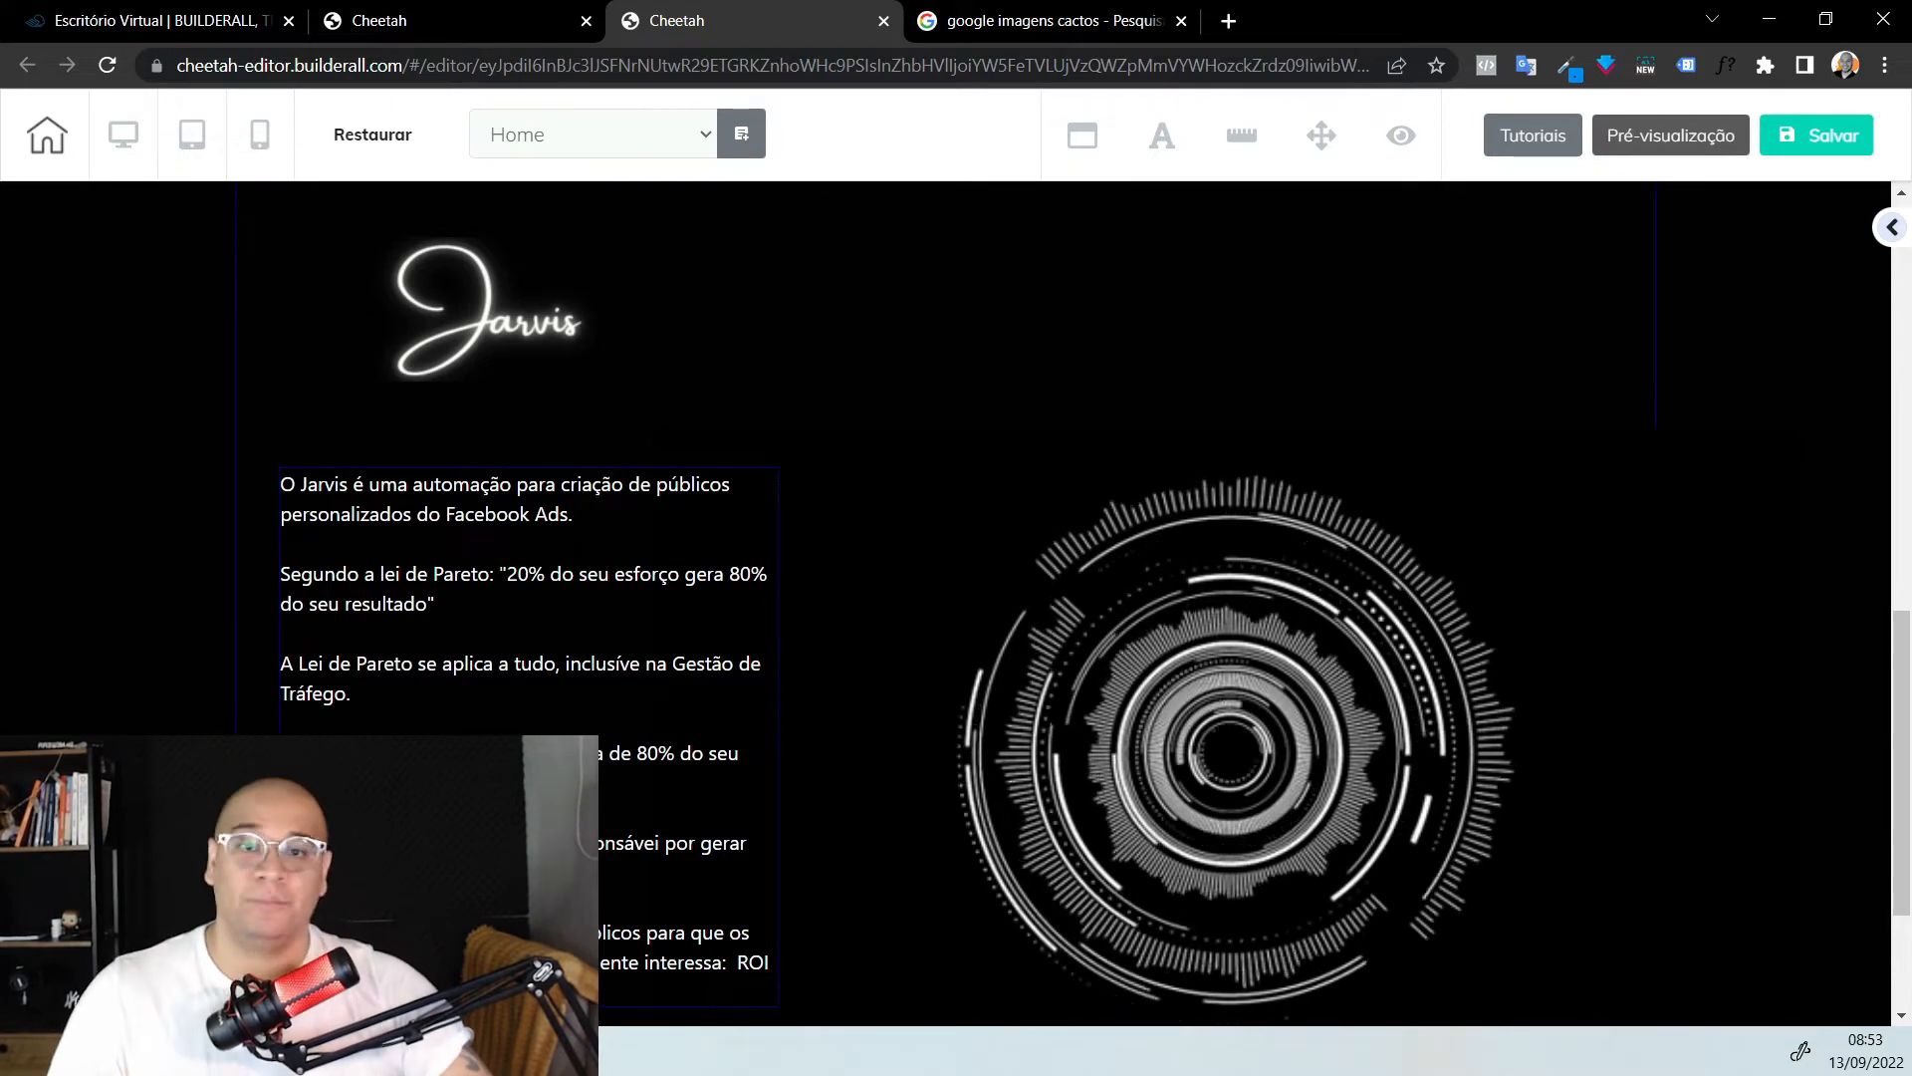
scroll(518, 672, "down", 3)
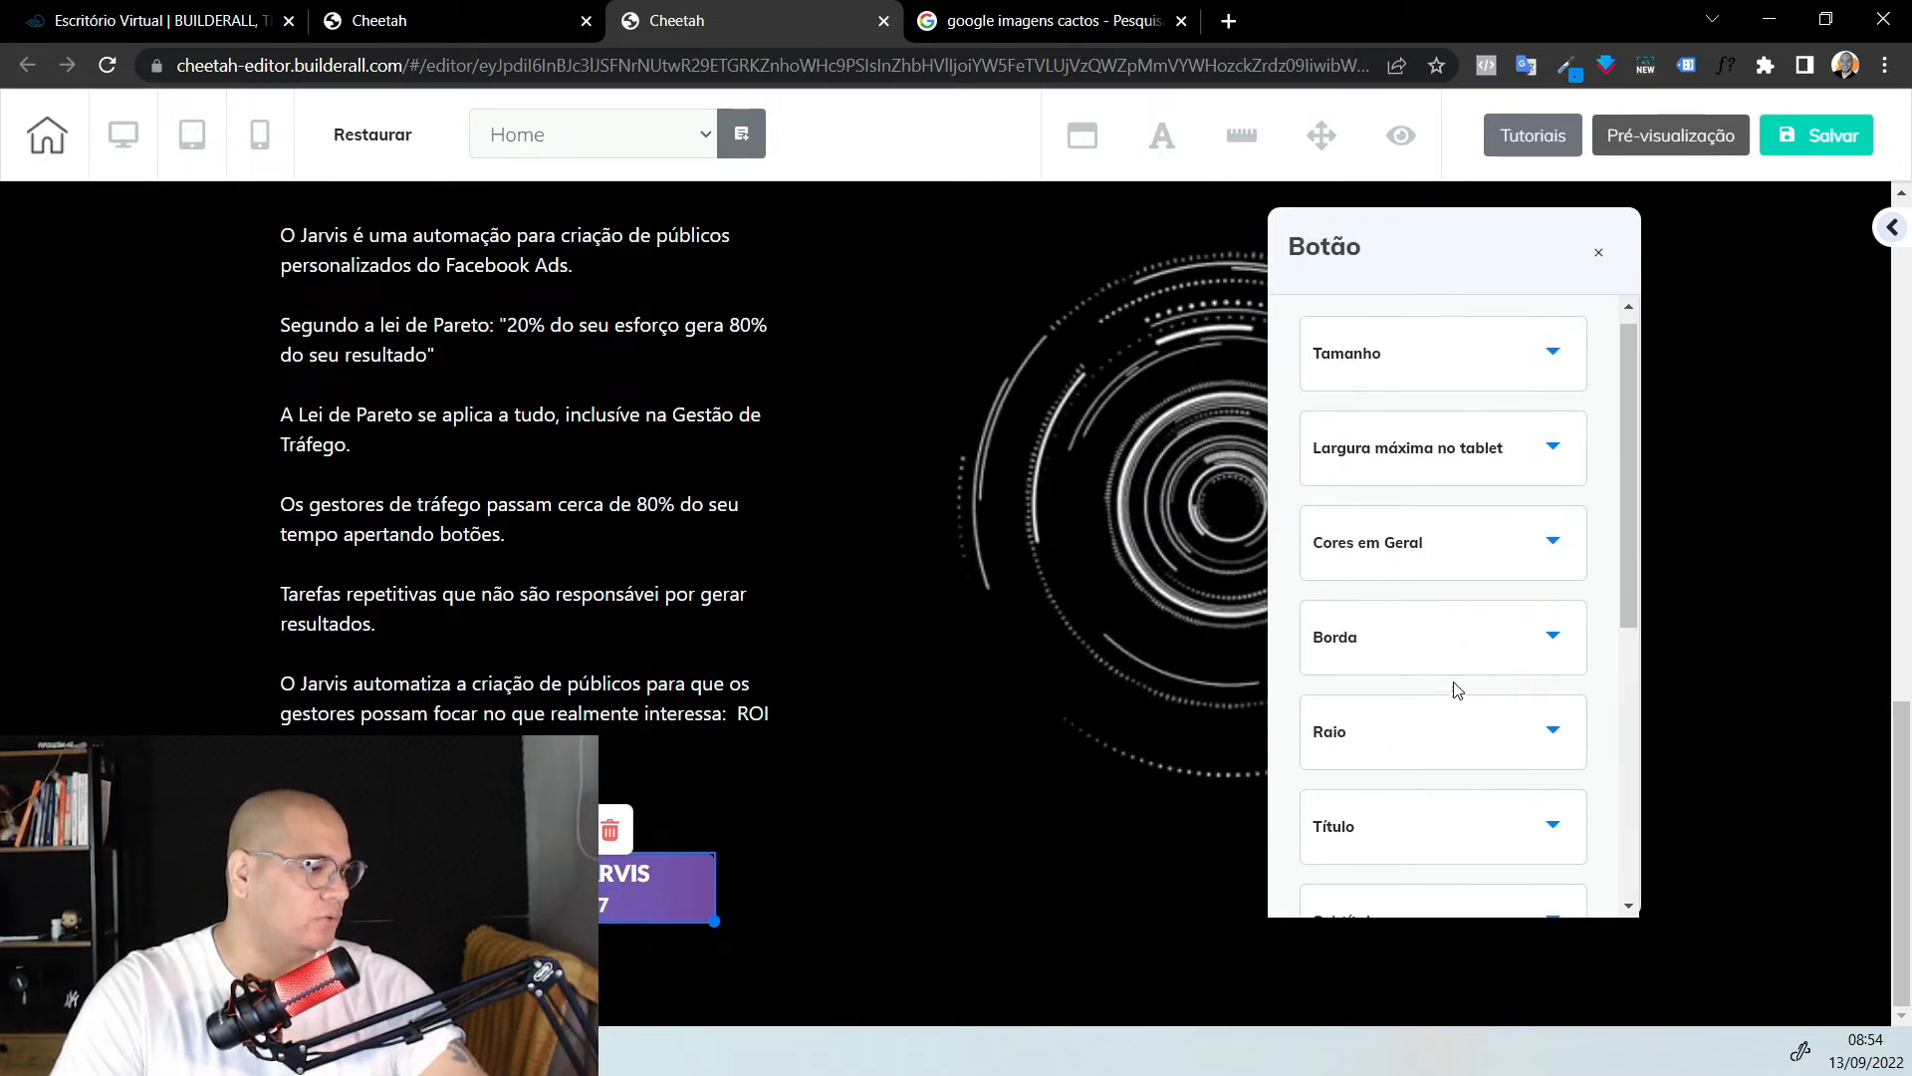
scroll(1455, 687, "down", 3)
left_click(1455, 598)
left_click(1520, 725)
key("ctrl+a")
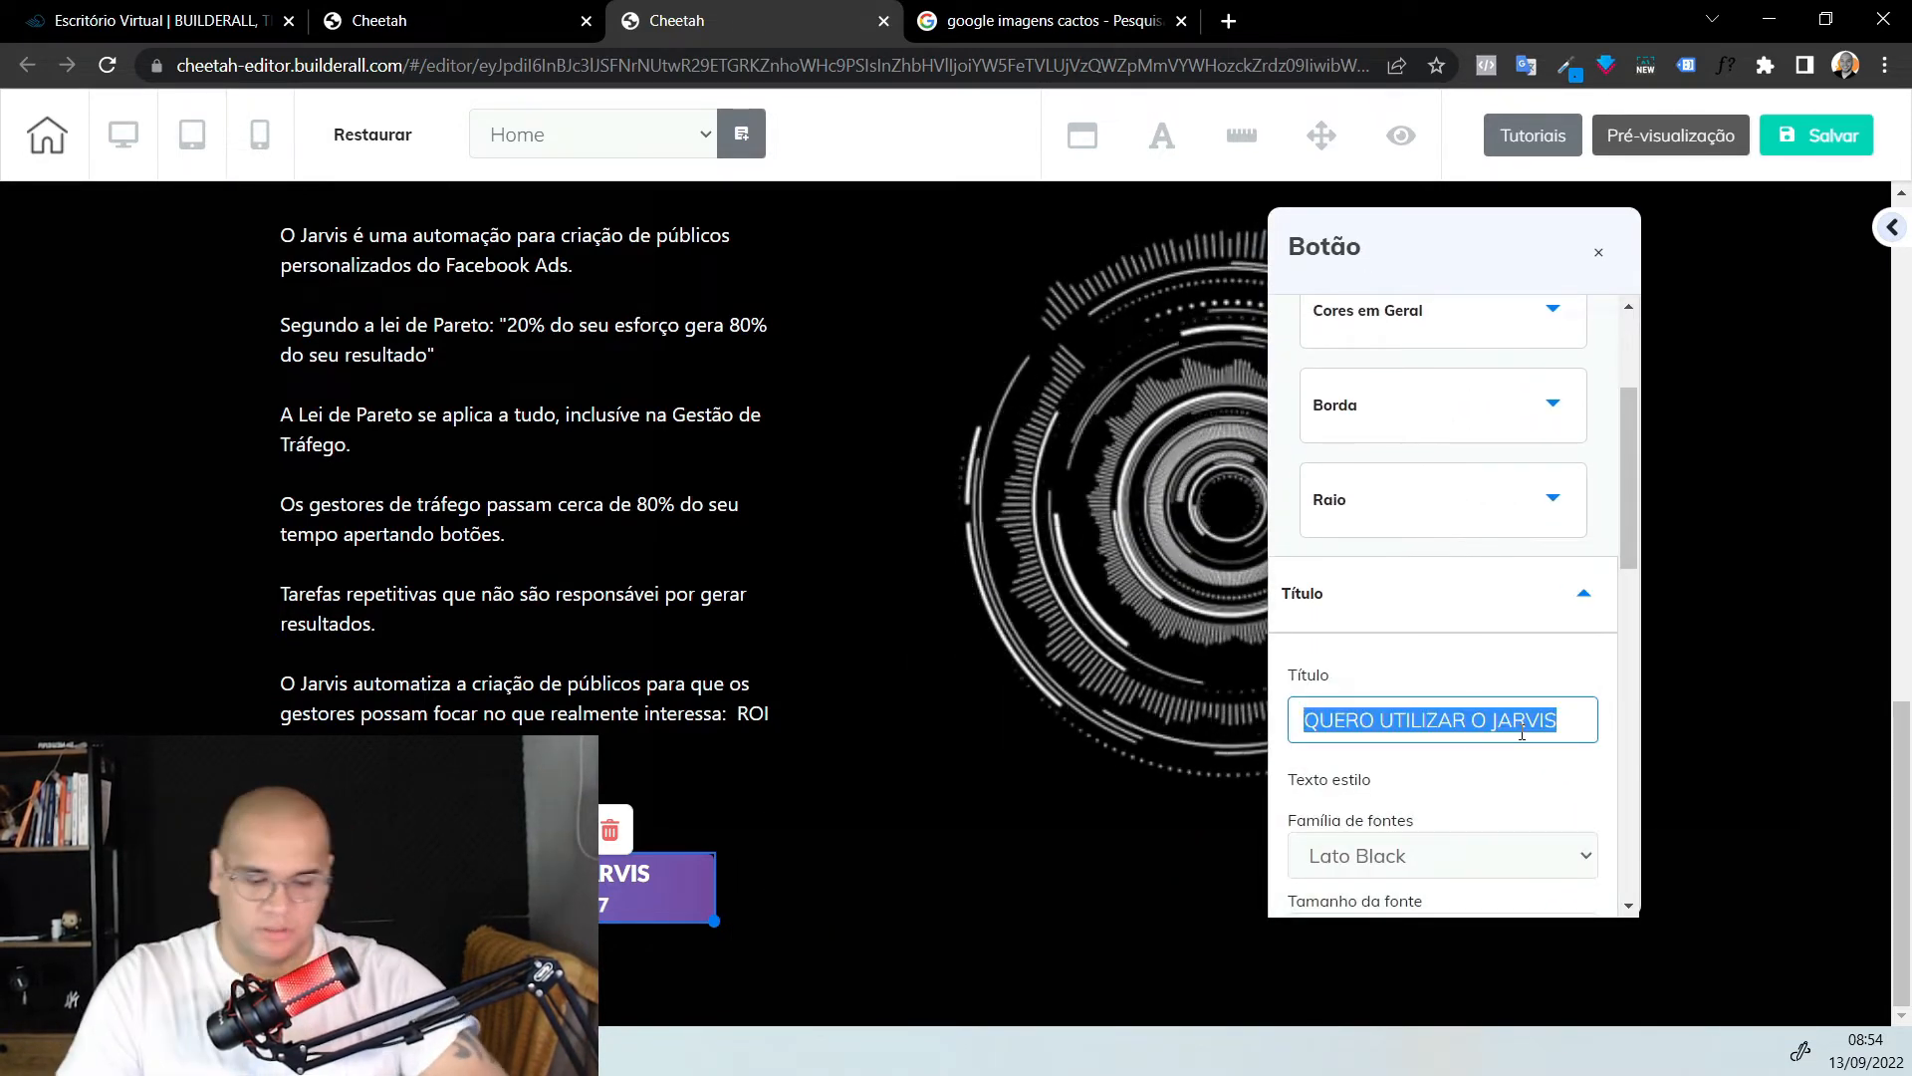
type("Q")
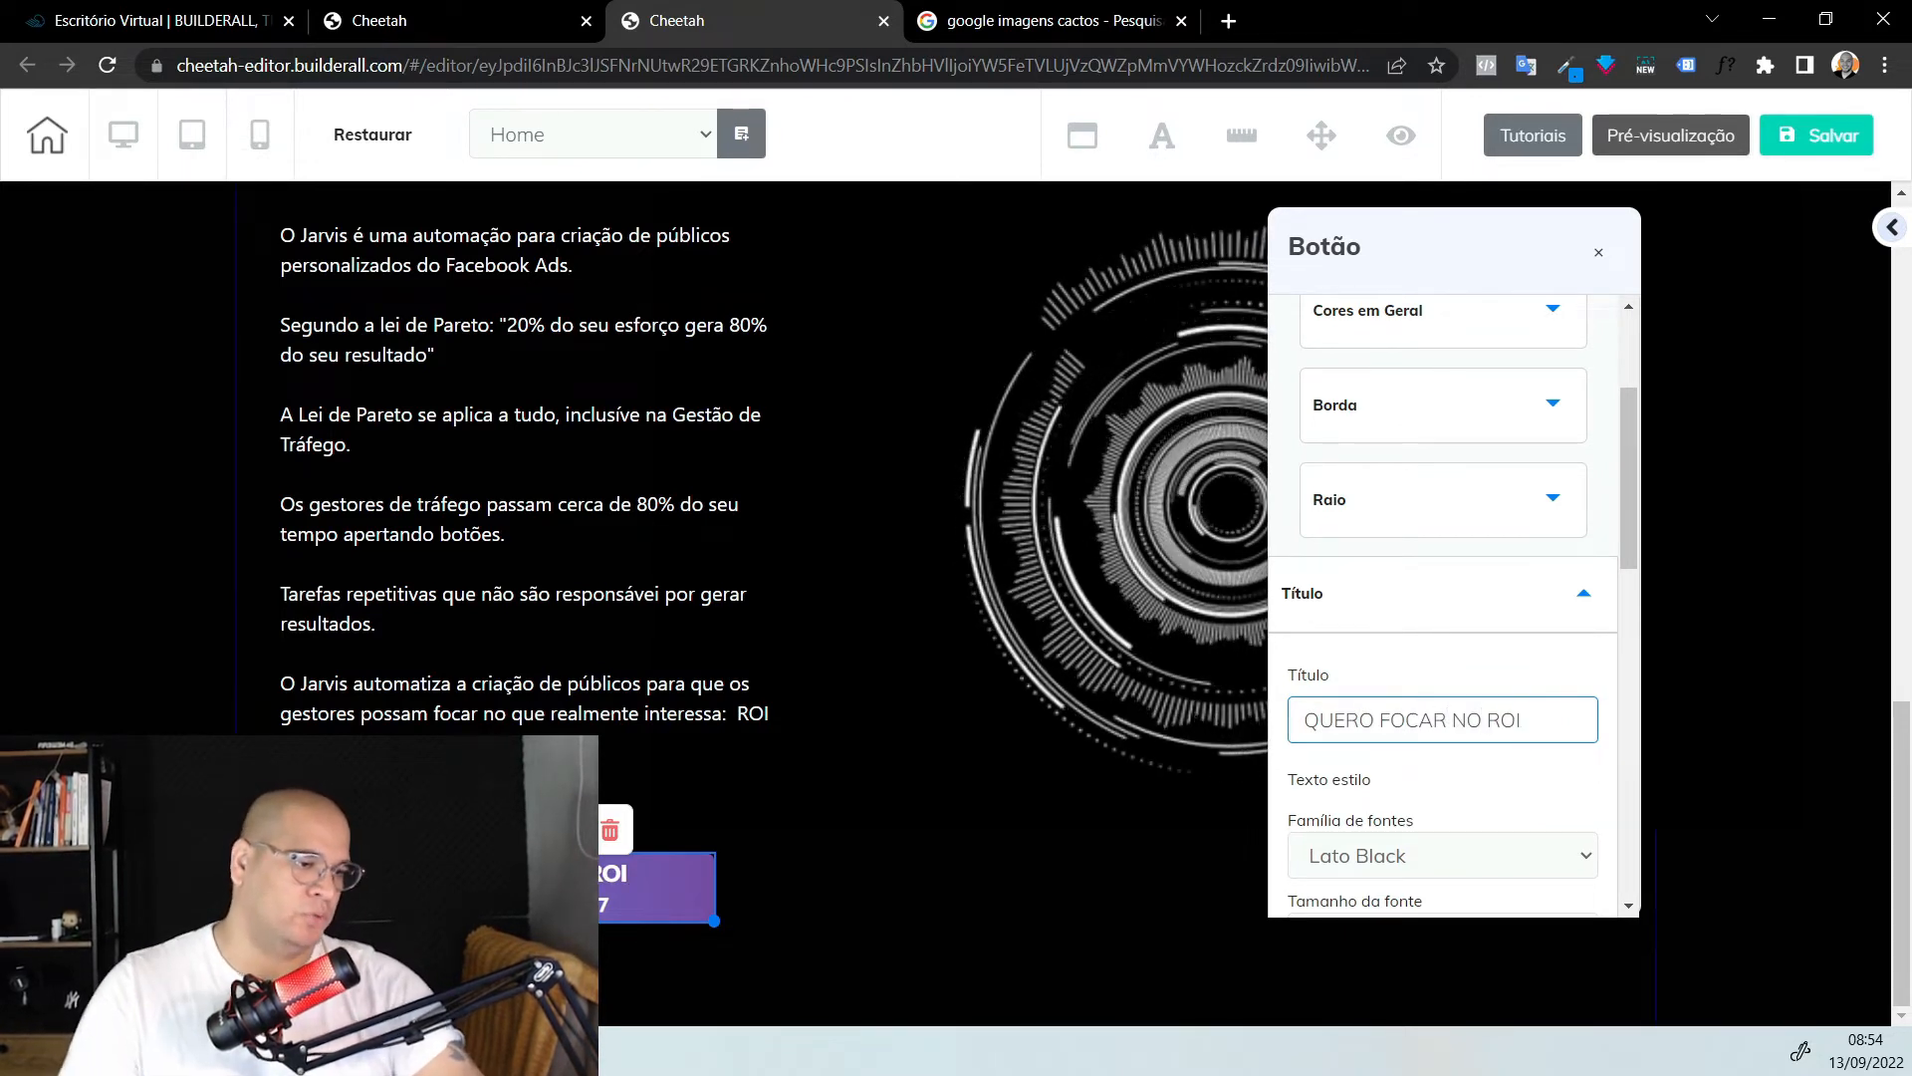
left_click(129, 710)
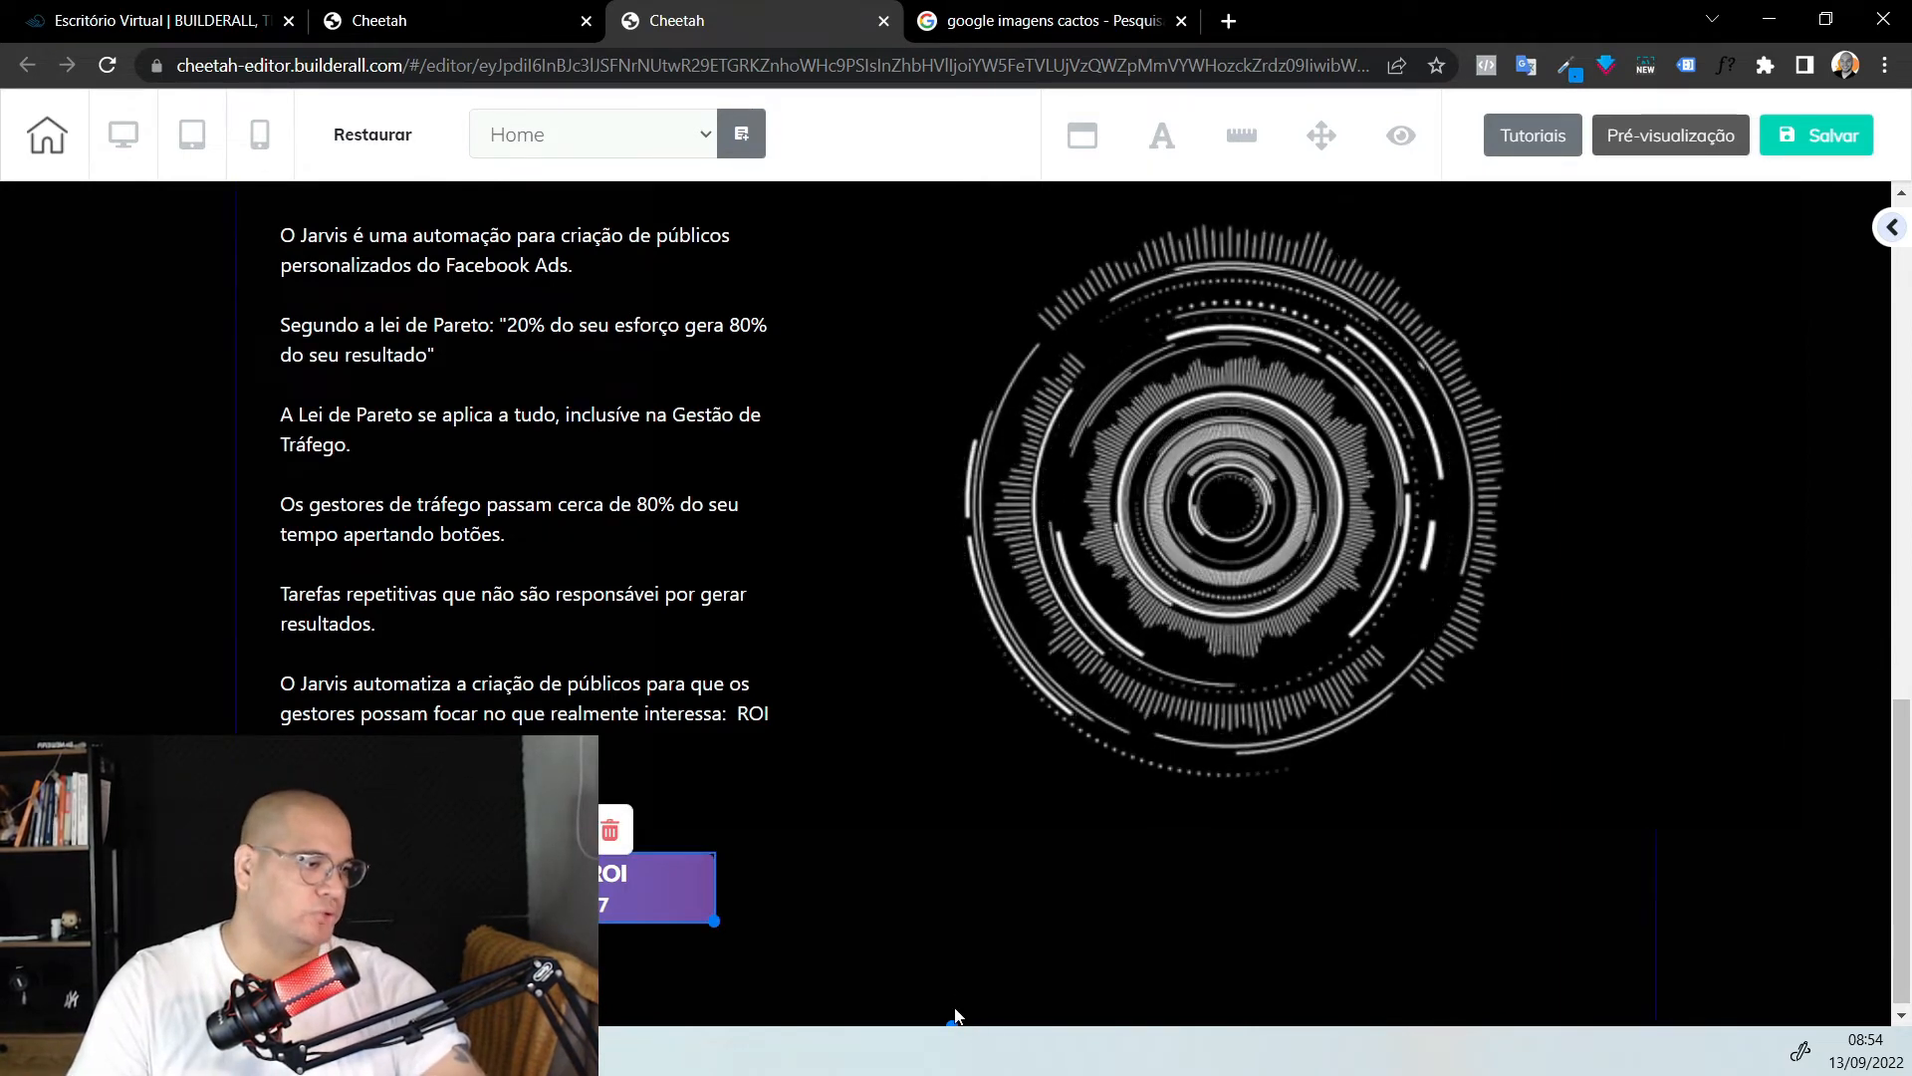
Add a blank panel below the Jarvis description panel and delete its placeholder text box
scroll(1016, 901, "up", 3)
scroll(1016, 903, "up", 7)
scroll(1015, 903, "down", 5)
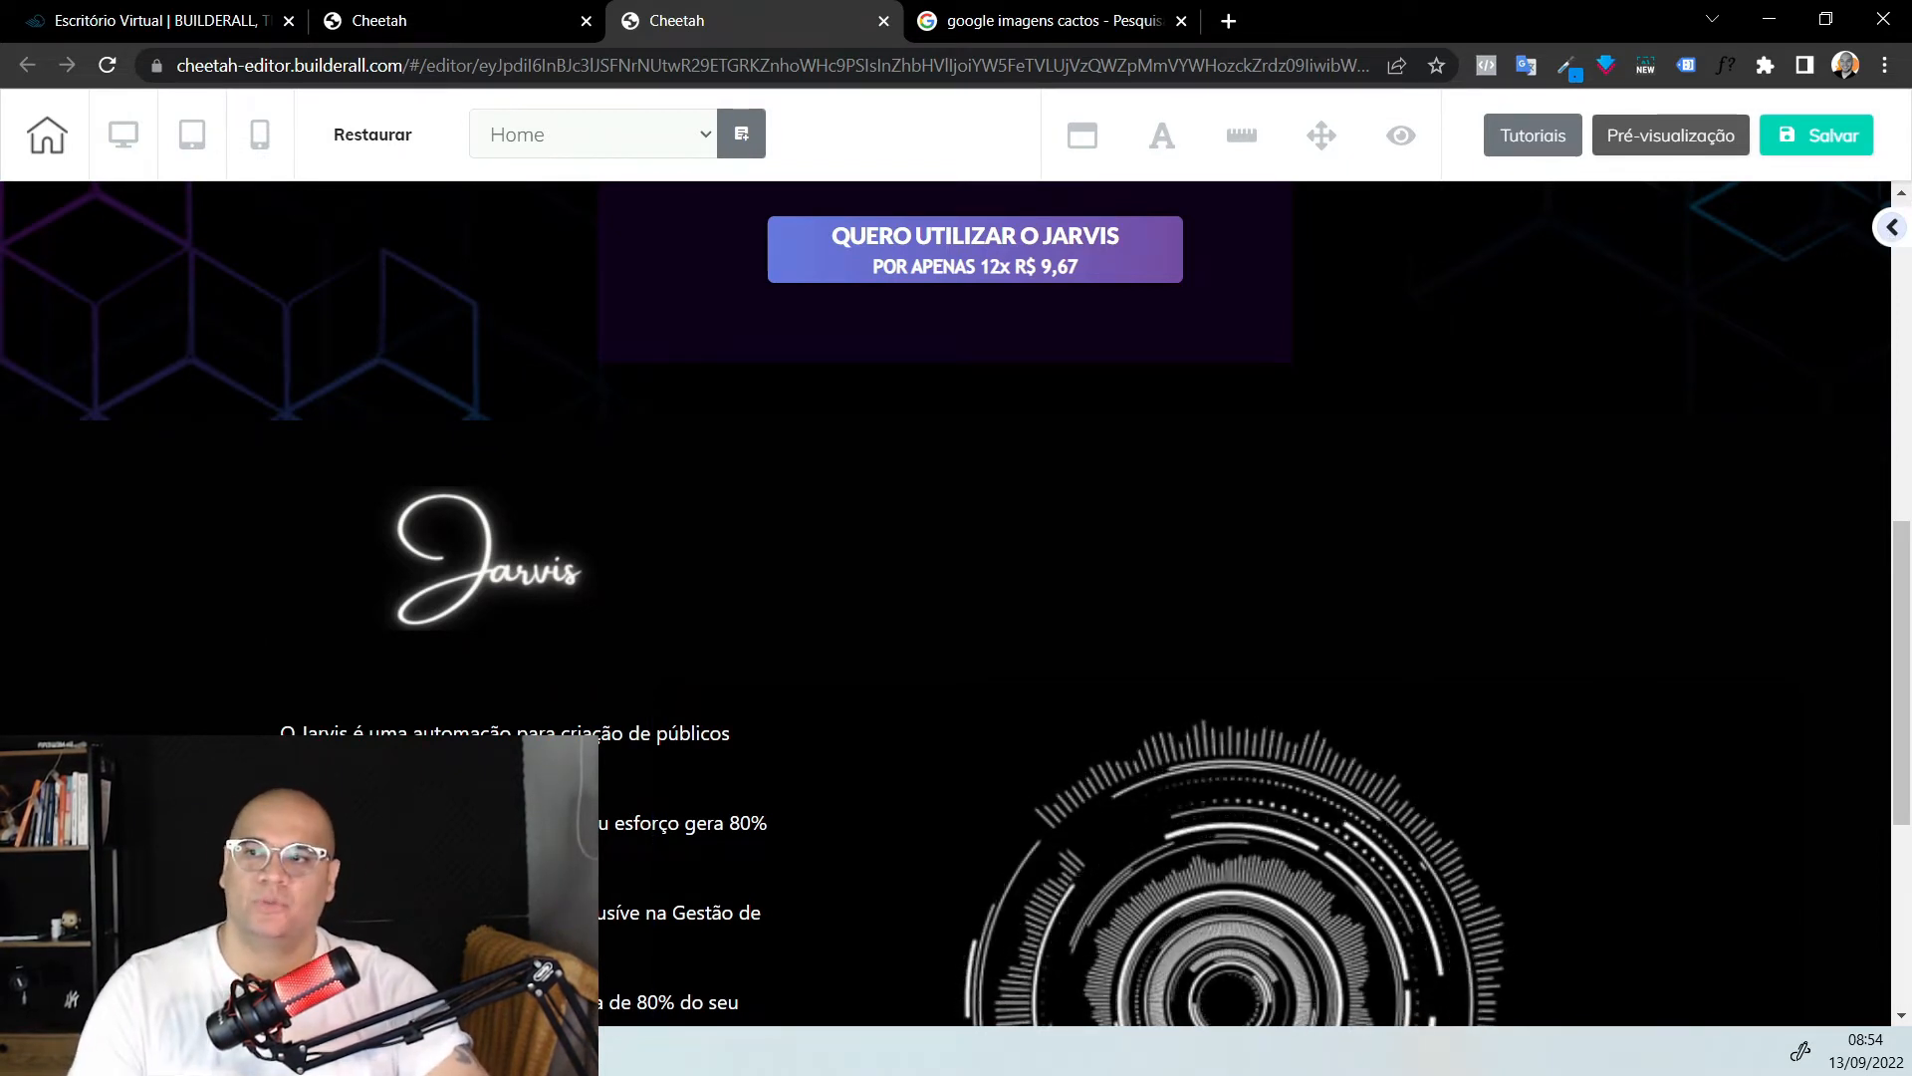
left_click(1895, 227)
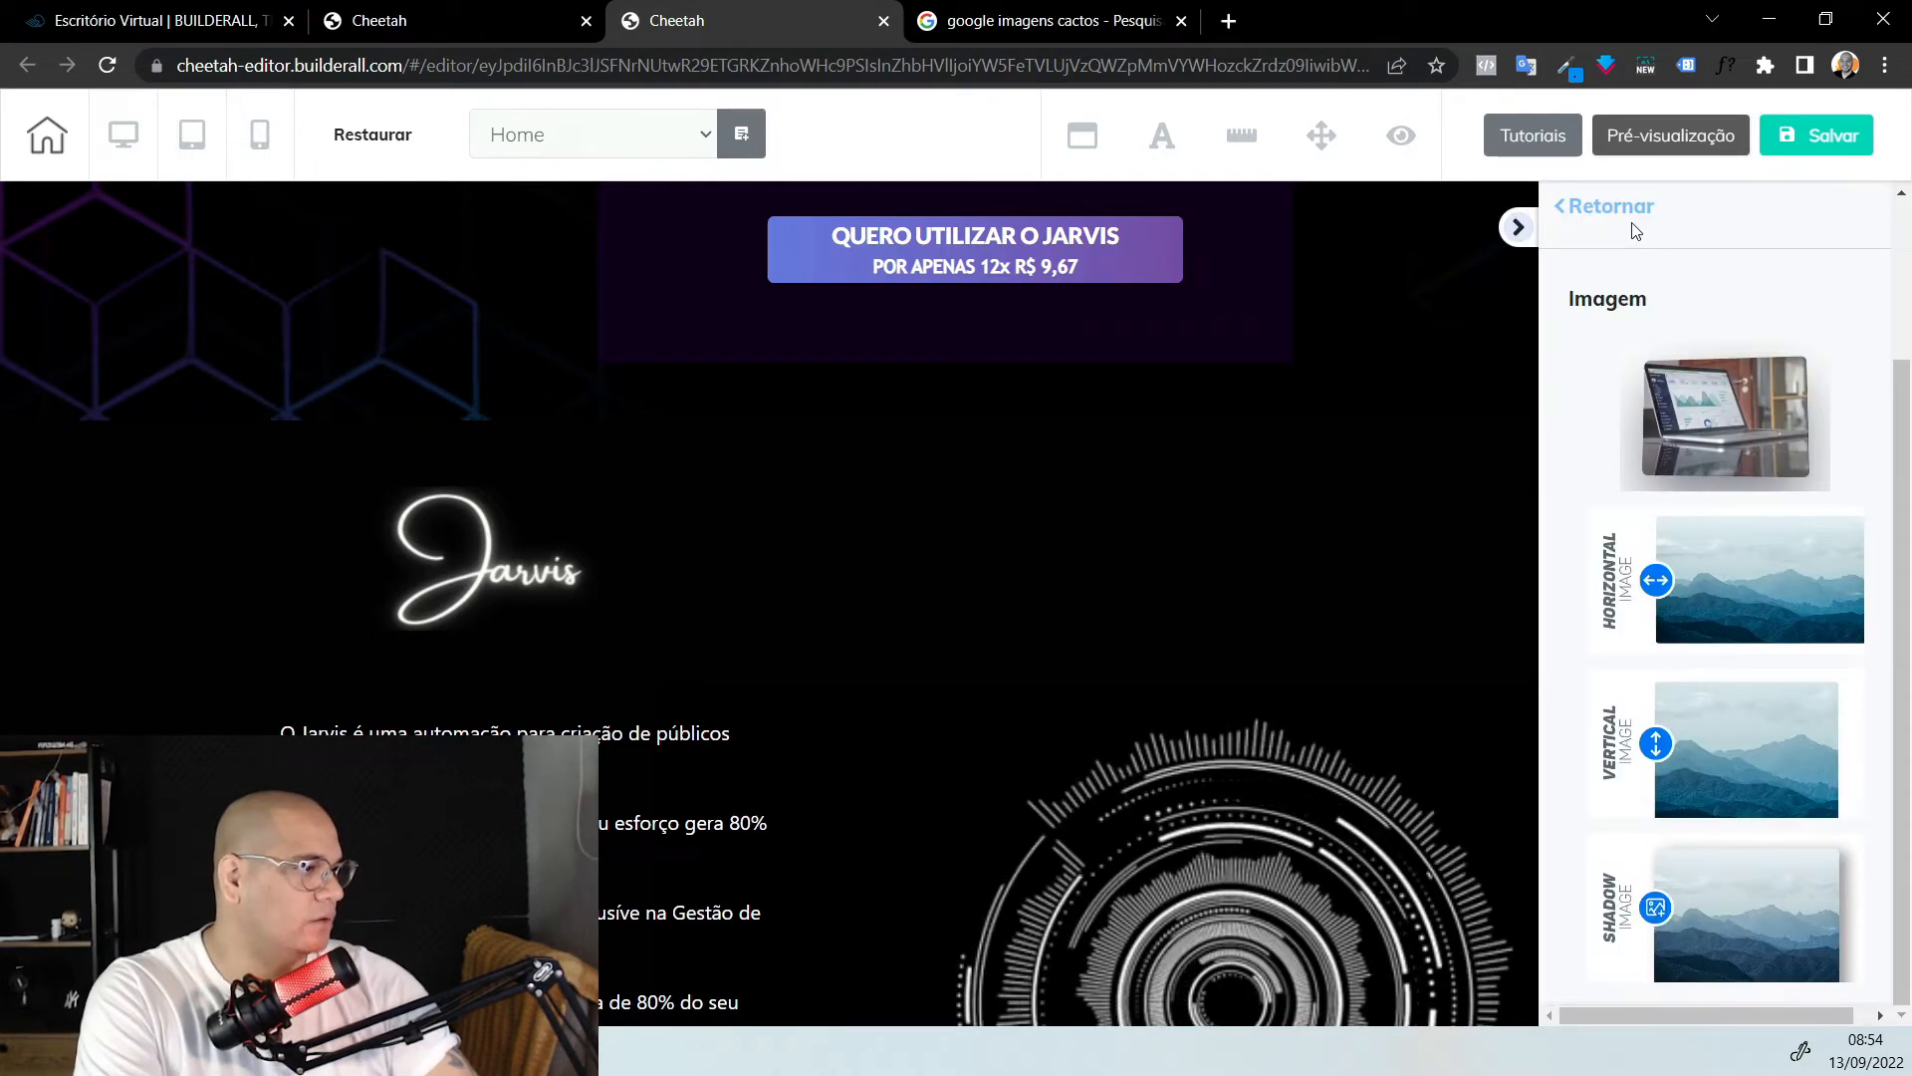
left_click(1598, 207)
scroll(1639, 376, "up", 10)
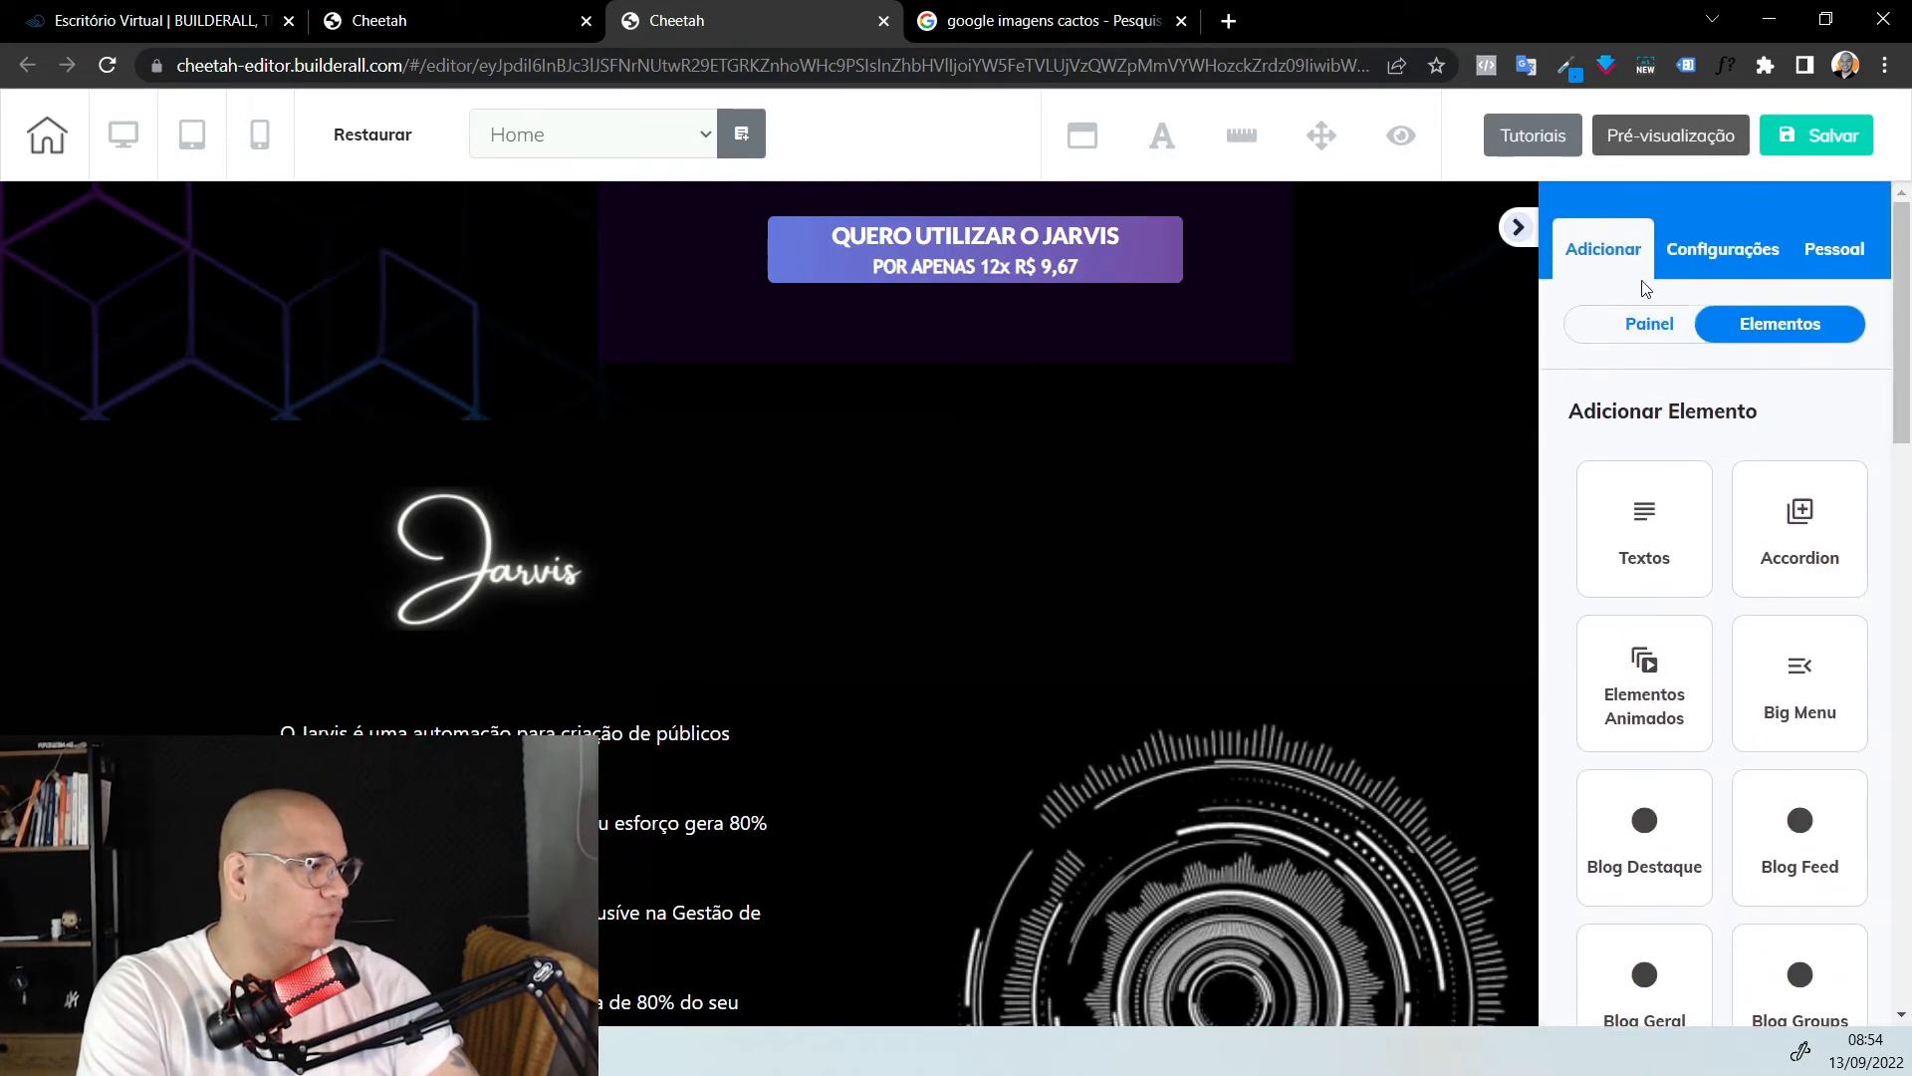
left_click(1648, 322)
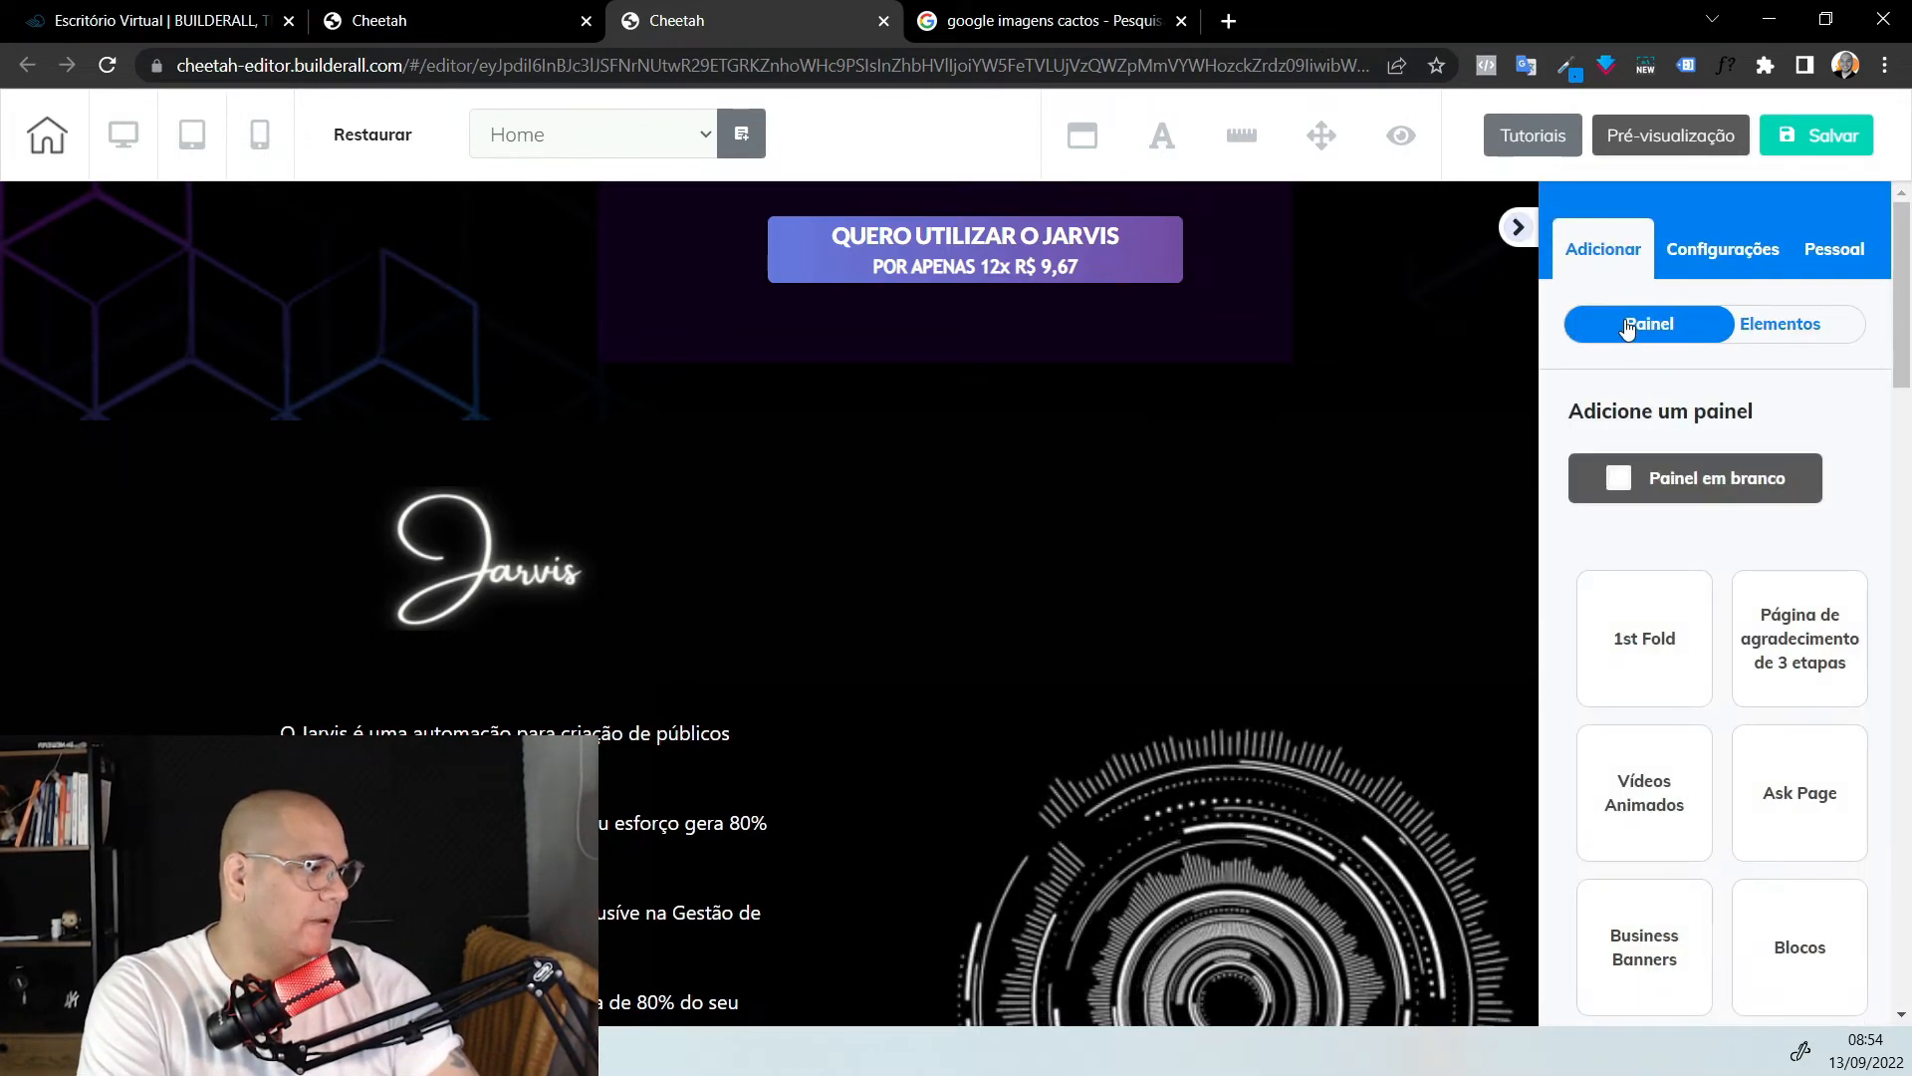
left_click(1686, 495)
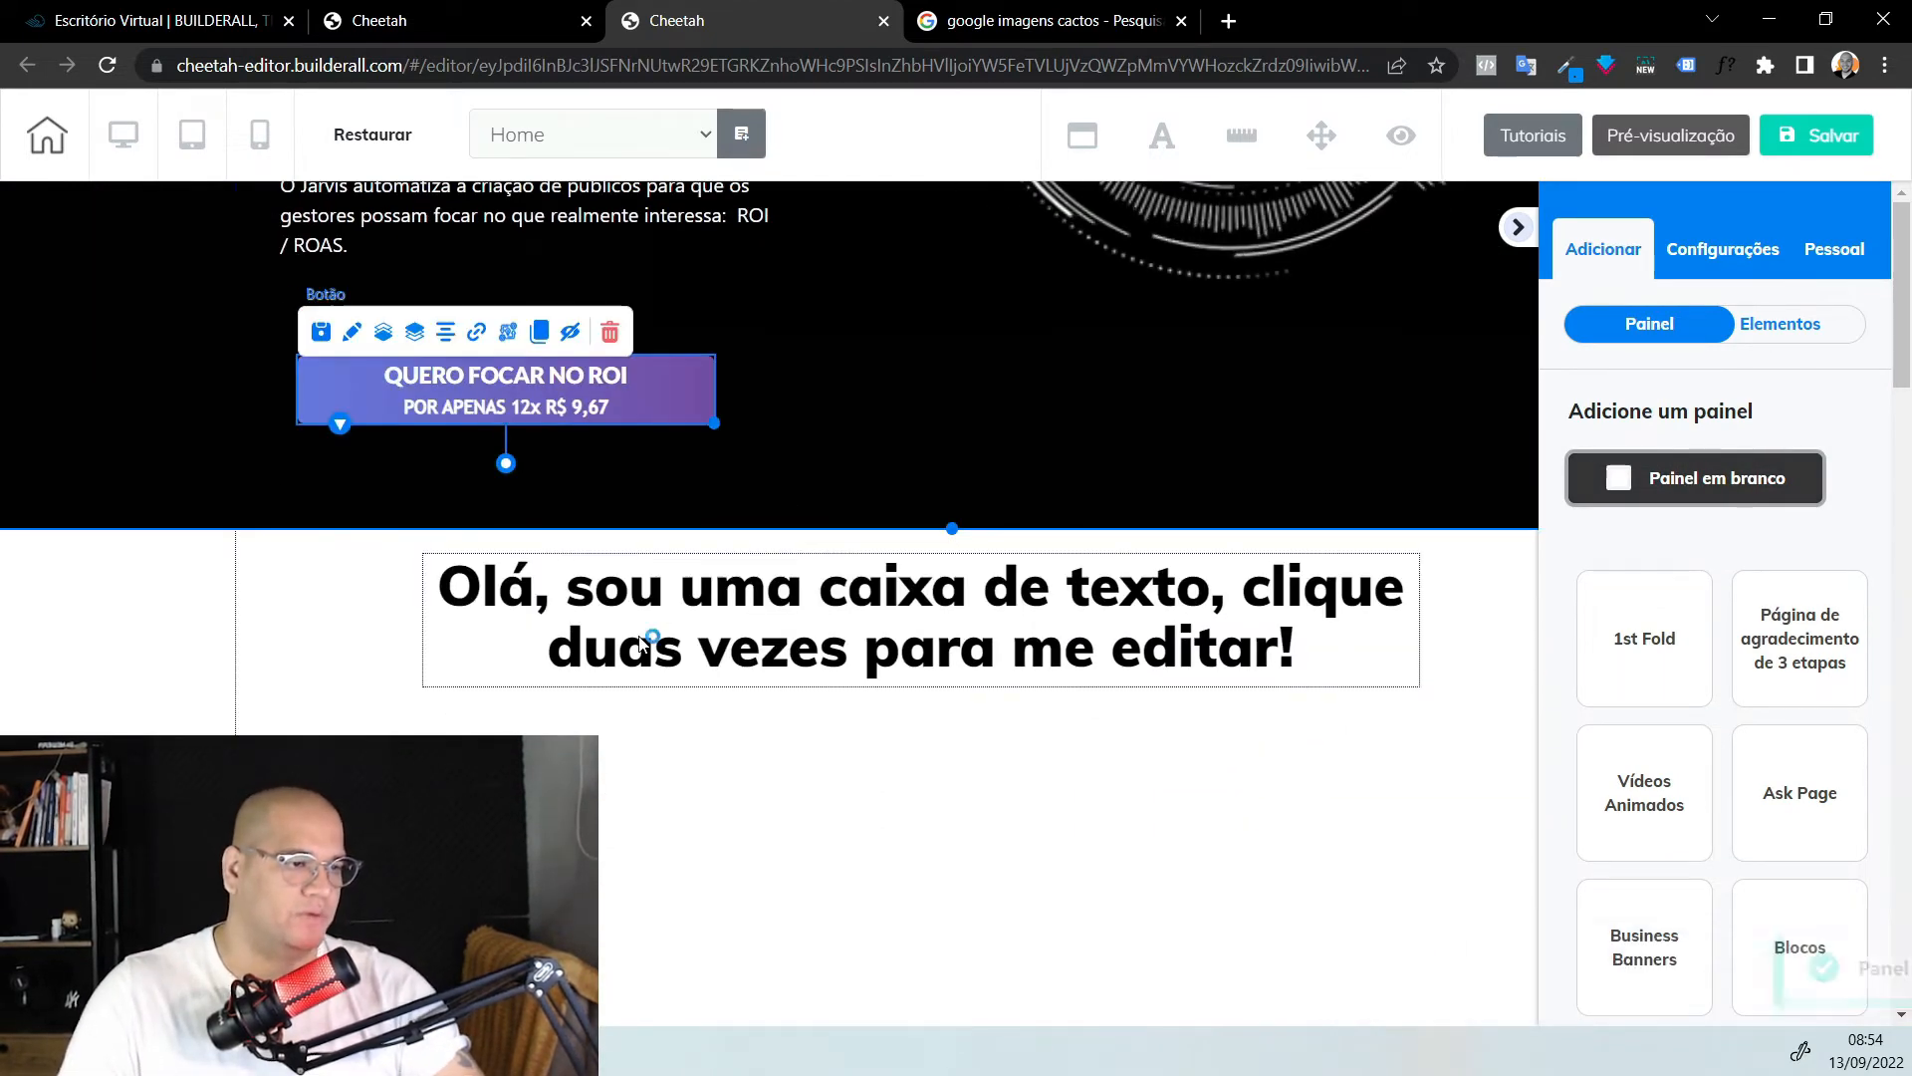
left_click(694, 642)
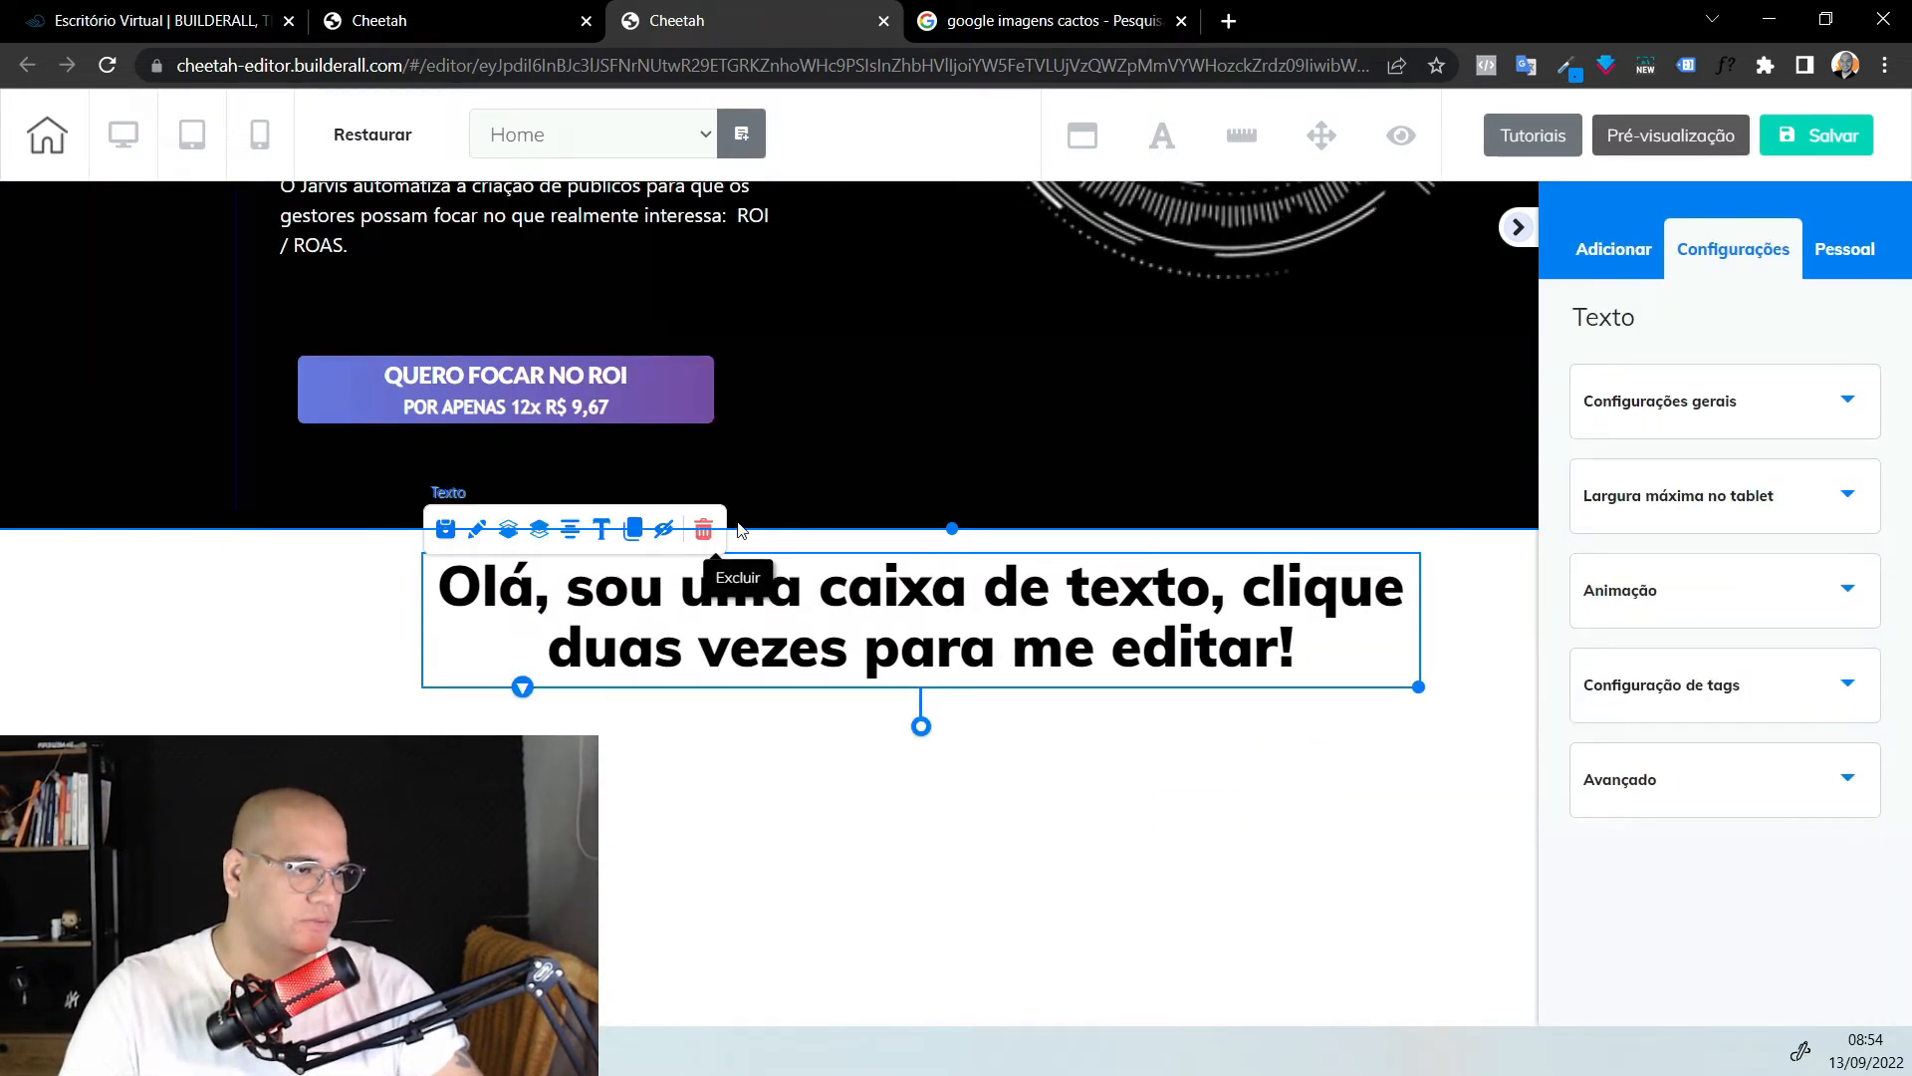
left_click(708, 542)
Set the new blank panel's height to 1571 and make its background black
left_click(289, 554)
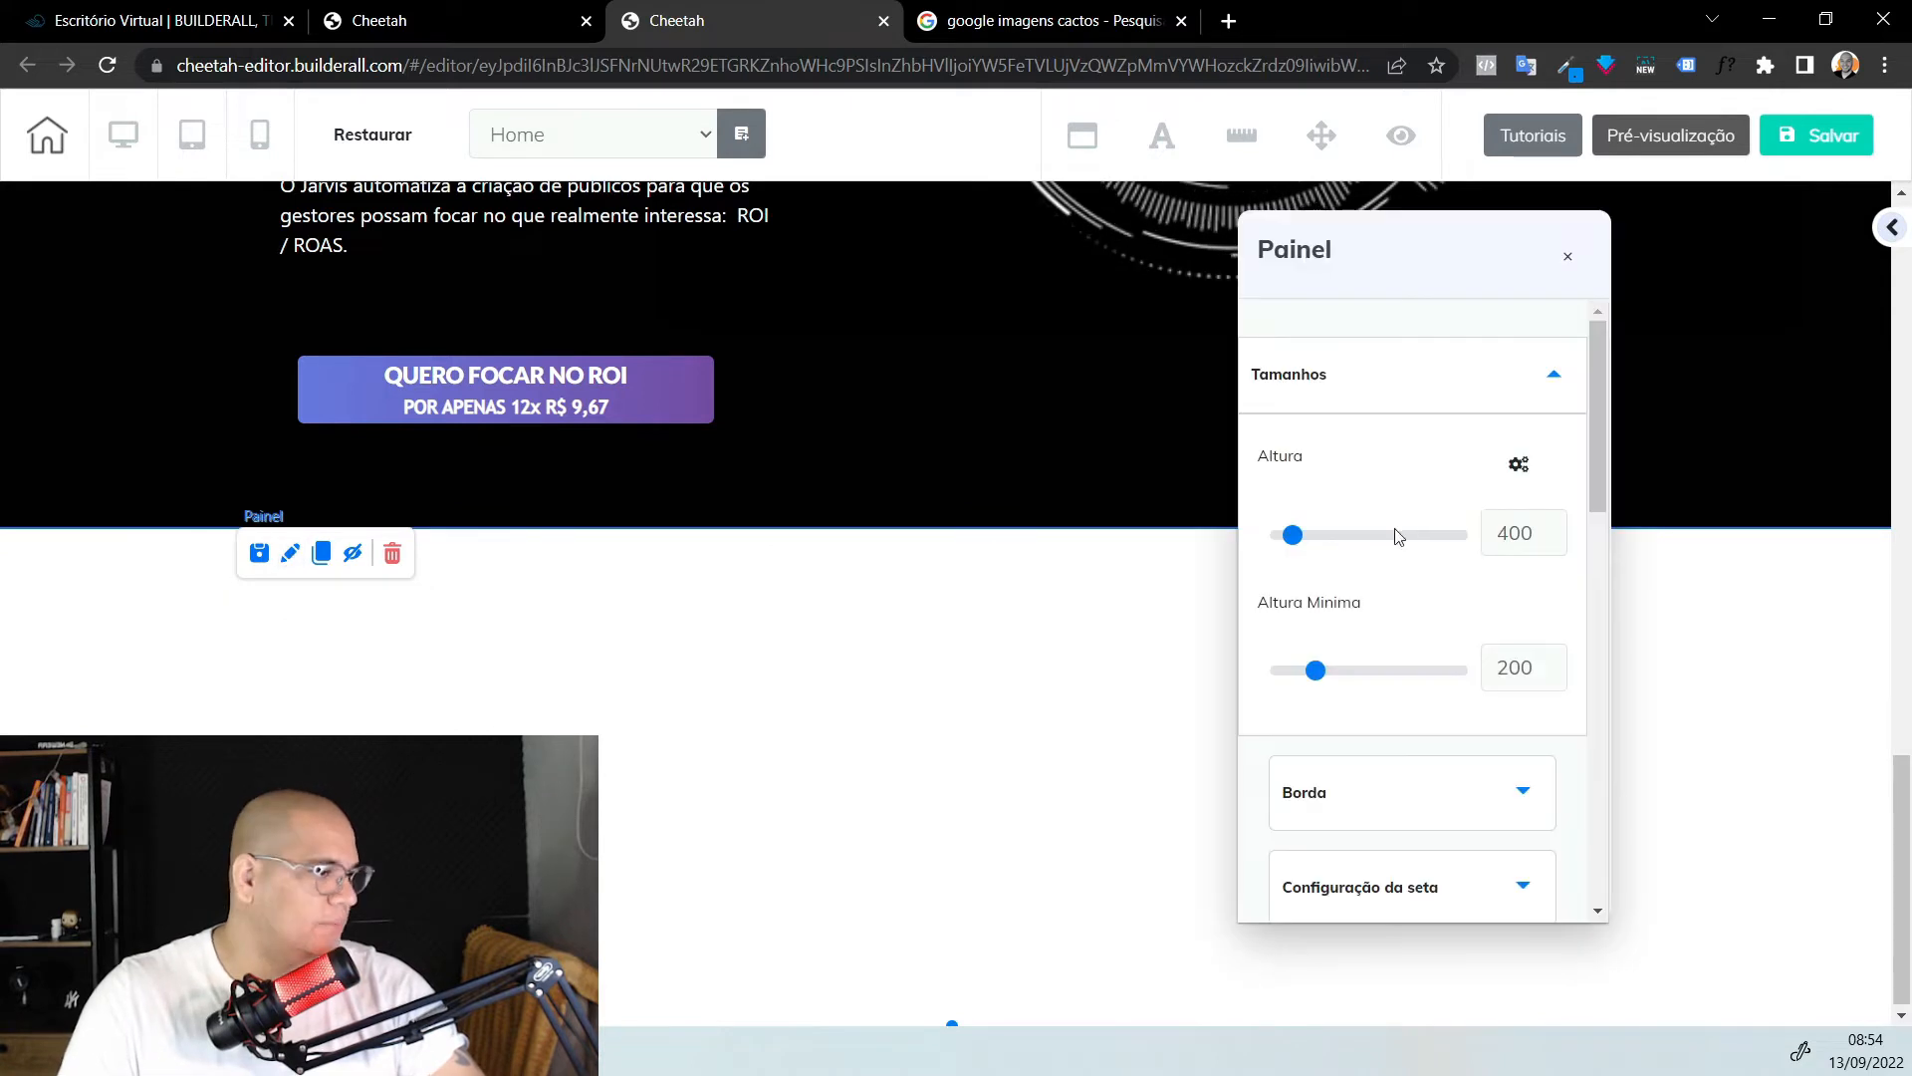
scroll(1332, 640, "down", 4)
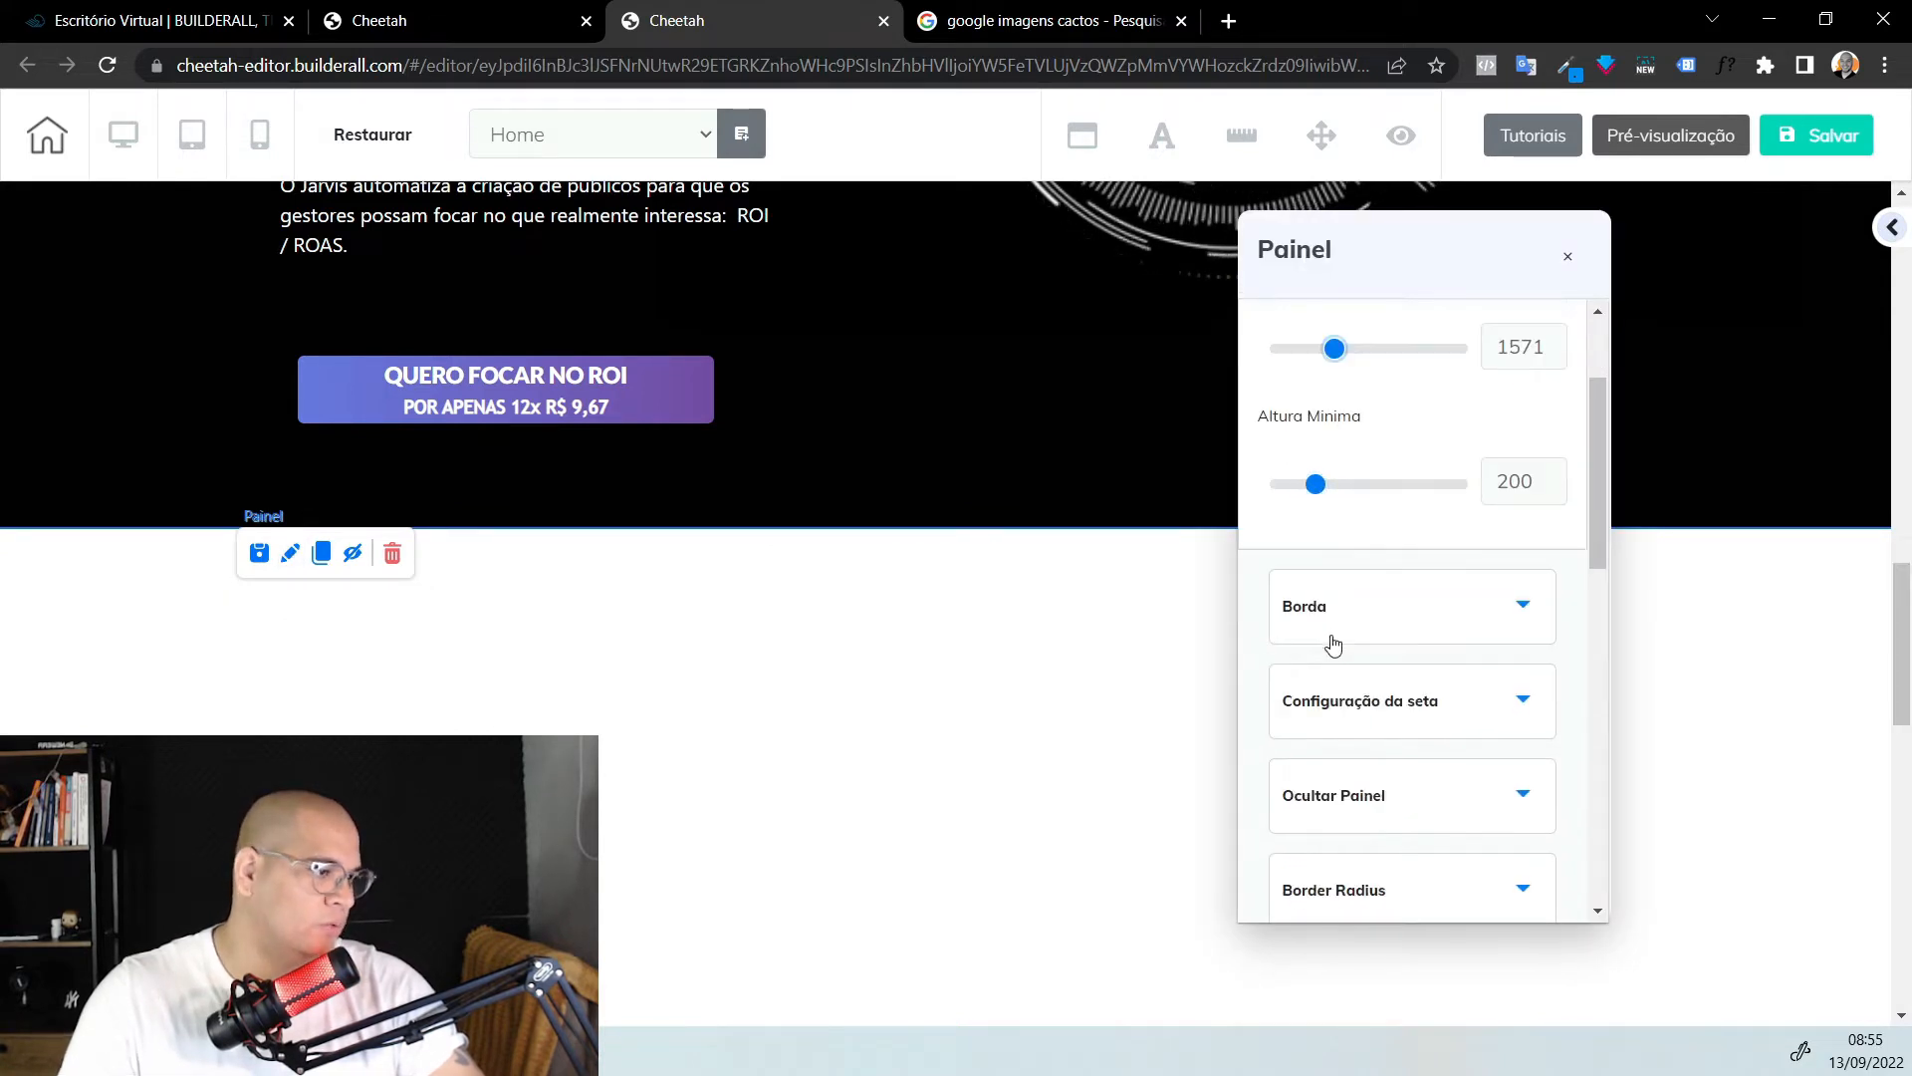
scroll(1414, 598, "up", 4)
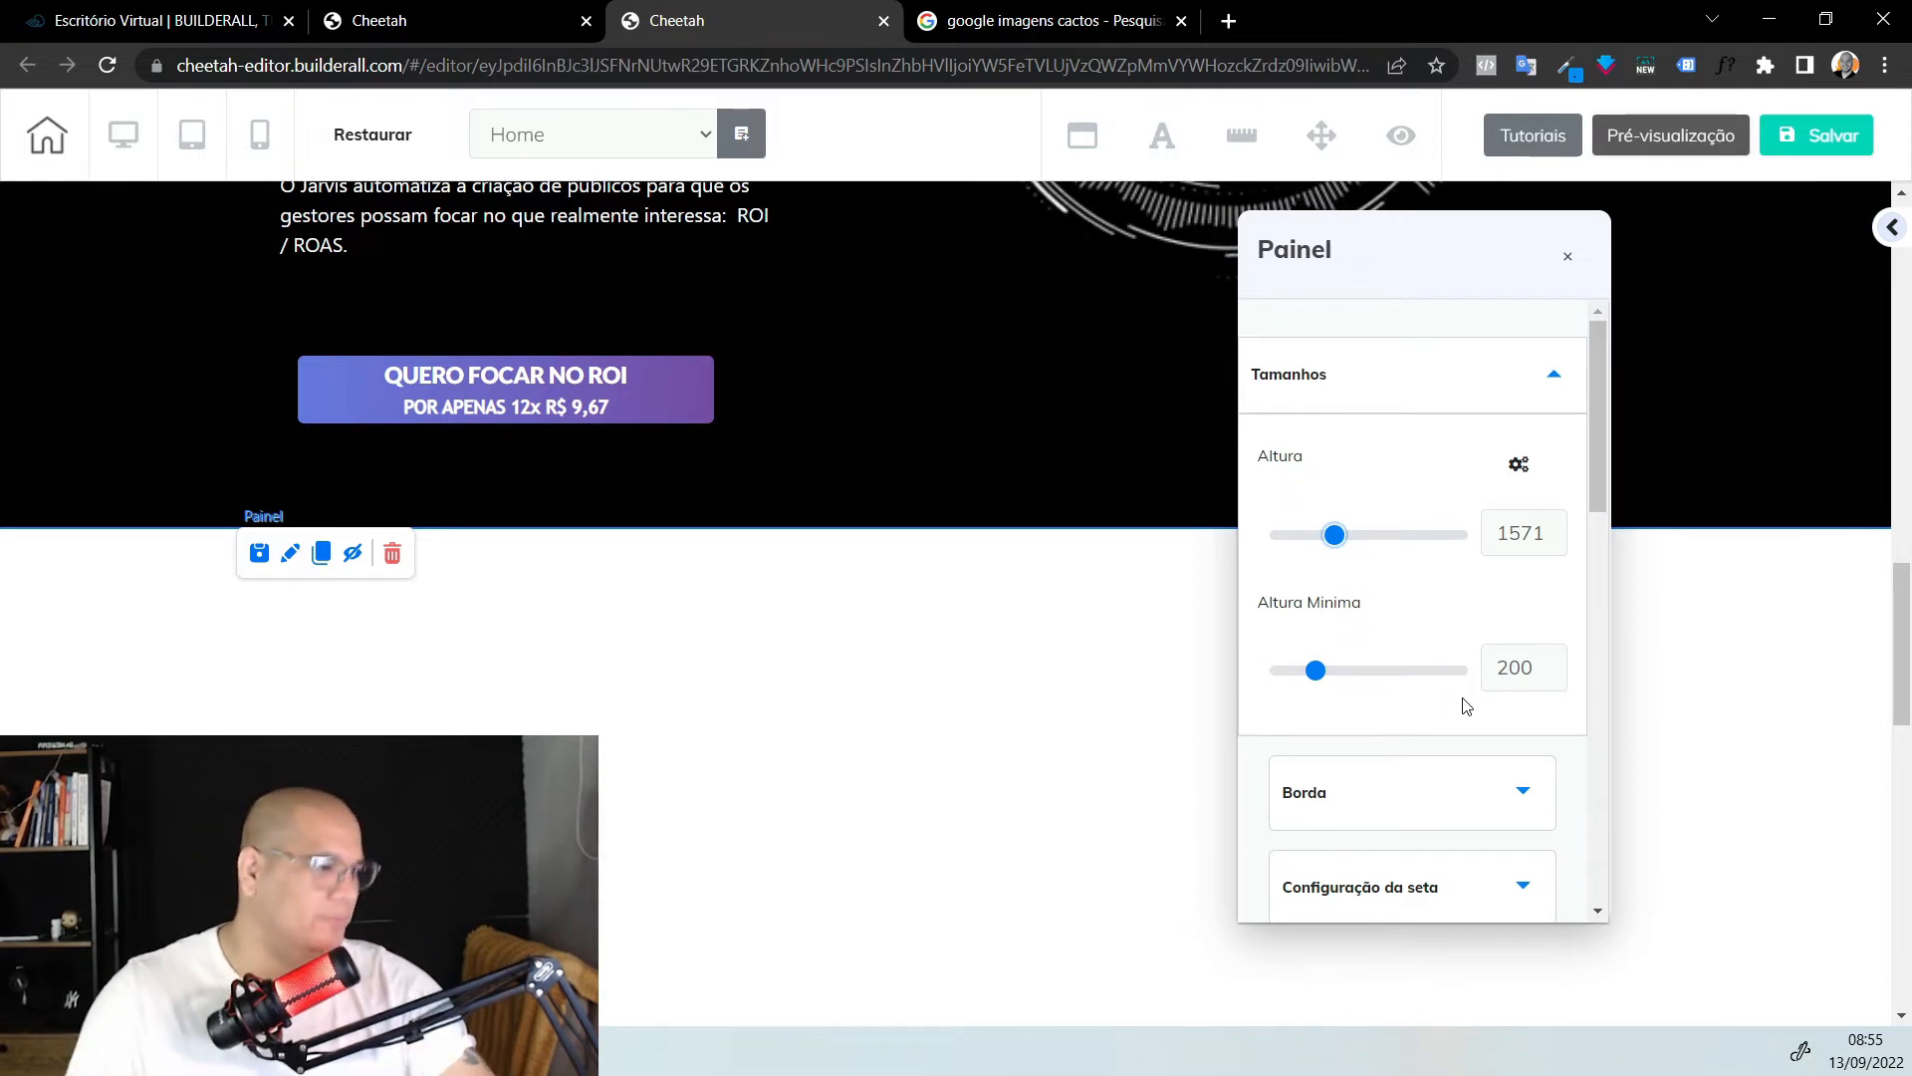
scroll(1464, 705, "down", 5)
left_click(1504, 677)
scroll(1336, 554, "down", 4)
left_click(1755, 745)
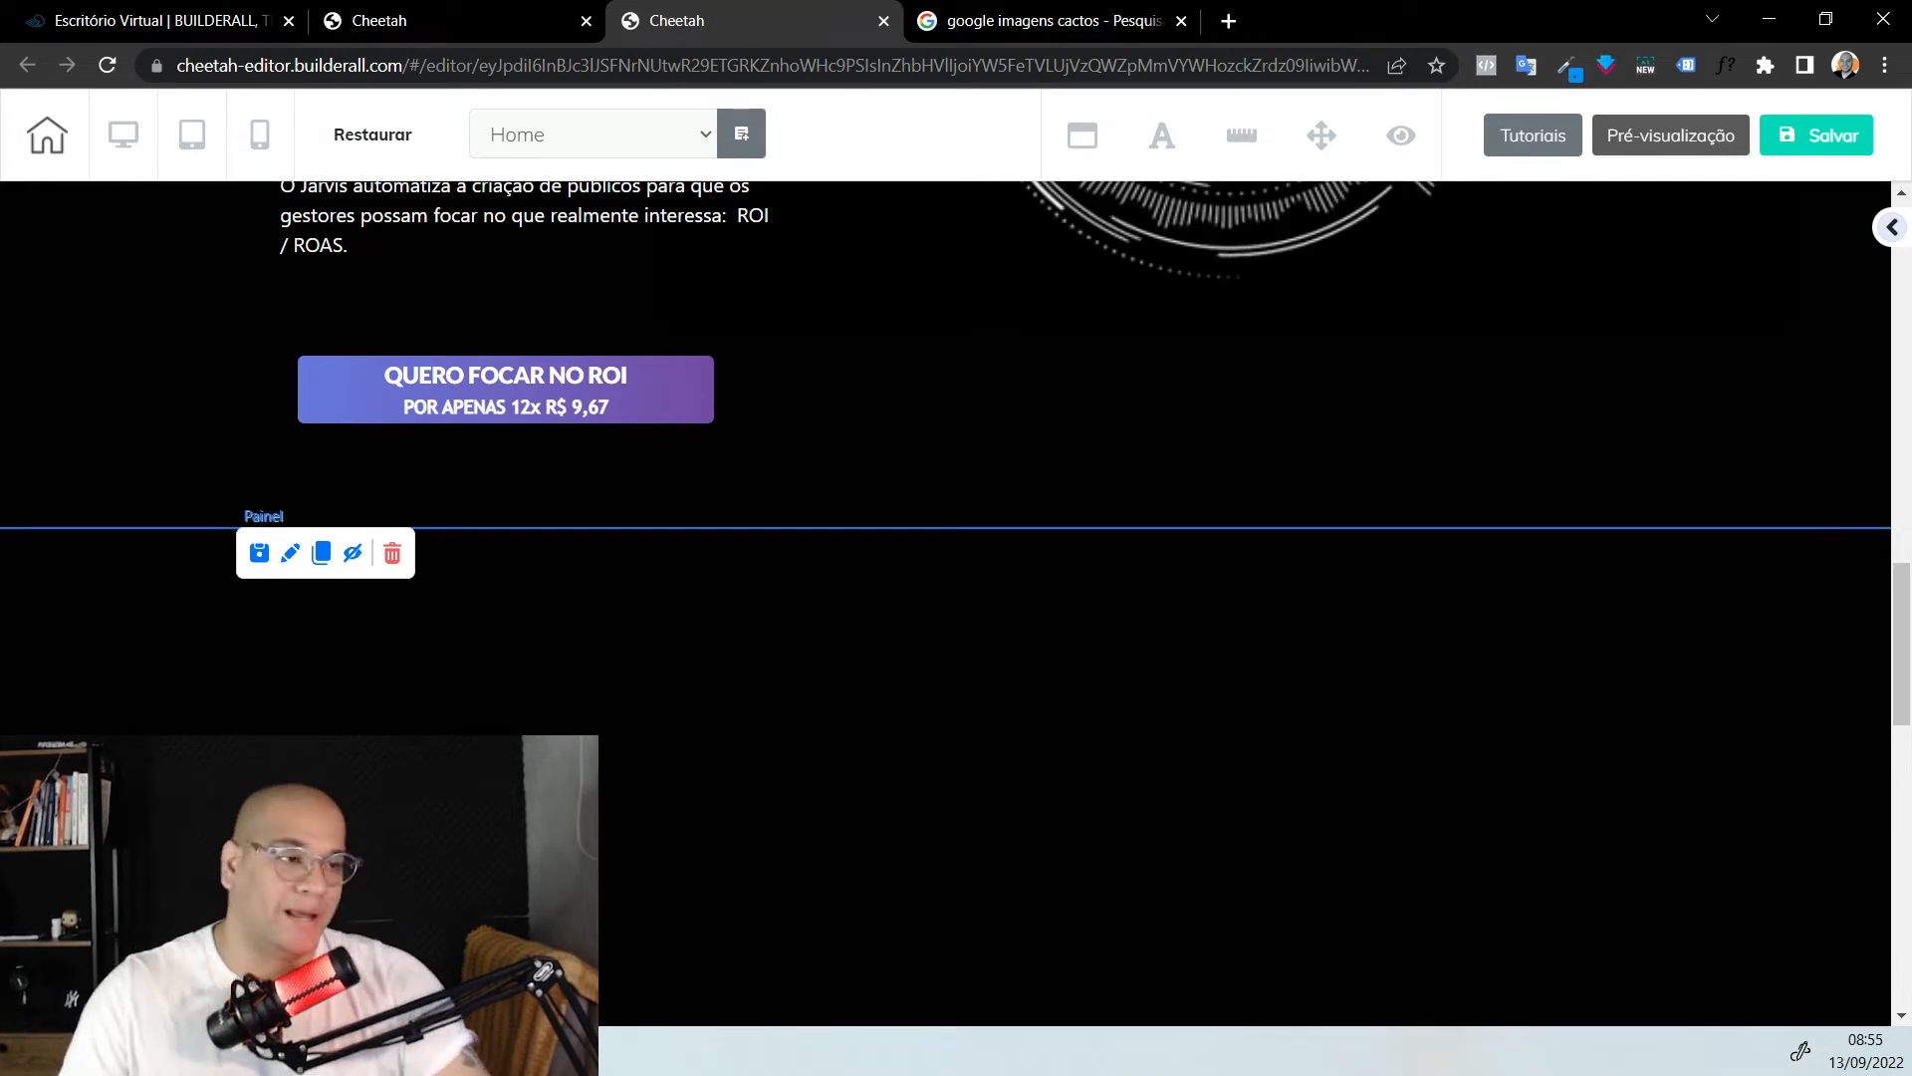
Insert an H2 heading text near the upper edge of the new black panel
scroll(660, 874, "down", 2)
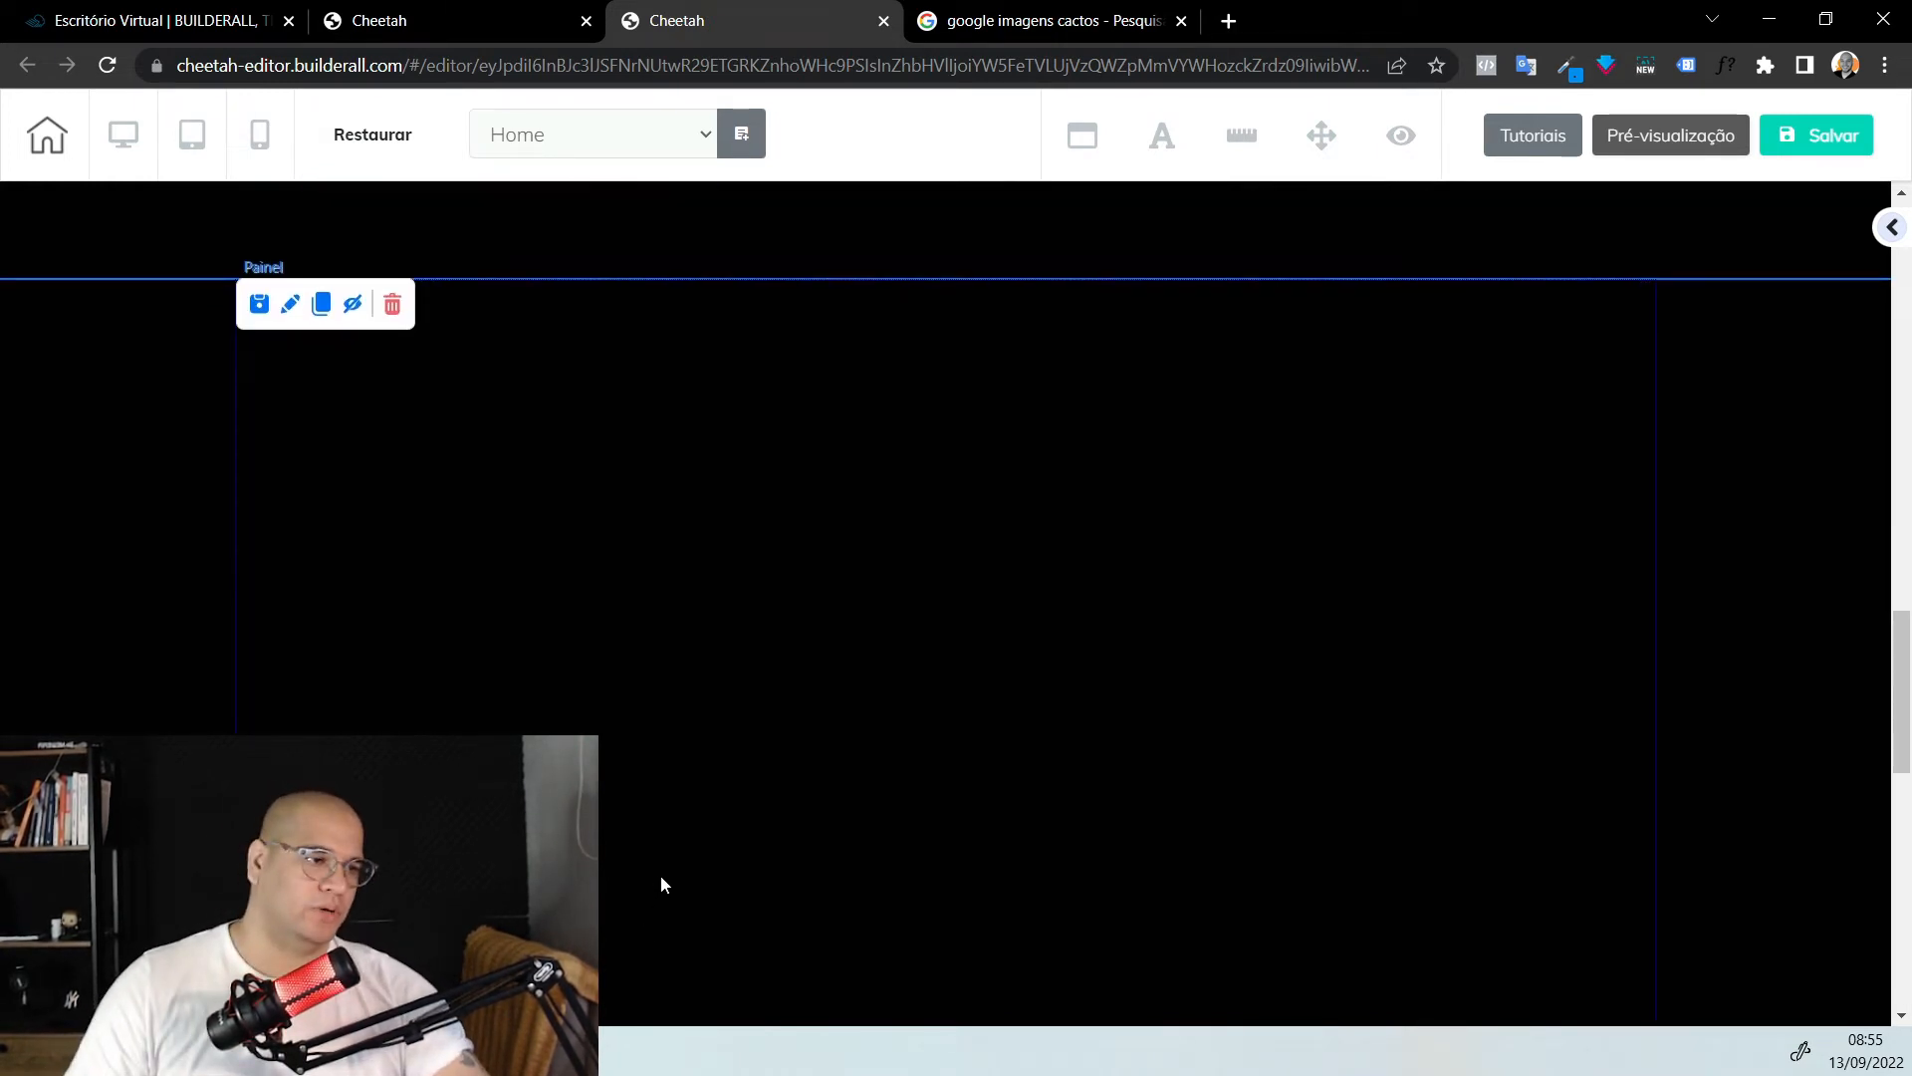
scroll(660, 874, "up", 1)
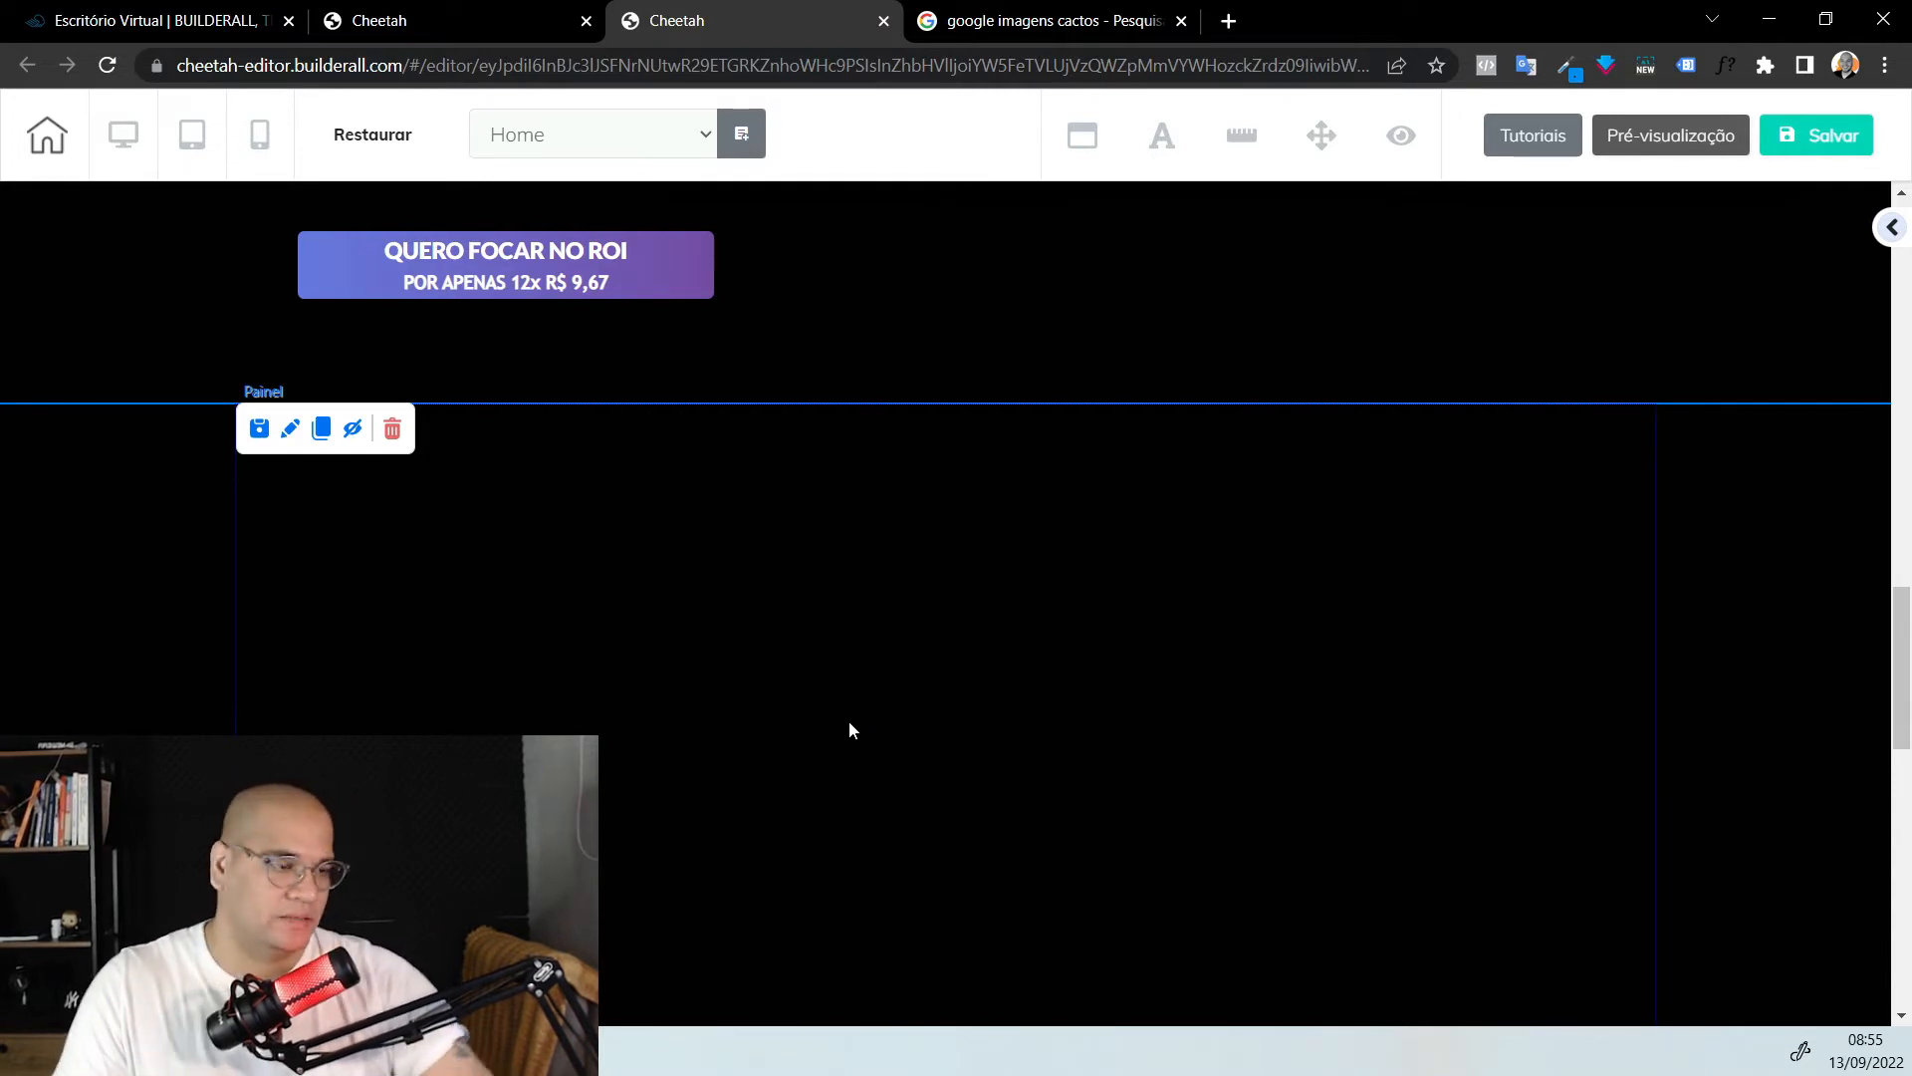
left_click(1888, 229)
scroll(1760, 364, "up", 5)
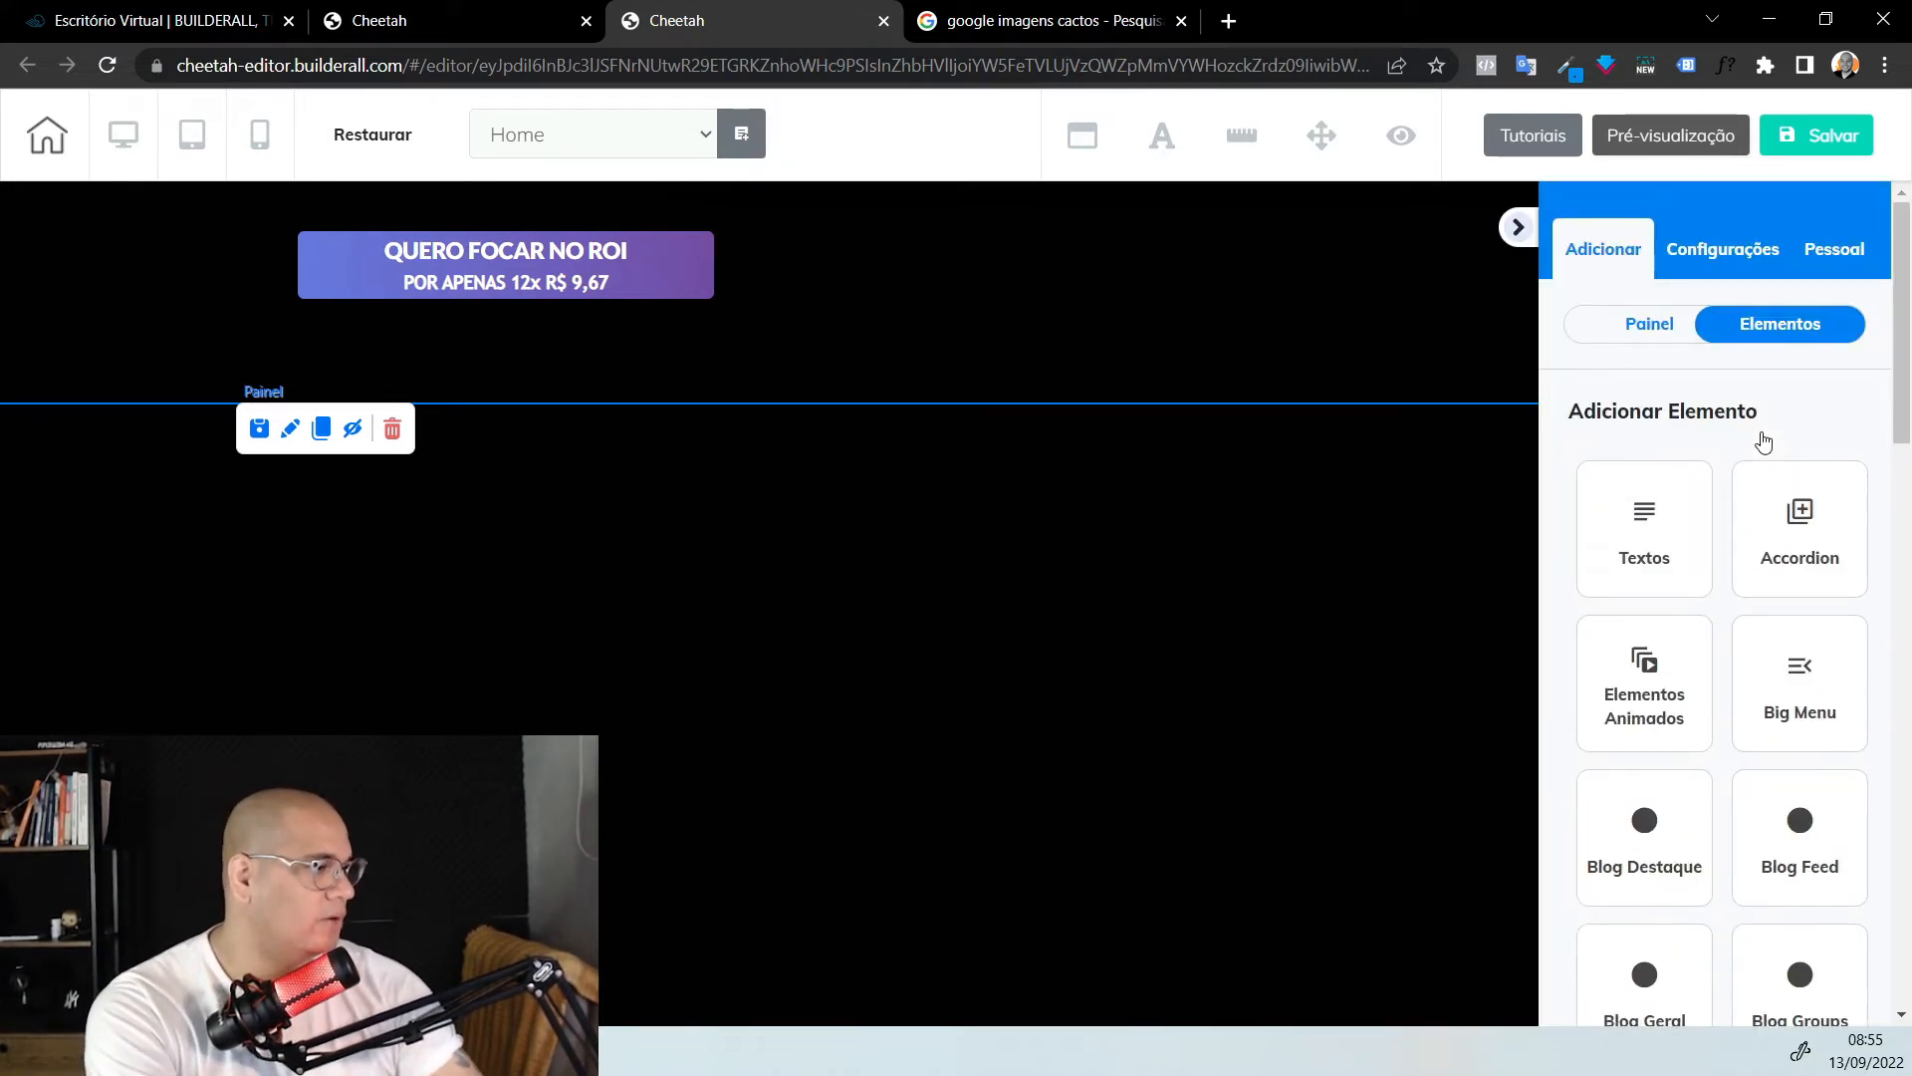
left_click(1634, 585)
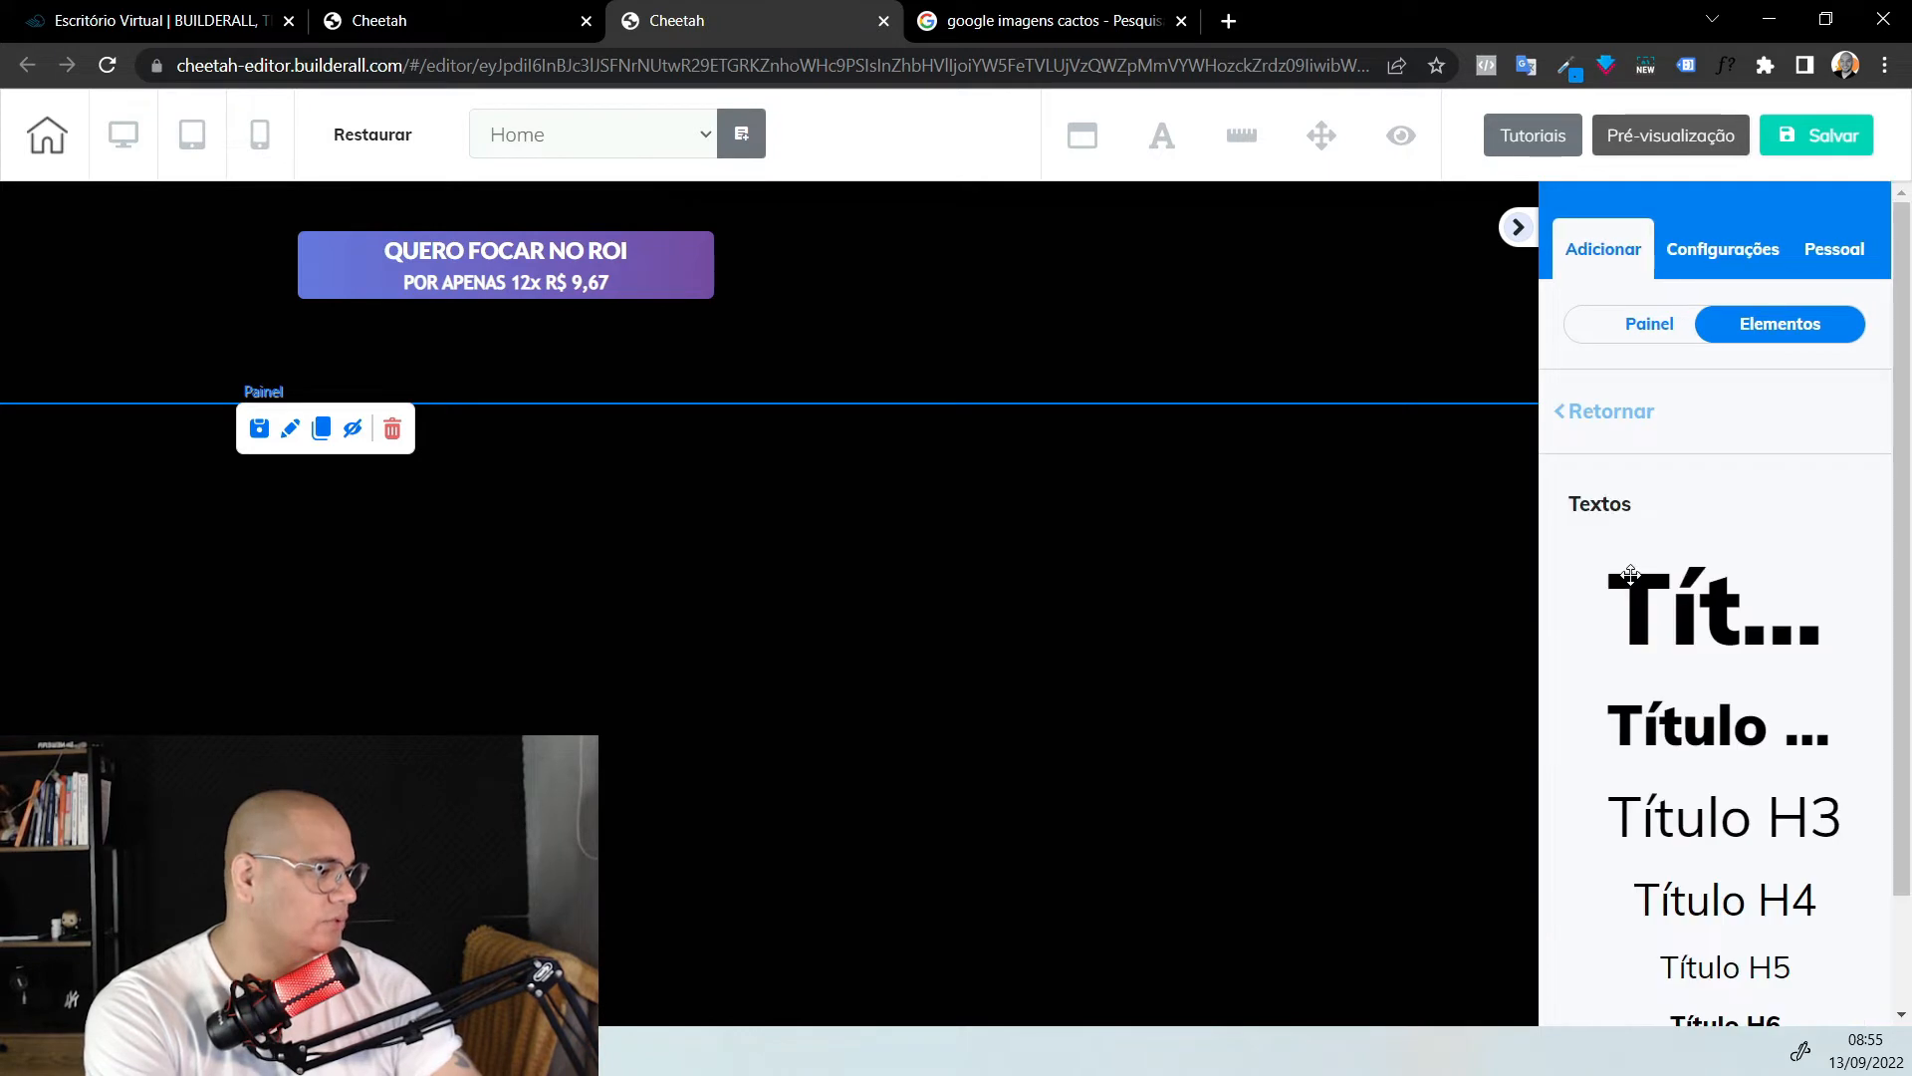
left_click_drag(1718, 728, 796, 523)
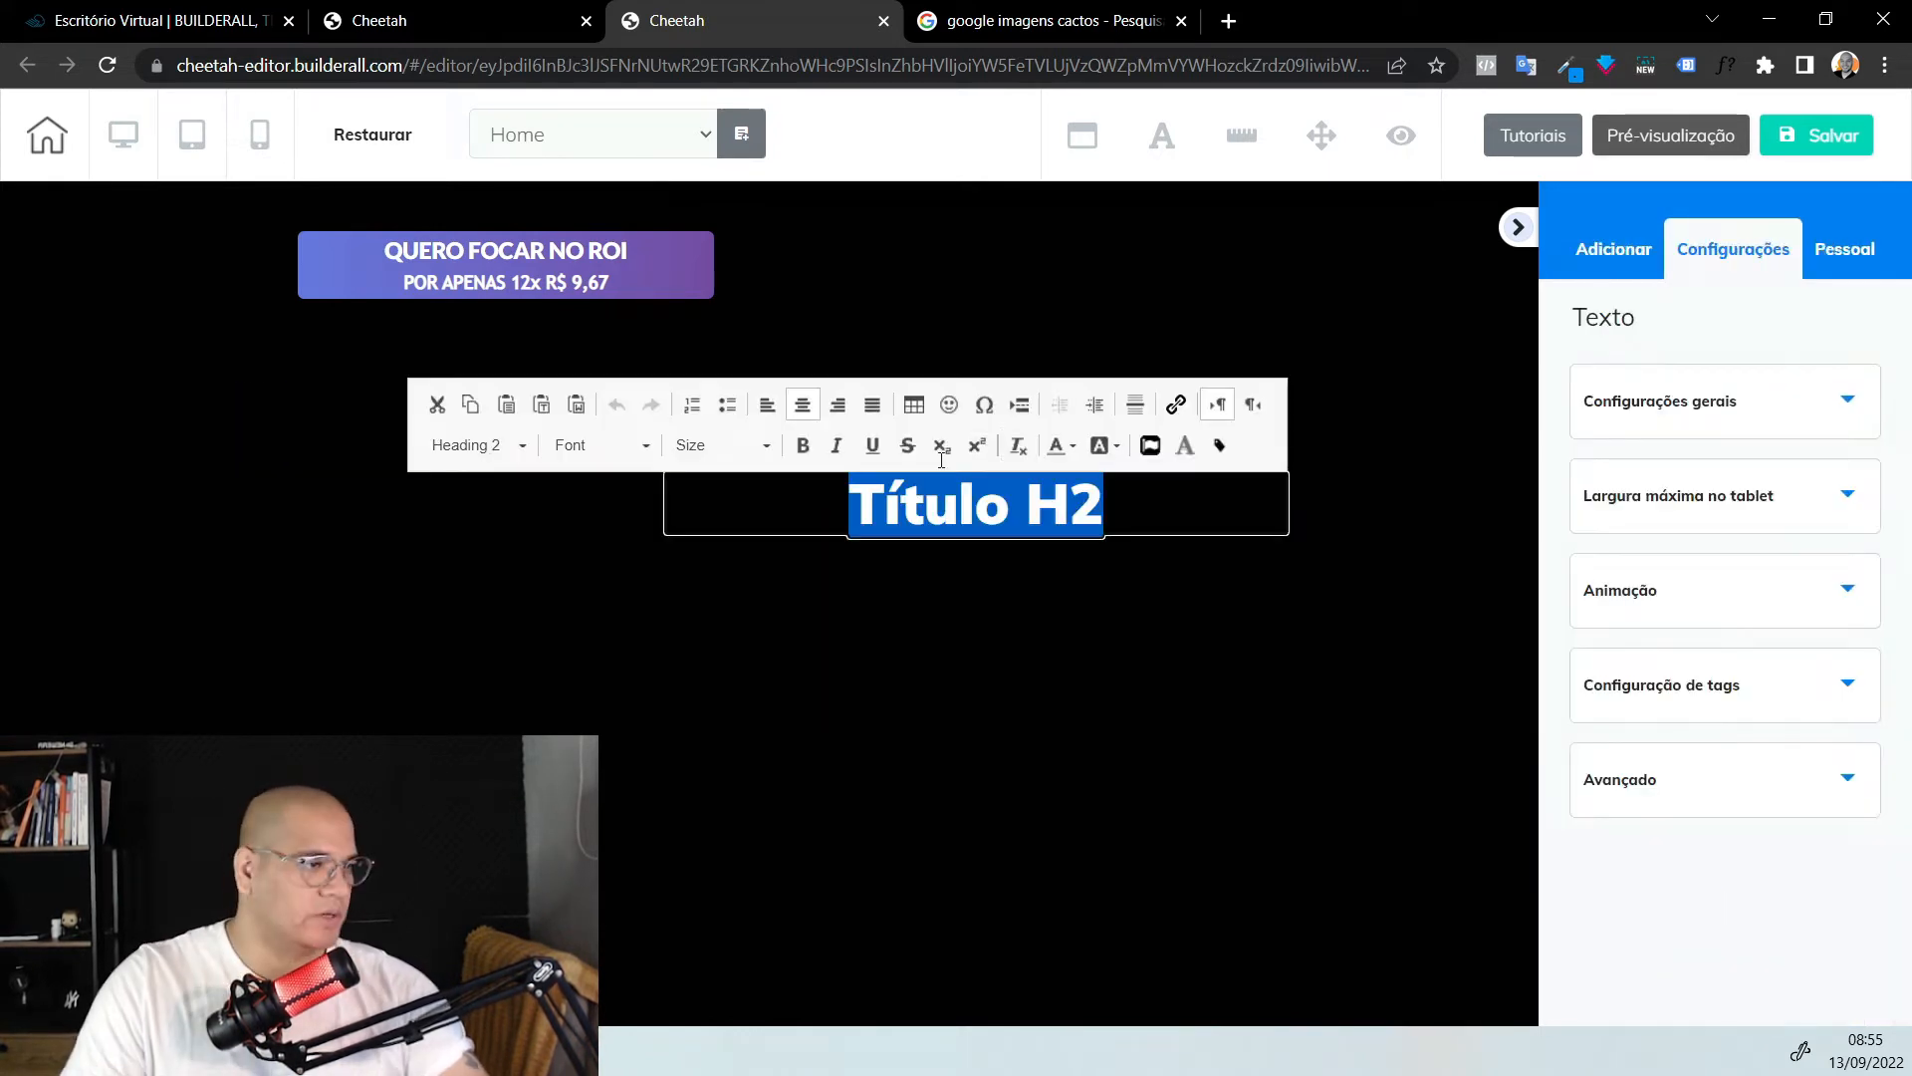
Format the heading text with the neutral paragraph style, the Arial Black font and size 34
left_click(440, 449)
scroll(528, 578, "down", 5)
left_click(552, 506)
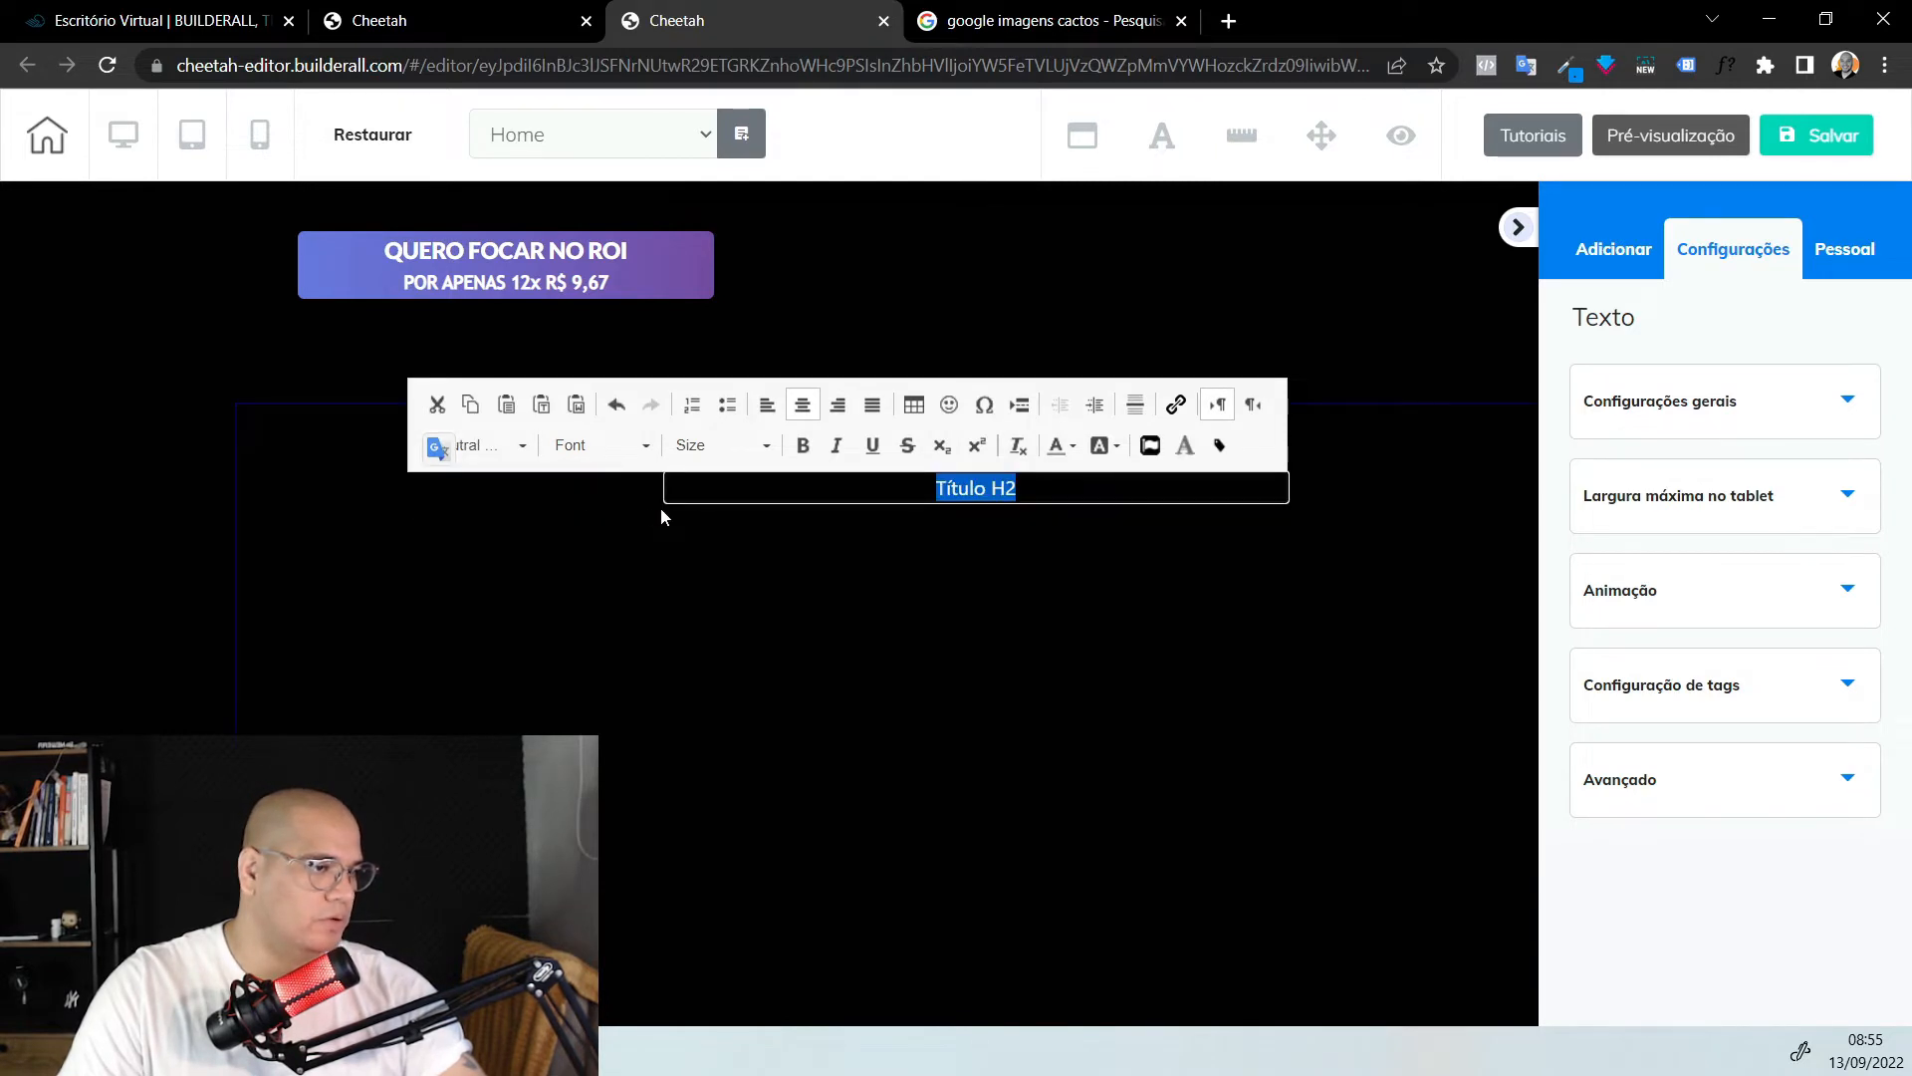
left_click(598, 445)
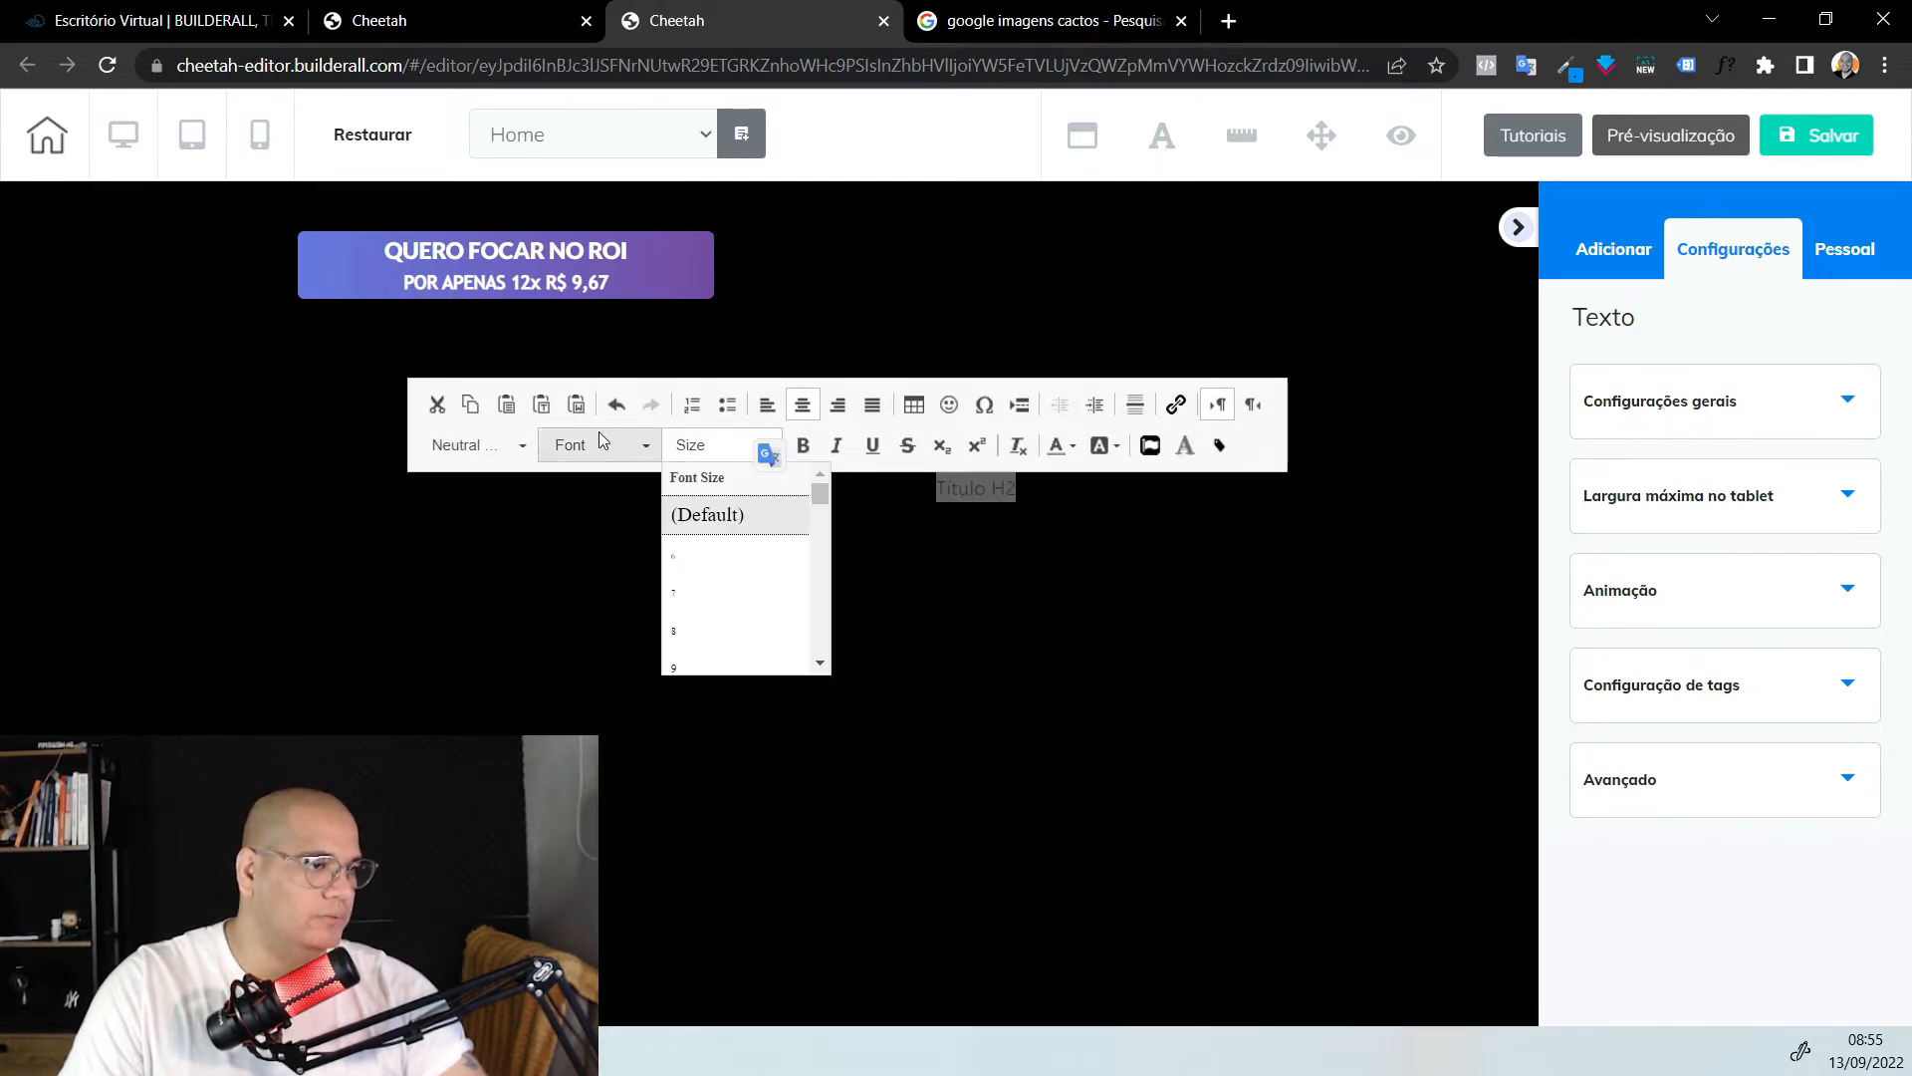
left_click(626, 632)
left_click(697, 450)
scroll(713, 602, "down", 3)
left_click(714, 594)
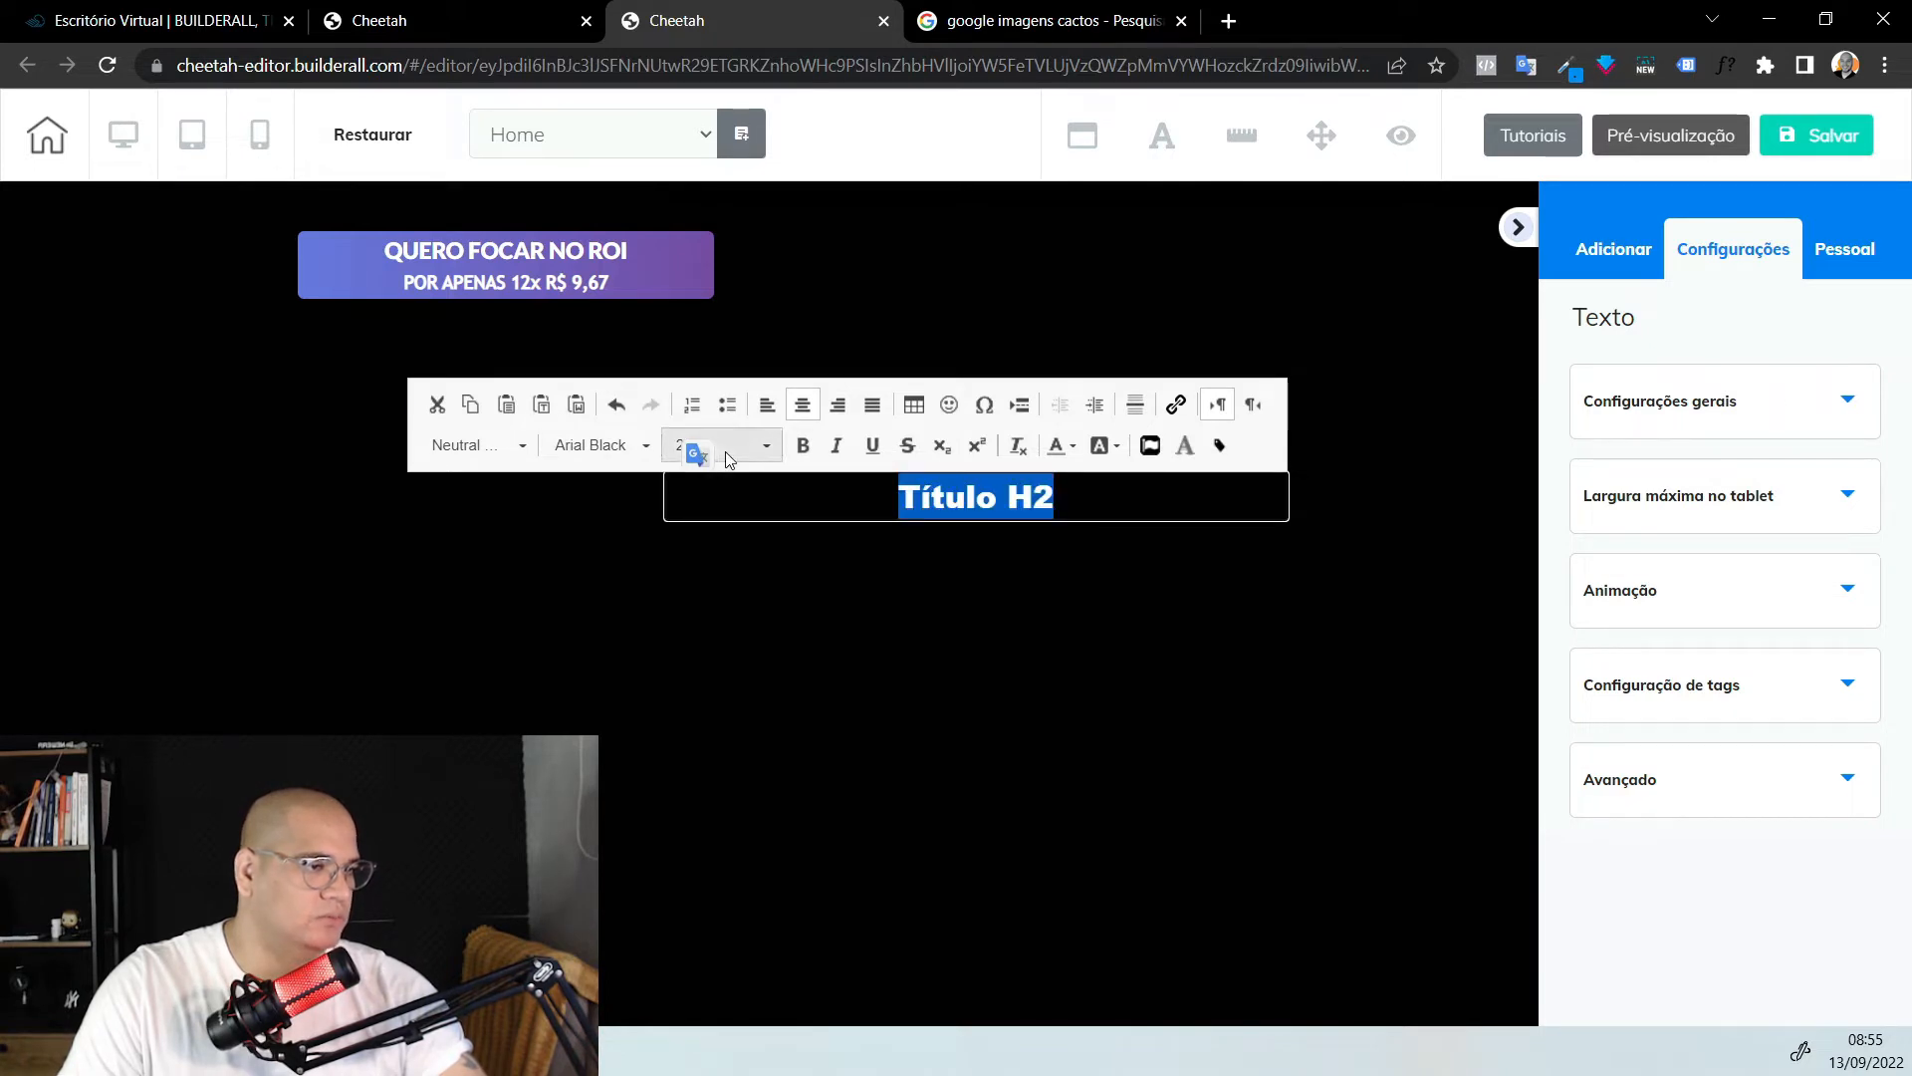
left_click(725, 451)
scroll(745, 603, "down", 5)
left_click(743, 604)
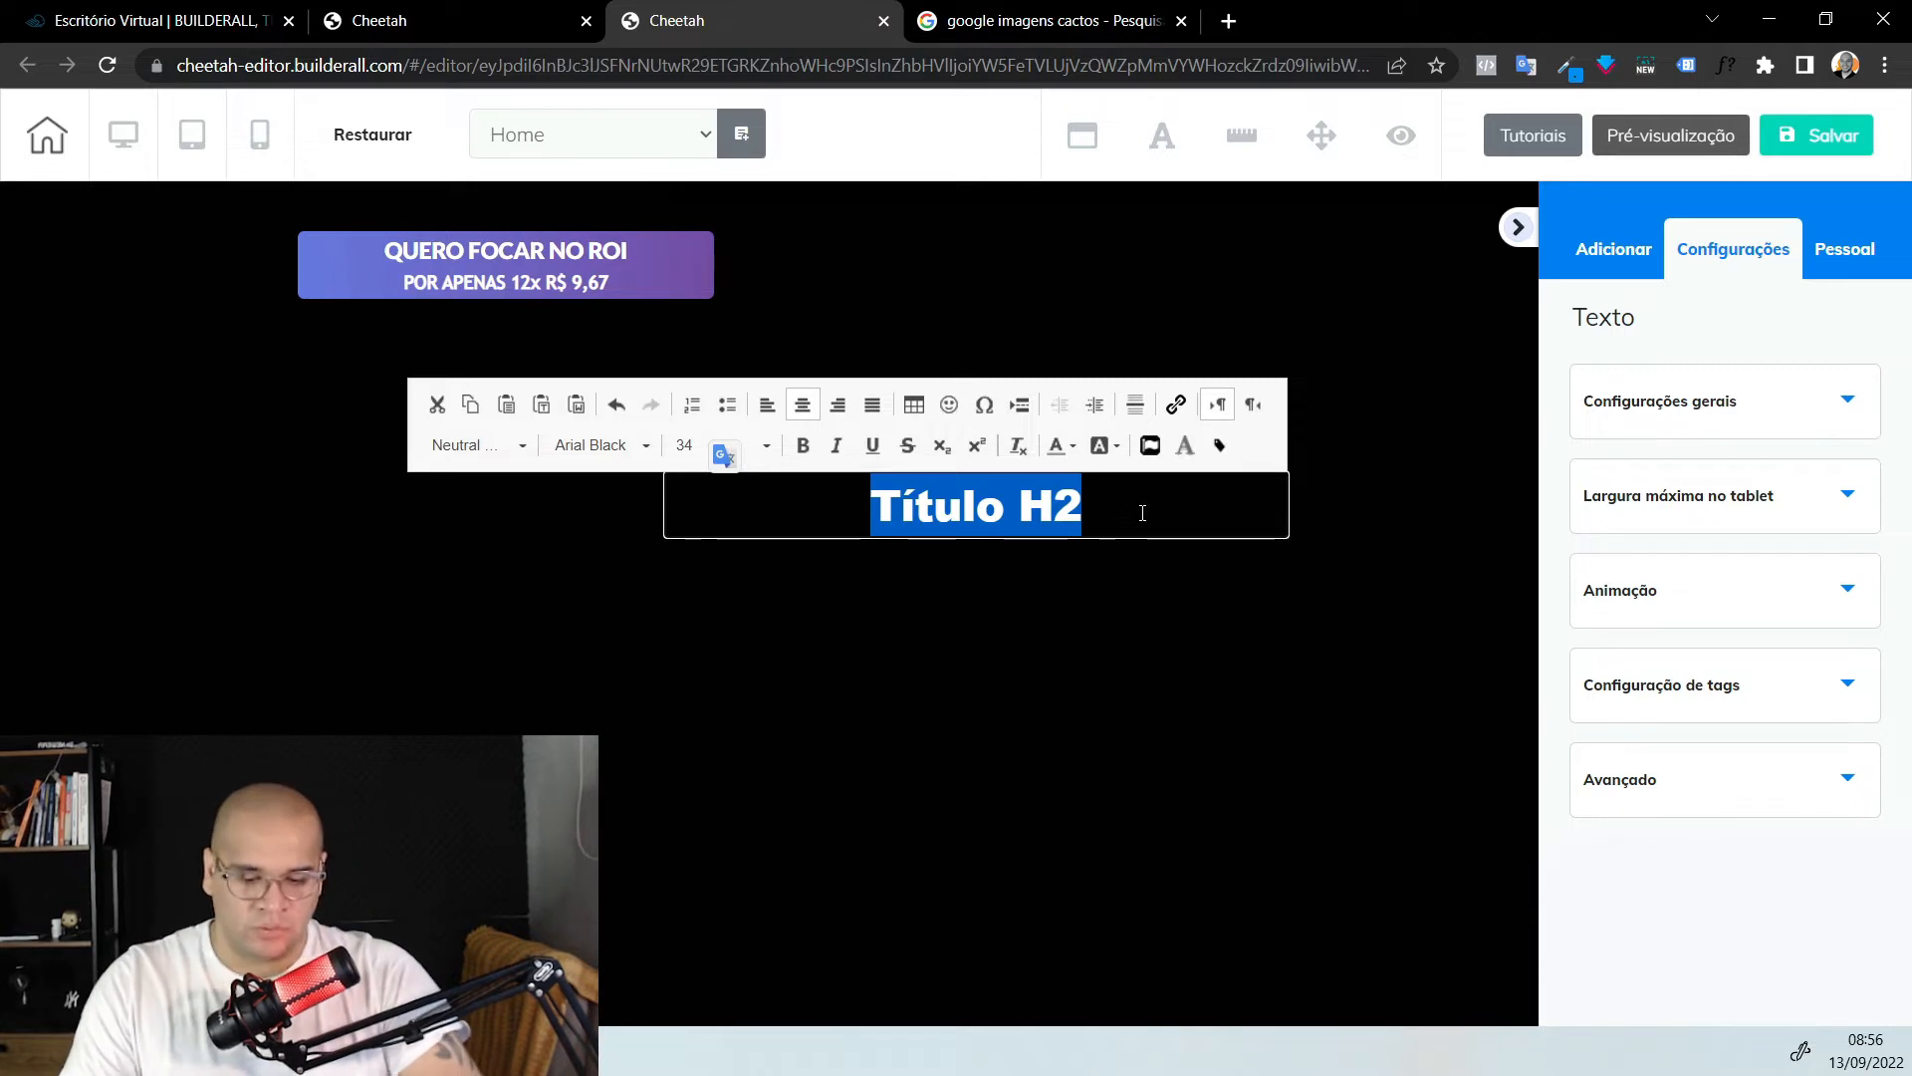
Replace the placeholder heading with "o JARVIS É PARA VOCÊ QUE É..." and select the whole text
type("o JARVIS É")
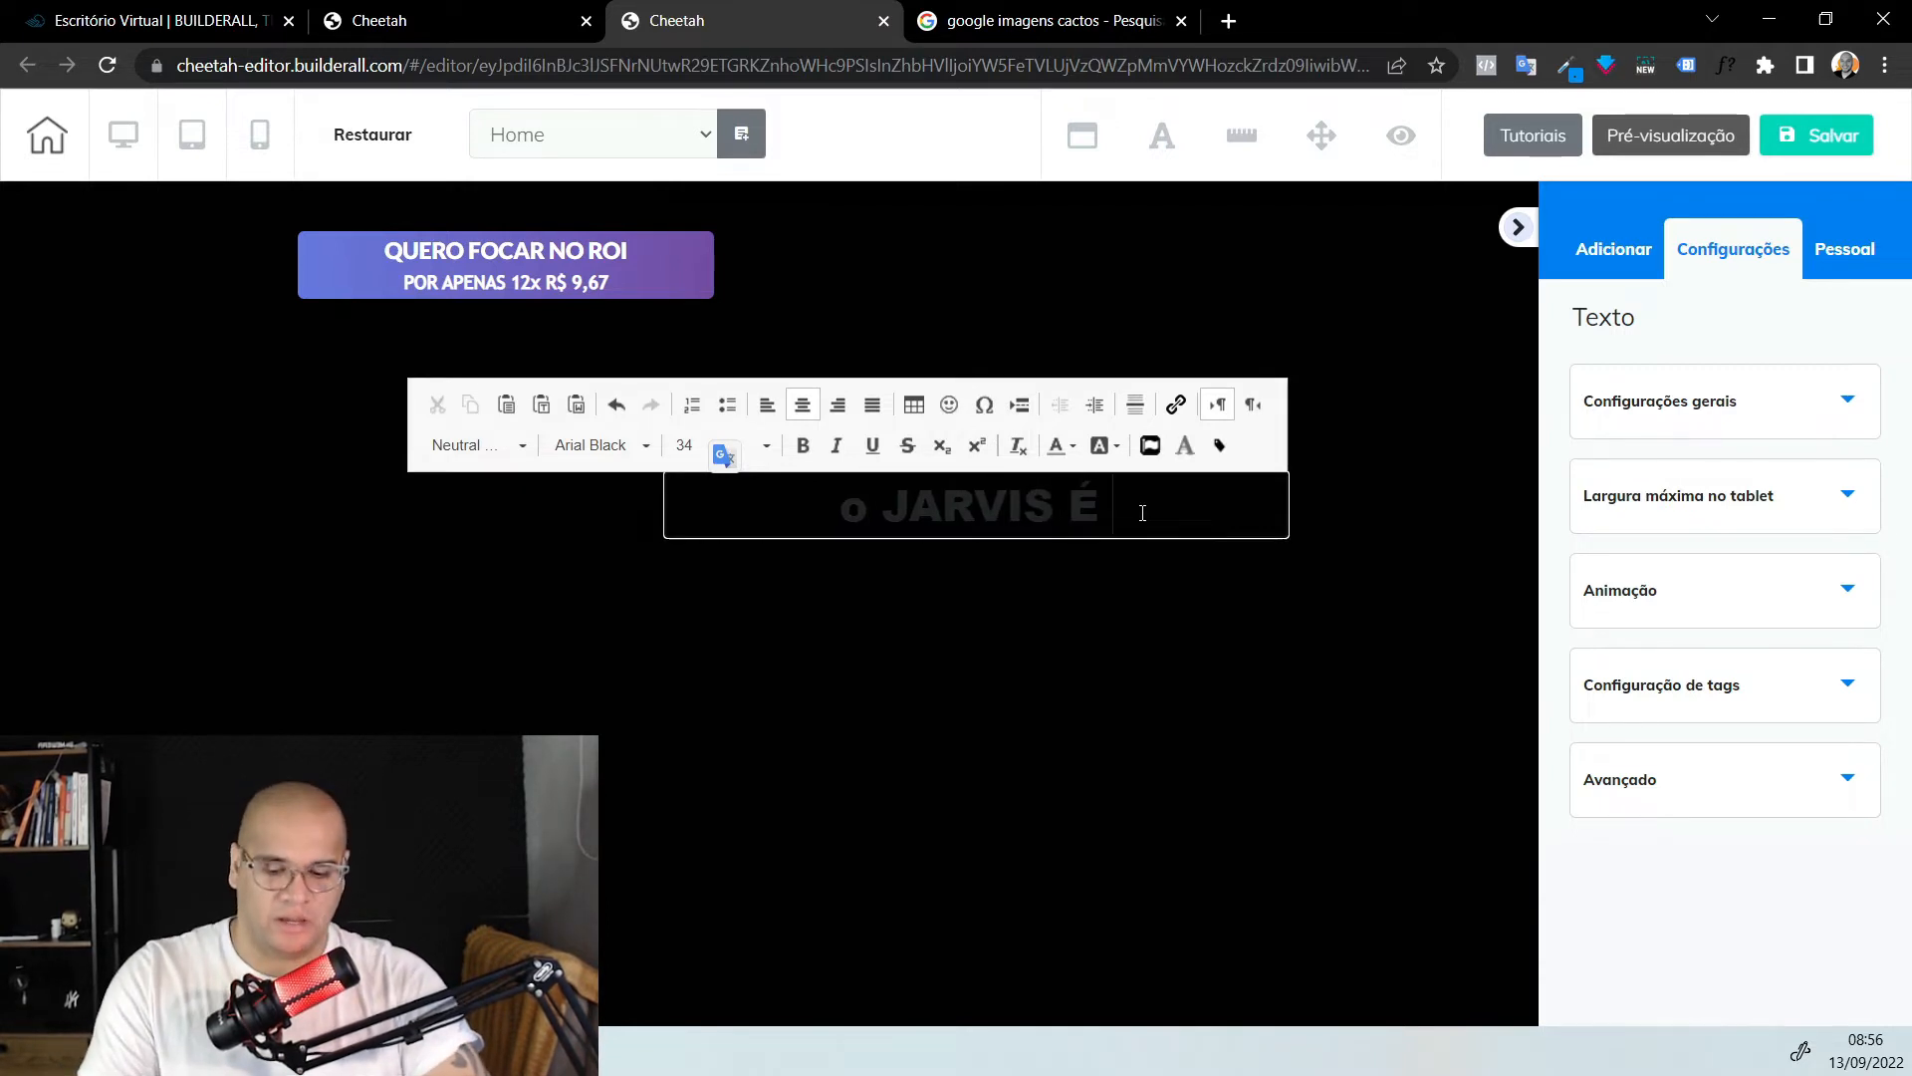
type(" PARA VOCÊ")
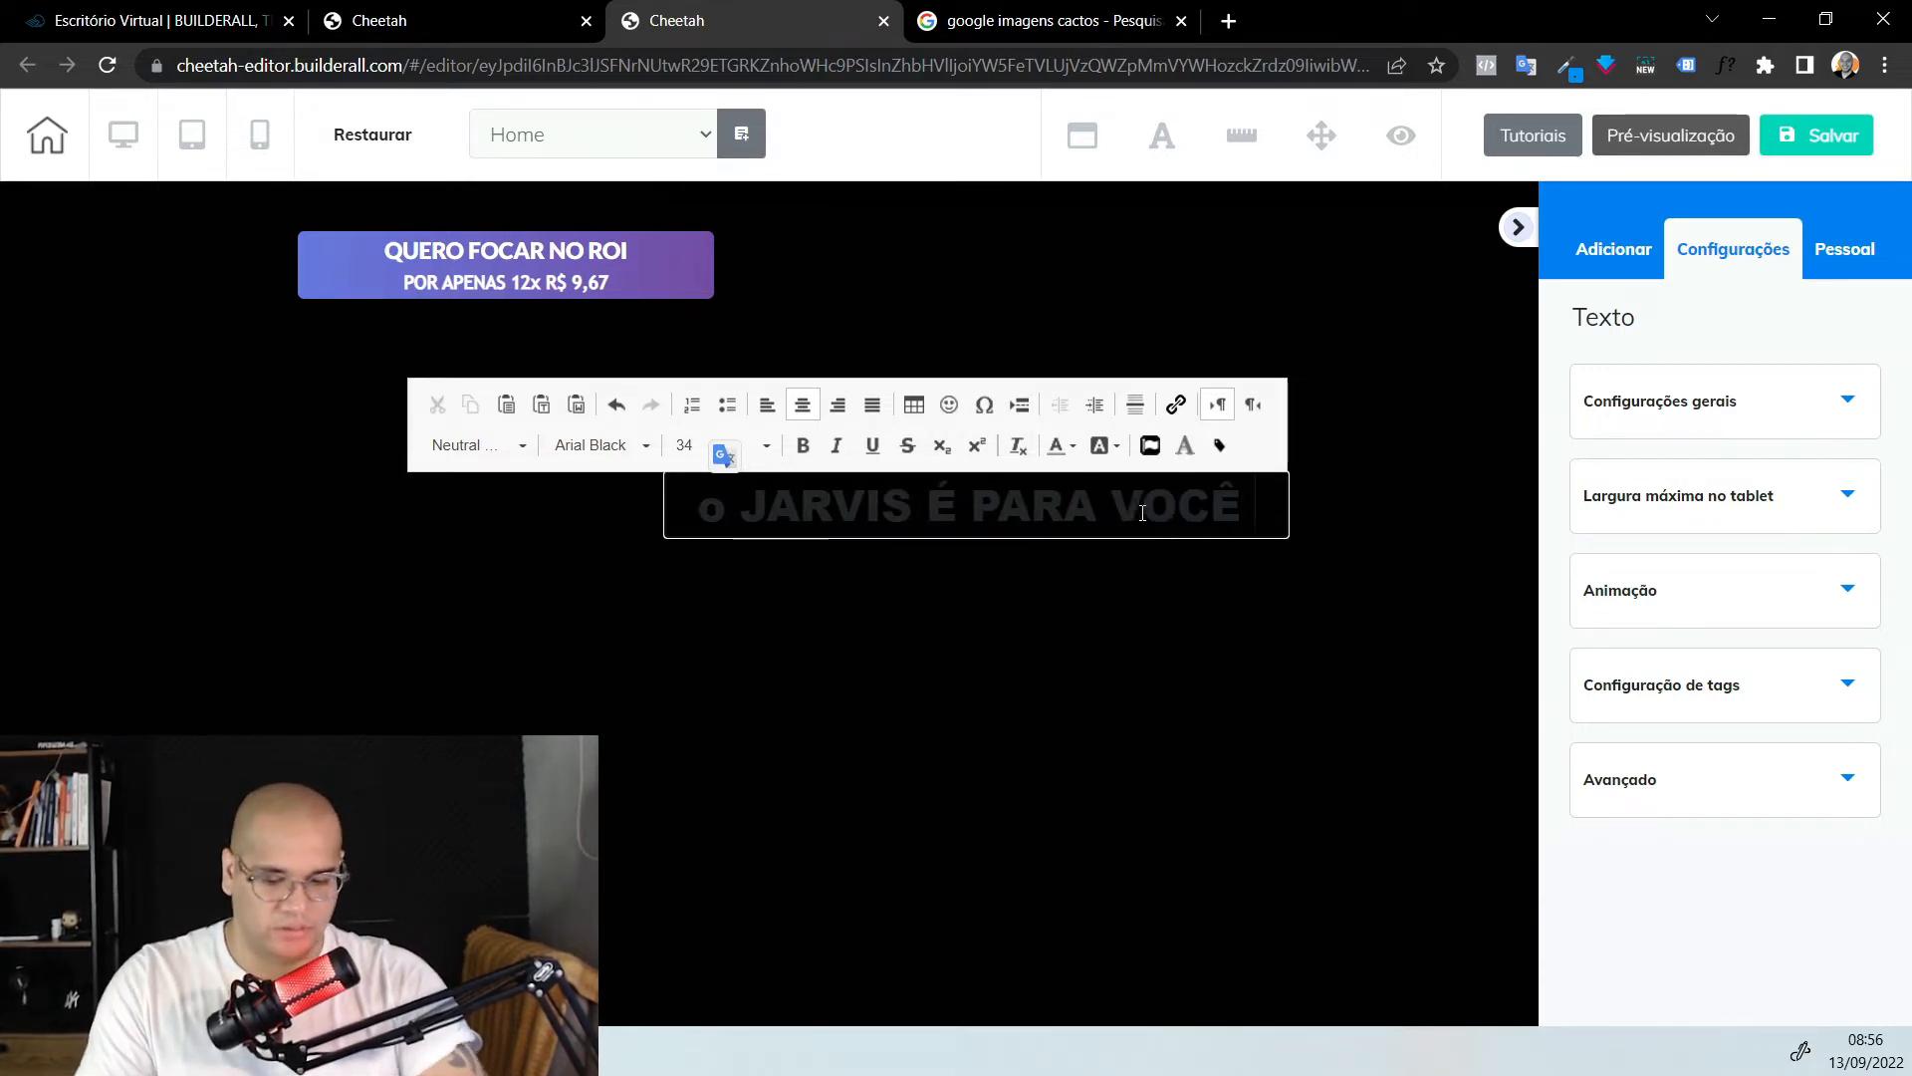
type(" QUE É...")
key("ctrl+a")
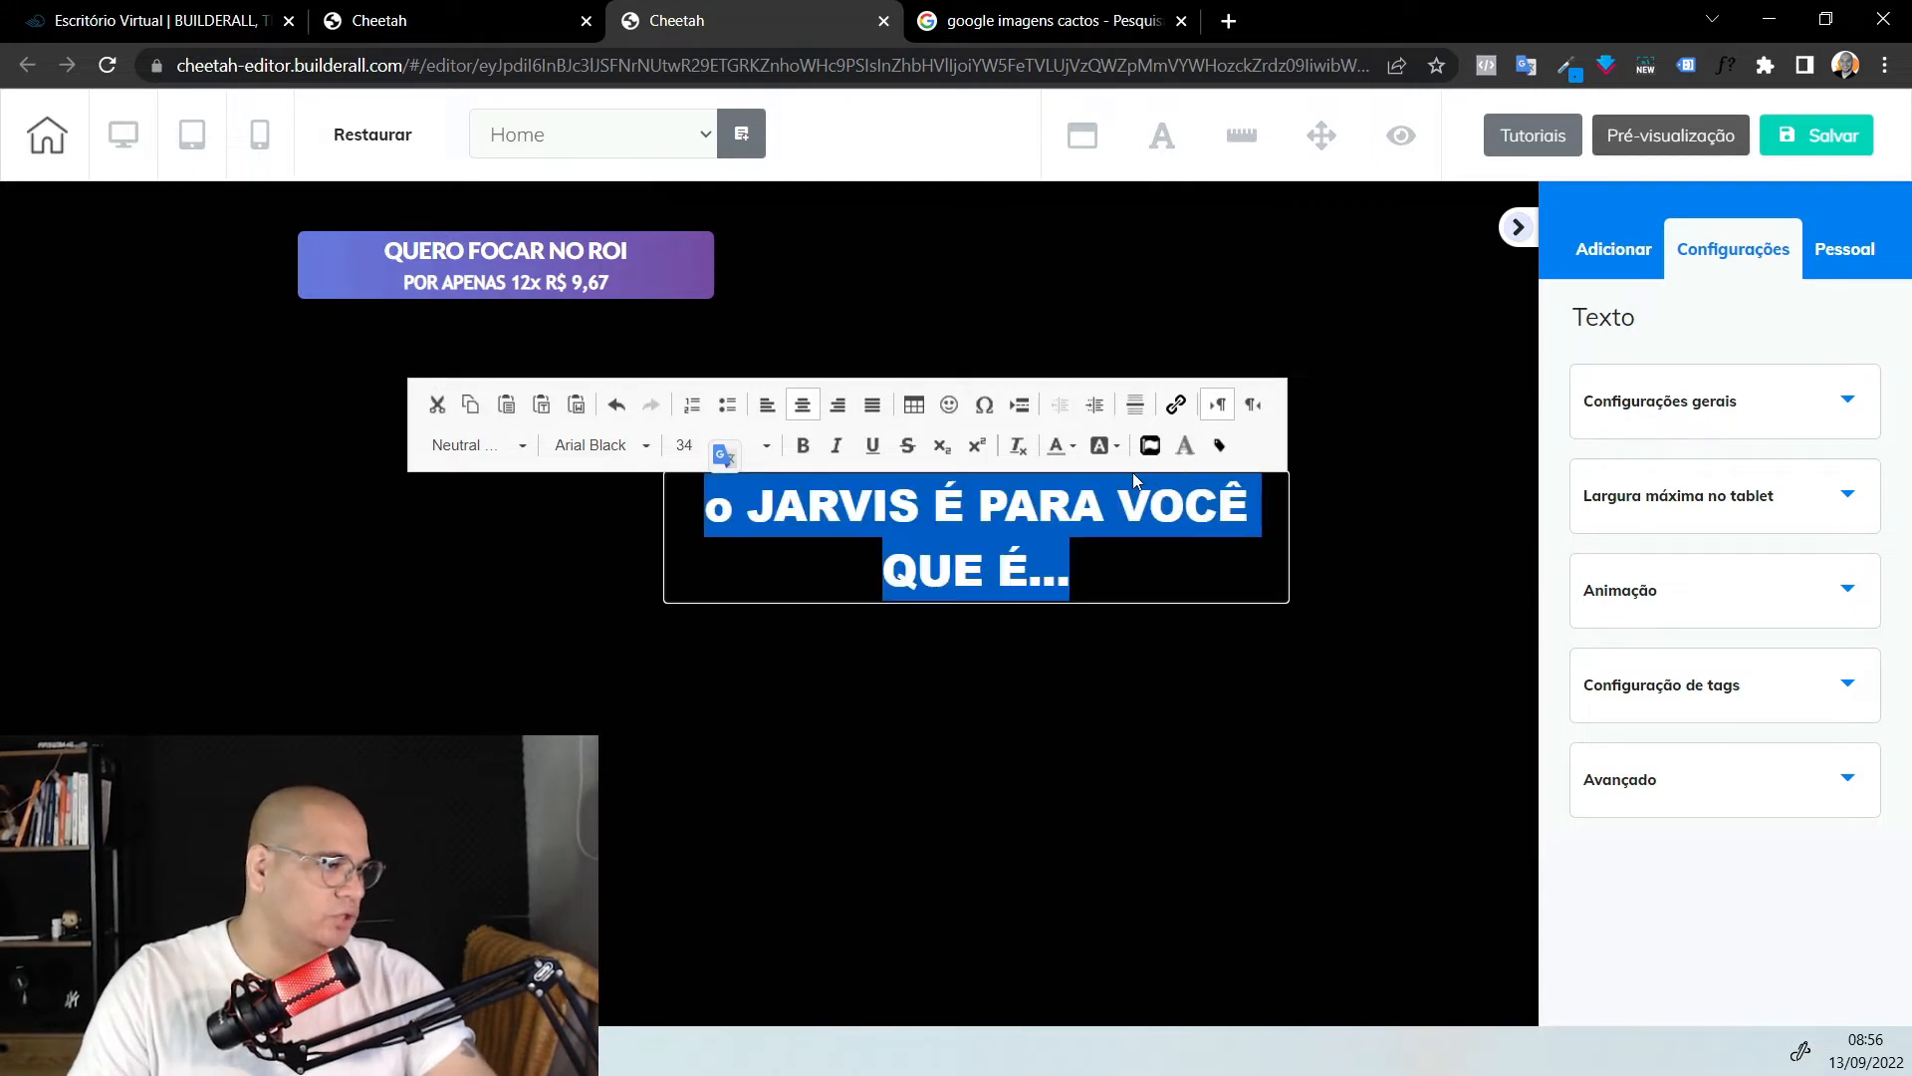
Widen the heading "o JARVIS É PARA VOCÊ QUE É..." so it fits on one line and centre it horizontally in the panel
left_click(1061, 446)
left_click(1011, 638)
left_click_drag(1027, 538, 799, 537)
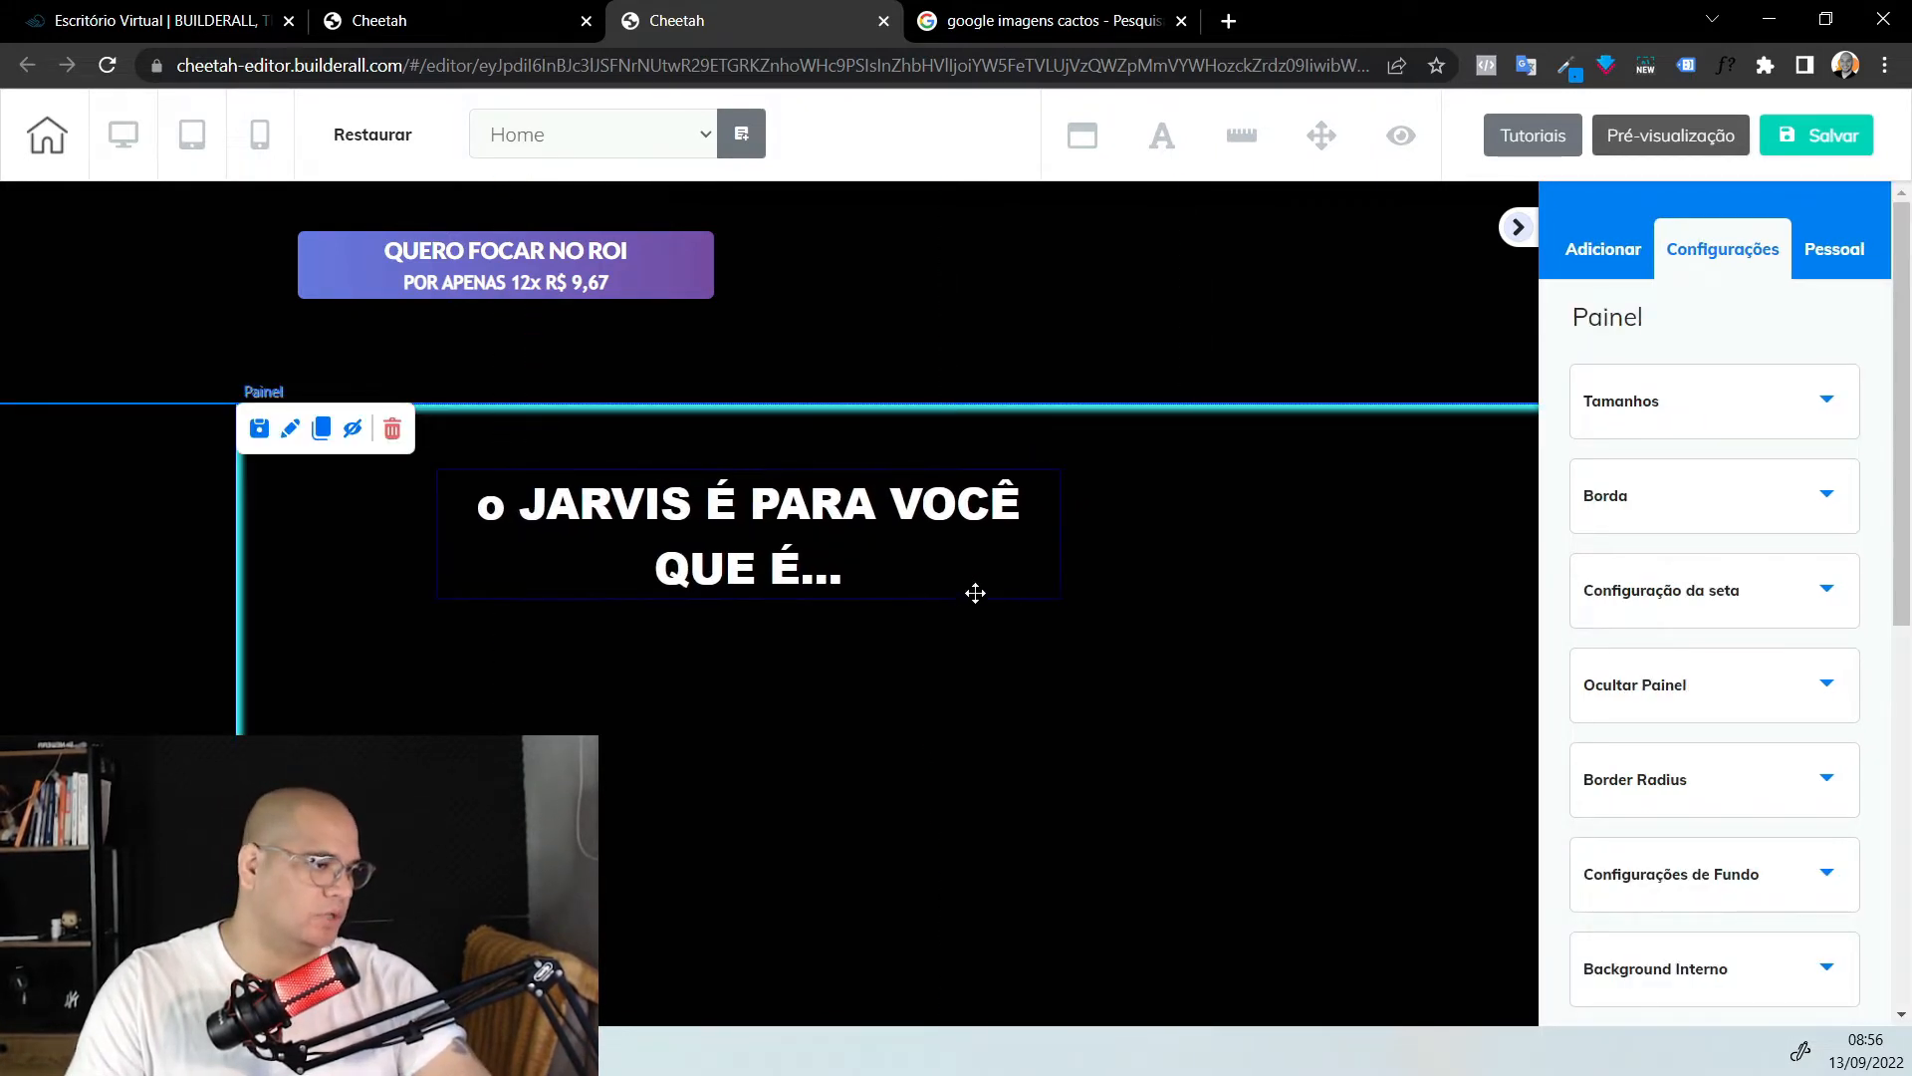
left_click(1060, 613)
left_click_drag(1057, 595, 1203, 576)
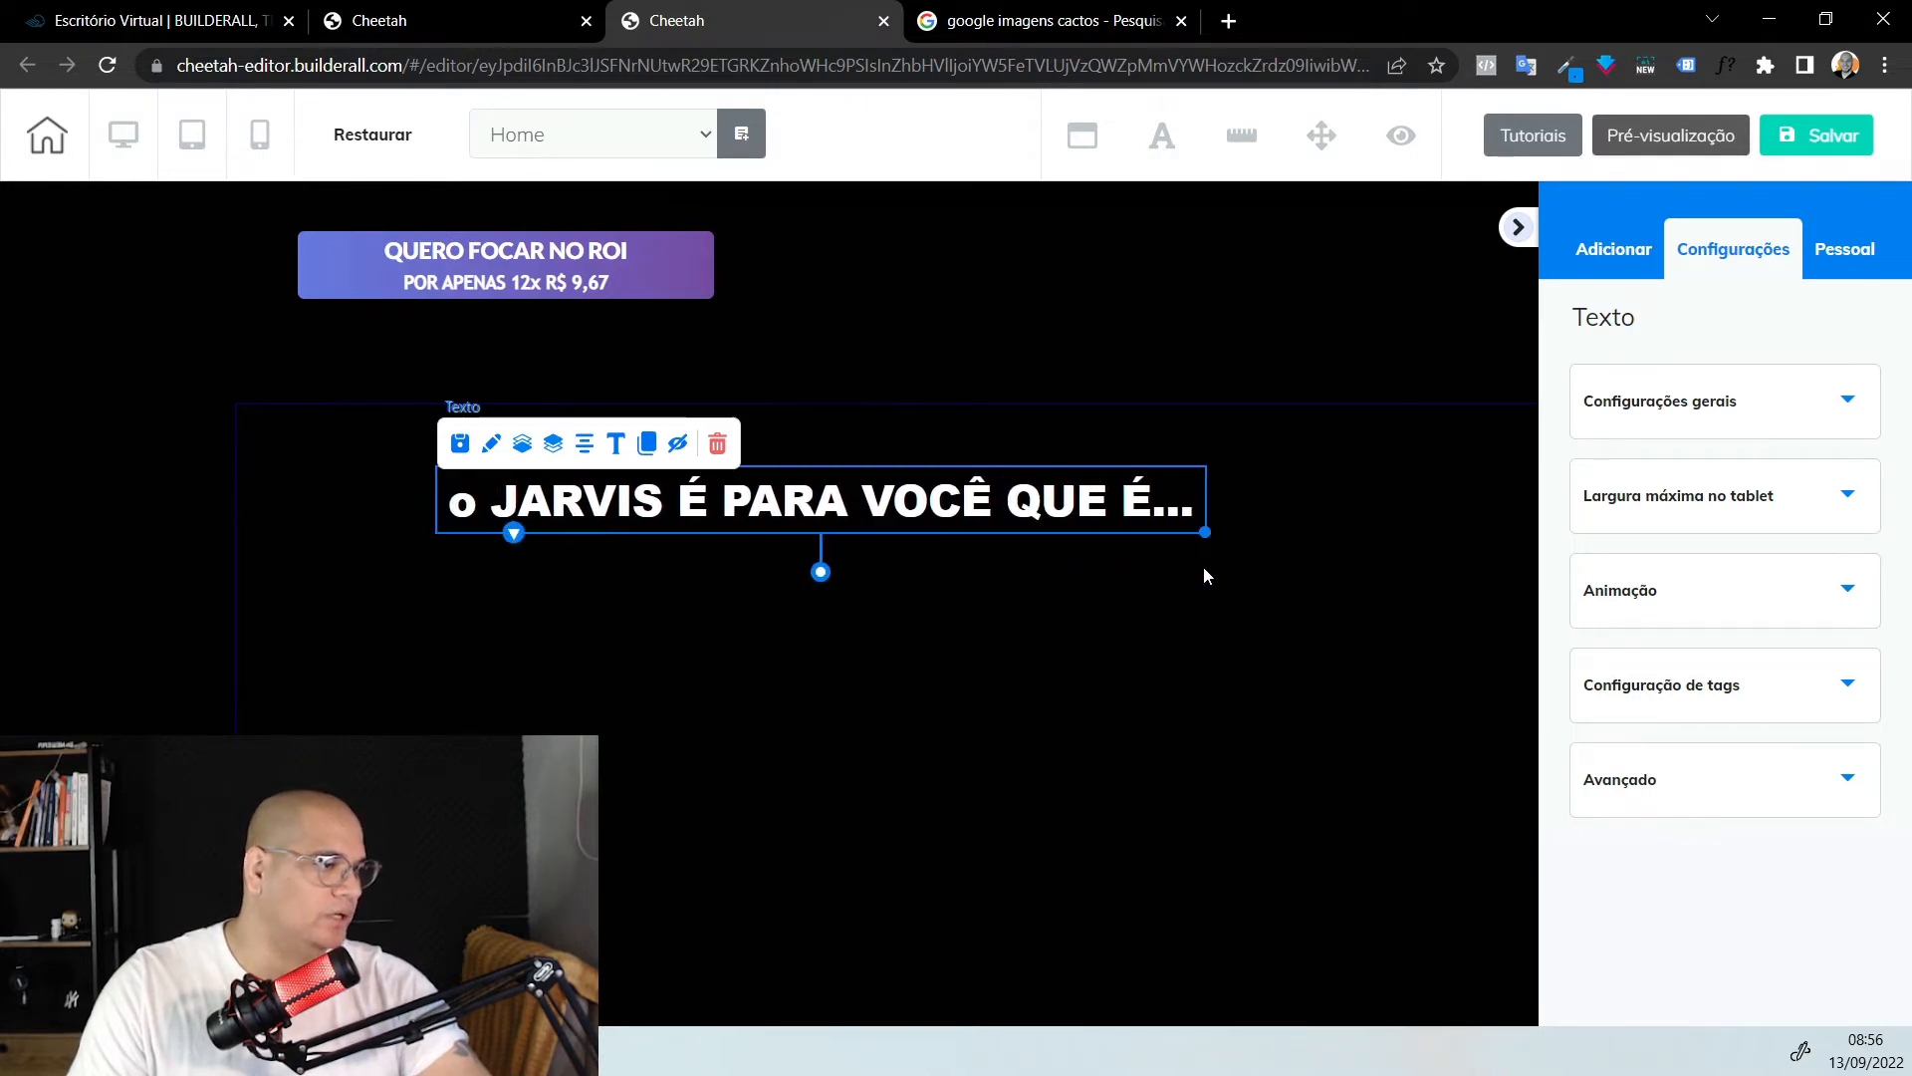
left_click(603, 446)
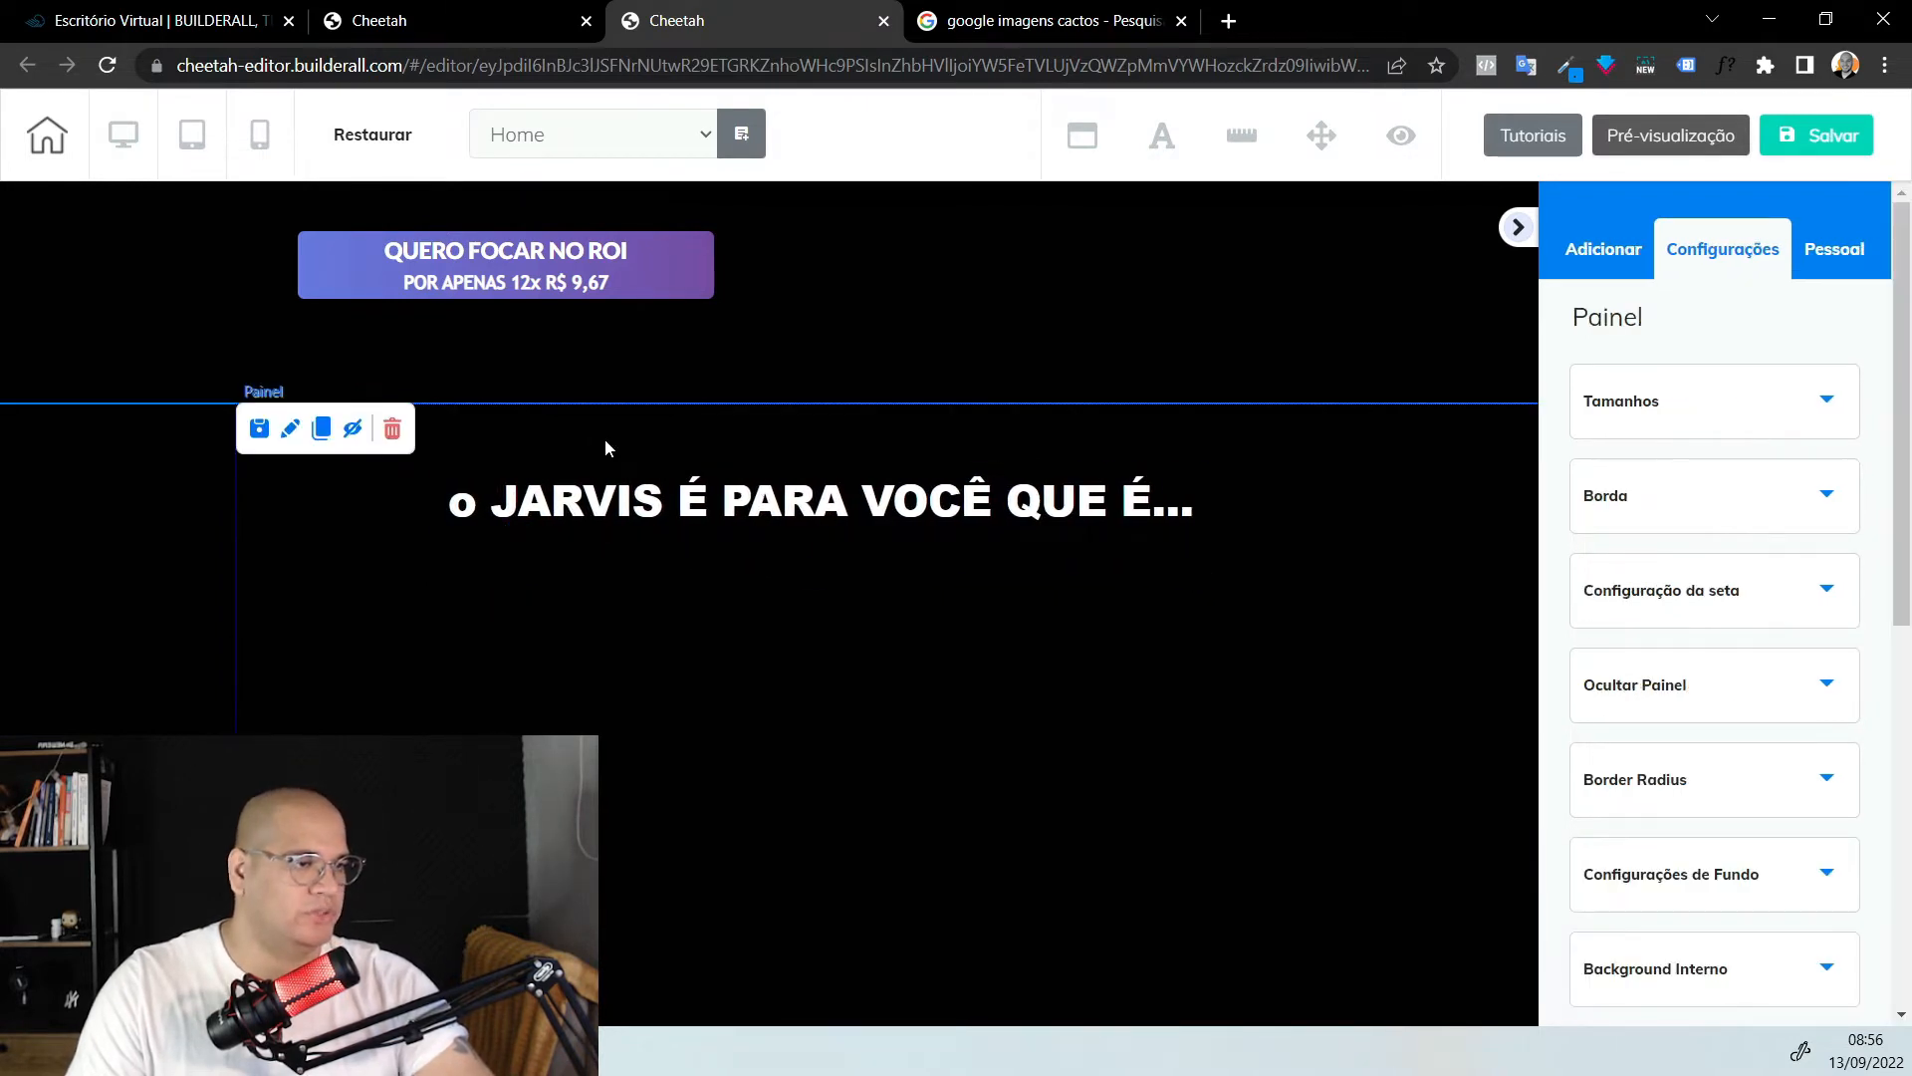
left_click(624, 503)
Add a plain light-grey box (Caixa) element to the panel, below the heading on the left-hand side
left_click(1606, 277)
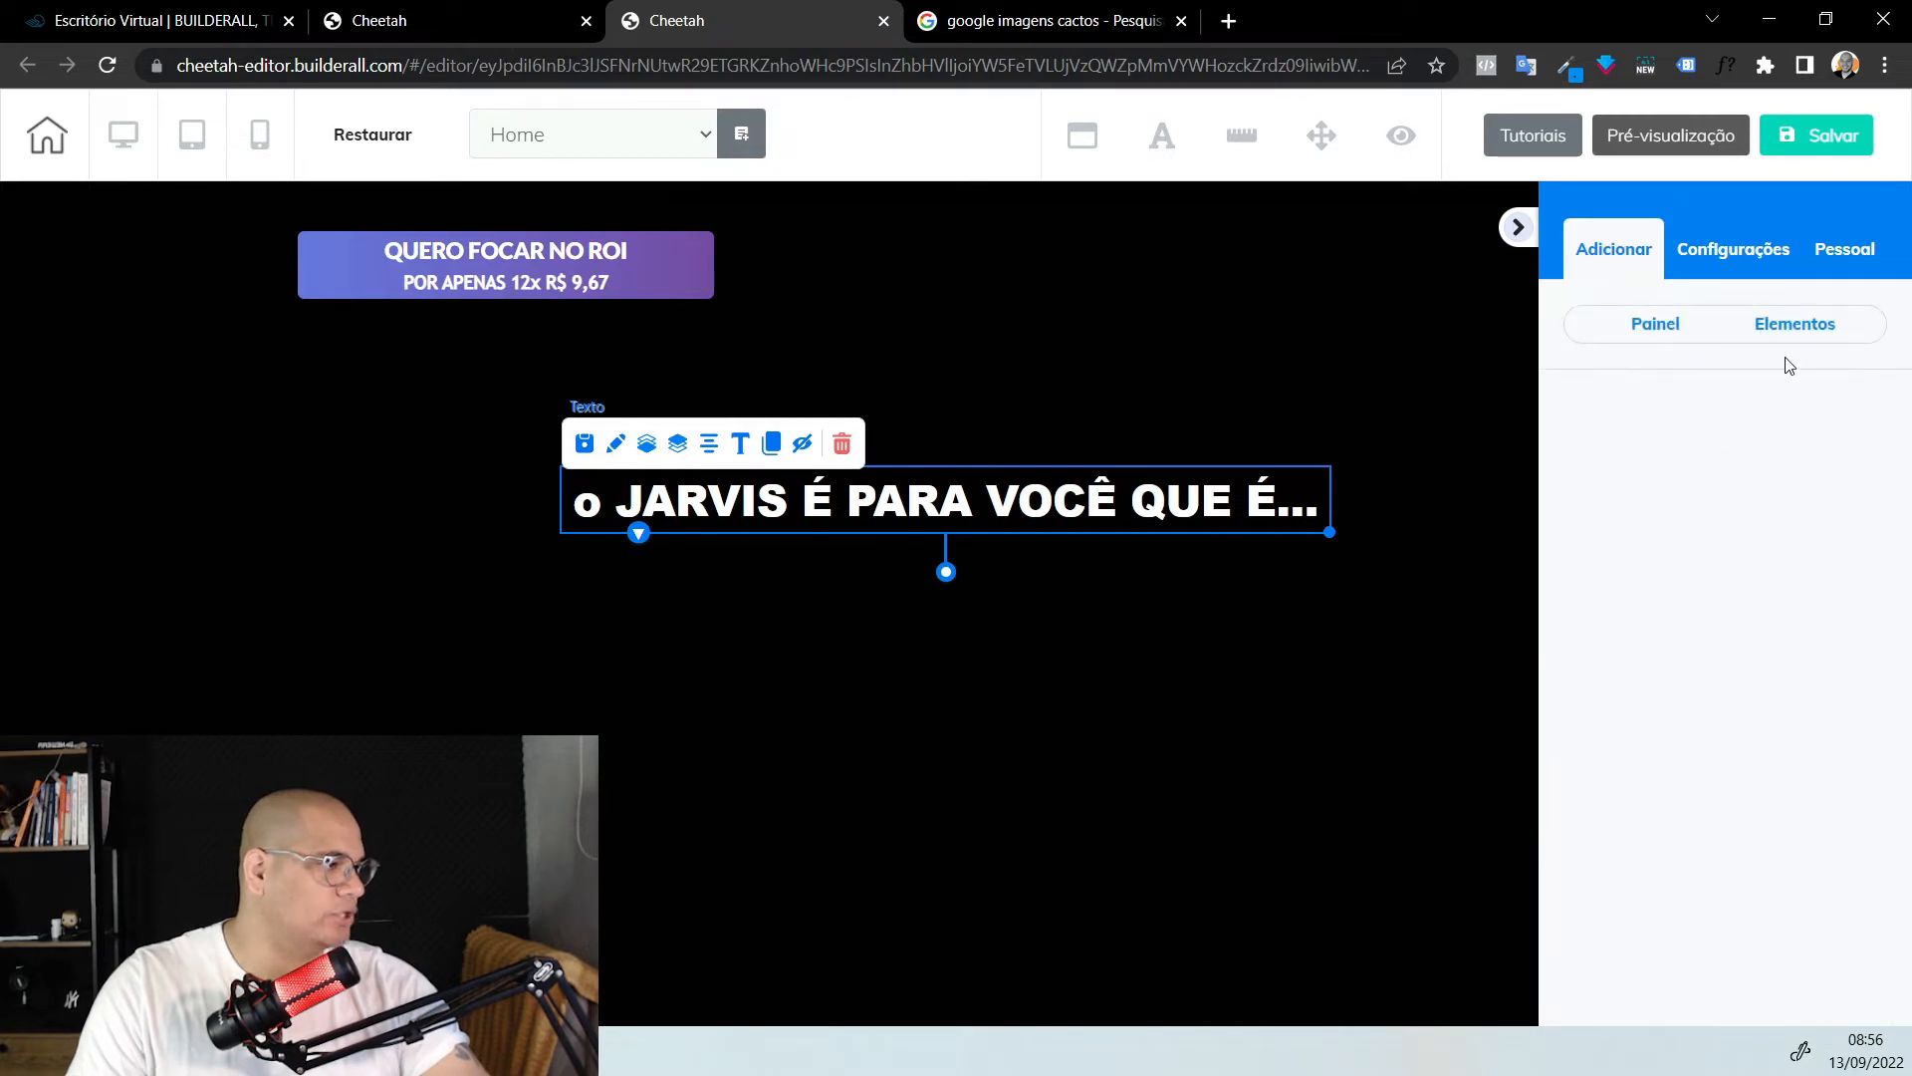
left_click(1783, 329)
scroll(1776, 610, "down", 4)
scroll(1776, 610, "down", 2)
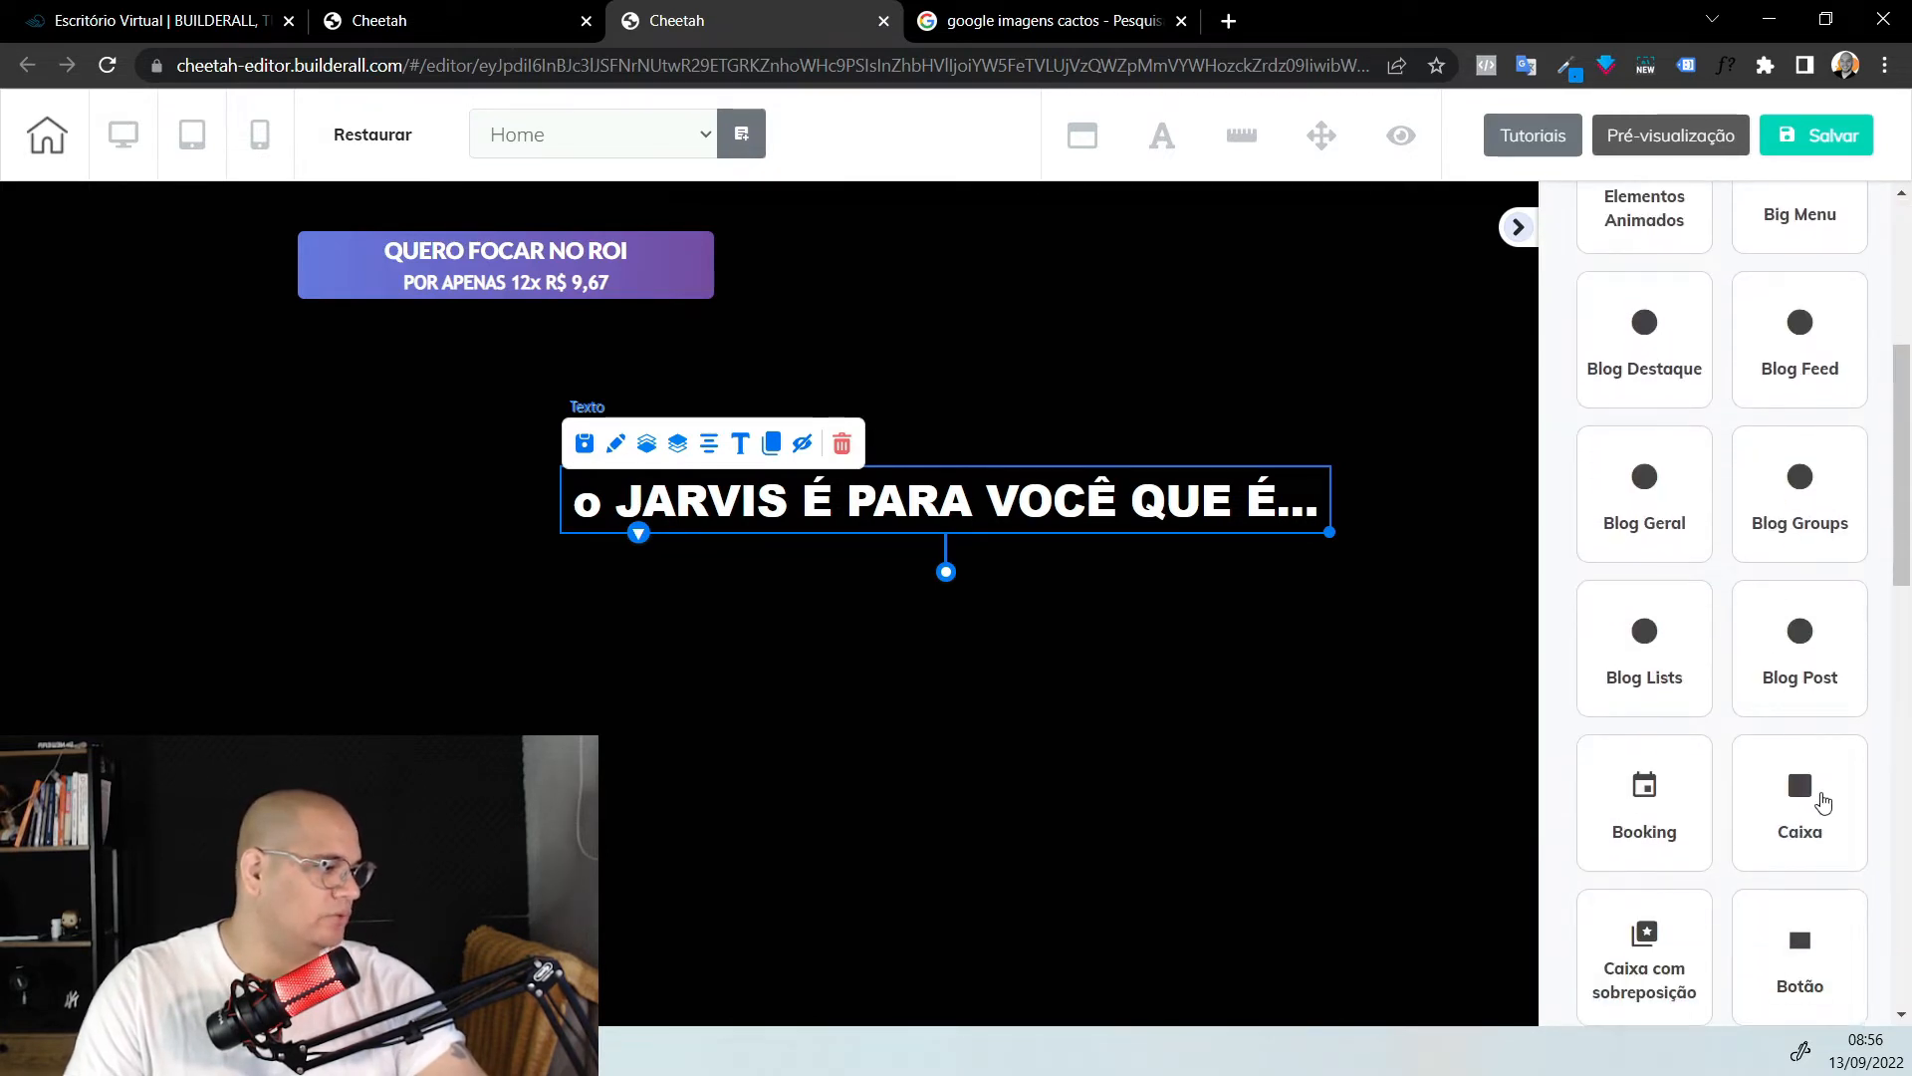
left_click(1815, 805)
scroll(1802, 632, "down", 3)
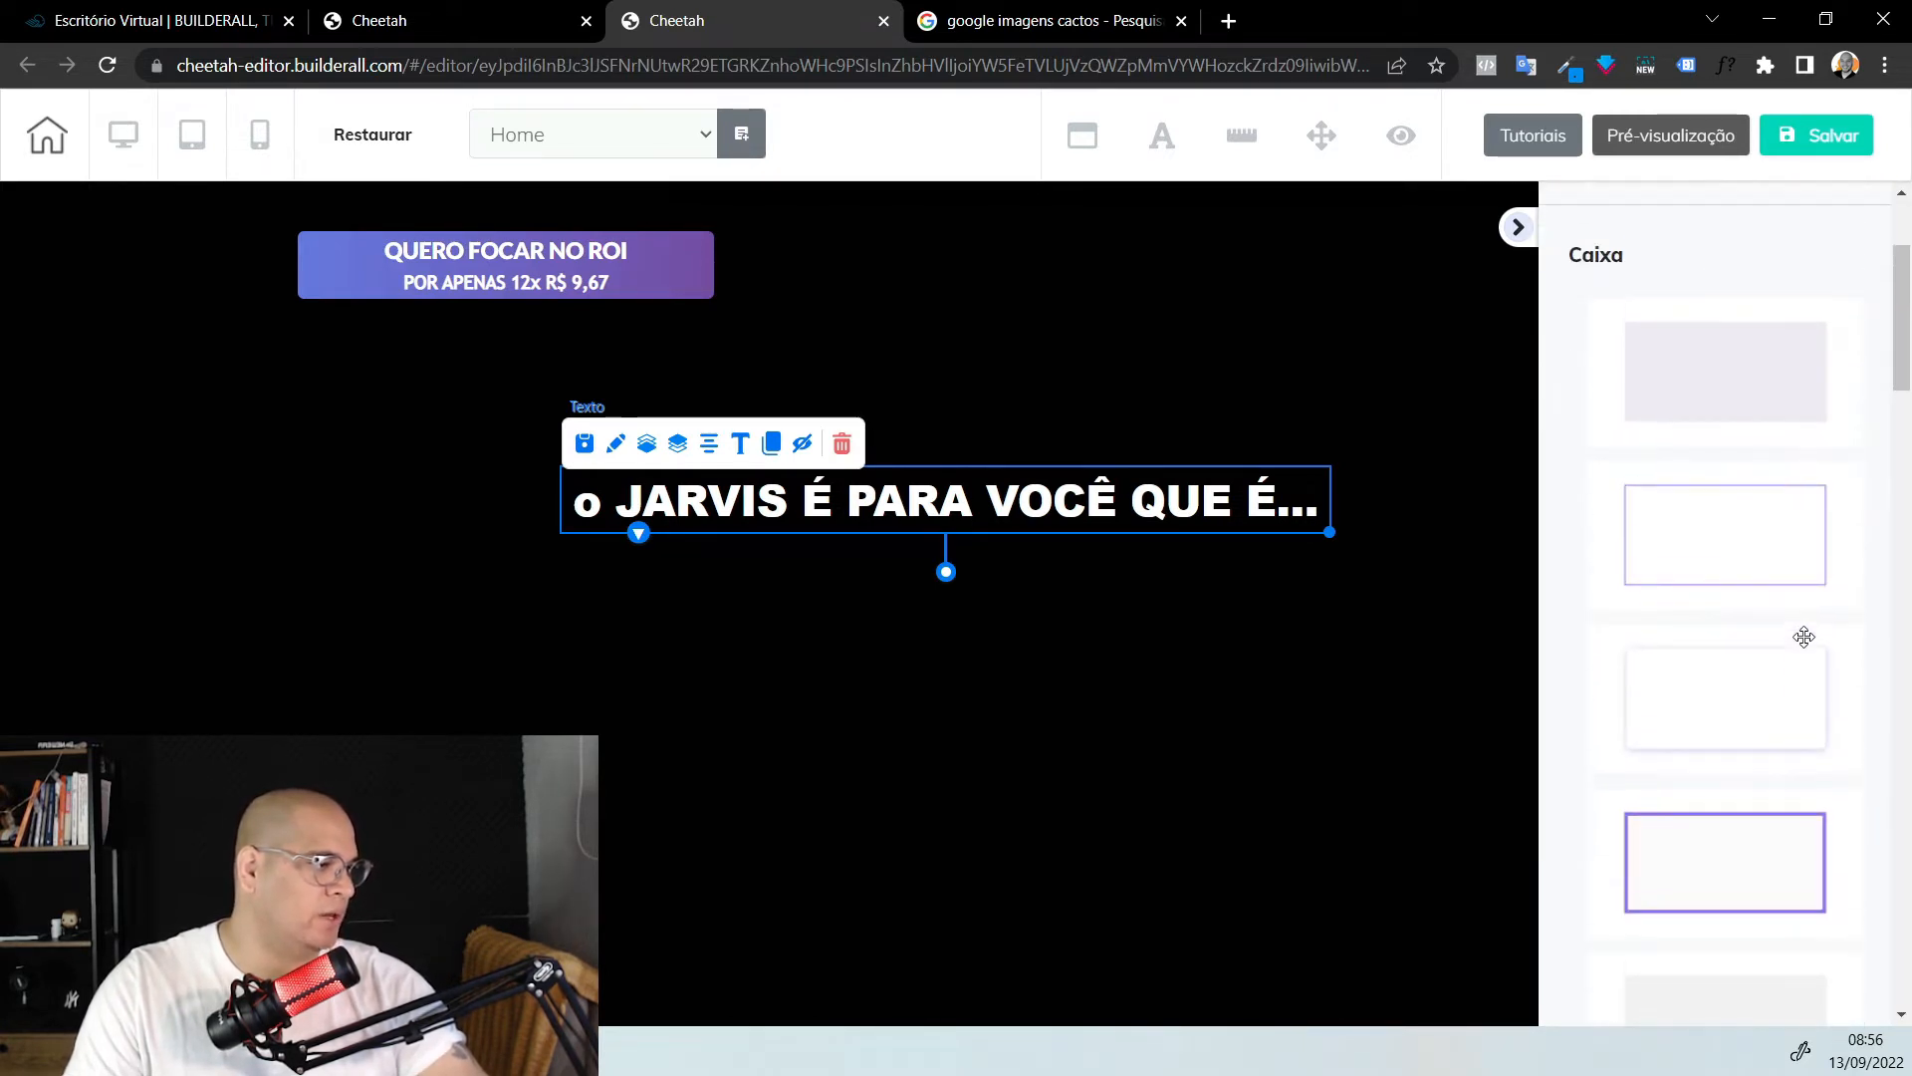
left_click_drag(1729, 425, 444, 787)
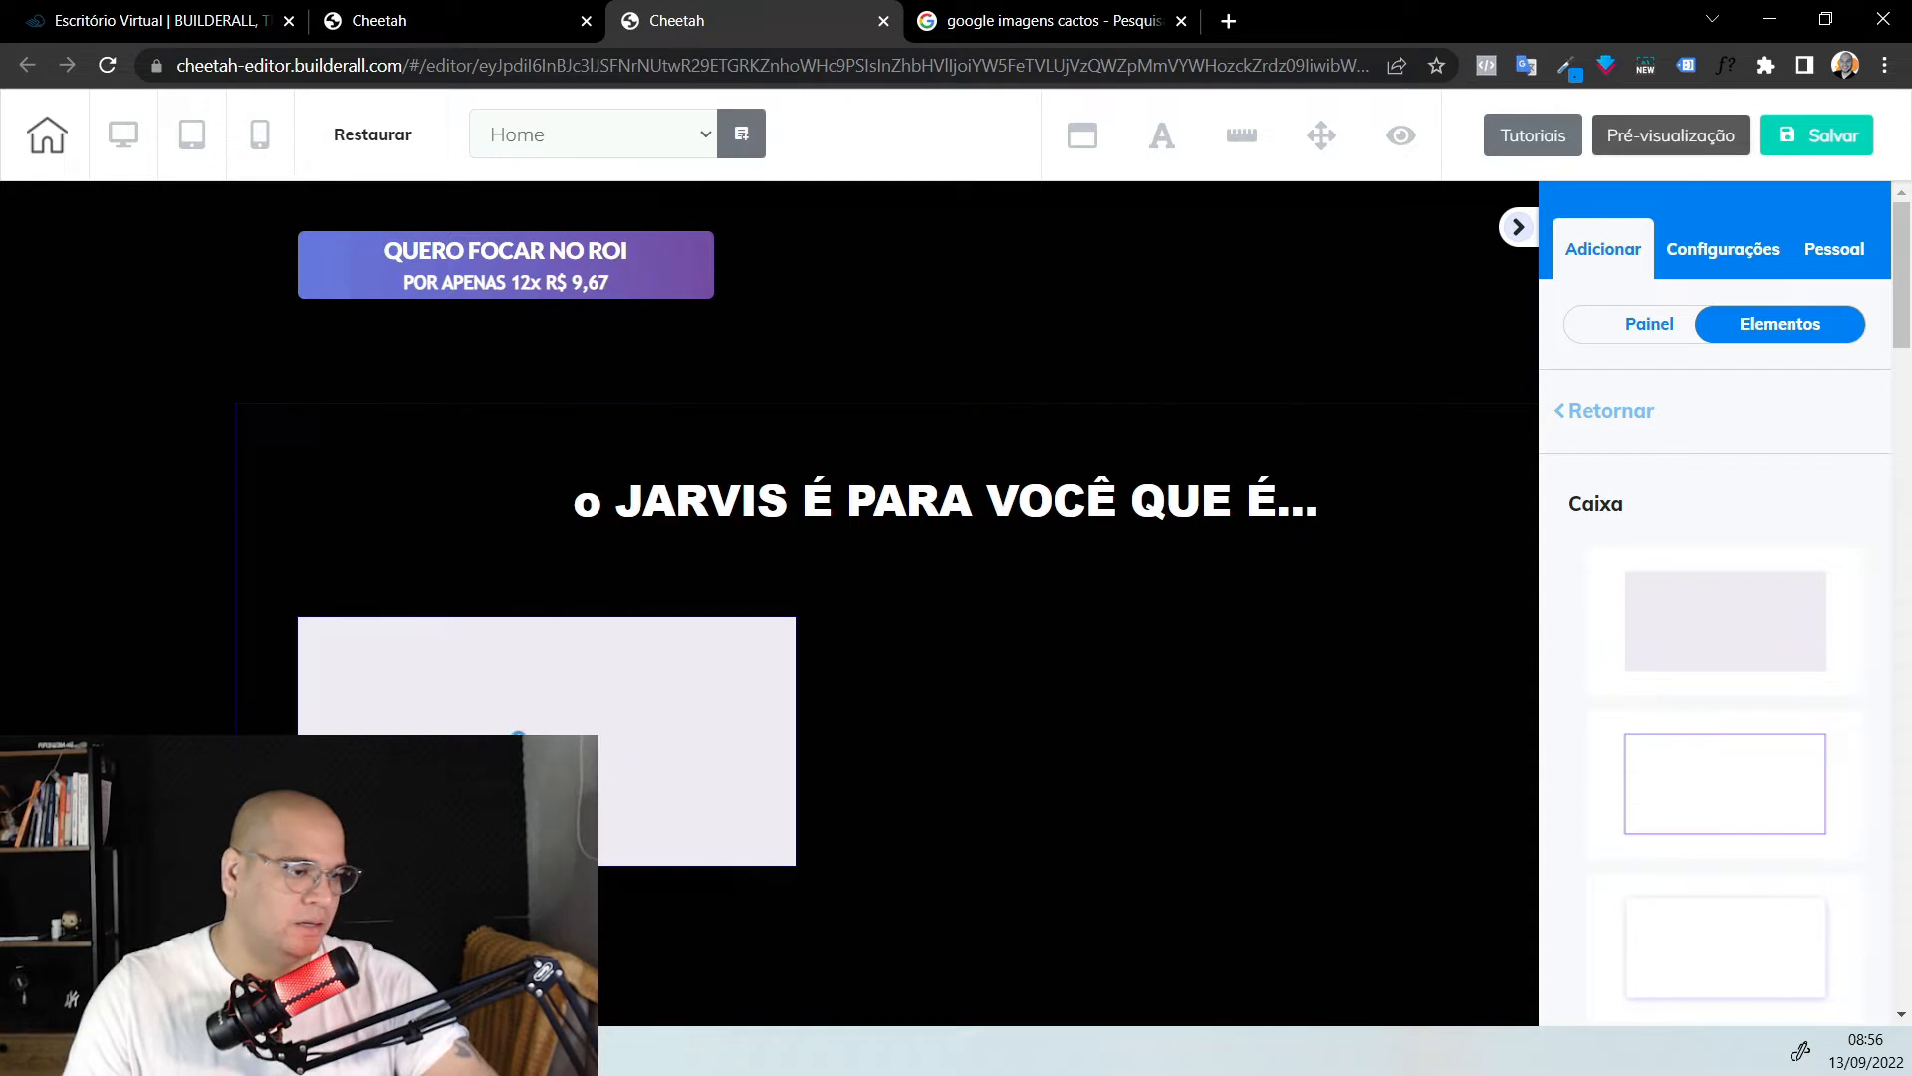
Resize the grey box into a narrow, tall vertical card
left_click(615, 768)
scroll(826, 819, "down", 1)
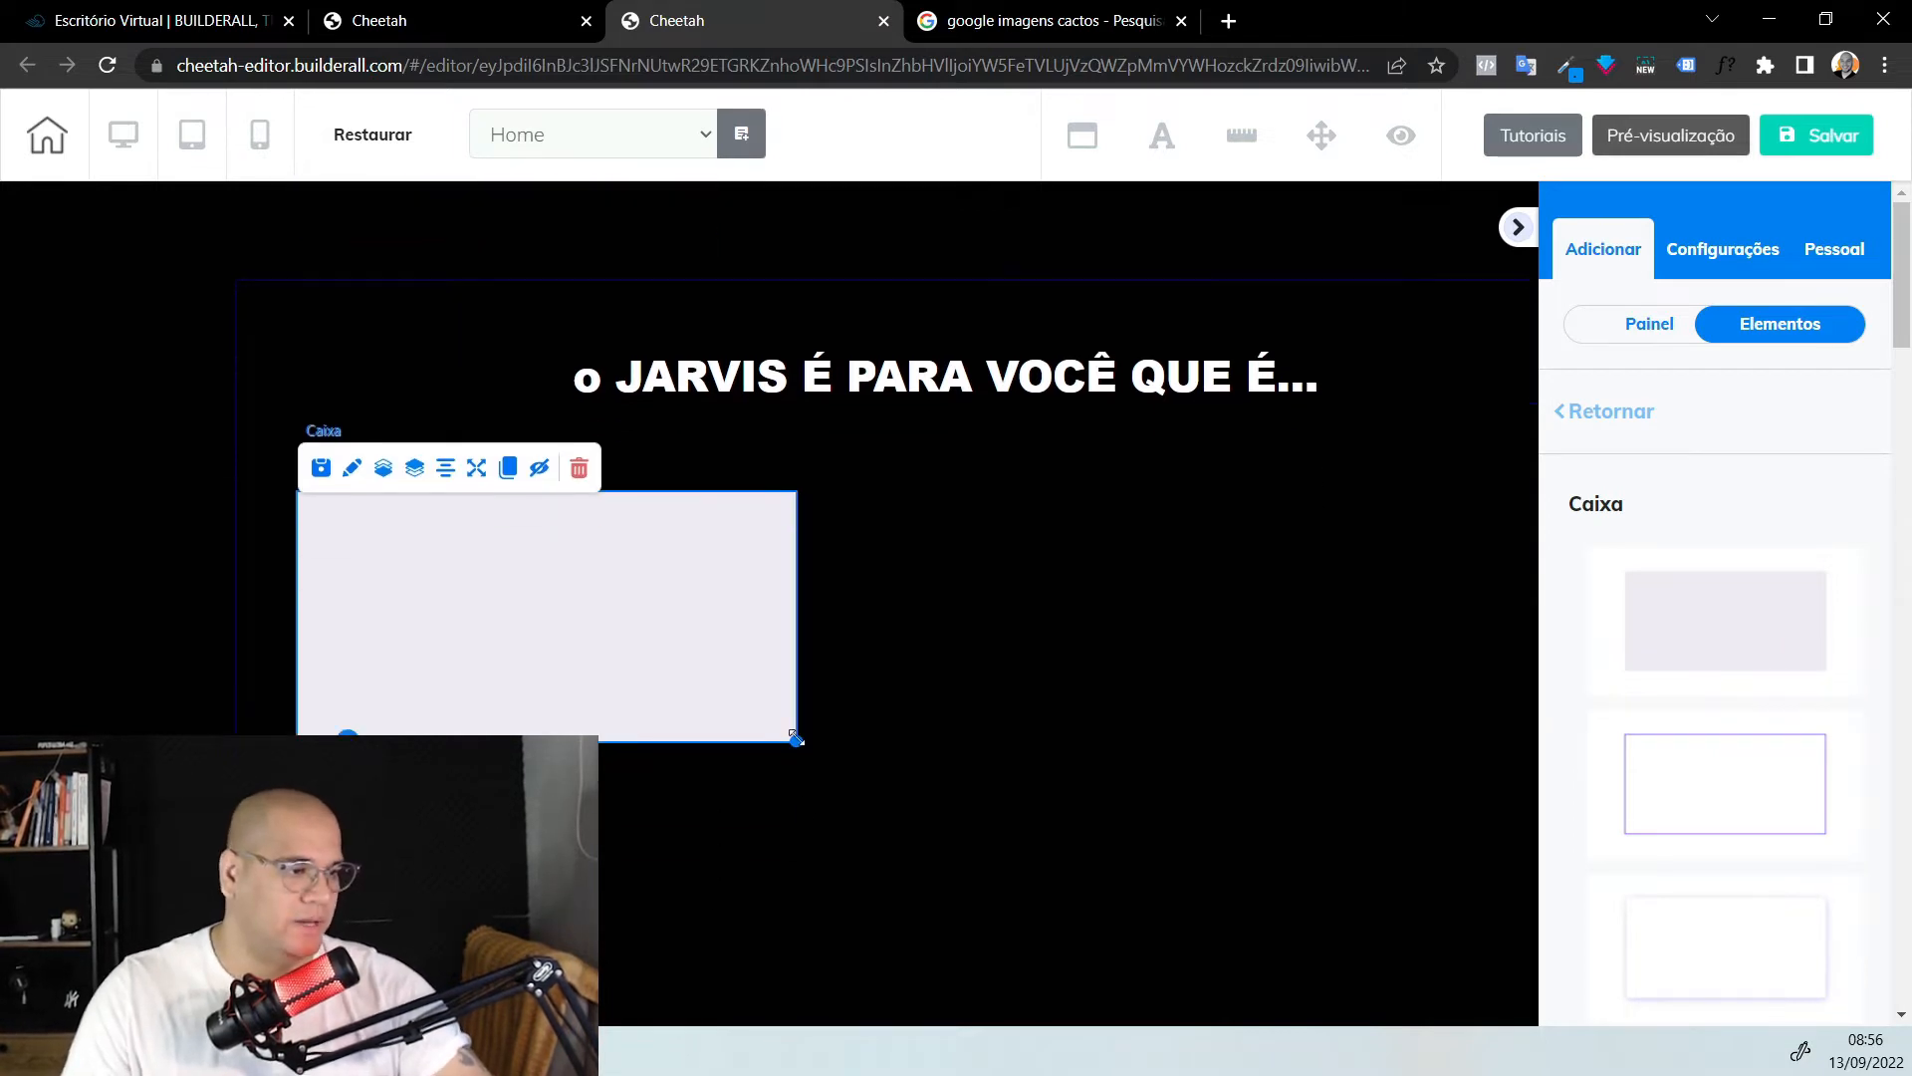
left_click_drag(794, 737, 627, 949)
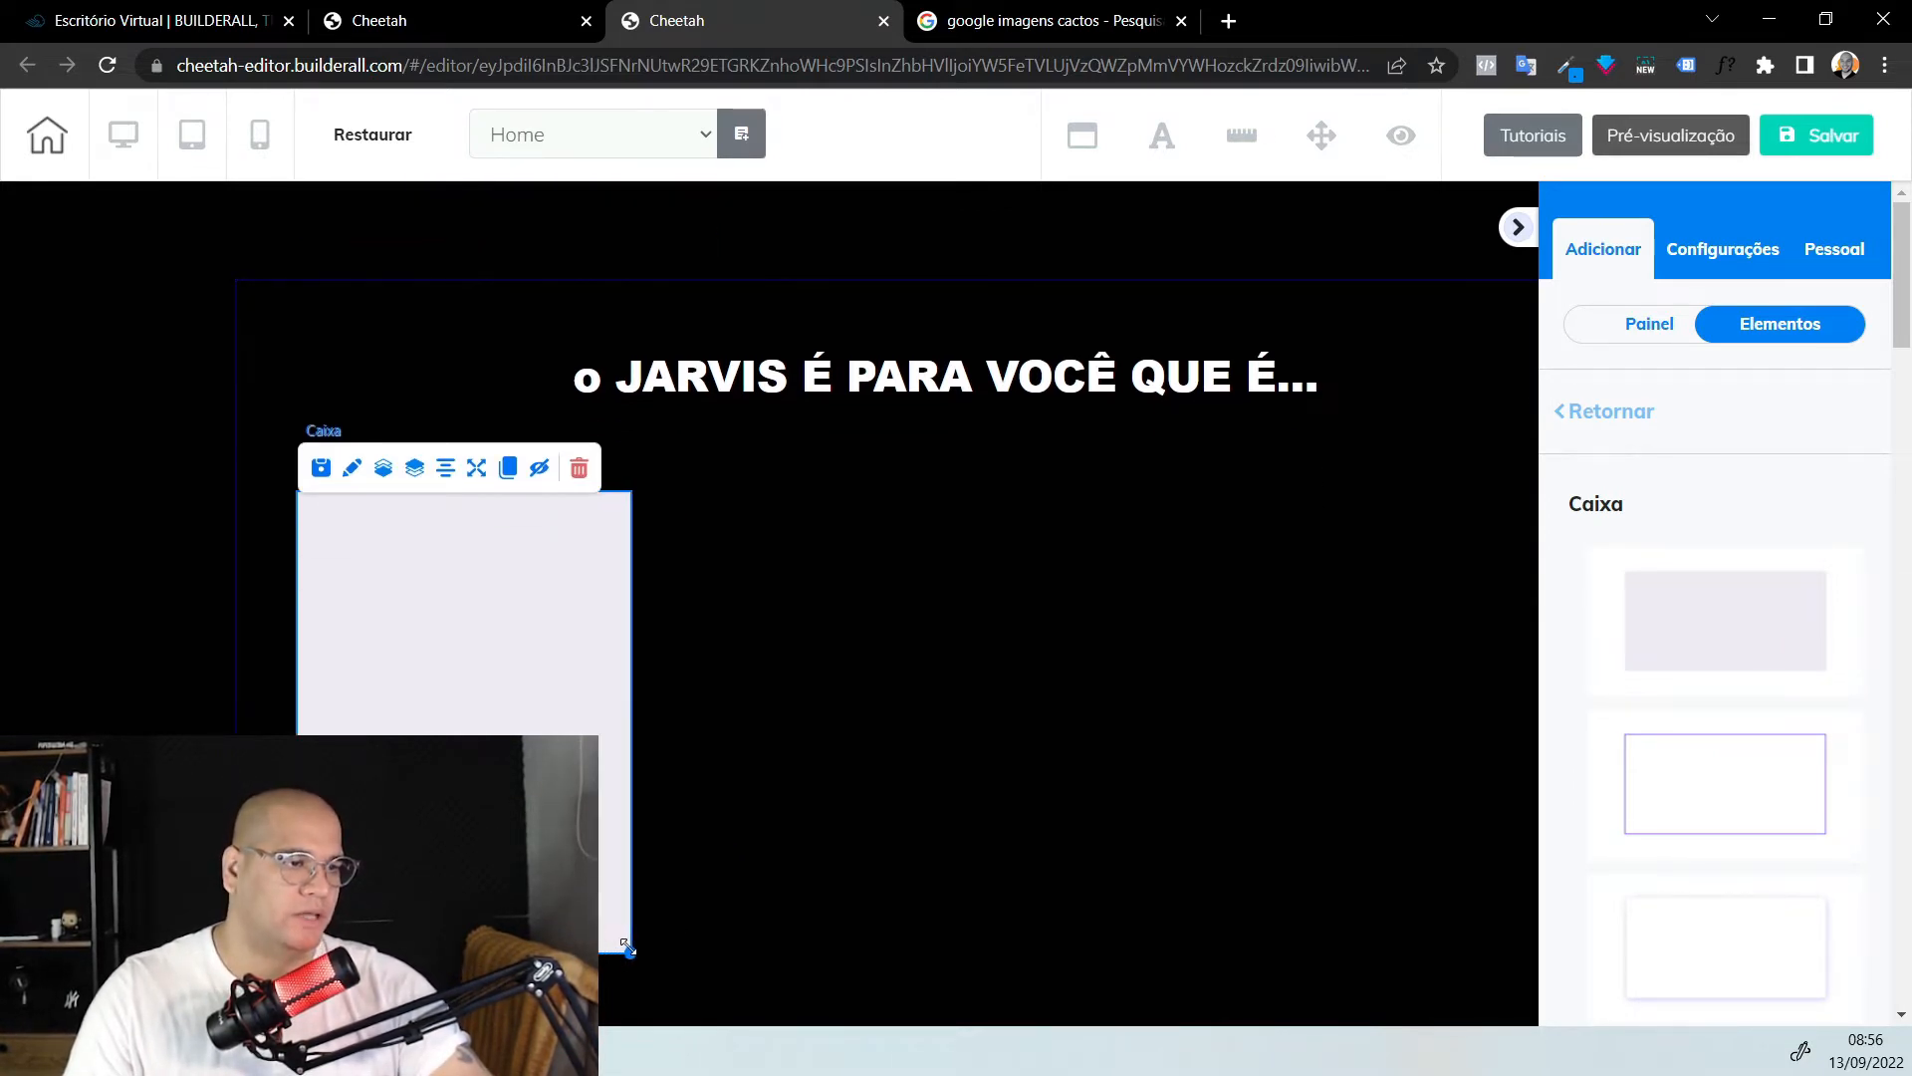
Add a horizontal image element inside the upper part of the grey card
left_click(1643, 326)
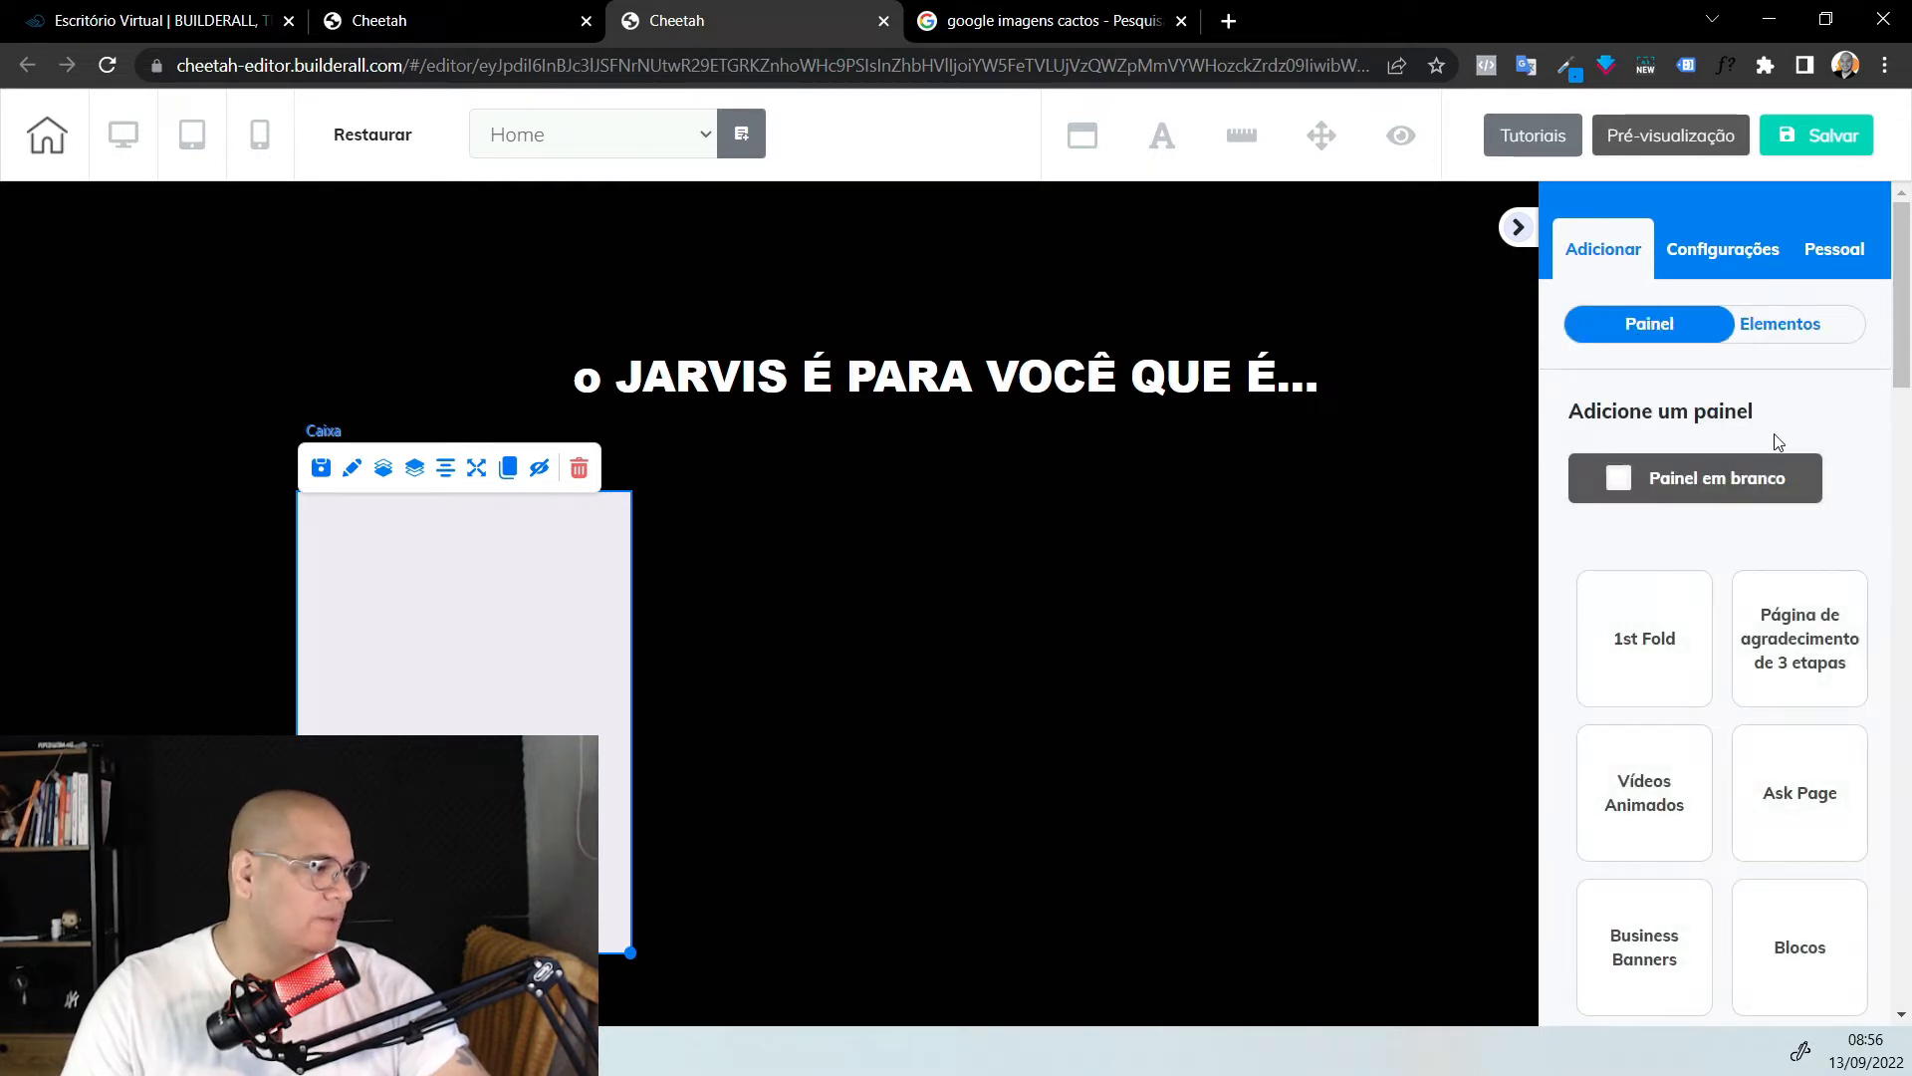
left_click(1780, 326)
left_click(1611, 412)
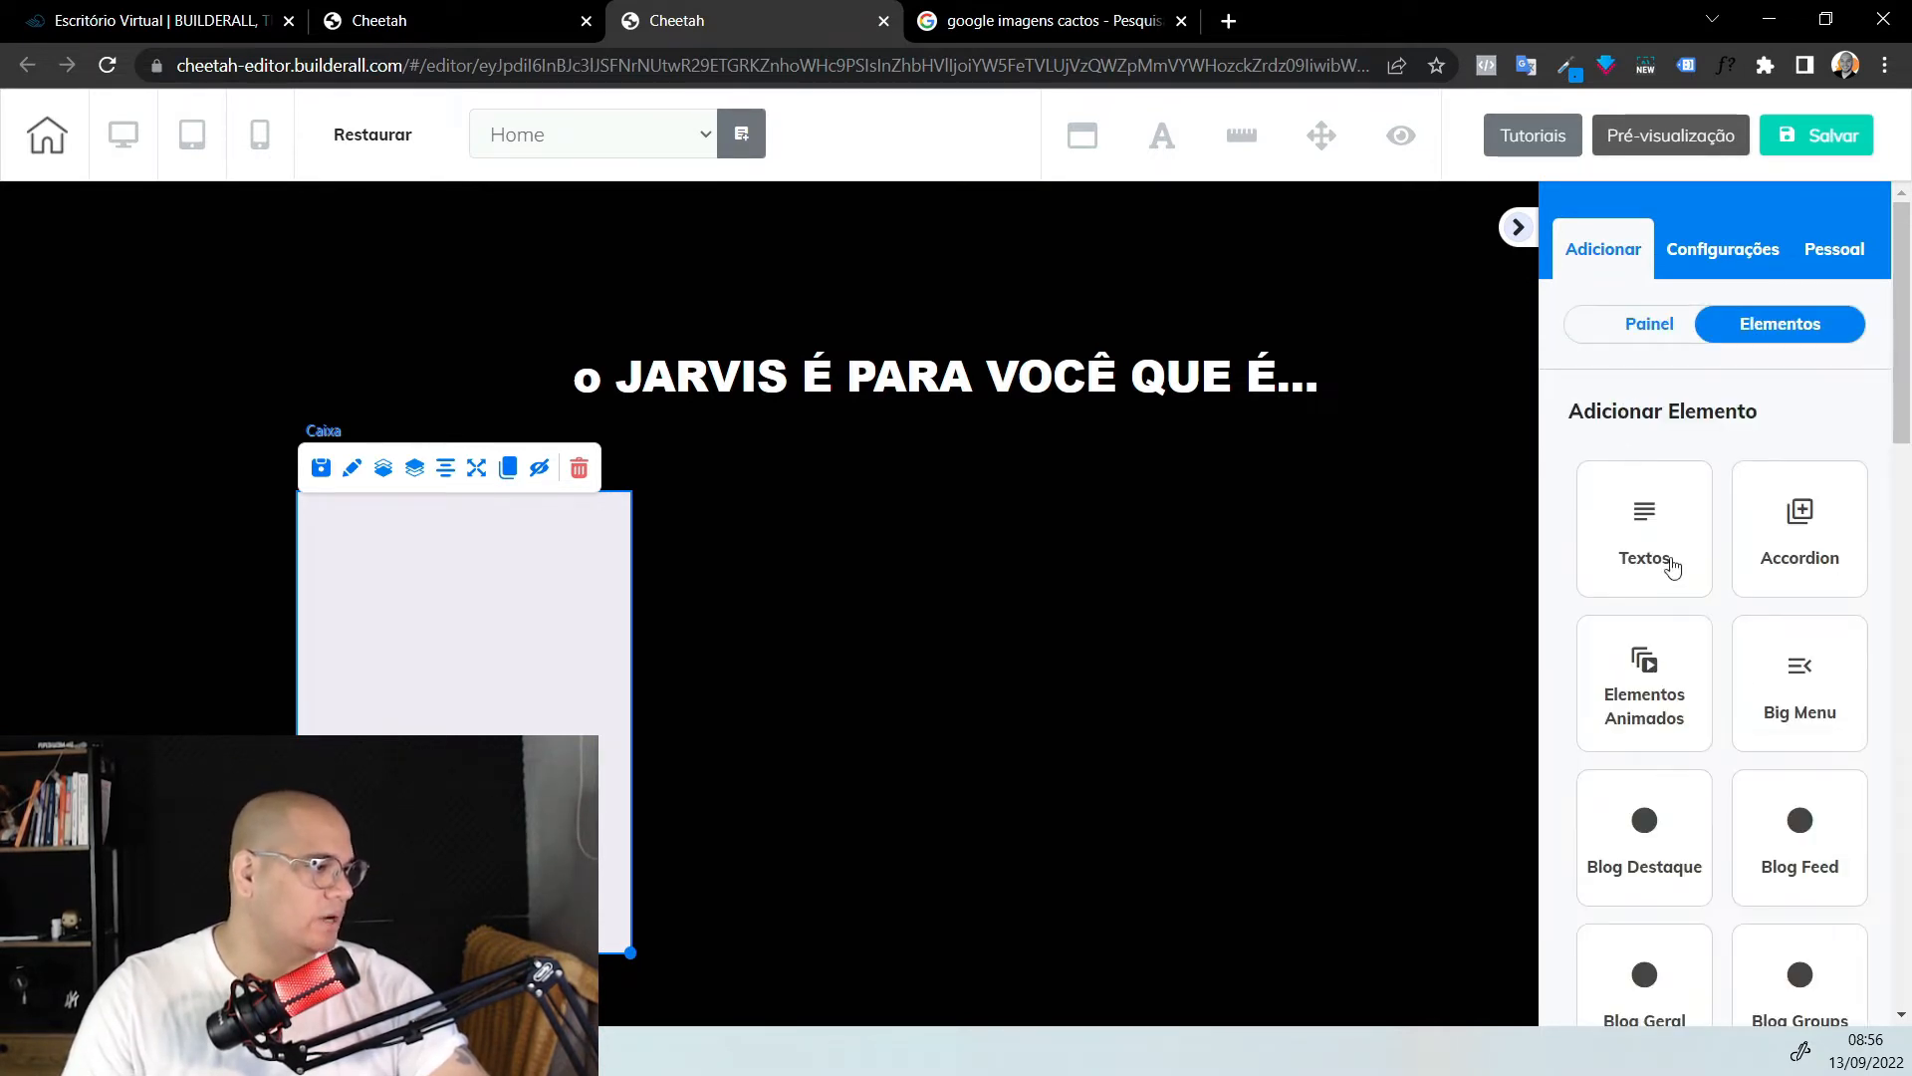
scroll(1664, 598, "down", 10)
left_click(1644, 702)
left_click_drag(1758, 787, 527, 635)
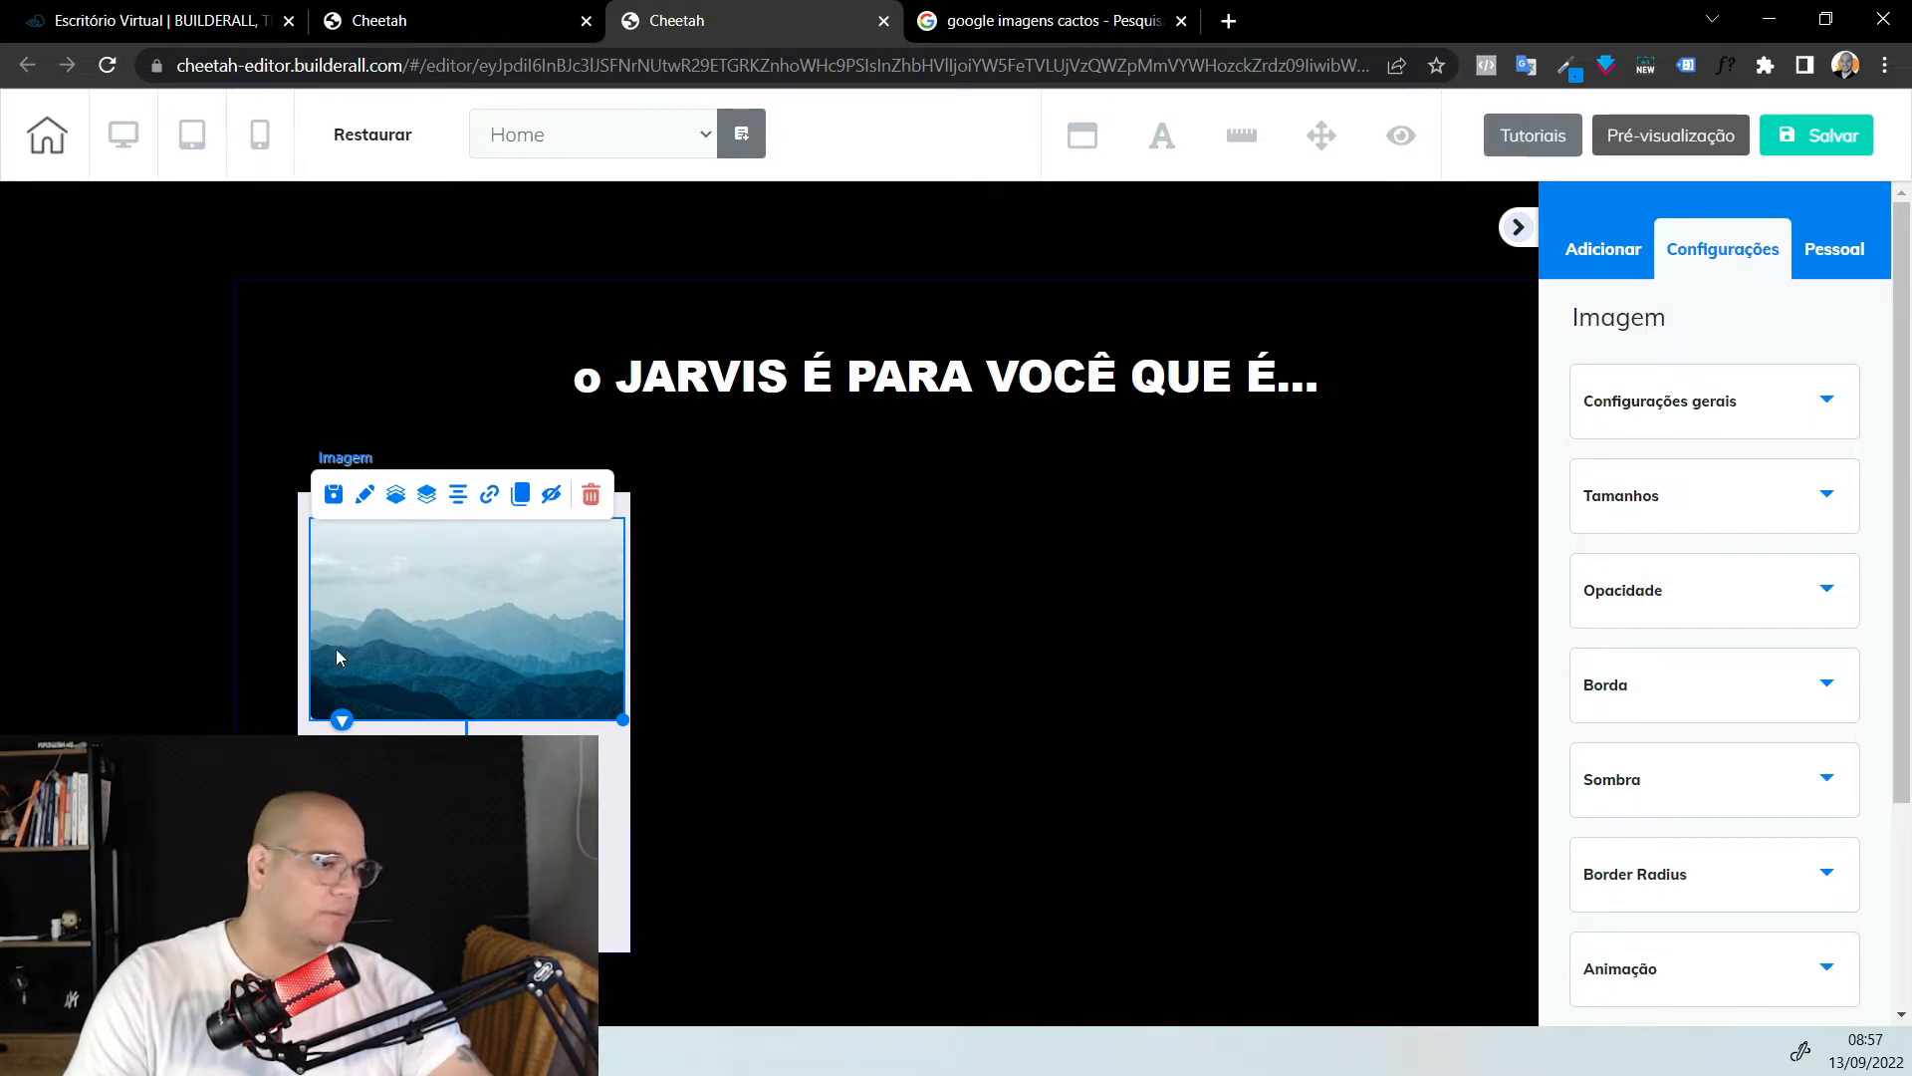
Add a text element below the image in the card and narrow it to fit the card's width
left_click(1570, 262)
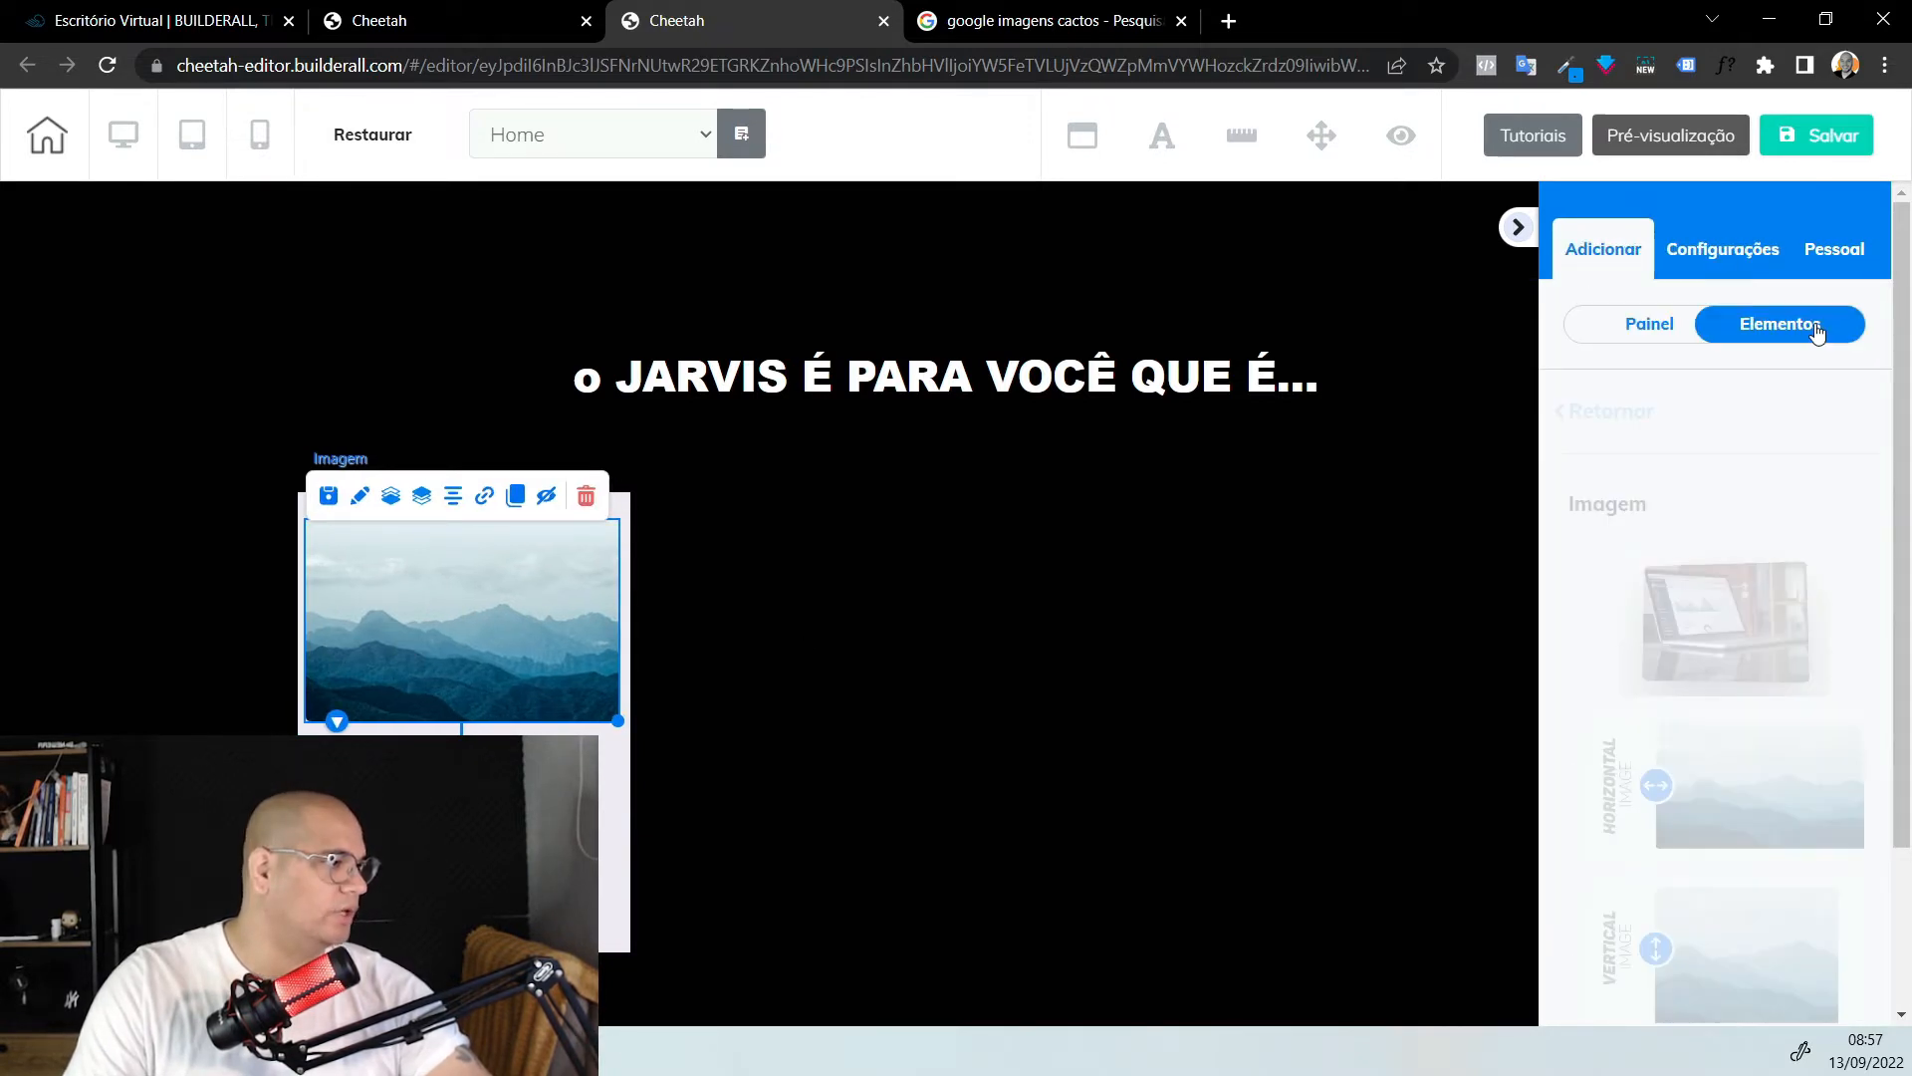
left_click(1642, 417)
left_click(1673, 555)
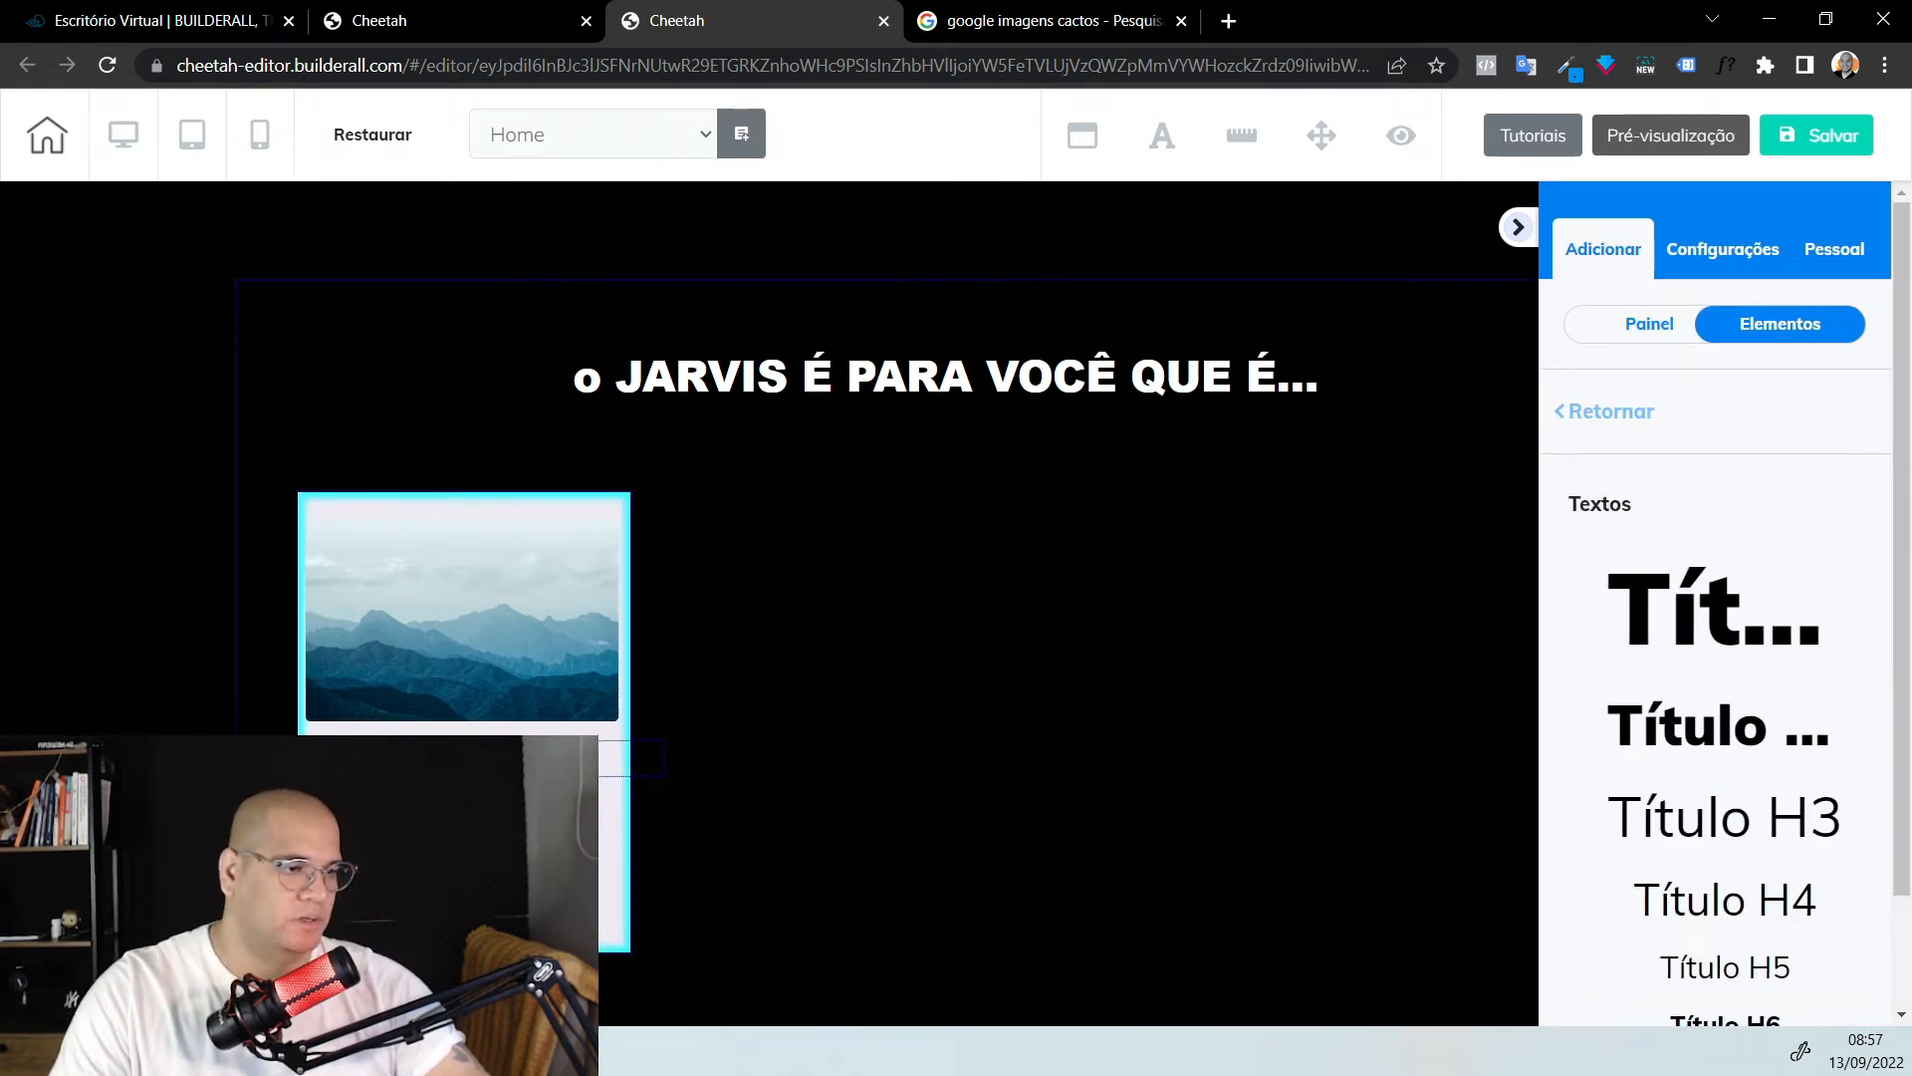
left_click(659, 769)
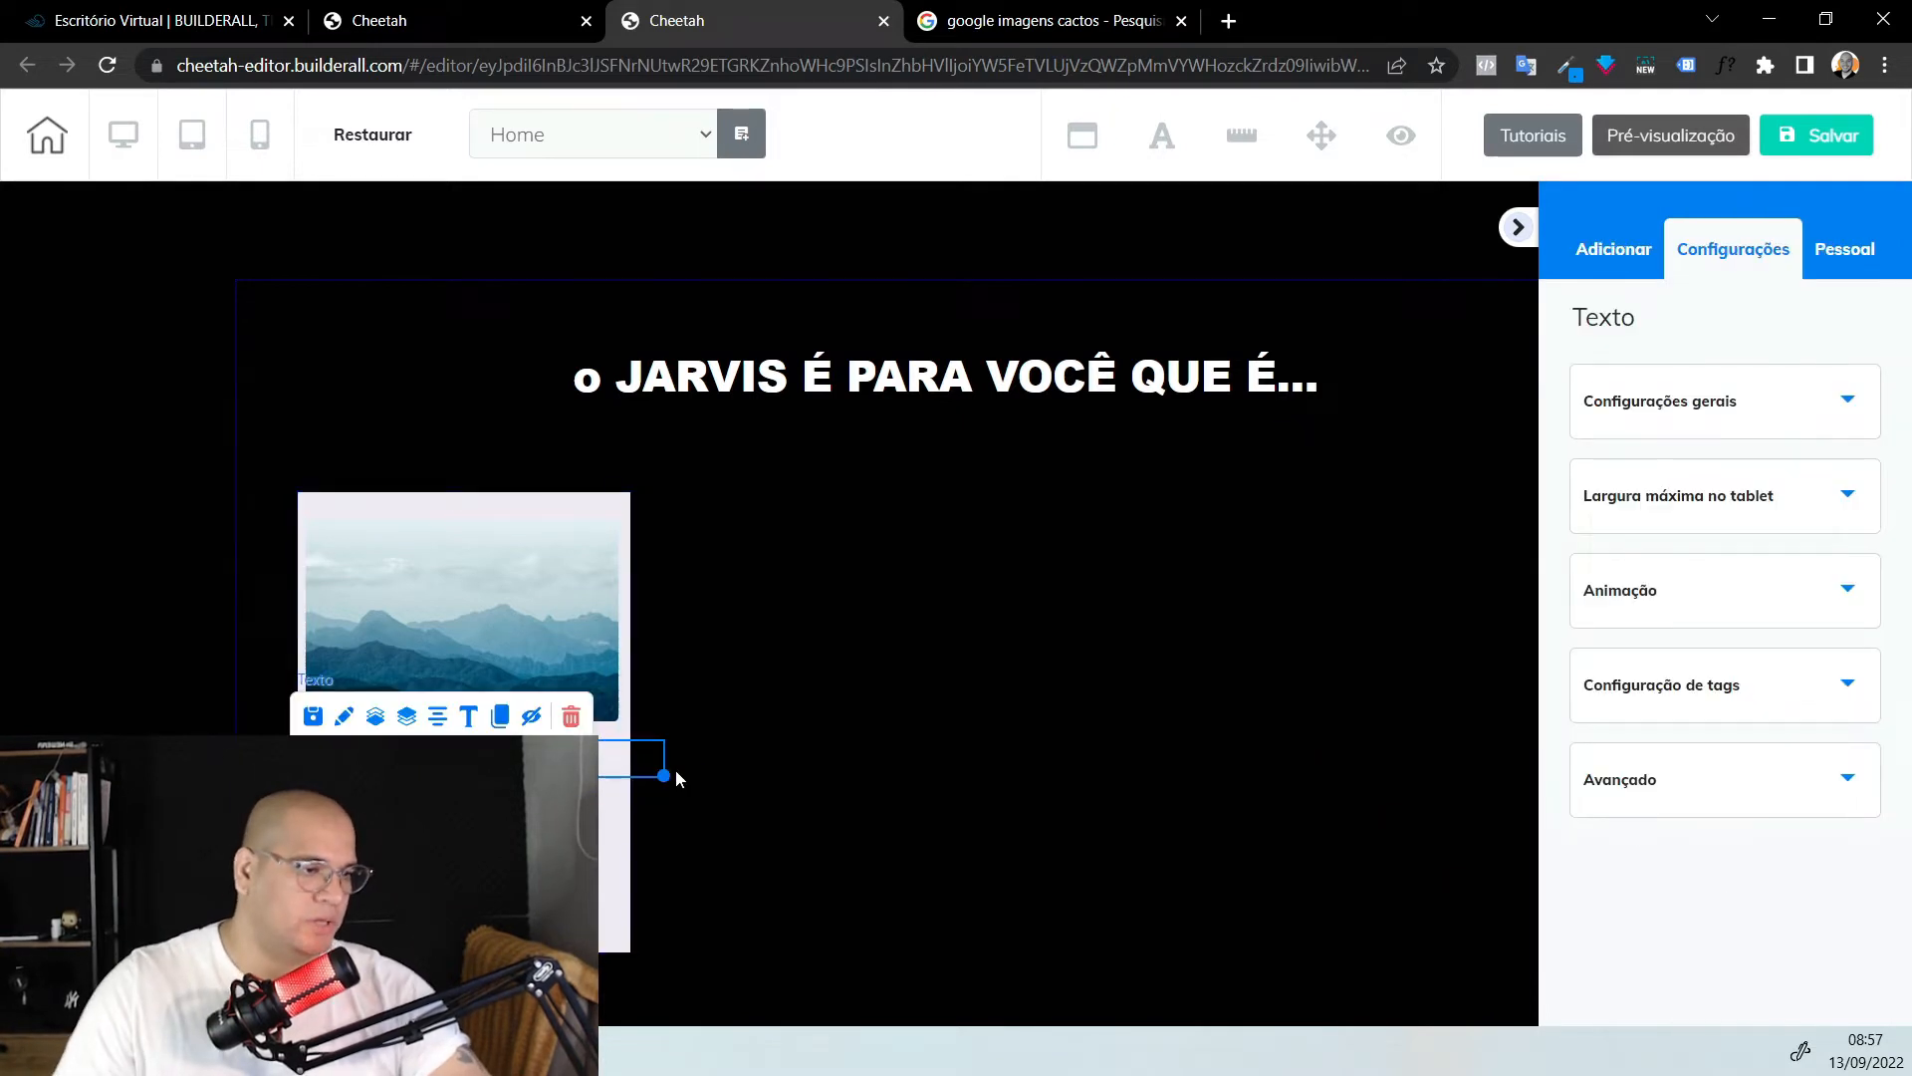
left_click_drag(665, 774, 594, 775)
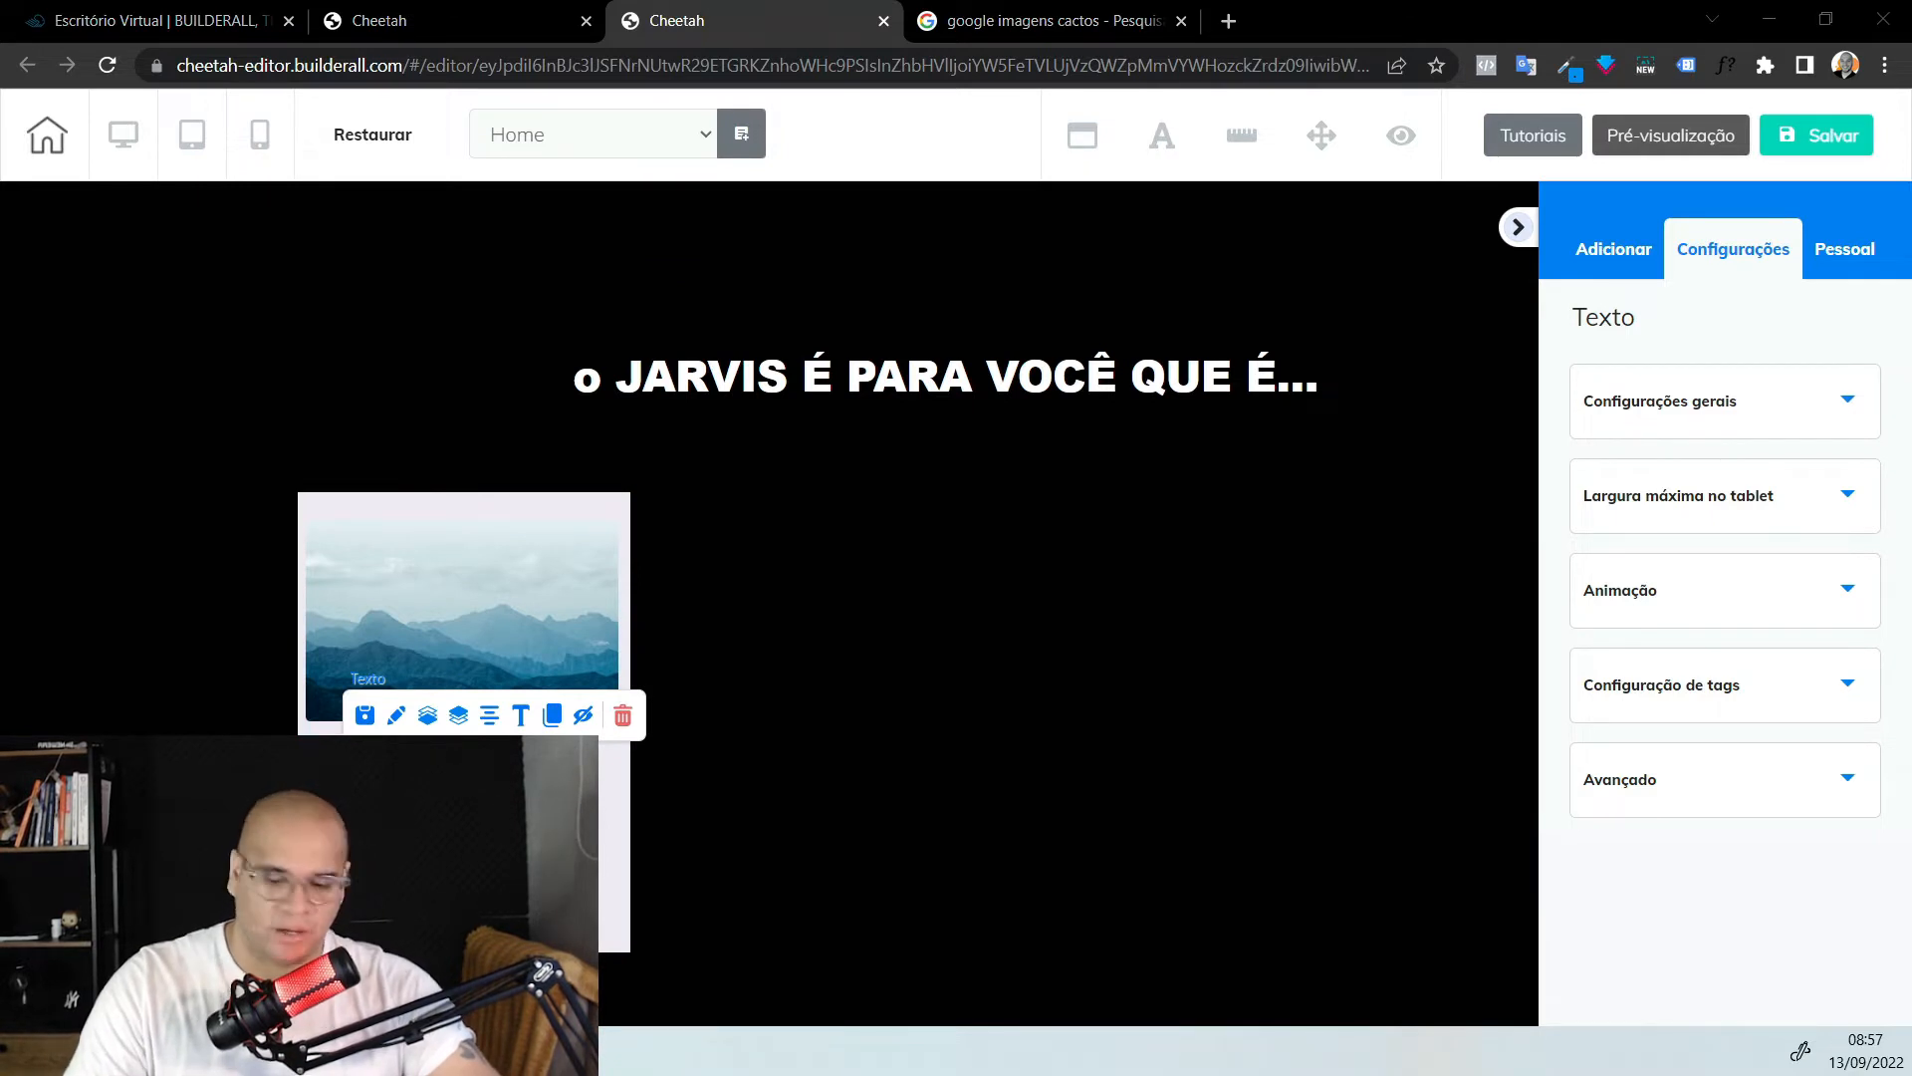
Centre-align the text under the image in the card
key("alt+Tab")
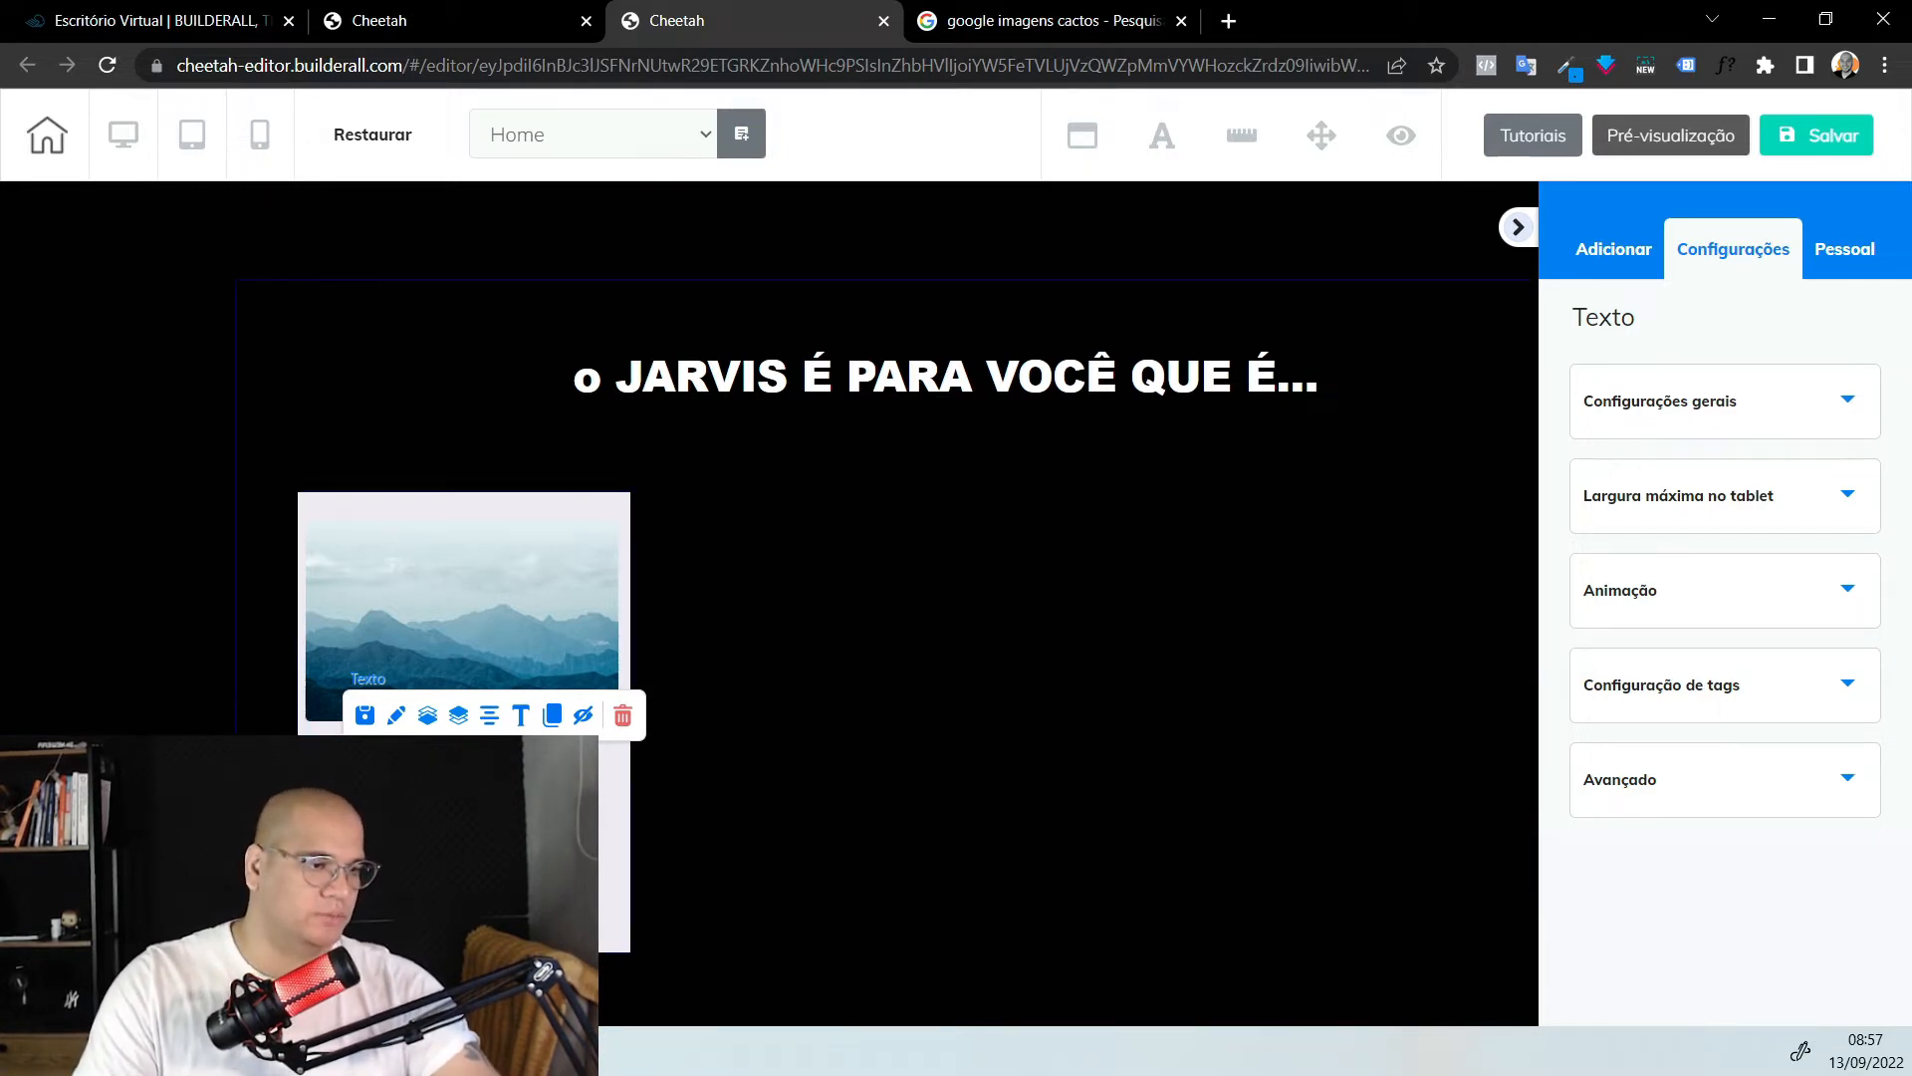
left_click(521, 716)
left_click(738, 679)
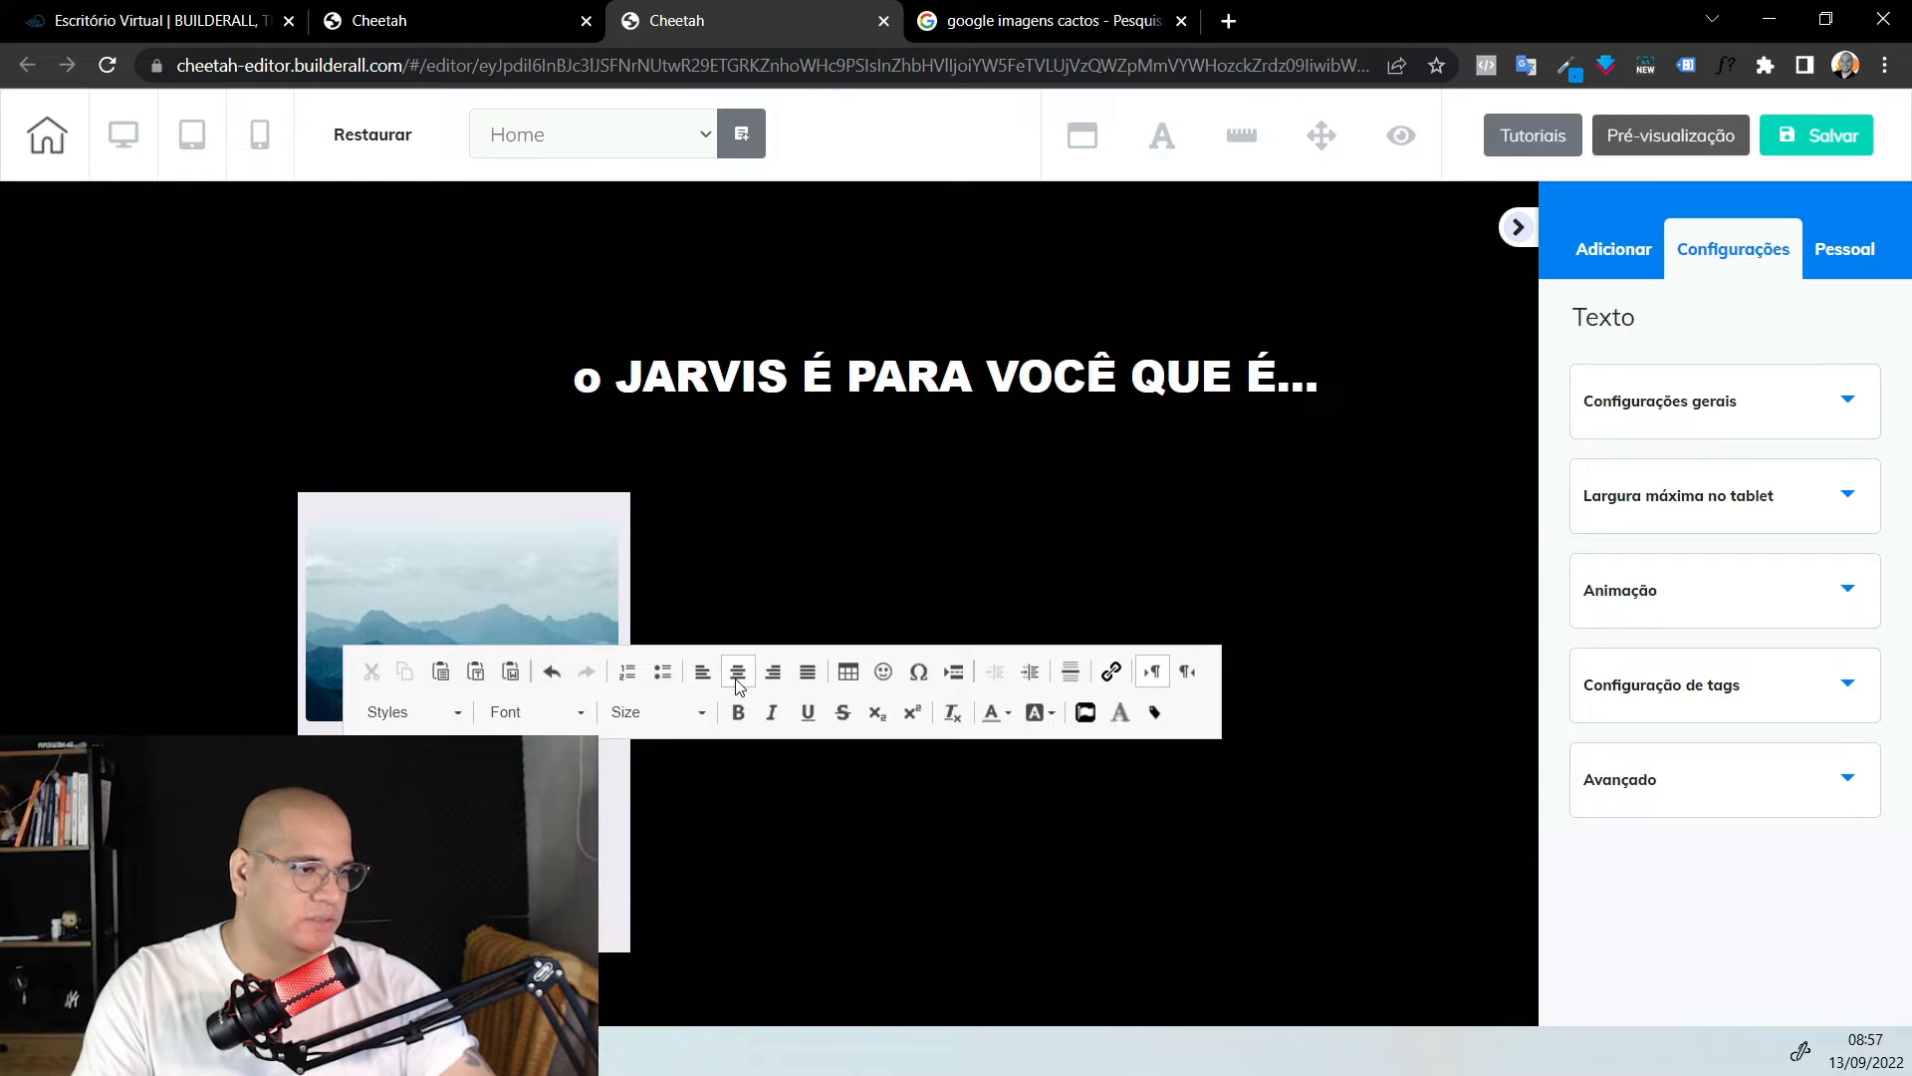
left_click(545, 853)
Duplicate the card's text element, place the copy beneath the original, and paste the copied description into it
left_click(527, 687)
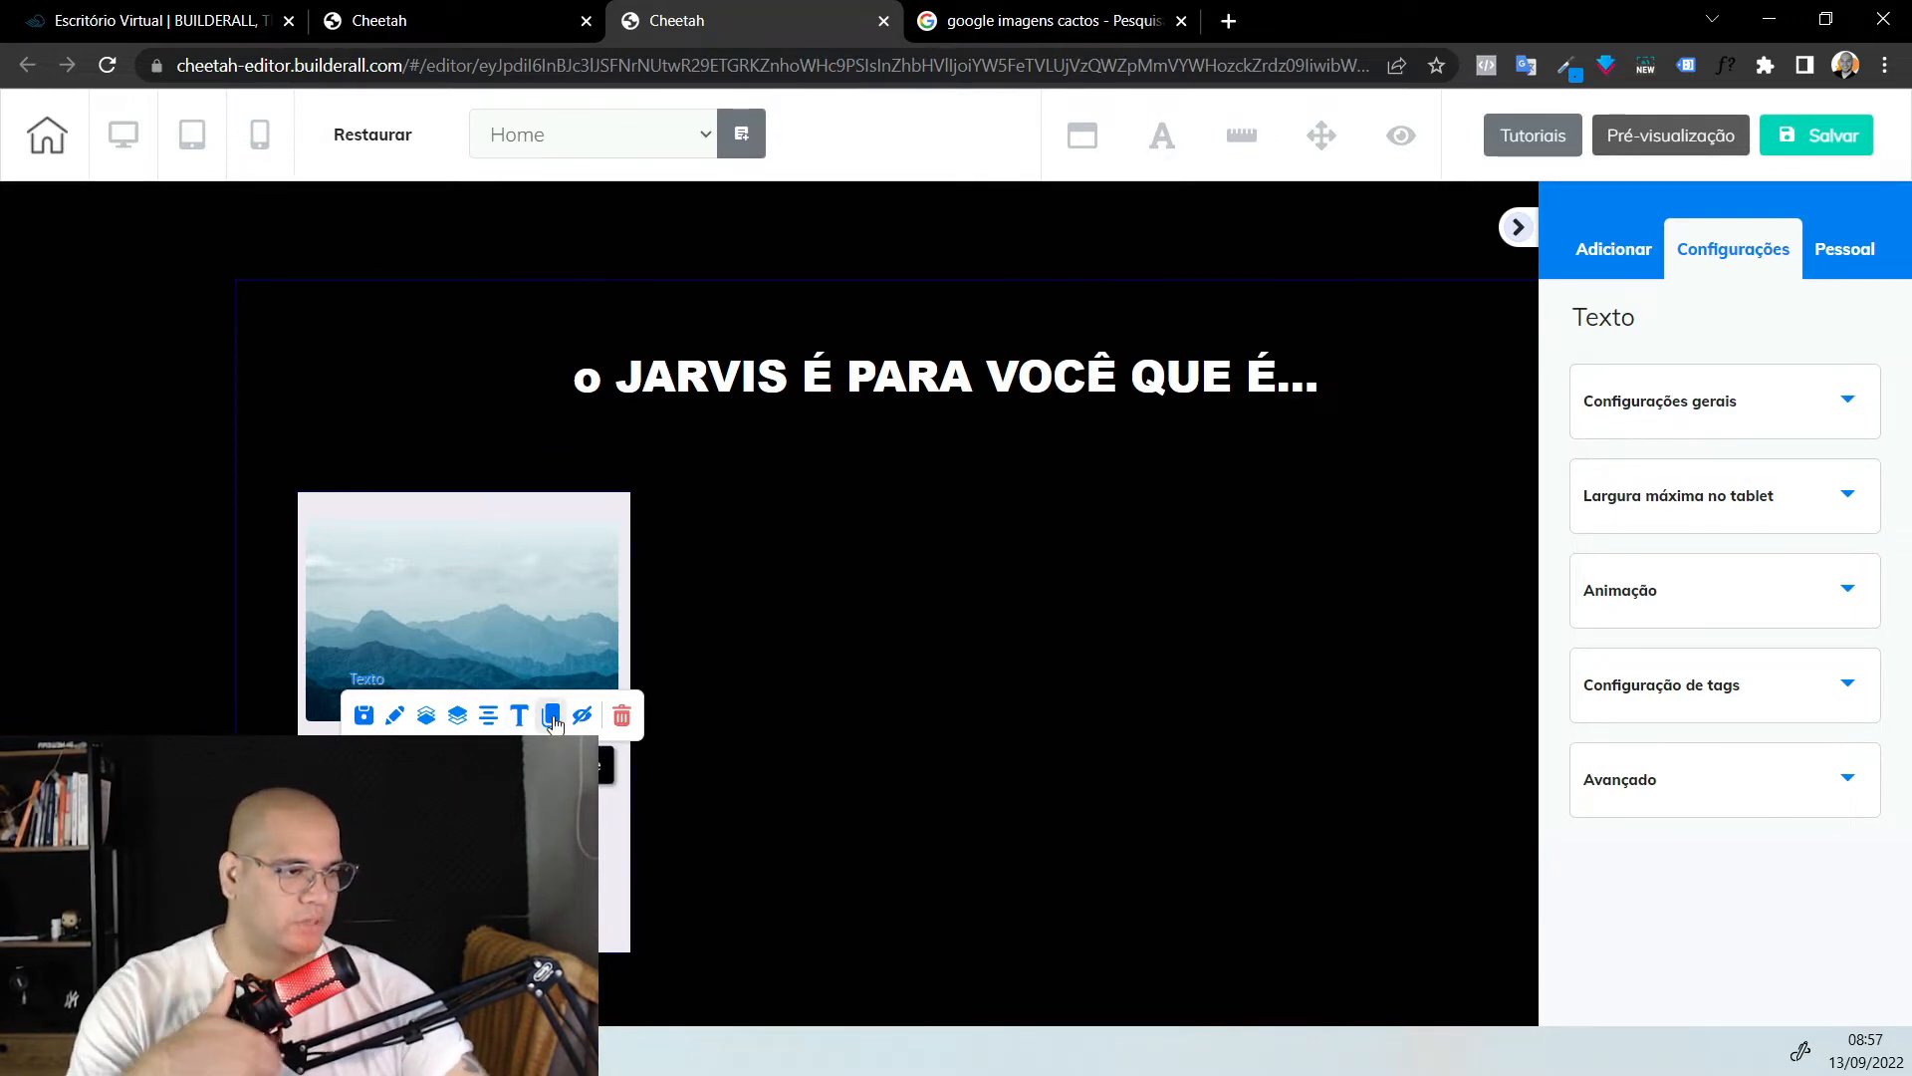
left_click_drag(527, 687, 498, 806)
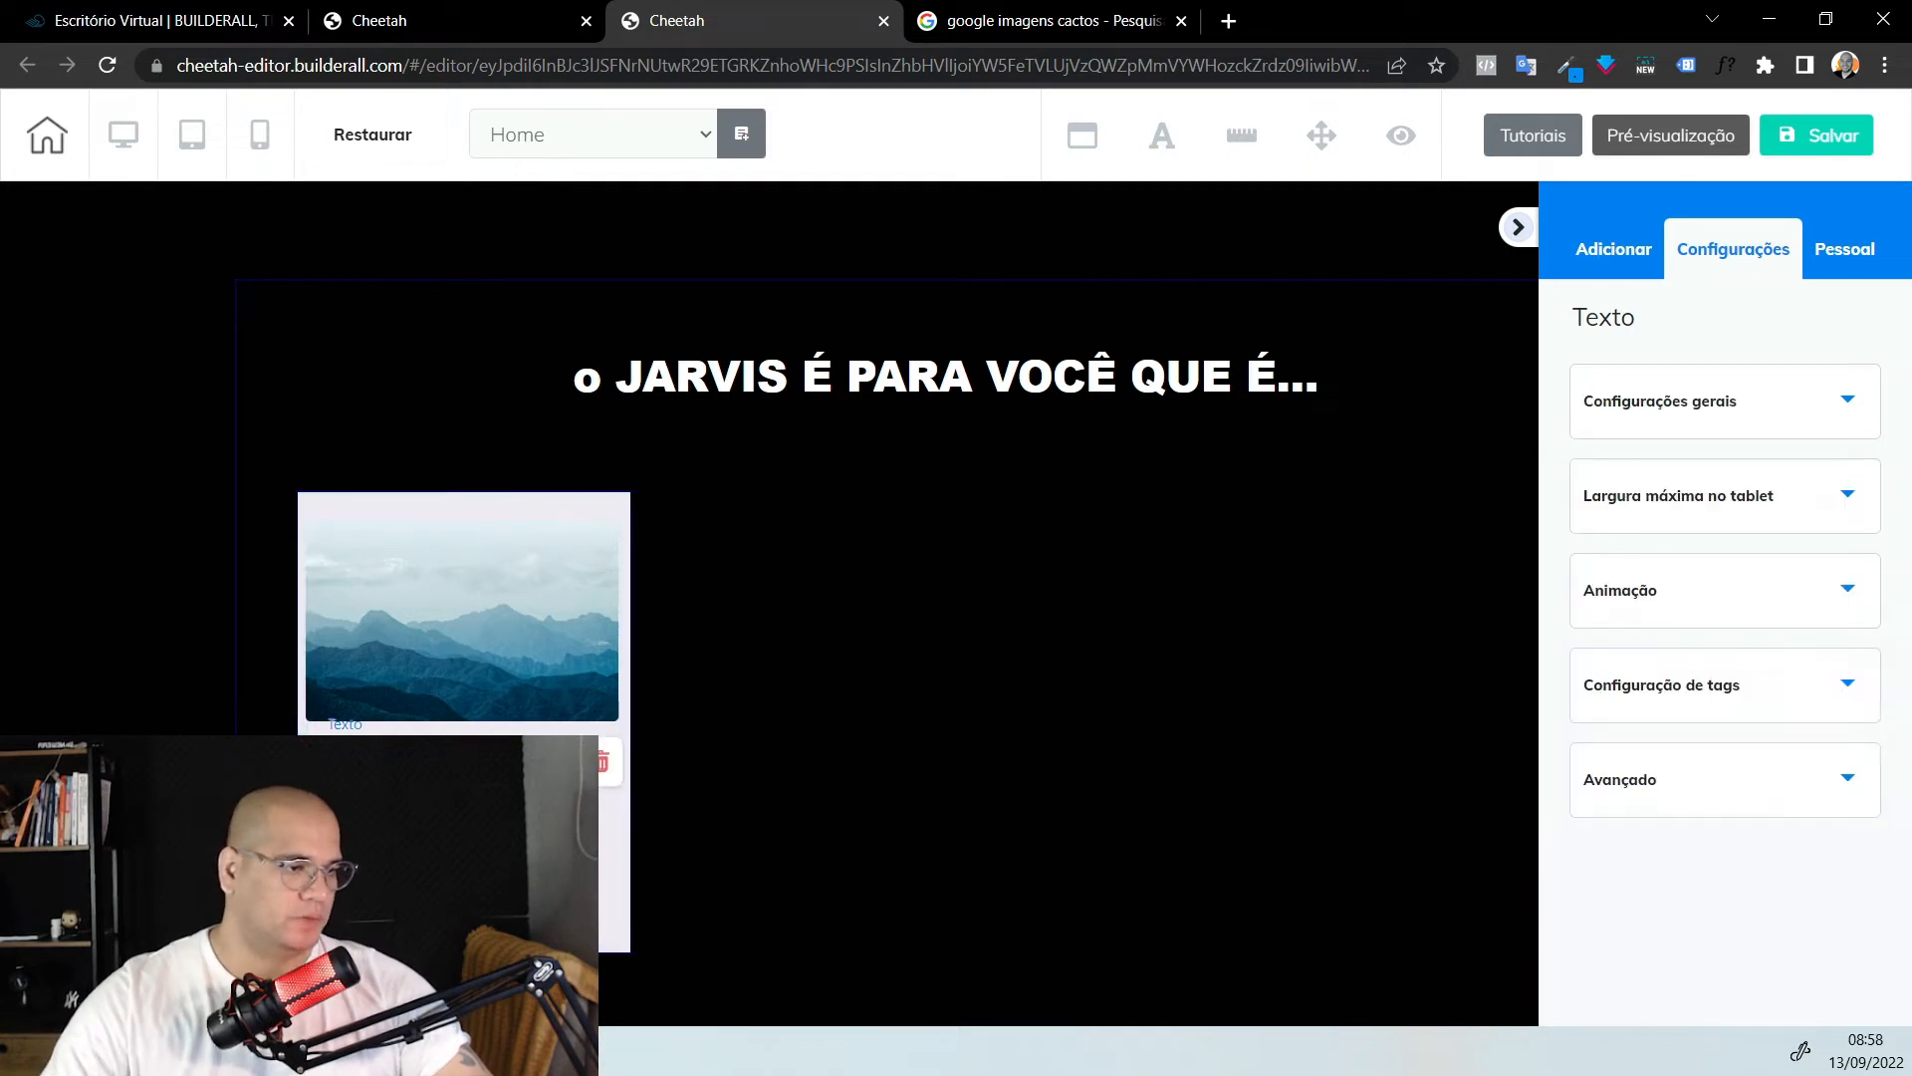
left_click(607, 948)
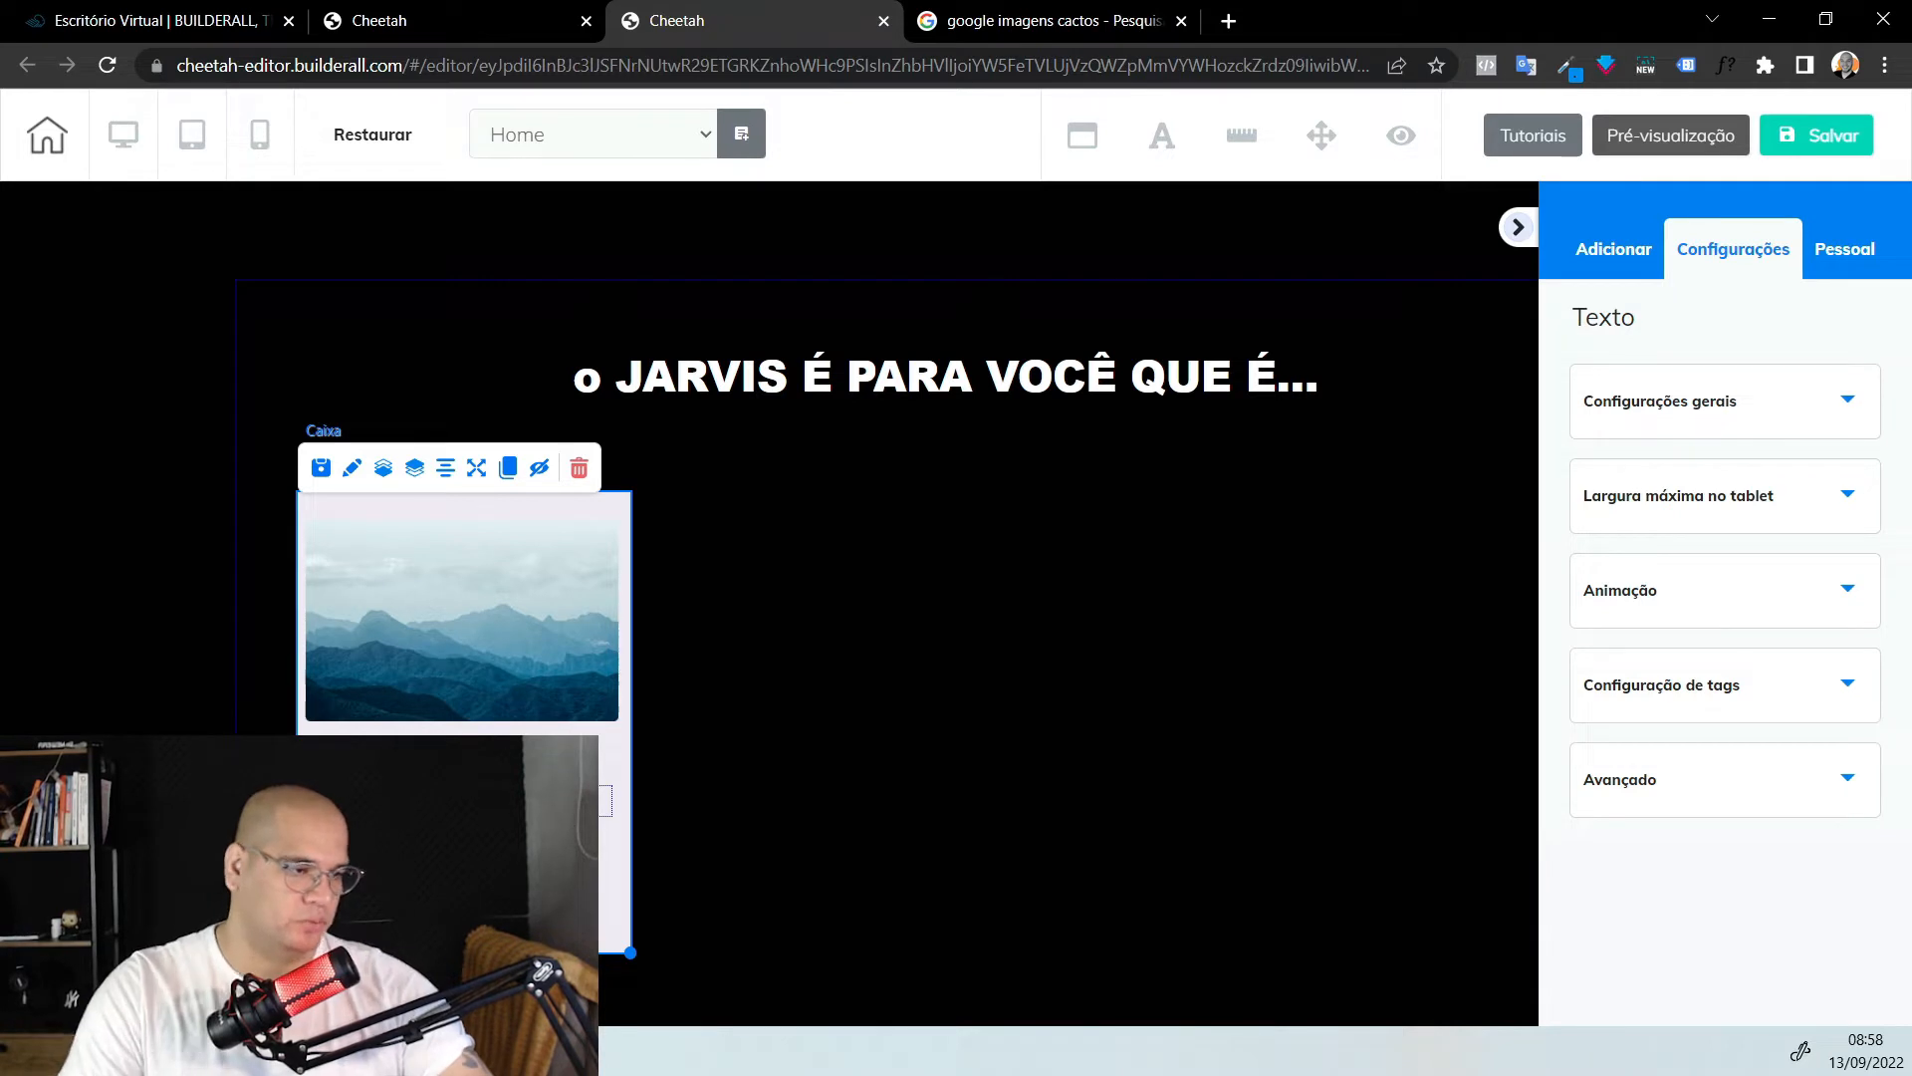
double_click(498, 802)
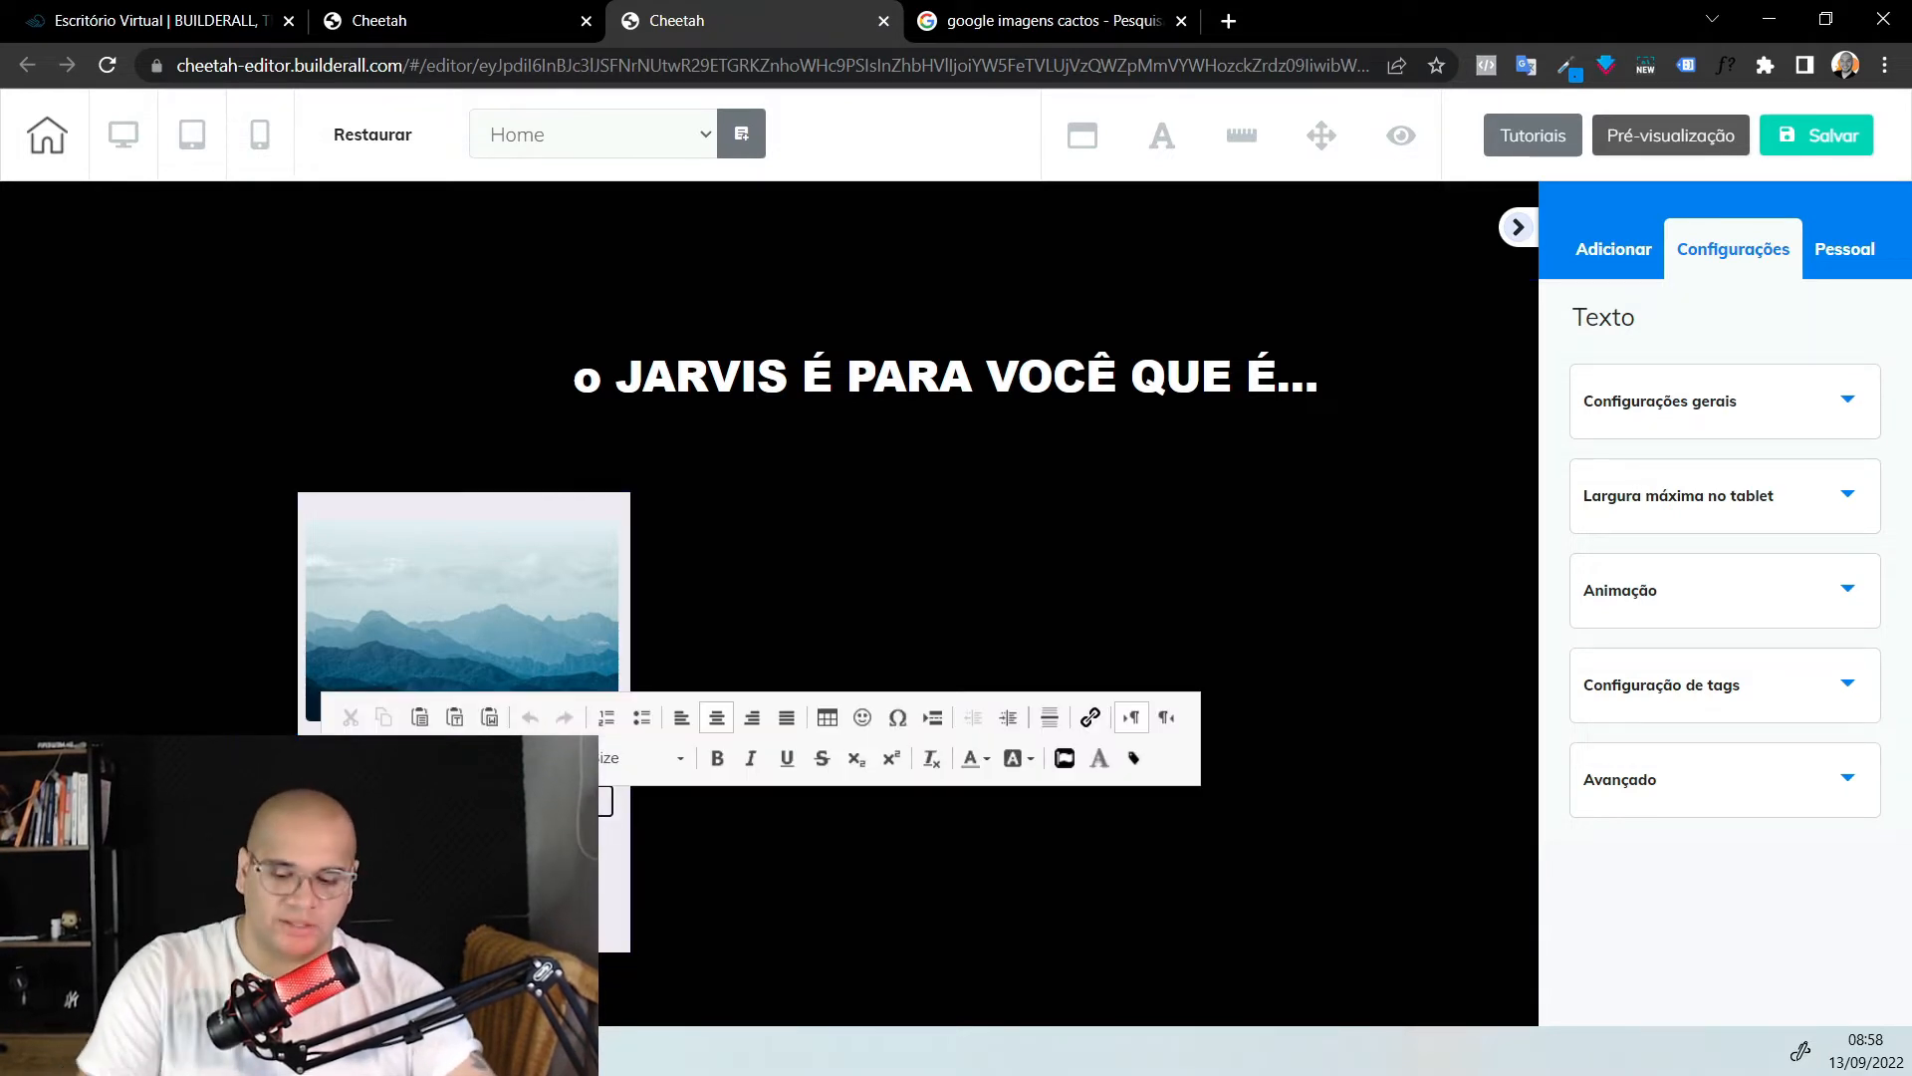
key("ctrl+v")
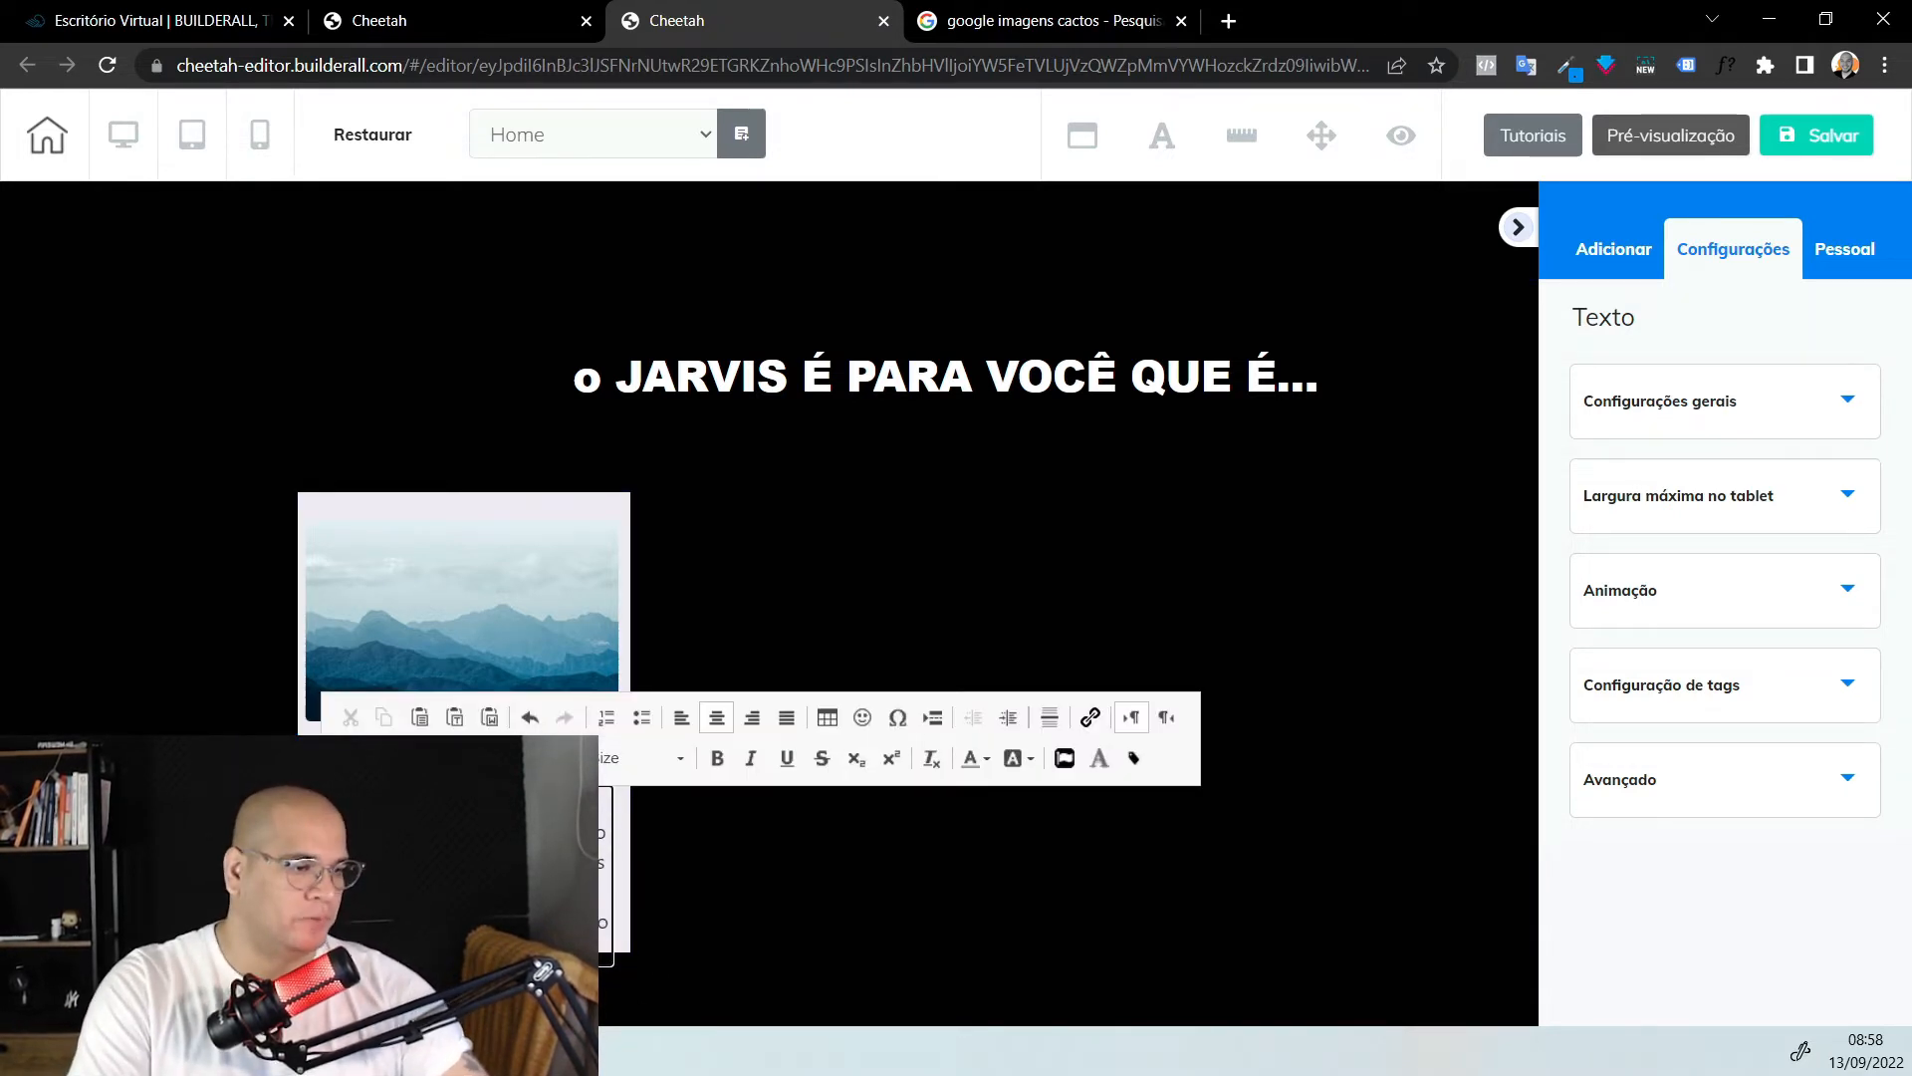
Justify the entire description paragraph in the card
left_click(786, 718)
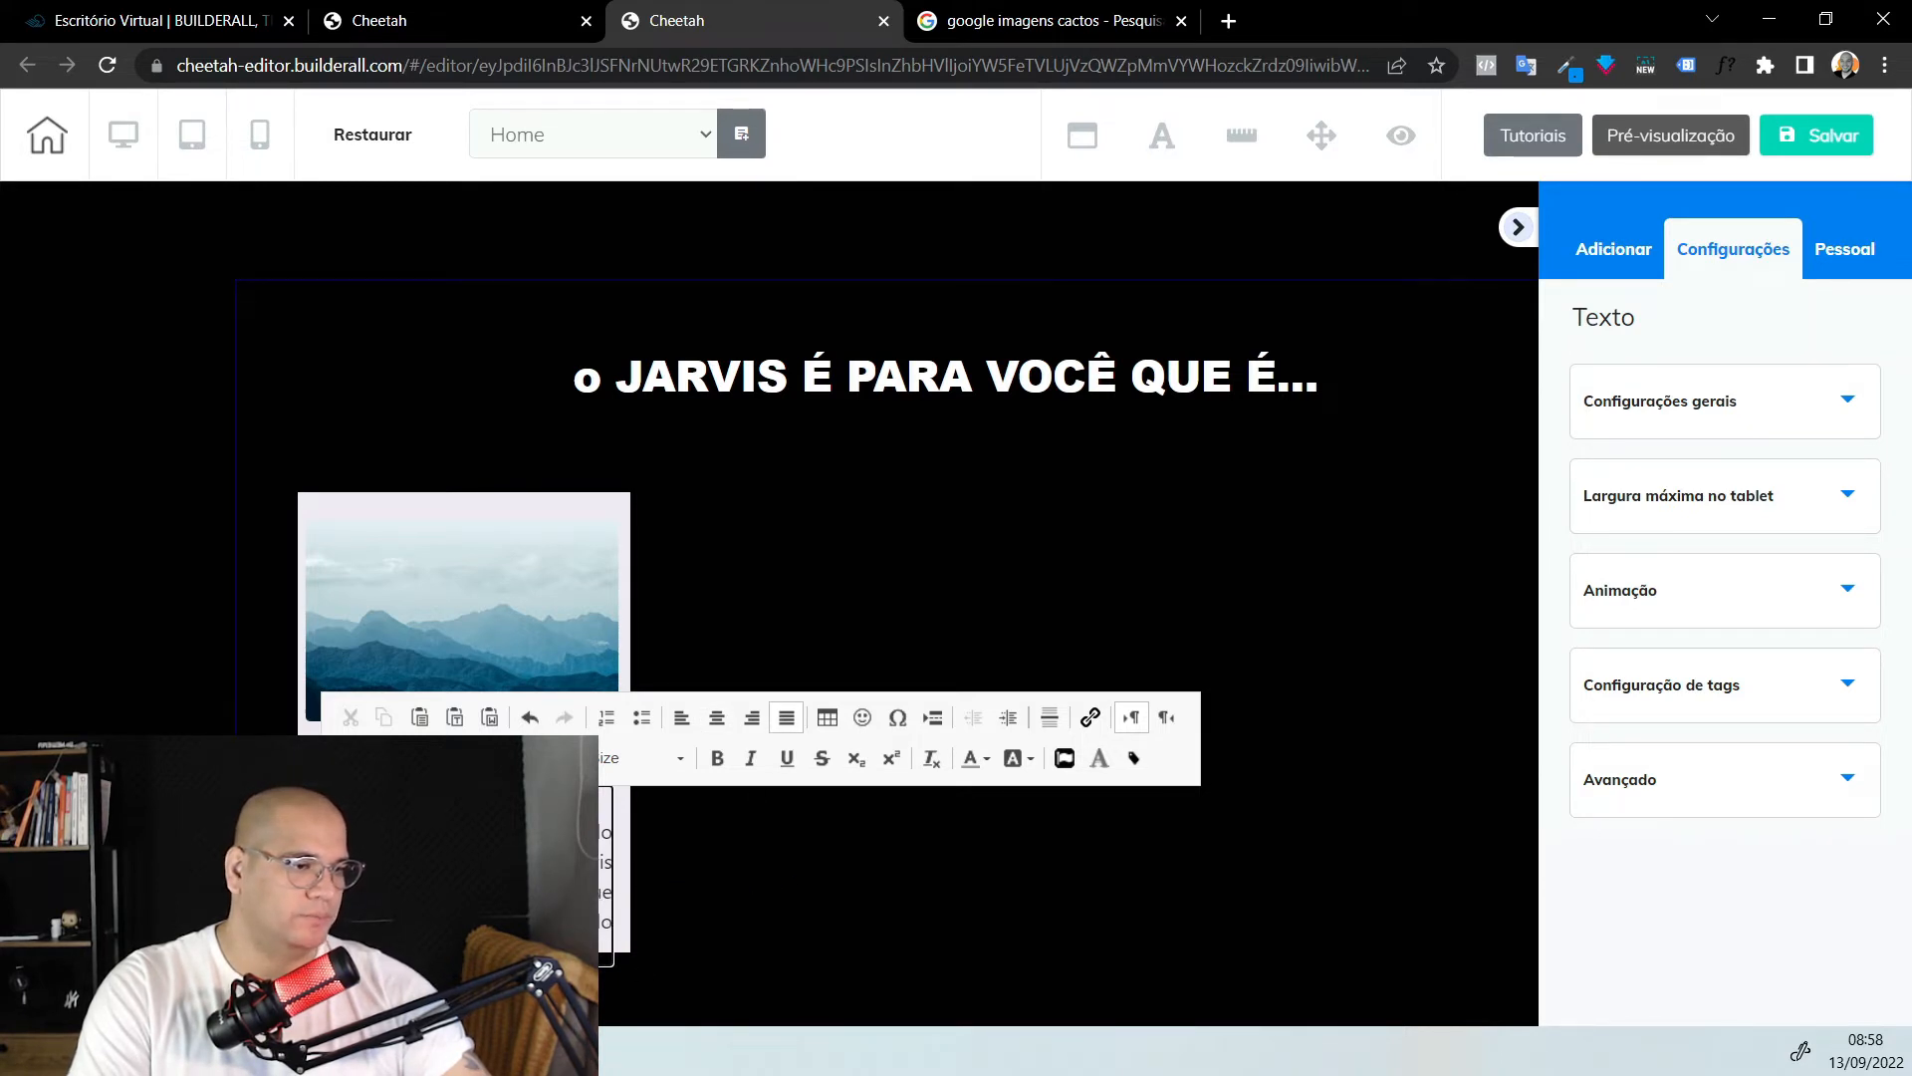
left_click(927, 587)
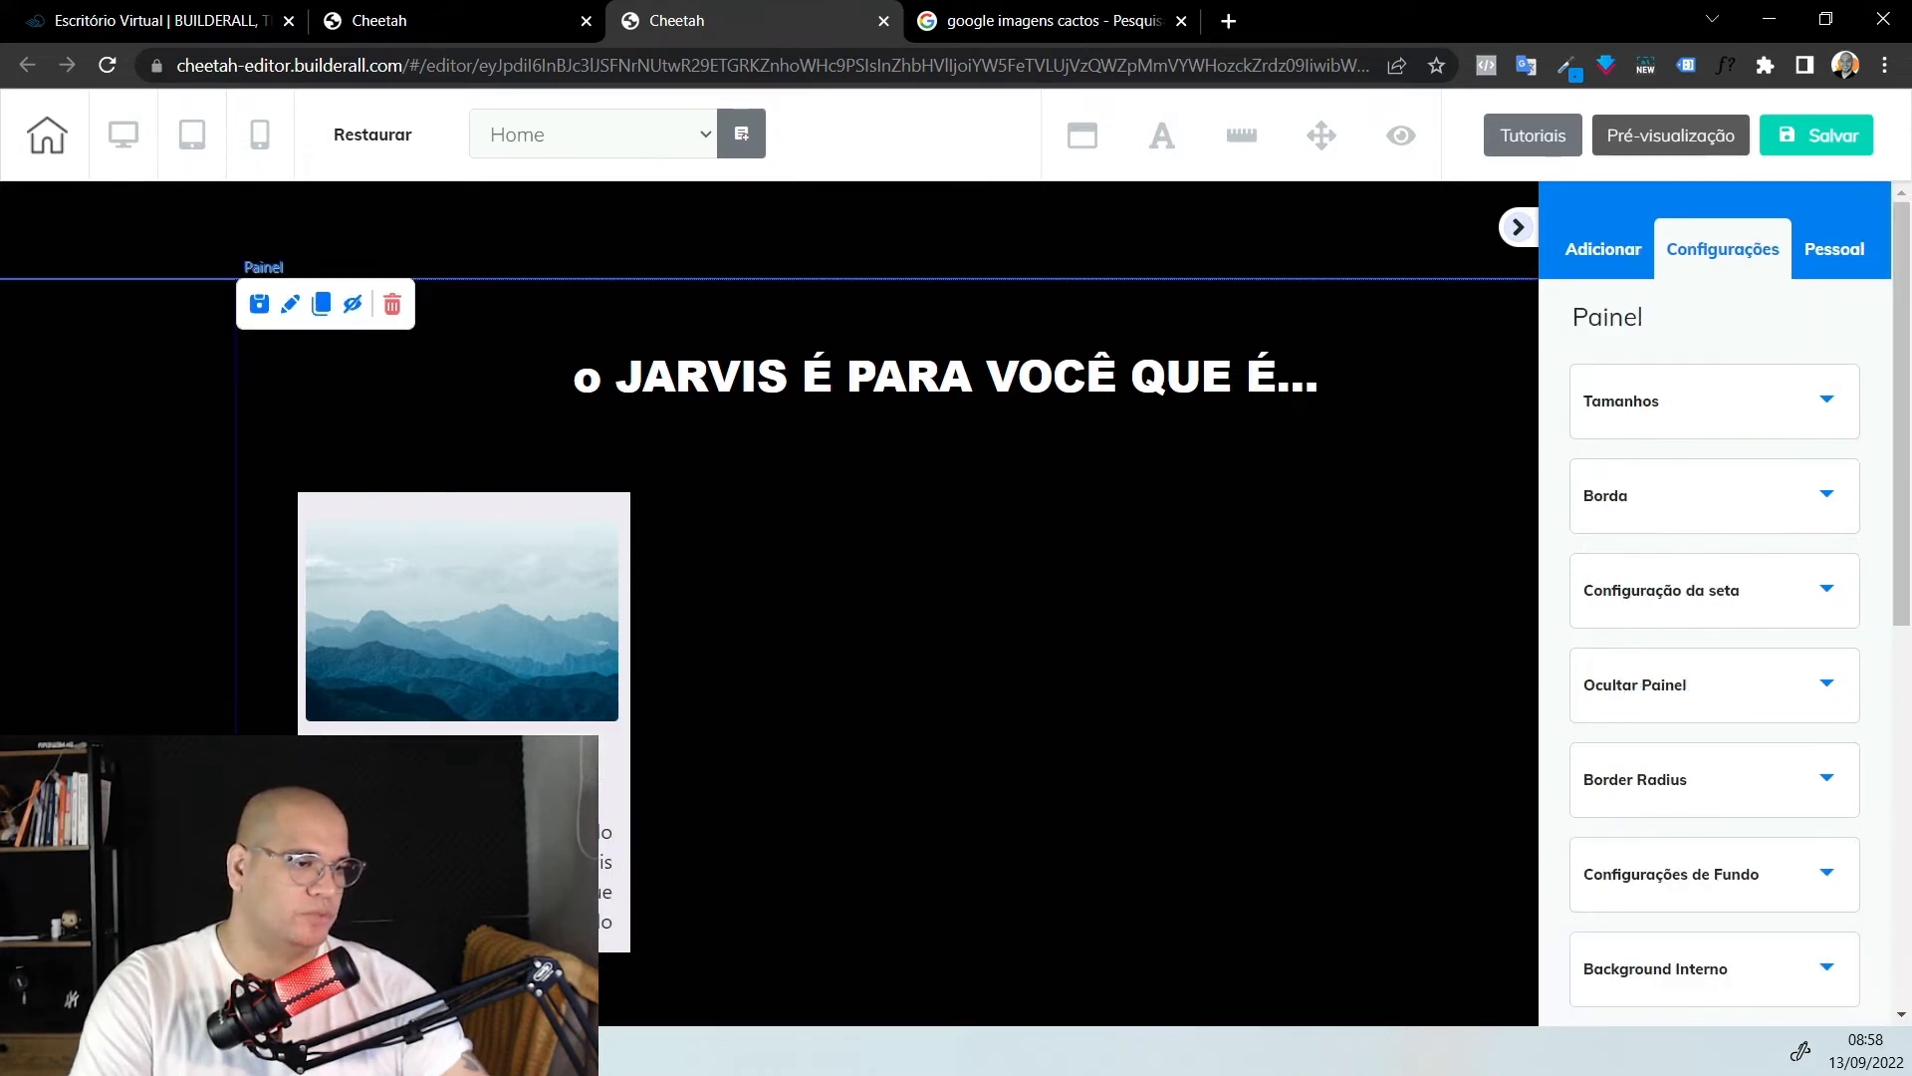
double_click(466, 865)
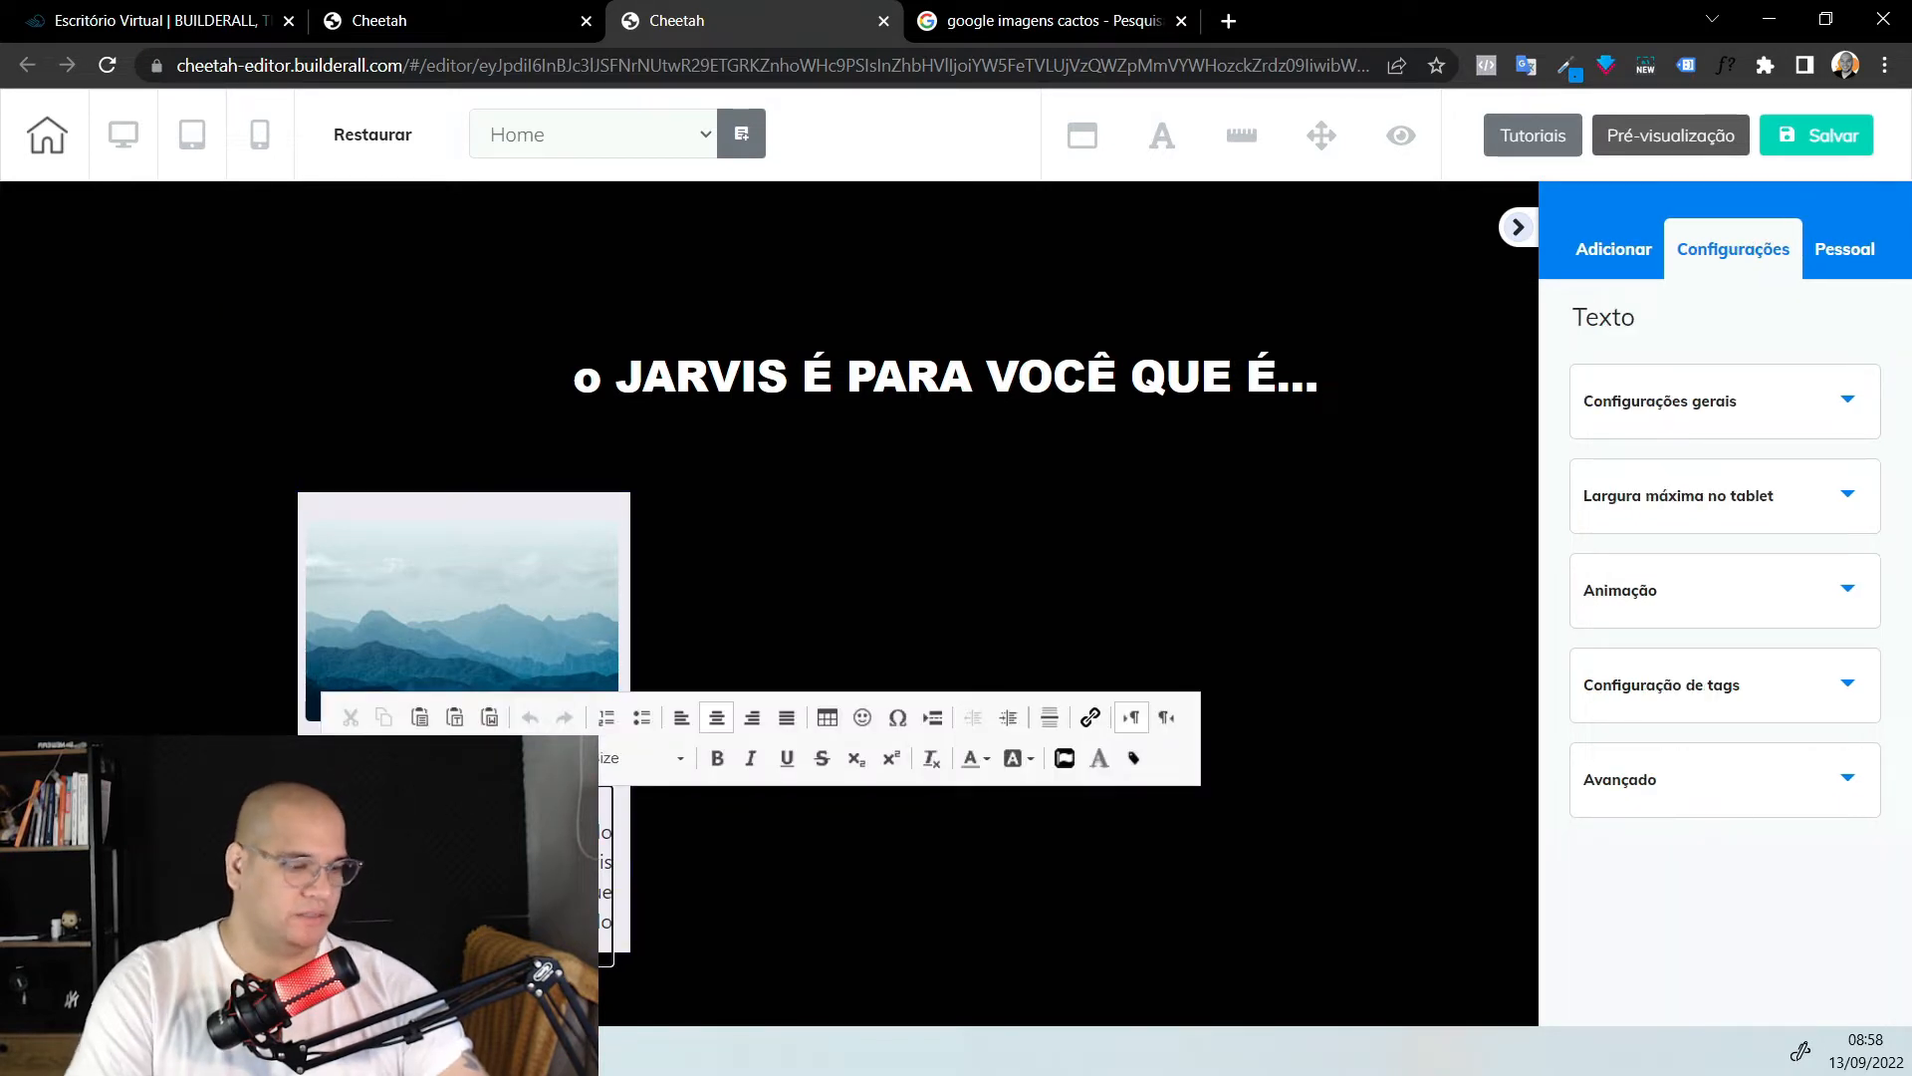
double_click(466, 864)
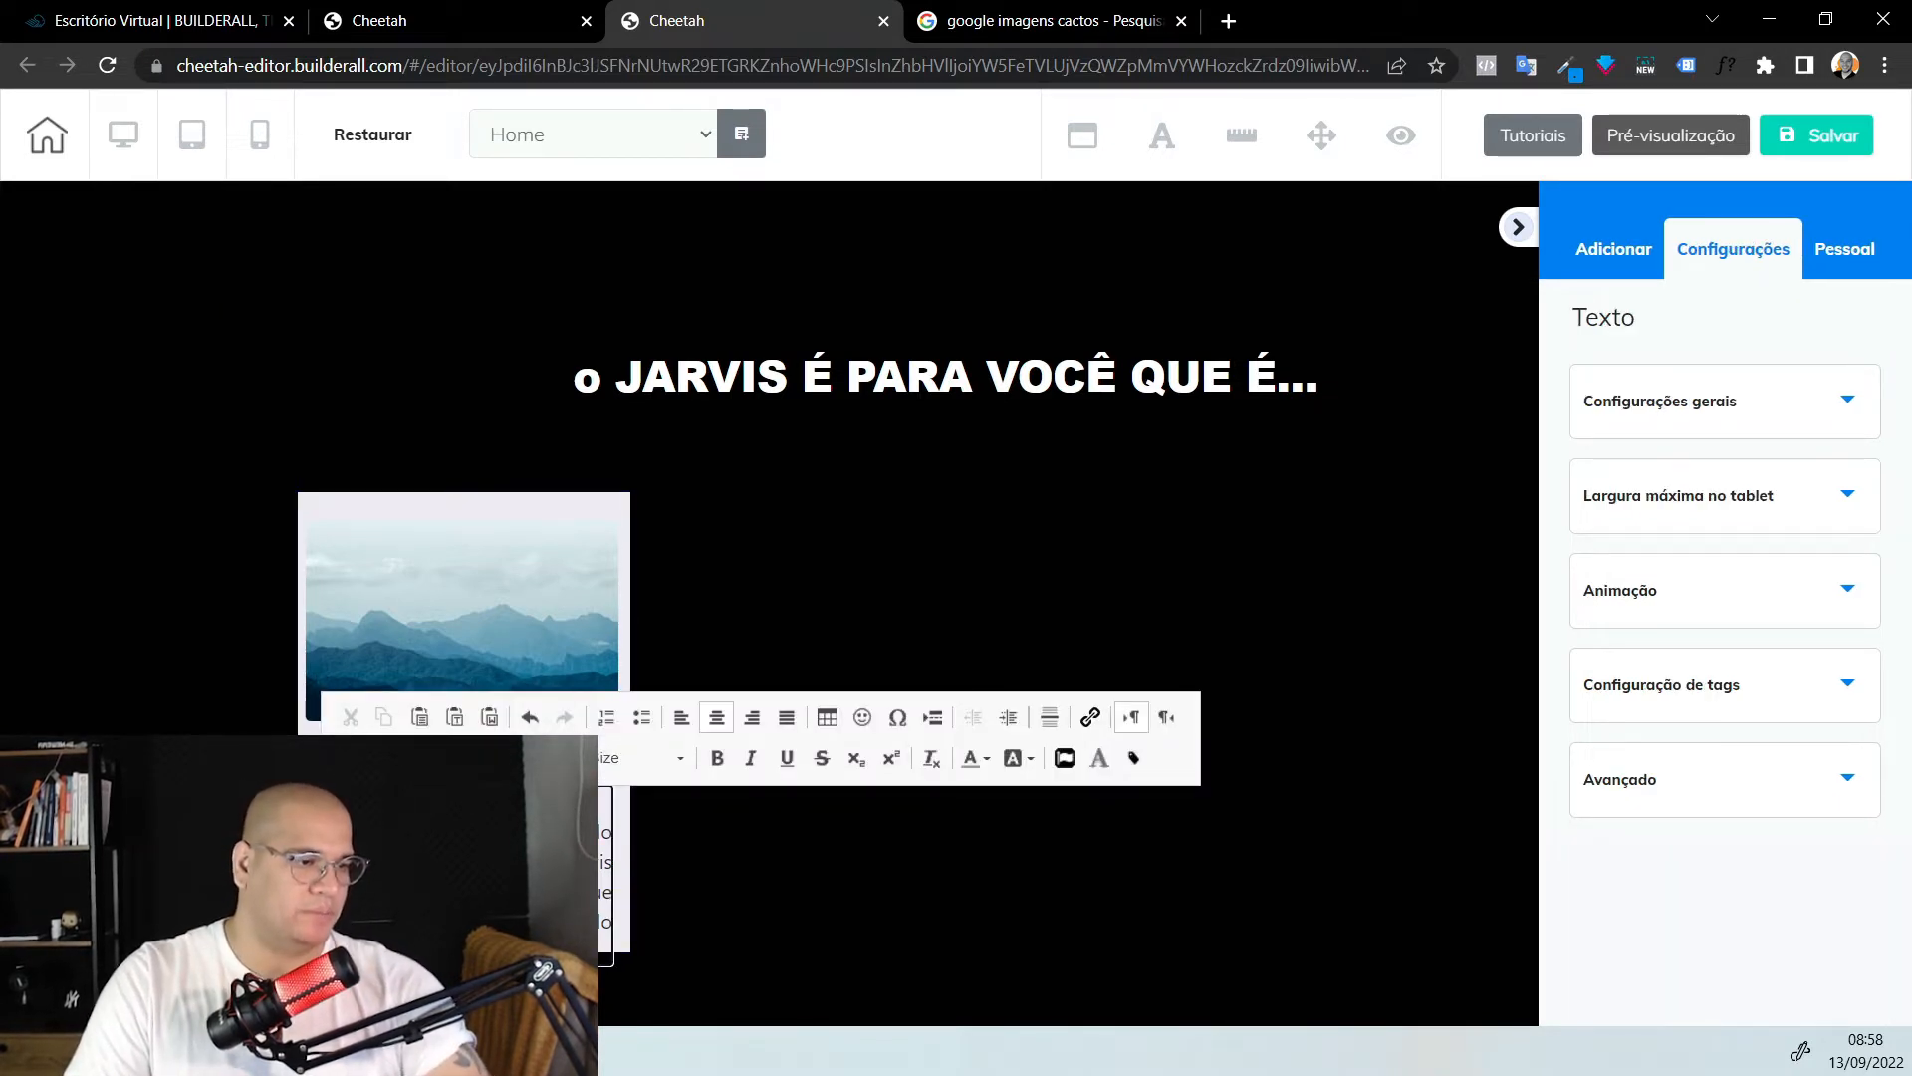
key("ctrl+a")
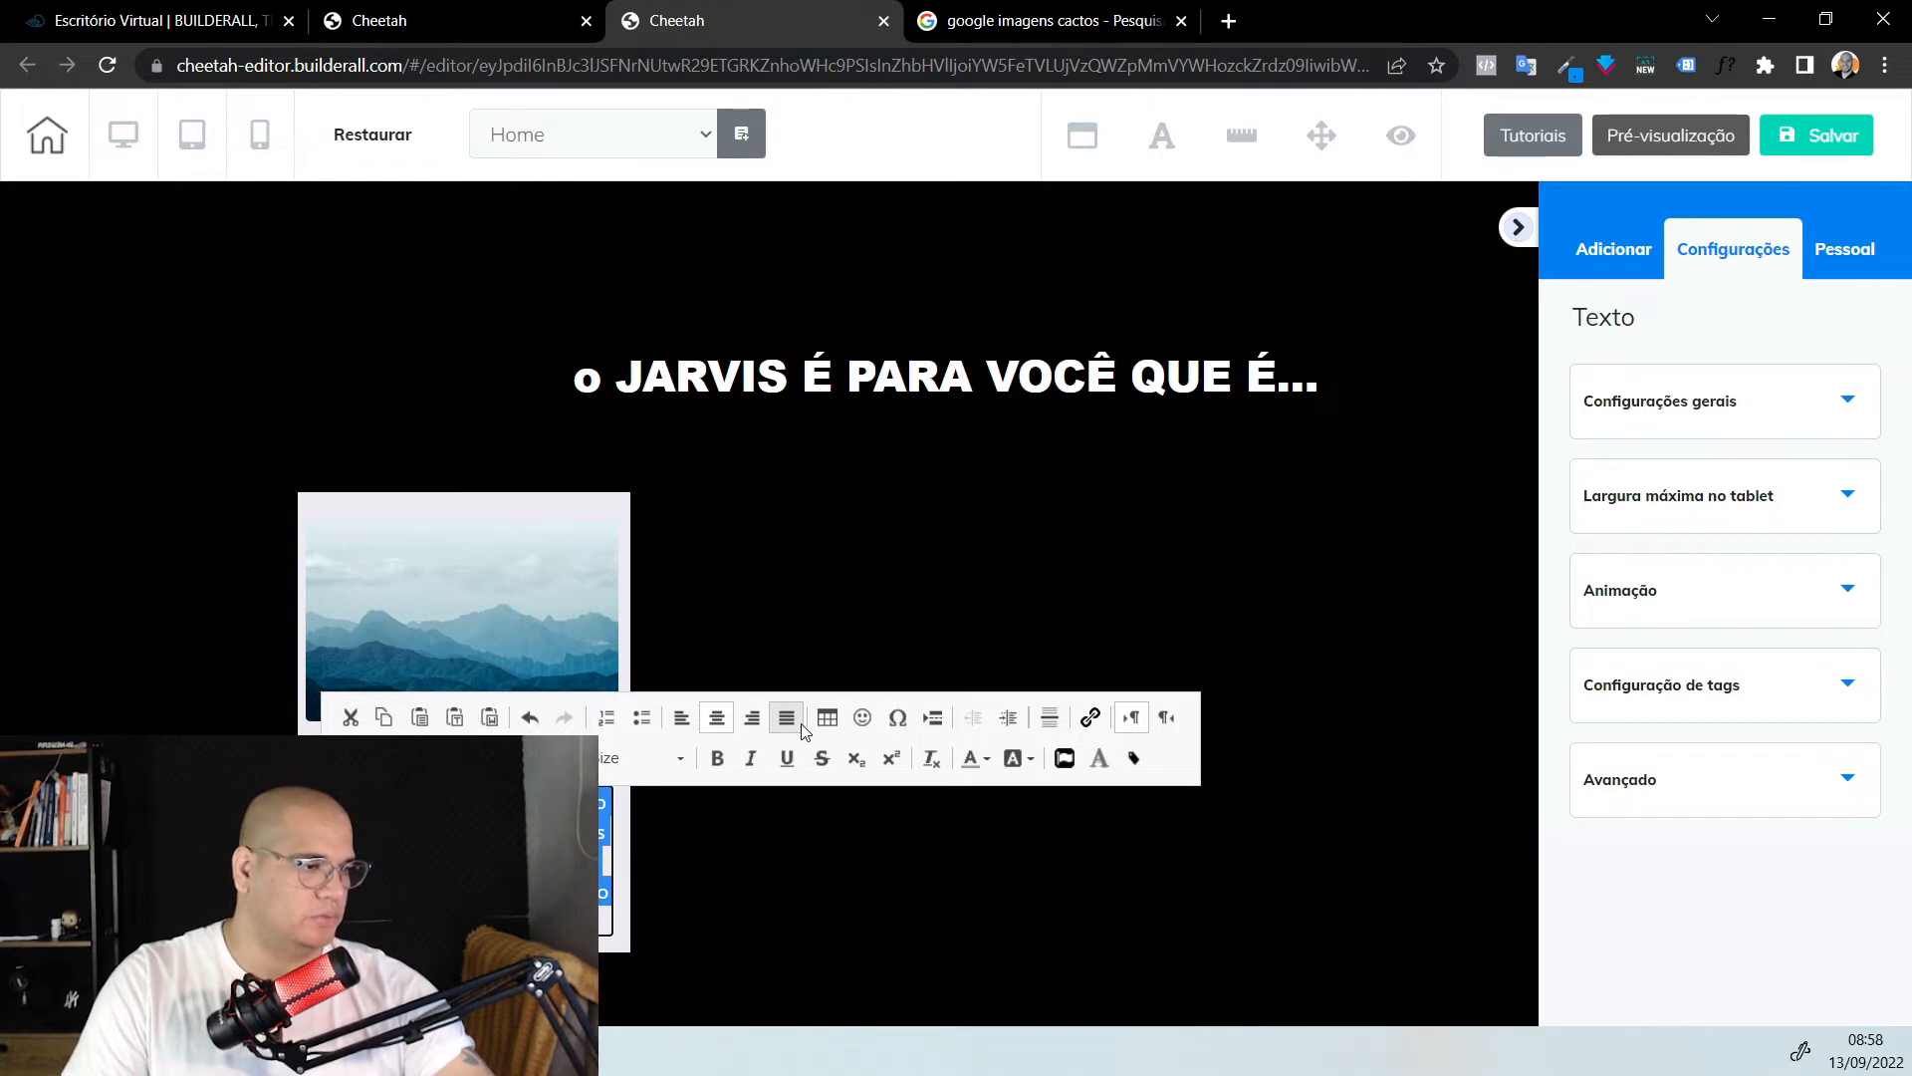
left_click(798, 730)
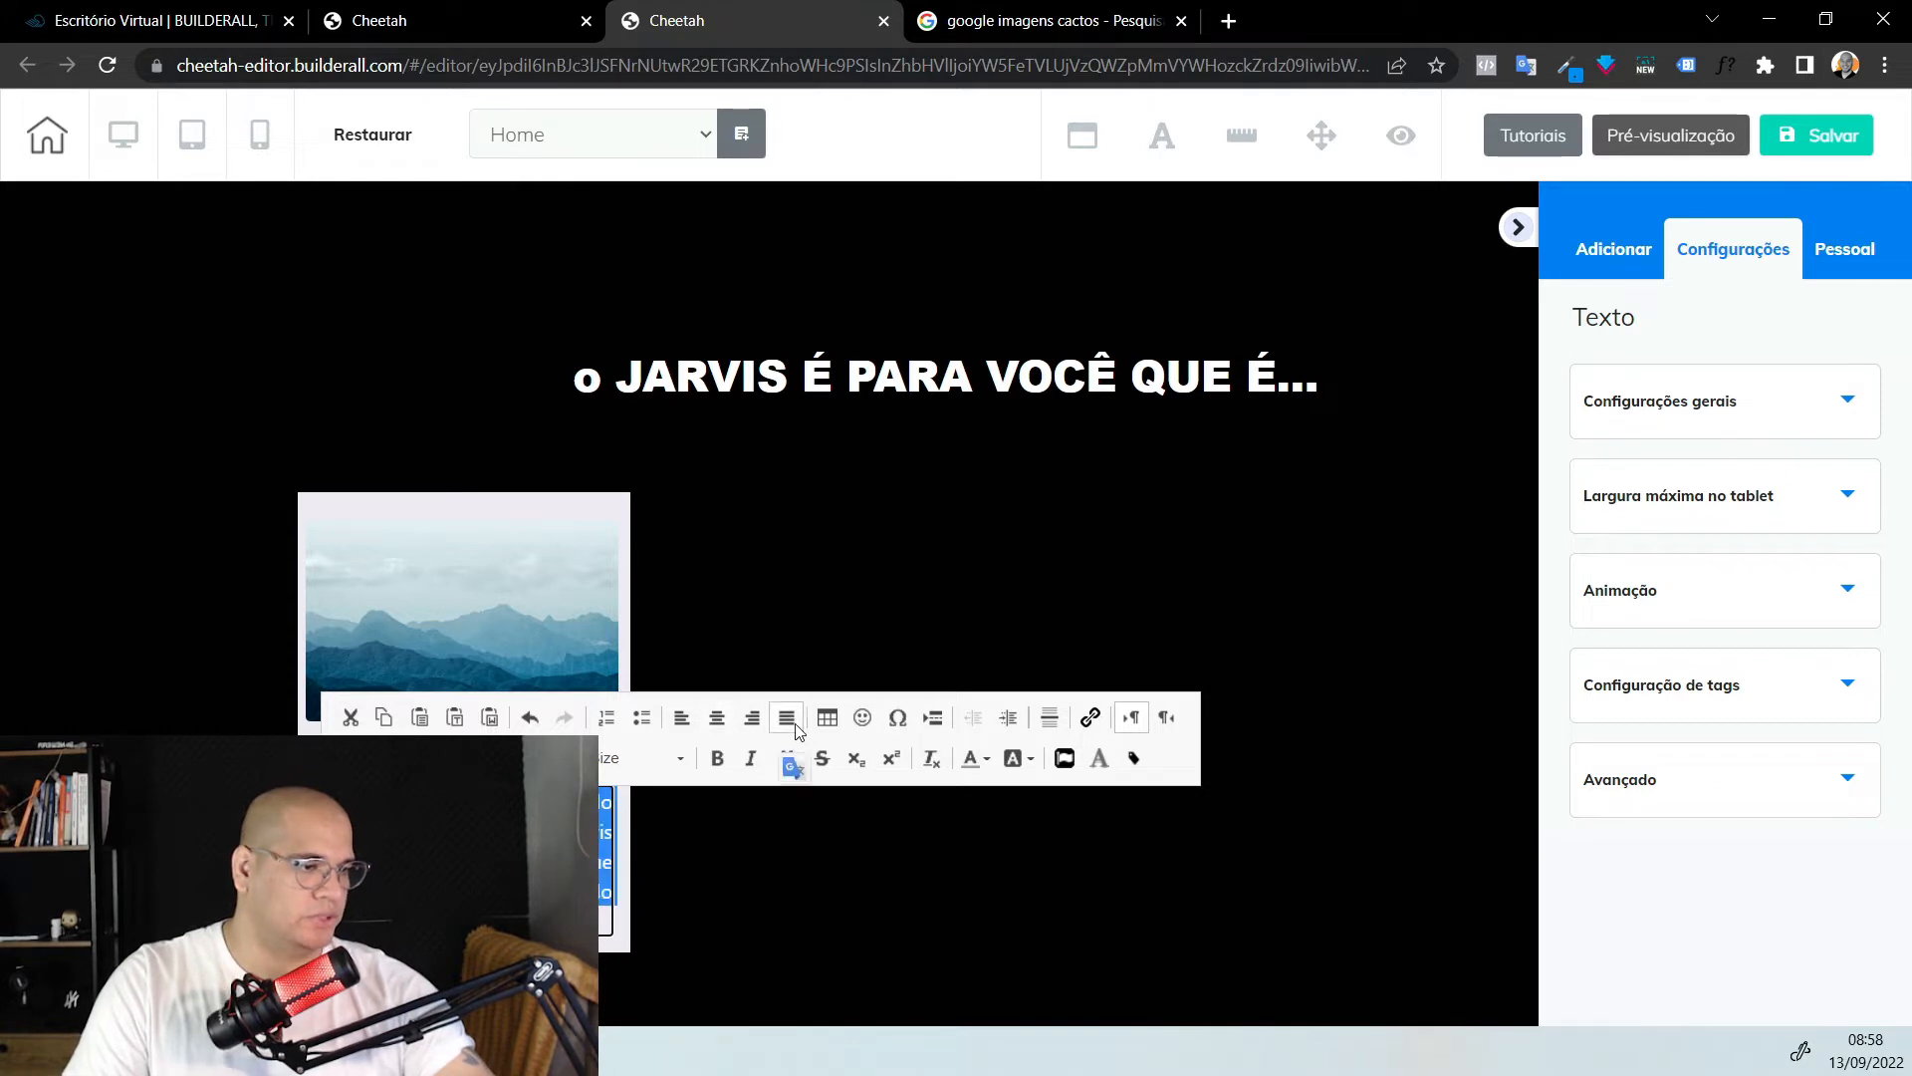
left_click(794, 818)
left_click(503, 832)
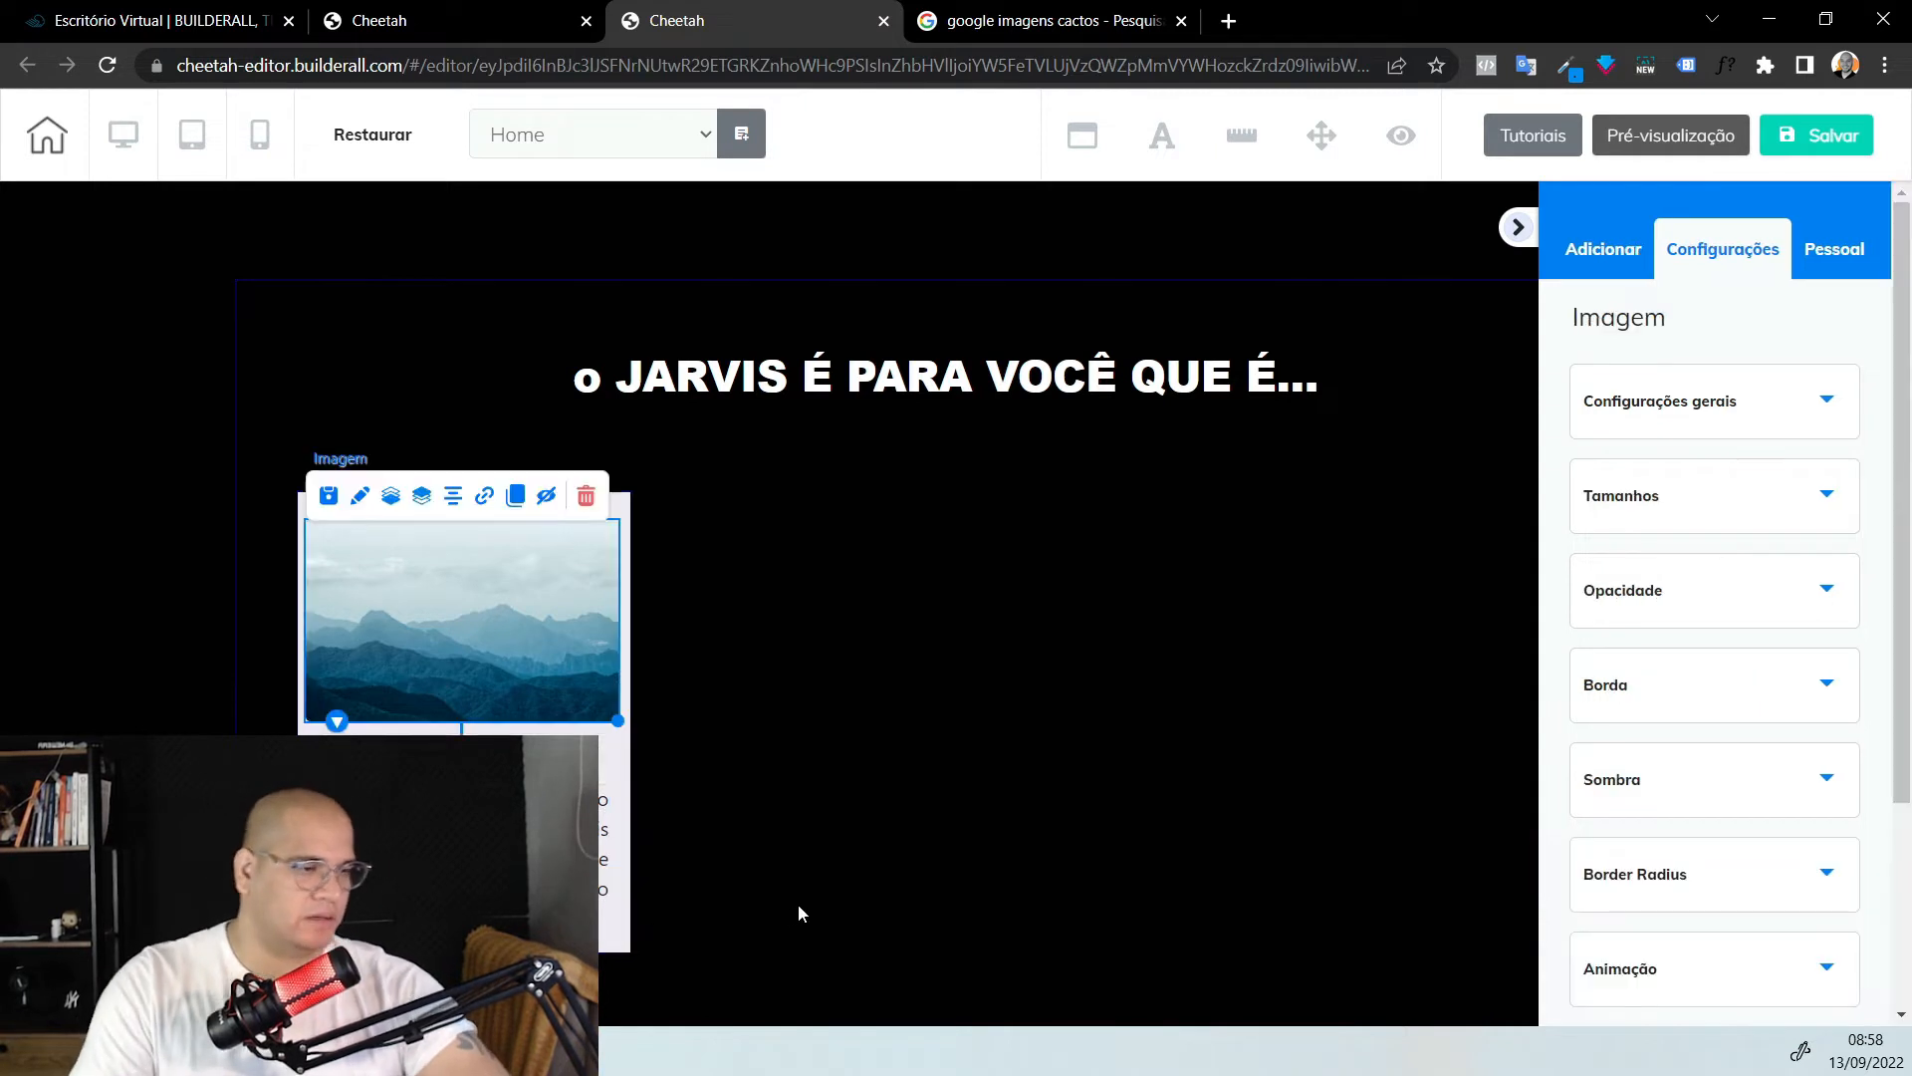
double_click(463, 765)
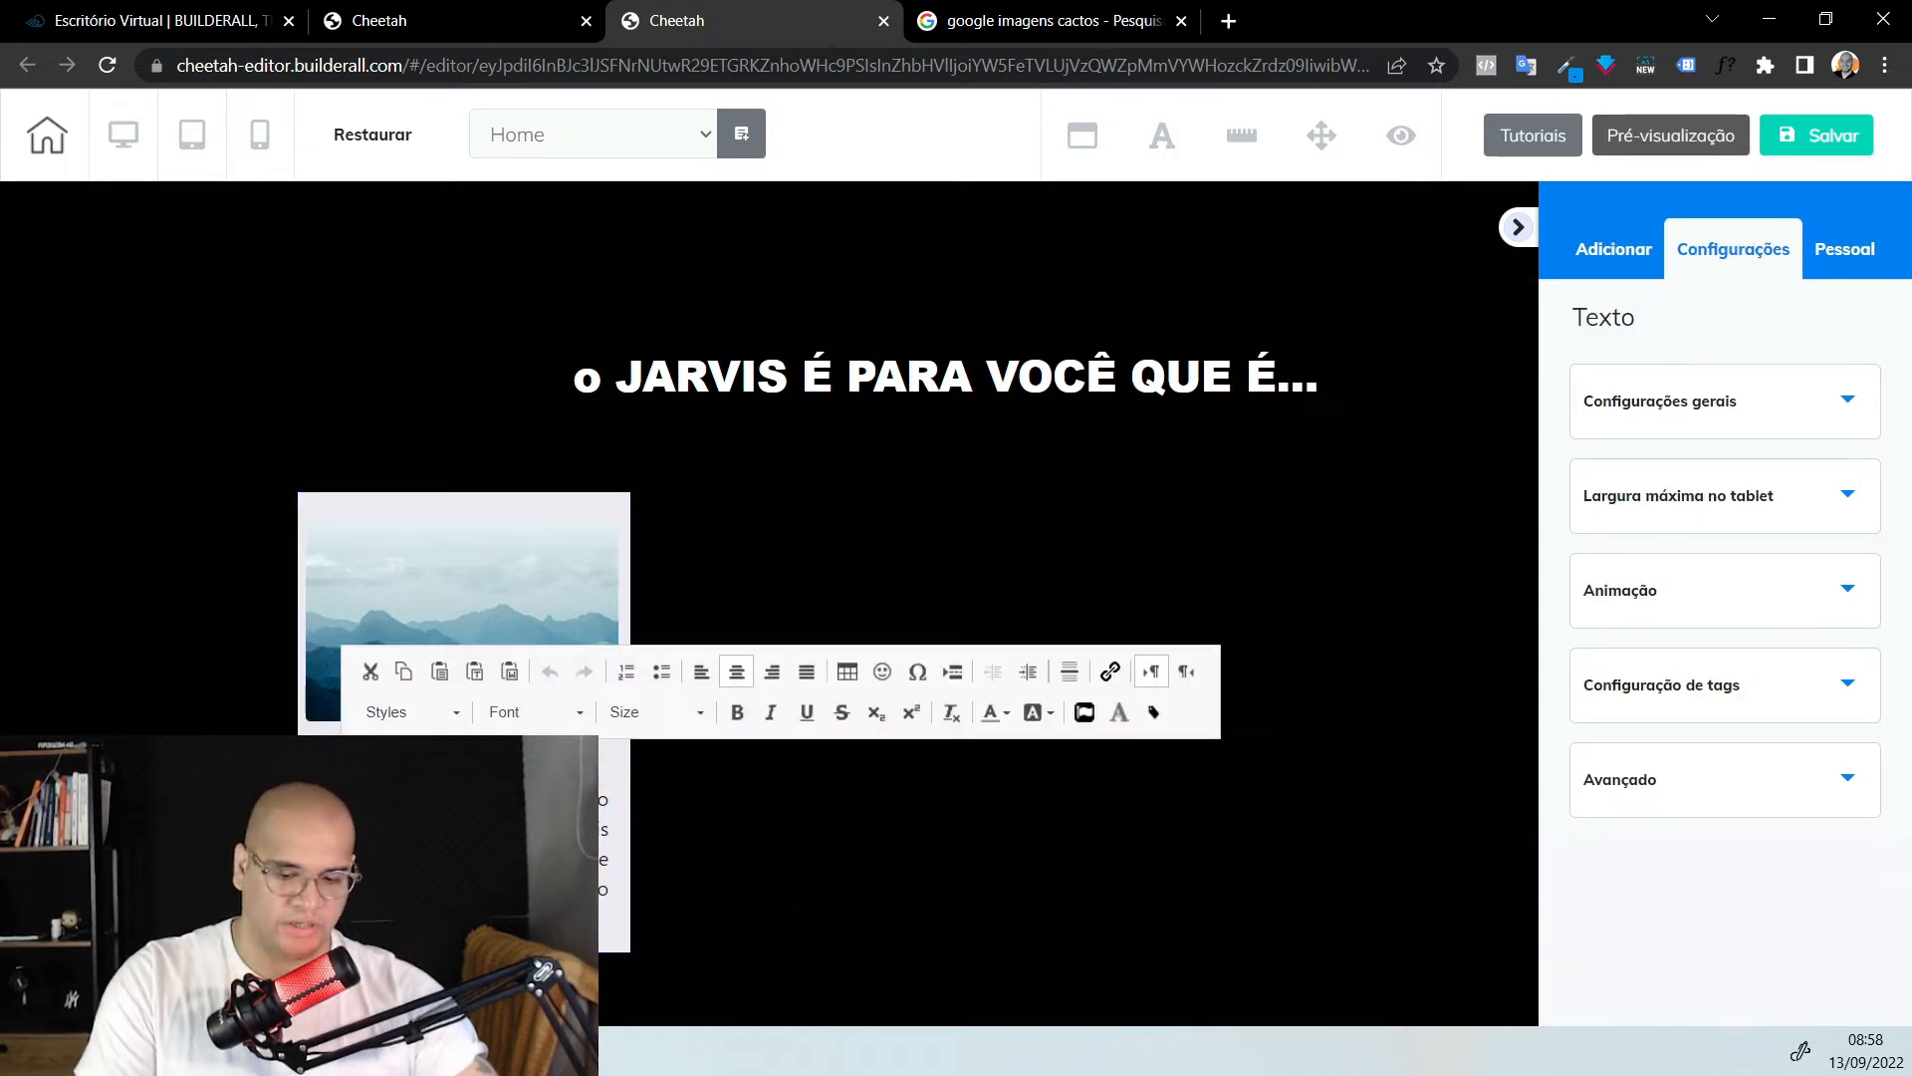
Replace the card's placeholder picture with the rocket image "[themktdev][jarvis] icons" from the JARVIS folder
left_click(526, 610)
left_click(520, 603)
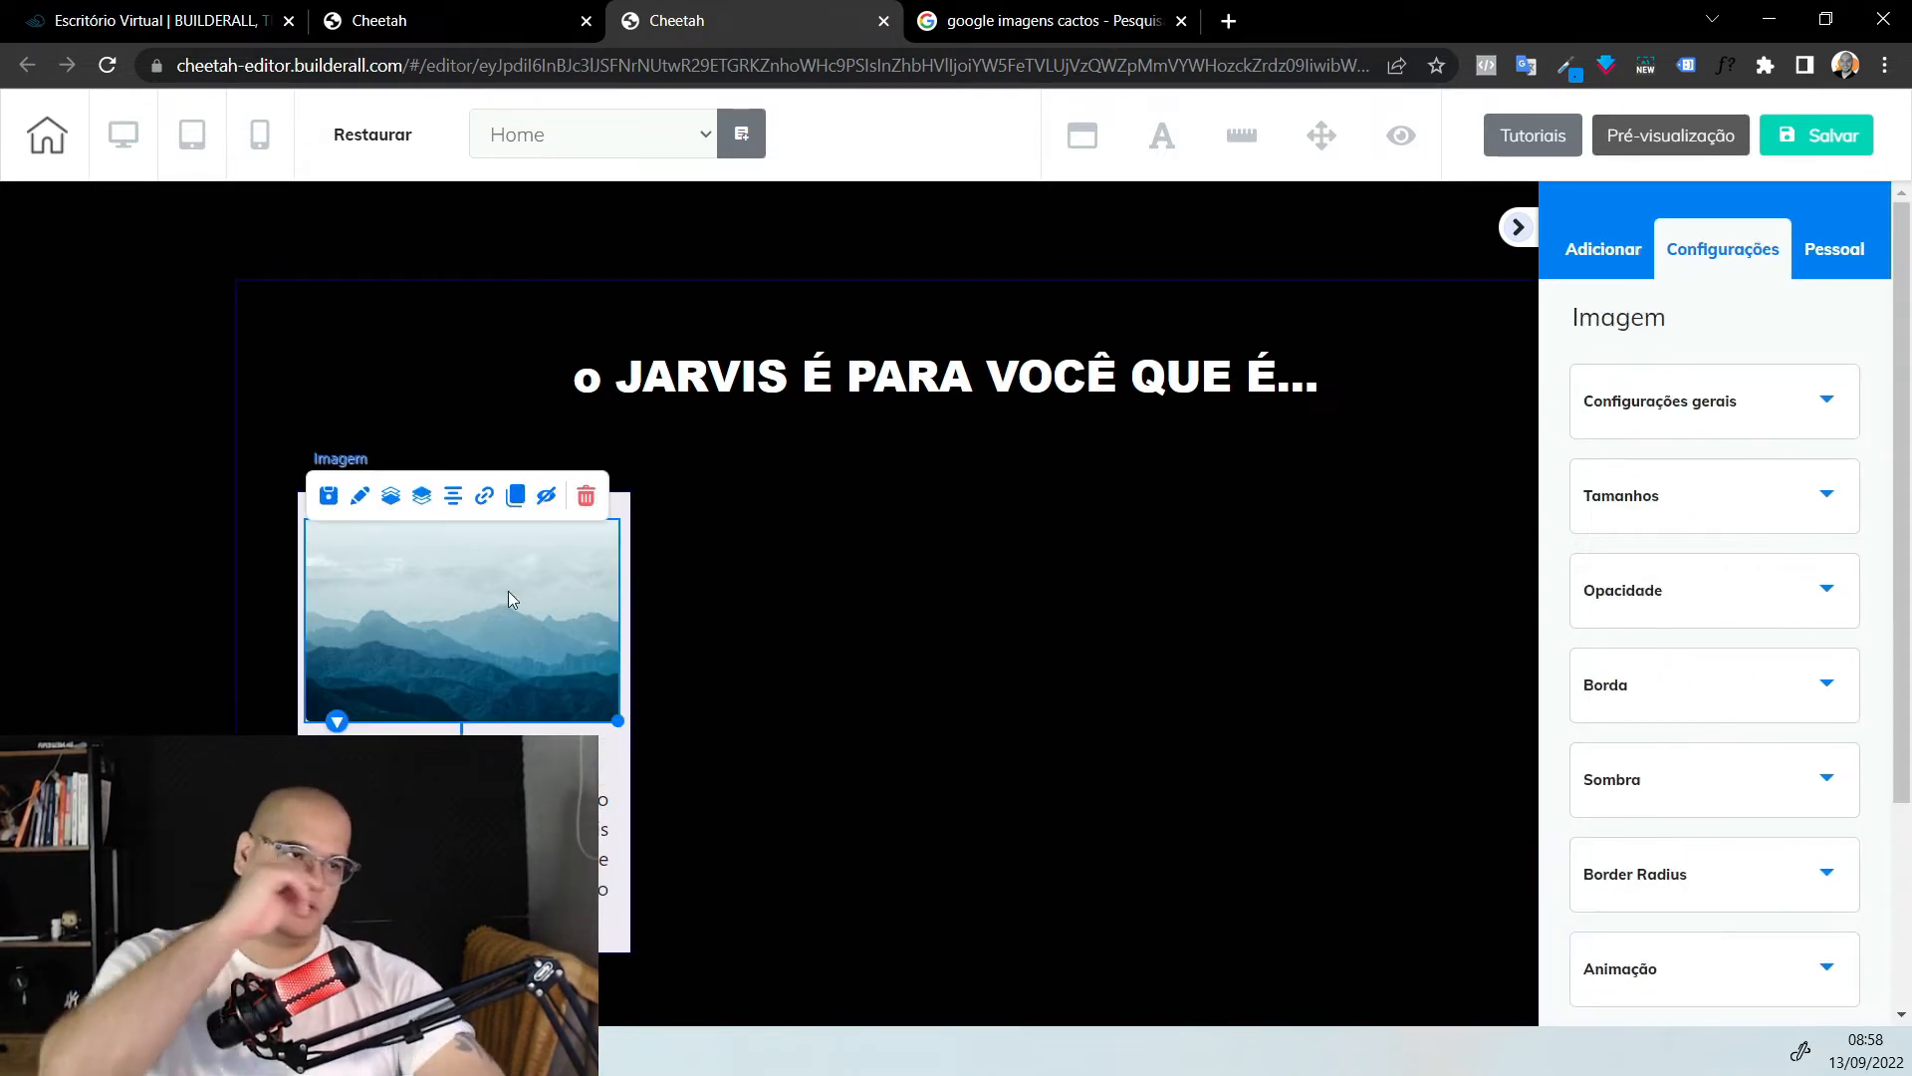
left_click(1731, 422)
left_click(1739, 920)
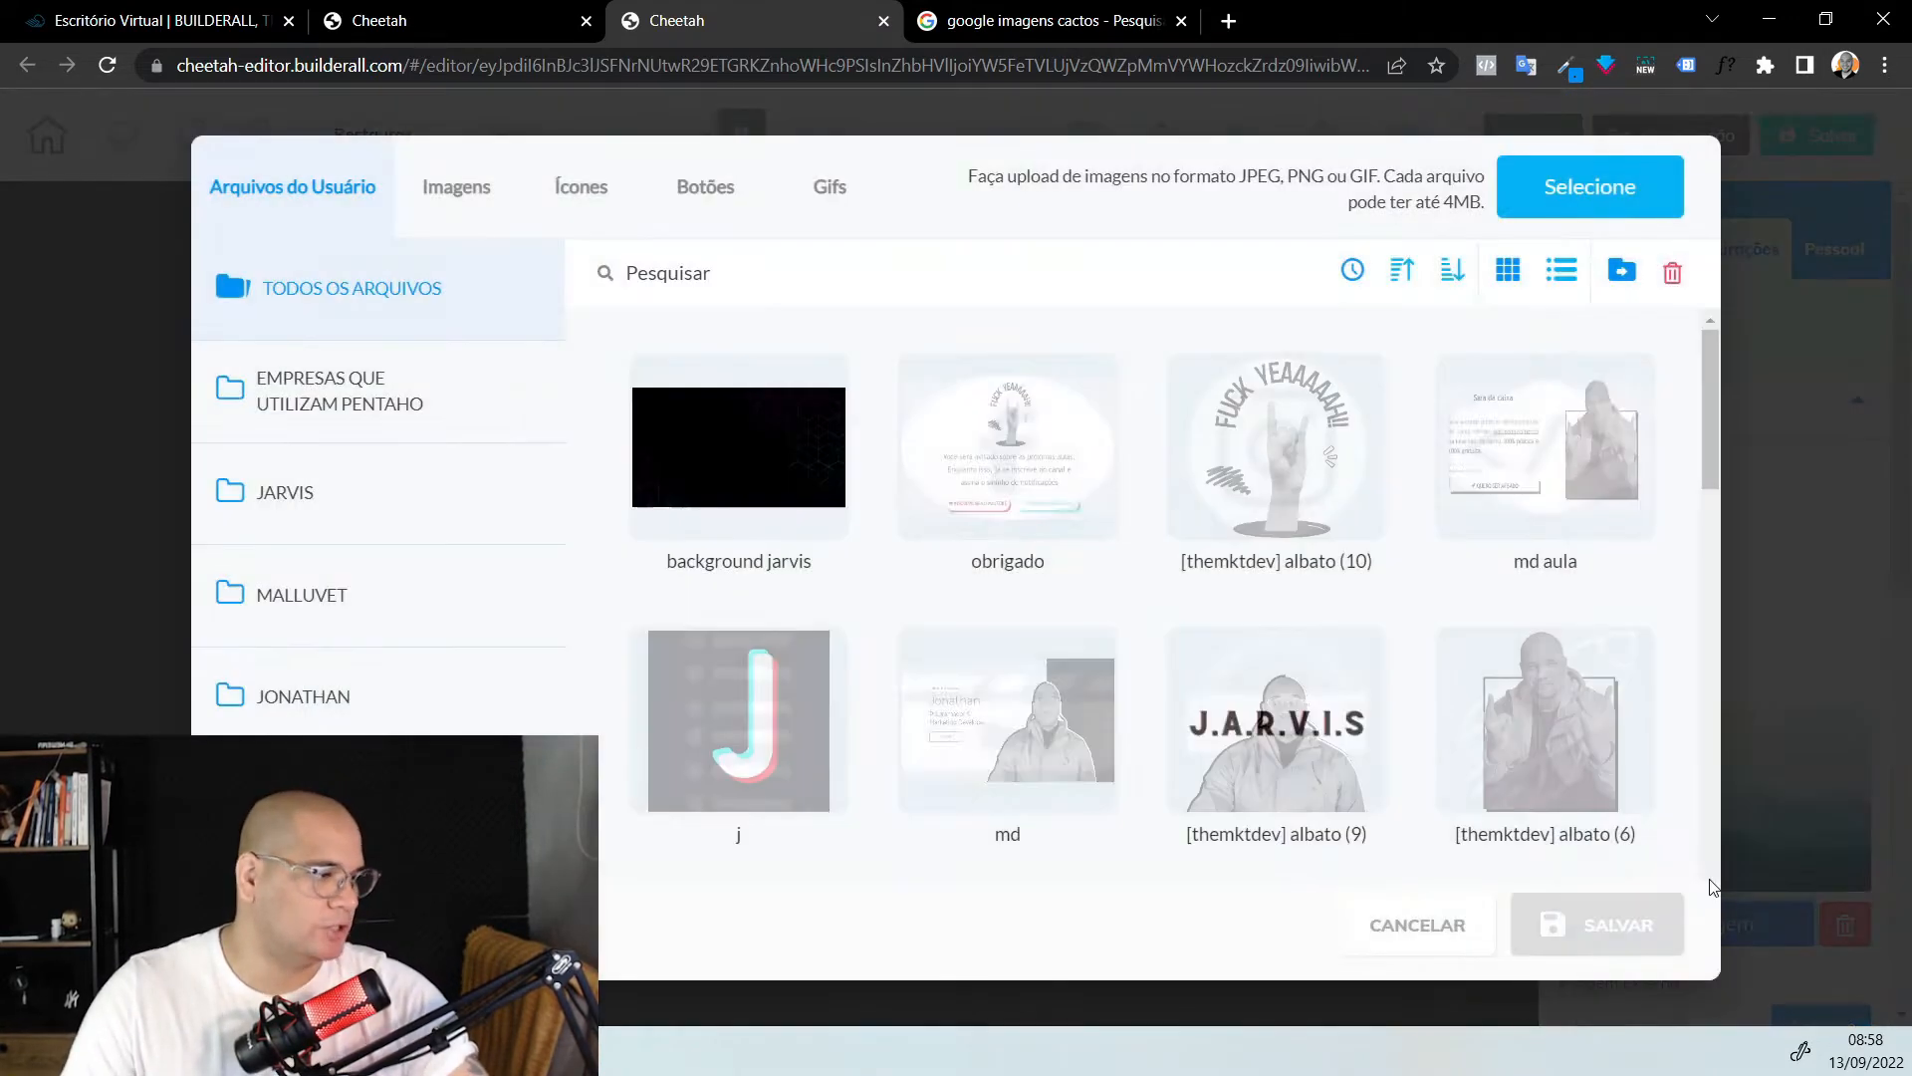
left_click(309, 510)
scroll(1588, 508, "down", 3)
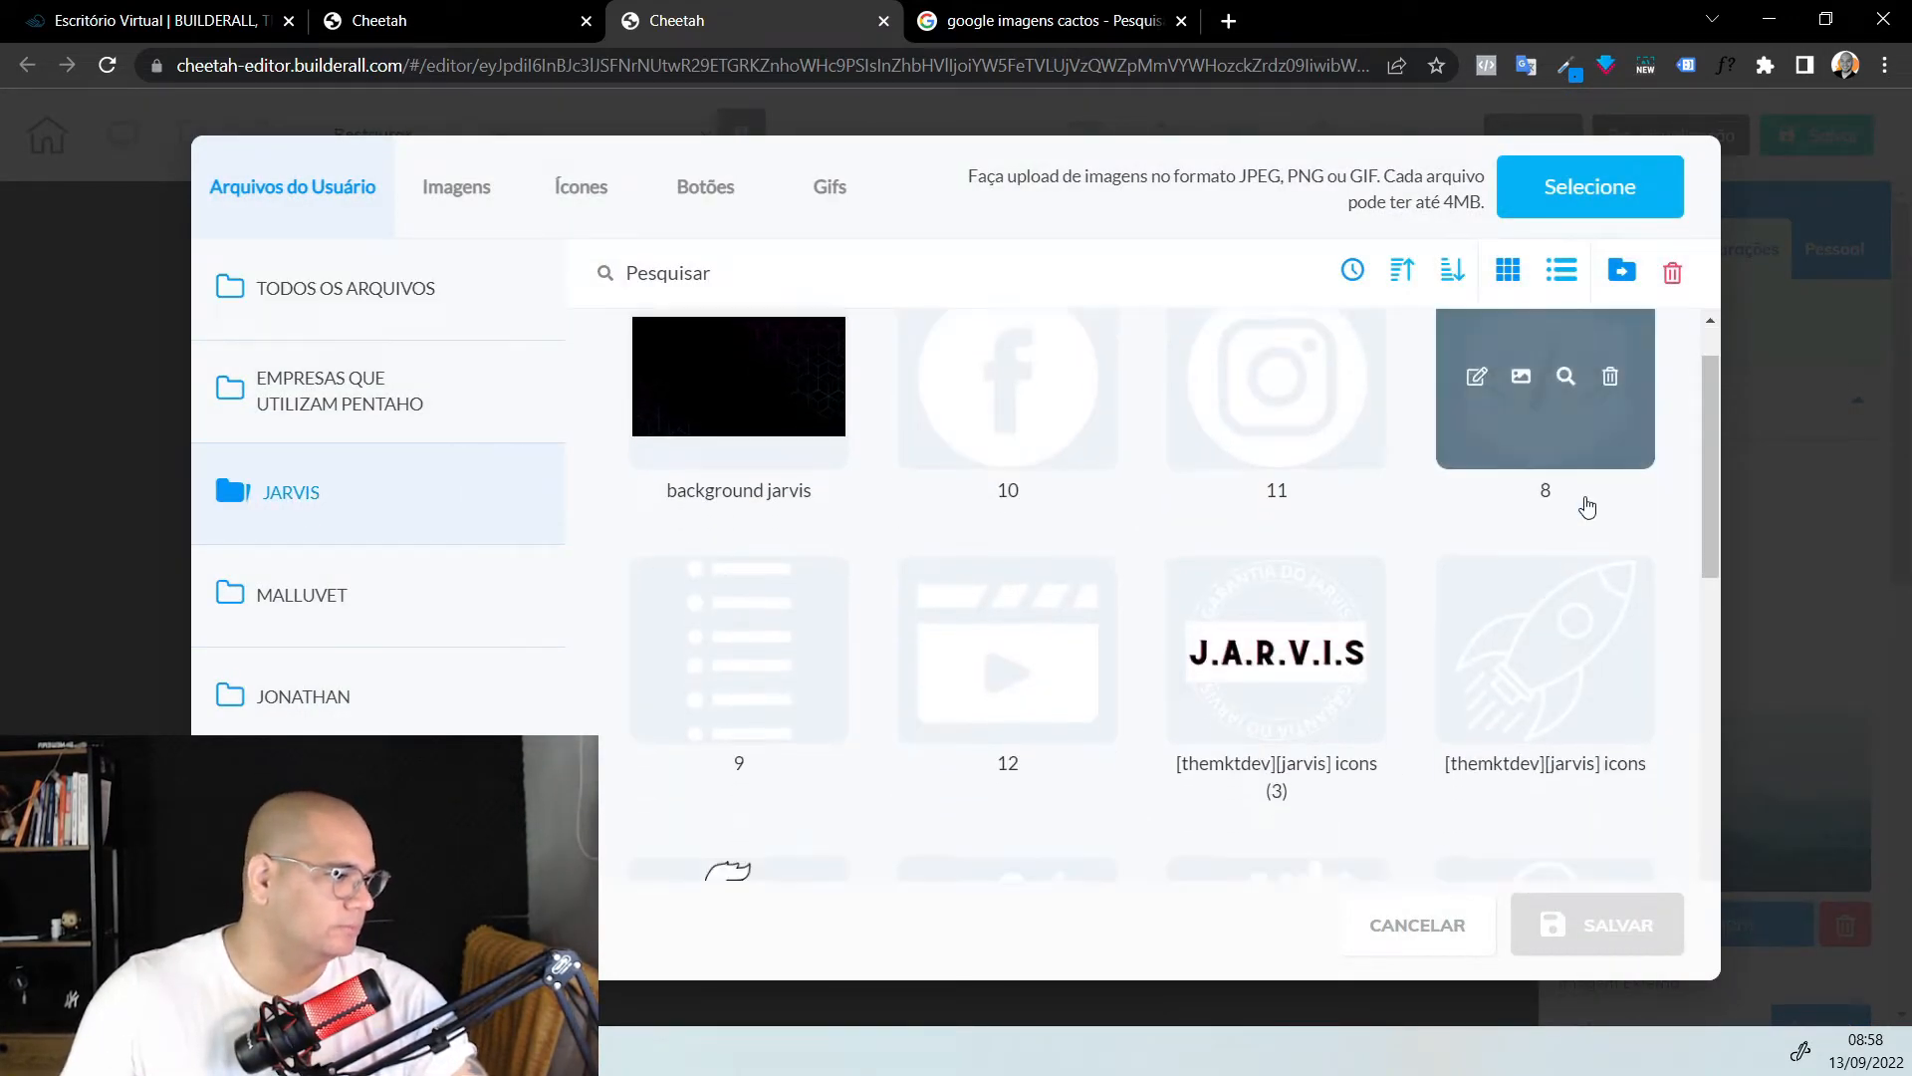
left_click(1524, 448)
left_click(1594, 921)
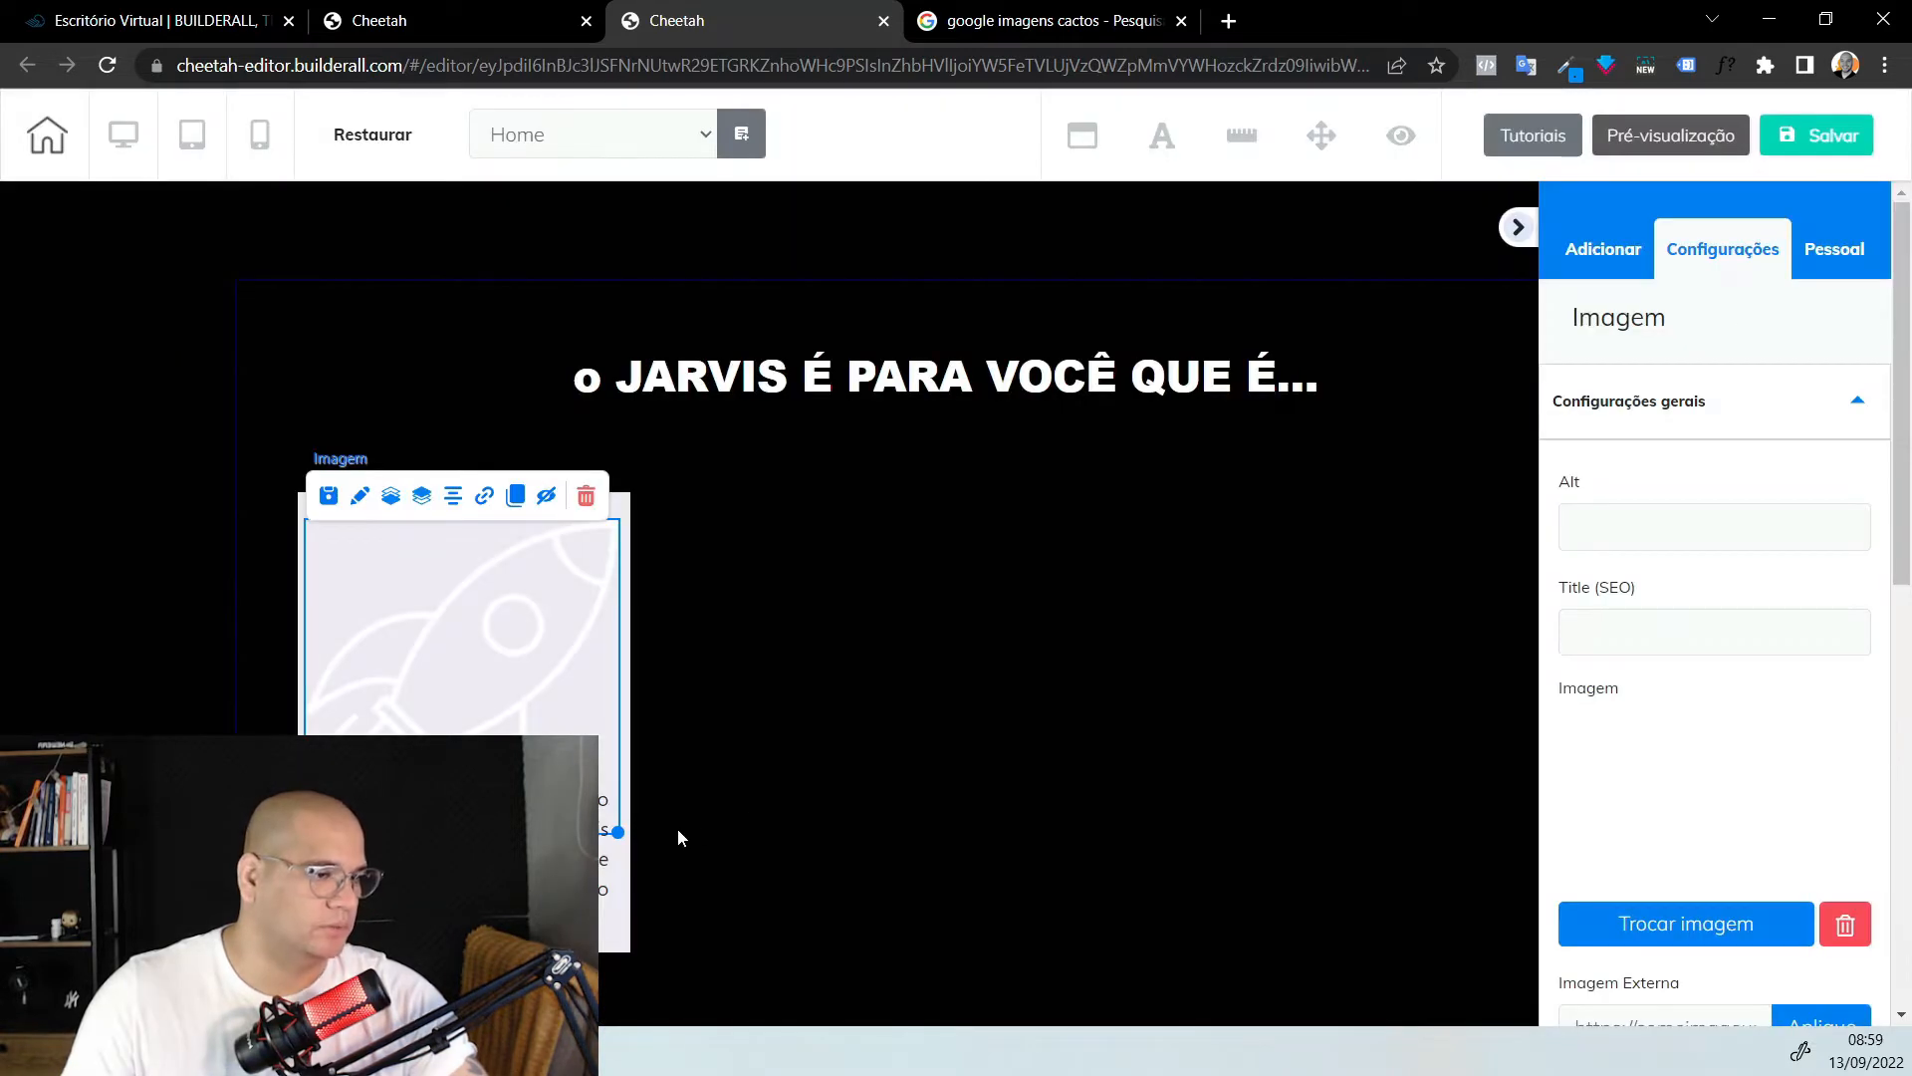
Shrink the rocket image to about half the card's width and centre it above the card's title
left_click_drag(617, 830, 470, 687)
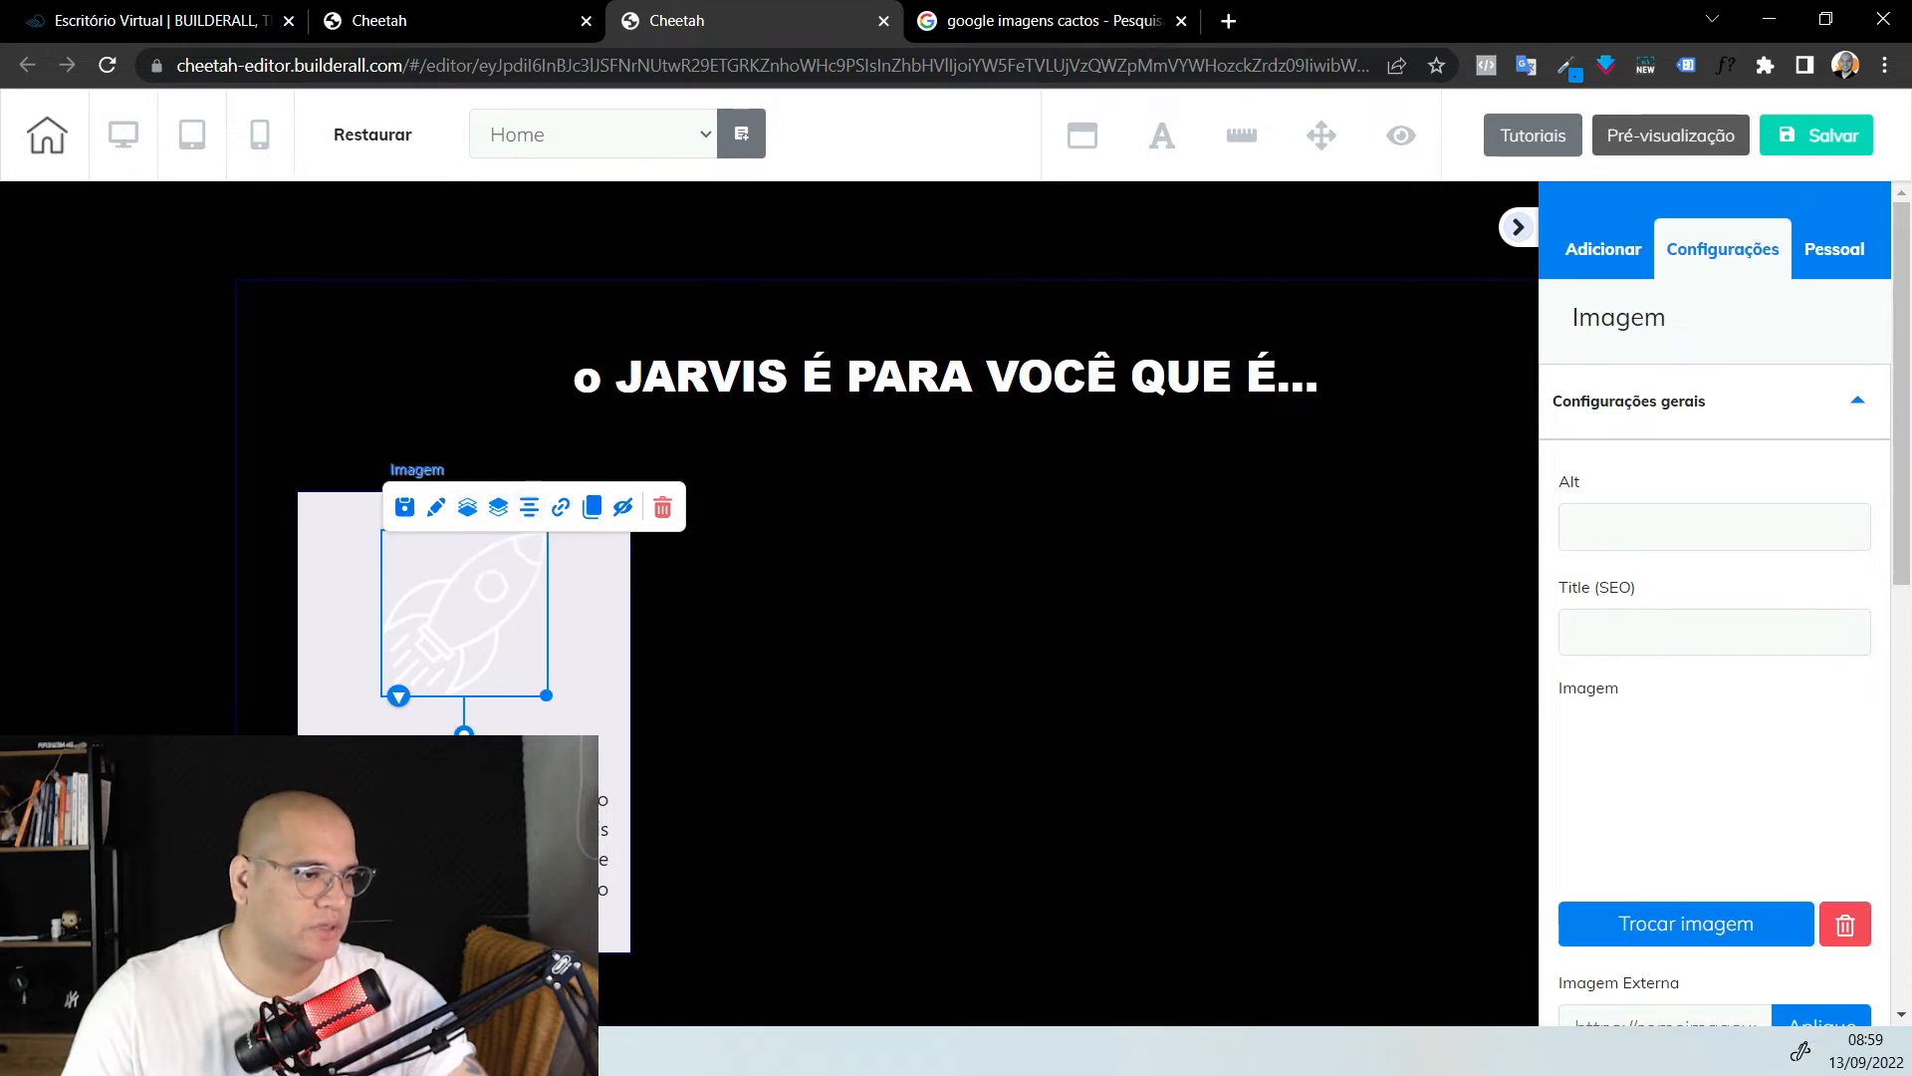
left_click(493, 709)
left_click(493, 700)
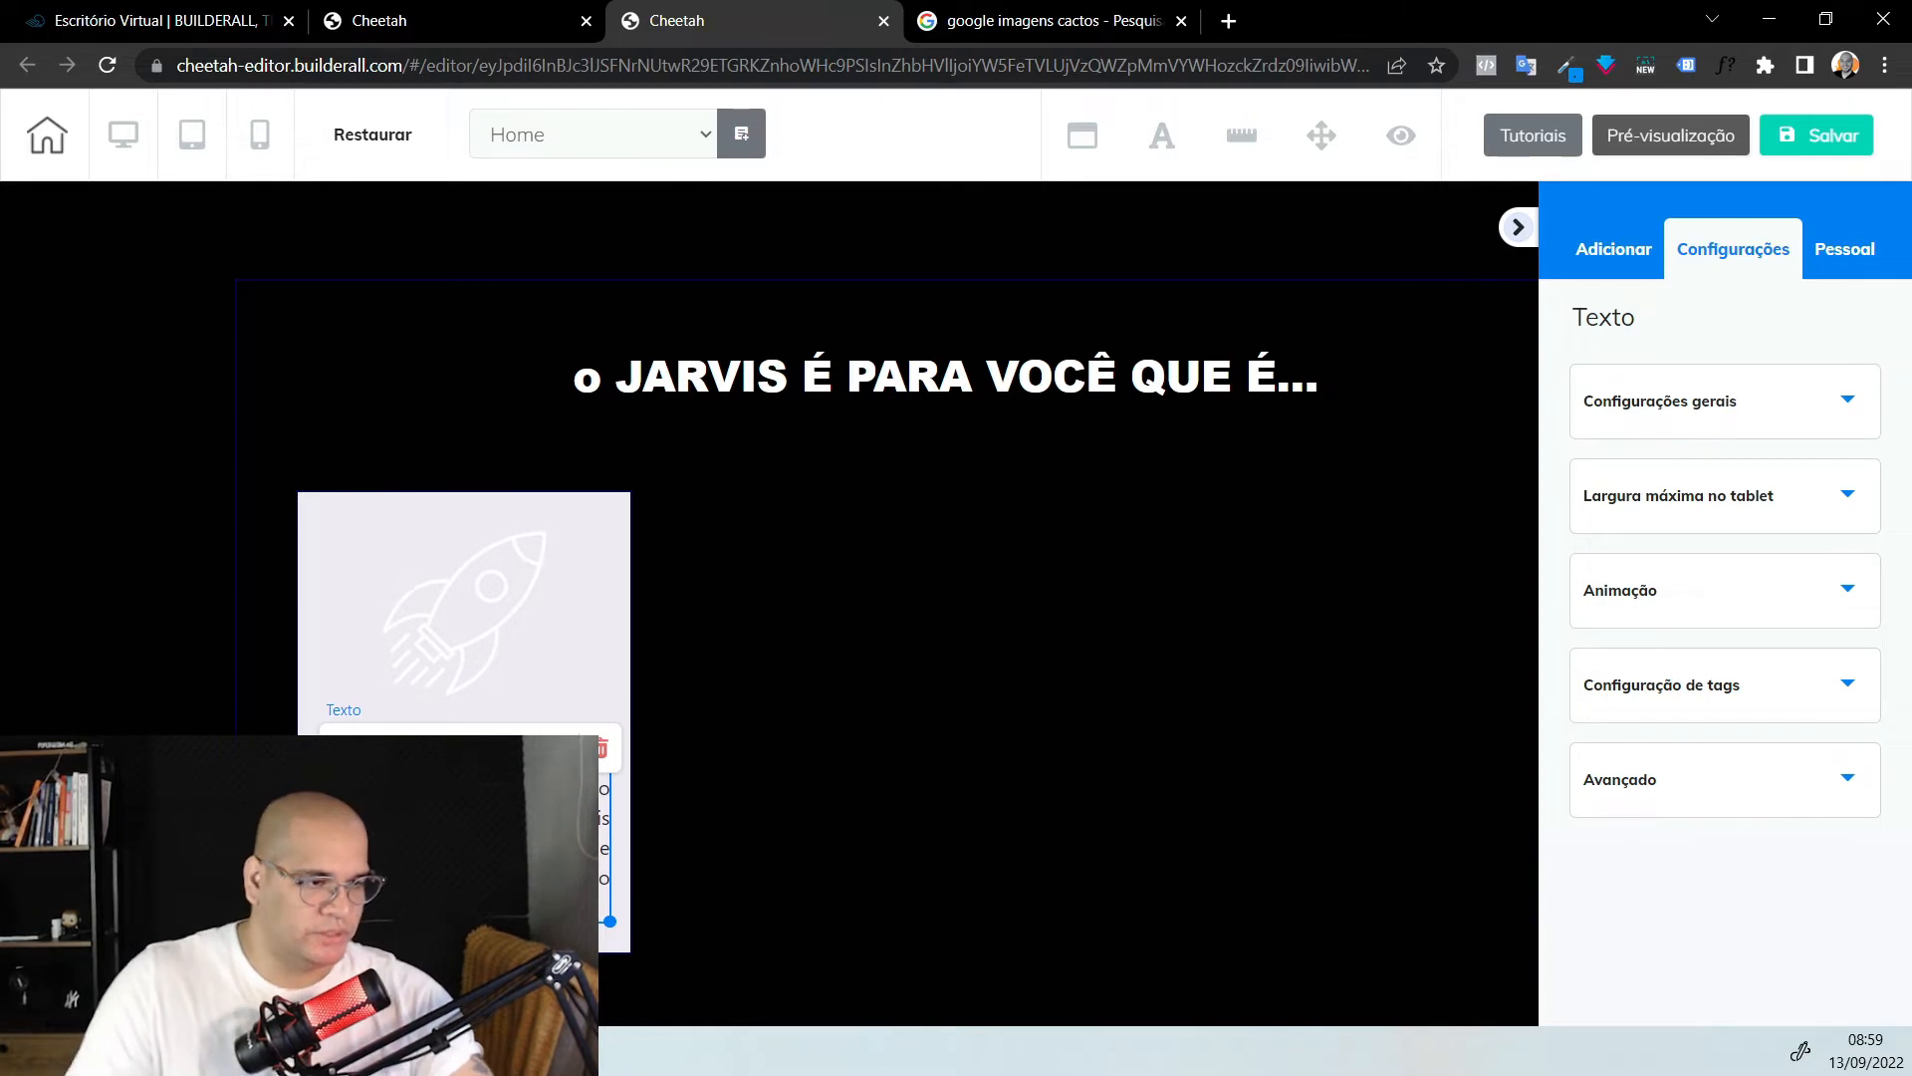
Change the text colour of the card's description and its title to white
double_click(464, 836)
key("ctrl+a")
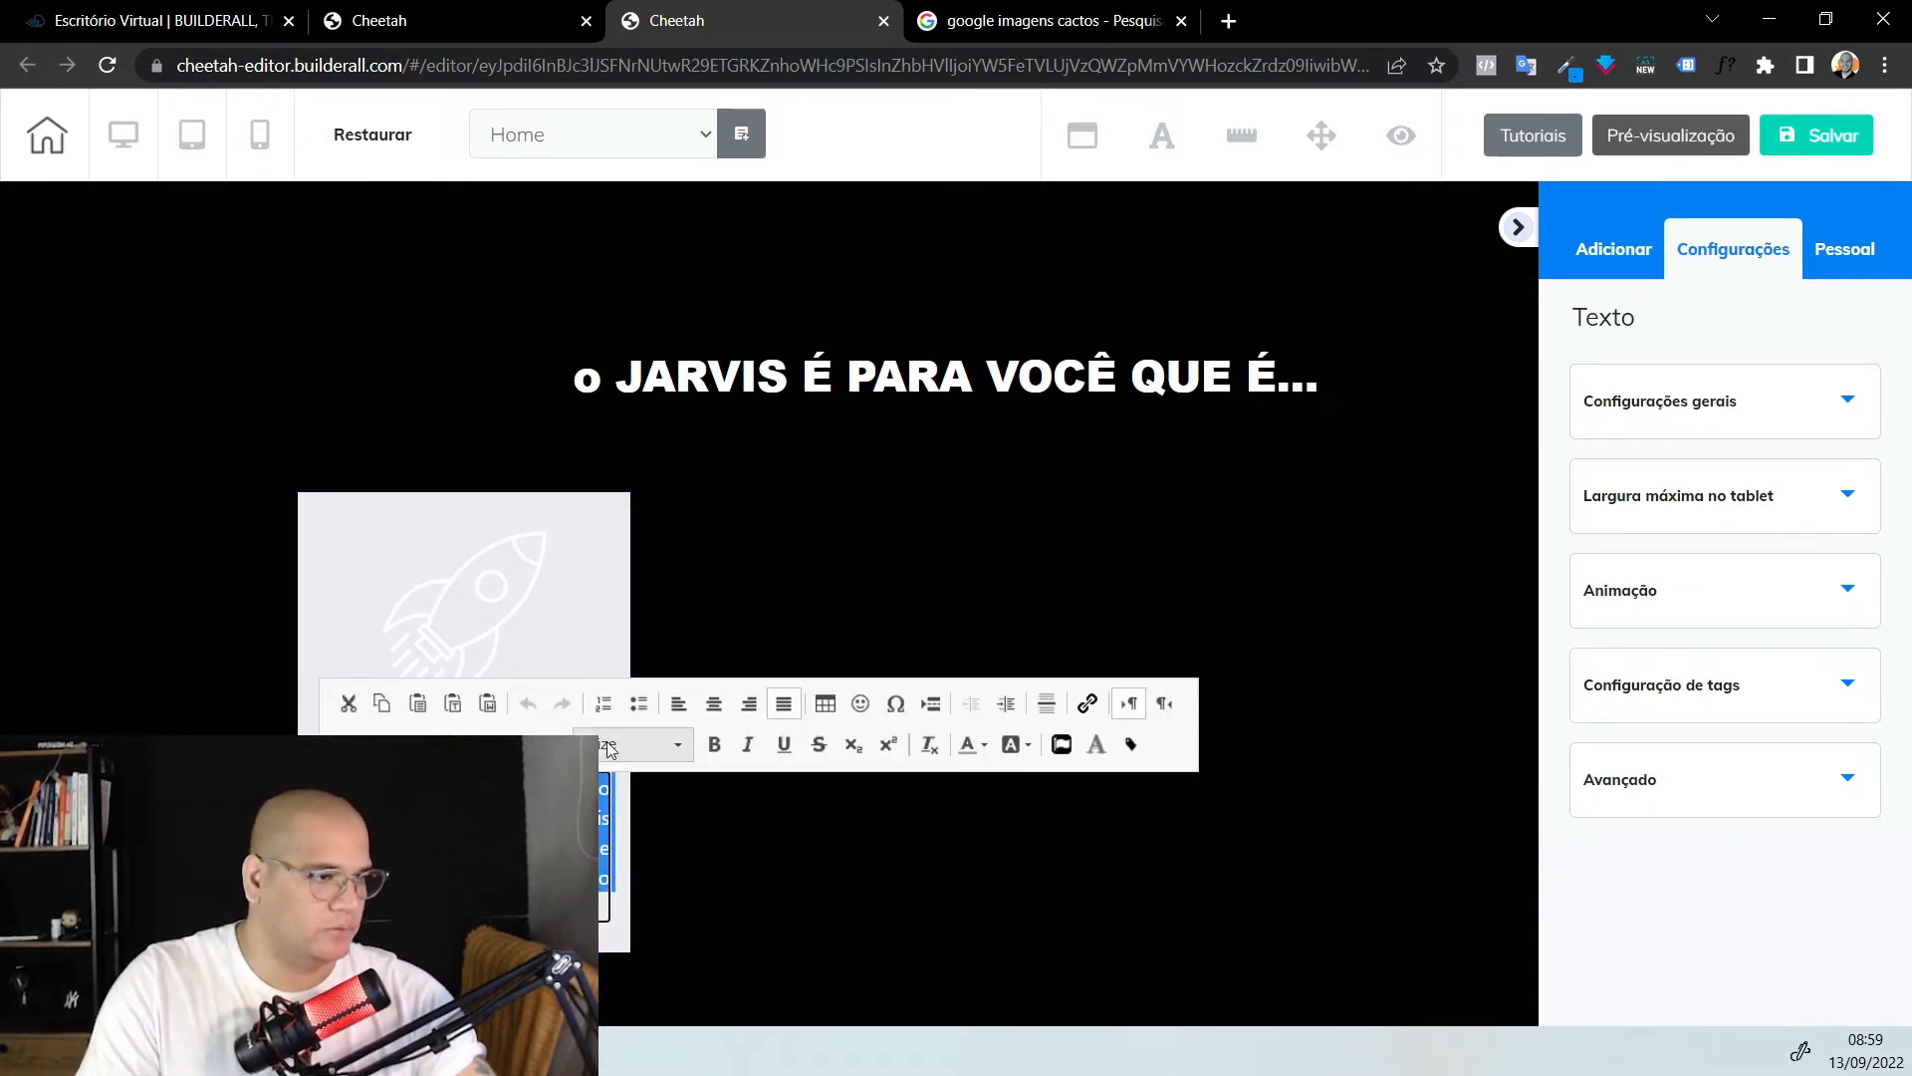
left_click(980, 745)
left_click(1128, 904)
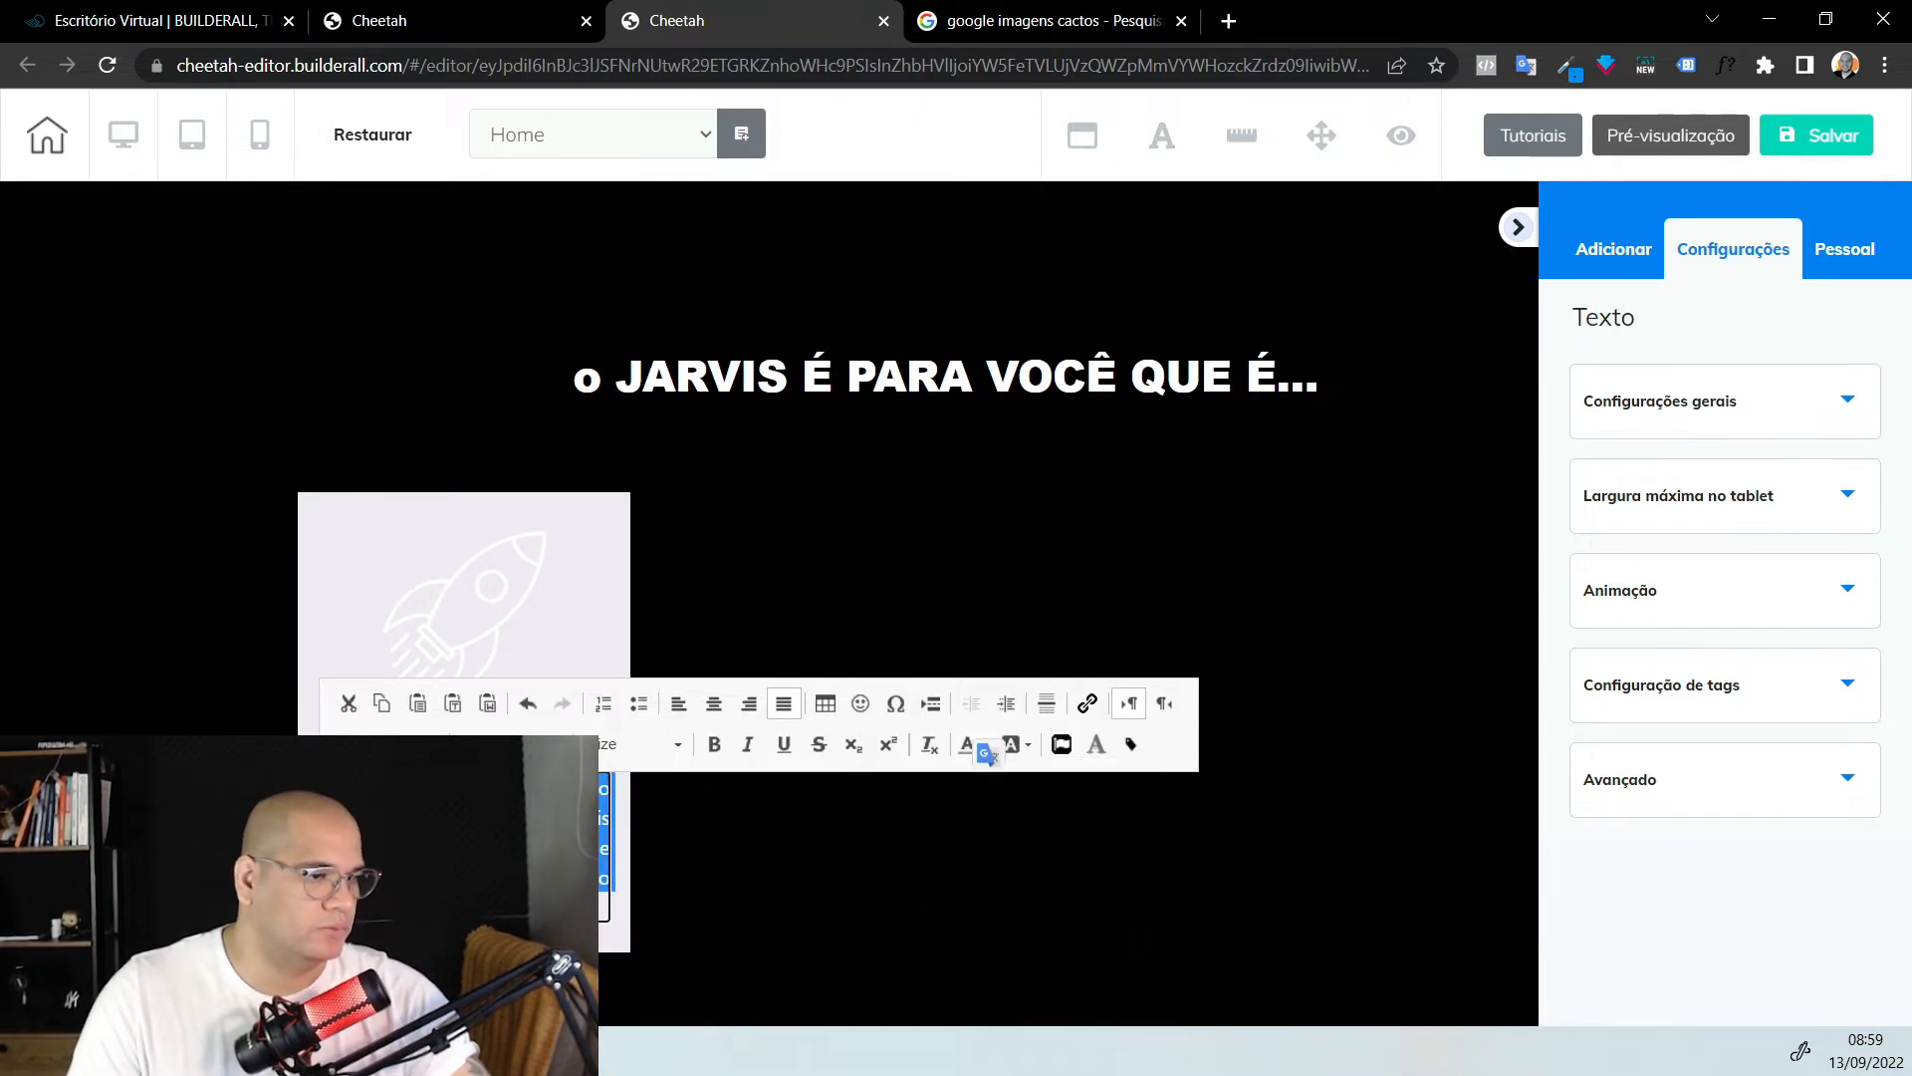
left_click(875, 936)
left_click(875, 935)
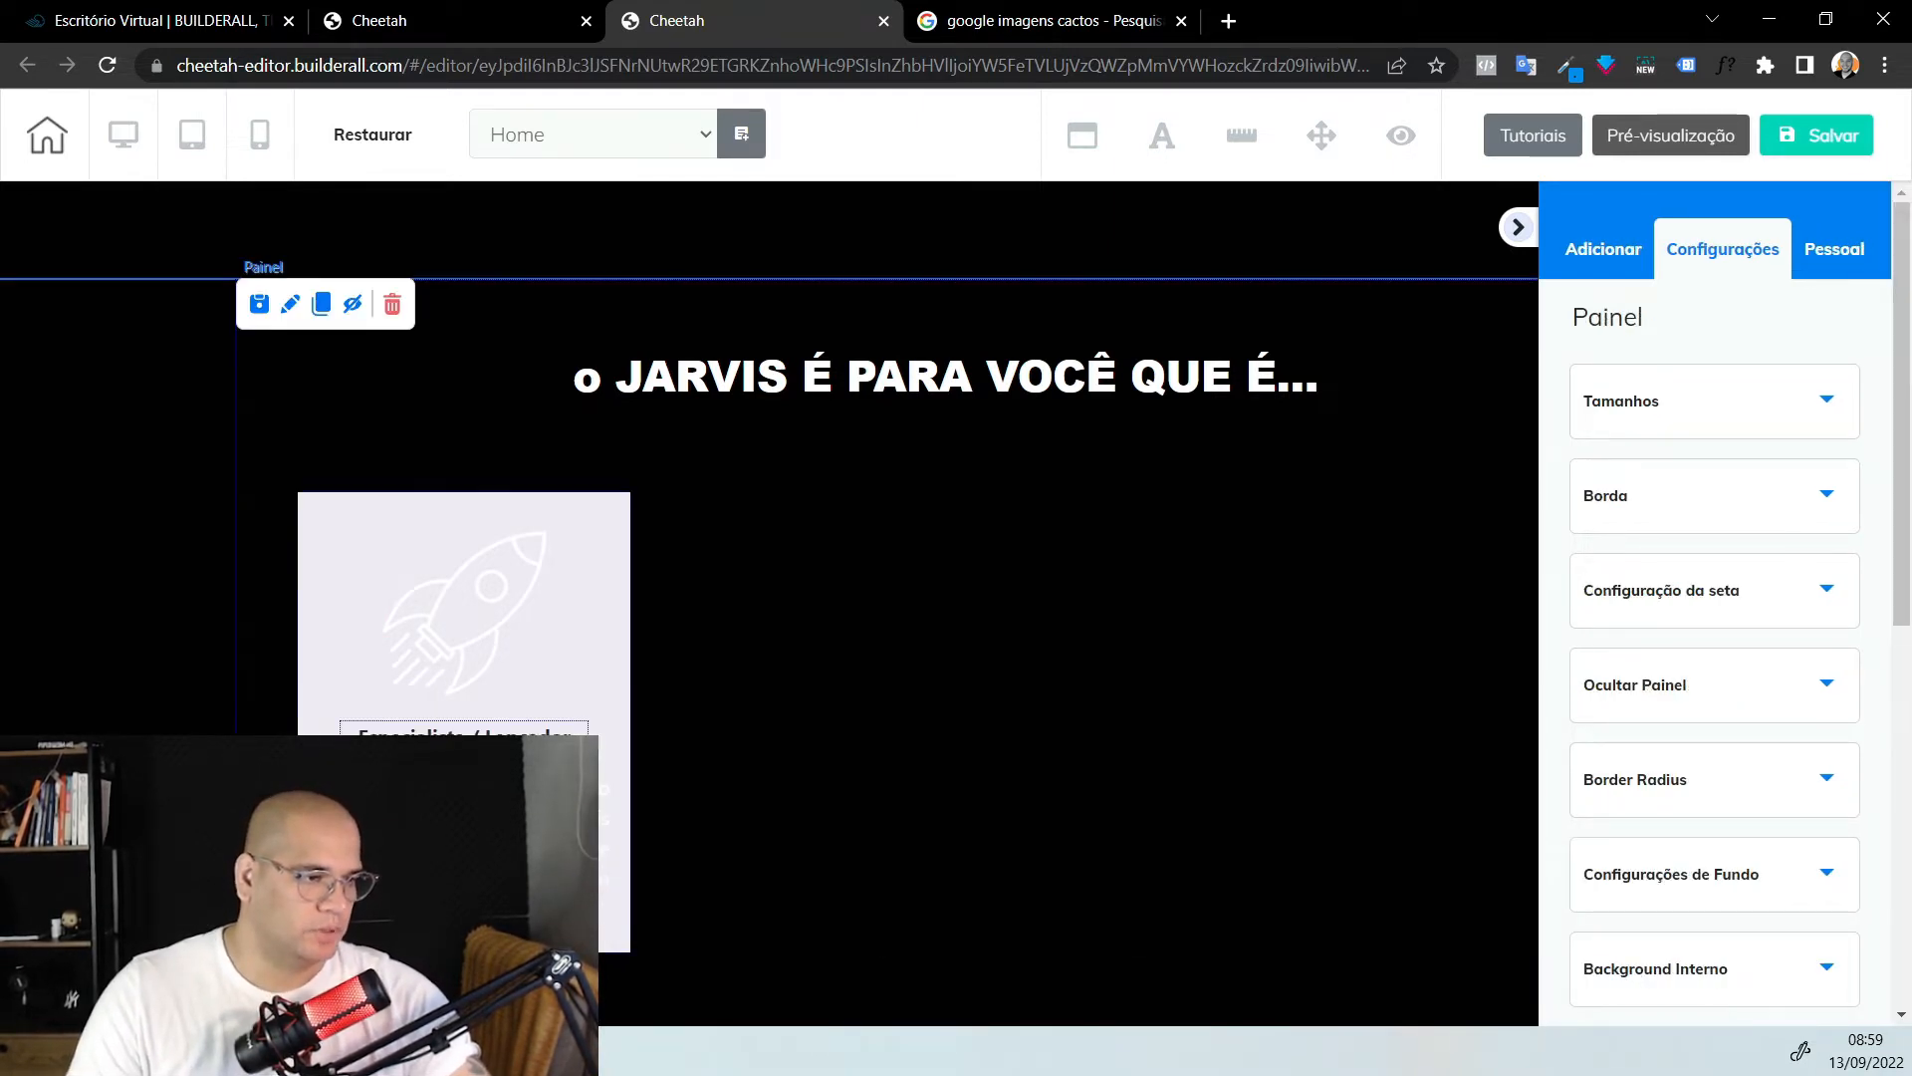
double_click(572, 743)
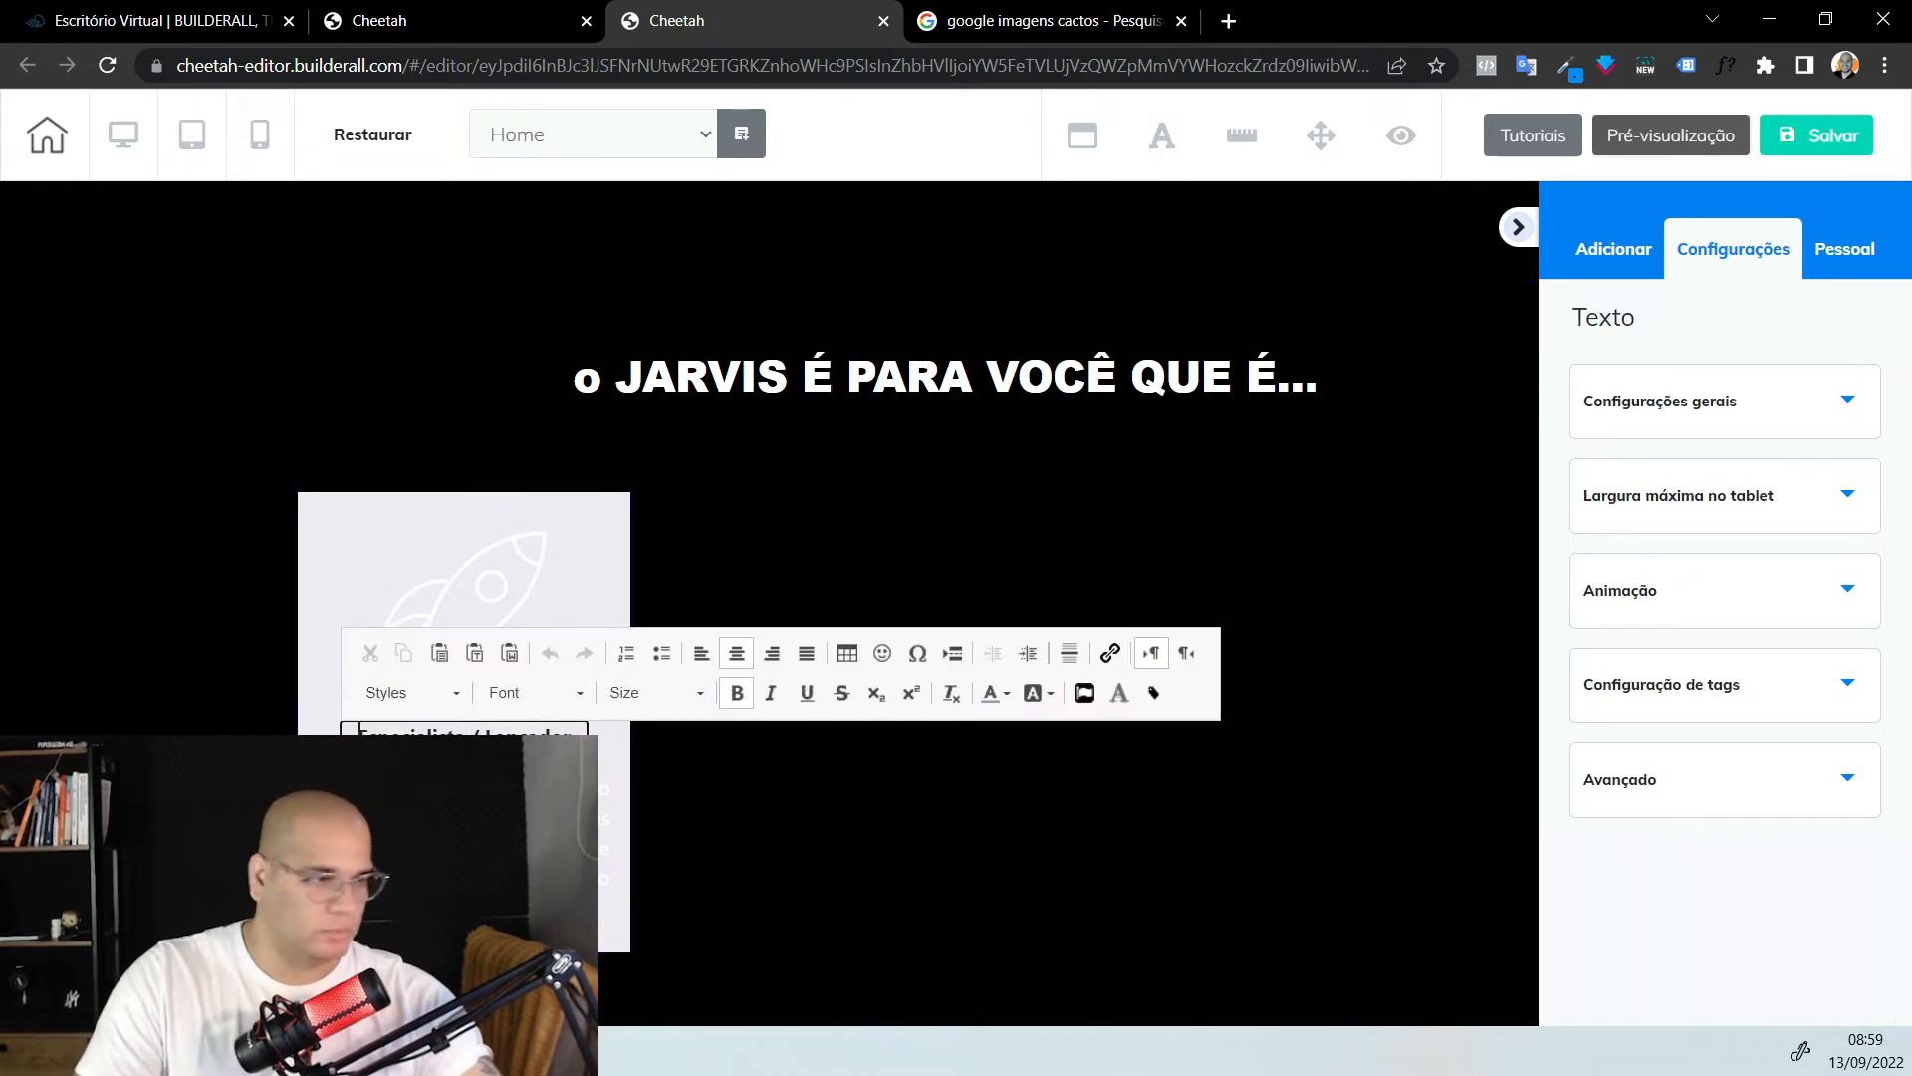
left_click_drag(572, 743, 334, 735)
Set the card box's solid background colour to black 000000 with alpha 0, making it fully transparent
left_click(333, 530)
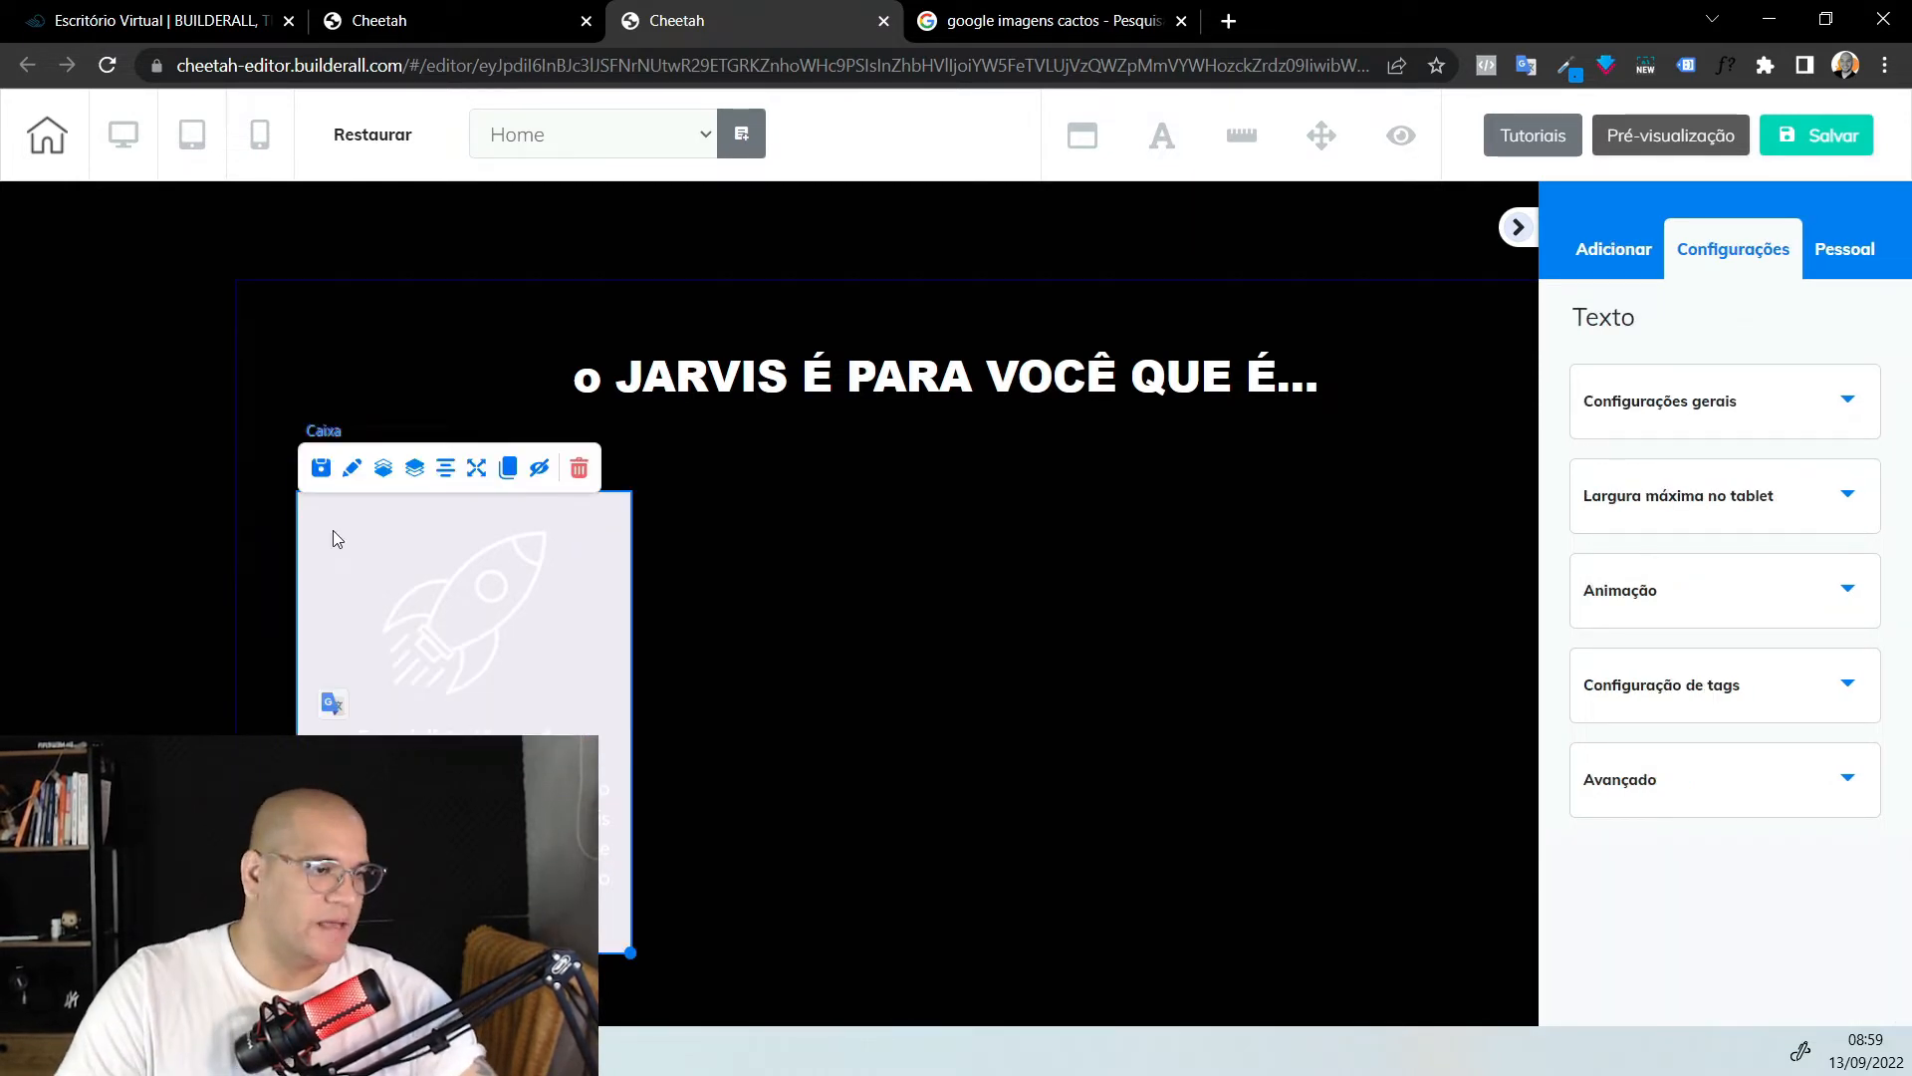
left_click(351, 468)
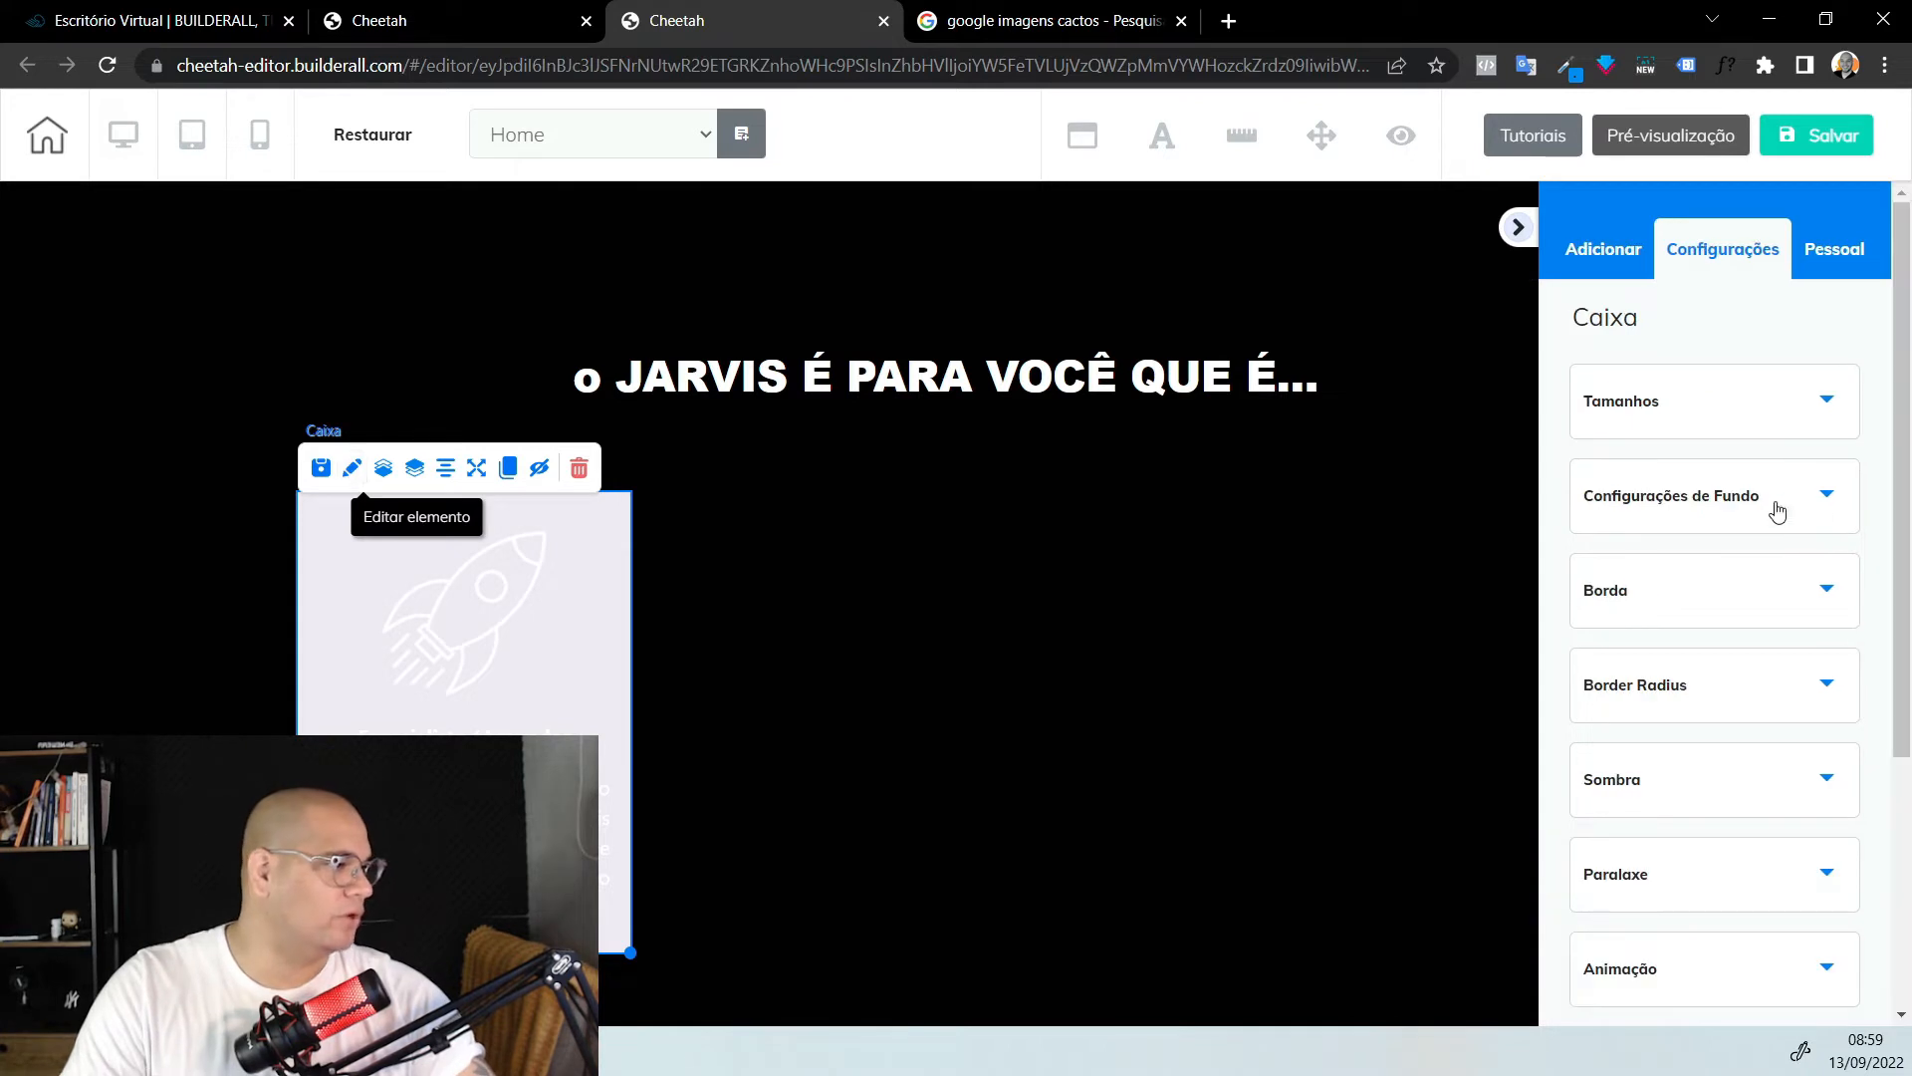
left_click(1790, 503)
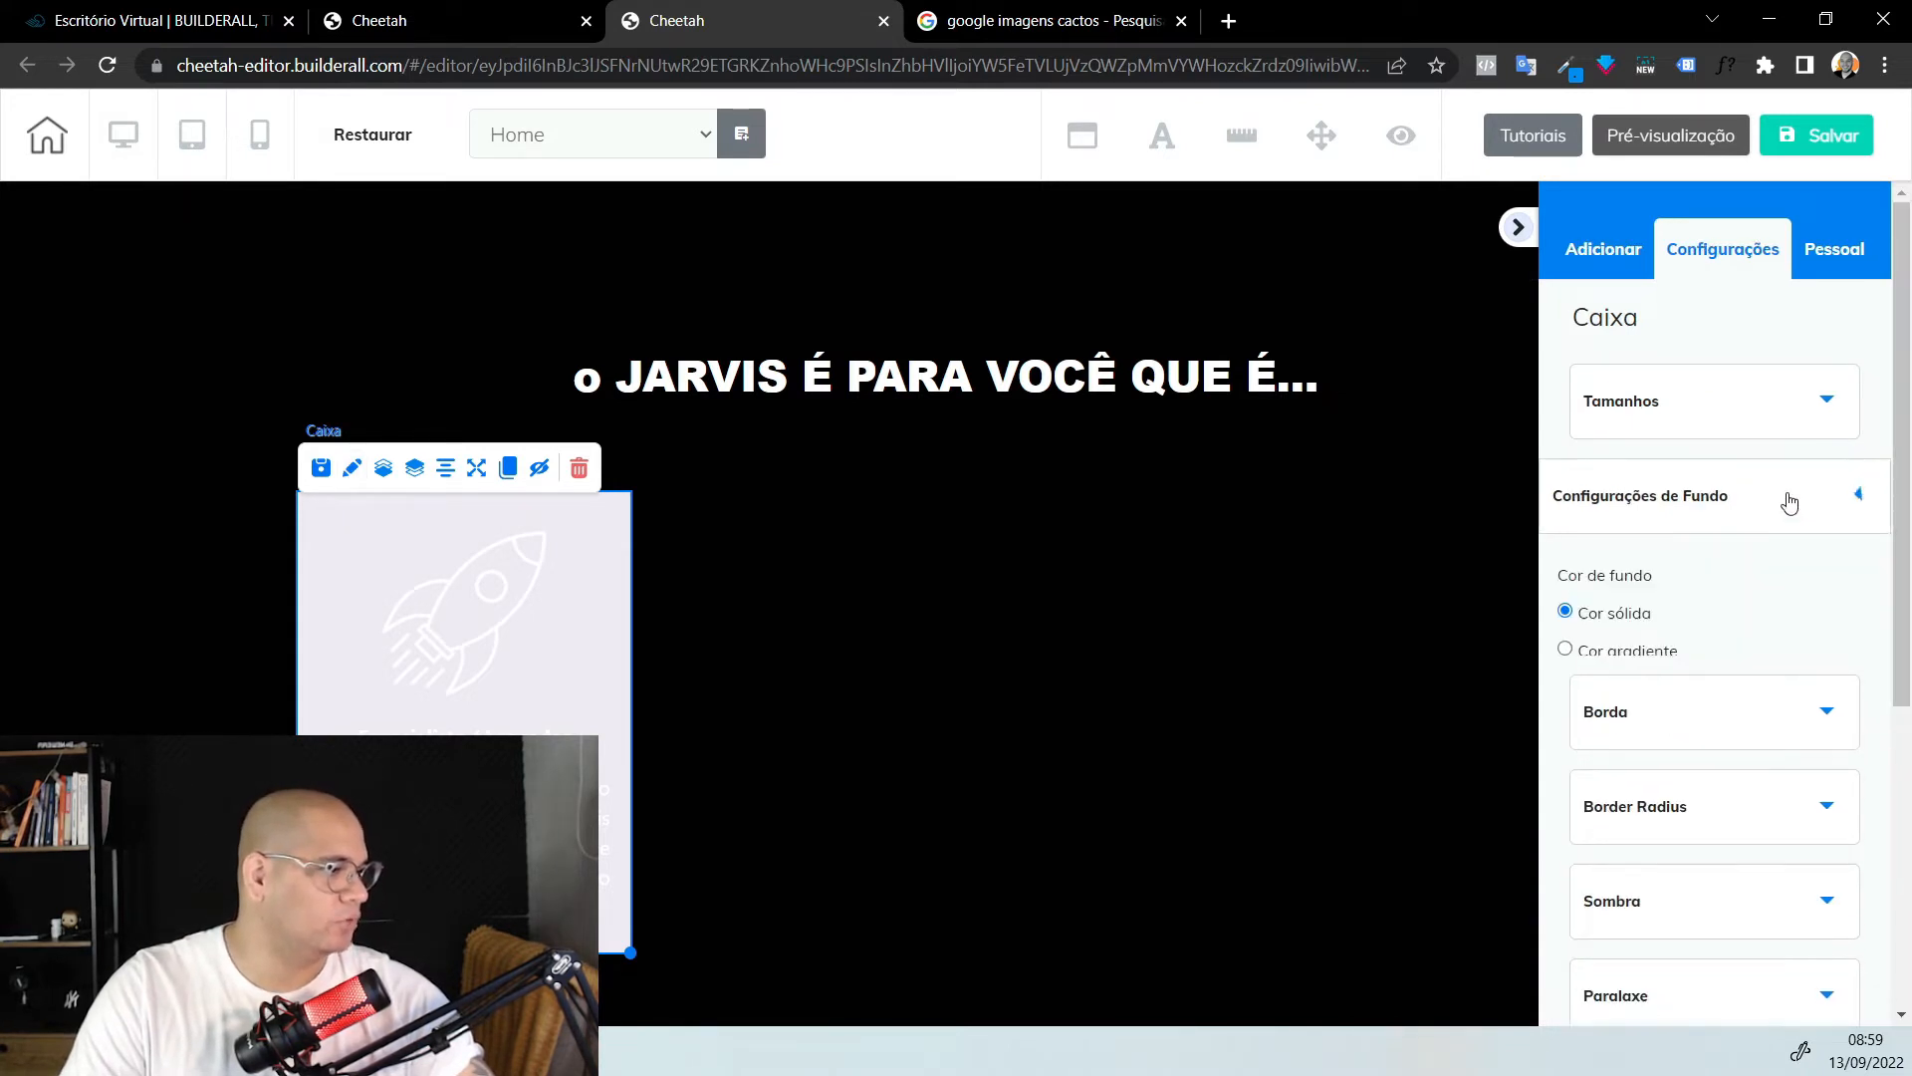
scroll(1772, 628, "down", 4)
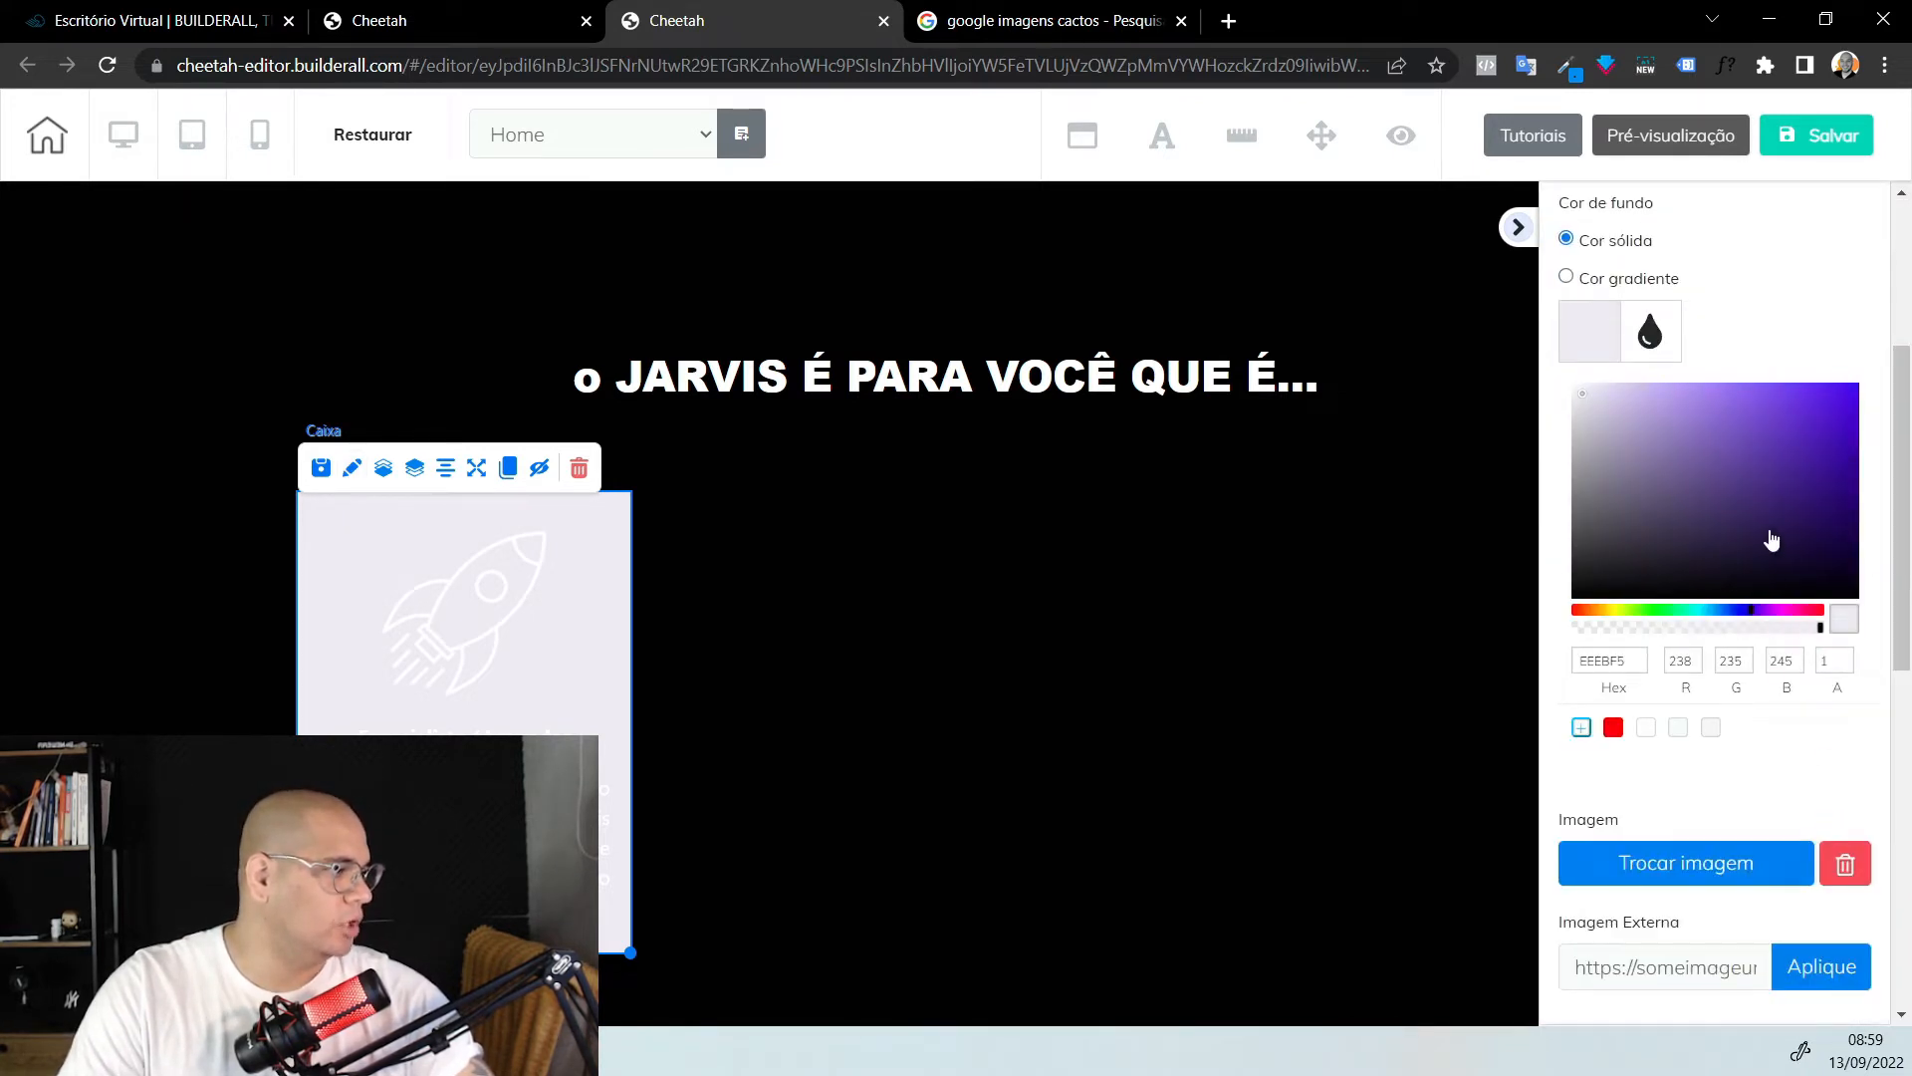
left_click_drag(1774, 543, 1859, 618)
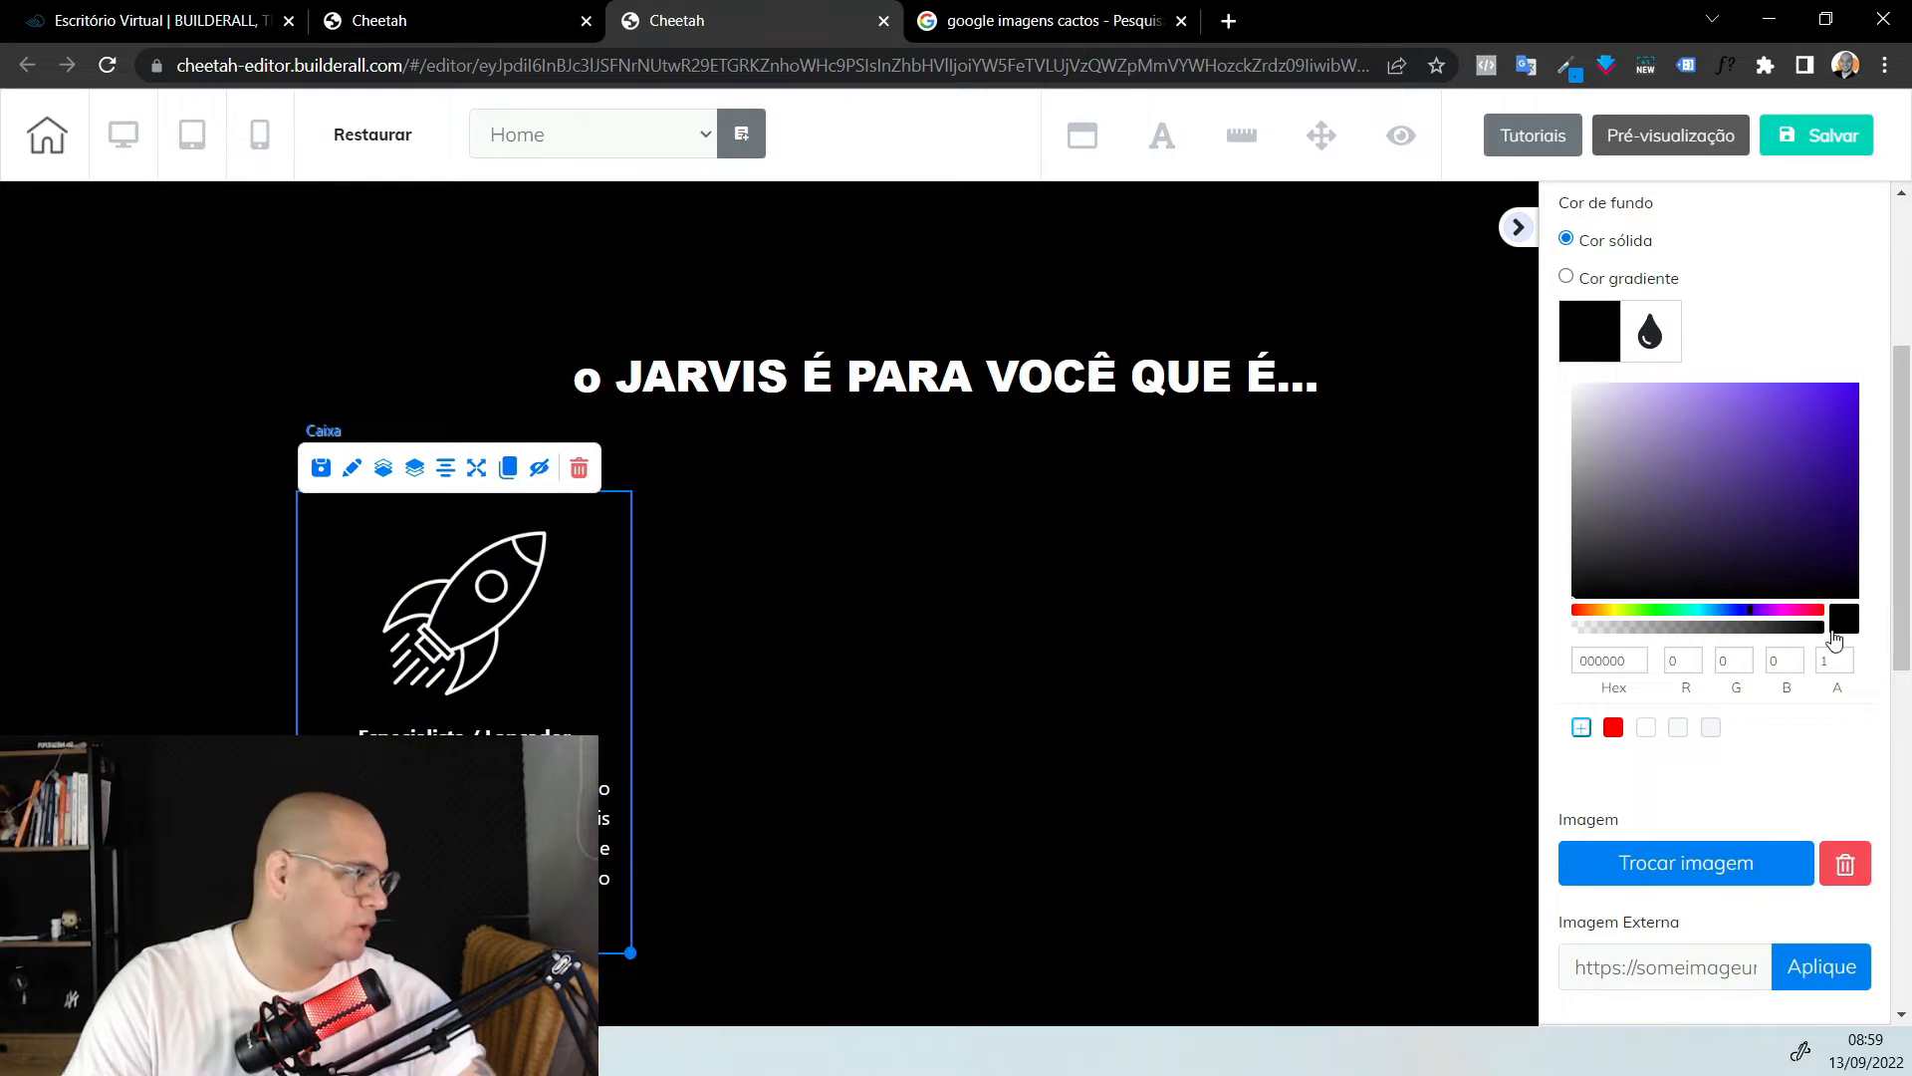
left_click_drag(1811, 629, 1564, 638)
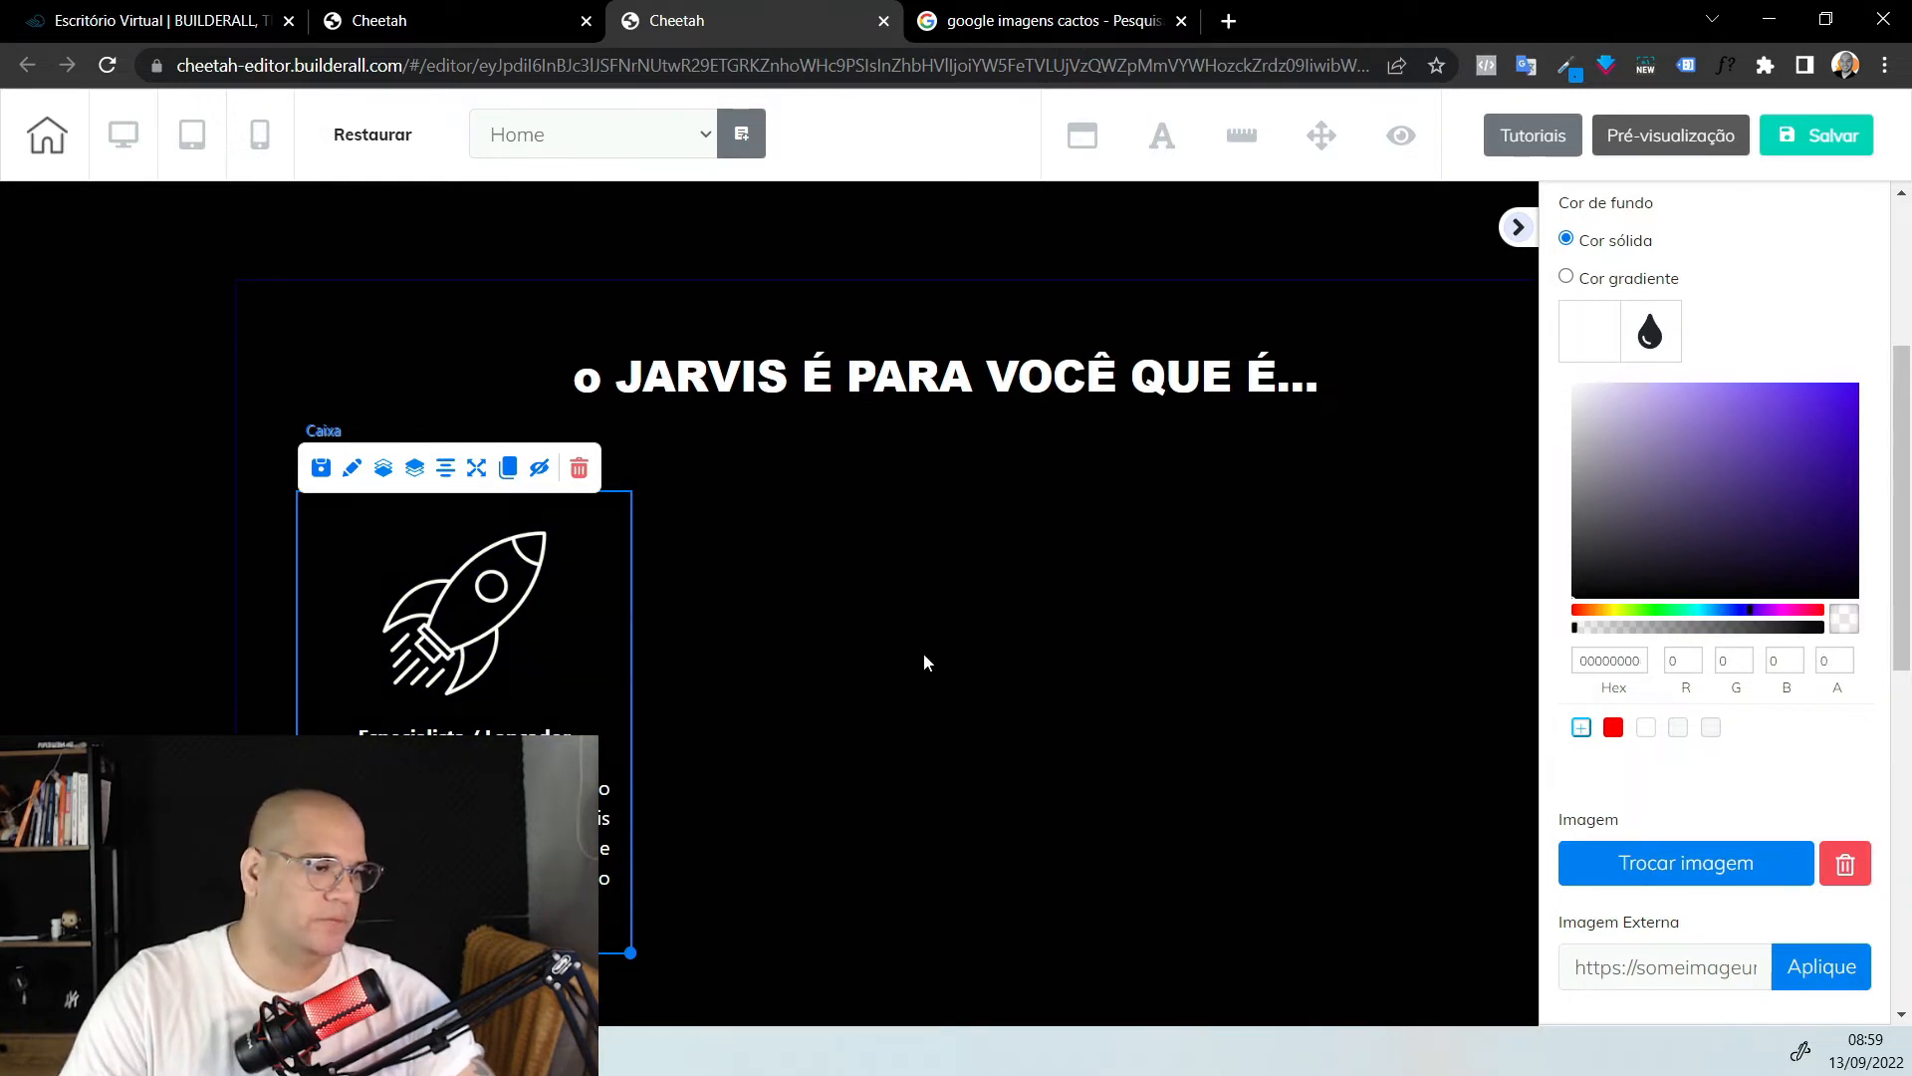
left_click(1063, 934)
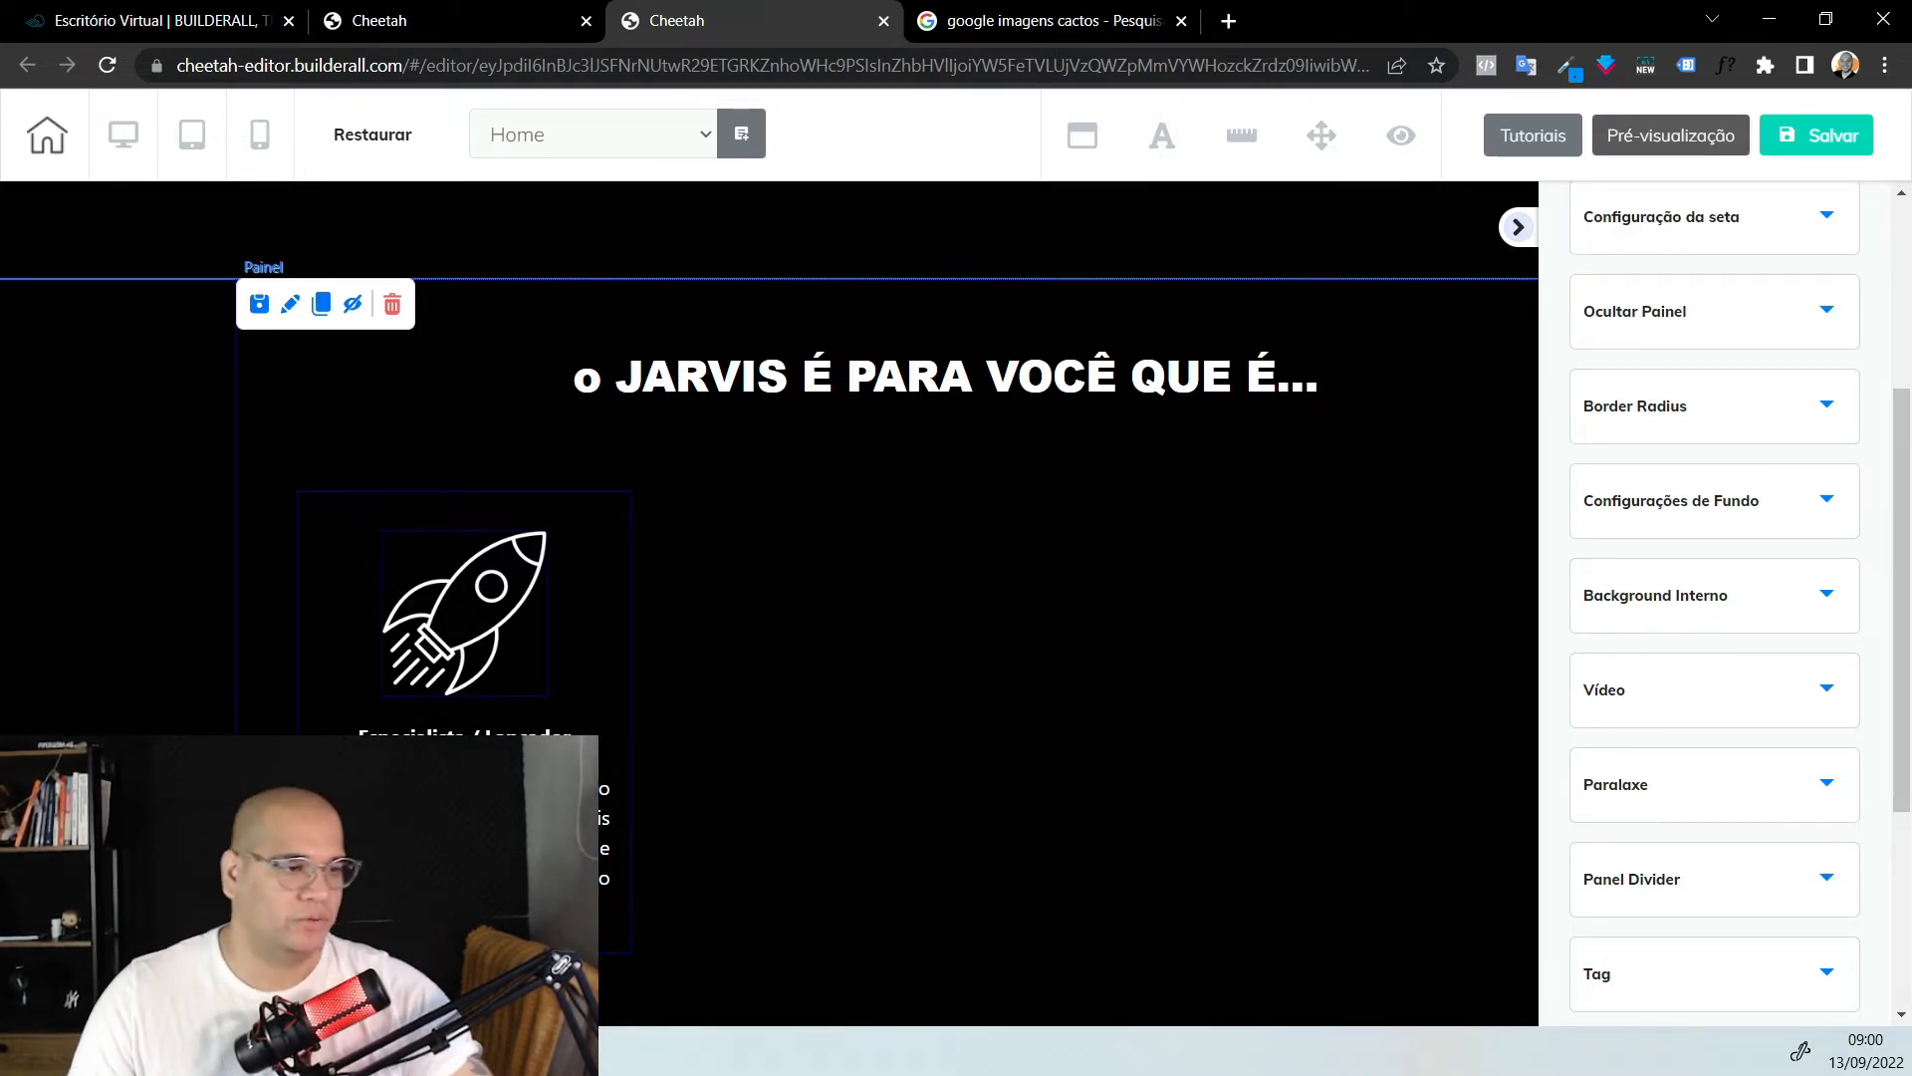
Duplicate the rocket card and align the copy beside the original in the middle of the section, with its title under the icon
left_click(464, 735)
left_click(484, 833)
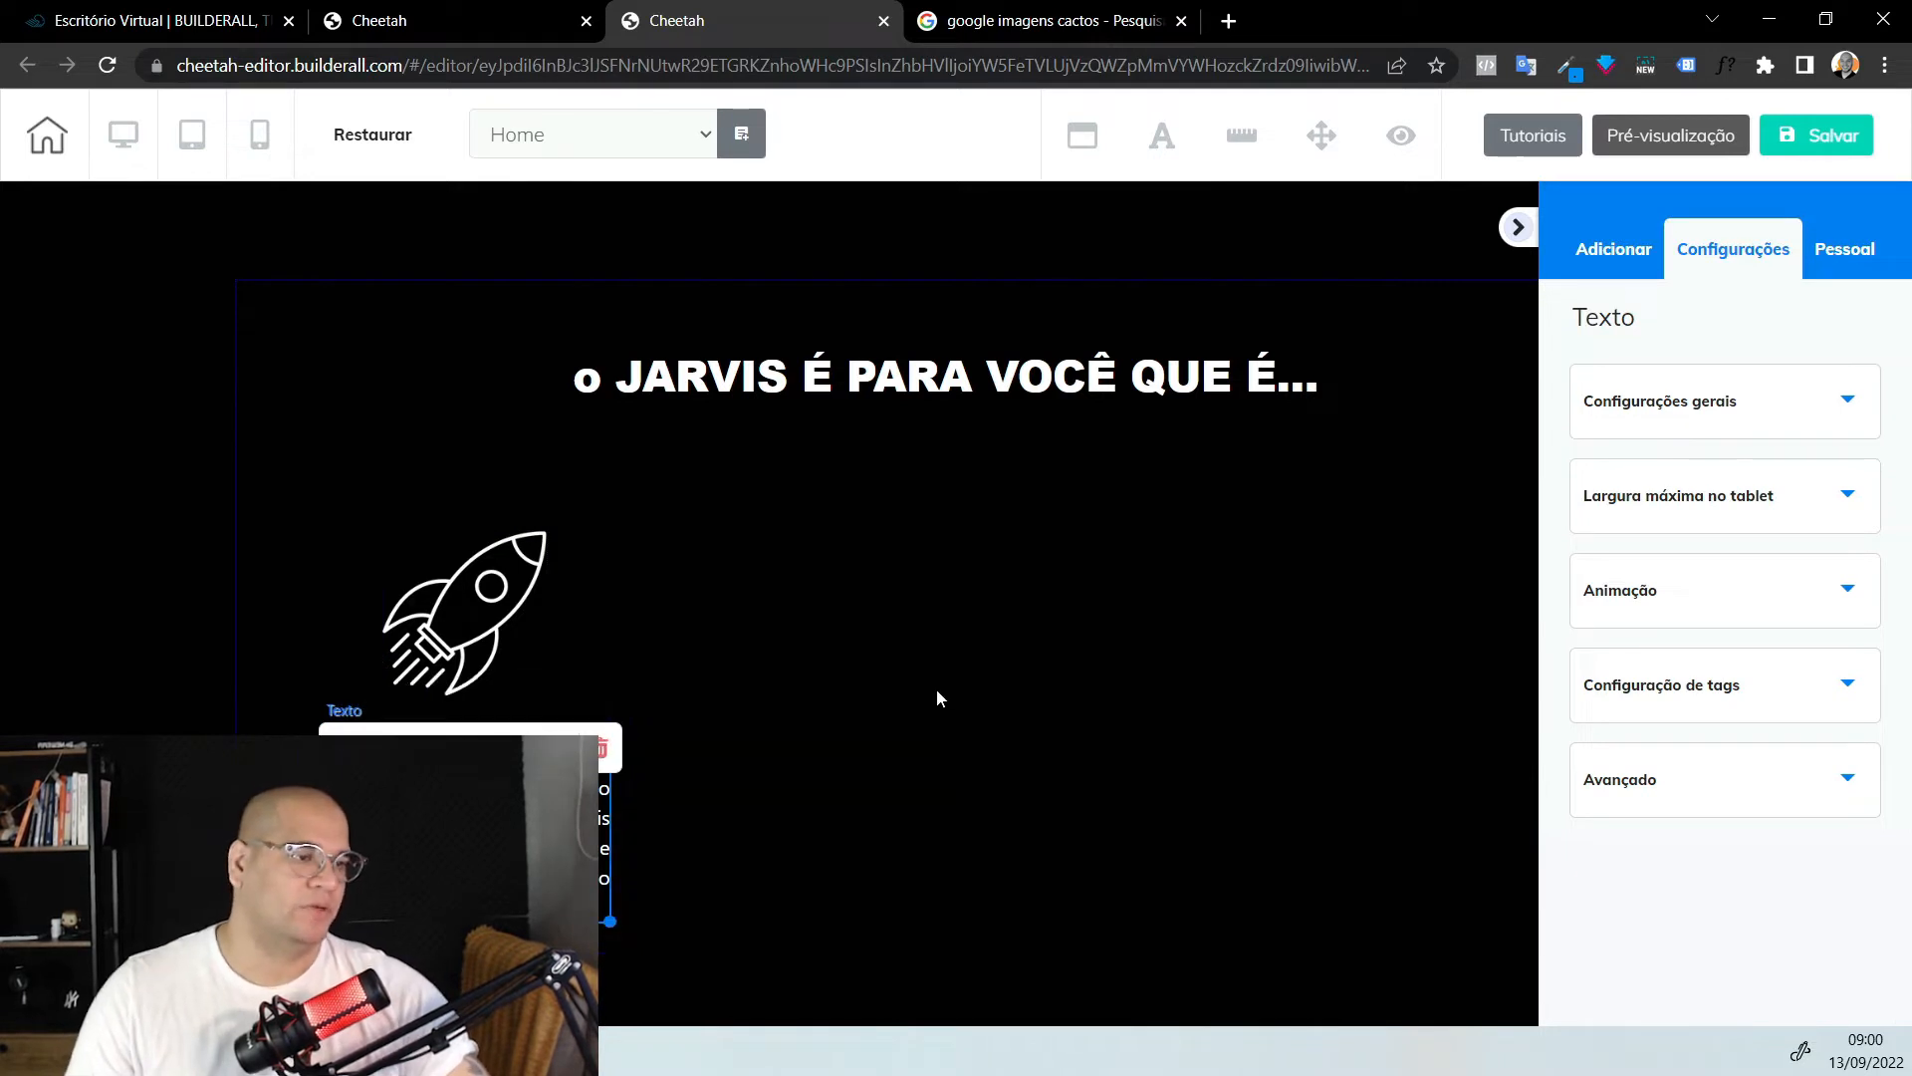
left_click(308, 684)
left_click(309, 683)
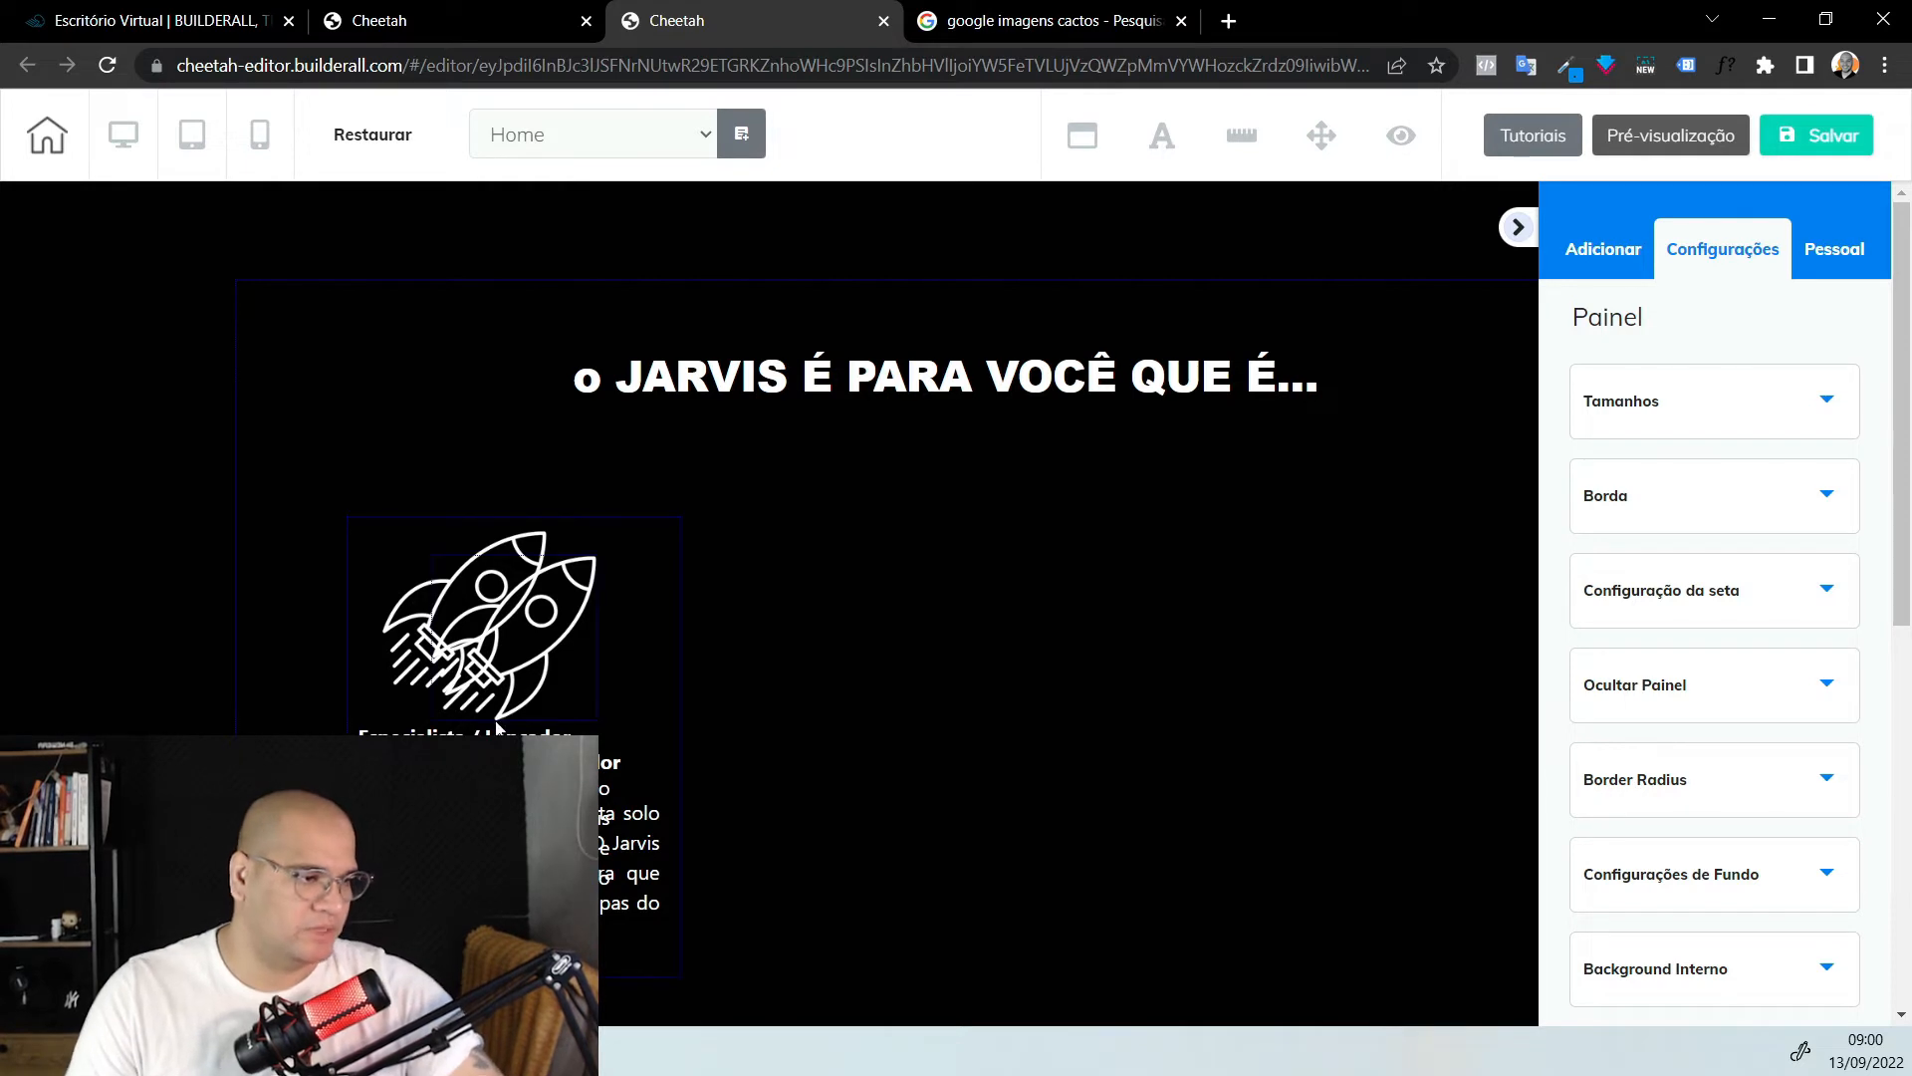
left_click_drag(649, 750, 791, 747)
left_click_drag(648, 726, 1075, 695)
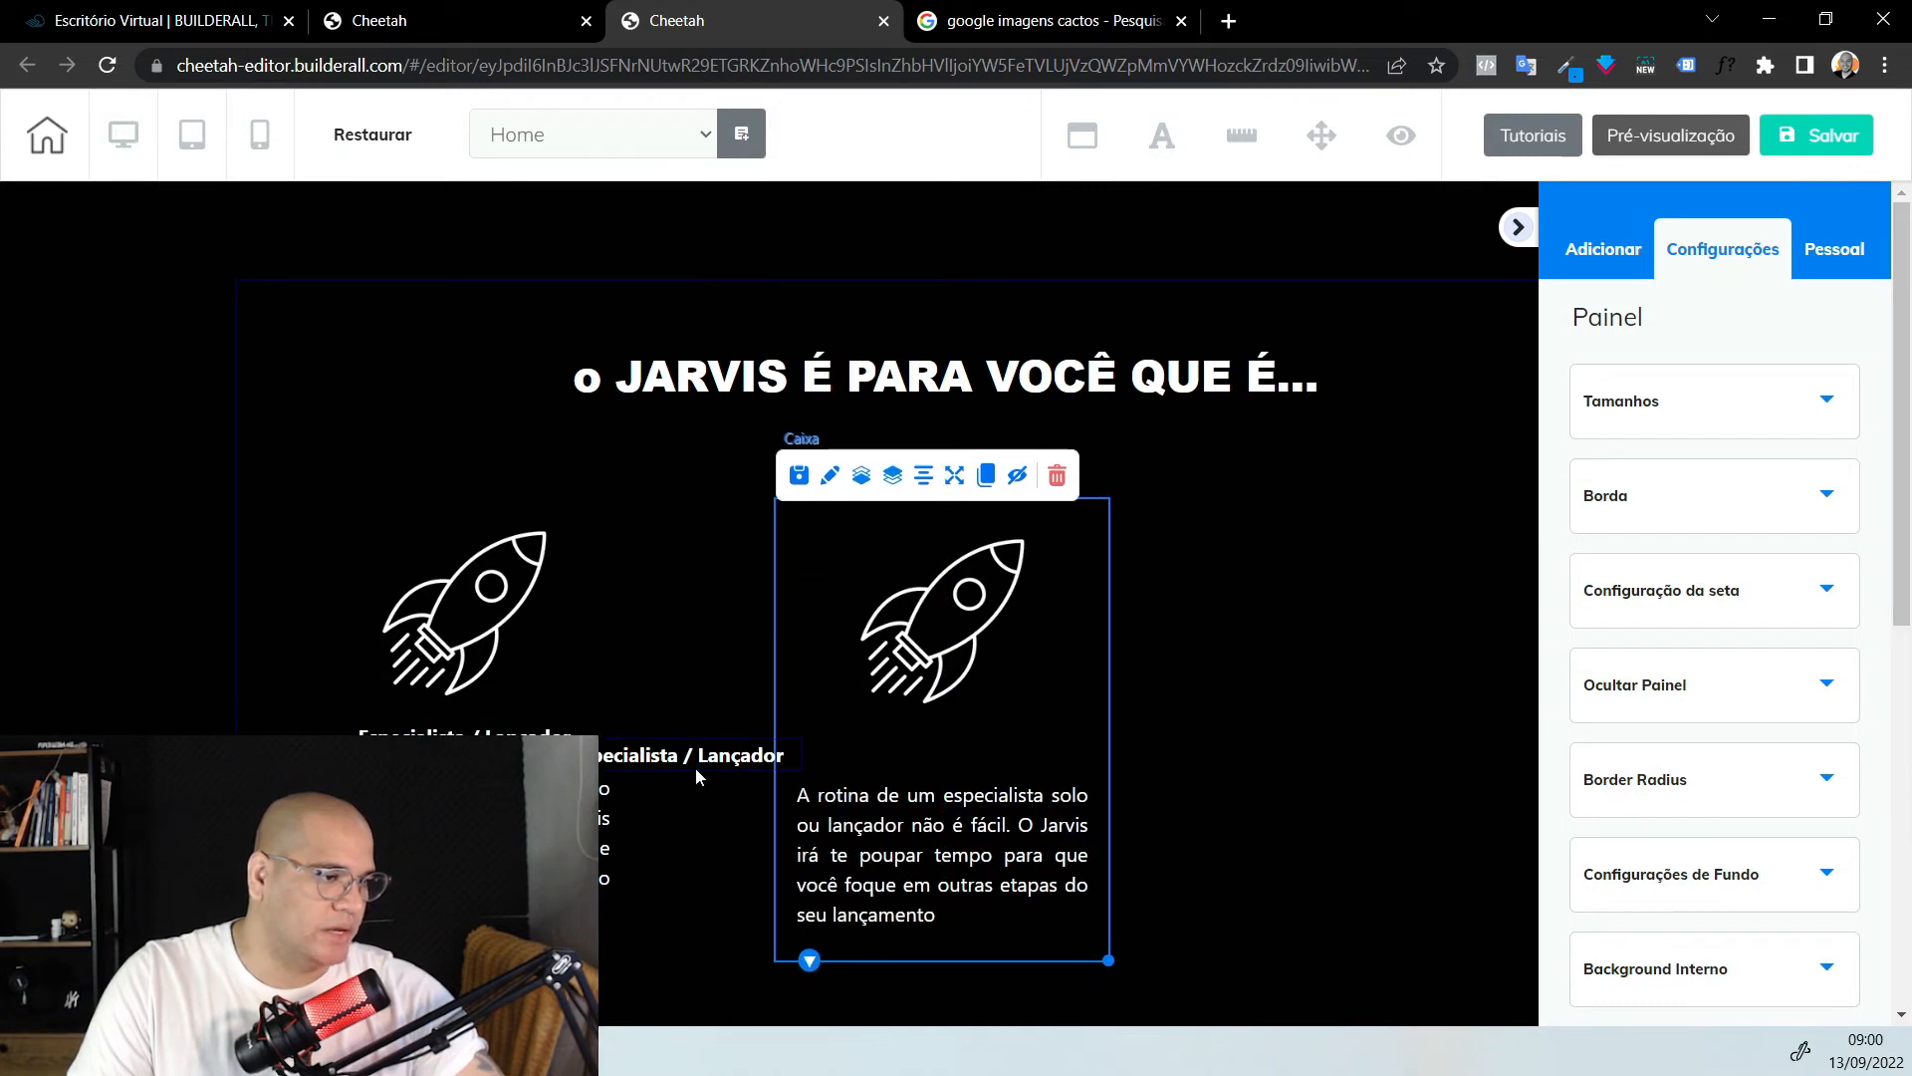
mouse_move(943, 755)
left_mouse_down()
mouse_move(843, 754)
mouse_move(957, 754)
left_mouse_up()
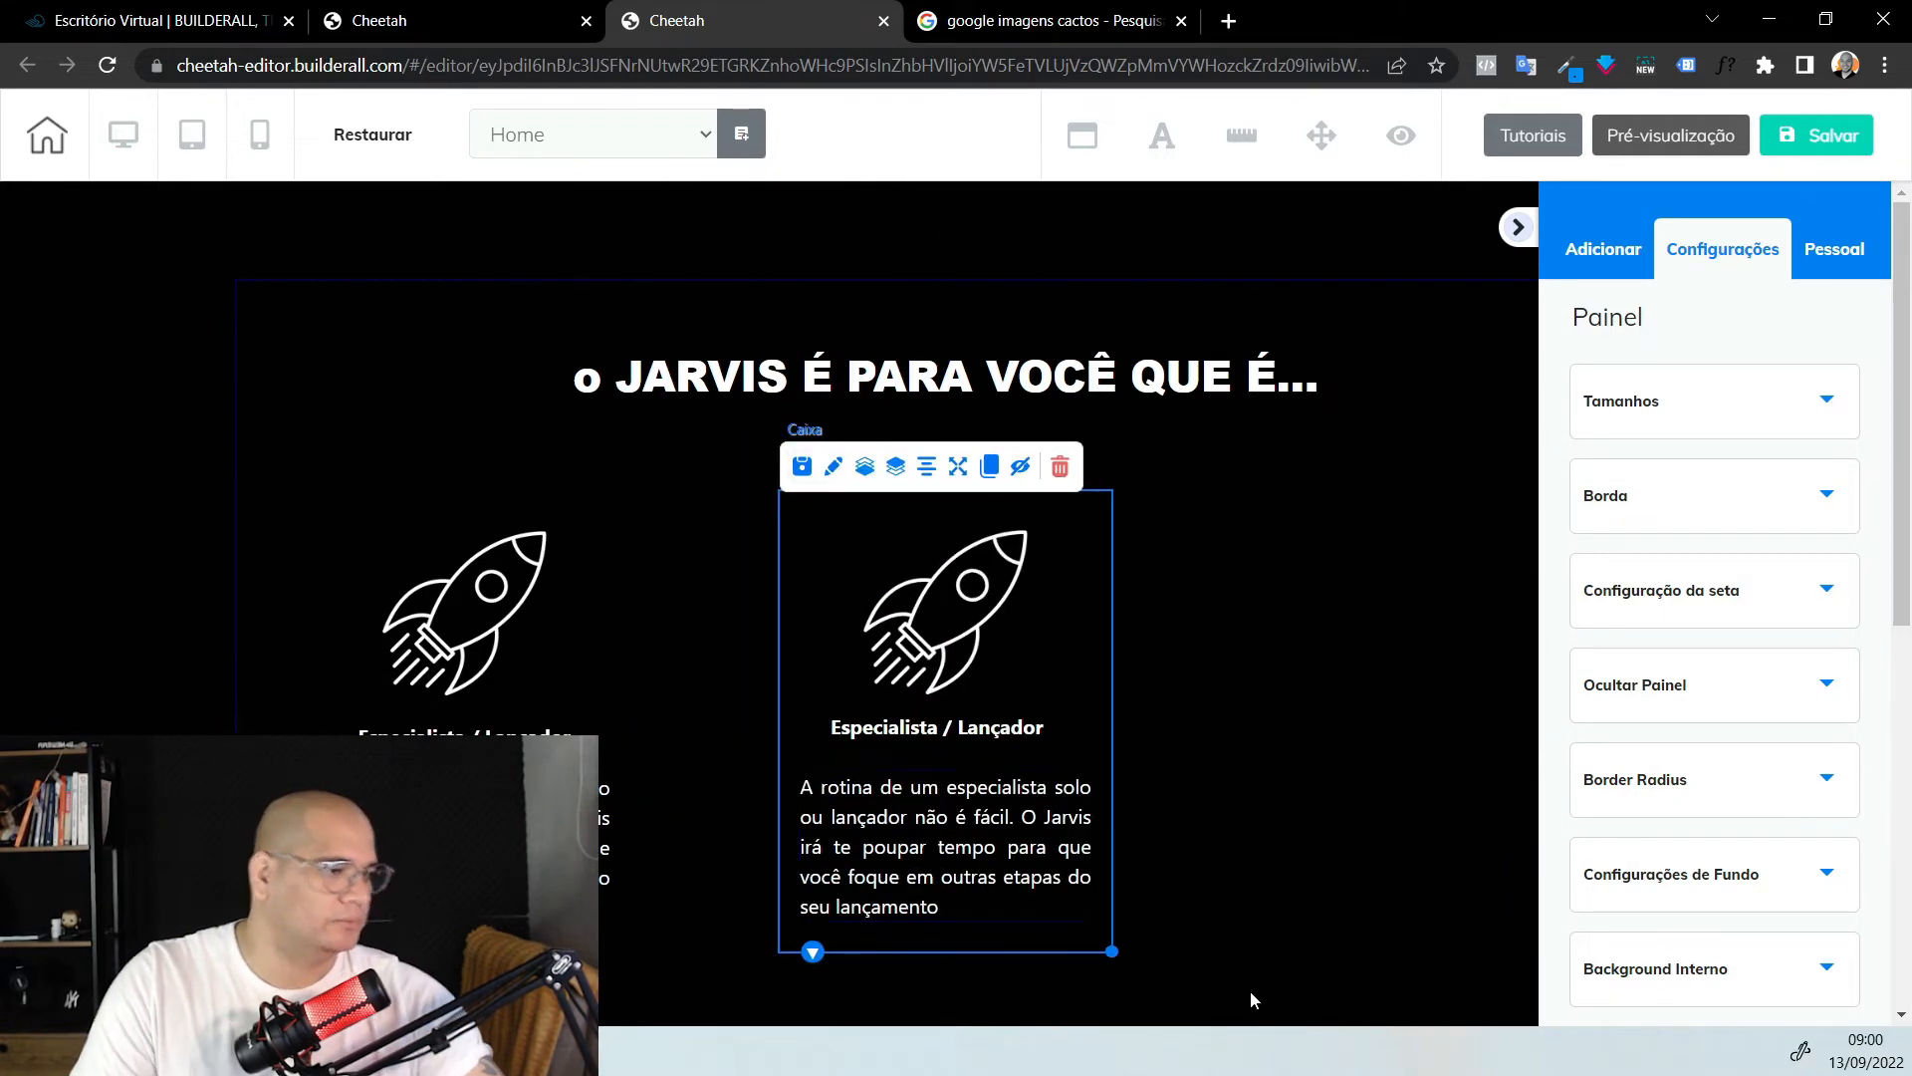
Duplicate the middle card and place the copy as the third card, to the right of the middle one
left_click(989, 467)
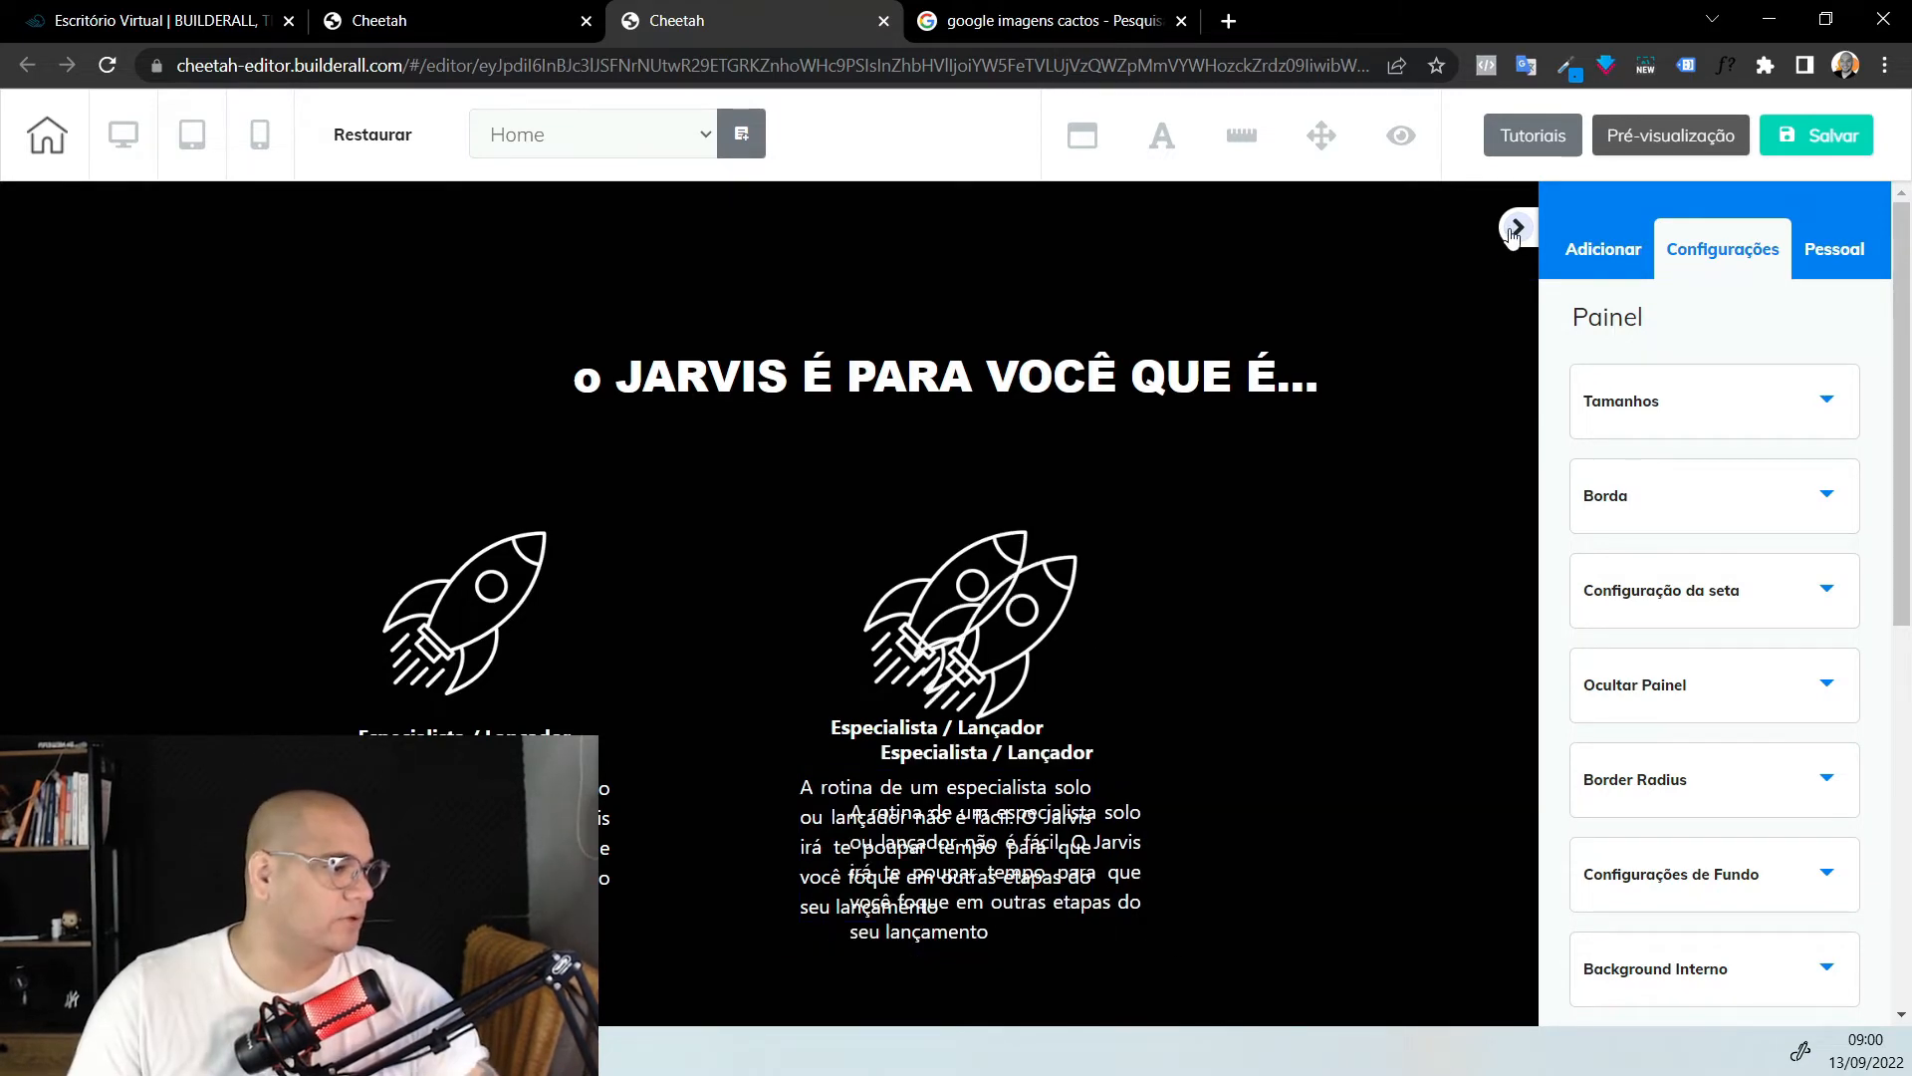
left_click(1515, 229)
left_click(1140, 749)
left_click_drag(1139, 749, 1582, 737)
left_click(372, 480)
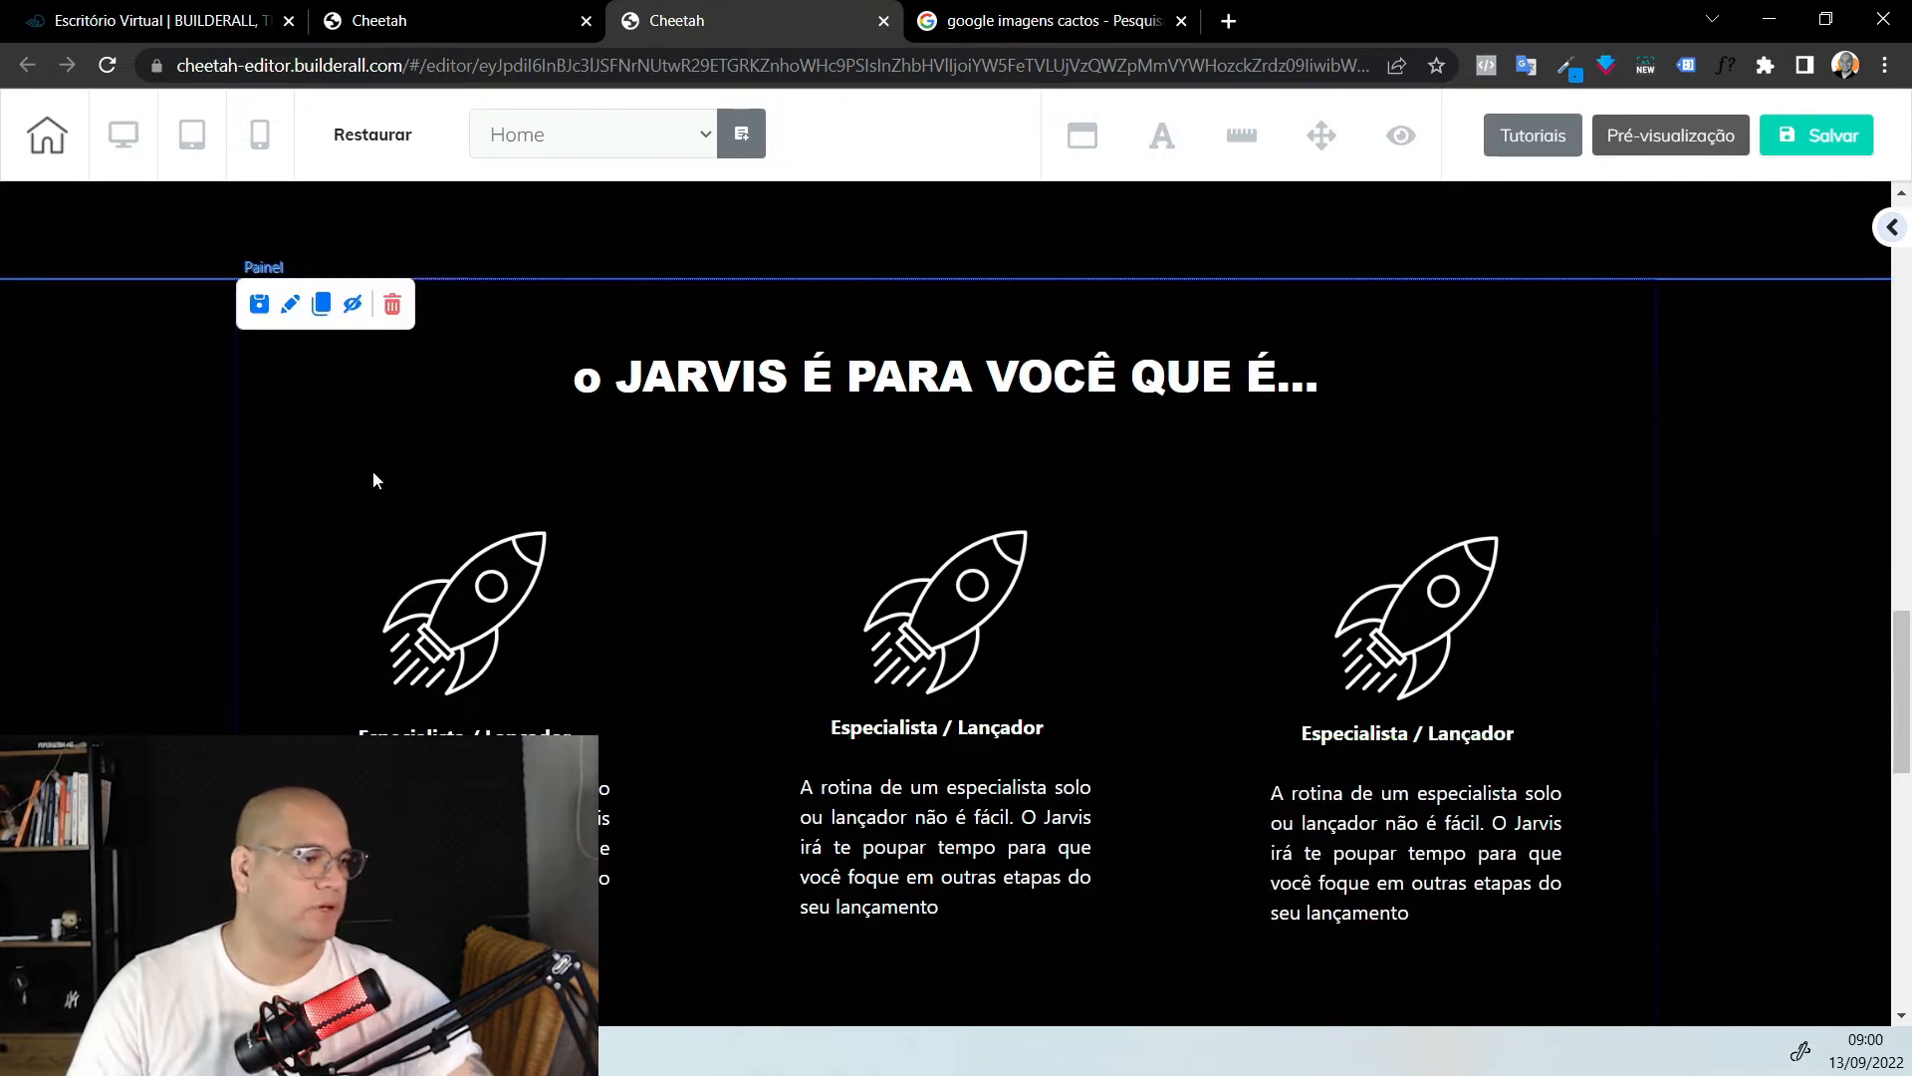
Replace the middle card's rocket with the megaphone image "[themktdev][jarvis] icons (1)" from the JARVIS folder
left_click(976, 640)
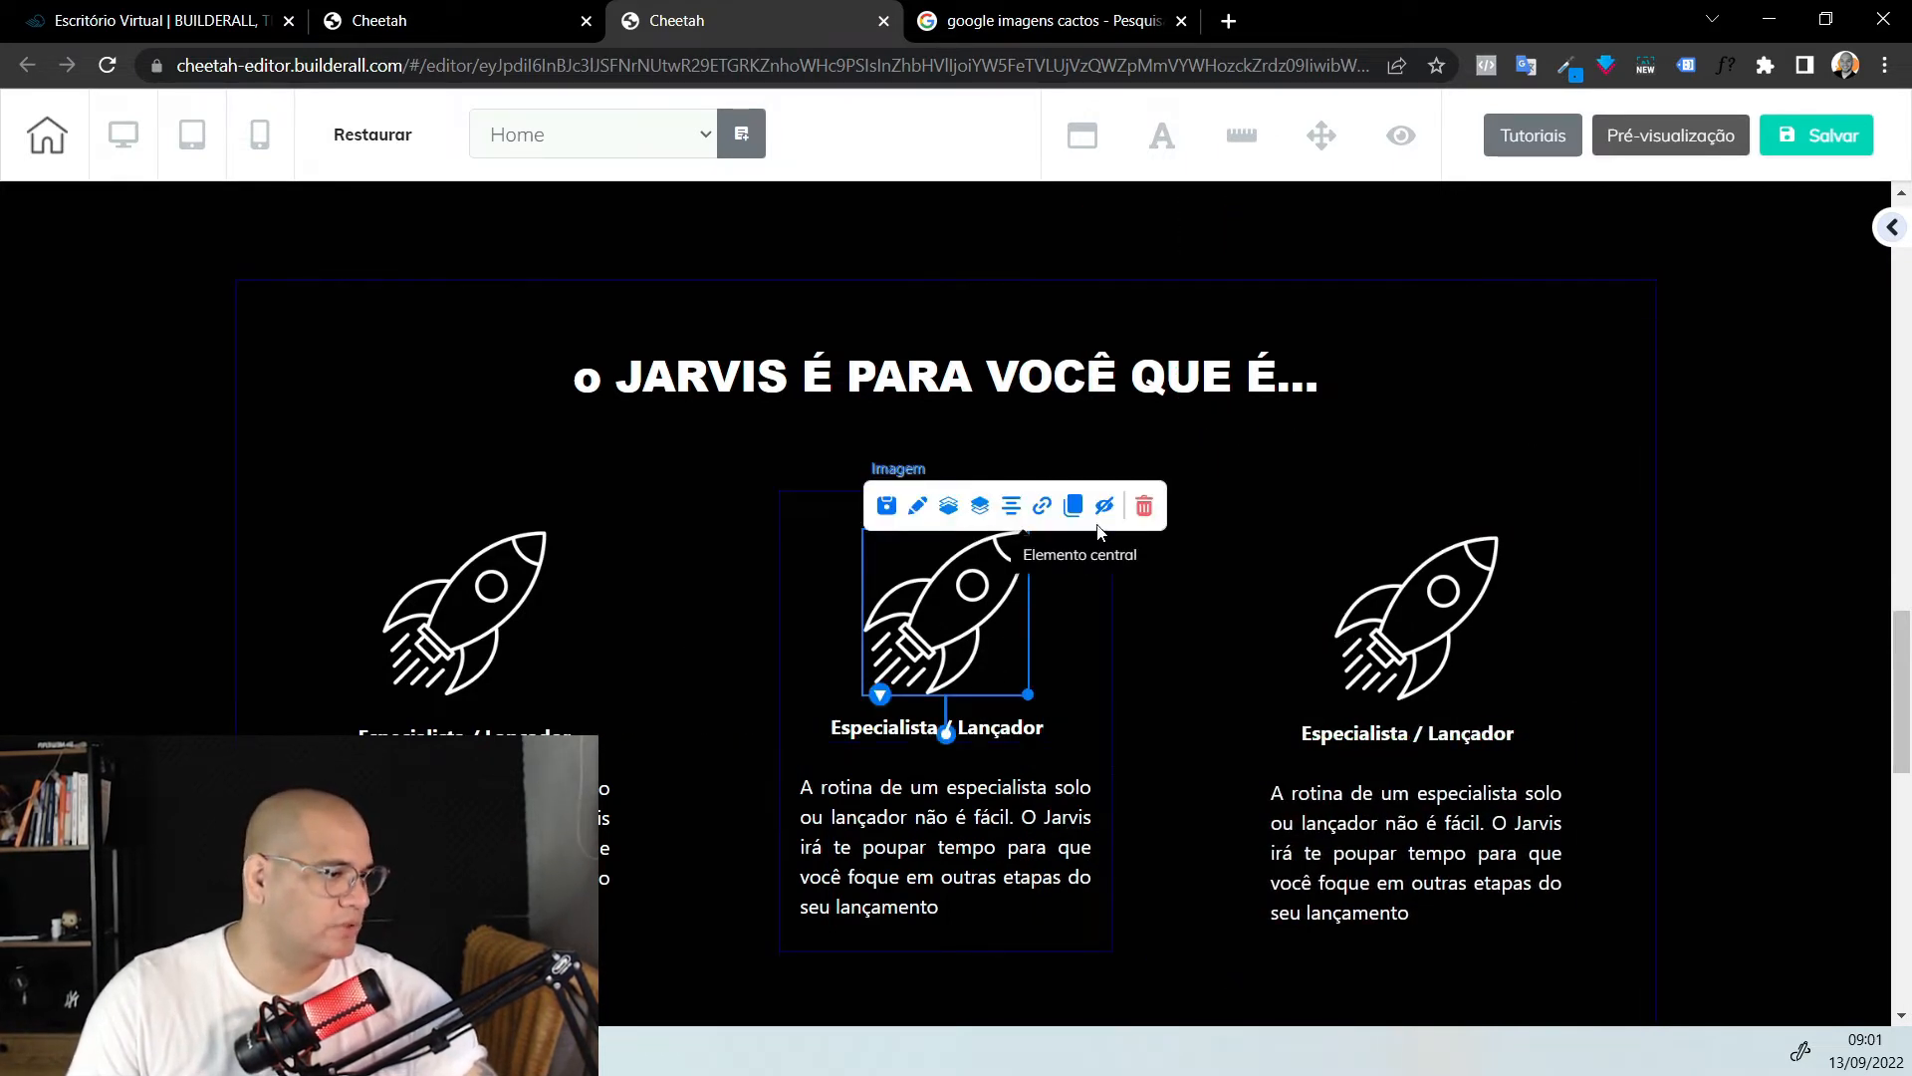
left_click(920, 509)
left_click(1358, 501)
scroll(1289, 588, "down", 2)
left_click(1282, 755)
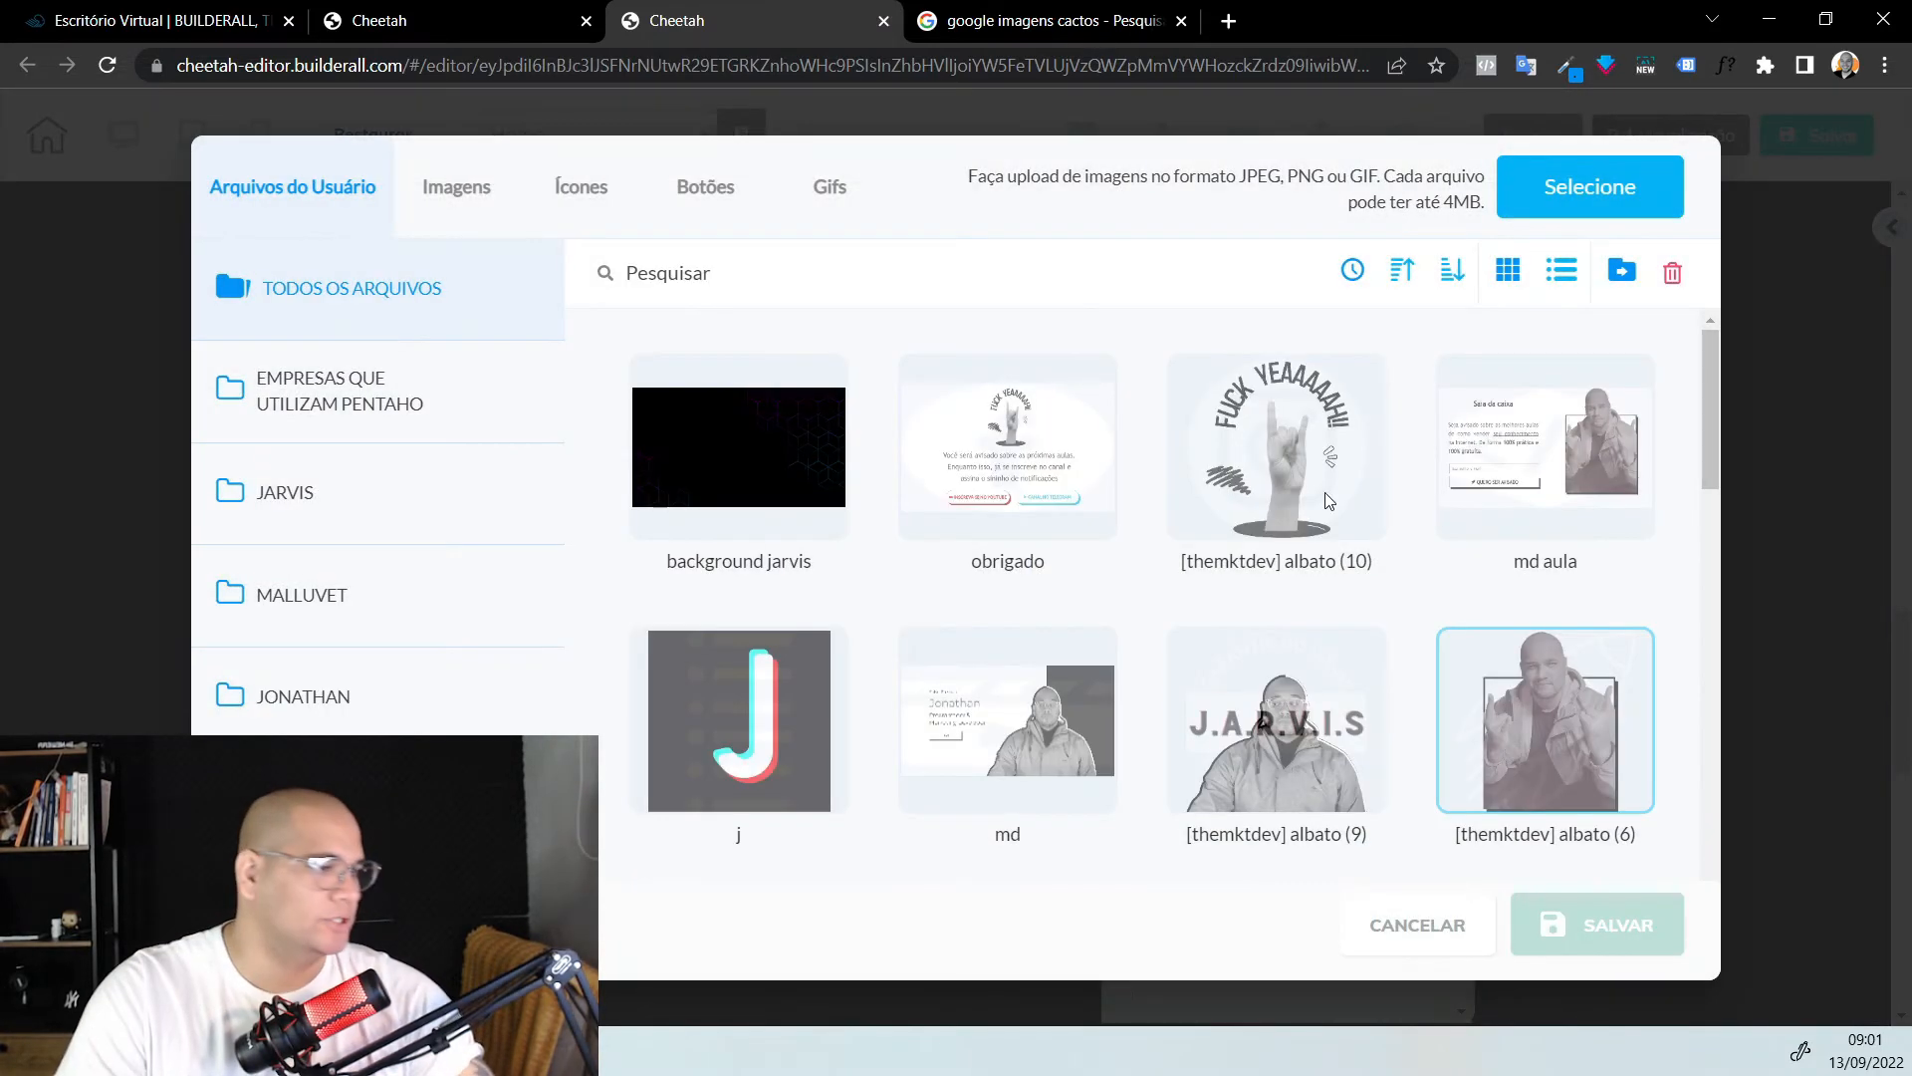
scroll(1131, 641, "down", 5)
left_click(406, 512)
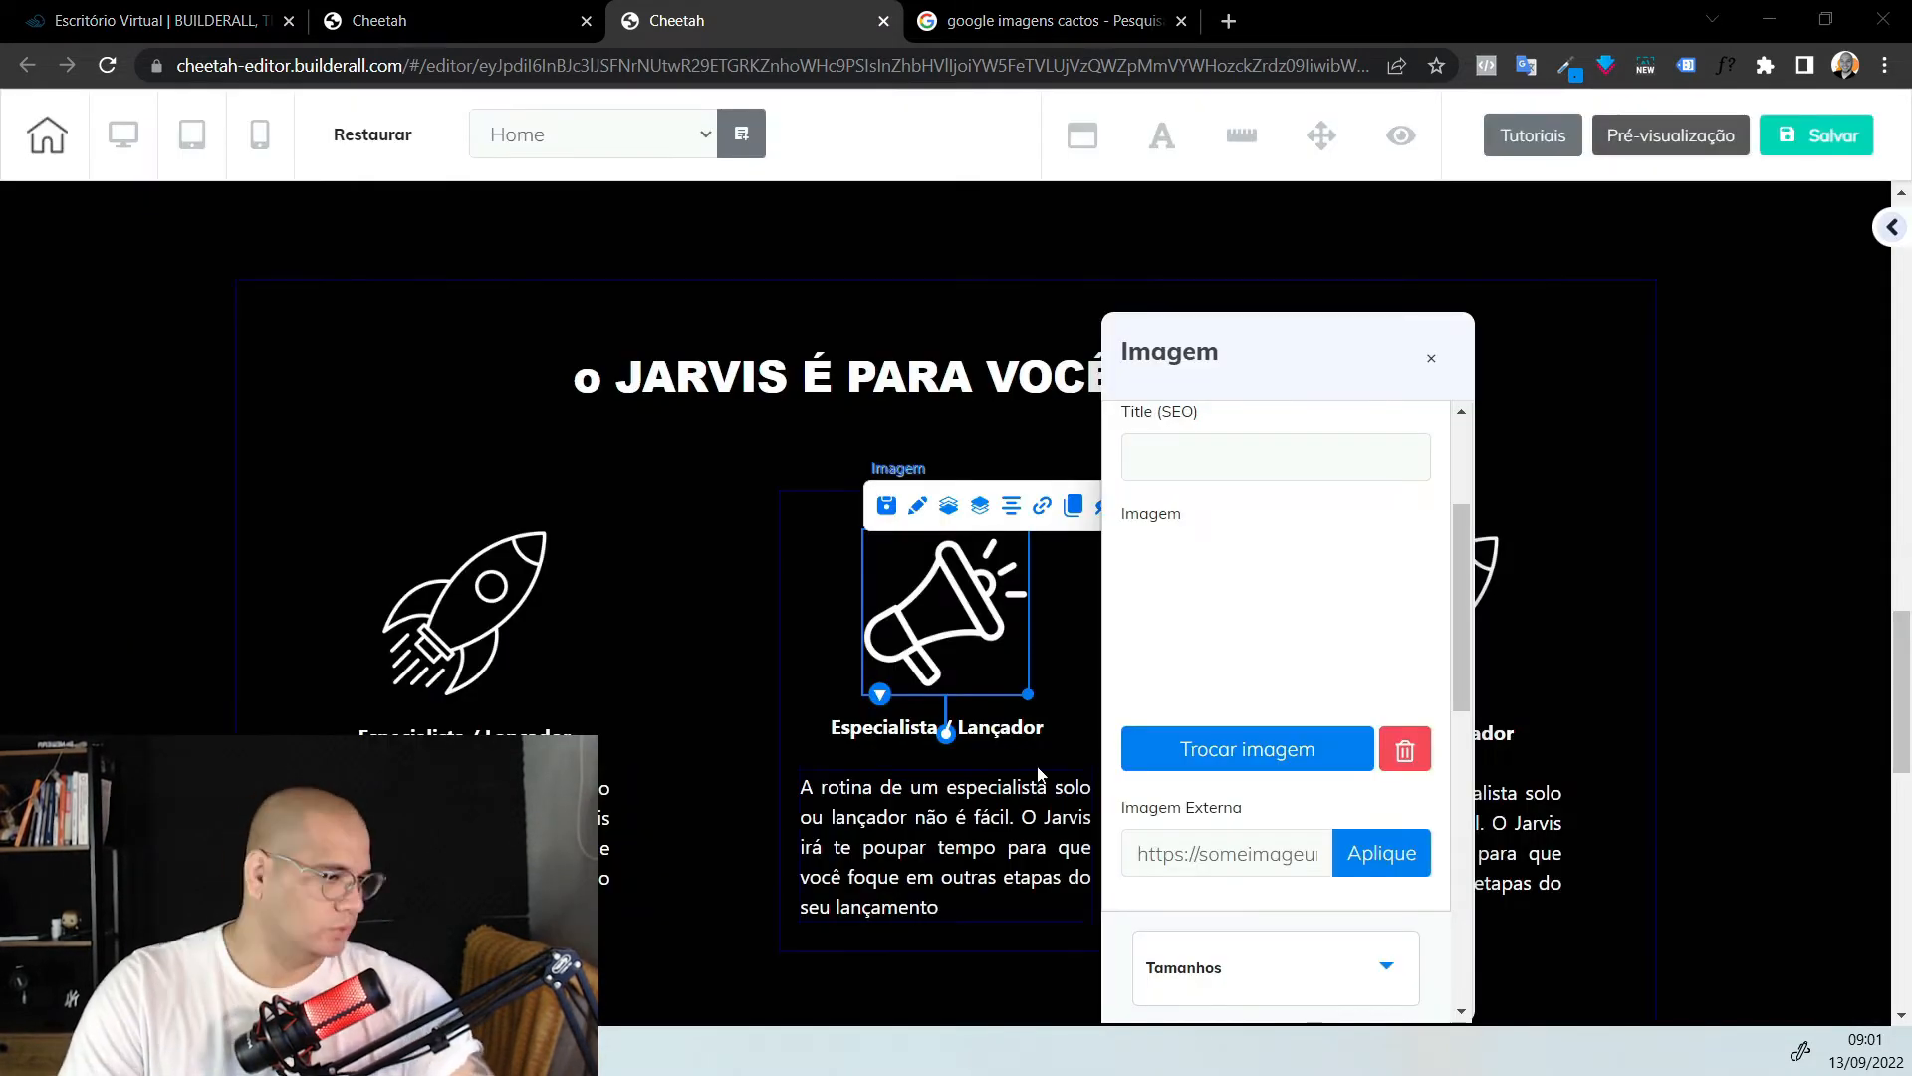
Replace the middle card's title with "Agência / "Eugência"" and make it bold
left_click(1004, 732)
double_click(1001, 732)
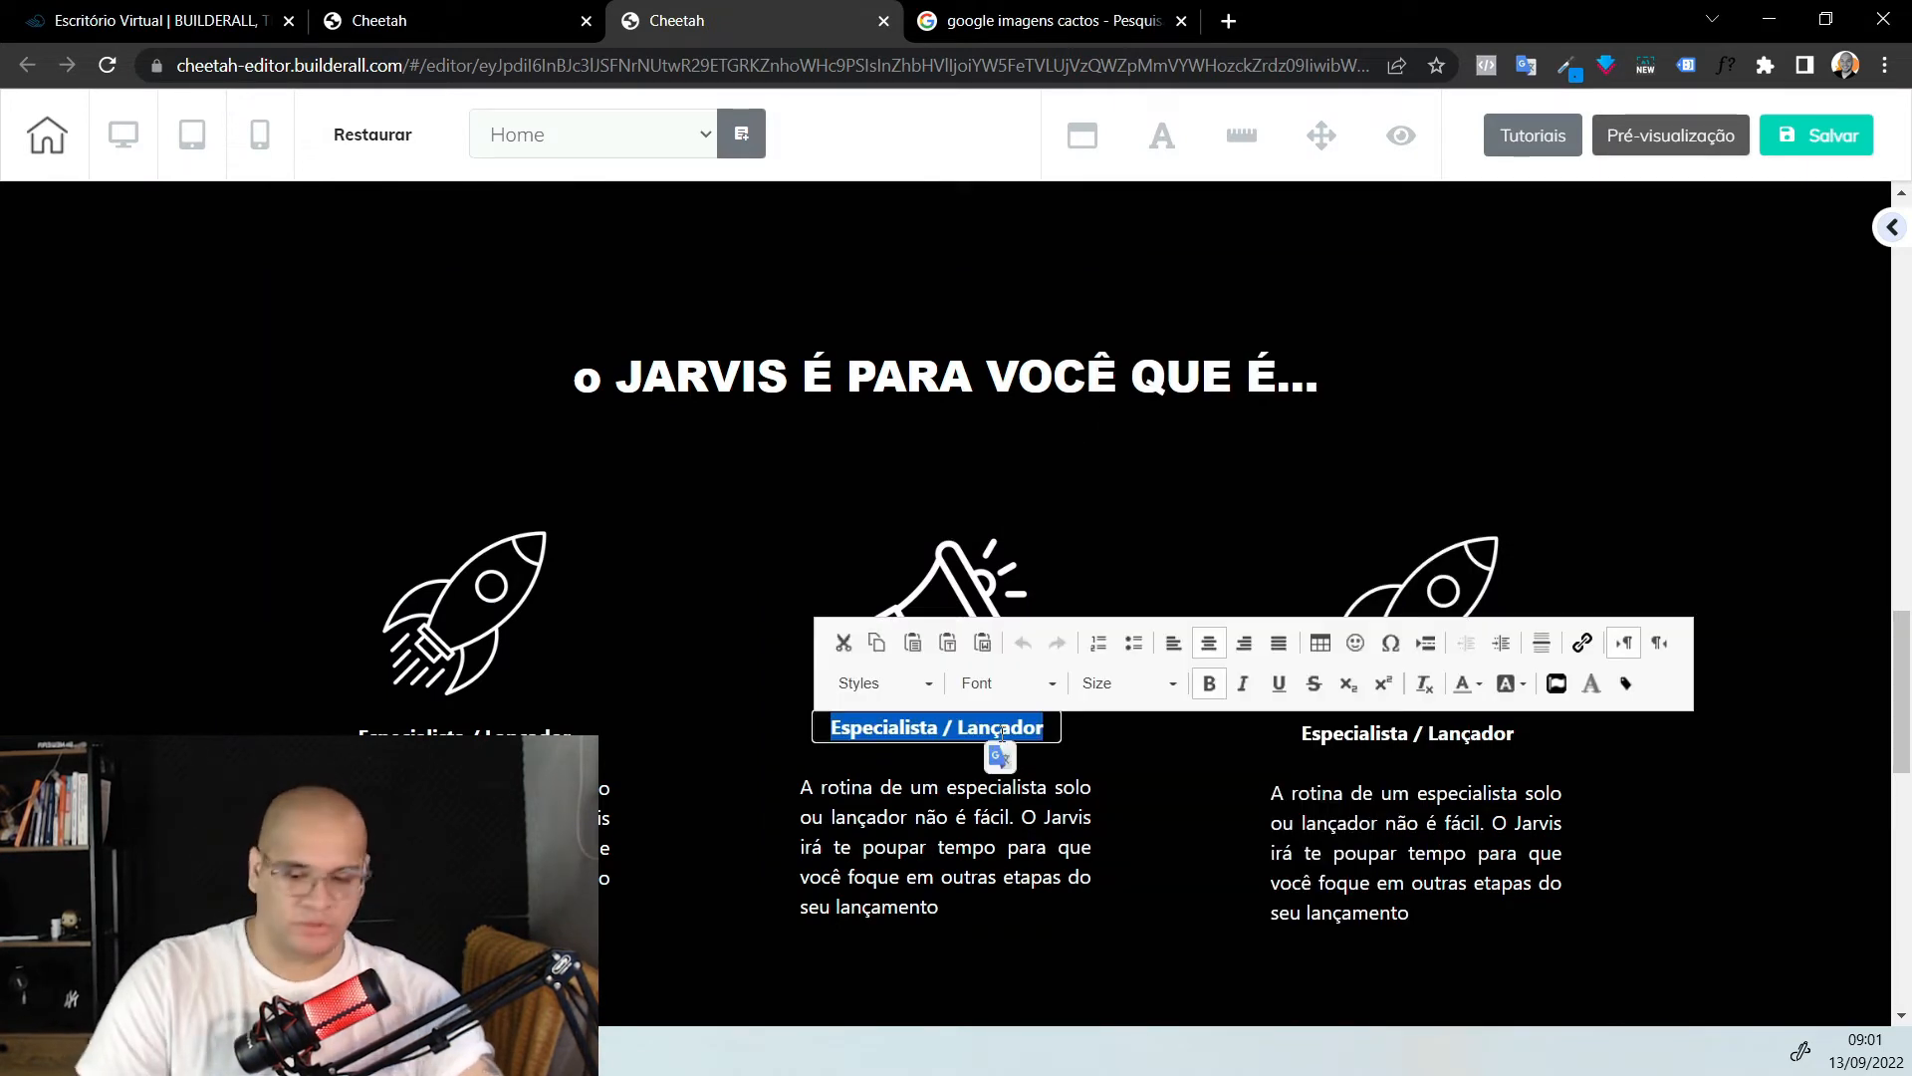
type("Agência / \"Eugência\"")
triple_click(1000, 732)
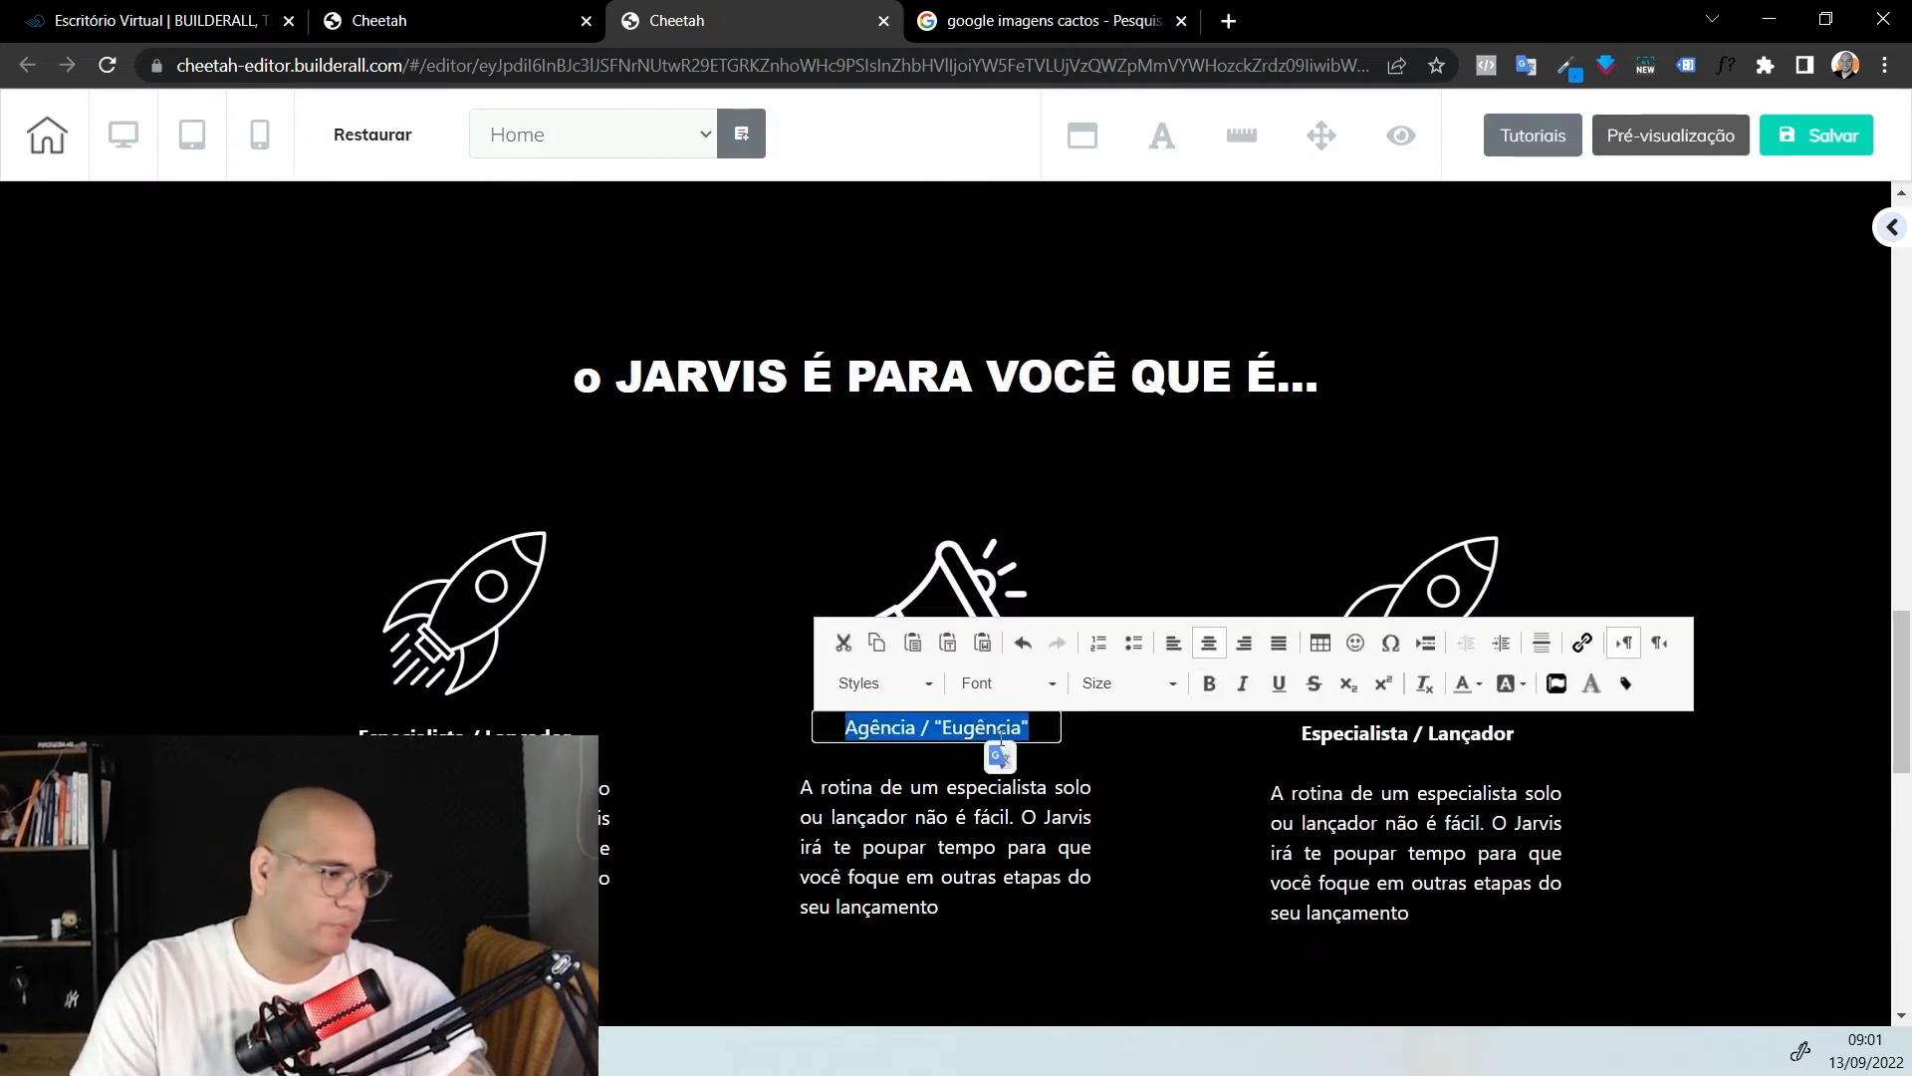
key("ctrl+b")
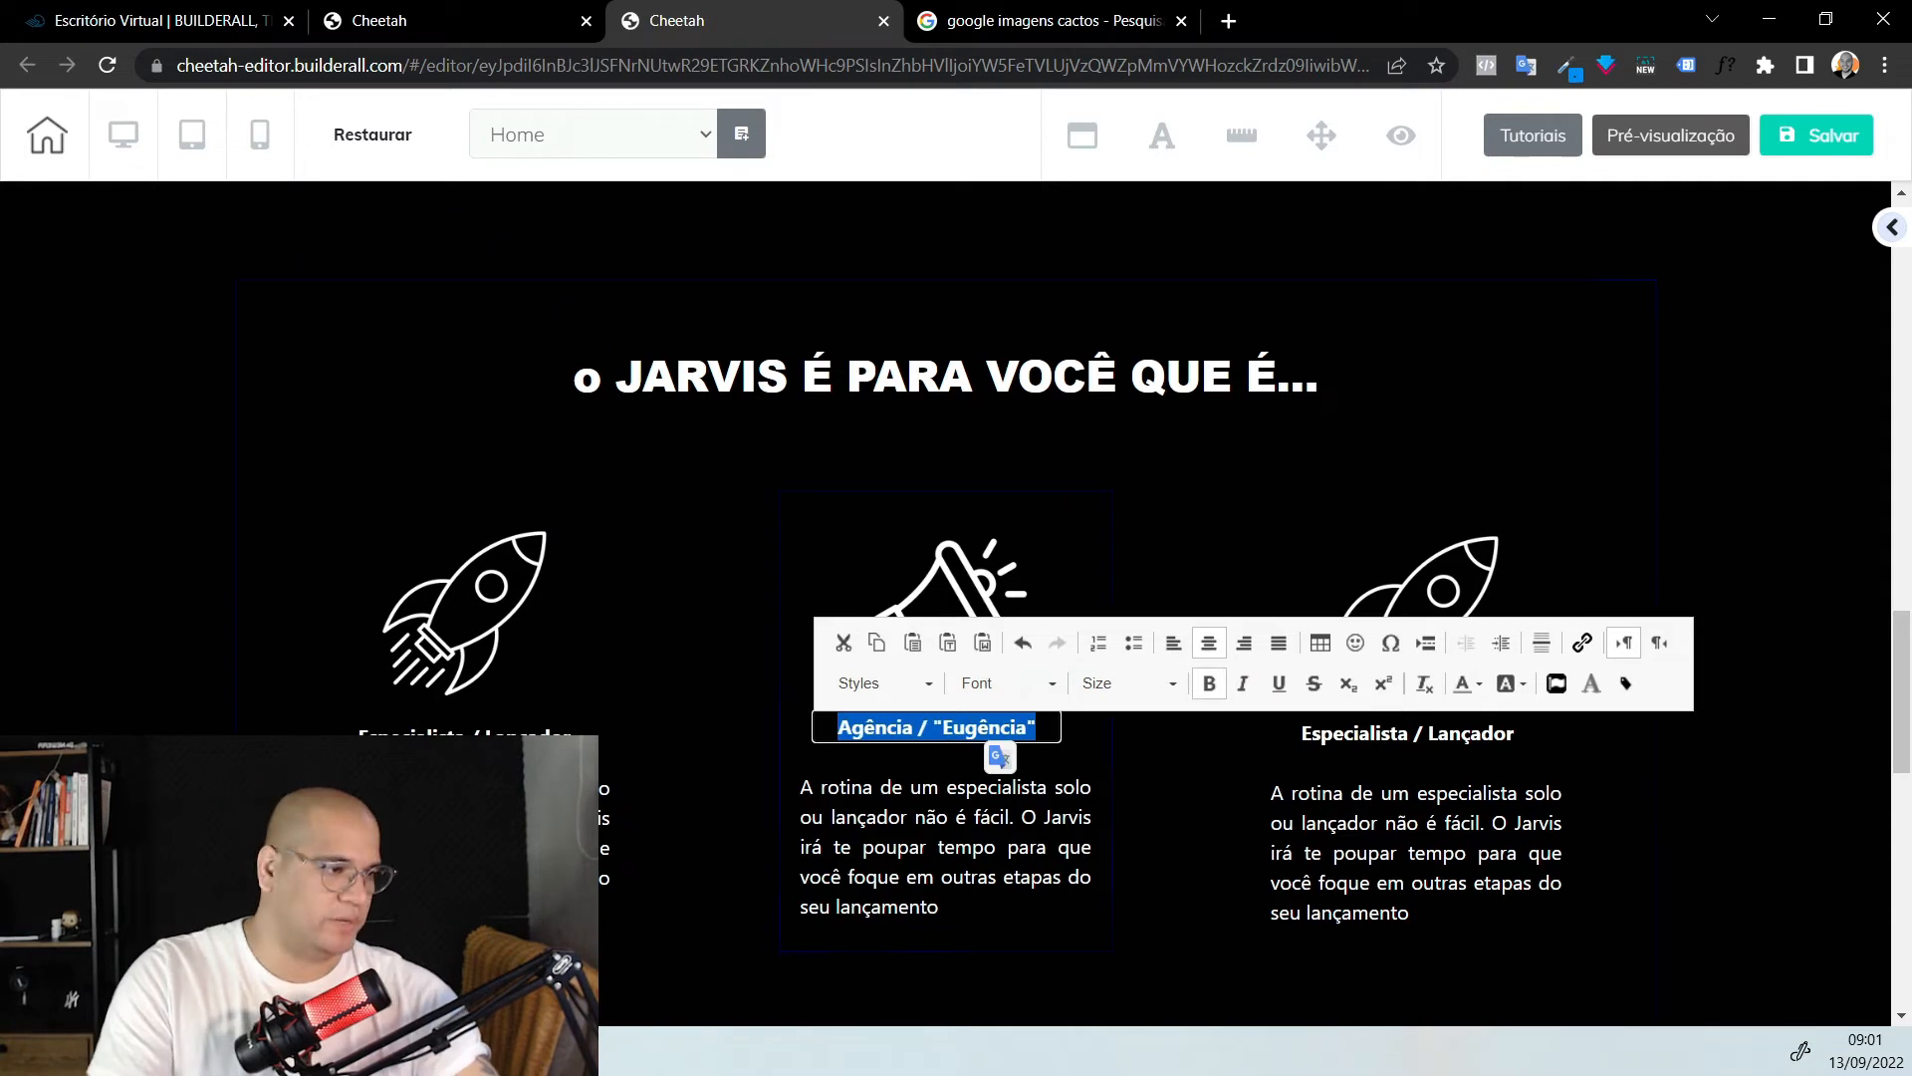
Replace the middle card's description with the copied text beginning "Tarefas repetitivas não geram resultados"
key("alt+Tab")
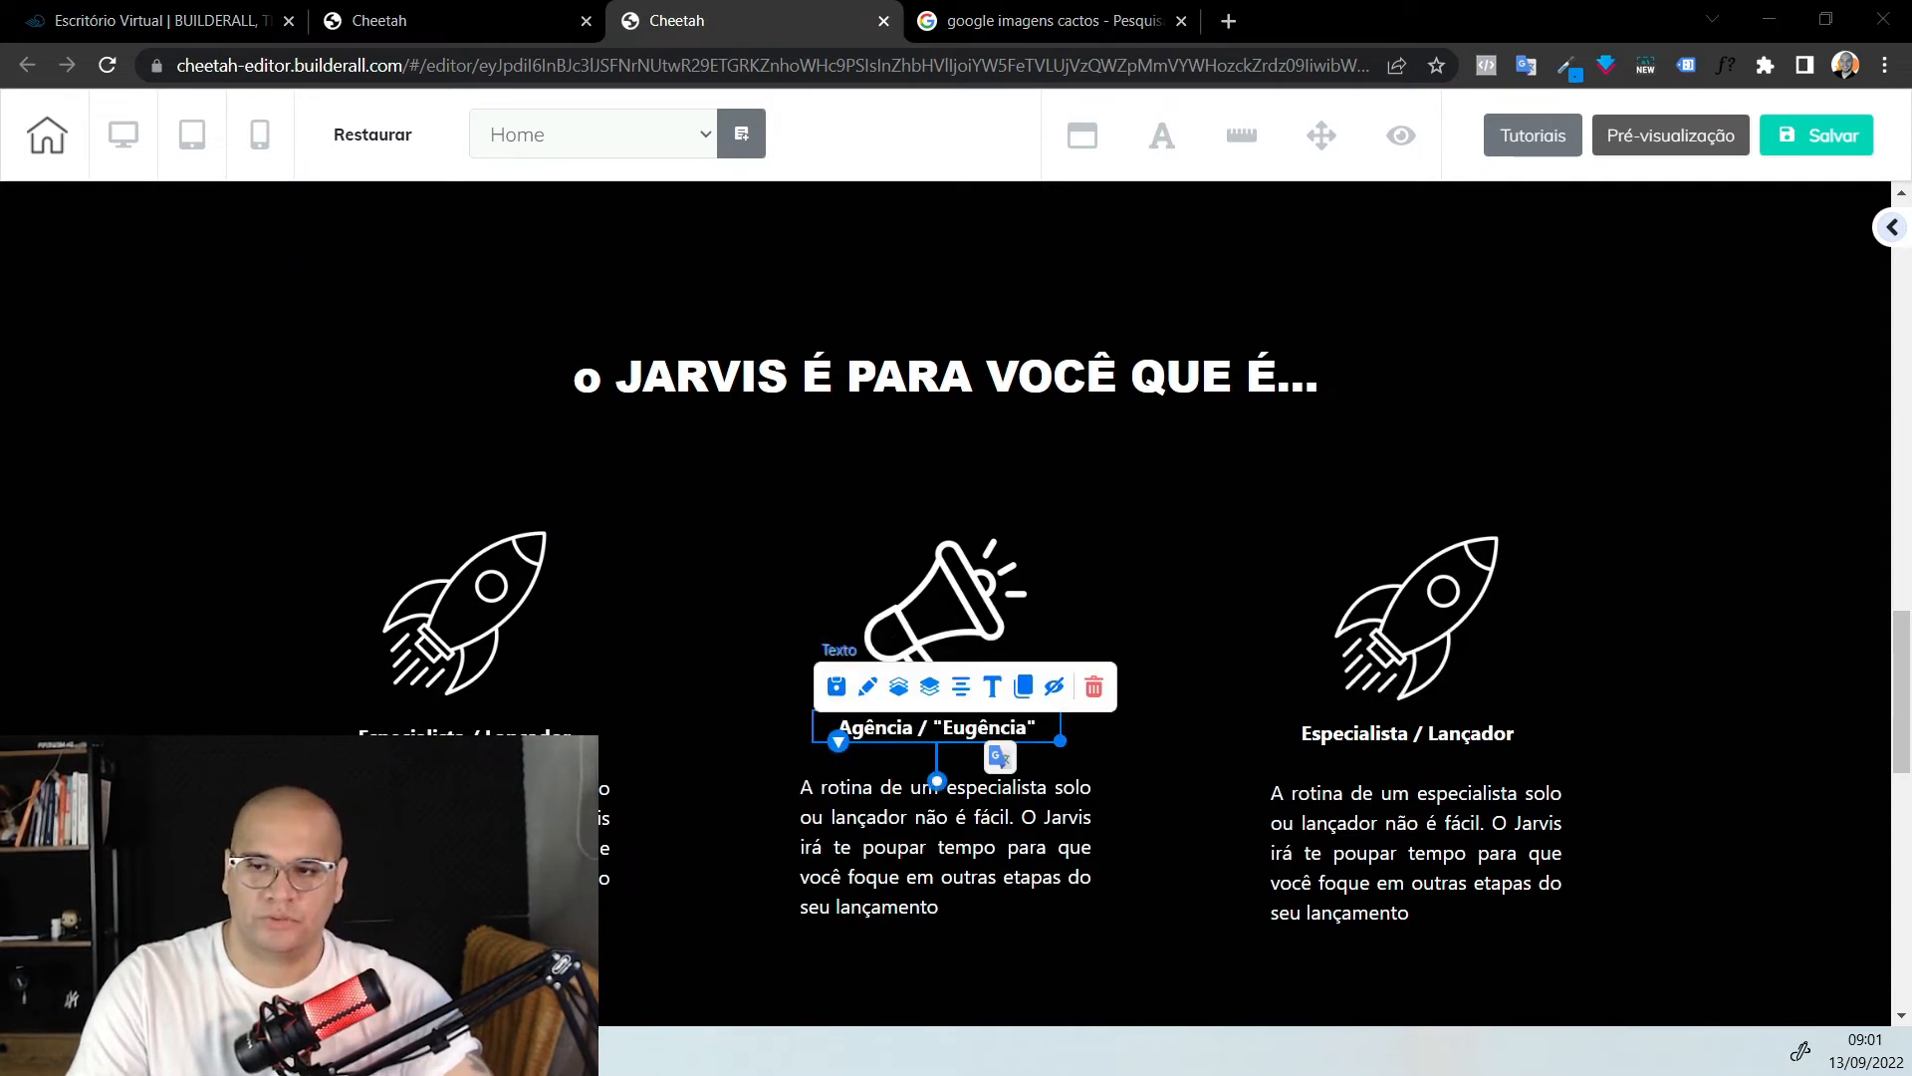
left_click(972, 891)
double_click(974, 894)
key("ctrl+v")
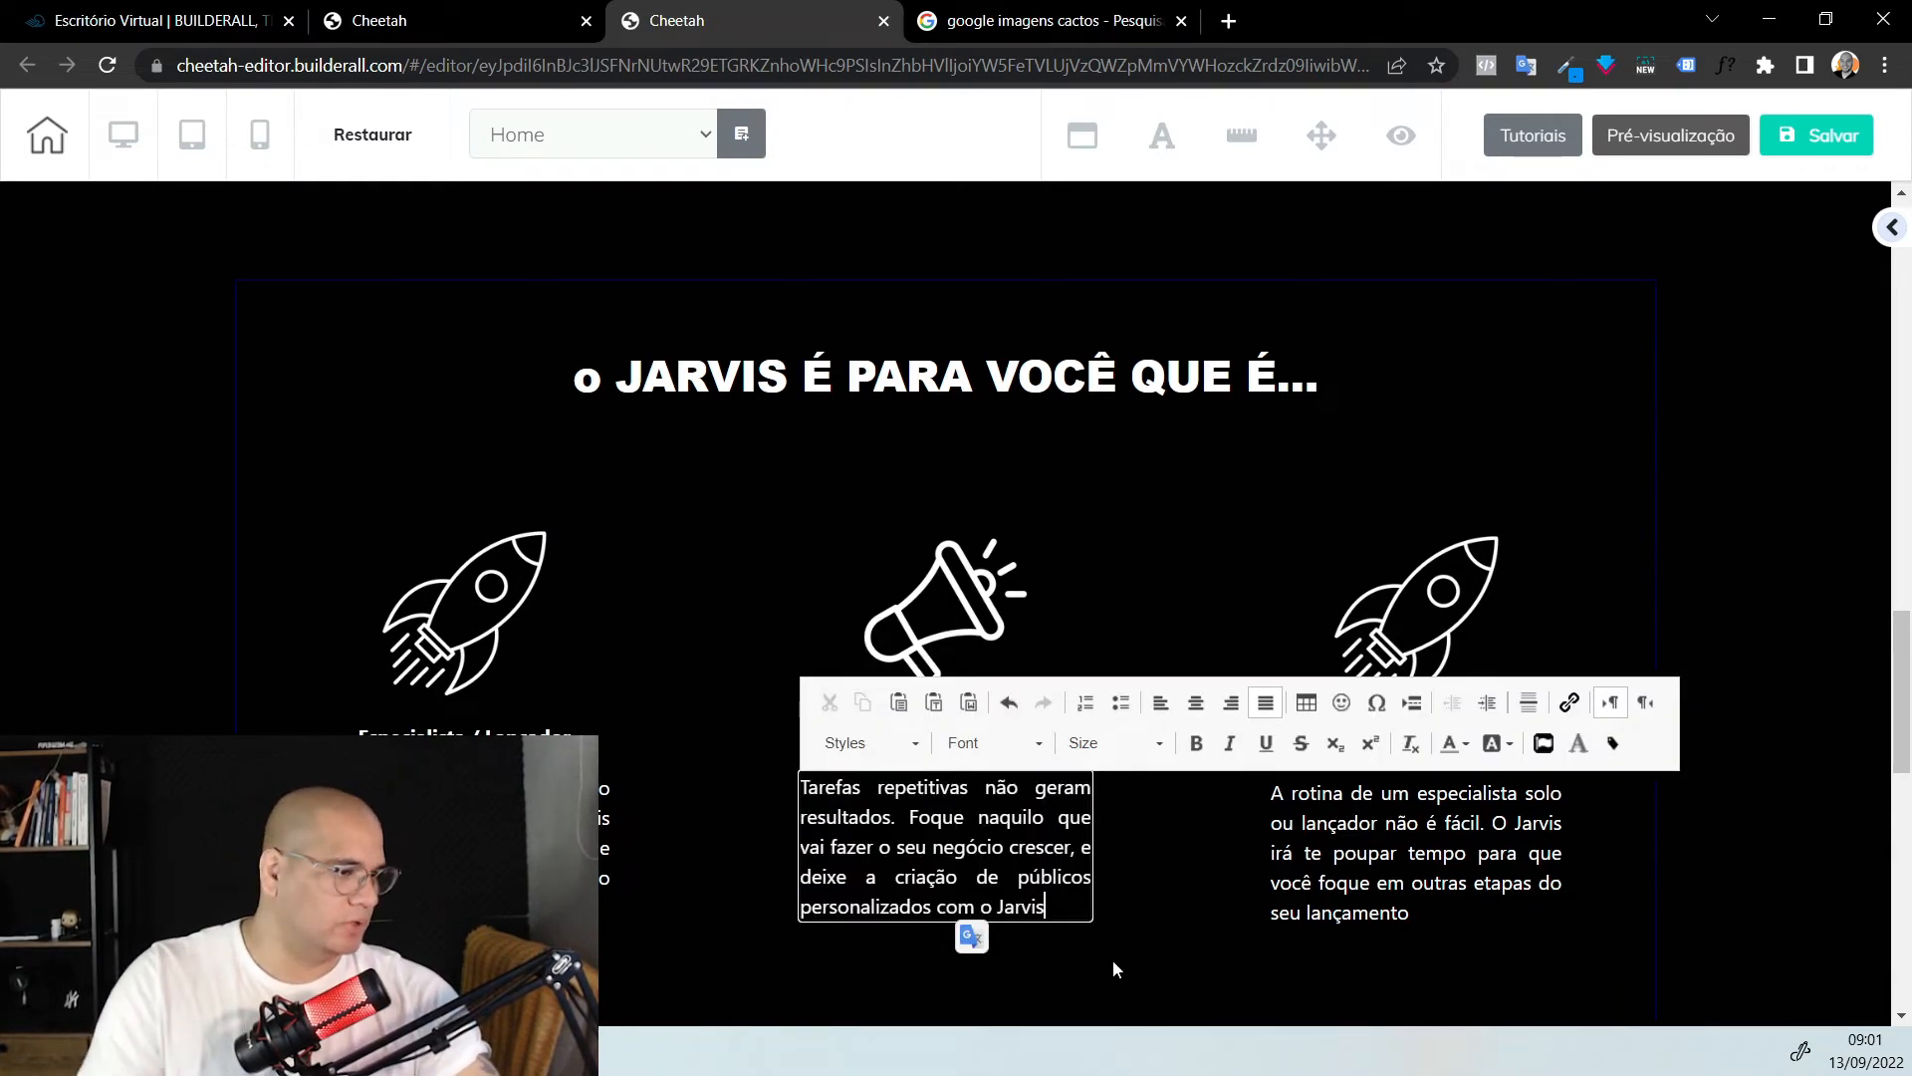
Replace the third card's rocket with the man-at-desk image "[themktdev][jarvis] icons (2)" from the JARVIS folder
left_click(1462, 554)
left_click(1387, 512)
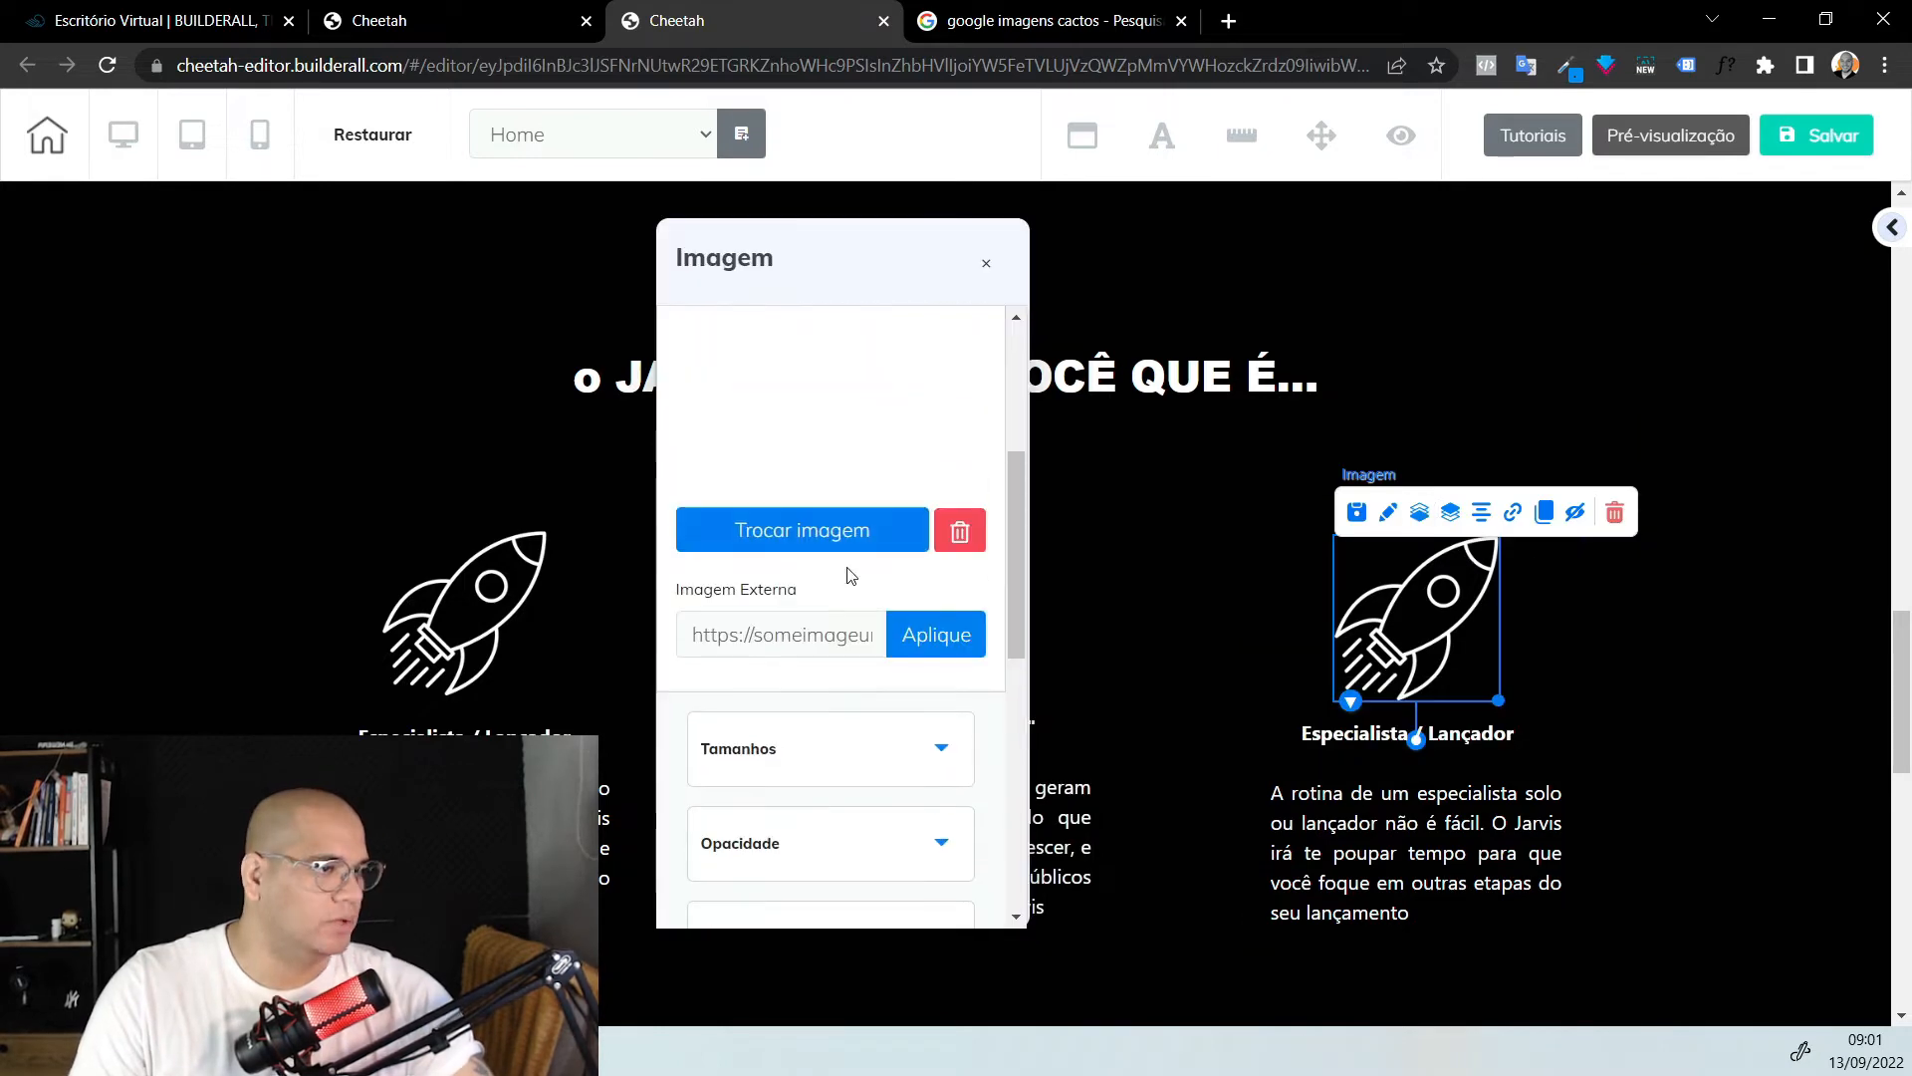
left_click(832, 535)
left_click(367, 491)
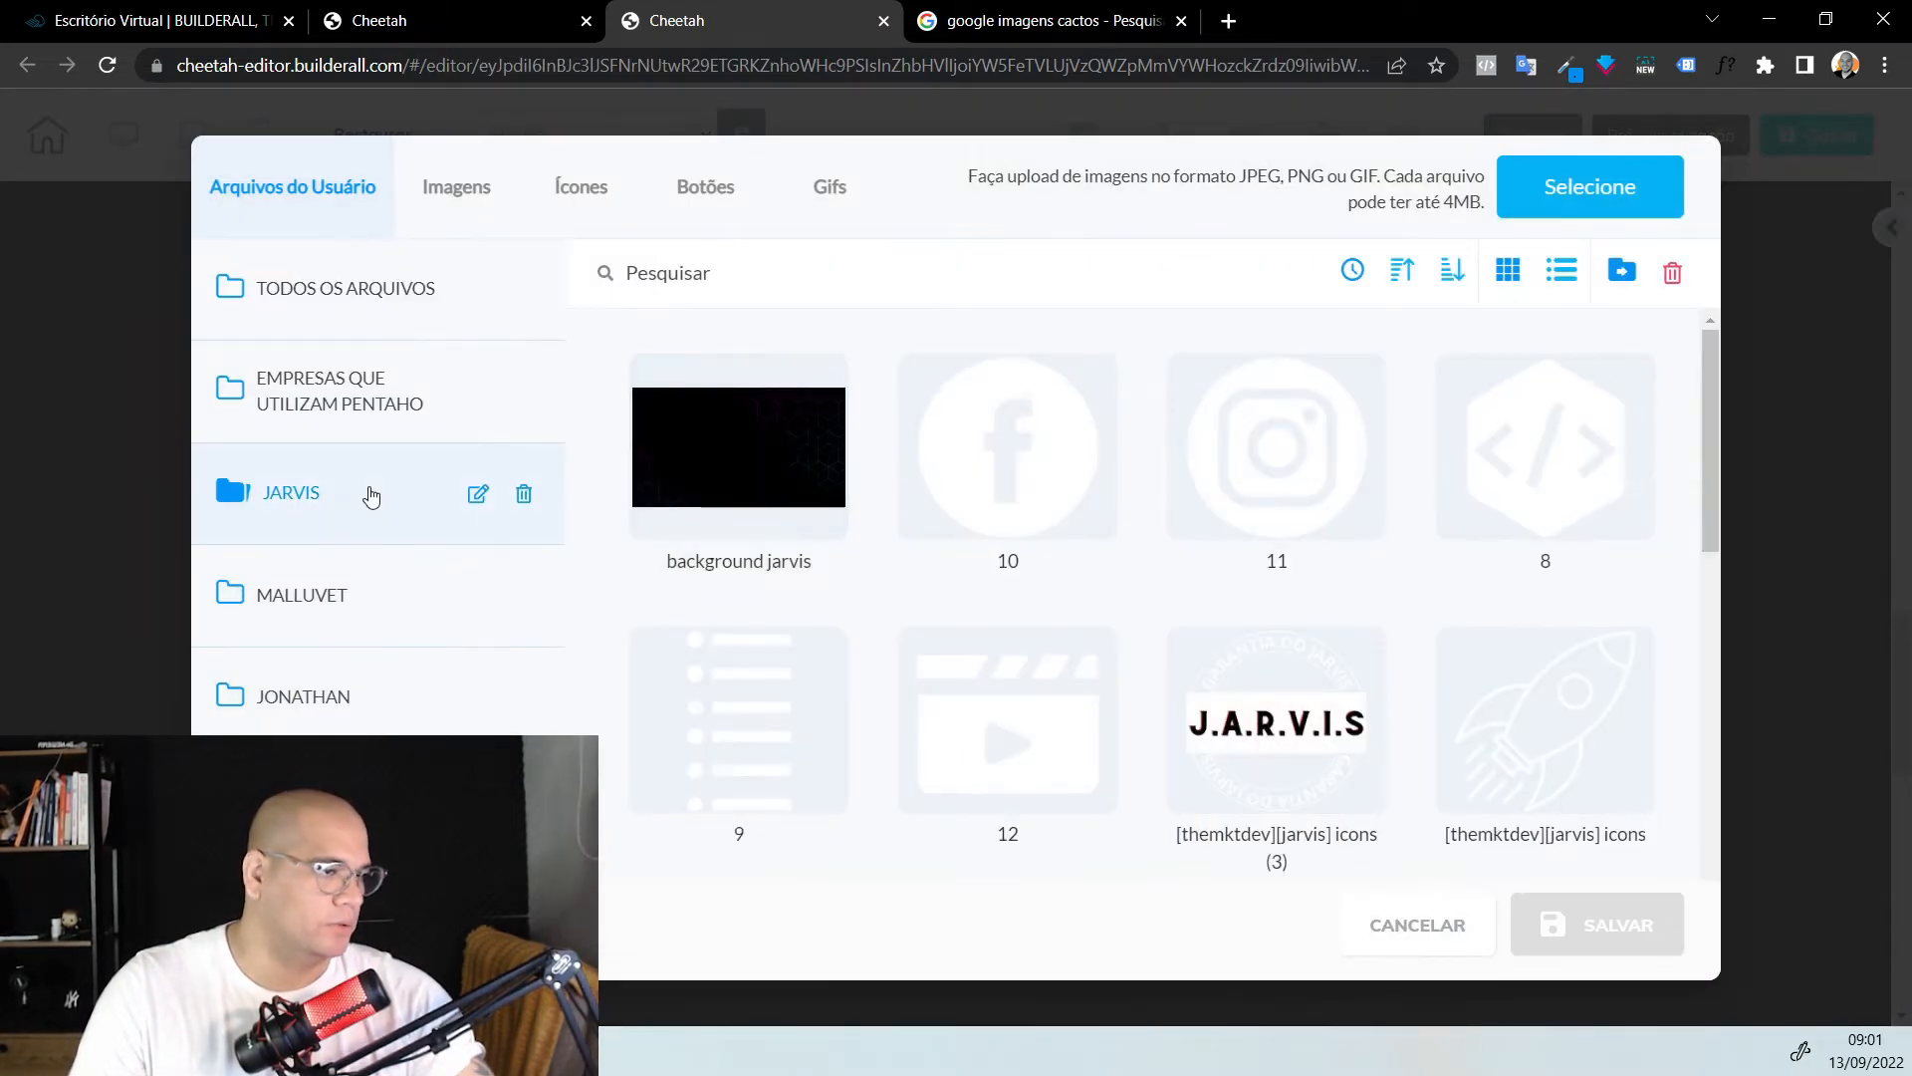
scroll(1521, 577, "down", 3)
scroll(1216, 640, "down", 3)
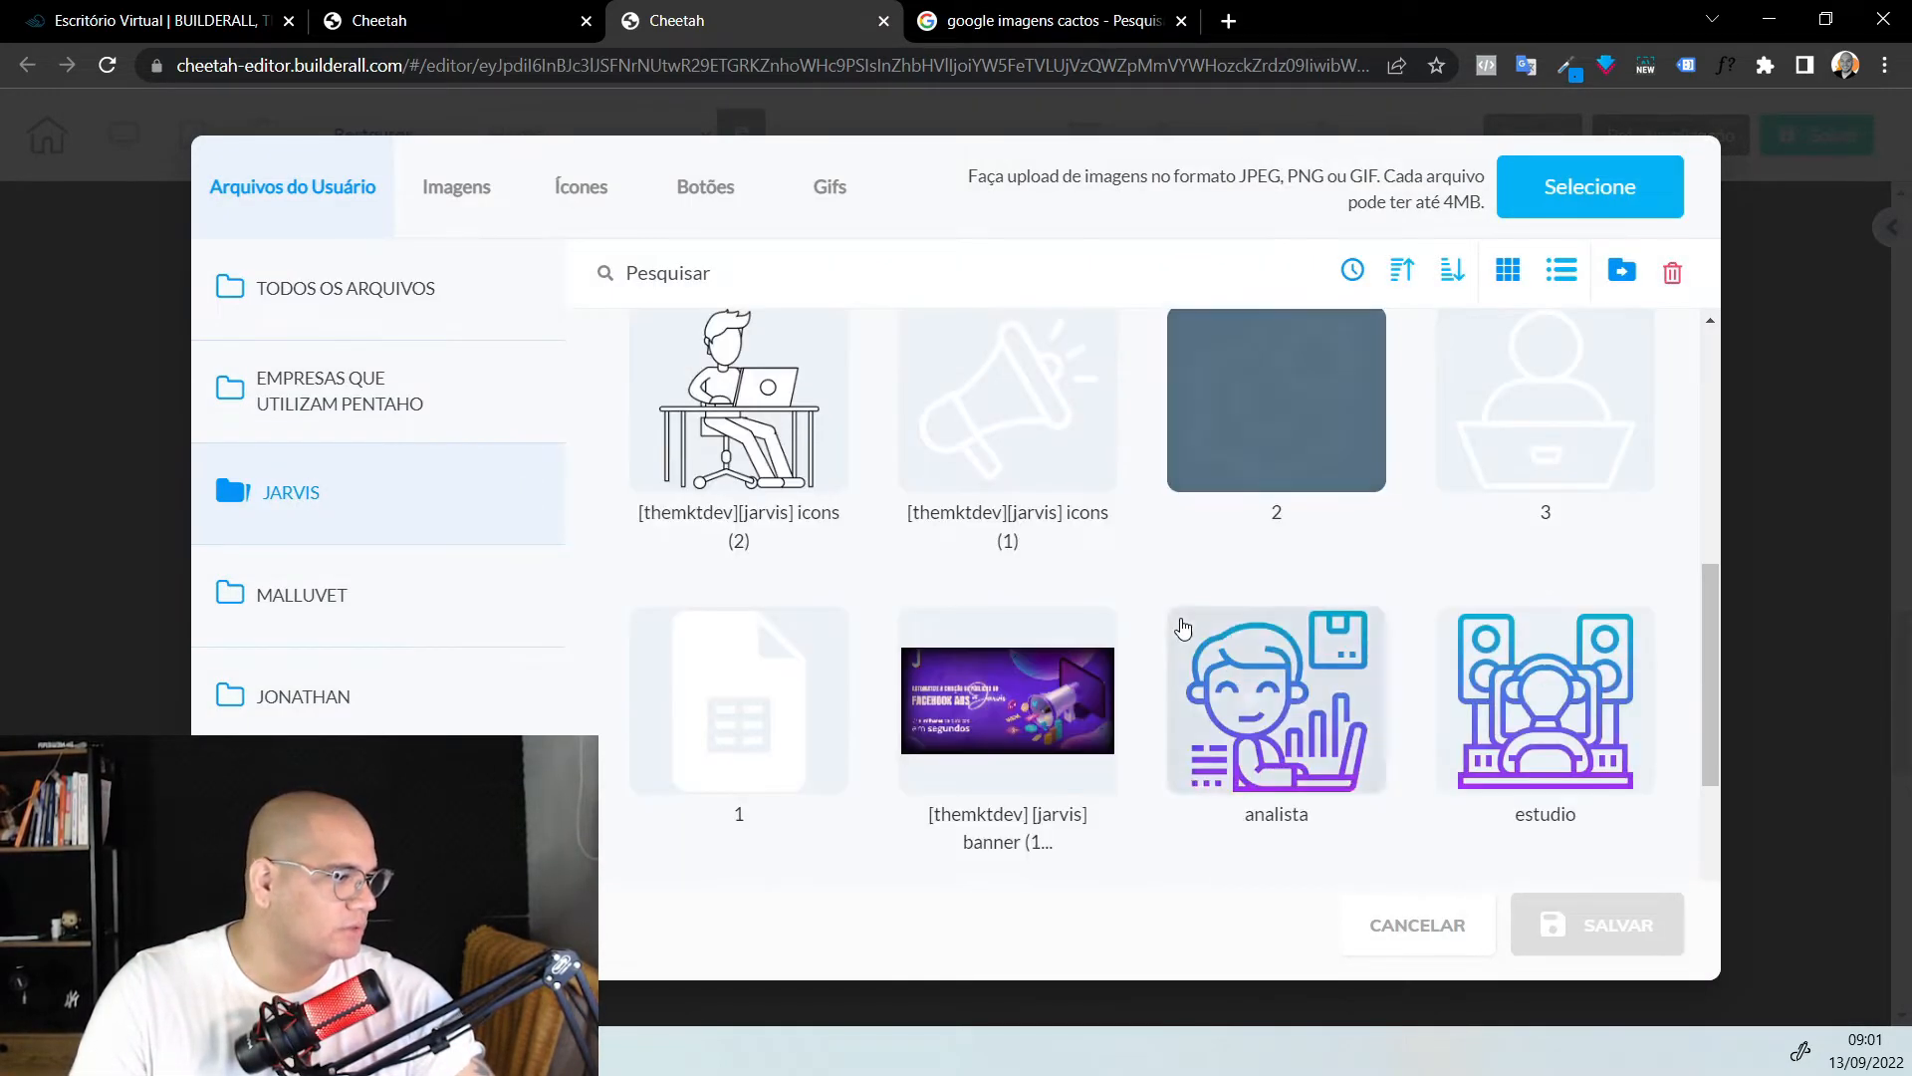
scroll(1245, 647, "down", 2)
scroll(1235, 674, "up", 6)
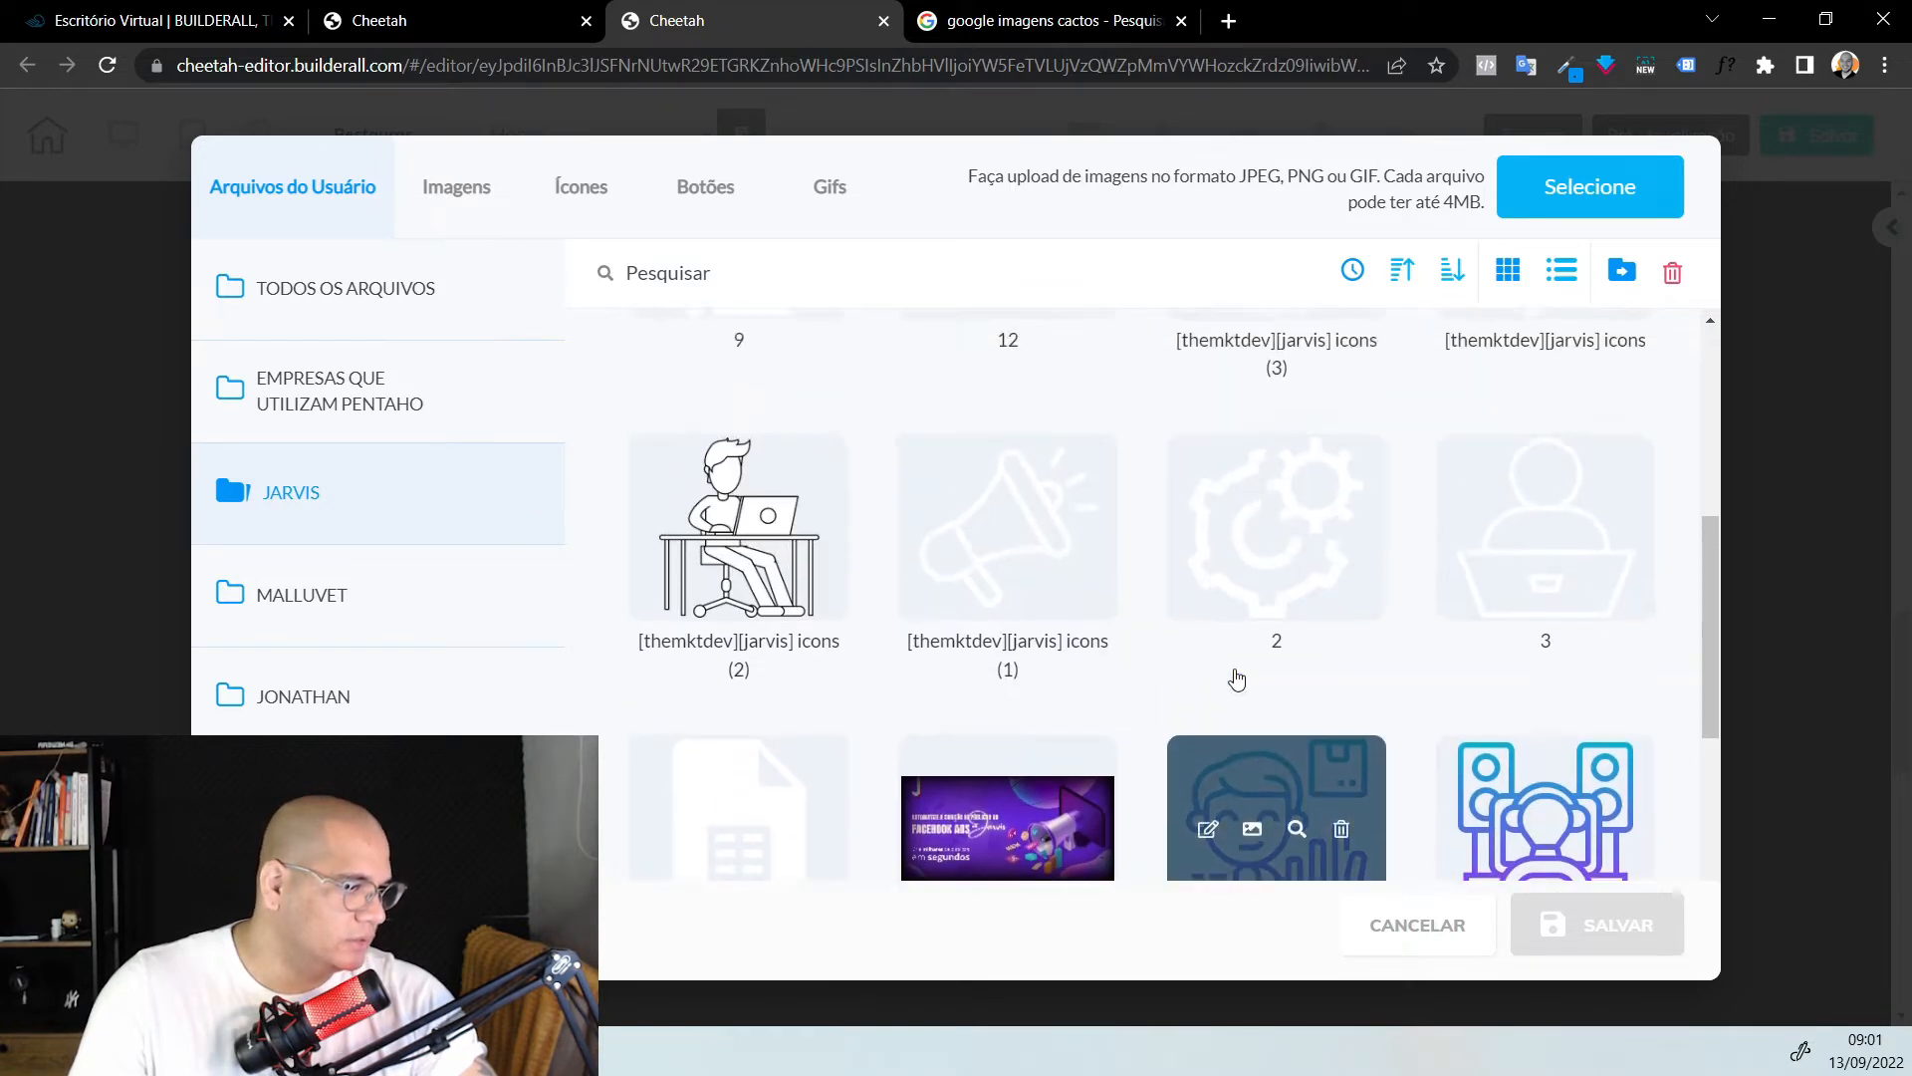
left_click(809, 757)
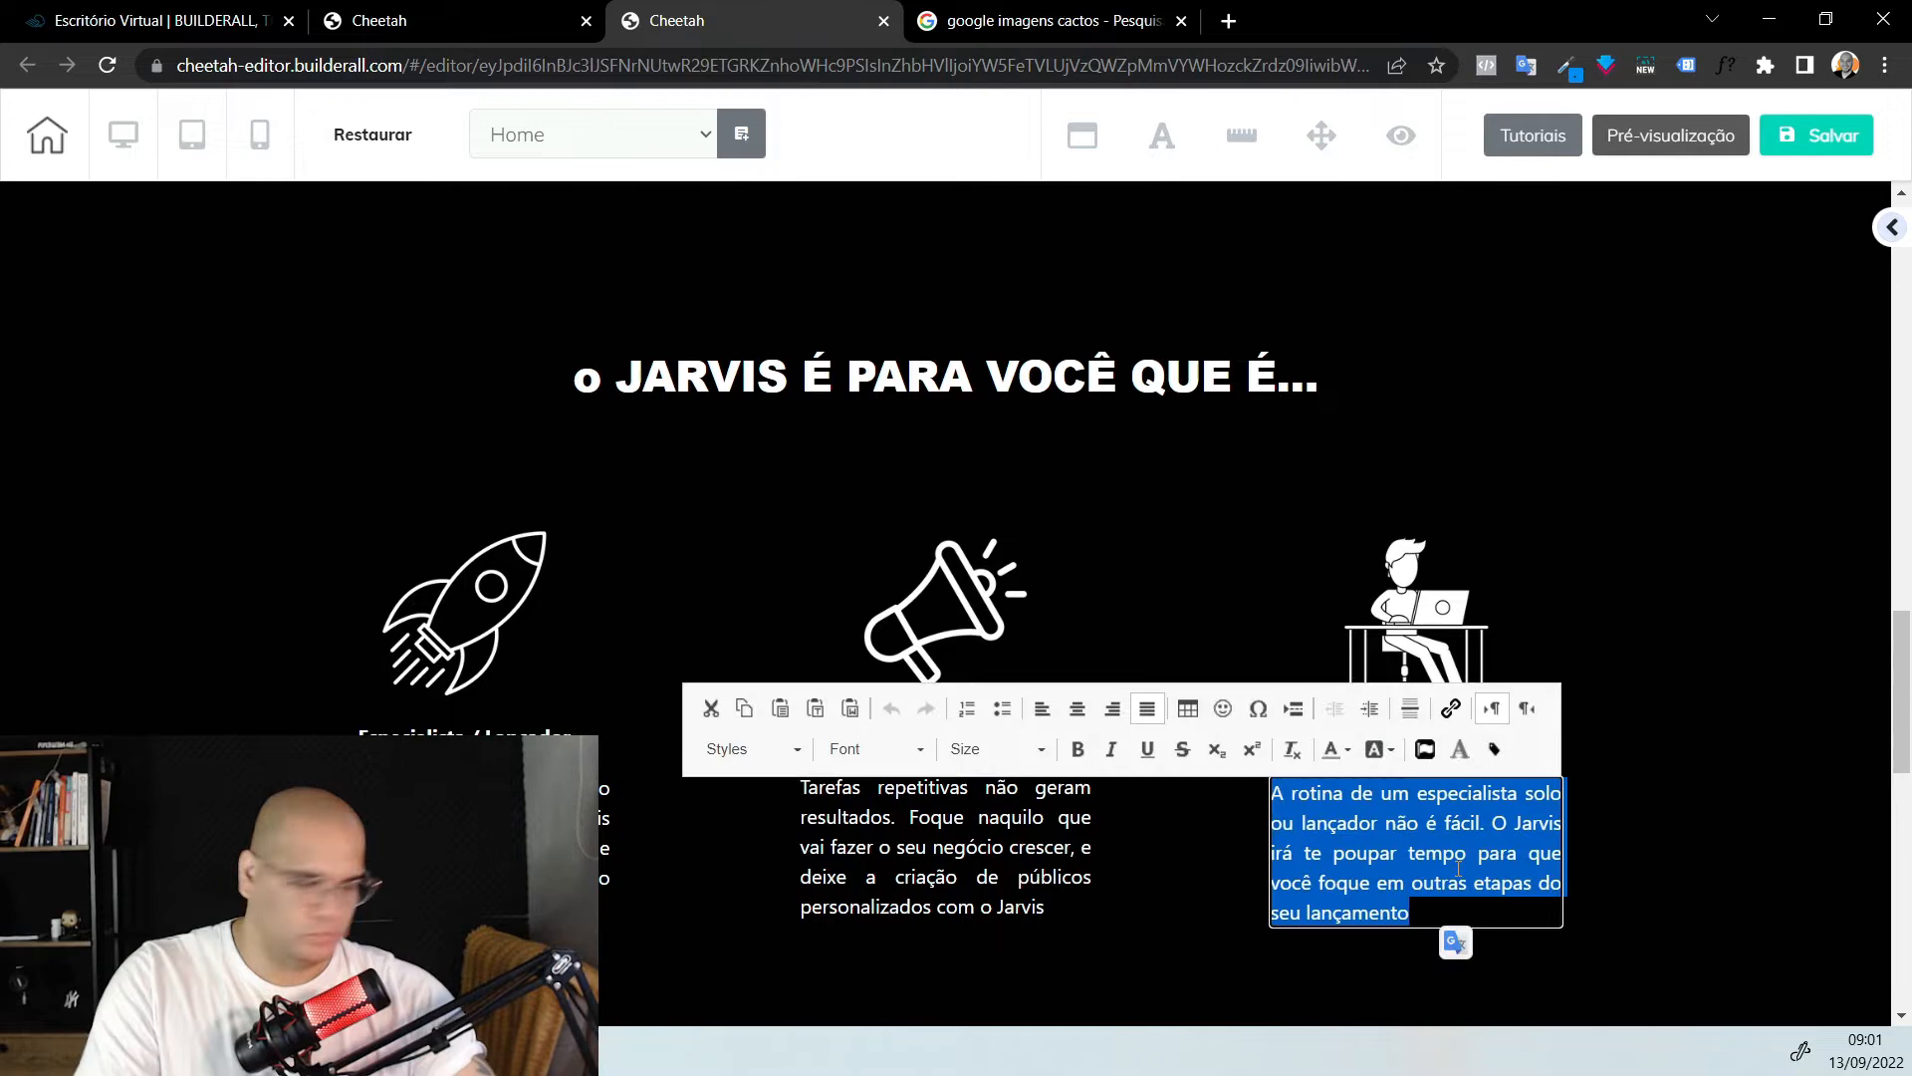
Give the third card the description beginning "Utilize o Jarvis para criar seus públicos" and the bold title "Gestores de Tráfego"
type("Utilize o Jarvis para criar seus públicos, e utilize seu tempo para prospectar novos clientes. Tenha escala e deixe o seu ROI NO TALO")
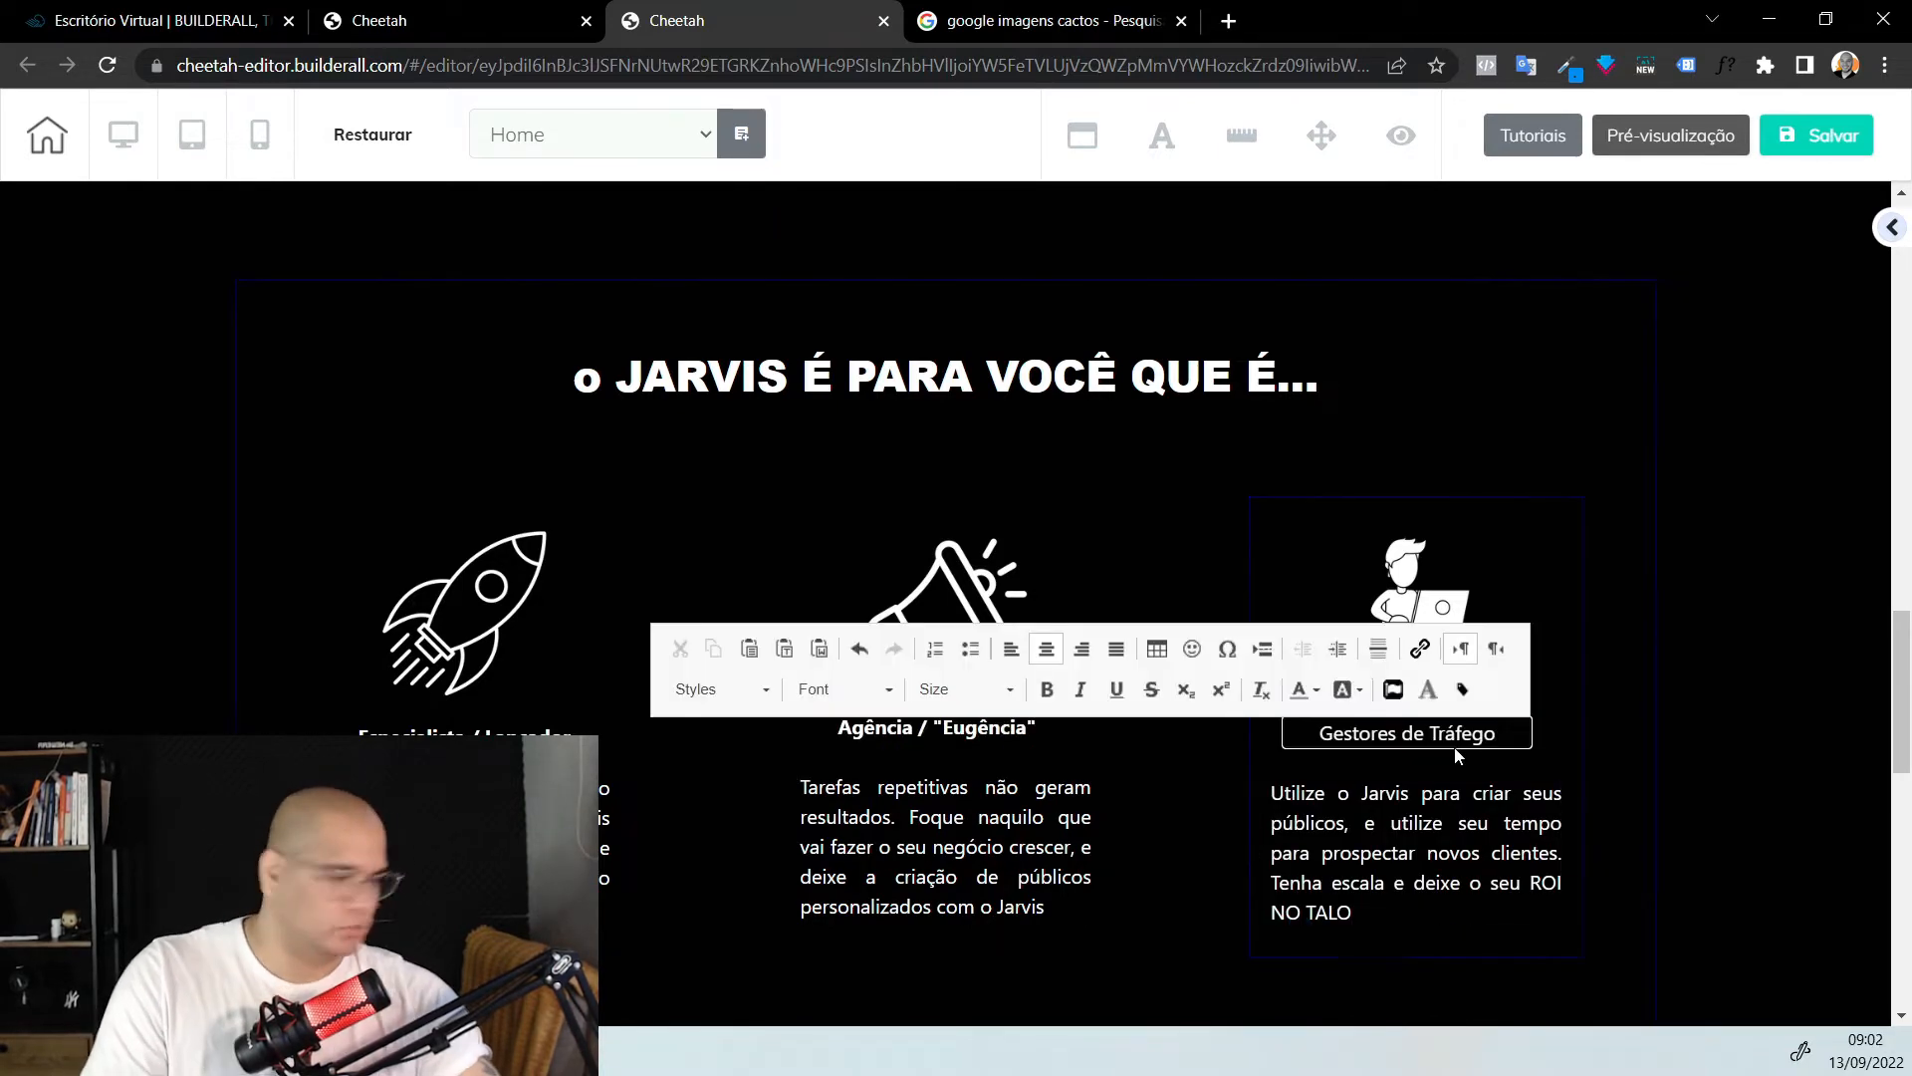
key("ctrl+a")
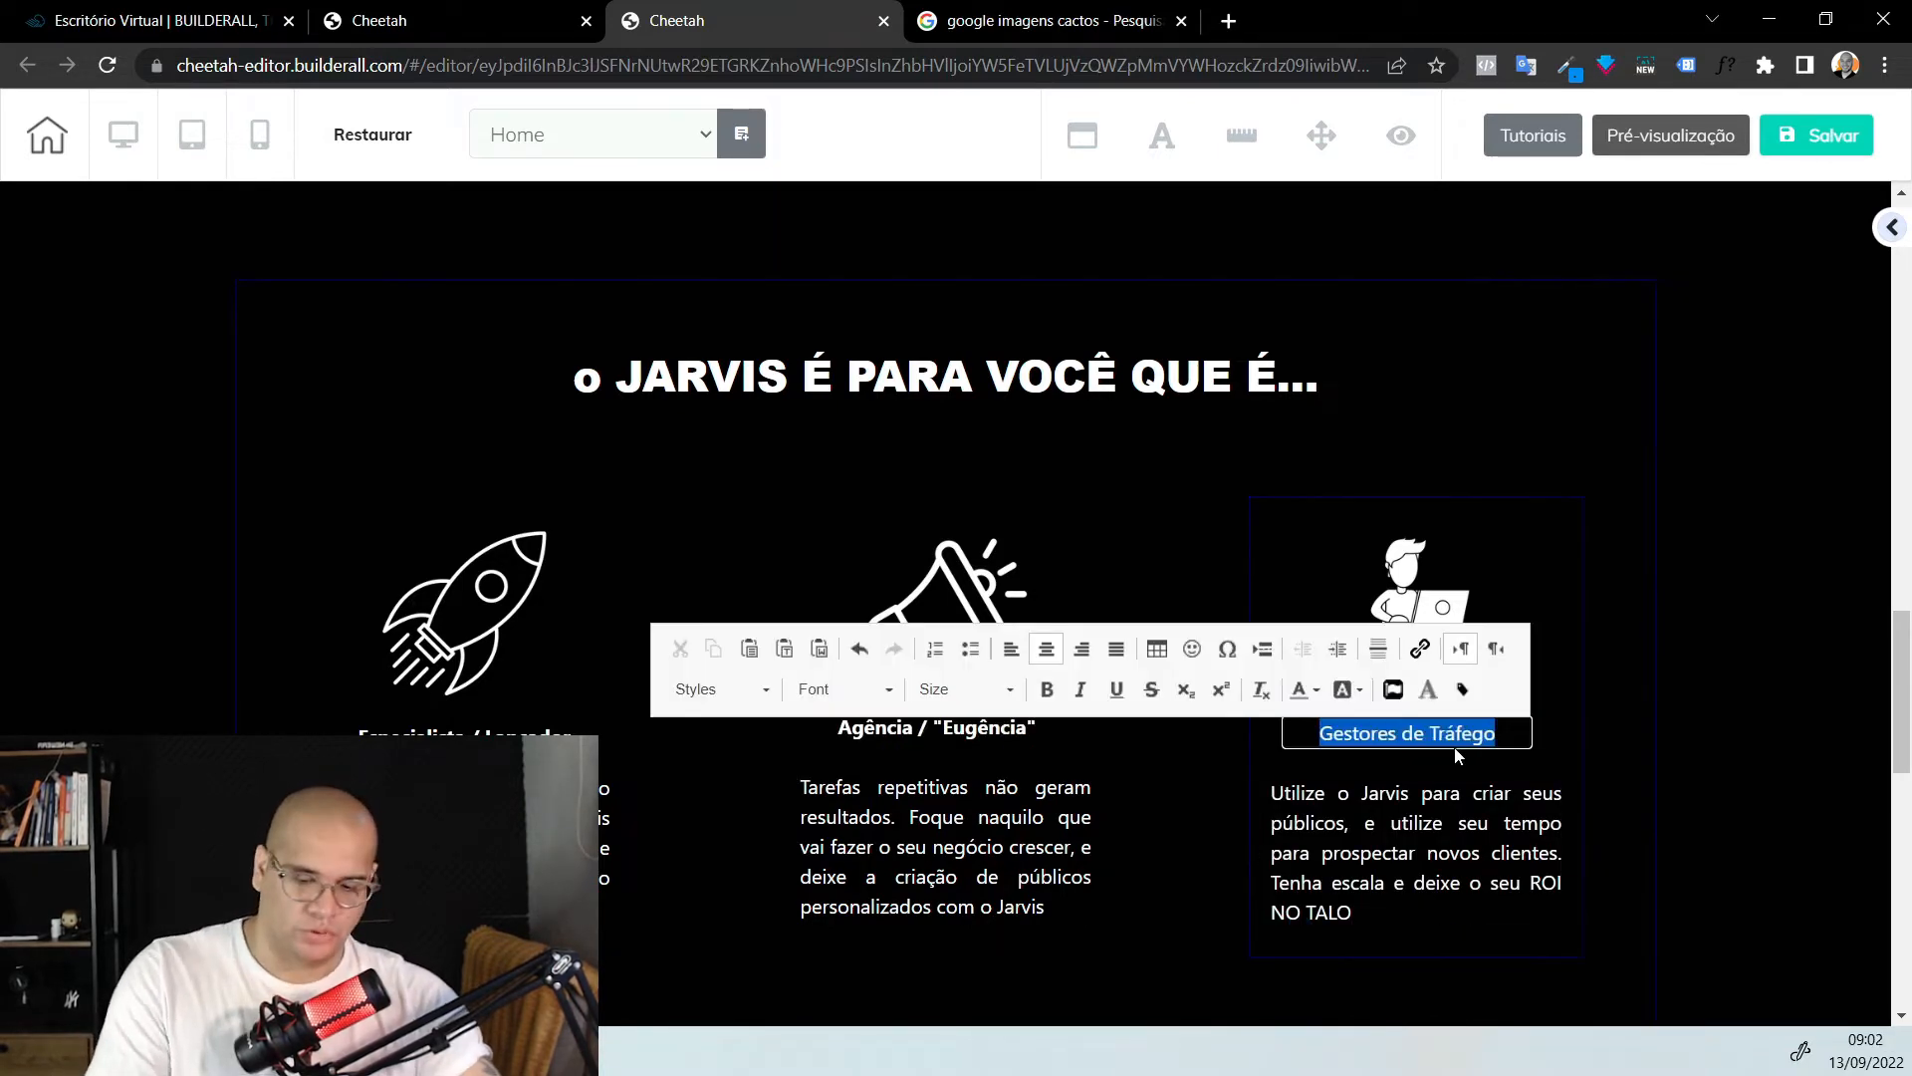
key("ctrl+b")
left_click(1175, 869)
scroll(1145, 696, "up", 10)
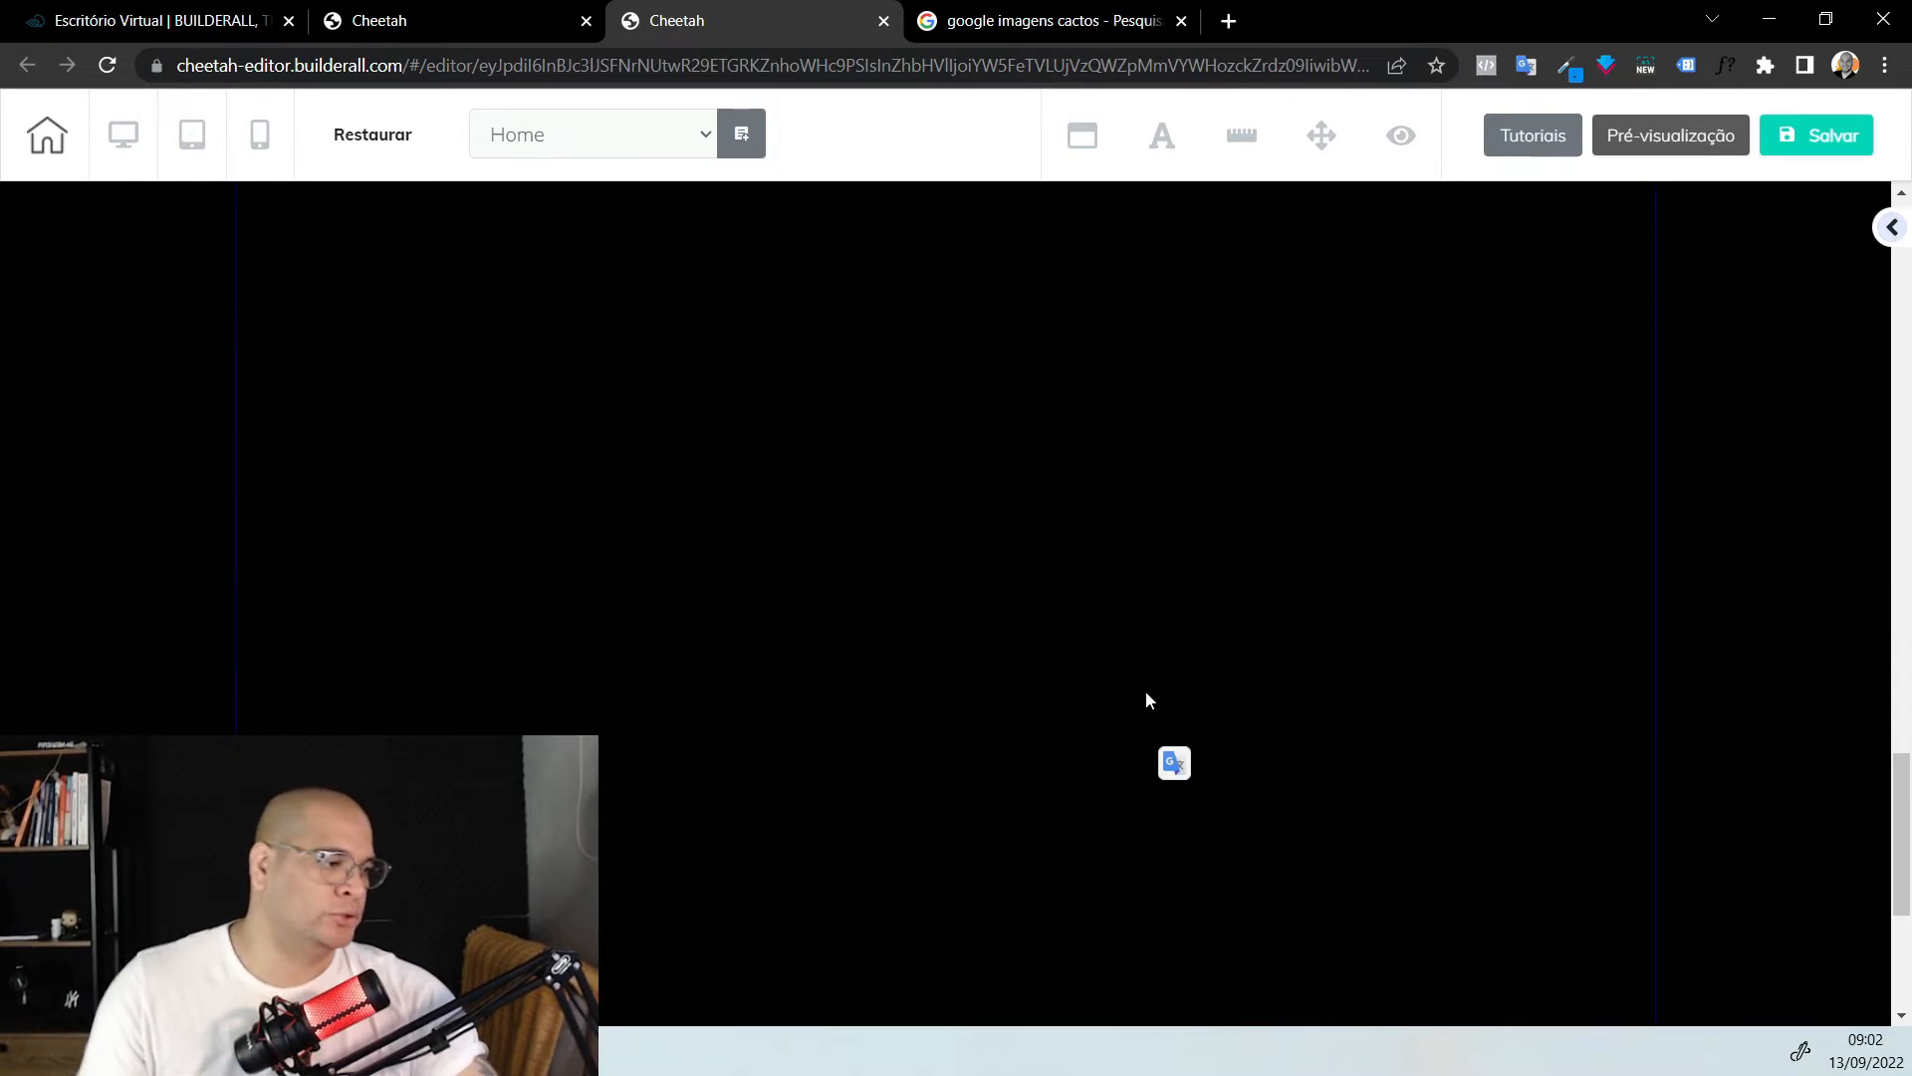
scroll(1150, 699, "up", 10)
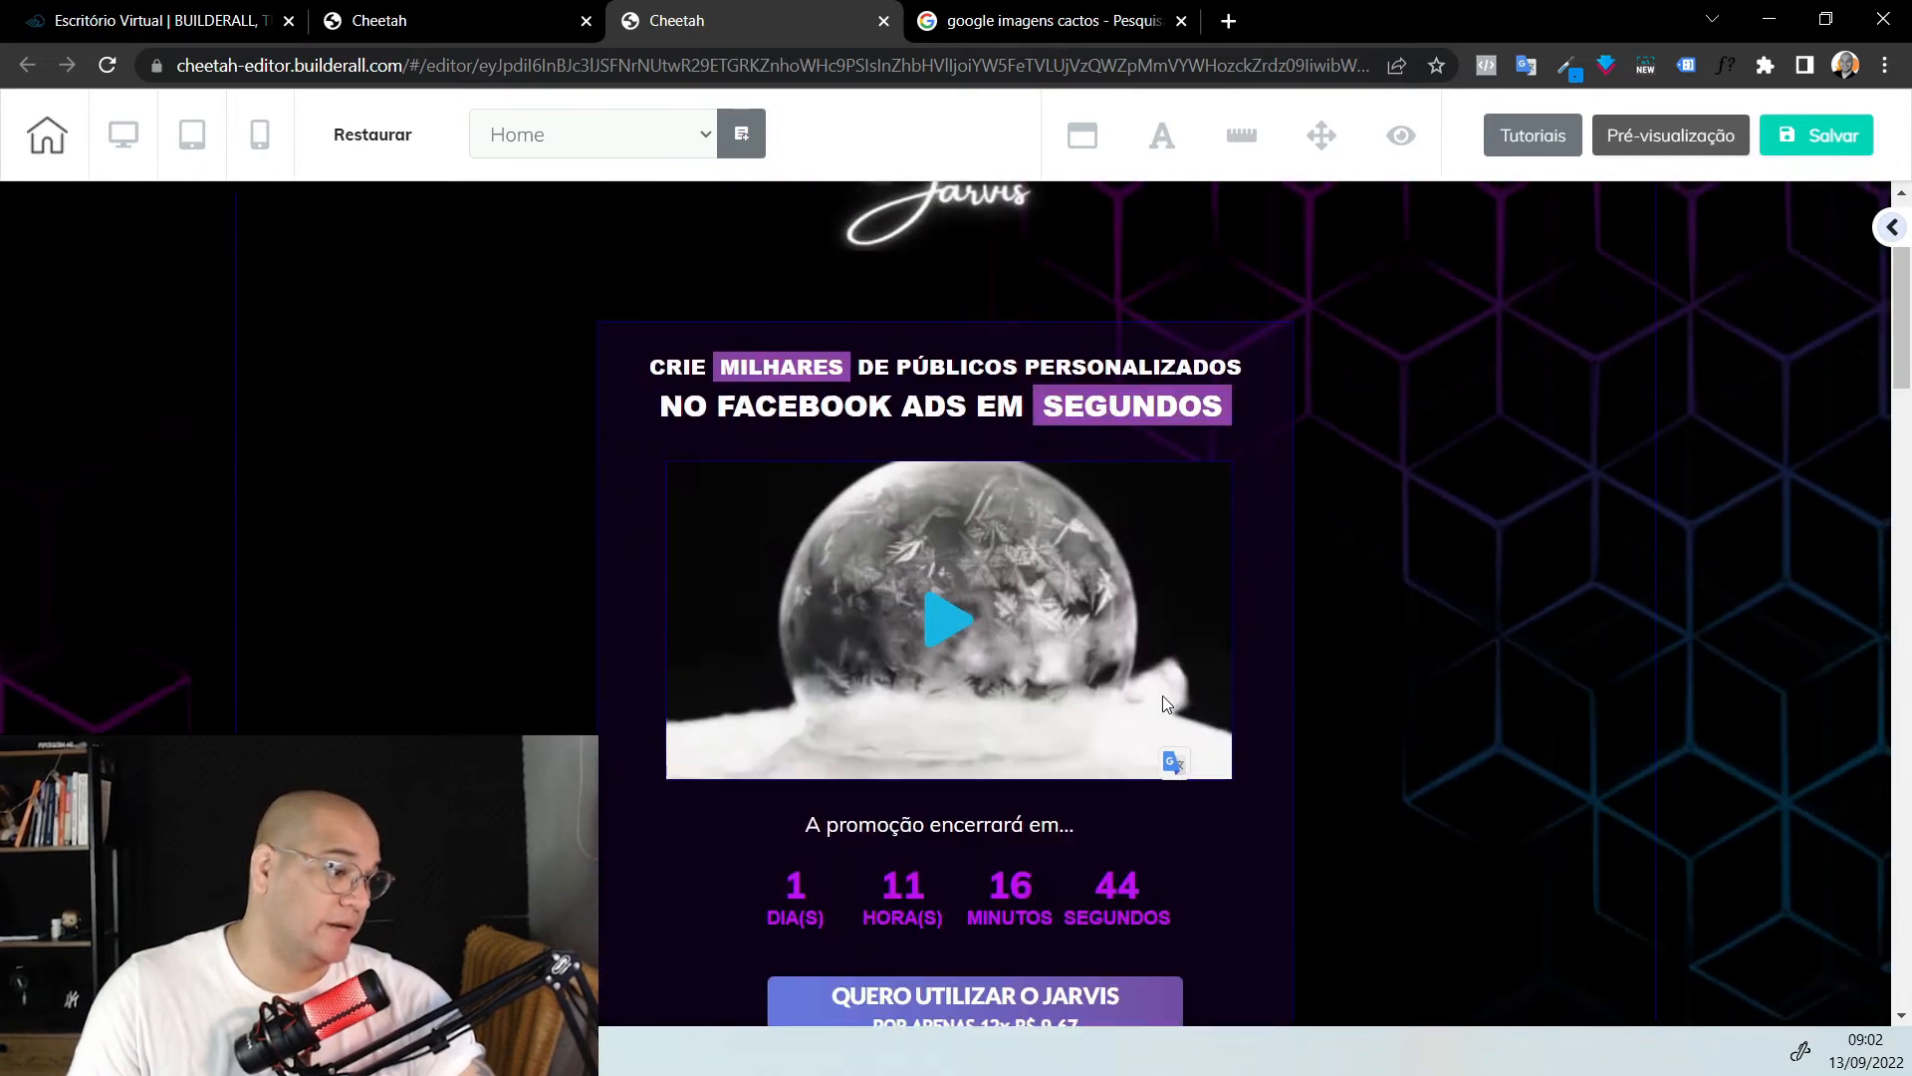
scroll(1174, 684, "down", 7)
scroll(1173, 680, "down", 20)
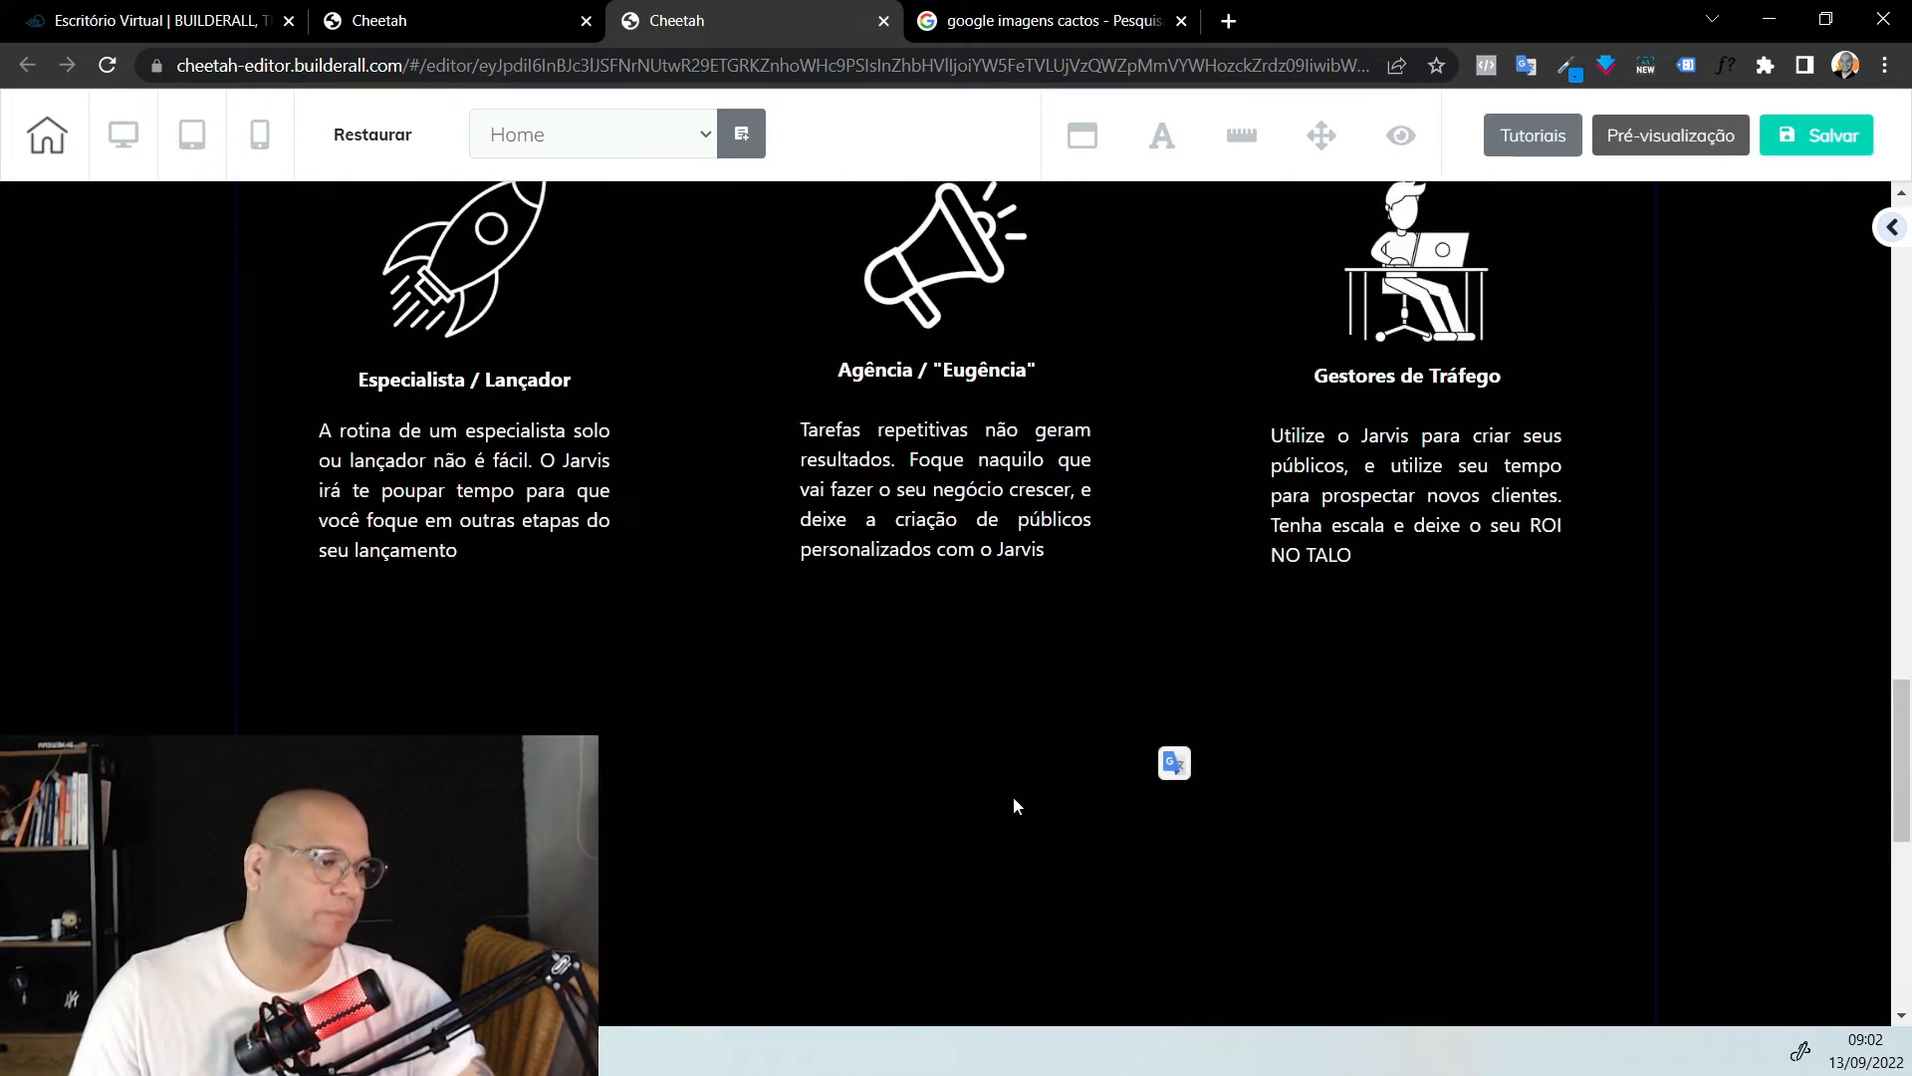
scroll(1050, 797, "up", 10)
scroll(1054, 793, "down", 13)
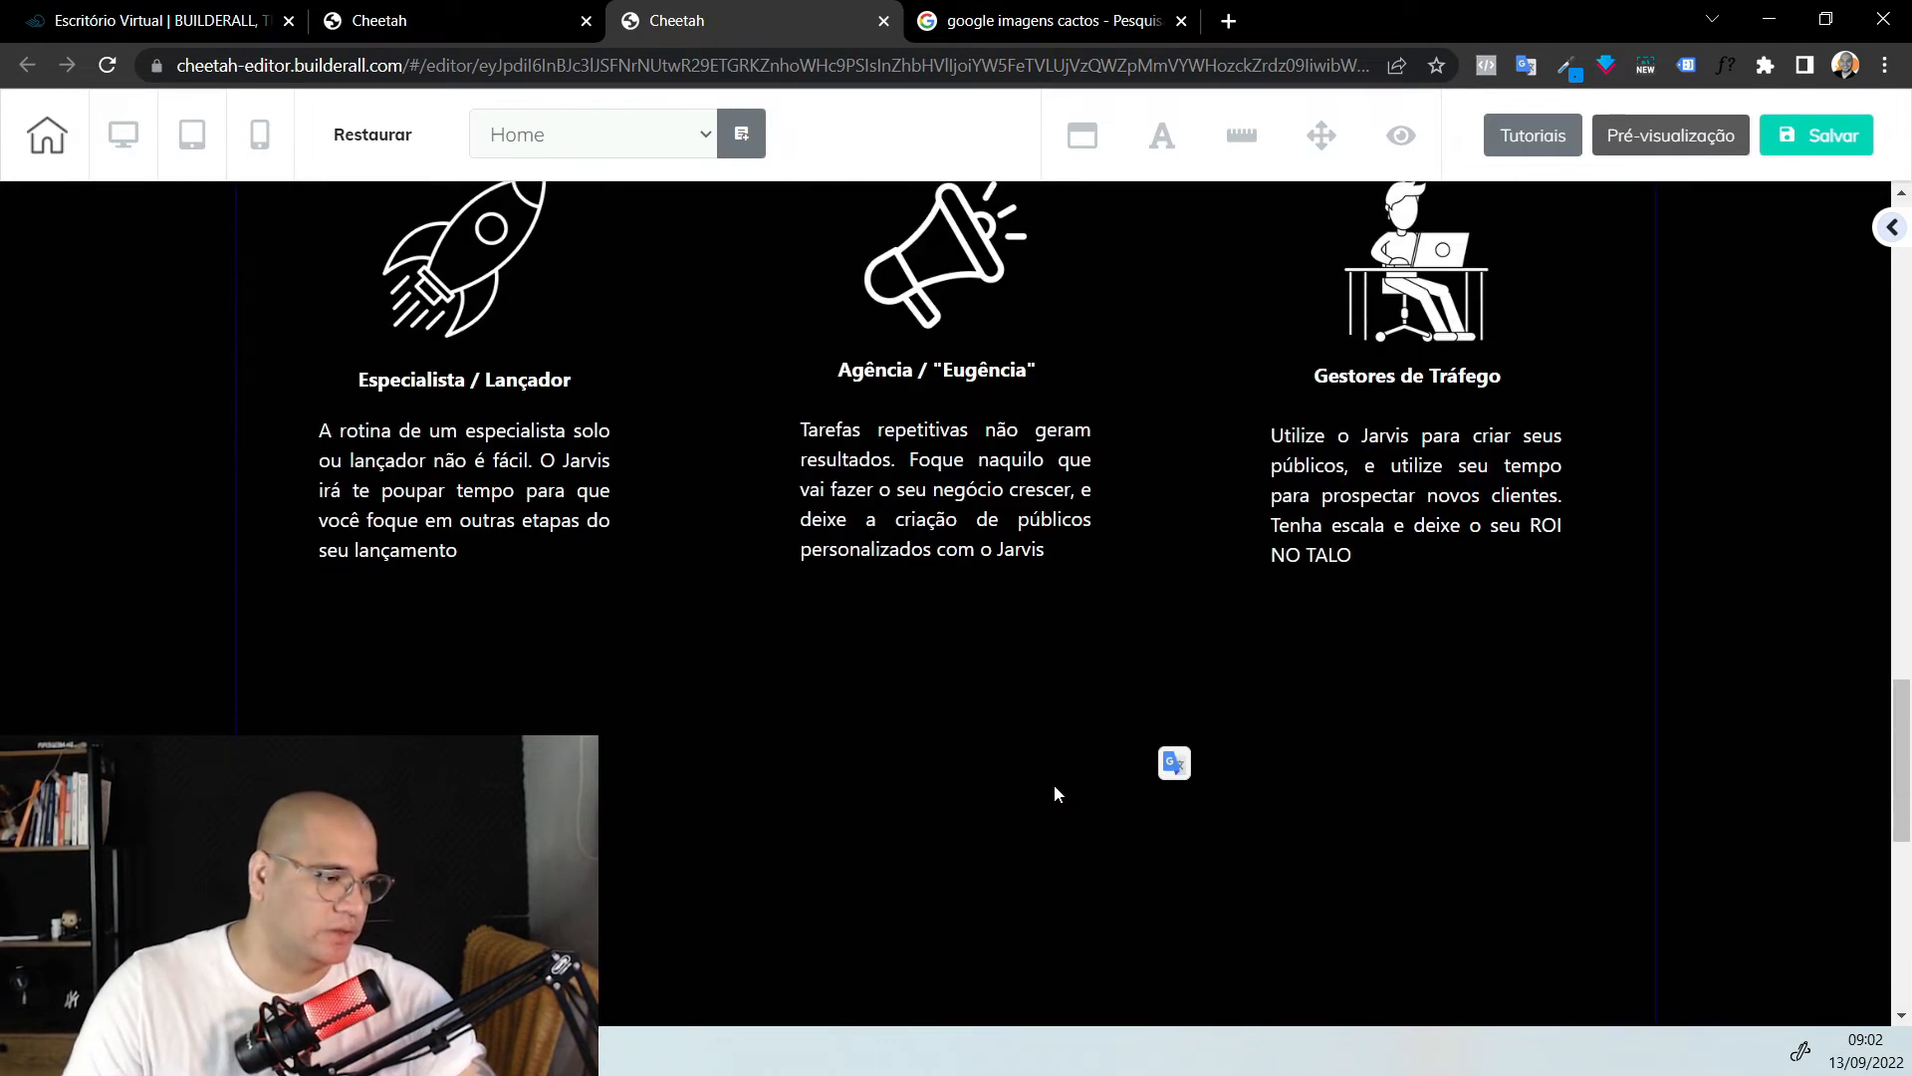
scroll(1054, 785, "up", 2)
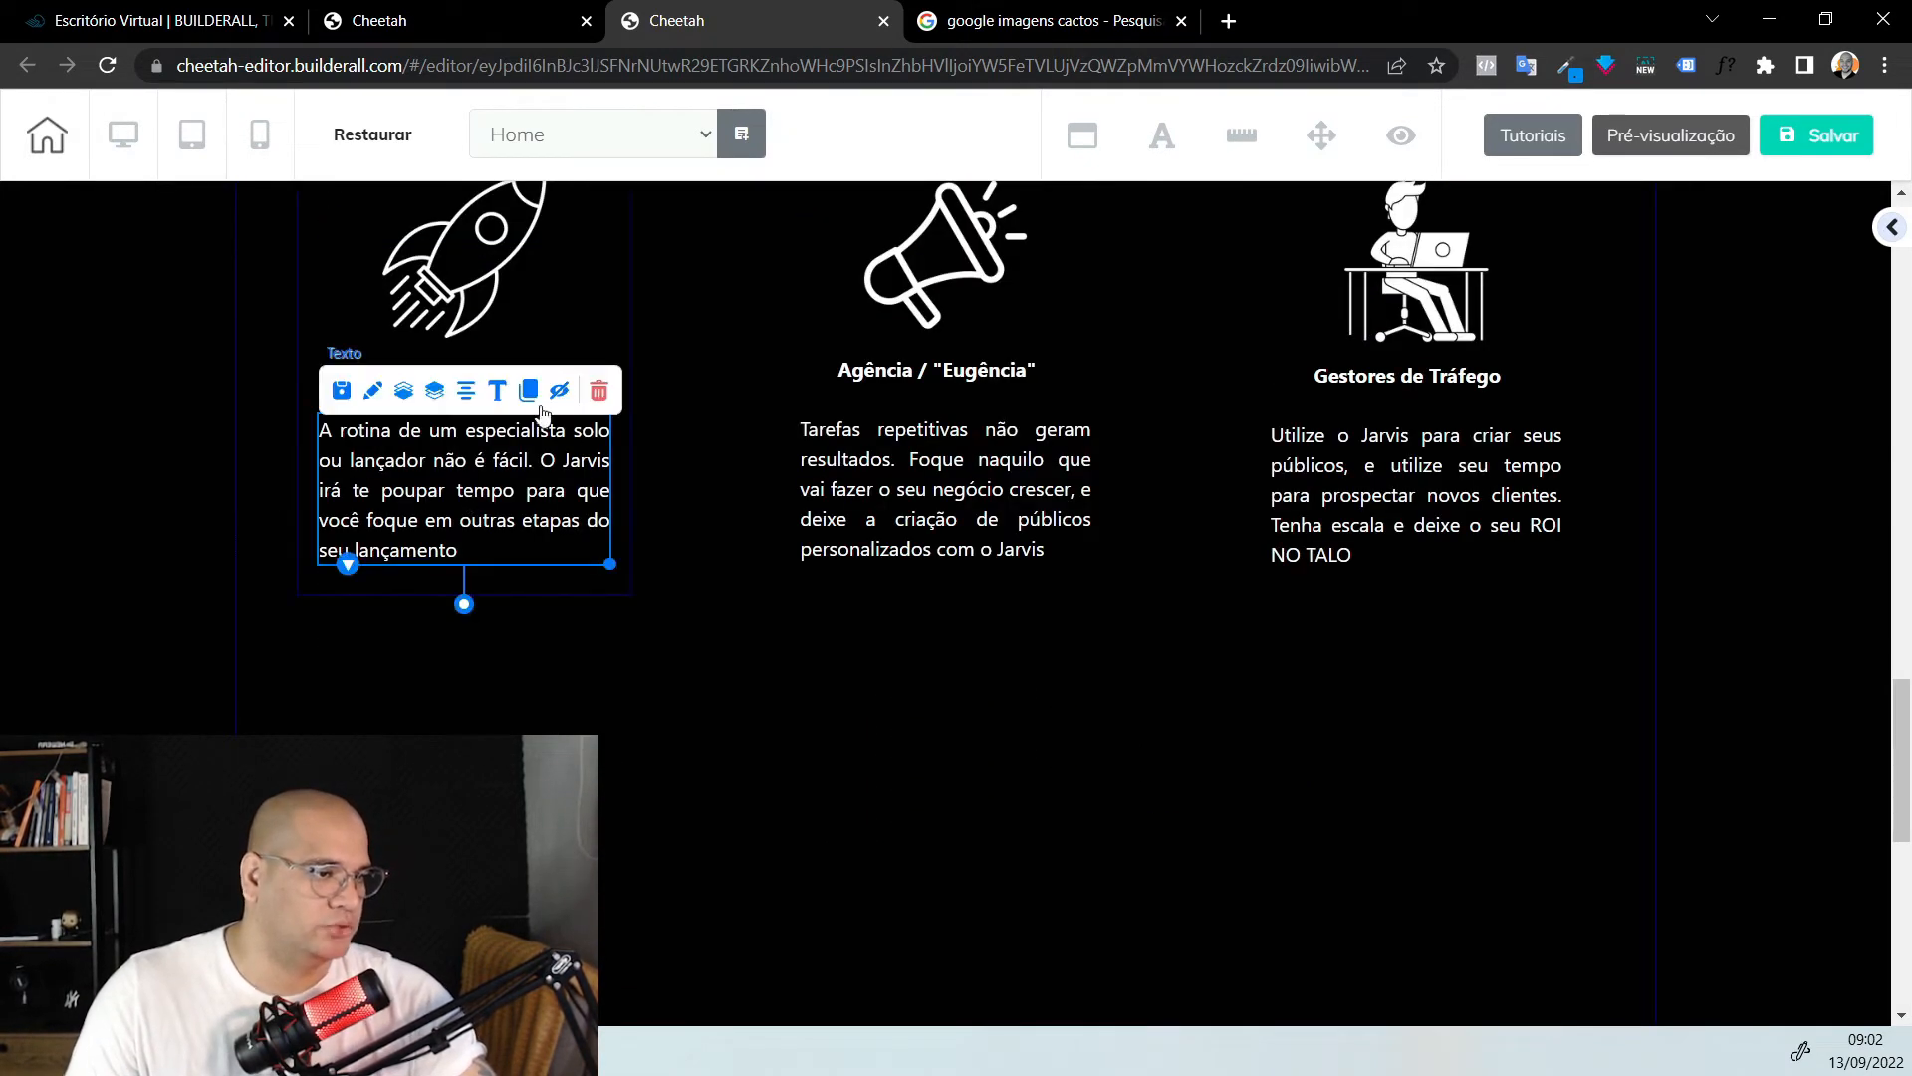
Duplicate the first card's description, place the copy below the three cards, widen it and centre it horizontally in the section
left_click(538, 403)
scroll(717, 667, "down", 1)
left_click_drag(649, 398, 915, 673)
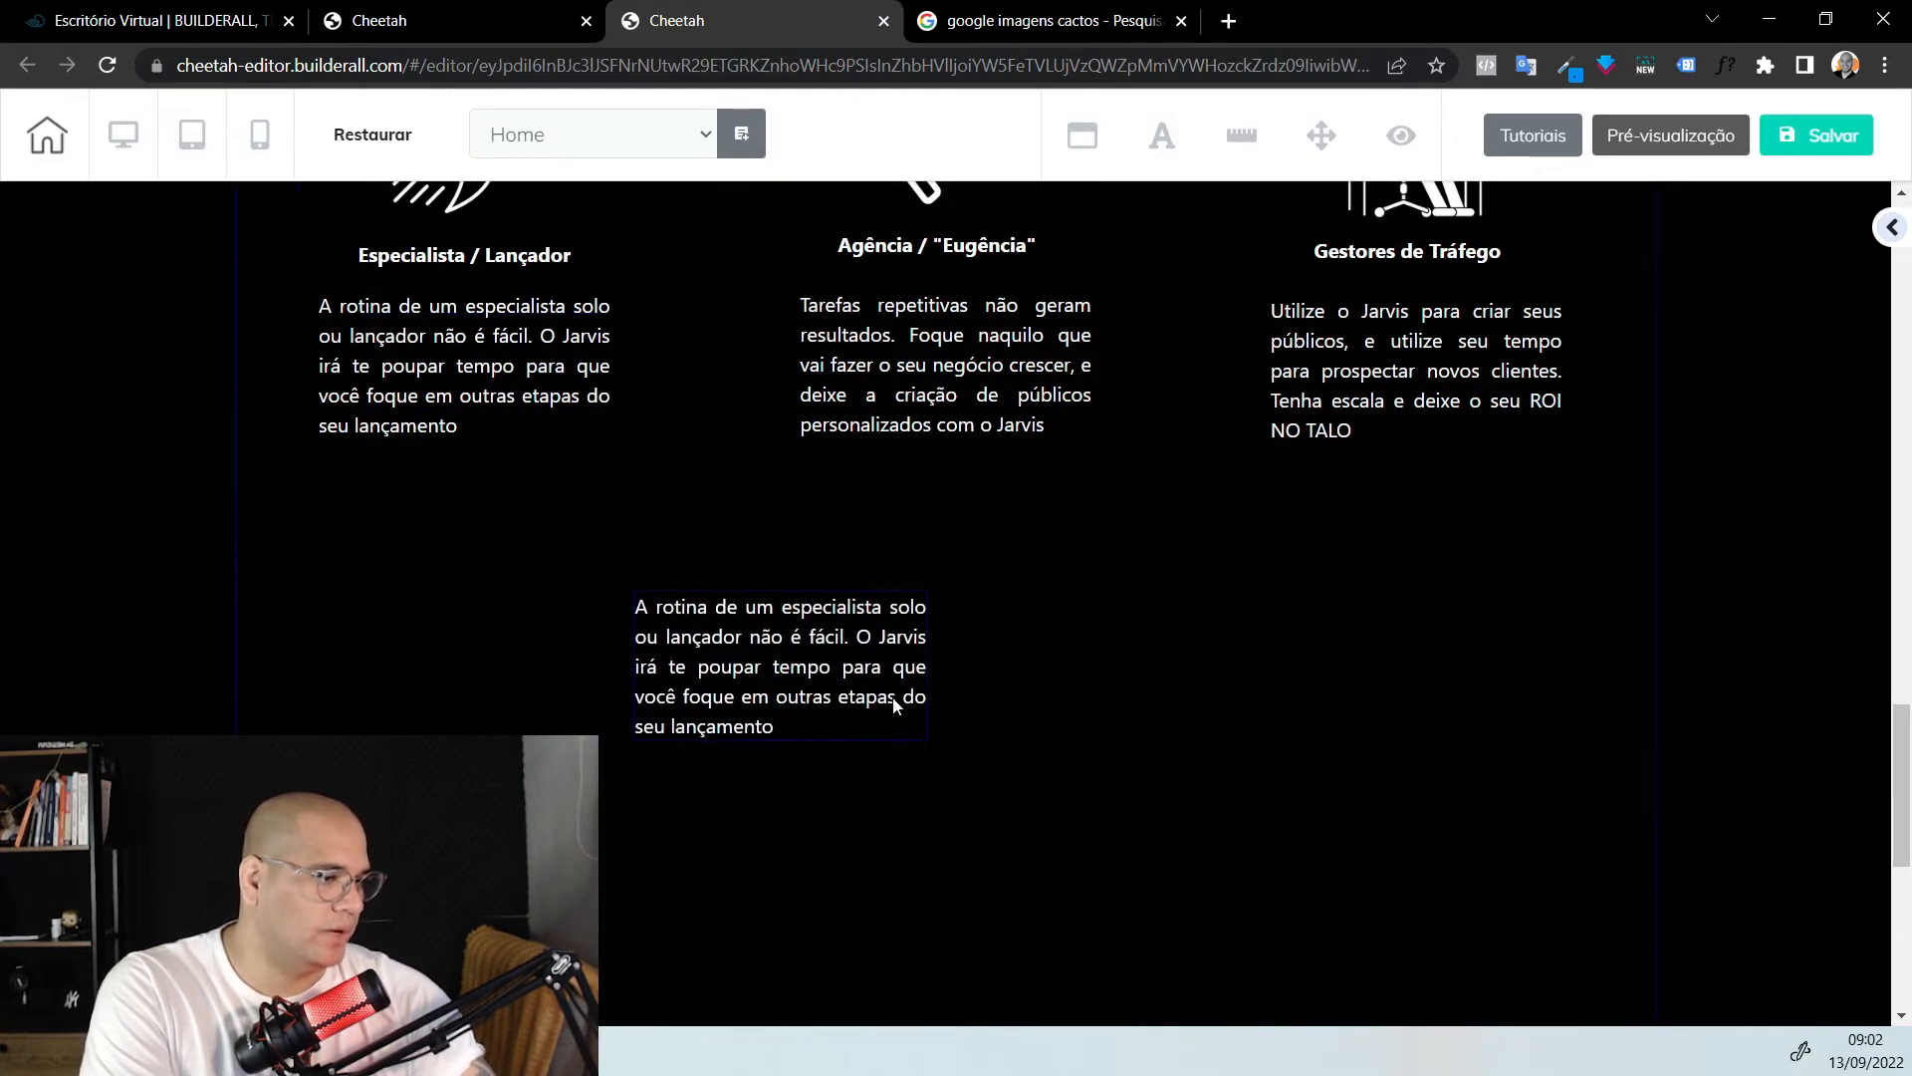
left_click(899, 706)
left_click_drag(928, 741, 1111, 652)
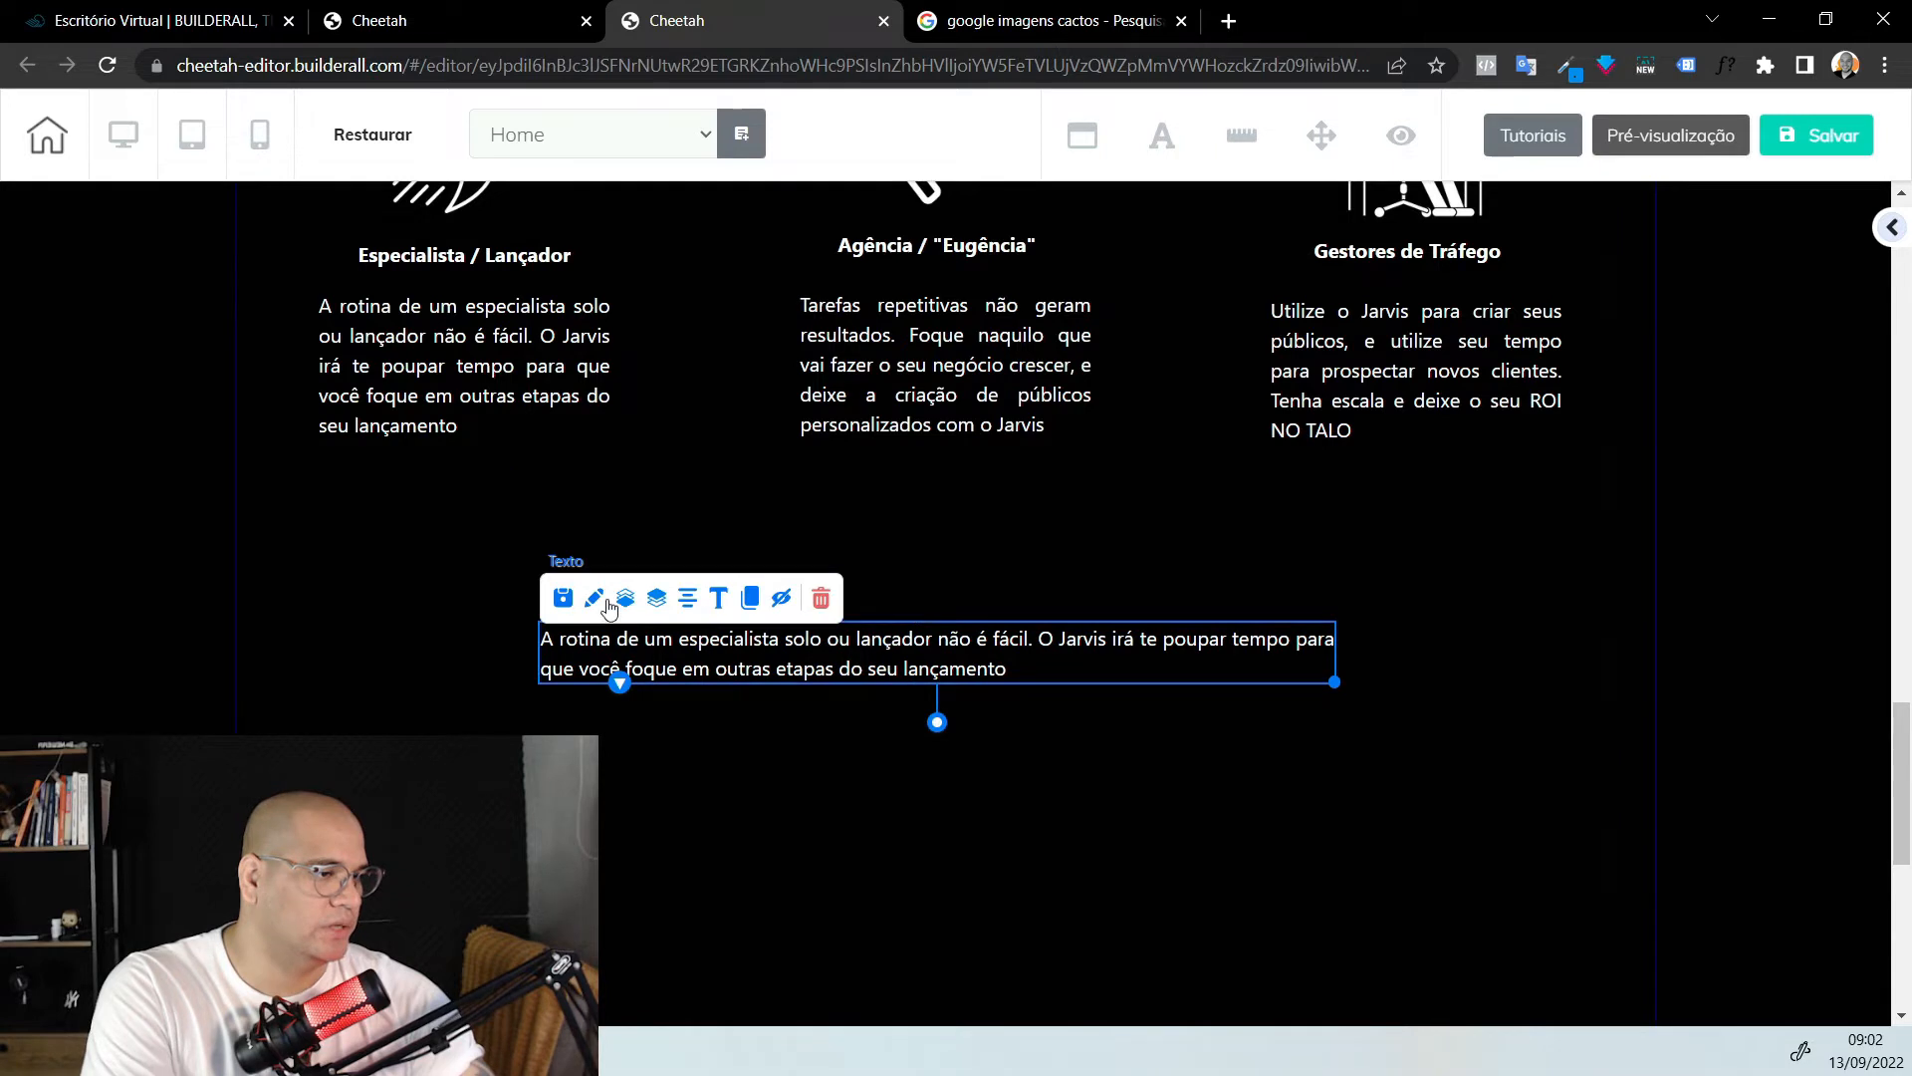
left_click(687, 597)
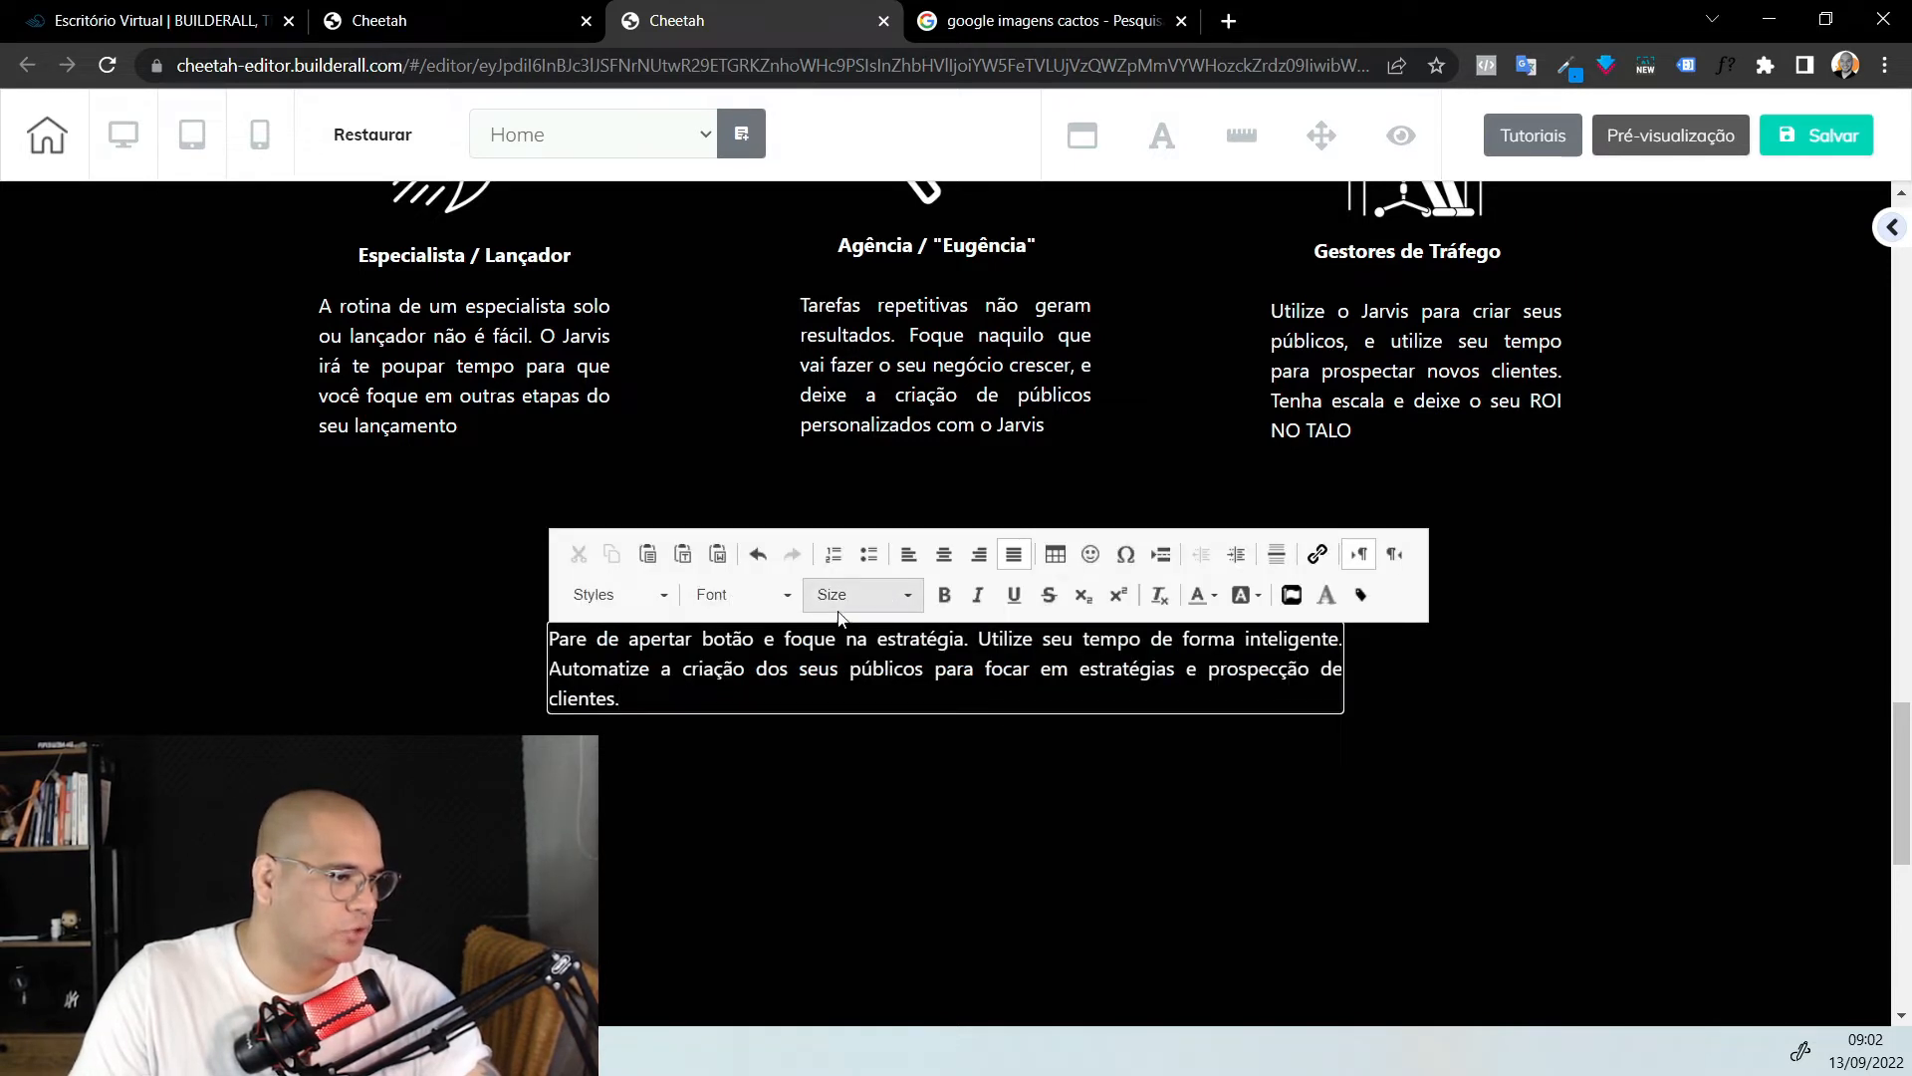
Replace the duplicated text with the paragraph beginning "Pare de apertar botão e foque na estratégia", set to size 14 and centre-aligned
left_click(861, 602)
key("ctrl+a")
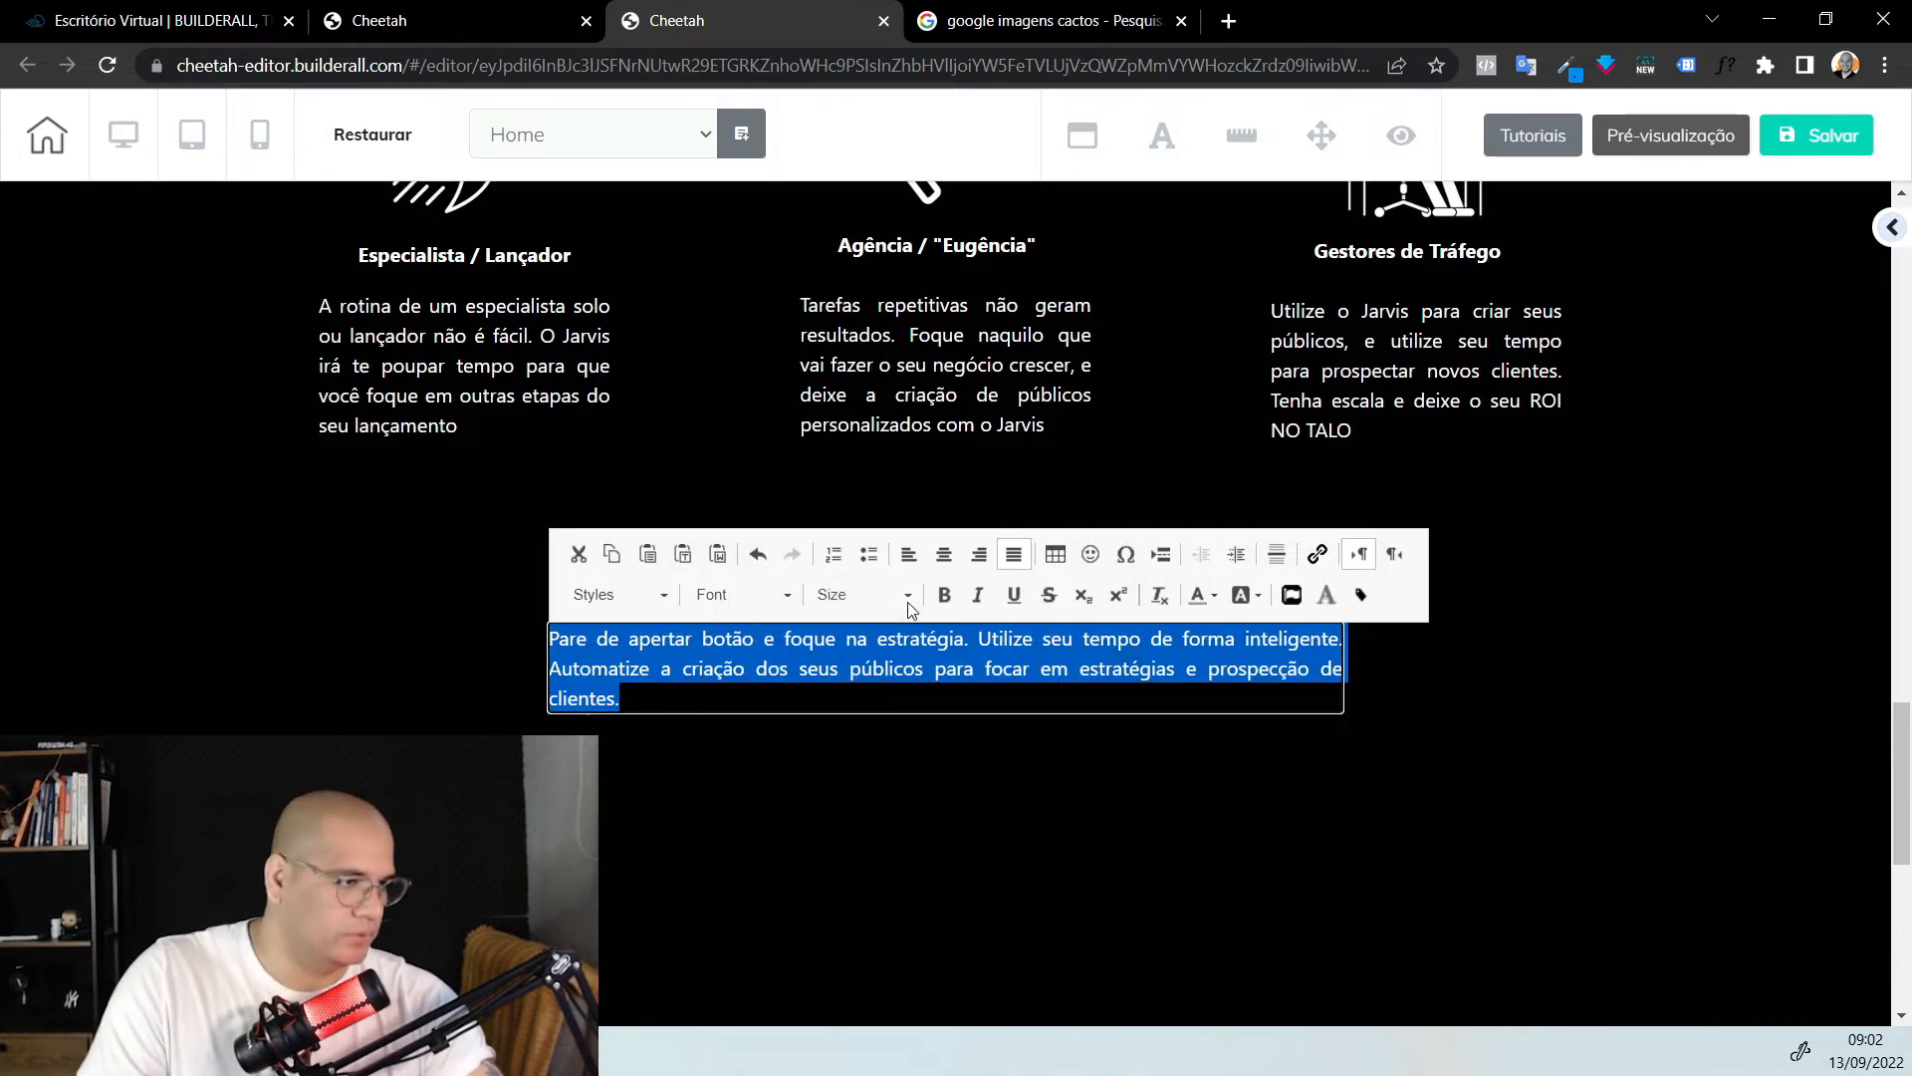
left_click(908, 597)
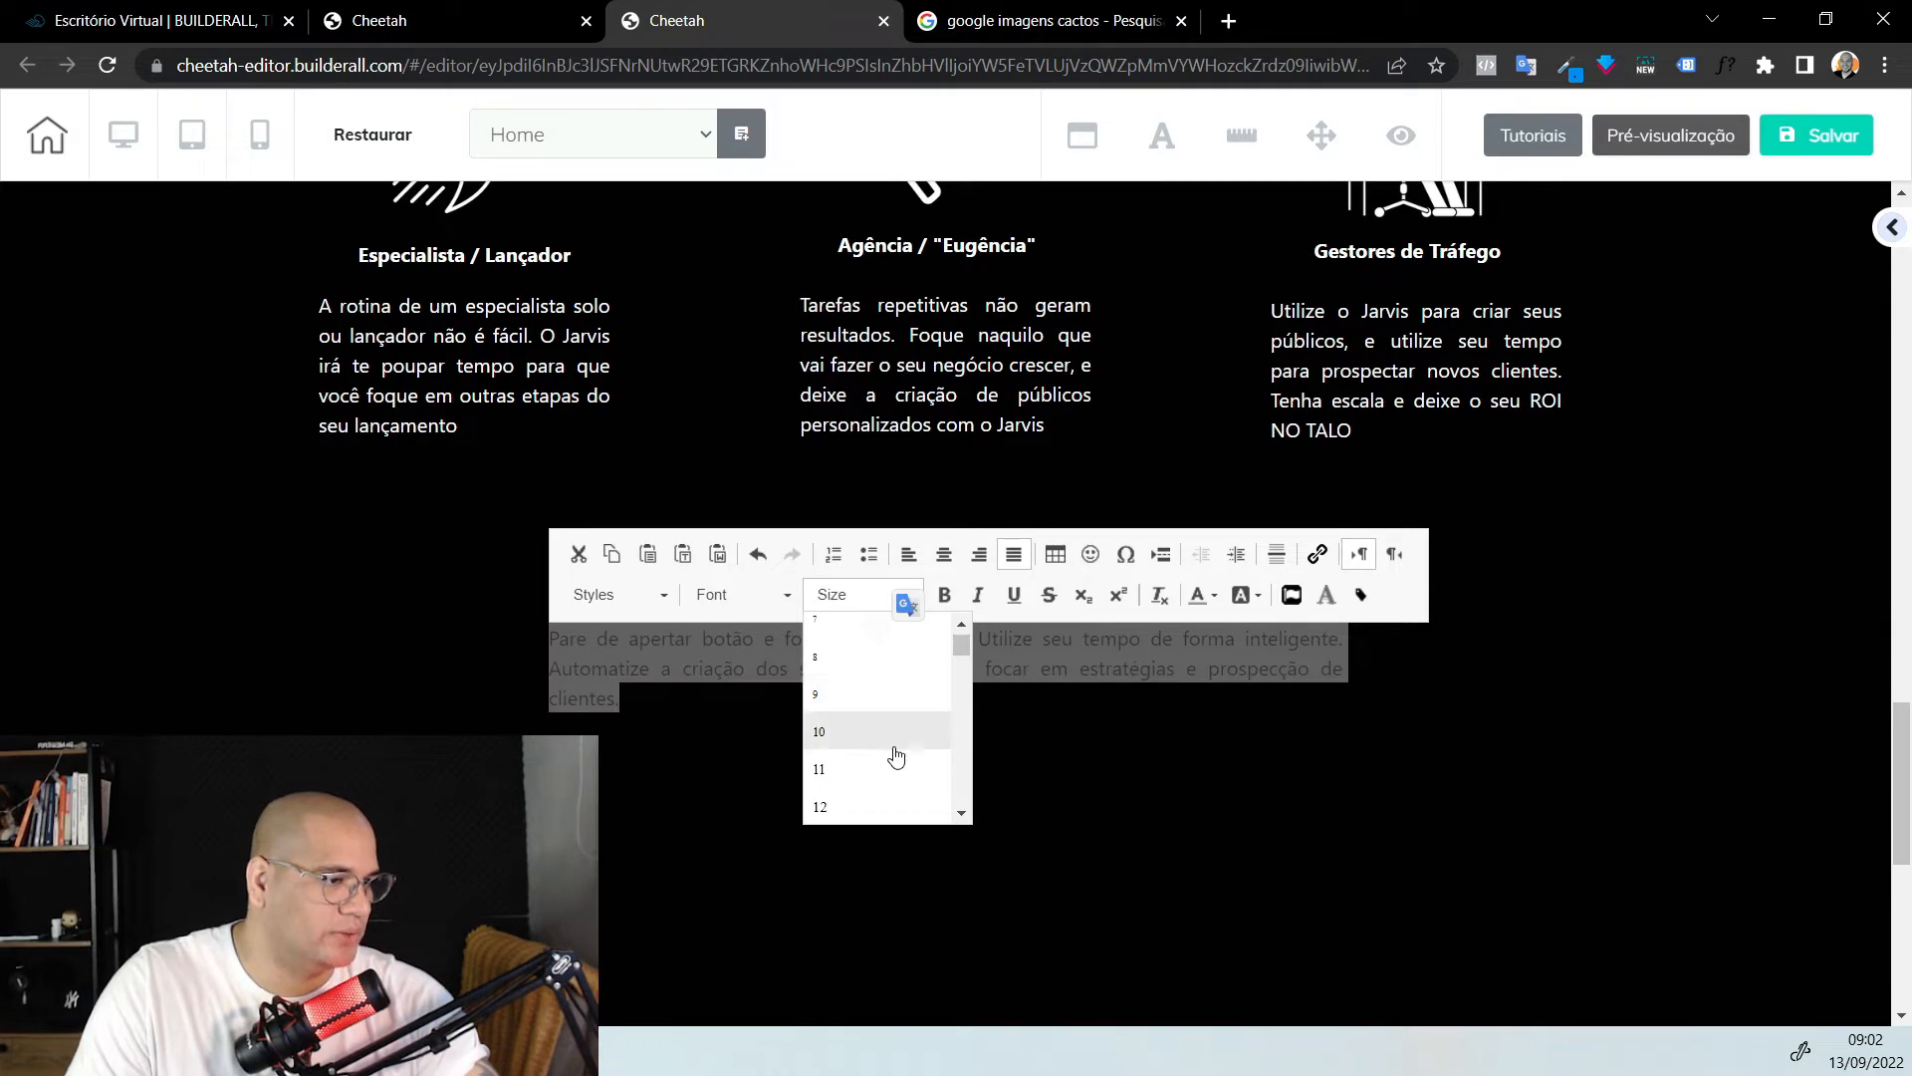
left_click(908, 754)
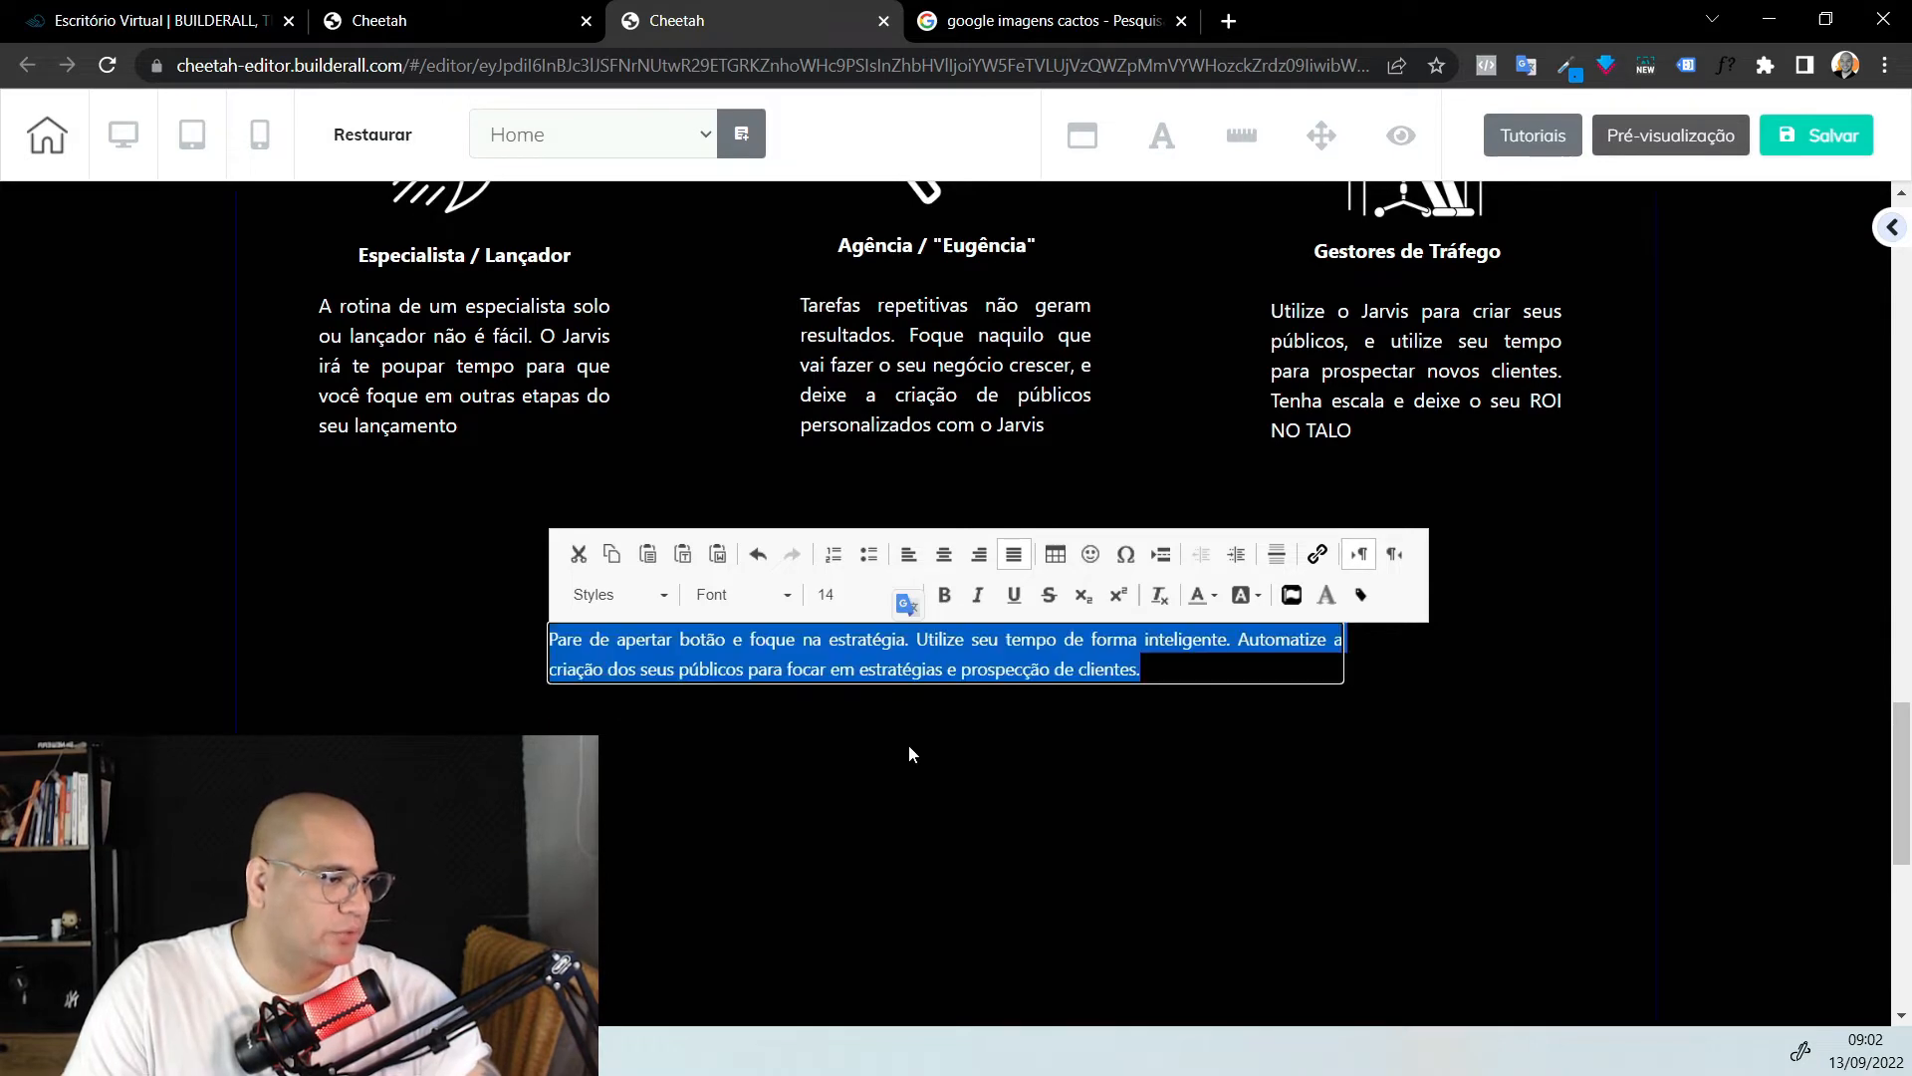
left_click(945, 555)
left_click(1675, 464)
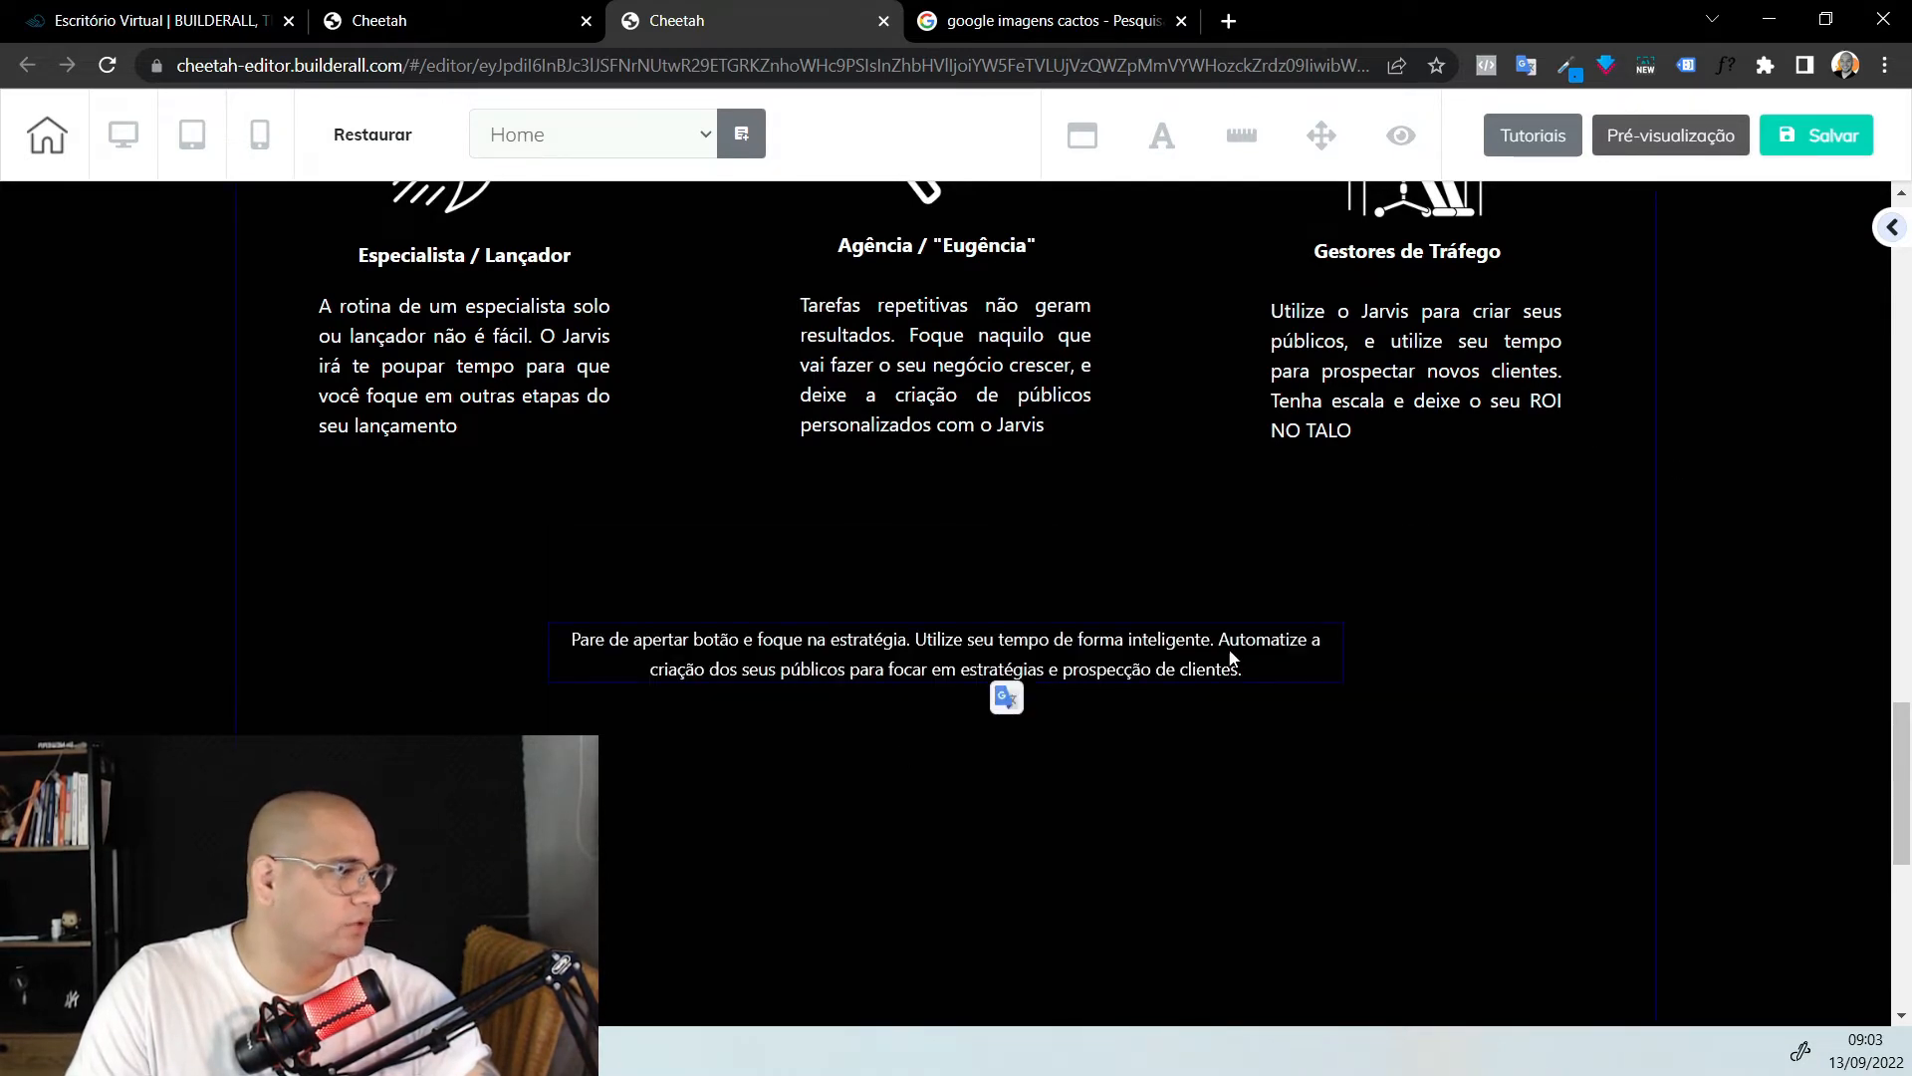
Duplicate the "QUERO FOCAR NO ROI" button and place the copy horizontally centred below the new paragraph
scroll(1232, 657, "up", 5)
left_click(705, 275)
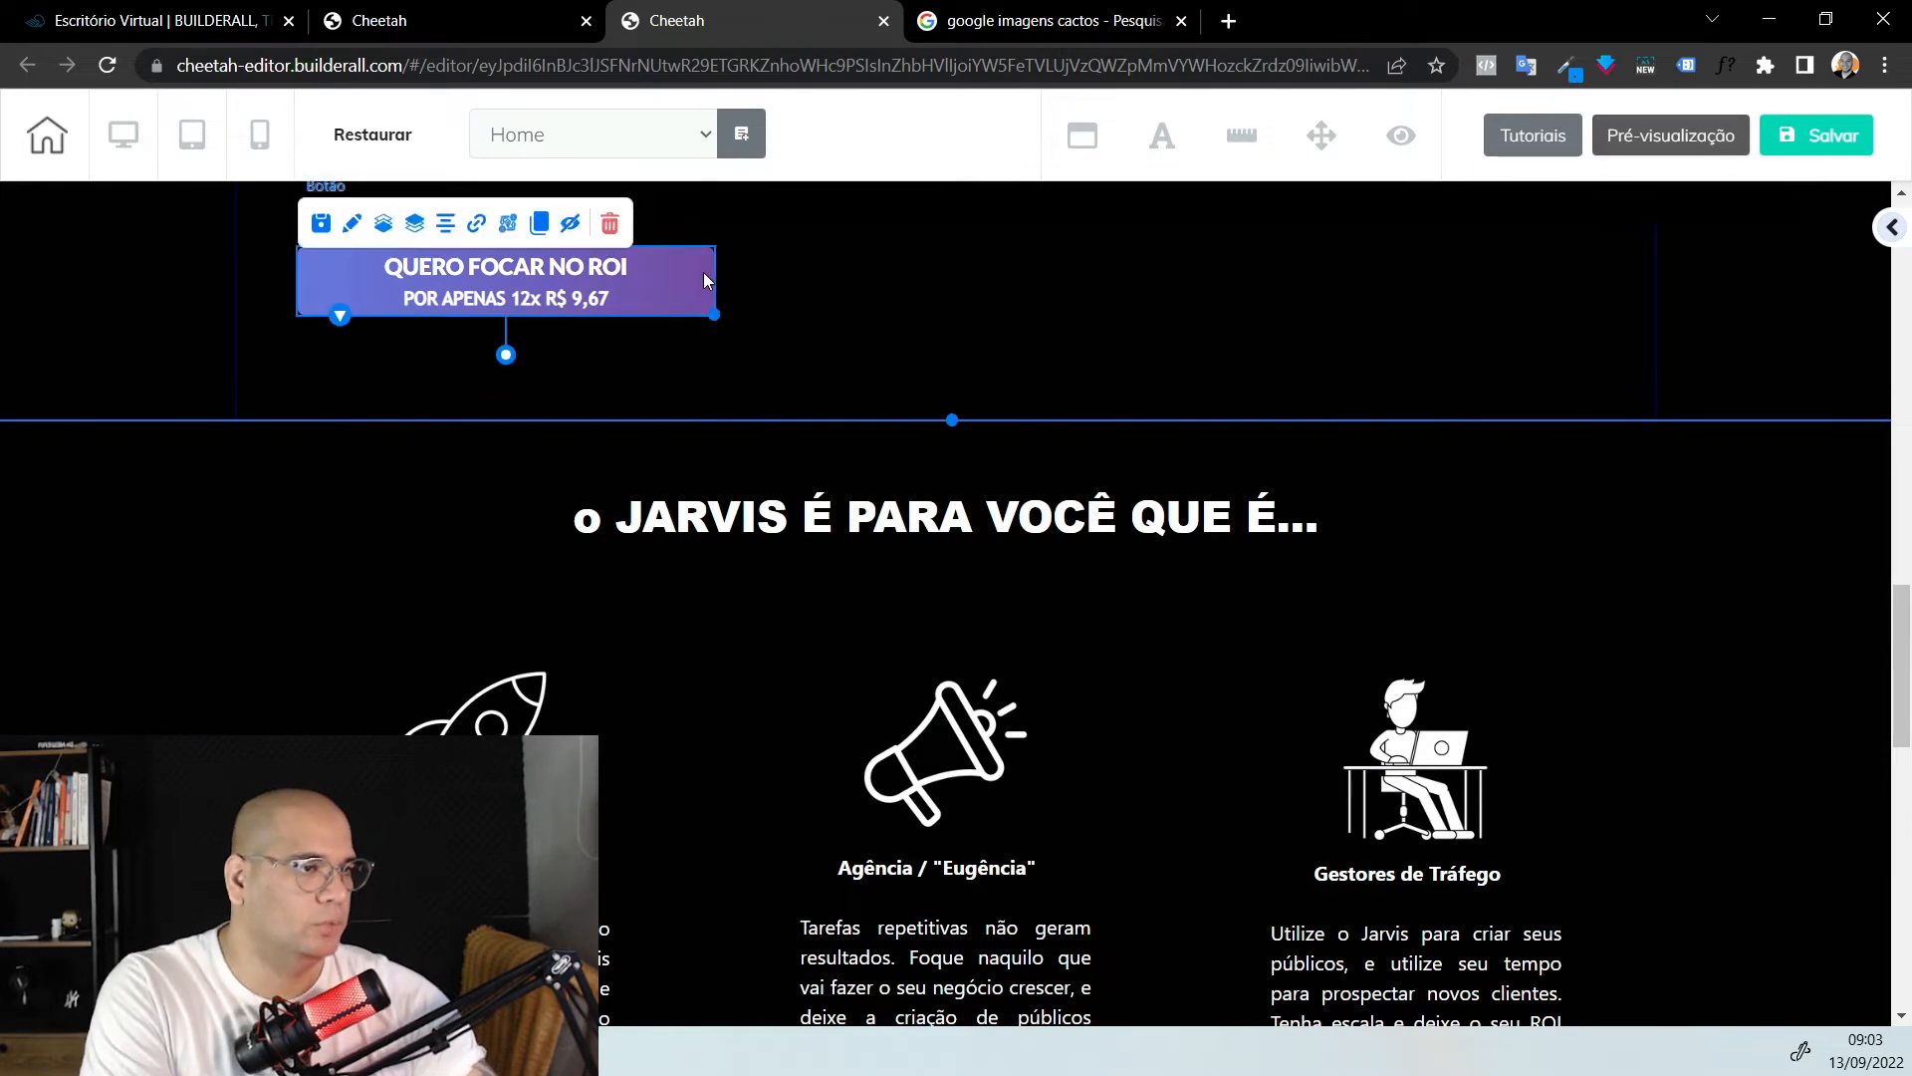
left_click(535, 232)
mouse_move(731, 307)
left_mouse_down()
mouse_move(827, 458)
mouse_move(859, 612)
mouse_move(896, 547)
mouse_move(1112, 394)
left_mouse_up()
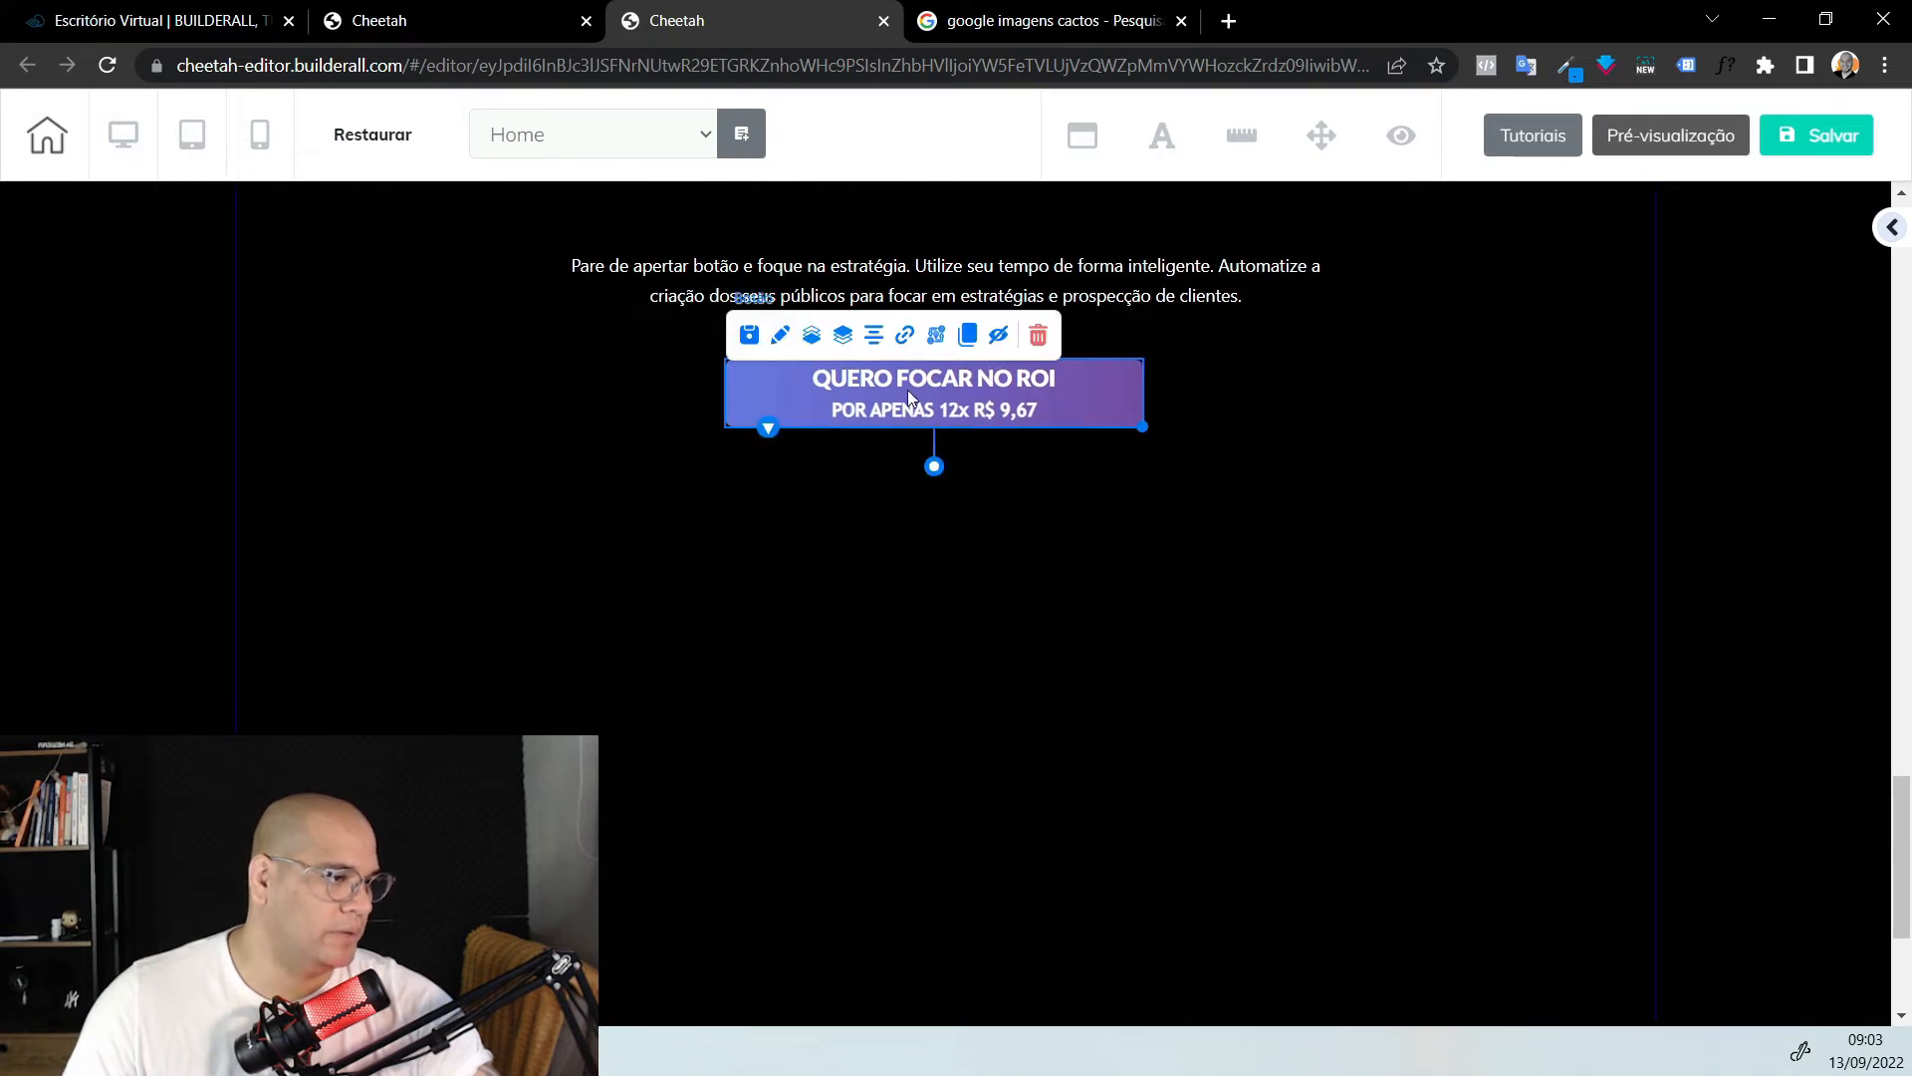
left_click(875, 336)
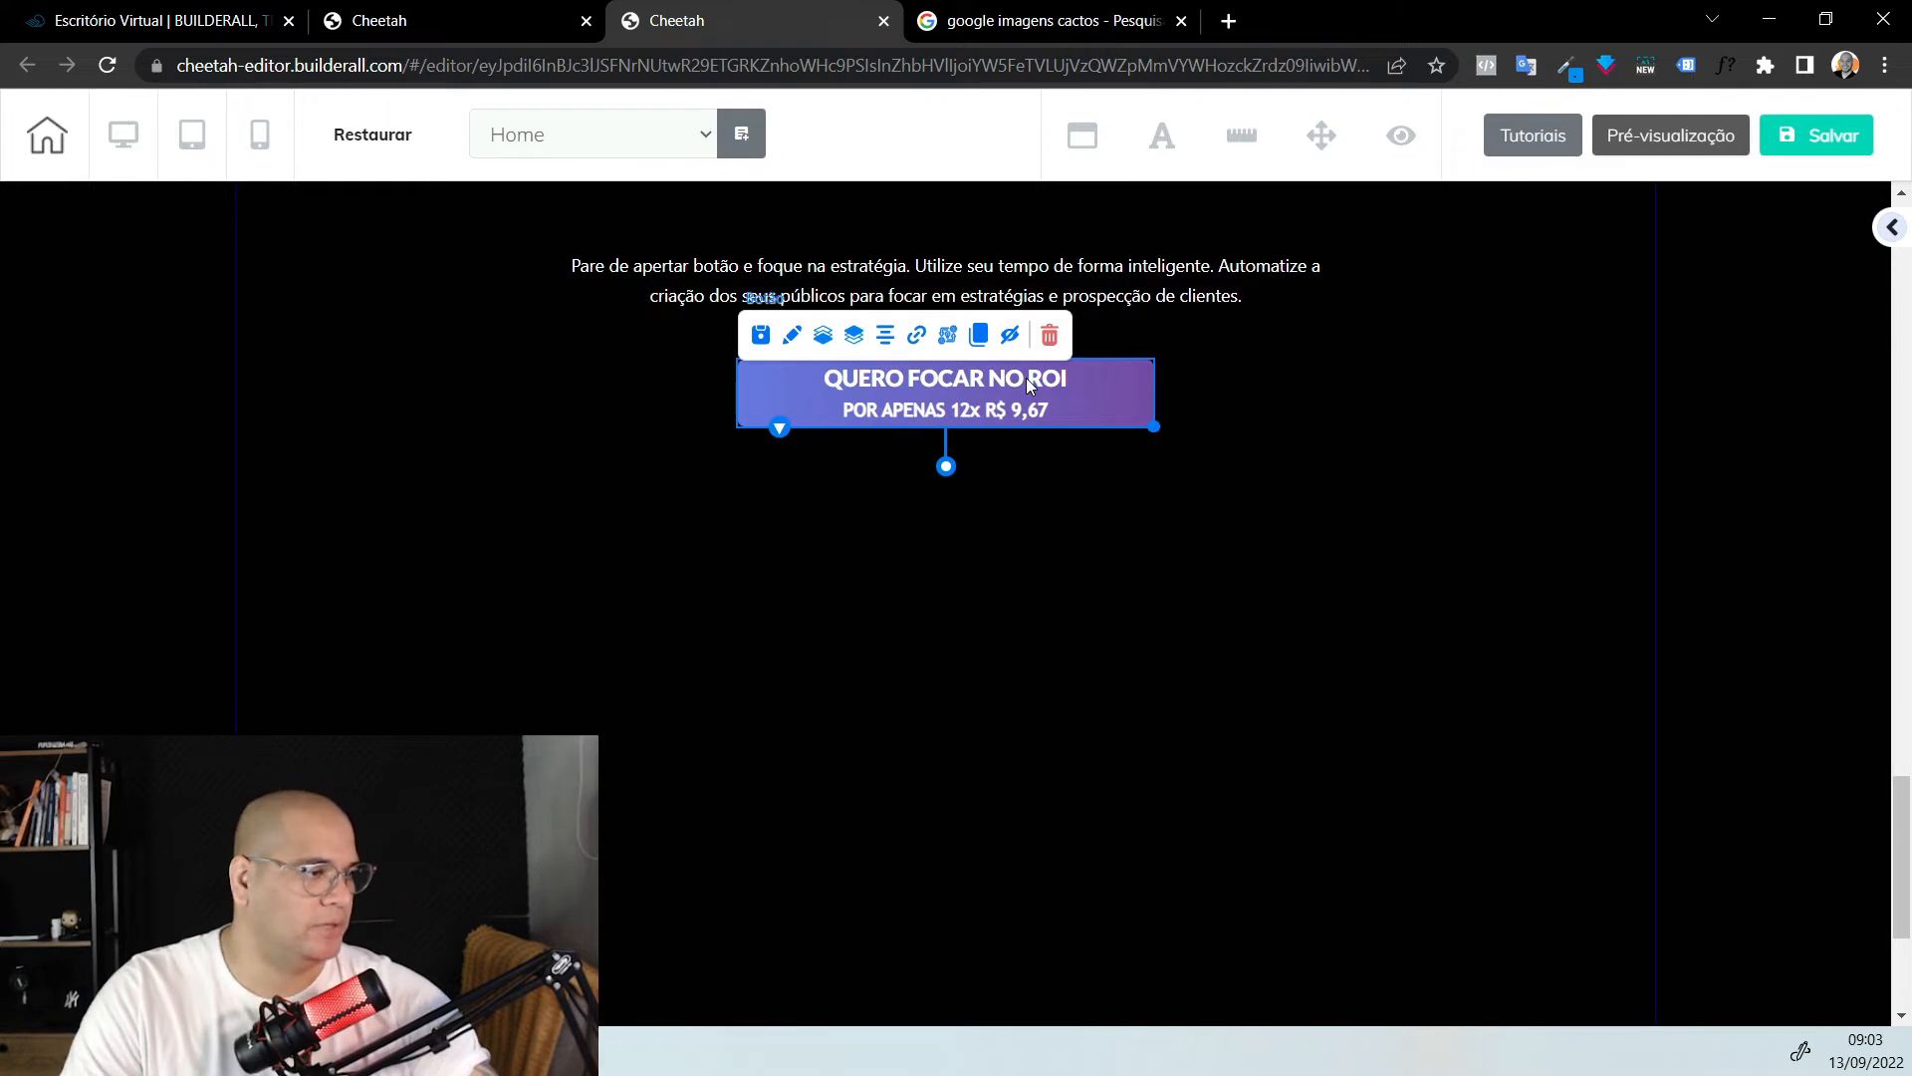
Change the duplicated button's title to "QUERO O ROI NO TALO!"
left_click(792, 334)
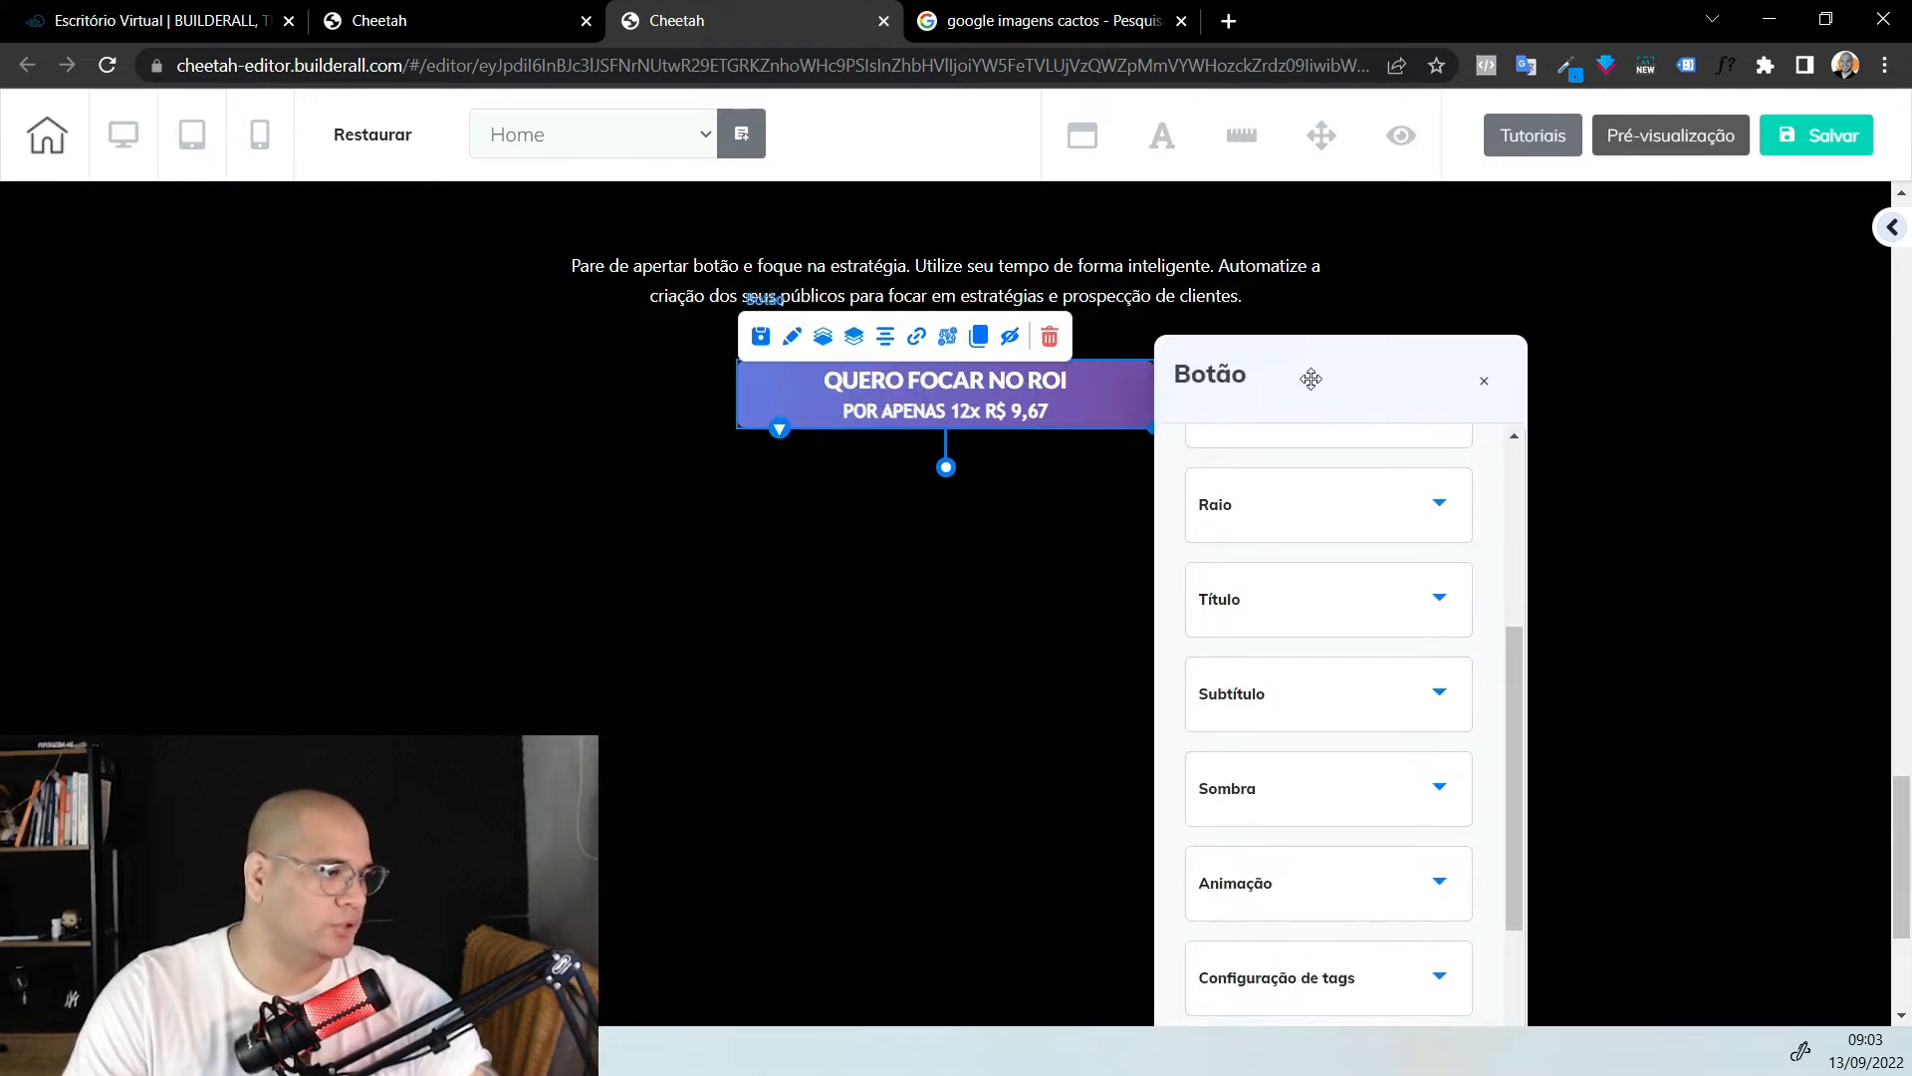
left_click_drag(1308, 387, 1392, 205)
scroll(1434, 637, "up", 4)
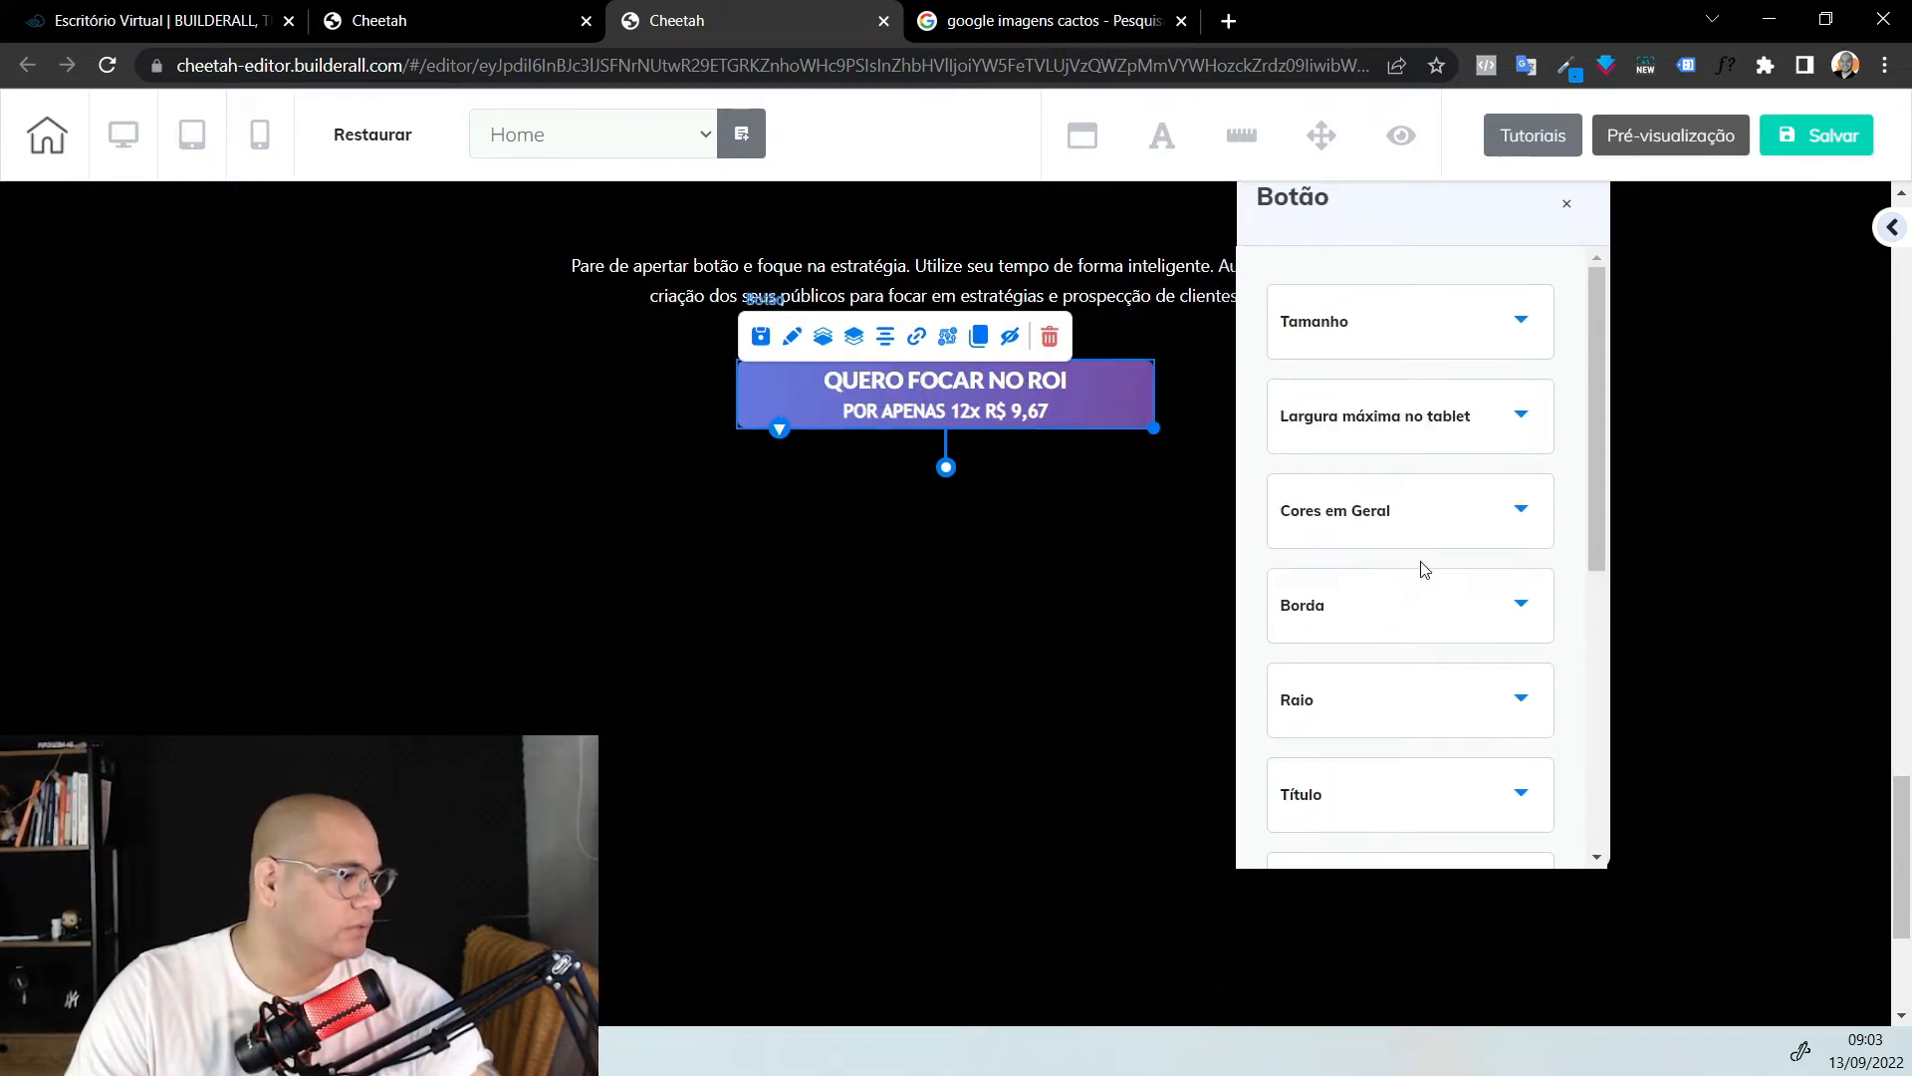
scroll(1424, 569, "down", 3)
left_click(1434, 552)
left_click_drag(1559, 667, 901, 675)
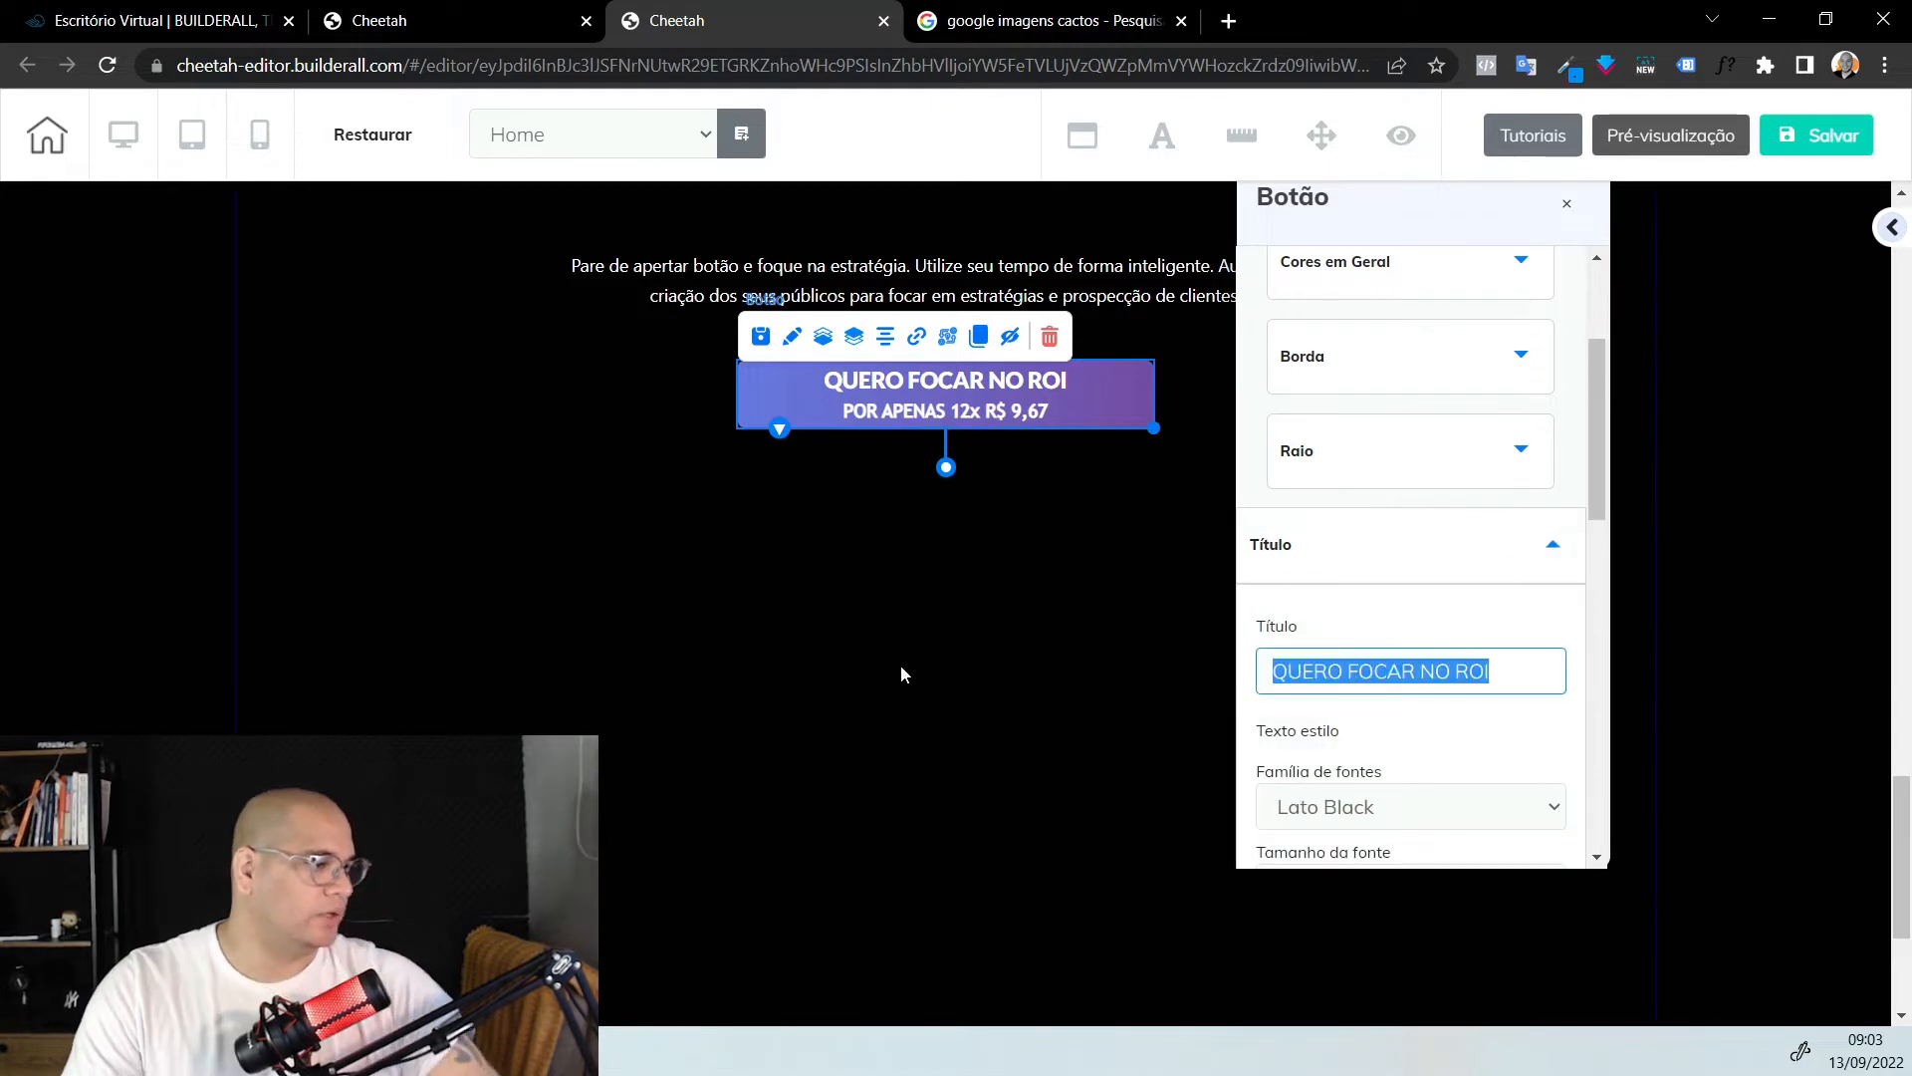
type("QUERO O ROI NO TALO!")
left_click(715, 697)
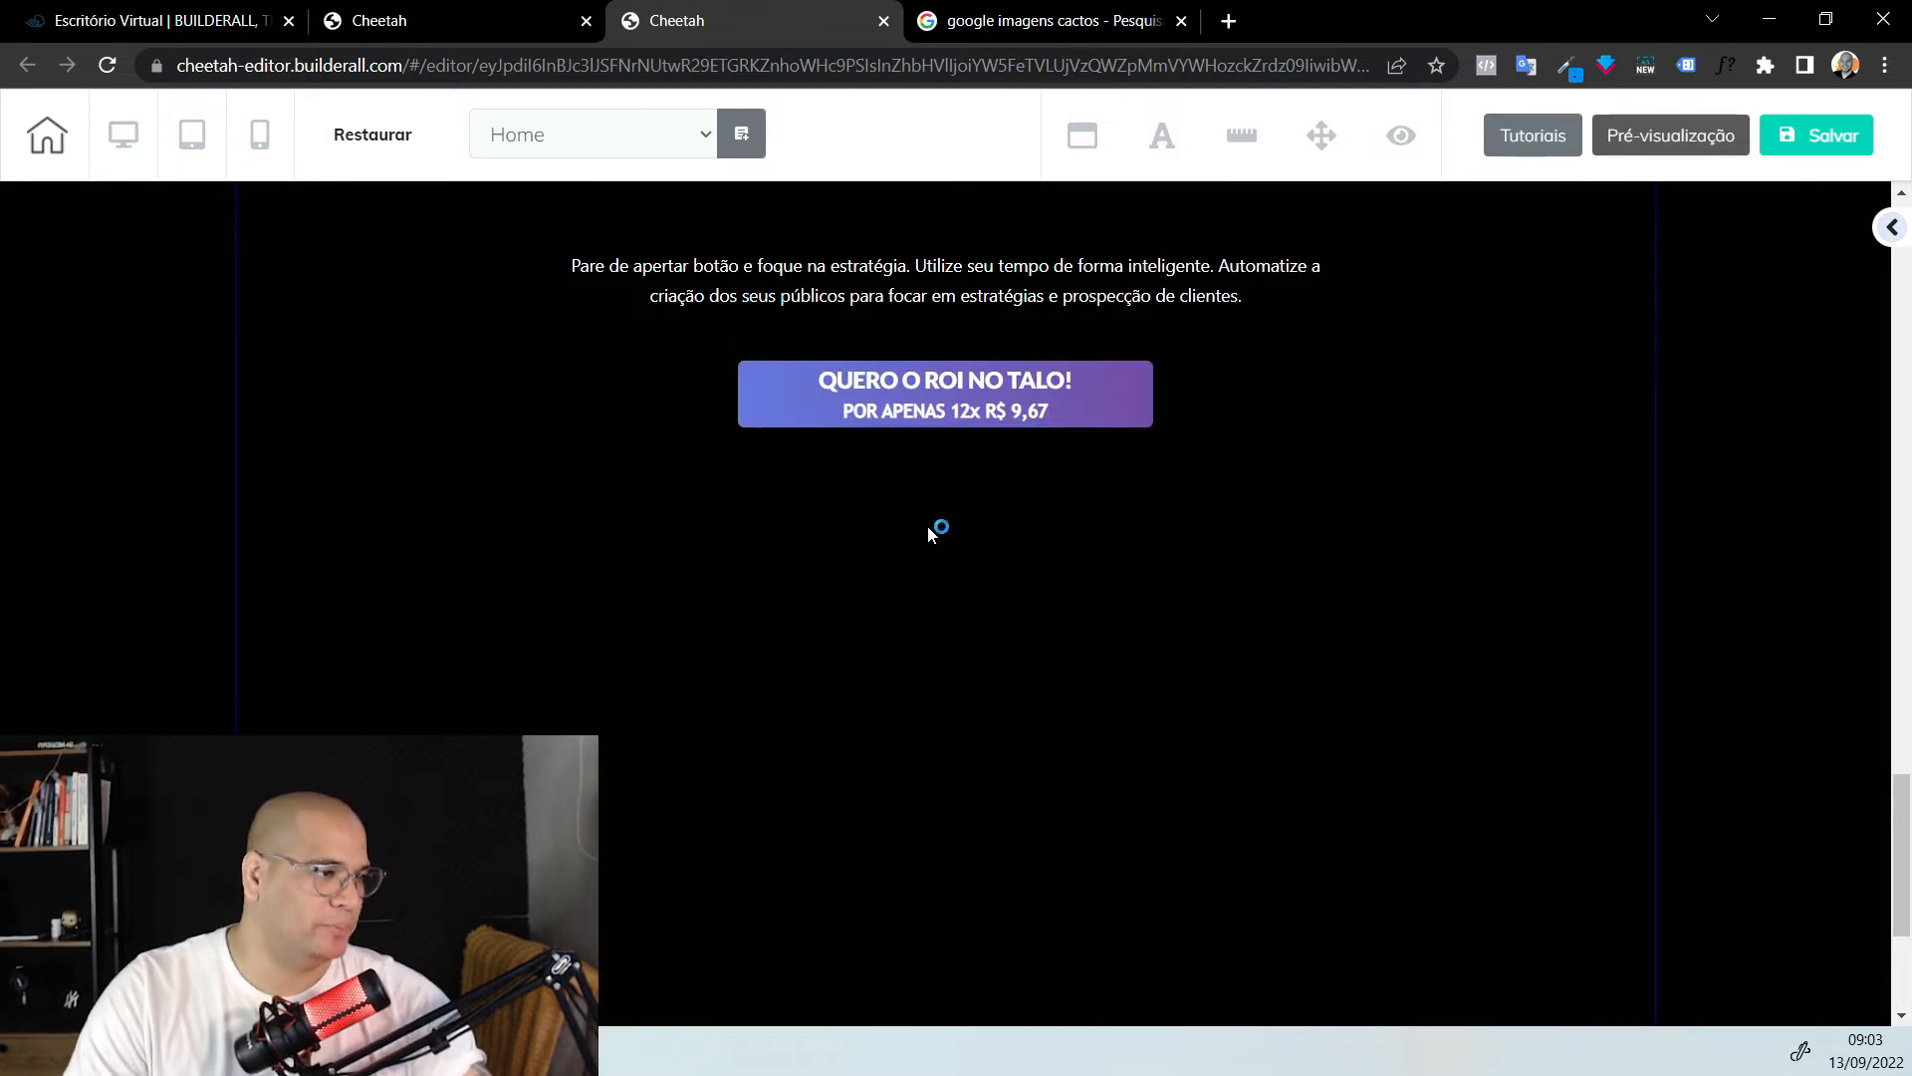
Shorten the section so that it ends just below the "QUERO O ROI NO TALO!" button
scroll(1001, 827, "down", 3)
scroll(953, 540, "up", 3)
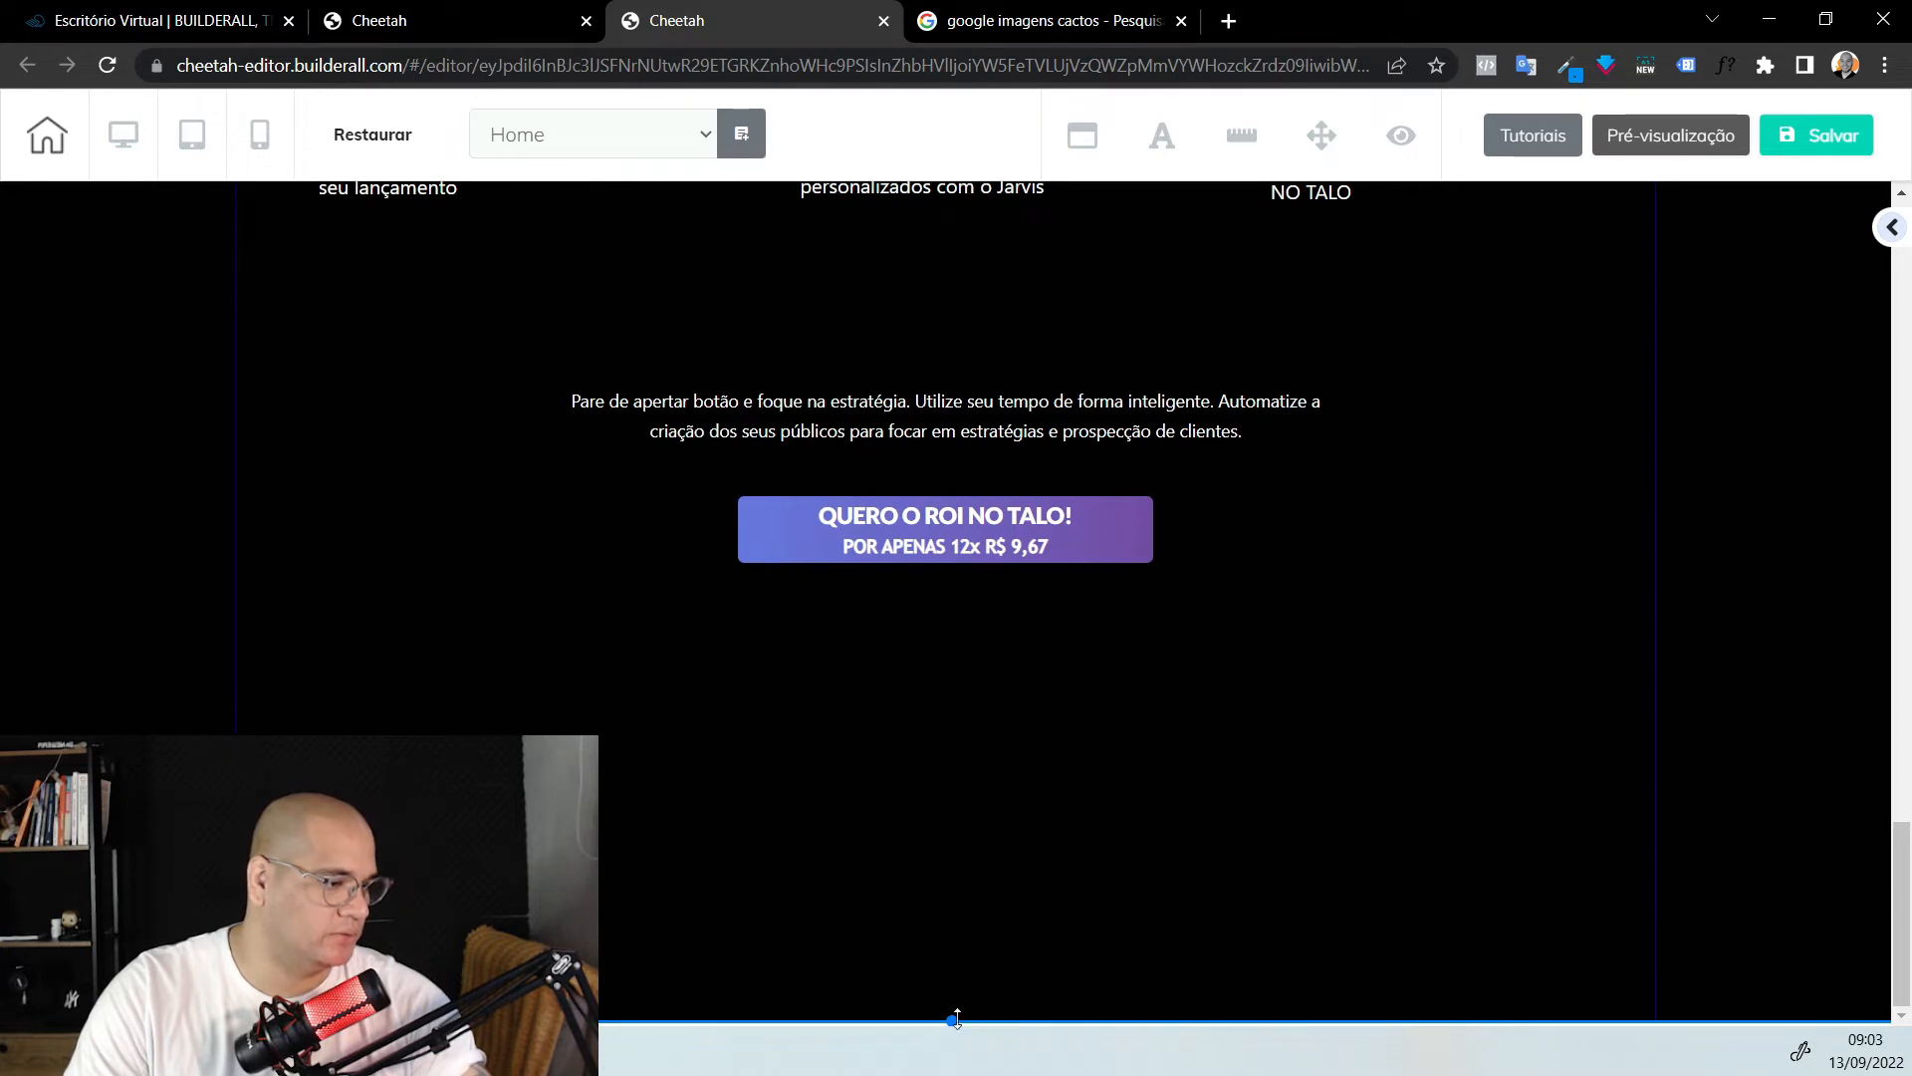
scroll(954, 791, "up", 3)
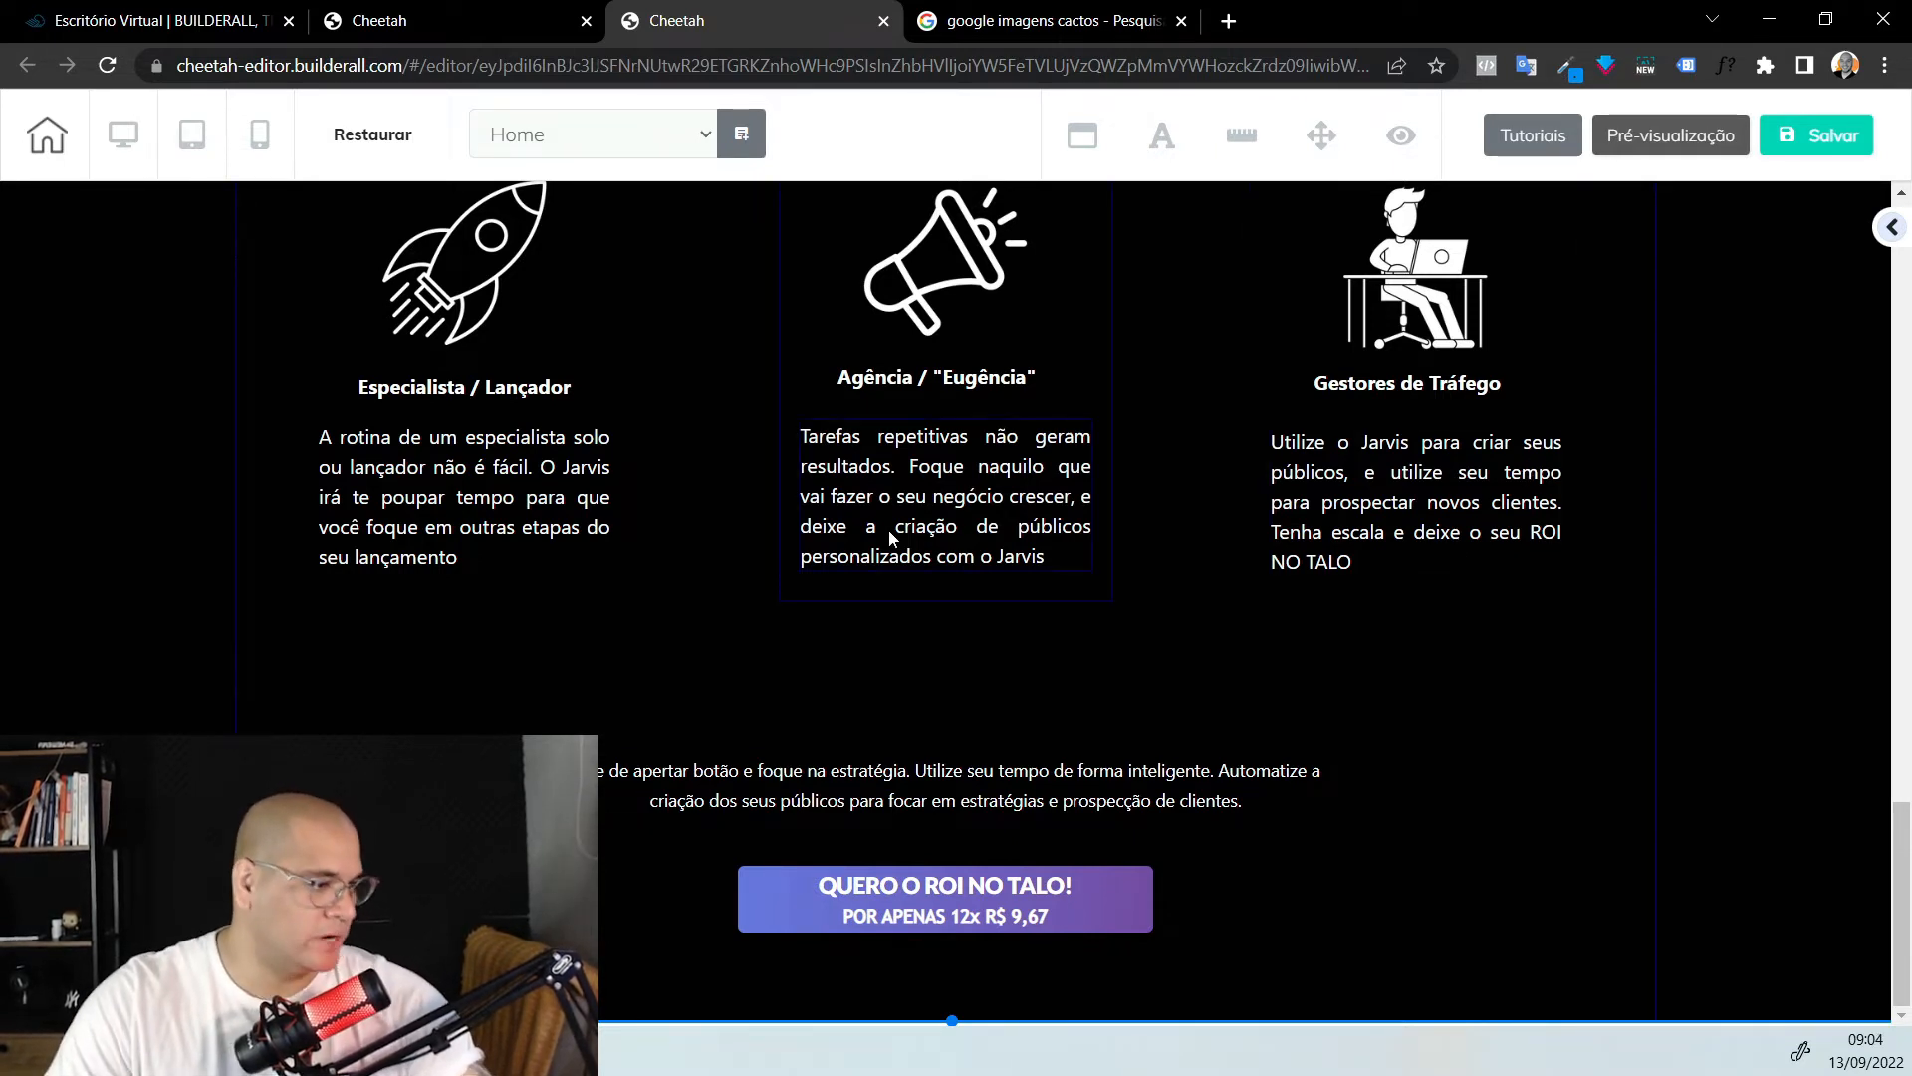
Add a blank panel below the section and place a heading text box near its upper edge
left_click(1892, 239)
left_click(1649, 323)
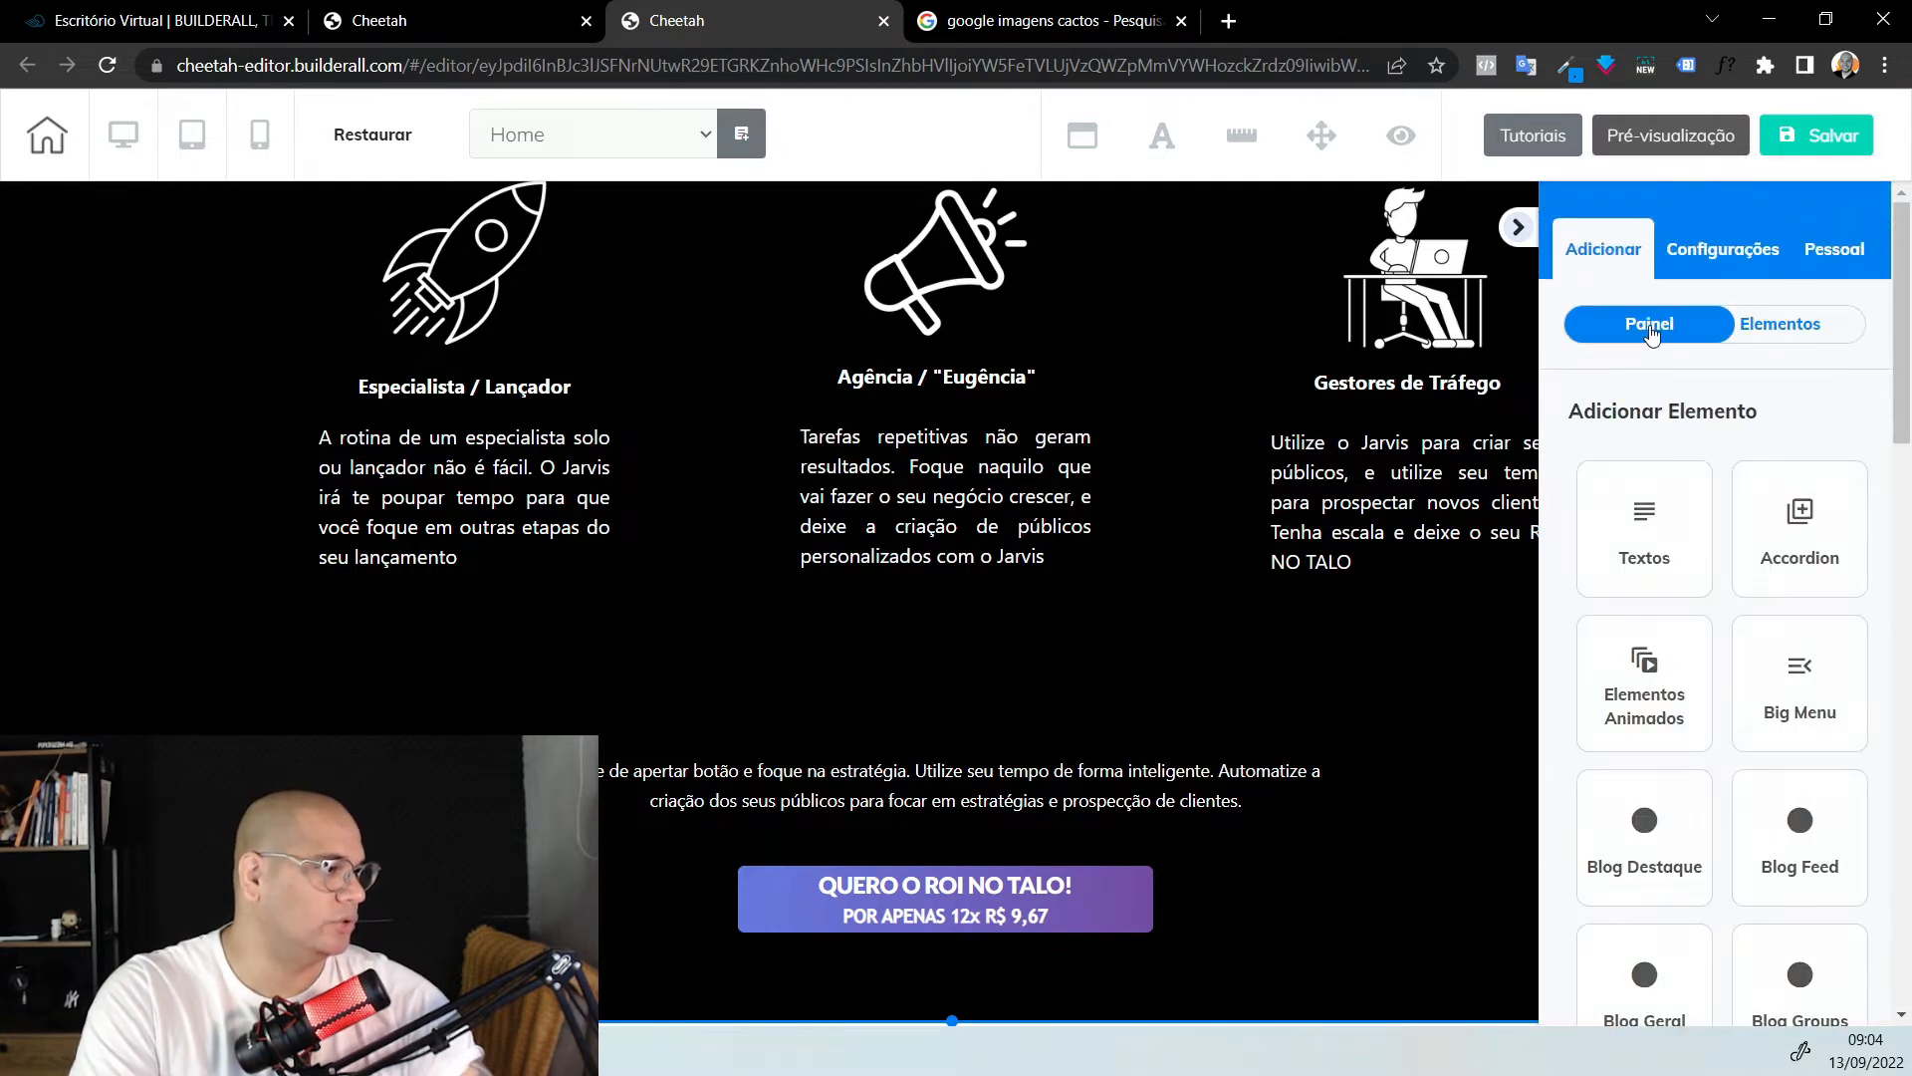
left_click(1698, 480)
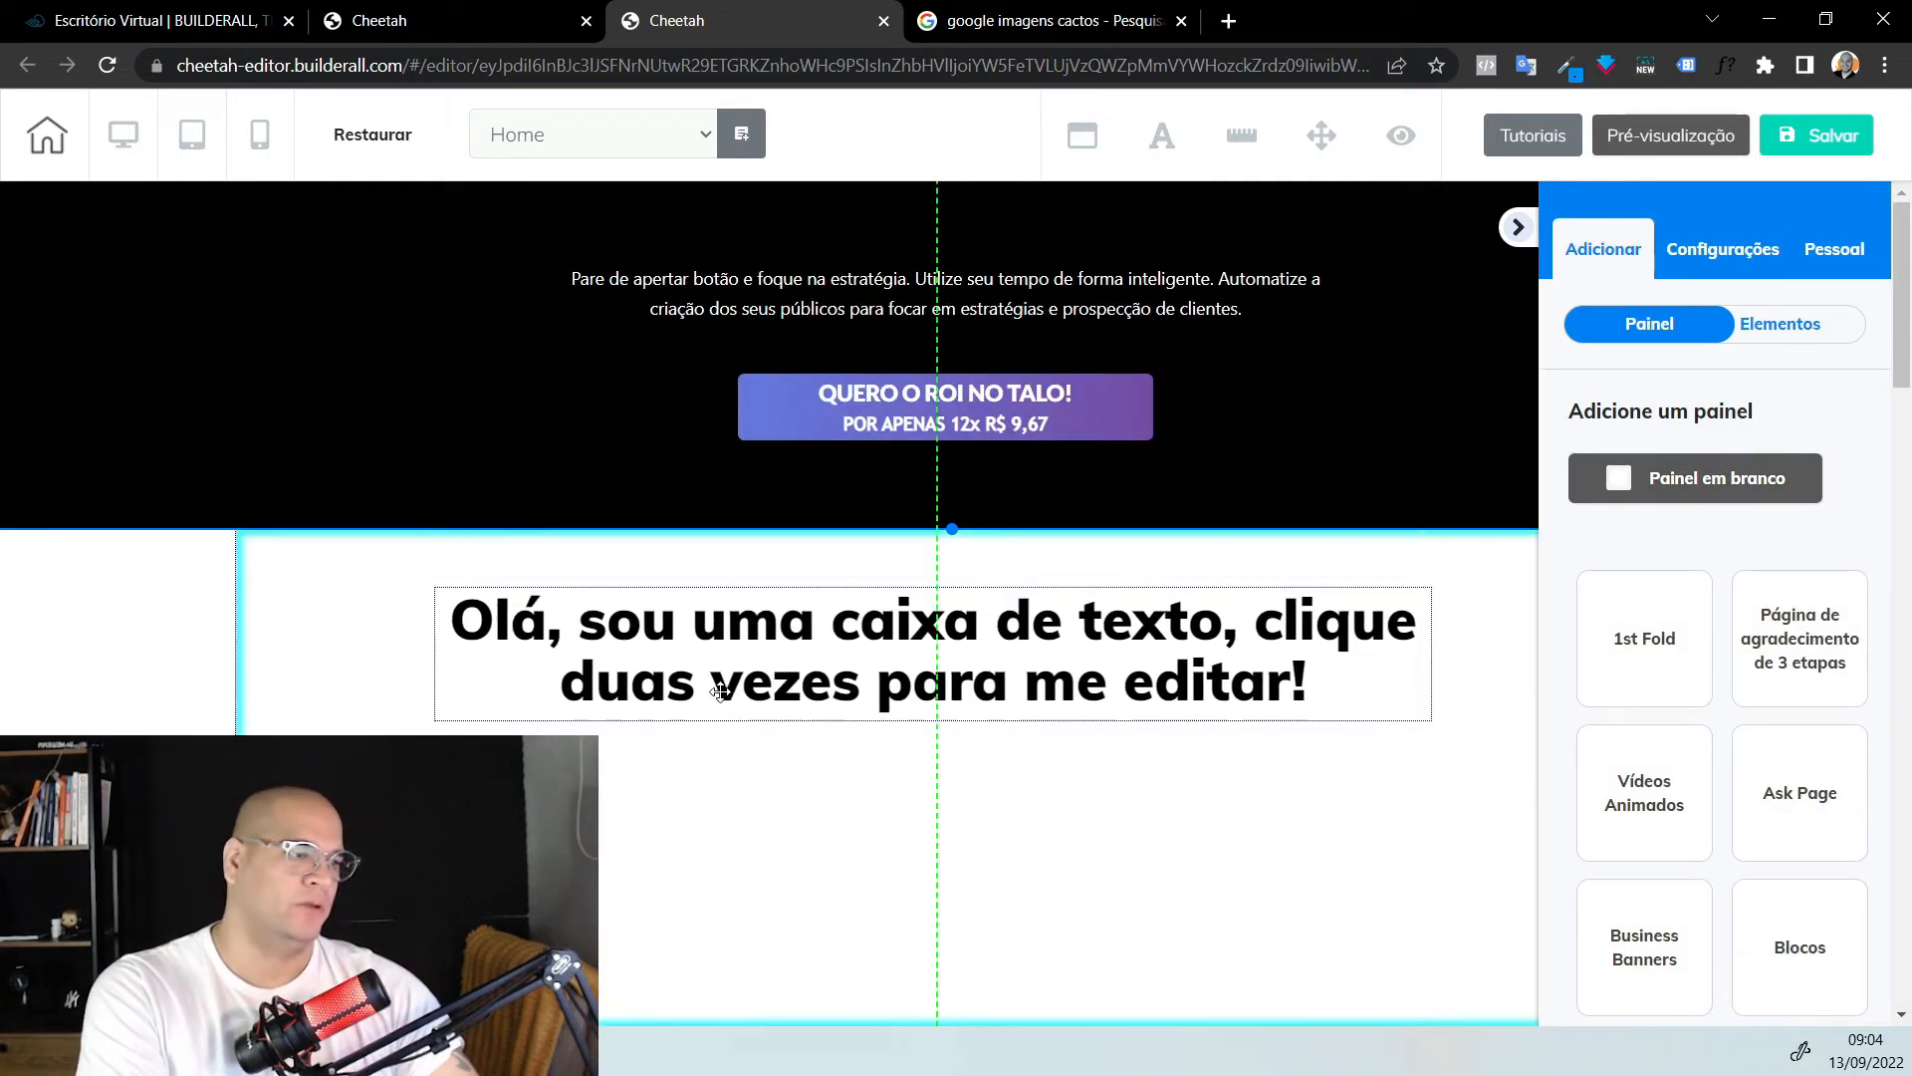
Set the new panel's background to solid black
left_click(390, 594)
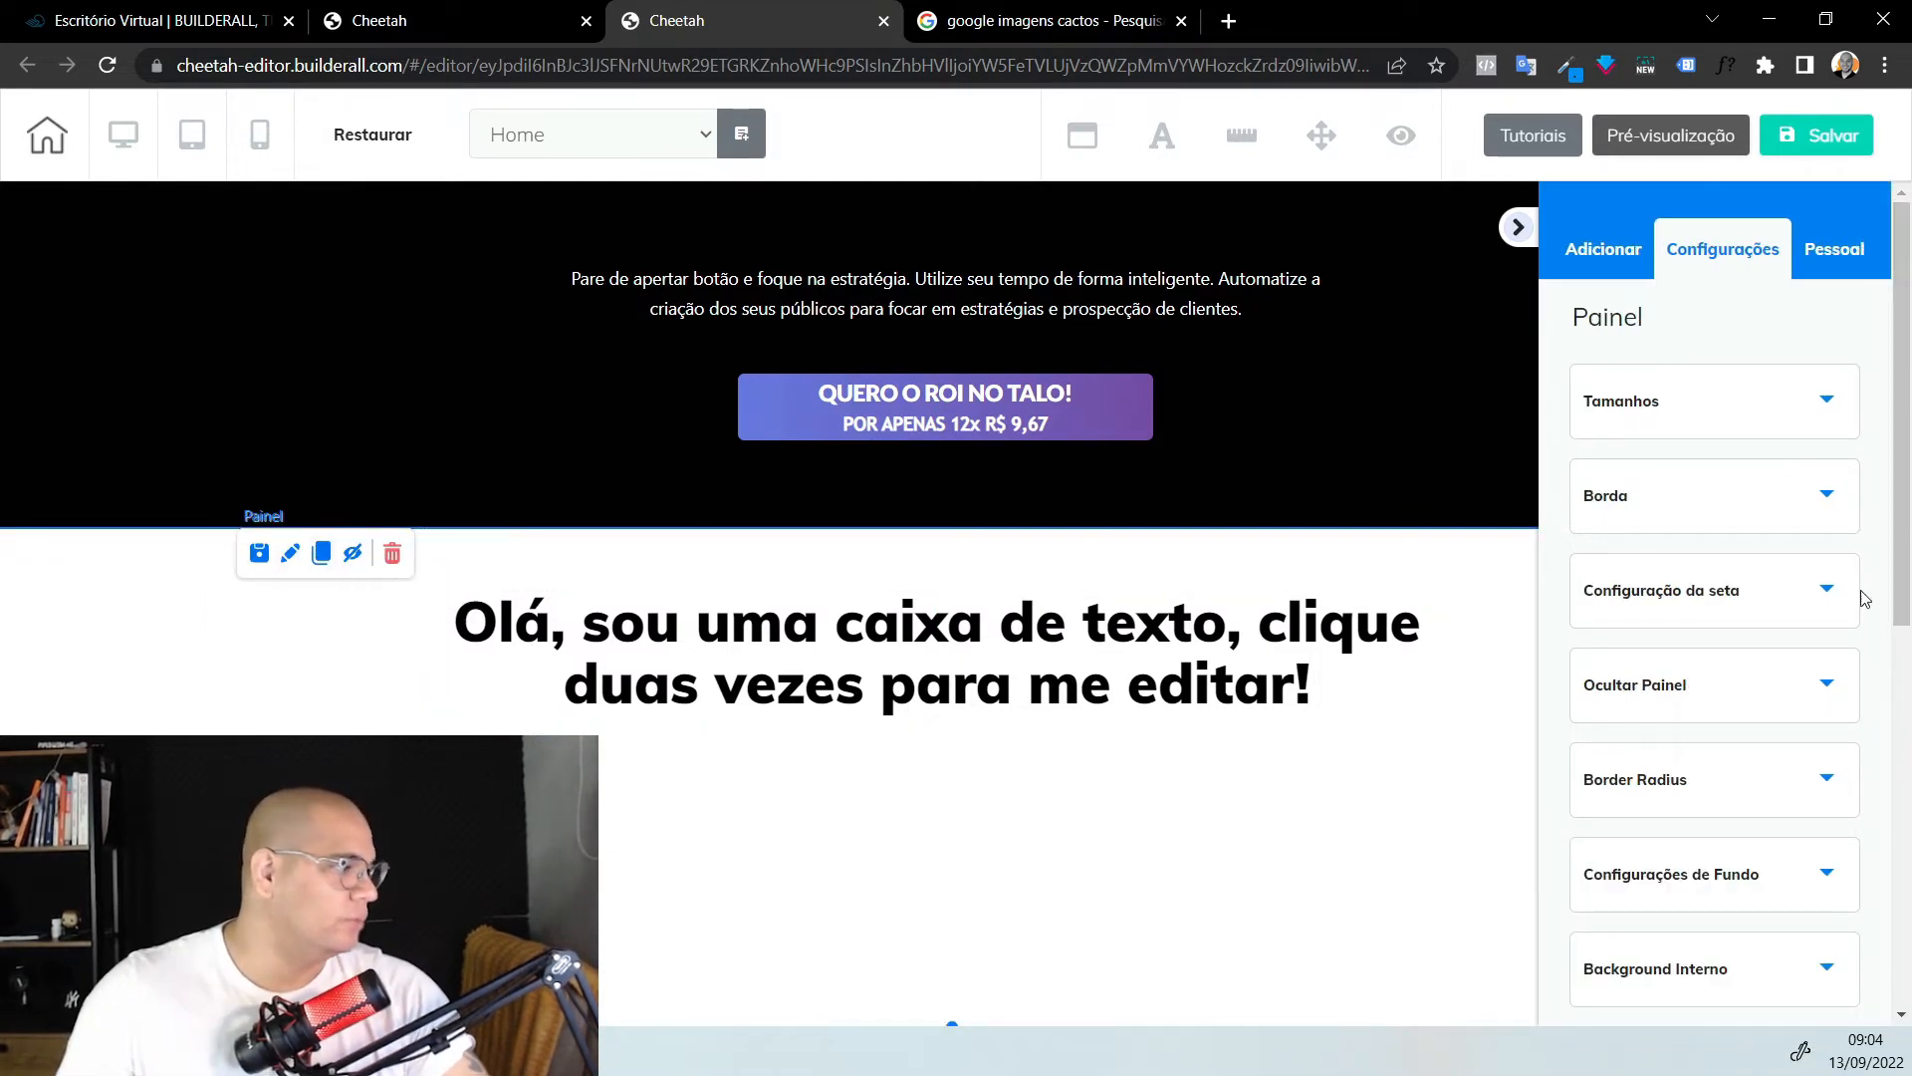
left_click(1780, 881)
scroll(1693, 598, "down", 6)
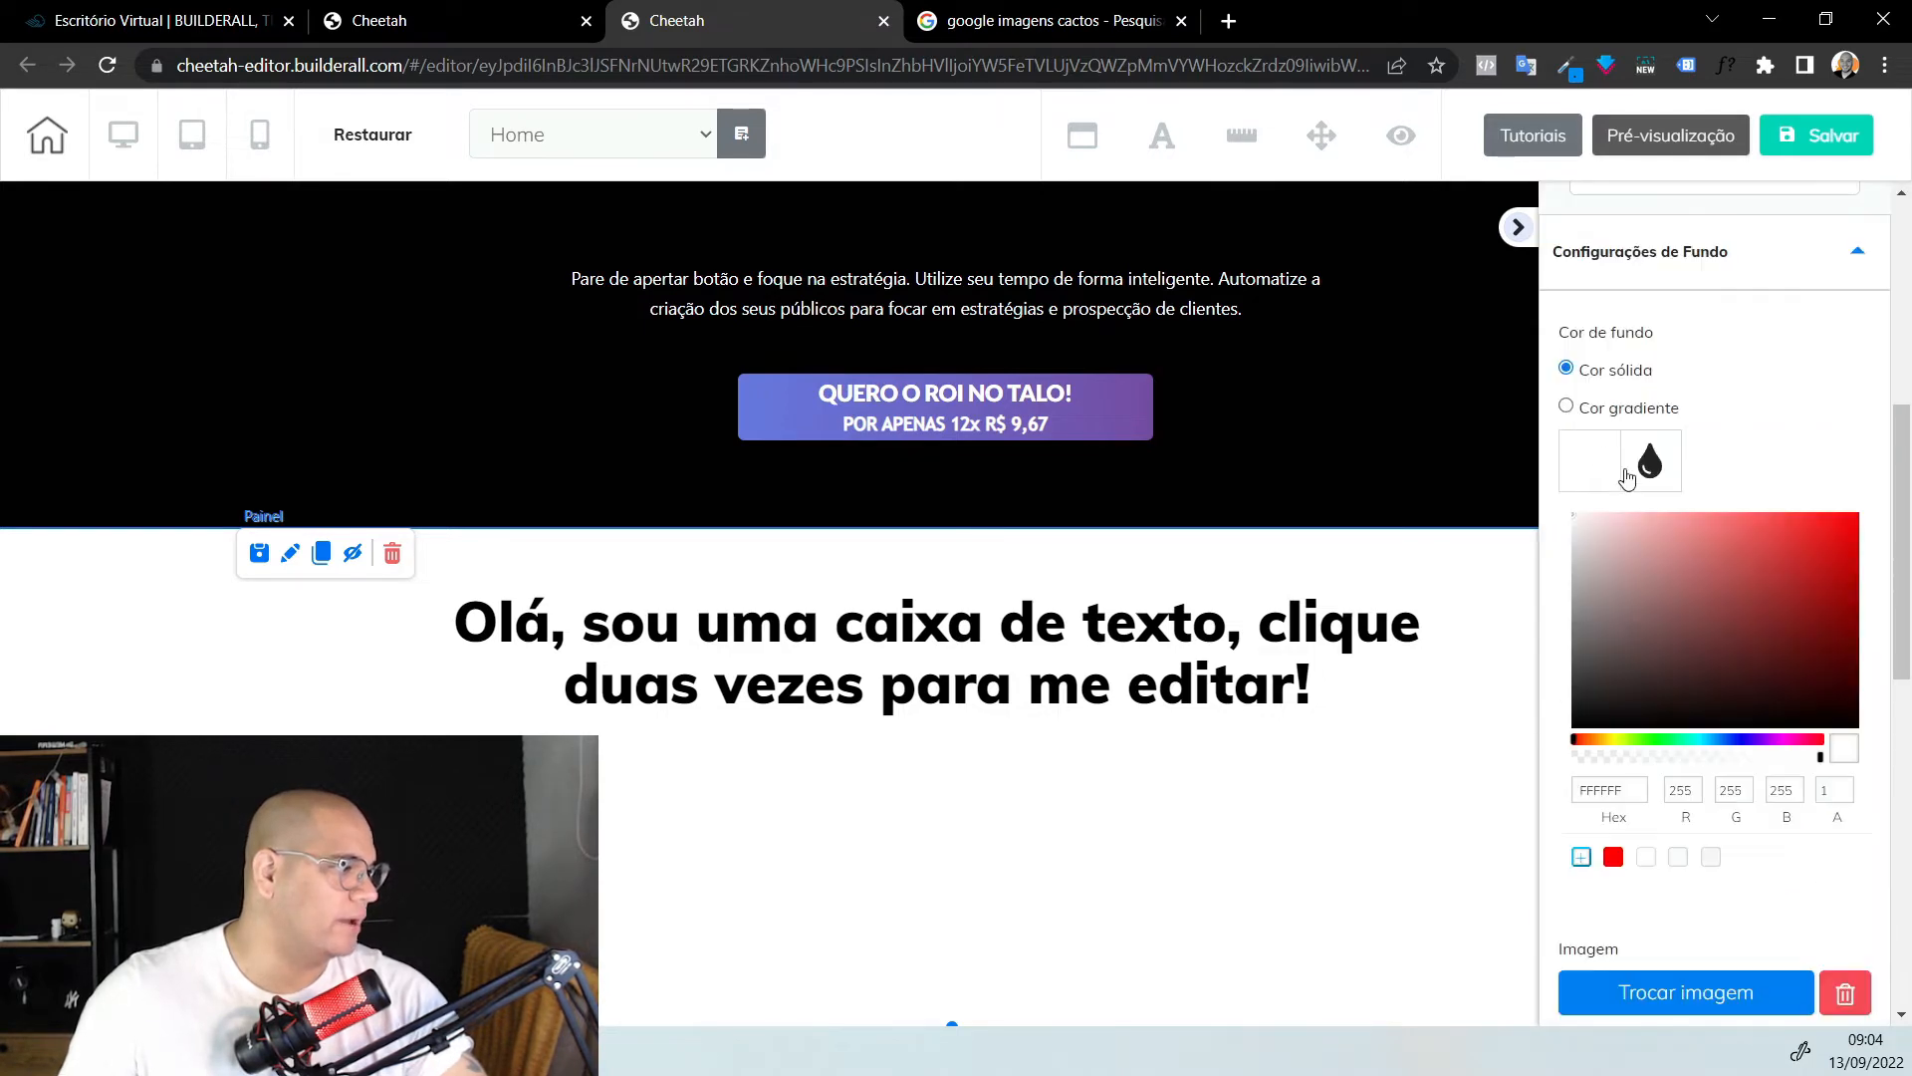
left_click(1701, 674)
scroll(1755, 495, "up", 10)
left_click(1713, 428)
left_click_drag(1699, 560, 1625, 563)
scroll(839, 484, "down", 1)
scroll(876, 667, "up", 1)
Capitalise the first letter of the cards section's heading so it reads "O JARVIS É PARA VOCÊ QUE É..."
double_click(881, 679)
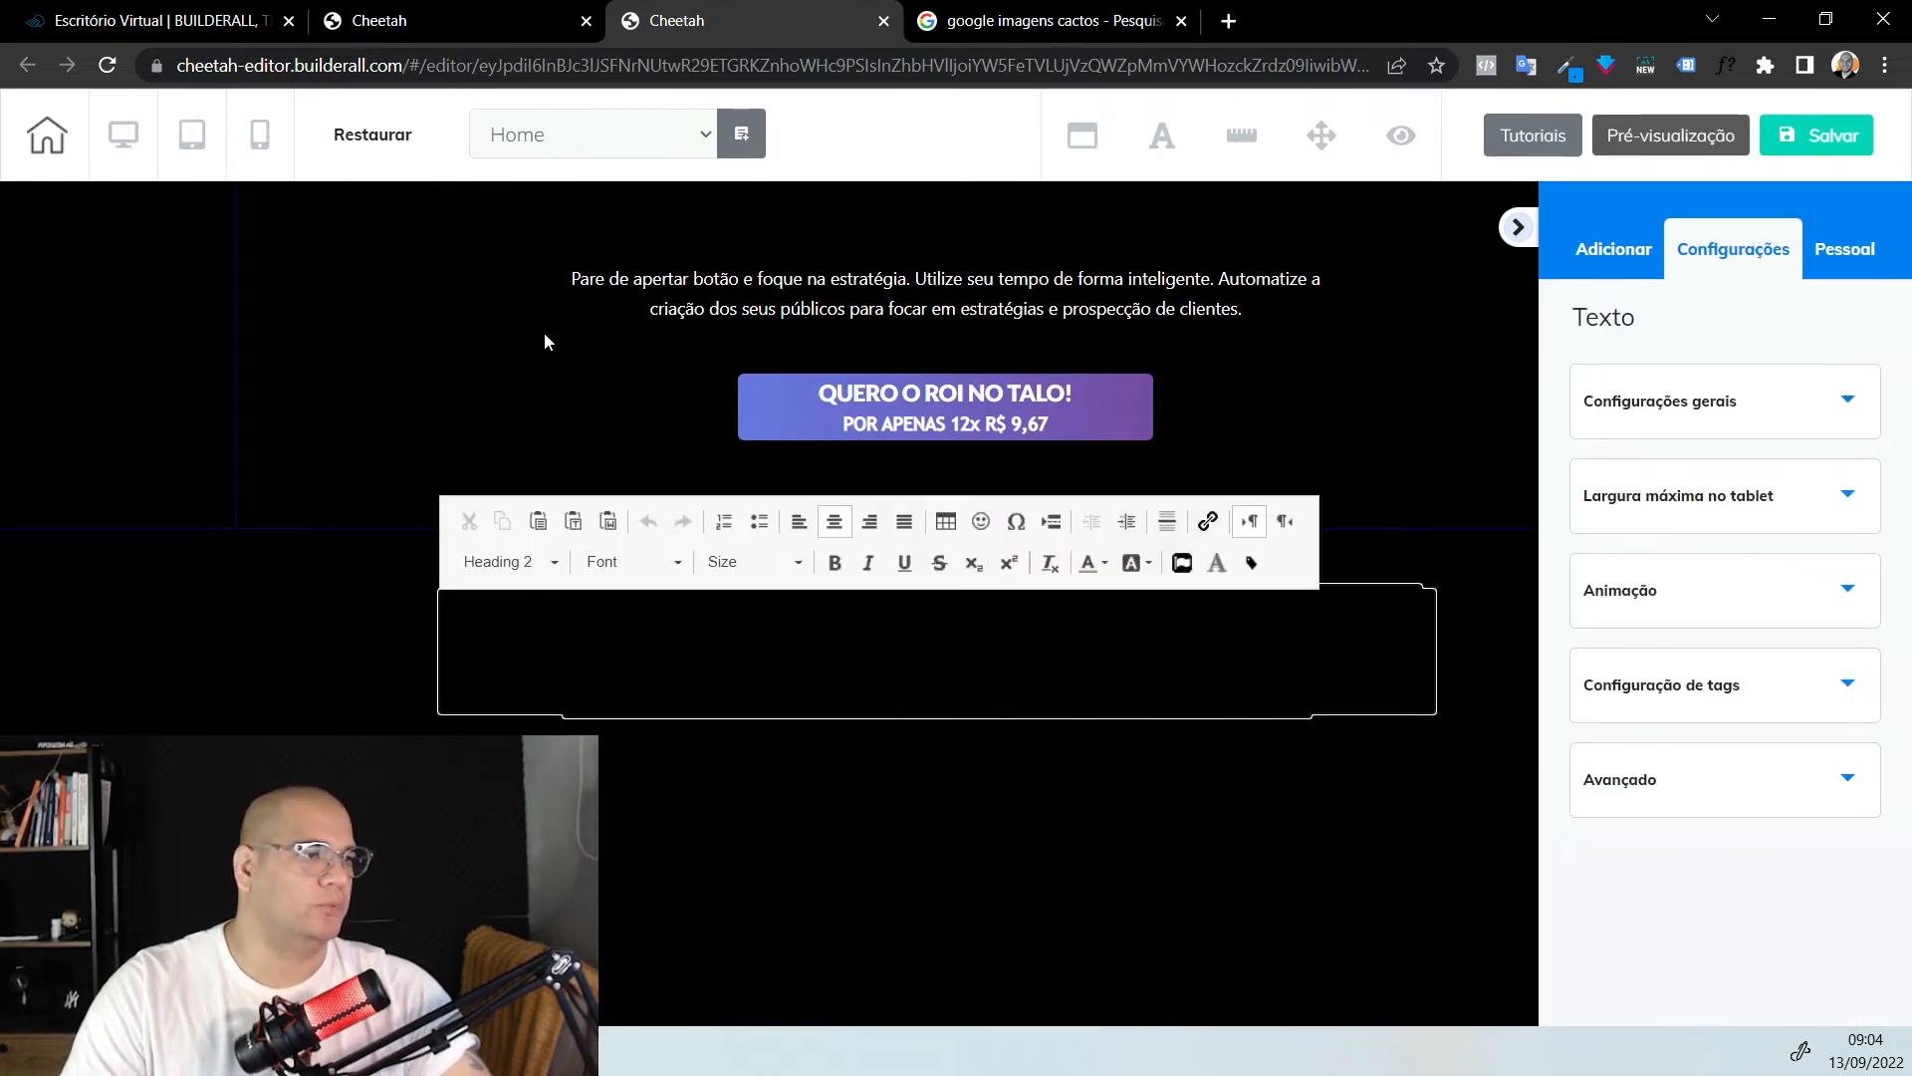
scroll(636, 448, "up", 18)
scroll(638, 454, "up", 9)
left_click(638, 454)
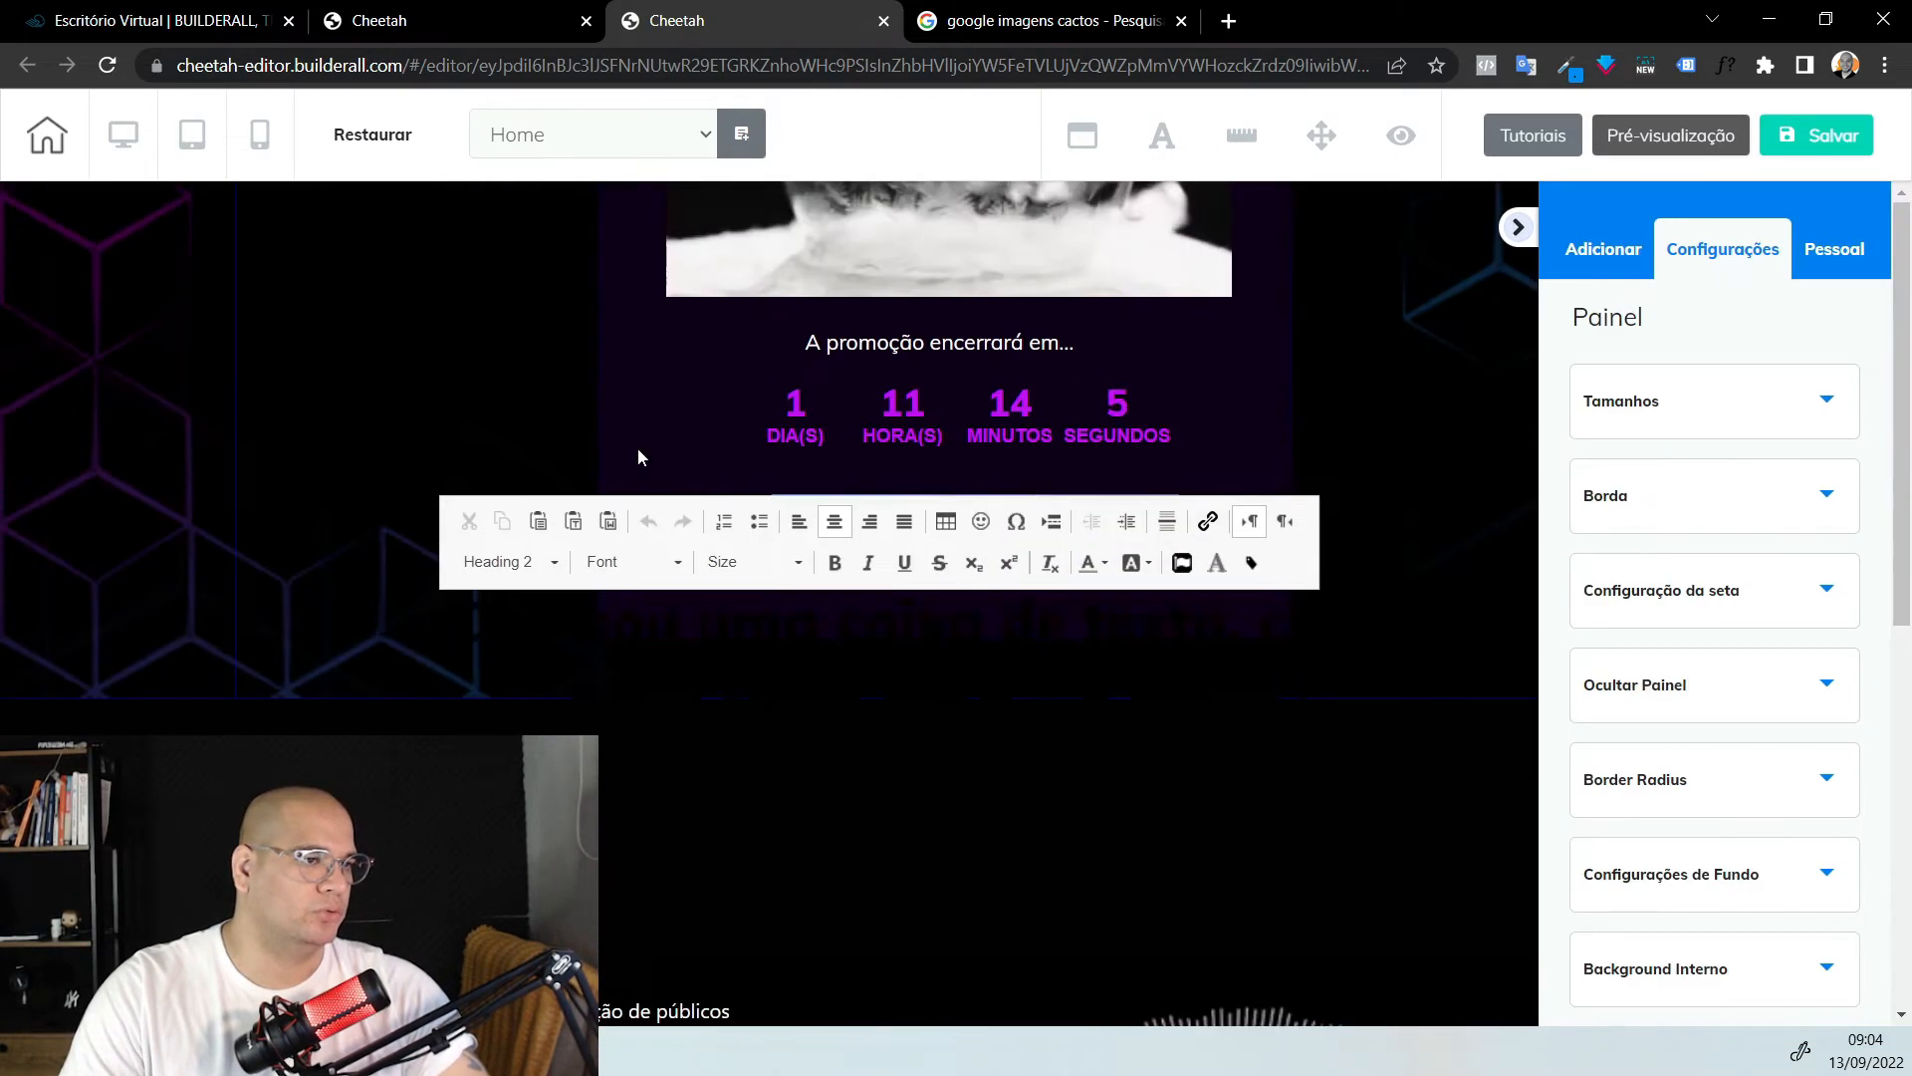
scroll(633, 450, "down", 15)
left_click(661, 480)
double_click(713, 421)
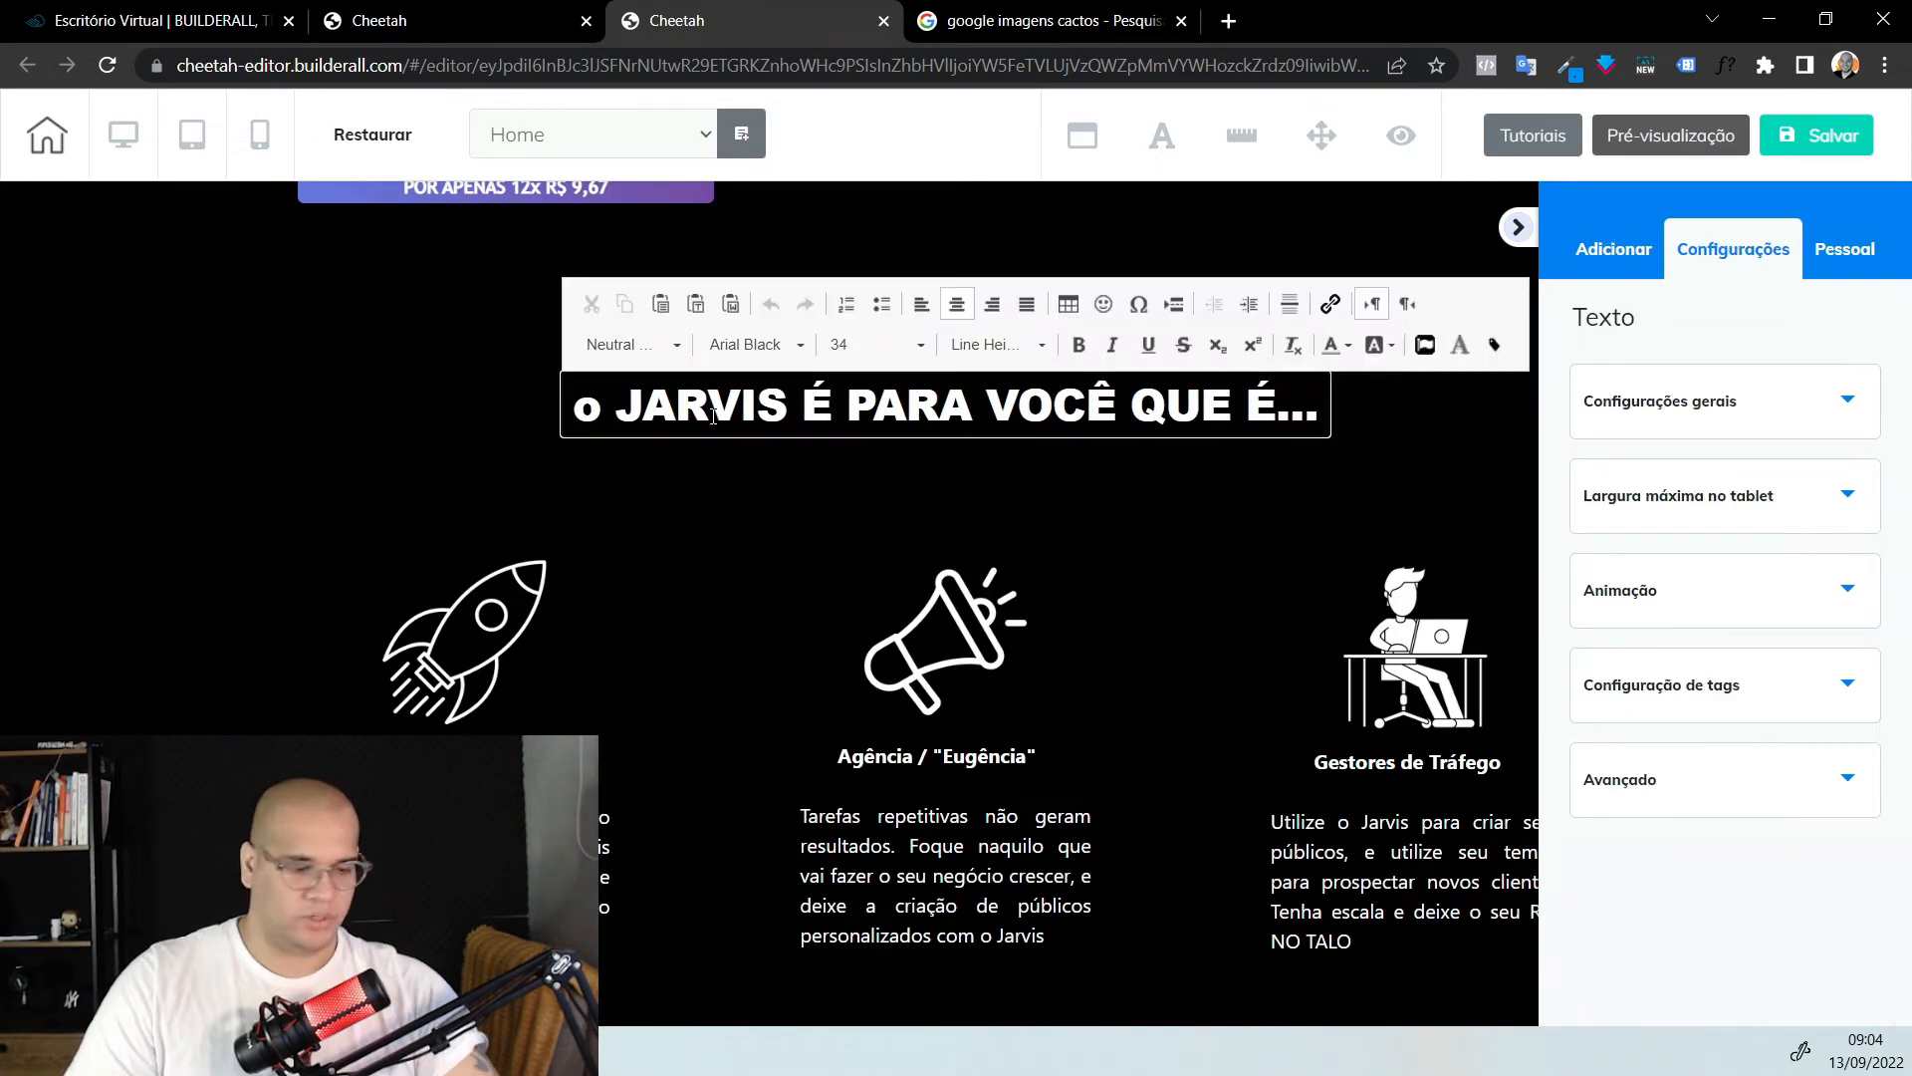
key("Delete")
key("Delete")
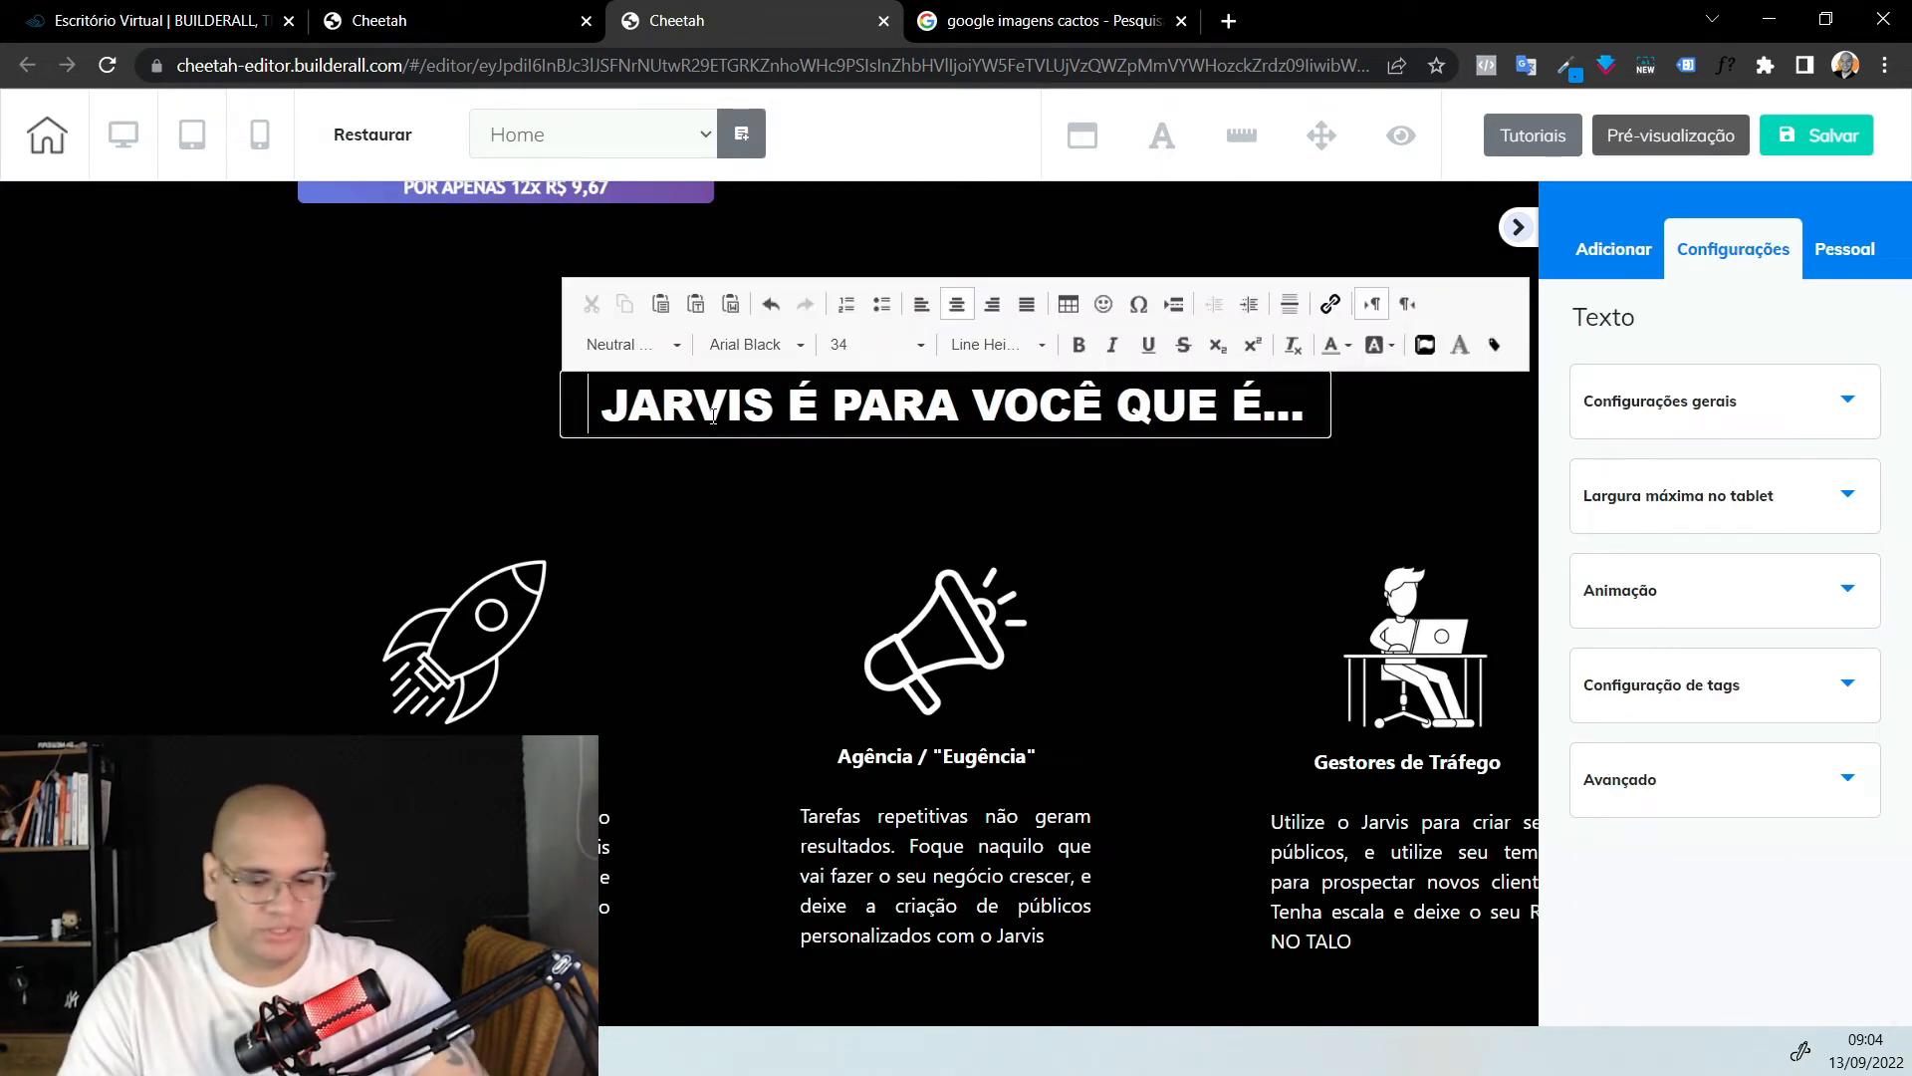
type("o")
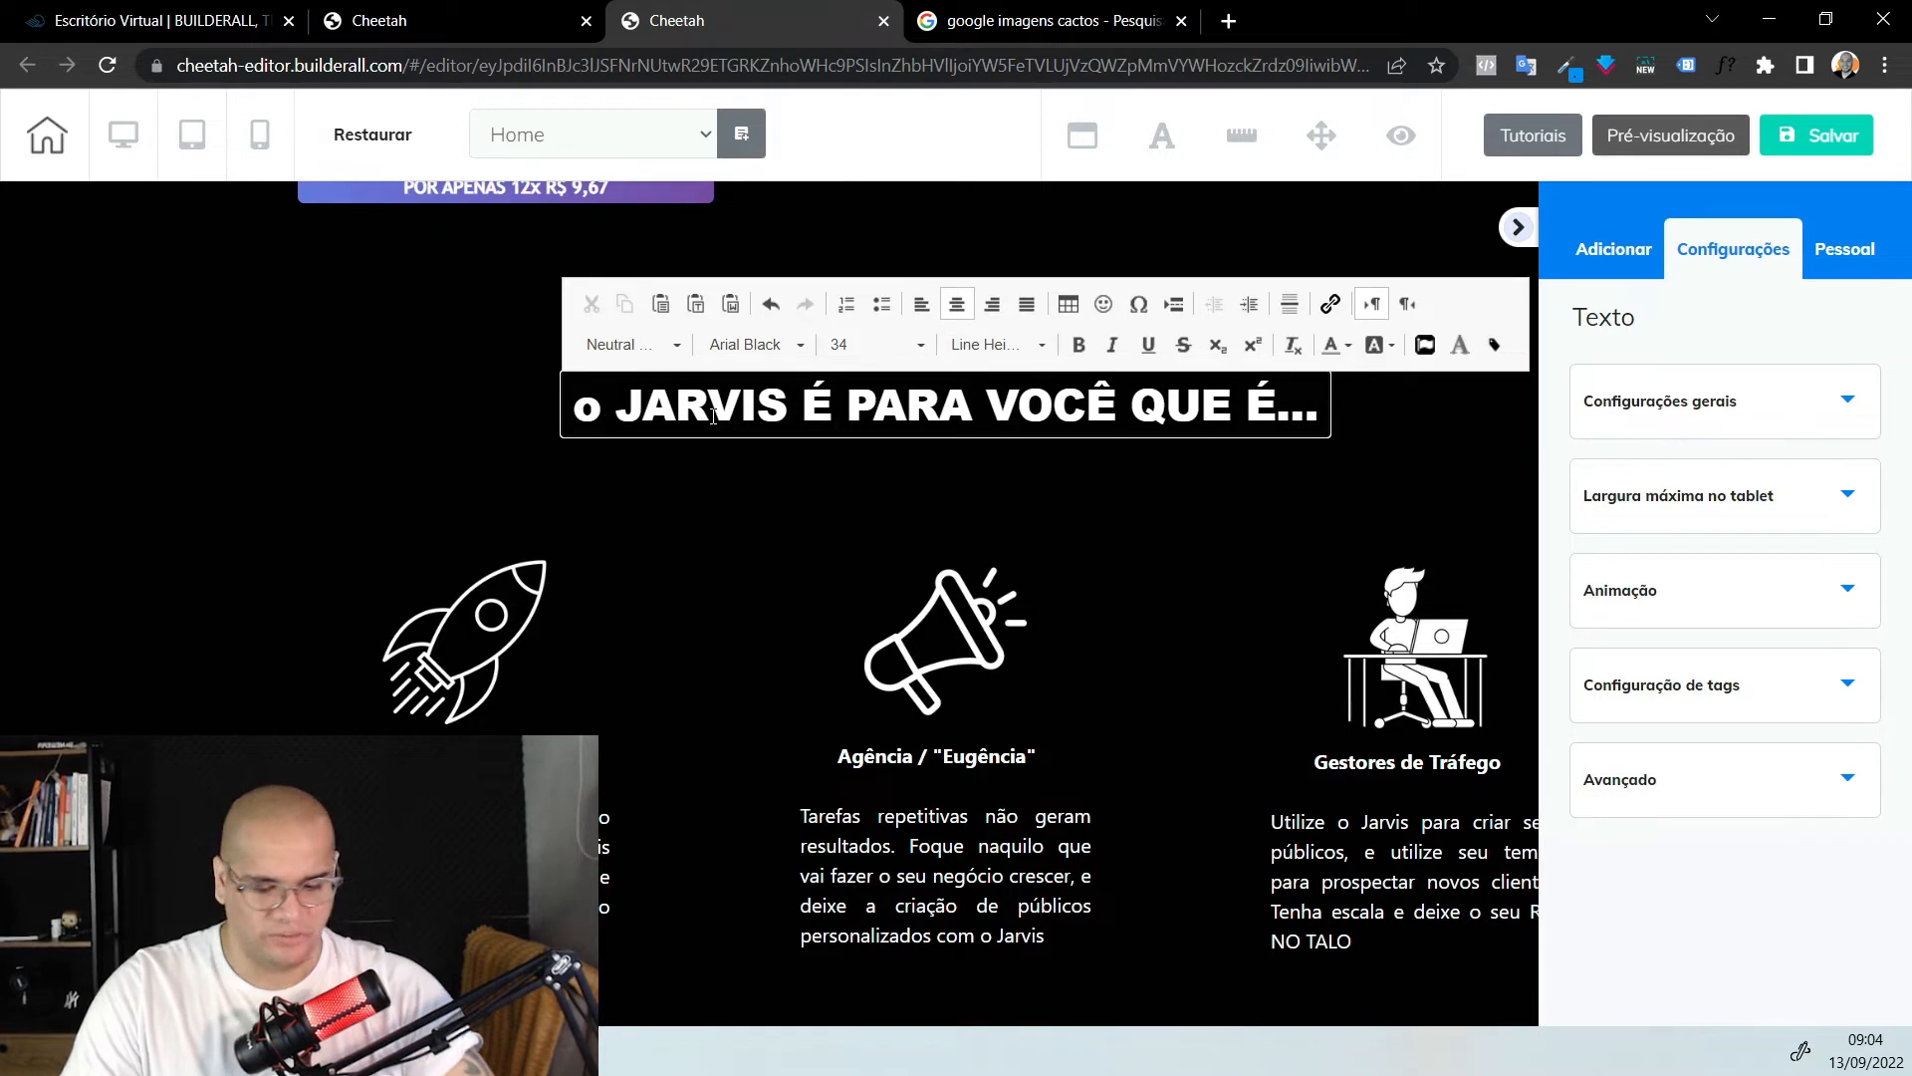
key("Delete")
type("O")
key("Left")
key("BackSpace")
key("Right")
key("ctrl+a")
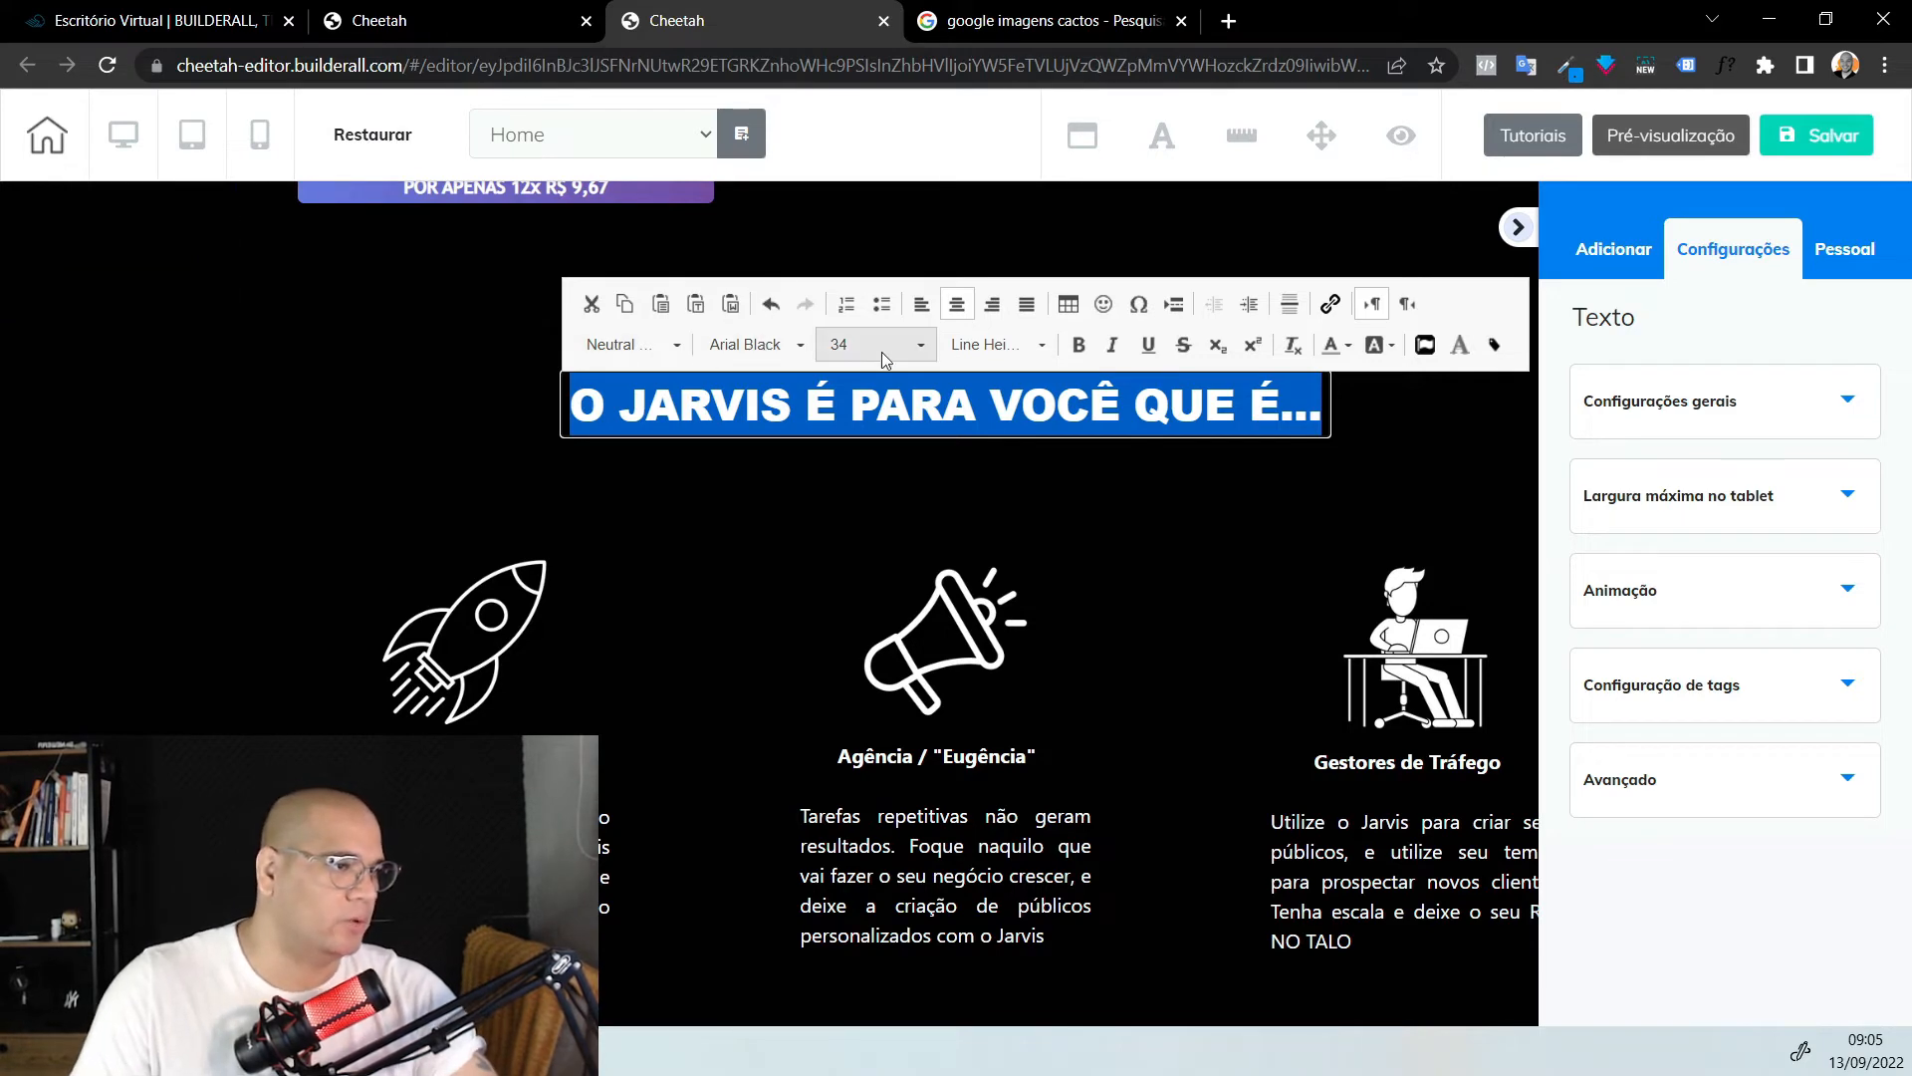
left_click(713, 595)
Format the placeholder text in the new panel's text box as Arial Black, size 34
scroll(703, 553, "down", 10)
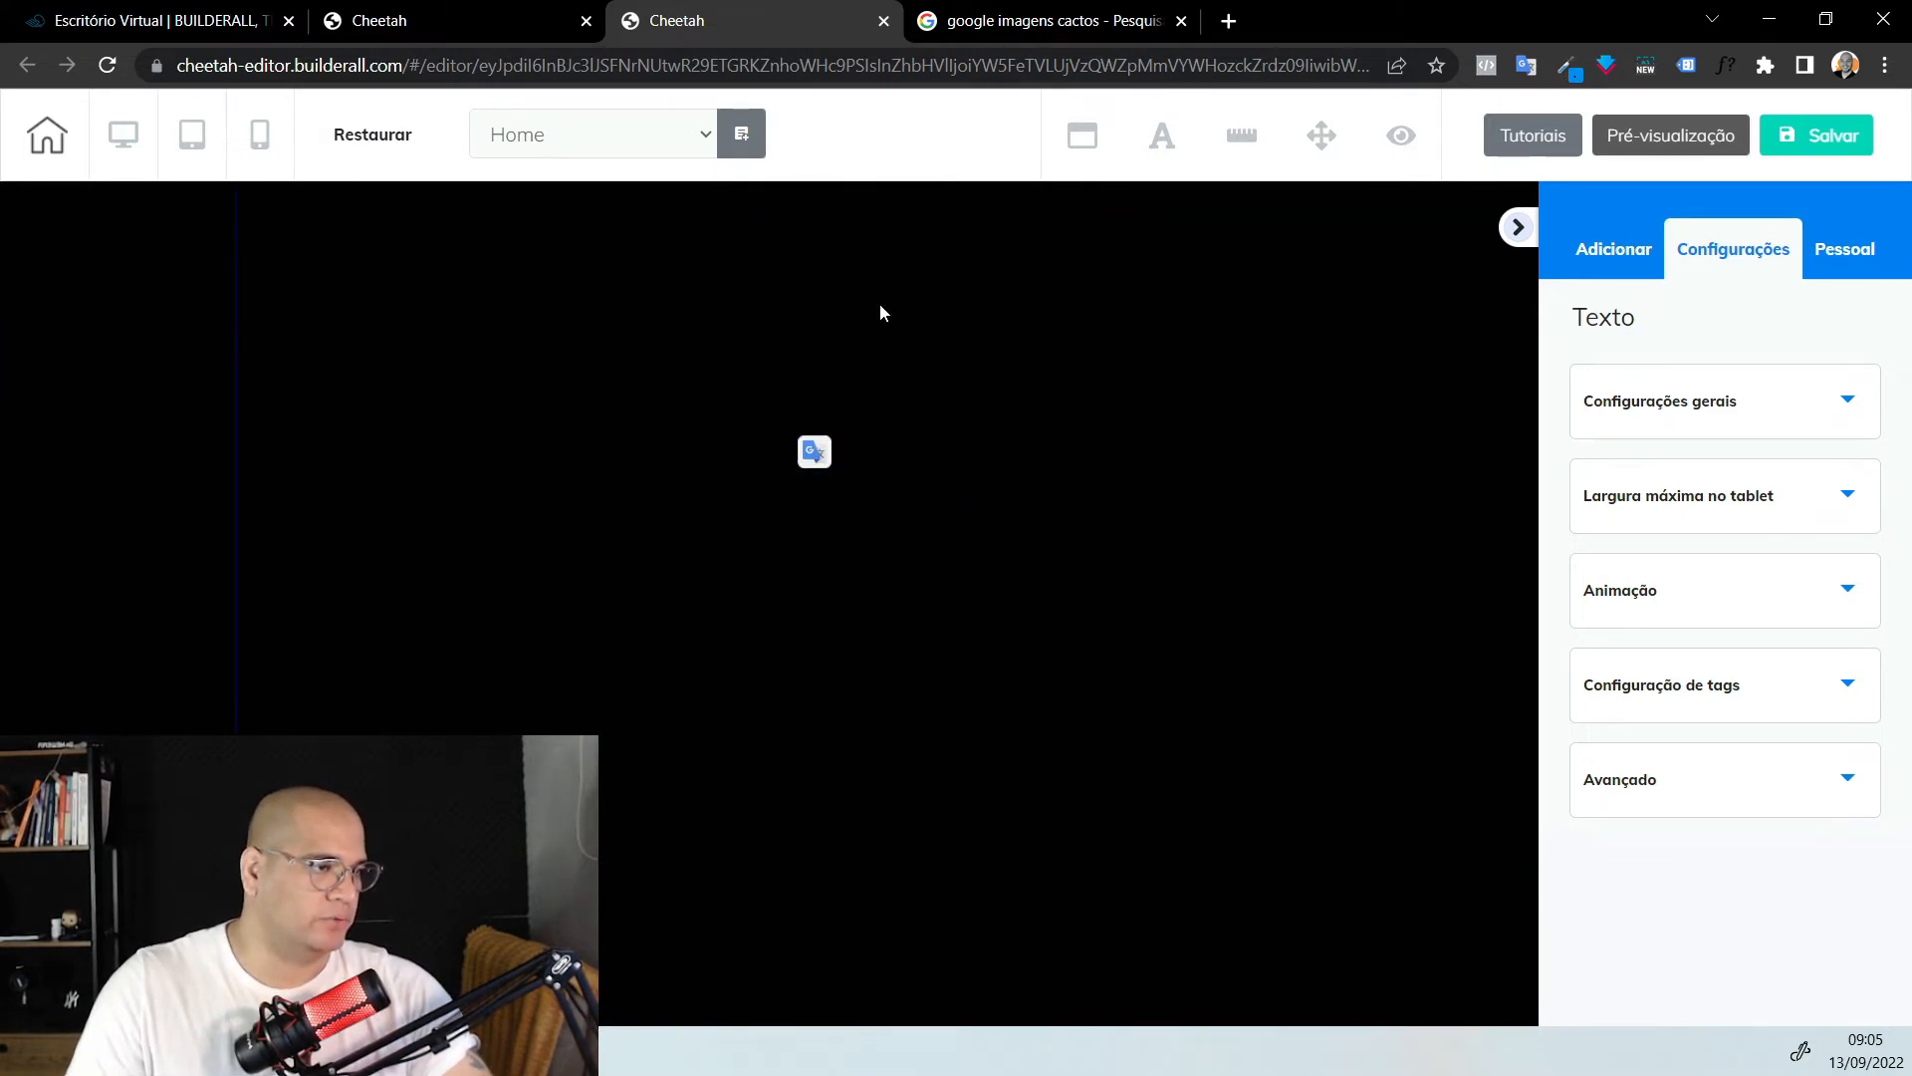
left_click(603, 437)
left_click(701, 629)
left_click(772, 438)
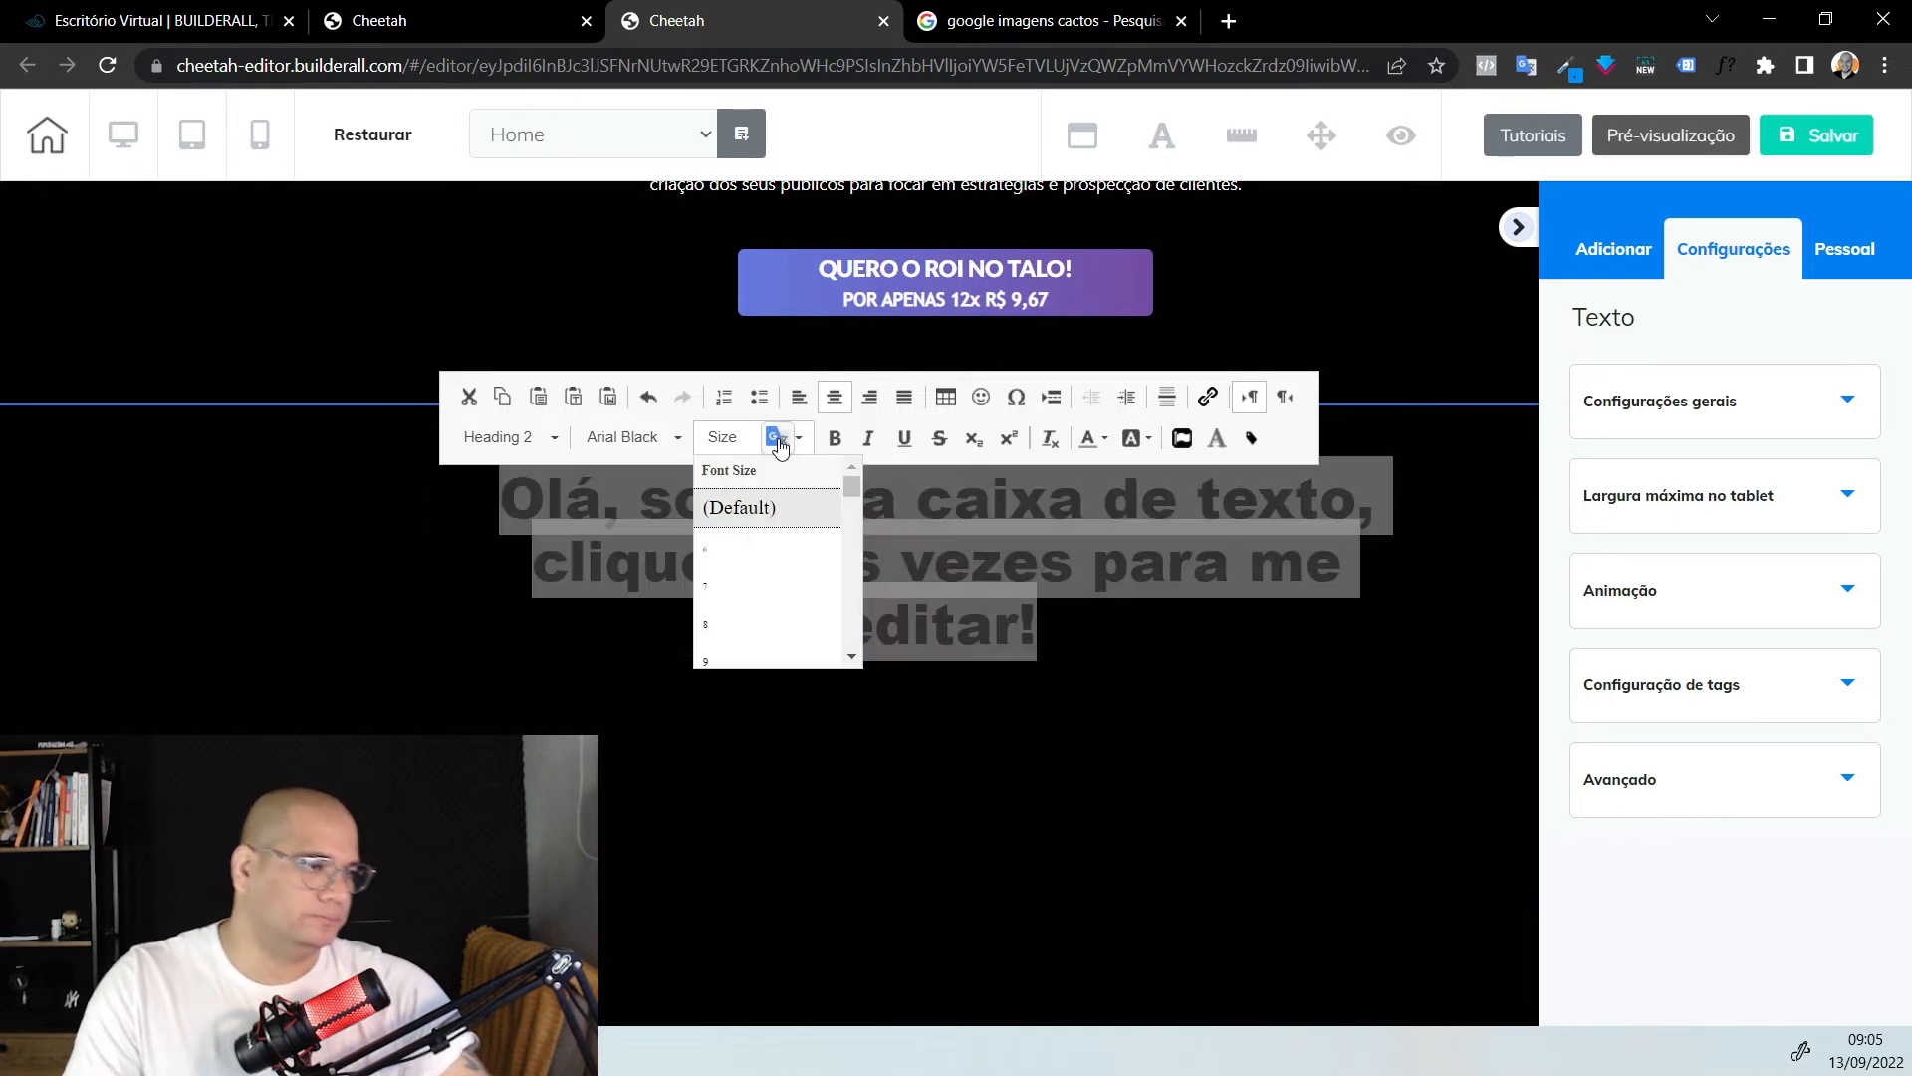
scroll(787, 538, "down", 10)
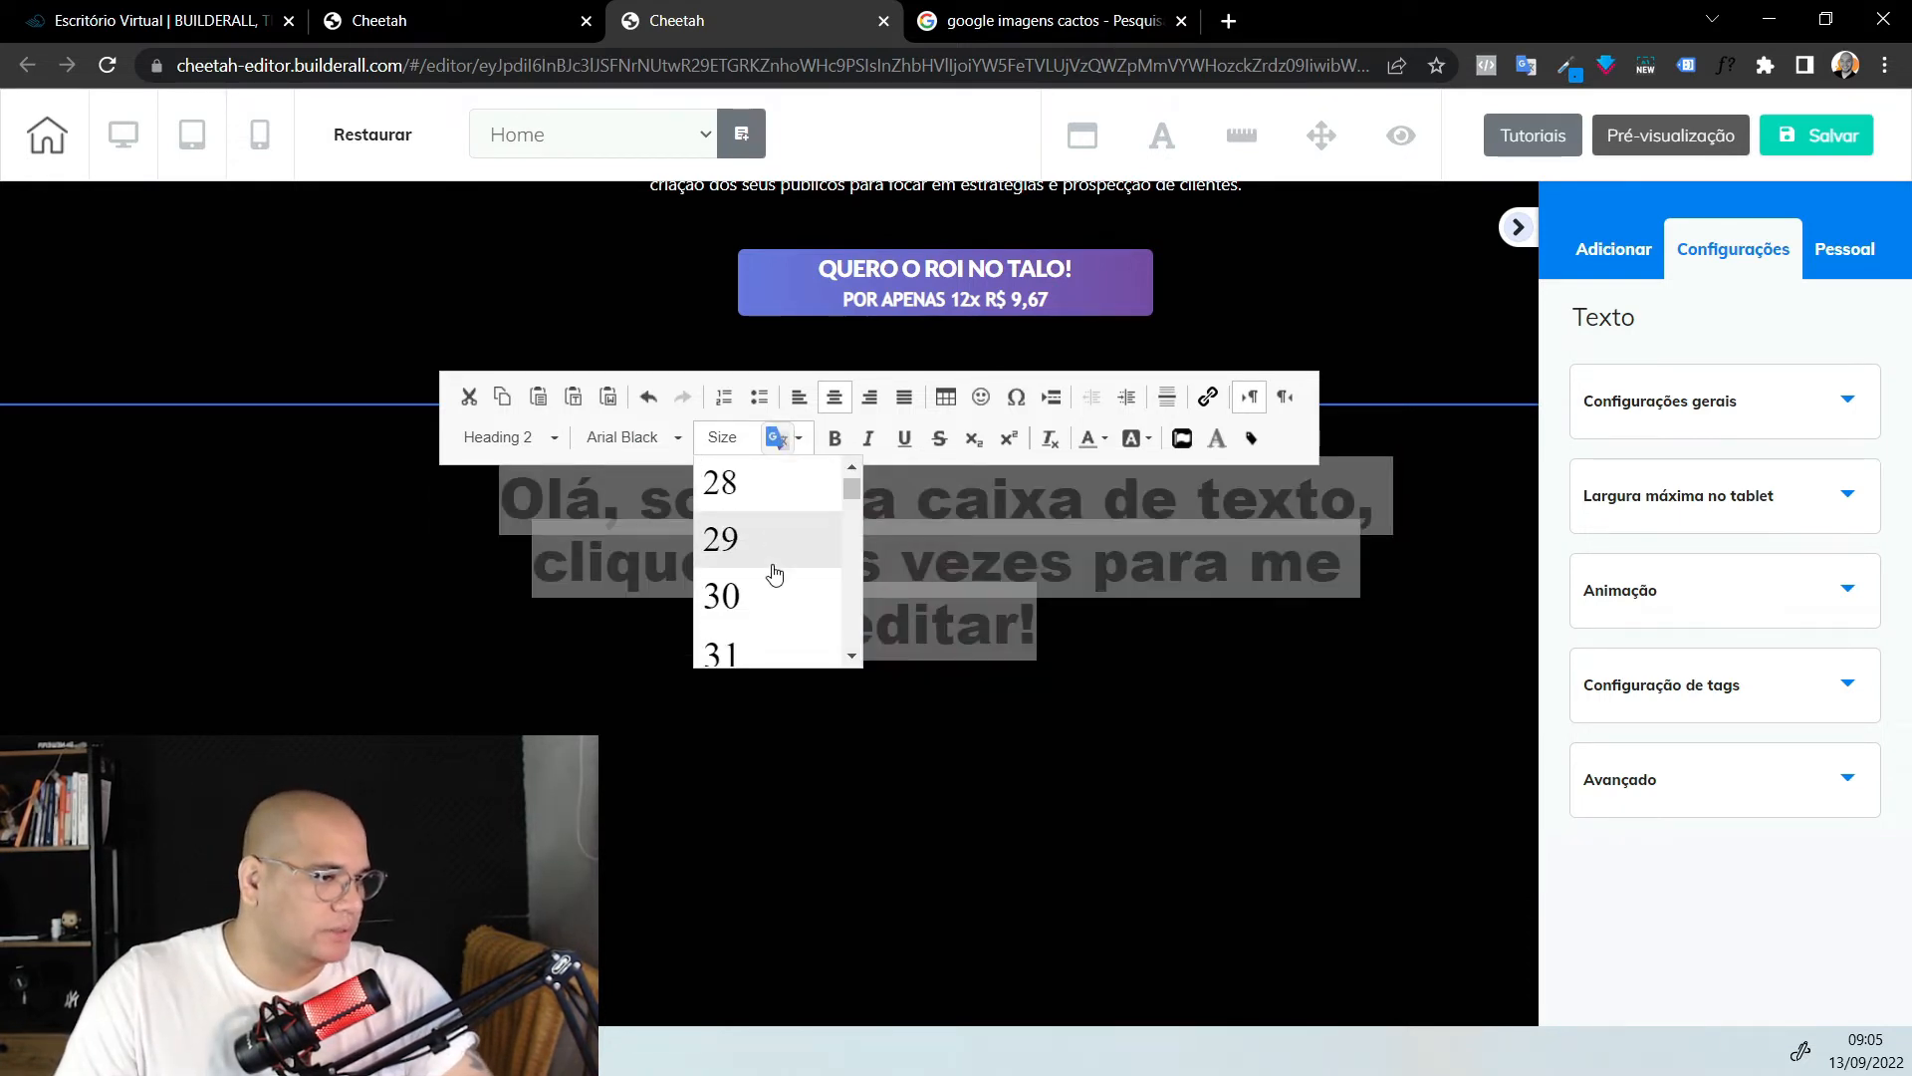
left_click(756, 486)
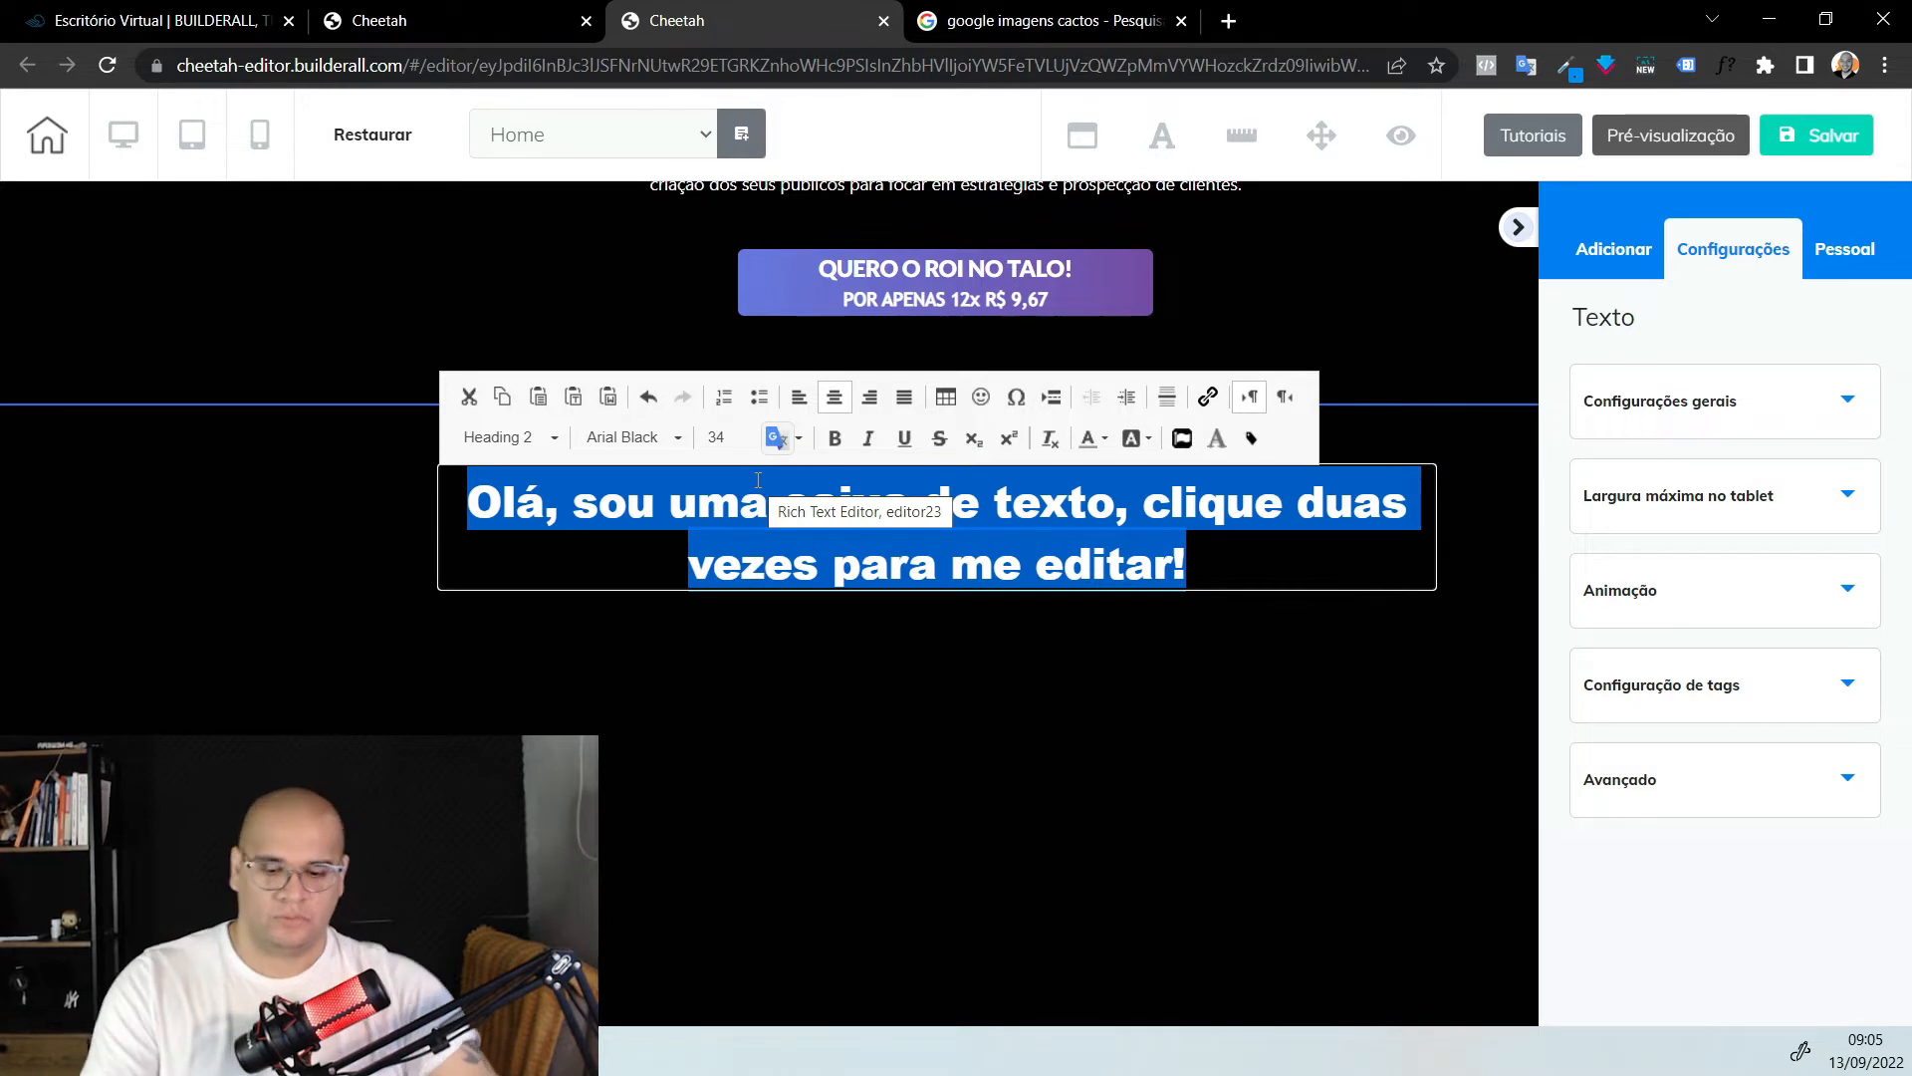
Replace the placeholder text with the two-line heading "O Jarvis cria 5 tipos de públicos personalizados"
key("BackSpace")
type("O")
key("shift+Left")
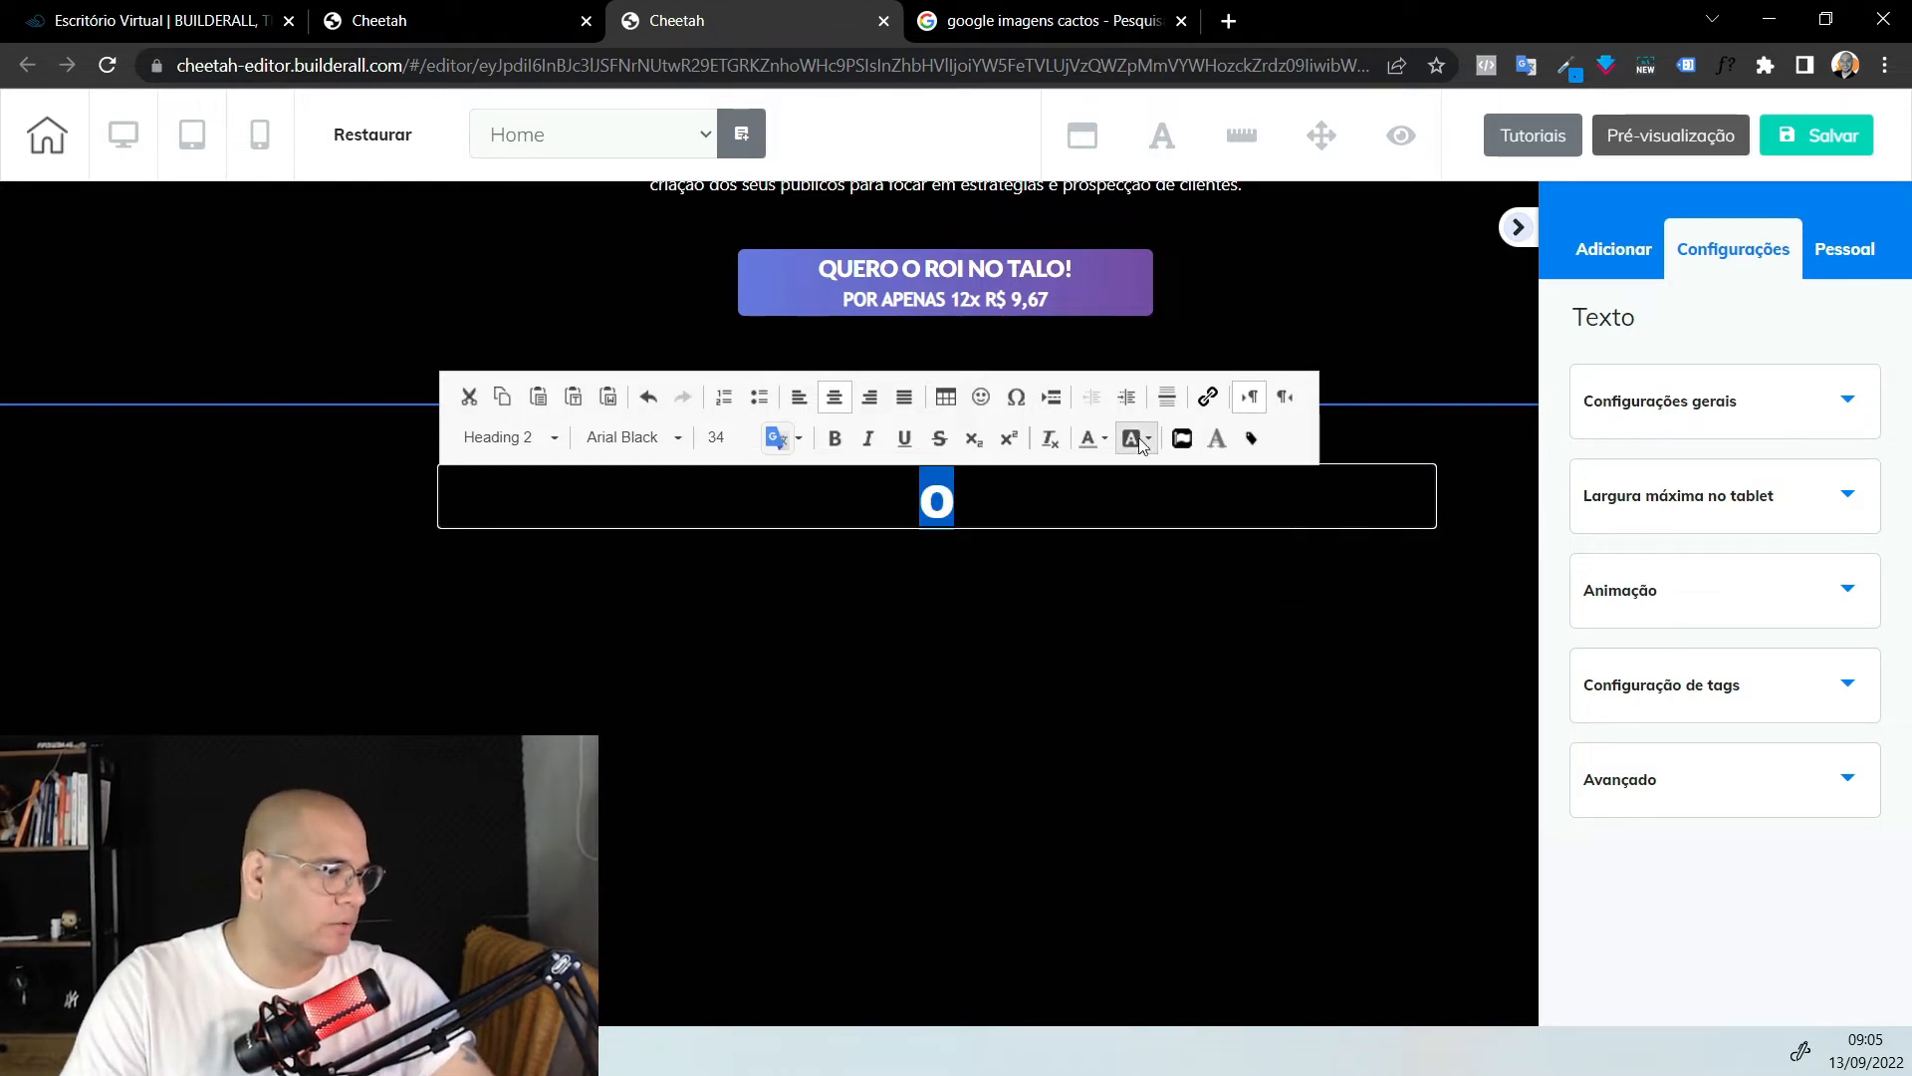
key("Right")
type("j")
key("BackSpace")
type("Jarvis cria ")
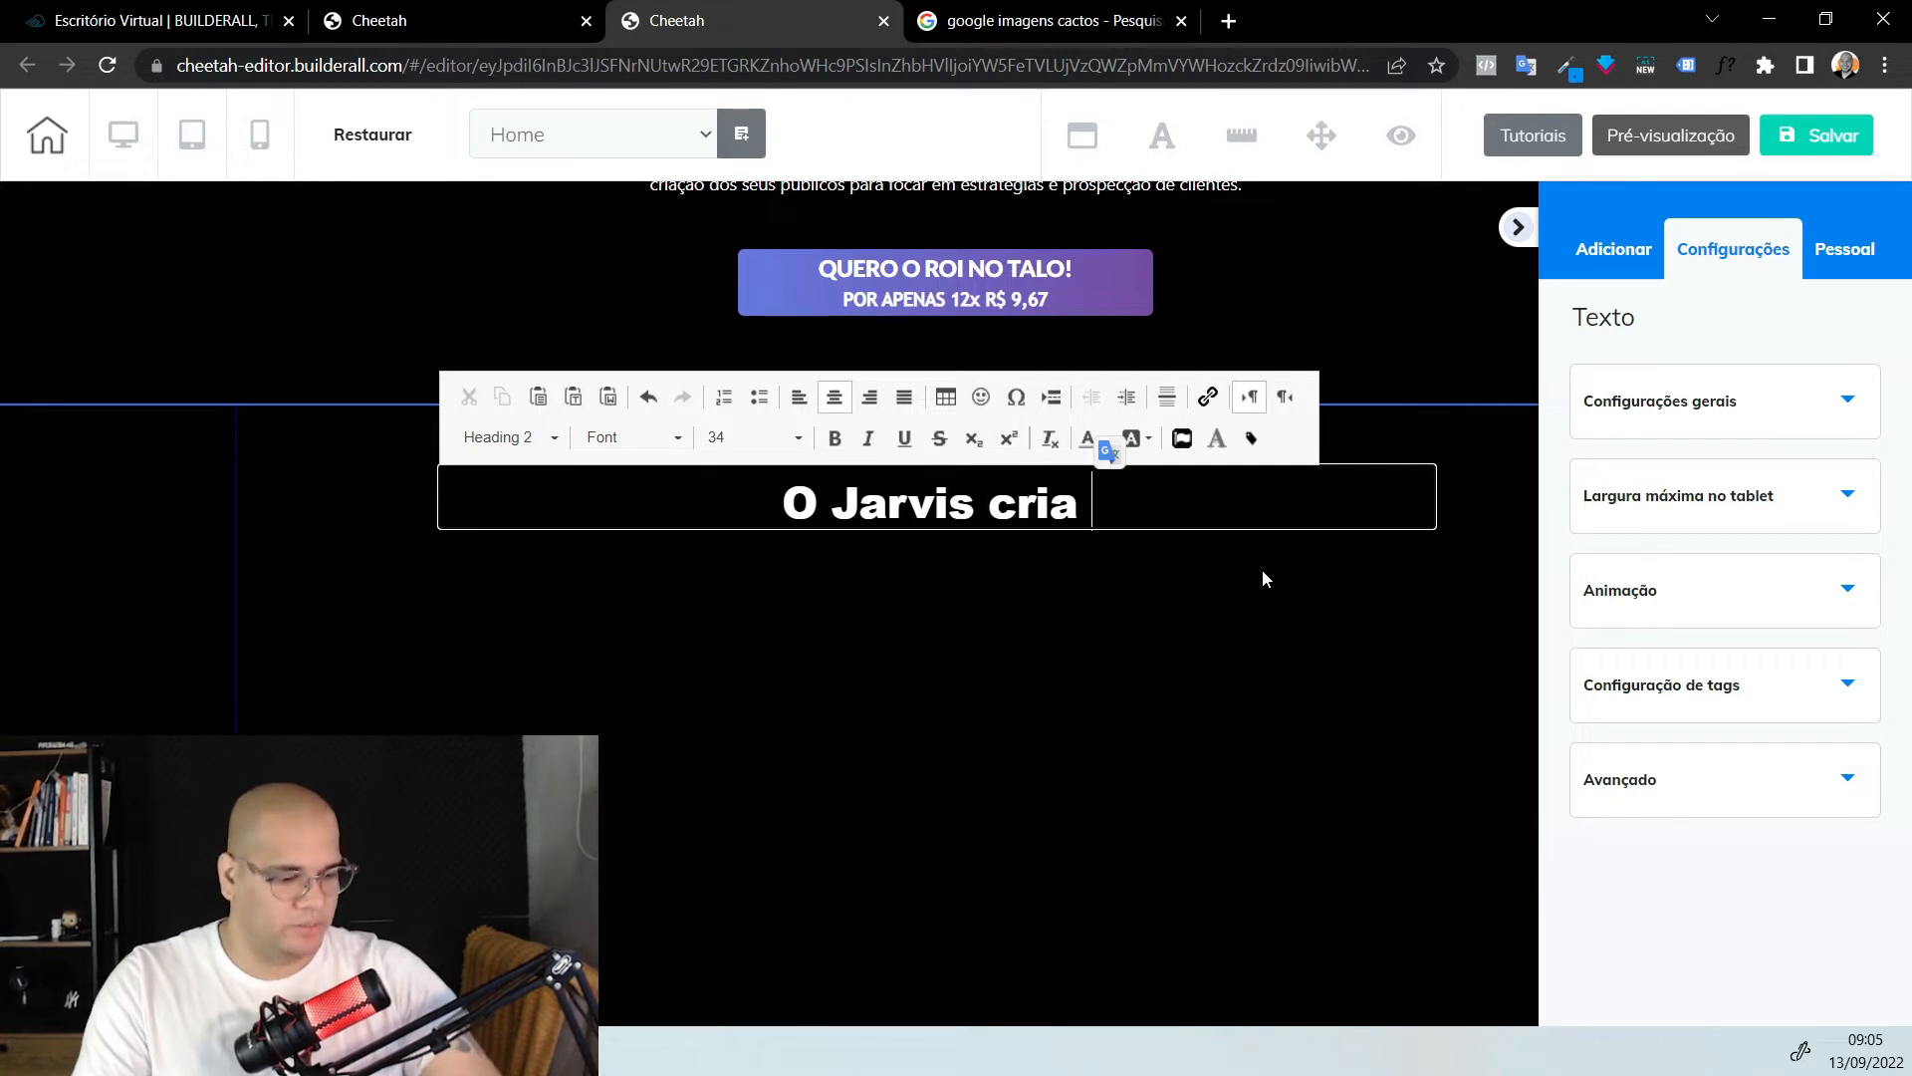
type("5 tipos de")
key("Return")
type("públicos personalizados")
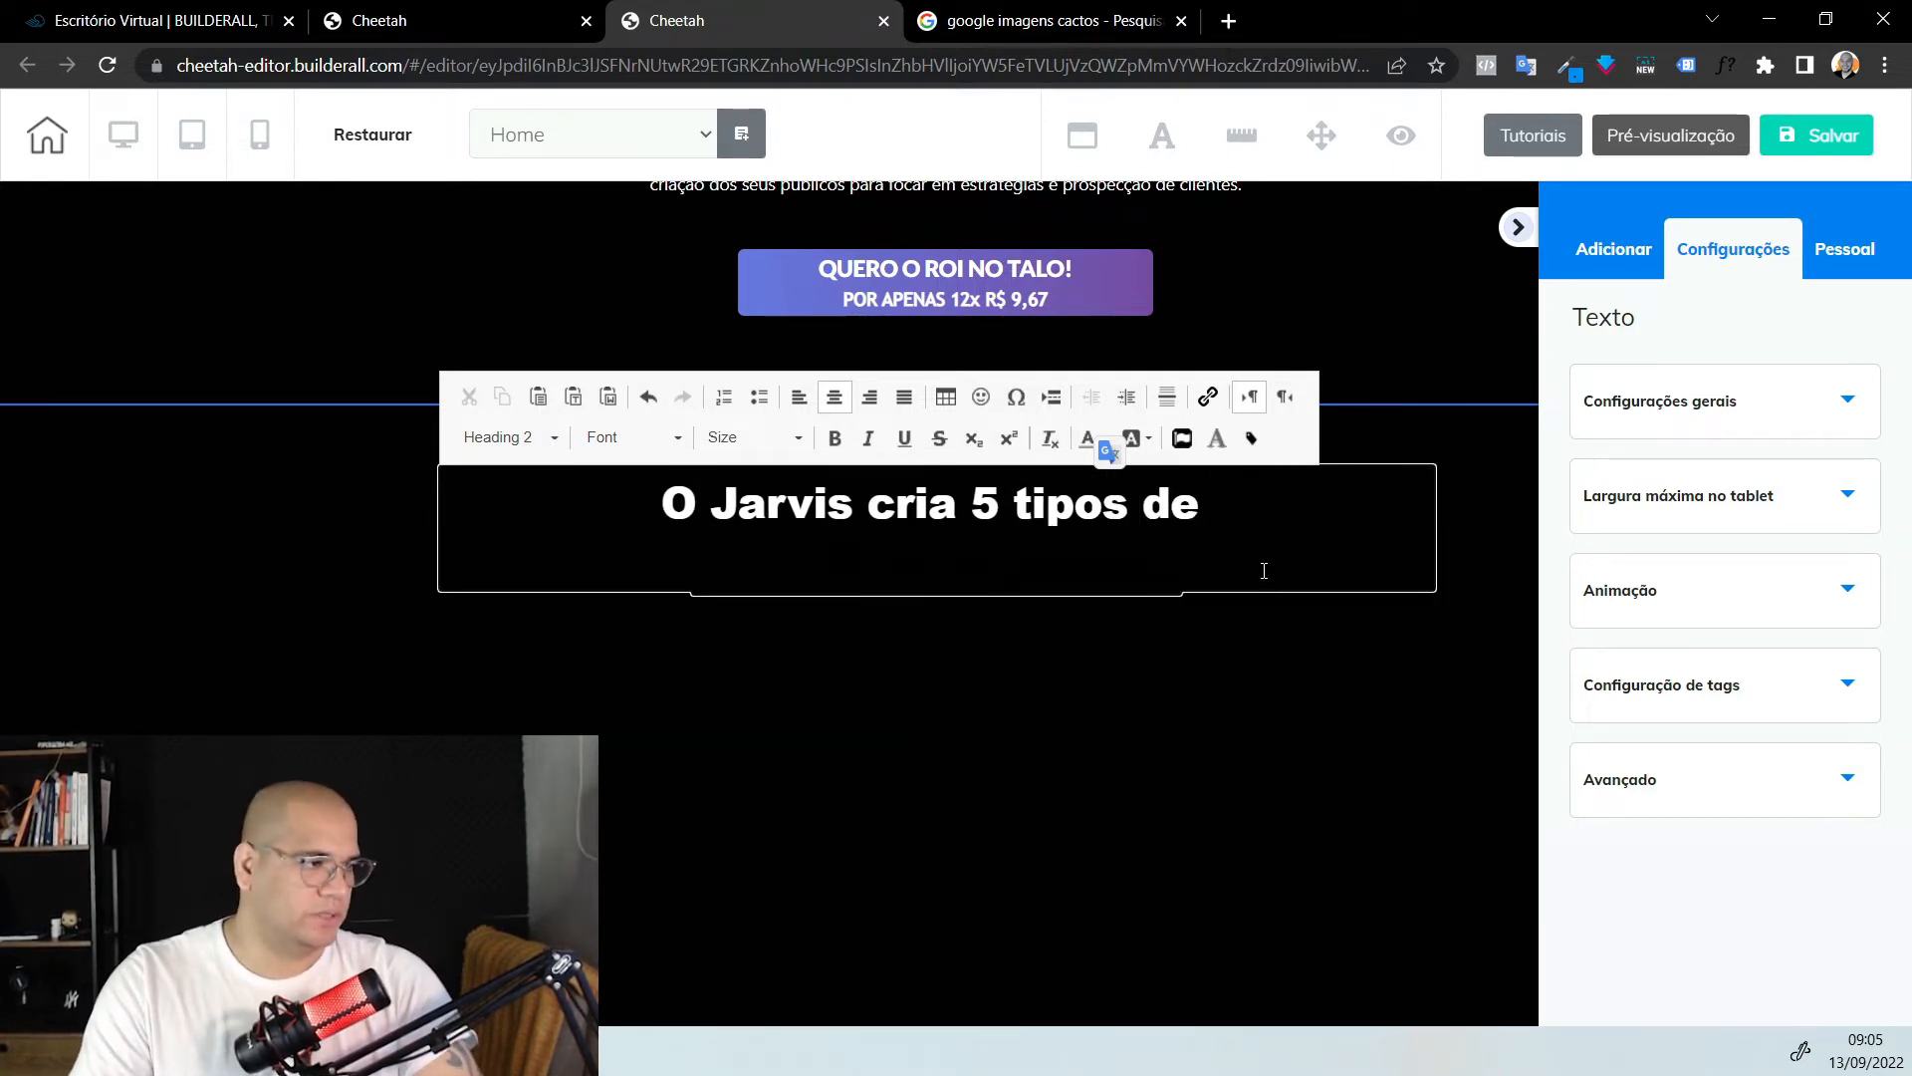
key("shift+Home")
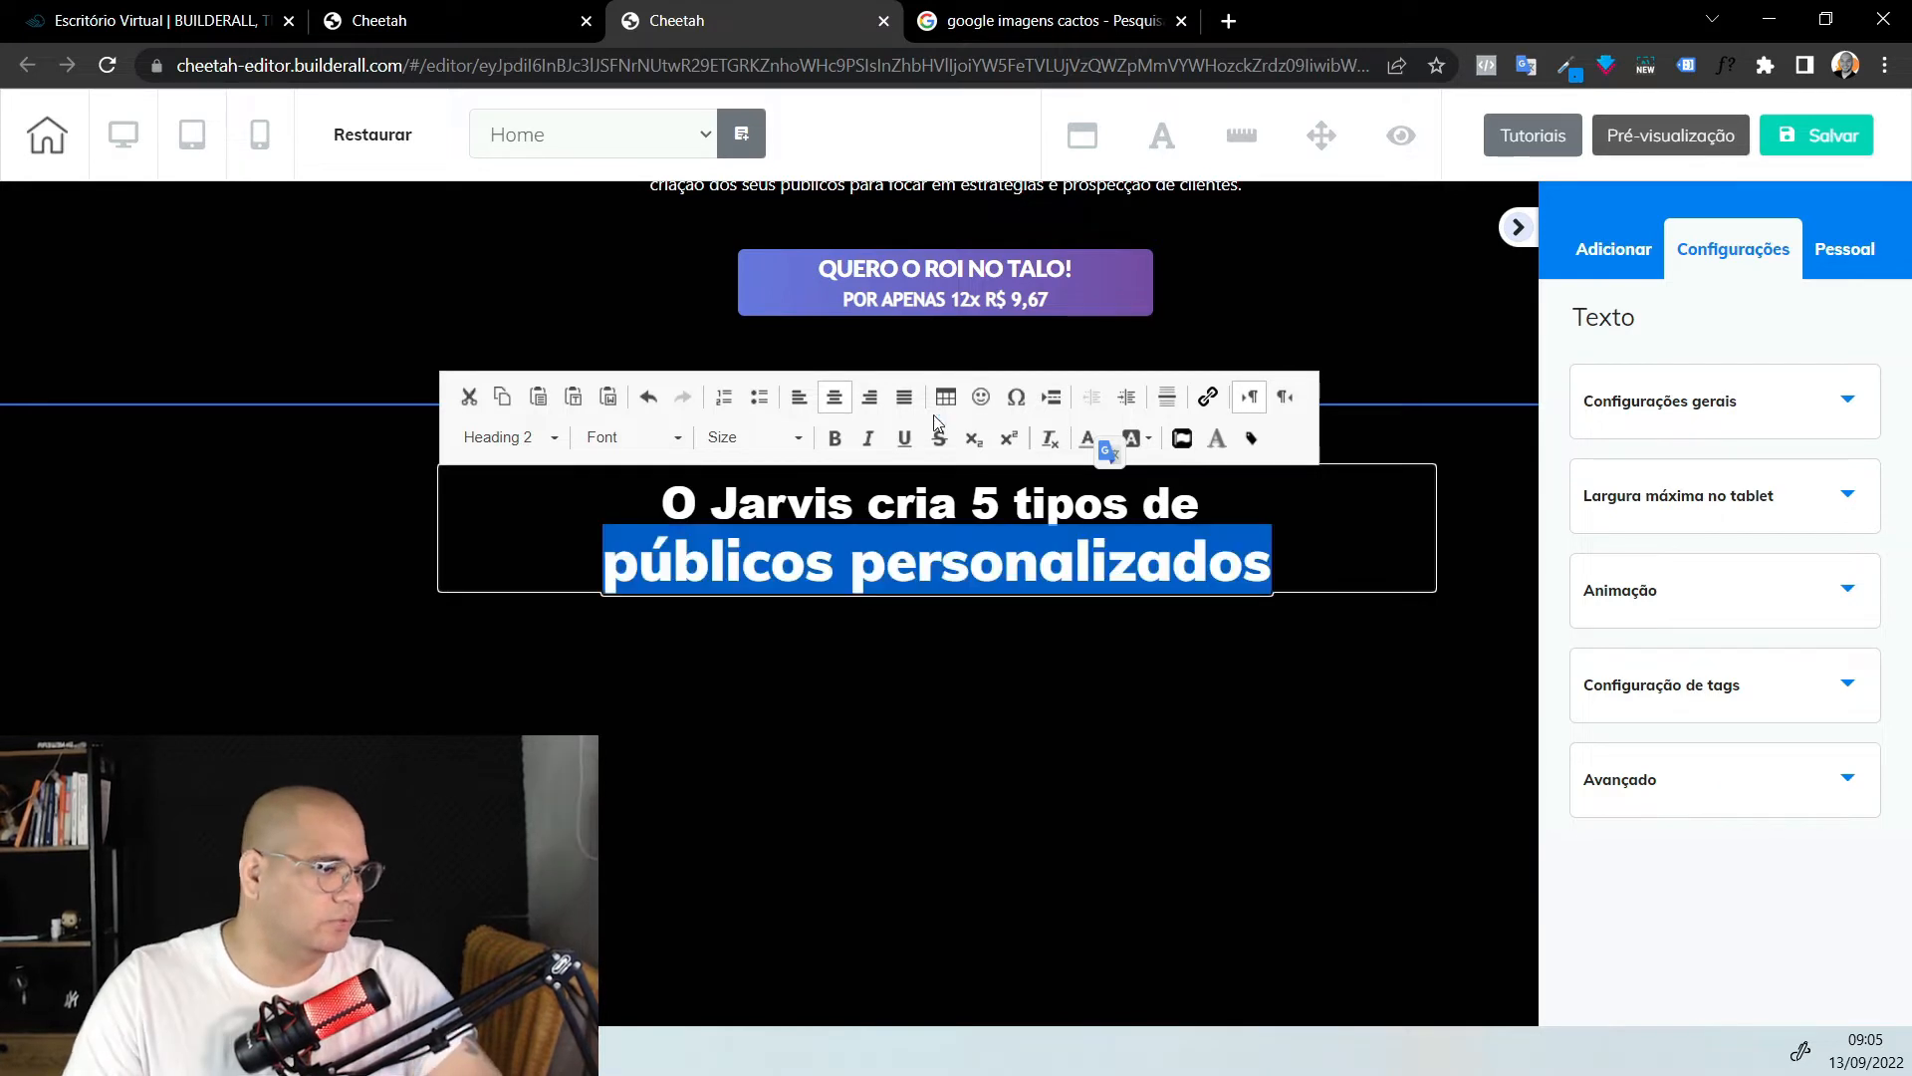
left_click(1094, 428)
left_click(1253, 614)
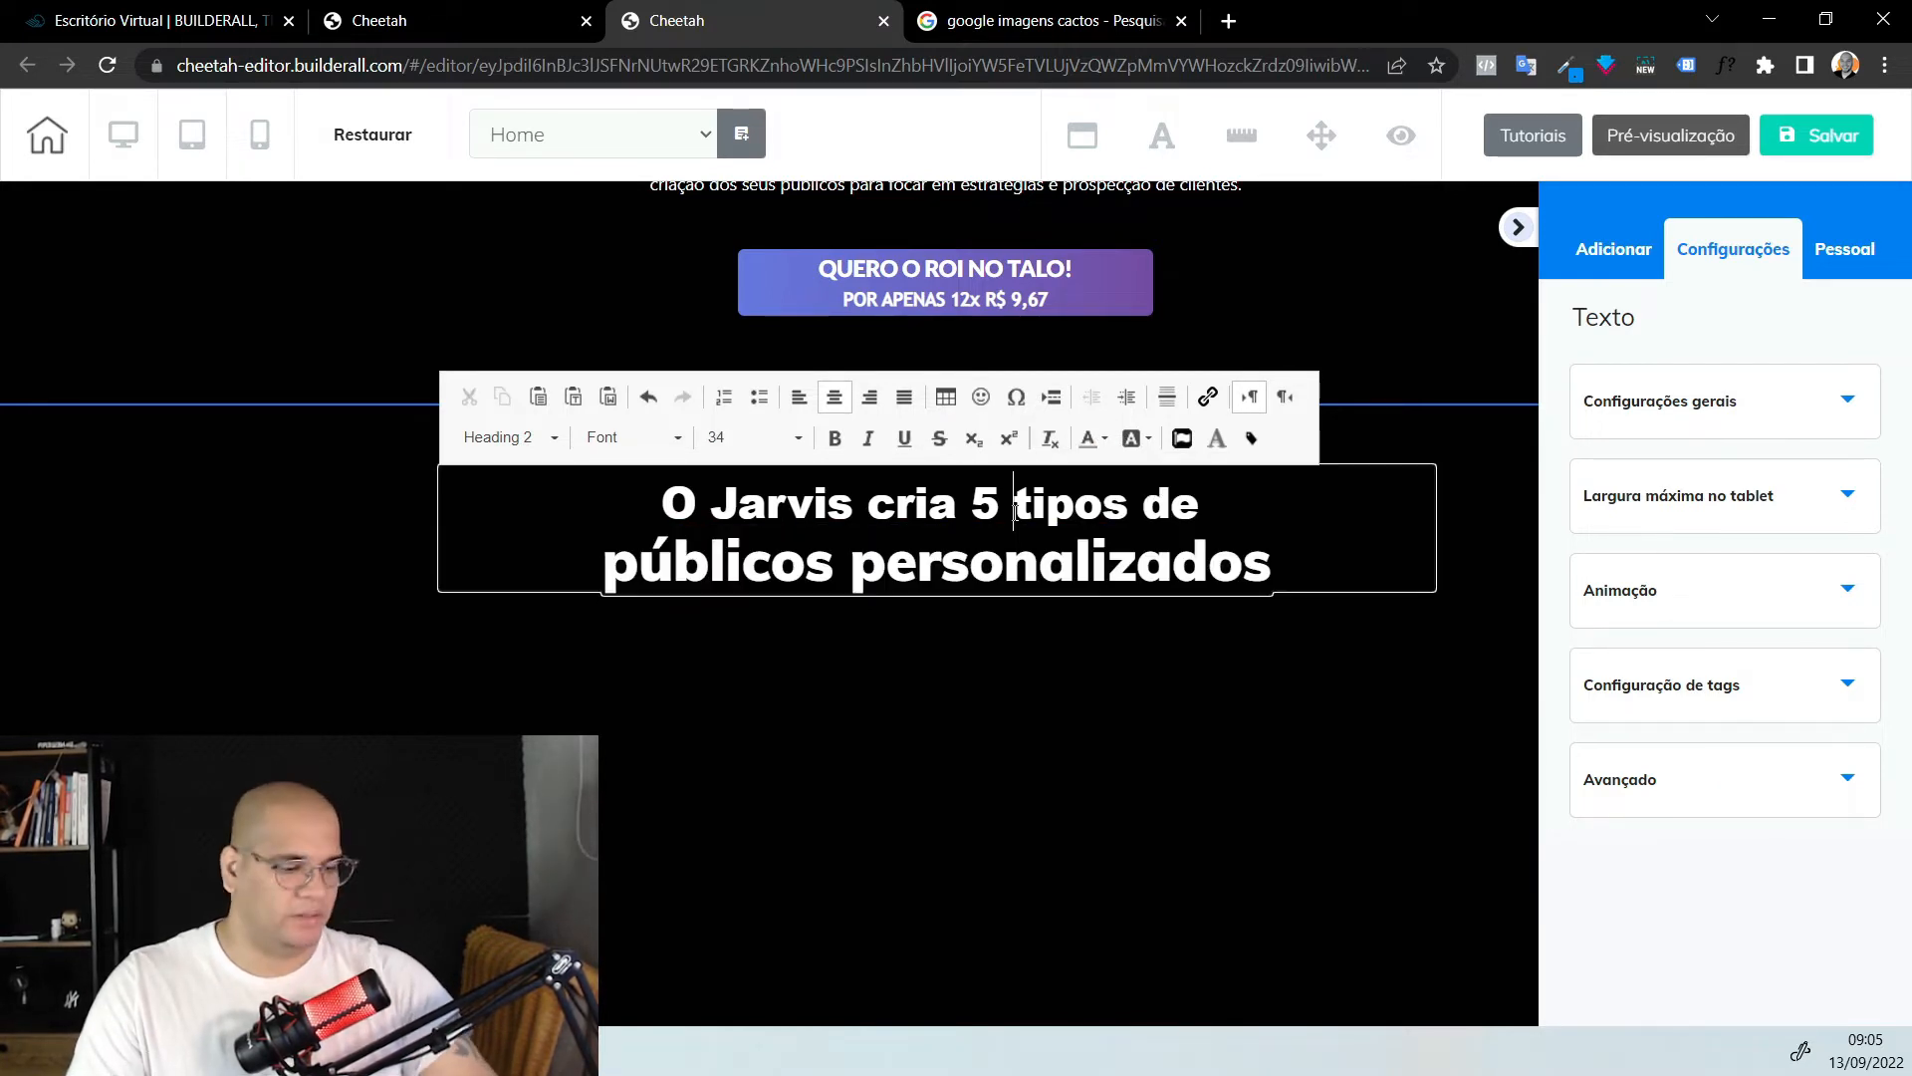
key("shift+Home")
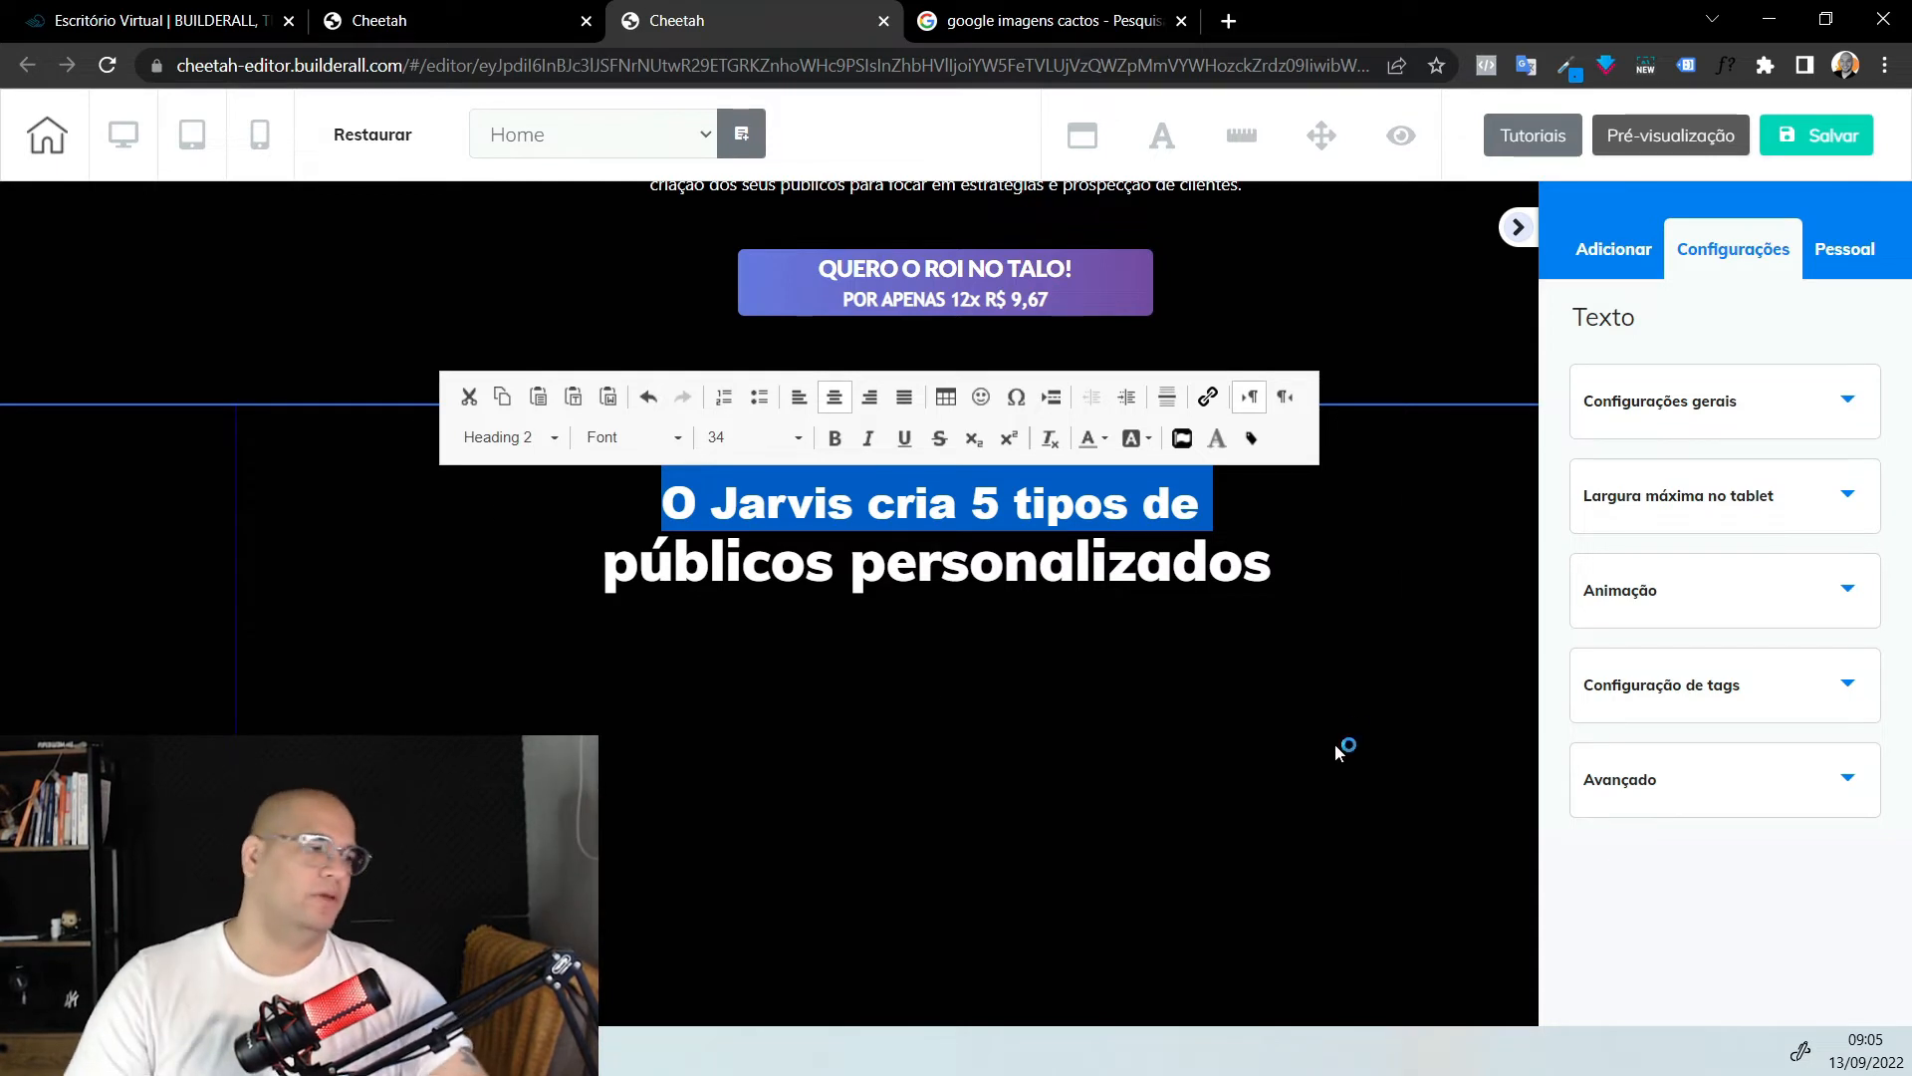
left_click(1128, 619)
Duplicate the "Especialista / Lançador" card and place the copy in the new panel, below the heading
scroll(792, 583, "down", 4)
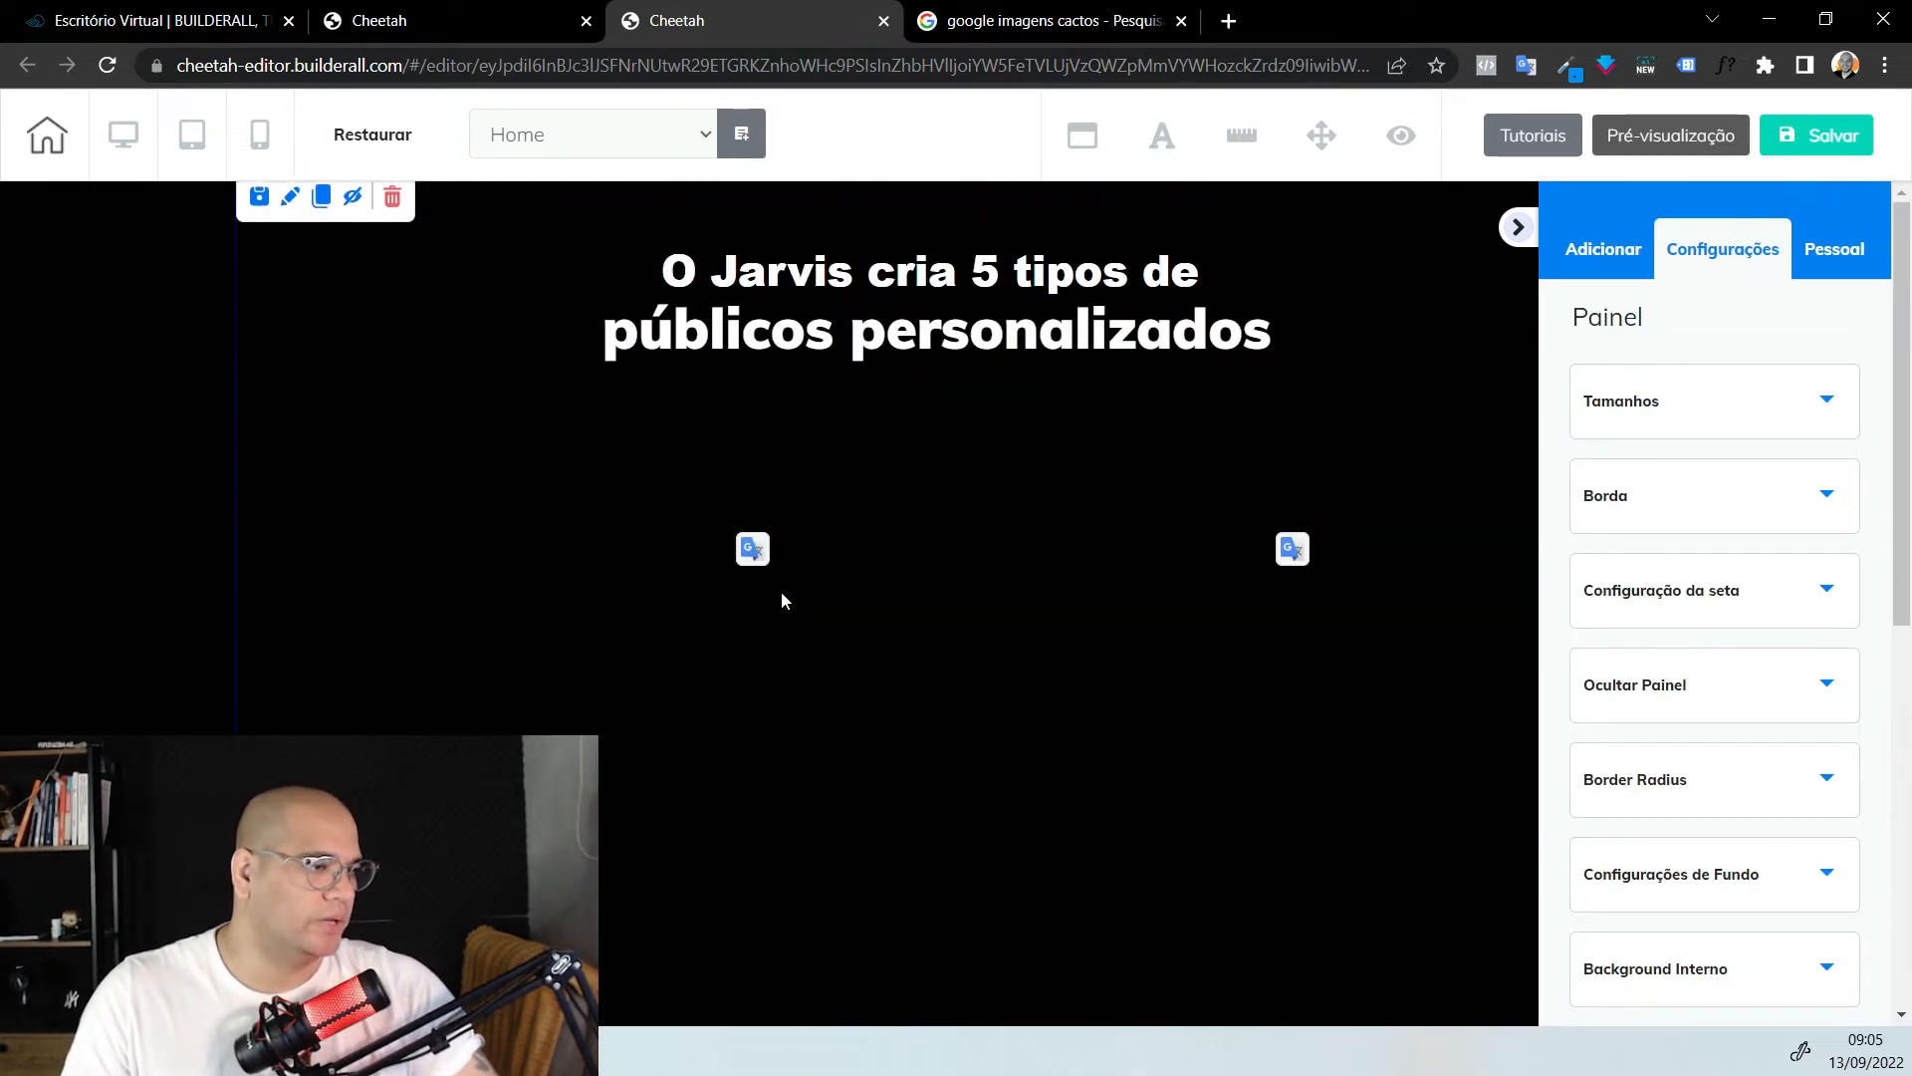
scroll(704, 587, "up", 12)
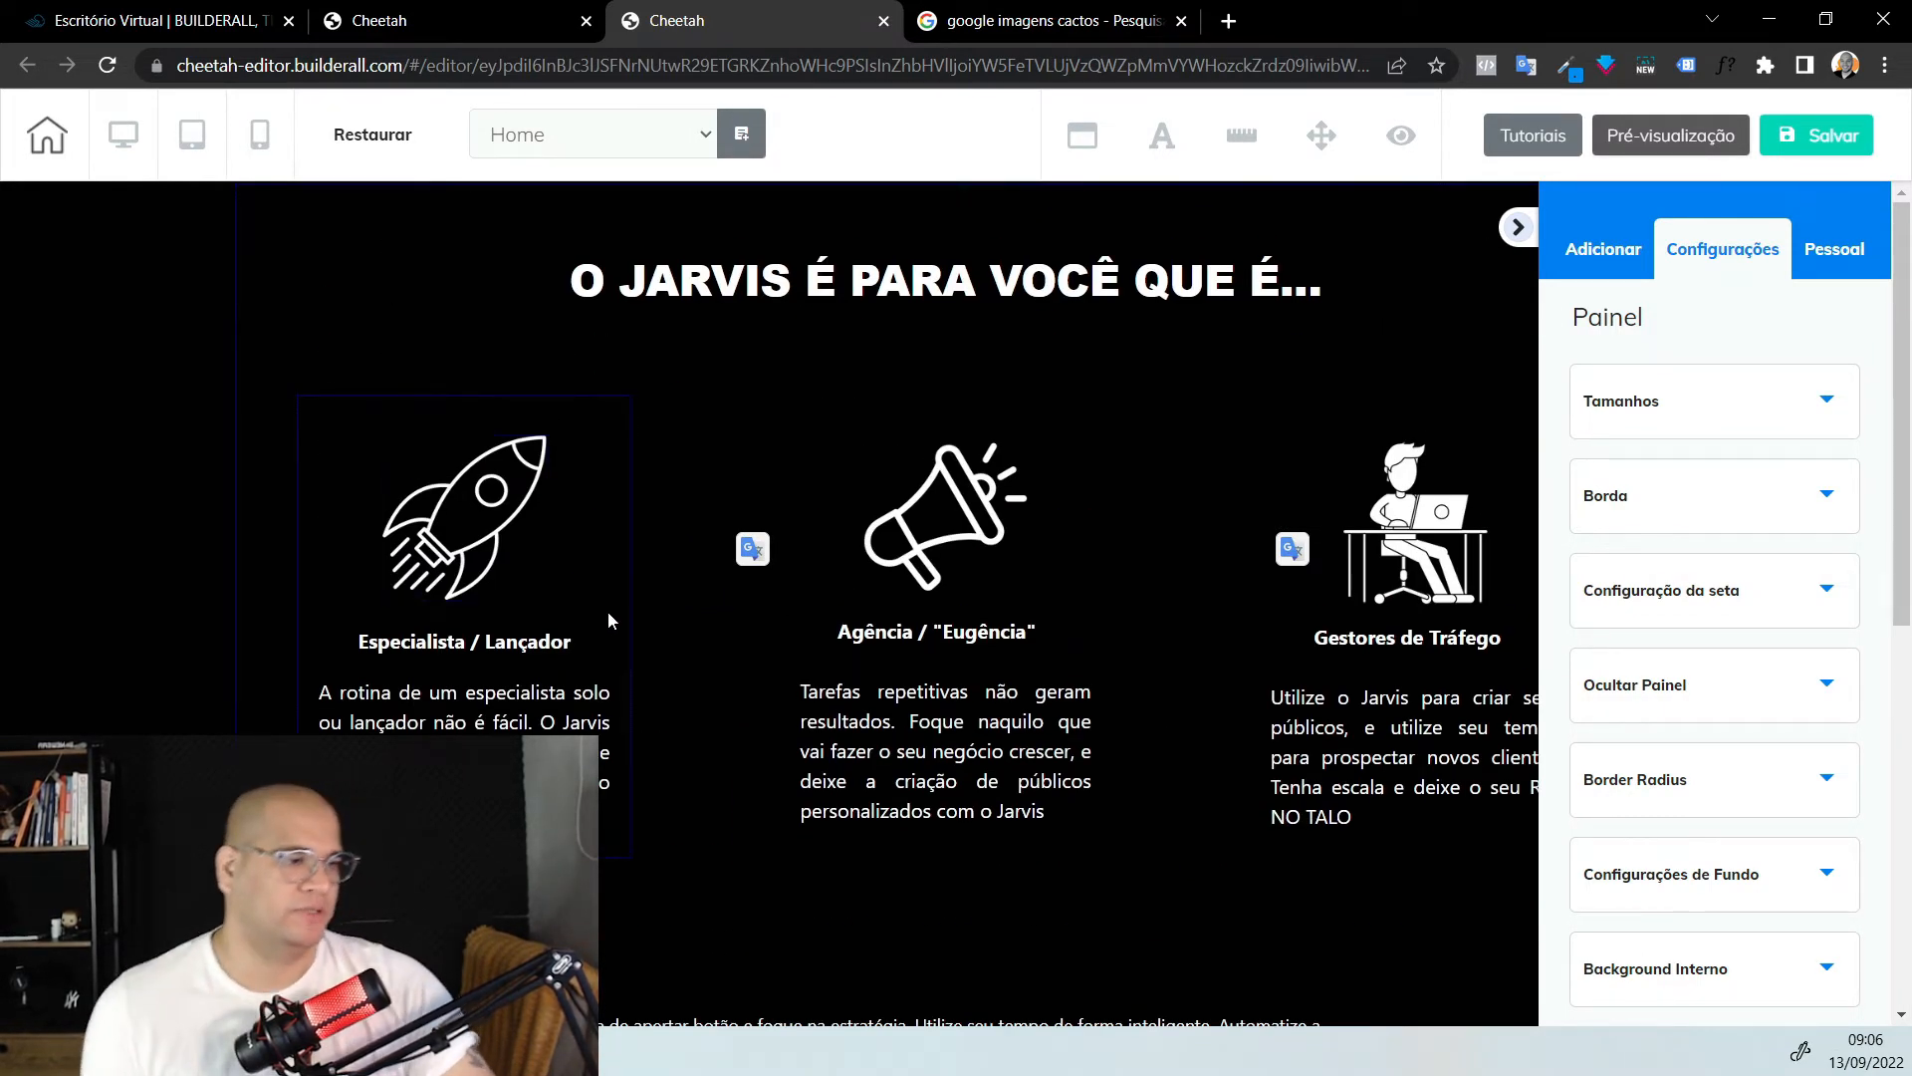
left_click(608, 614)
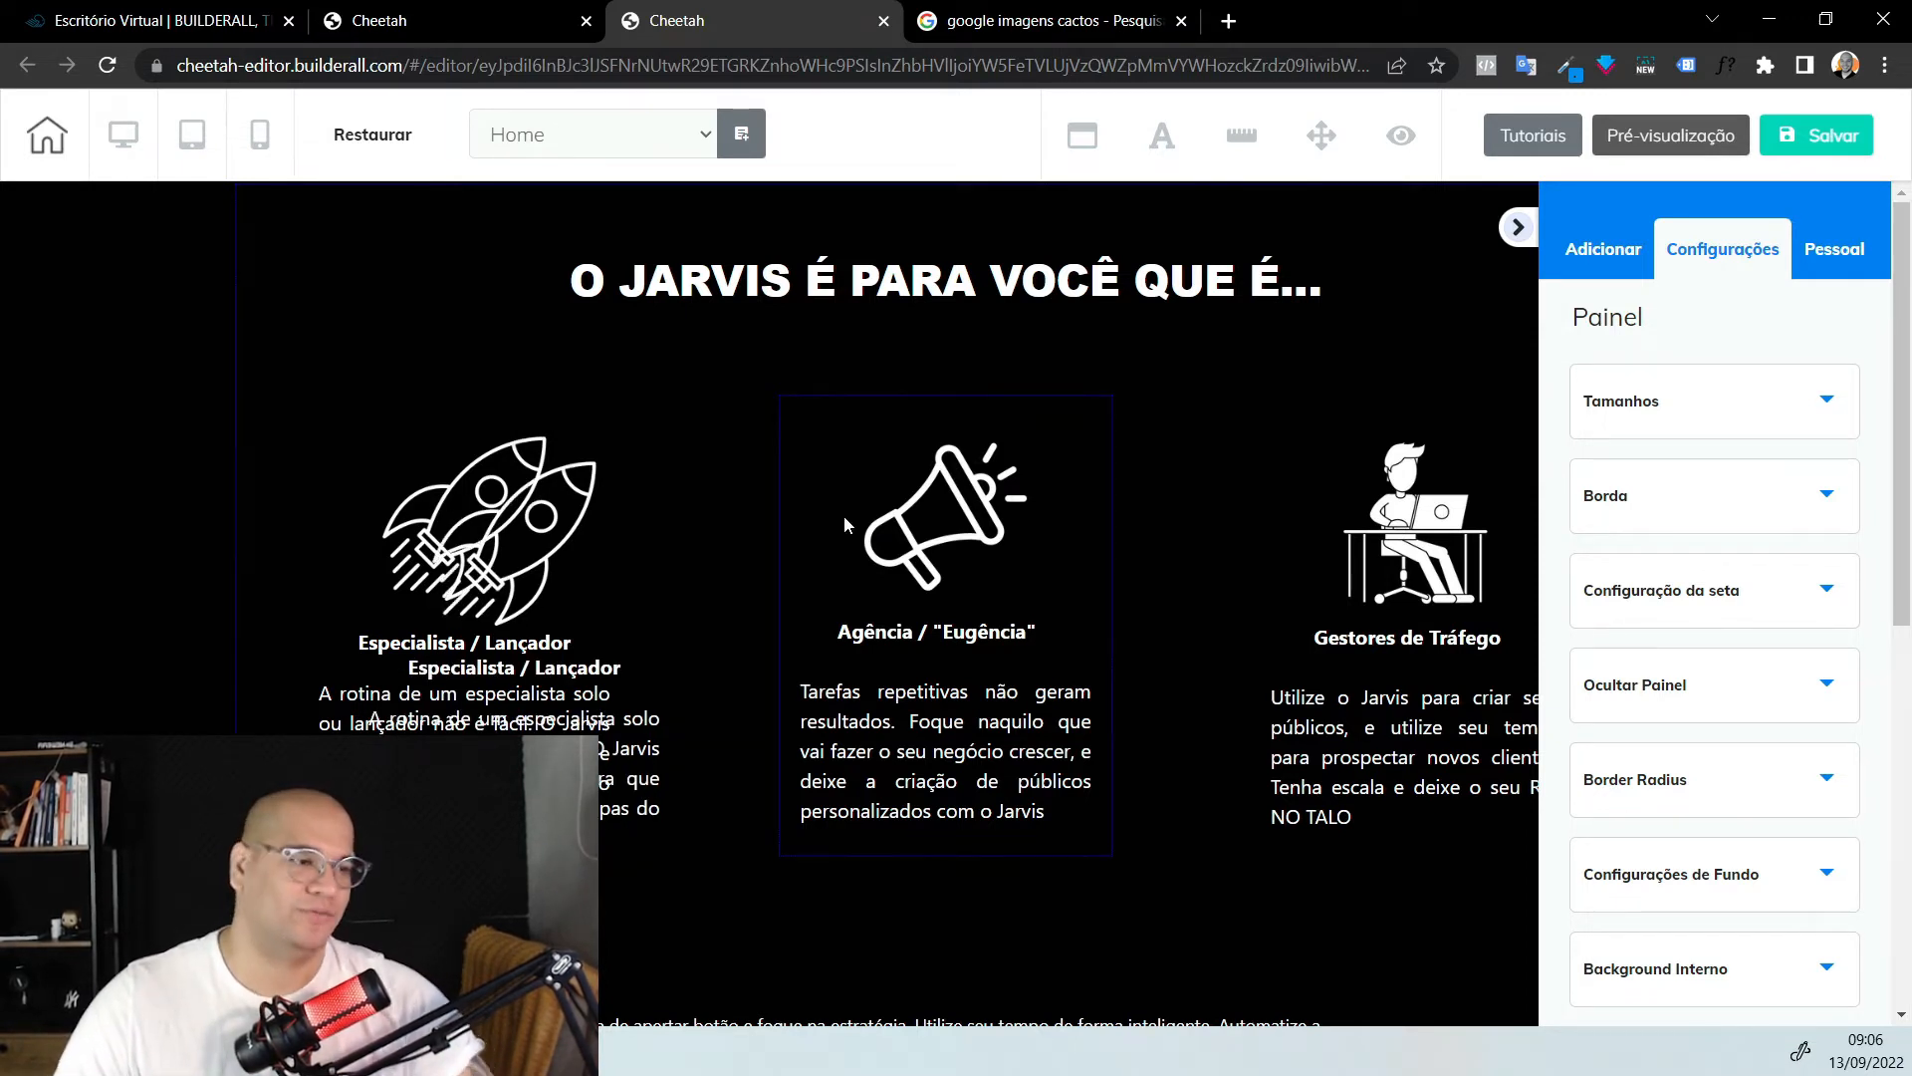
scroll(844, 525, "up", 1)
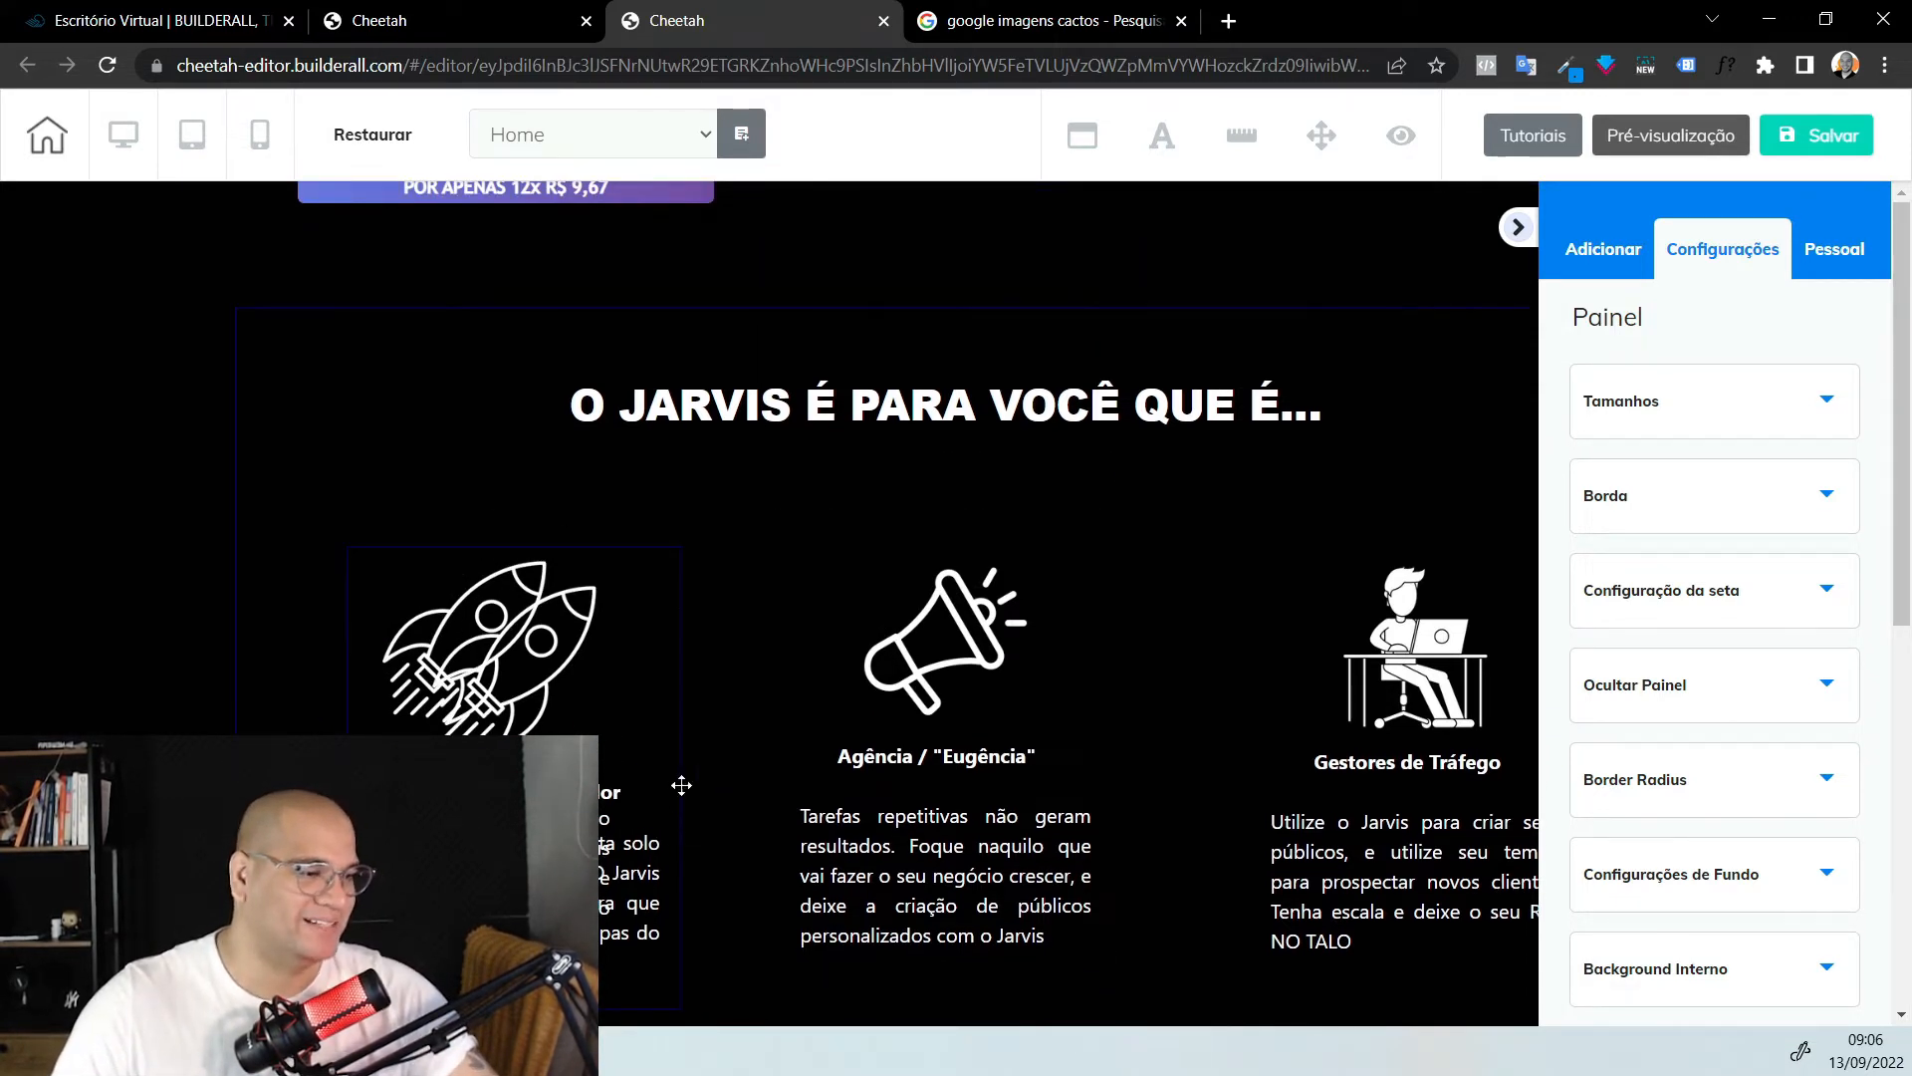
scroll(682, 785, "down", 5)
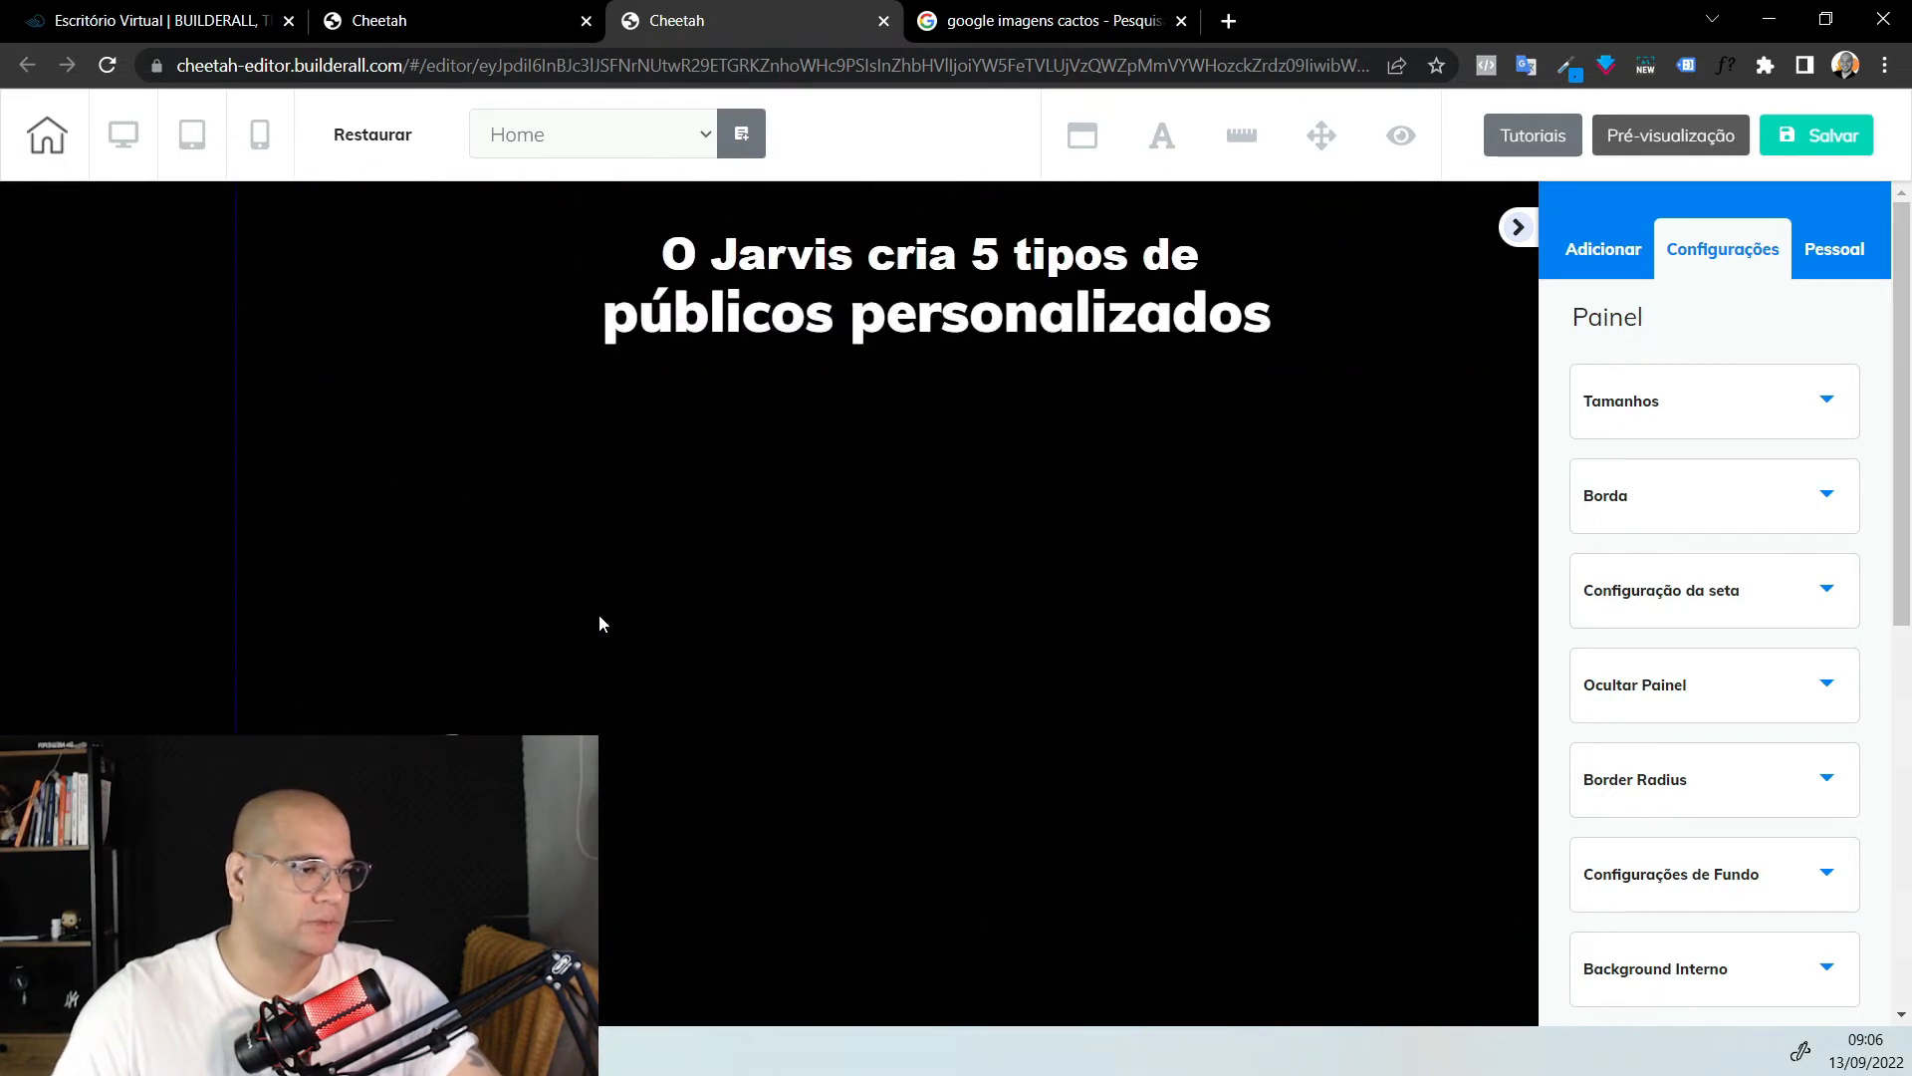
scroll(599, 623, "down", 2)
left_click_drag(512, 685, 564, 577)
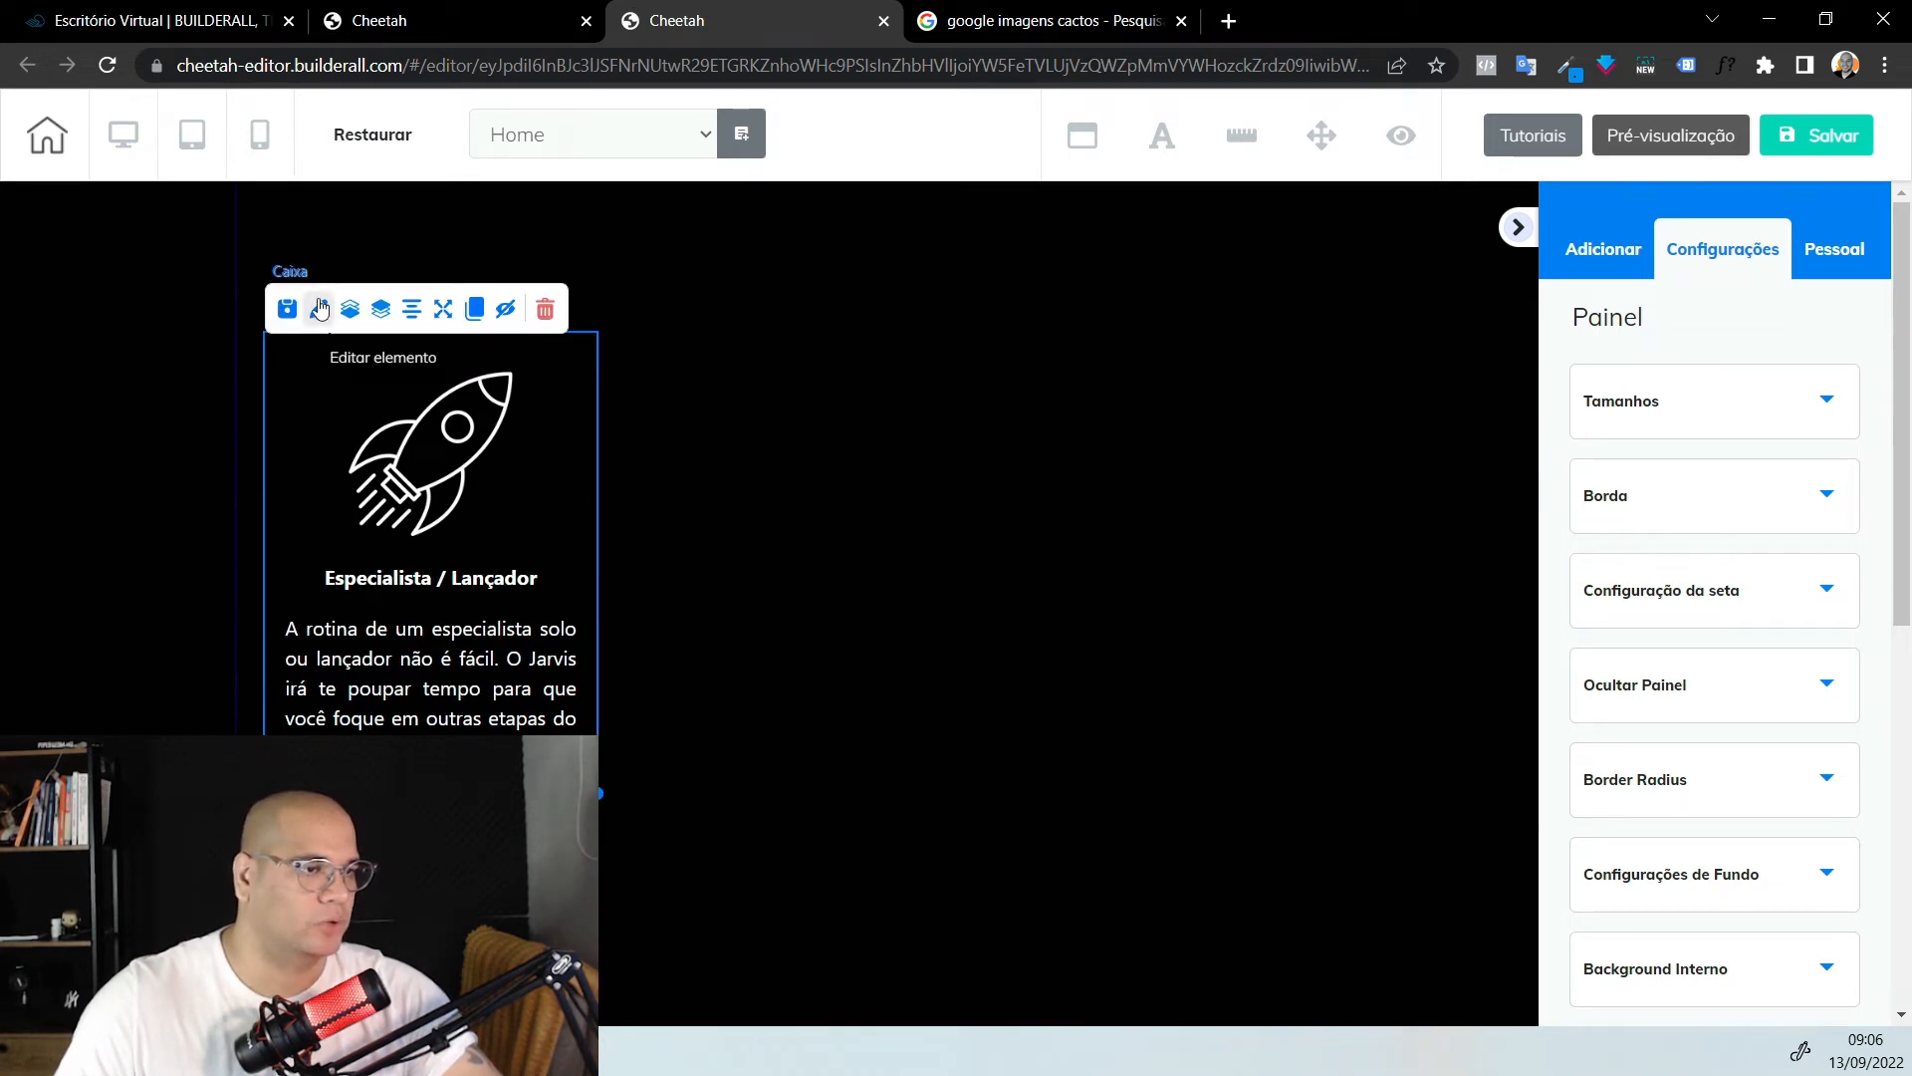
Give the copied card a solid white (FFFFFF) border of size 1
scroll(1733, 525, "down", 5)
scroll(1743, 518, "down", 1)
scroll(1747, 534, "up", 1)
left_click(1731, 369)
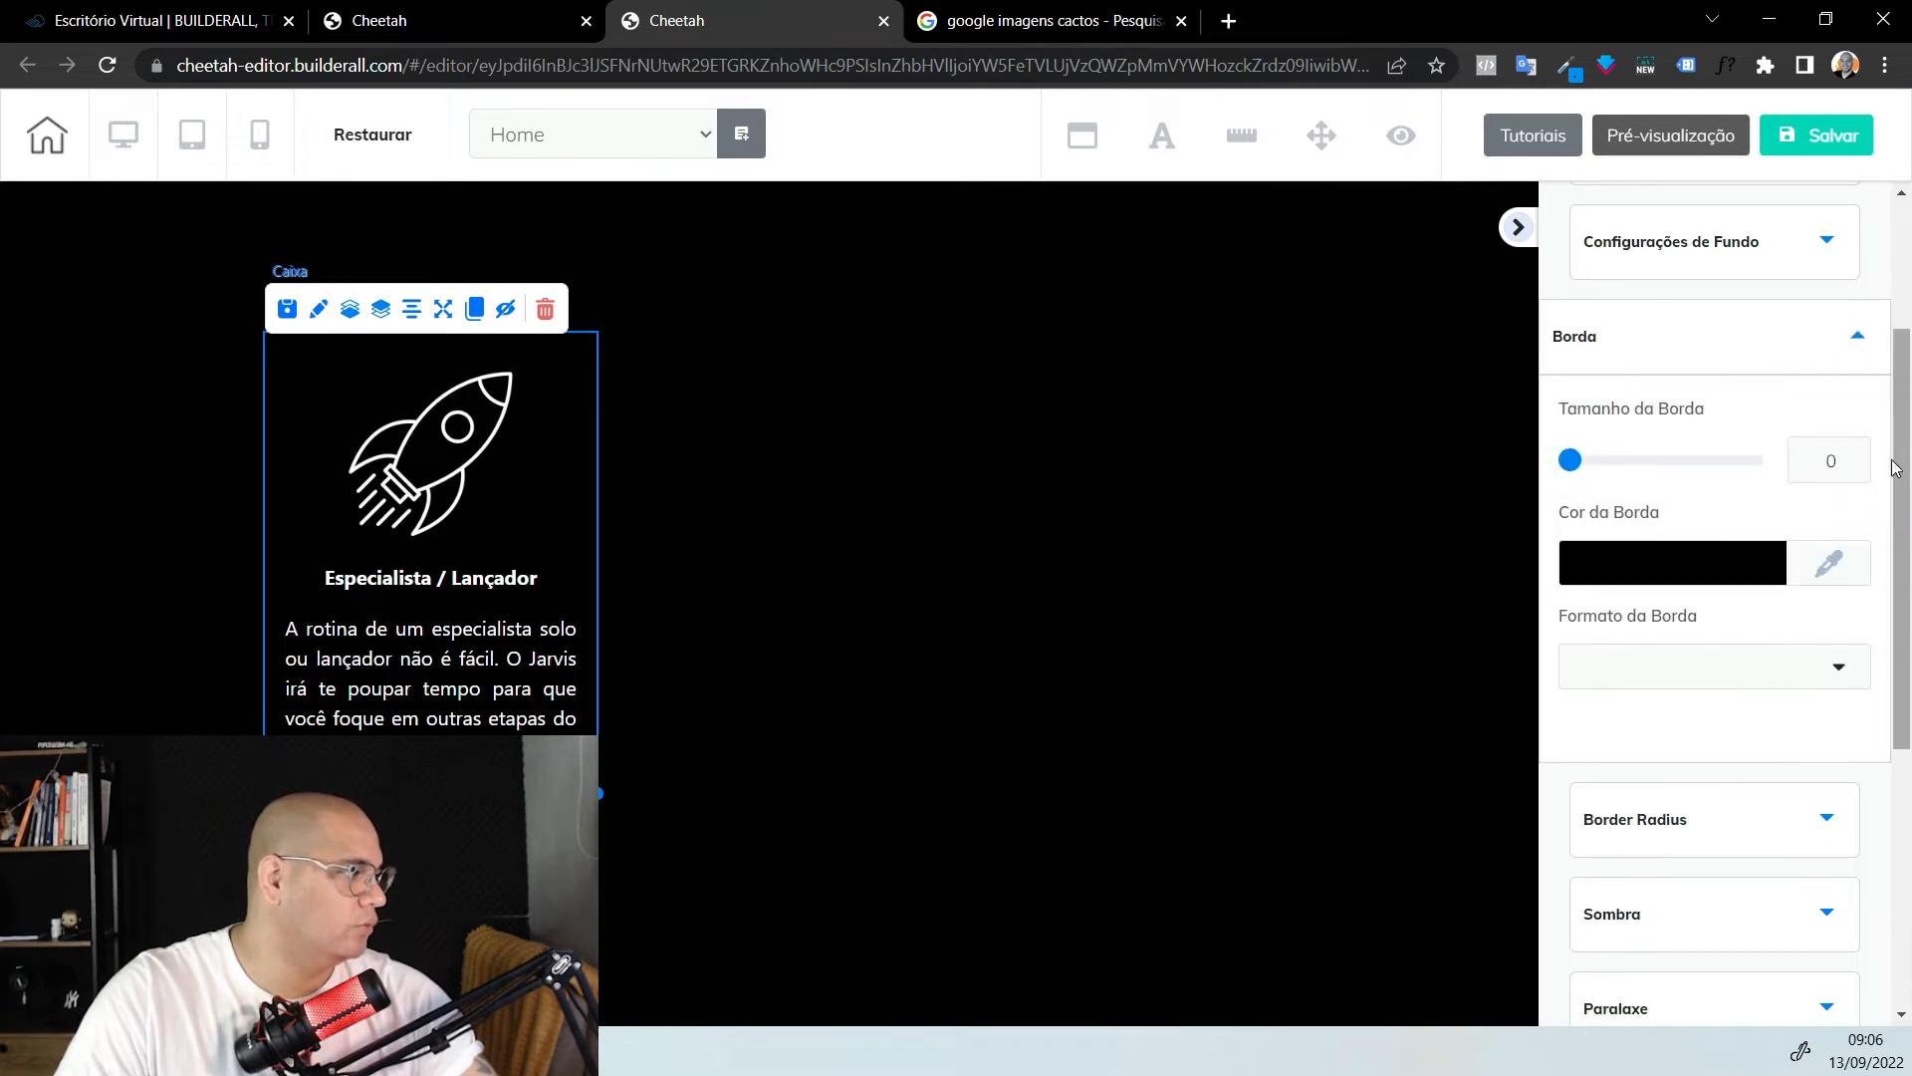
left_click(1848, 468)
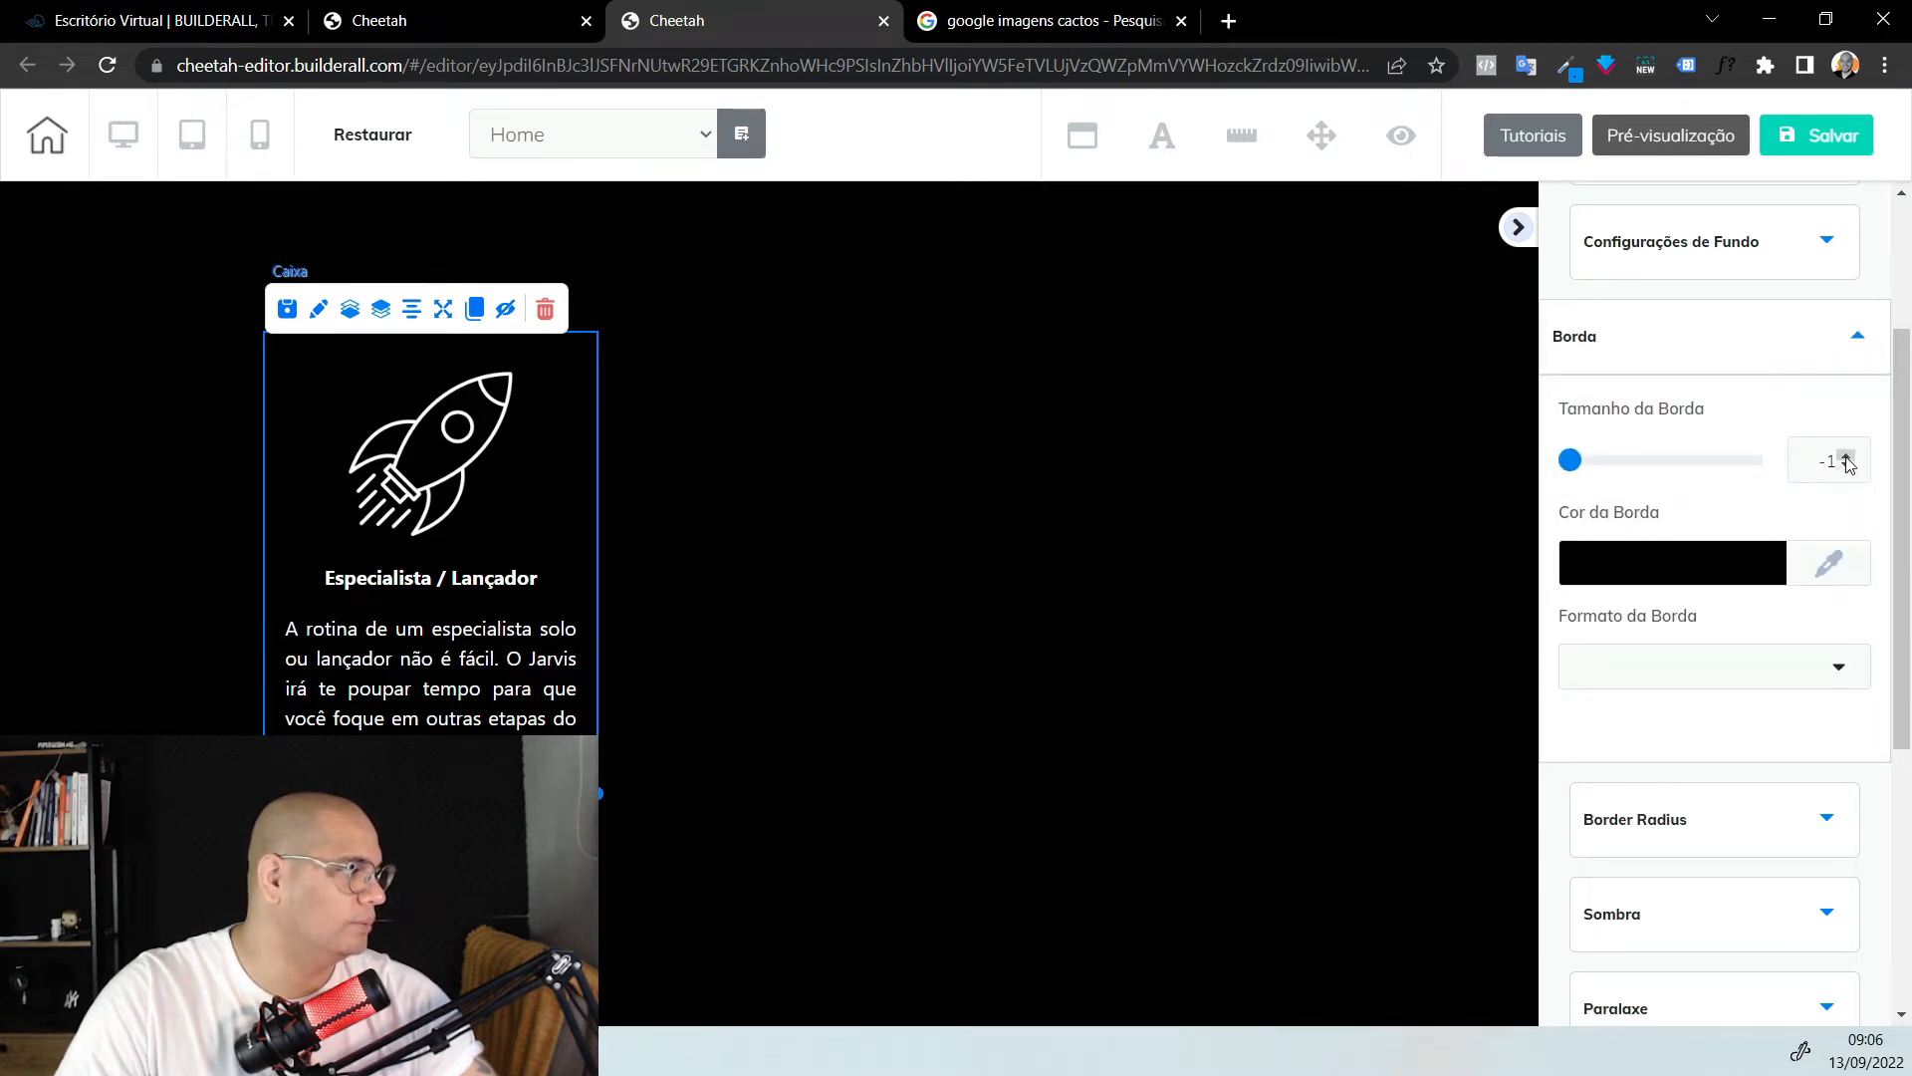
left_click(1686, 576)
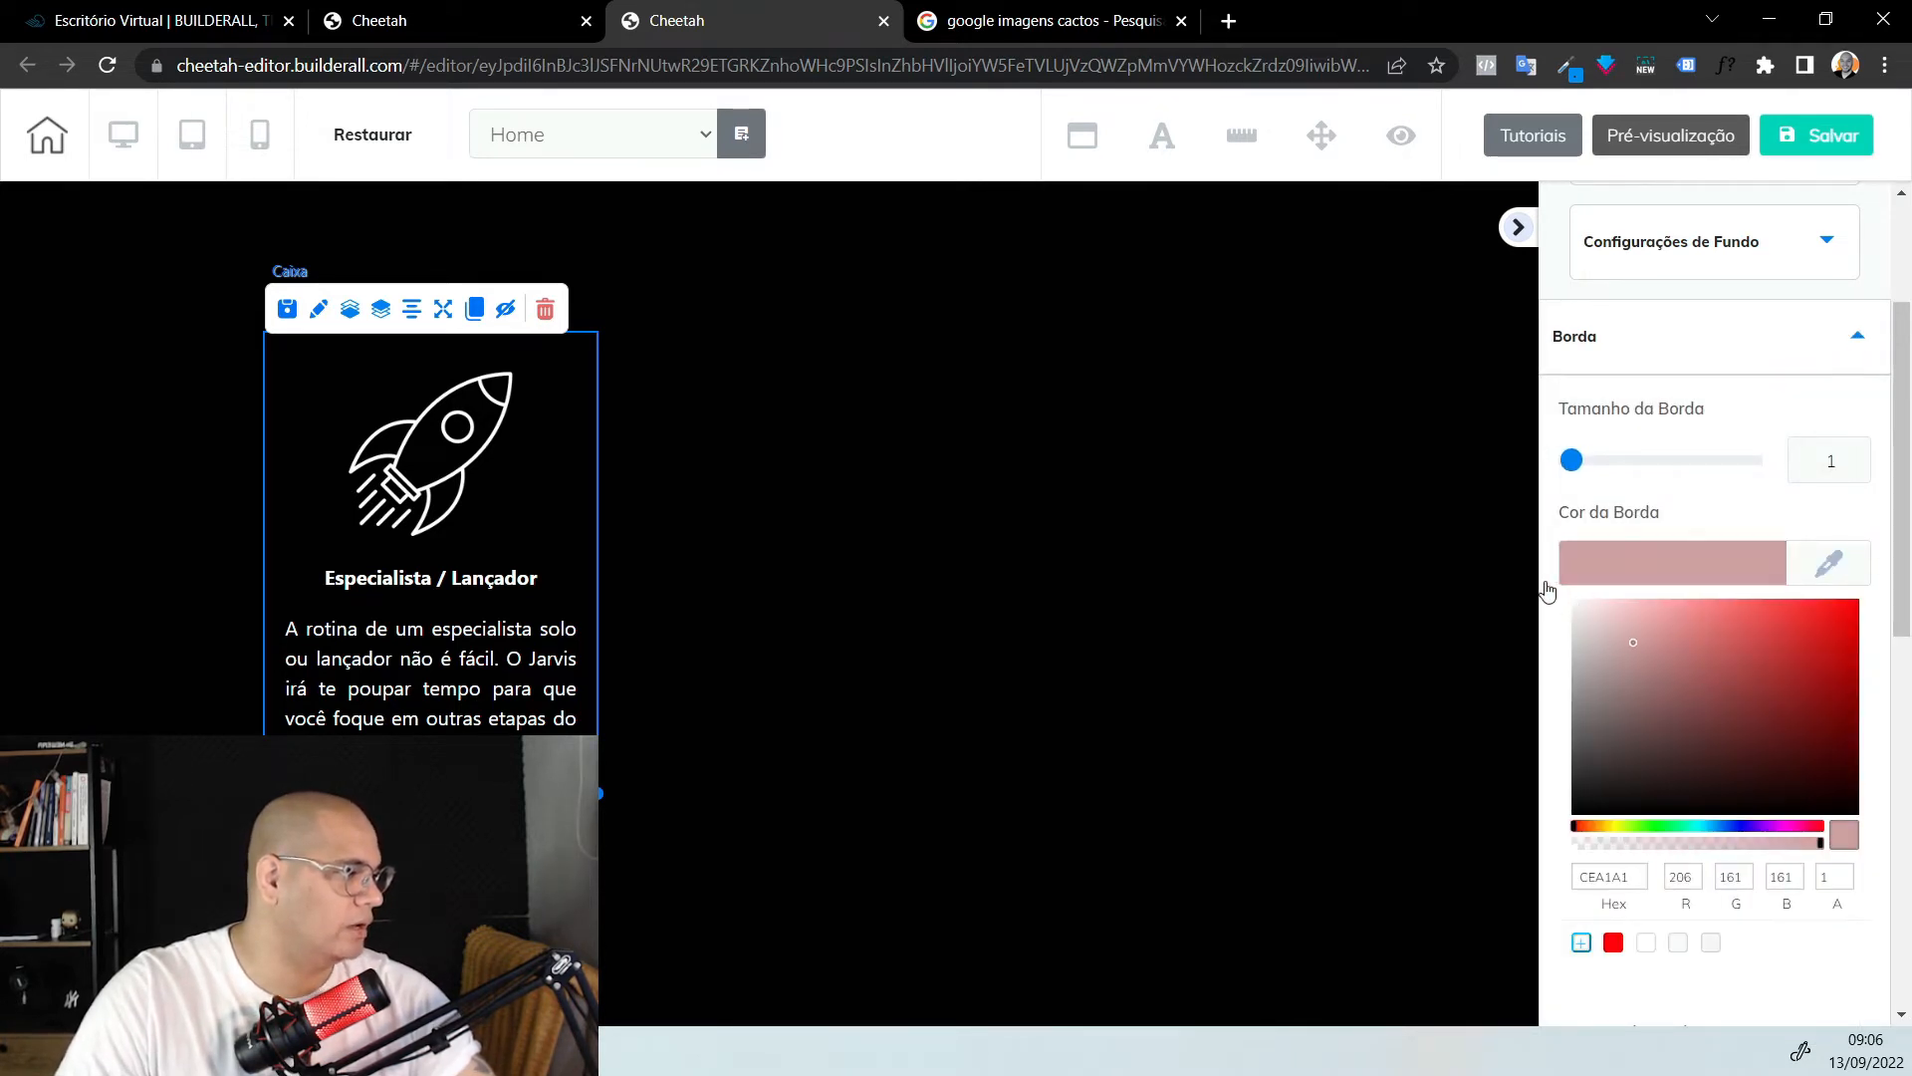
scroll(1712, 776, "down", 4)
left_click(1749, 711)
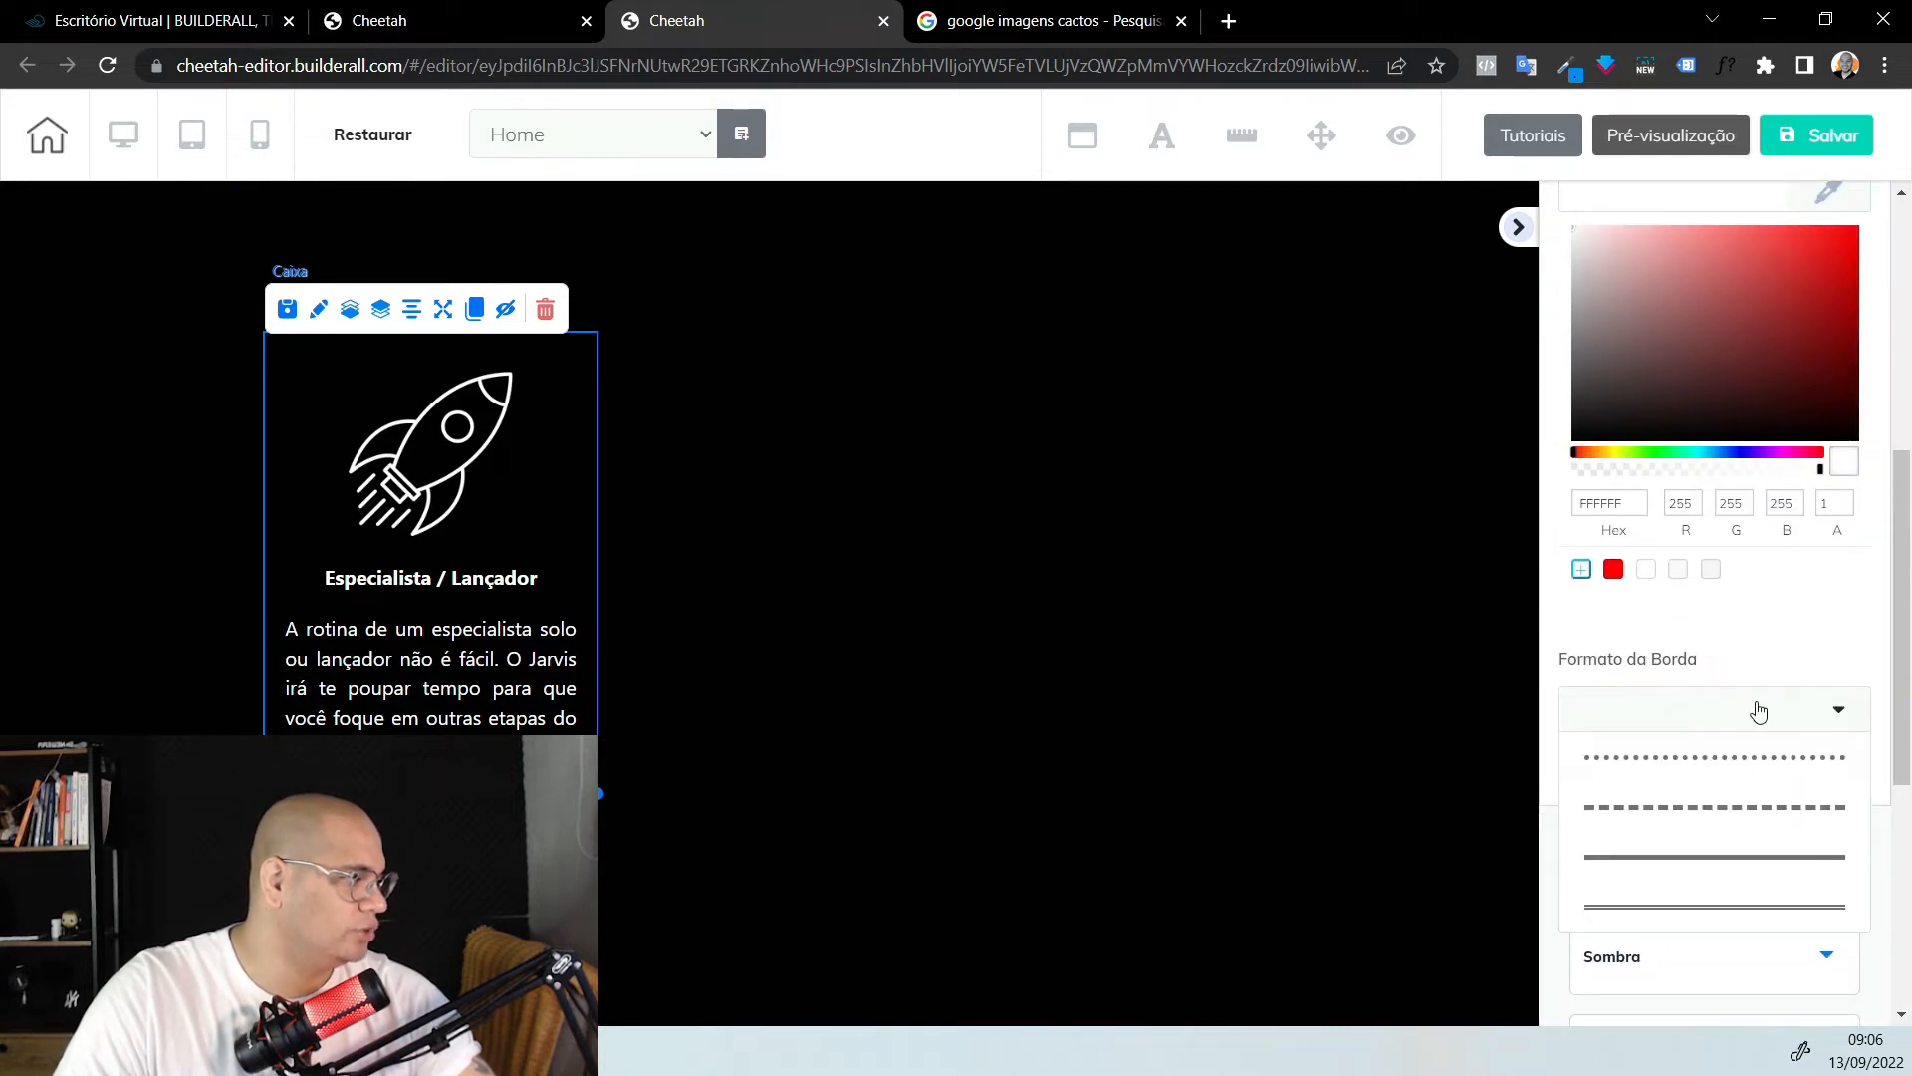
left_click(1710, 864)
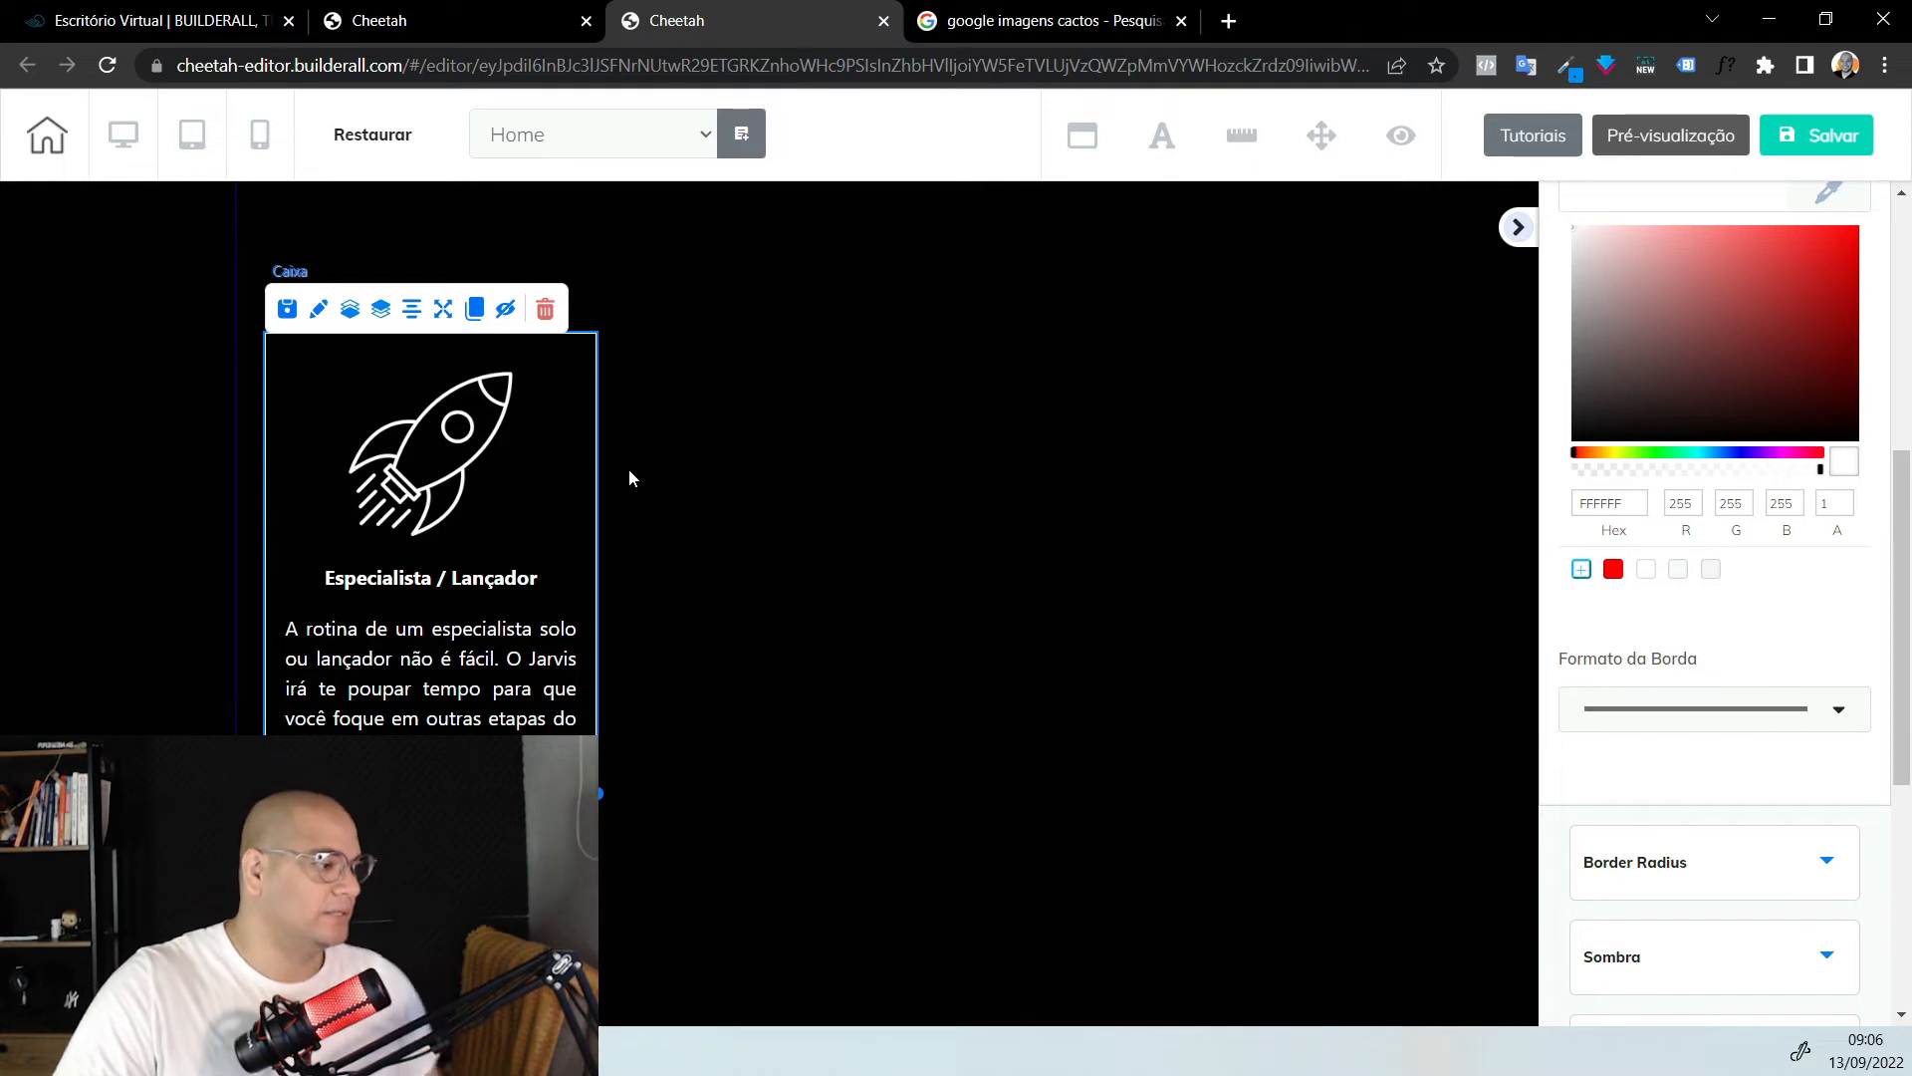
Add a white (FFFFFF) shadow to the card, offset slightly to the right and downward
scroll(1628, 588, "down", 1)
scroll(1693, 582, "down", 2)
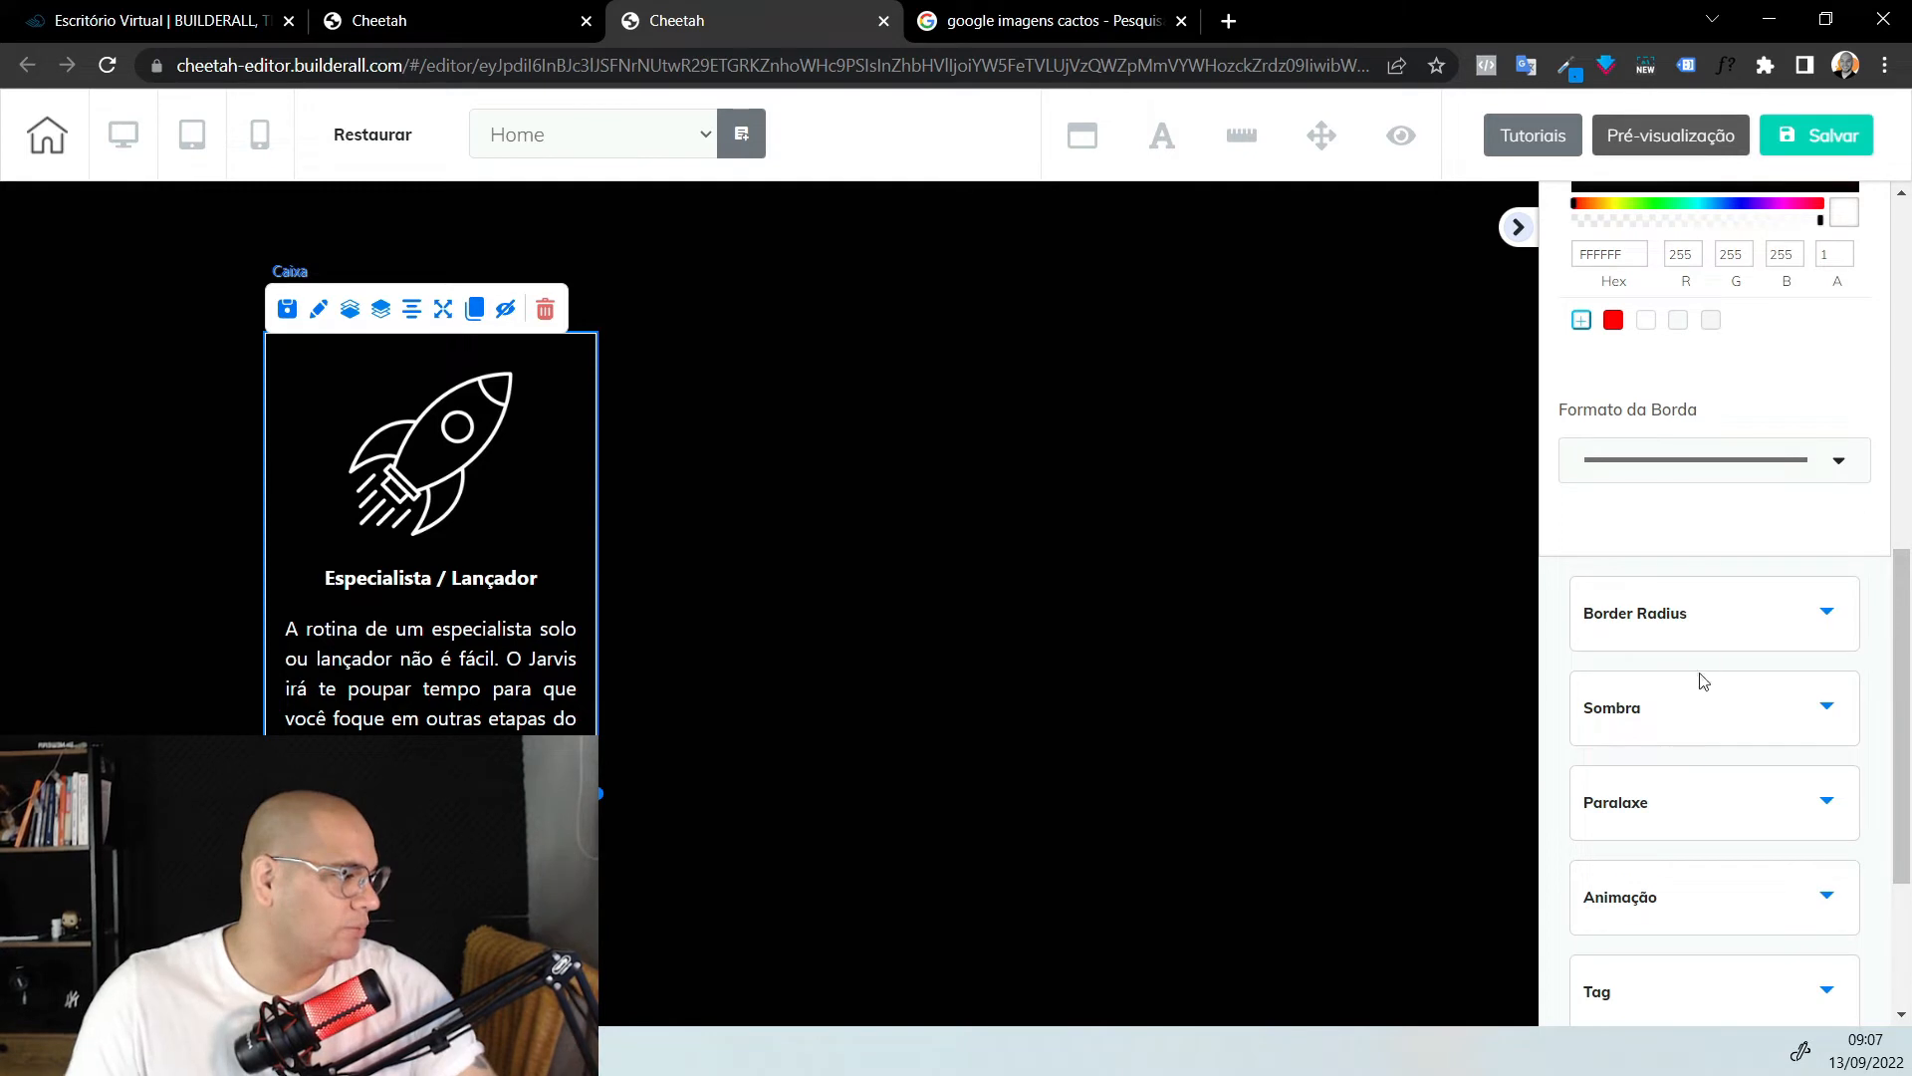
left_click(1826, 709)
scroll(1781, 611, "down", 8)
scroll(1733, 478, "up", 4)
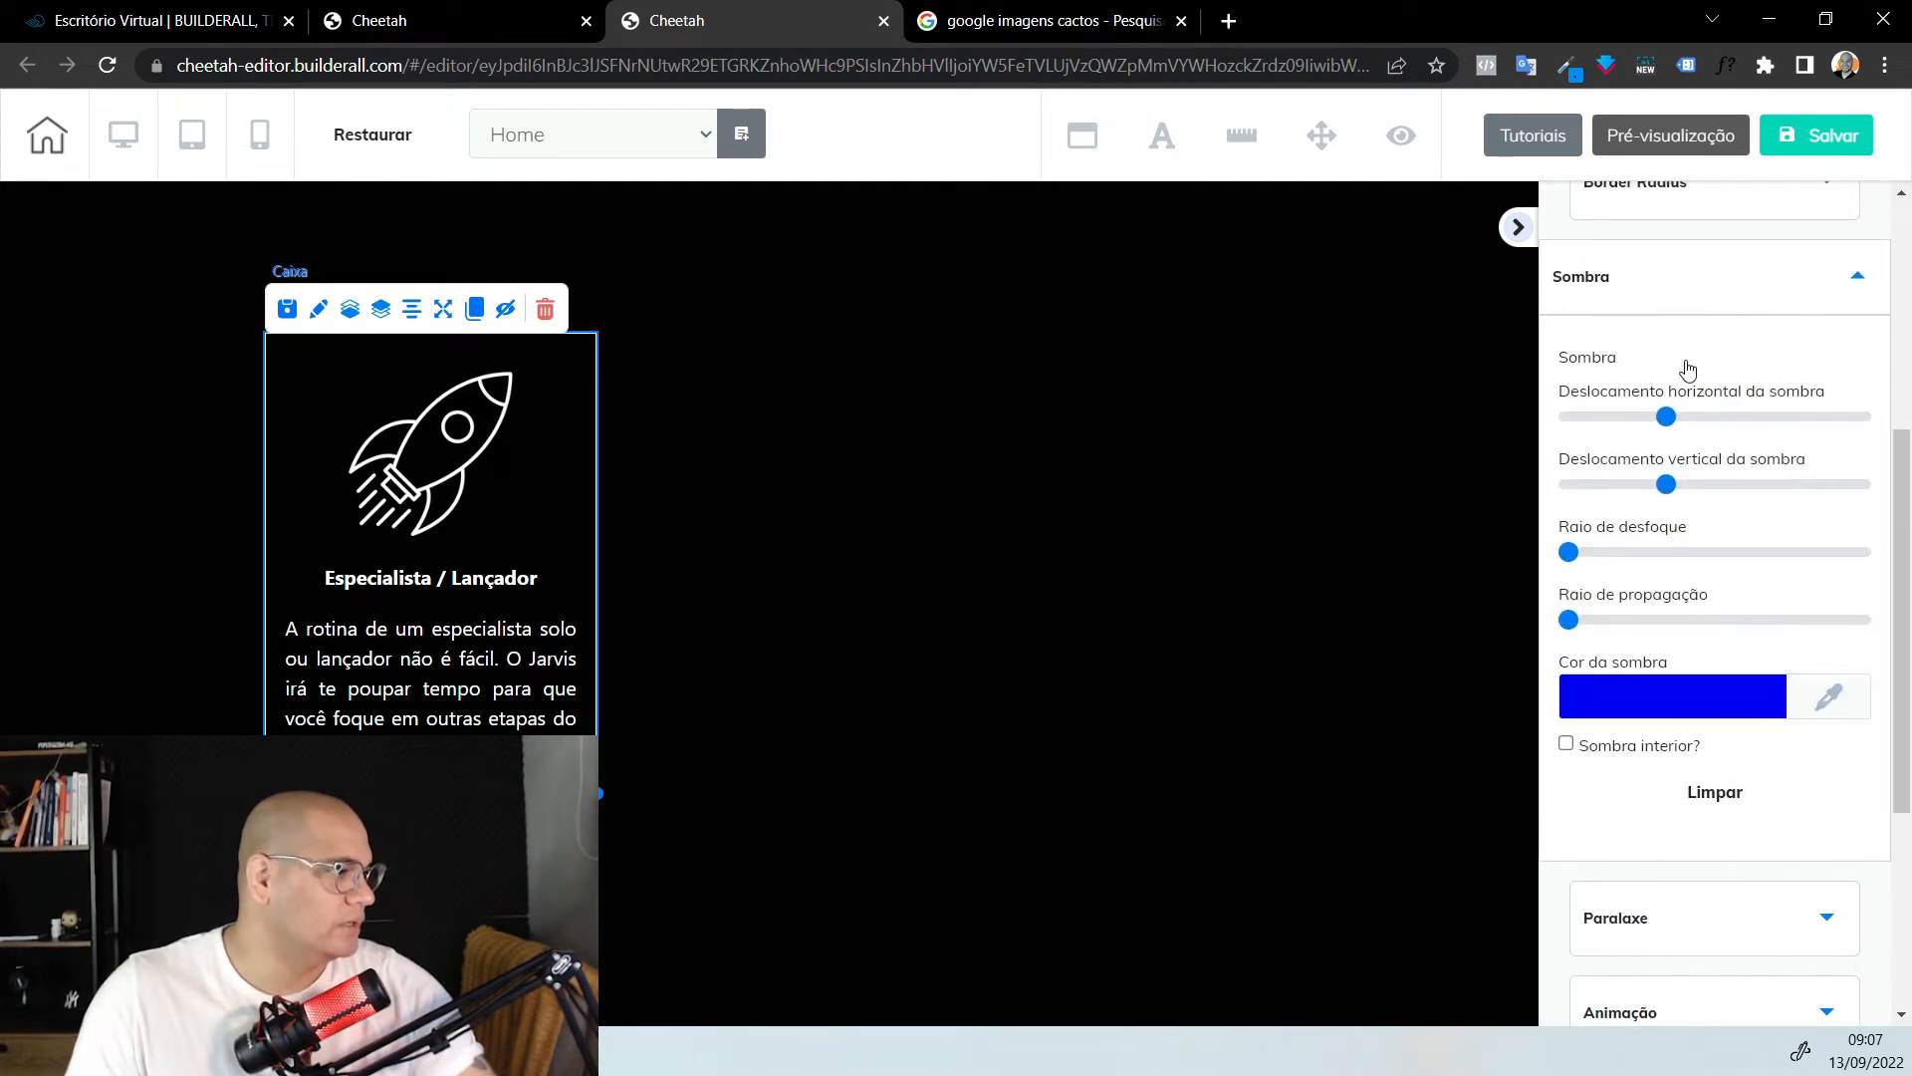
left_click_drag(1674, 419, 1681, 490)
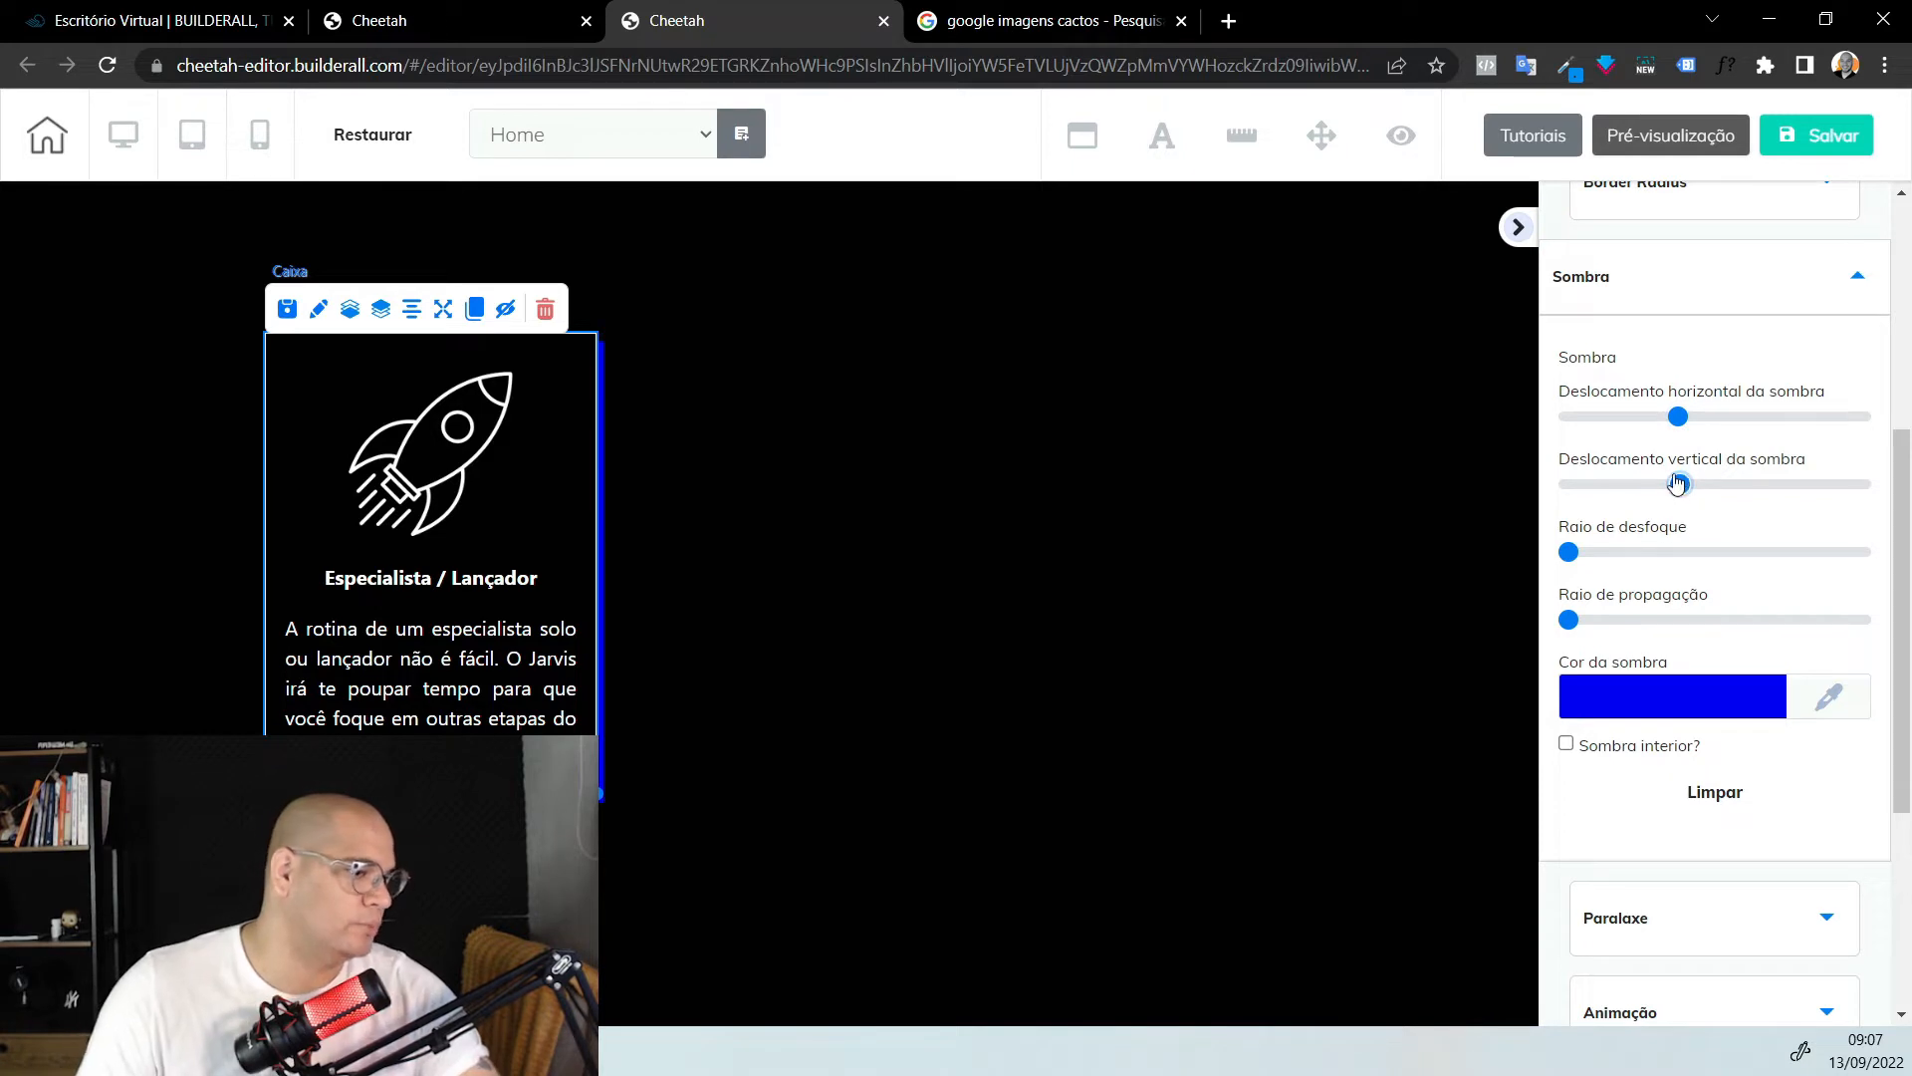
left_click(1666, 698)
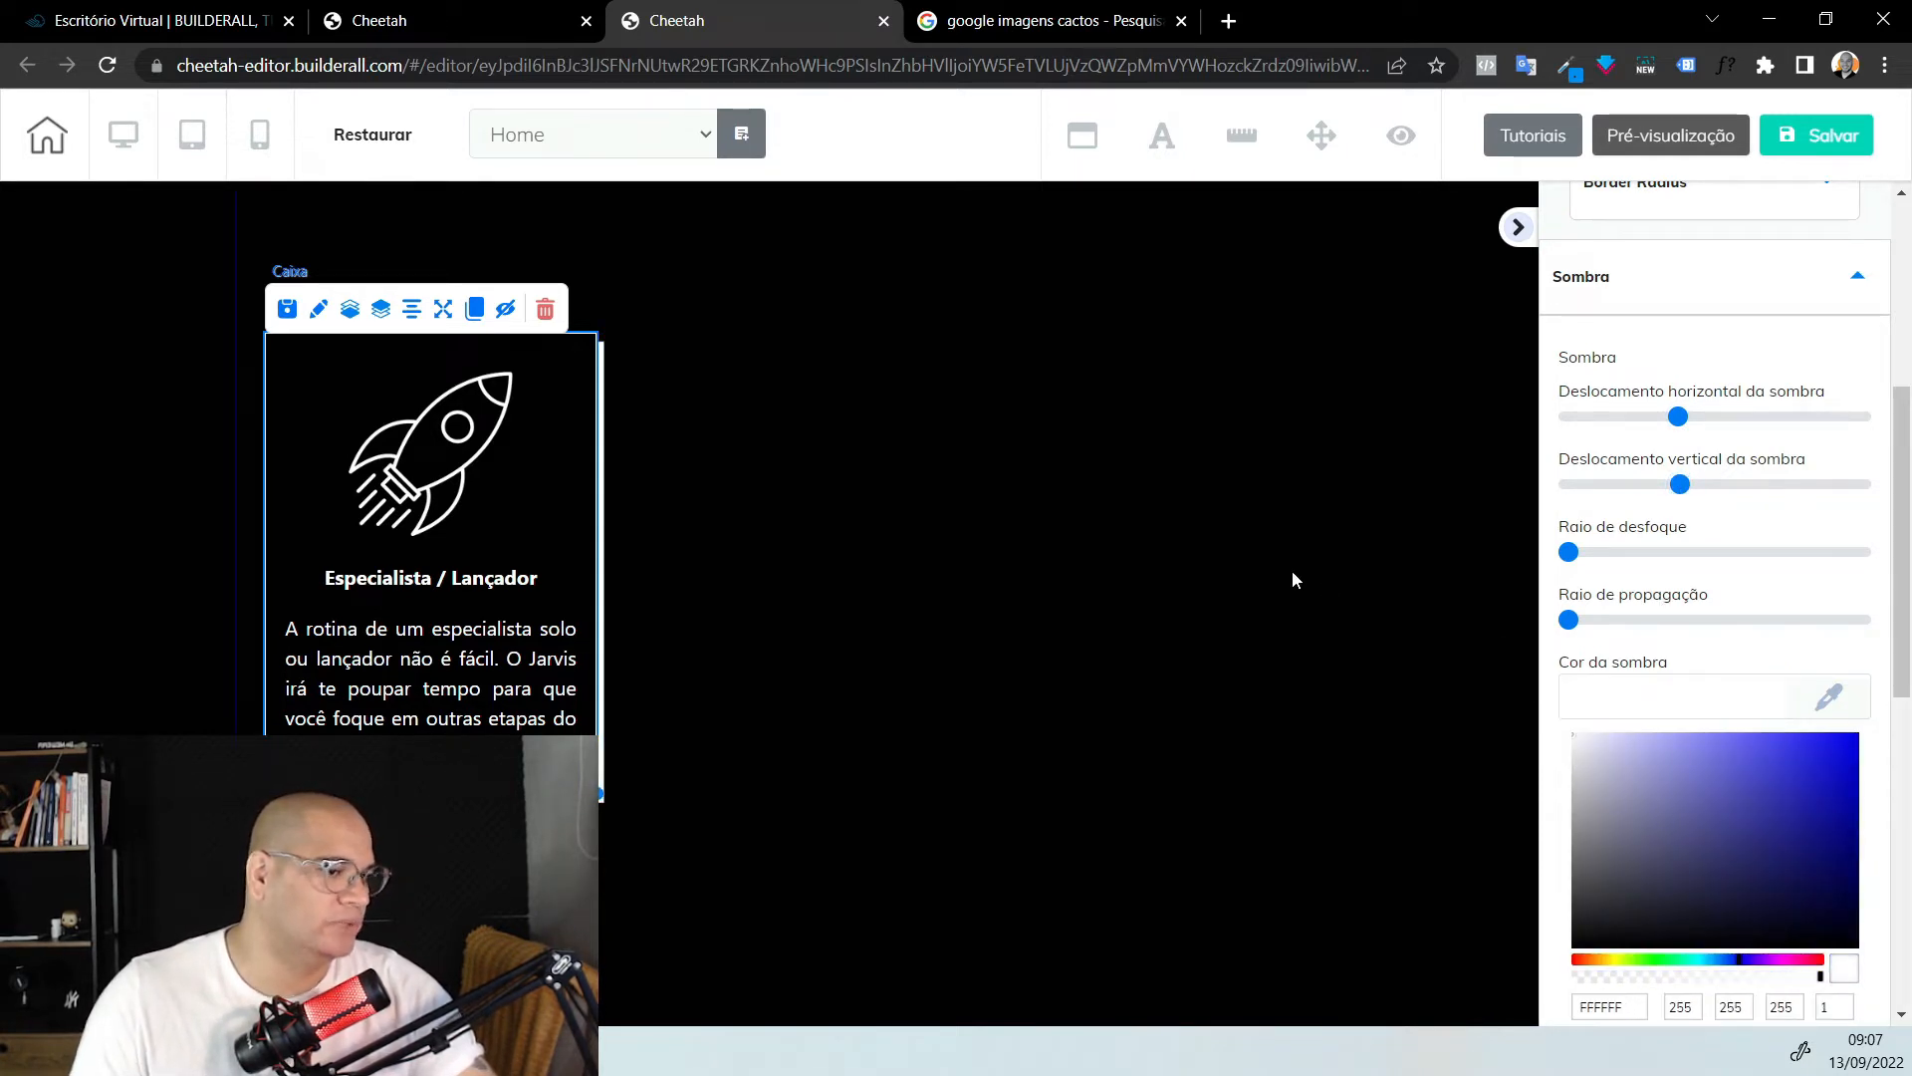
left_click(661, 906)
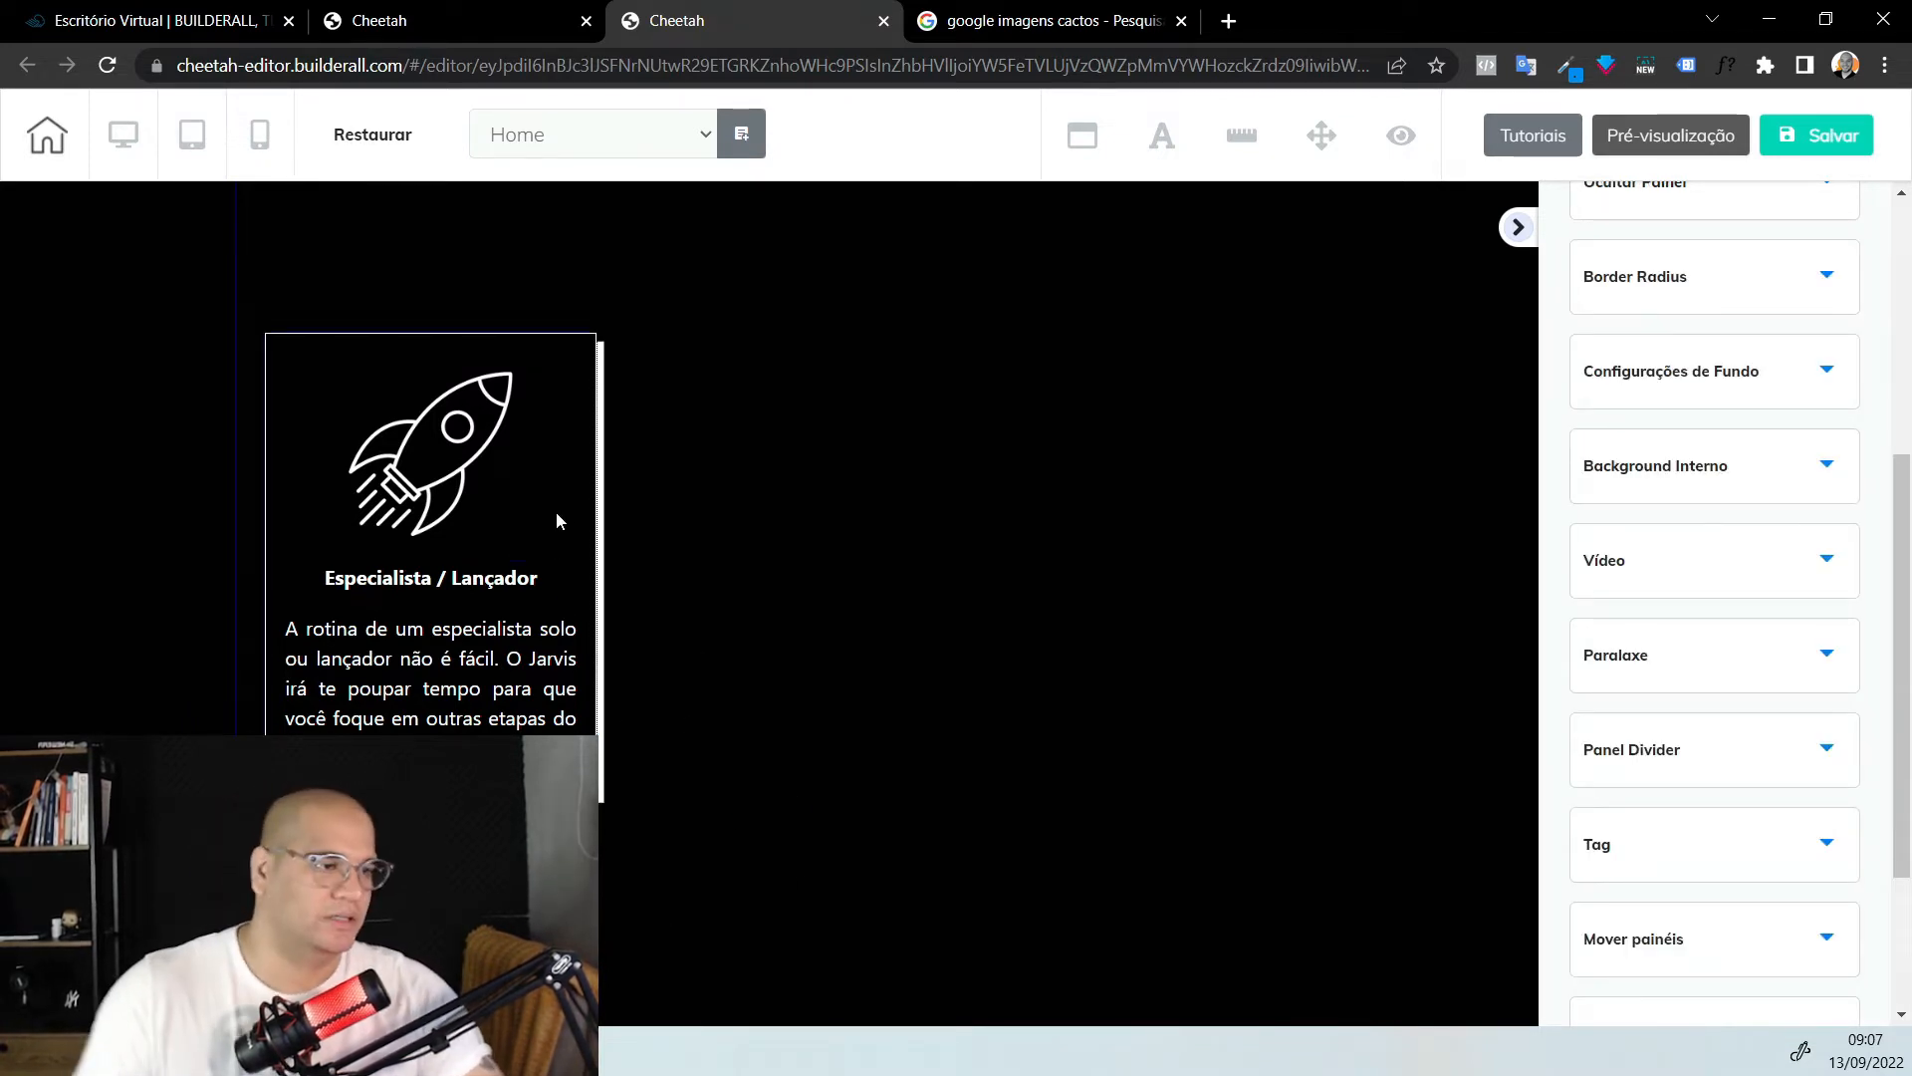
Narrow the card's paragraph, lengthen the box around it, and centre the paragraph a little lower beneath the card title
left_click(577, 461)
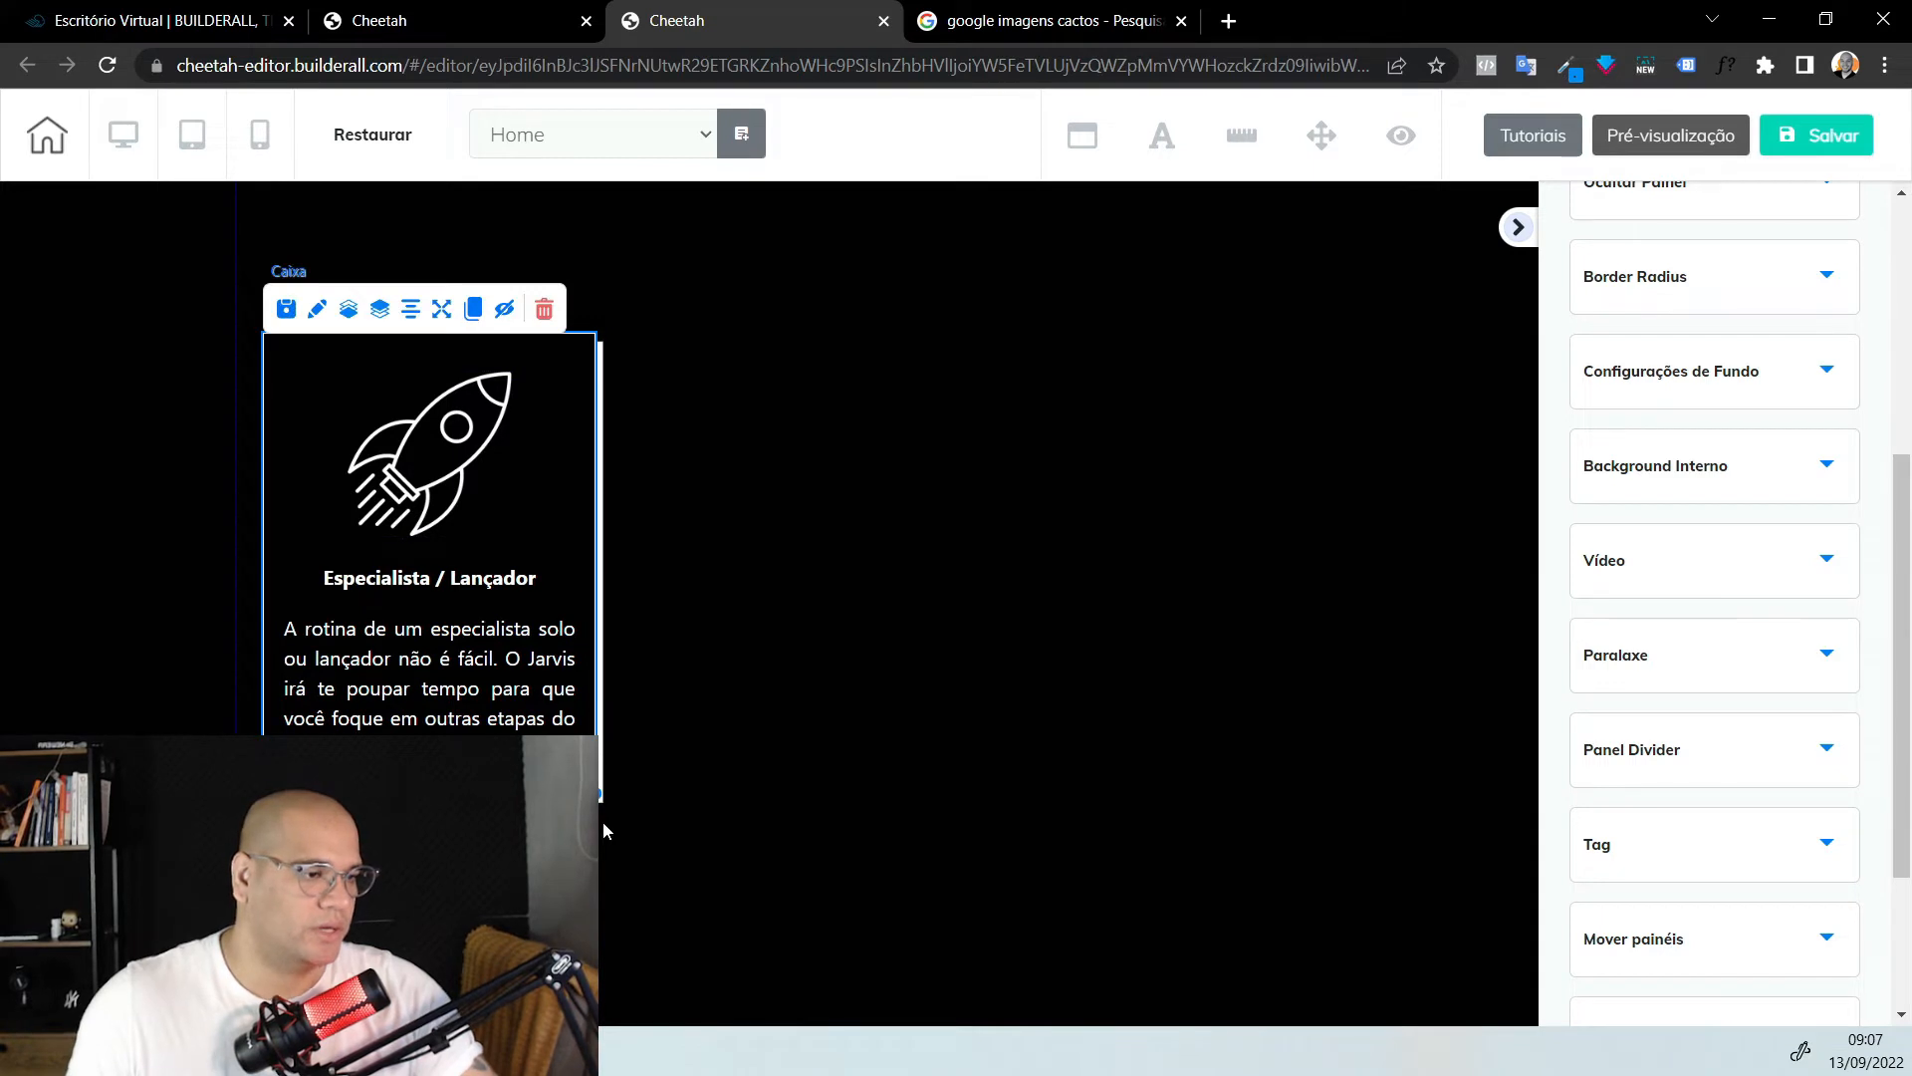
left_click(497, 742)
left_click_drag(576, 769, 510, 769)
left_click(553, 767)
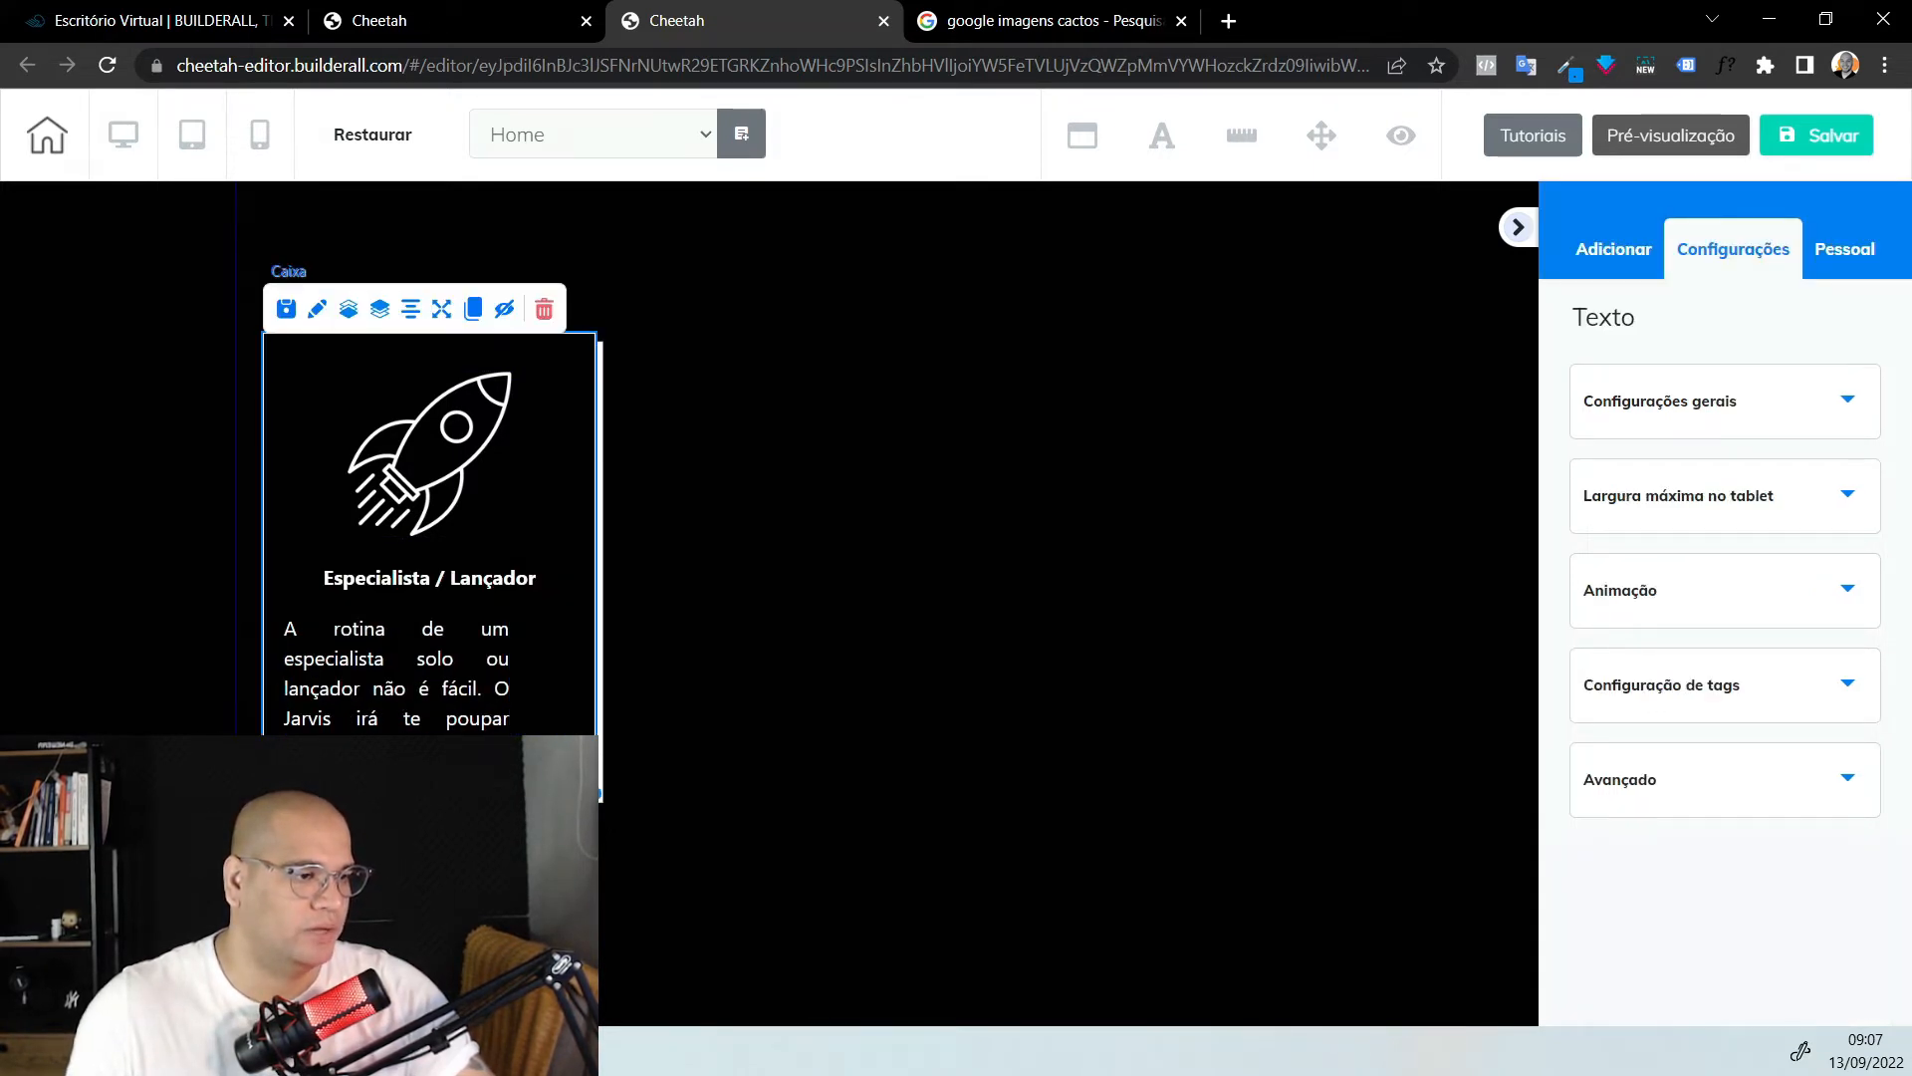
left_click_drag(602, 882, 598, 935)
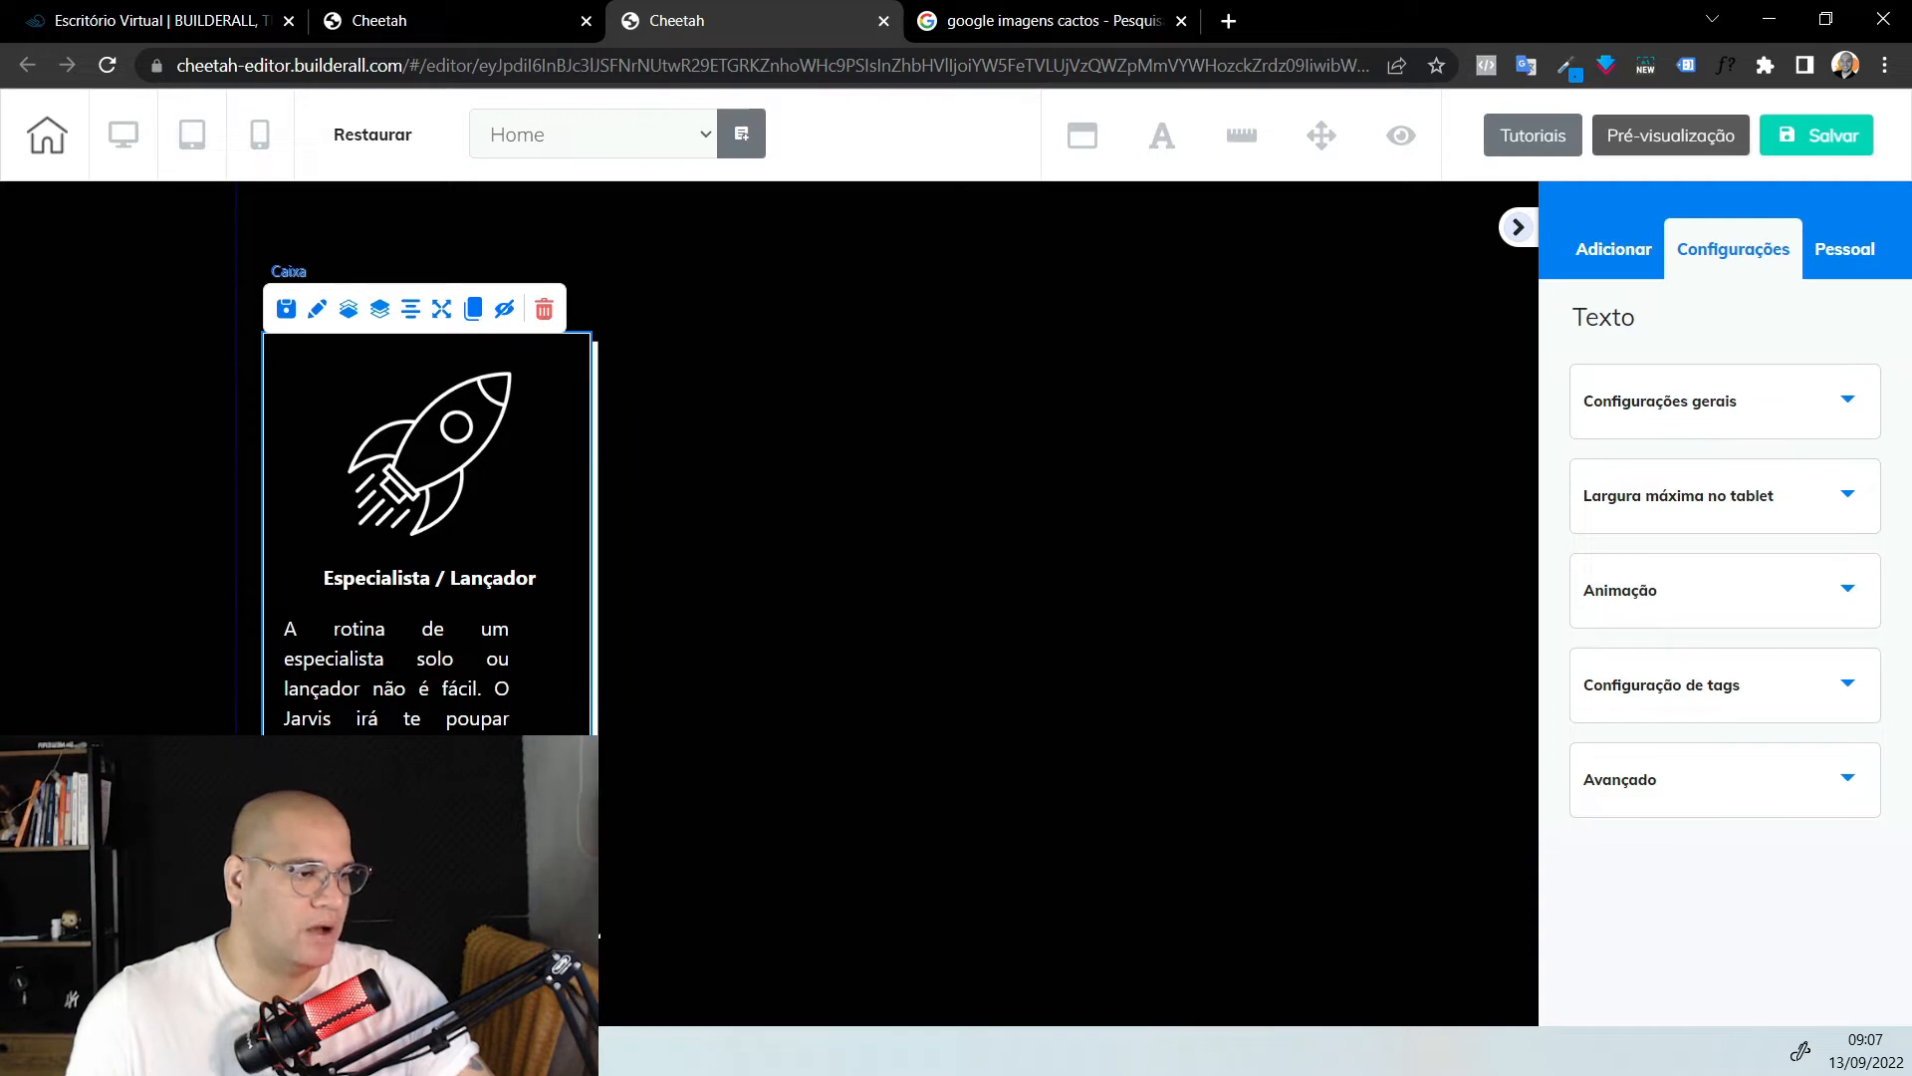
left_click(460, 725)
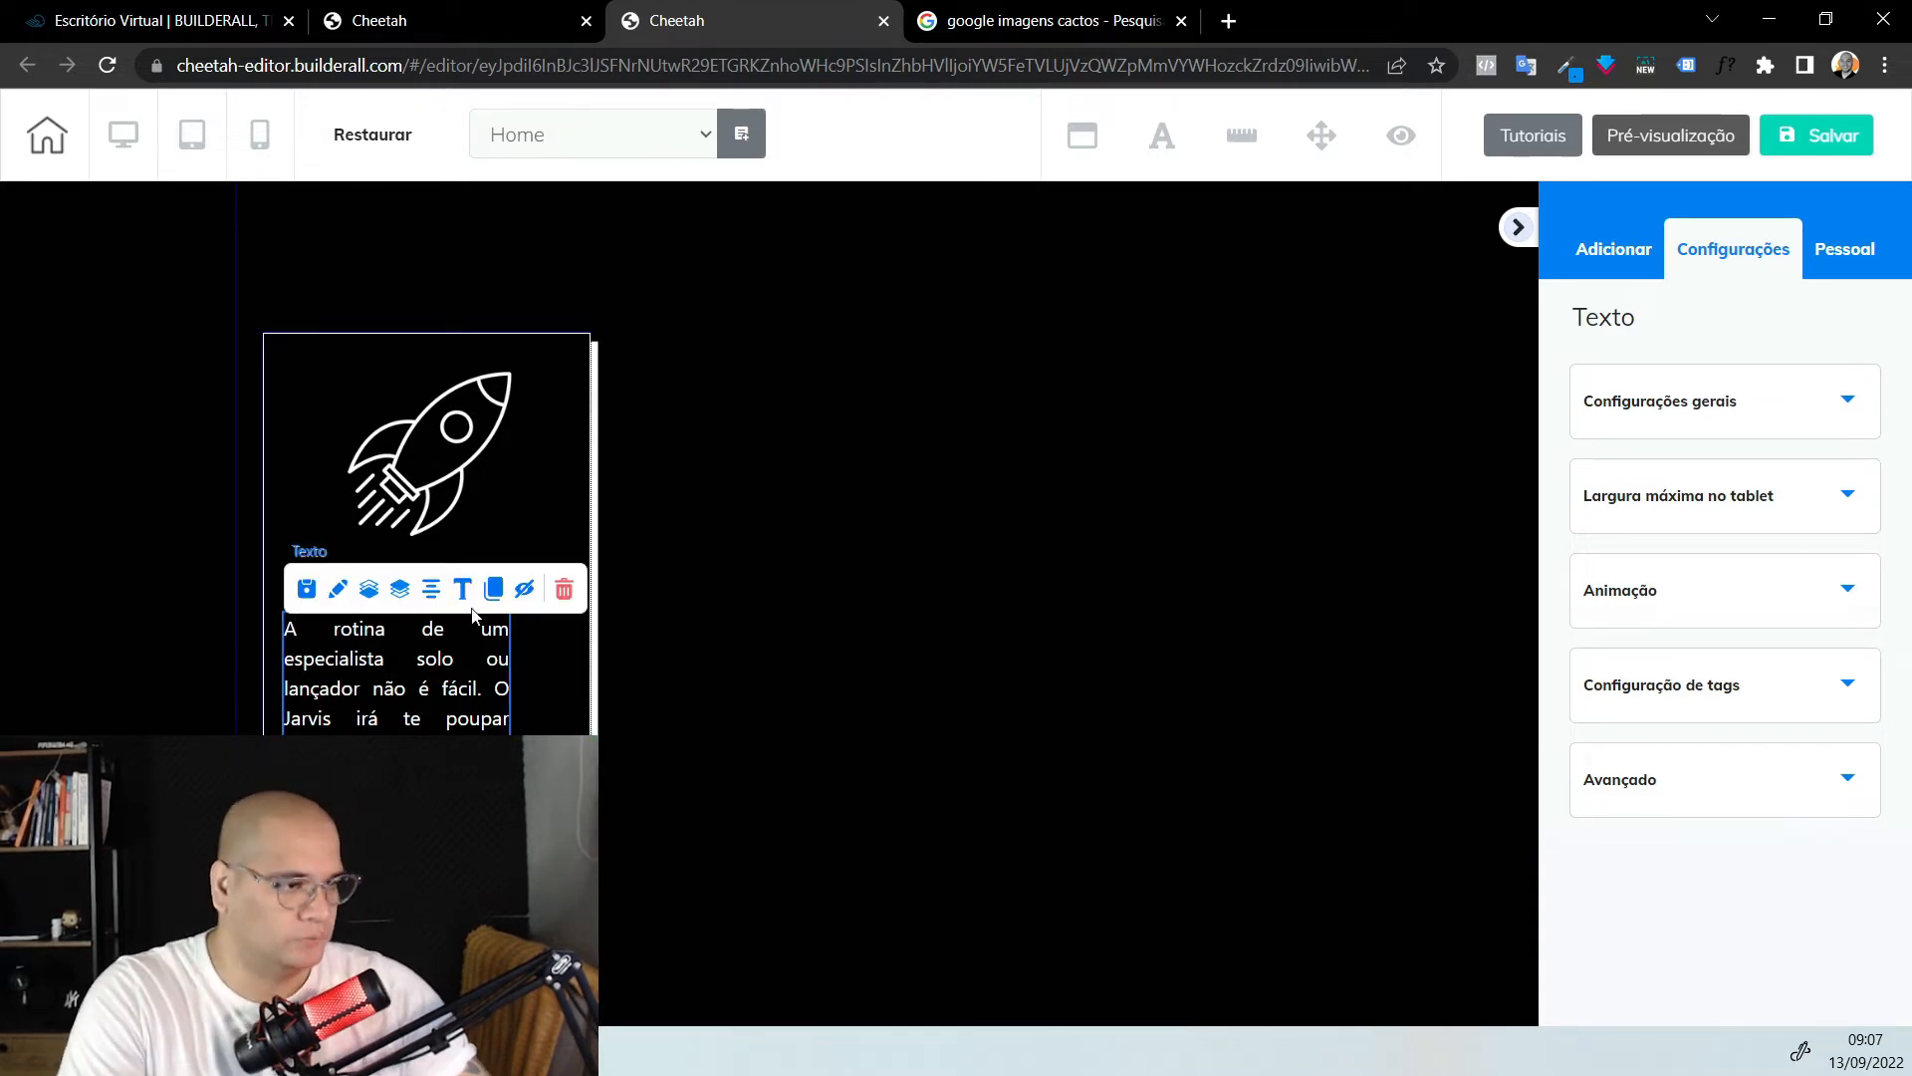
left_click(428, 598)
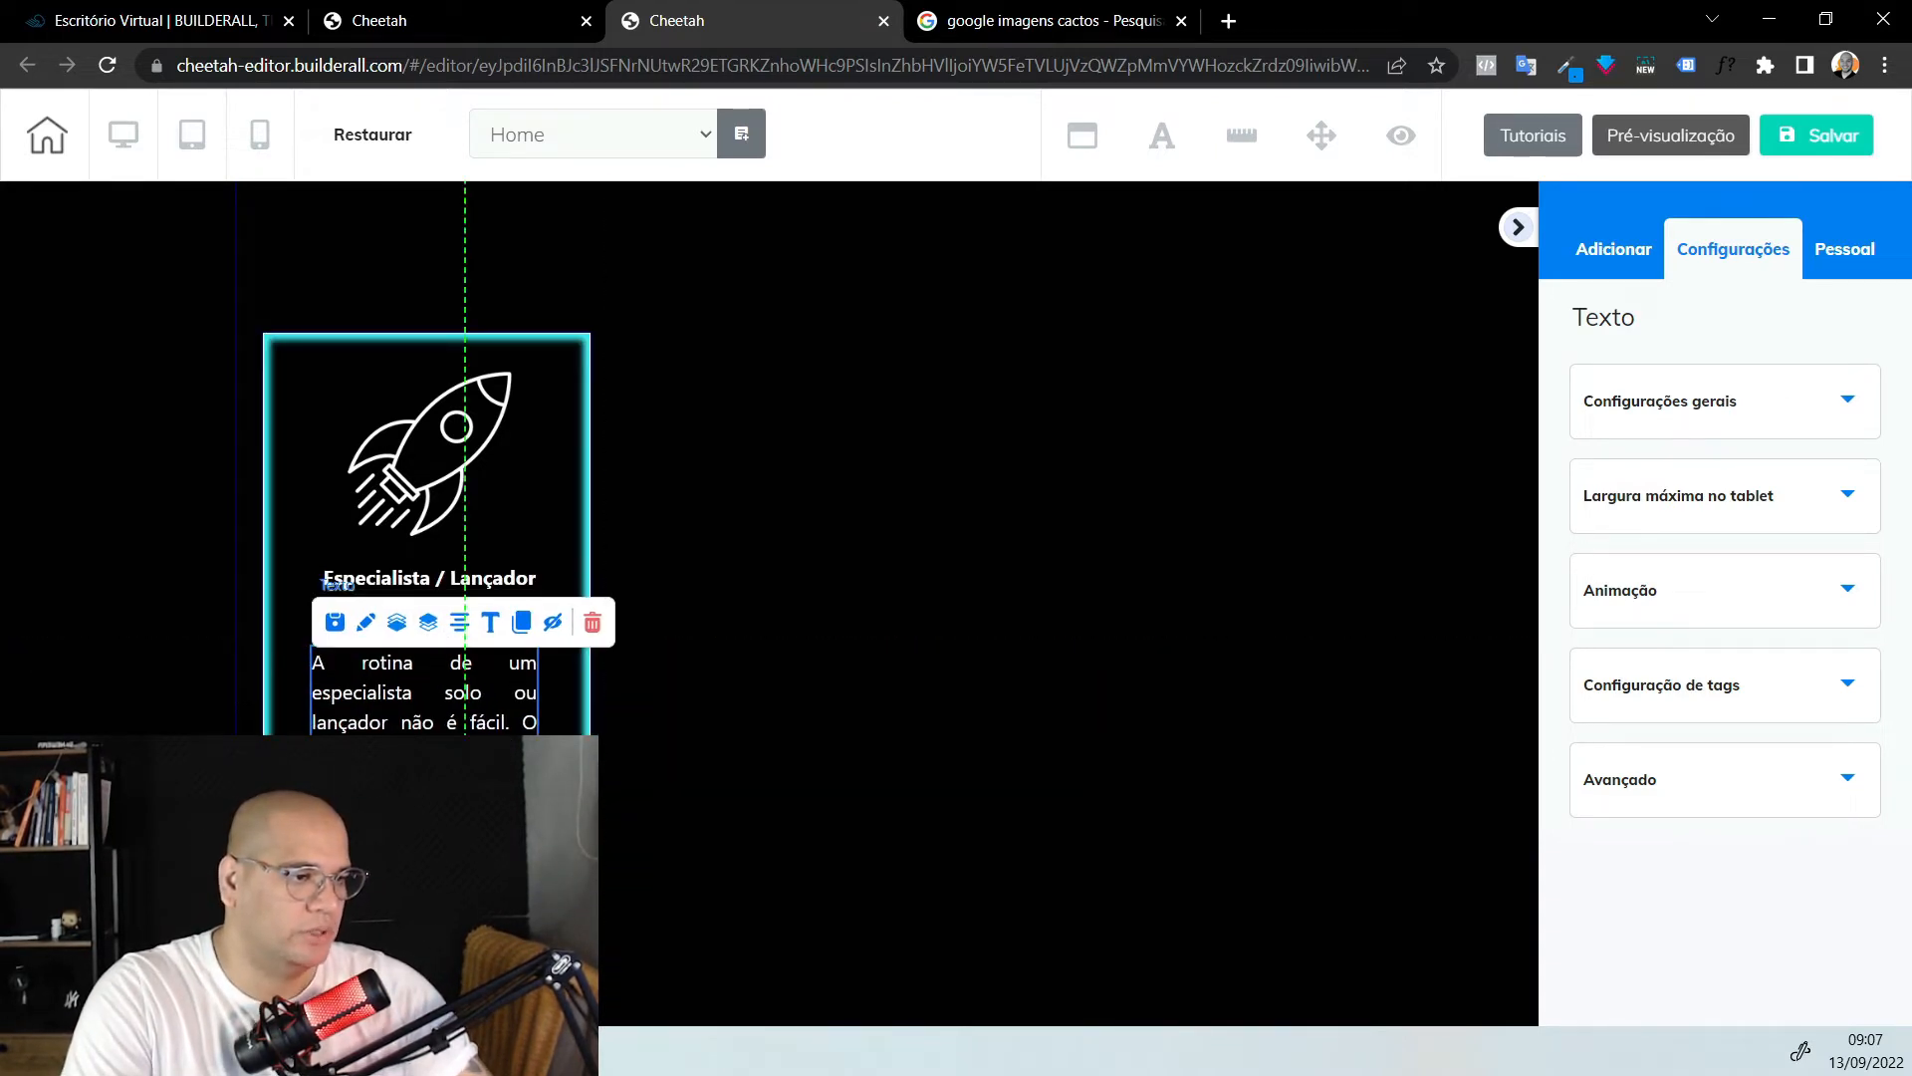
left_click(670, 805)
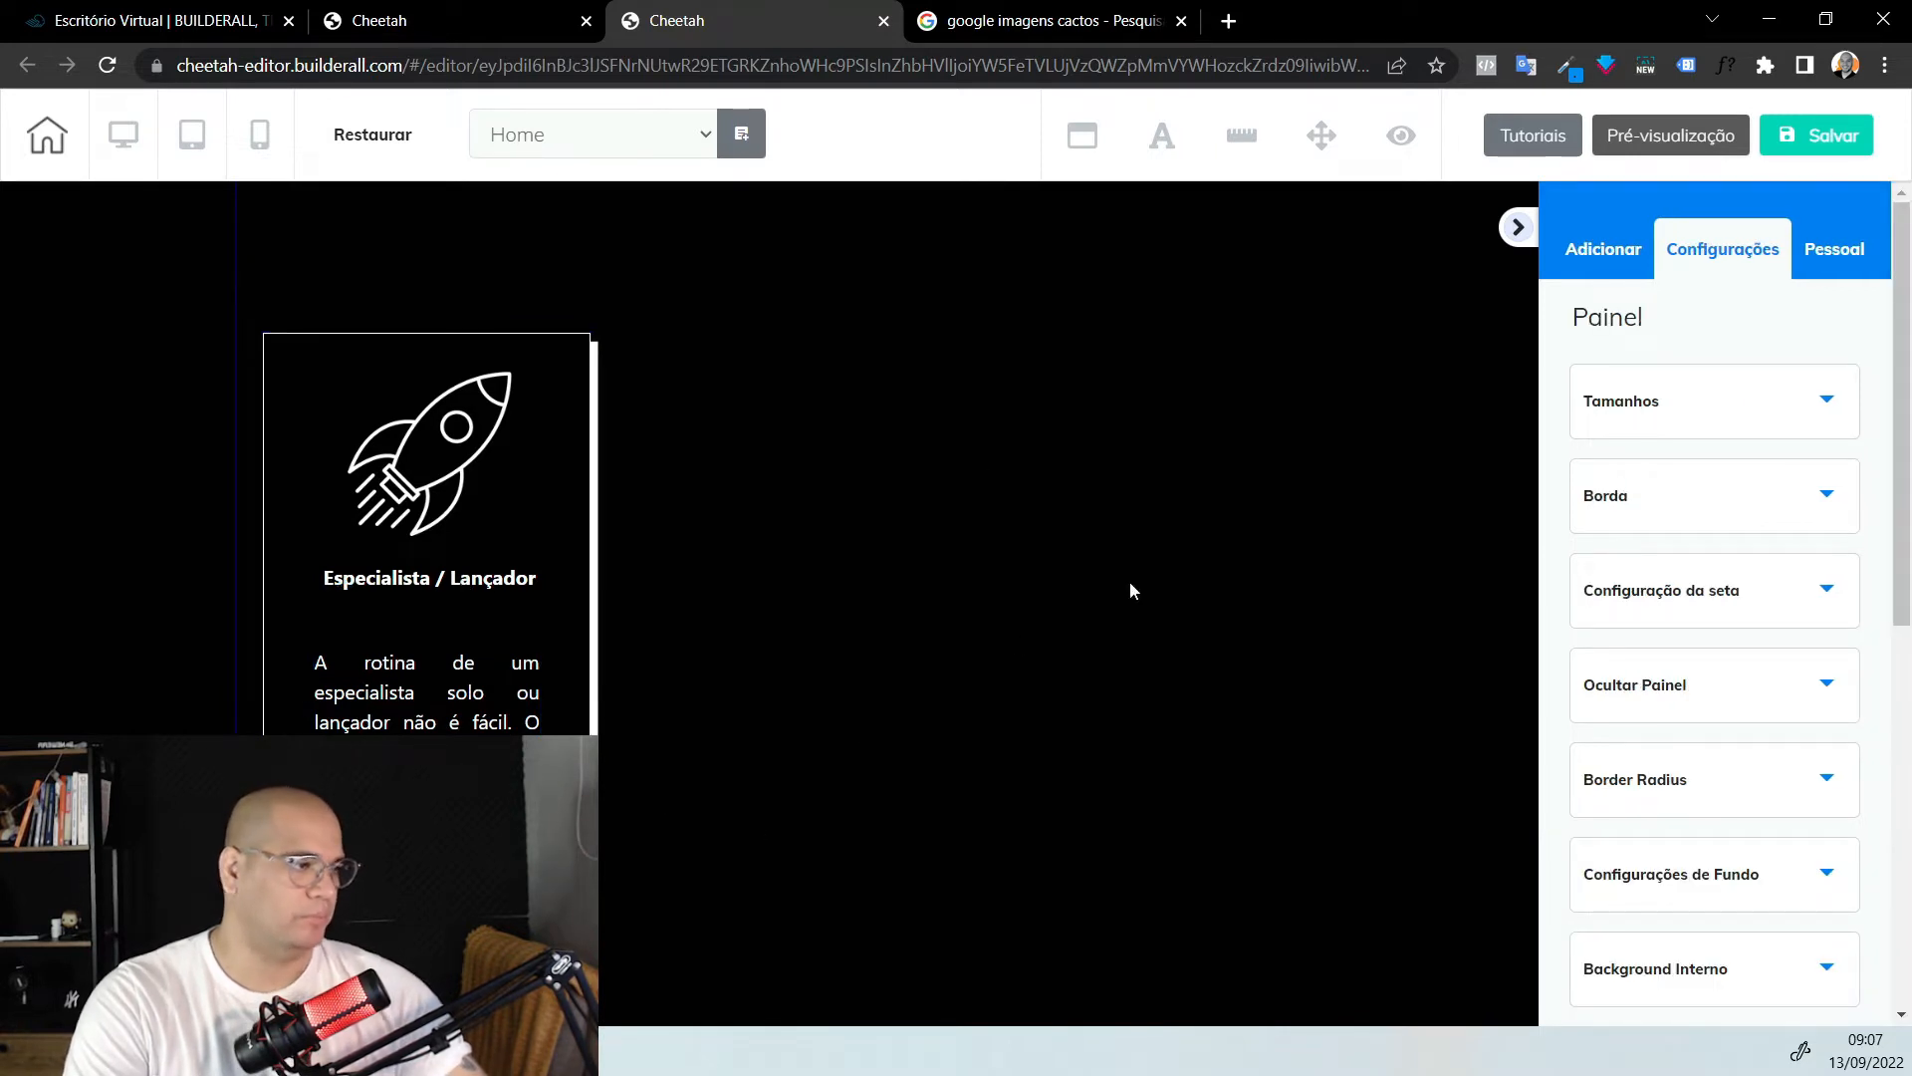
Move the card further left and add three duplicates beside it to form a row of four cards
left_click_drag(585, 372, 489, 368)
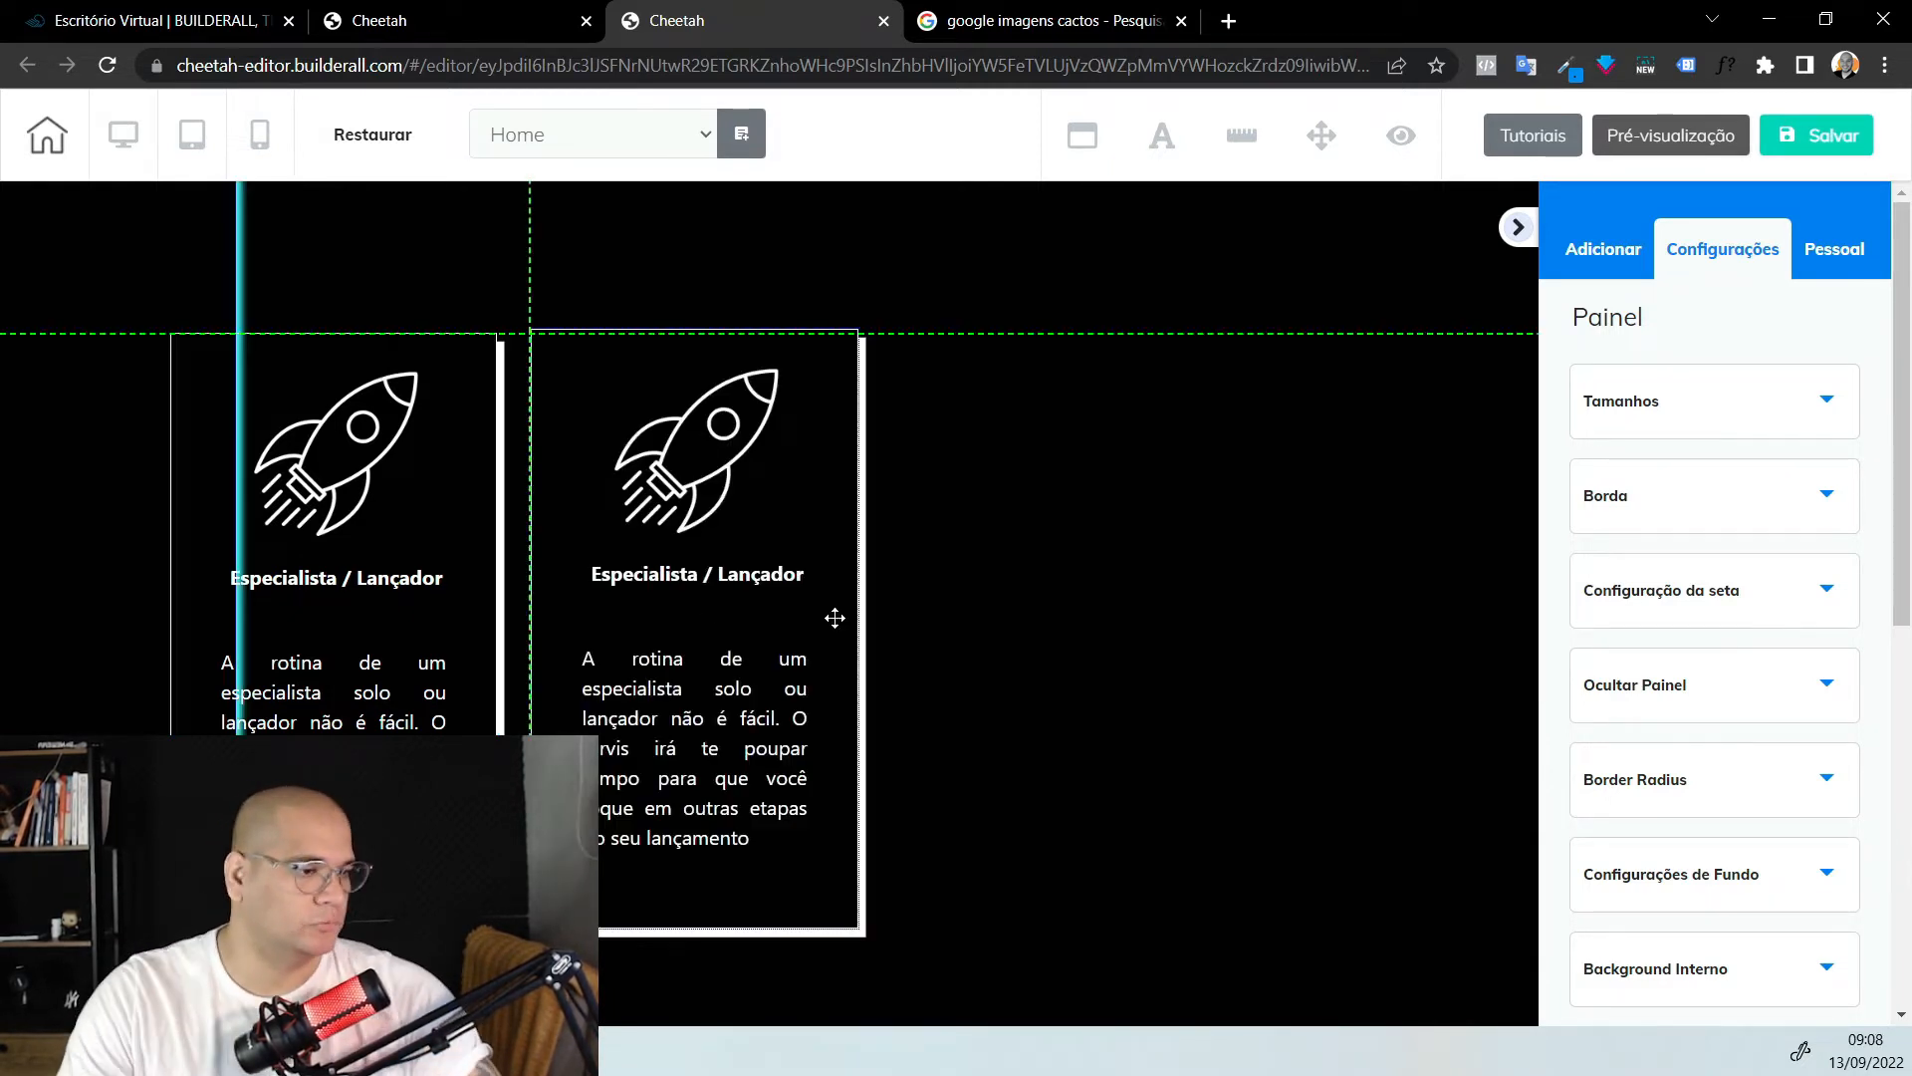
left_click_drag(834, 618, 828, 622)
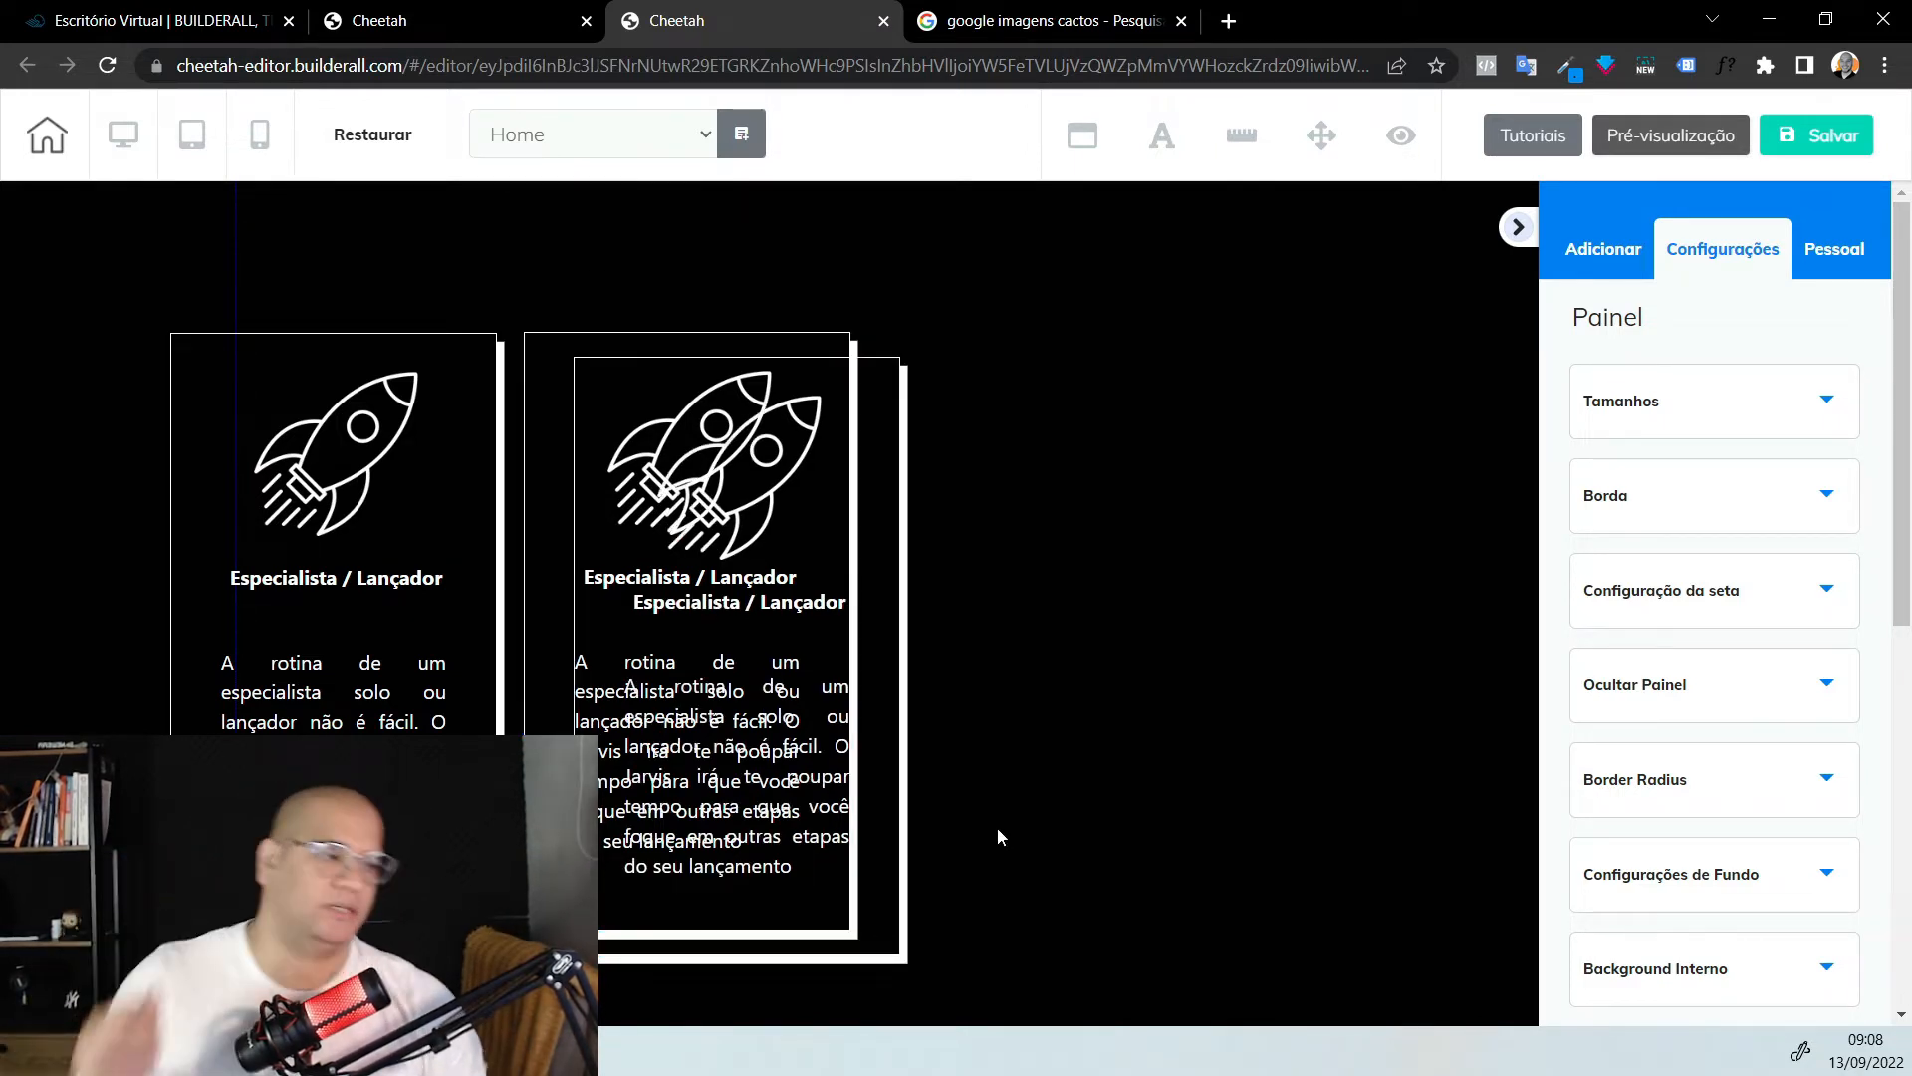
left_click_drag(869, 777, 1177, 749)
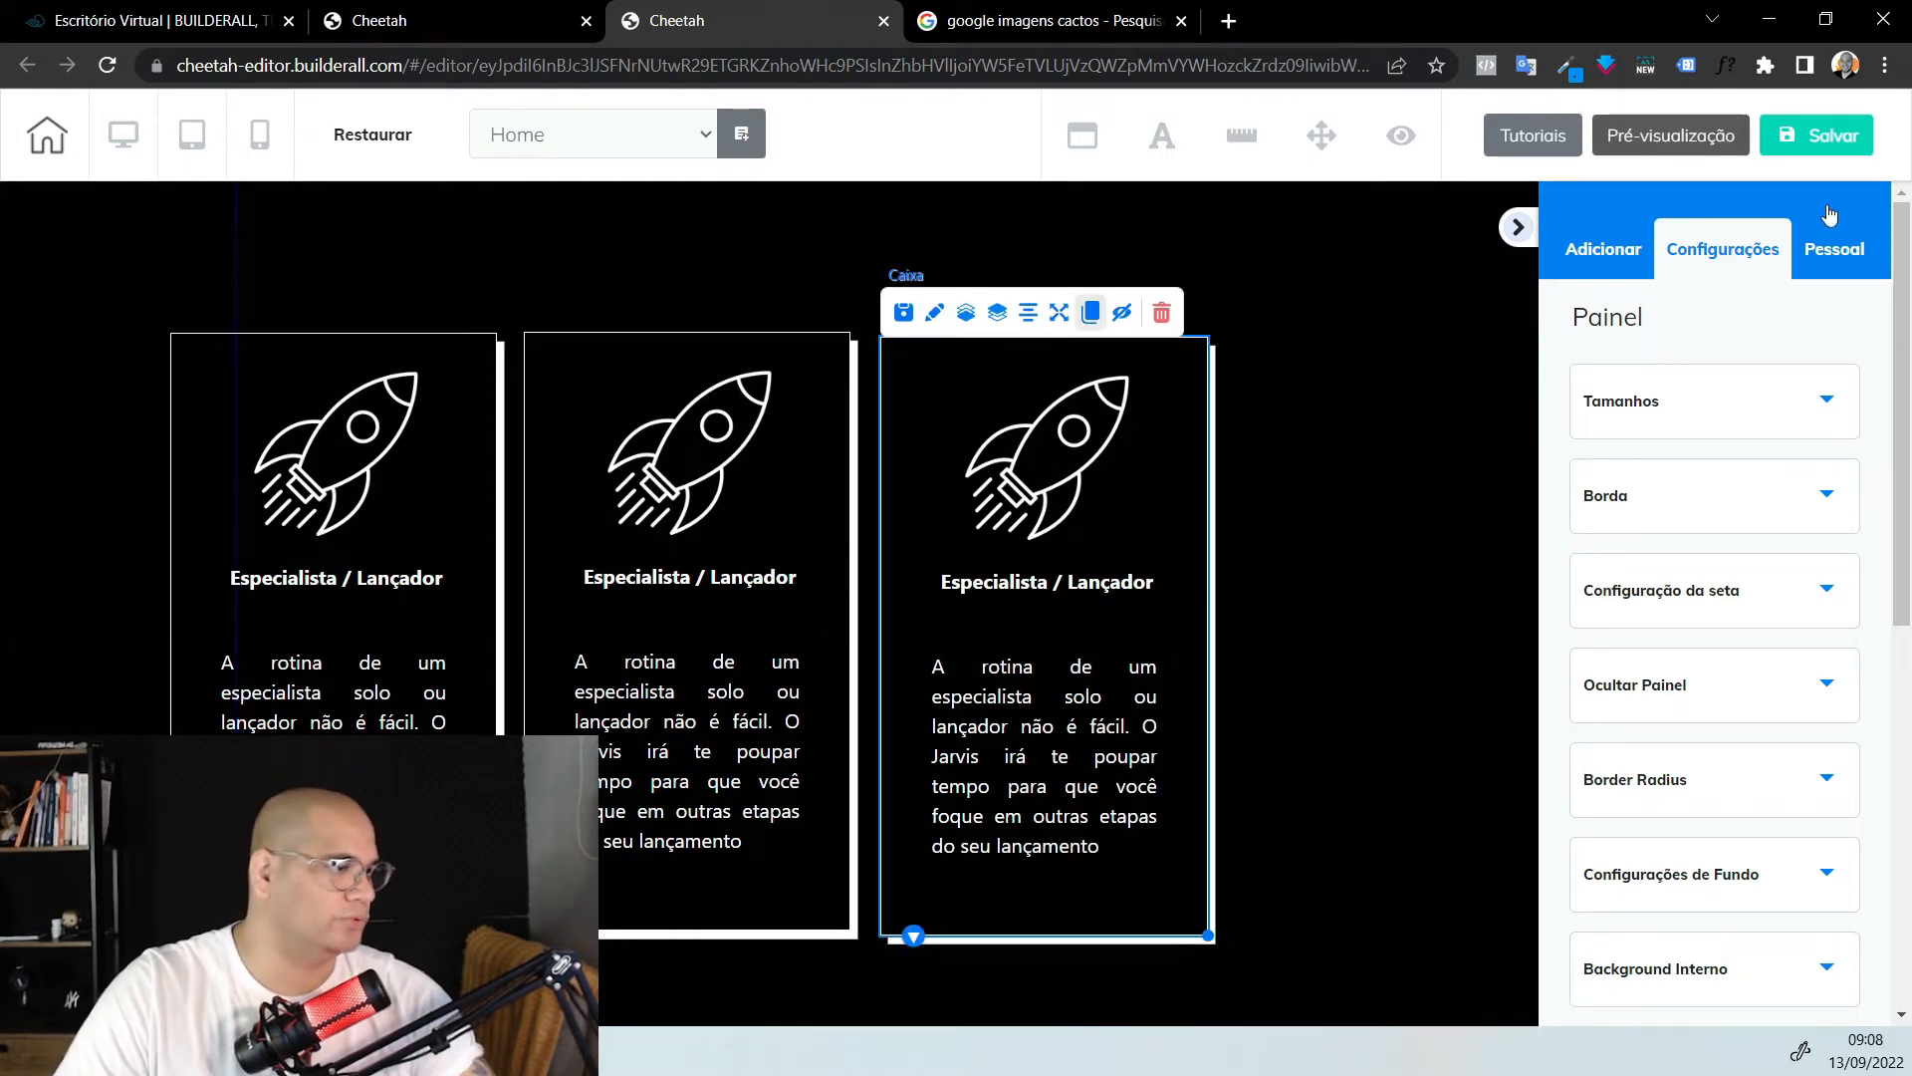
left_click_drag(1197, 758, 1595, 754)
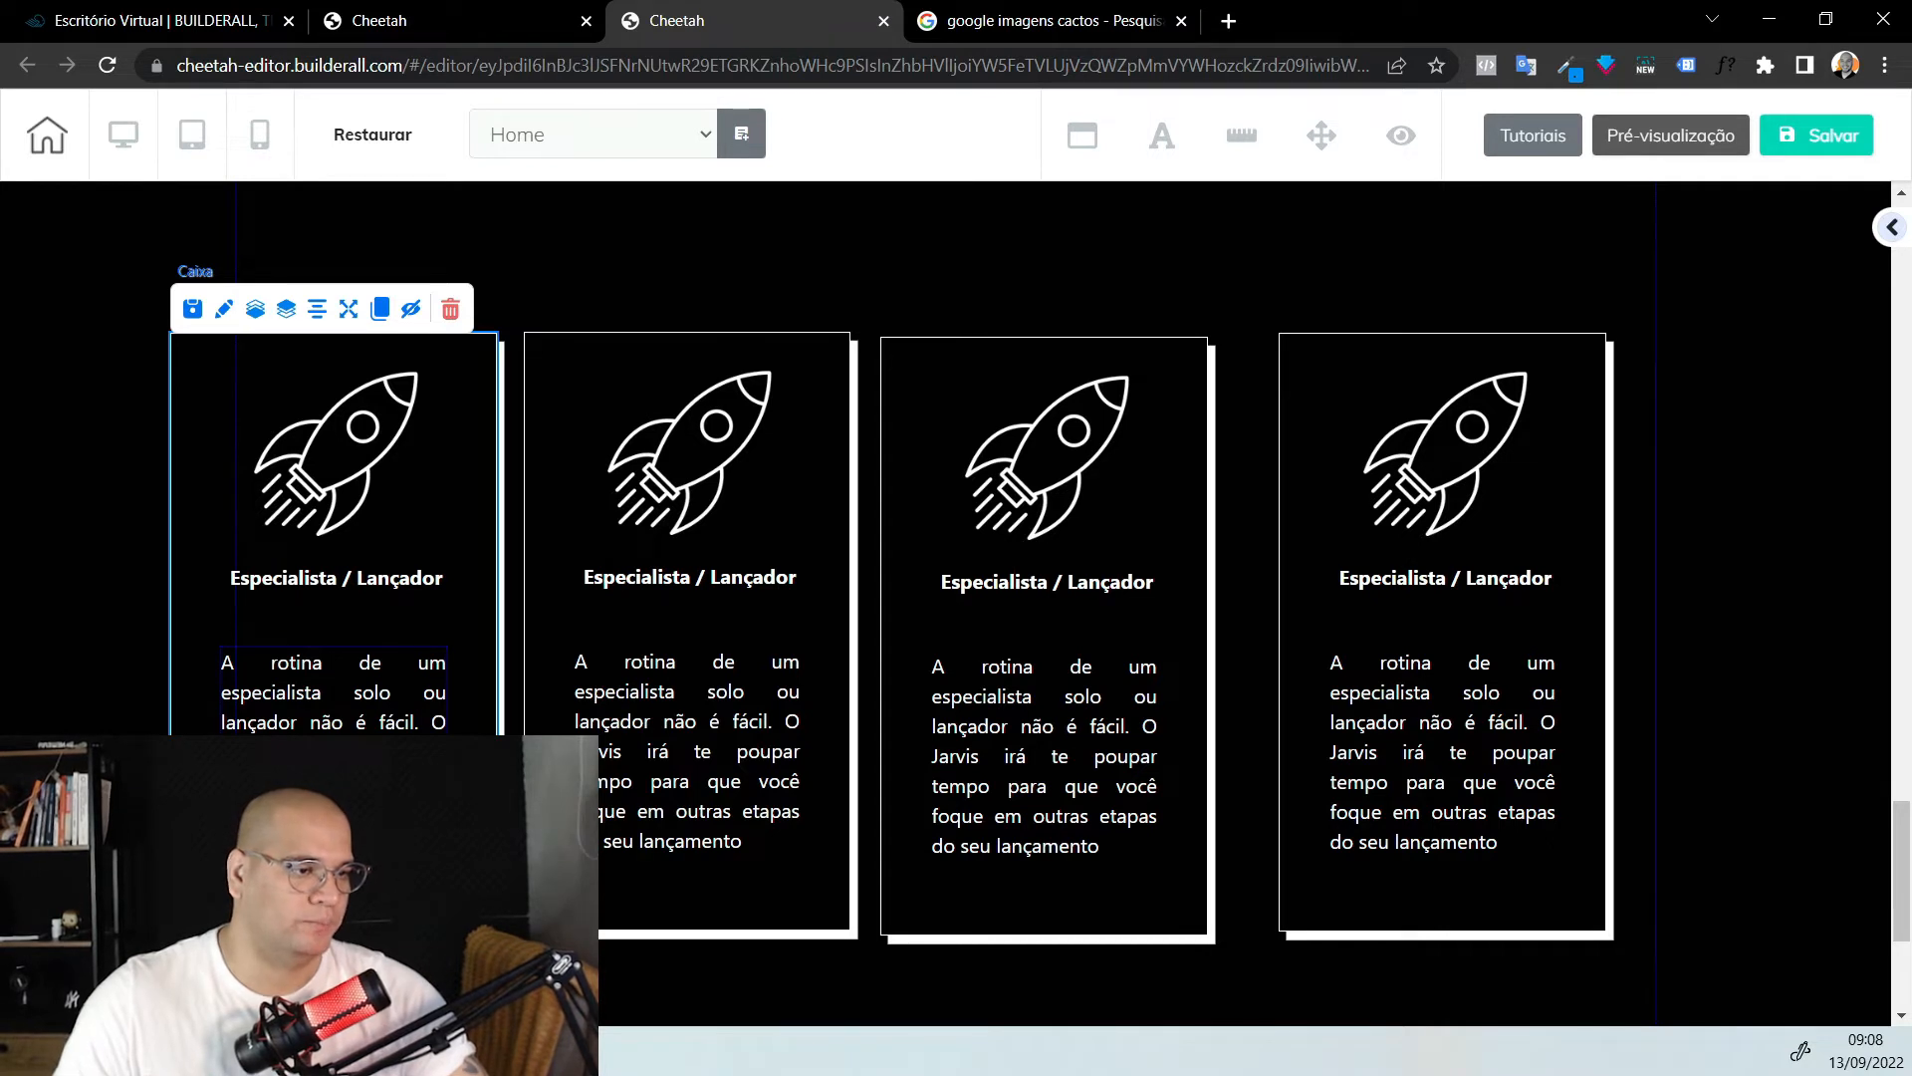
Shift the first card's paragraph, title and rocket icon towards its left edge and shrink the rocket
left_click_drag(412, 732, 384, 734)
left_click_drag(373, 654, 367, 603)
left_click_drag(363, 581, 322, 586)
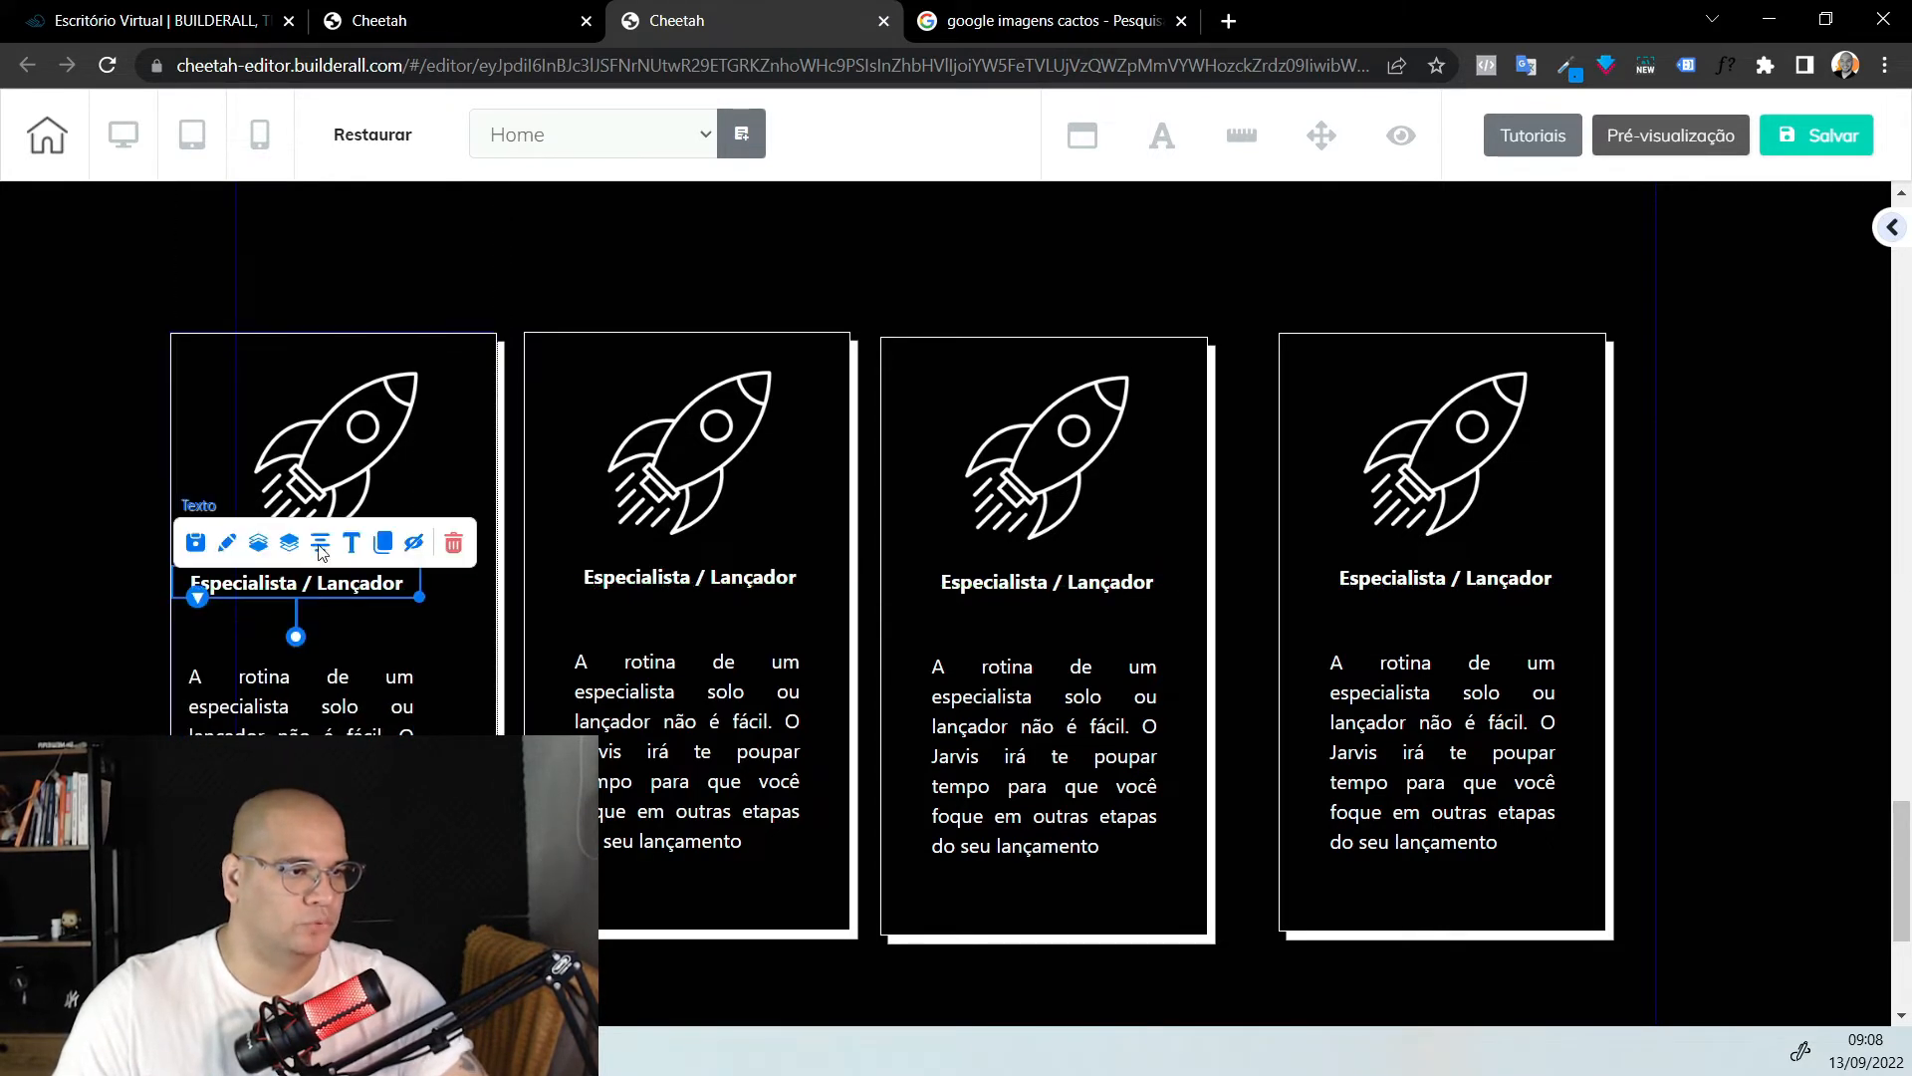
left_click_drag(333, 463, 300, 463)
left_click_drag(385, 534, 310, 495)
Narrow the first card's box to fit its contents and move its title and paragraph up beneath the smaller rocket
left_click(443, 737)
left_click_drag(498, 631, 448, 631)
left_click_drag(299, 703, 309, 661)
left_click_drag(343, 500, 343, 451)
left_click_drag(366, 590, 369, 546)
left_click_drag(381, 677, 376, 641)
left_click(391, 818)
left_click_drag(449, 928, 440, 928)
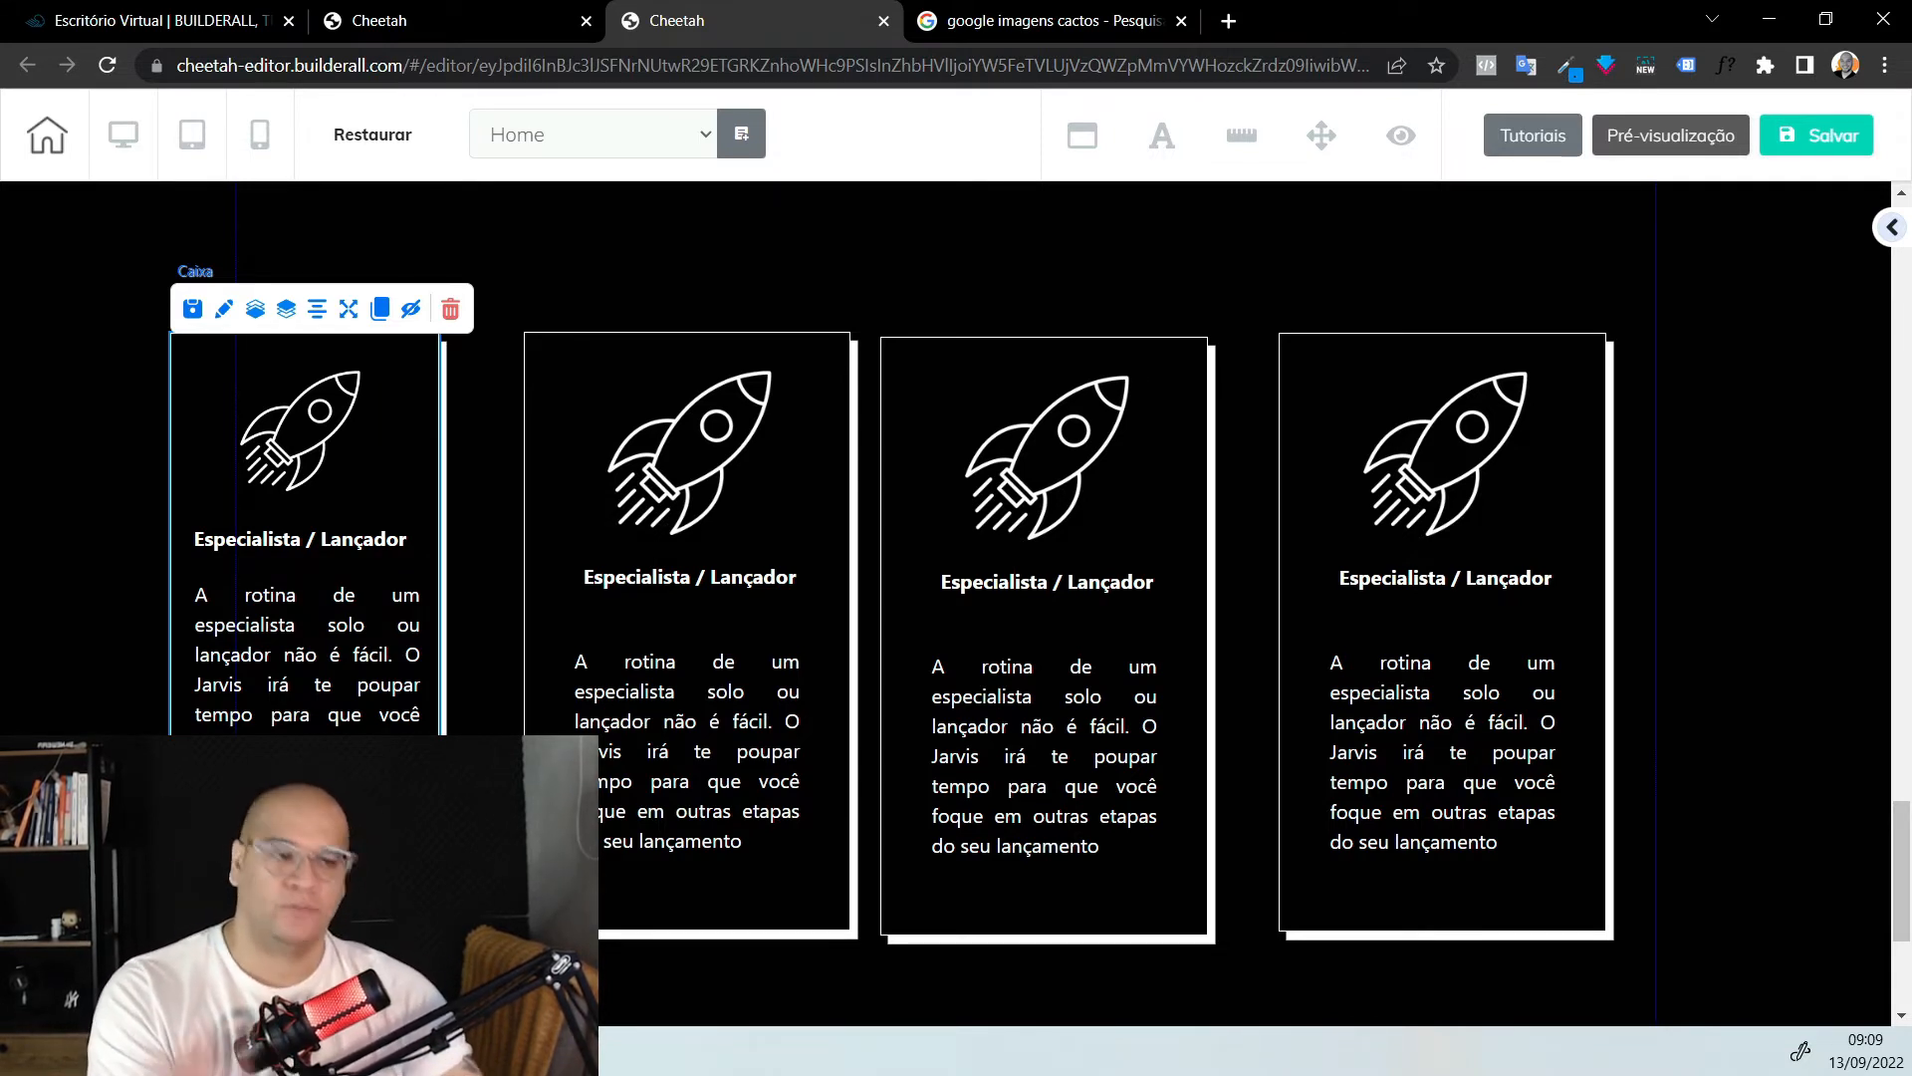
Delete the three wider duplicate cards, keeping only the narrowed first card
left_click(833, 349)
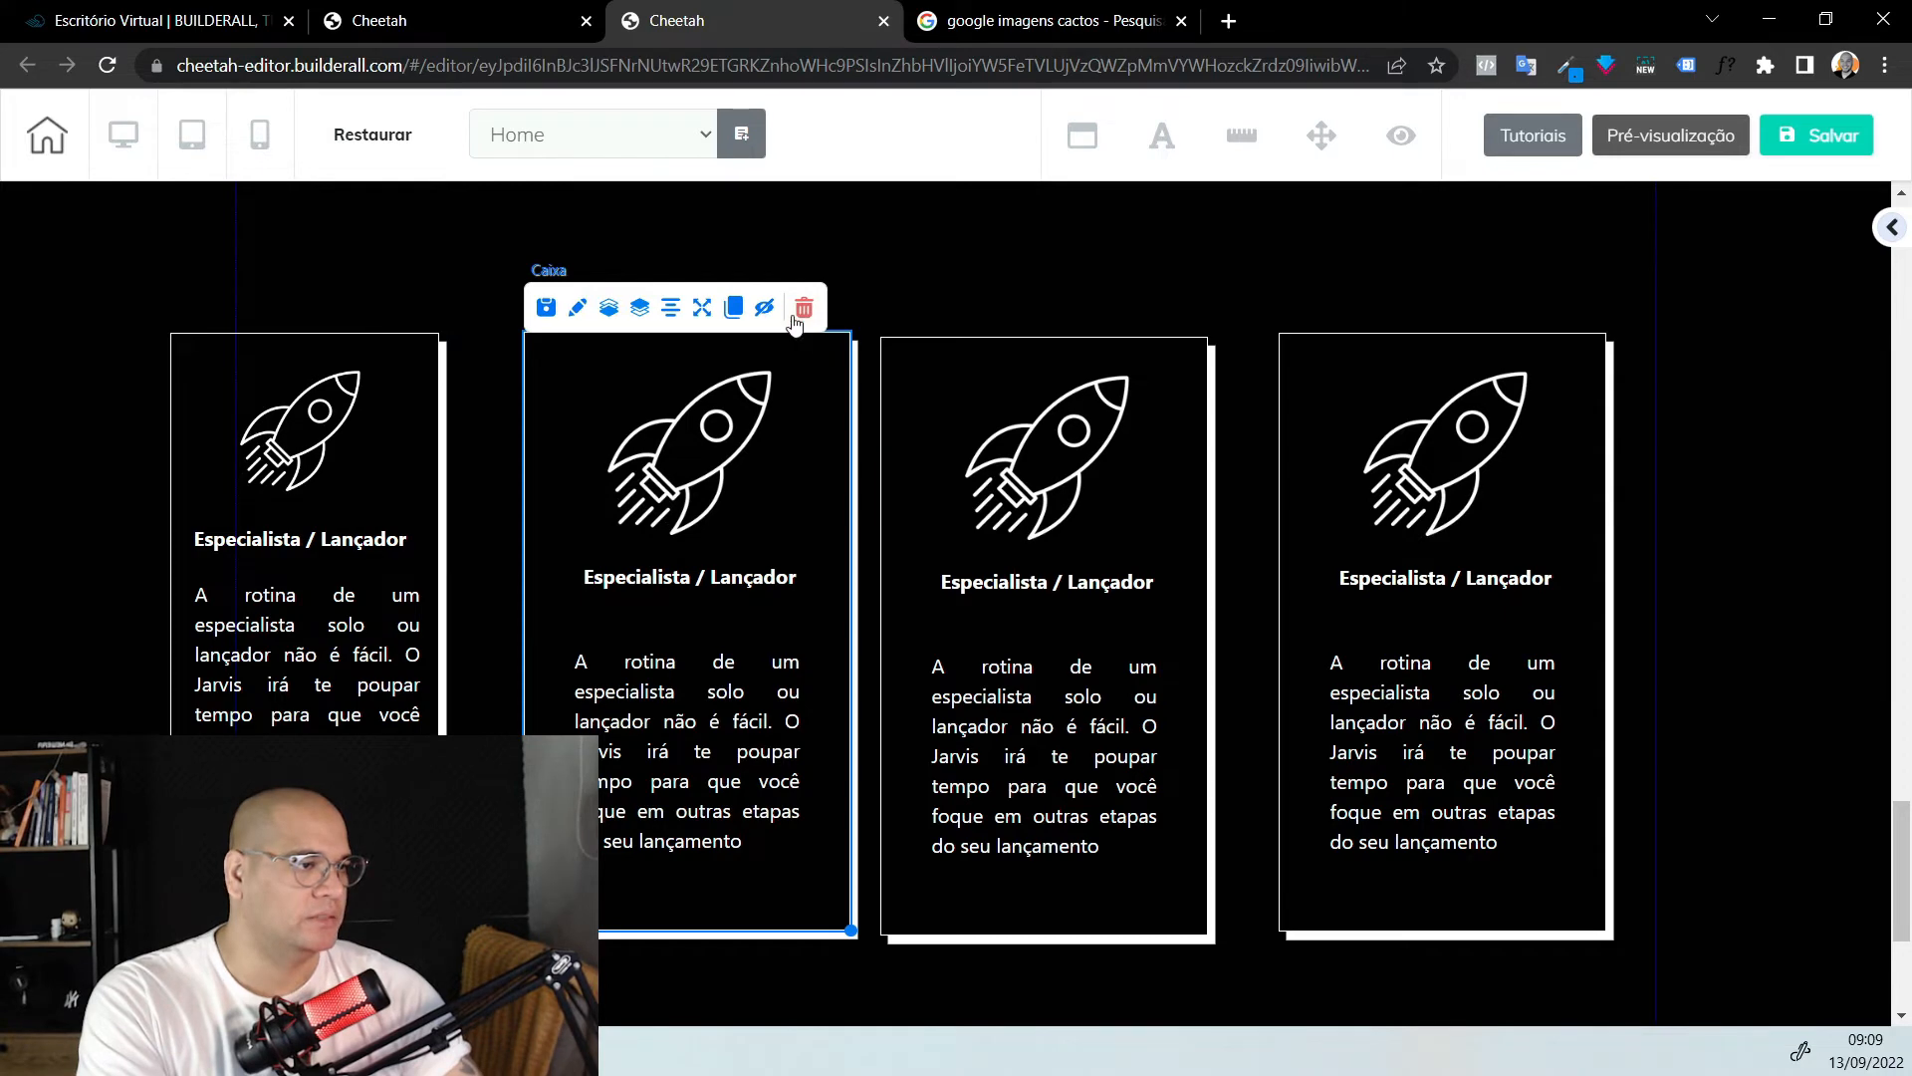
left_click(802, 309)
left_click(1147, 633)
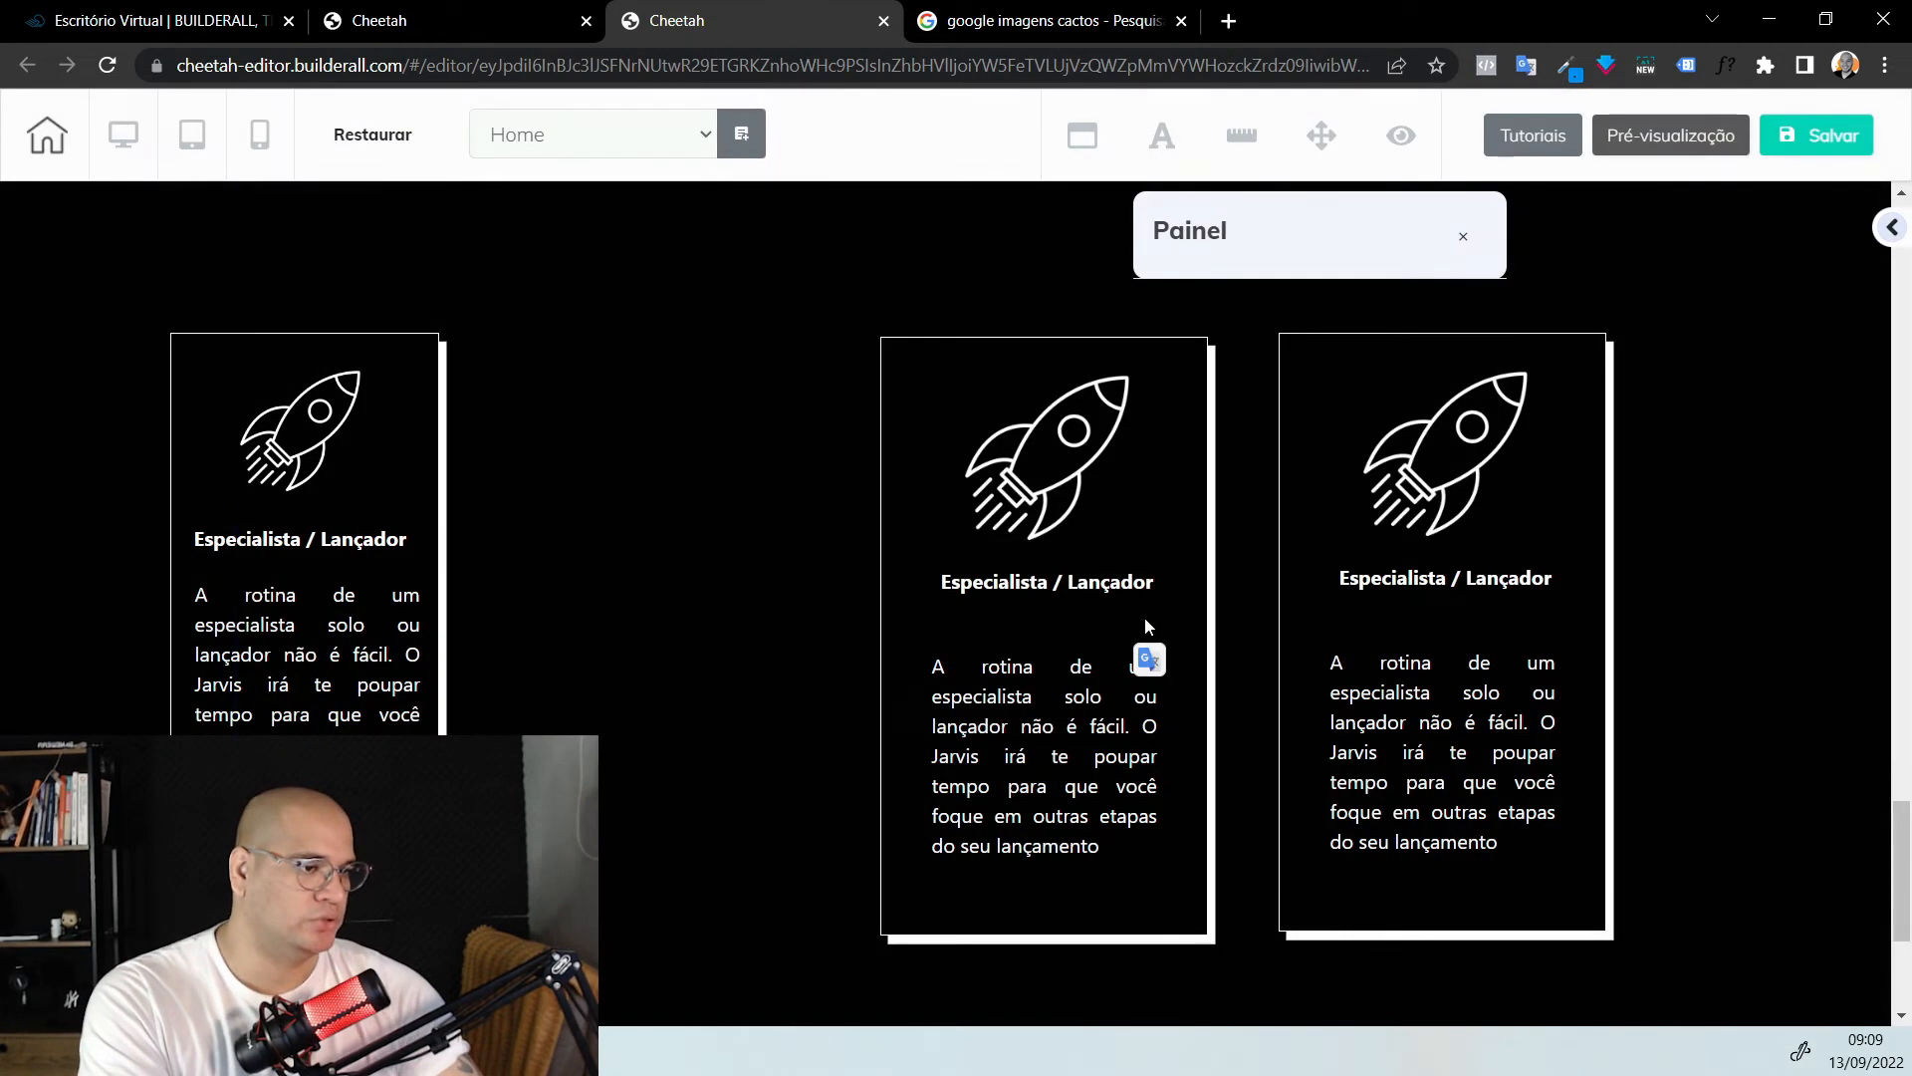
left_click(1181, 417)
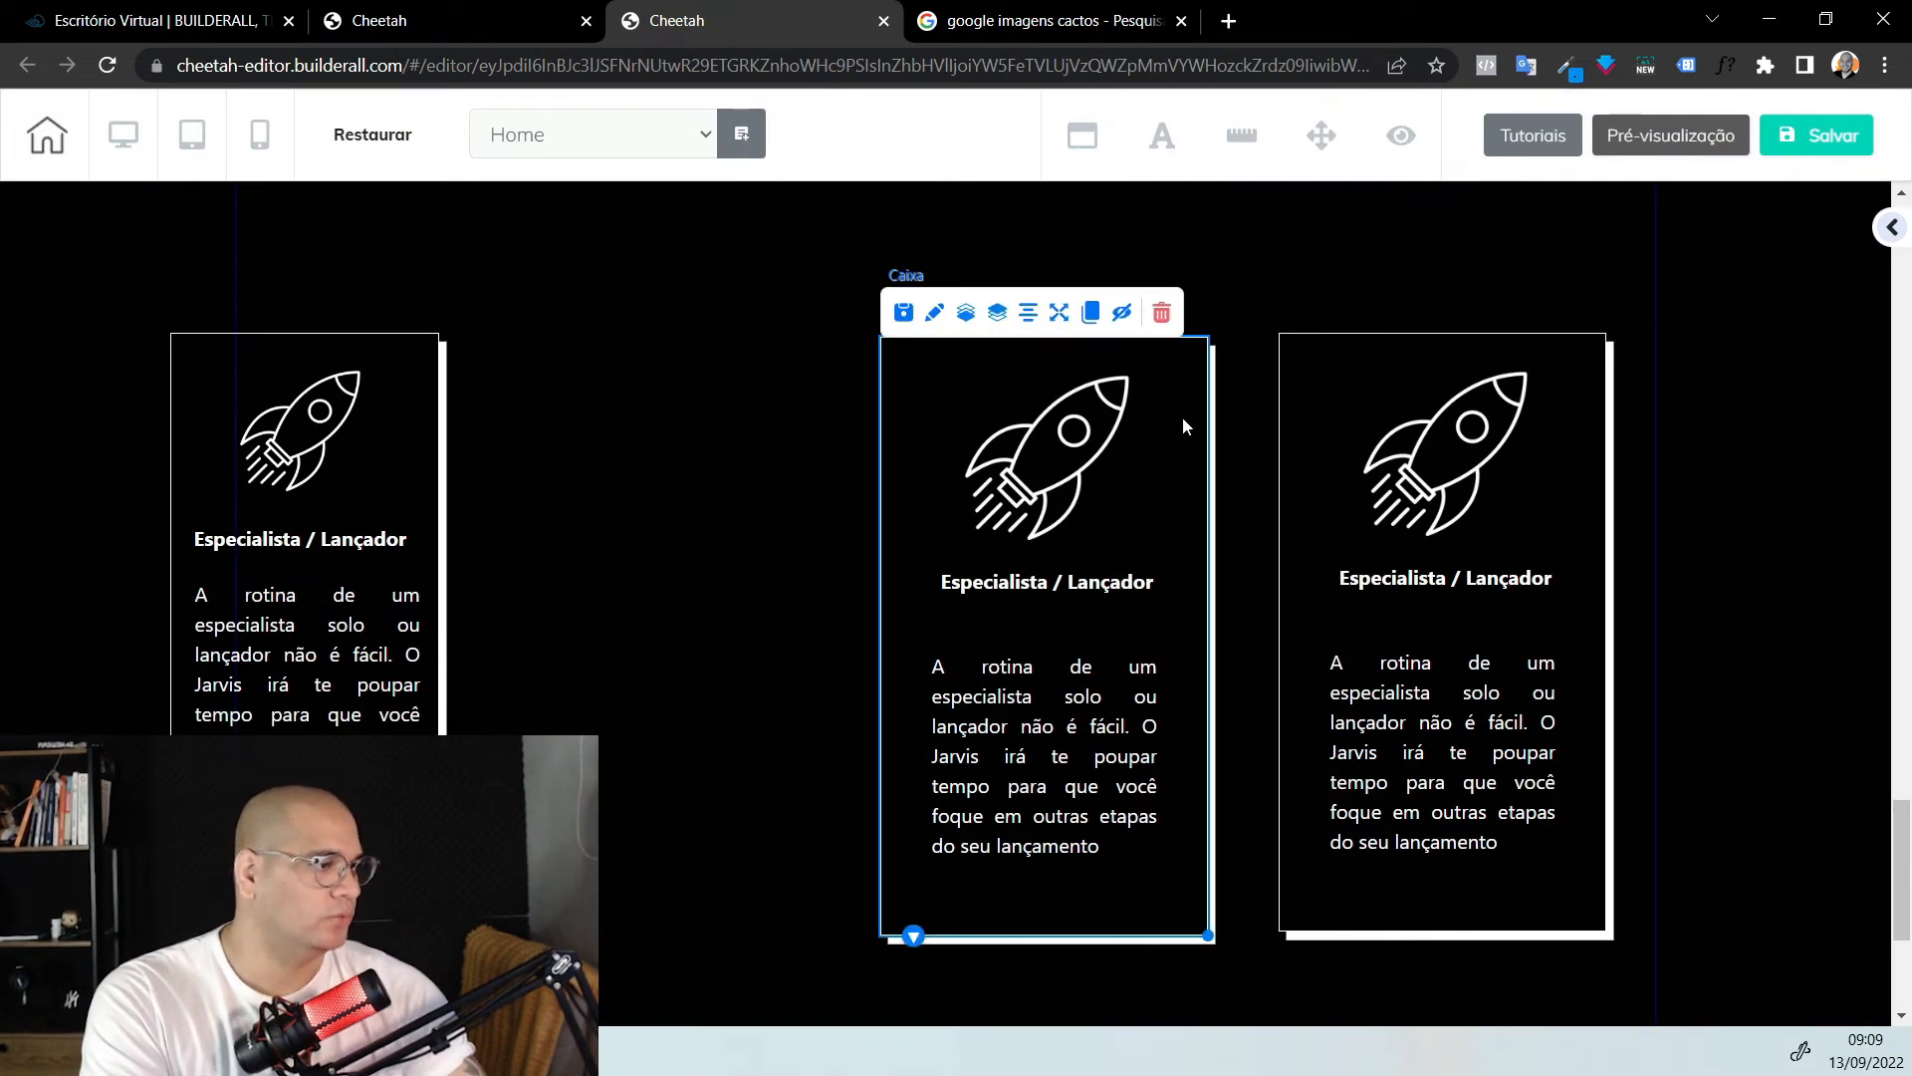
left_click(1162, 312)
left_click(1180, 638)
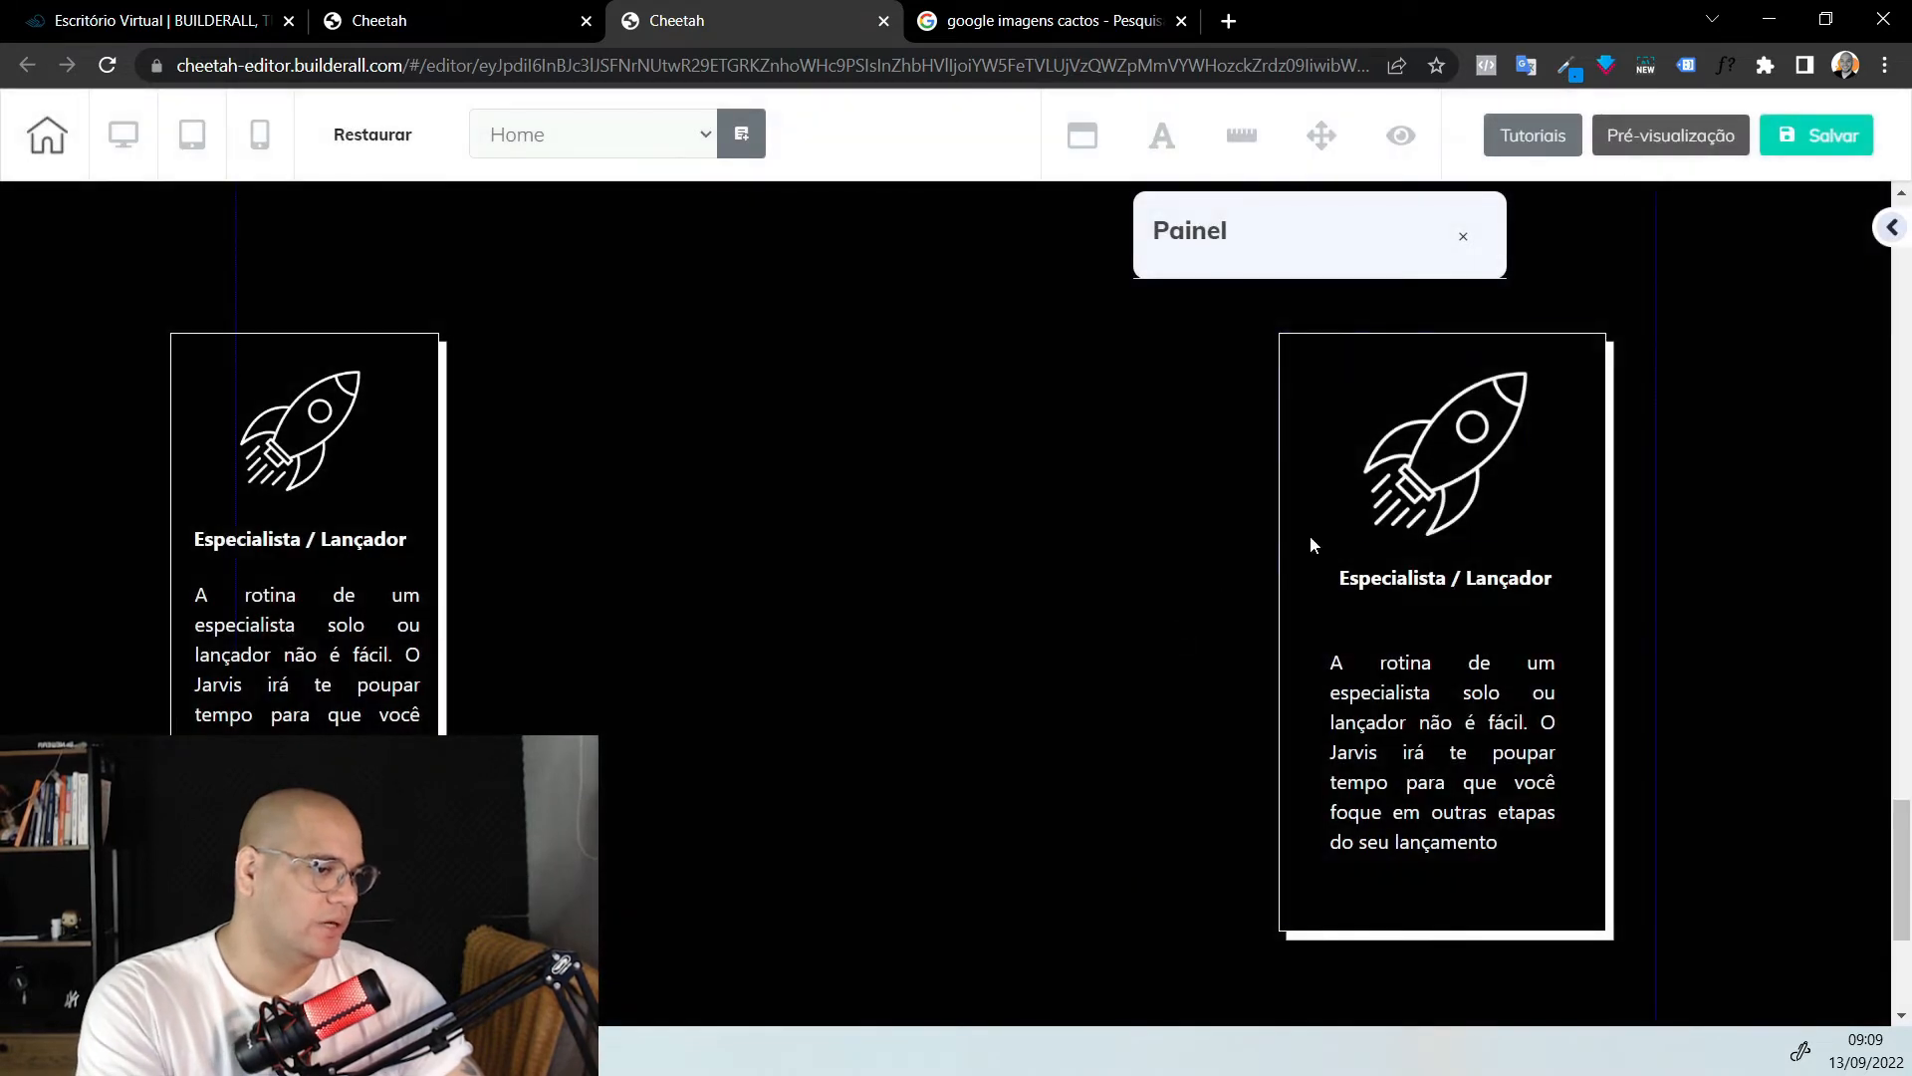
left_click(1565, 488)
left_click(1560, 309)
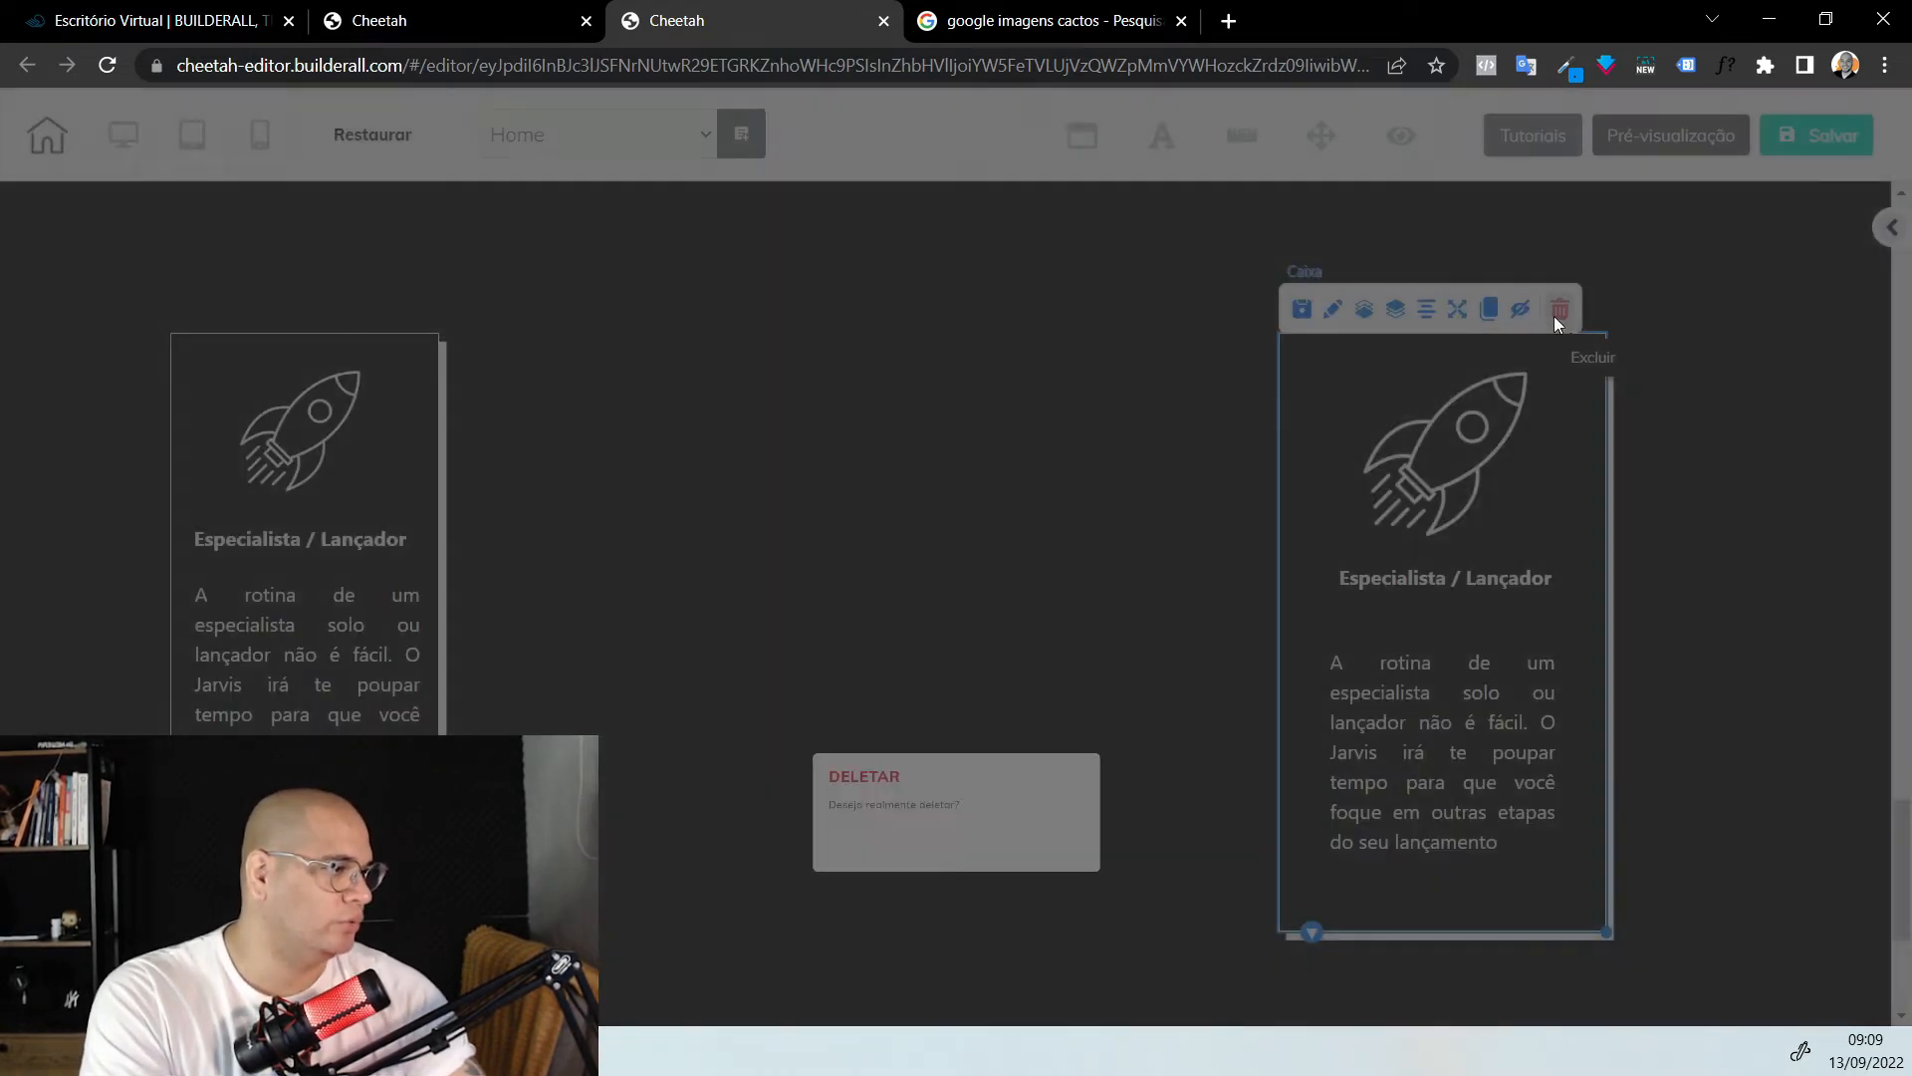
left_click(1084, 638)
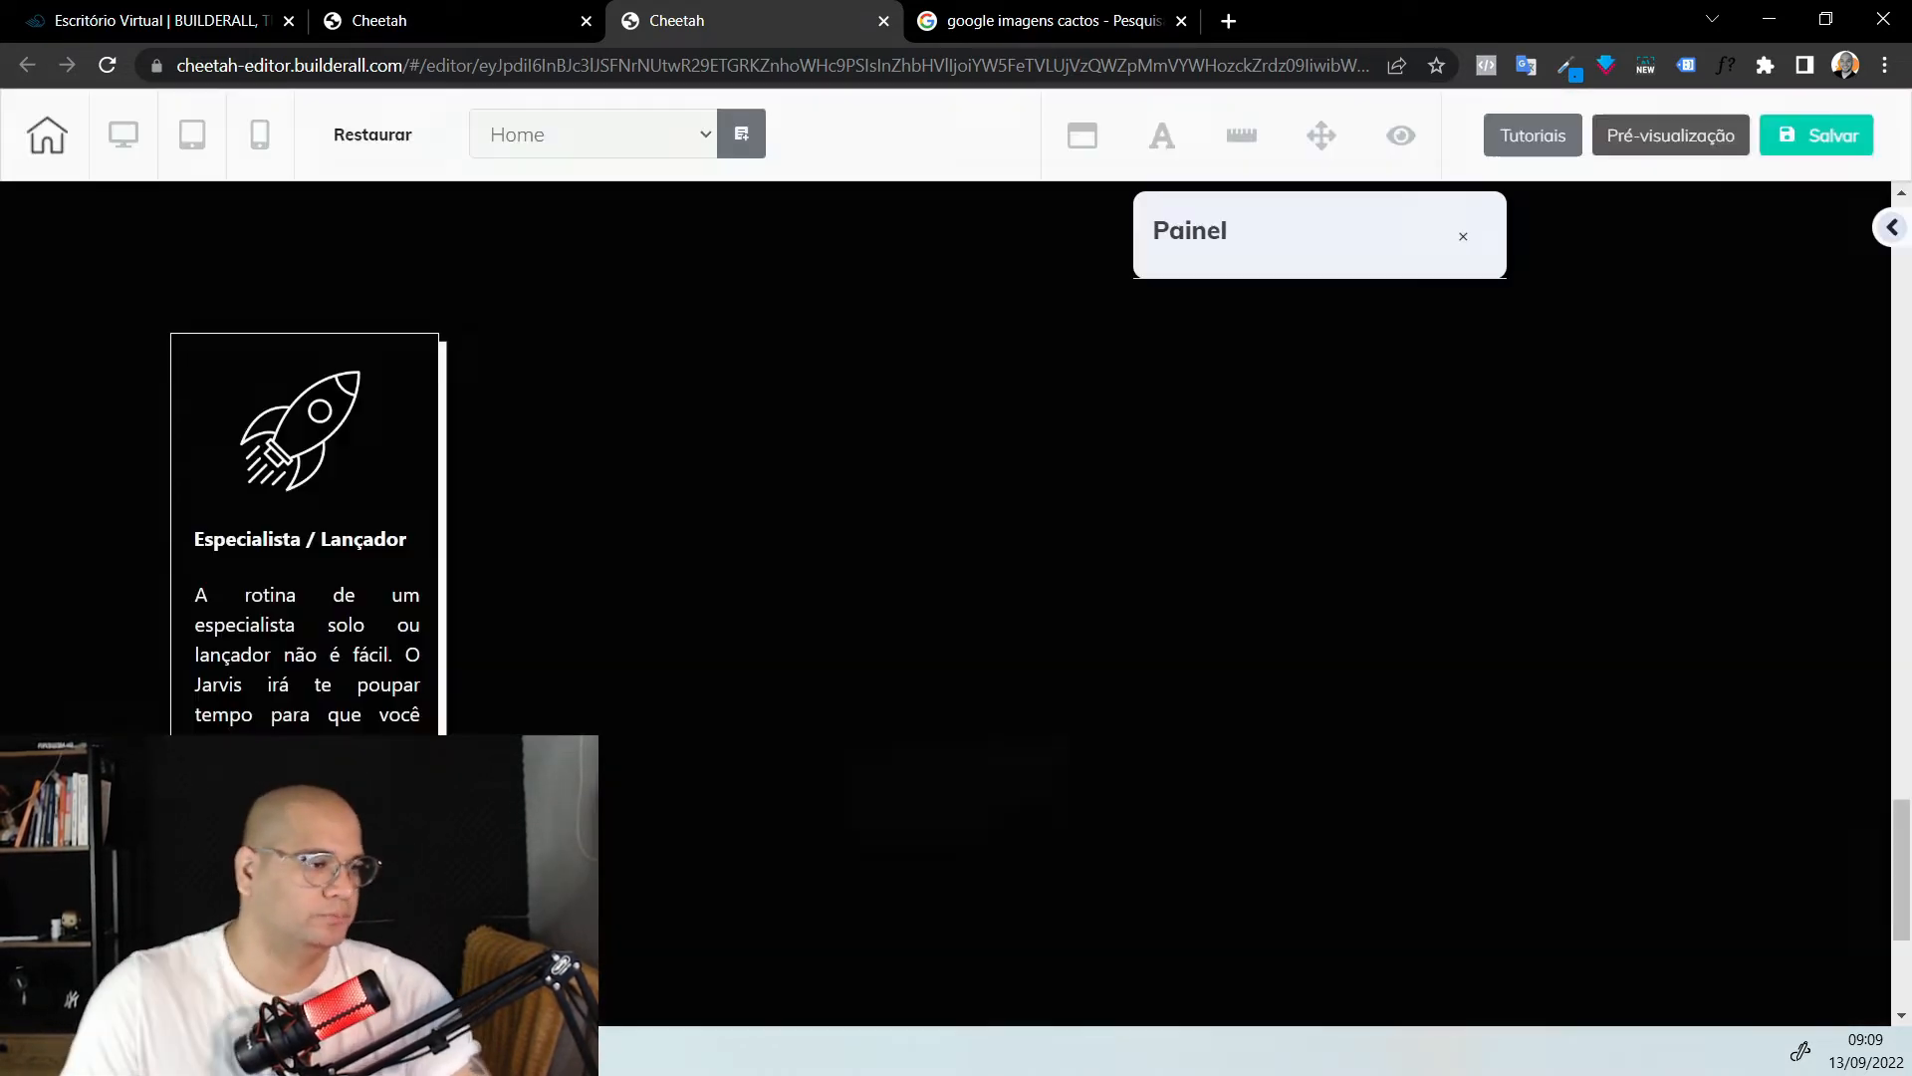
Nudge the narrowed card slightly right and clone it twice, spacing the copies beside it as the second and third cards
left_click(343, 388)
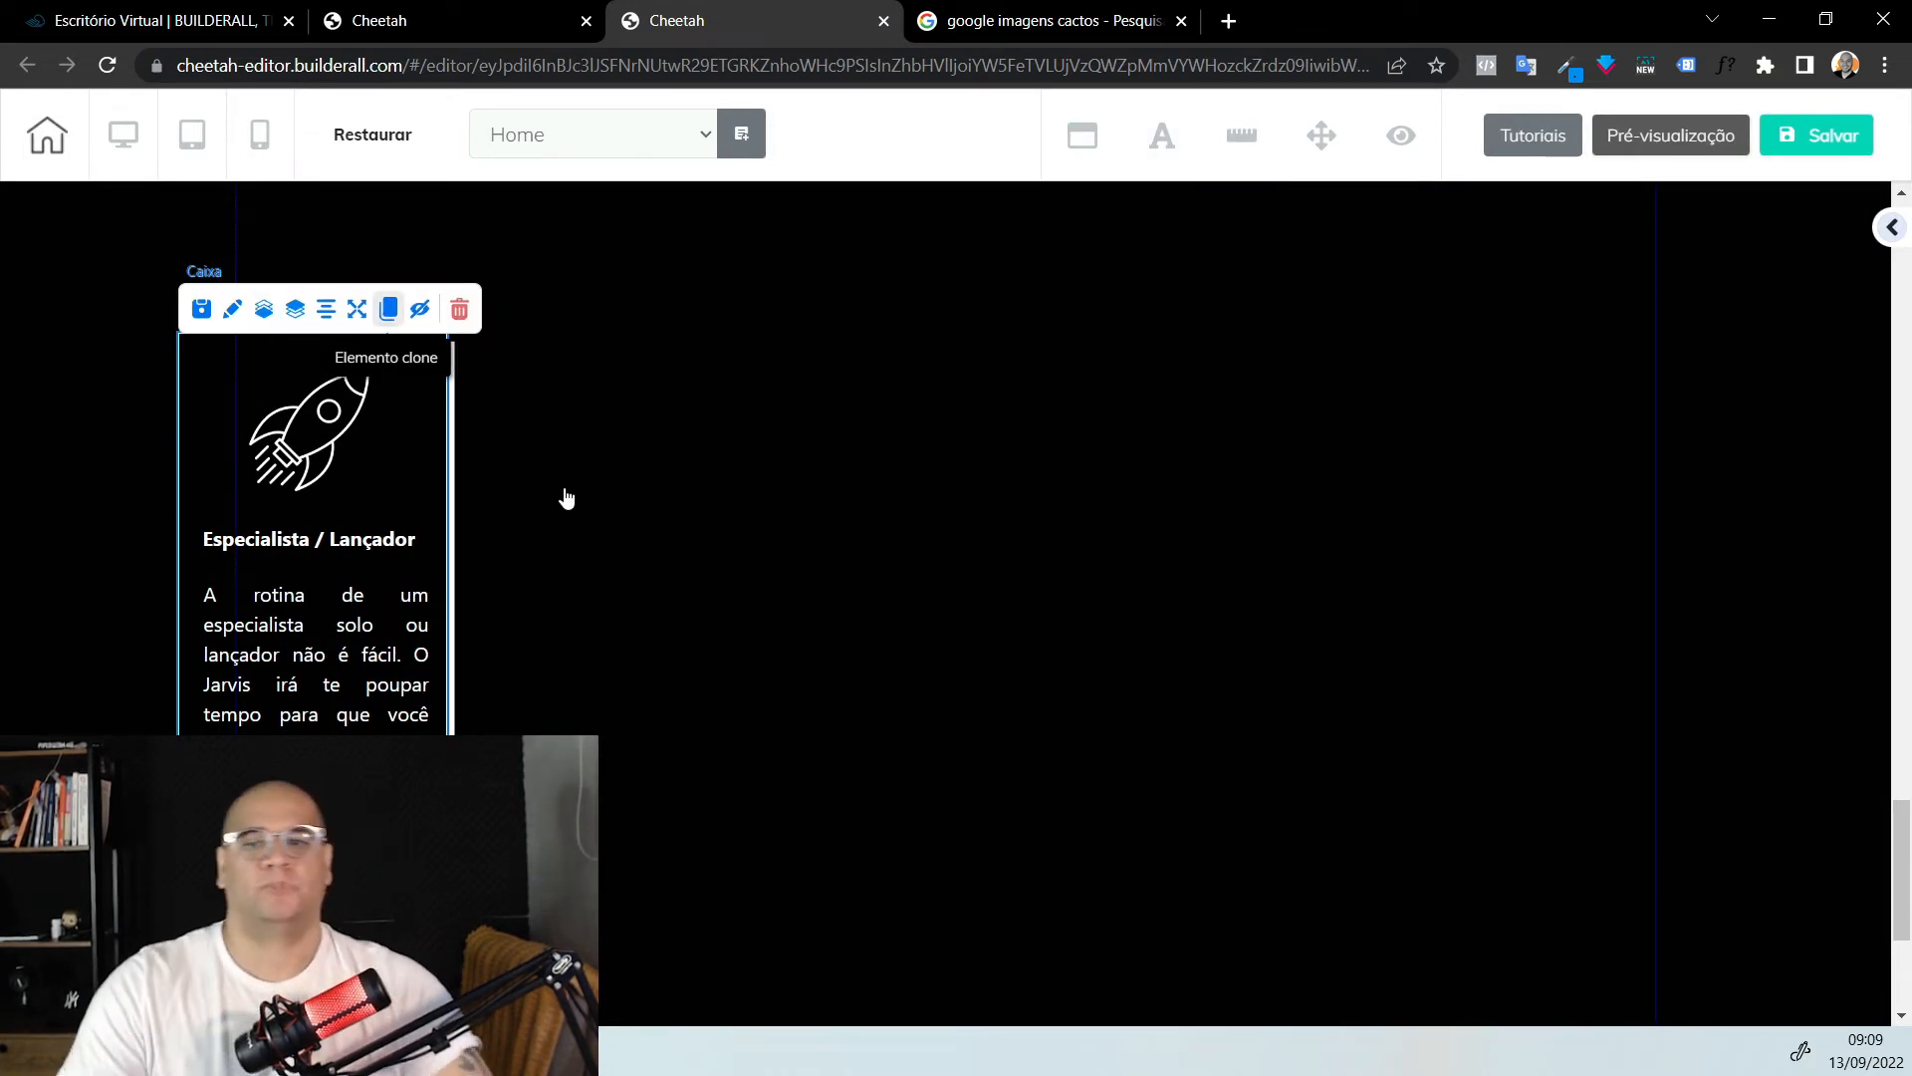
left_click(723, 815)
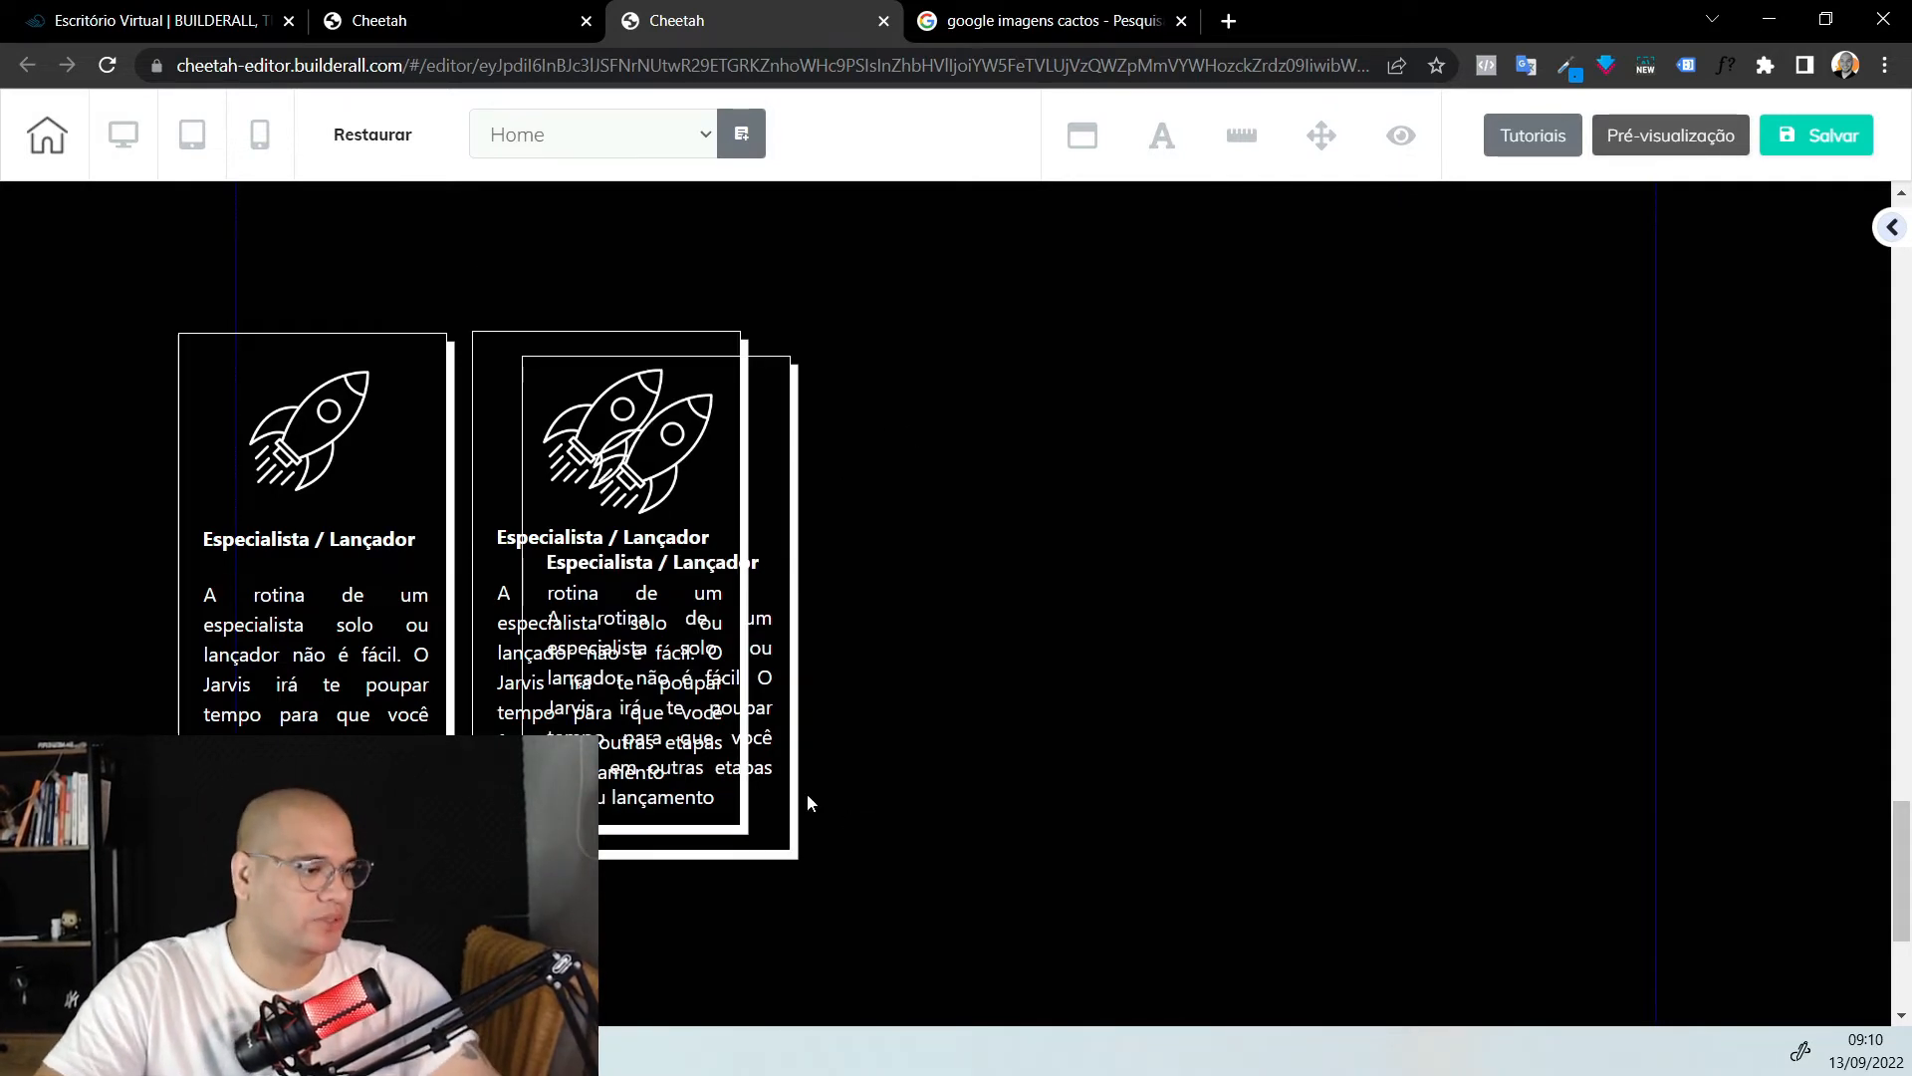
left_click_drag(805, 817, 1034, 802)
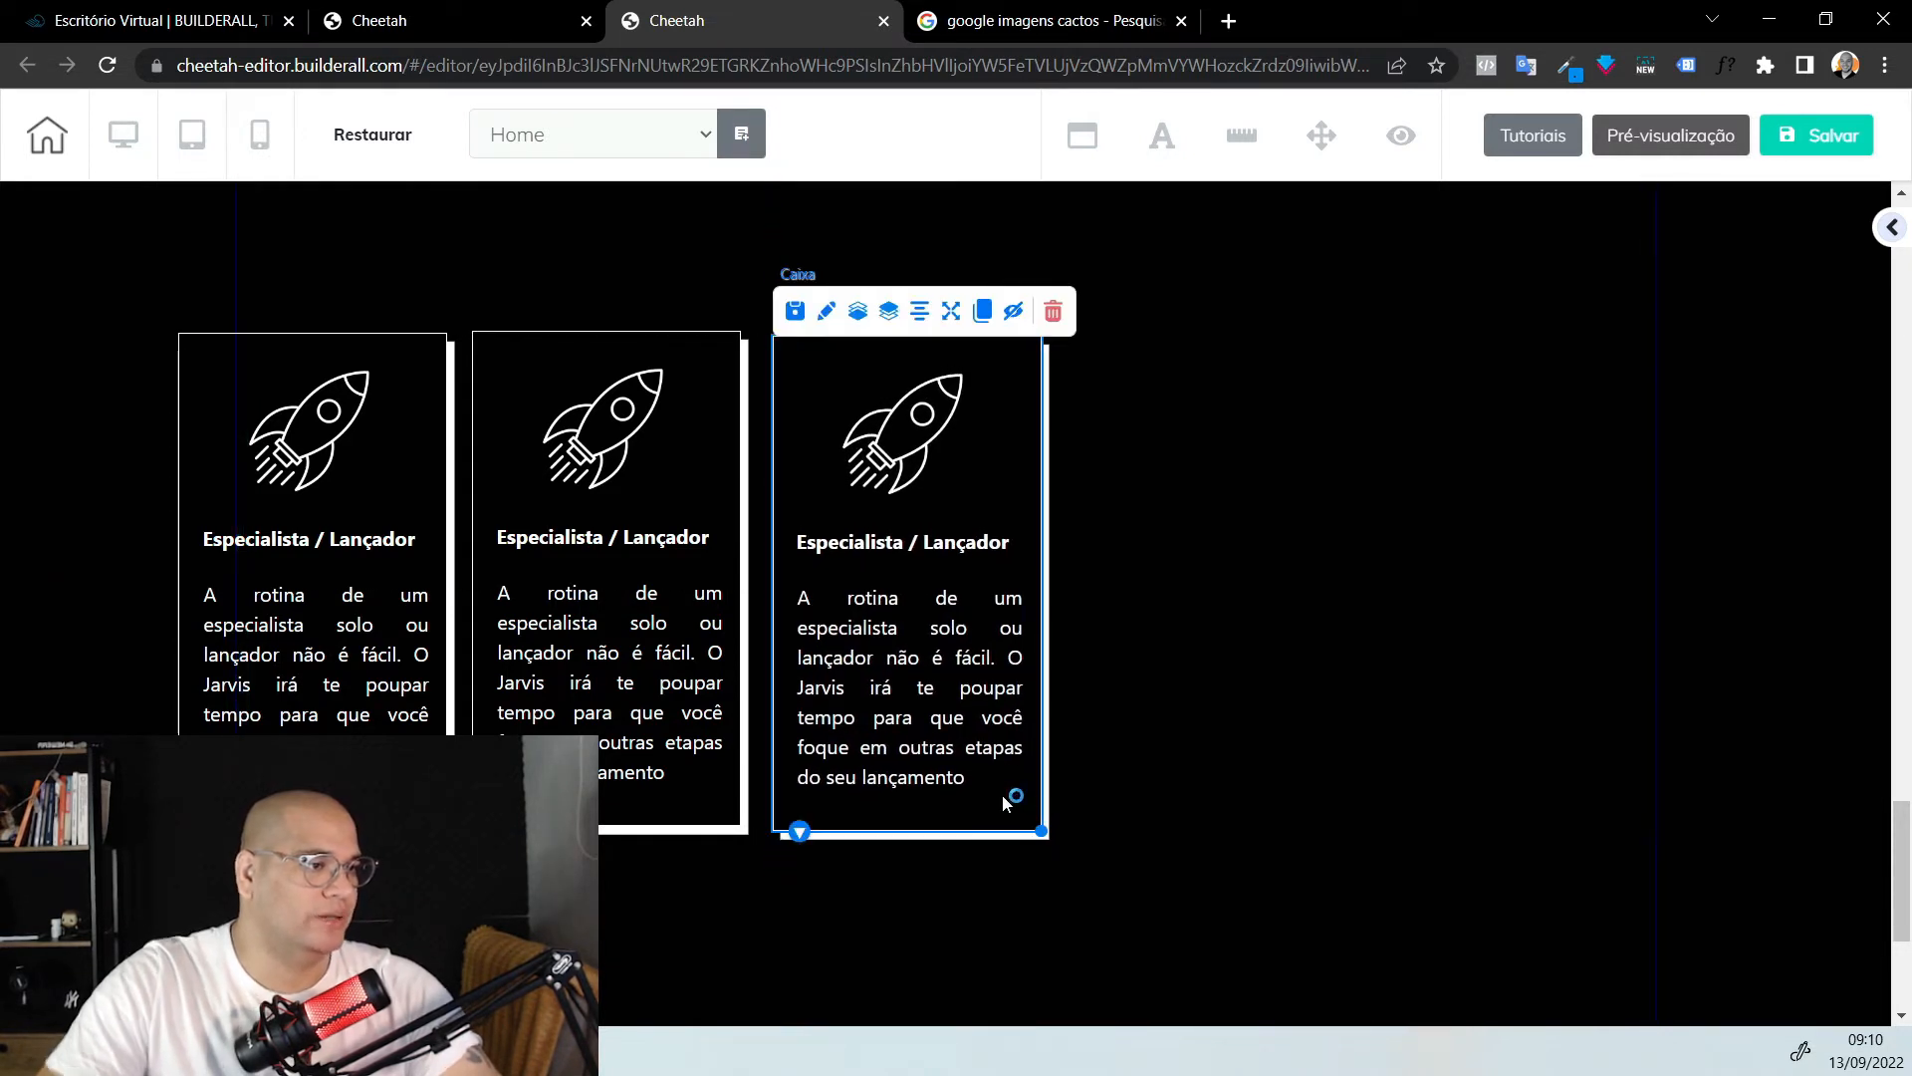
left_click(920, 314)
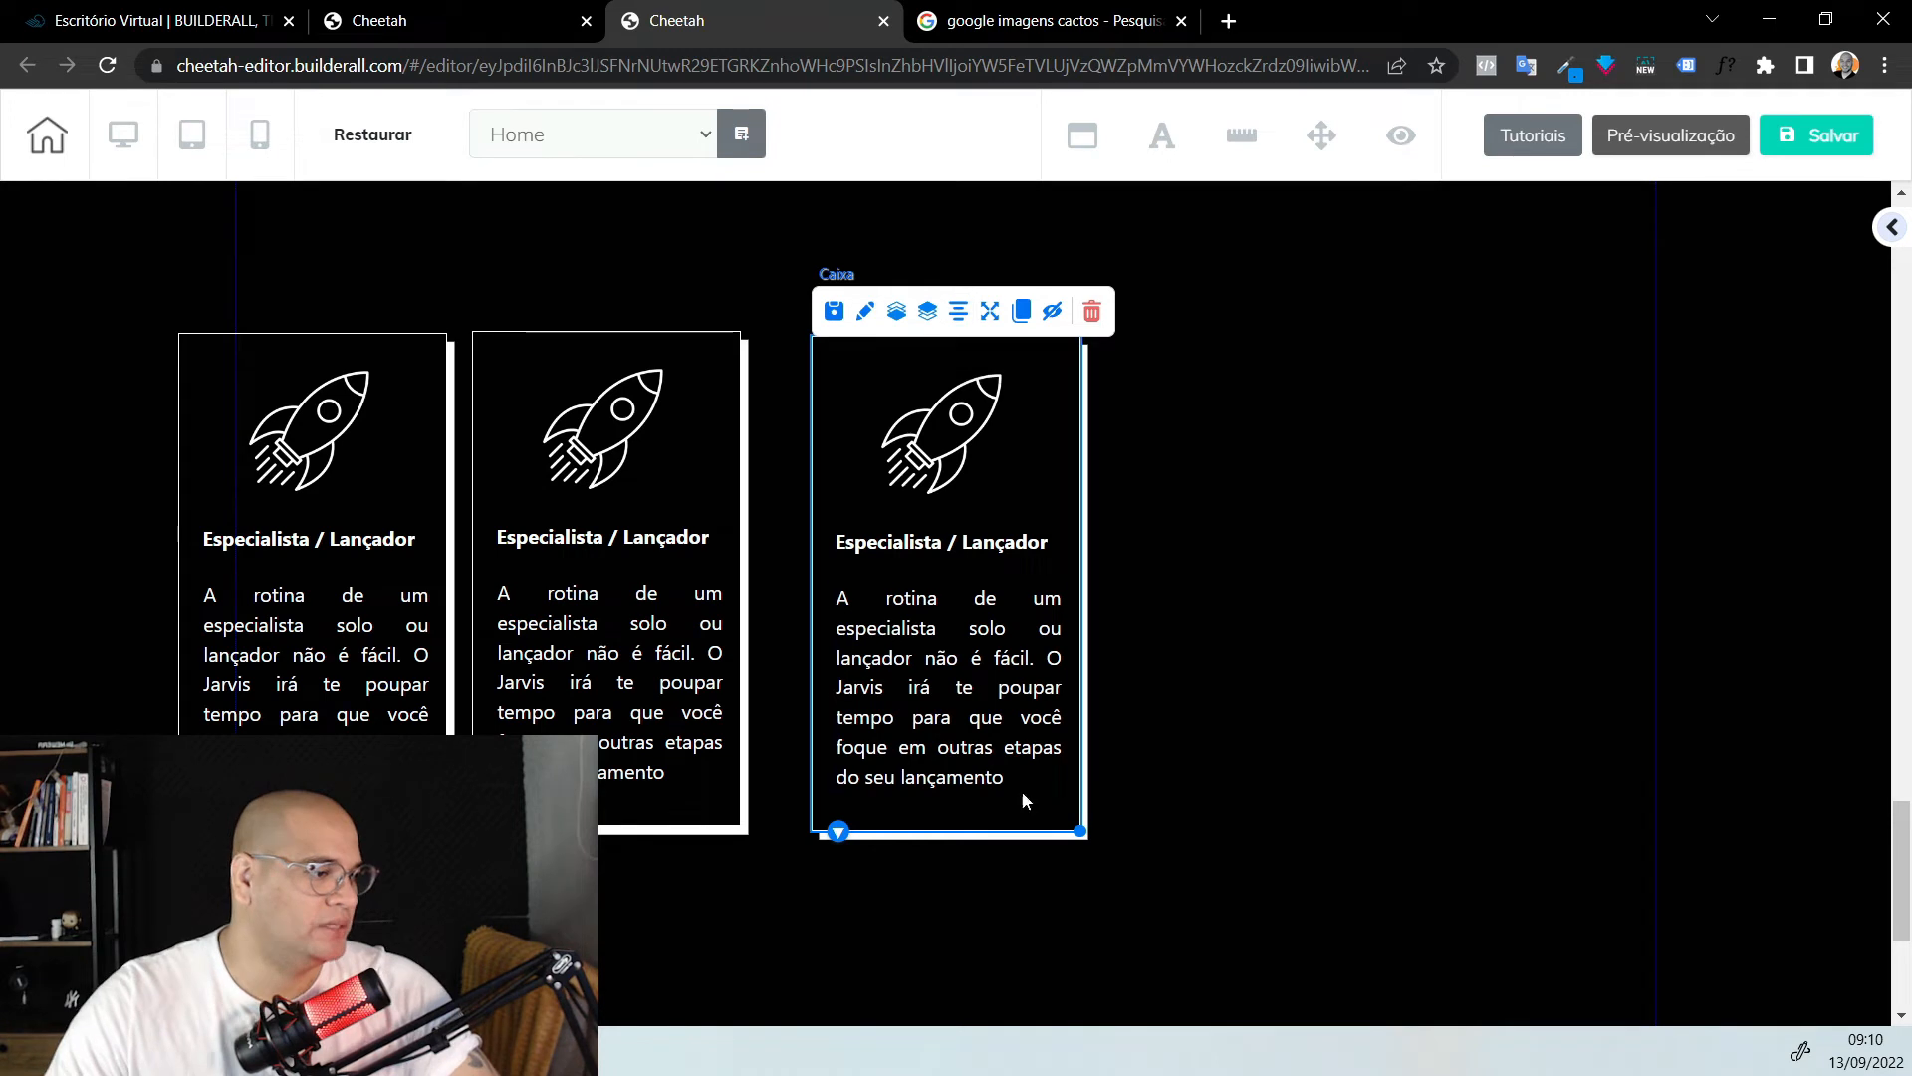
left_click_drag(691, 812, 719, 809)
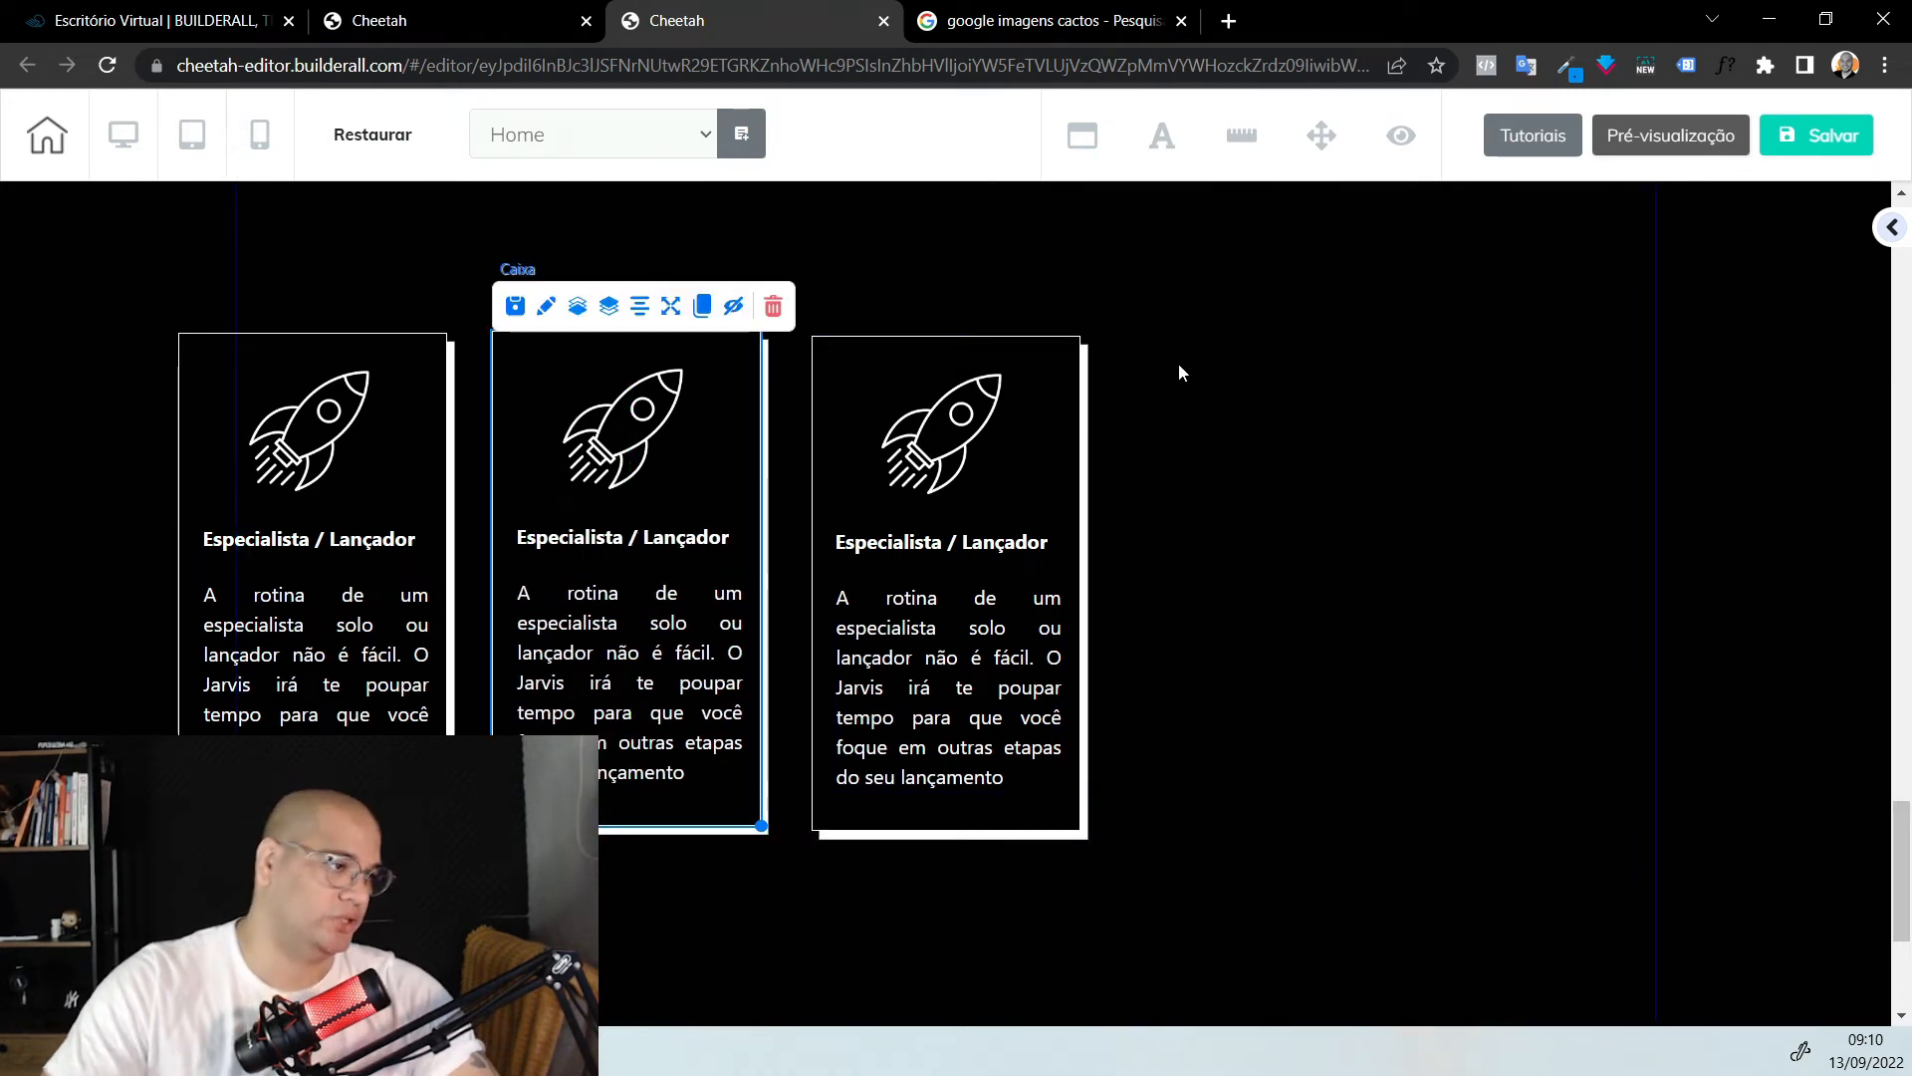
Clone the third card twice and place the copies beside it to complete a row of five cards
left_click(1044, 430)
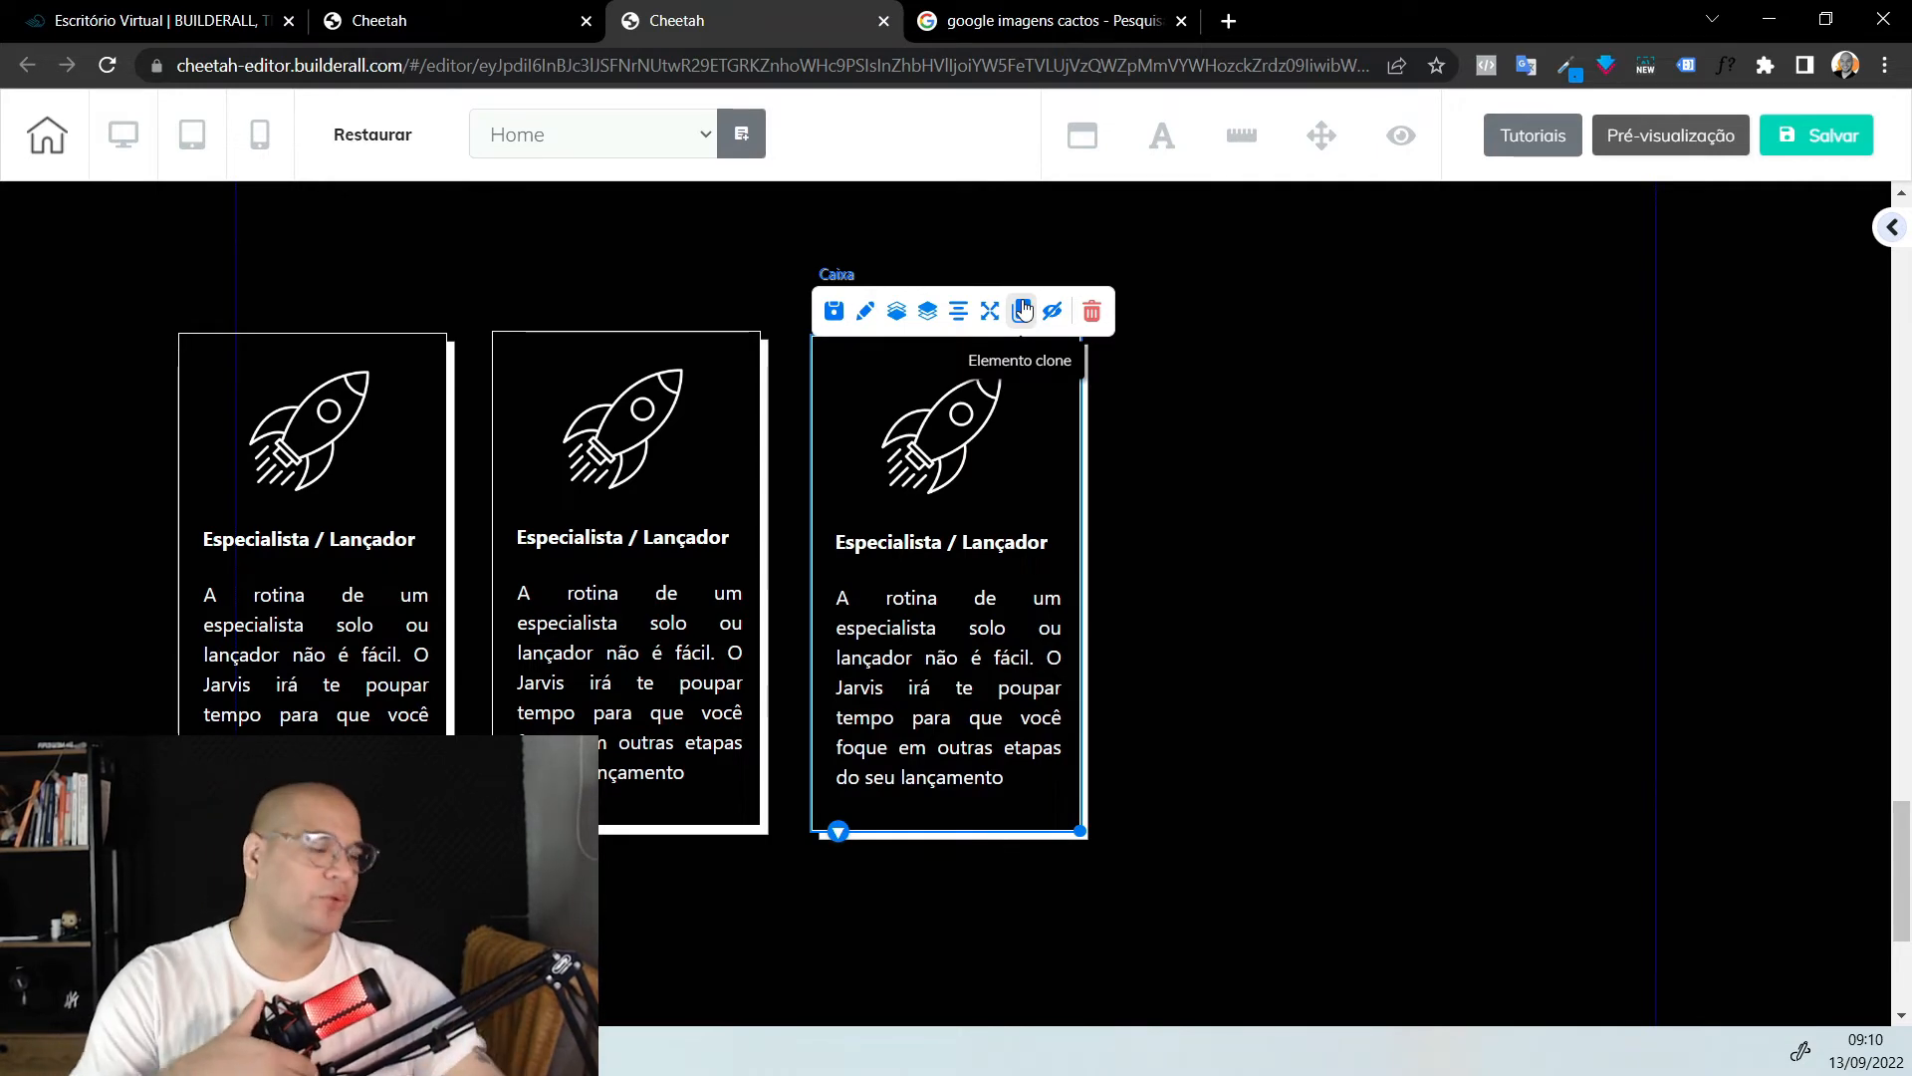
left_click_drag(1111, 844, 1371, 814)
left_click_drag(1371, 814, 1369, 819)
left_click(1332, 311)
left_click_drag(1393, 532, 1687, 512)
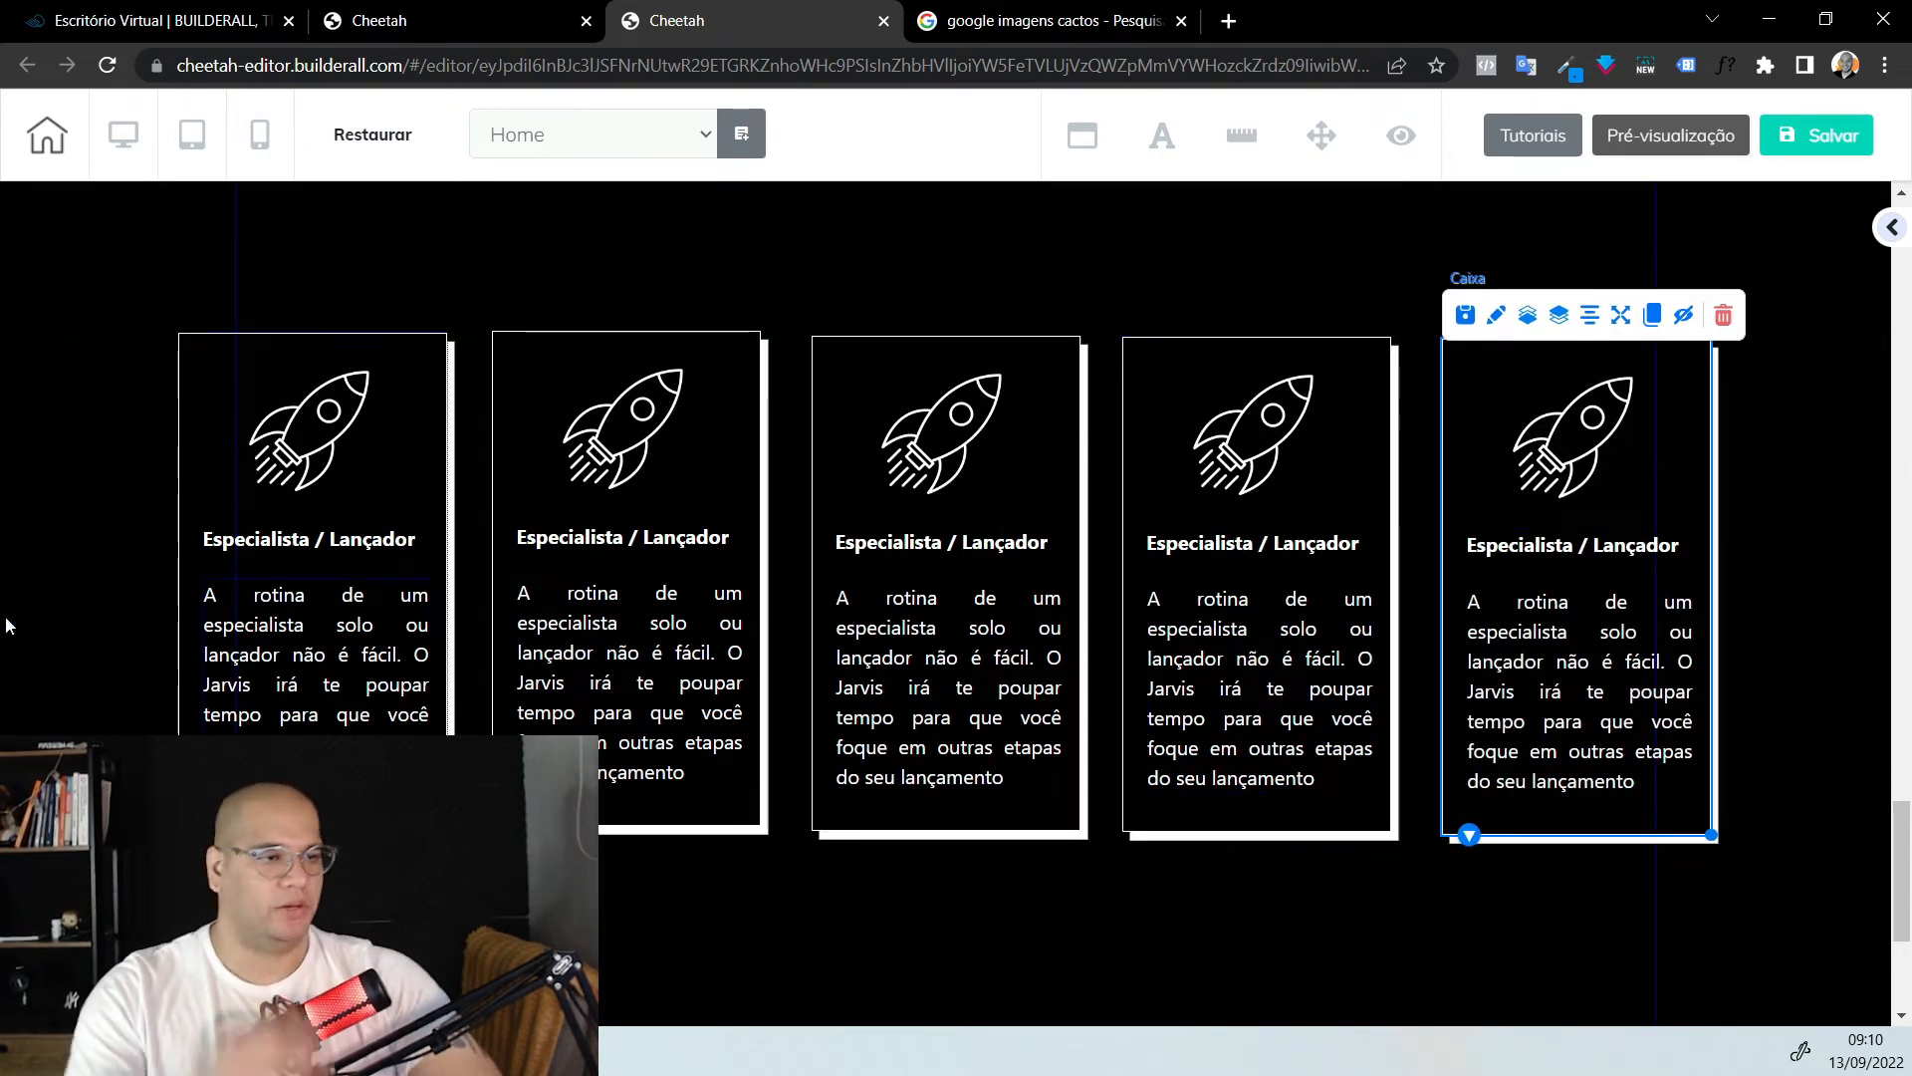
Replace the first card's rocket with the code icon, image 8 from the JARVIS folder
left_click(321, 447)
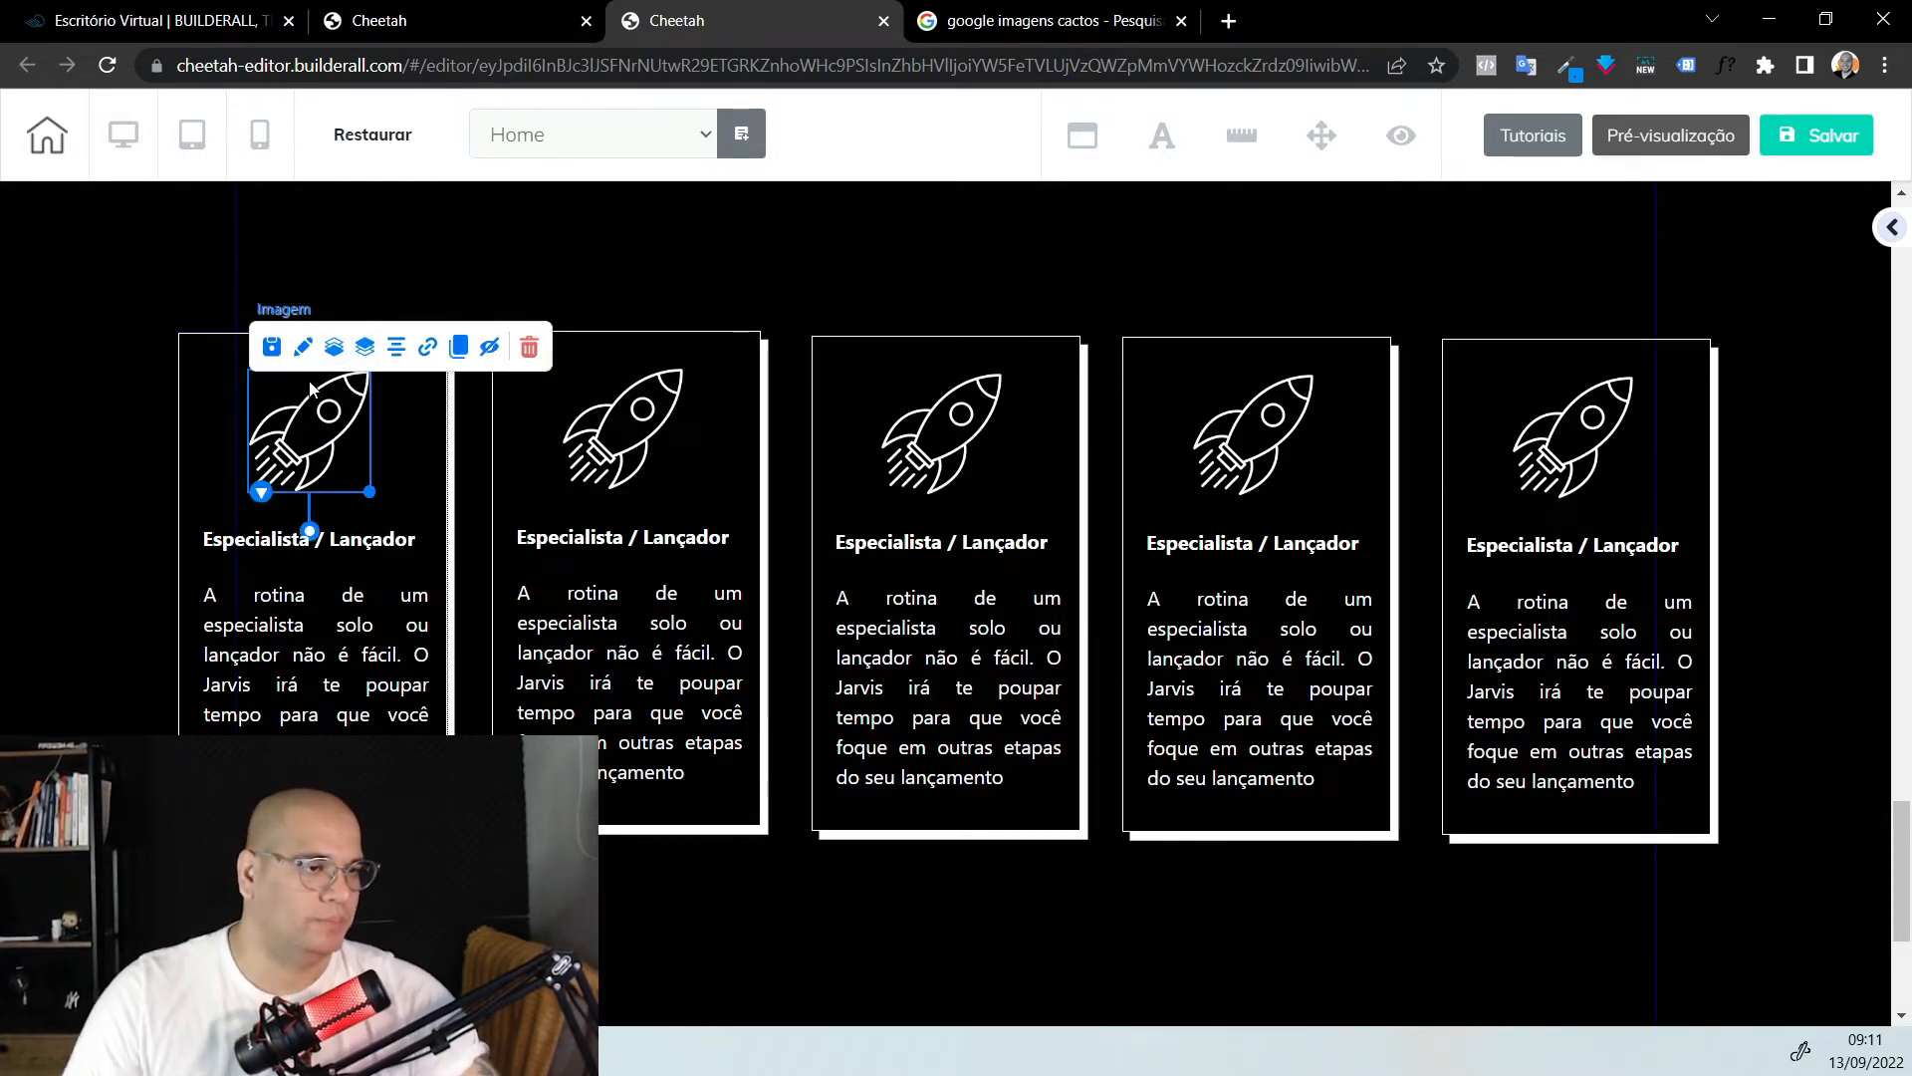
left_click(304, 349)
left_click(982, 928)
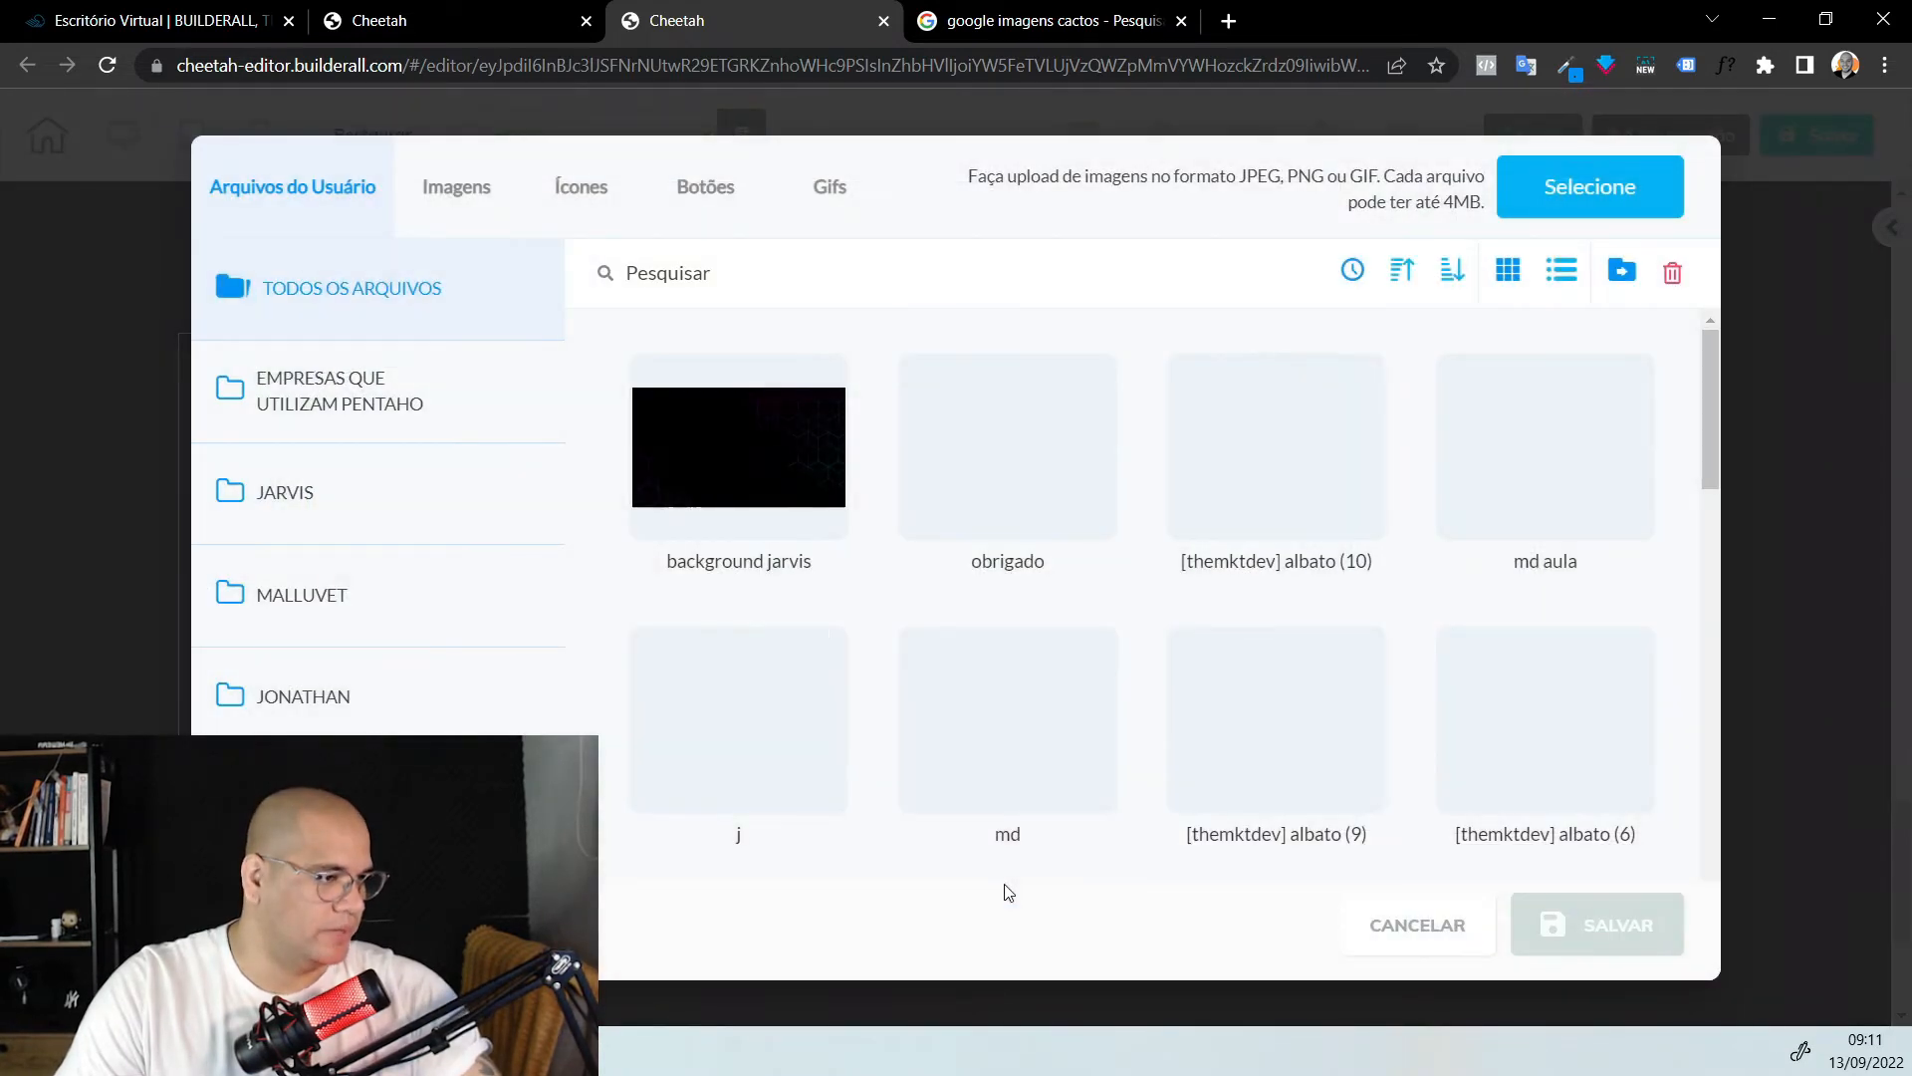
left_click(305, 524)
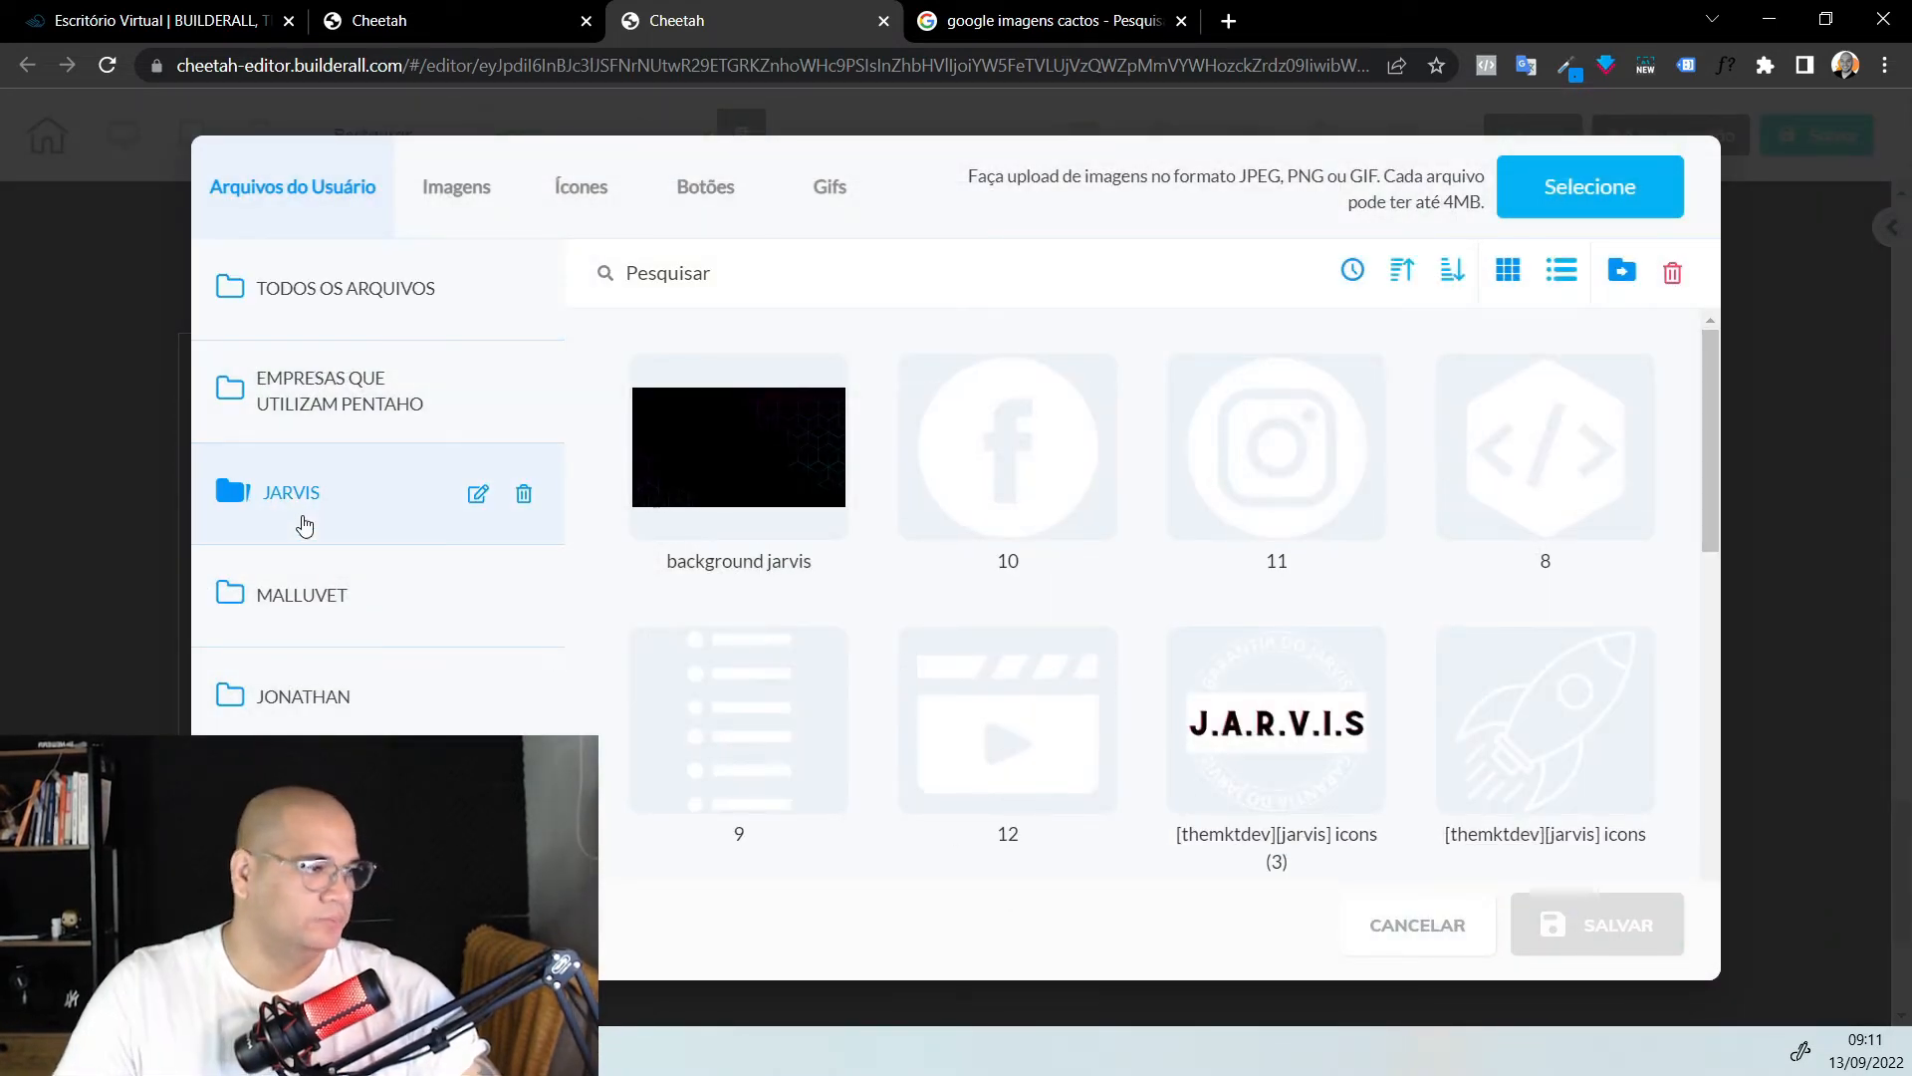
left_click(1509, 503)
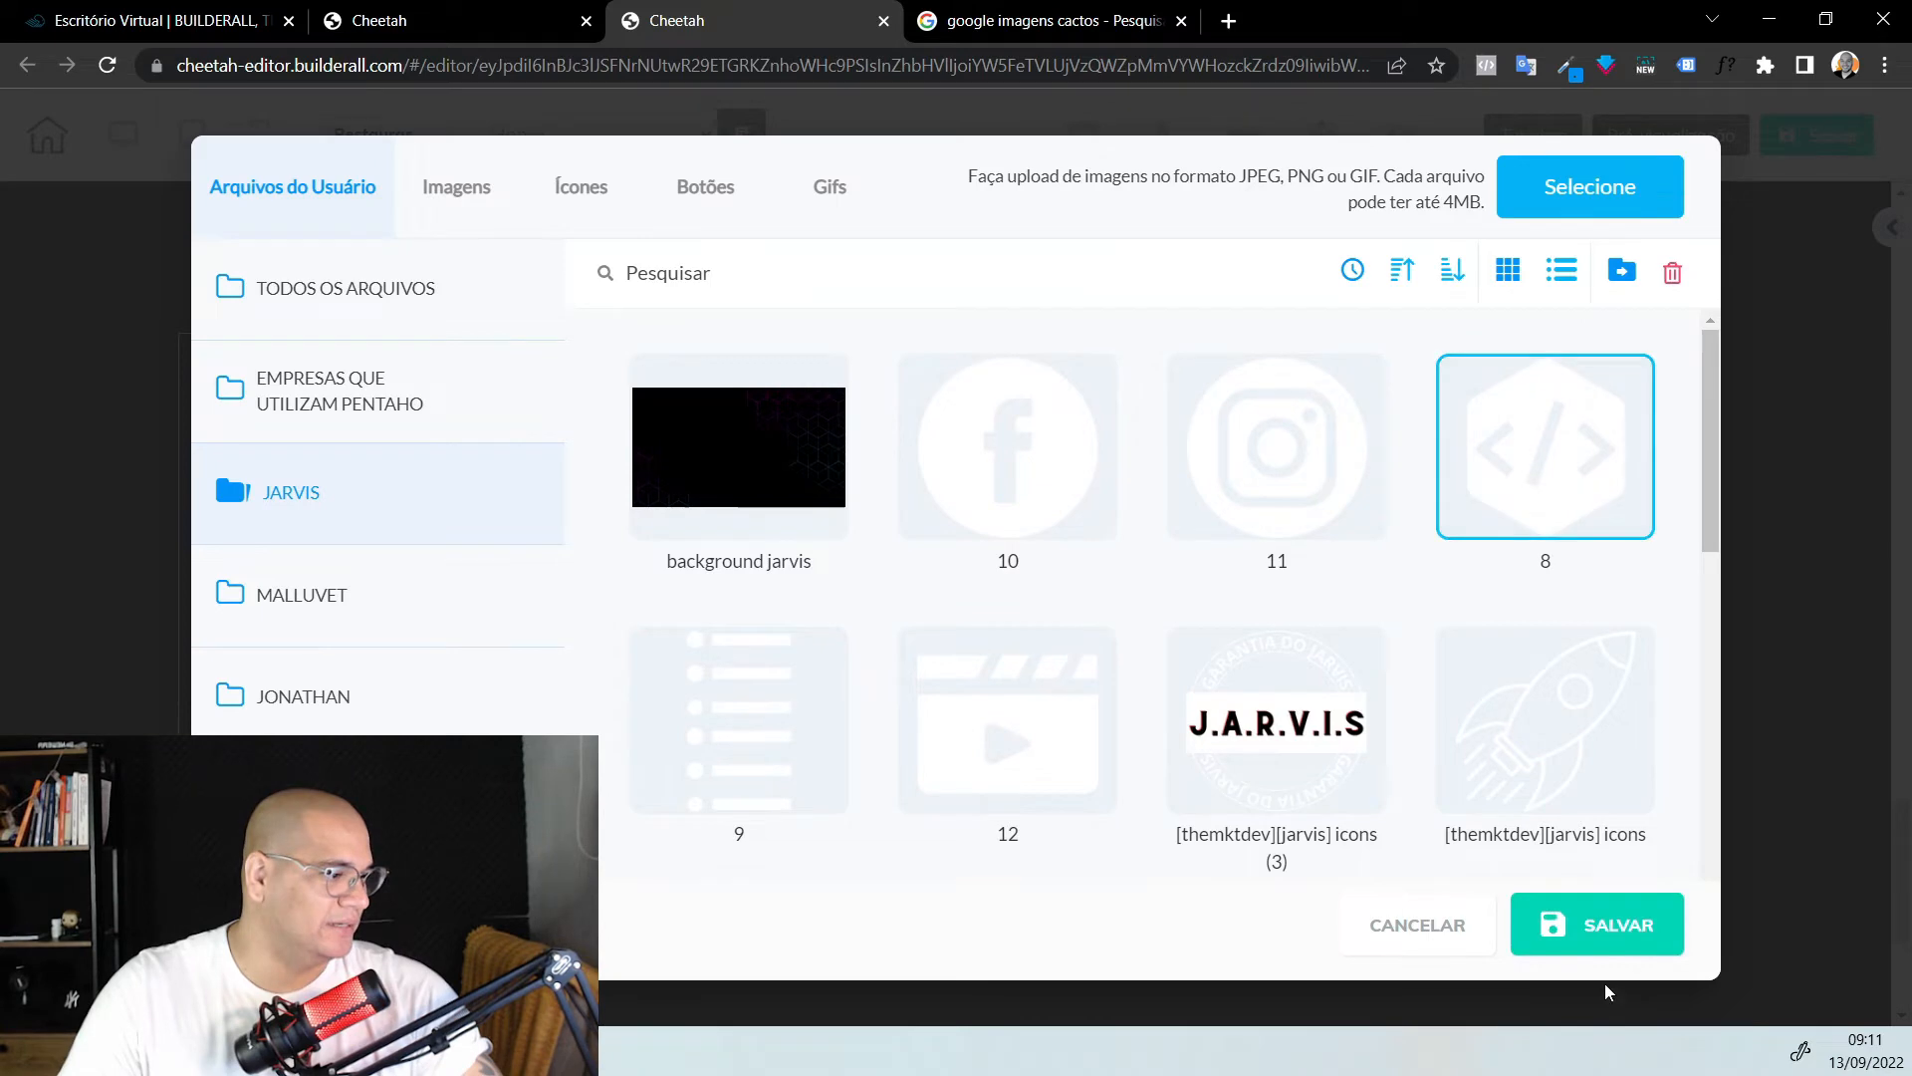
left_click(1605, 947)
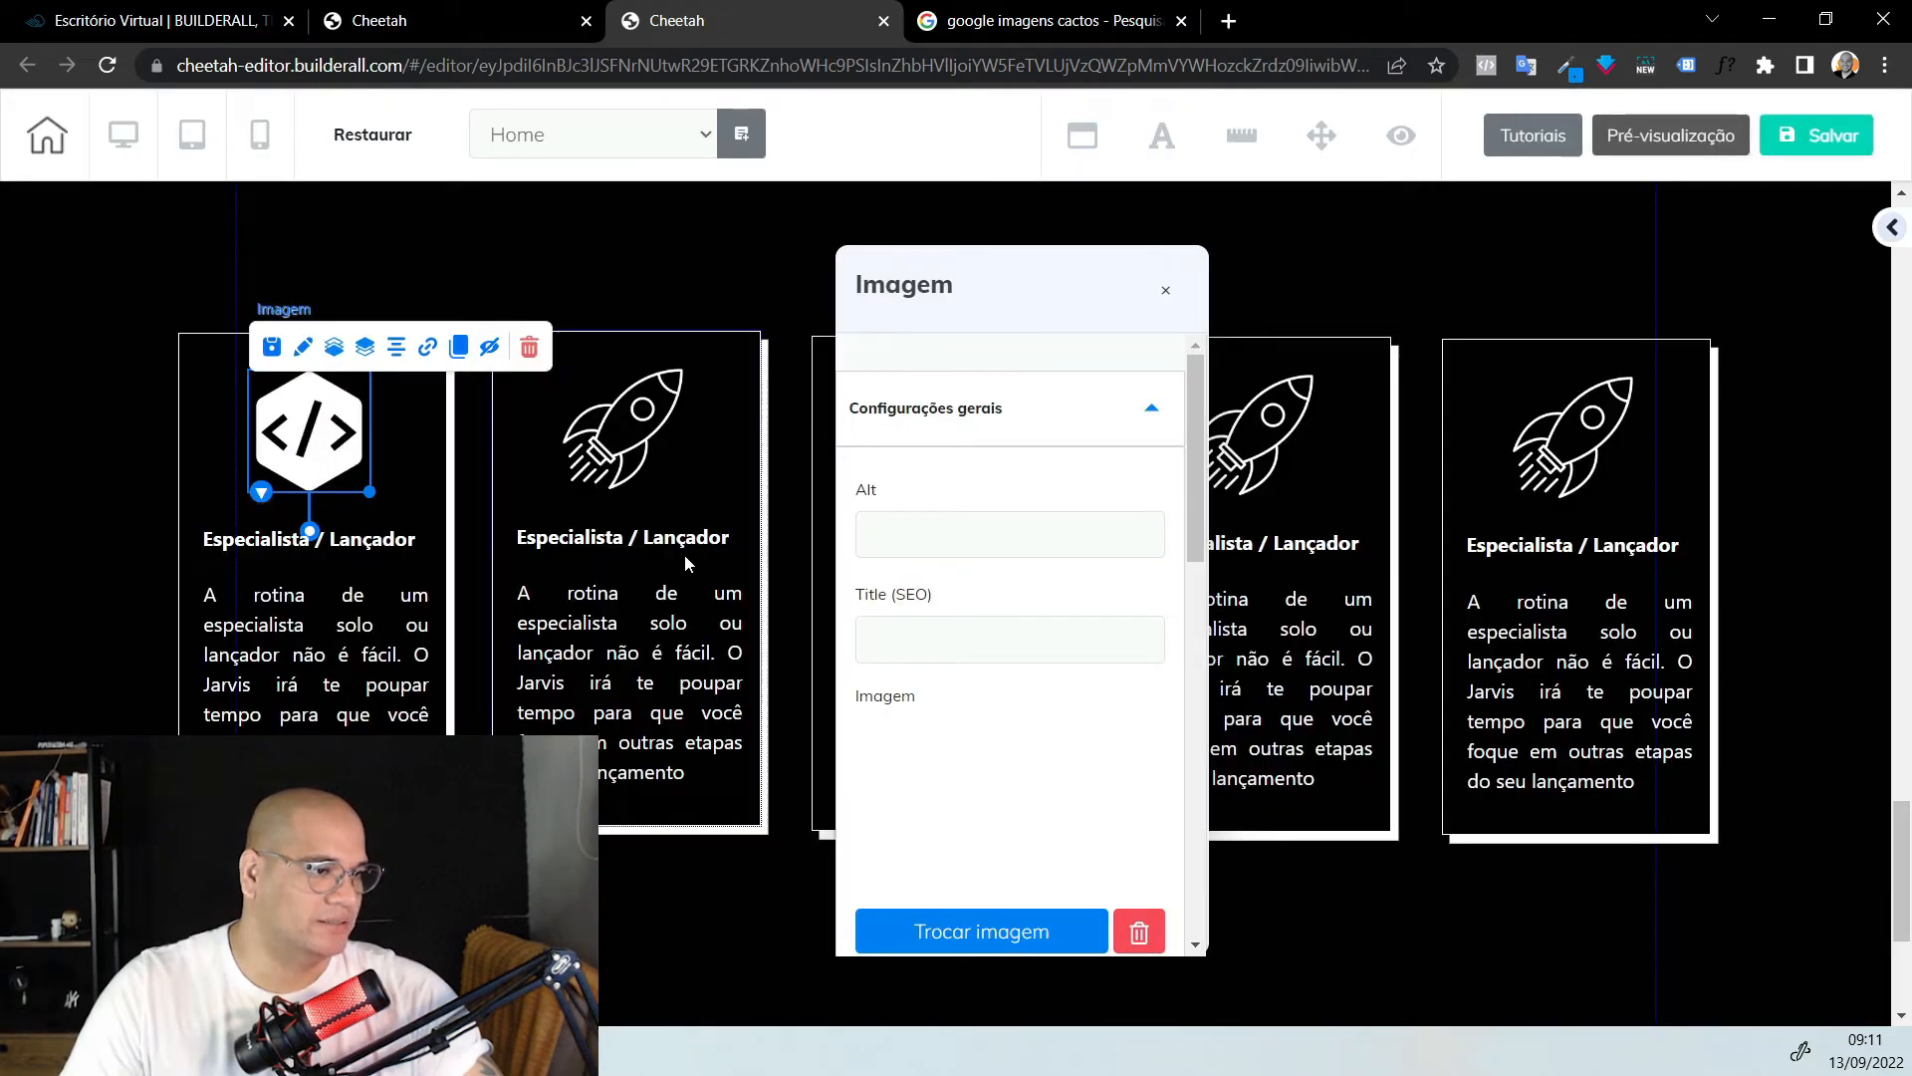
Replace the second card's rocket with the bulleted-list icon, image 9 from the JARVIS folder
left_click(628, 438)
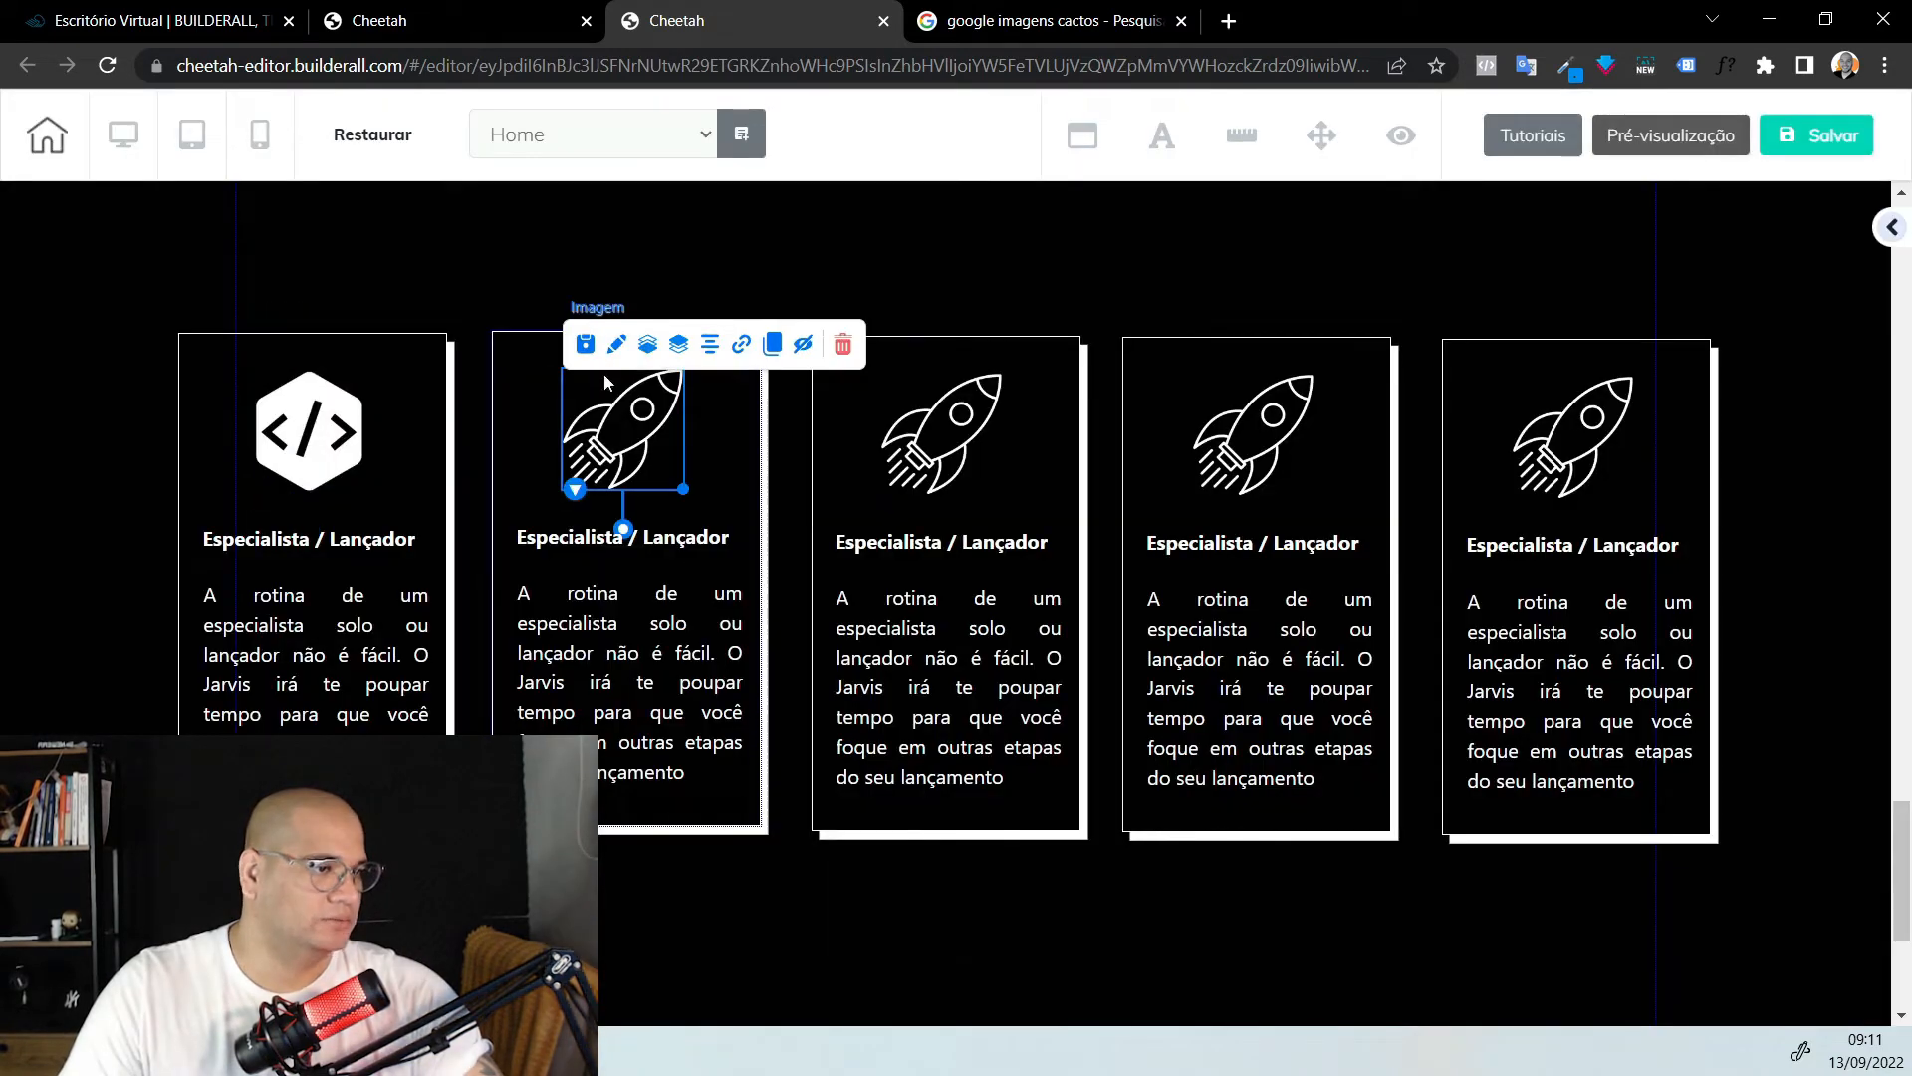
left_click(616, 343)
left_click(1288, 749)
left_click(743, 538)
left_click(1609, 926)
Replace the third card's rocket with the Instagram icon, image 11 from the JARVIS folder
left_click(937, 383)
left_click(935, 350)
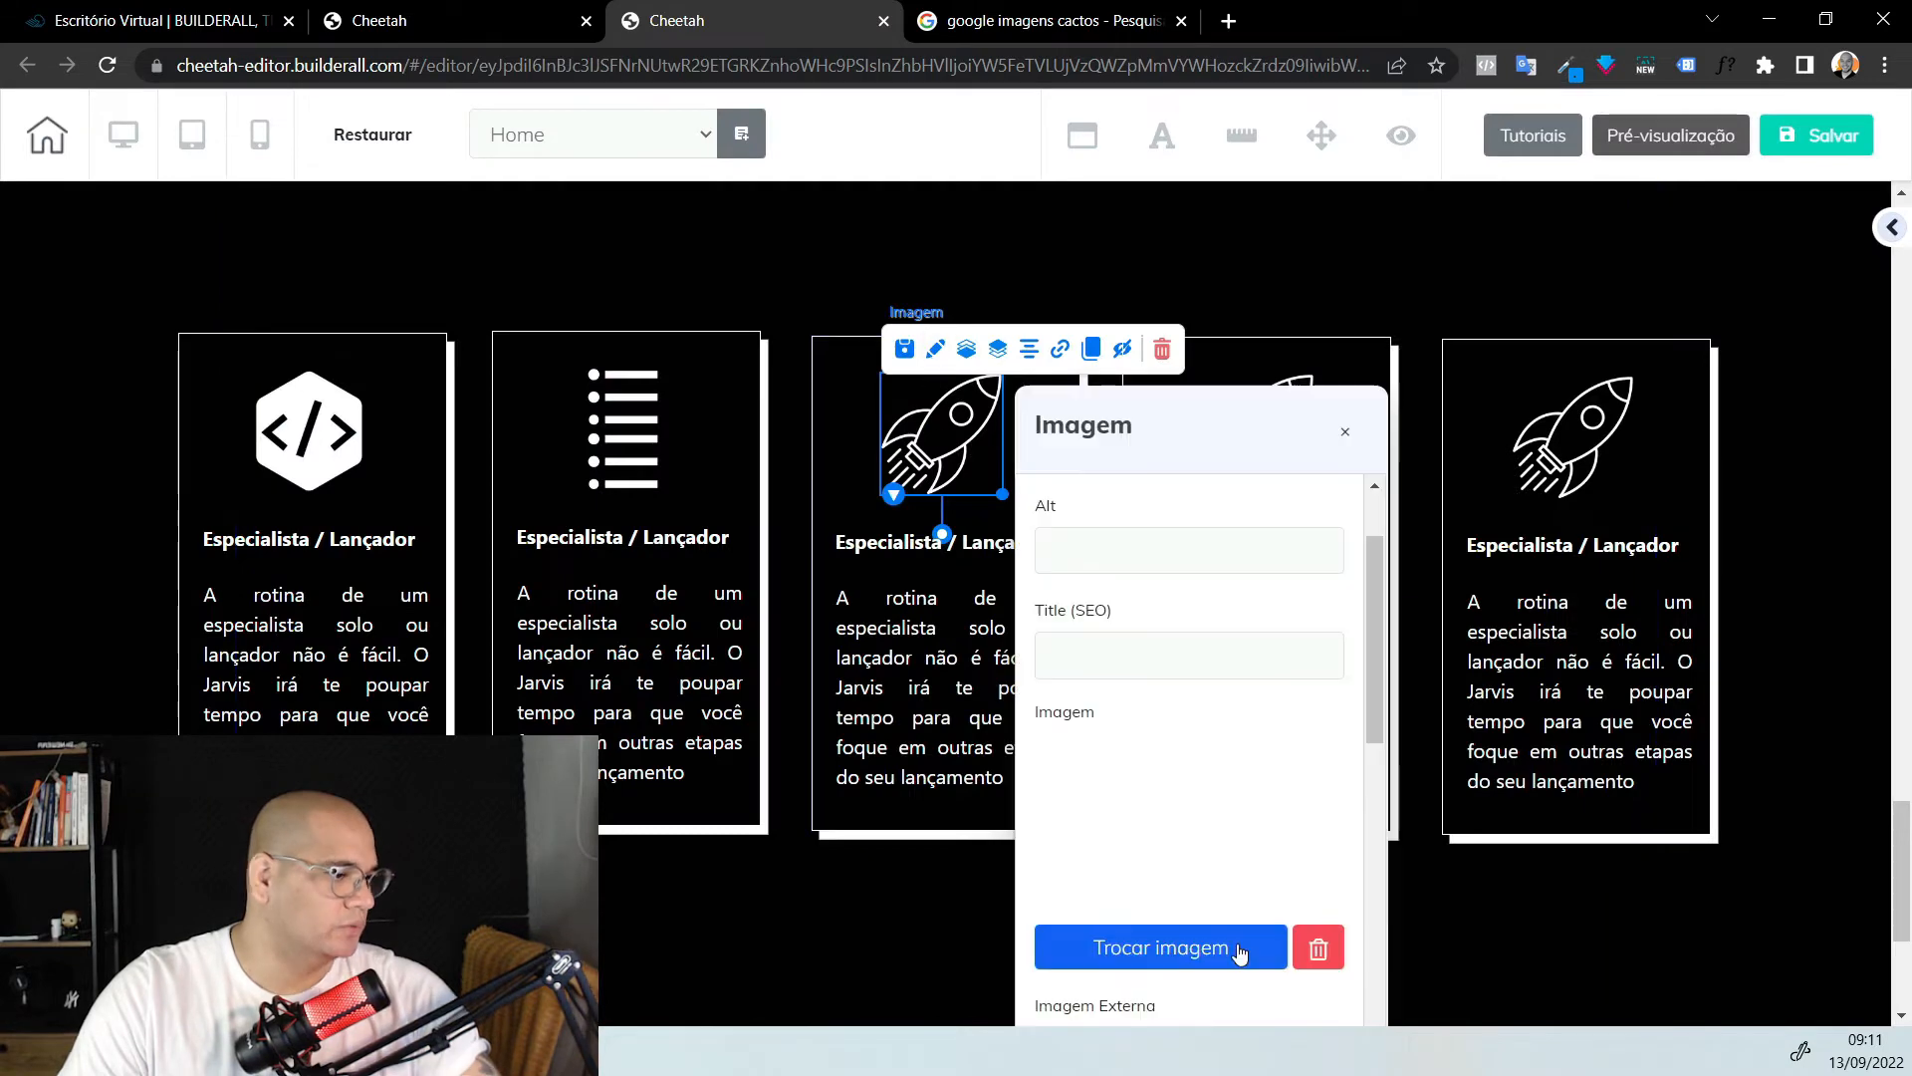
left_click(1237, 943)
left_click(298, 492)
scroll(1271, 555, "down", 7)
scroll(1352, 570, "up", 7)
double_click(1322, 465)
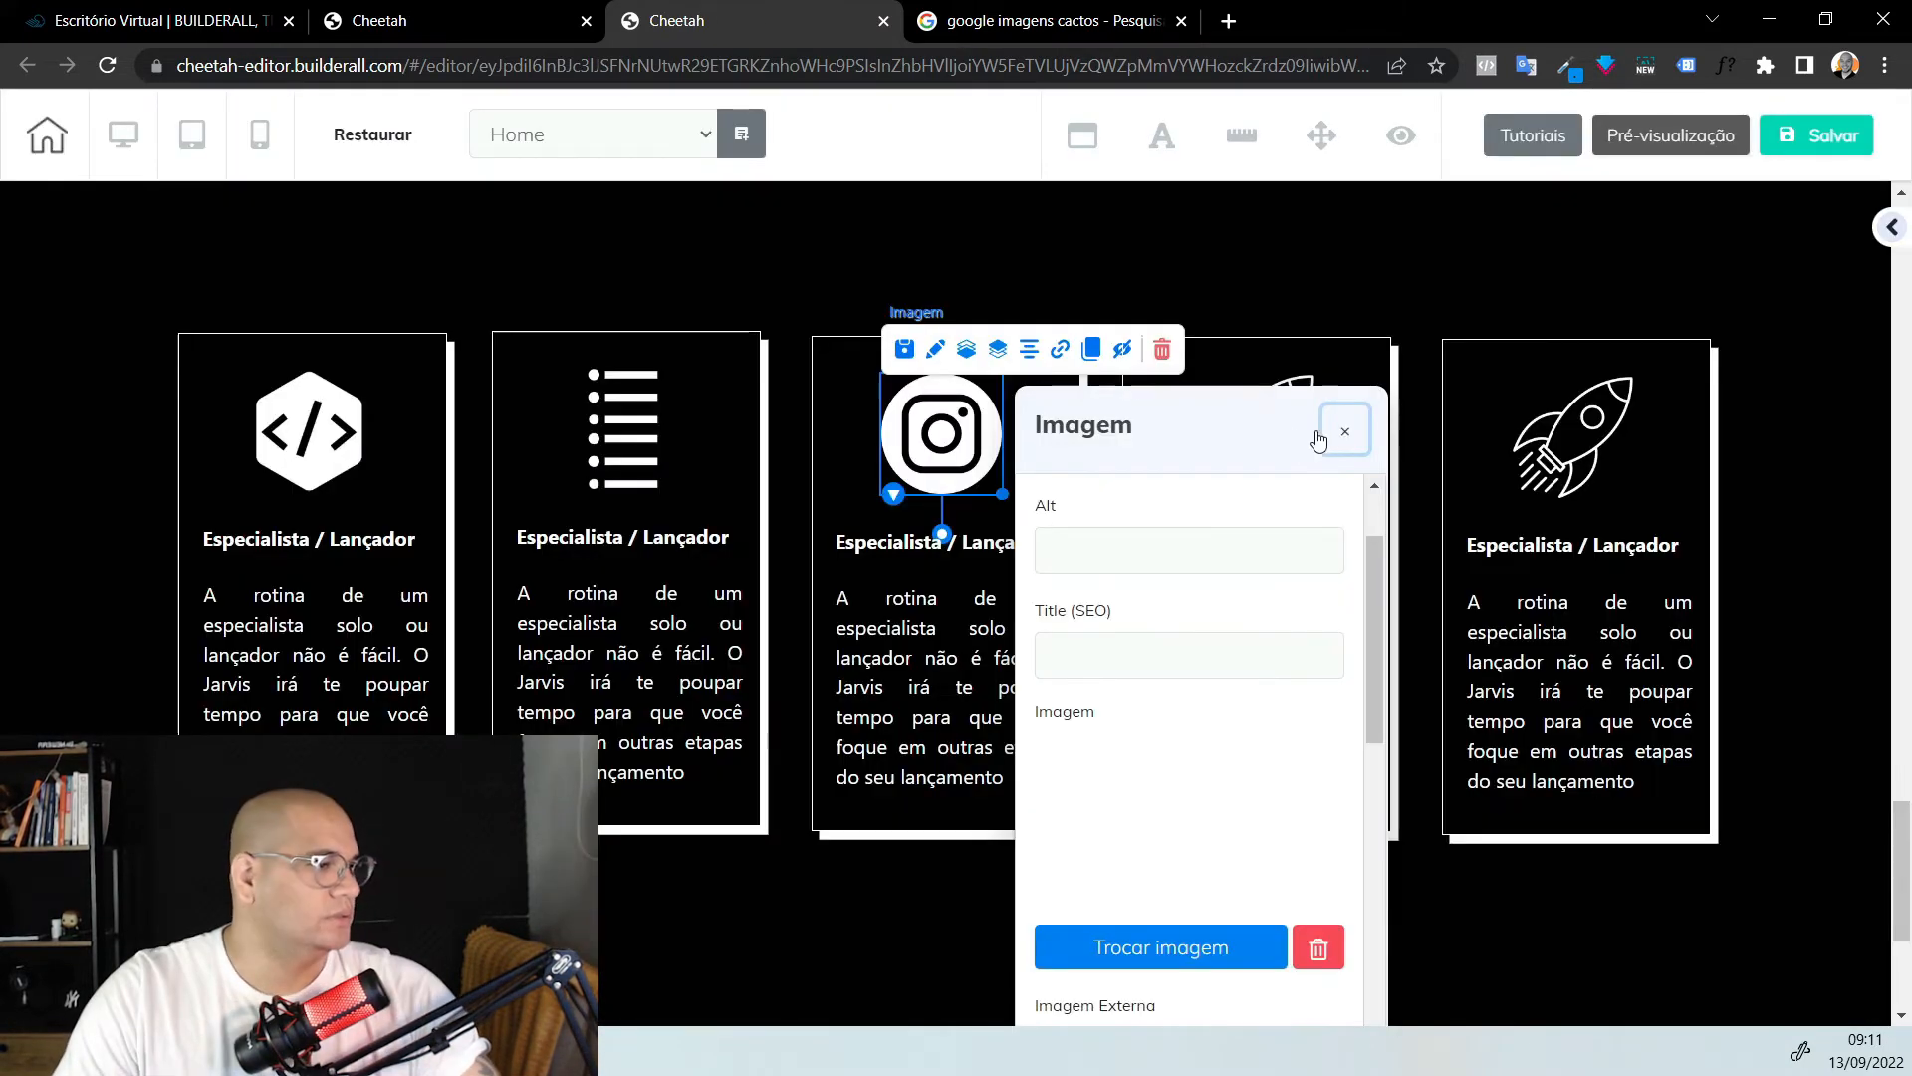
left_click(1351, 439)
Replace the fourth card's rocket with the Facebook icon, image 10 from the JARVIS folder
left_click(1257, 423)
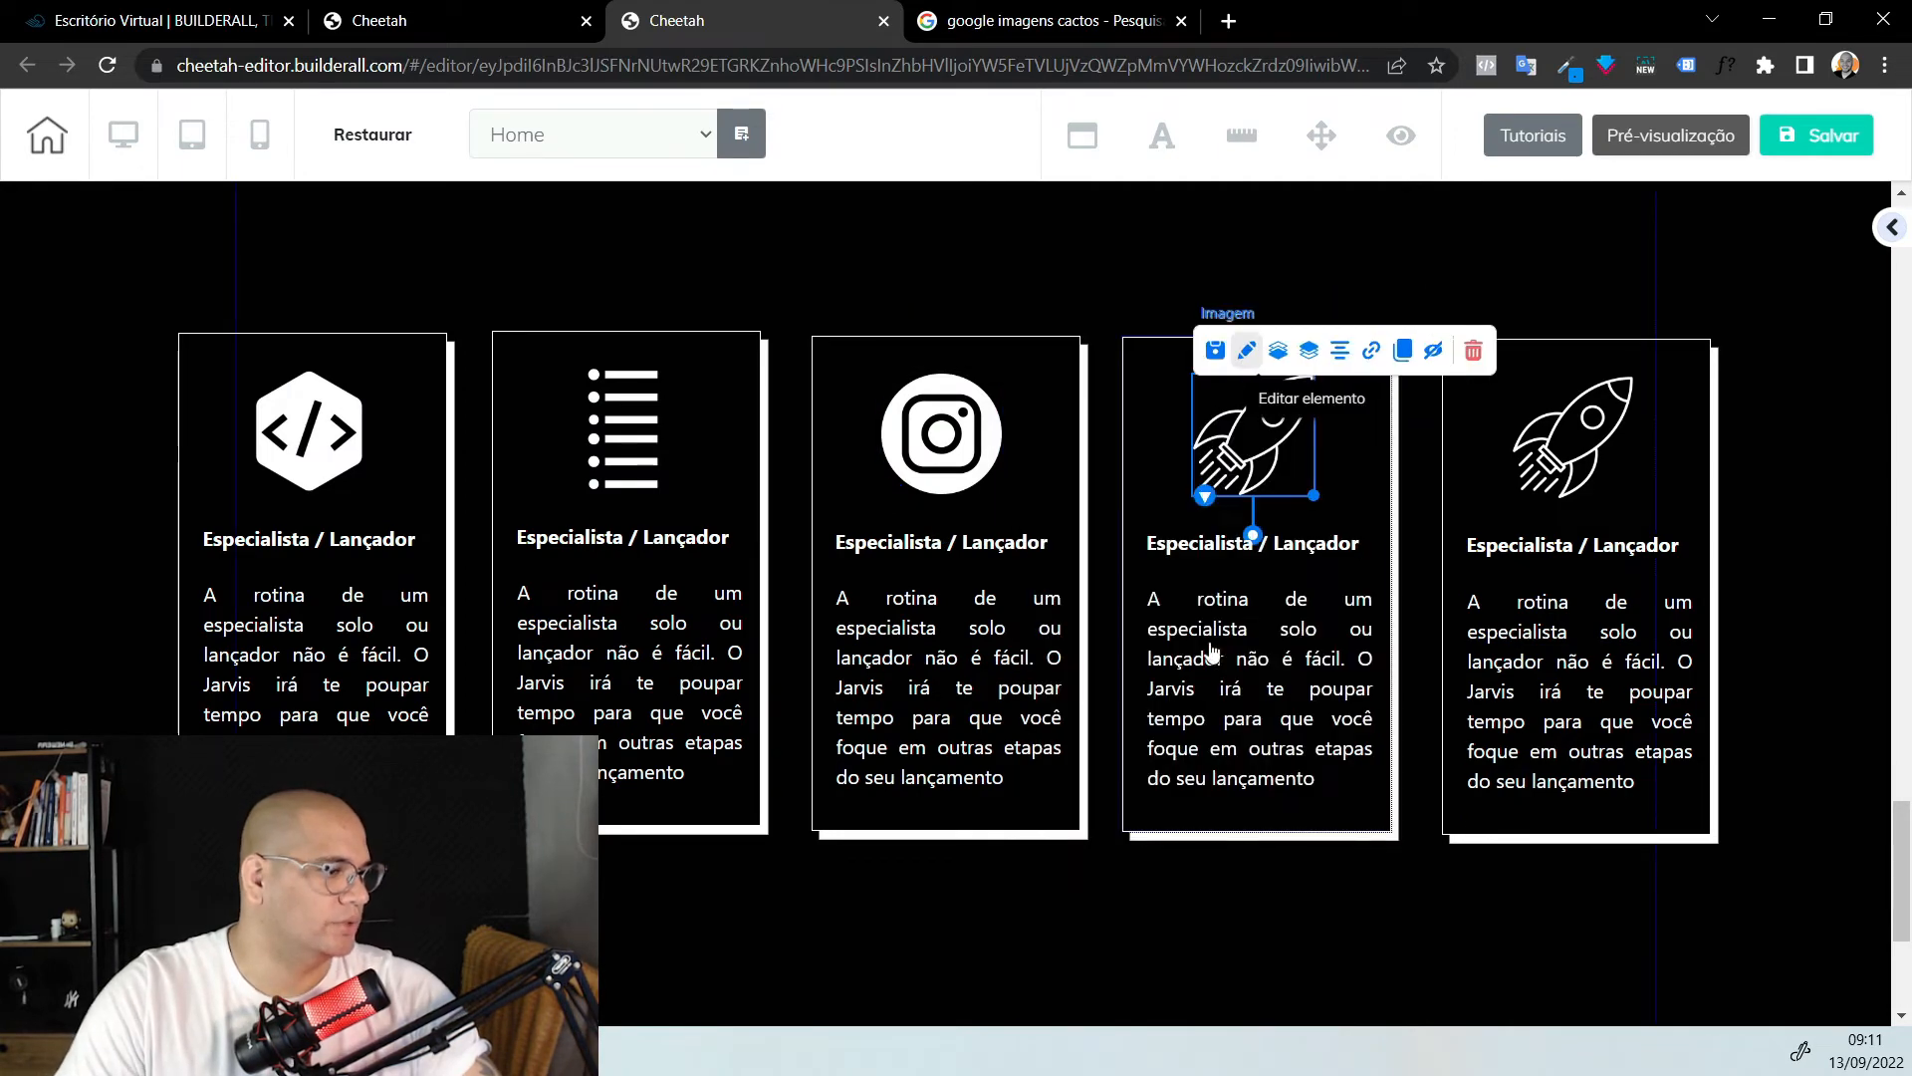
left_click(1246, 351)
scroll(1221, 704, "down", 5)
scroll(1255, 554, "up", 2)
left_click(1283, 585)
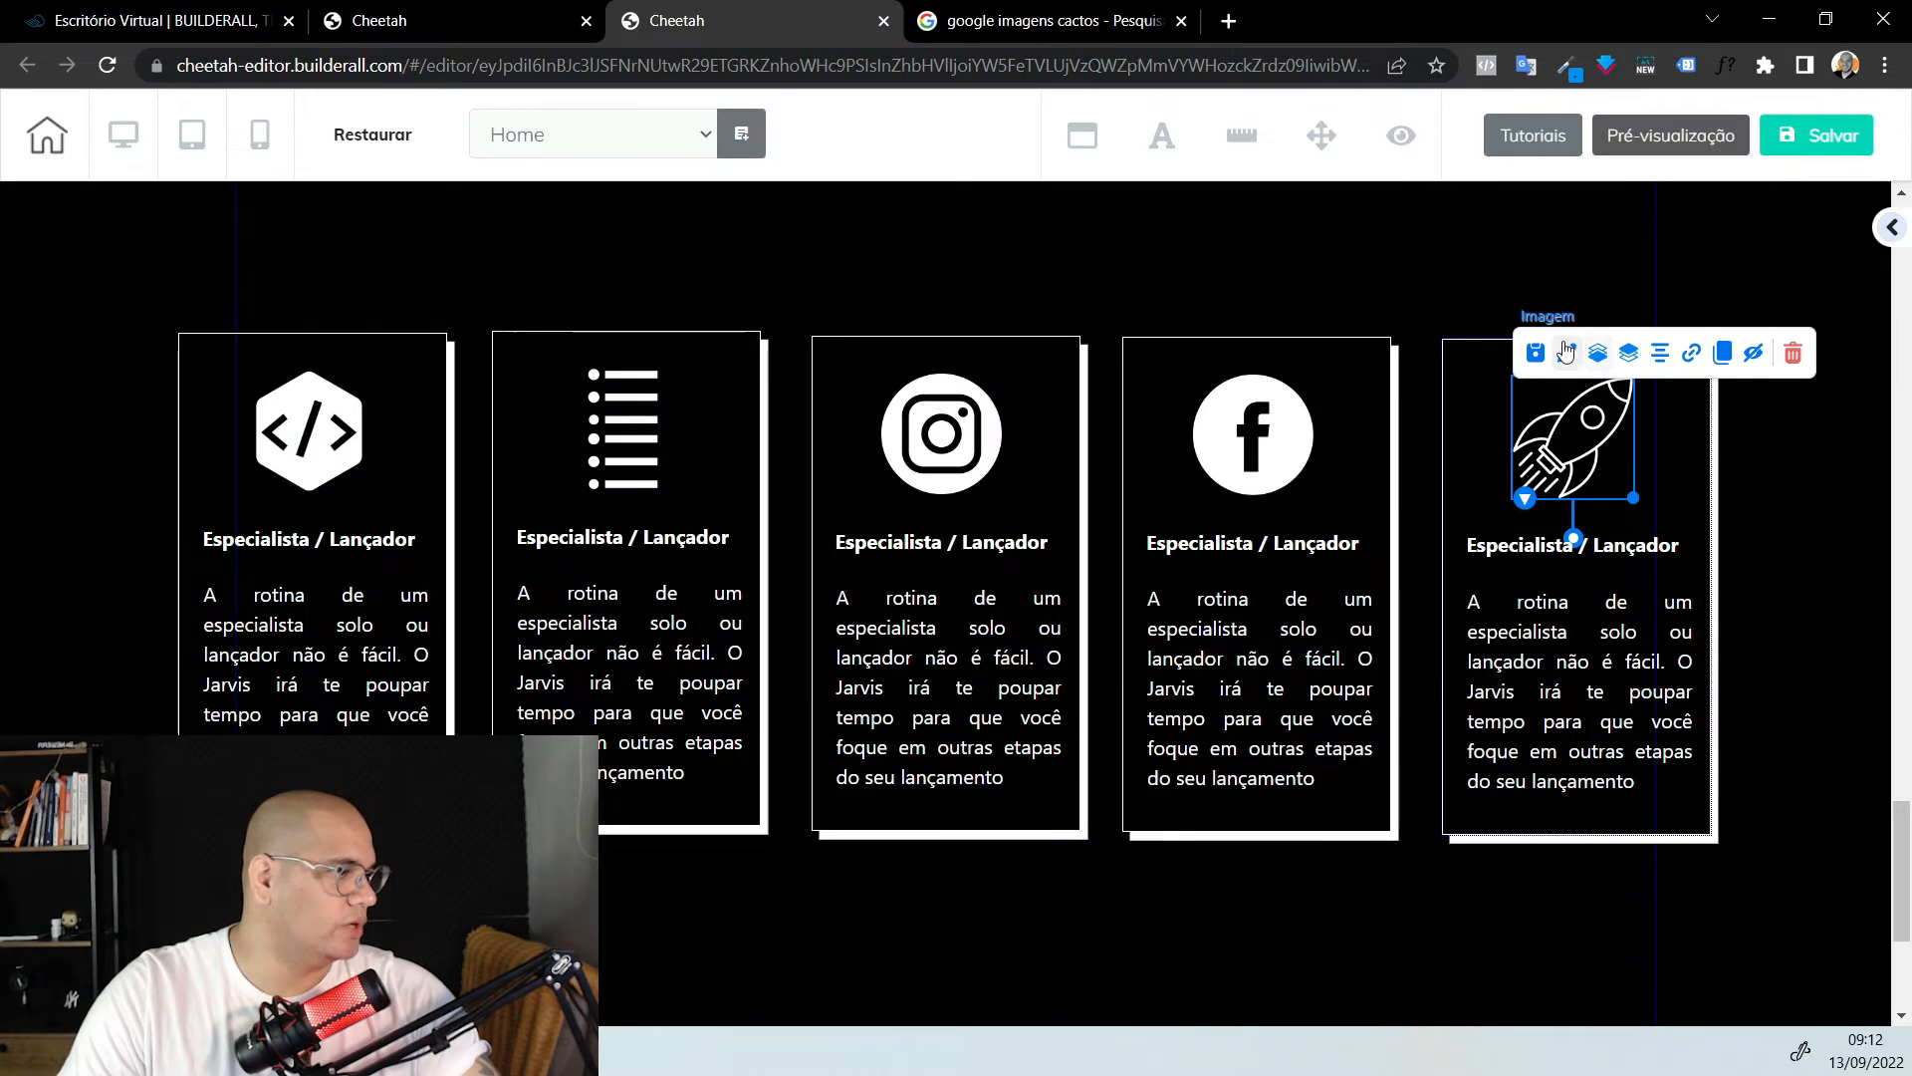
Replace the fifth card's rocket with the video clapperboard icon, image 12 from the JARVIS folder
left_click(1567, 354)
scroll(1251, 812, "down", 3)
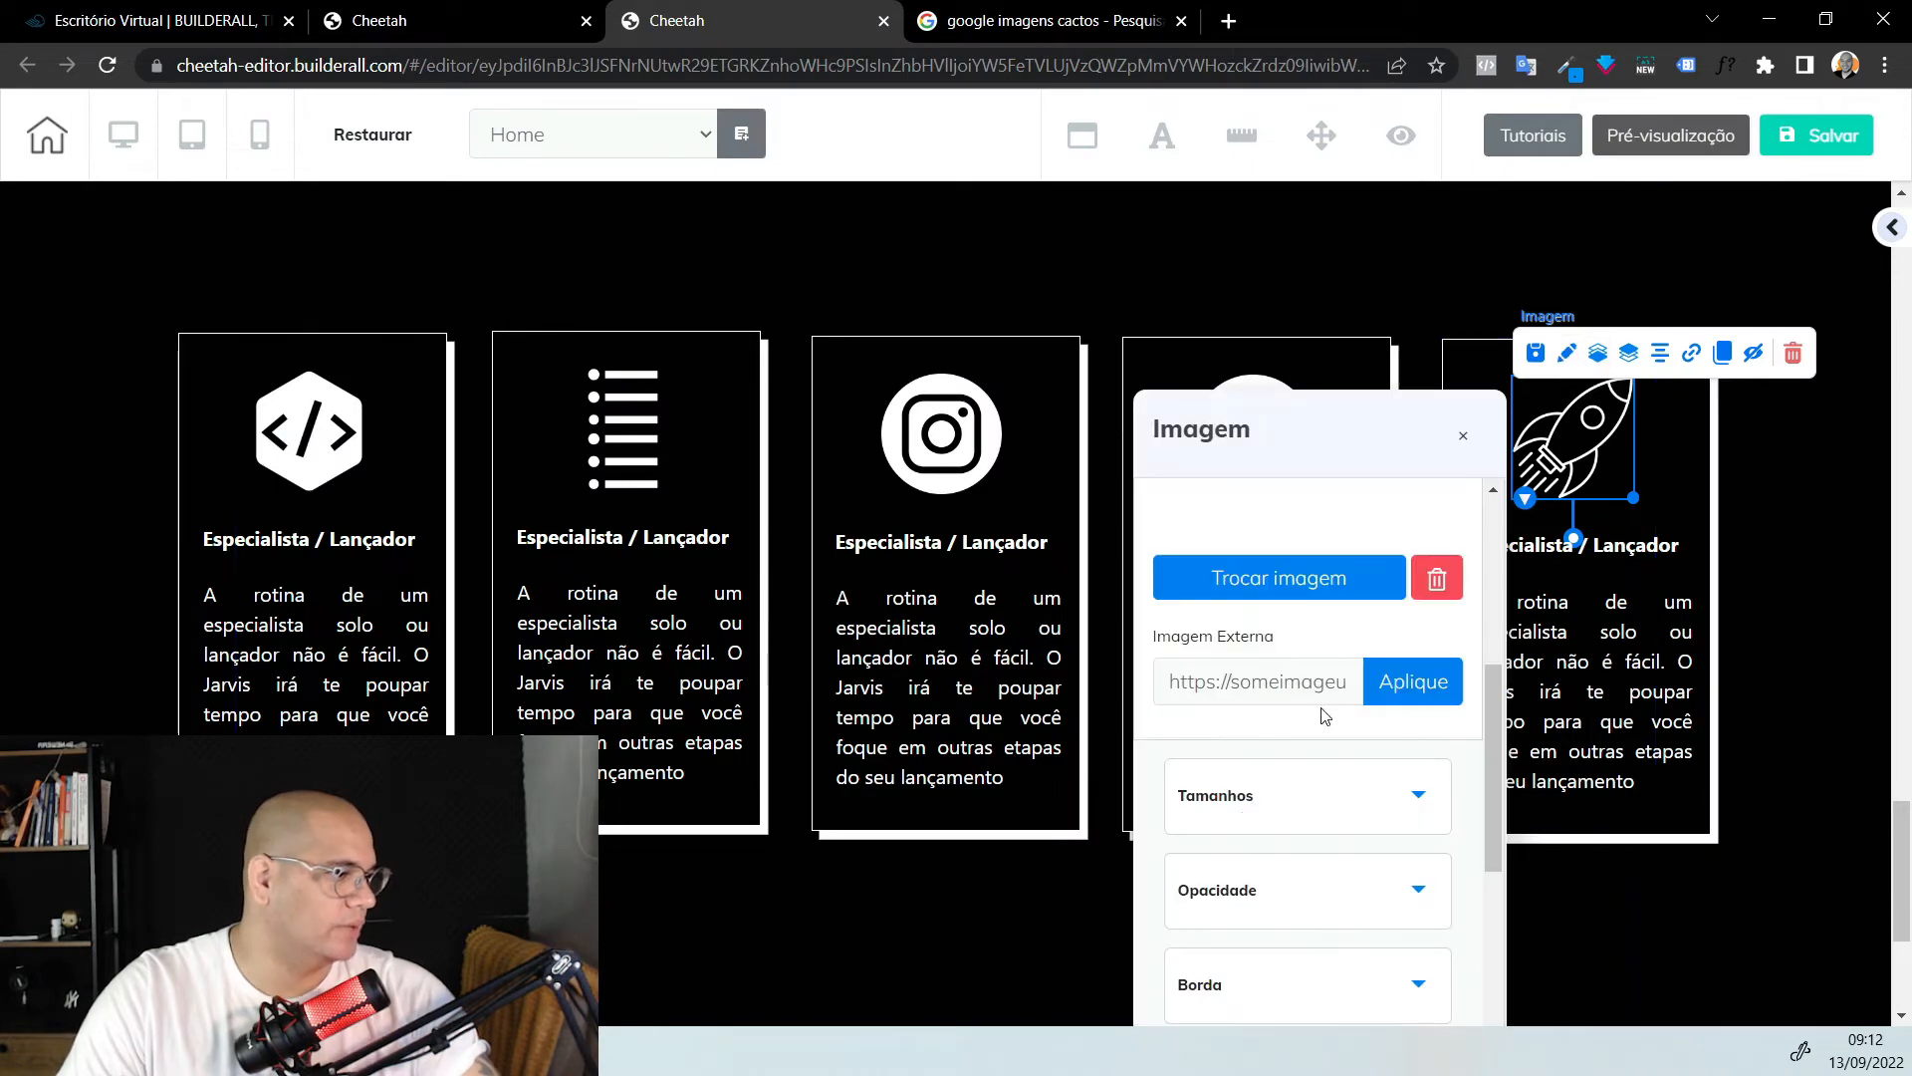
left_click(1323, 588)
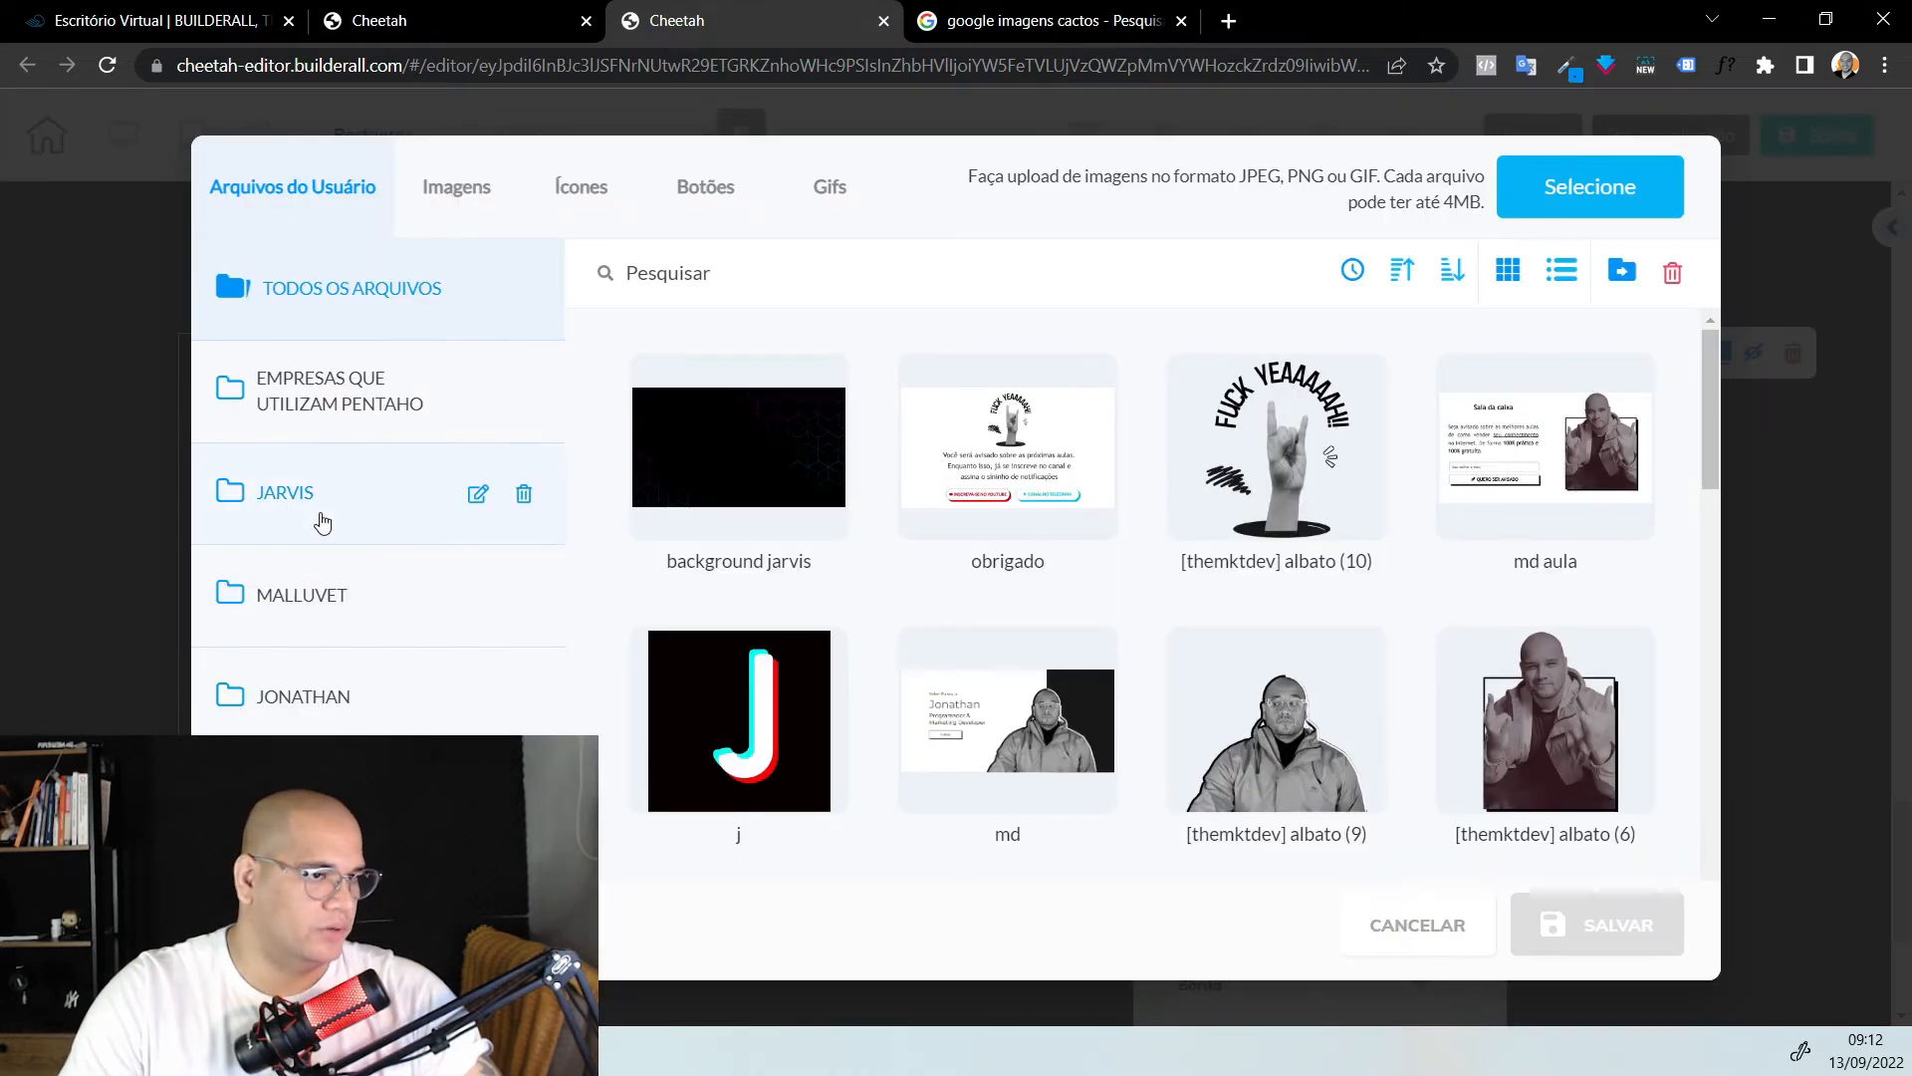
left_click(504, 517)
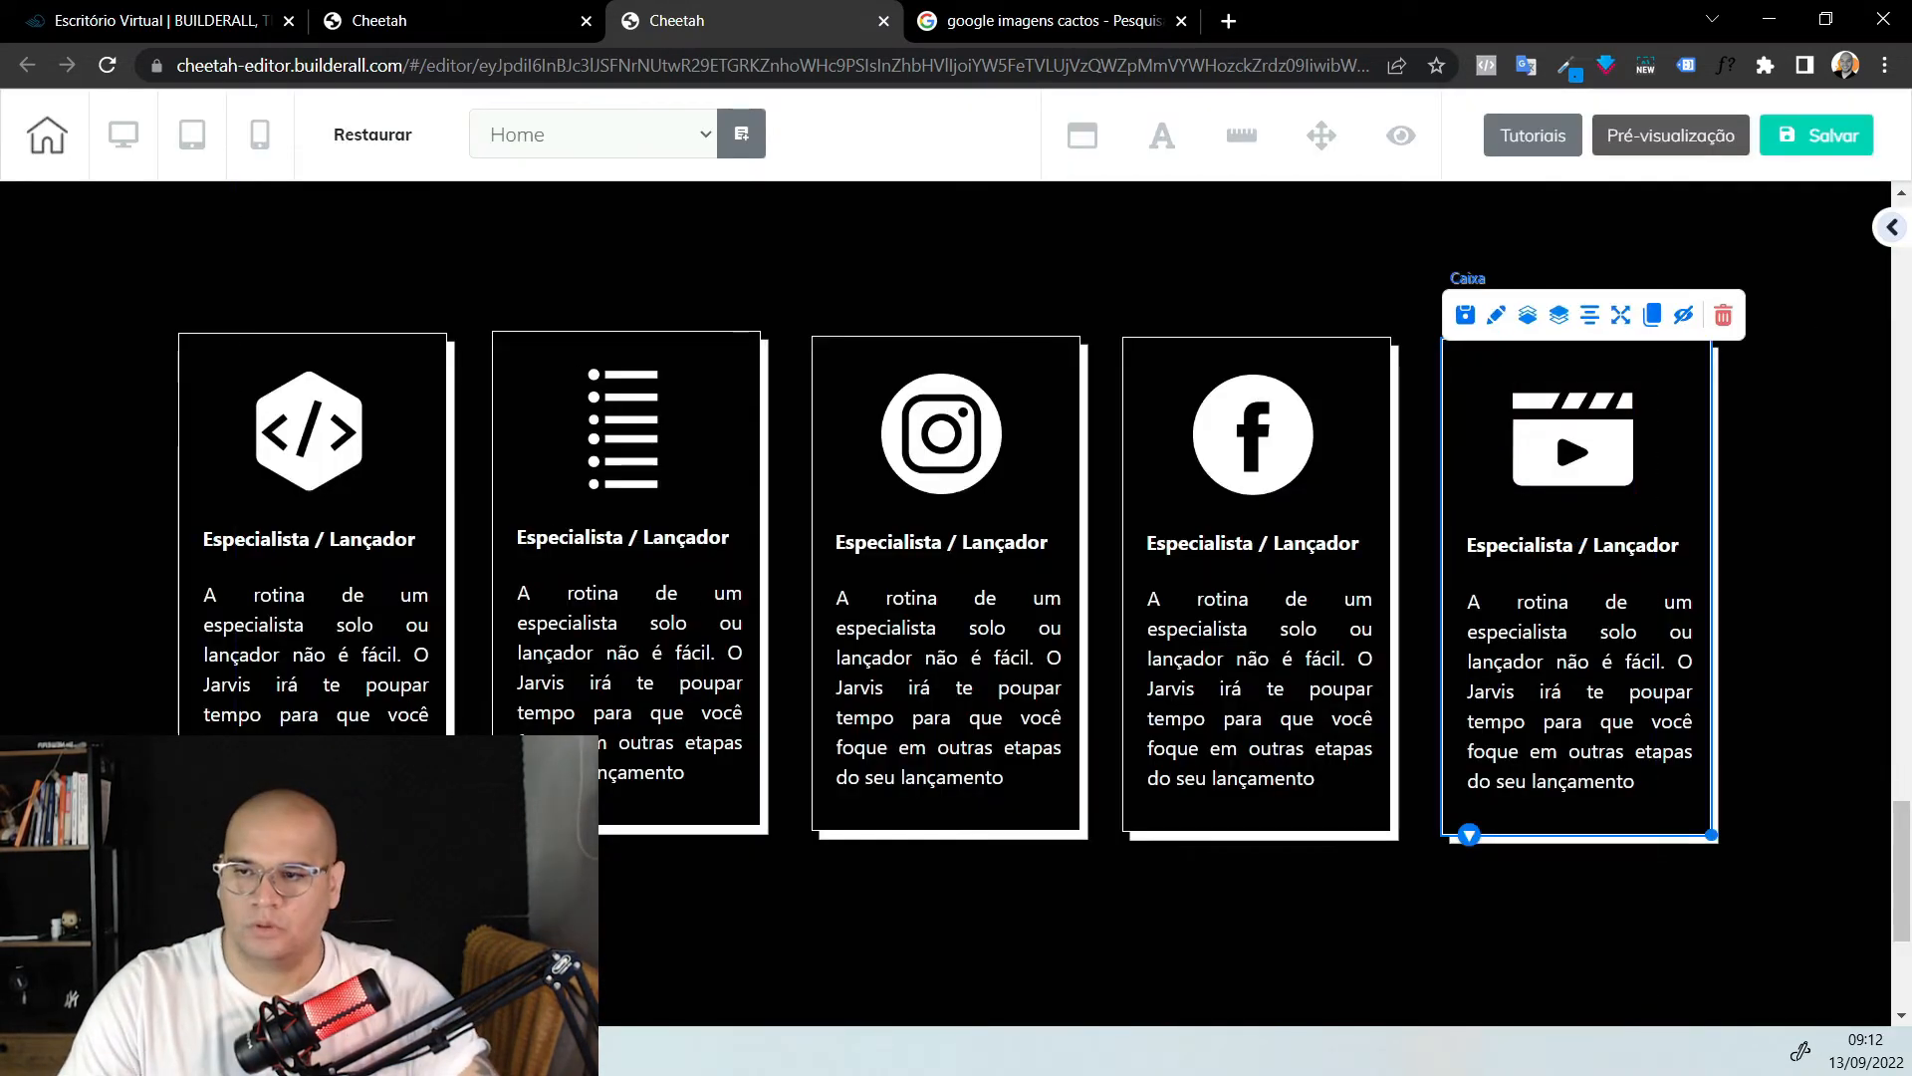
Replace the first card's paragraph with "Pessoas que visitaram páginas específicas onde o pixel está instalado."
left_click(368, 547)
left_click(367, 545)
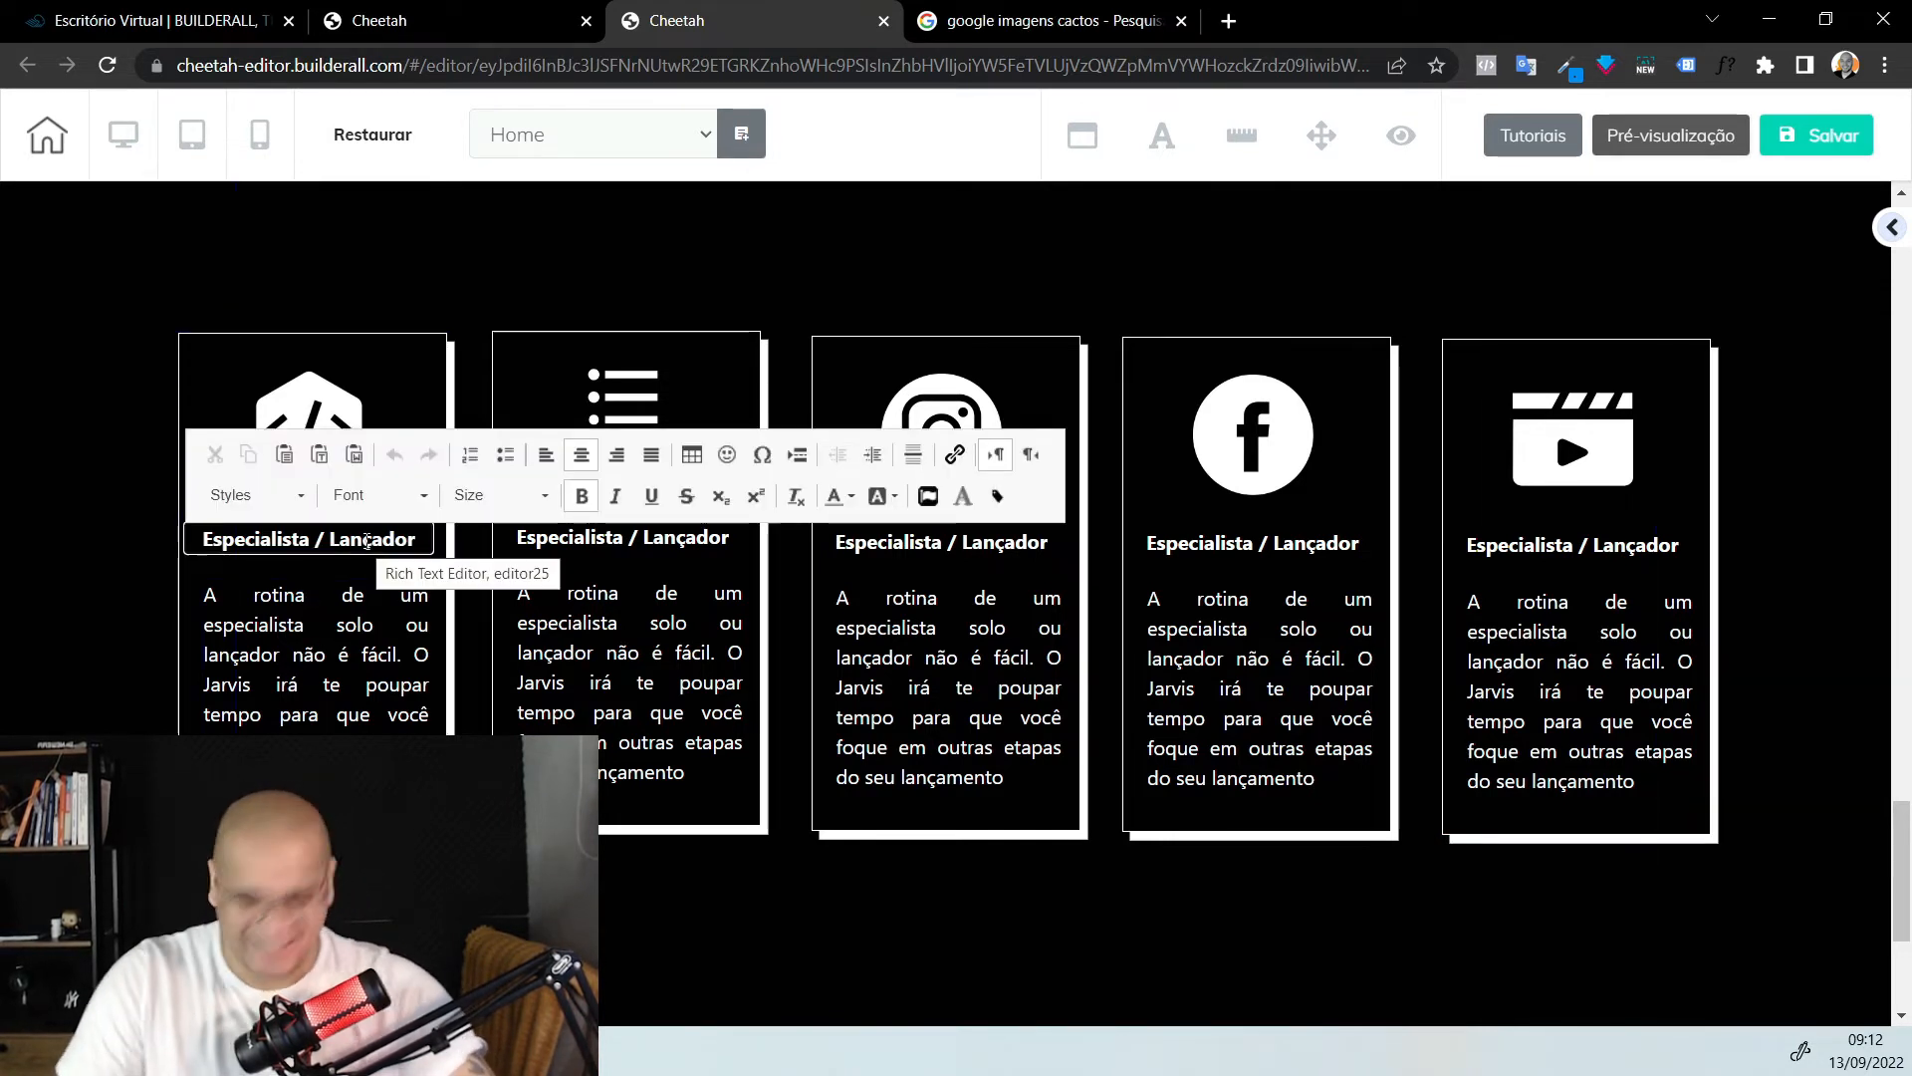
triple_click(368, 541)
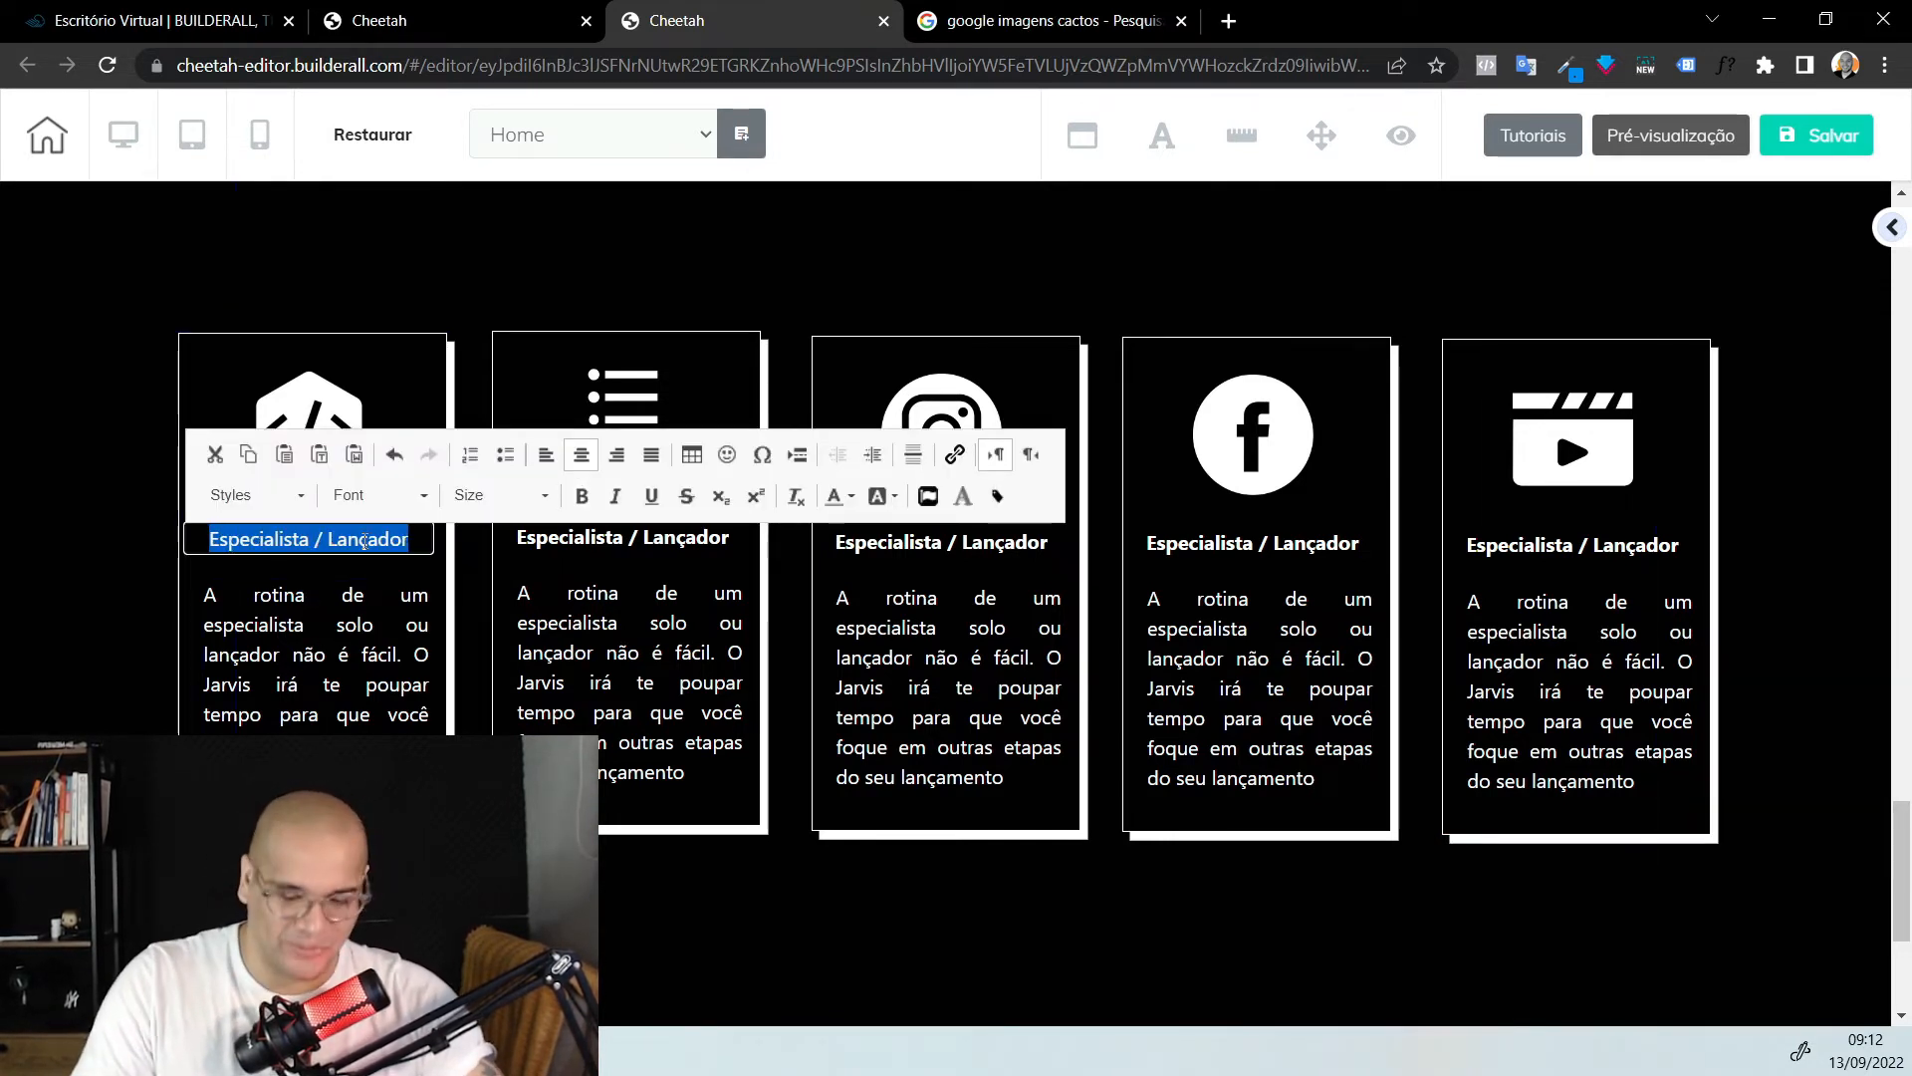
key("ctrl+b")
key("Escape")
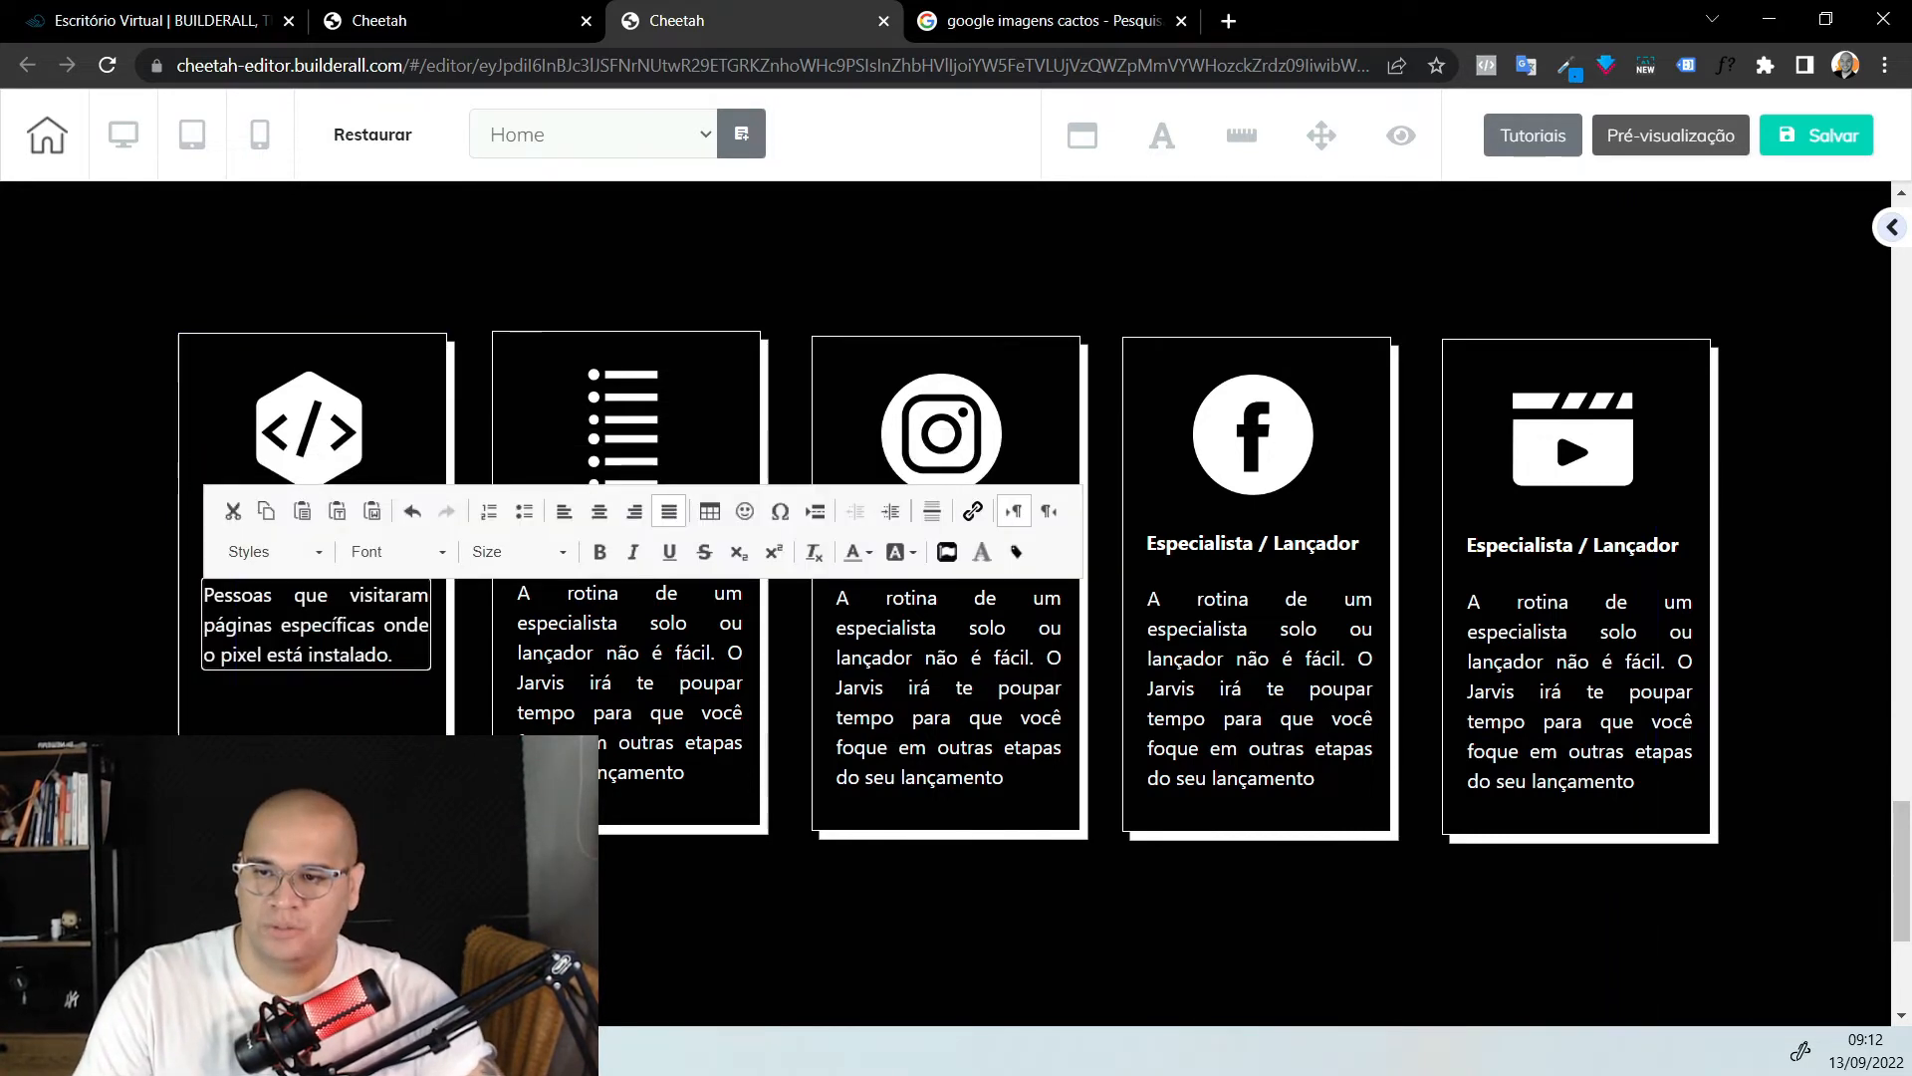
Title the other four cards "Lista de cliente", "Facebook", "Instagram" and "Video", and rewrite each paragraph to describe that audience
key("Escape")
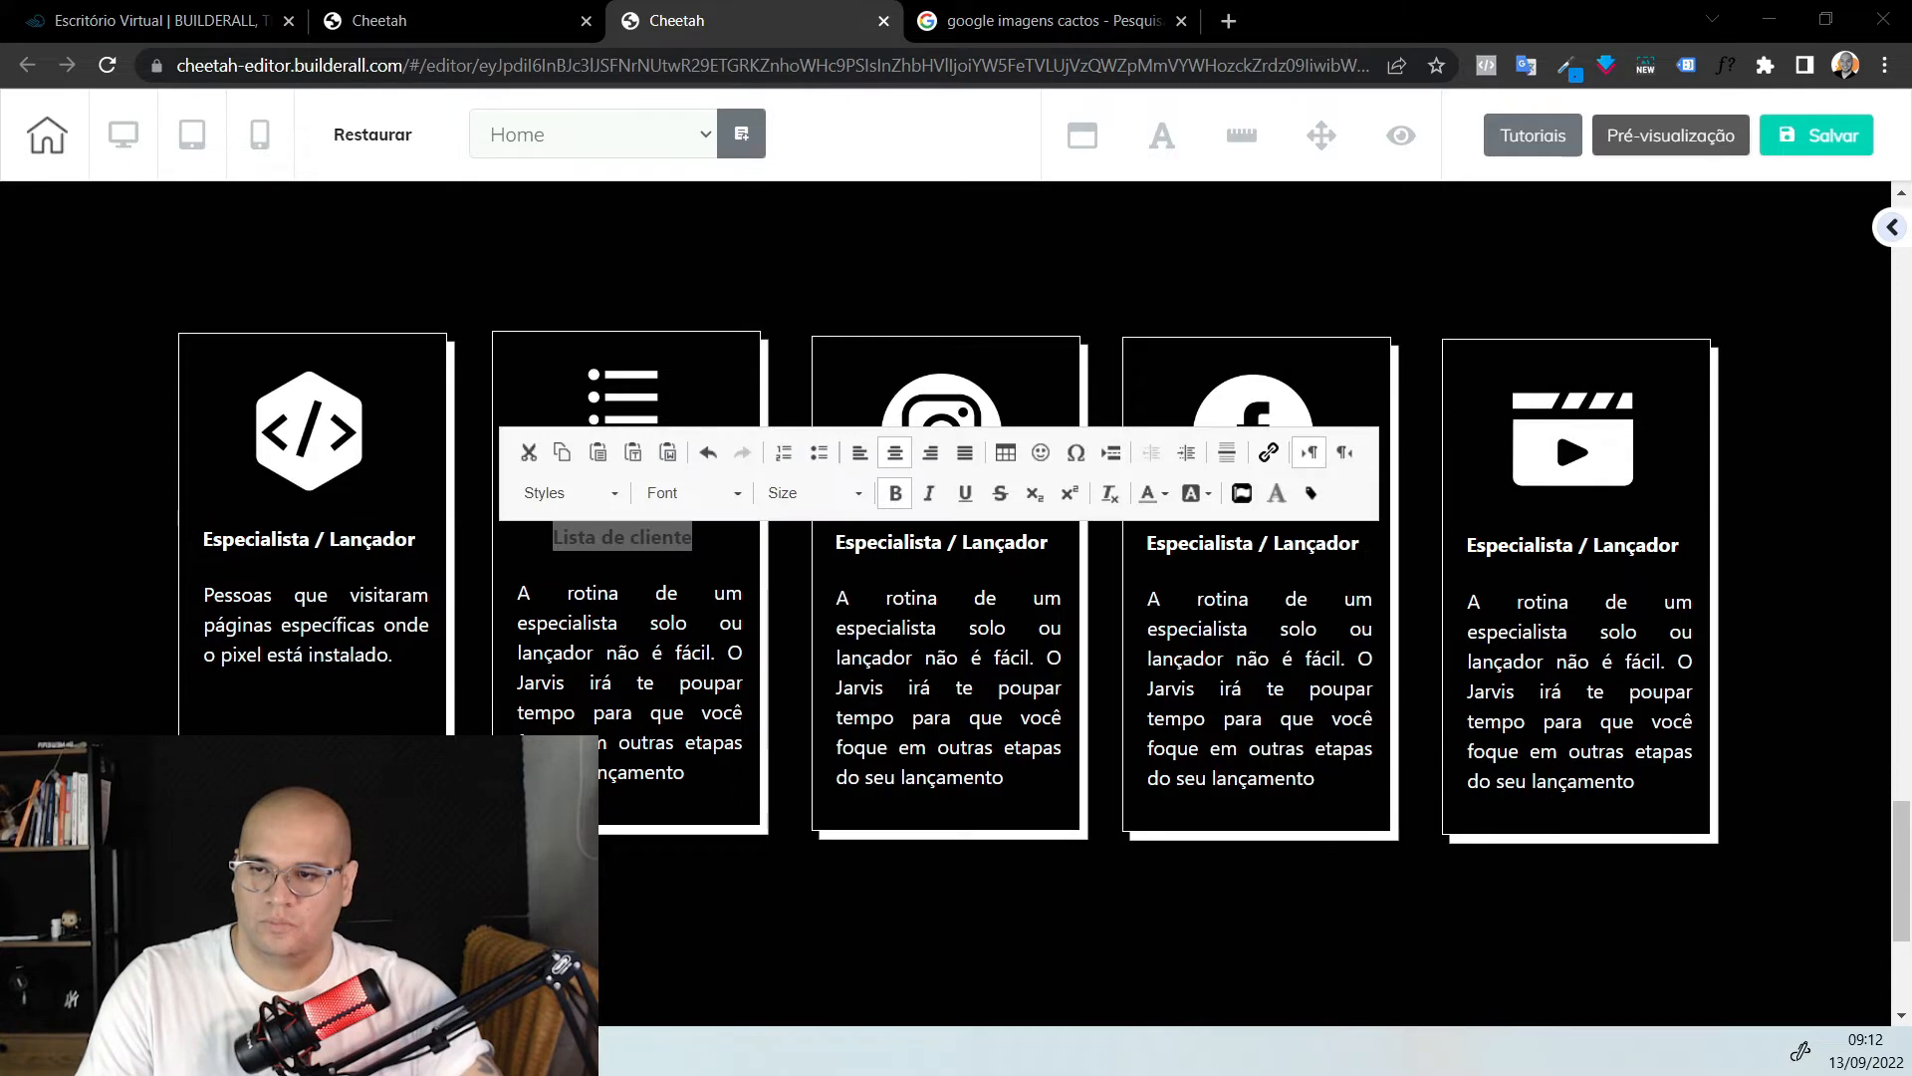
key("Escape")
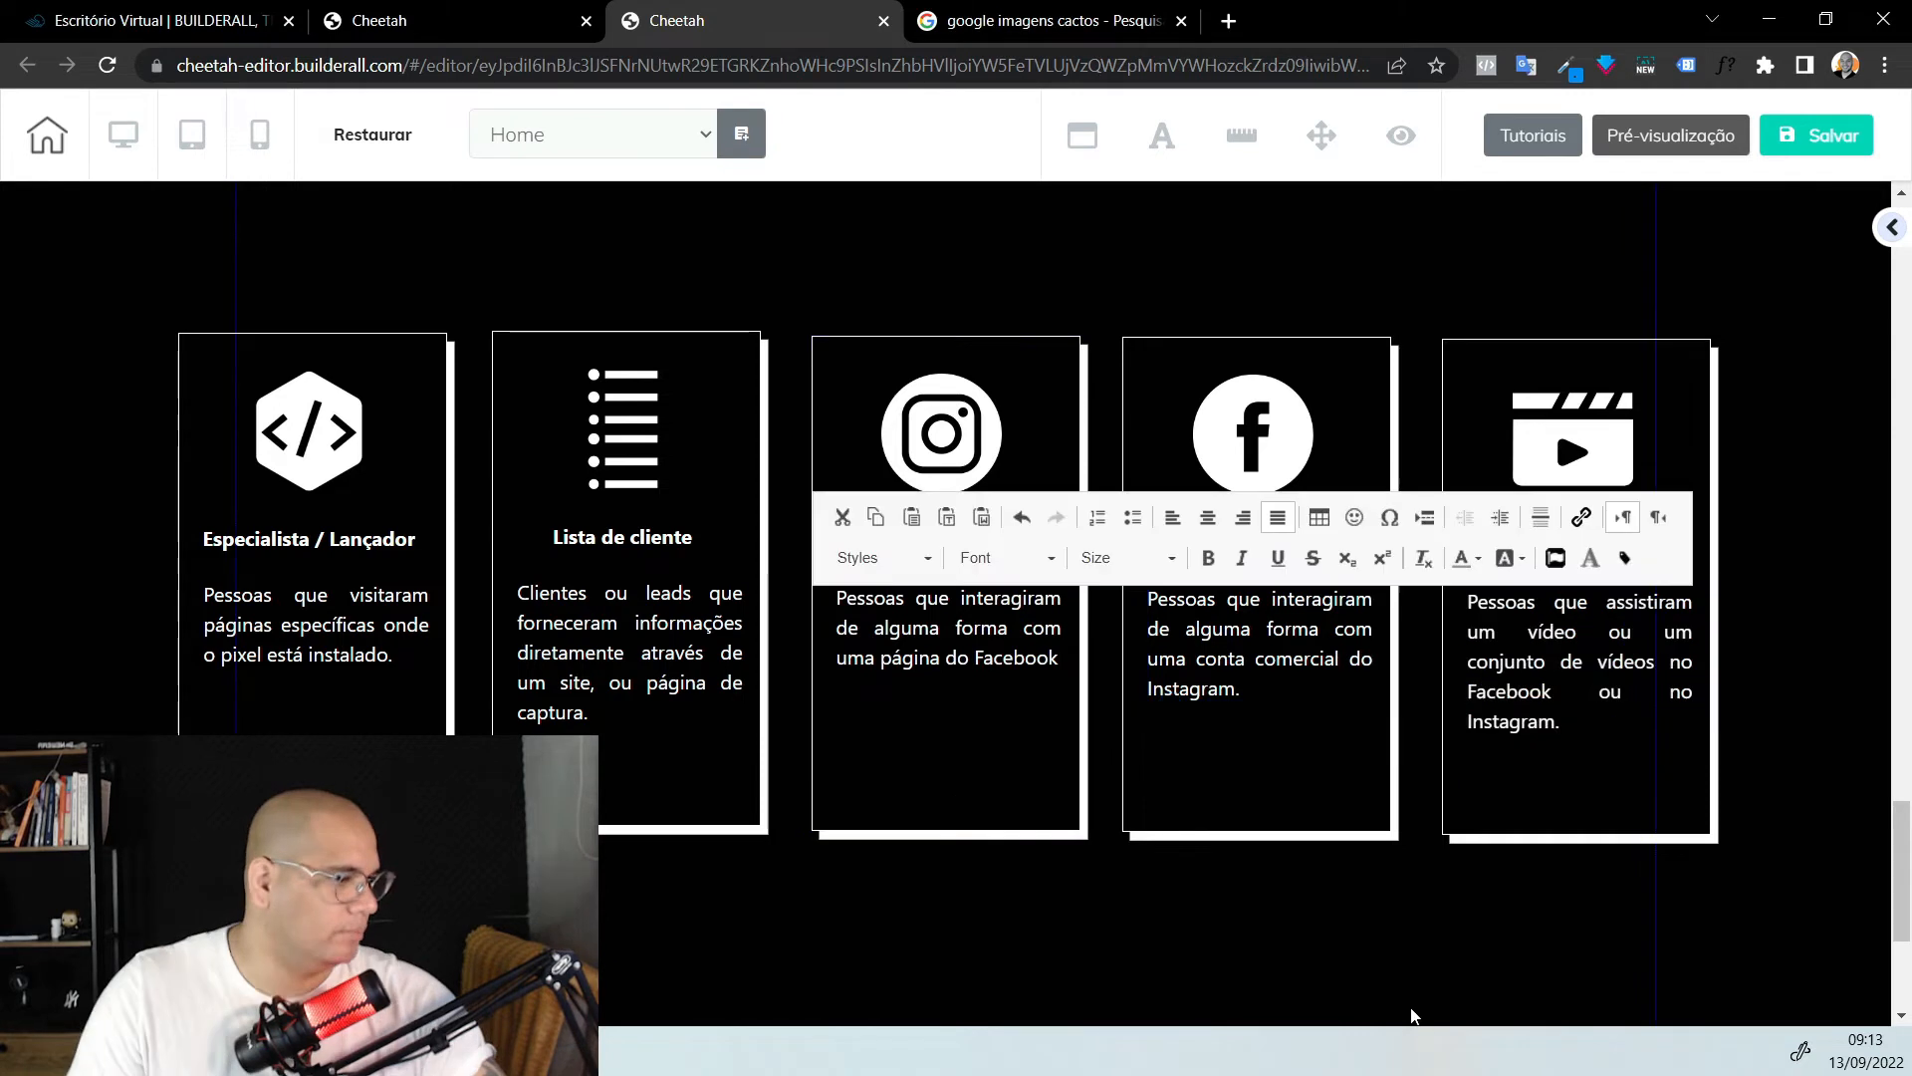
left_click(1412, 1014)
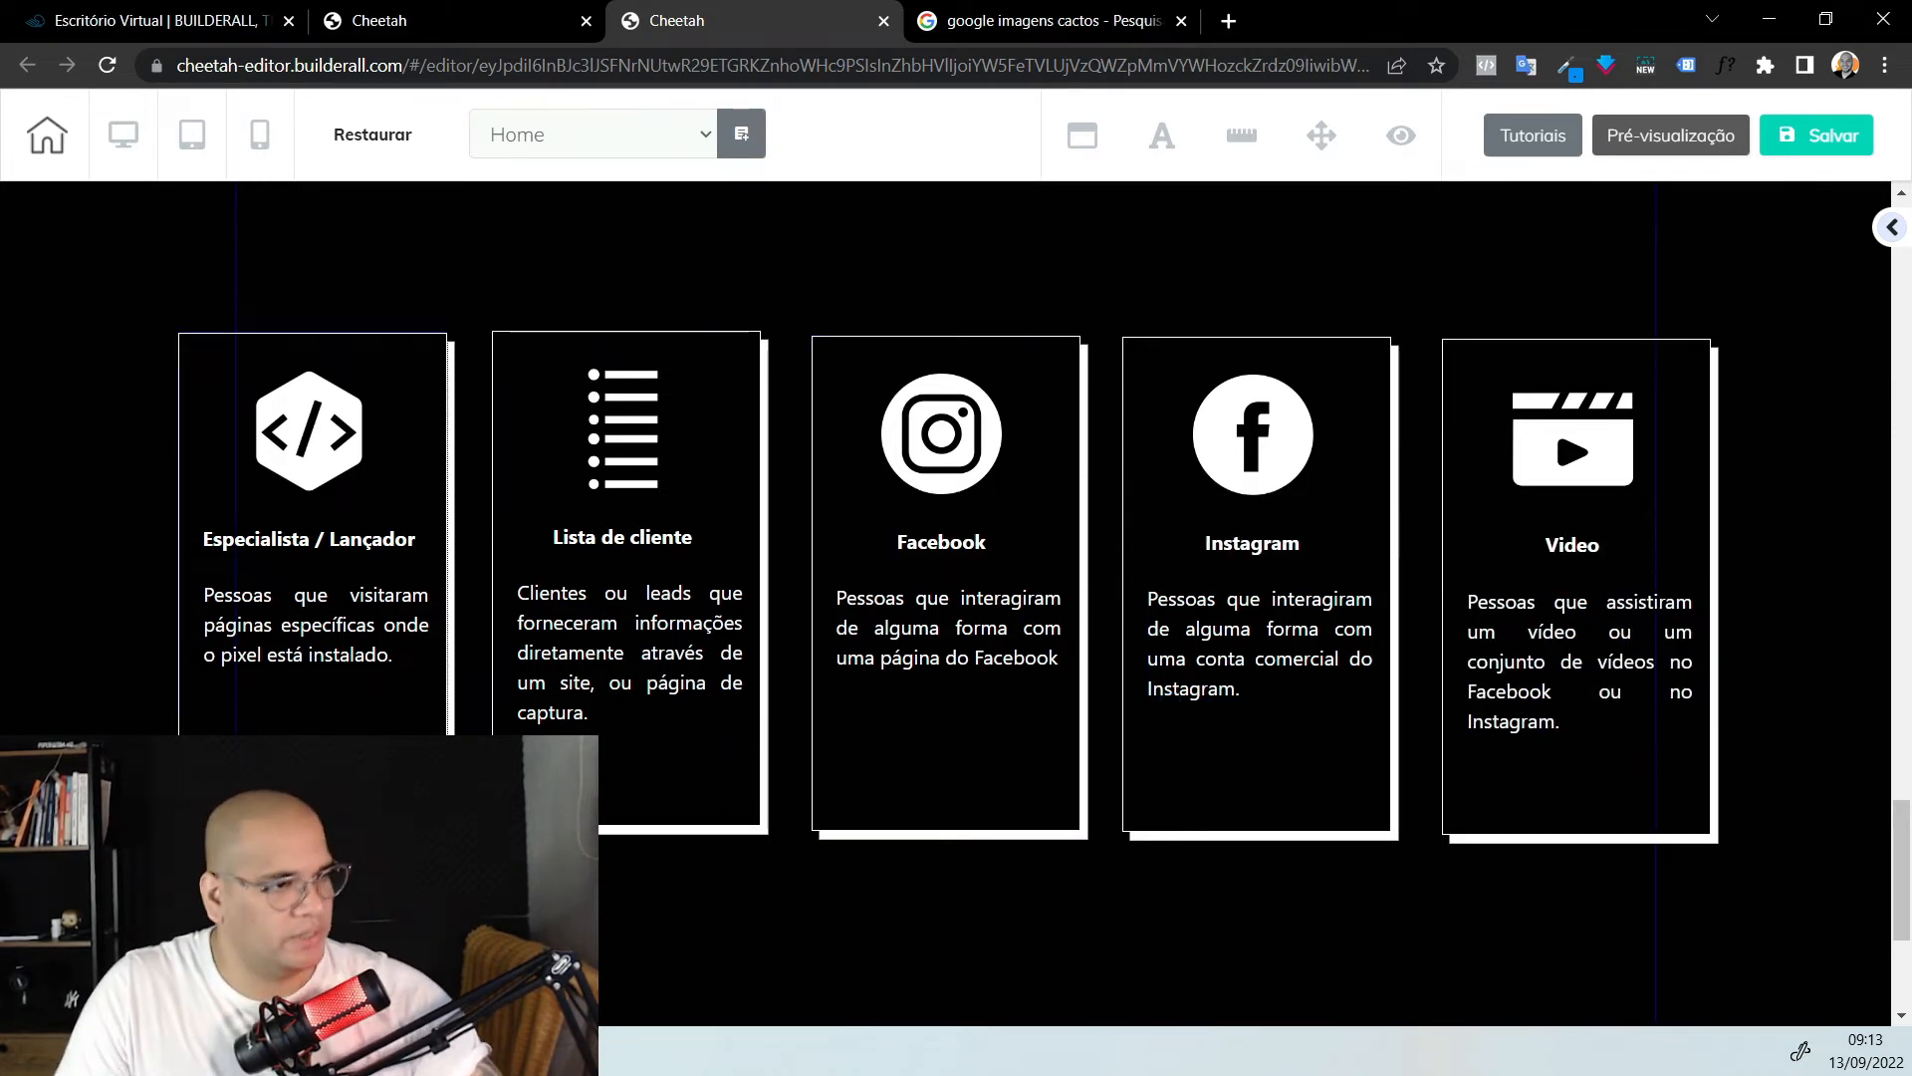
left_click(363, 772)
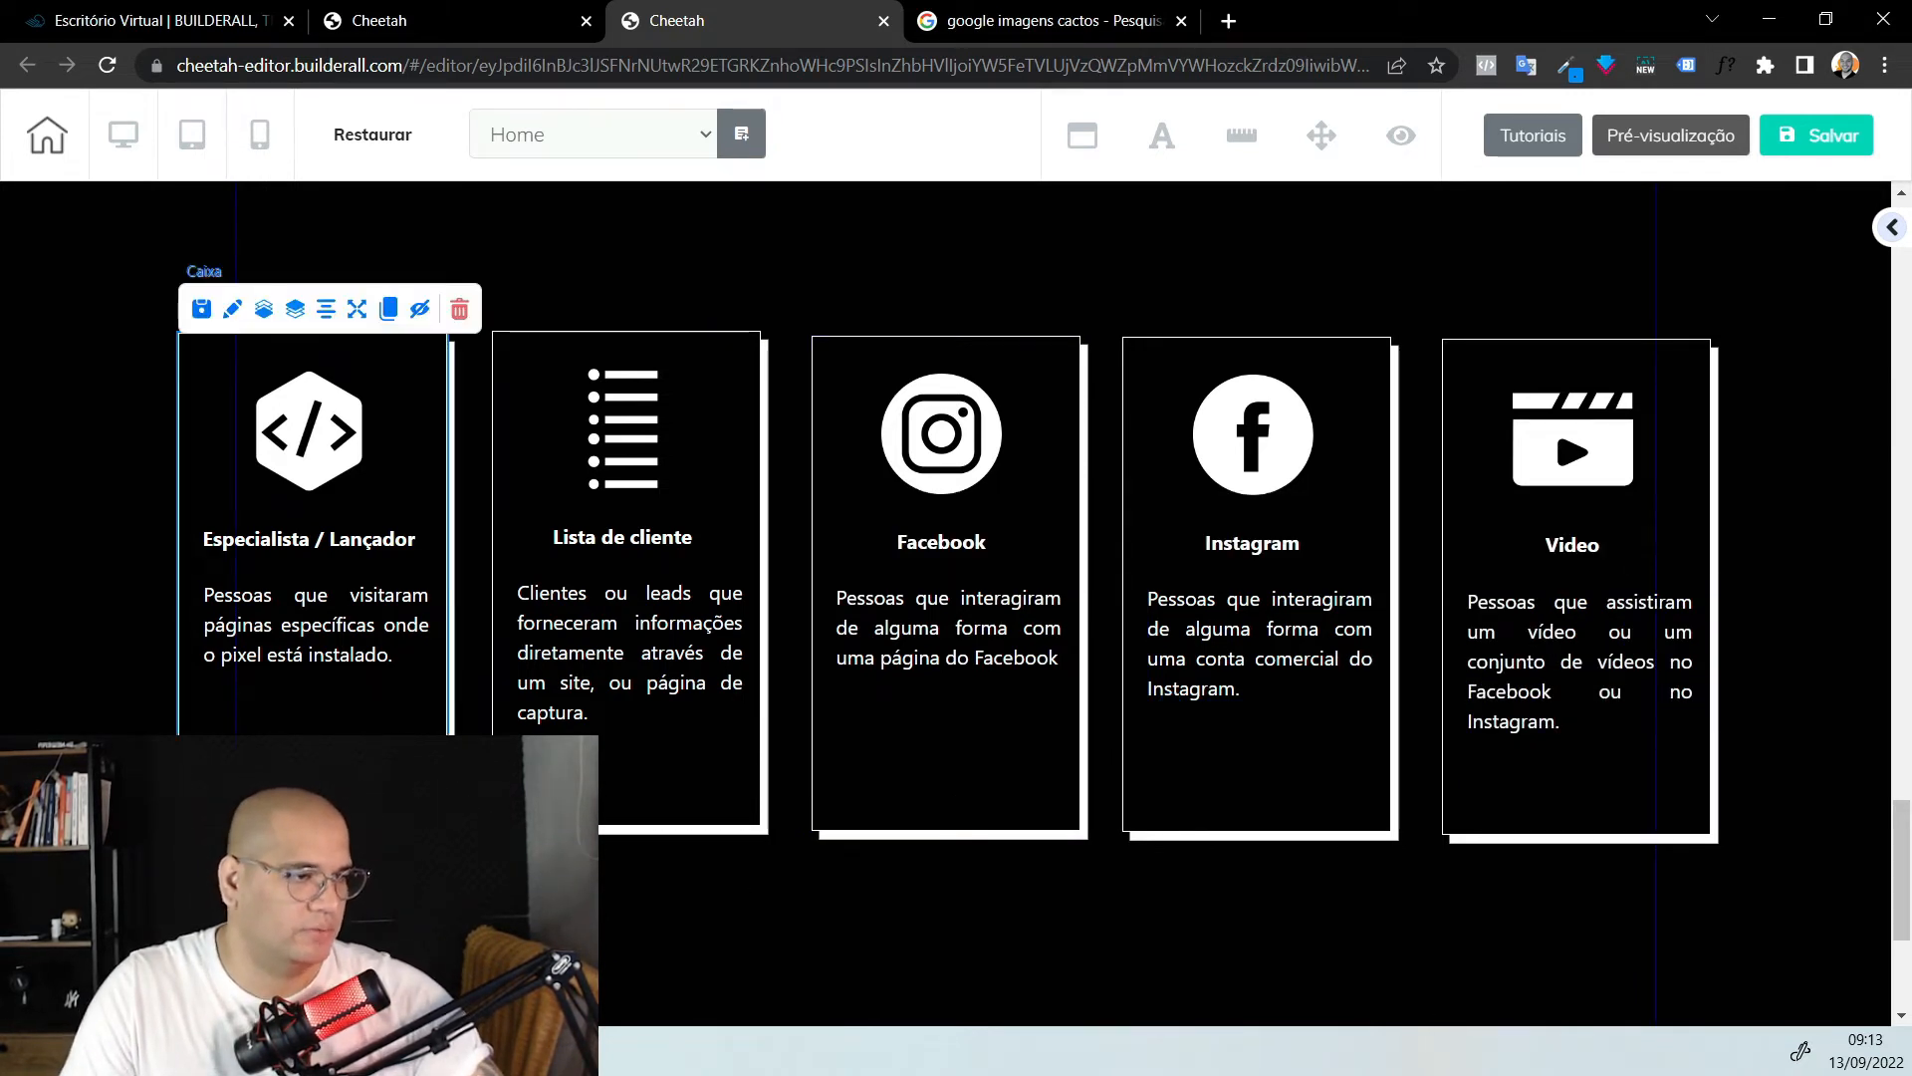
scroll(734, 546, "up", 5)
scroll(737, 547, "down", 1)
scroll(737, 546, "down", 2)
scroll(737, 546, "up", 2)
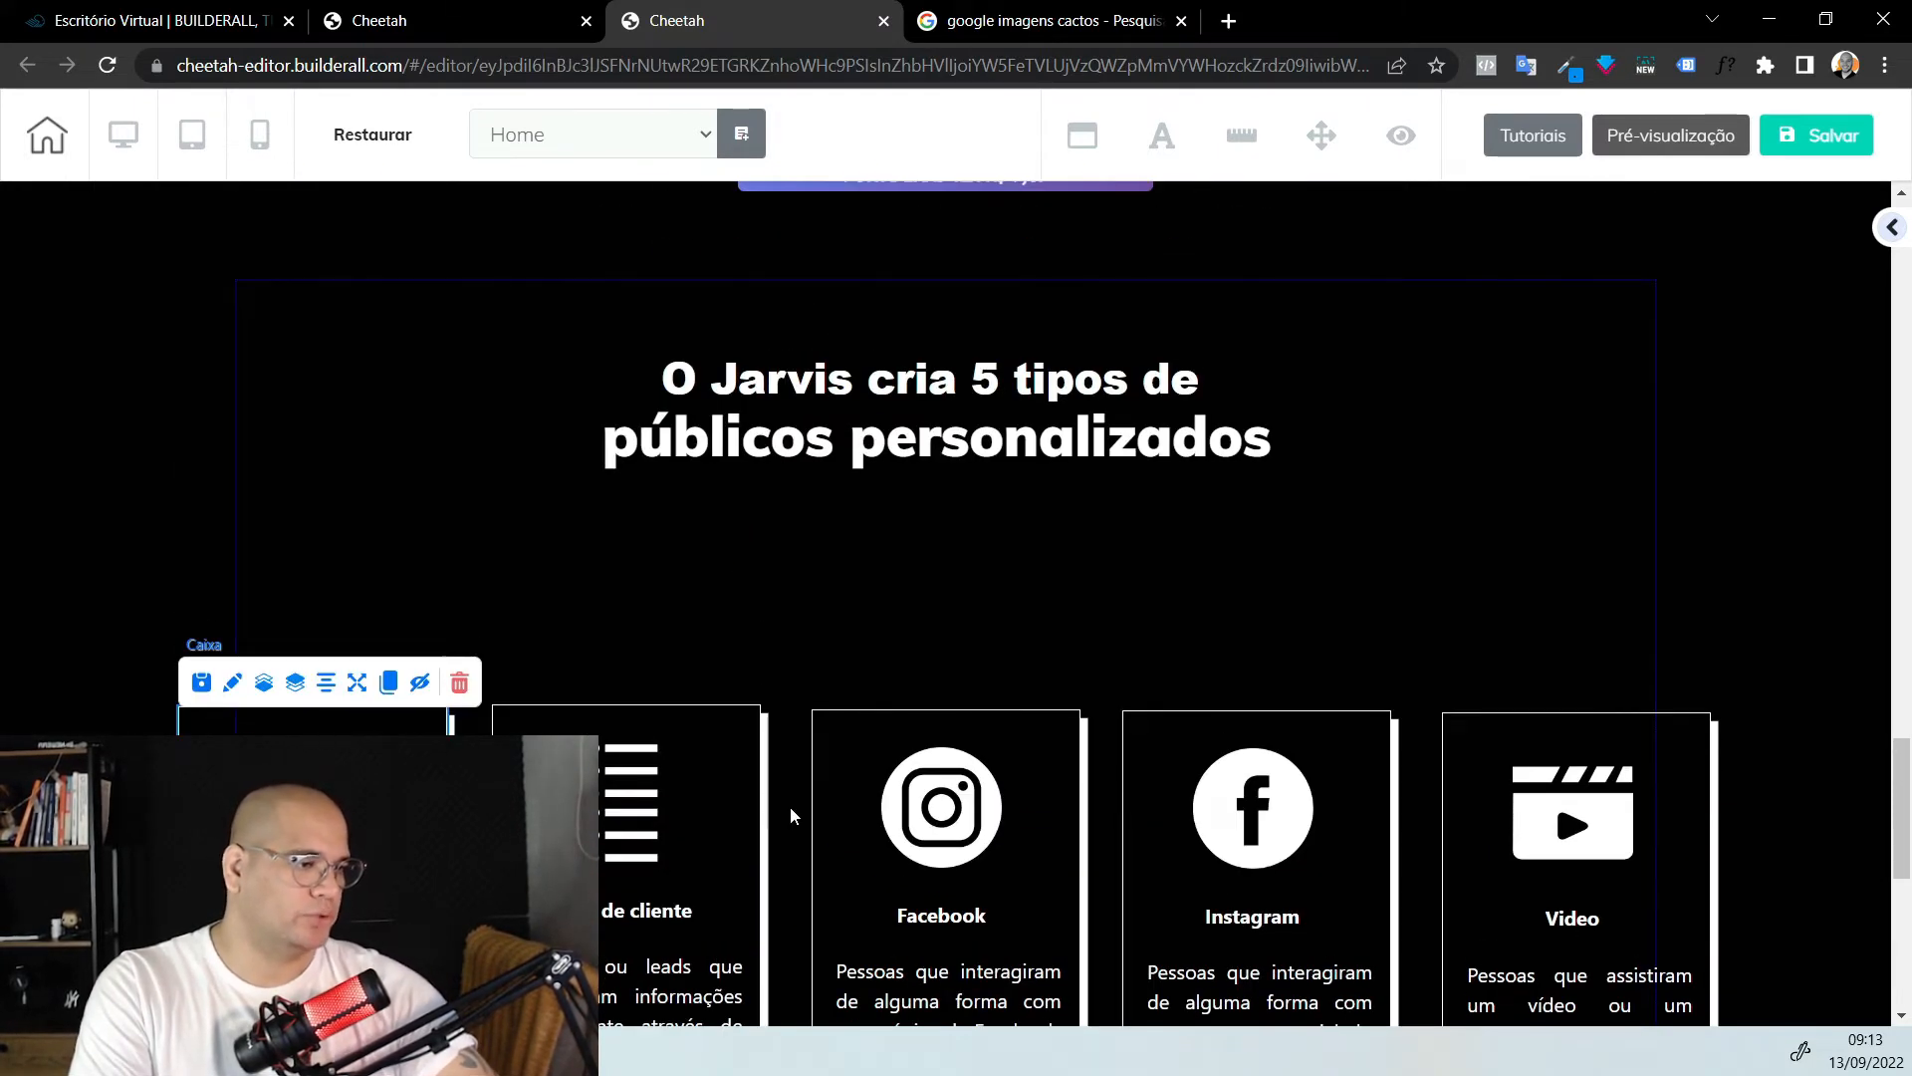
scroll(791, 805, "down", 5)
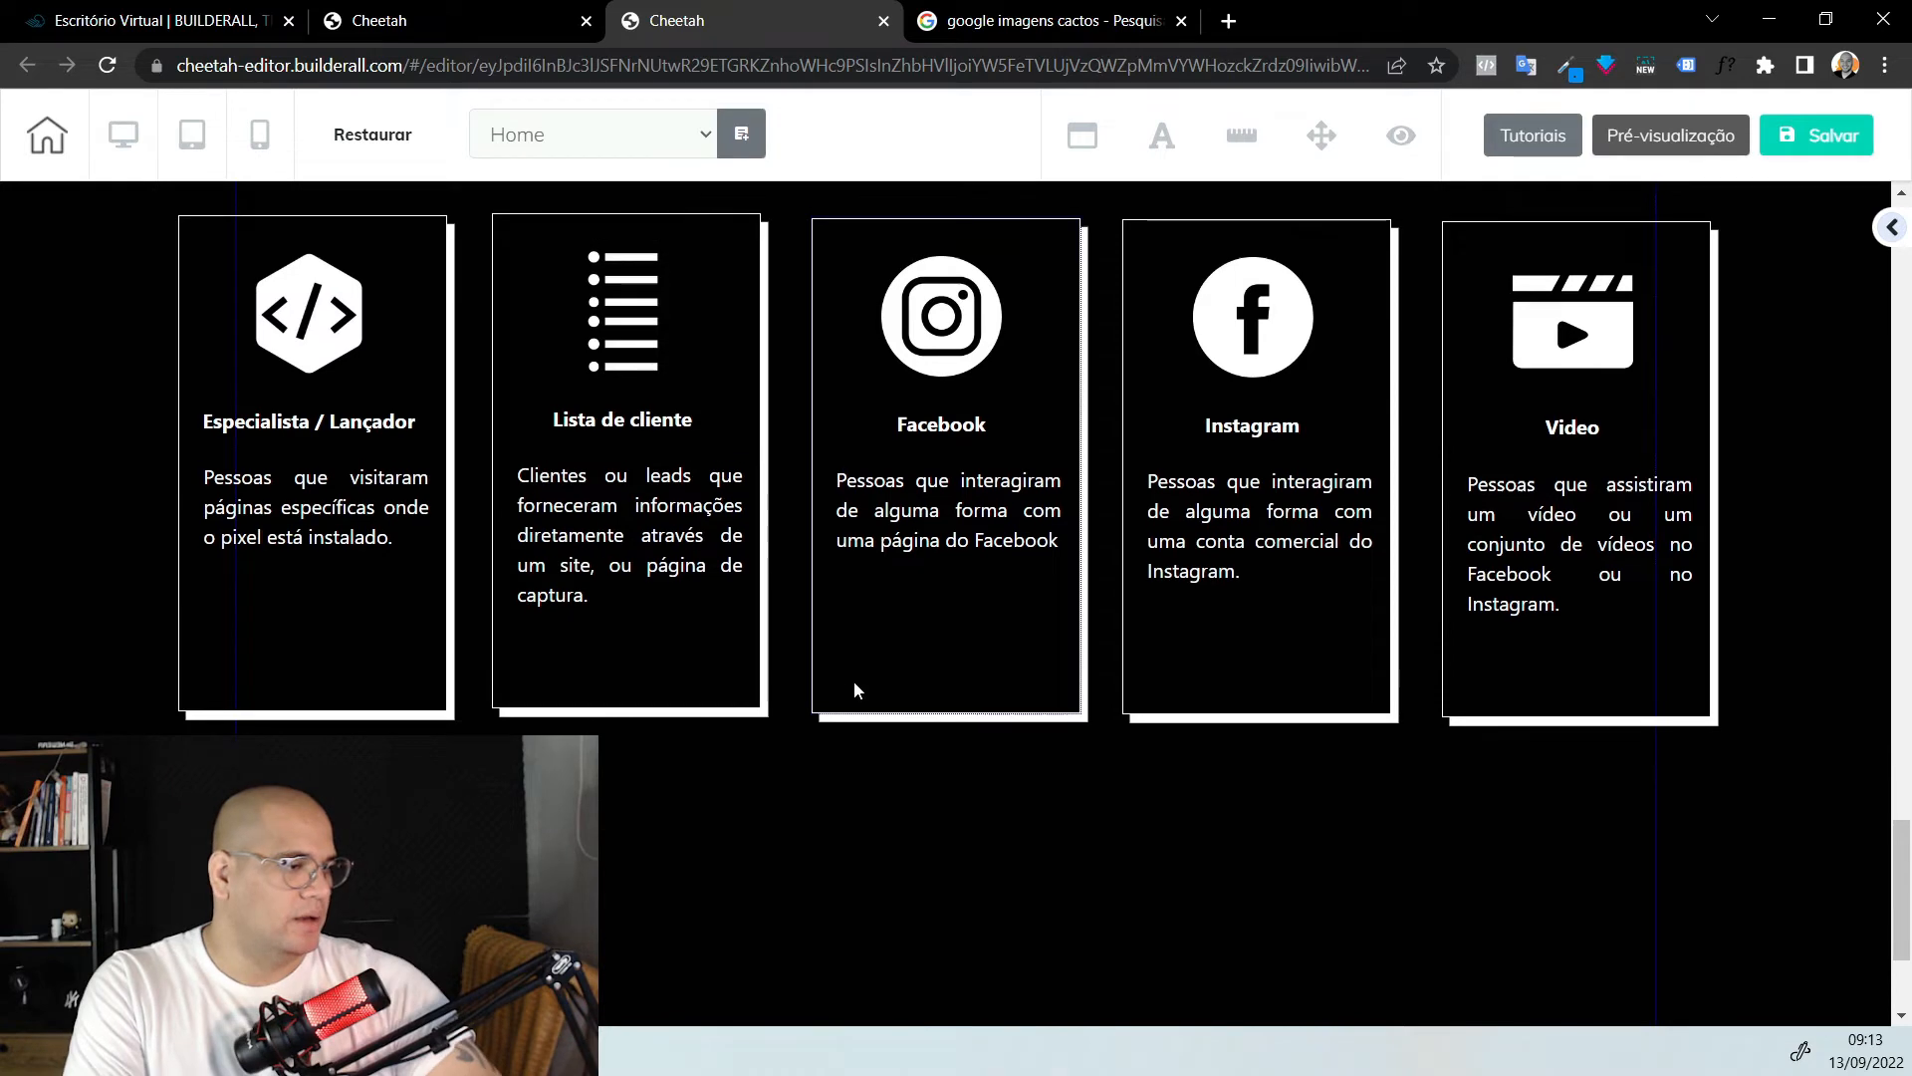
Clone the "QUERO O ROI NO TALO!" button, place the copy below the five cards and center it horizontally
scroll(863, 697, "up", 3)
scroll(162, 615, "up", 3)
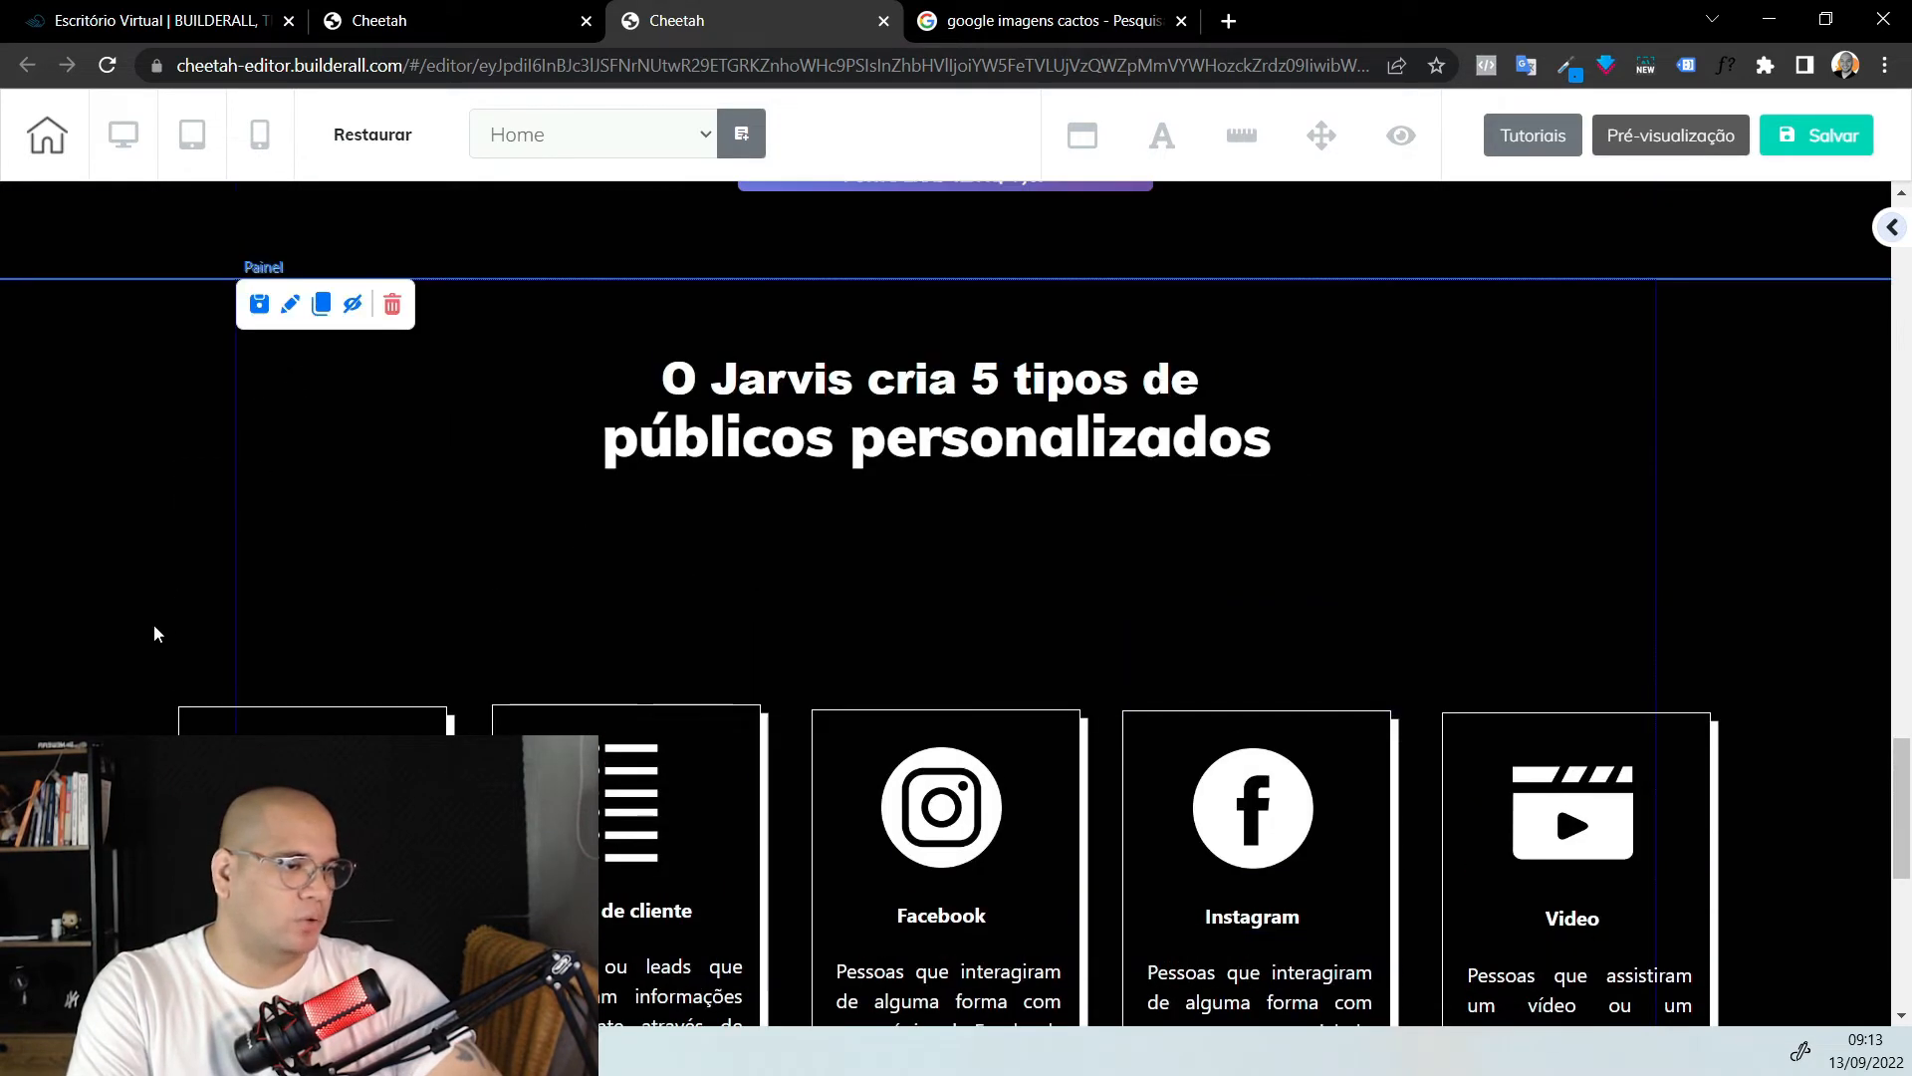
scroll(150, 618, "down", 3)
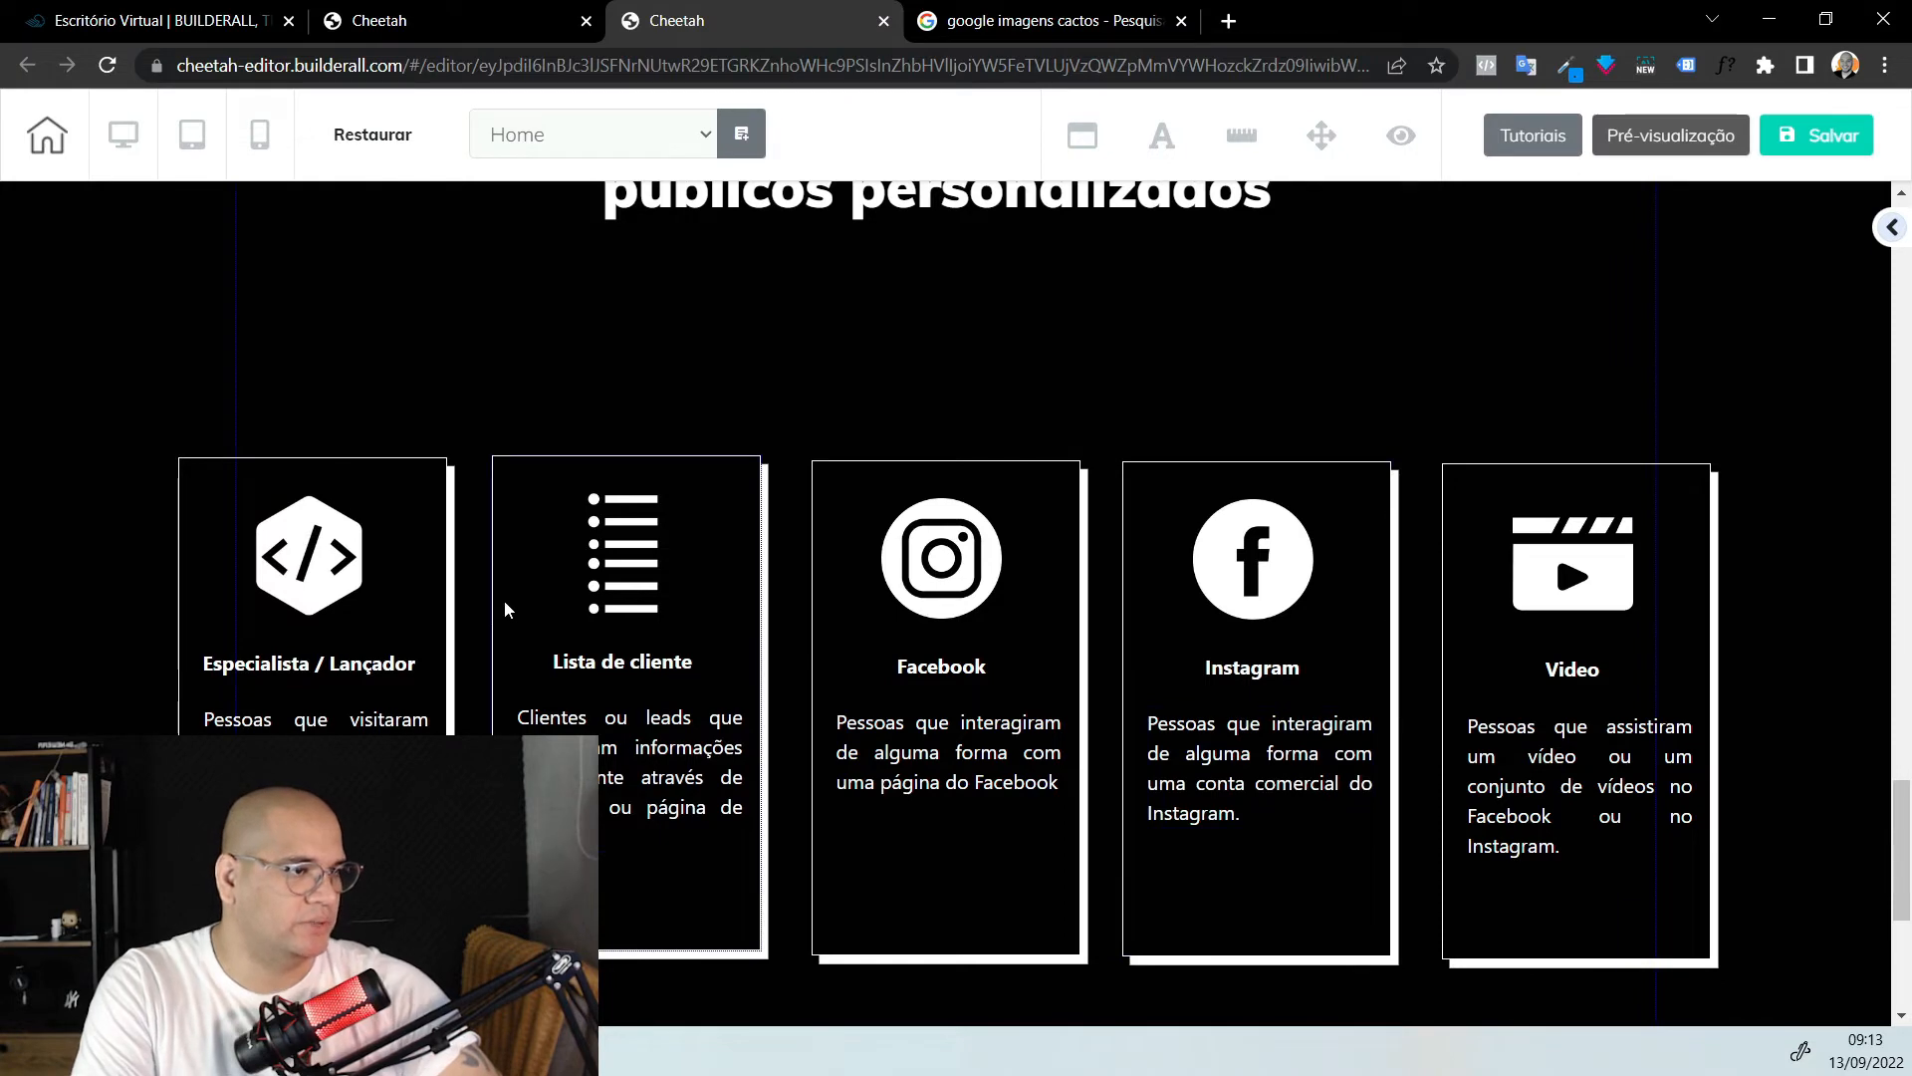
scroll(504, 604, "down", 6)
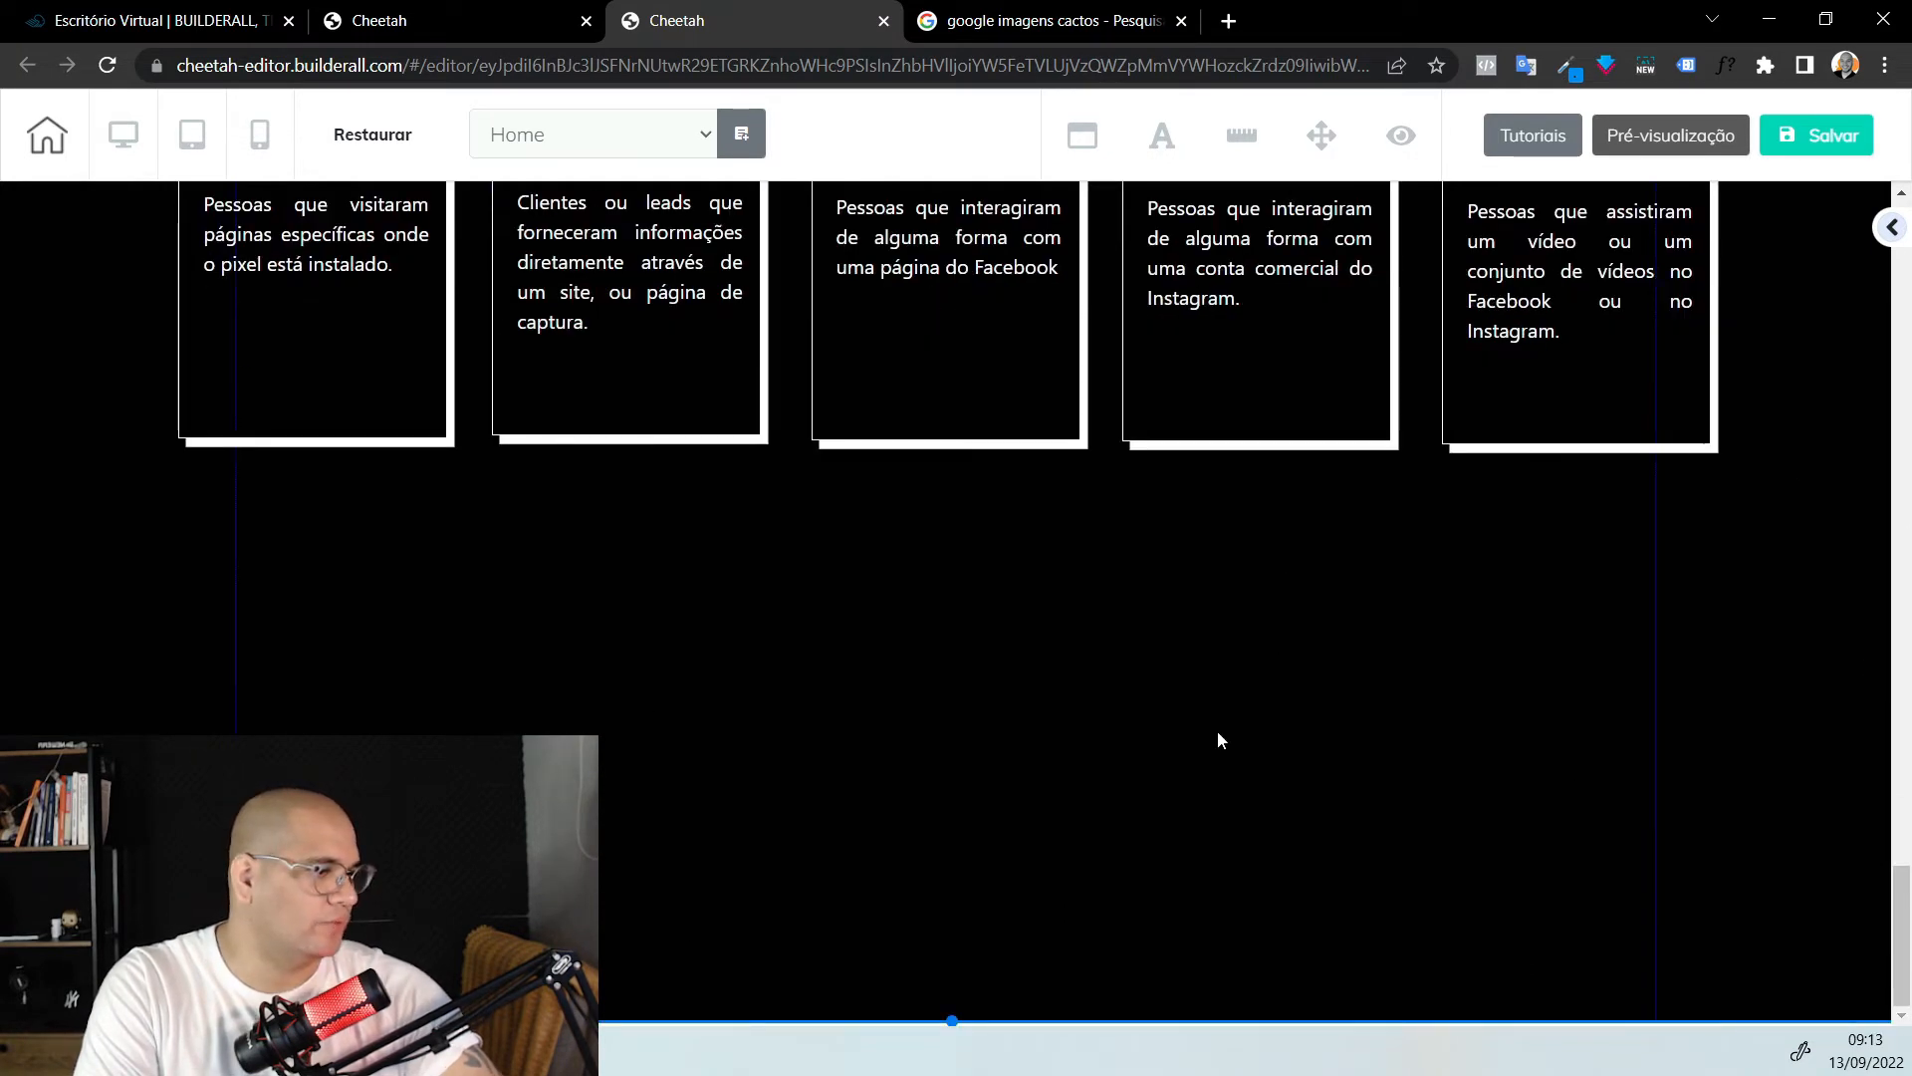
scroll(1271, 657, "up", 14)
left_click(1072, 636)
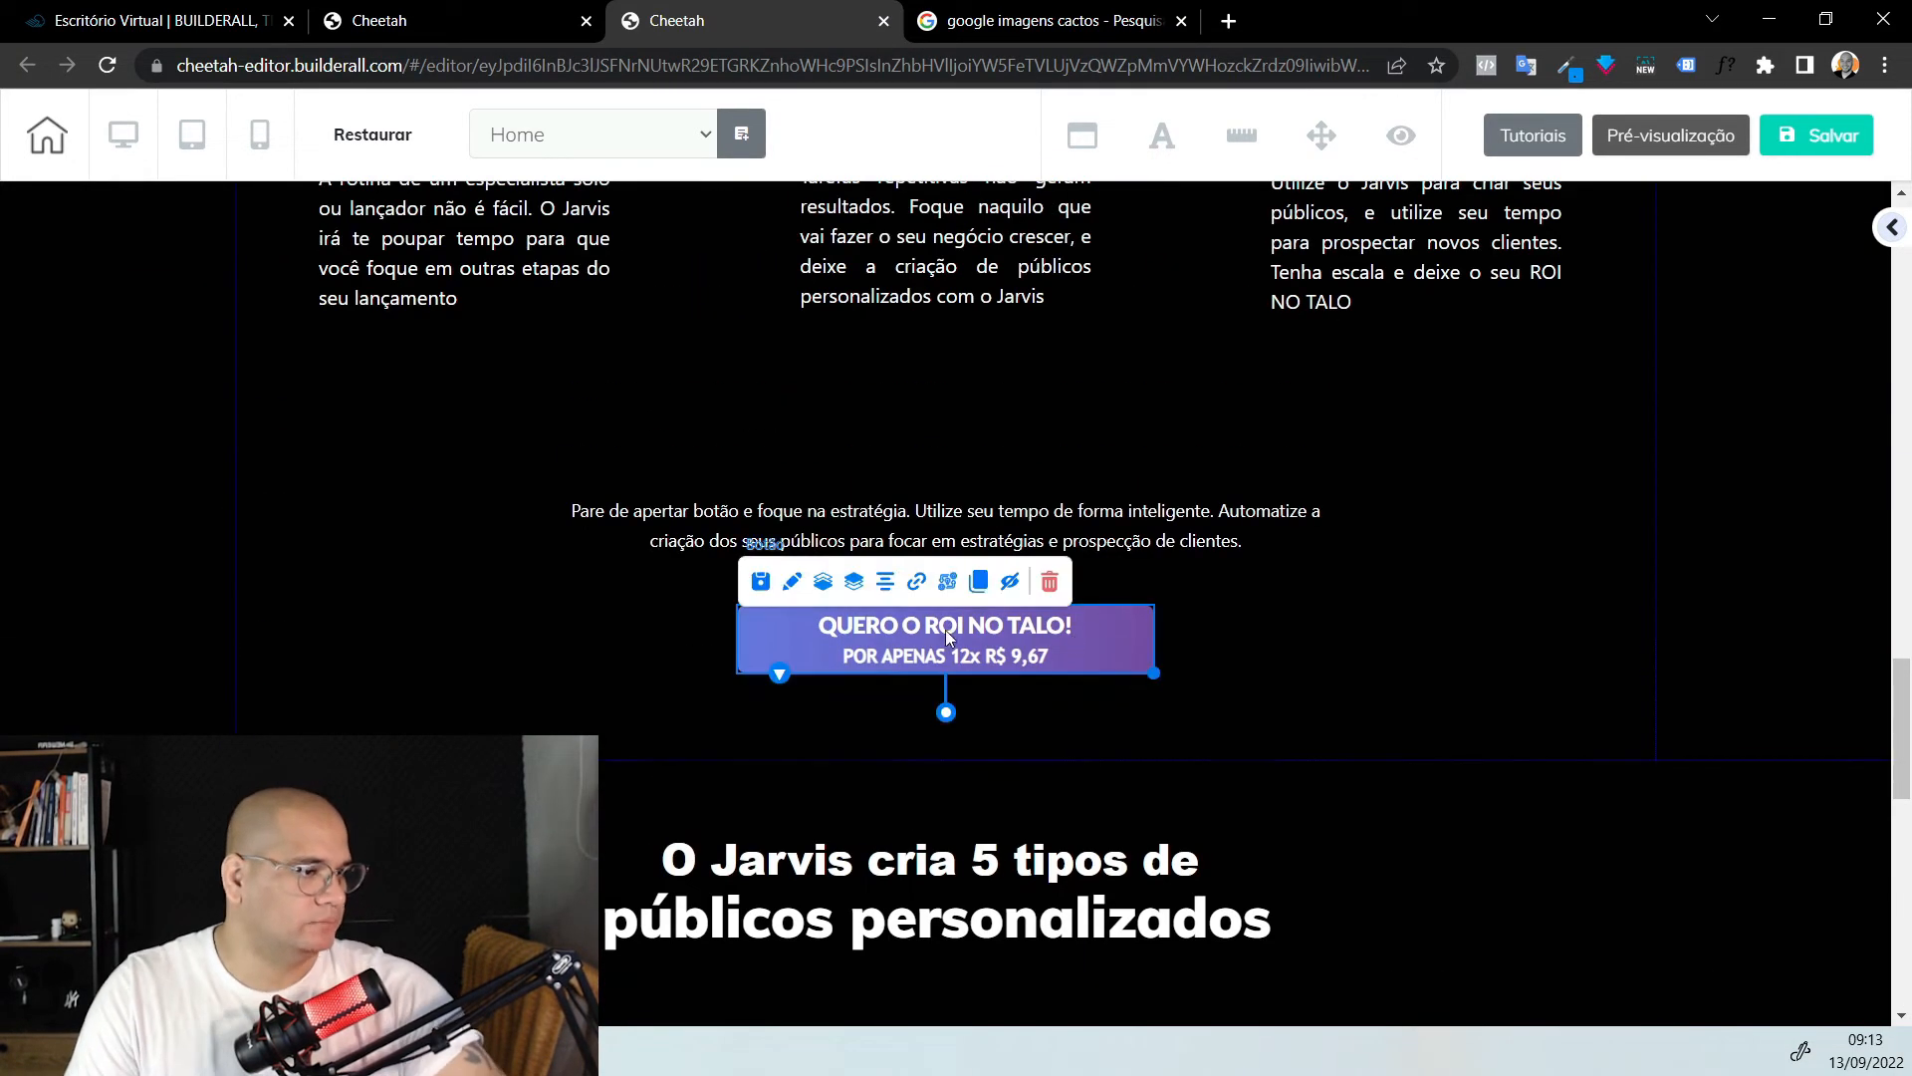
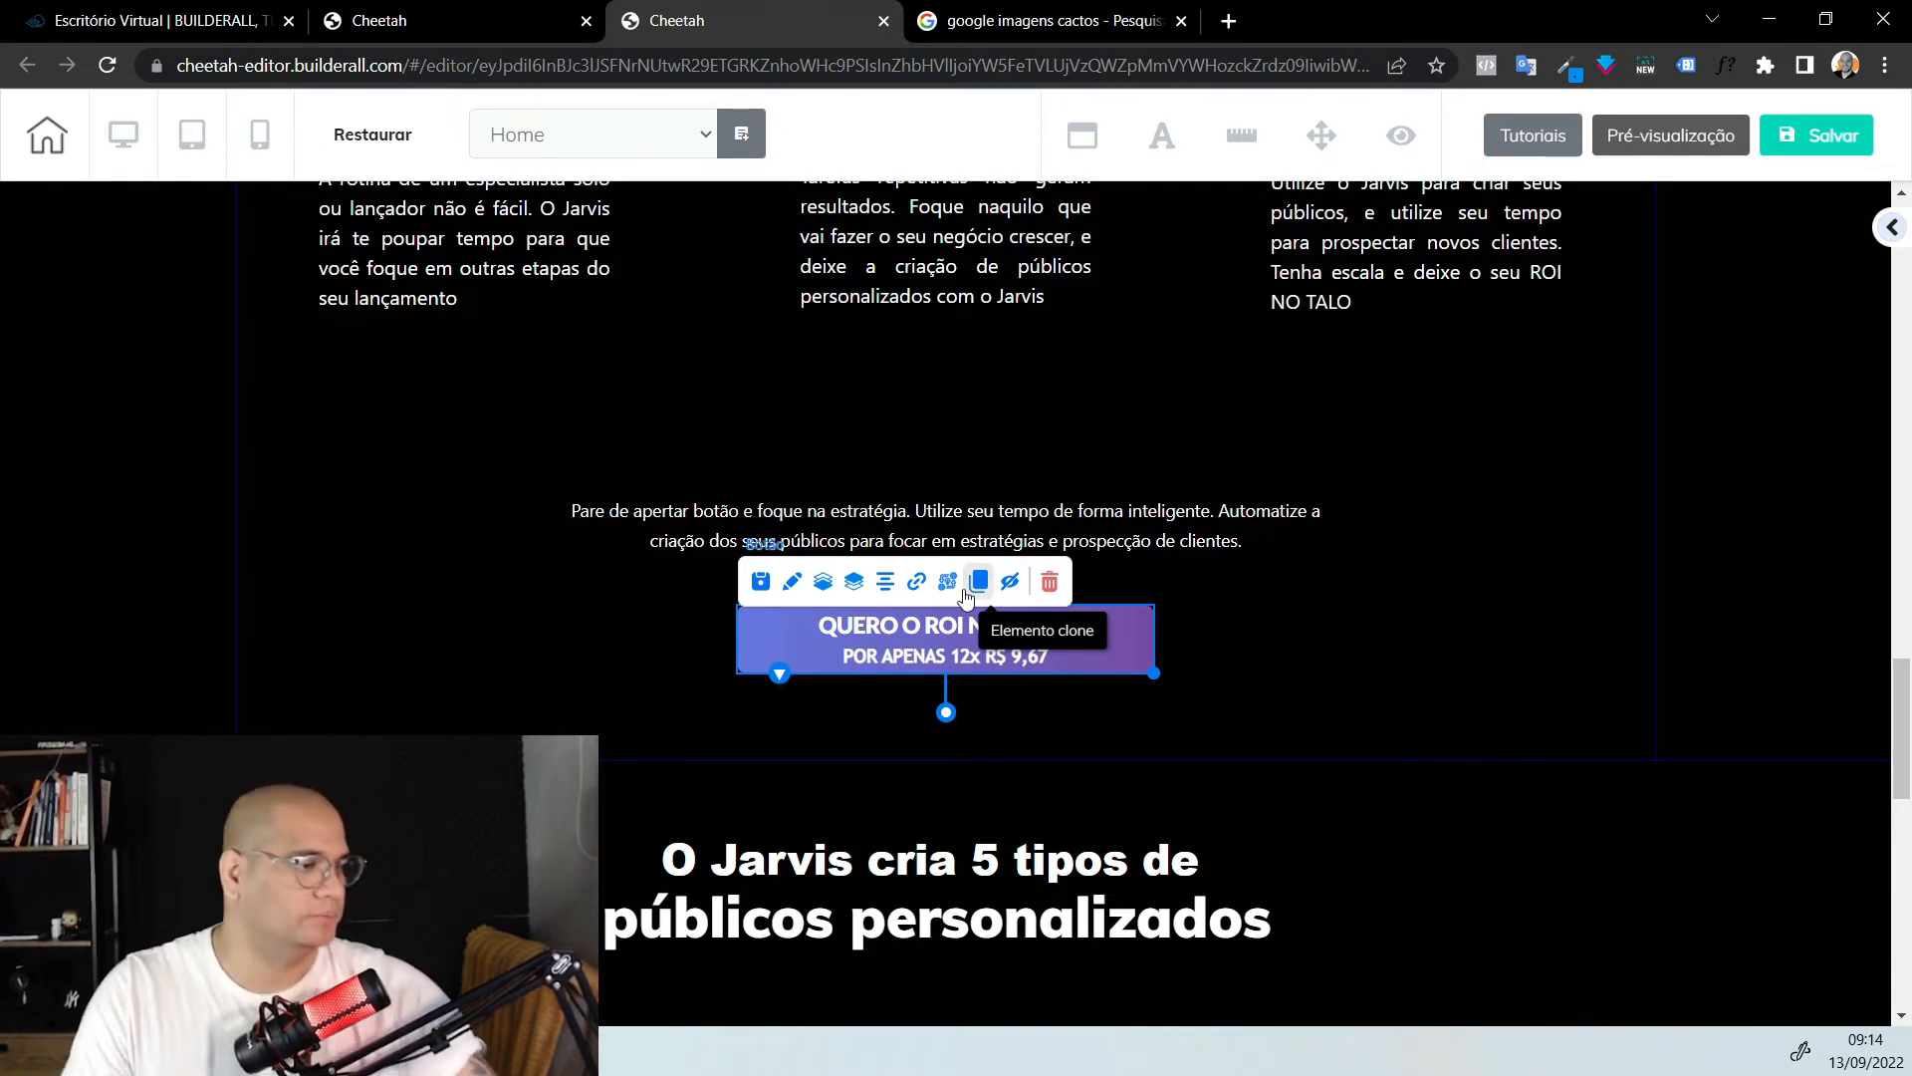
scroll(1222, 683, "down", 8)
left_click(873, 602)
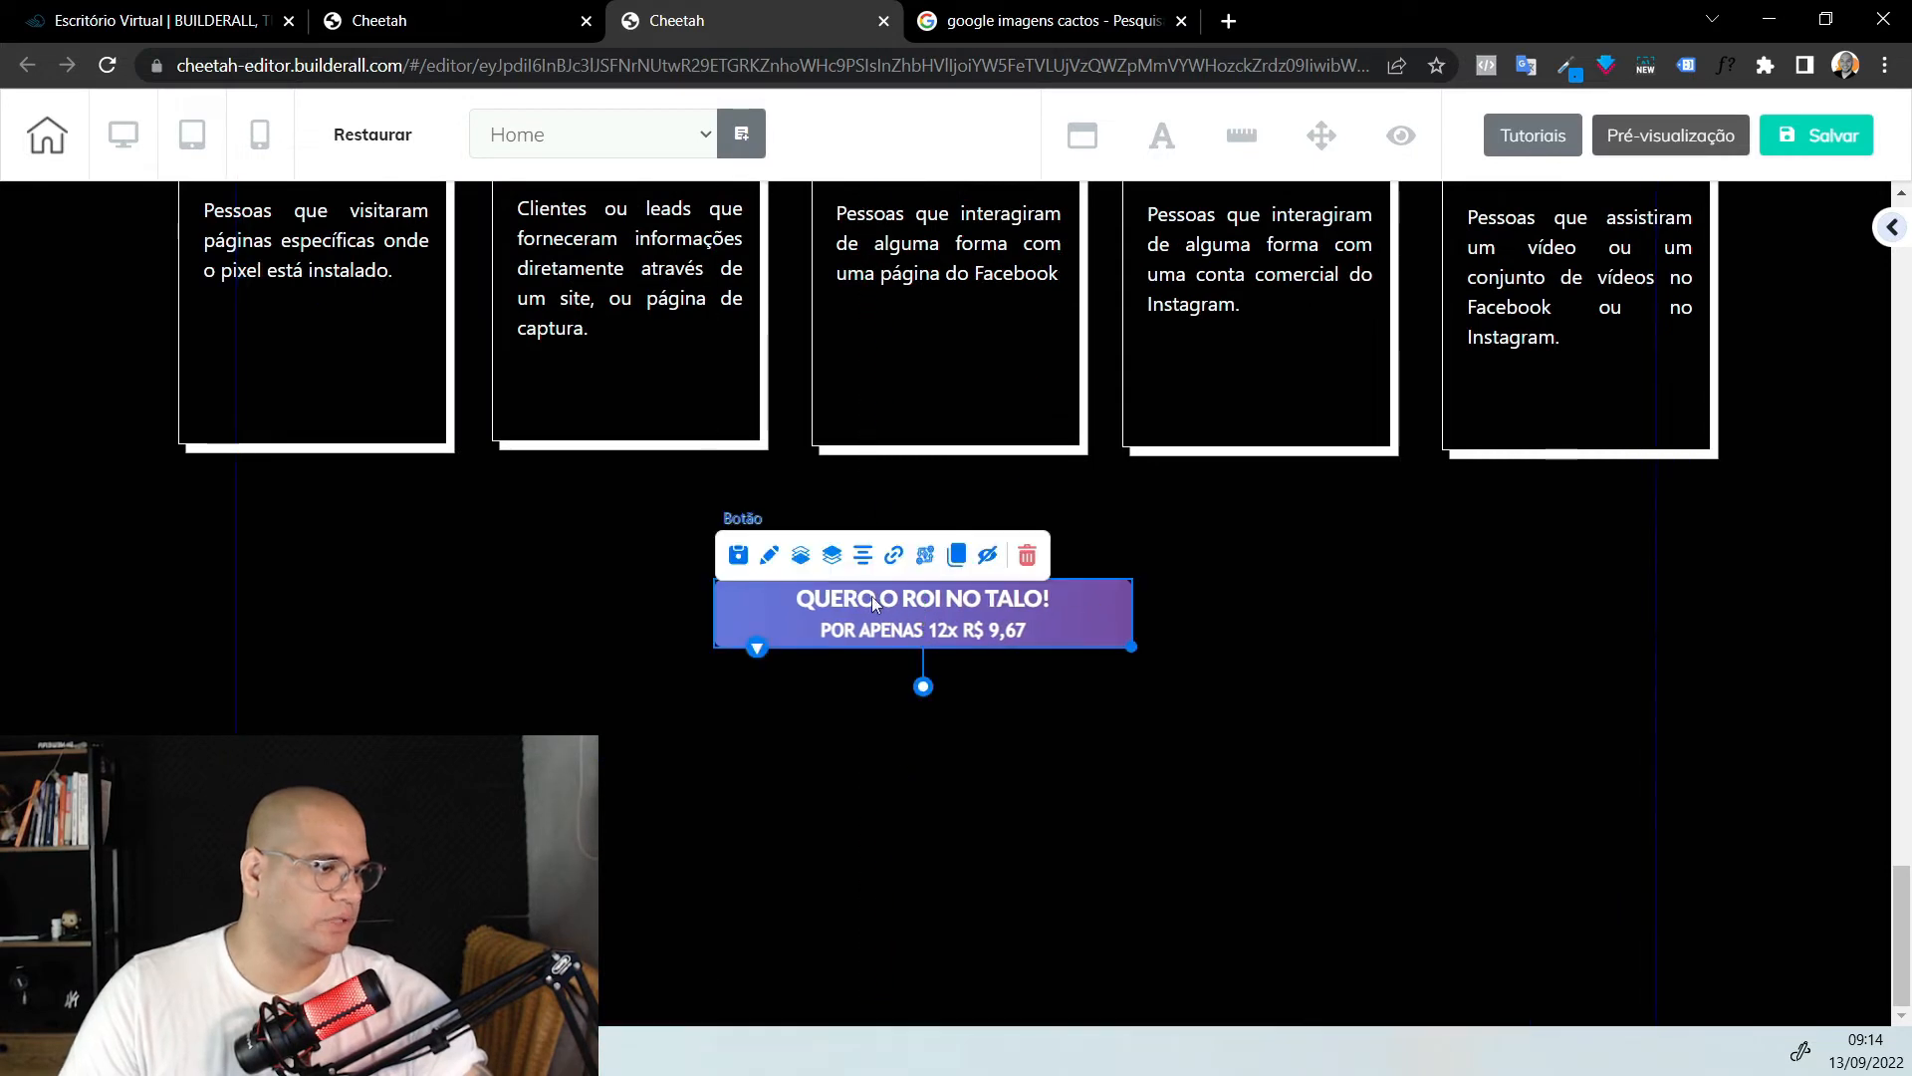
left_click(862, 554)
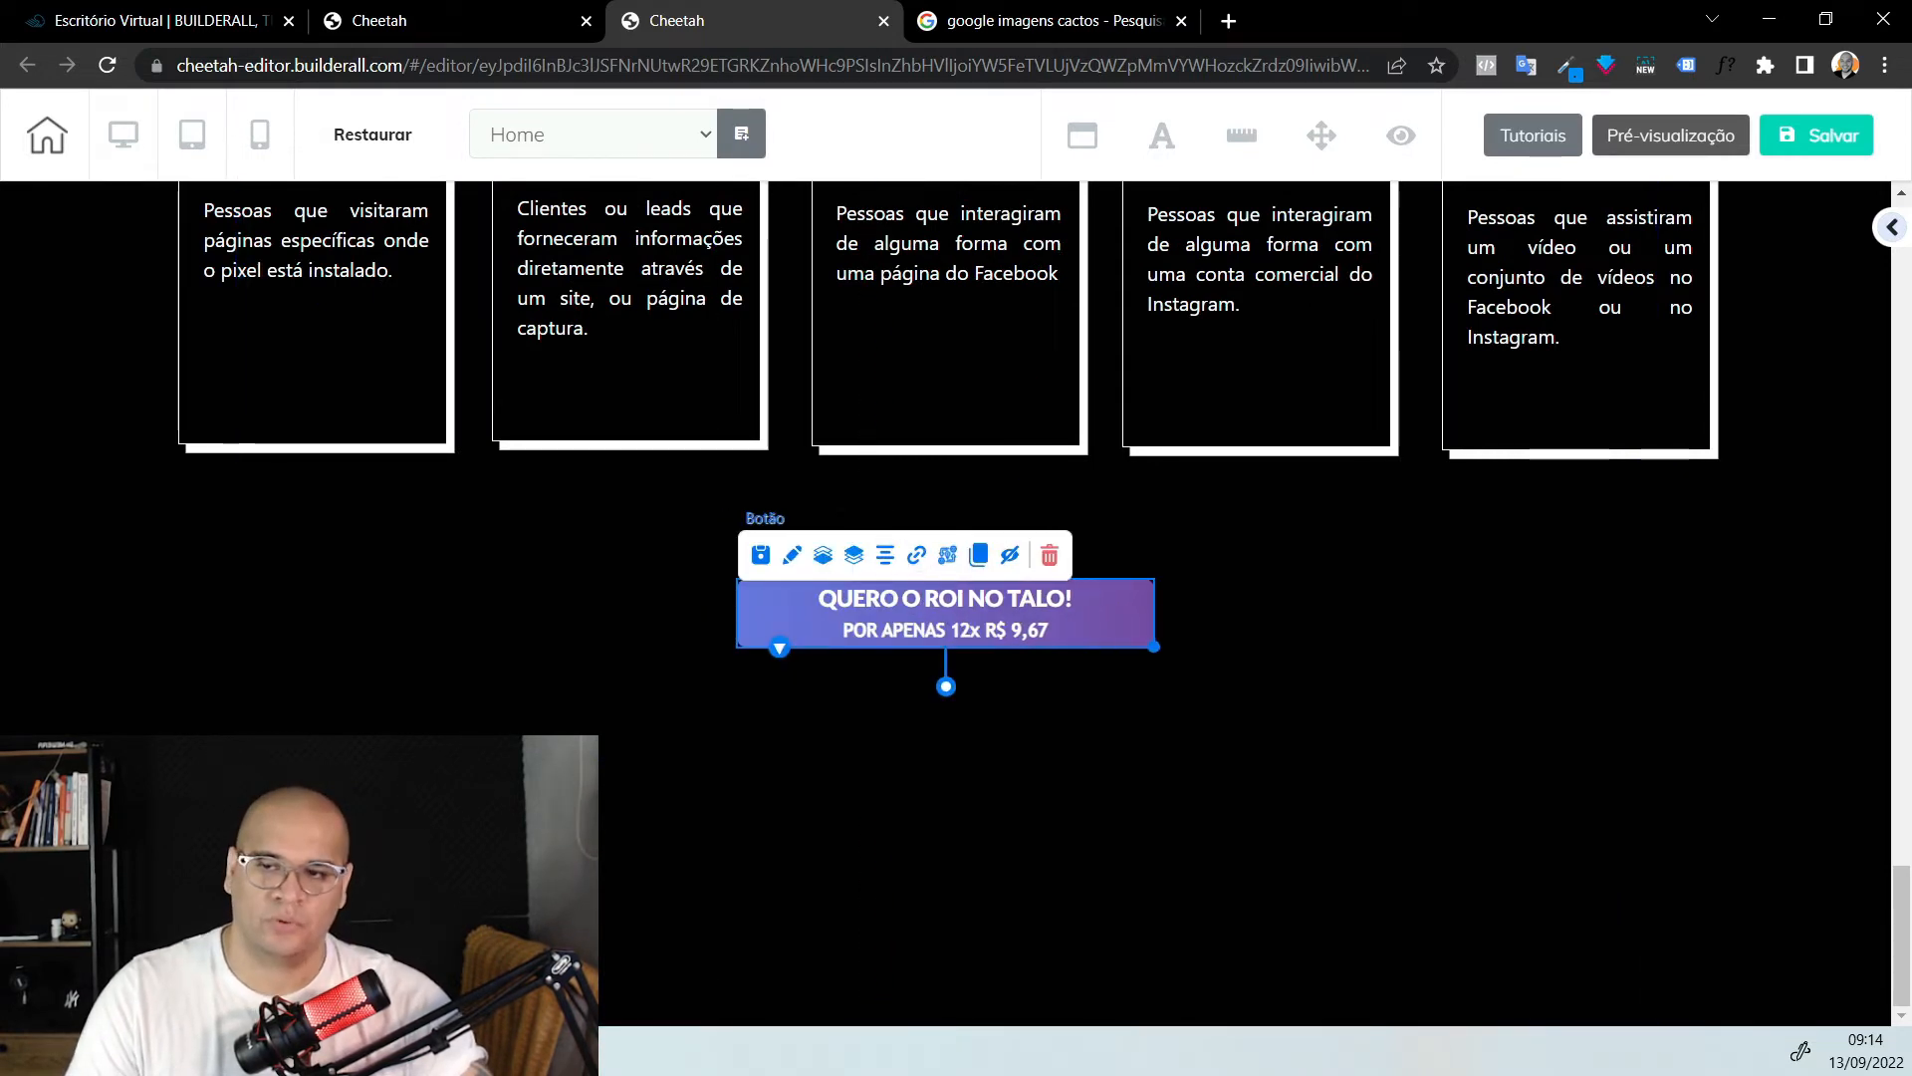
Widen the copied button and set its title to "QUERO AUTOMATIZAR A CRIAÇÃO DE PÚBLICOS"
left_click_drag(1152, 646, 1353, 646)
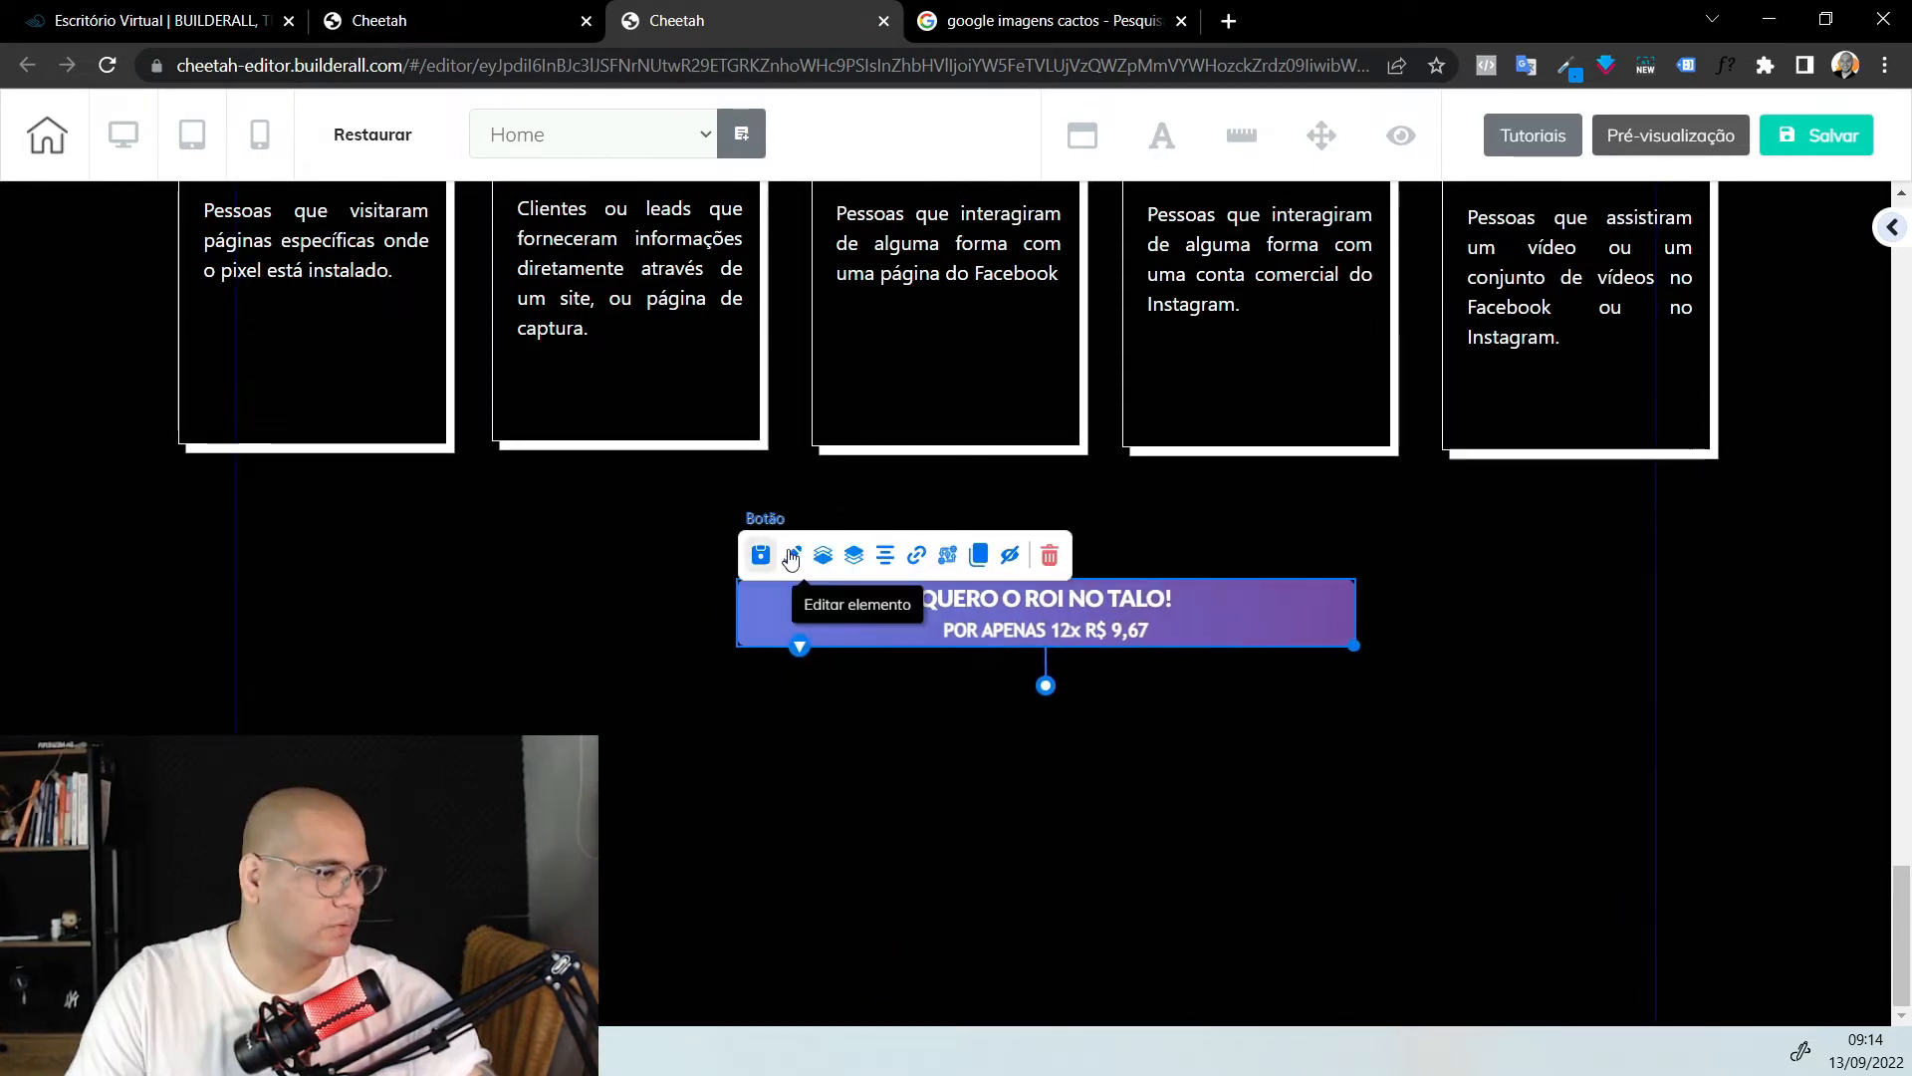
left_click(791, 557)
scroll(1451, 543, "down", 5)
left_click(1451, 542)
left_click_drag(1449, 667, 1135, 669)
type("QU")
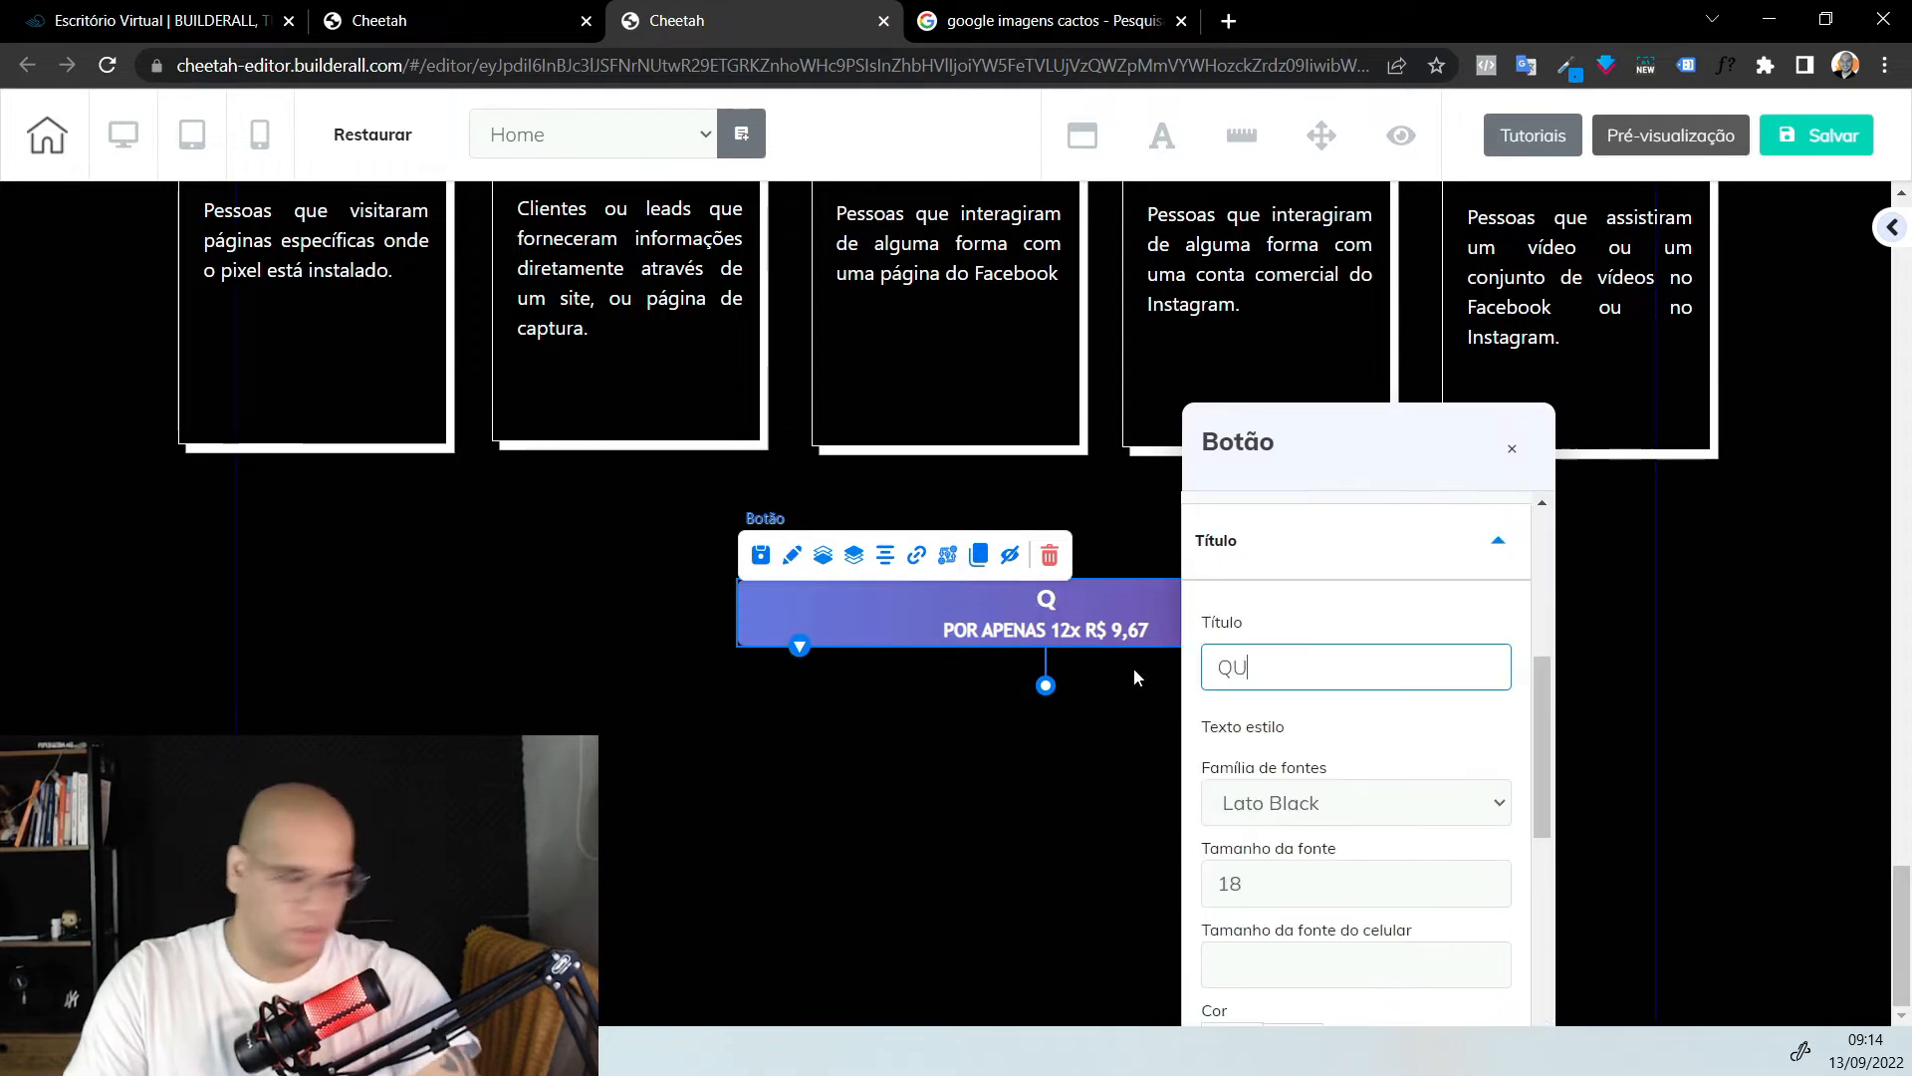
type("ERO ")
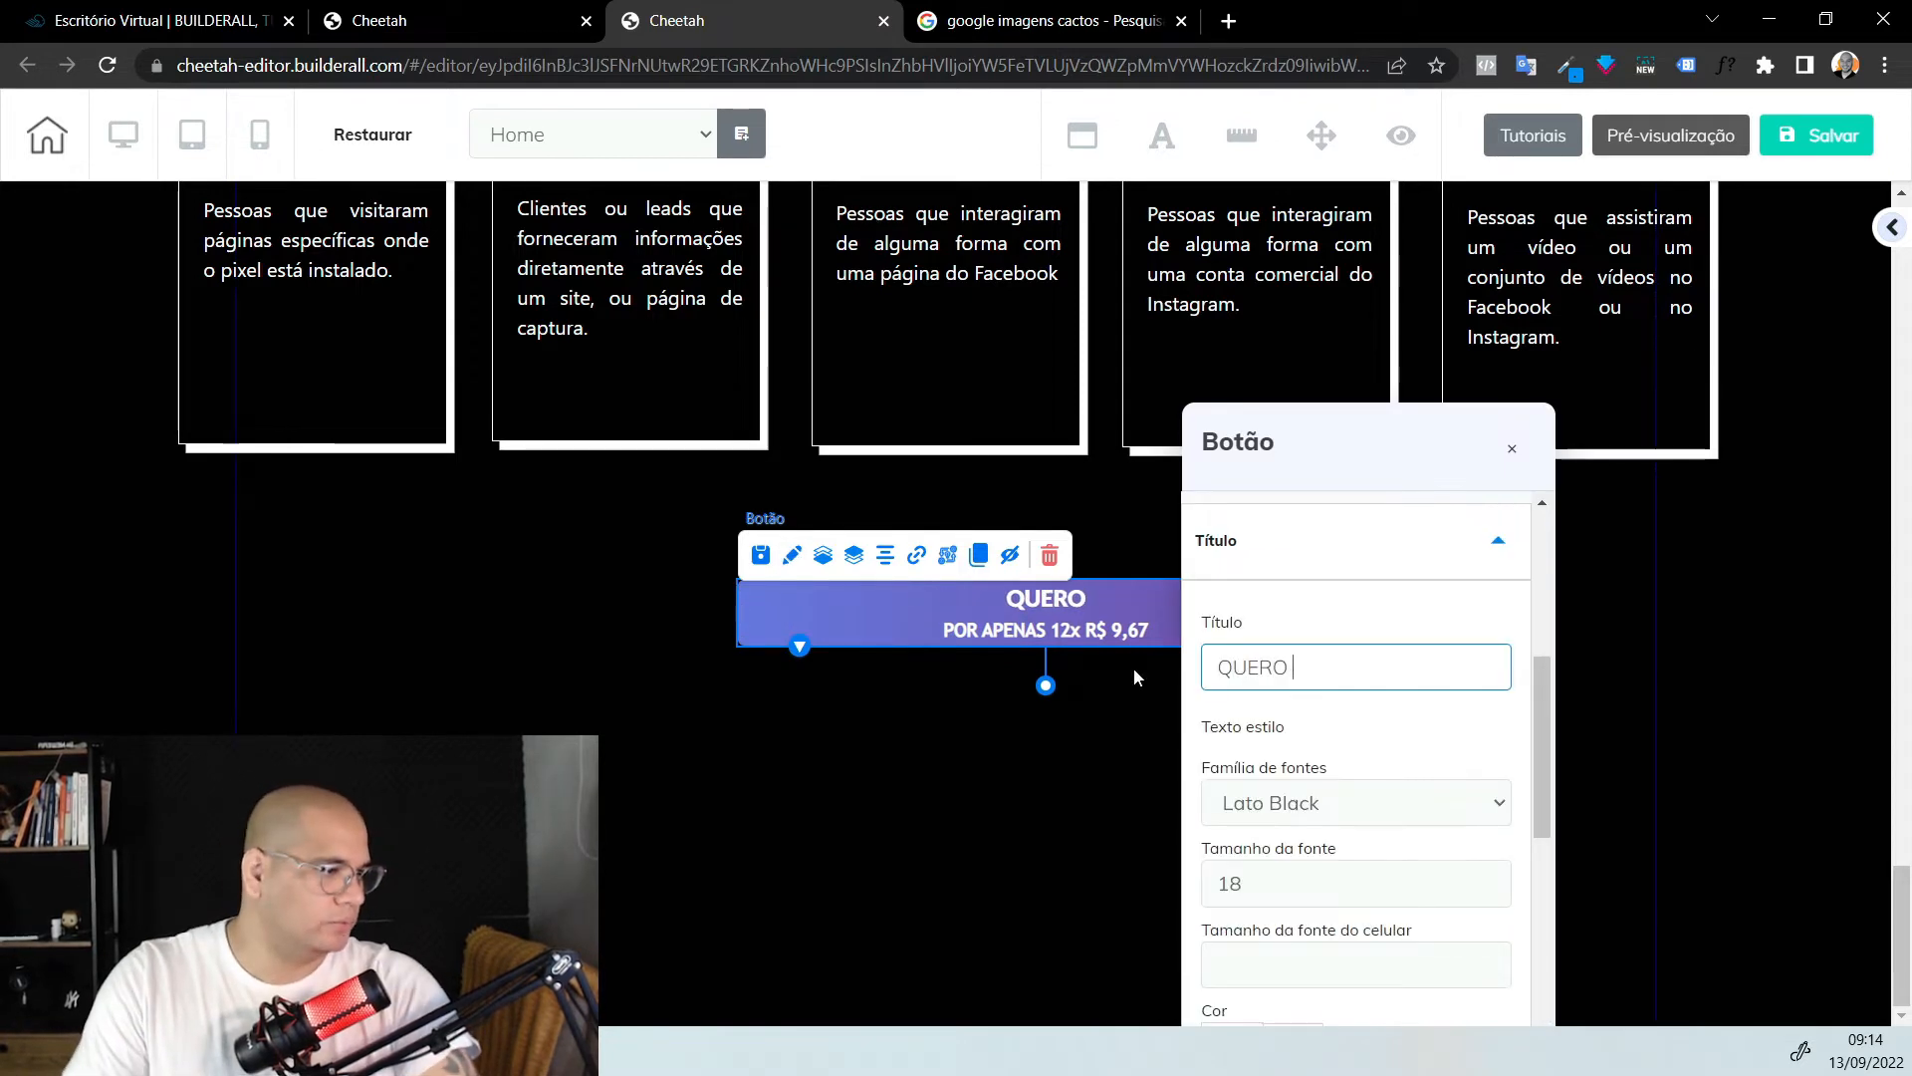
type("AUTOMATIZAR A C")
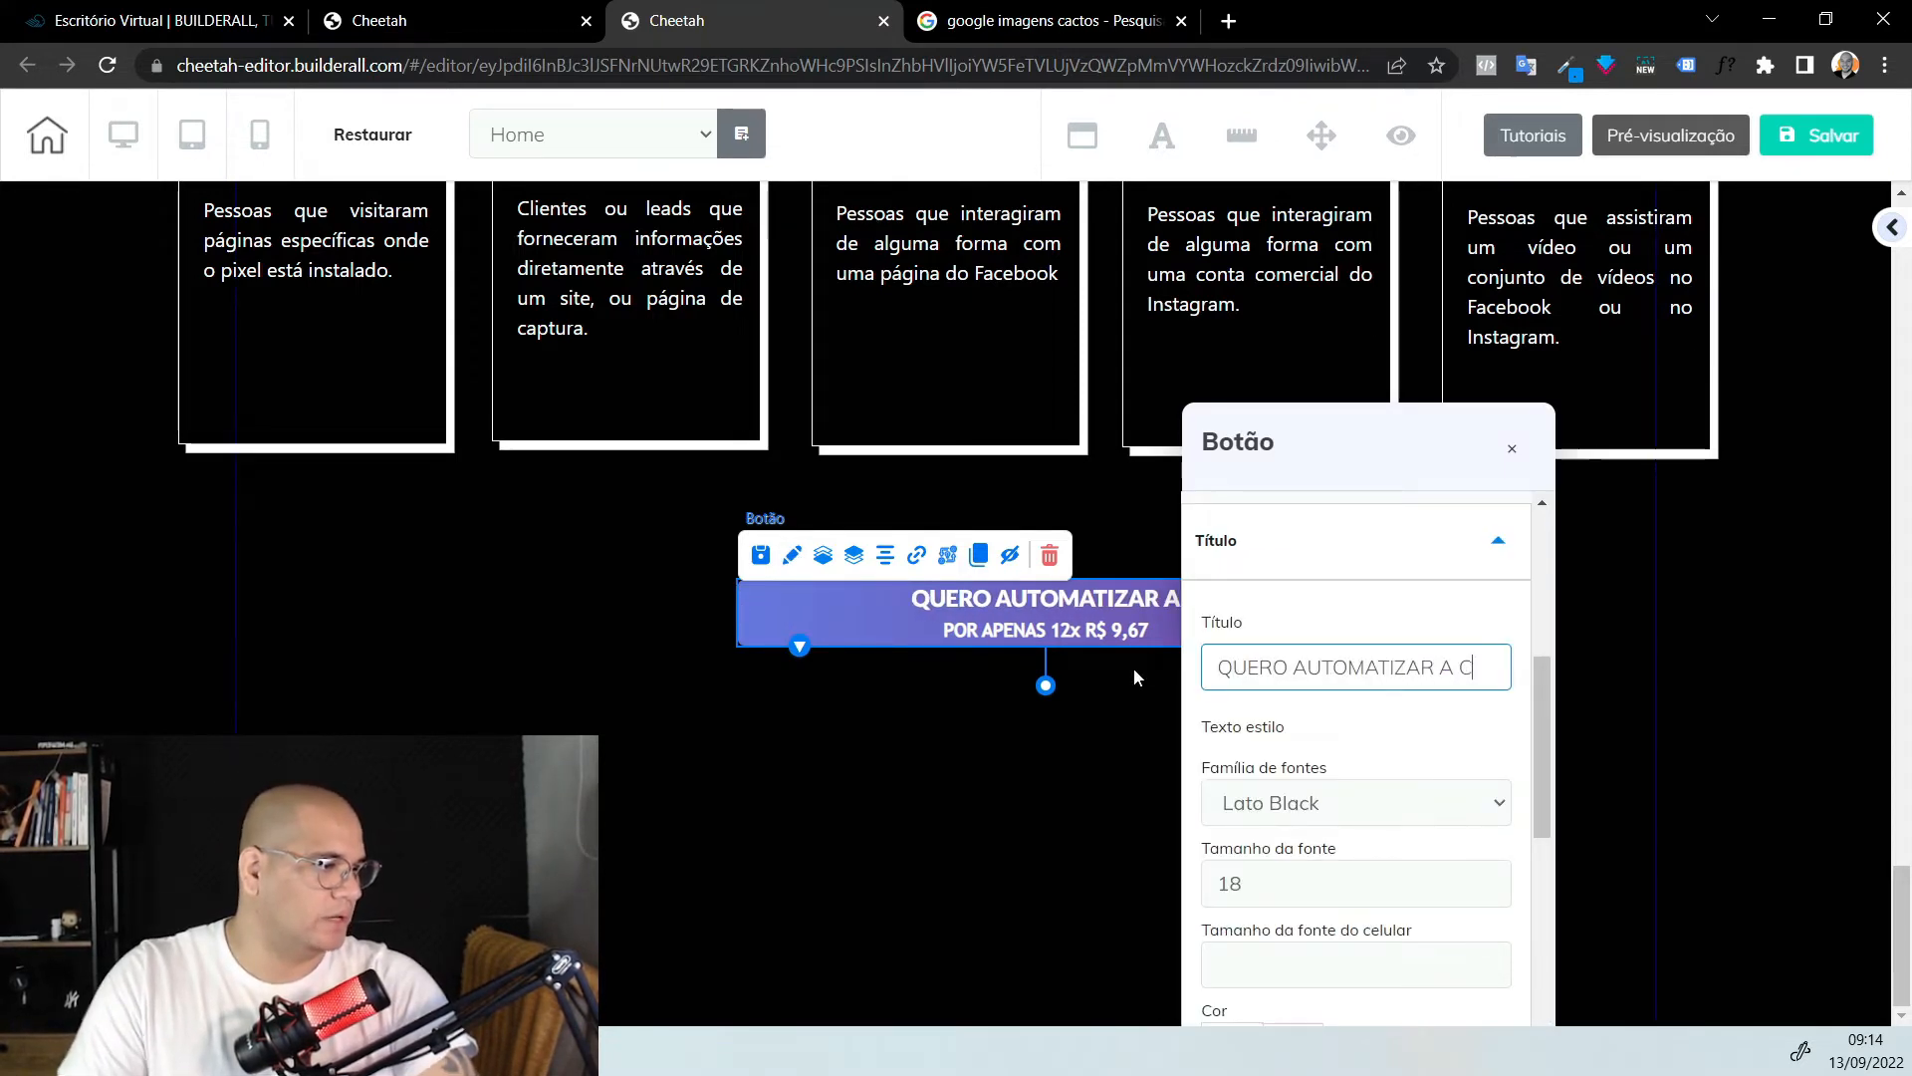
type("RIAÇÃO DE PÚBLICOS")
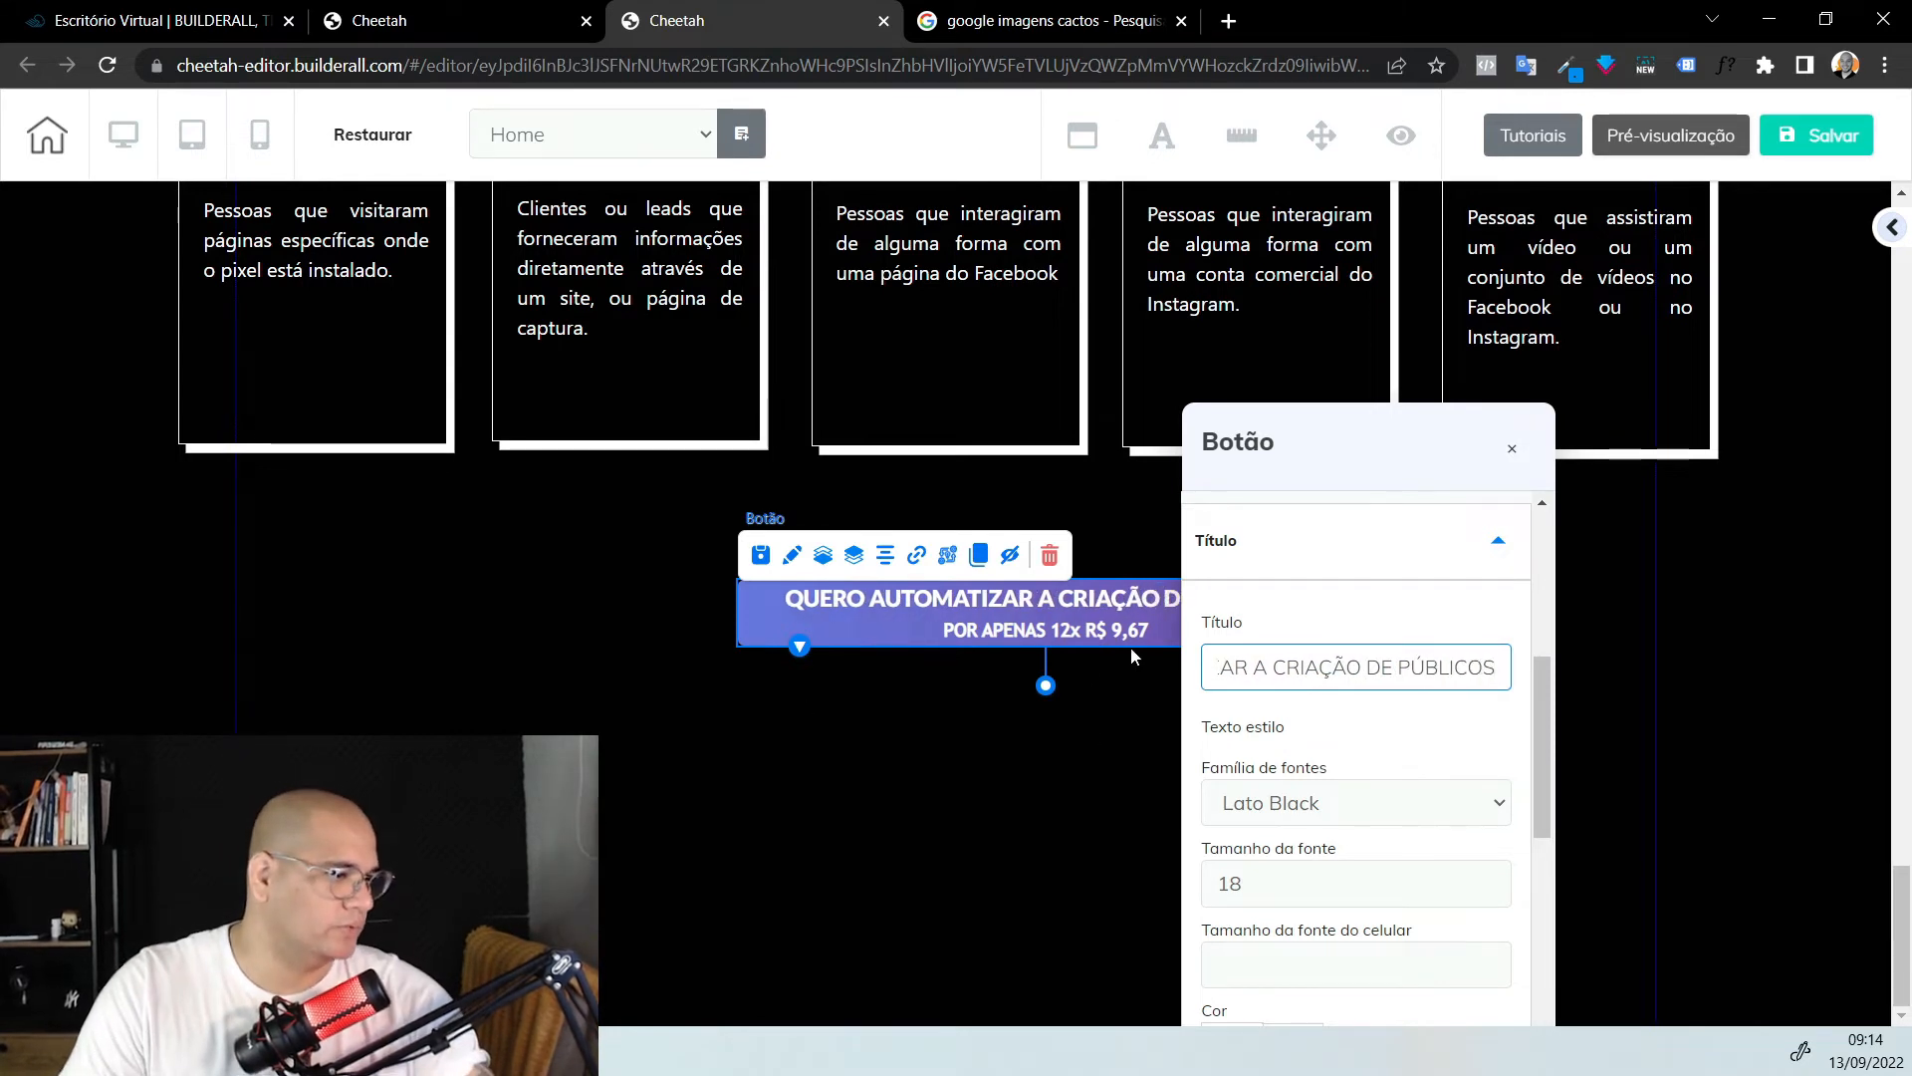
Clear the "POR APENAS 12x R$ 9,67" subtitle from the copied button below the cards
scroll(1387, 717, "down", 10)
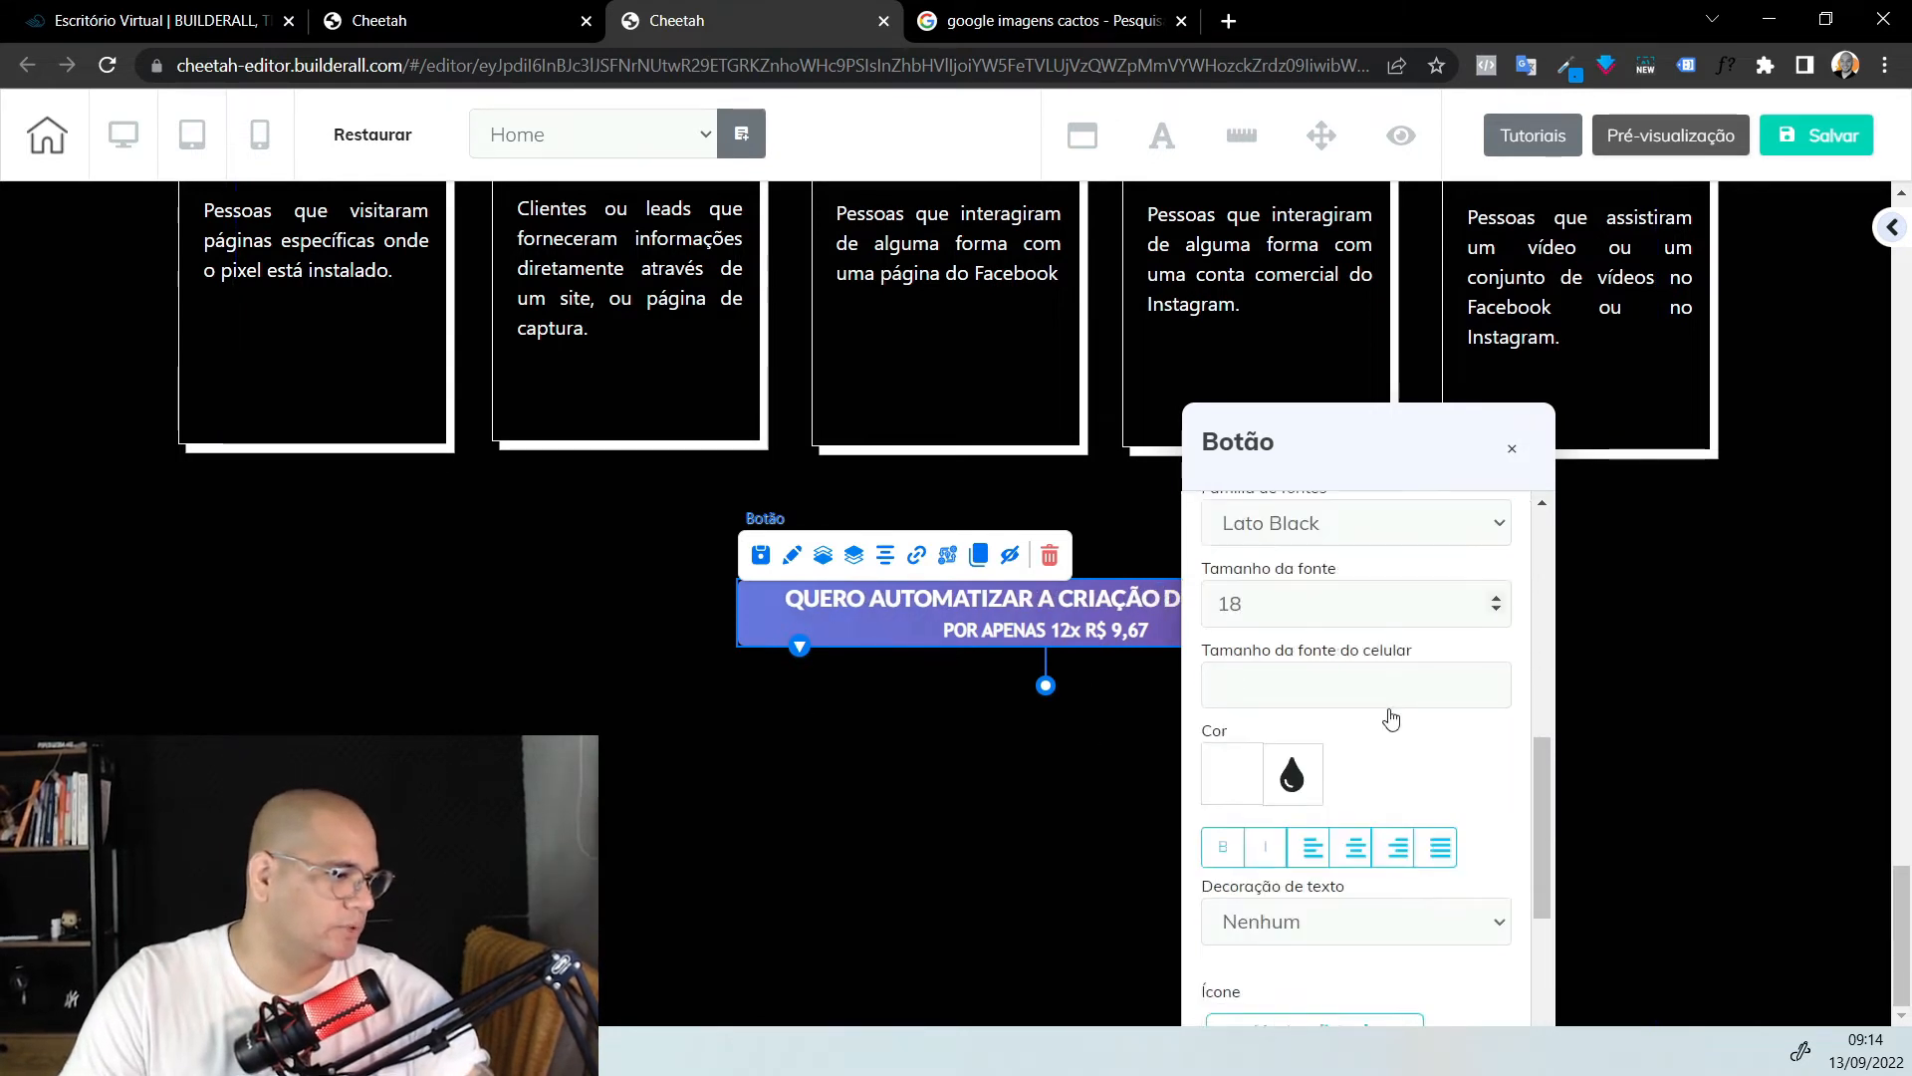
left_click(1387, 586)
left_click_drag(1464, 630, 883, 623)
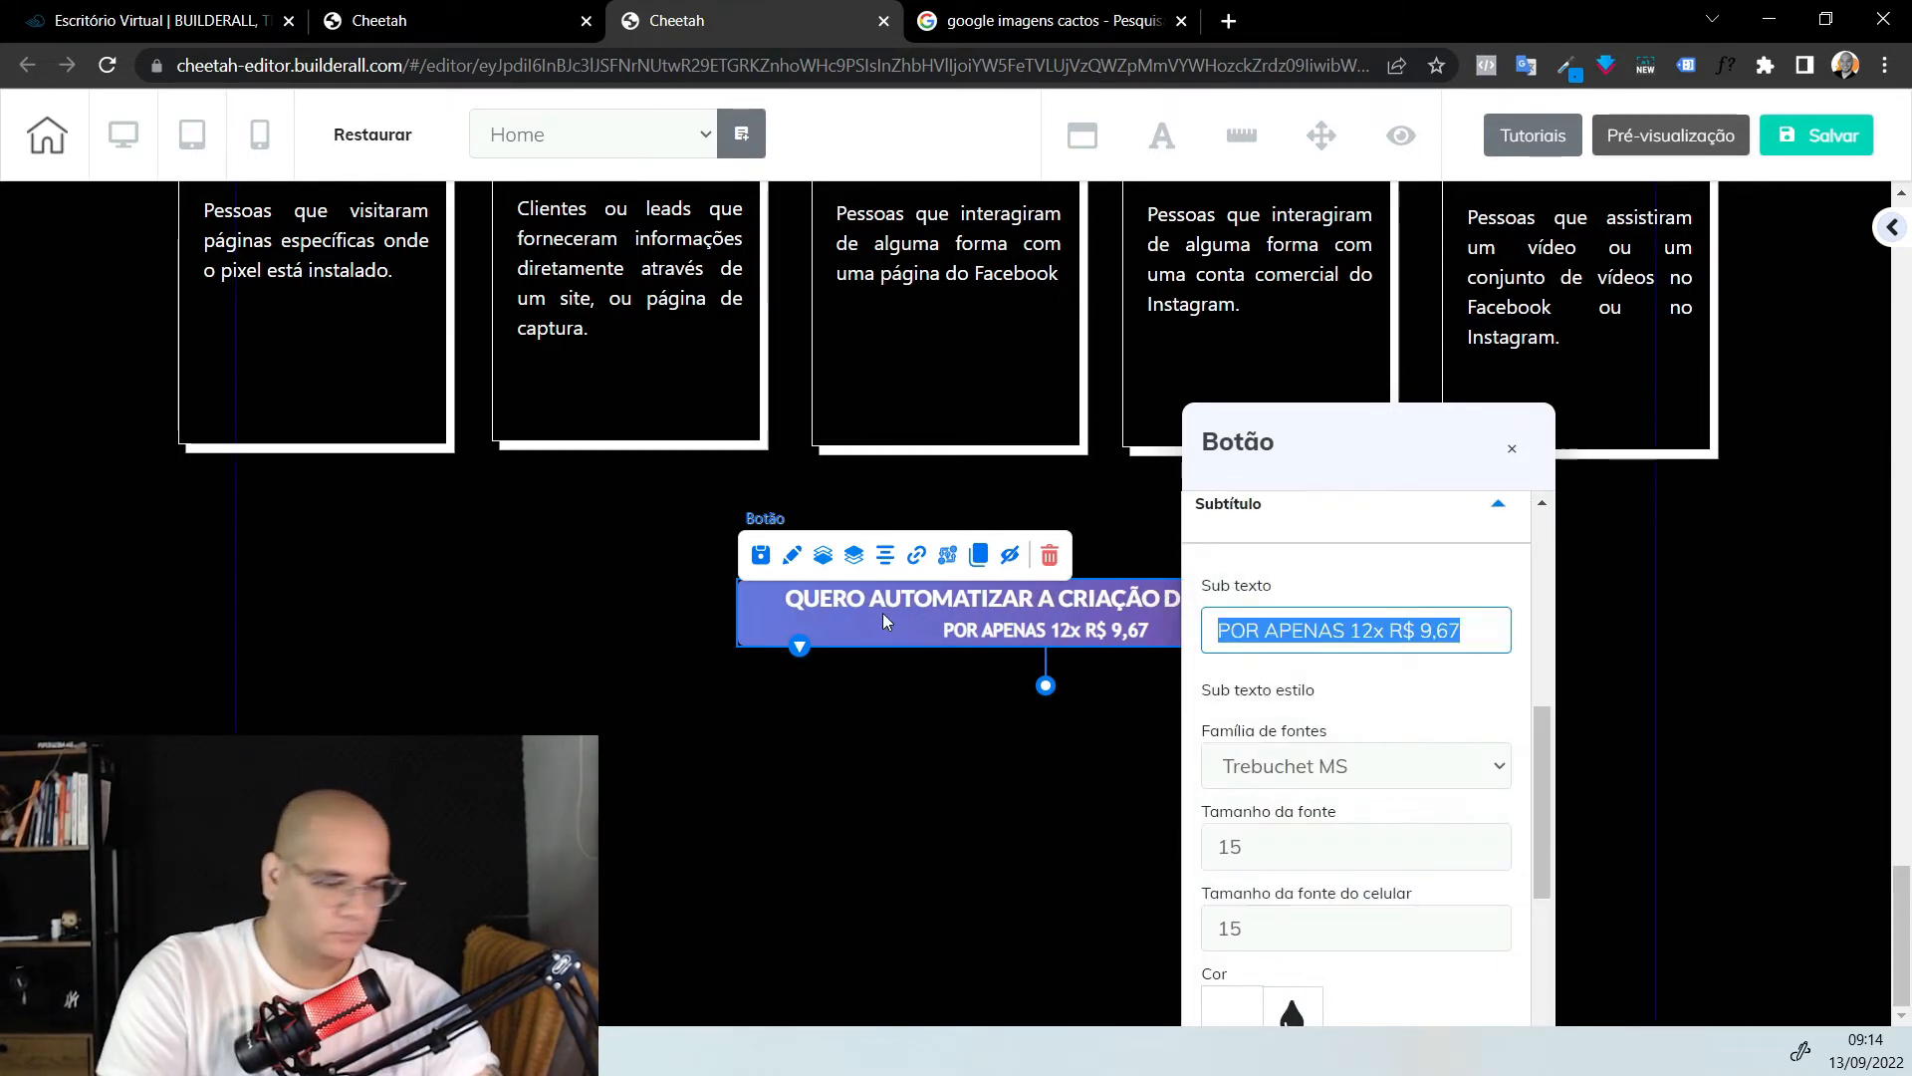
key("BackSpace")
left_click(1516, 455)
left_click_drag(1035, 614, 1026, 615)
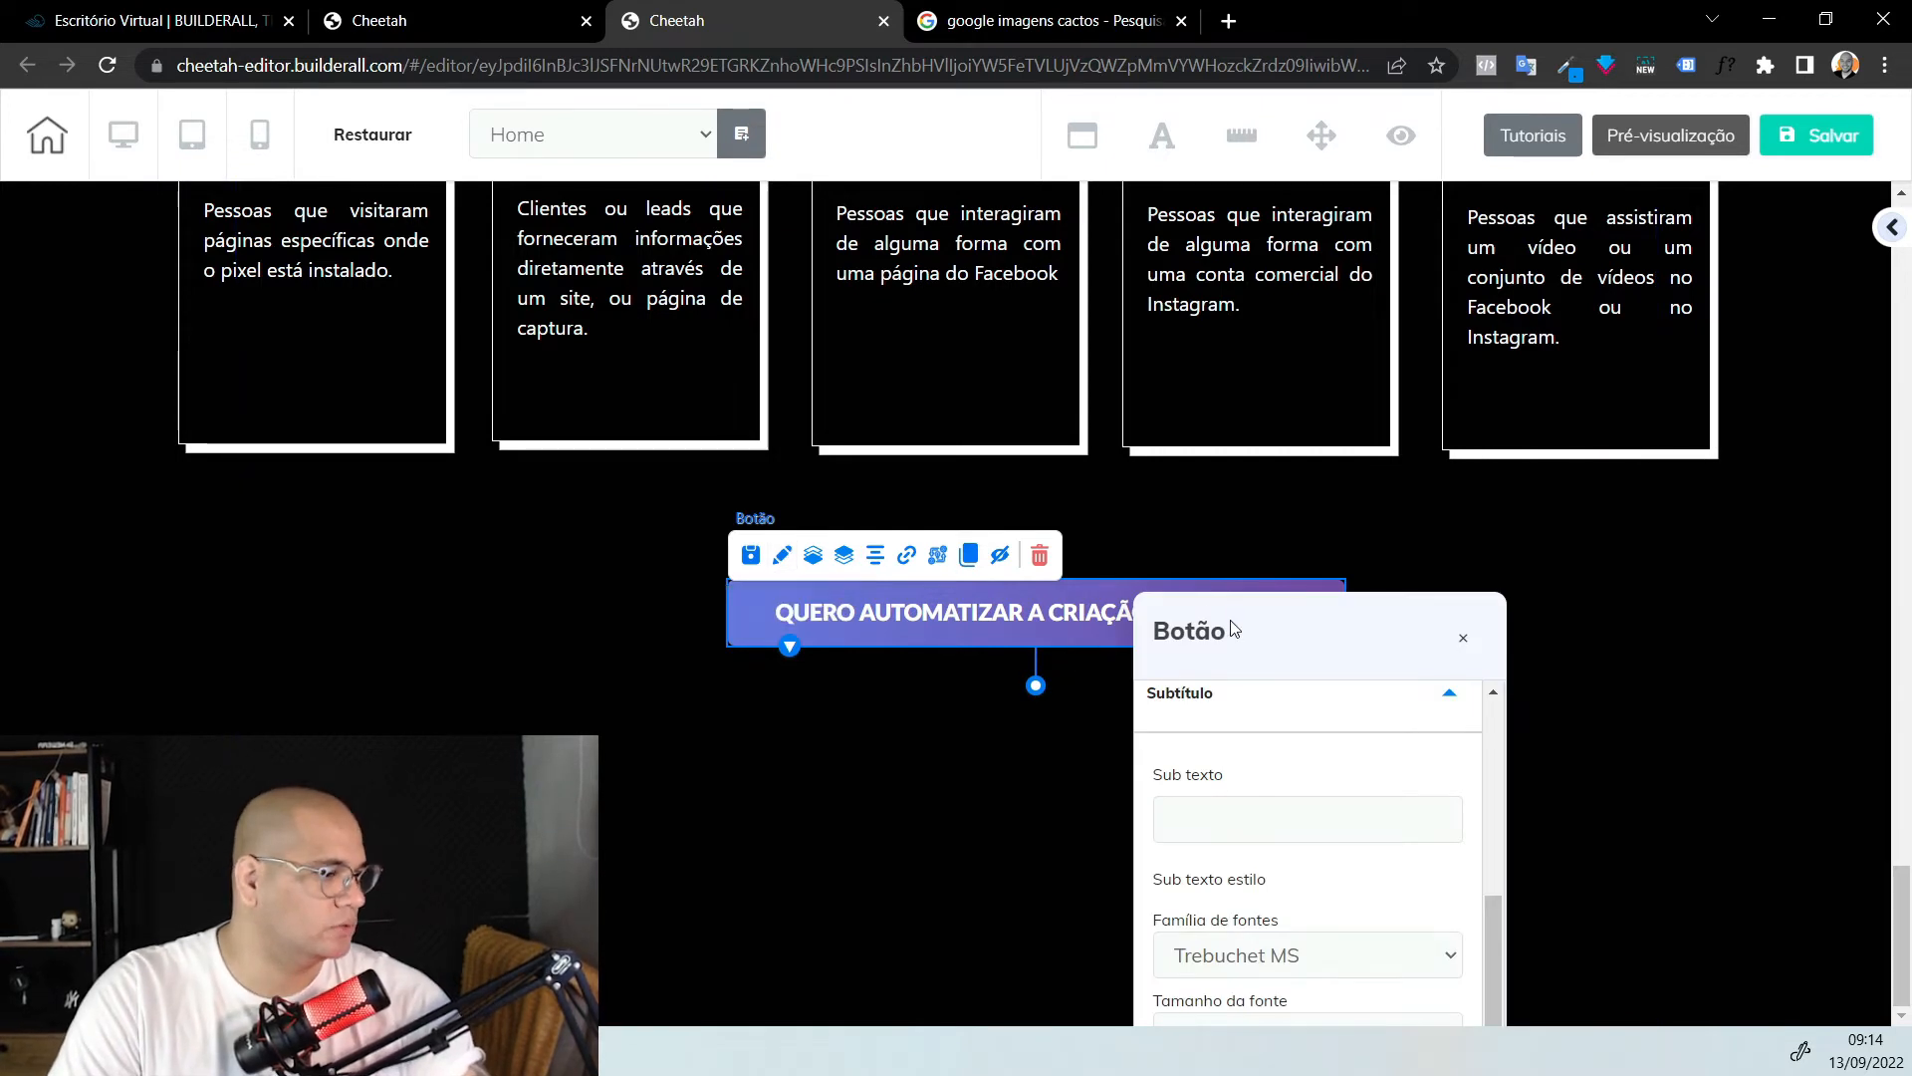
Search the icon list for "FACEBOOK" and add the round Facebook icon to the button's title
scroll(1215, 481, "down", 3)
scroll(1302, 611, "up", 2)
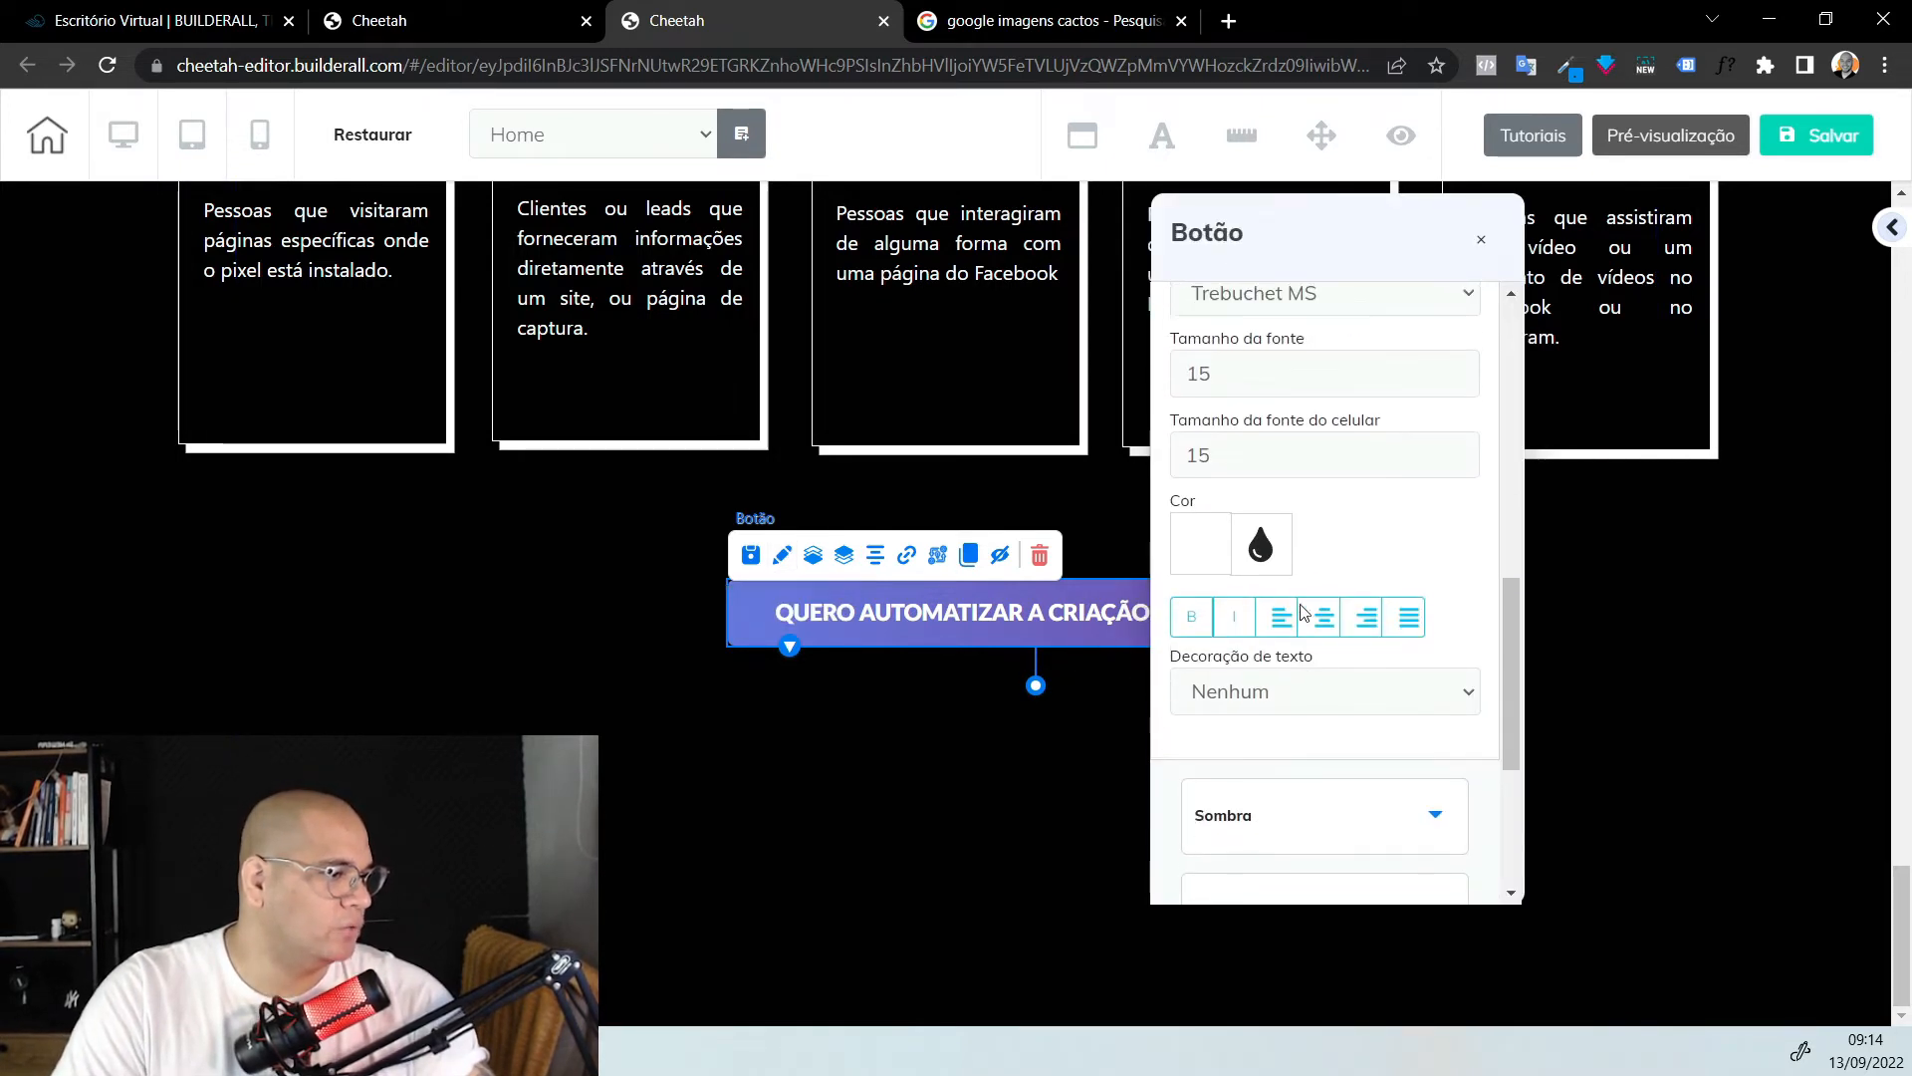
scroll(1303, 609, "up", 4)
left_click(1374, 474)
scroll(1375, 474, "down", 5)
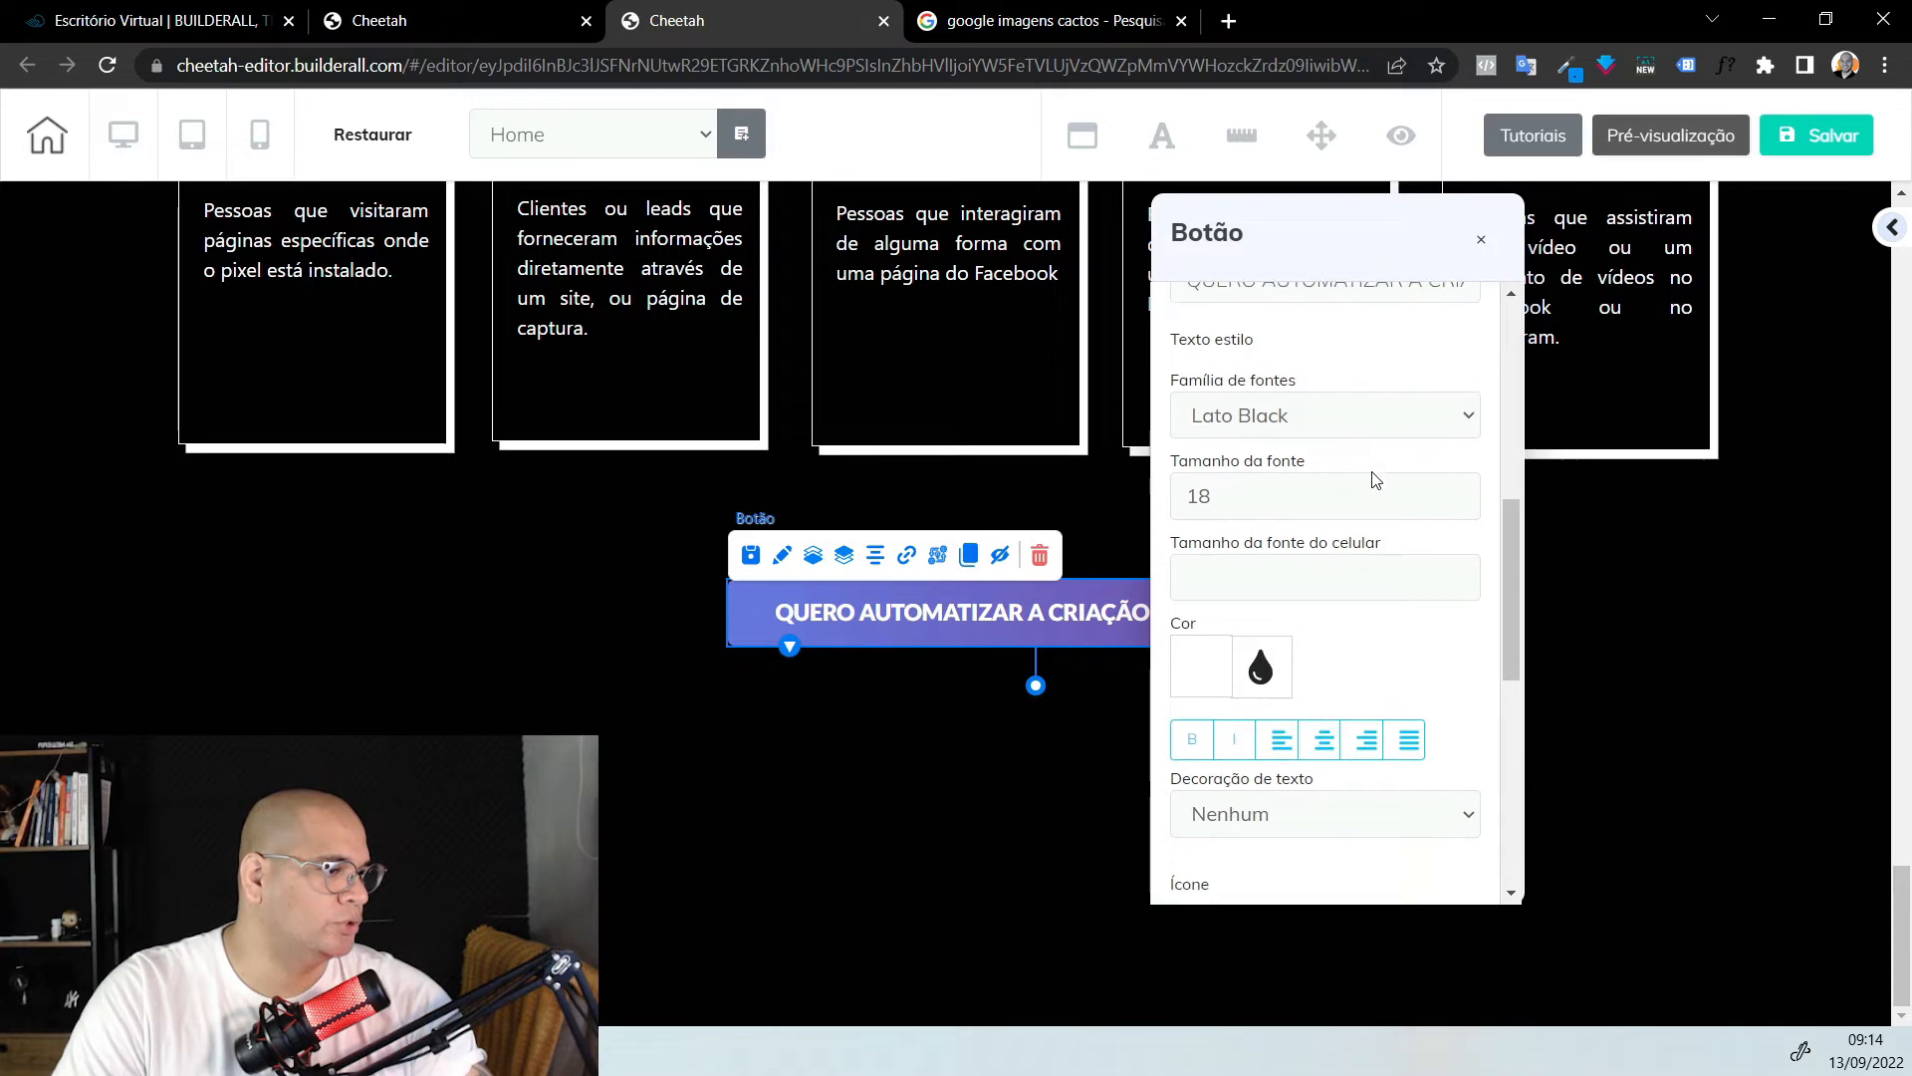
scroll(1374, 472, "down", 1)
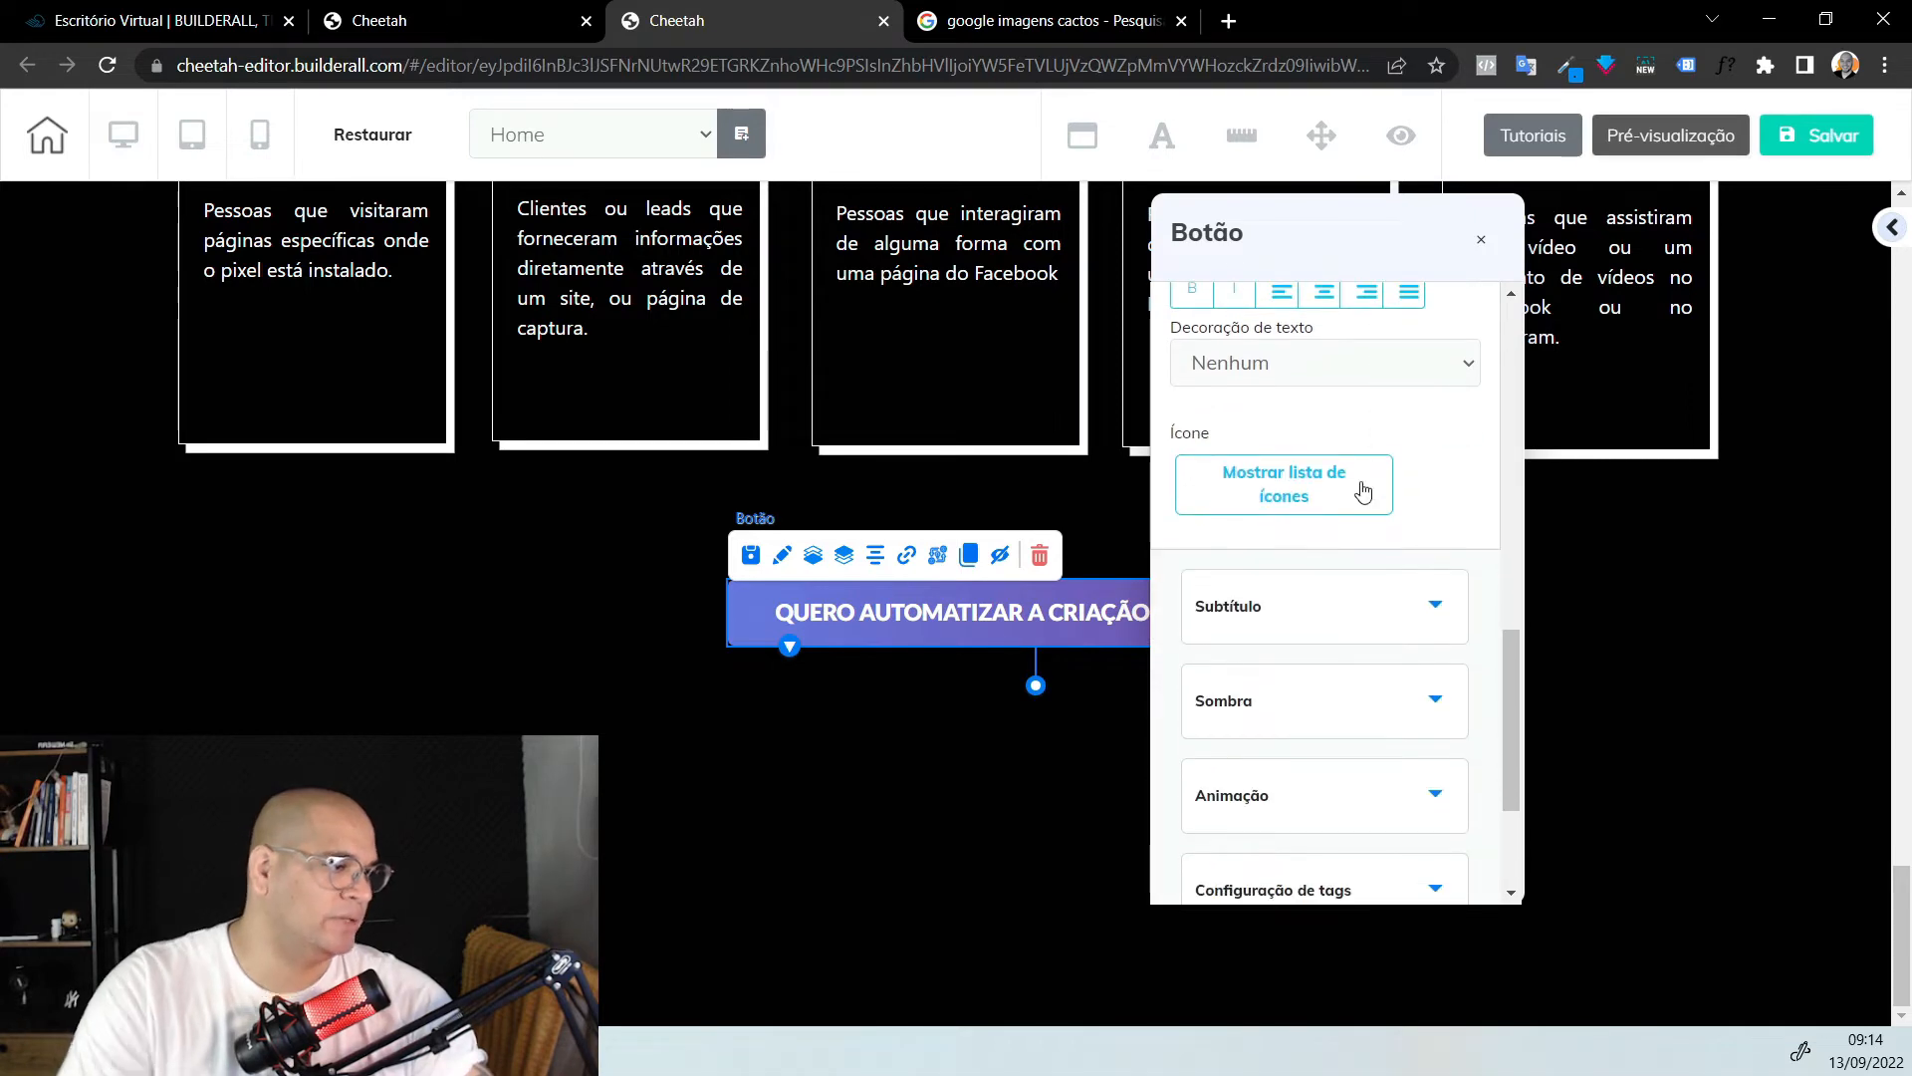
left_click(1311, 495)
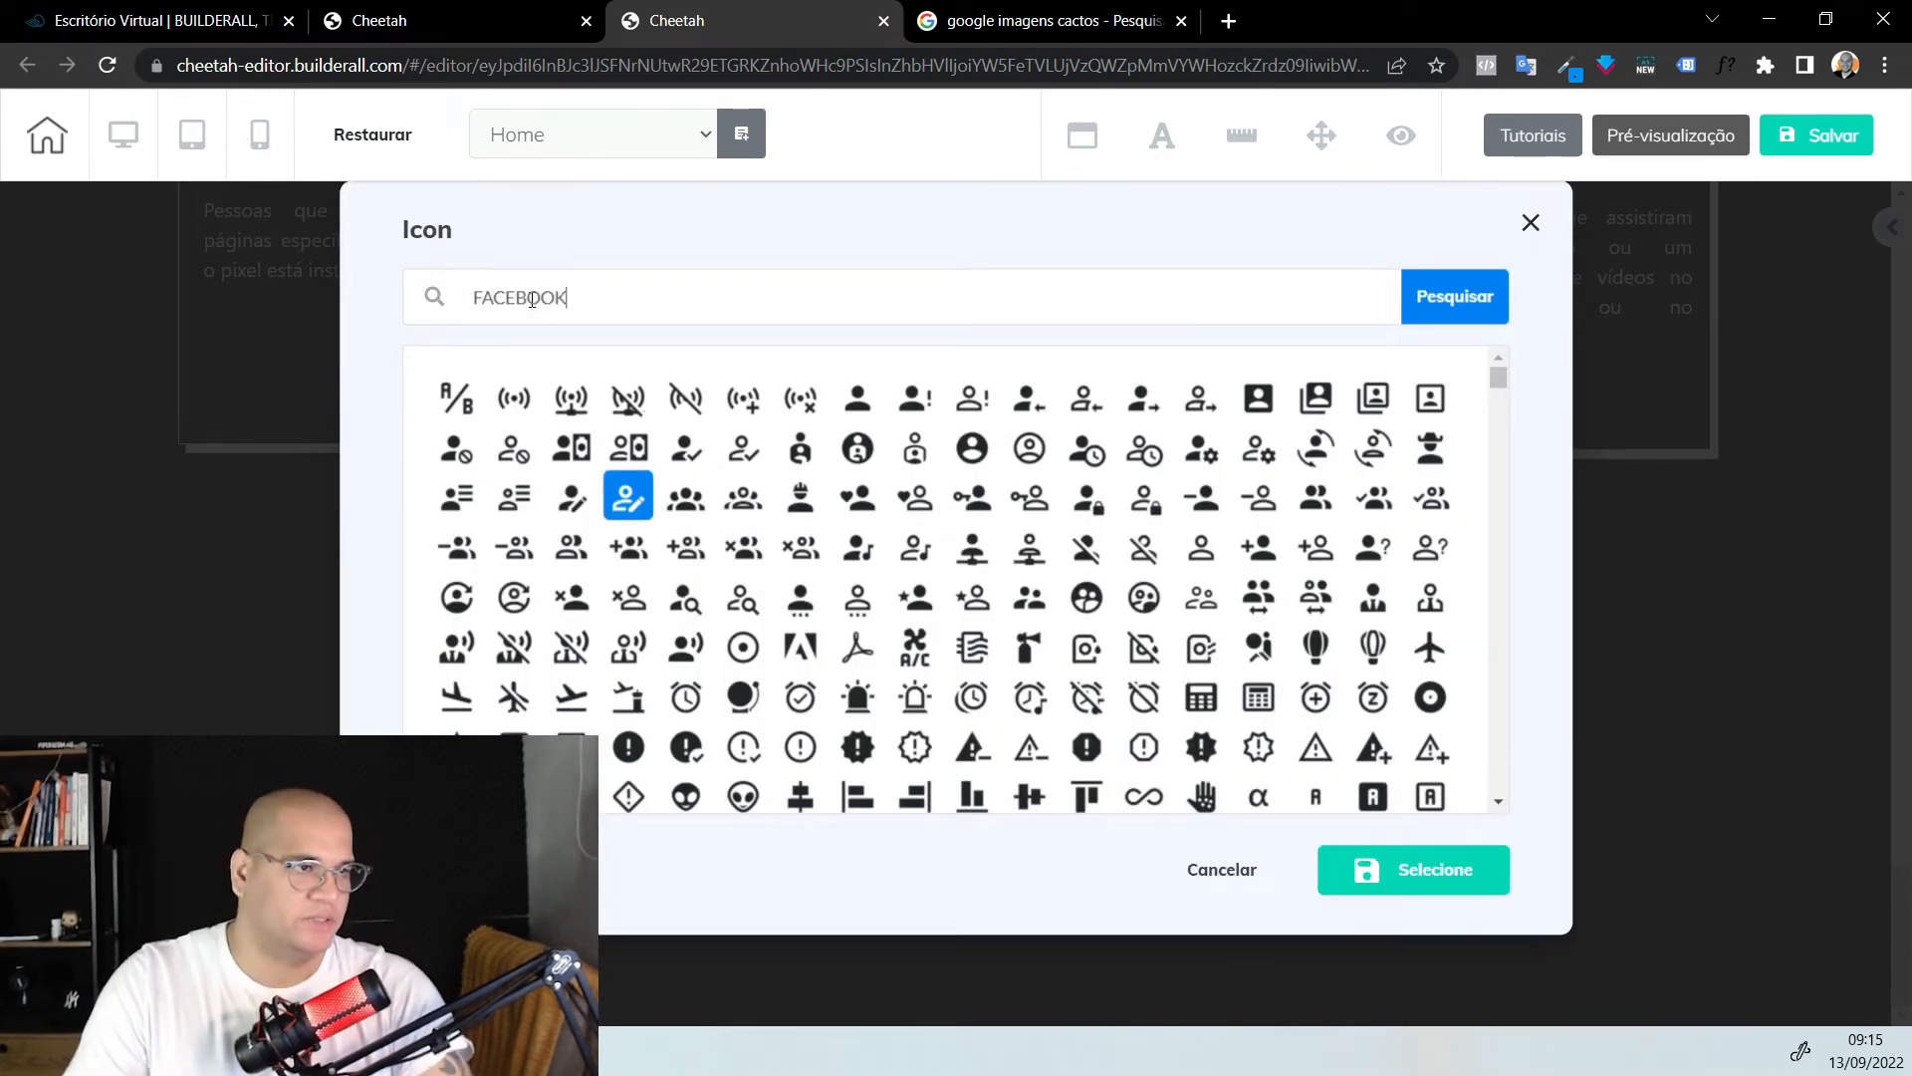
left_click(1455, 297)
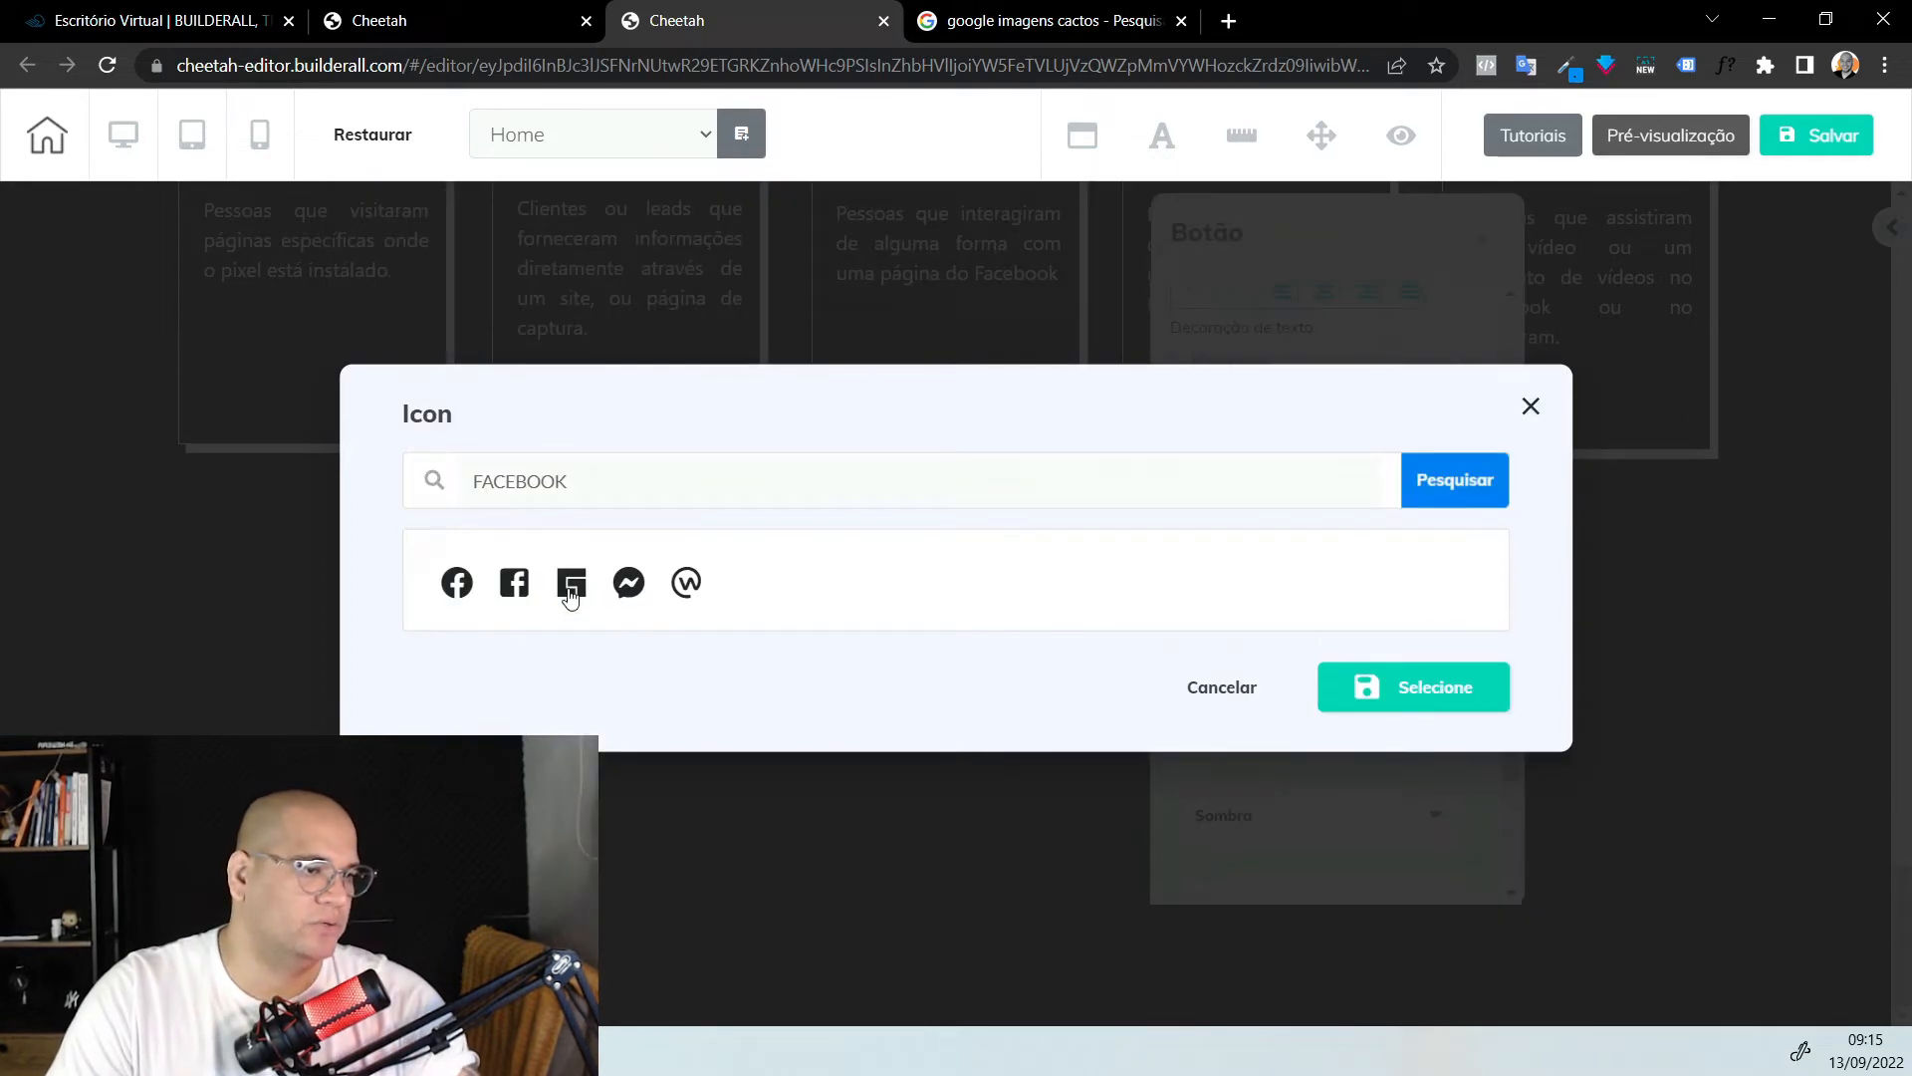
left_click(458, 582)
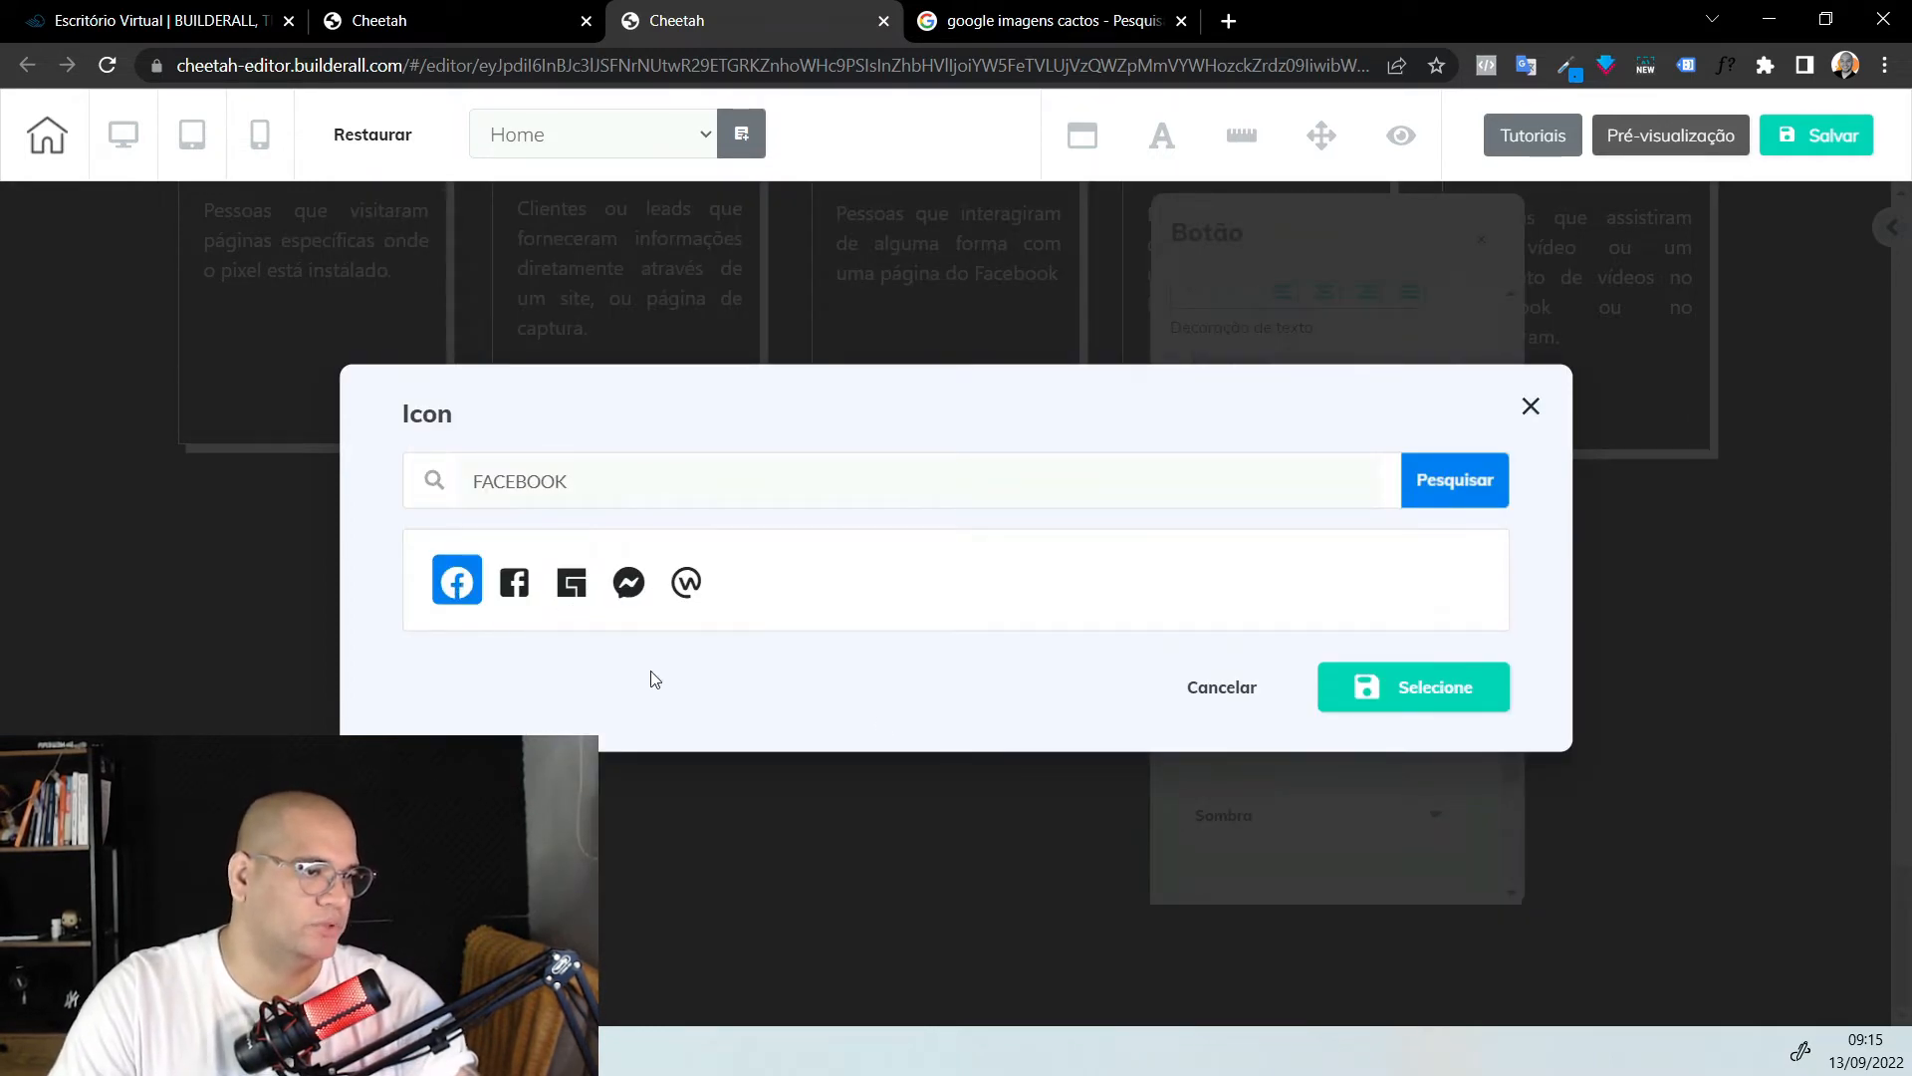
left_click(1452, 710)
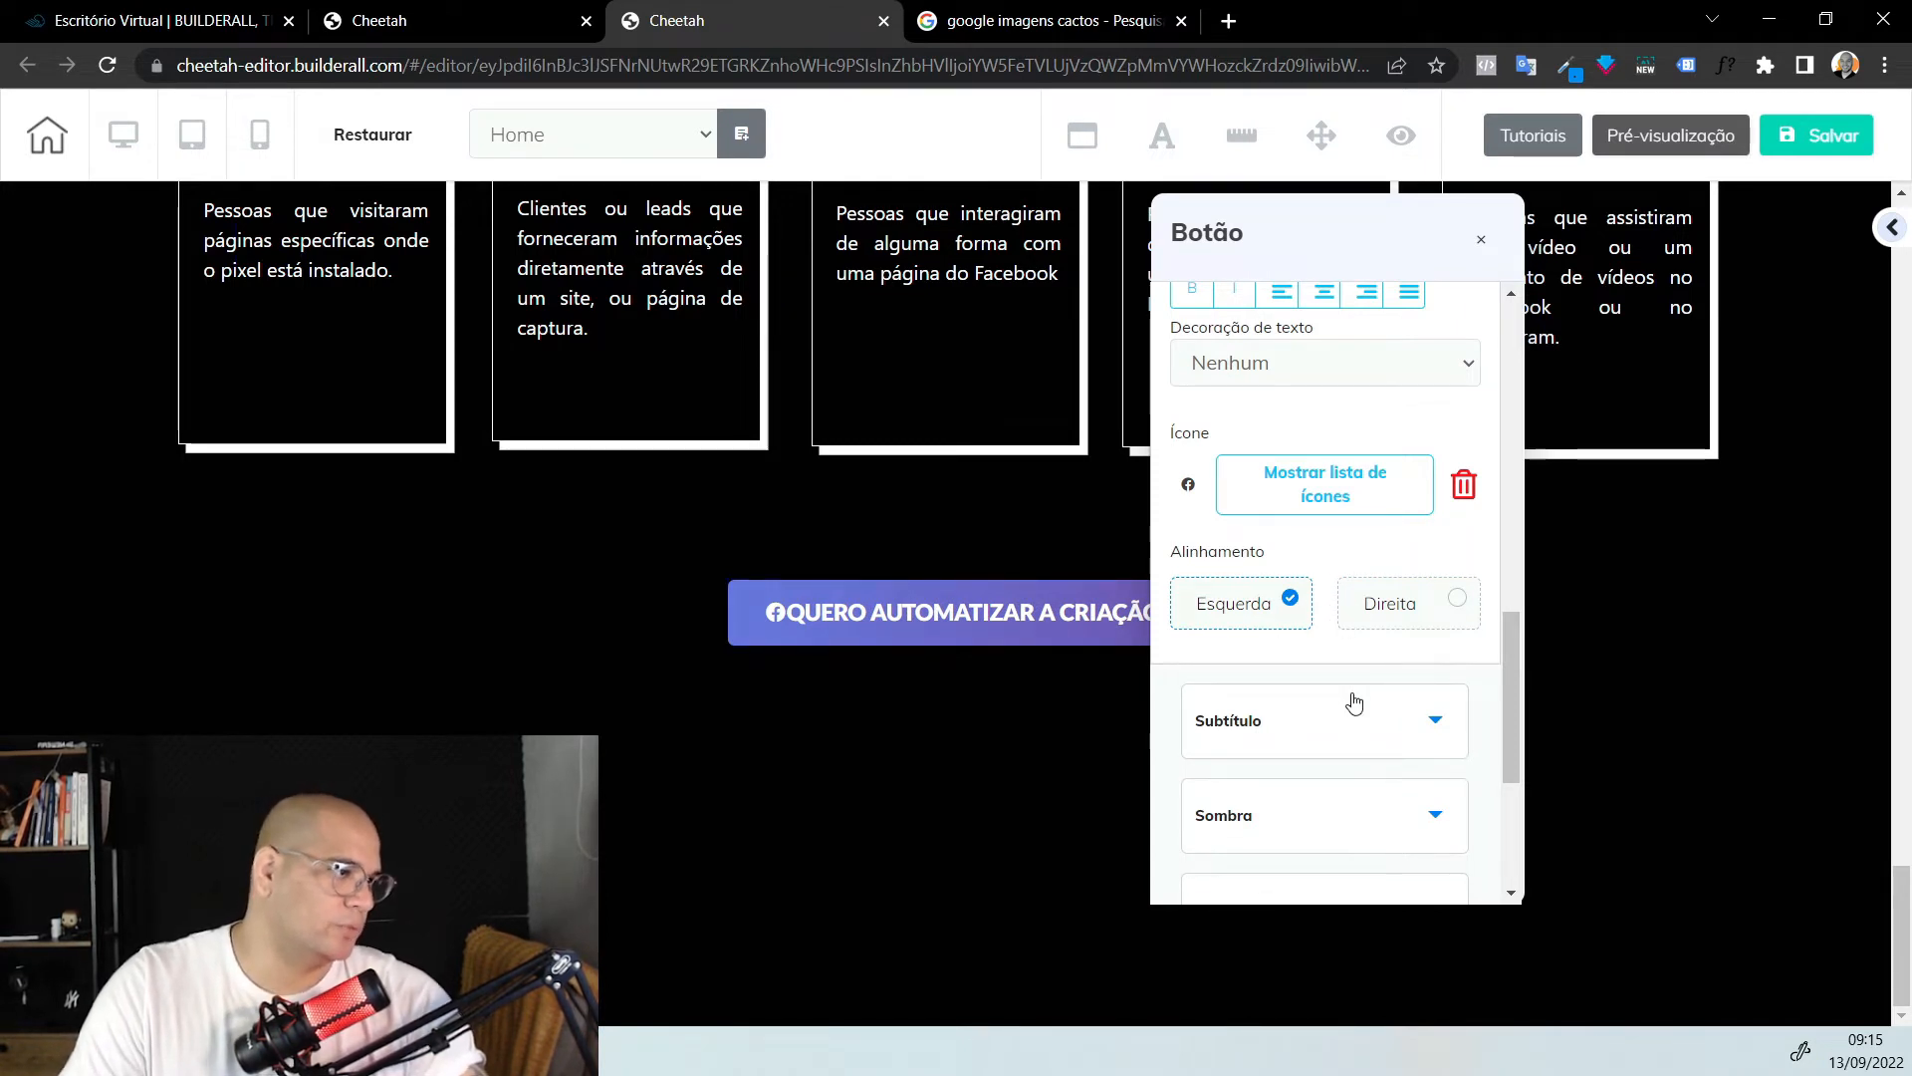
Insert a space before the button's title text to separate it from the Facebook icon
scroll(1343, 730, "up", 10)
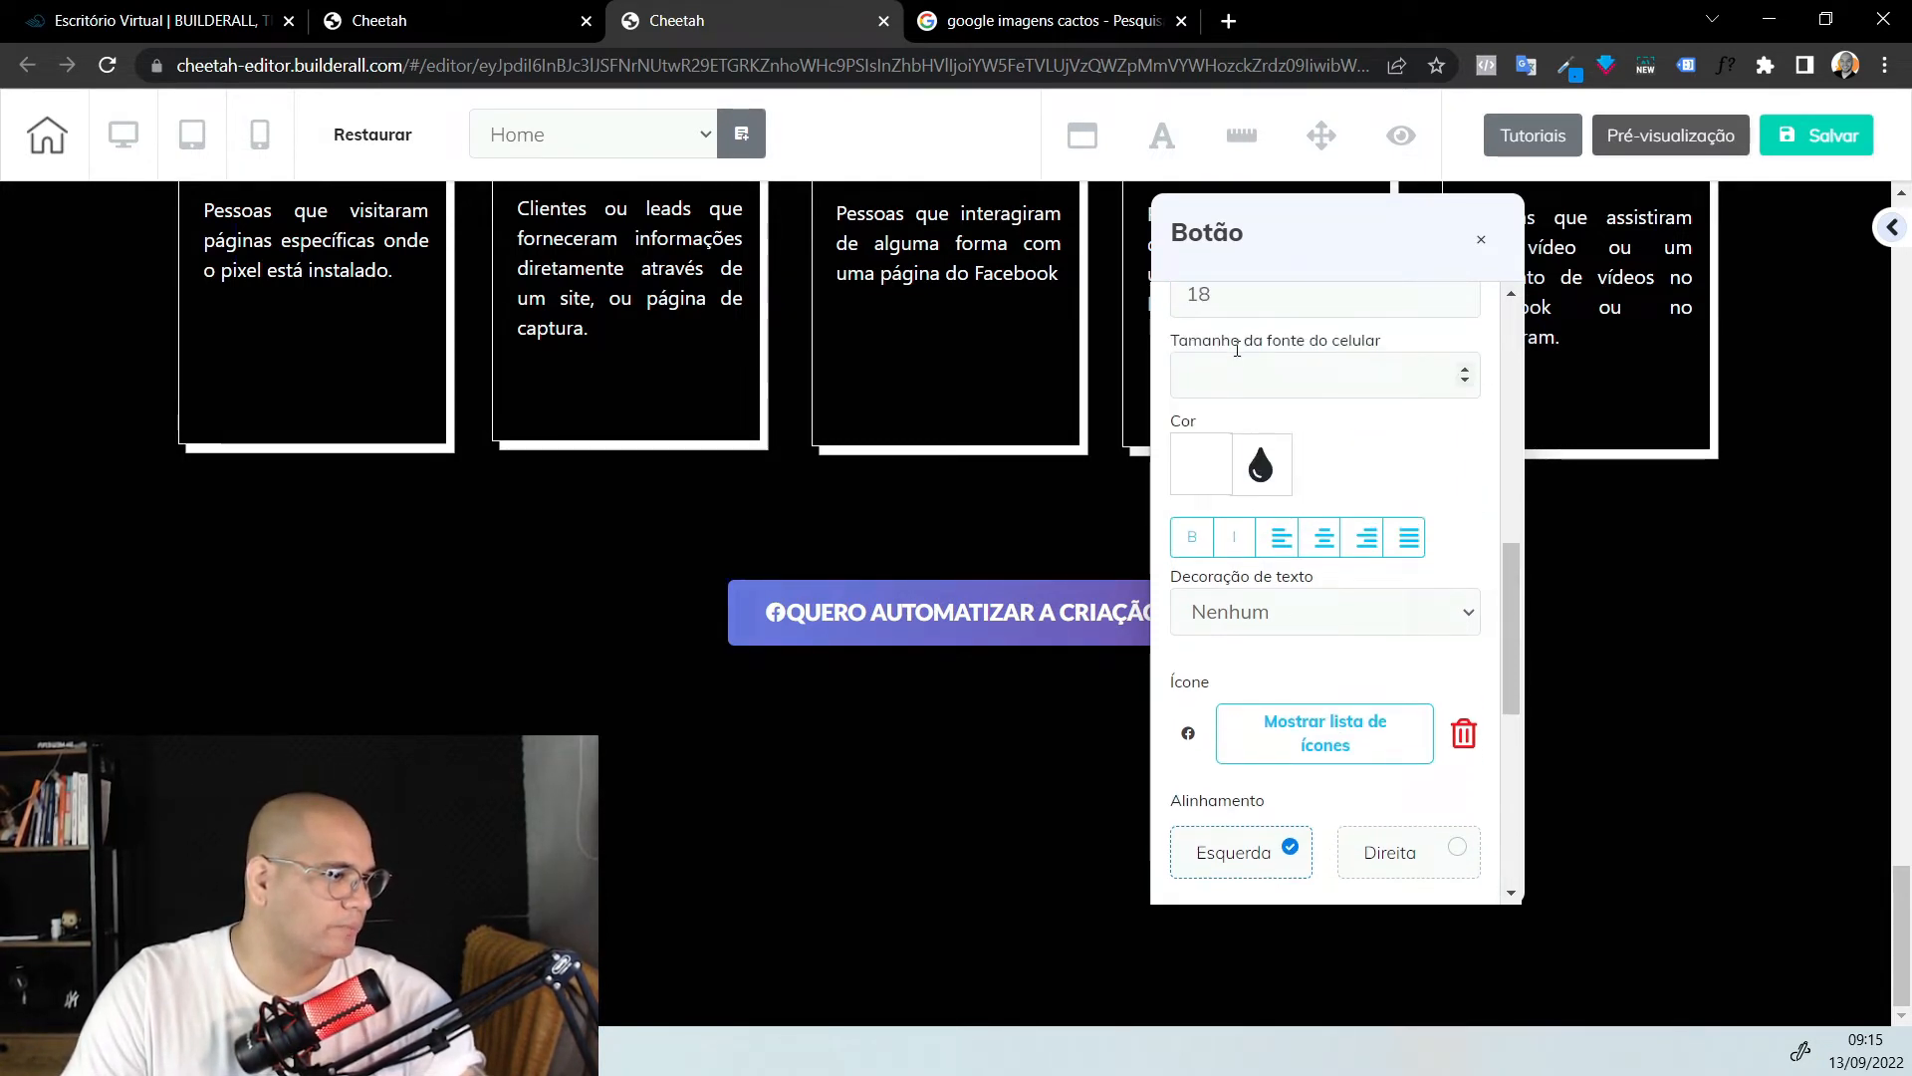
left_click(1192, 451)
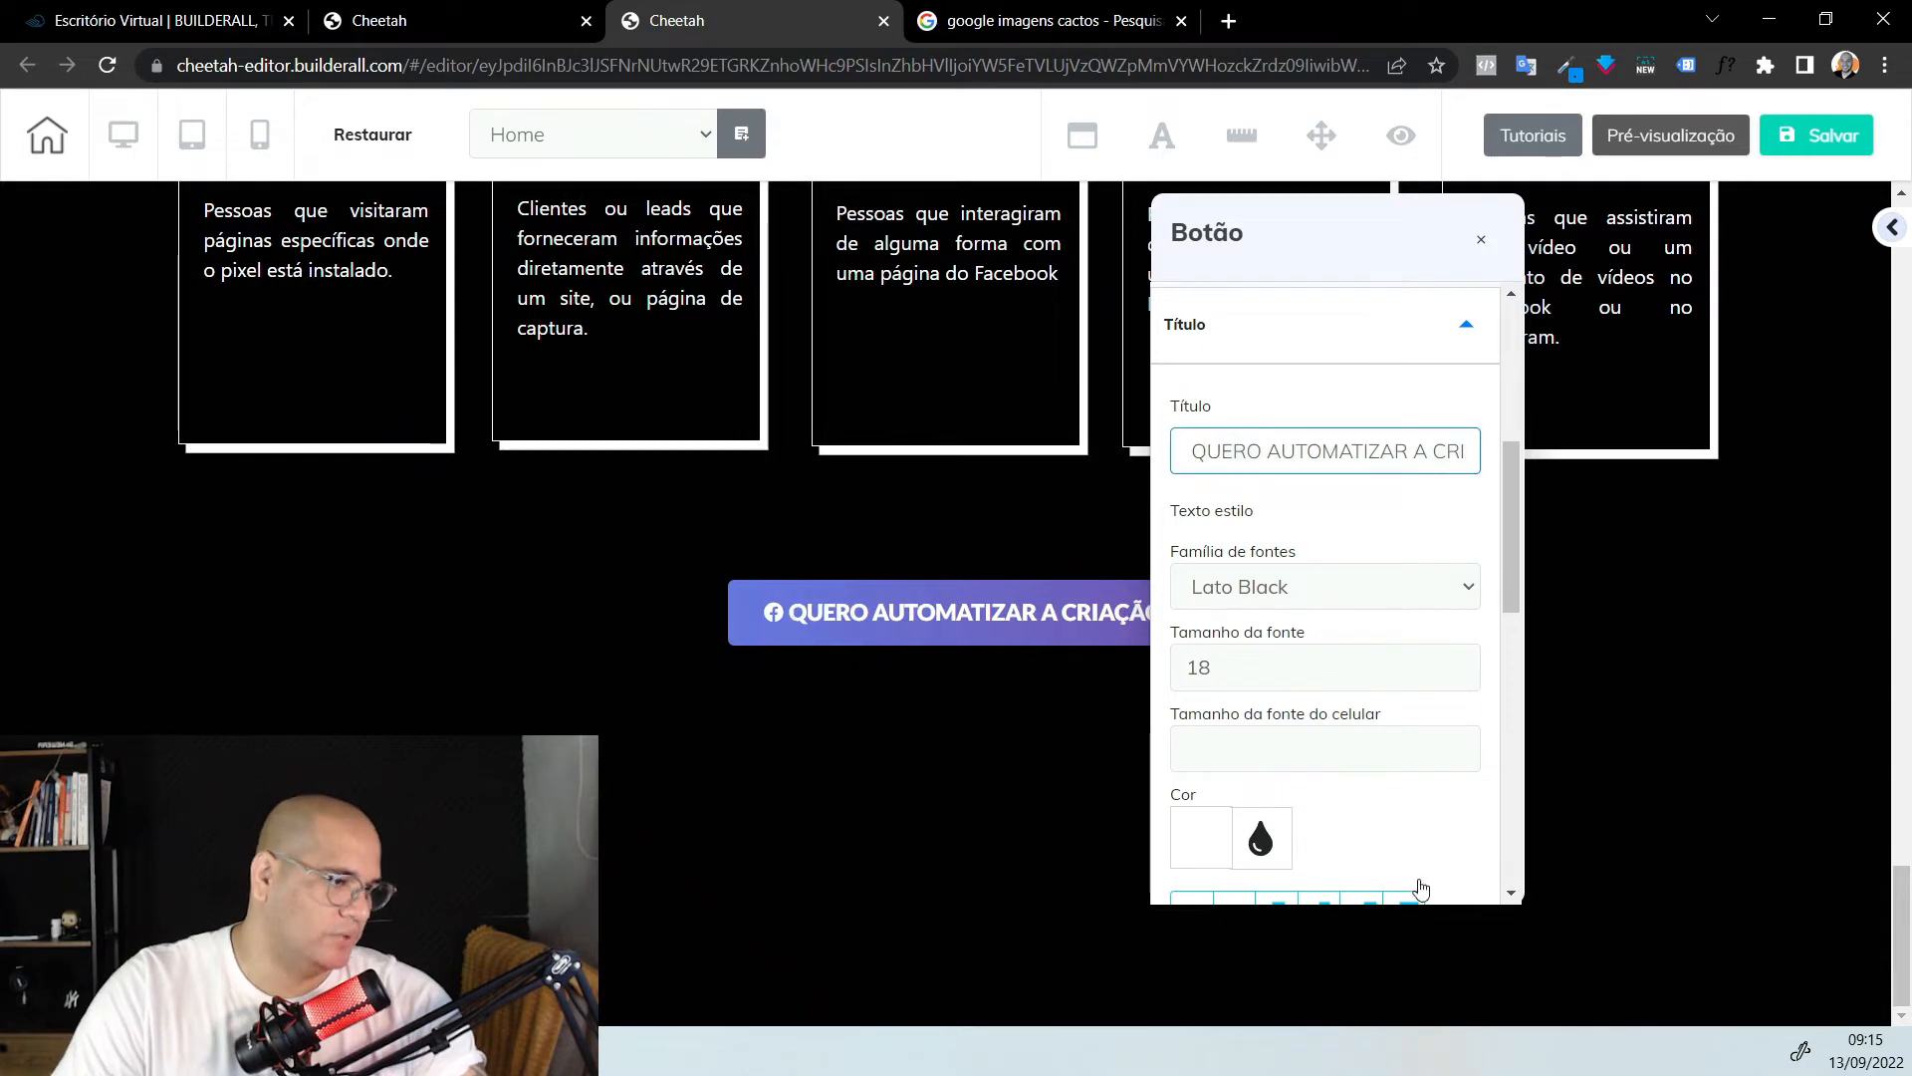
left_click(1481, 240)
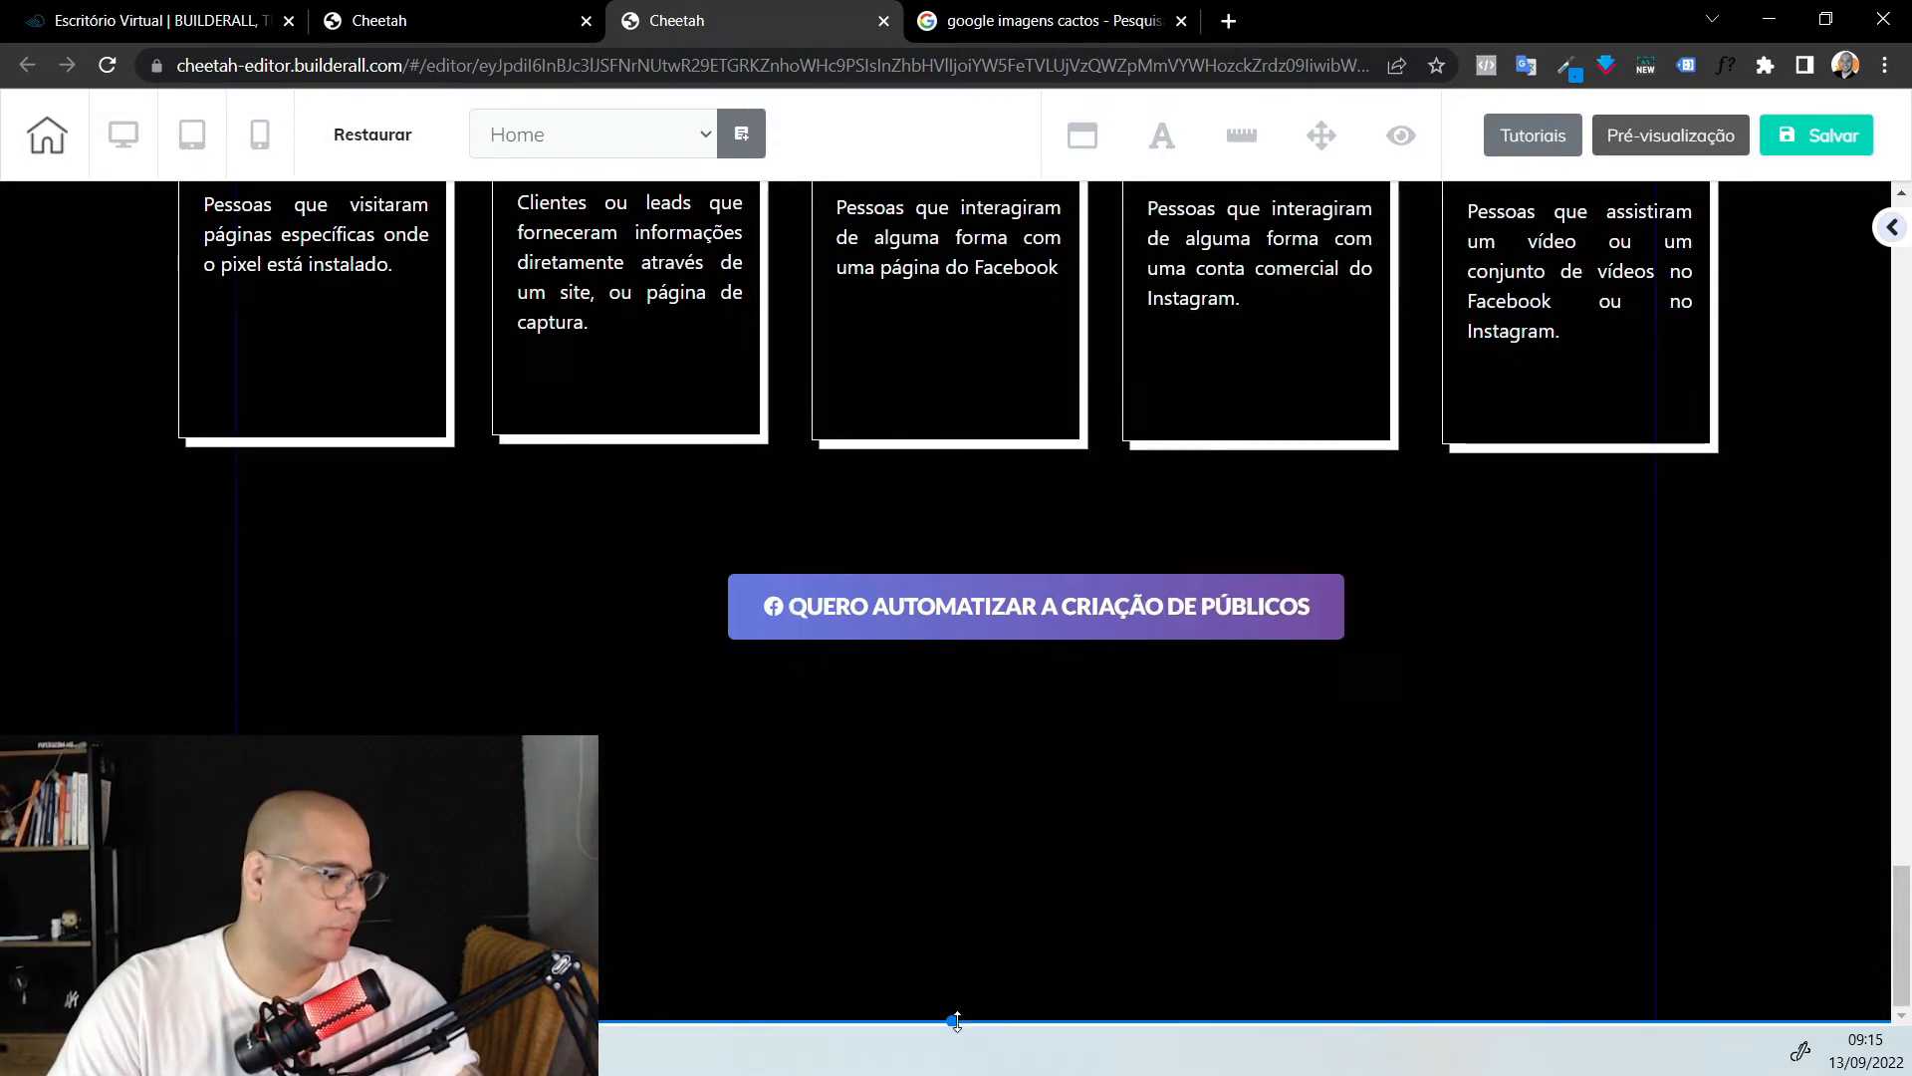
Shorten the empty space at the end of the cards section and center the button horizontally
scroll(954, 834, "up", 3)
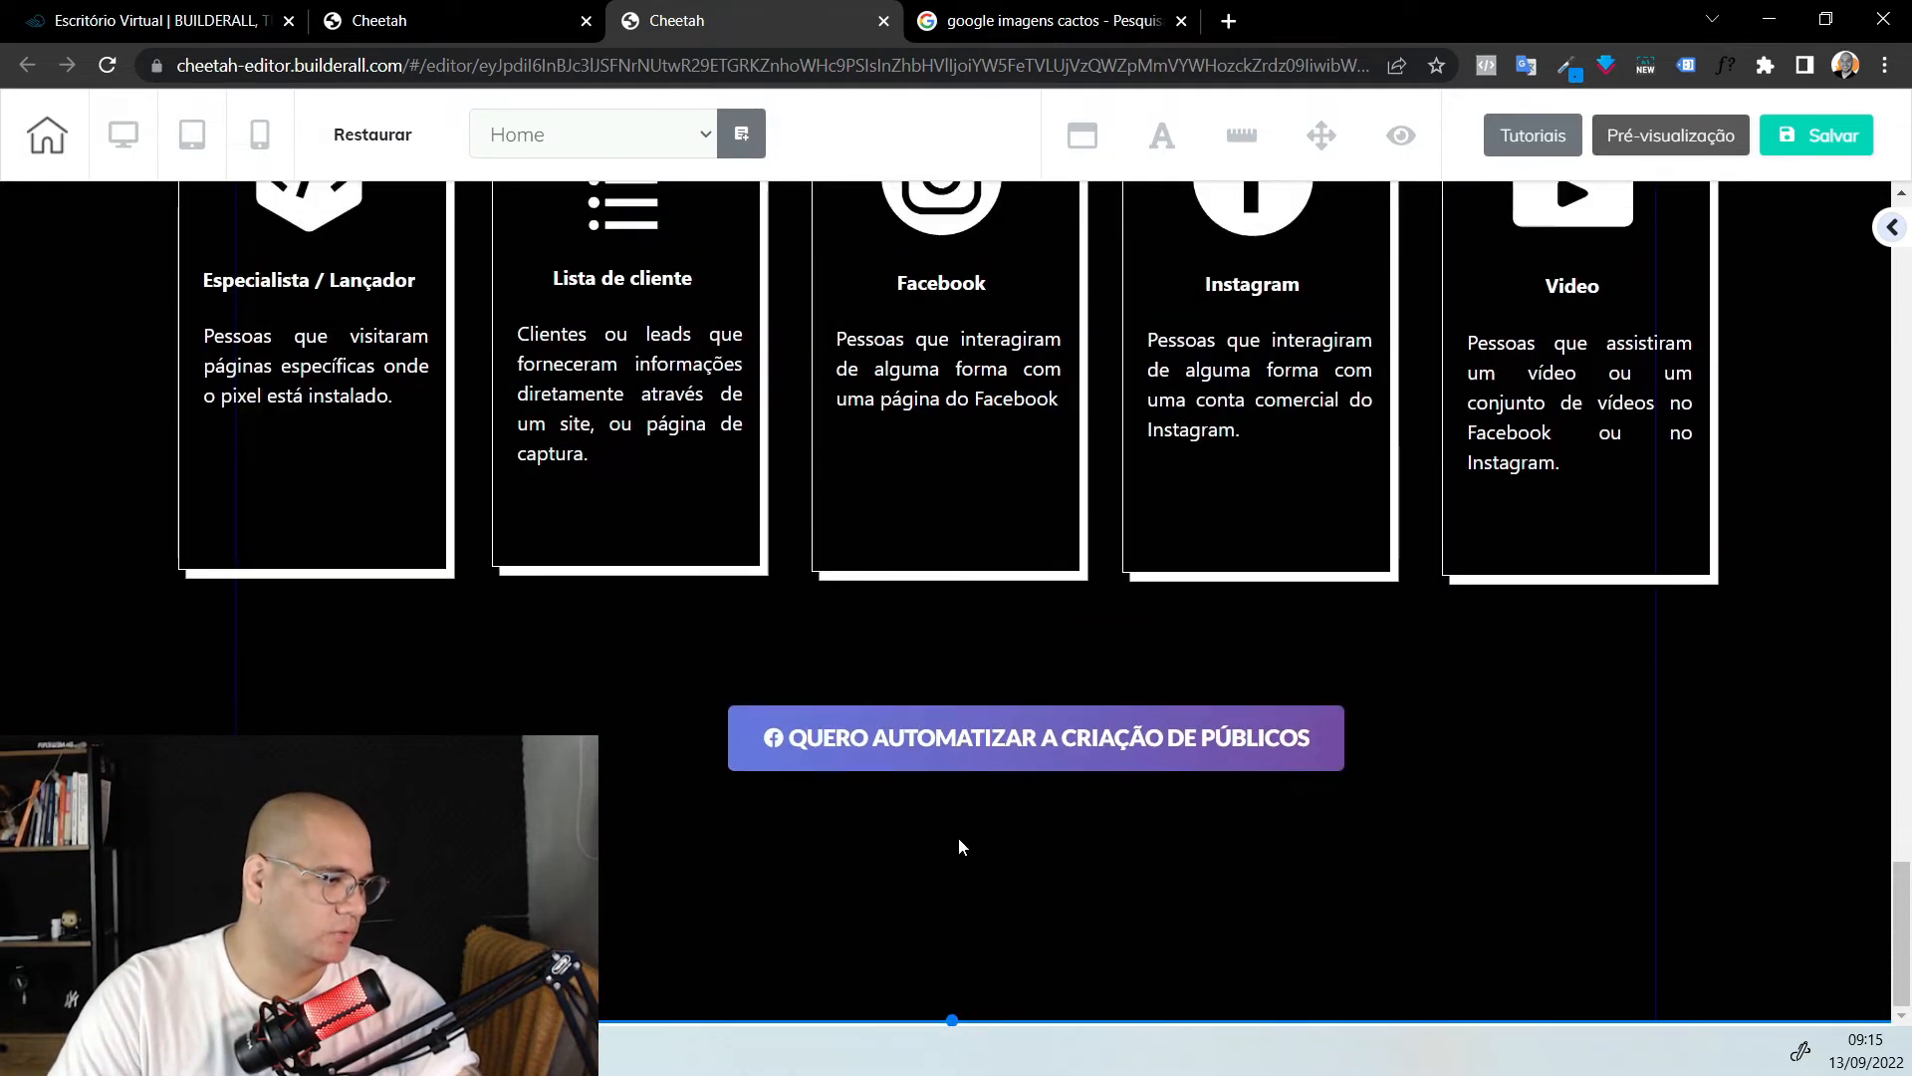
left_click(1042, 887)
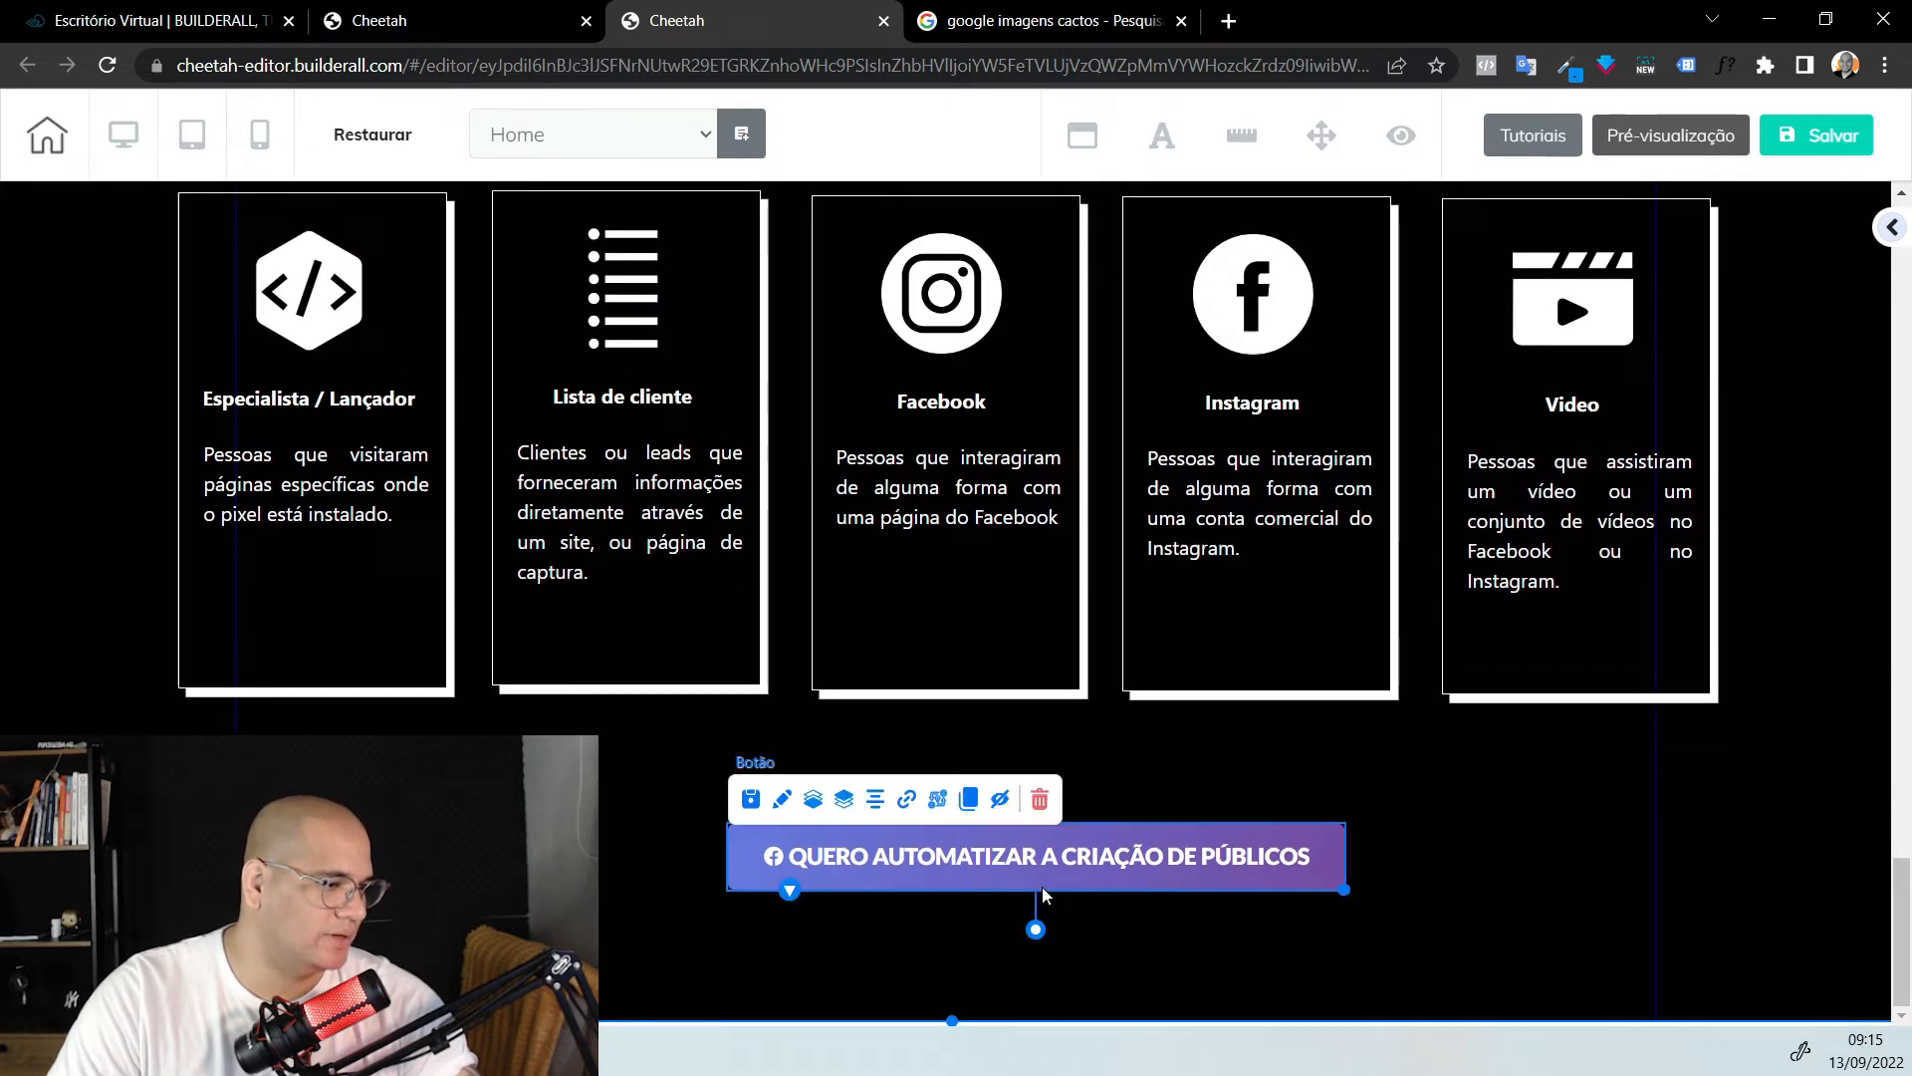
left_click(874, 798)
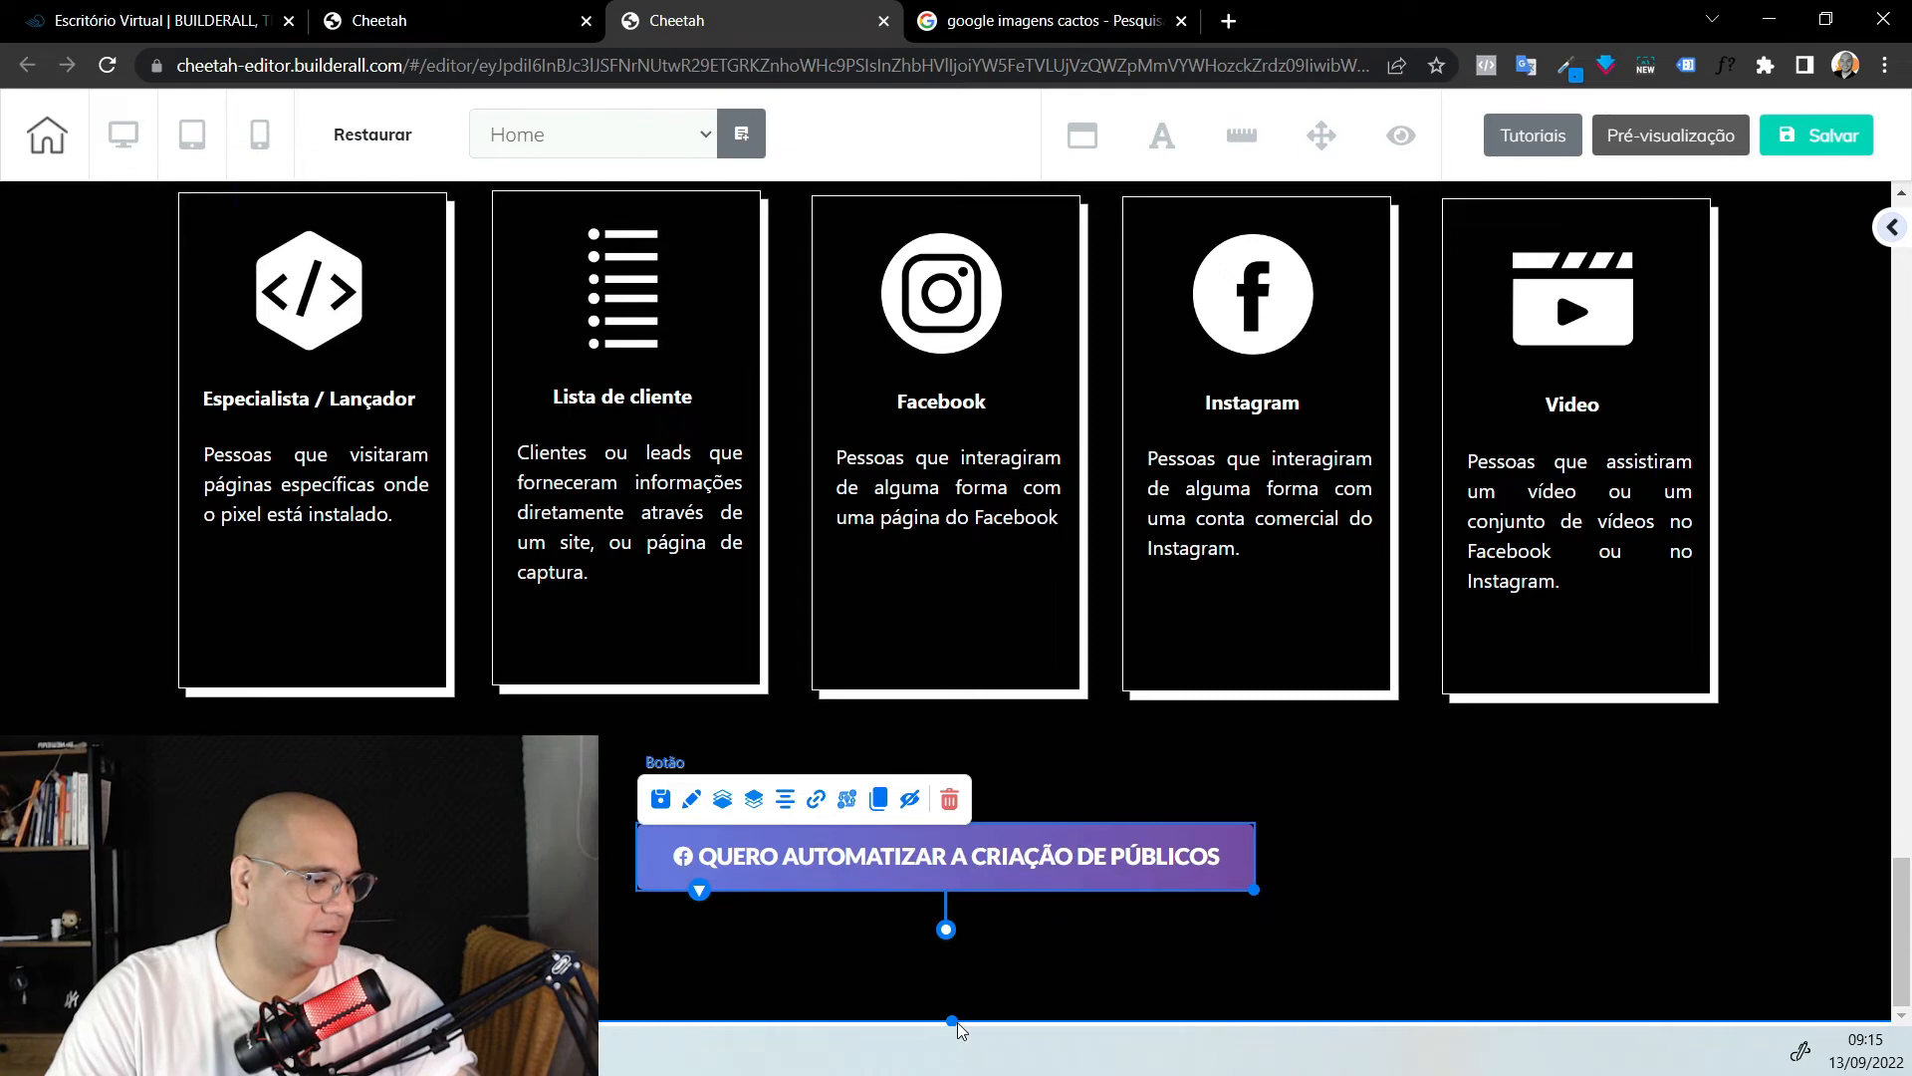
Review the whole page from the Jarvis header through the product, audience and custom-audience sections
scroll(941, 844, "up", 15)
scroll(946, 840, "up", 10)
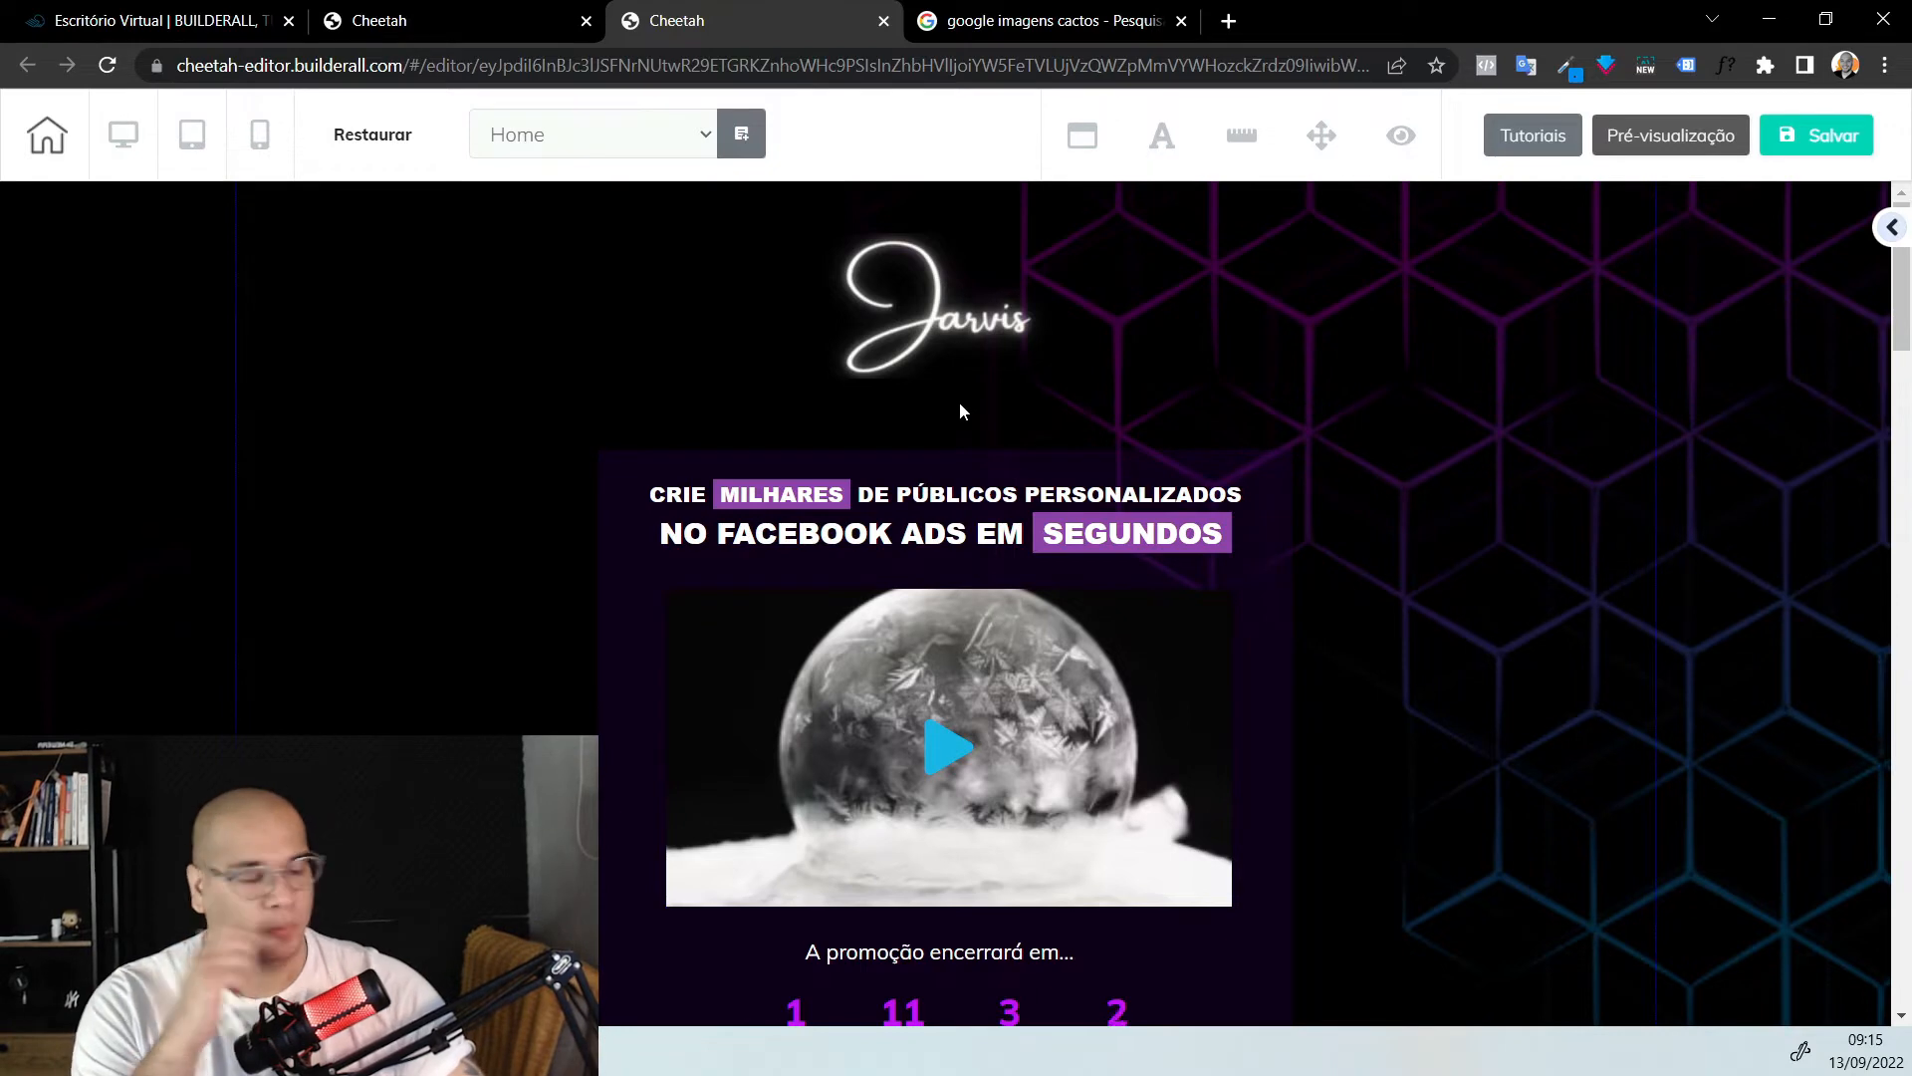
scroll(954, 393, "down", 7)
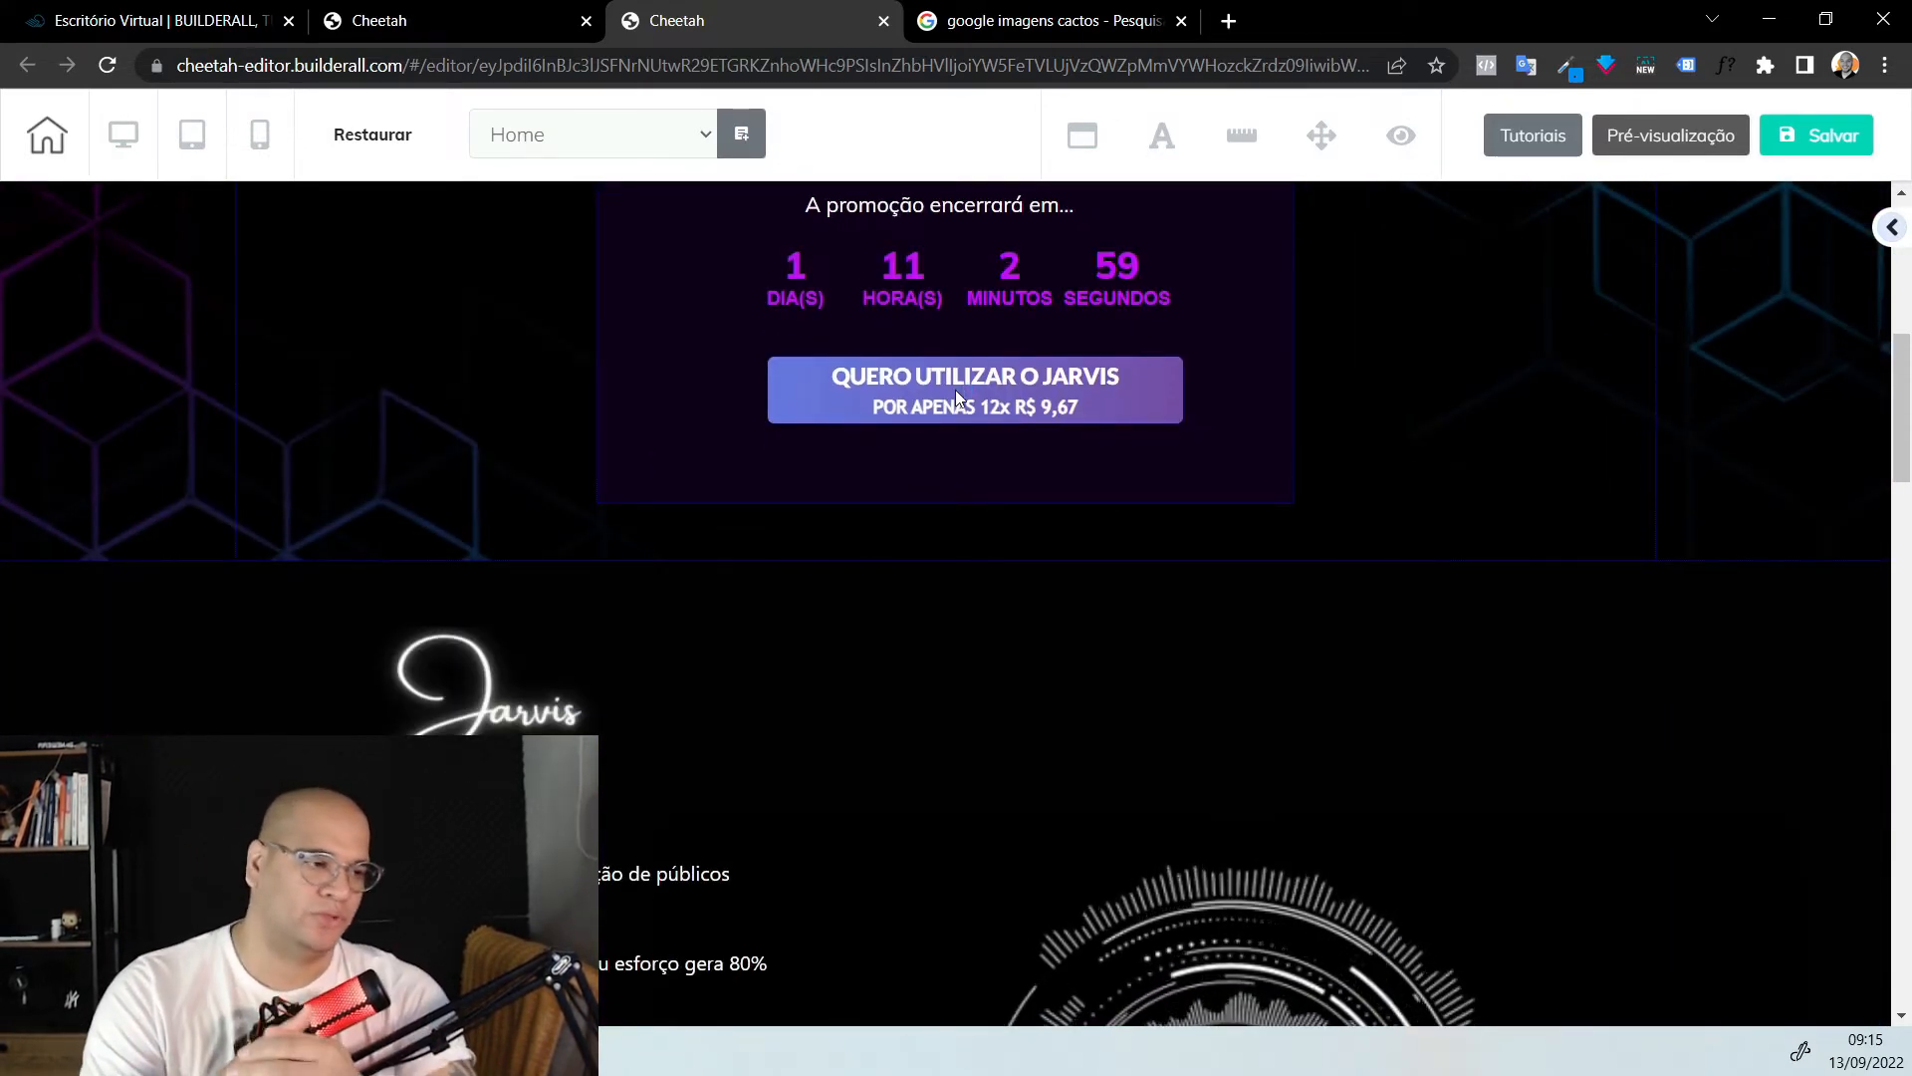
scroll(954, 391, "up", 7)
scroll(588, 356, "down", 4)
scroll(588, 366, "down", 10)
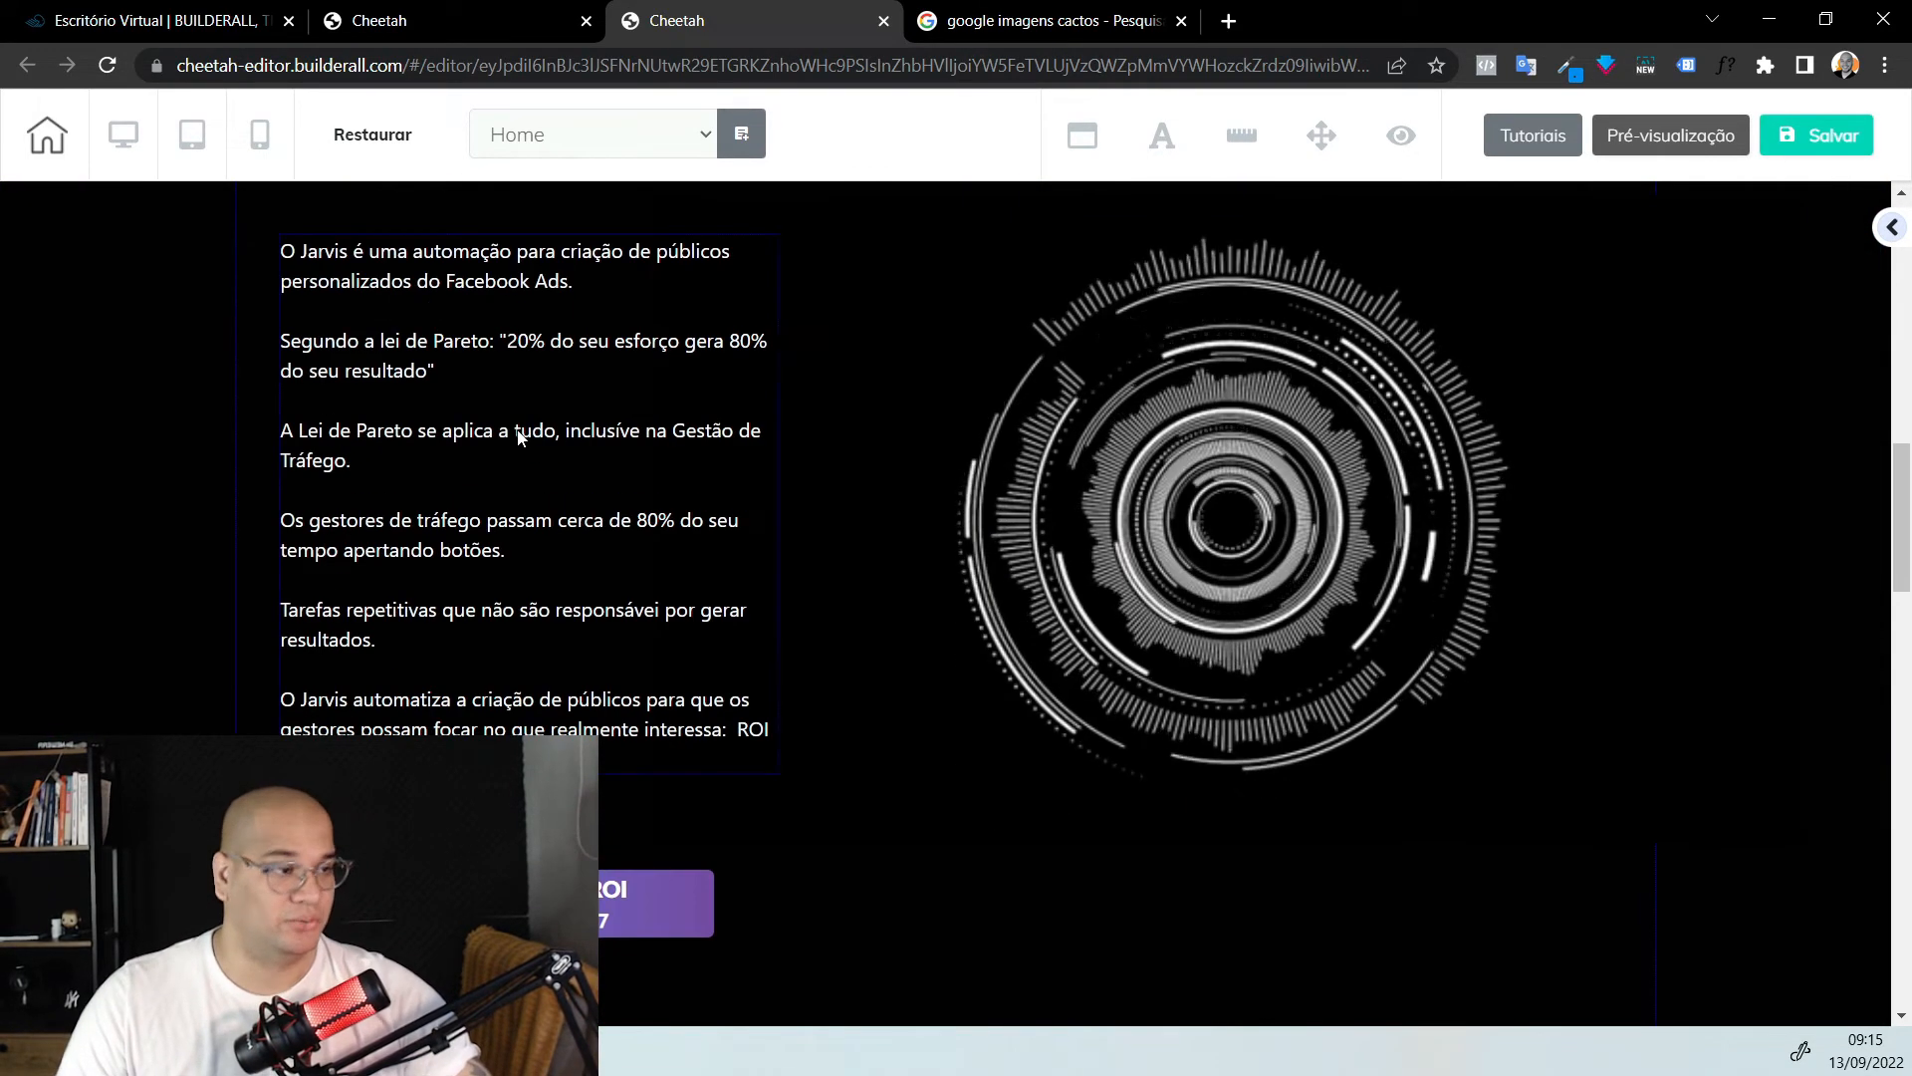
scroll(515, 438, "up", 3)
scroll(514, 438, "up", 3)
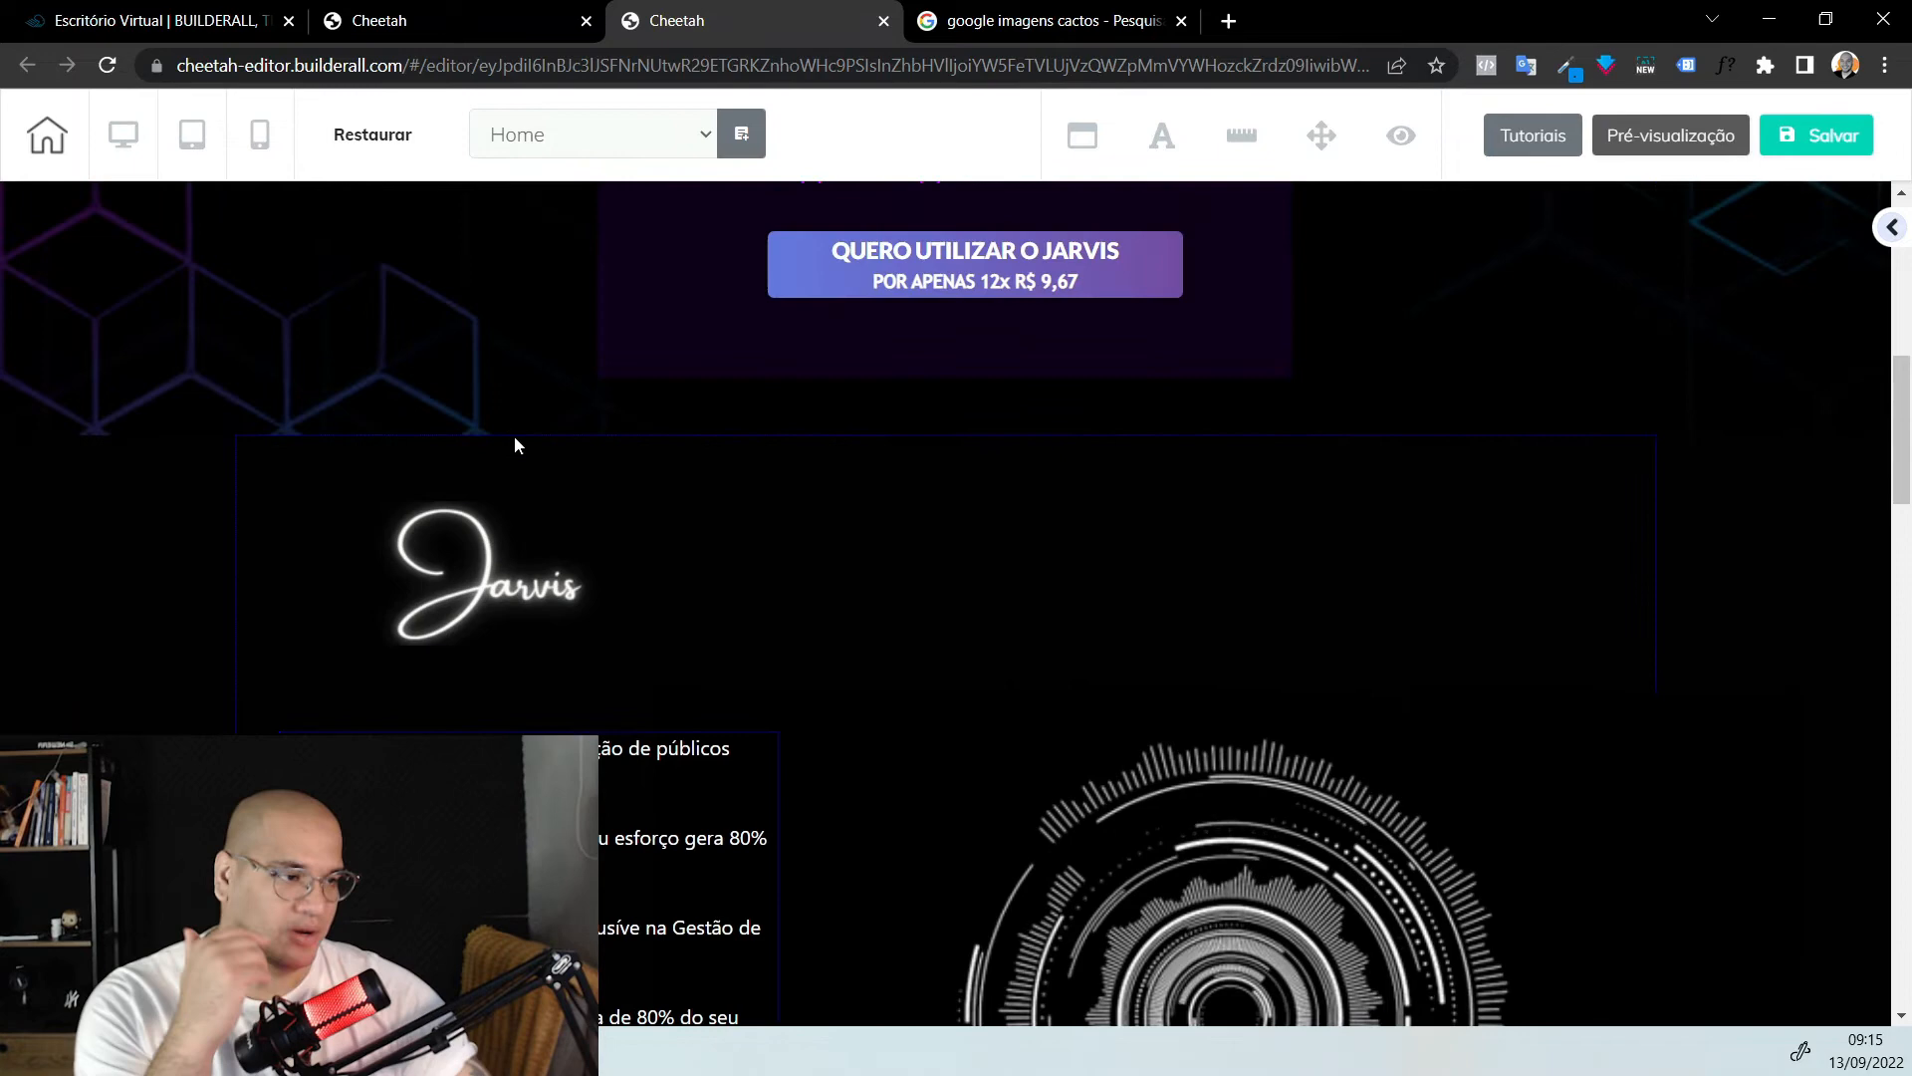
scroll(751, 353, "down", 4)
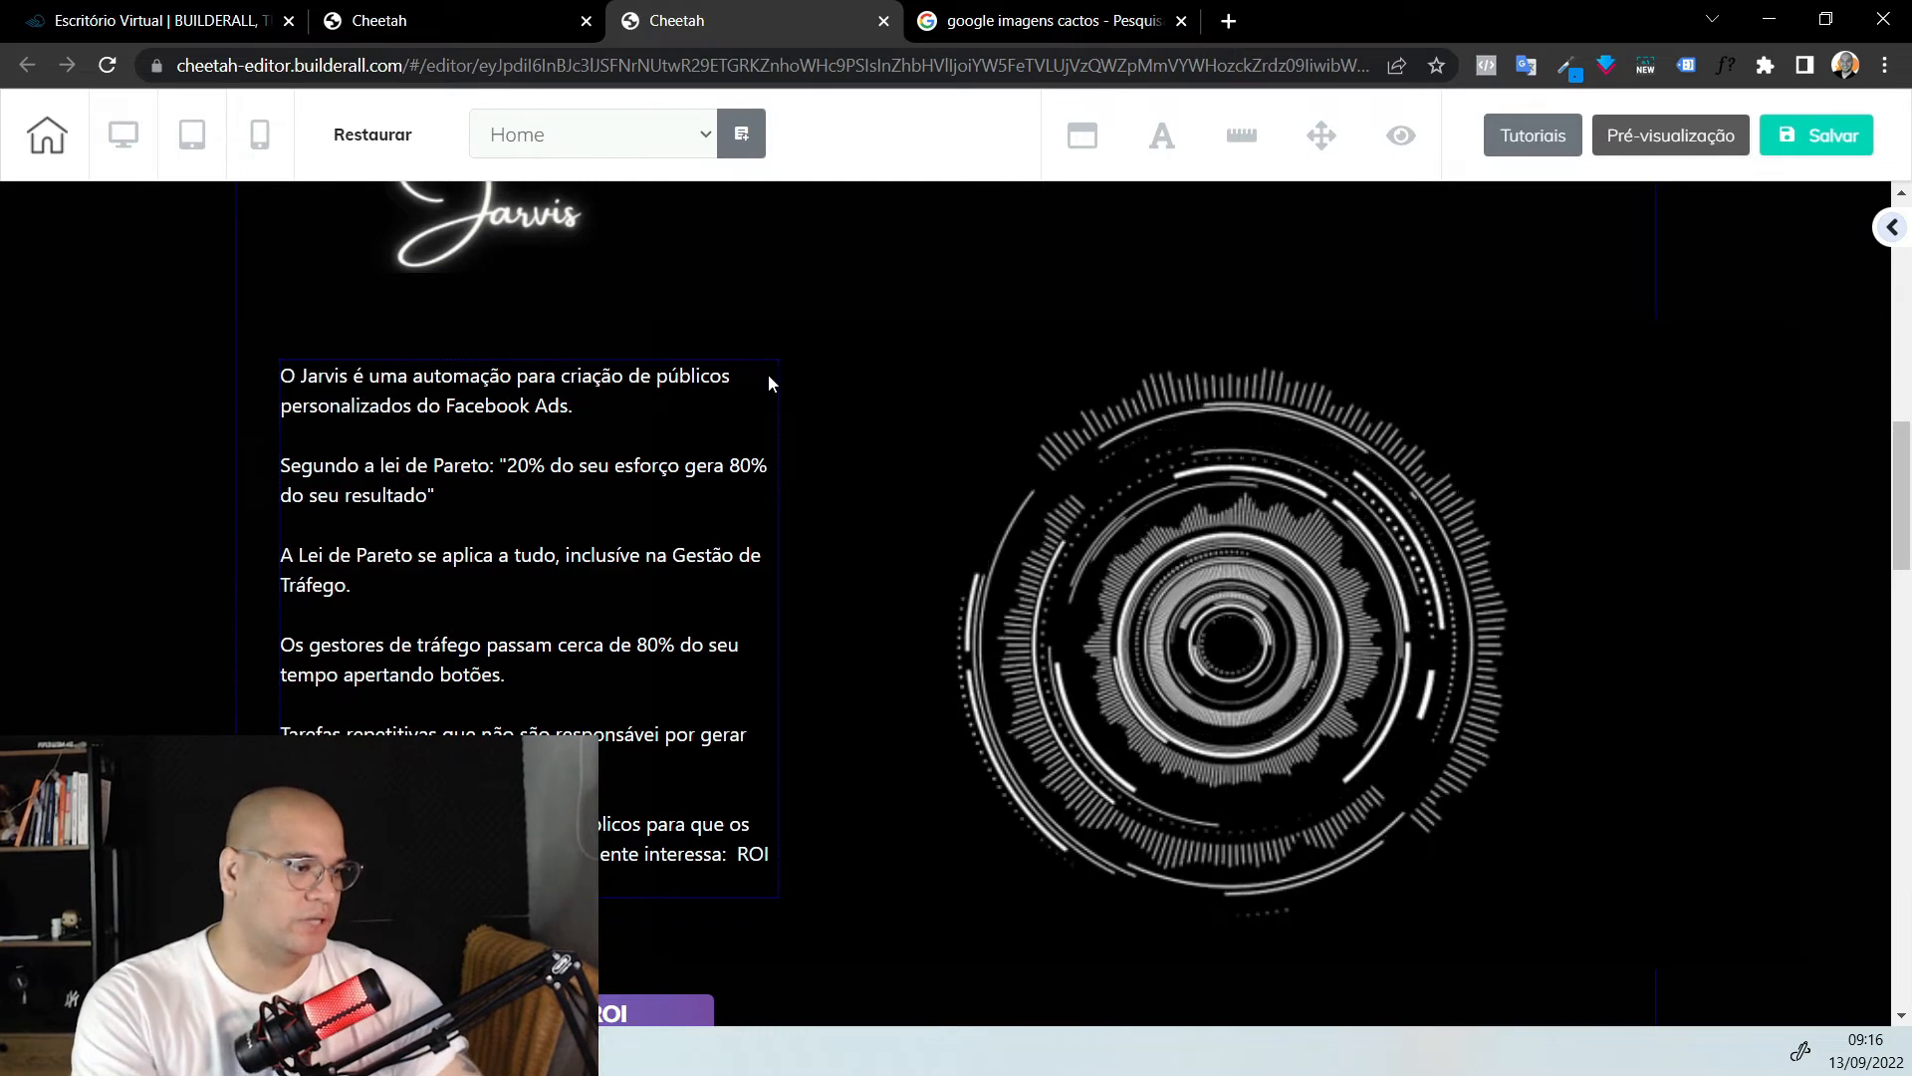
scroll(791, 443, "down", 5)
scroll(791, 443, "down", 5)
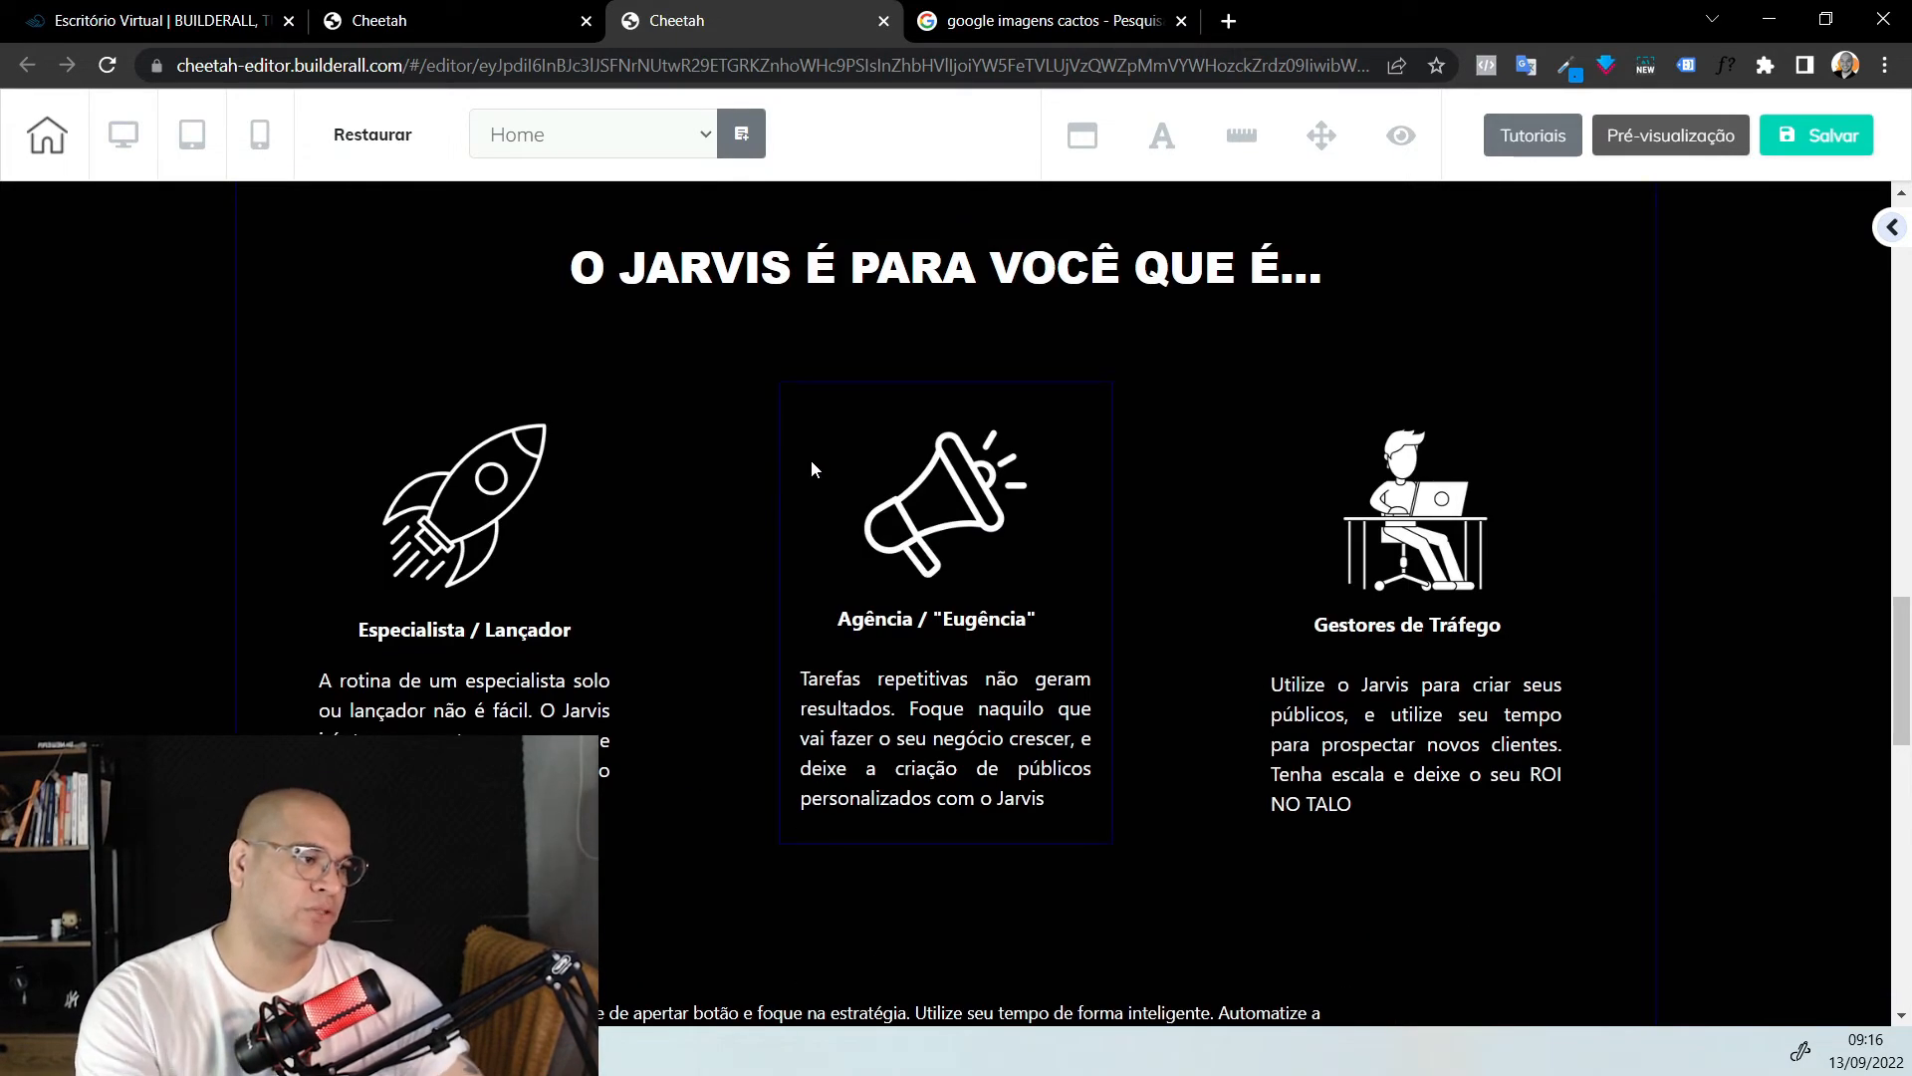
scroll(810, 469, "down", 12)
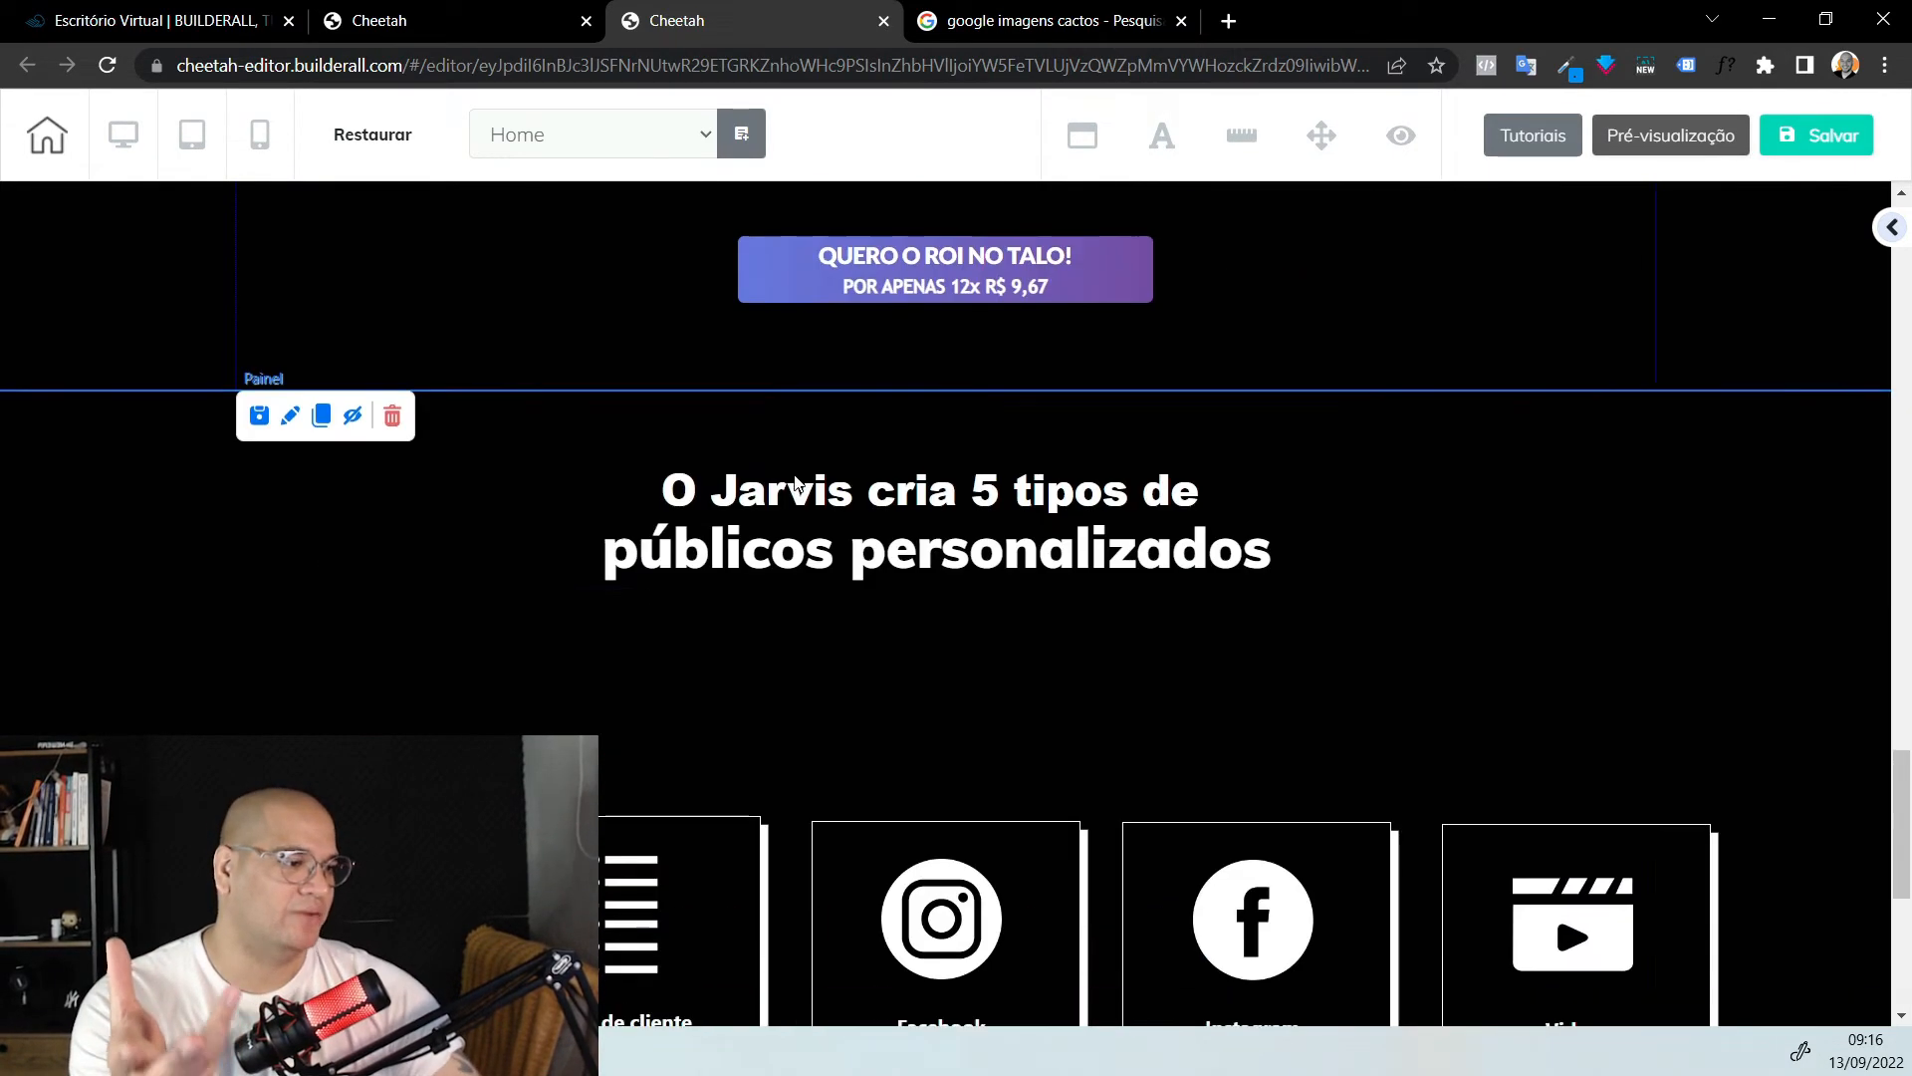
Add a blank panel below the "O Jarvis cria 5 tipos de públicos personalizados" section
scroll(798, 486, "down", 1)
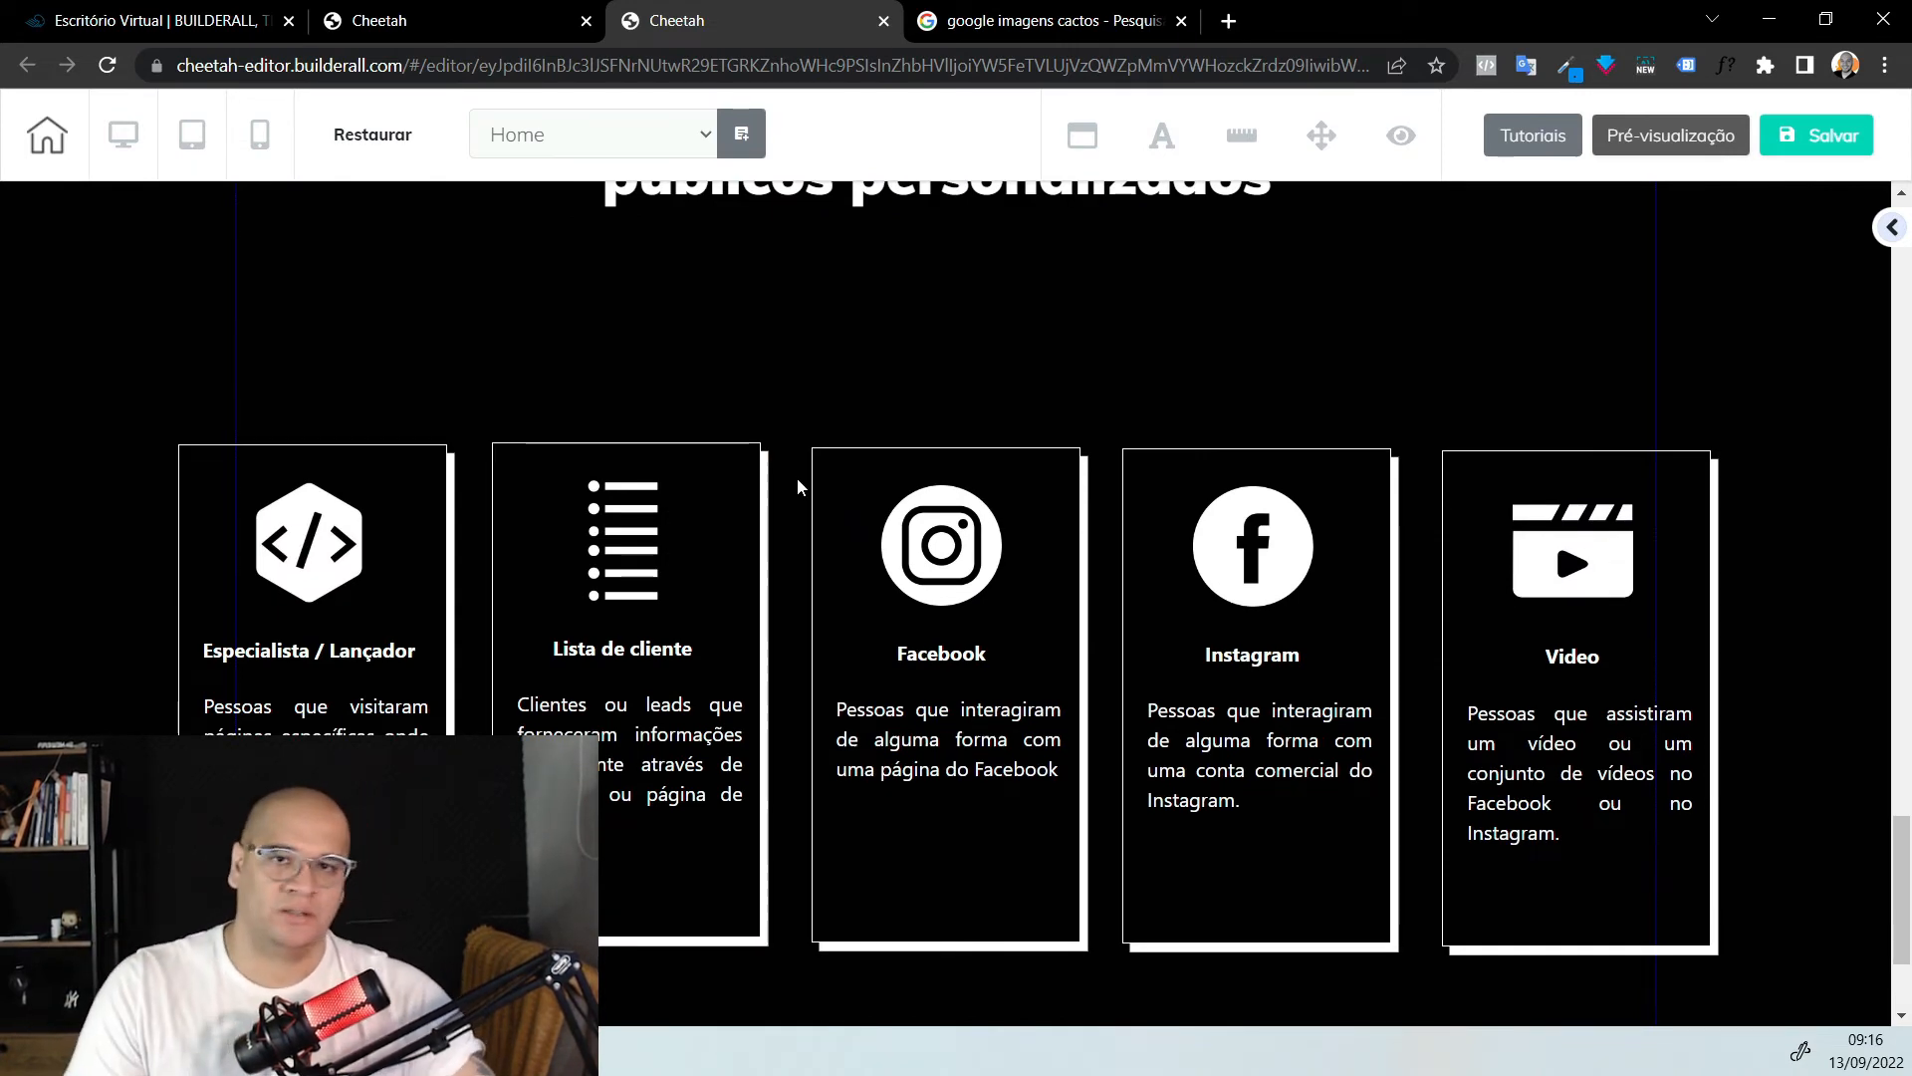
scroll(797, 486, "down", 2)
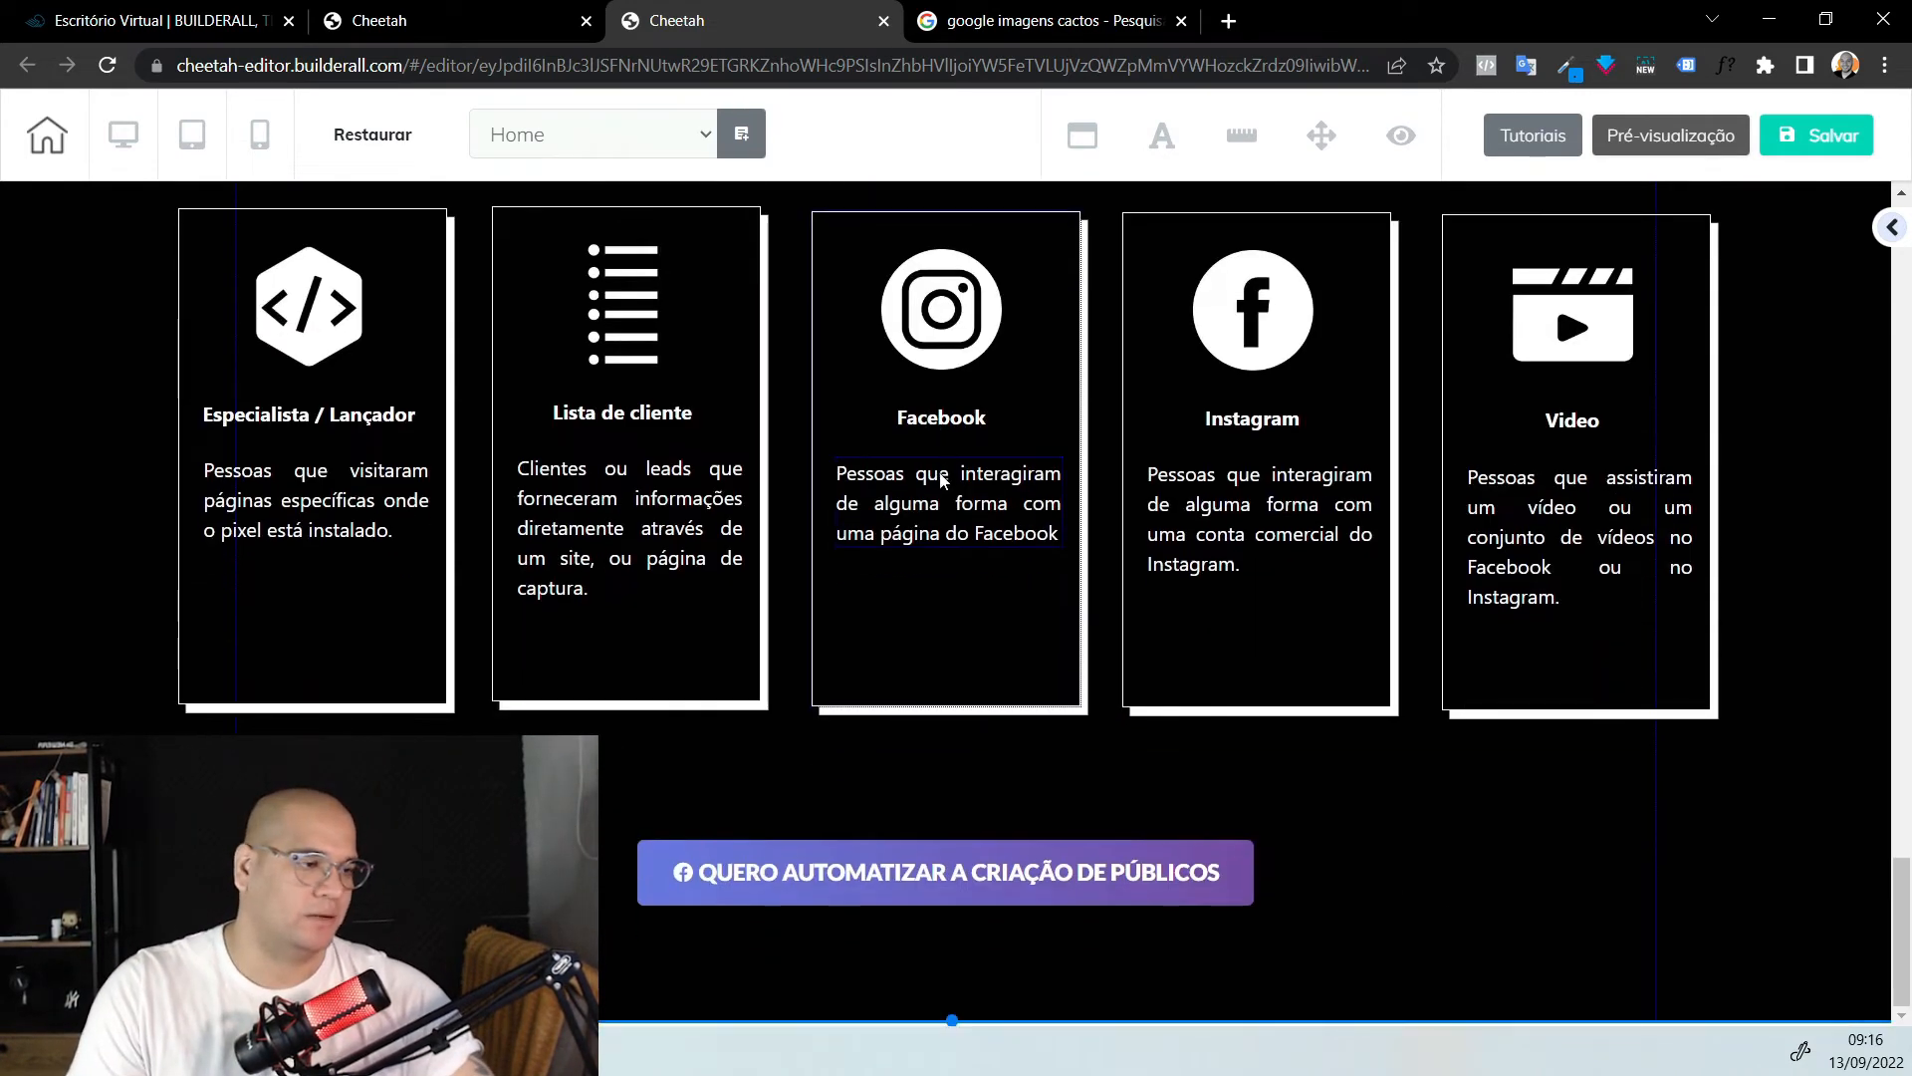
left_click(1893, 229)
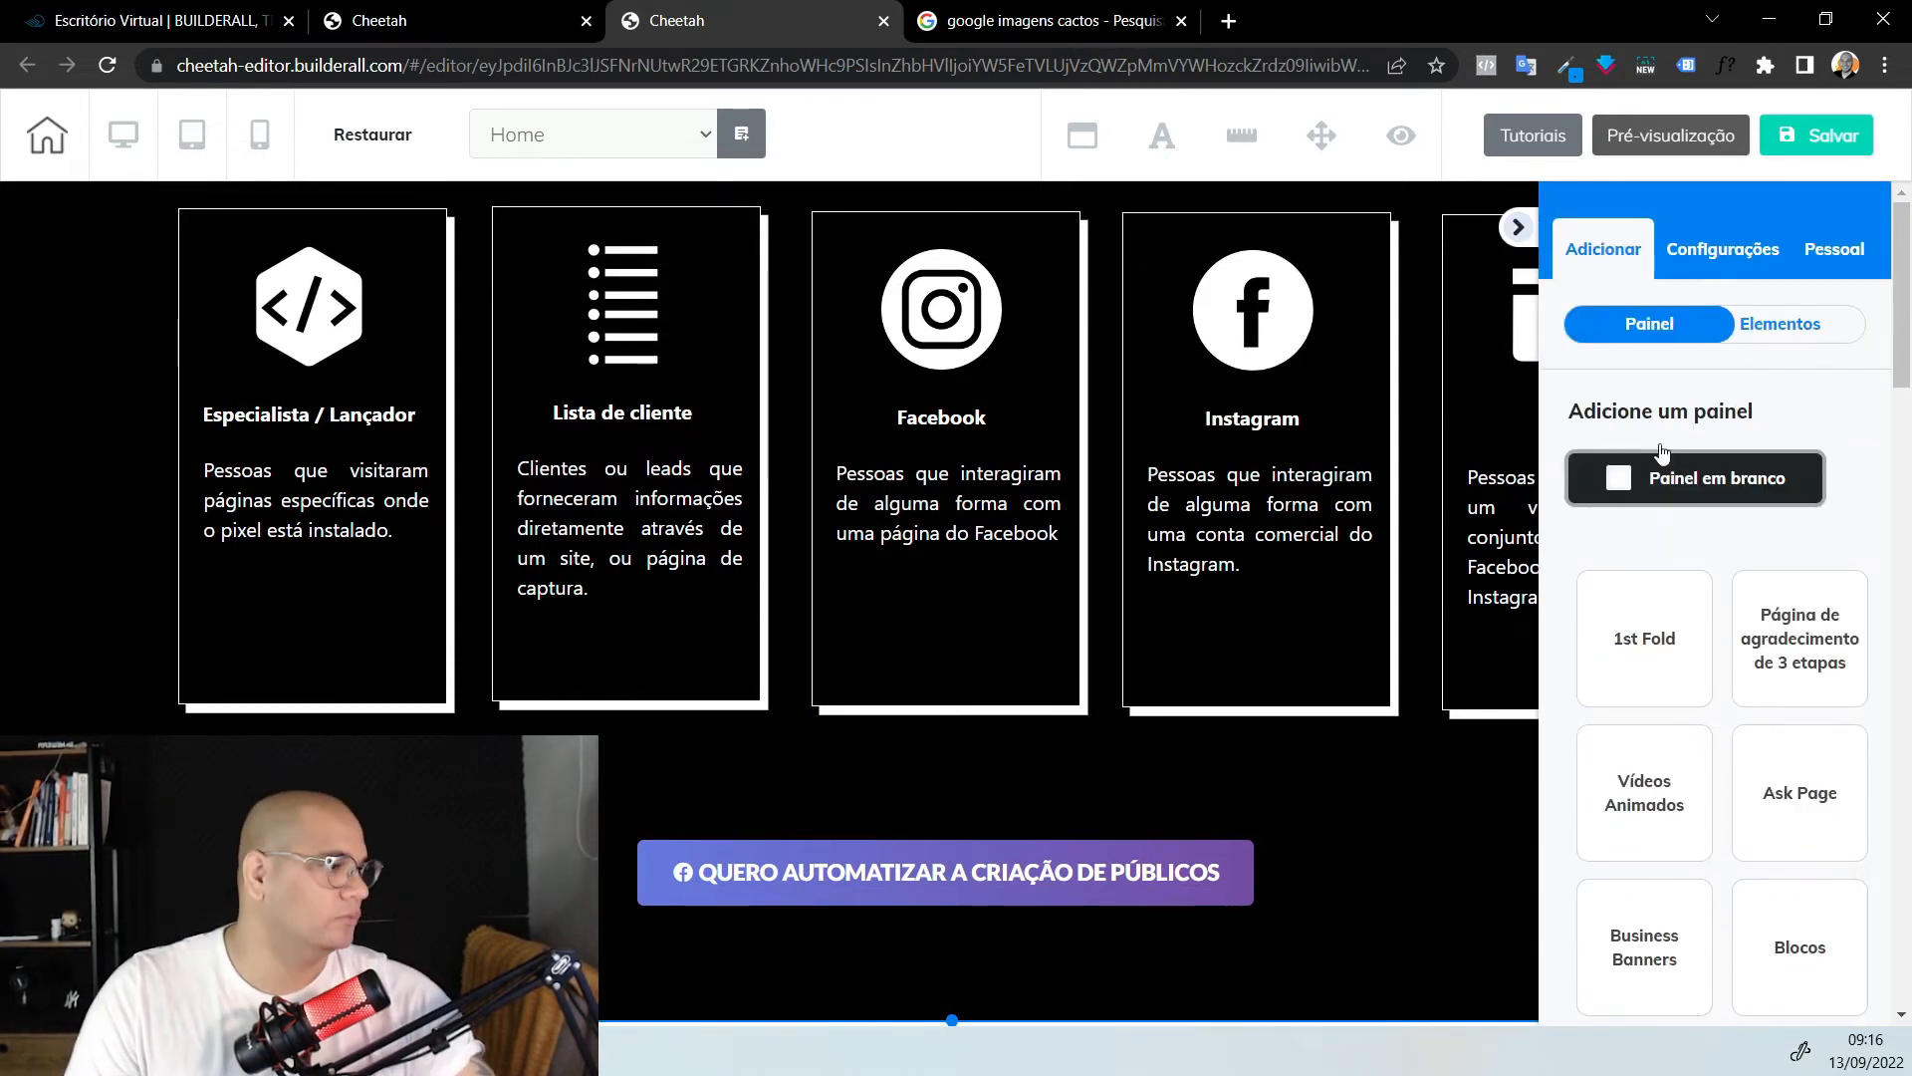
left_click(1693, 478)
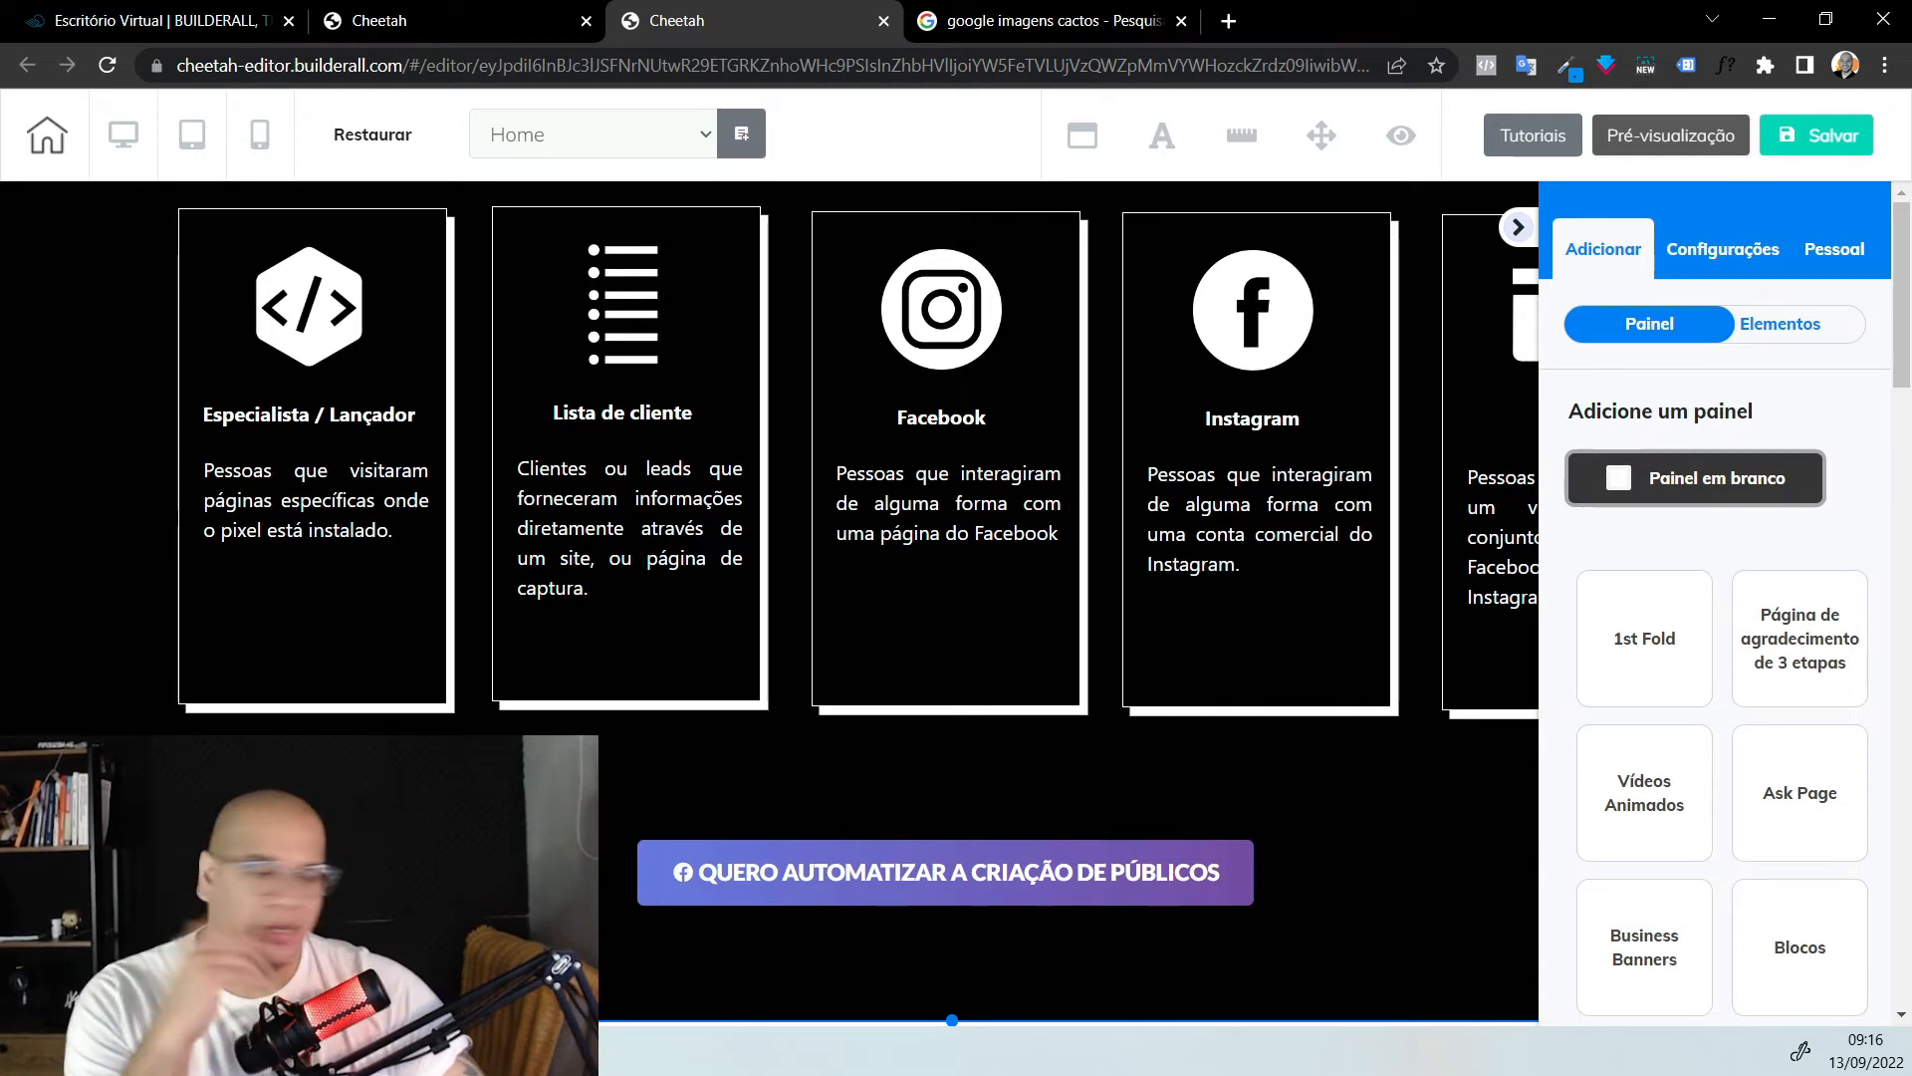
scroll(1342, 630, "down", 2)
scroll(1228, 690, "down", 2)
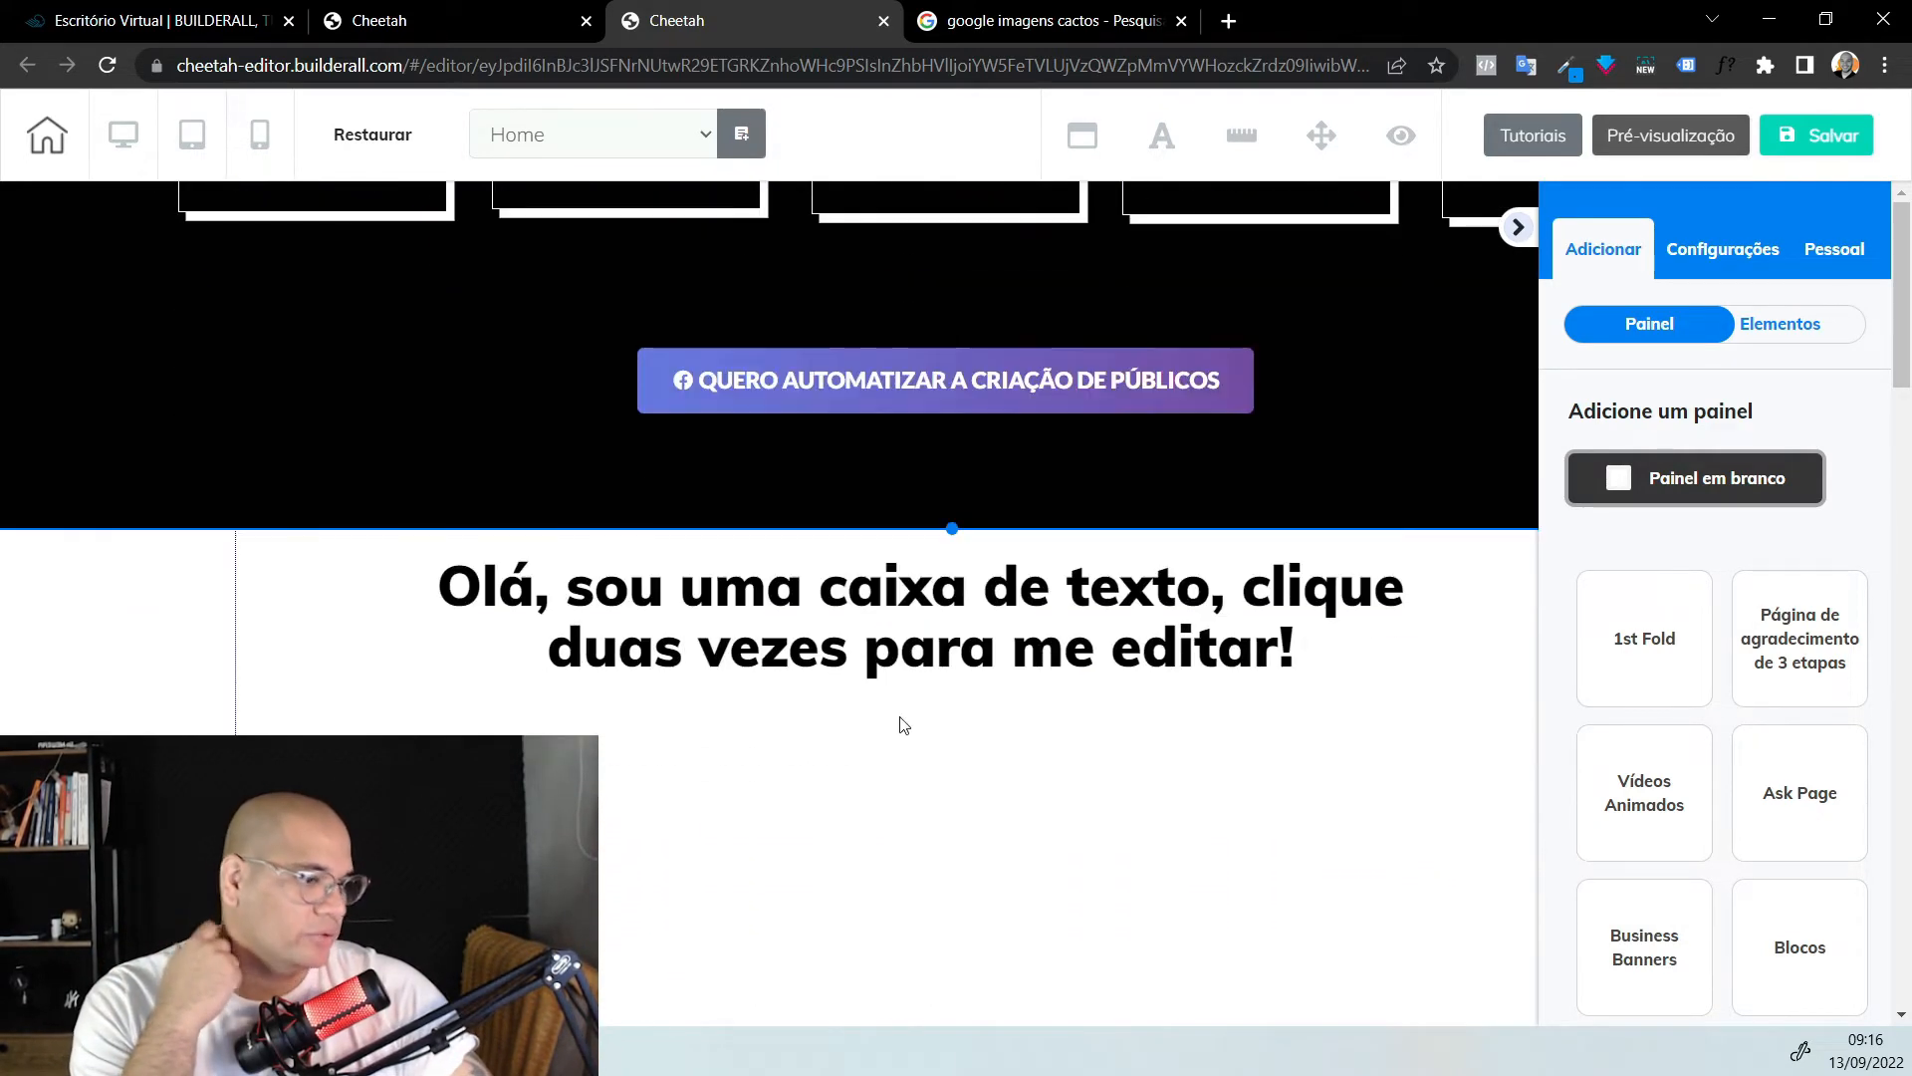
Clone the "O JARVIS É PARA VOCÊ QUE É..." panel with its three audience cards
scroll(494, 637, "down", 15)
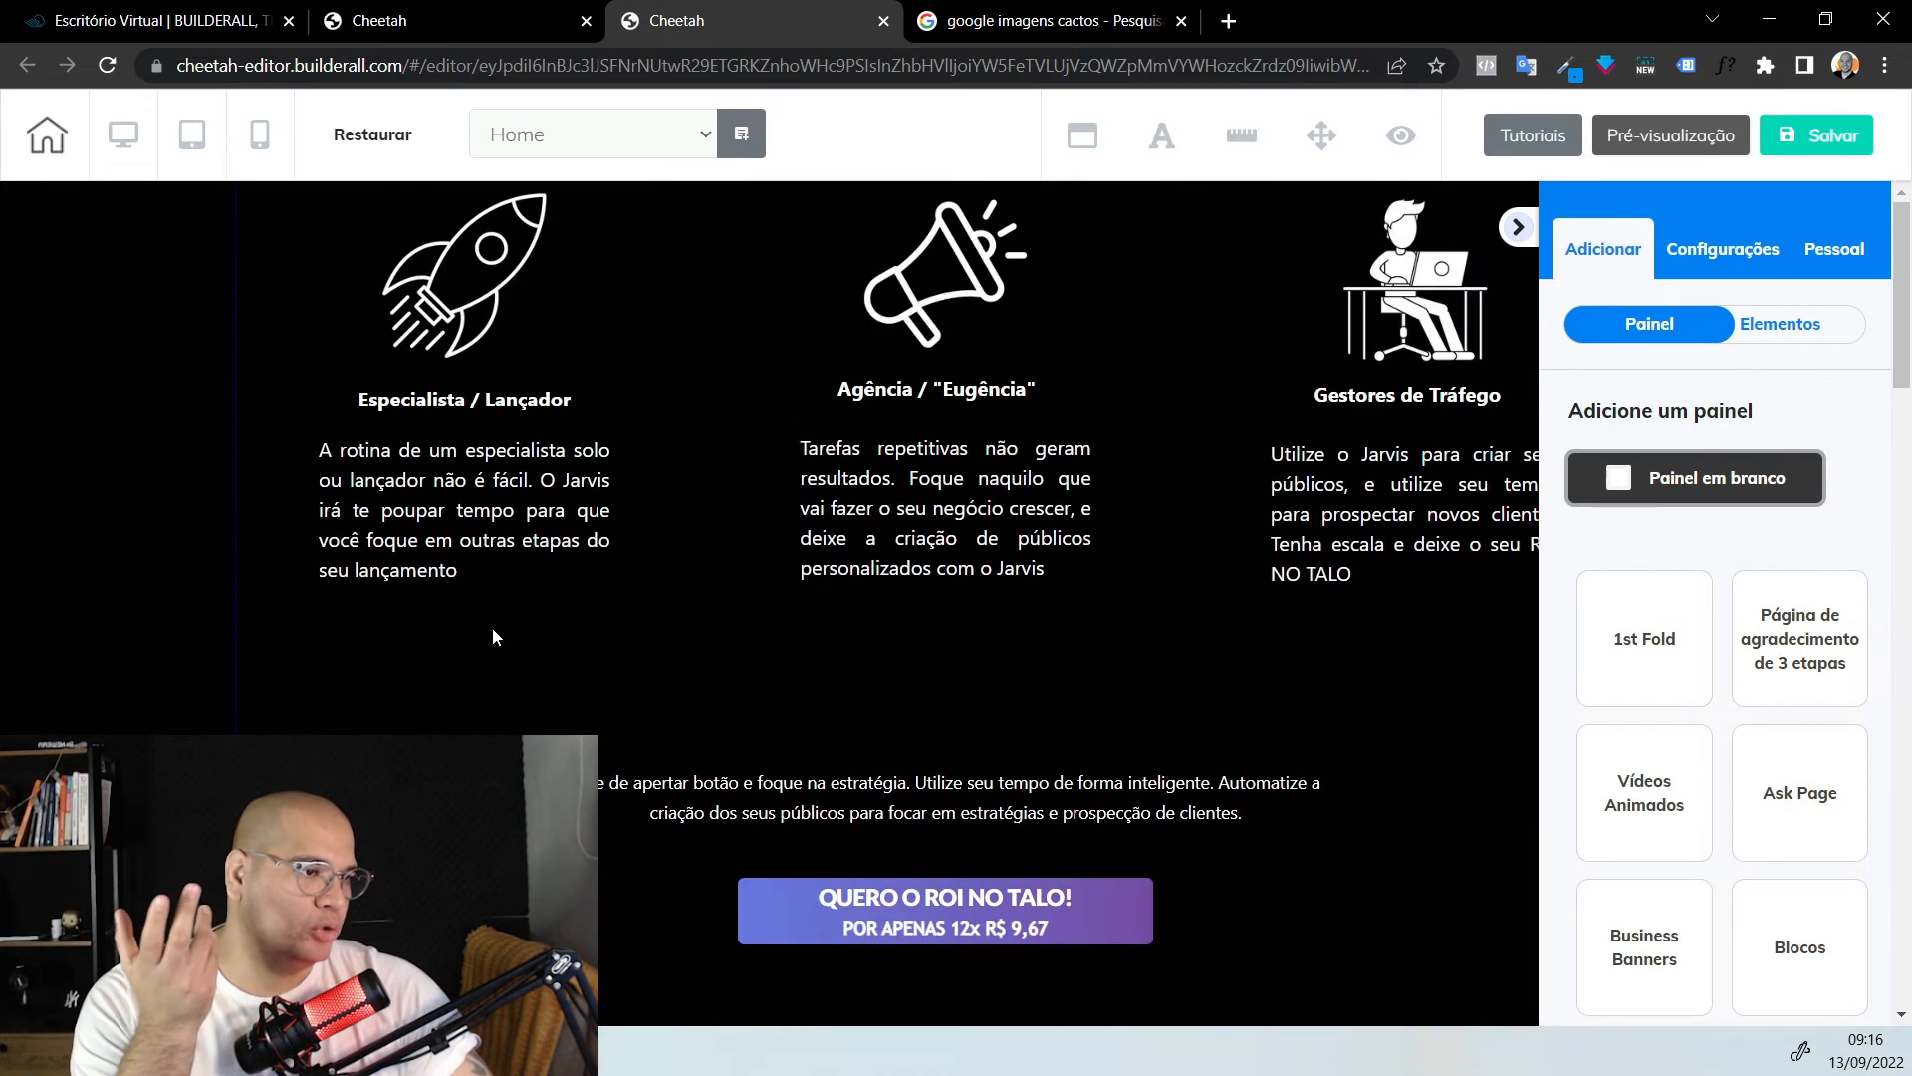
scroll(496, 603, "up", 1)
scroll(496, 601, "down", 5)
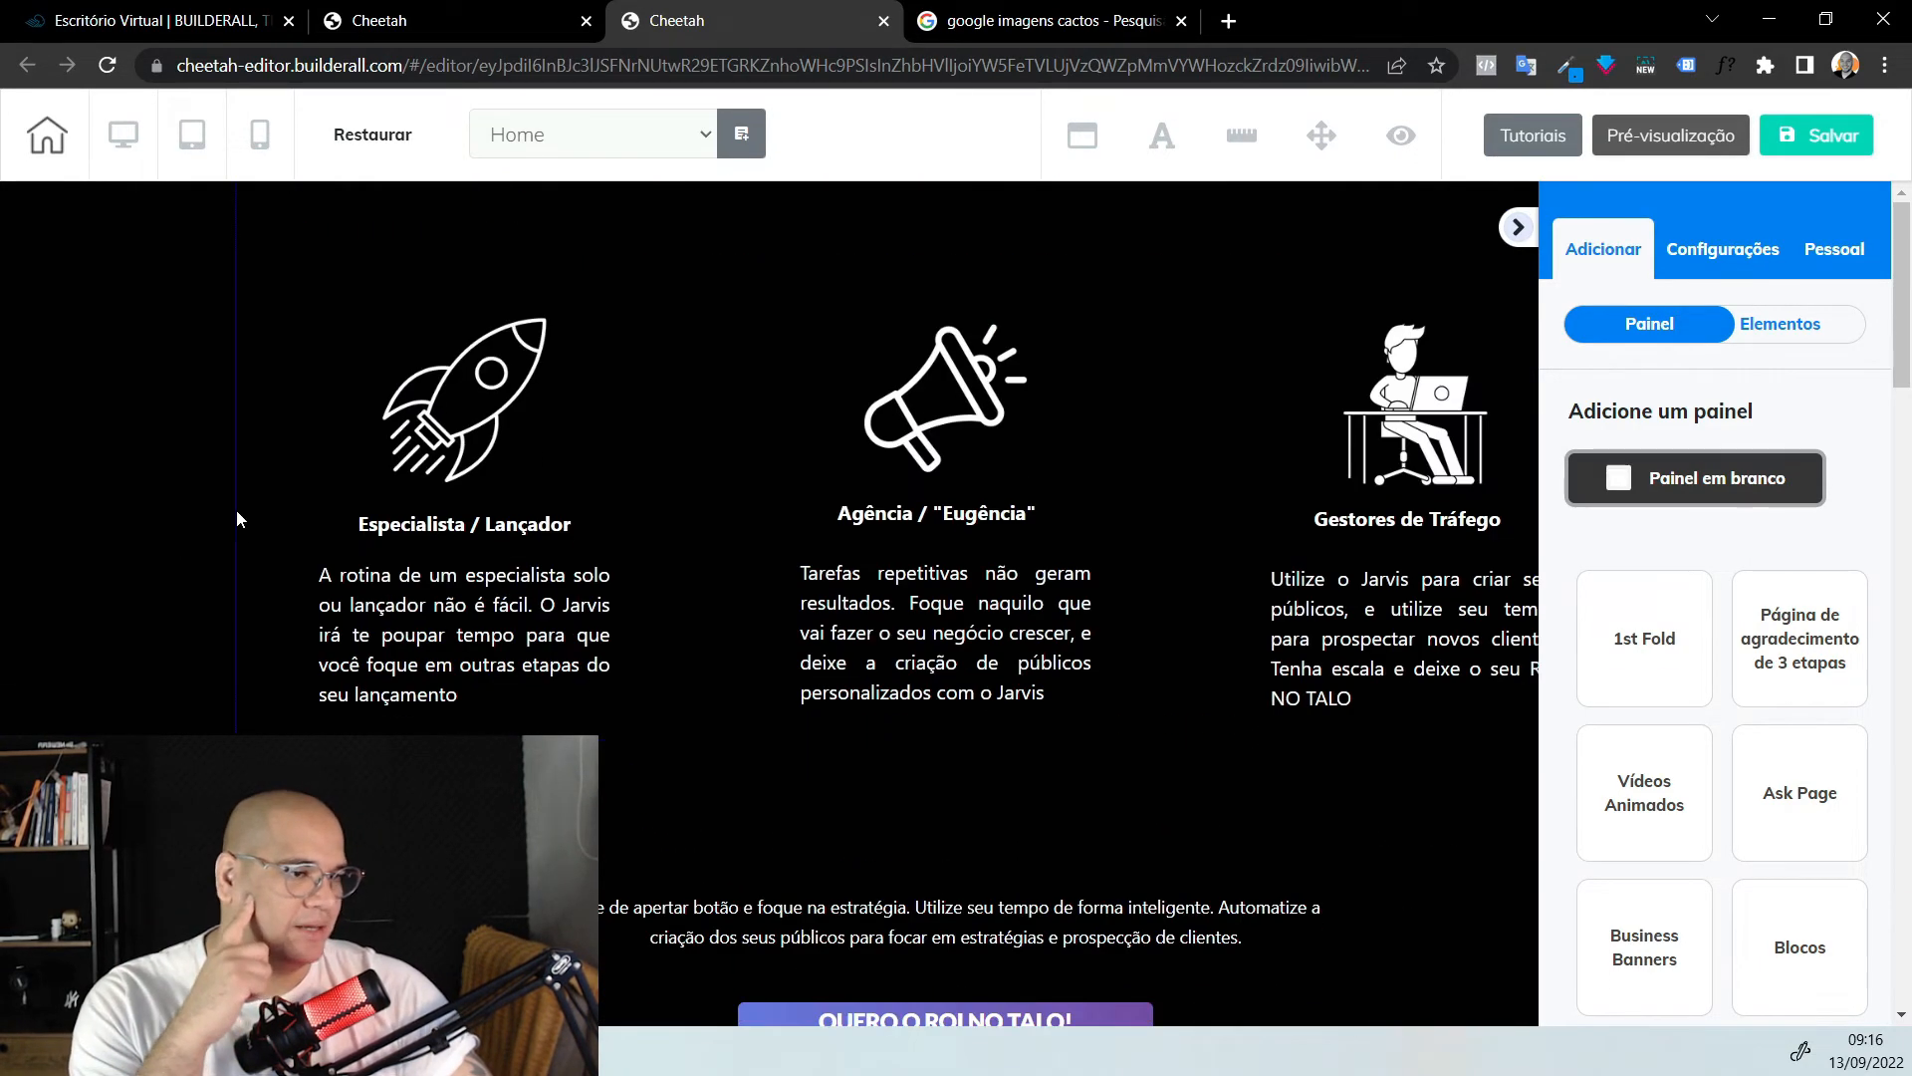
scroll(665, 544, "up", 4)
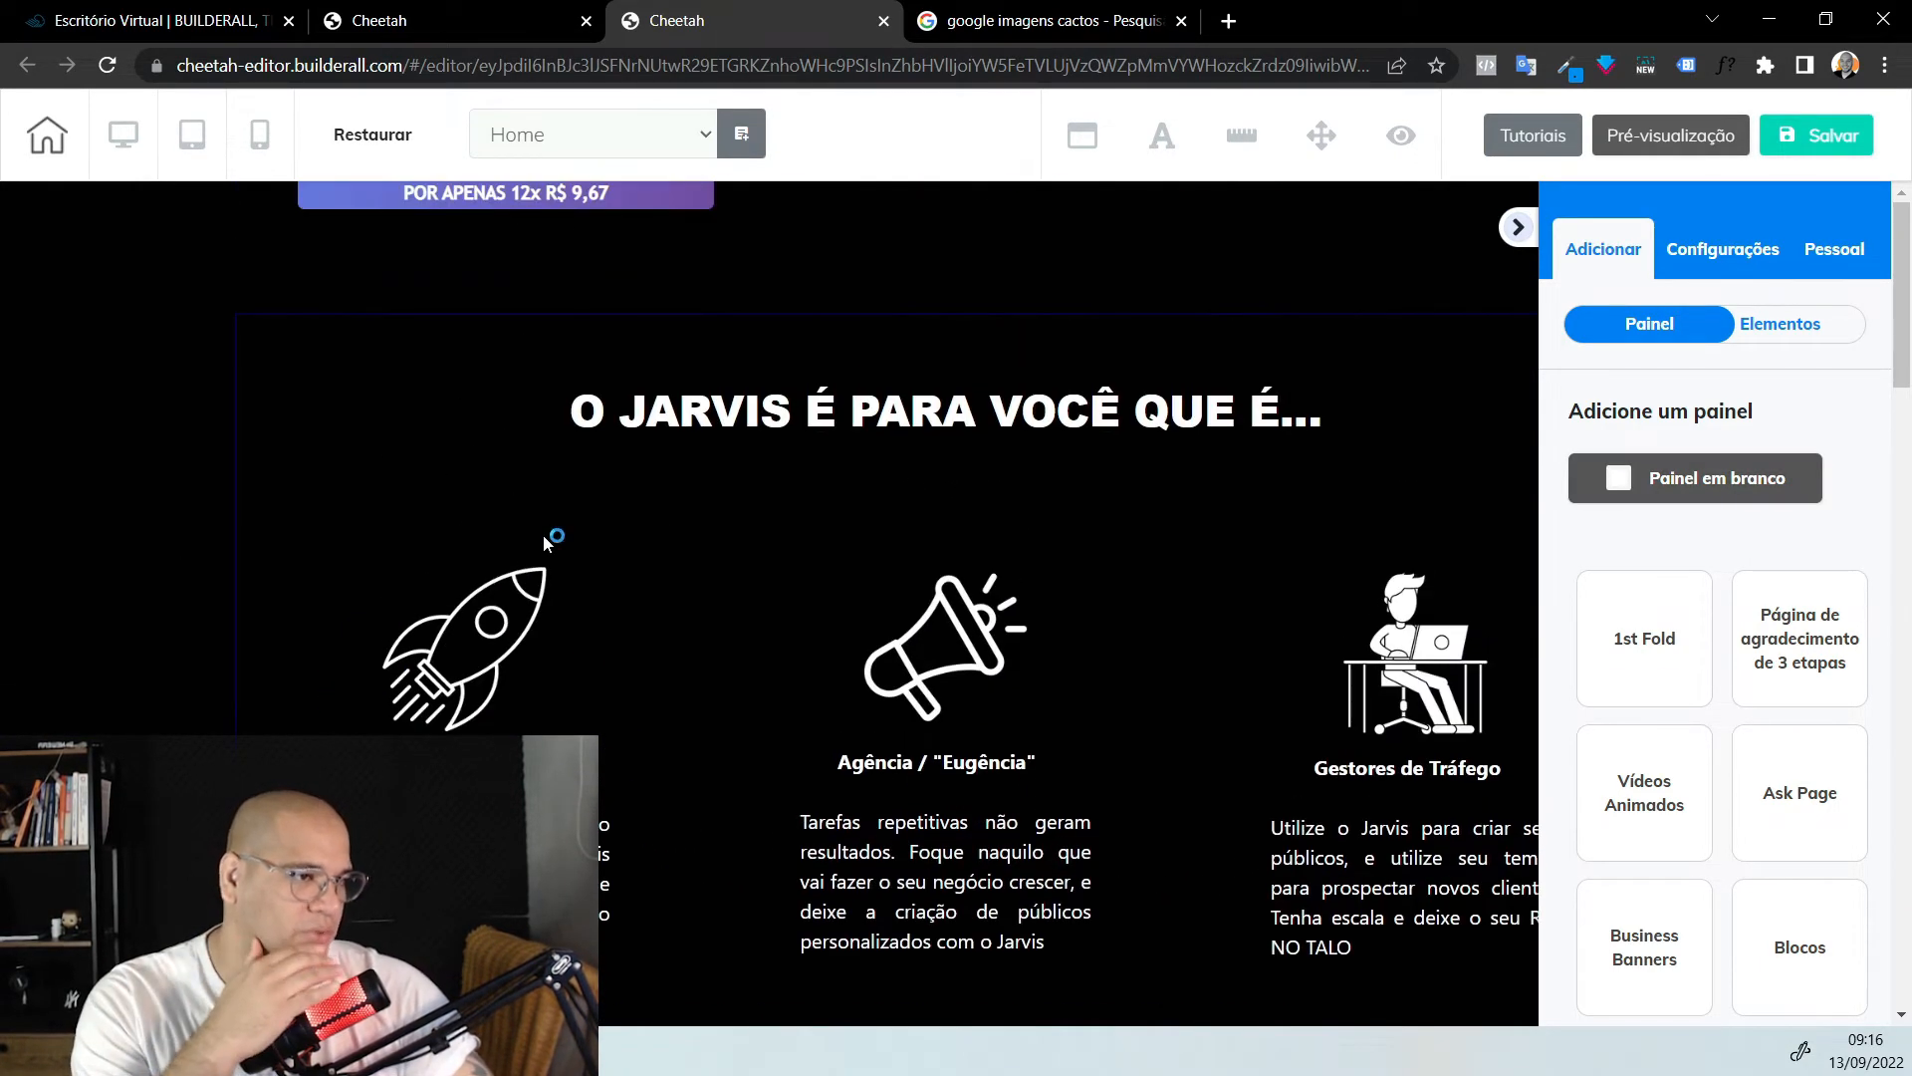
left_click(526, 594)
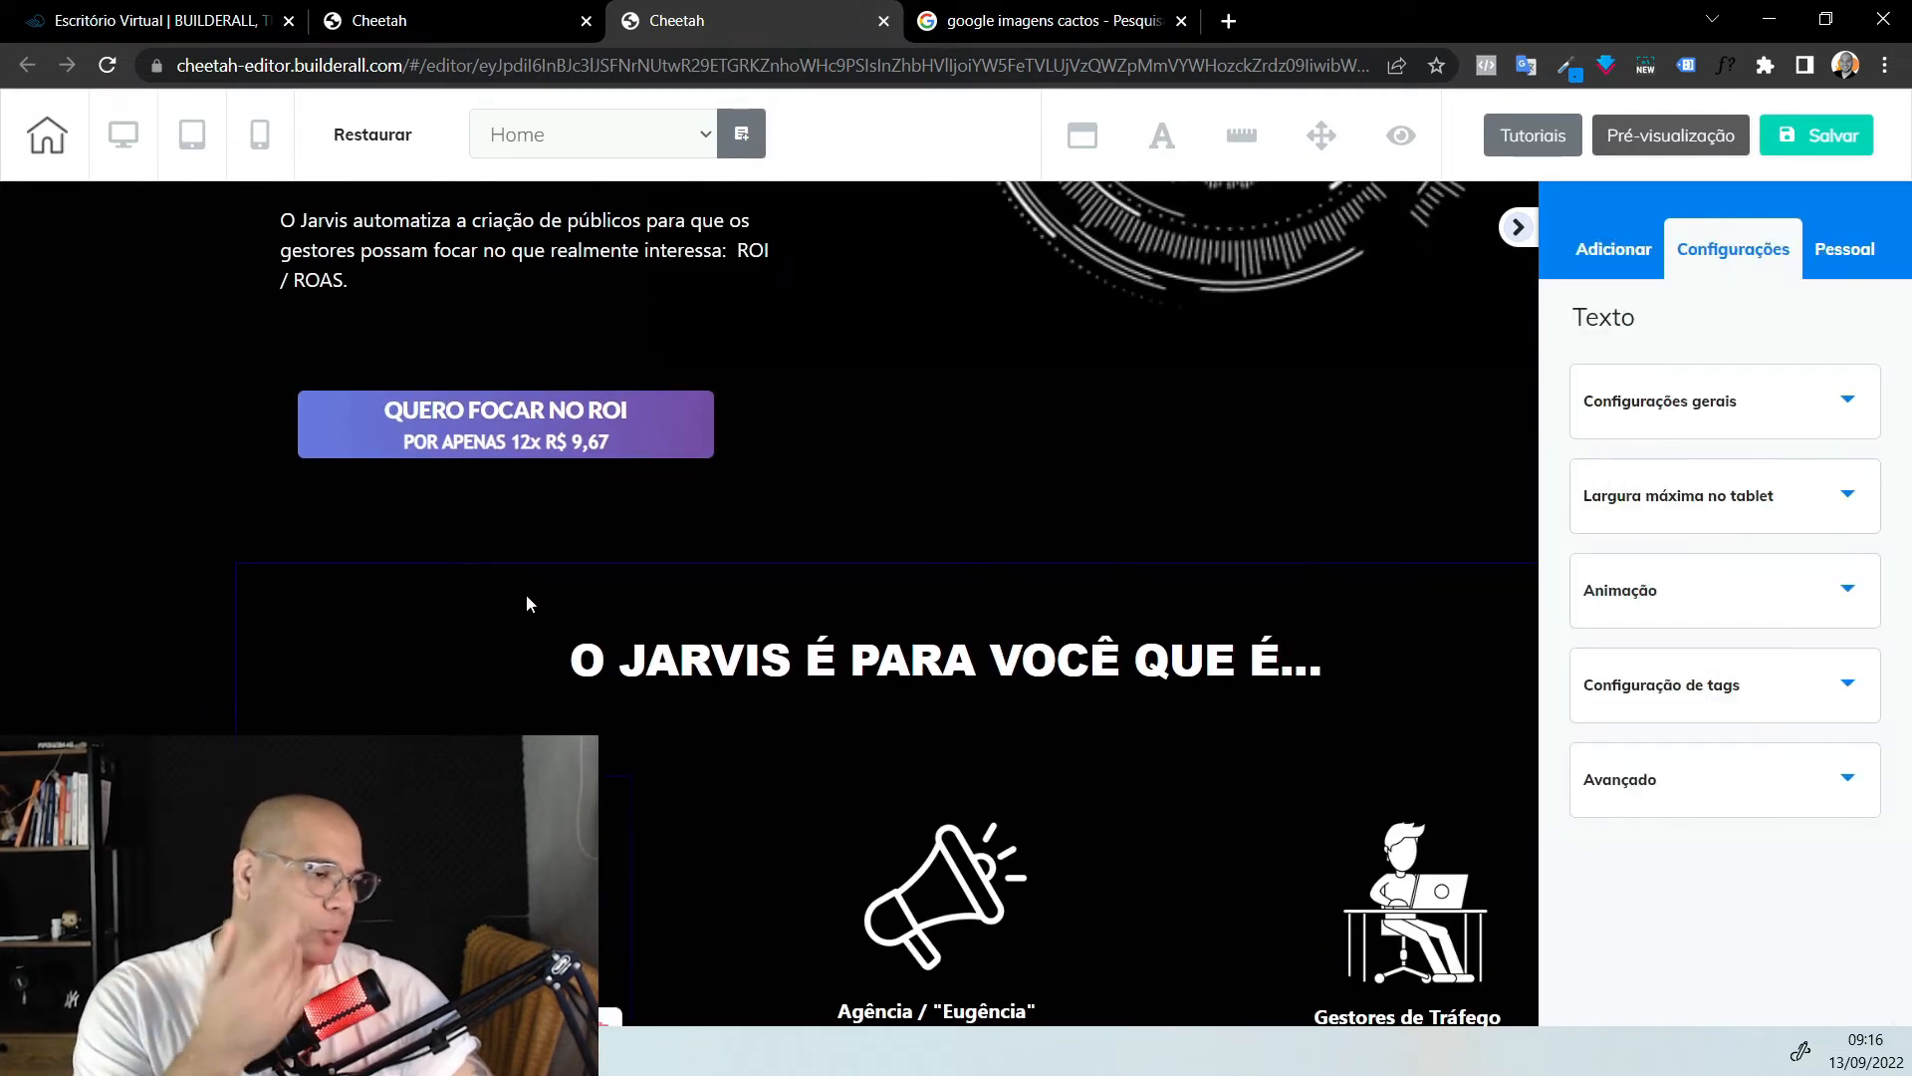
scroll(380, 644, "down", 3)
left_click(381, 643)
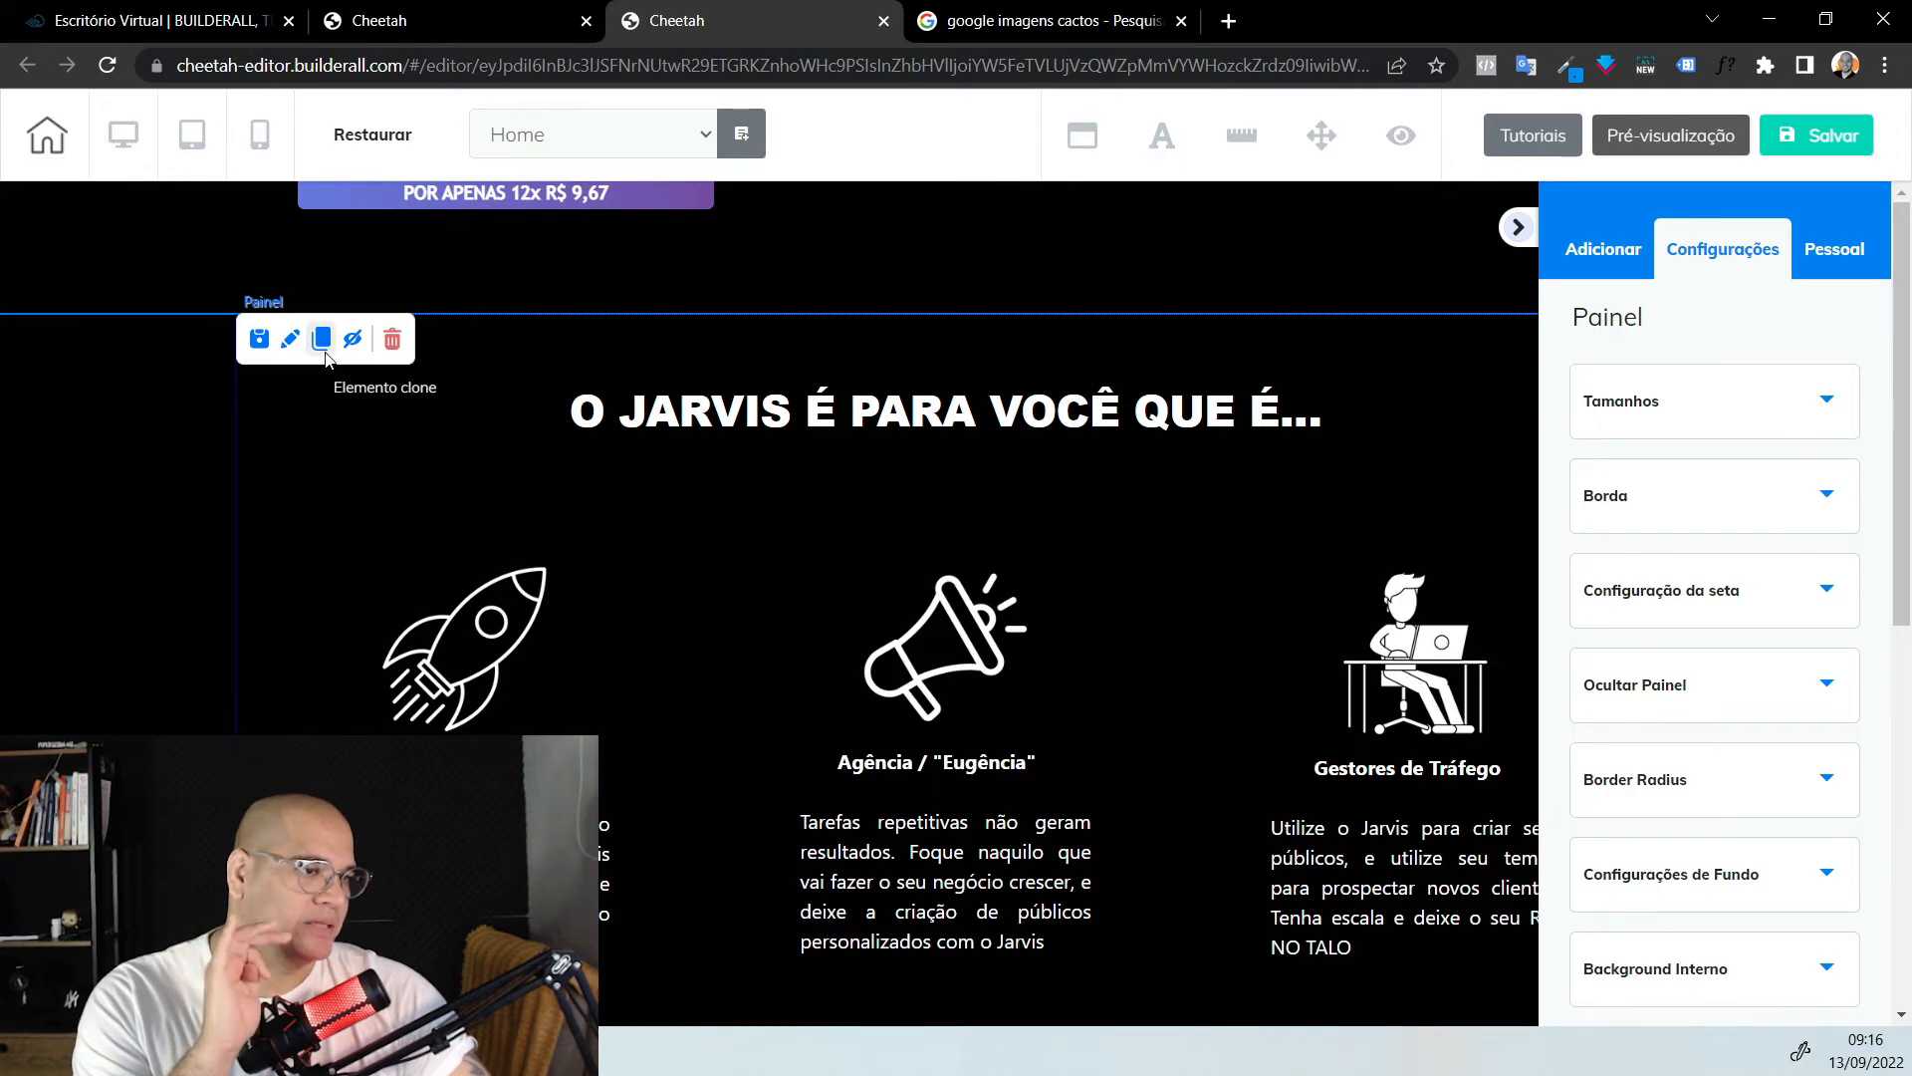
scroll(332, 372, "down", 12)
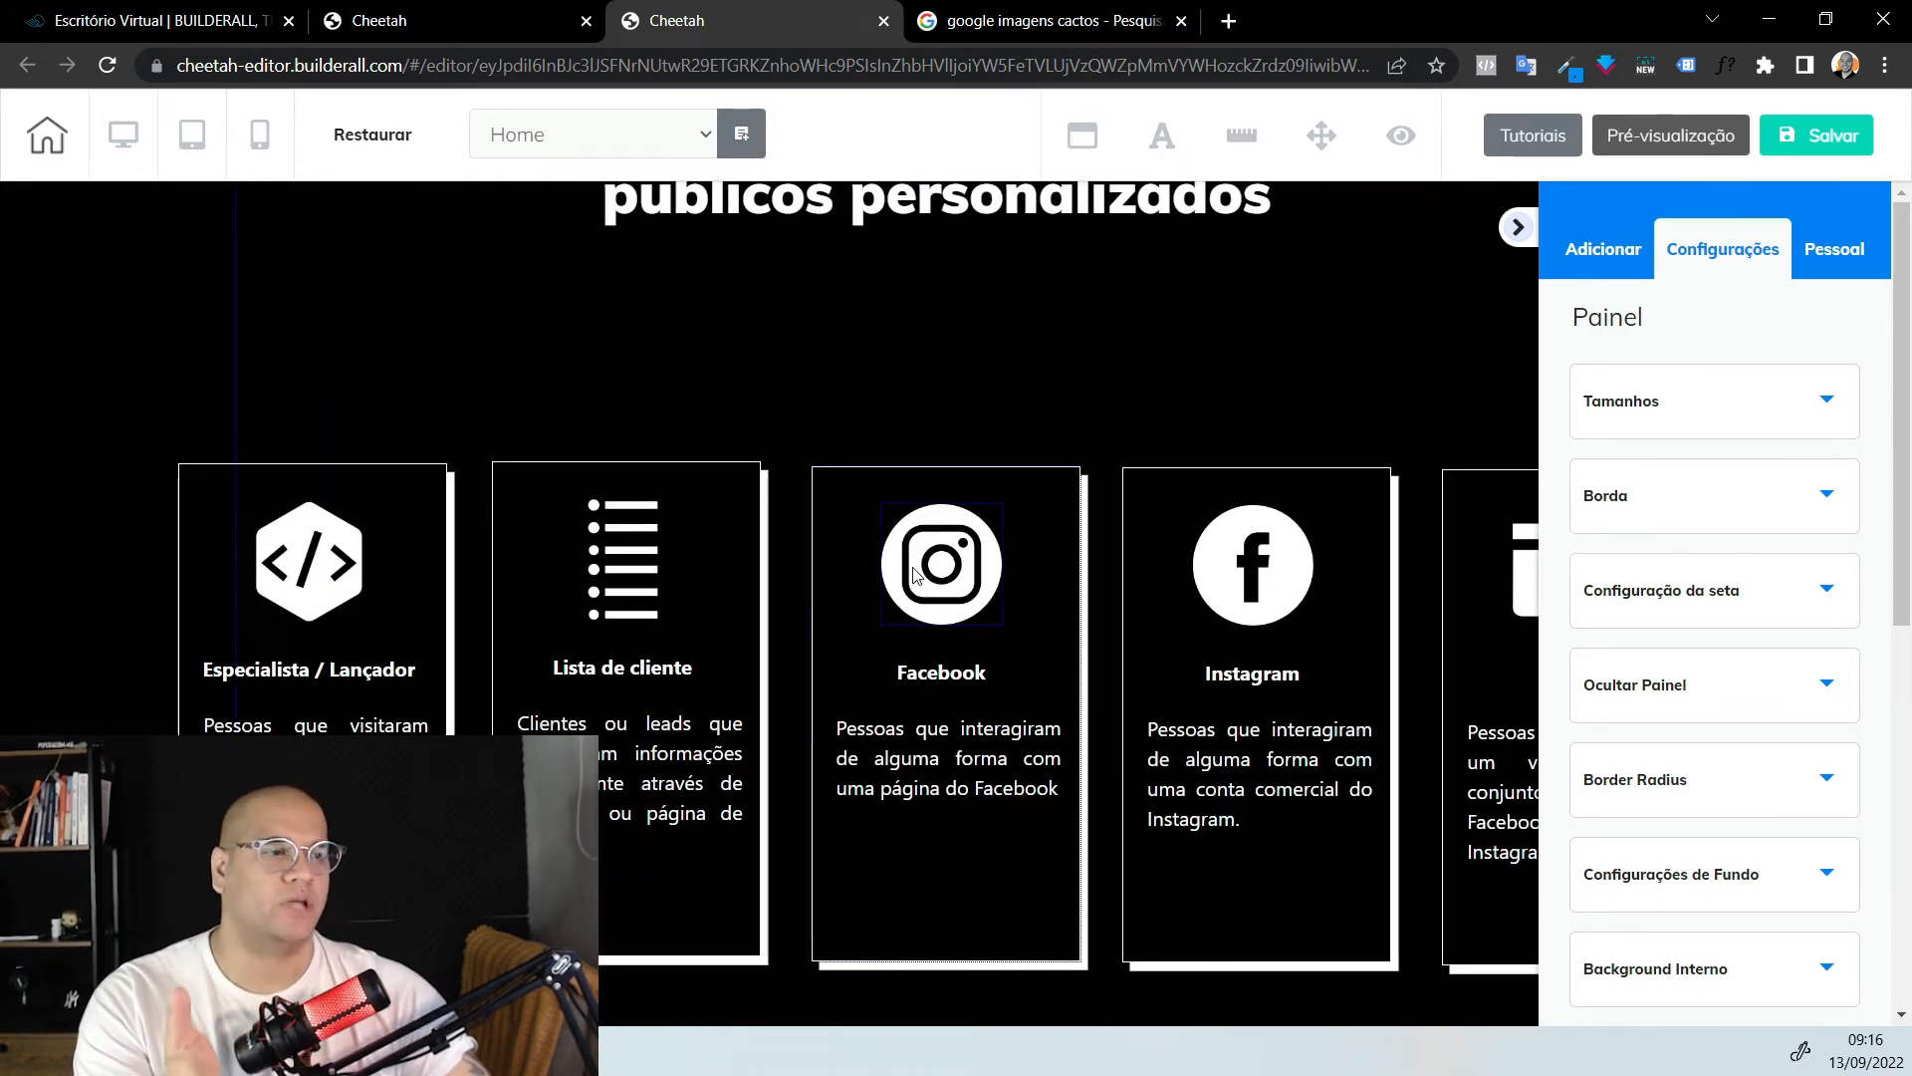
scroll(914, 573, "up", 10)
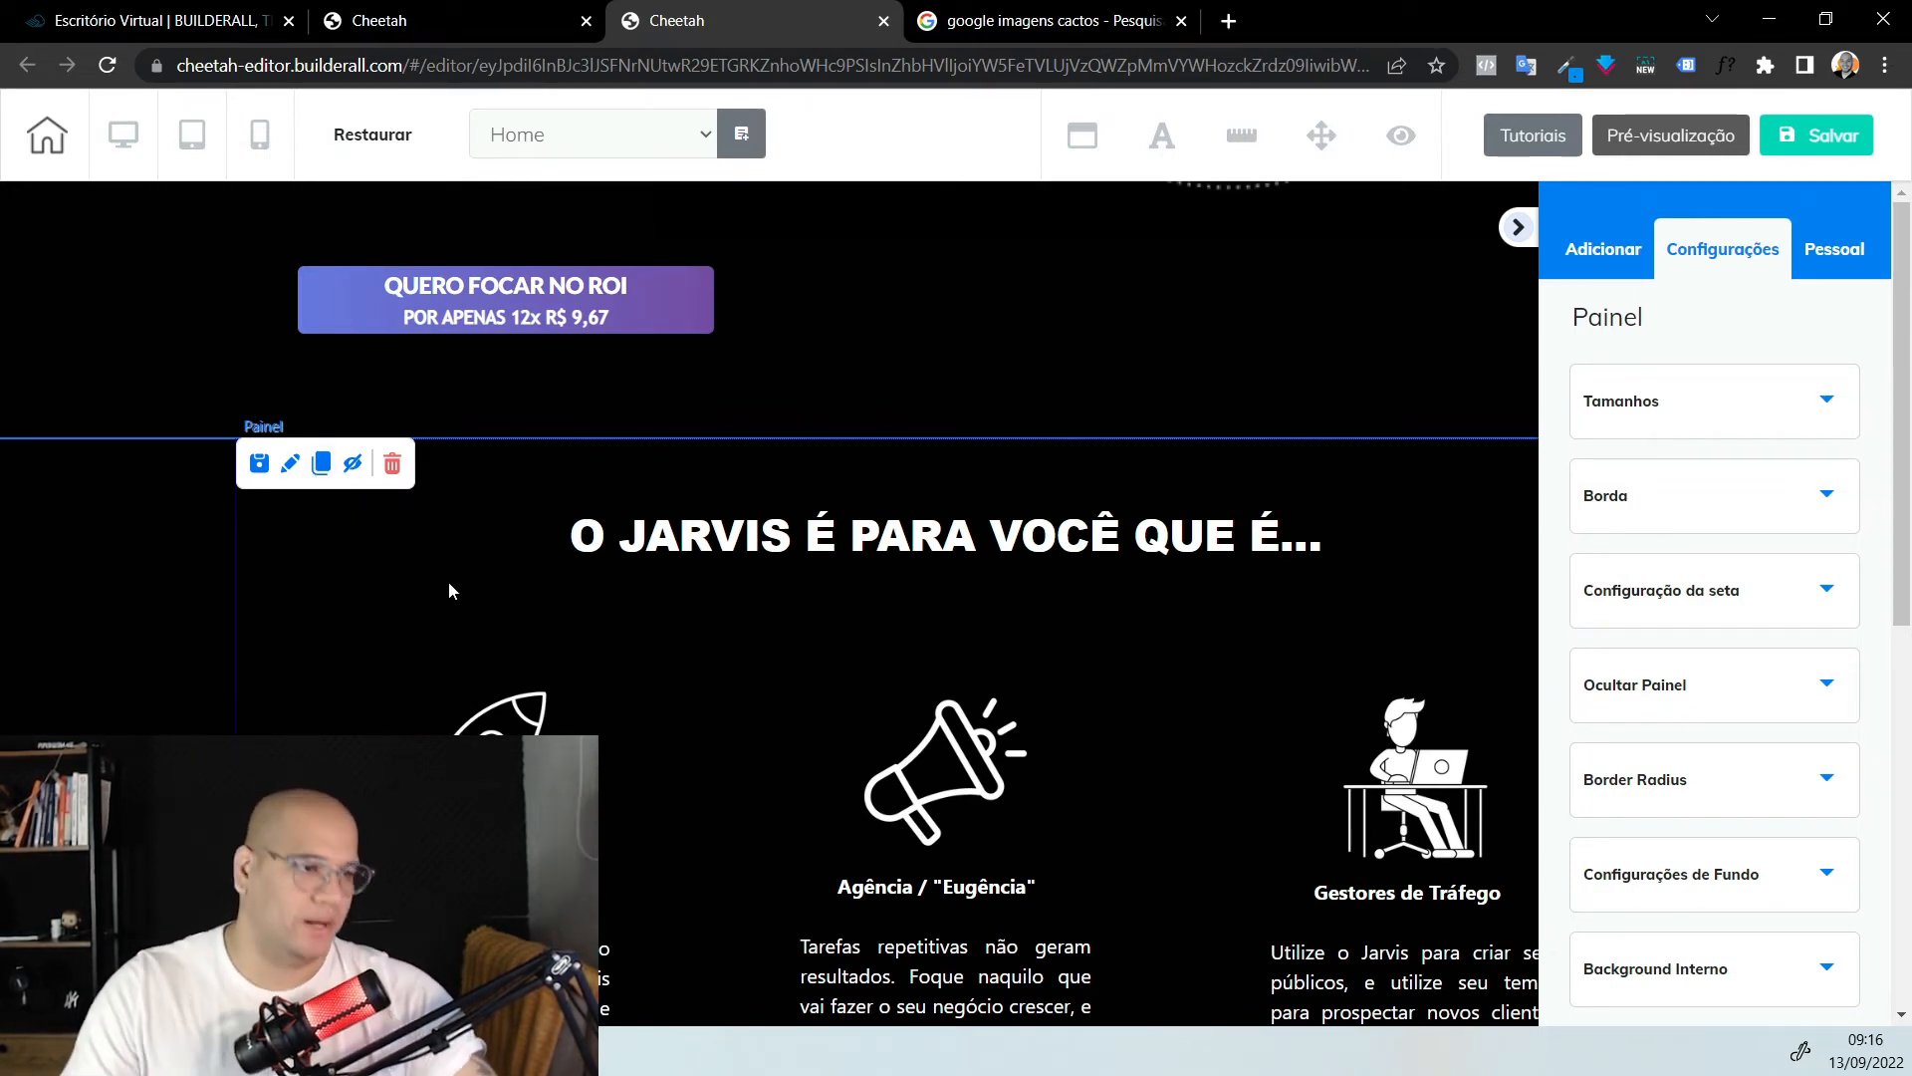
Reorder the panels so the cloned "O JARVIS É PARA VOCÊ QUE É..." panel comes before the blank white panel
scroll(529, 590, "down", 1)
scroll(529, 588, "down", 20)
scroll(526, 571, "up", 18)
scroll(520, 556, "down", 1)
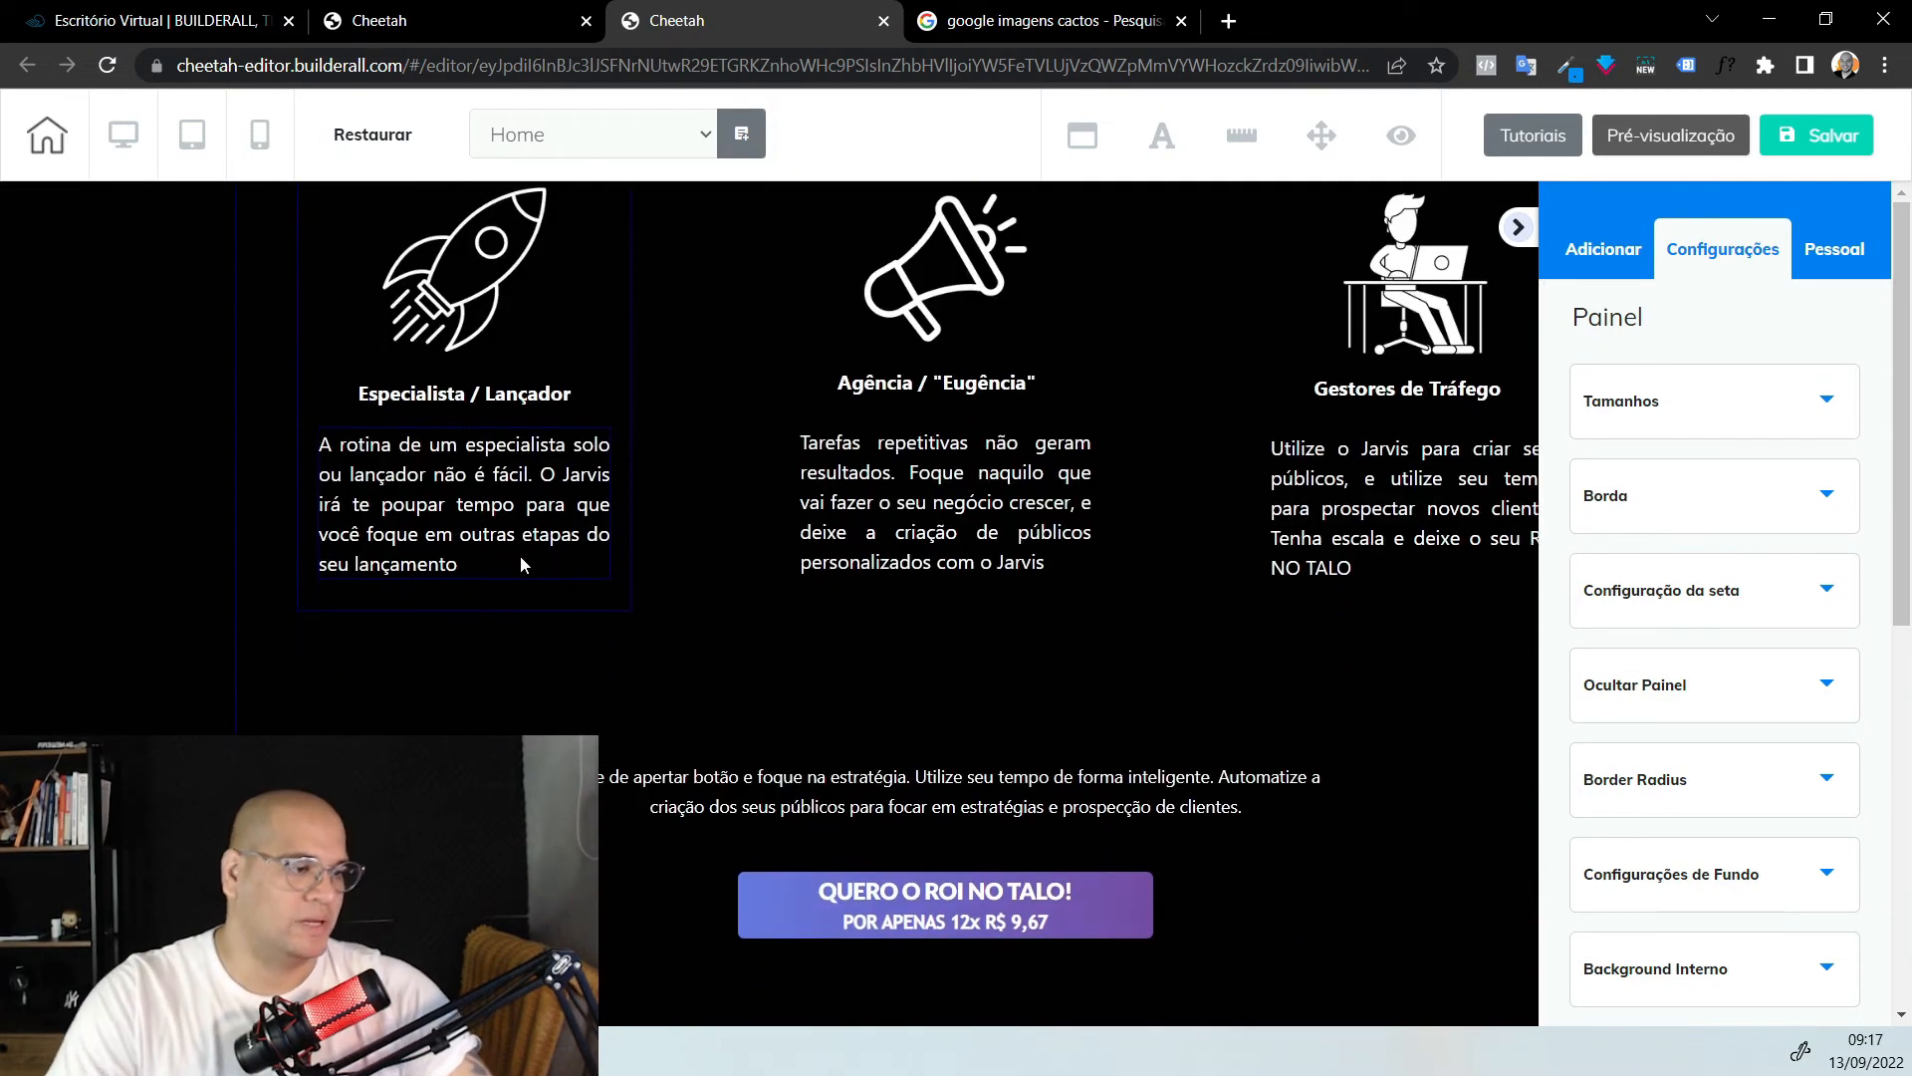
scroll(521, 557, "up", 8)
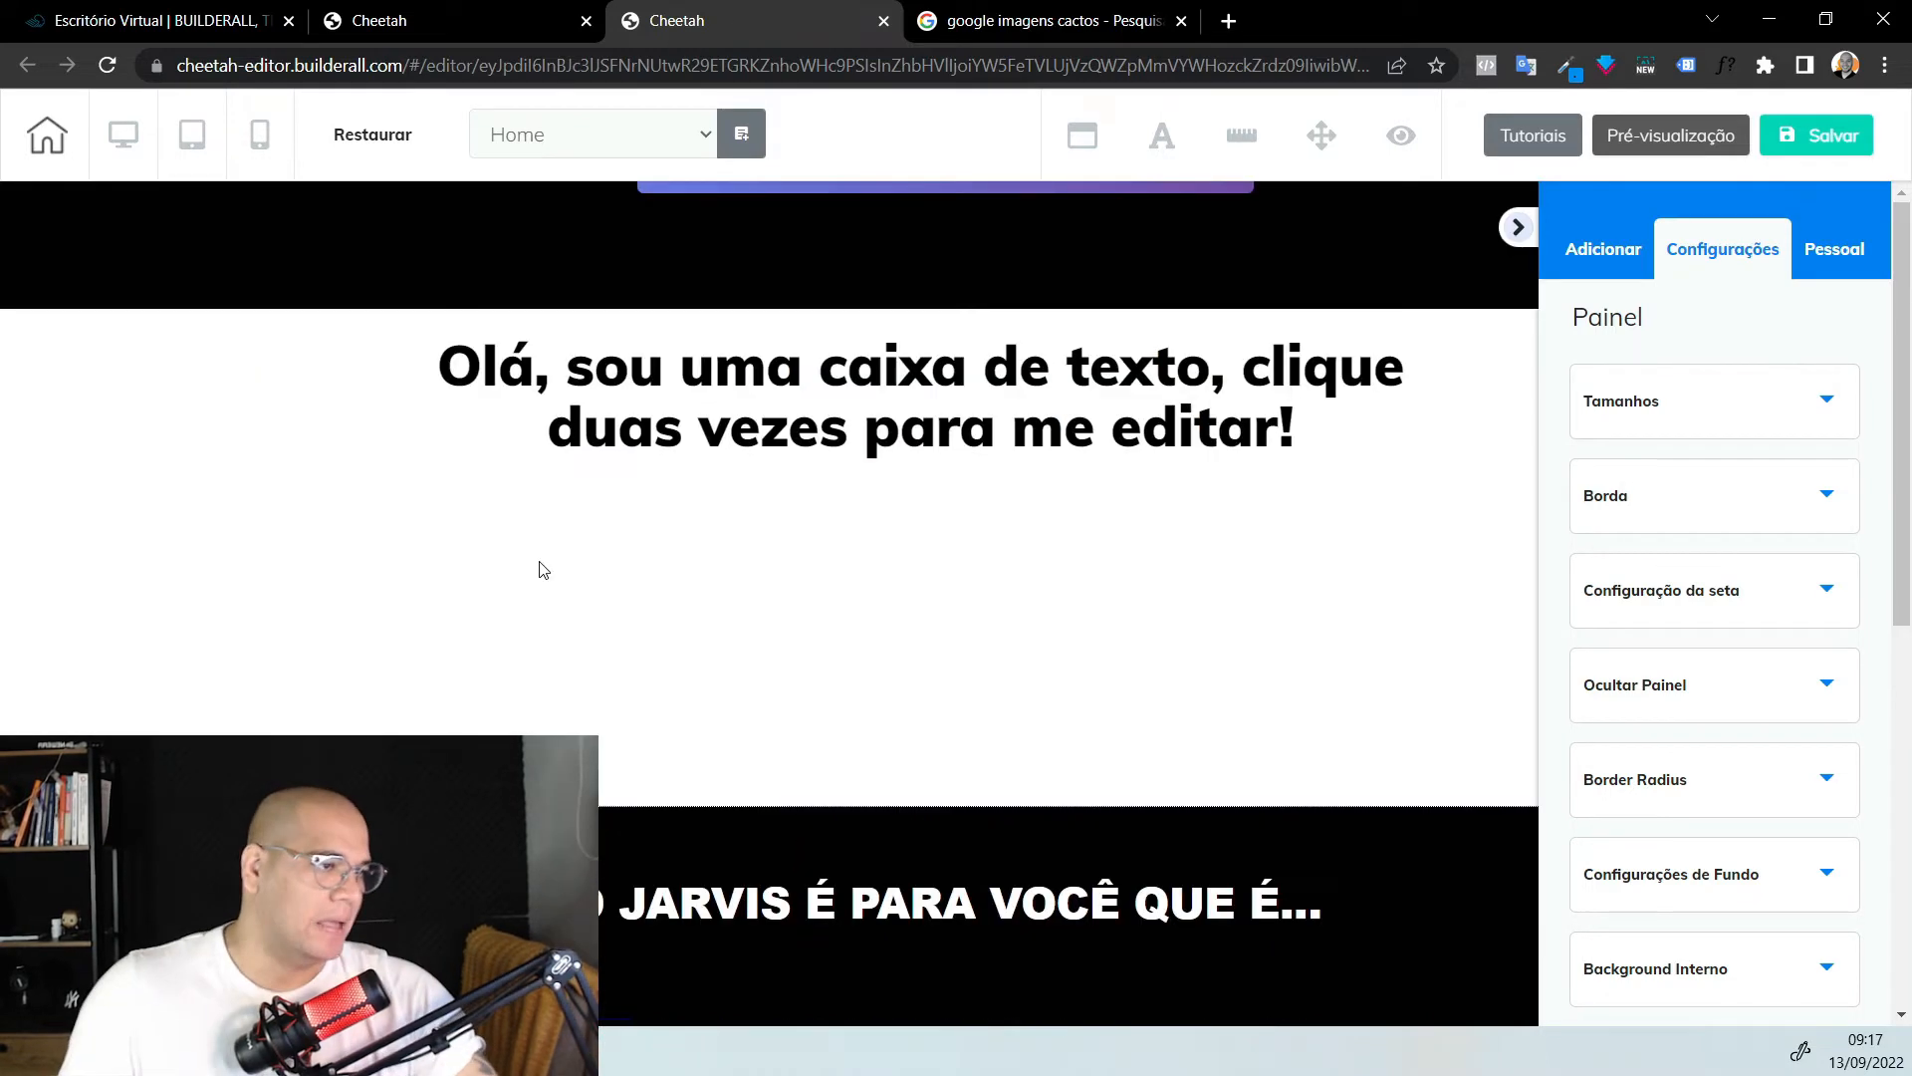
scroll(458, 569, "up", 2)
scroll(376, 674, "down", 8)
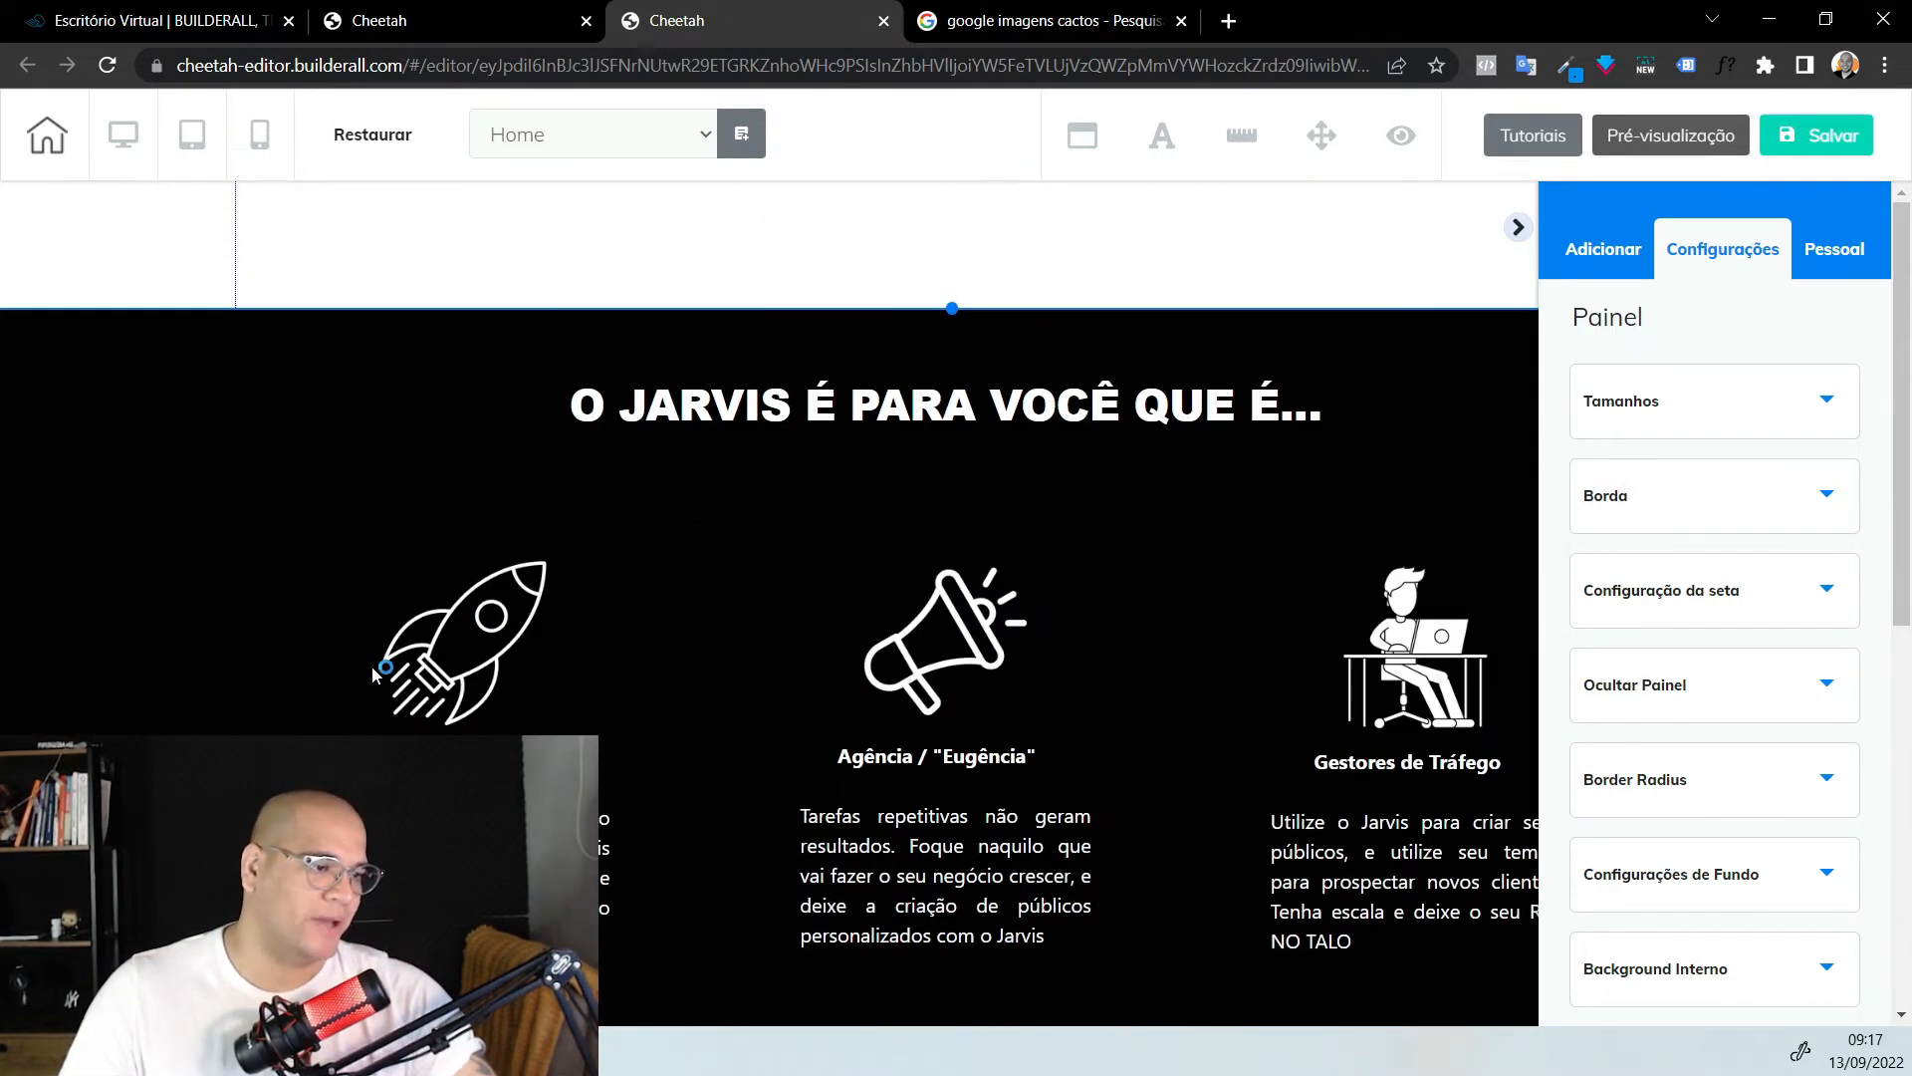
scroll(1057, 566, "up", 2)
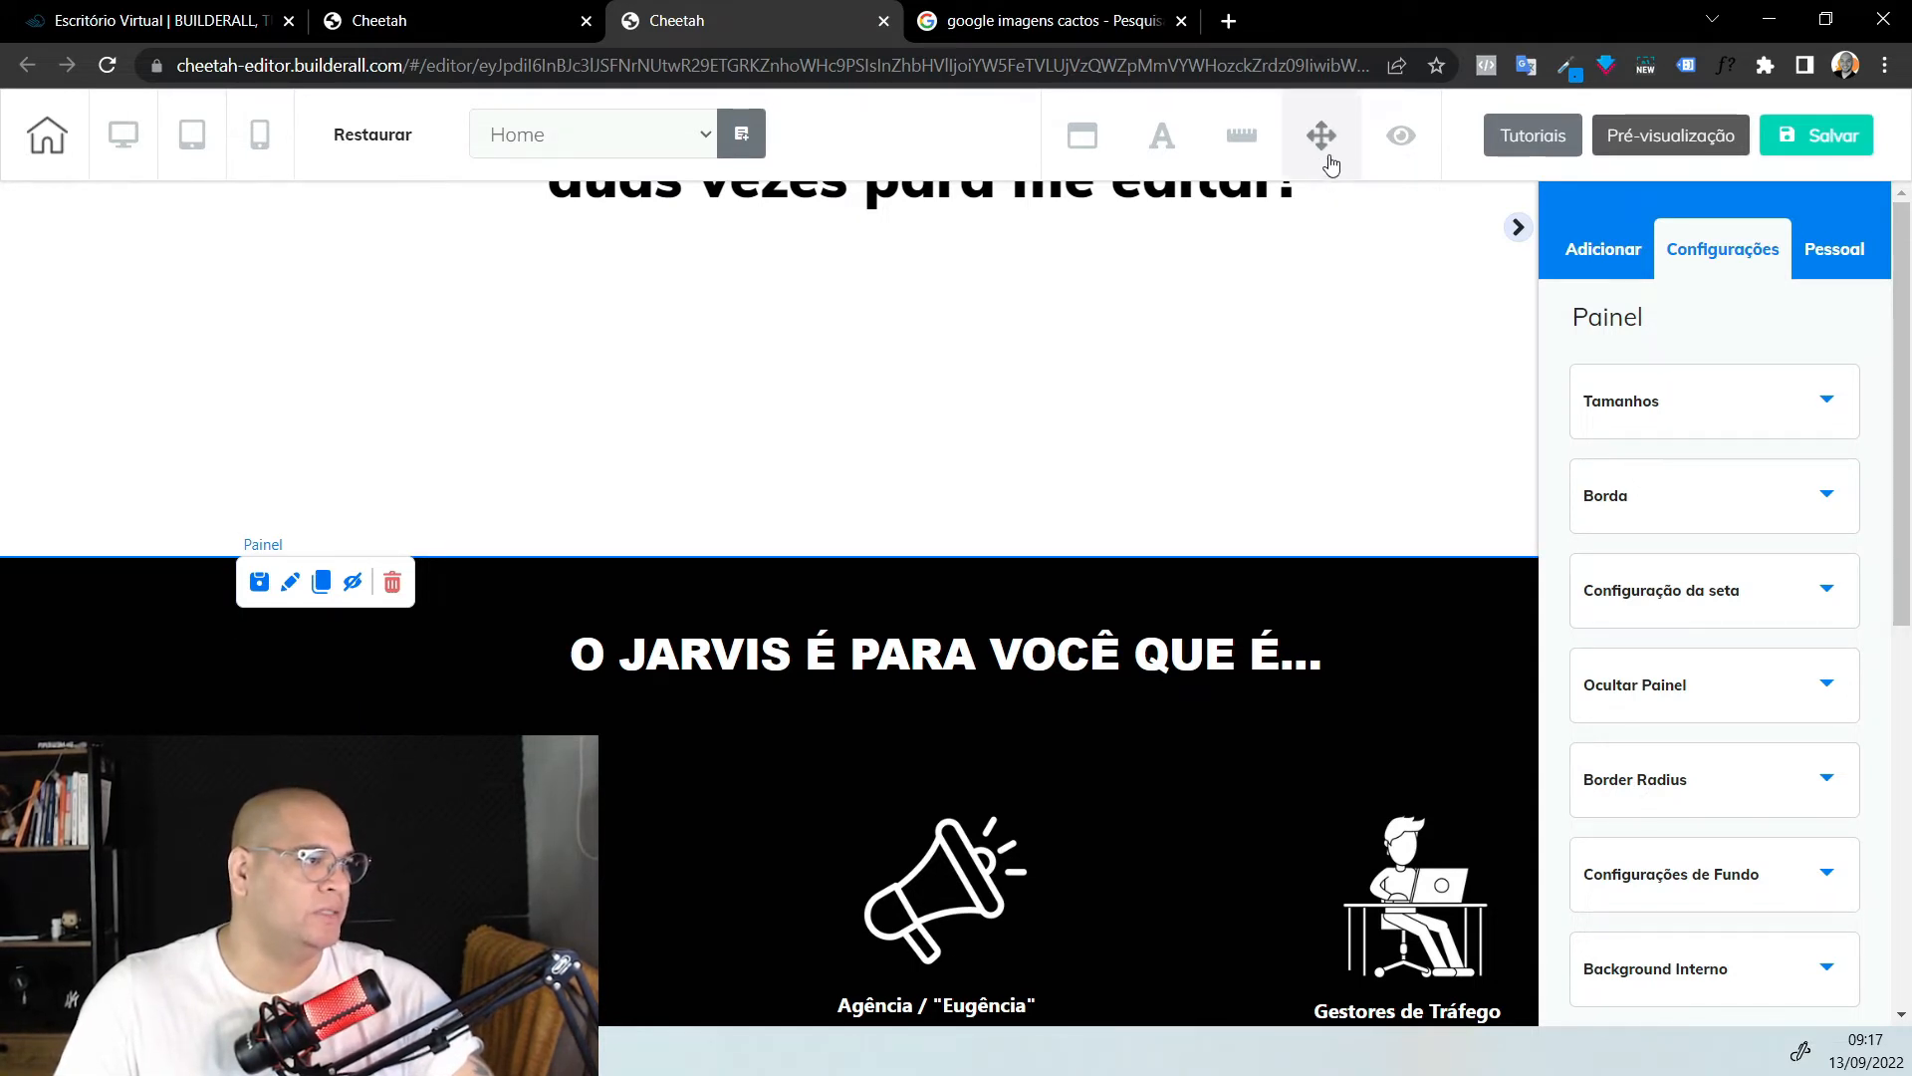
left_click(1321, 140)
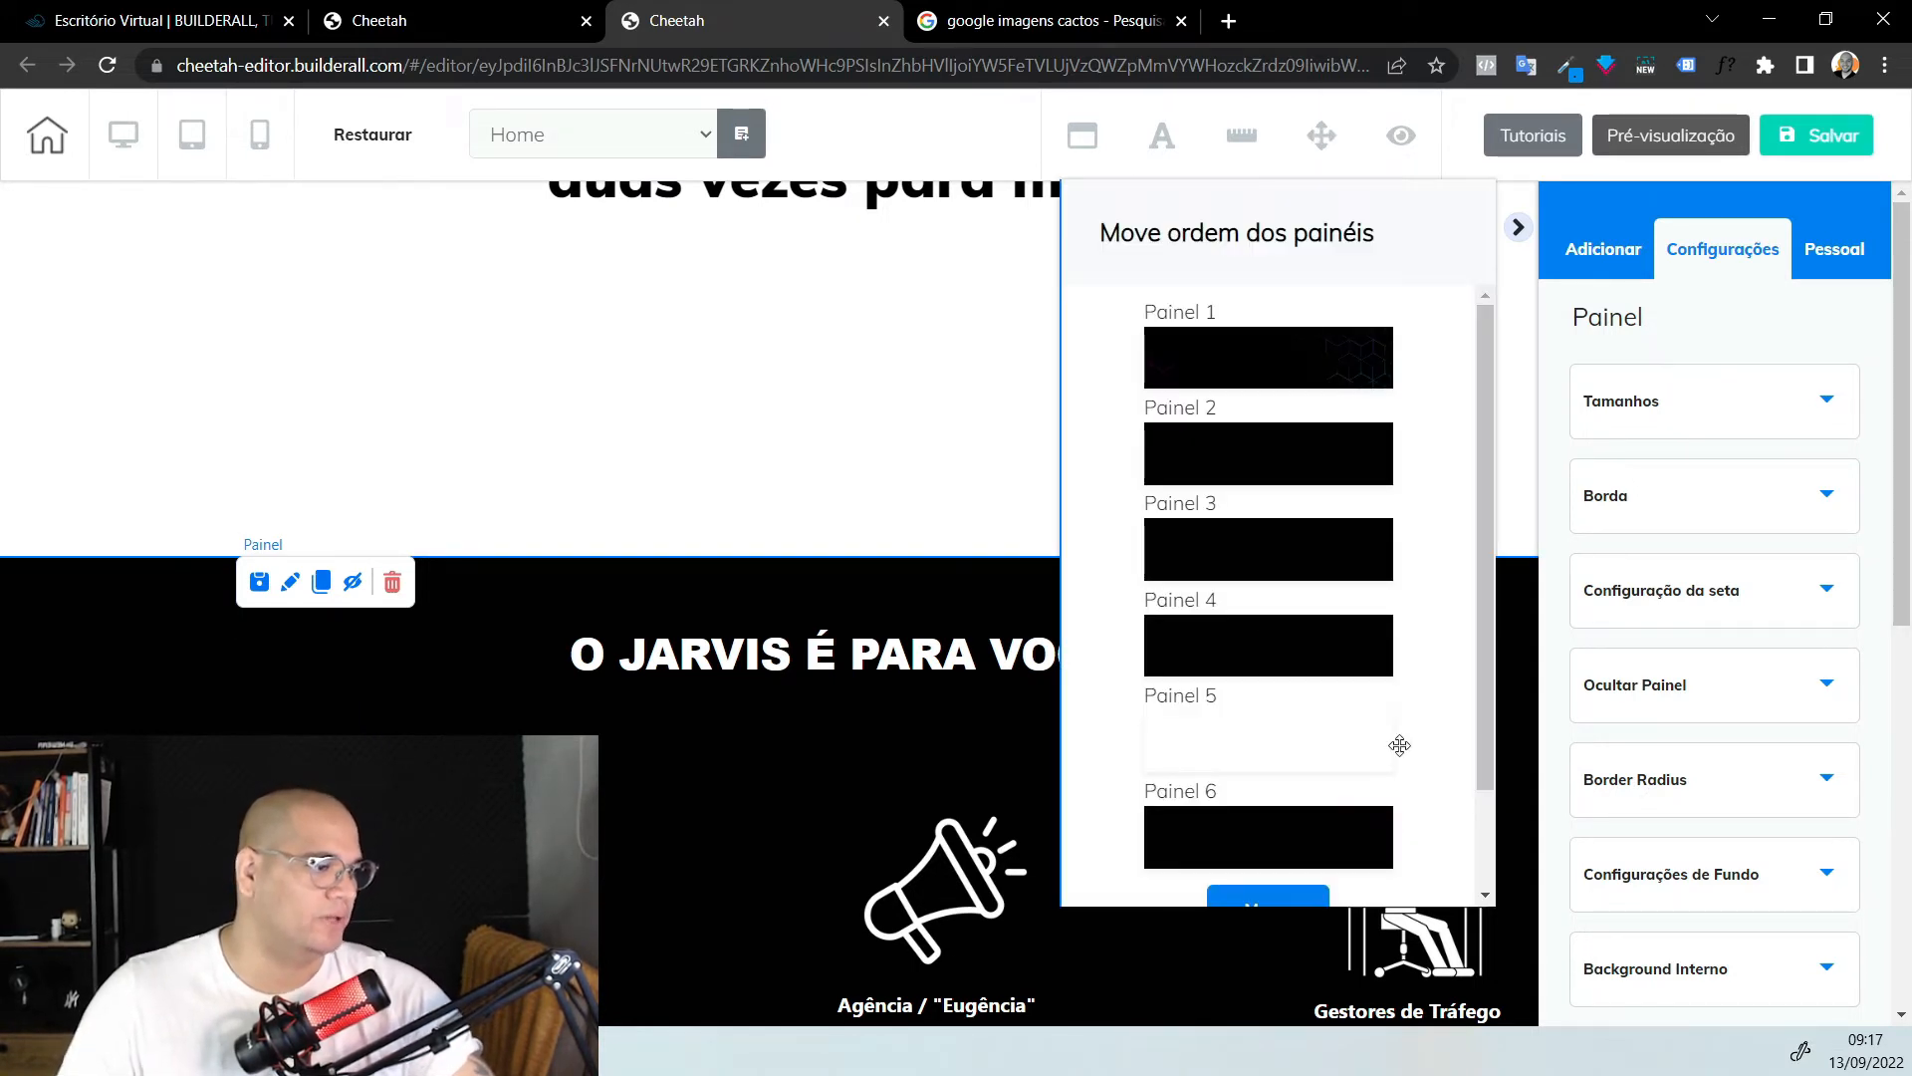
scroll(1336, 701, "down", 2)
left_click_drag(1282, 705, 1277, 597)
left_click(1284, 797)
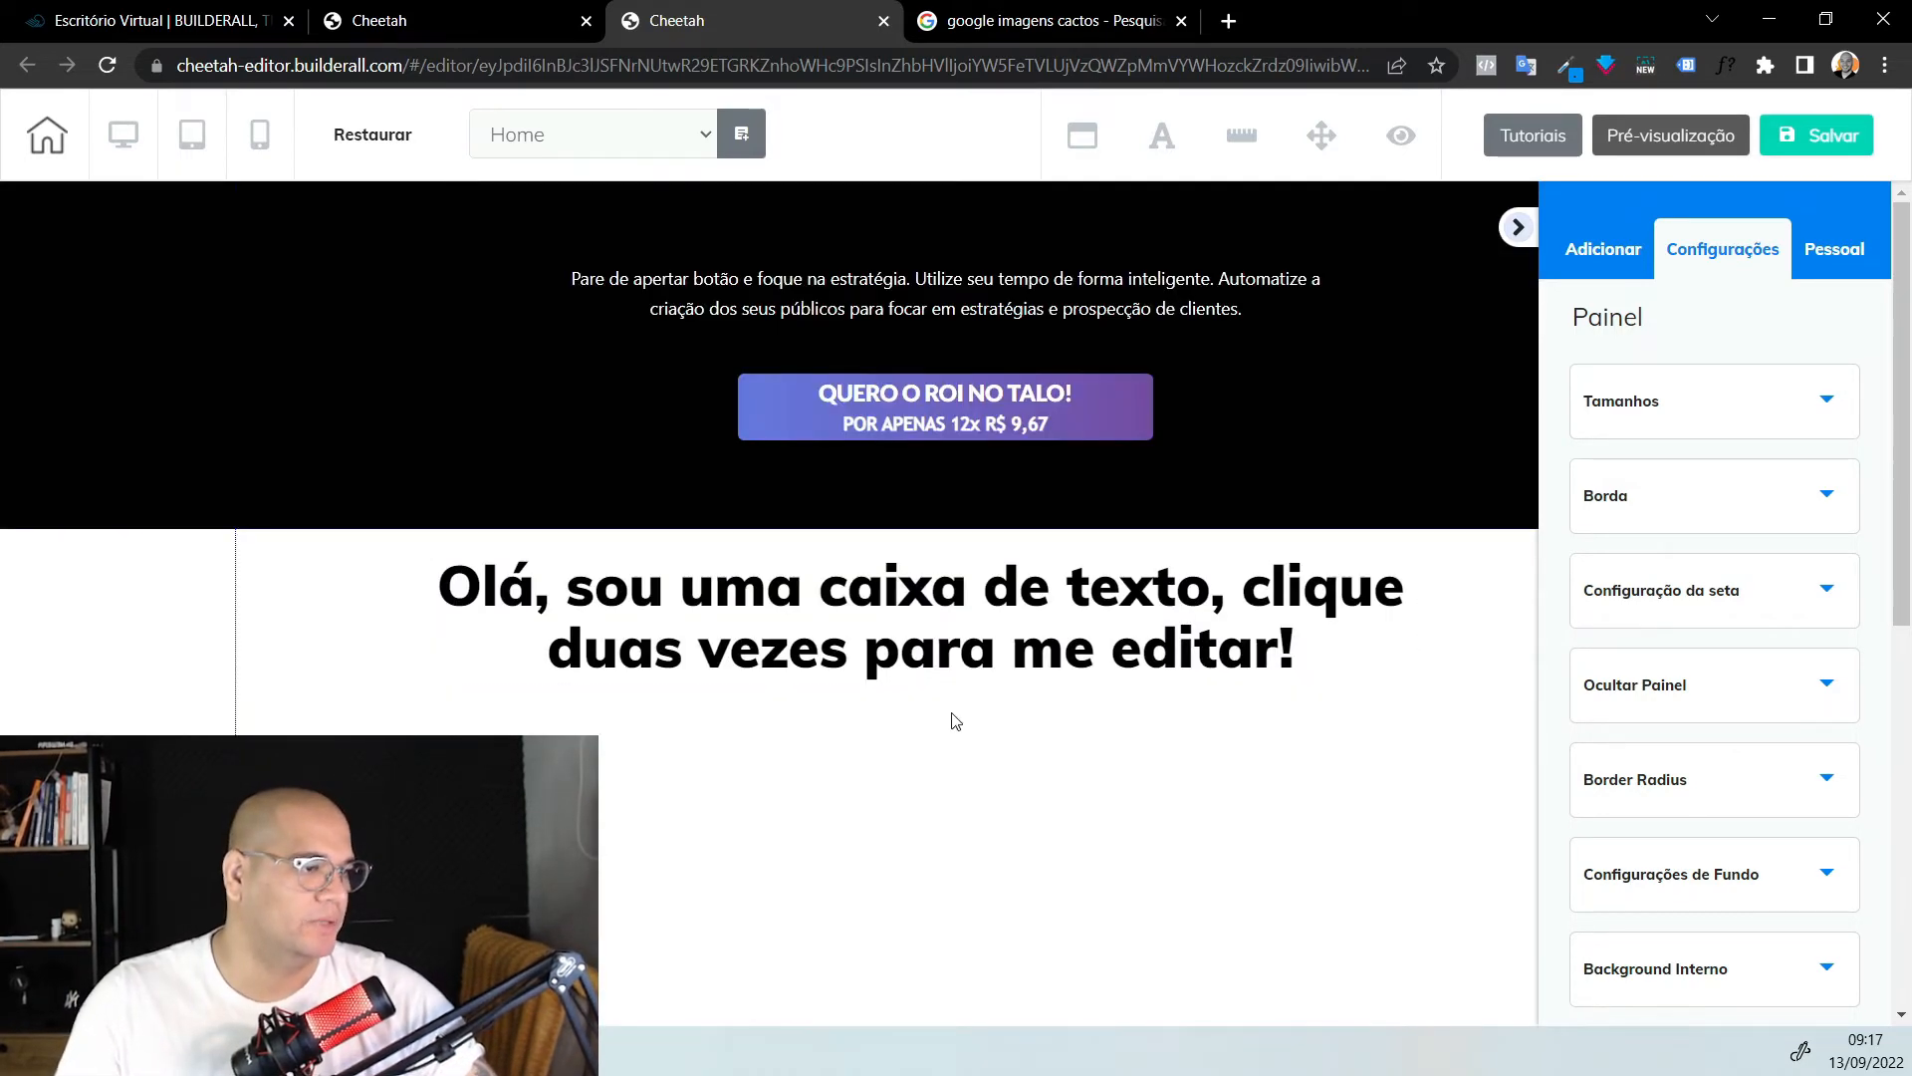
Change the cloned panel's heading to "Você vai ter acesso a..."
scroll(955, 734, "up", 8)
scroll(884, 635, "up", 10)
scroll(864, 619, "down", 10)
scroll(865, 619, "up", 10)
scroll(864, 620, "down", 9)
left_click_drag(861, 406, 864, 414)
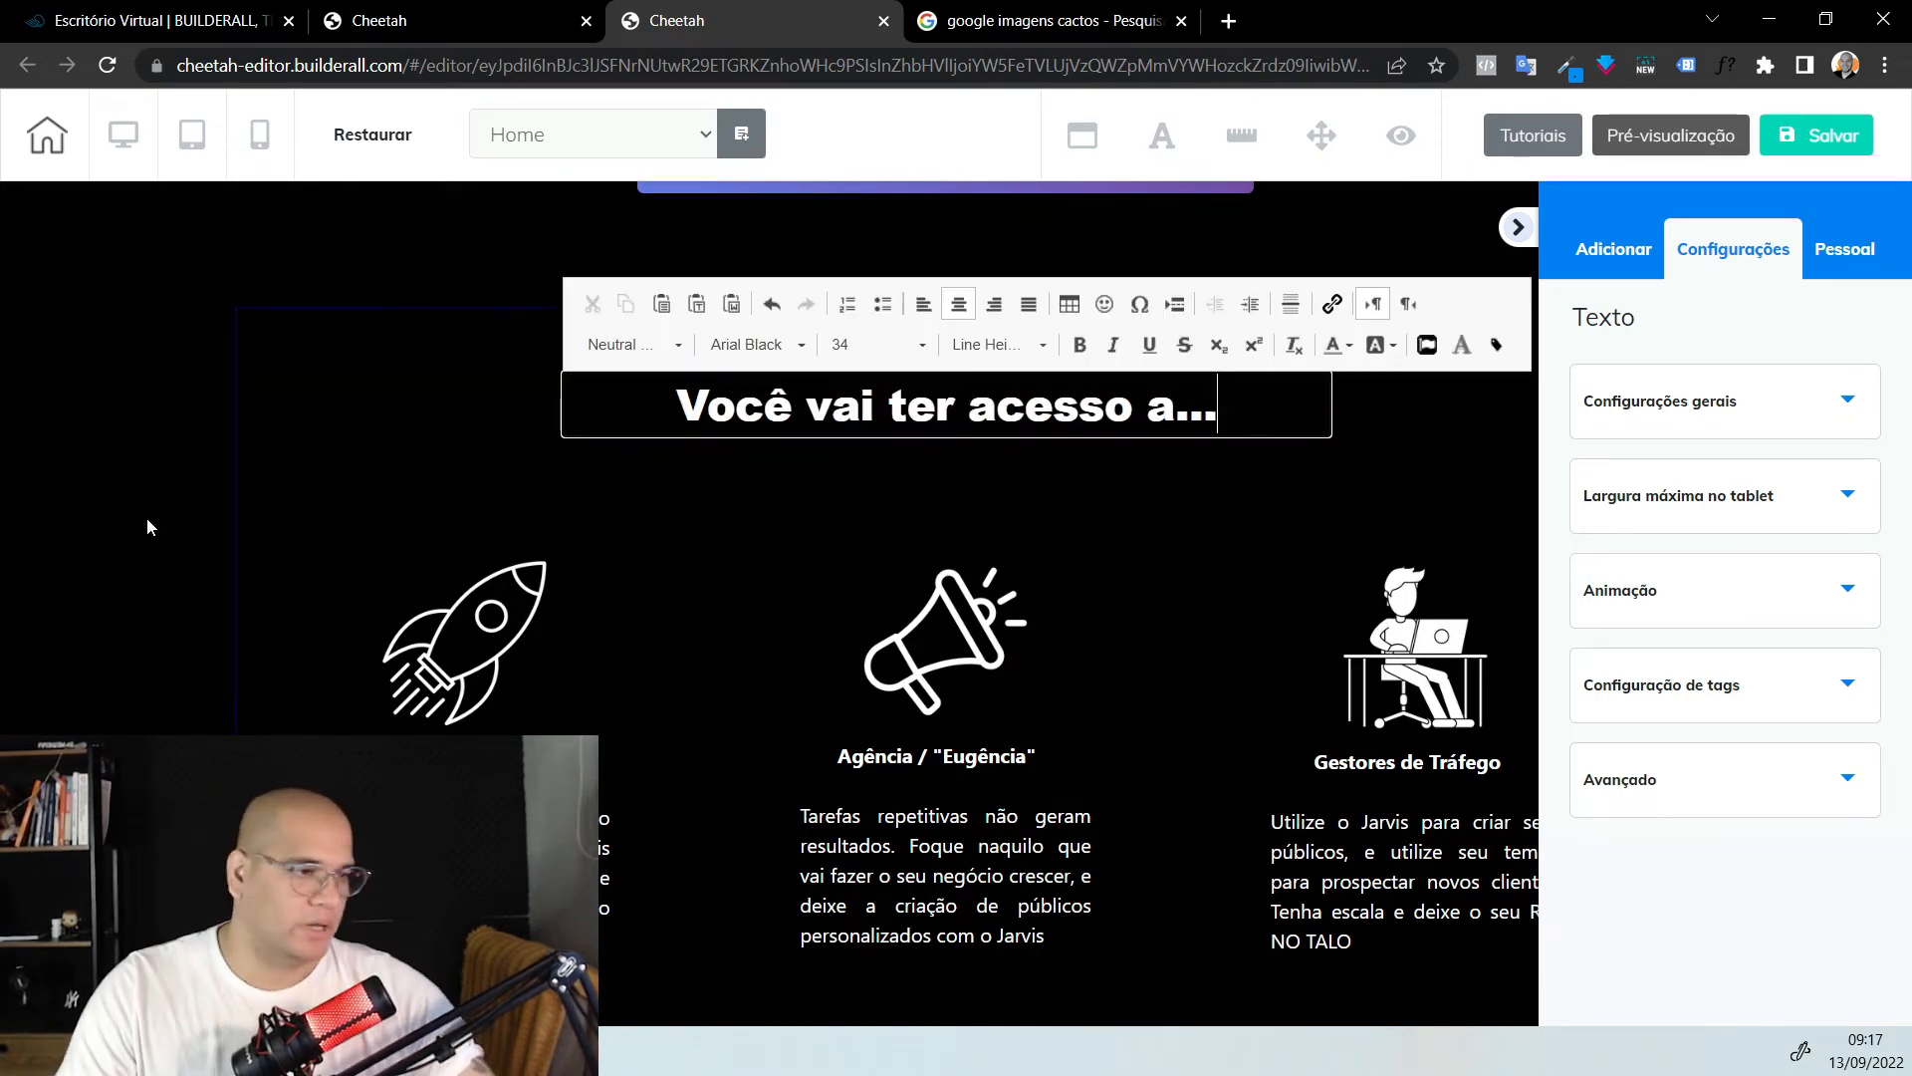
Replace the rocket image in the cloned panel's first card with image "1" from the JARVIS folder
scroll(320, 461, "down", 3)
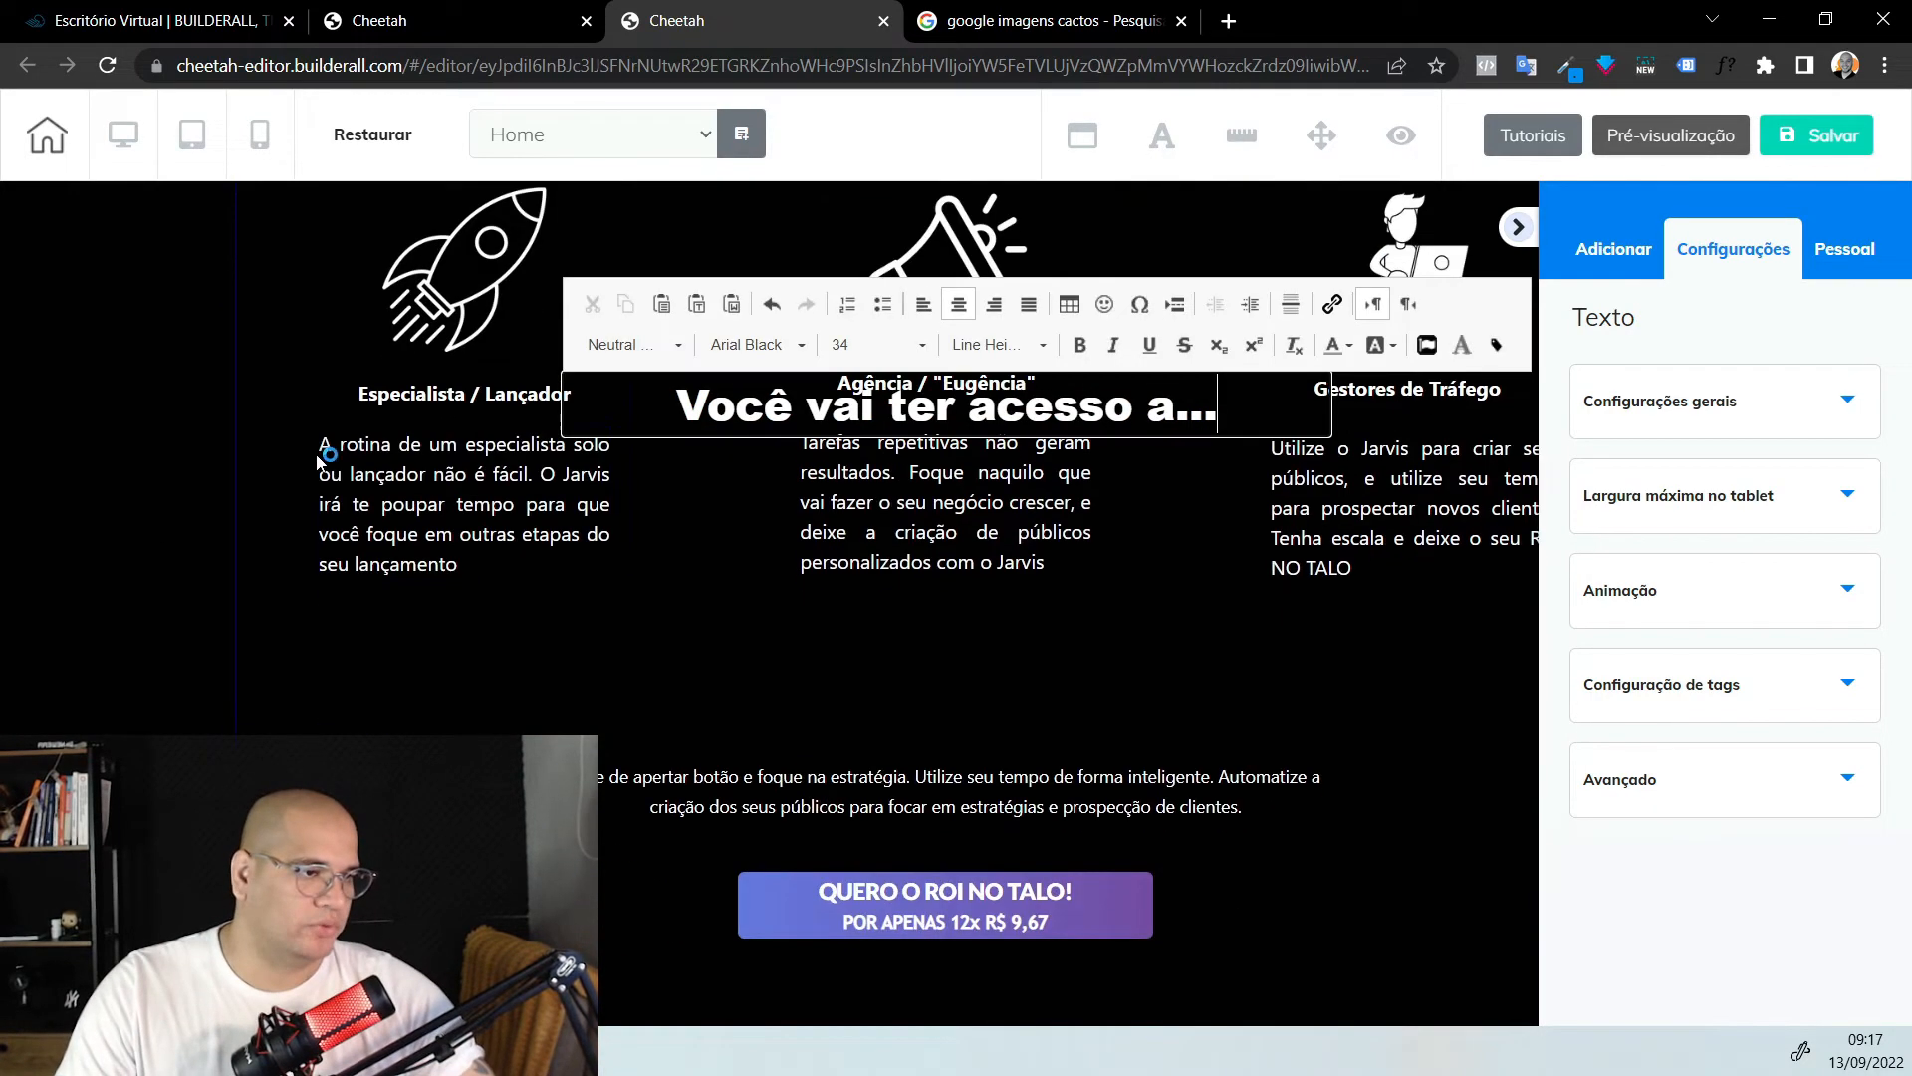
scroll(409, 488, "up", 1)
left_click(431, 451)
left_click(431, 451)
left_click(1779, 410)
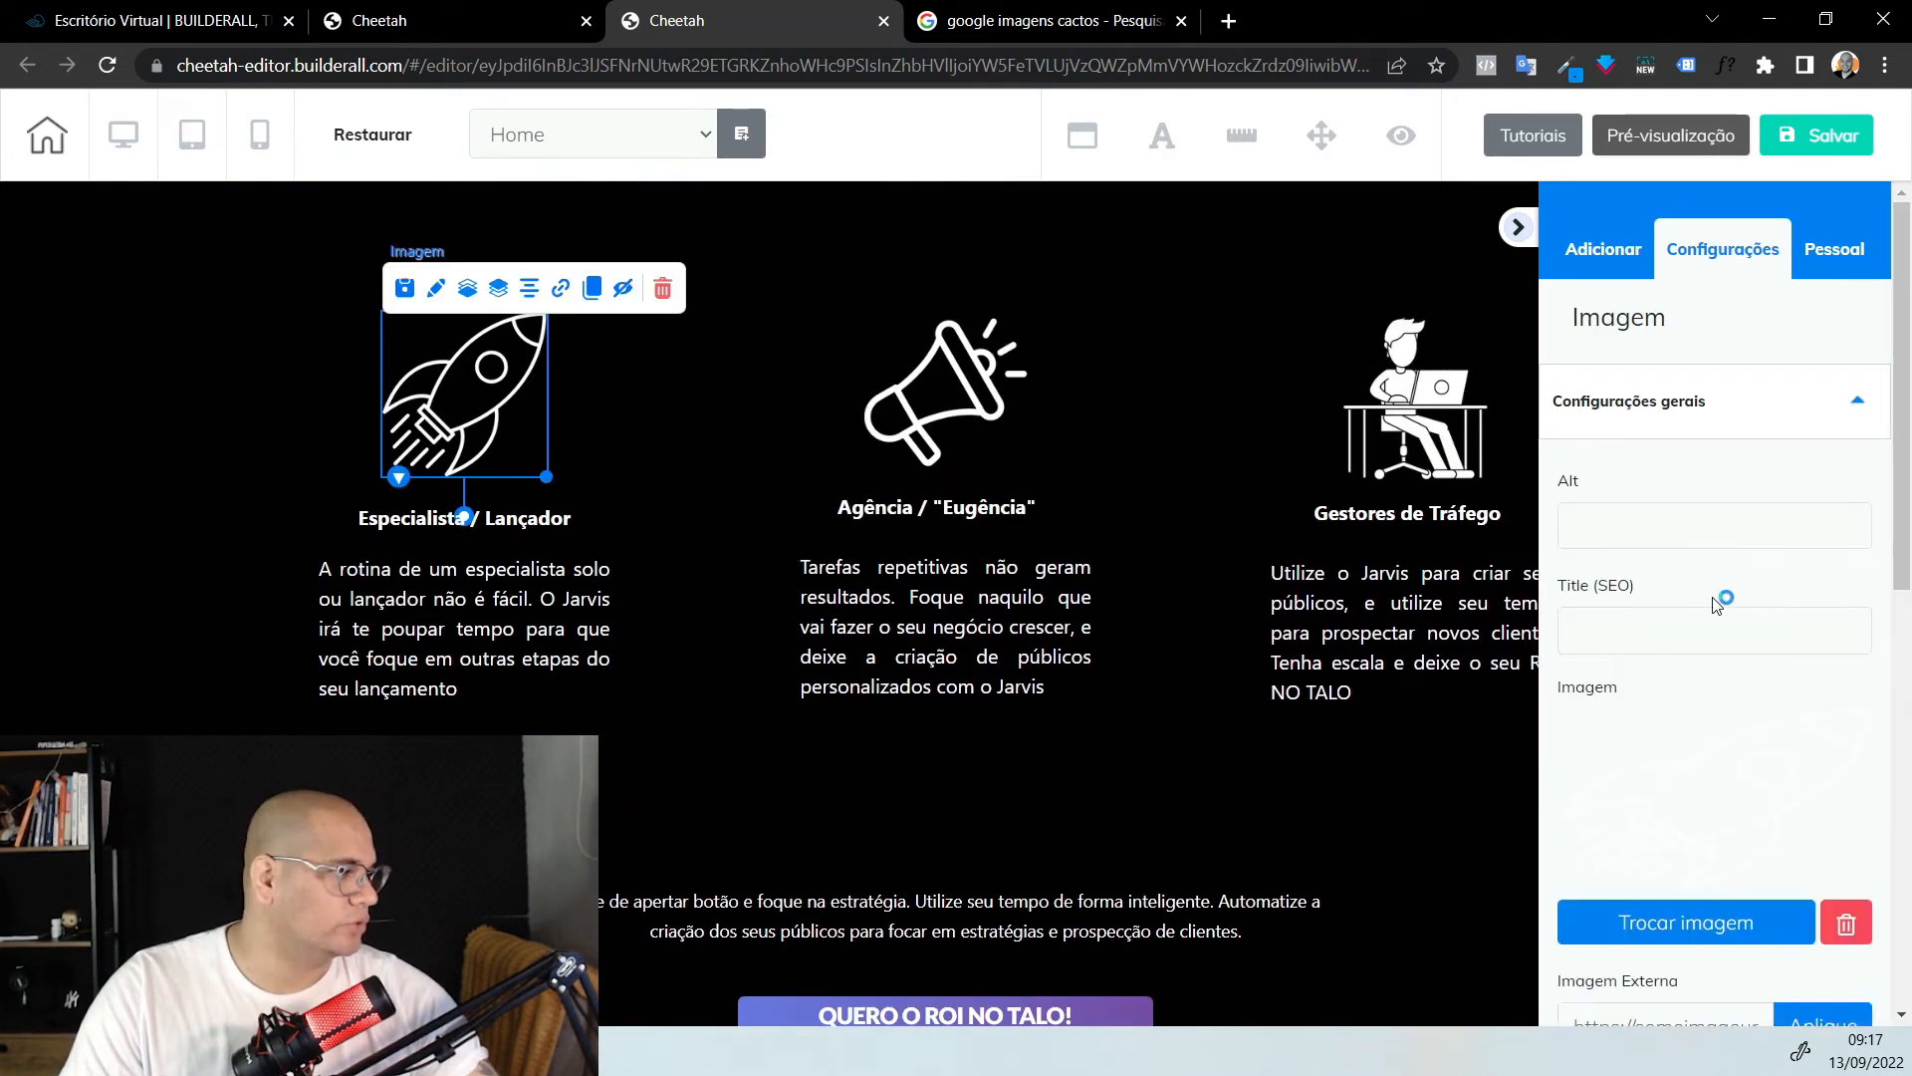
scroll(1728, 763, "down", 1)
left_click(1742, 812)
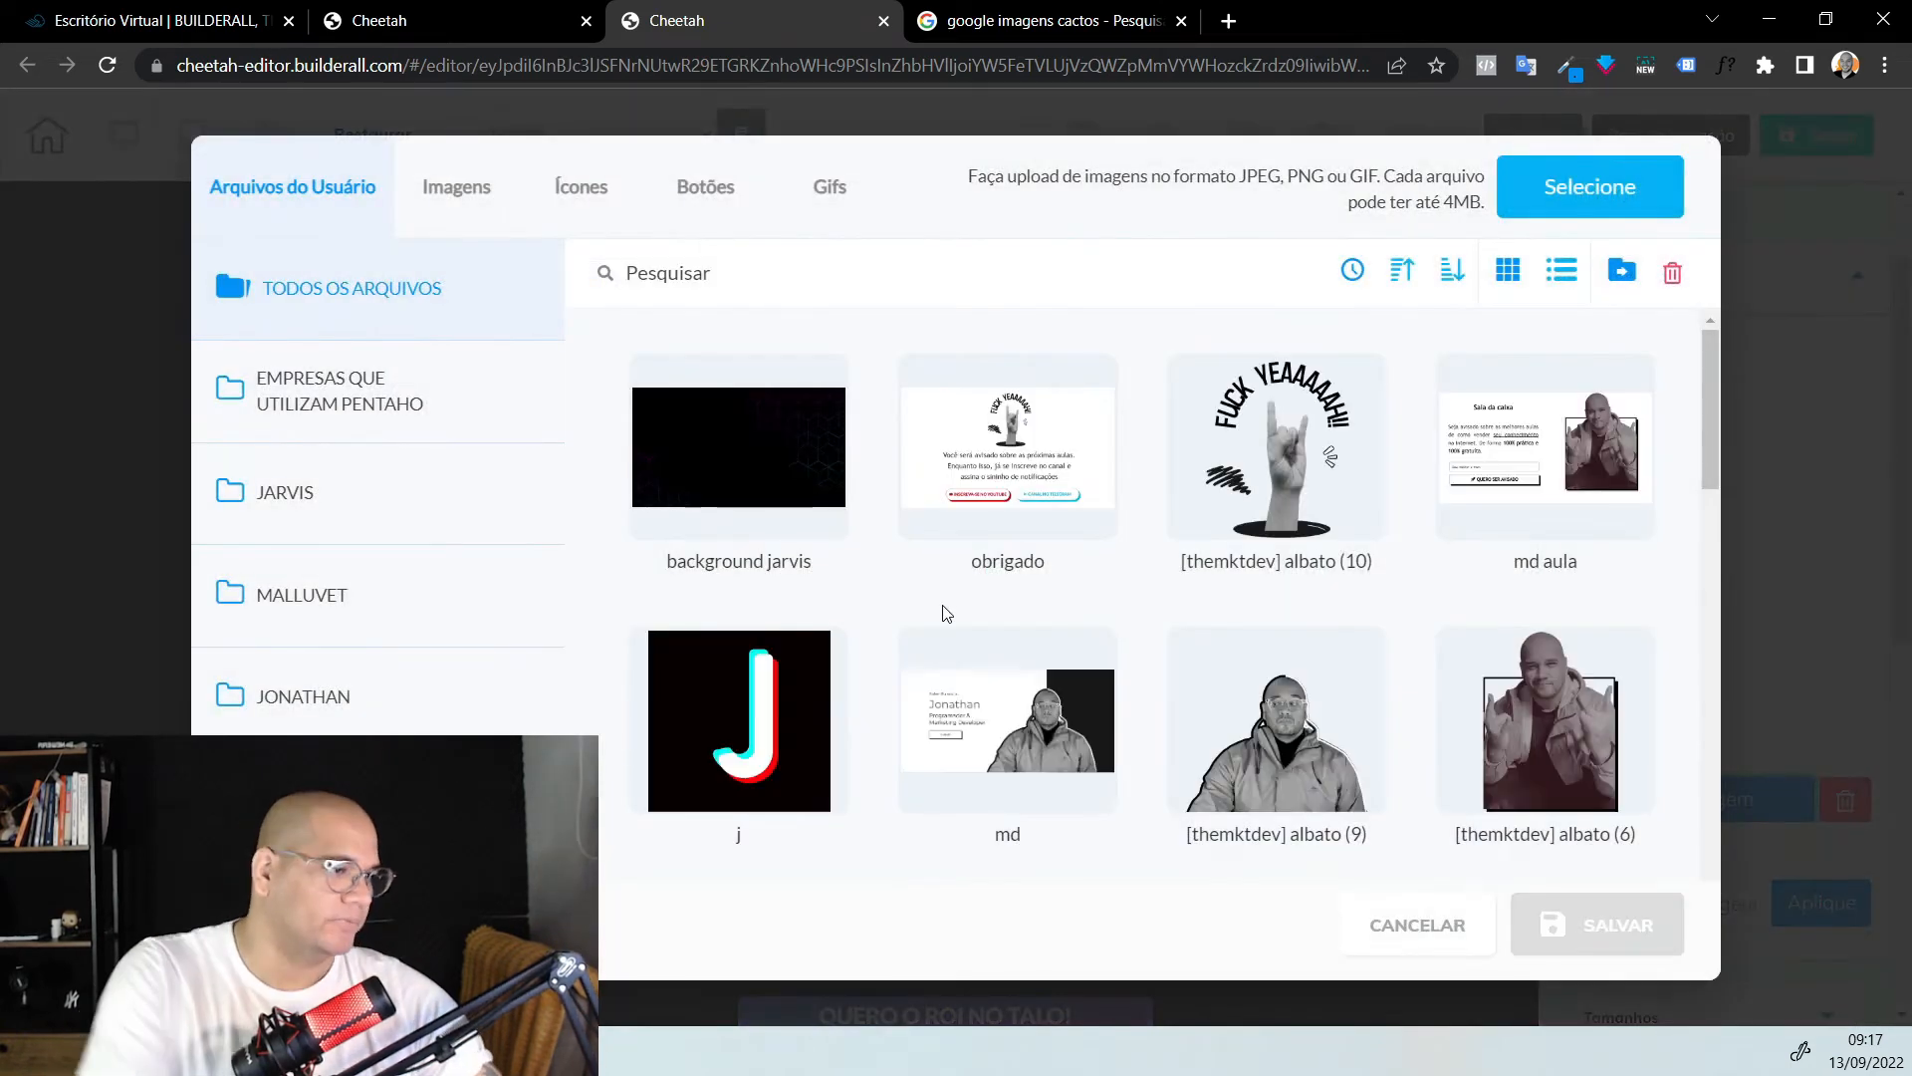
left_click(320, 510)
scroll(1571, 538, "down", 5)
left_click(739, 713)
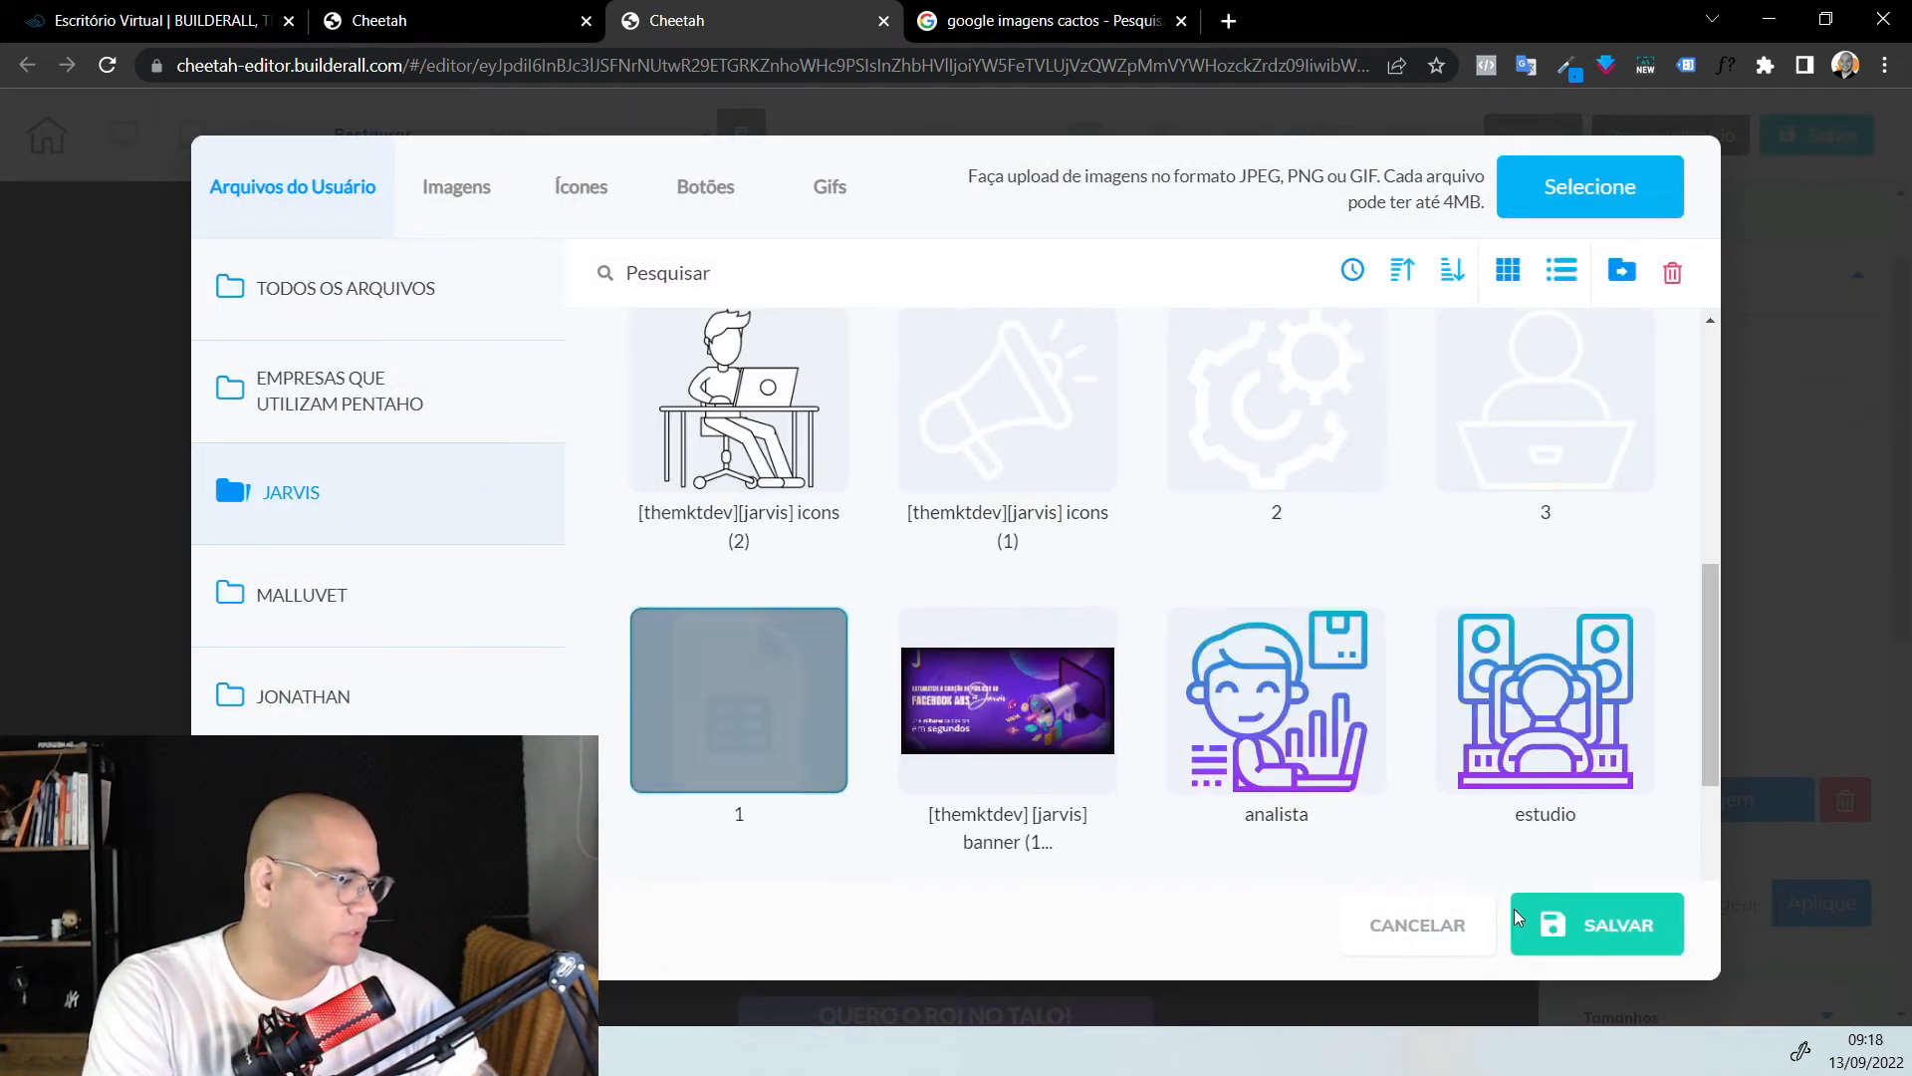
left_click(1538, 926)
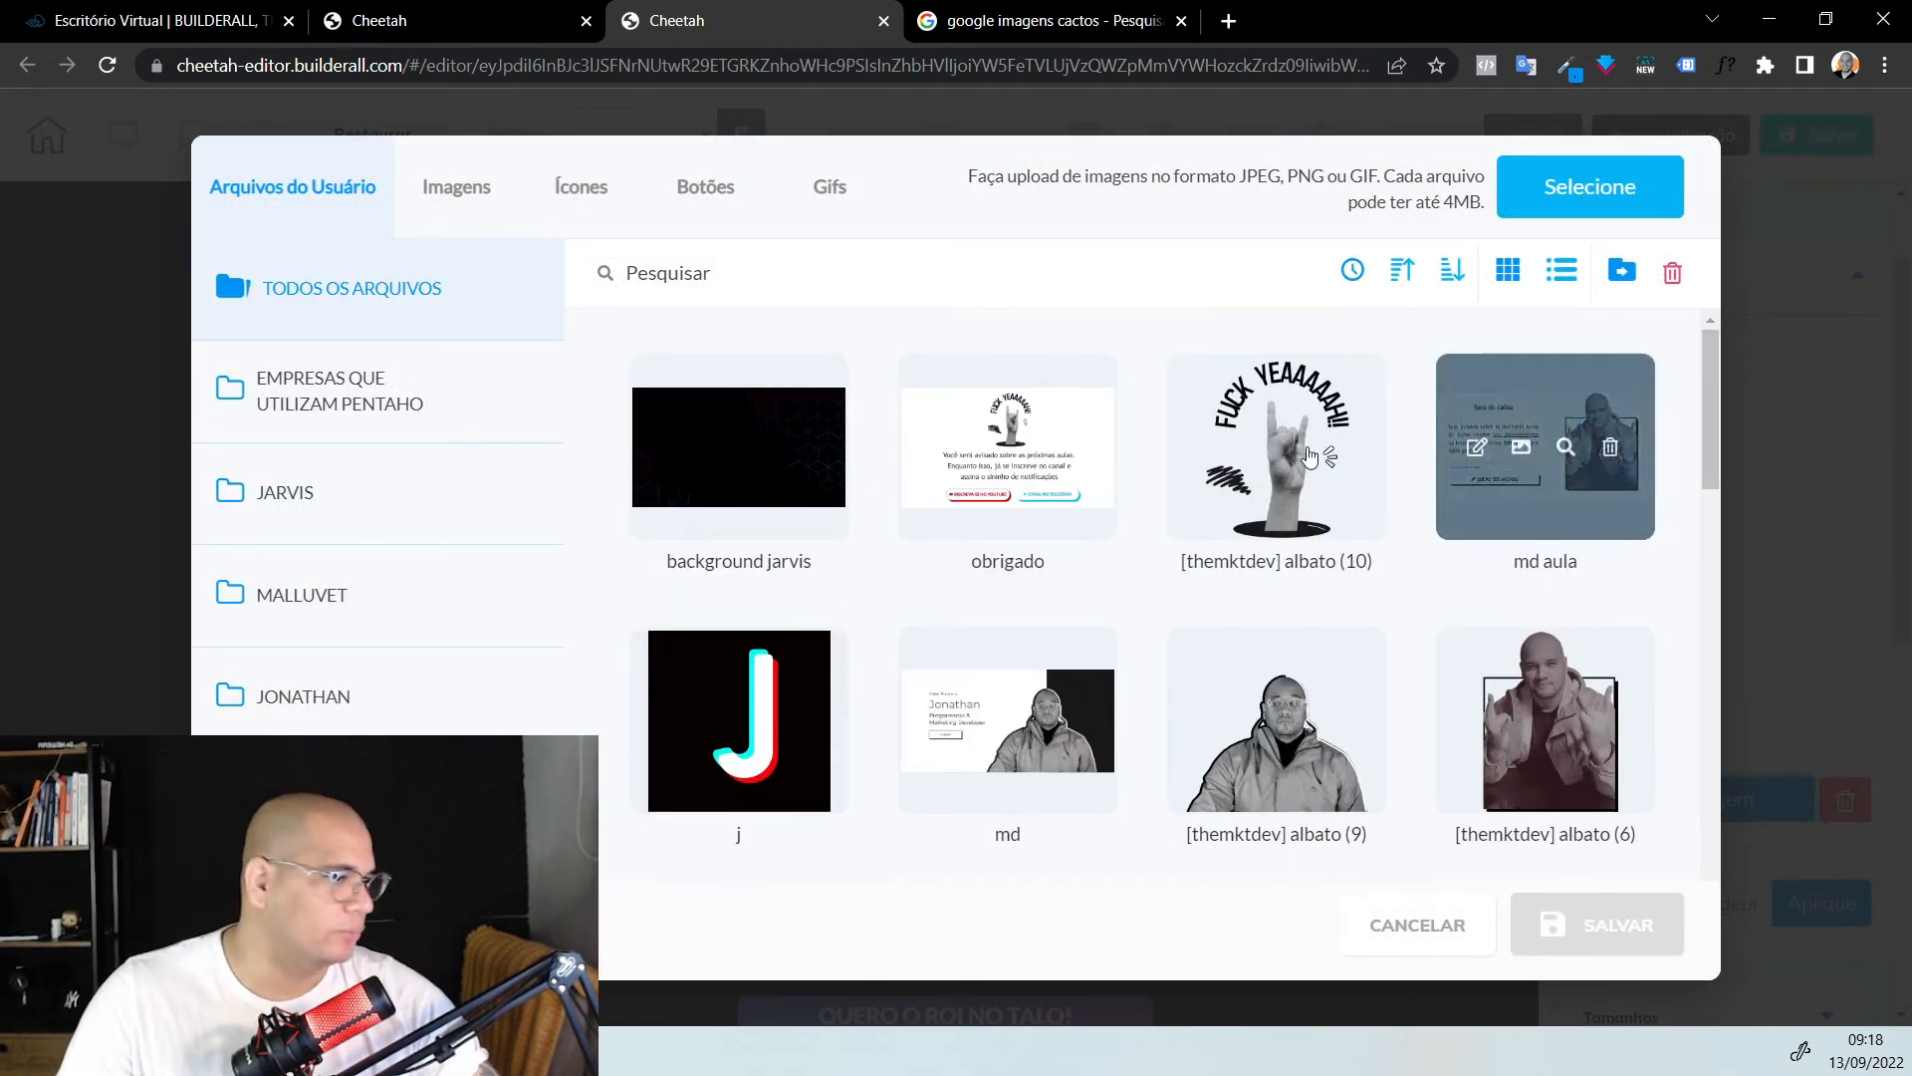
Replace the megaphone with image "2" and the desk worker icon with image "3" from the JARVIS folder
left_click(385, 510)
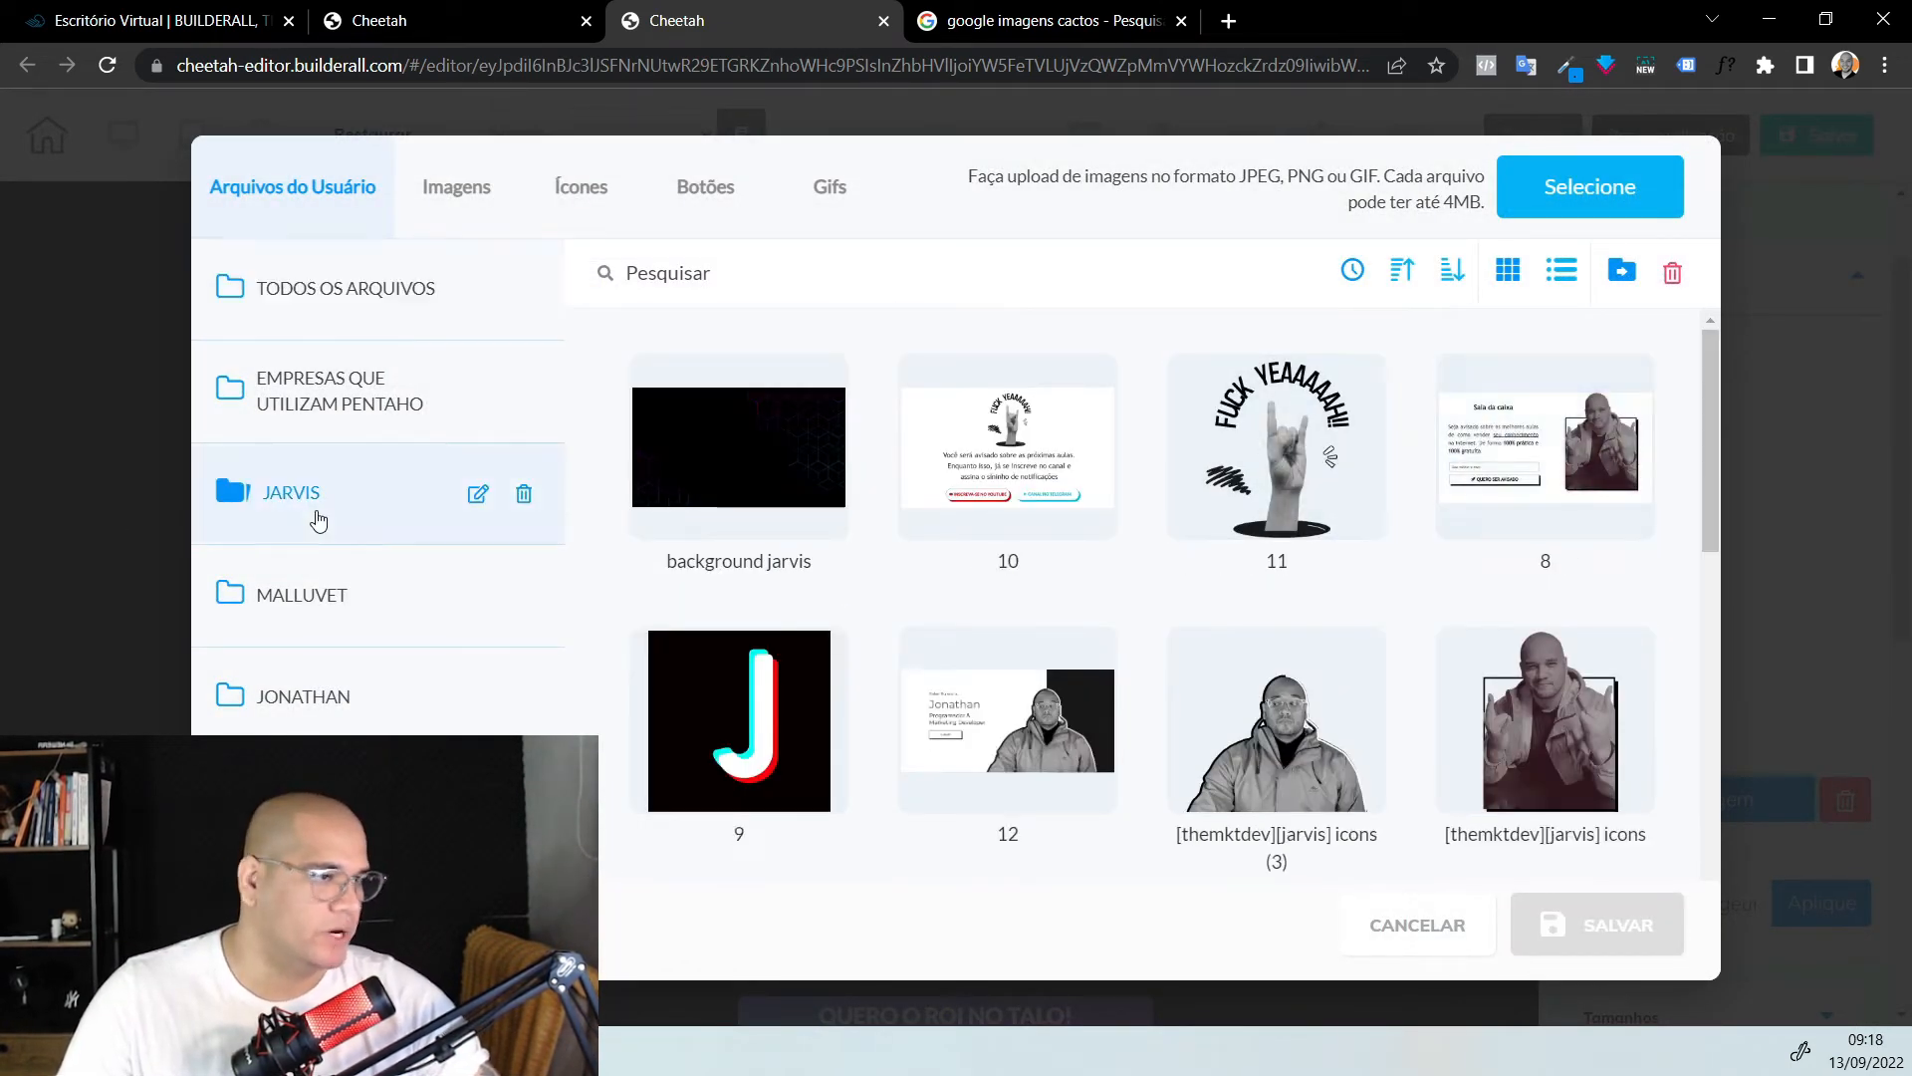
scroll(1260, 468, "down", 3)
scroll(1260, 468, "down", 1)
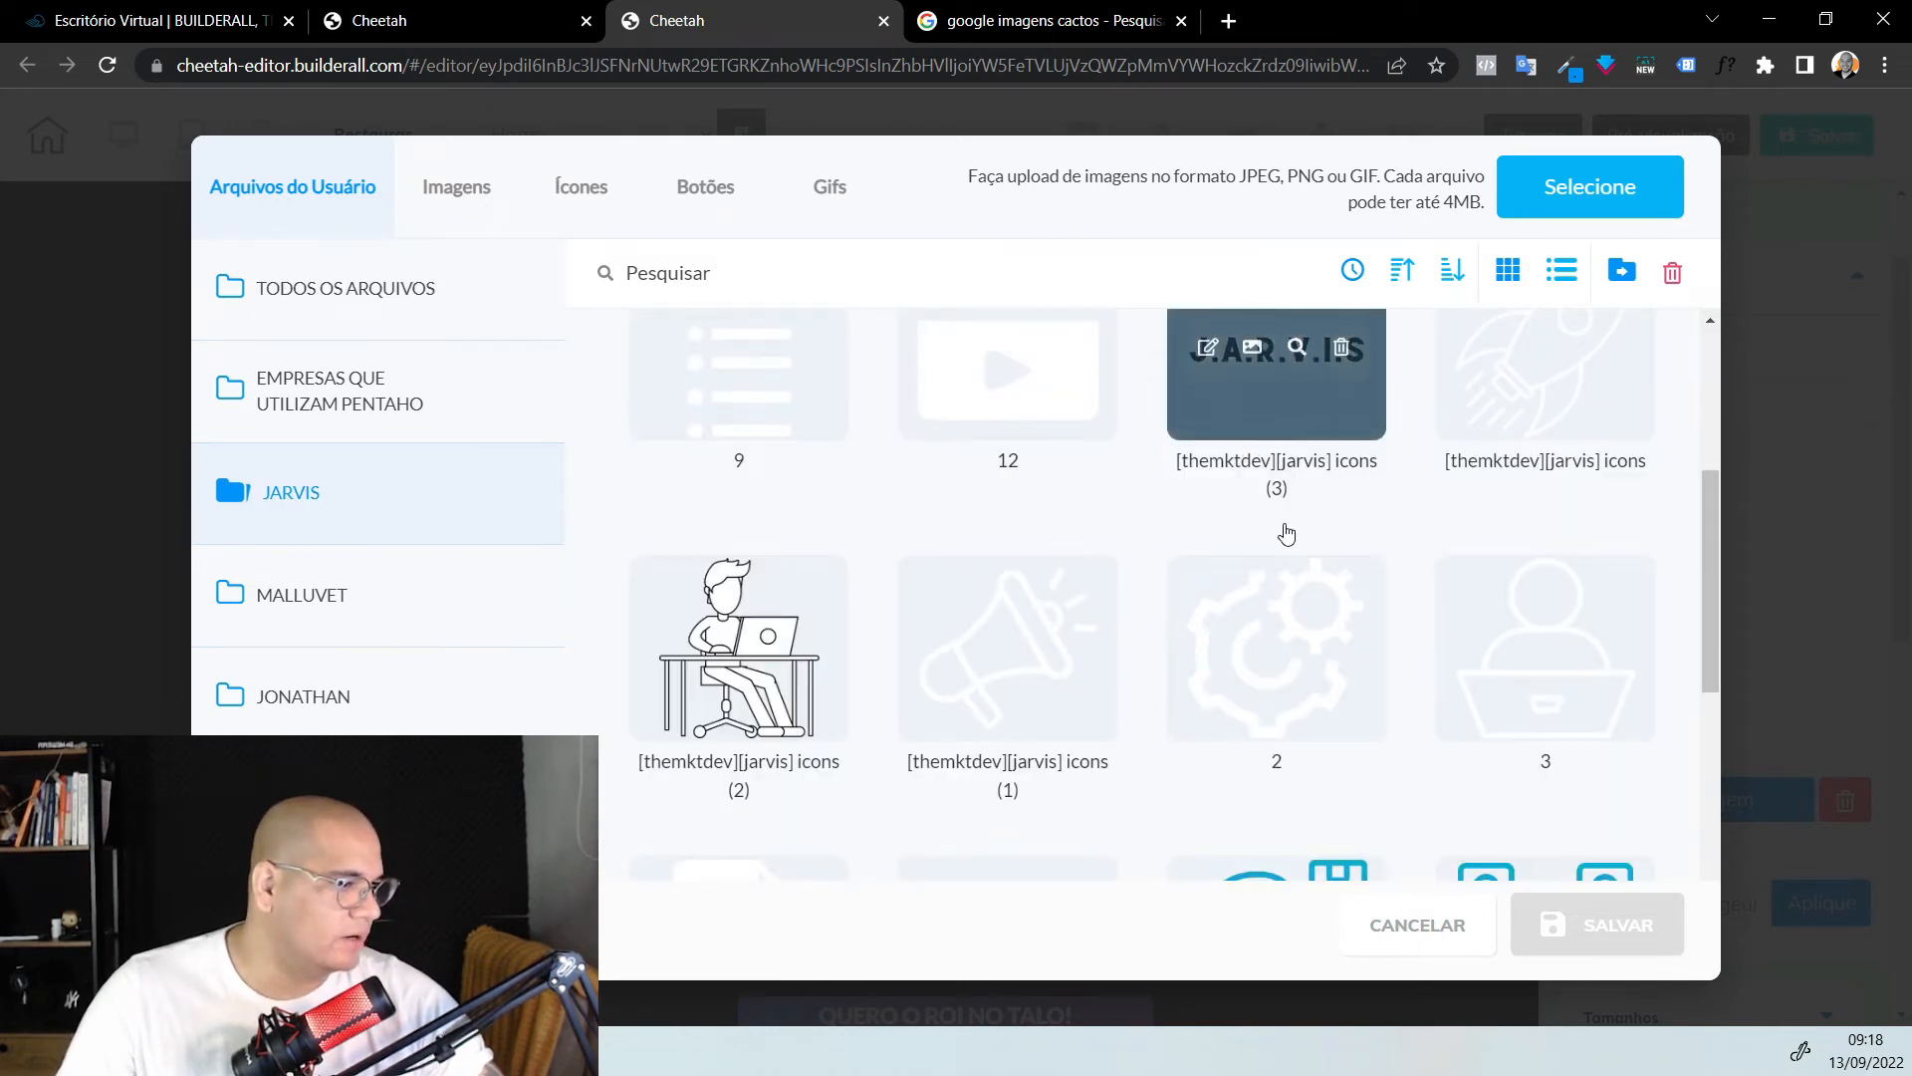
left_click(1279, 672)
left_click(1598, 924)
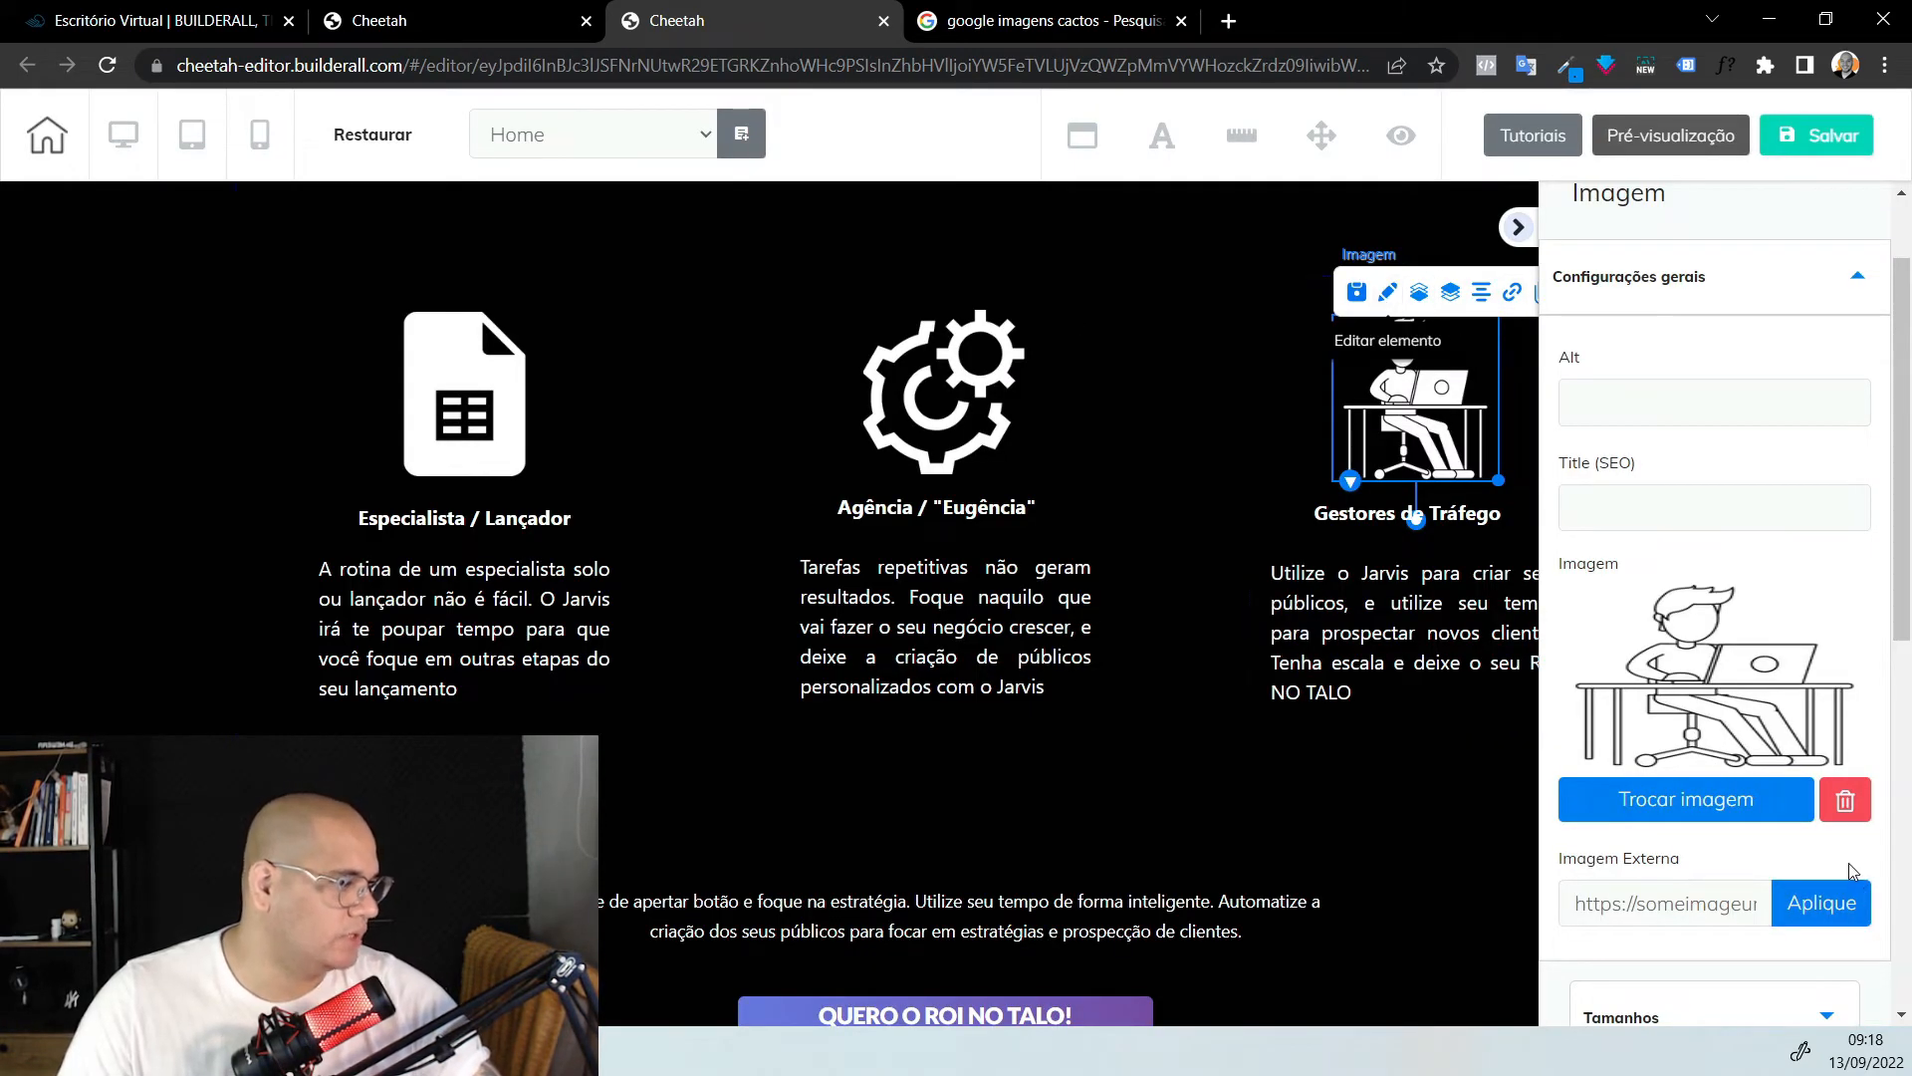
double_click(1567, 604)
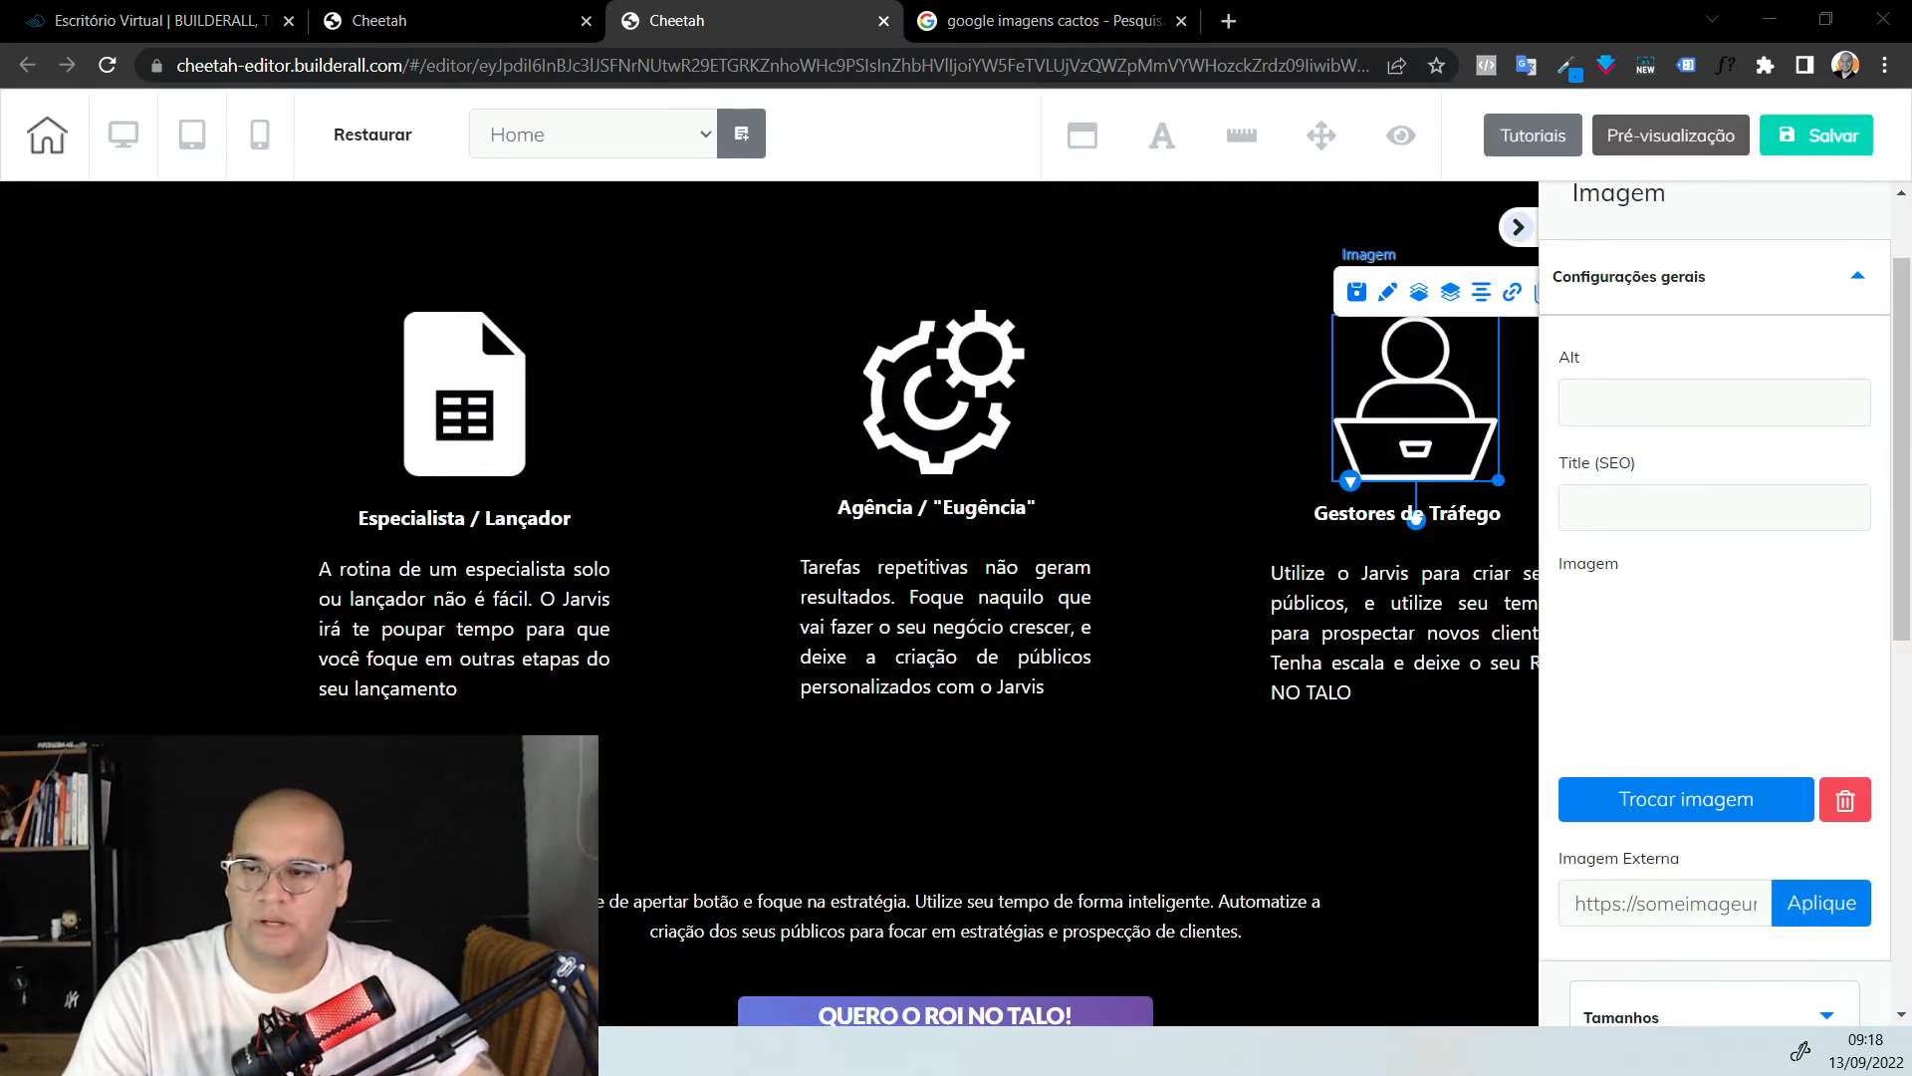
Title card one "Planilha no Google Sheets", description "A planilha é utilizada para configurar a automação. Nela você irá inserir informações que identifique seus recursos no Facebook Ads."
left_click(458, 697)
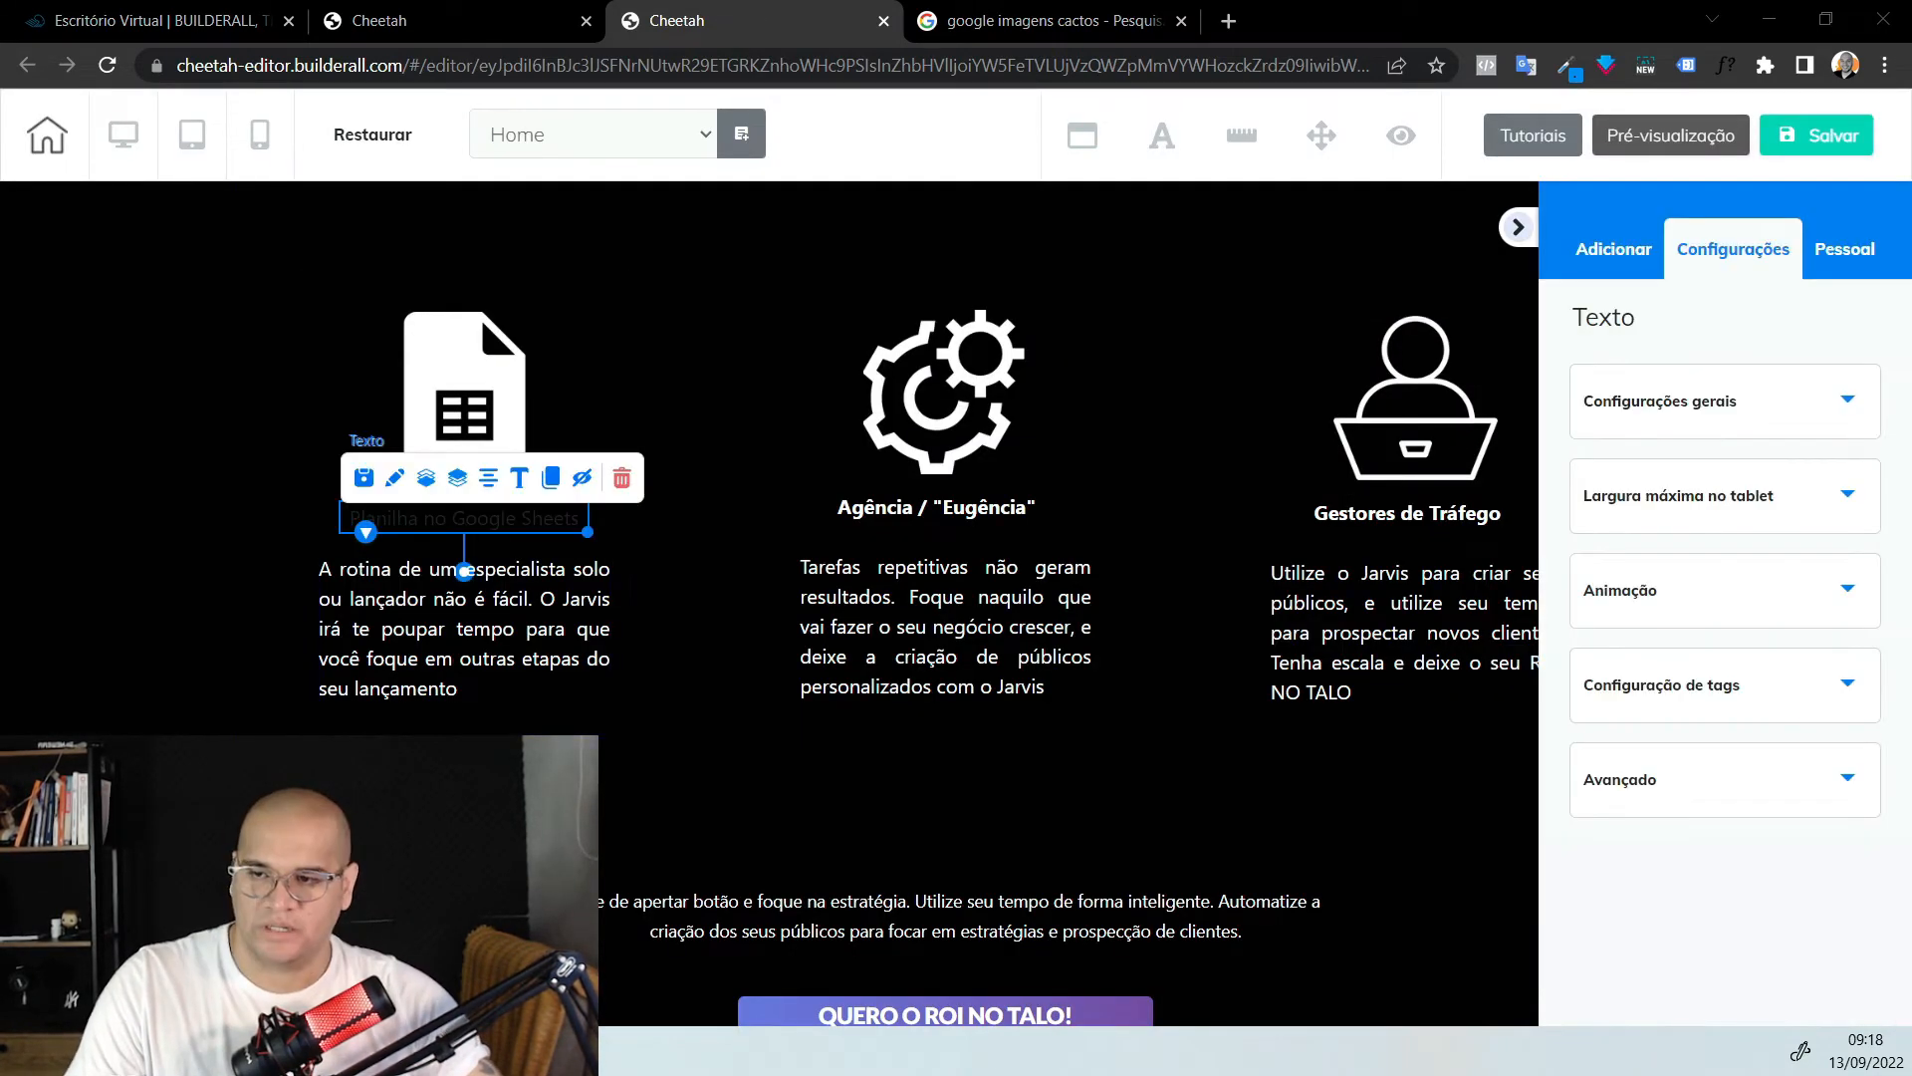
double_click(457, 697)
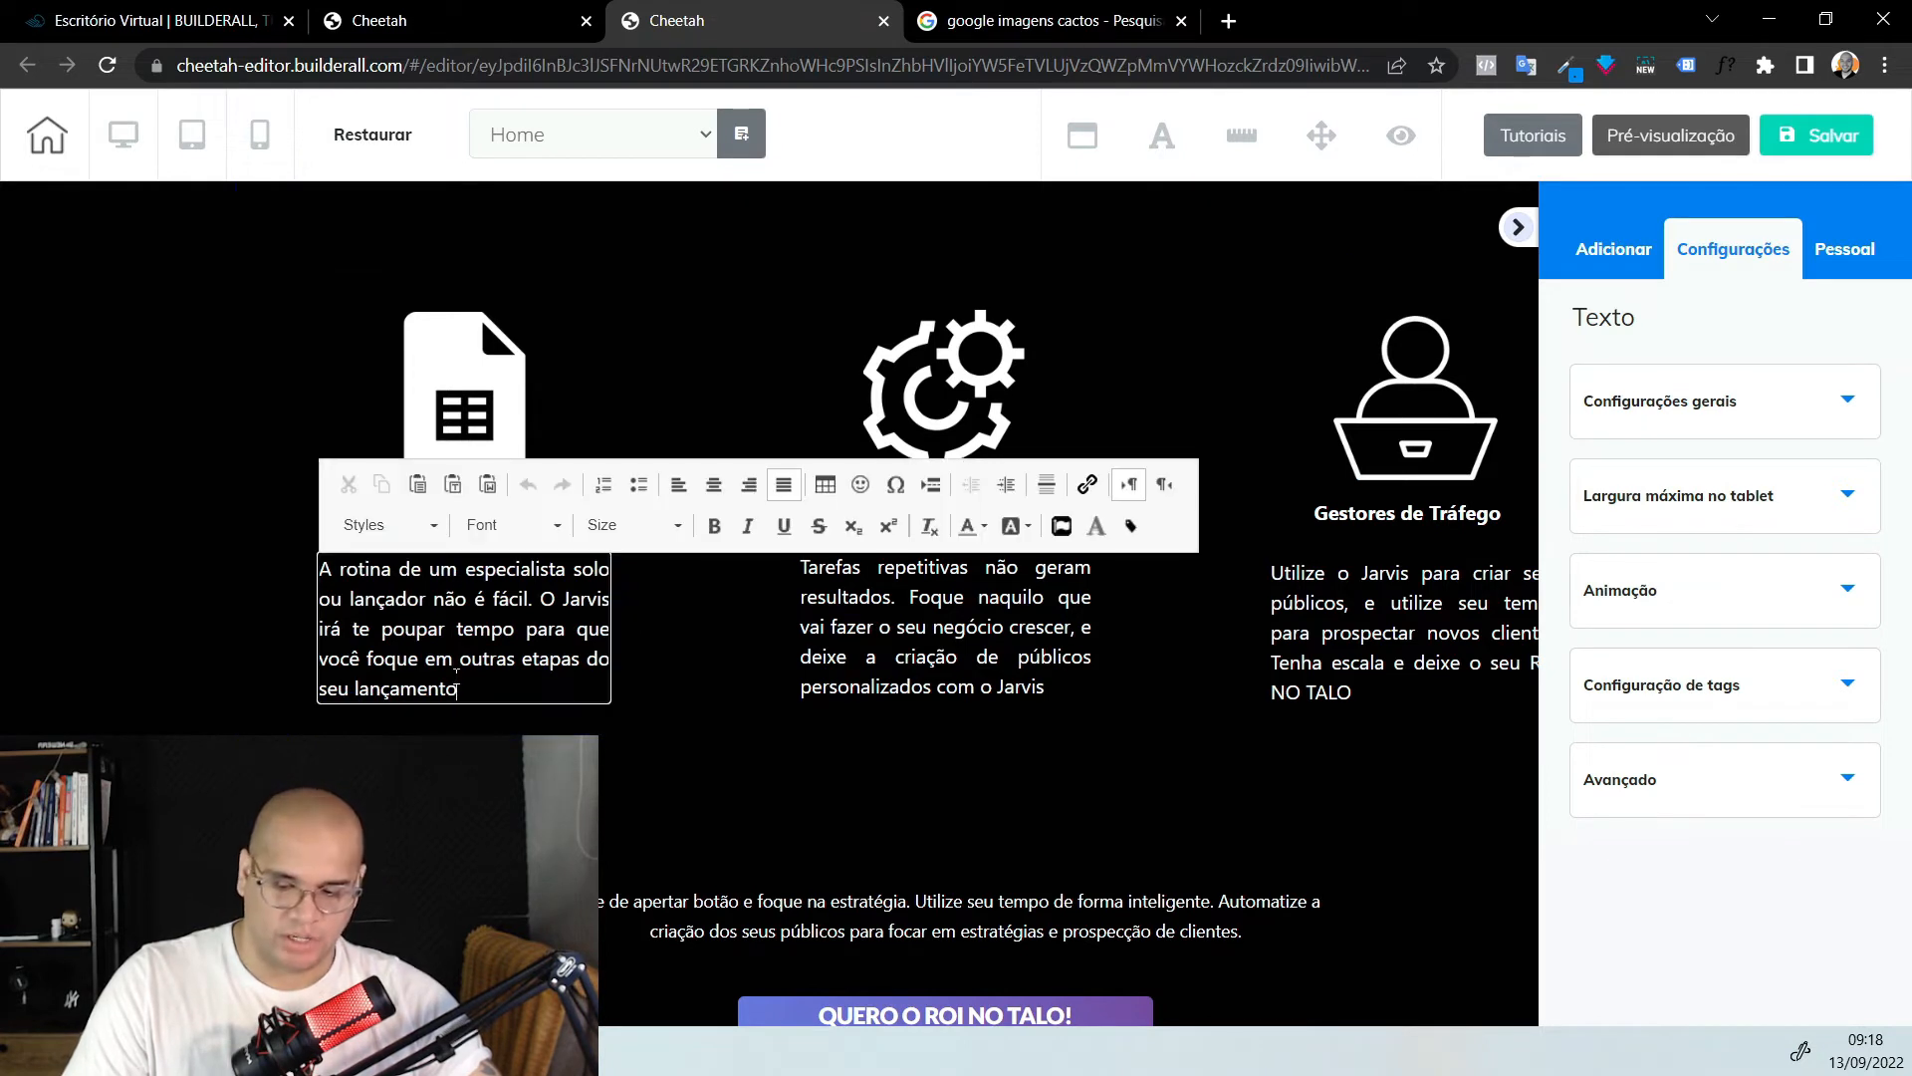
key("ctrl+a")
type("A planilha é utilizada para configurar a automação. Nela você irá inserir informações que identifique seus recursos no Facebook Ads.")
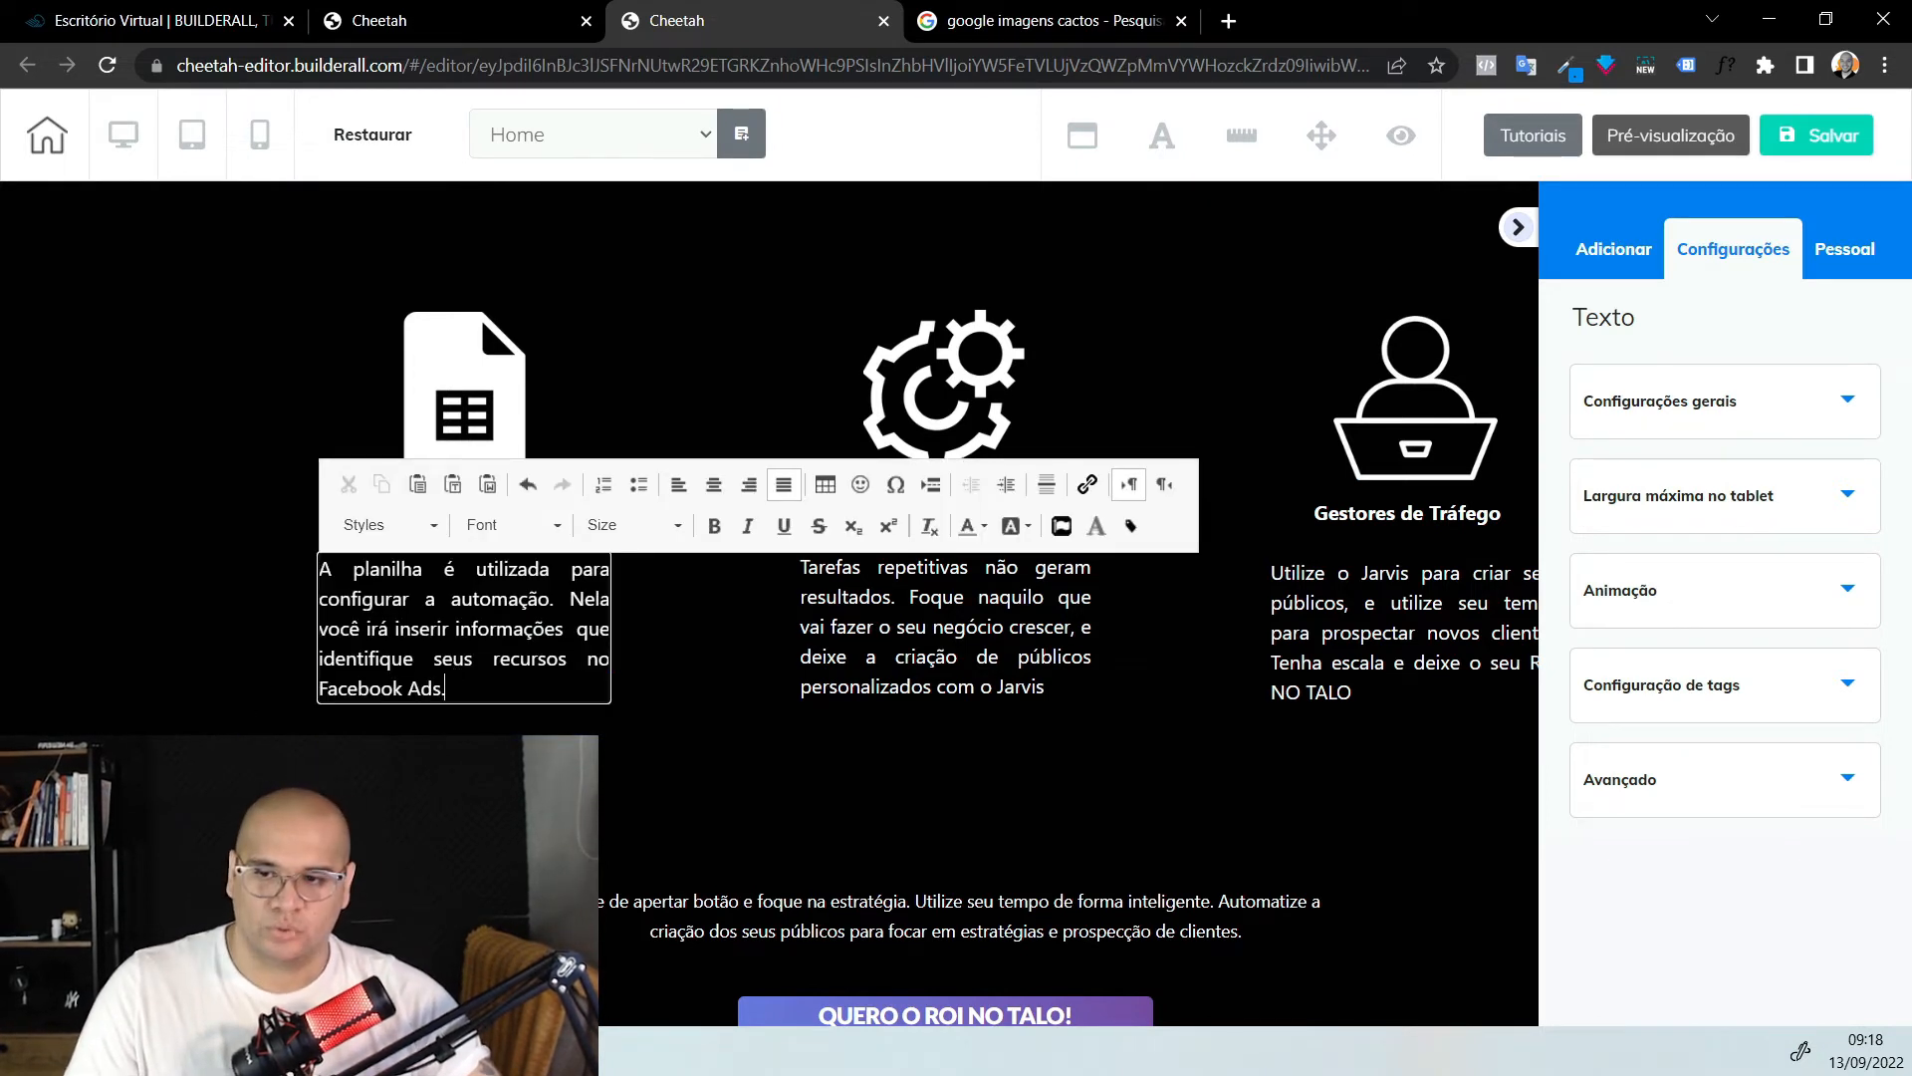
Replace the second card's title "Agência / "Eugência"" with "Automação"
key("alt+Tab")
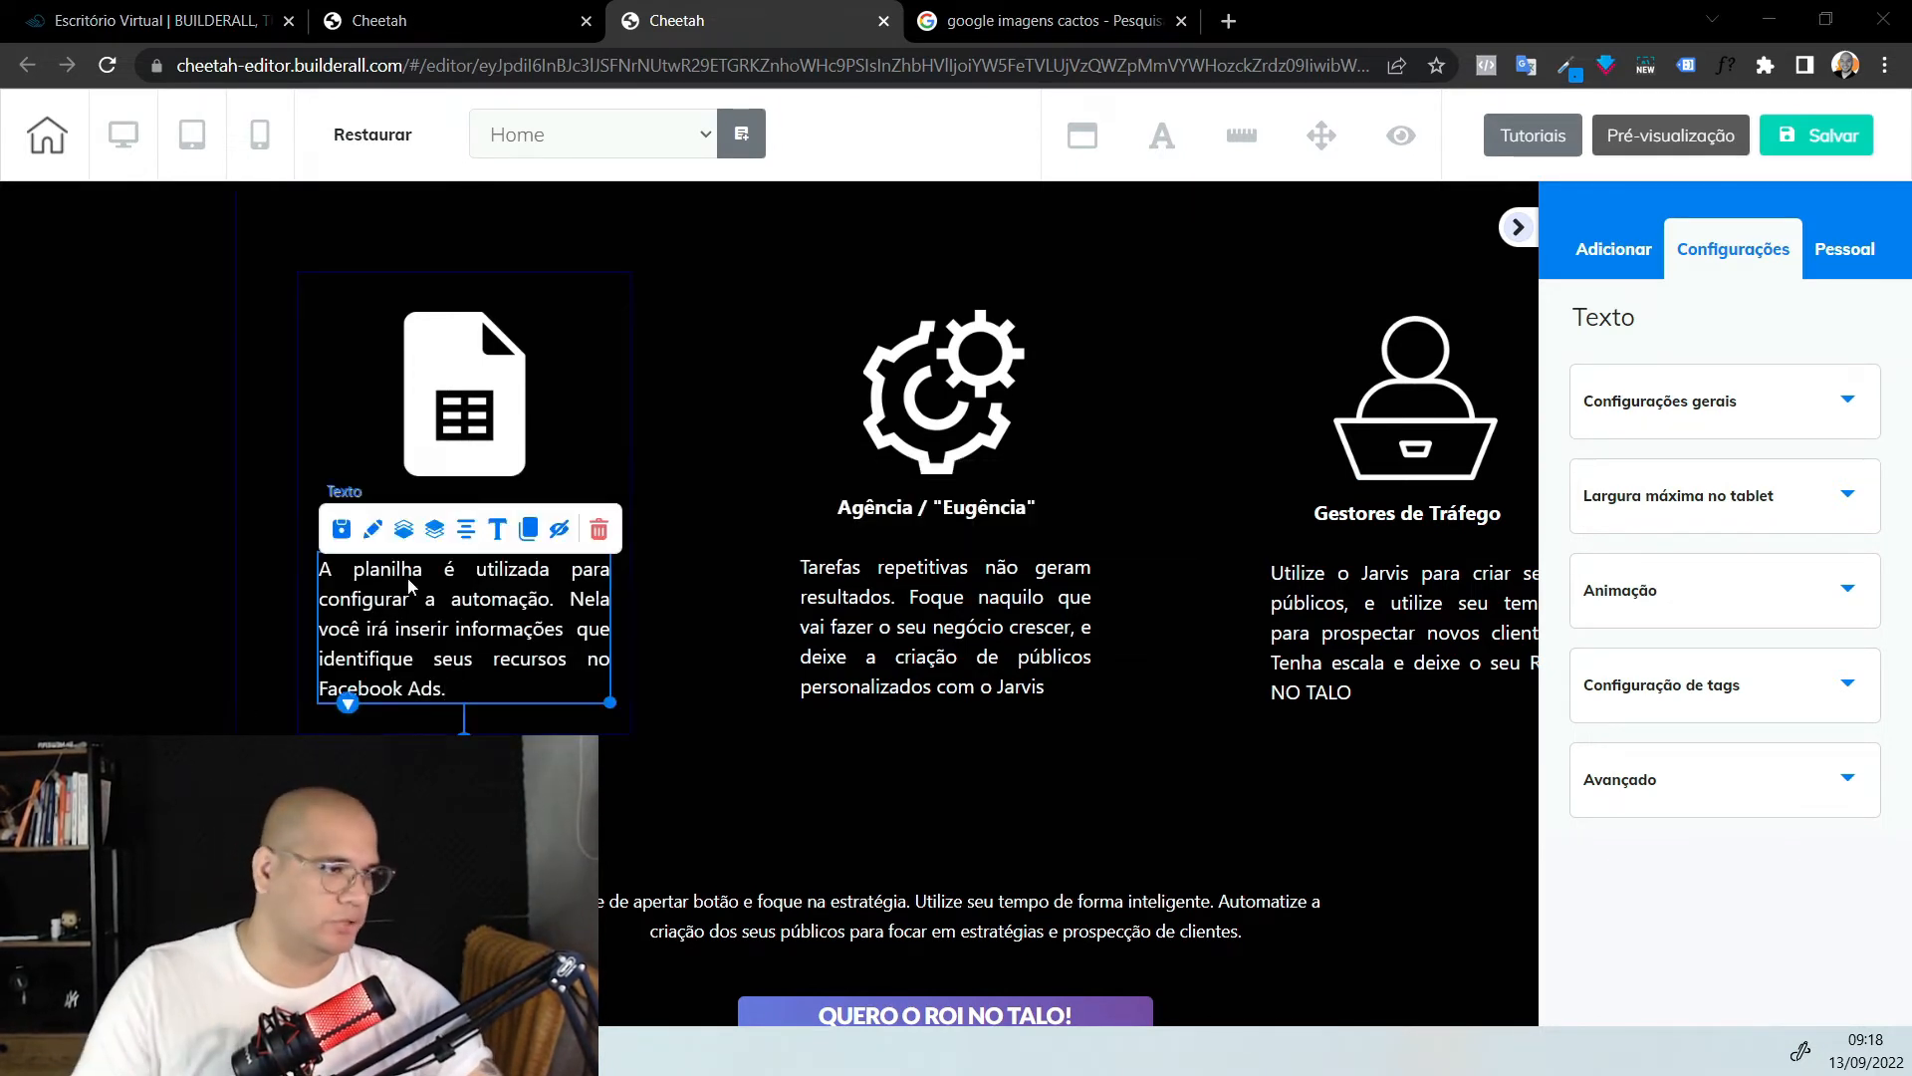
key("alt+Tab")
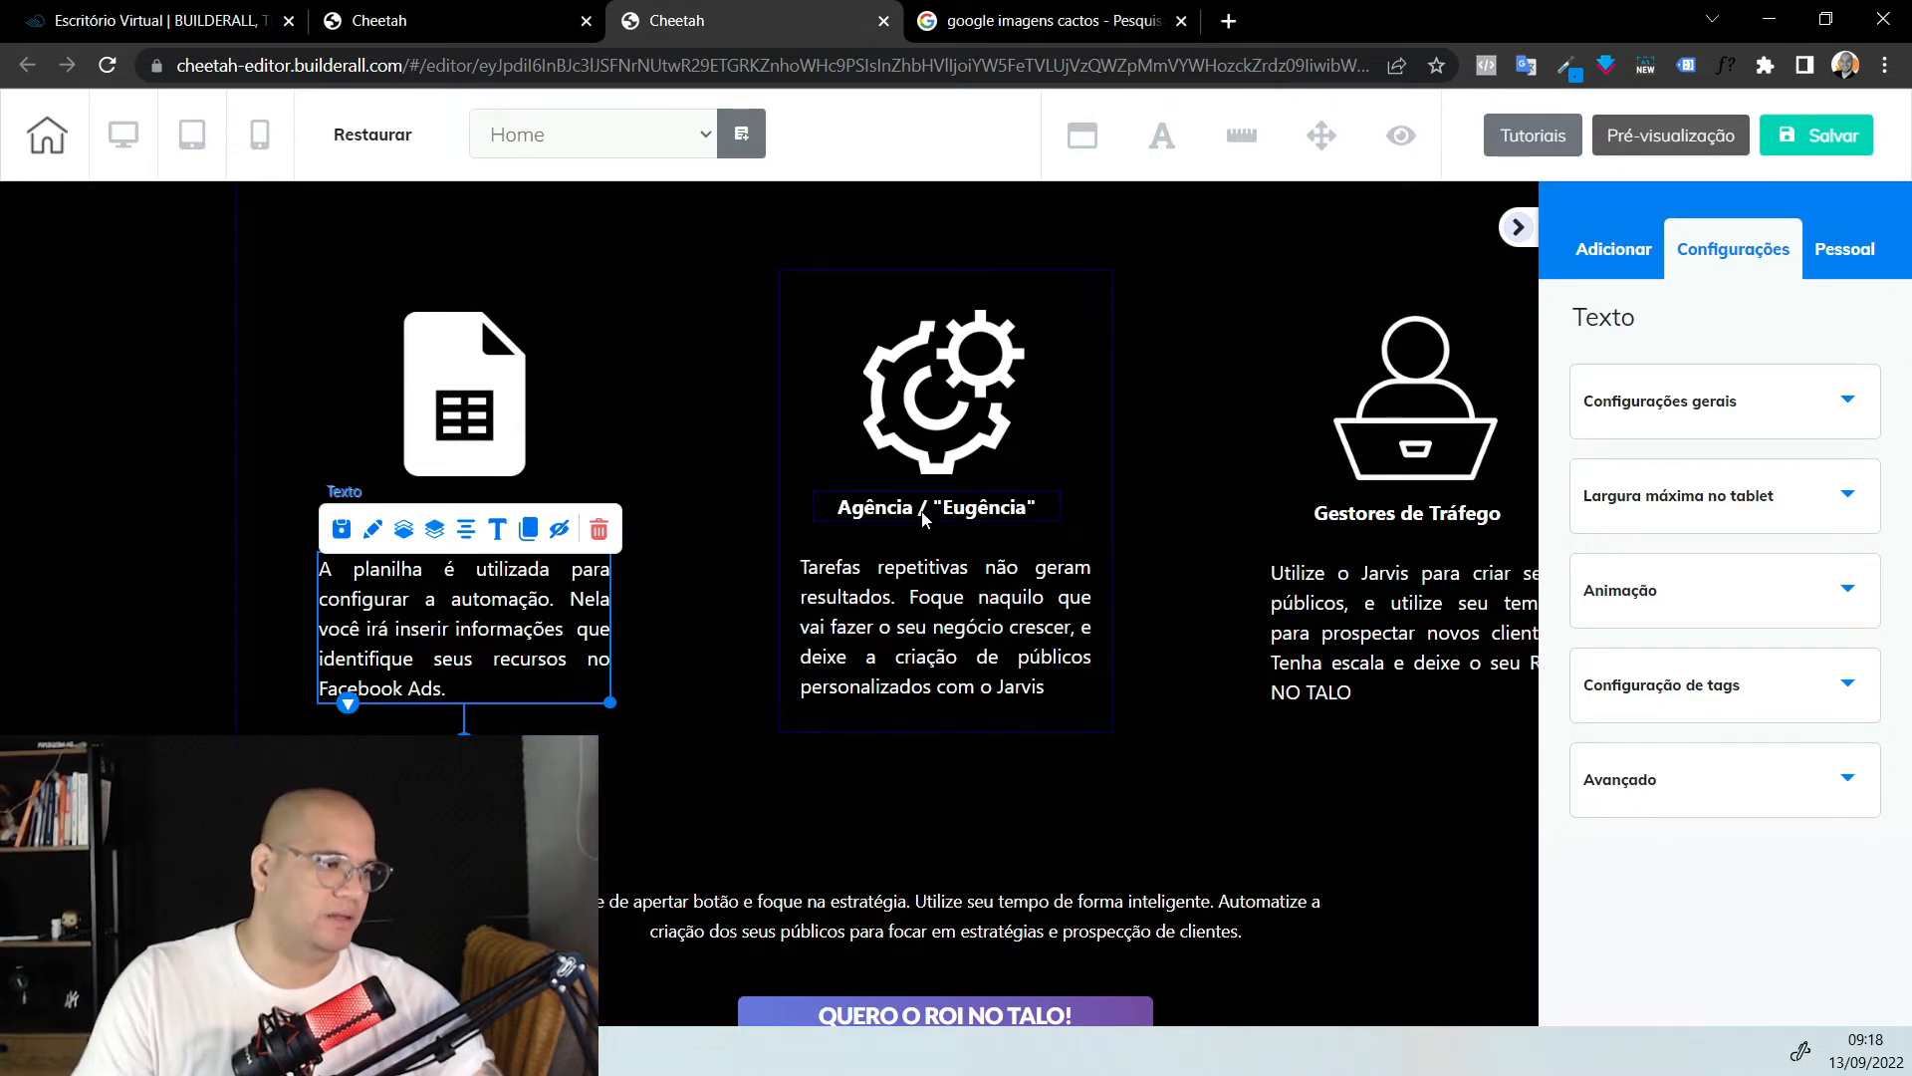
left_click(924, 516)
key("ctrl+a")
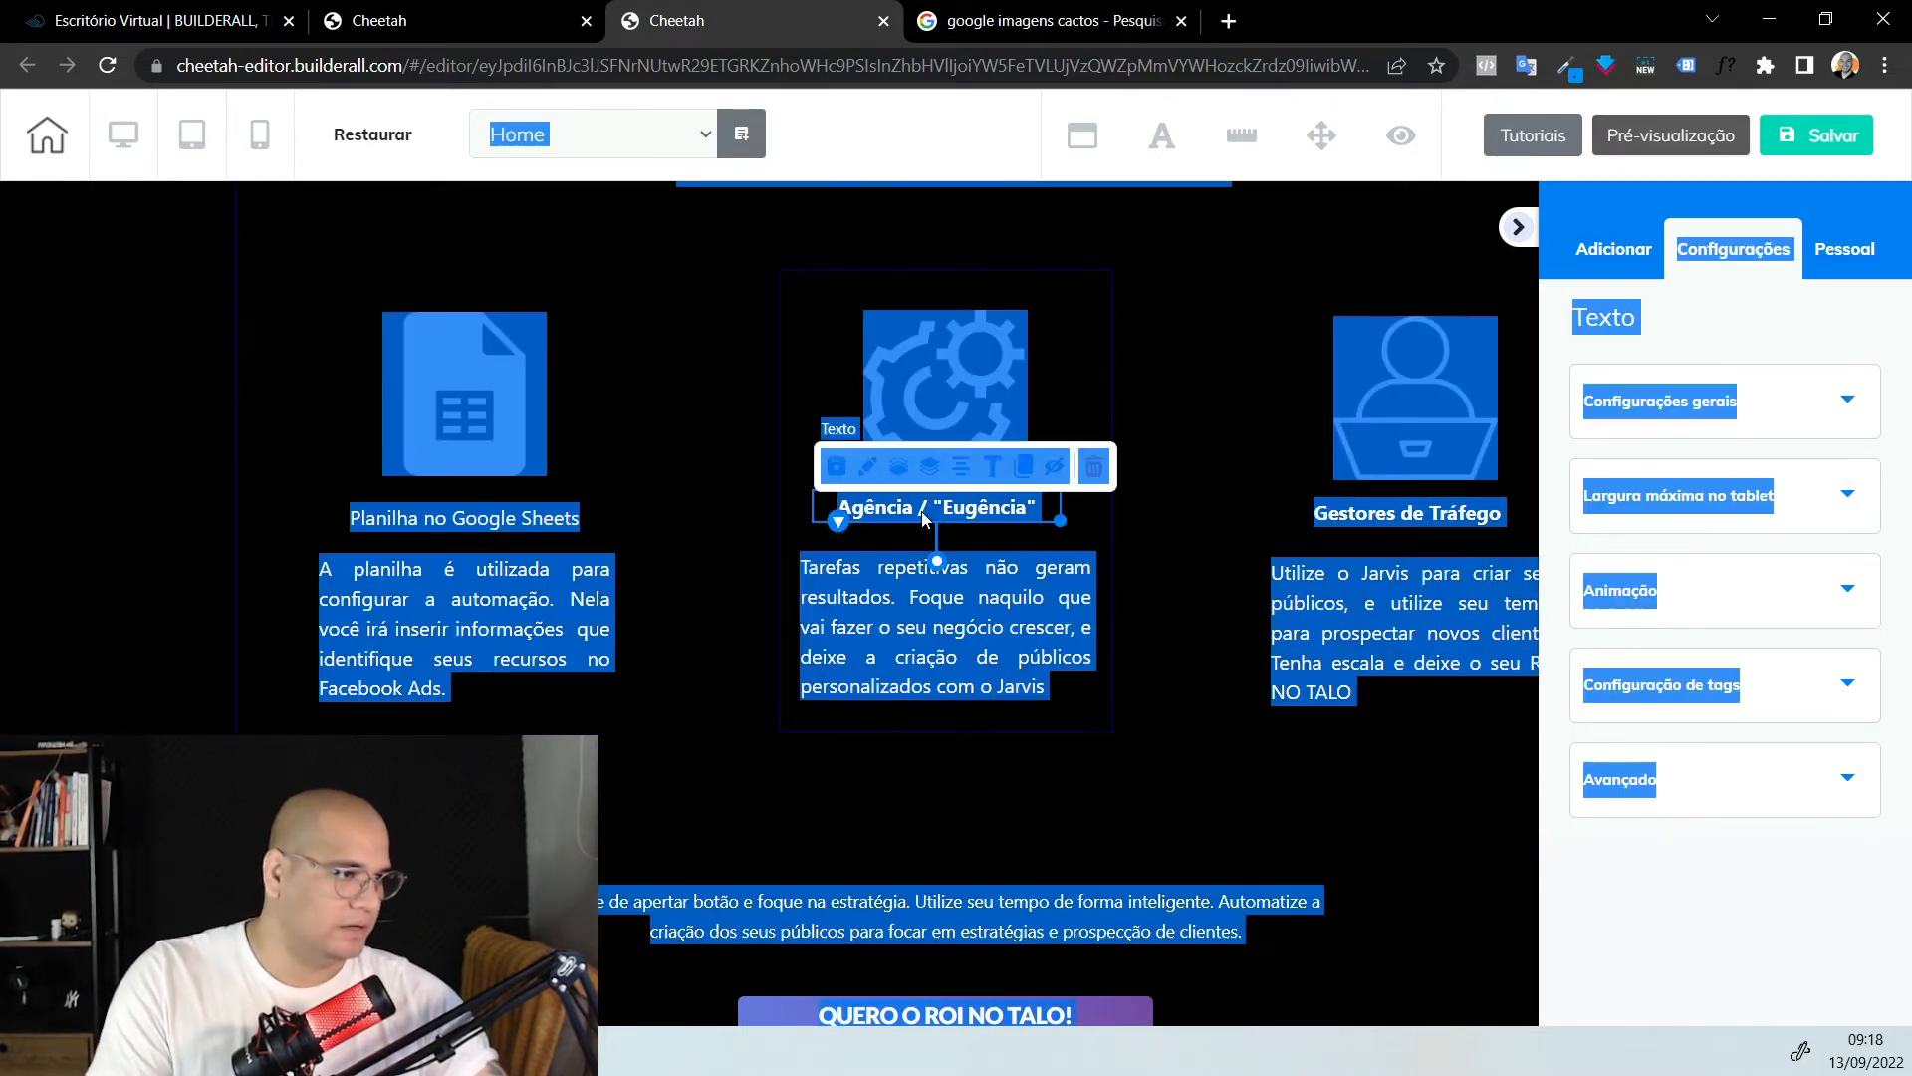
double_click(924, 514)
key("ctrl+a")
key("BackSpace")
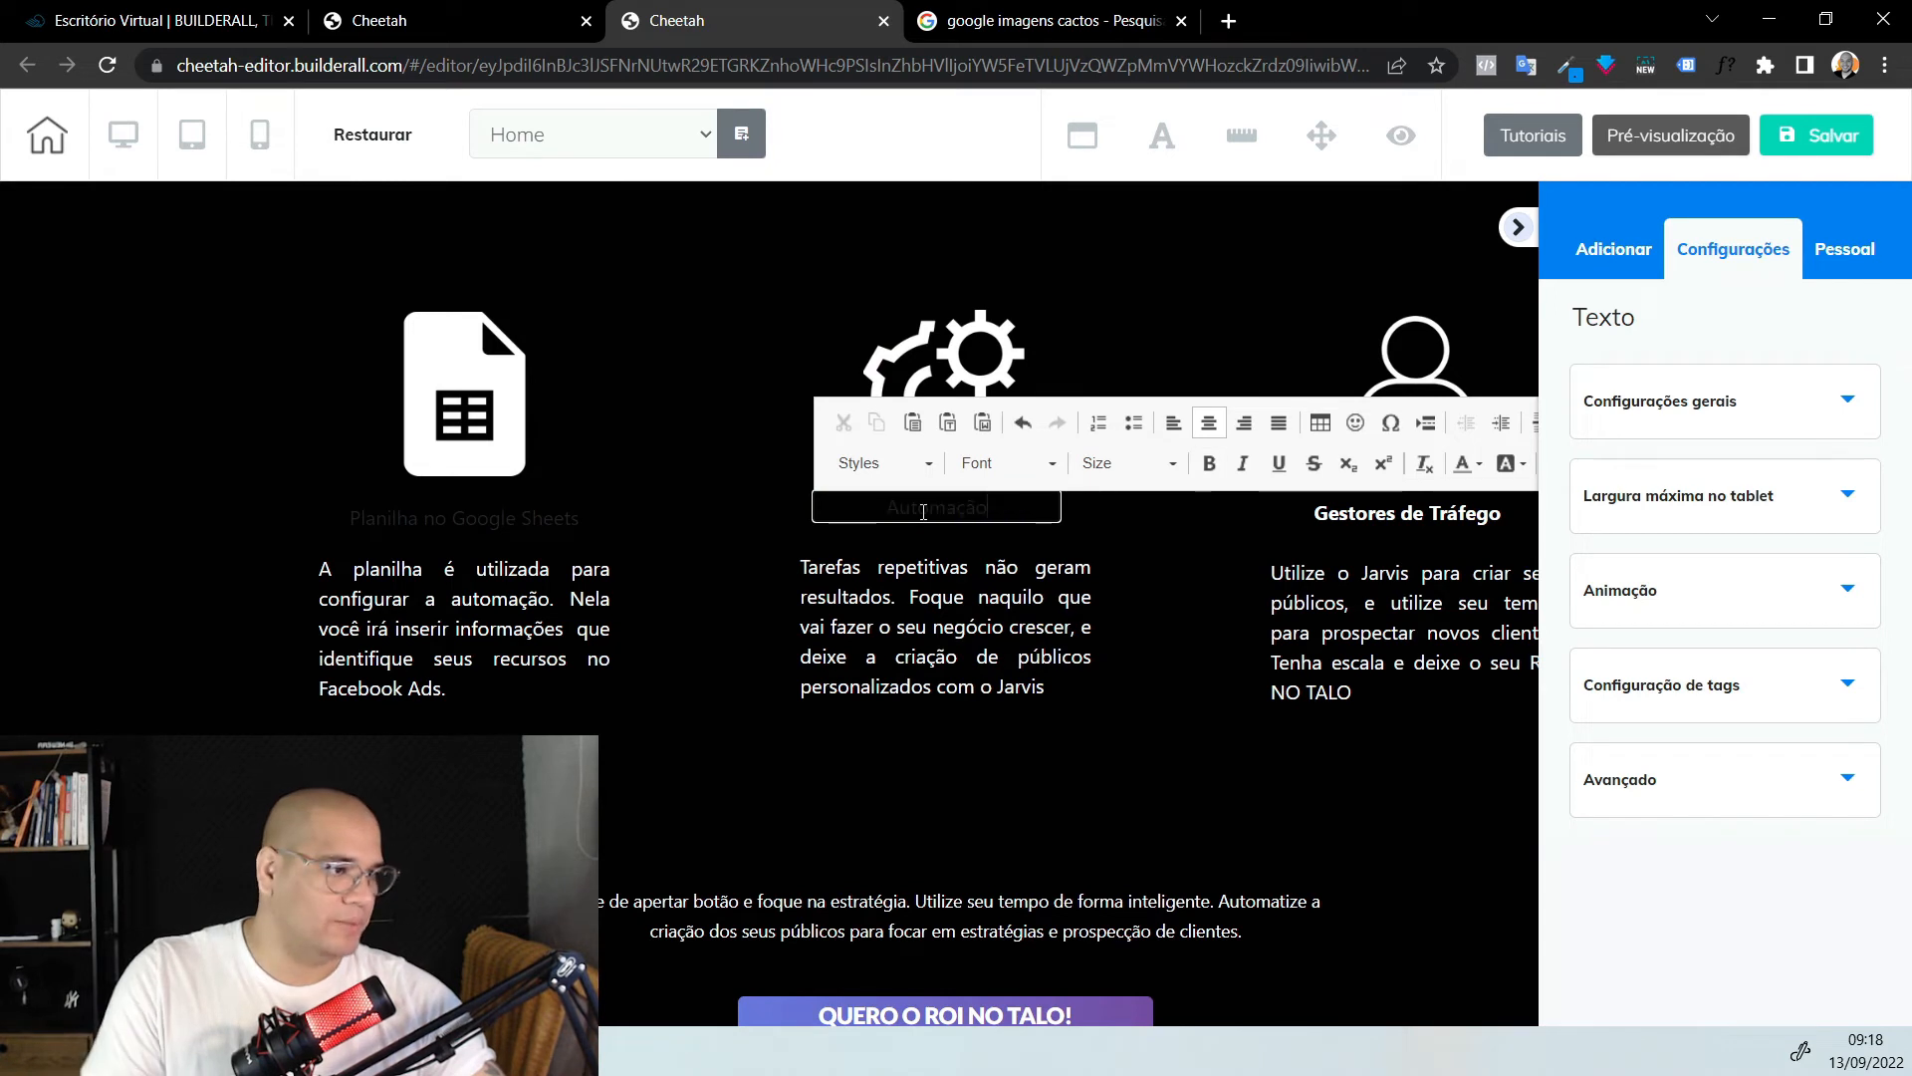
Format the second card's title "Automação" in bold white text
type("Automação")
key("ctrl+a")
key("ctrl+b")
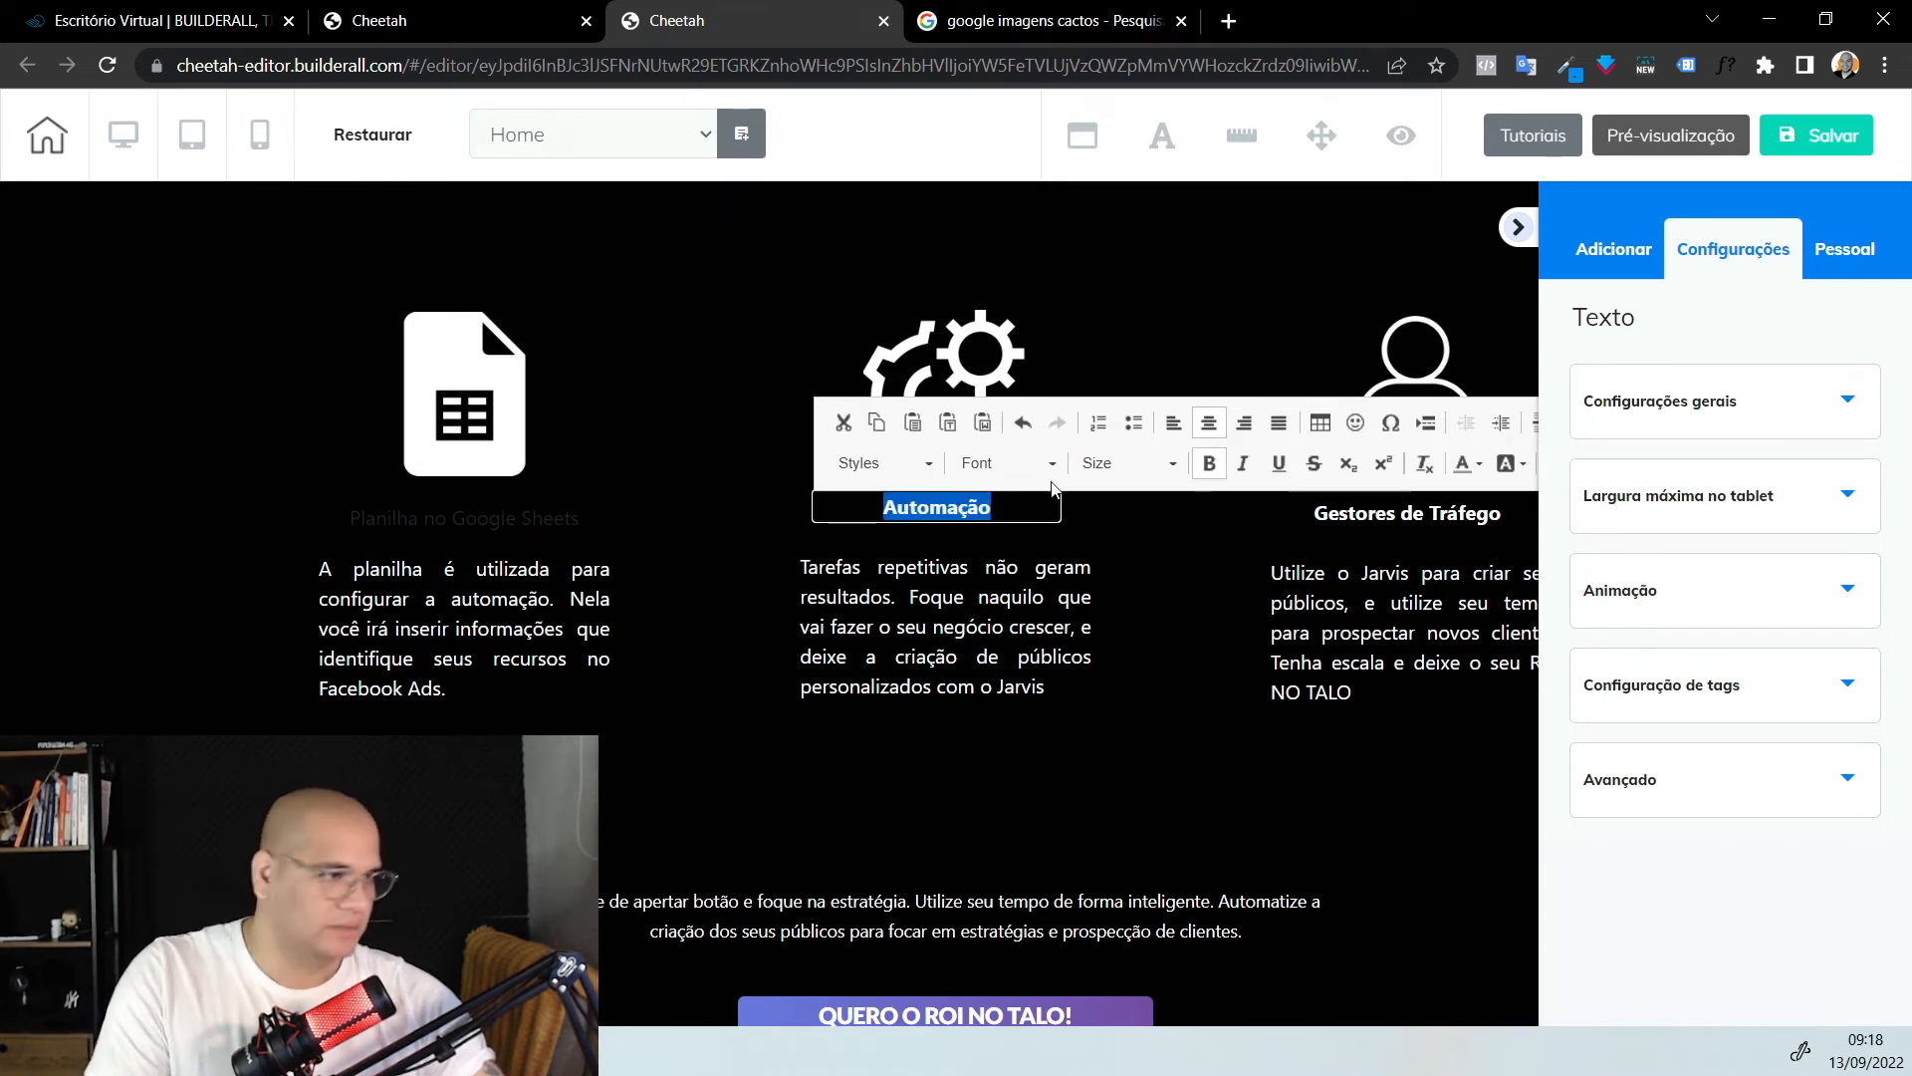
left_click(1470, 466)
left_click(1516, 238)
left_click(1516, 239)
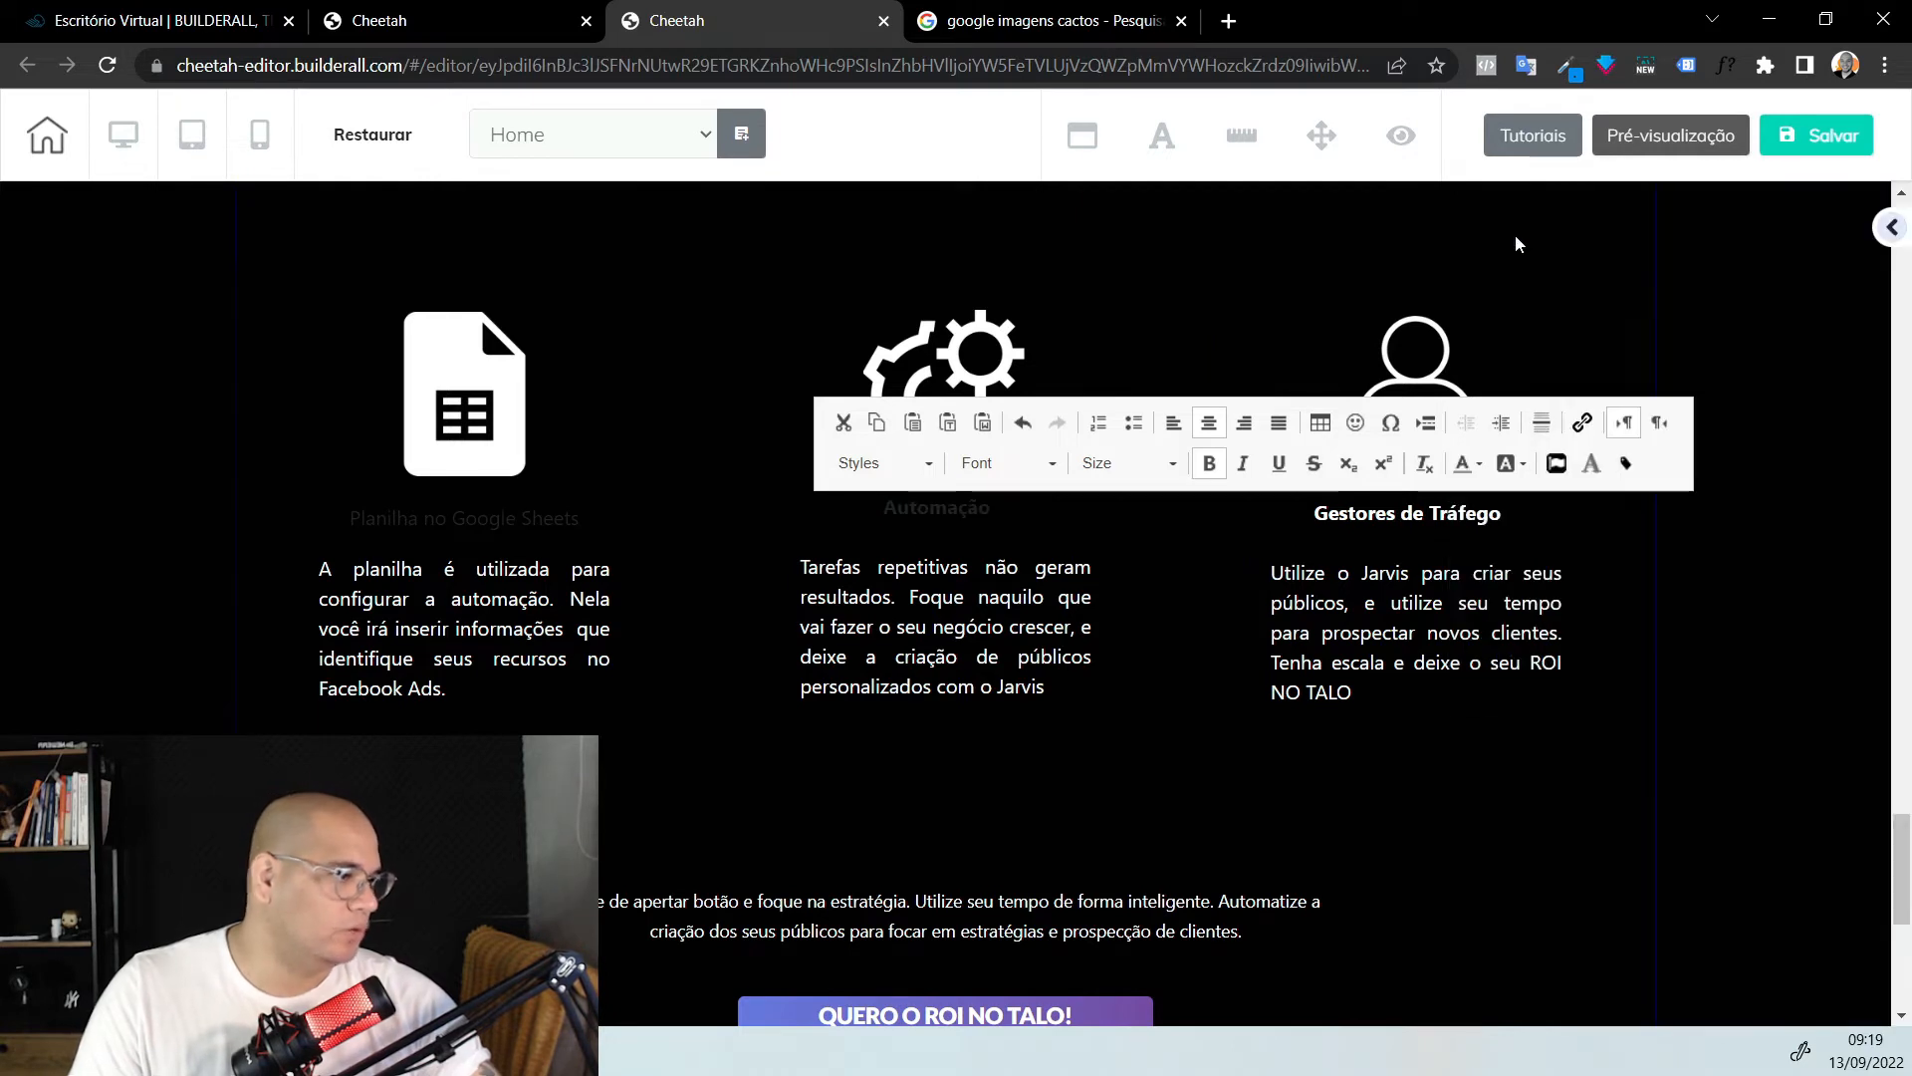
double_click(924, 519)
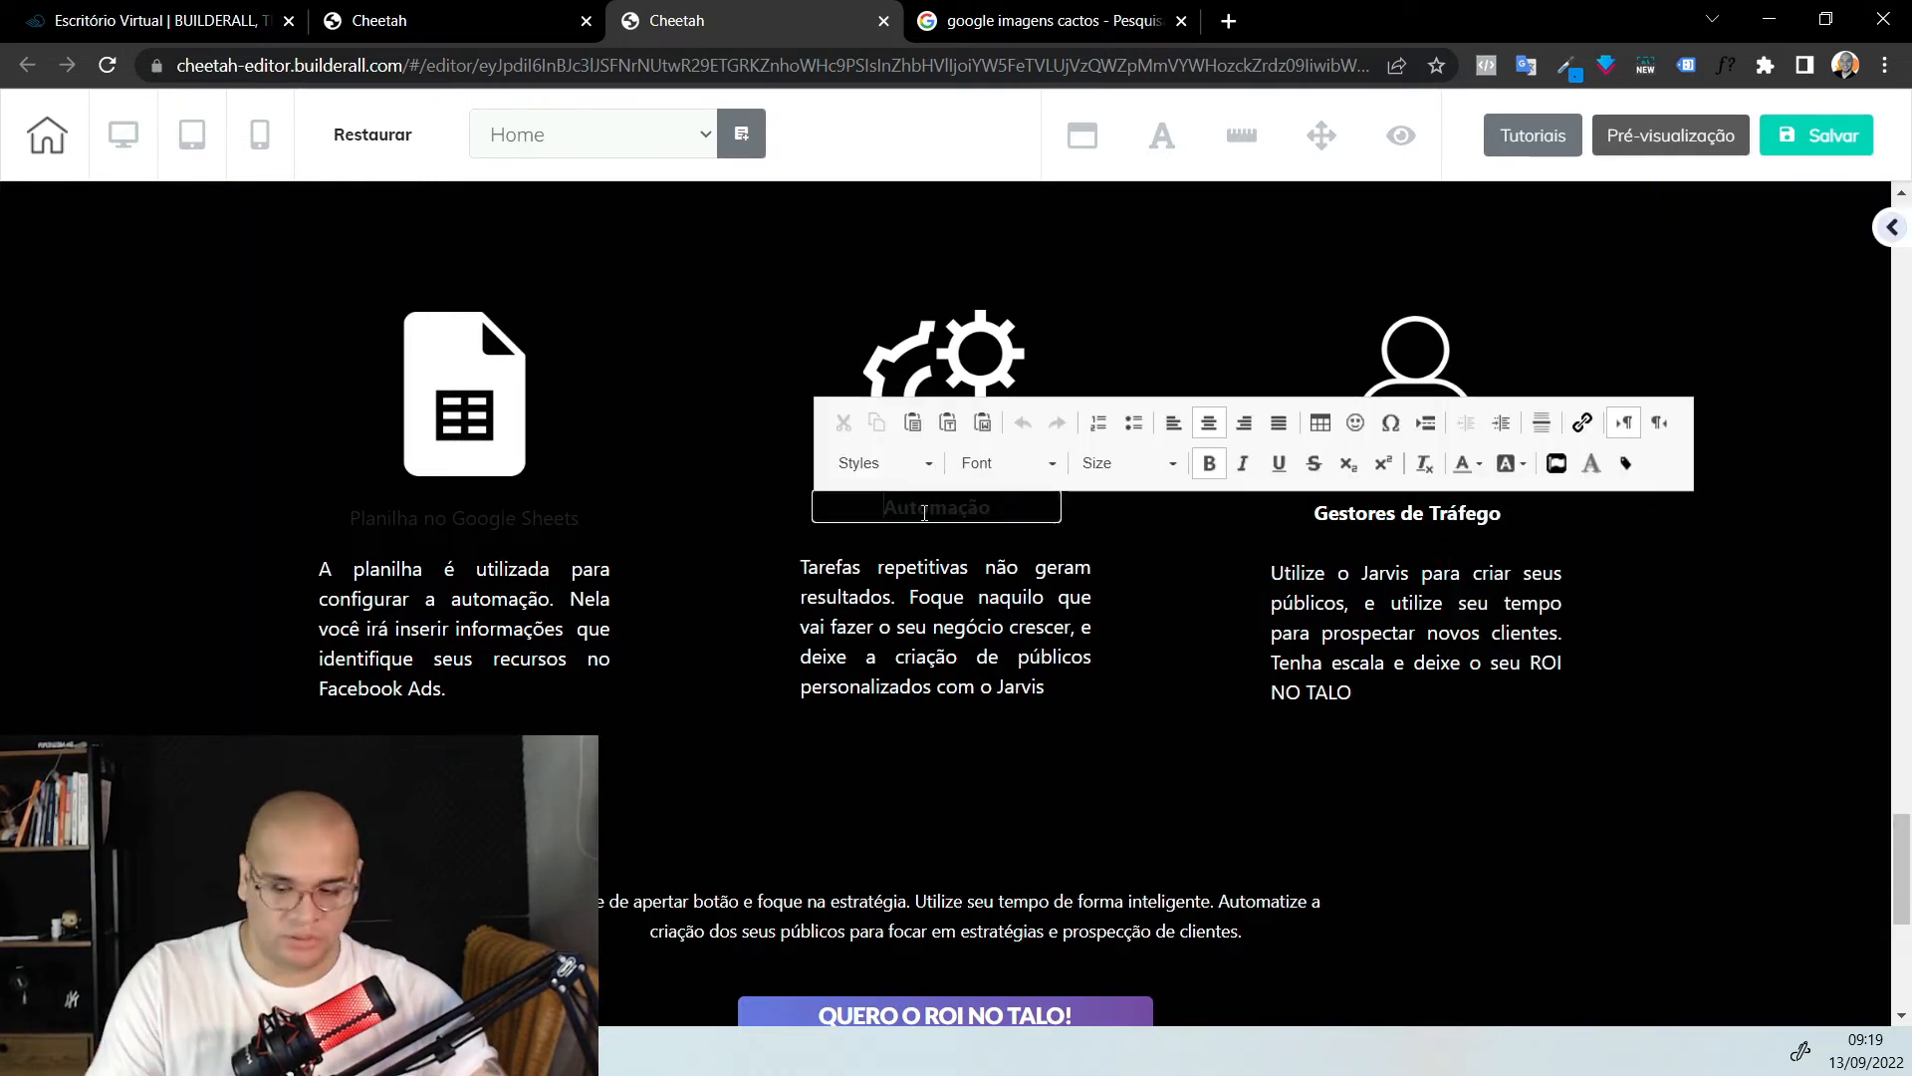
double_click(924, 513)
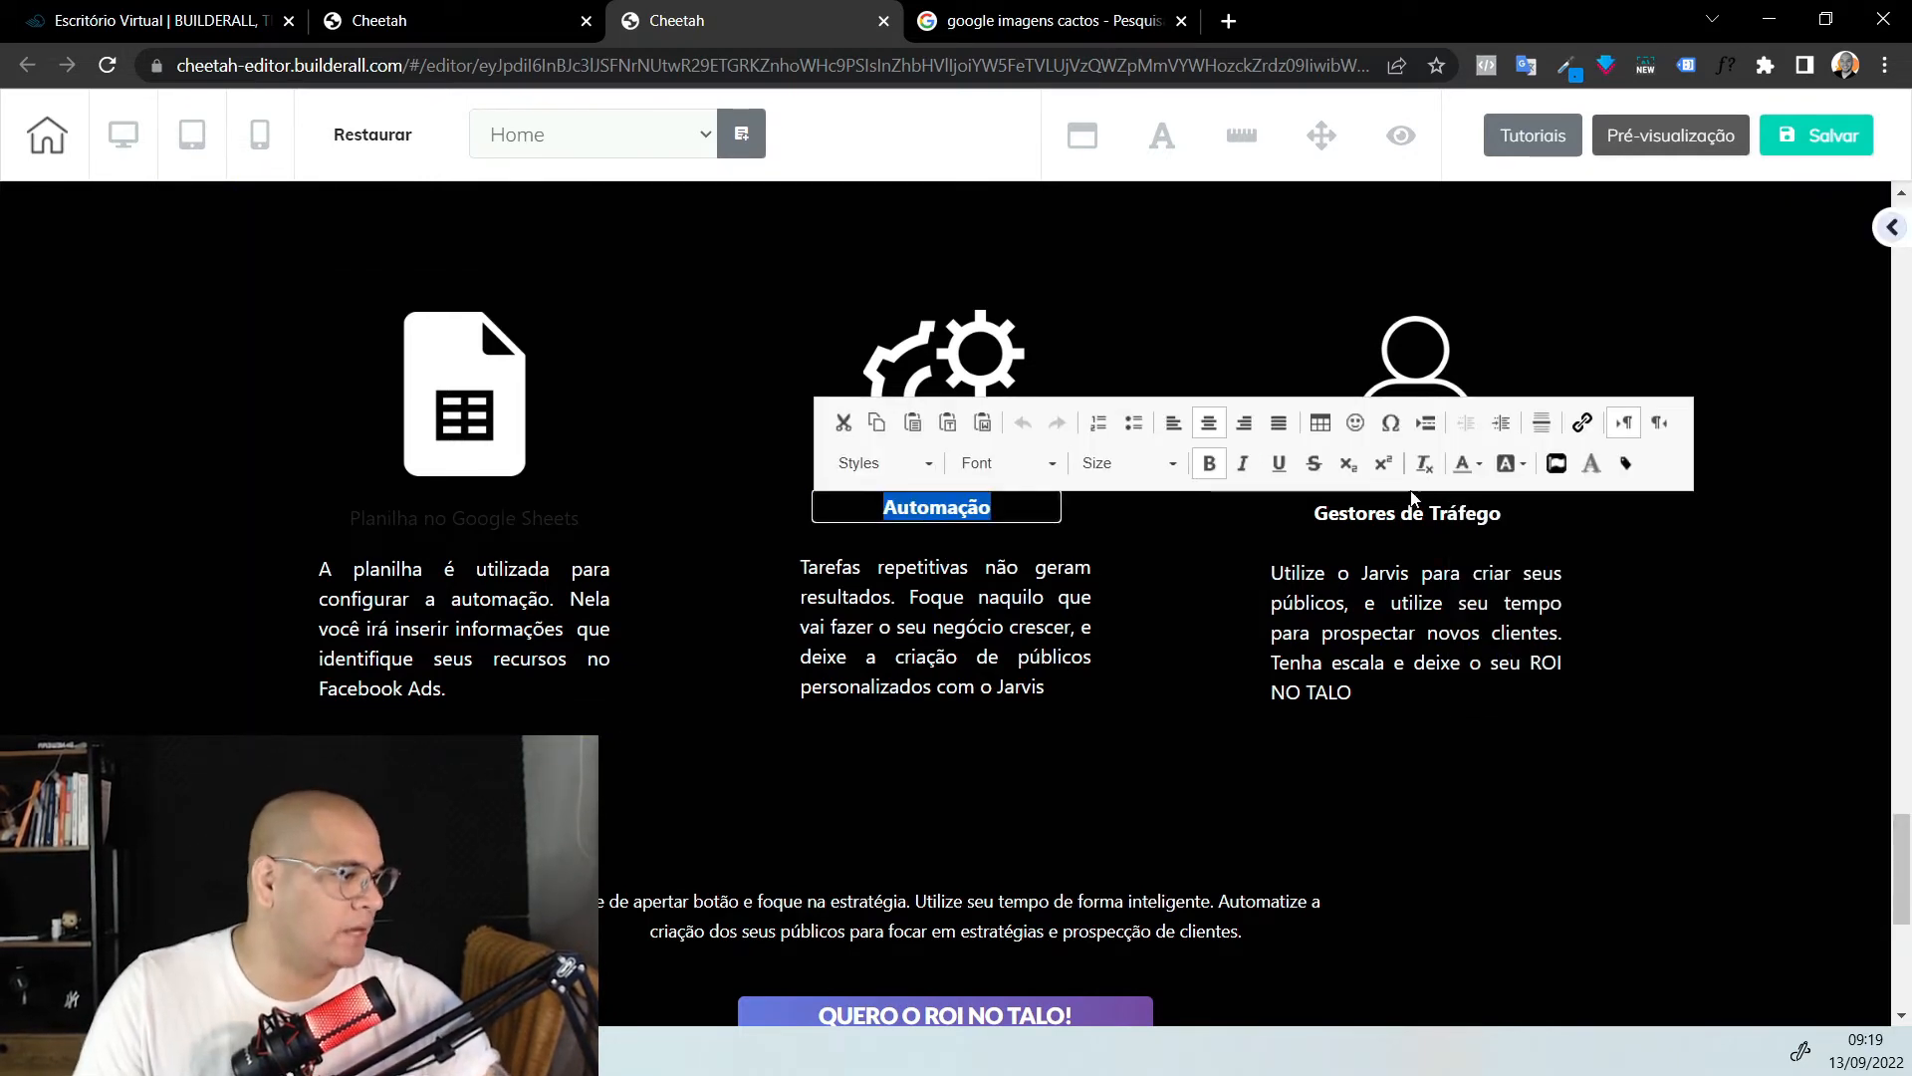
left_click(1478, 475)
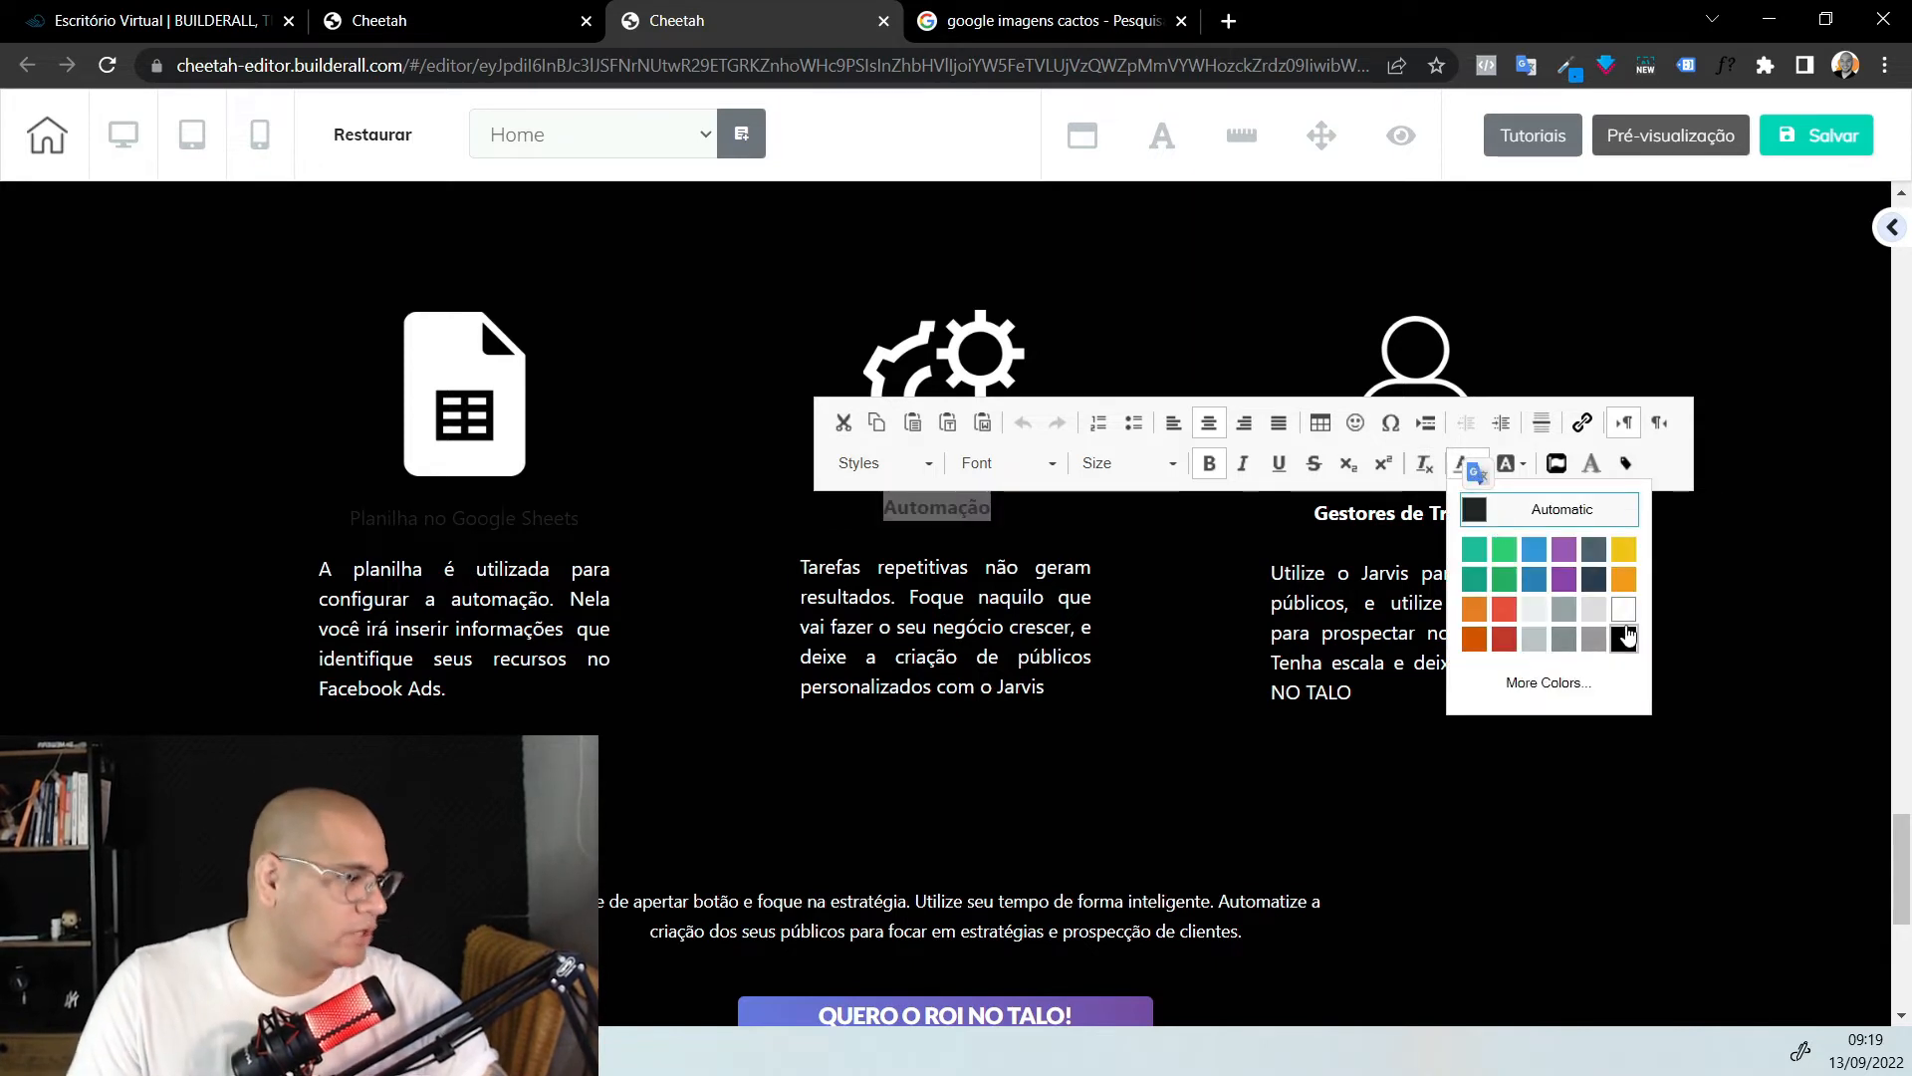
left_click(1478, 475)
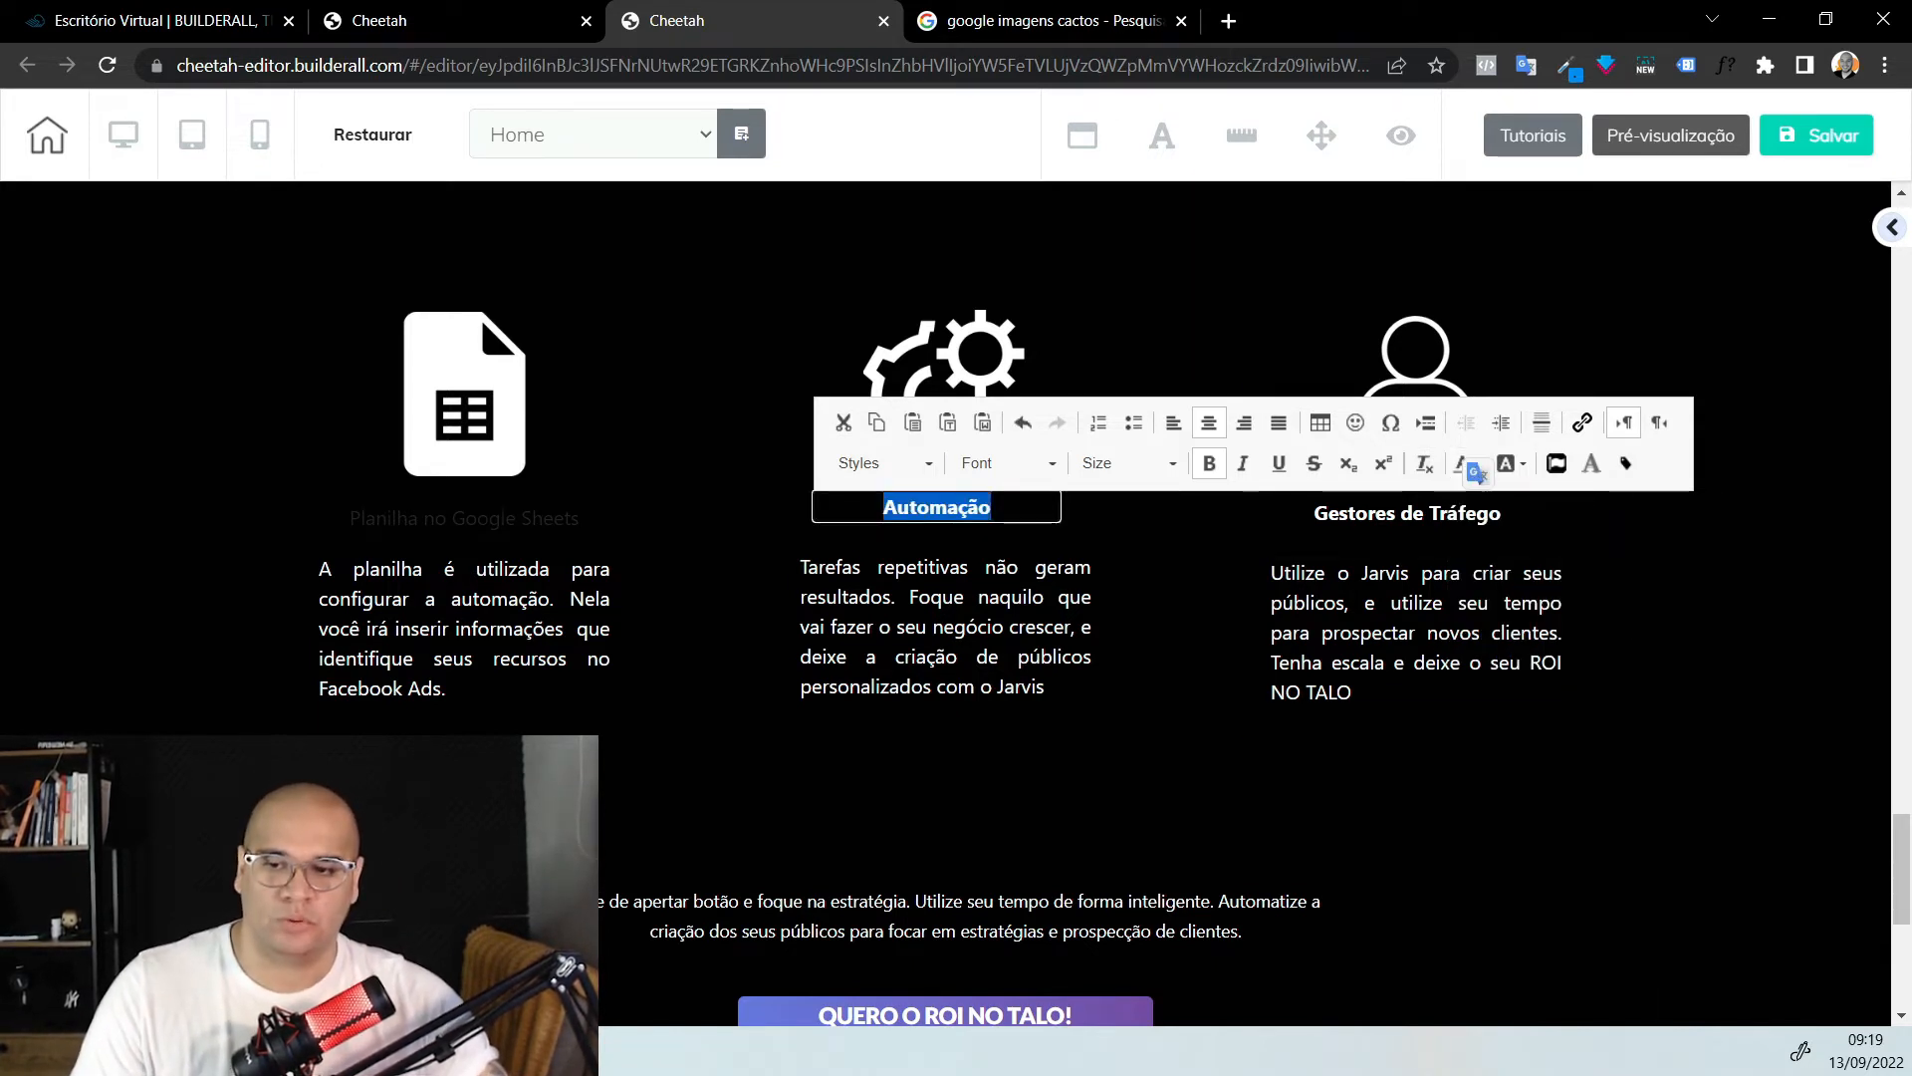
Replace the second card's description with "A automação é um arquivo totalmente configurado e pronto para ser executado no seu computador, ou no servidor da sua agência."
key("alt+Tab")
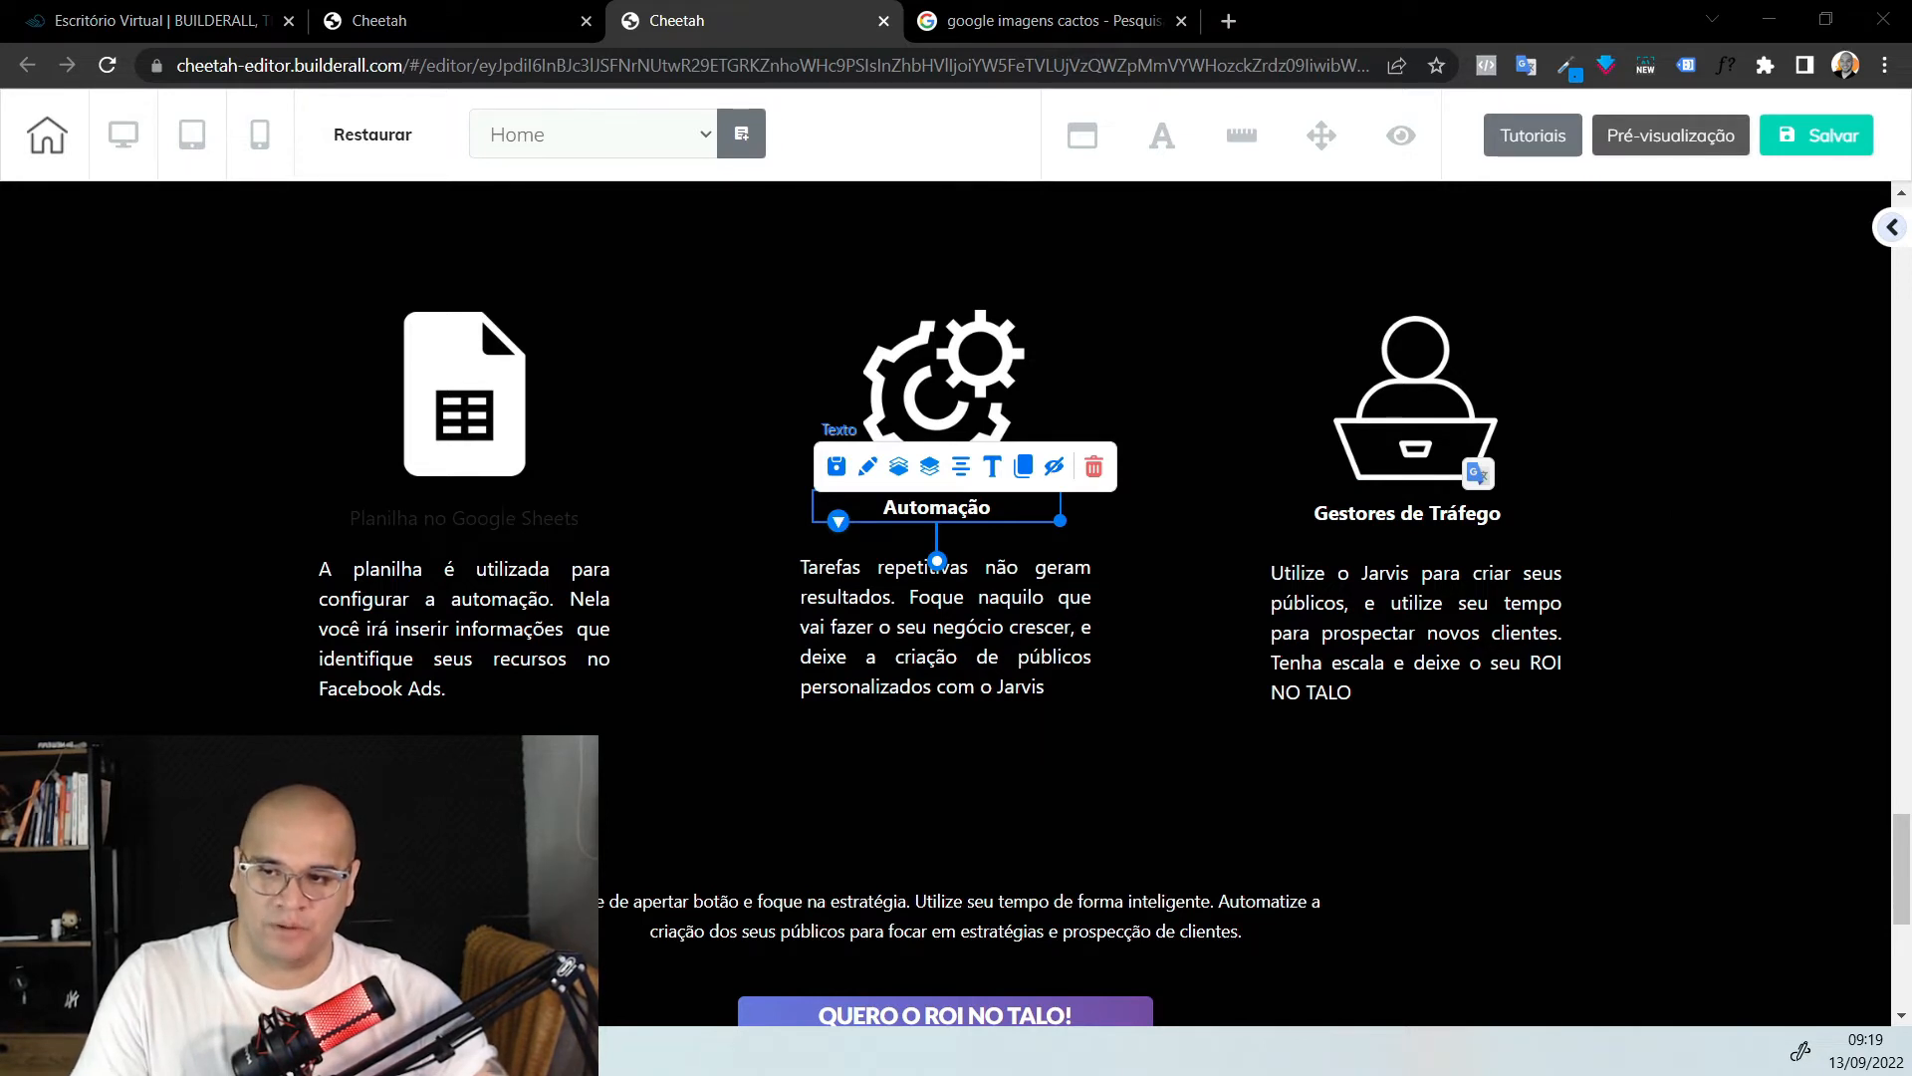
left_click(926, 652)
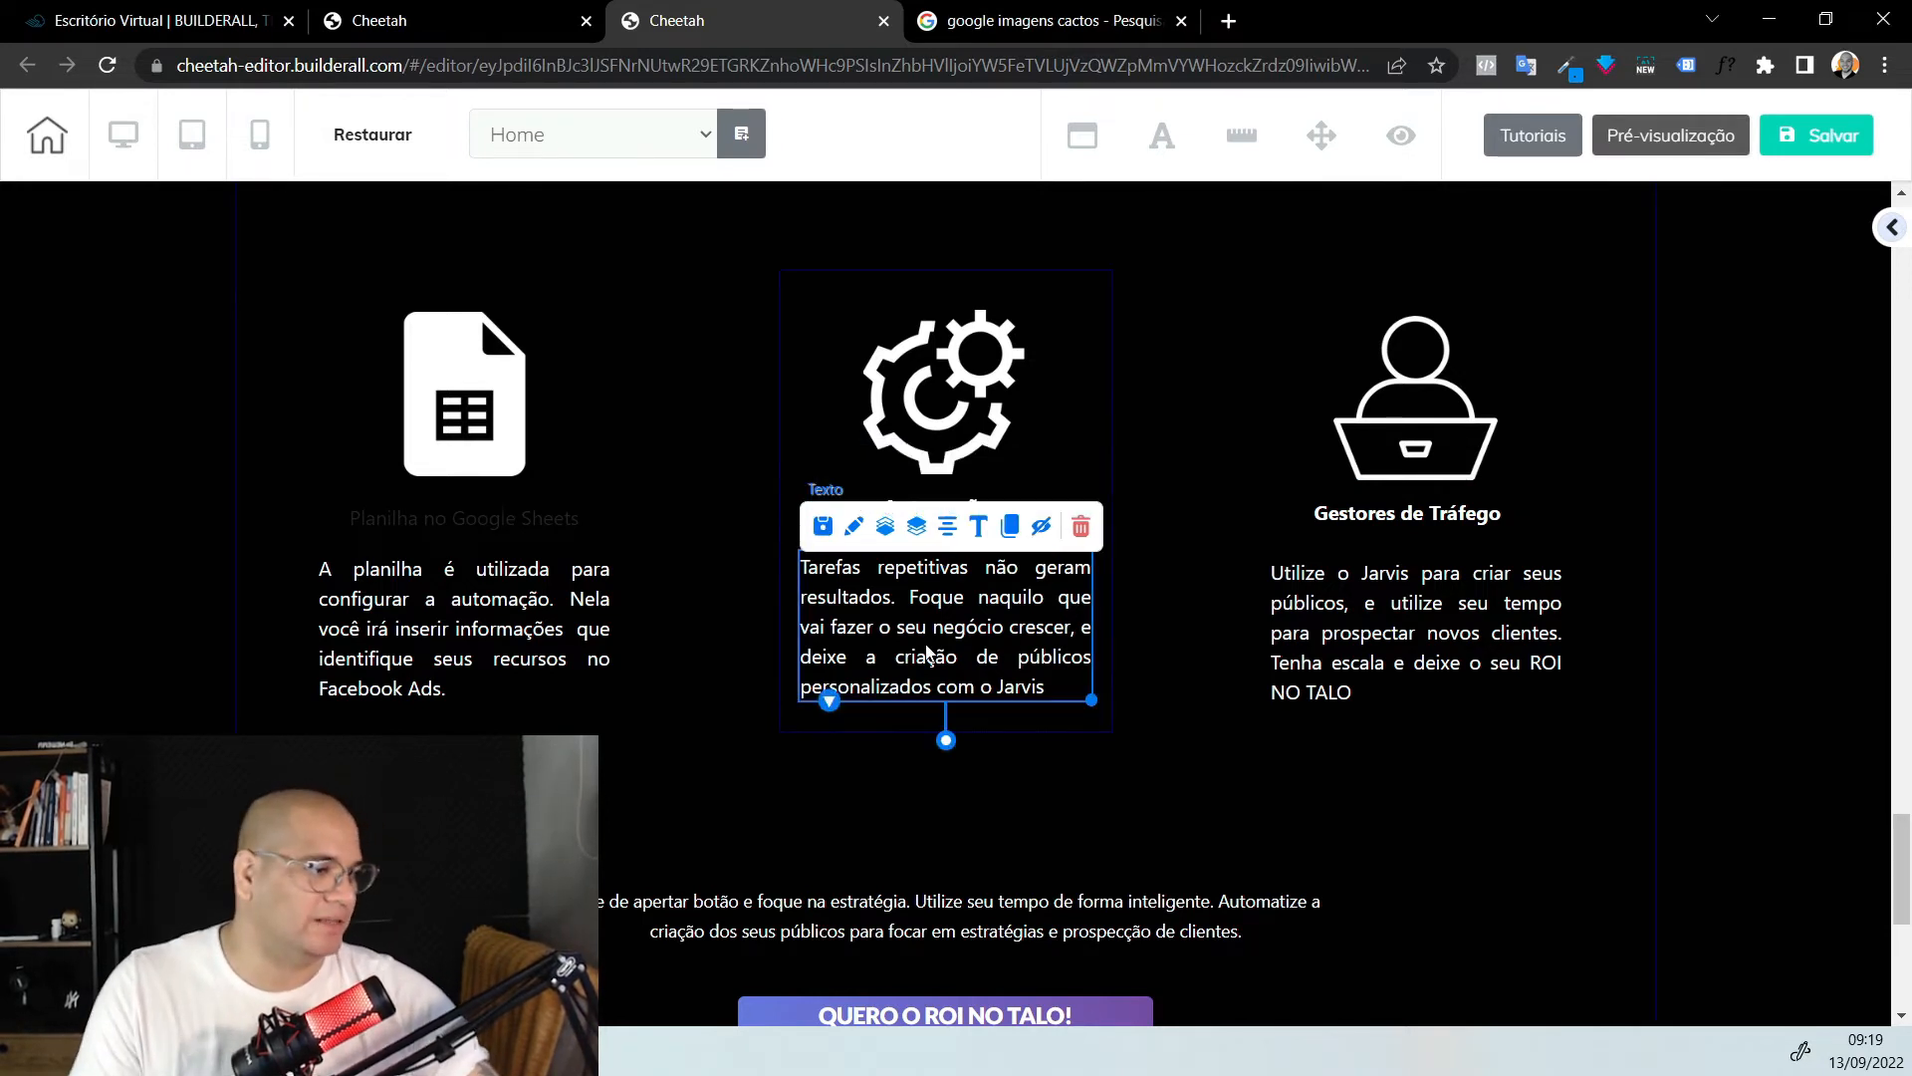
double_click(934, 652)
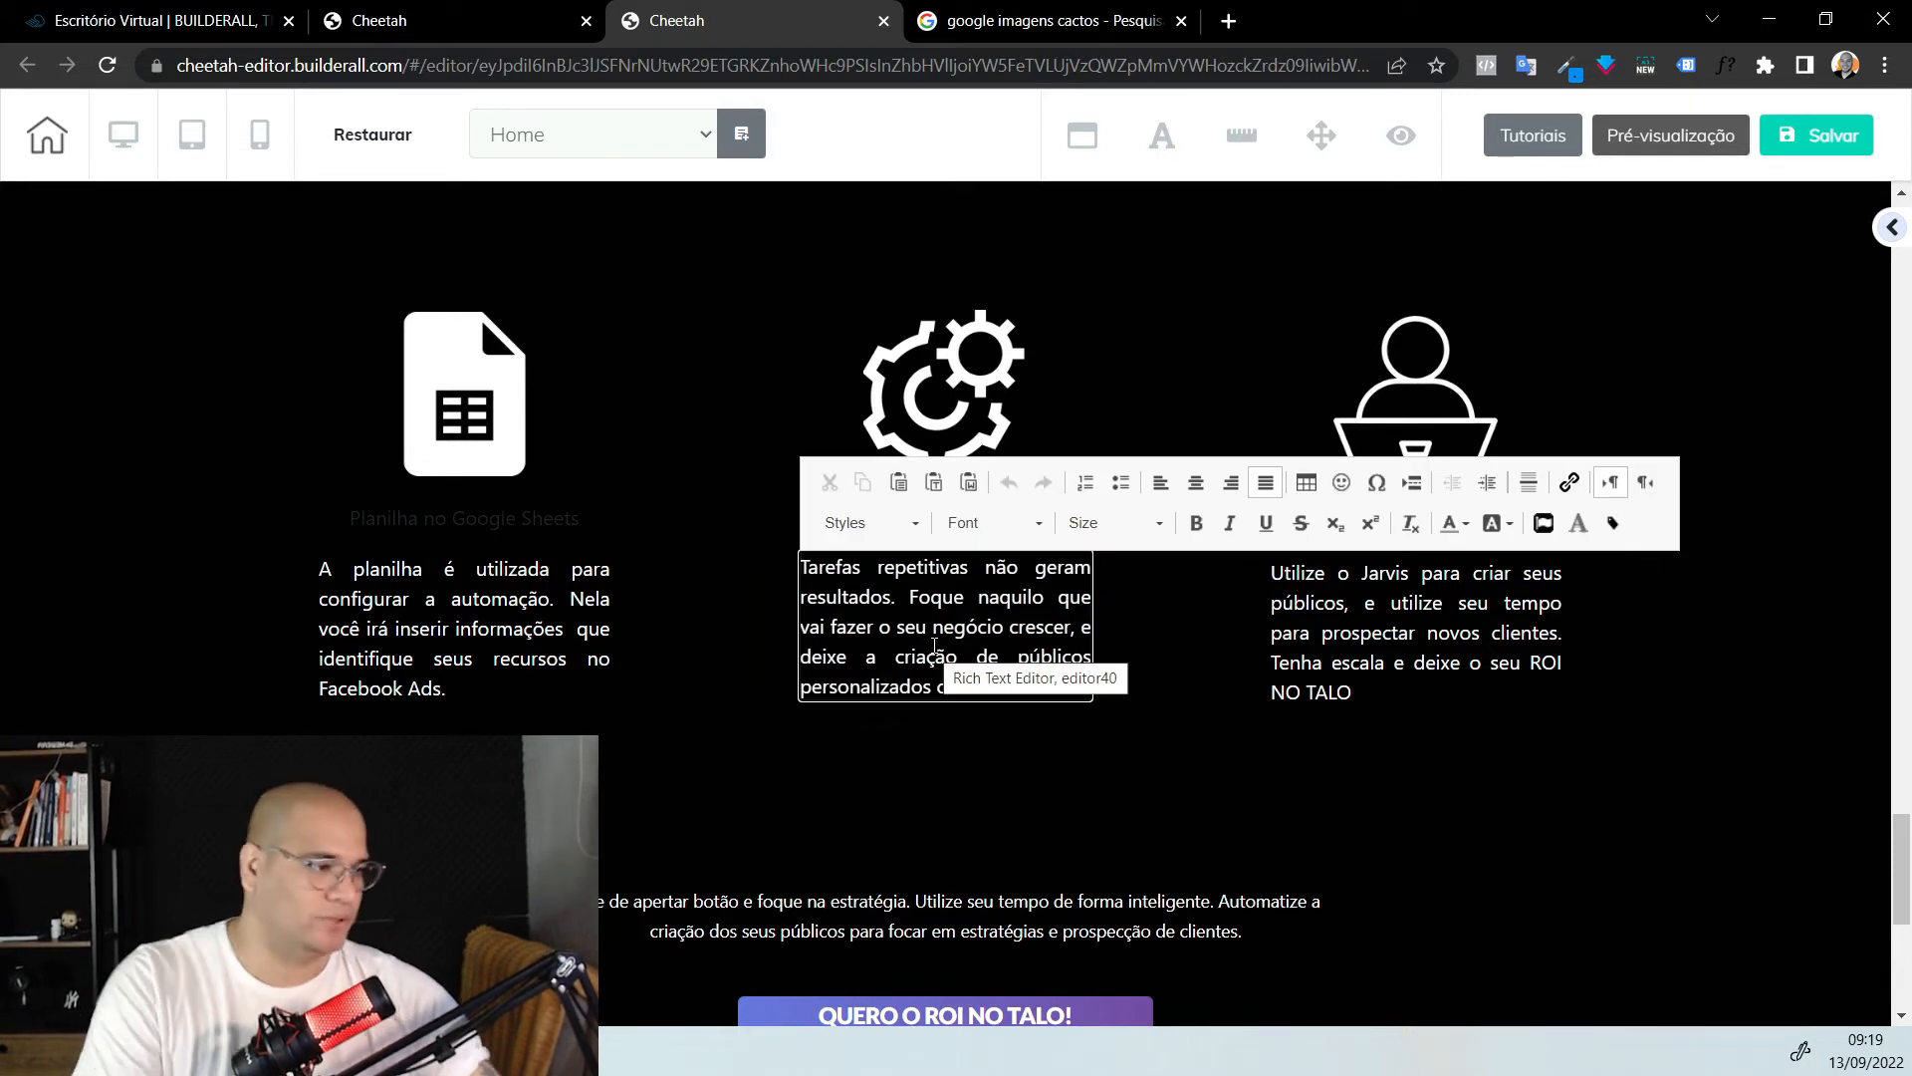
key("ctrl+a")
type("A automação é um arquivo totalmente configurado e pronto para ser executado no seu computador, ou no servidor da sua agência.")
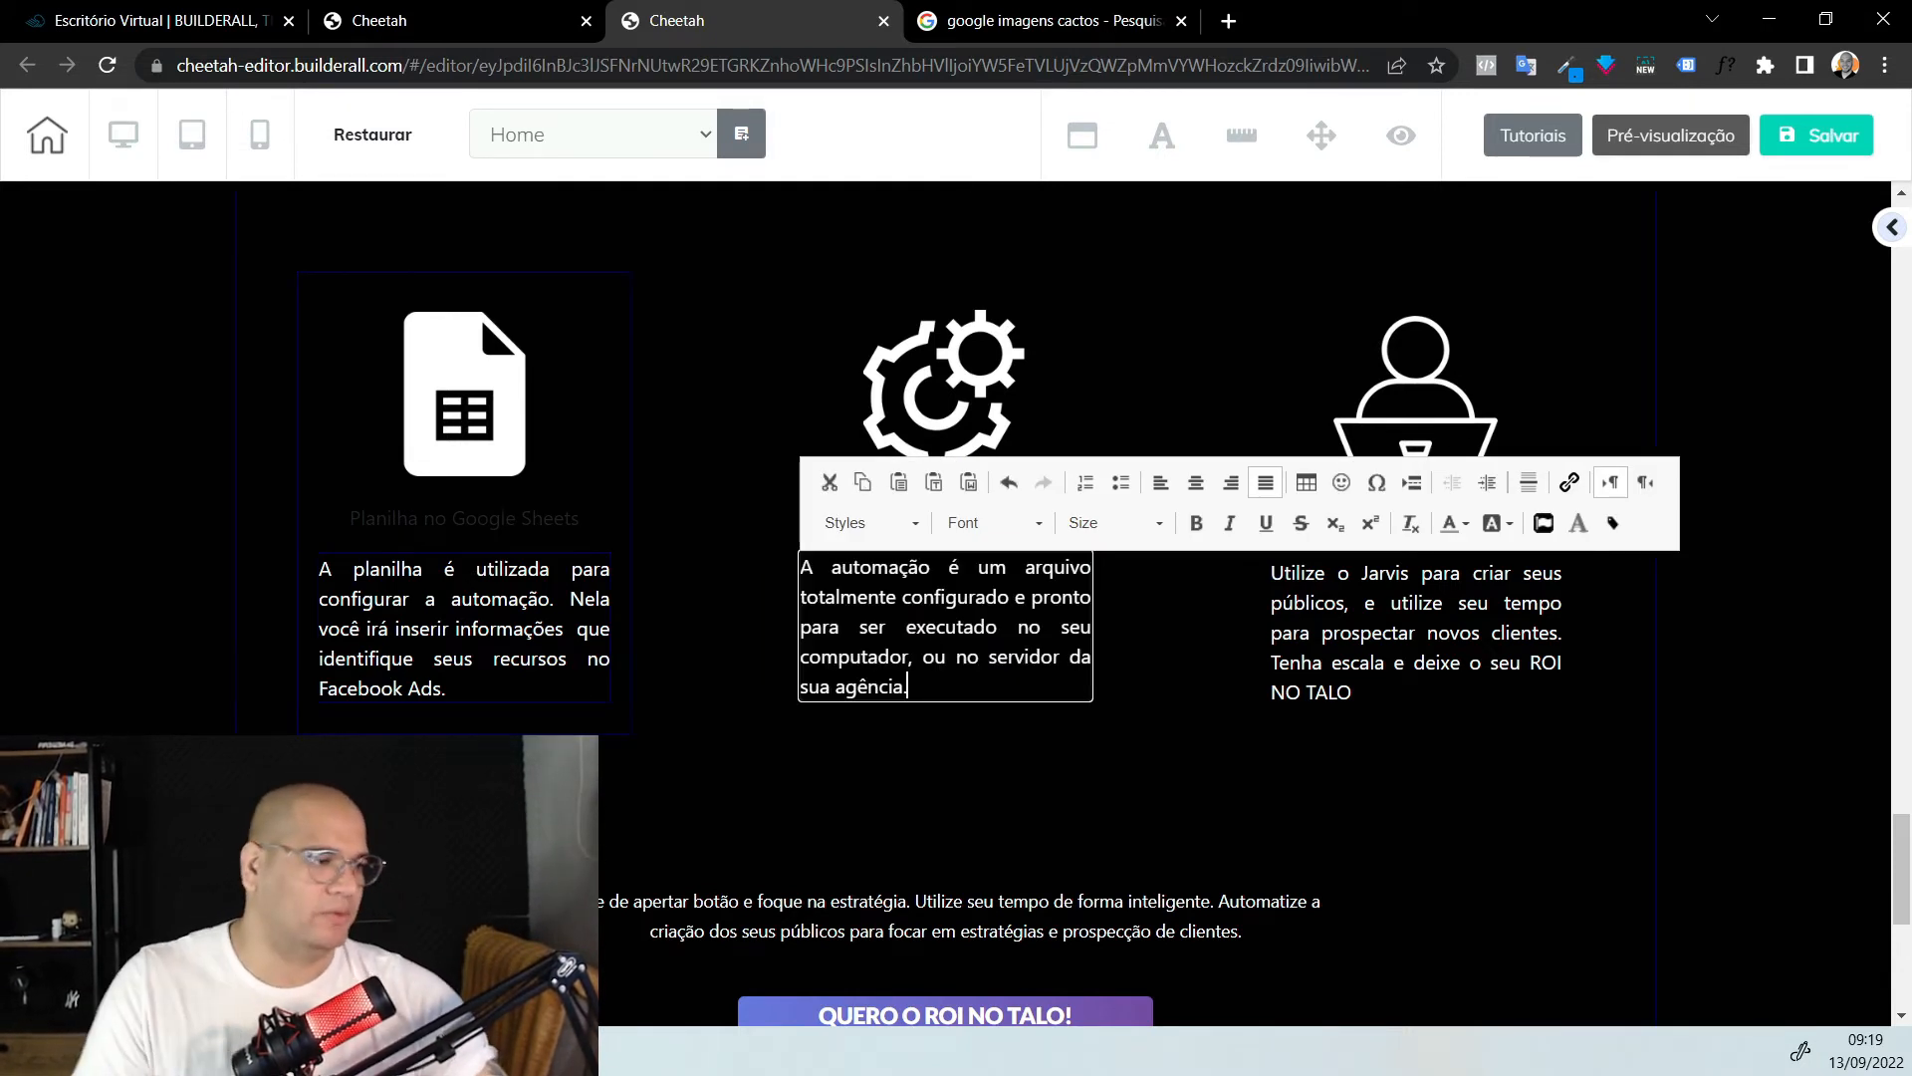
Replace the third card's description with "Você terá acesso a uma área de membros com 1 aula. Nela você aprenderá como baixar, configurar, editar e executar a automação..."
key("alt+Tab")
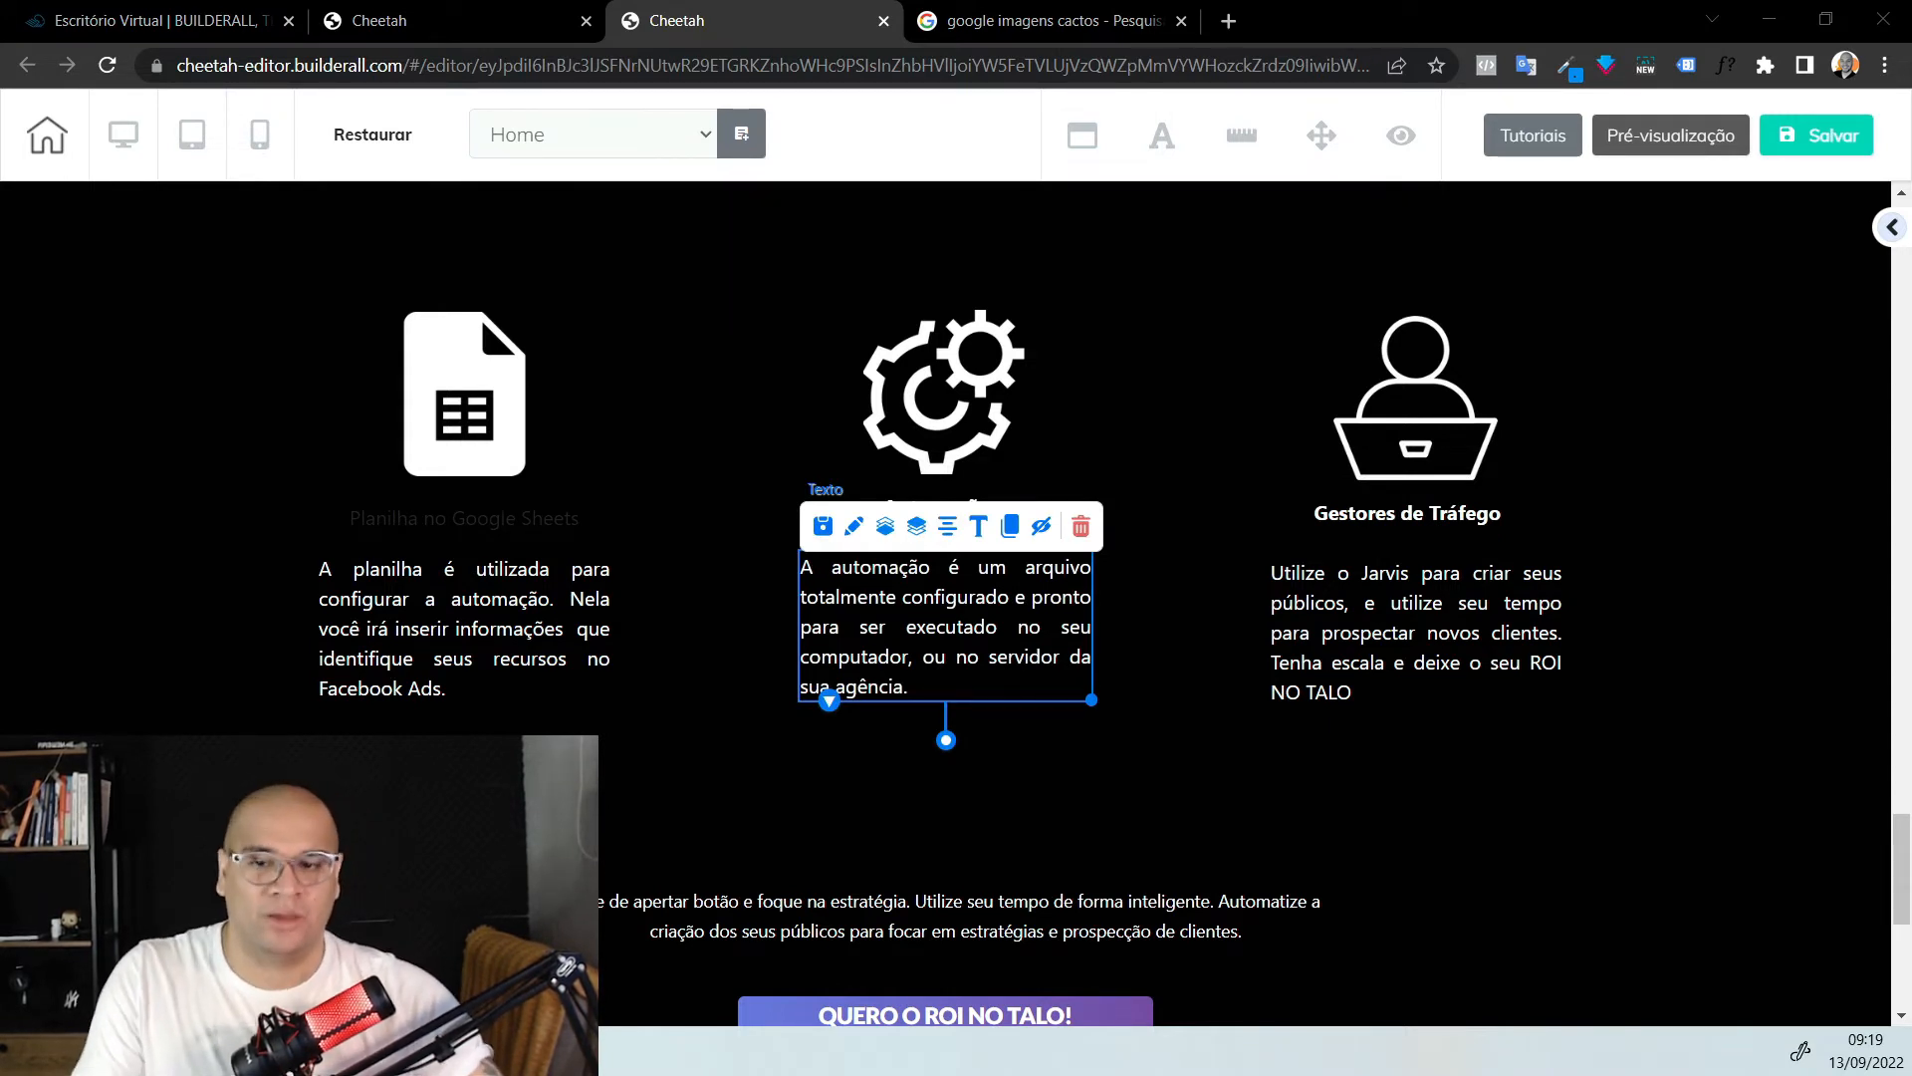
left_click(1471, 625)
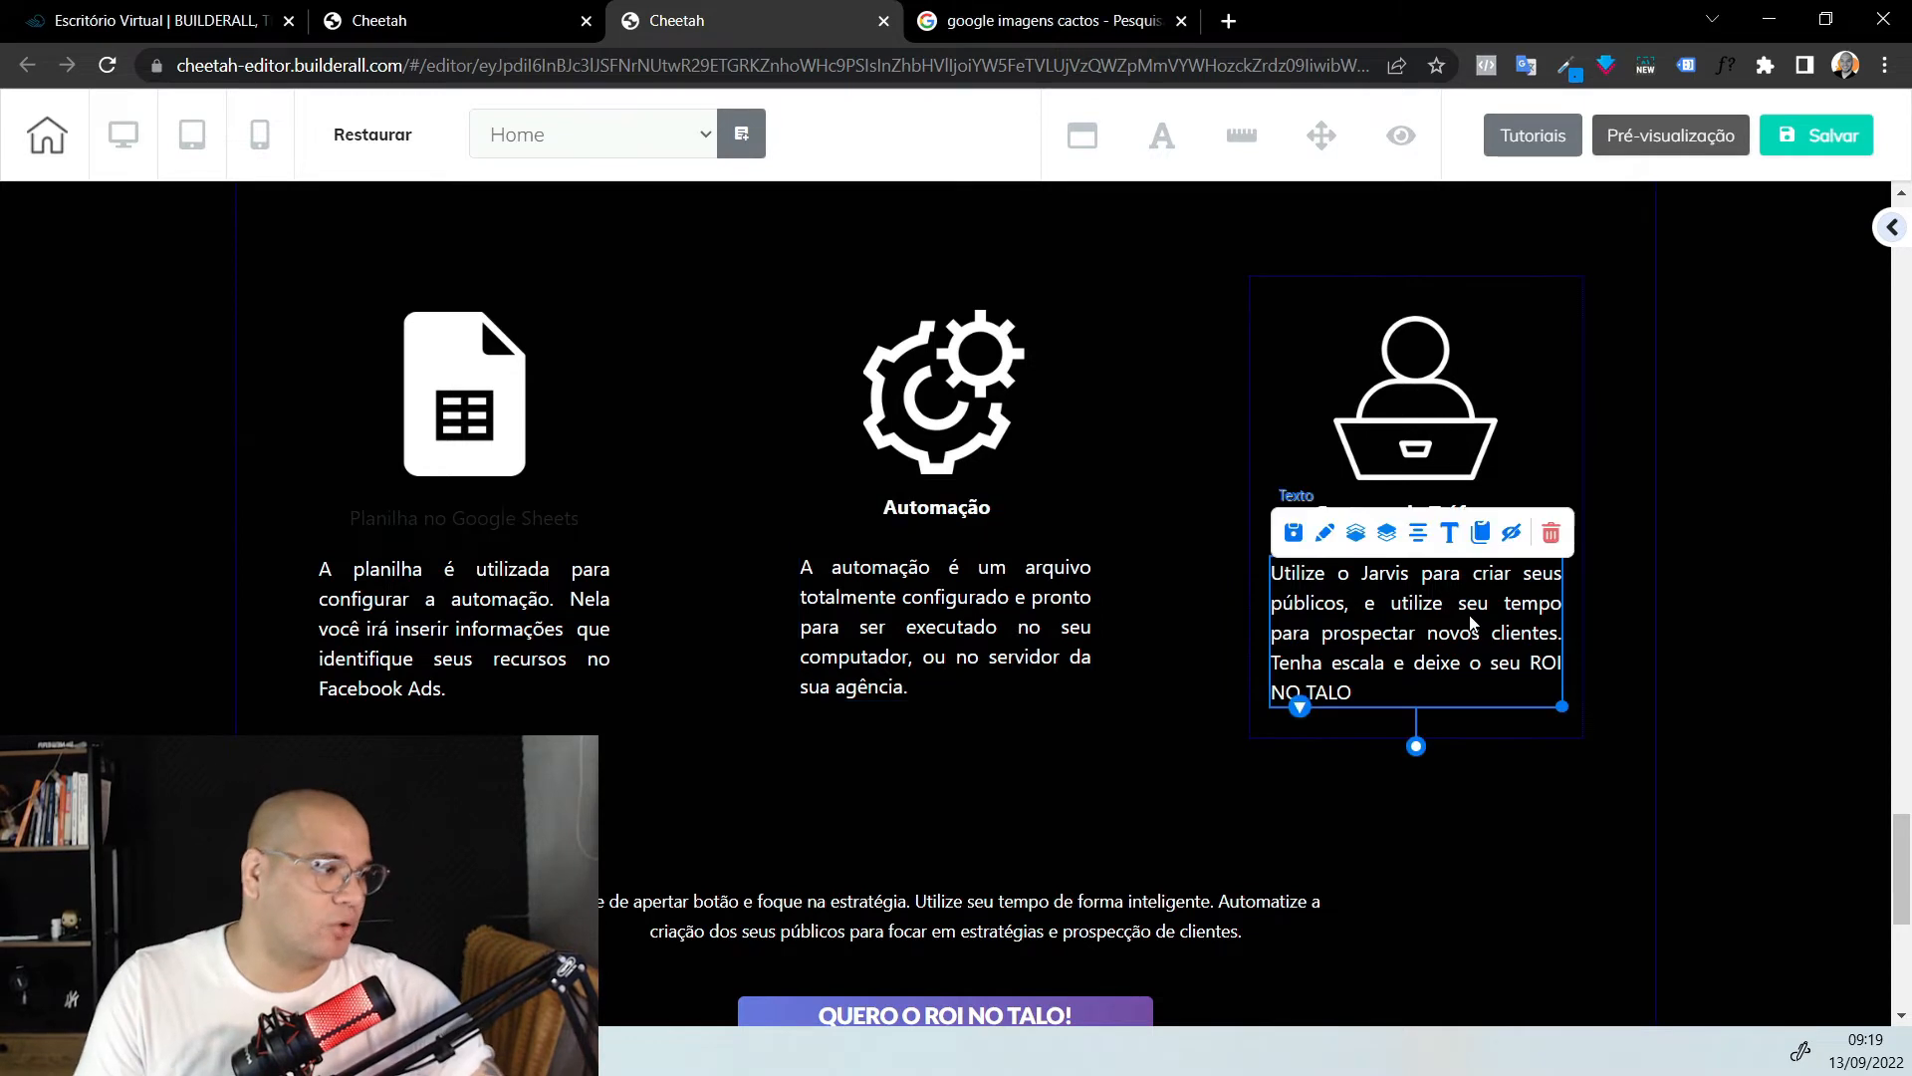
left_click(1471, 618)
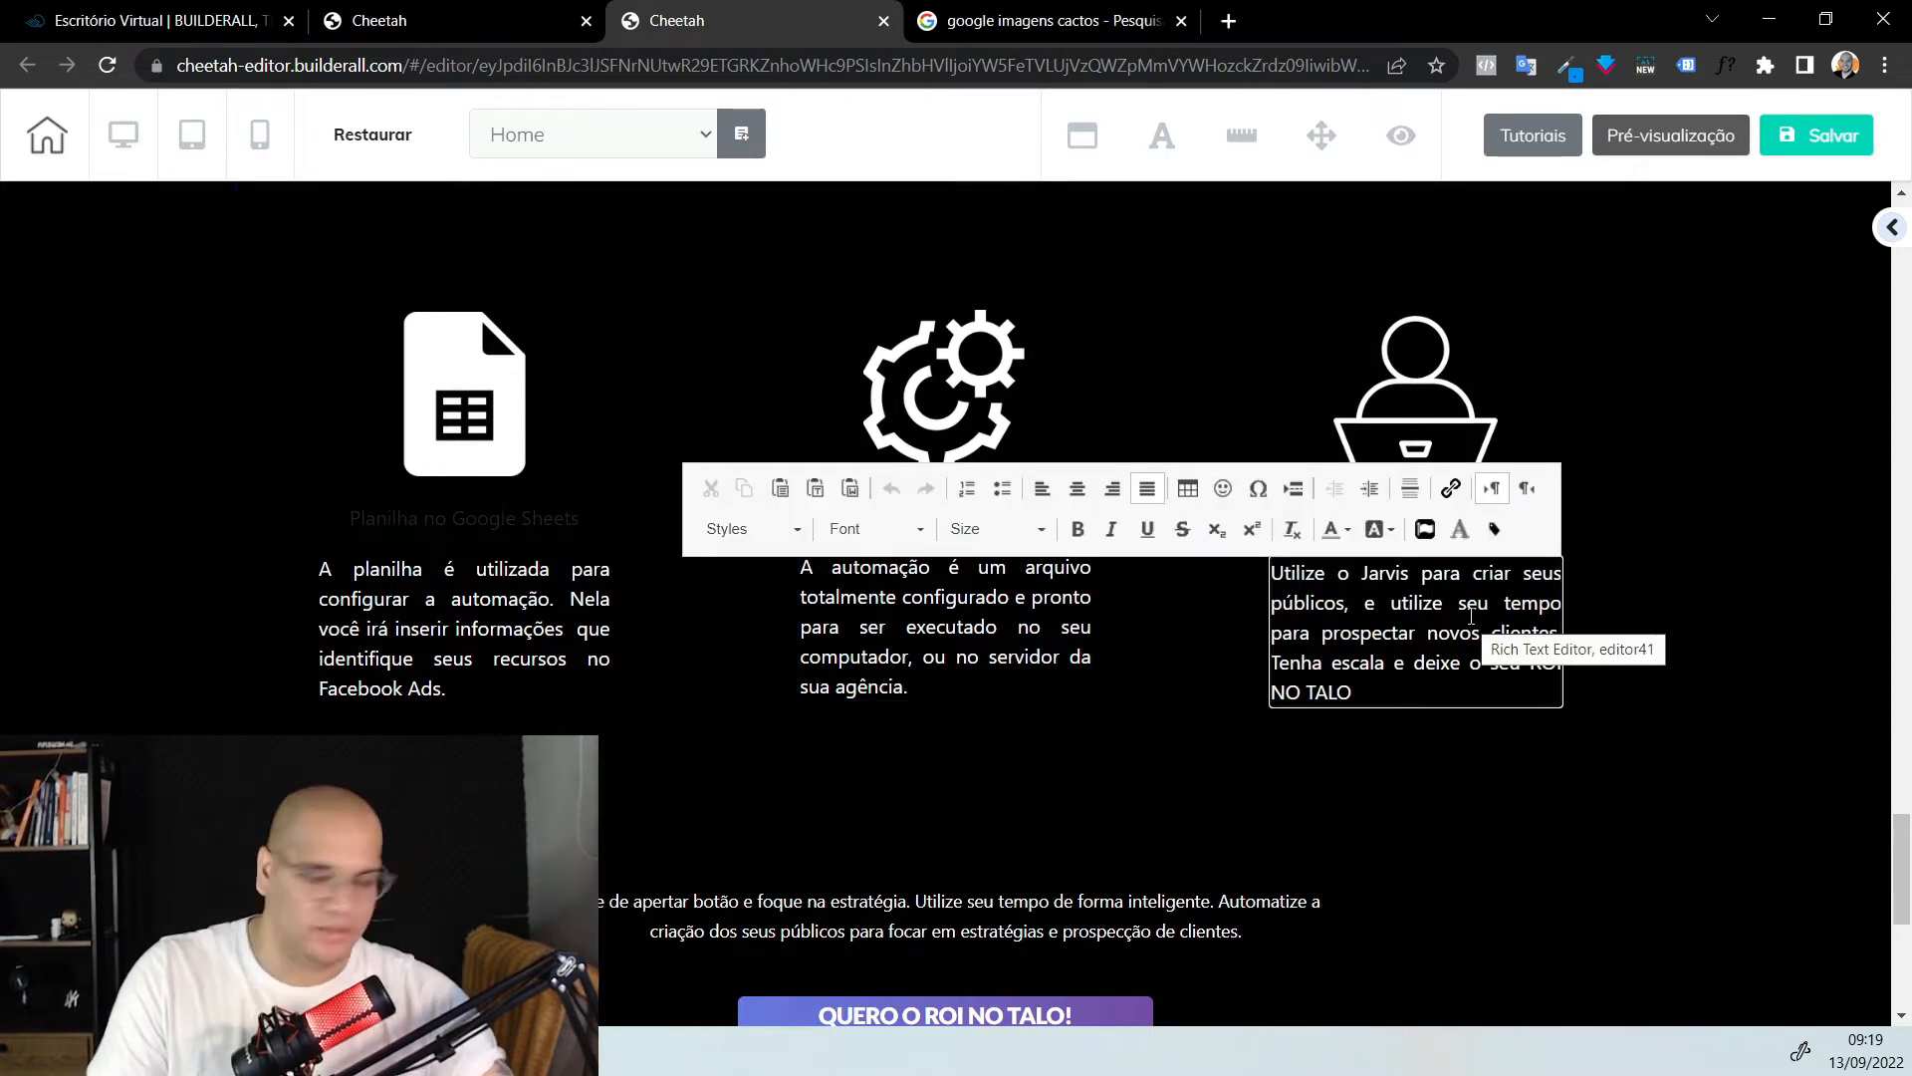
key("ctrl+a")
type("Você terá acesso a uma área de membros com 1 aula. Nela você aprenderá como baixar, configurar, editar e executar a automação no seu próprio ambiente, no seu computador ou servidor.")
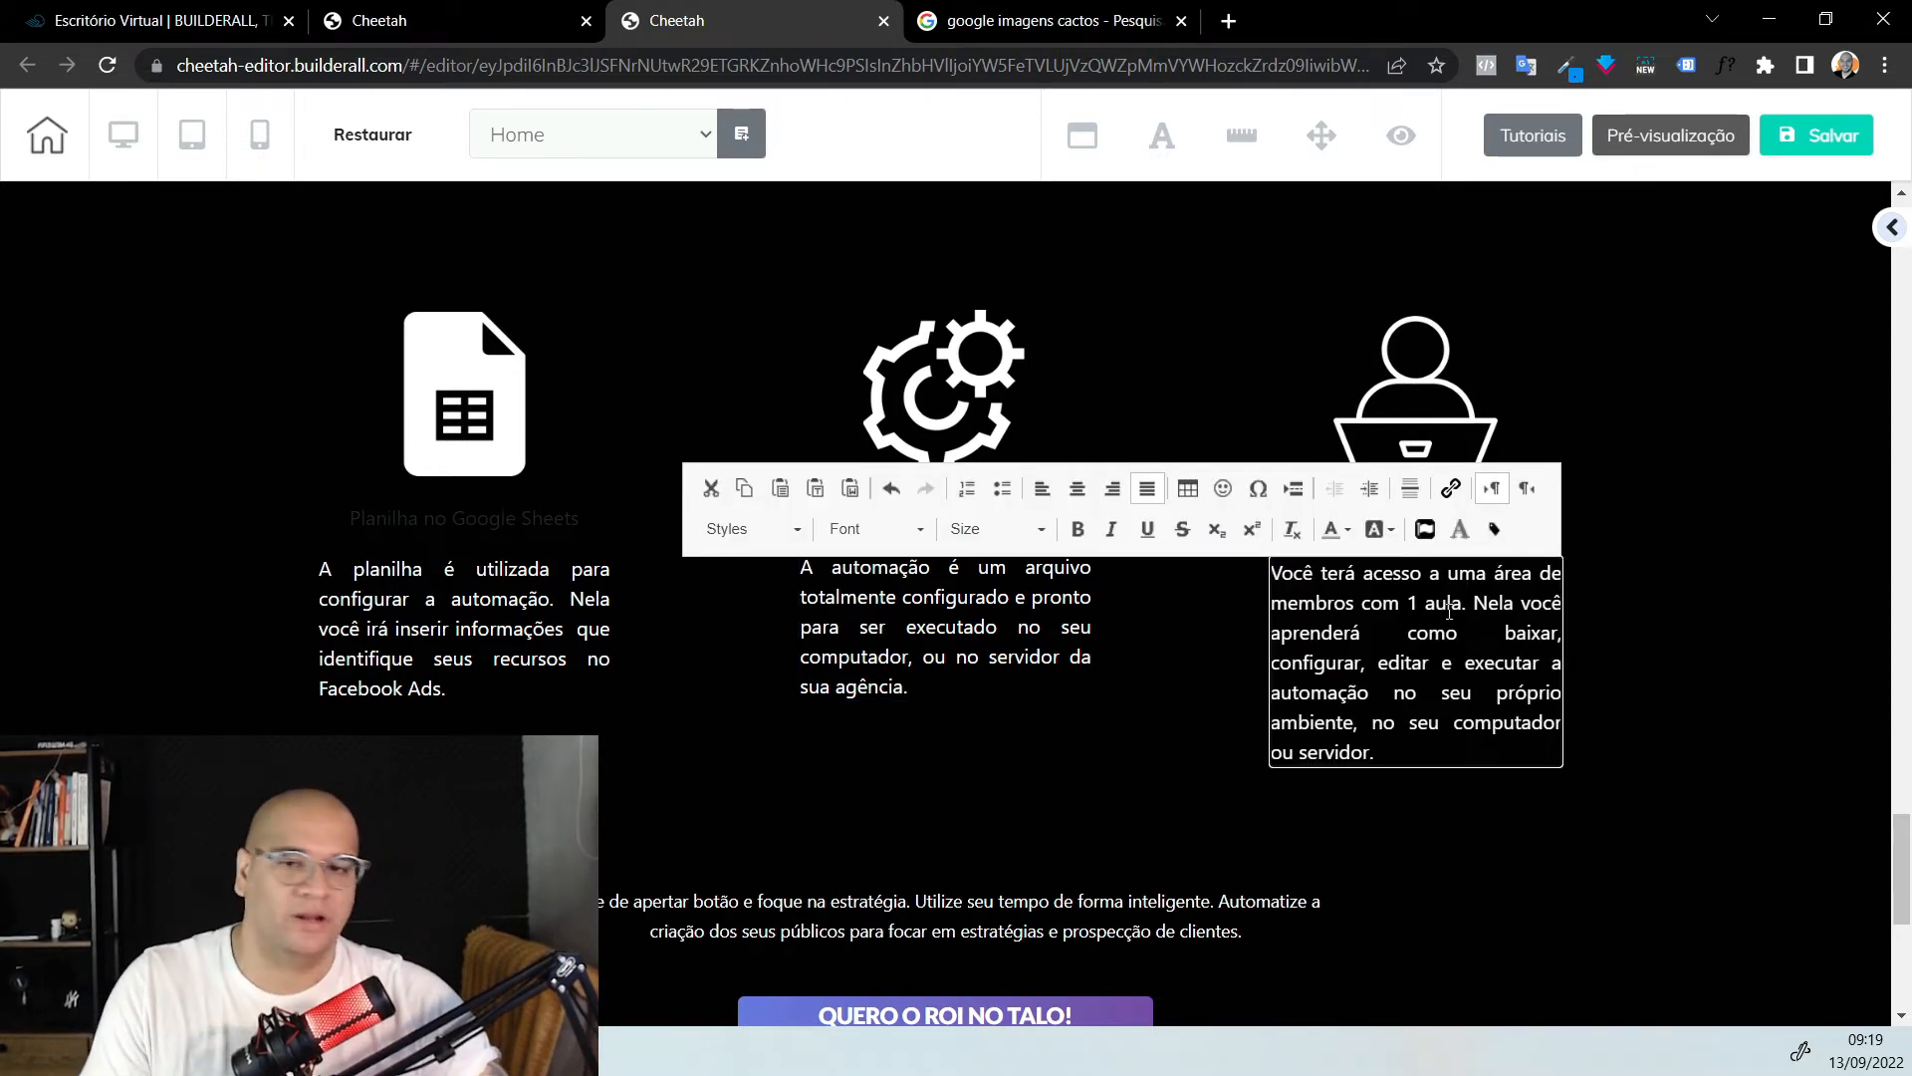
Replace the third card's title "Gestores de Tráfego" with "Área de Membros" in bold white text
key("alt+Tab")
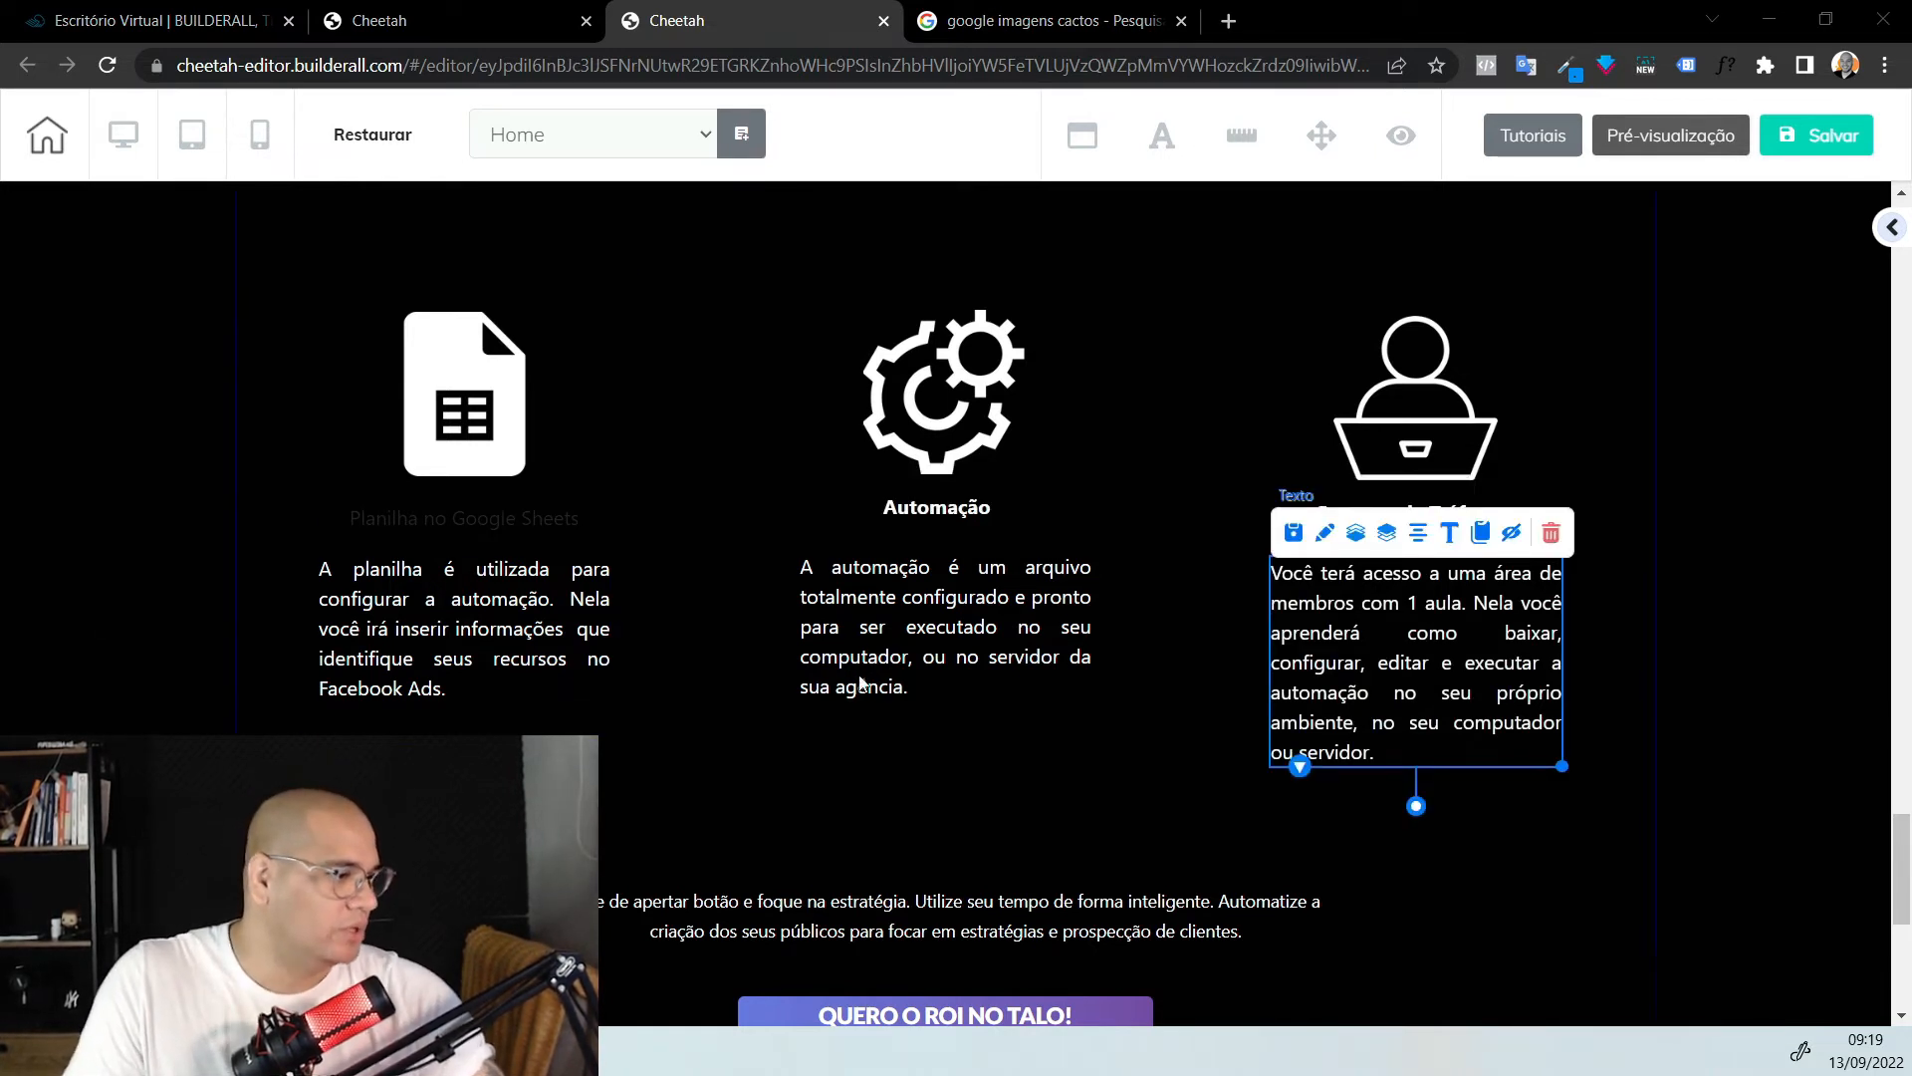
left_click(1731, 717)
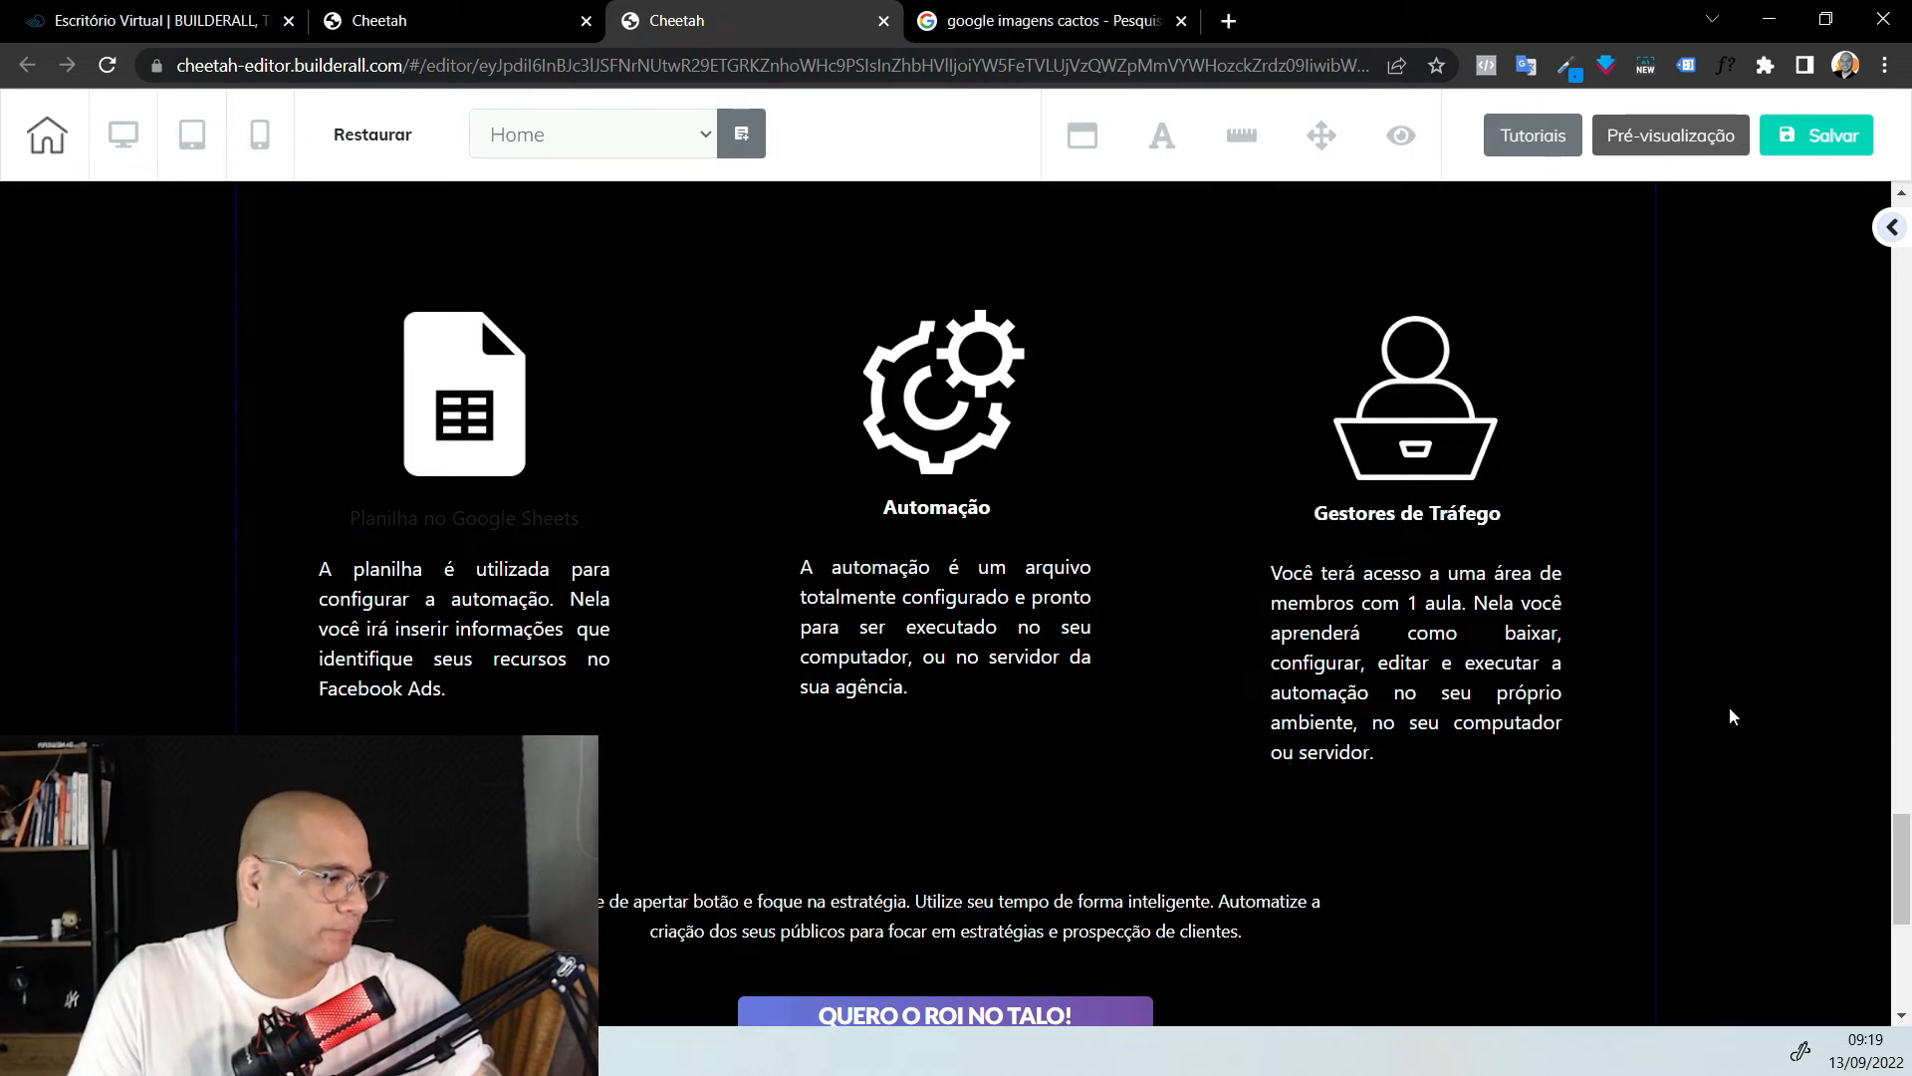
left_click(1456, 525)
left_click(1455, 523)
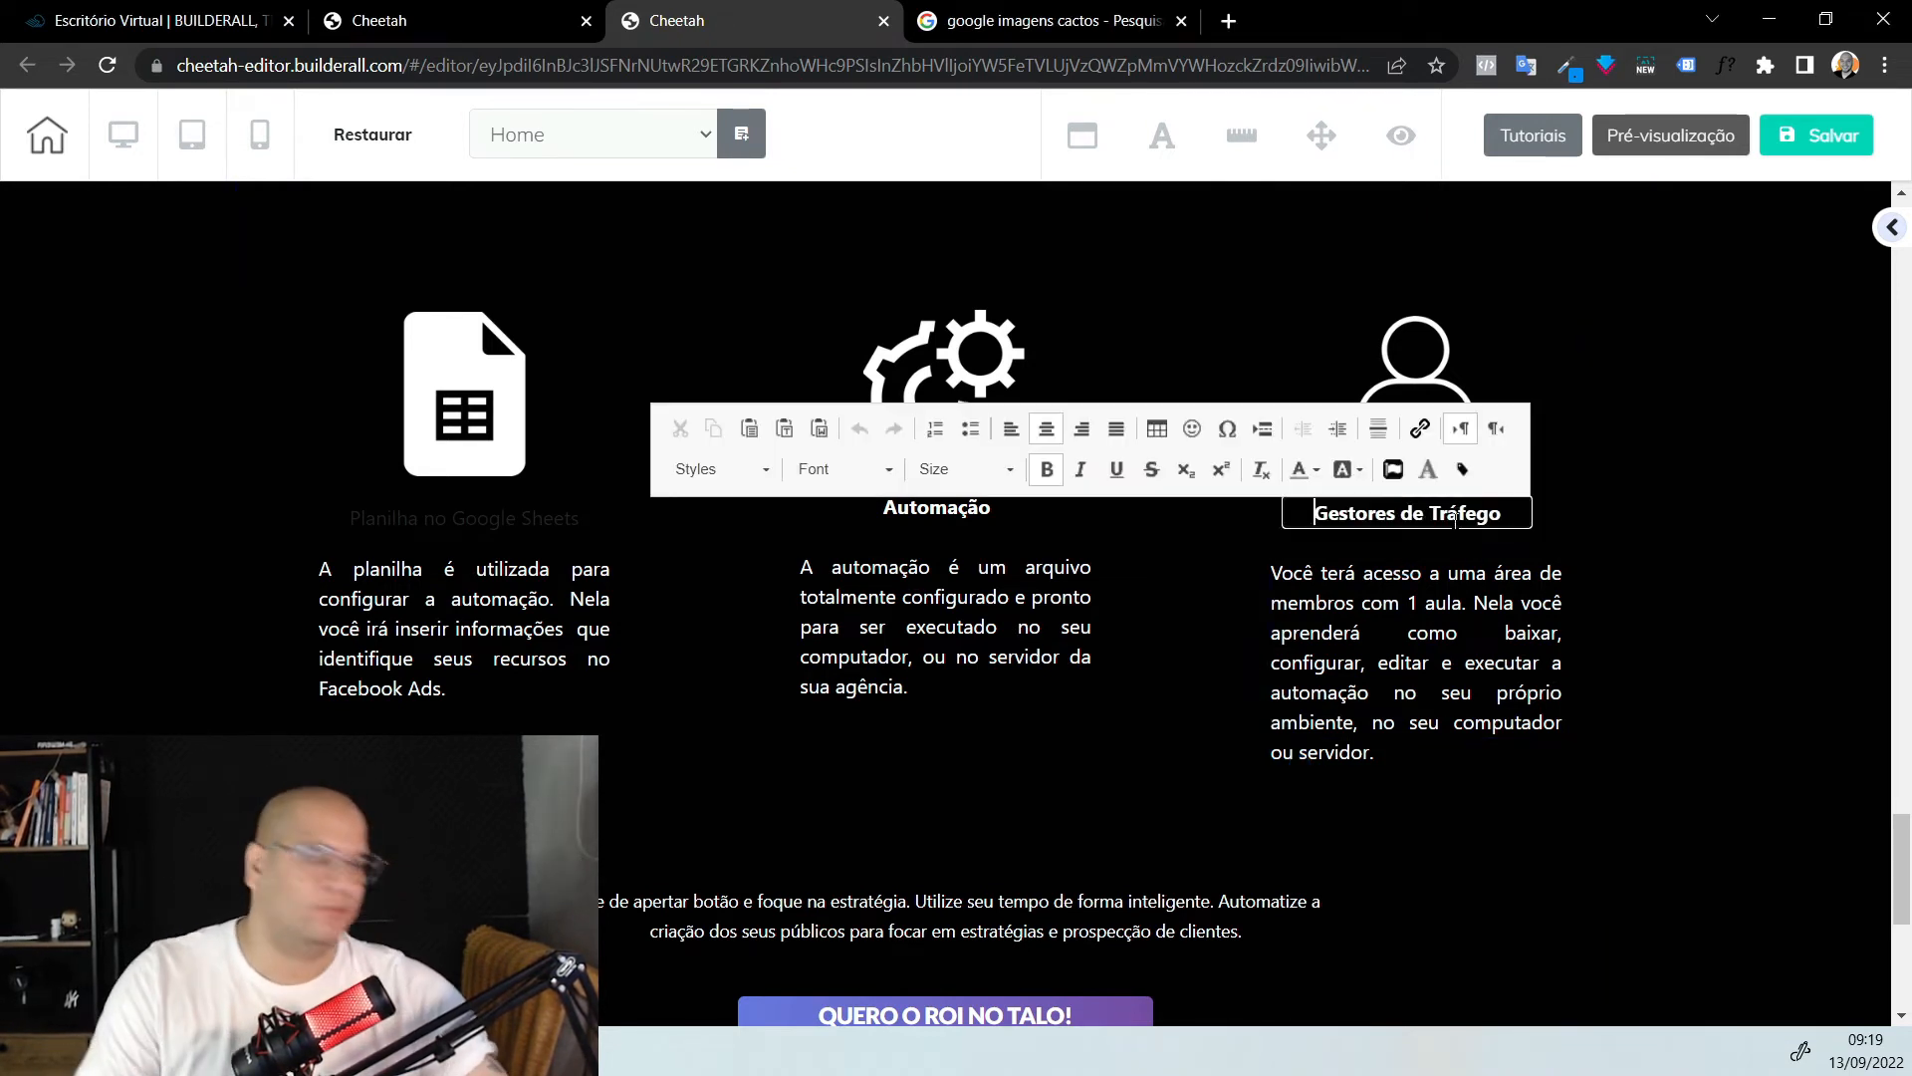
triple_click(1455, 520)
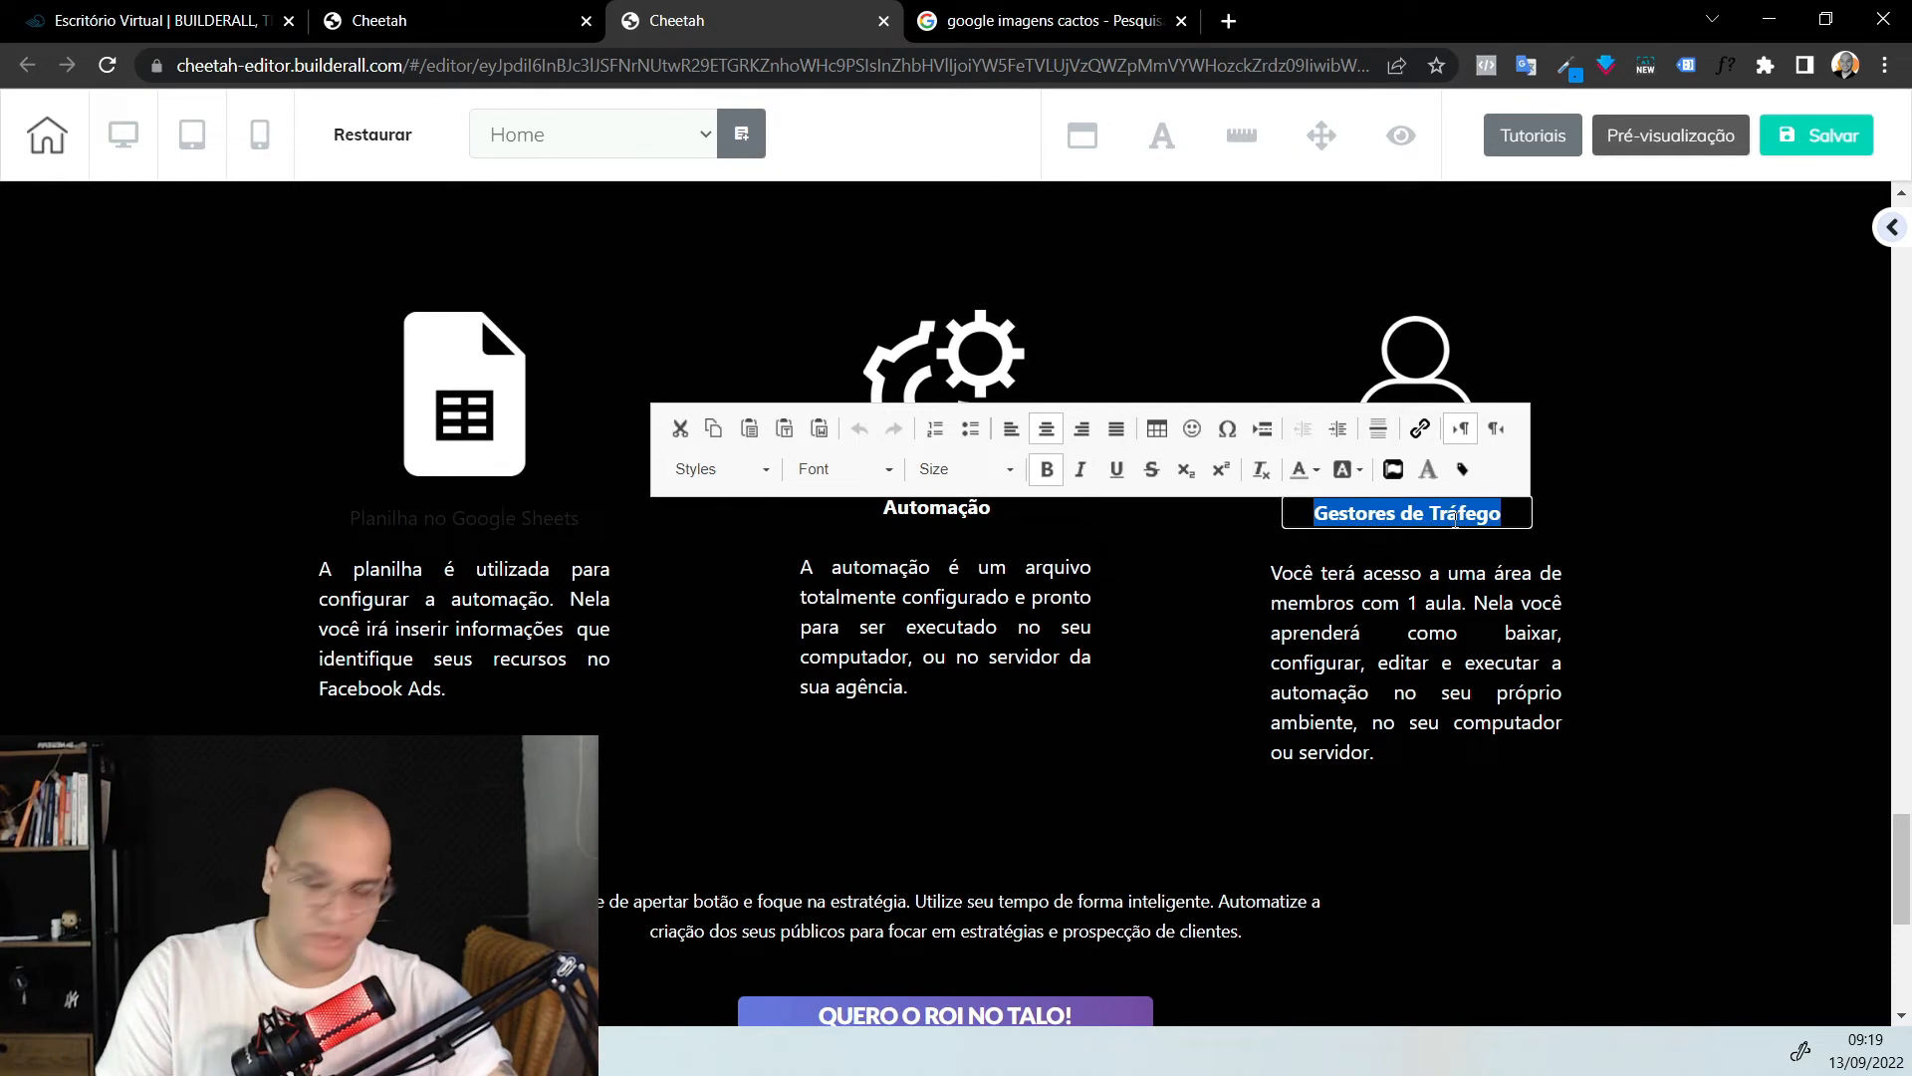
type("Área de Membros")
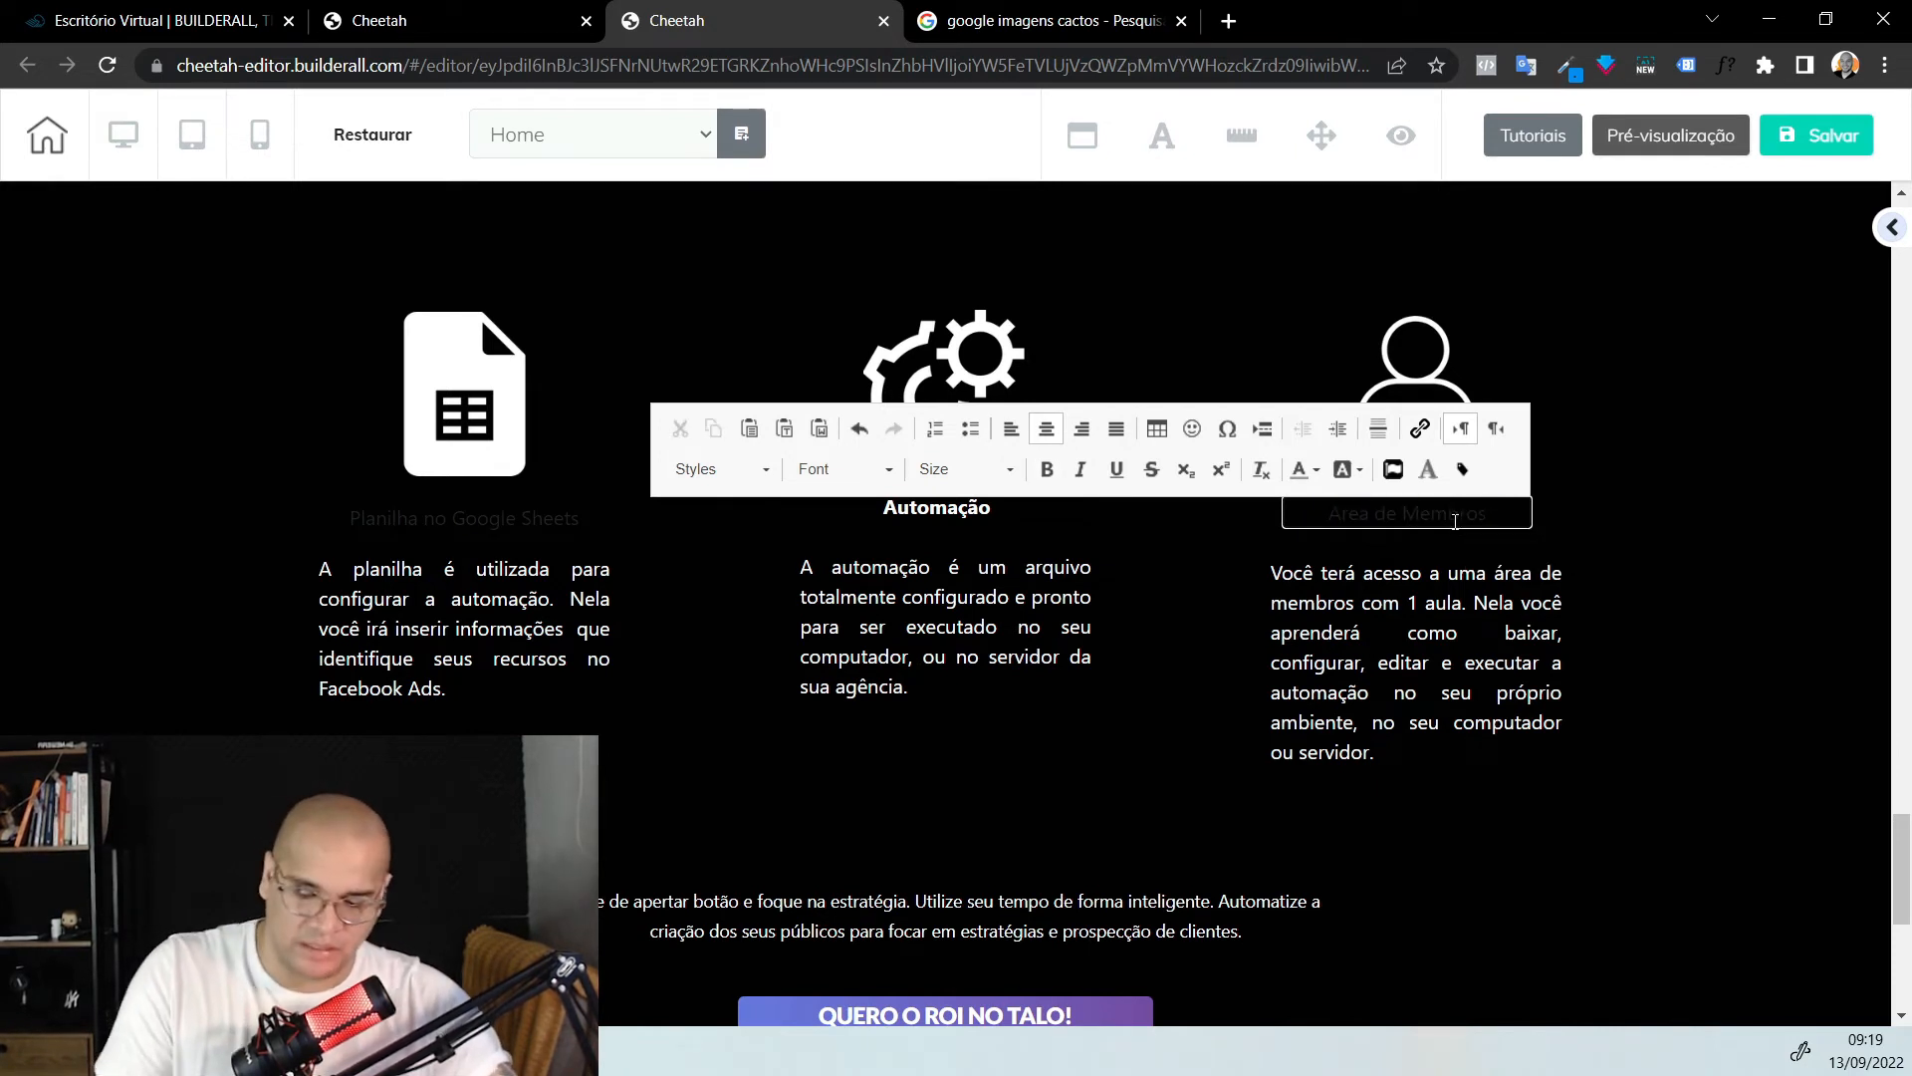
triple_click(1455, 522)
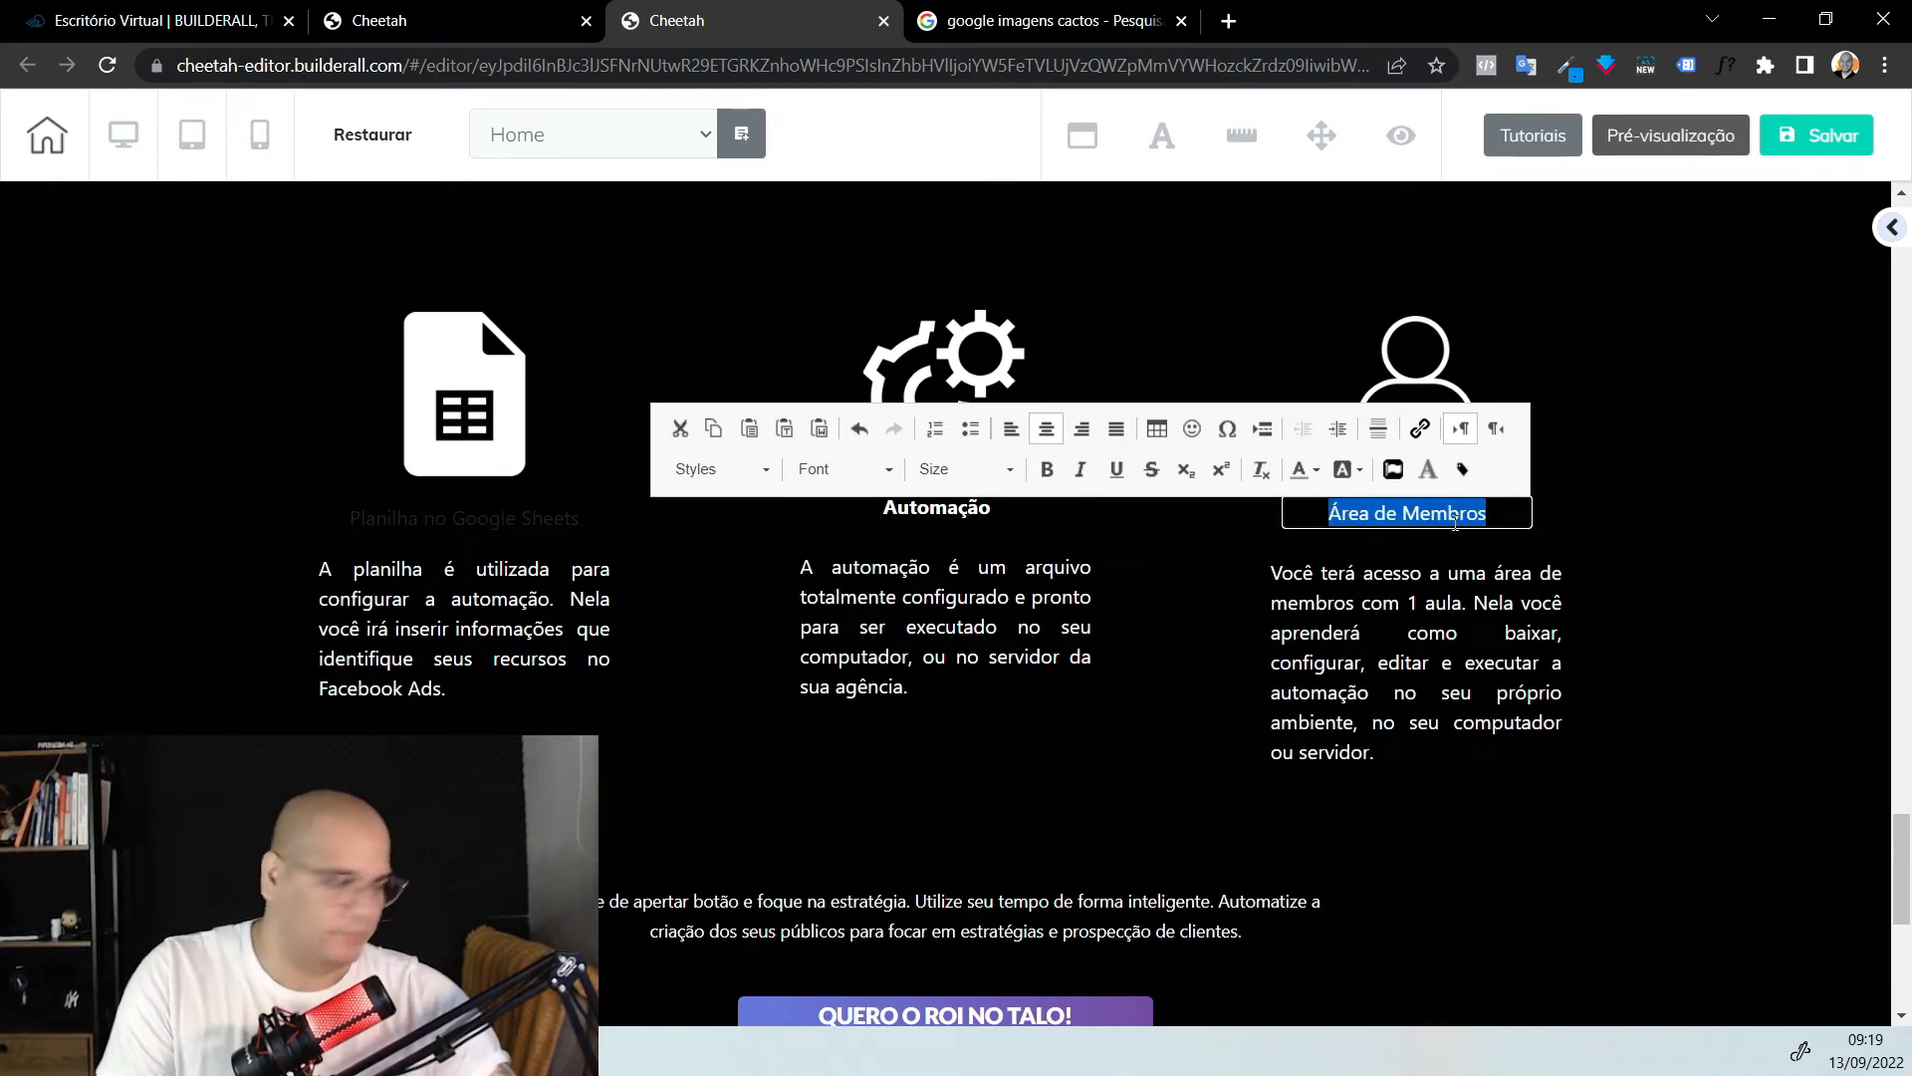
left_click(1317, 476)
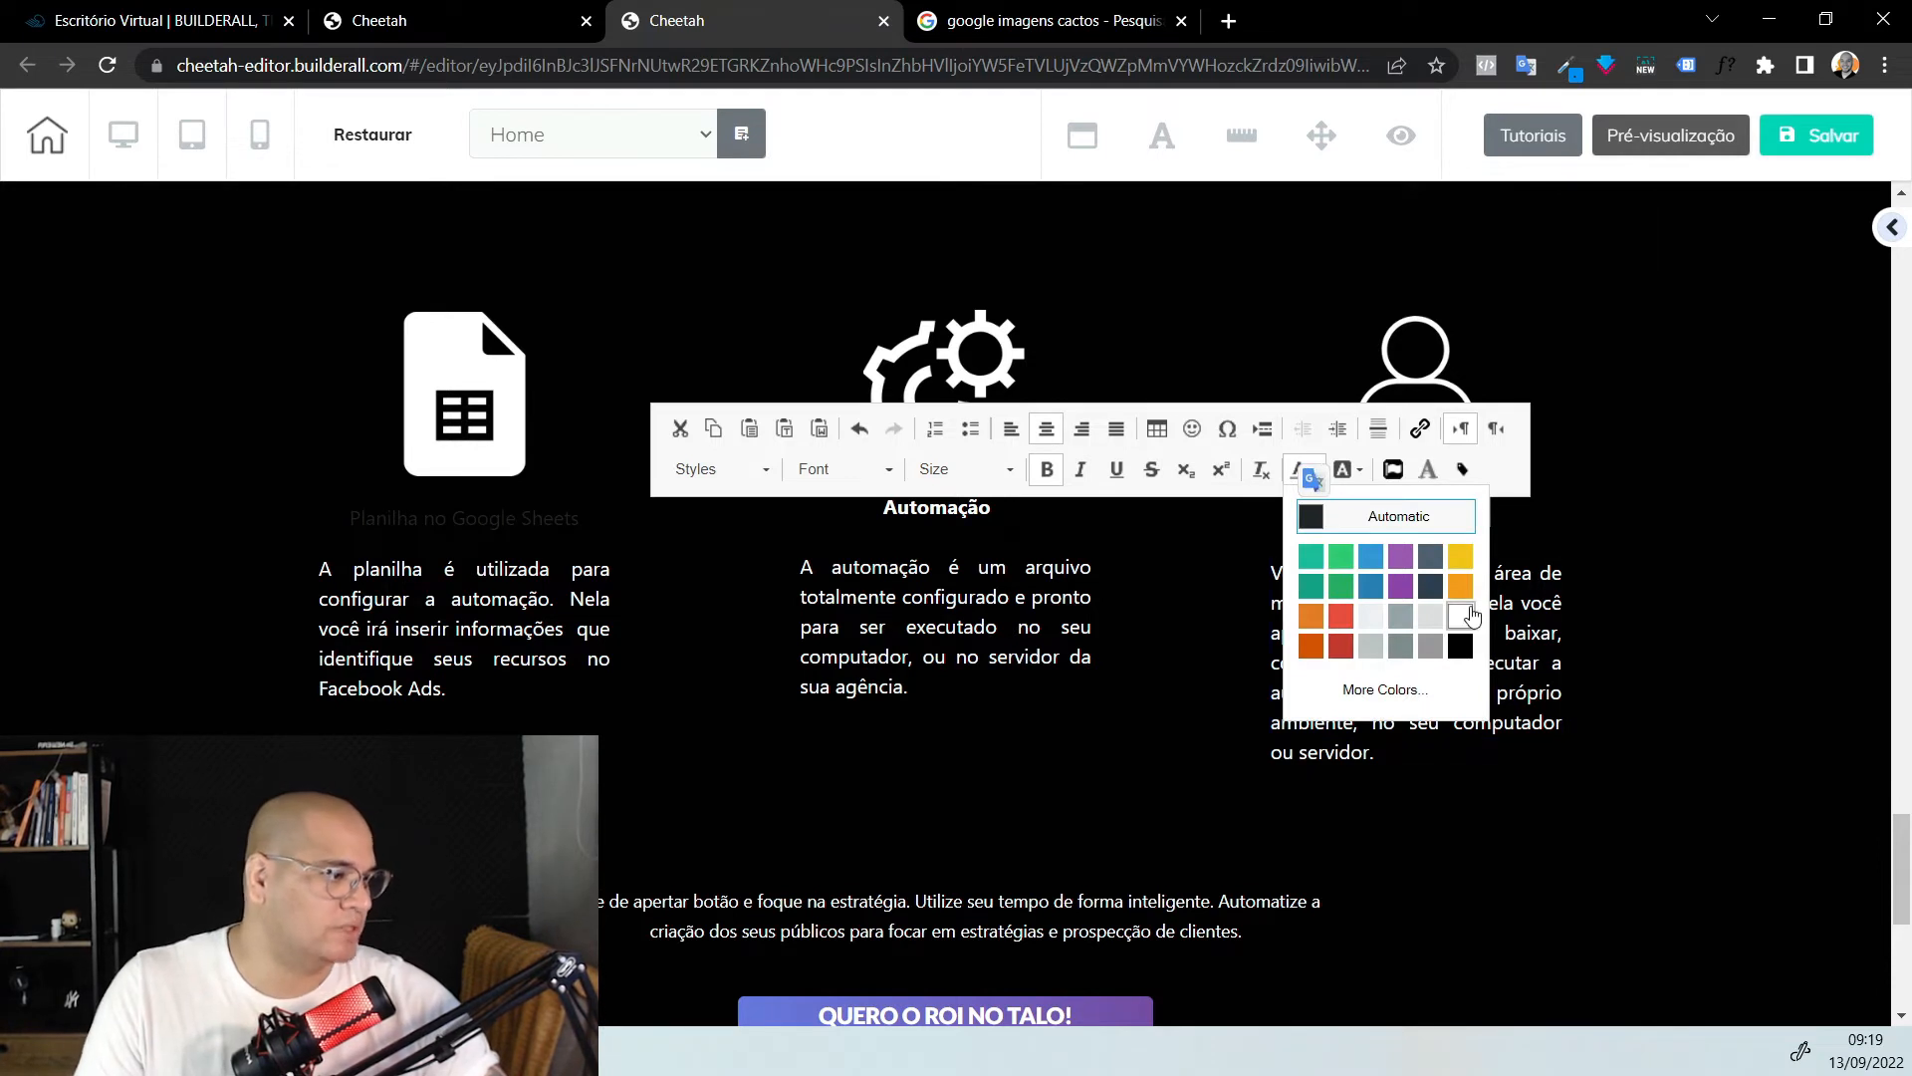
left_click(1460, 618)
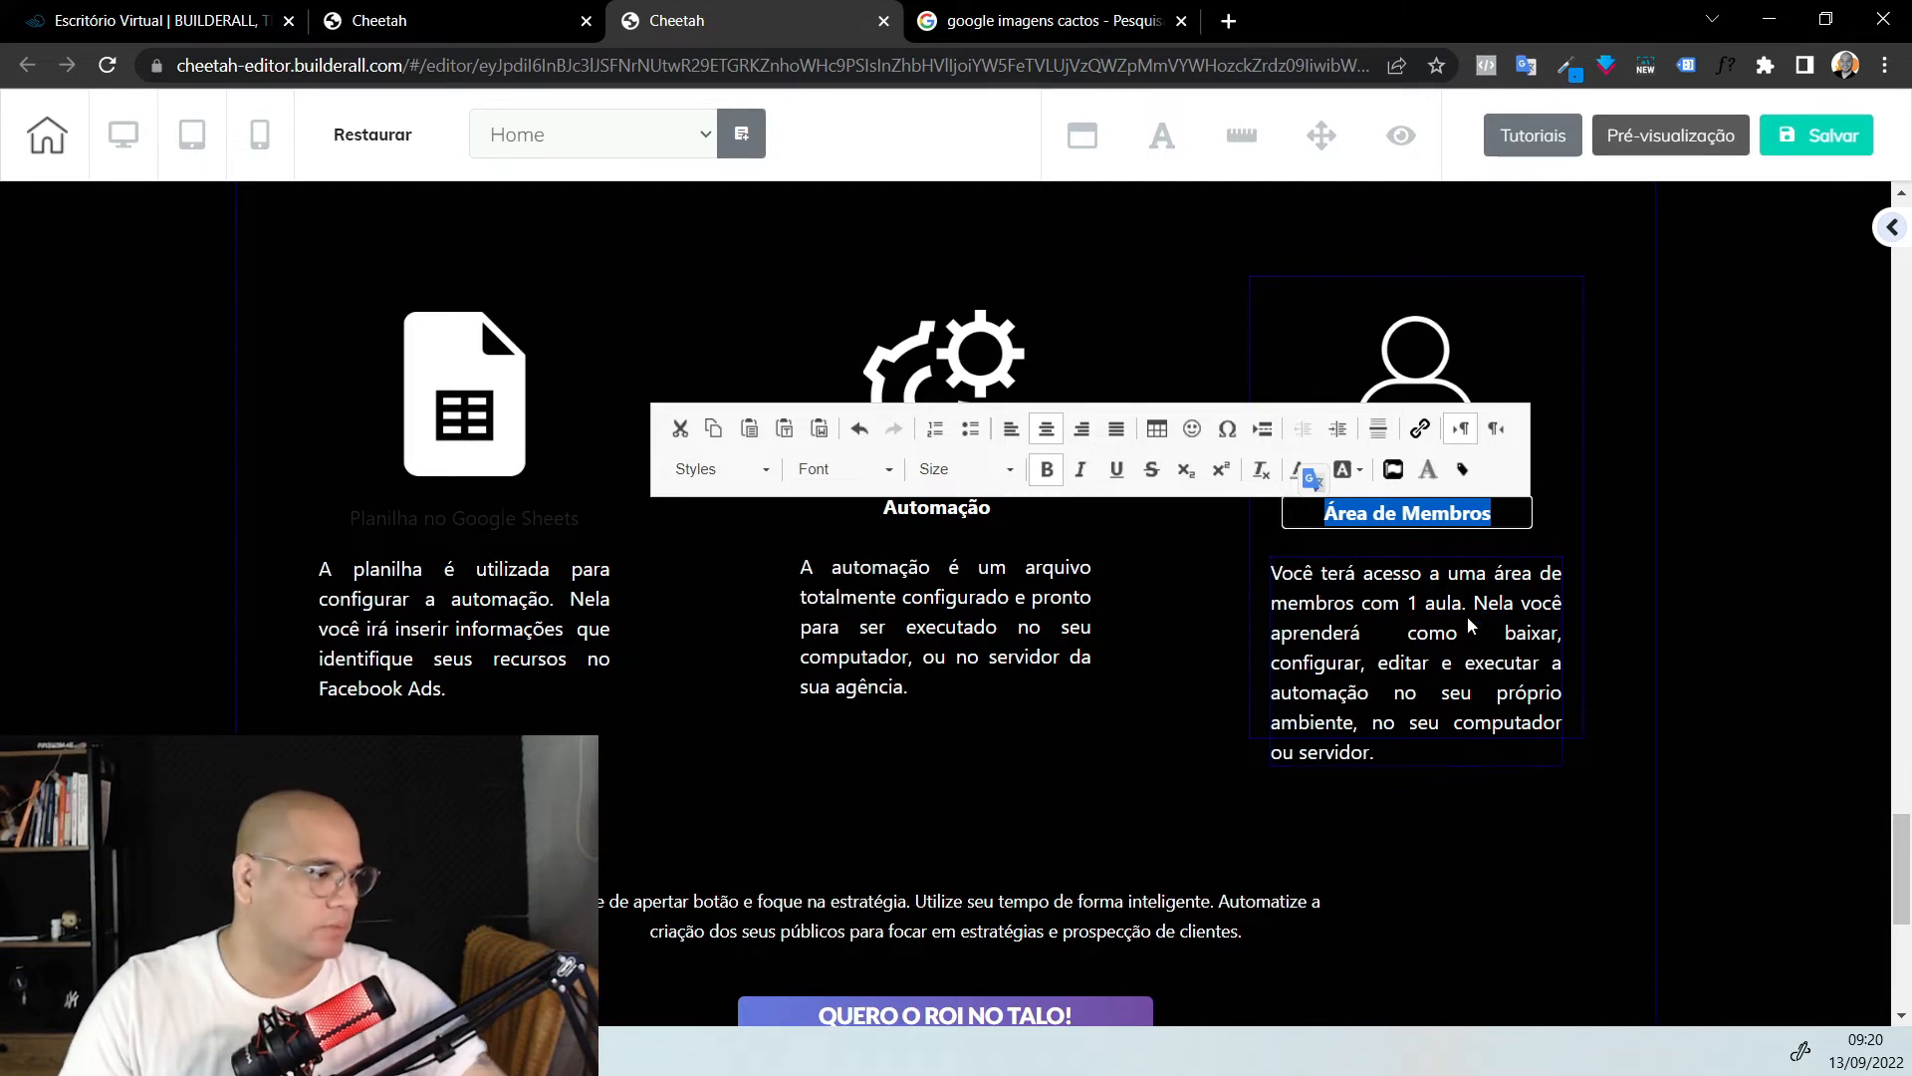
Delete the "Pare de apertar botão e foque na estratégia" text above the "QUERO O ROI NO TALO!" button
scroll(1414, 622, "down", 4)
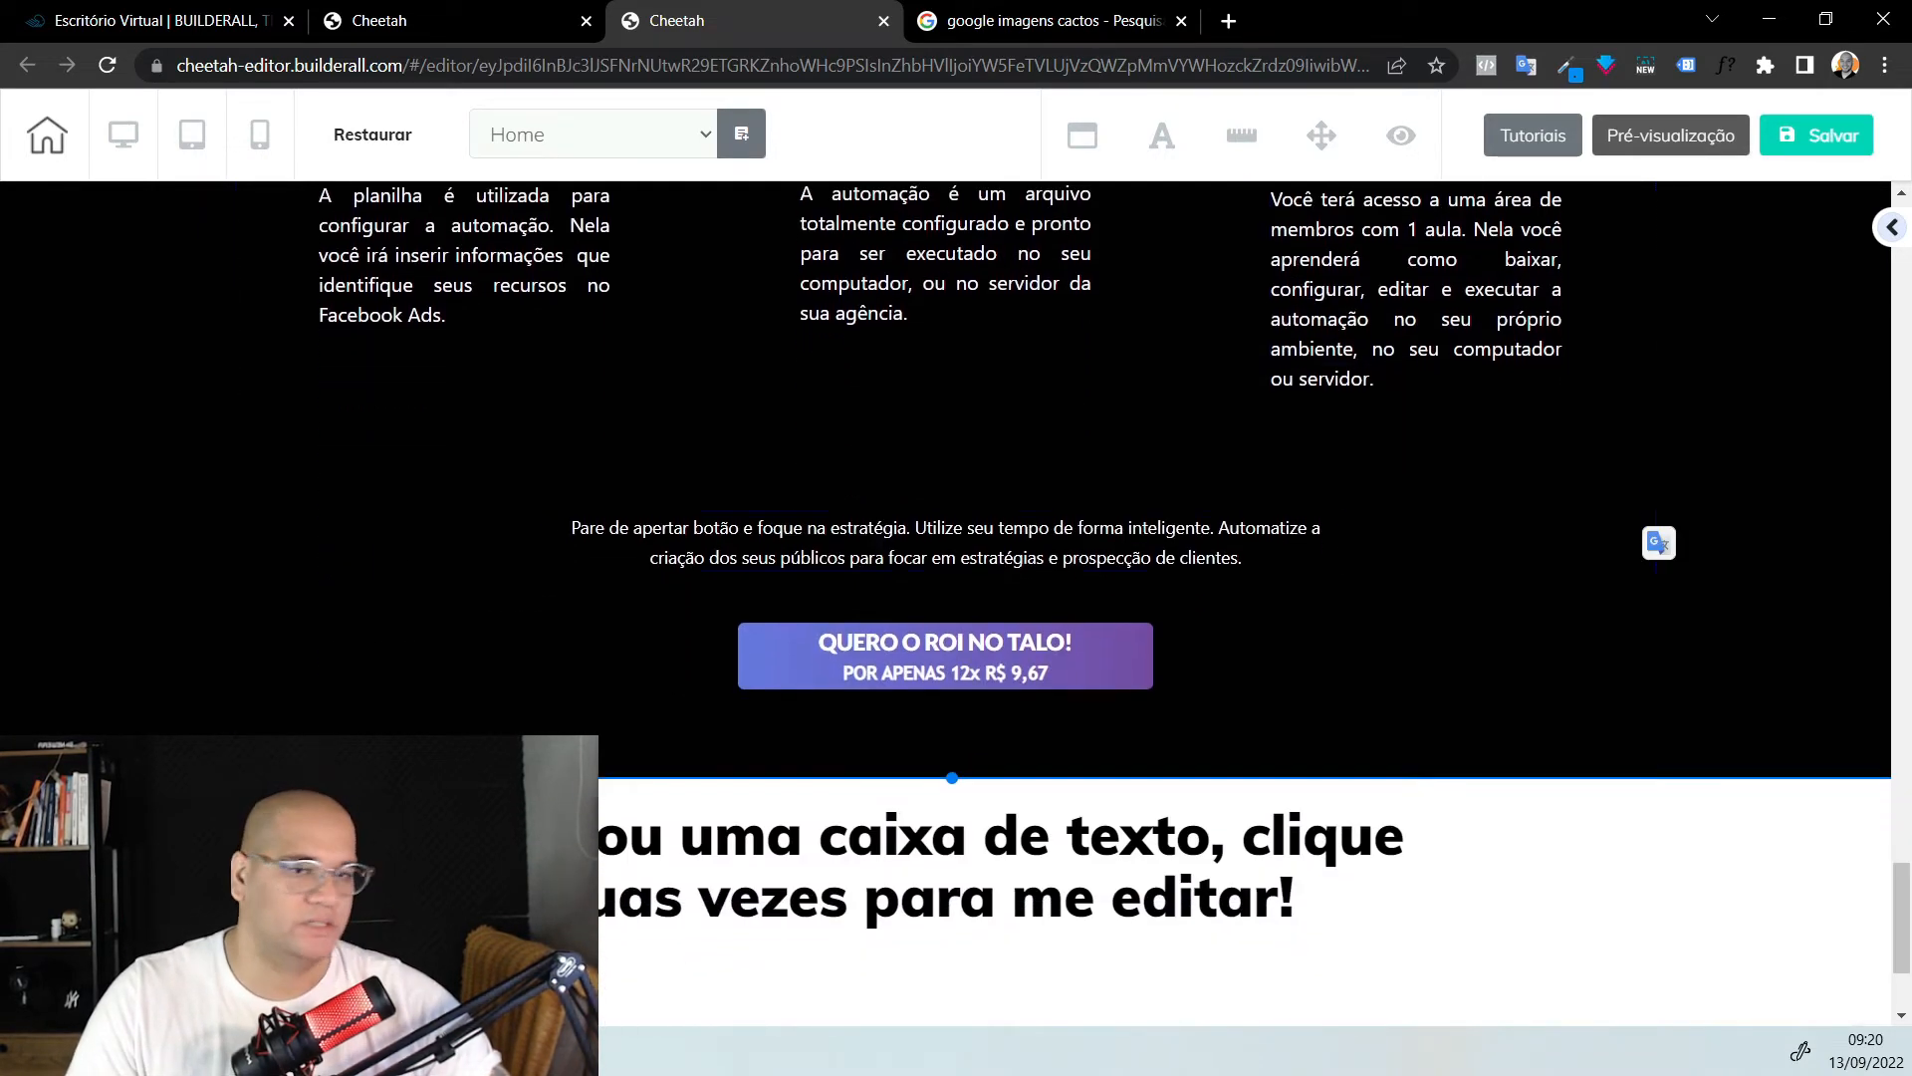
left_click(705, 546)
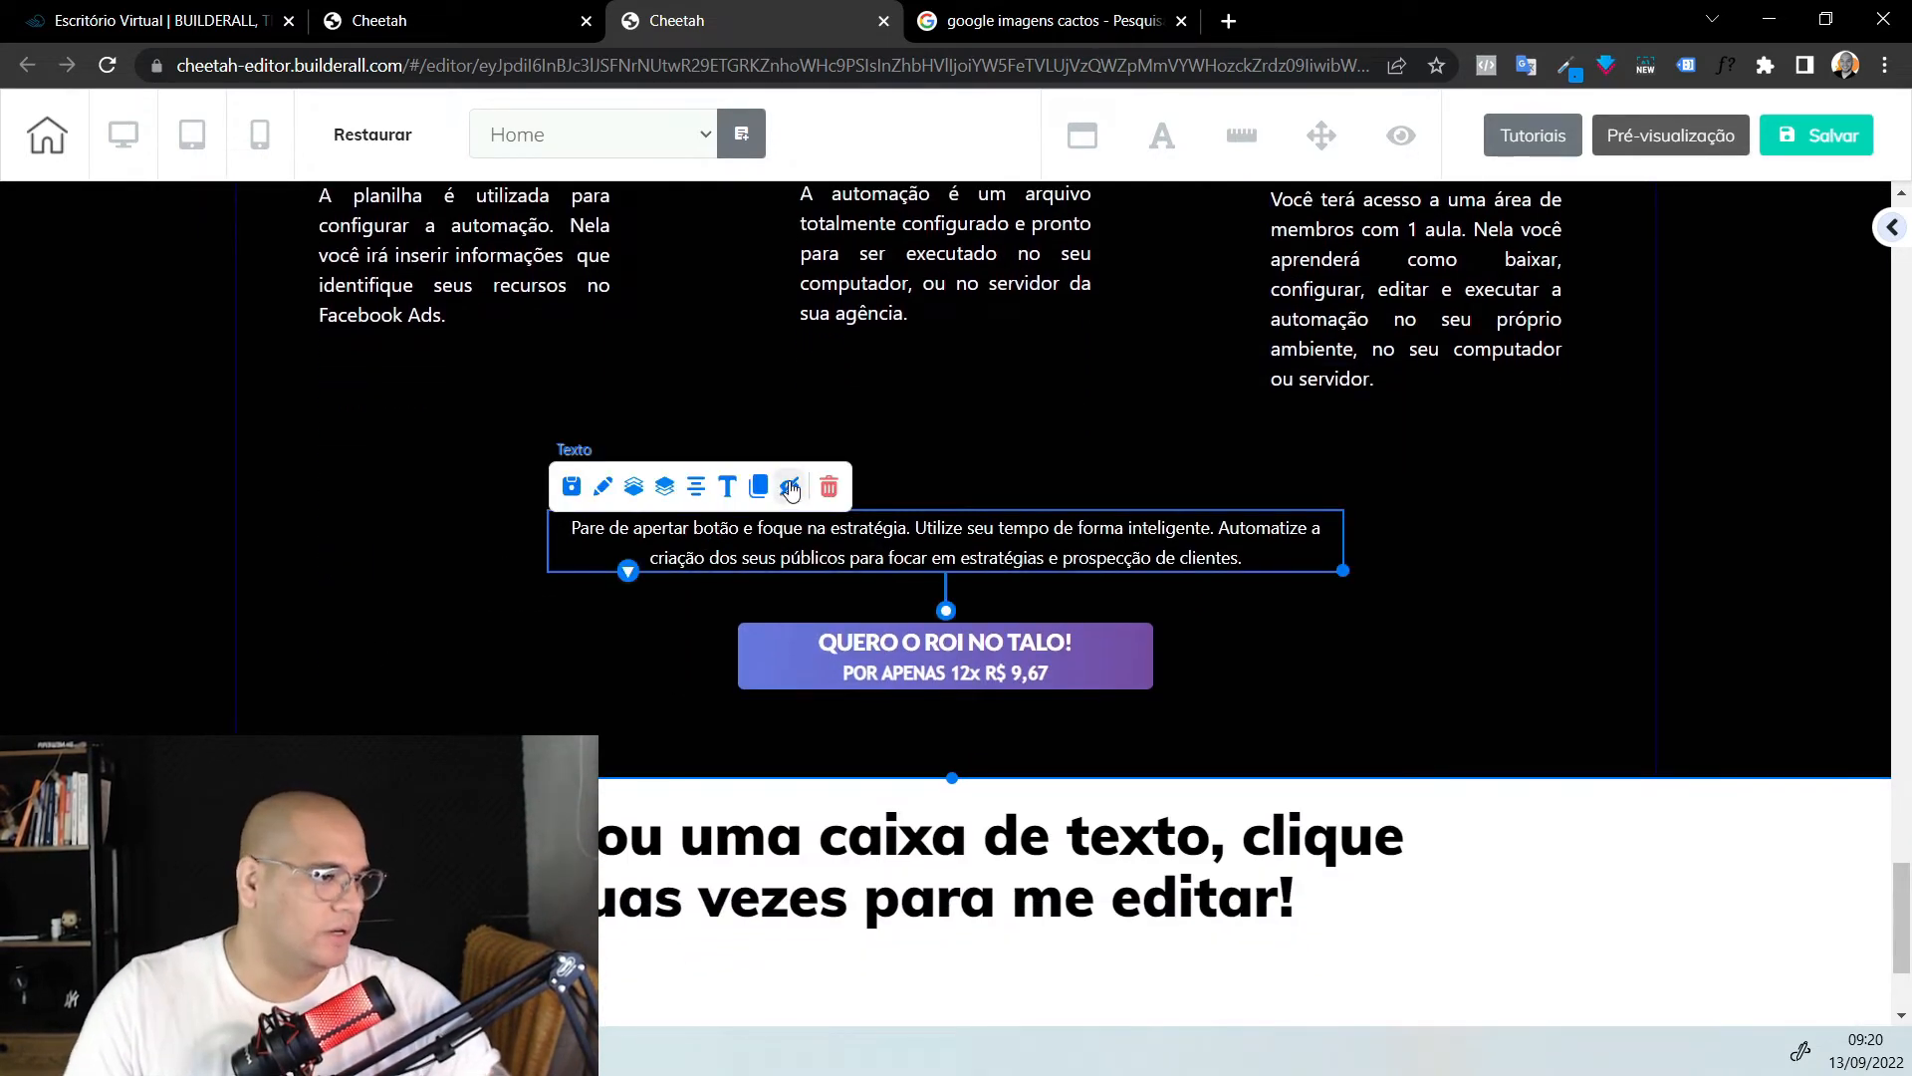
left_click(834, 485)
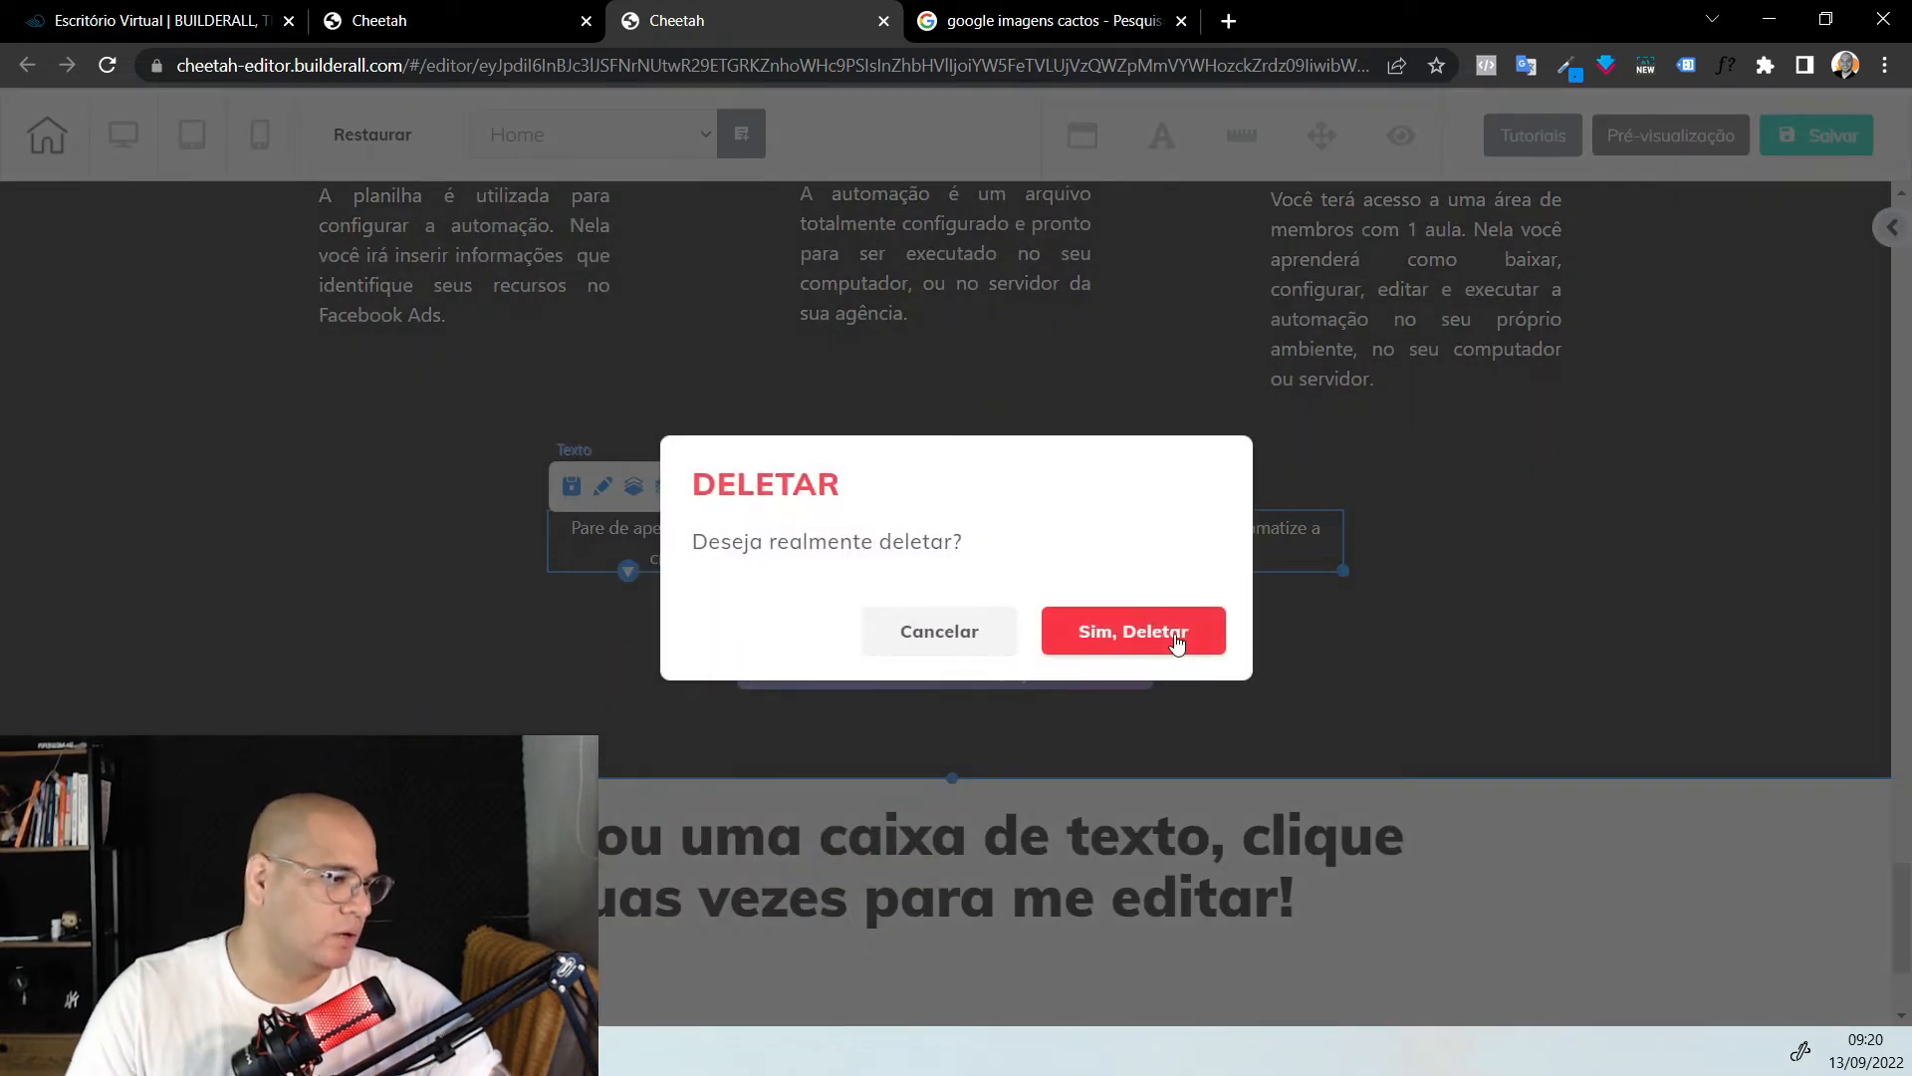
left_click(1176, 643)
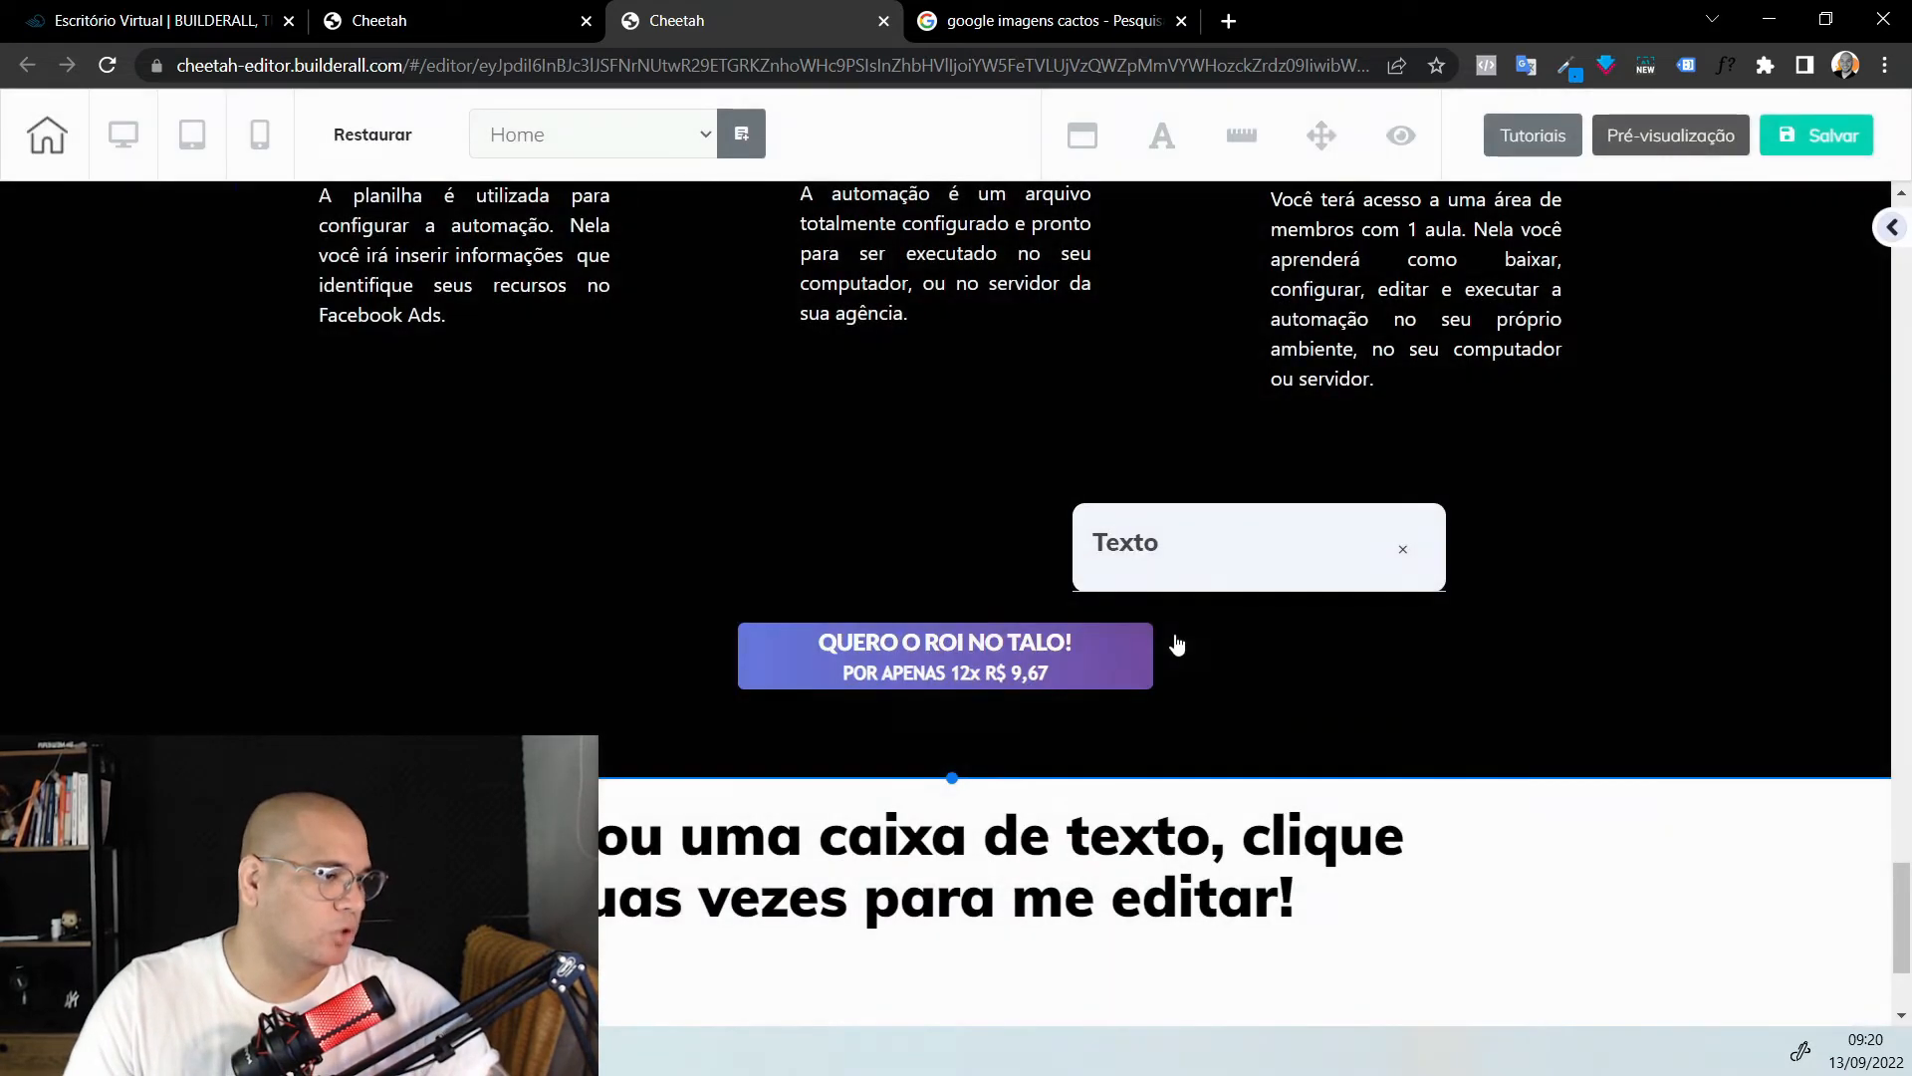
left_click(1403, 549)
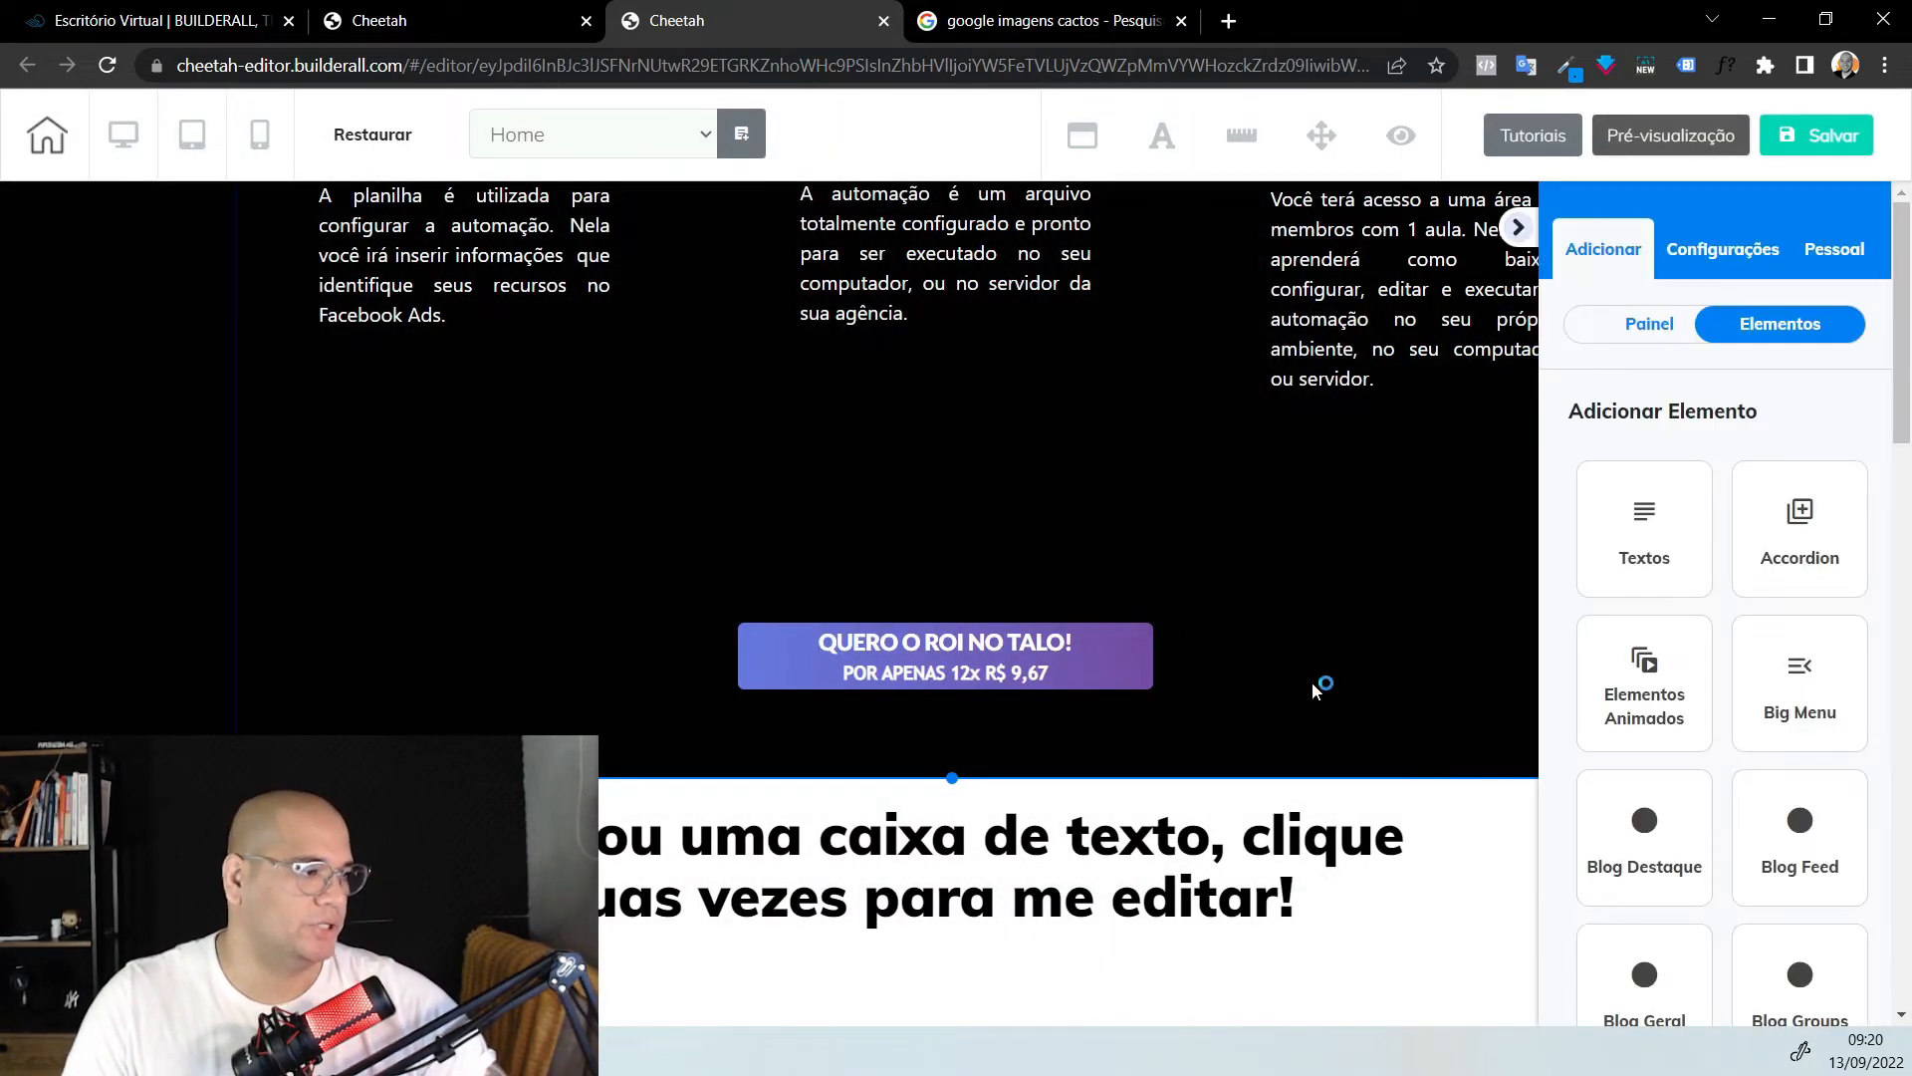
left_click(1513, 231)
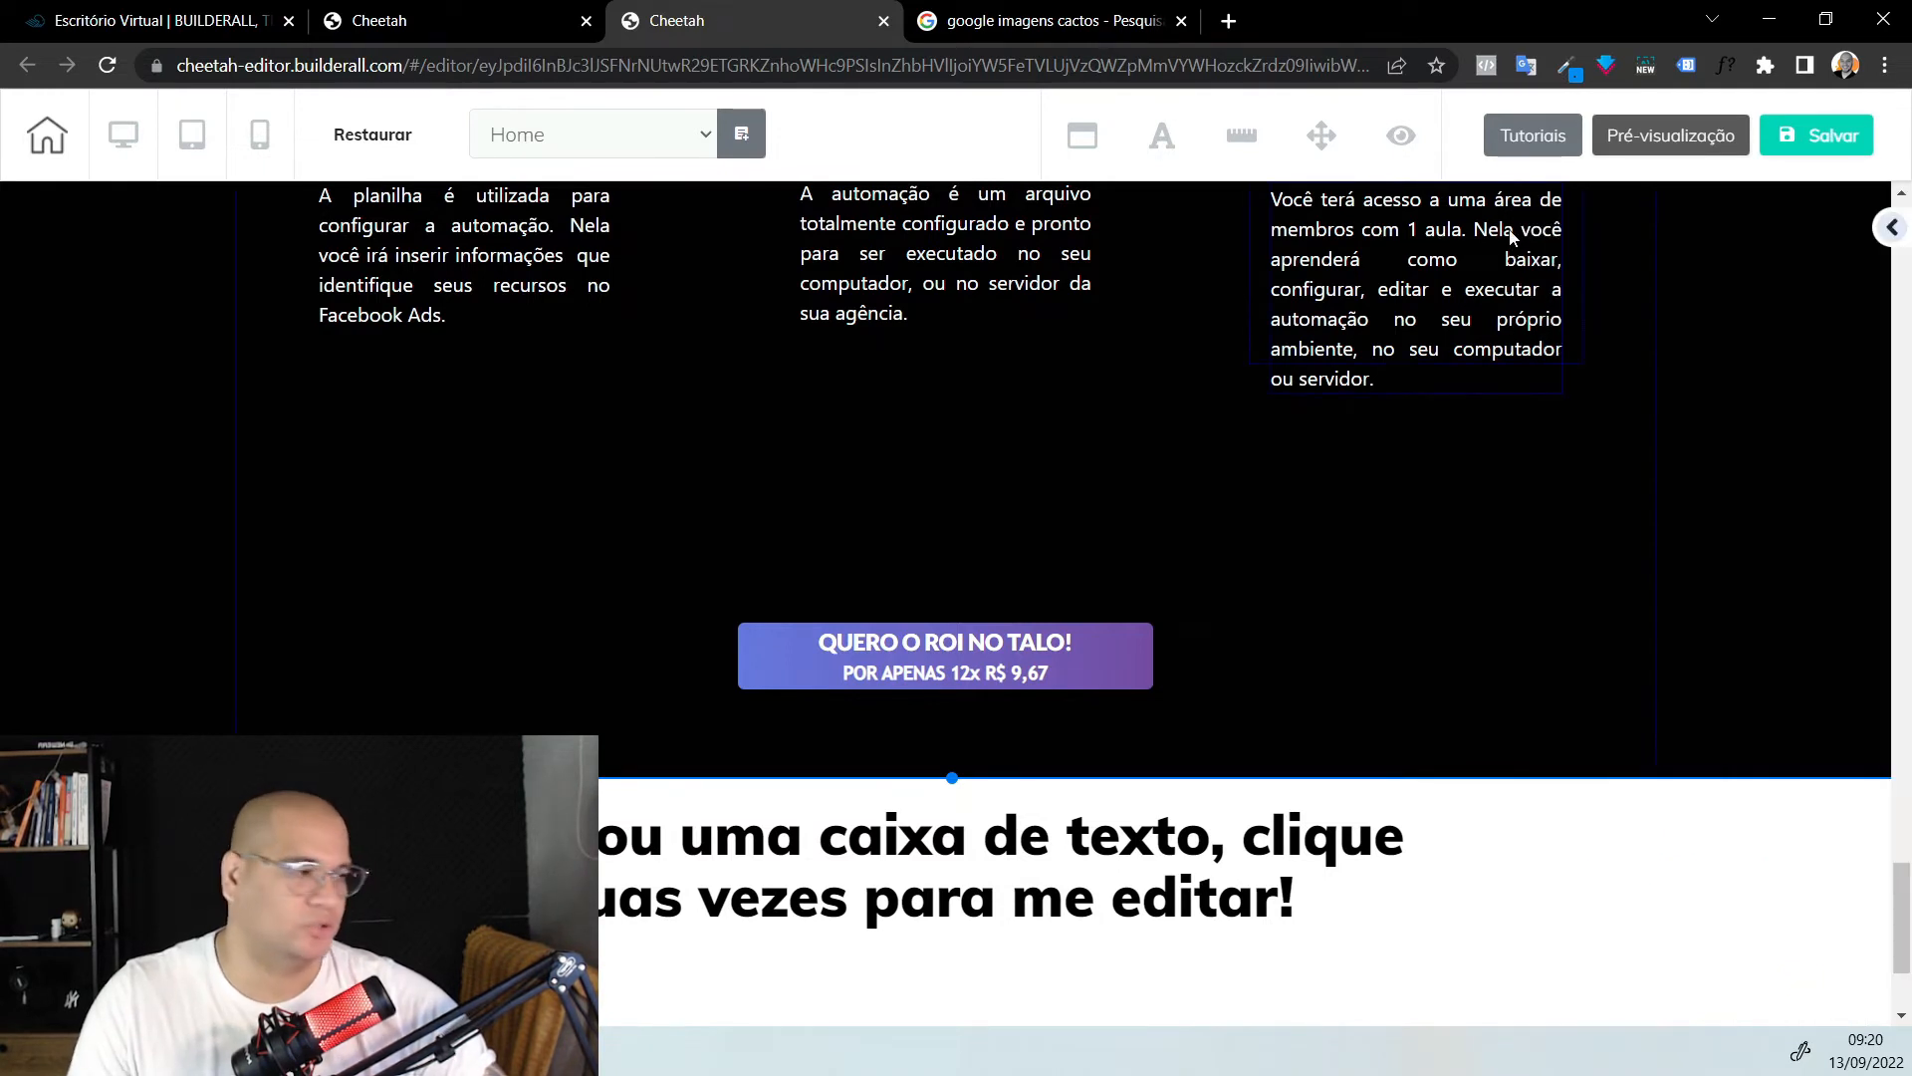
Set the background of the panel containing the placeholder heading below the purchase button to black
left_click(988, 651)
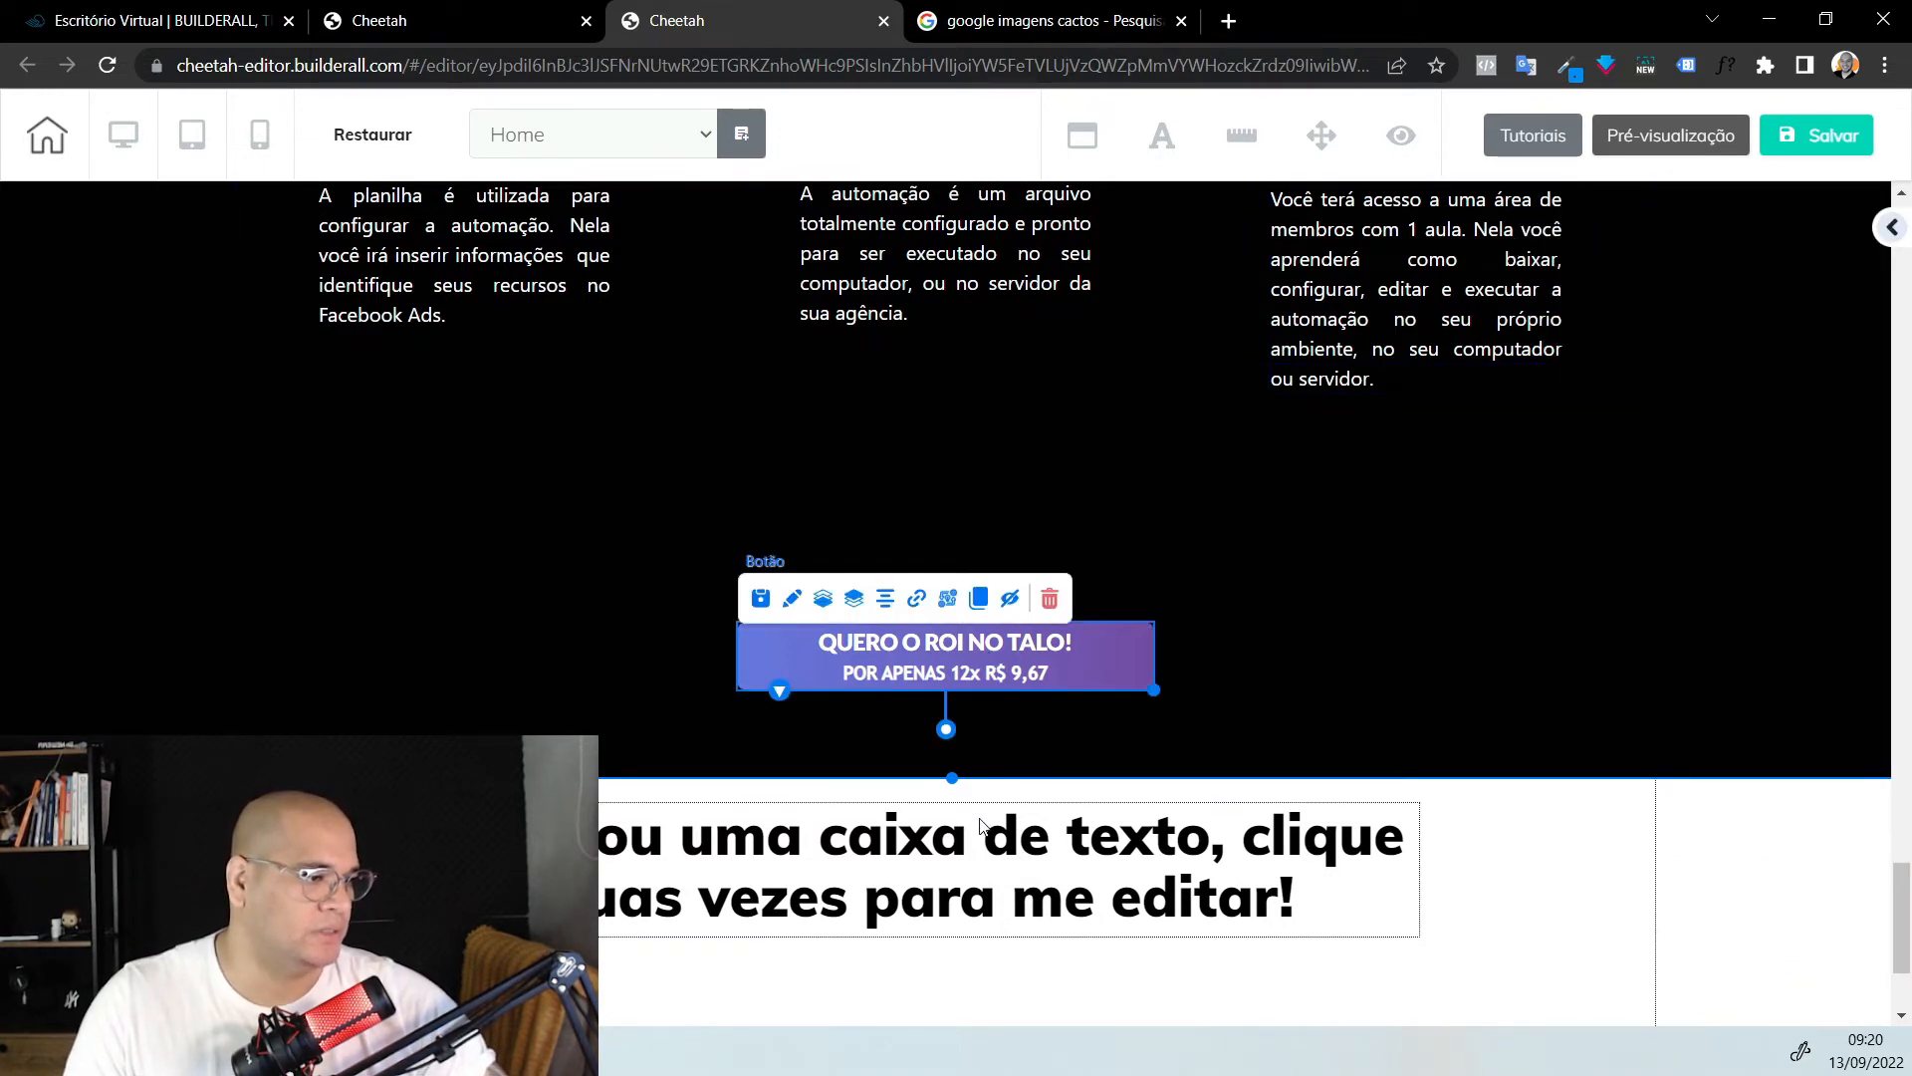
left_click(998, 852)
scroll(997, 851, "down", 3)
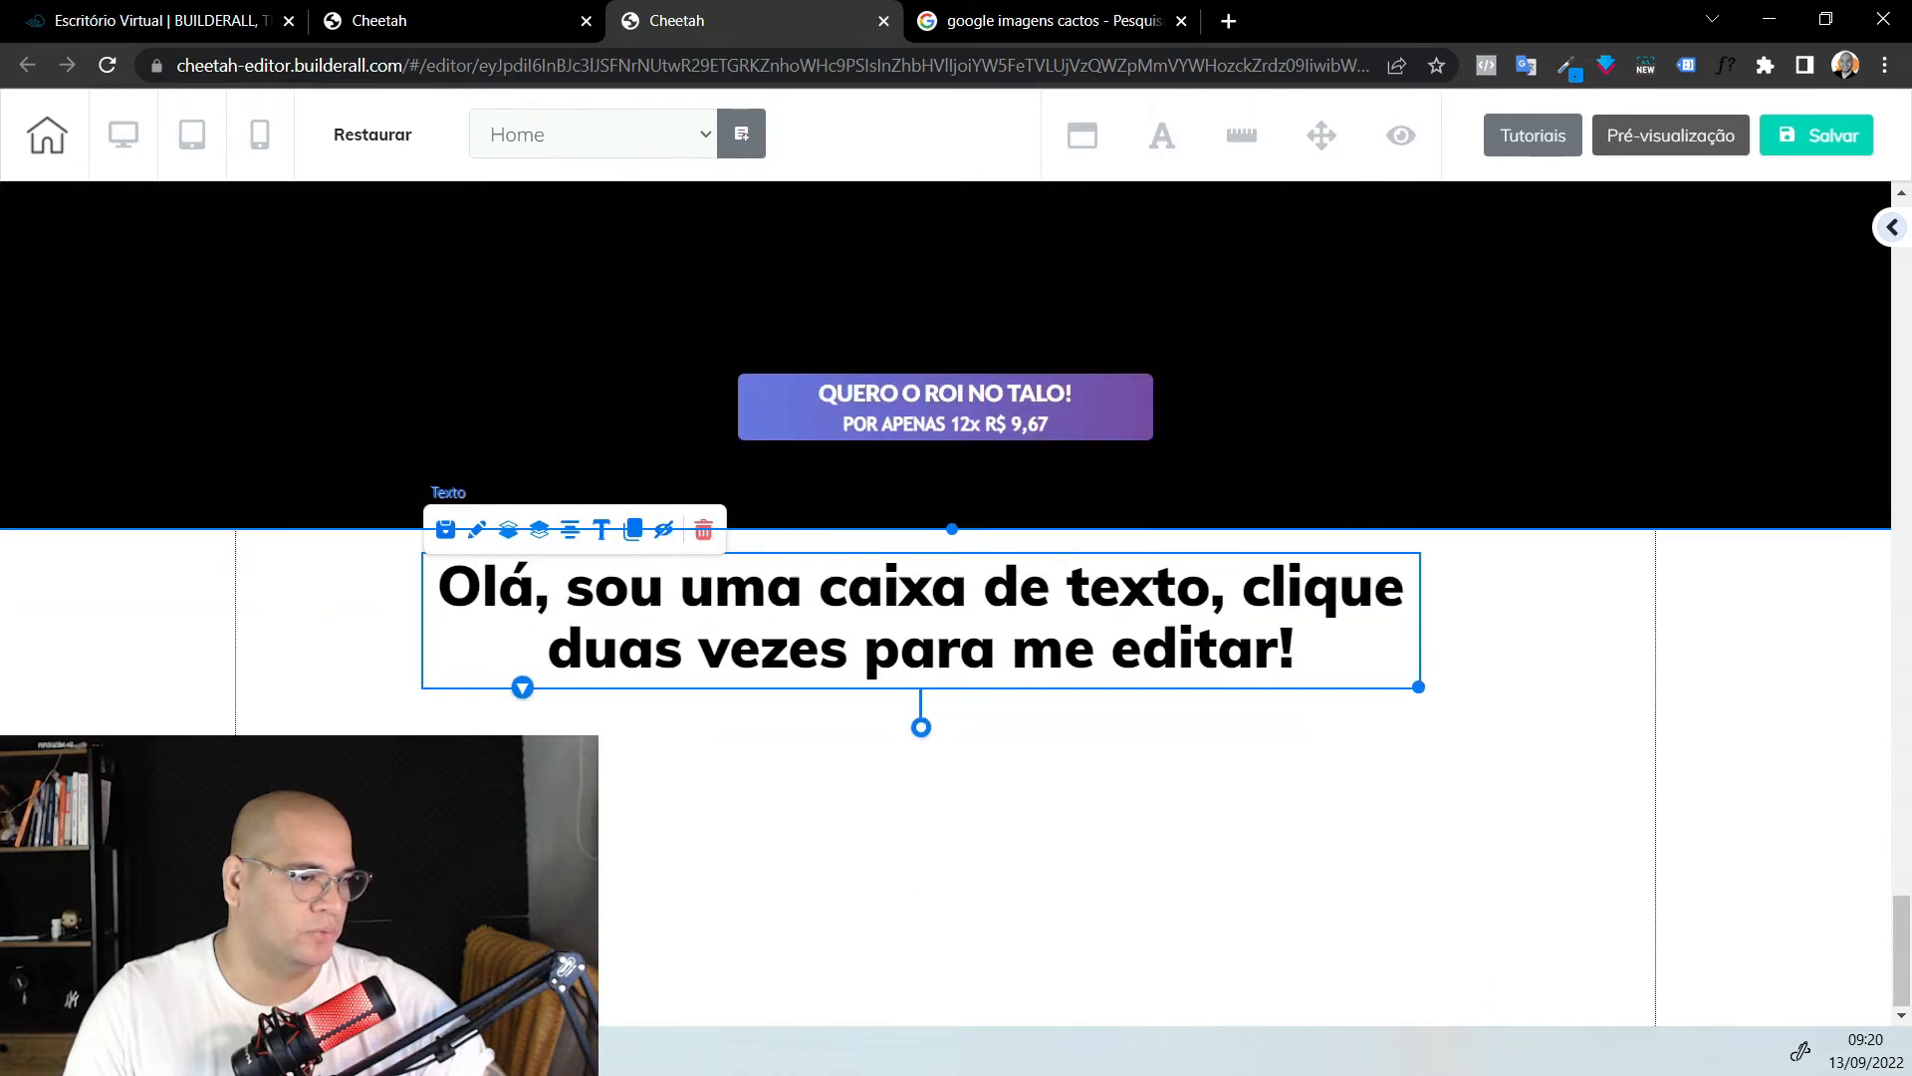
left_click(155, 653)
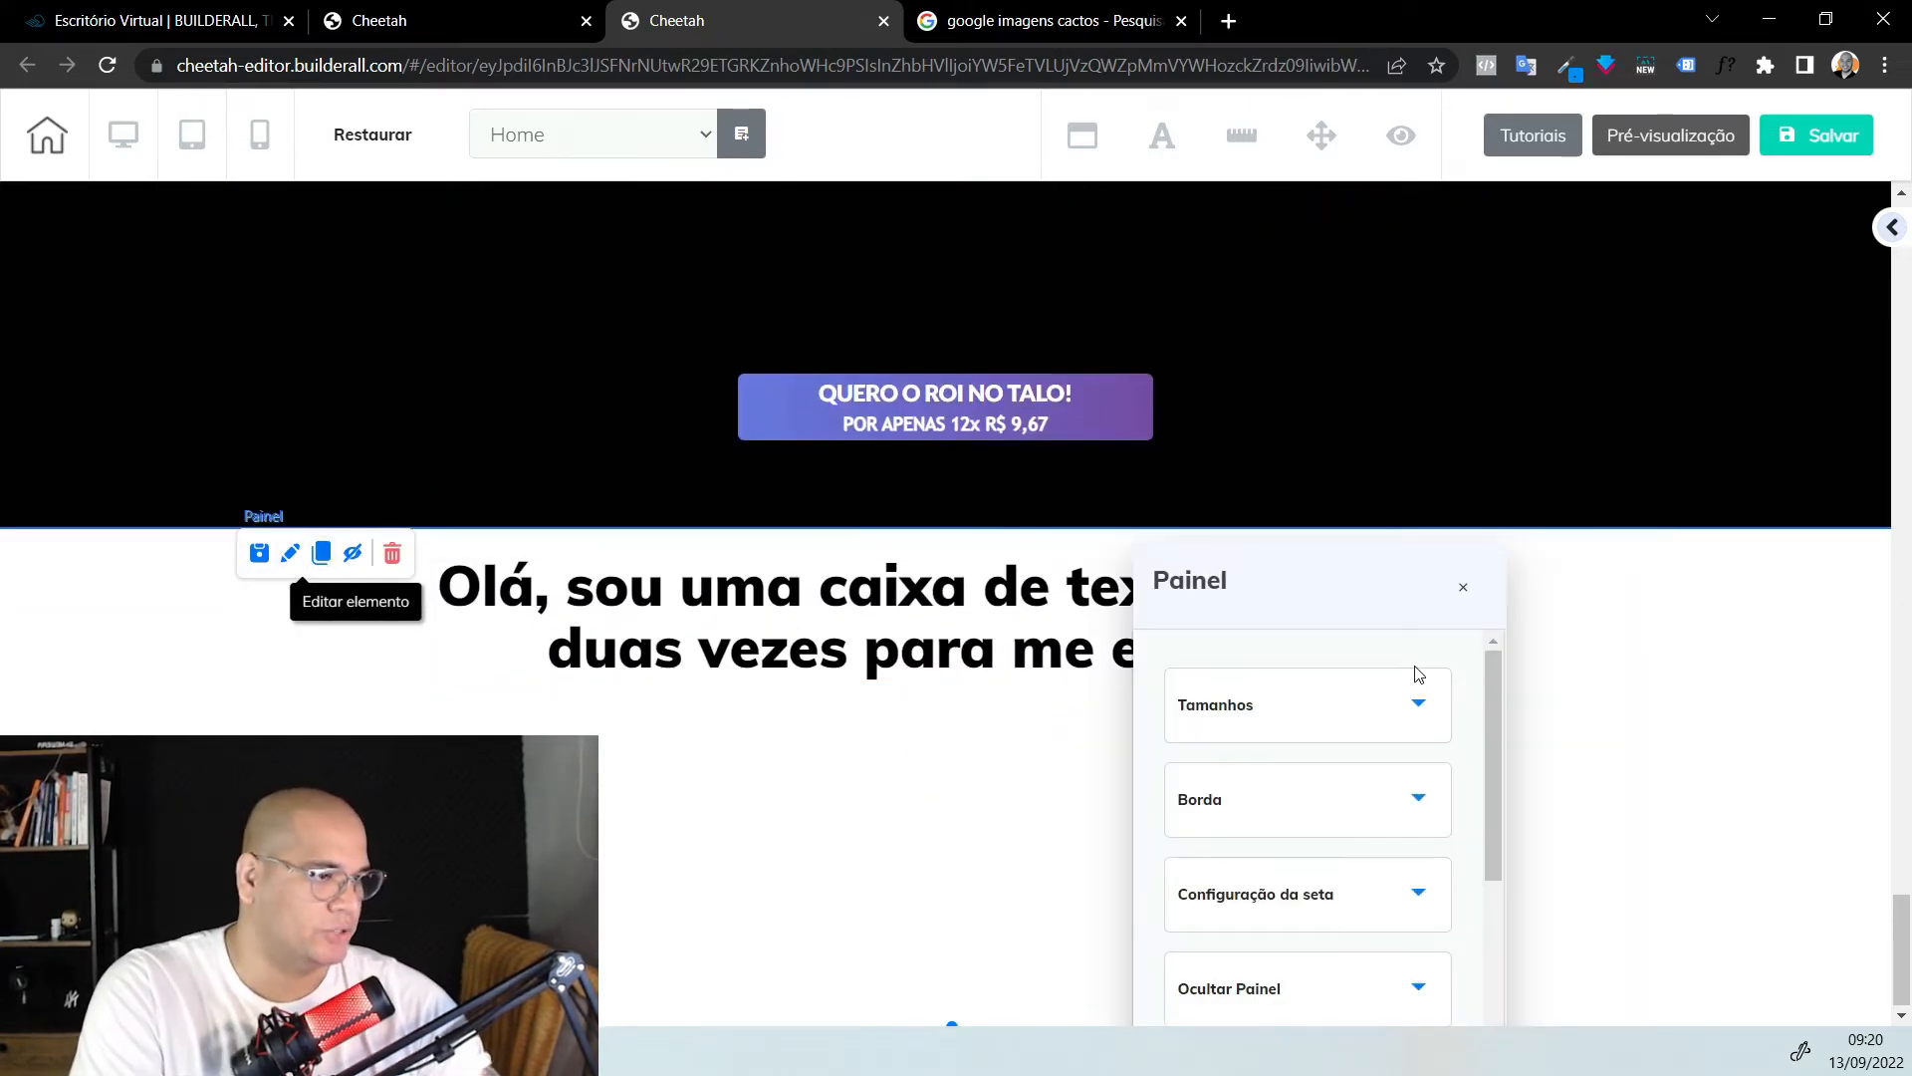
double_click(1414, 672)
left_click_drag(1293, 593, 1306, 157)
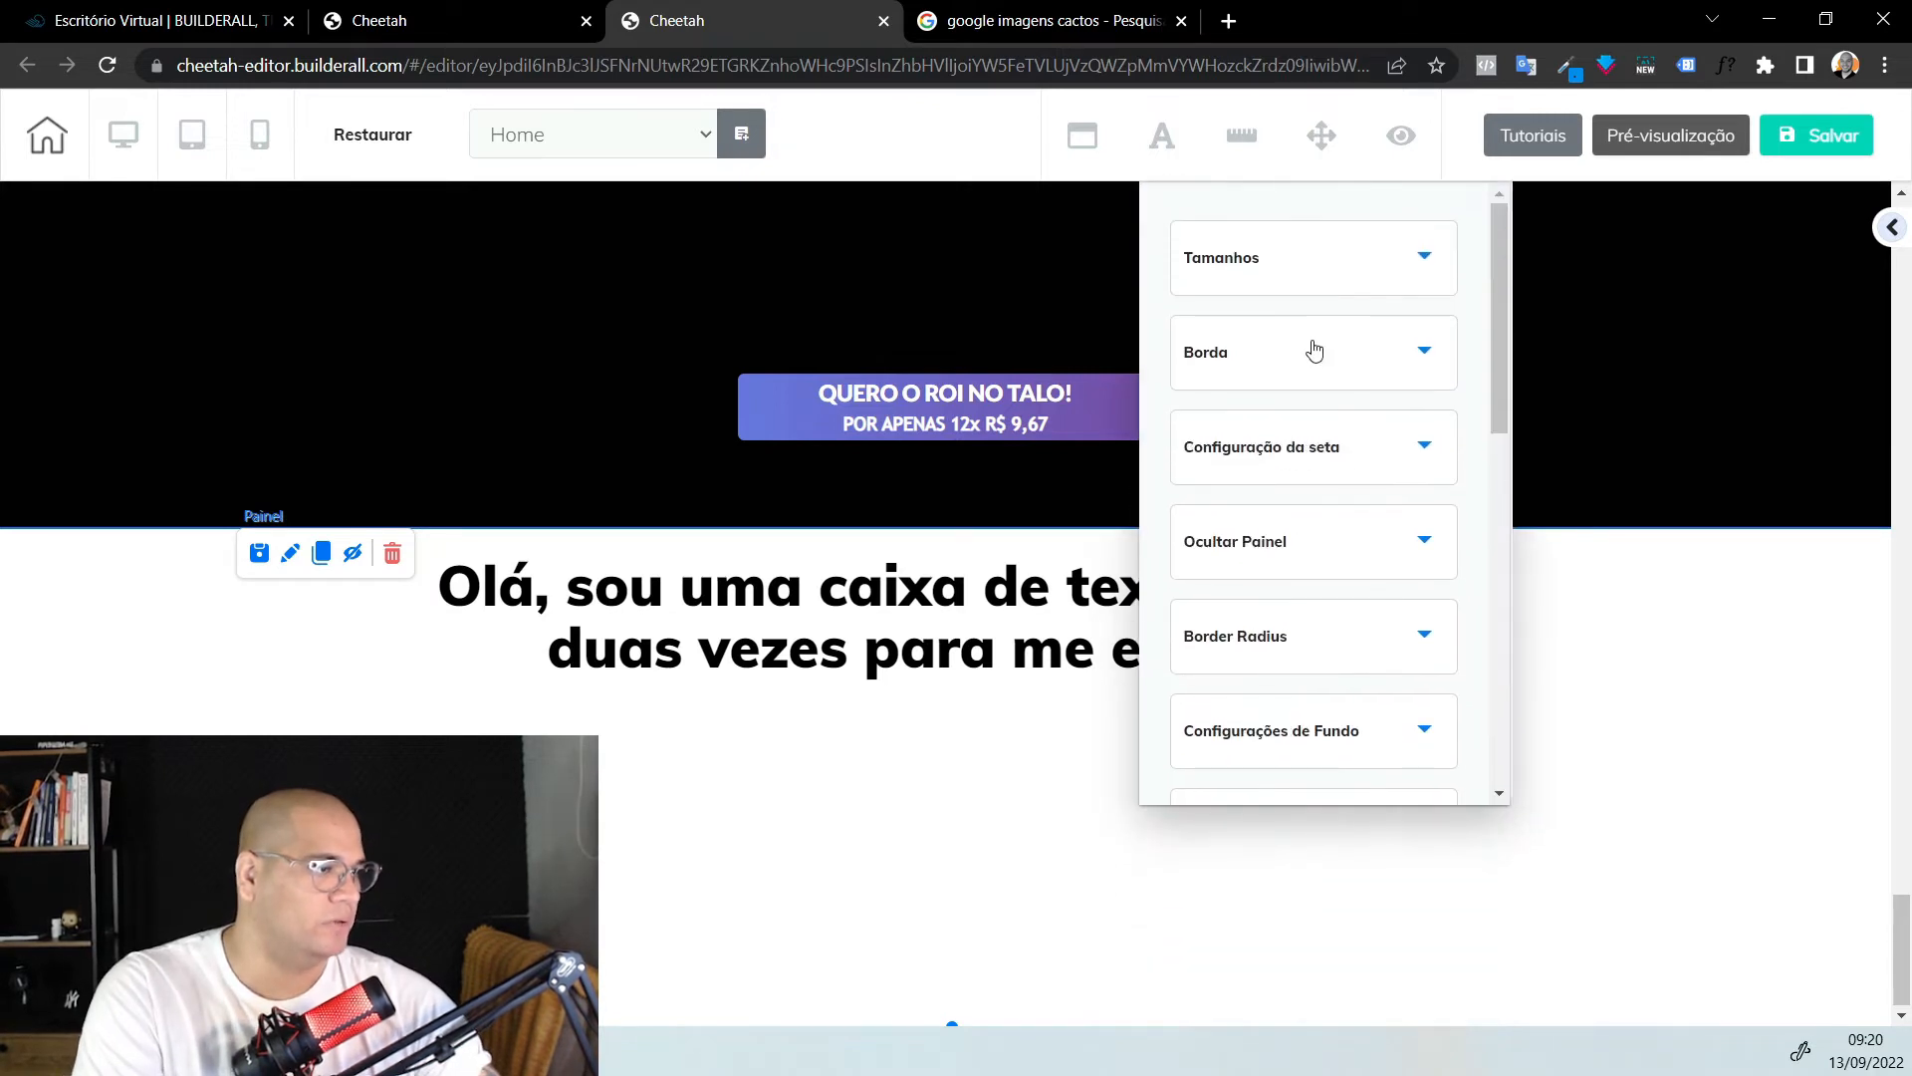
left_click(1332, 468)
scroll(1331, 576, "down", 3)
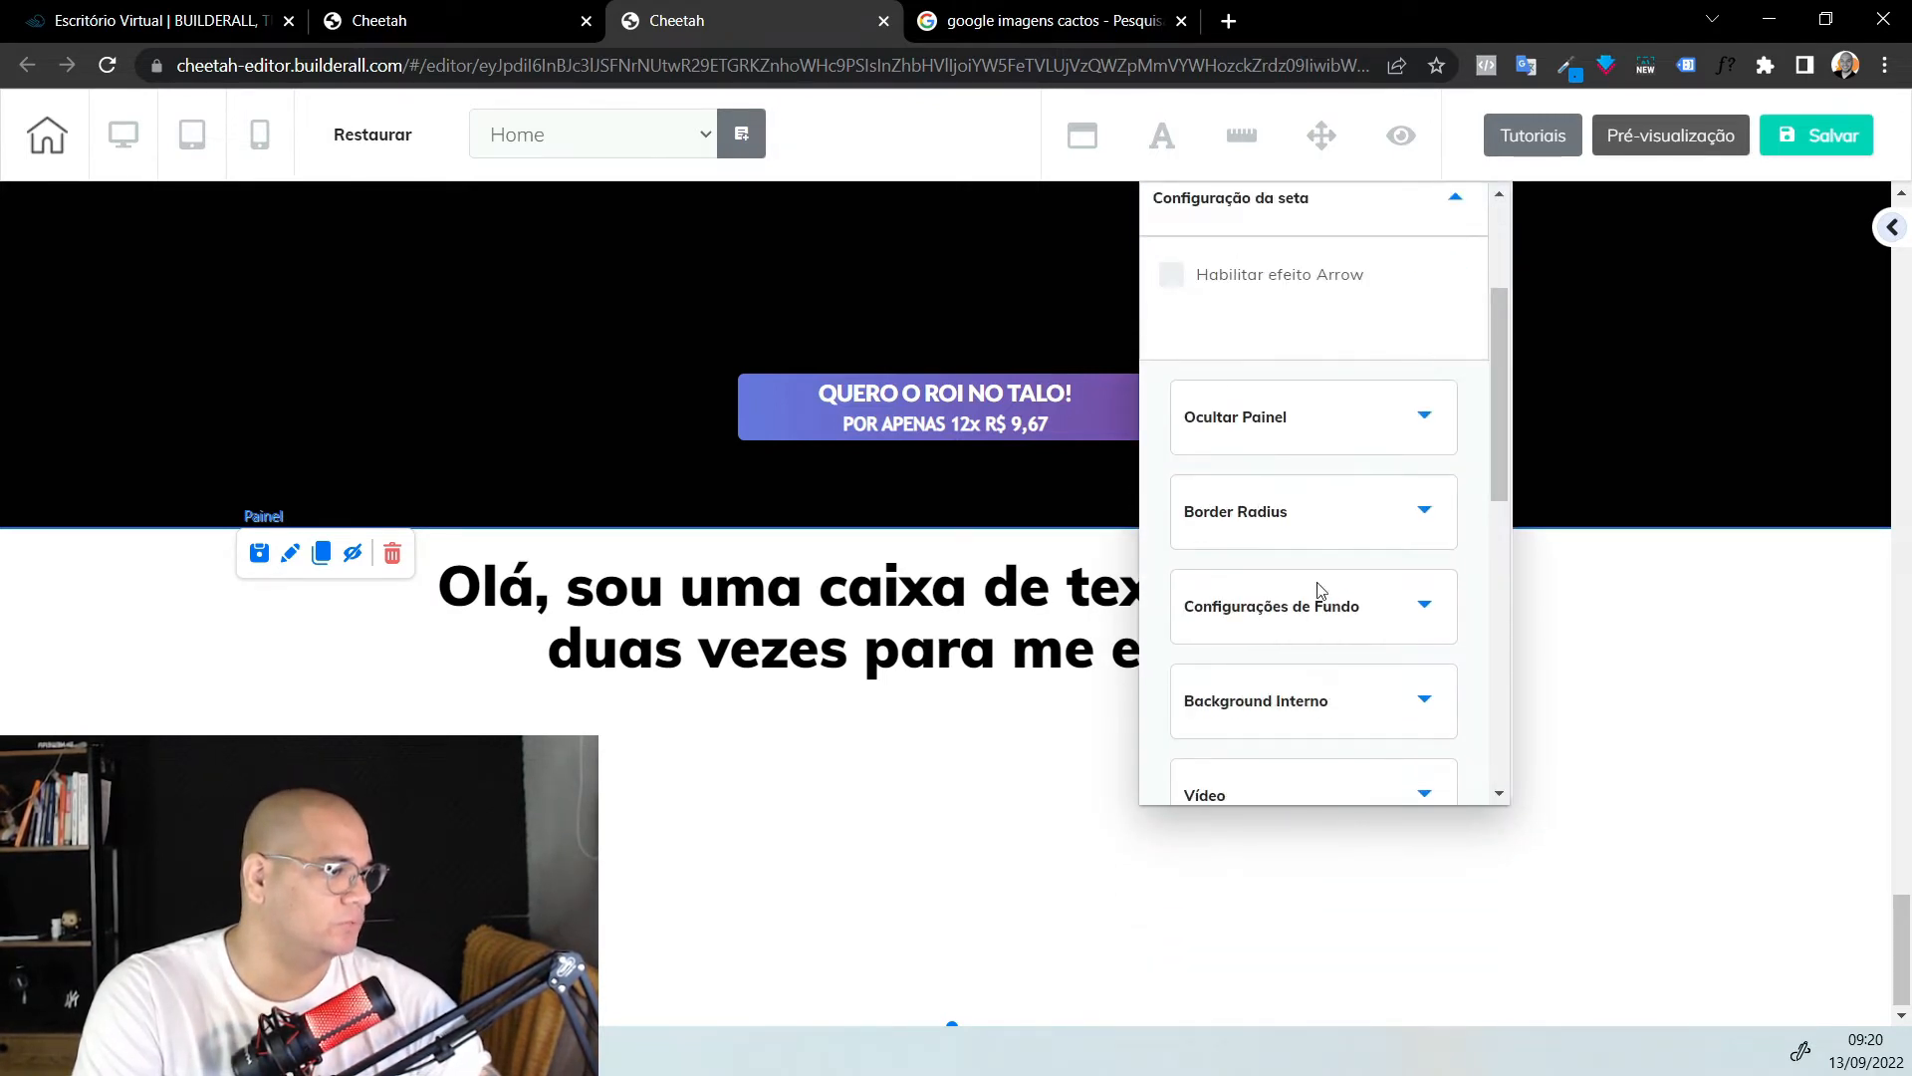
left_click(1314, 620)
left_click_drag(1336, 618, 1474, 732)
Set the placeholder heading below the purchase button to size 34 in Arial Black
double_click(860, 637)
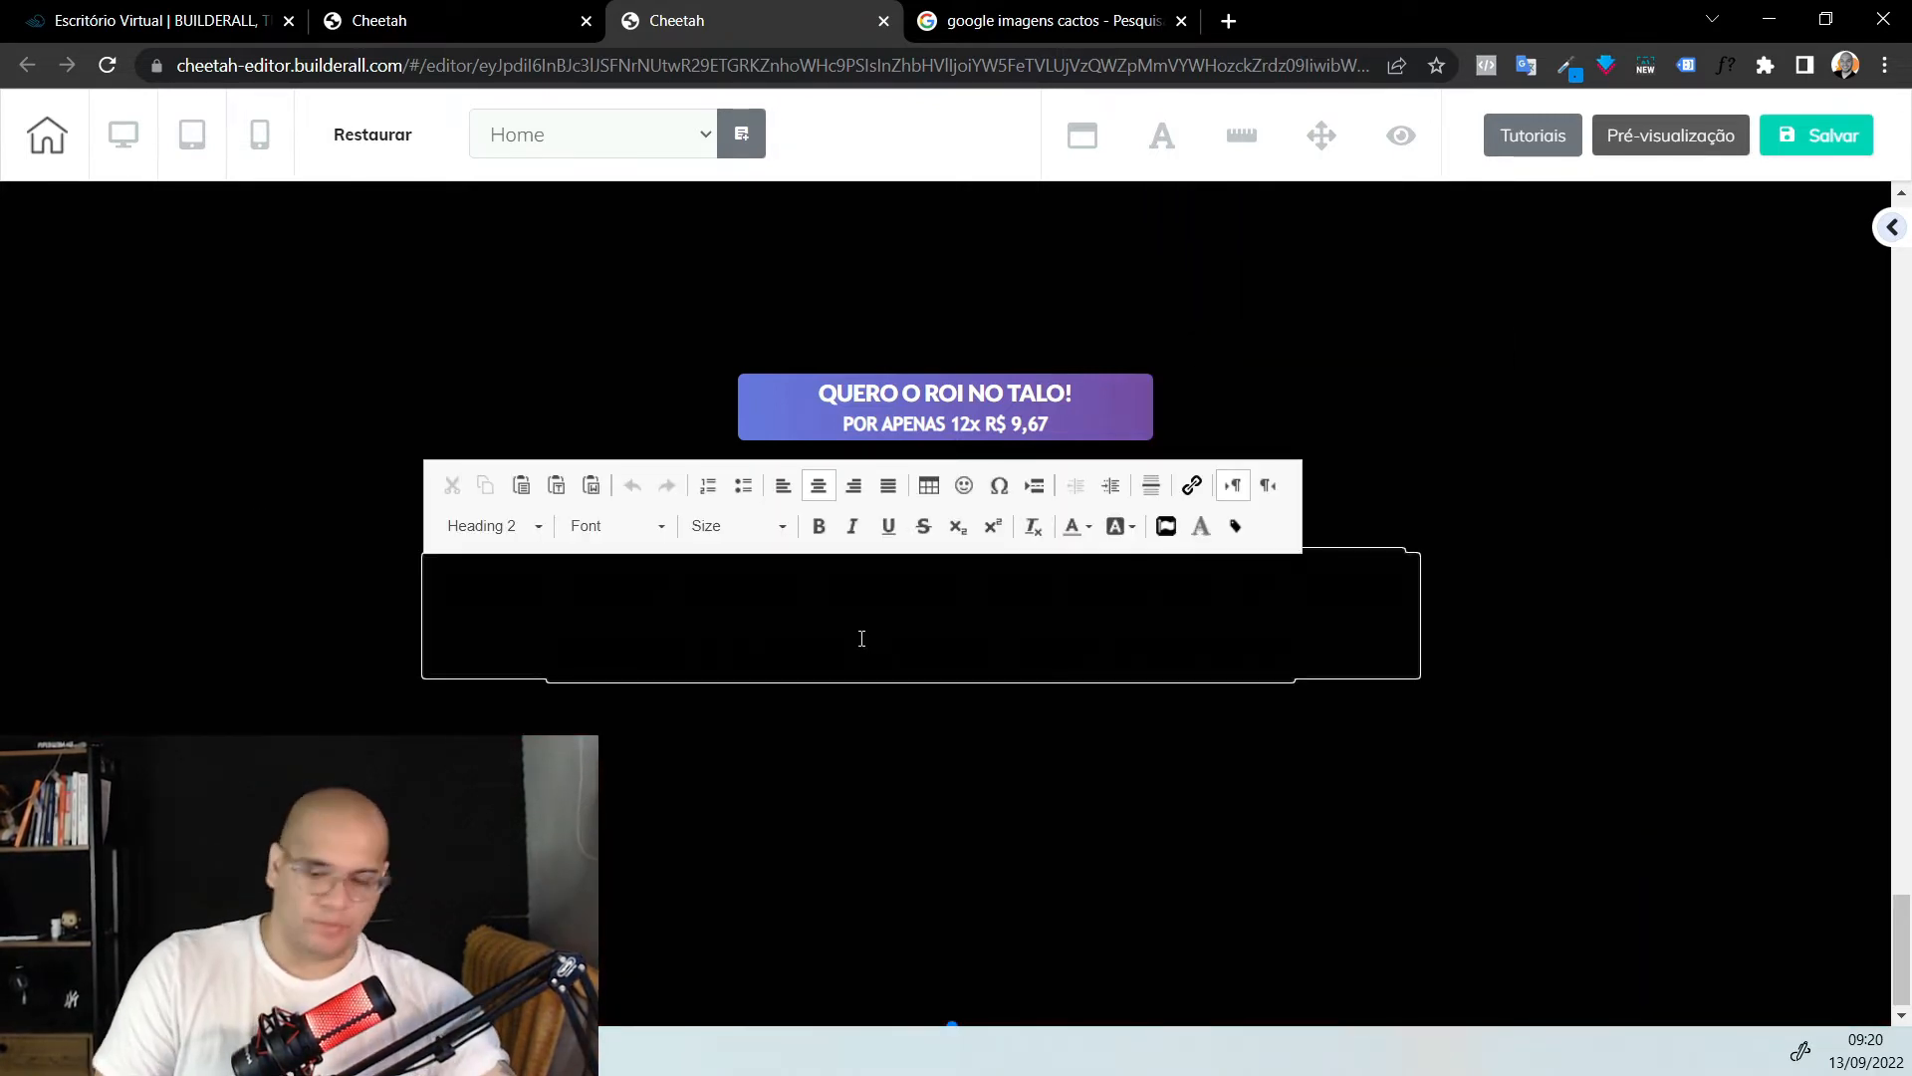
key("ctrl+a")
left_click(763, 530)
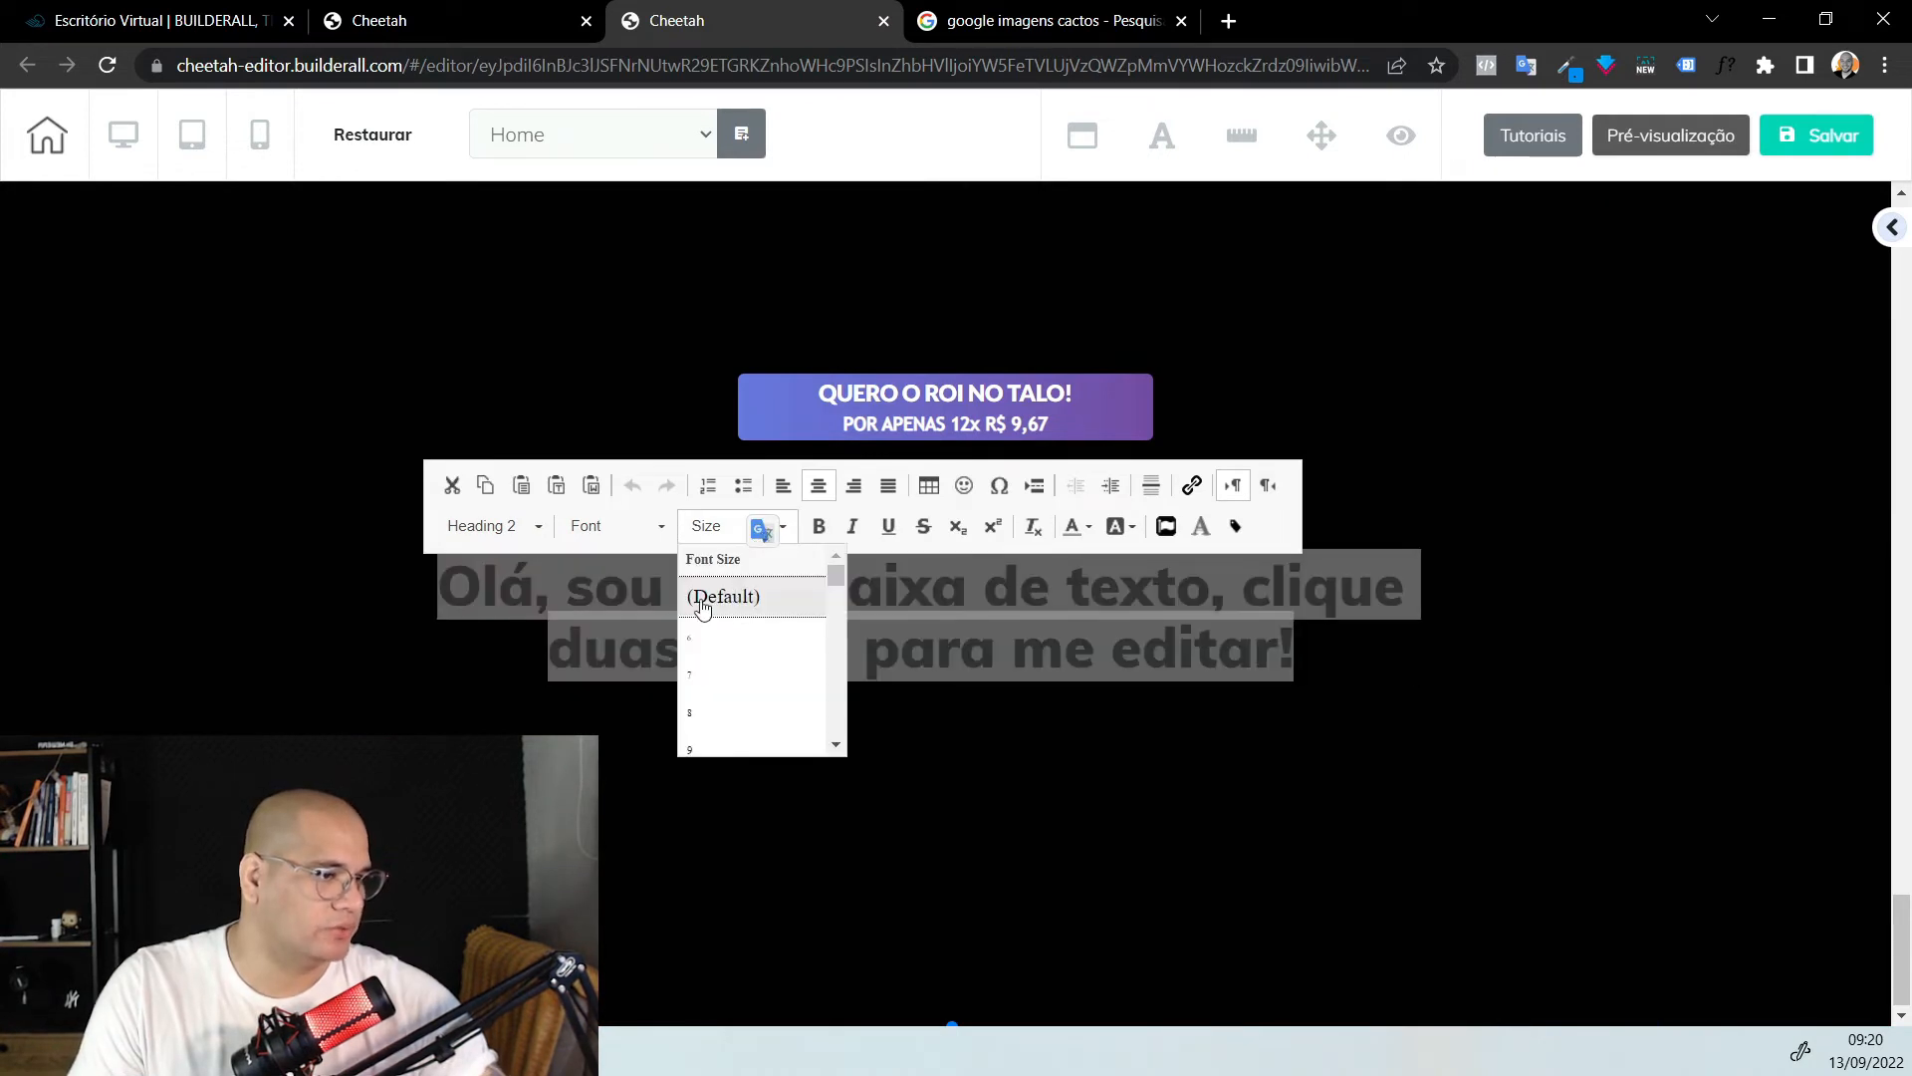
key("Escape")
left_click(615, 525)
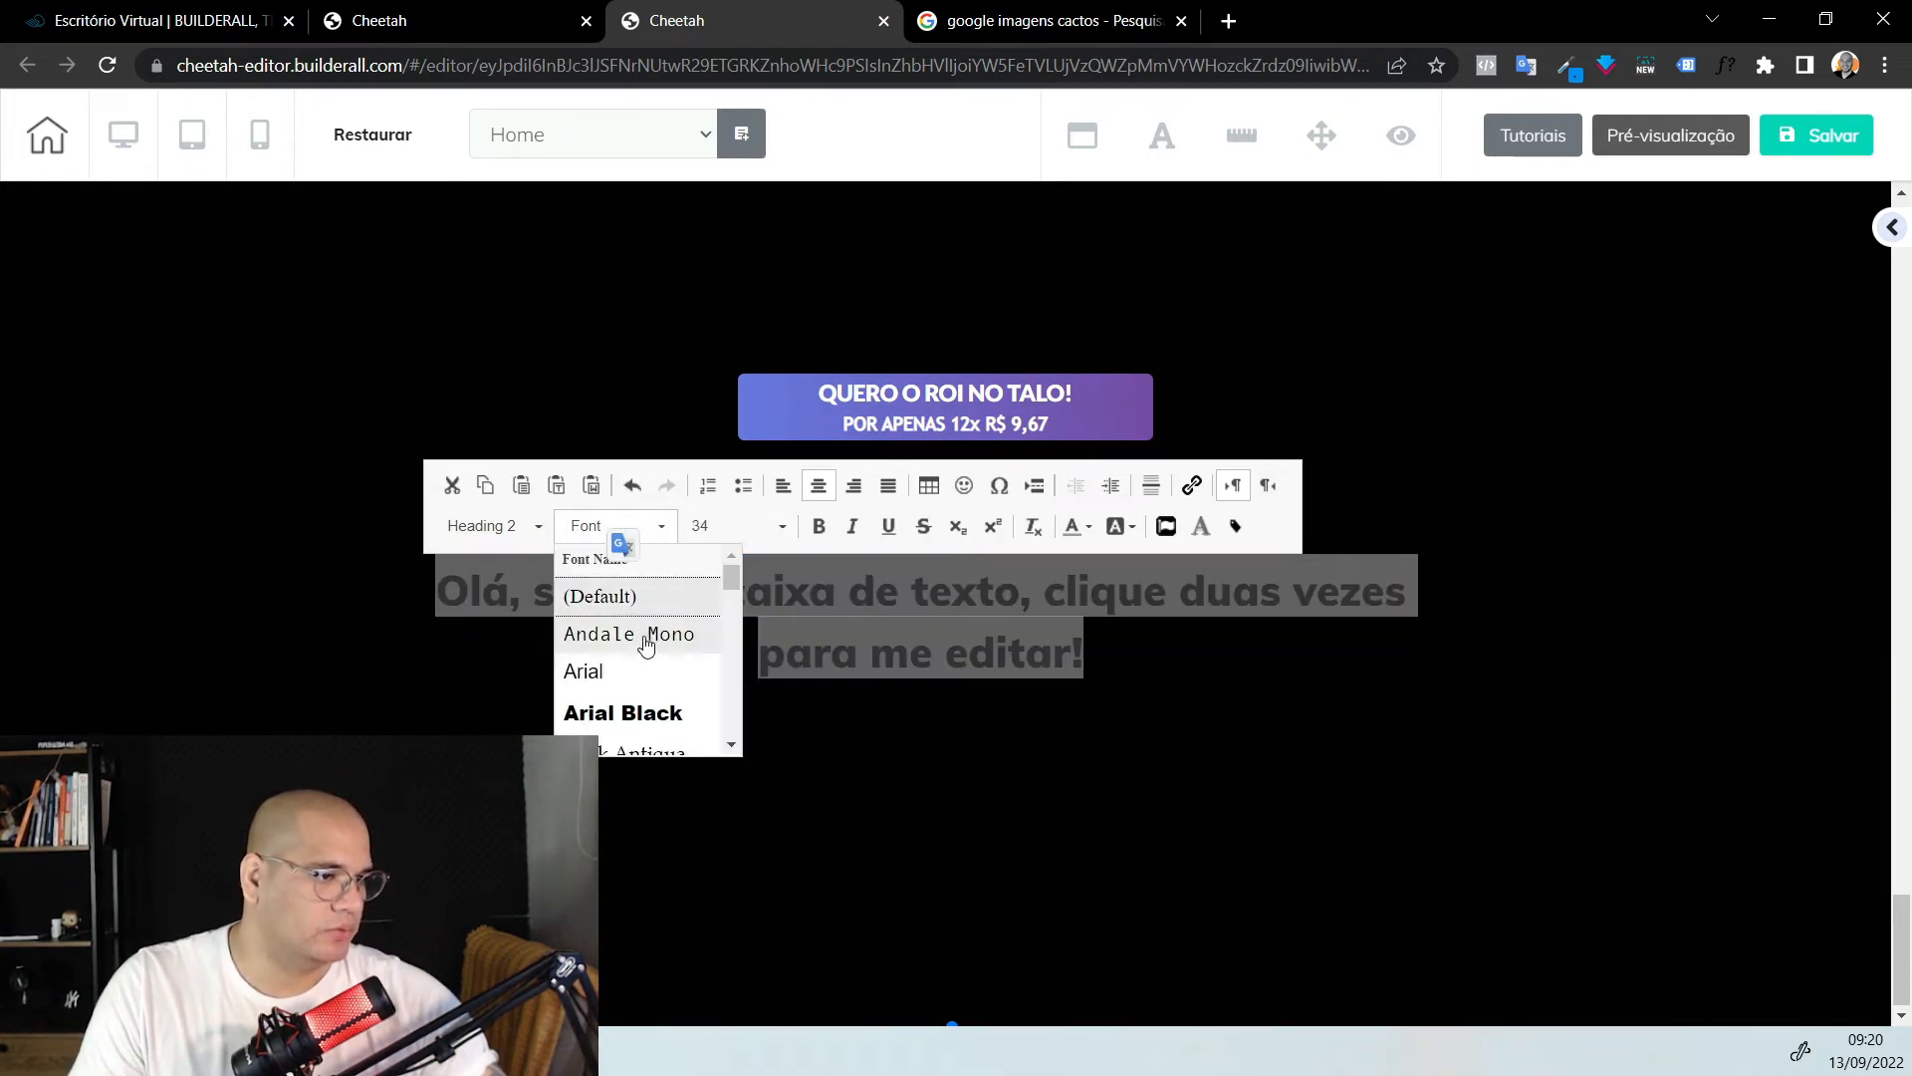
left_click(649, 708)
Replace the placeholder heading's text with "Quem desenvolveu o Jarvis?" and color it white
key("BackSpace")
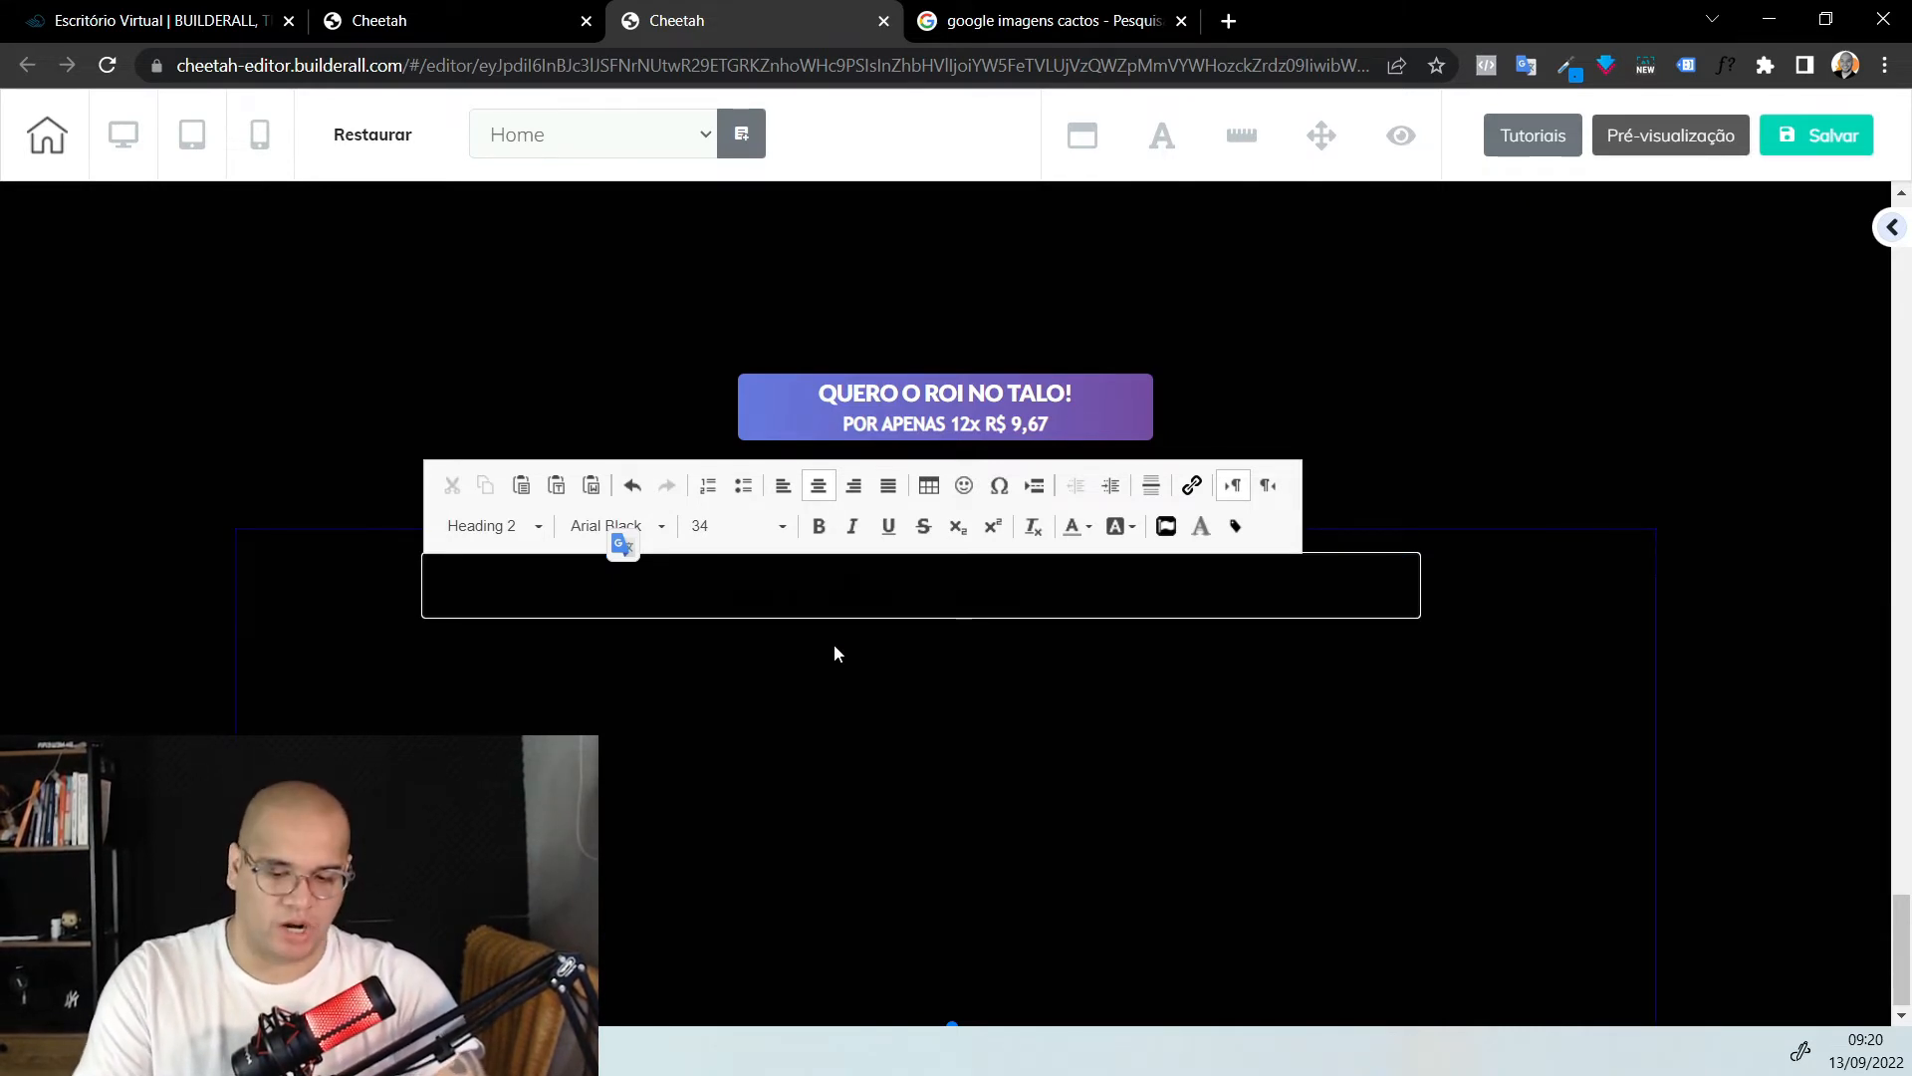
key("ctrl+z")
left_click(1088, 526)
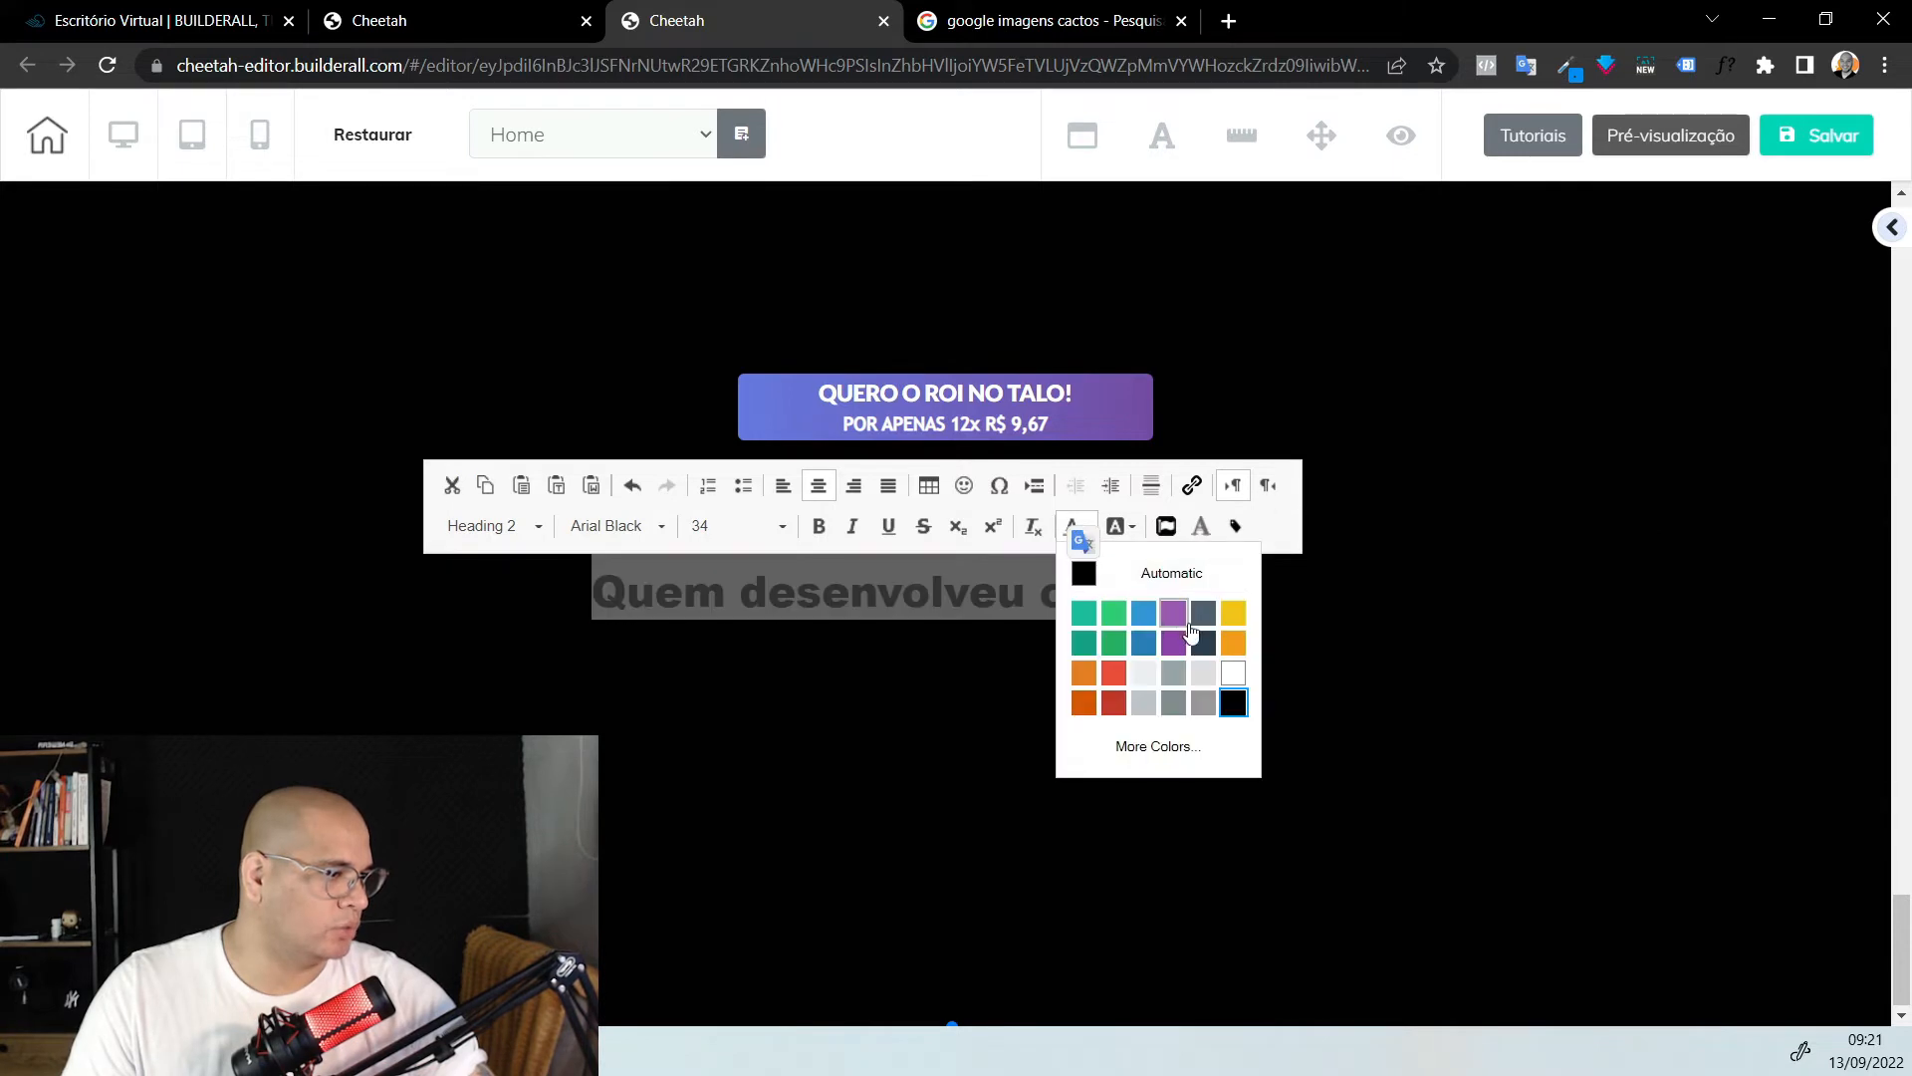
left_click(1239, 673)
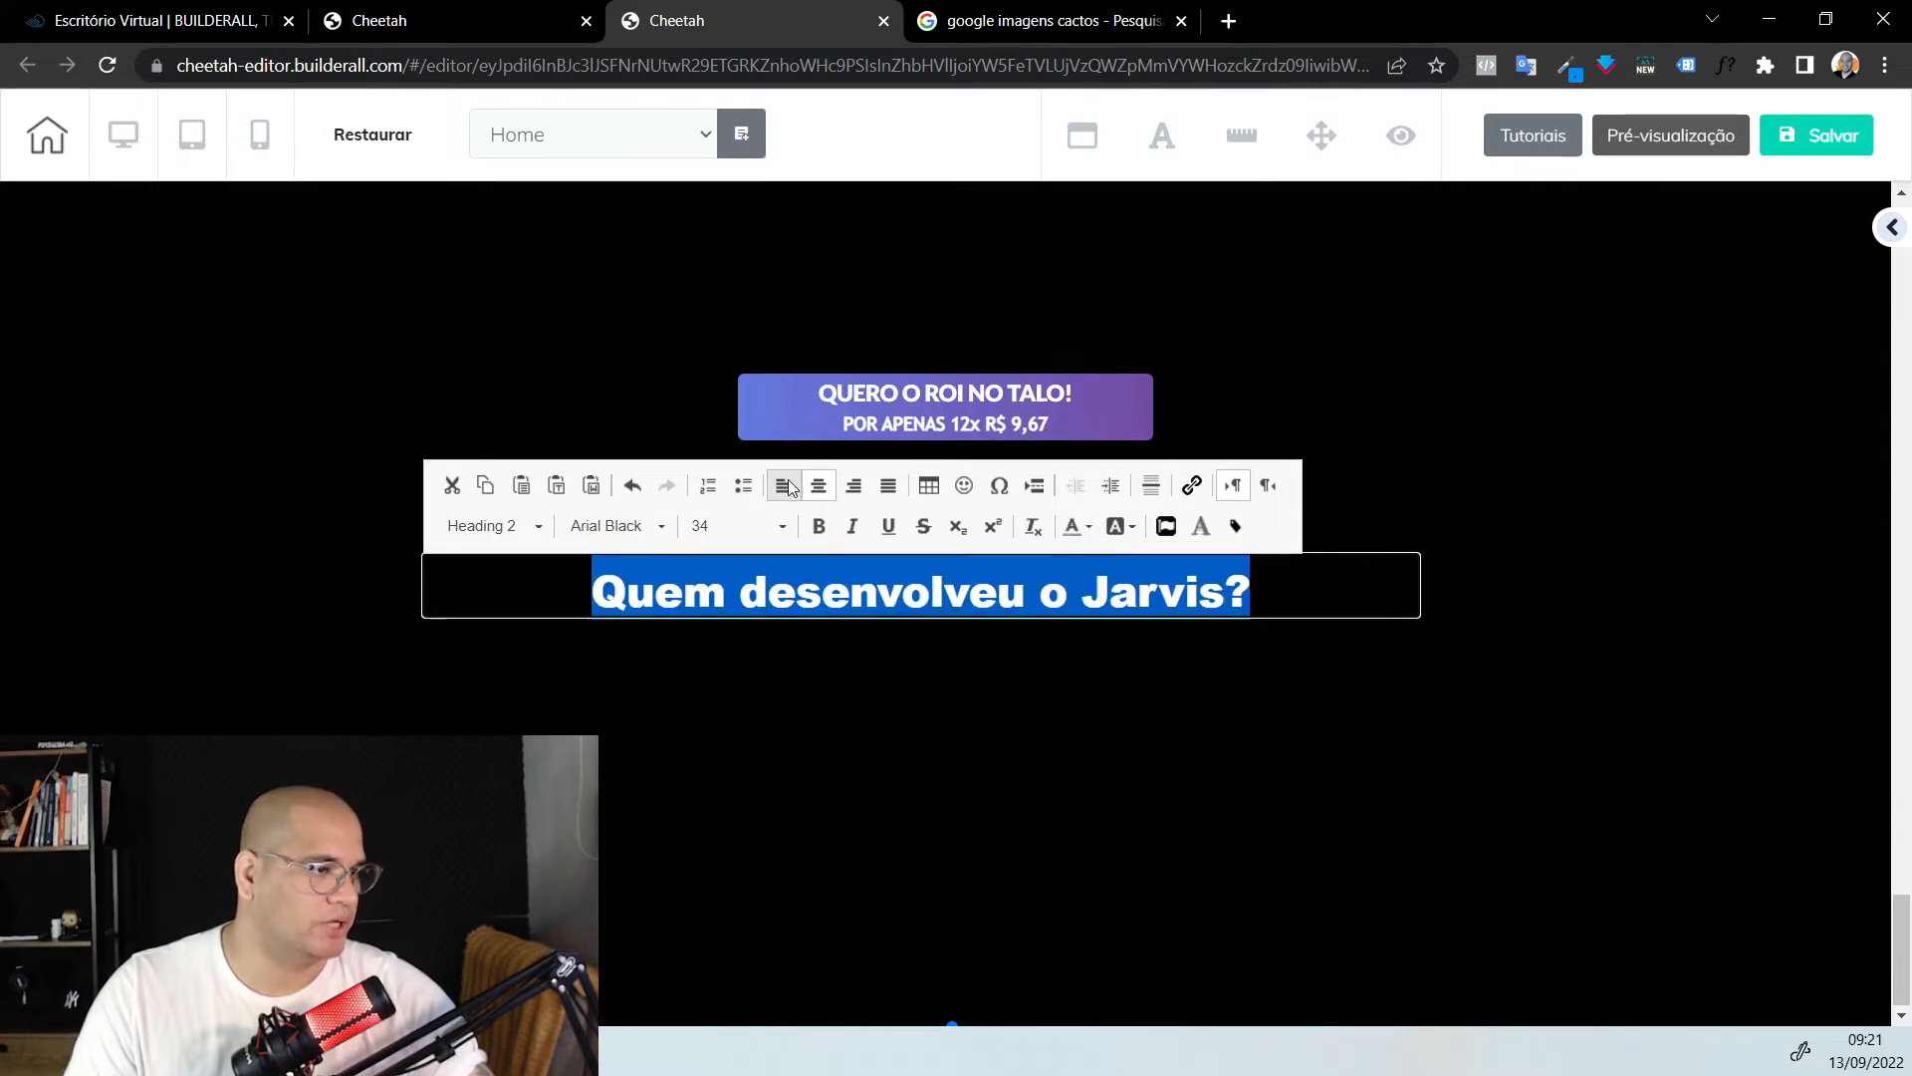
Left-align the "Quem desenvolveu o Jarvis?" heading and place it in a narrower two-line box on the panel's left side
left_click(786, 485)
left_click(891, 628)
left_click_drag(845, 609, 687, 672)
left_click(1183, 551)
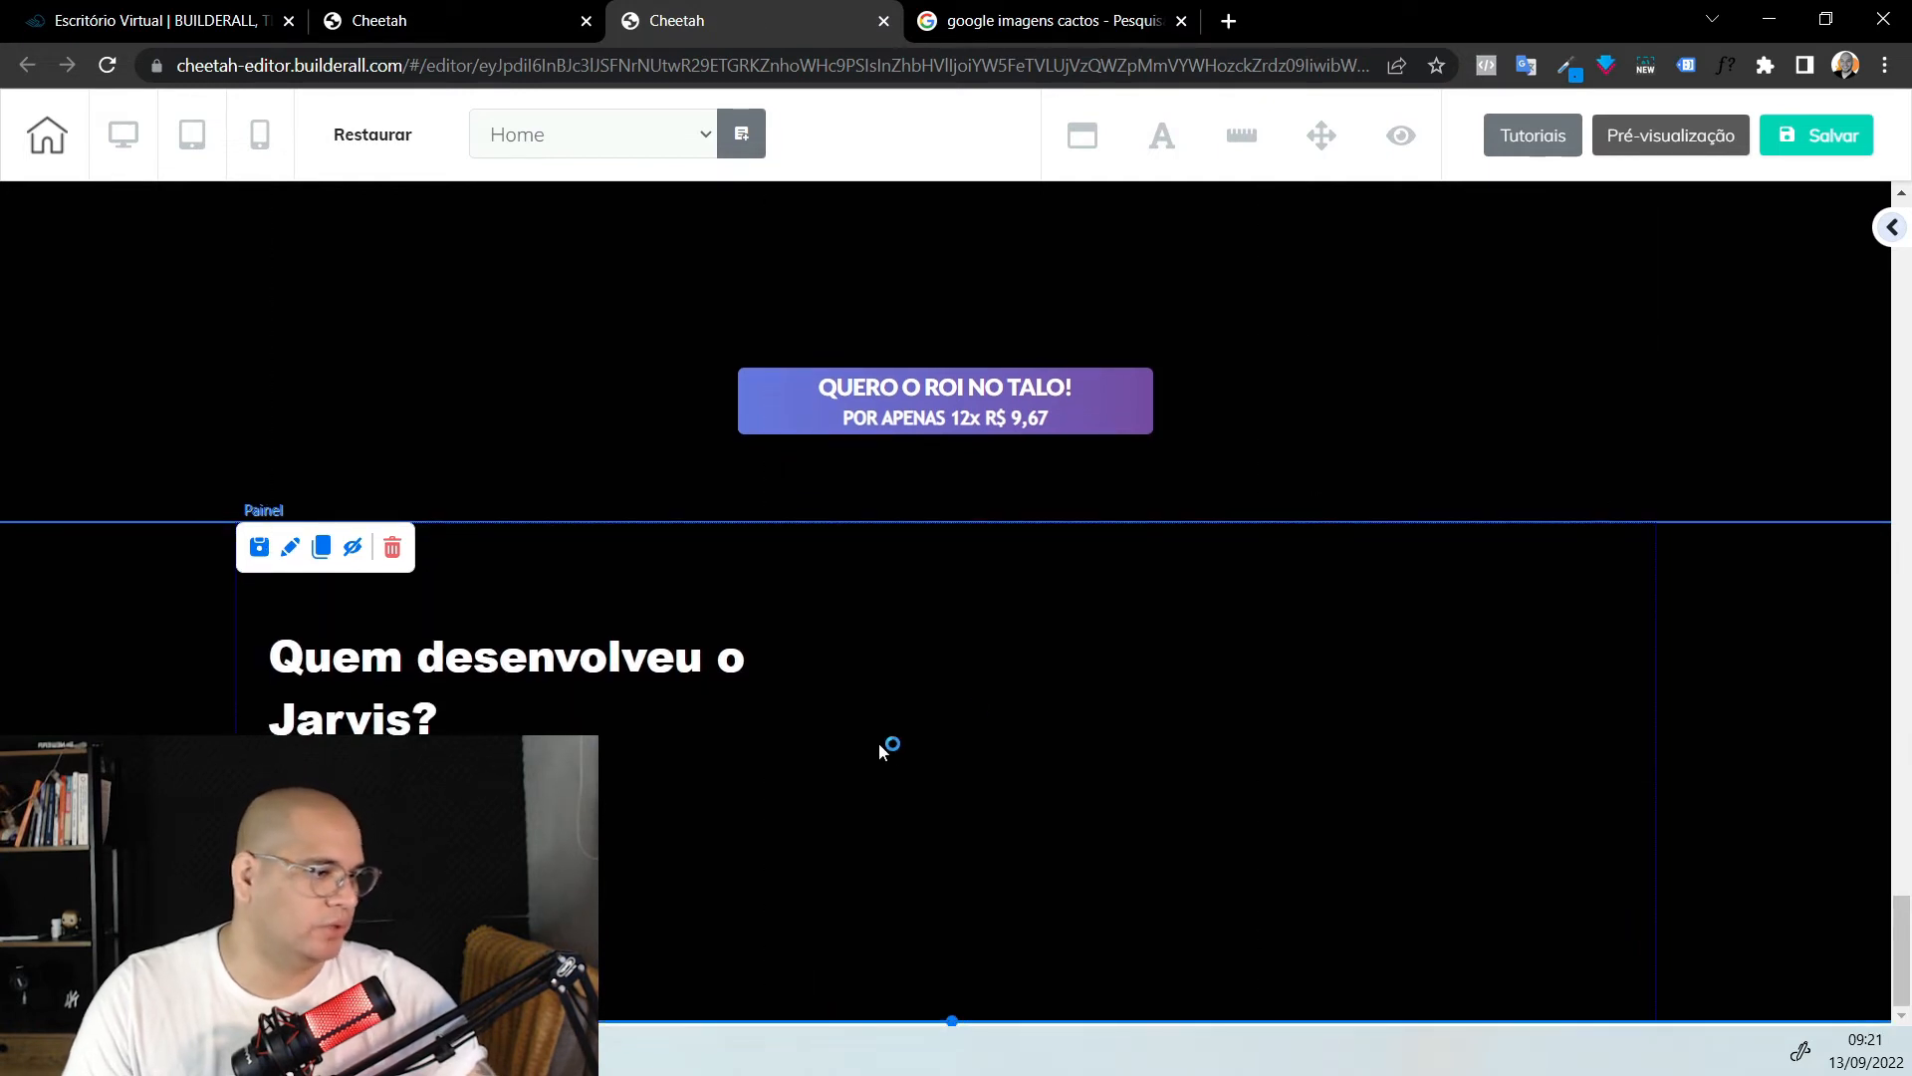
Add a placeholder paragraph below the "Quem desenvolveu o Jarvis?" heading and format its text in white
left_click(1892, 241)
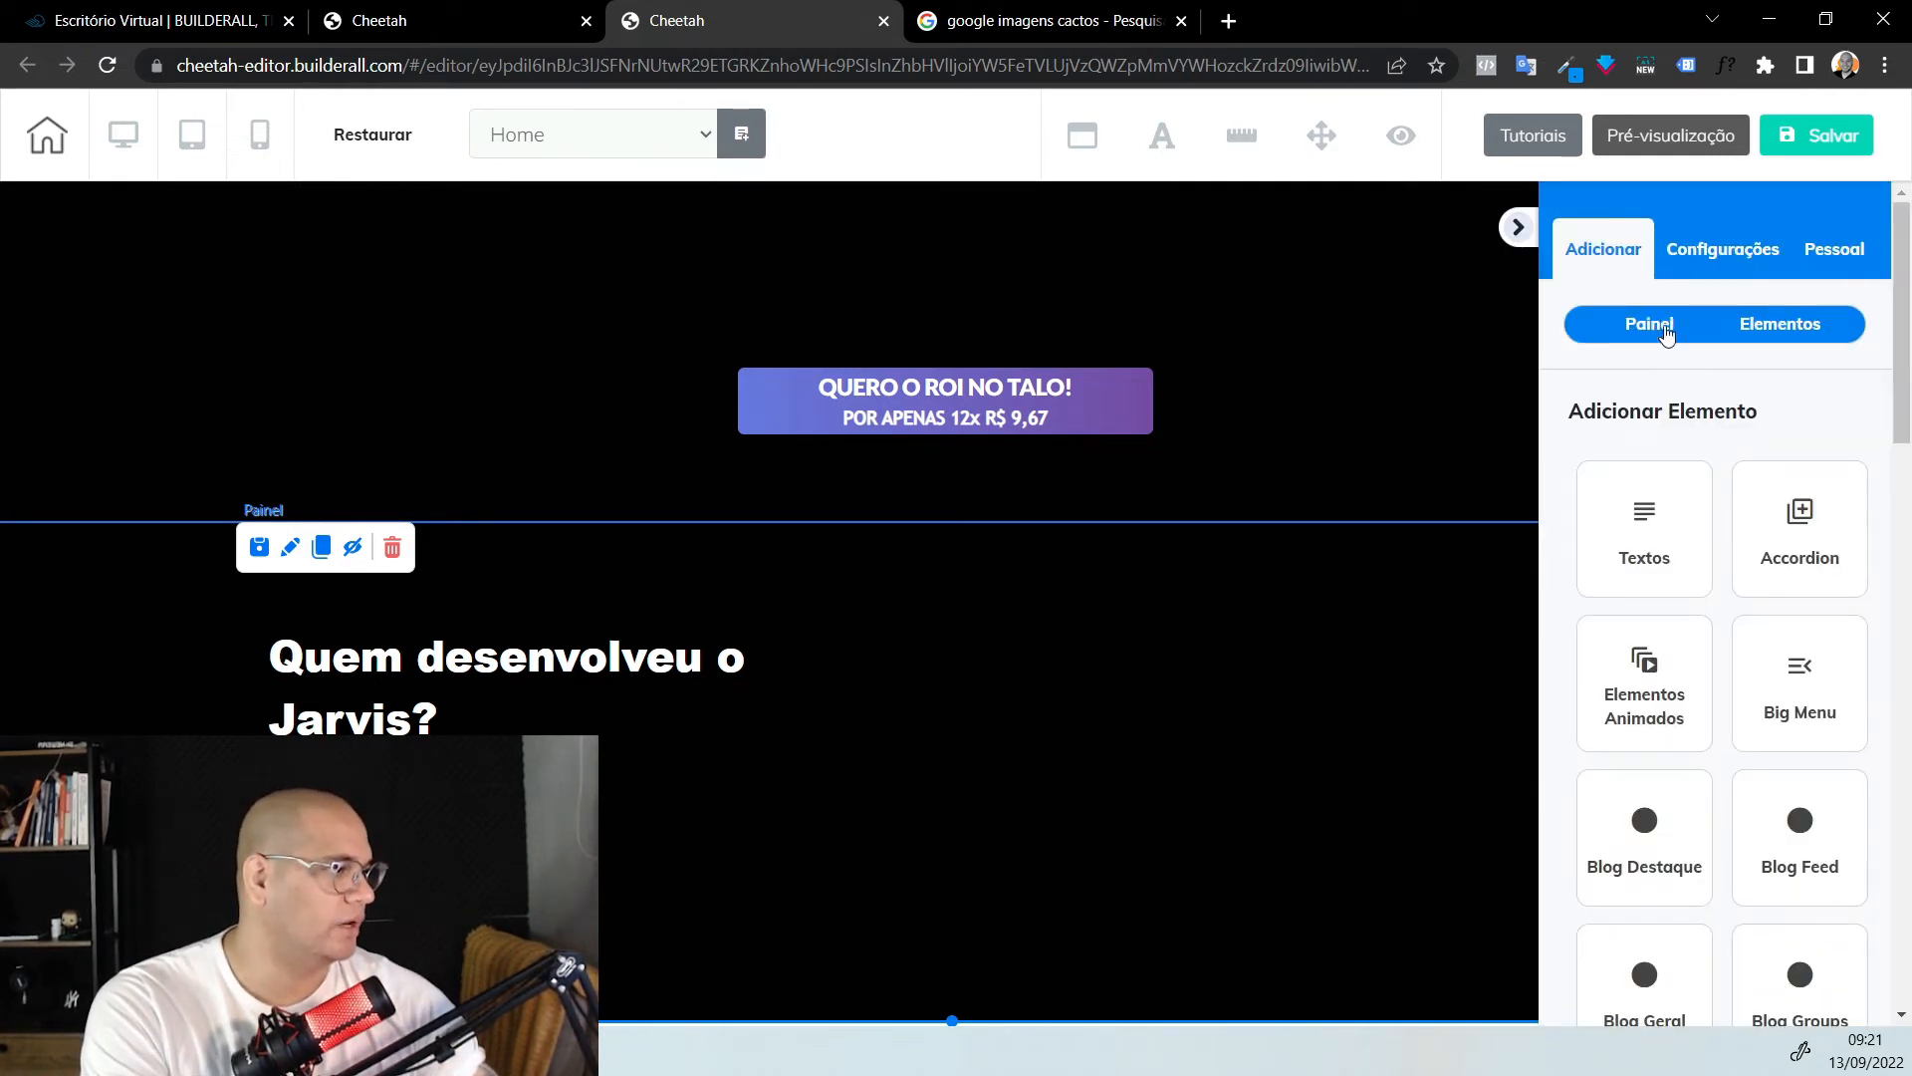
left_click(1645, 503)
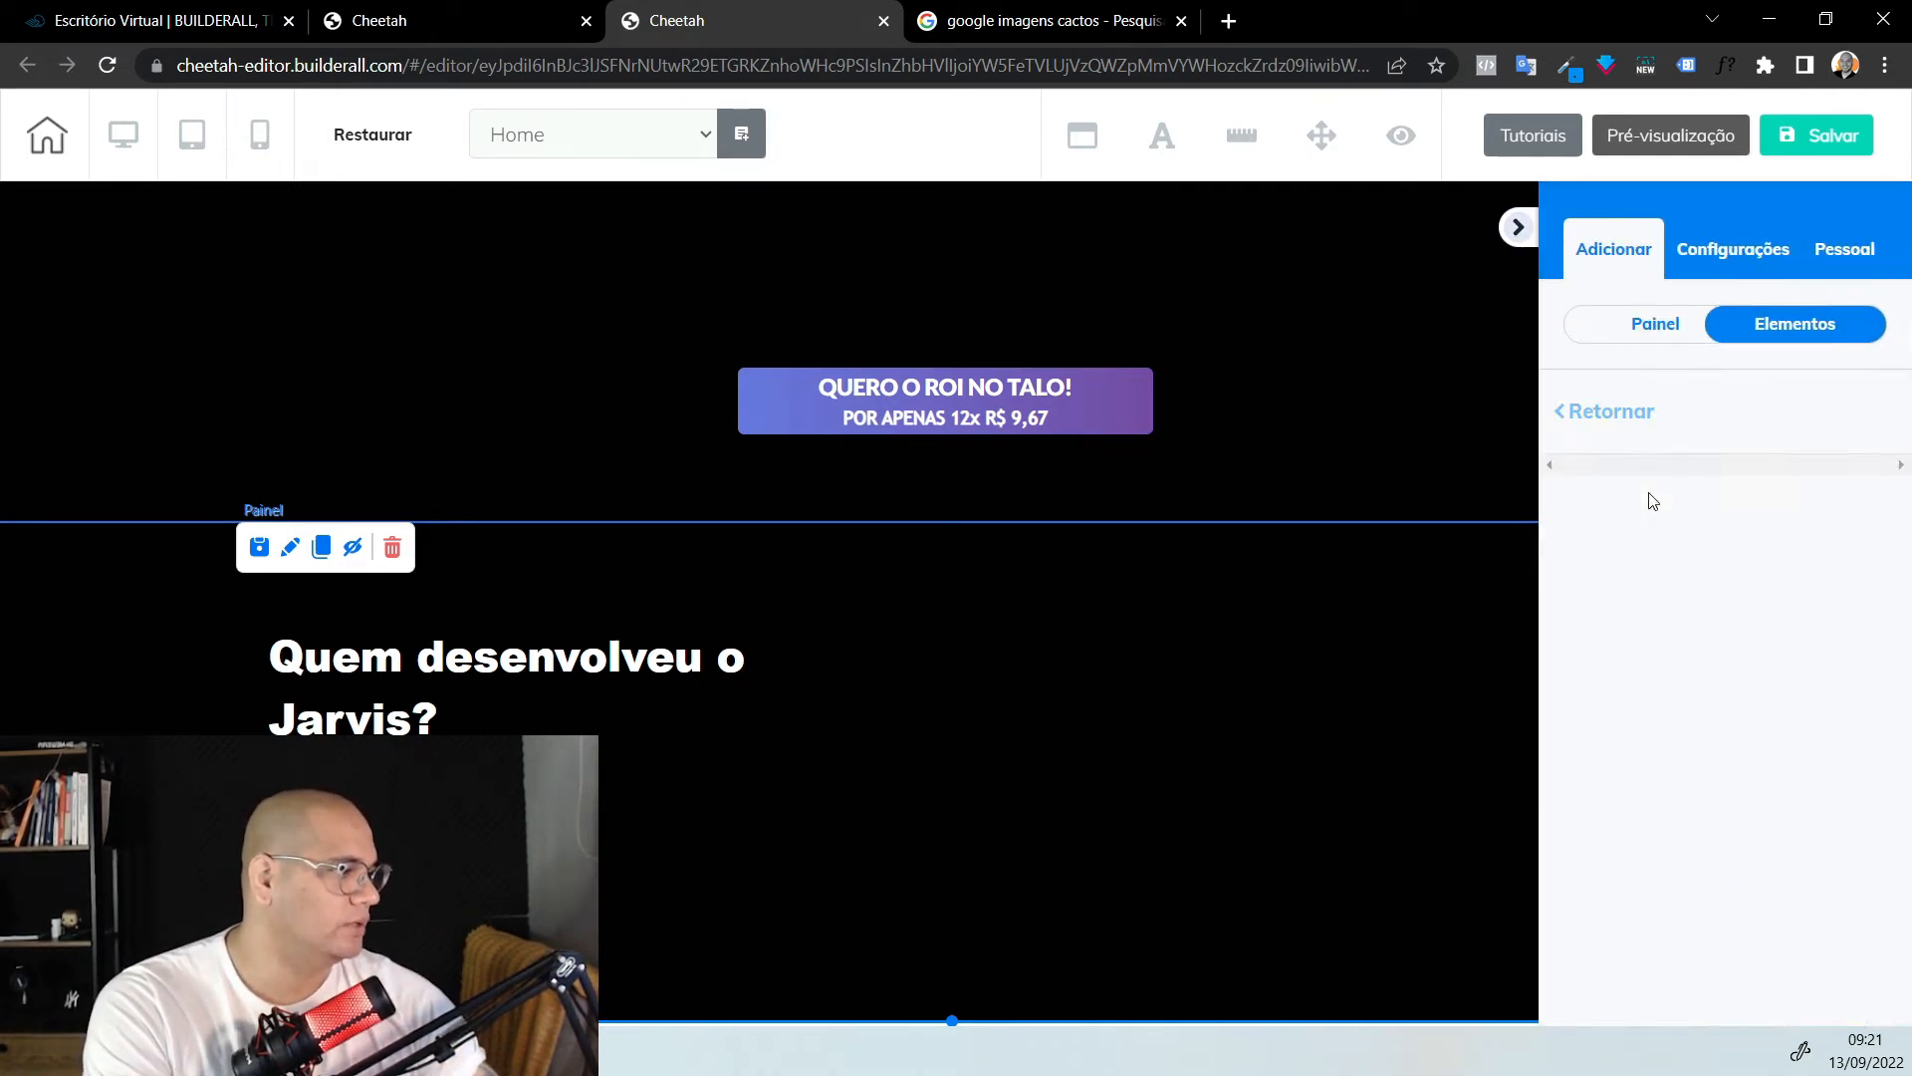
left_click_drag(478, 857, 519, 896)
double_click(519, 897)
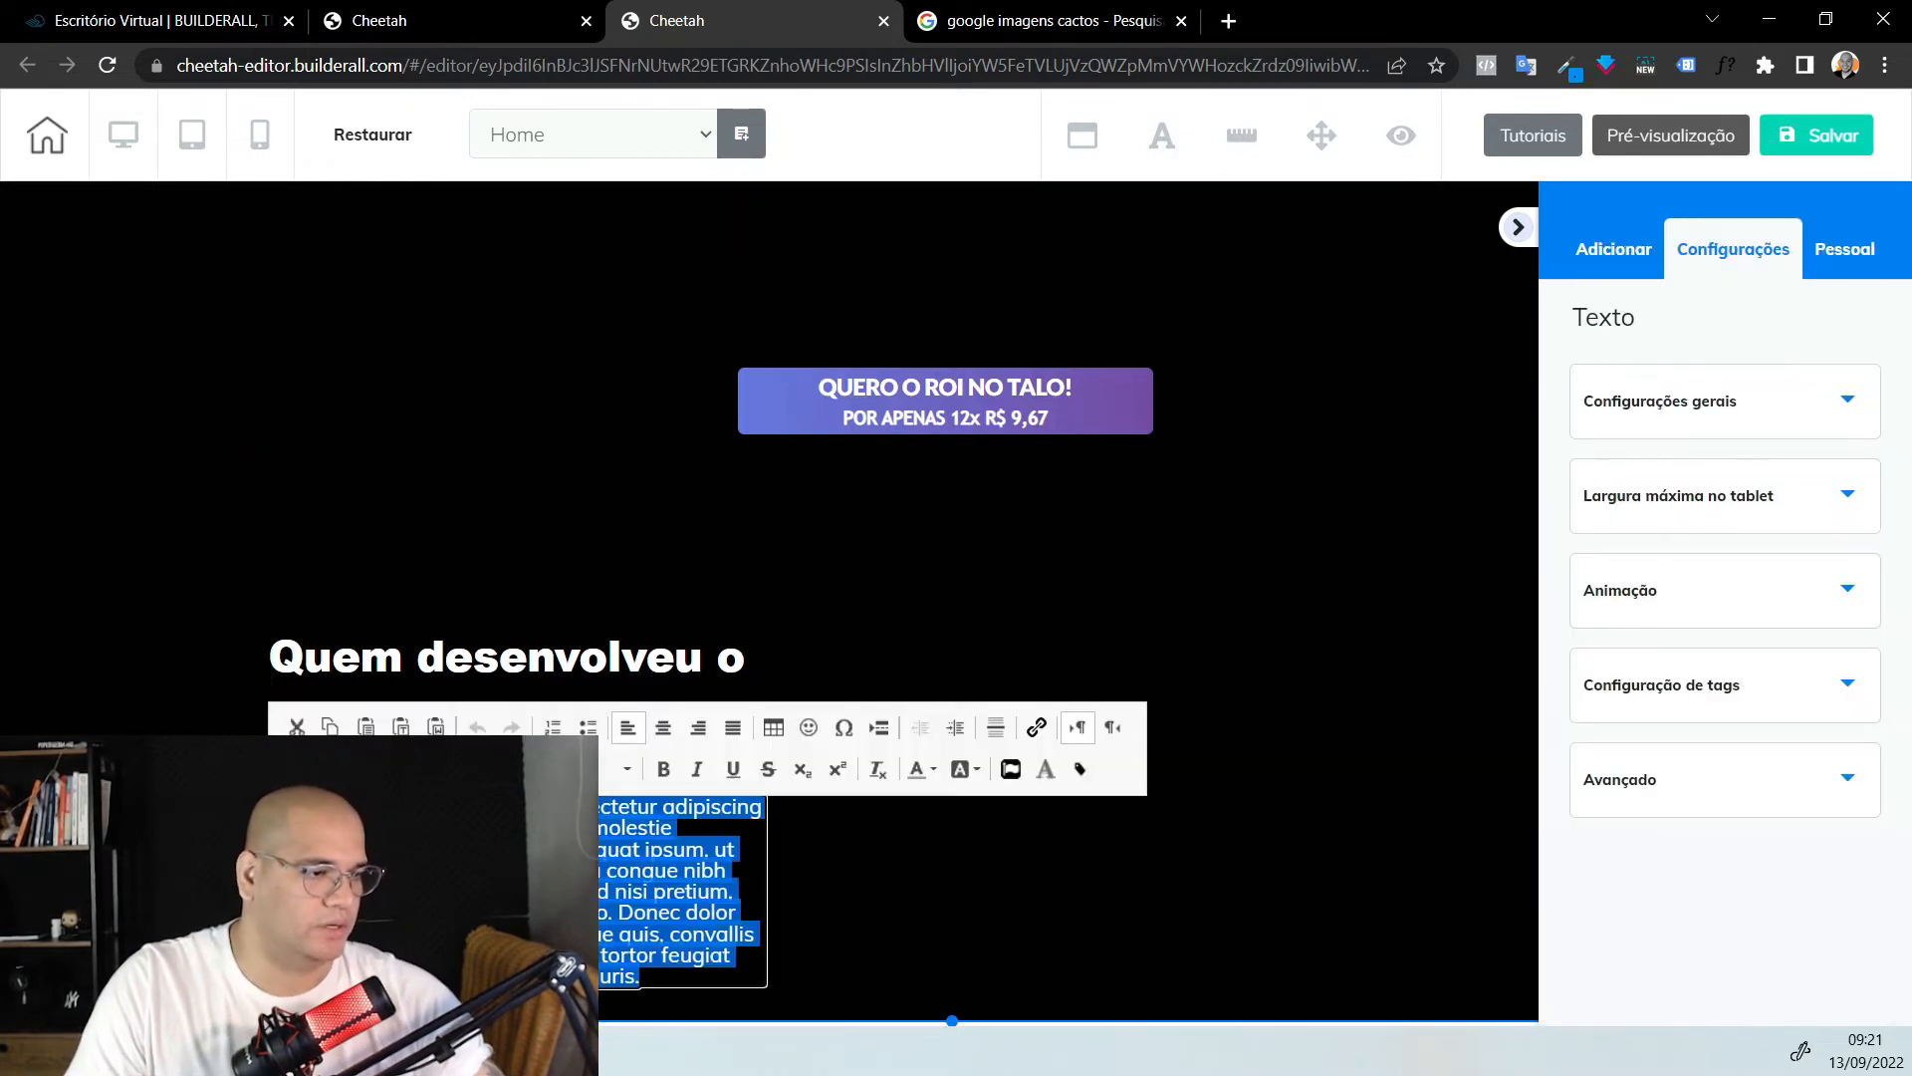
left_click(464, 769)
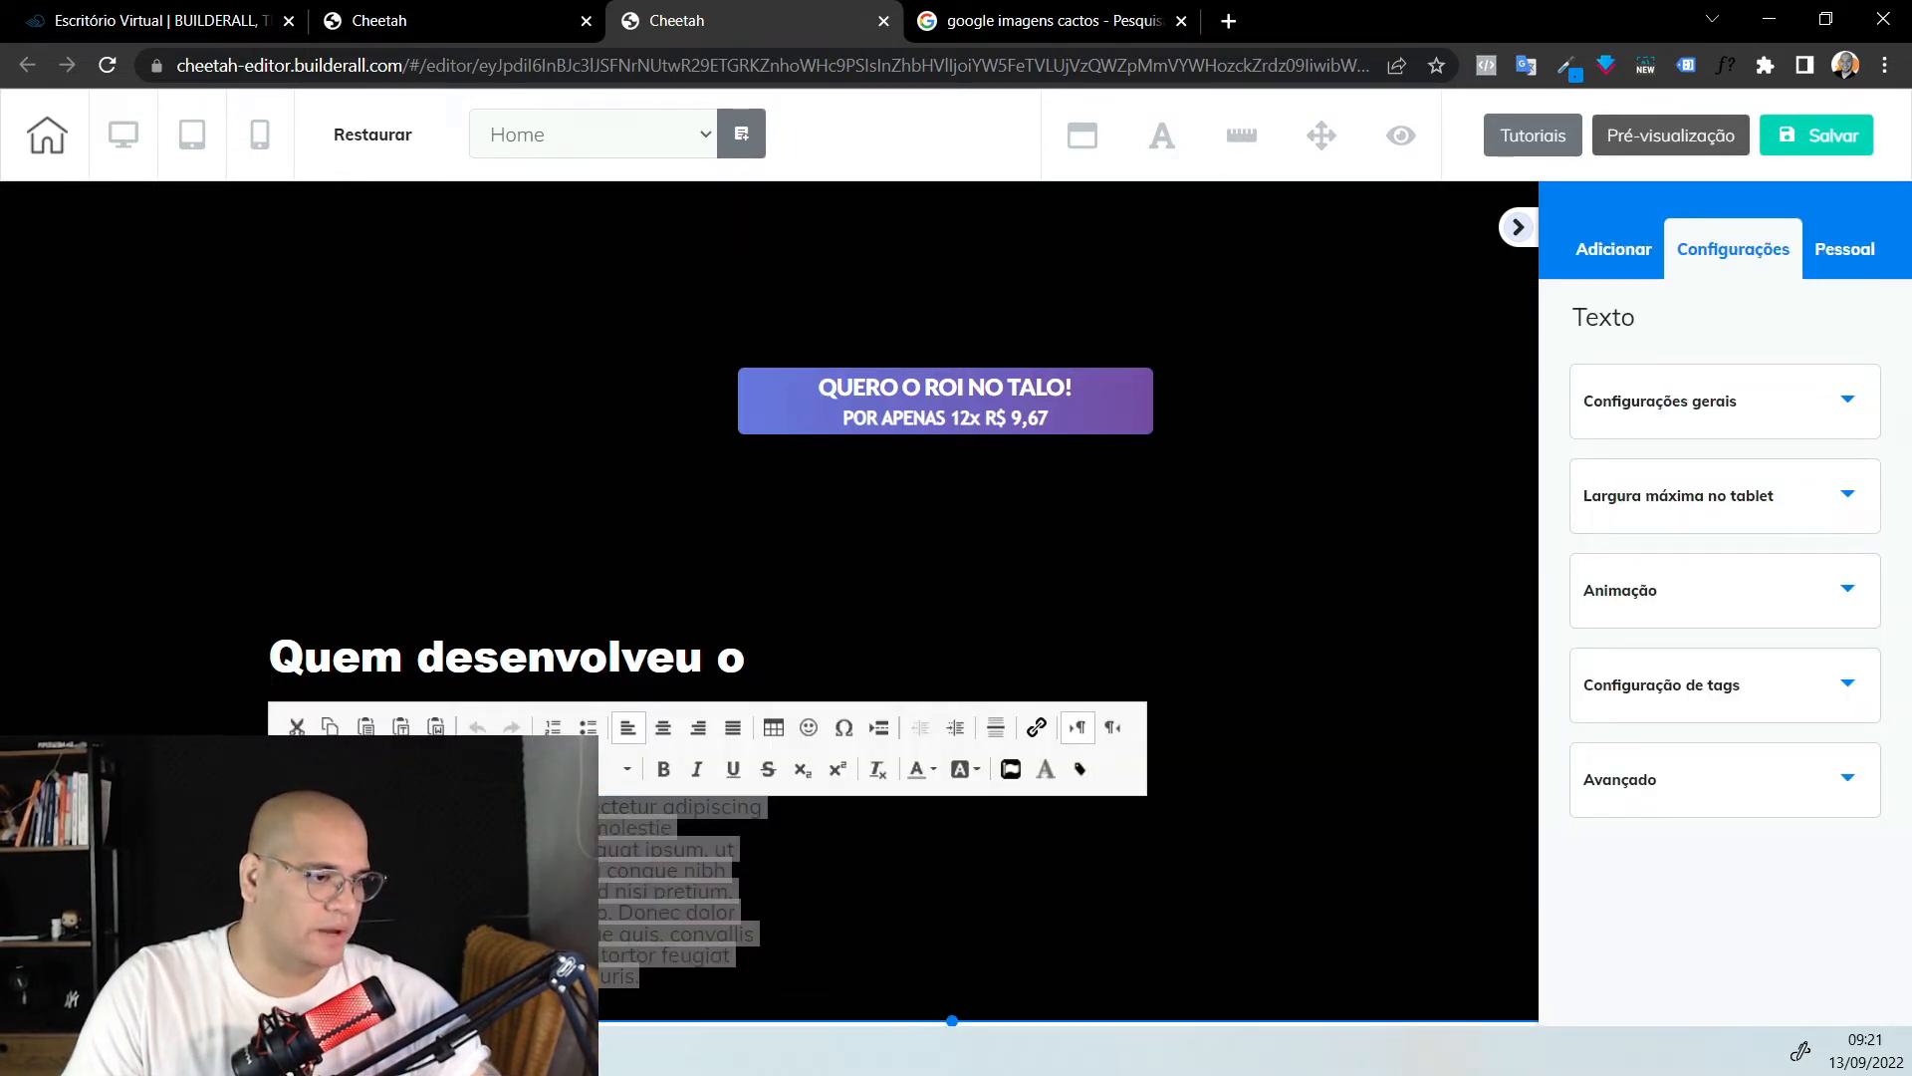
left_click(458, 846)
left_click(928, 781)
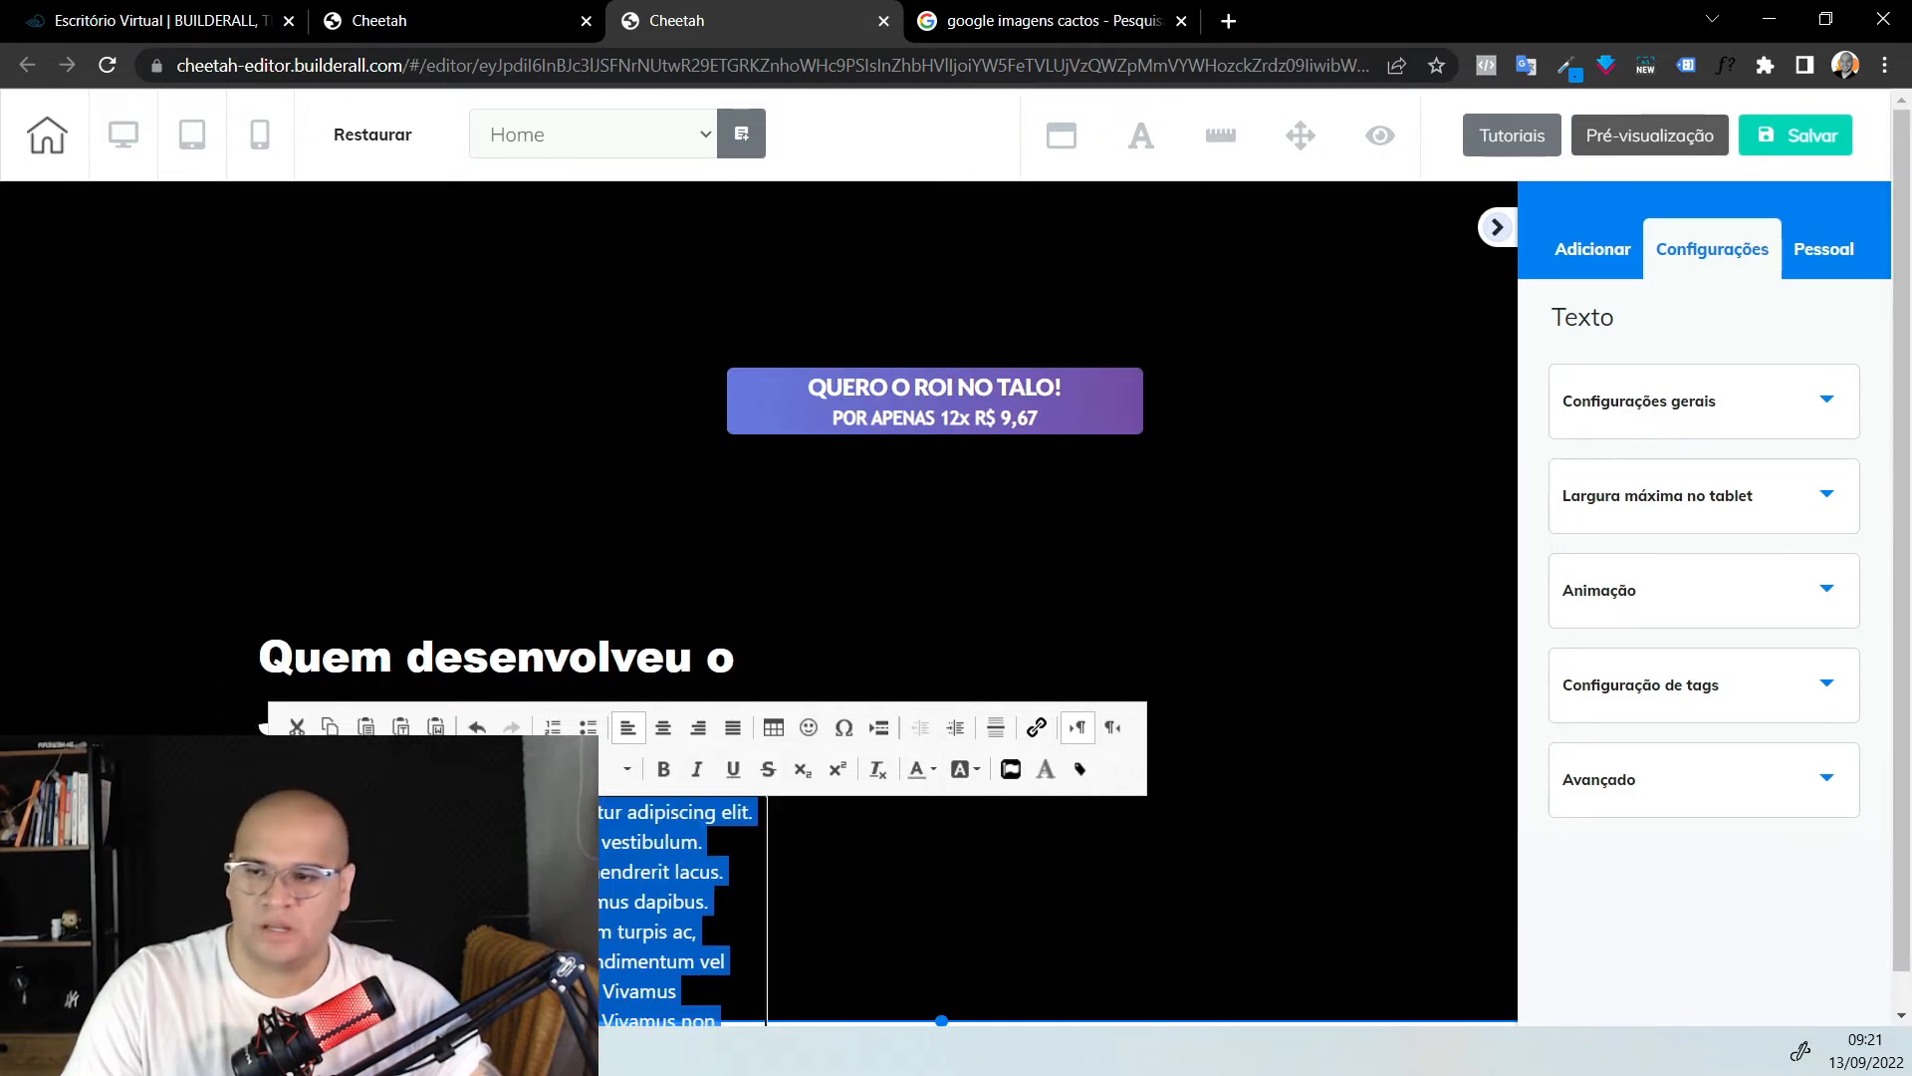
left_click(1082, 695)
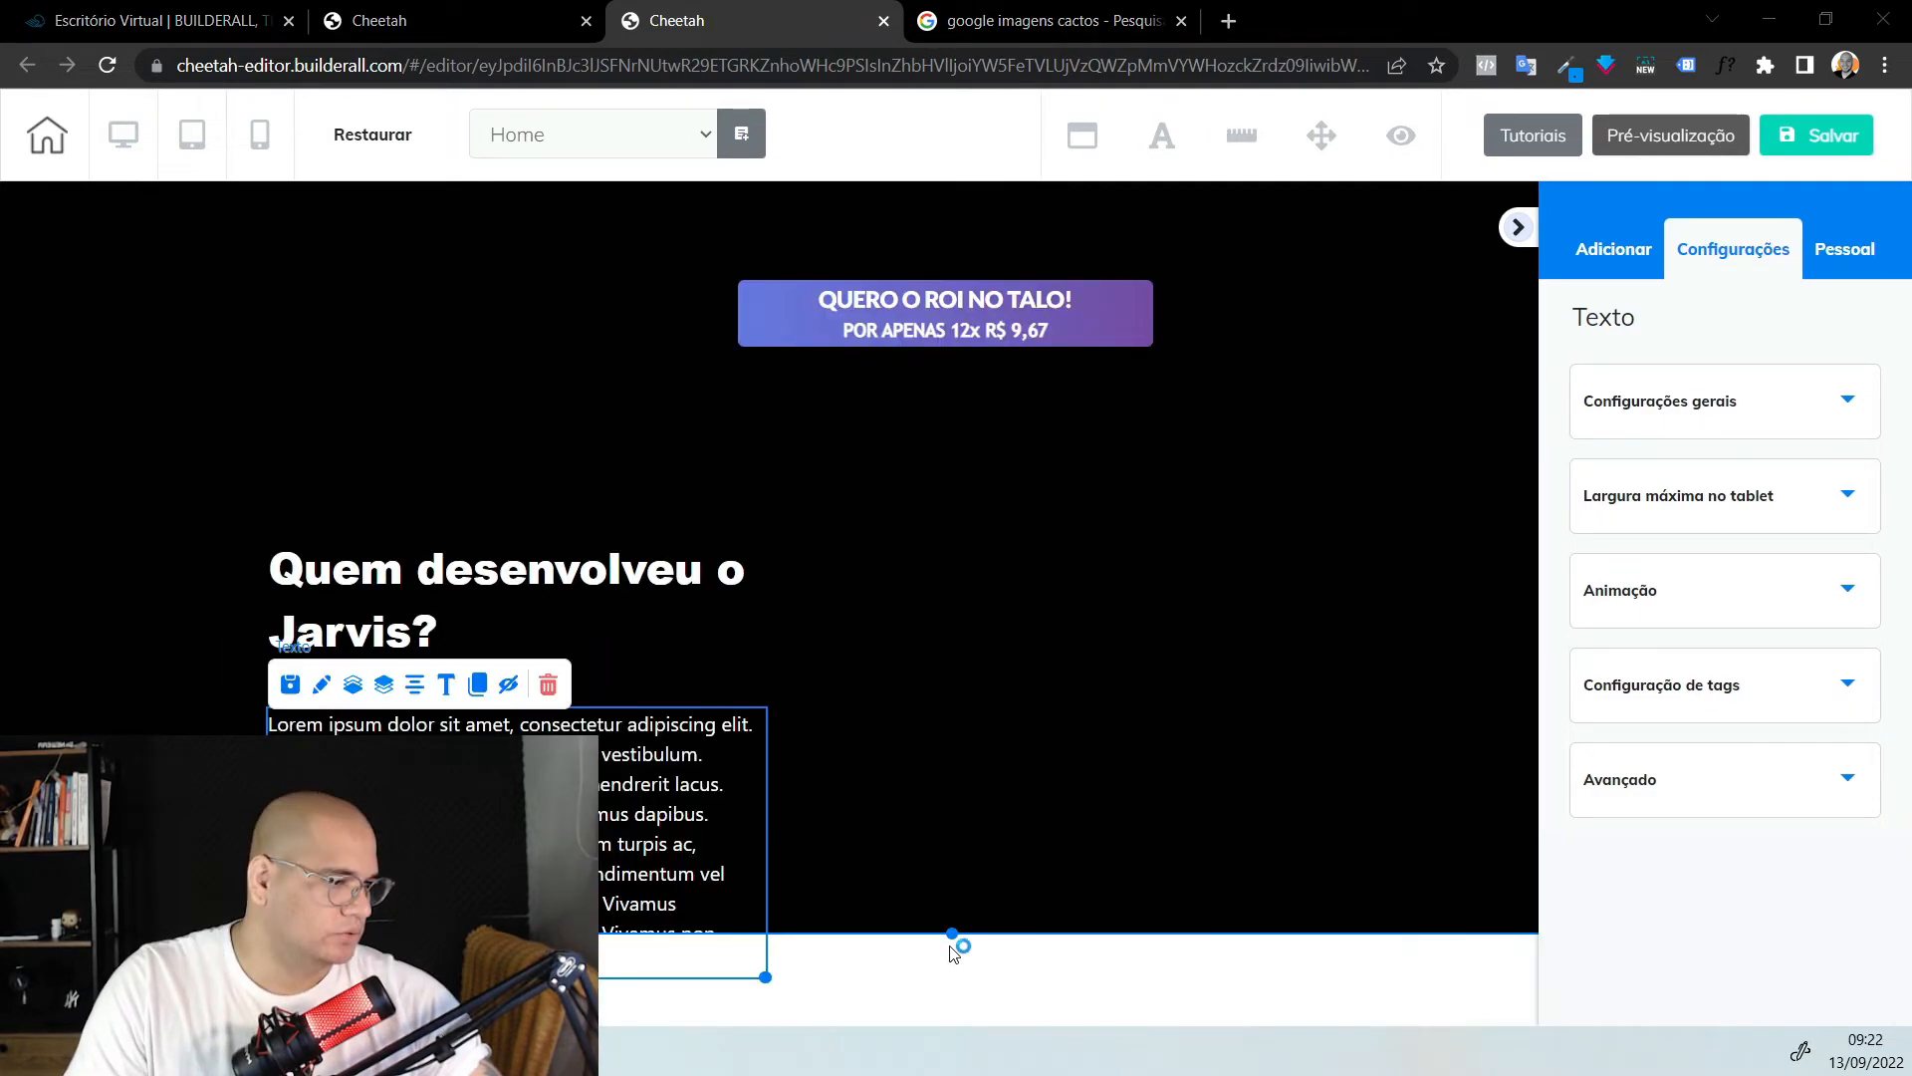
Increase the height of the "Quem desenvolveu o Jarvis?" panel to about 1509
left_click(344, 468)
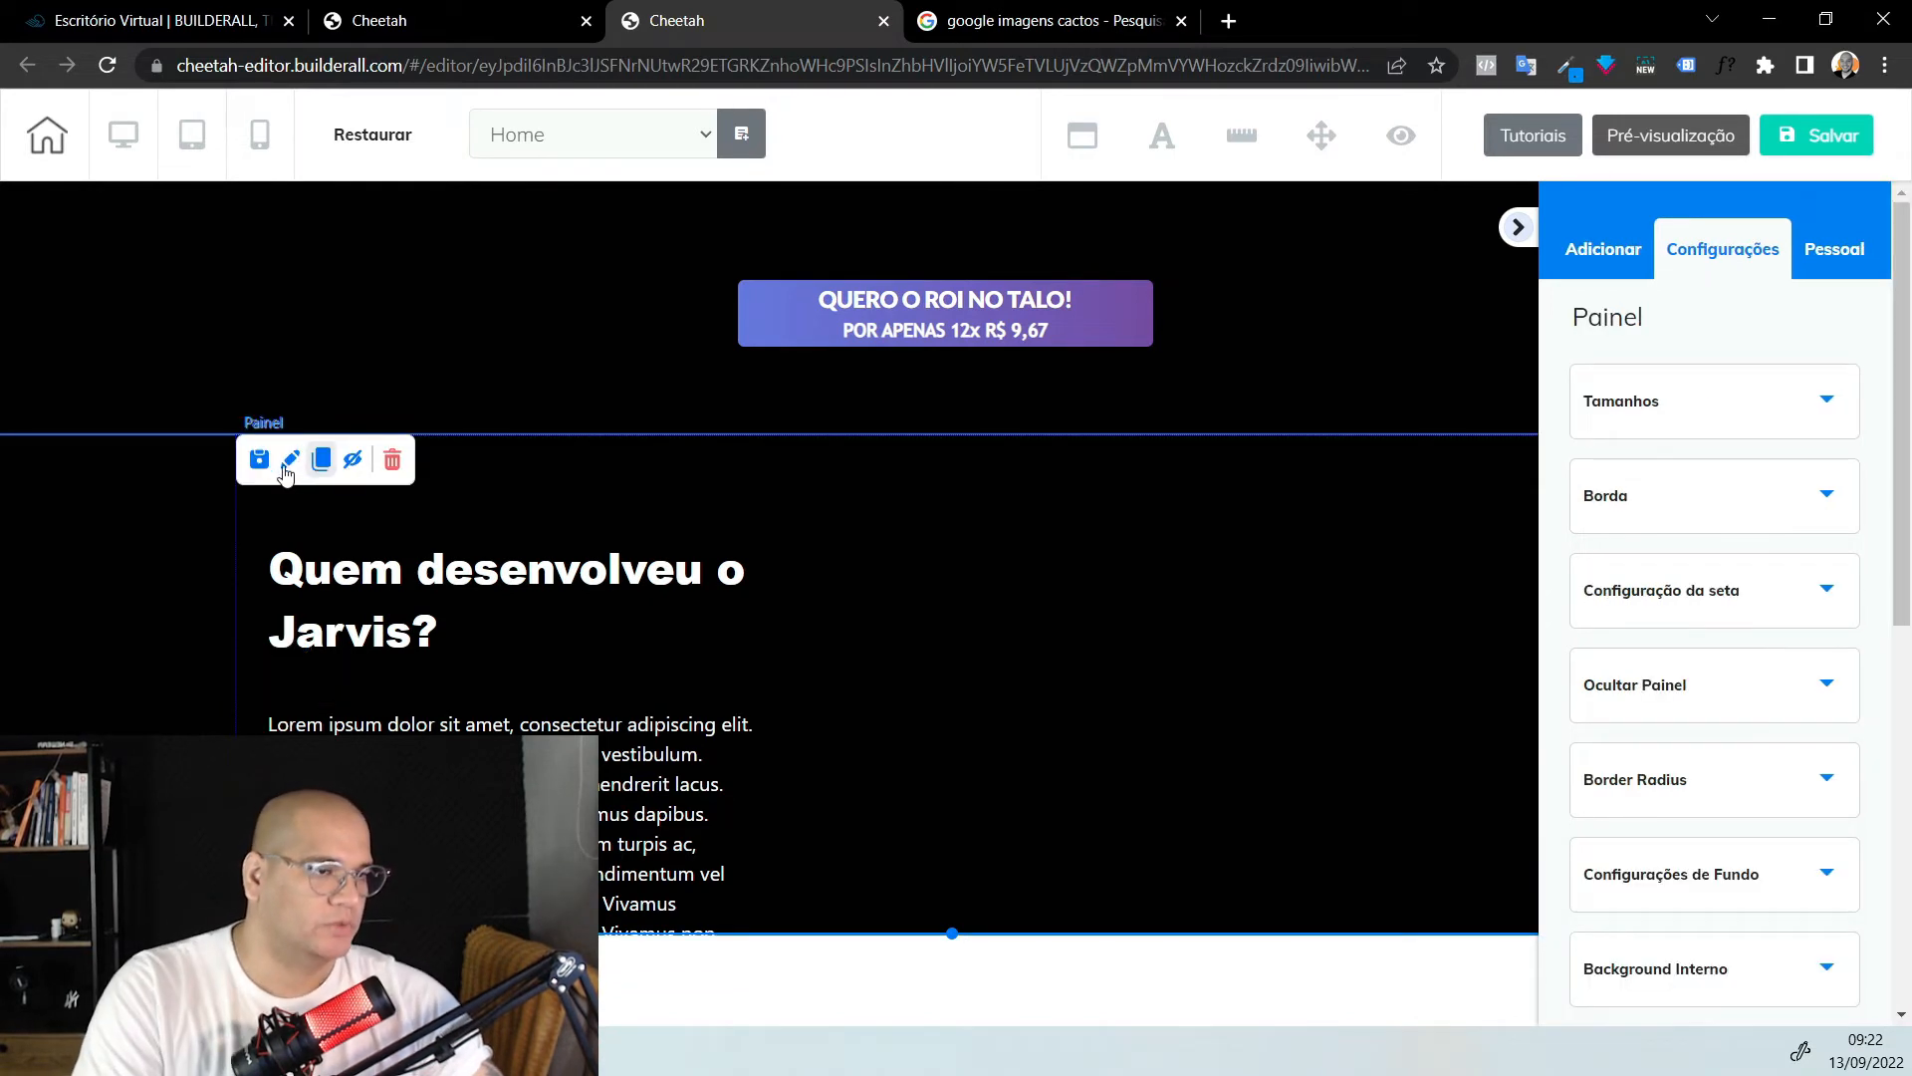
left_click(1653, 435)
left_click_drag(1595, 563, 1606, 563)
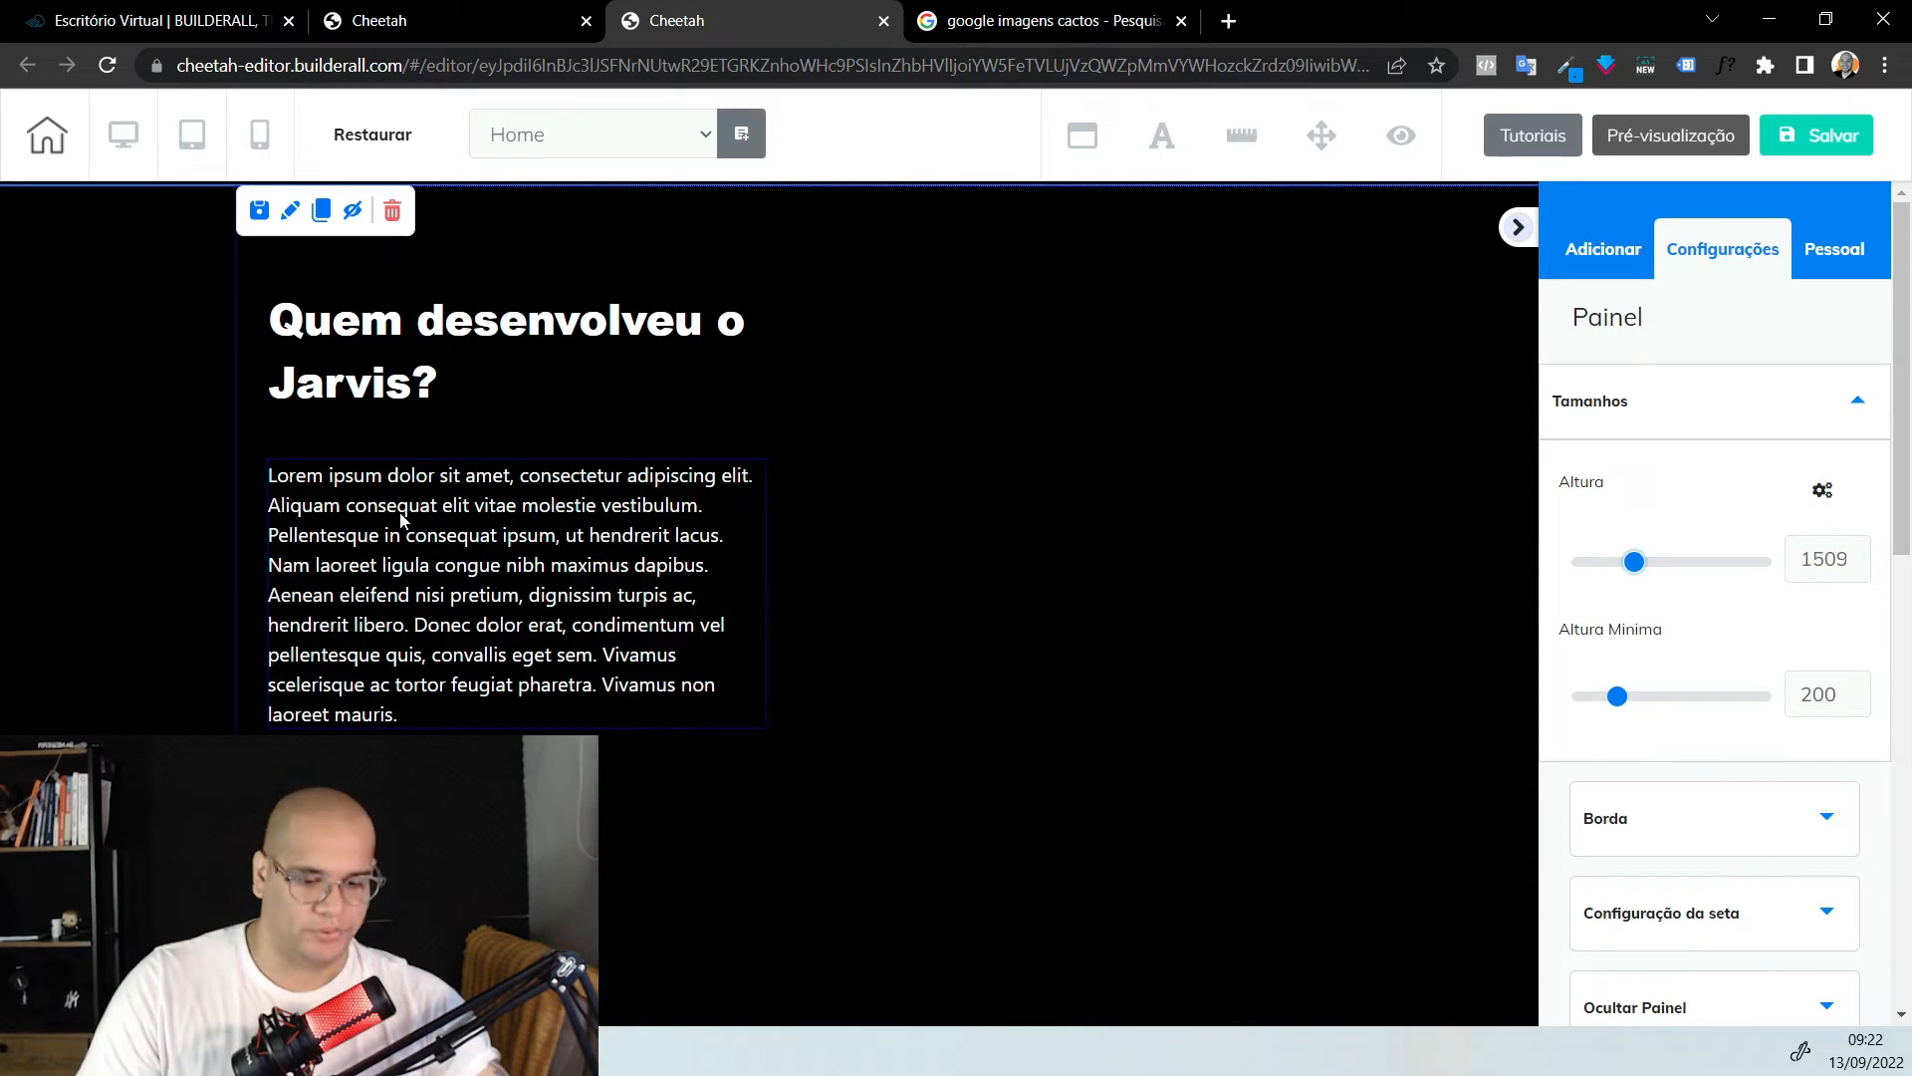
Replace the placeholder paragraph with the developer's biography, covering marketing solutions, data science experience and digital marketing training
double_click(402, 519)
key("ctrl+v")
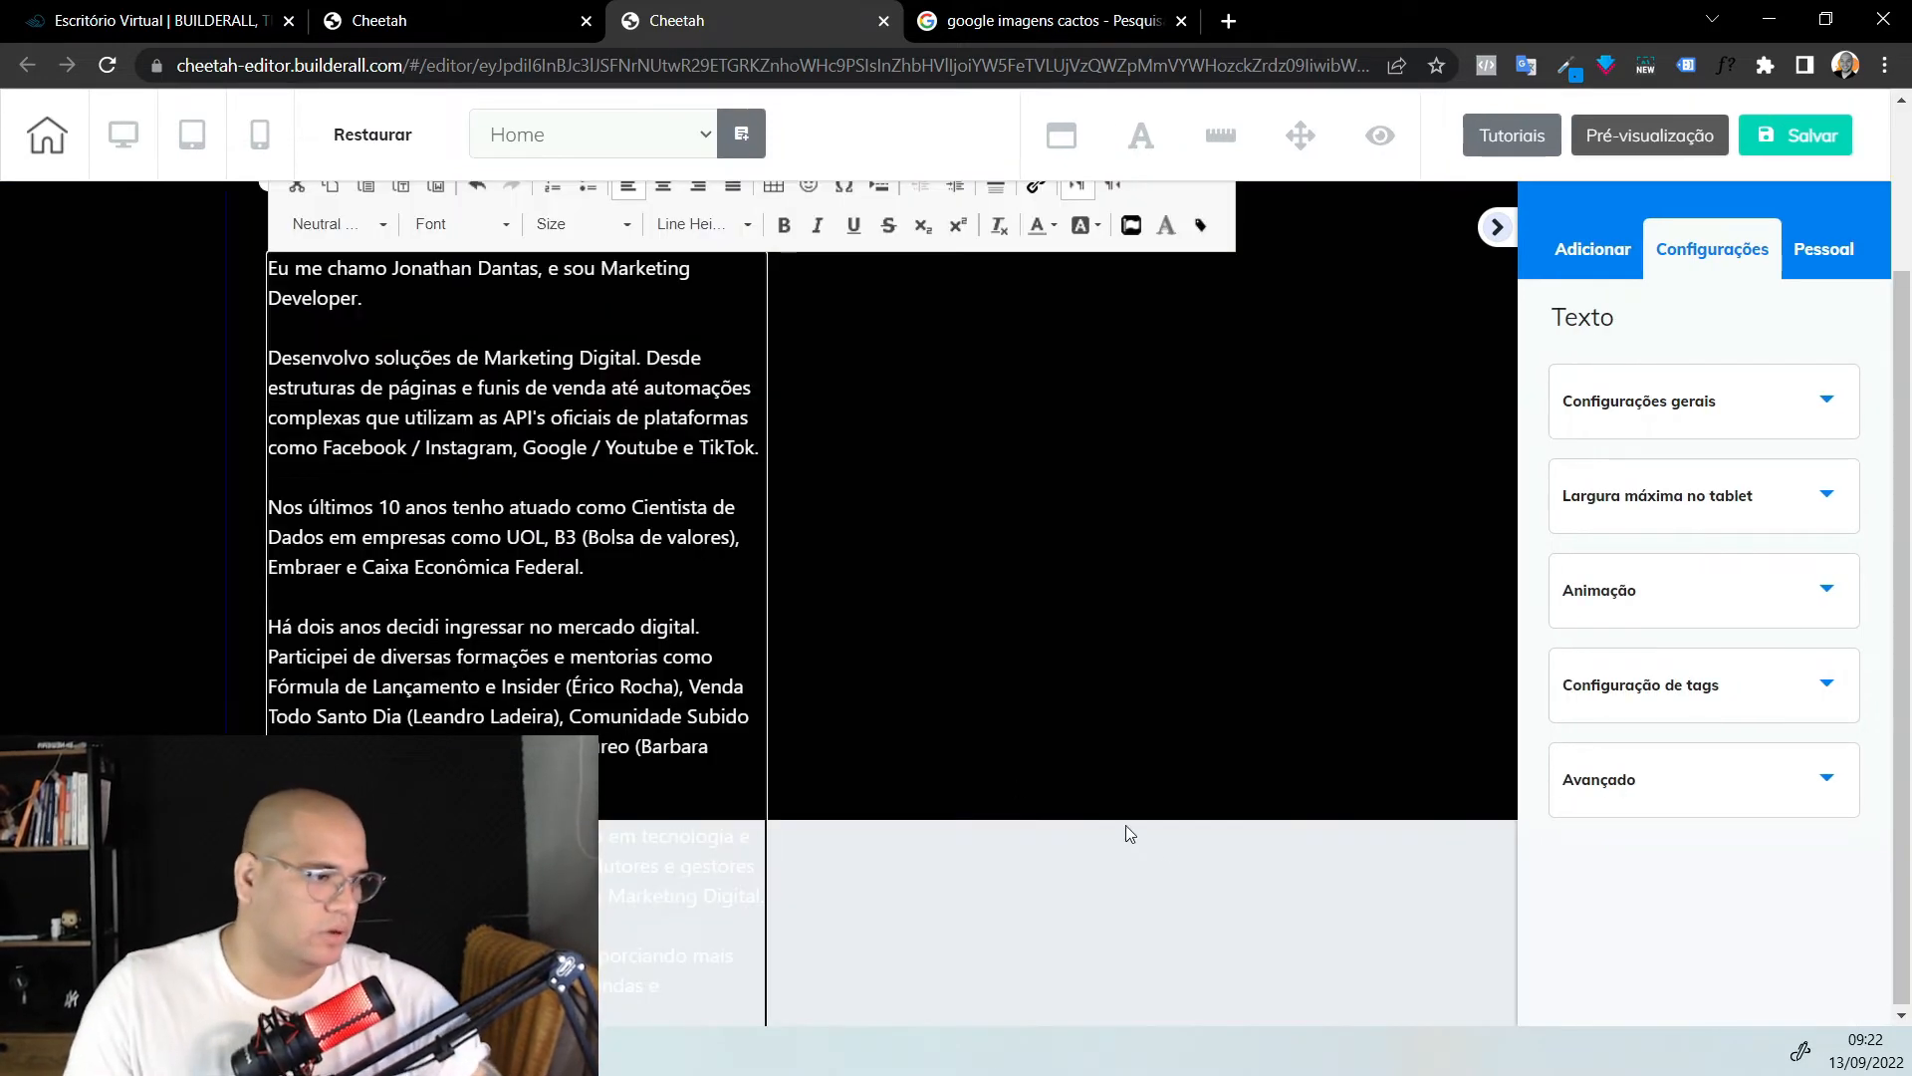
left_click(1154, 770)
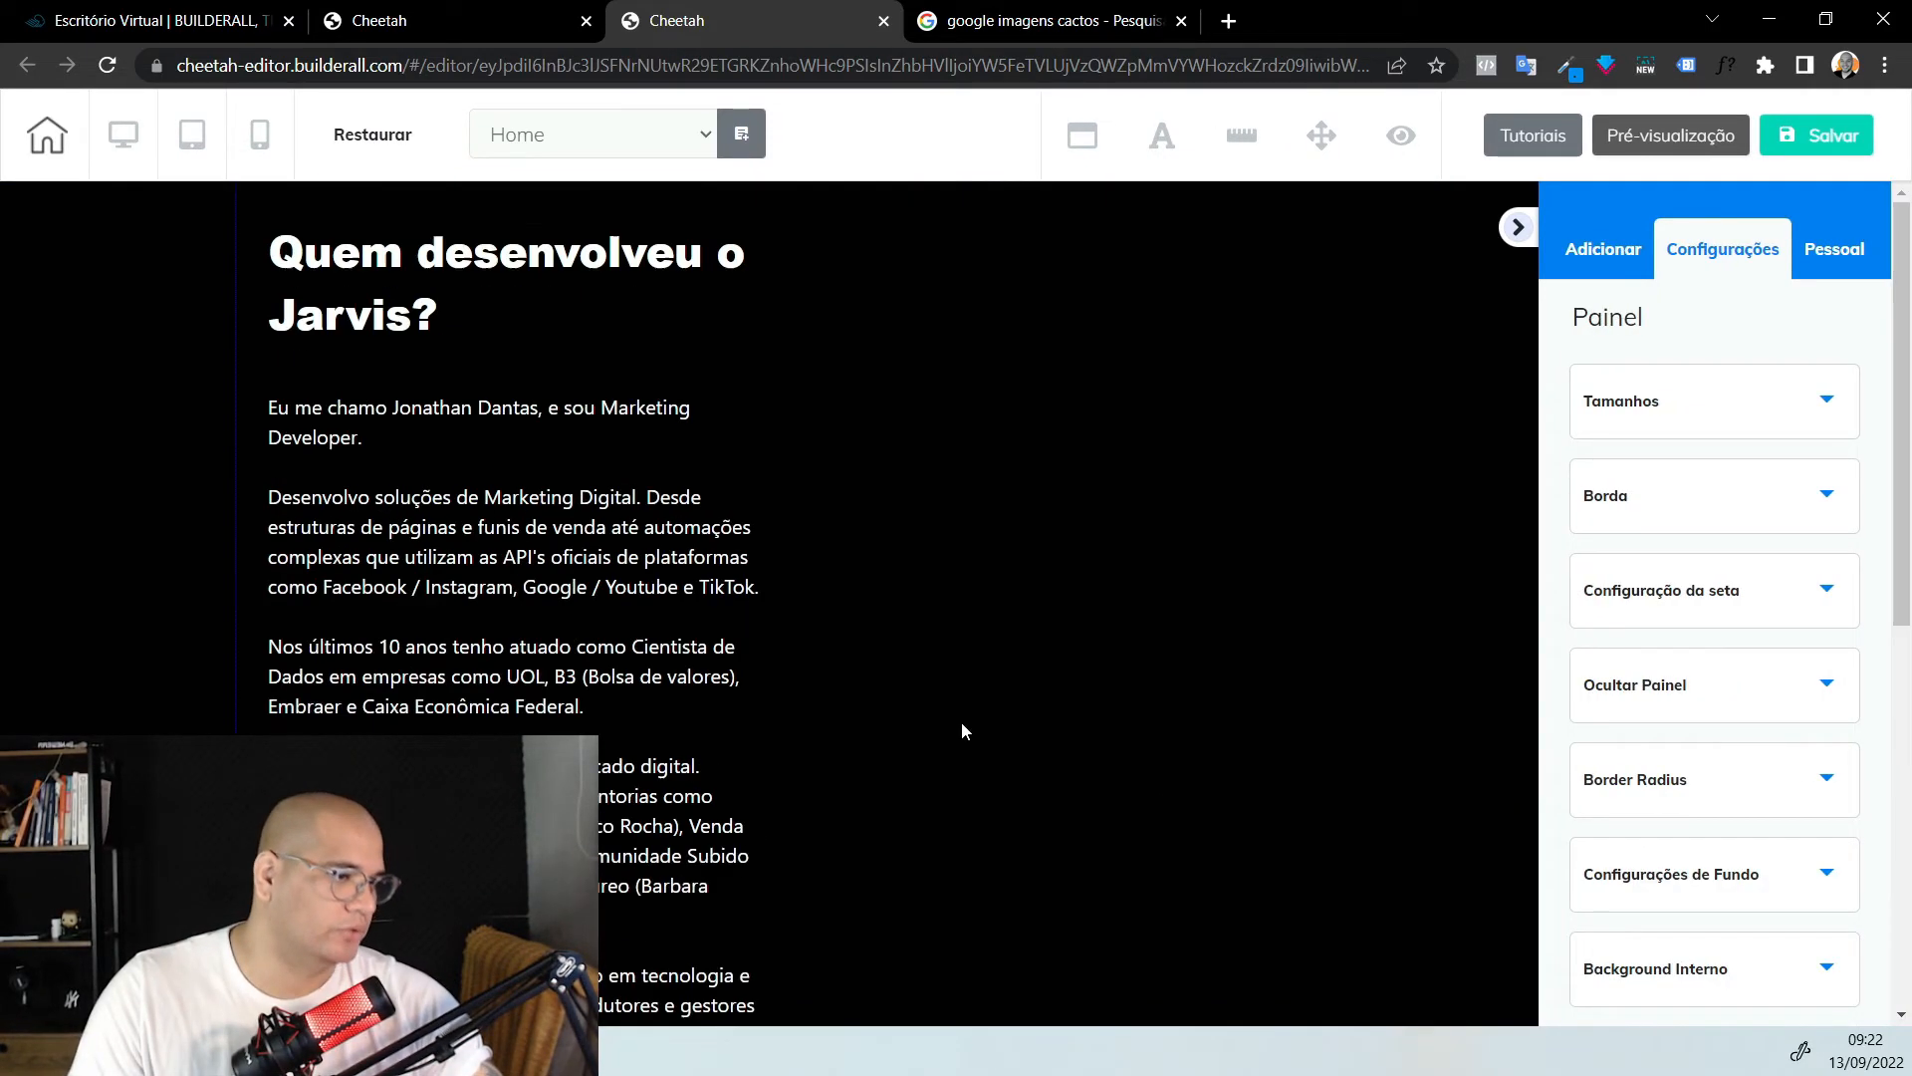
Add a vertical image element beside the biography in the "Quem desenvolveu o Jarvis?" panel
scroll(962, 723, "up", 3)
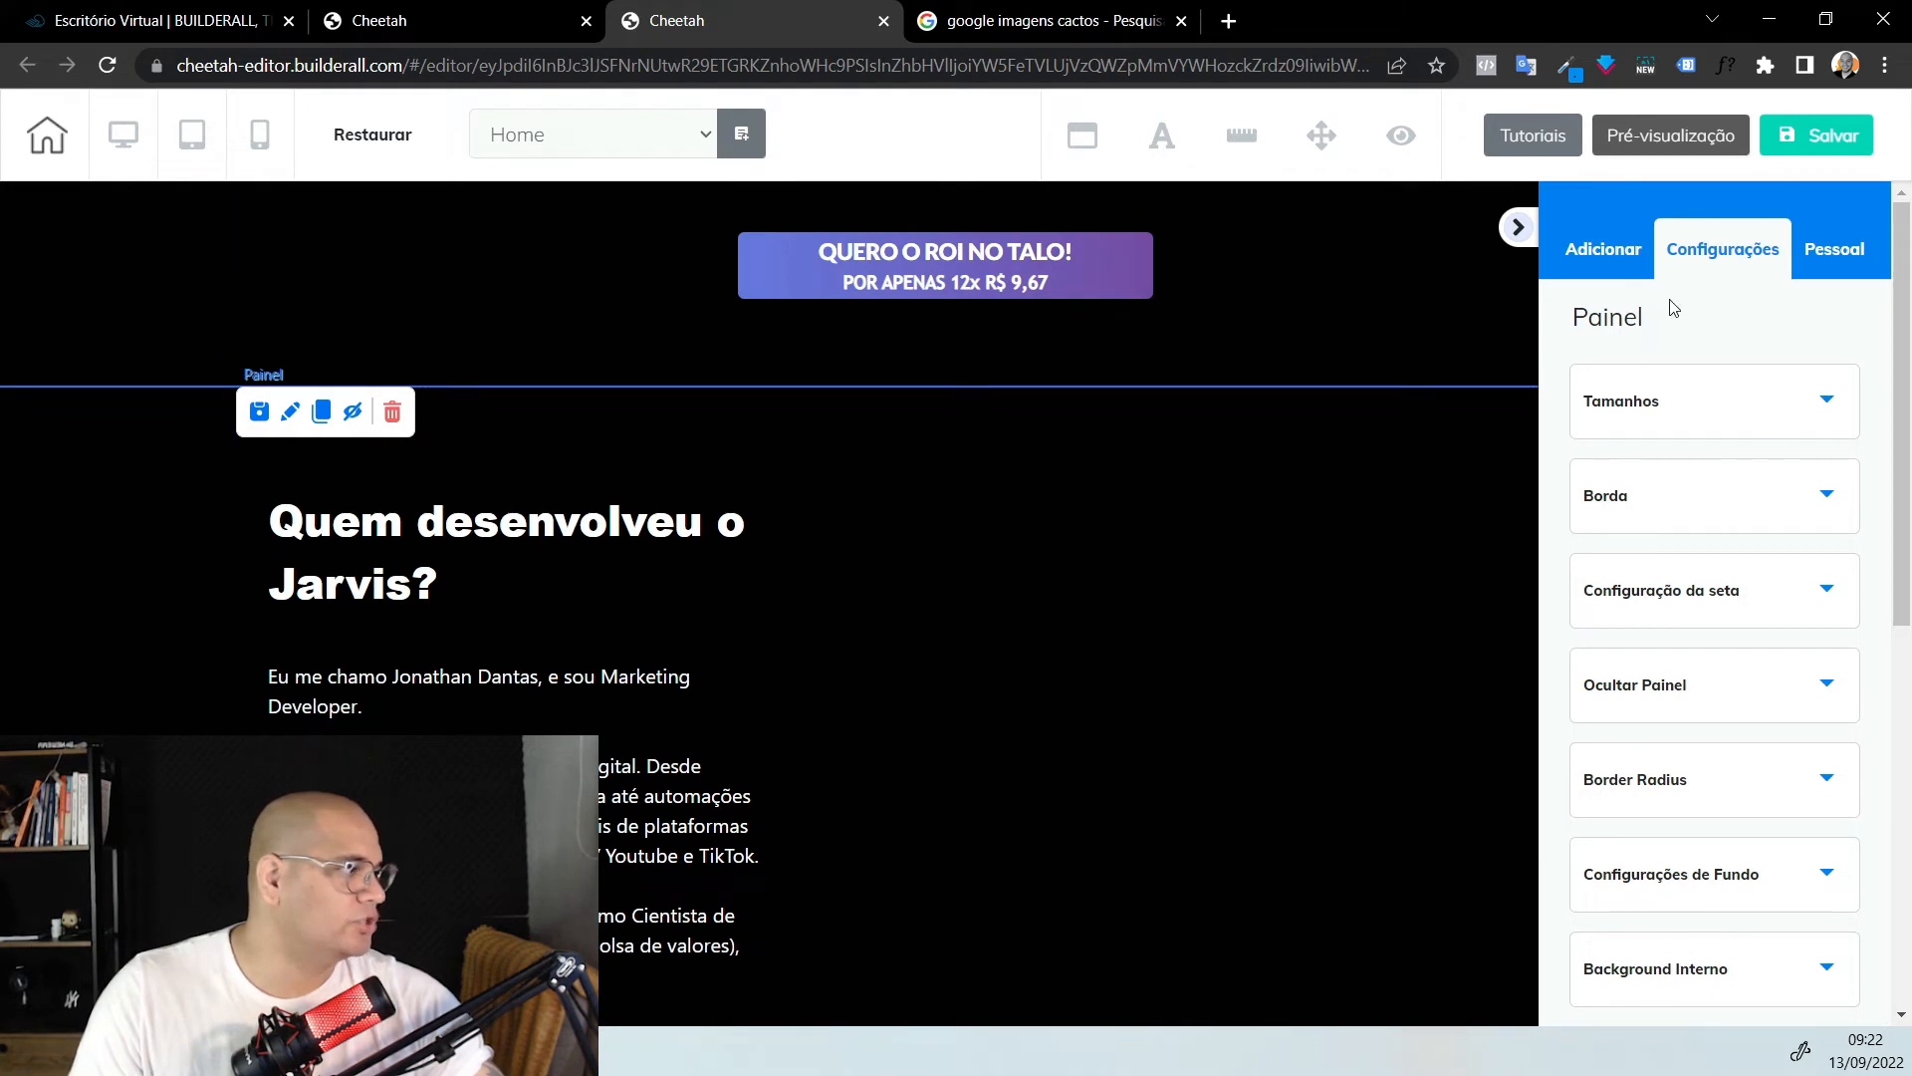
left_click(1622, 261)
left_click(1810, 333)
scroll(1718, 715, "down", 5)
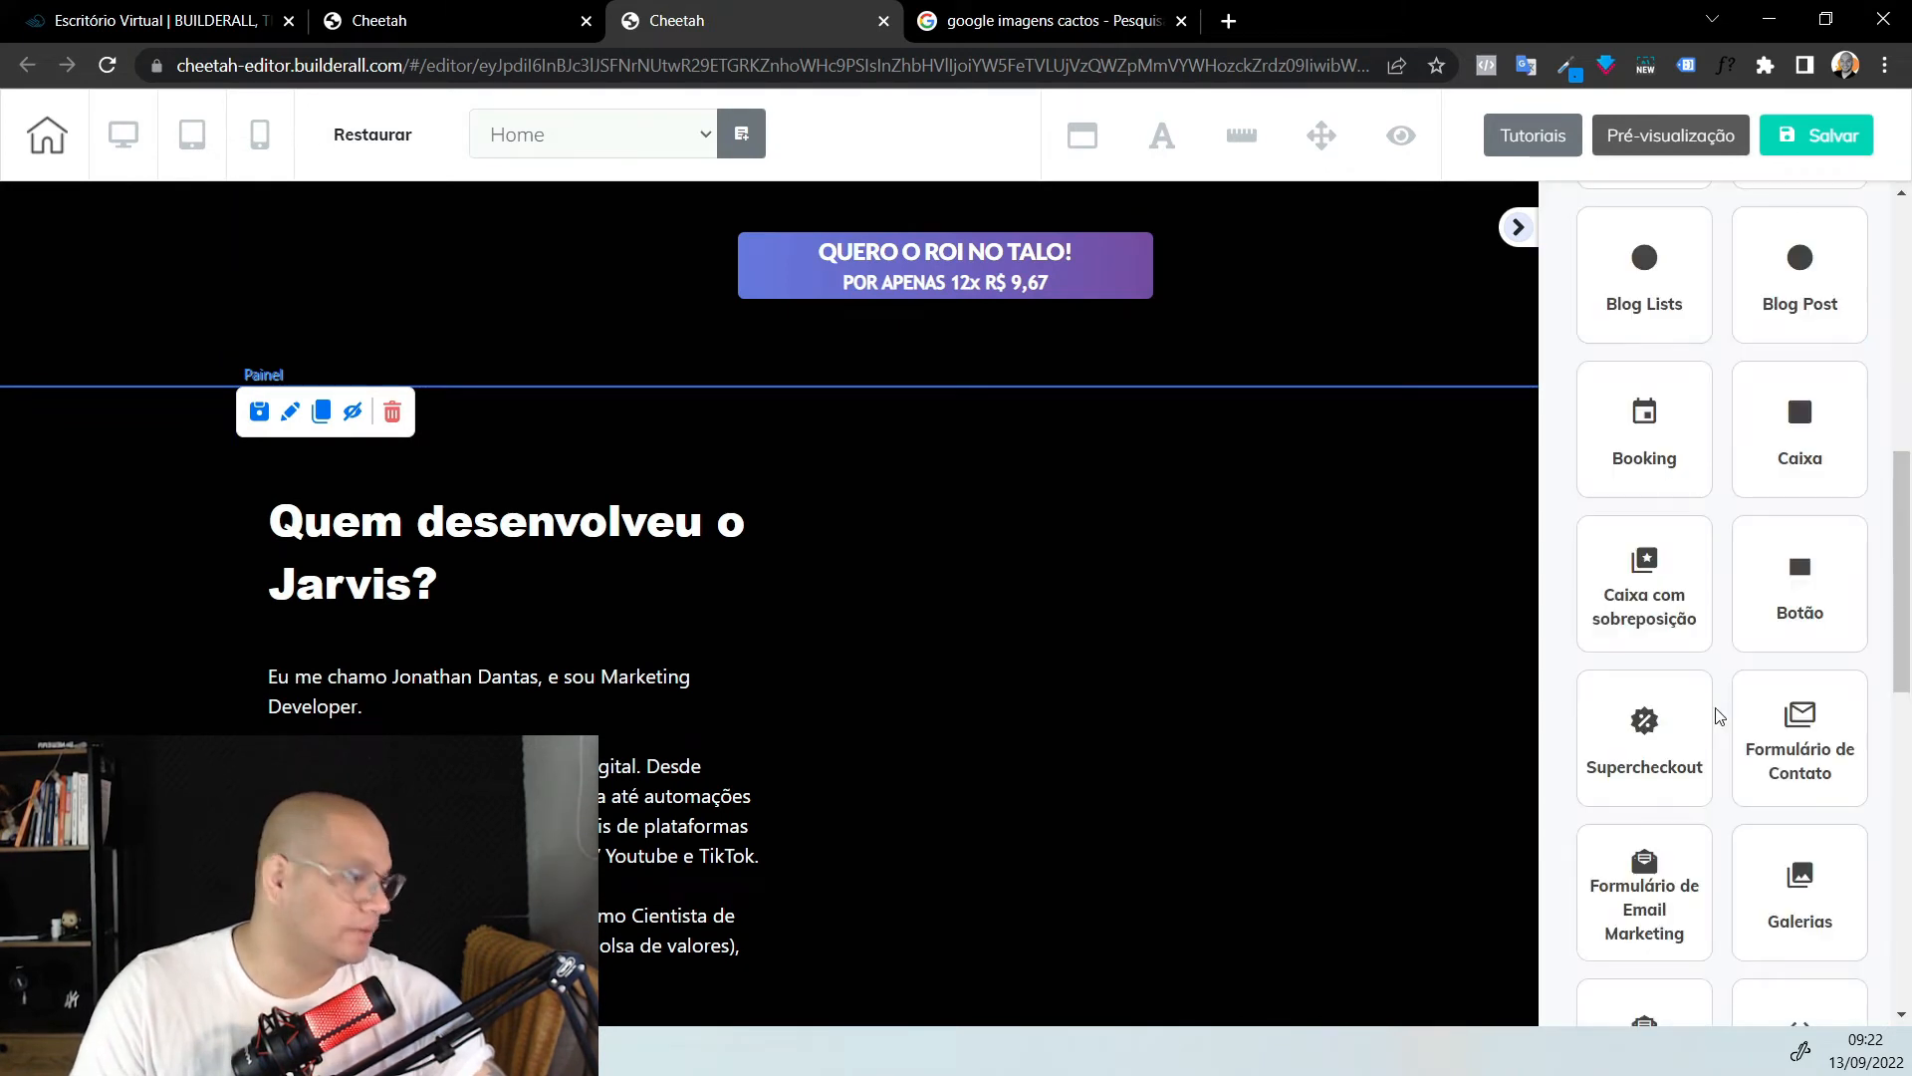
scroll(1718, 715, "down", 3)
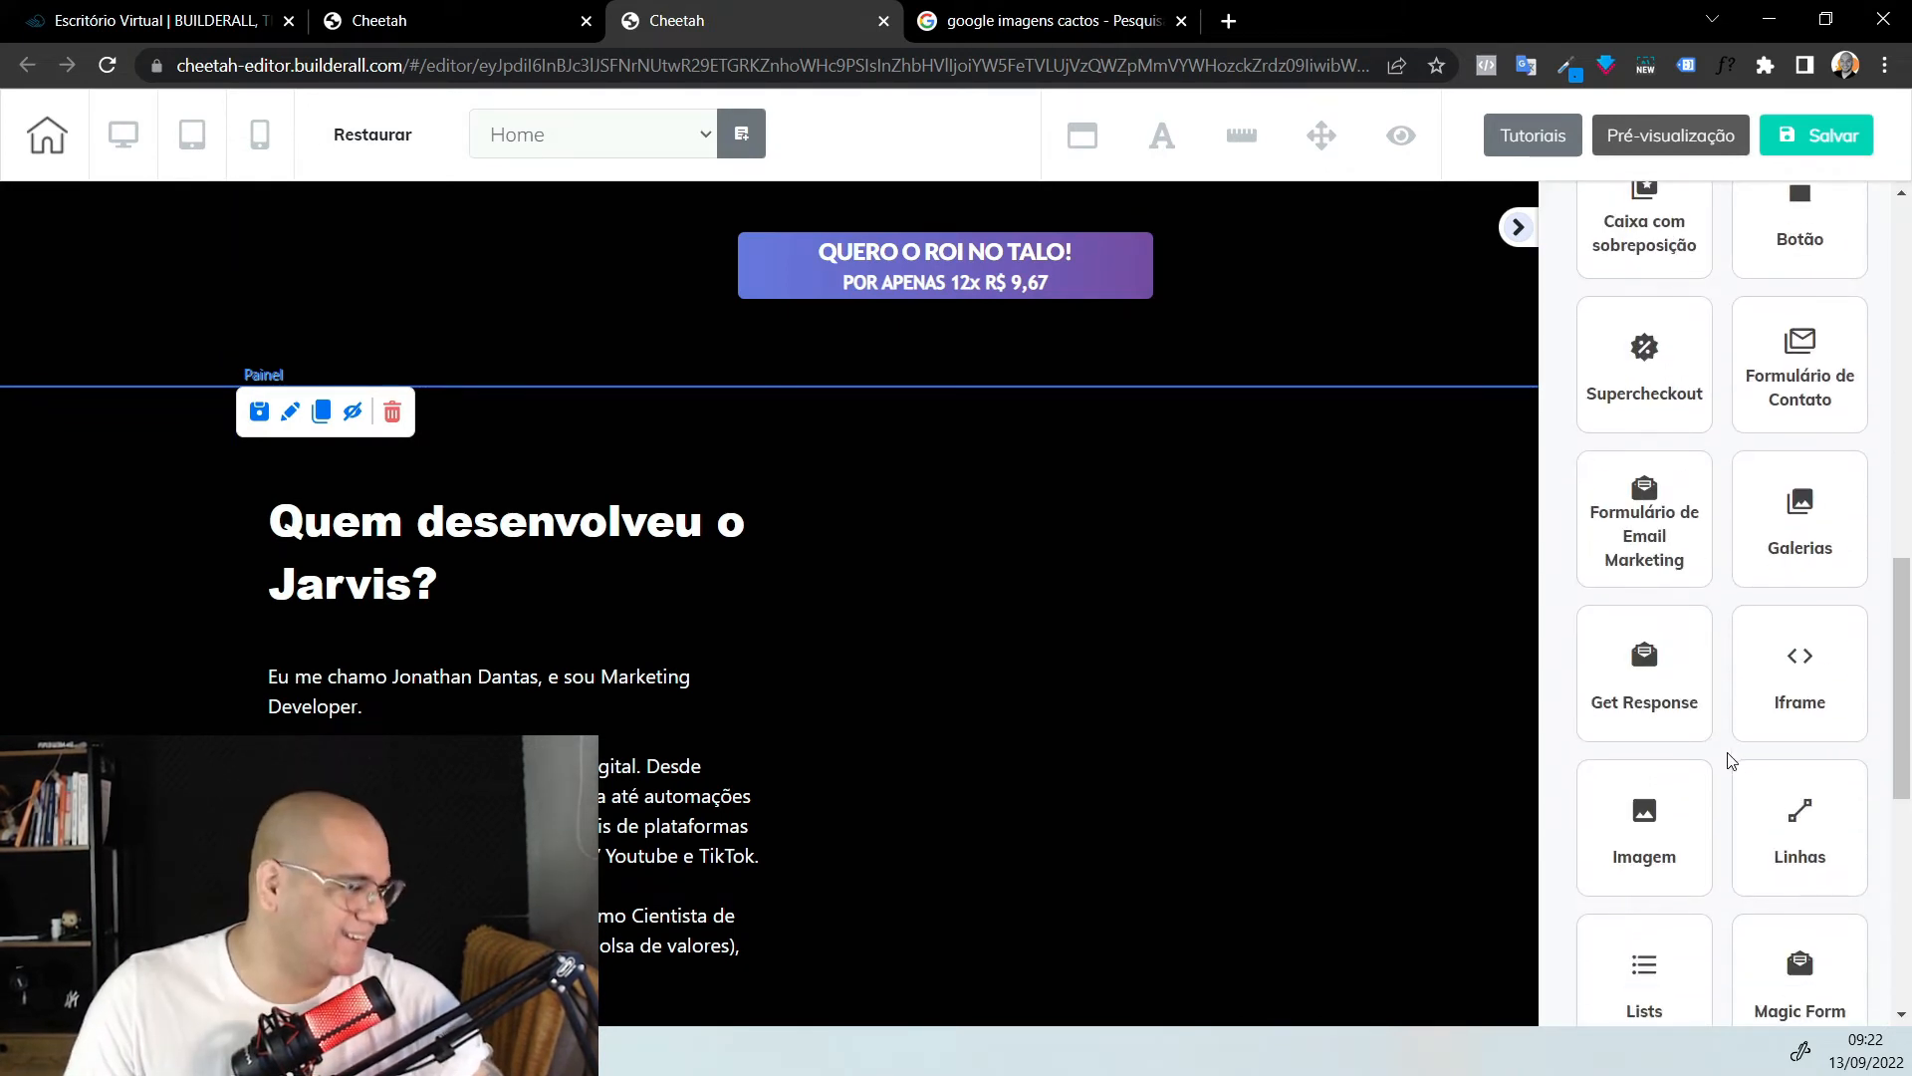
left_click(1685, 802)
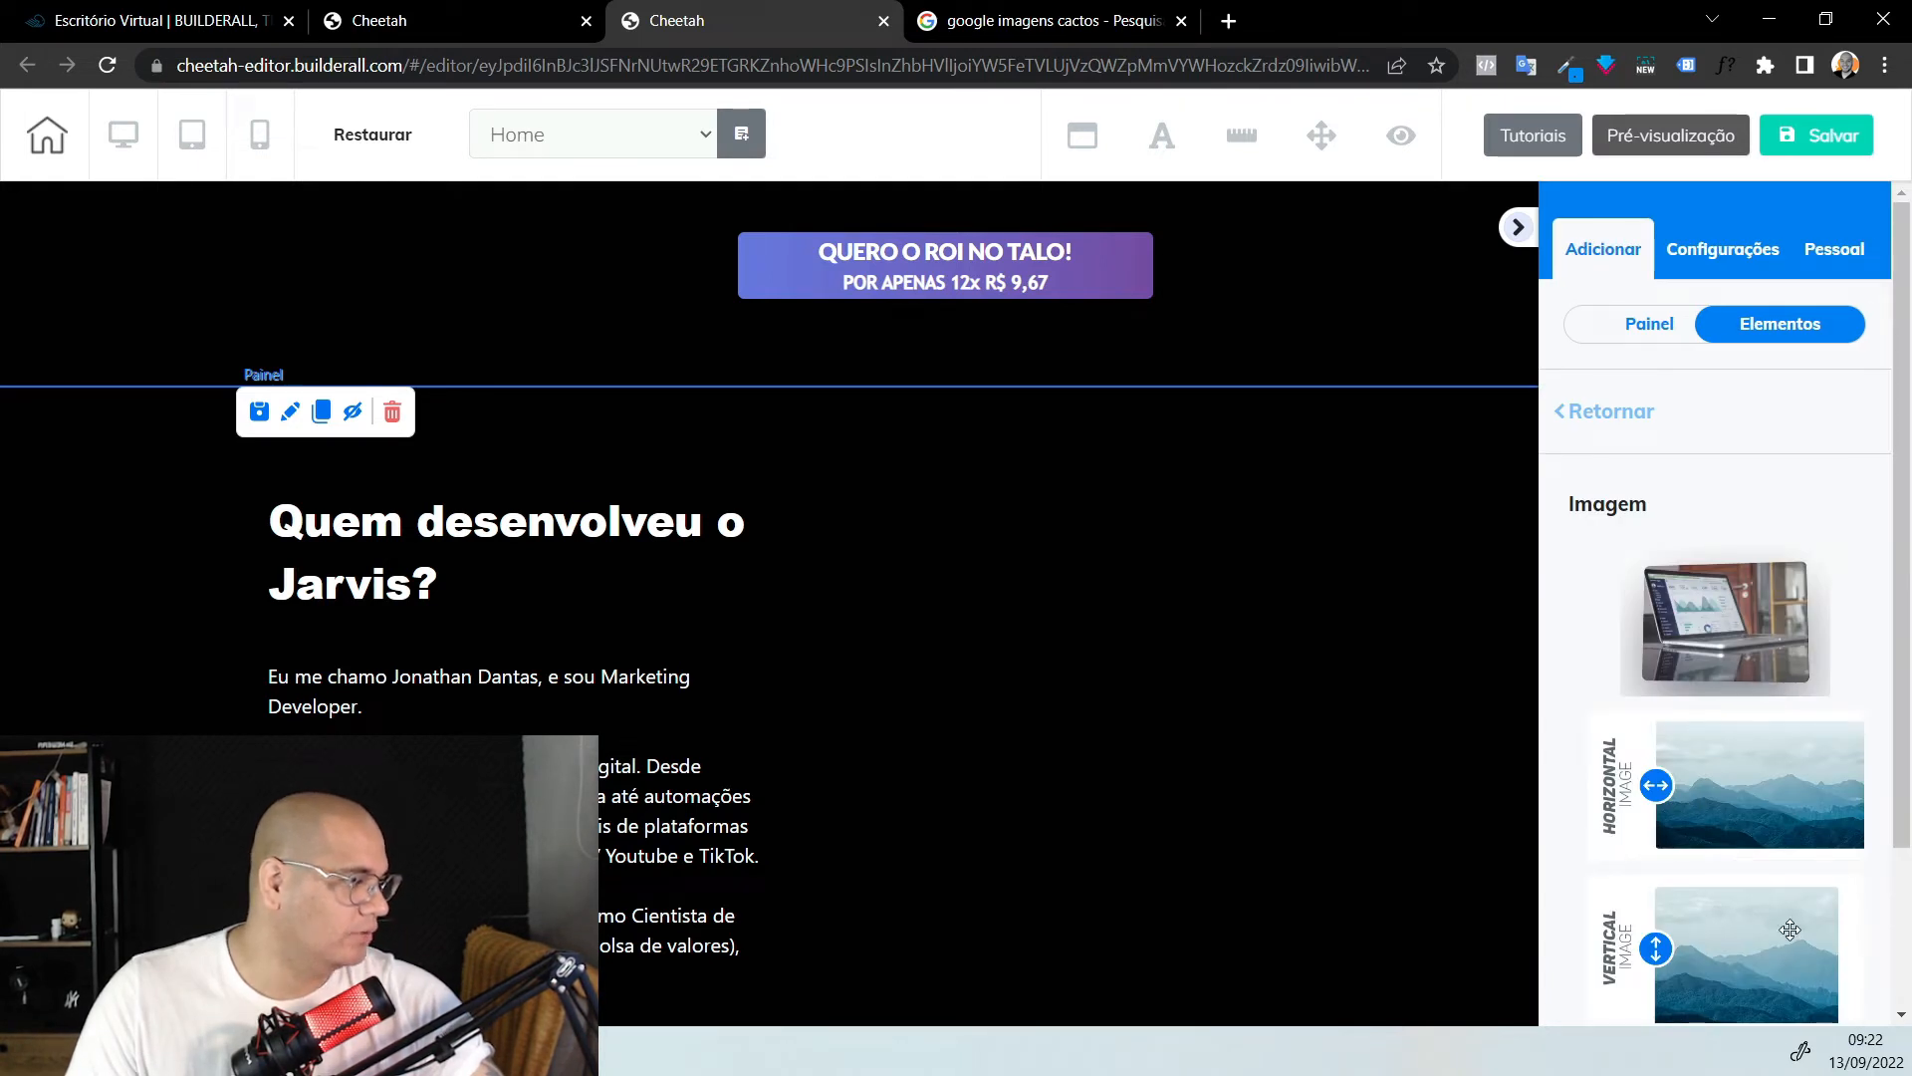
left_click_drag(1788, 923, 1201, 693)
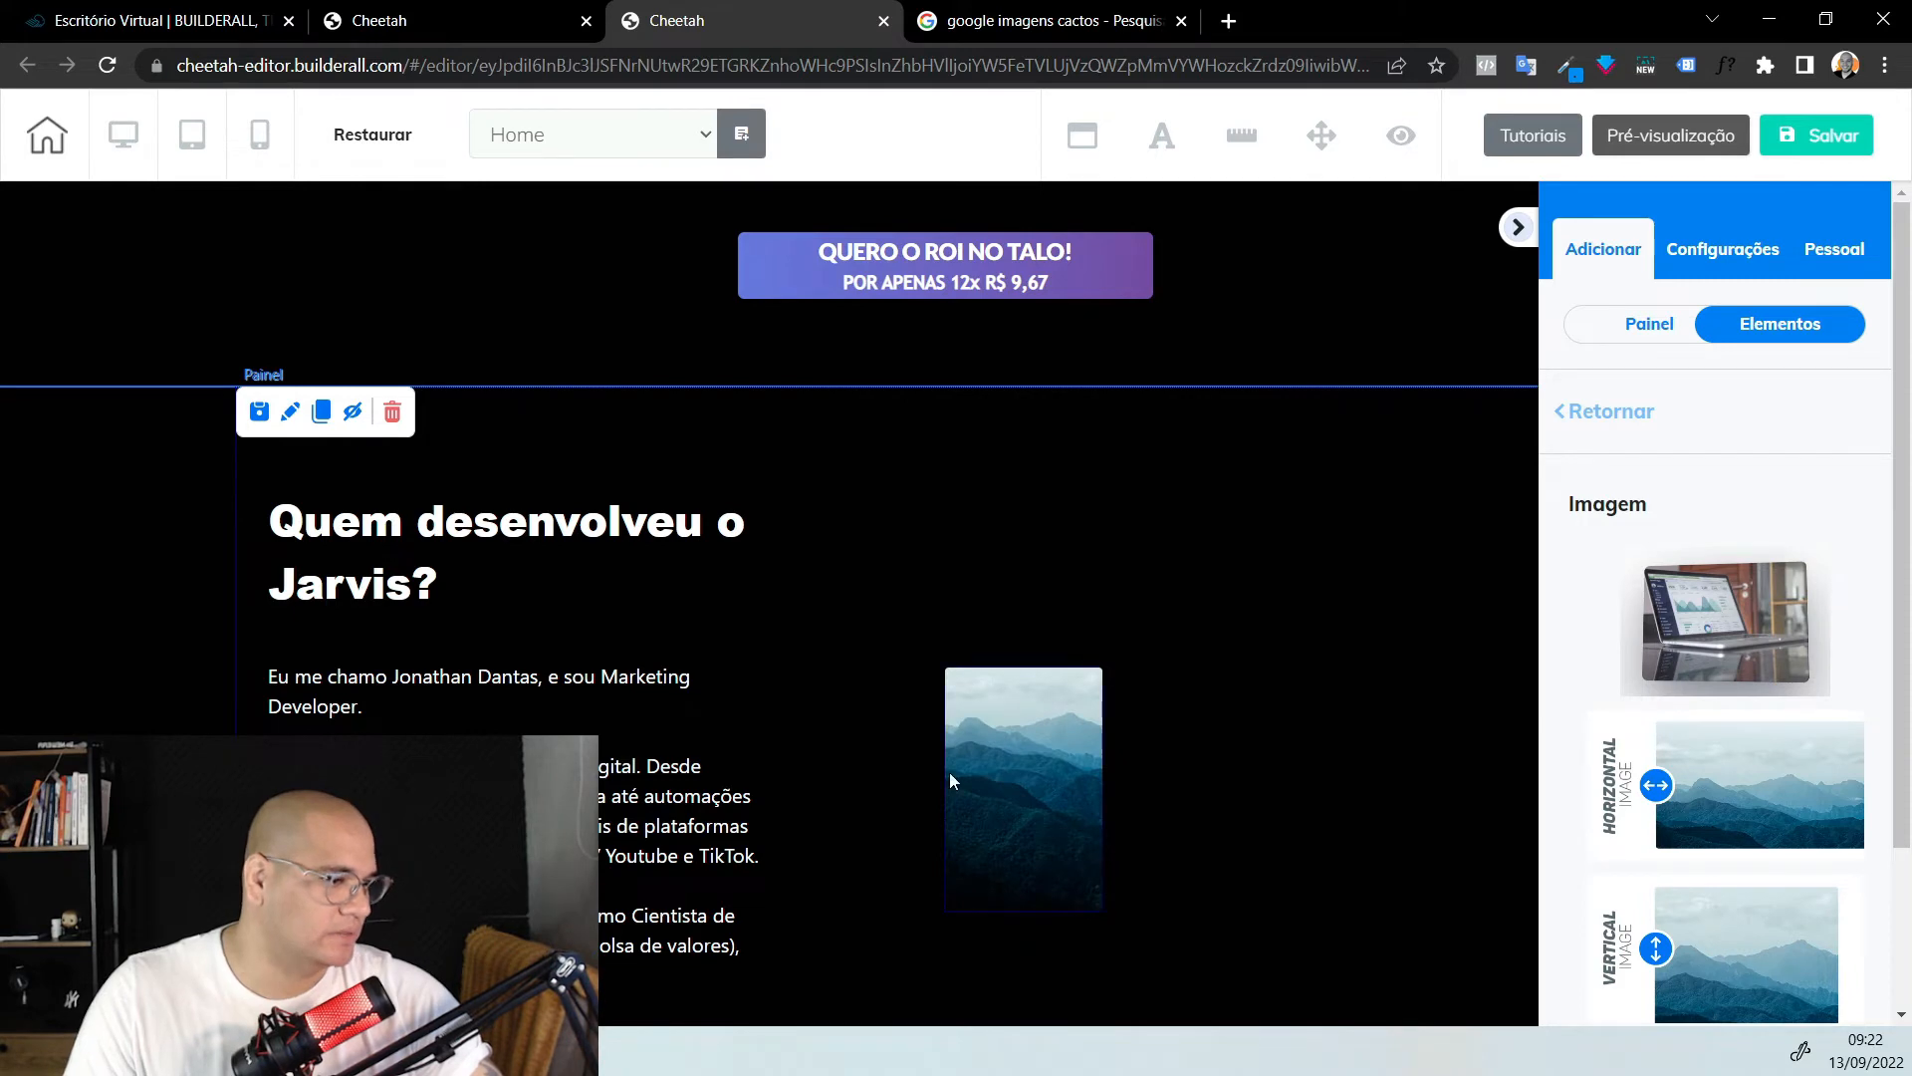
Choose the black-background portrait "[themktdev] albato (4)" from the developer's image folder as the replacement for the vertical placeholder image
left_click(1024, 787)
left_click(1755, 269)
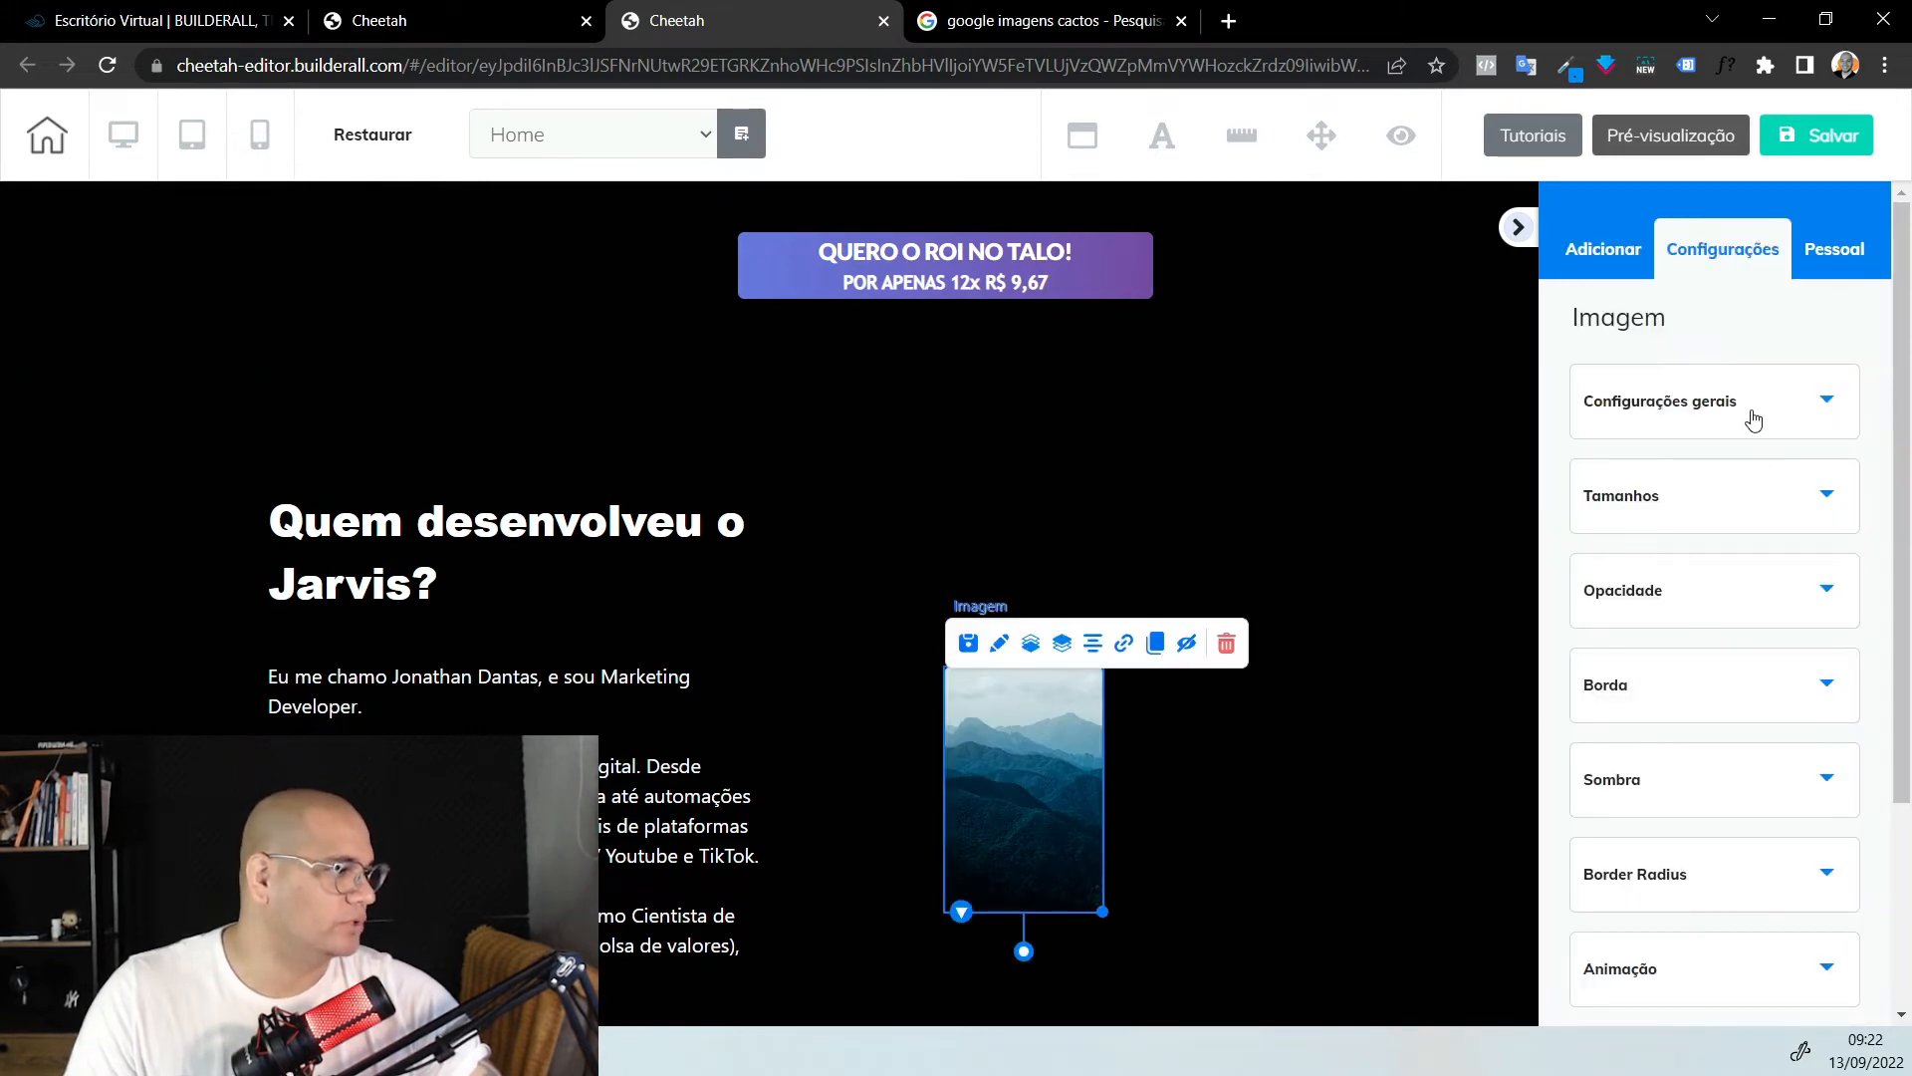
left_click(1753, 418)
left_click(1695, 922)
left_click(355, 486)
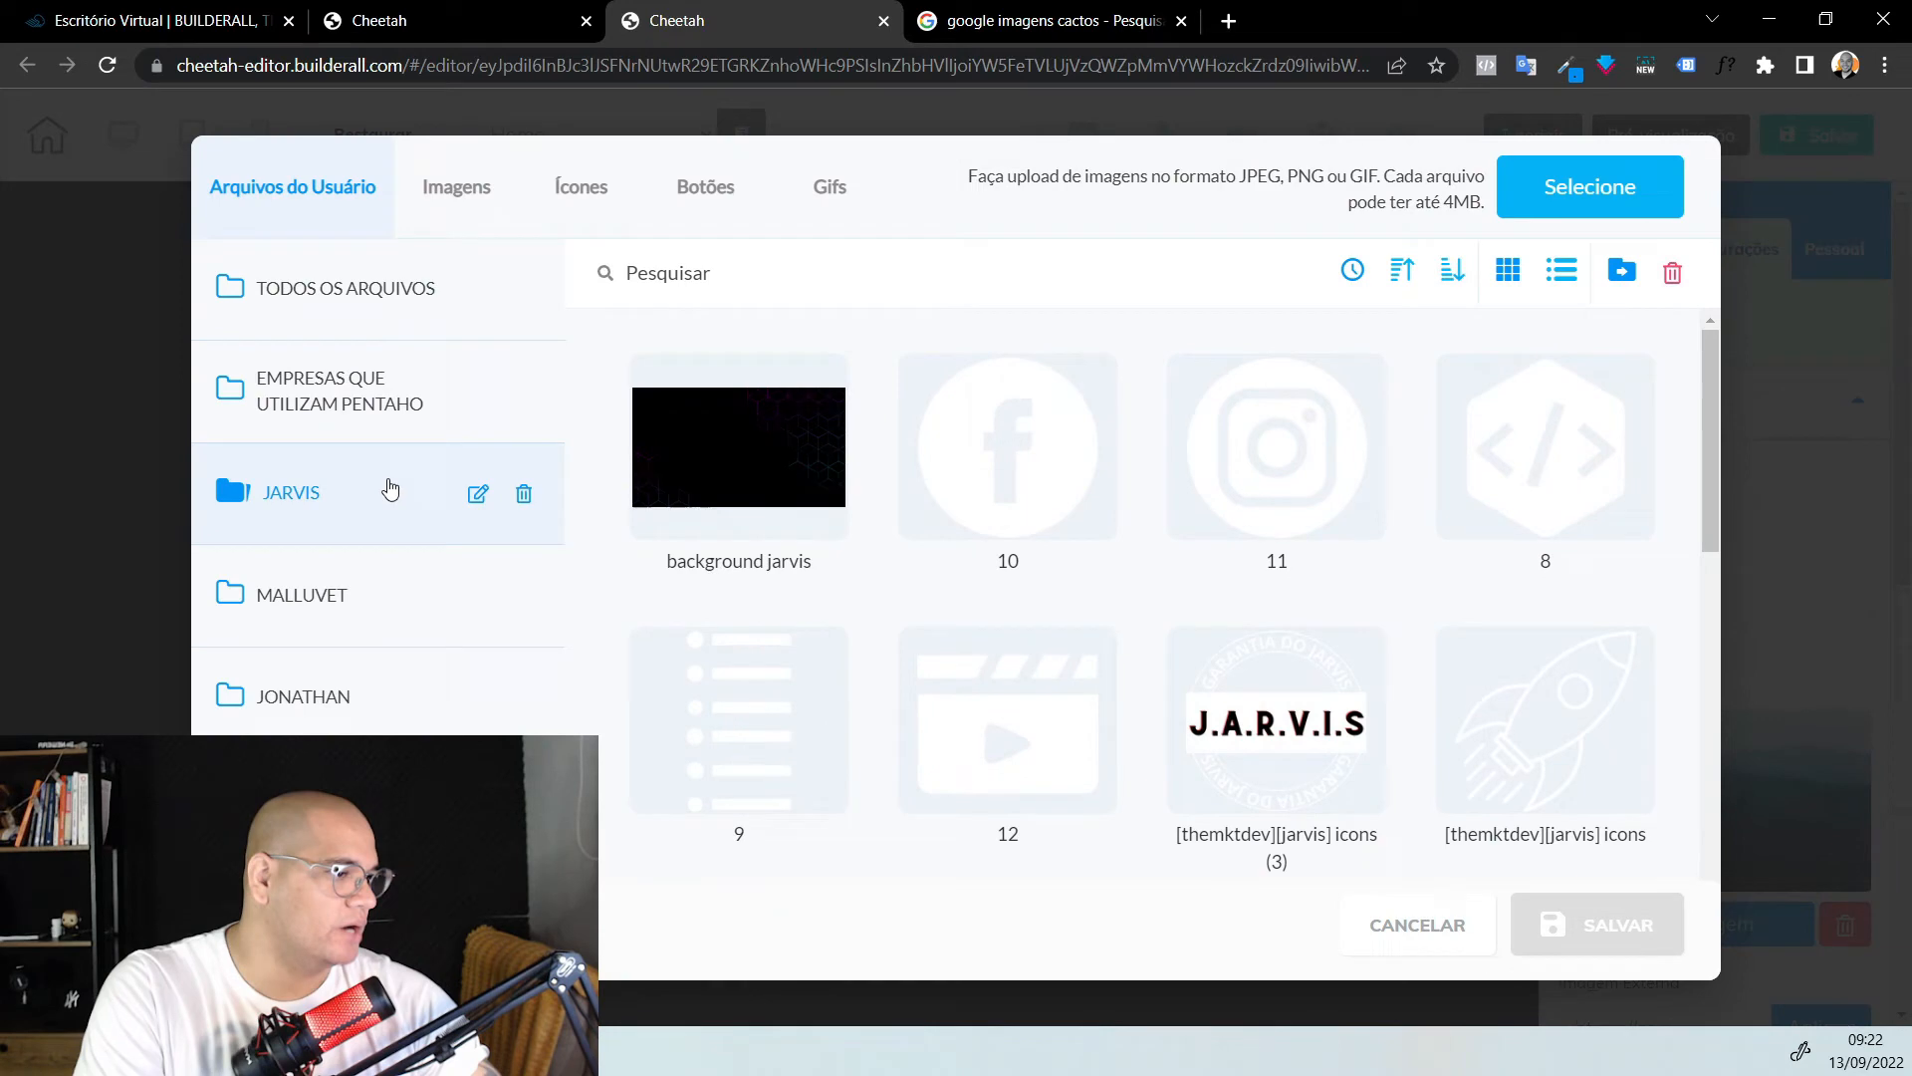
scroll(1546, 573, "down", 8)
scroll(1546, 575, "up", 8)
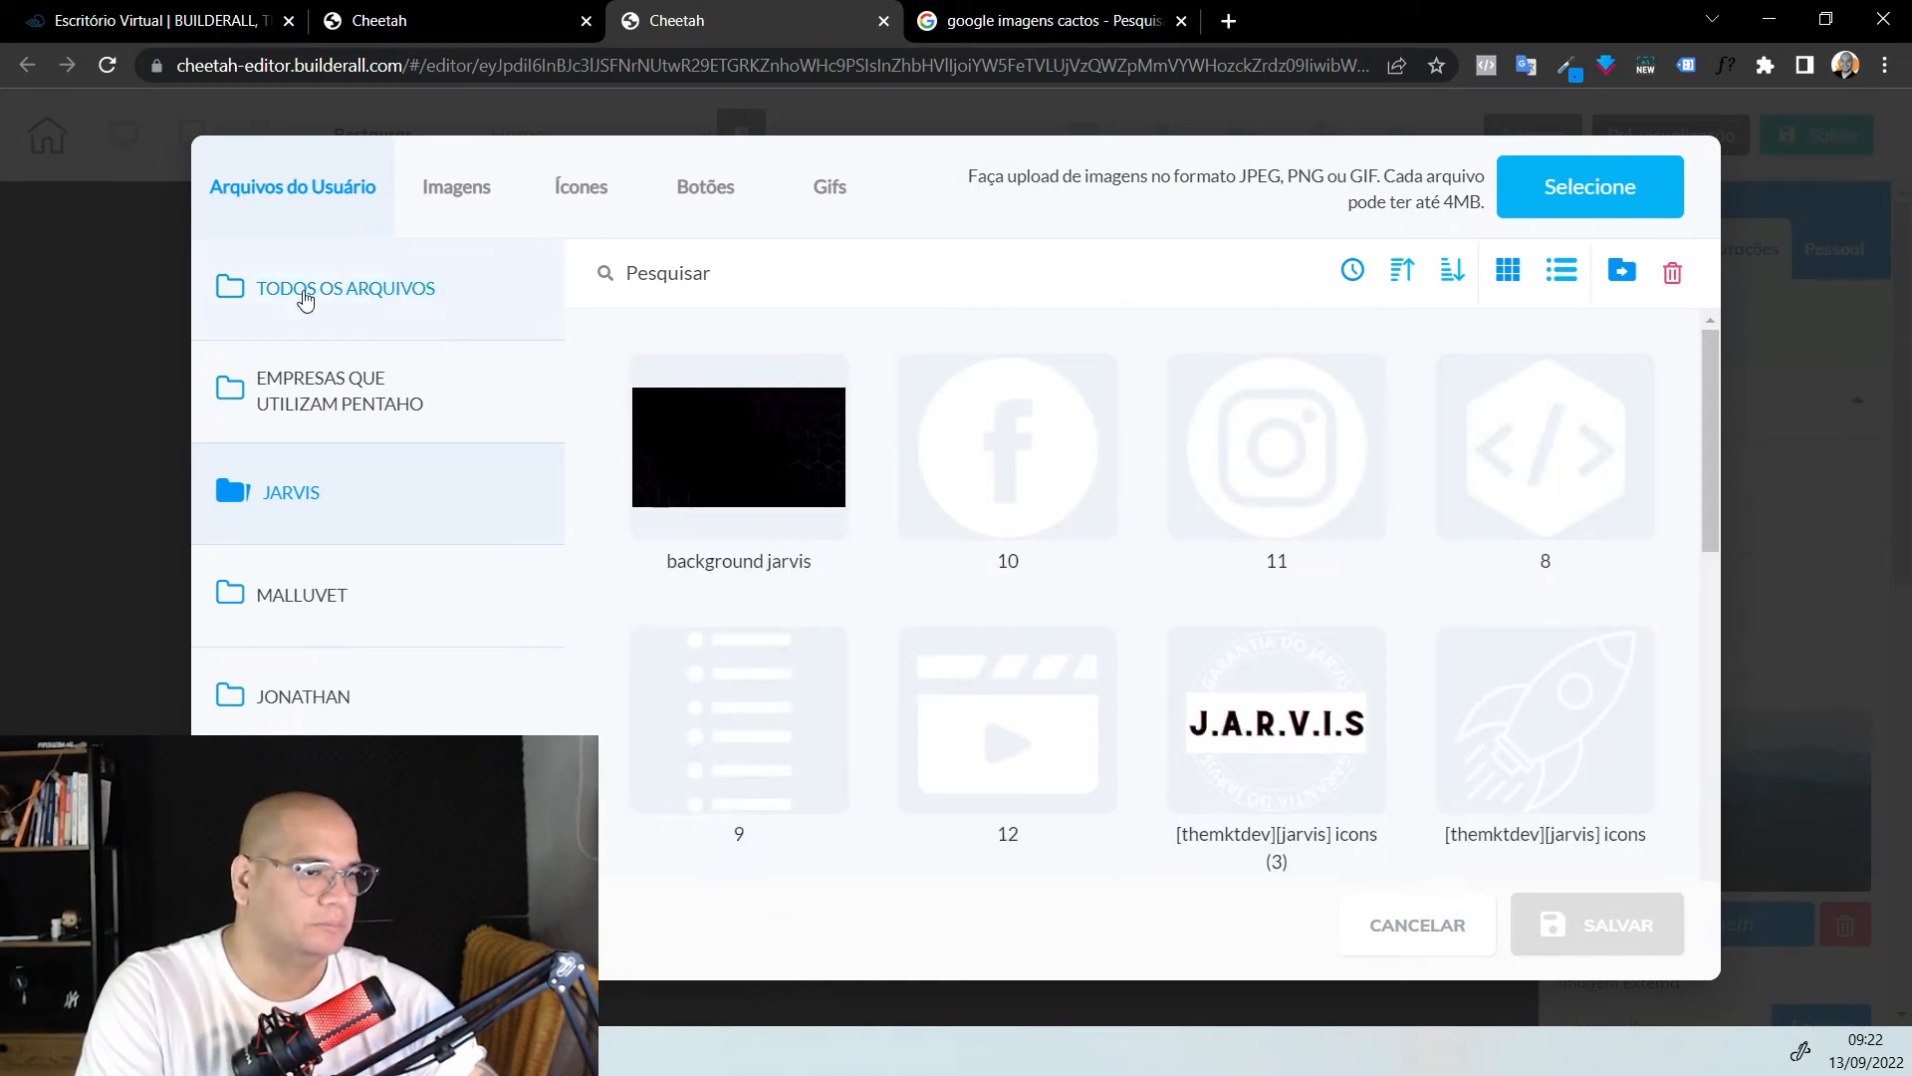
left_click(289, 694)
scroll(1145, 609, "down", 2)
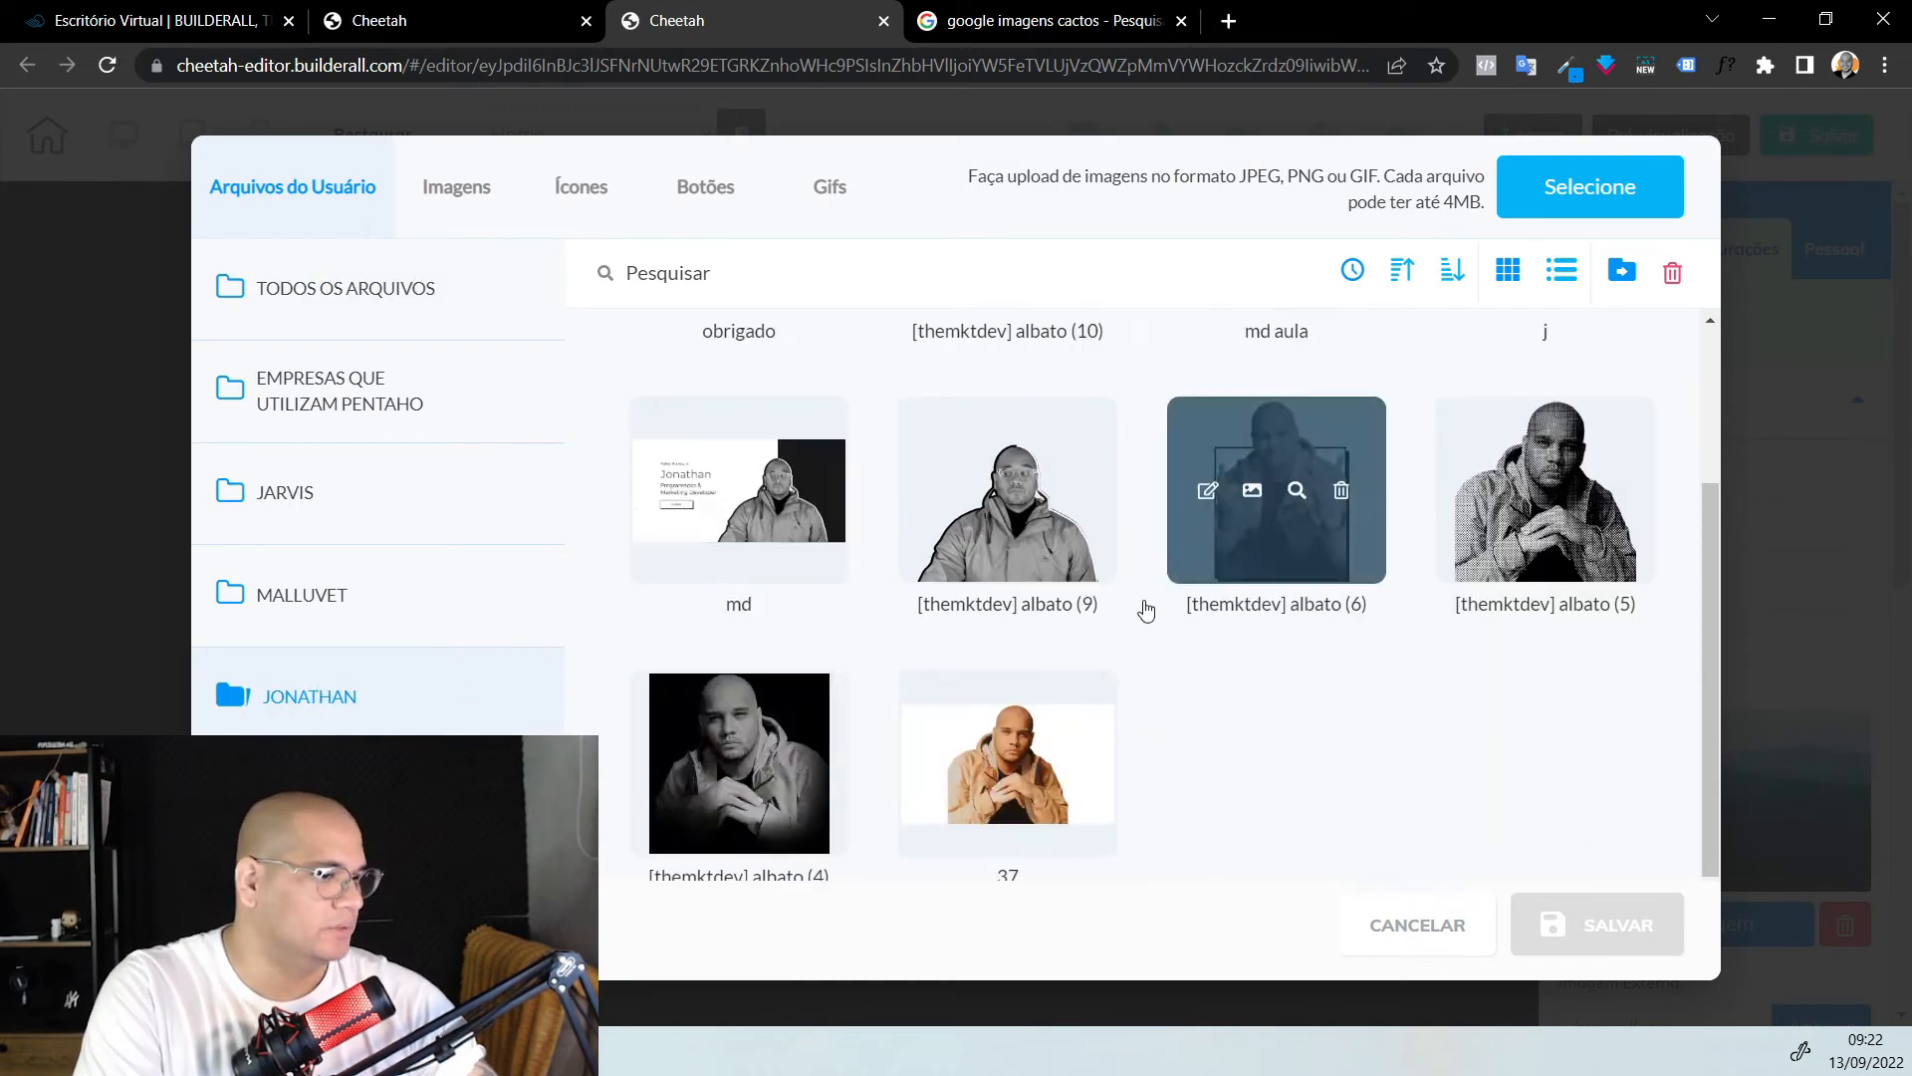
left_click(670, 763)
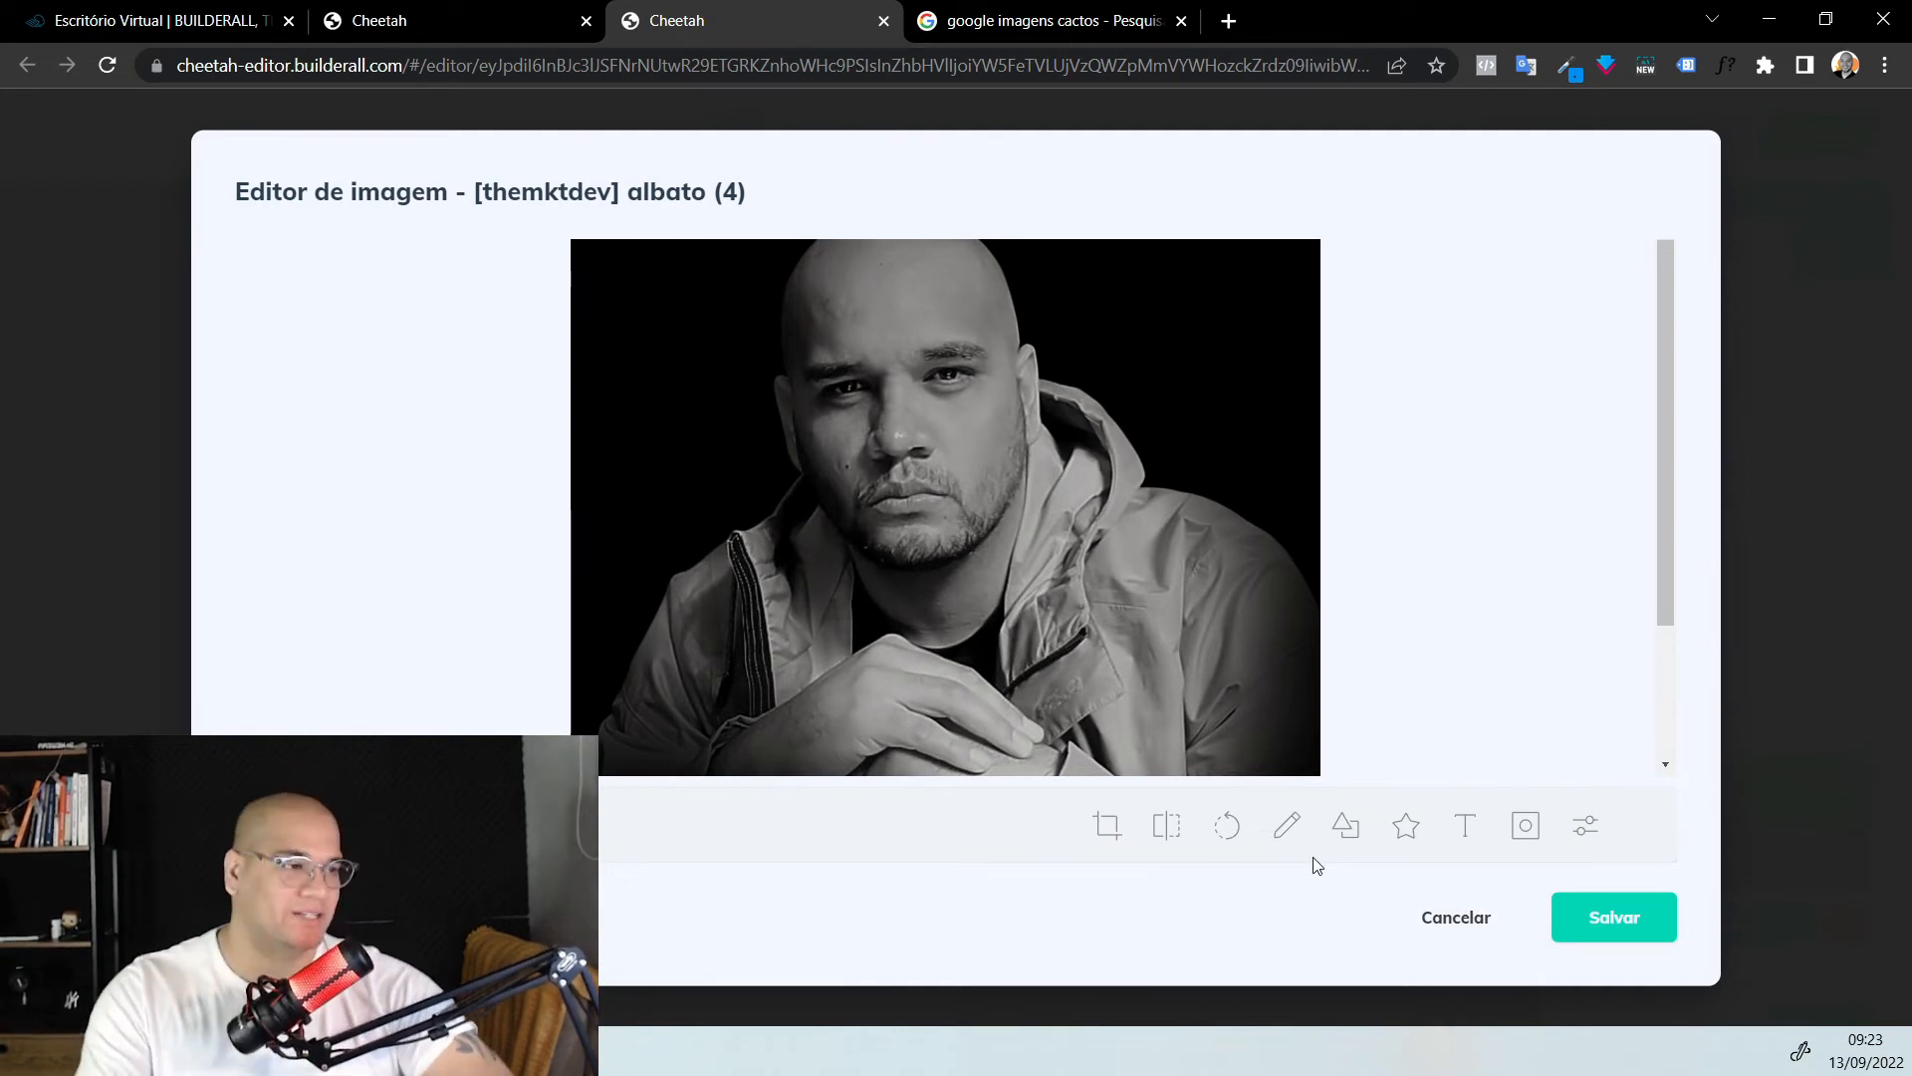
Try flipping the portrait horizontally and vertically in the image editor, look at the crop options, and discard the edits
left_click(1176, 830)
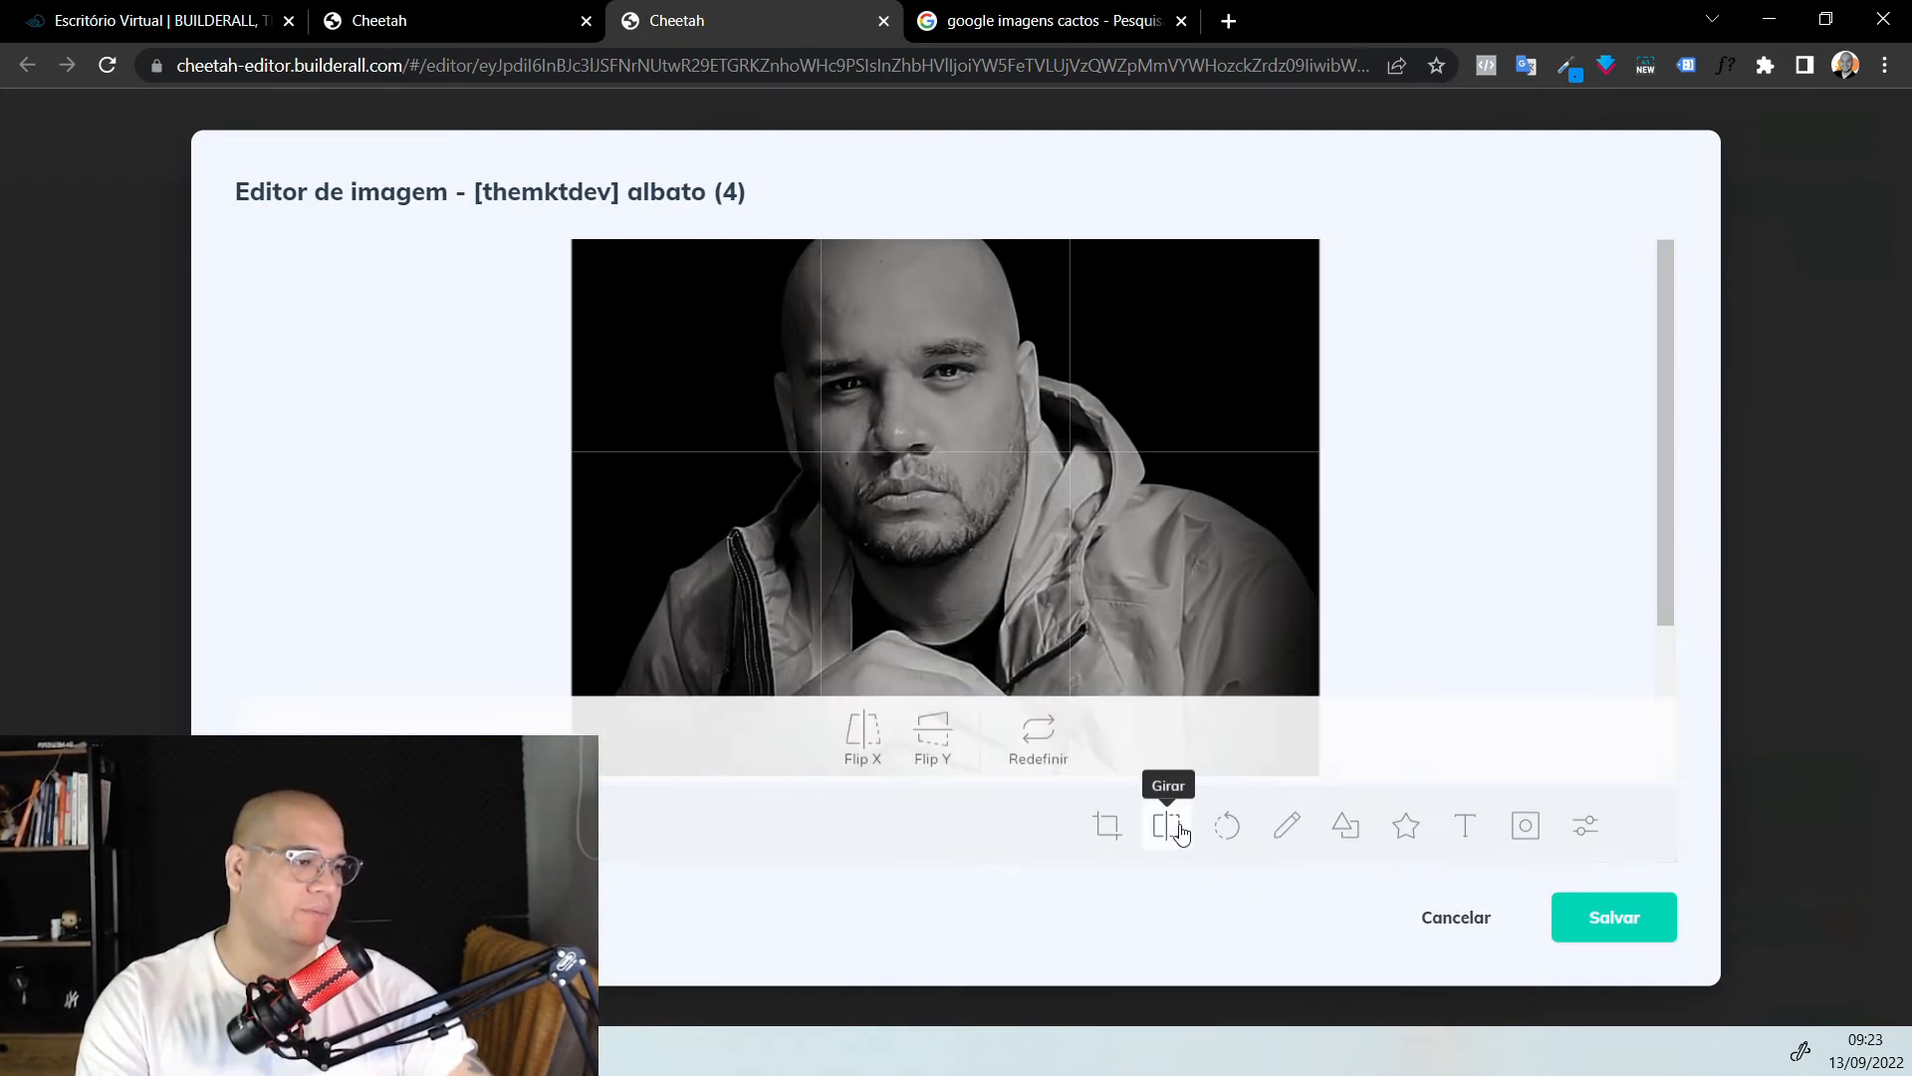
left_click(872, 747)
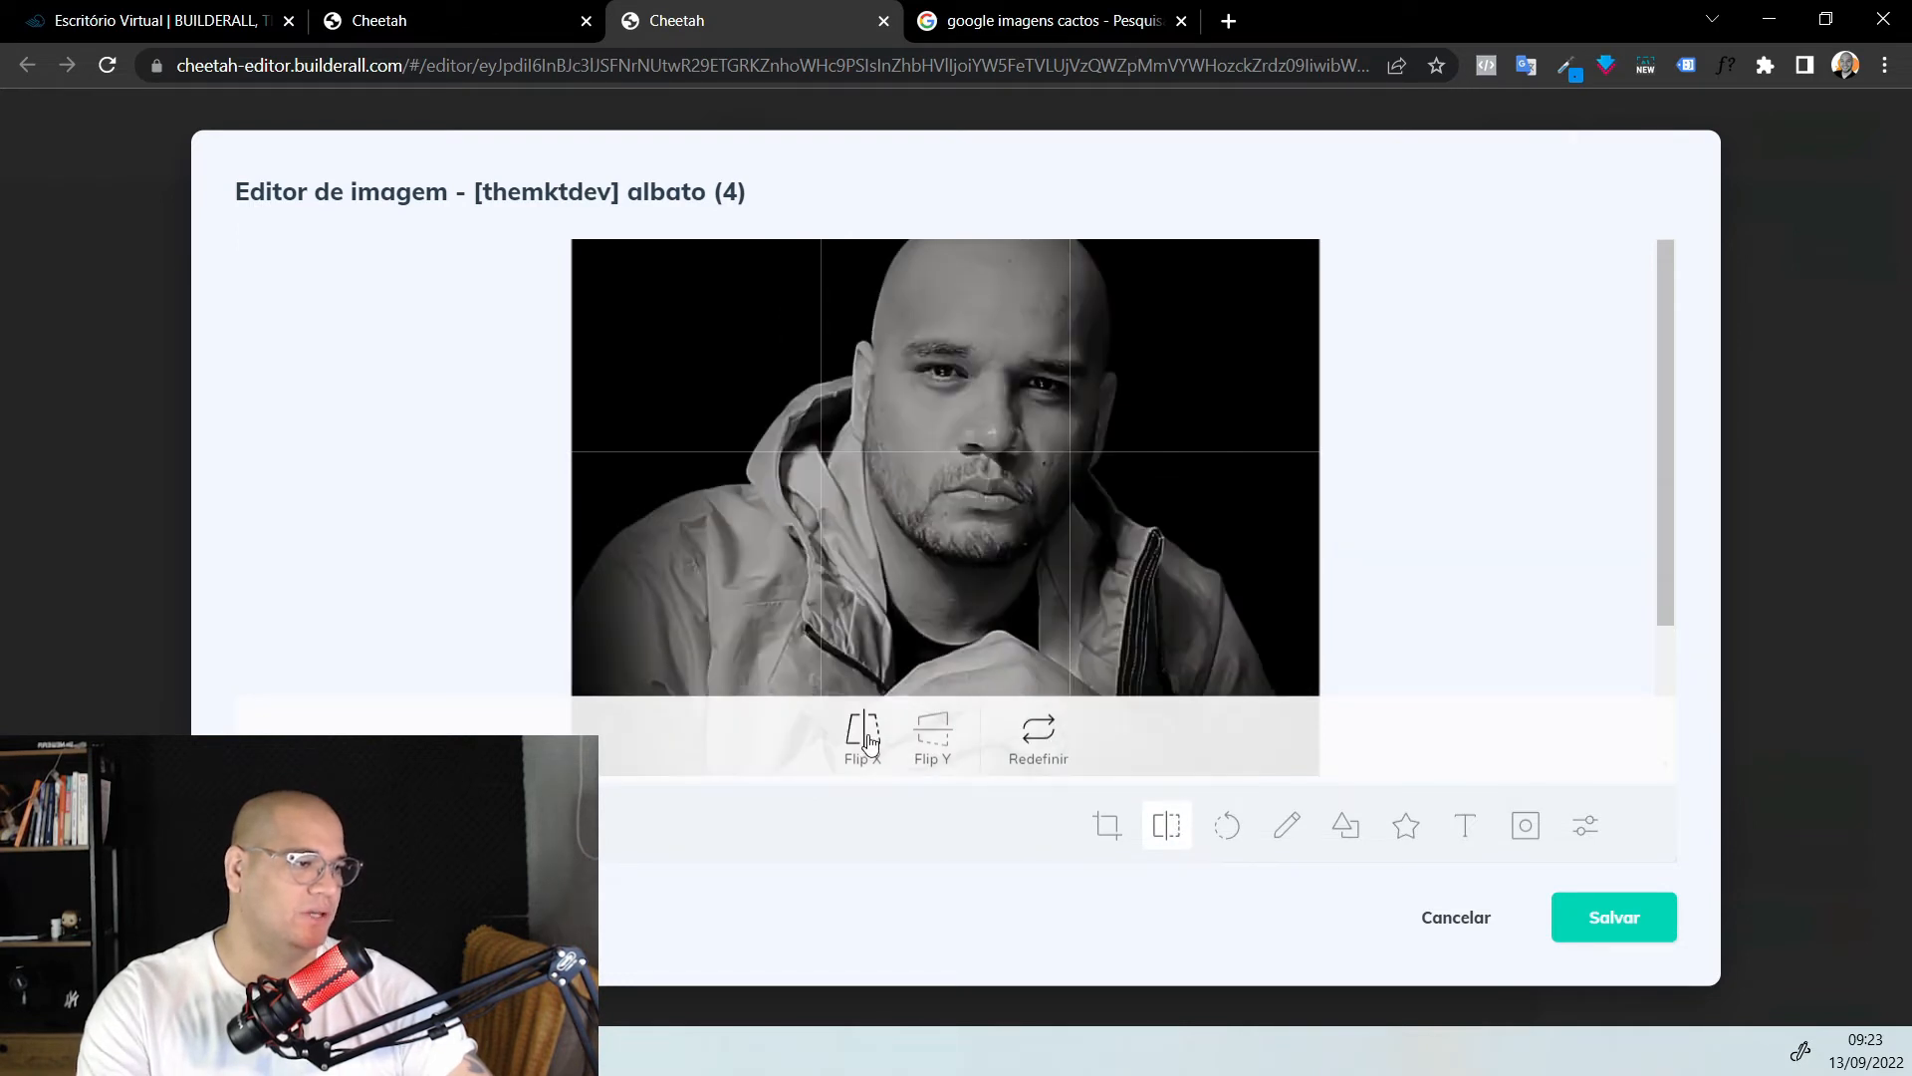
left_click(941, 749)
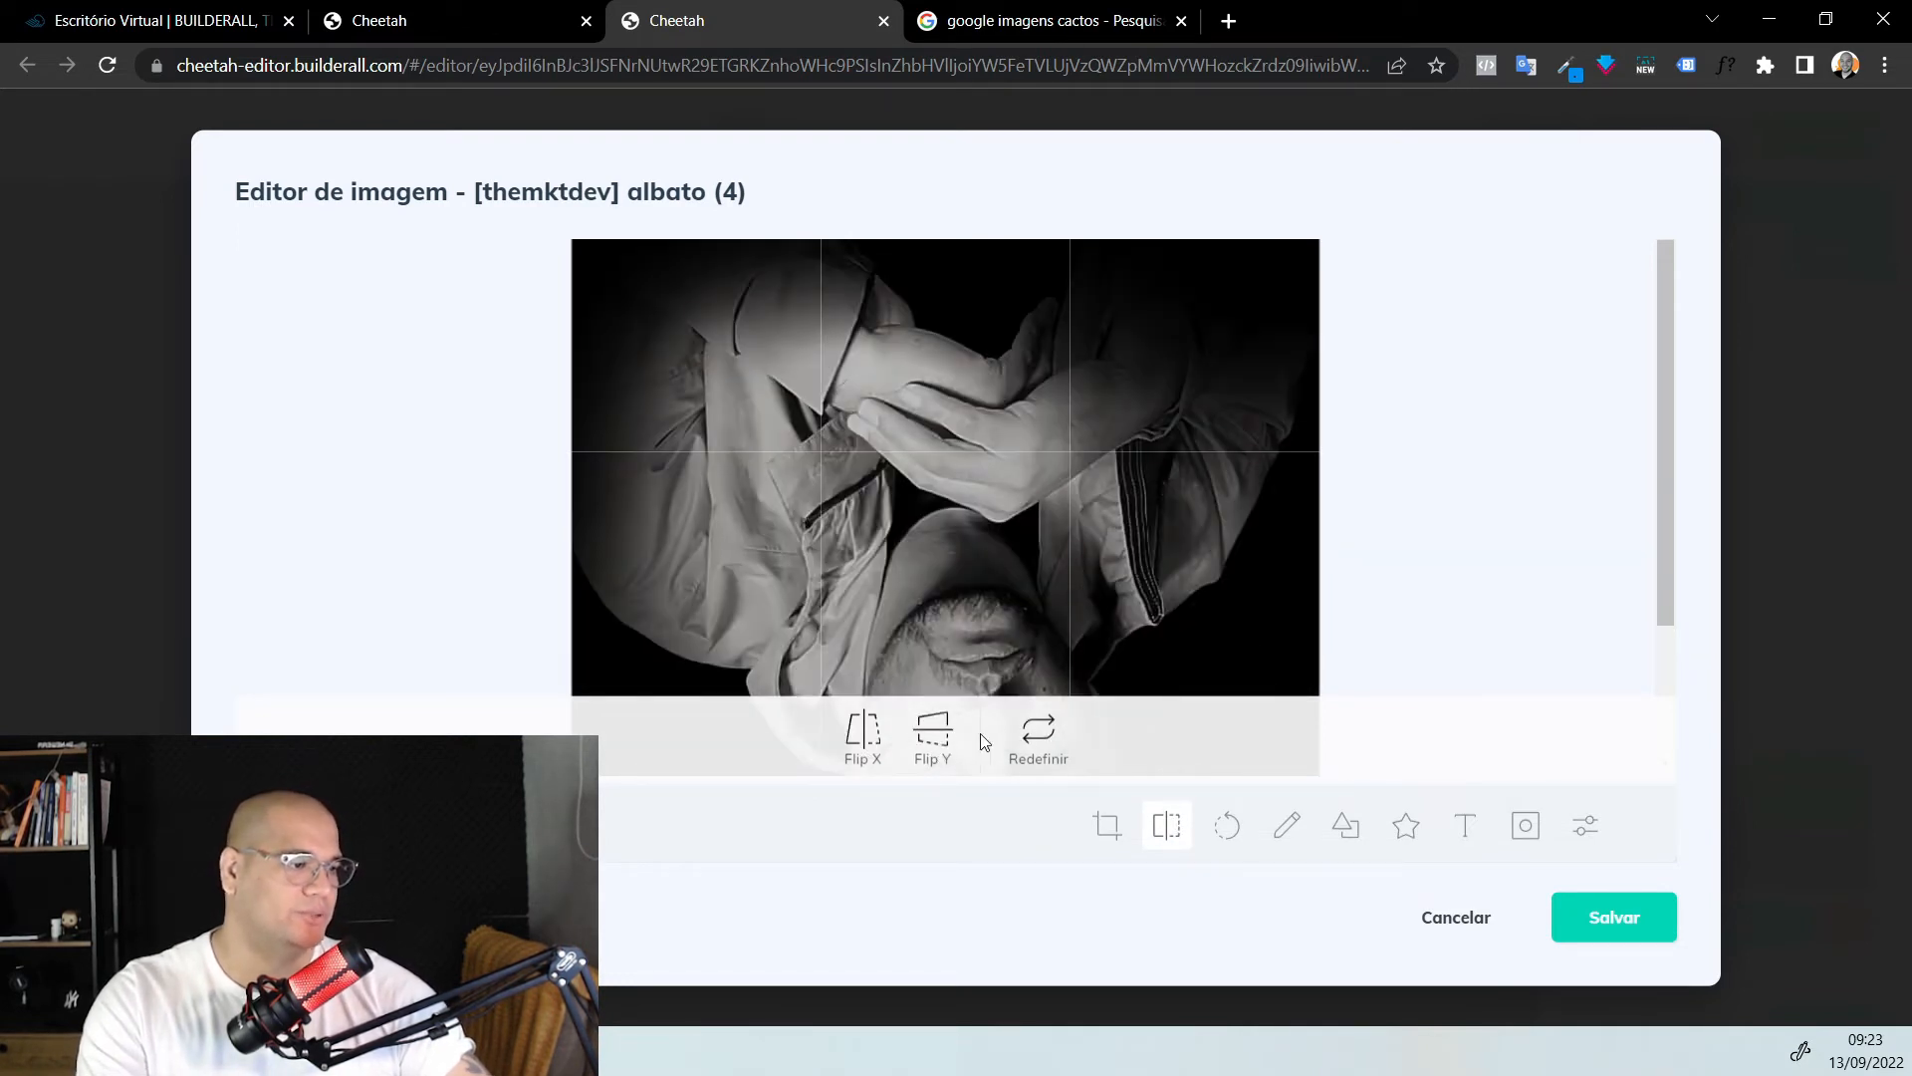
left_click(1020, 740)
left_click(1106, 825)
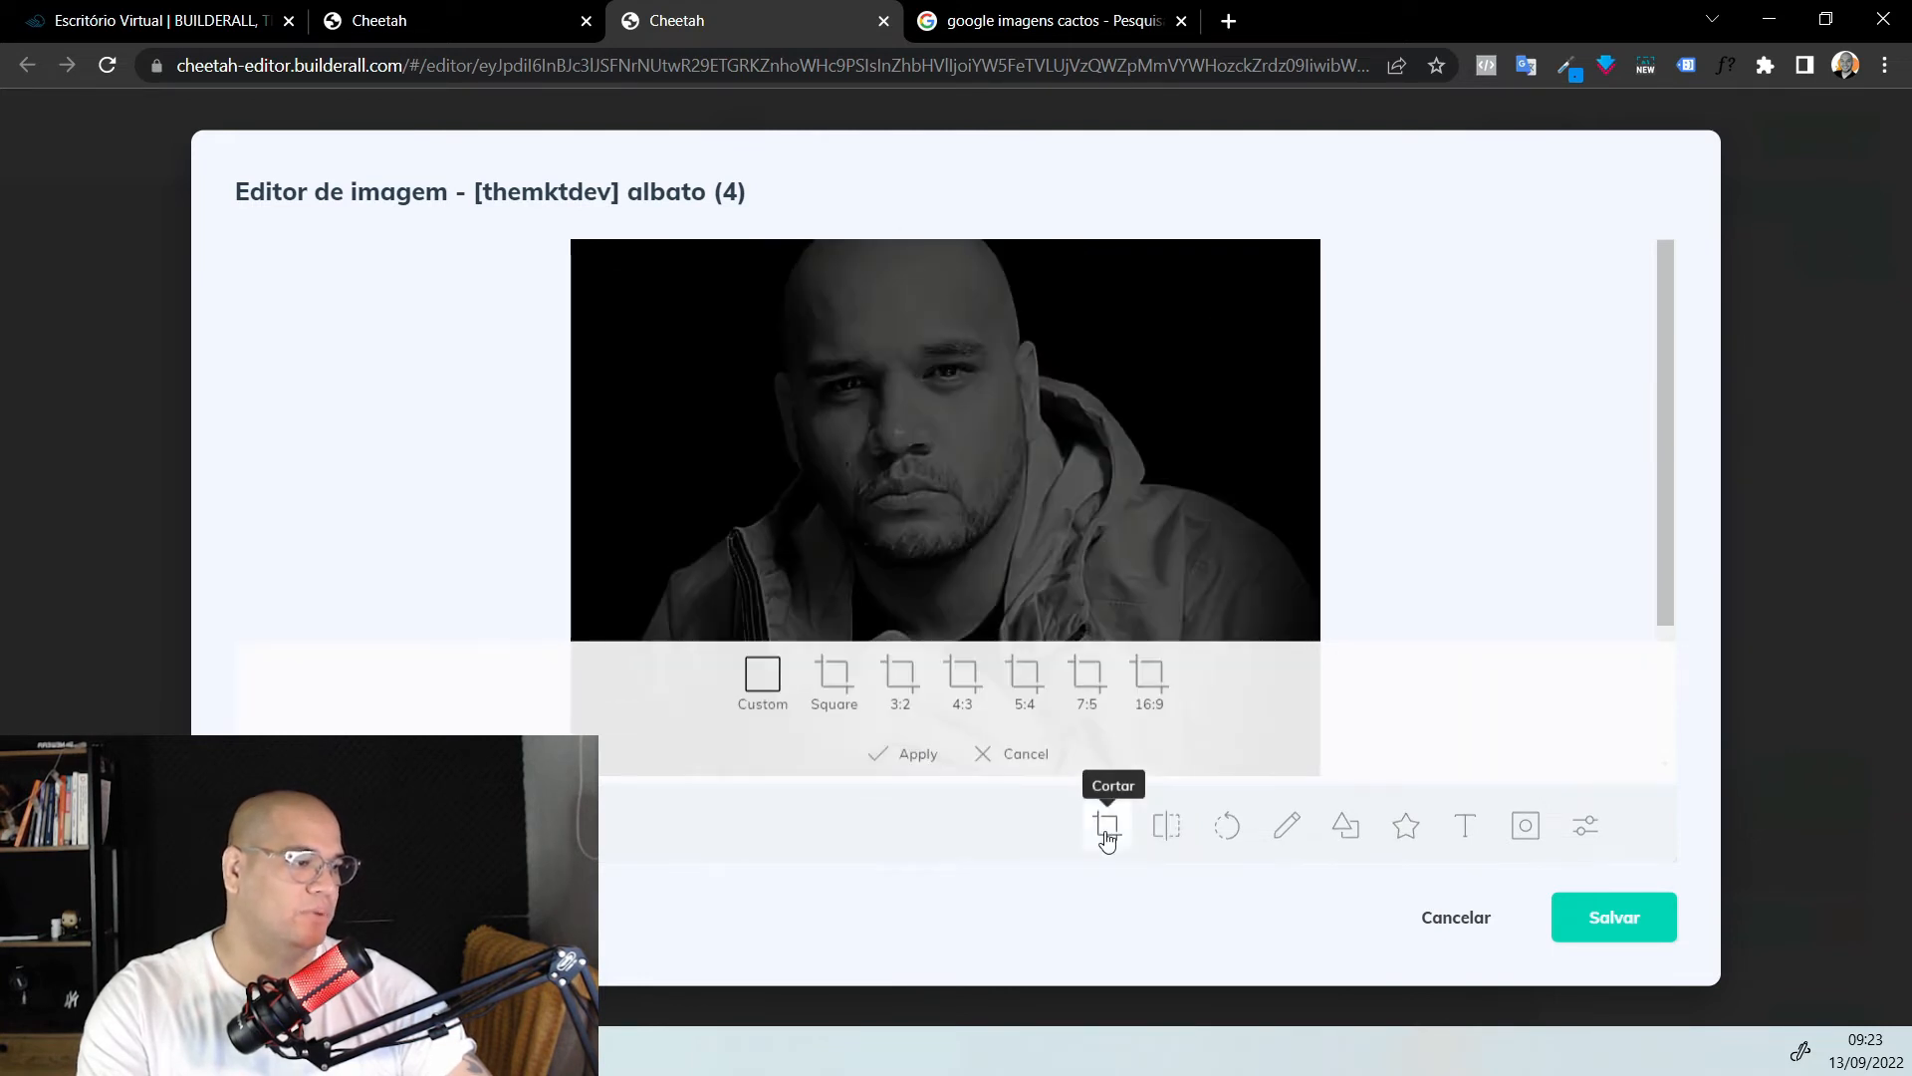
left_click(1471, 930)
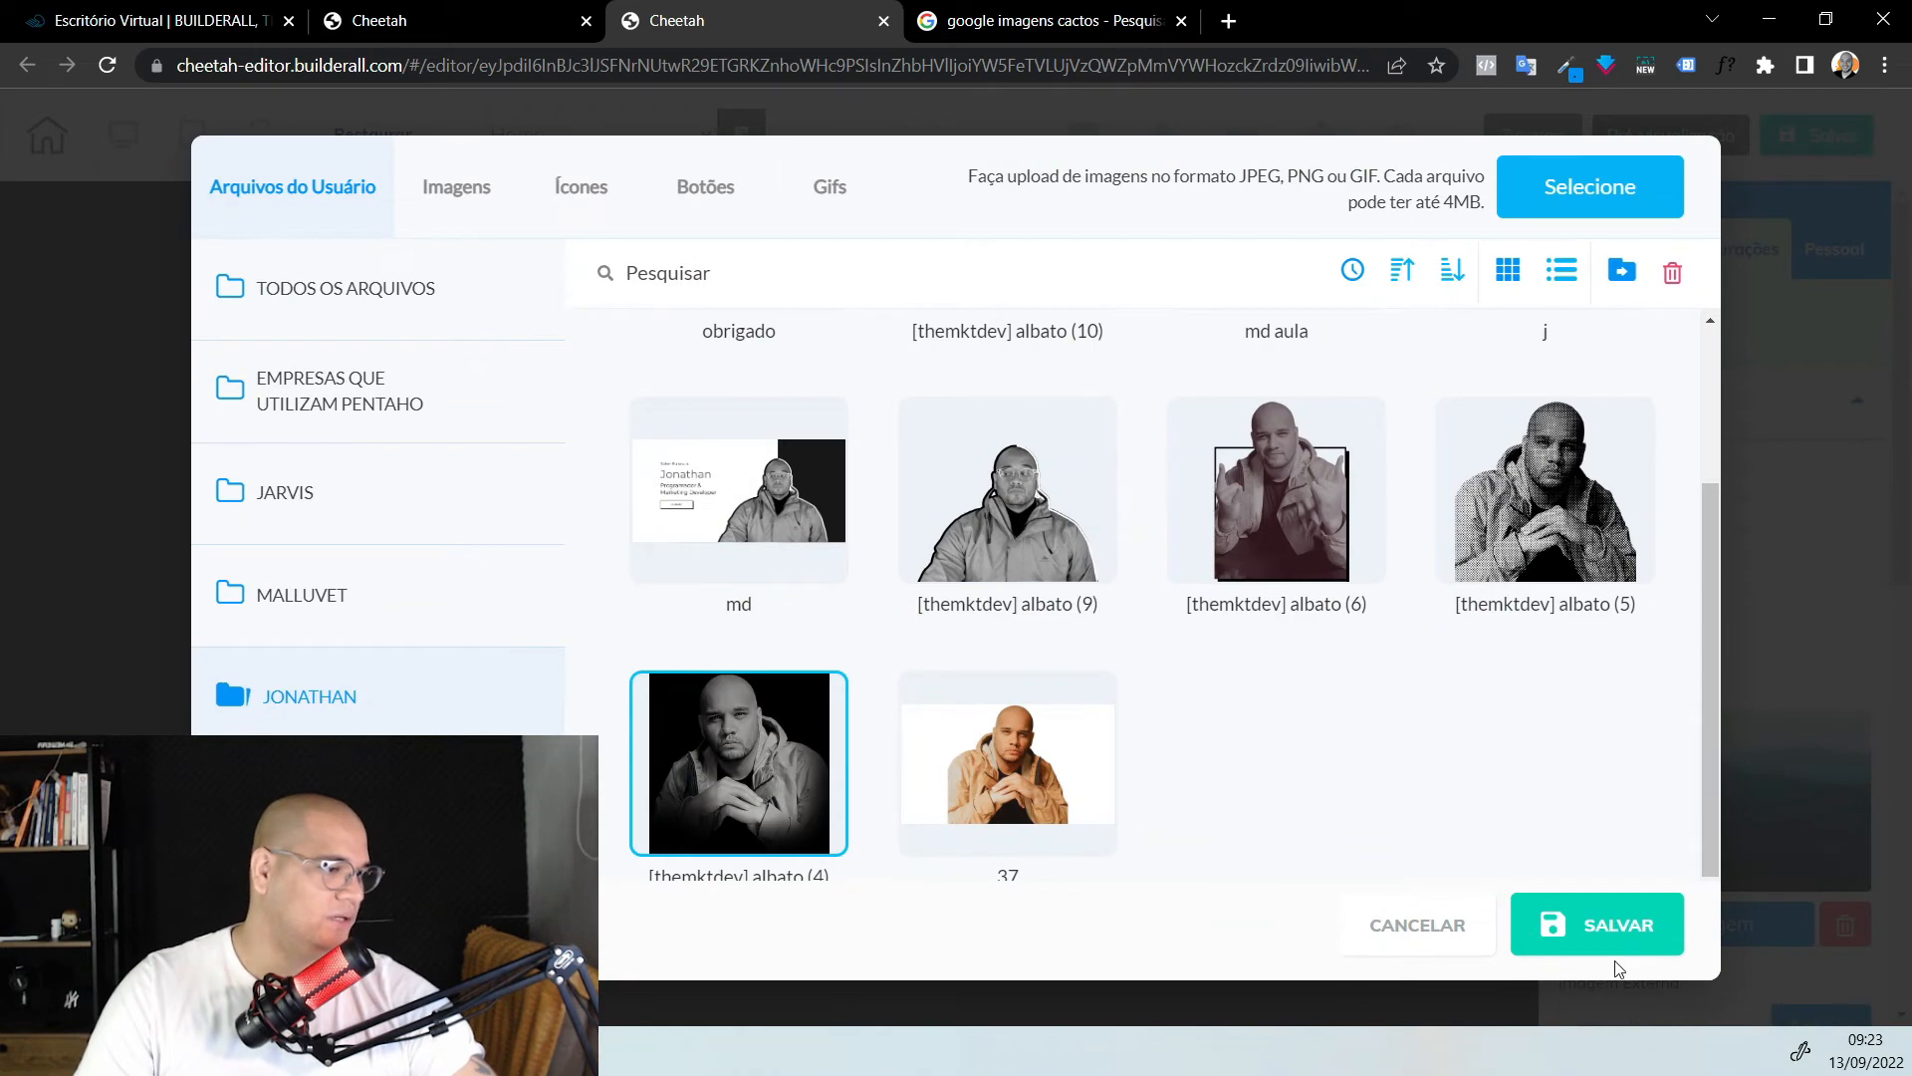
Insert the selected portrait into the panel and enlarge it to fill the space beside the biography
left_click(1611, 946)
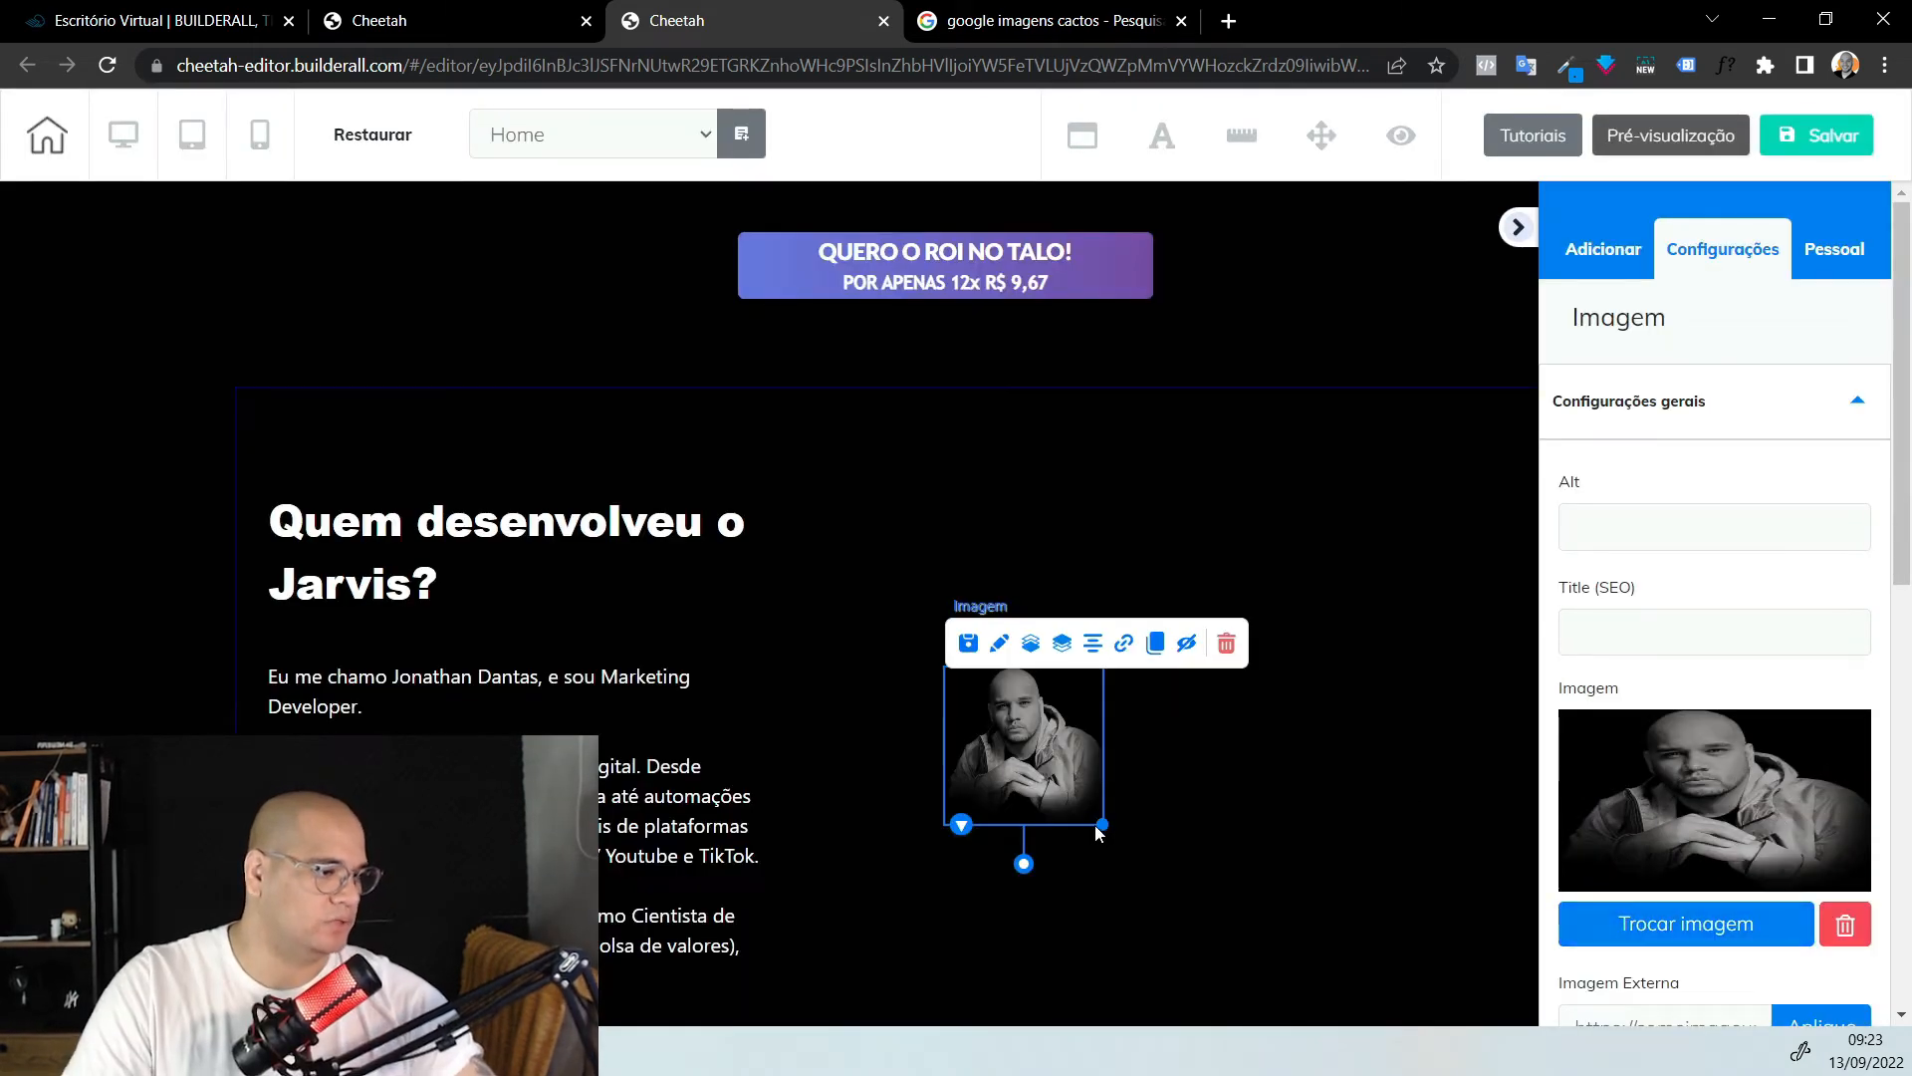
scroll(1036, 372, "down", 4)
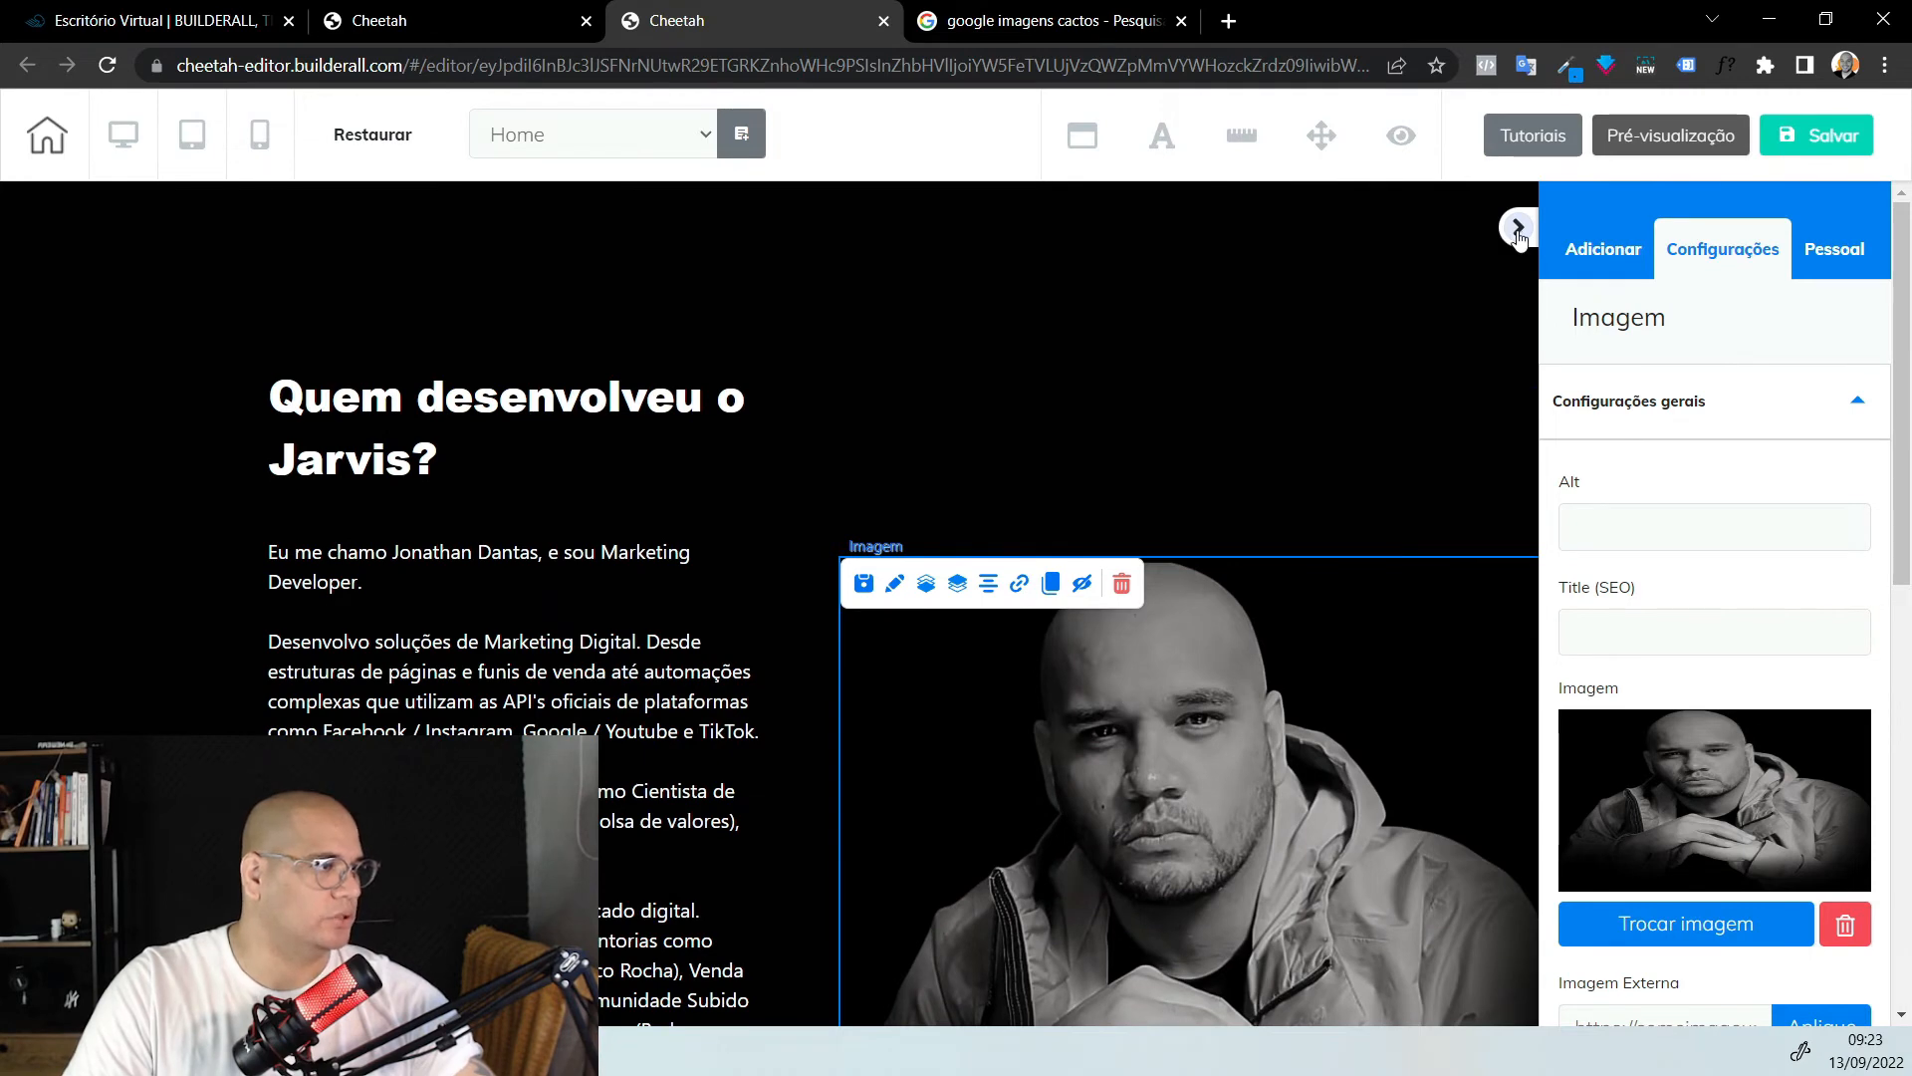
left_click(1520, 228)
scroll(1372, 434, "down", 6)
scroll(1372, 428, "up", 5)
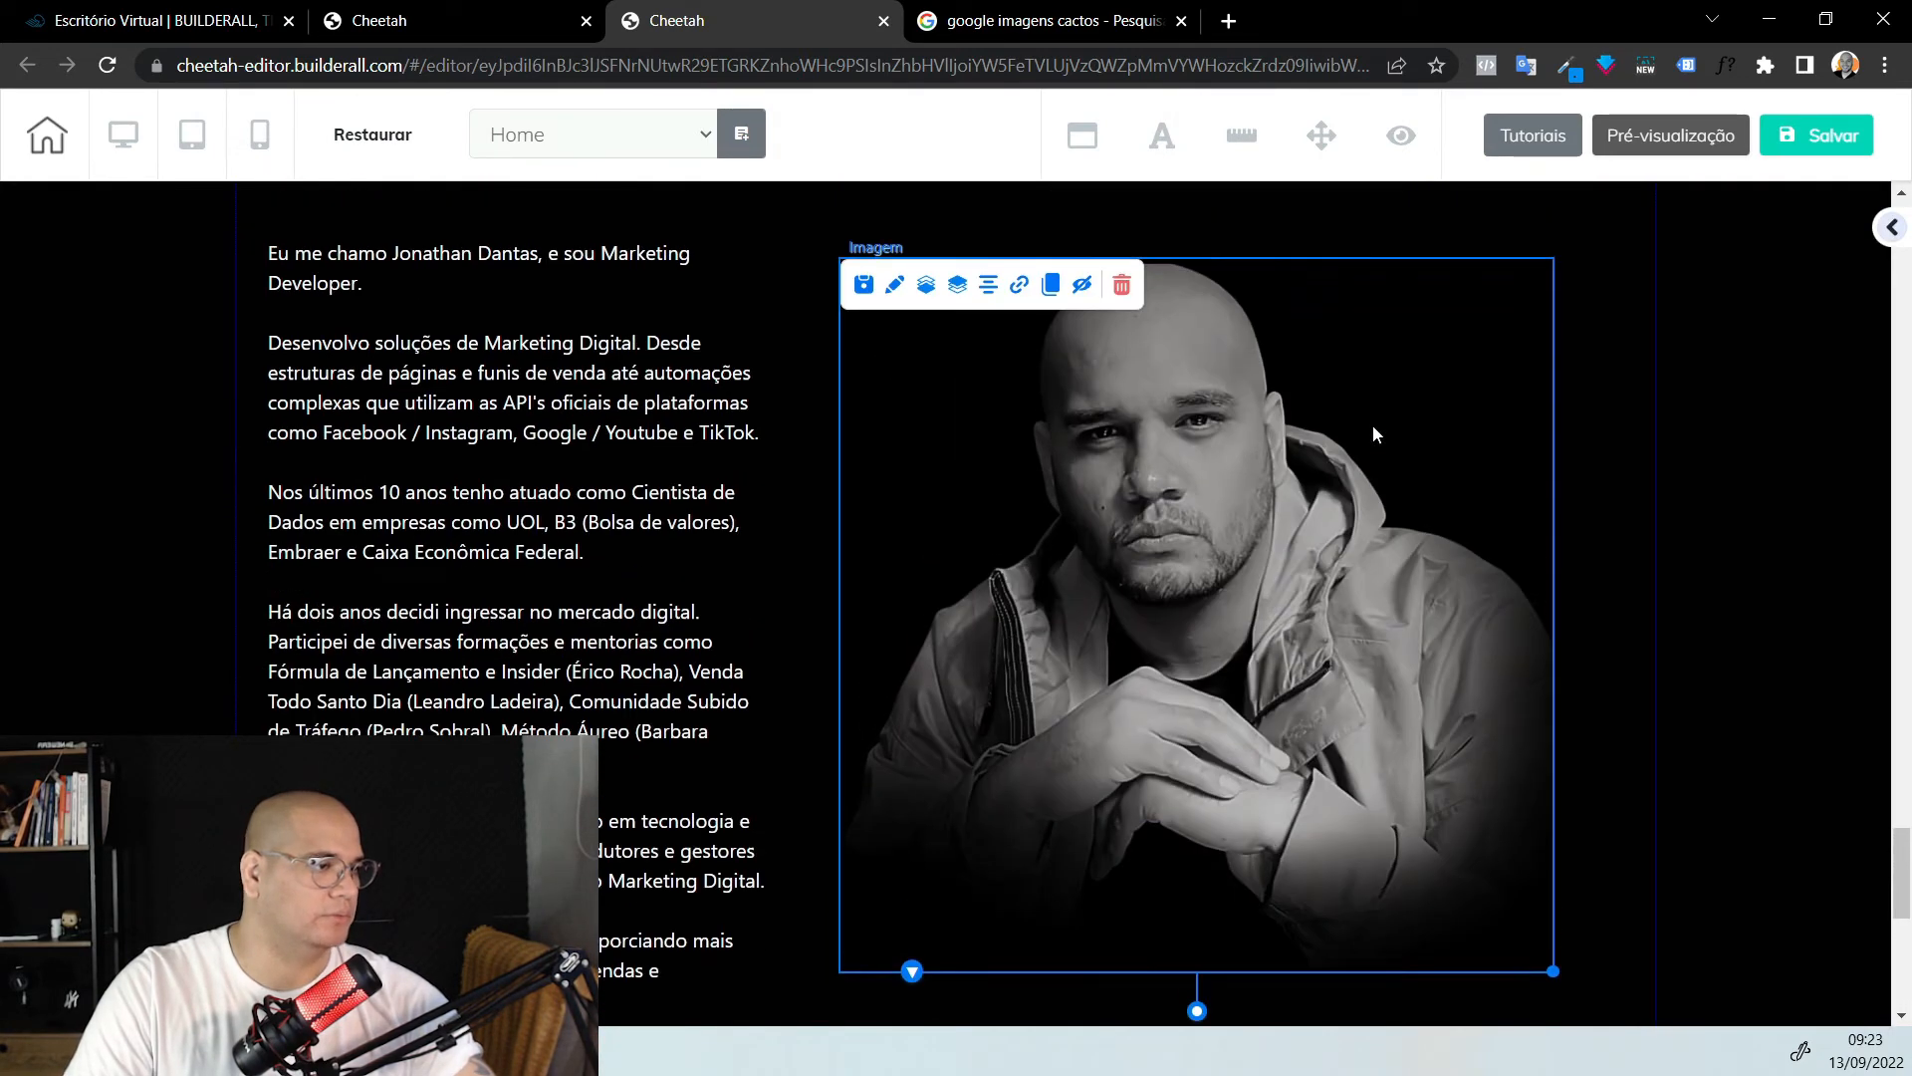
Reposition the portrait slightly farther from the biography and make "Marketing Developer" bold in the biography's first sentence
left_click_drag(1380, 612, 1396, 654)
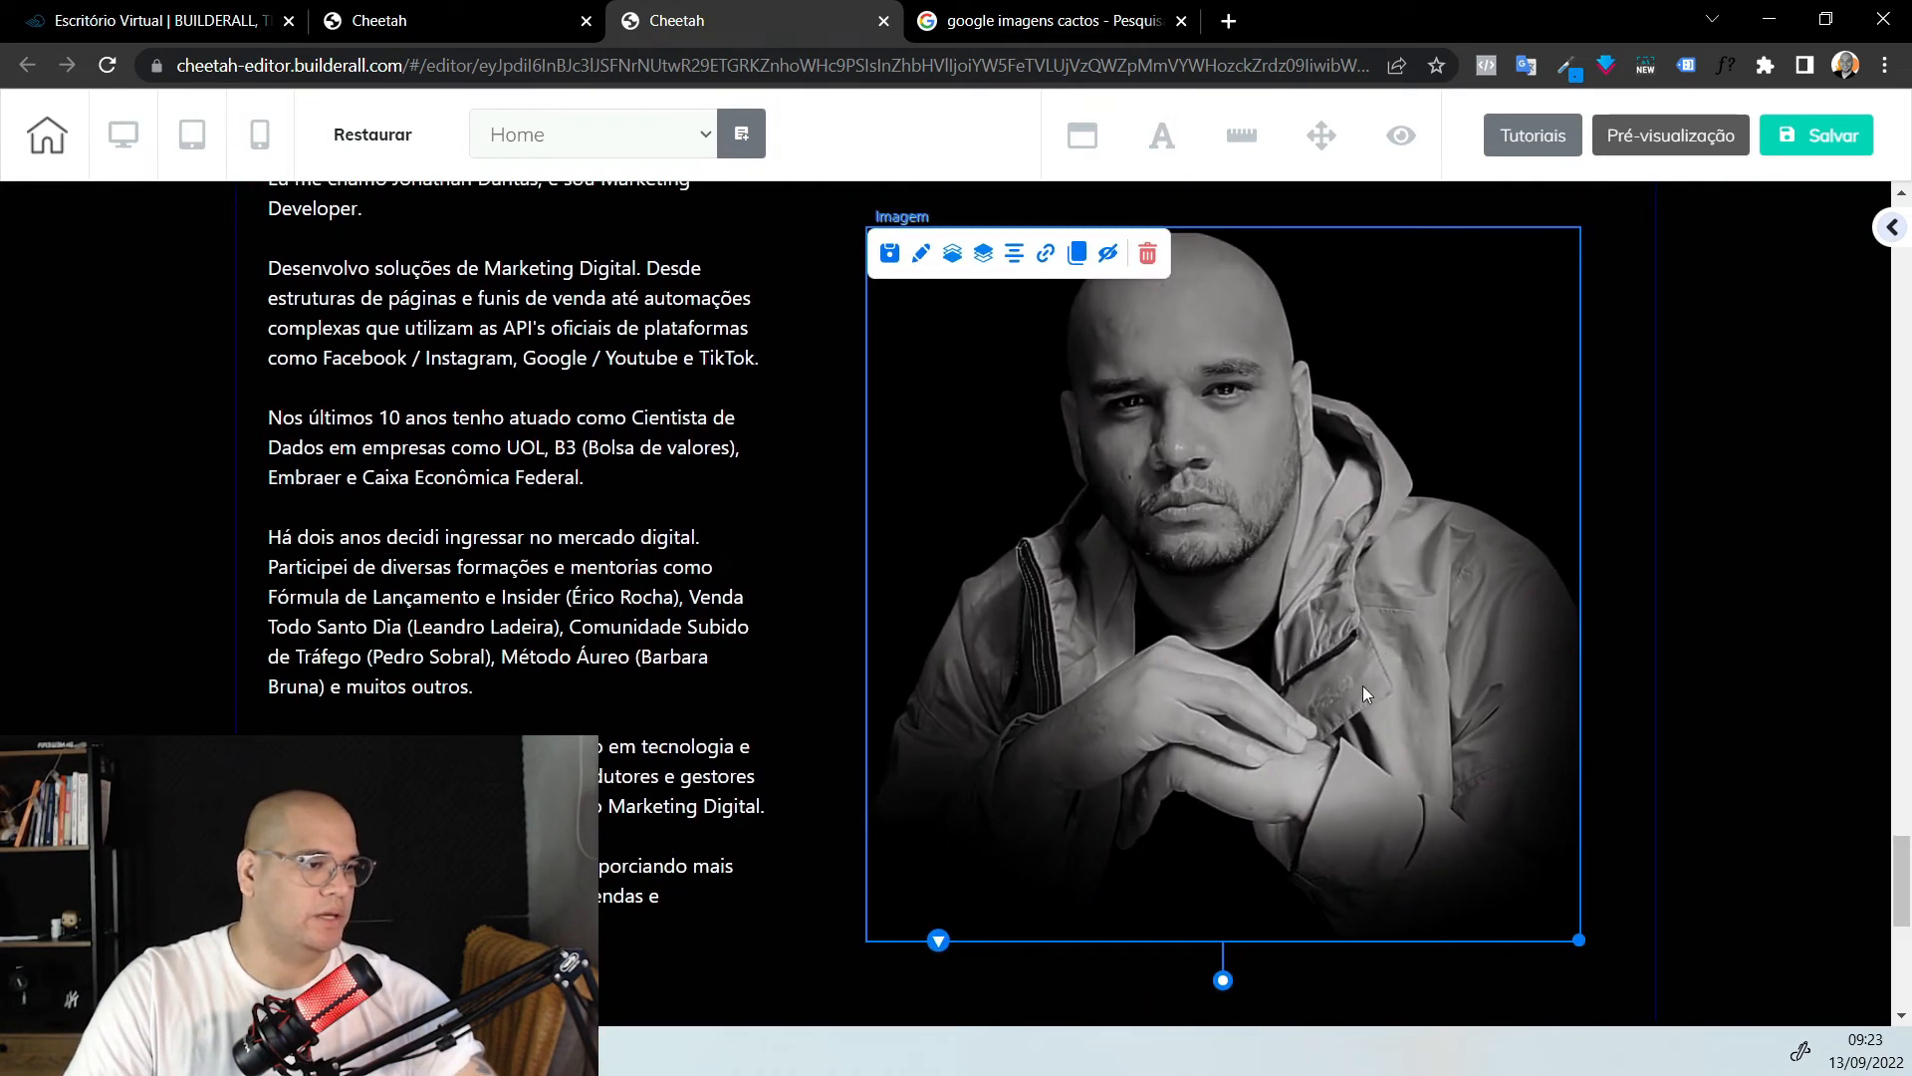
scroll(527, 684, "up", 4)
double_click(501, 670)
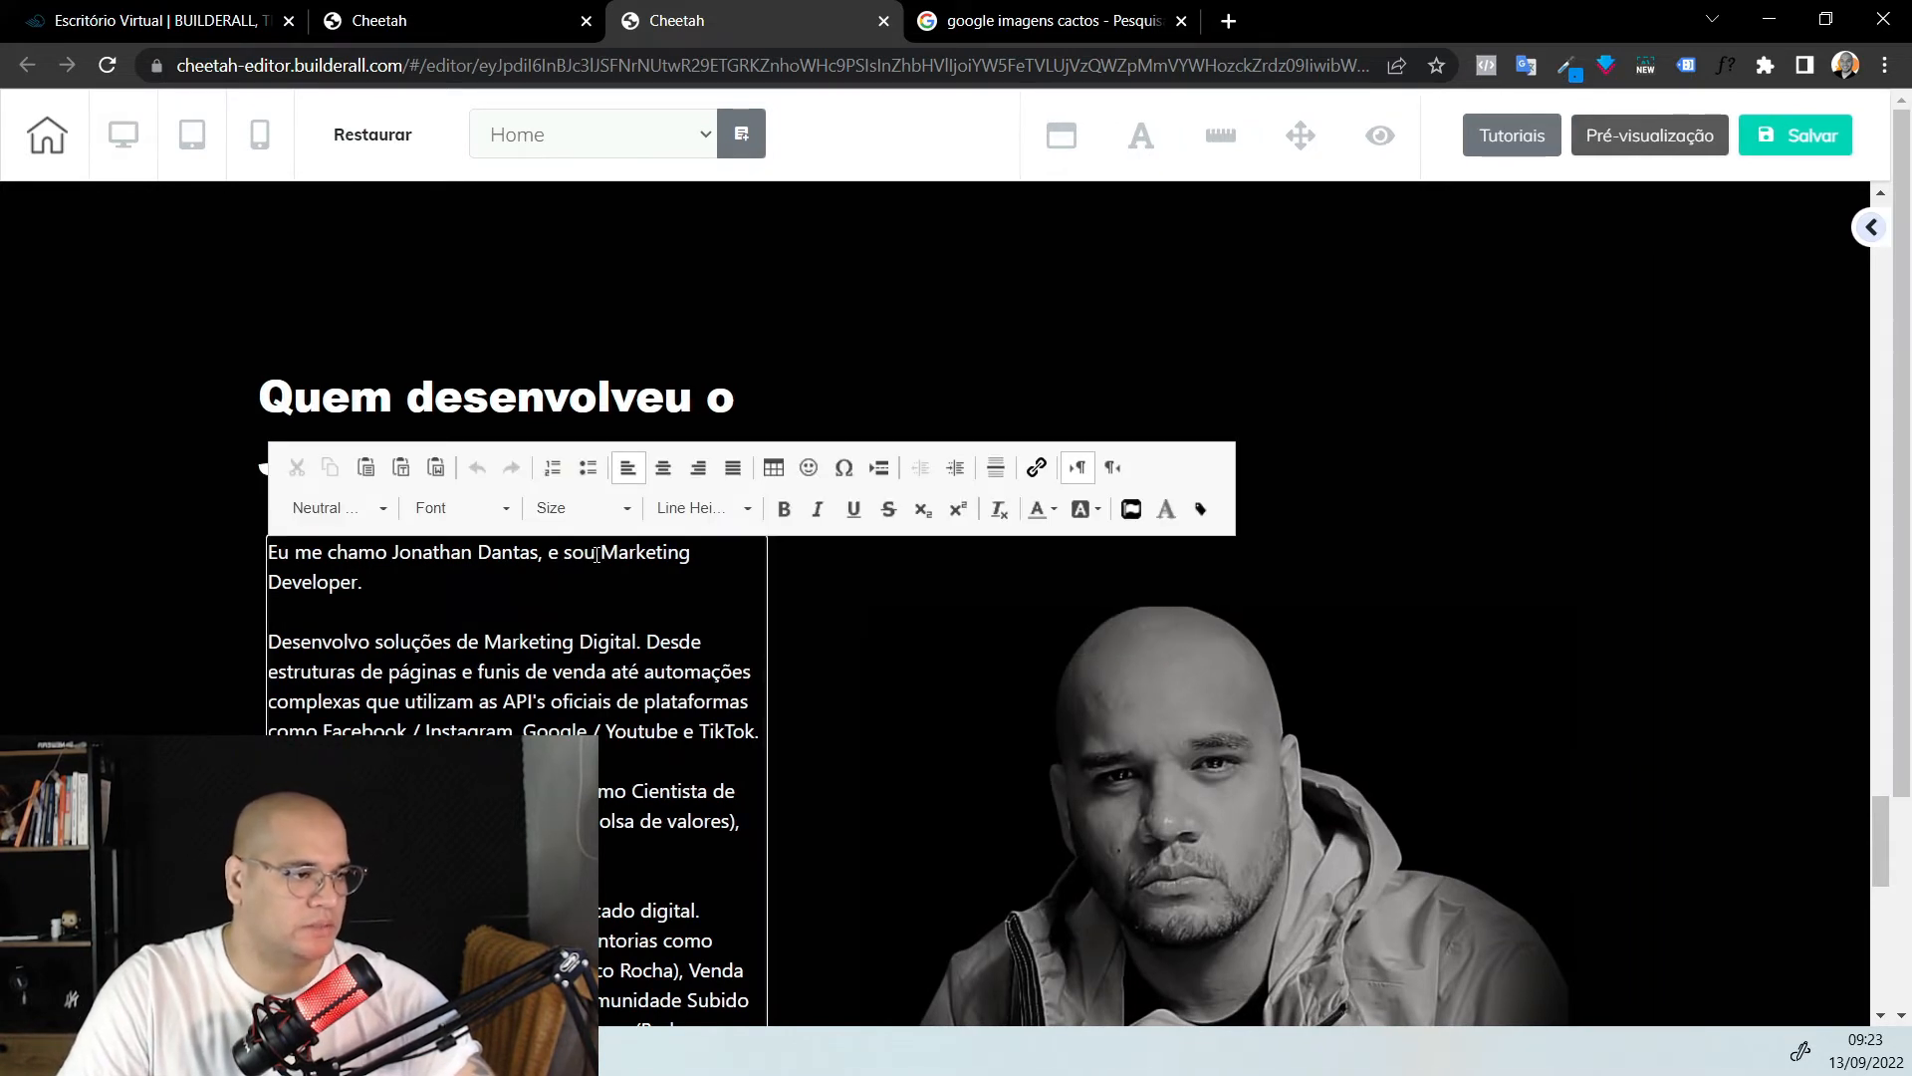
left_click_drag(596, 554, 492, 580)
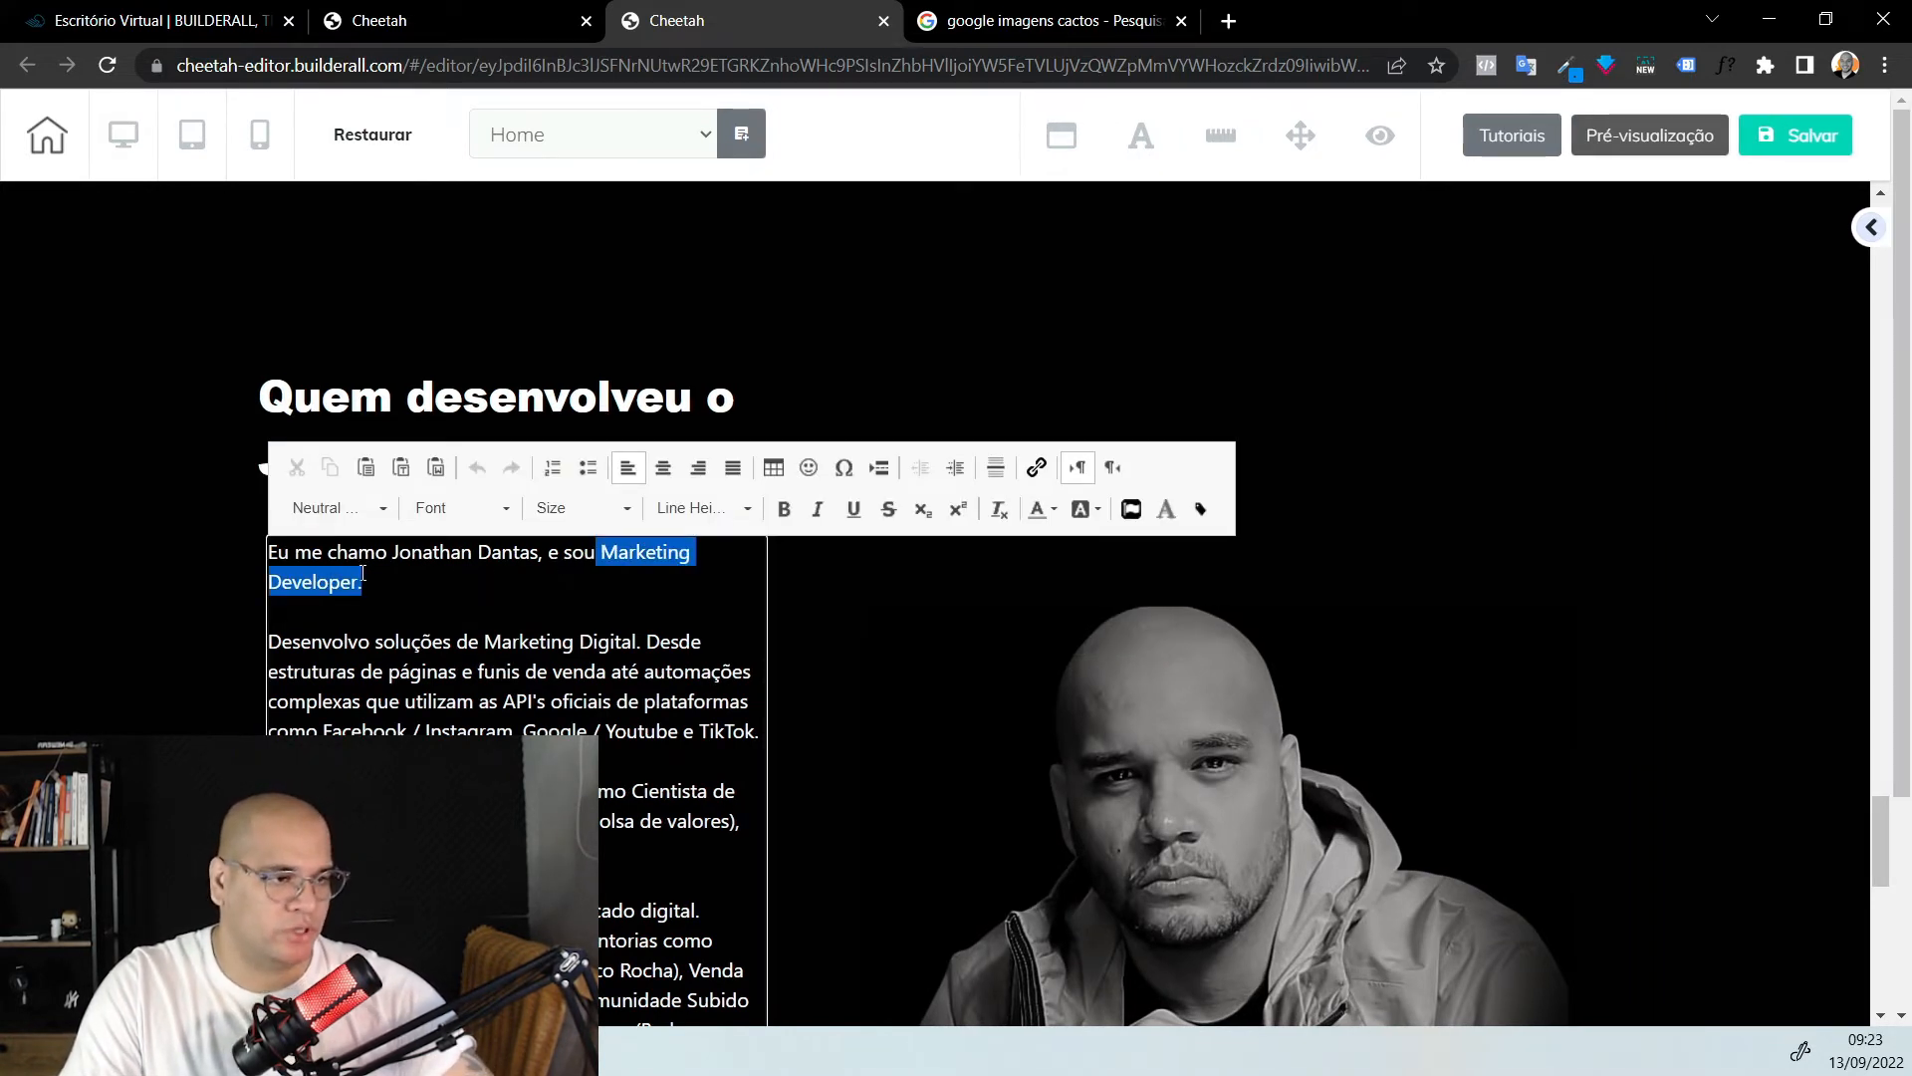
key("ctrl+b")
left_click(842, 653)
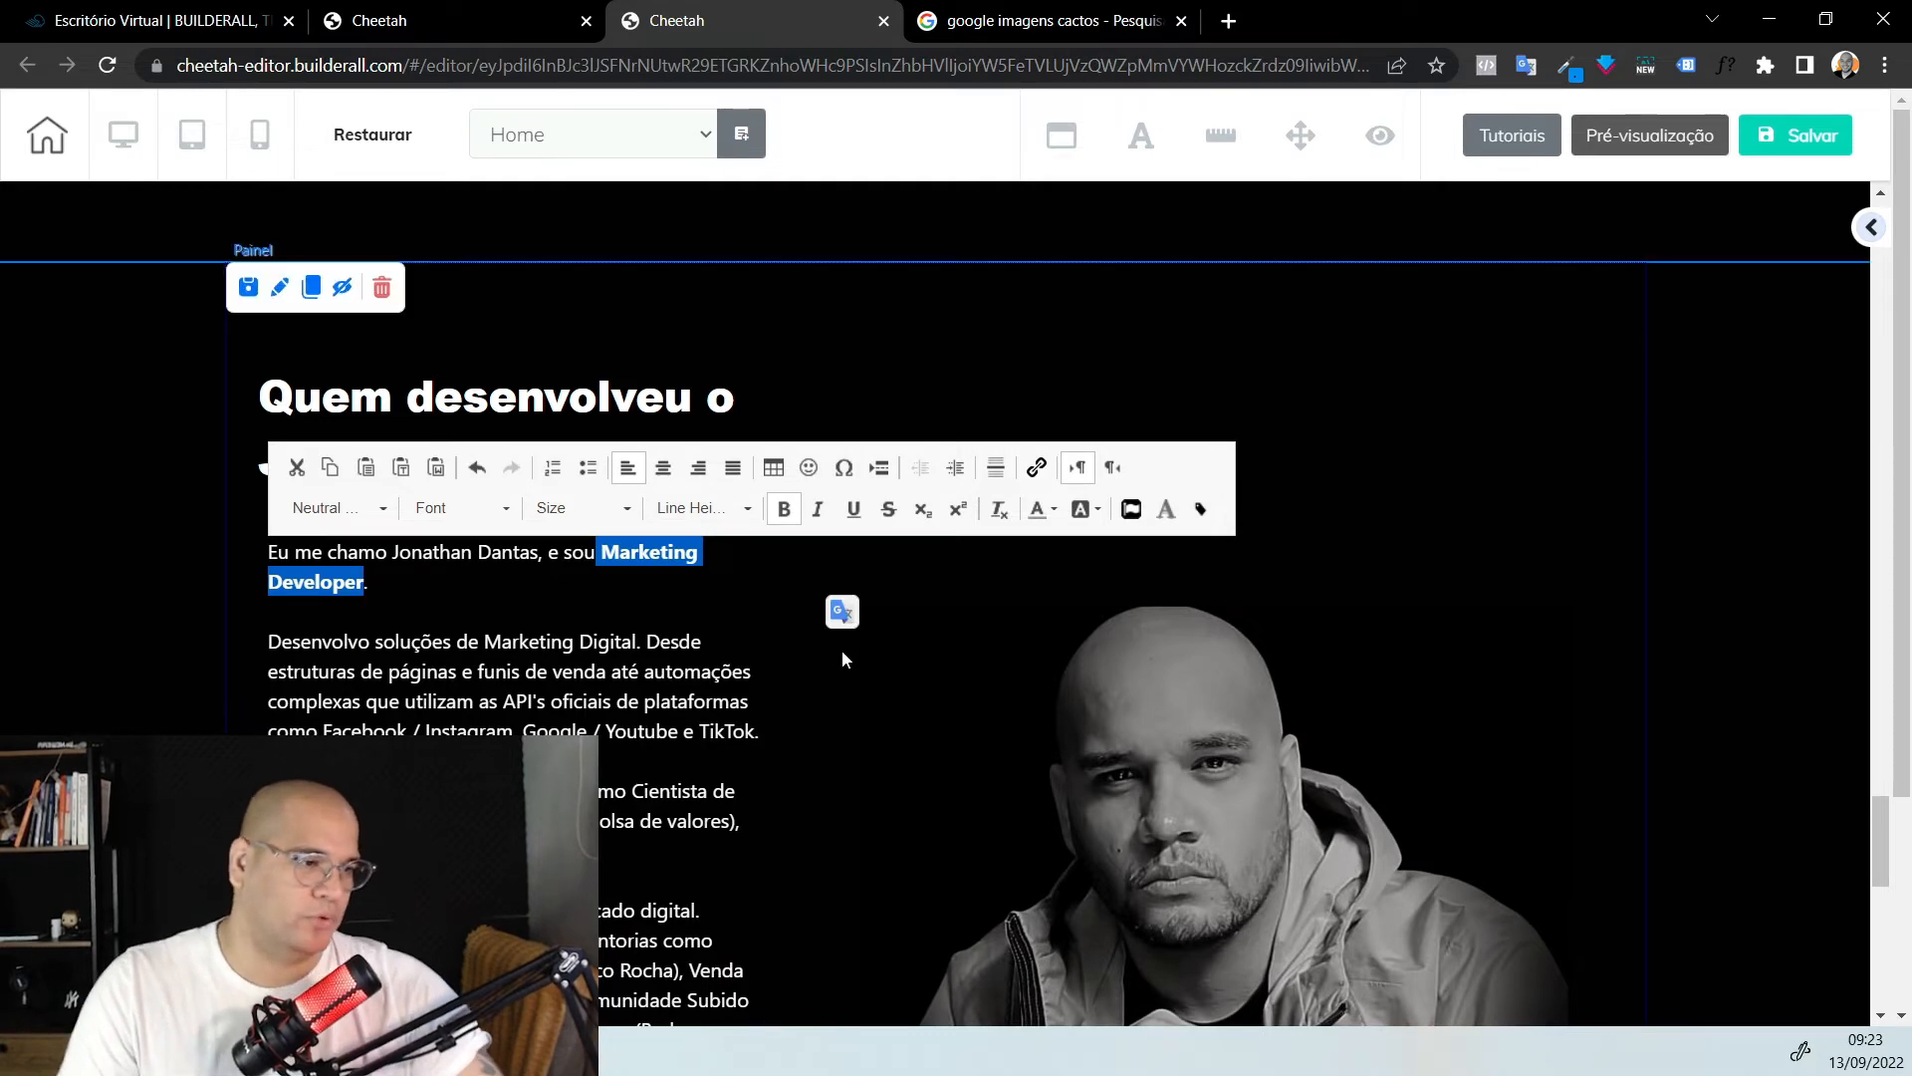
Place a copy of the "QUERO O ROI NO TALO!" button below the biography in the "Quem desenvolveu o Jarvis?" panel
scroll(842, 652, "down", 12)
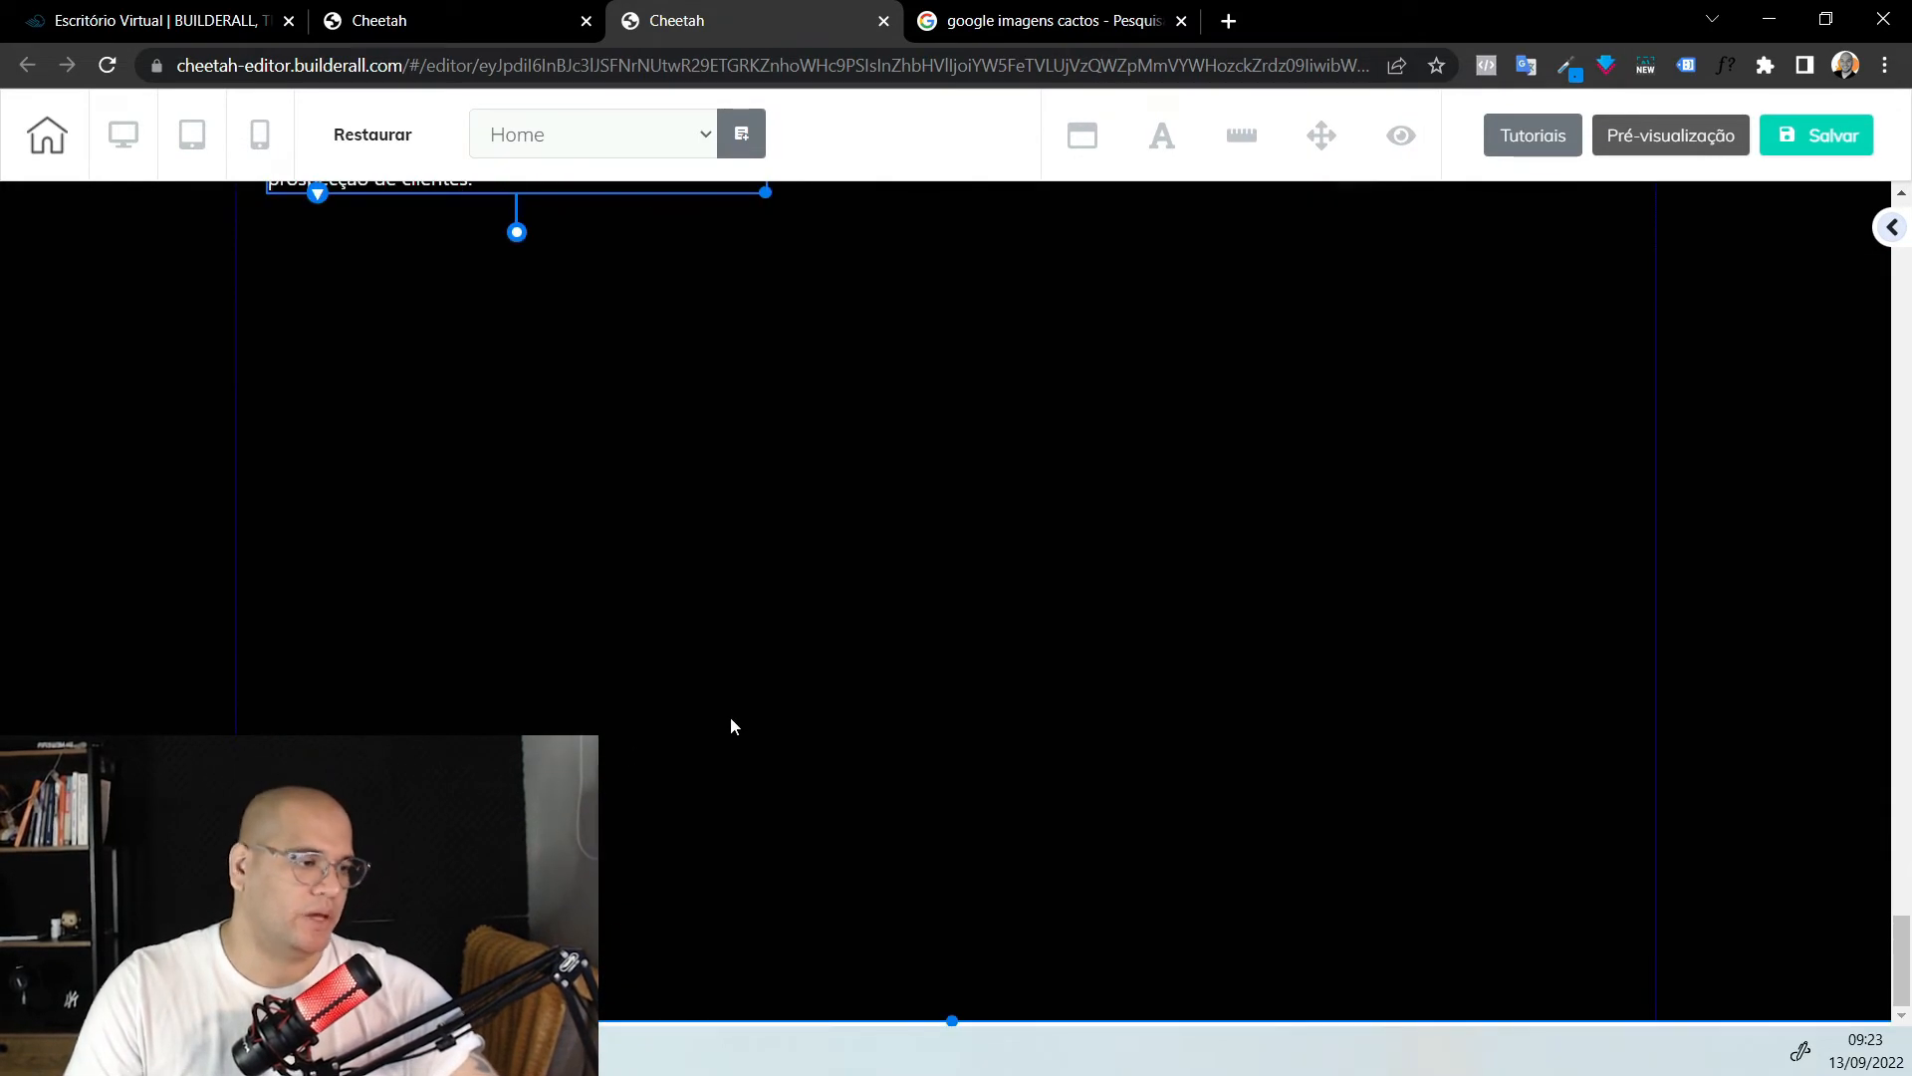
scroll(1008, 638, "up", 8)
left_click_drag(882, 528, 775, 495)
scroll(884, 615, "down", 10)
scroll(884, 615, "down", 4)
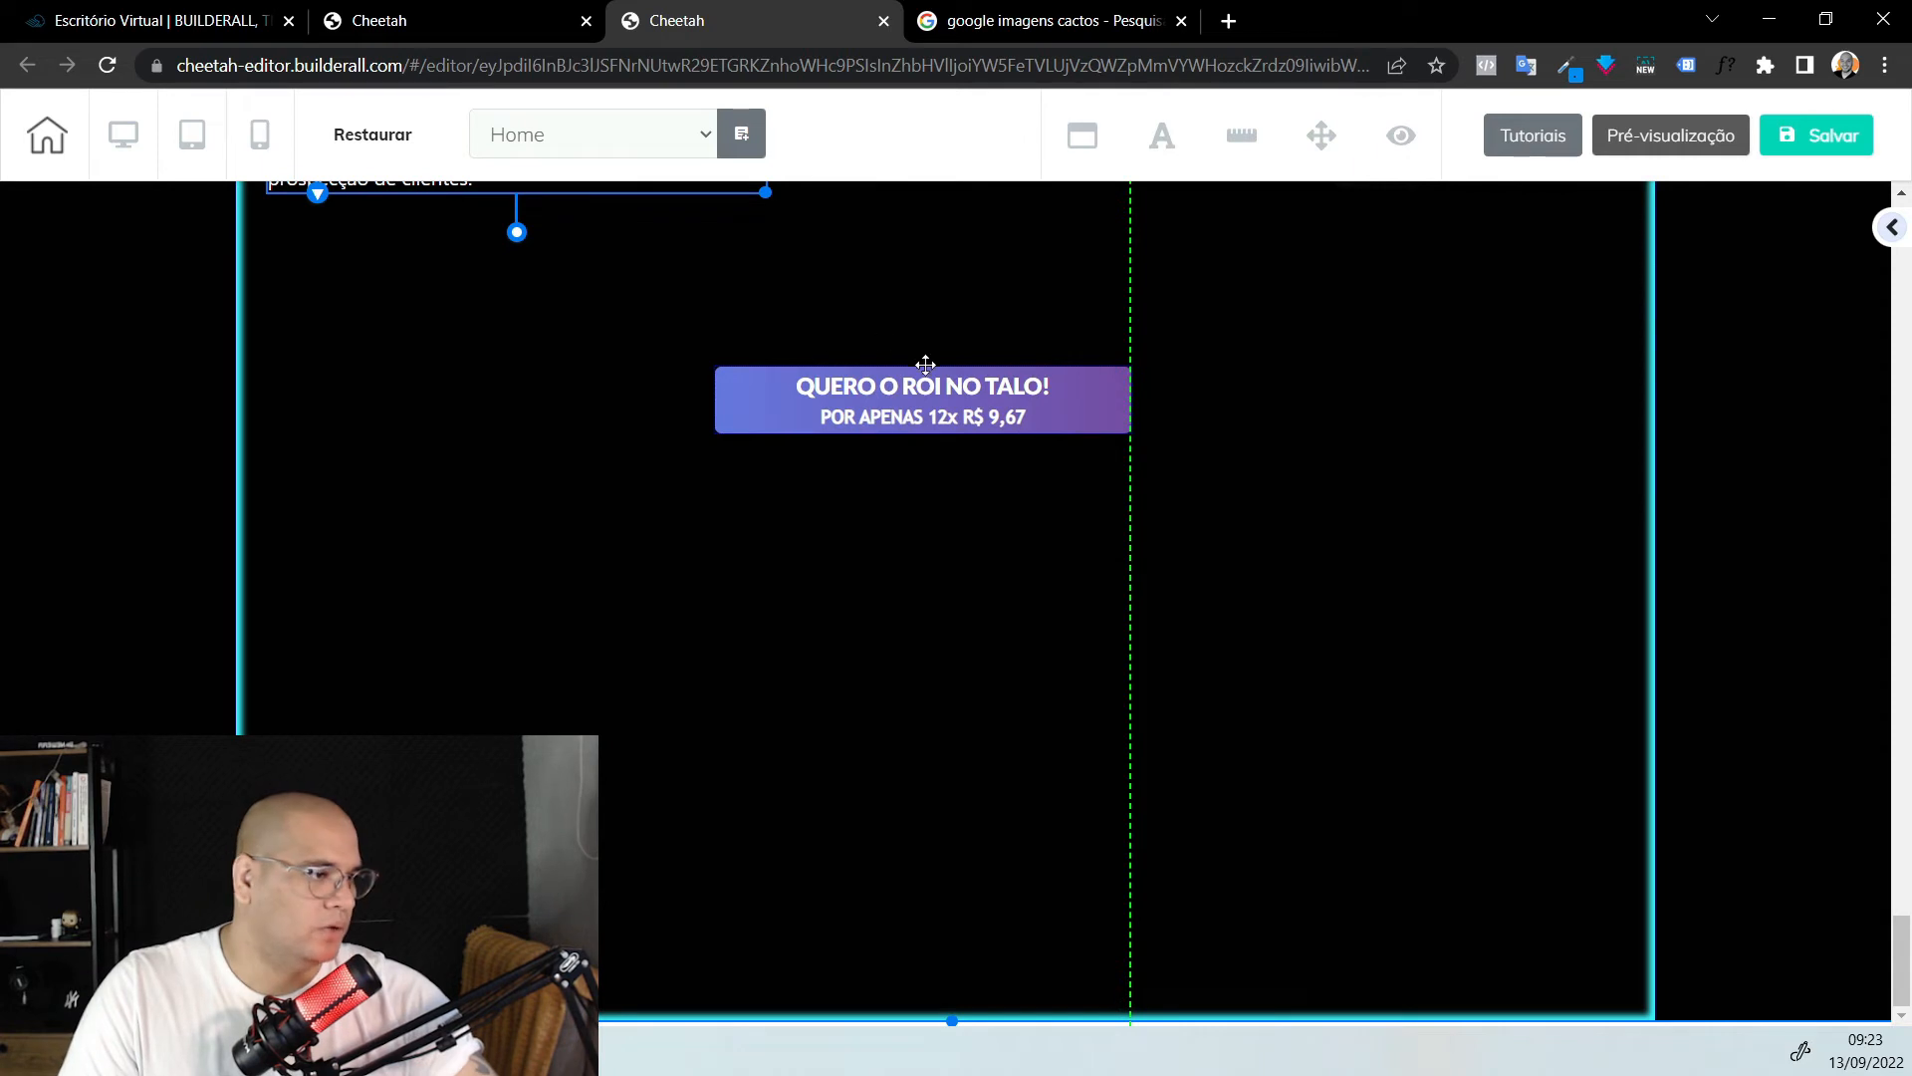
left_click_drag(954, 403, 952, 397)
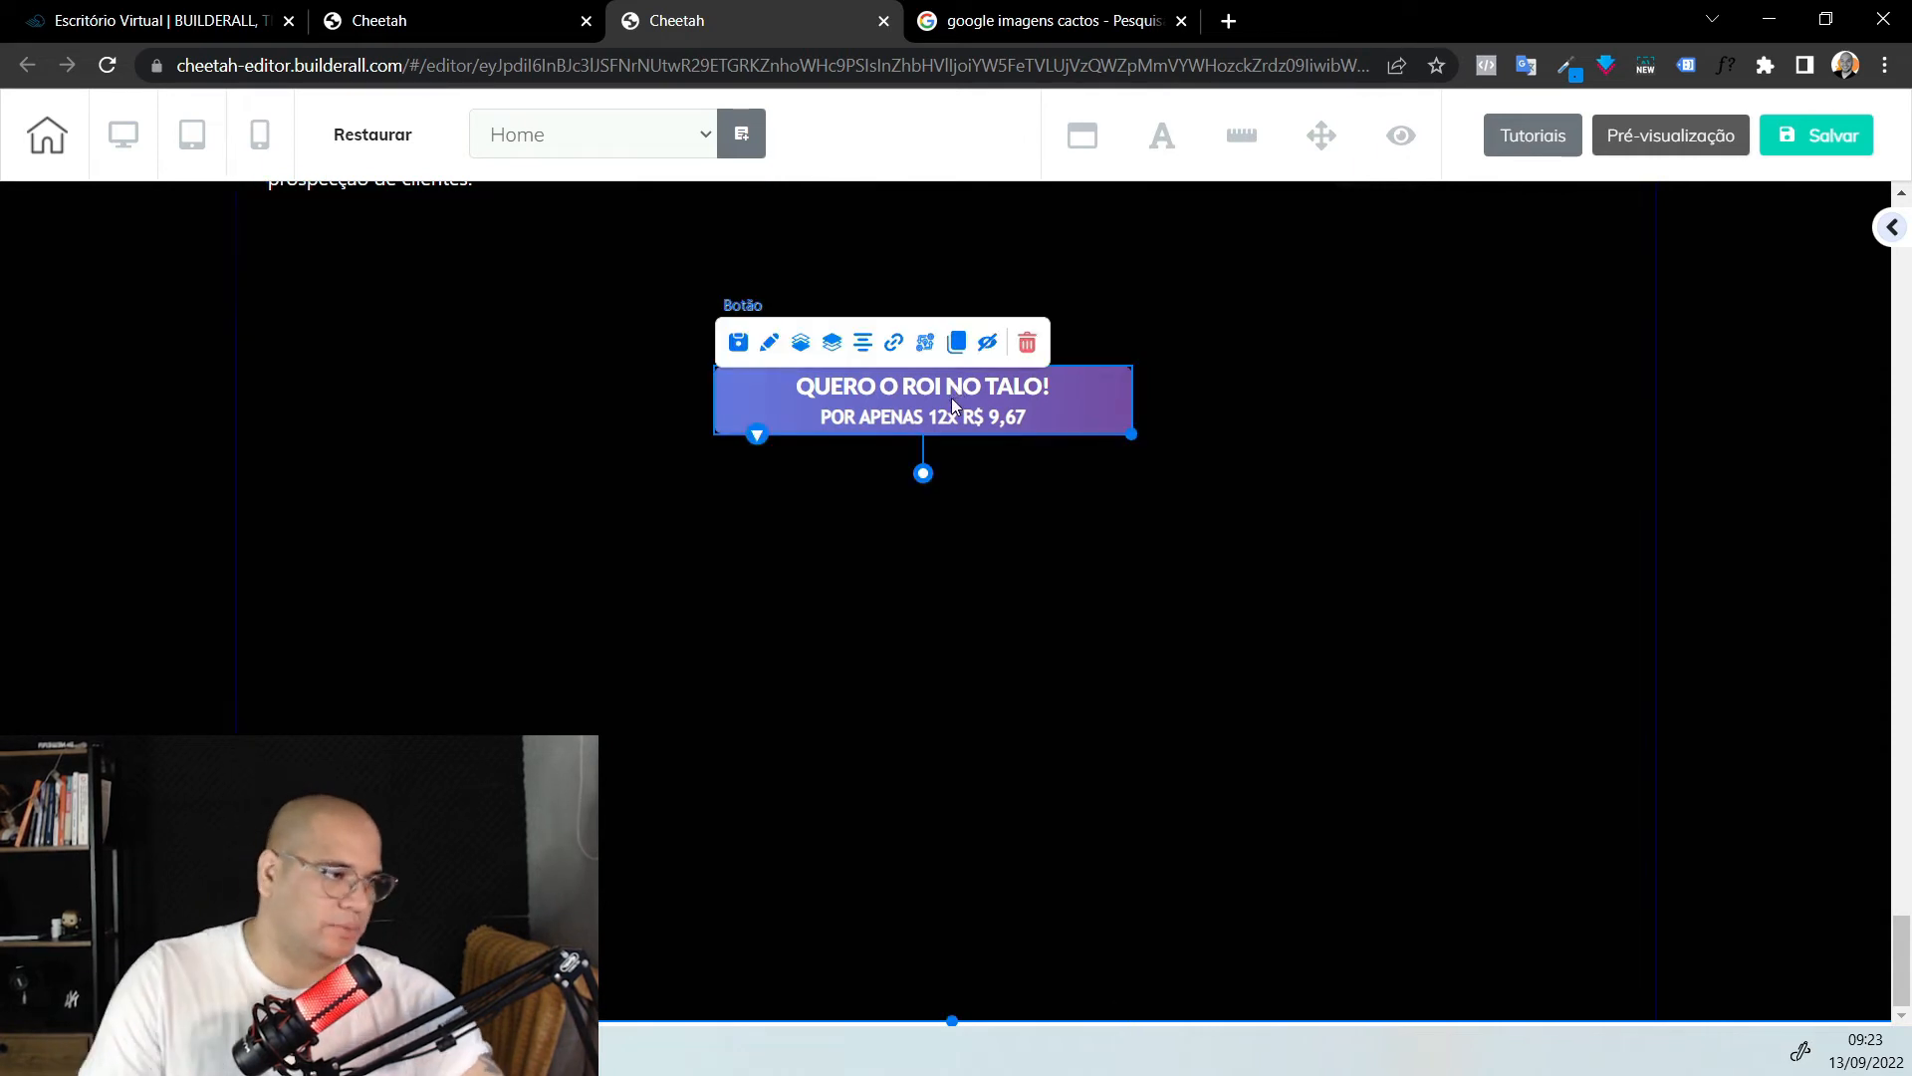
Change the title of the button below the biography to "QUERO AGORA MESMO"
left_click(771, 347)
scroll(1316, 702, "down", 3)
left_click(1325, 665)
type("quero a")
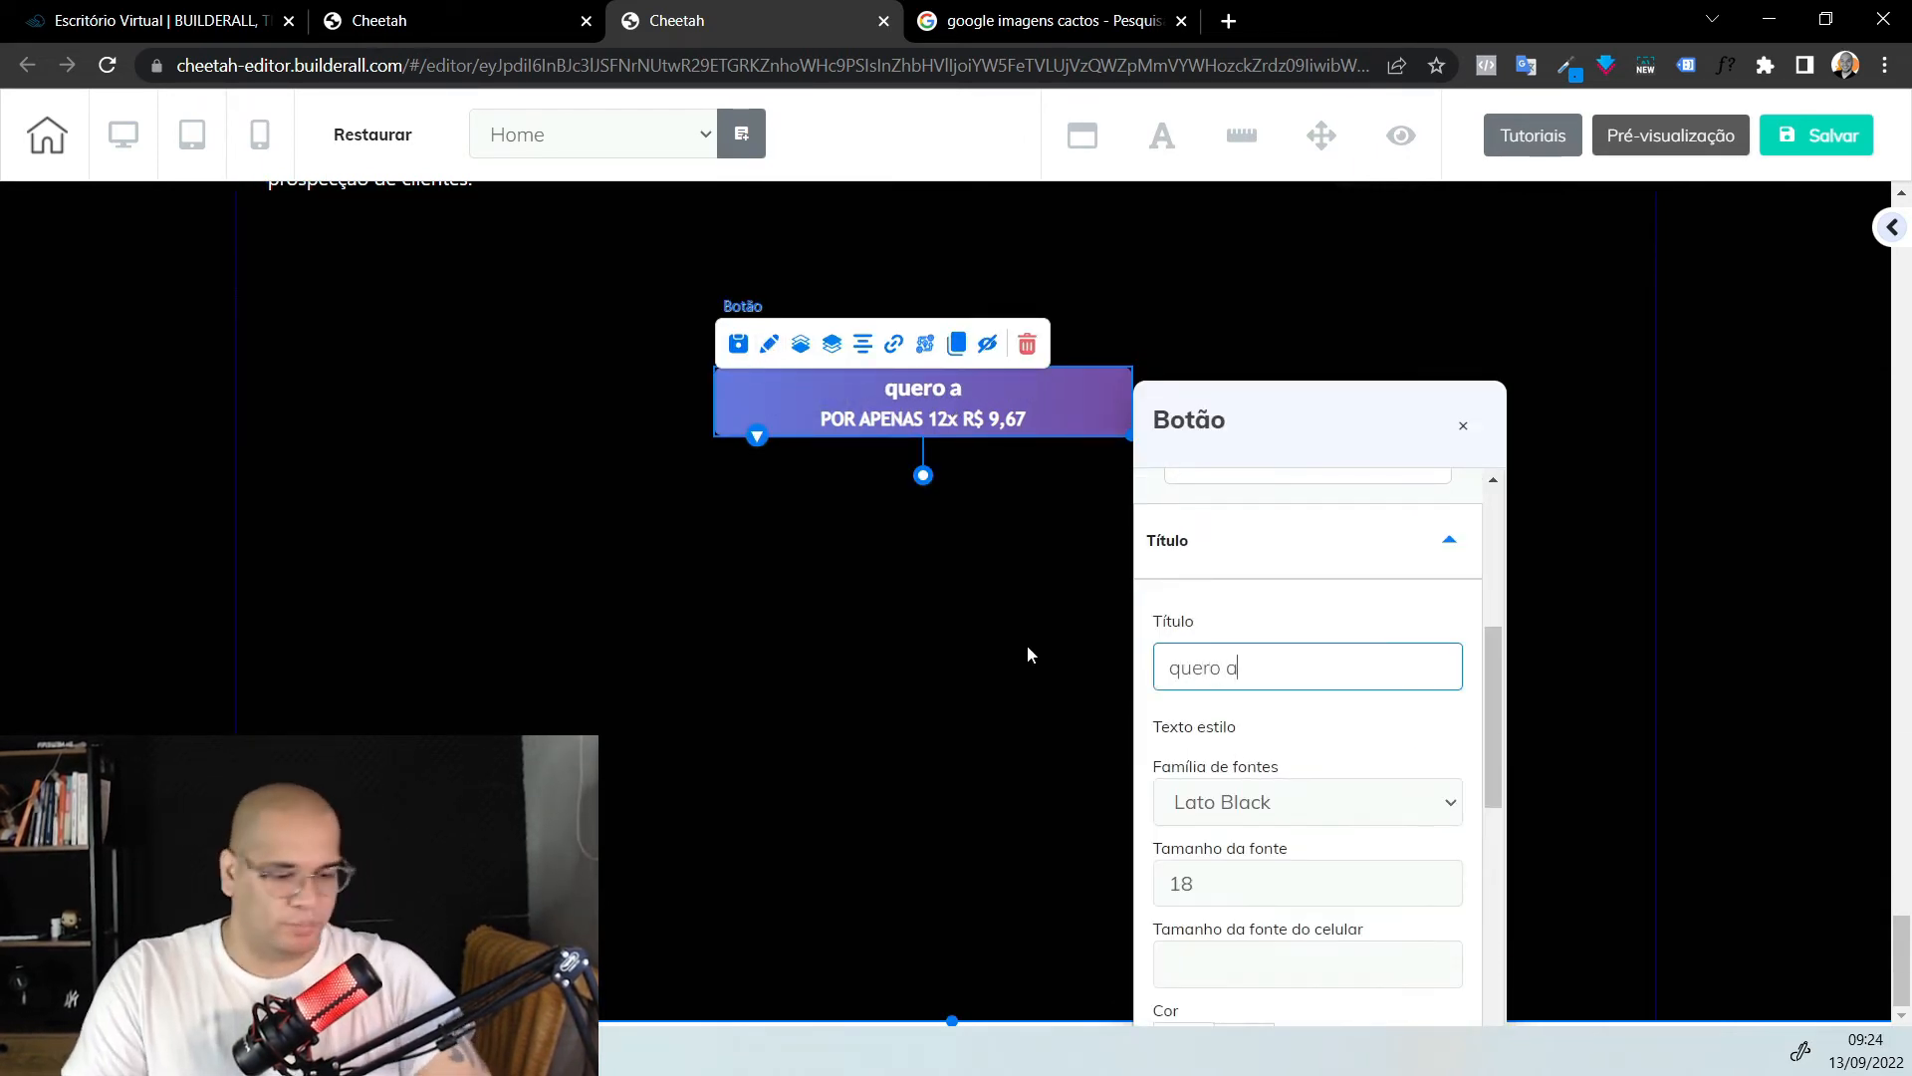
key("ctrl+a")
type("Q")
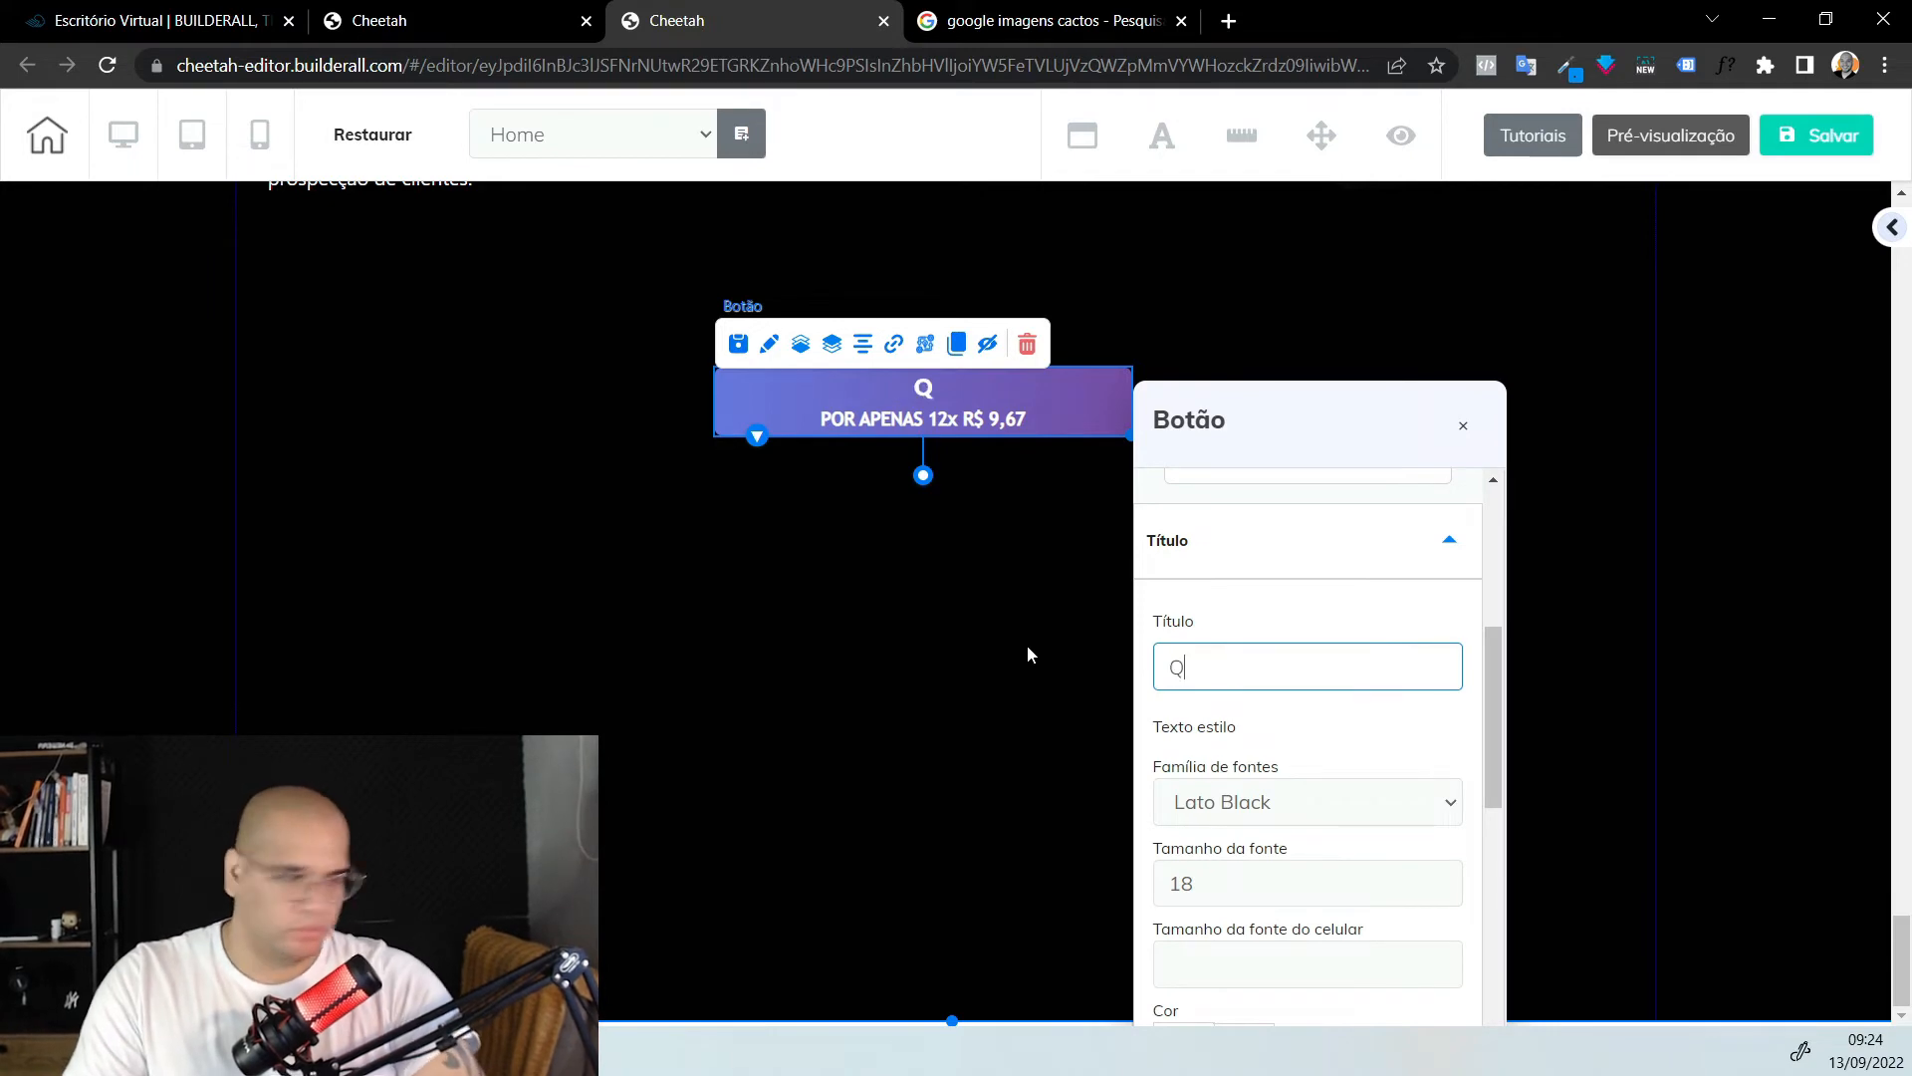
type("UERO AGORA MESMO")
Shorten the "Quem desenvolveu o Jarvis?" panel so it ends a little below the "QUERO AGORA MESMO" button
scroll(1108, 517, "up", 5)
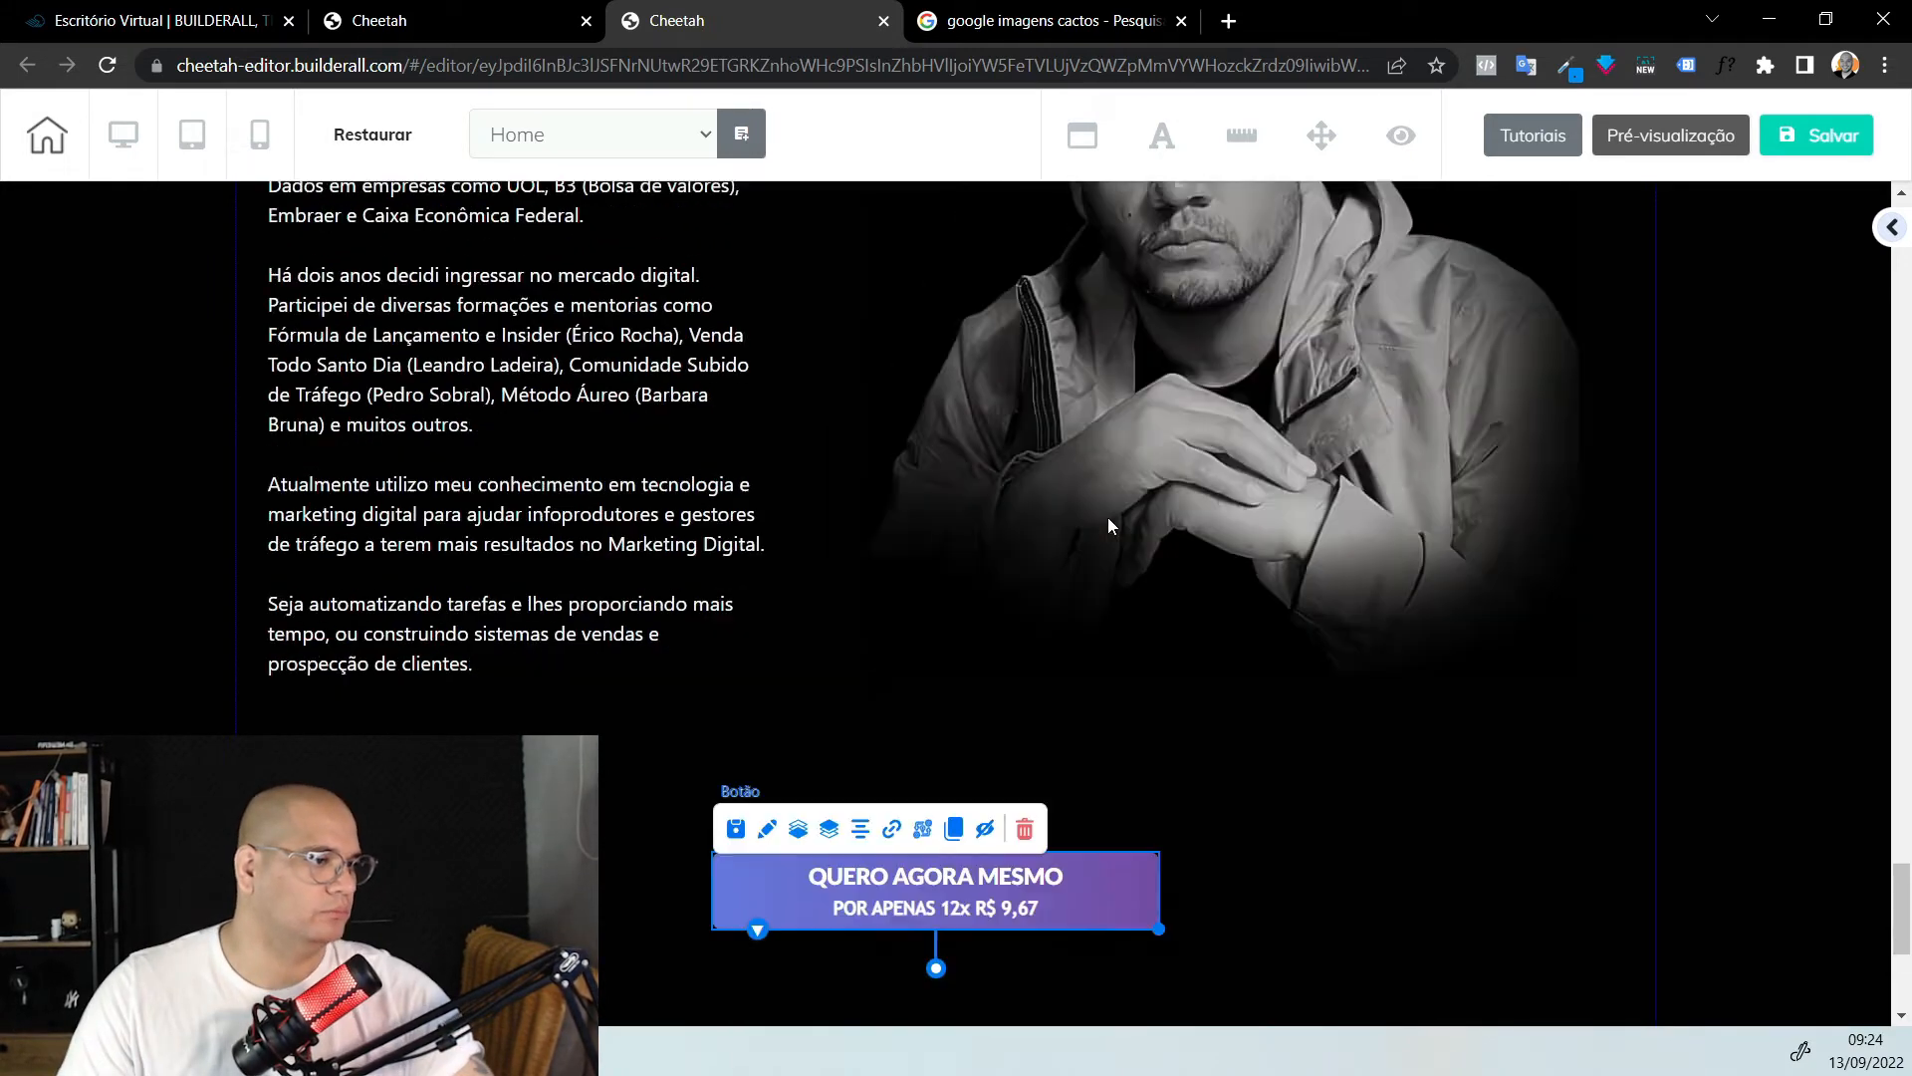
scroll(1107, 517, "down", 5)
left_click_drag(952, 1020, 943, 576)
left_click(904, 649)
Look through the panel order list of the page and close it without moving any panel
scroll(797, 689, "up", 9)
scroll(791, 689, "up", 8)
scroll(791, 689, "down", 14)
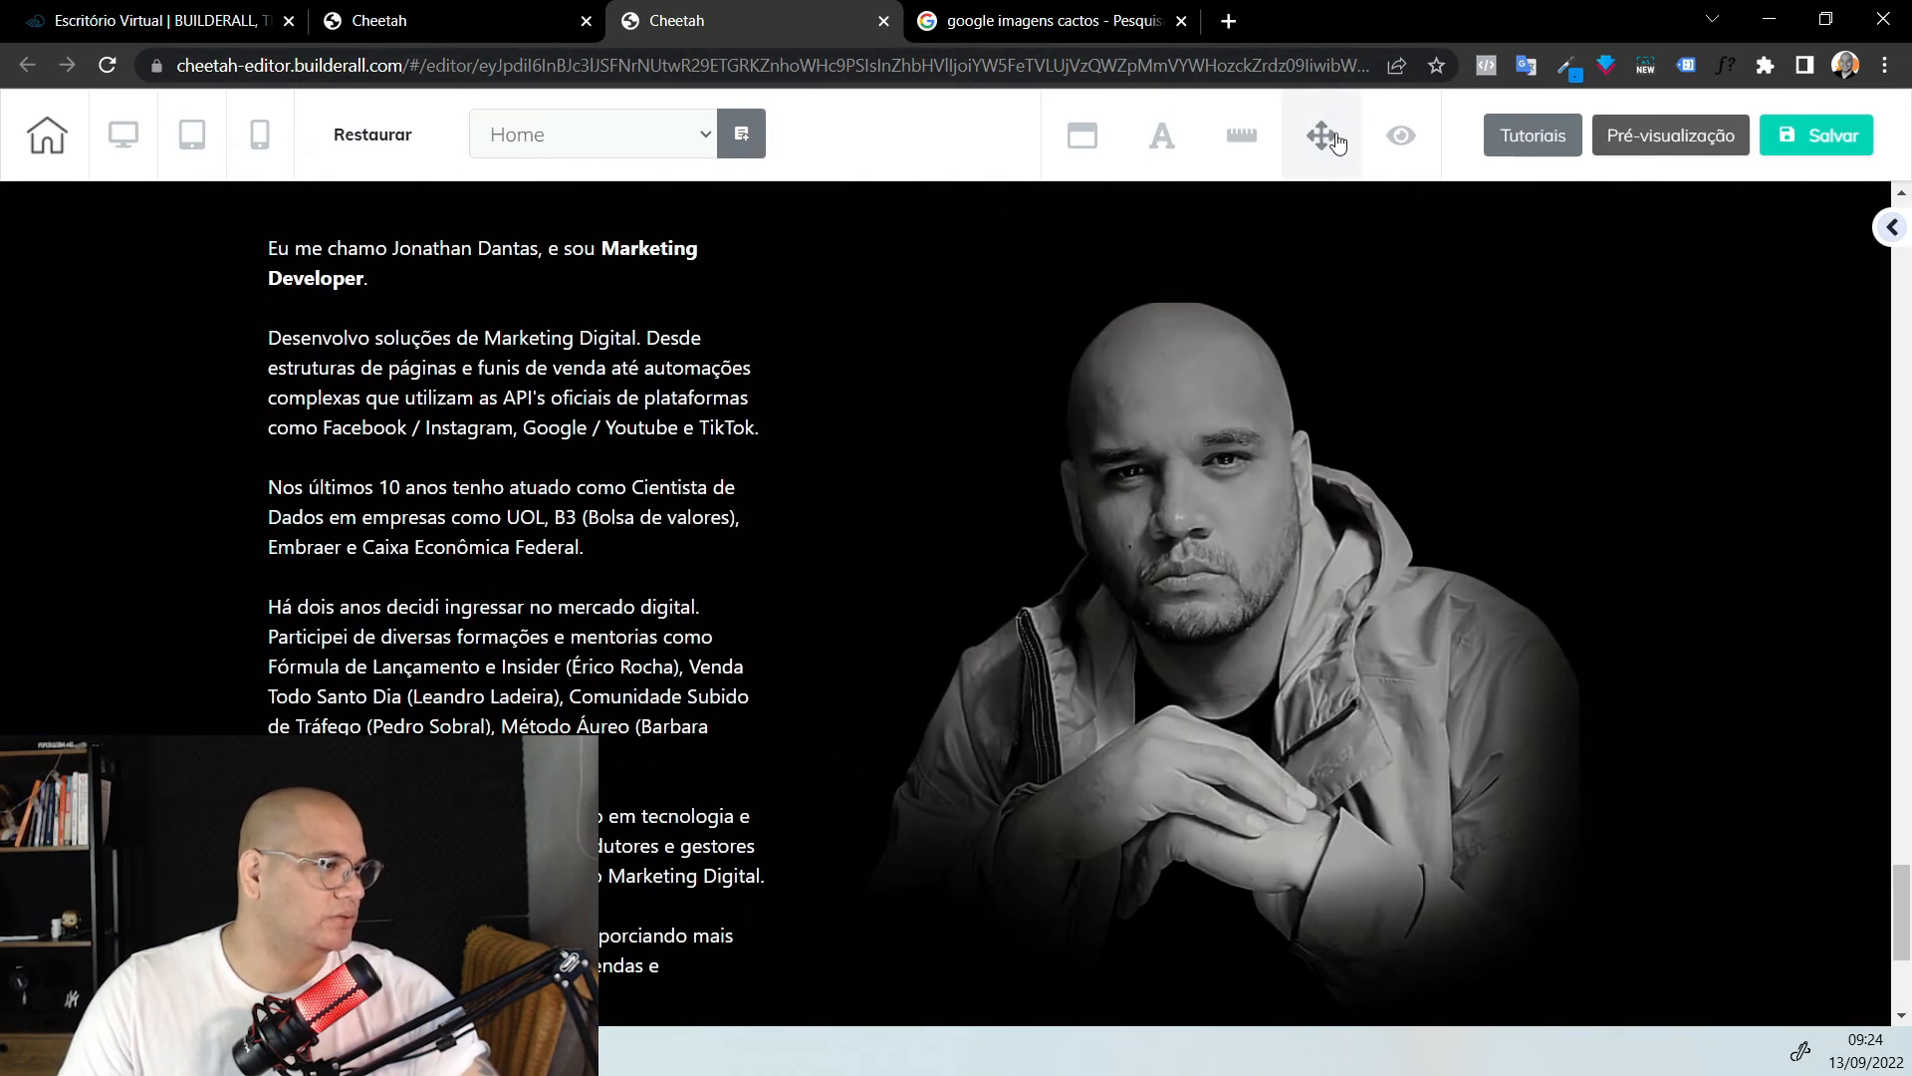
left_click(1336, 142)
scroll(1340, 564, "up", 1)
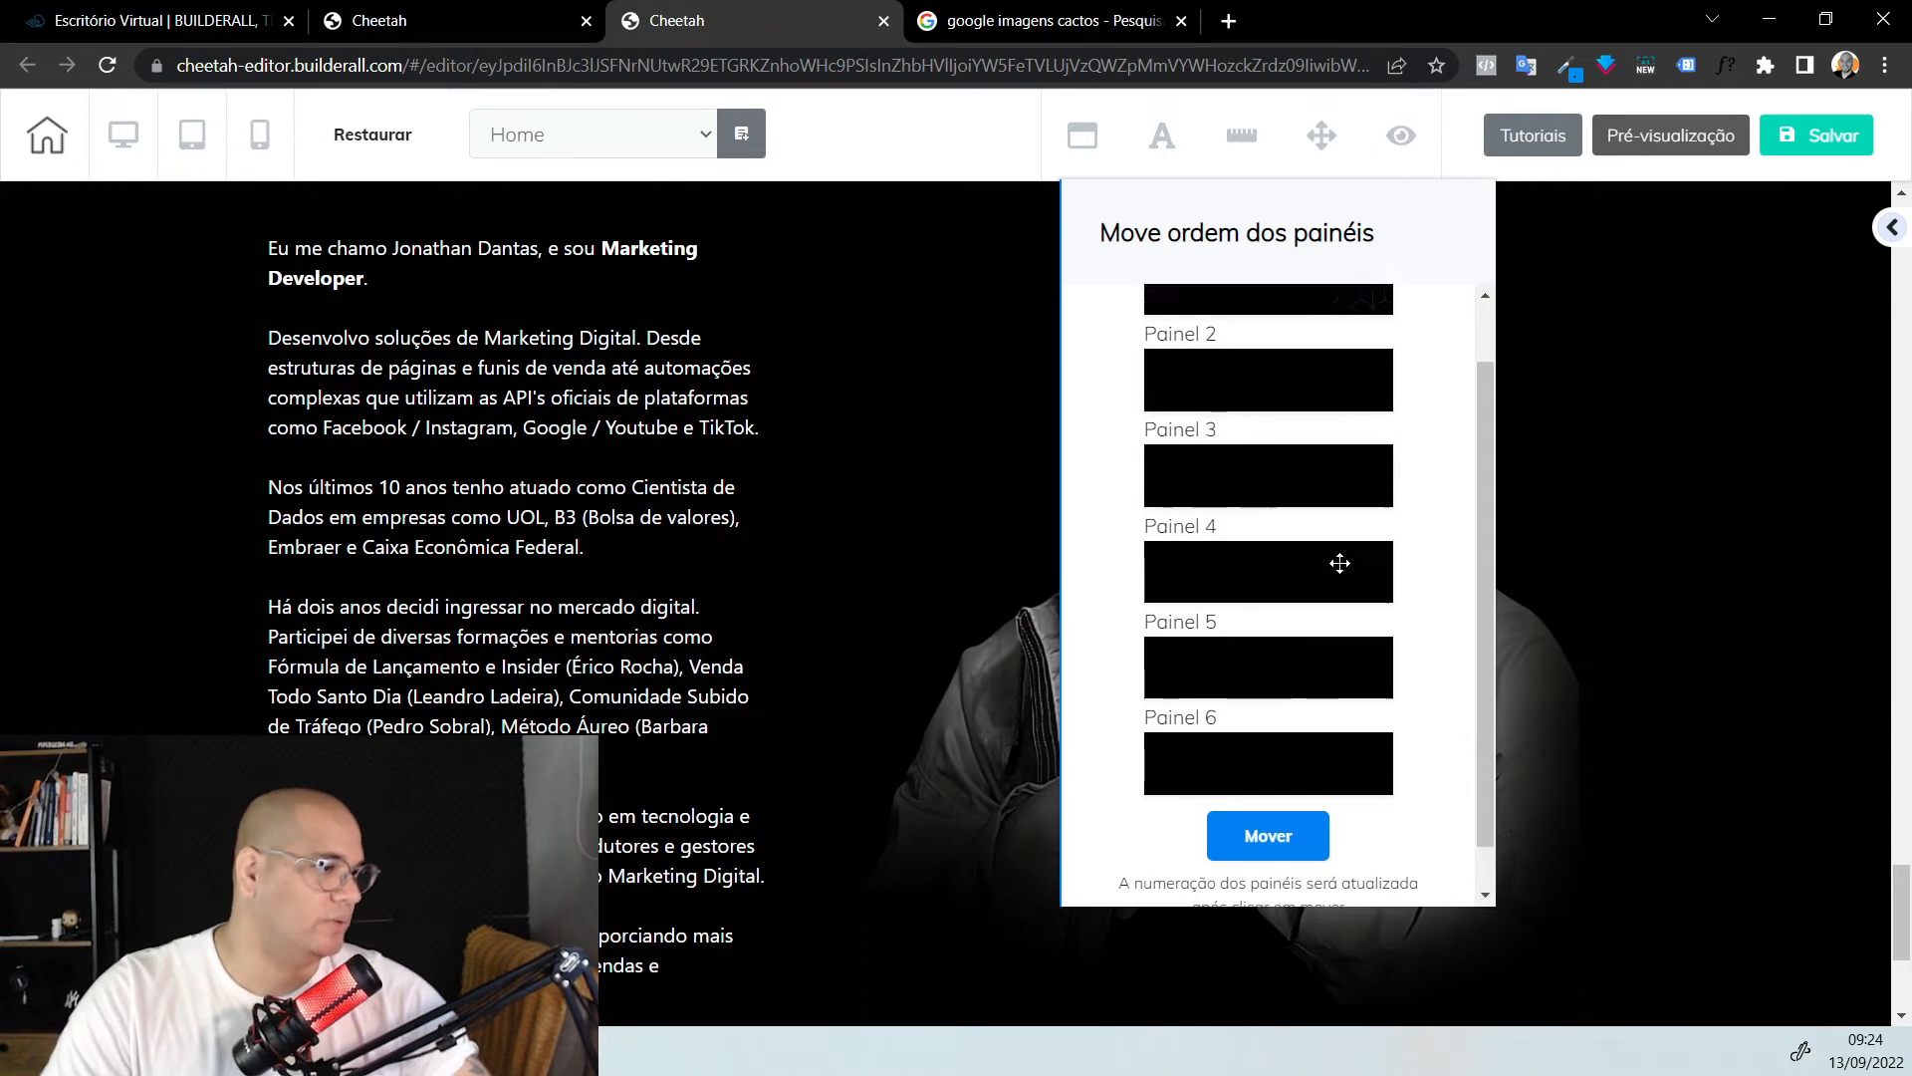
scroll(1339, 564, "up", 1)
scroll(1340, 582, "down", 2)
left_click(1687, 719)
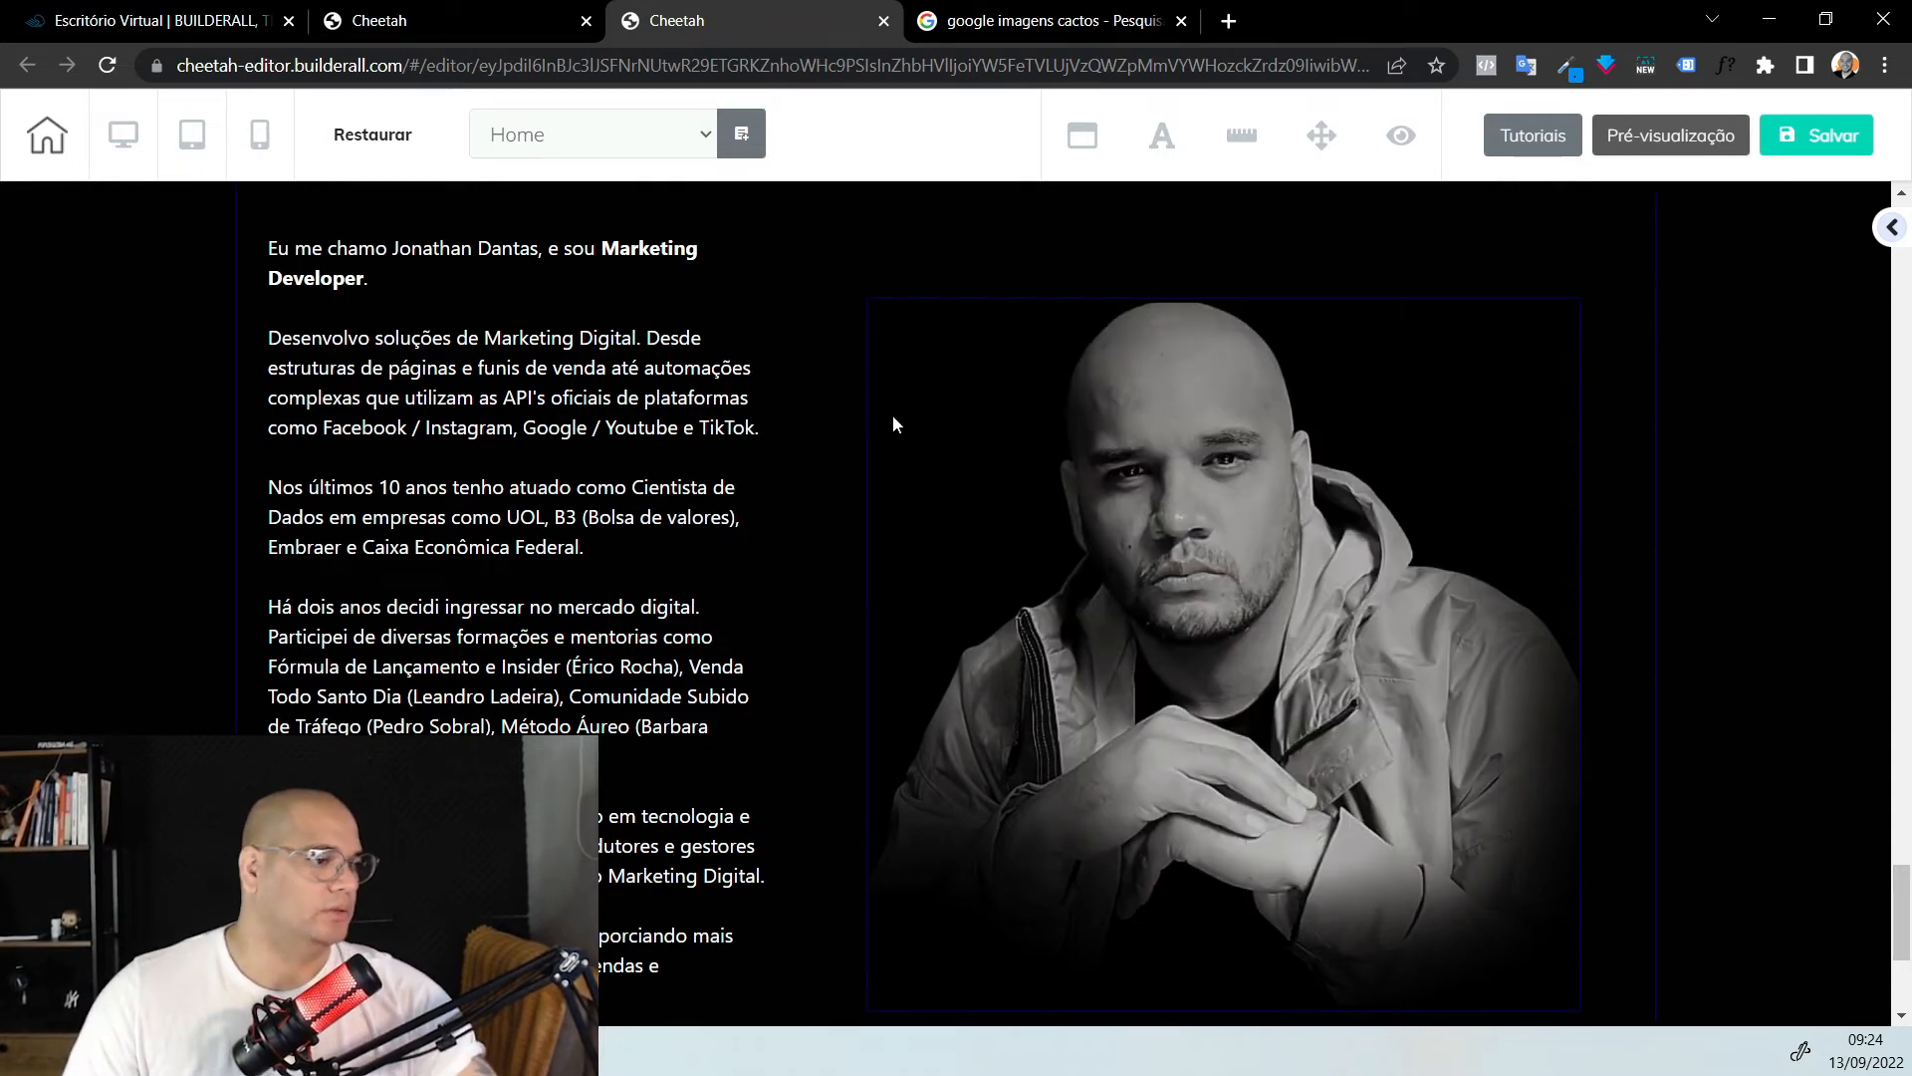
Review the whole sales page from the Jarvis header down to the developer section and its call-to-action button
scroll(858, 604, "down", 4)
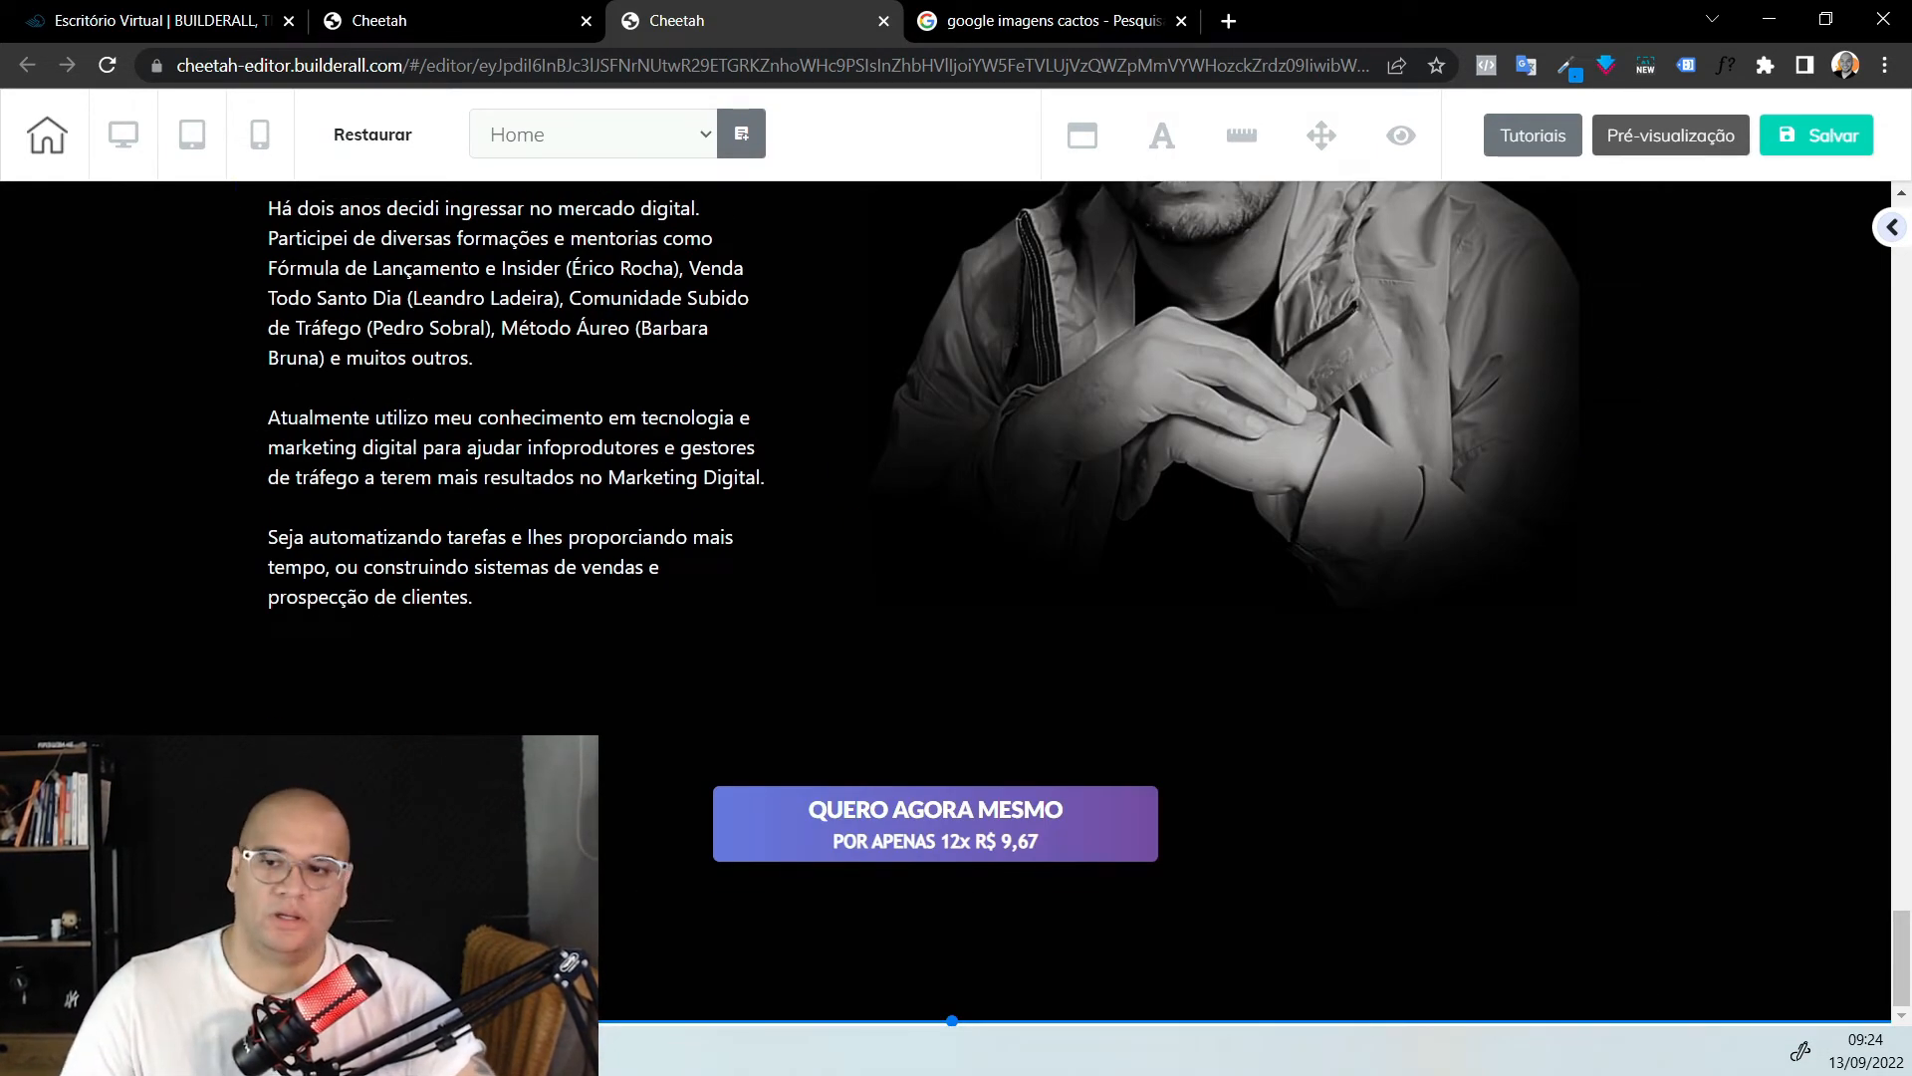
scroll(588, 711, "up", 20)
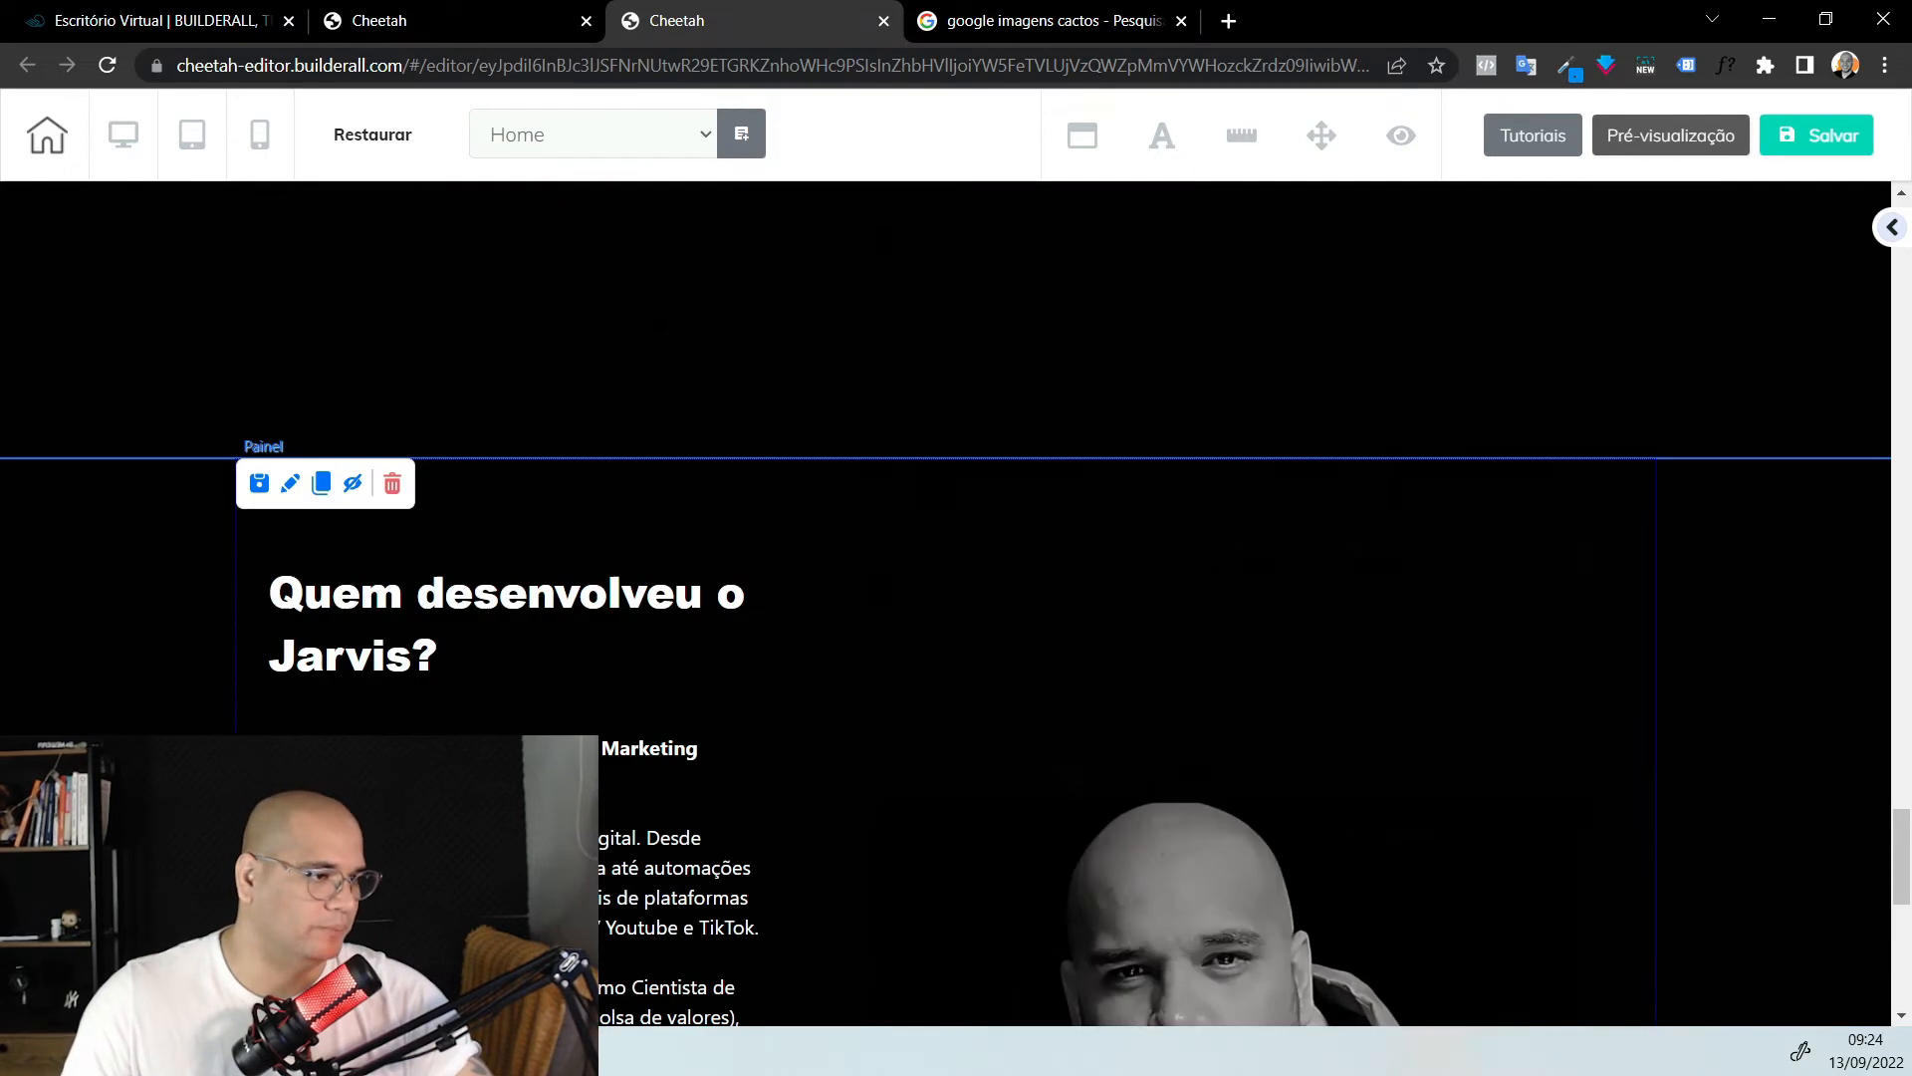
scroll(582, 707, "up", 15)
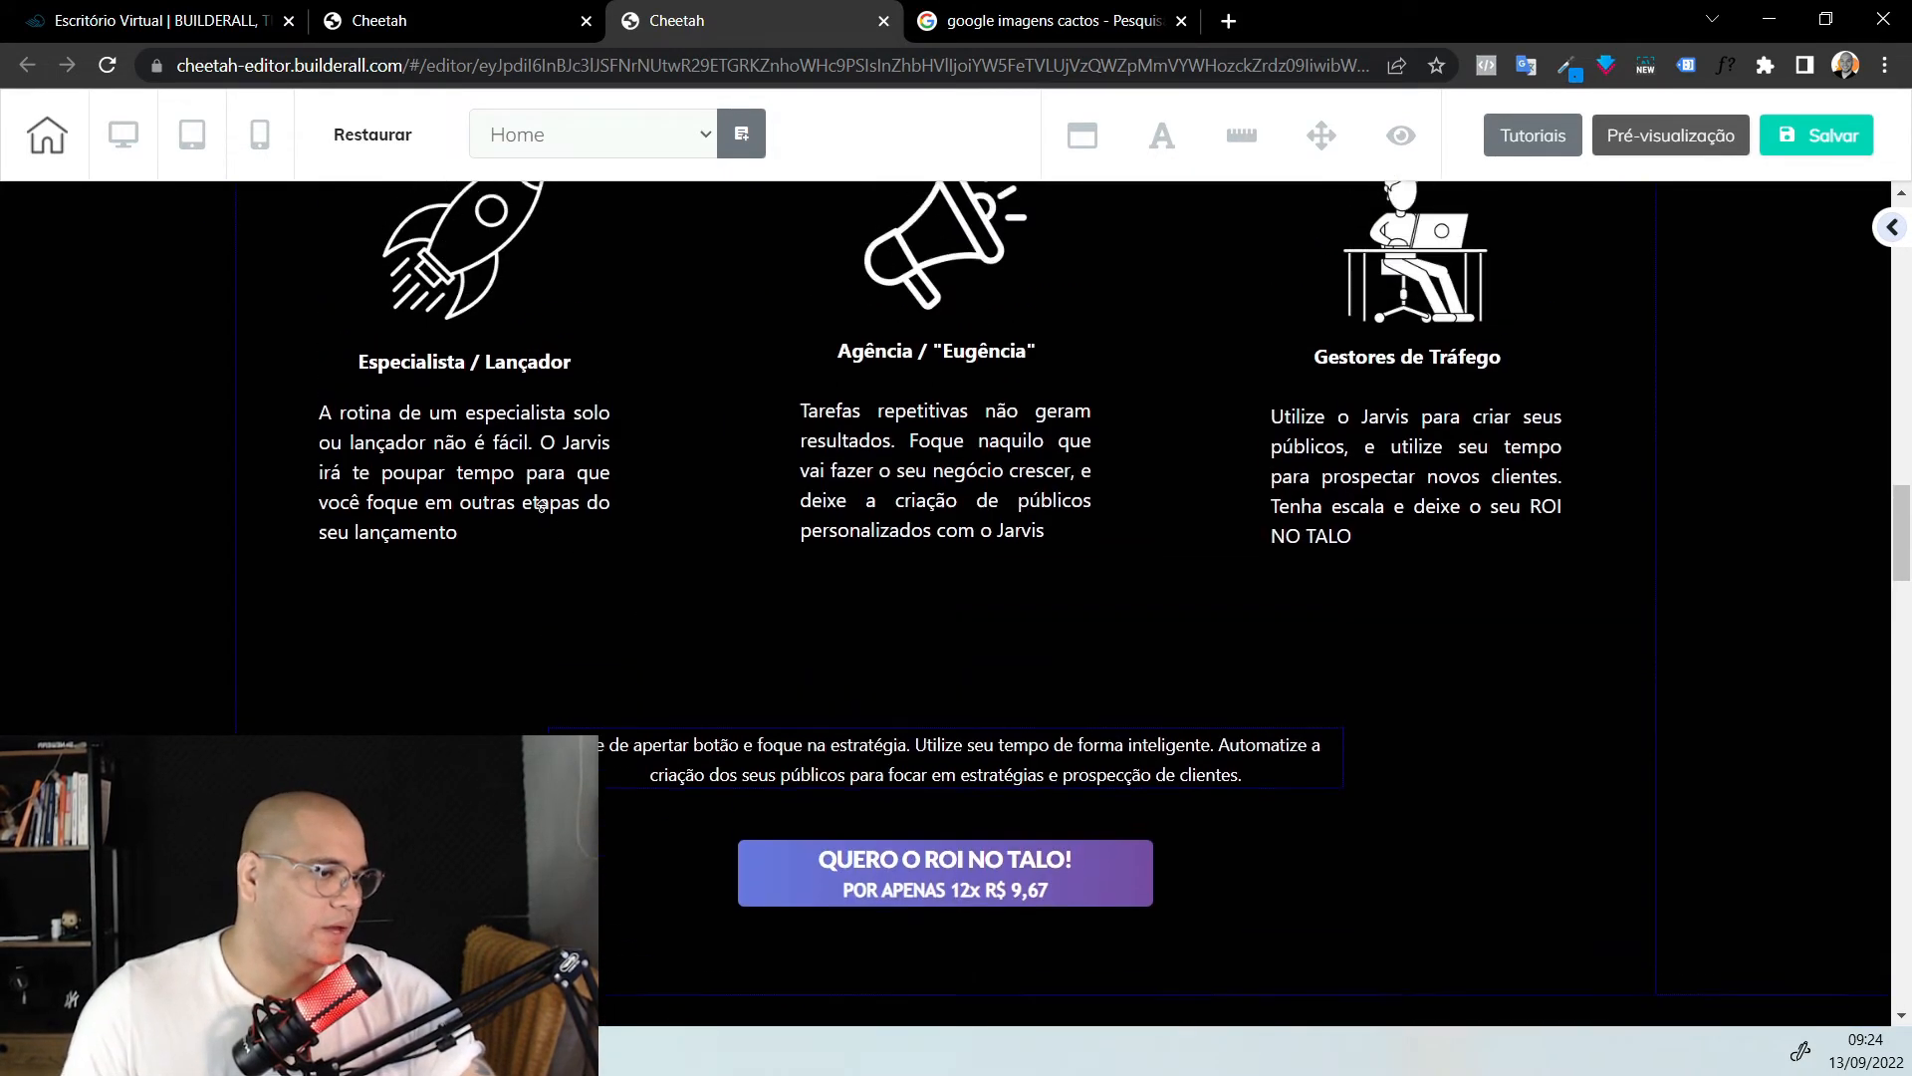
scroll(329, 494, "up", 8)
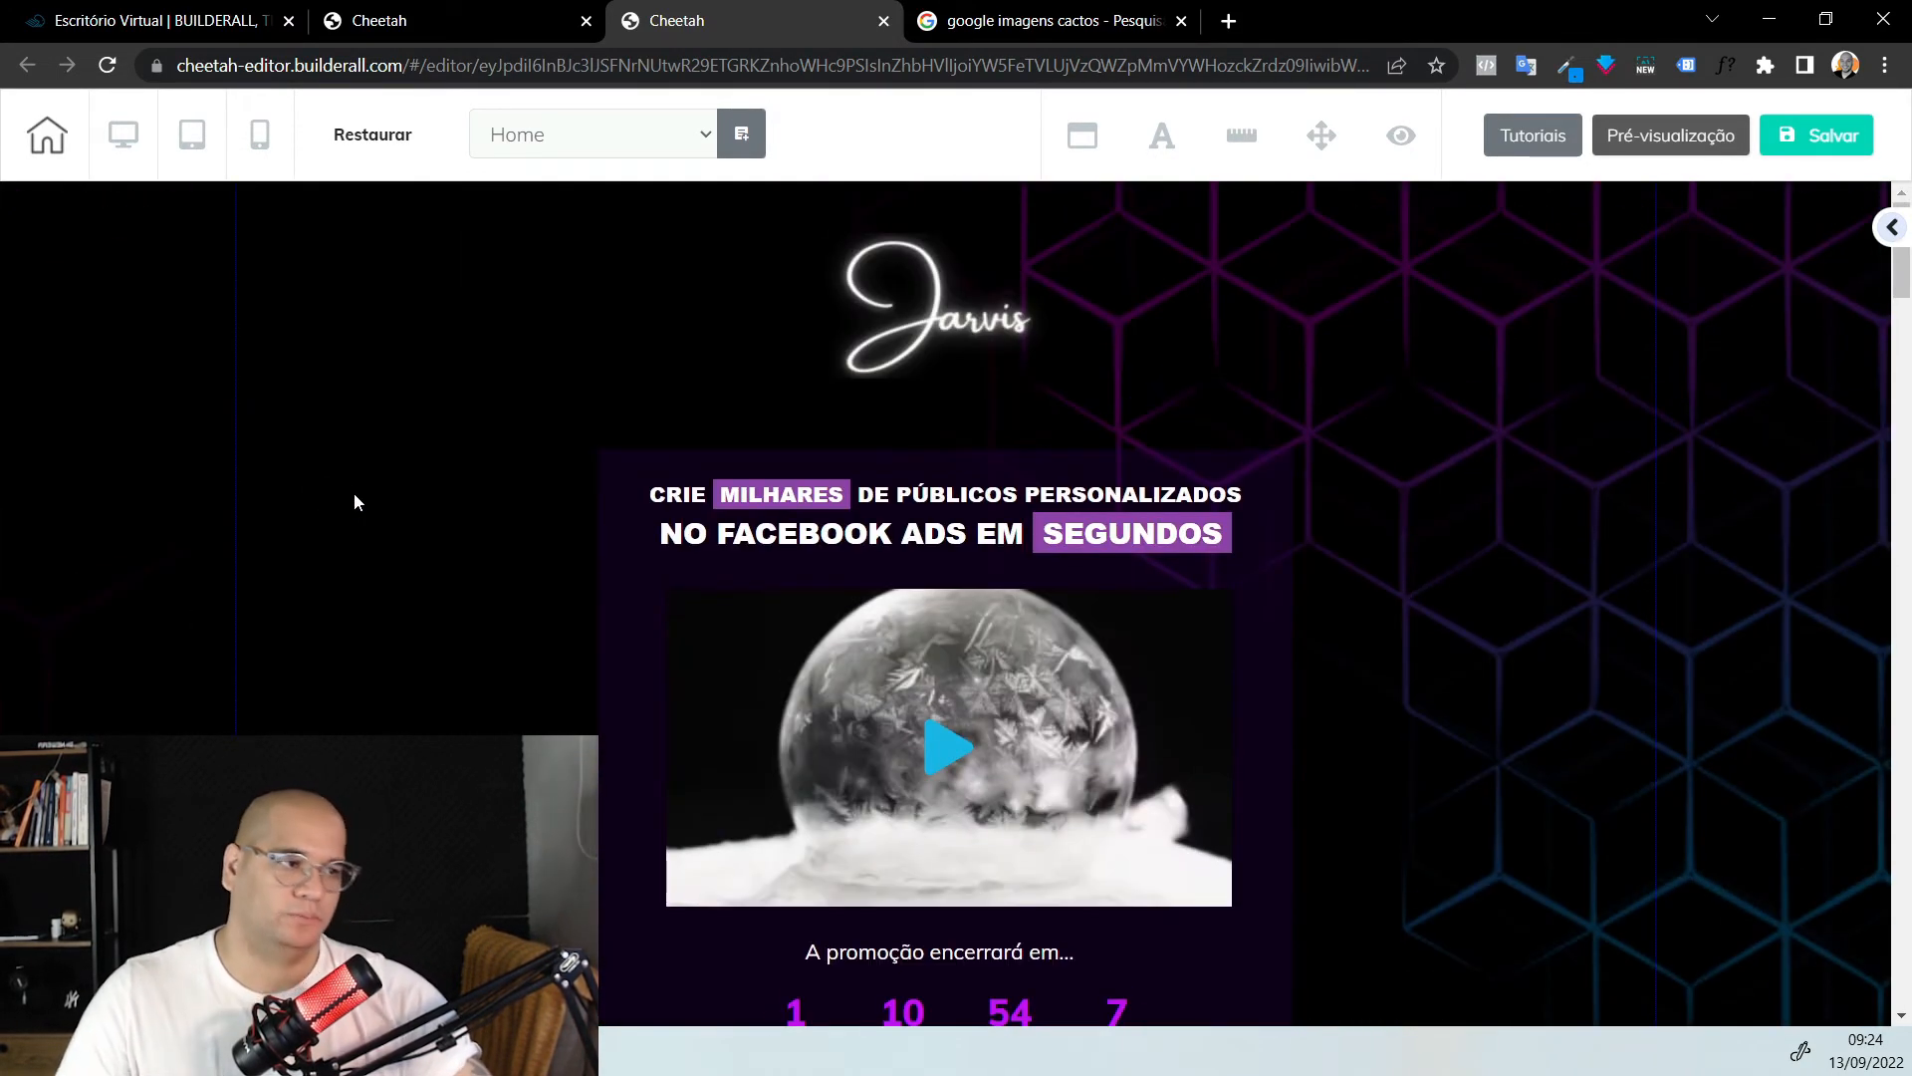
scroll(538, 503, "down", 11)
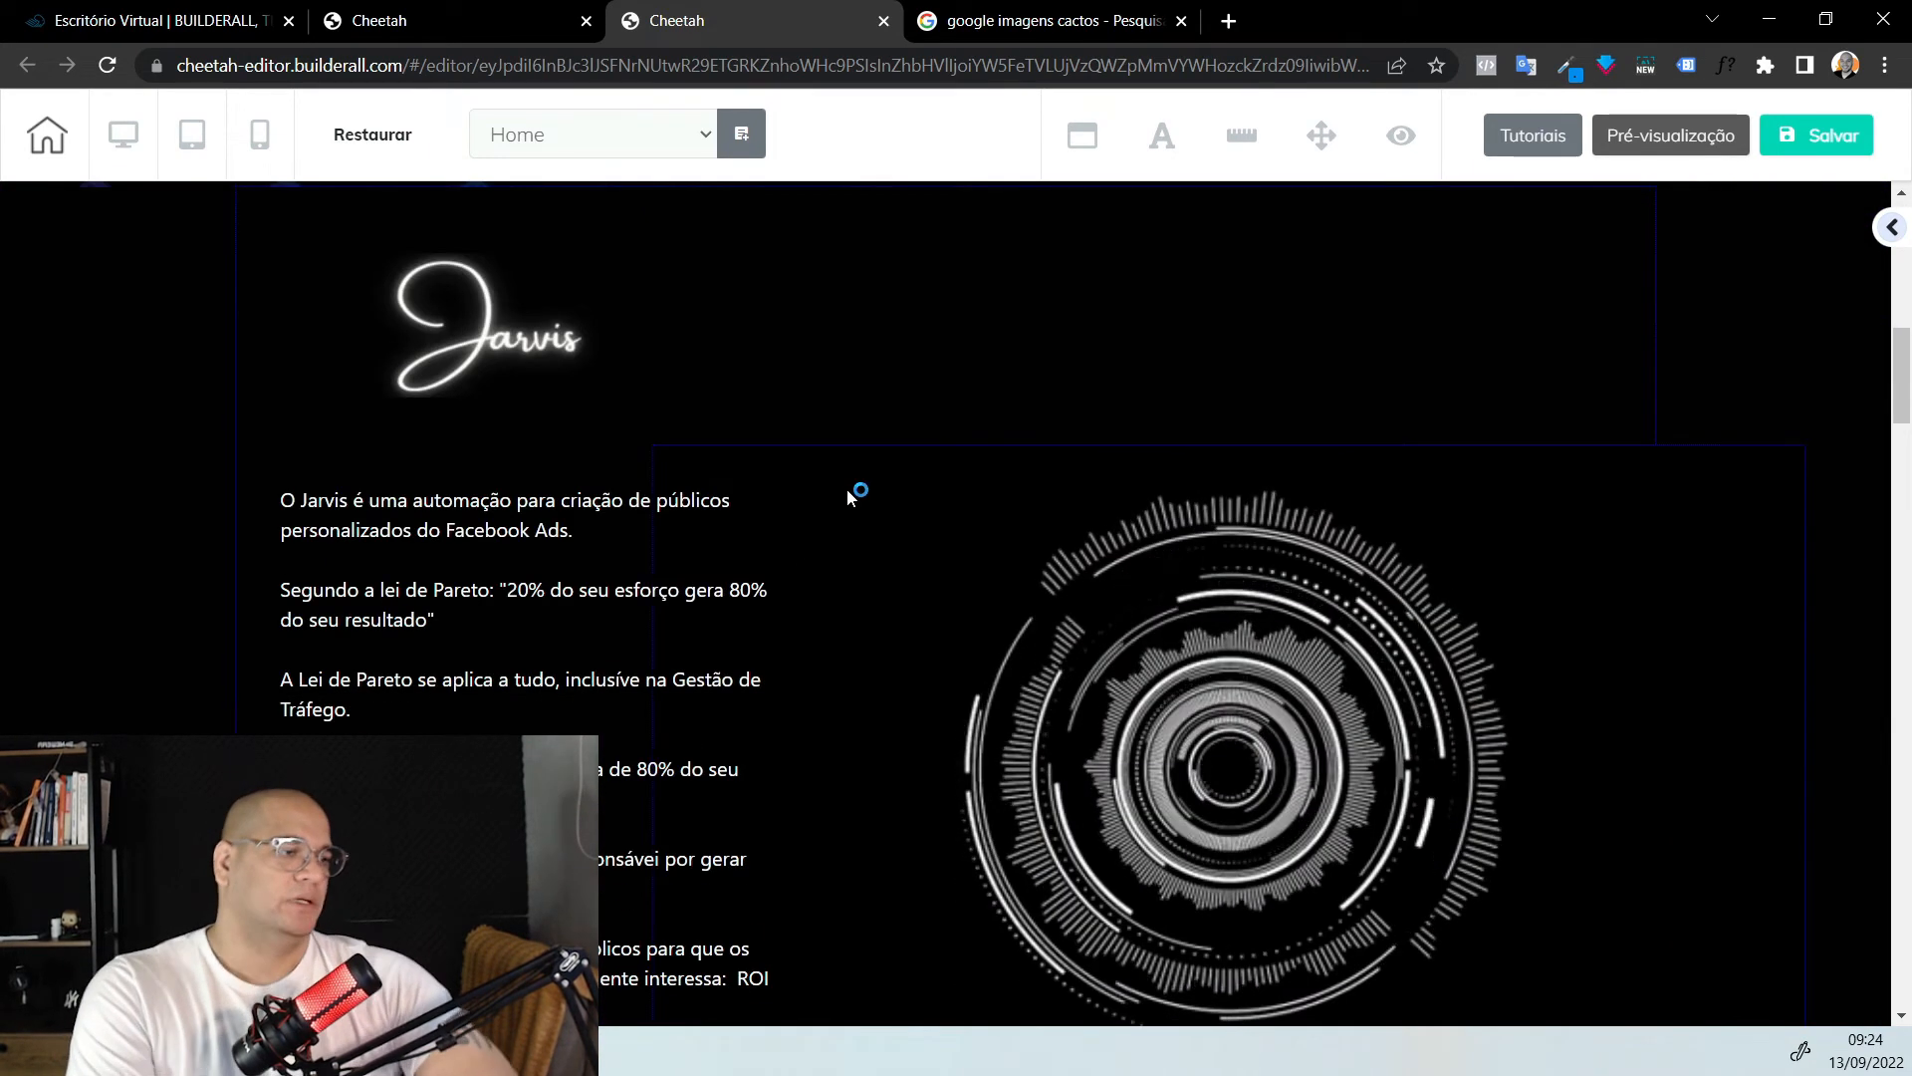
scroll(854, 491, "down", 9)
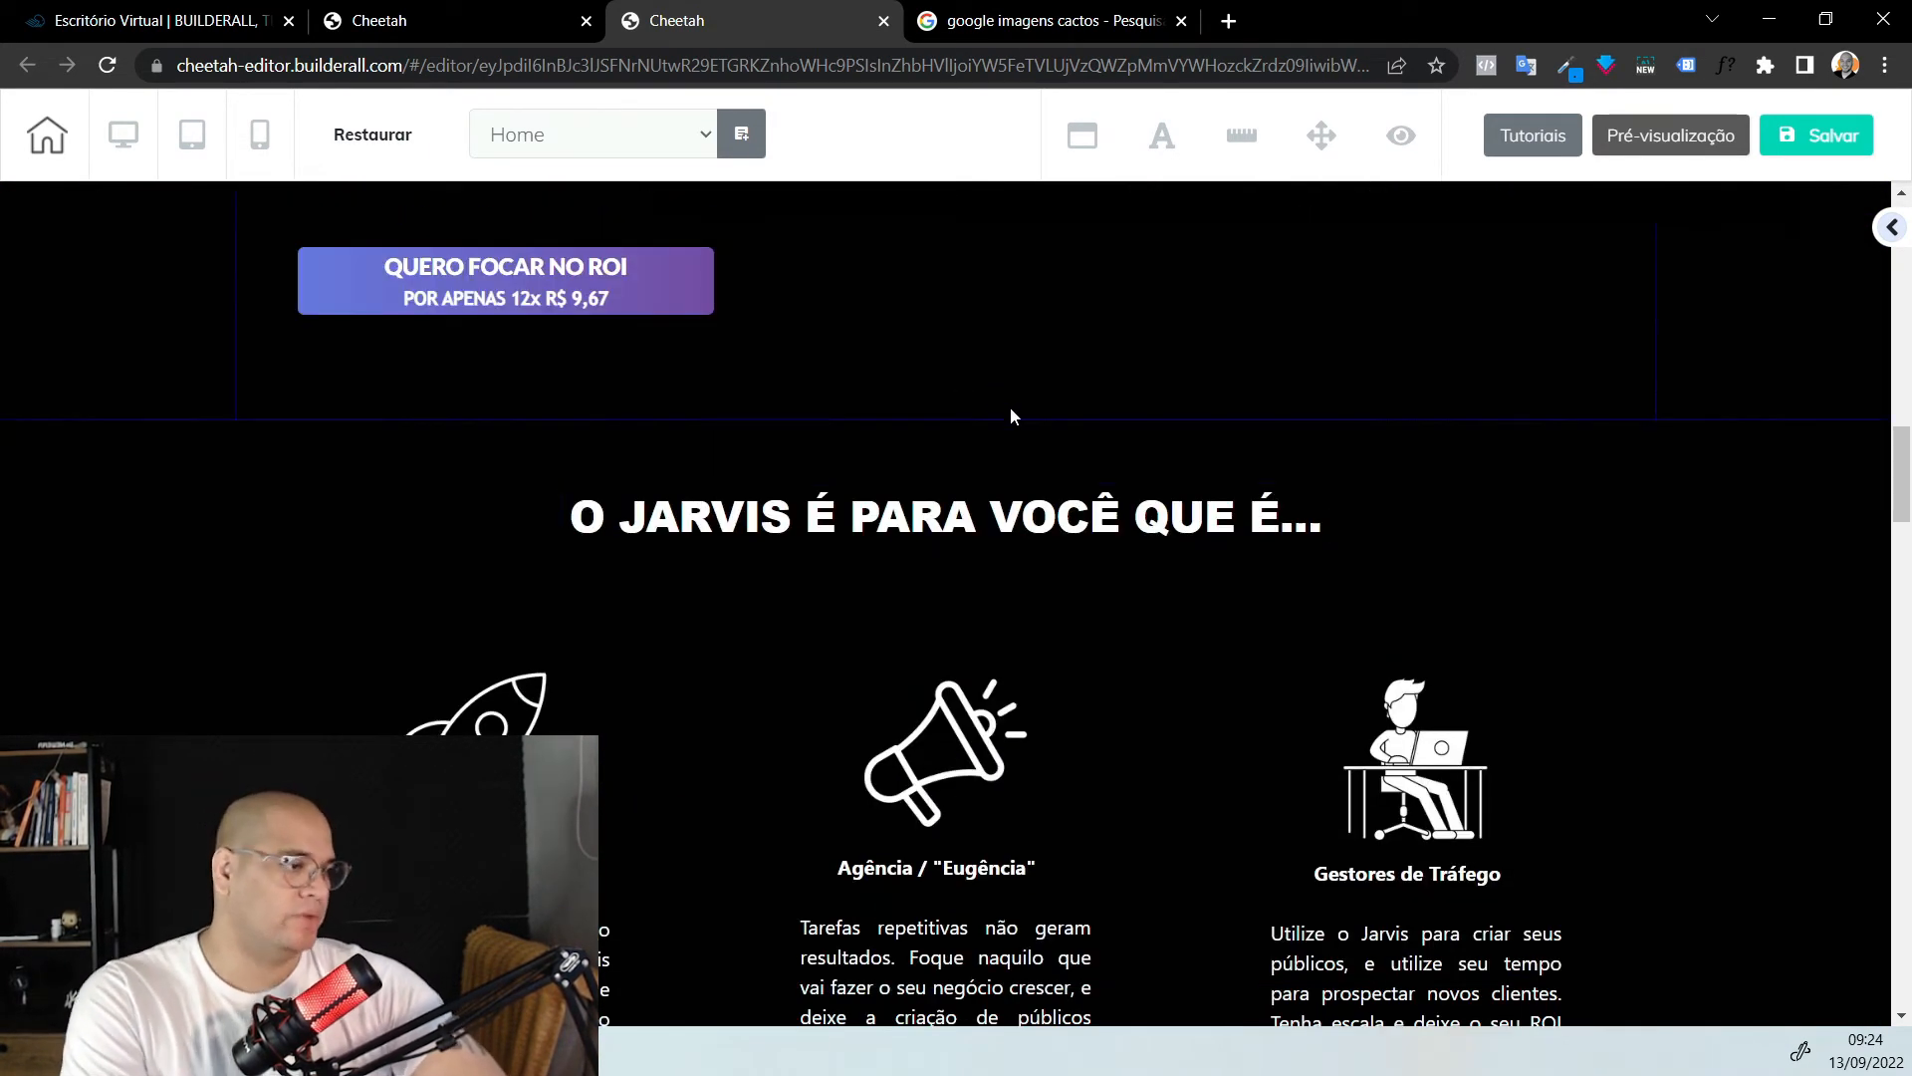
scroll(1007, 406, "down", 4)
scroll(1019, 484, "down", 3)
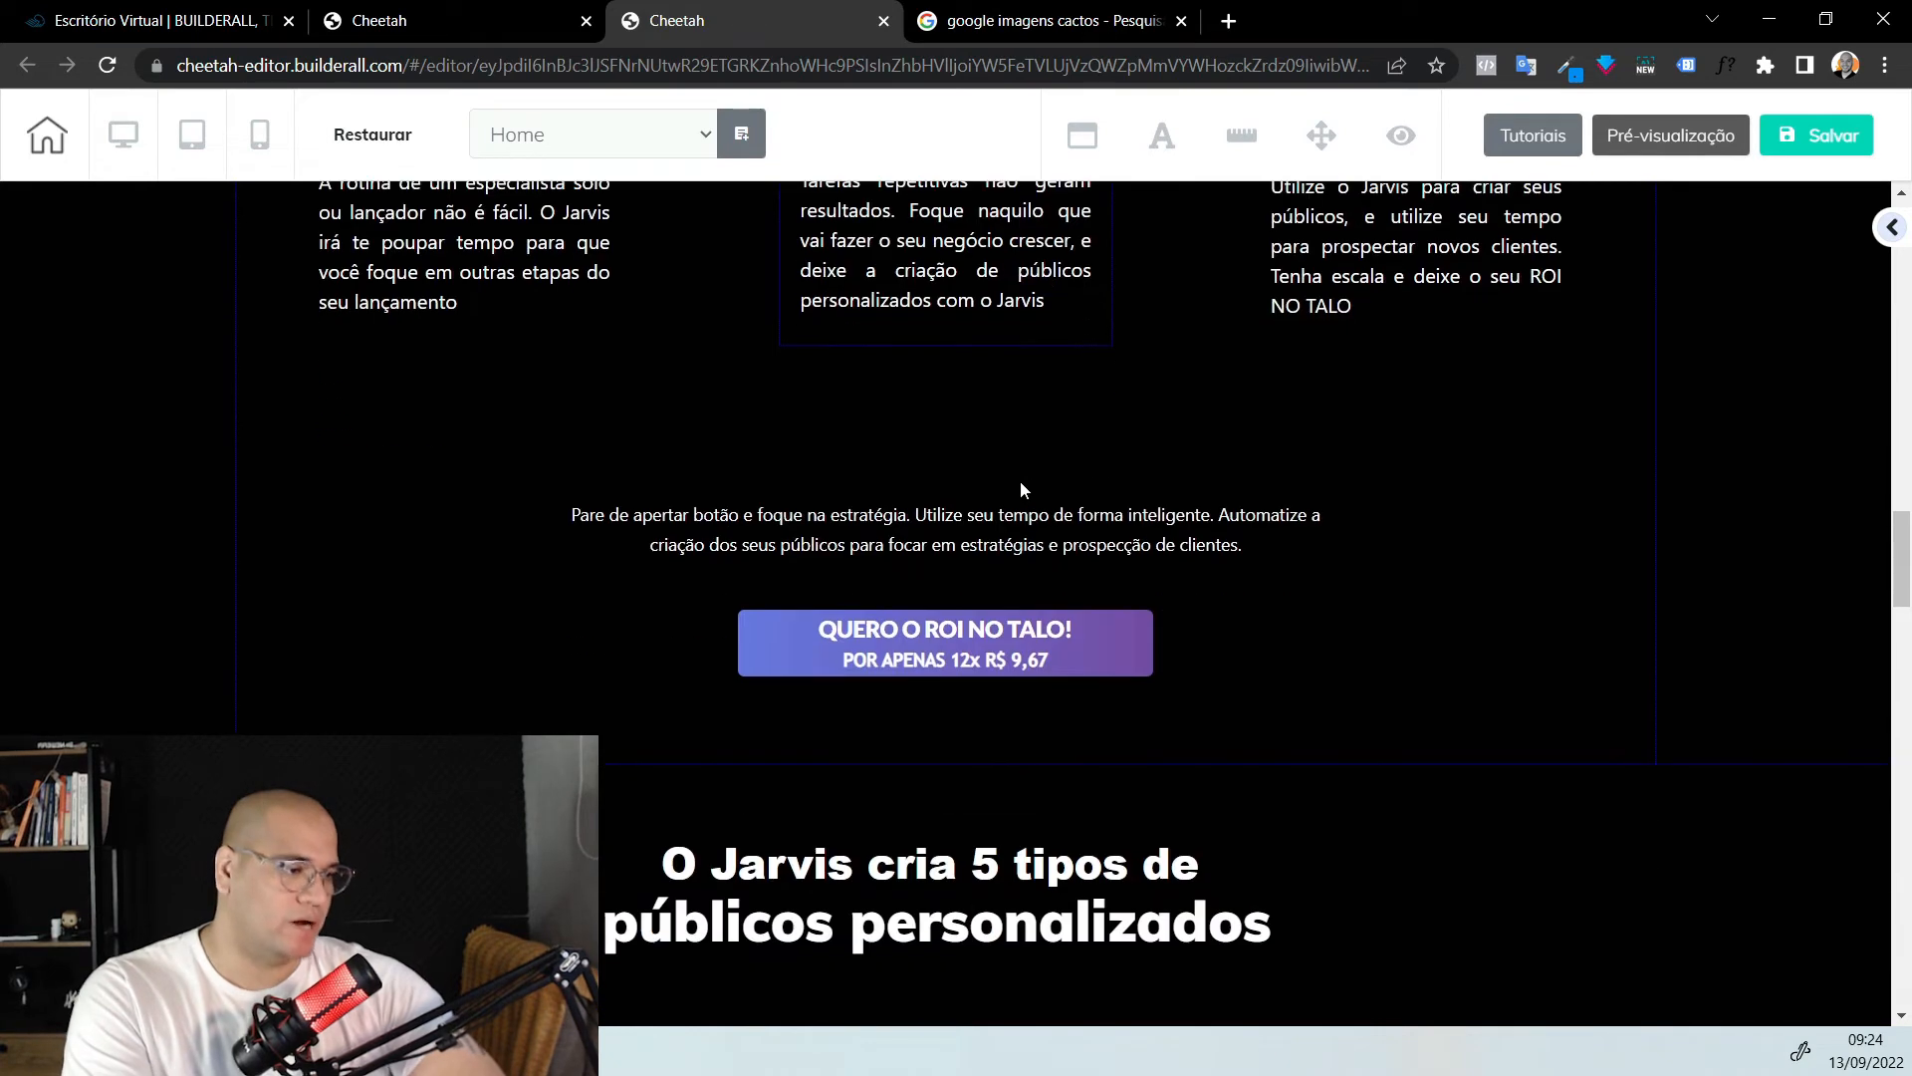
scroll(1045, 508, "down", 6)
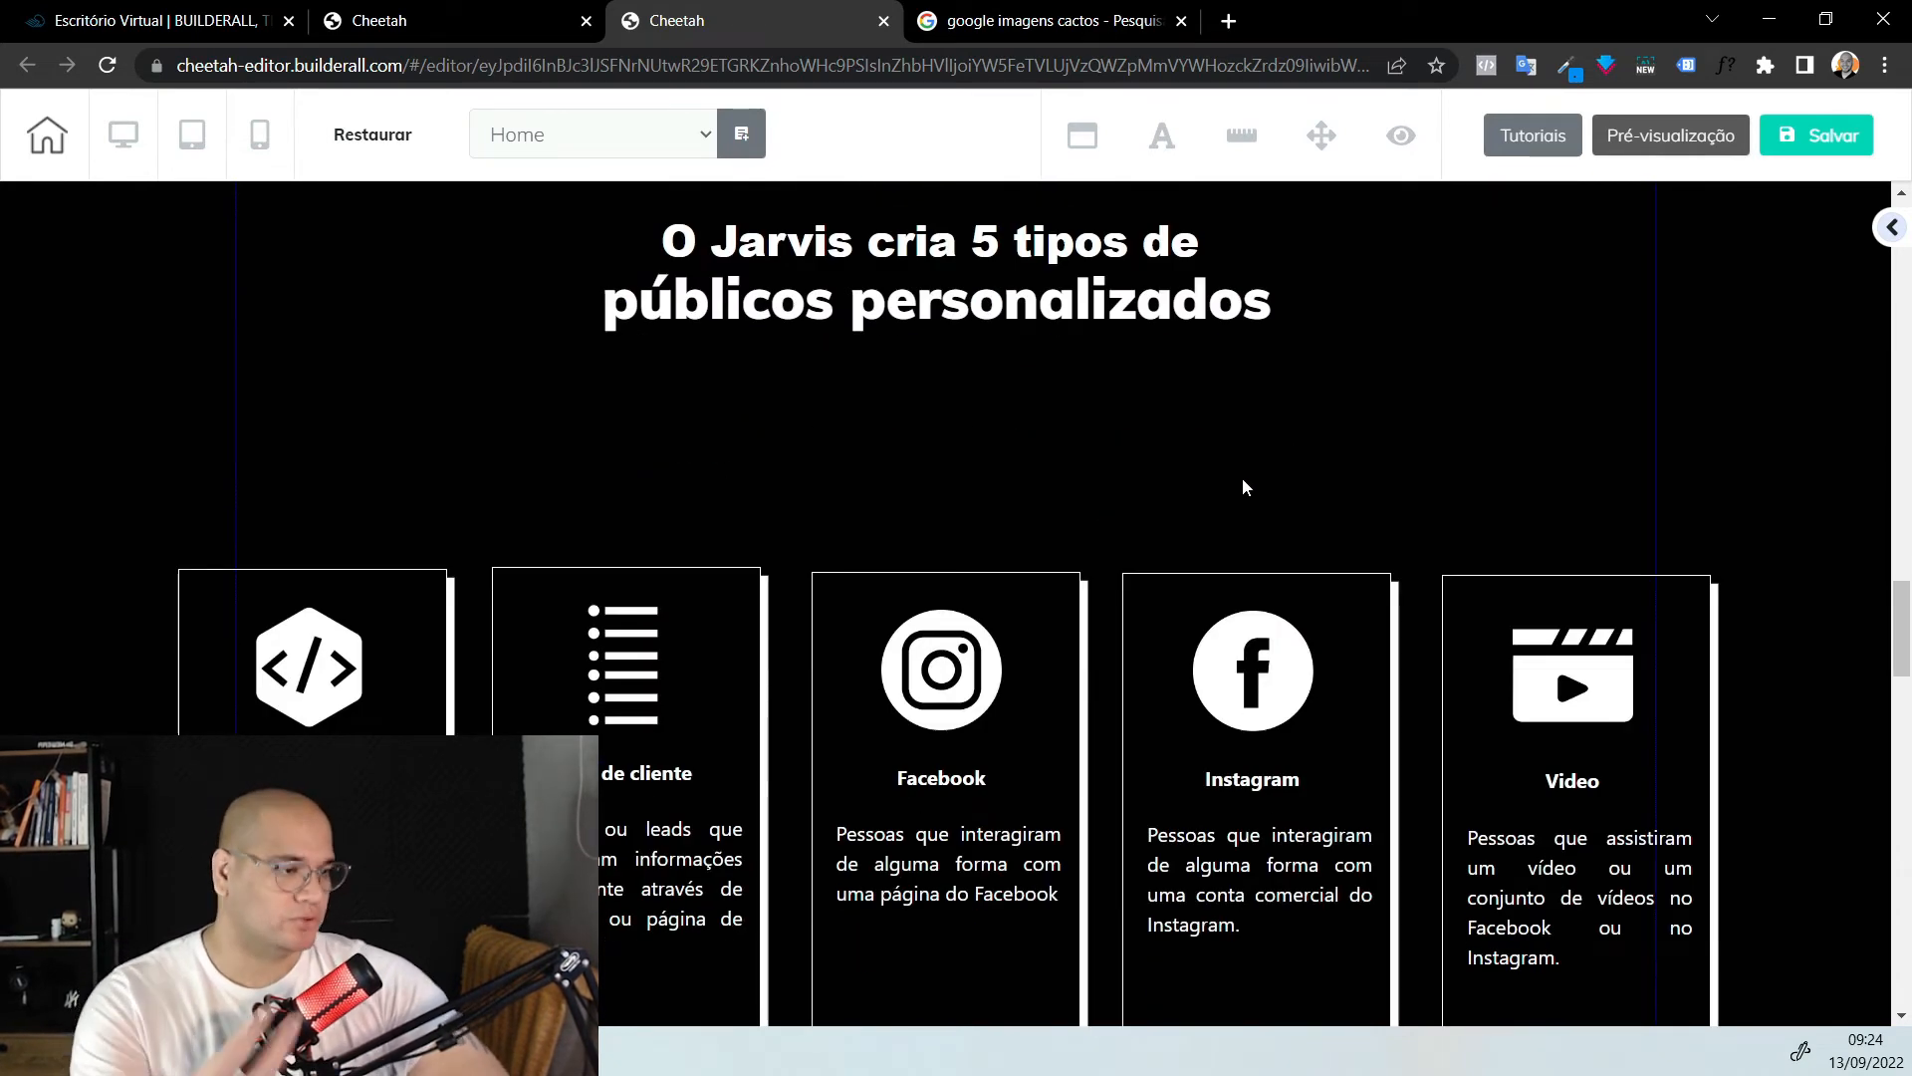
scroll(1243, 484, "down", 9)
scroll(1231, 430, "down", 6)
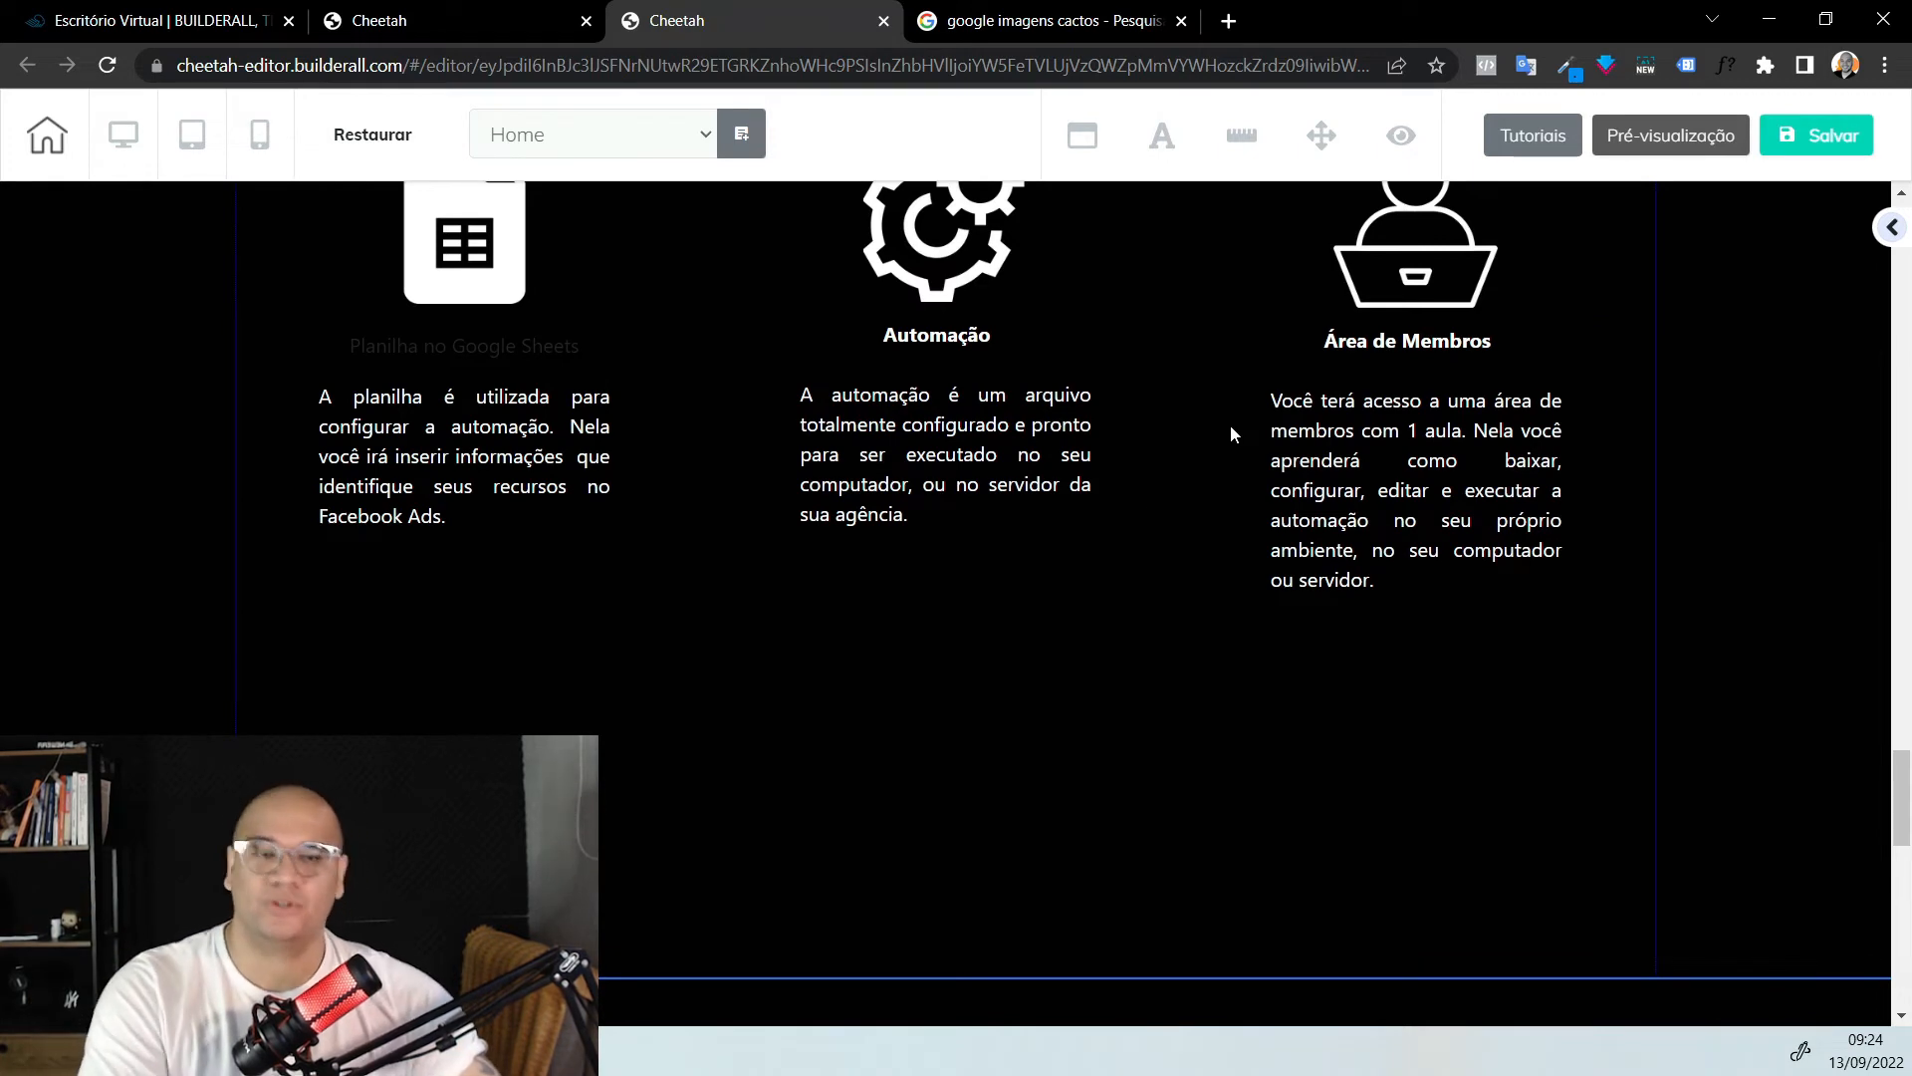
scroll(1116, 458, "down", 11)
scroll(1113, 475, "down", 3)
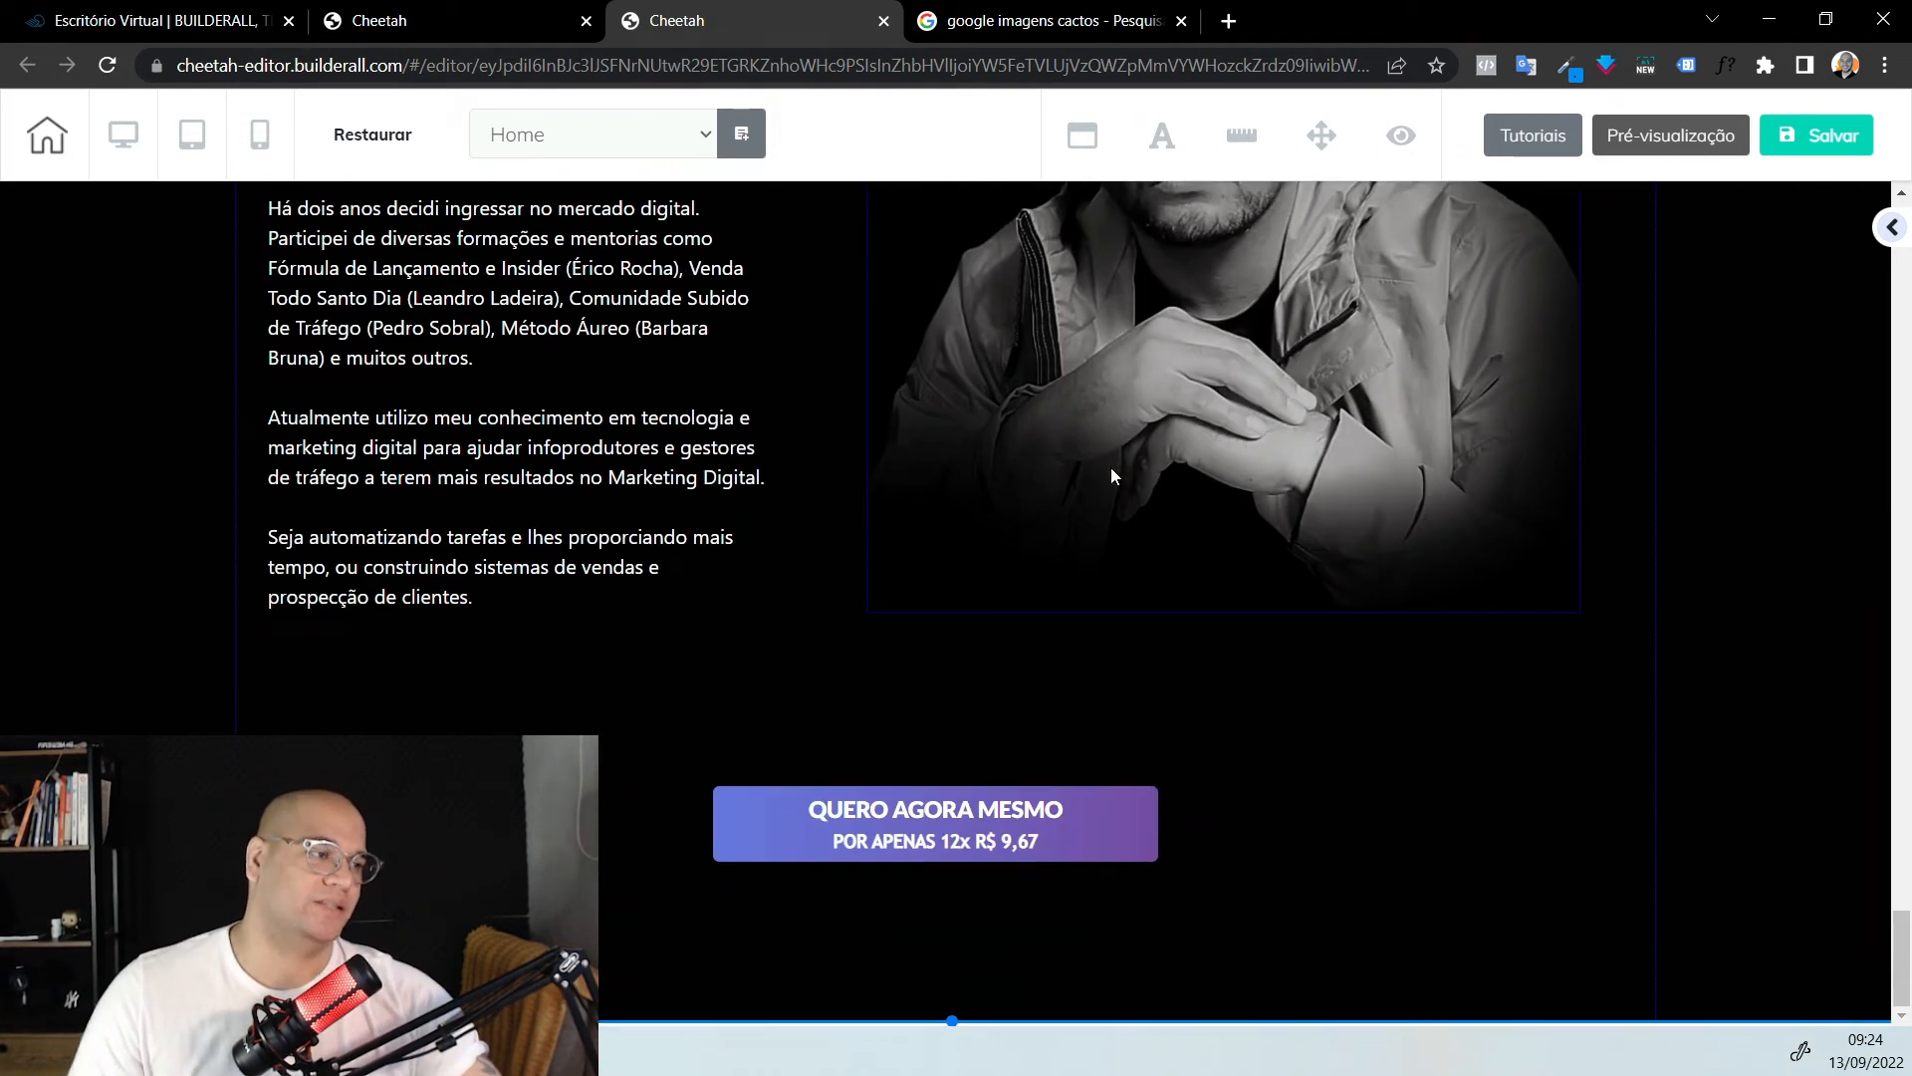
scroll(1083, 475, "up", 4)
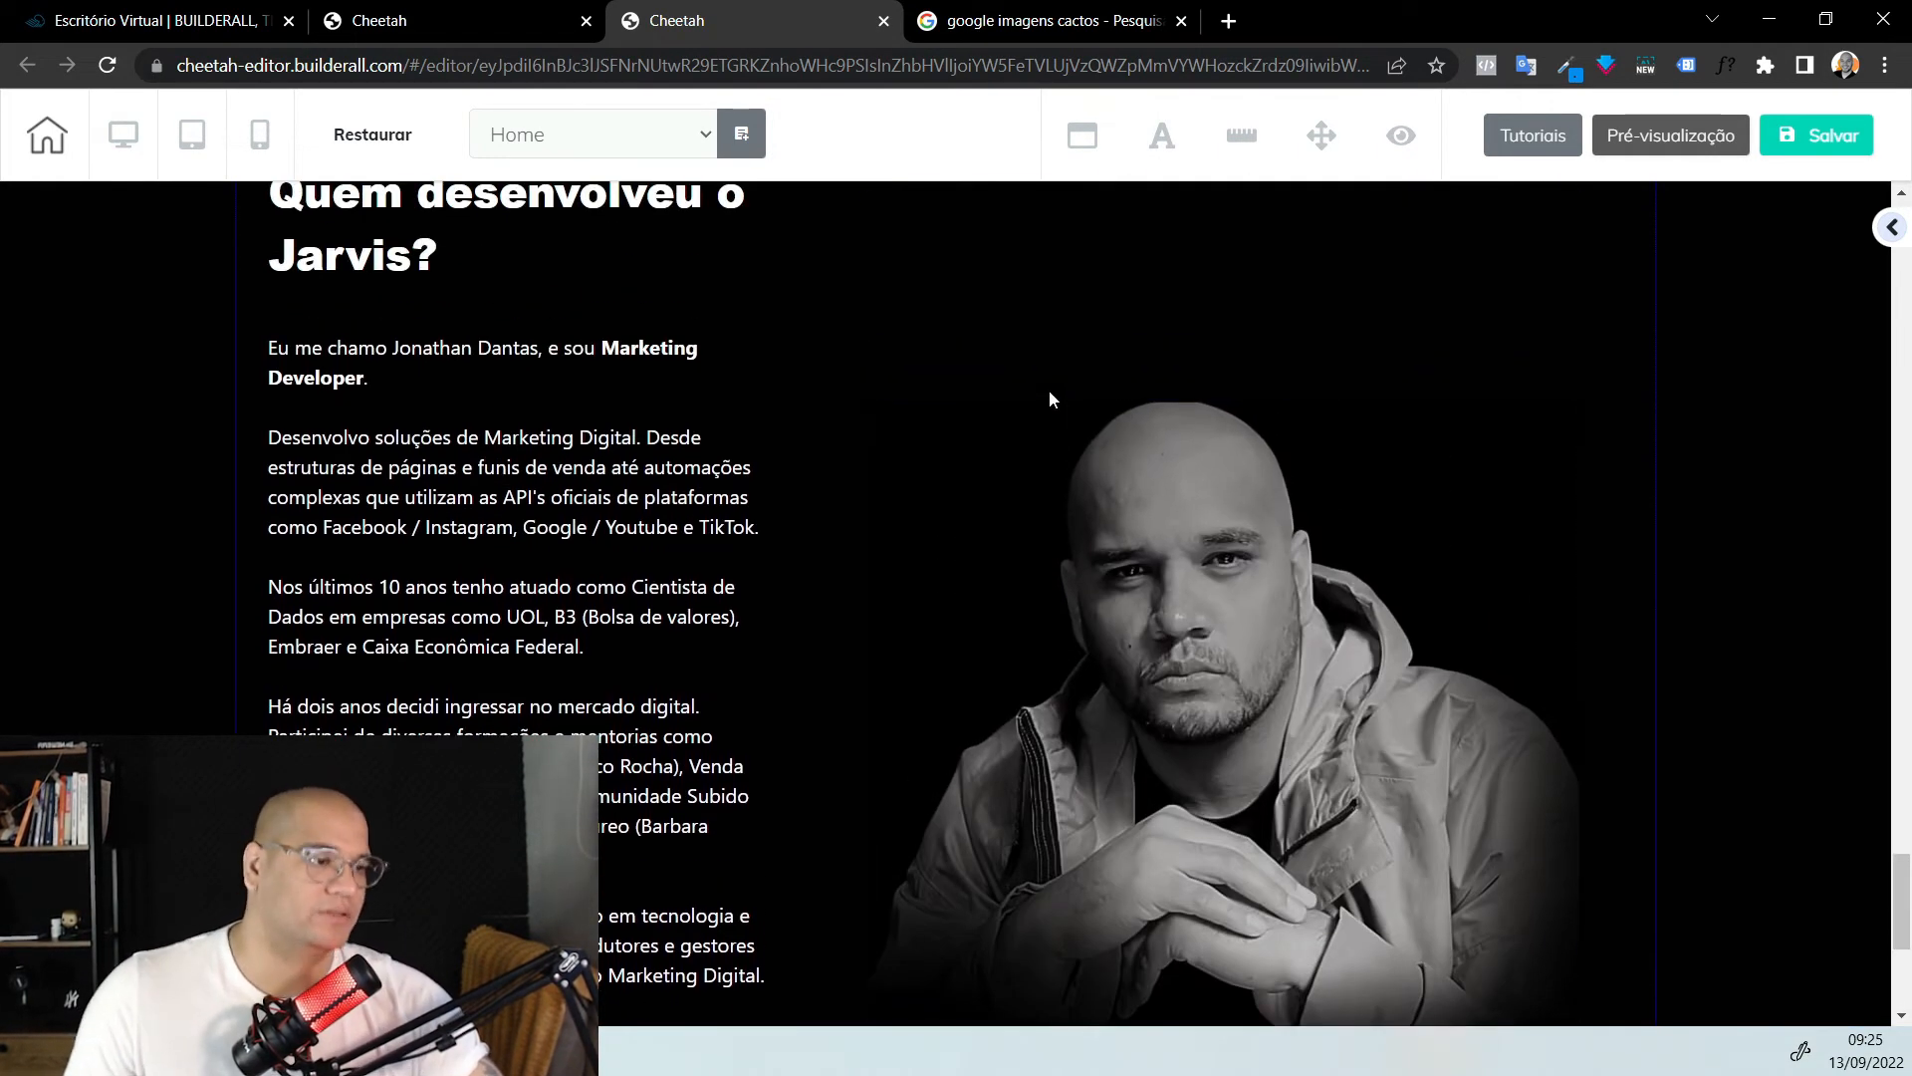
scroll(1048, 390, "down", 5)
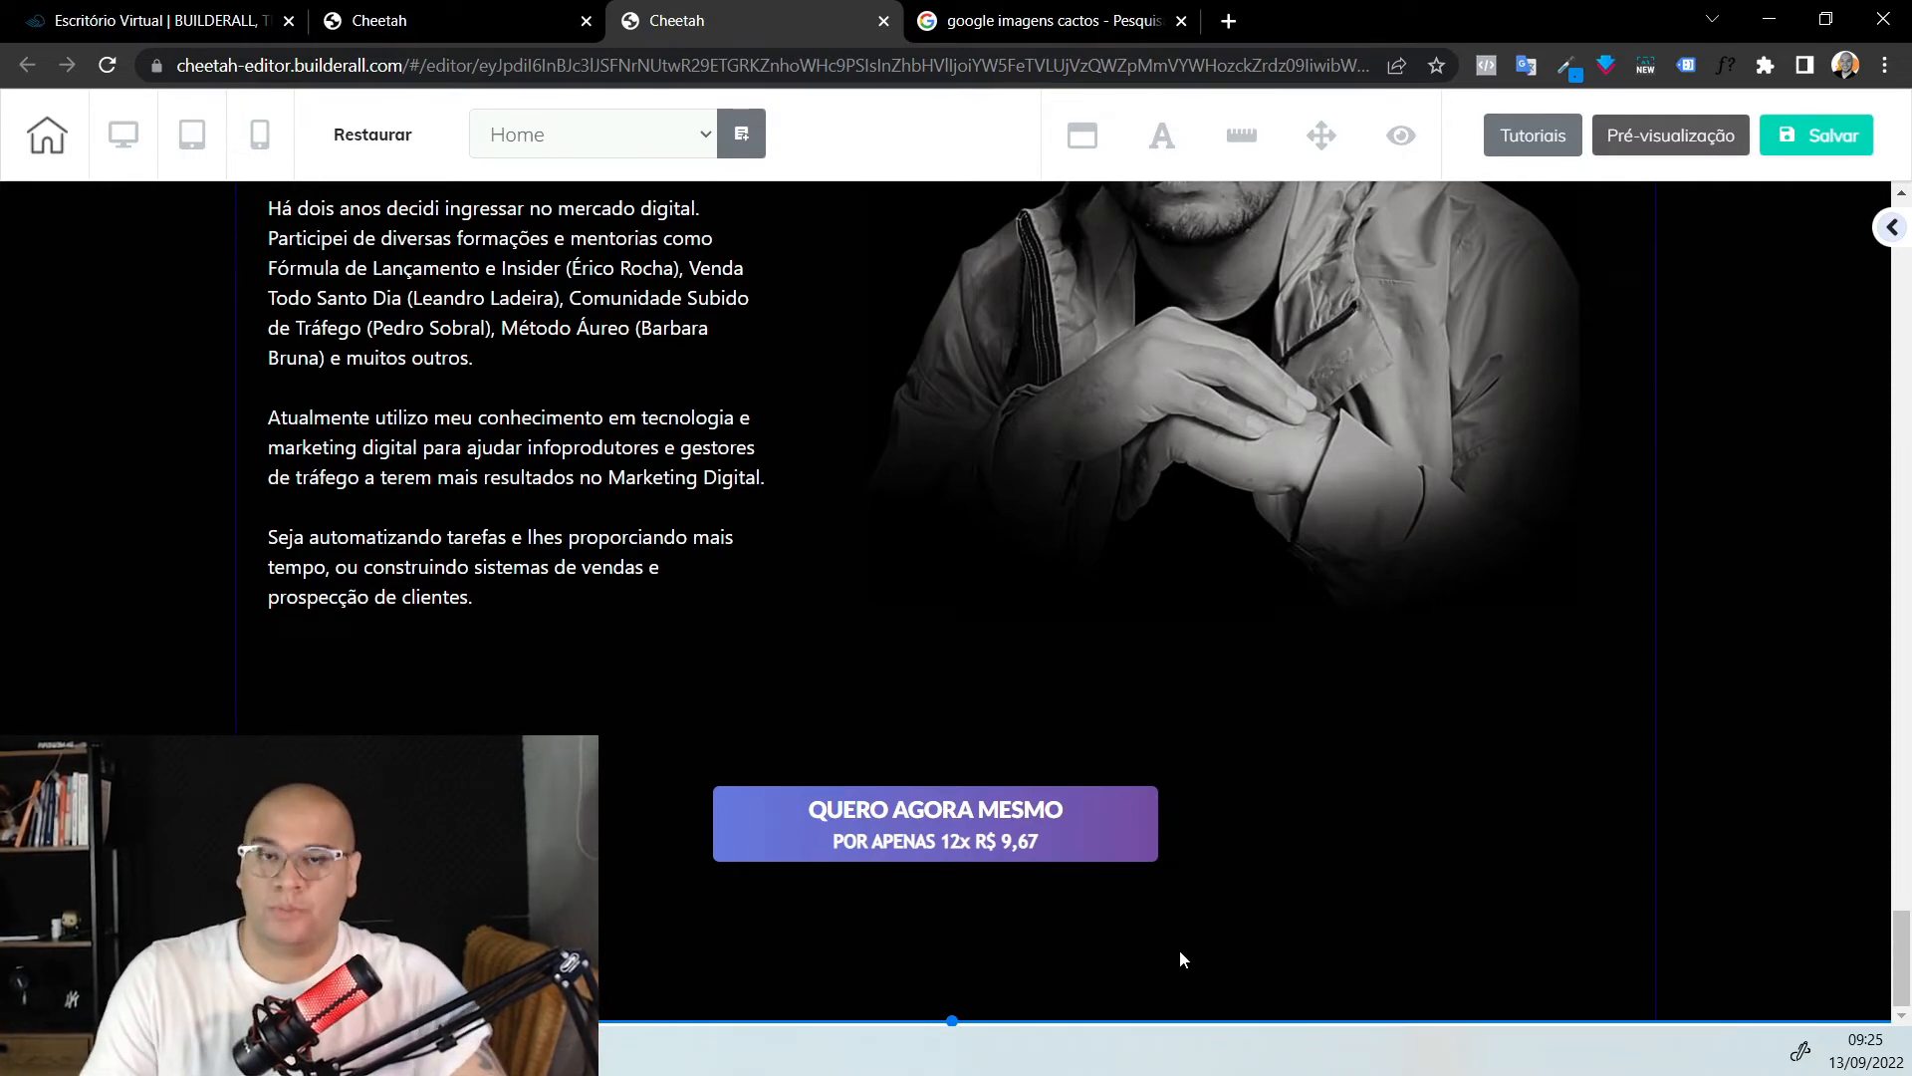
scroll(1164, 896, "up", 5)
scroll(1096, 745, "down", 8)
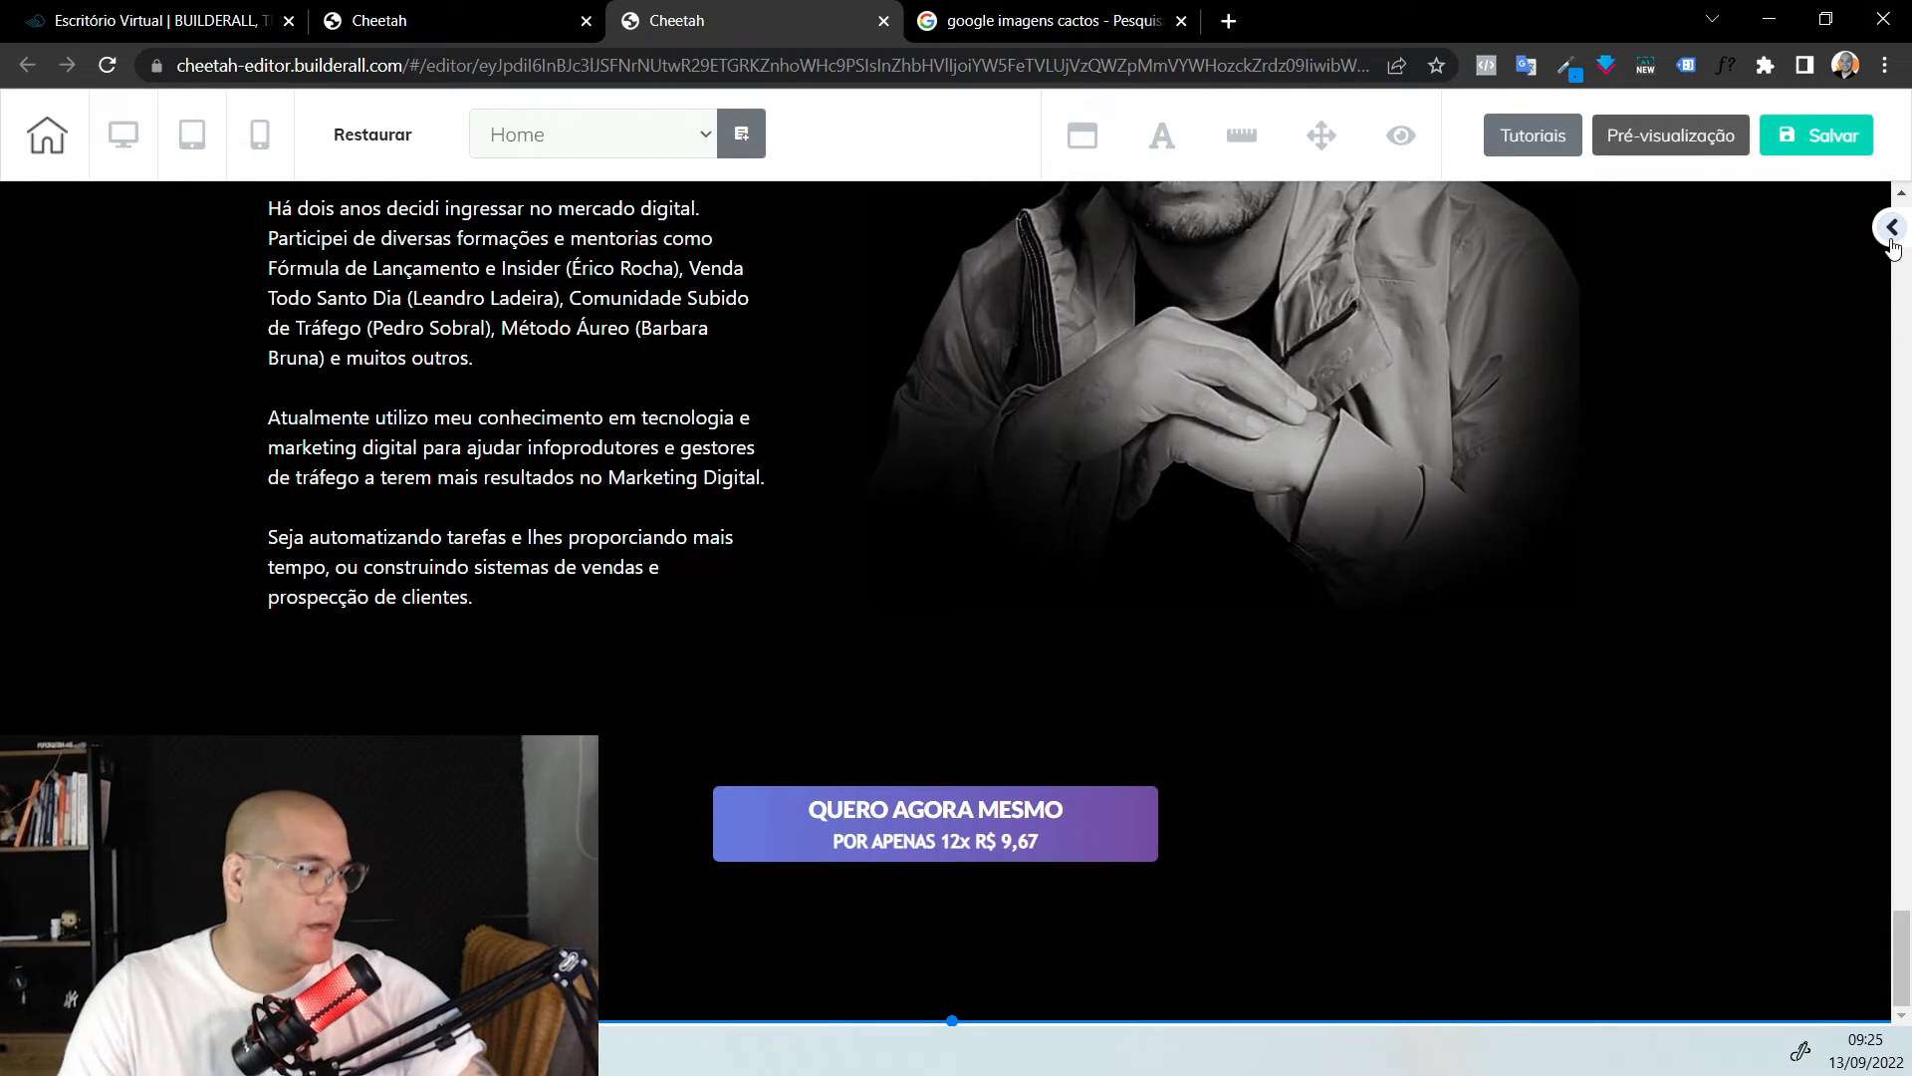
Add a blank panel below the developer section and delete its placeholder text box
left_click(1892, 229)
left_click(1637, 211)
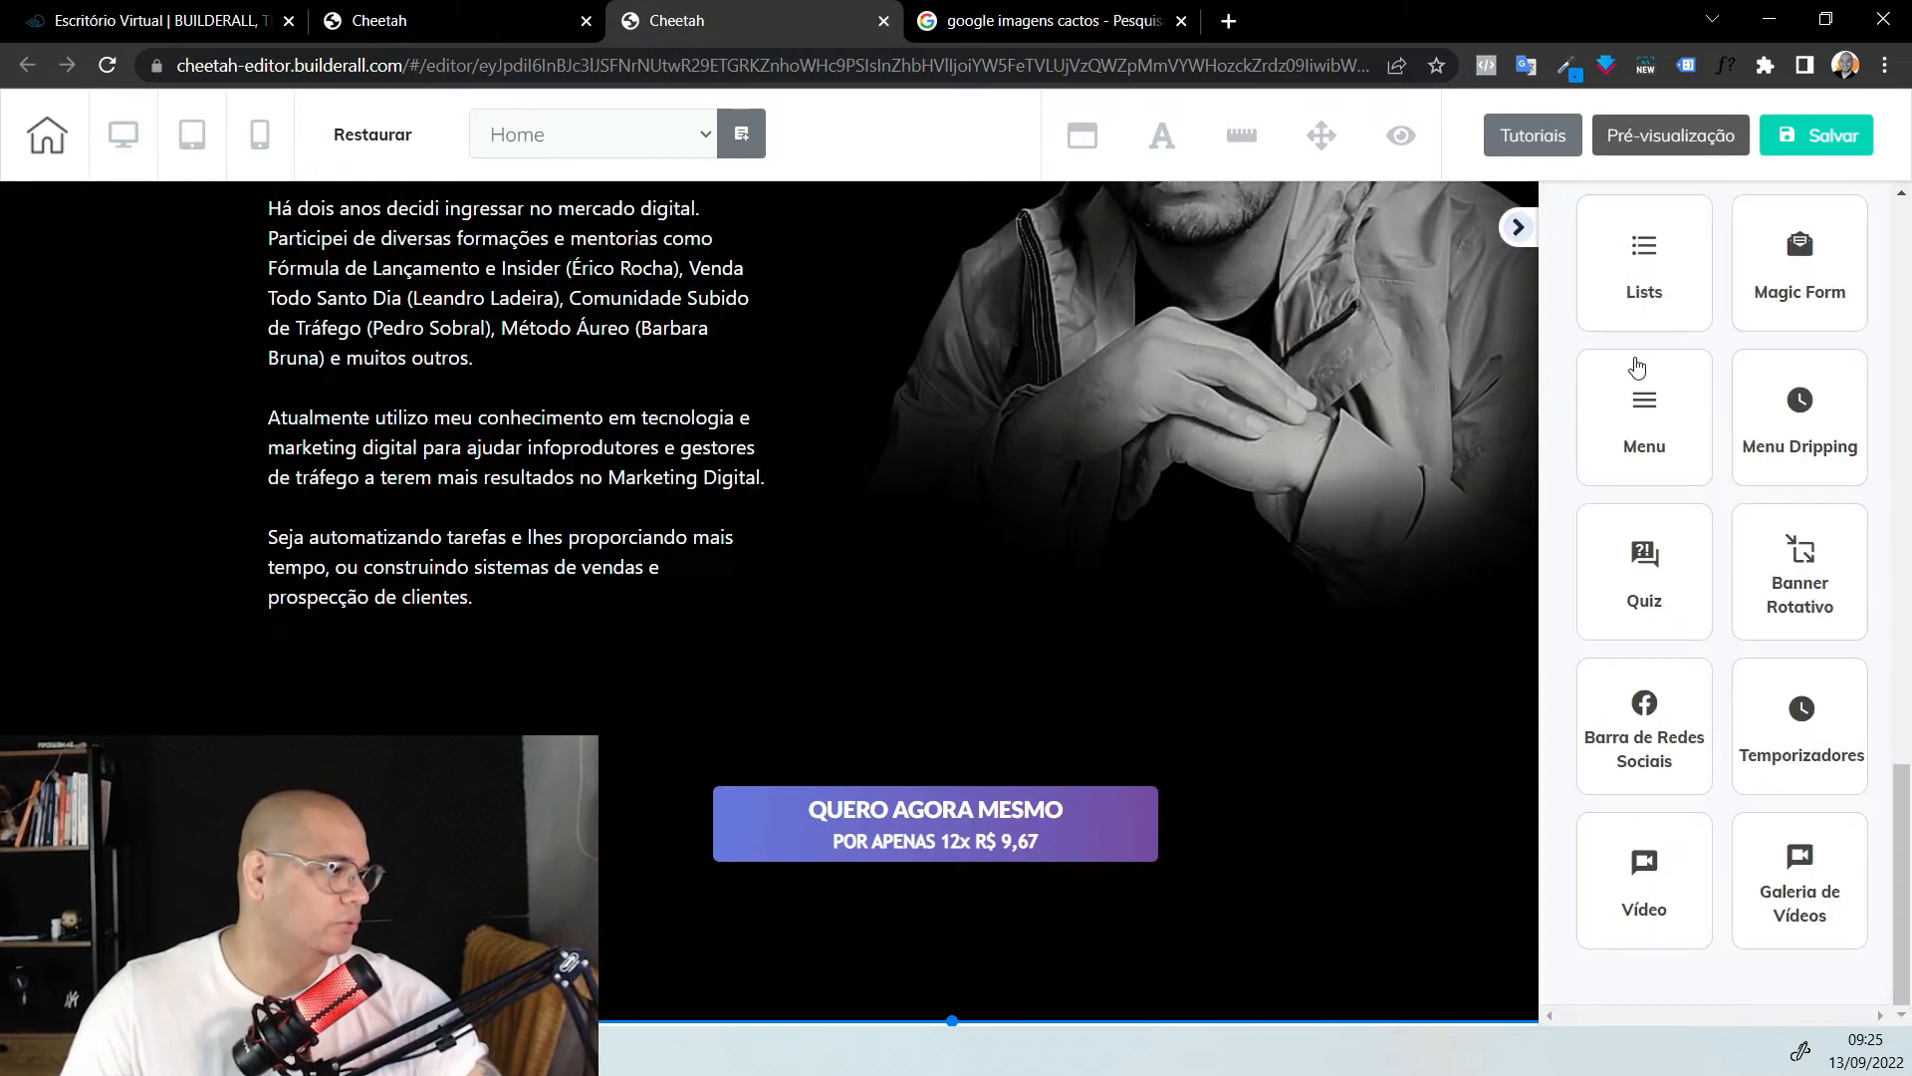
scroll(1742, 350, "up", 10)
left_click(1649, 324)
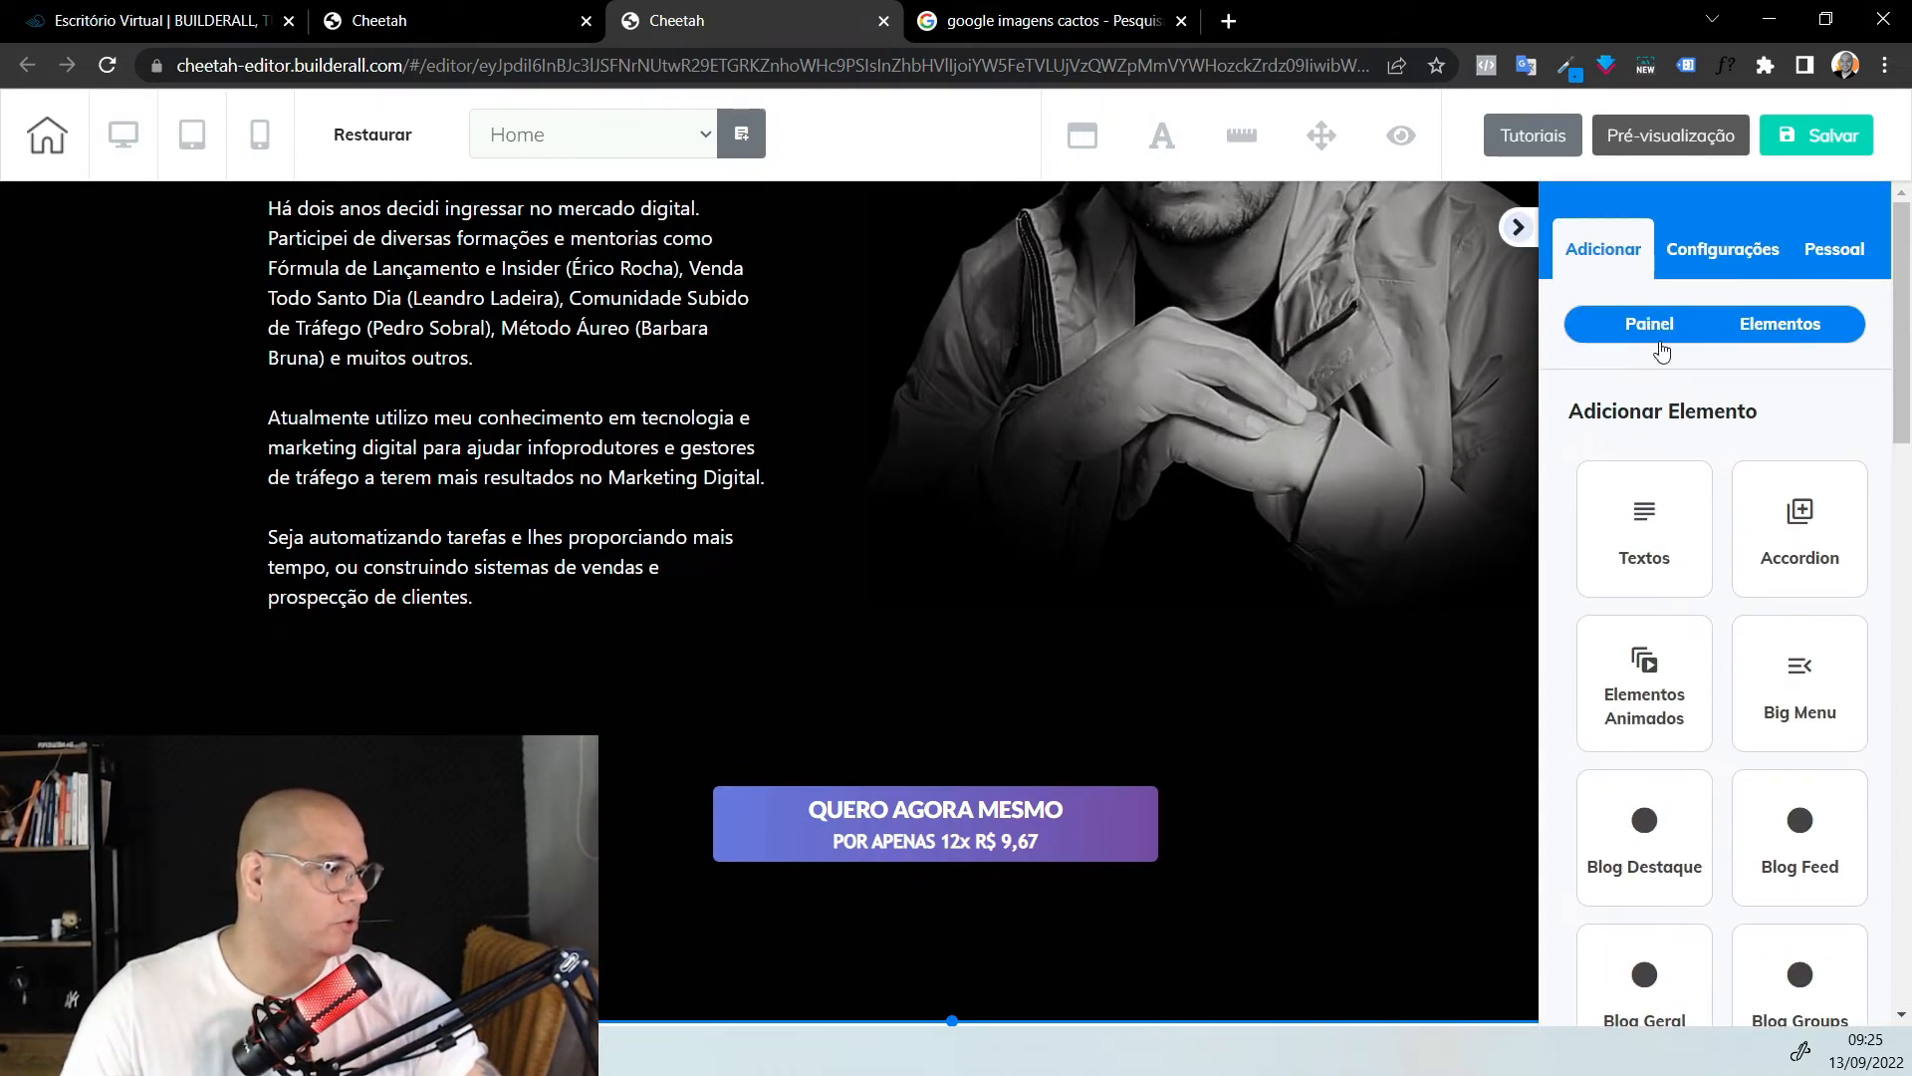
left_click(1662, 485)
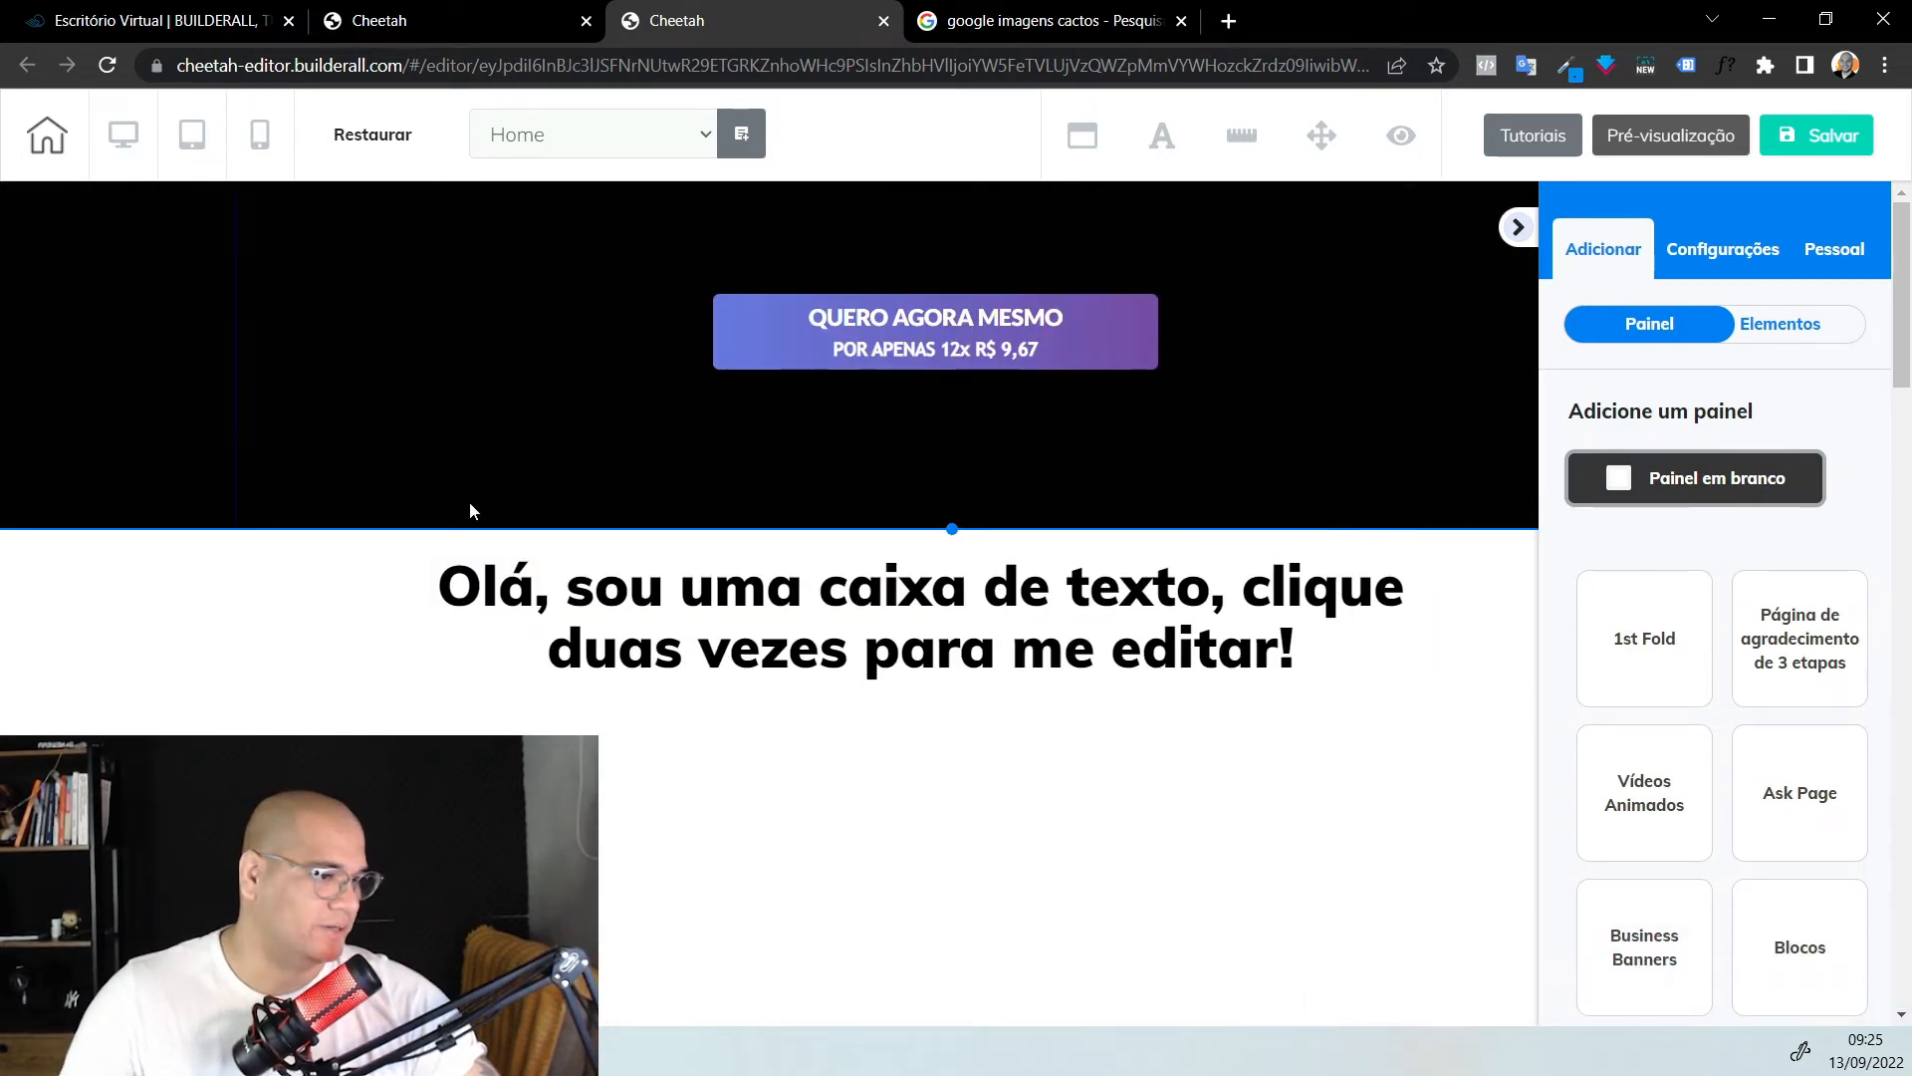
left_click(734, 606)
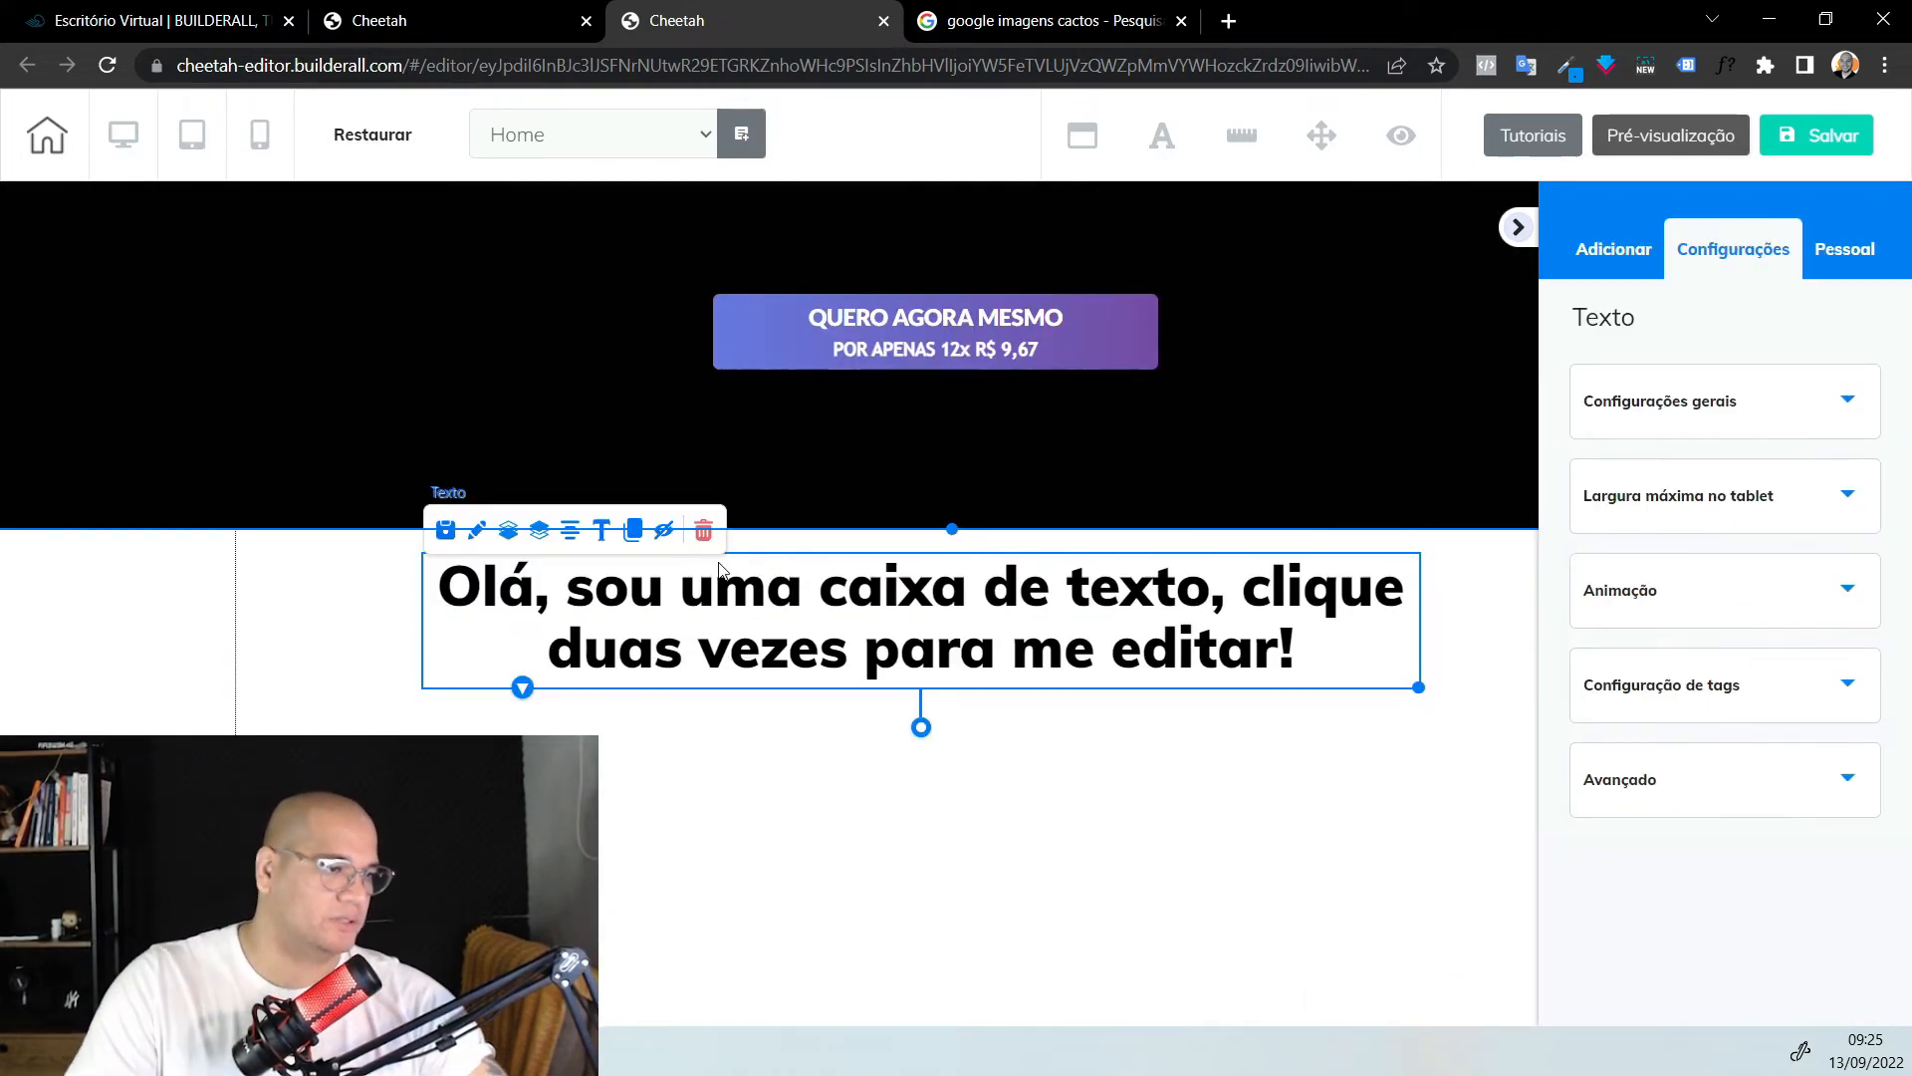
key("Delete")
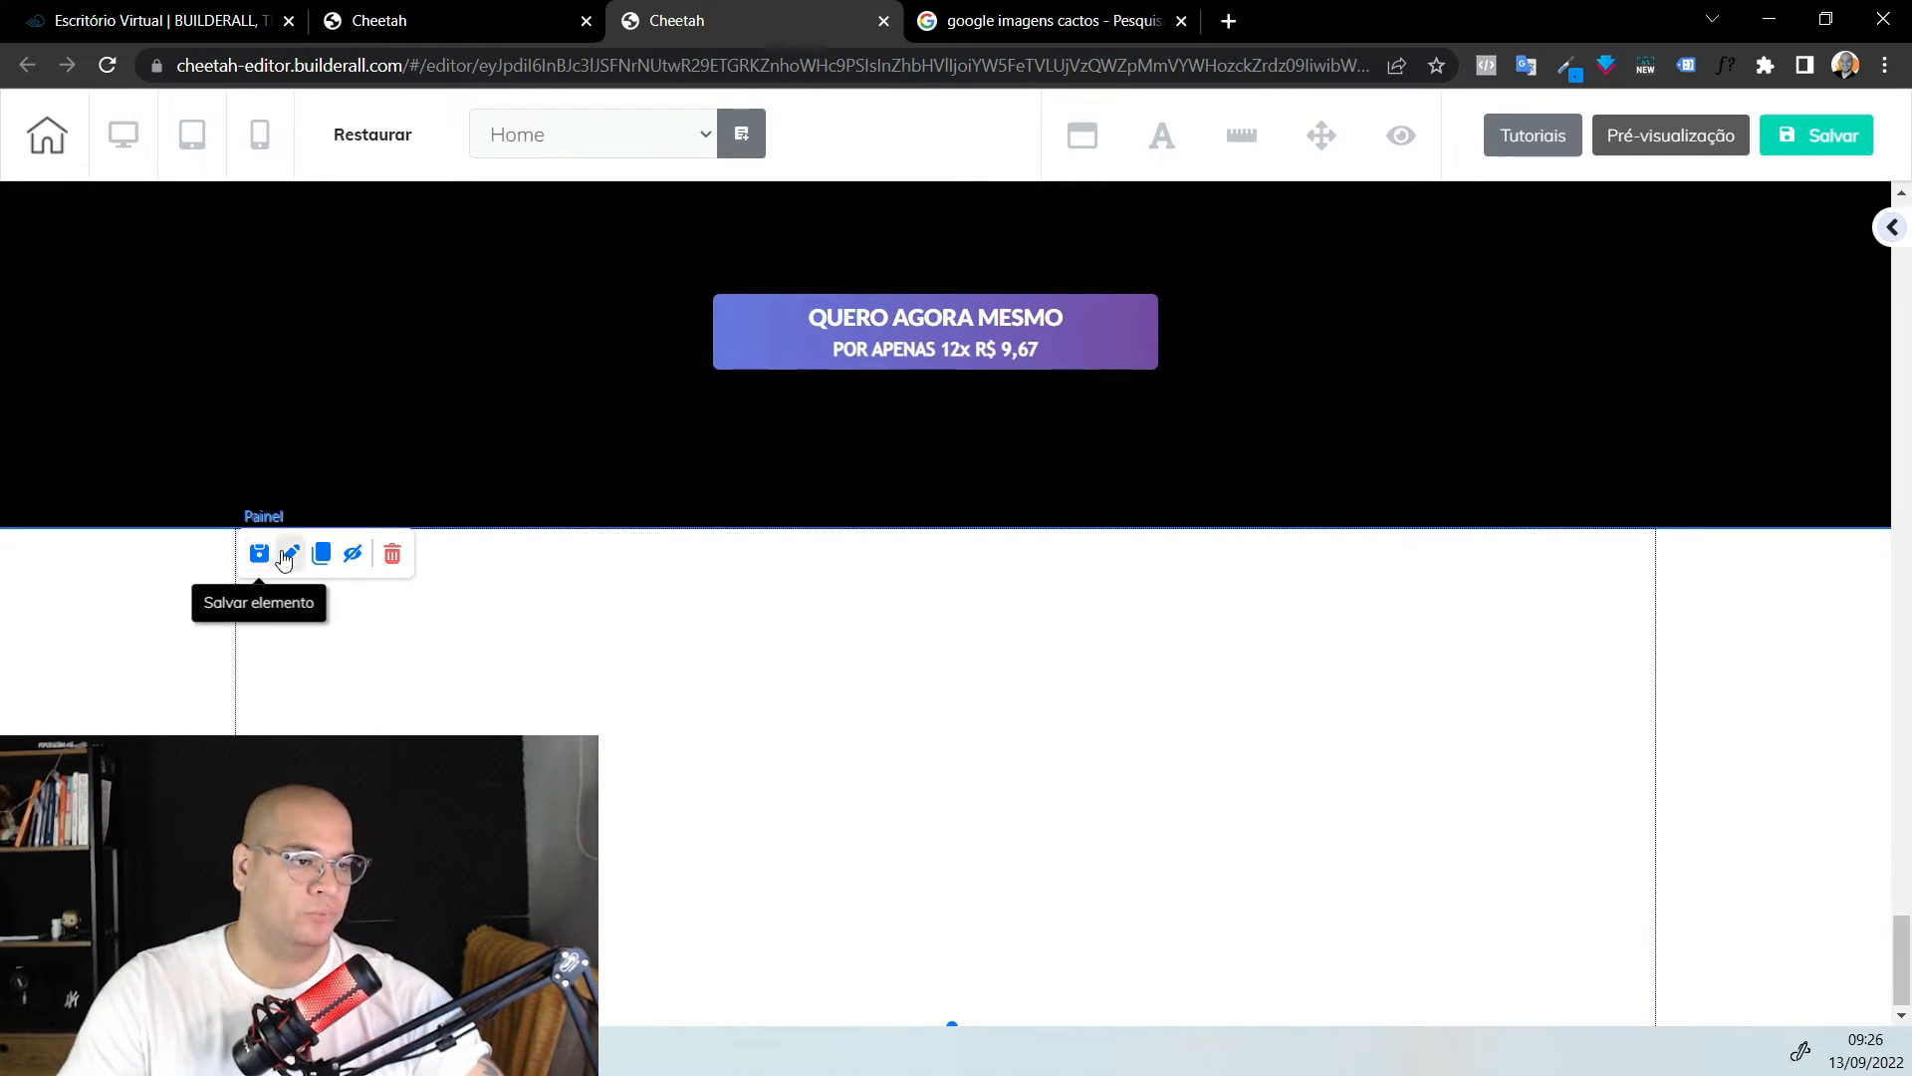
Set the new blank panel's background to solid black (000000)
left_click(289, 554)
scroll(1311, 627, "down", 5)
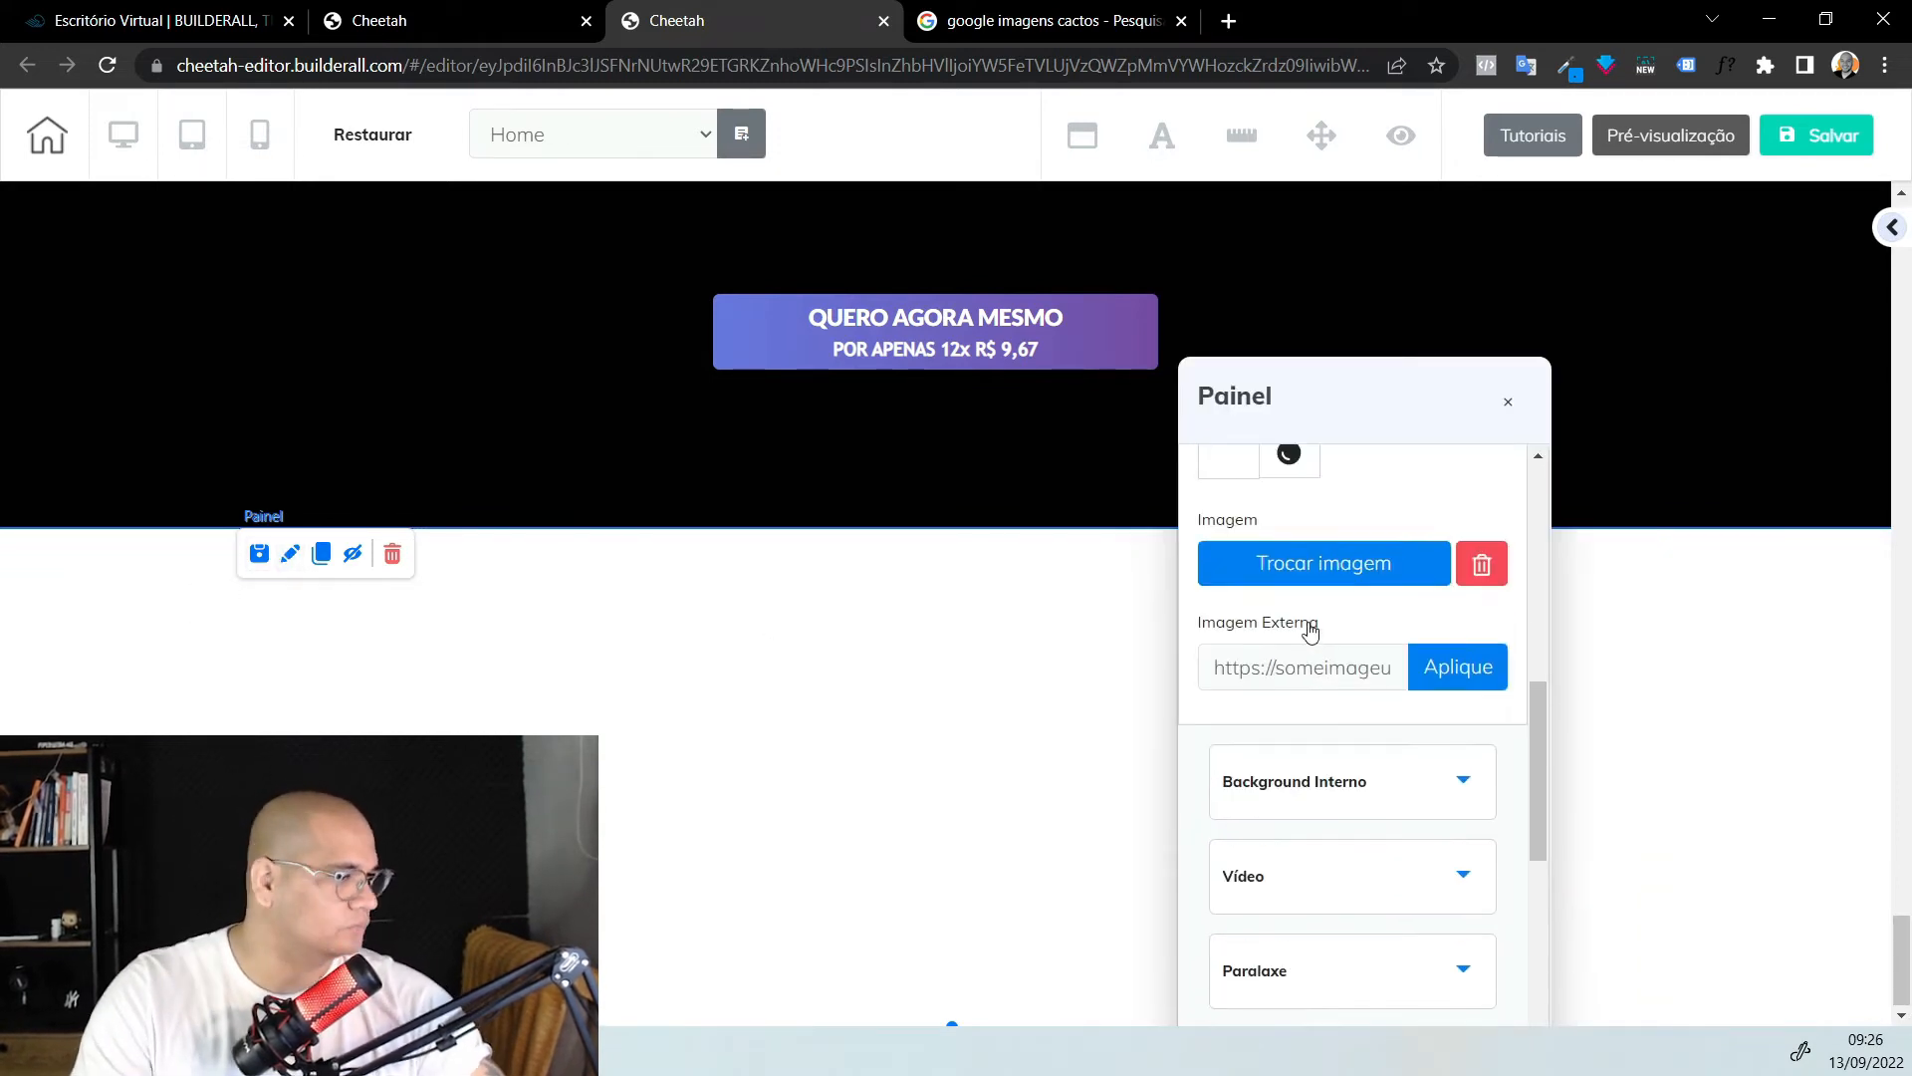
scroll(1275, 628, "up", 1)
left_click(1232, 578)
left_click_drag(1305, 697, 1536, 870)
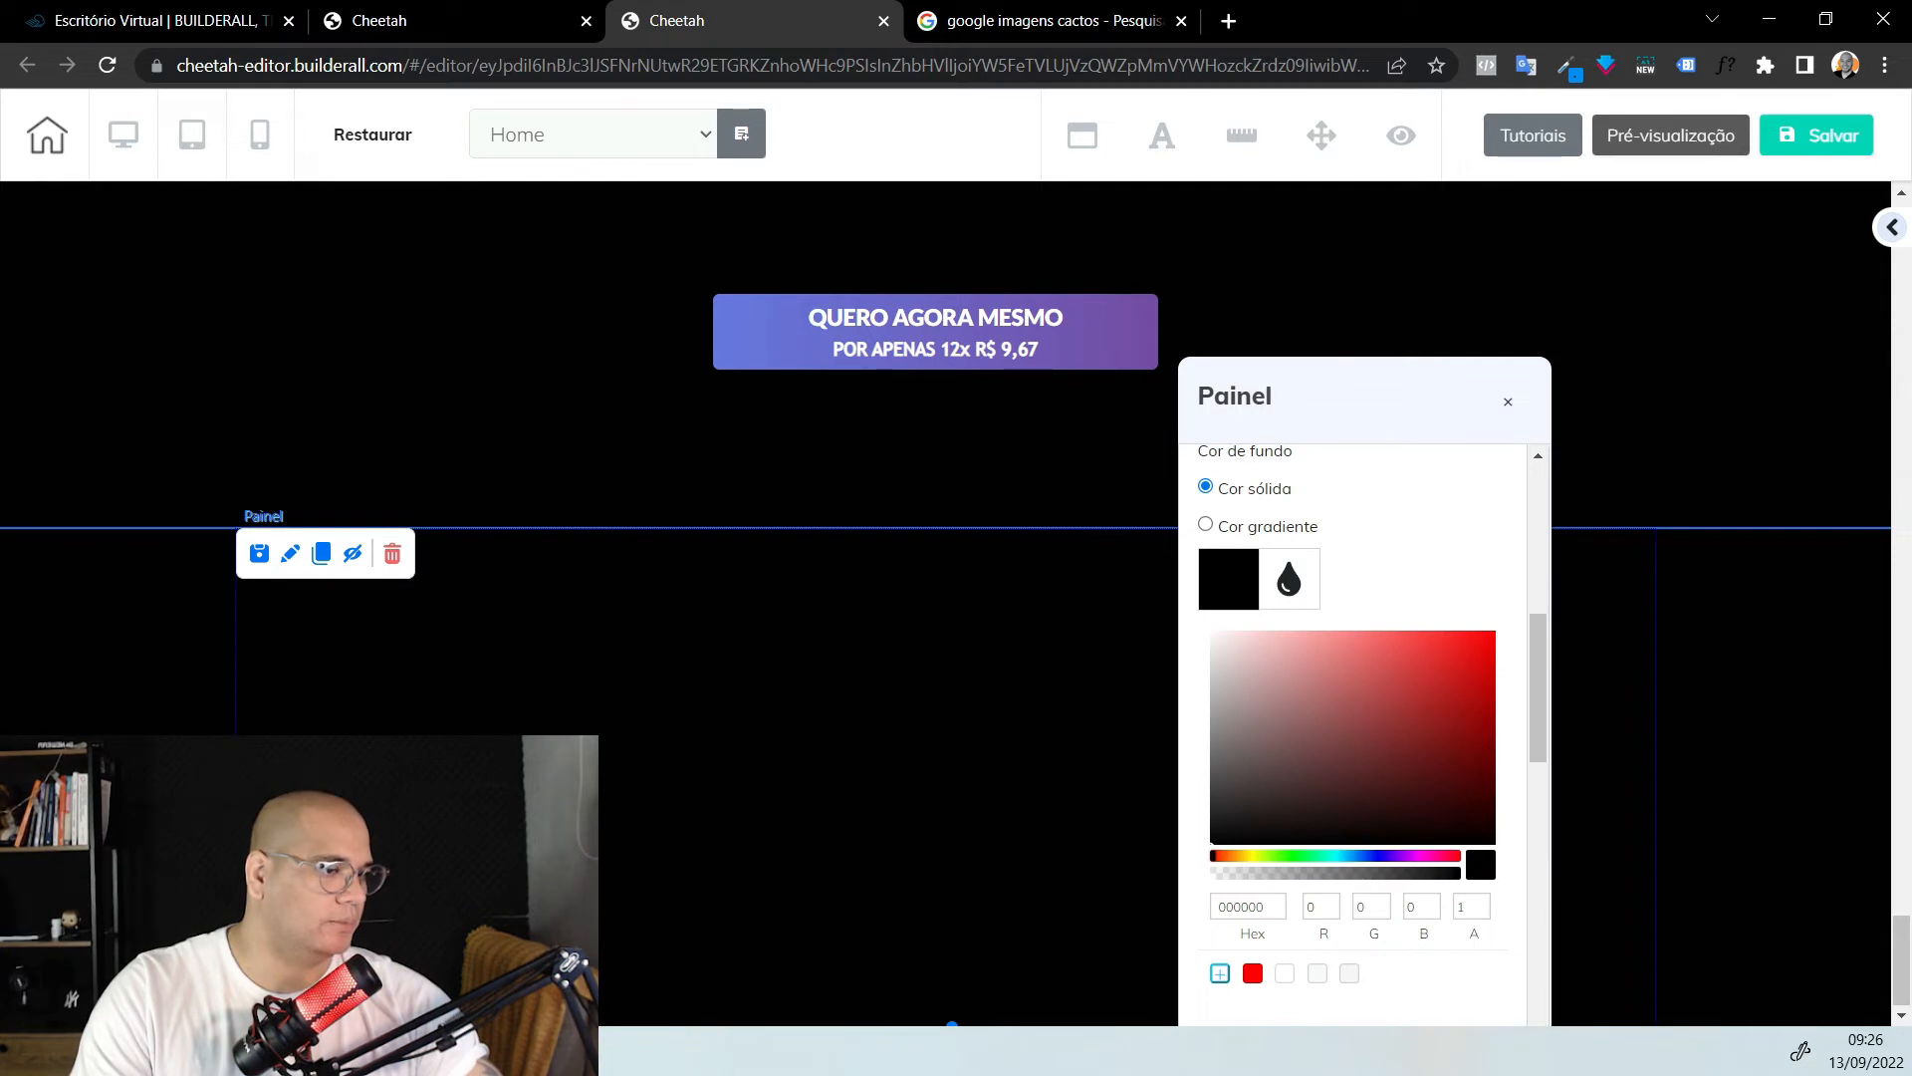
left_click(1507, 402)
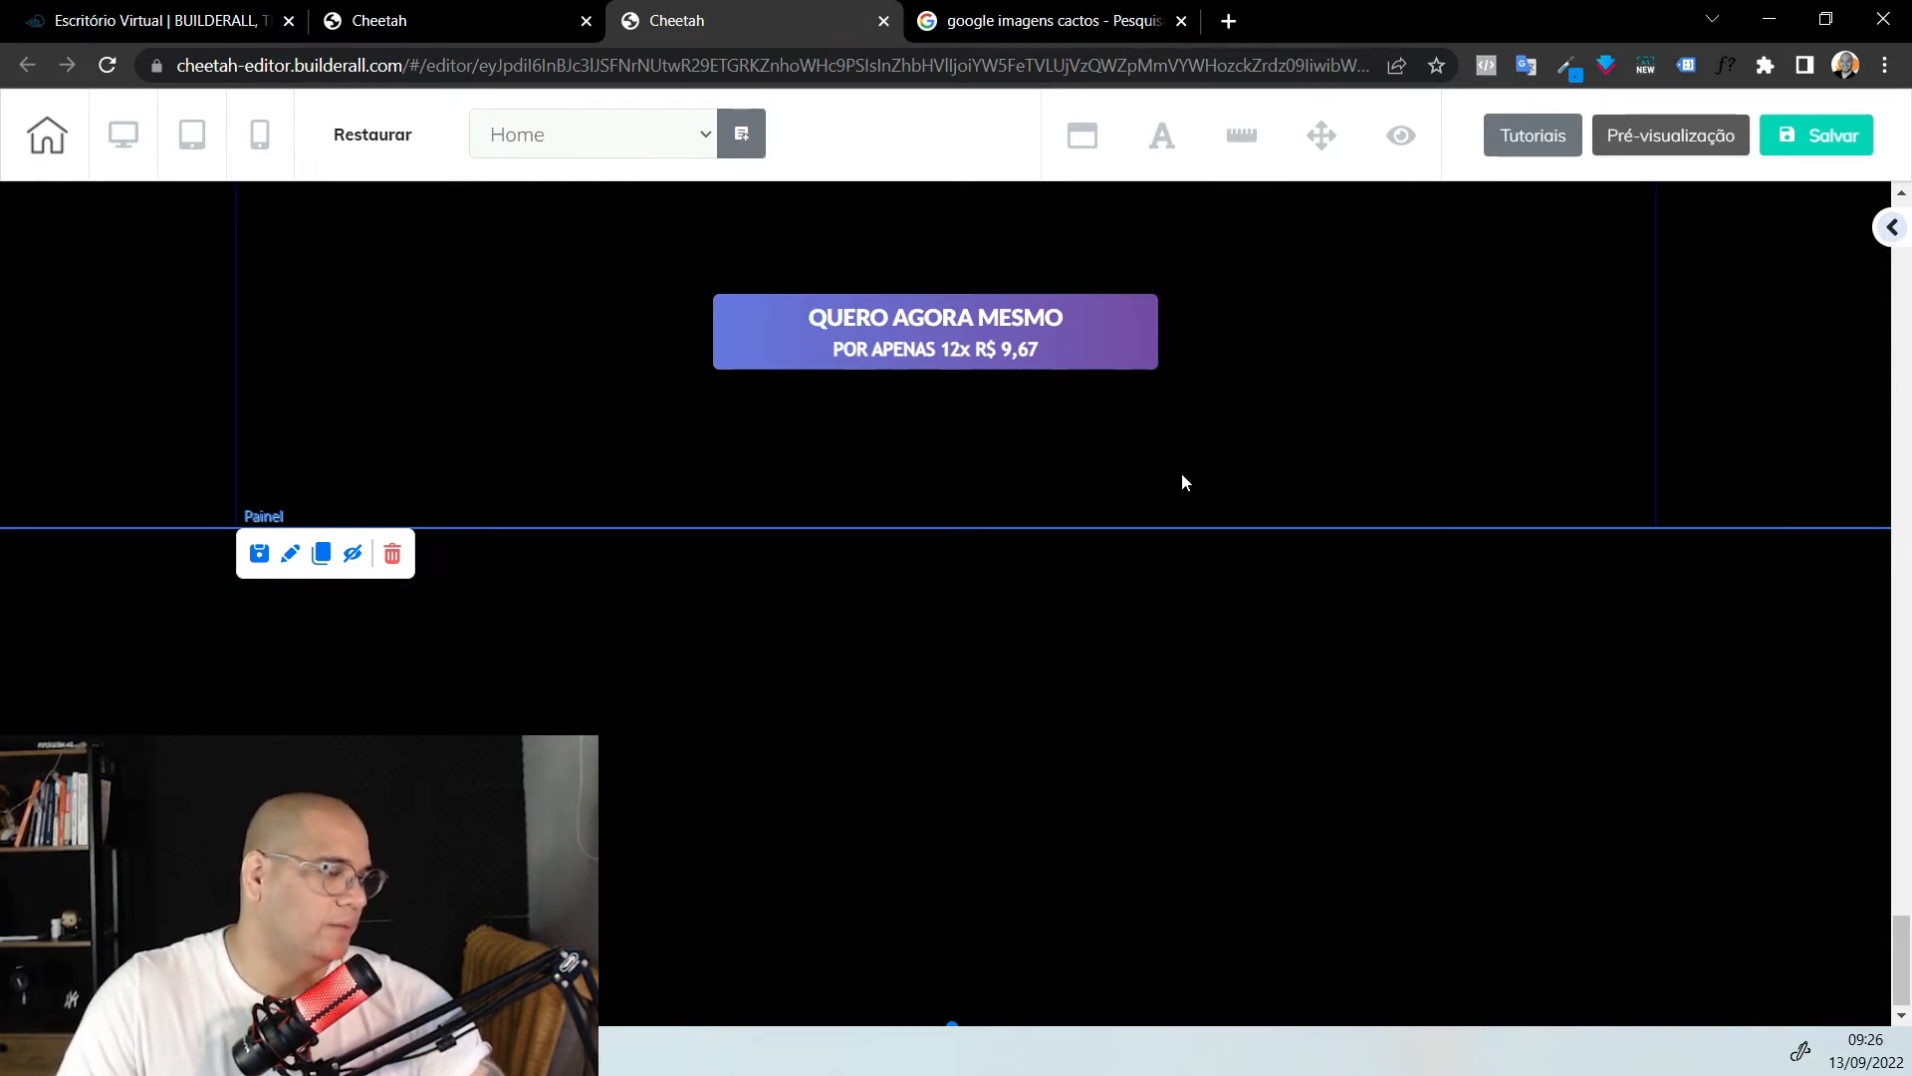
Add a grey box element to the black panel below the call-to-action button and open its settings
left_click(1890, 228)
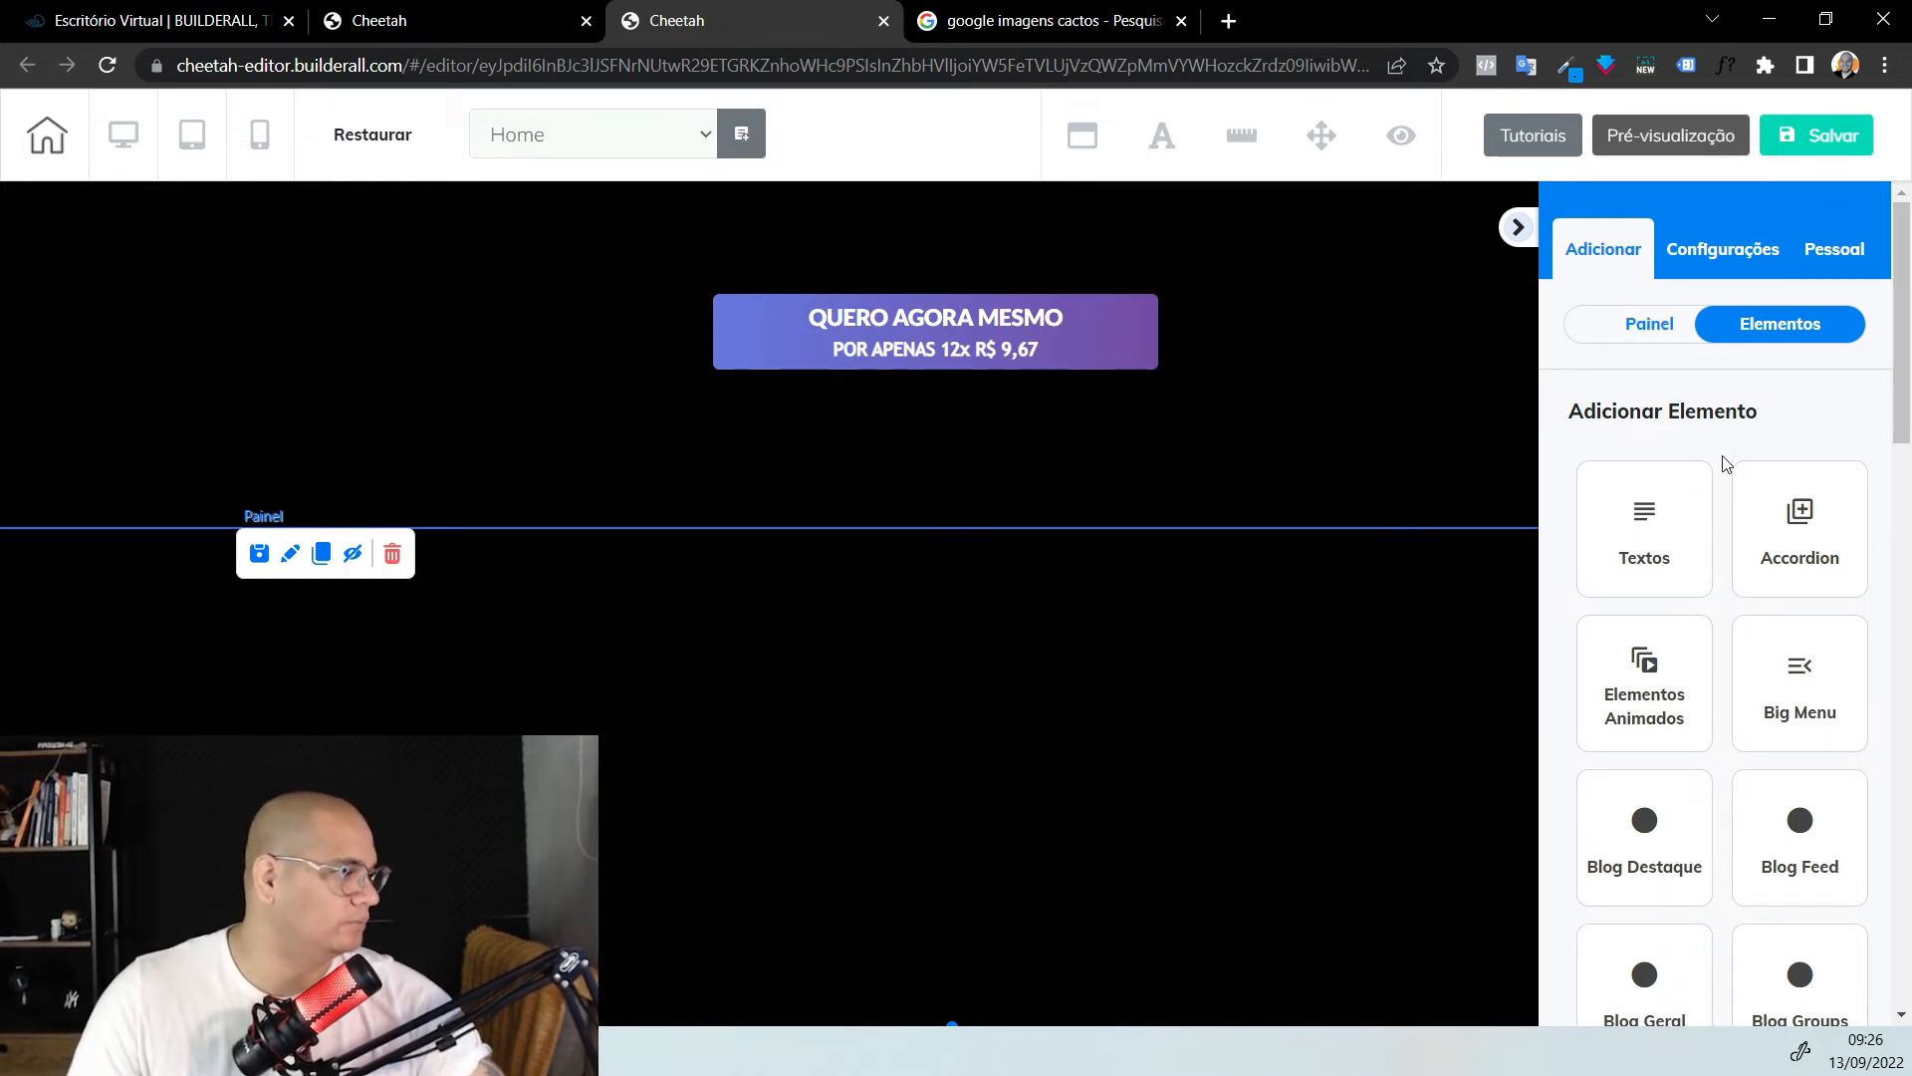
scroll(1783, 794, "down", 5)
left_click_drag(1836, 820, 877, 768)
left_click(489, 593)
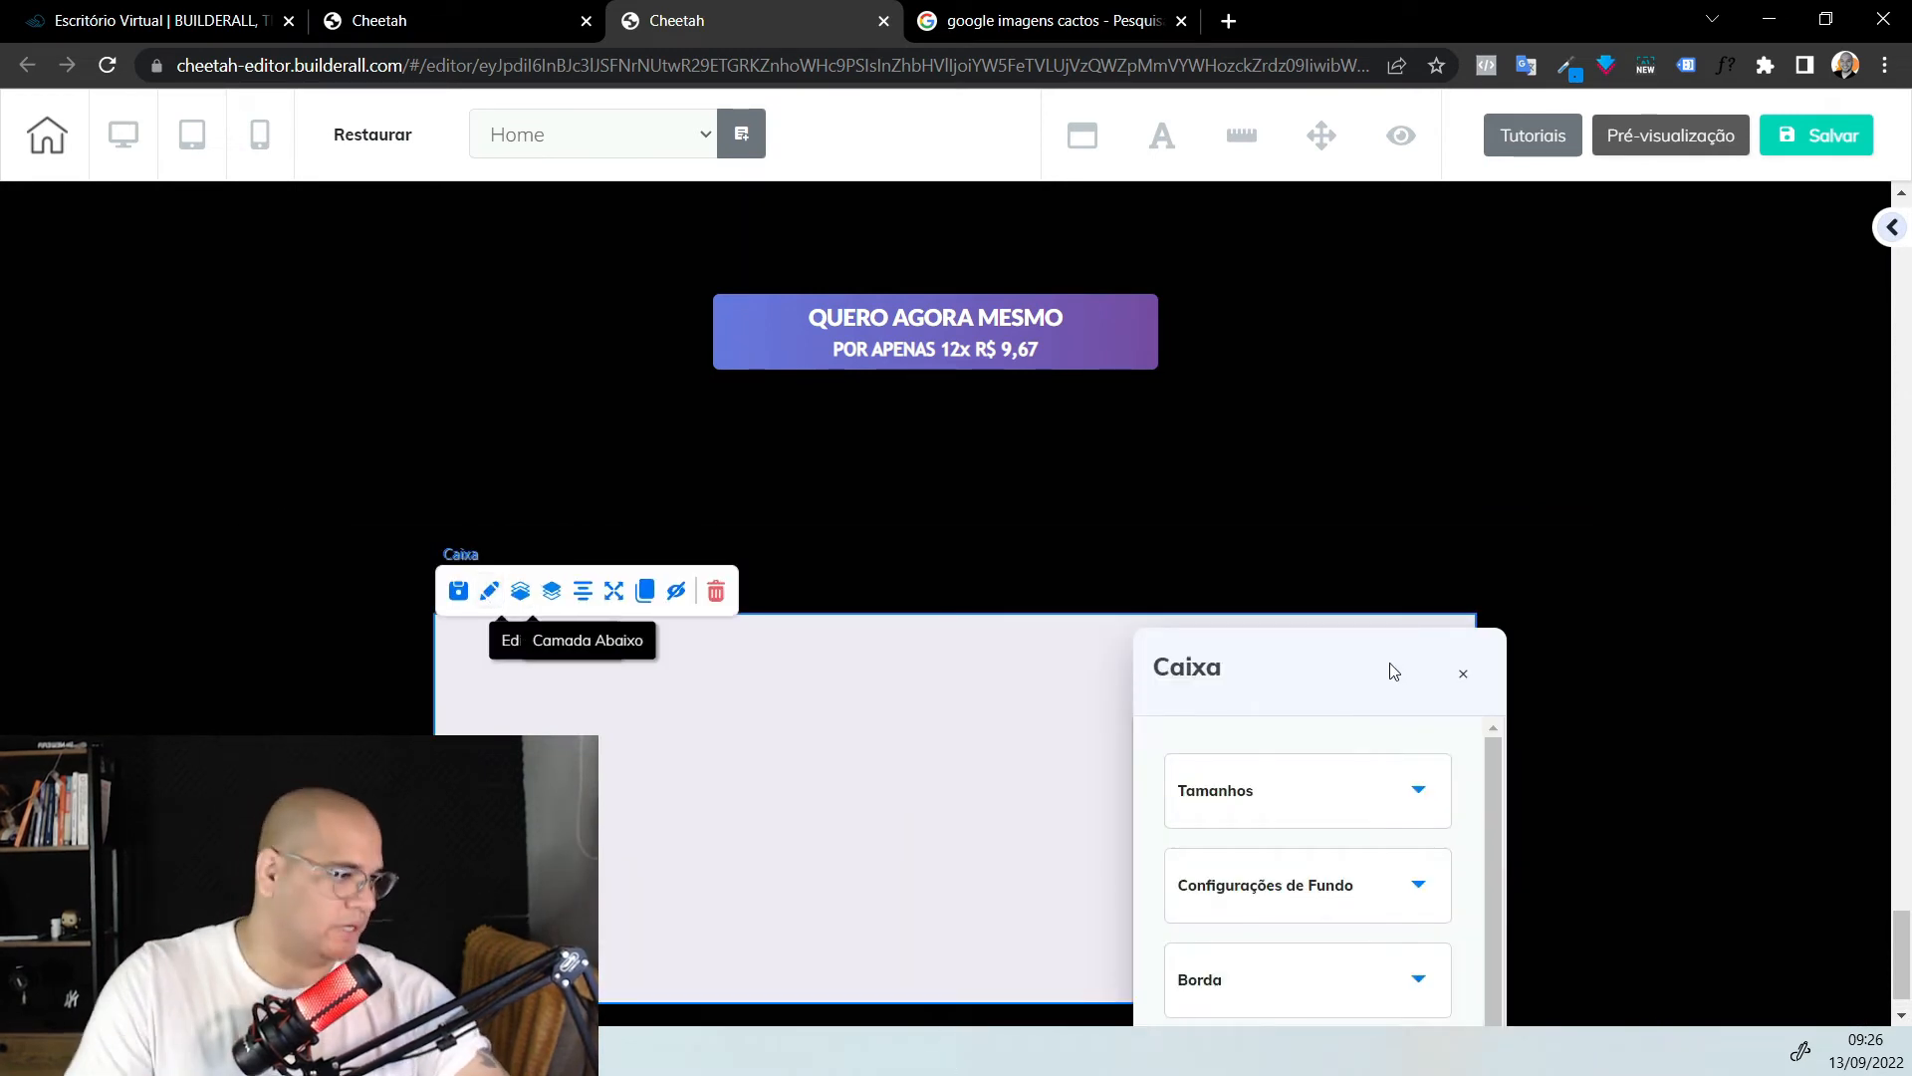
left_click_drag(1387, 670, 1443, 316)
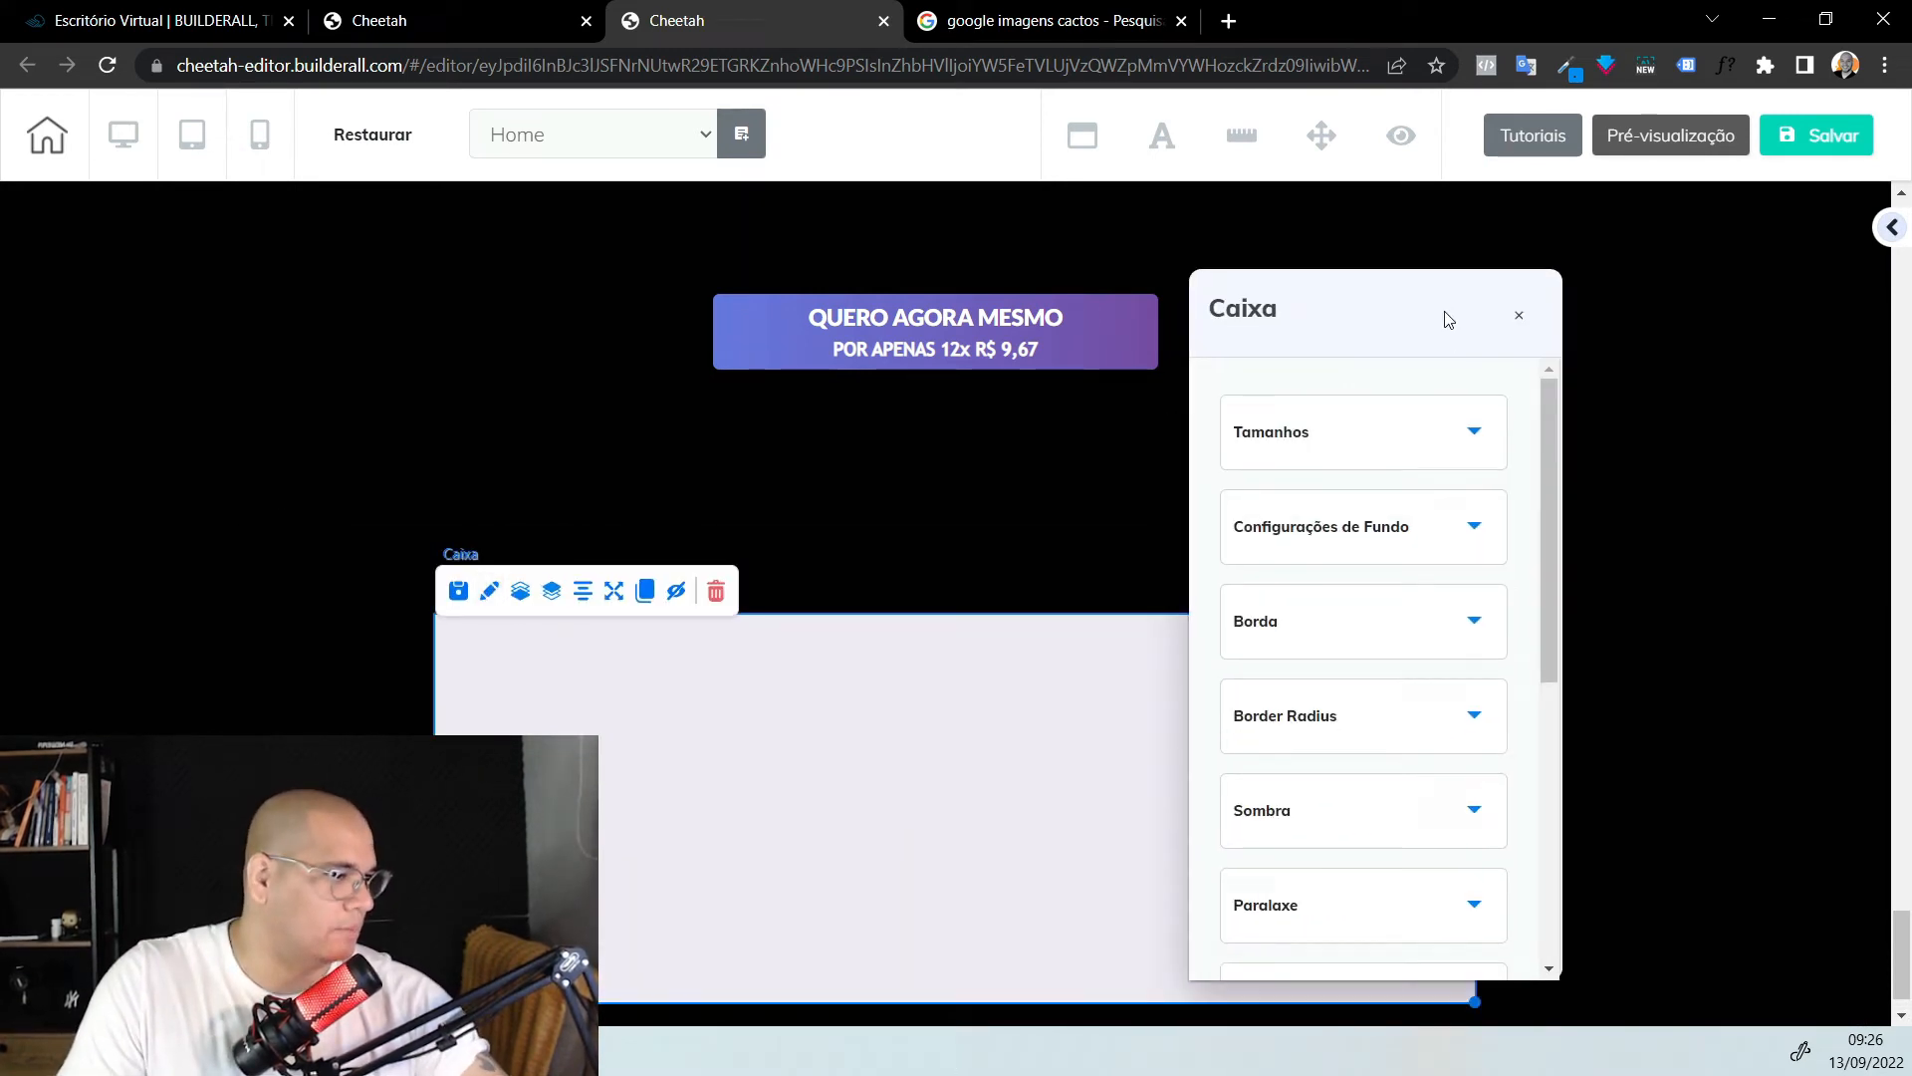
Give the box a solid white (FFFFFF) border
left_click(1336, 638)
scroll(1349, 637, "down", 3)
left_click(1317, 488)
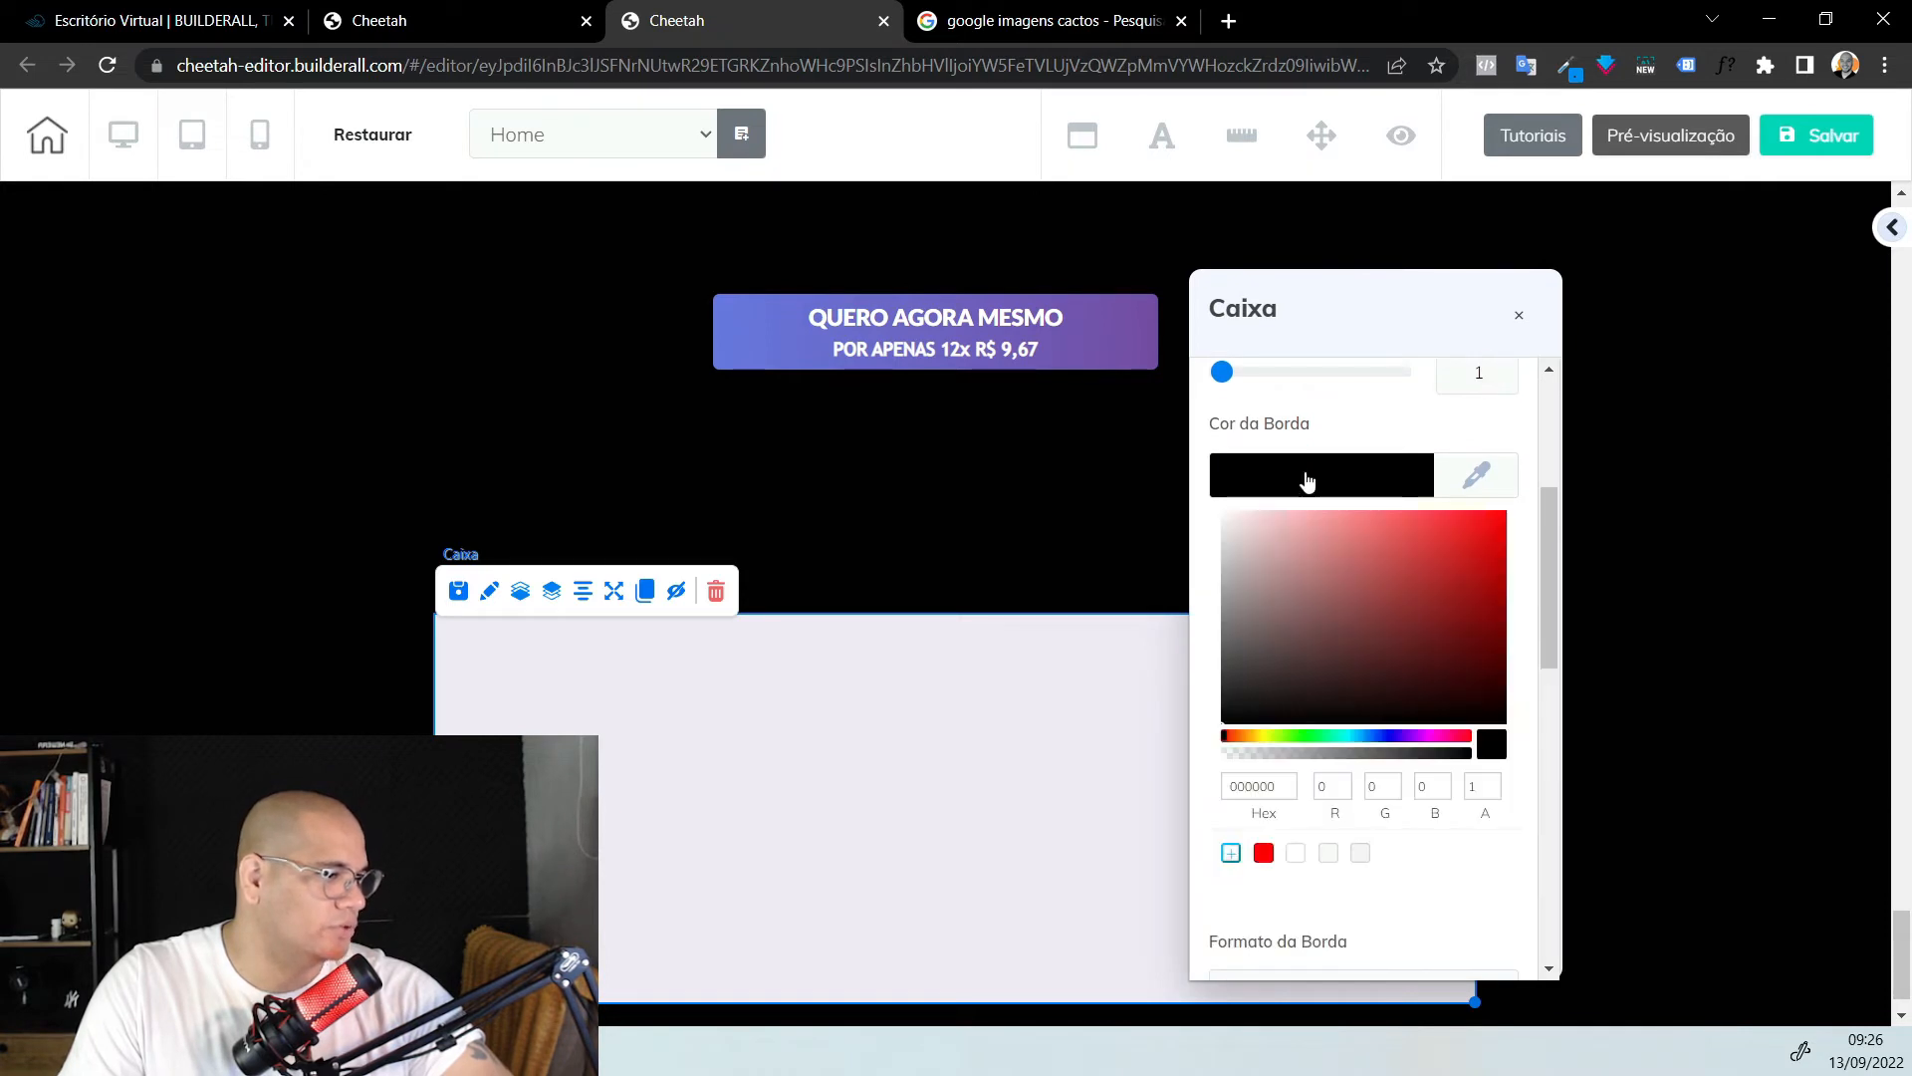
left_click(1224, 514)
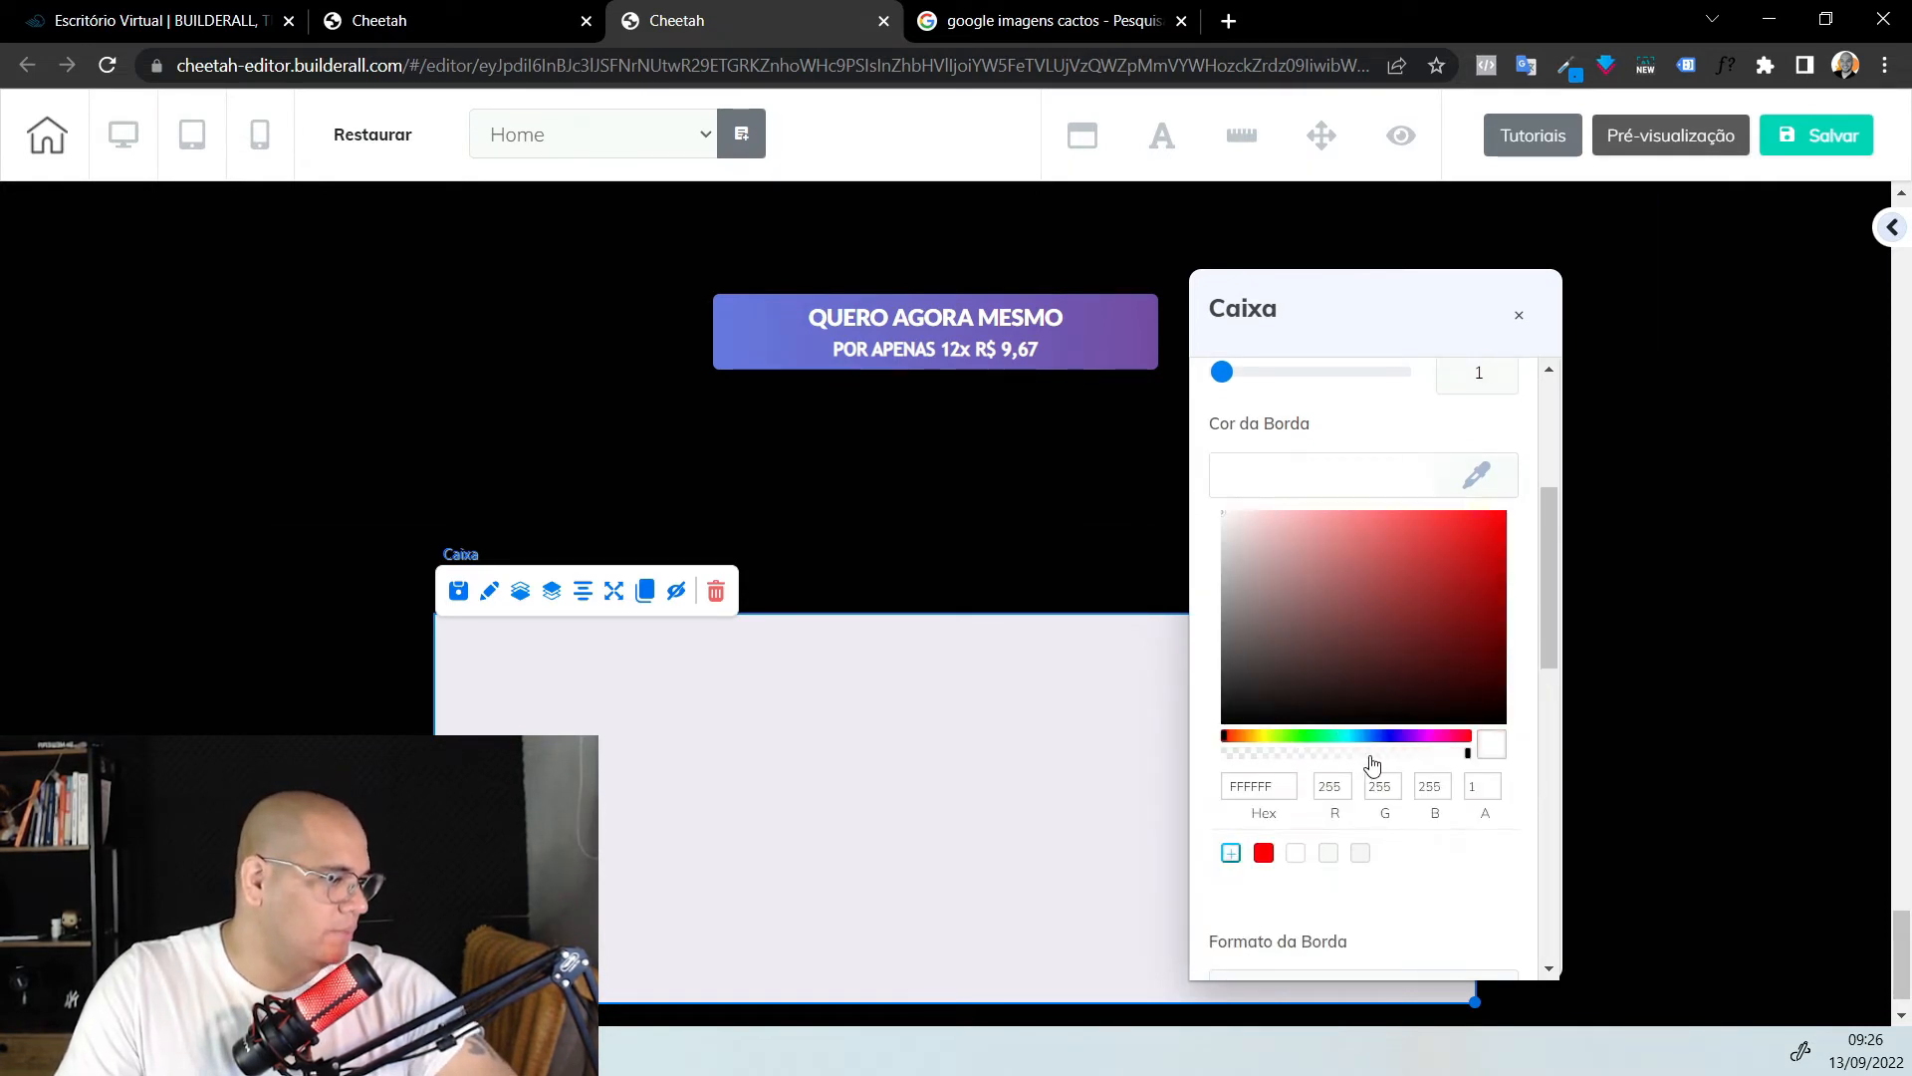
scroll(1384, 757, "down", 3)
left_click(1385, 630)
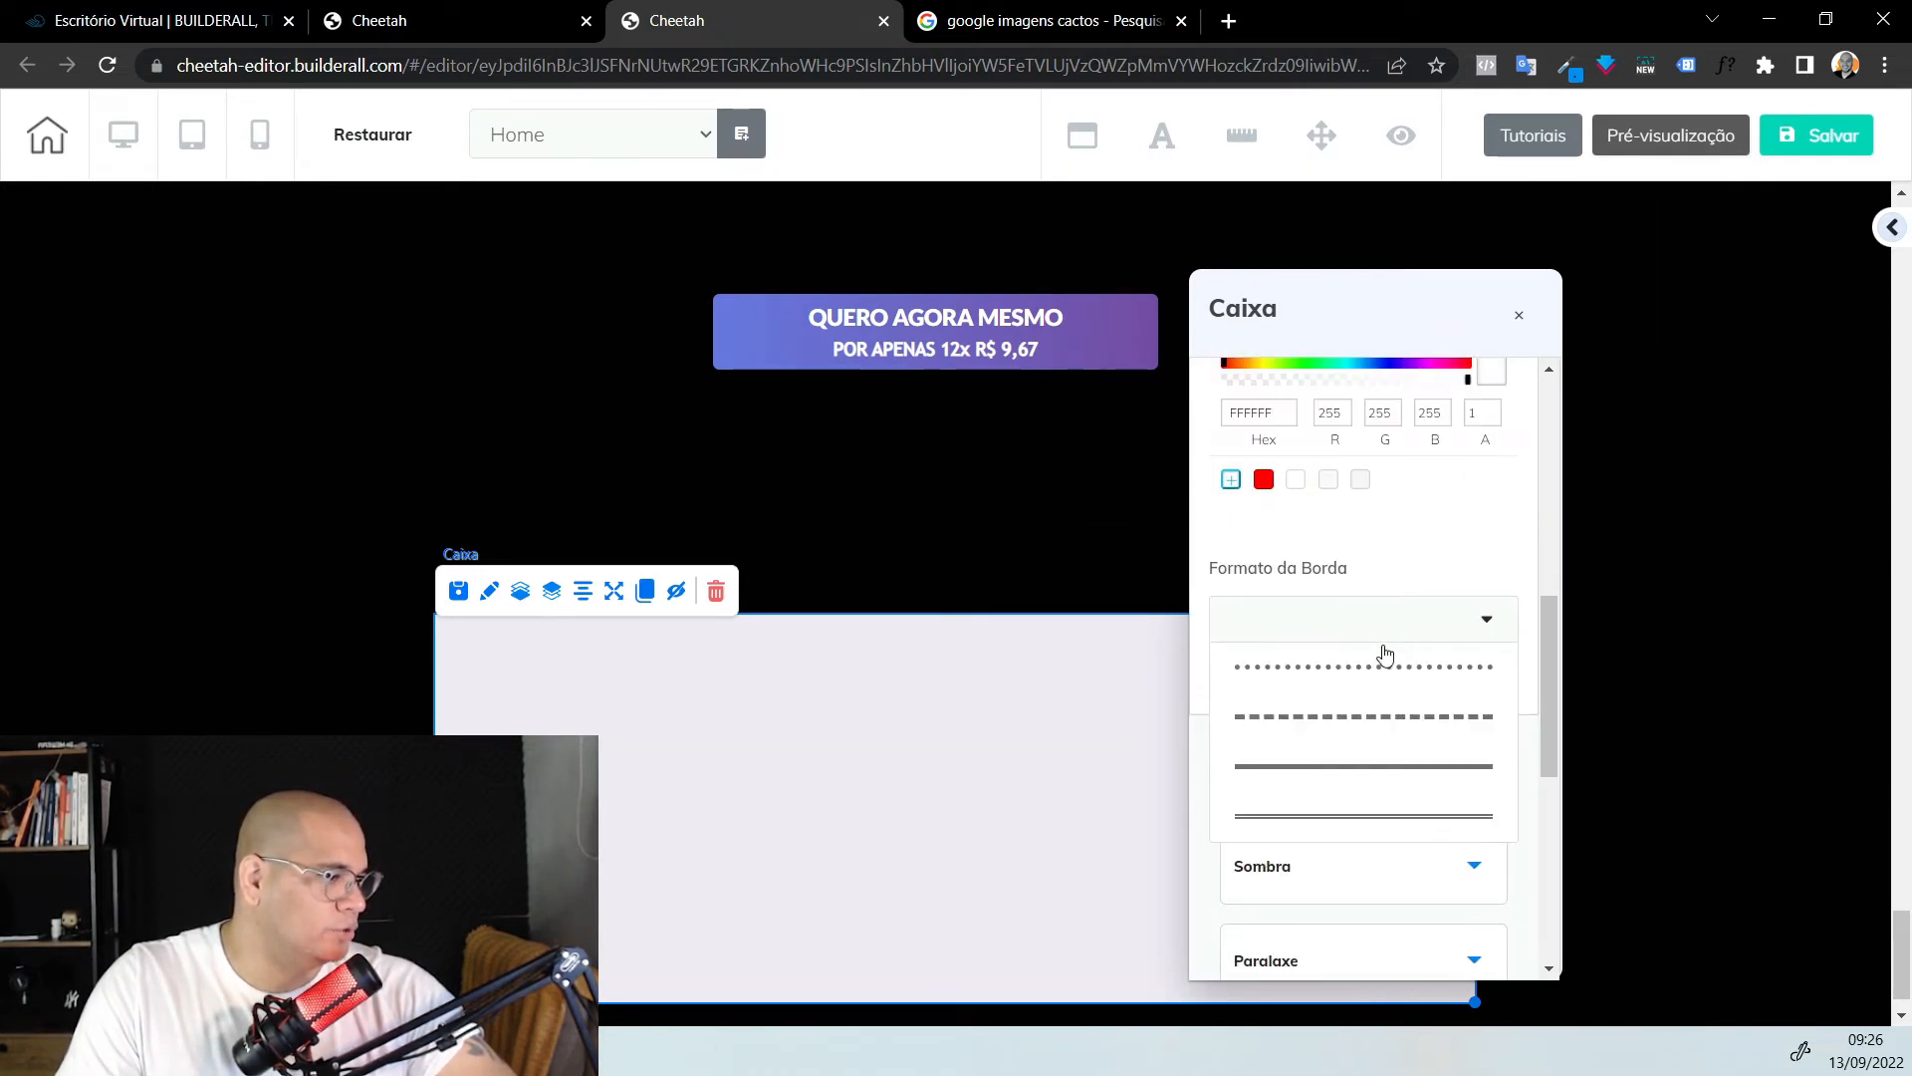
left_click(1420, 760)
Set the box's background to solid black
scroll(1400, 687, "up", 5)
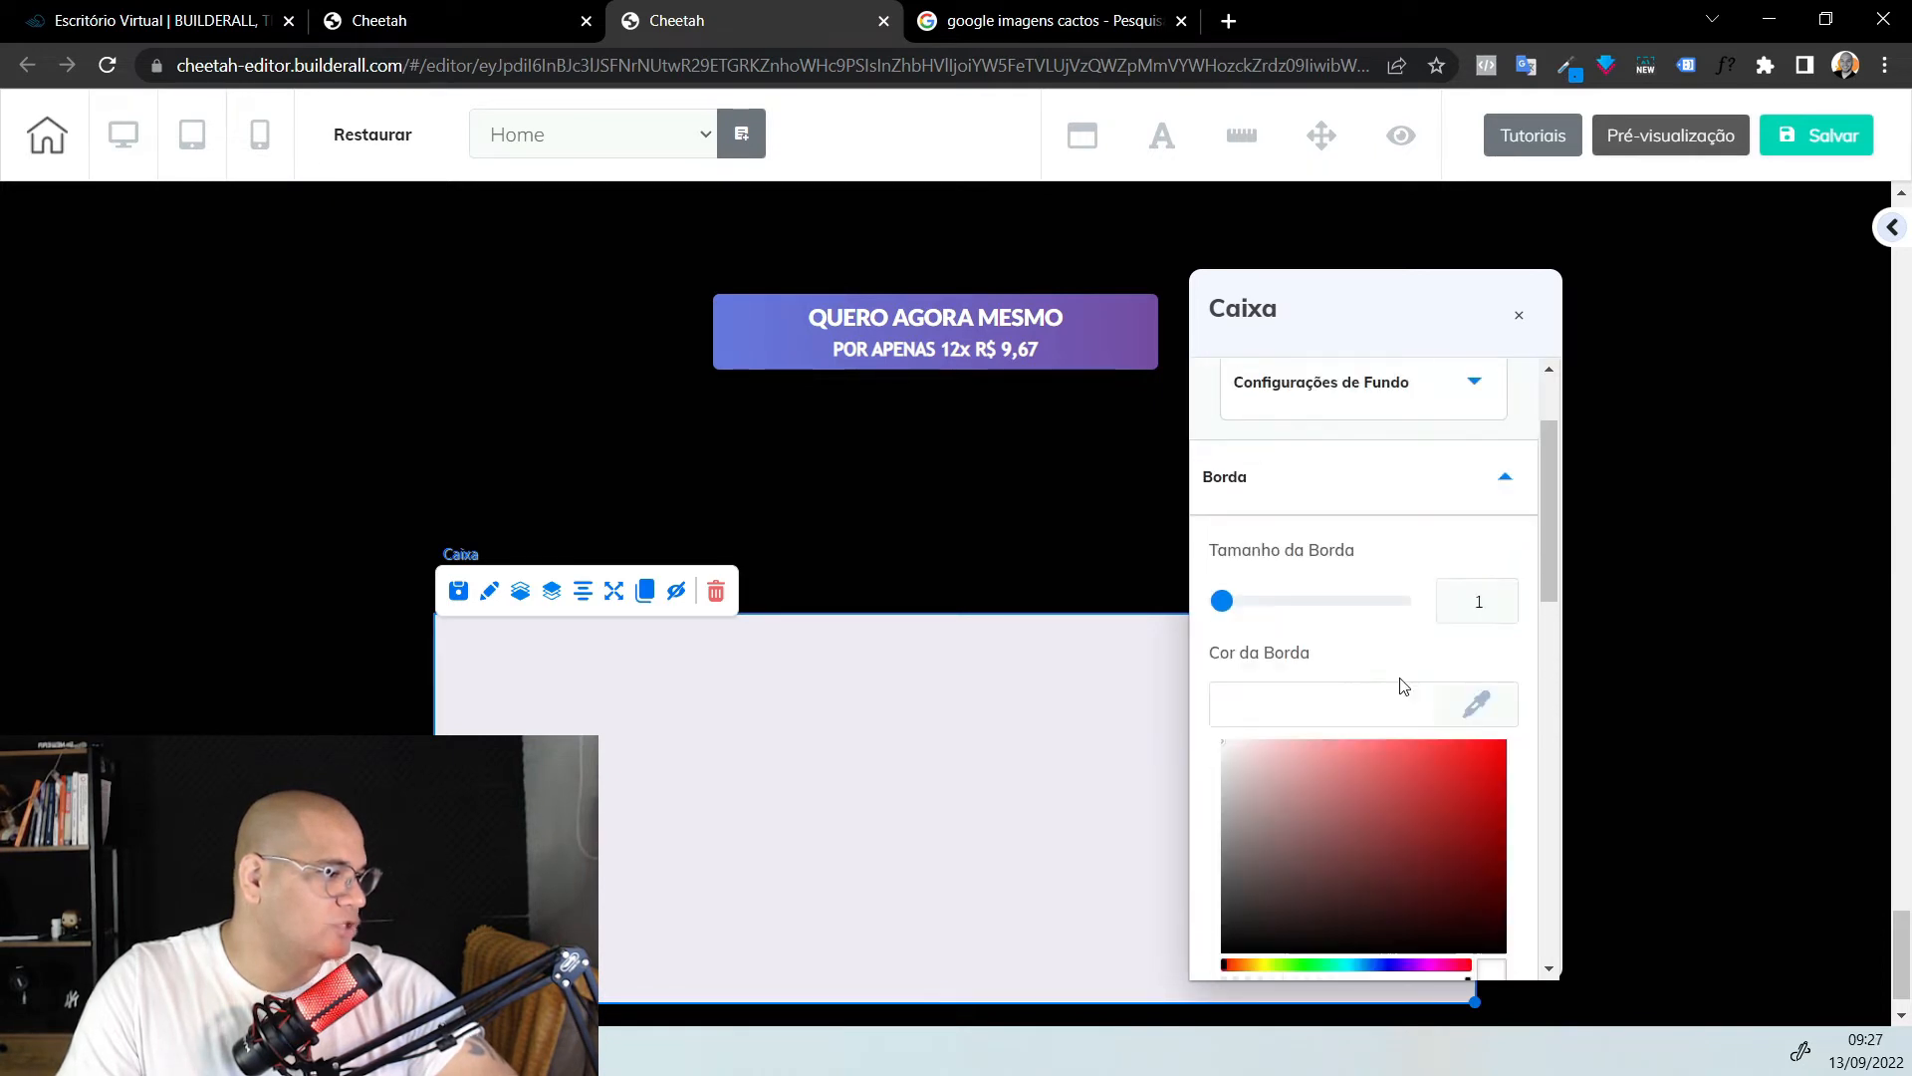
left_click(1363, 548)
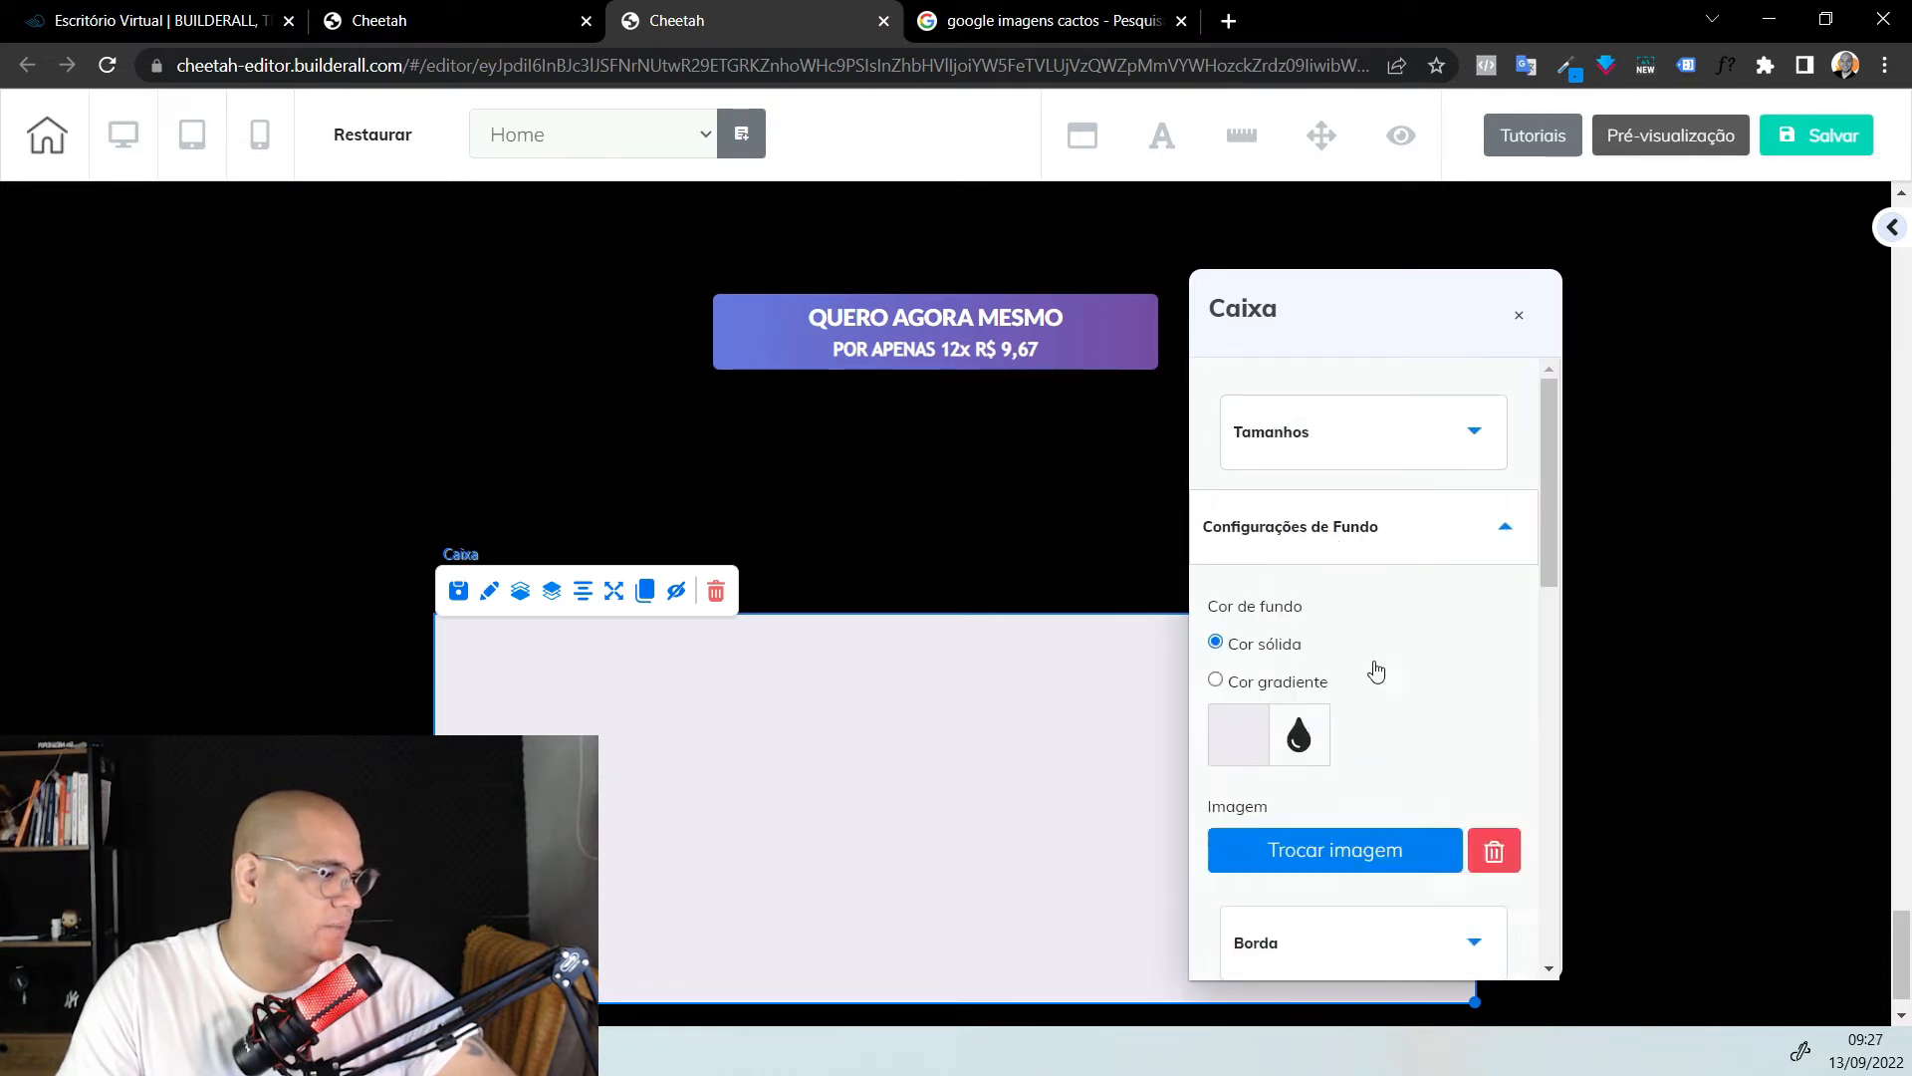
left_click(1265, 752)
left_click_drag(1324, 845, 1534, 1068)
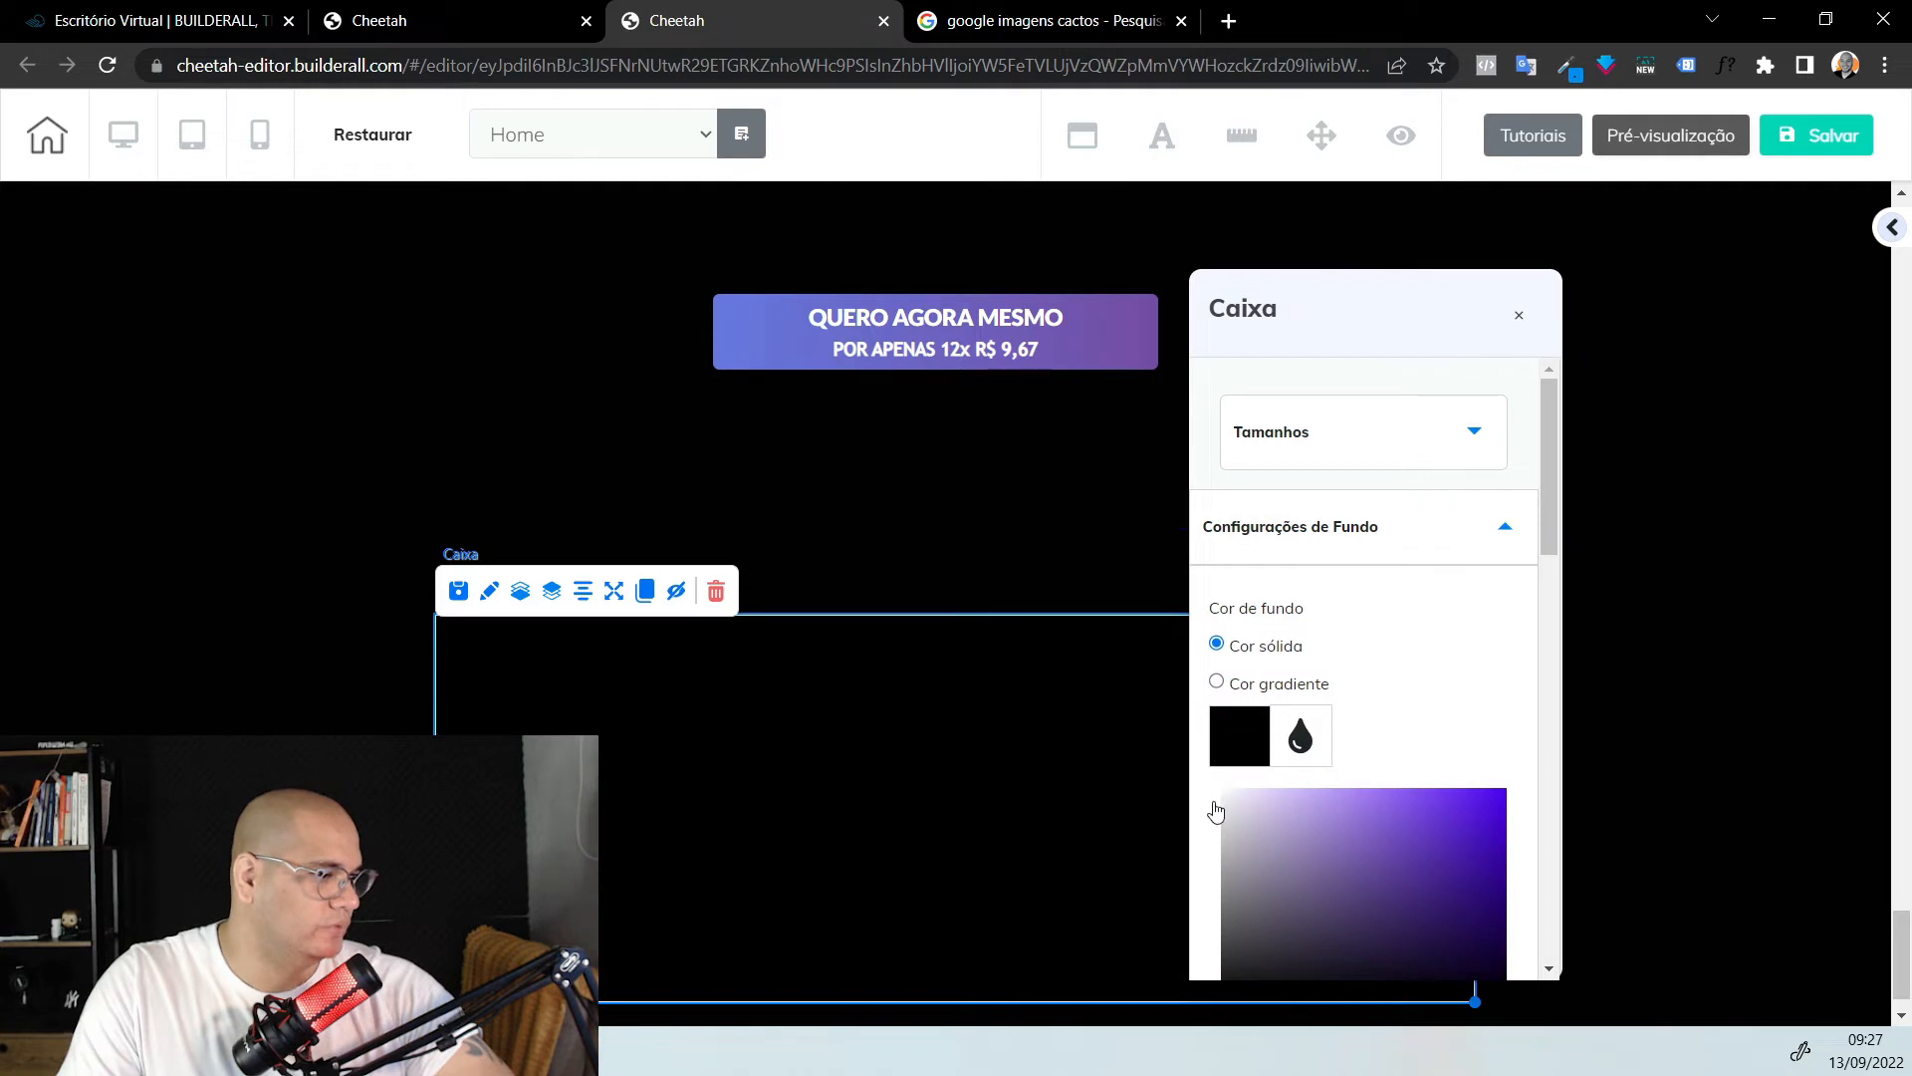
Give the box a white (FFFFFF) shadow shifted slightly right and down, and close its settings
scroll(1314, 650, "down", 5)
scroll(1378, 585, "down", 1)
left_click(1398, 567)
scroll(1285, 786, "down", 3)
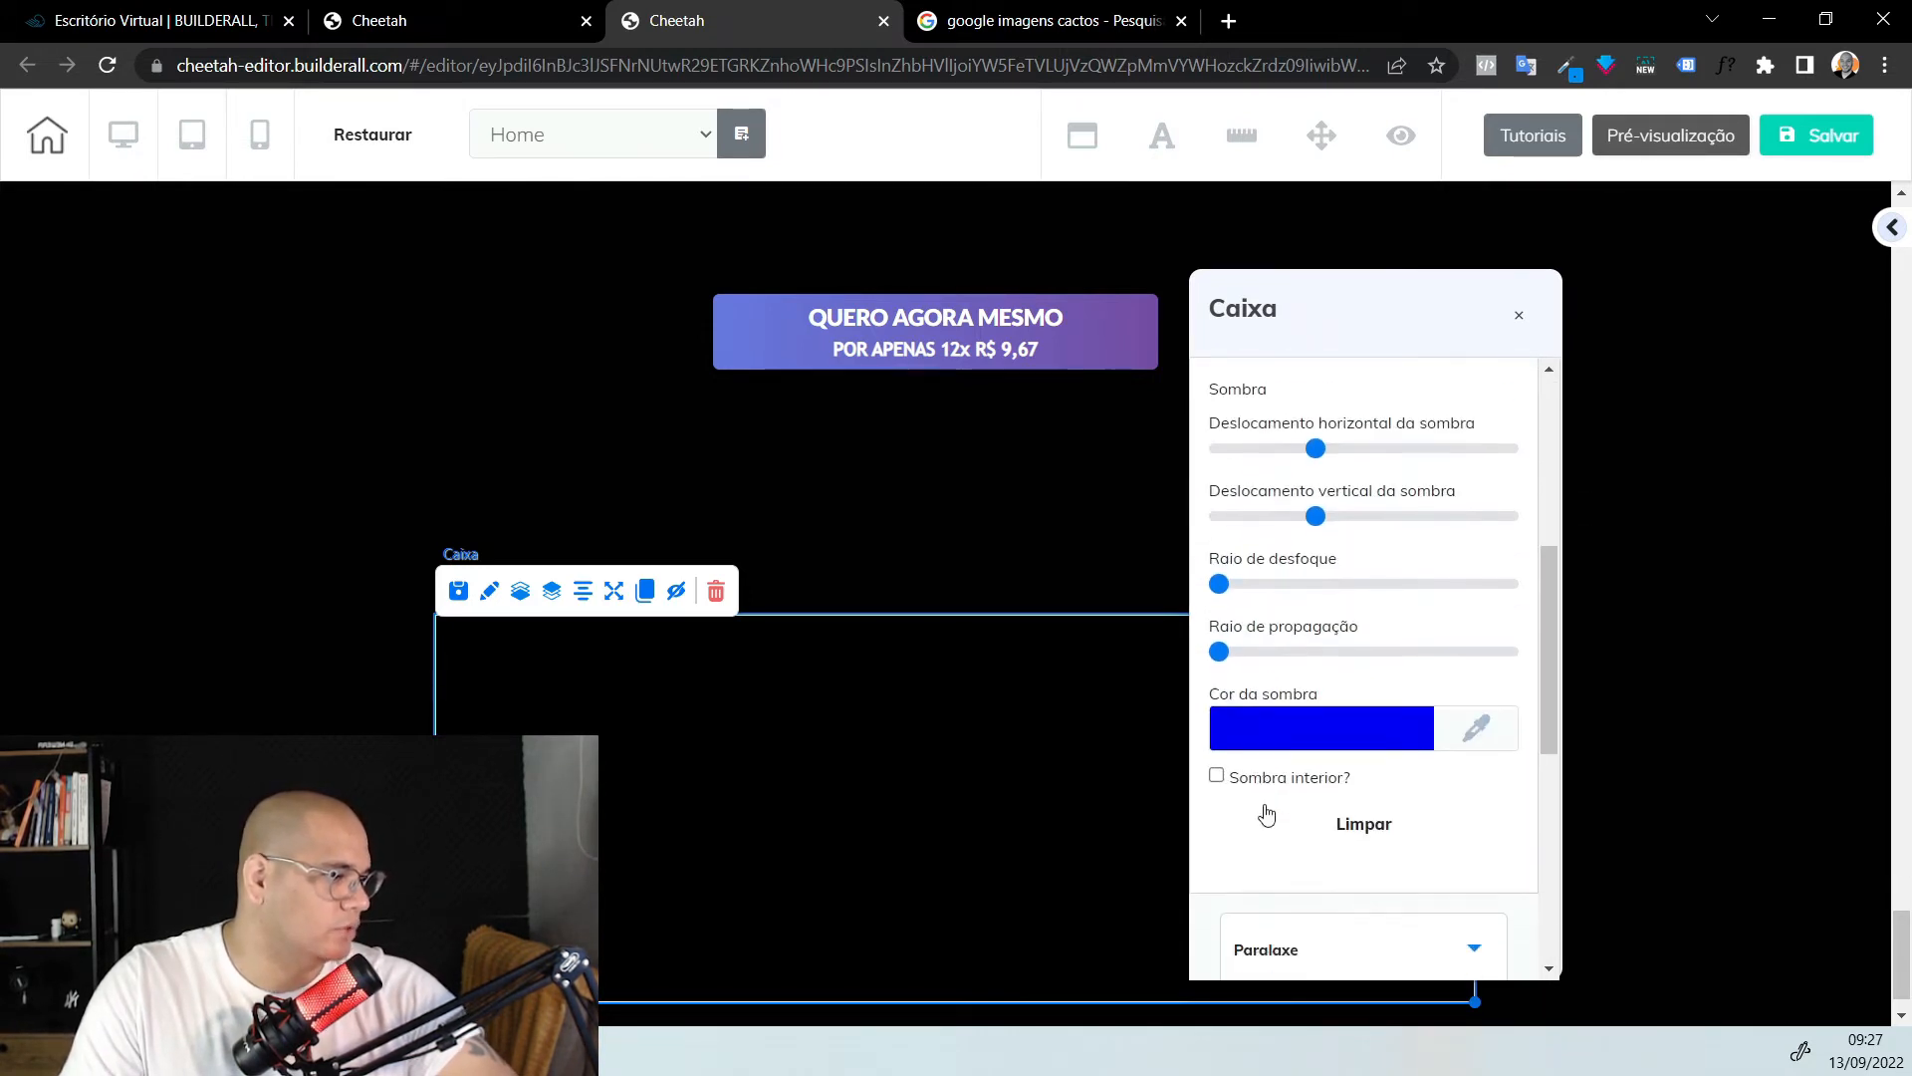
left_click(1300, 735)
left_click(1326, 445)
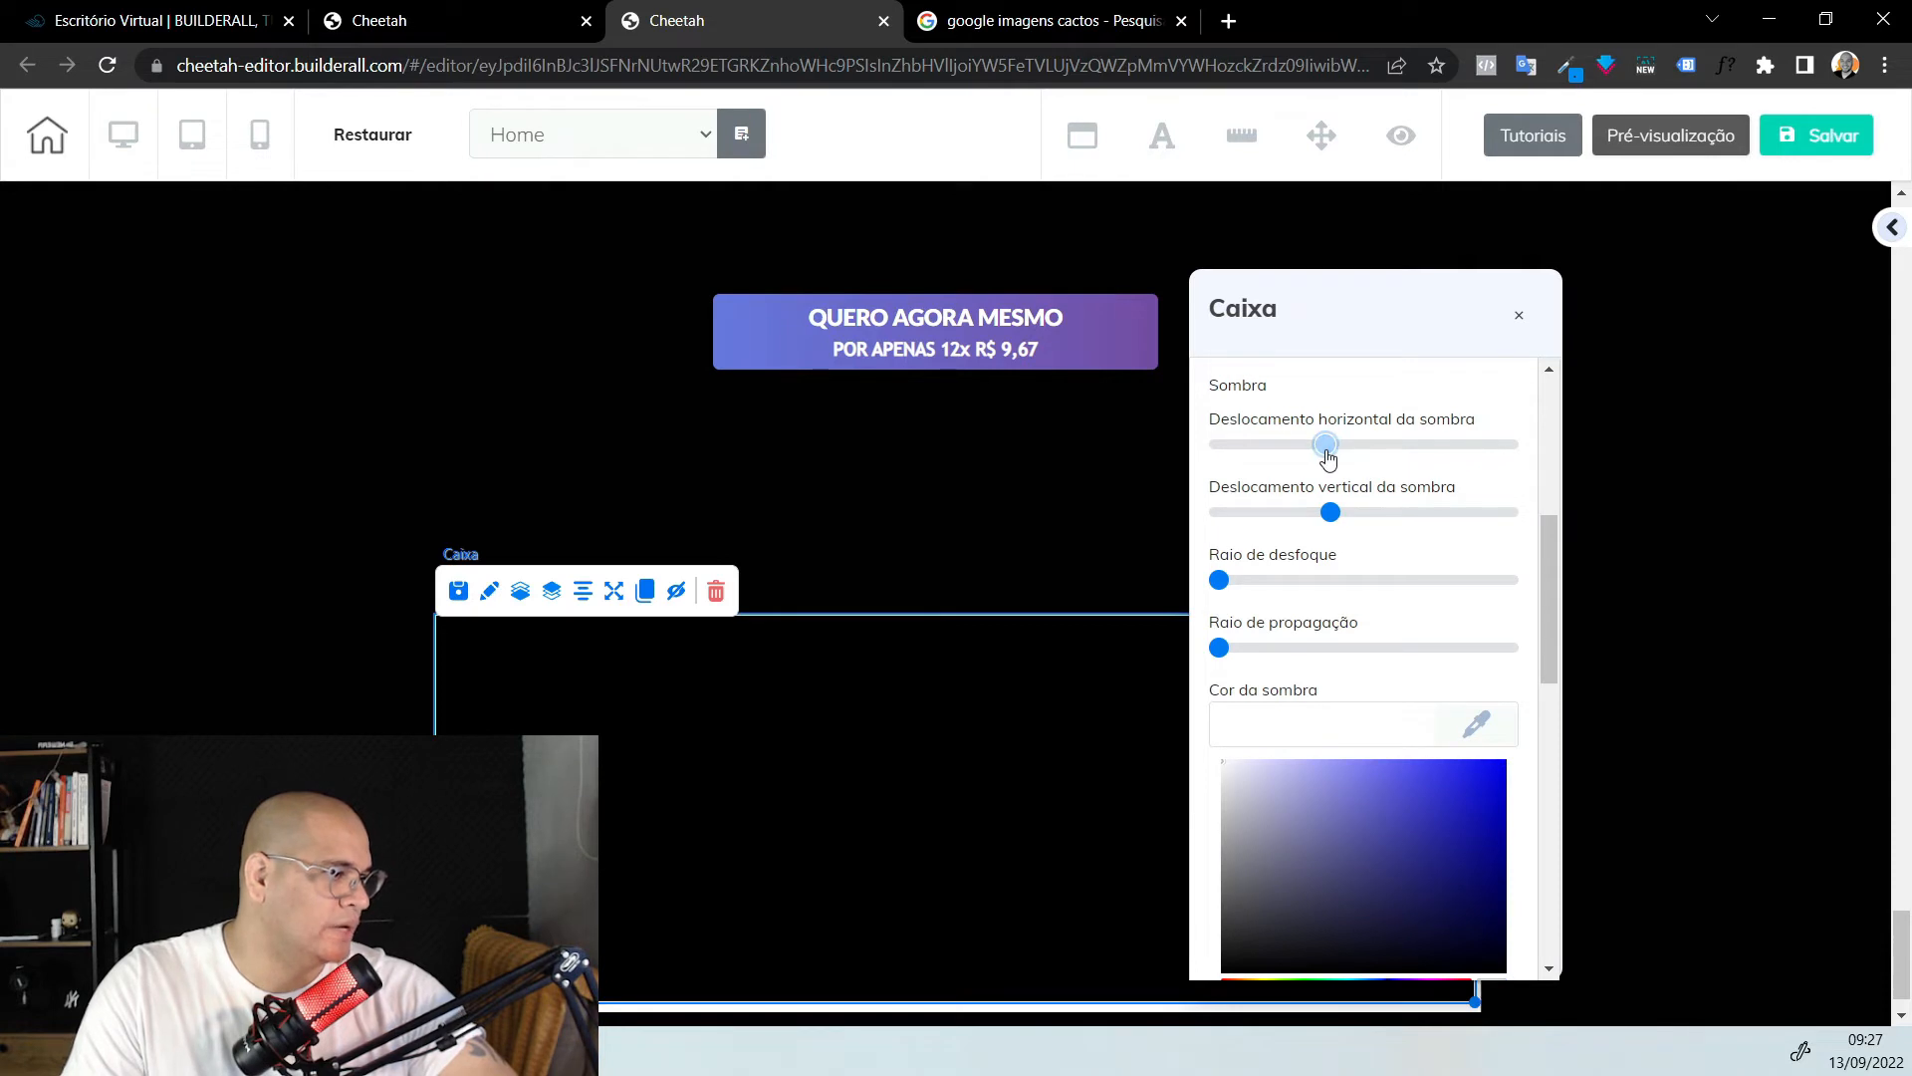
scroll(1434, 594, "down", 5)
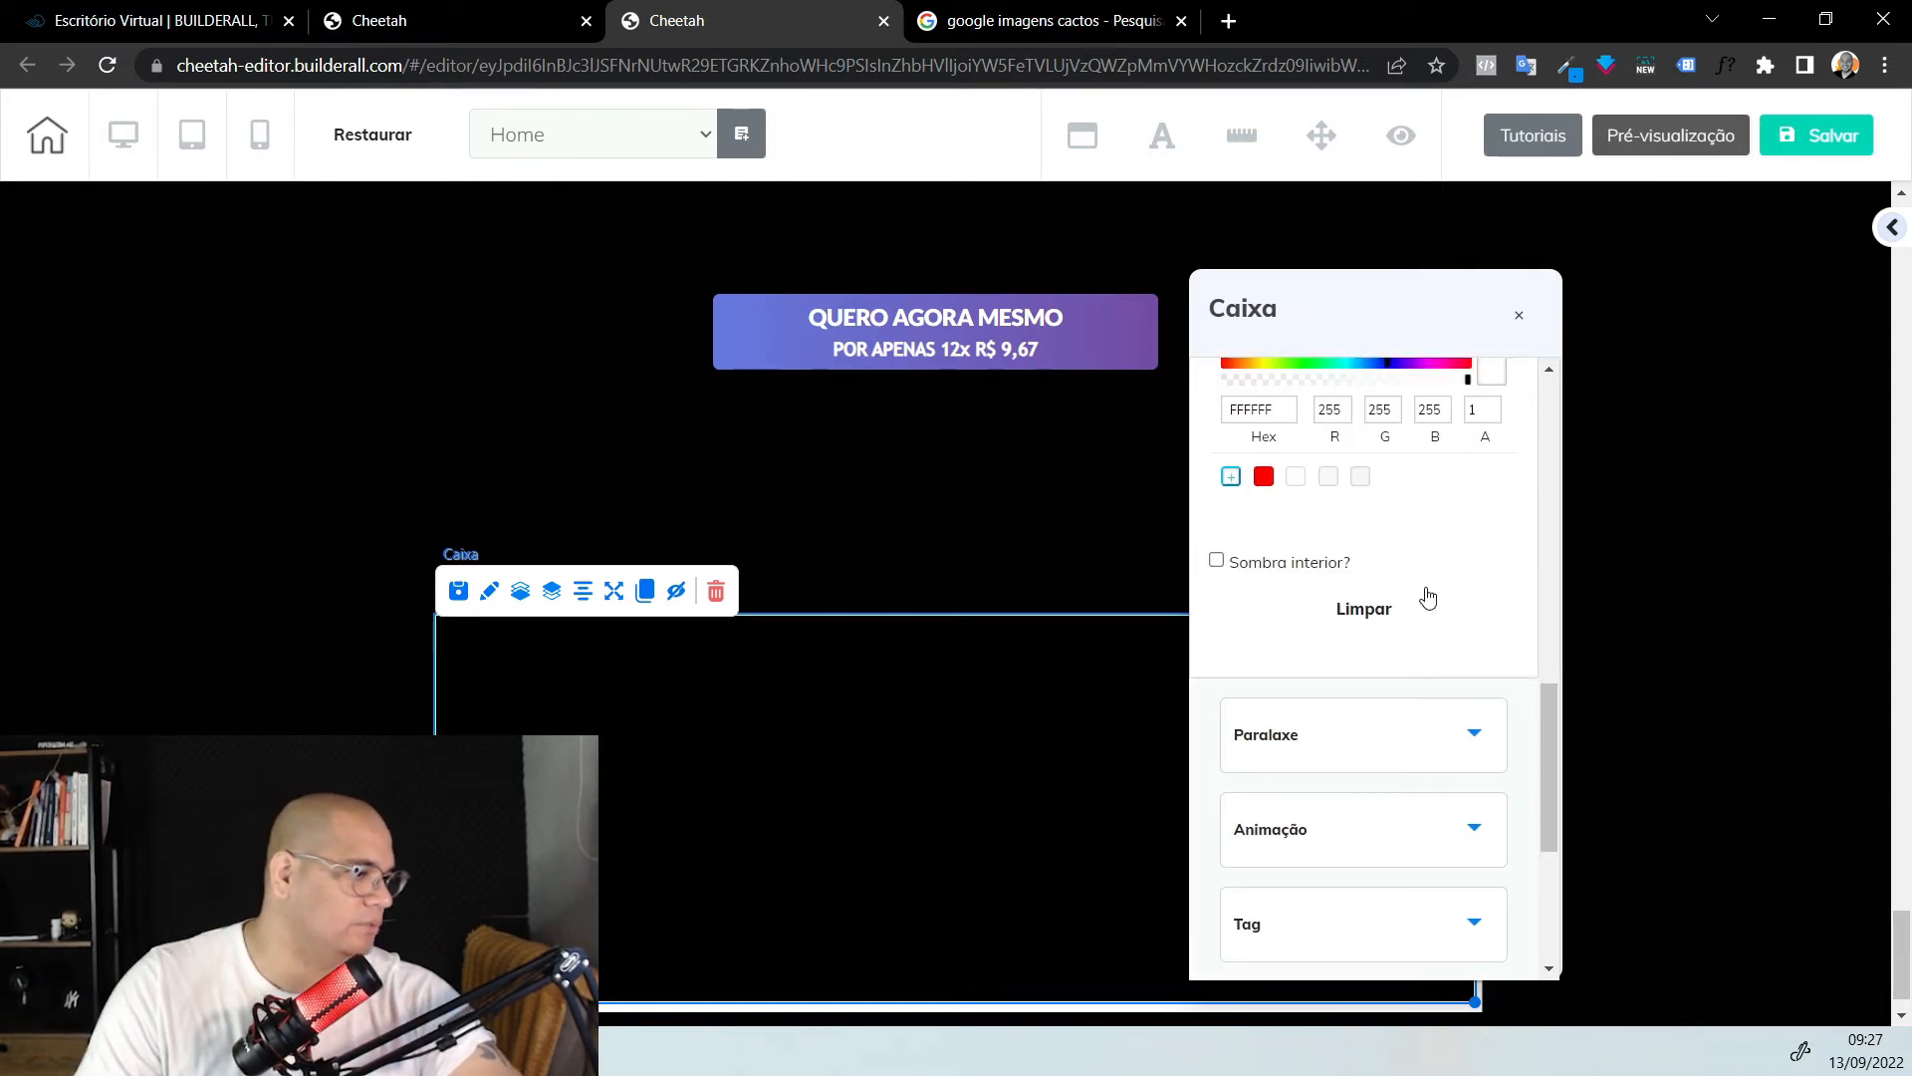
scroll(1455, 503, "up", 4)
left_click(1635, 601)
scroll(1635, 601, "down", 1)
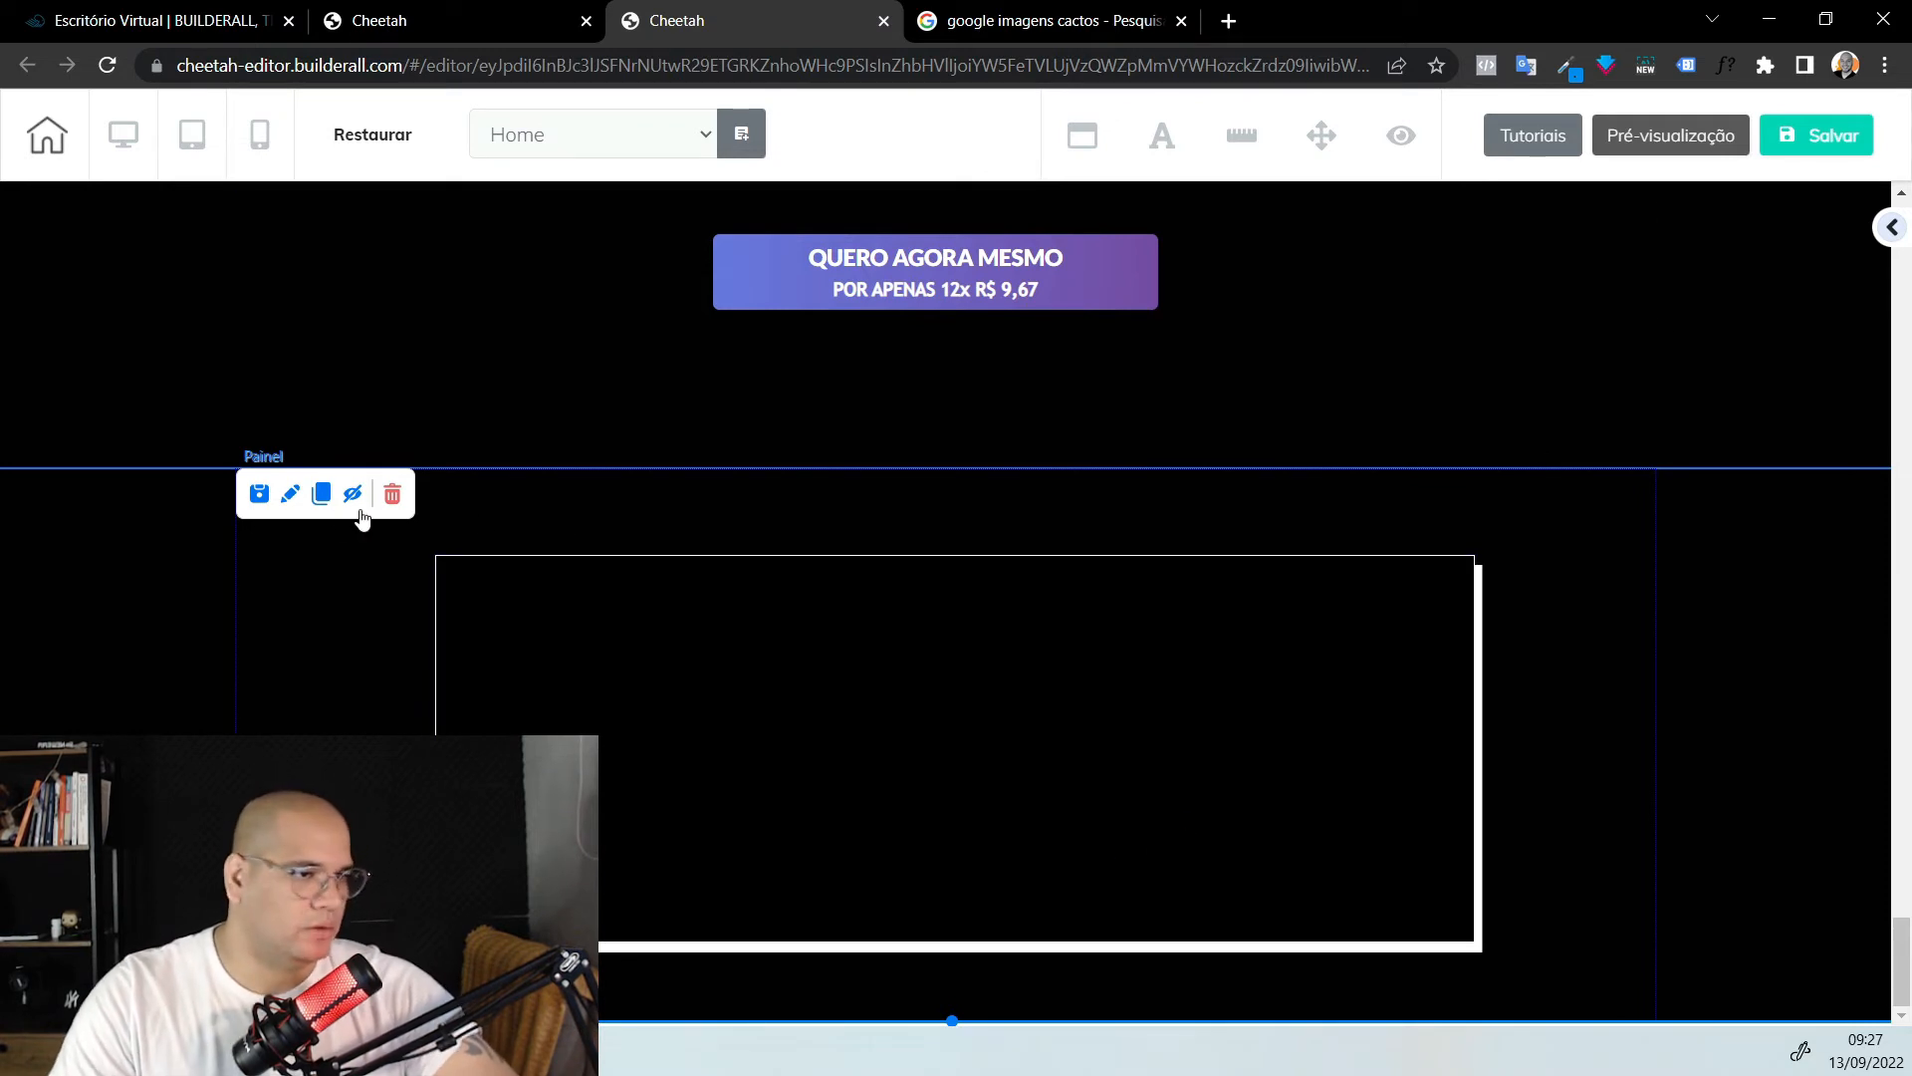
Increase the black panel's height to about 1543 and move the box further down inside it
left_click(290, 496)
scroll(1293, 726, "up", 5)
left_click(1251, 666)
left_click_drag(1191, 811, 1231, 813)
left_click(1470, 527)
scroll(1405, 619, "down", 3)
left_click_drag(1169, 520, 1169, 666)
Add an image element centred over the upper edge of the white-bordered box
left_click(1890, 226)
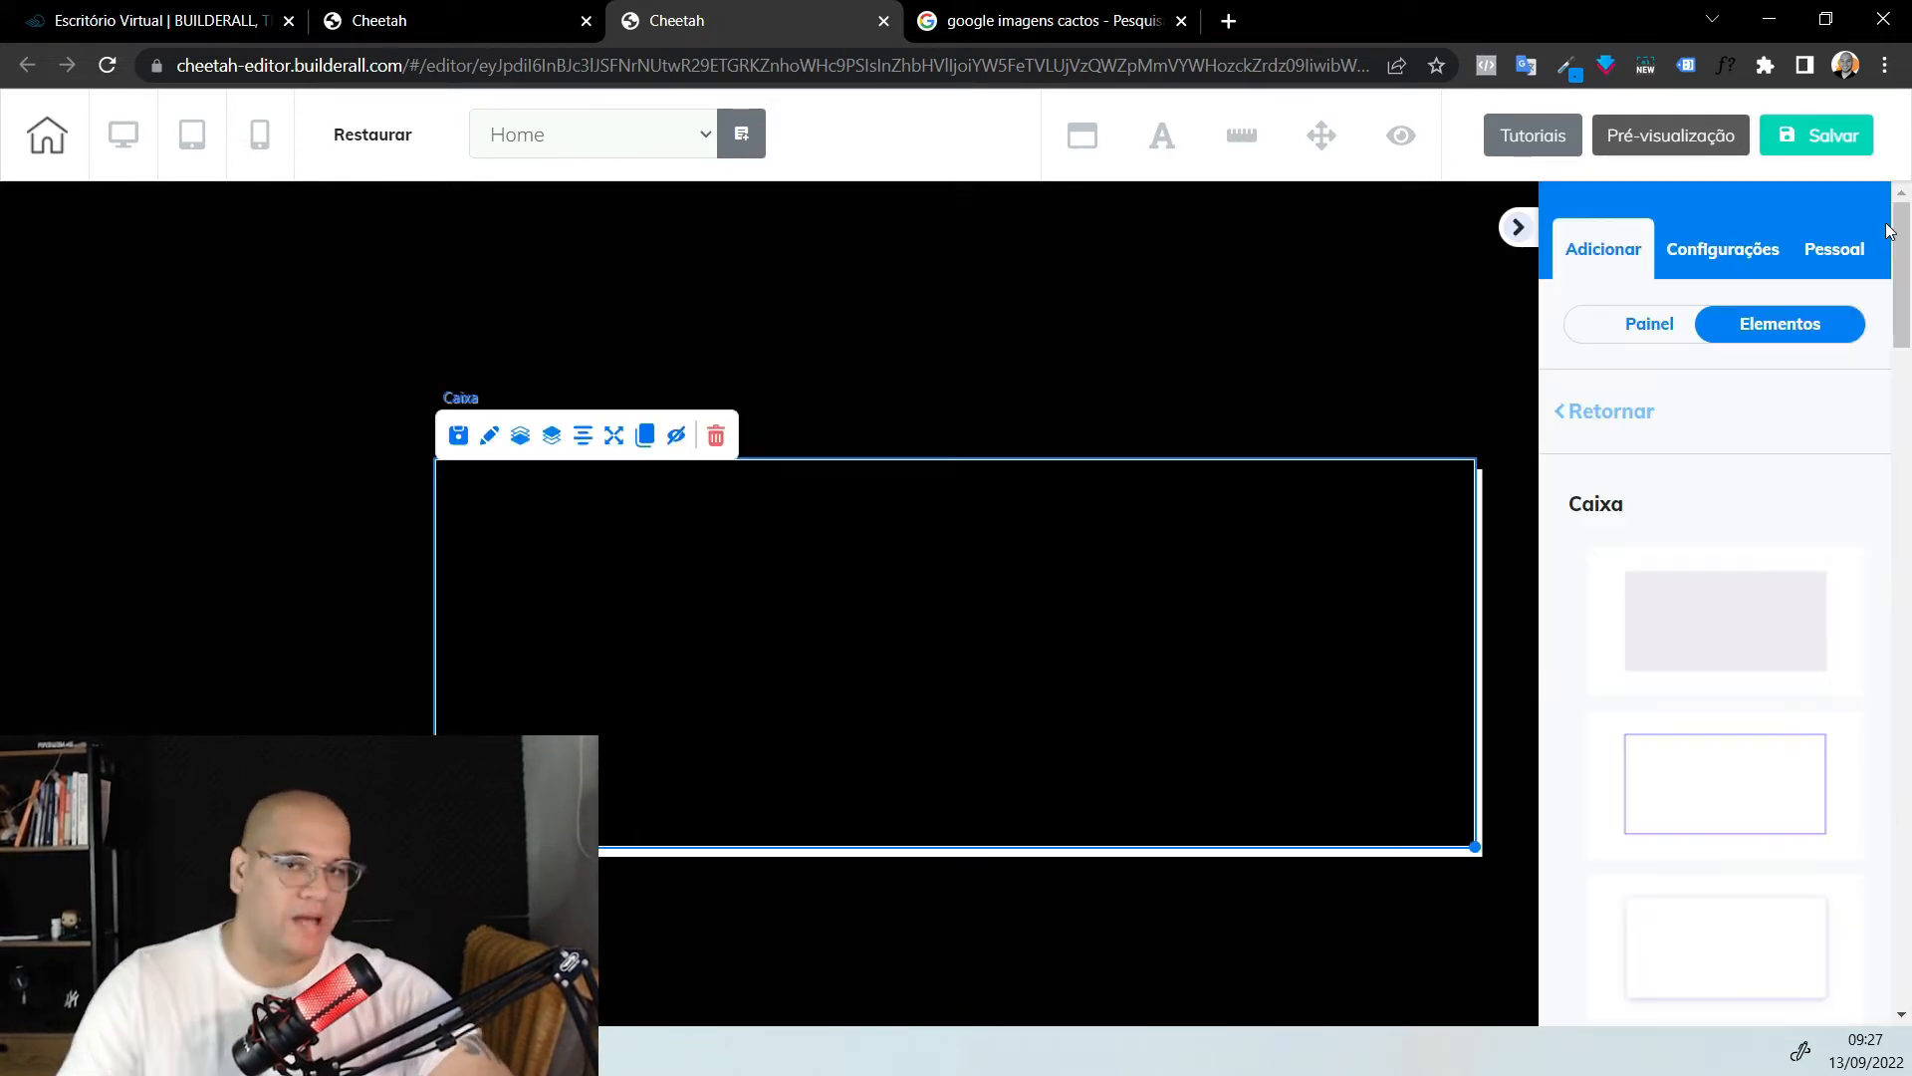
left_click(1623, 329)
left_click(1705, 323)
left_click(1639, 412)
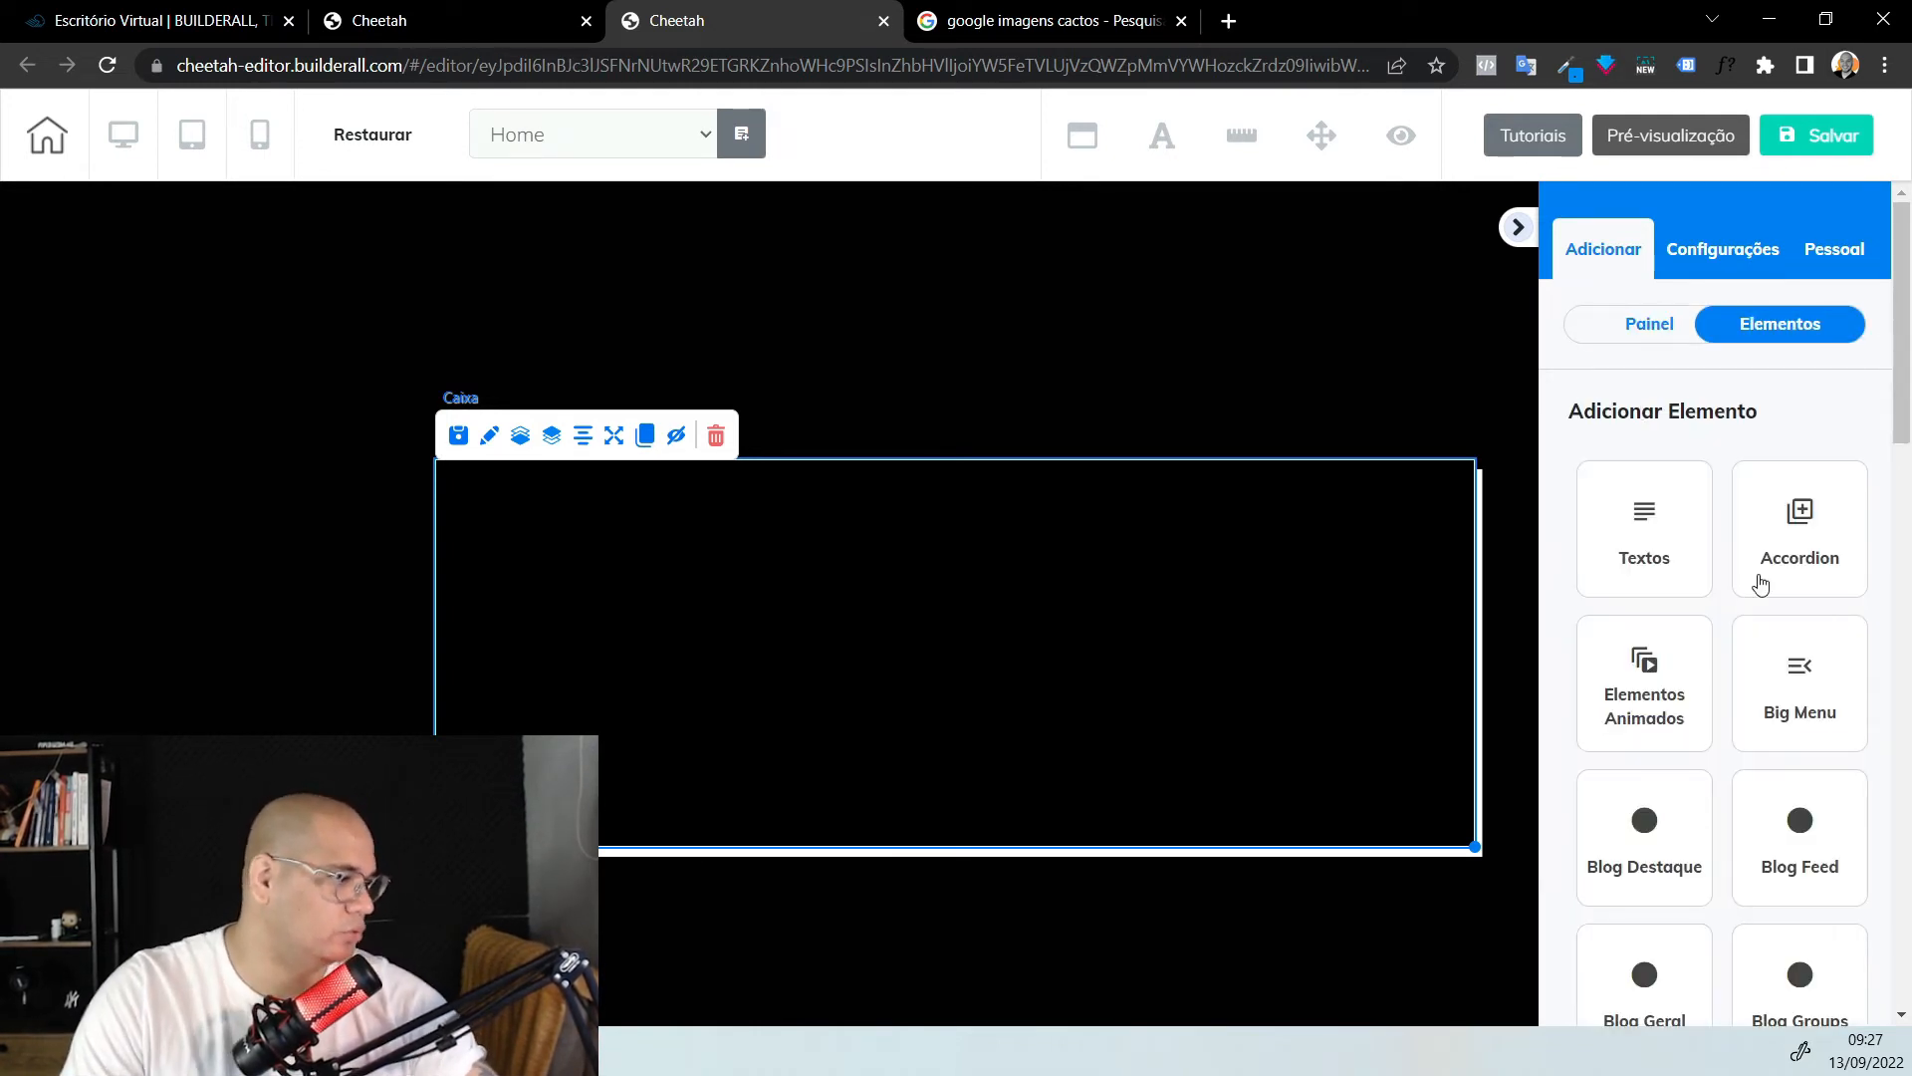
scroll(1762, 618, "down", 8)
scroll(1733, 668, "down", 2)
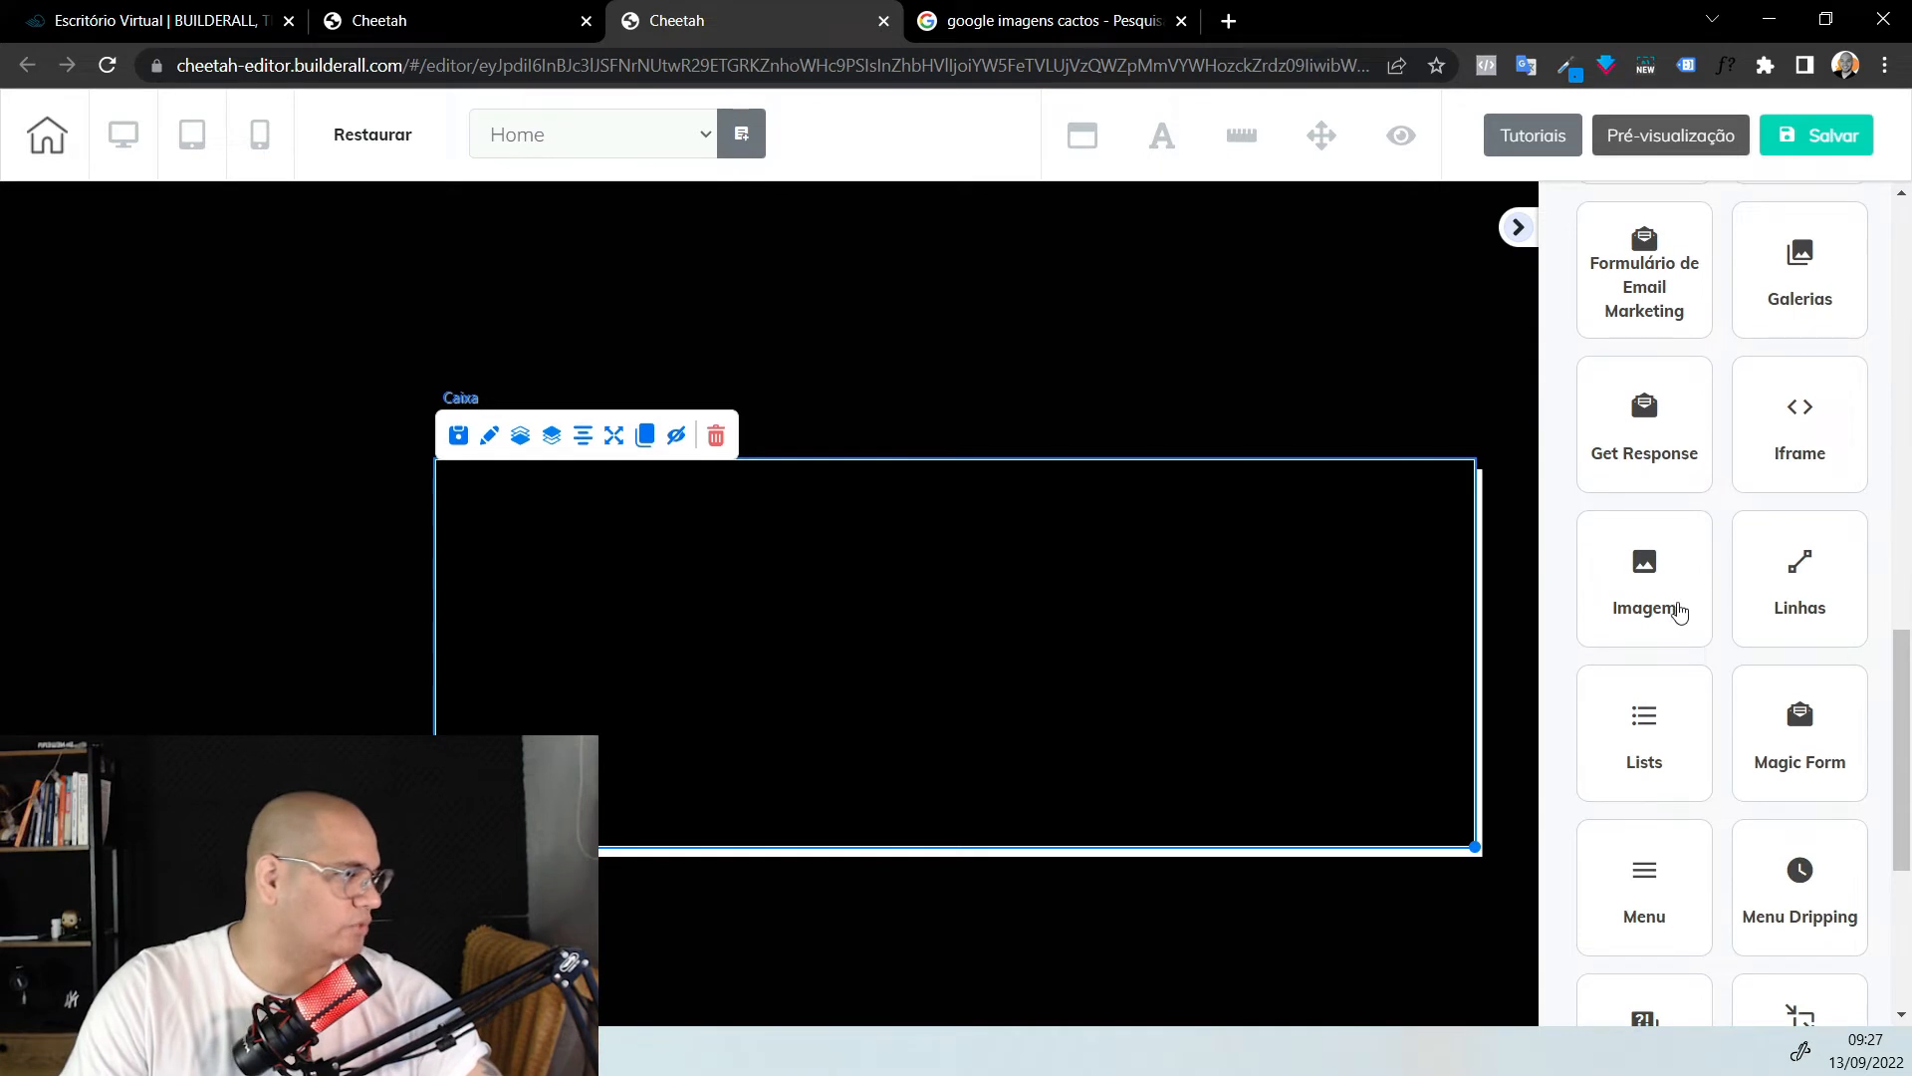
left_click(1677, 605)
left_click_drag(1733, 787, 880, 628)
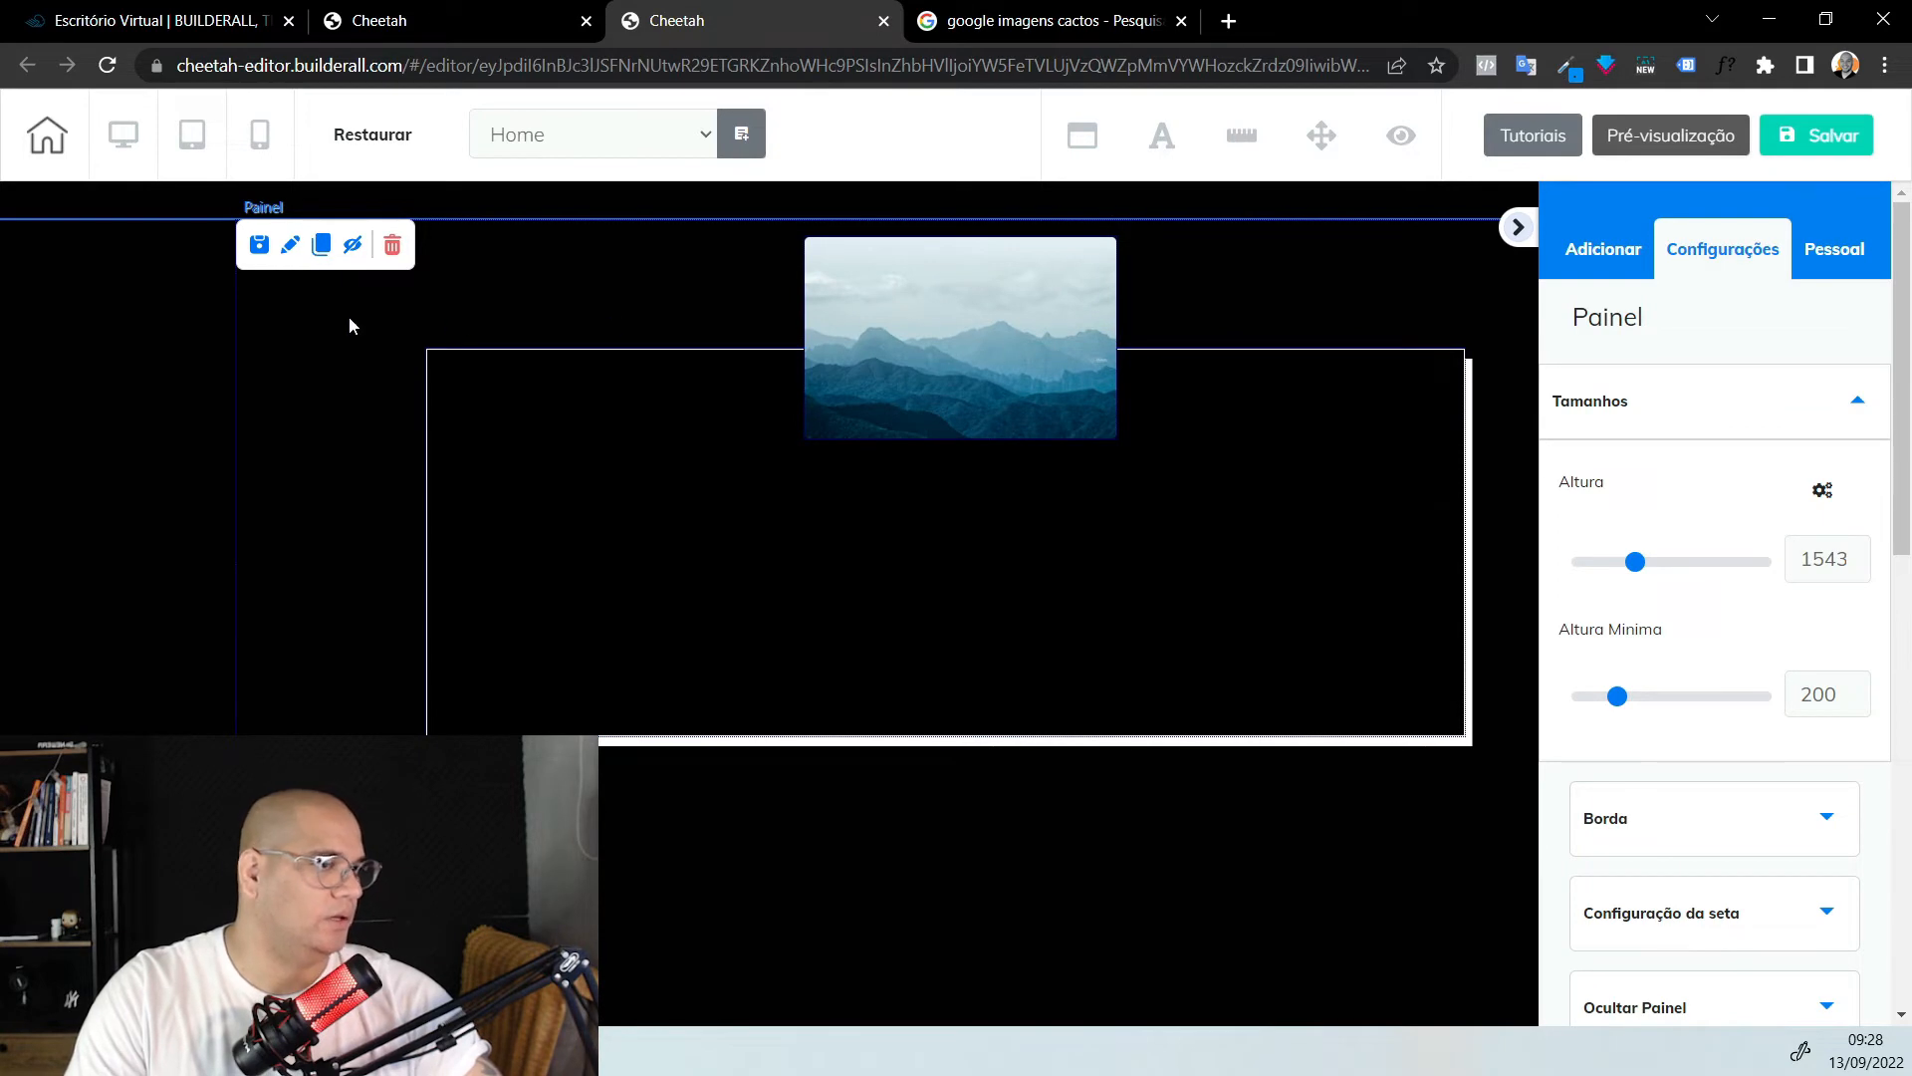
Open the general settings of the image over the box
left_click(1683, 414)
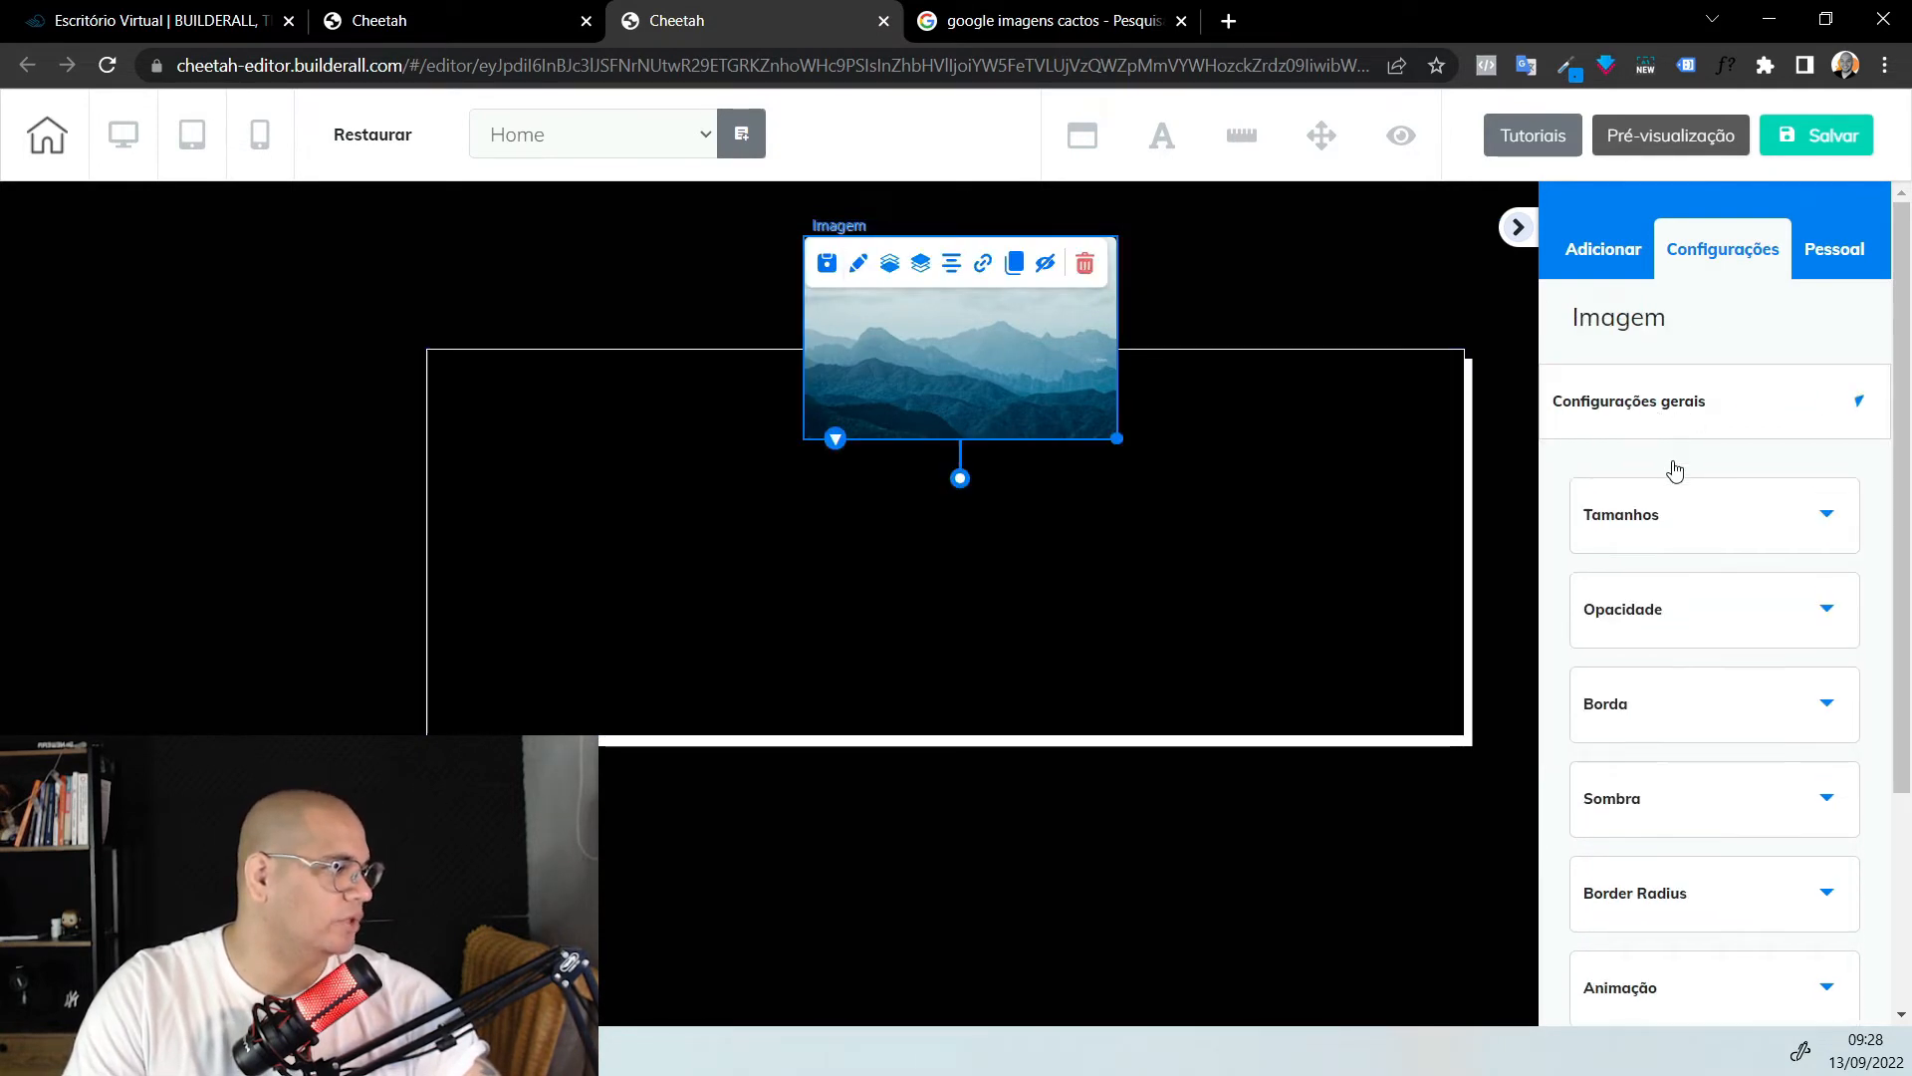
Replace the placeholder image with the GARANTIA DO JARVIS seal from the JARVIS folder and move it up over the box's upper border
left_click(1733, 924)
left_click(243, 490)
scroll(1375, 458, "down", 8)
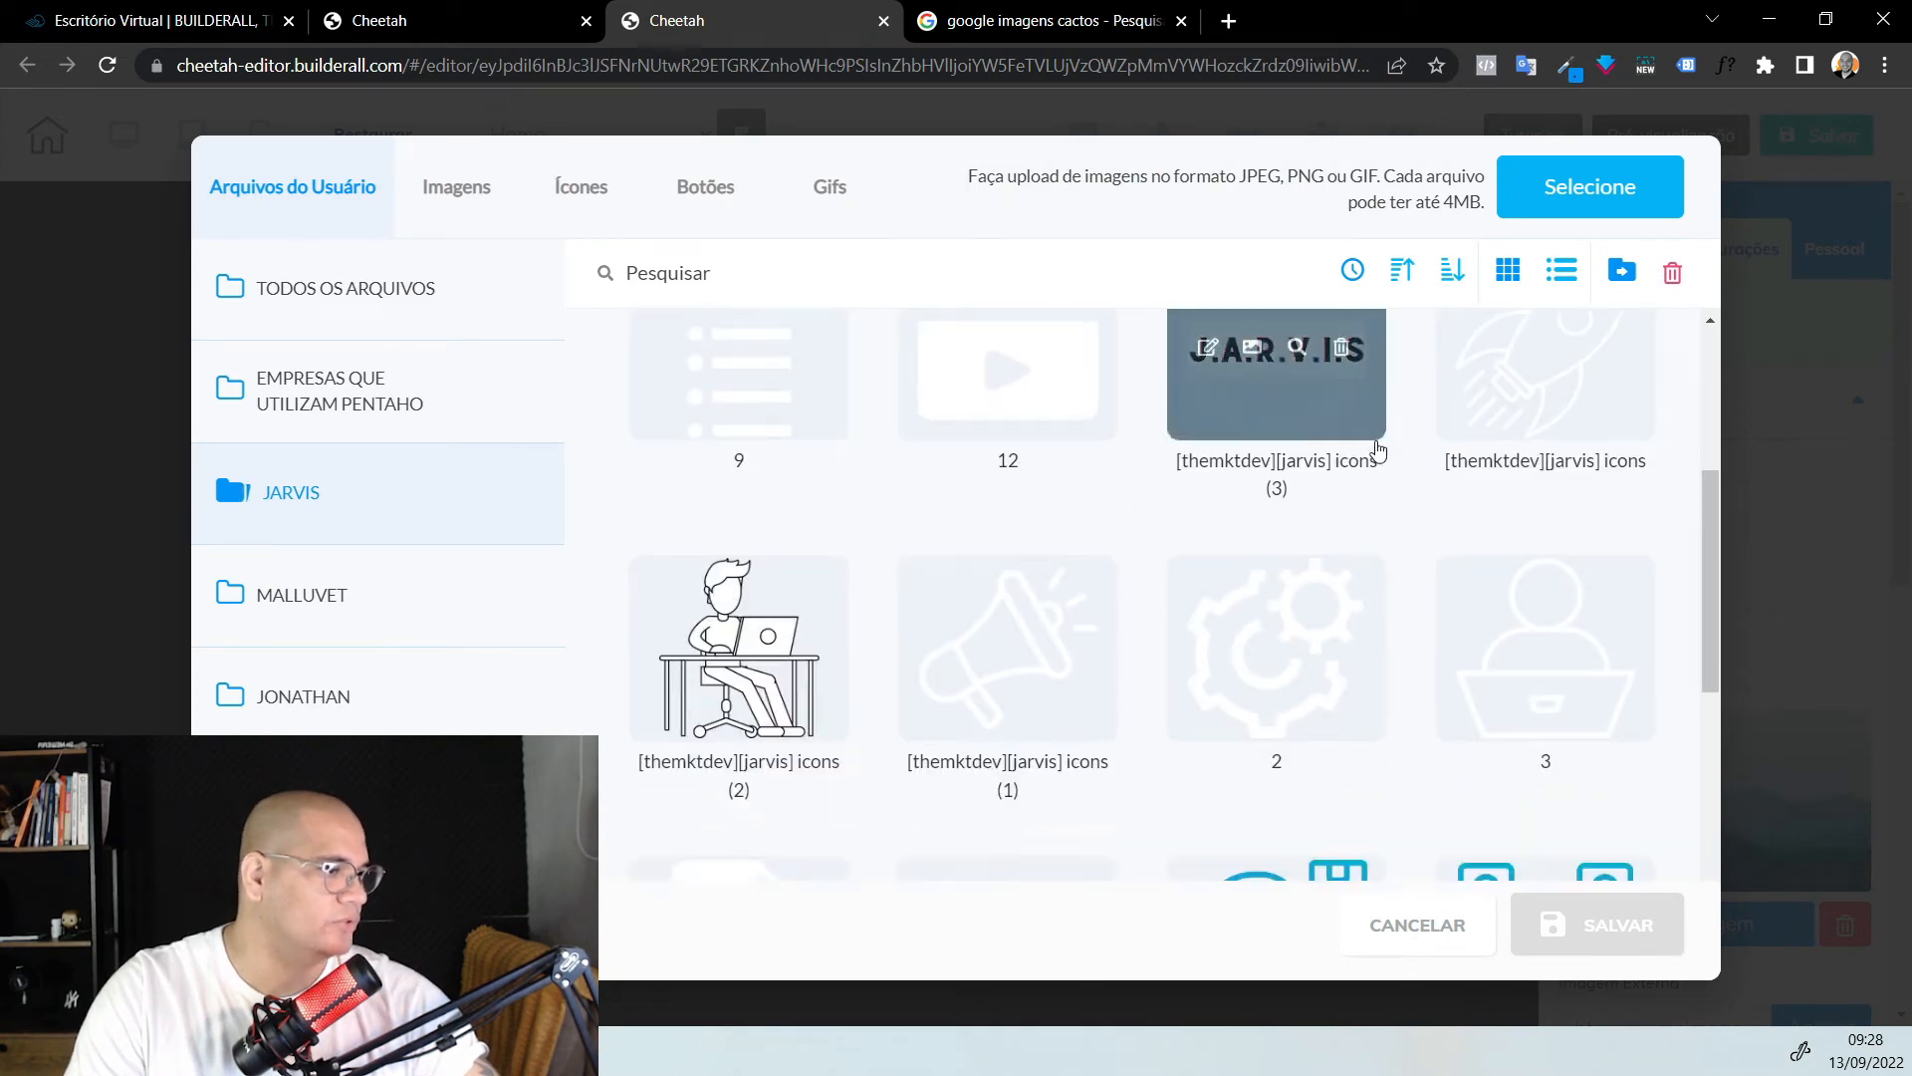
scroll(1367, 454, "up", 8)
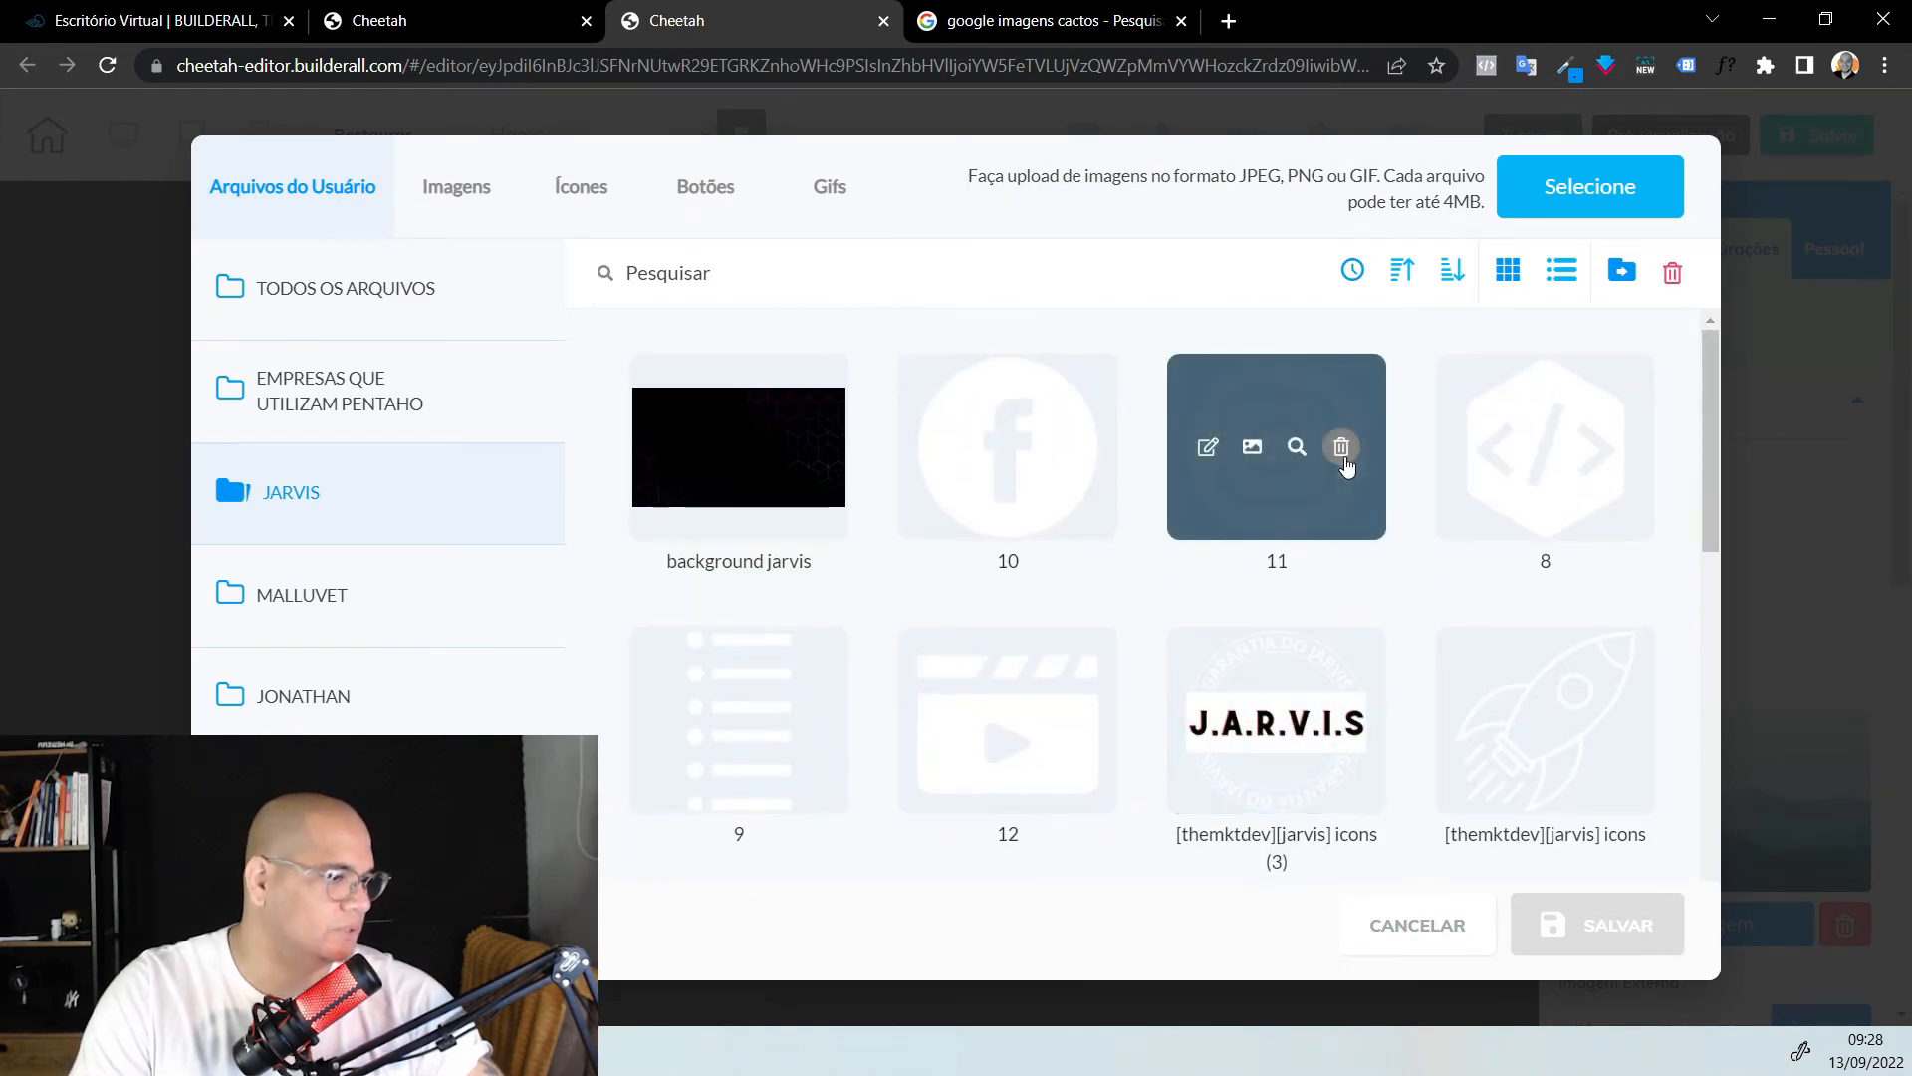
double_click(1364, 662)
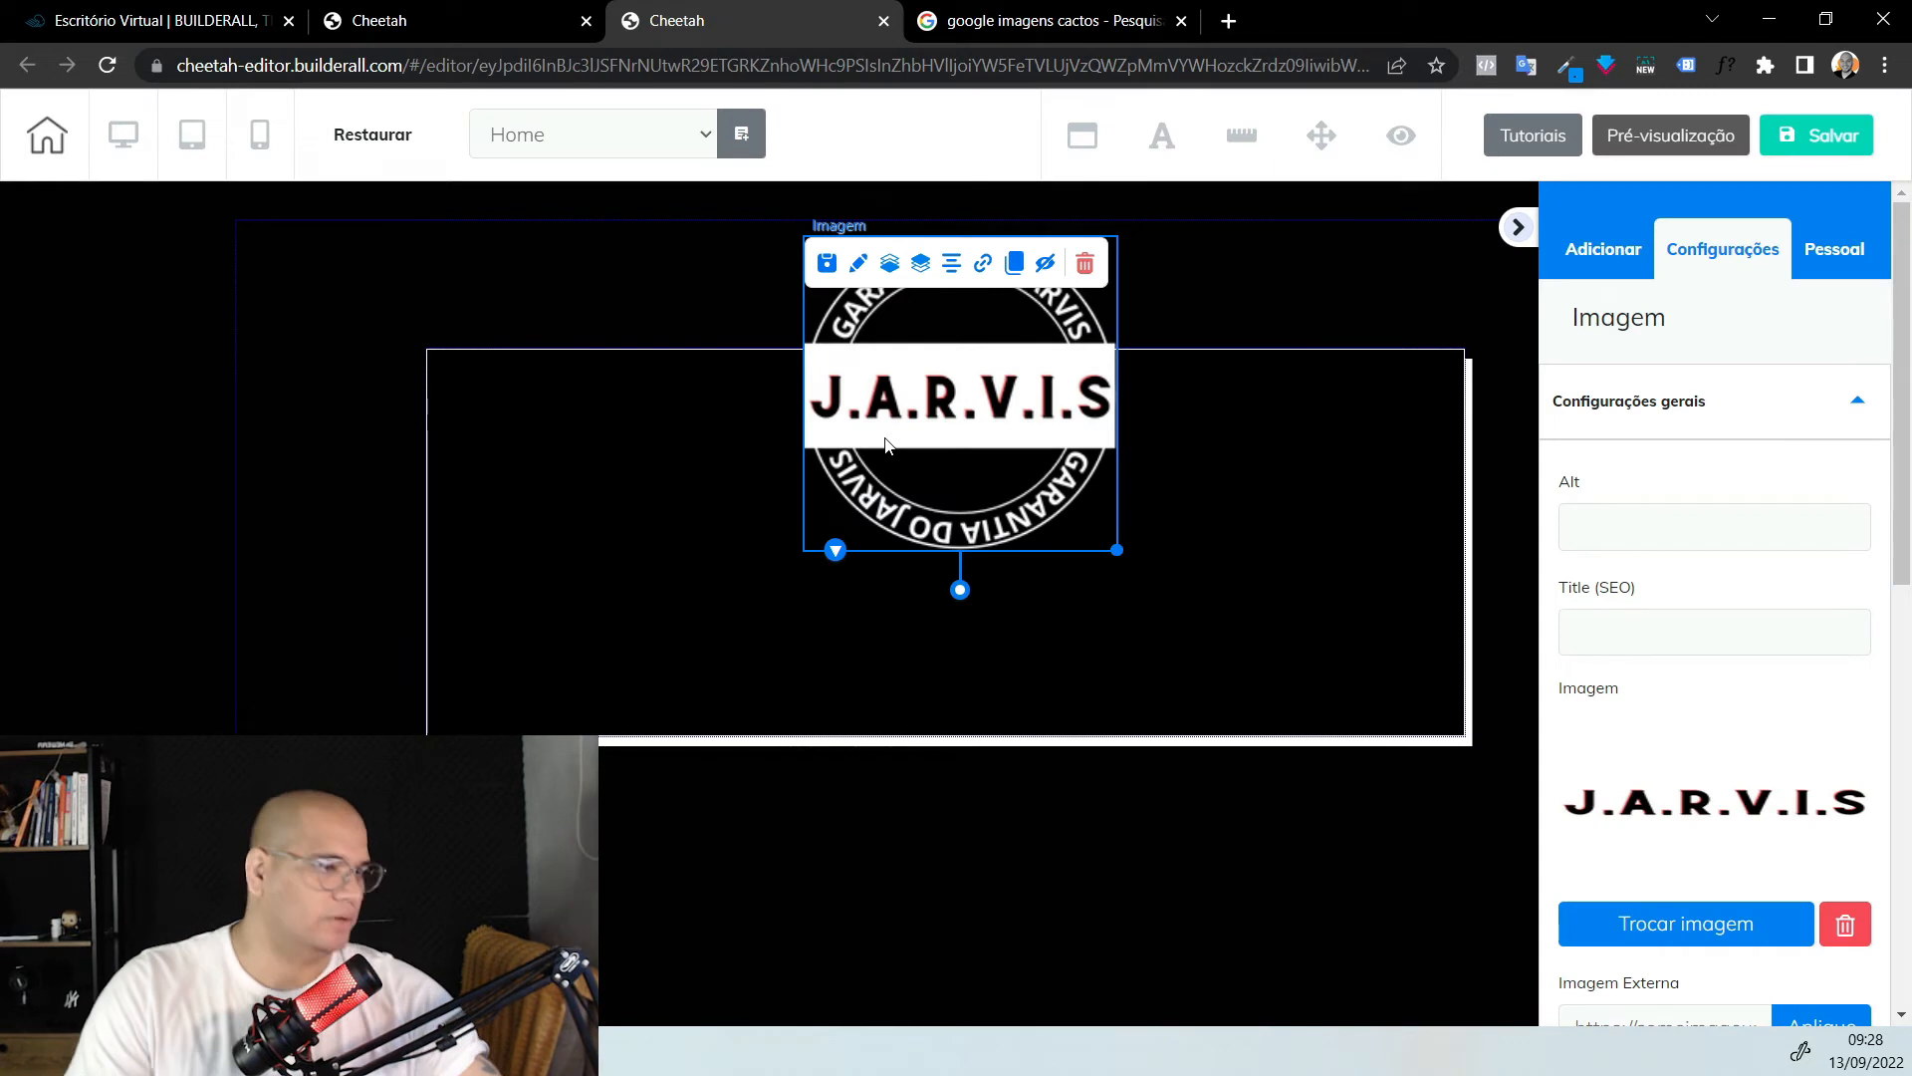
left_click_drag(901, 404, 902, 326)
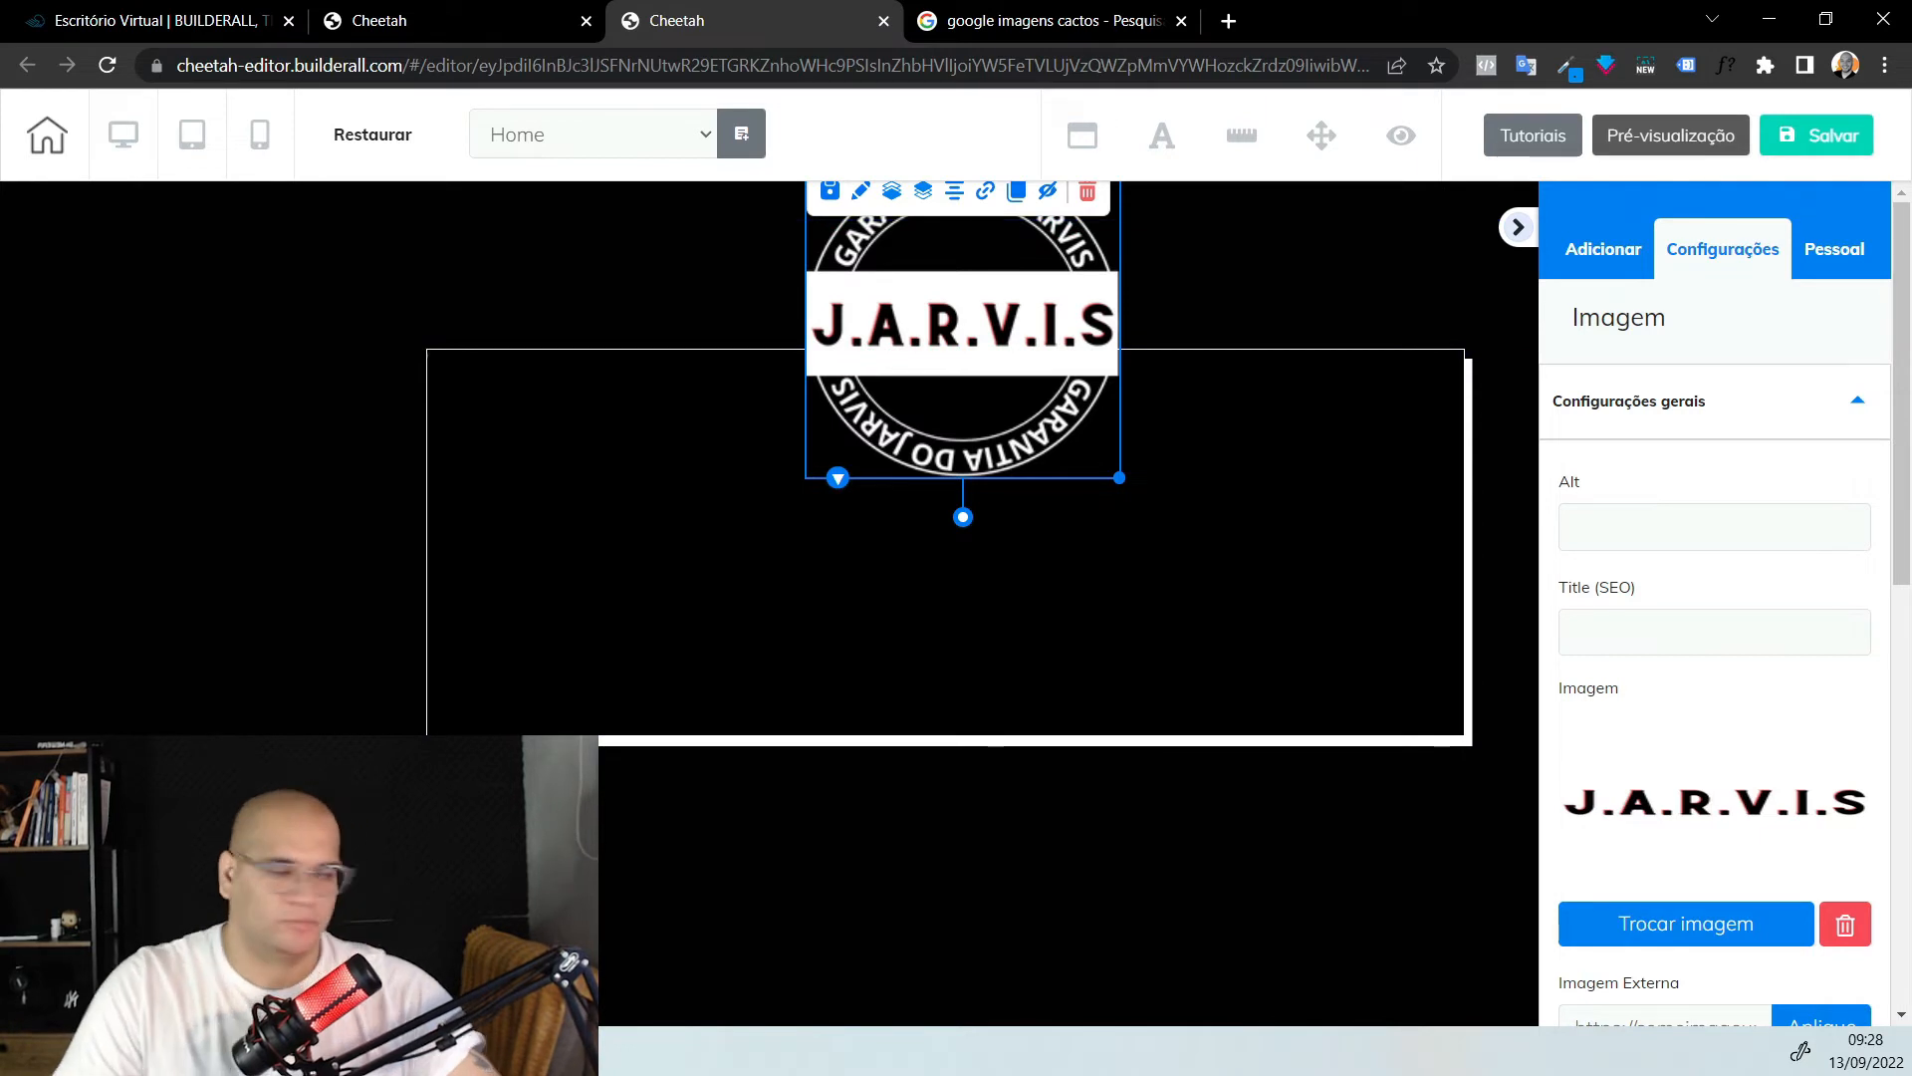
Add a Título H6 text inside the bordered box and replace its wording with "7 DIAS DE GARANTIA"
left_click(1626, 256)
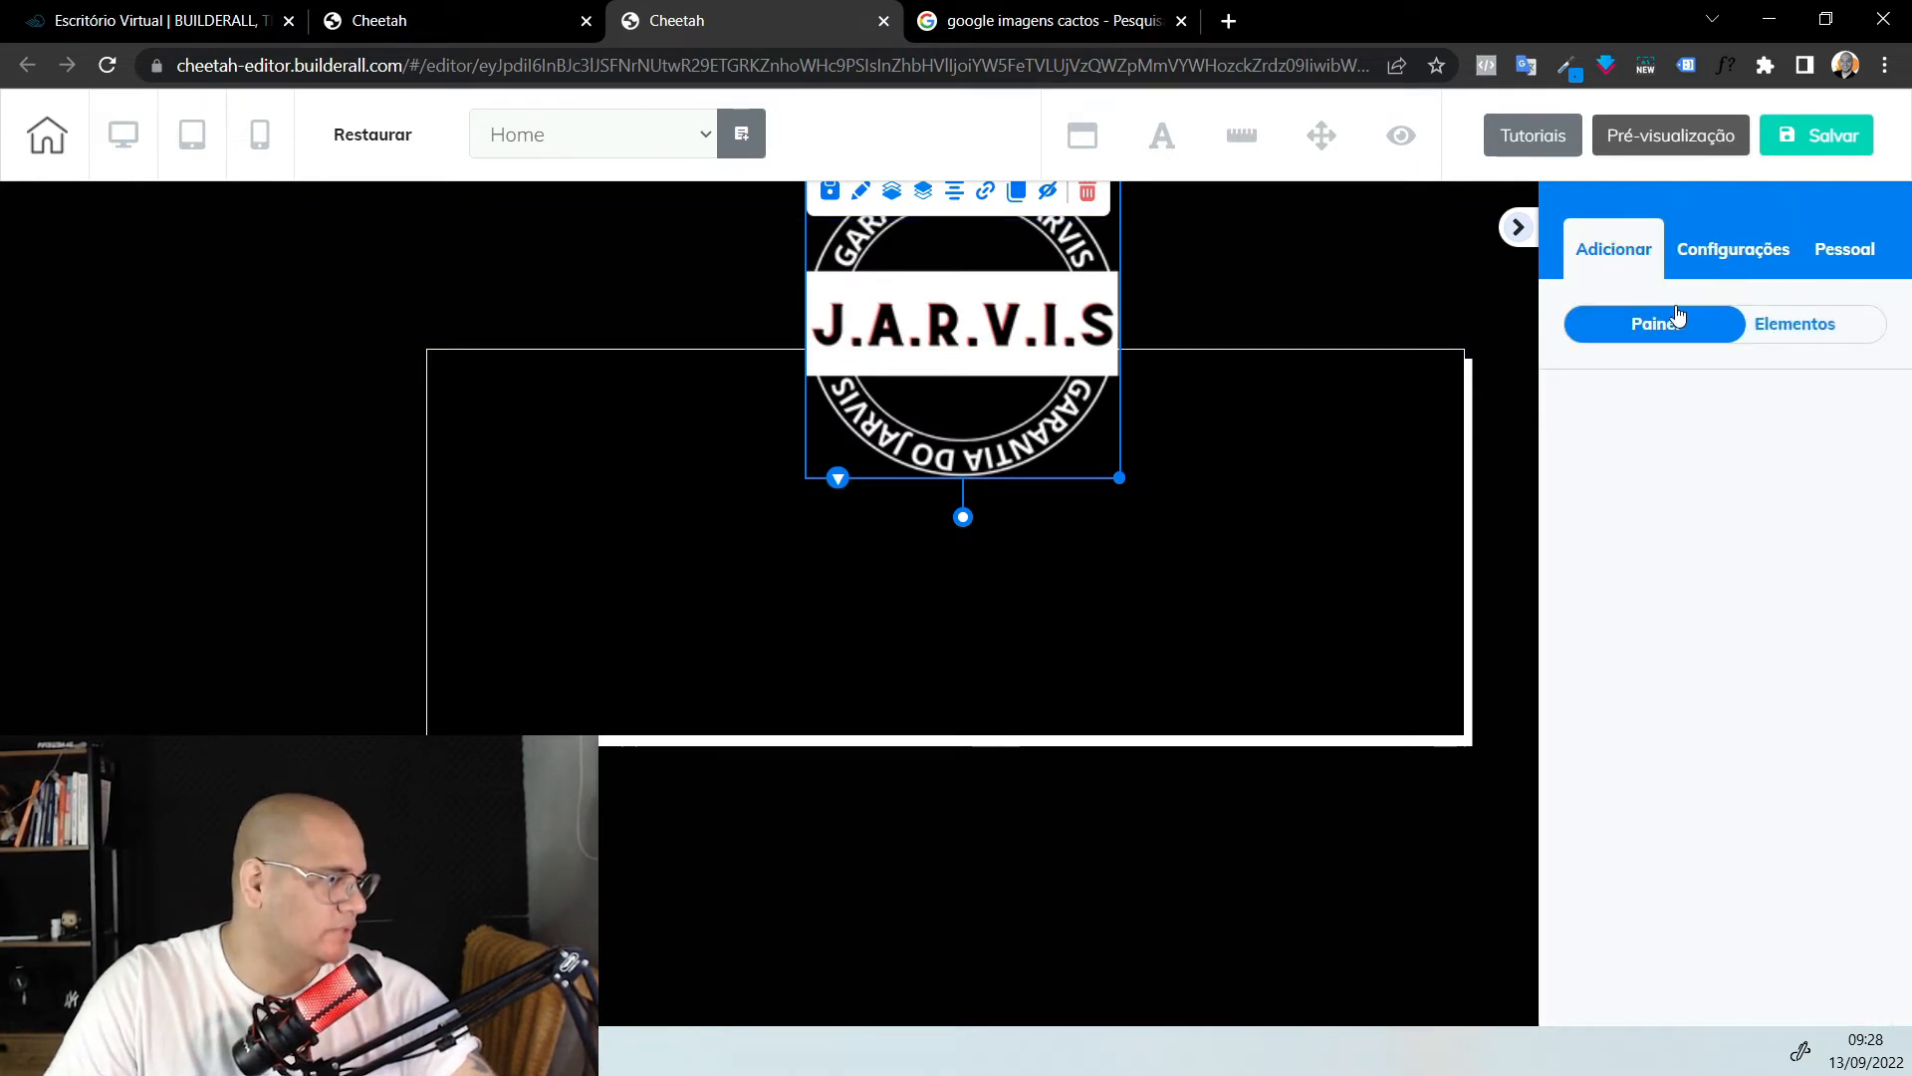
left_click(1795, 324)
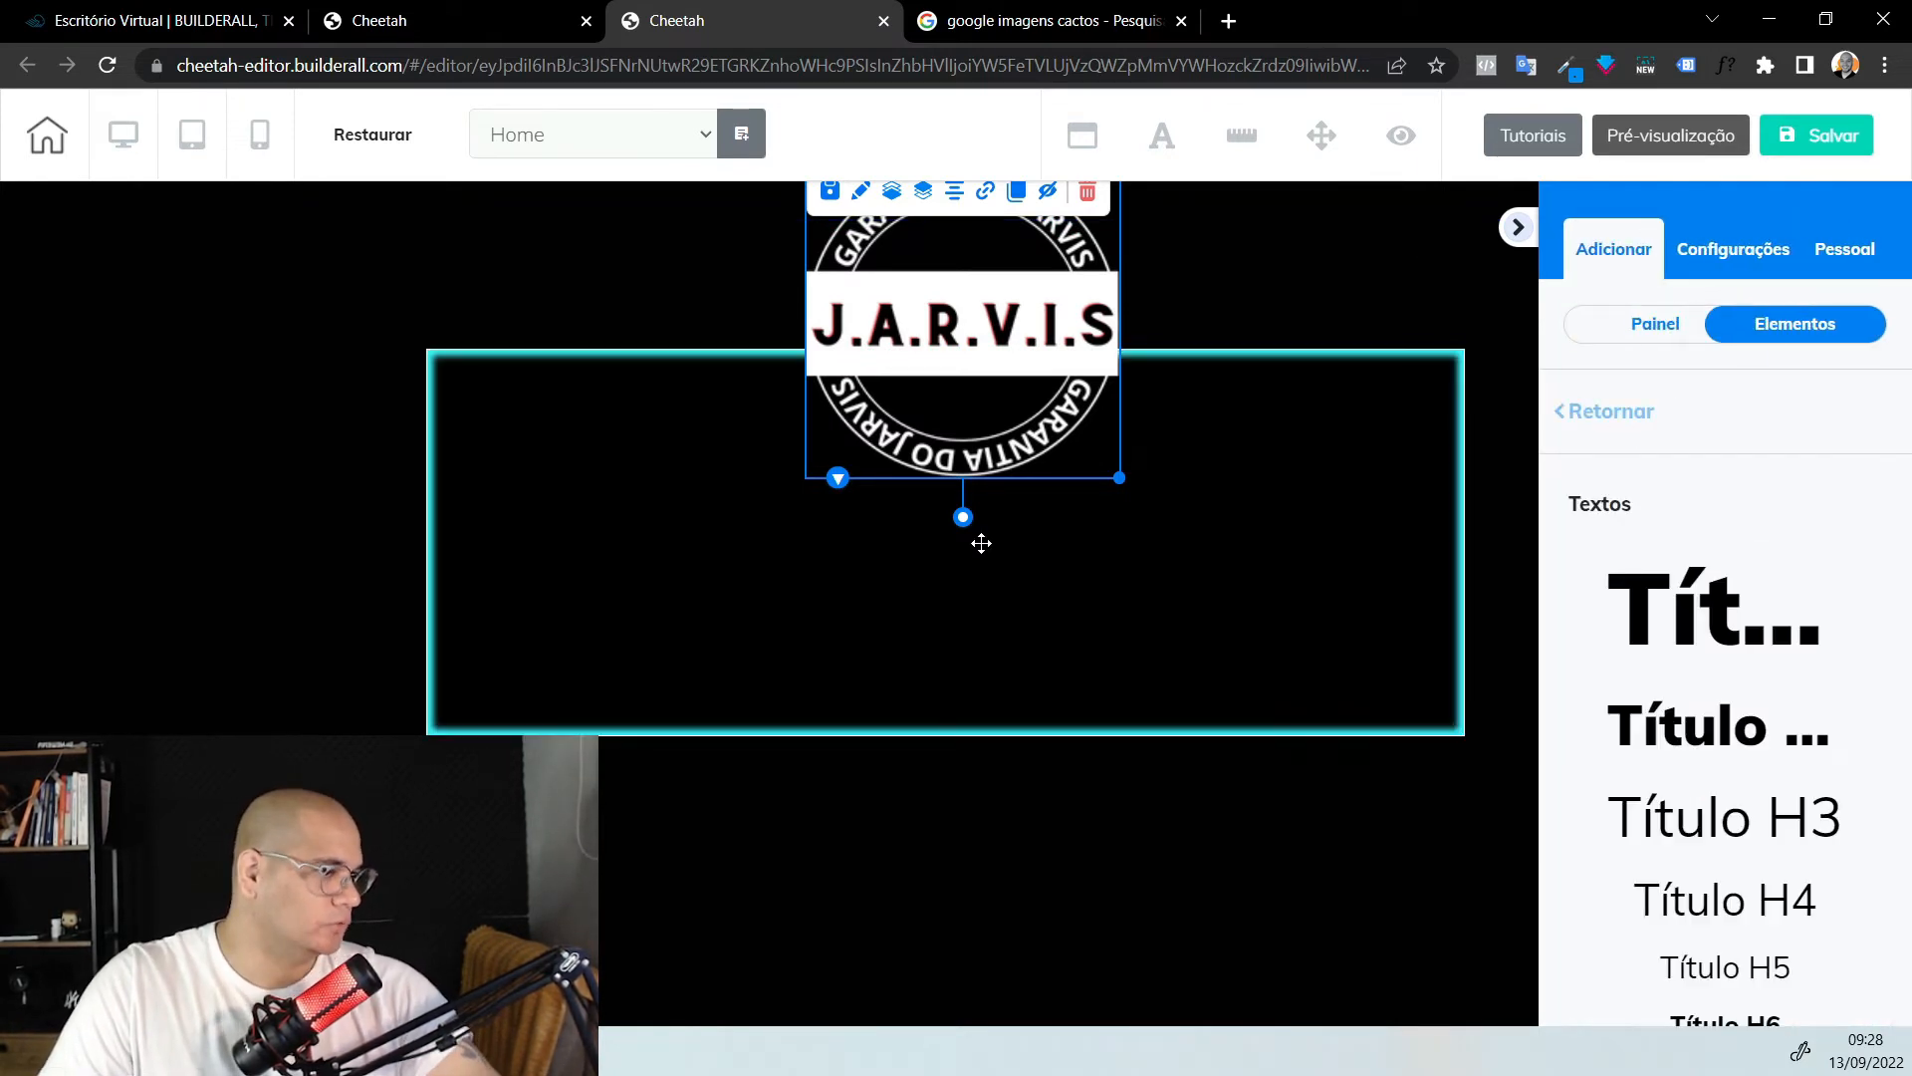
scroll(981, 542, "up", 7)
scroll(988, 542, "up", 1)
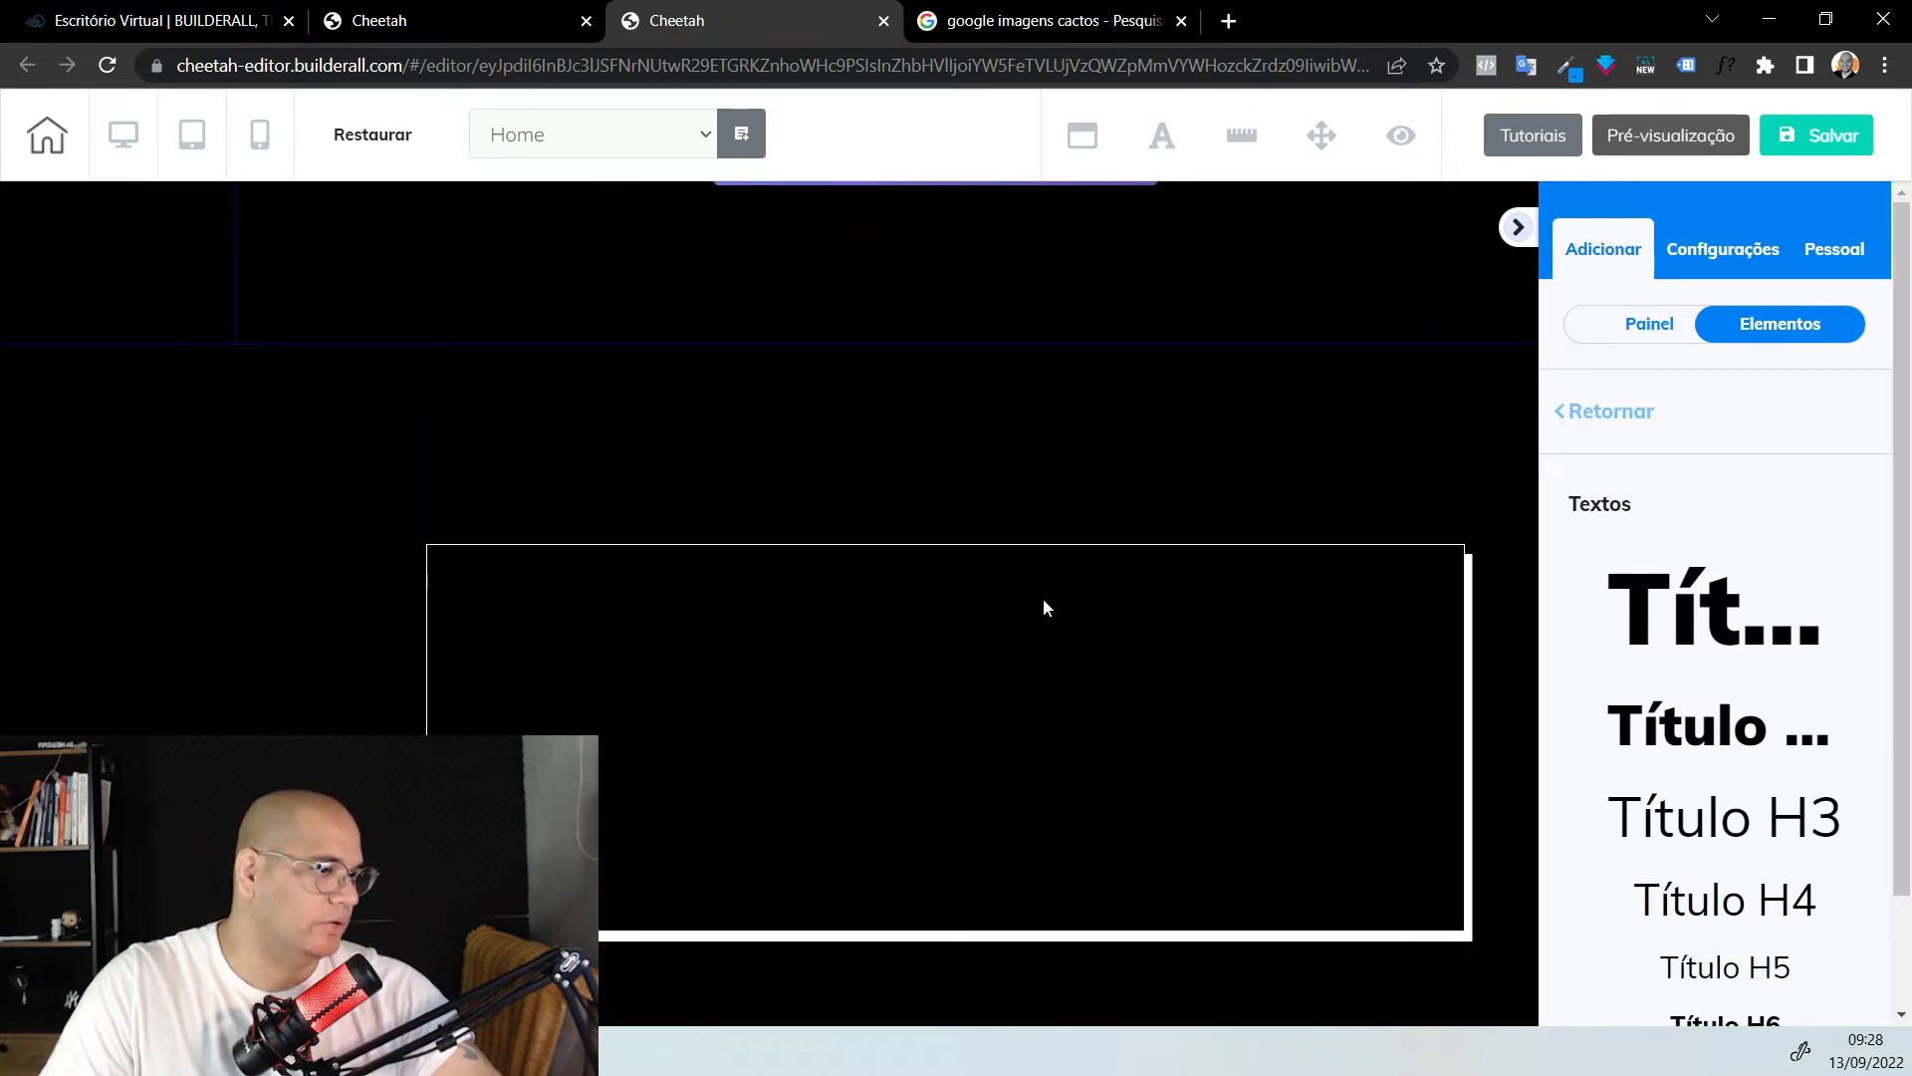
scroll(1105, 657, "down", 5)
scroll(1262, 682, "up", 3)
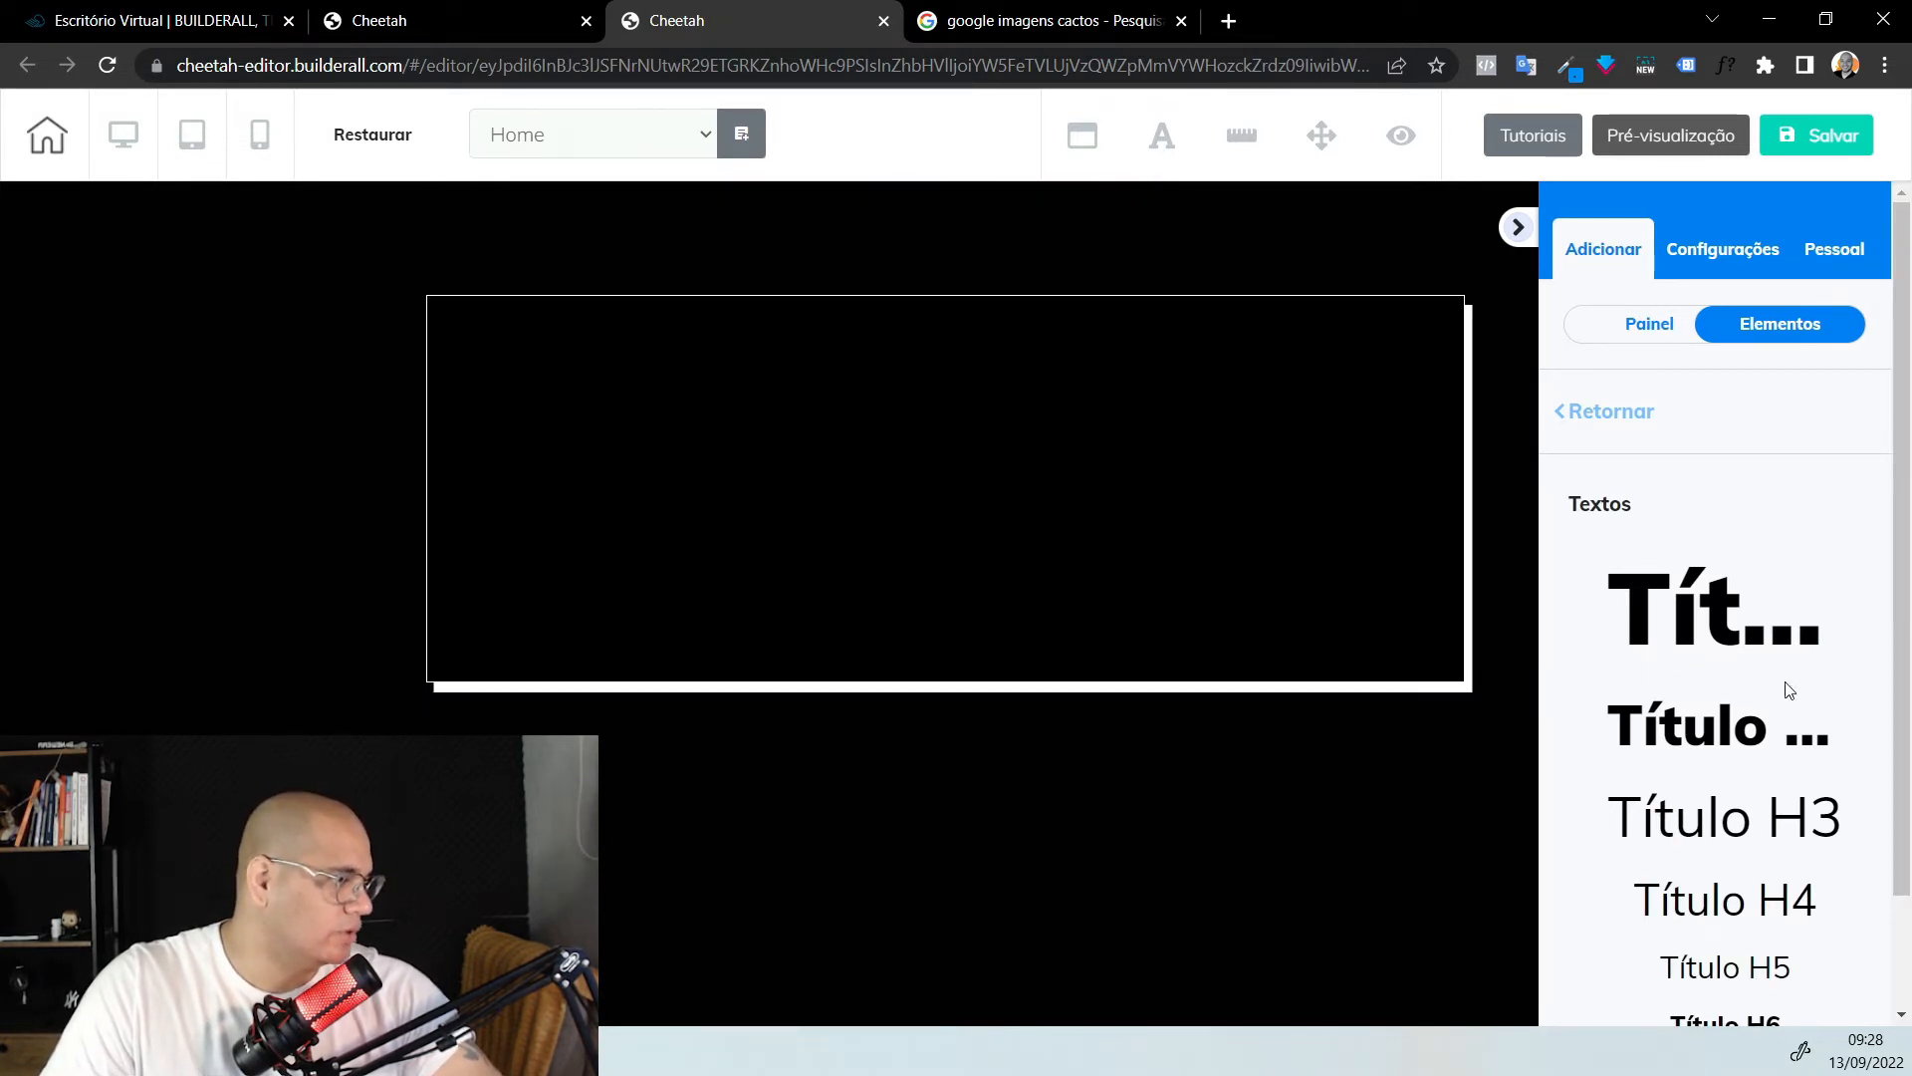
scroll(1753, 924, "down", 2)
left_click(1446, 792)
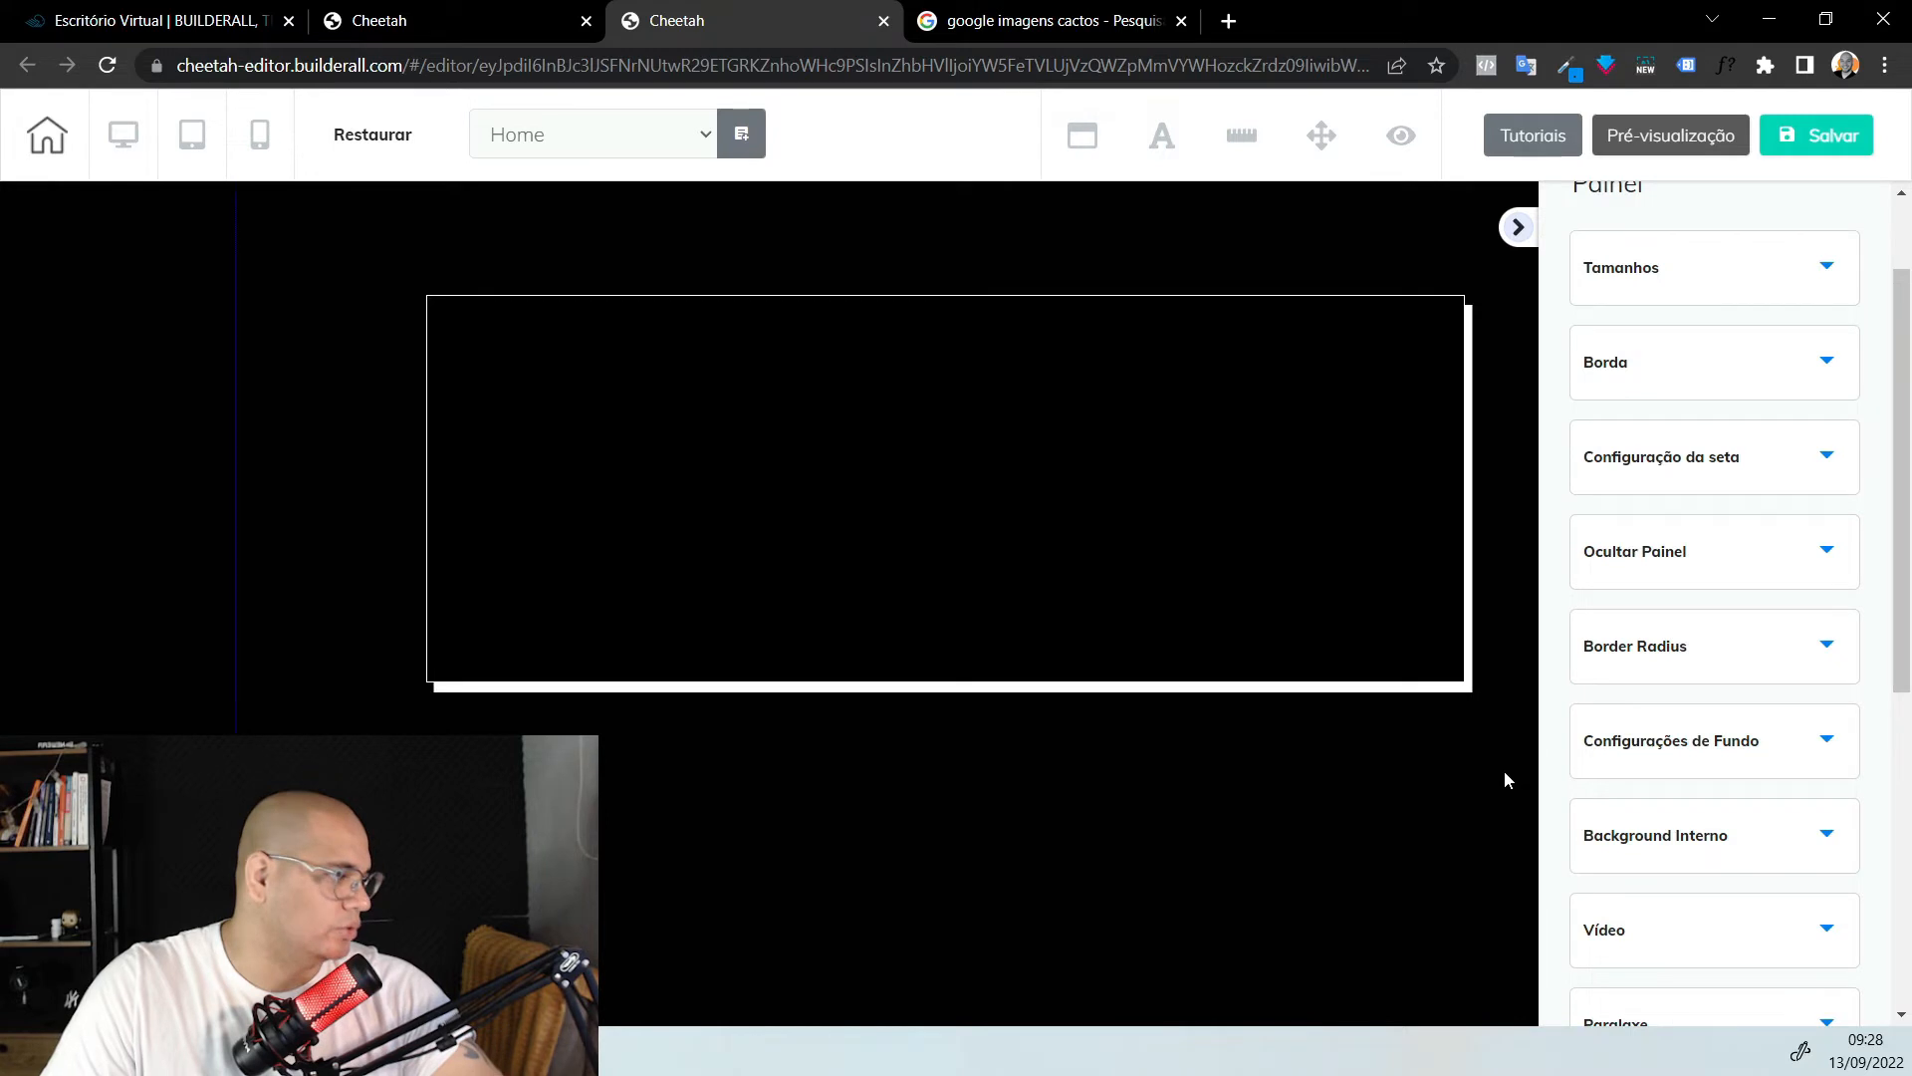
double_click(1033, 495)
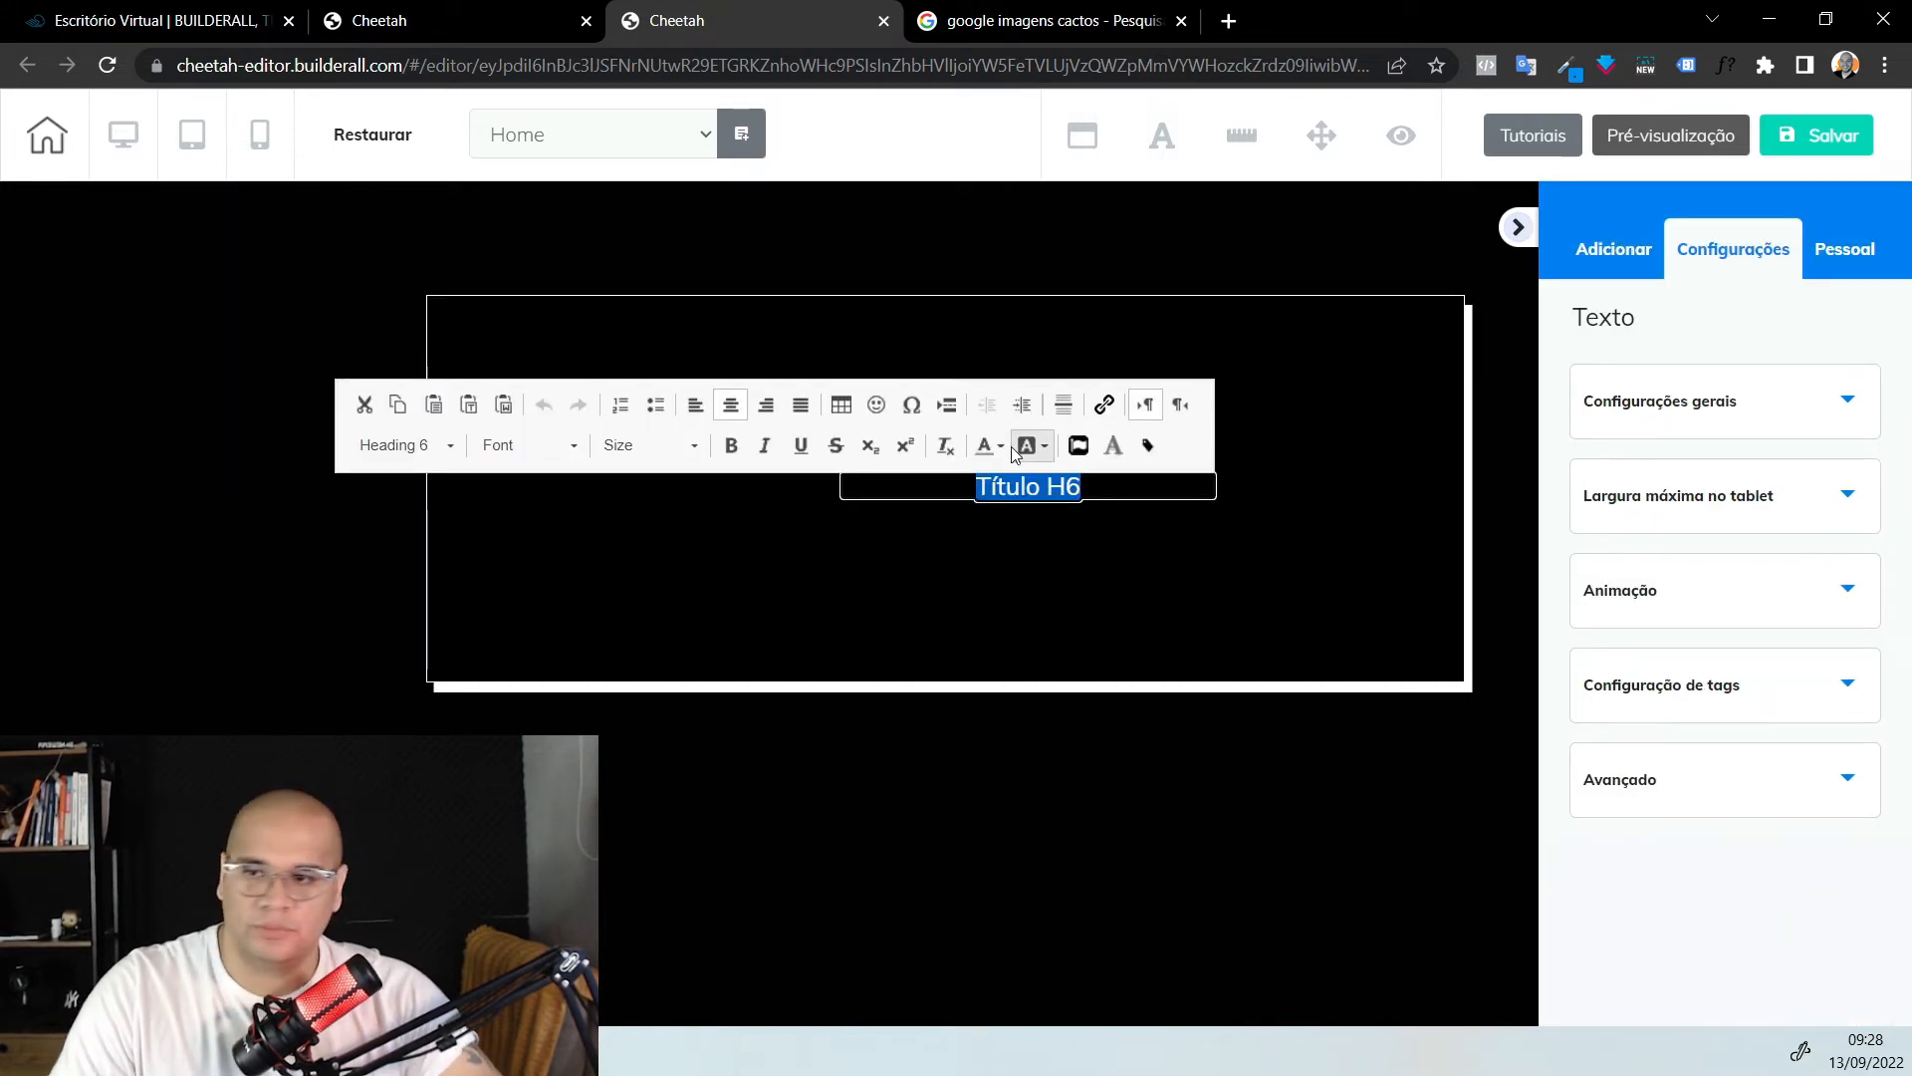
key("BackSpace")
type("seja bem vindo")
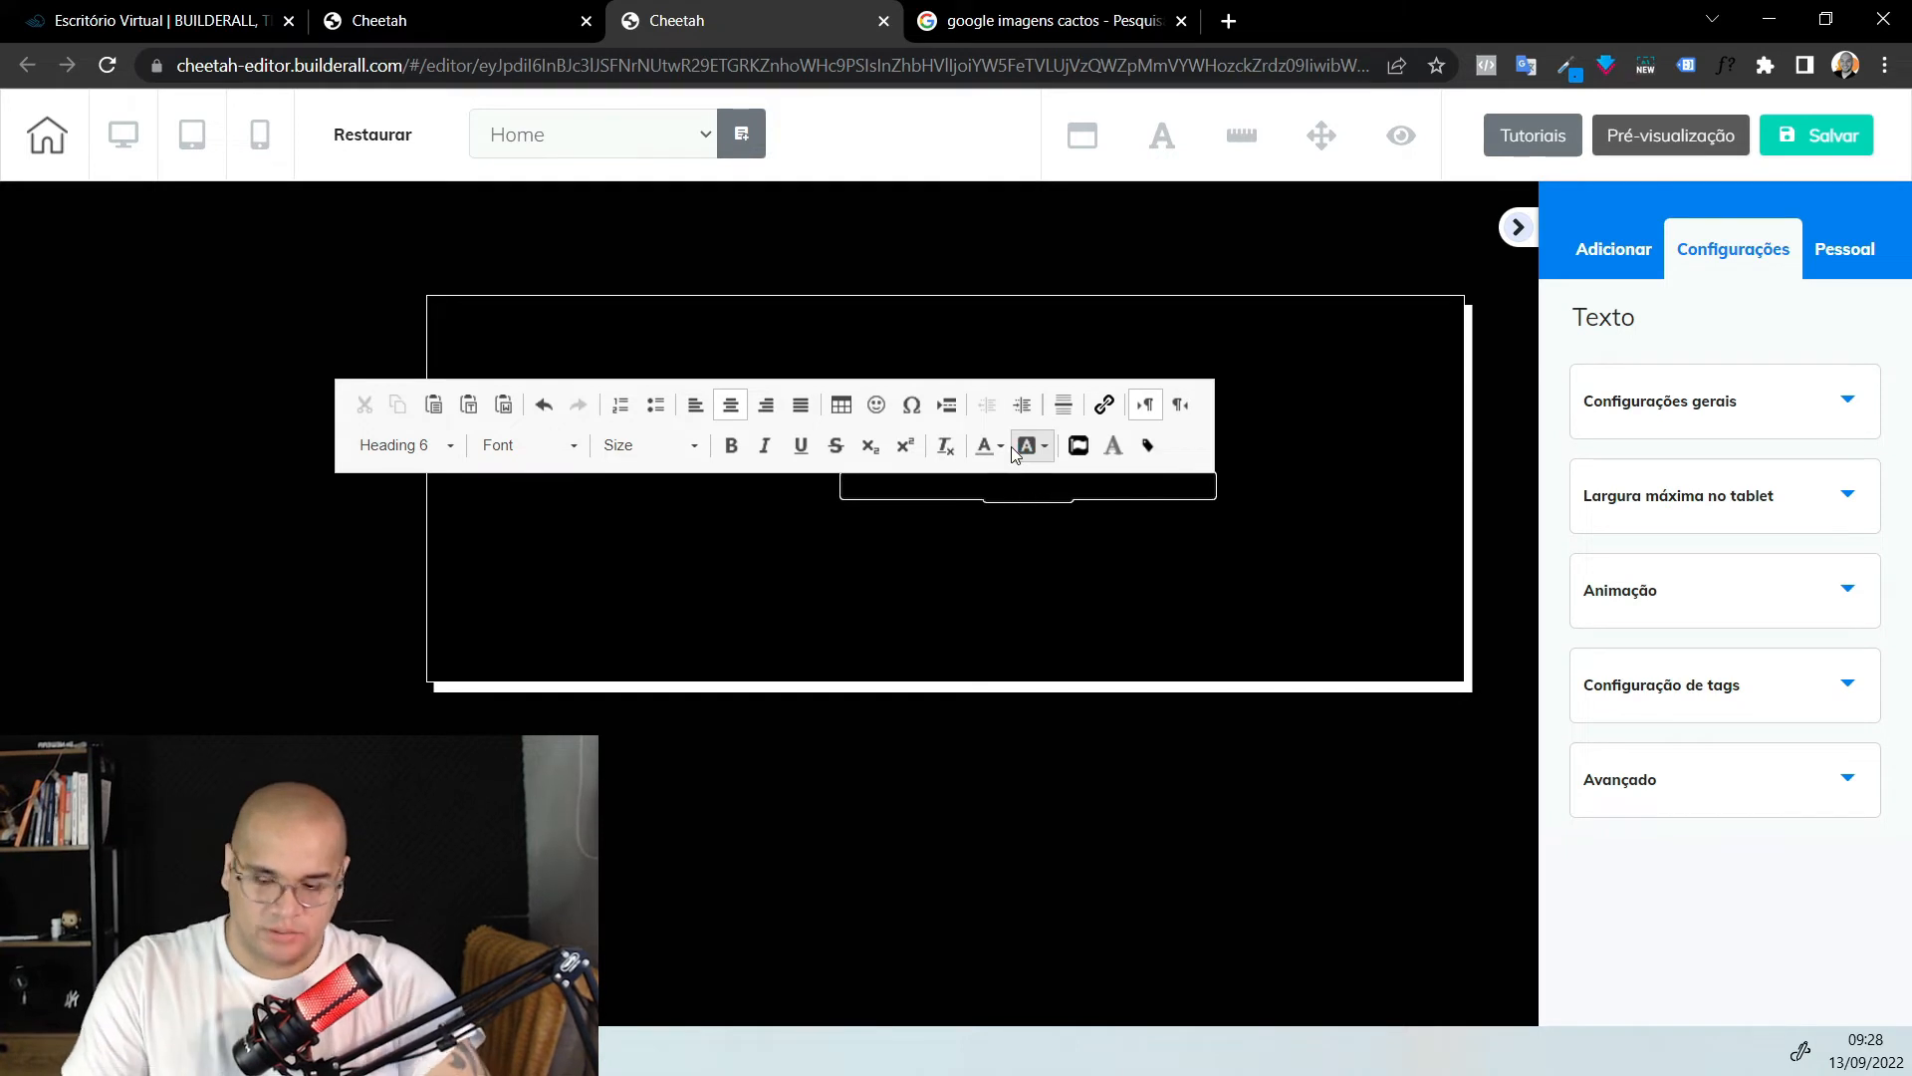
key("ctrl+a")
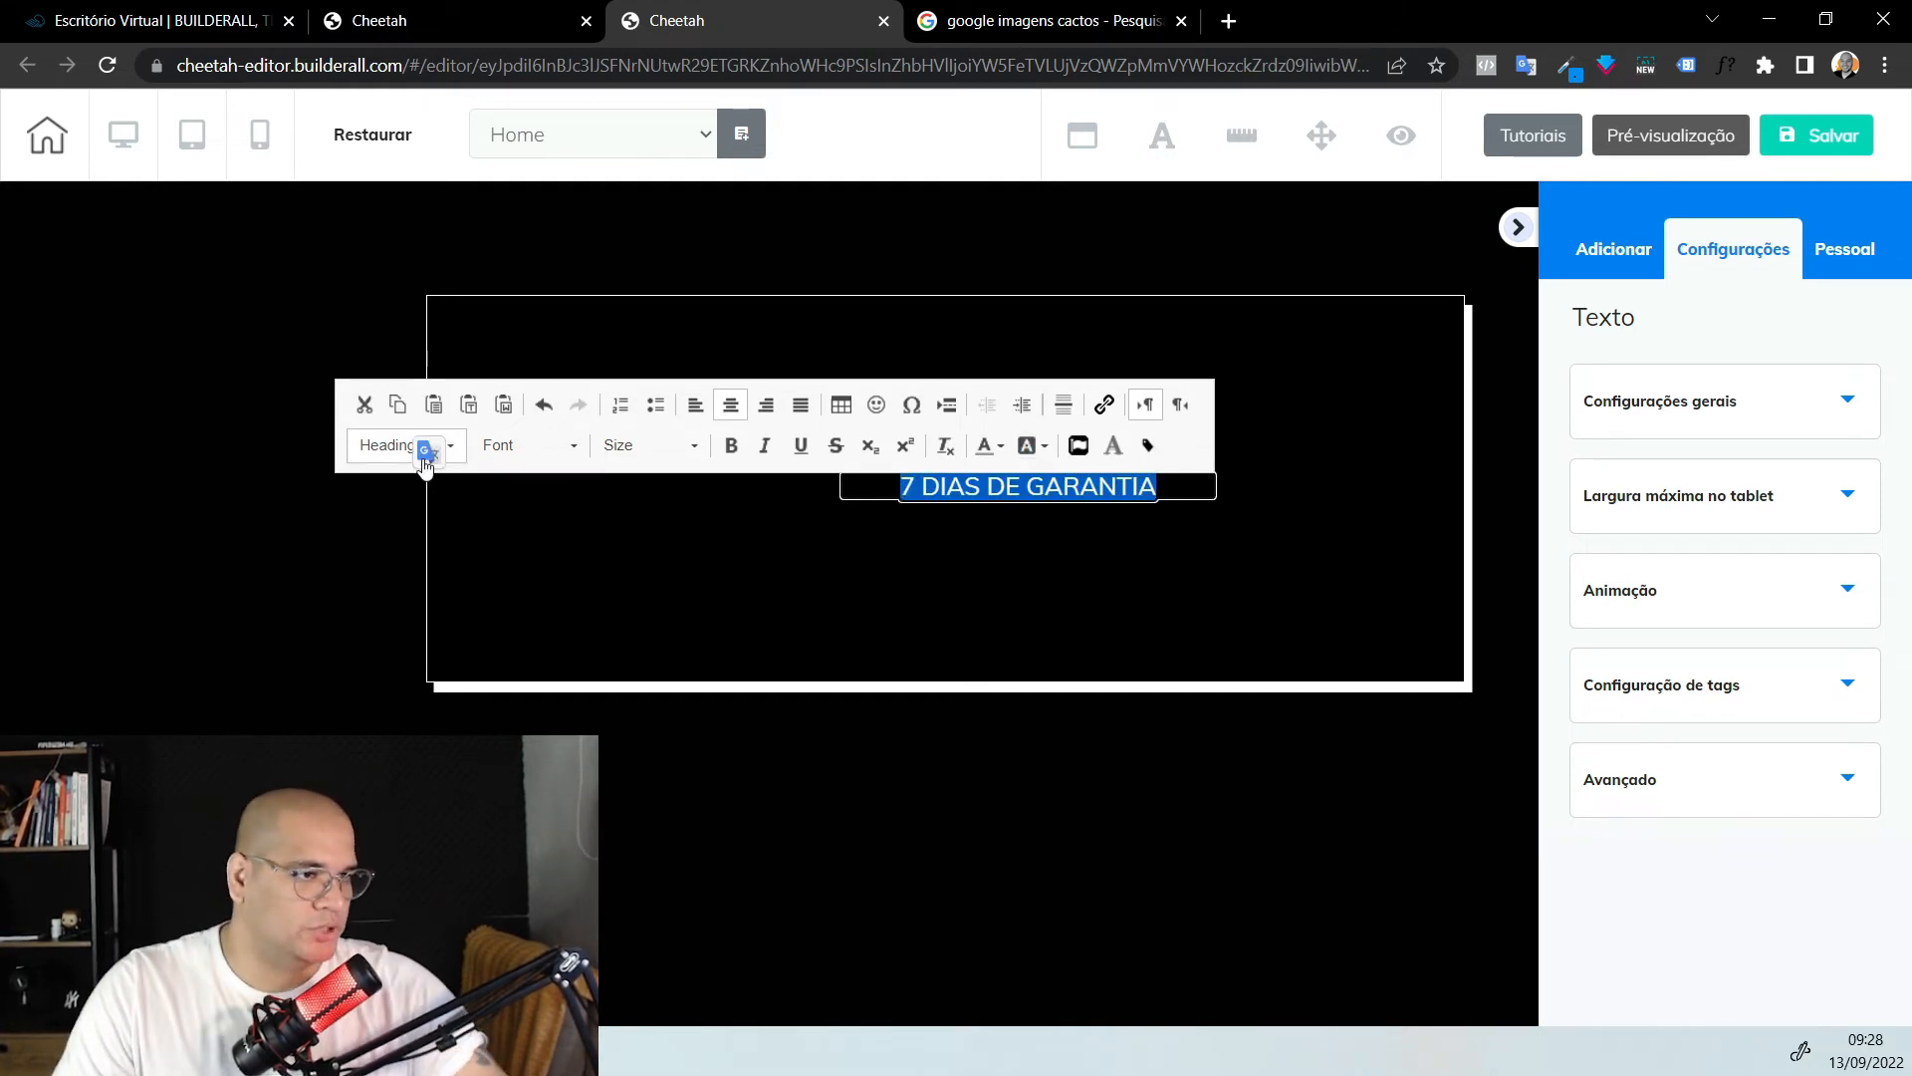
Format the "7 DIAS DE GARANTIA" heading with a Neutral style, the Arial Black font and size 25
left_click(403, 444)
scroll(417, 515, "down", 3)
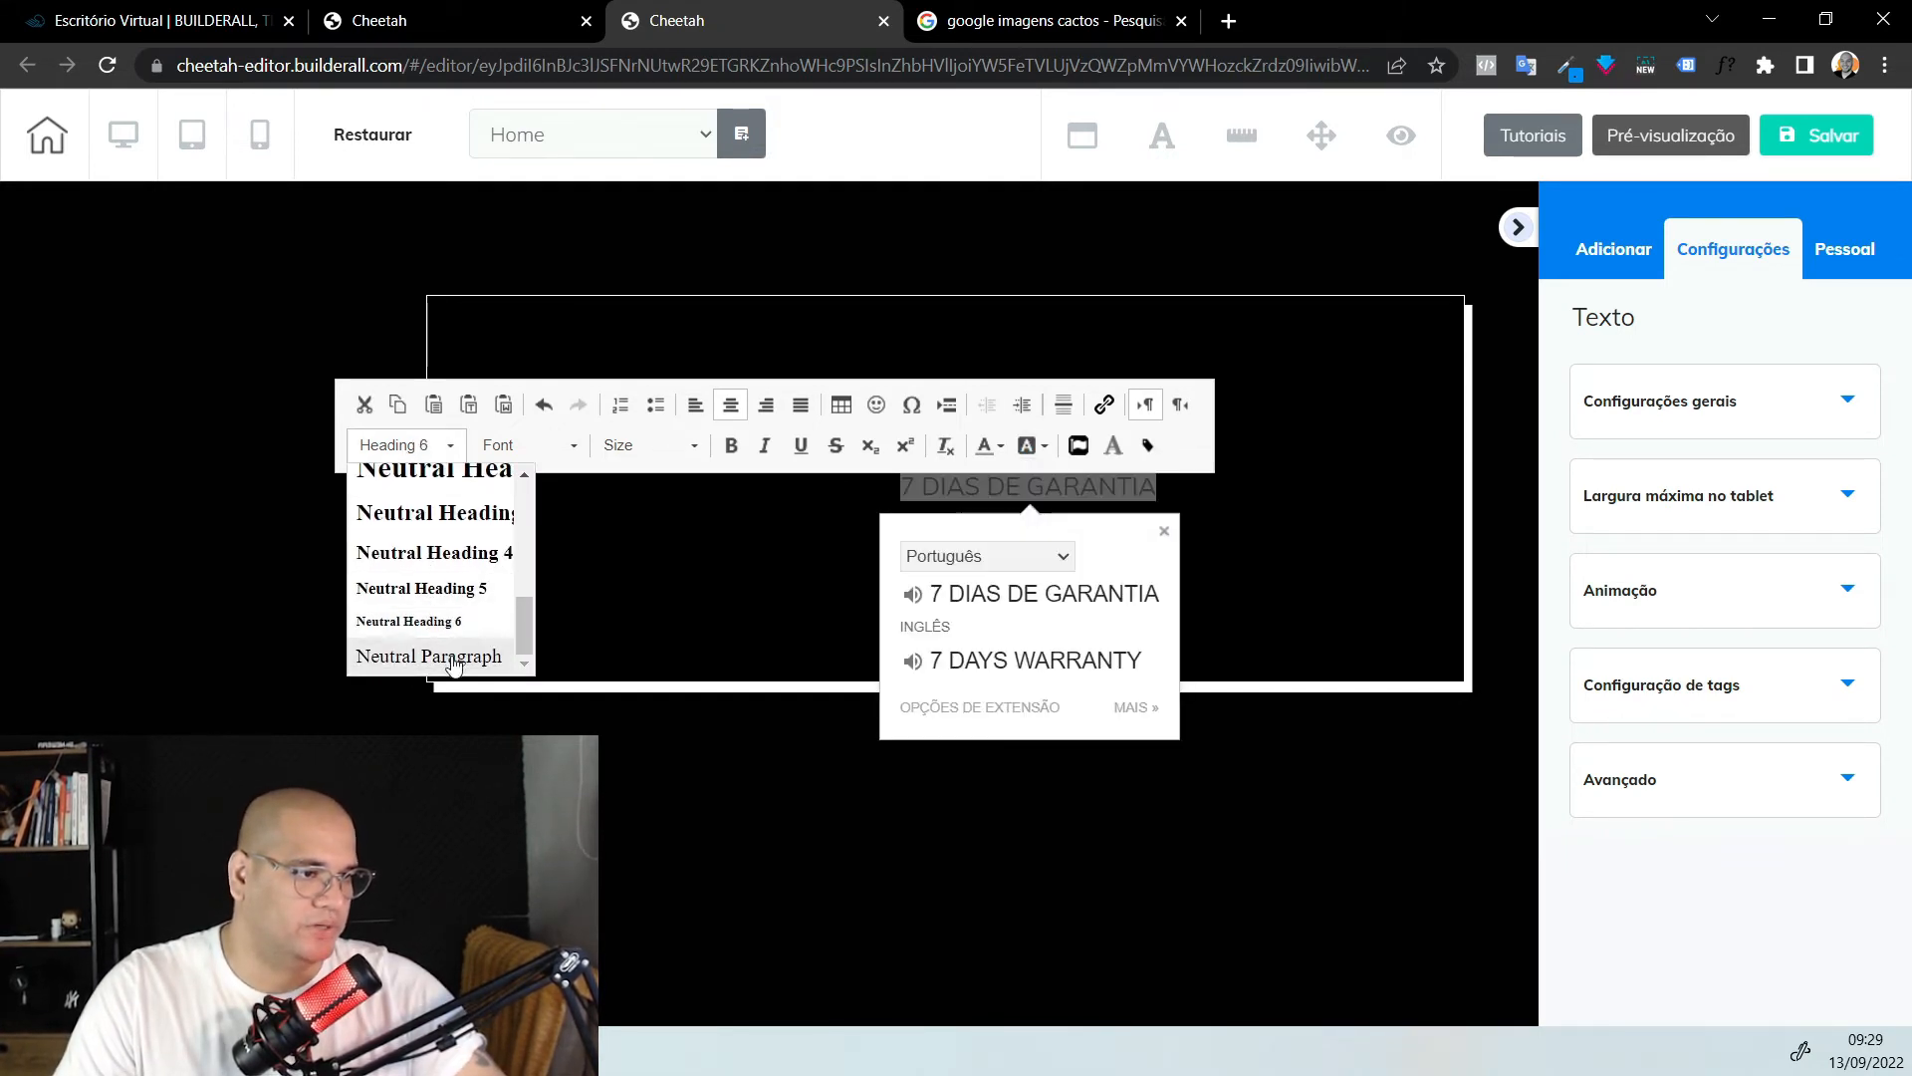
left_click(431, 617)
left_click(653, 445)
left_click(526, 445)
left_click(528, 632)
left_click(633, 446)
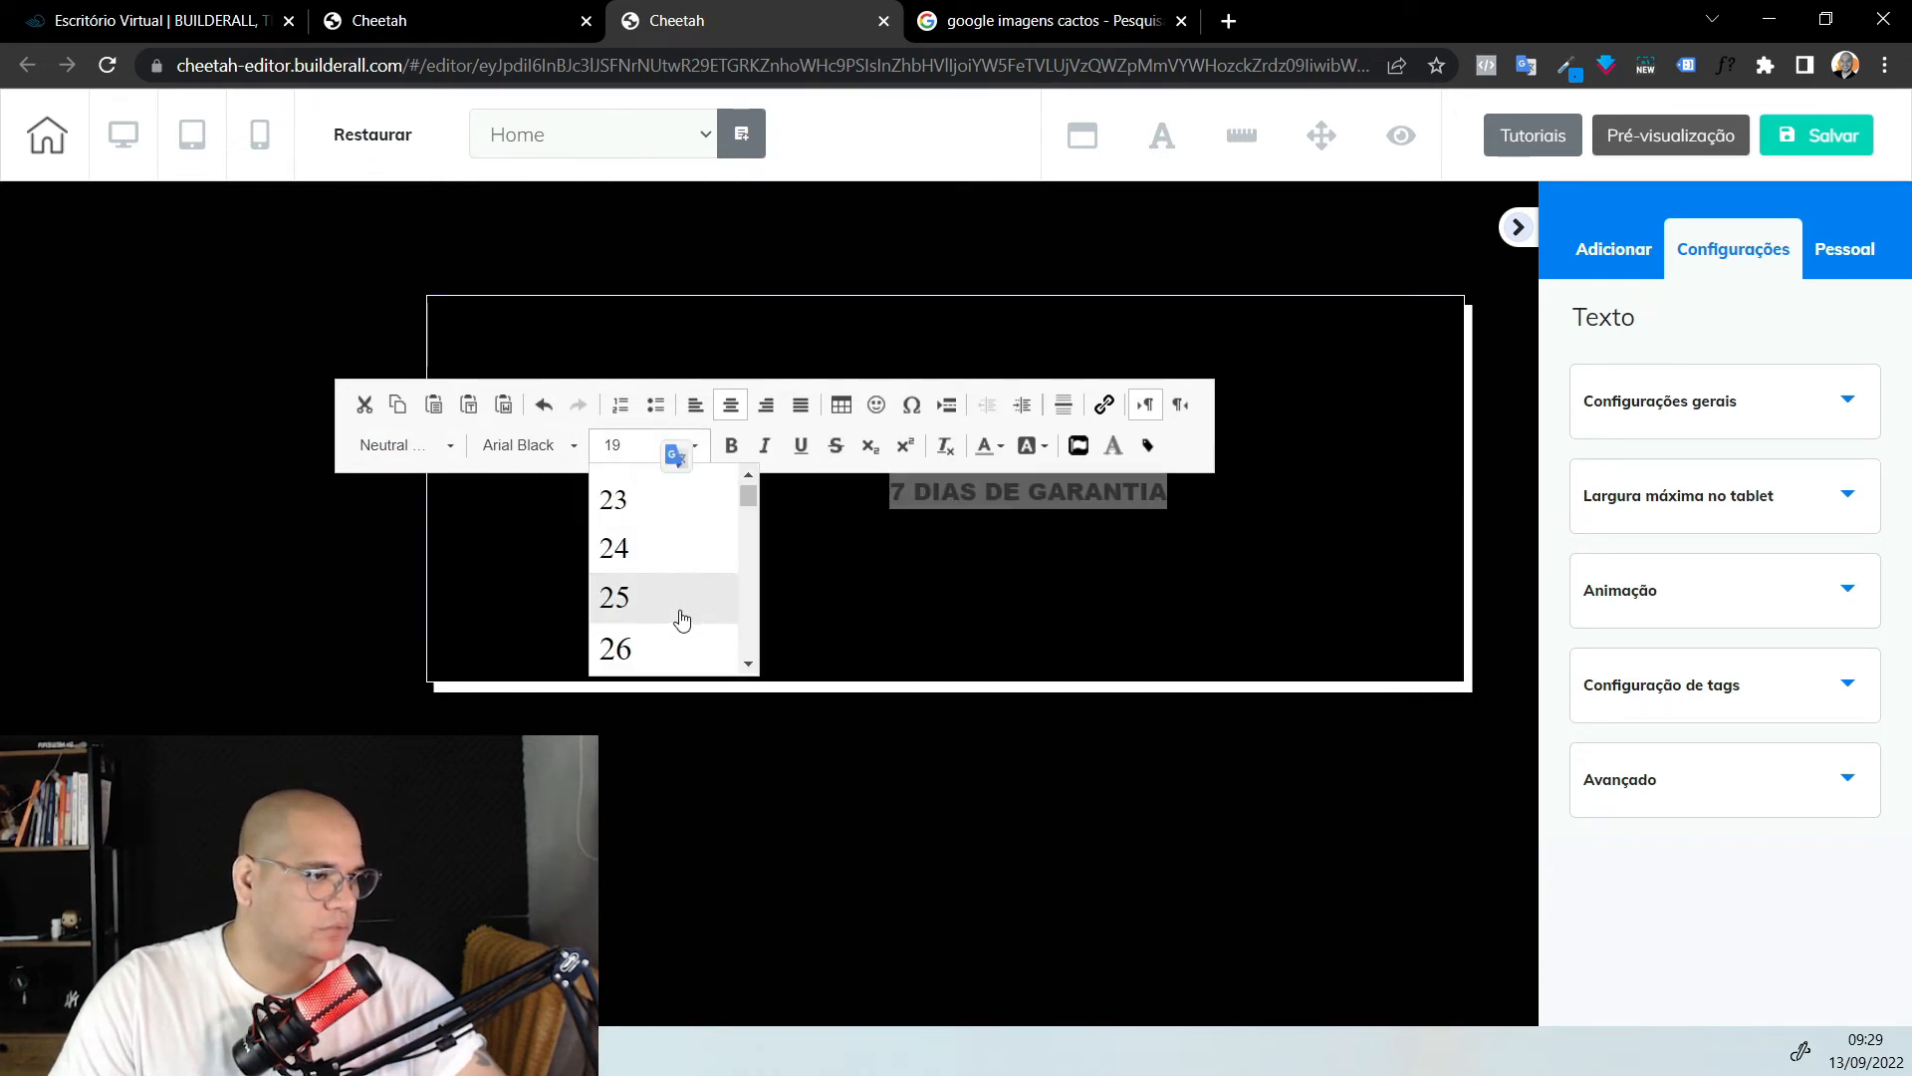
left_click(680, 600)
left_click(719, 603)
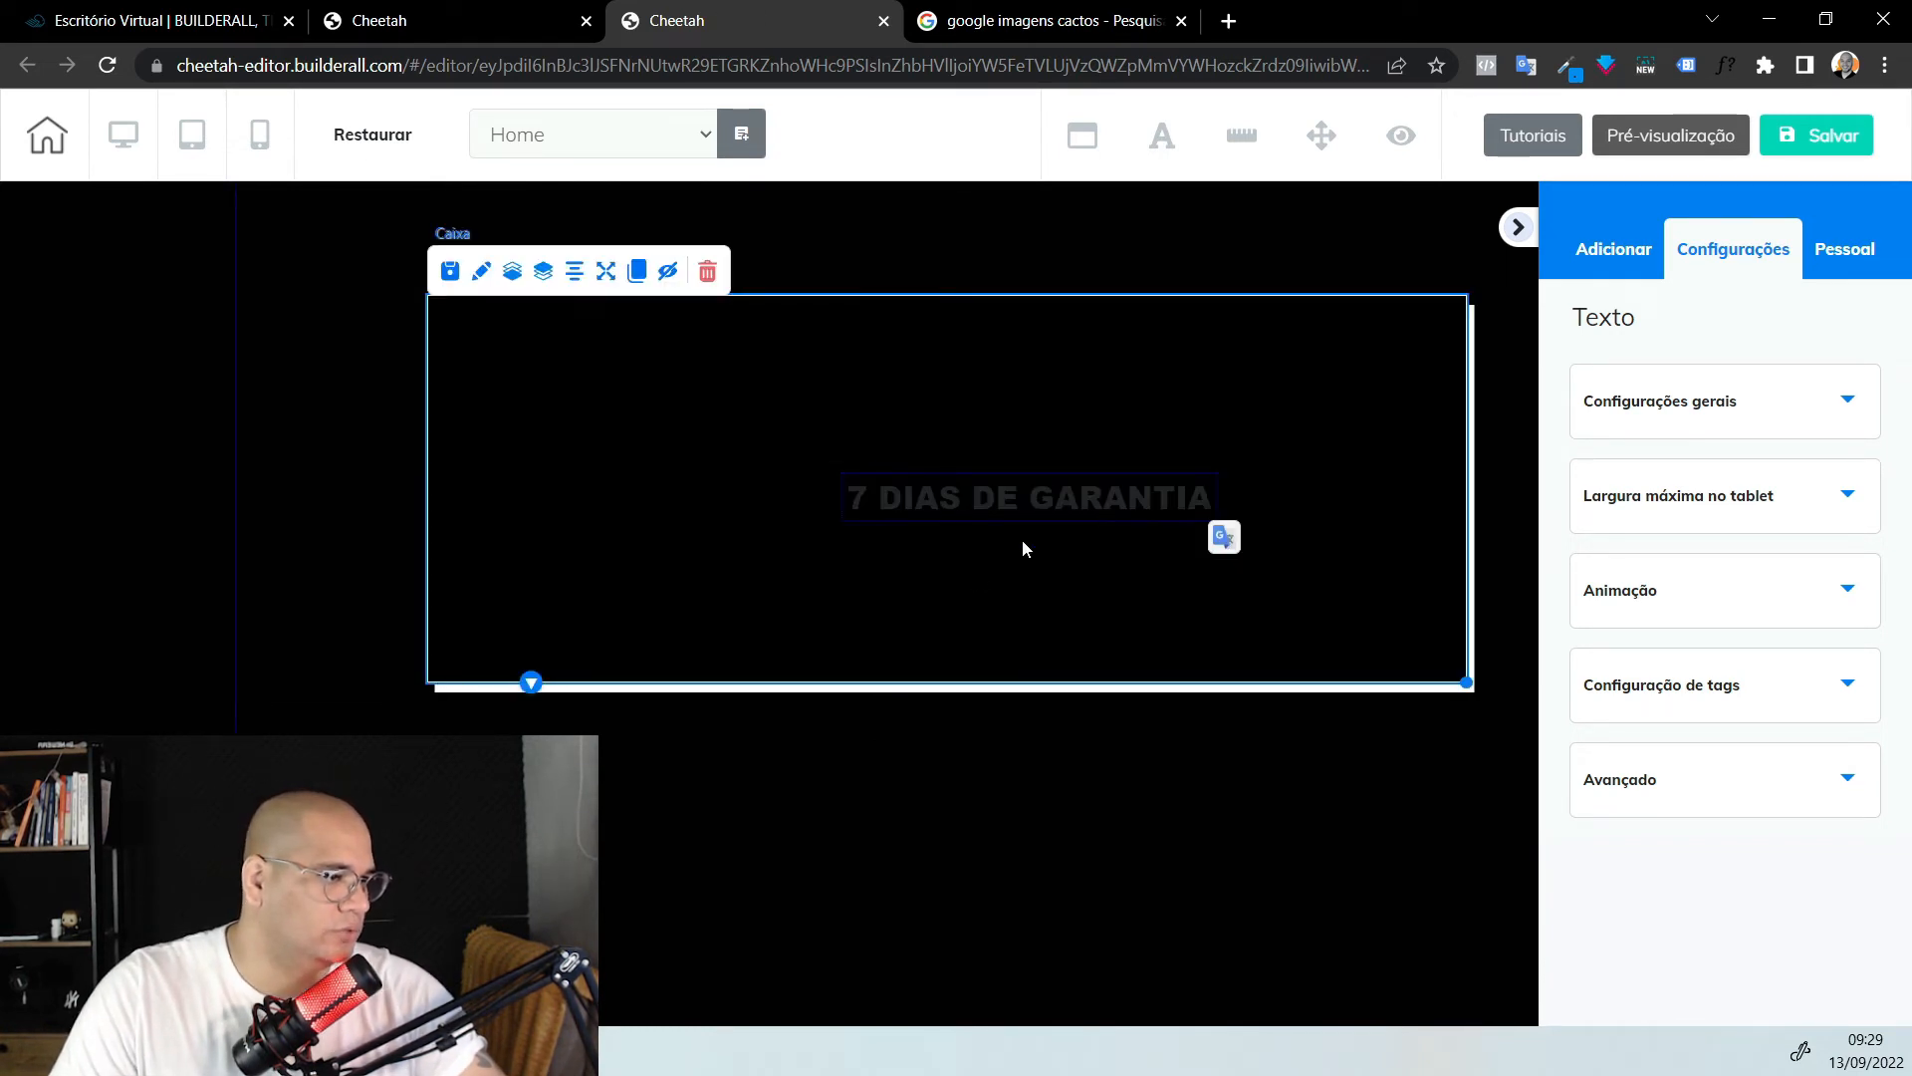
Set the heading's text colour to white and move it slightly up towards the middle of the box
left_click(976, 502)
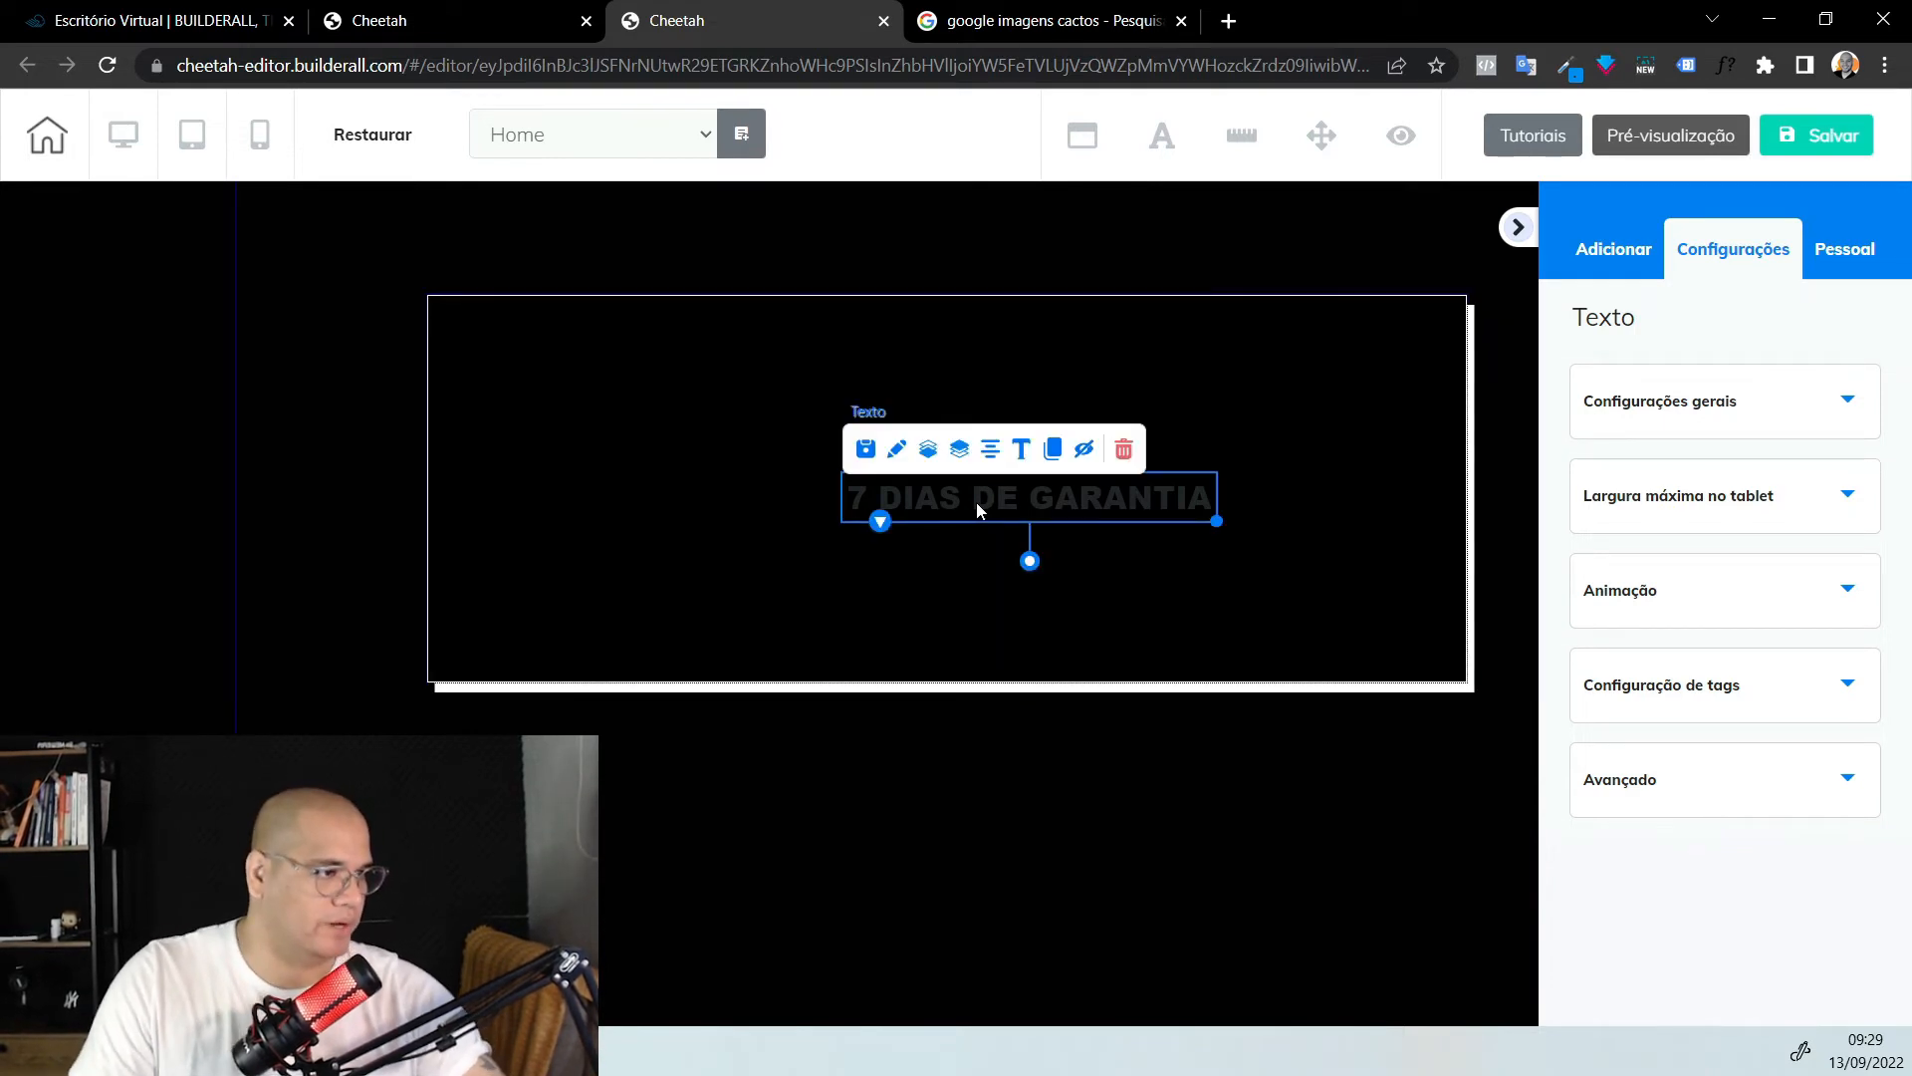
double_click(976, 502)
left_click(1021, 446)
left_click(1185, 595)
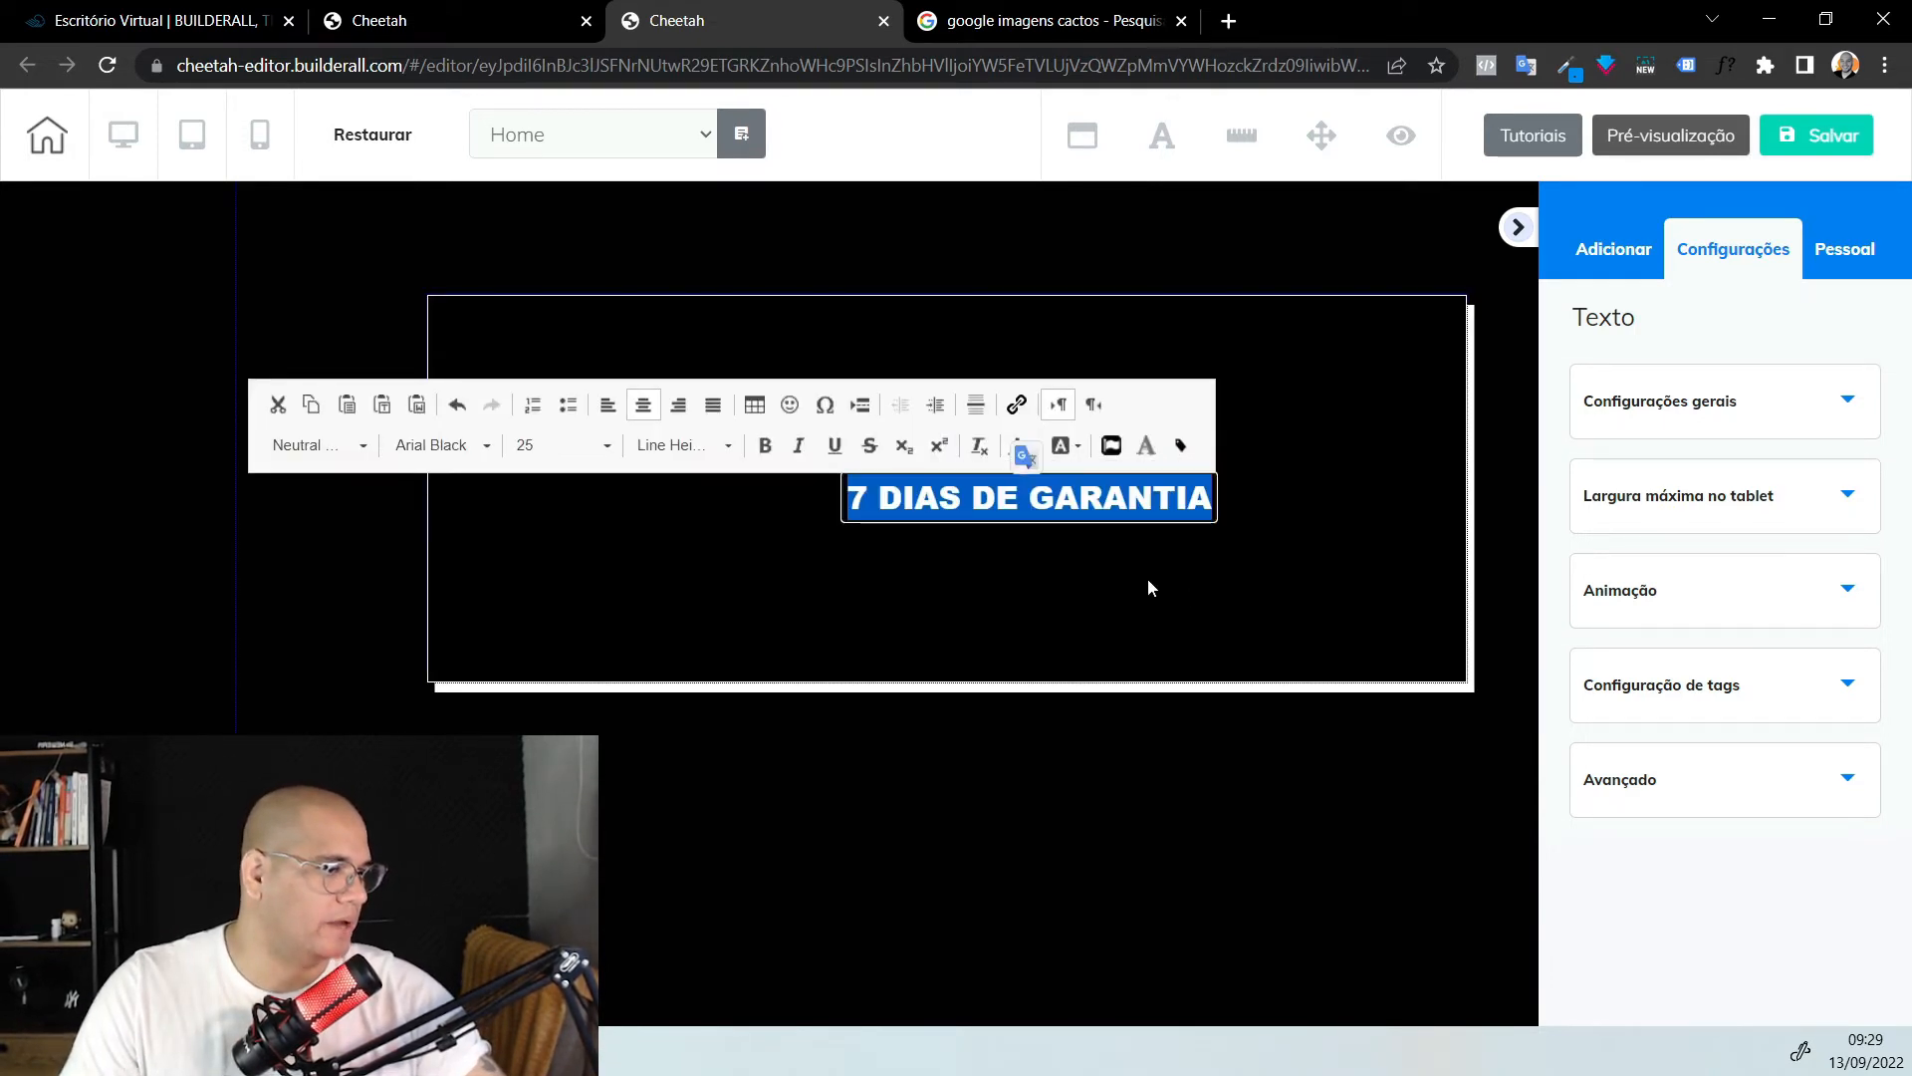
left_click(936, 578)
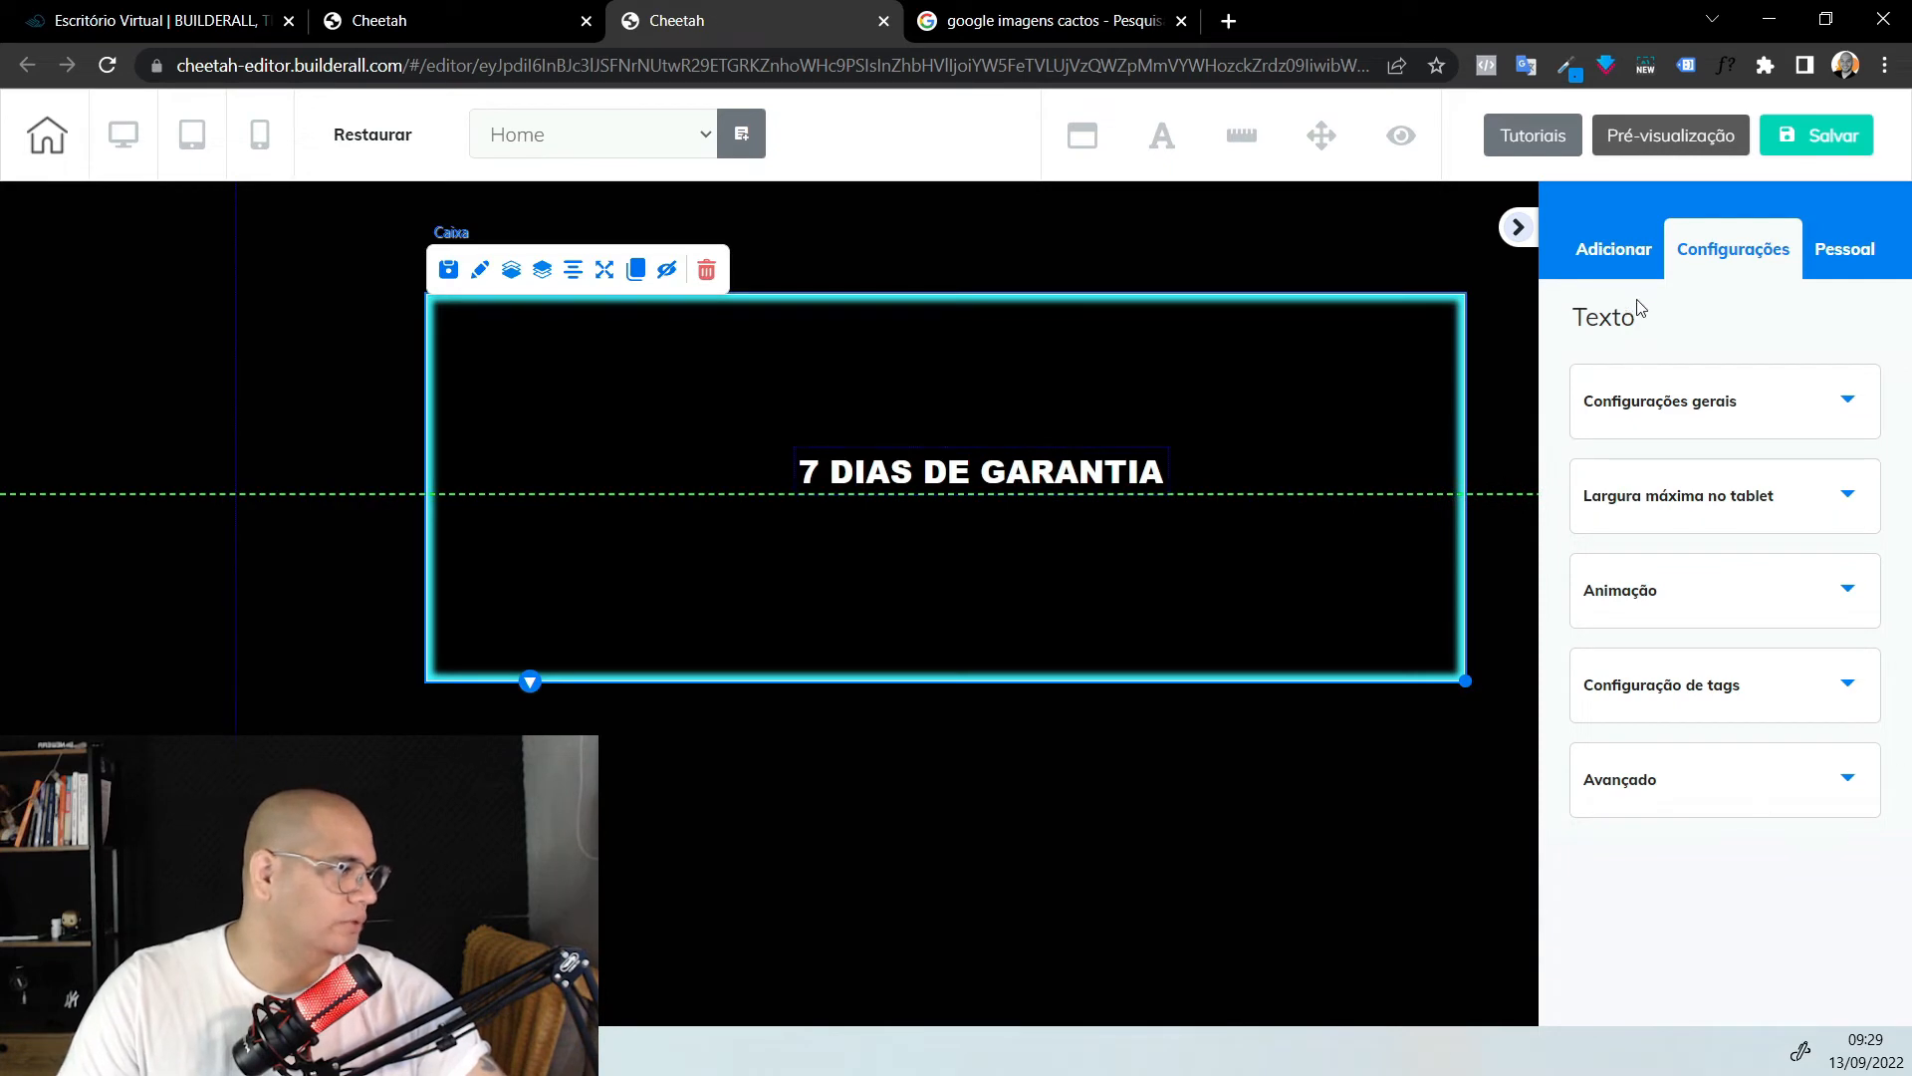
Add a paragraph text below the heading and give it a Neutral style and white text colour
left_click(1614, 248)
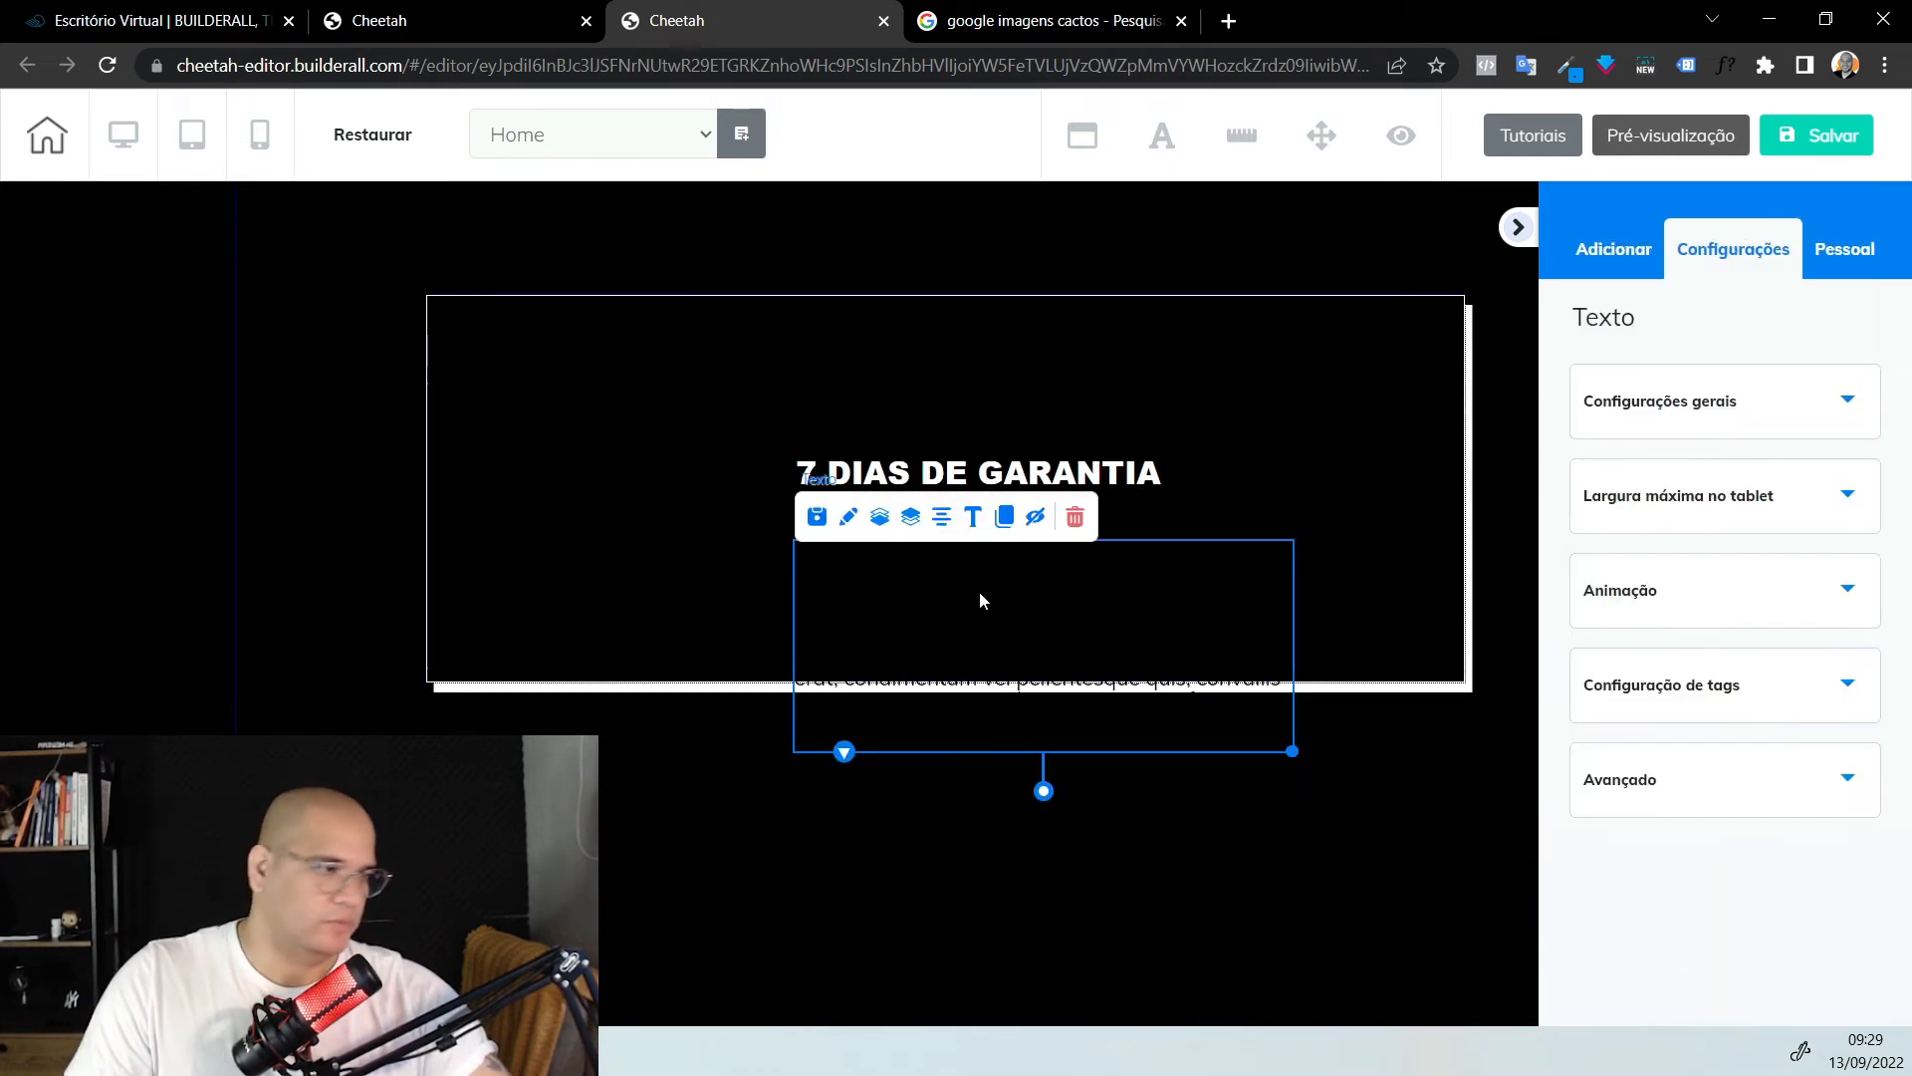
double_click(978, 589)
key("ctrl+a")
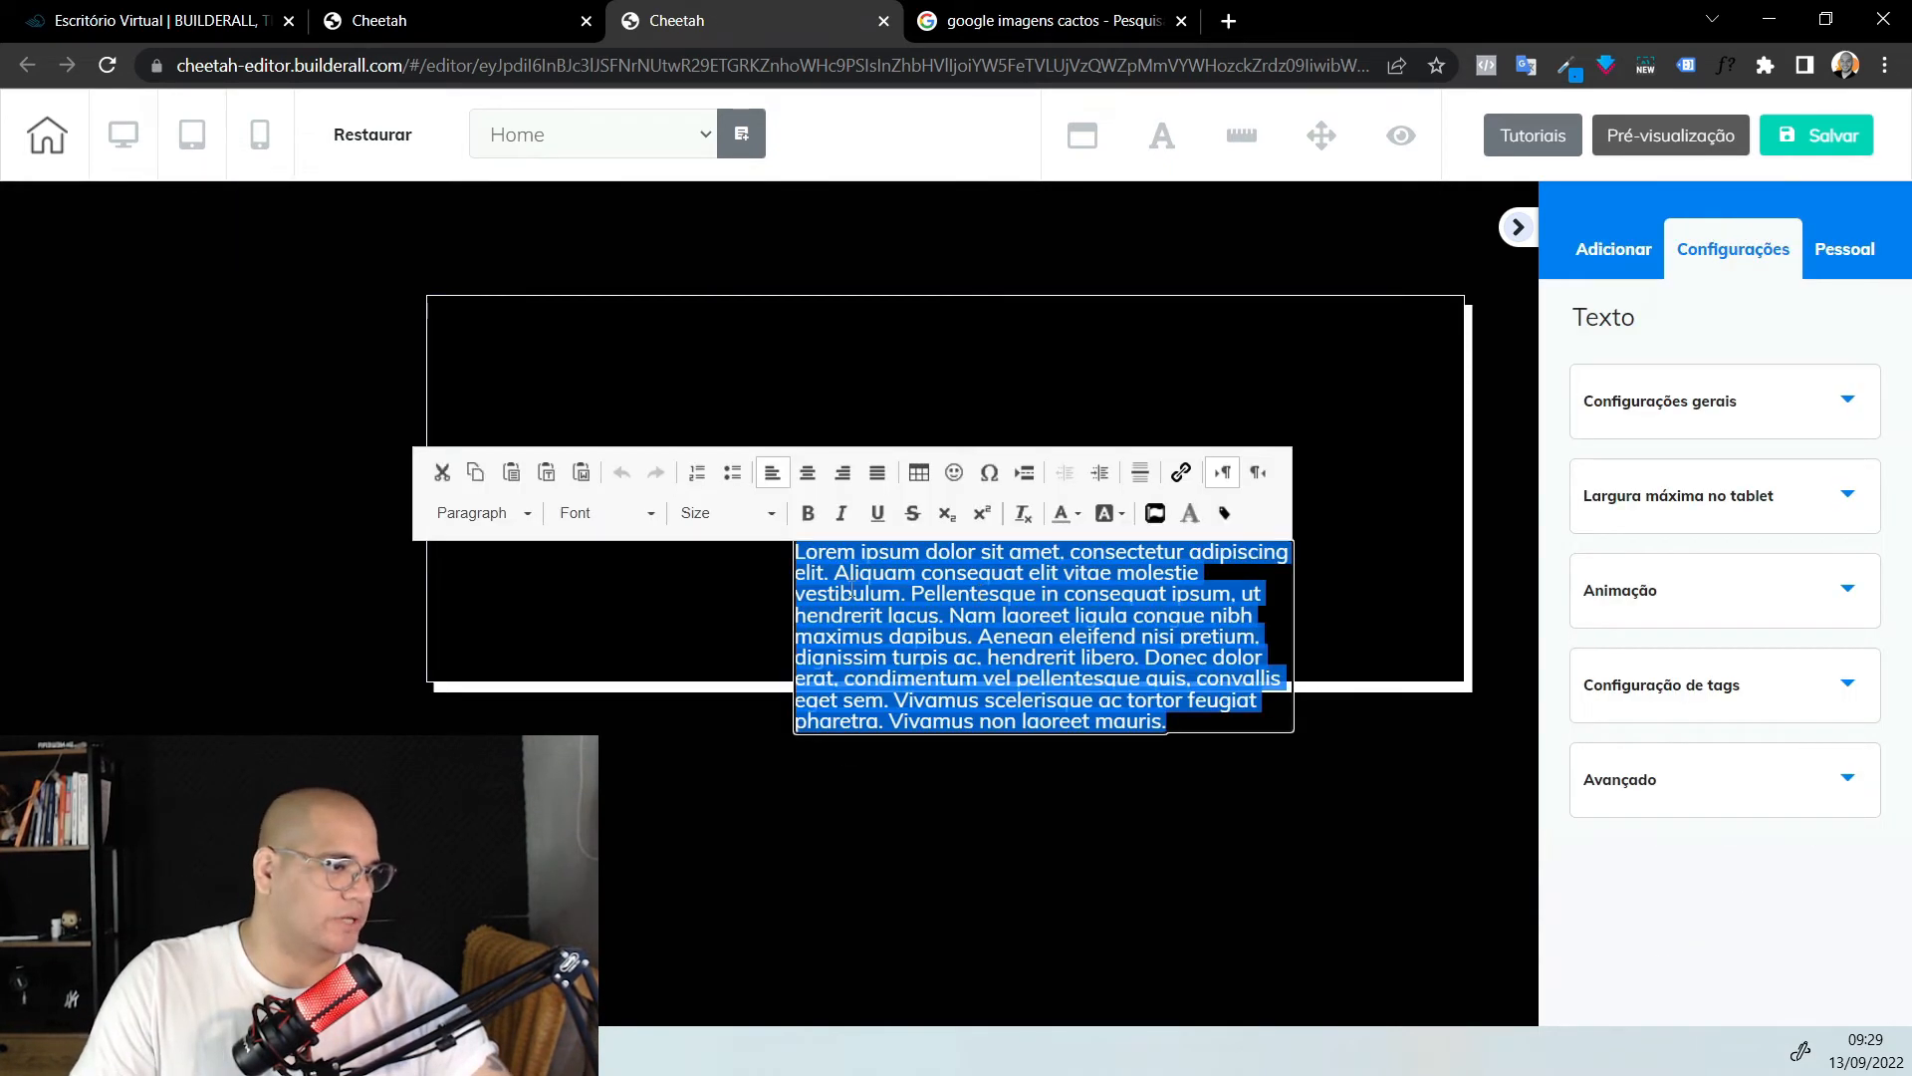
left_click(519, 513)
scroll(503, 689, "down", 3)
left_click(503, 692)
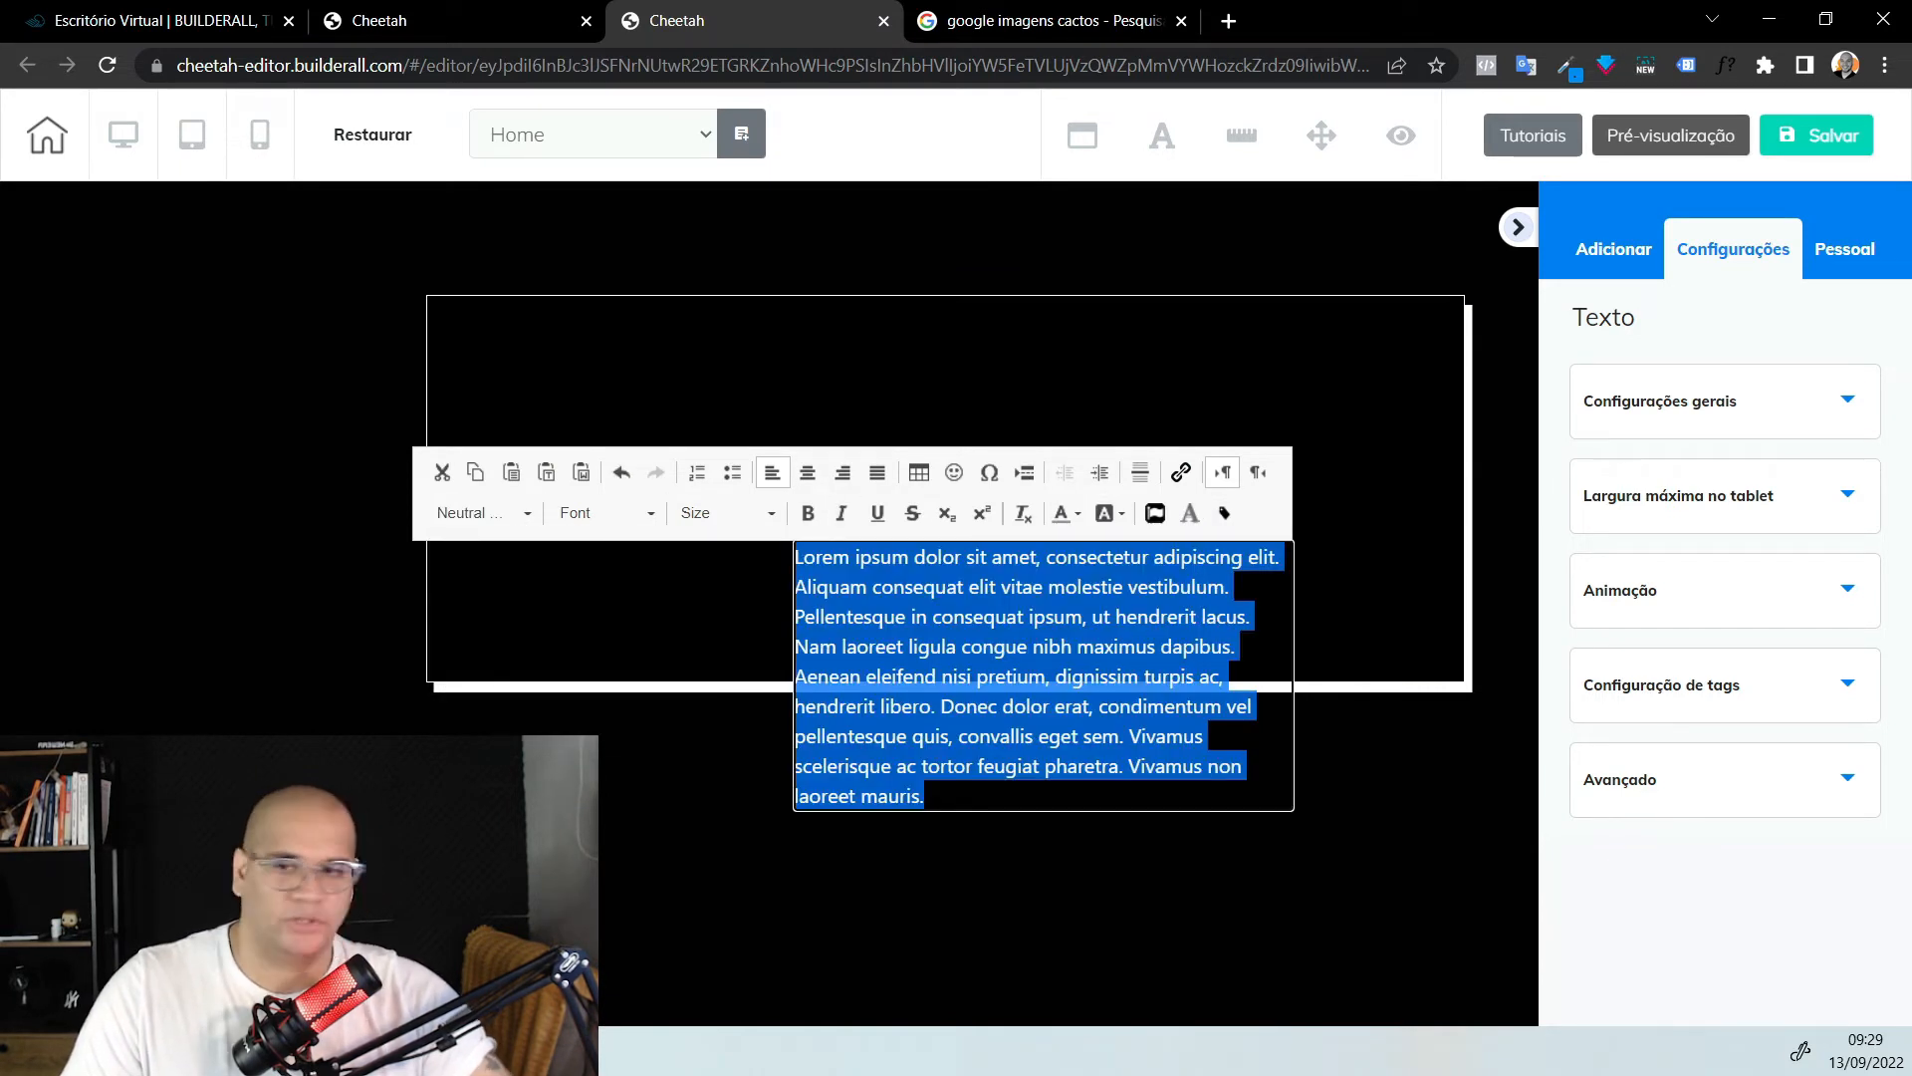
left_click(1070, 513)
left_click(1111, 560)
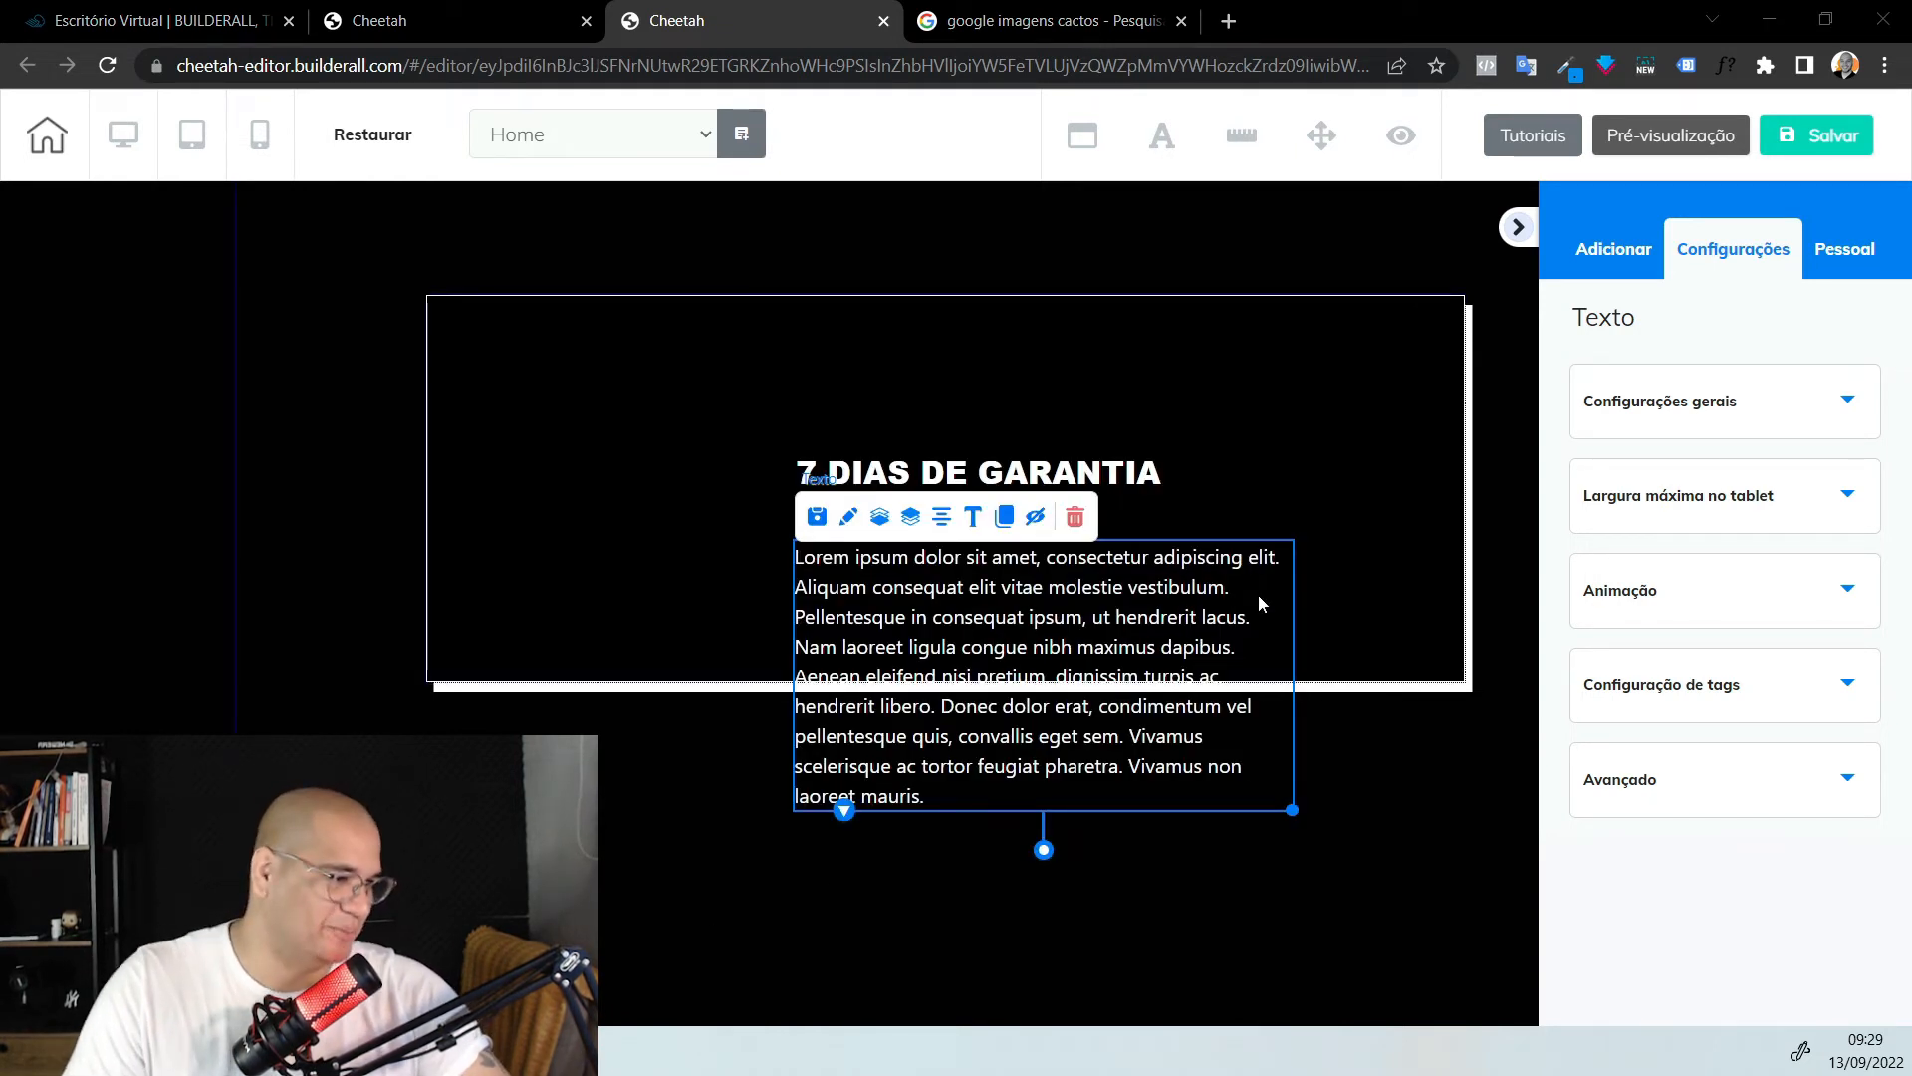
Replace the Lorem ipsum paragraph with the copied guarantee text beginning "Se você não conseguir utilizar a automação" and place it below the heading
double_click(1205, 614)
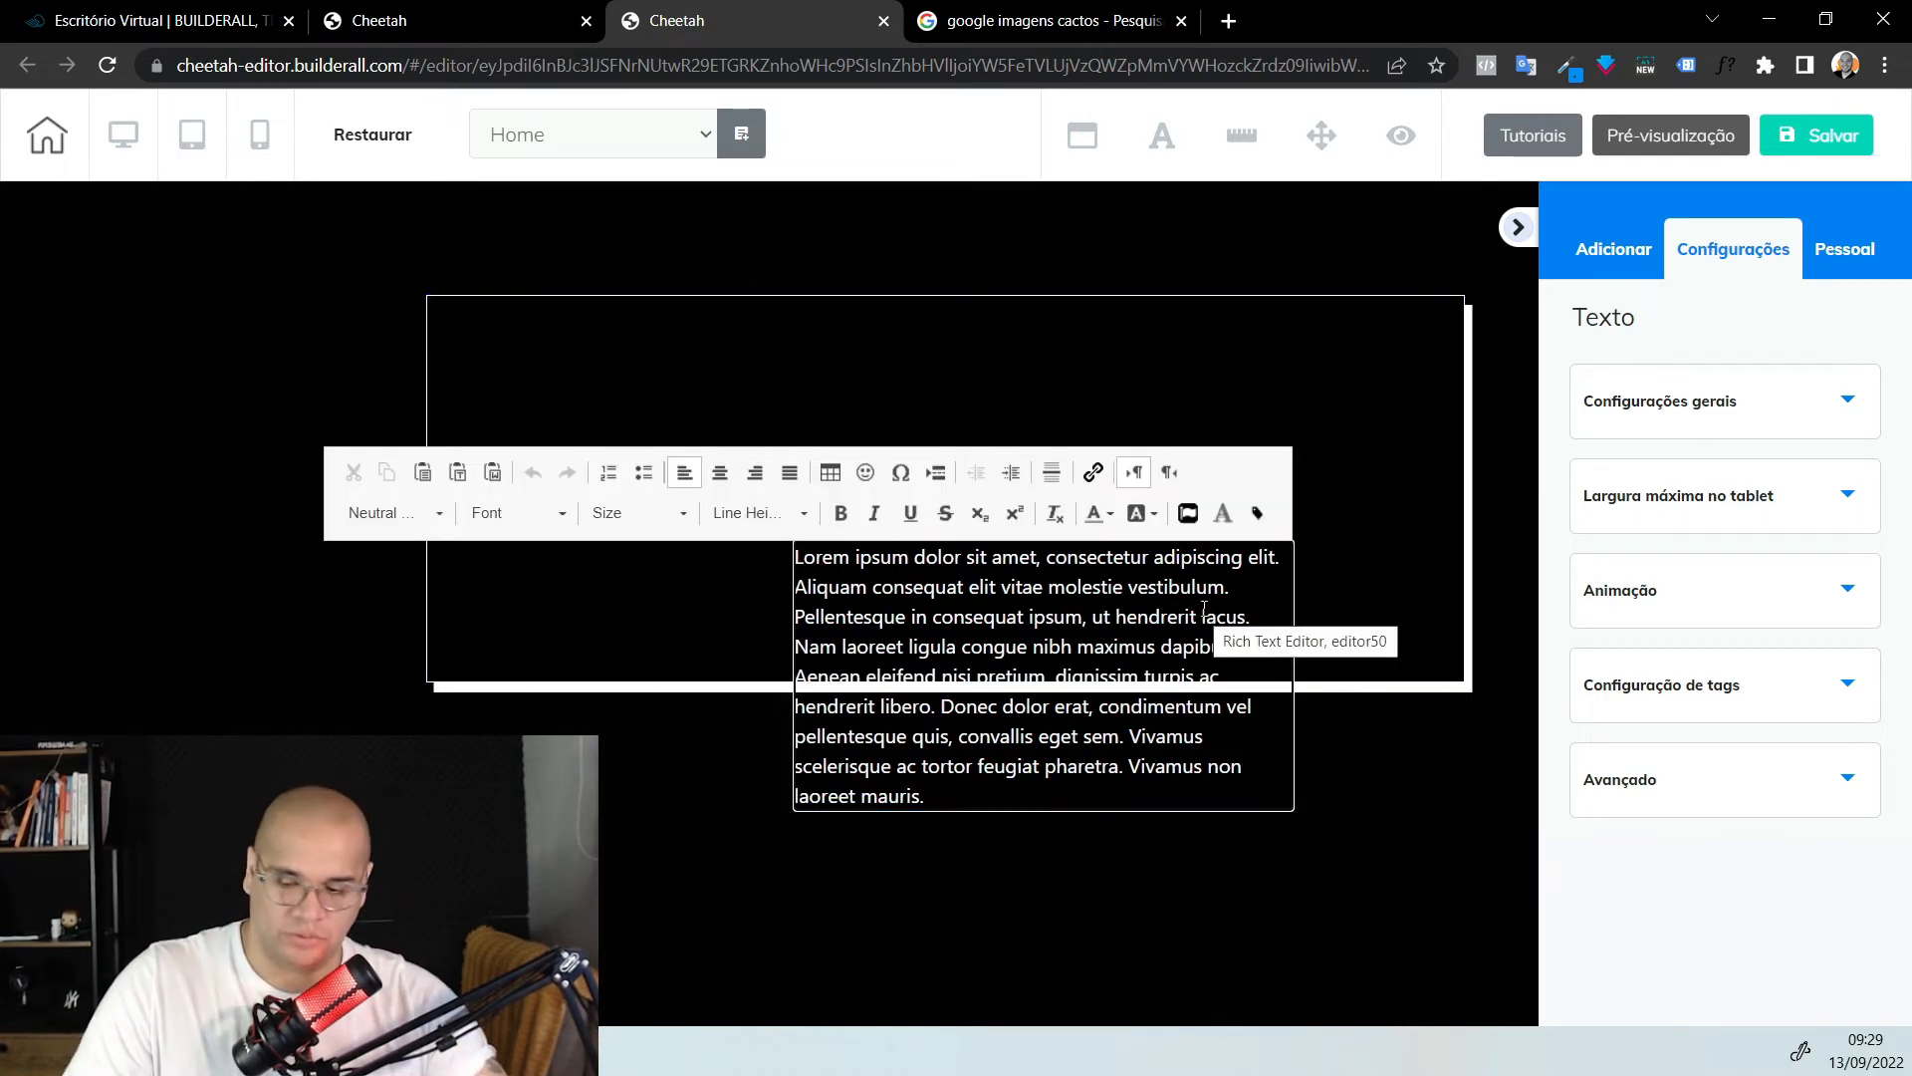
key("ctrl+a")
key("ctrl+v")
left_click(1324, 743)
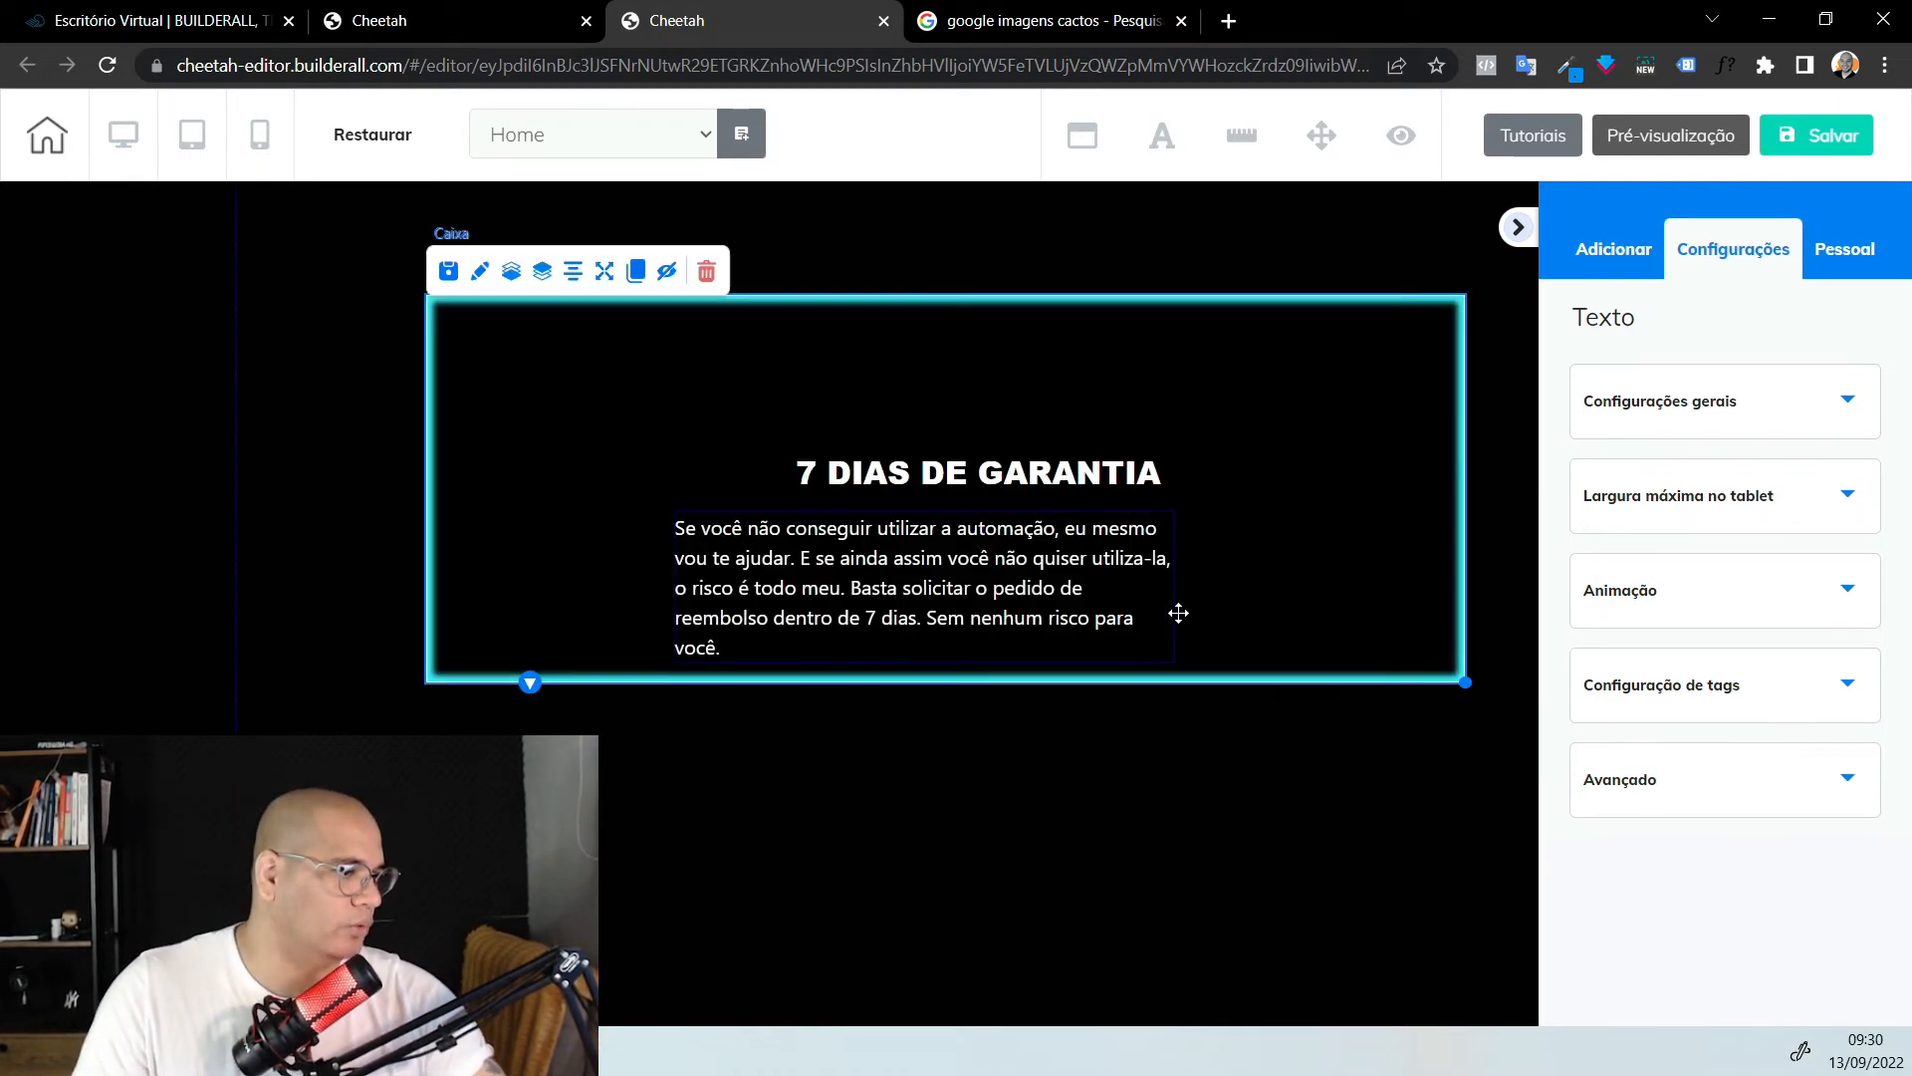
Widen the guarantee paragraph and centre its text, and centre the "7 DIAS DE GARANTIA" heading in the box
left_click_drag(1172, 666, 1348, 655)
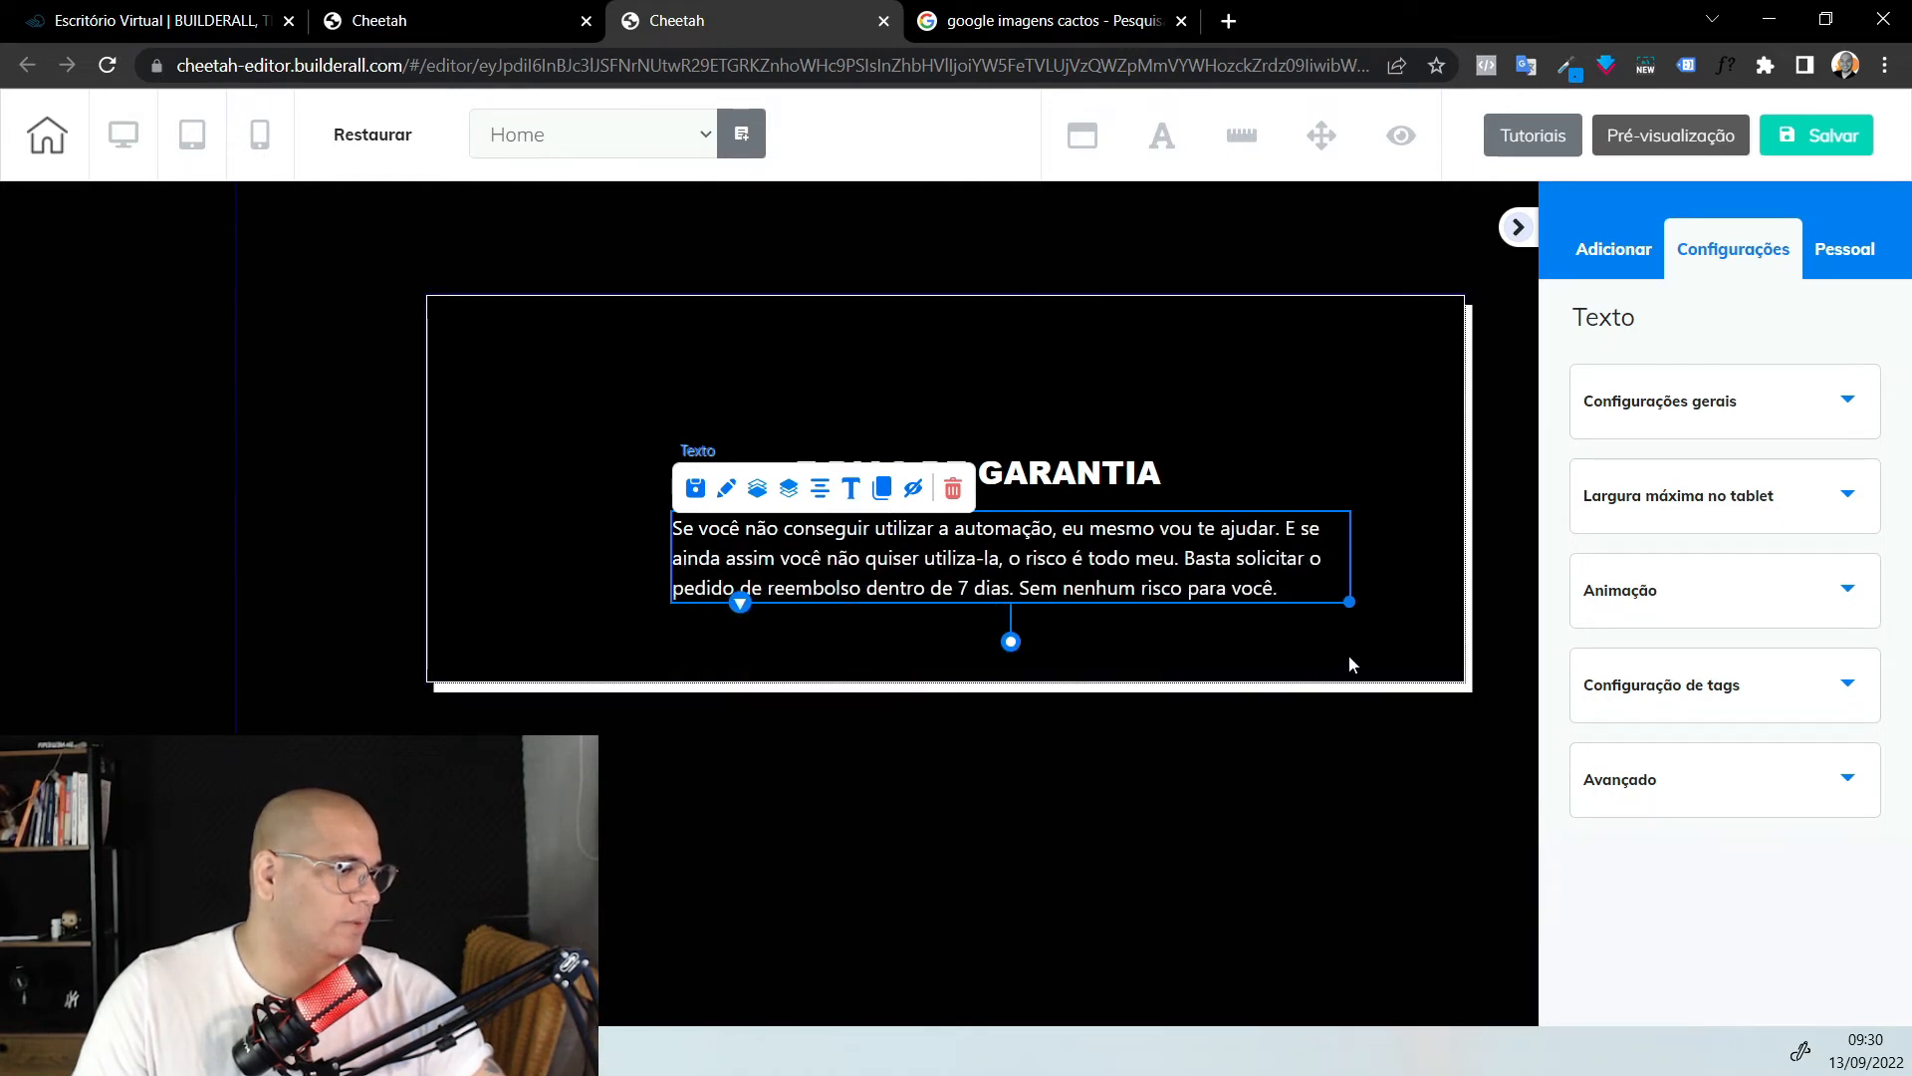
double_click(892, 560)
left_click(776, 442)
left_click(1150, 637)
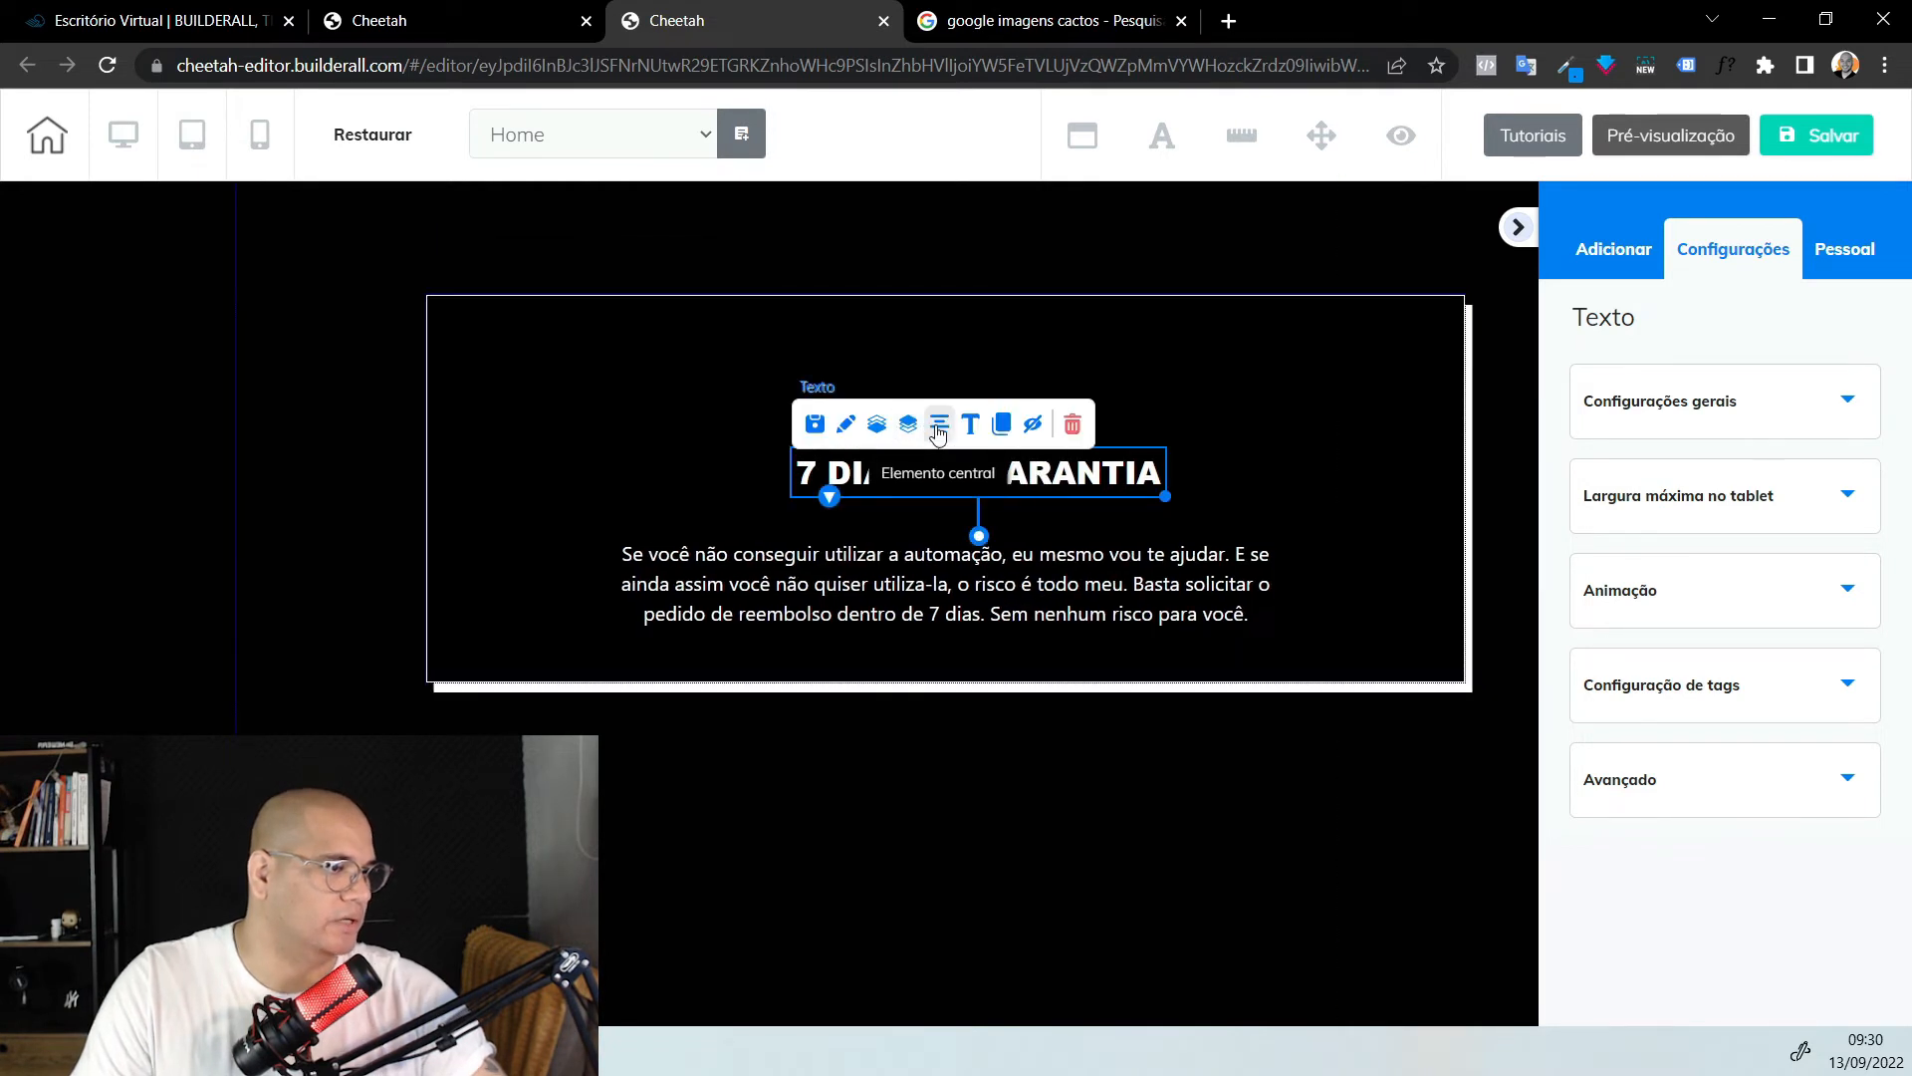
left_click(937, 434)
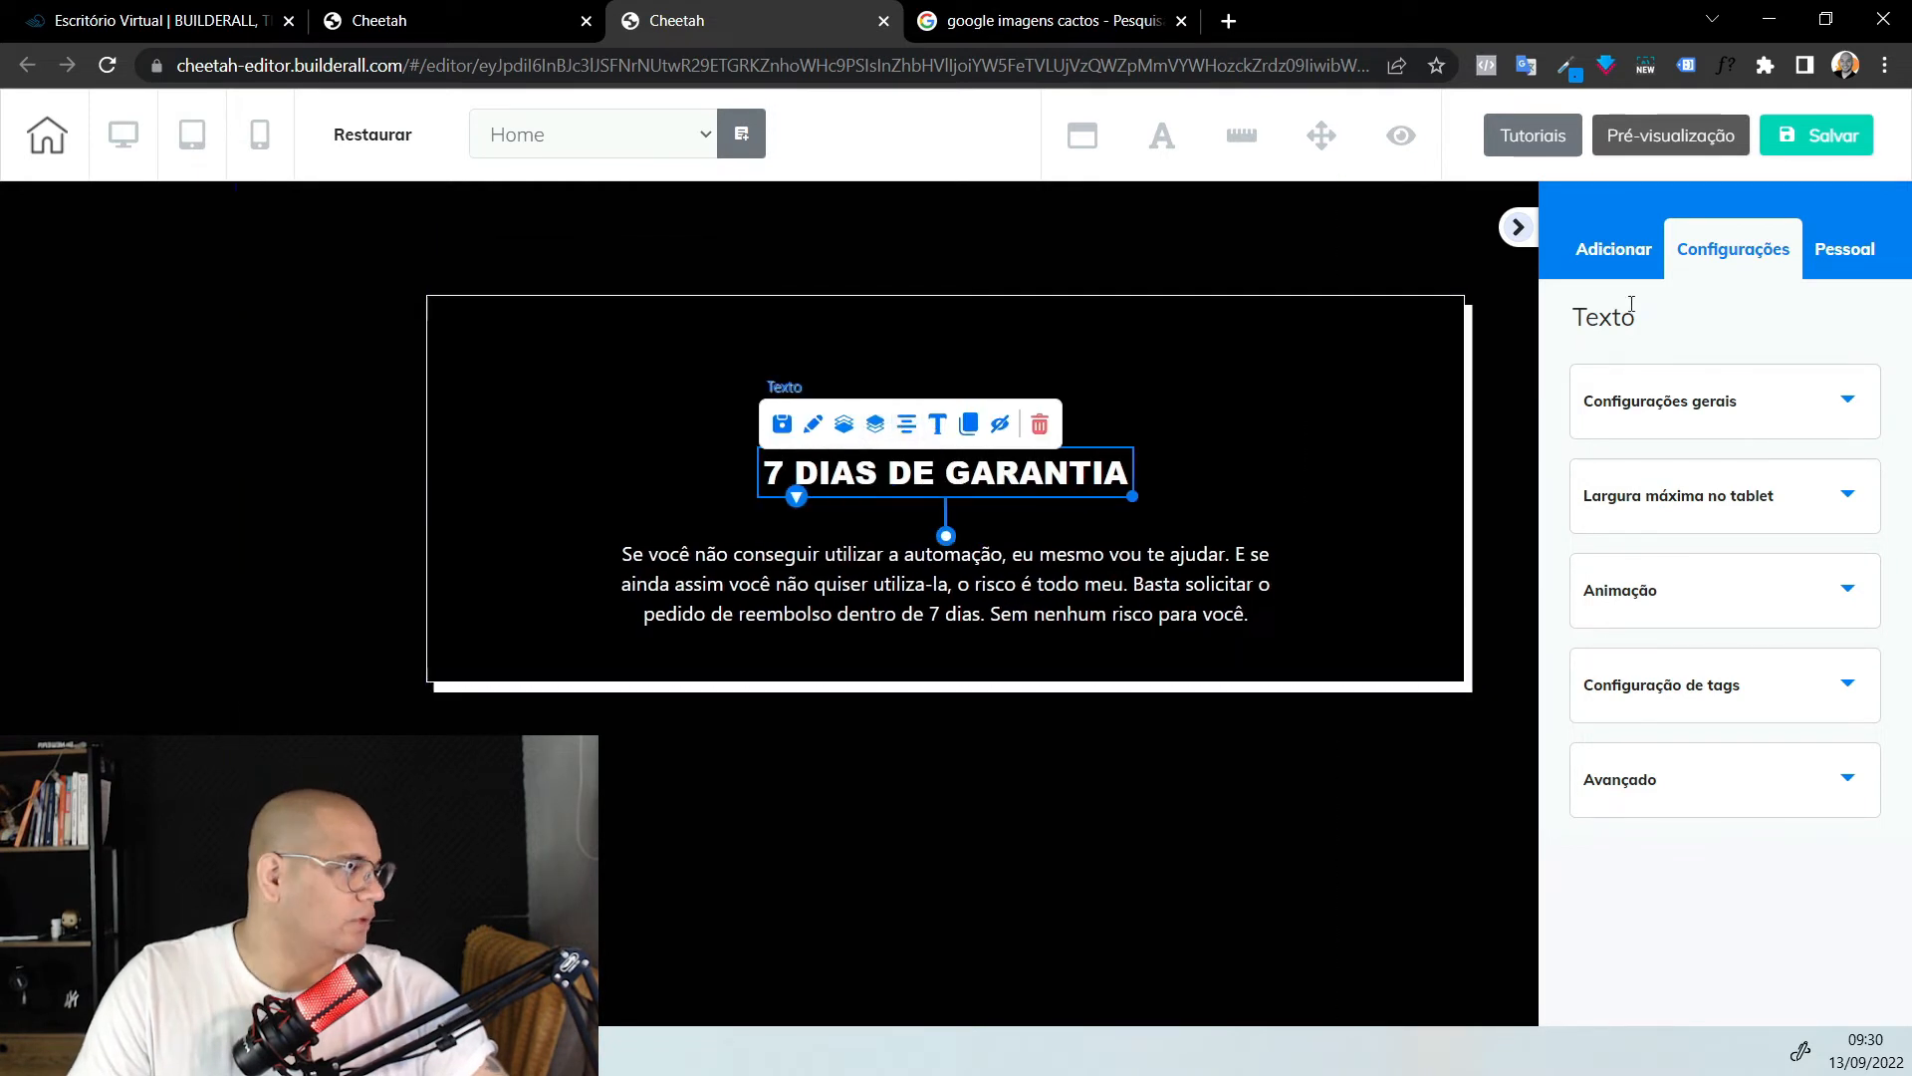
Add a horizontal image element above the heading, overlapping the box's upper border
left_click(1605, 261)
left_click(1795, 325)
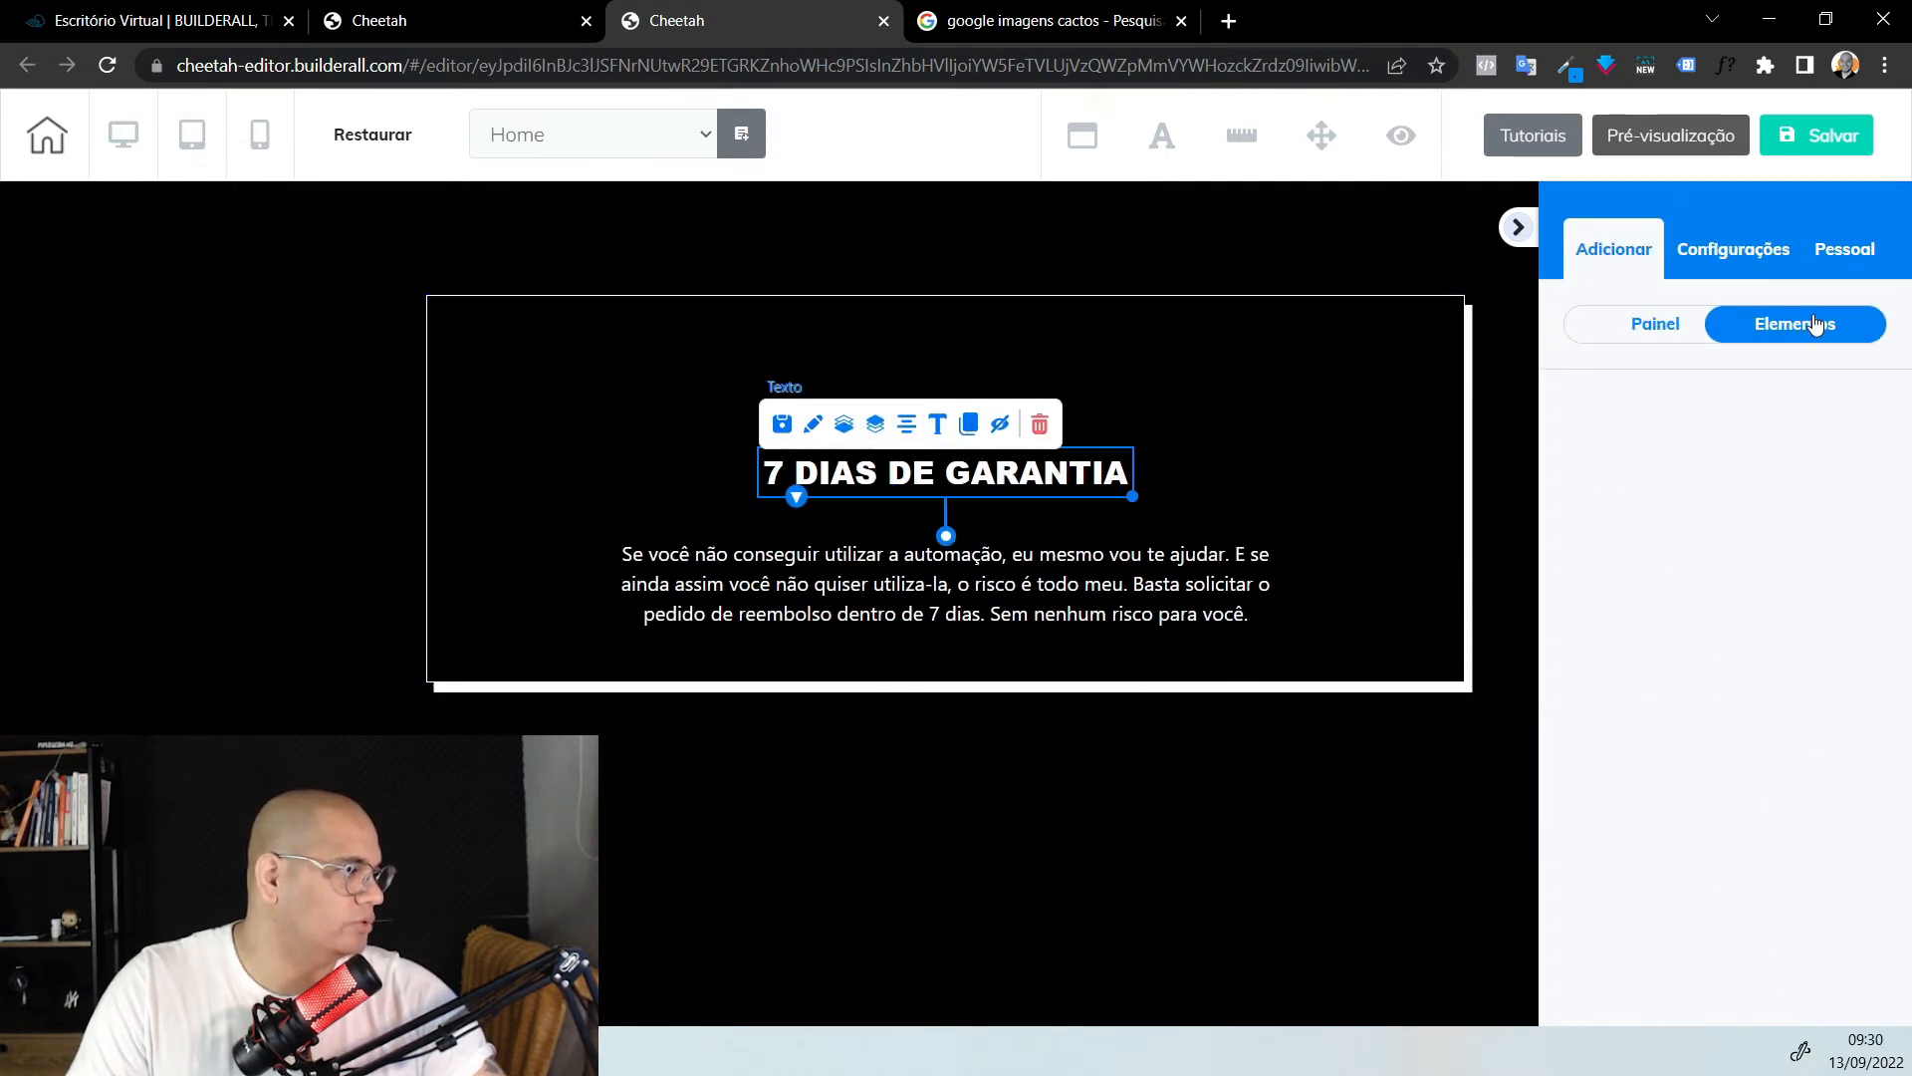
scroll(1663, 837, "down", 5)
left_click(1644, 951)
left_click_drag(1760, 783, 1271, 295)
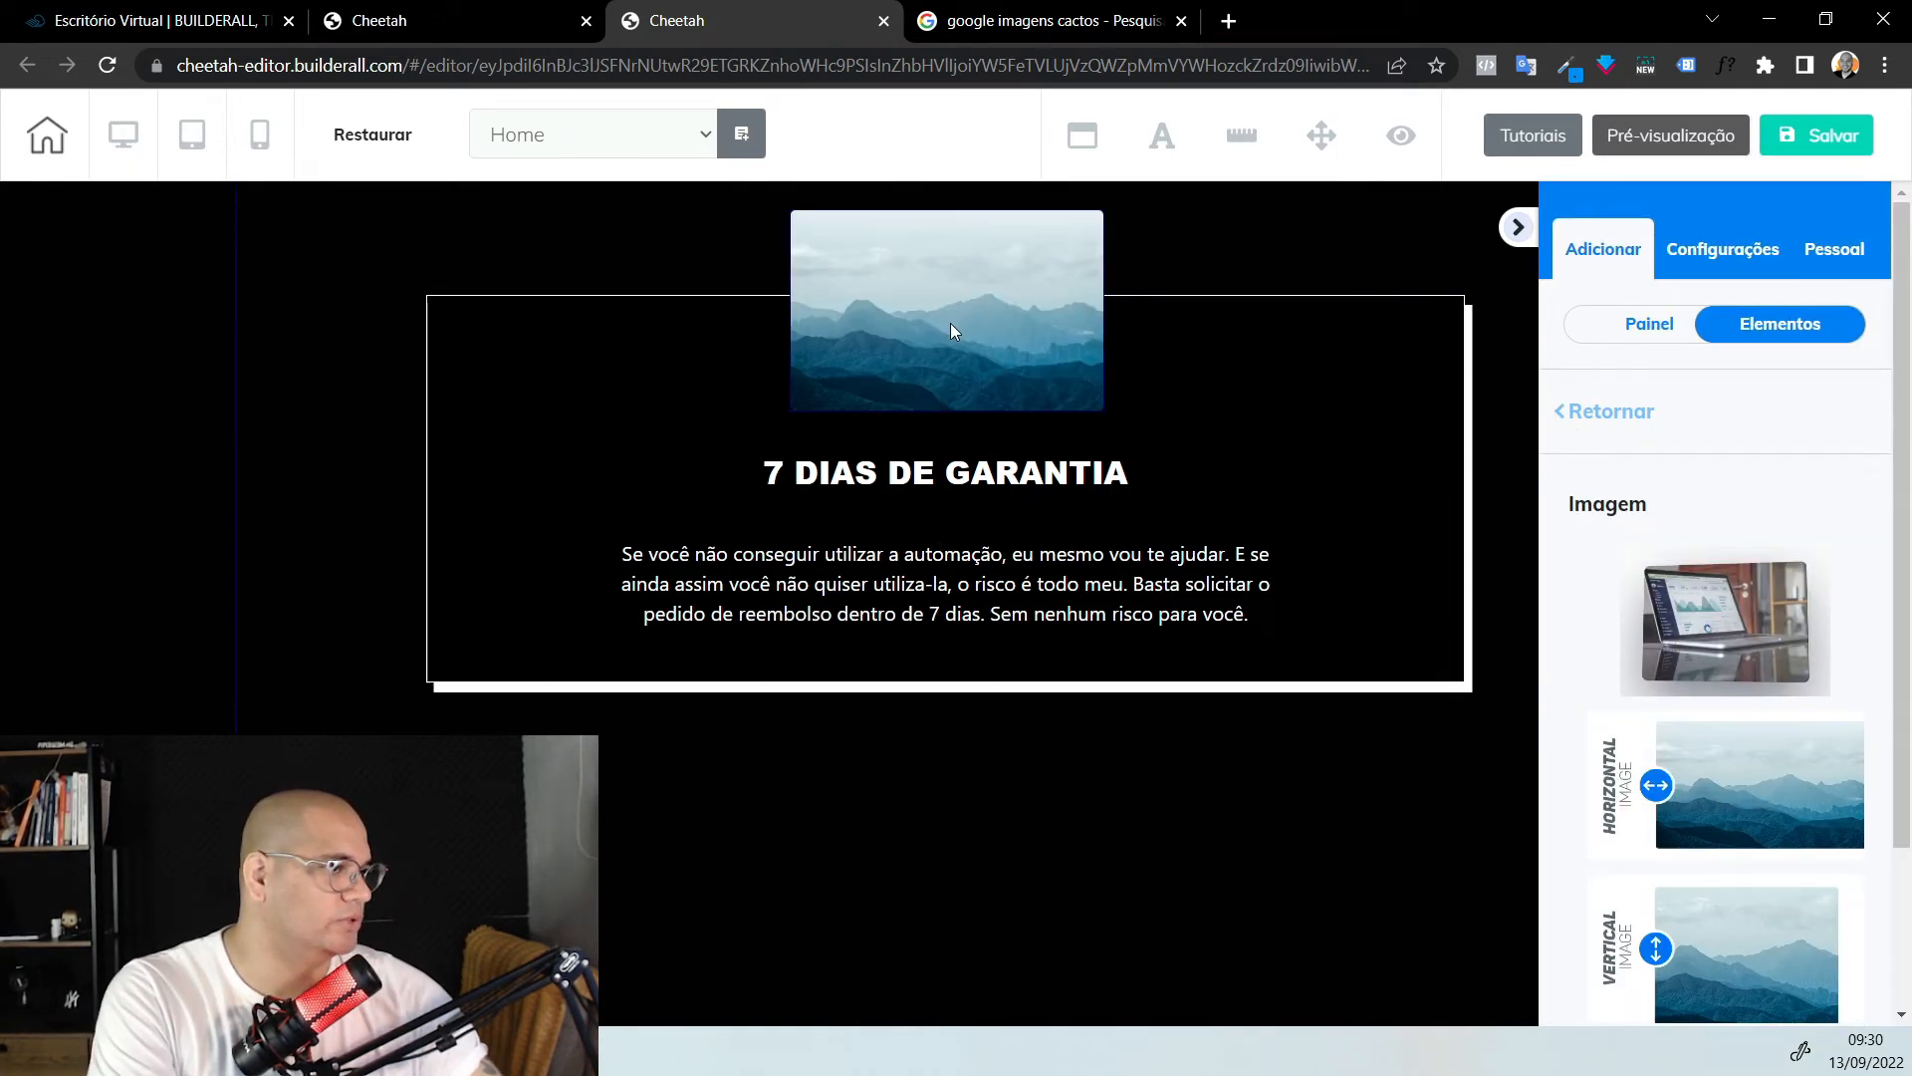
Swap the new placeholder image for the GARANTIA DO JARVIS seal from the JARVIS folder
left_click(950, 323)
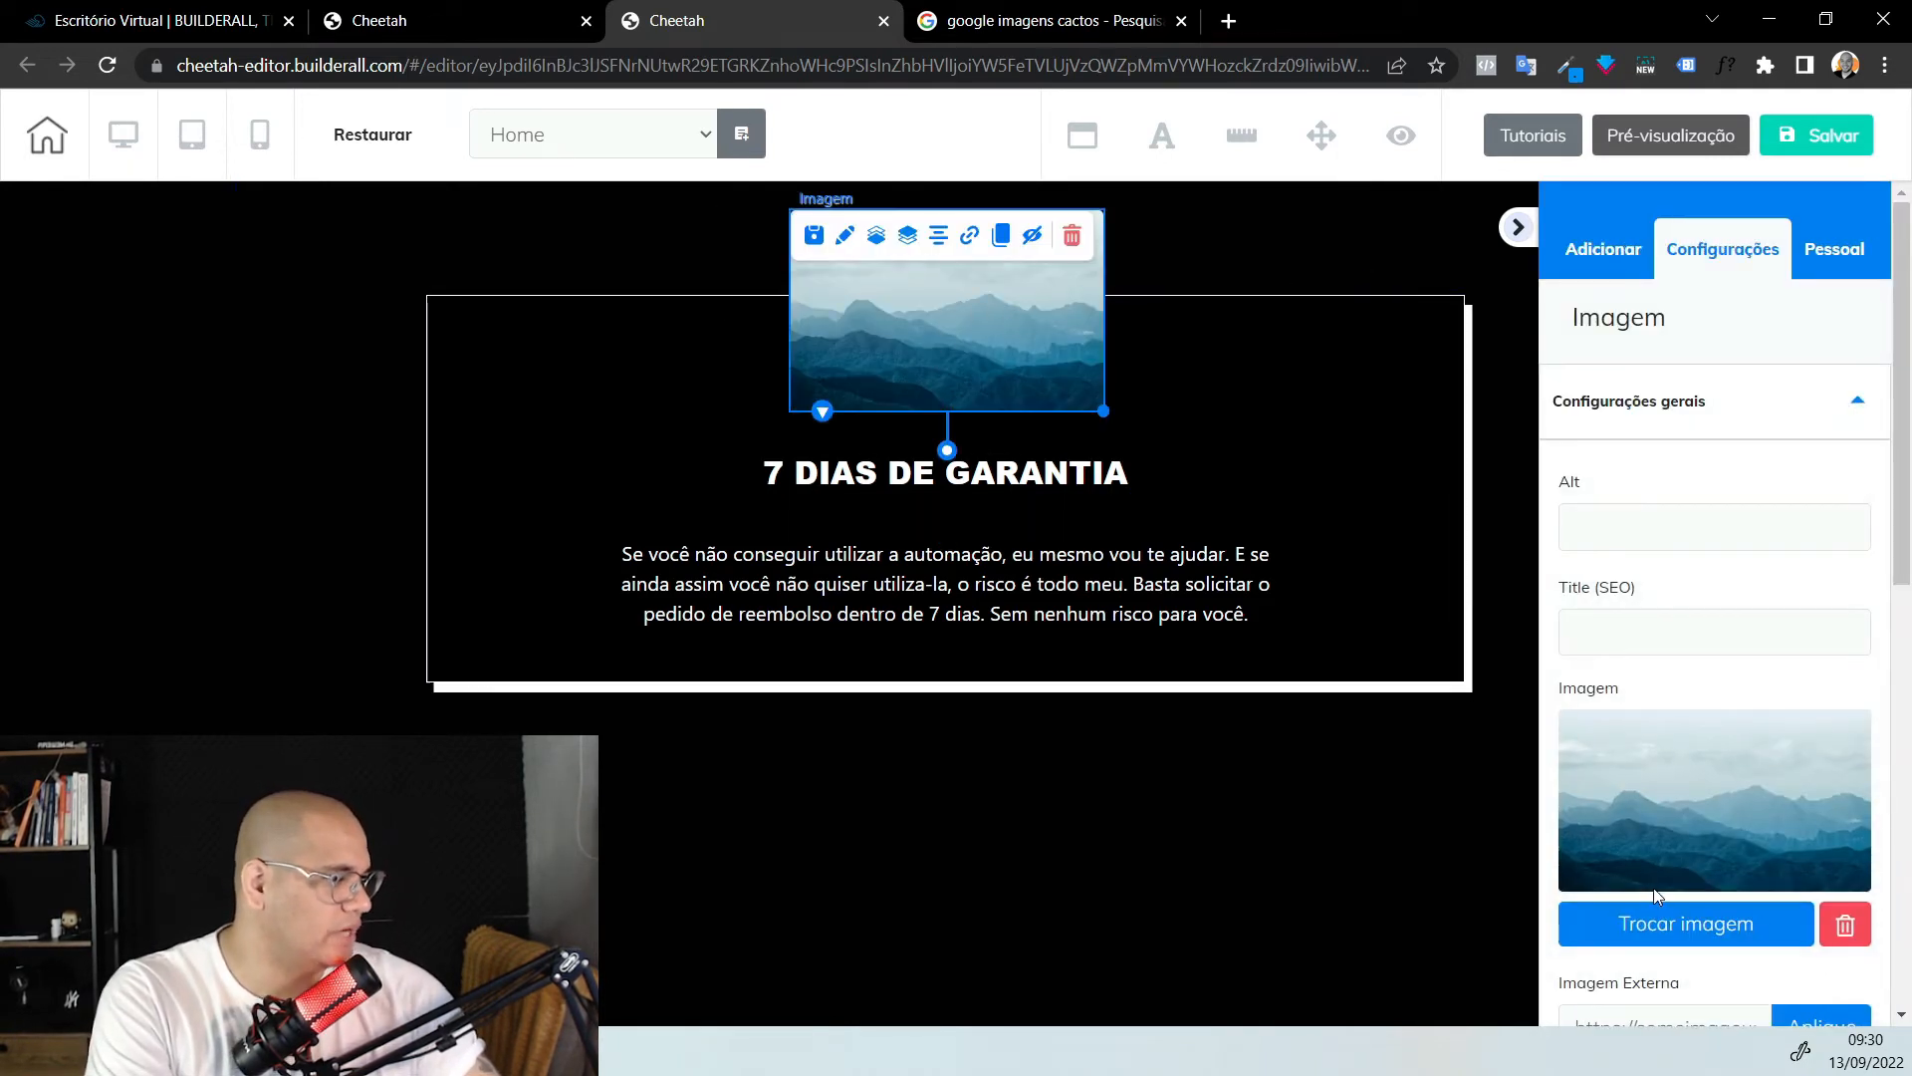
left_click(1683, 936)
left_click(376, 495)
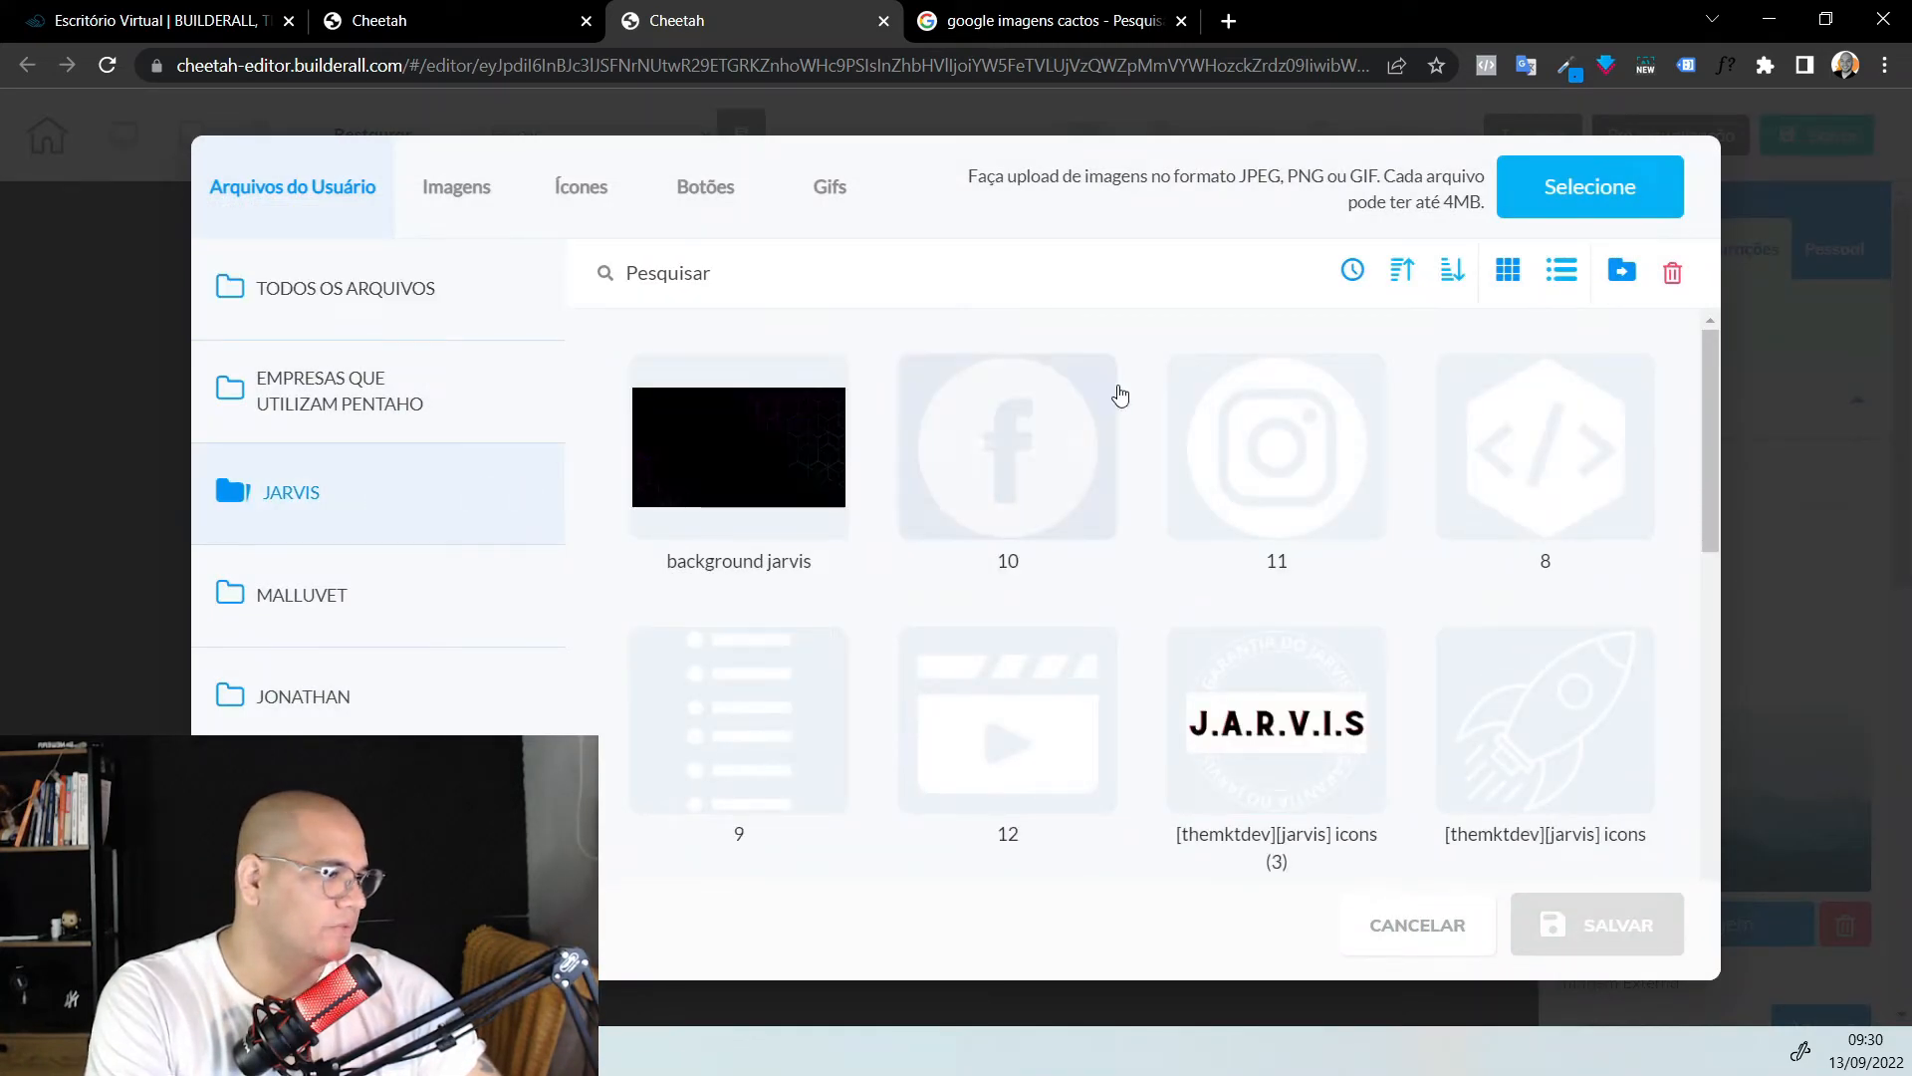
left_click(1359, 702)
left_click(1607, 951)
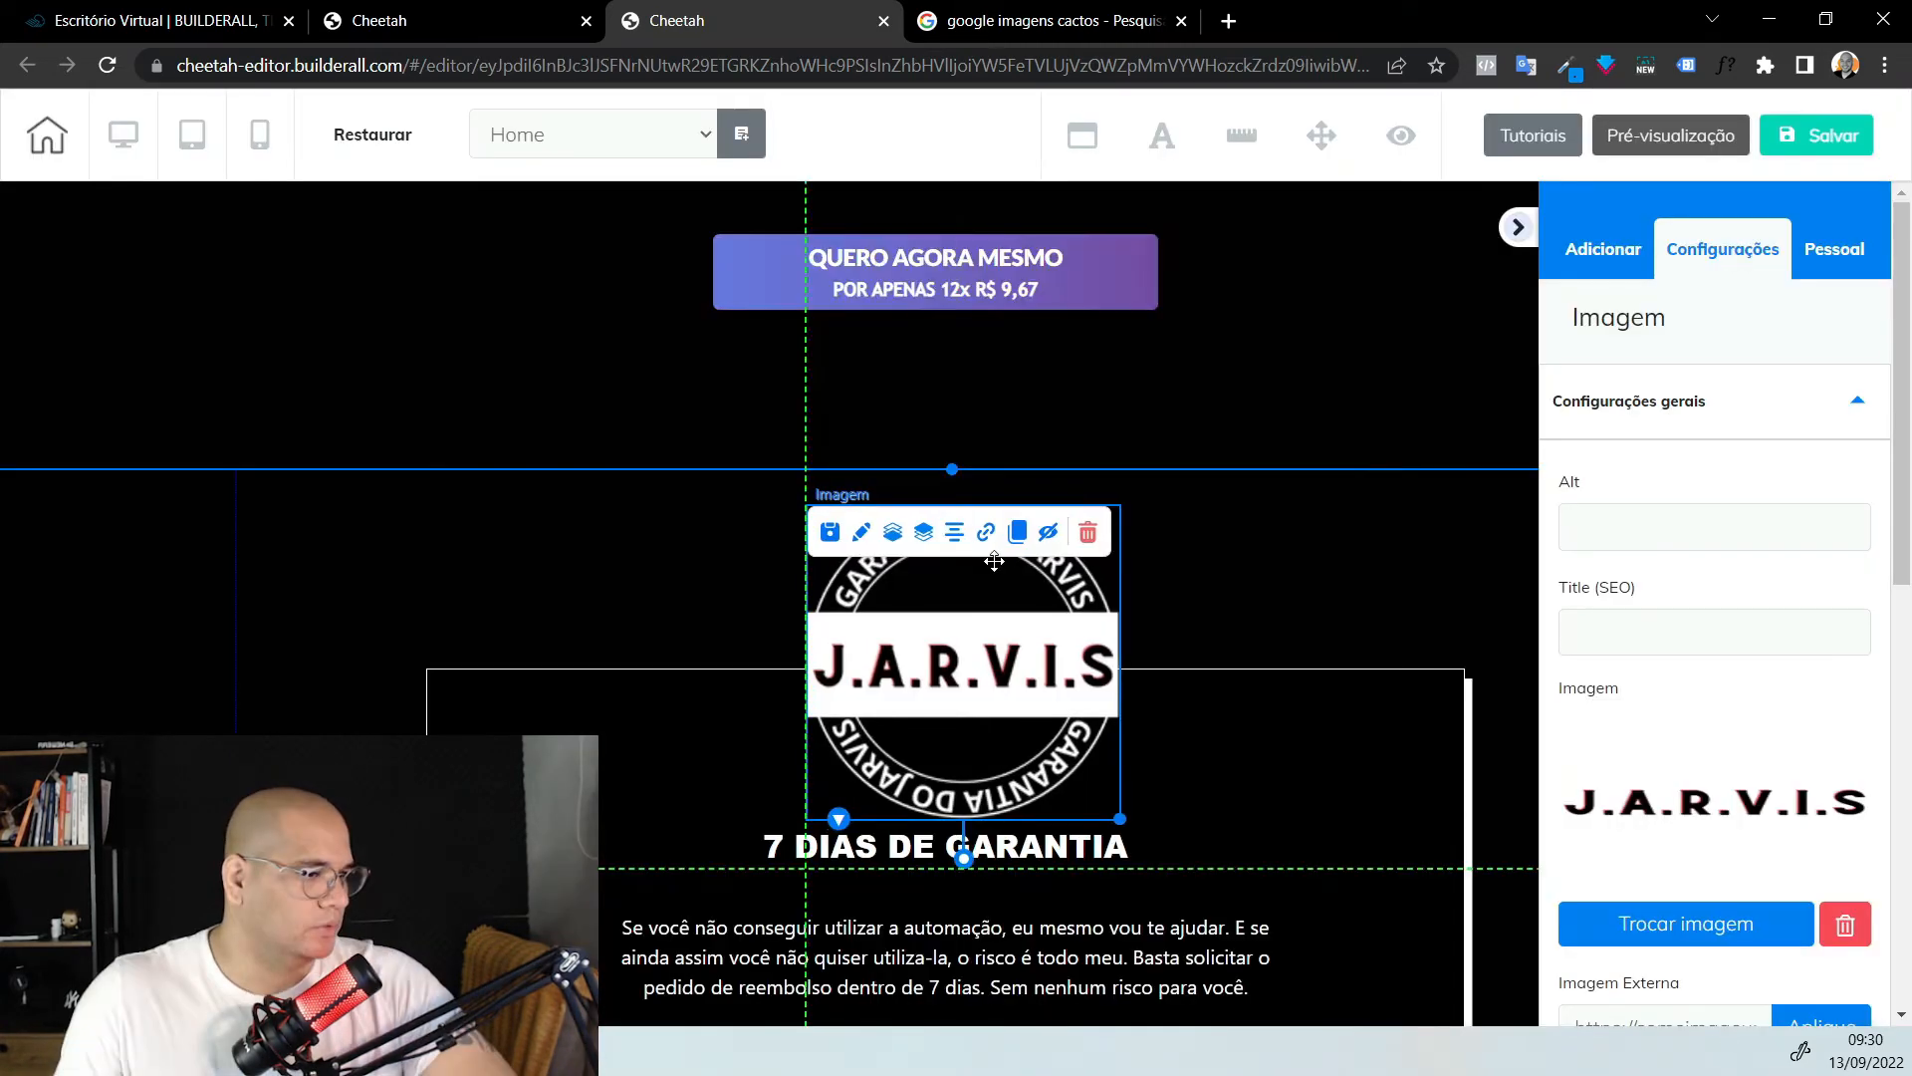
Centre the seal on the box's upper border and move the guarantee box with its contents down within the panel
scroll(1329, 842, "up", 5)
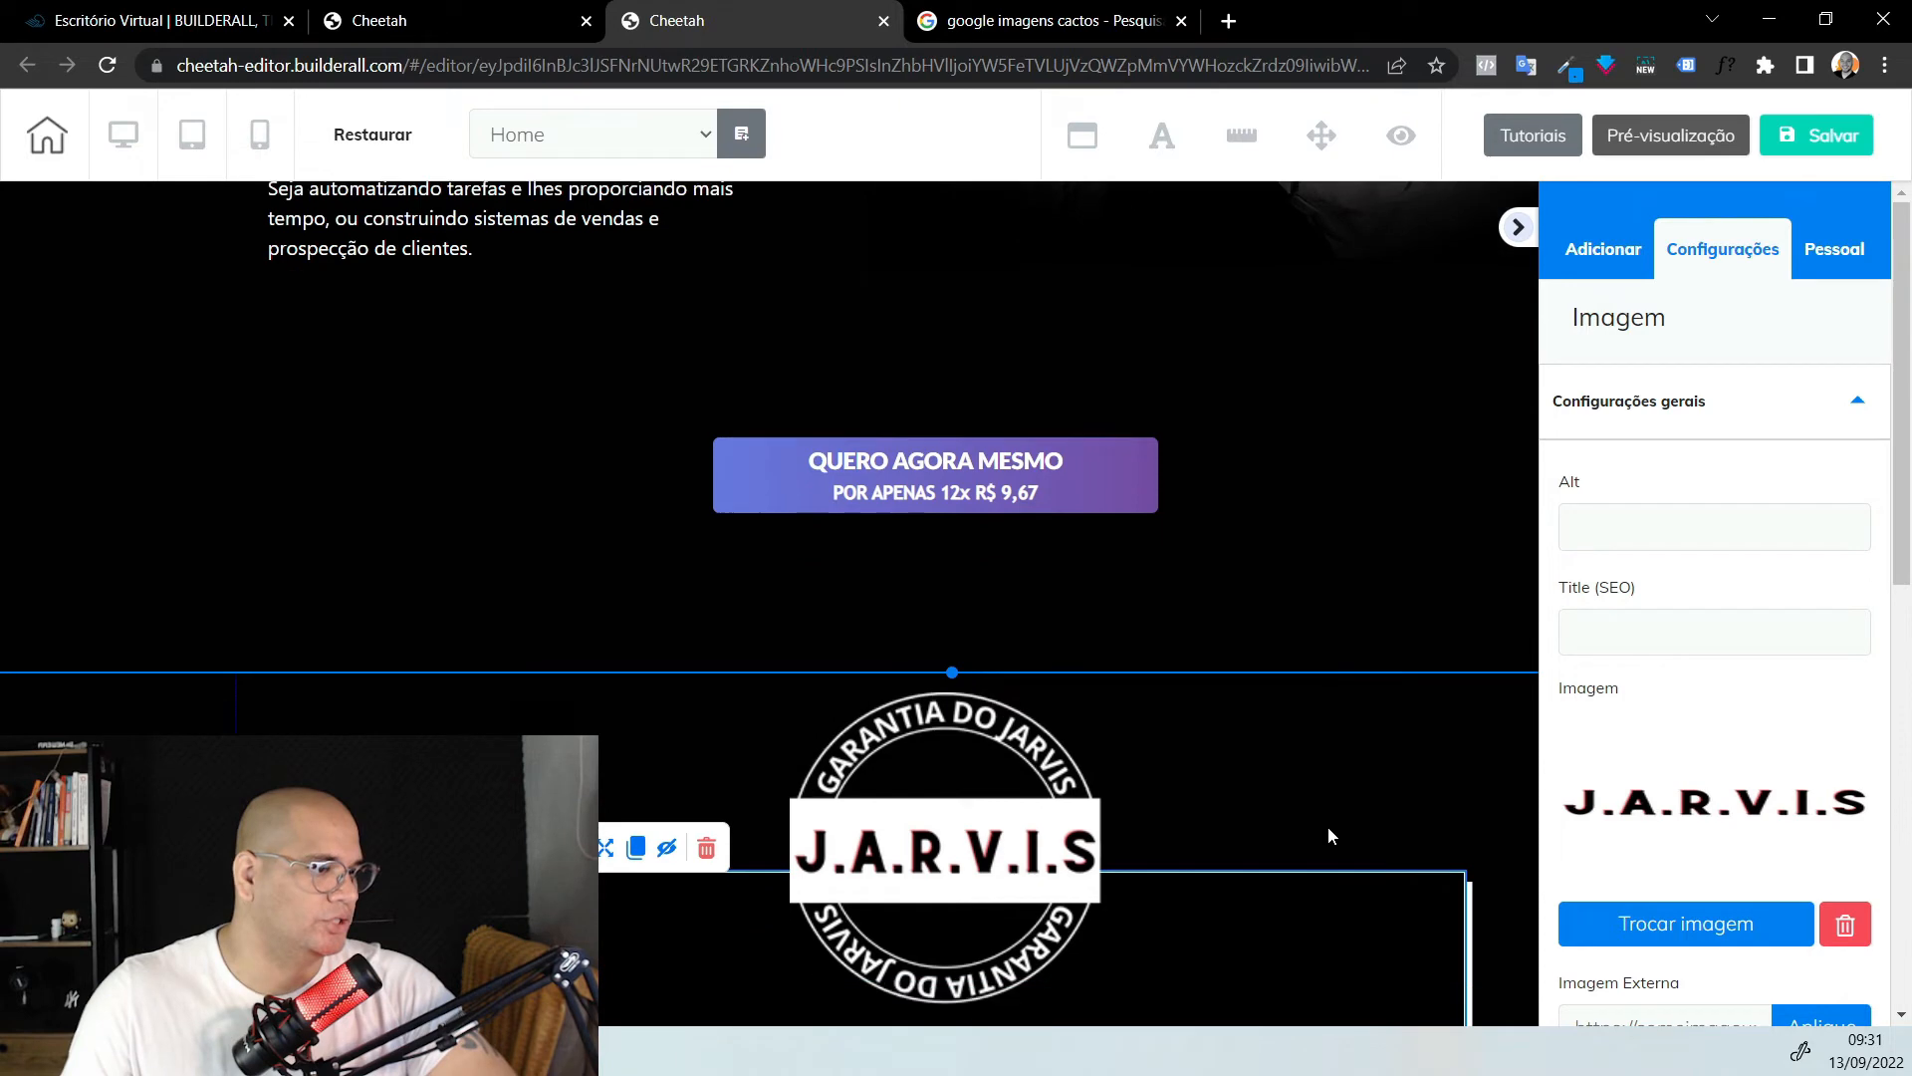
scroll(1329, 832, "down", 4)
left_click_drag(1314, 776, 1315, 848)
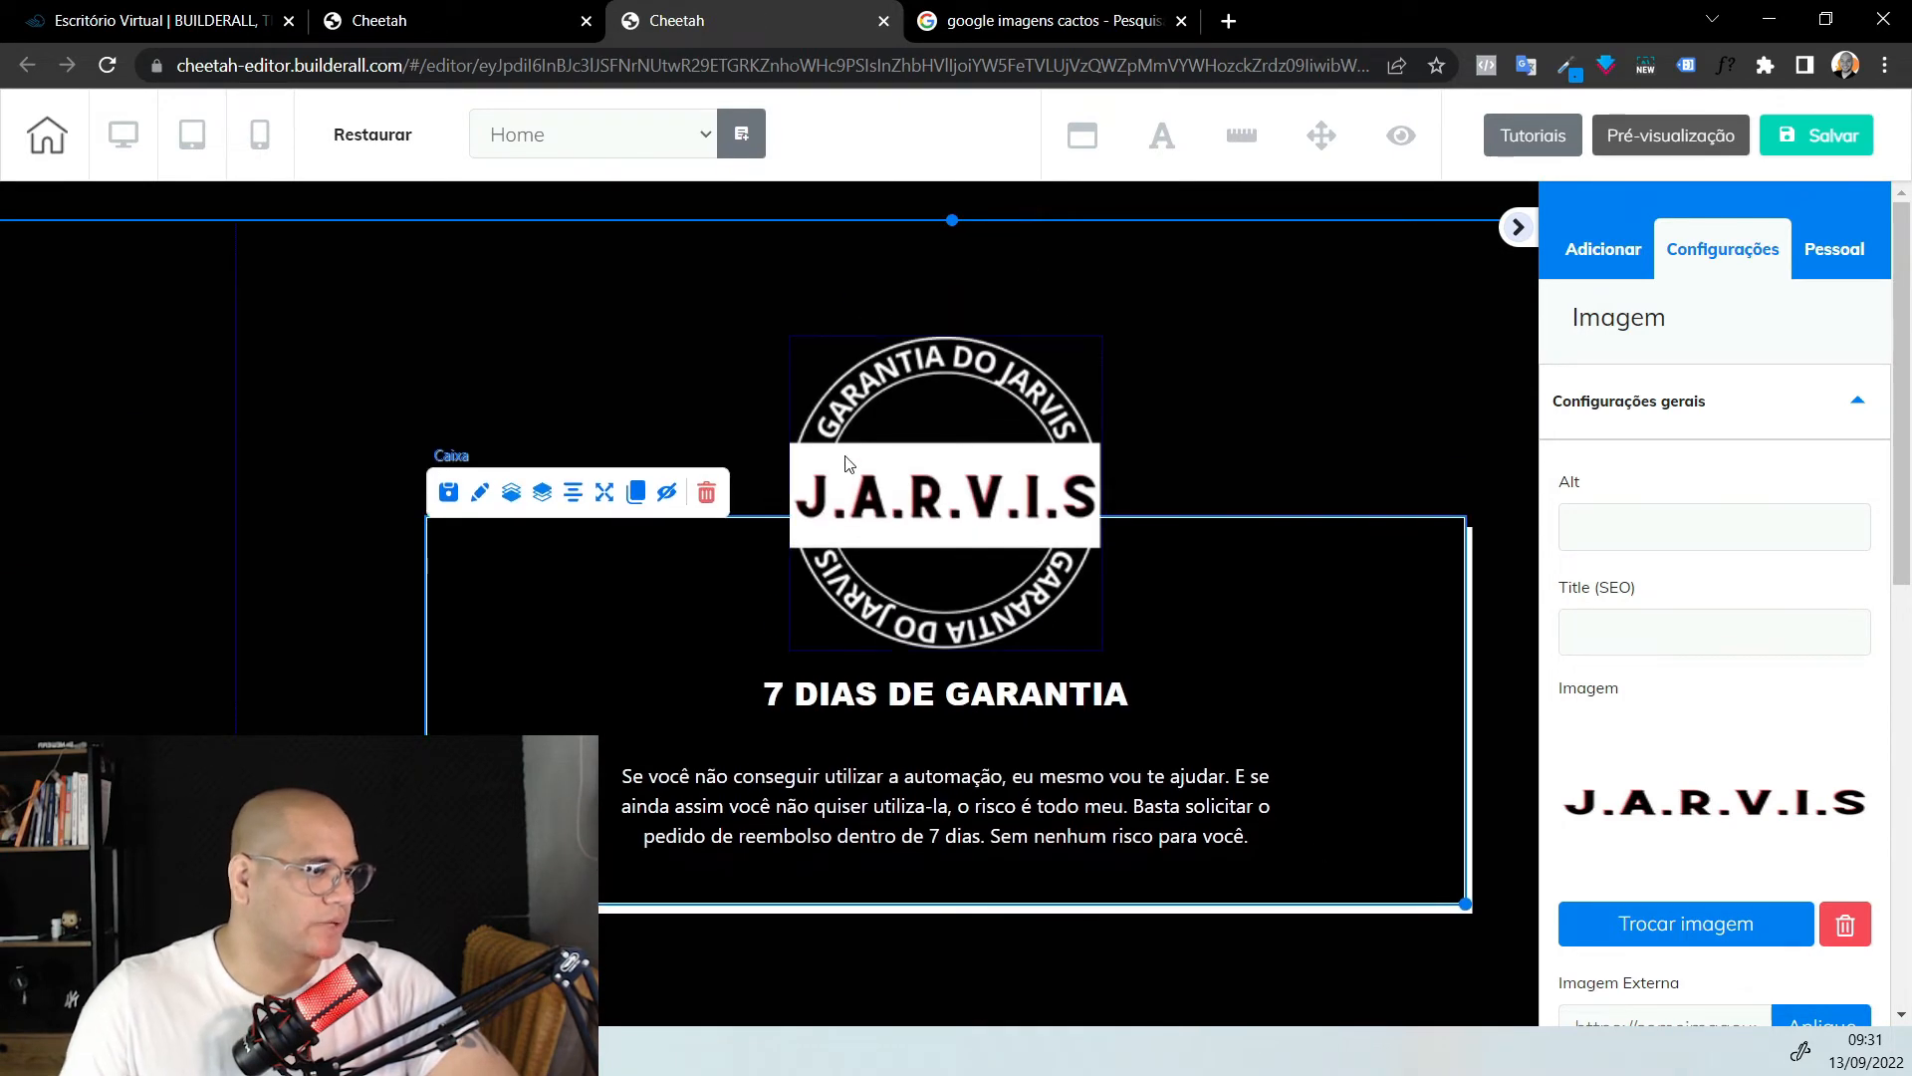
scroll(569, 670, "down", 6)
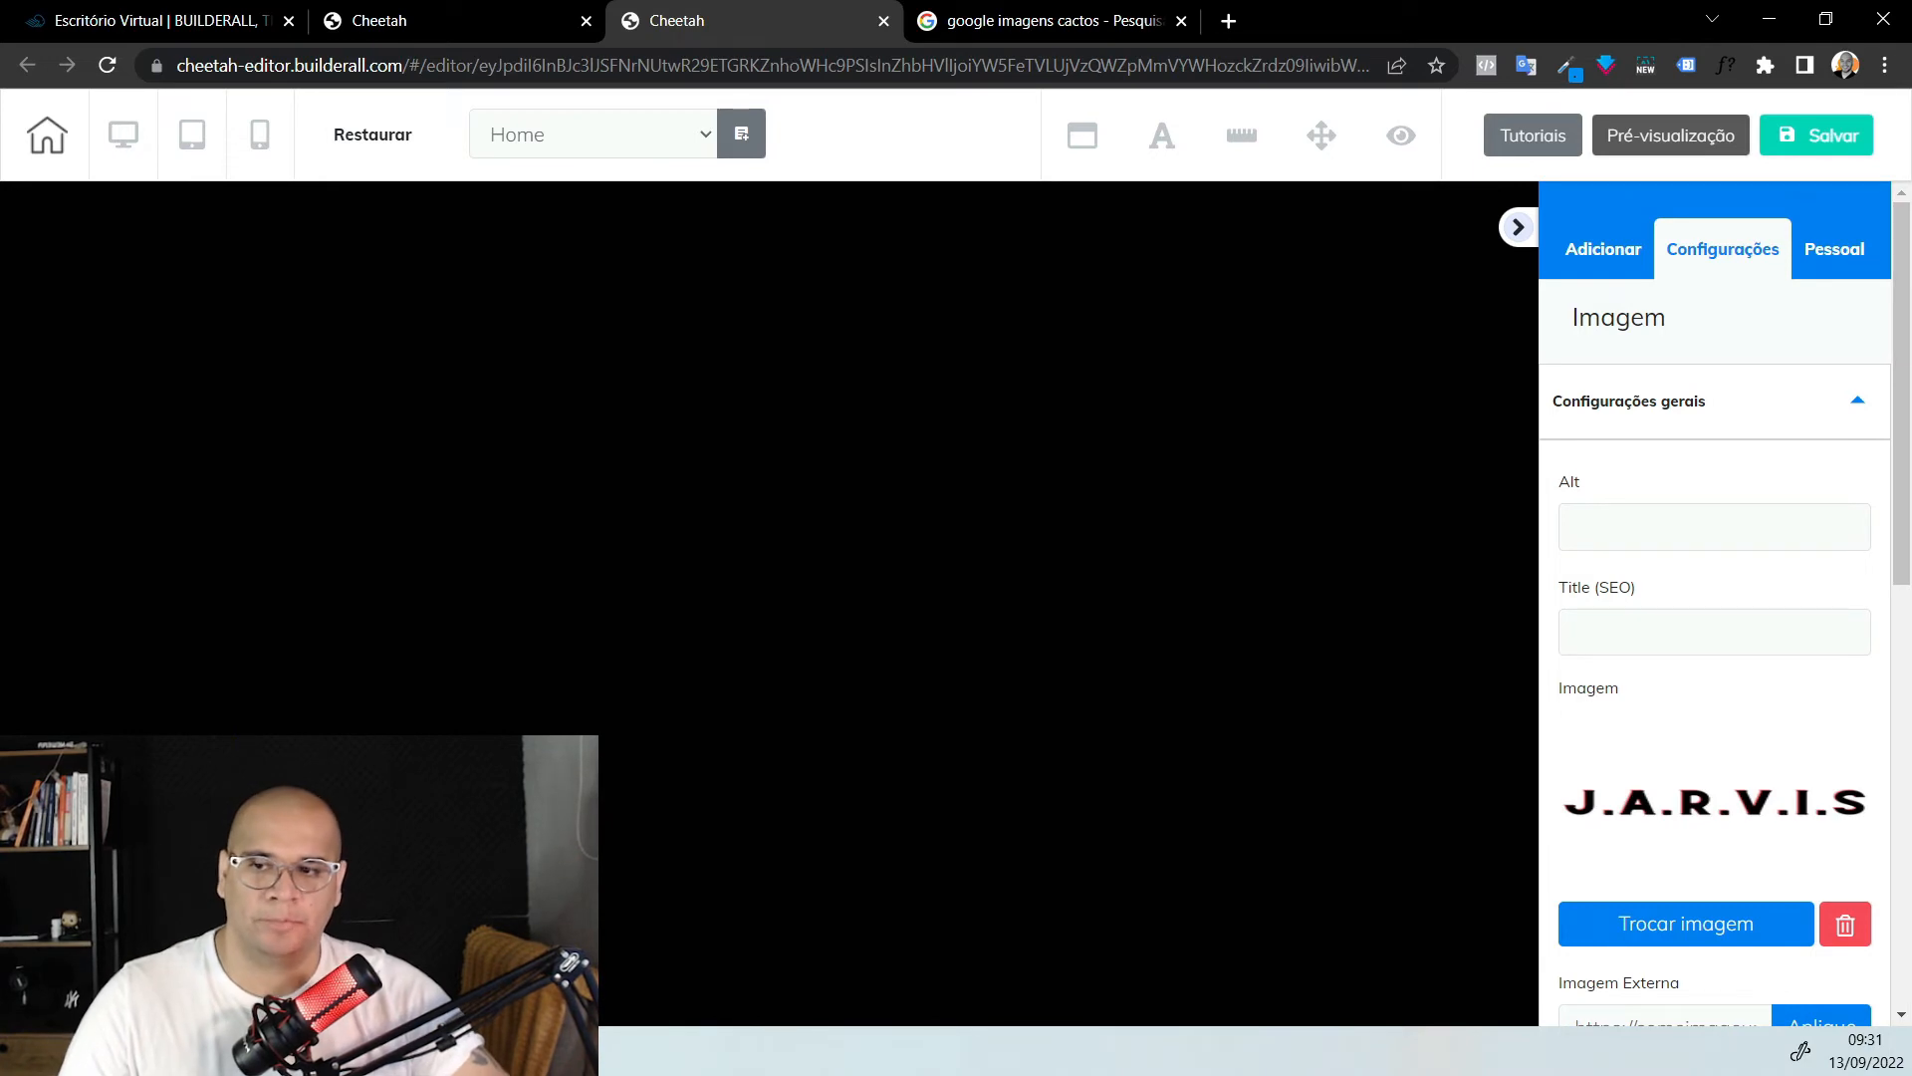
scroll(965, 703, "up", 20)
scroll(1062, 701, "down", 12)
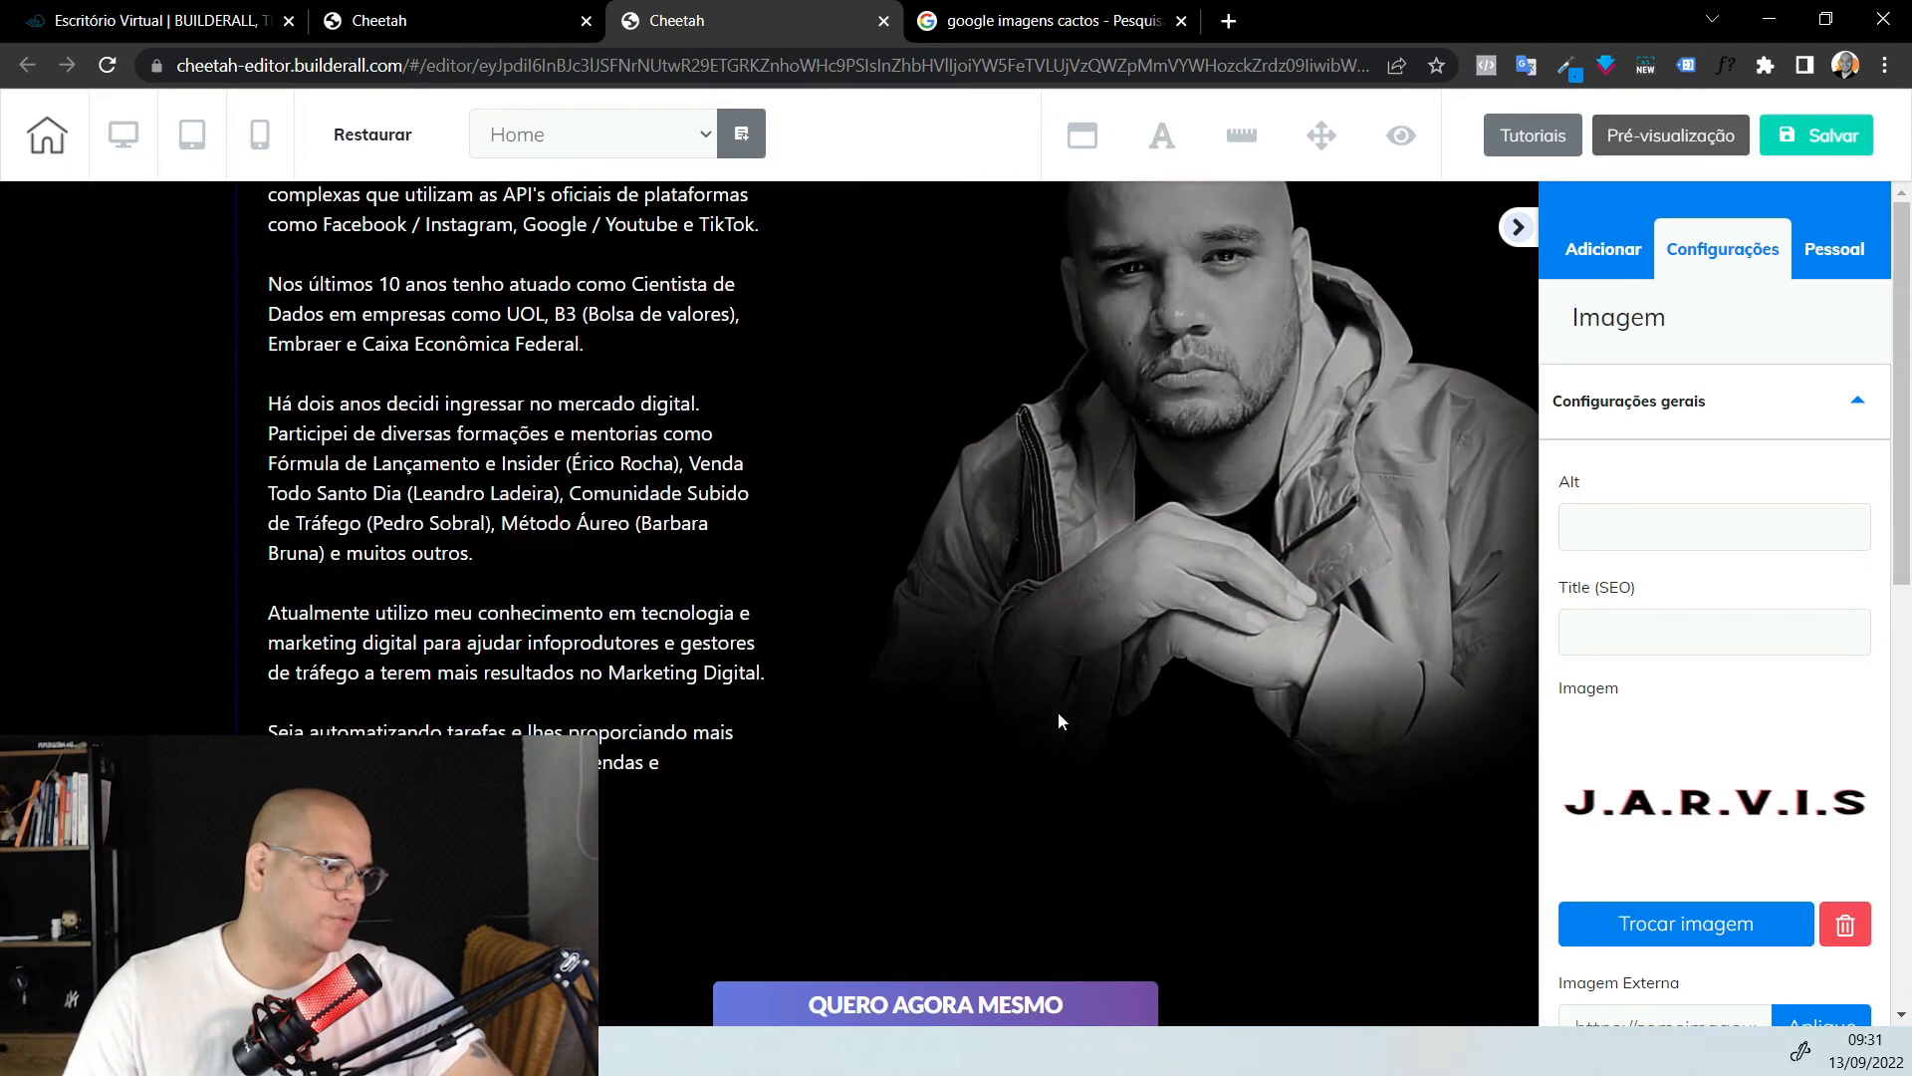
scroll(1033, 587, "up", 1)
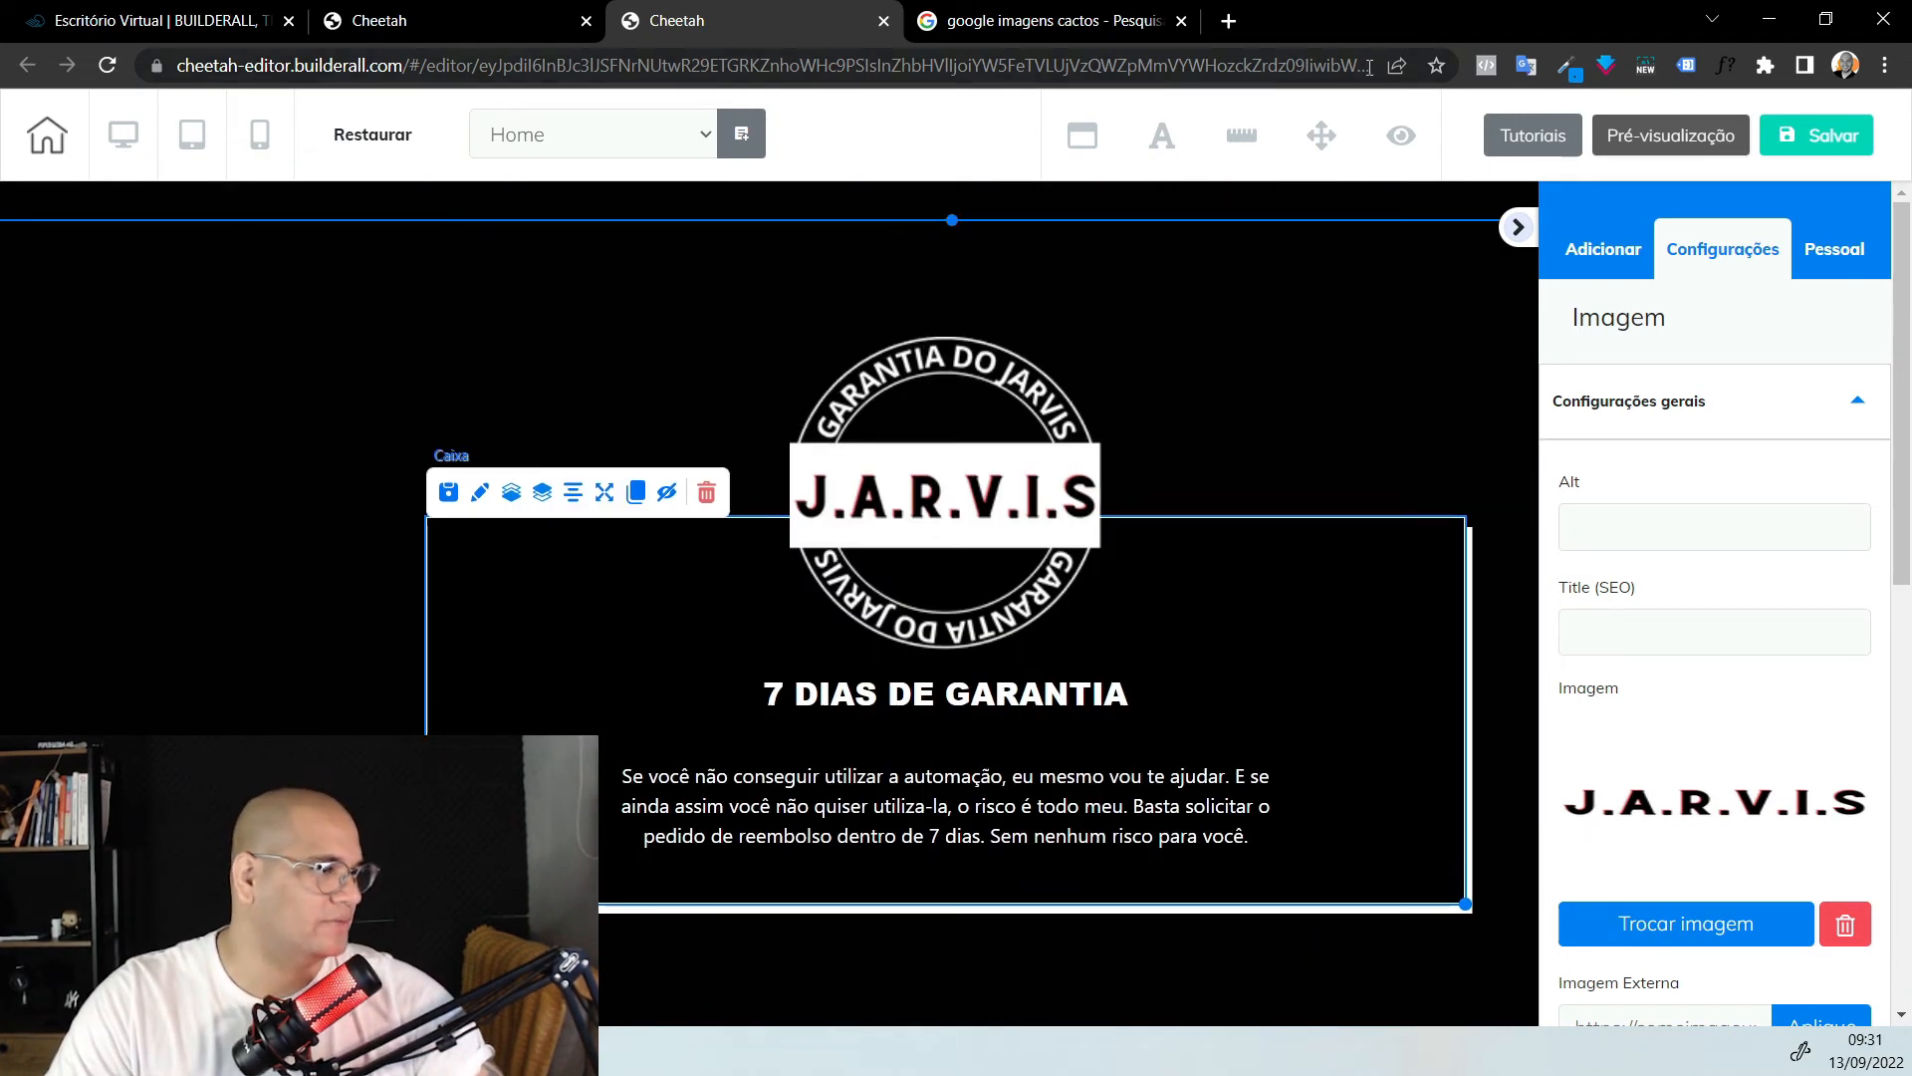
left_click(1321, 135)
scroll(1281, 554, "down", 2)
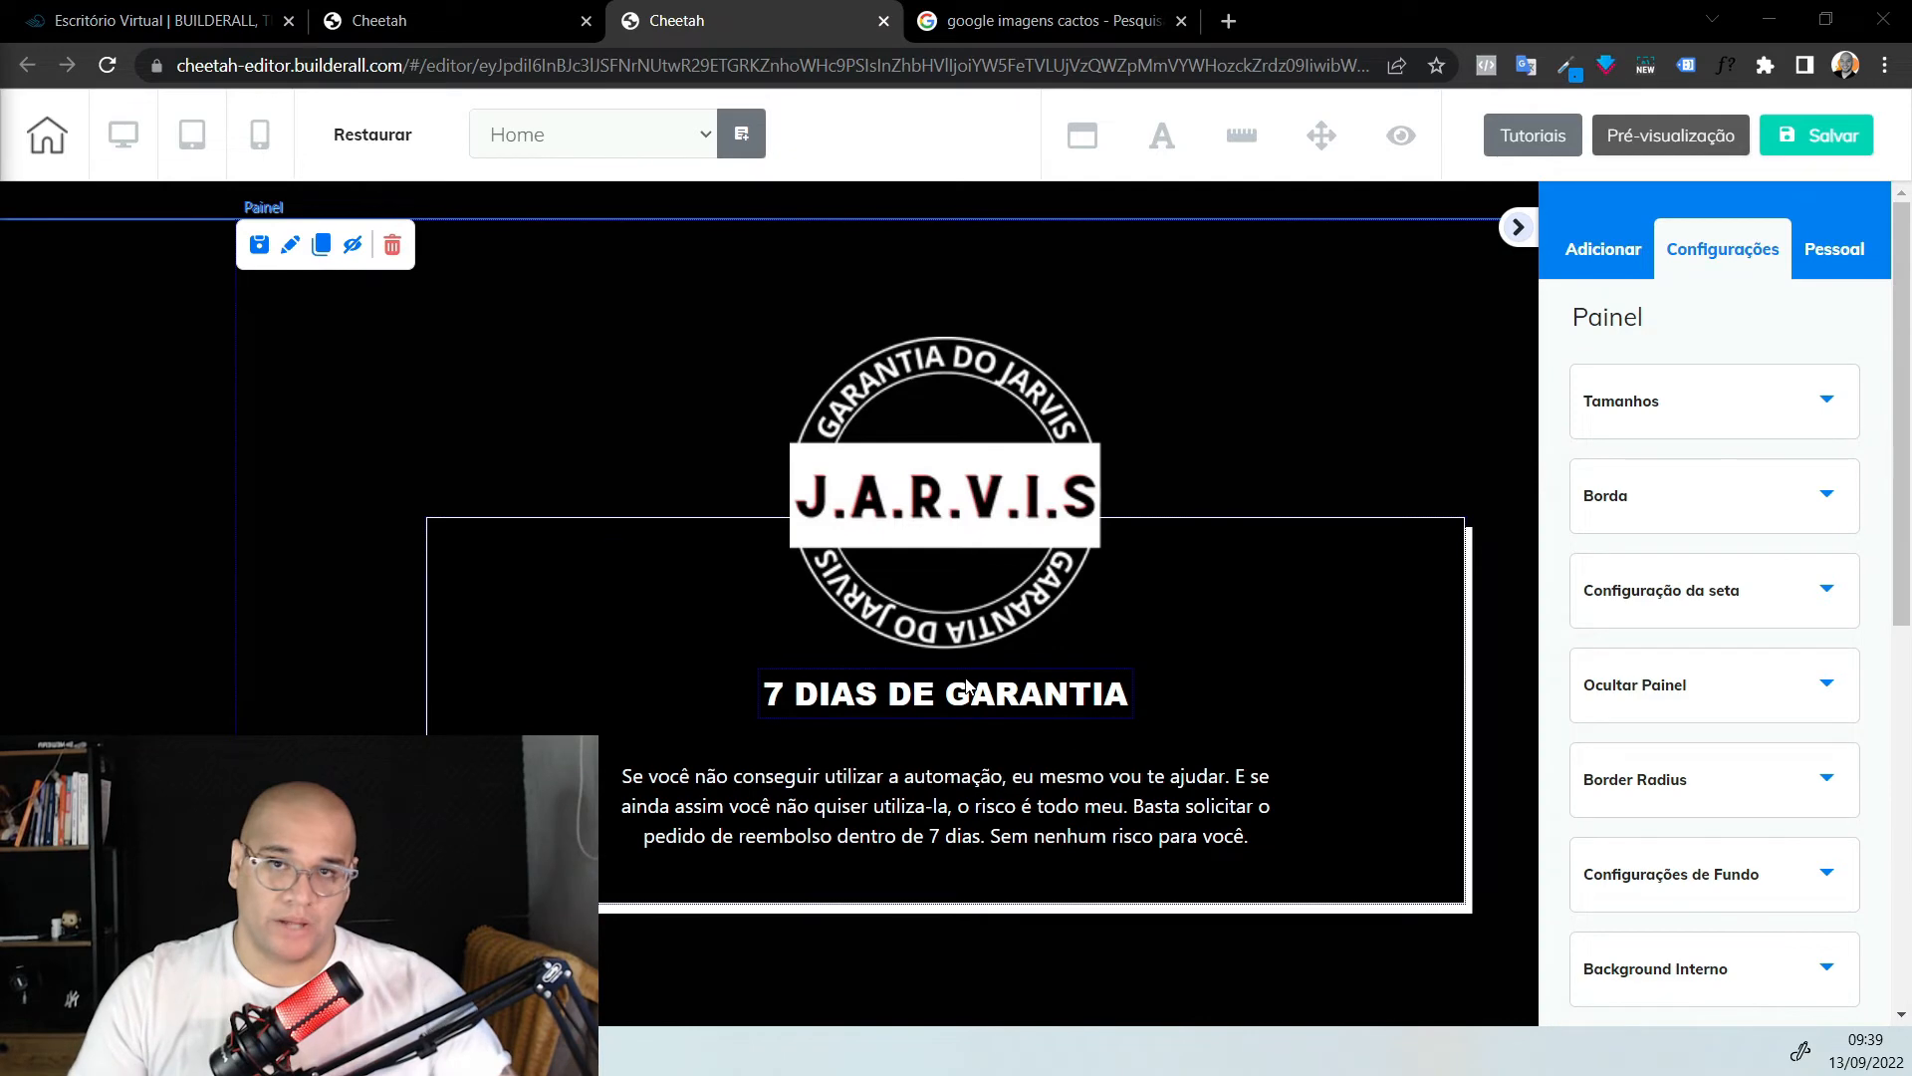
Shorten the guarantee panel by raising its lower edge, leaving only a small gap below the bordered box
scroll(1306, 665, "down", 7)
scroll(1303, 666, "up", 5)
scroll(1280, 717, "down", 5)
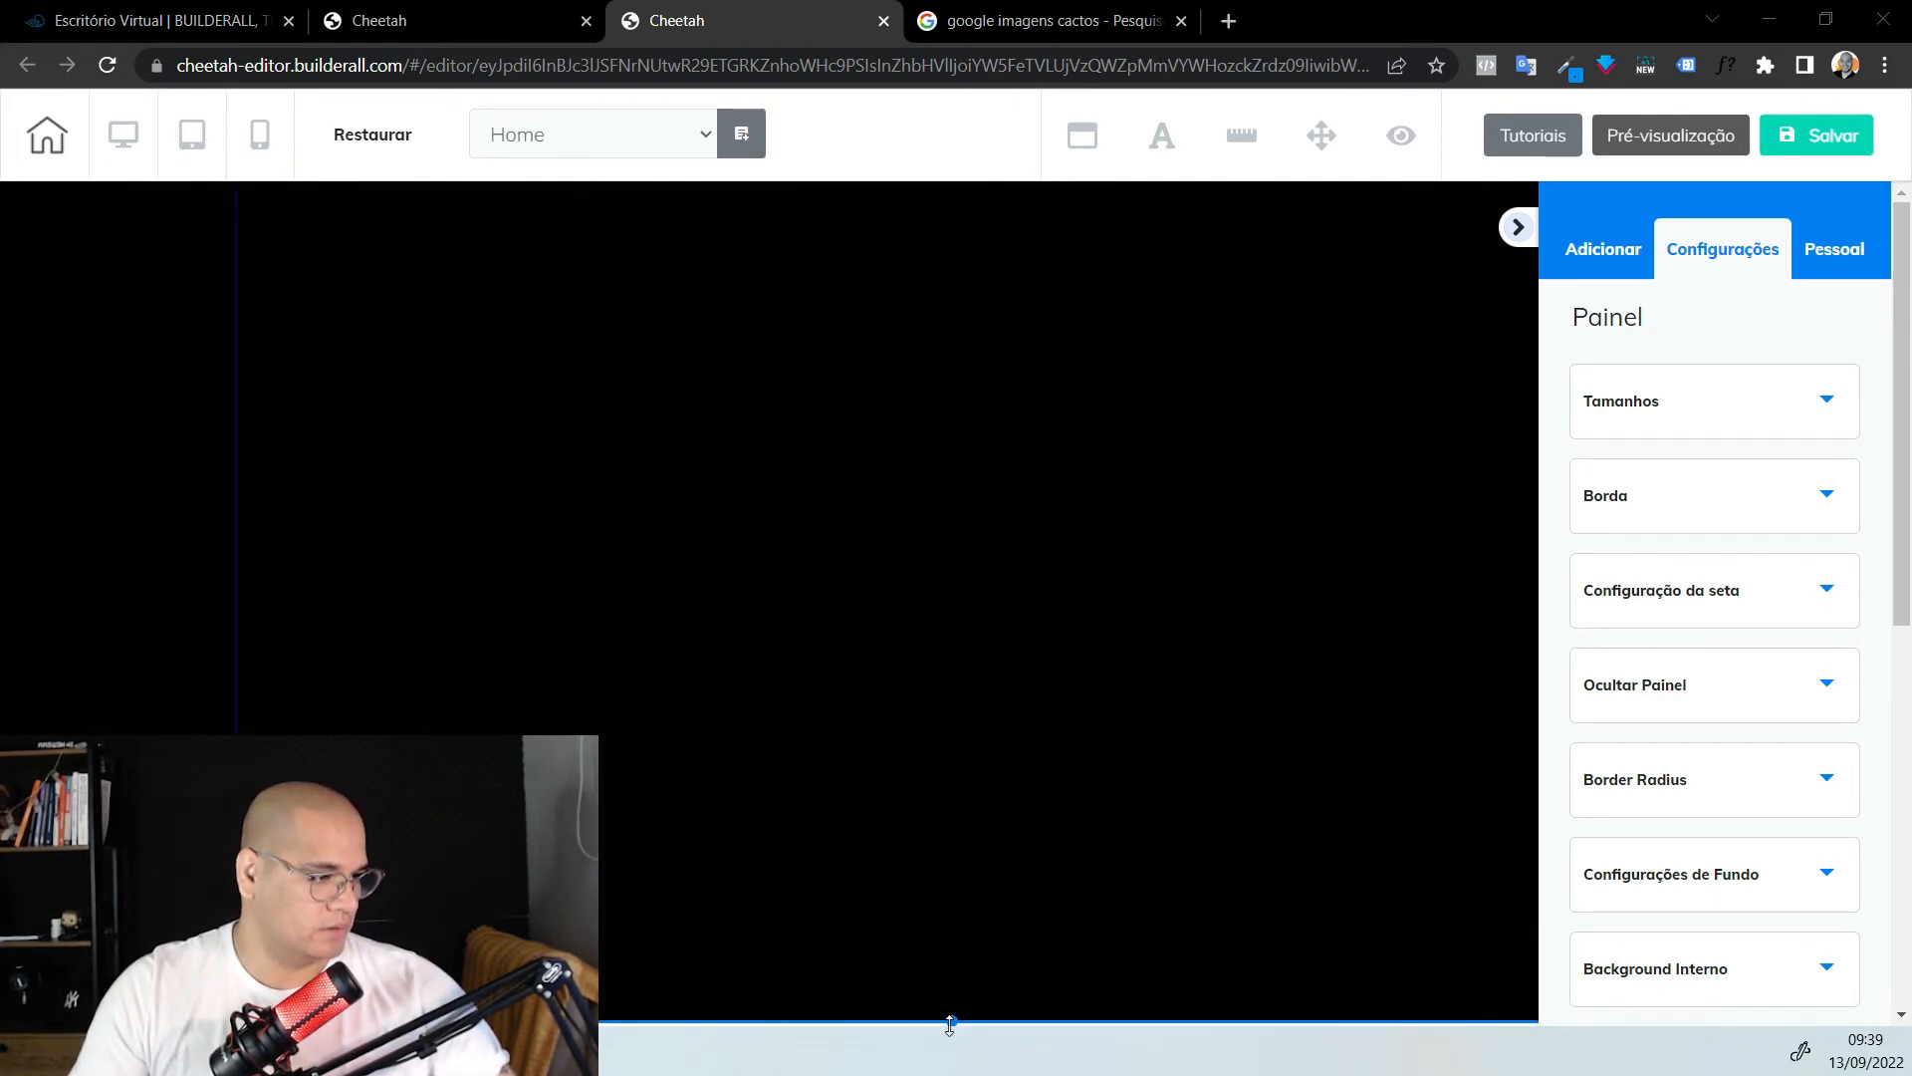
scroll(958, 597, "up", 2)
left_click_drag(952, 1021, 958, 1000)
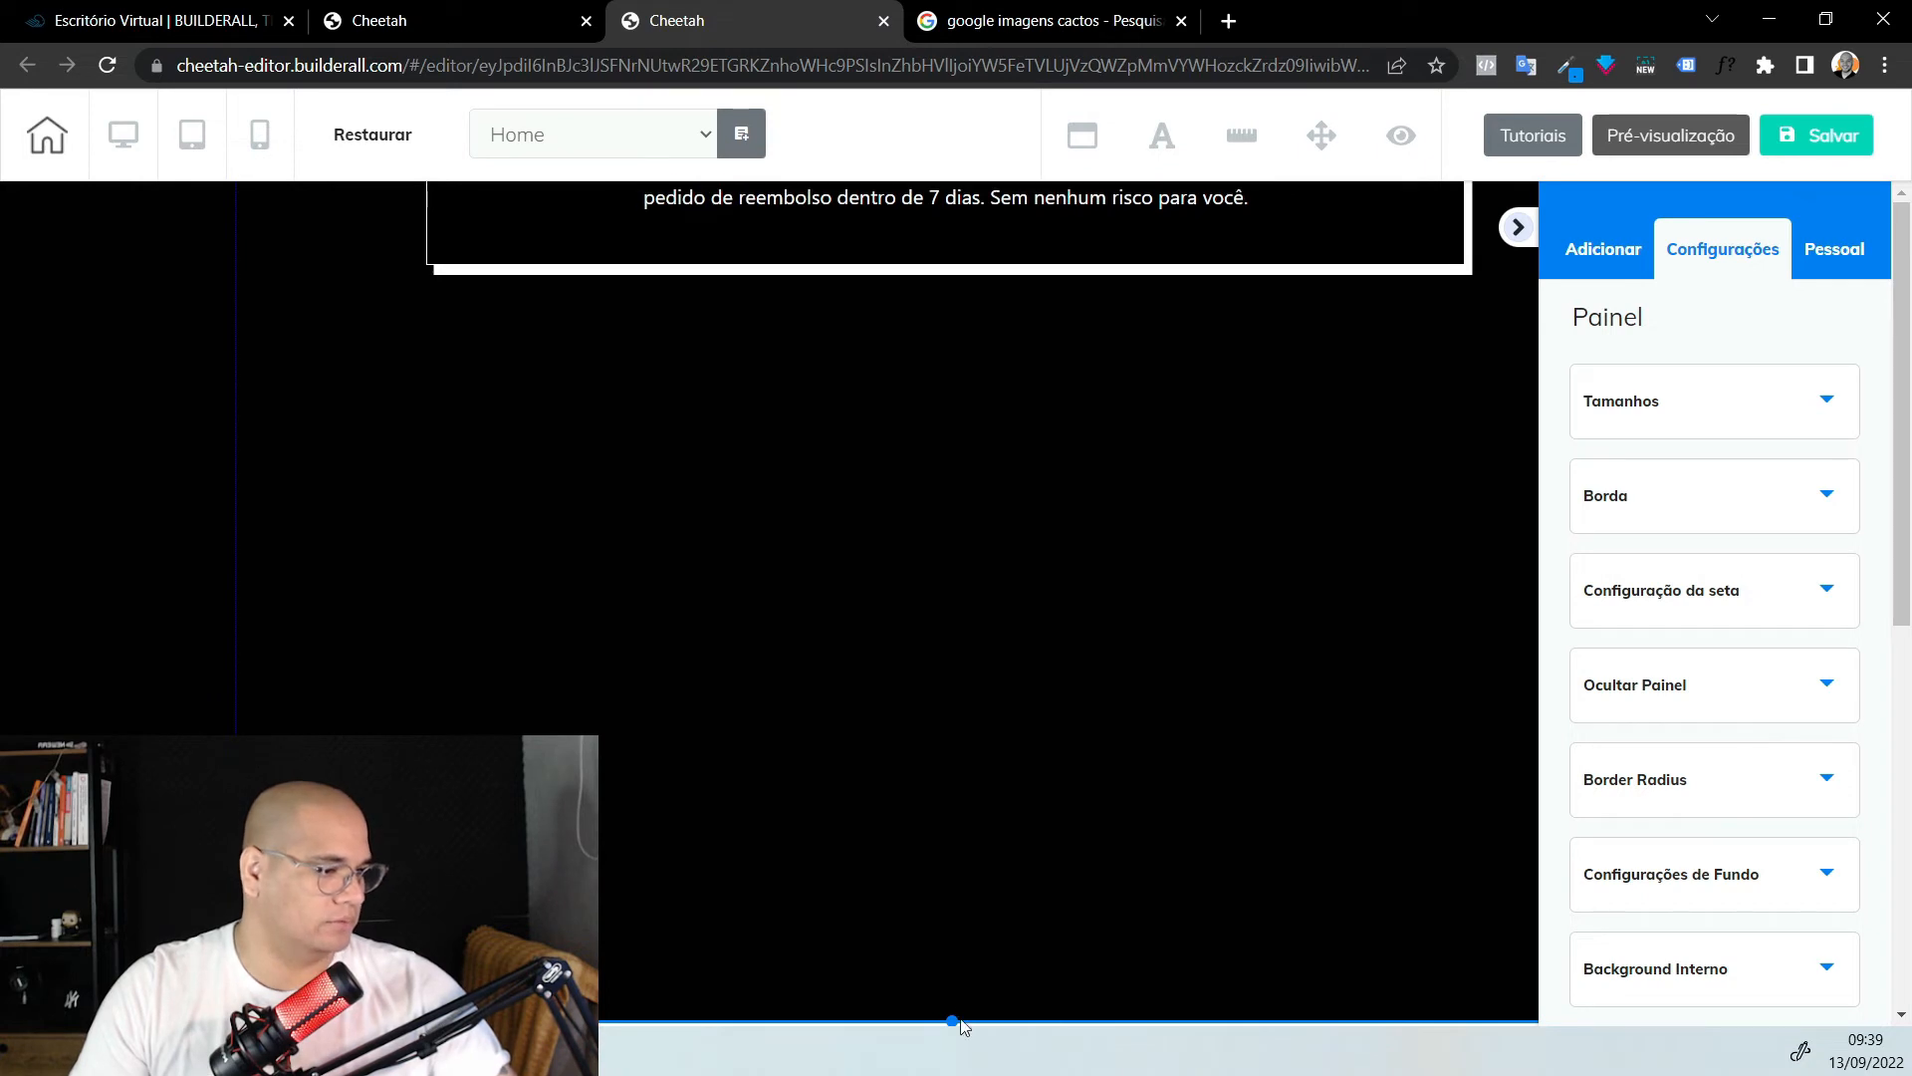
scroll(956, 883, "up", 6)
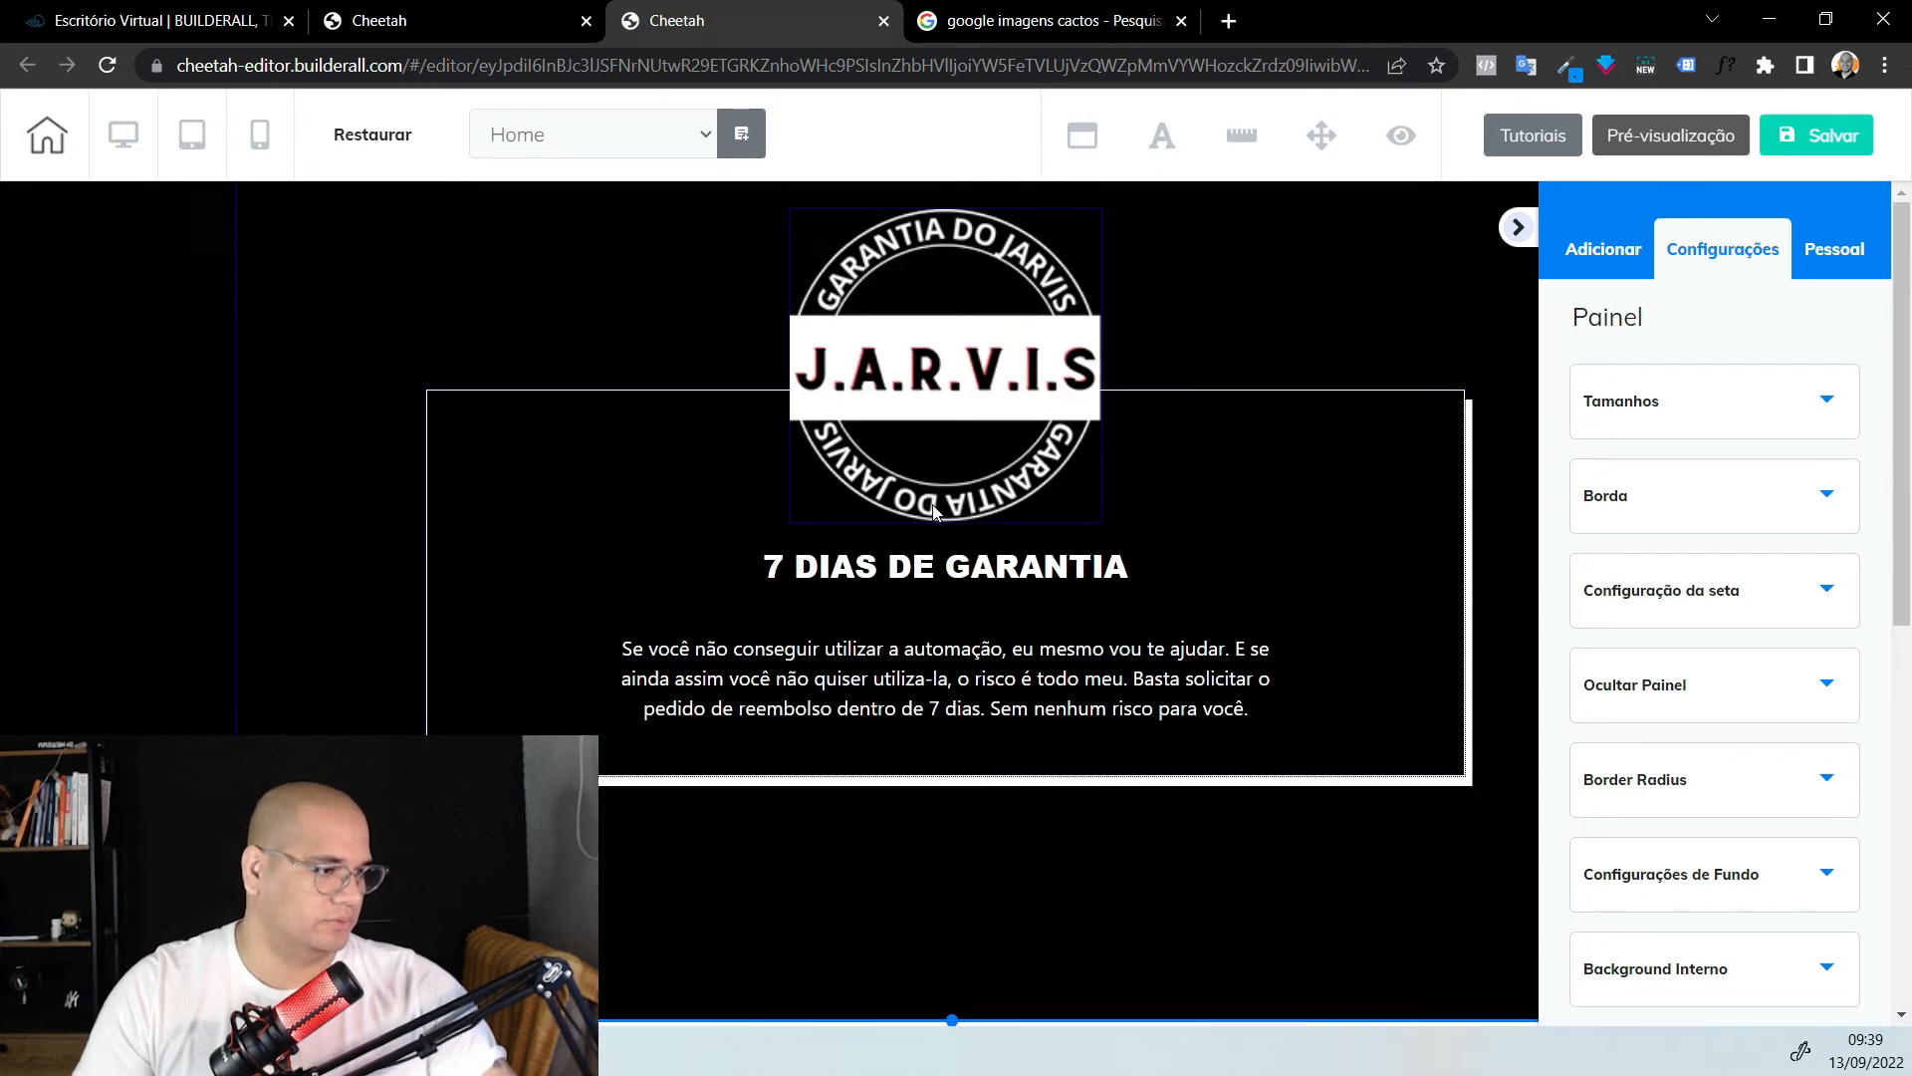
Add a blank panel directly below the guarantee panel
left_click(1629, 244)
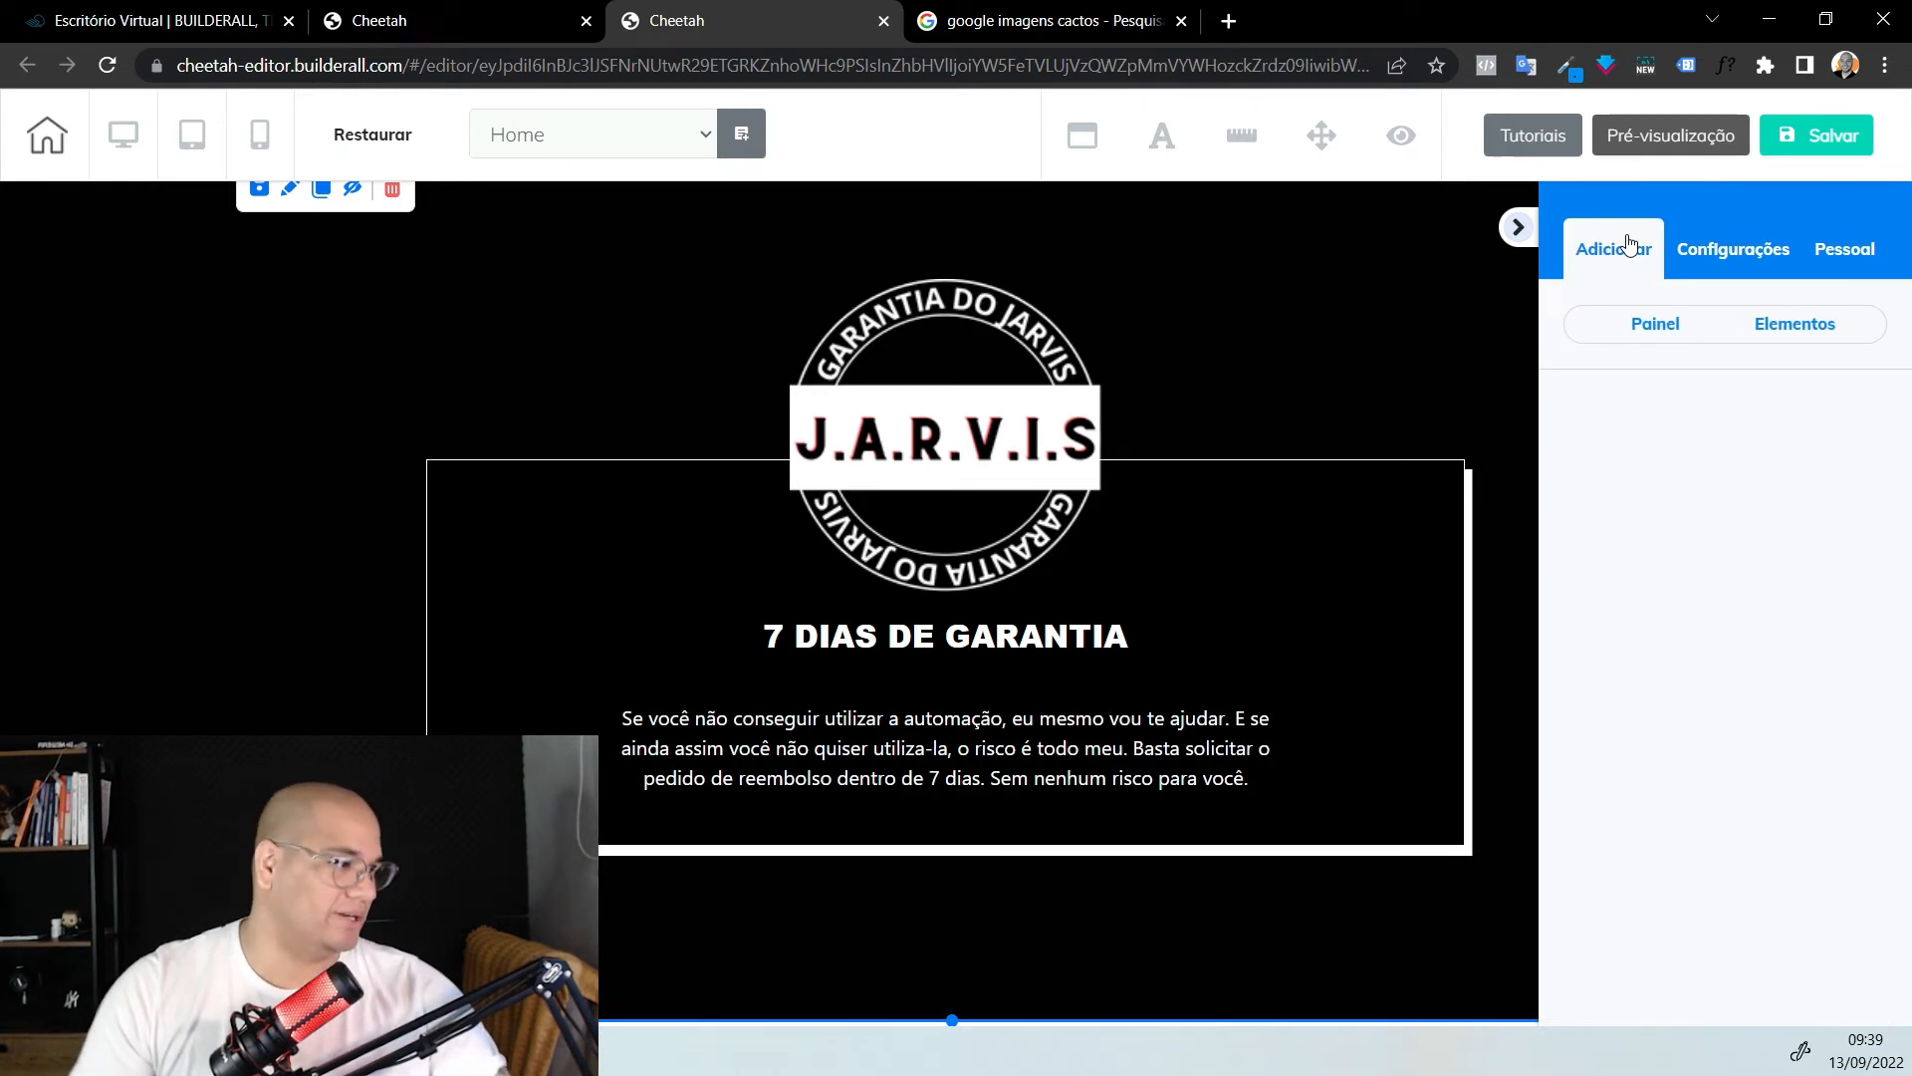
left_click(1663, 323)
left_click(1638, 495)
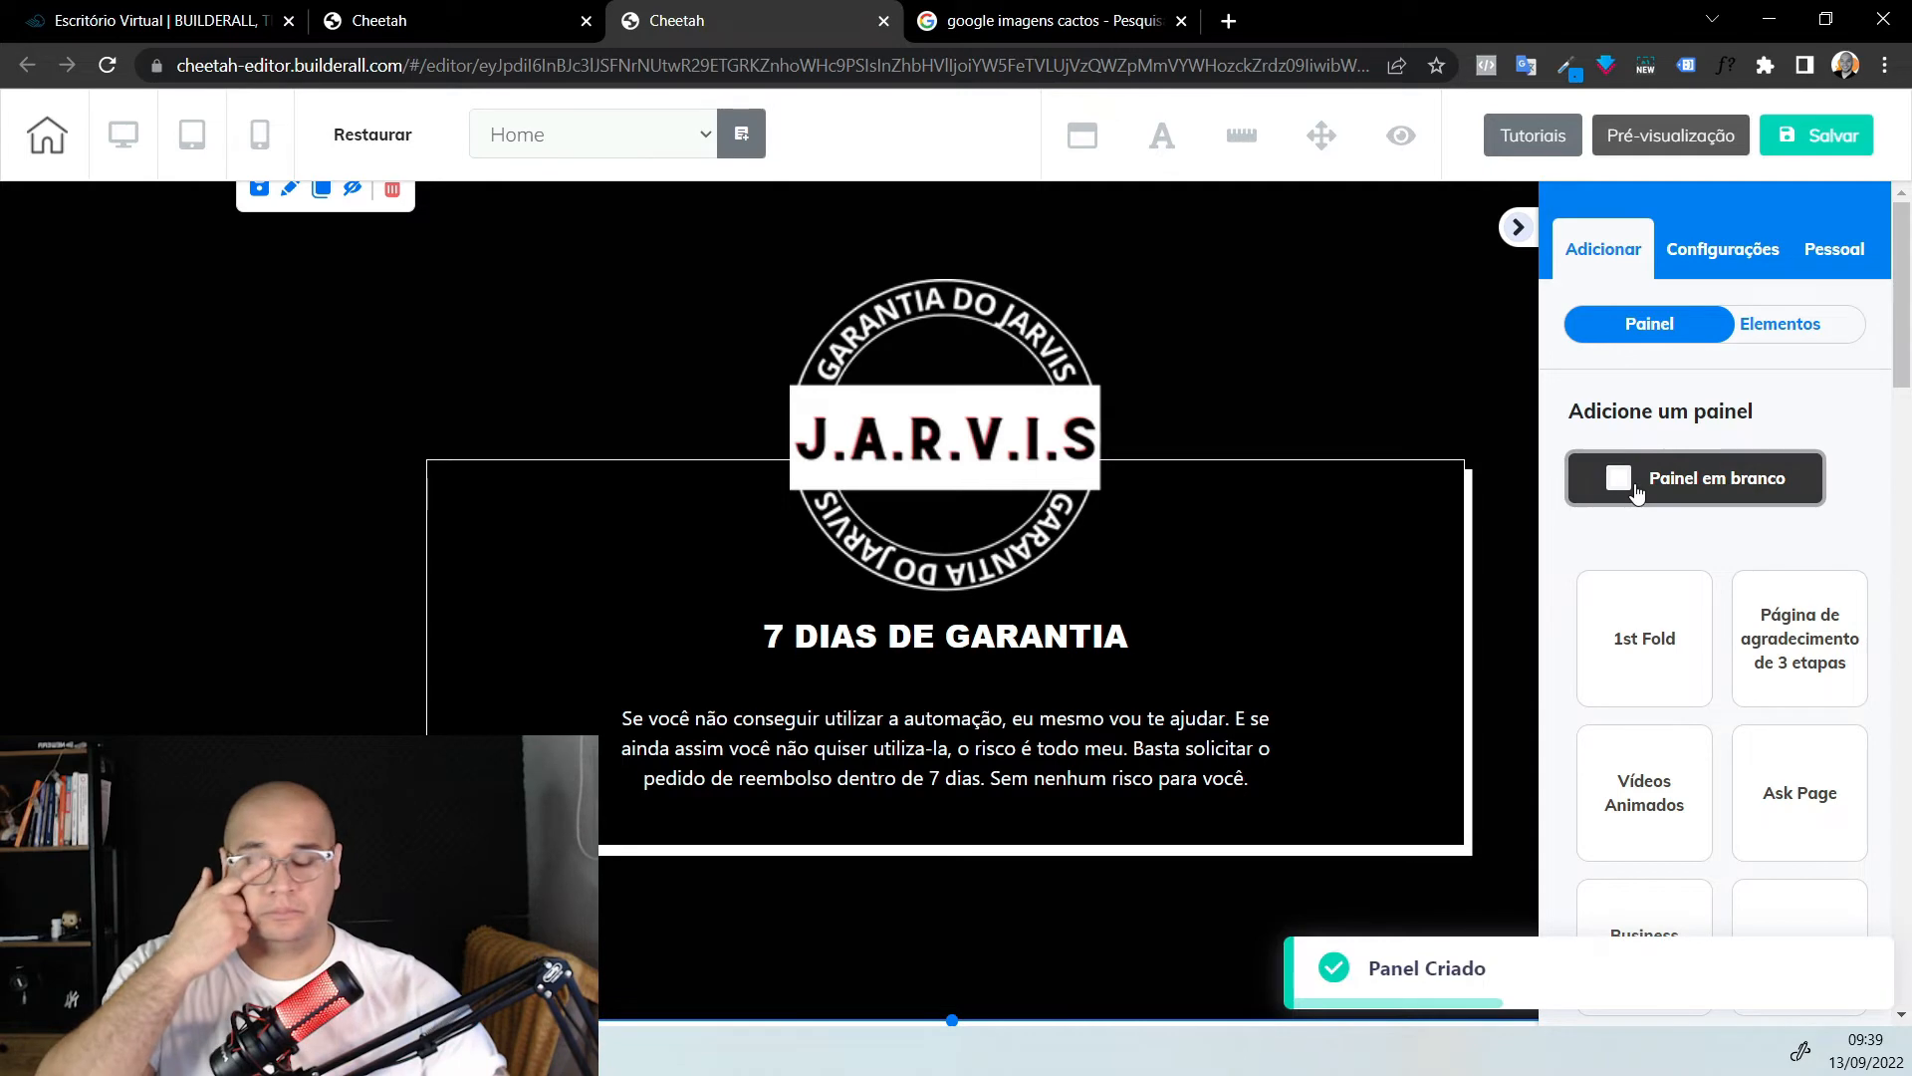
scroll(940, 498, "down", 5)
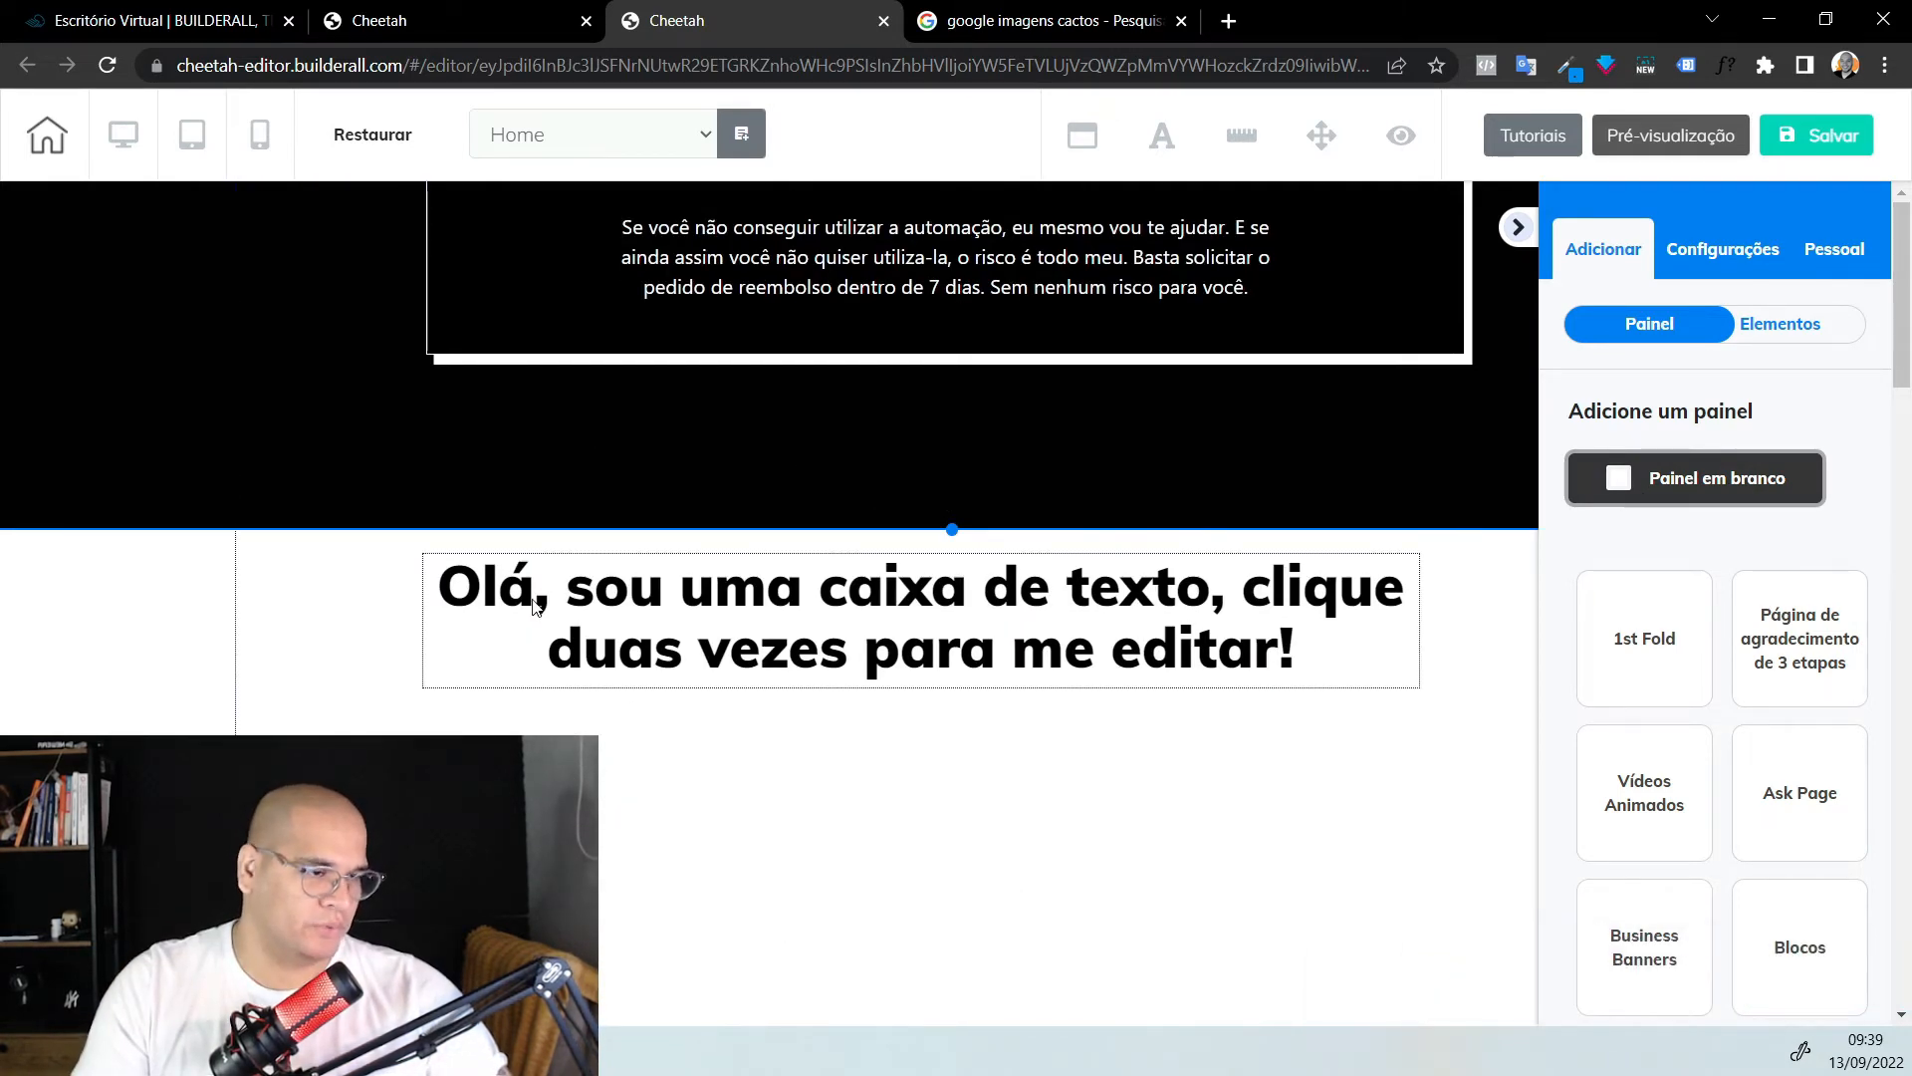
scroll(379, 384, "up", 8)
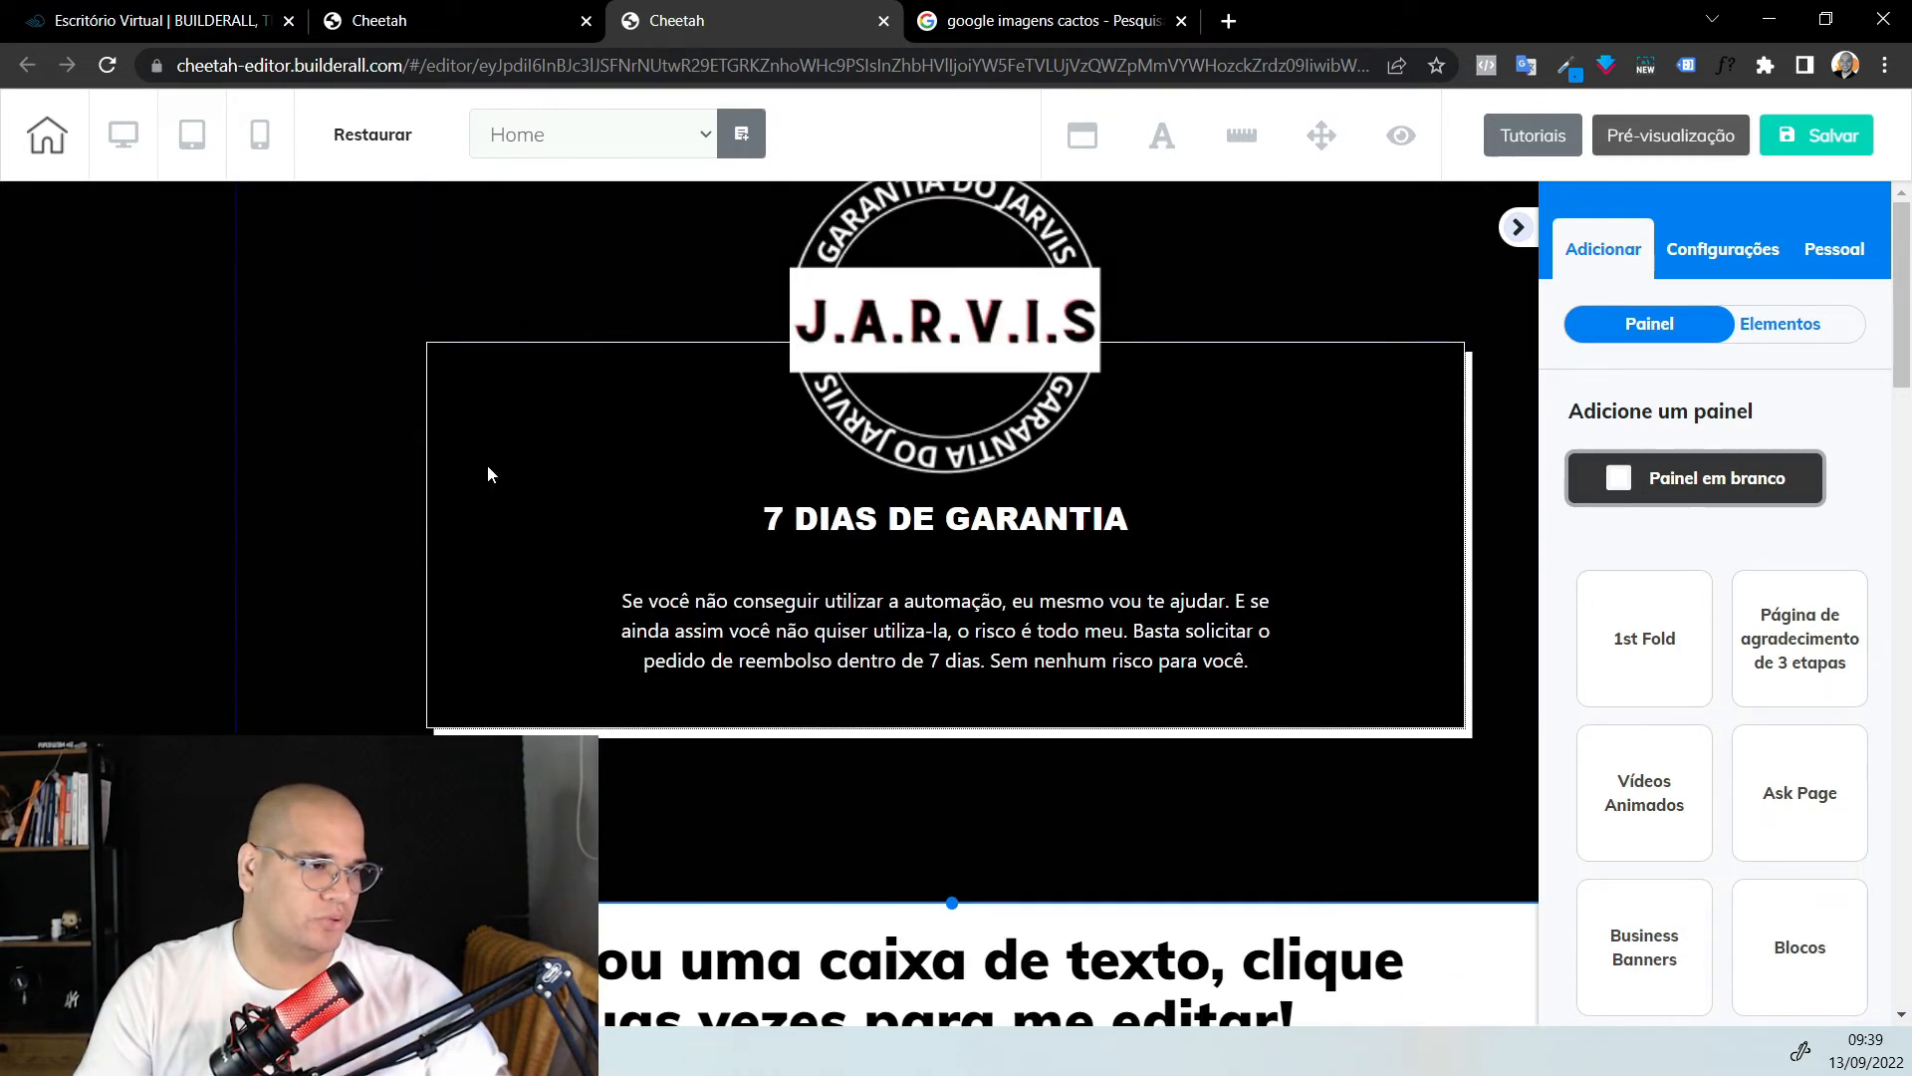
scroll(450, 433, "down", 6)
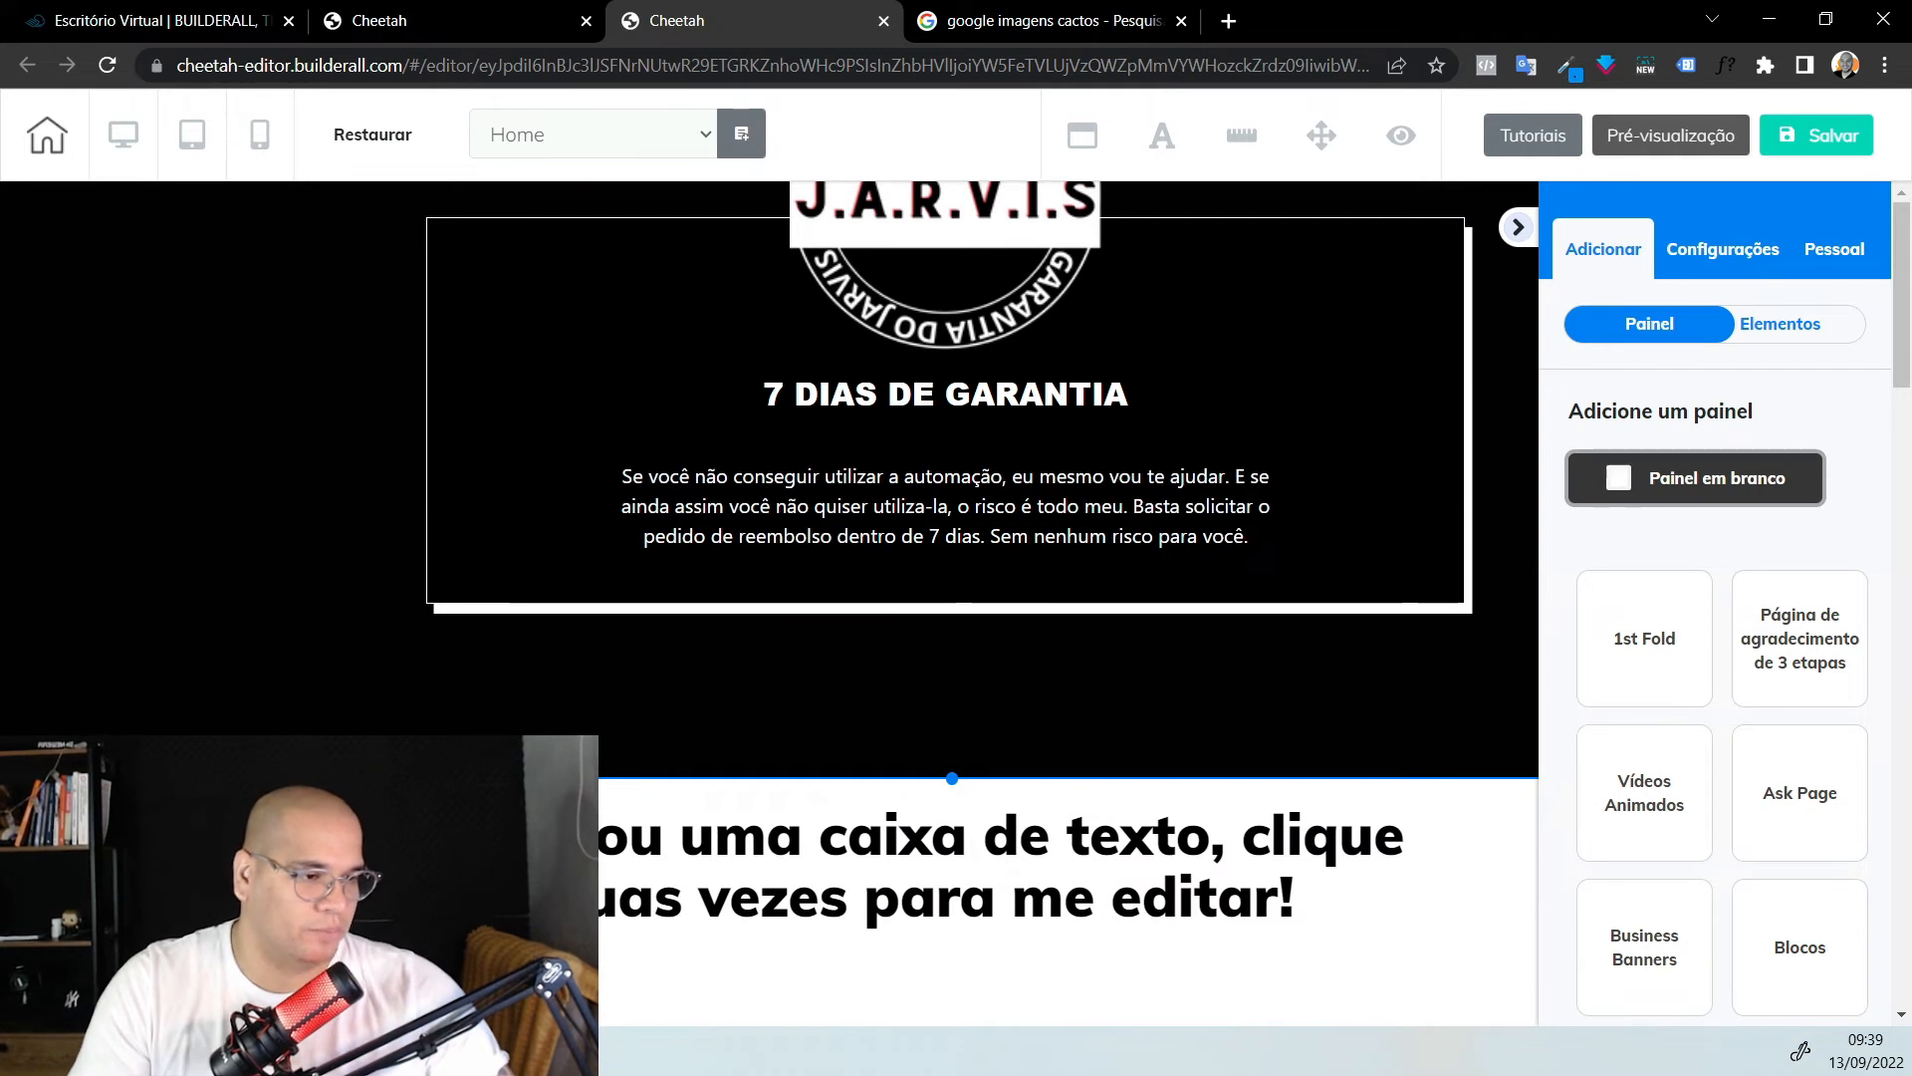
Set the new panel's background to solid black, 000000
left_click(299, 847)
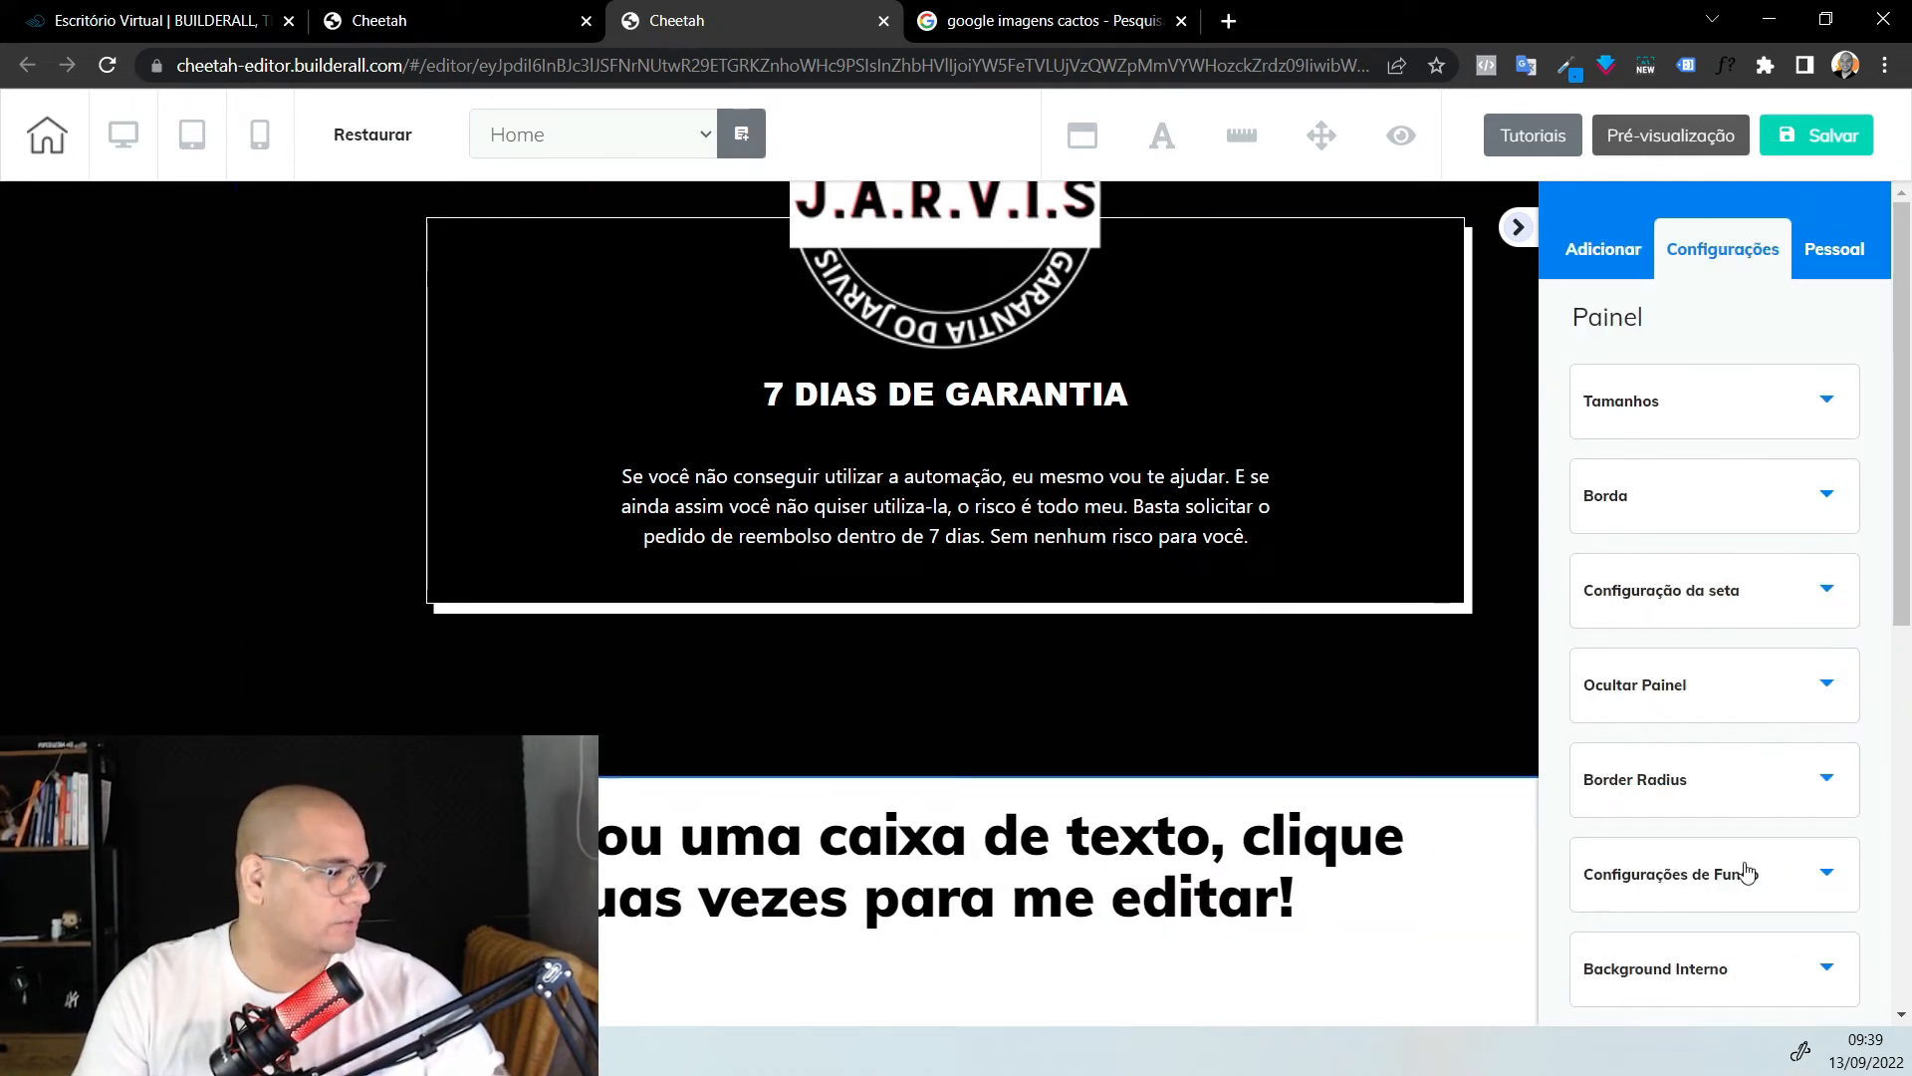
left_click(1758, 893)
scroll(1731, 657, "down", 6)
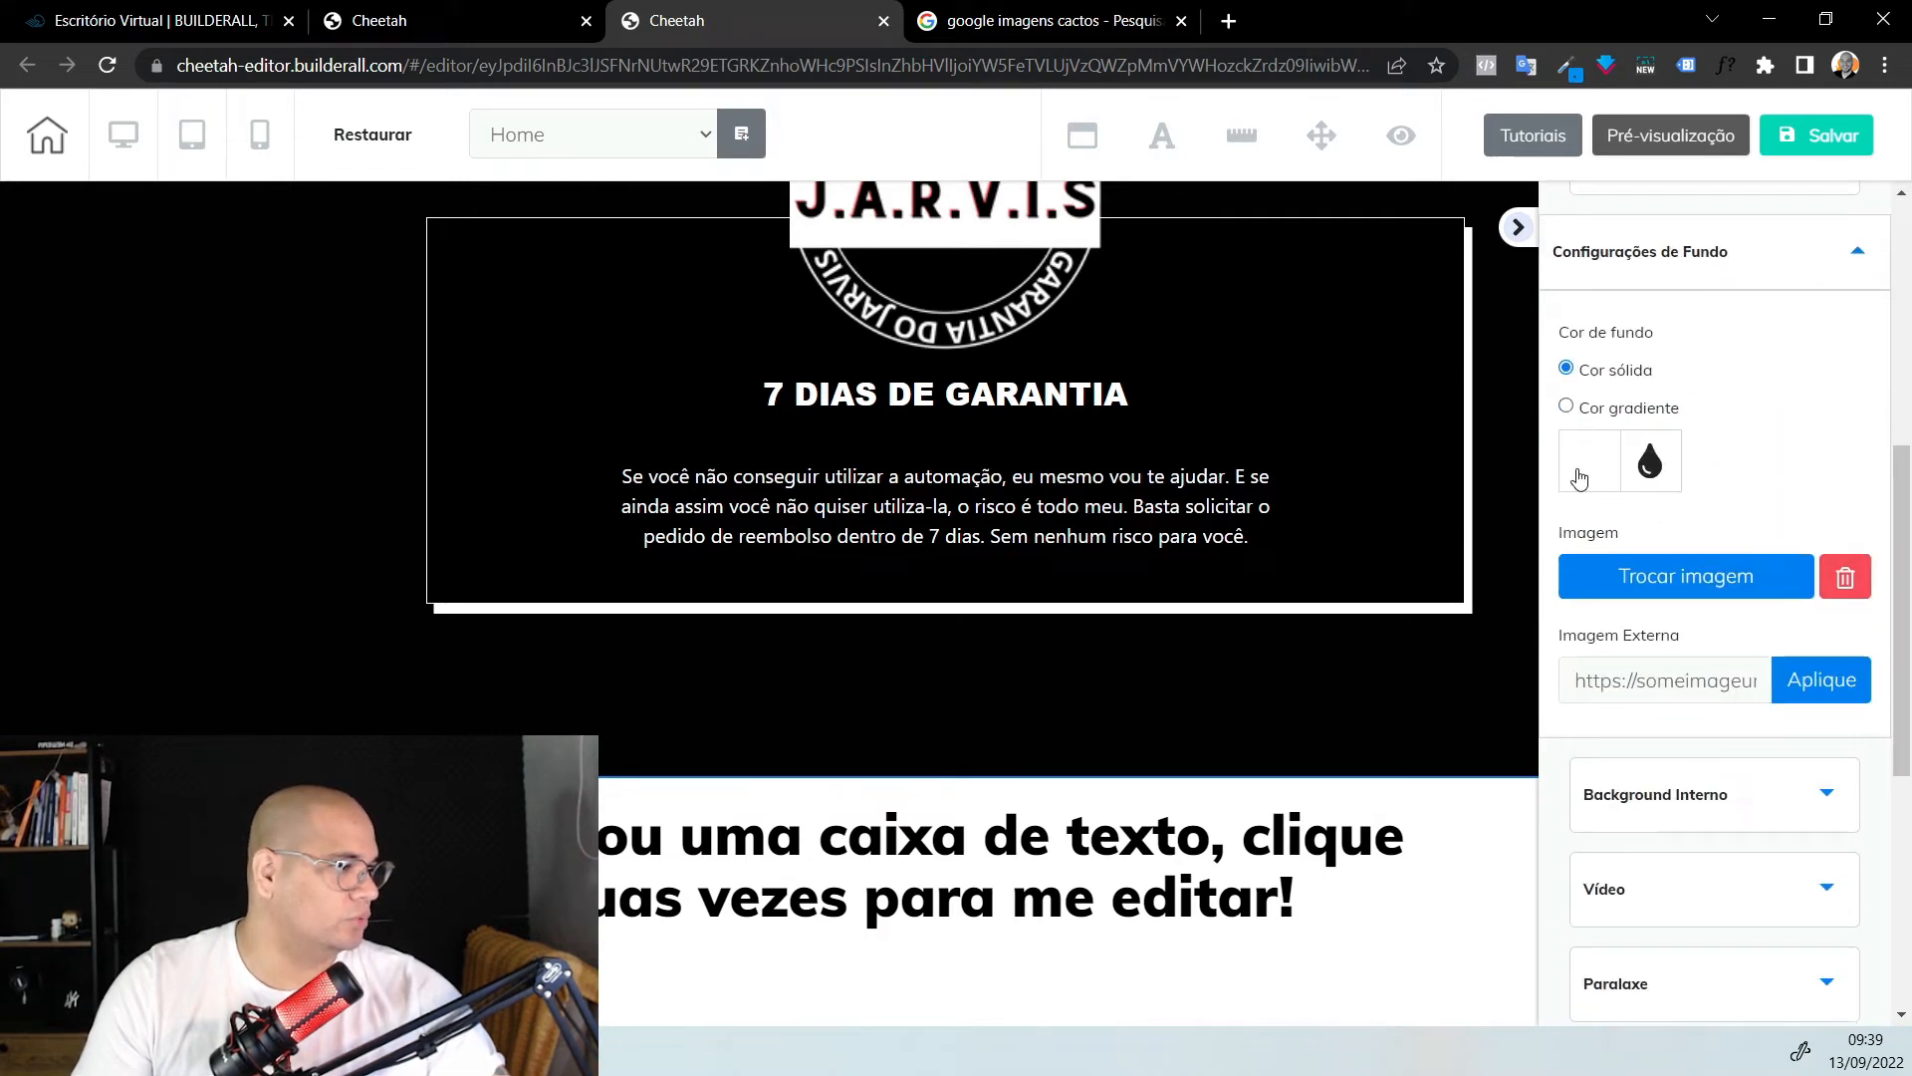
left_click(1583, 478)
left_click_drag(1708, 595, 1877, 739)
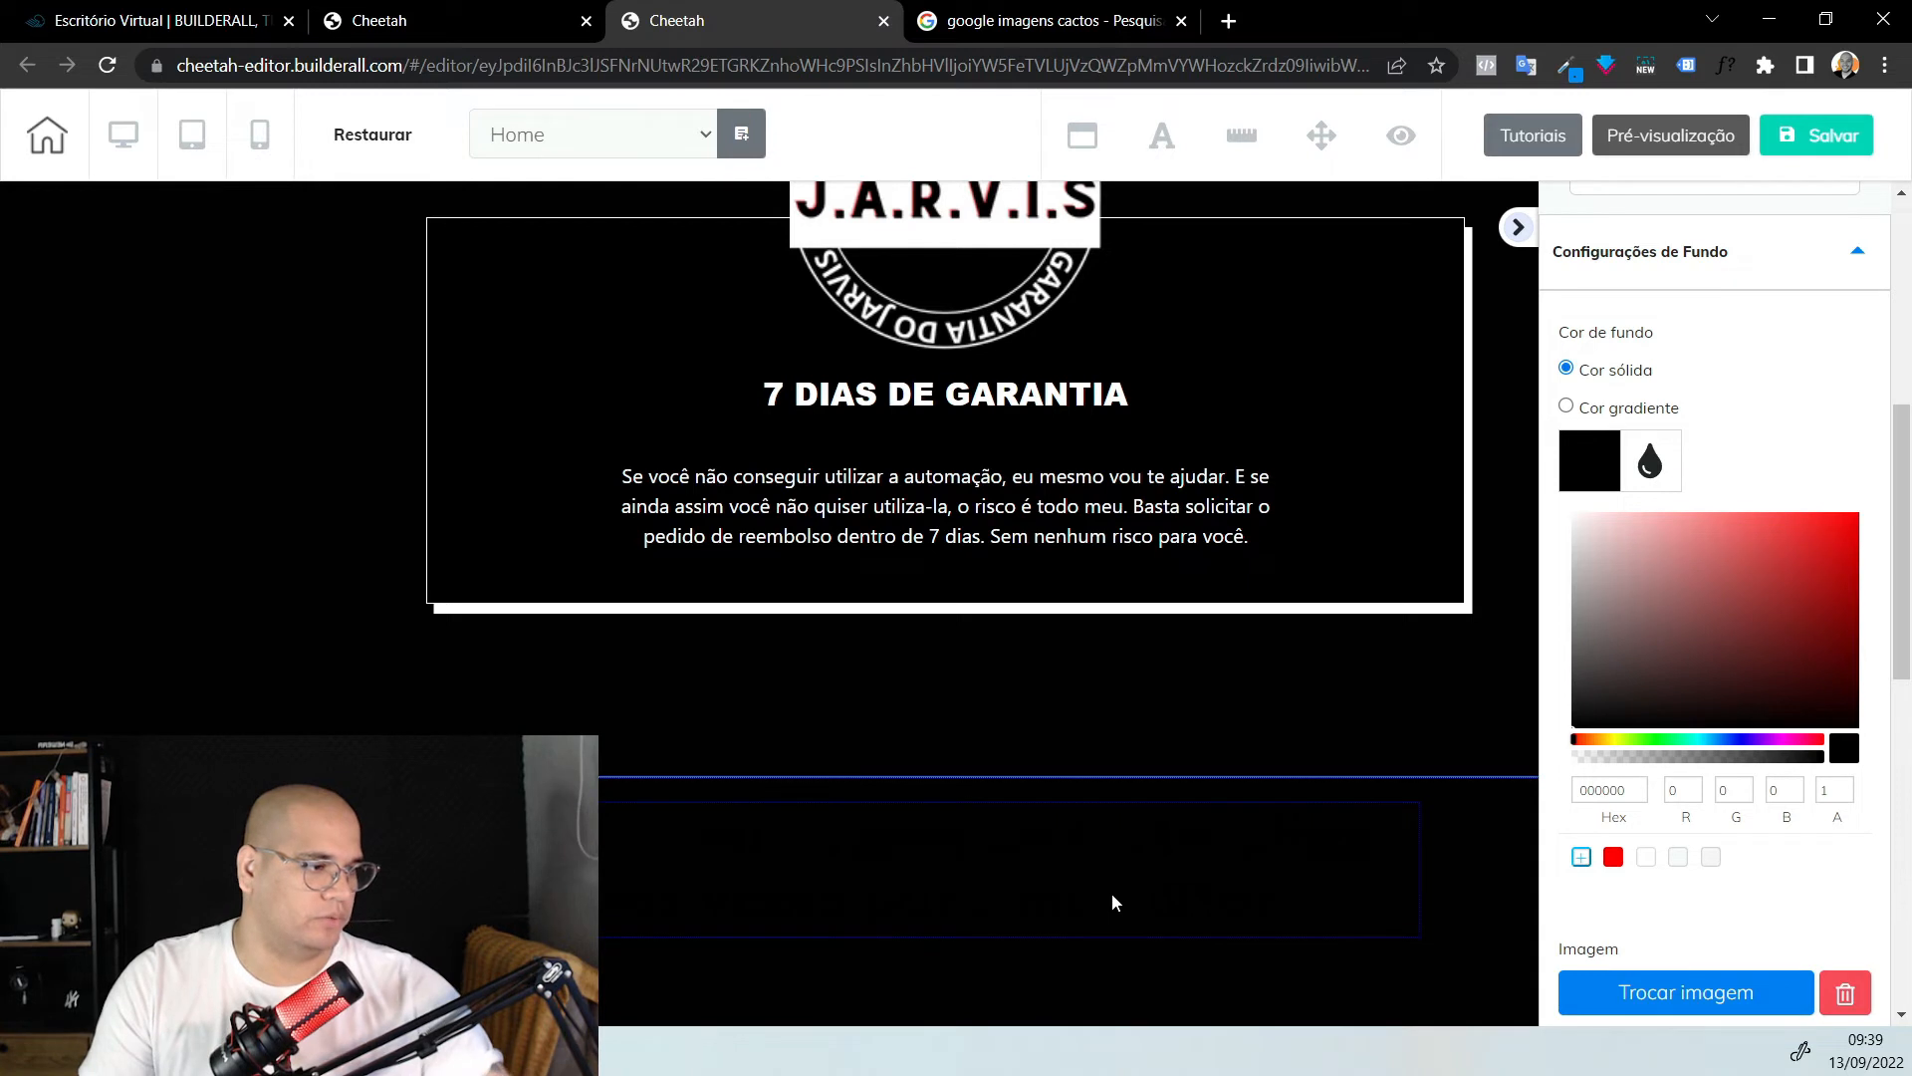
Open the new panel's placeholder text for editing and colour all of it white
left_click(1111, 892)
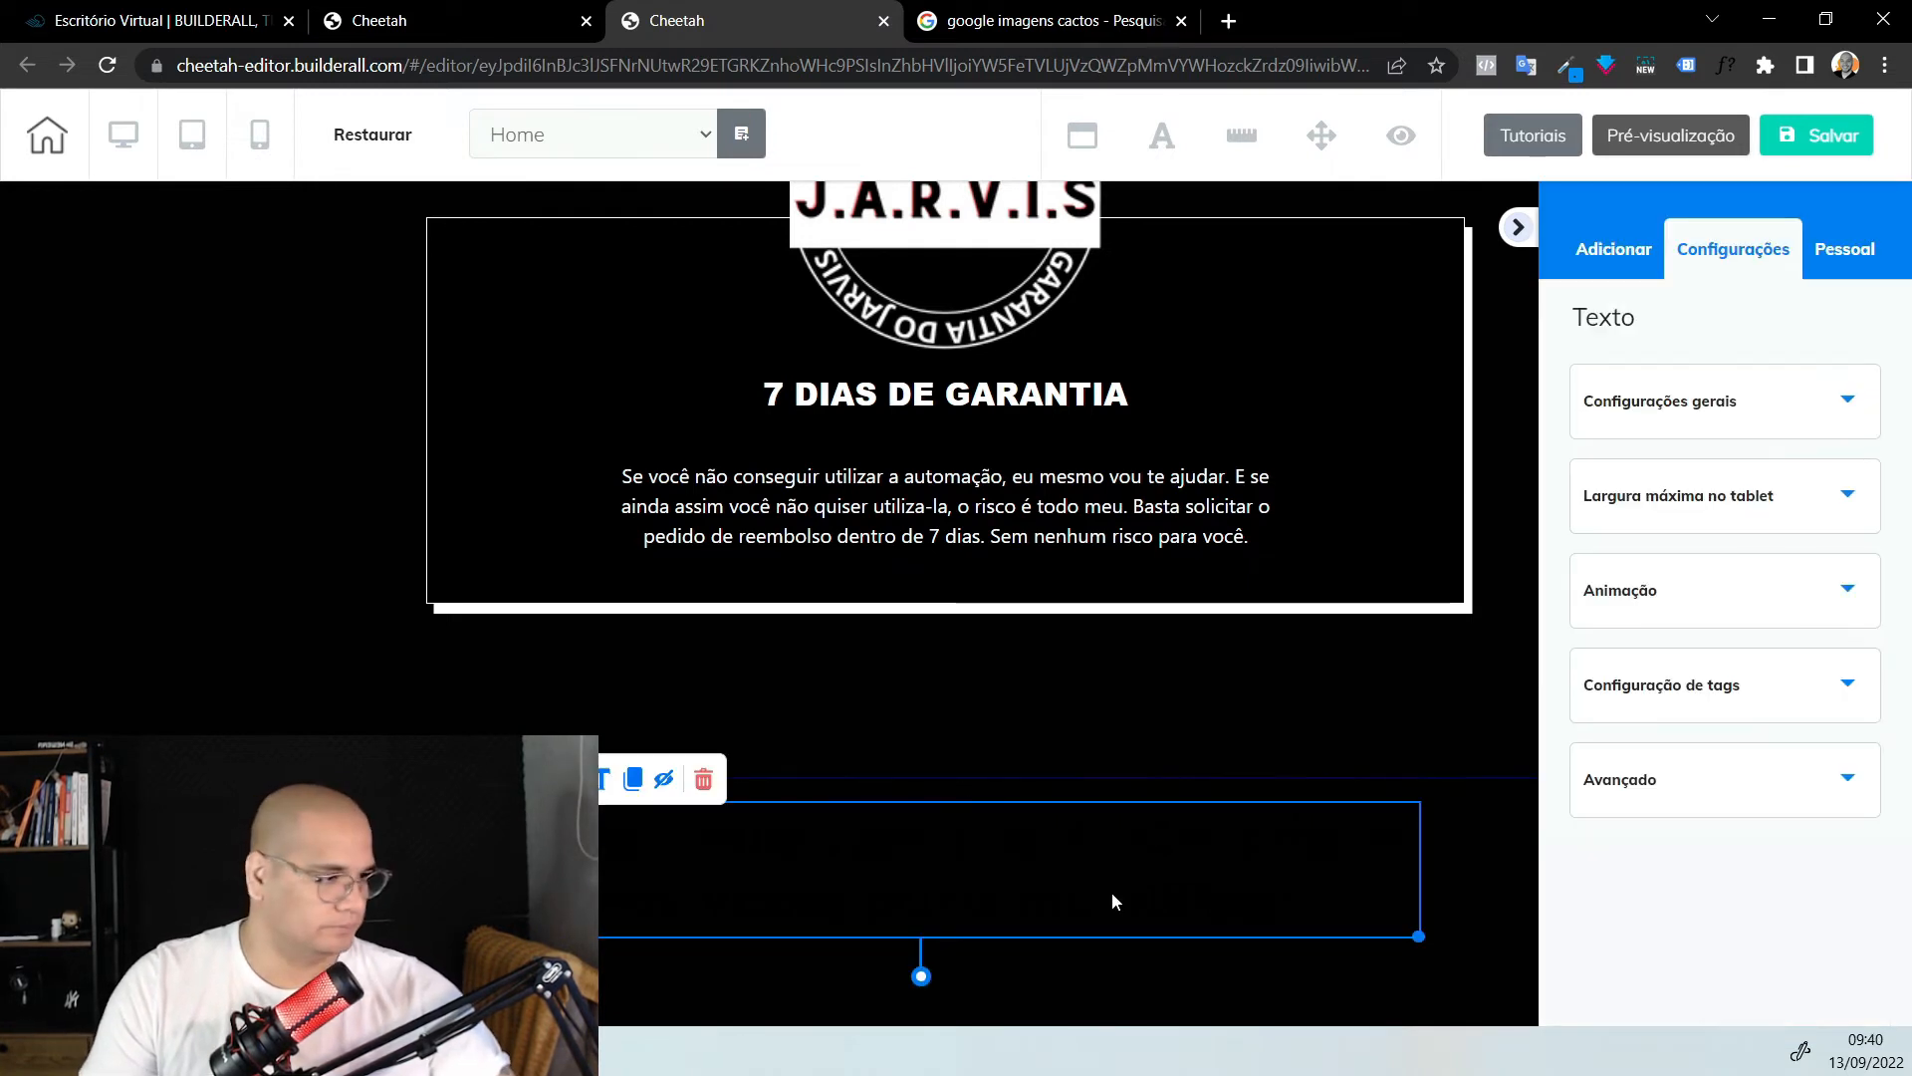
key("ctrl+a")
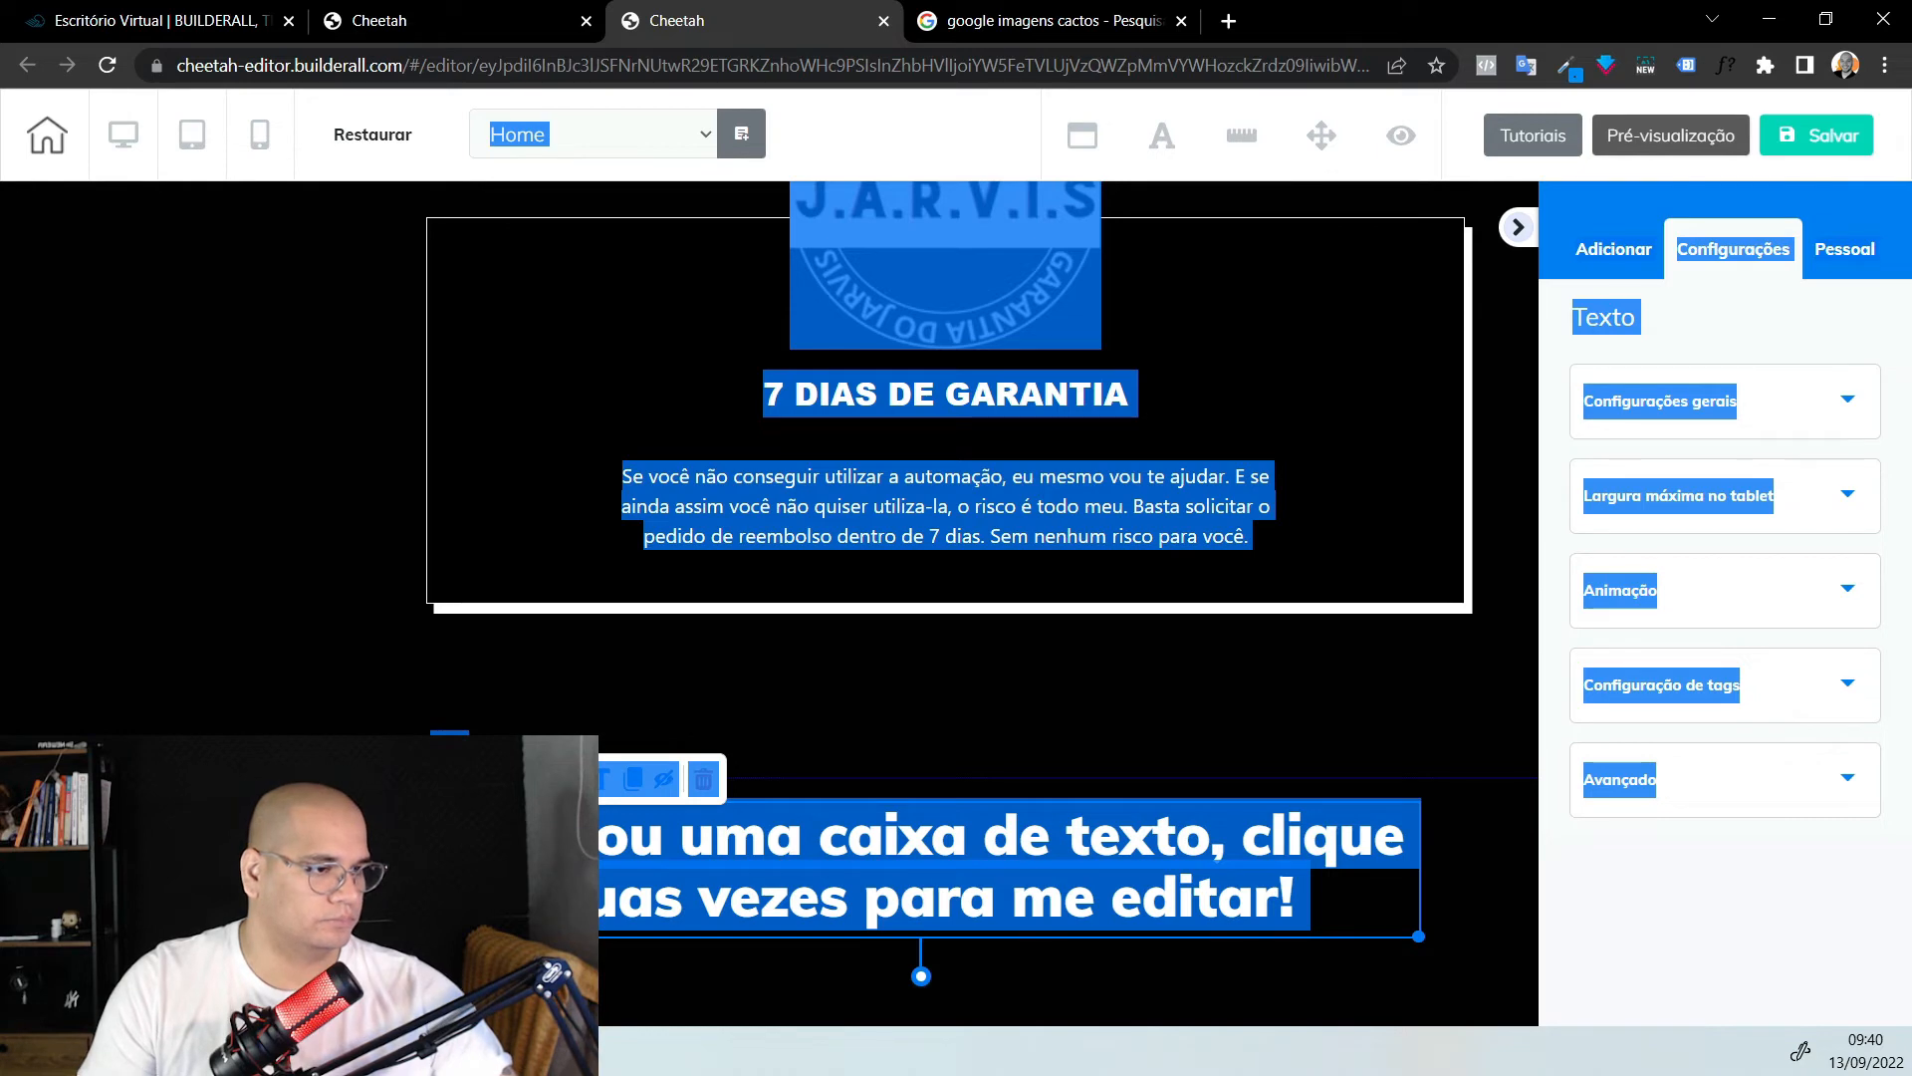
double_click(1112, 892)
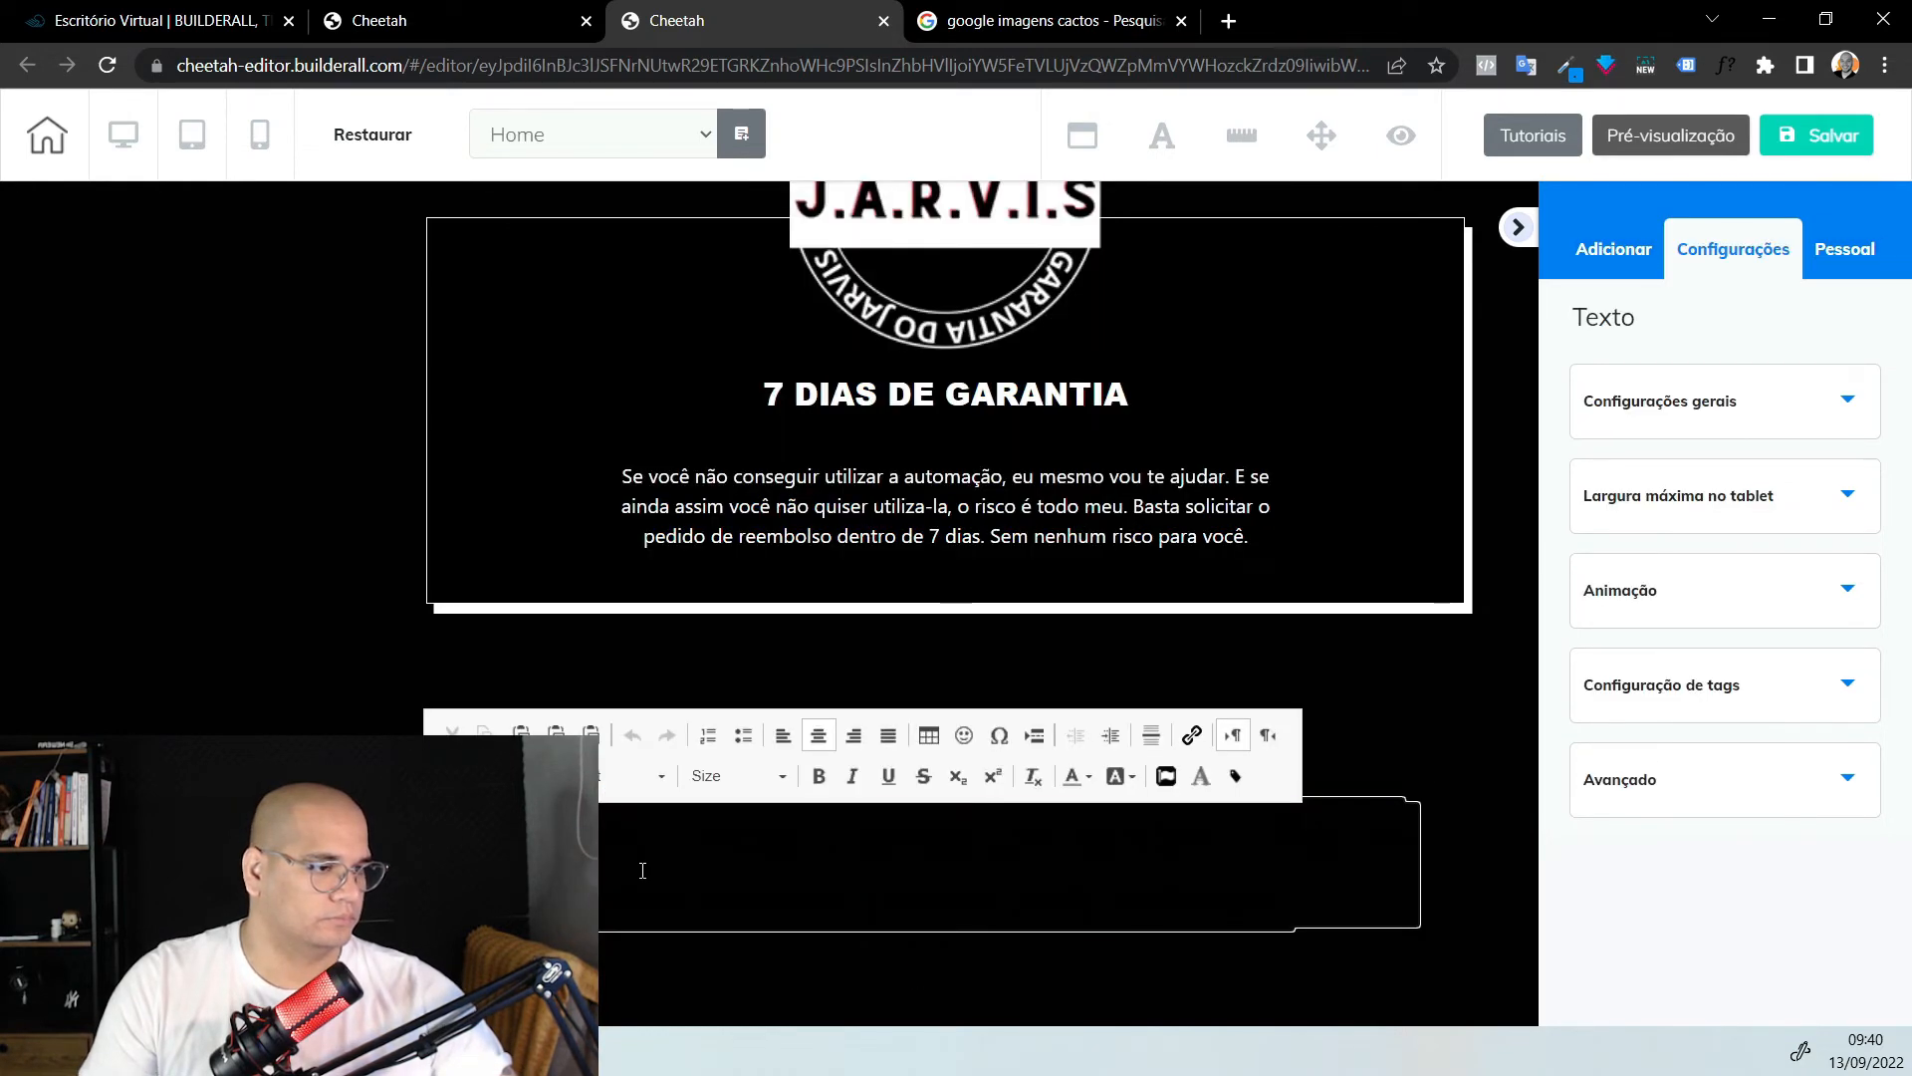
key("ctrl+a")
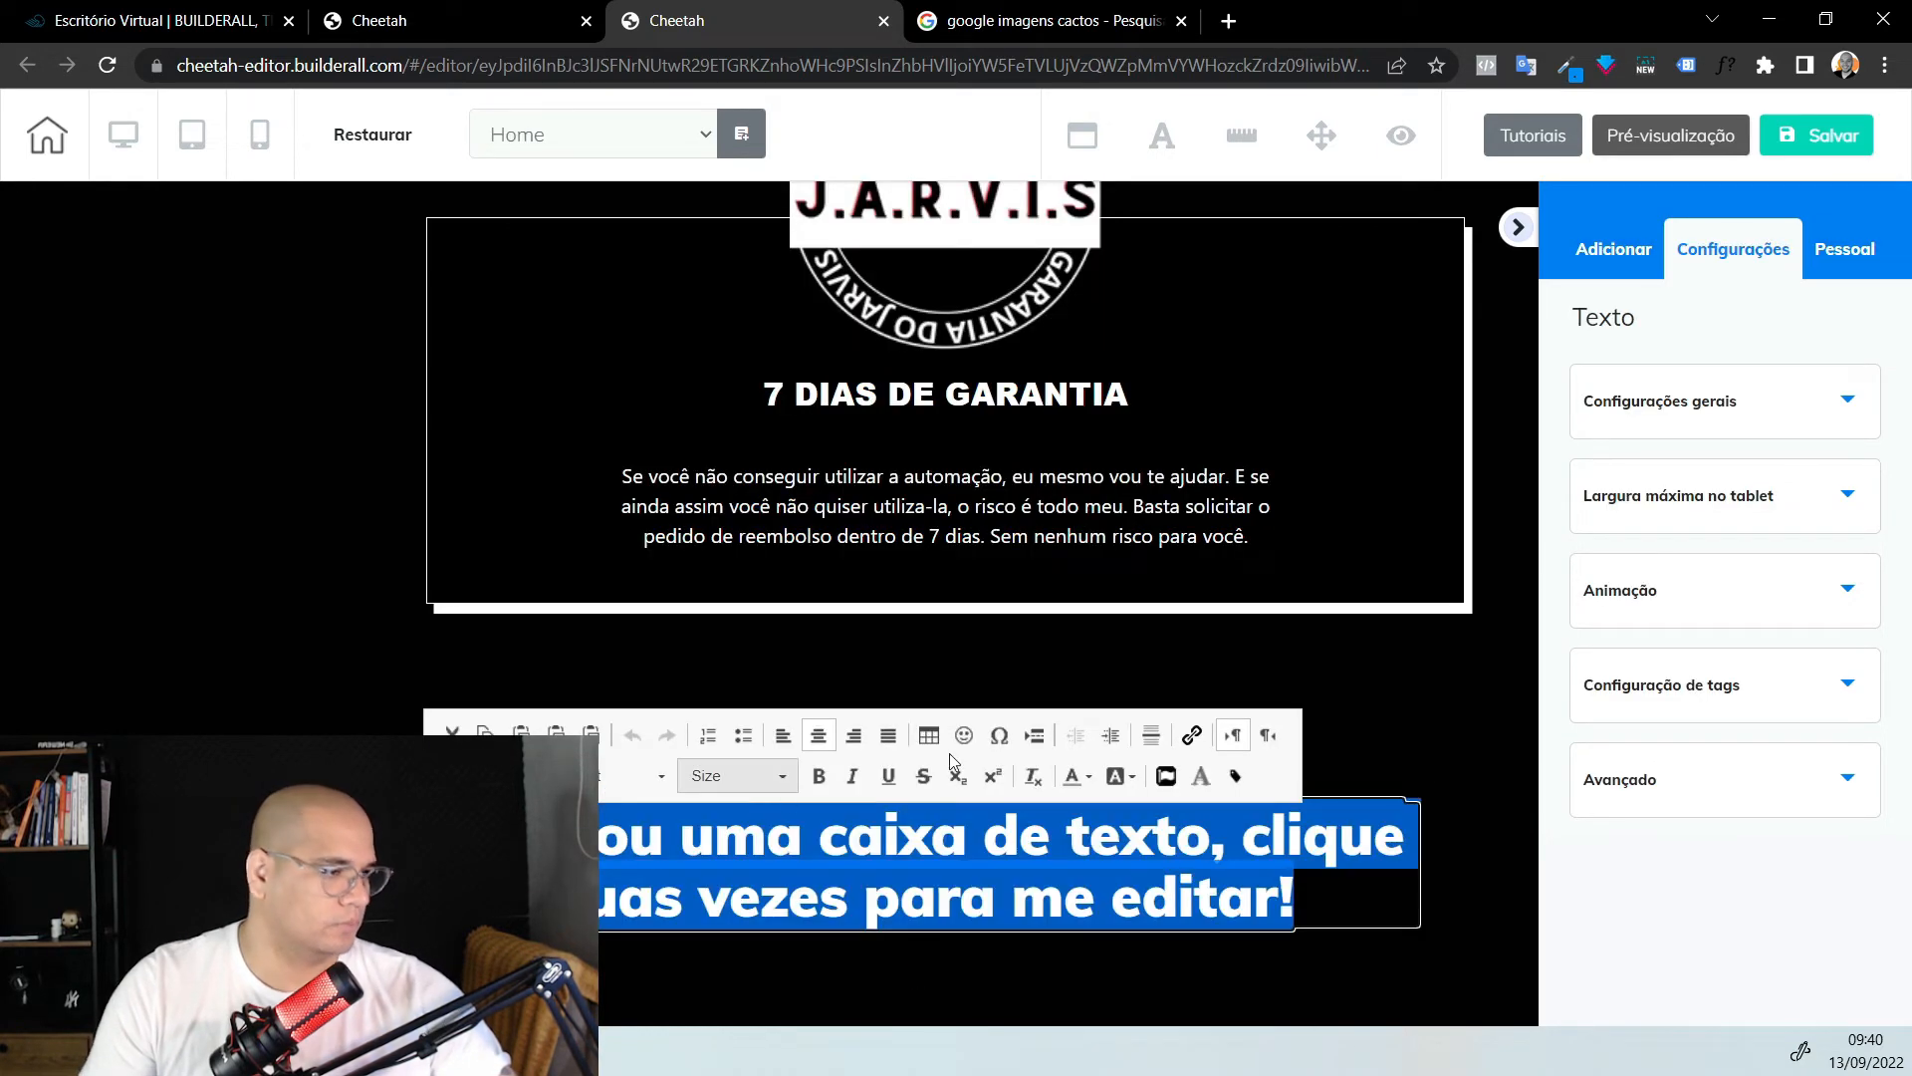
left_click(1089, 786)
left_click(1233, 924)
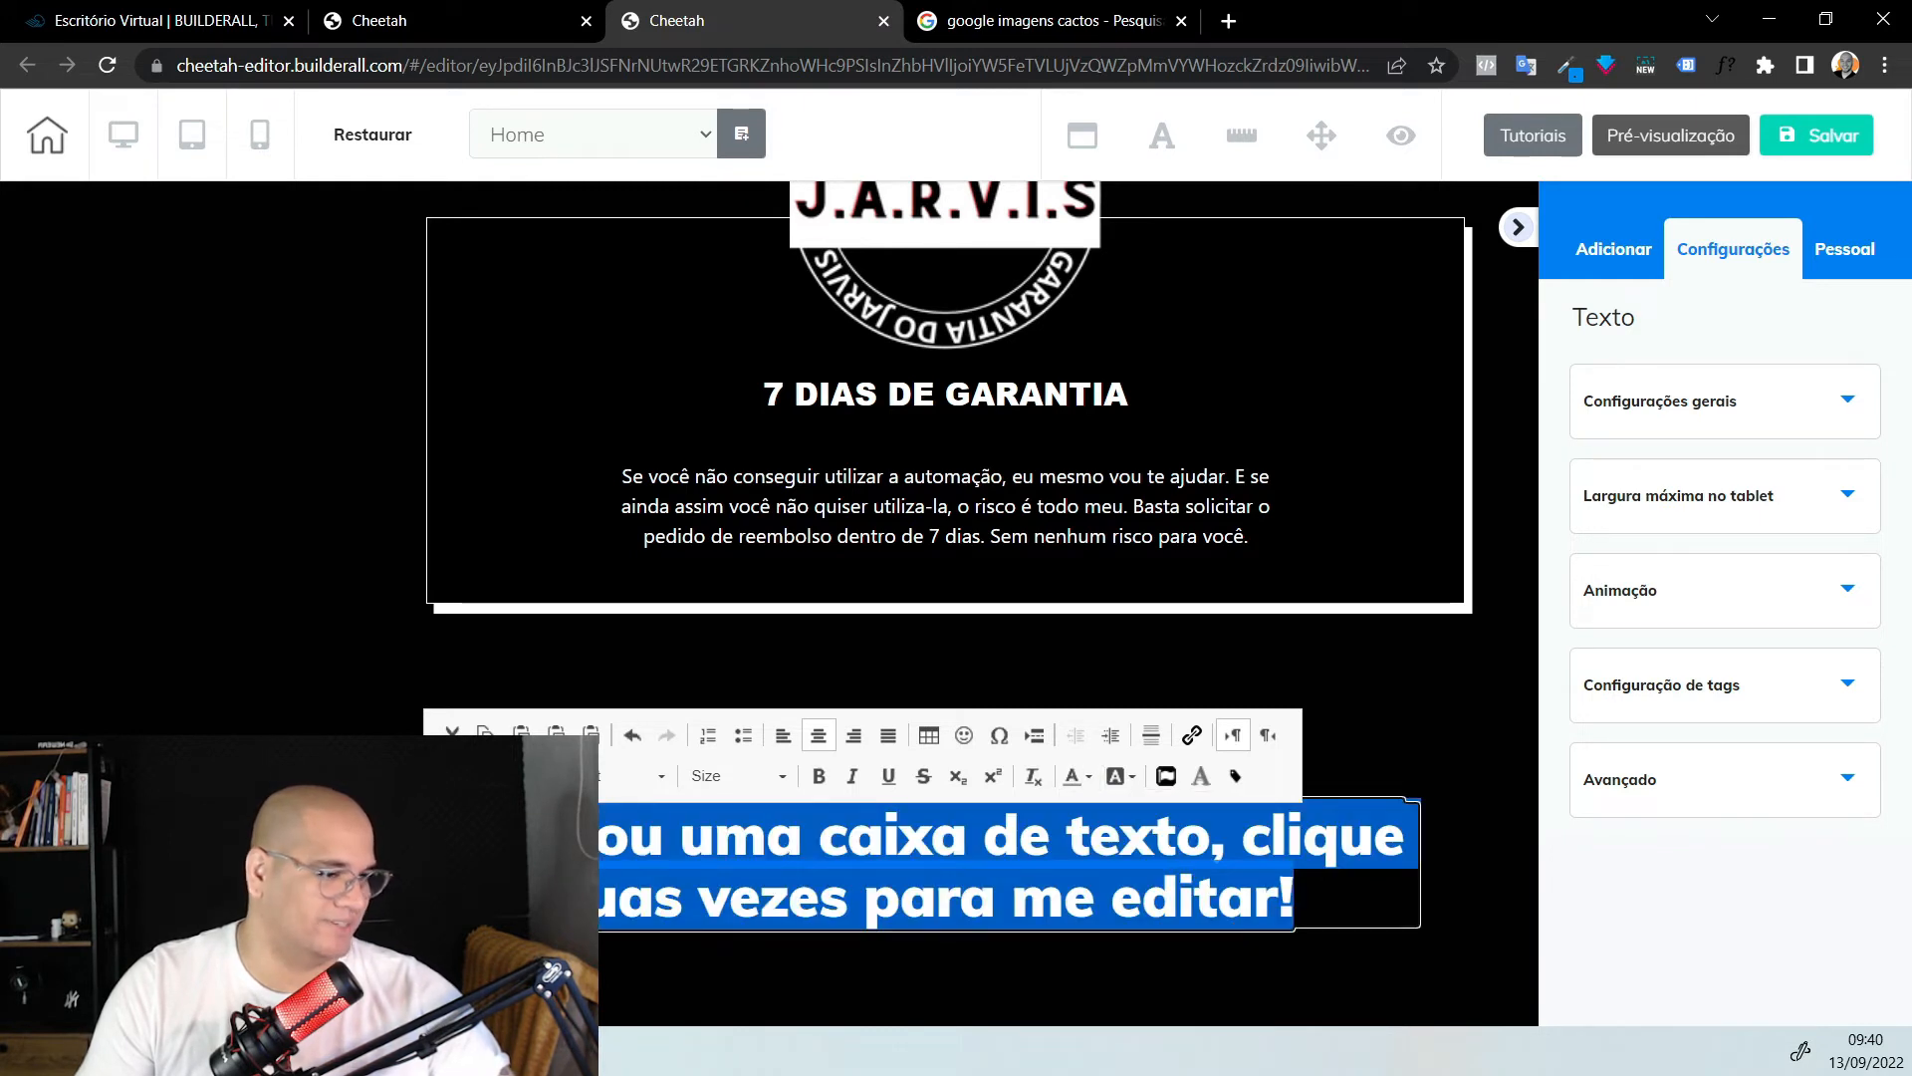
Change the paragraph format of the selected placeholder text from the large bold heading to regular body-size text
left_click(506, 776)
left_click(506, 776)
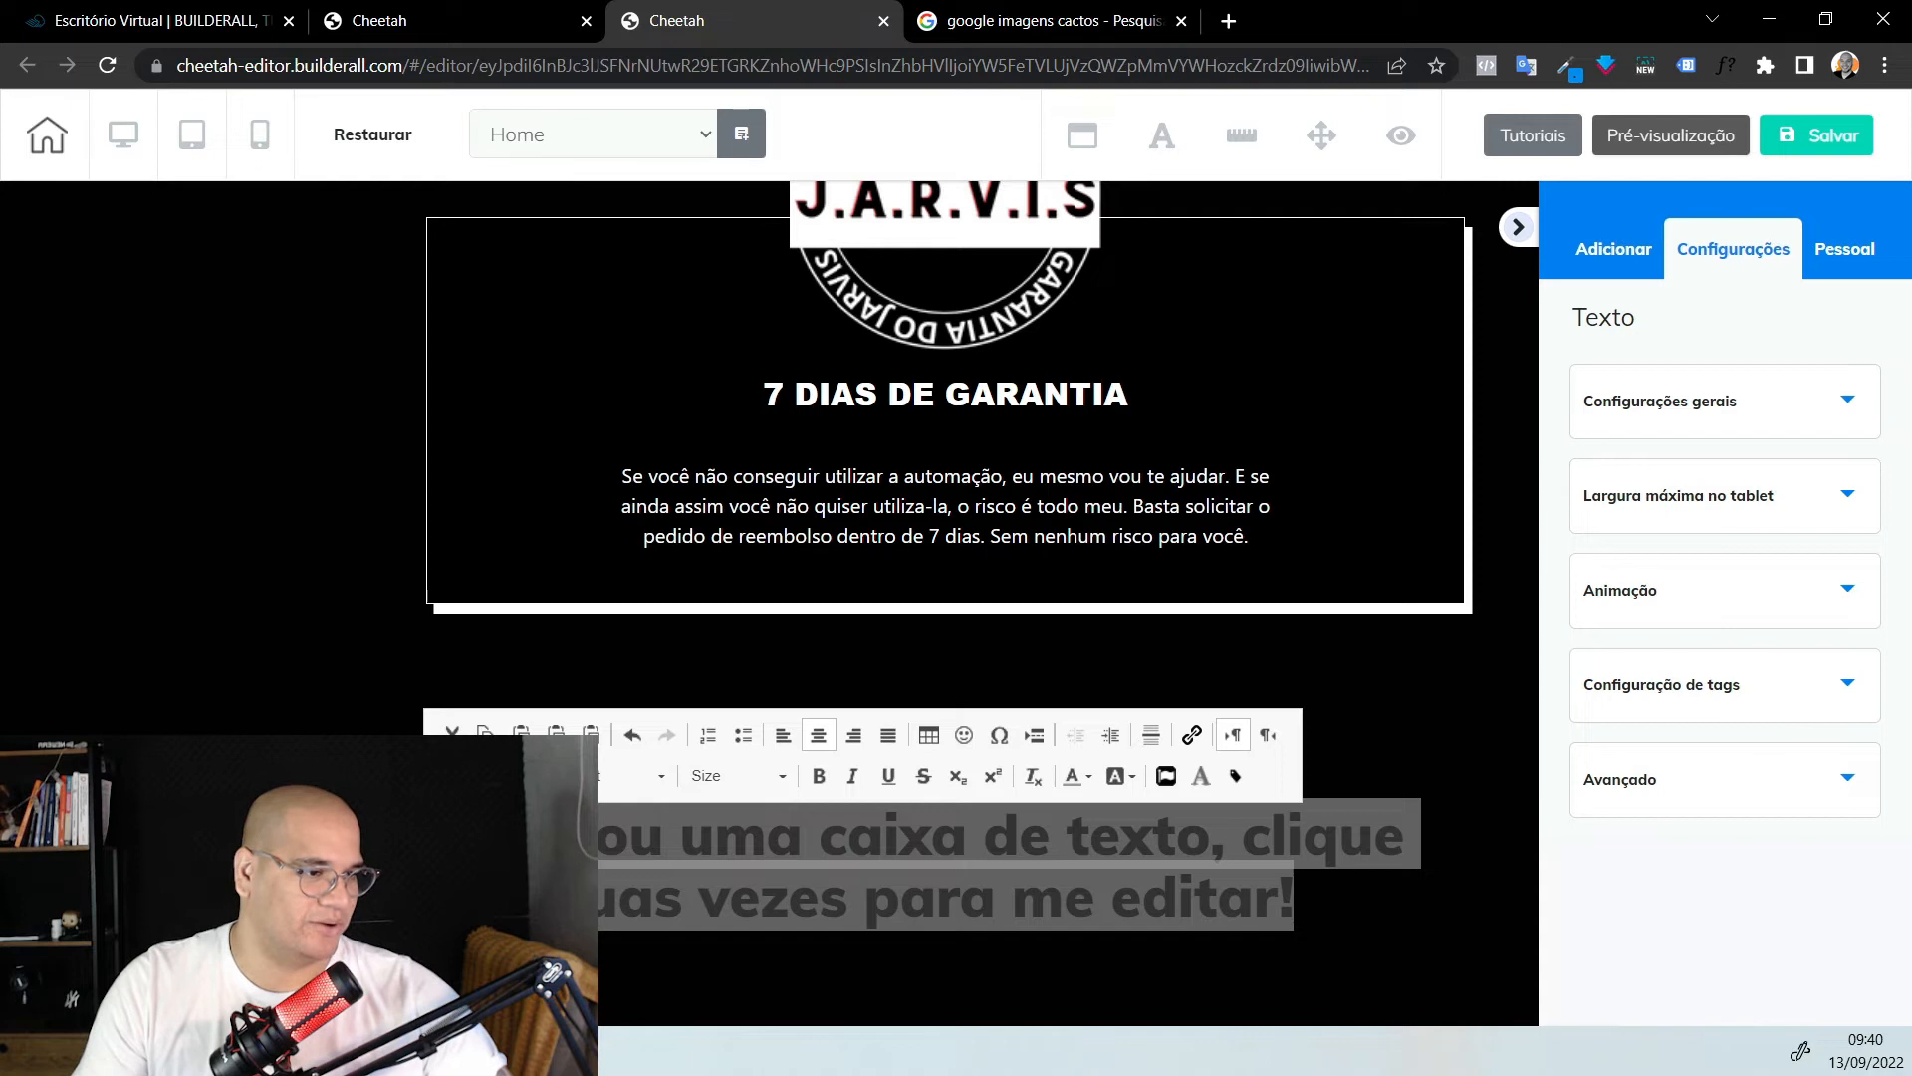
left_click(506, 776)
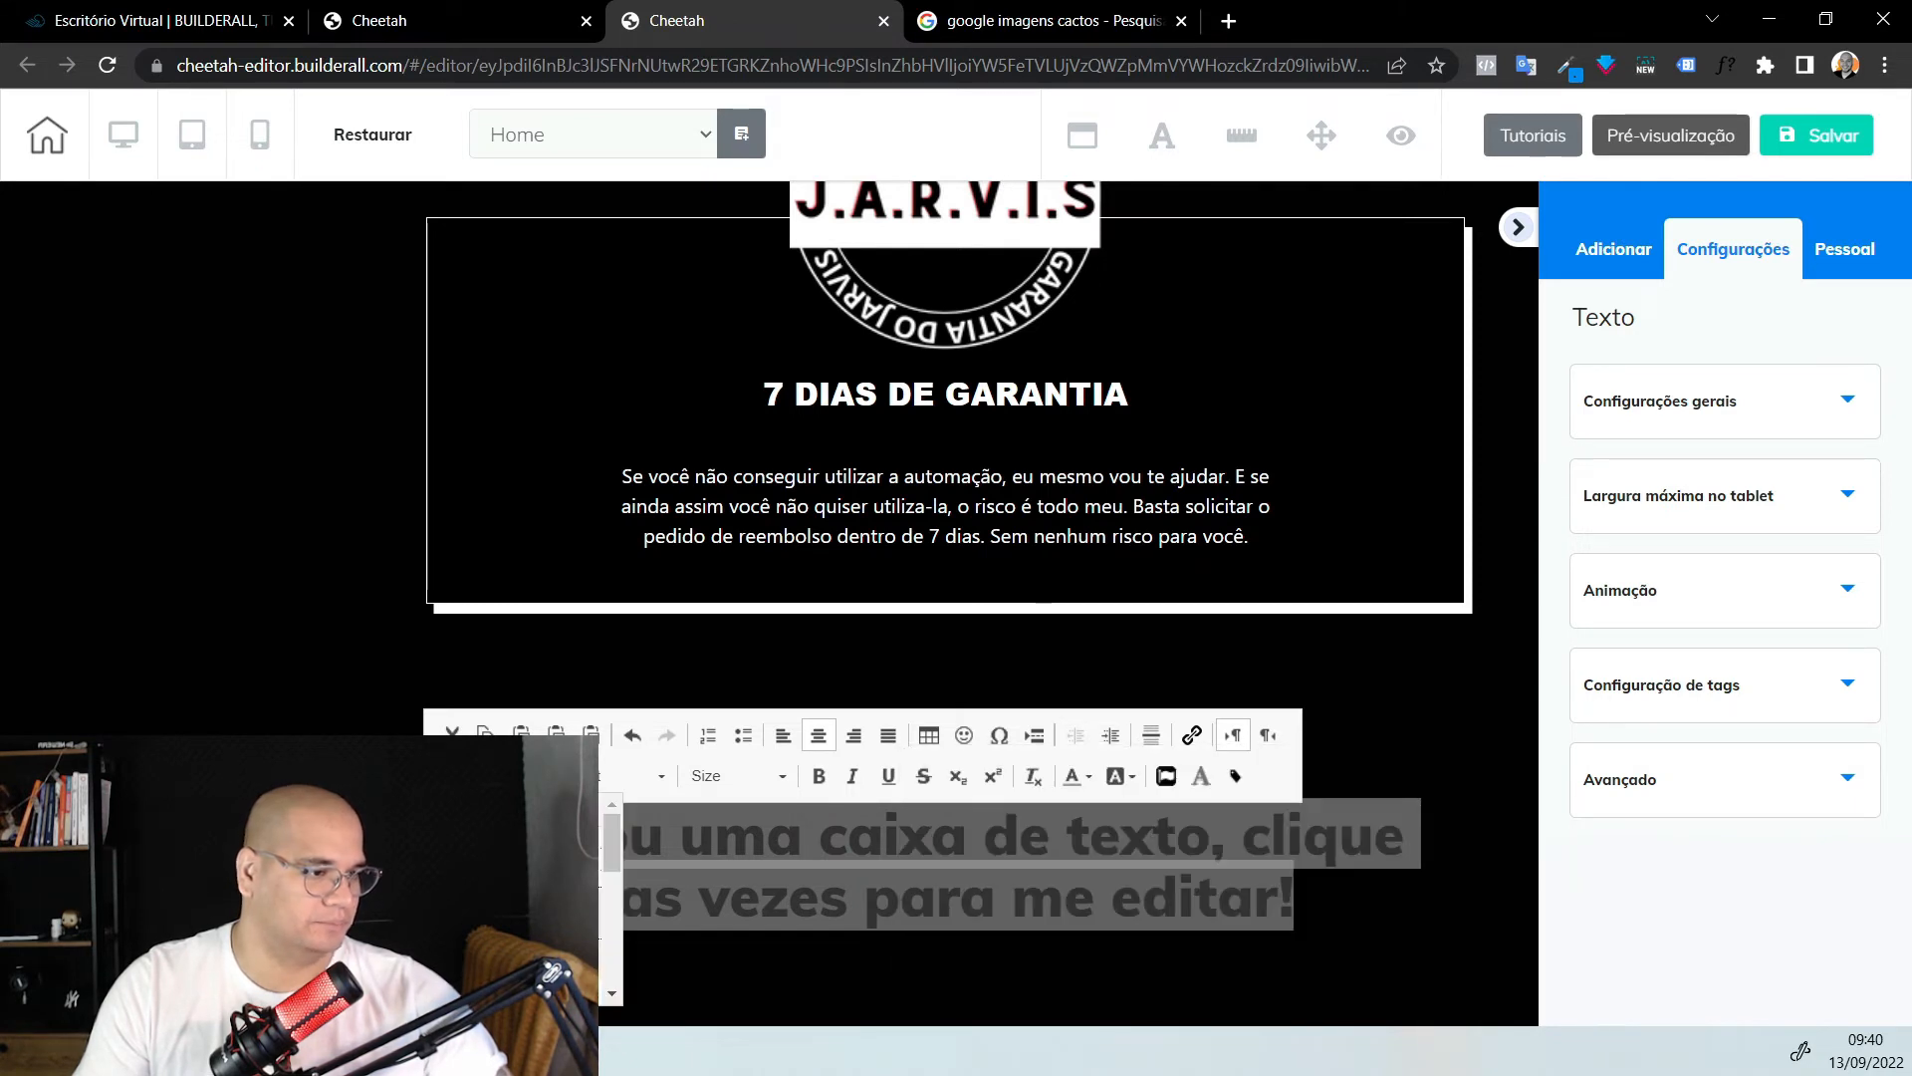
scroll(506, 896, "down", 4)
left_click(506, 956)
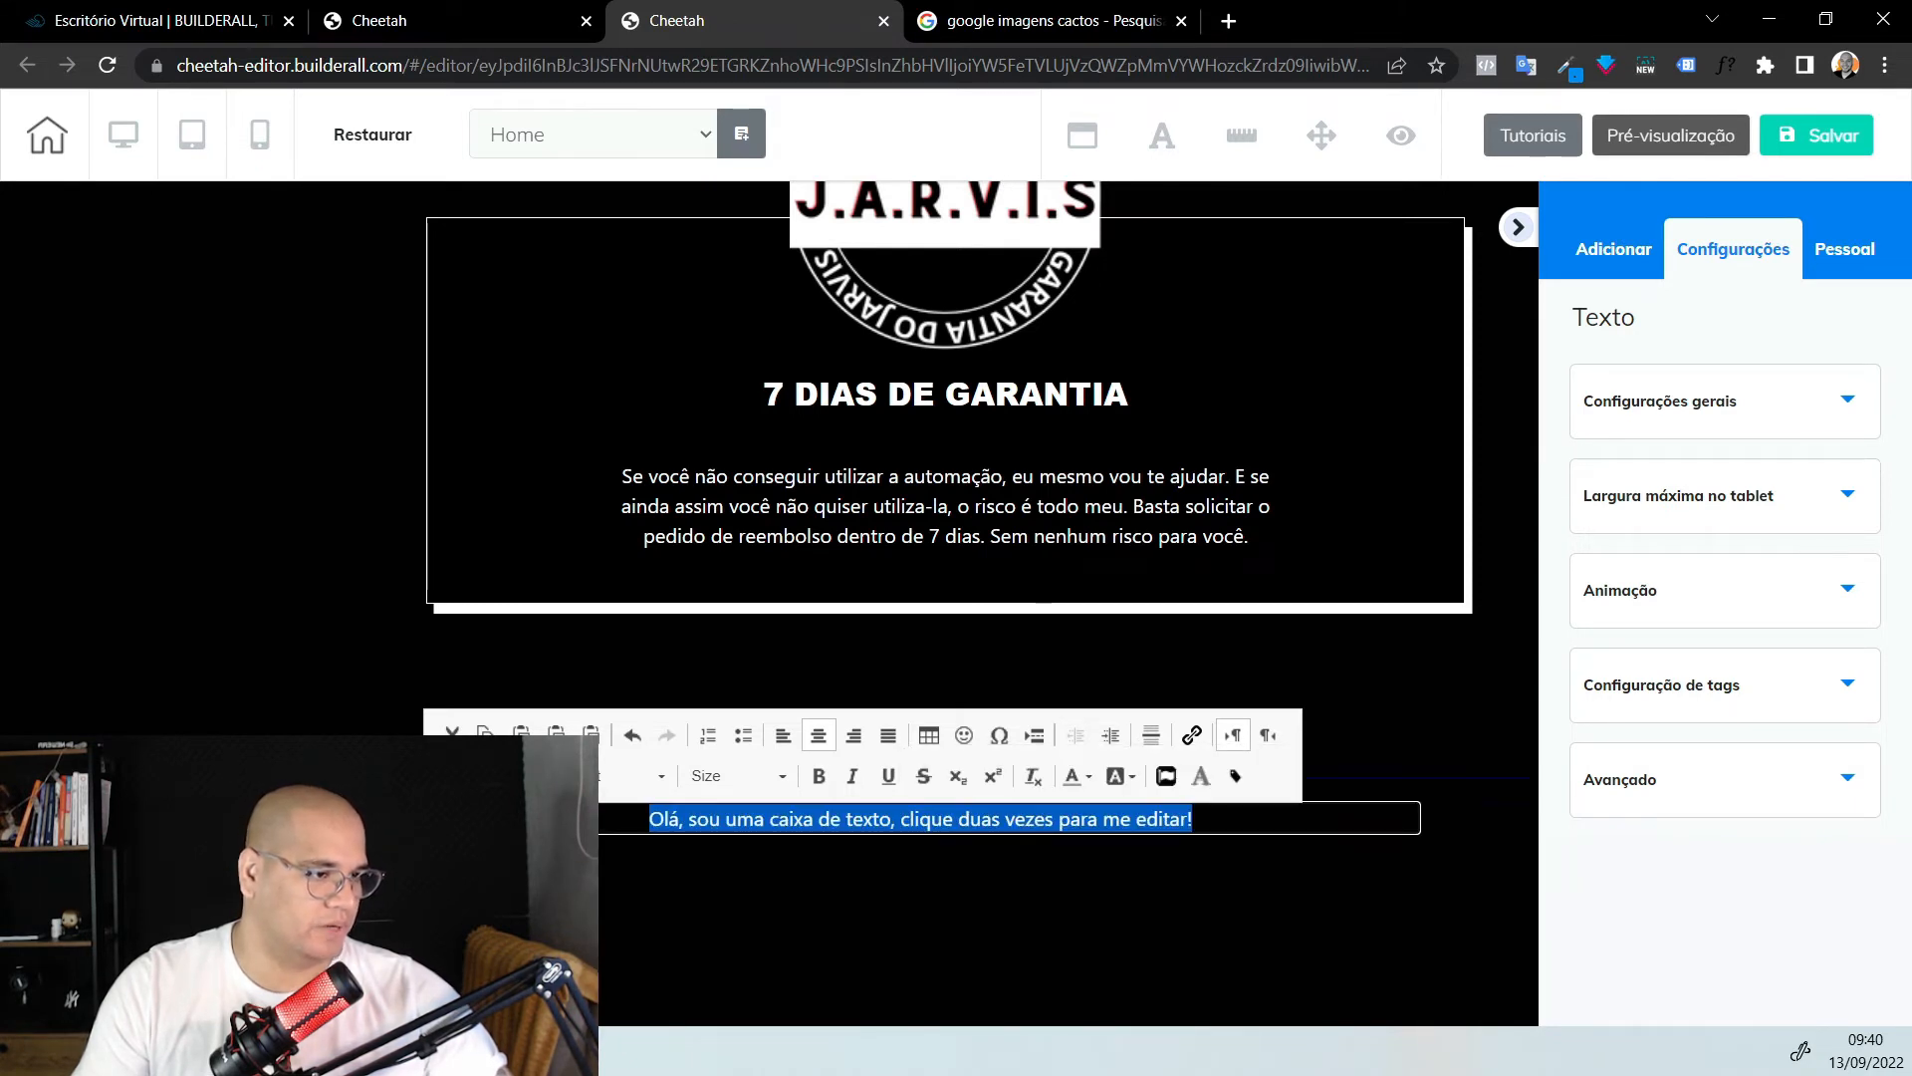
Set the placeholder text's size to 34 and its font to Arial Black
left_click(709, 781)
scroll(737, 898, "down", 10)
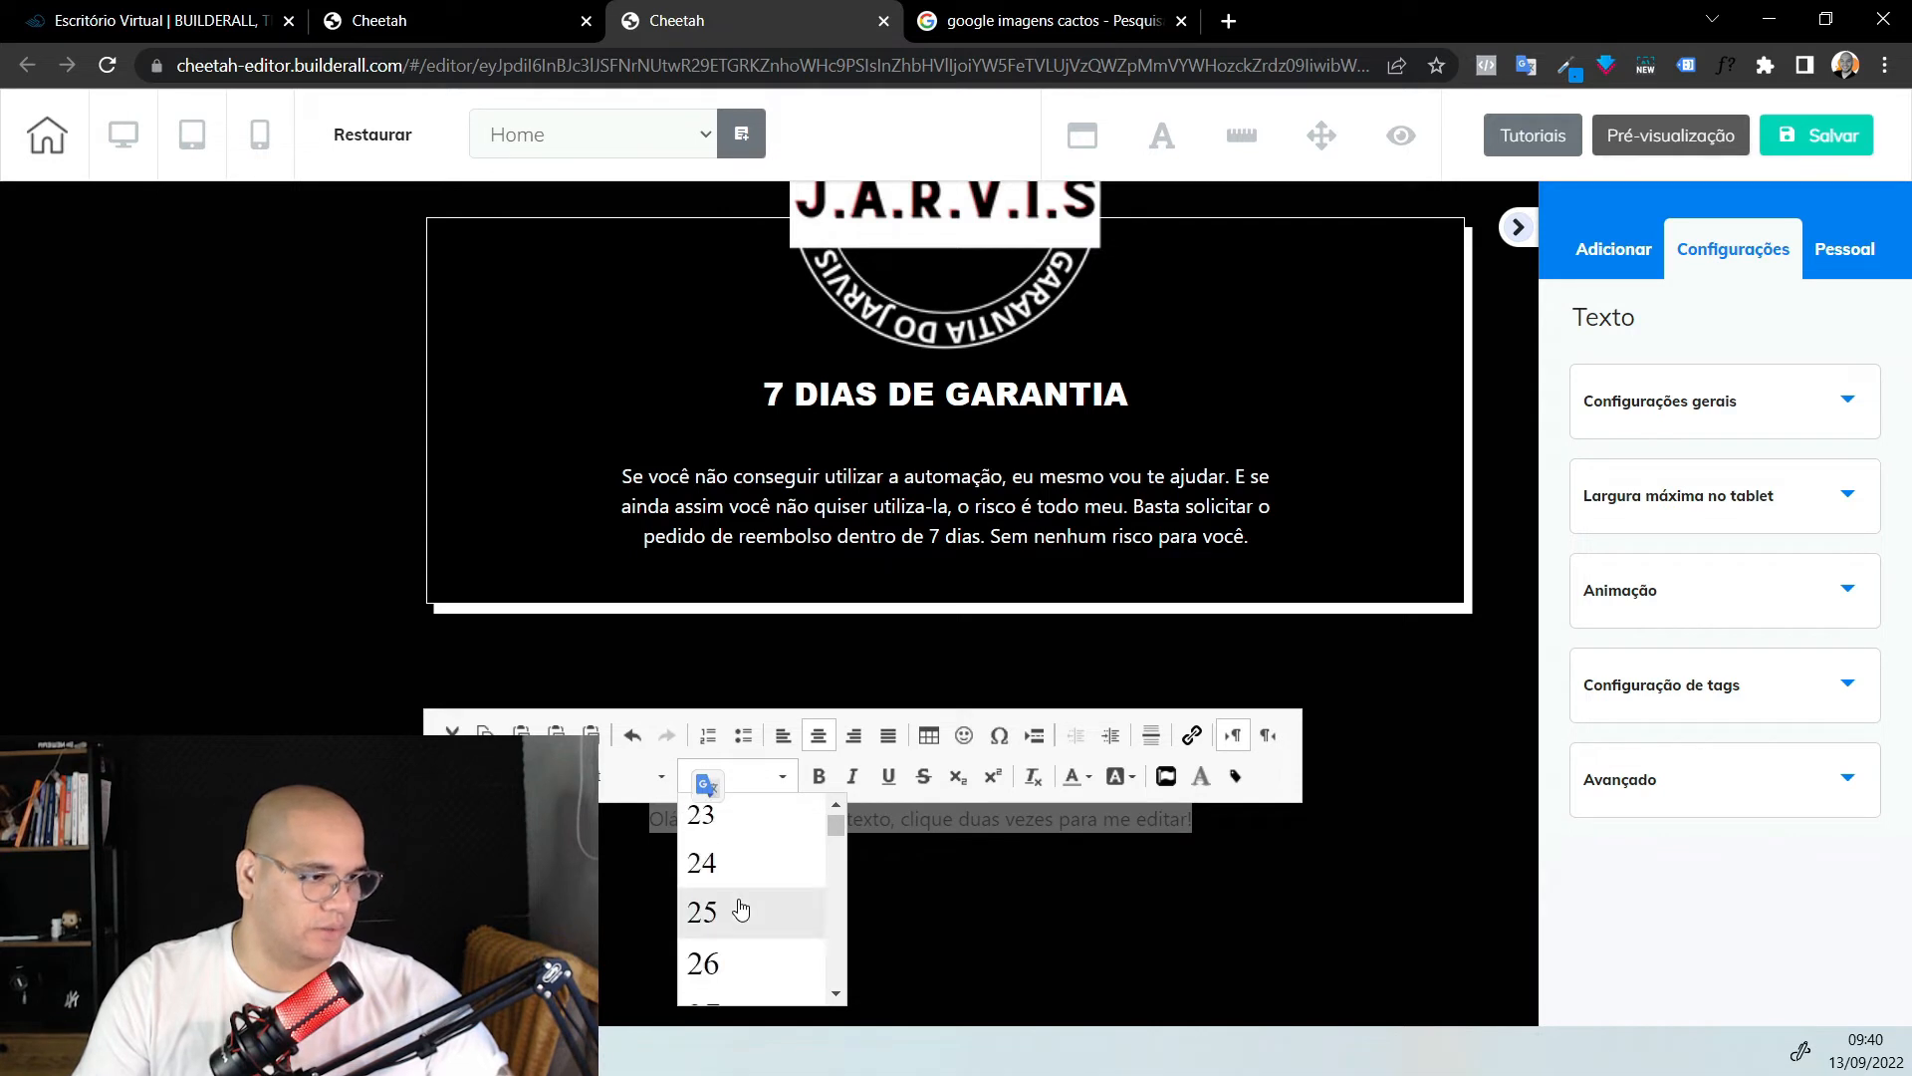
left_click(727, 814)
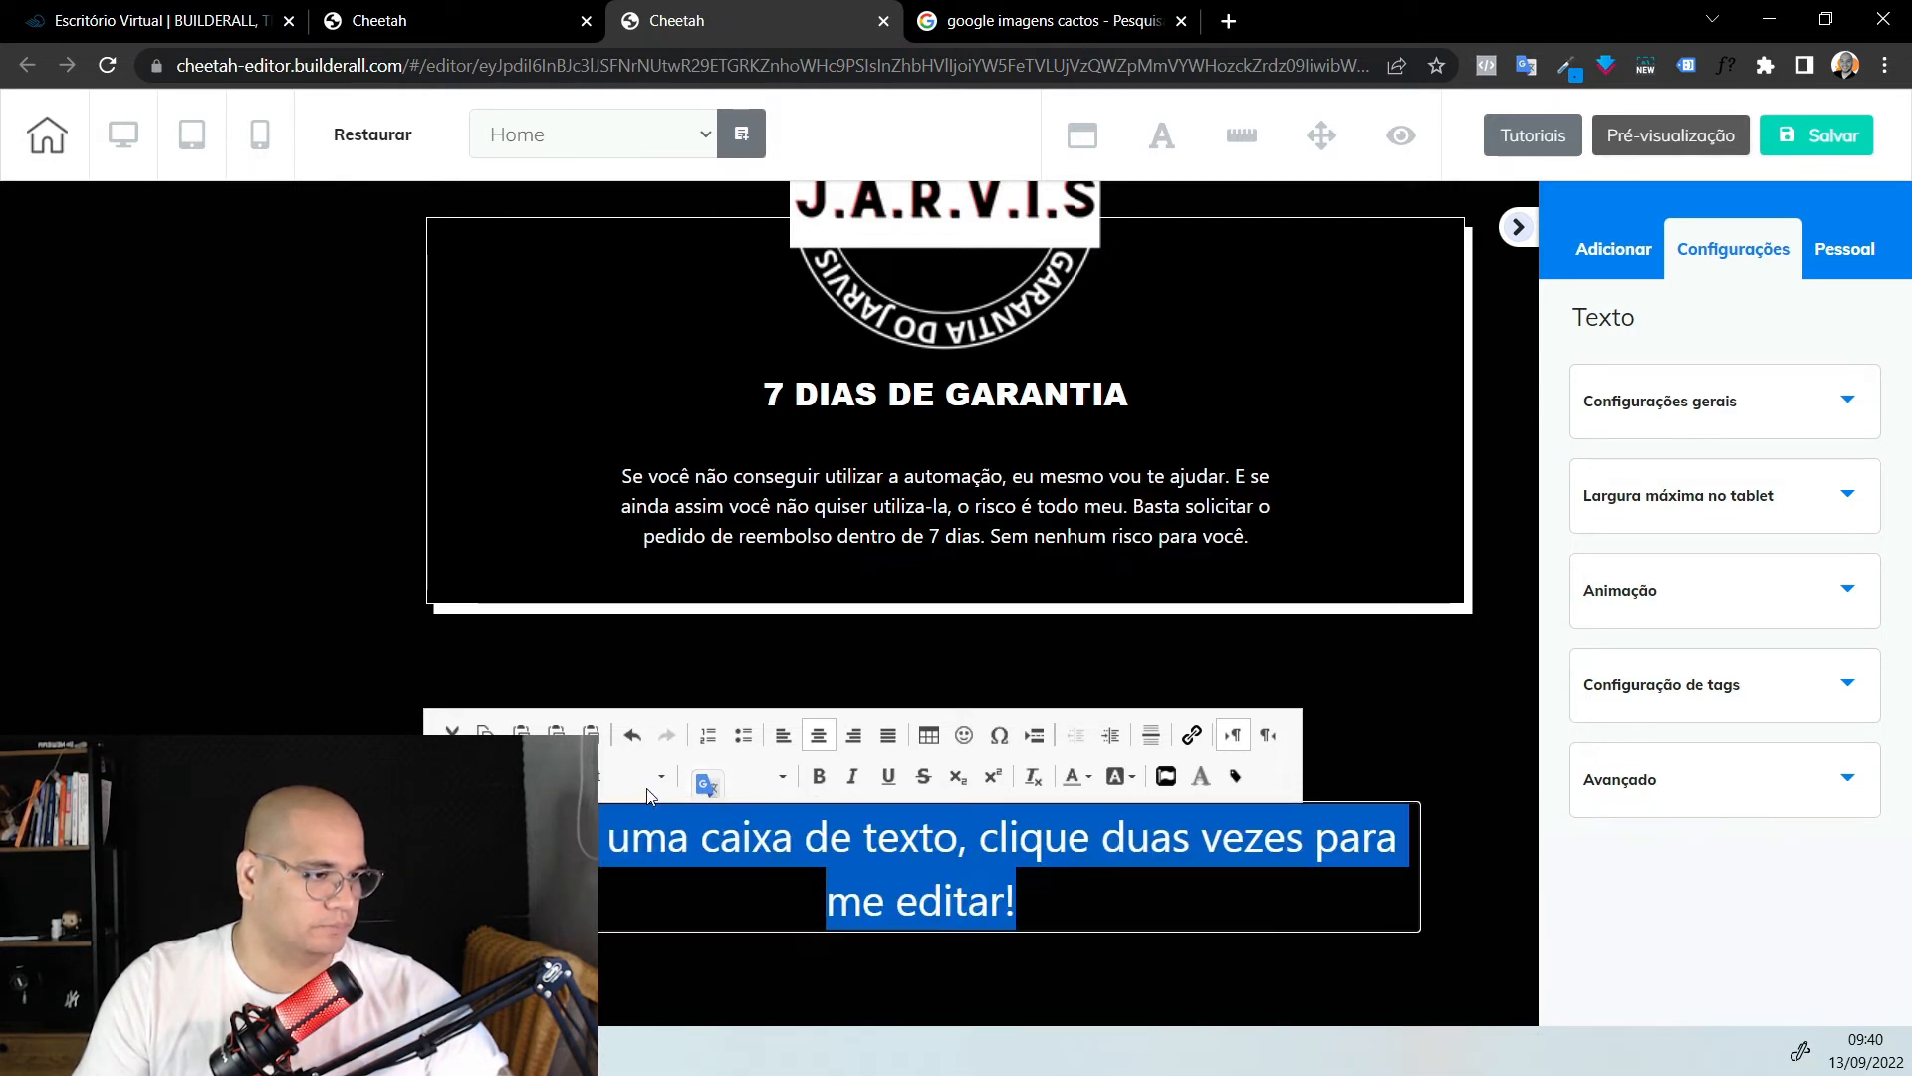
left_click(640, 784)
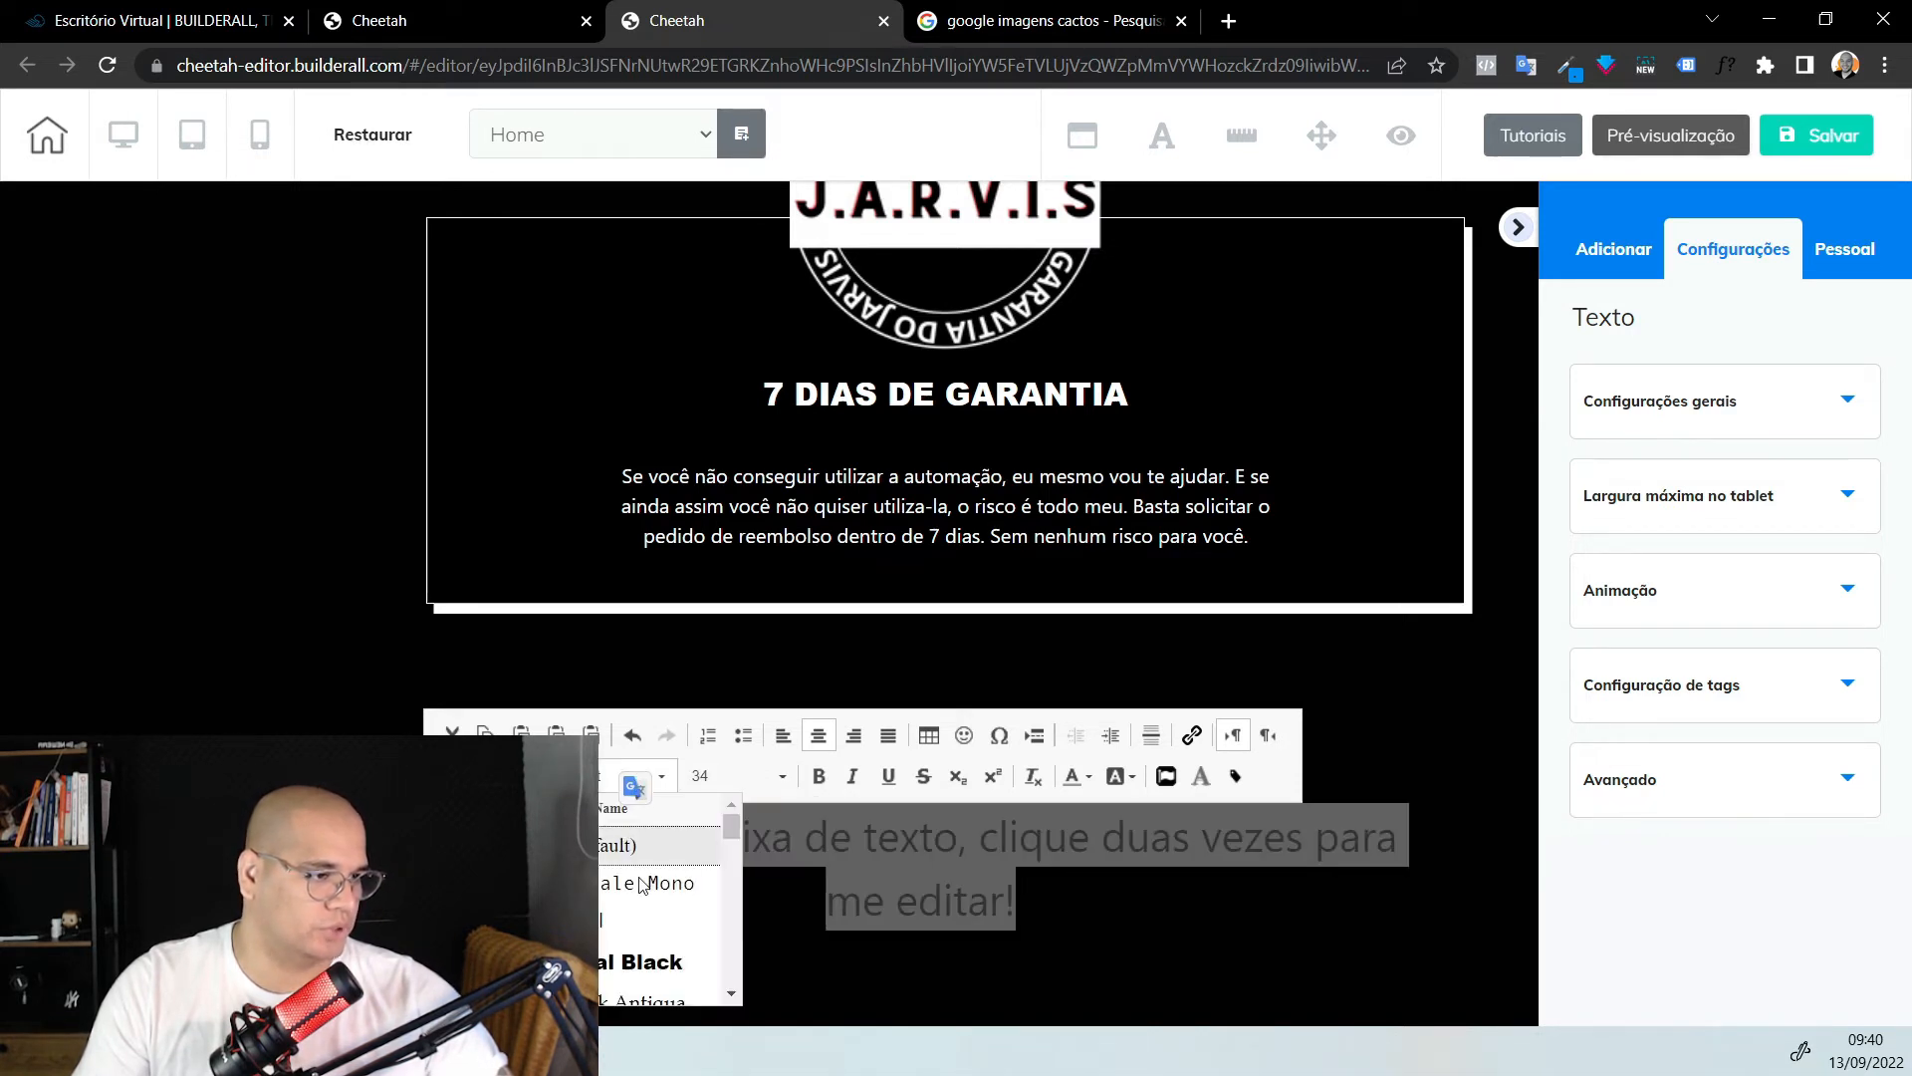
left_click(648, 970)
Replace the placeholder text with the heading "PERGUNTAS FREQUENTES"
type("Per")
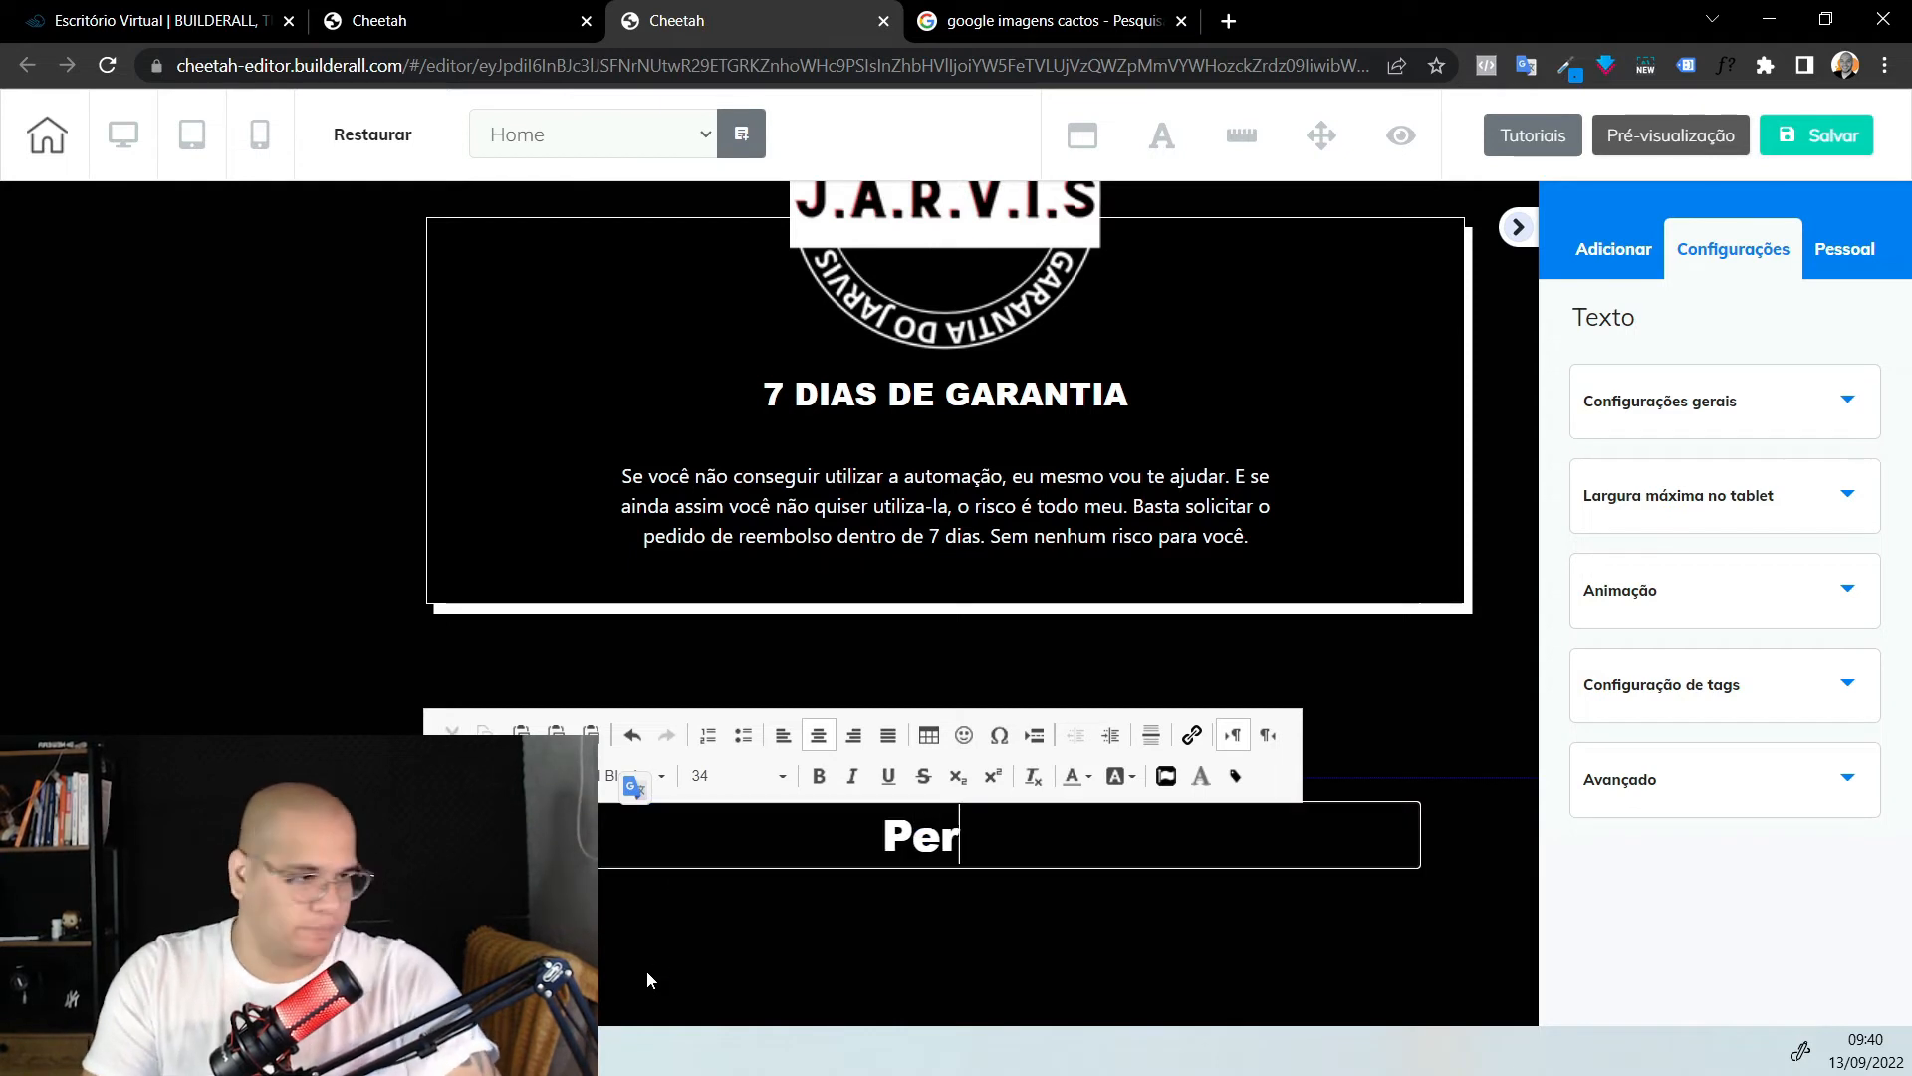
type("tun")
key("ctrl+a")
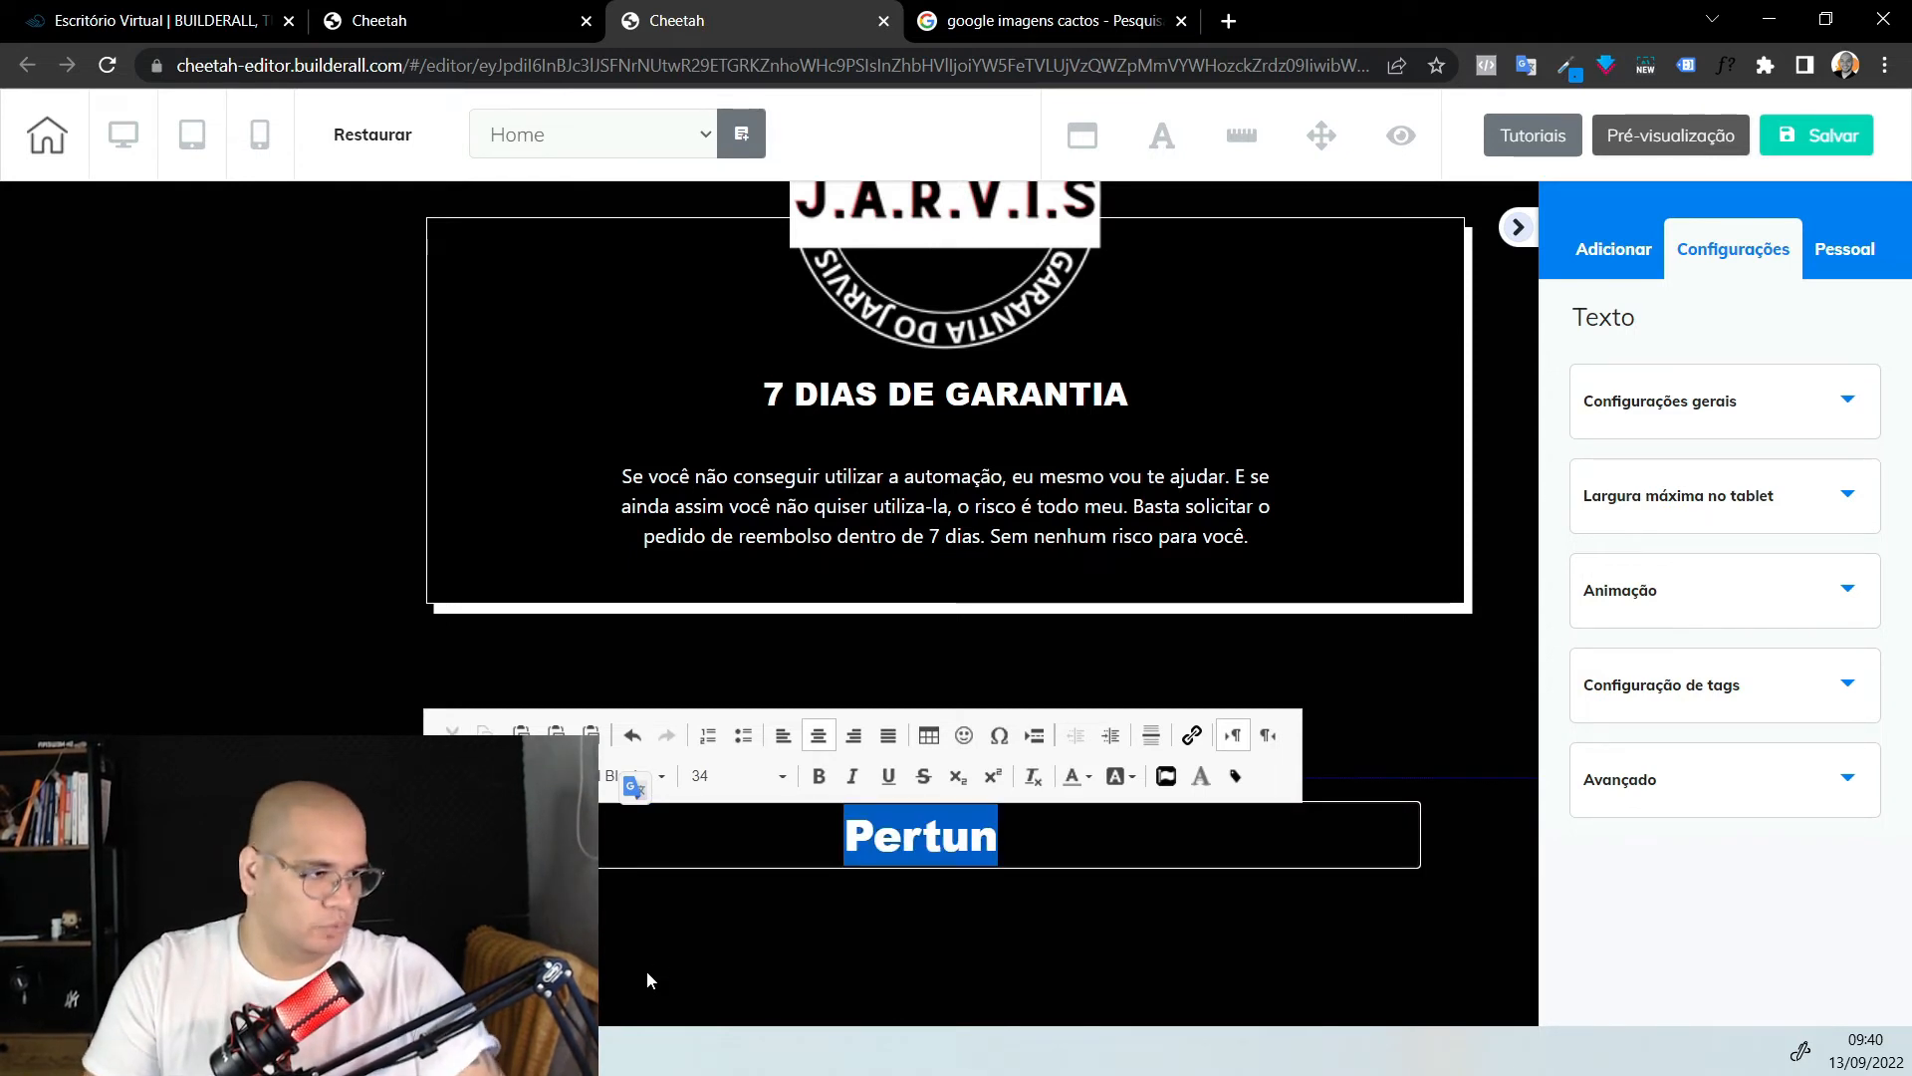
type("PERG")
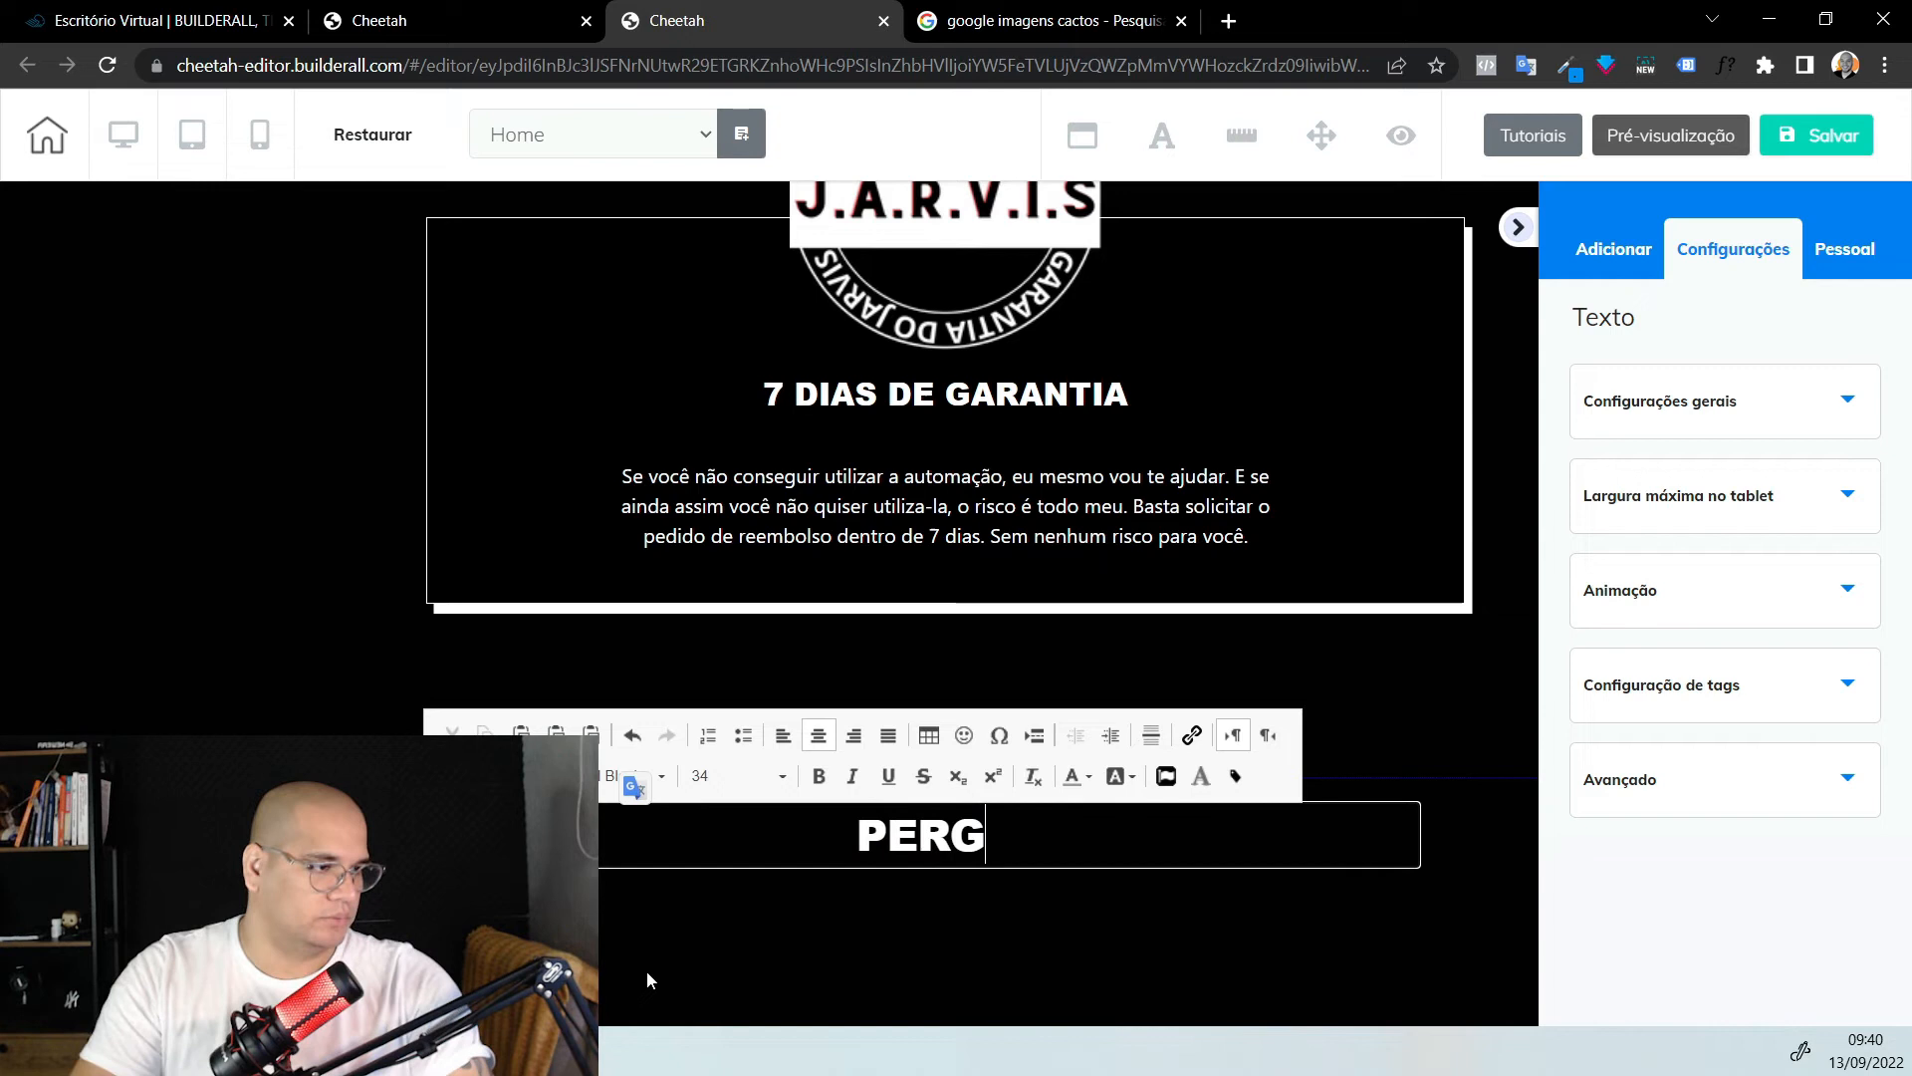
type("UNYAS")
key("BackSpace")
key("BackSpace")
key("BackSpace")
type("T")
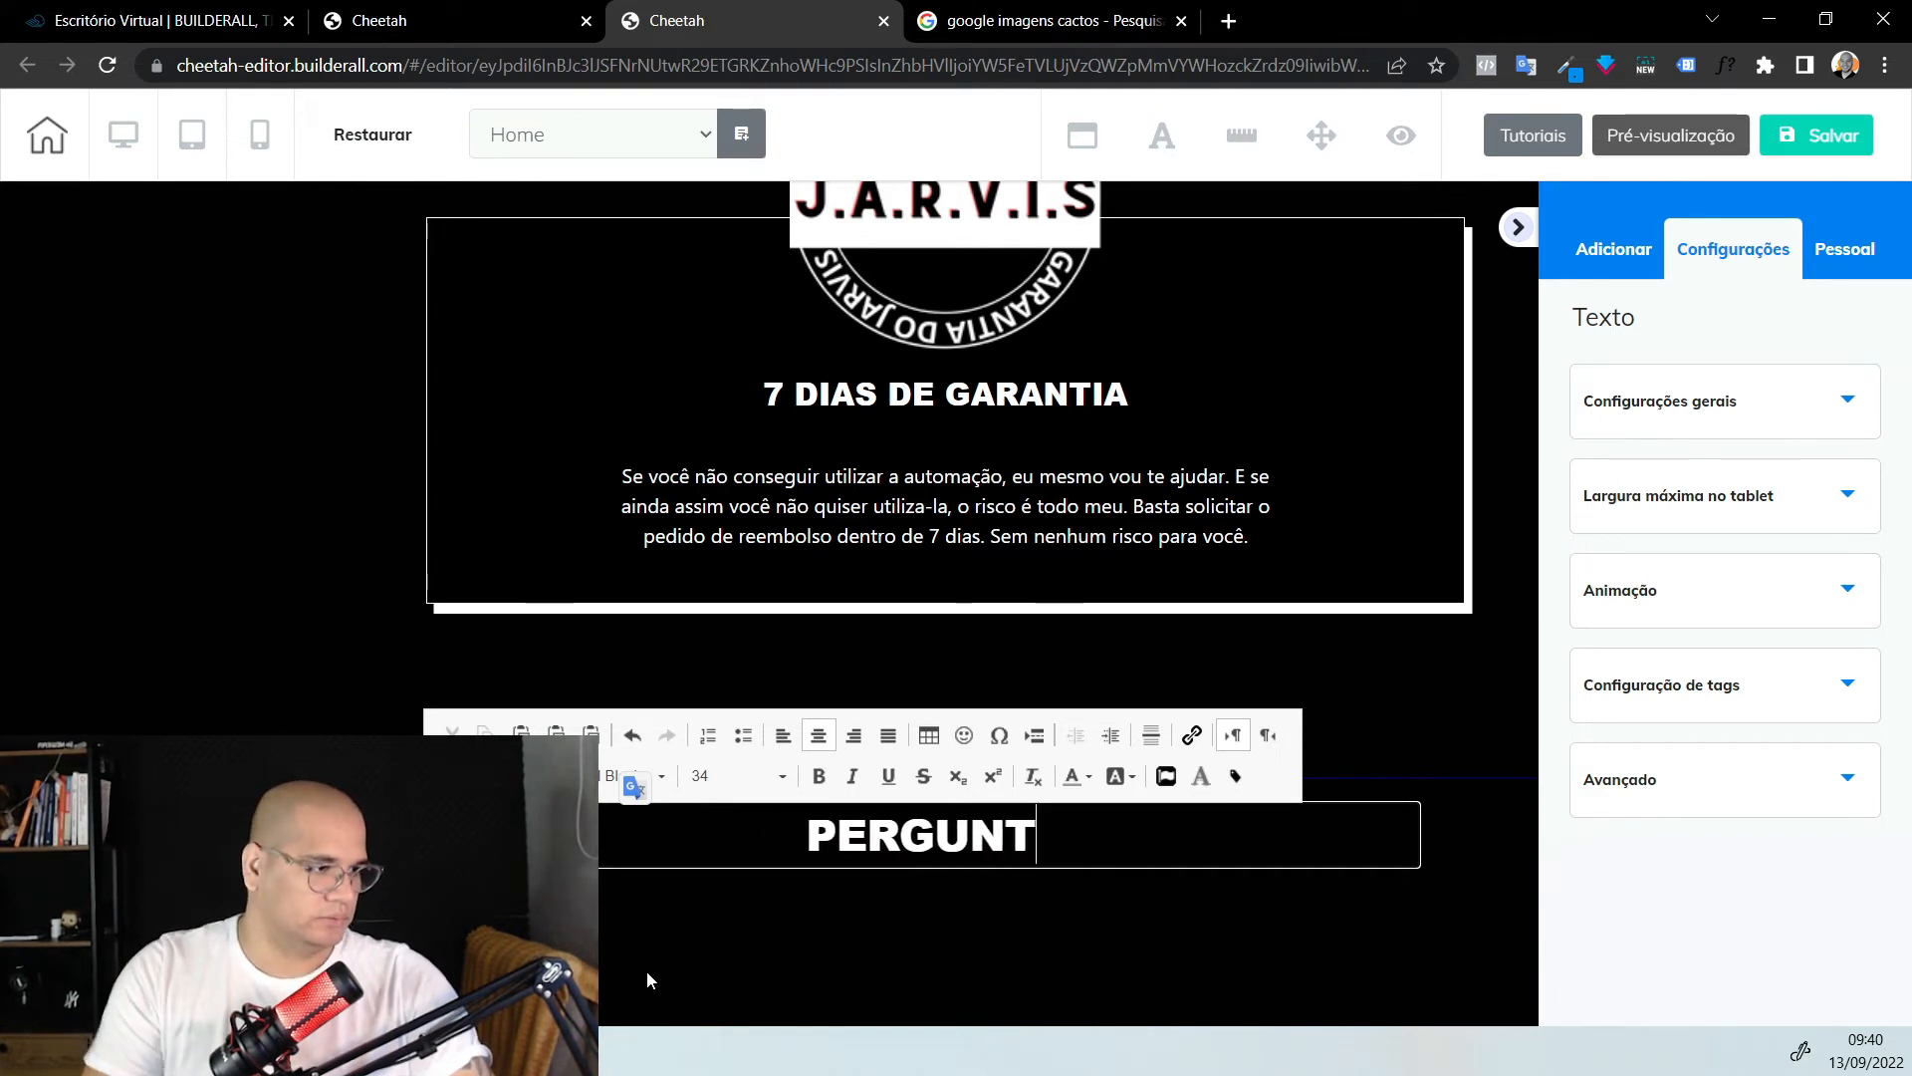
type("AS FREQUENTES")
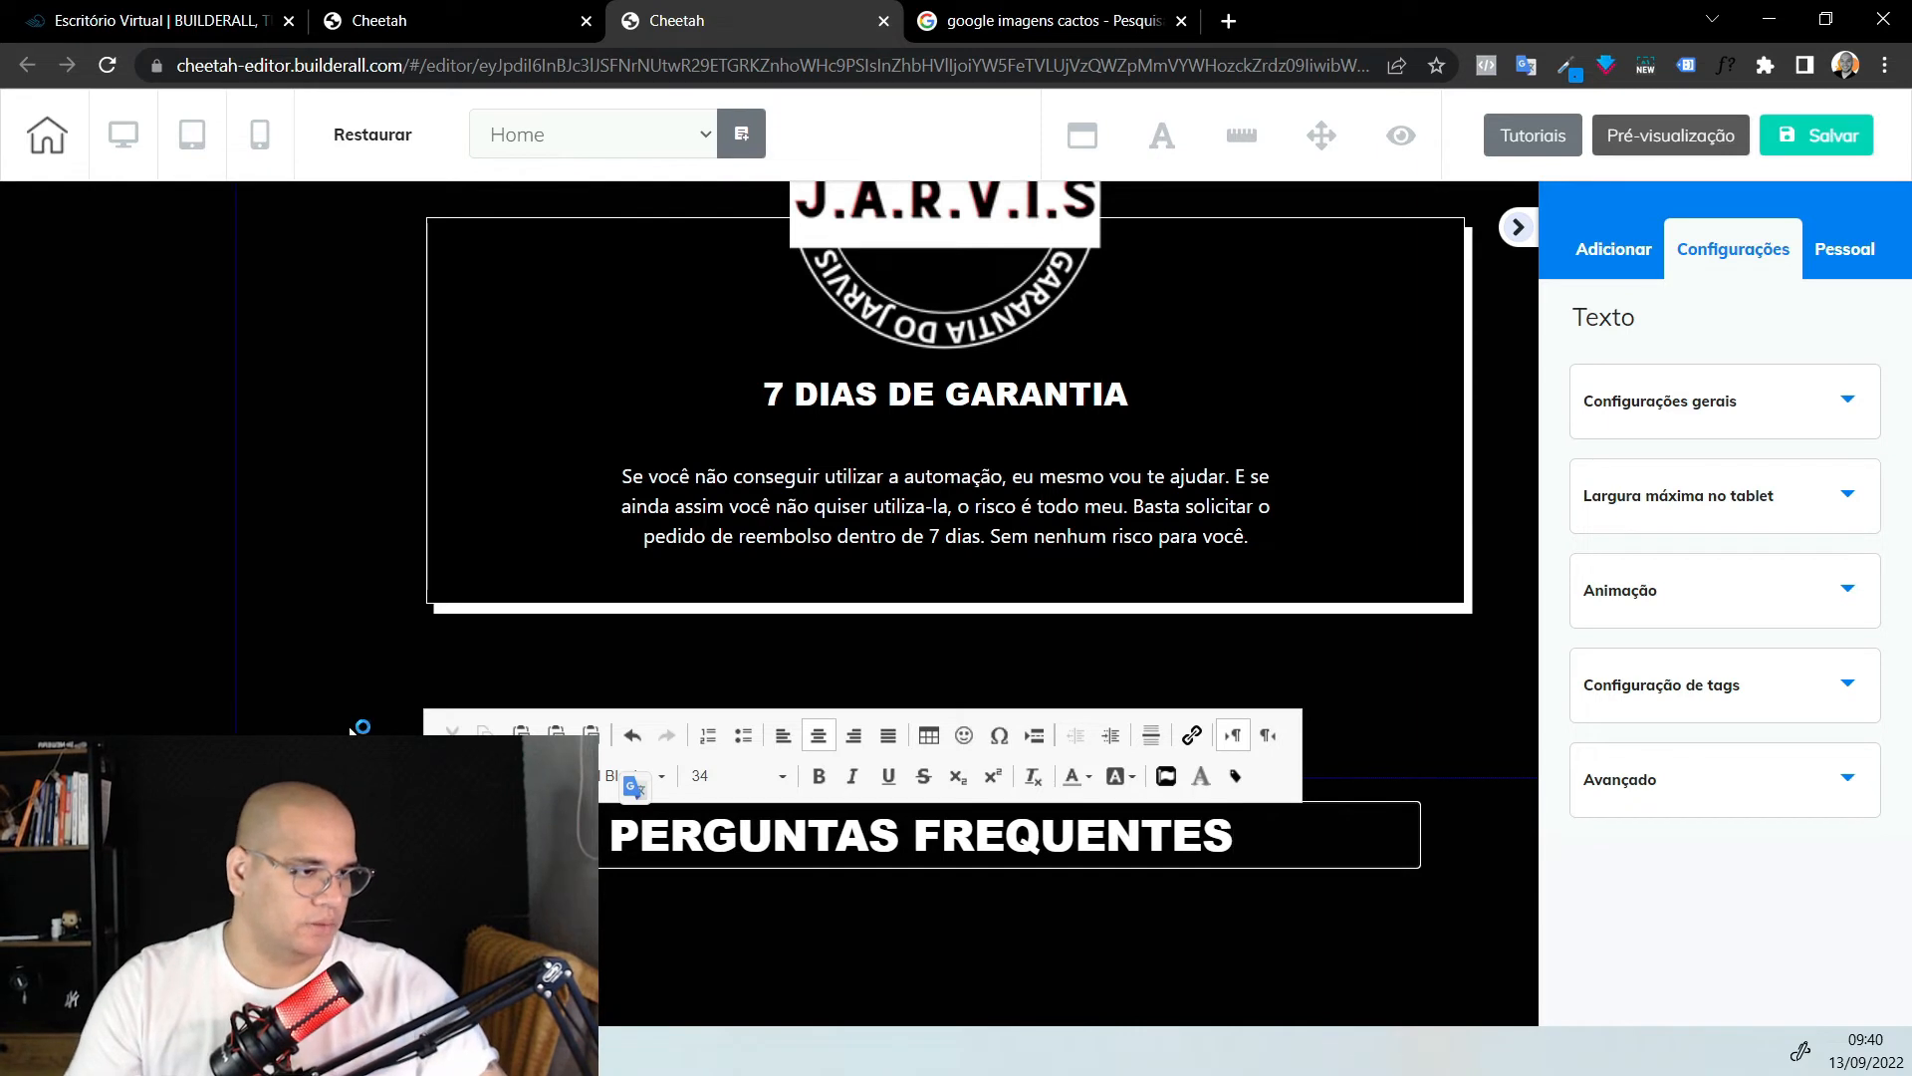
left_click(1195, 657)
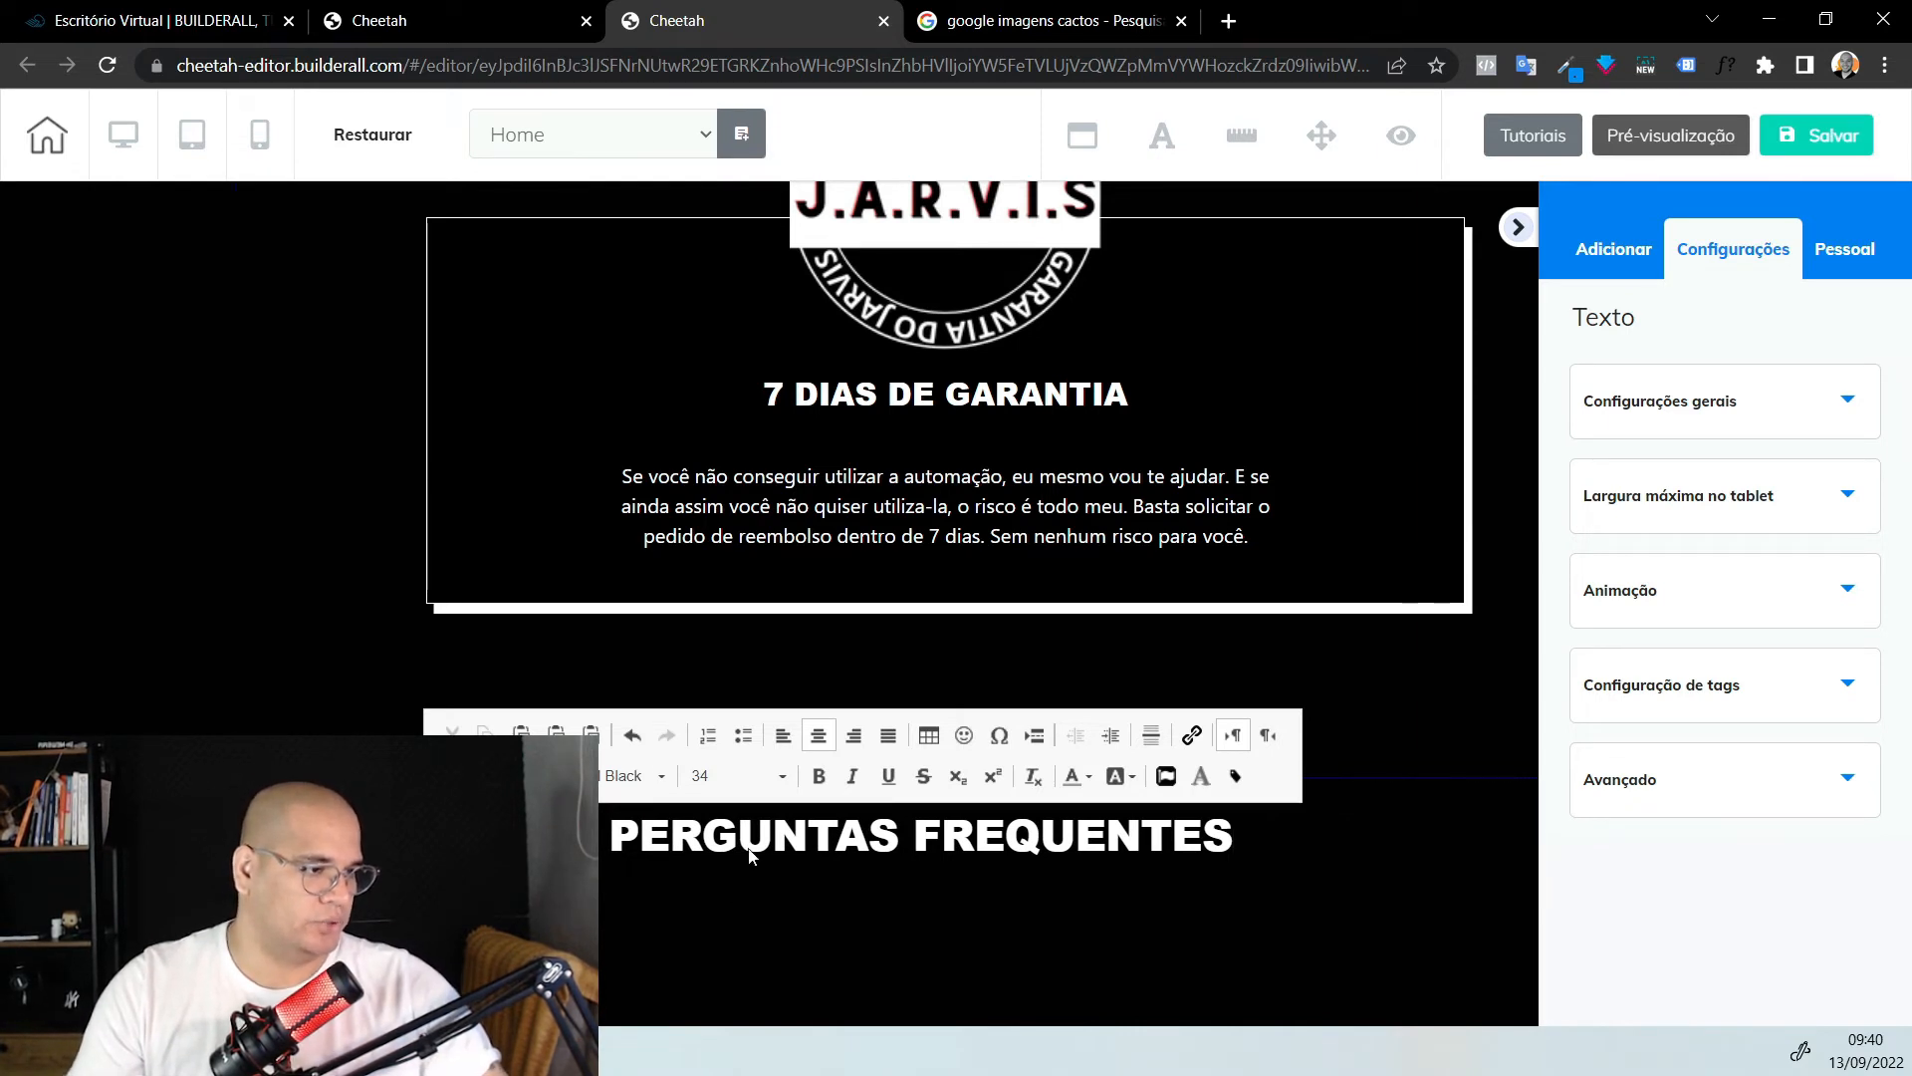
Left-align the "PERGUNTAS FREQUENTES" heading and finish editing the text
left_click(1192, 848)
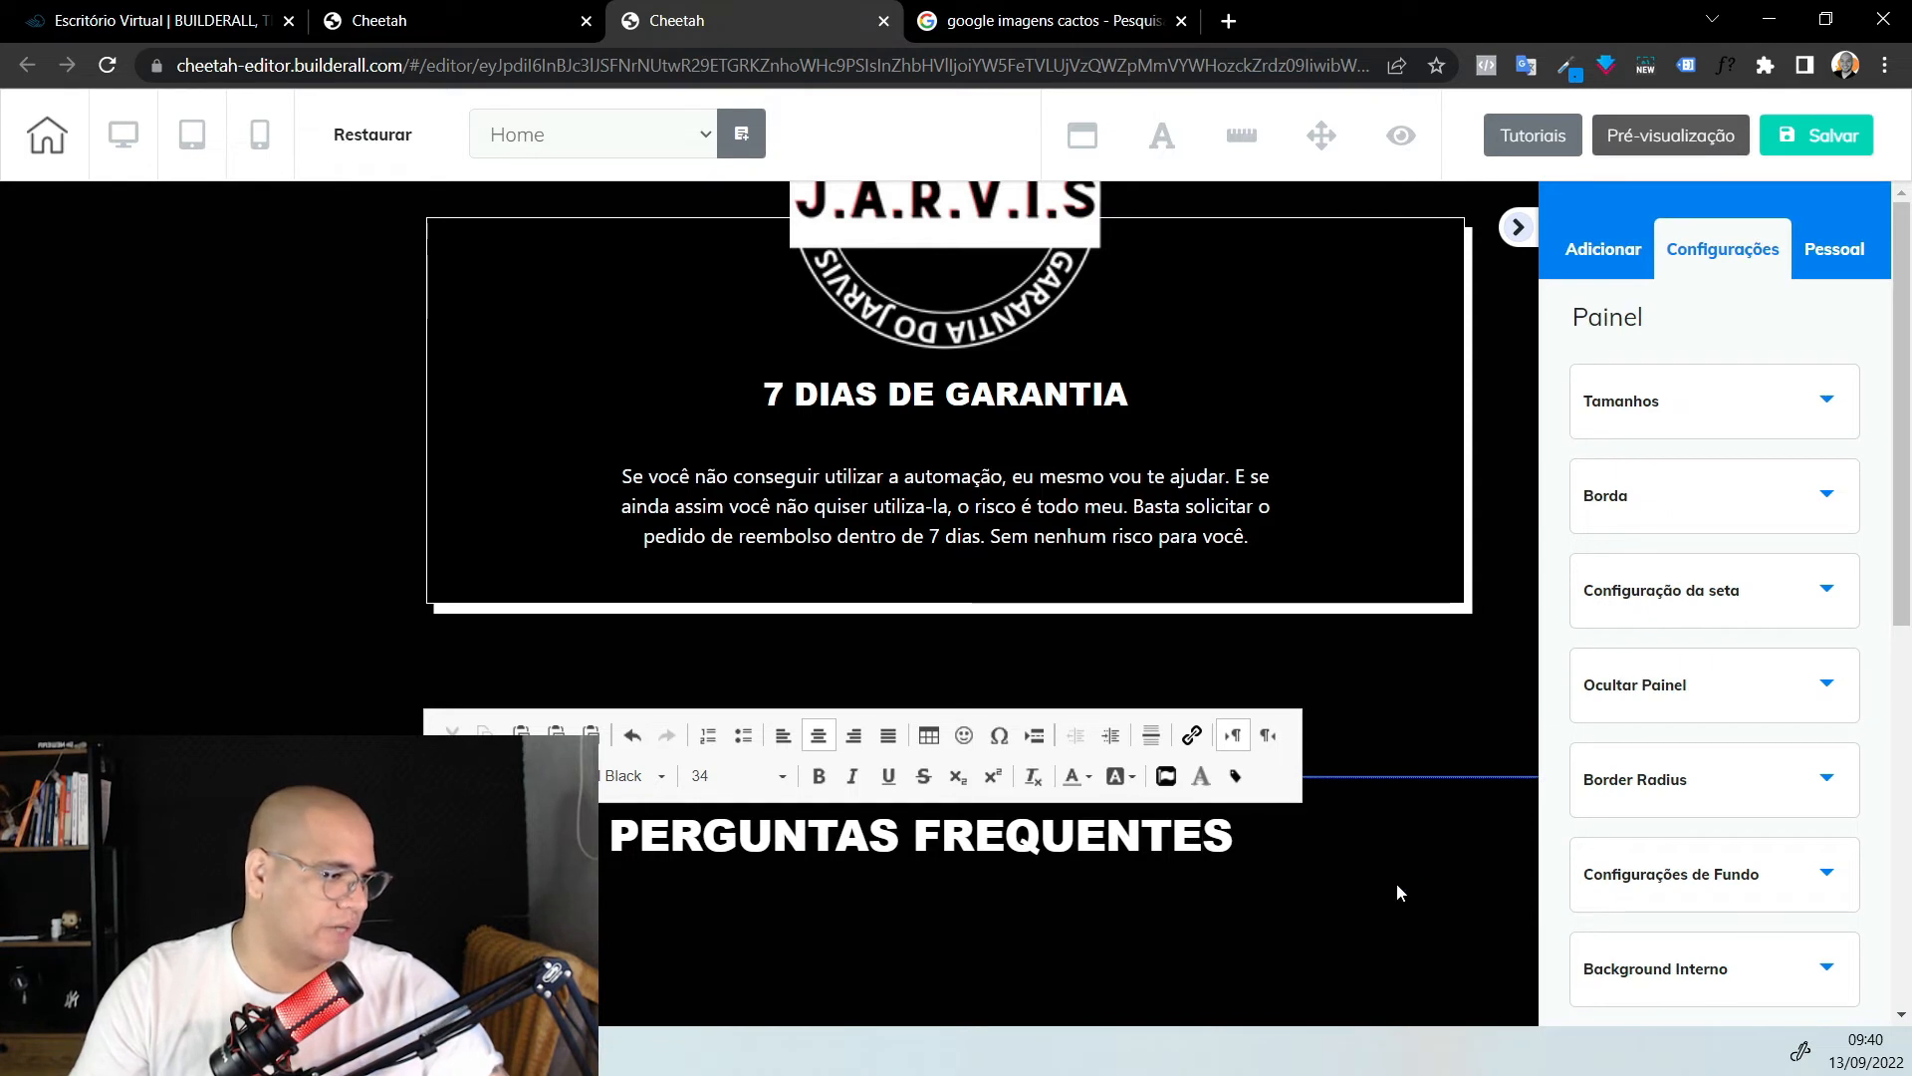
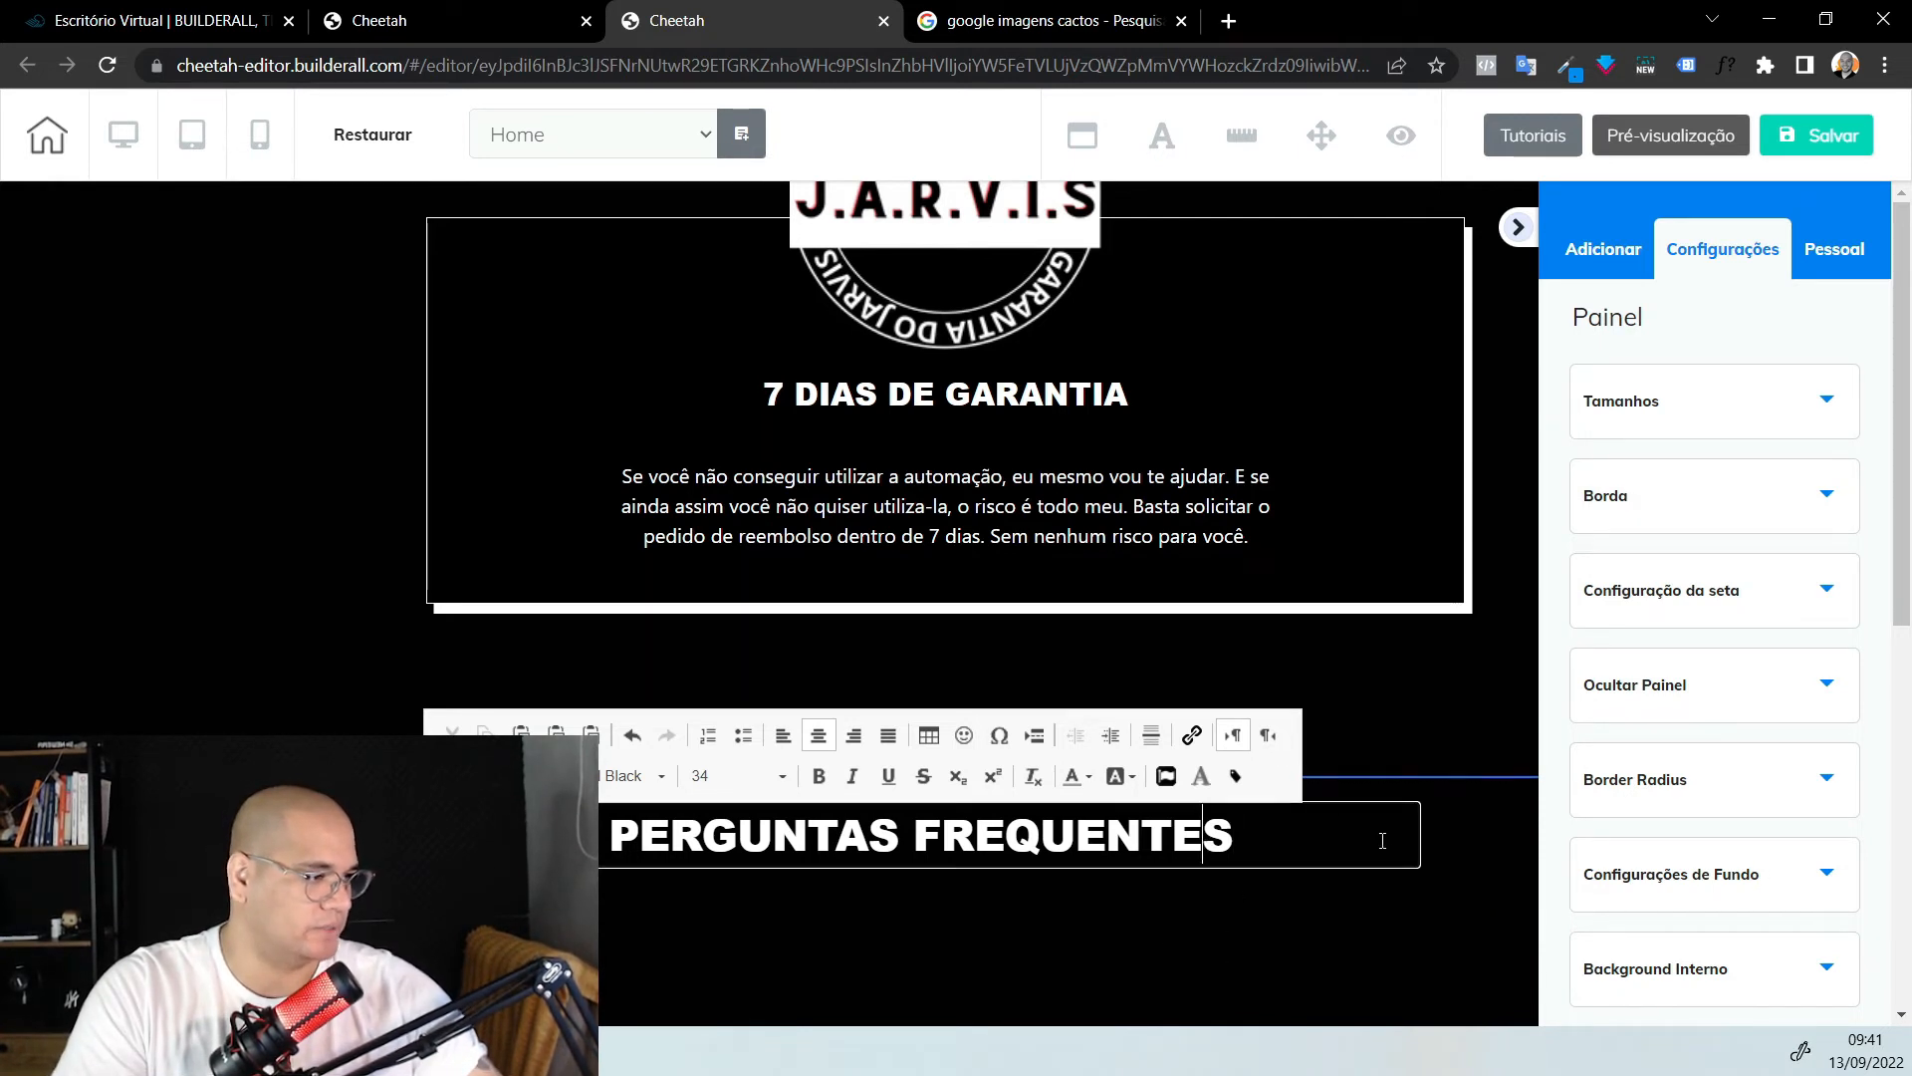
key("ctrl+a")
left_click(783, 735)
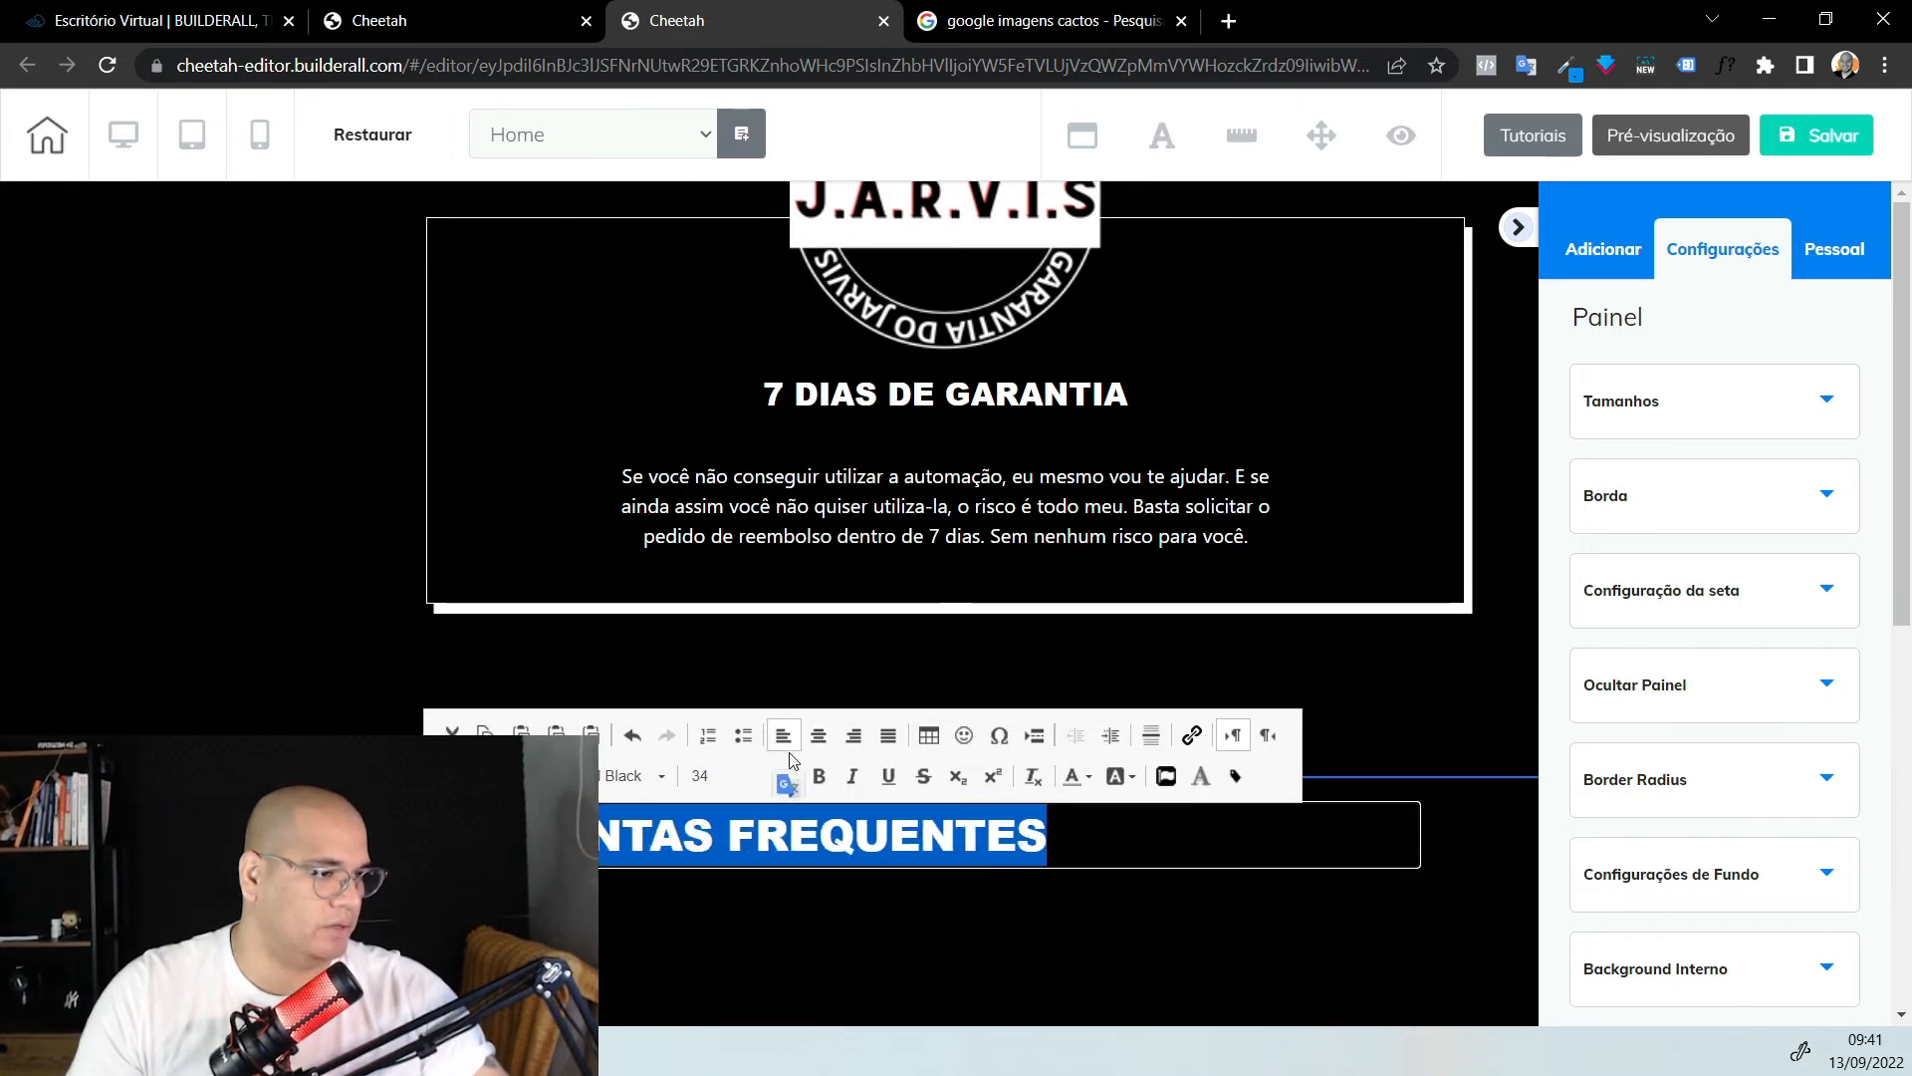
left_click(821, 927)
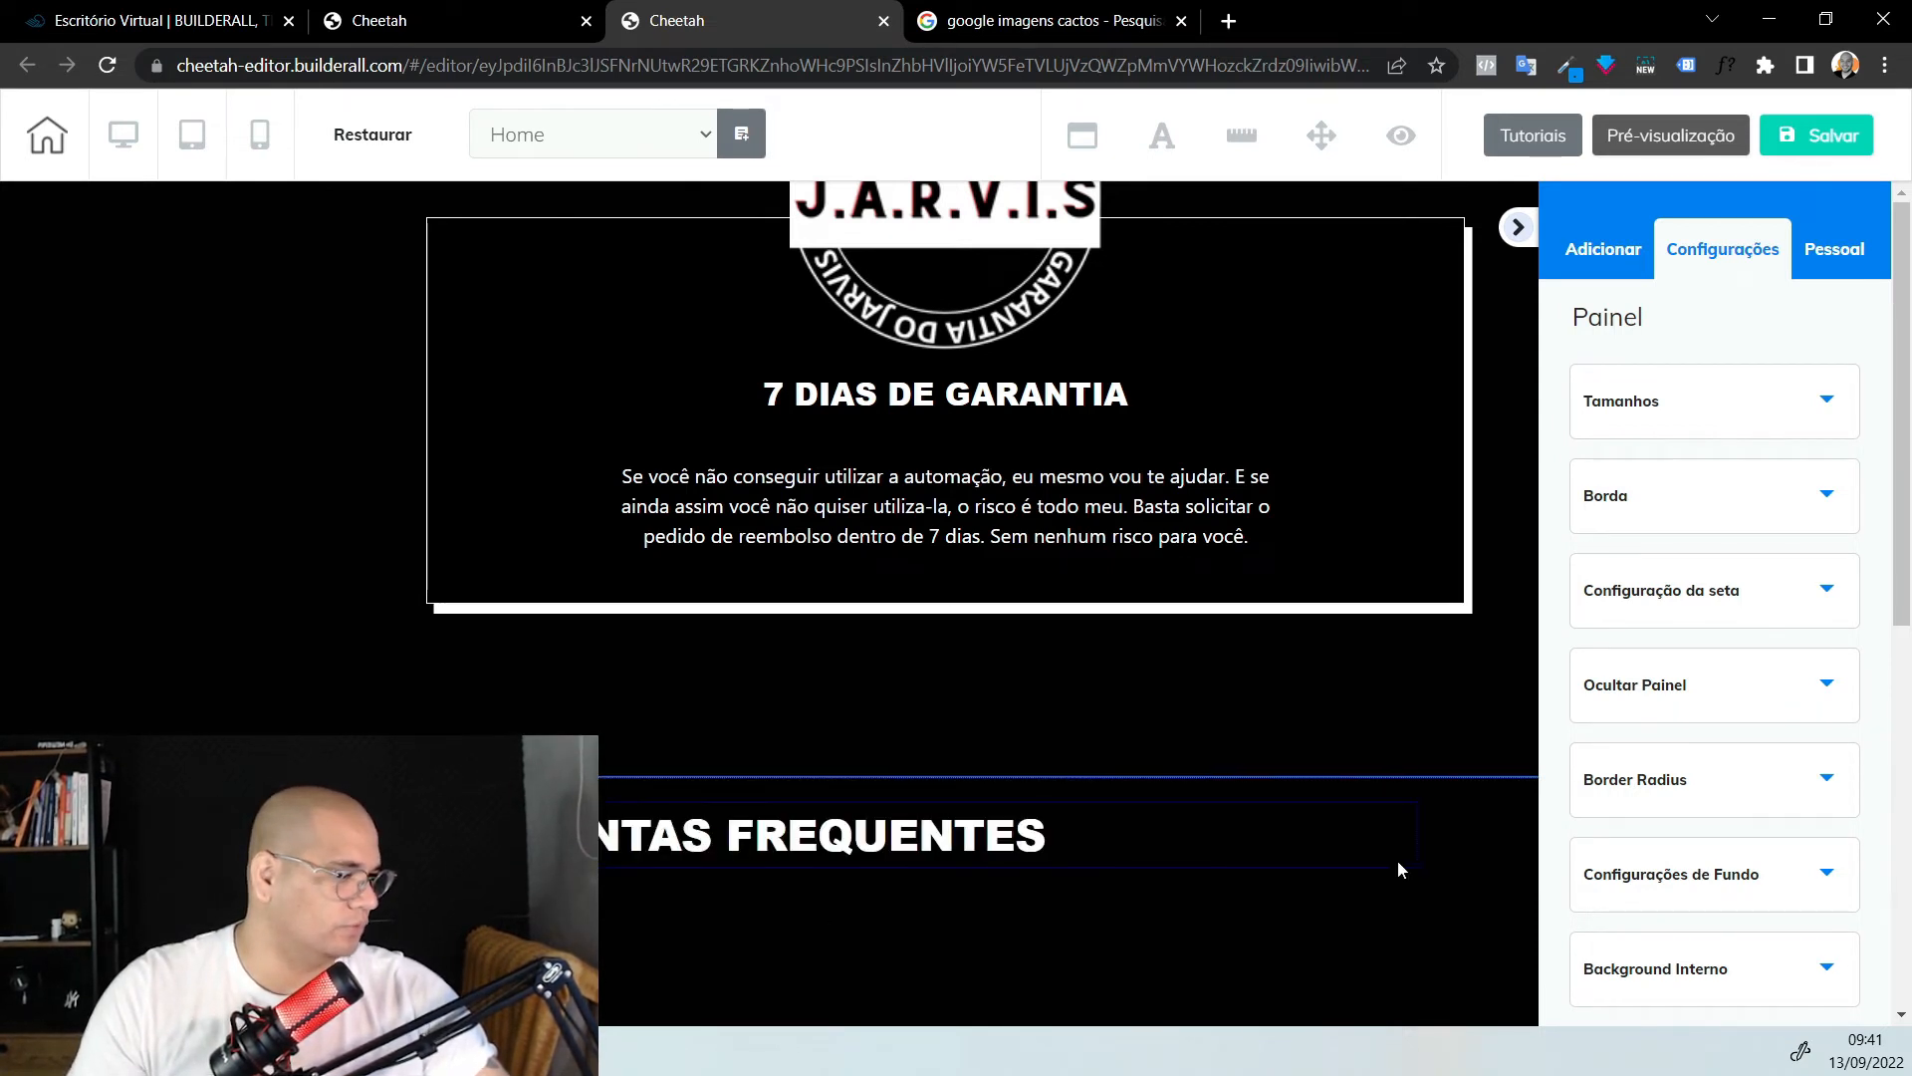
Narrow the "PERGUNTAS FREQUENTES" text box so the heading wraps onto two lines, and move it to the left side of the black section
left_click(1416, 864)
left_click_drag(1402, 864, 767, 866)
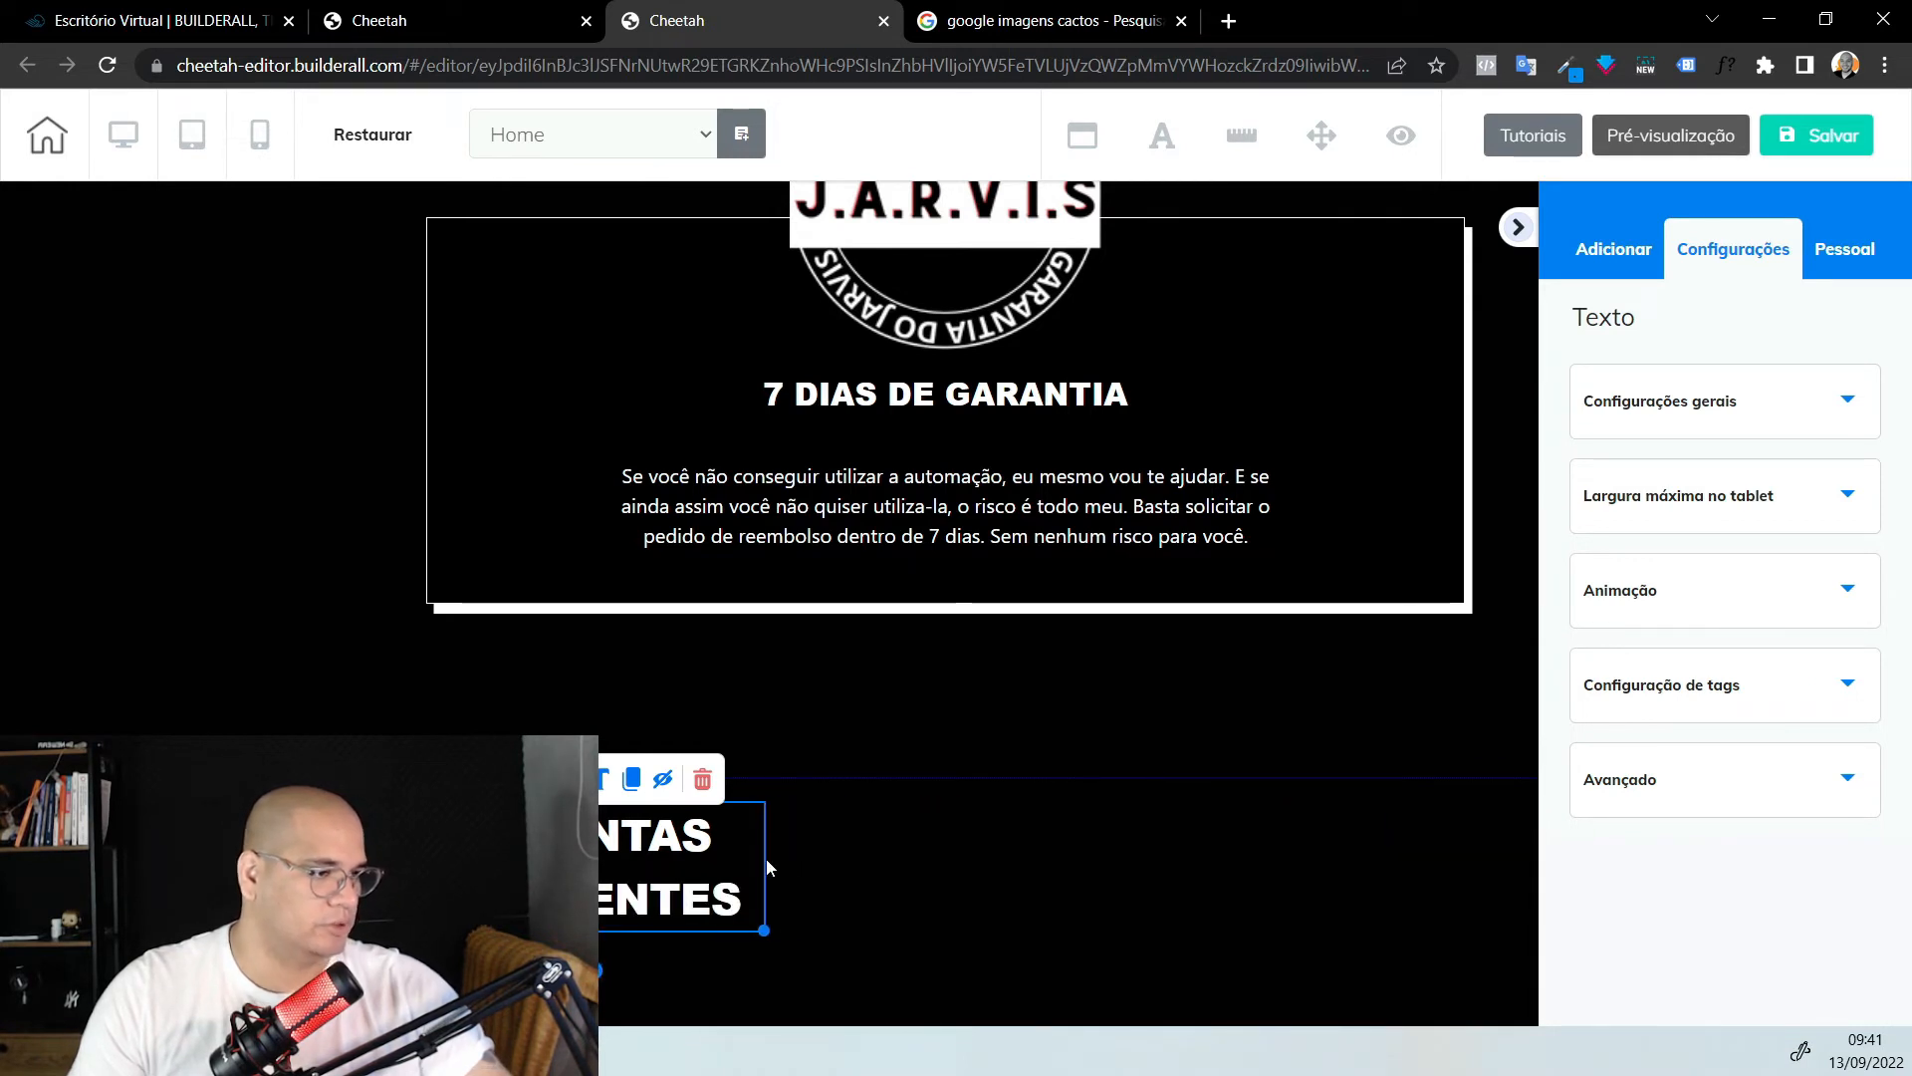
left_click(697, 901)
left_click_drag(697, 901, 569, 918)
scroll(789, 780, "down", 2)
scroll(790, 780, "down", 1)
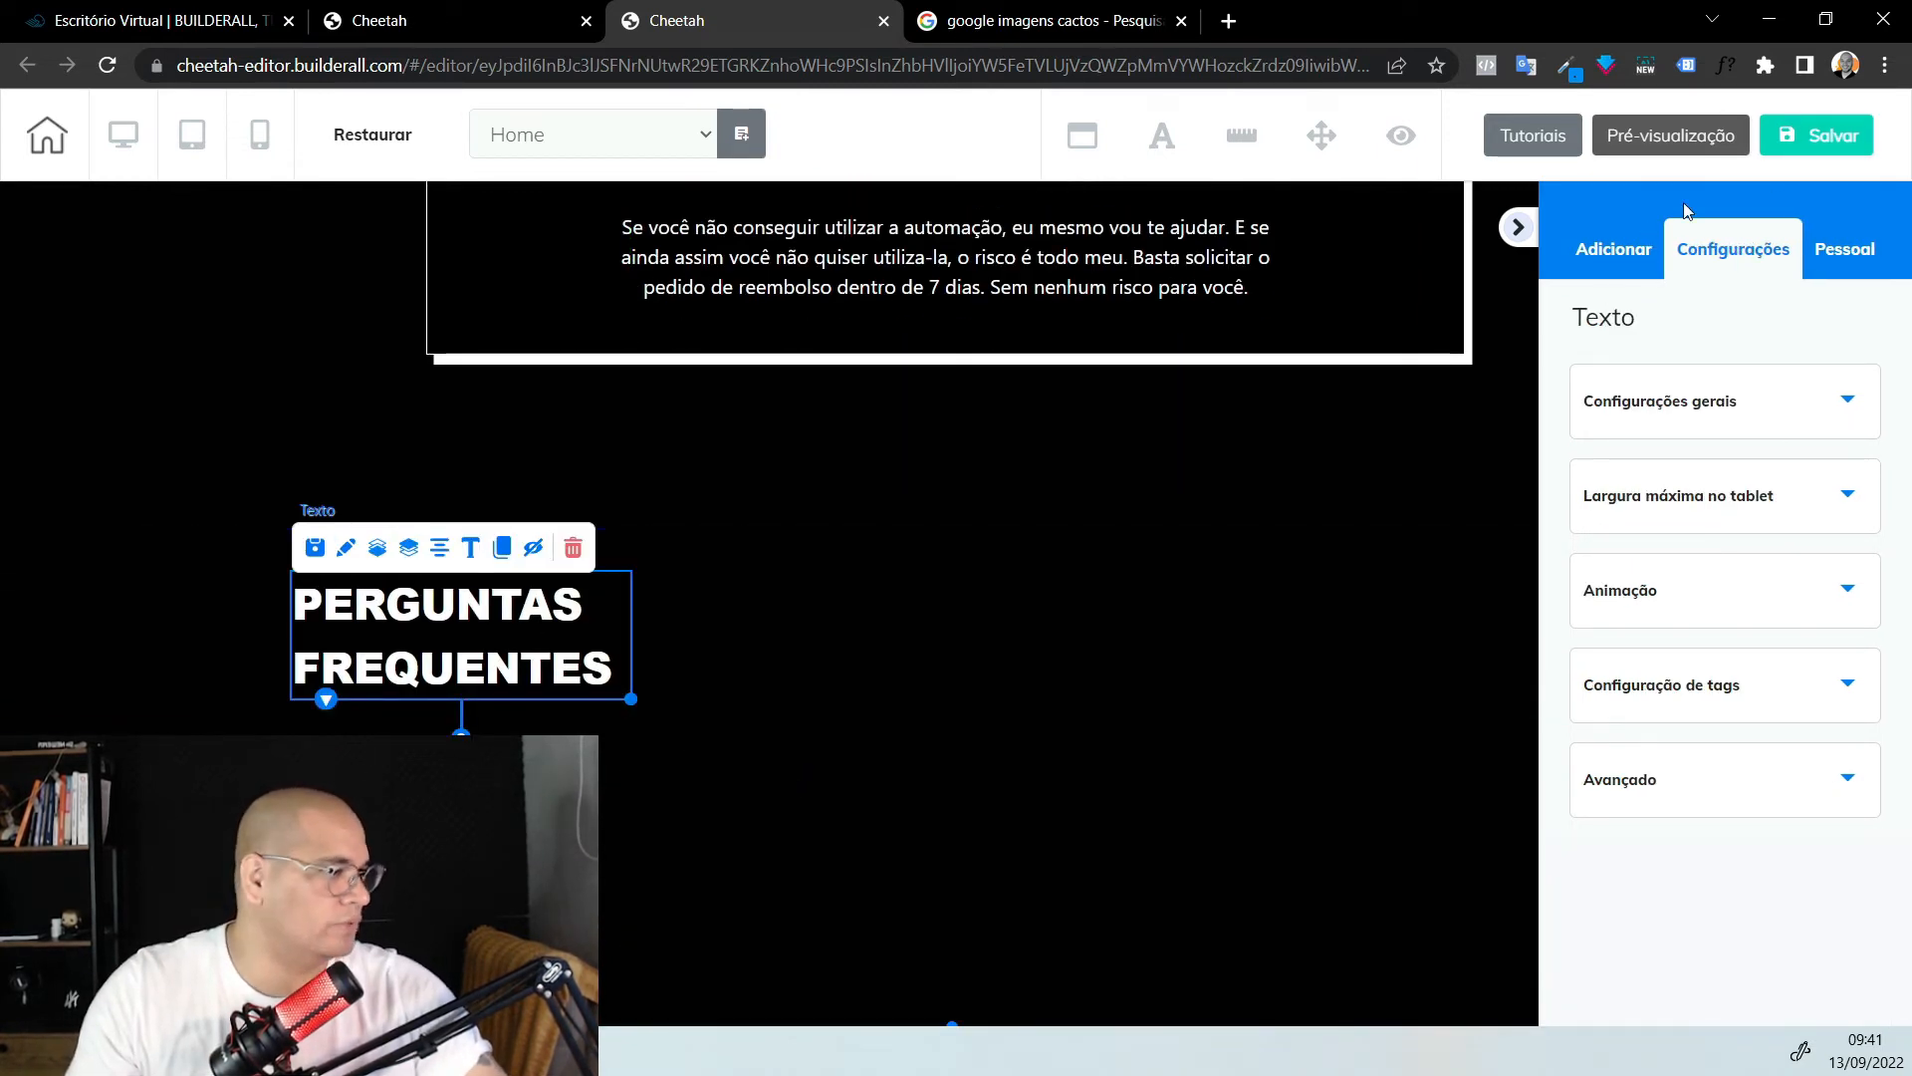
Browse the ready-made panel categories for one suited to frequently asked questions
left_click(1618, 251)
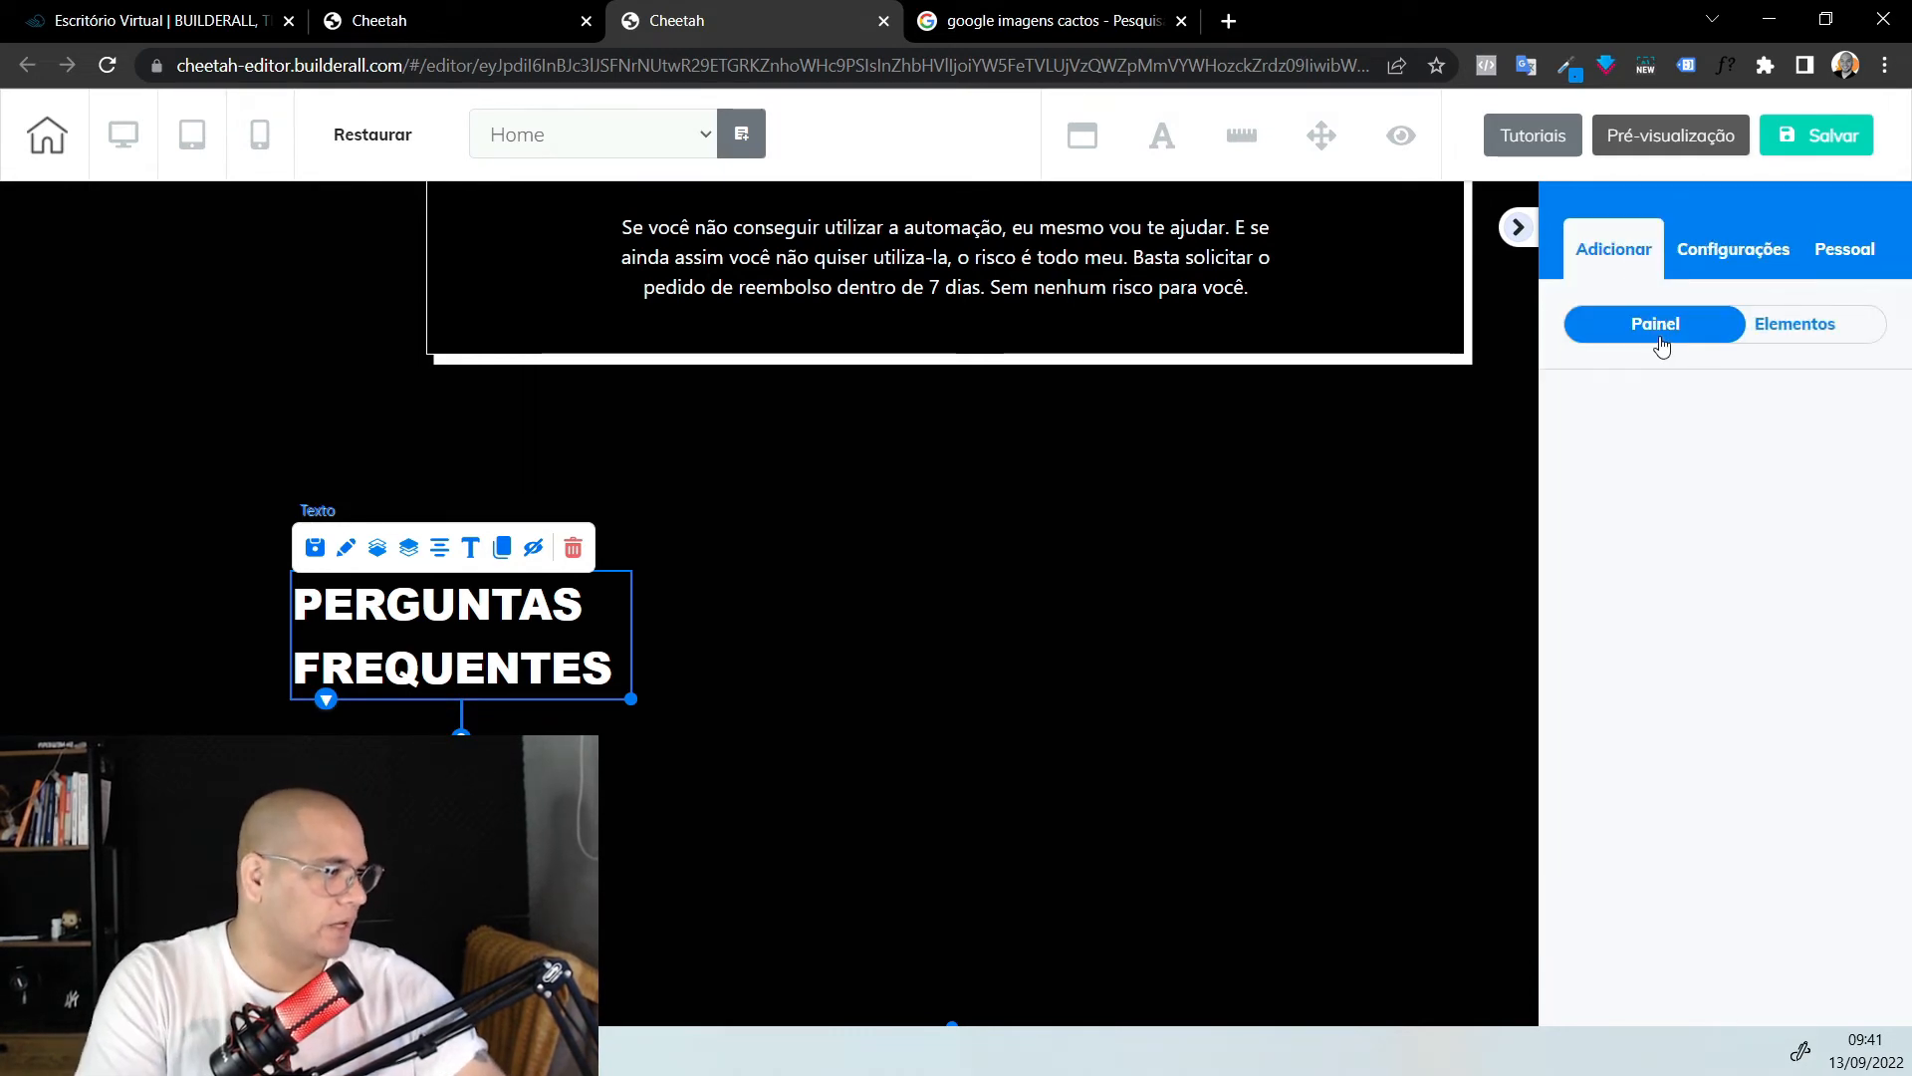
scroll(1718, 588, "down", 7)
scroll(1718, 587, "down", 10)
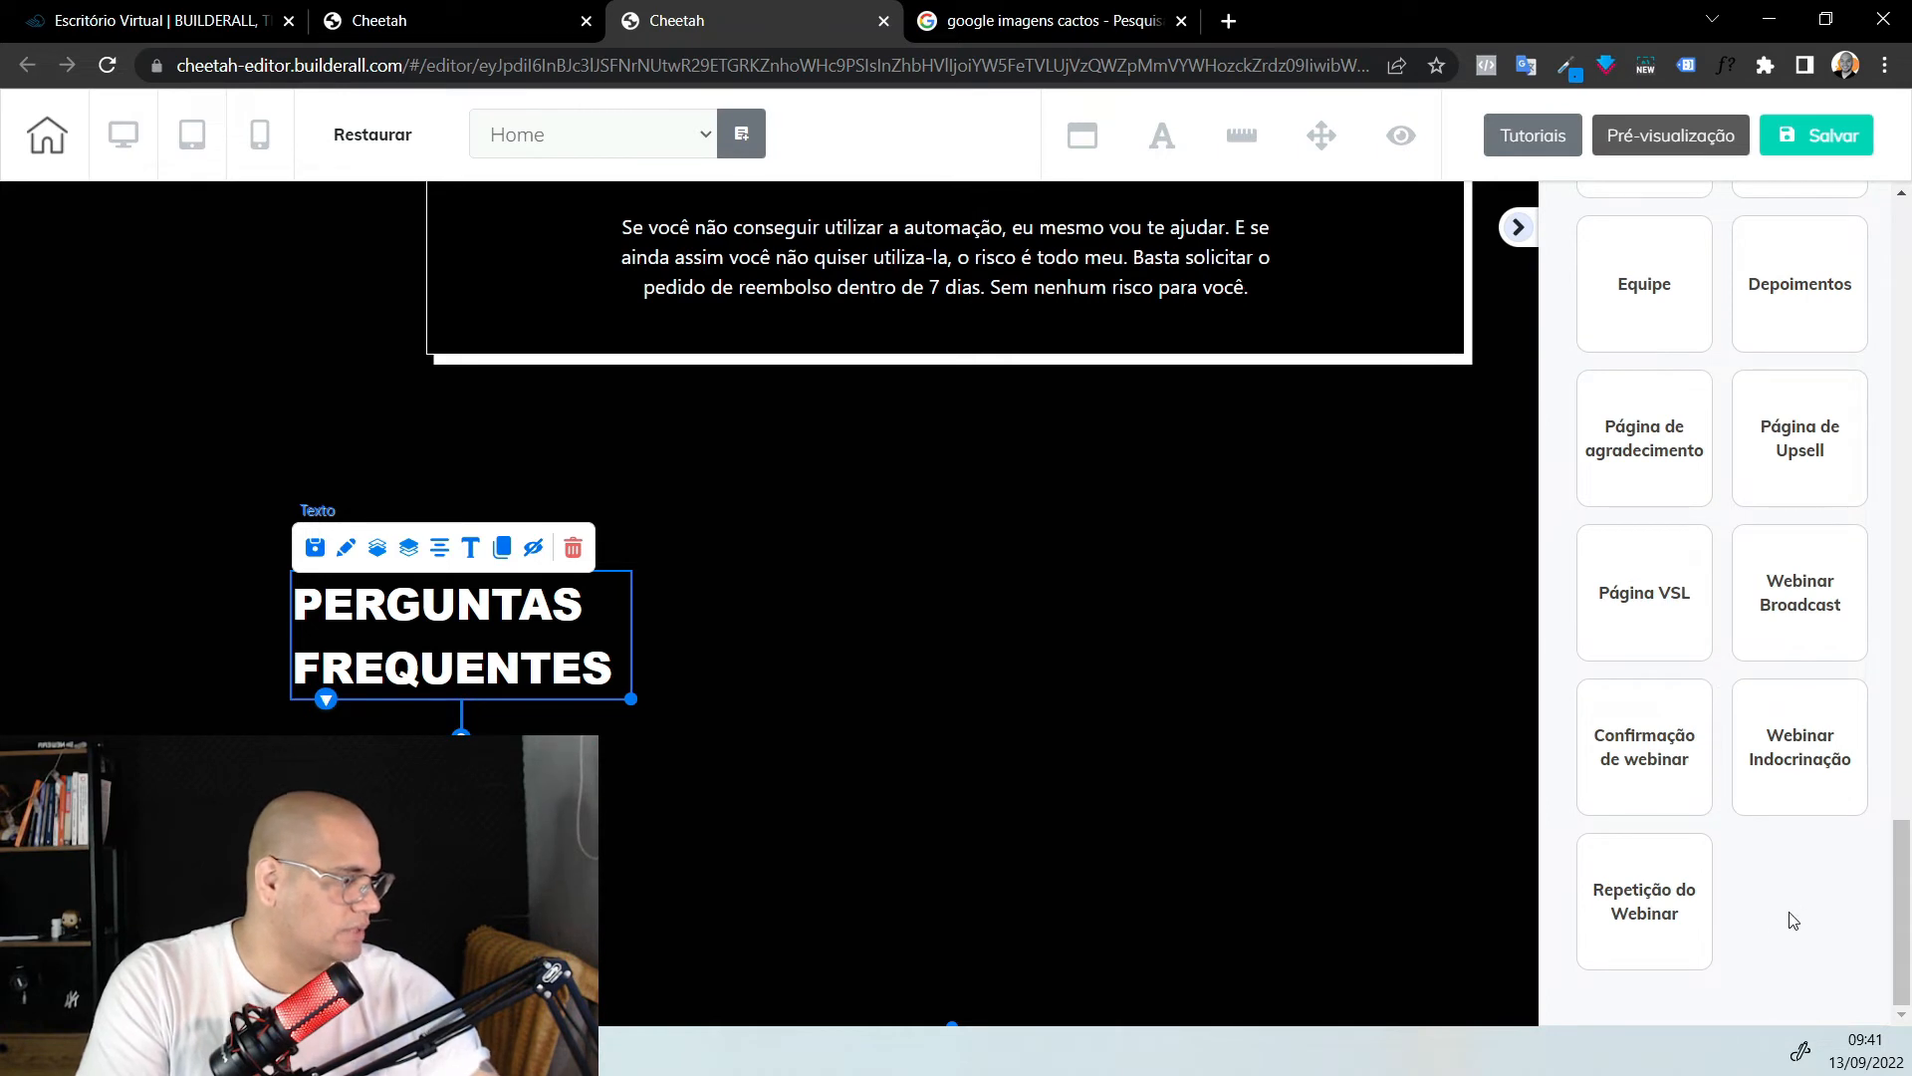
scroll(1638, 691, "up", 3)
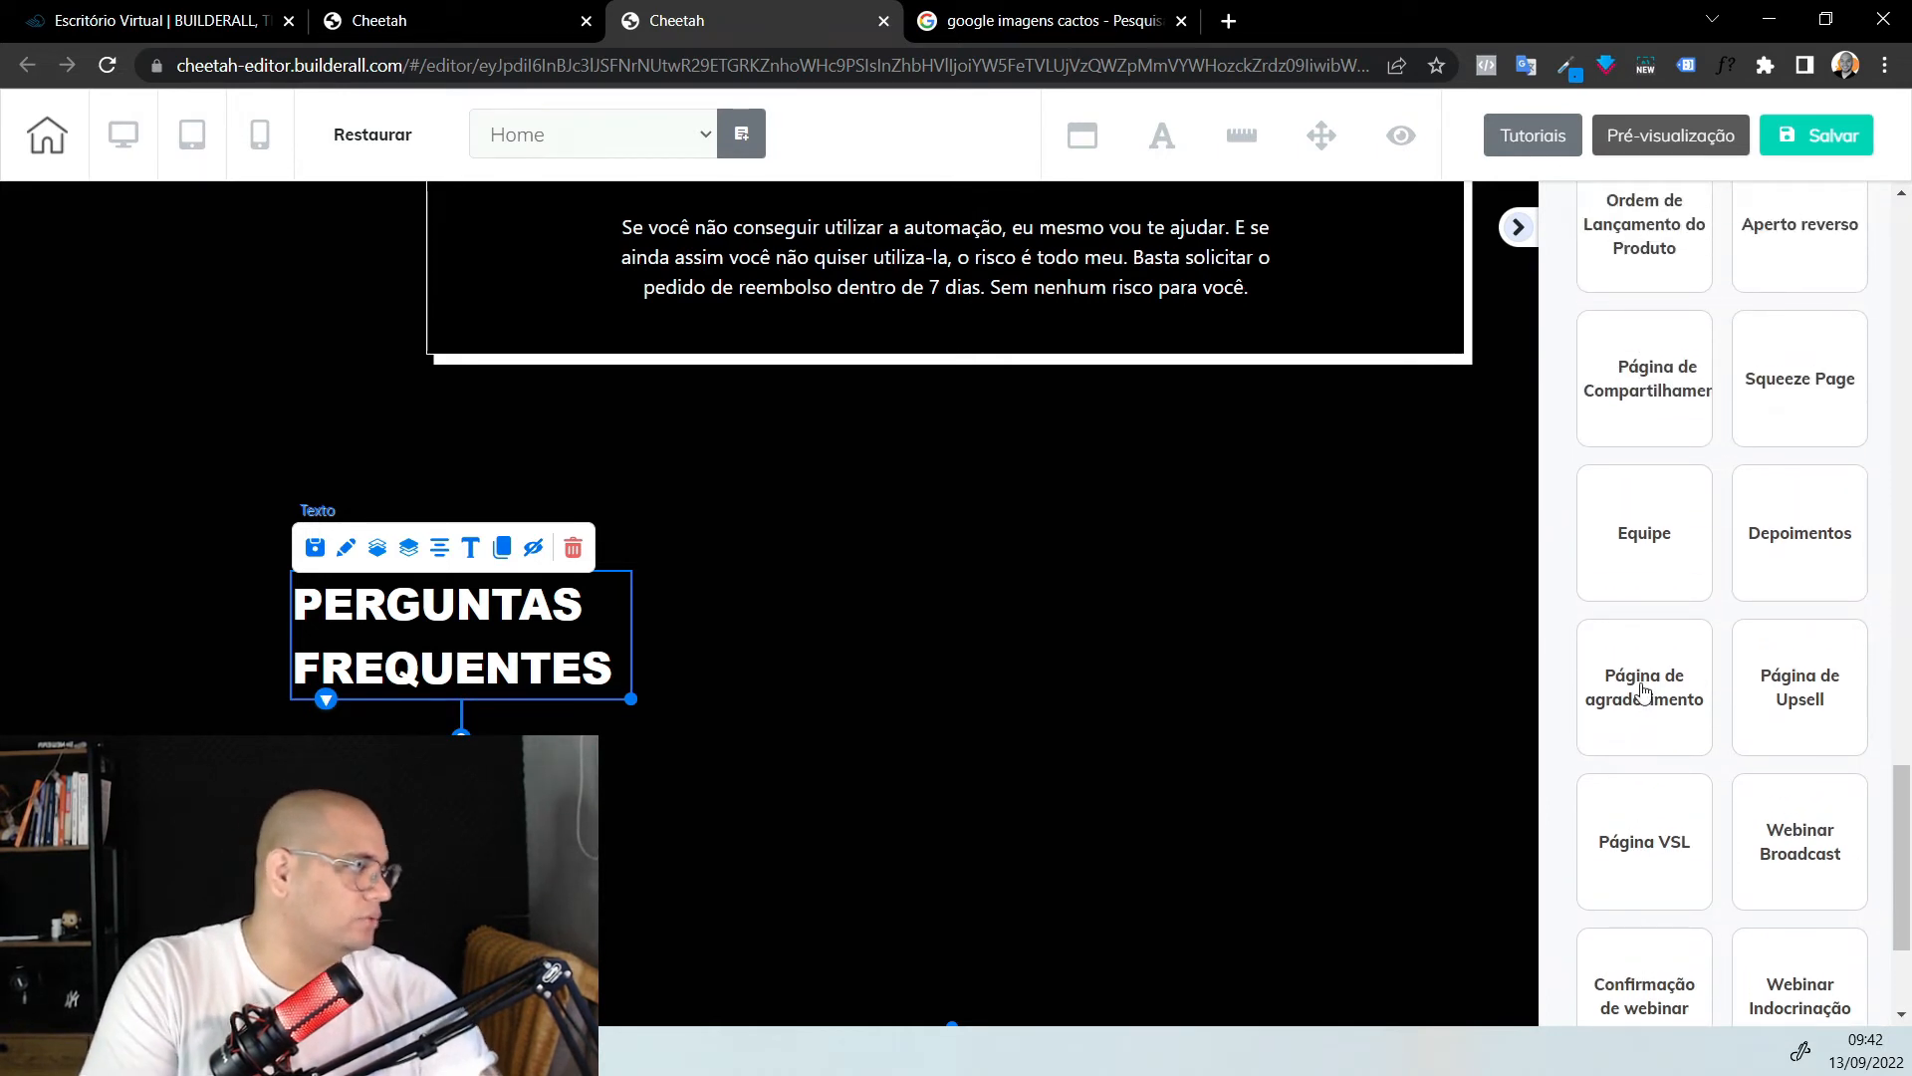
scroll(1761, 453, "up", 3)
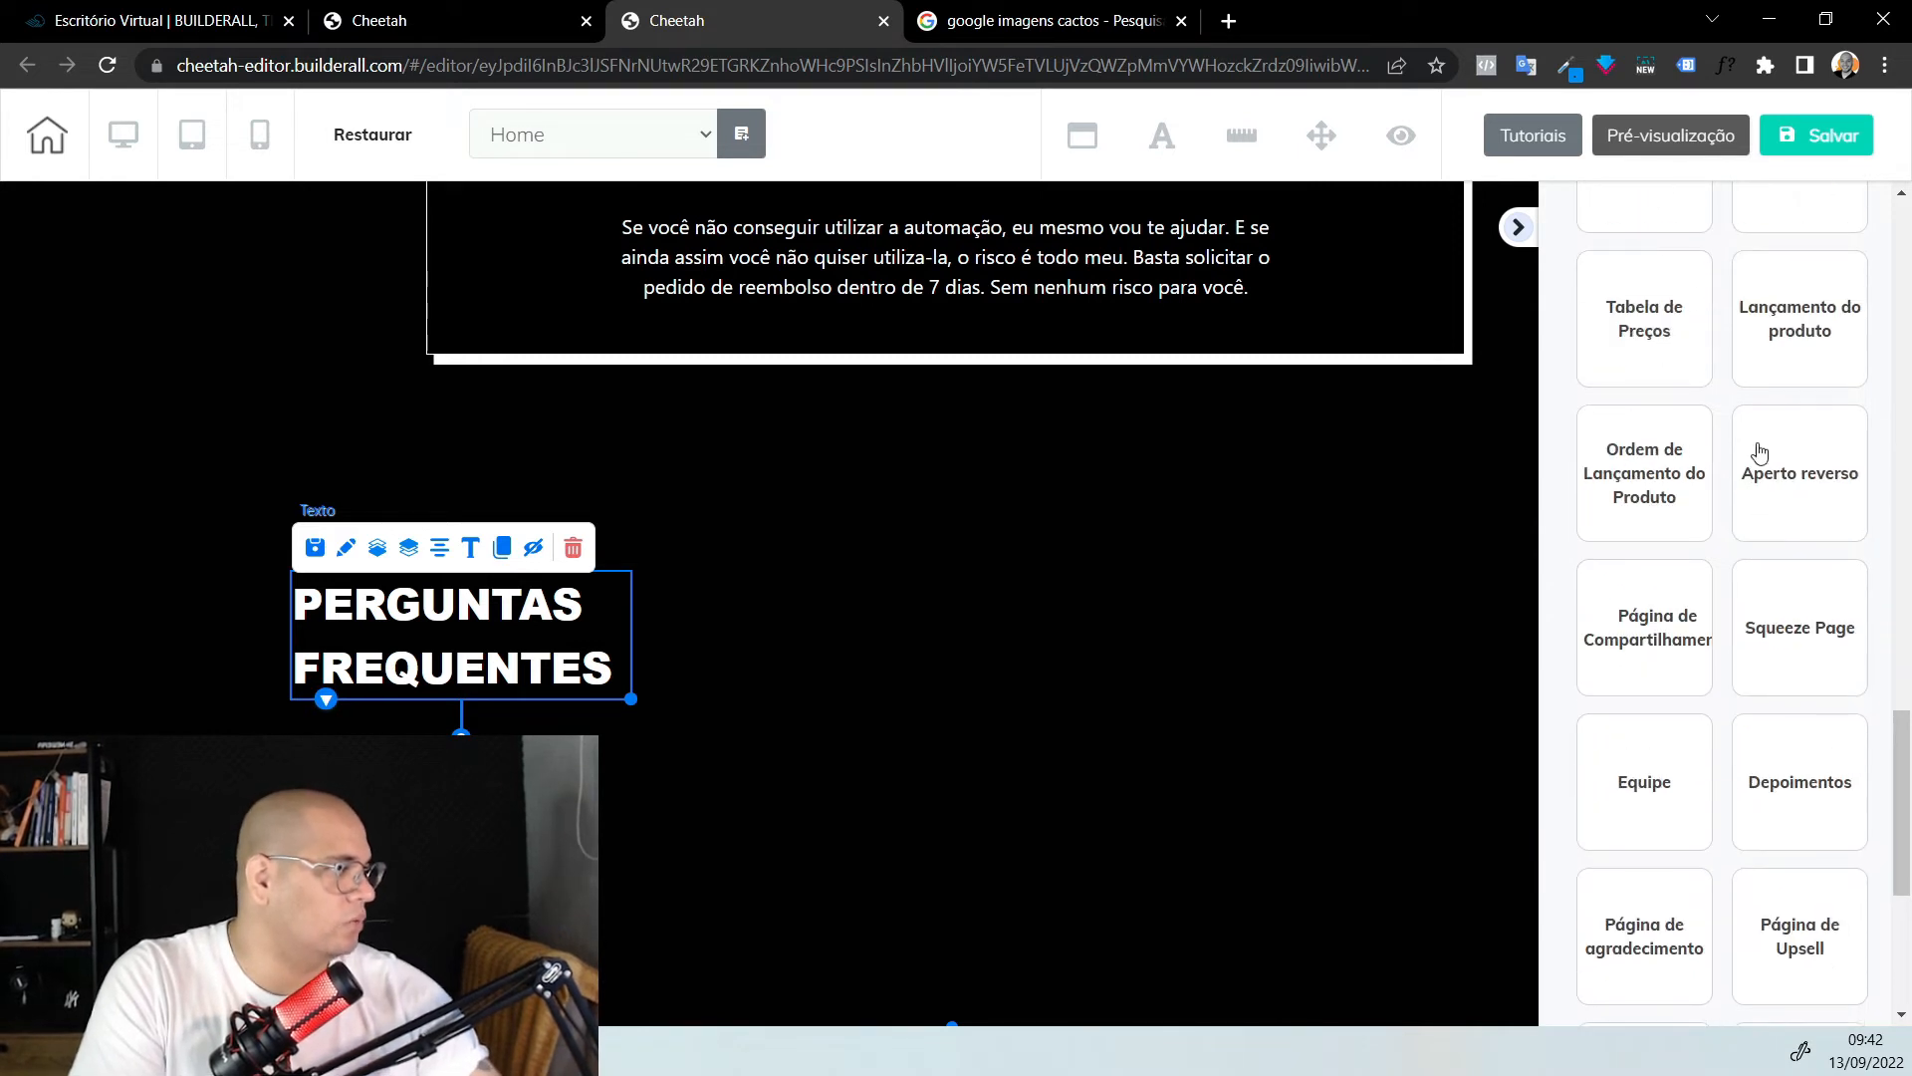
scroll(1761, 453, "up", 3)
scroll(1761, 453, "up", 2)
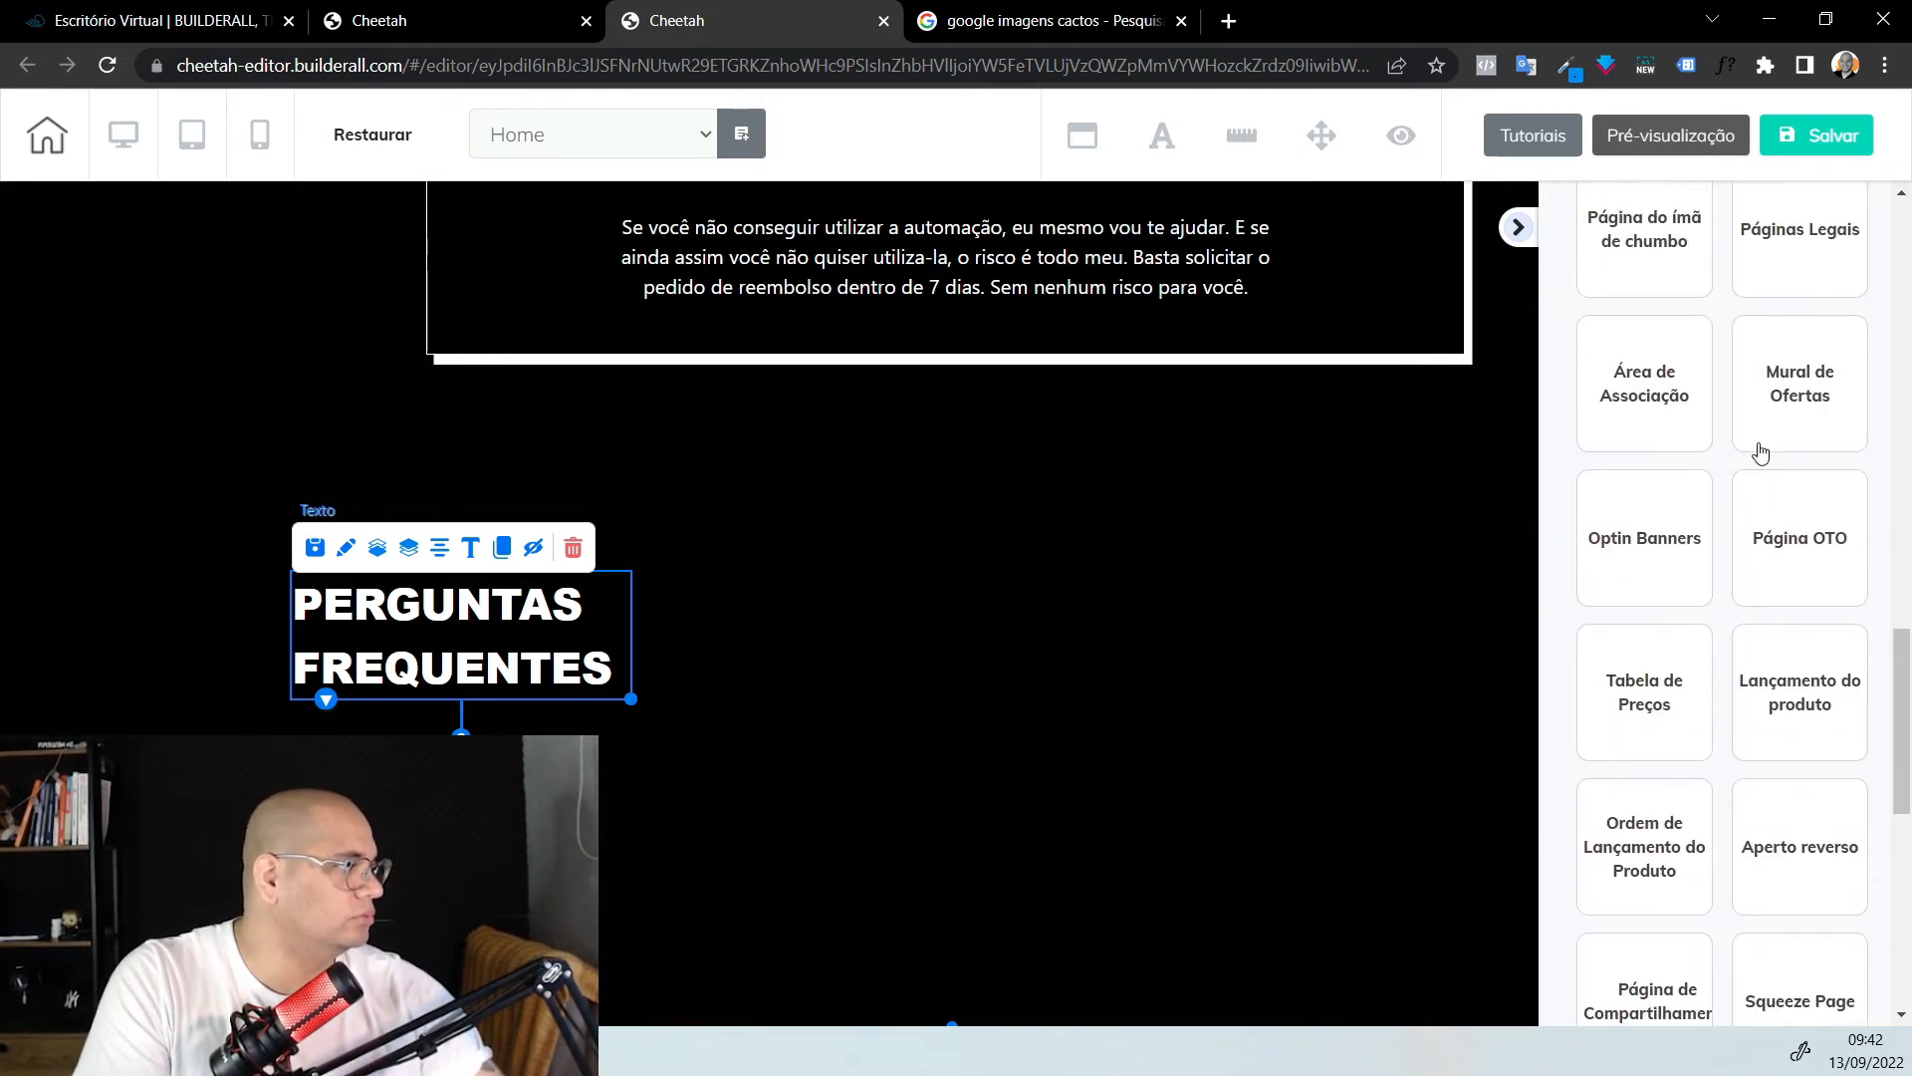
scroll(1760, 453, "up", 2)
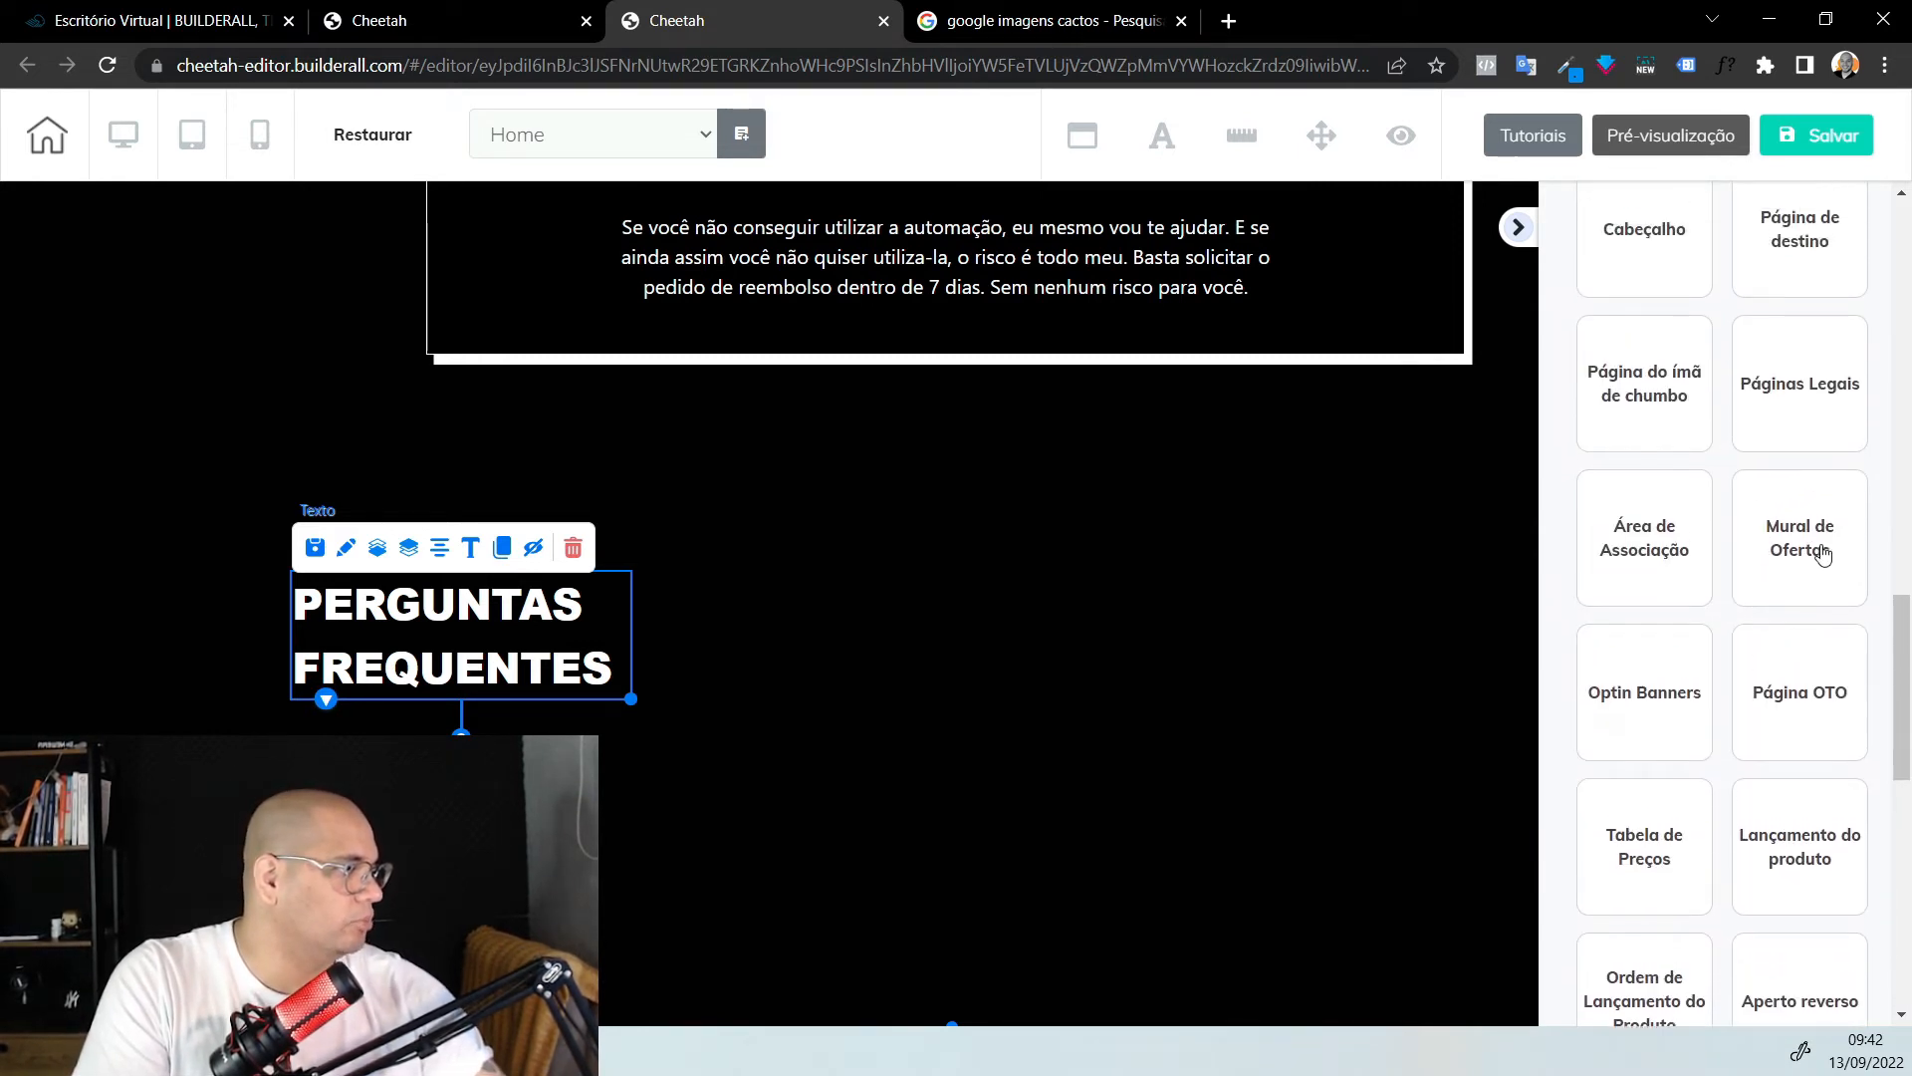
scroll(1823, 553, "up", 2)
scroll(1824, 628, "up", 8)
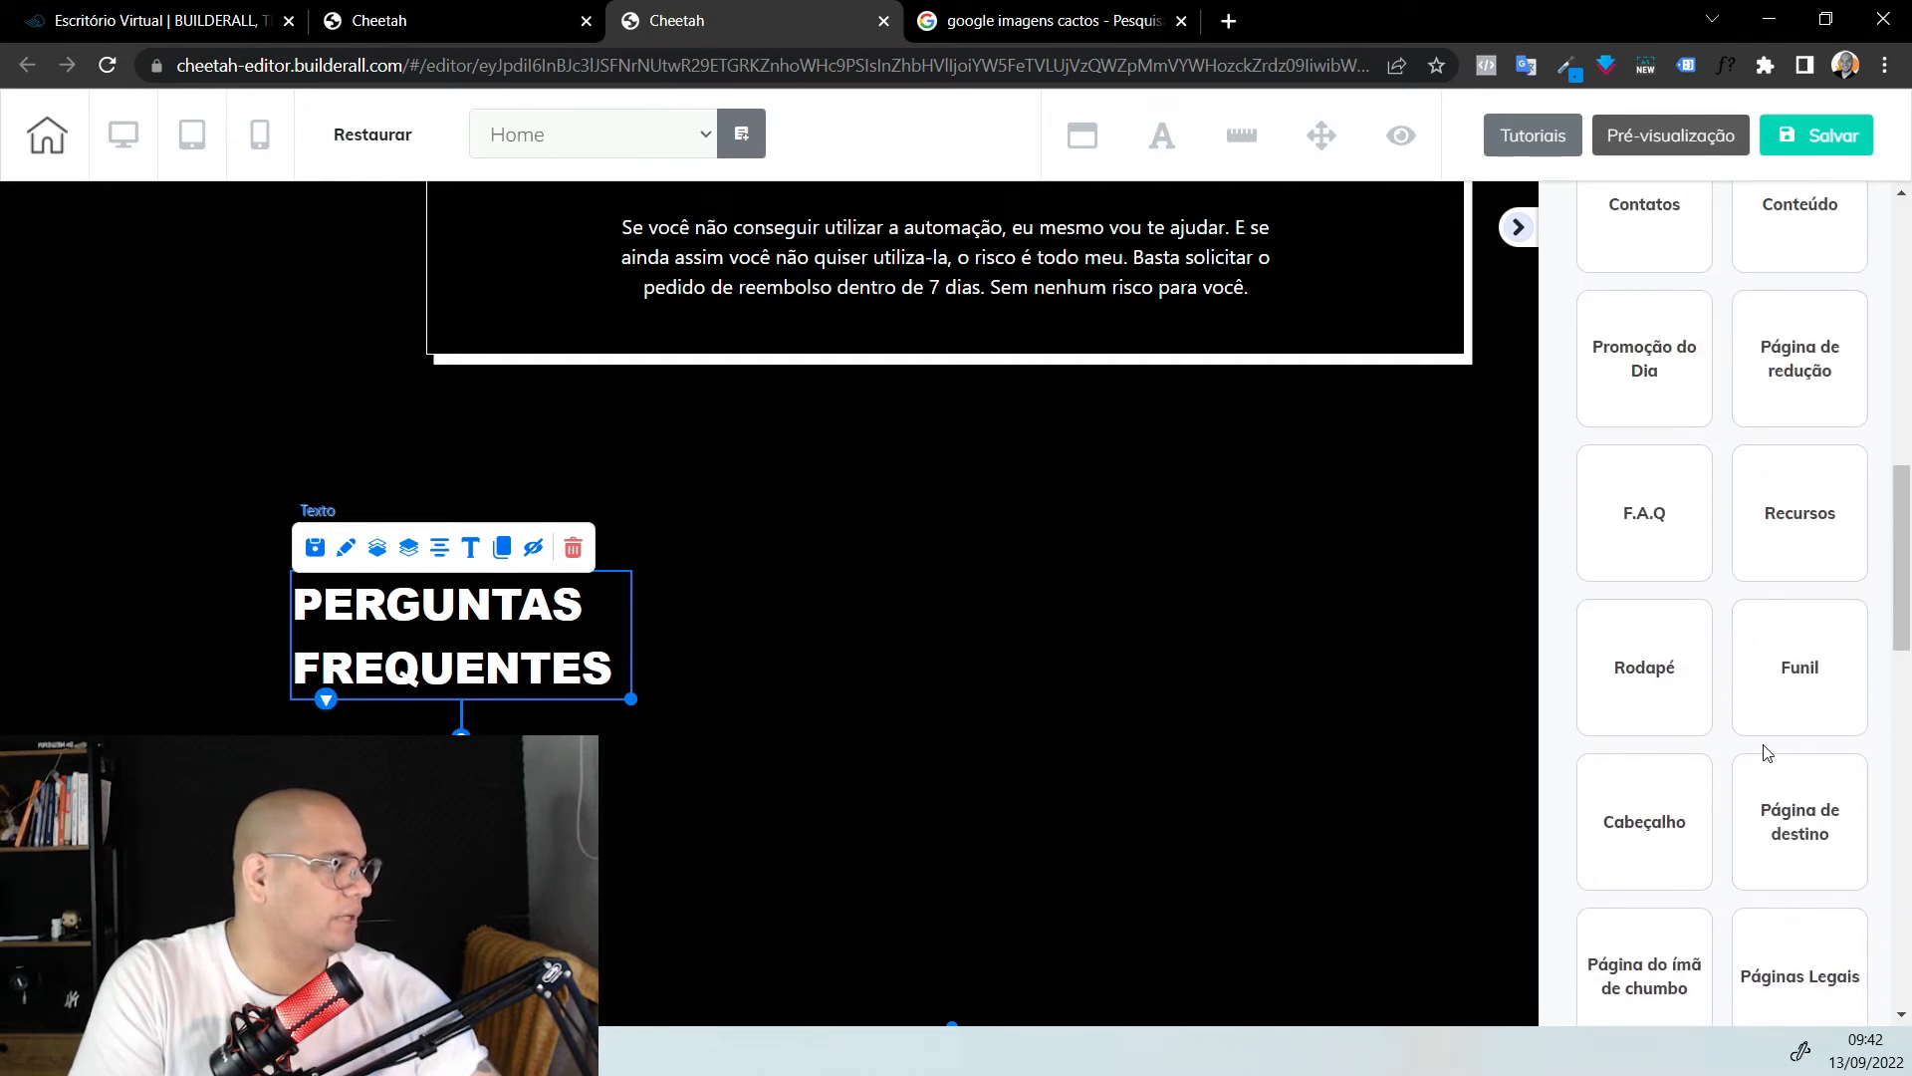
scroll(1767, 780, "up", 2)
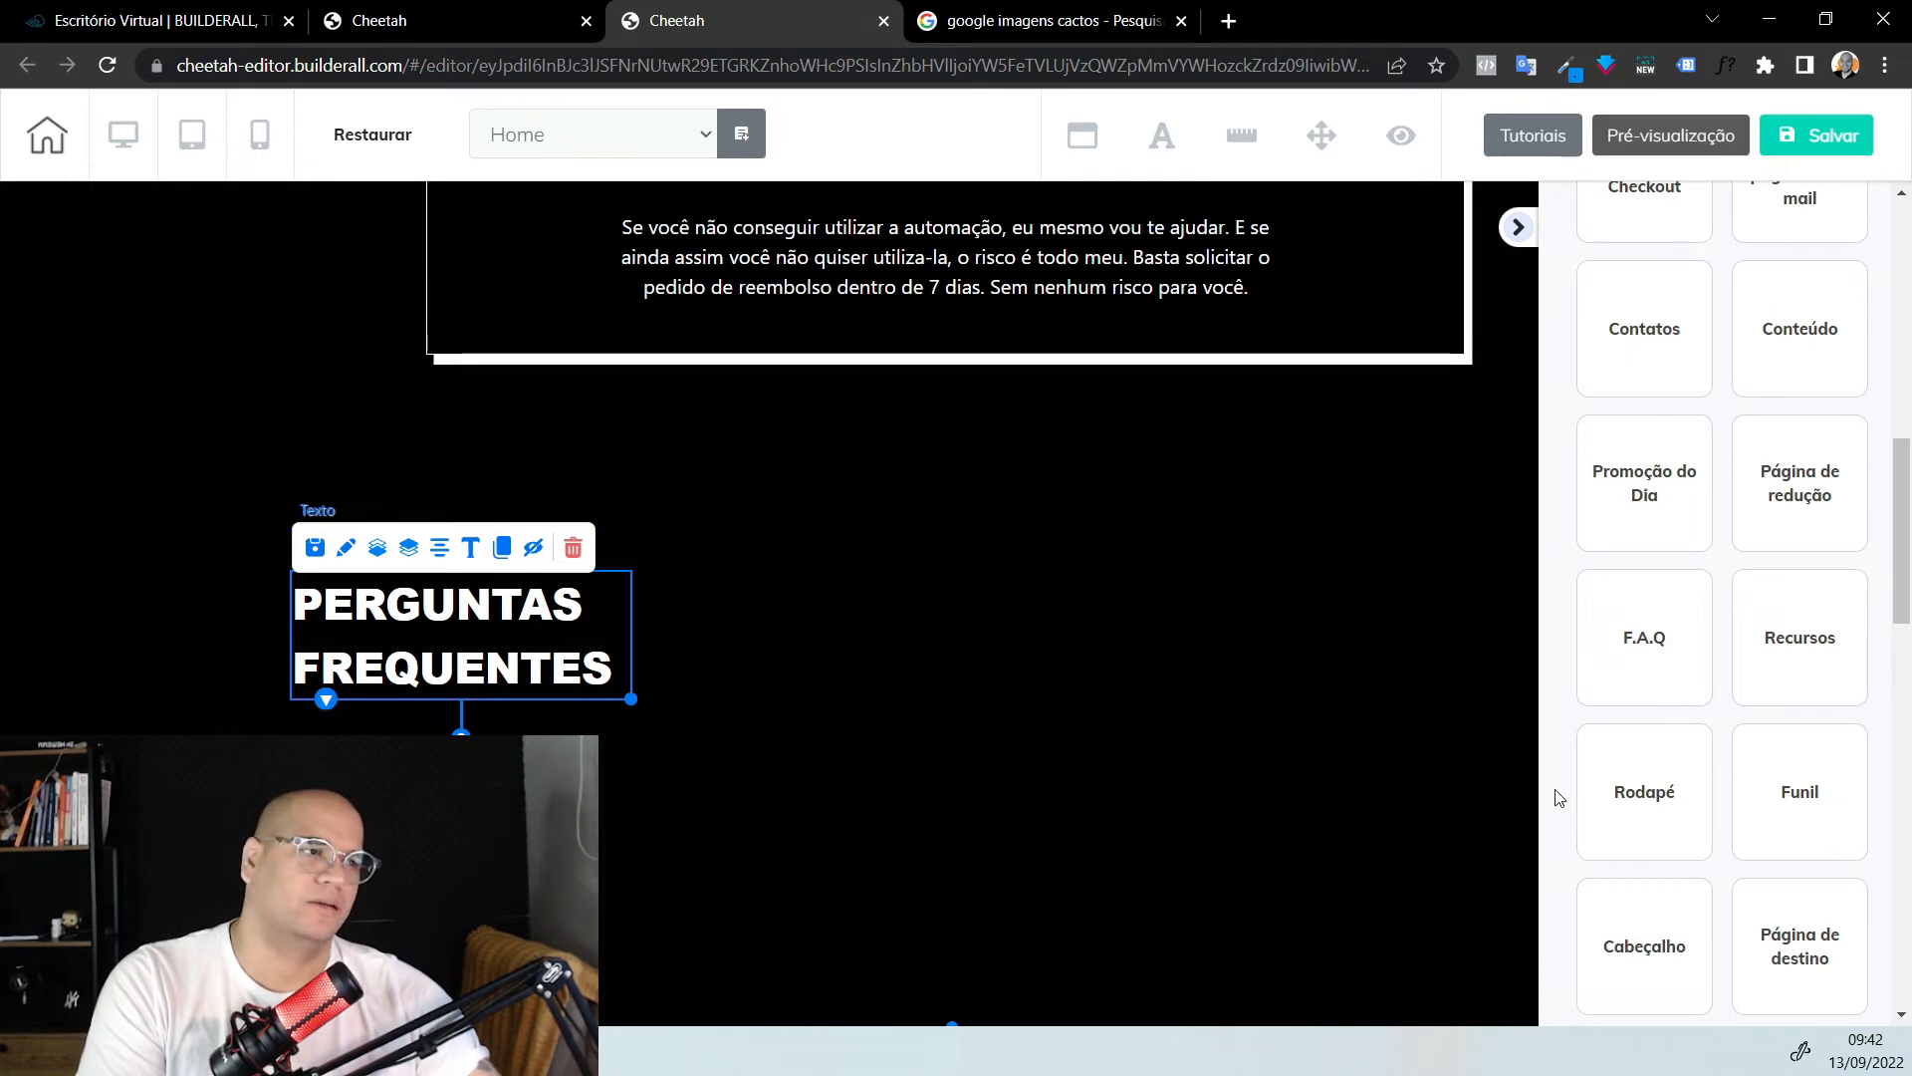
Search Google in a new browser tab for "sIGNIFICADO faq" and look over the results
left_click(1228, 20)
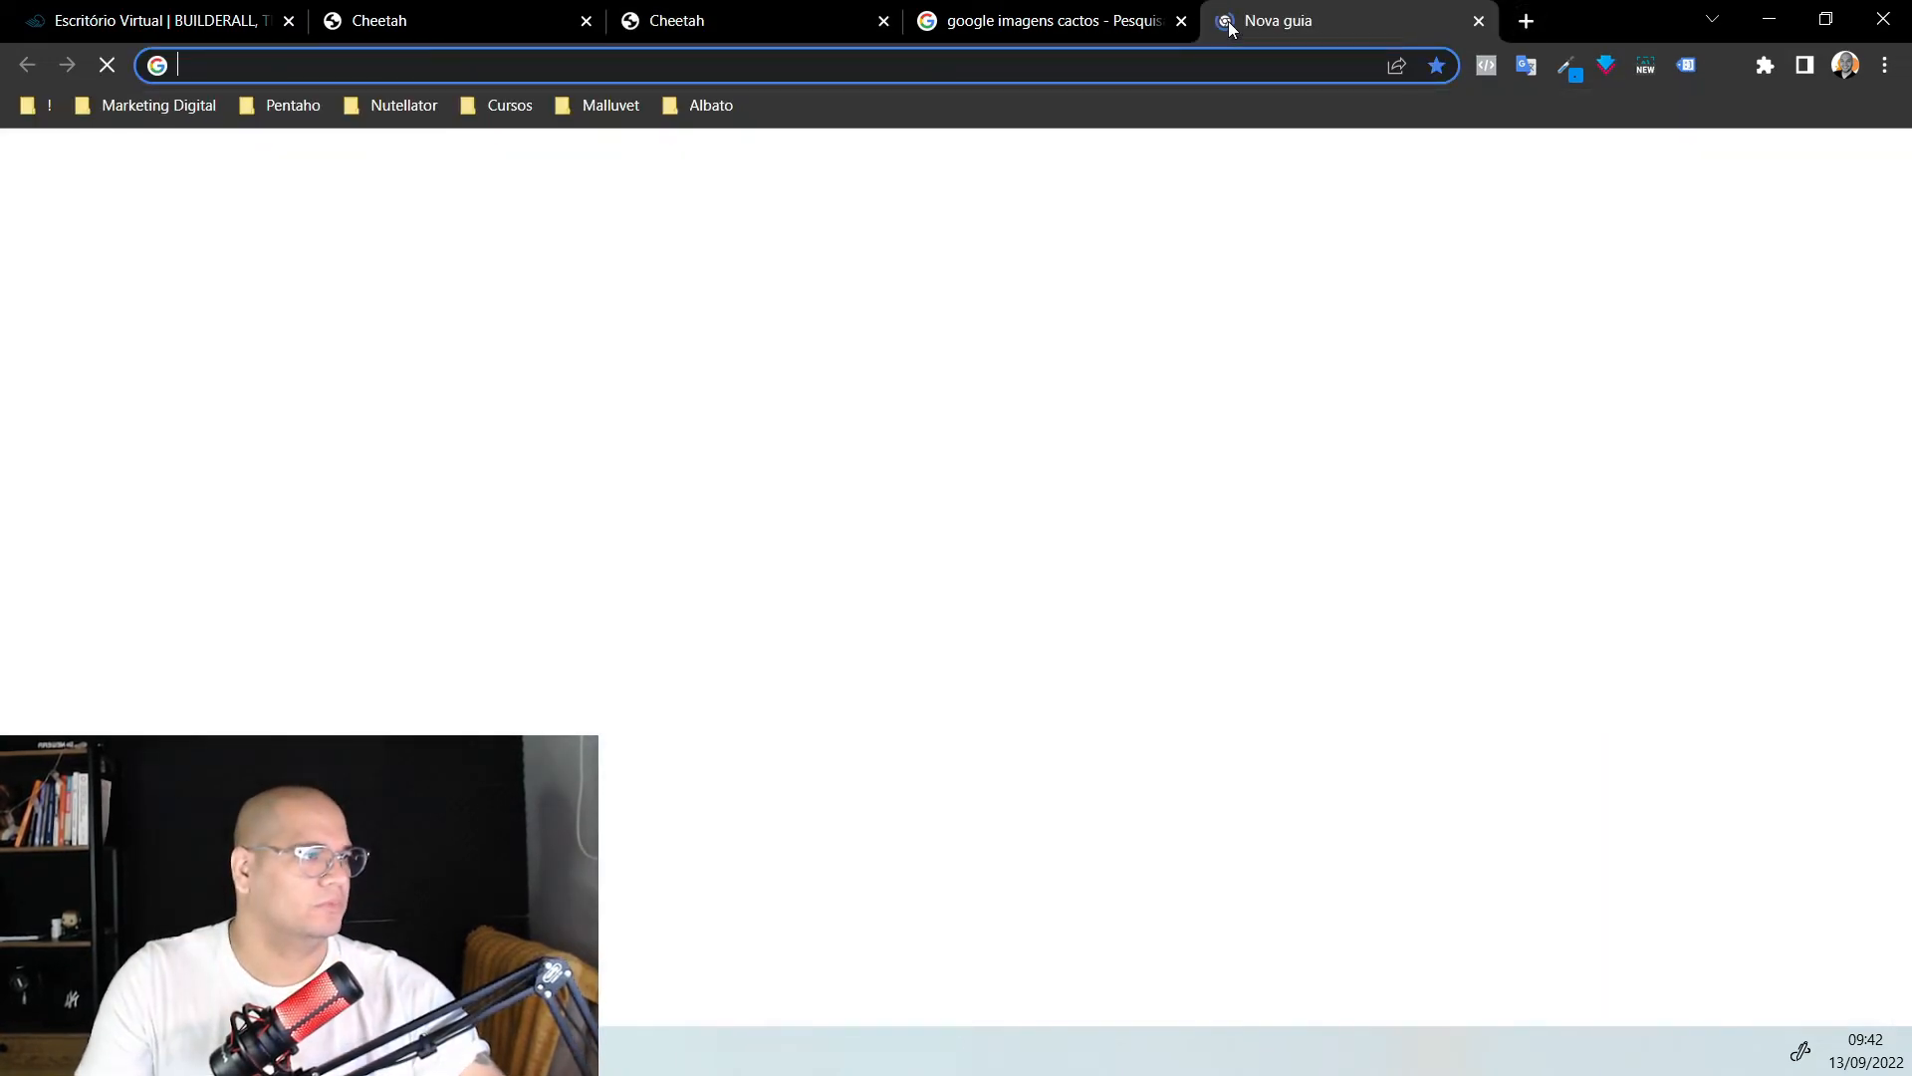
type("sIG")
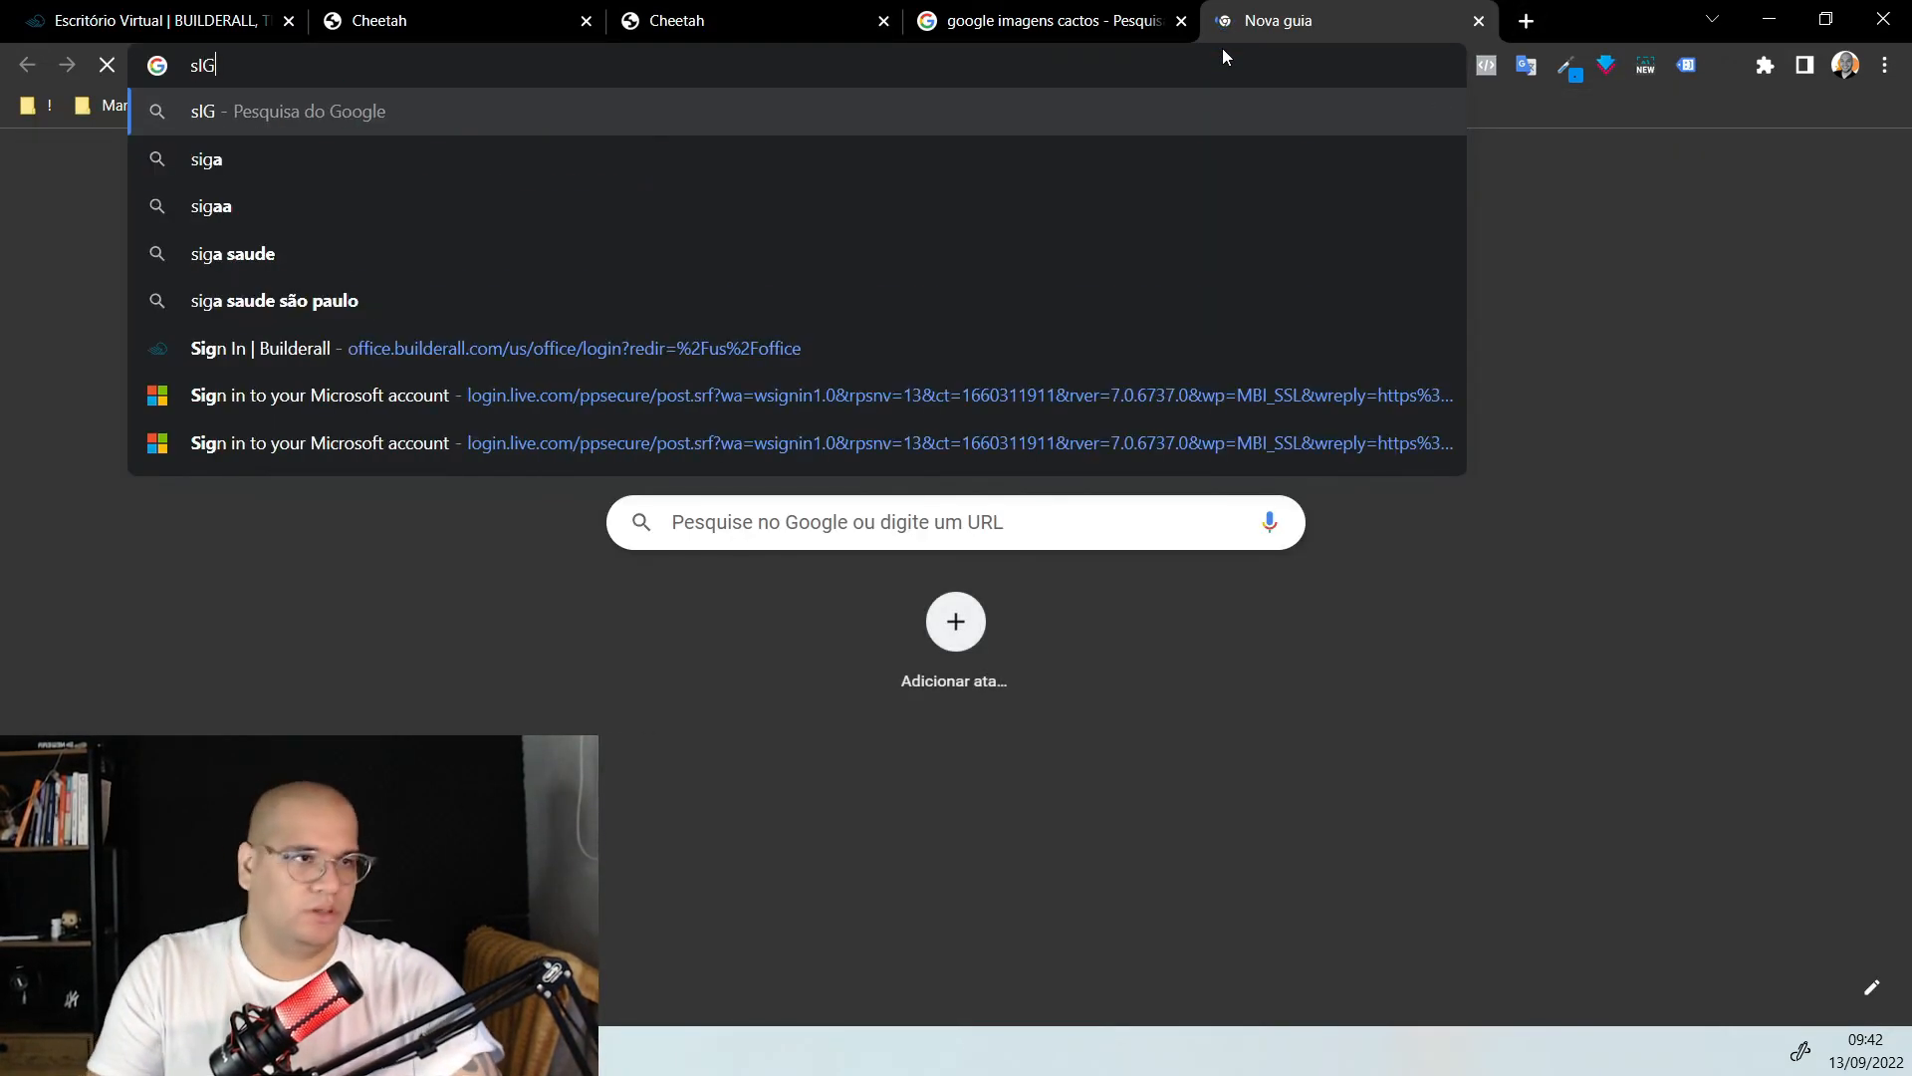
type("NIFICADO faq")
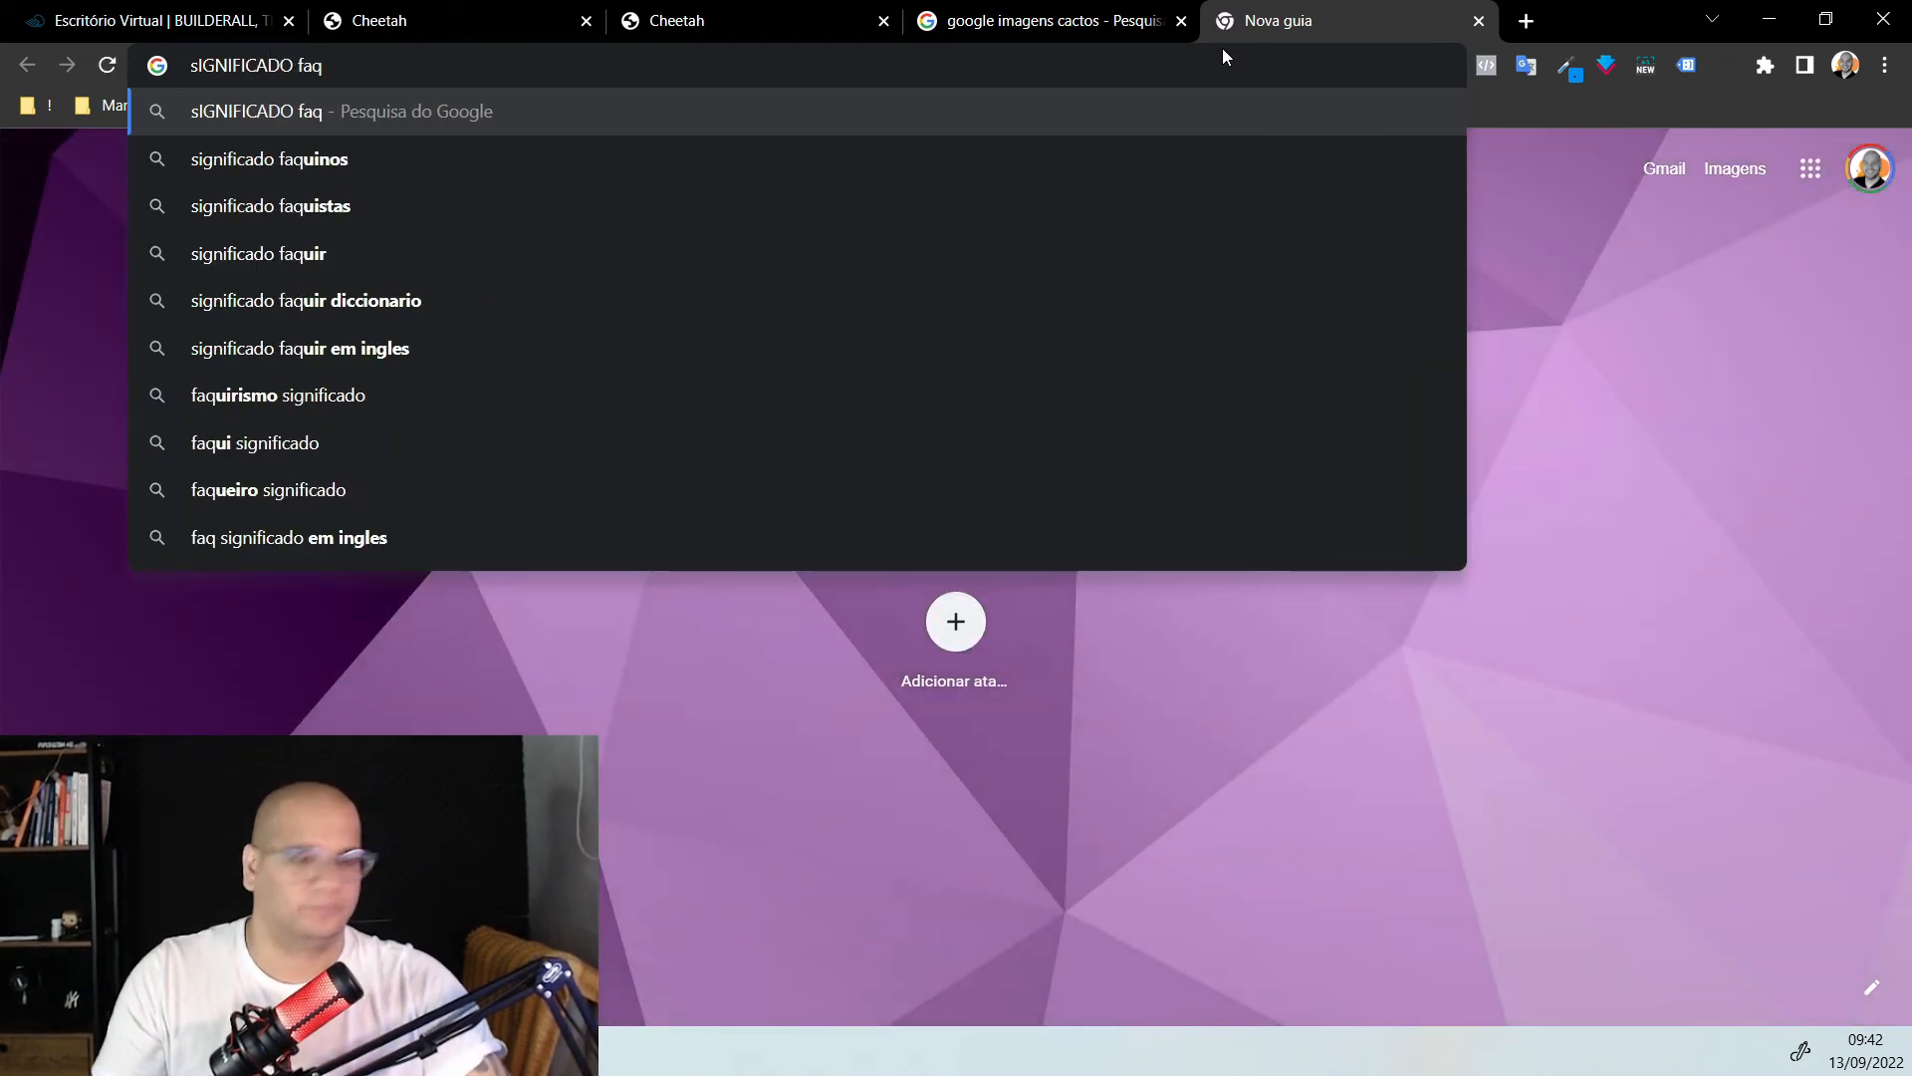
key("Return")
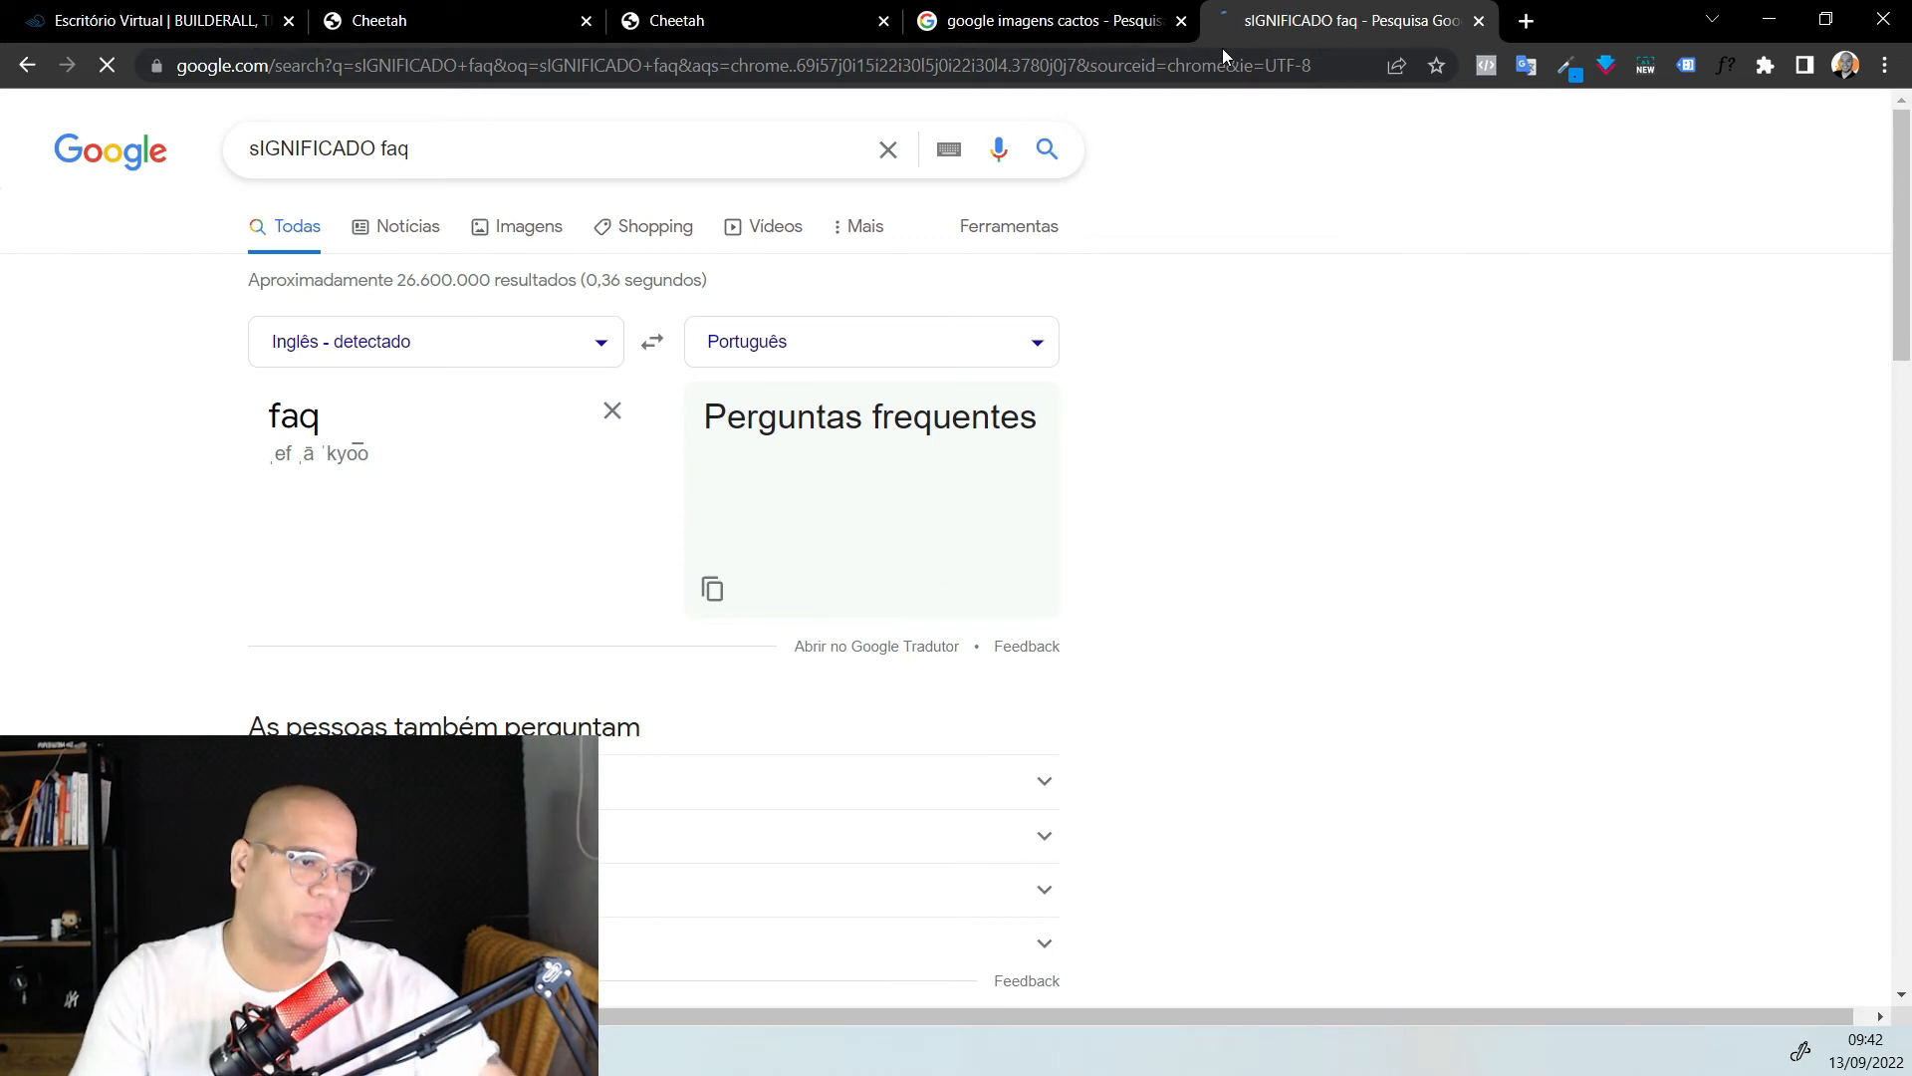
scroll(329, 536, "down", 5)
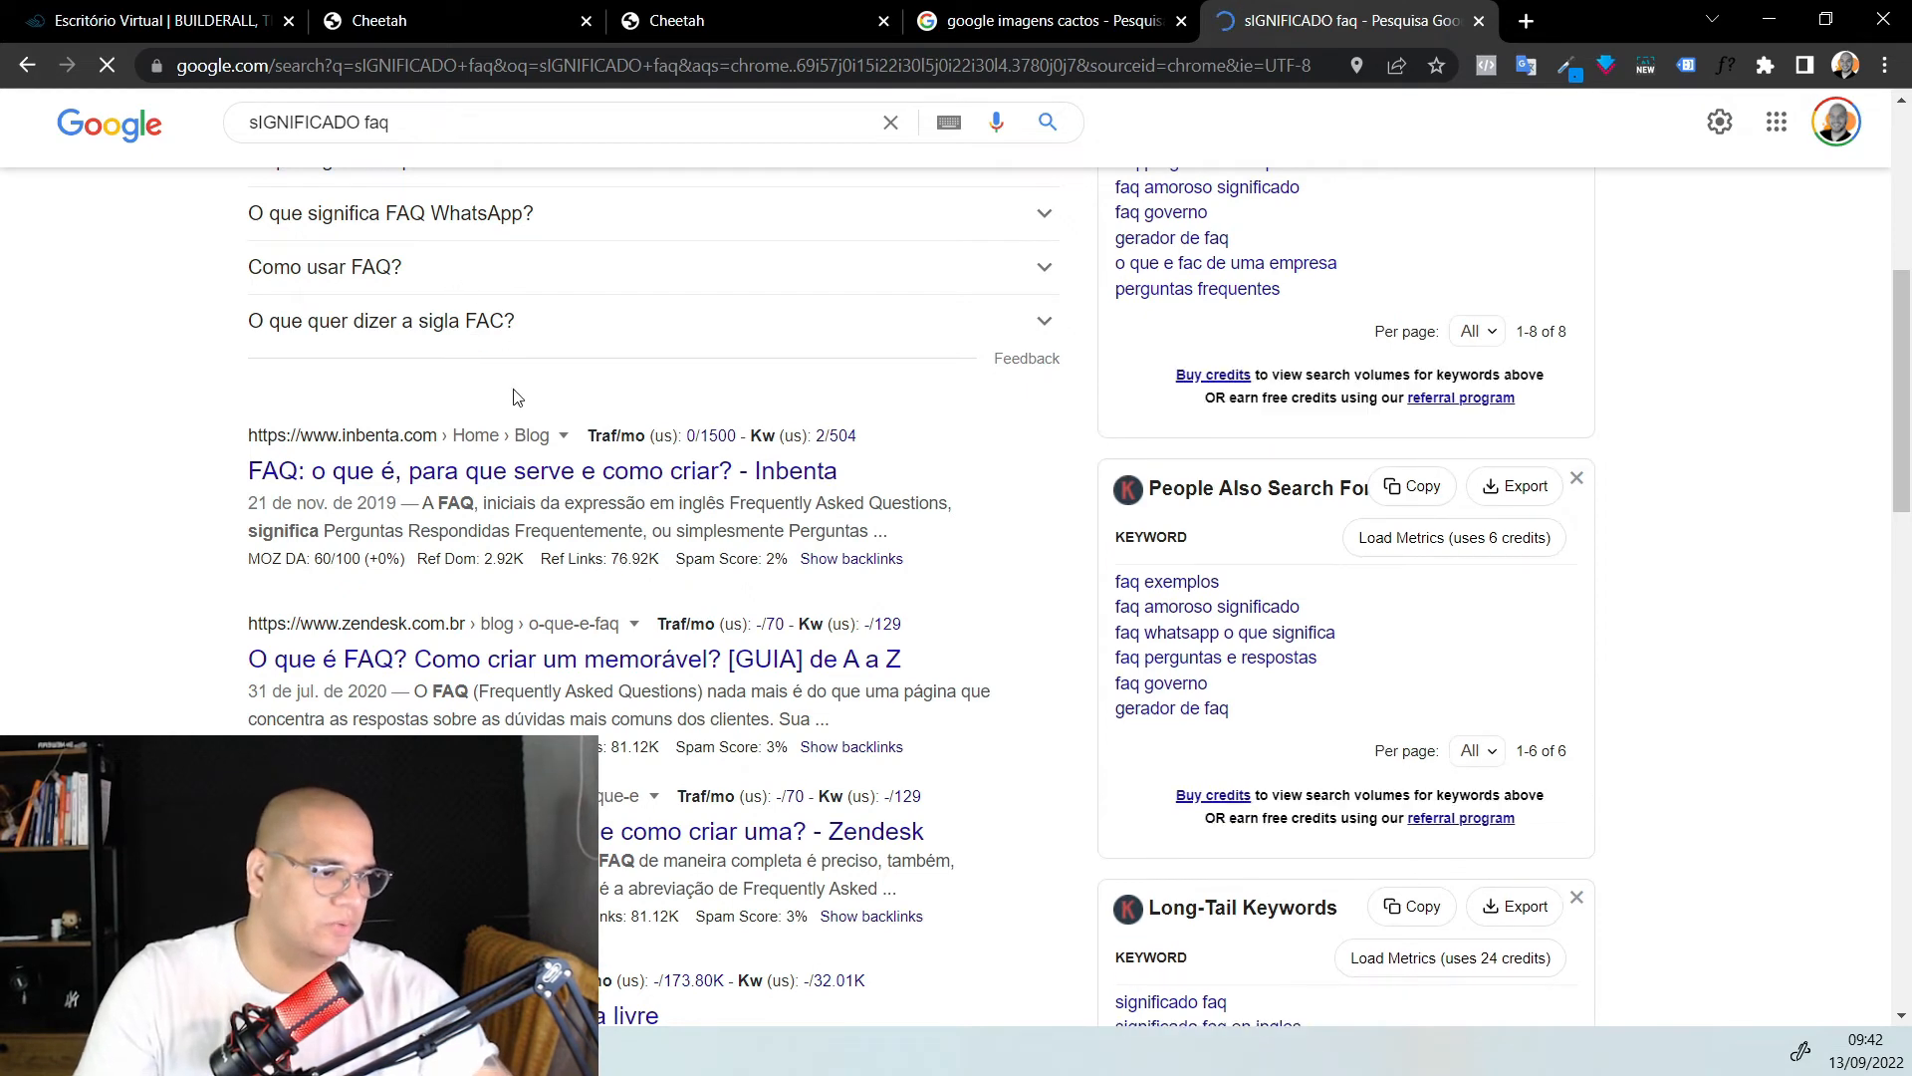
scroll(503, 349, "up", 5)
Replace the Google query with "what is faq" and read the definition of the term
left_click_drag(413, 149, 65, 135)
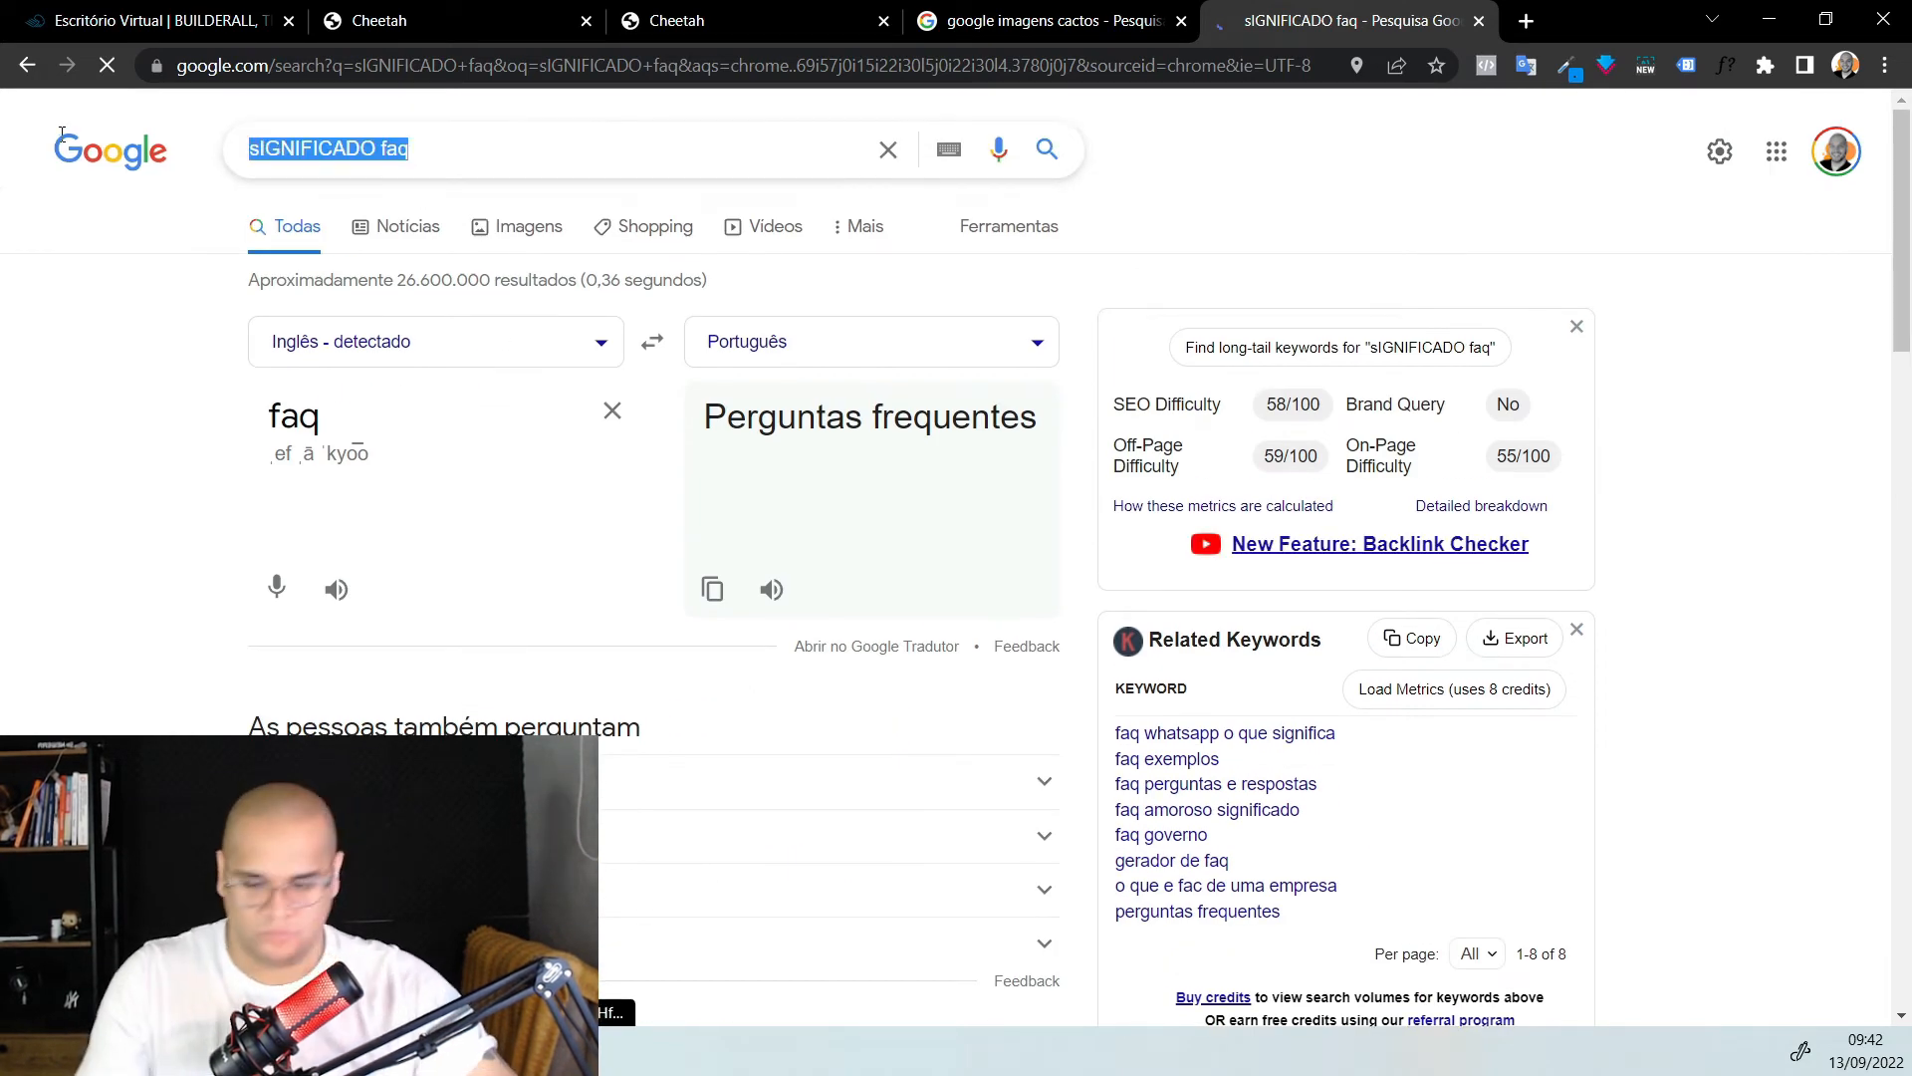
type("wh")
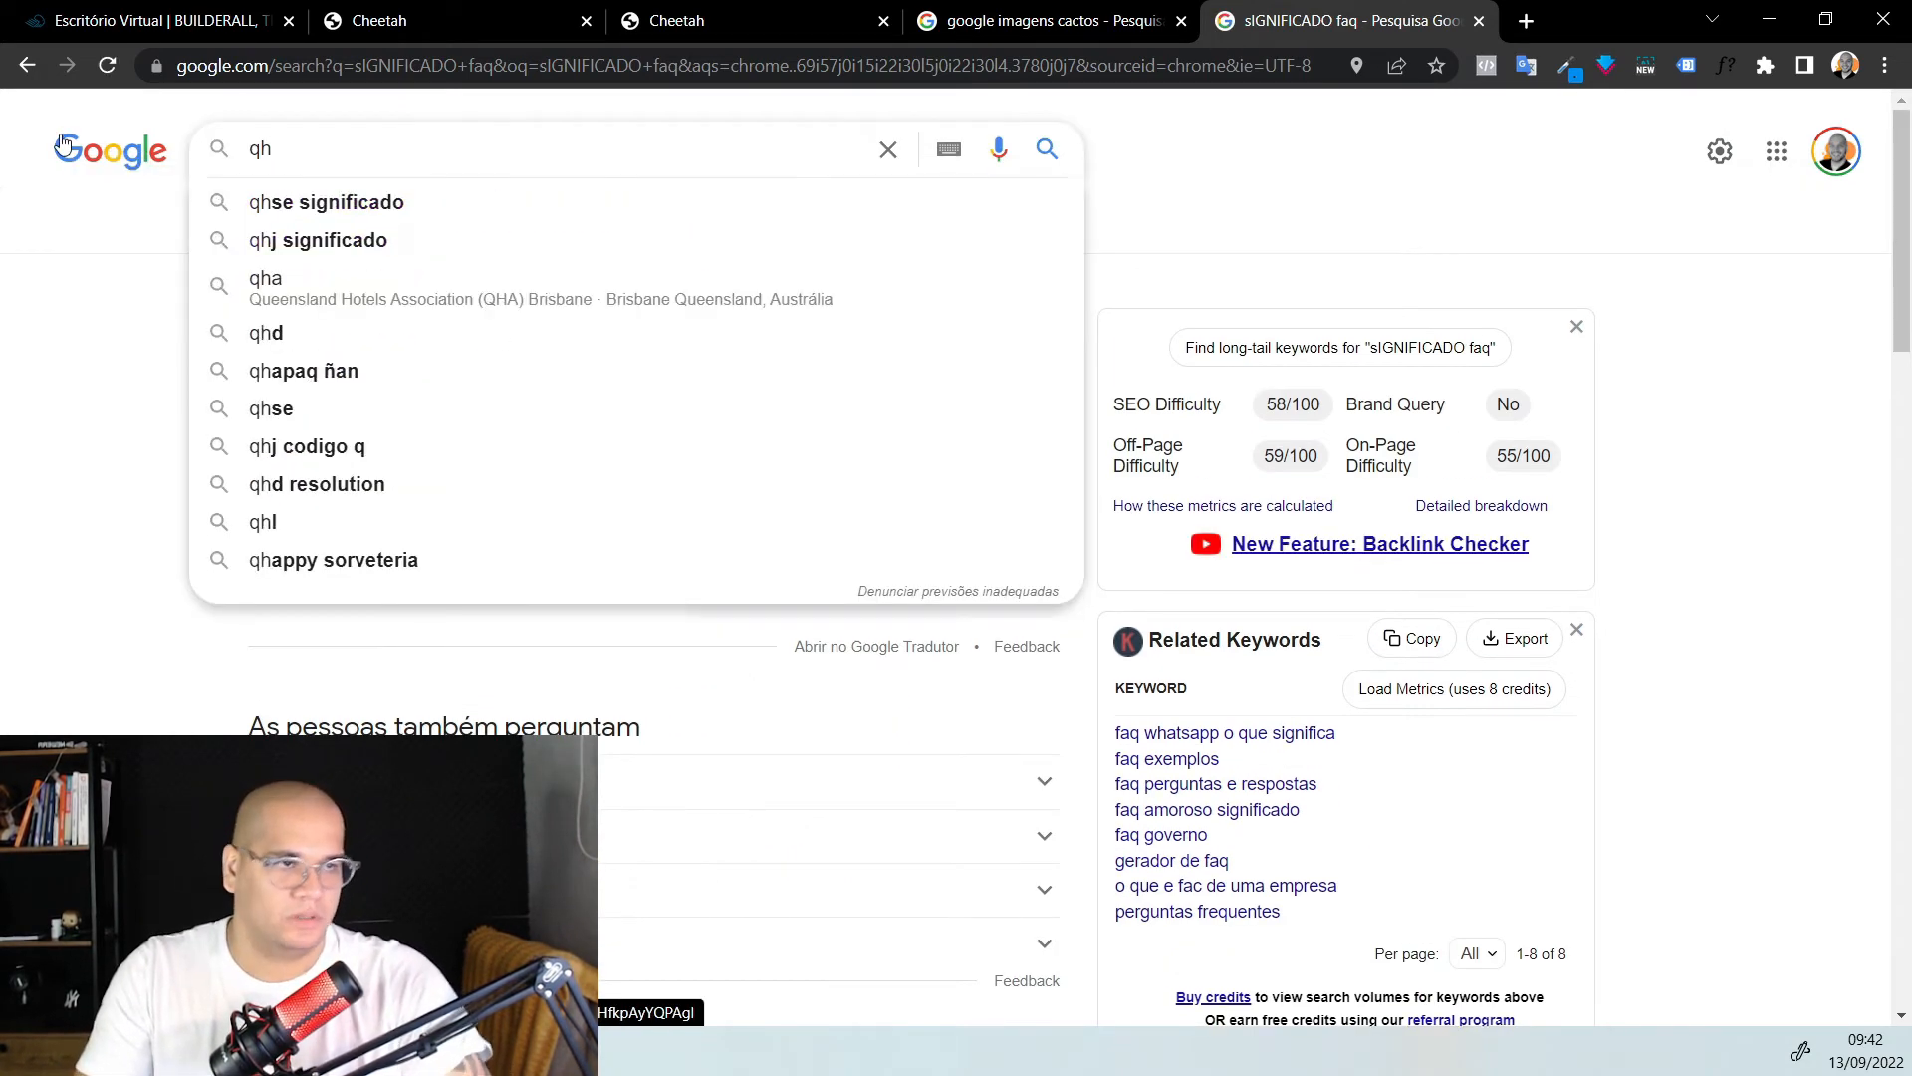
key("BackSpace")
key("BackSpace")
type("what ")
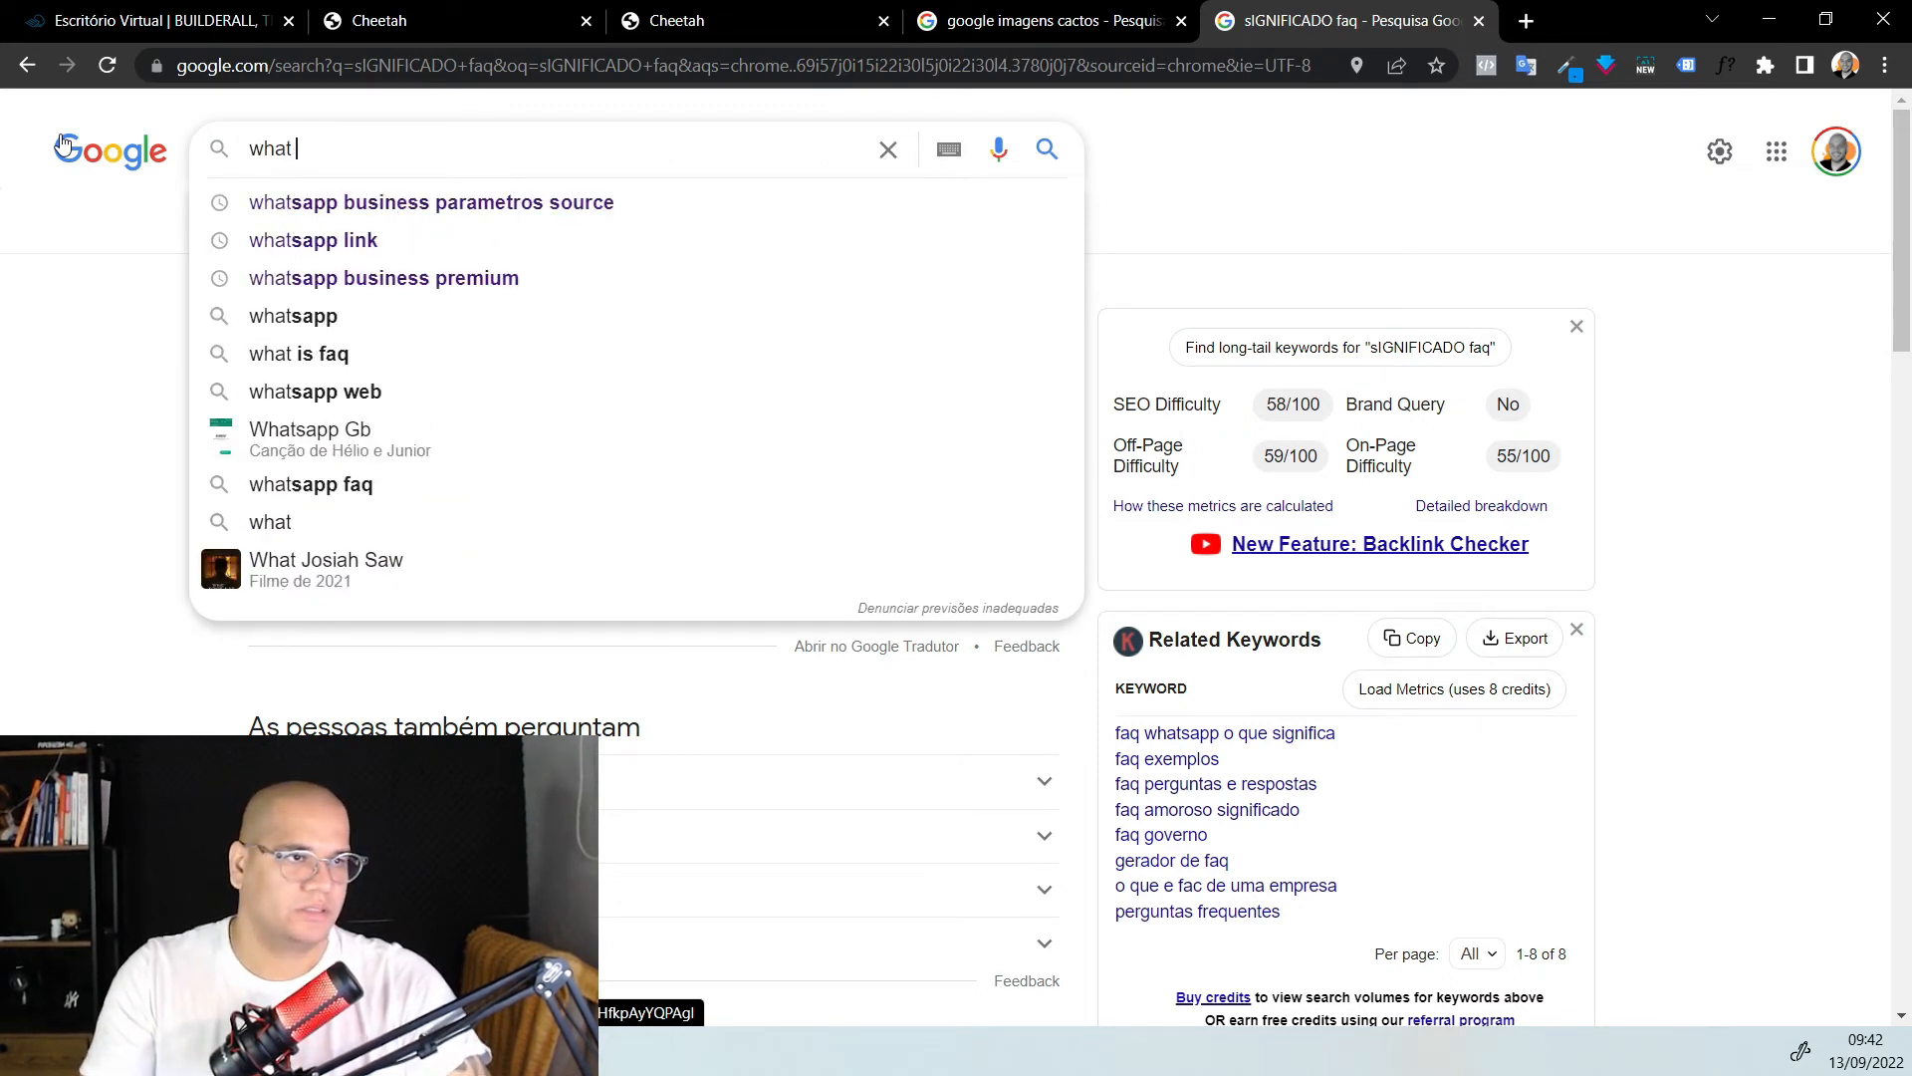
type("is  faq")
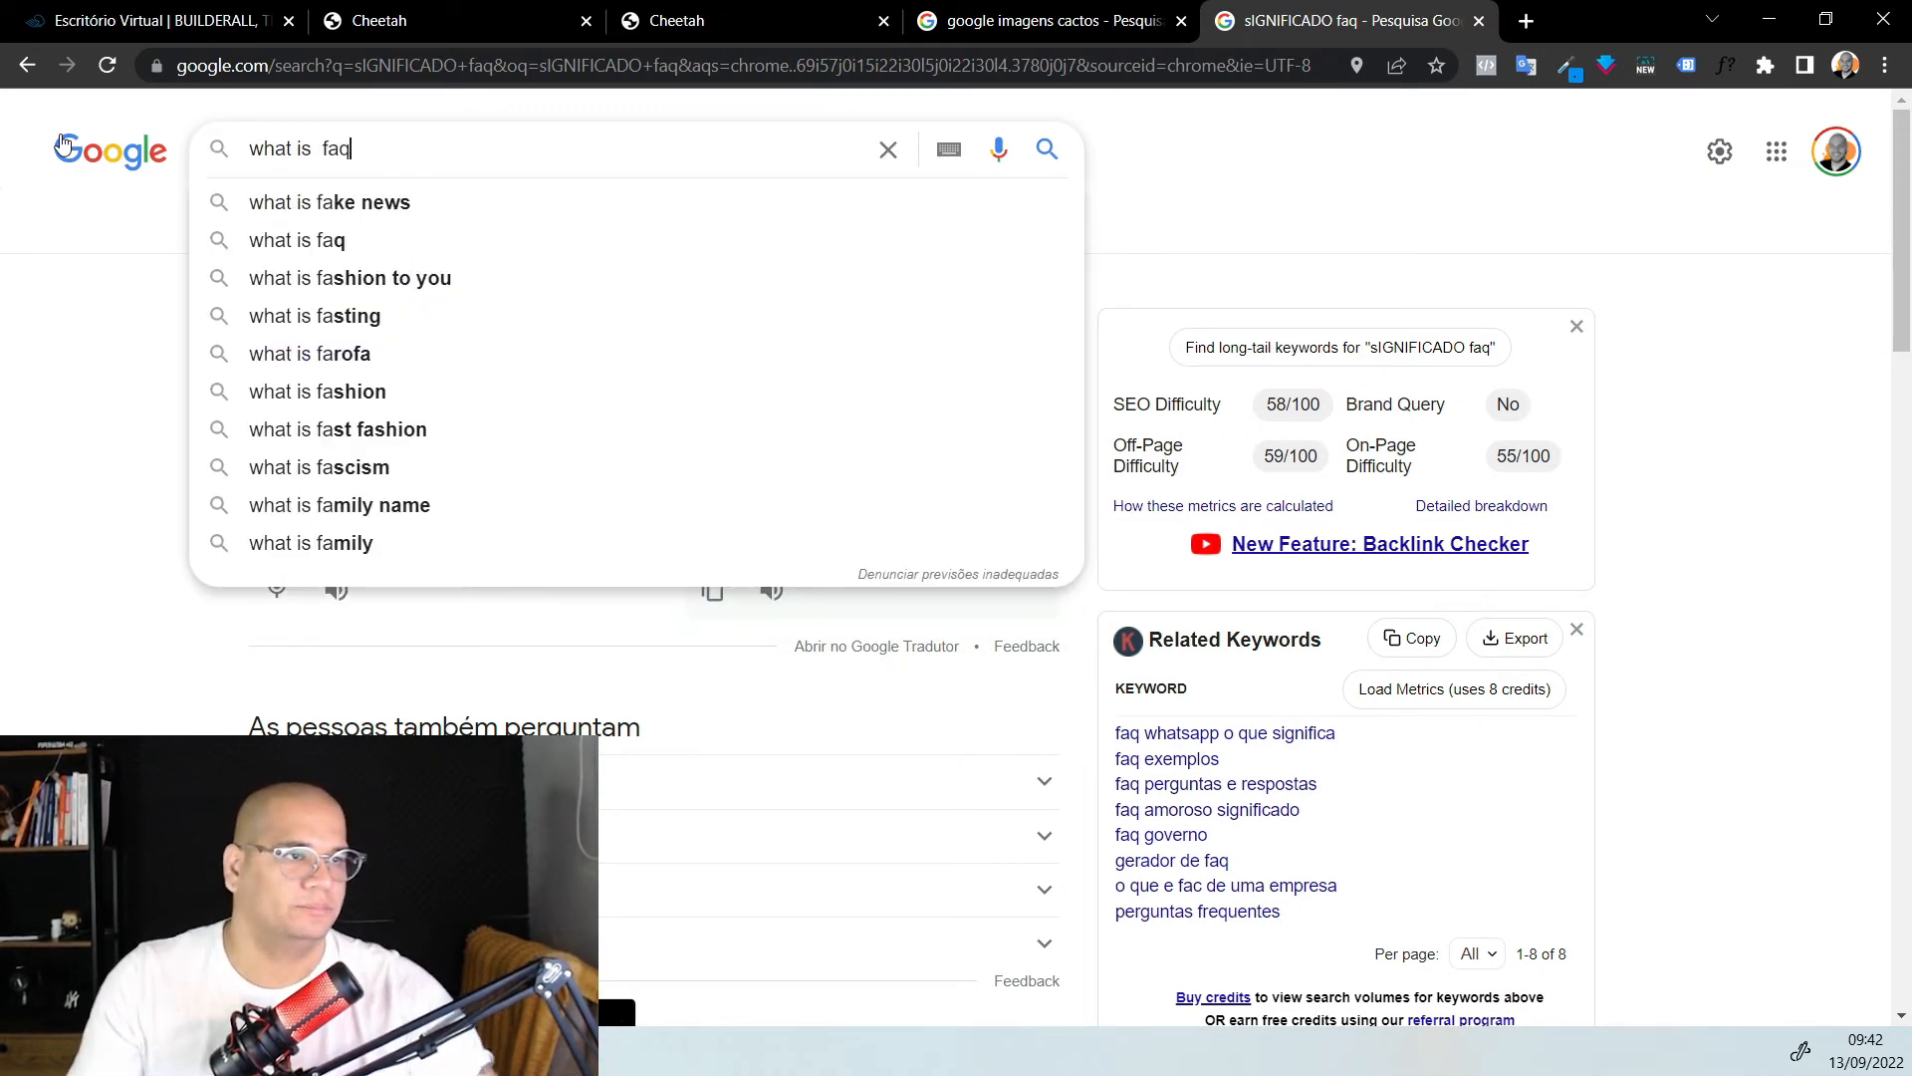
key("Return")
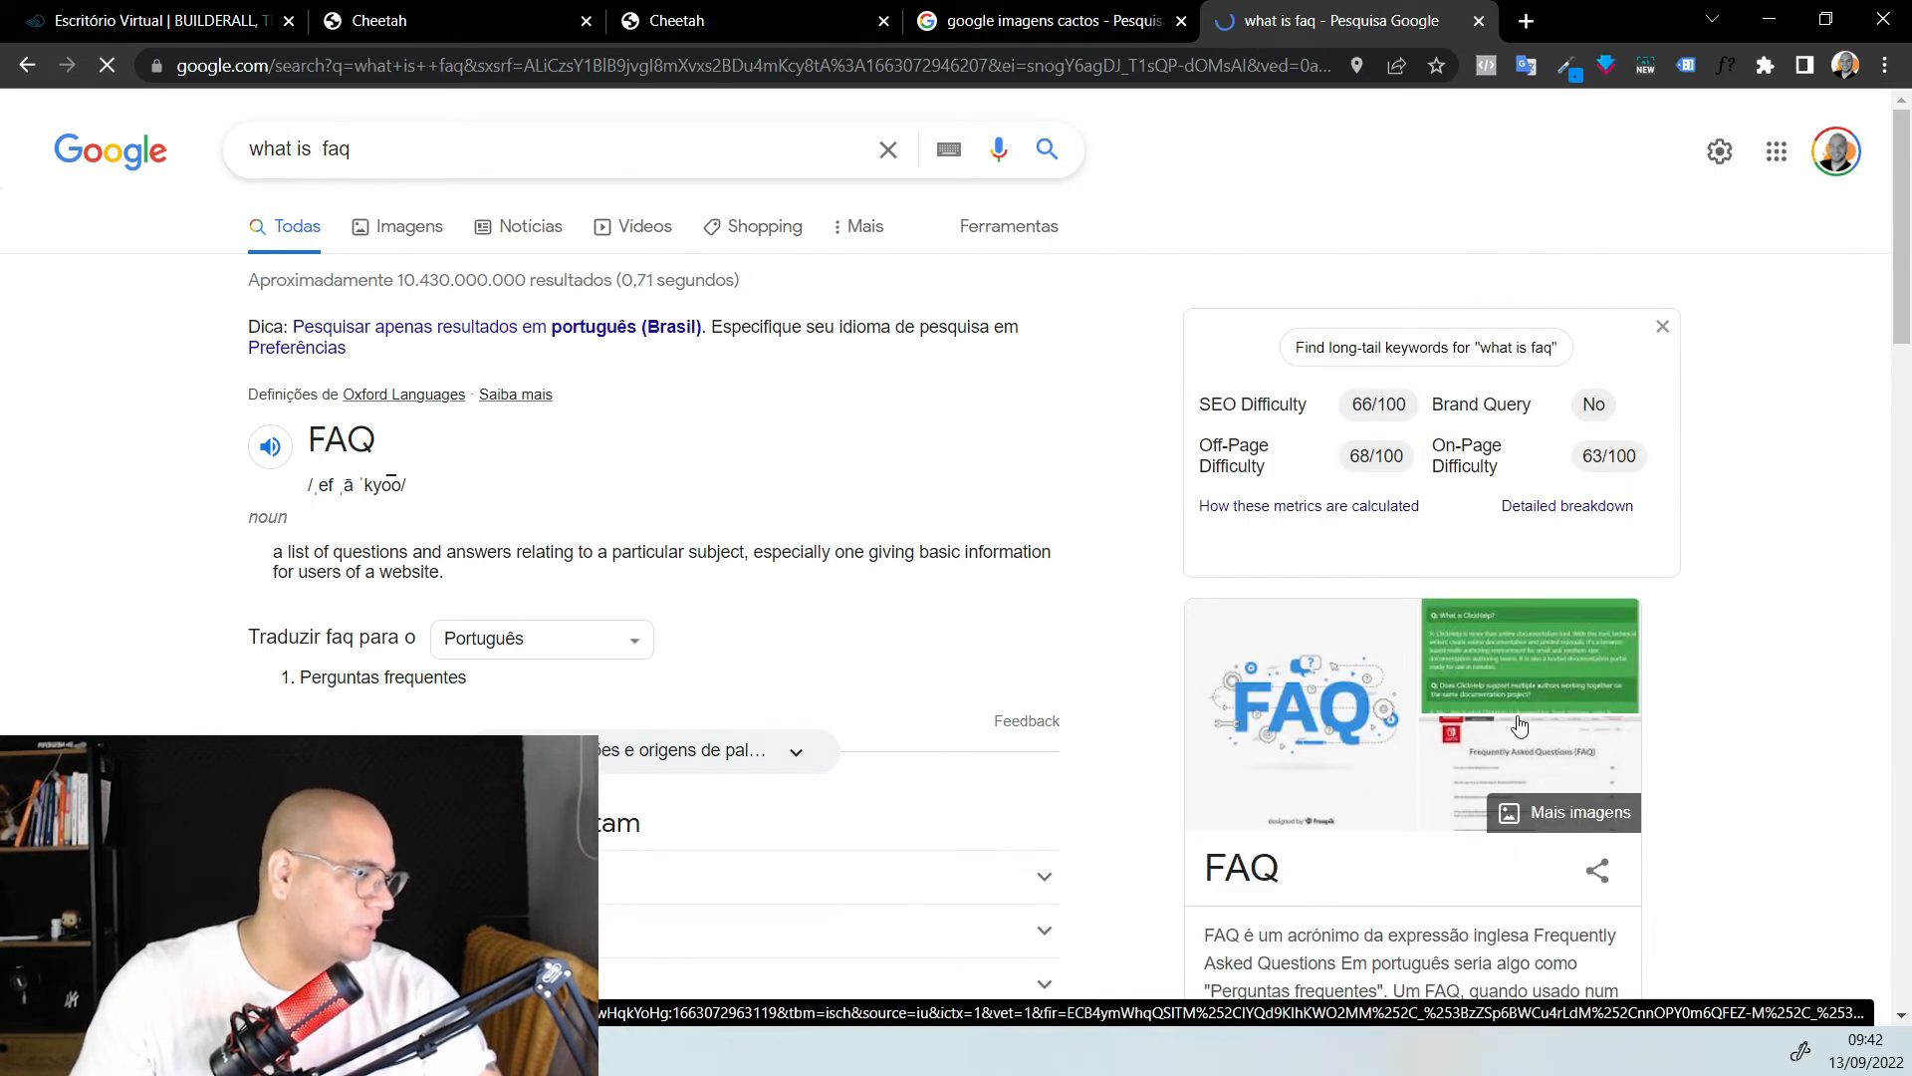
scroll(1456, 657, "down", 1)
scroll(1456, 658, "down", 1)
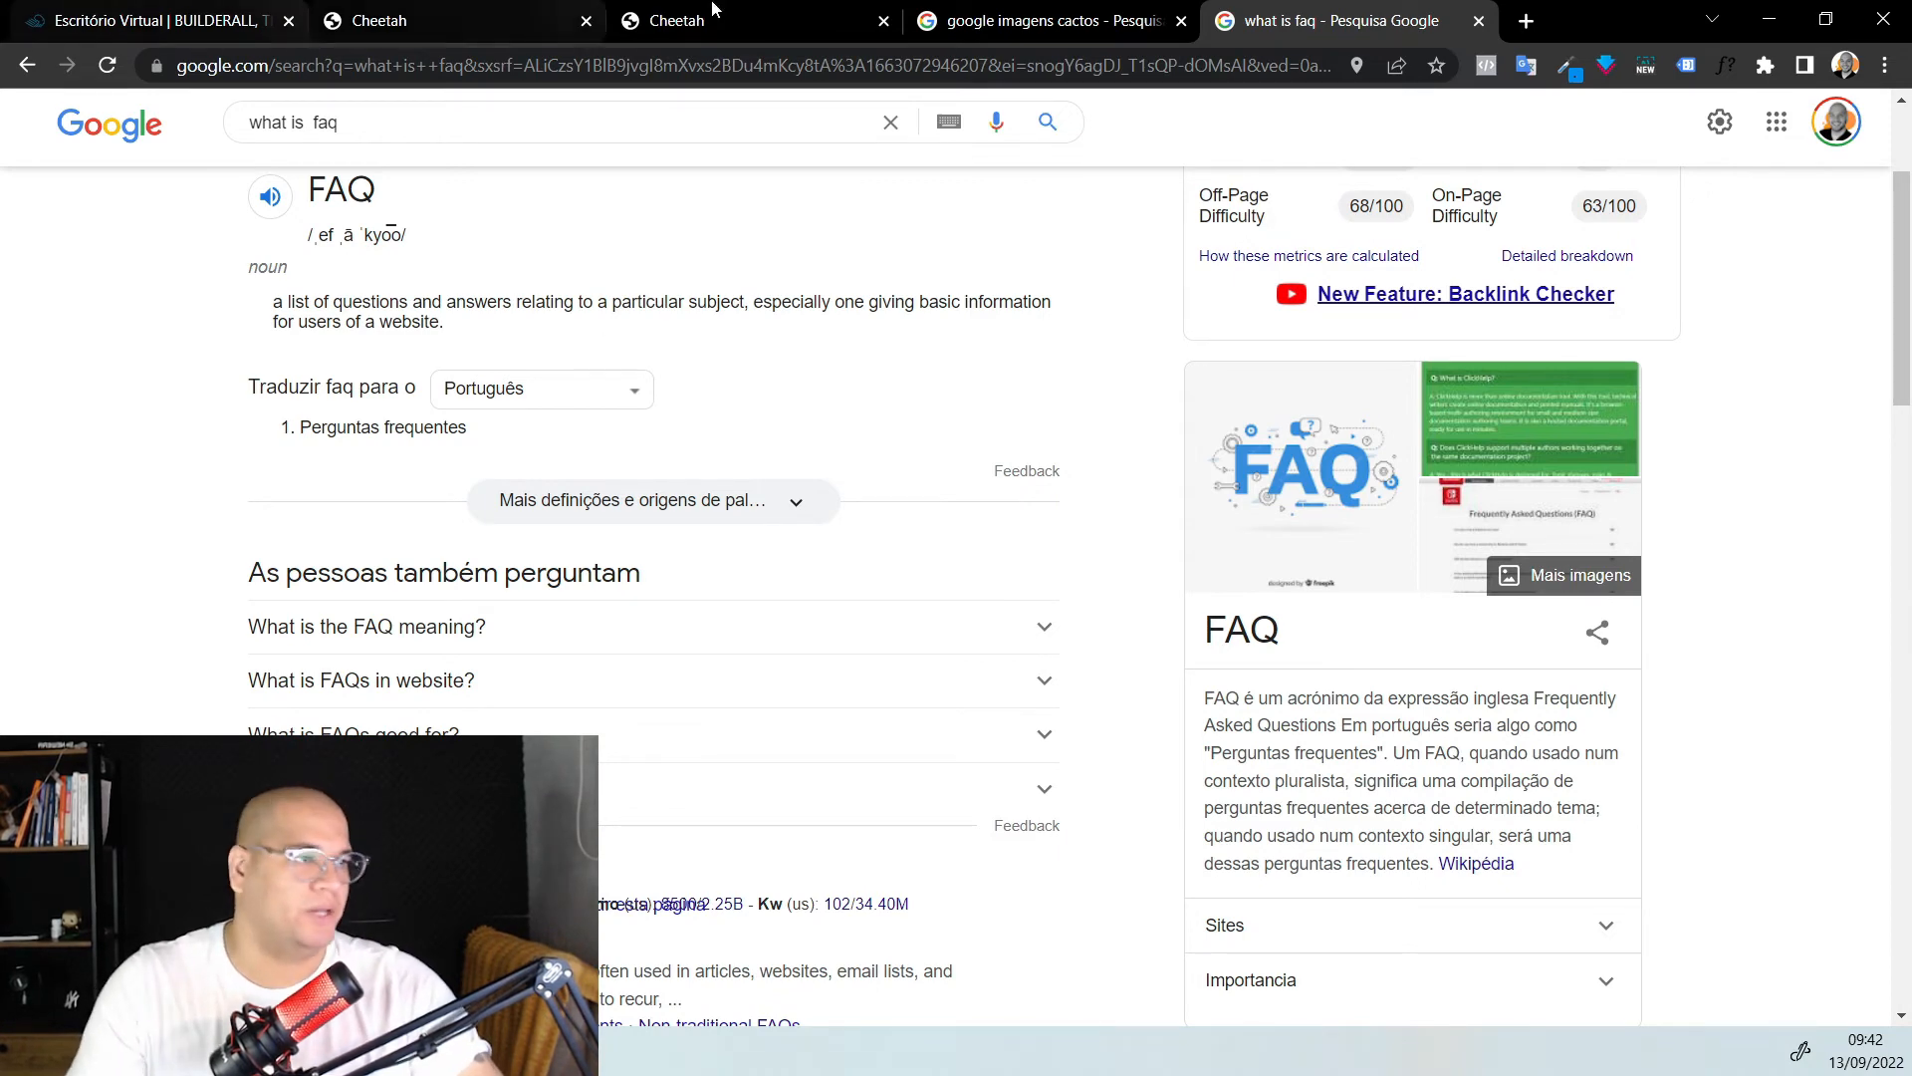
Return to the Cheetah page editor and review the ready-made F.A.Q panel templates
left_click(1135, 18)
left_click(720, 15)
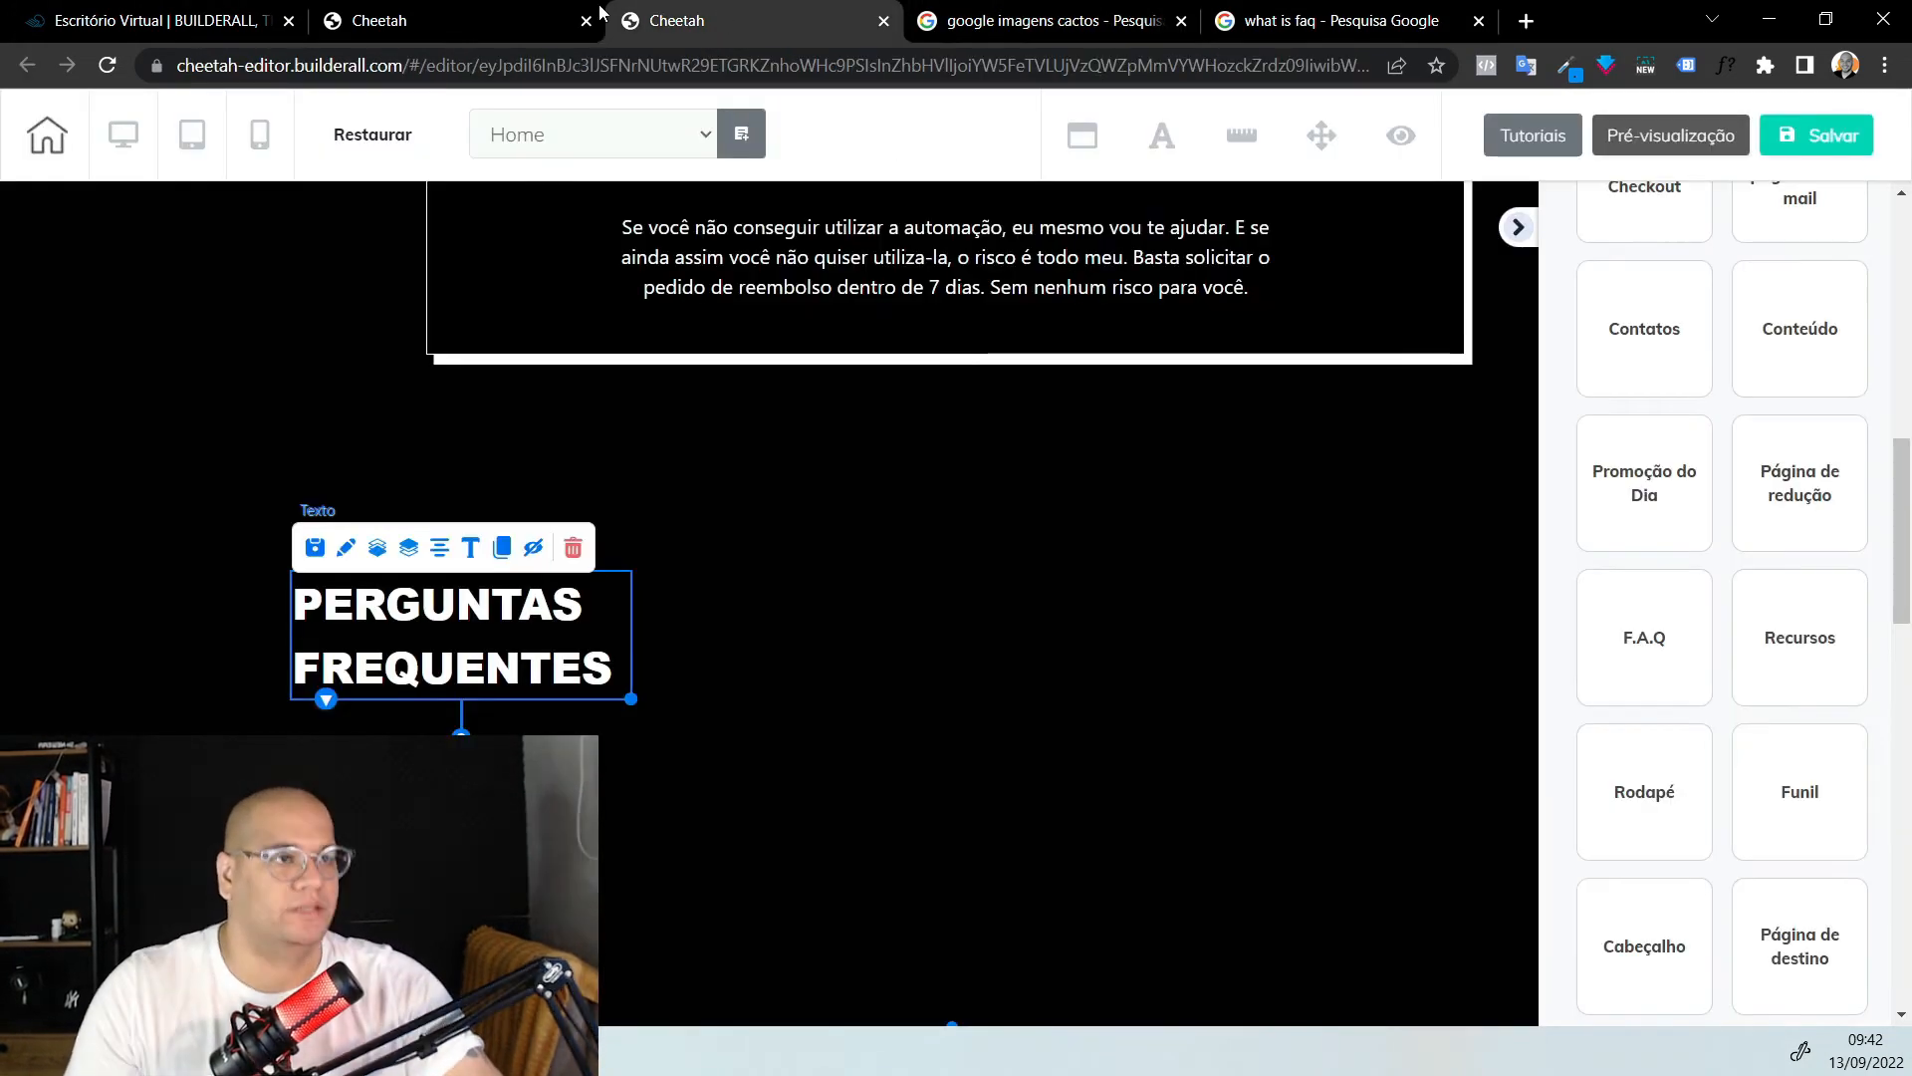
left_click(1631, 654)
scroll(1738, 500, "down", 7)
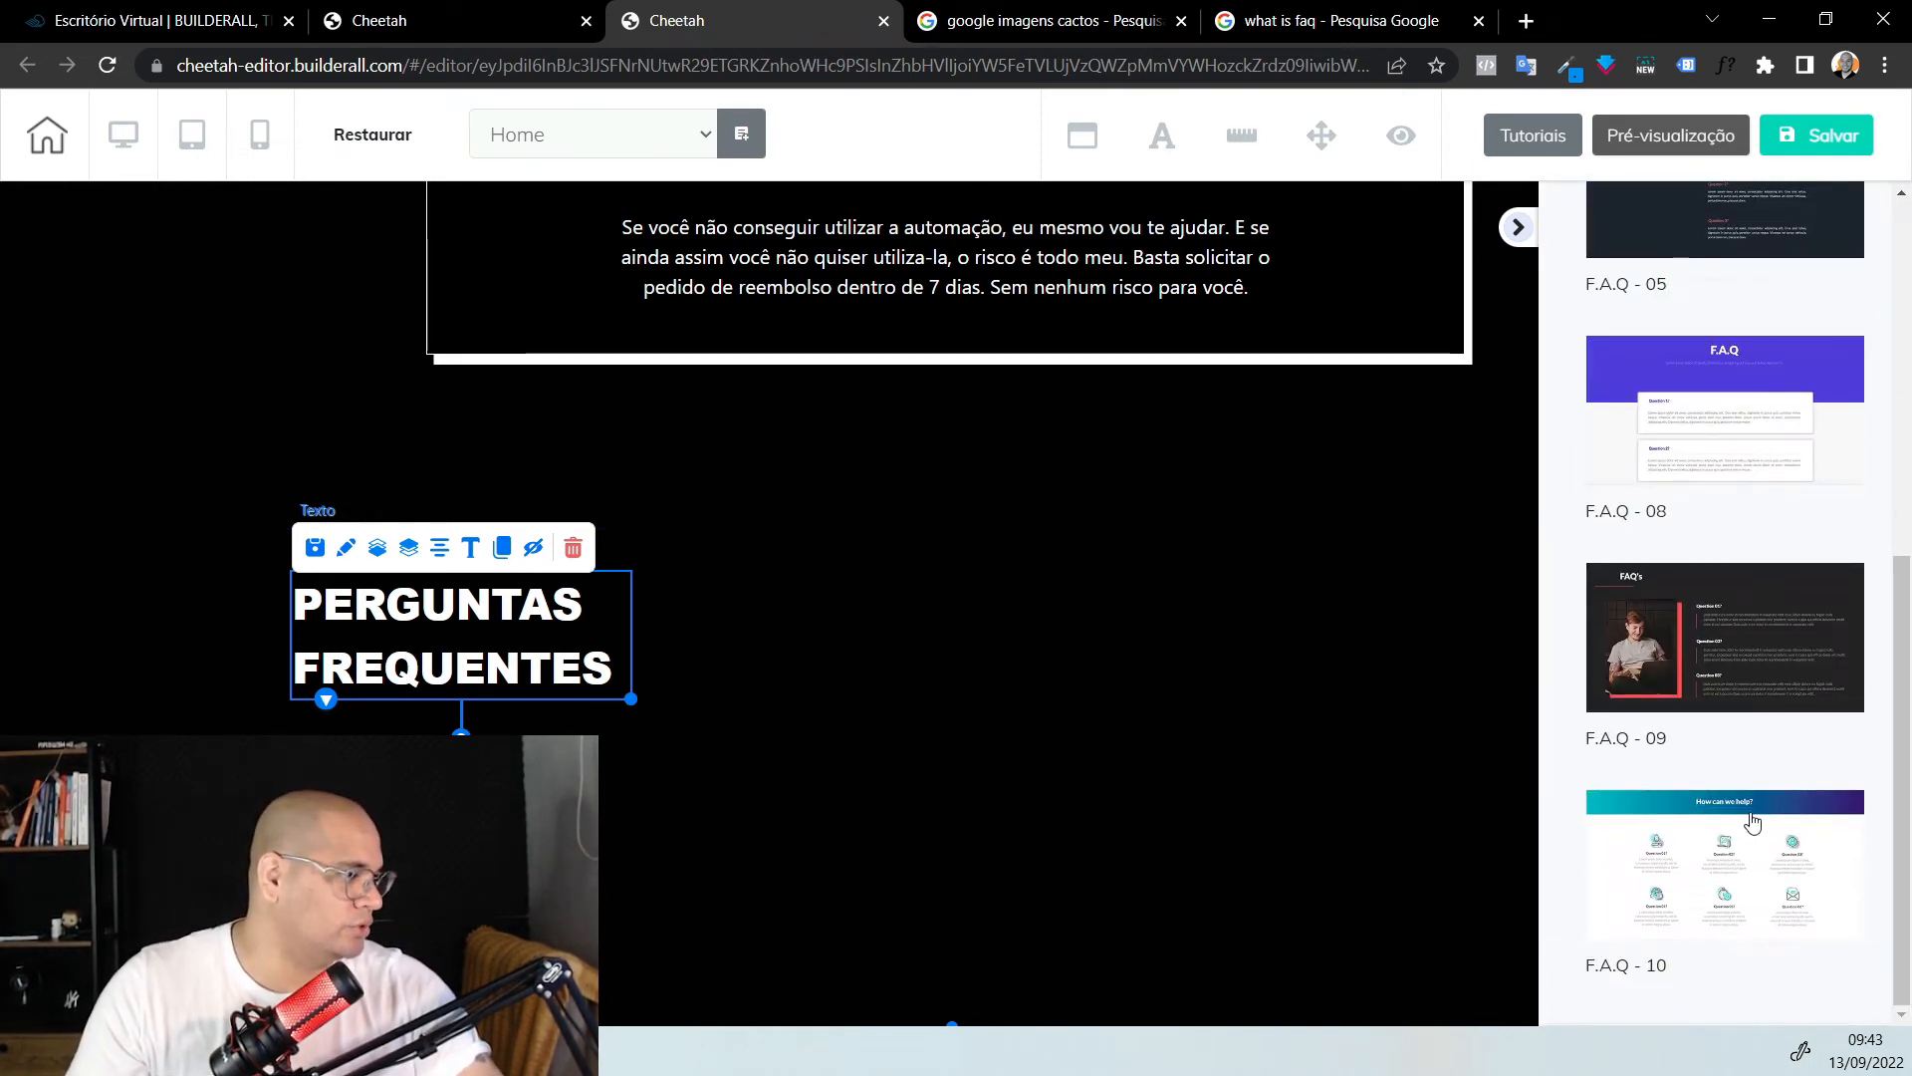
scroll(1753, 822, "up", 7)
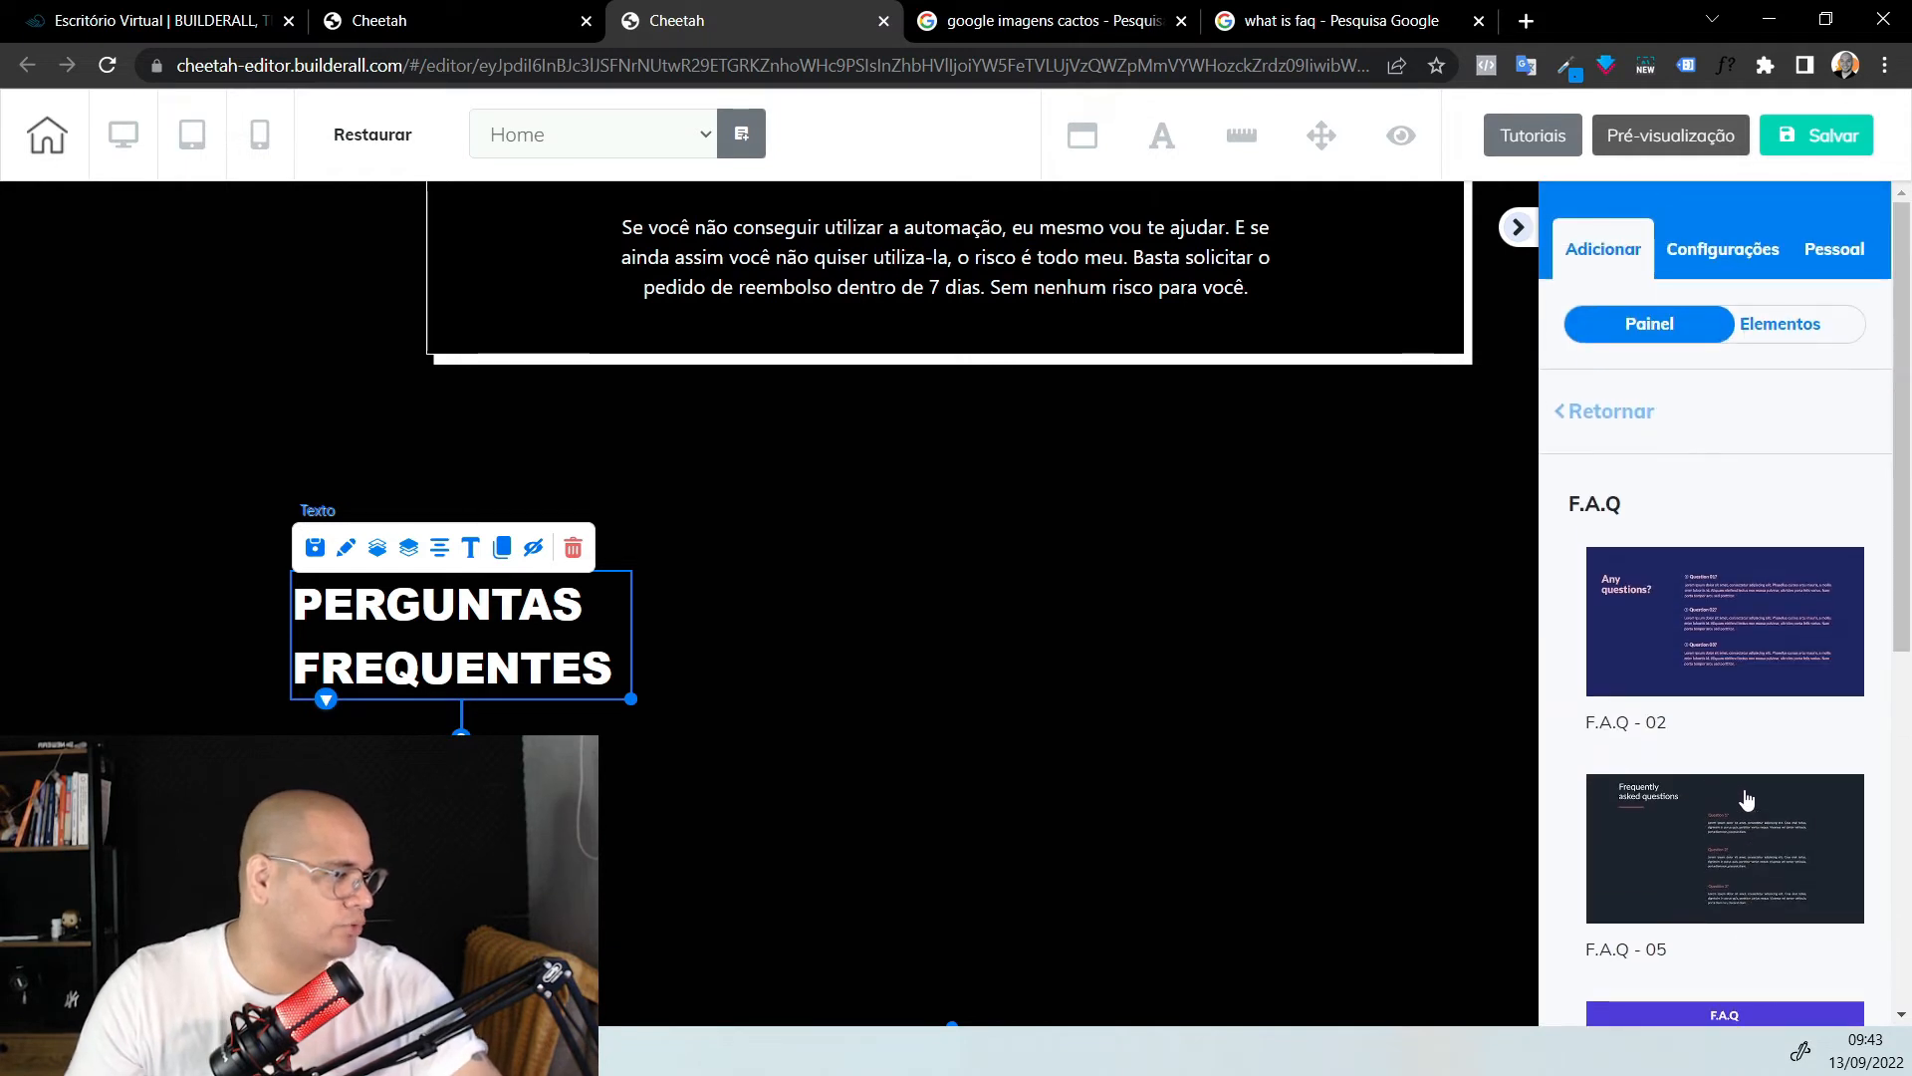
scroll(1778, 647, "down", 3)
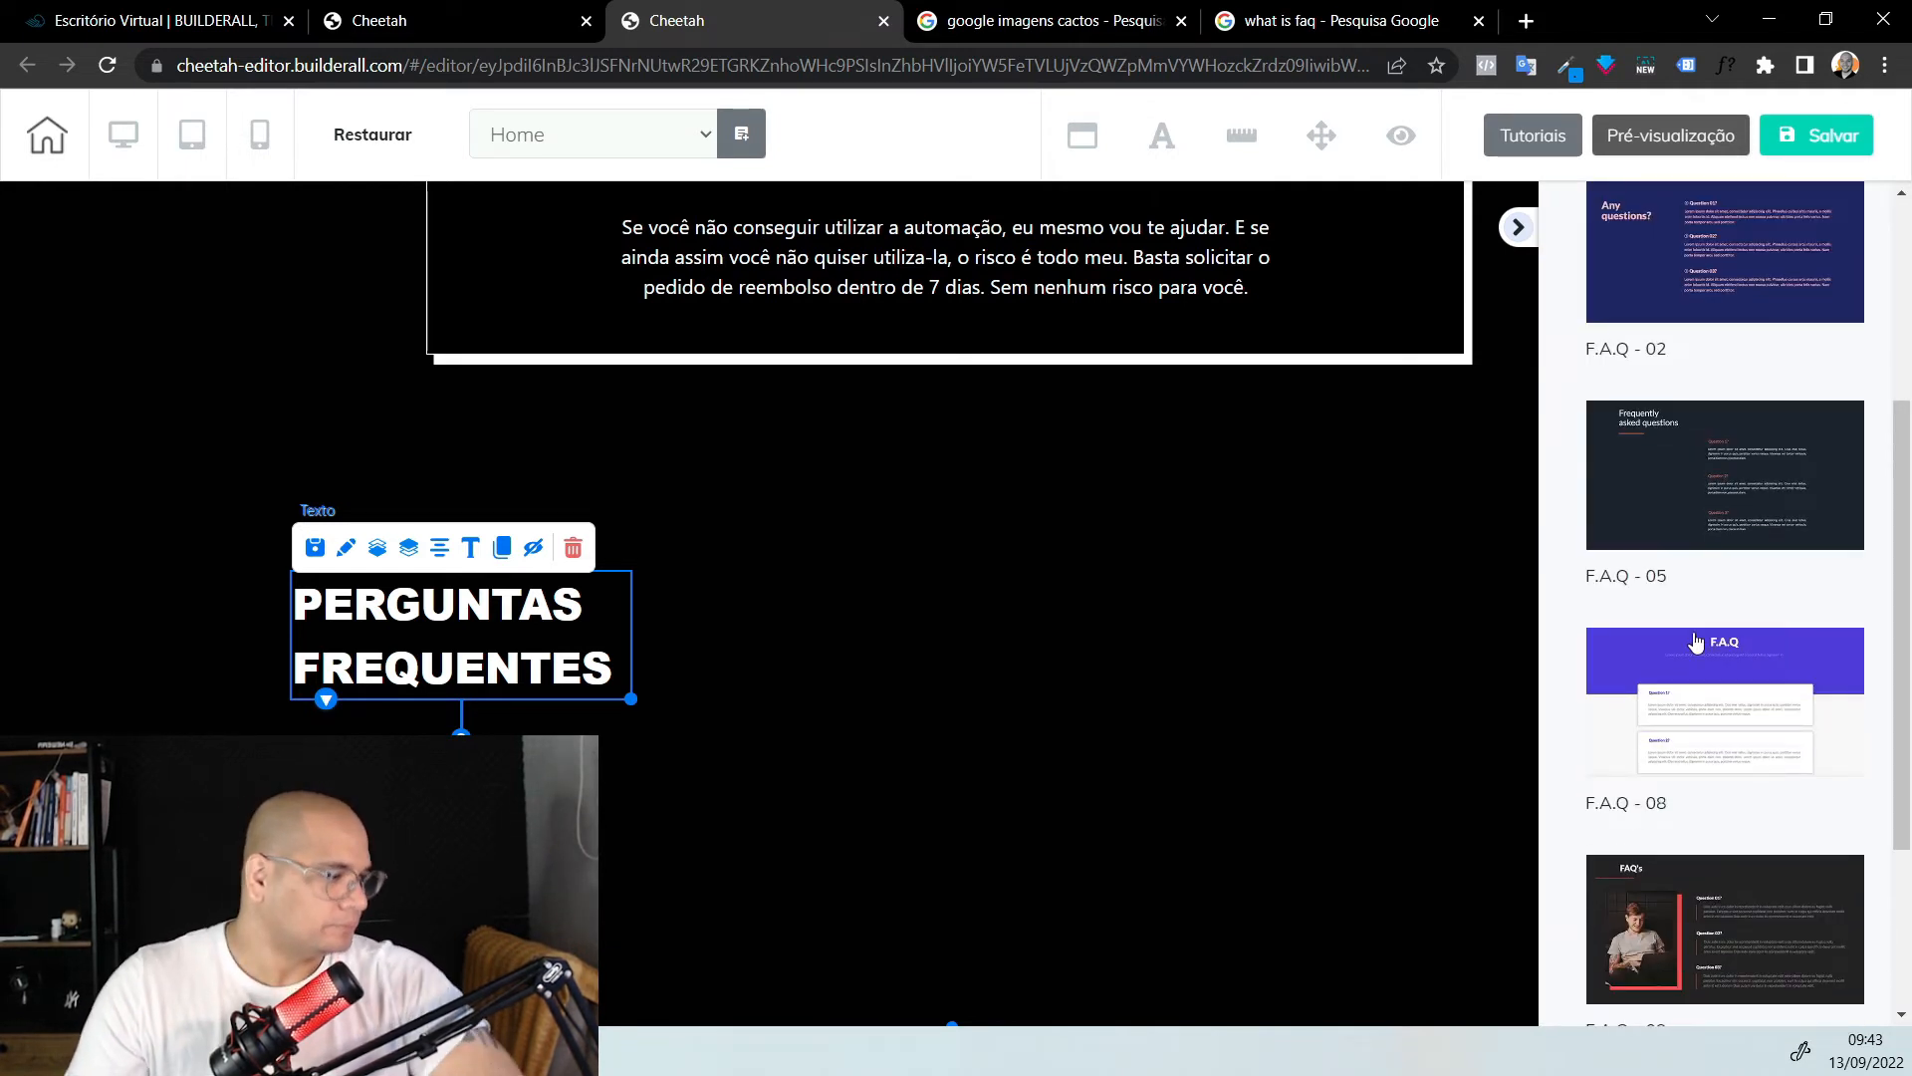
scroll(1742, 696, "down", 3)
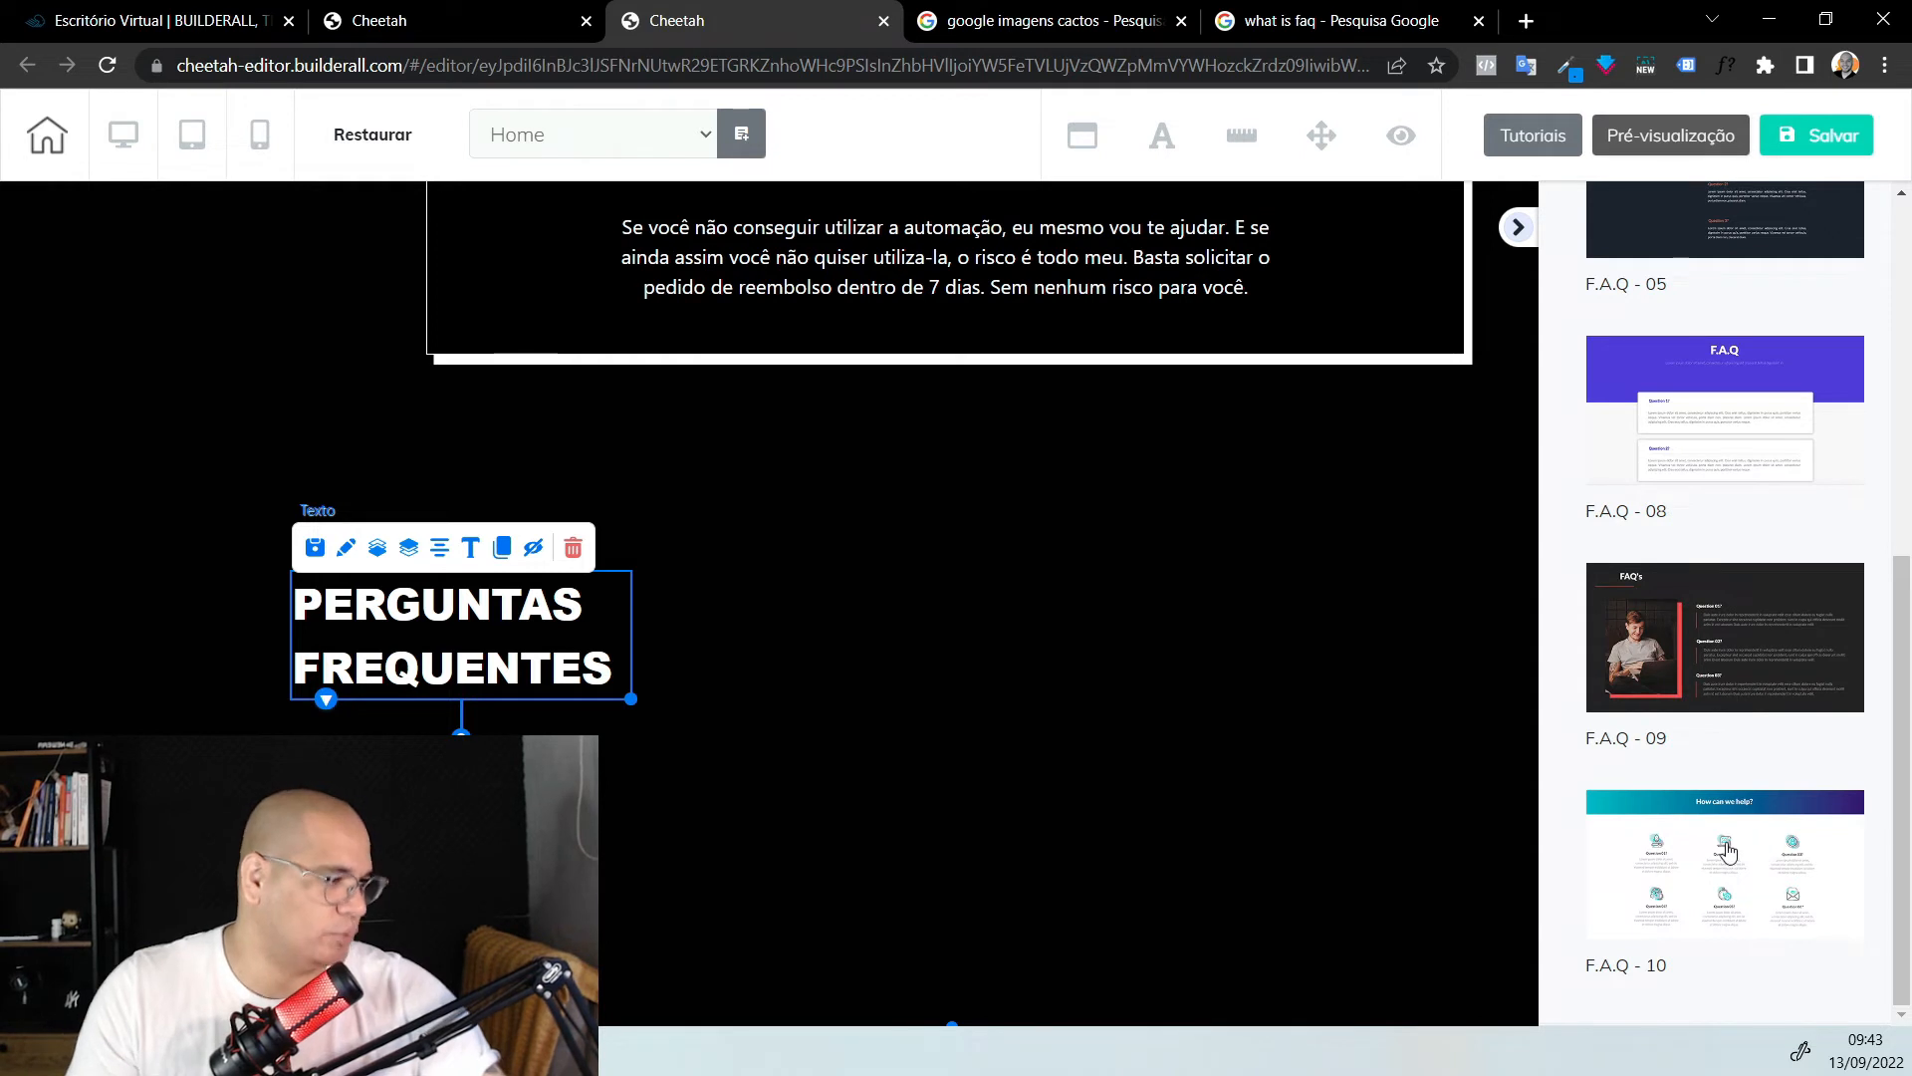
scroll(1726, 859, "up", 6)
Look through the individual page elements that can be added and open the Accordion designs
left_click(1780, 325)
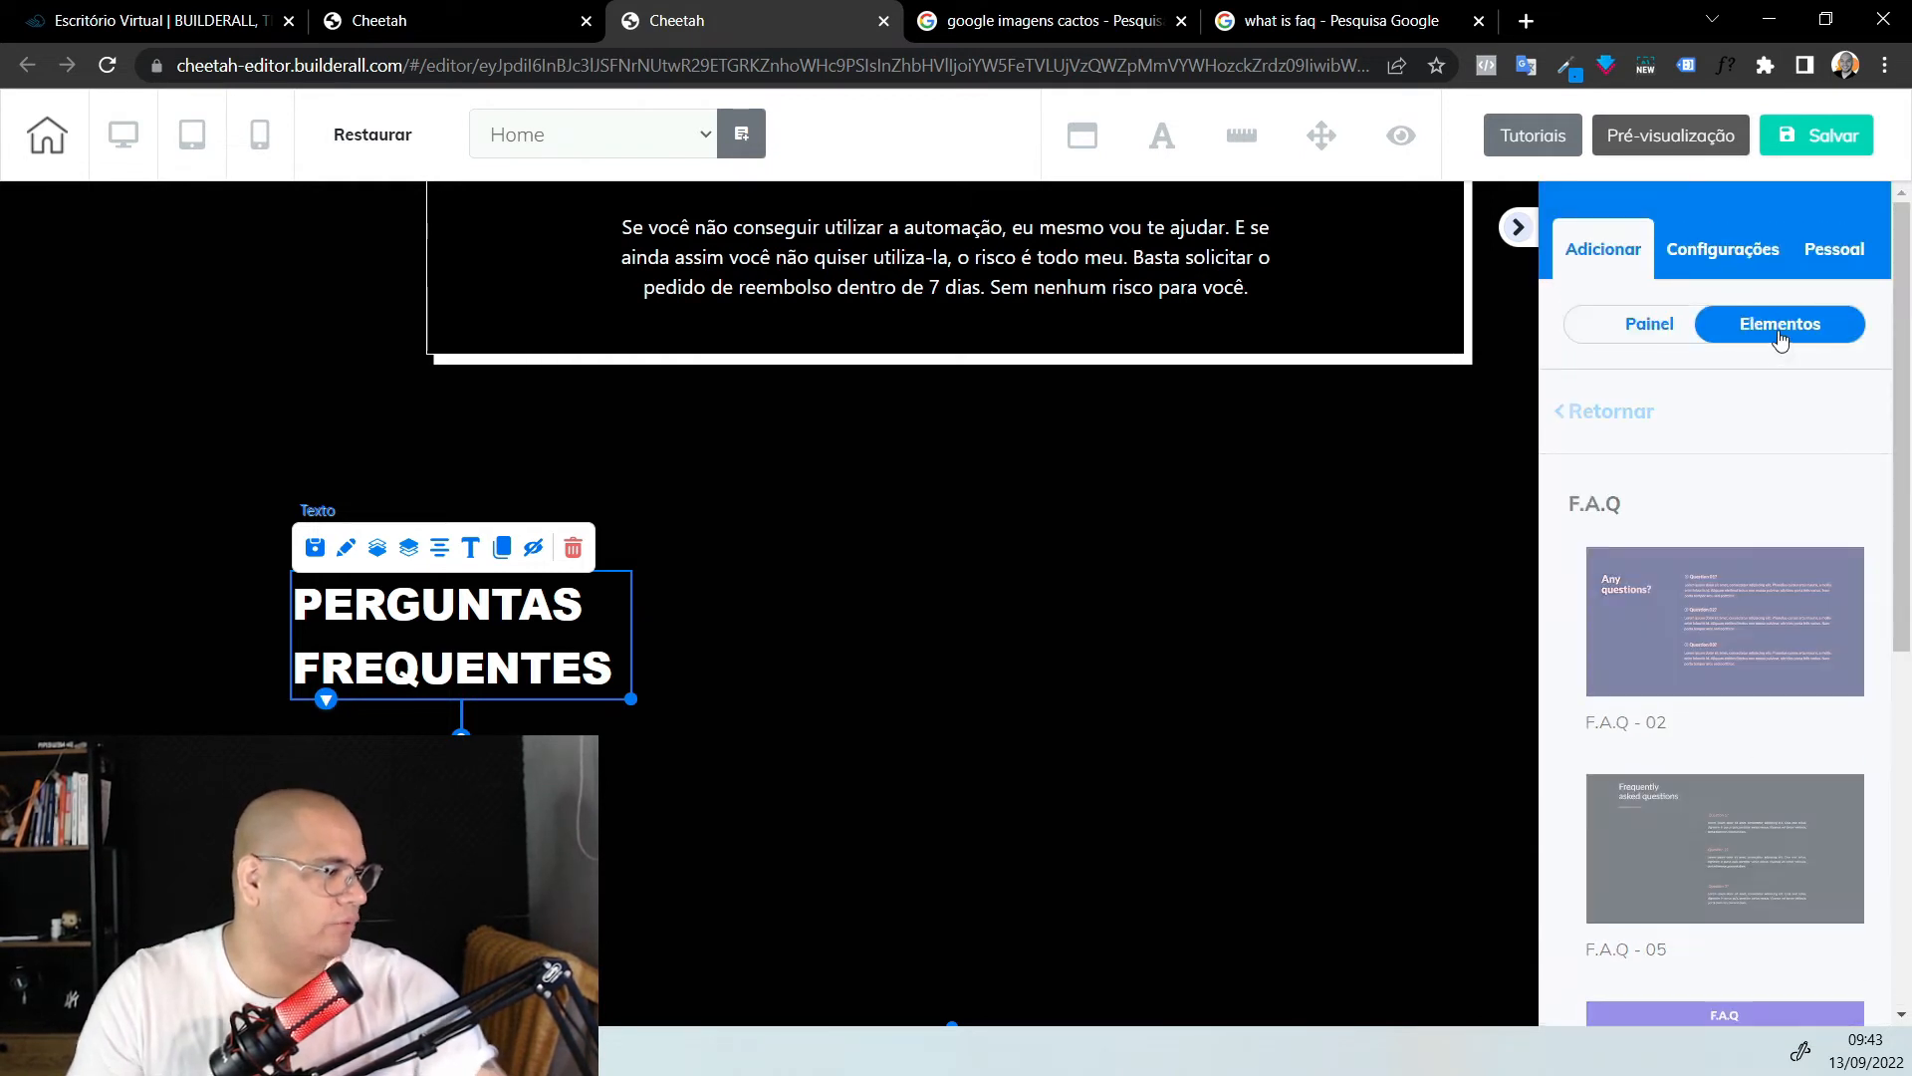
left_click(1619, 419)
scroll(1805, 619, "down", 10)
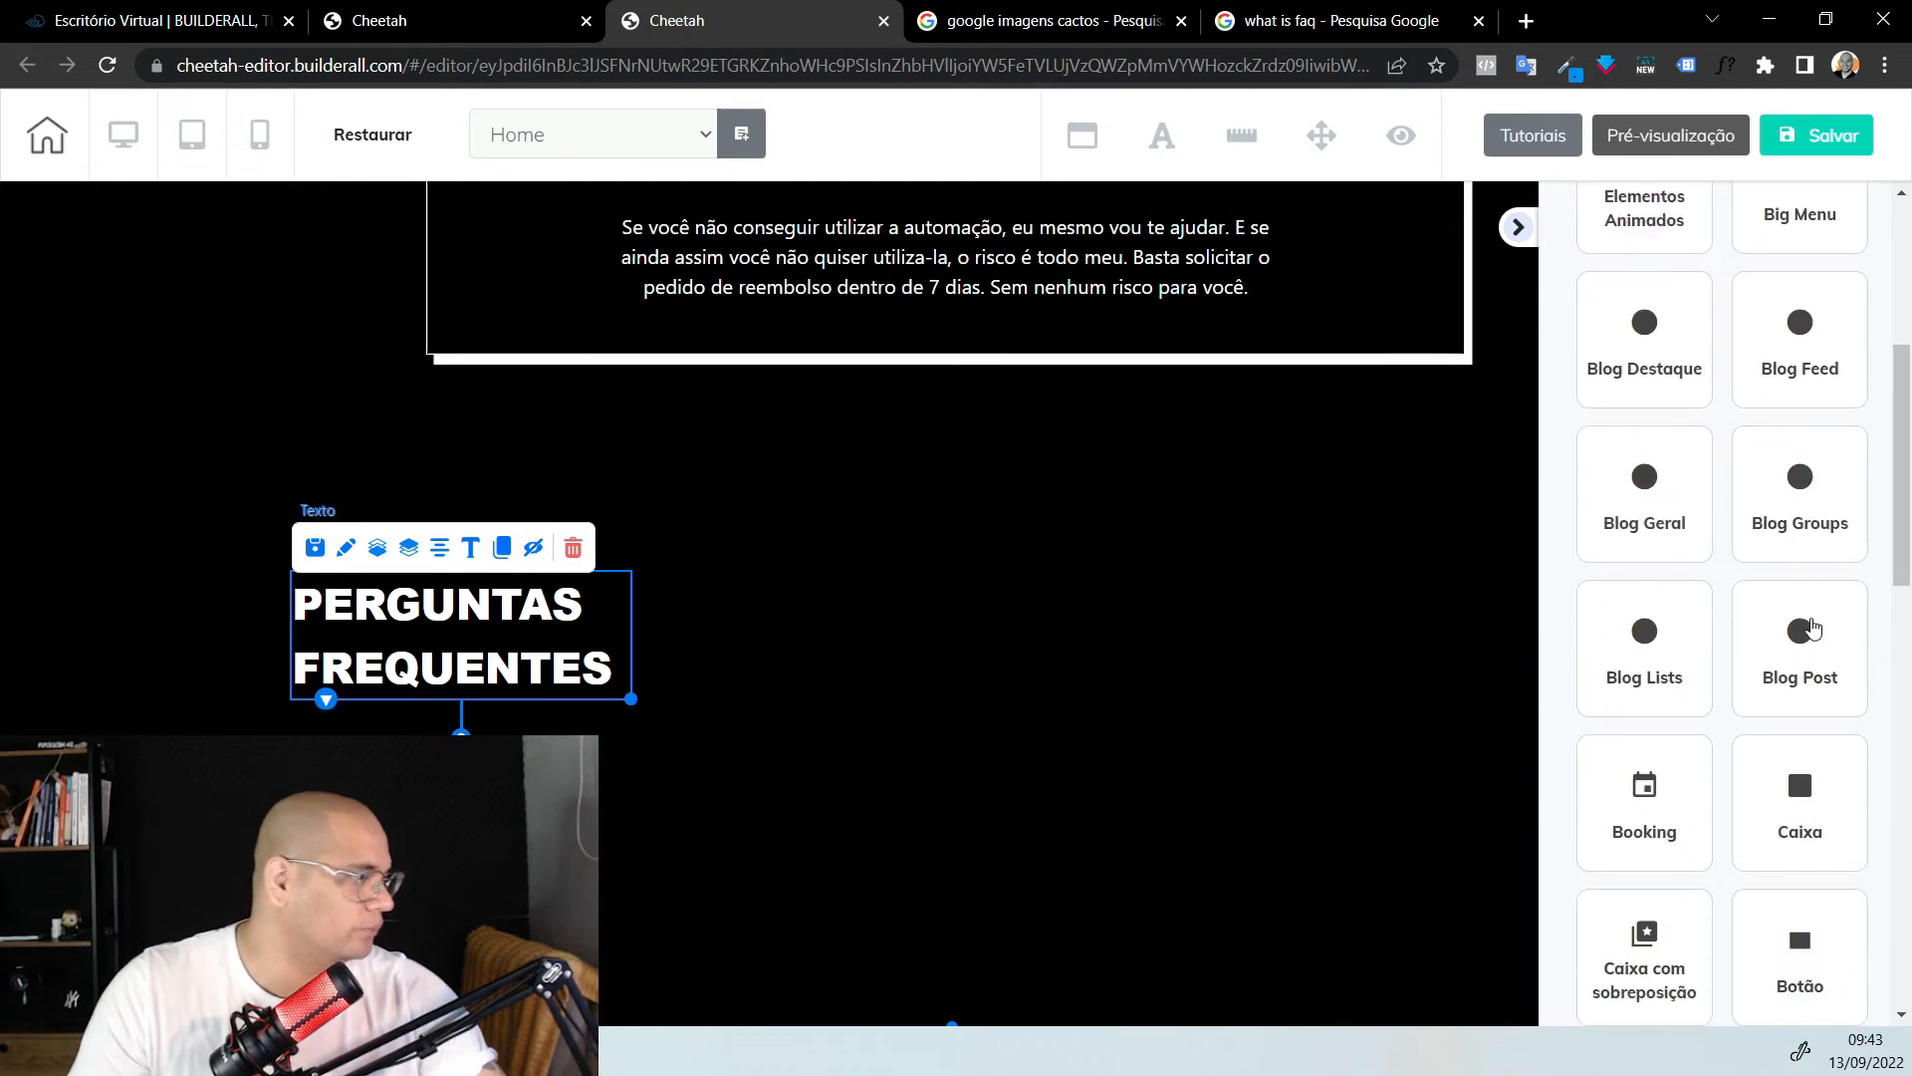
scroll(1824, 635, "down", 8)
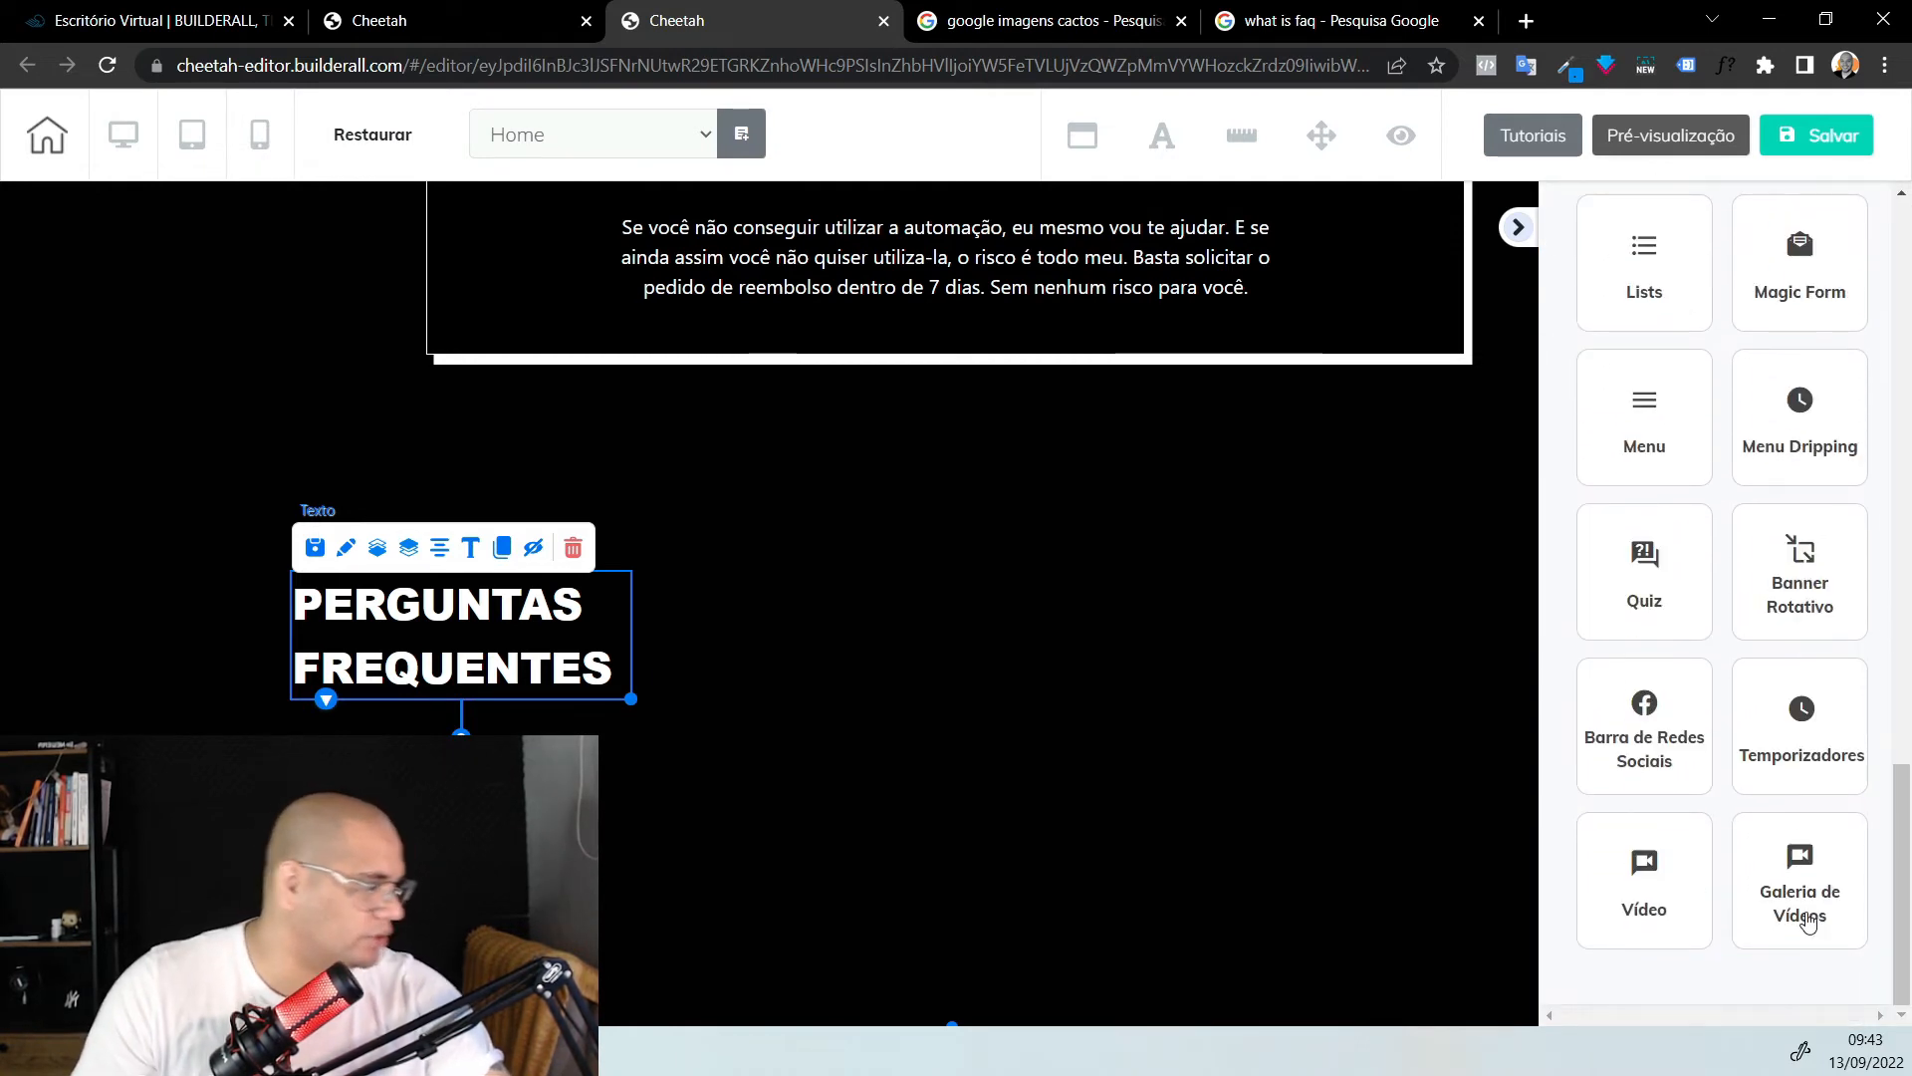
scroll(1763, 856, "up", 2)
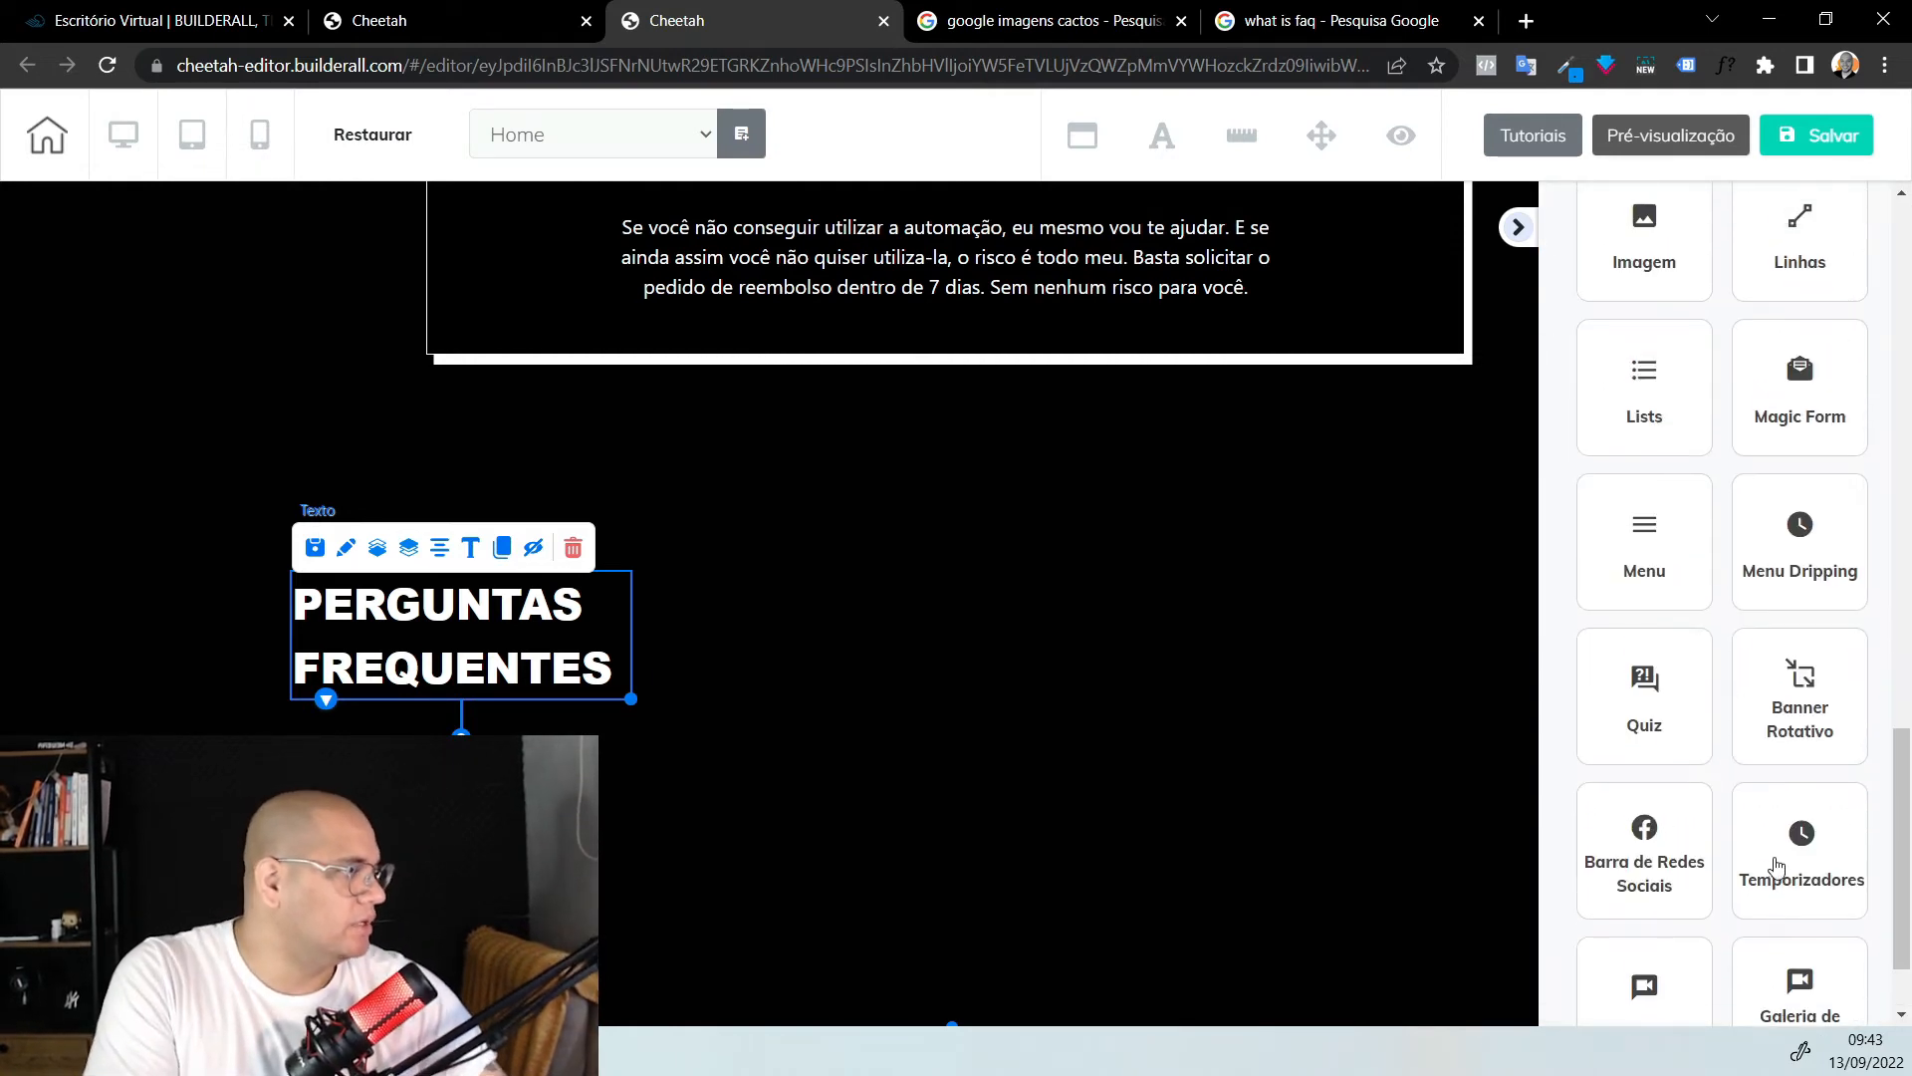
scroll(1738, 734, "up", 5)
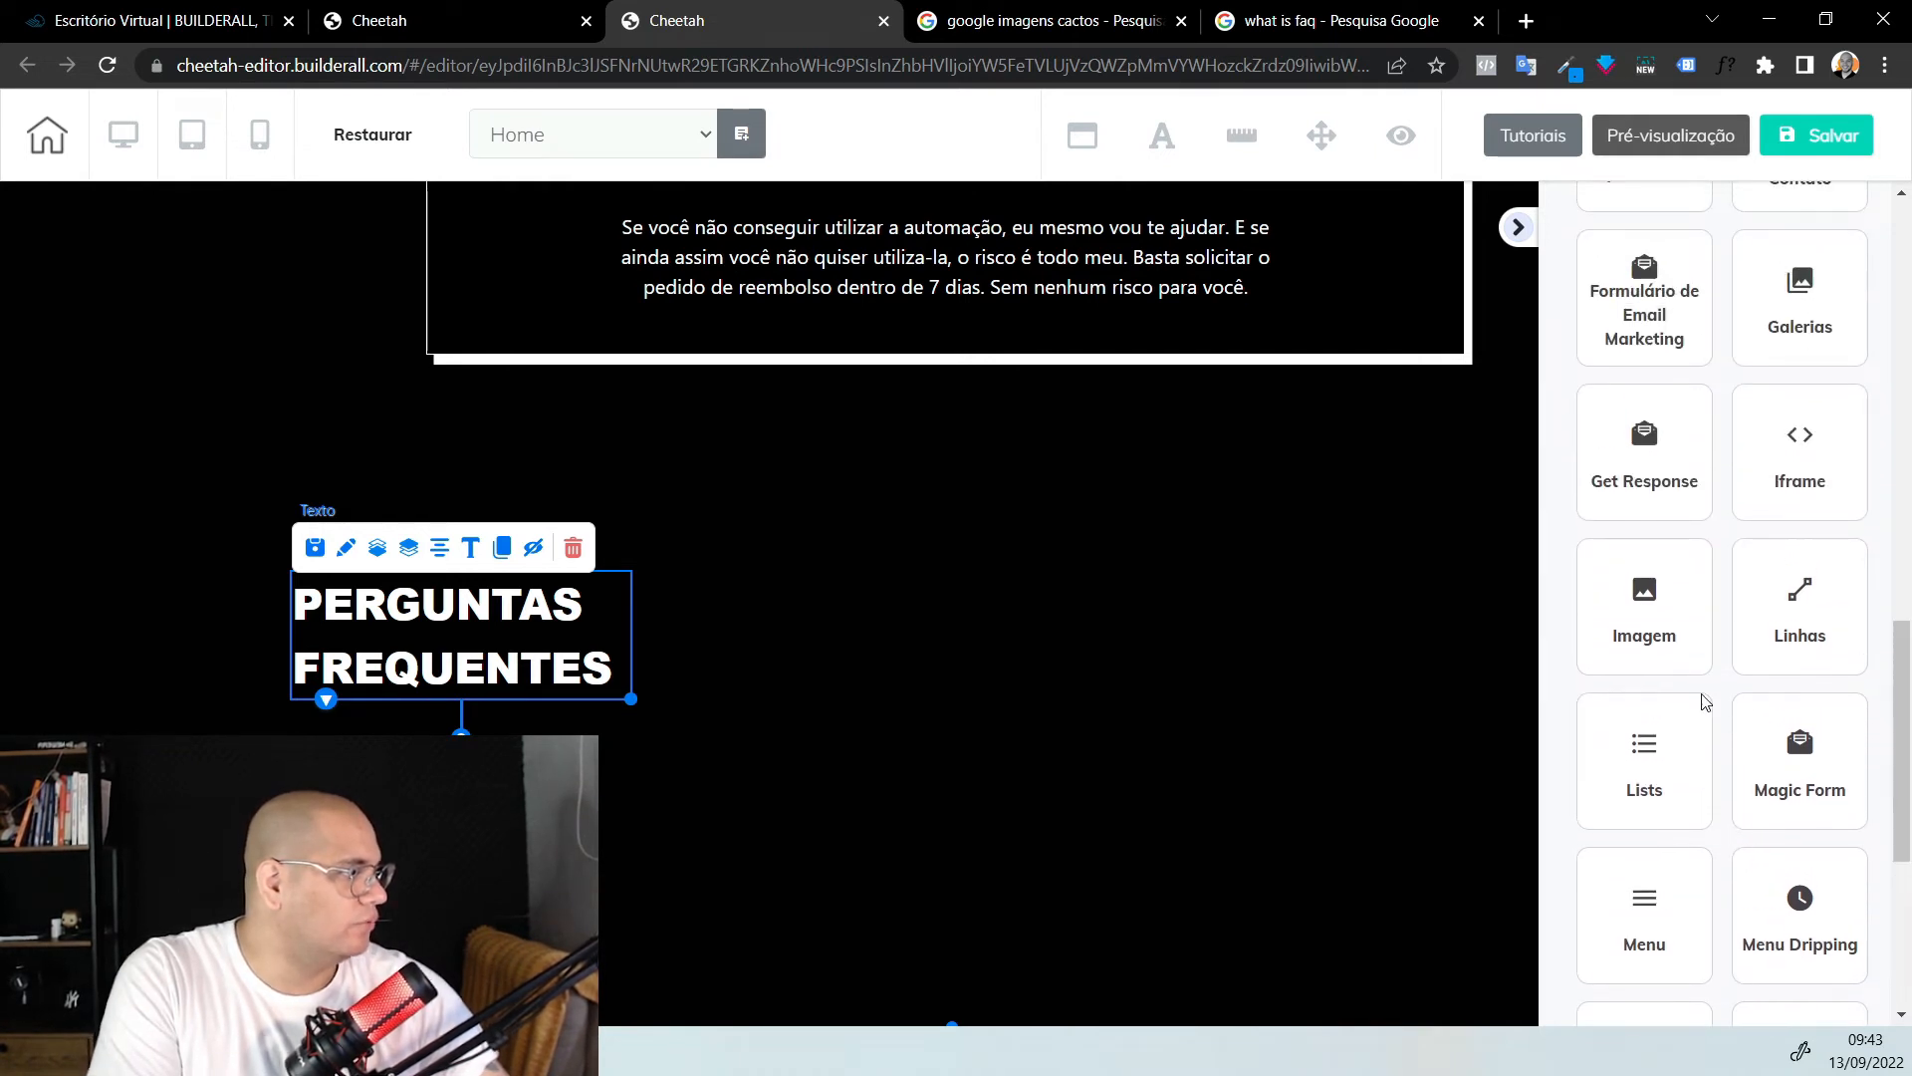
scroll(1721, 648, "up", 5)
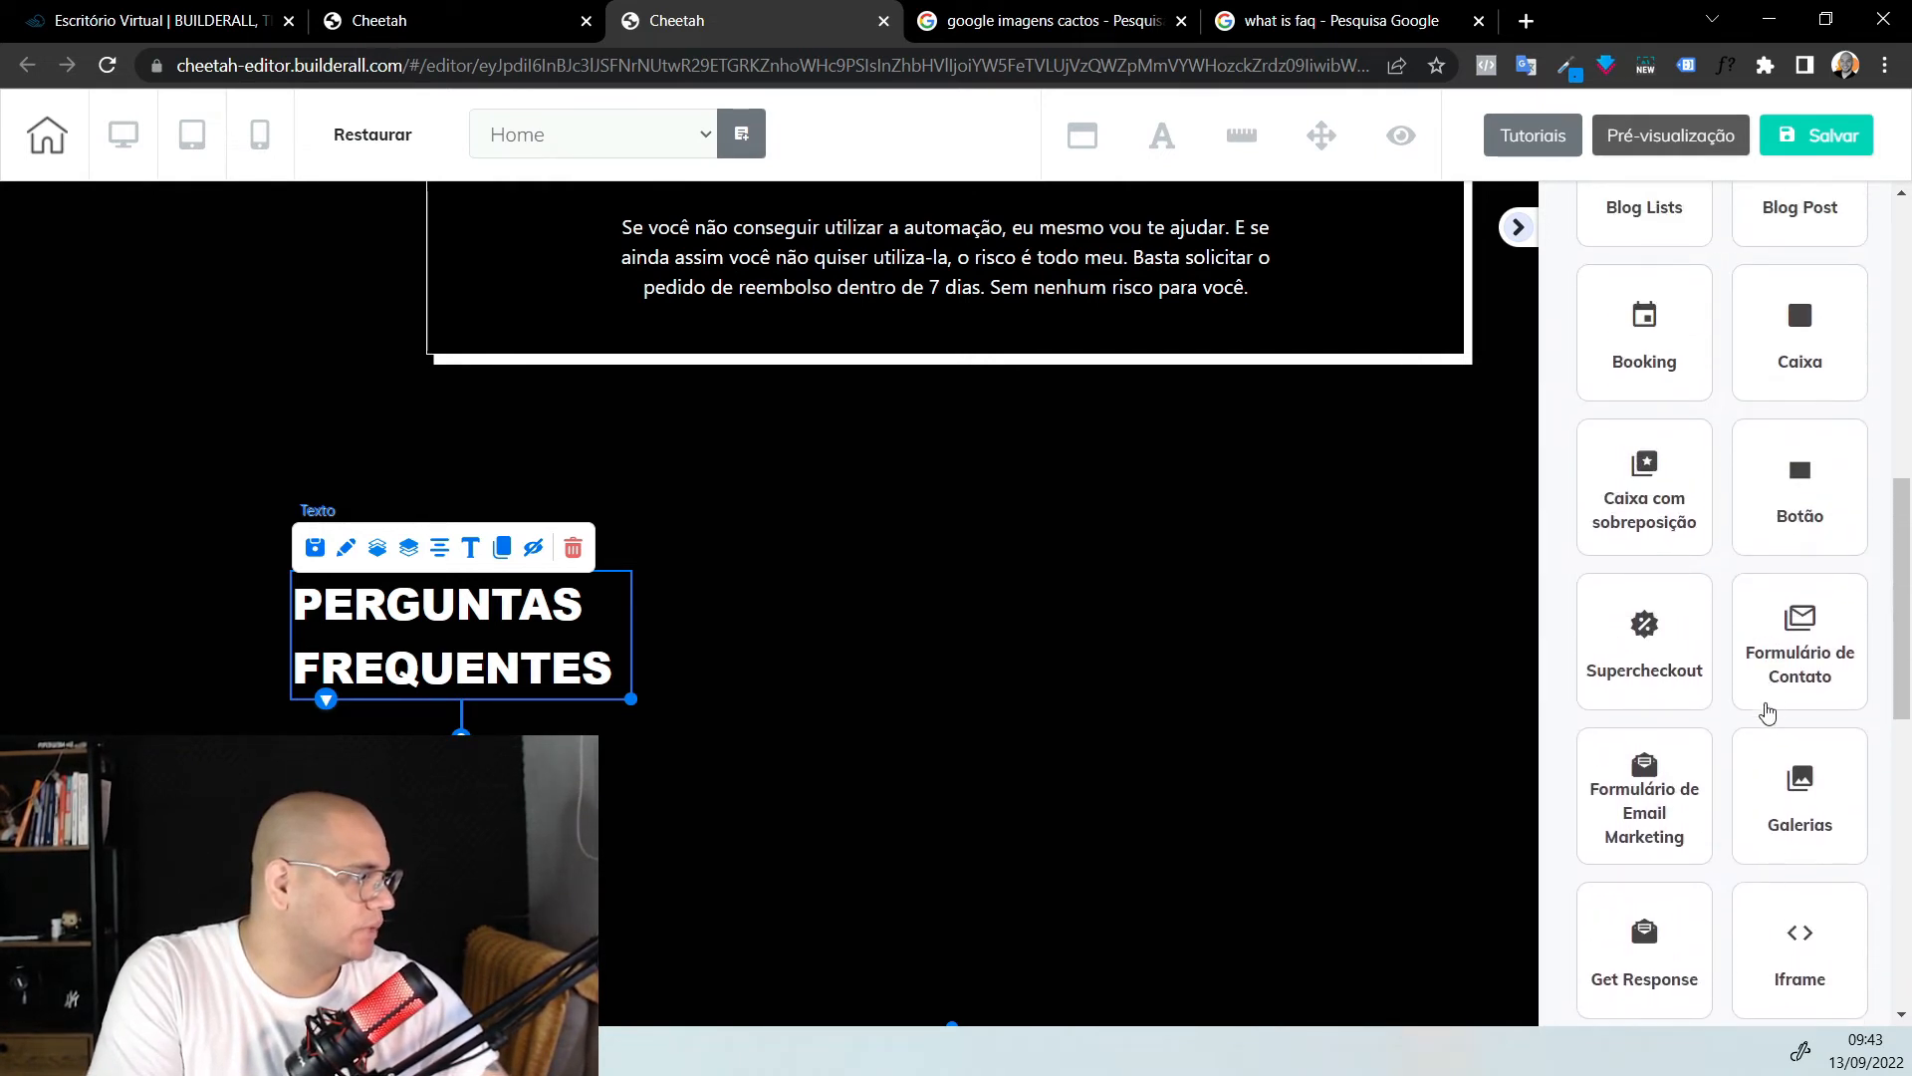
scroll(1683, 717, "up", 7)
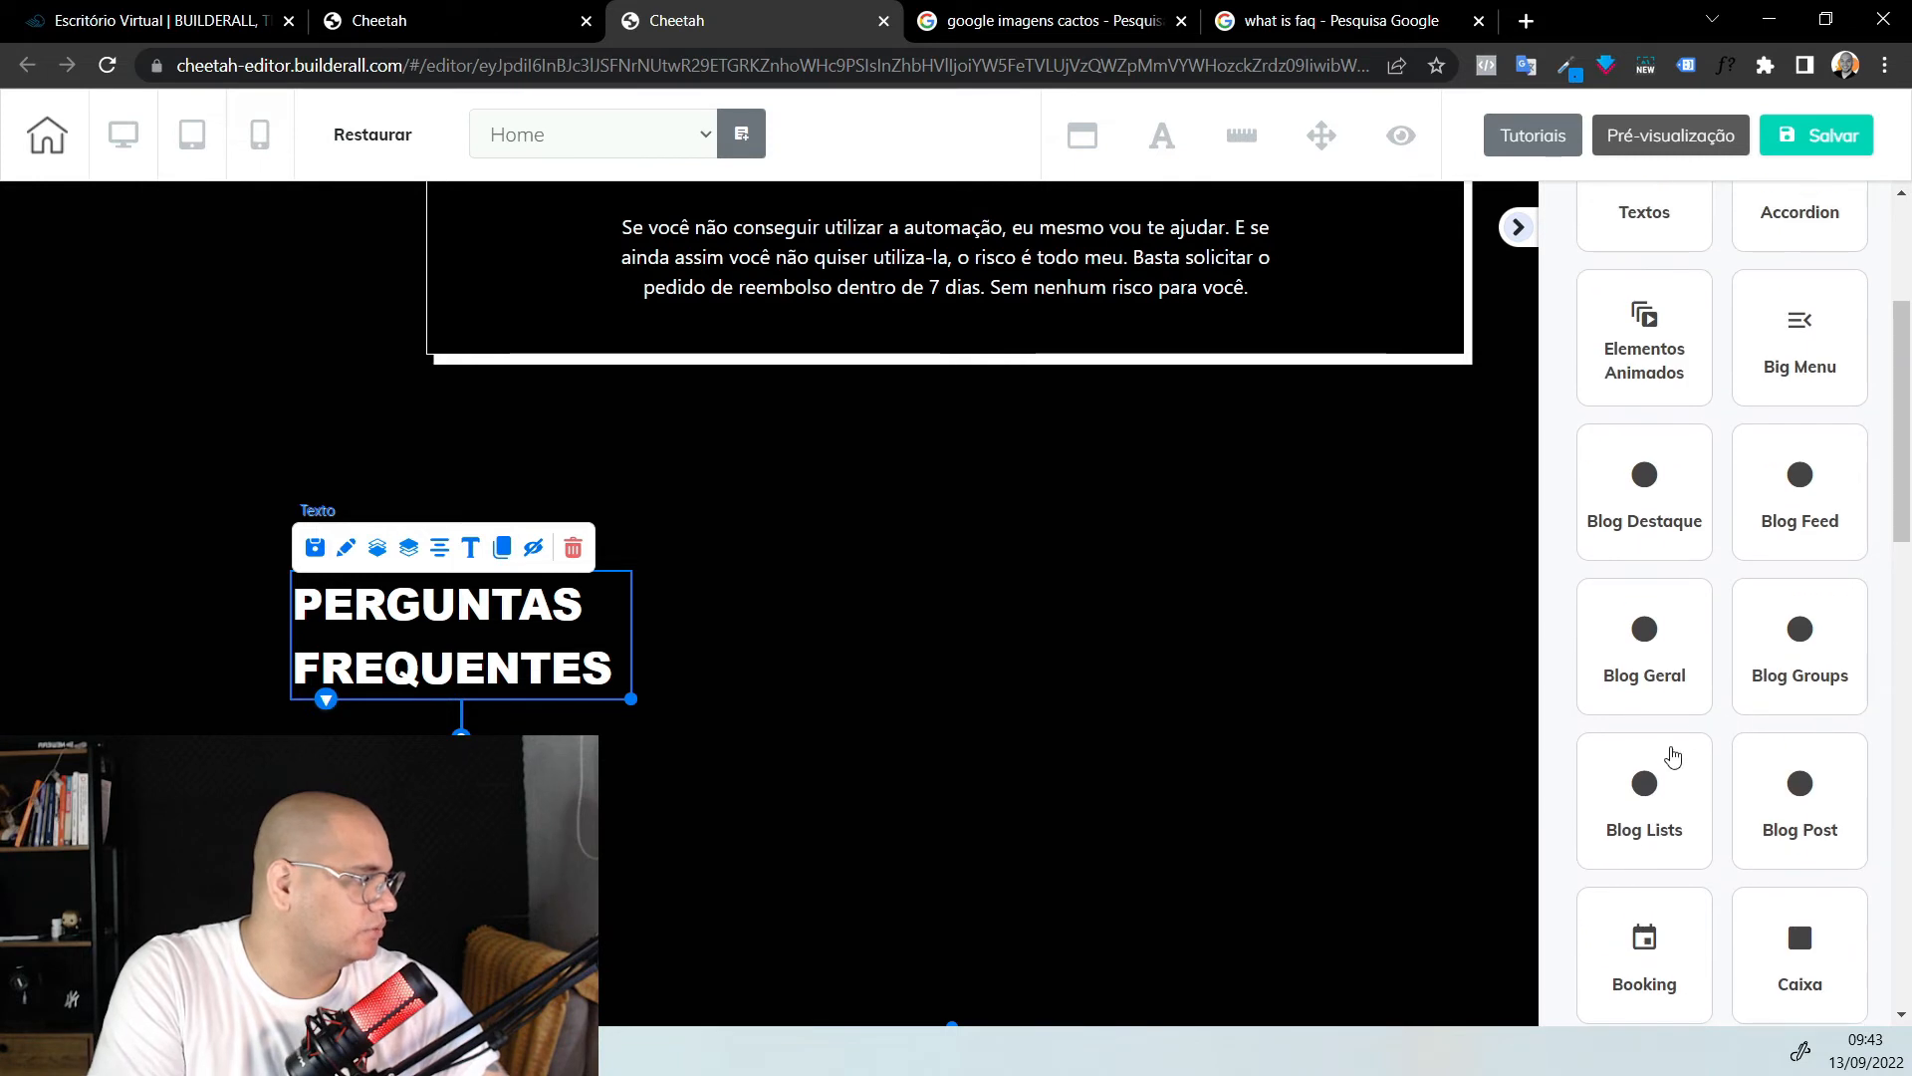
scroll(1772, 735, "up", 3)
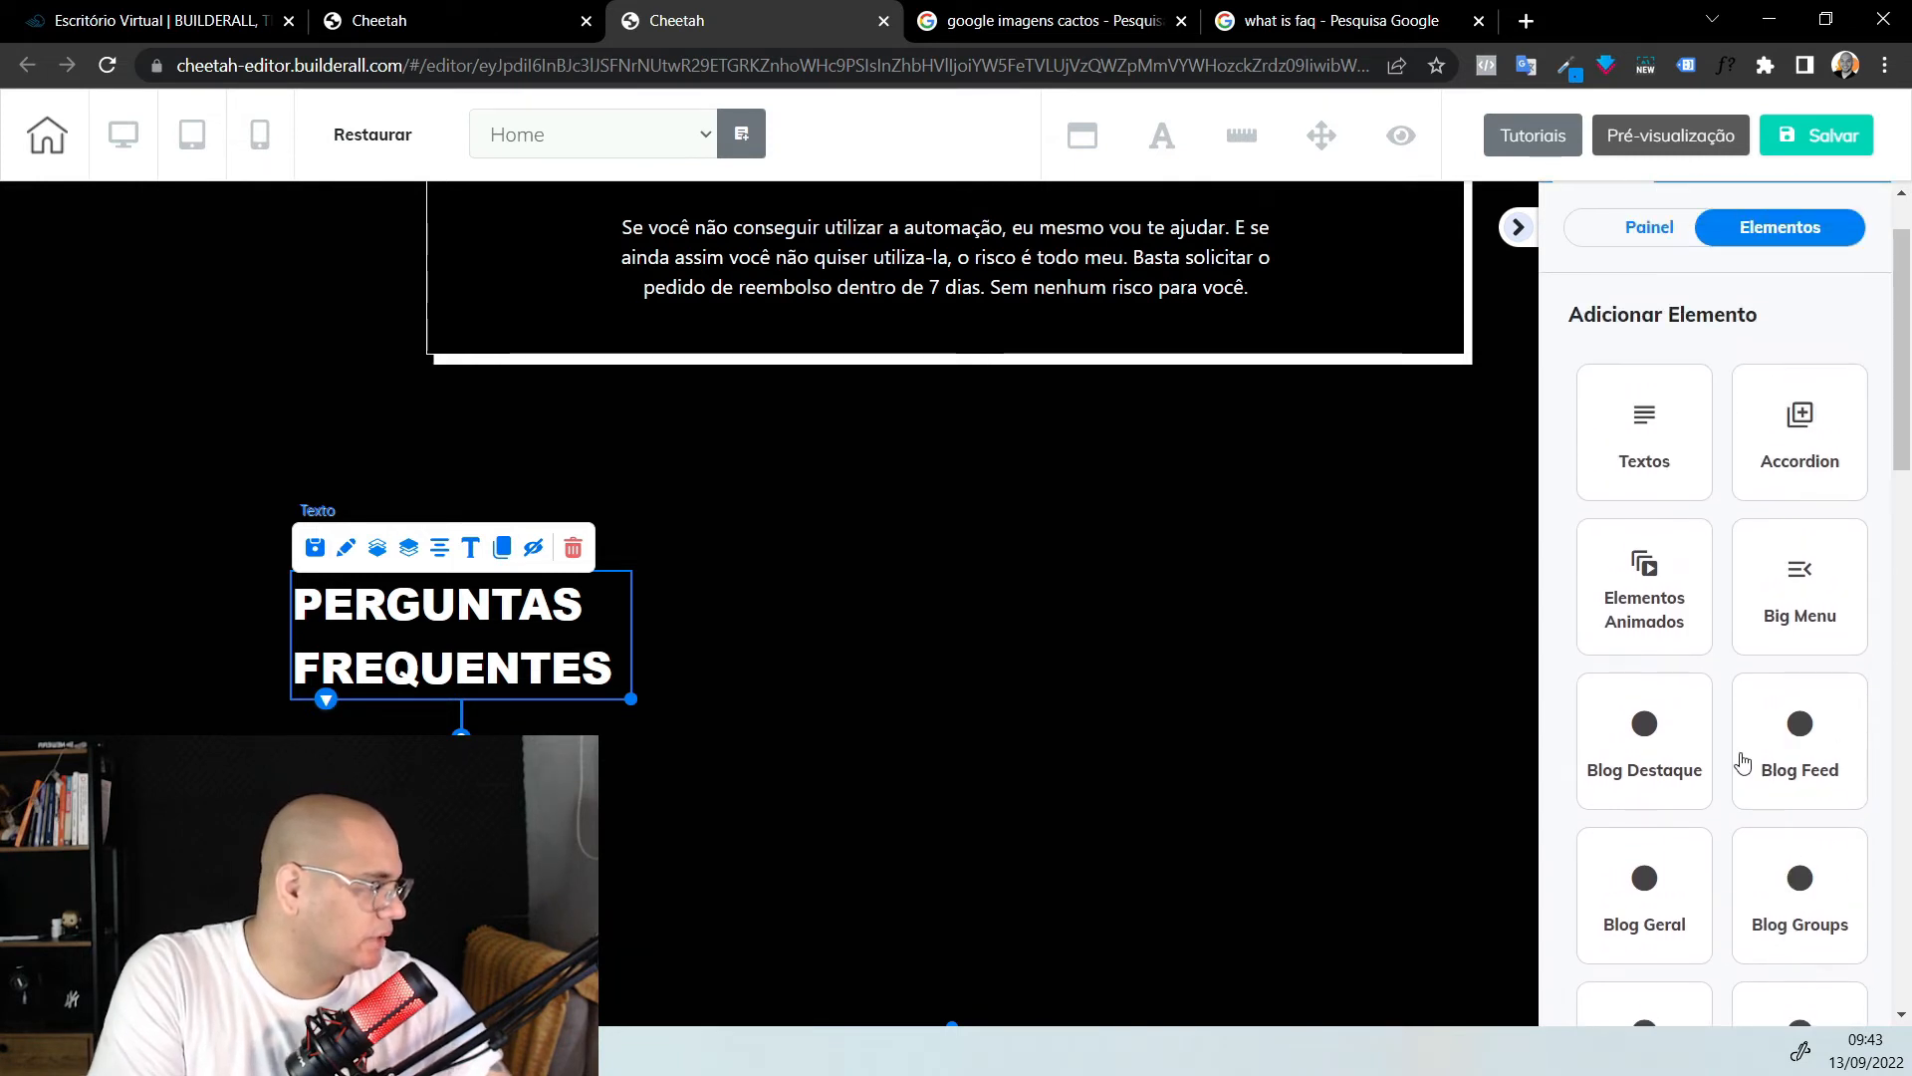
left_click(1808, 453)
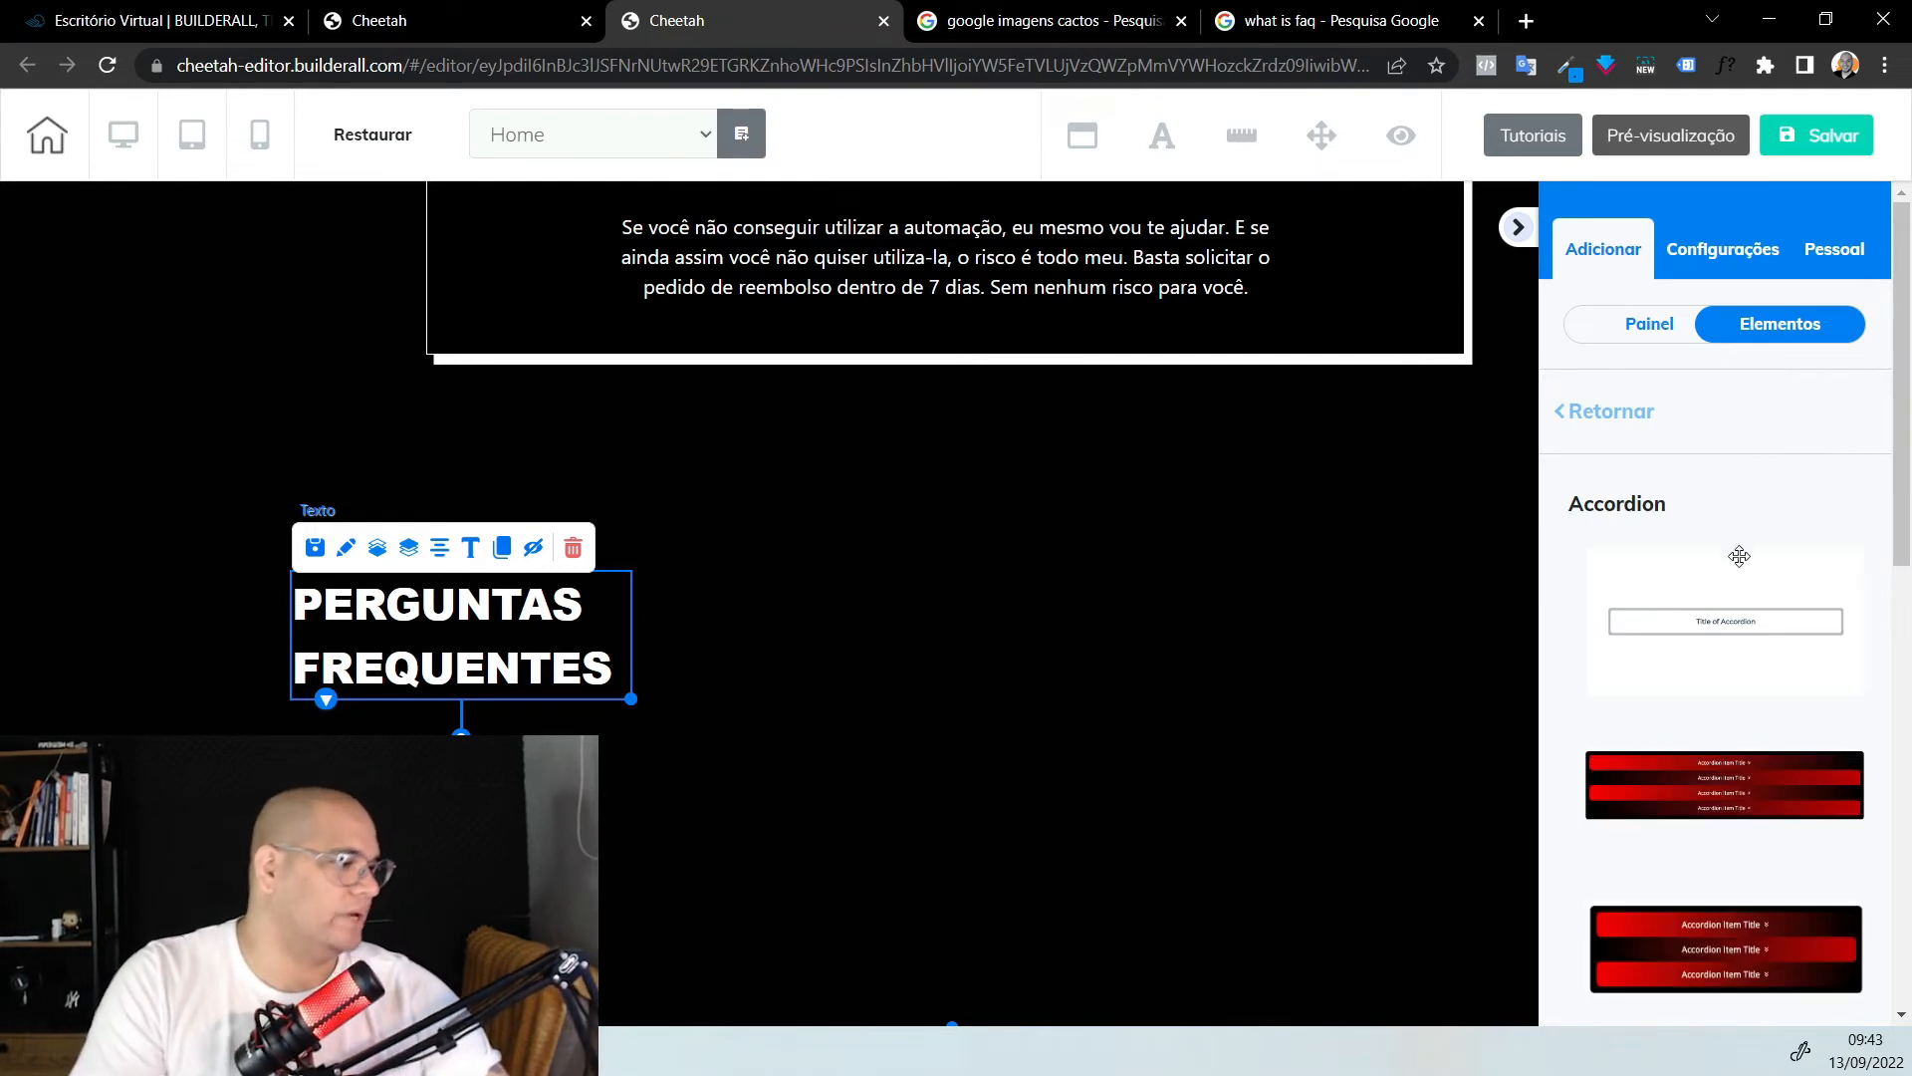
Add the plain blue three-item accordion design beneath the "PERGUNTAS FREQUENTES" heading
scroll(1761, 599, "down", 3)
scroll(1753, 627, "down", 3)
scroll(1733, 661, "down", 3)
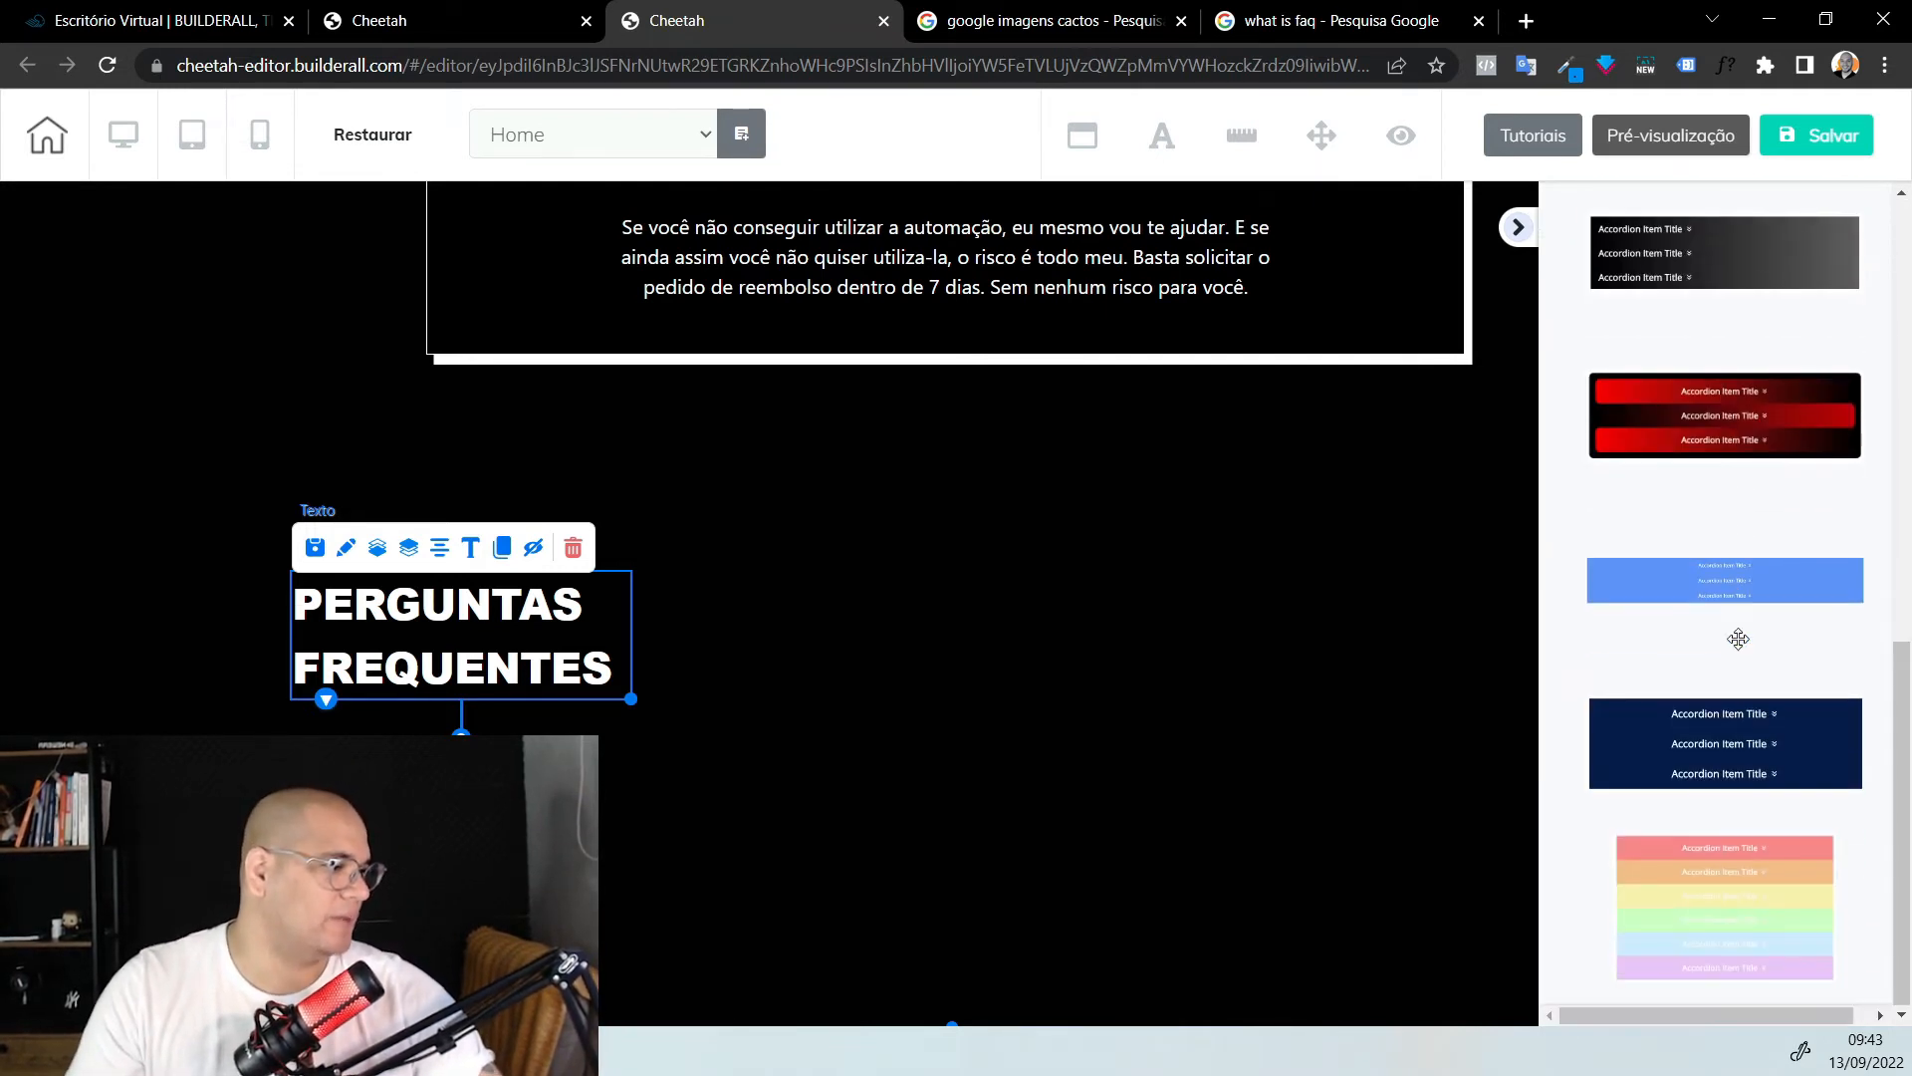
scroll(1736, 672, "up", 4)
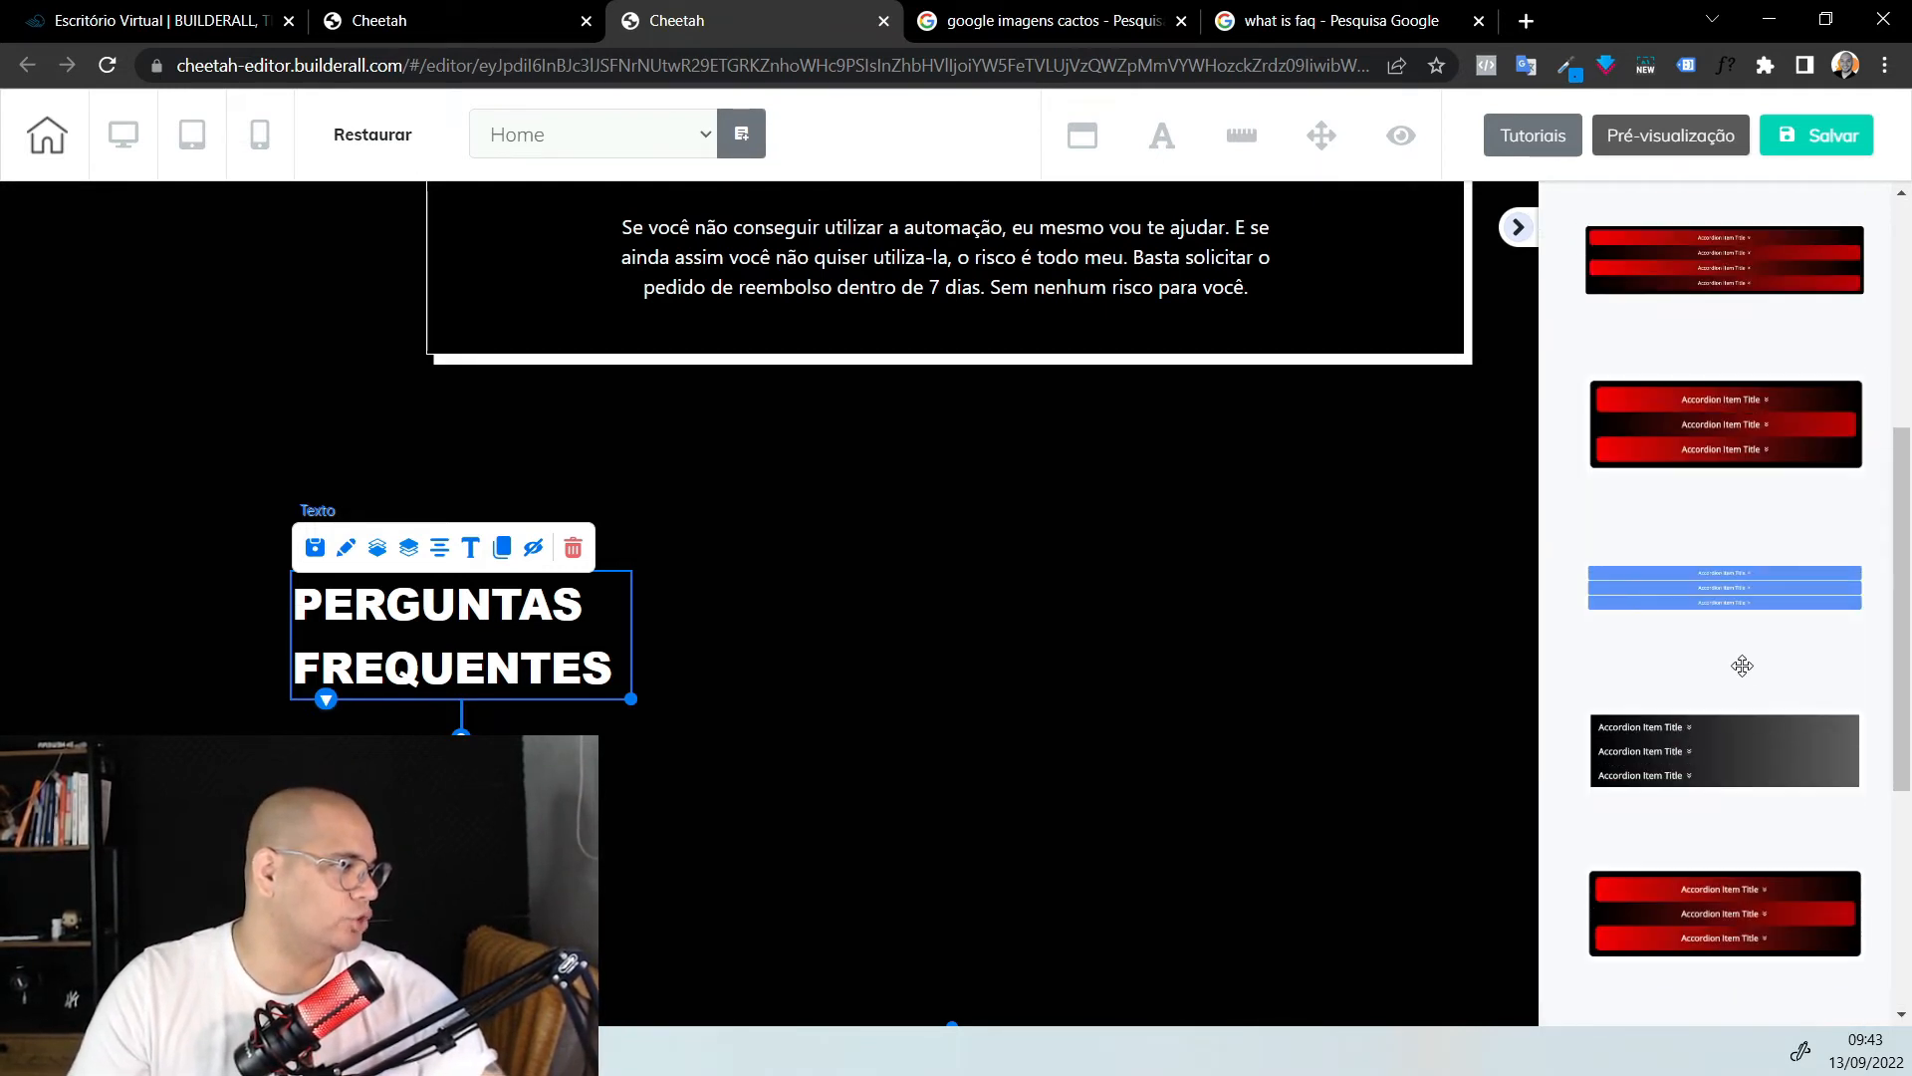
scroll(1739, 673, "down", 4)
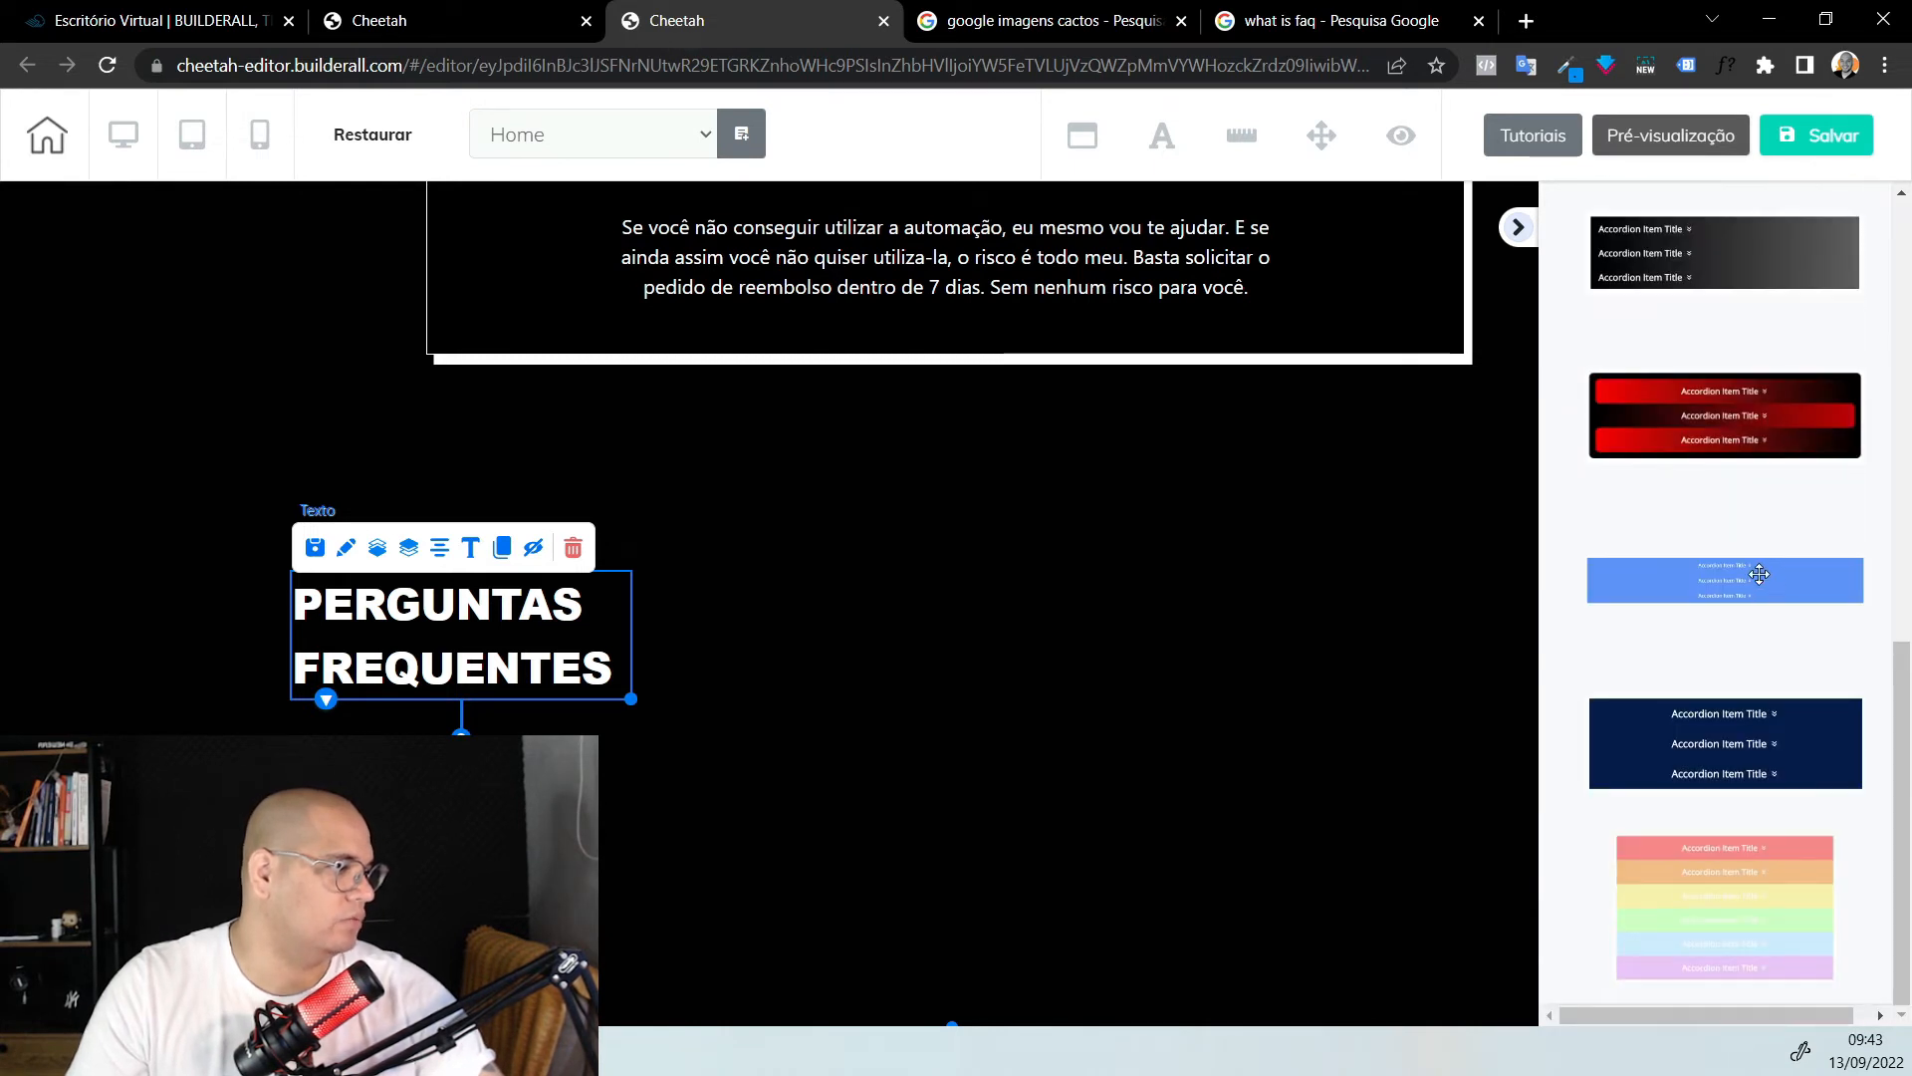
left_click_drag(659, 823, 482, 865)
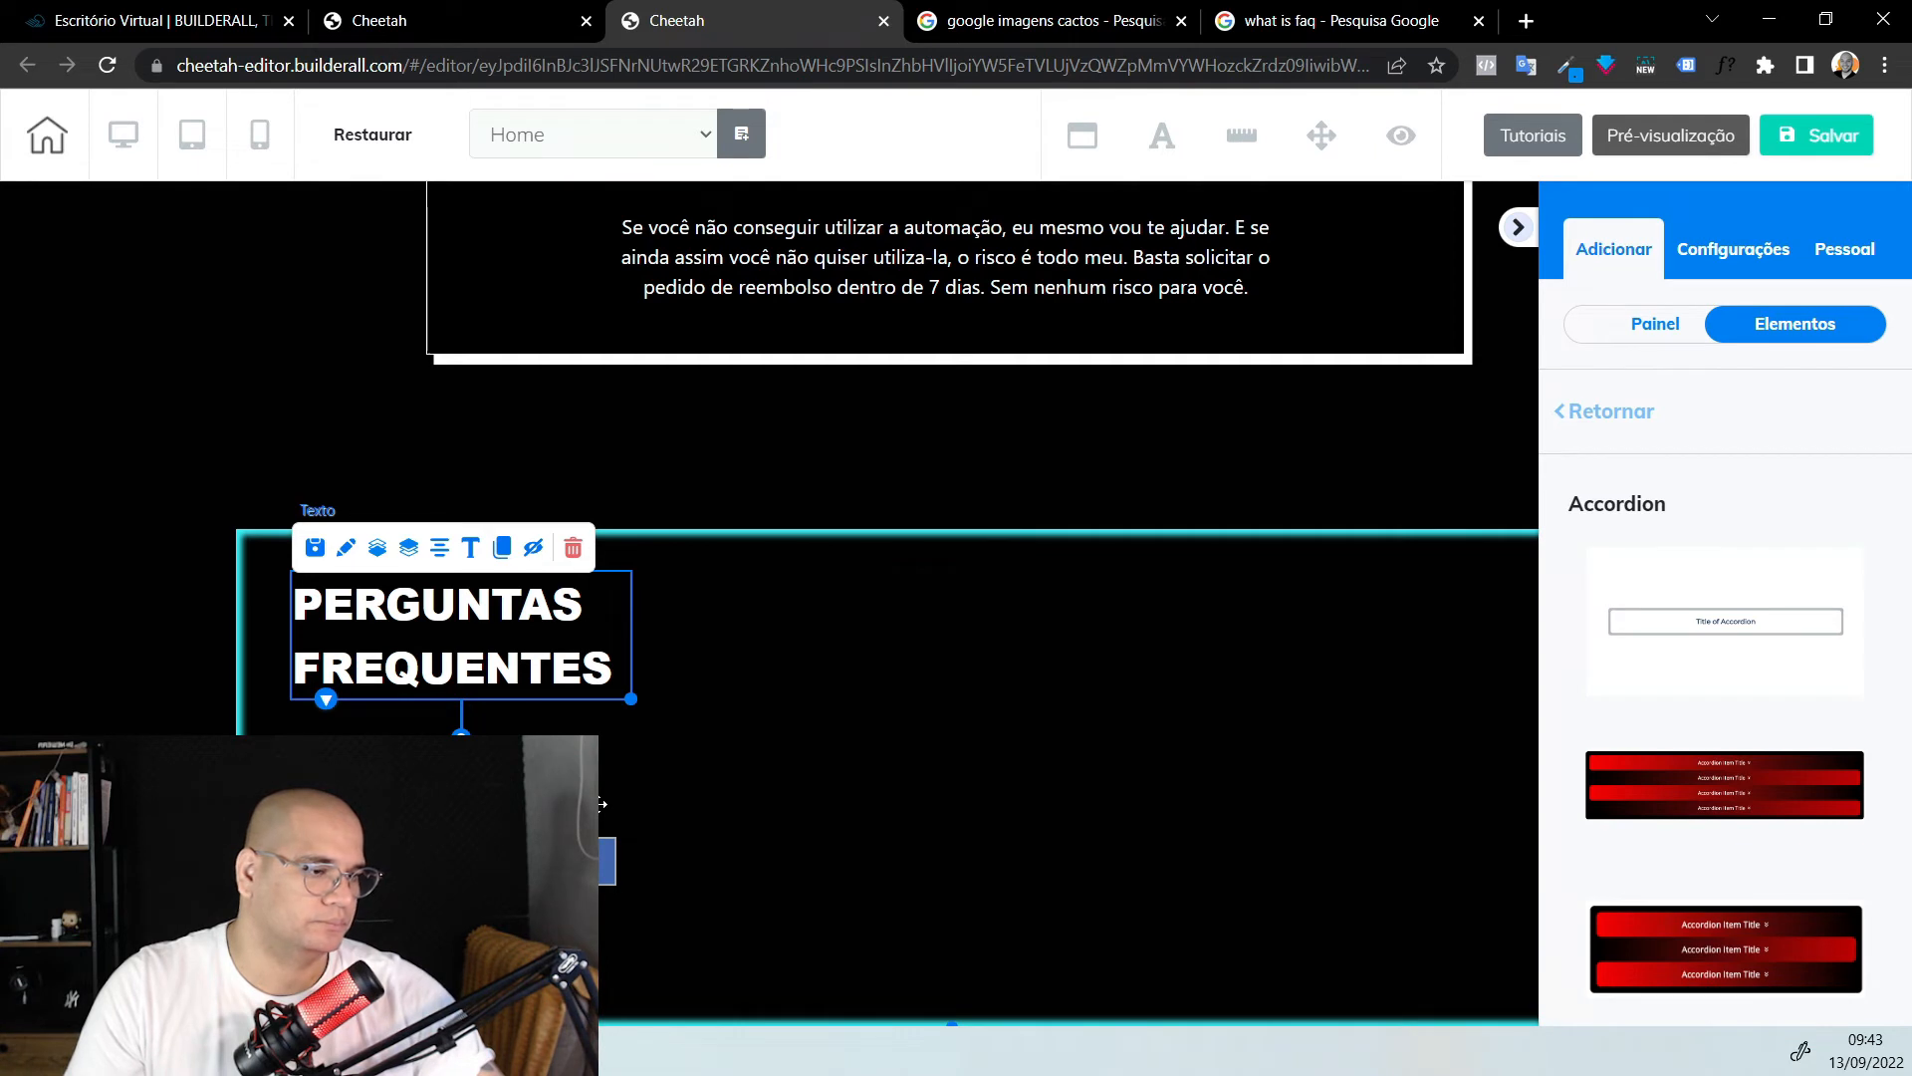
left_click_drag(602, 802, 605, 807)
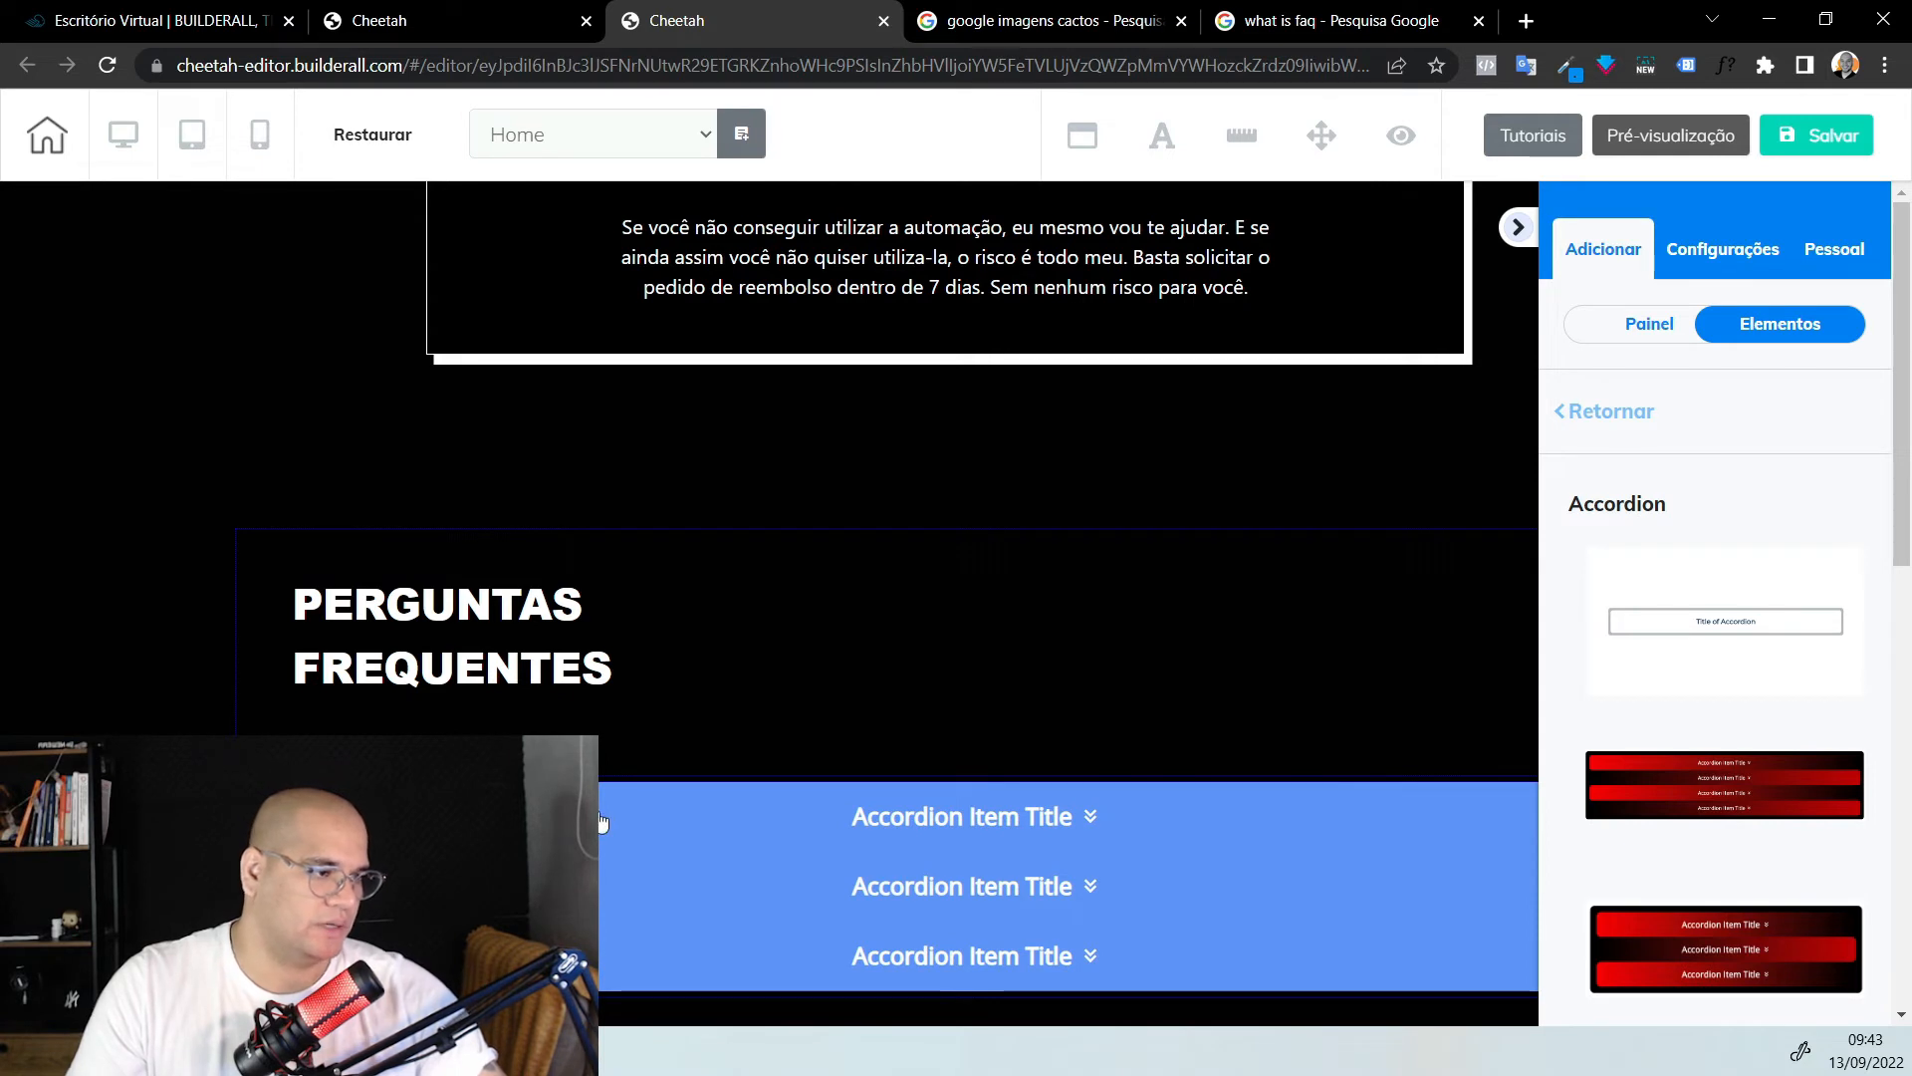
Test expanding and collapsing the first accordion item, and move the accordion so its left edge lines up with the heading
left_click(671, 823)
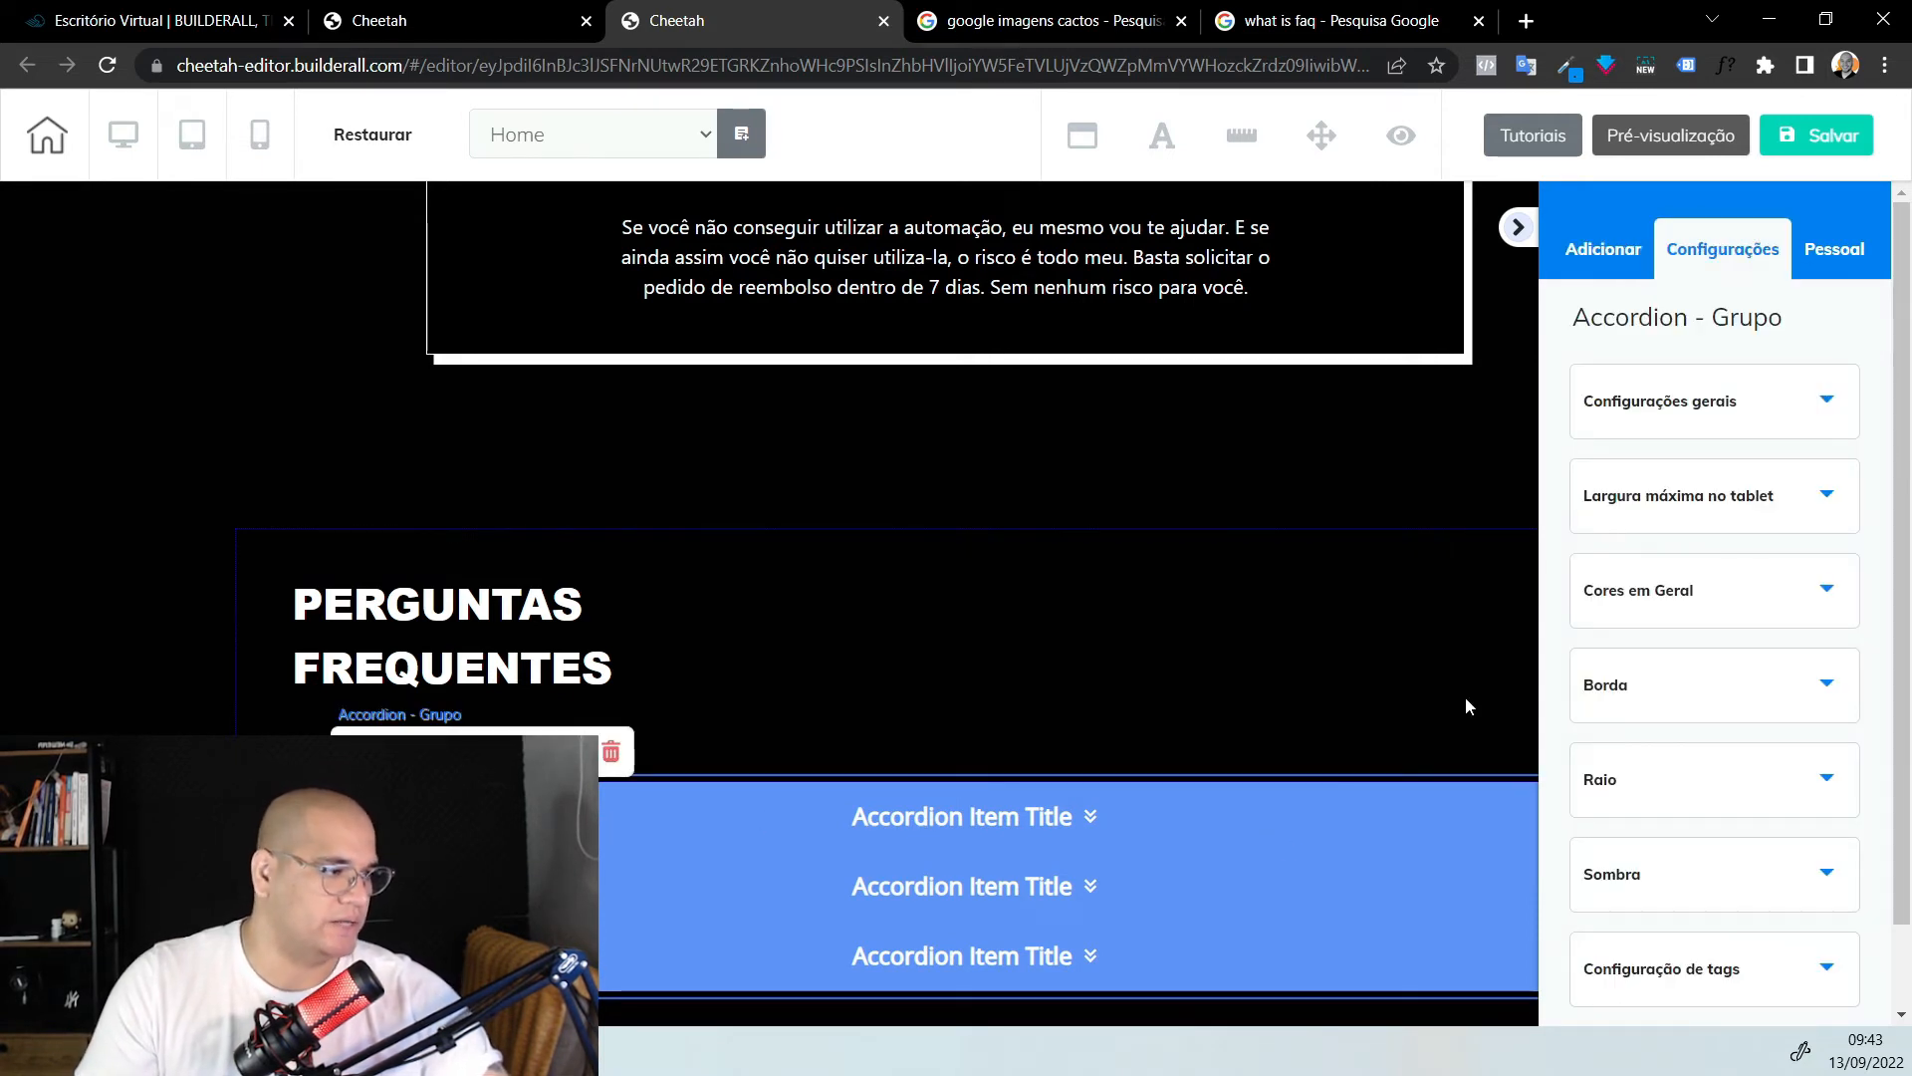
left_click(1518, 229)
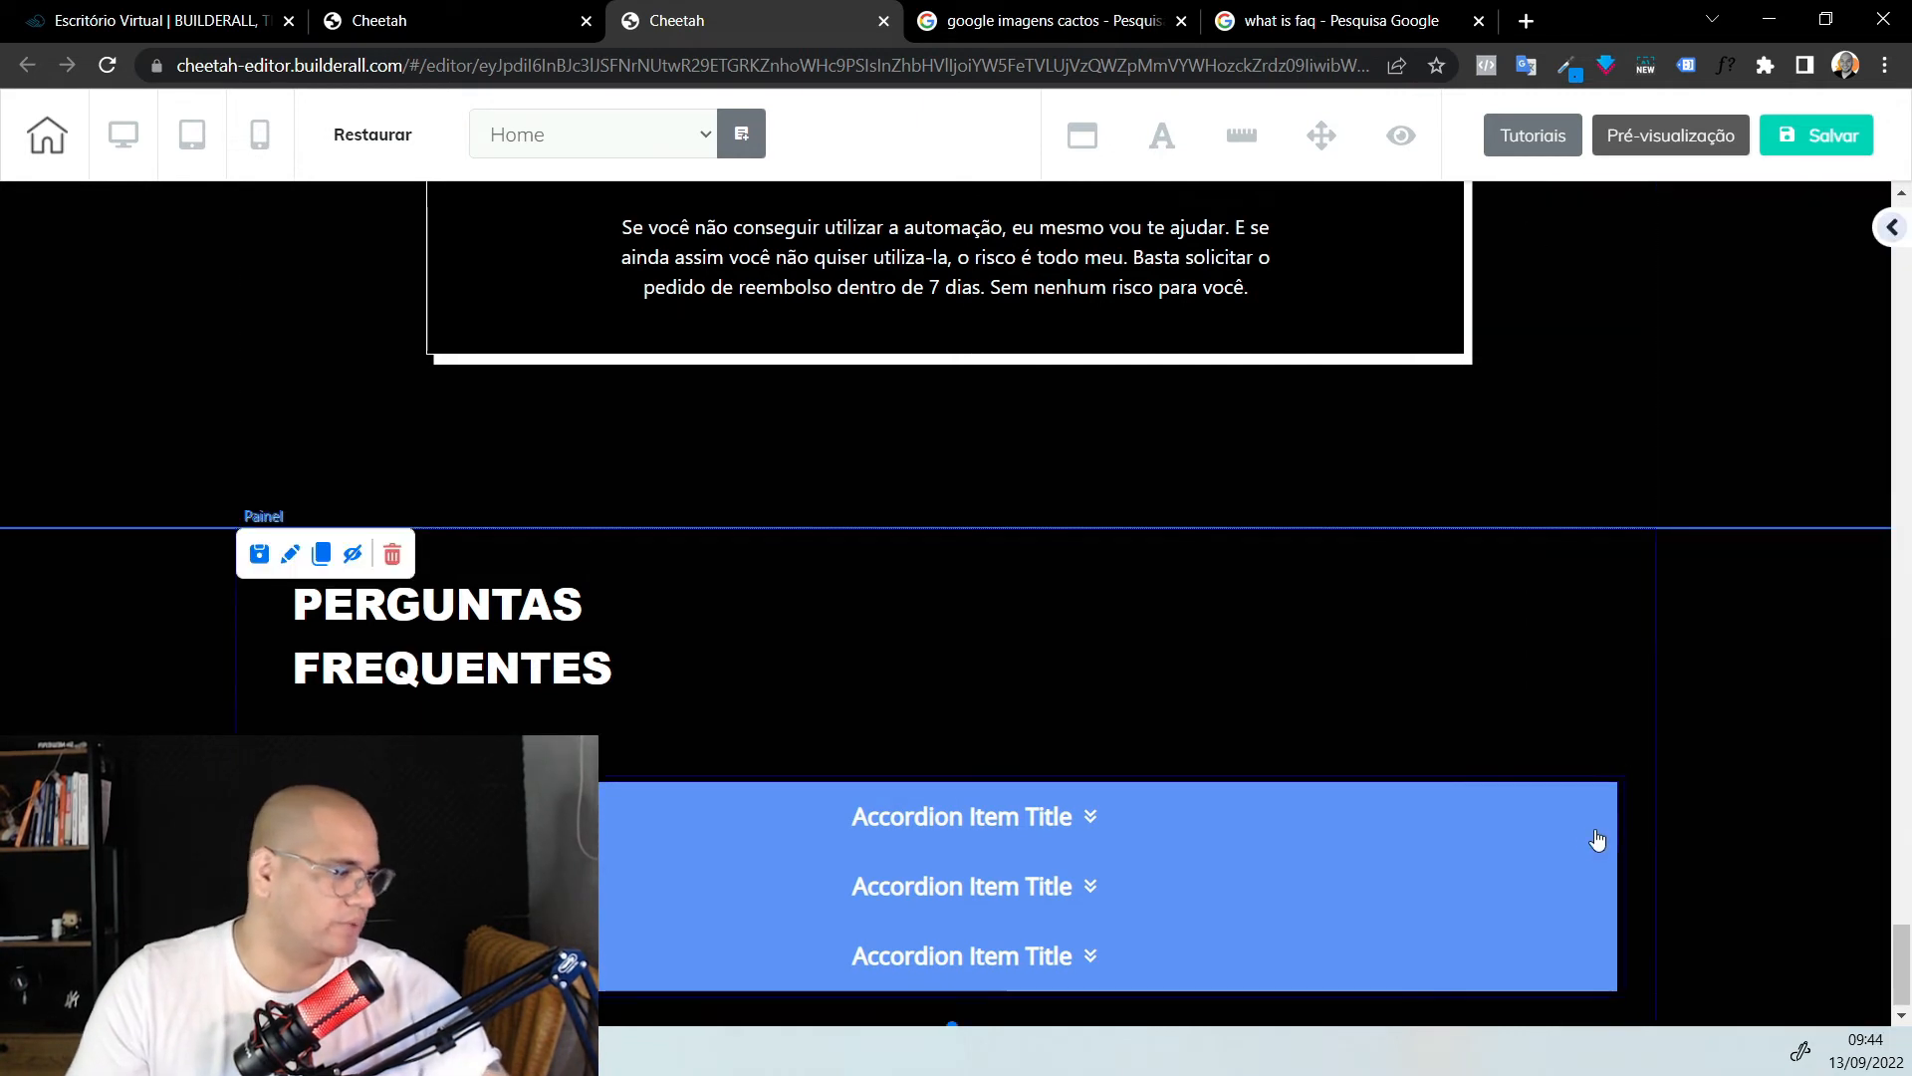
left_click(1392, 803)
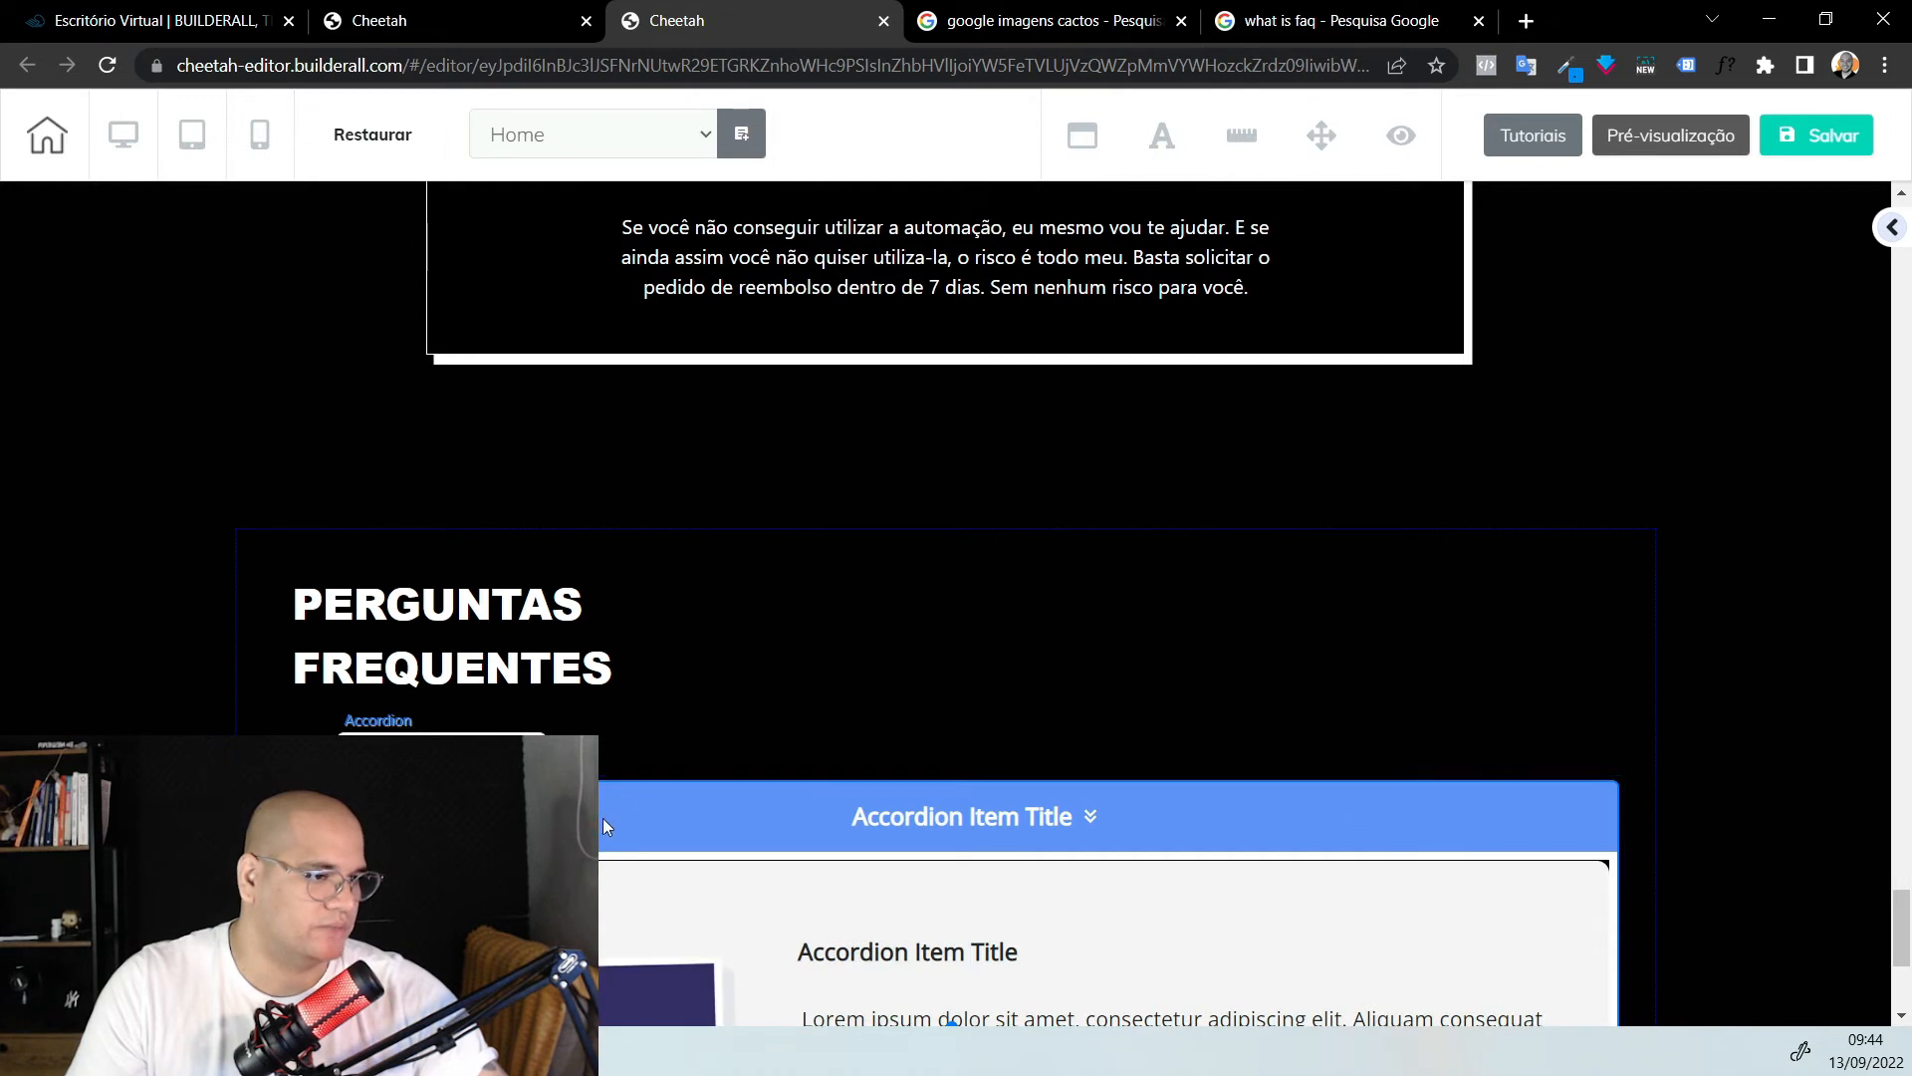
left_click(1391, 805)
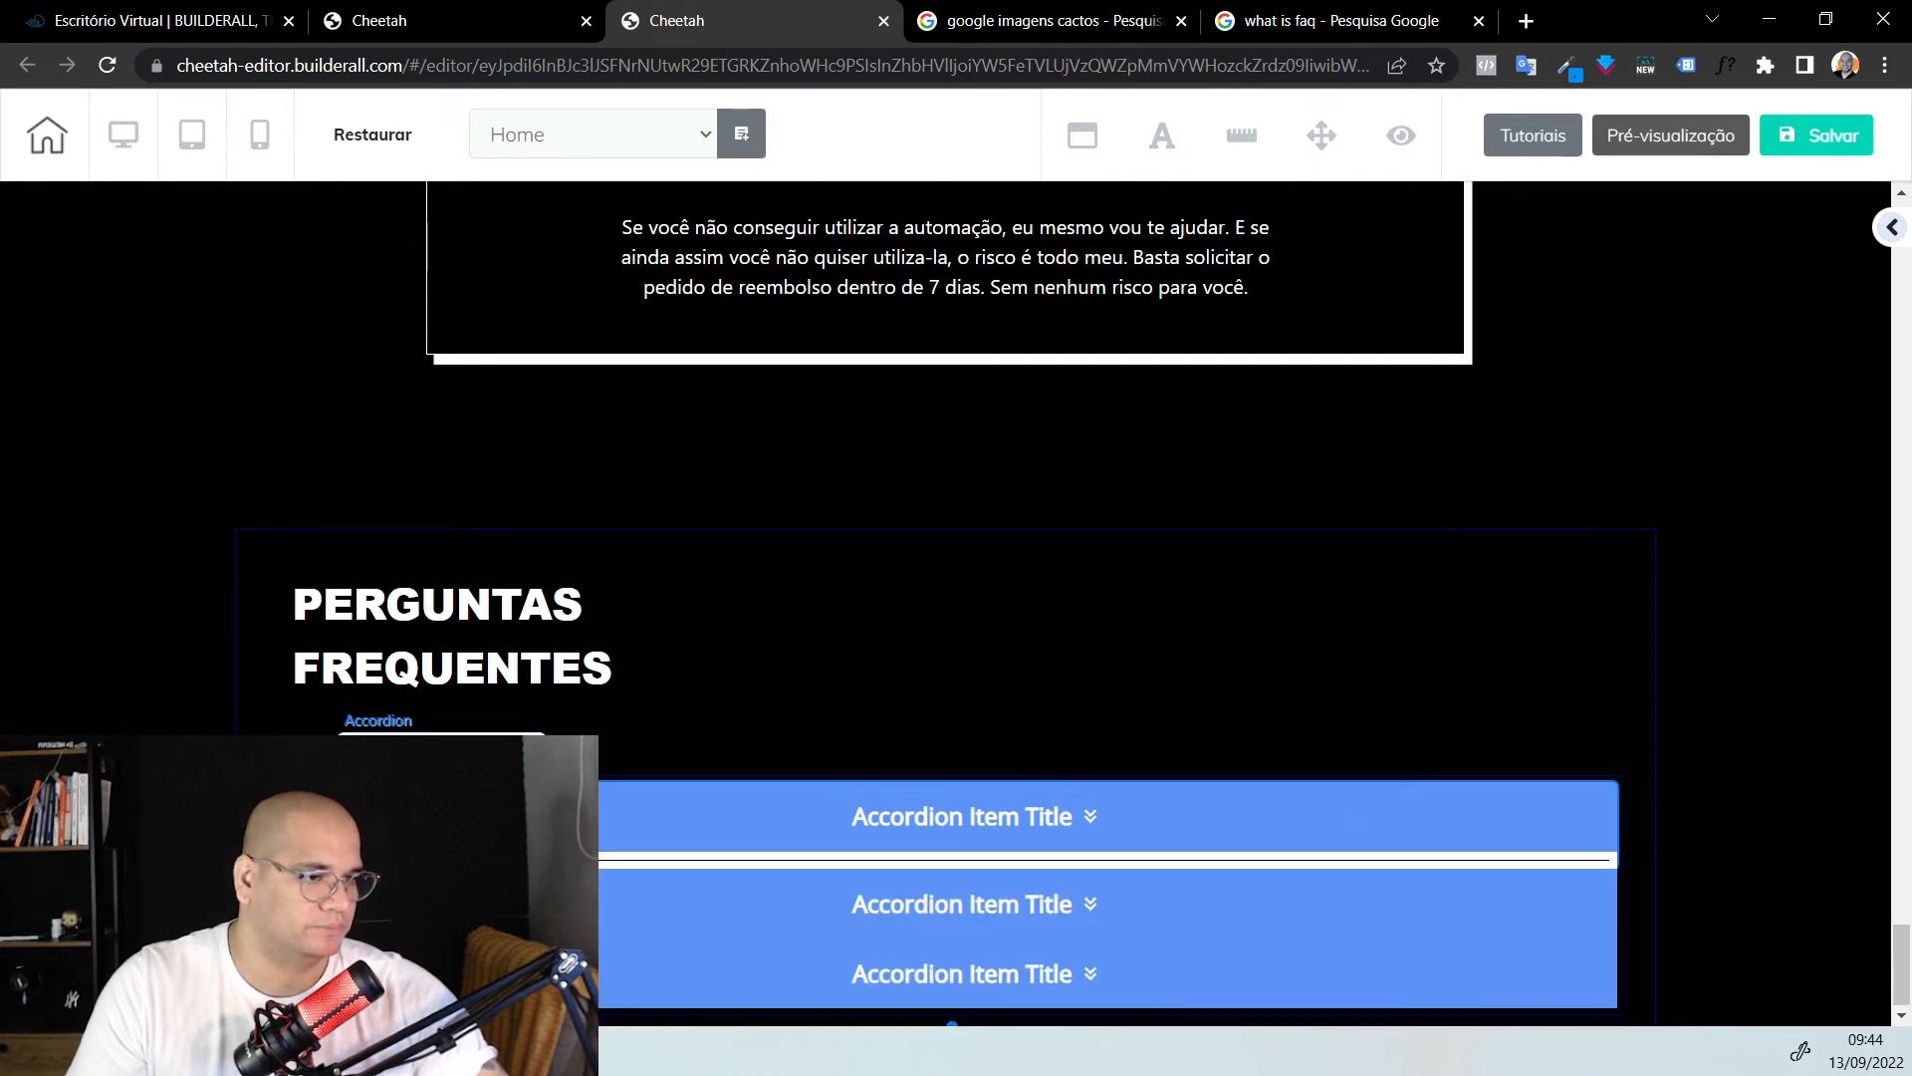
left_click_drag(1392, 805, 1353, 784)
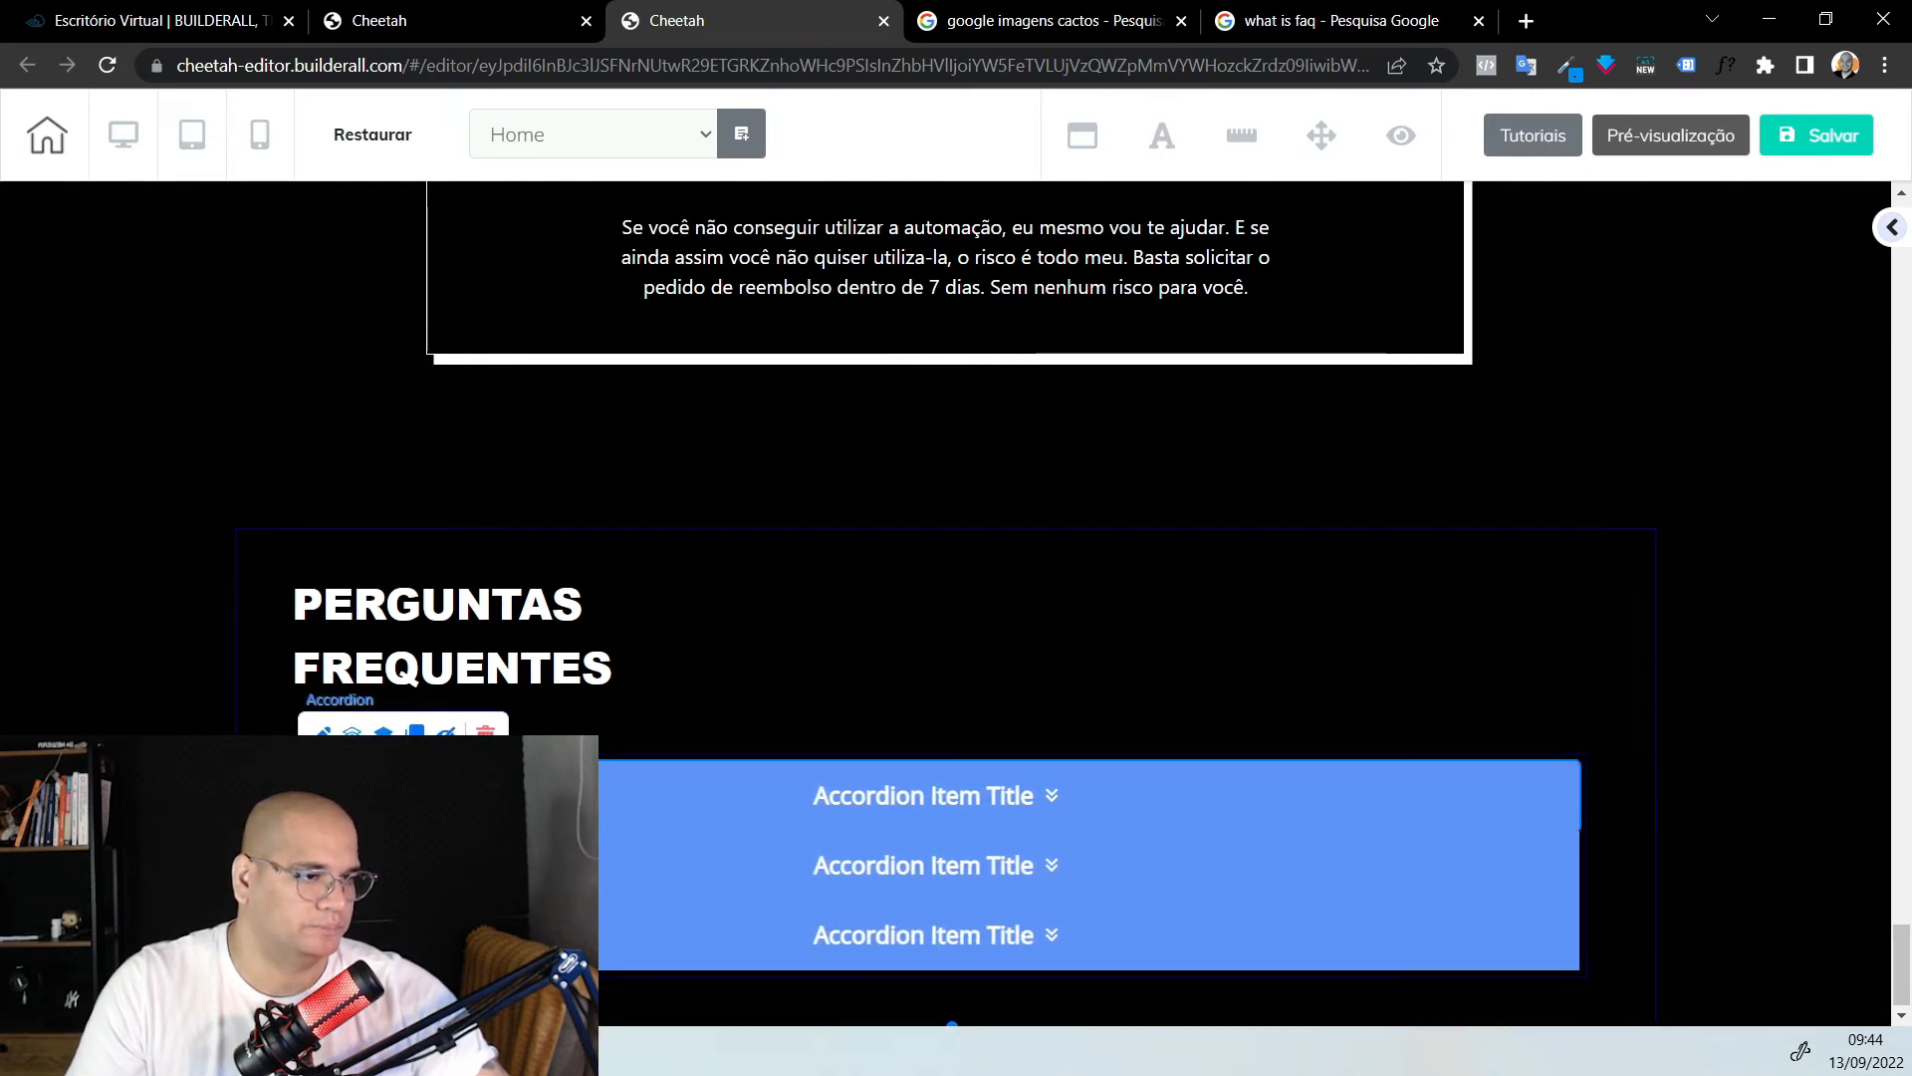
Set the first accordion item's header to solid black, 000000
left_click(883, 793)
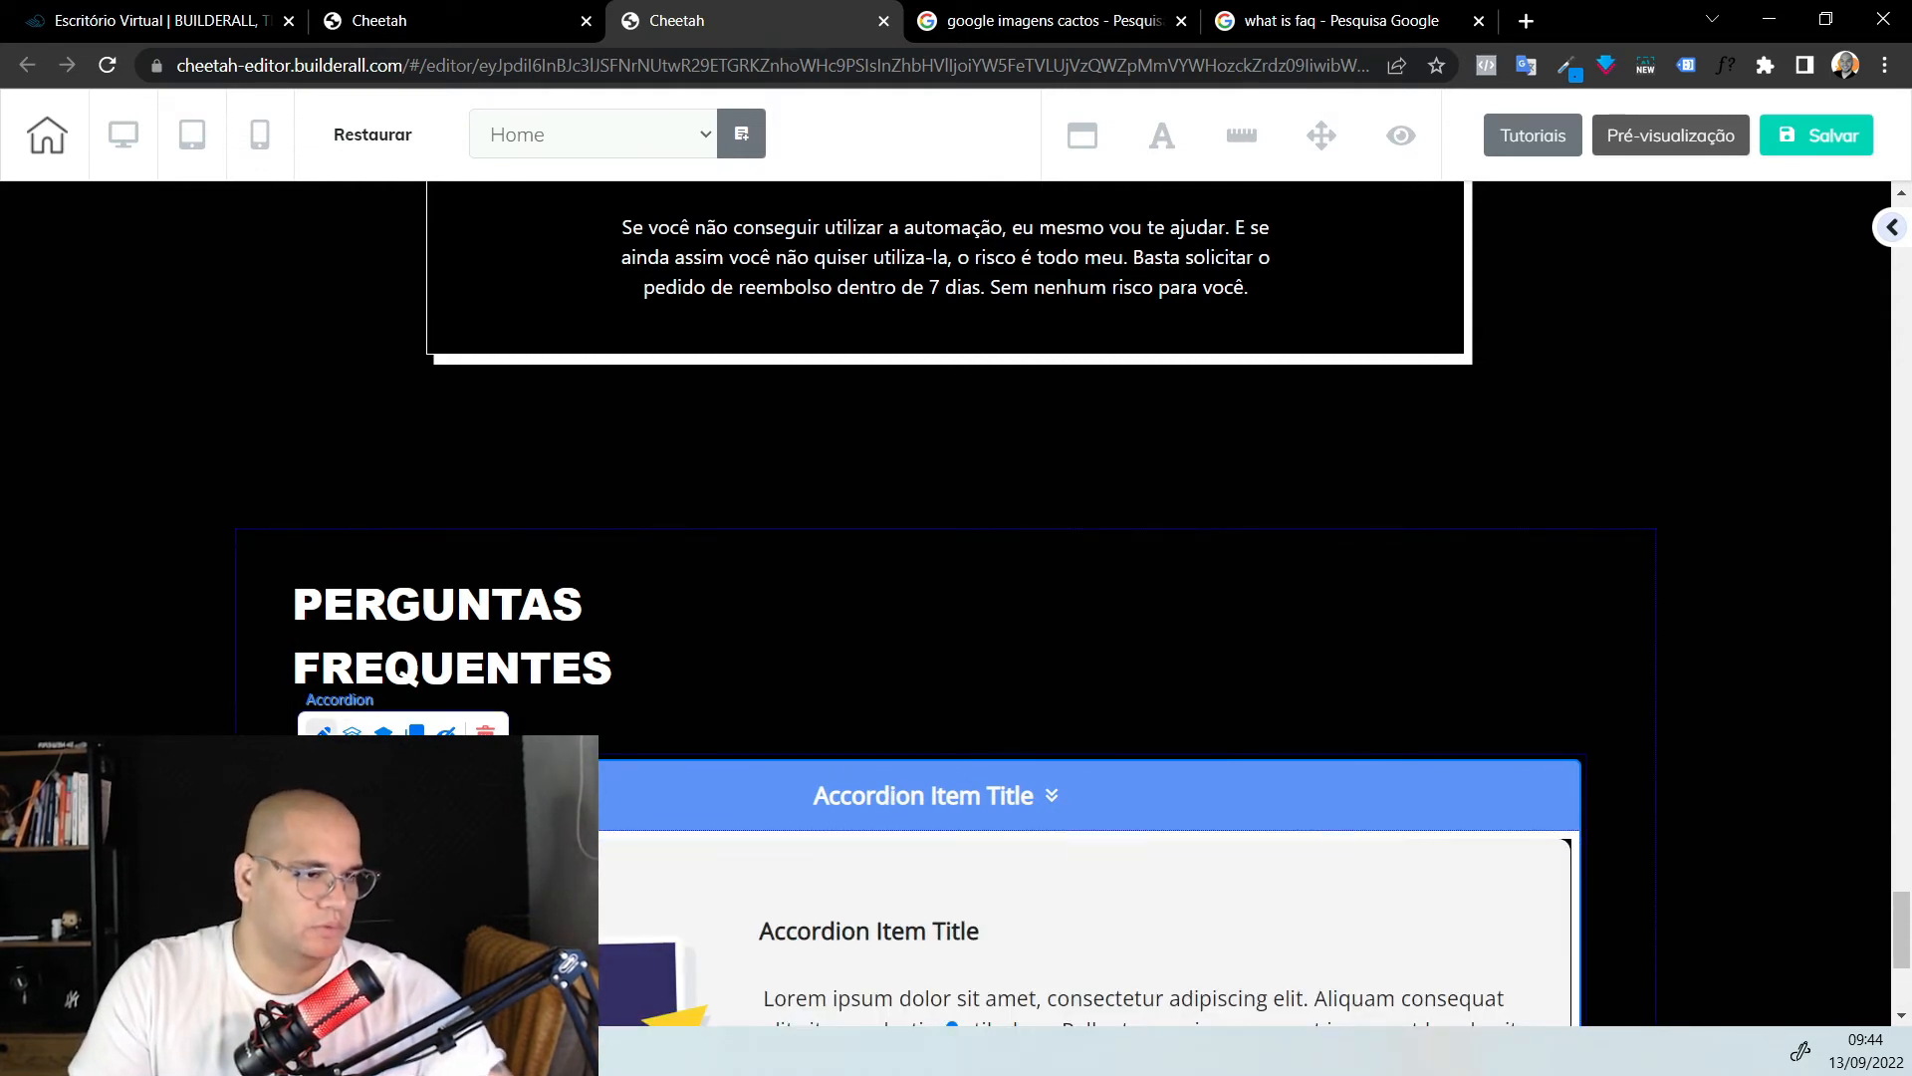
double_click(830, 814)
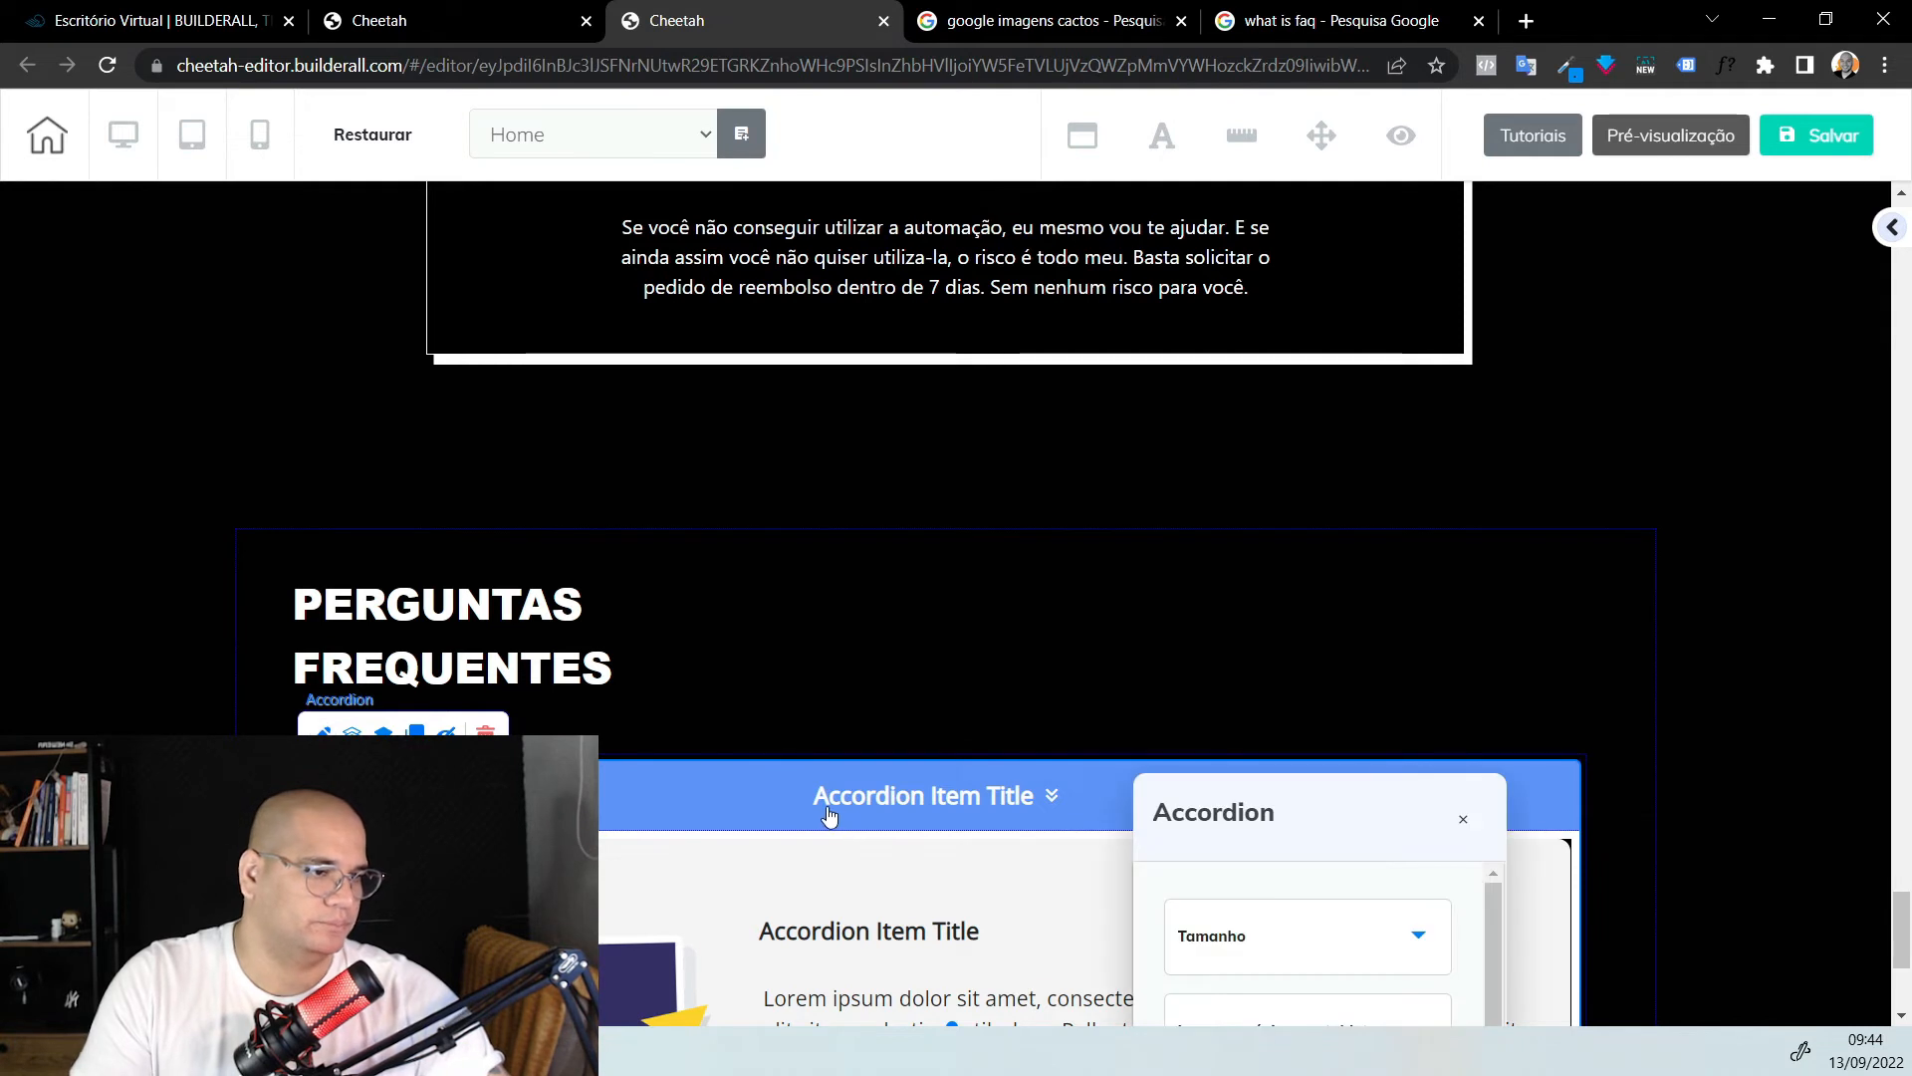
left_click_drag(1152, 821, 1364, 293)
left_click(1494, 600)
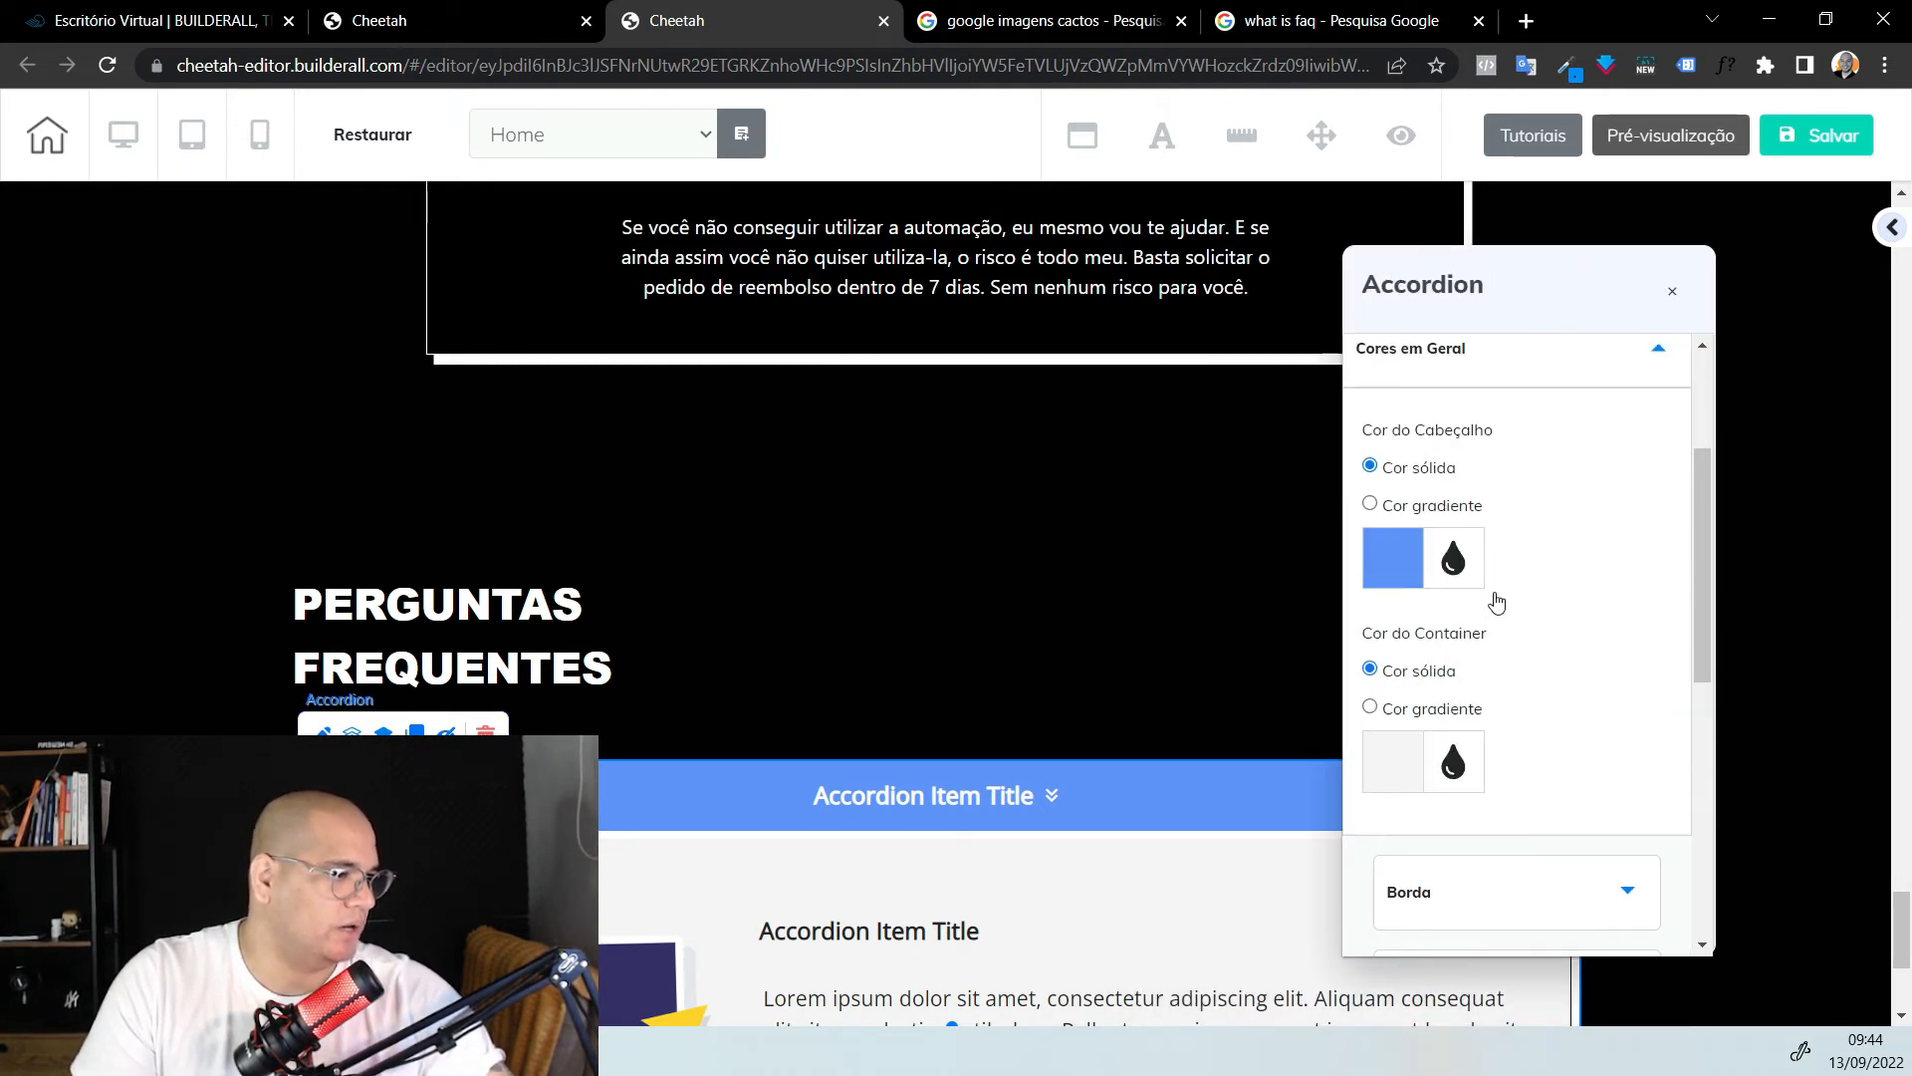
left_click(1394, 560)
mouse_move(1614, 685)
left_mouse_down()
mouse_move(1618, 734)
mouse_move(1688, 851)
left_mouse_up()
Change the first accordion item's title to "Qual é o tempo de acesso?"
scroll(1622, 671, "down", 3)
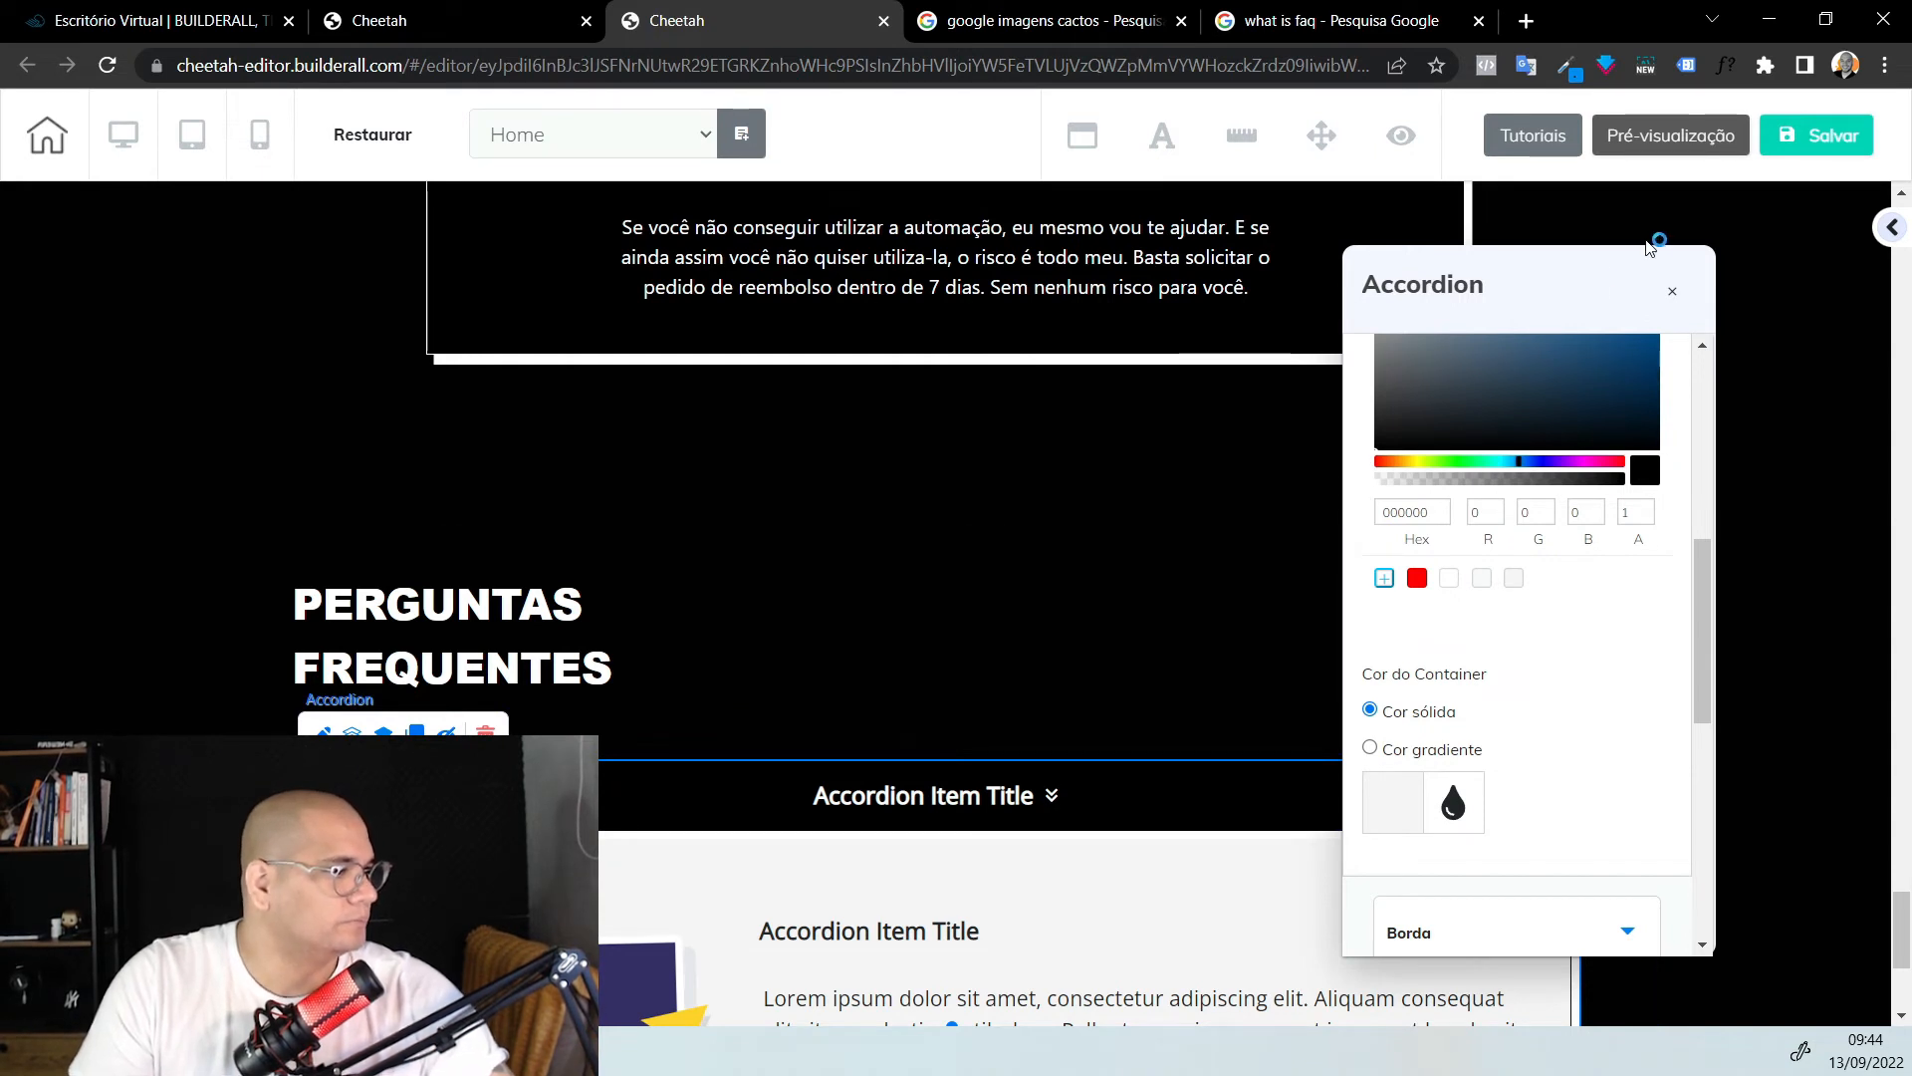
scroll(1483, 595, "down", 5)
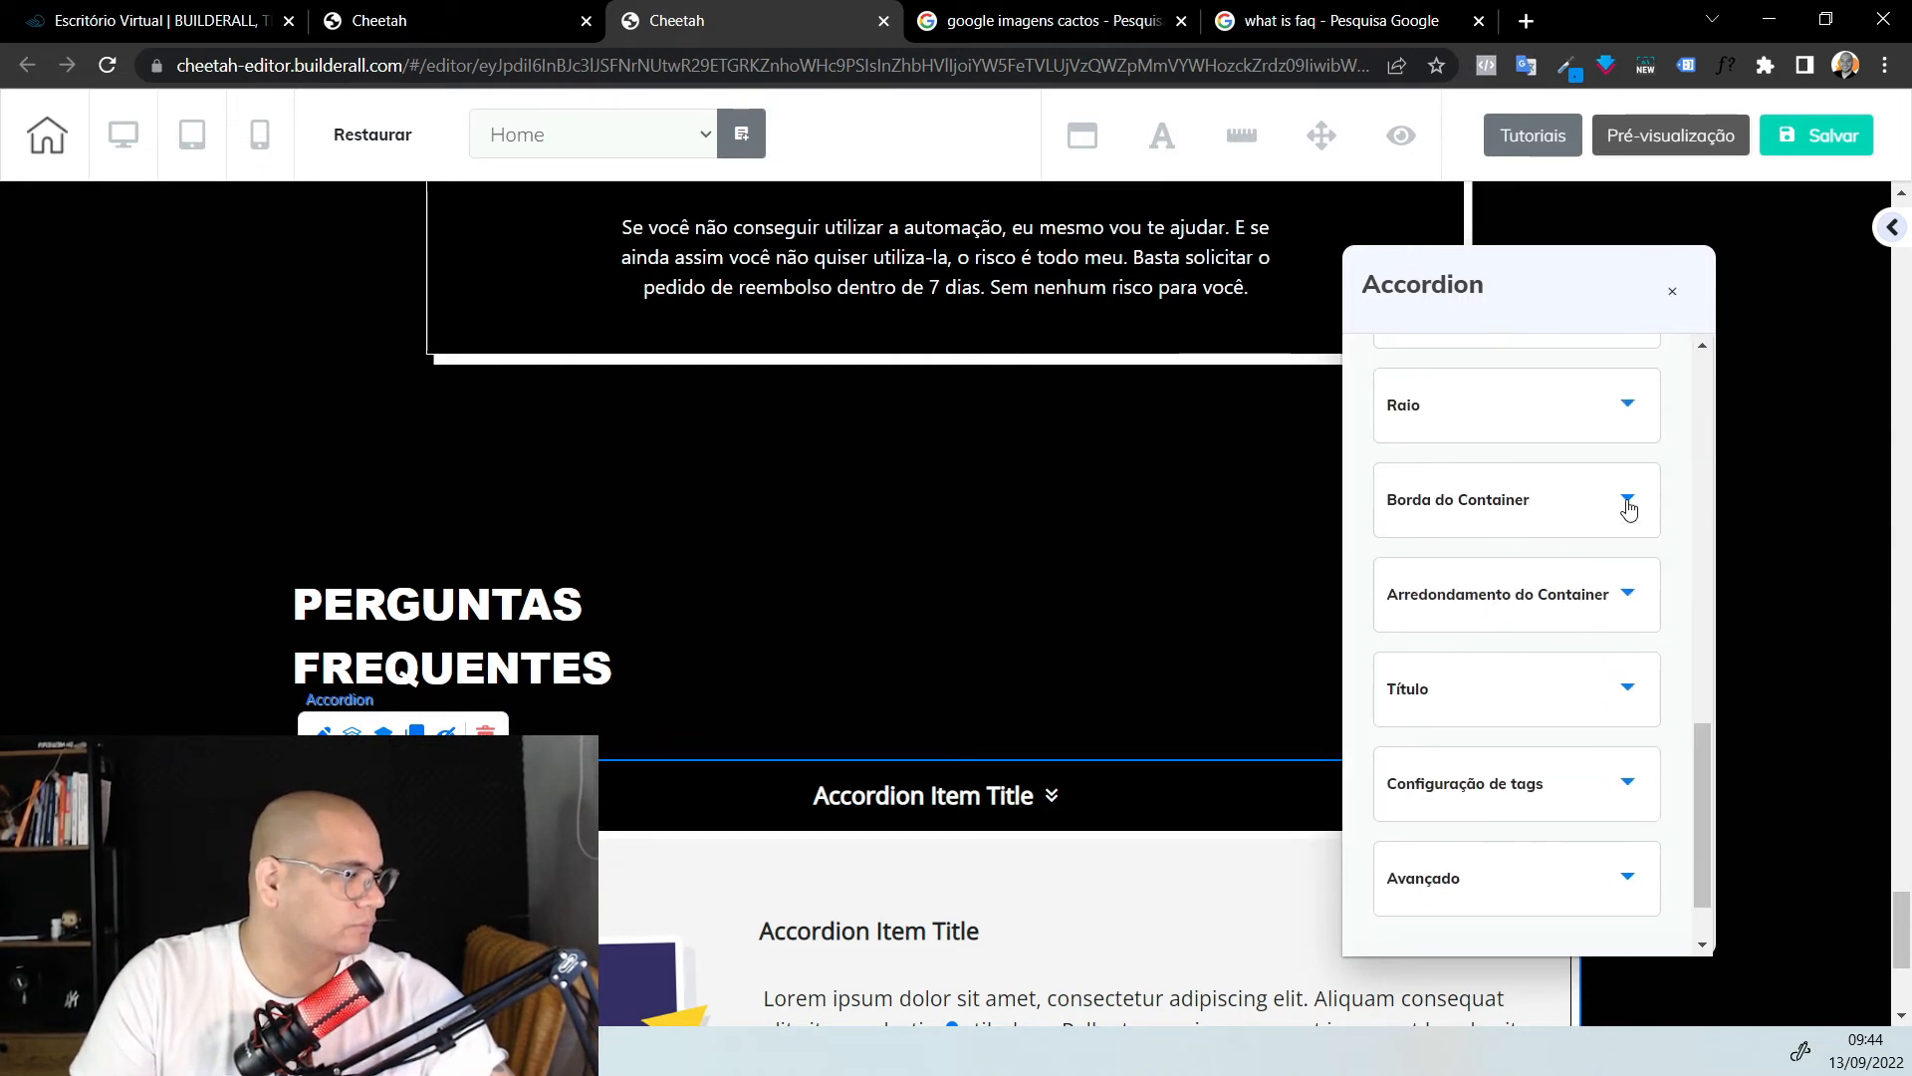
left_click(1582, 696)
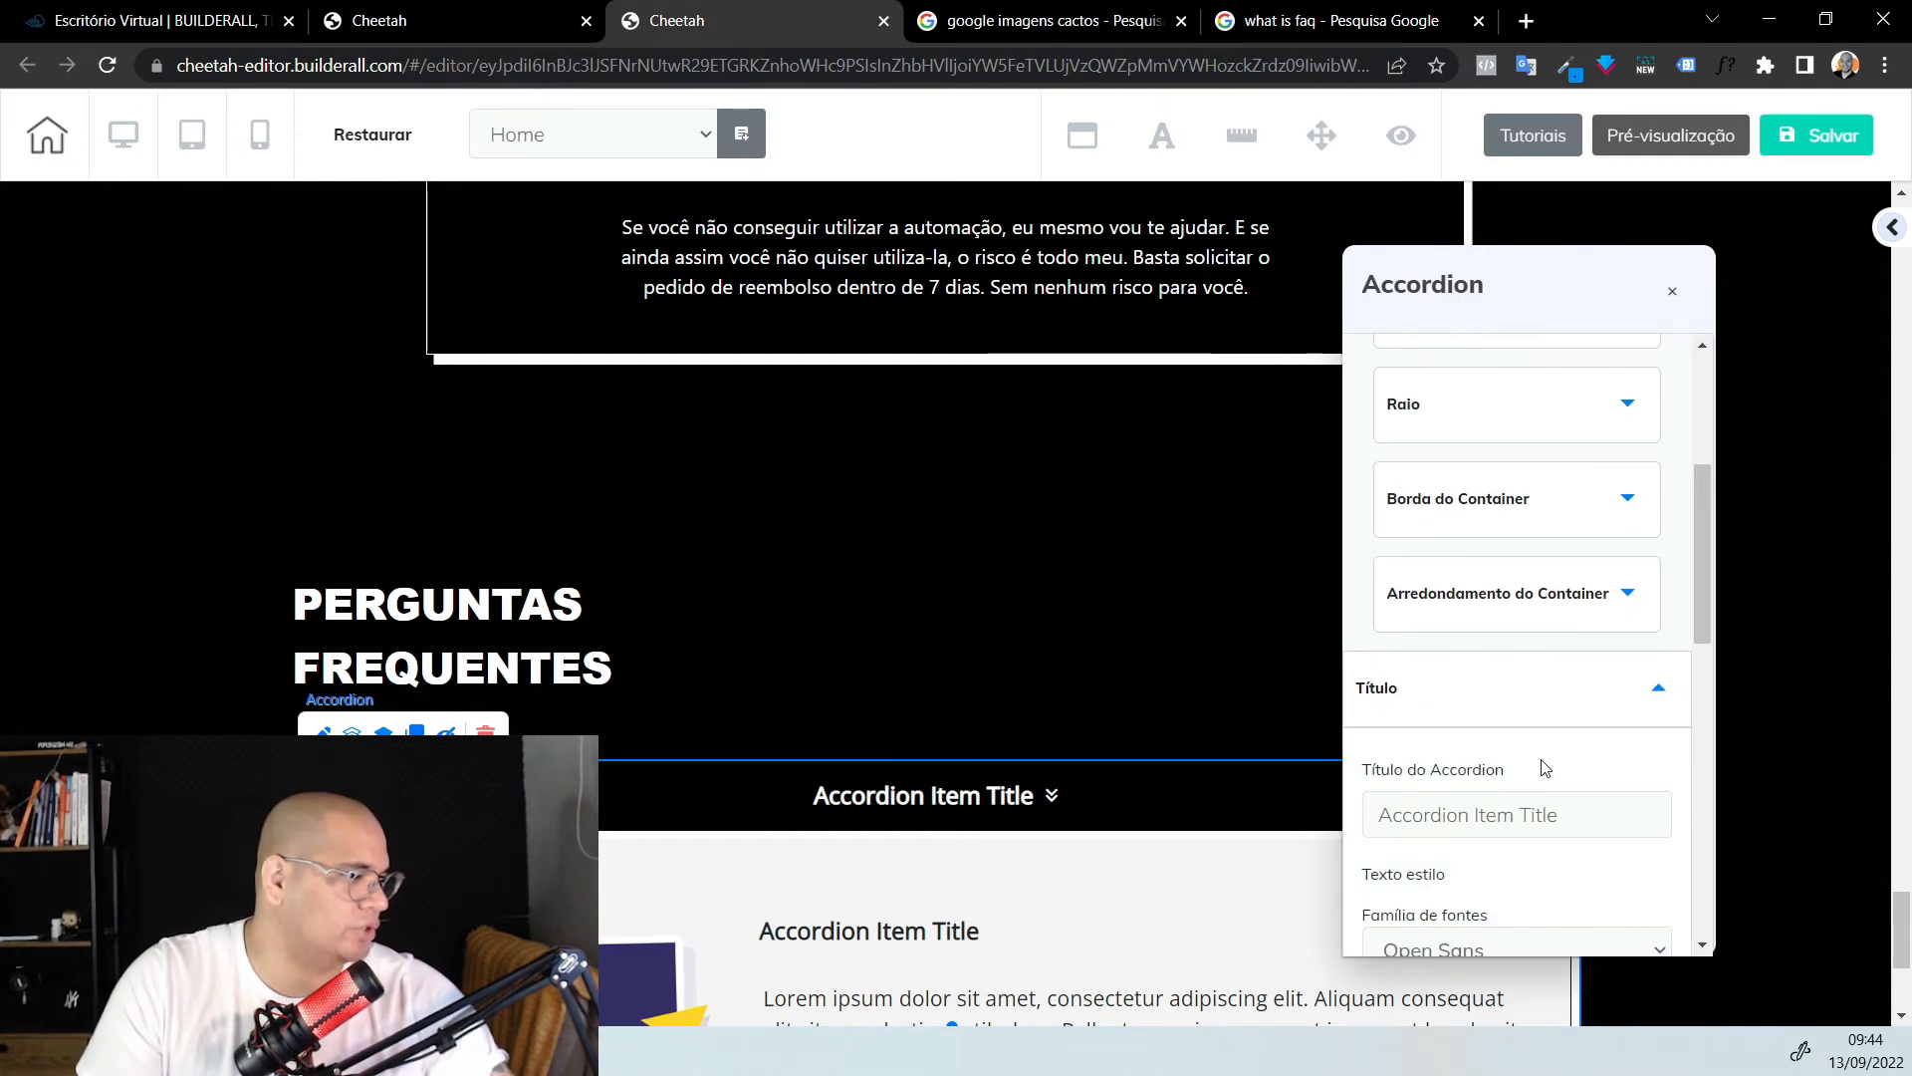
scroll(1543, 752, "down", 3)
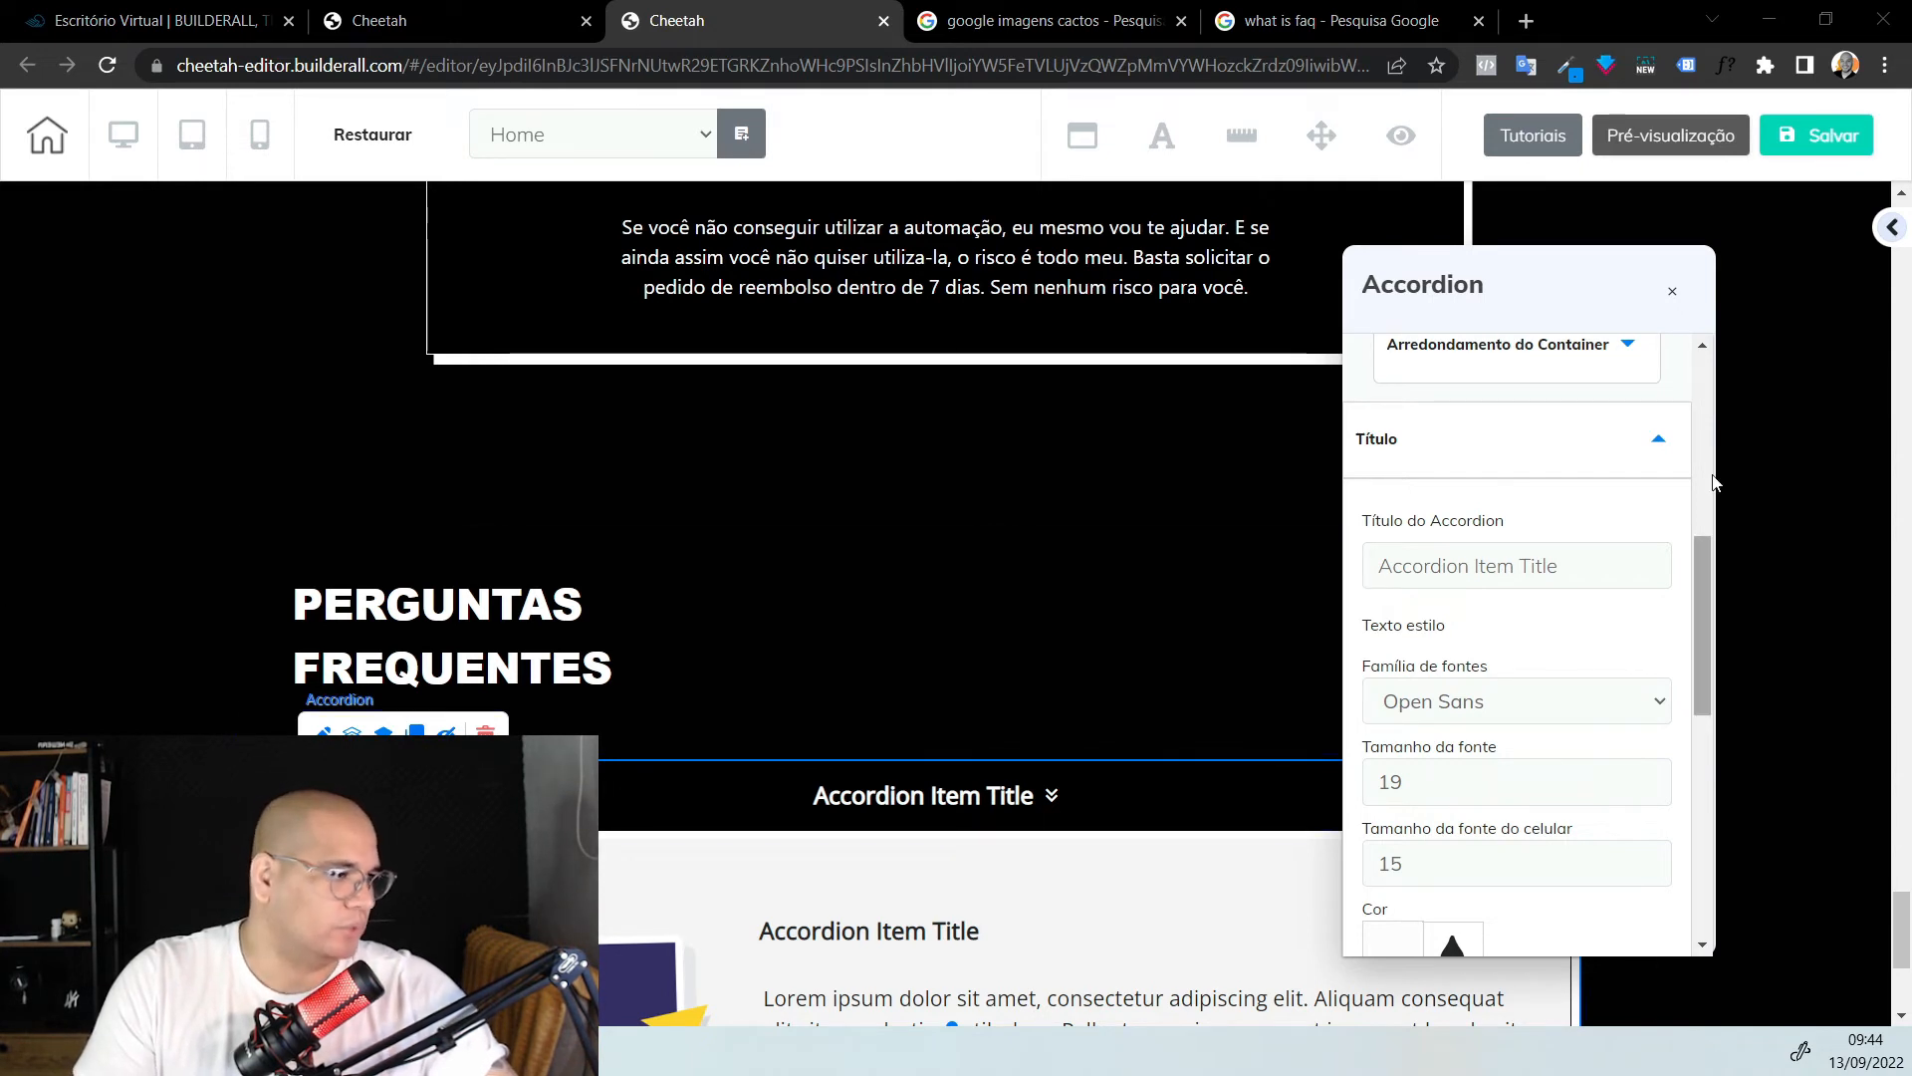
left_click_drag(1583, 555, 922, 522)
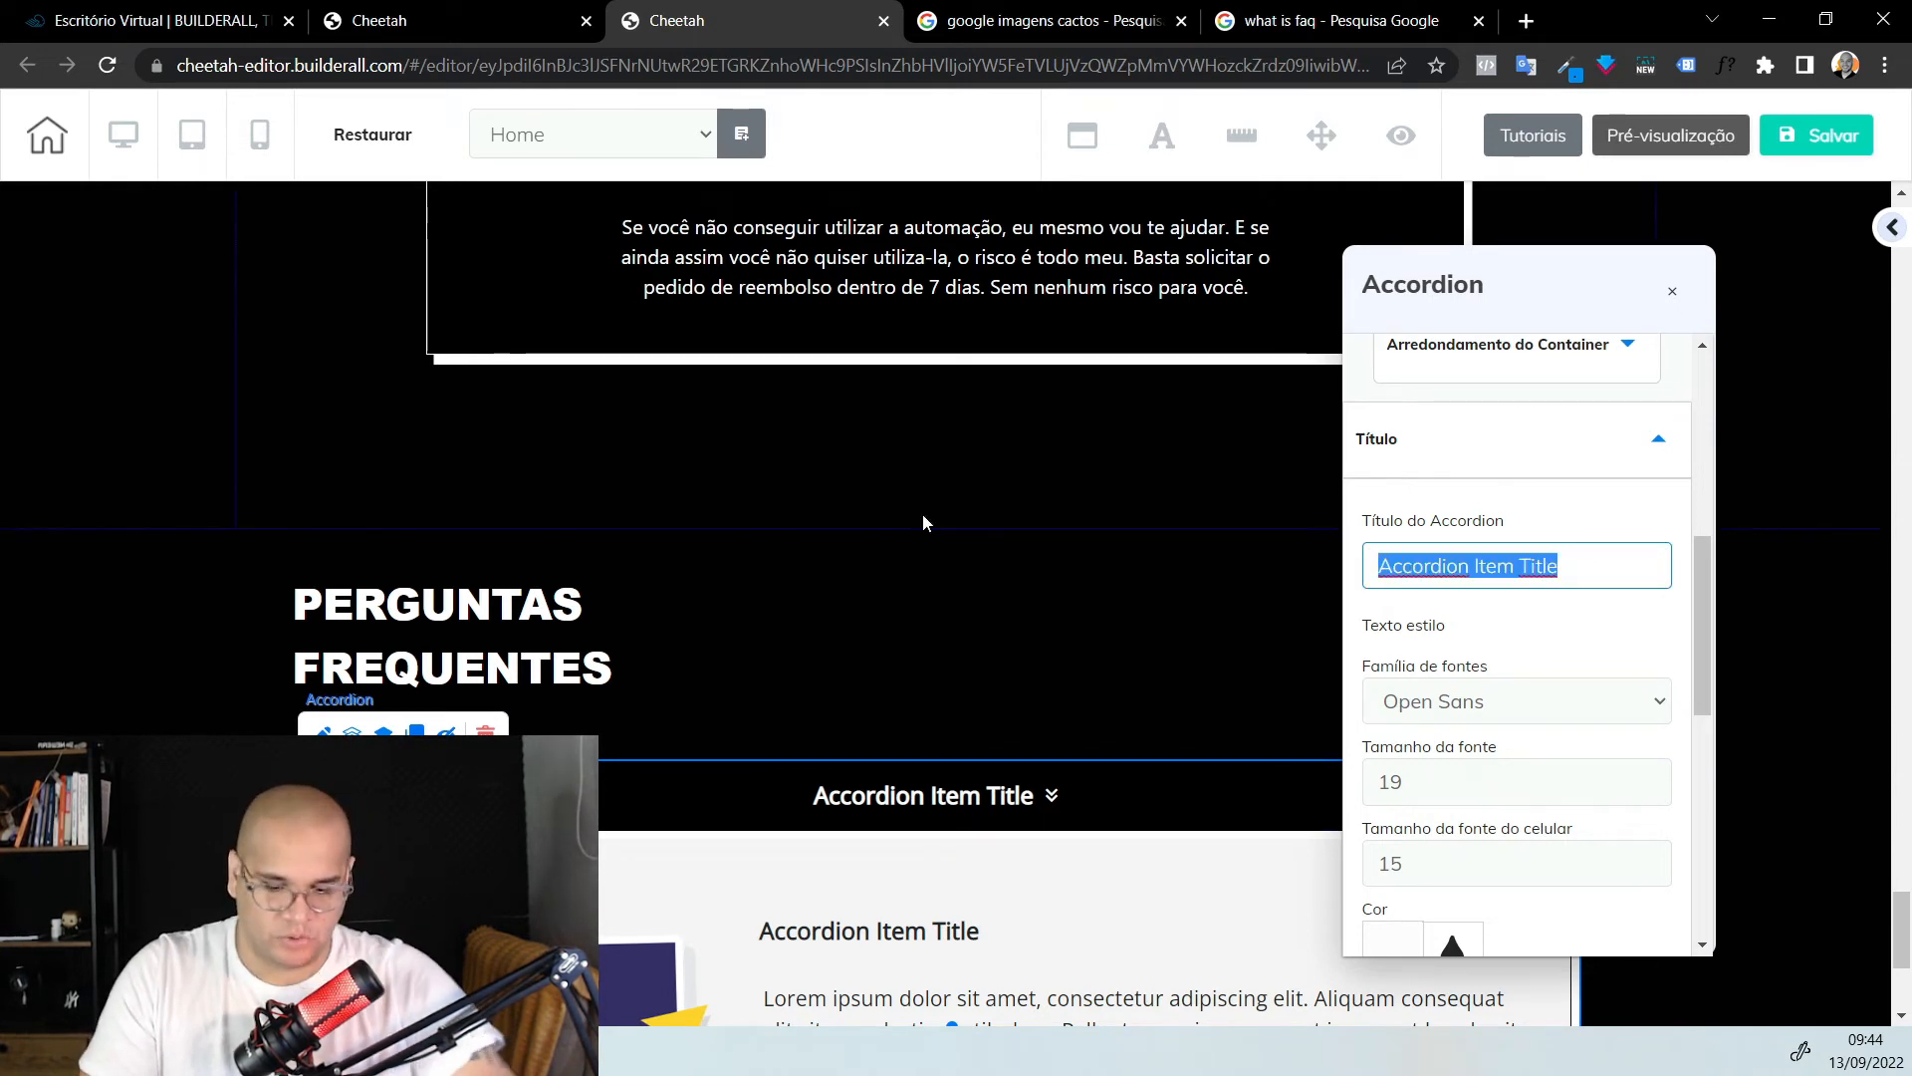
type("Qual é o t")
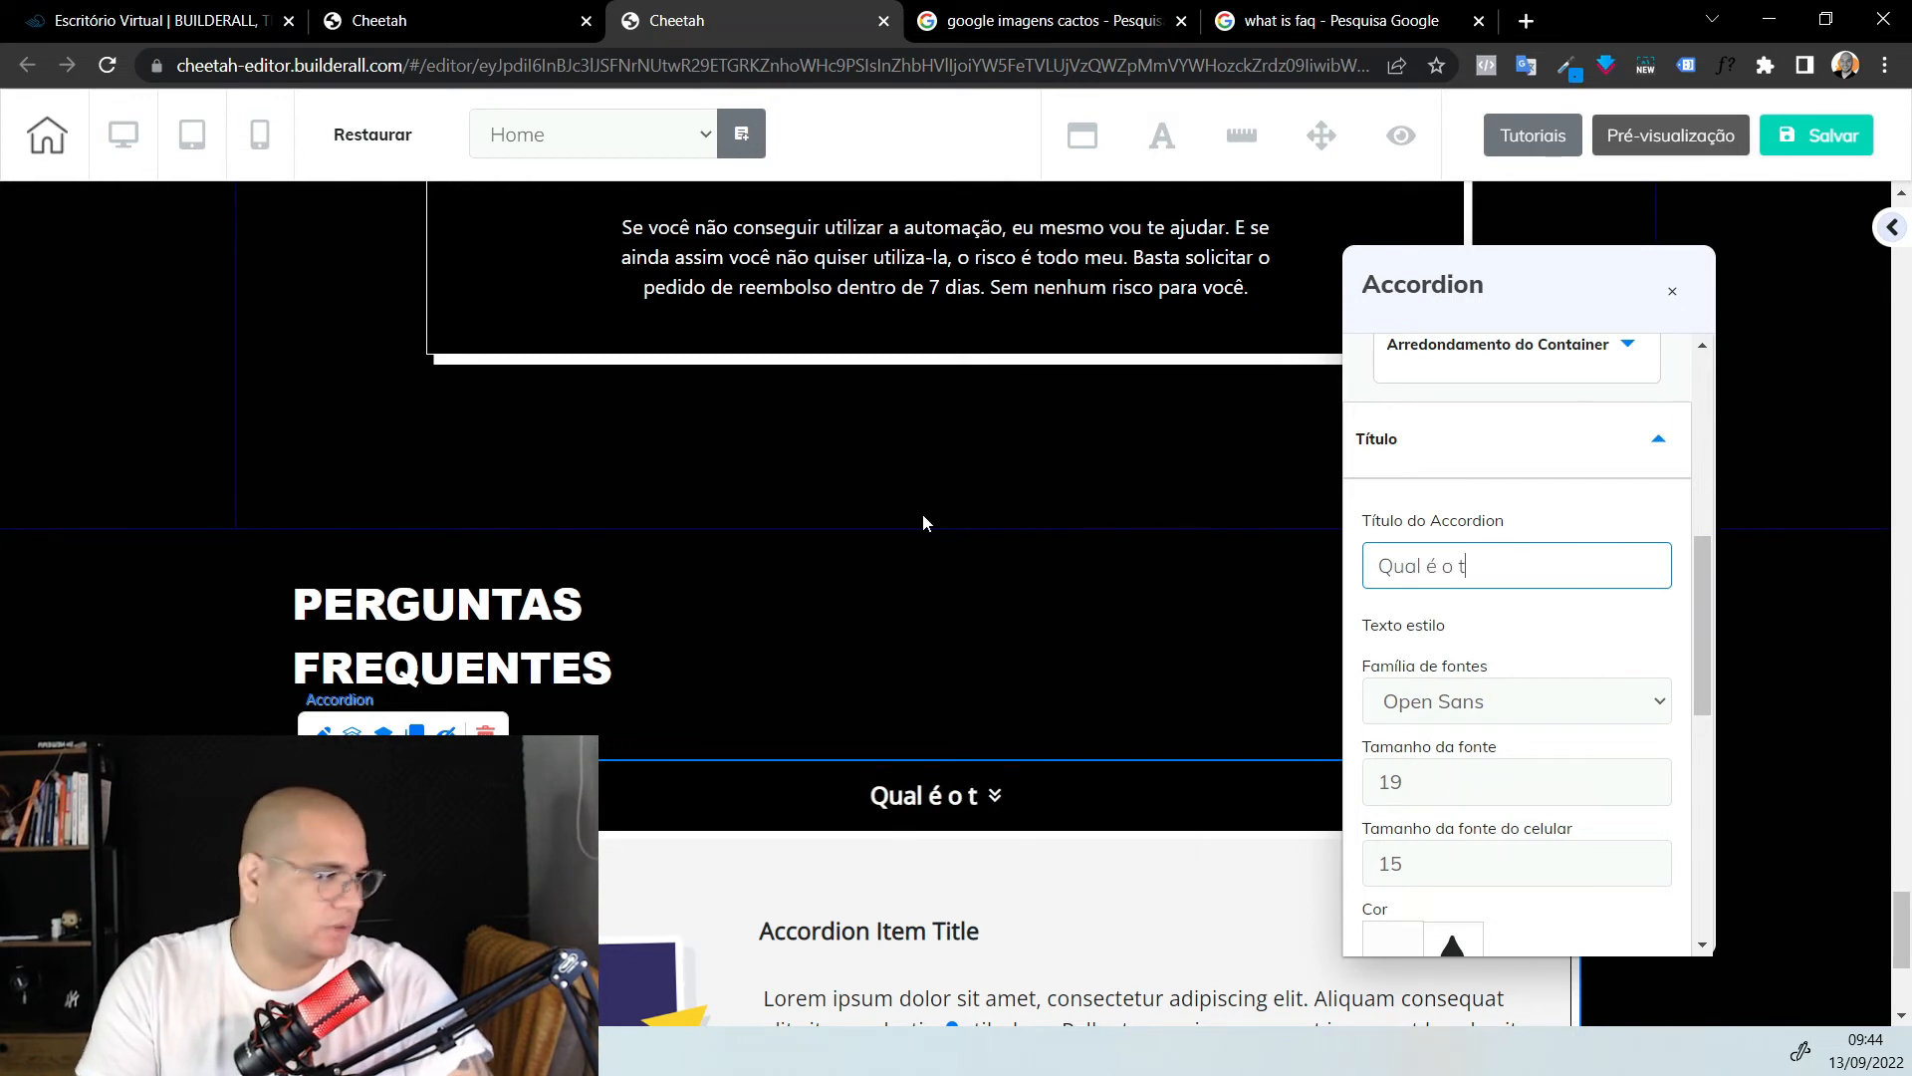
type("empo de a")
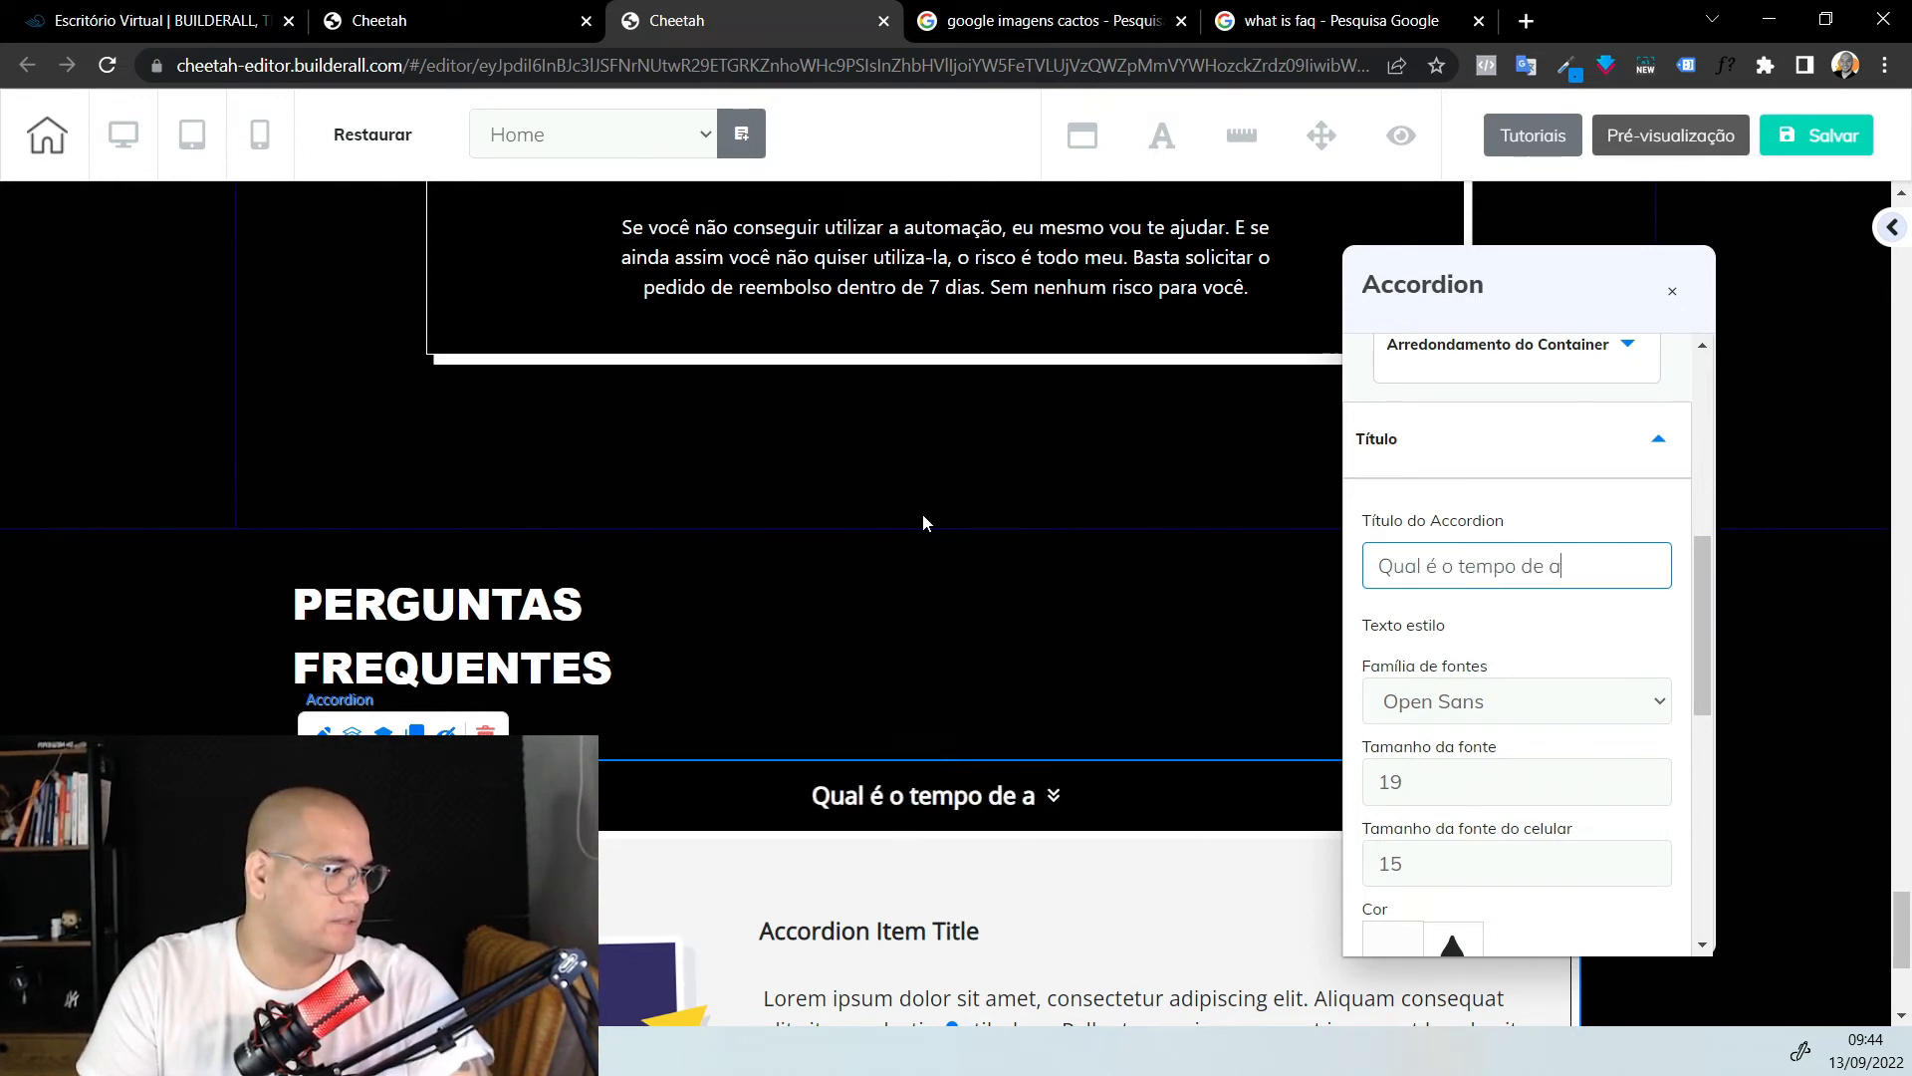
type("cesso?")
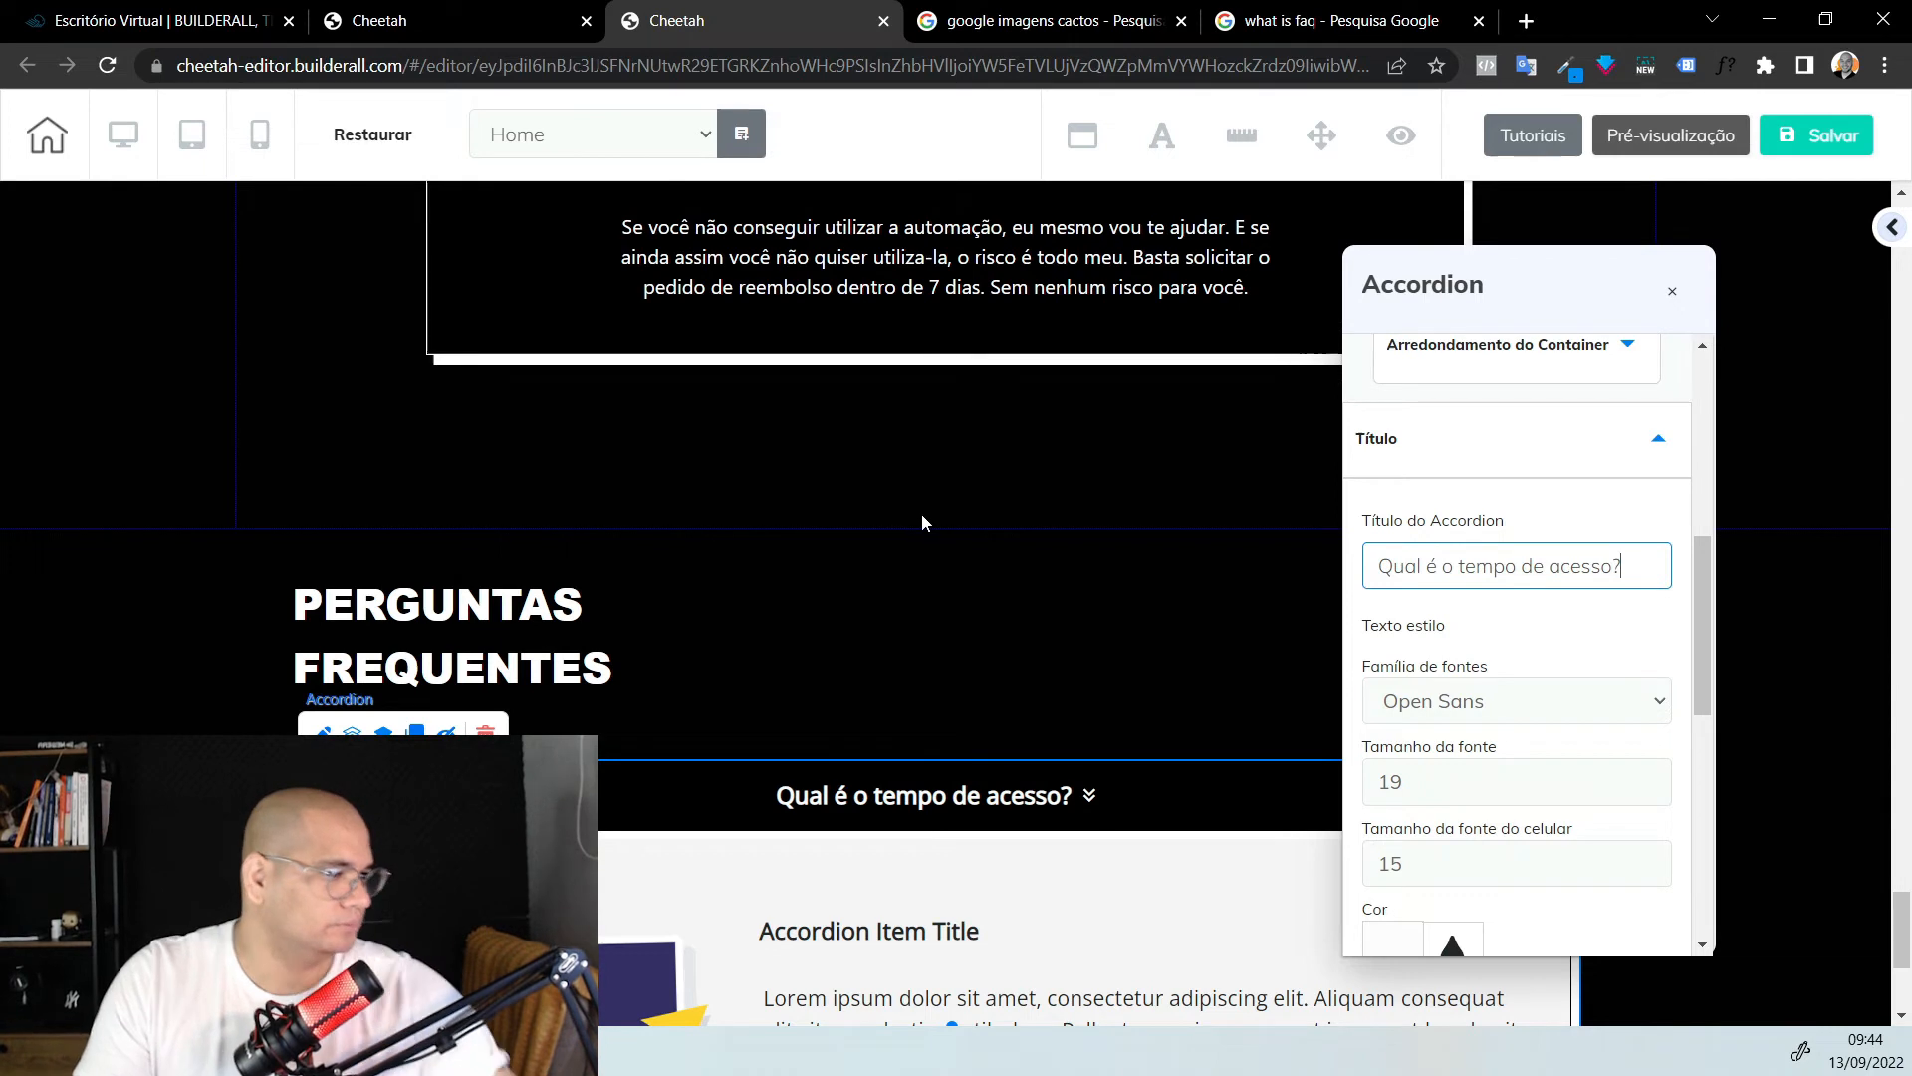
Left-align the first accordion item's title and set its icon alignment to Esquerda
scroll(1474, 697, "down", 4)
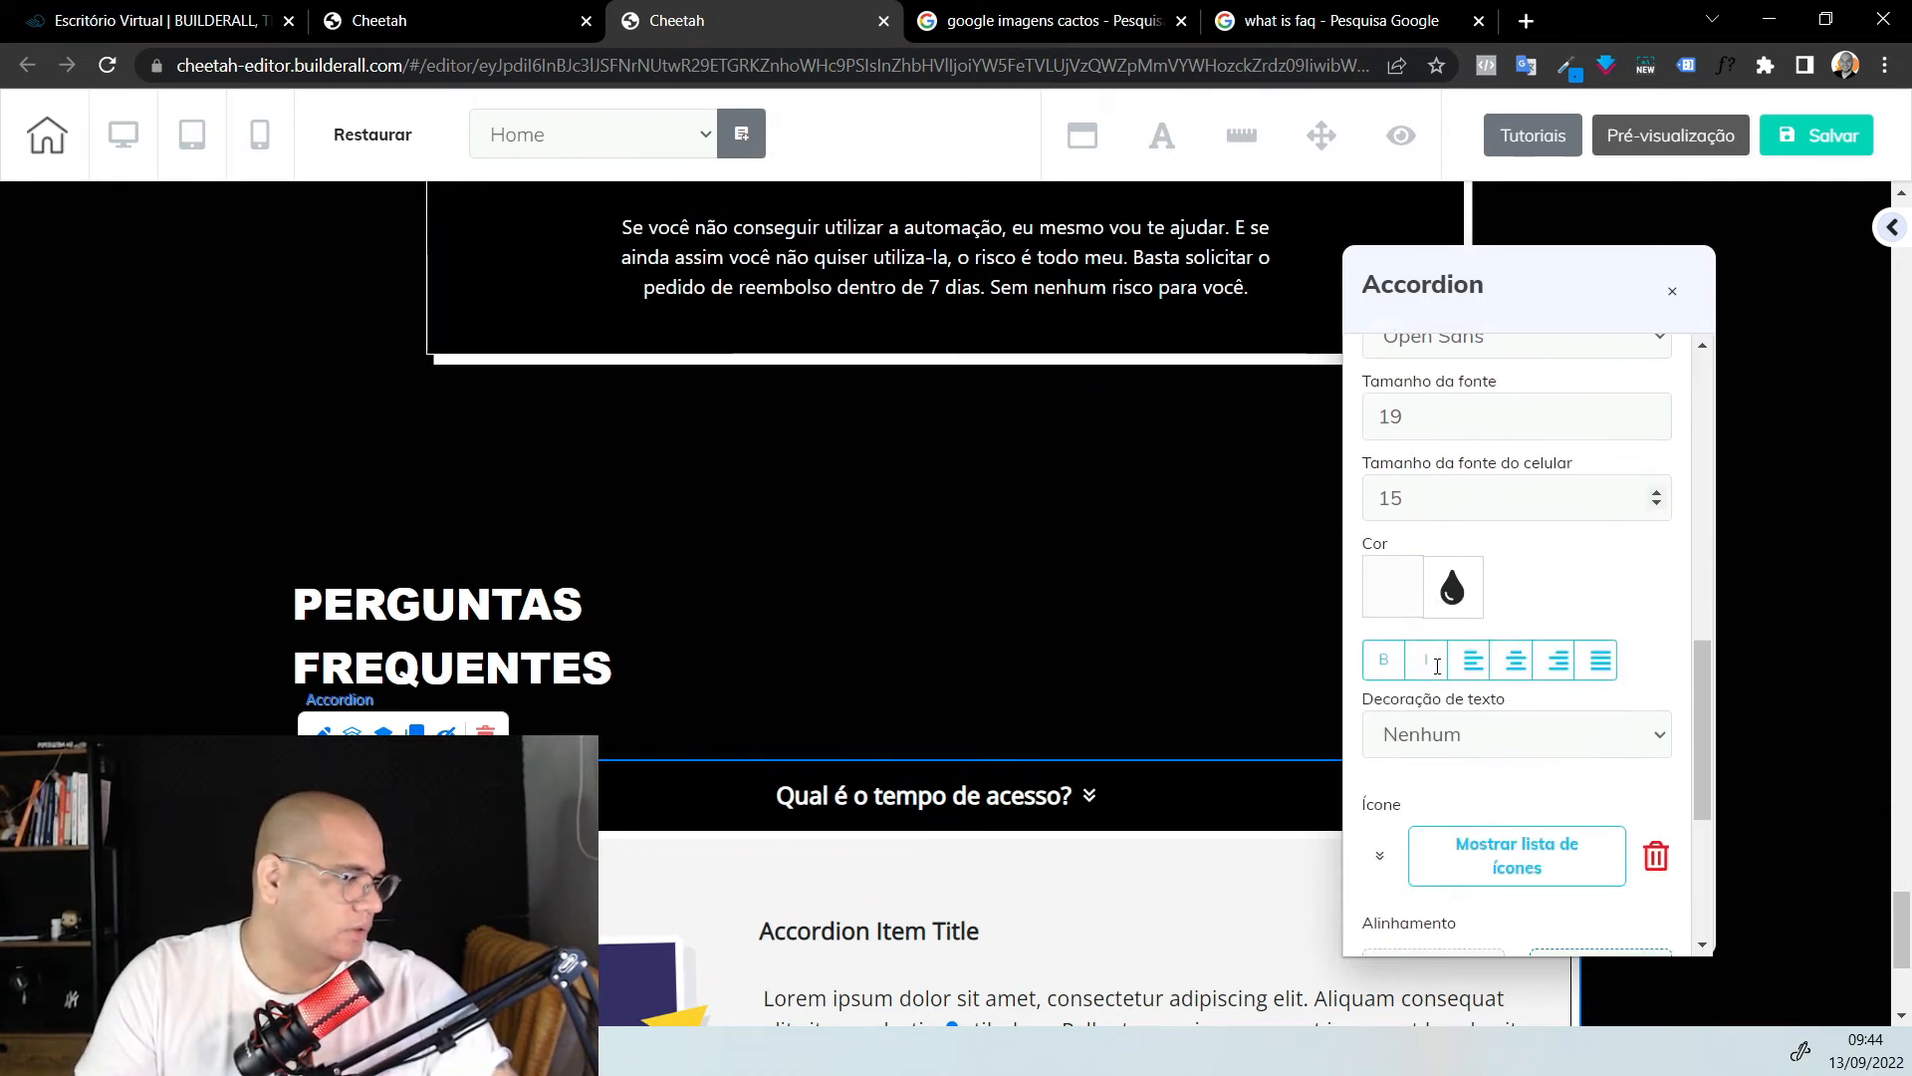
left_click(1466, 653)
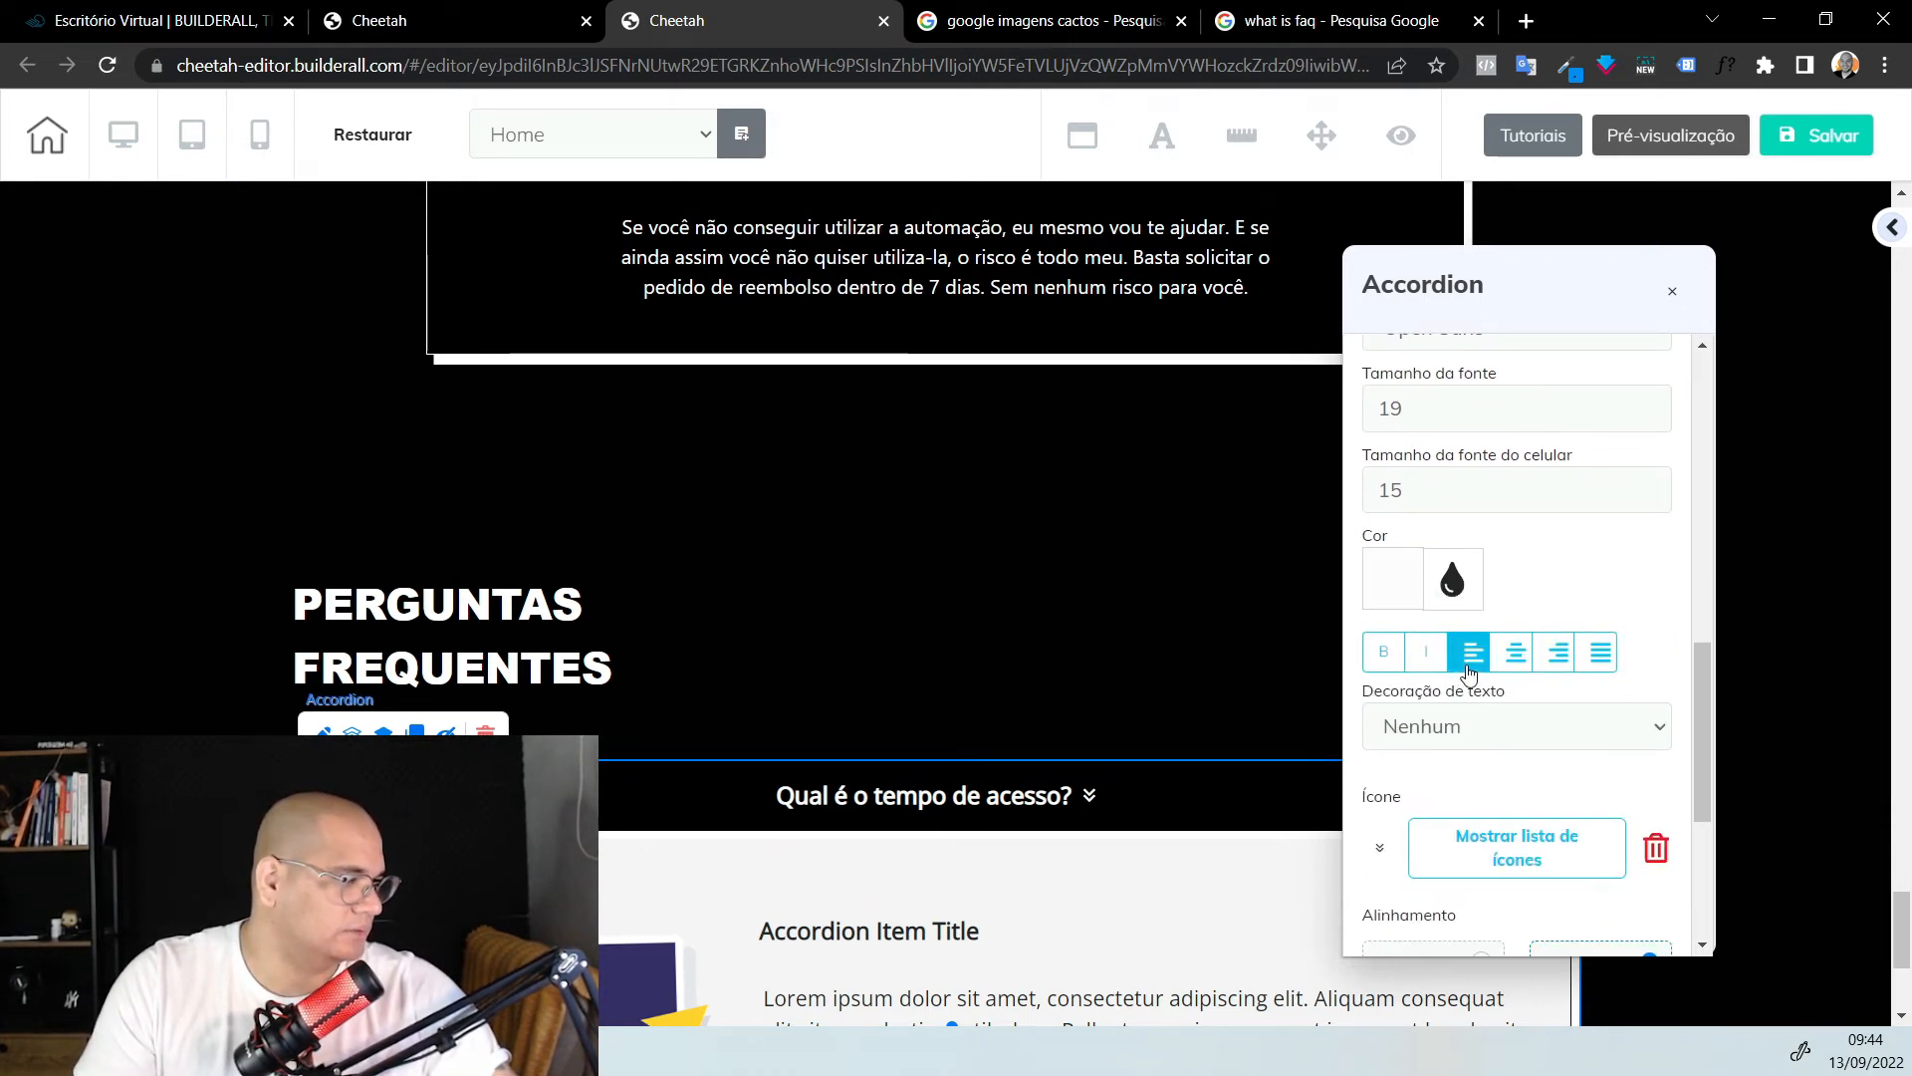
scroll(1470, 673, "down", 3)
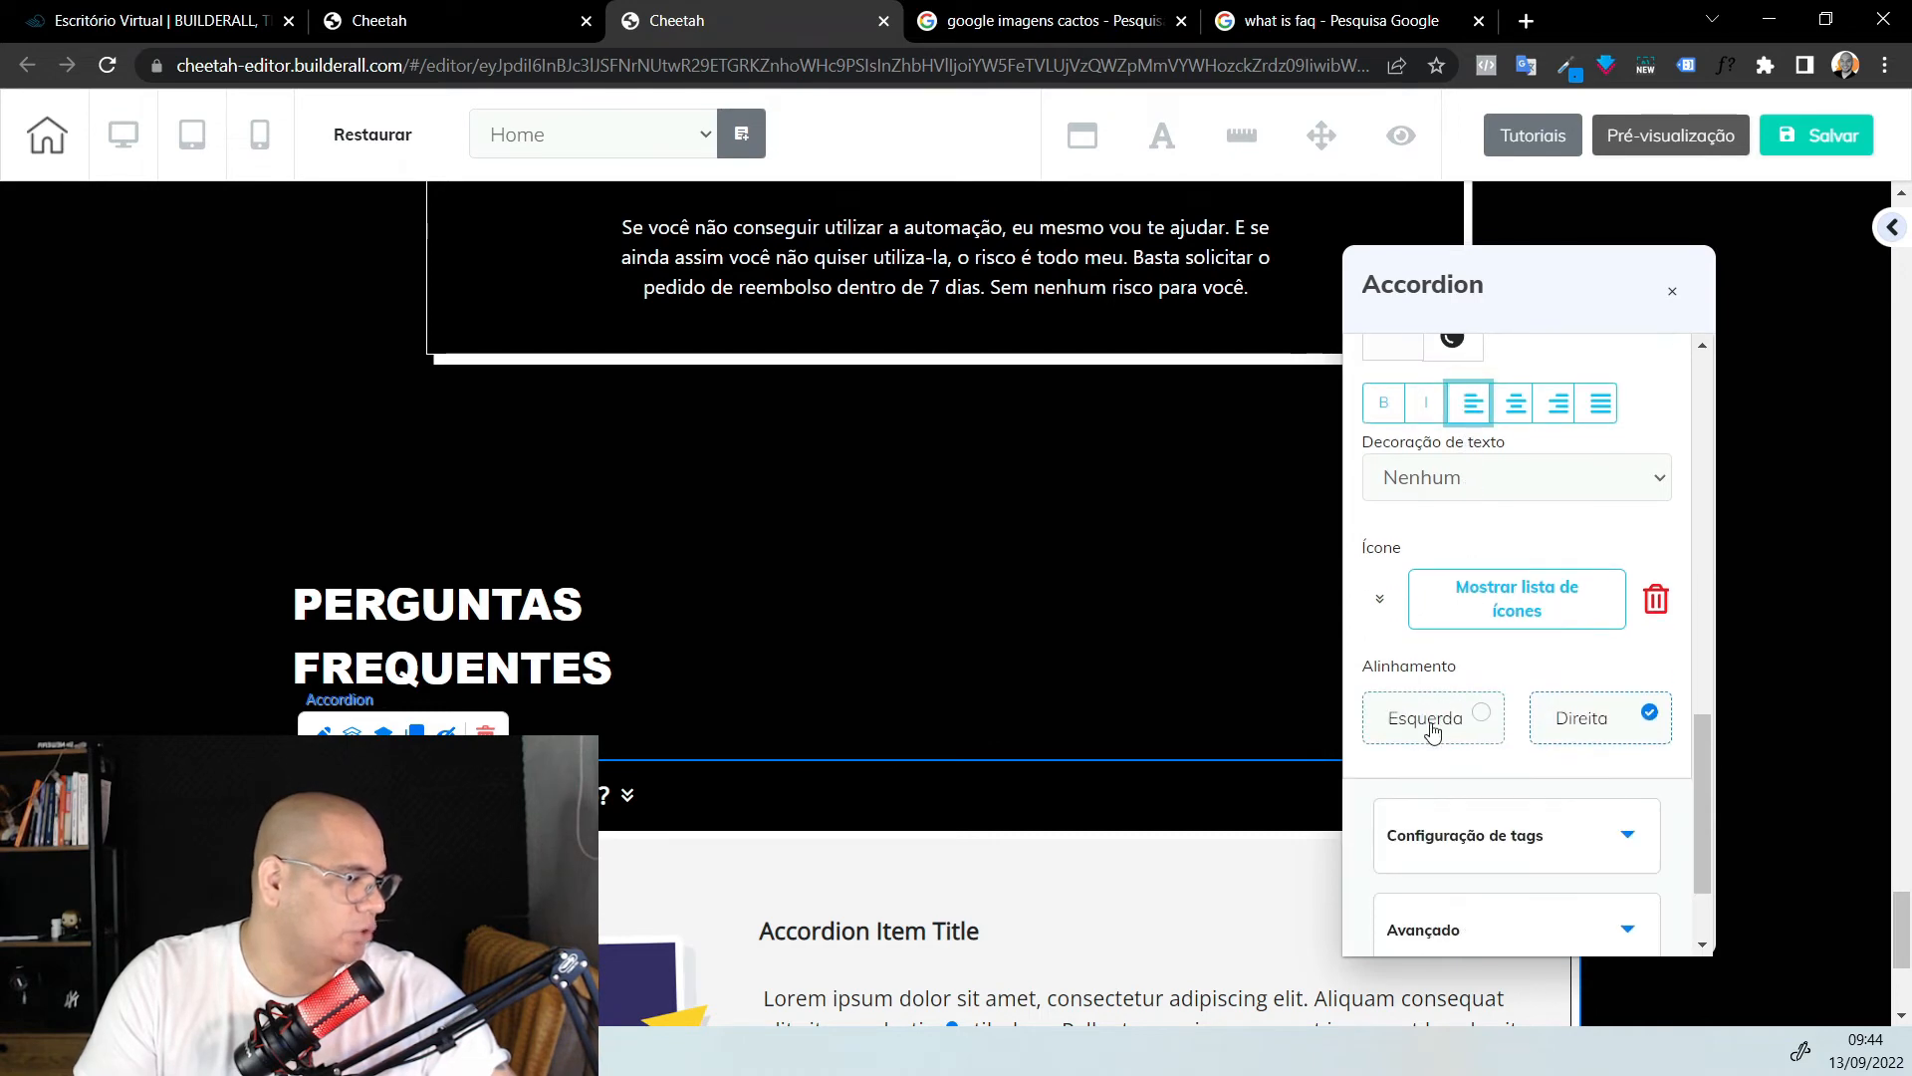
left_click(1483, 715)
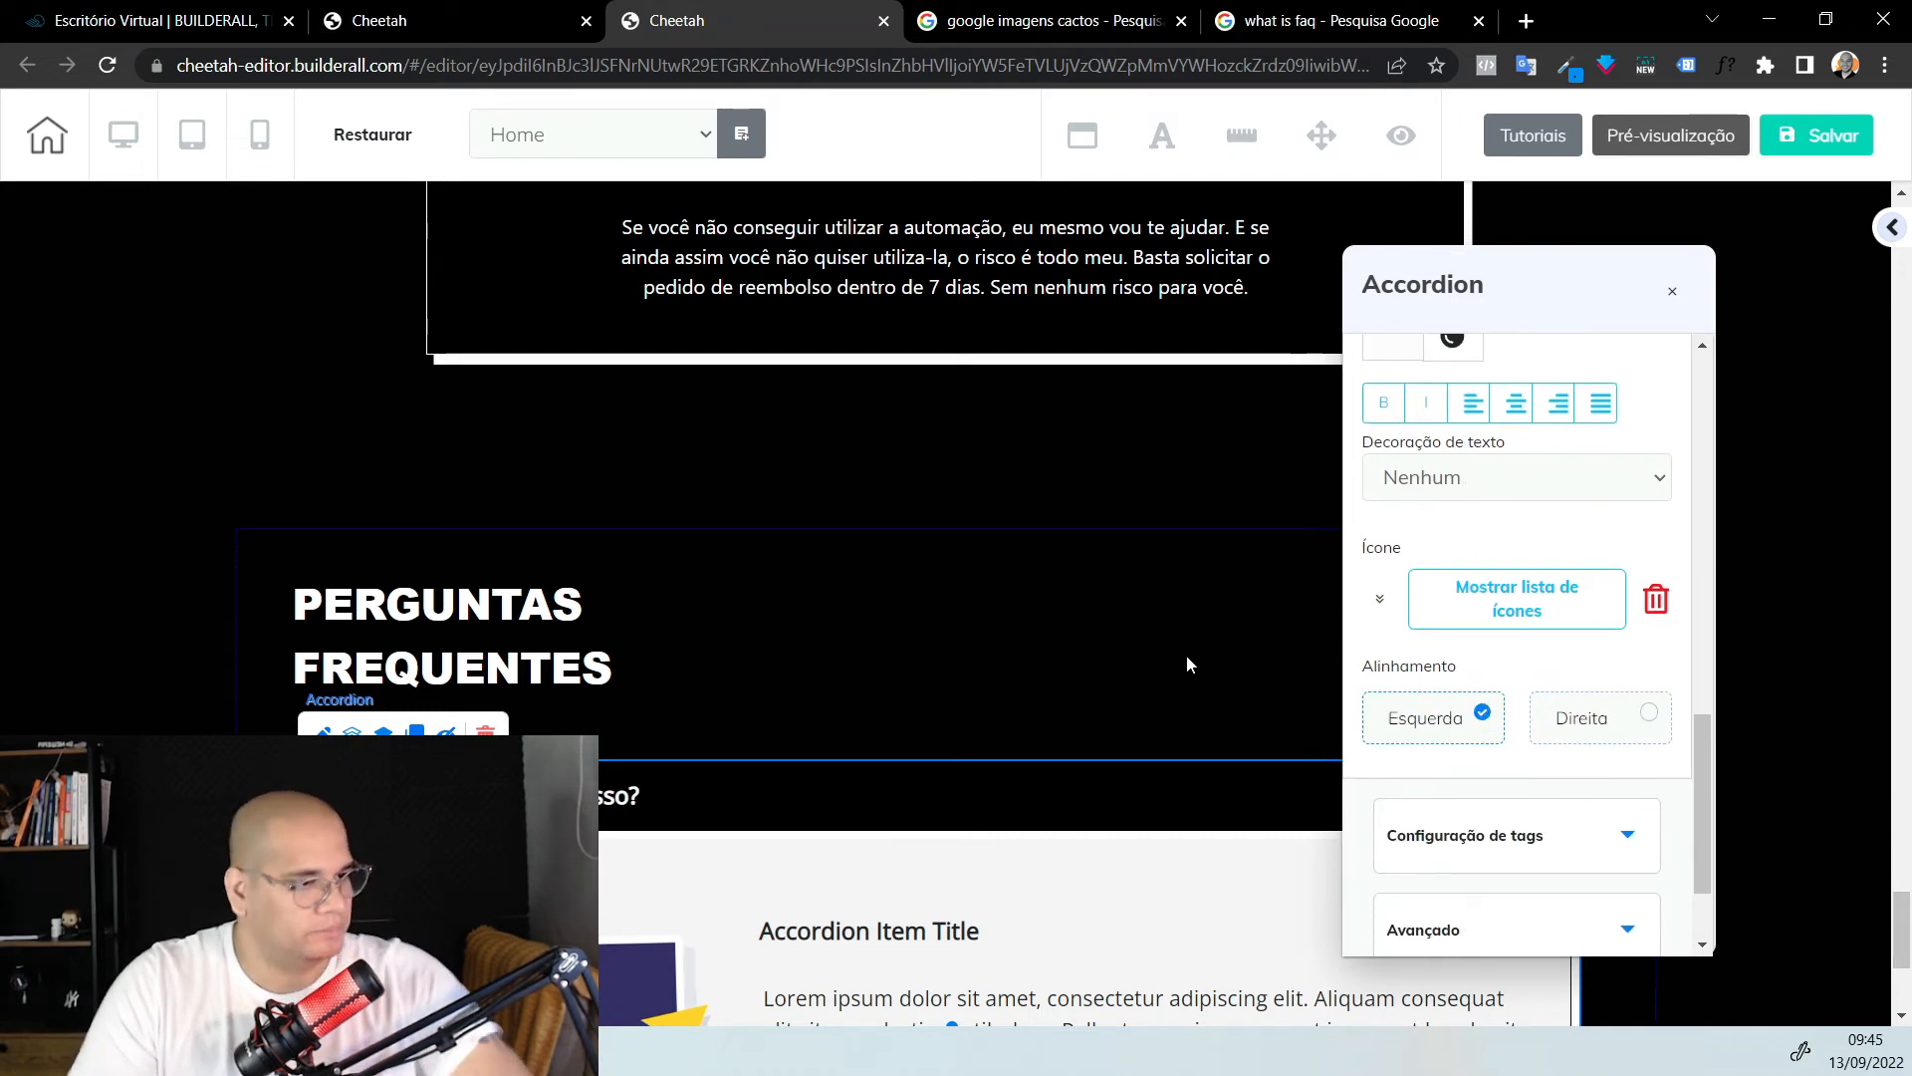
Delete the illustration image from the first accordion item's content area
scroll(909, 637, "down", 4)
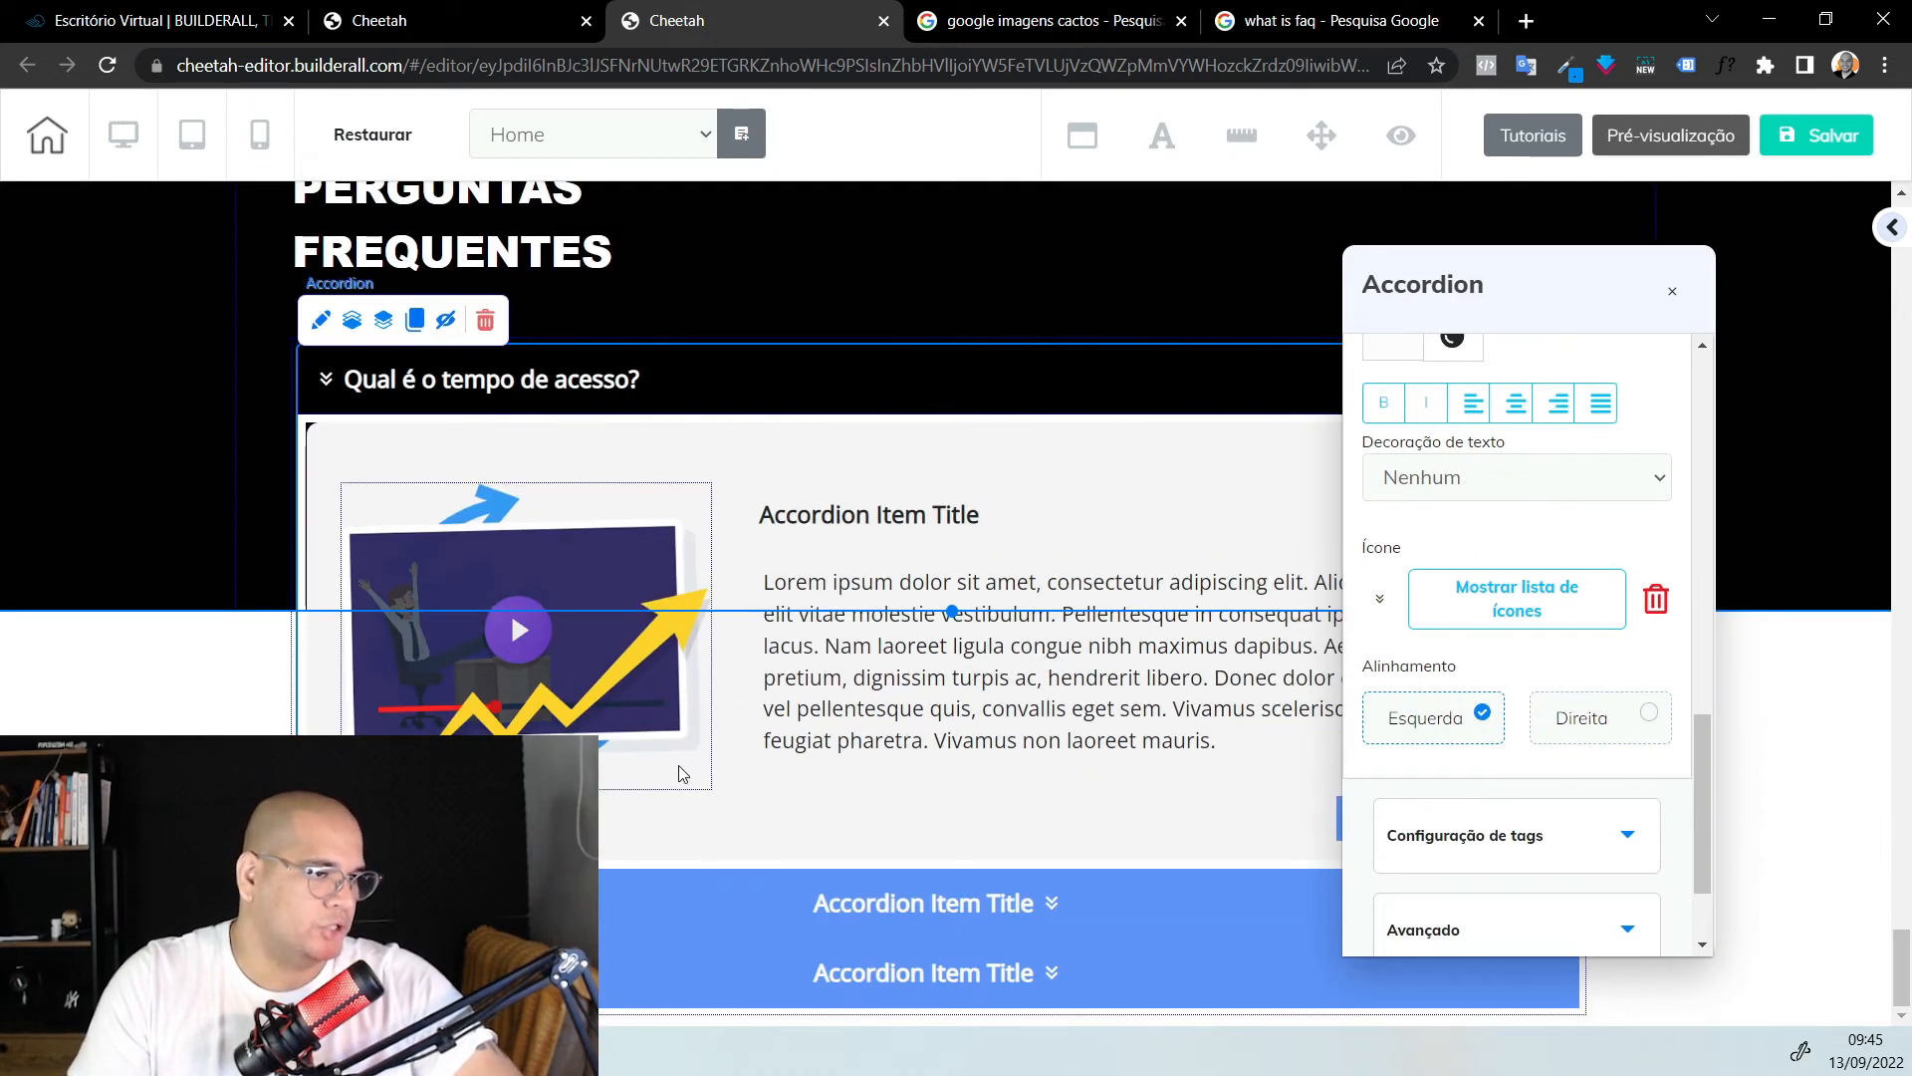
left_click(554, 721)
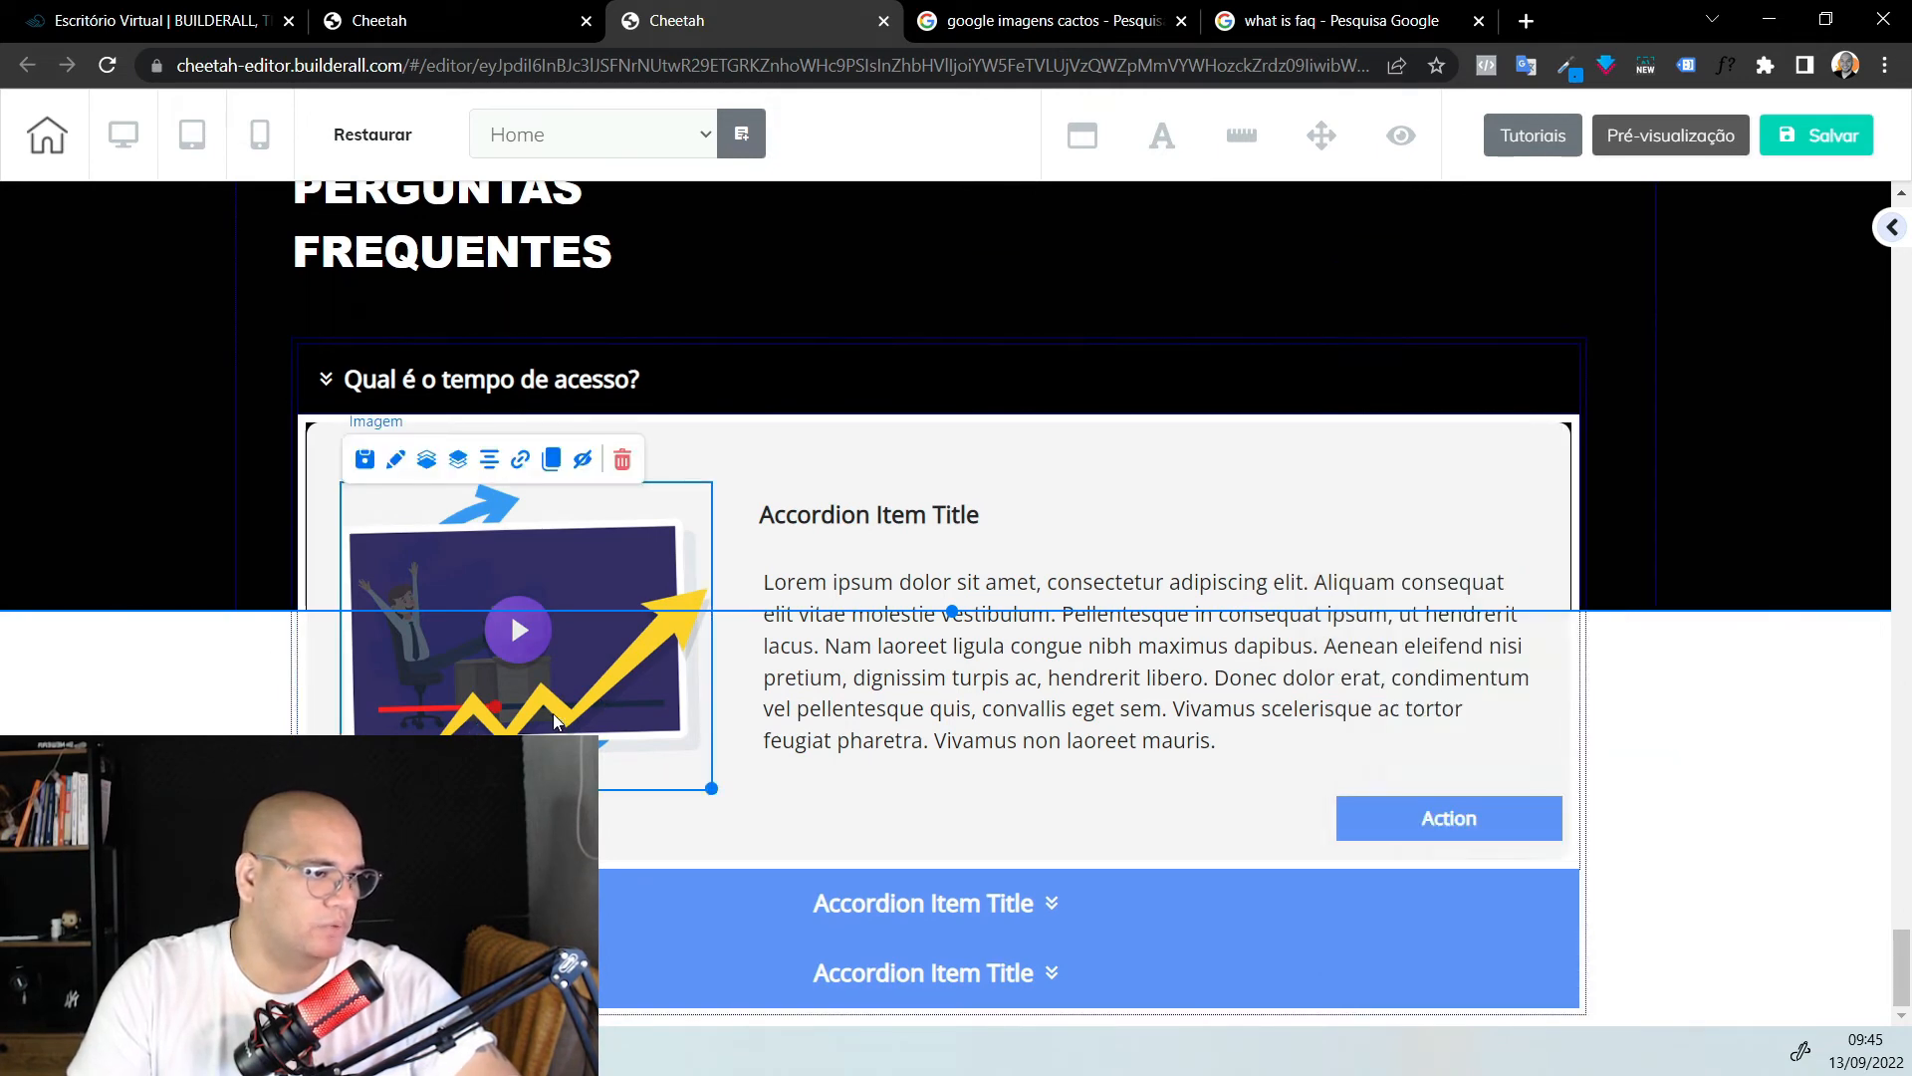
left_click(623, 459)
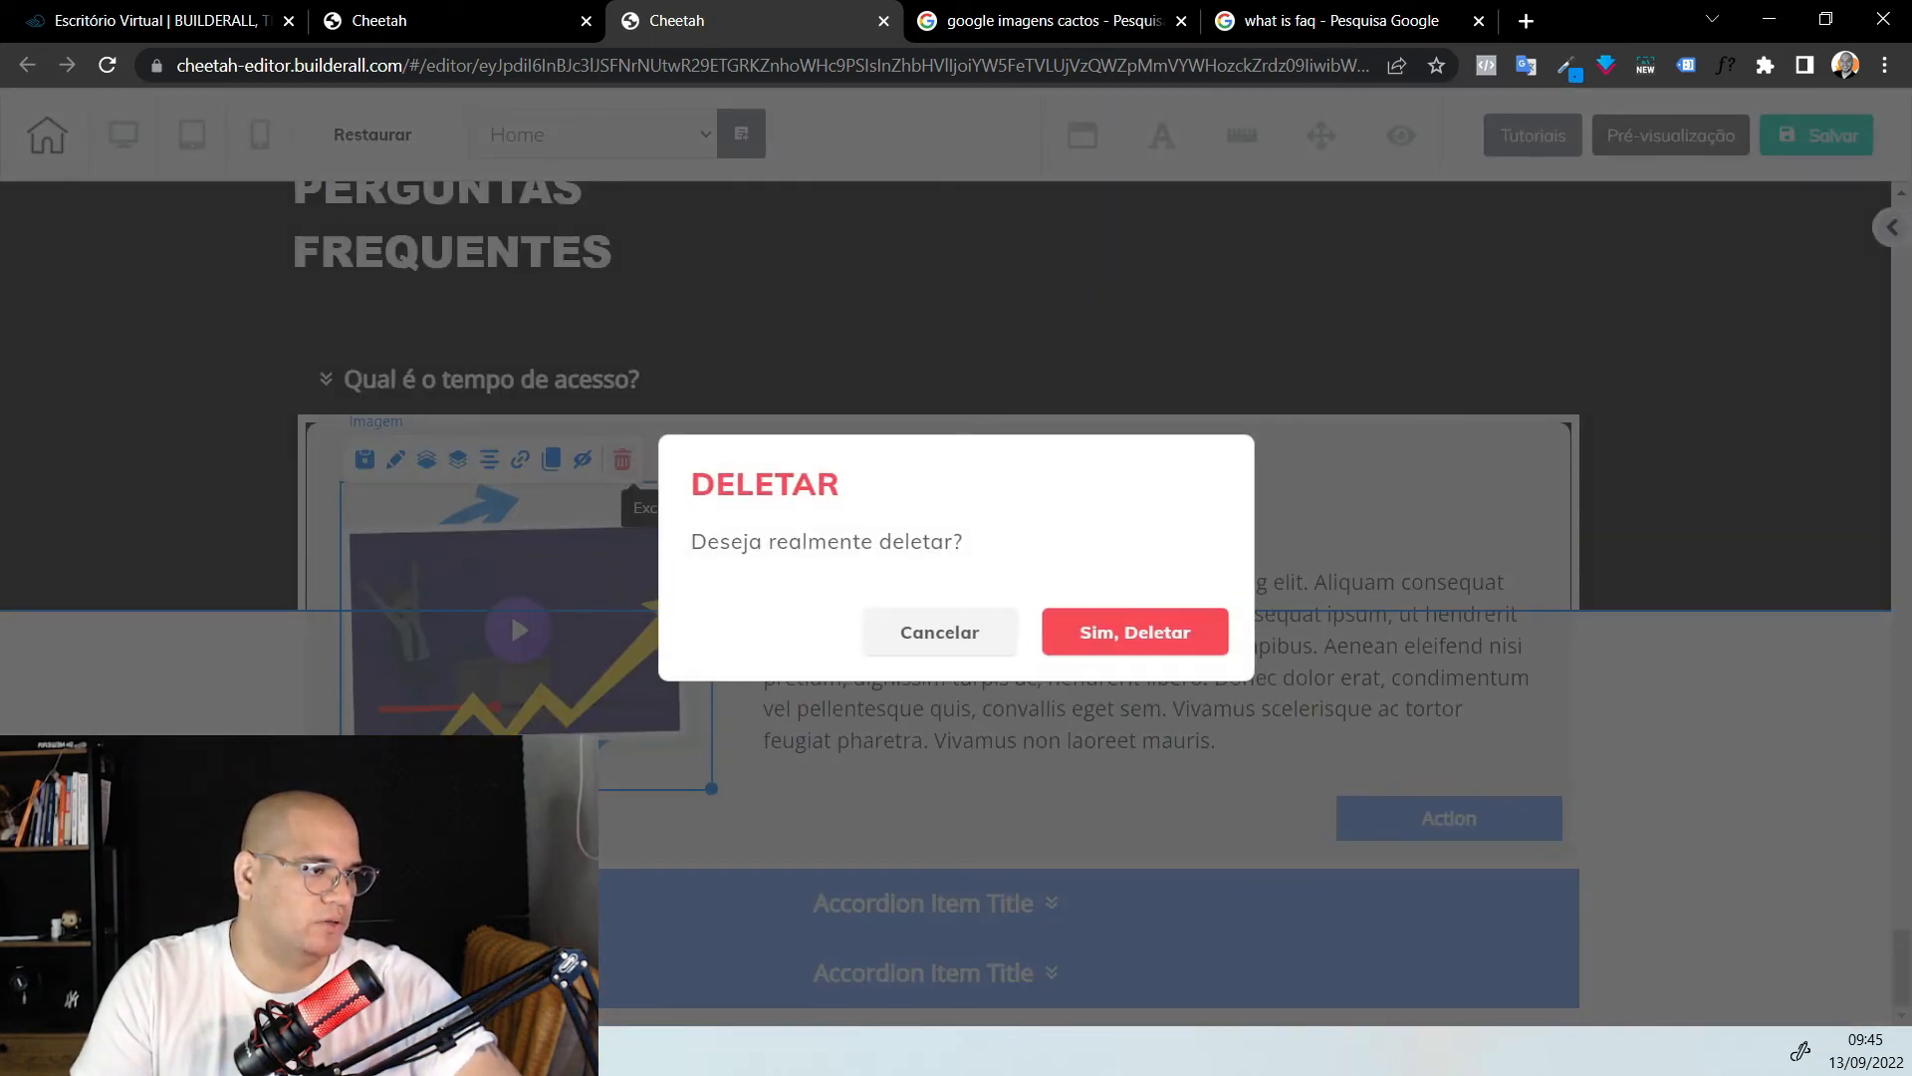
left_click(1118, 649)
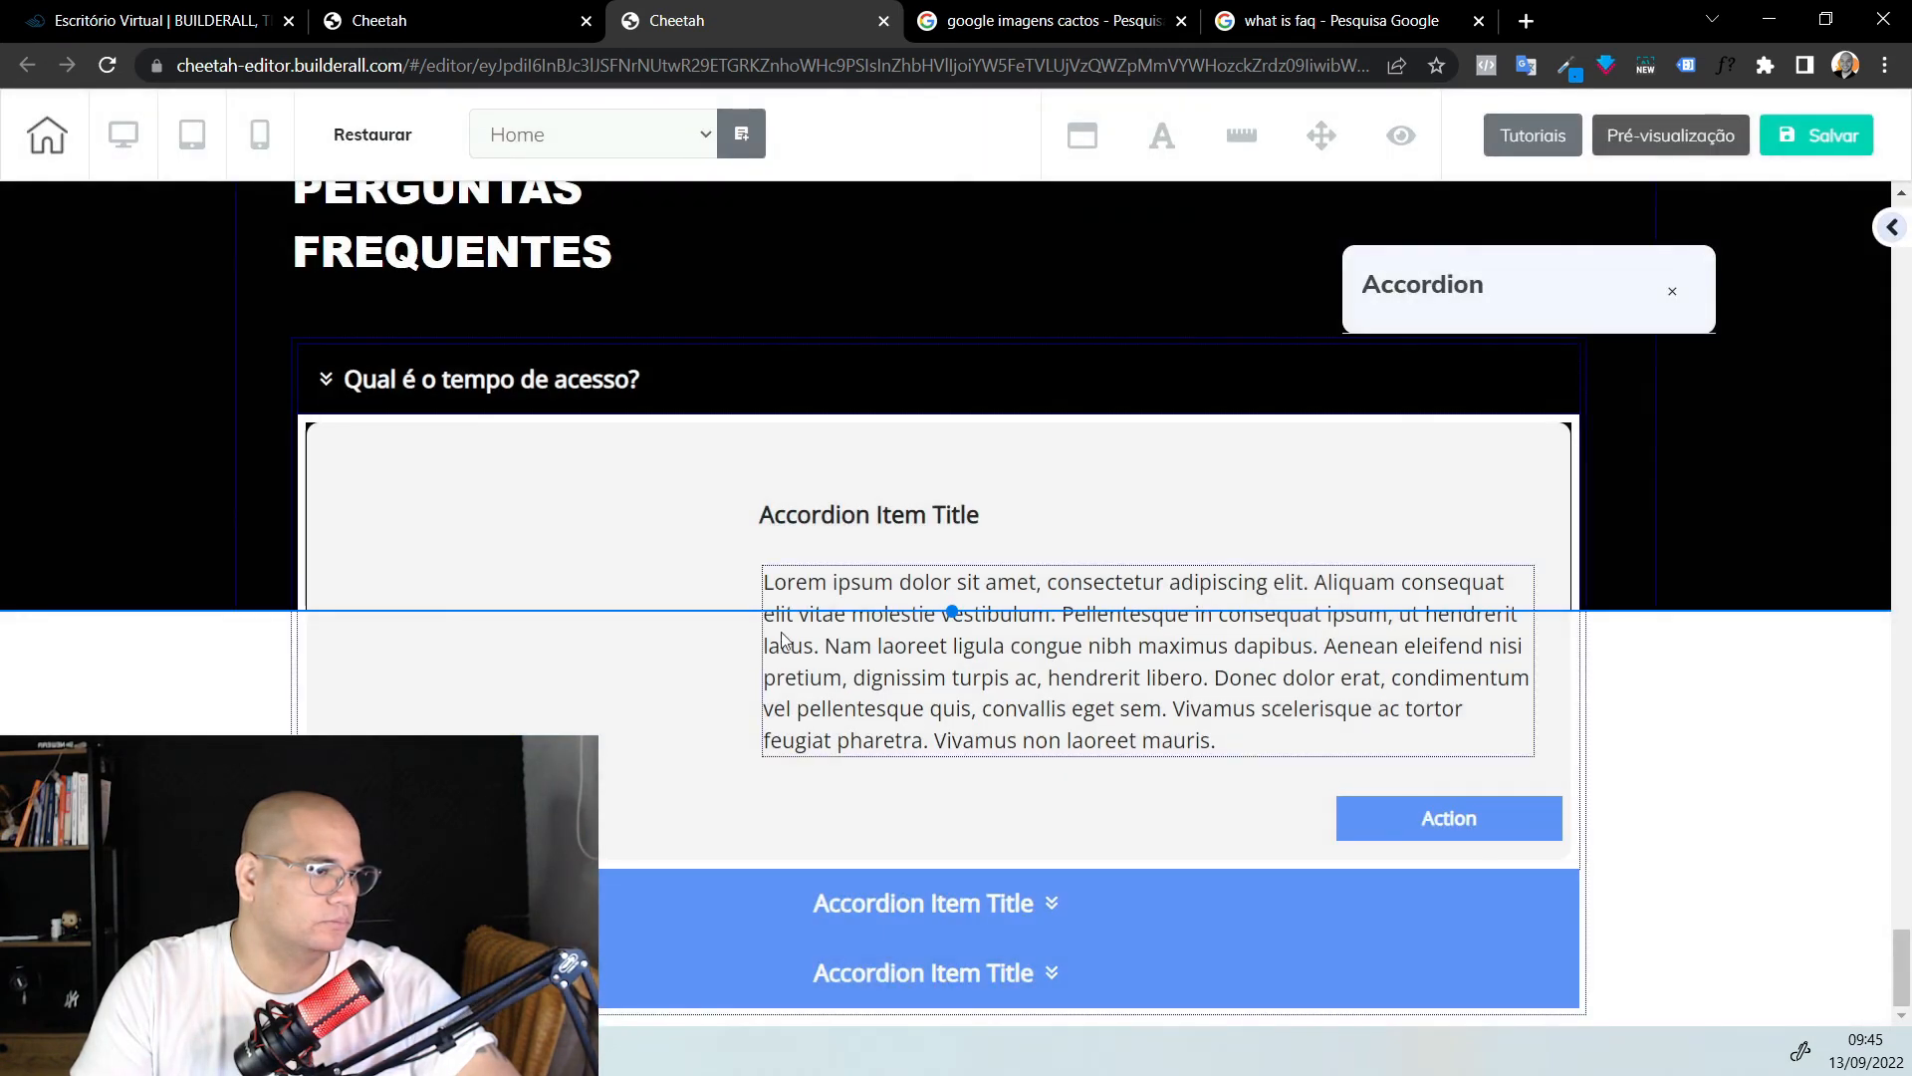
Extend the black section down past the accordion, and move the content title and paragraph to the container's left edge
left_click_drag(952, 609, 982, 1025)
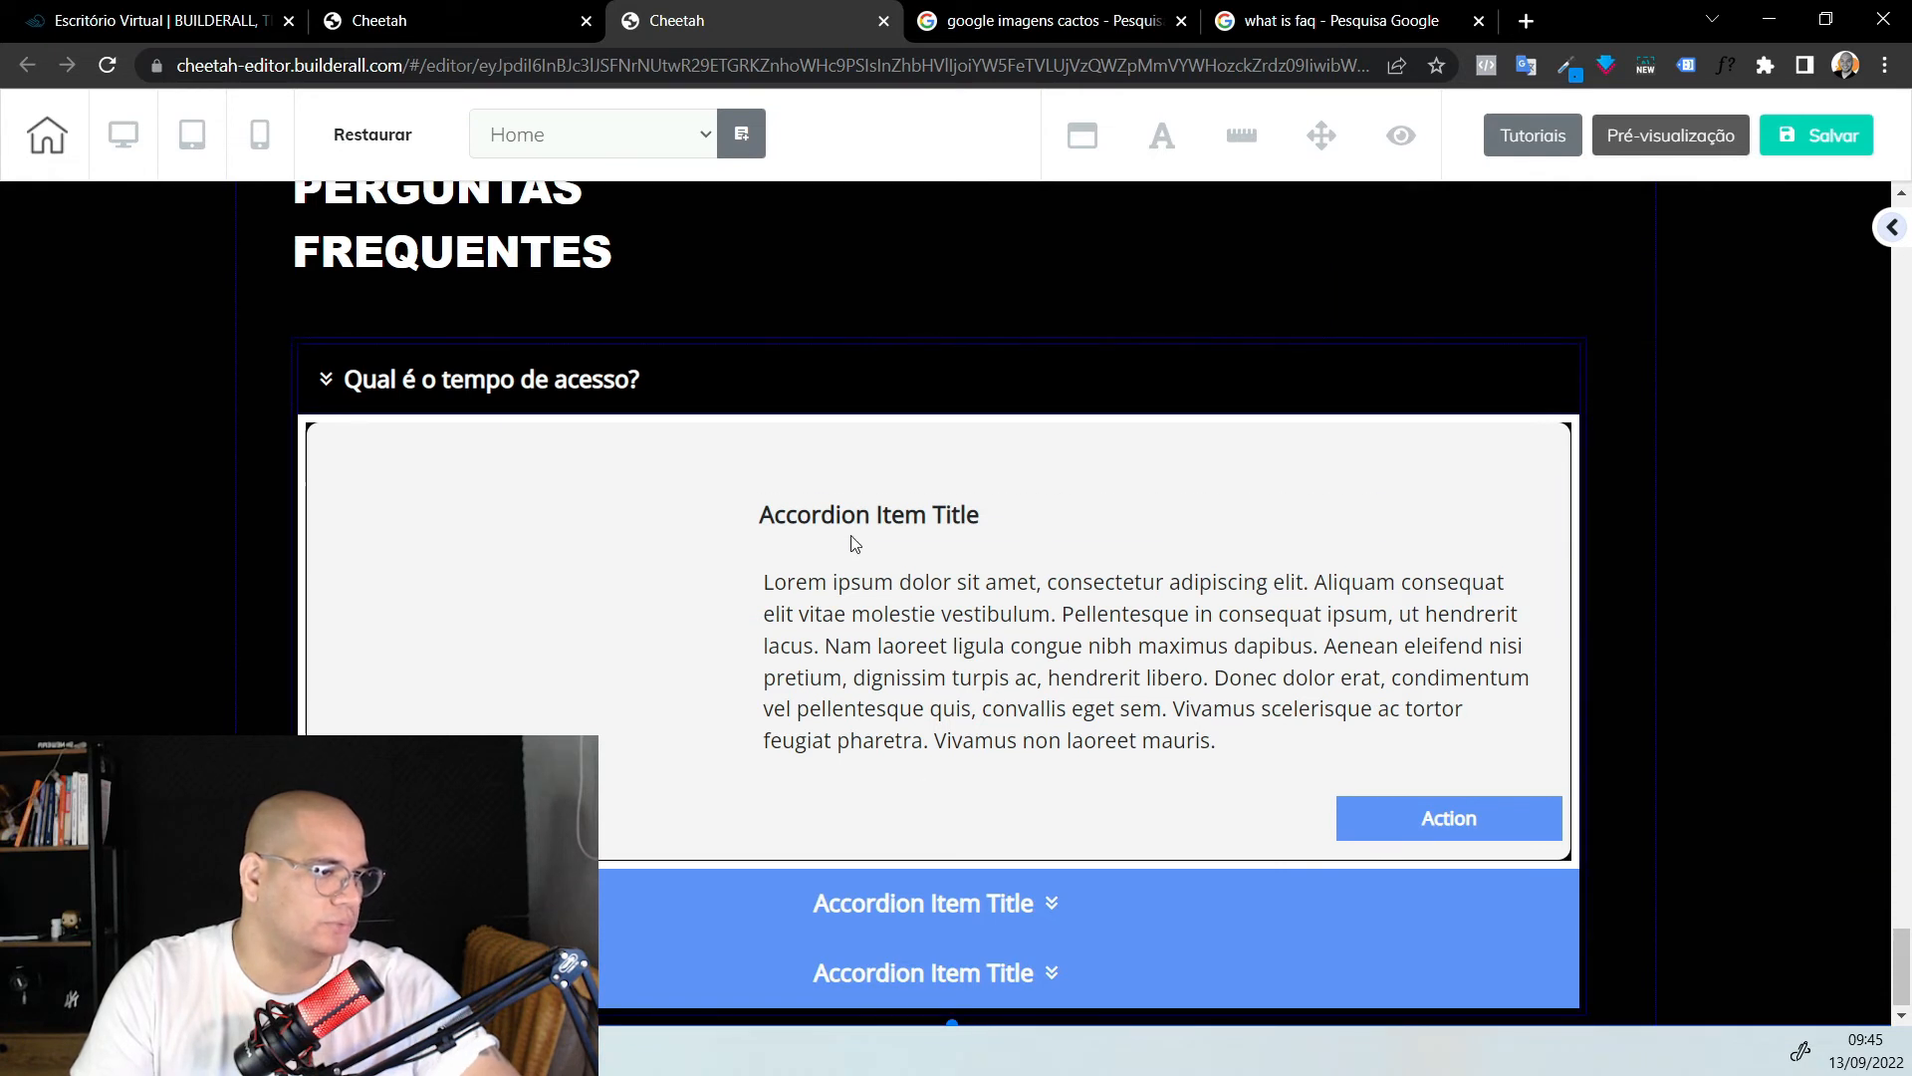
left_click_drag(854, 542, 419, 500)
left_click_drag(952, 610, 499, 572)
Delete the Action button from the first accordion item's content area
left_click_drag(1464, 827, 443, 767)
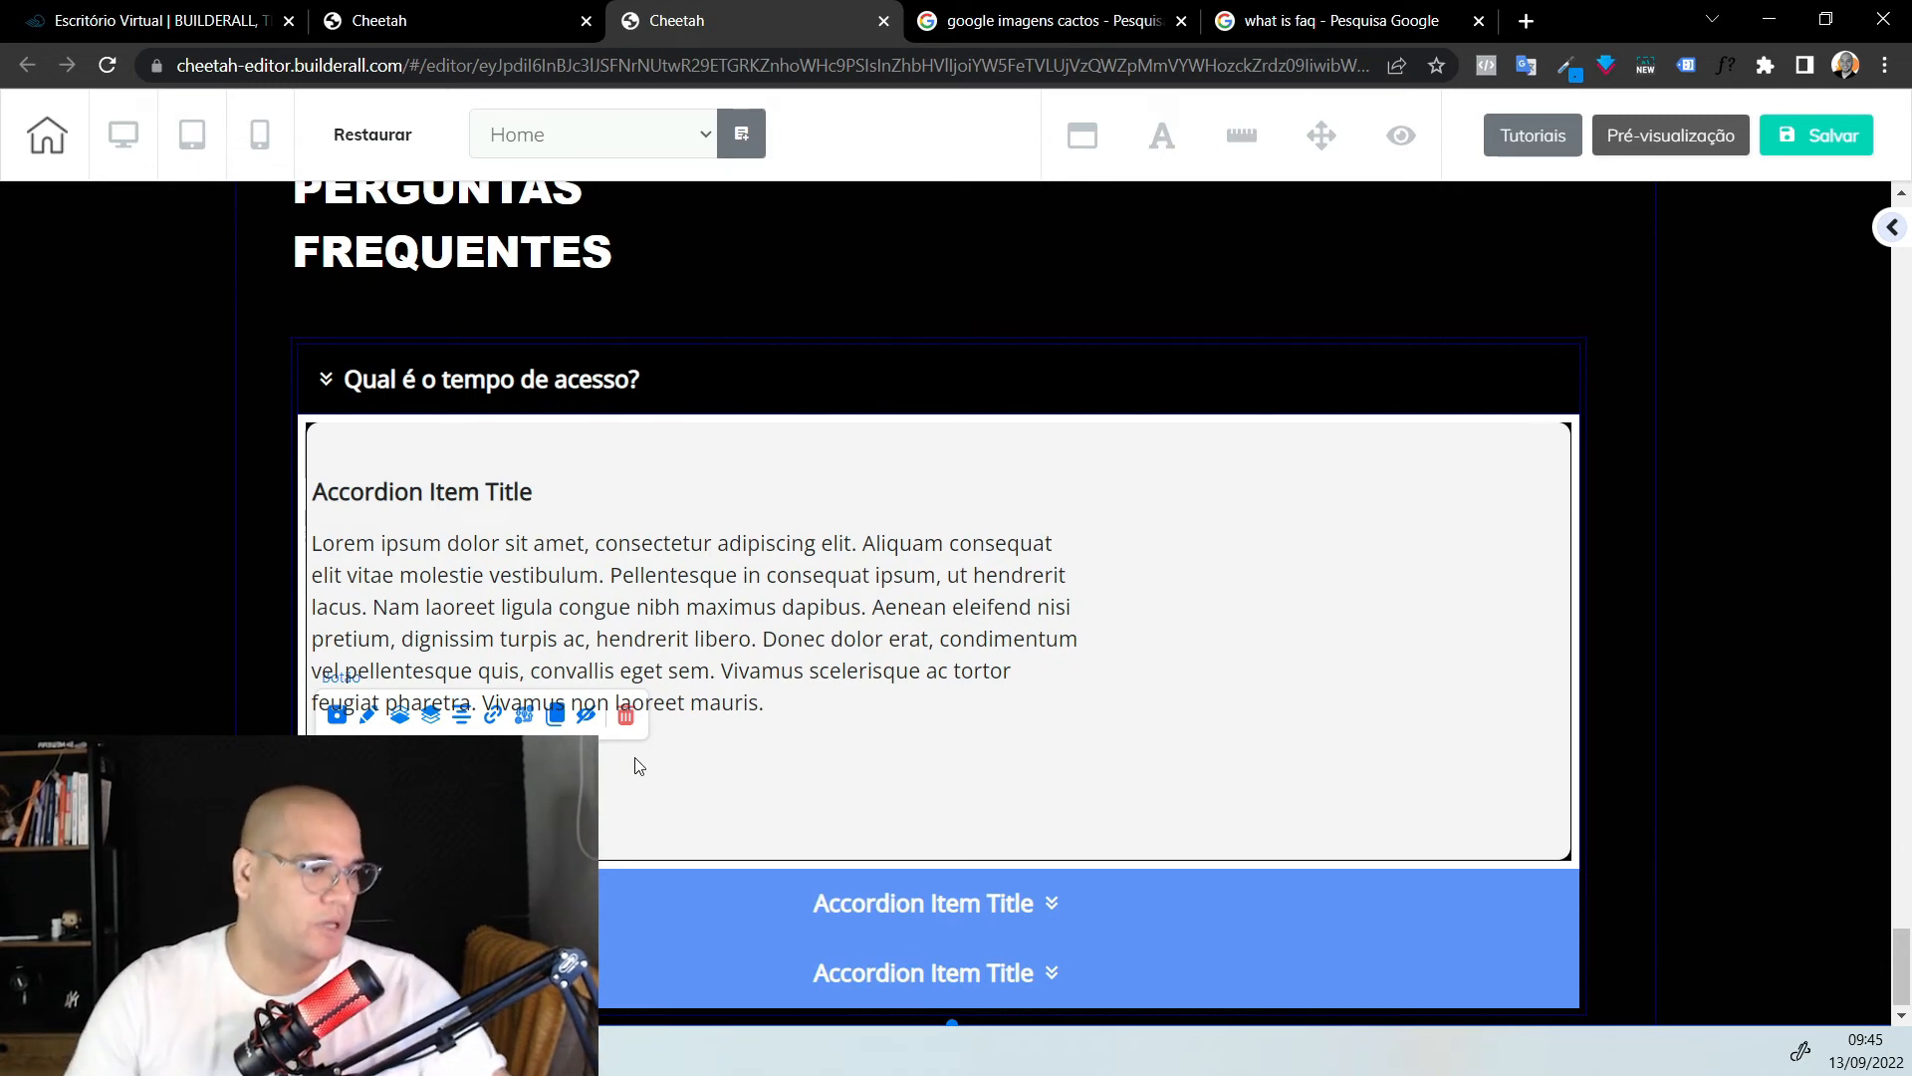
left_click(626, 722)
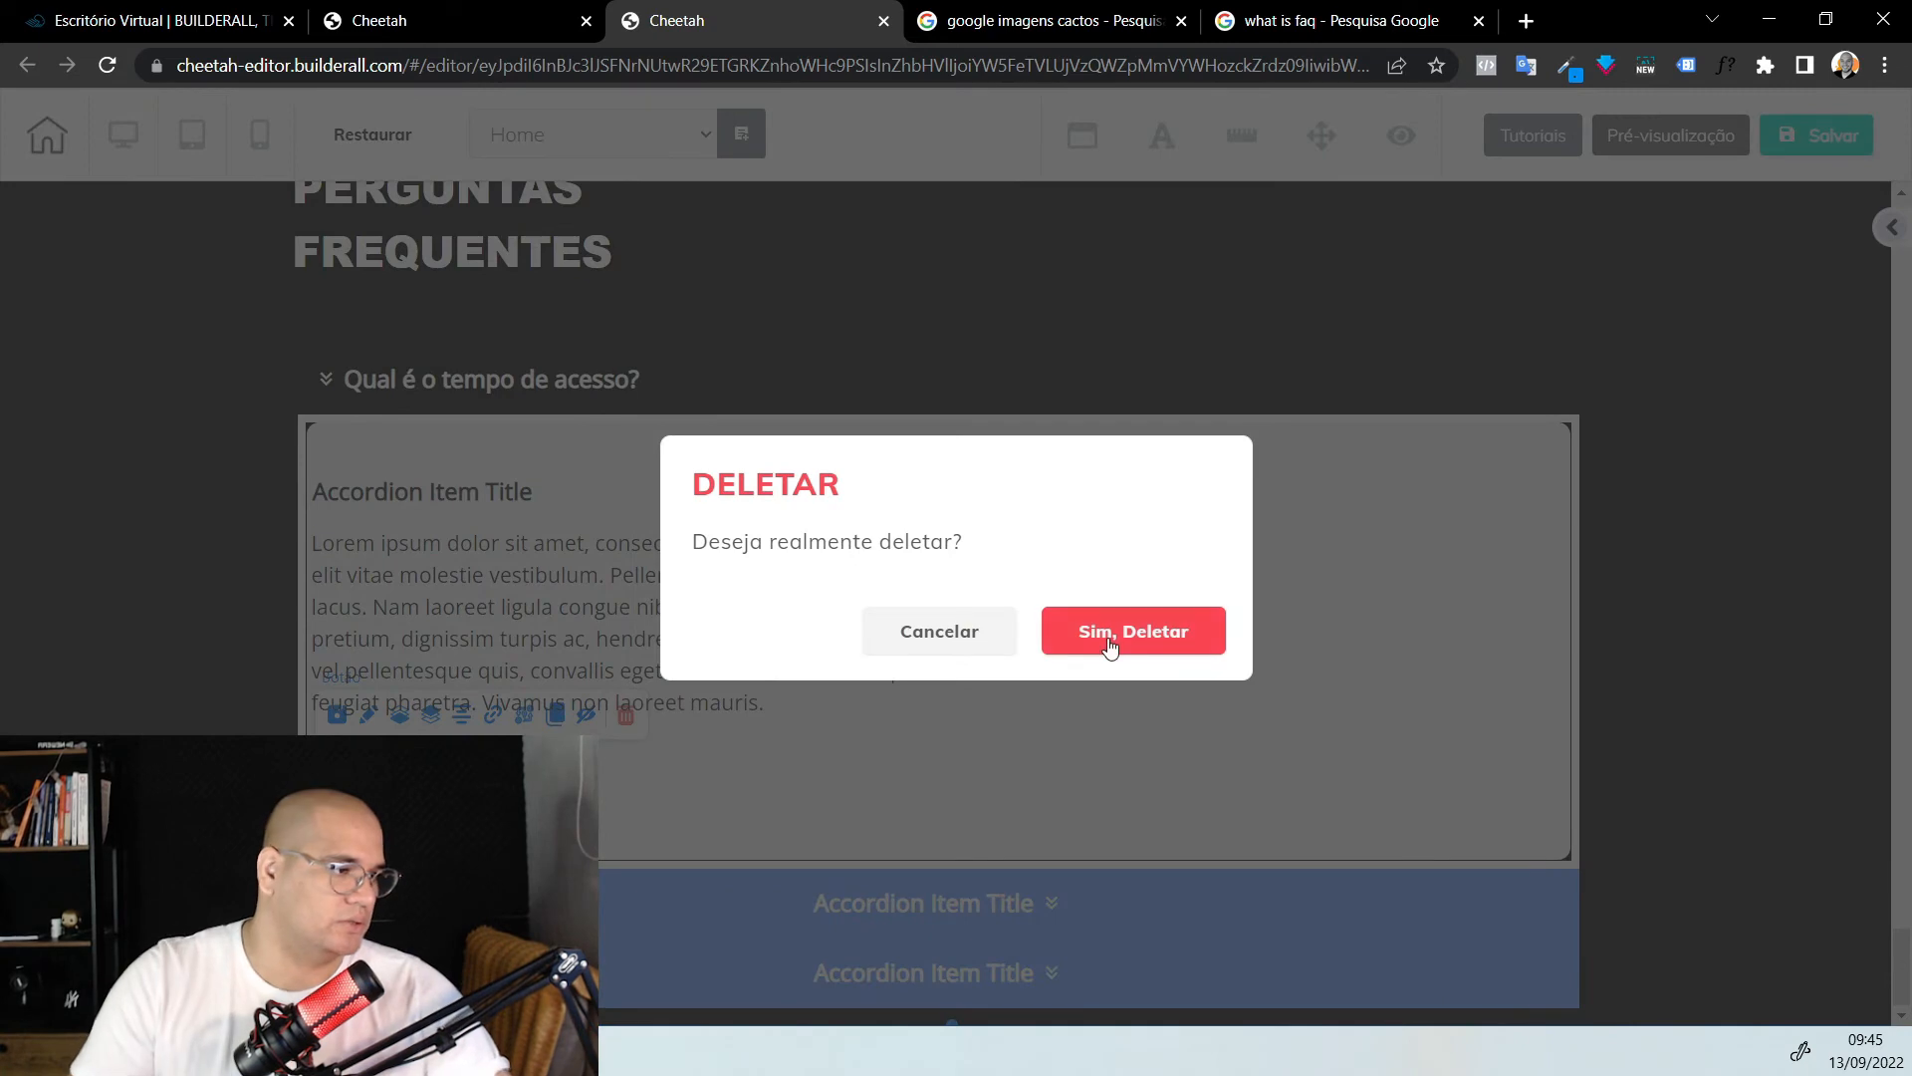
left_click(1111, 648)
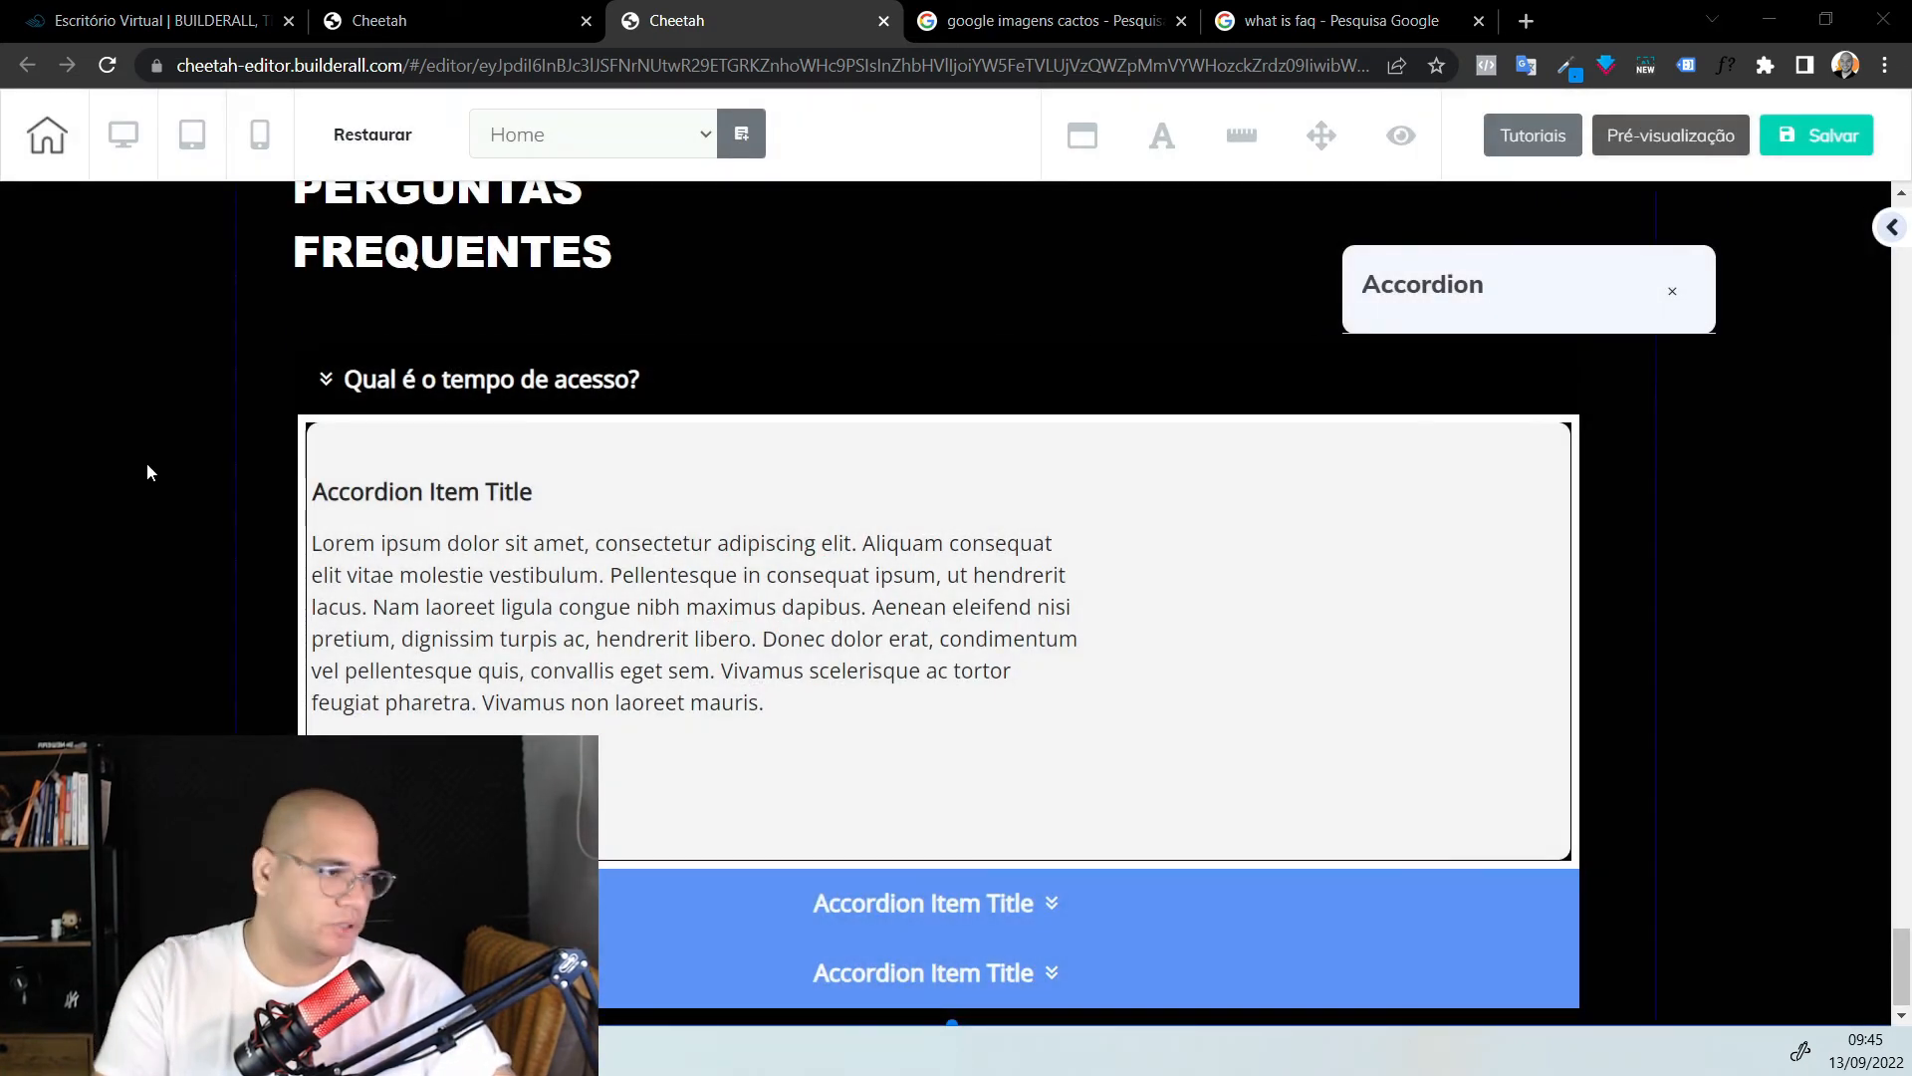
Replace the content title inside the first accordion item with "Acesso vitalício. Eterno. Sempre. Para Sempre..."
left_click(510, 492)
left_click(510, 492)
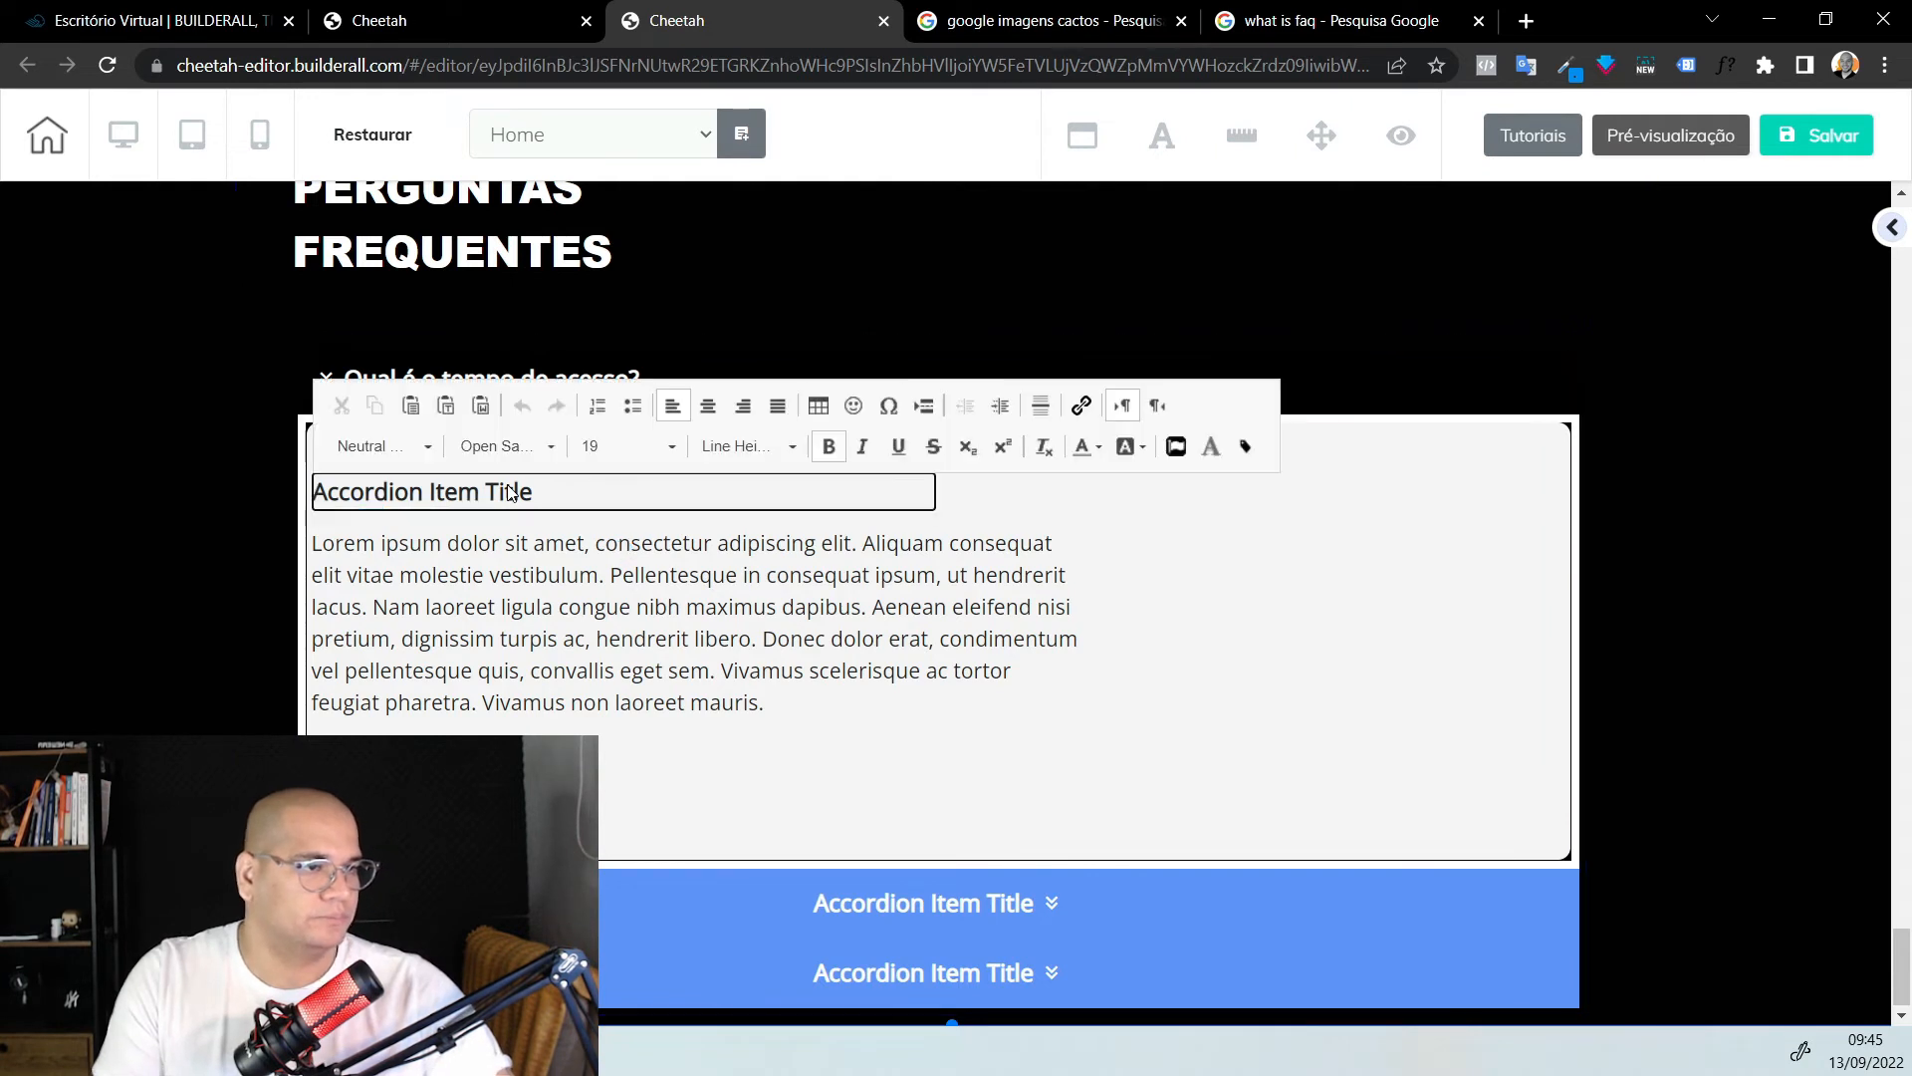
triple_click(546, 488)
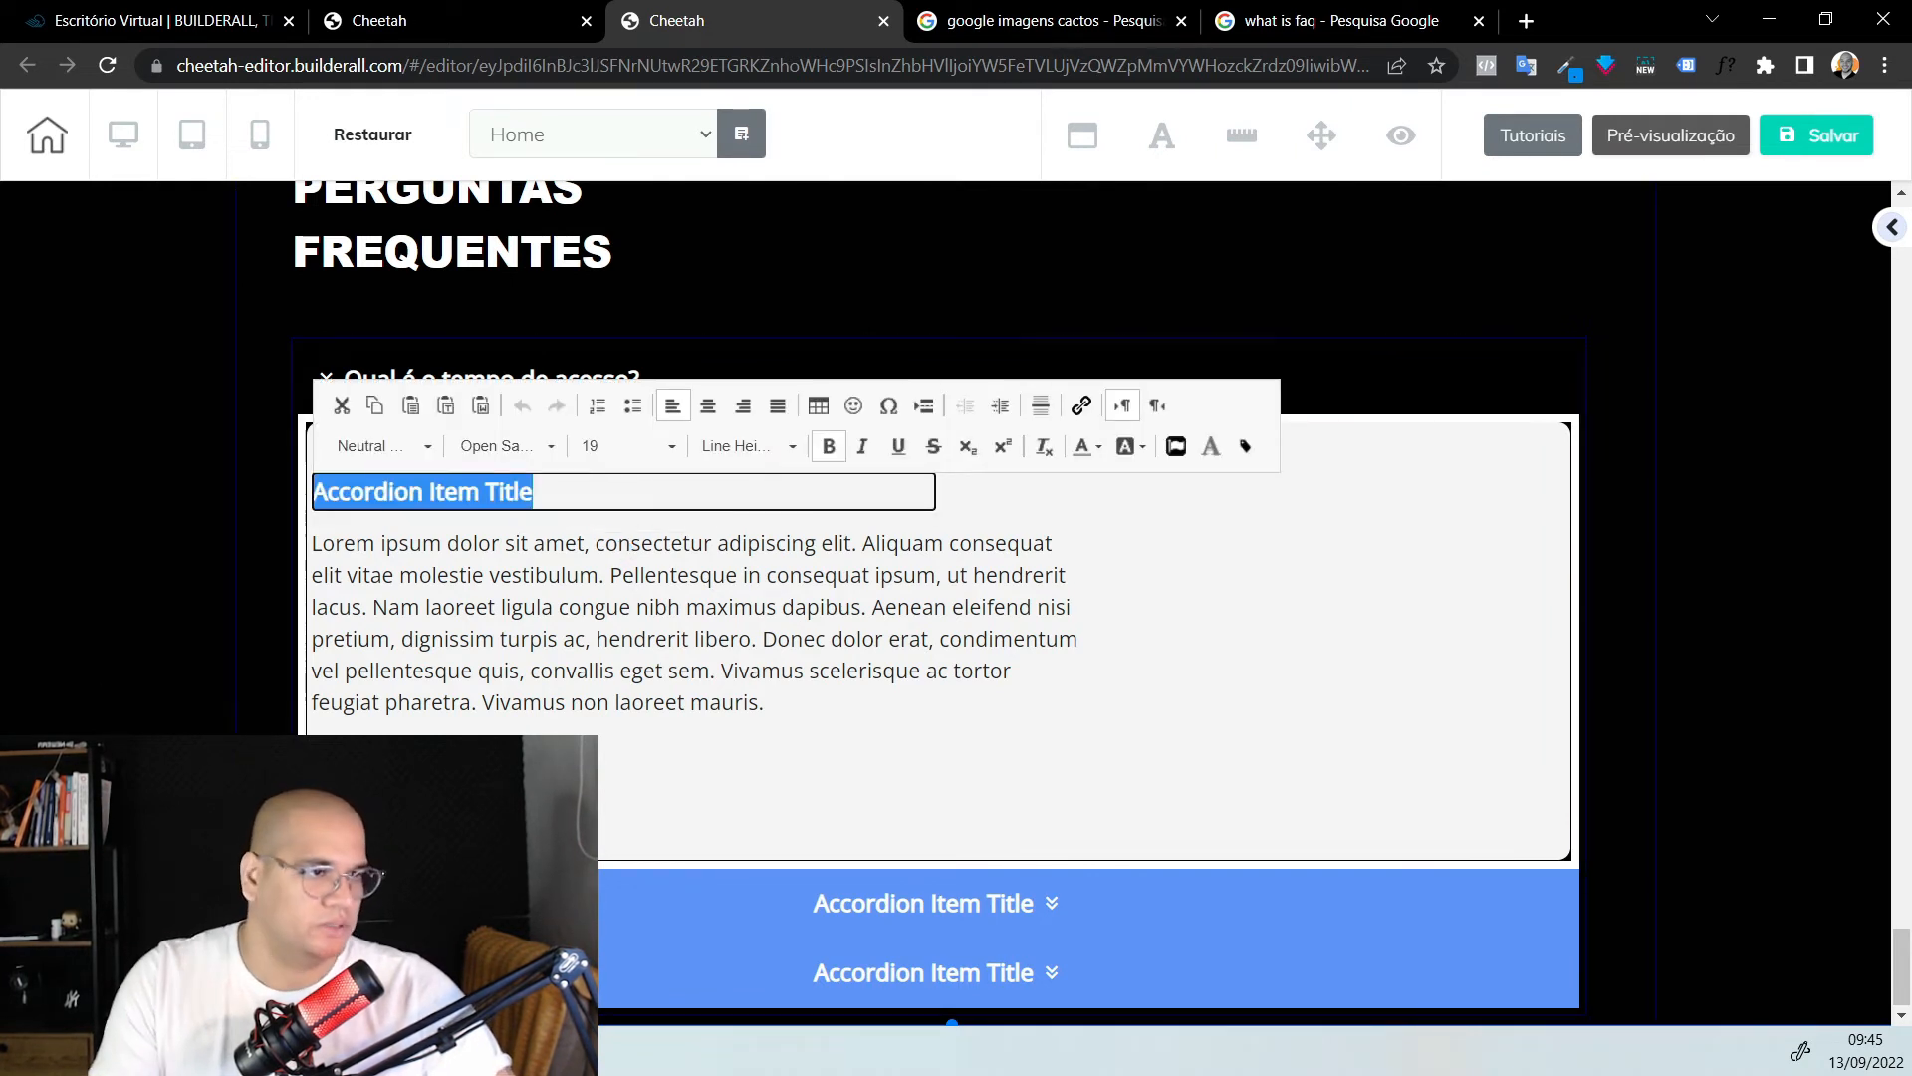
type("Acesso vitalício. Eterno. Sempre. Para Sempre...")
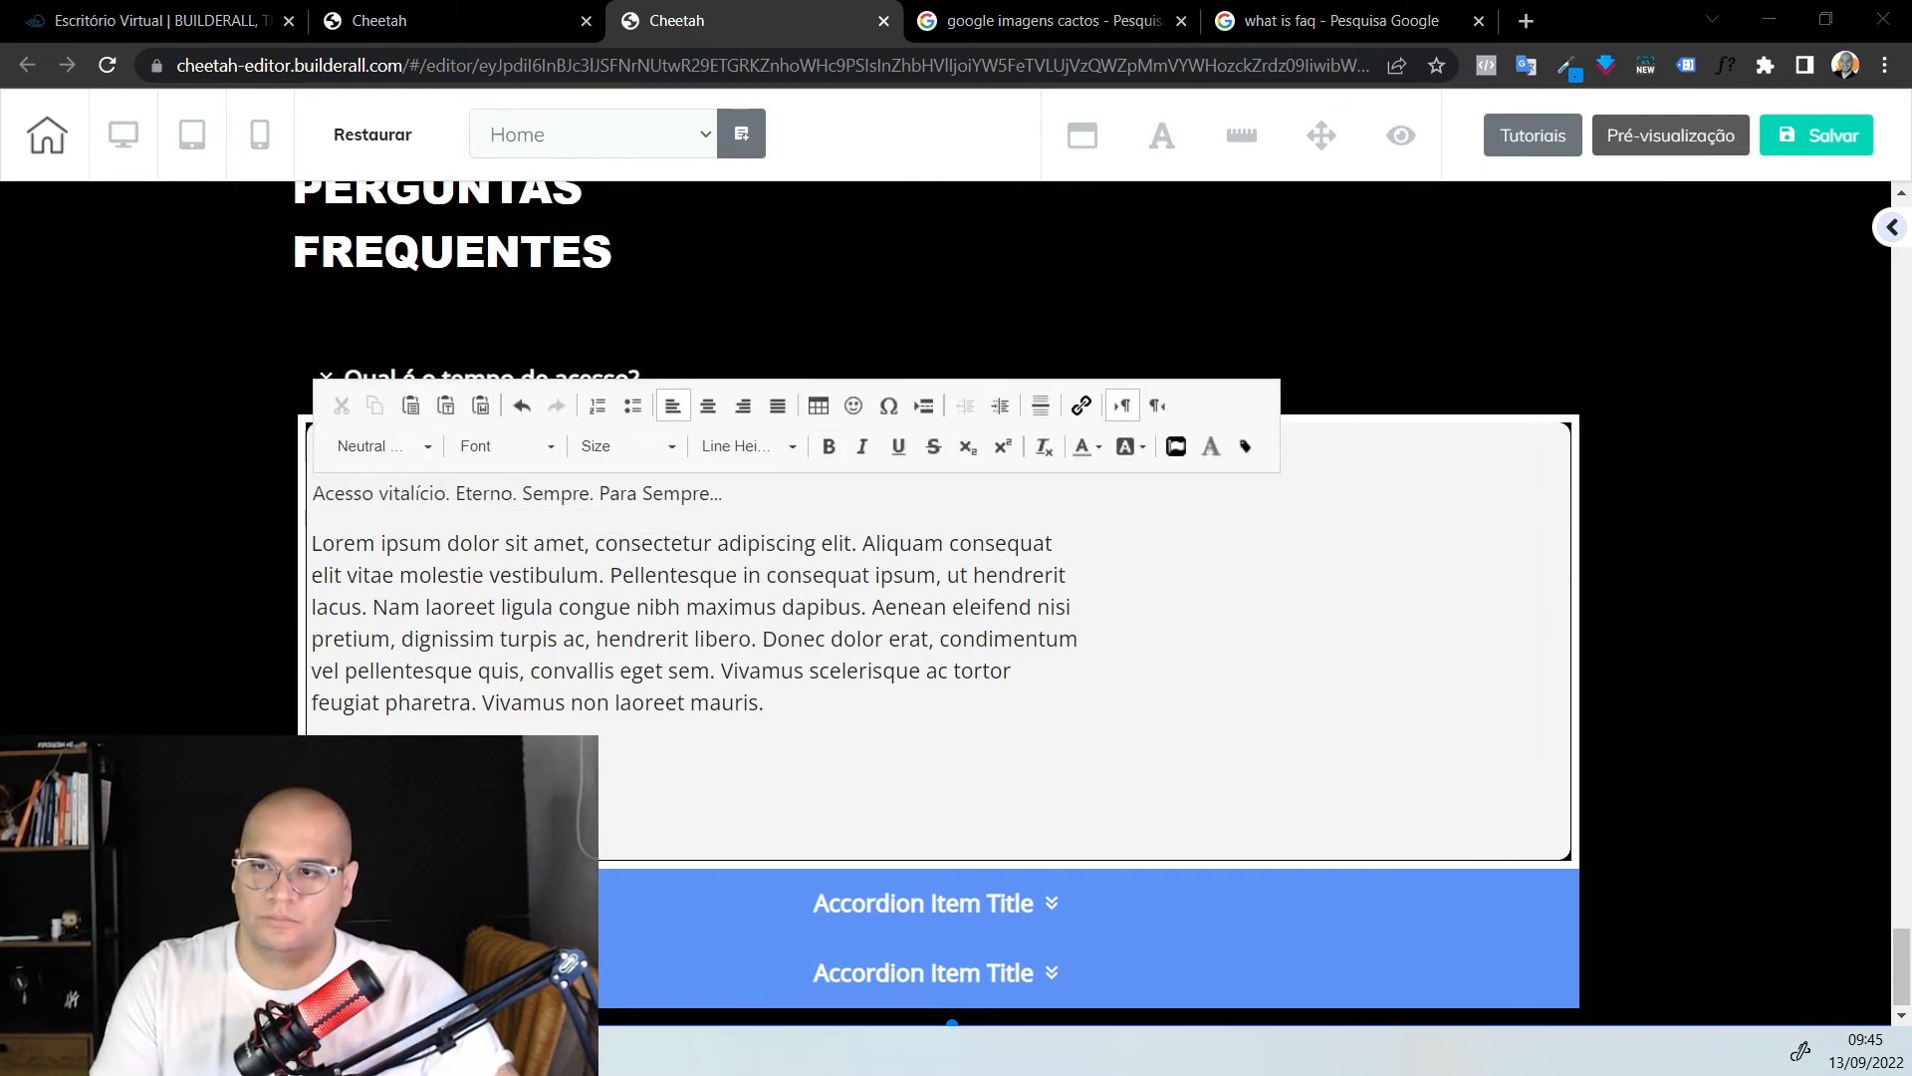
key("Escape")
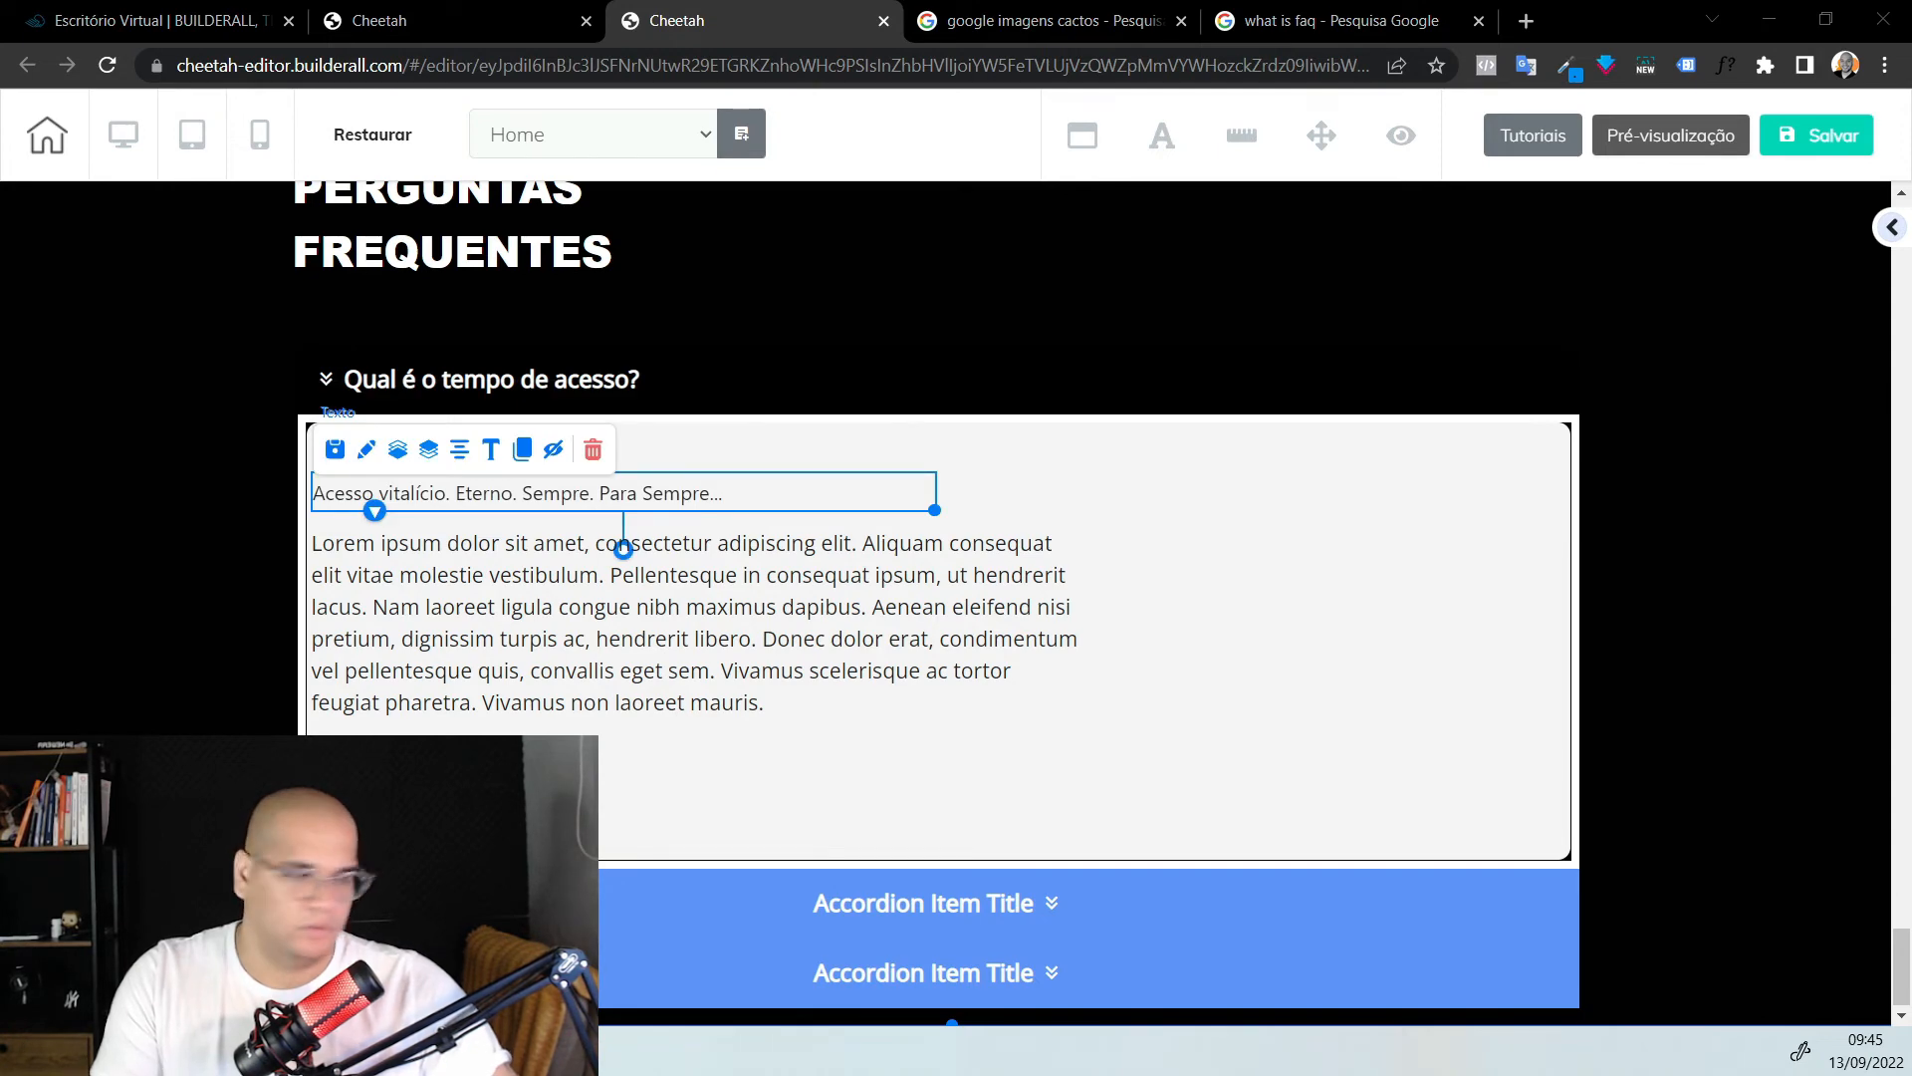
Replace the first item's paragraph with "O tempo de acesso a área de membros e a automação é vitalício", adding that one payment allows unlimited use
left_click(795, 705)
left_click(807, 708)
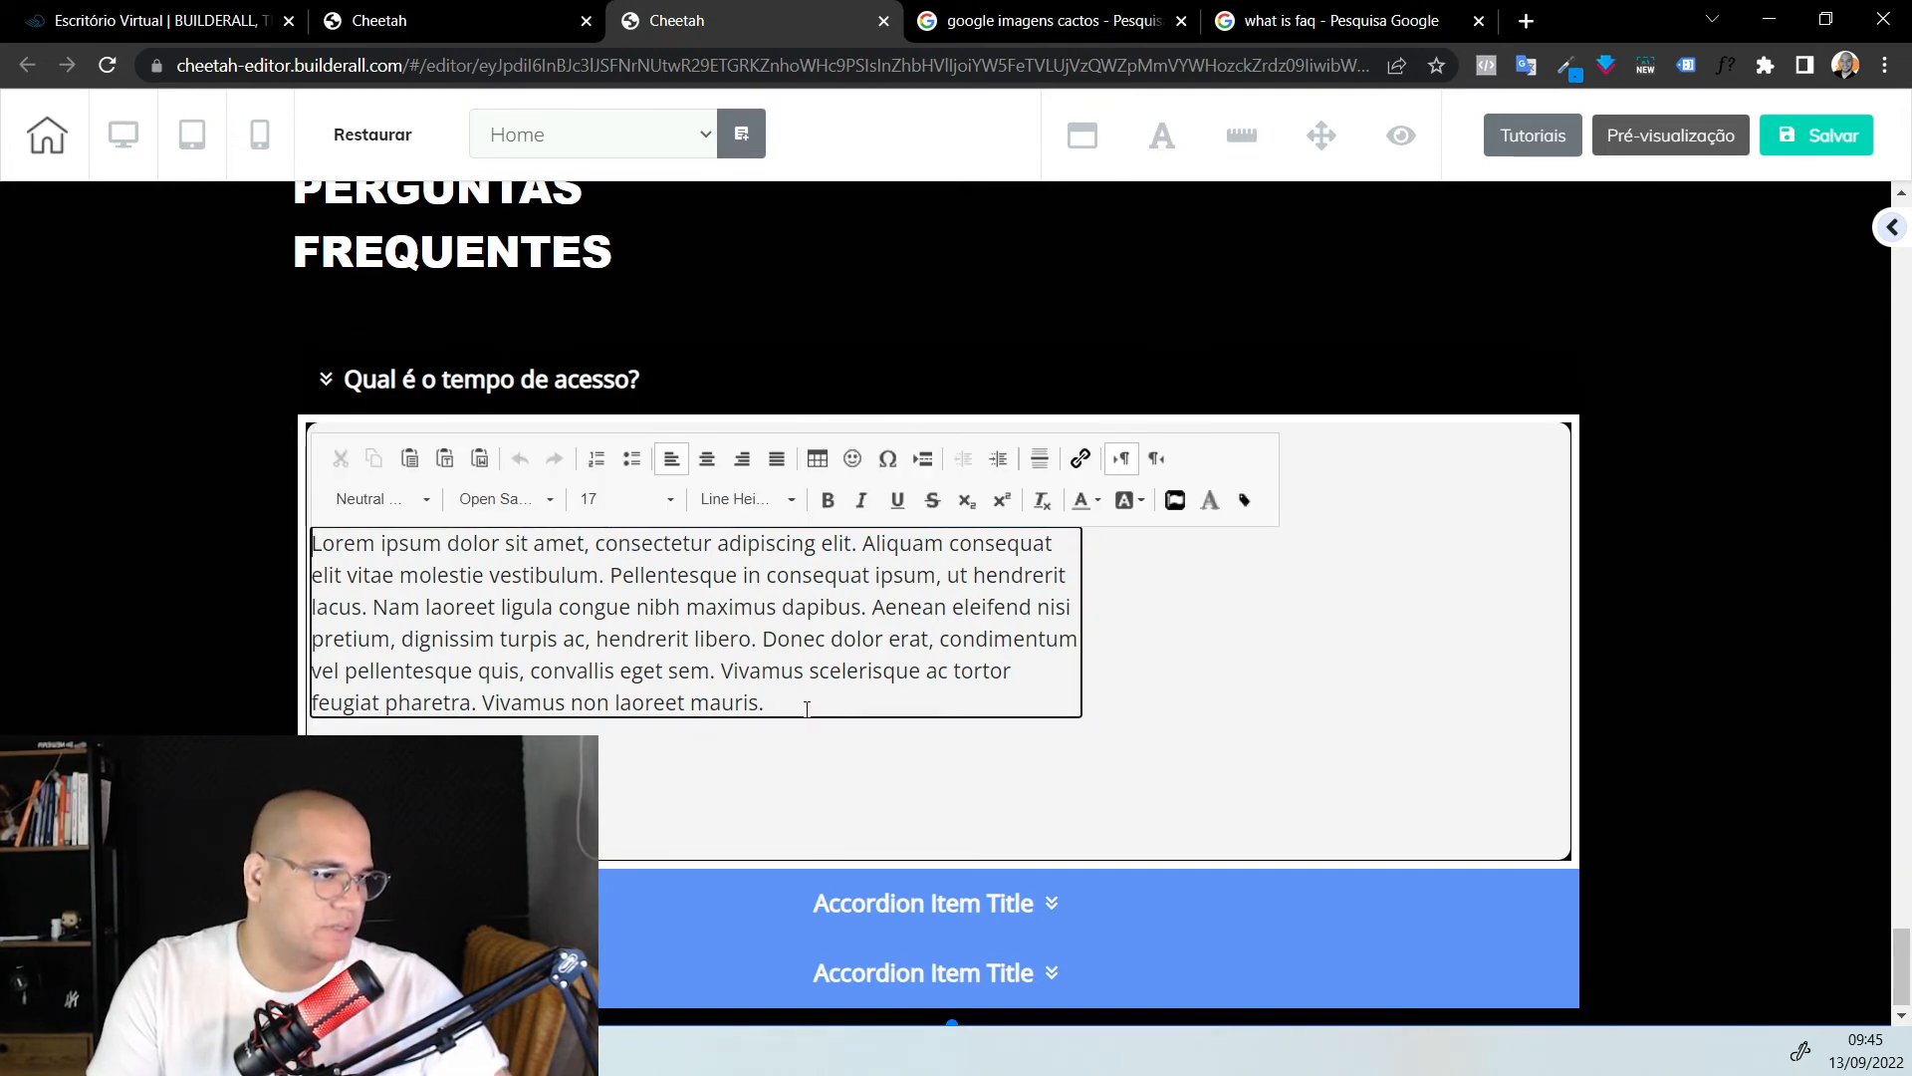
key("ctrl+a")
type("O tempo de acesso a área de membros e a automação é vitalício. Ou seja, você paga uma única vez e poderá utilizar quantas vezes quiser.")
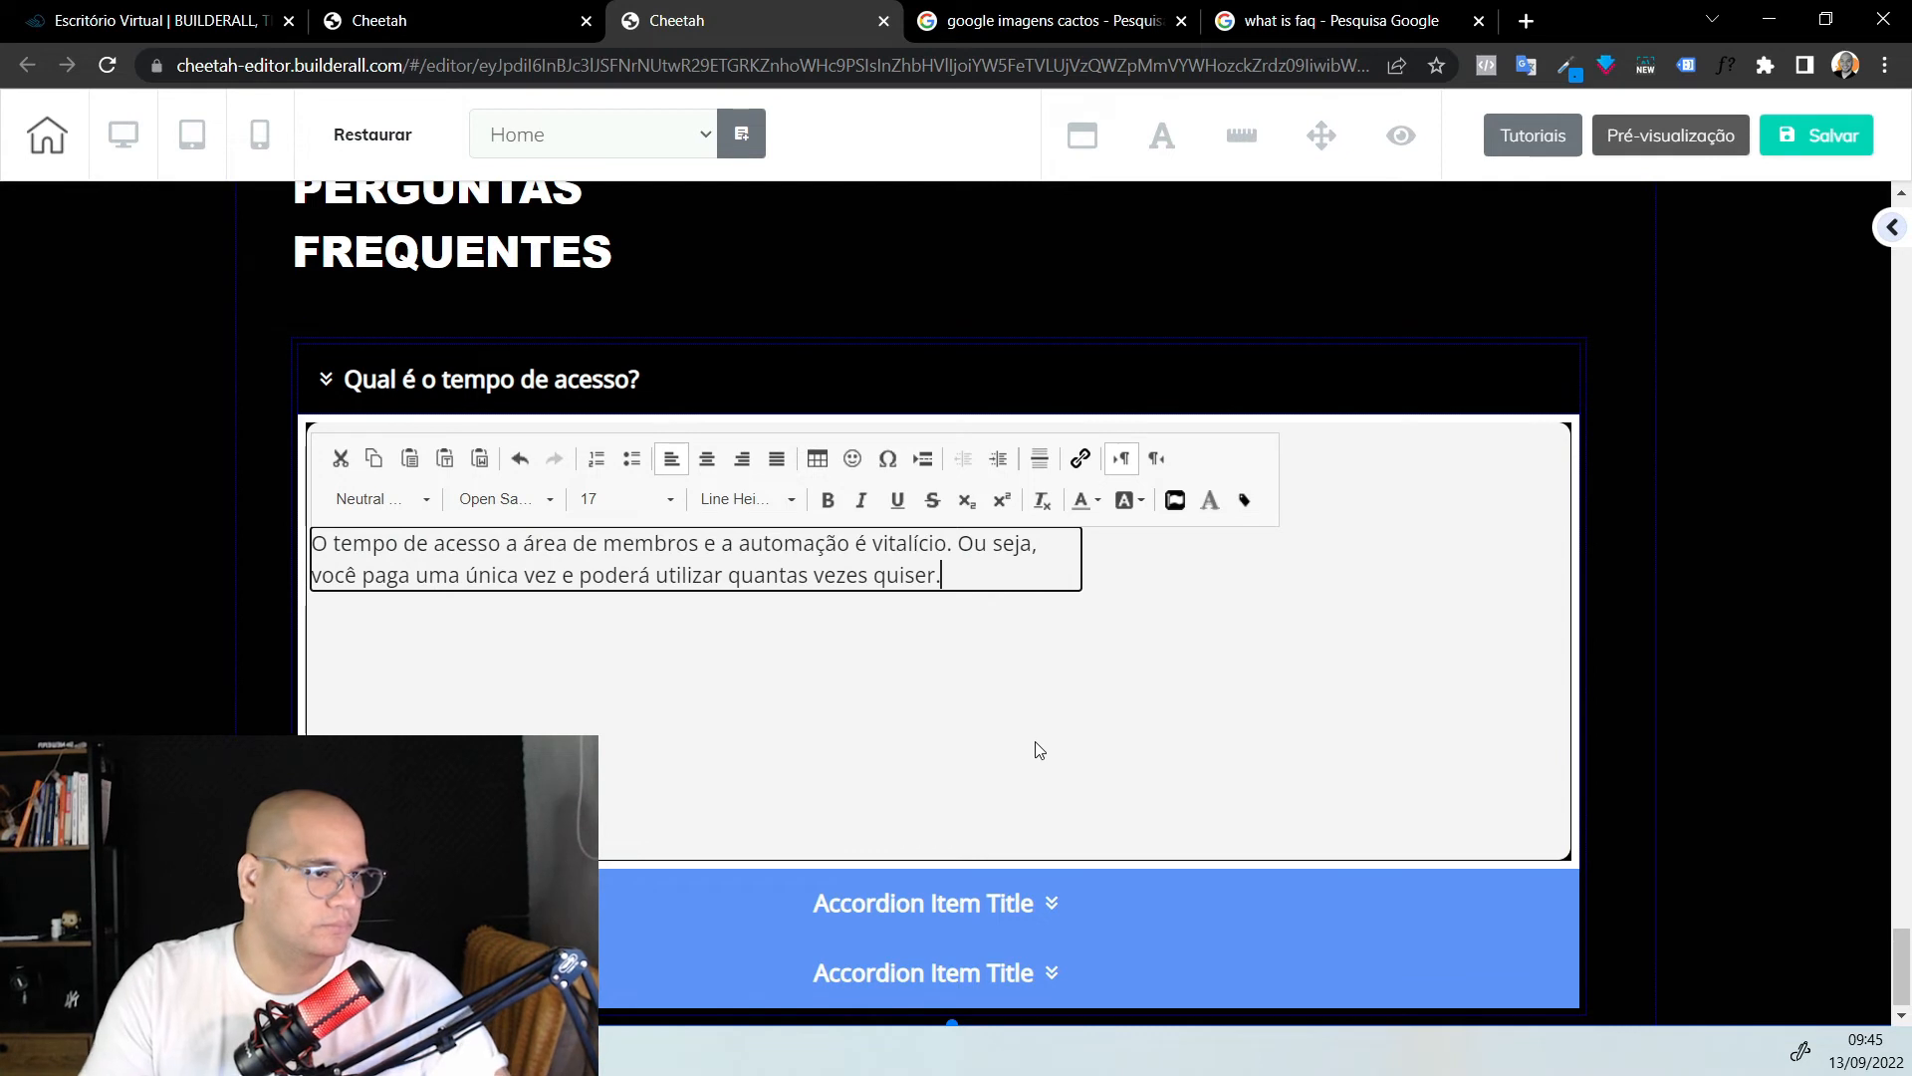
left_click(1036, 750)
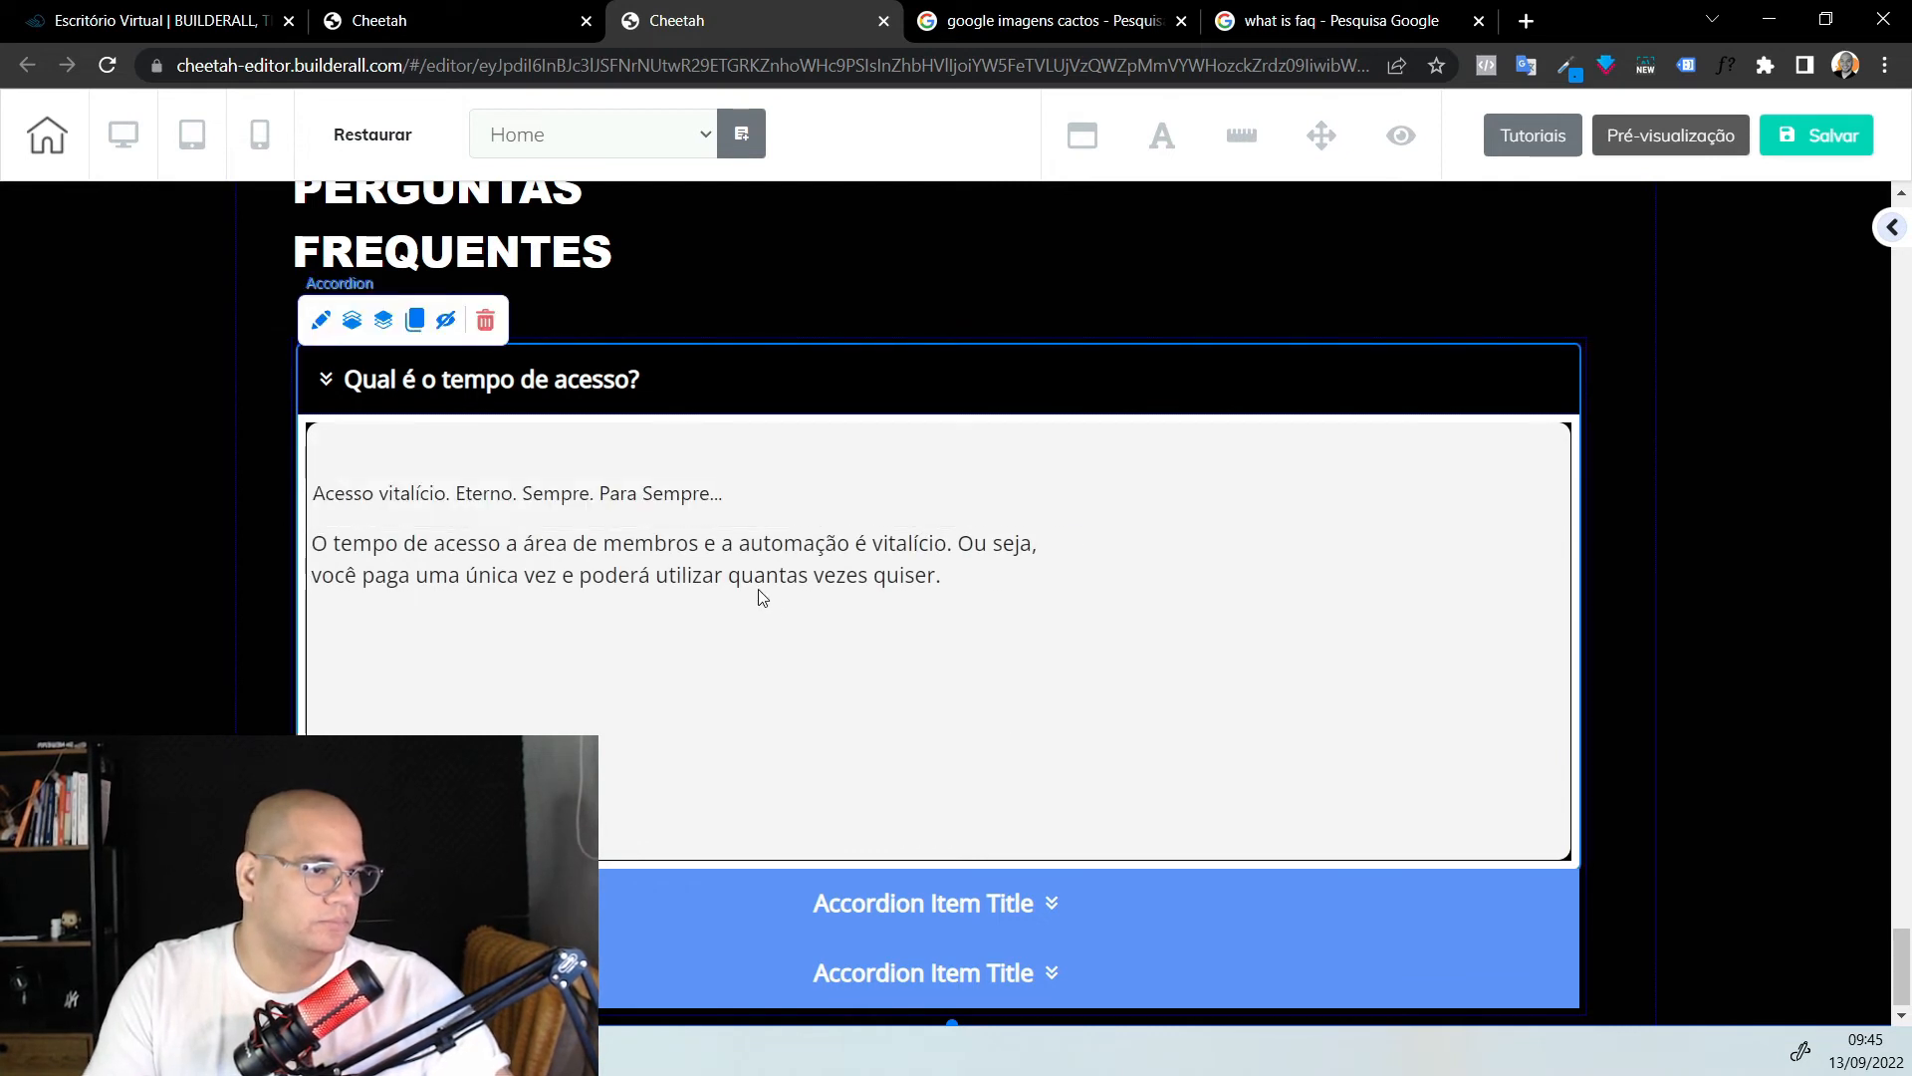
Make the "Acesso vitalício. Eterno. Sempre. Para Sempre..." content title bold
left_click(670, 506)
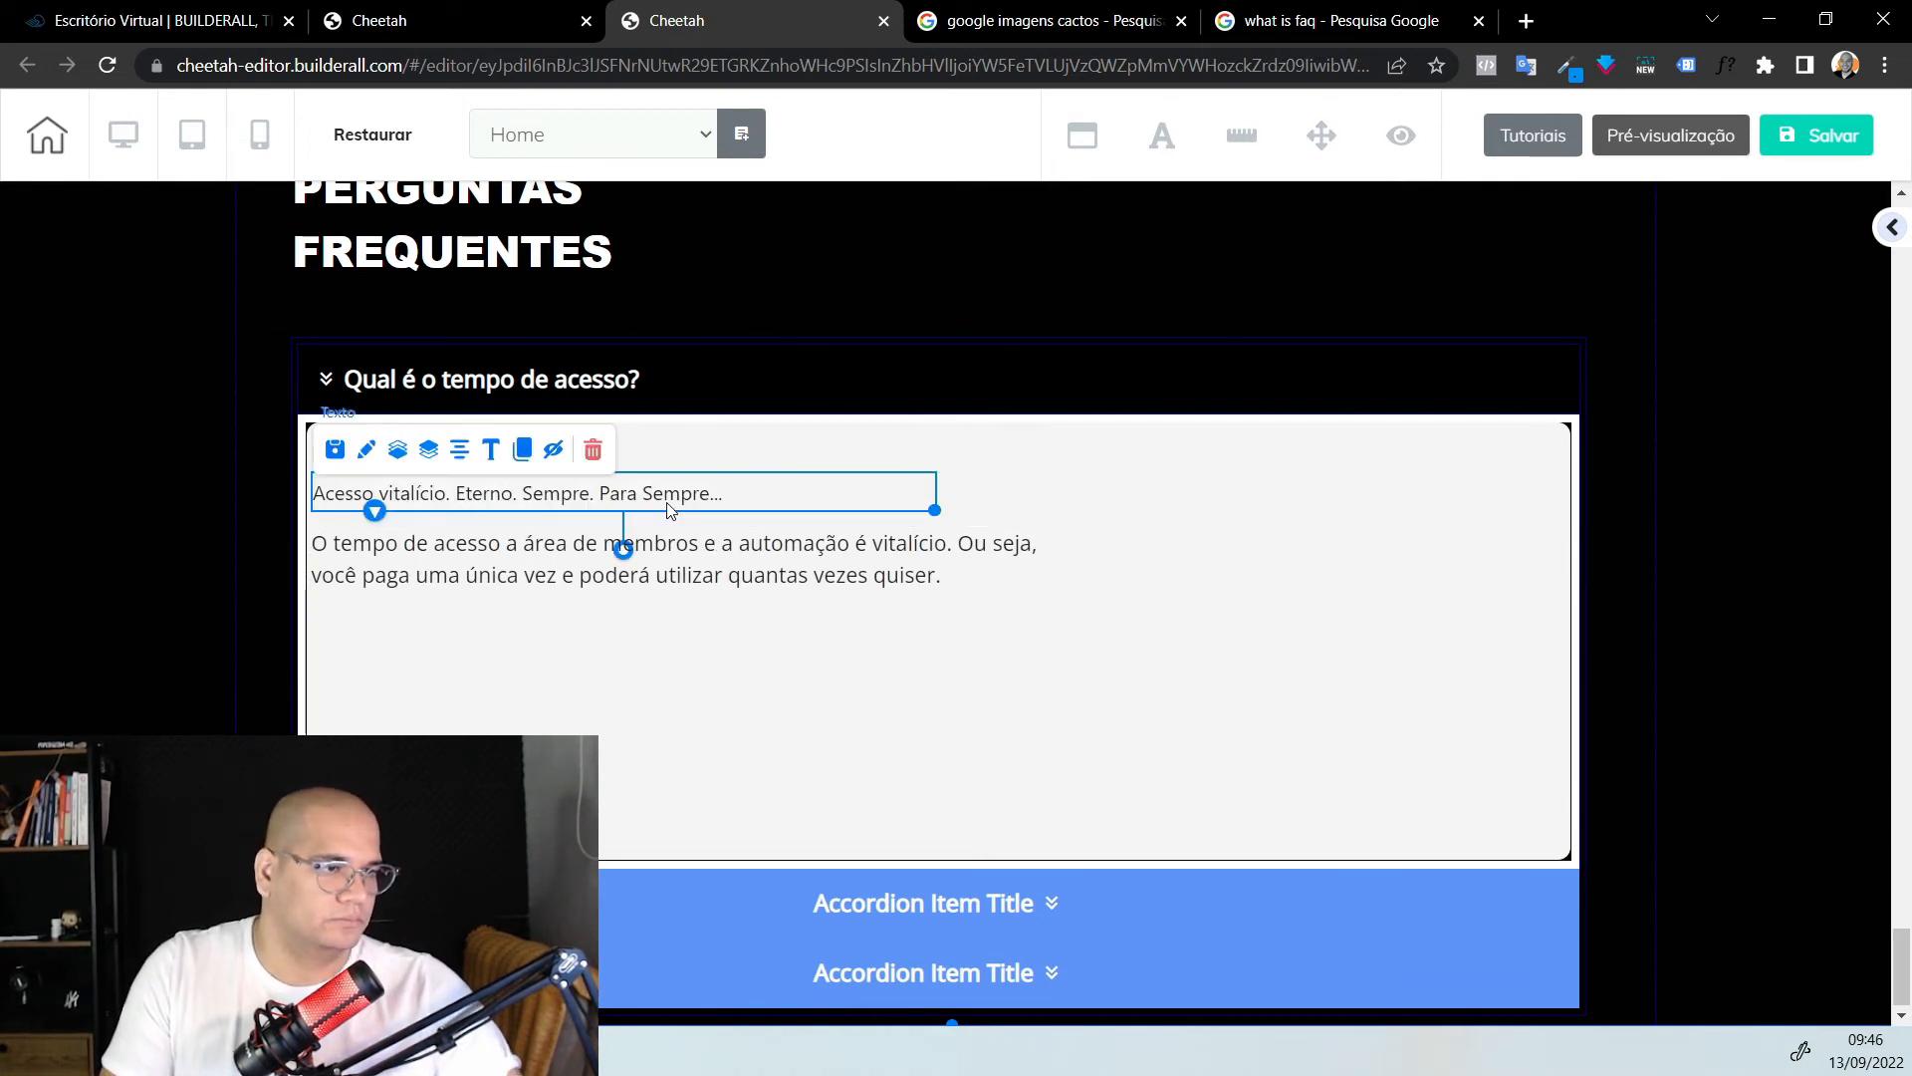
double_click(668, 503)
key("ctrl+a")
key("ctrl+b")
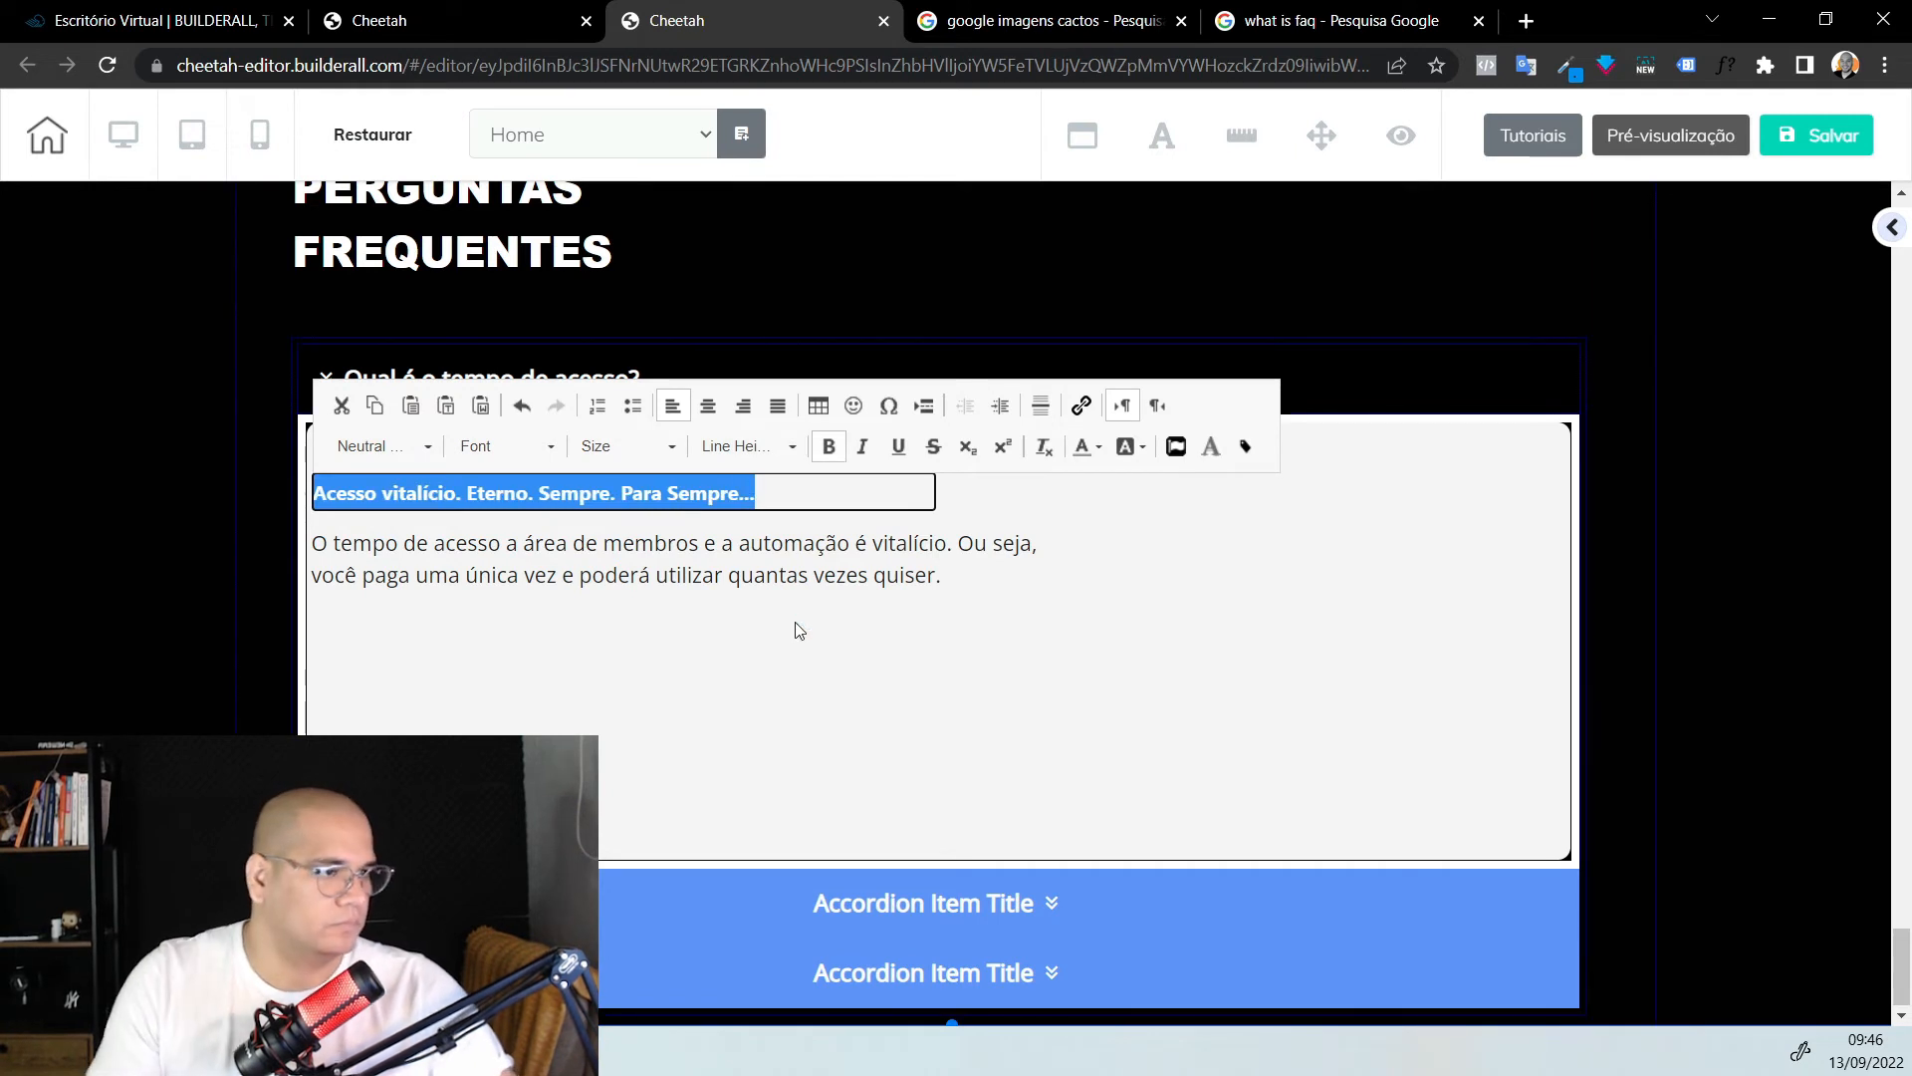
left_click(797, 630)
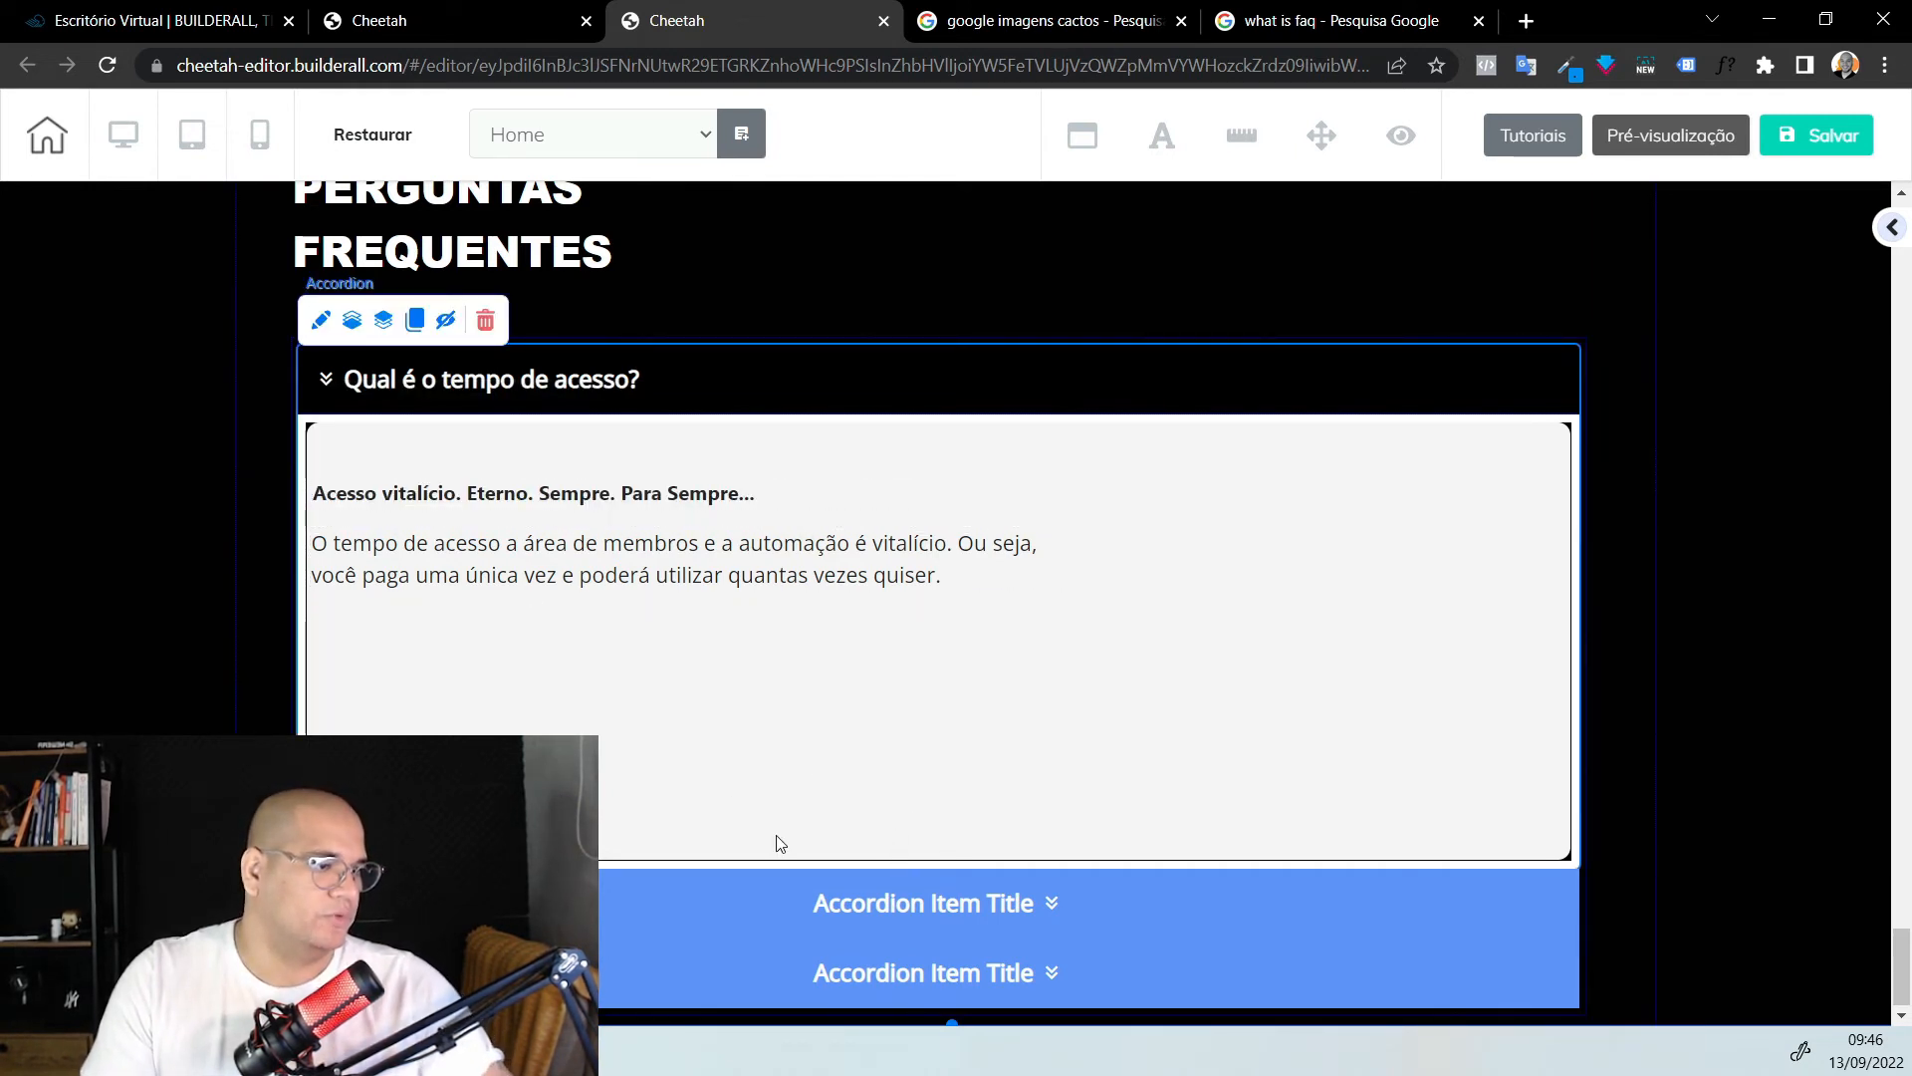
Collapse the first accordion item and delete the two default blue "Accordion Item Title" items below it
left_click(361, 391)
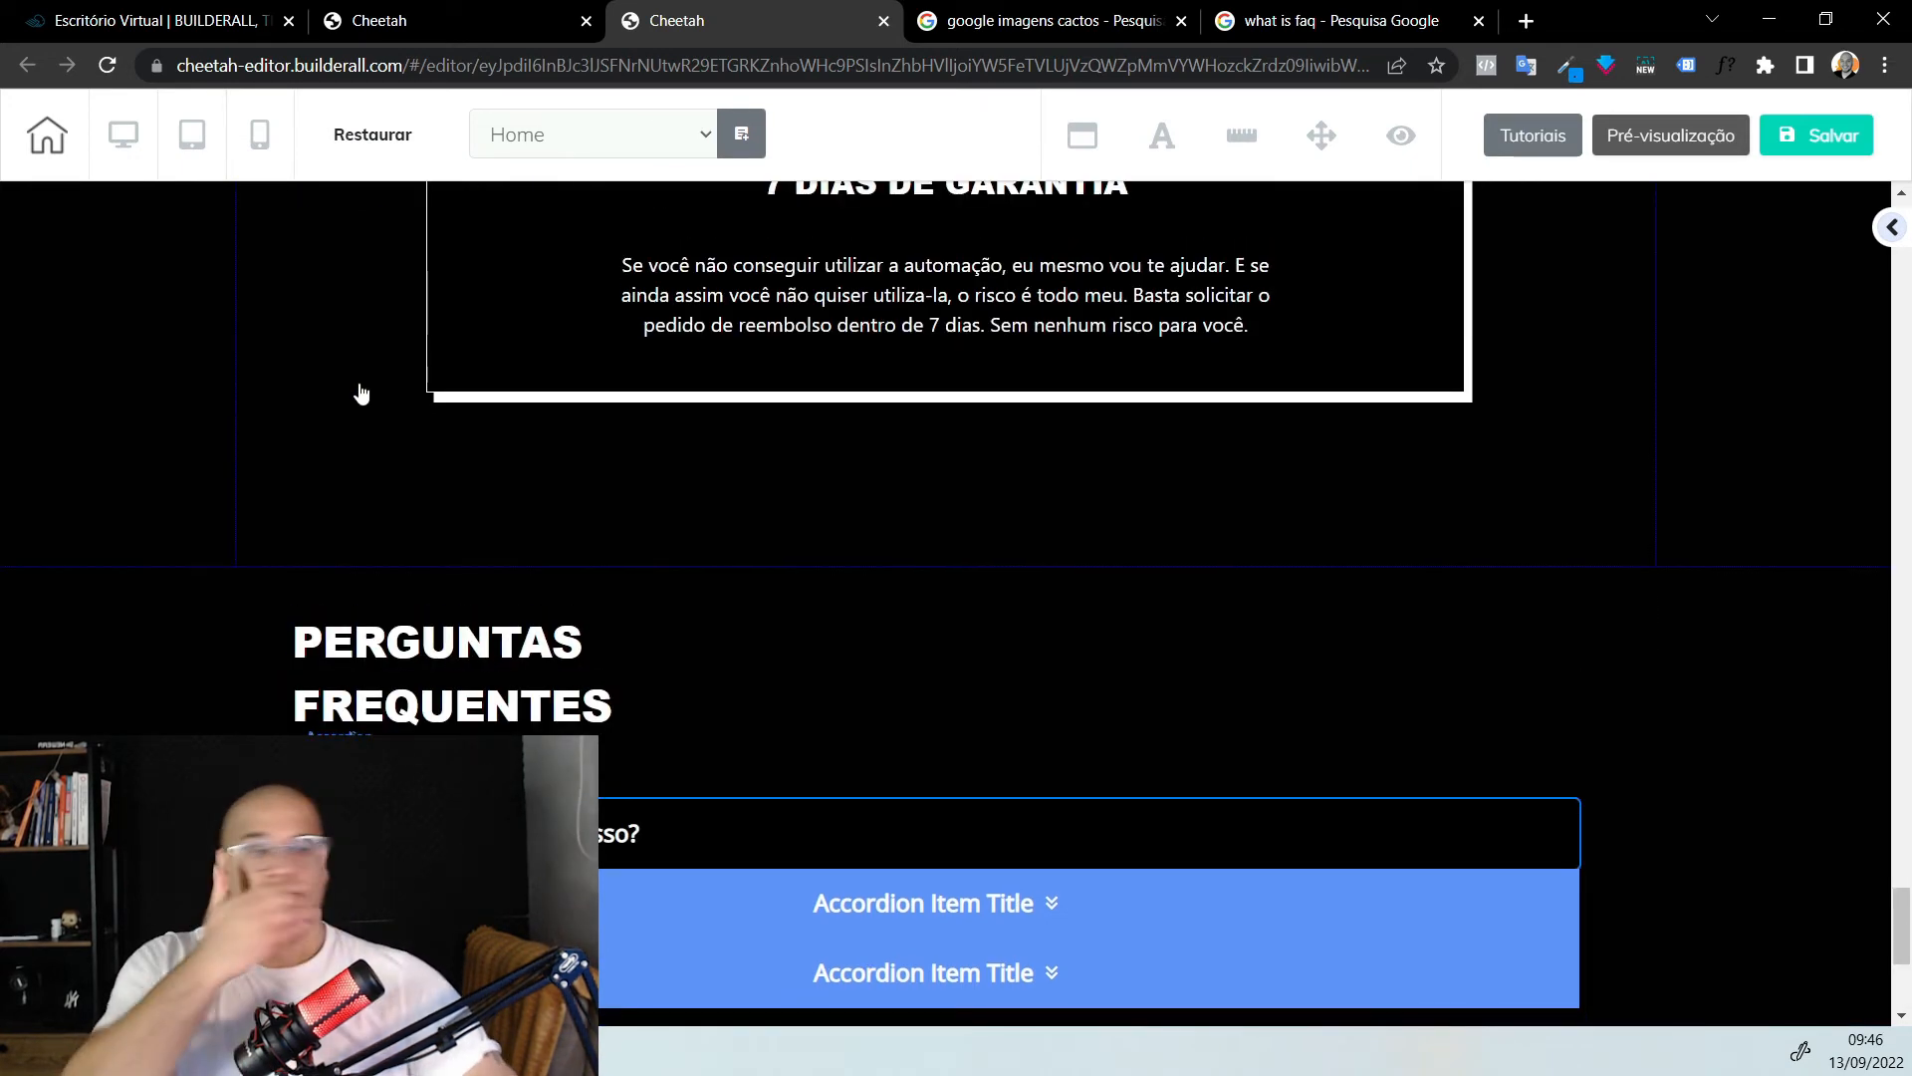
scroll(797, 673, "down", 4)
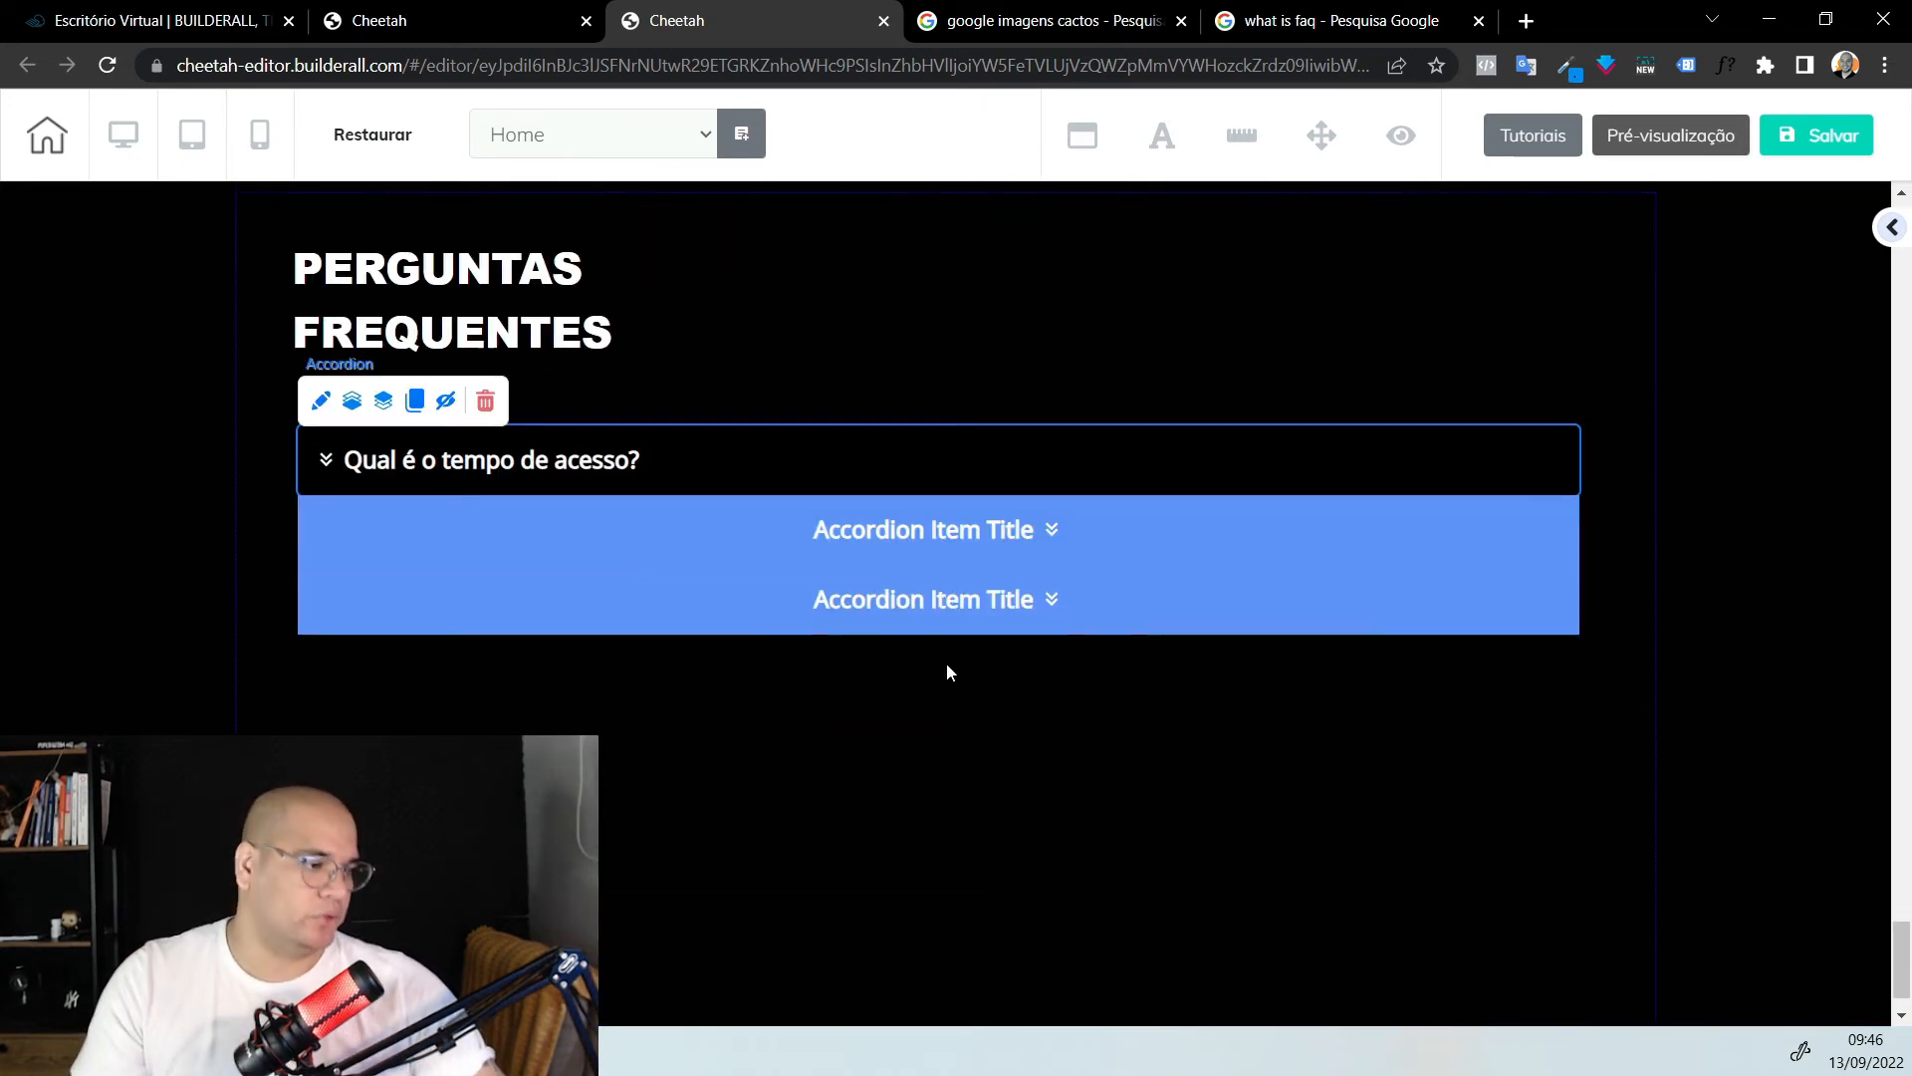
left_click(904, 550)
left_click(485, 471)
left_click(1163, 632)
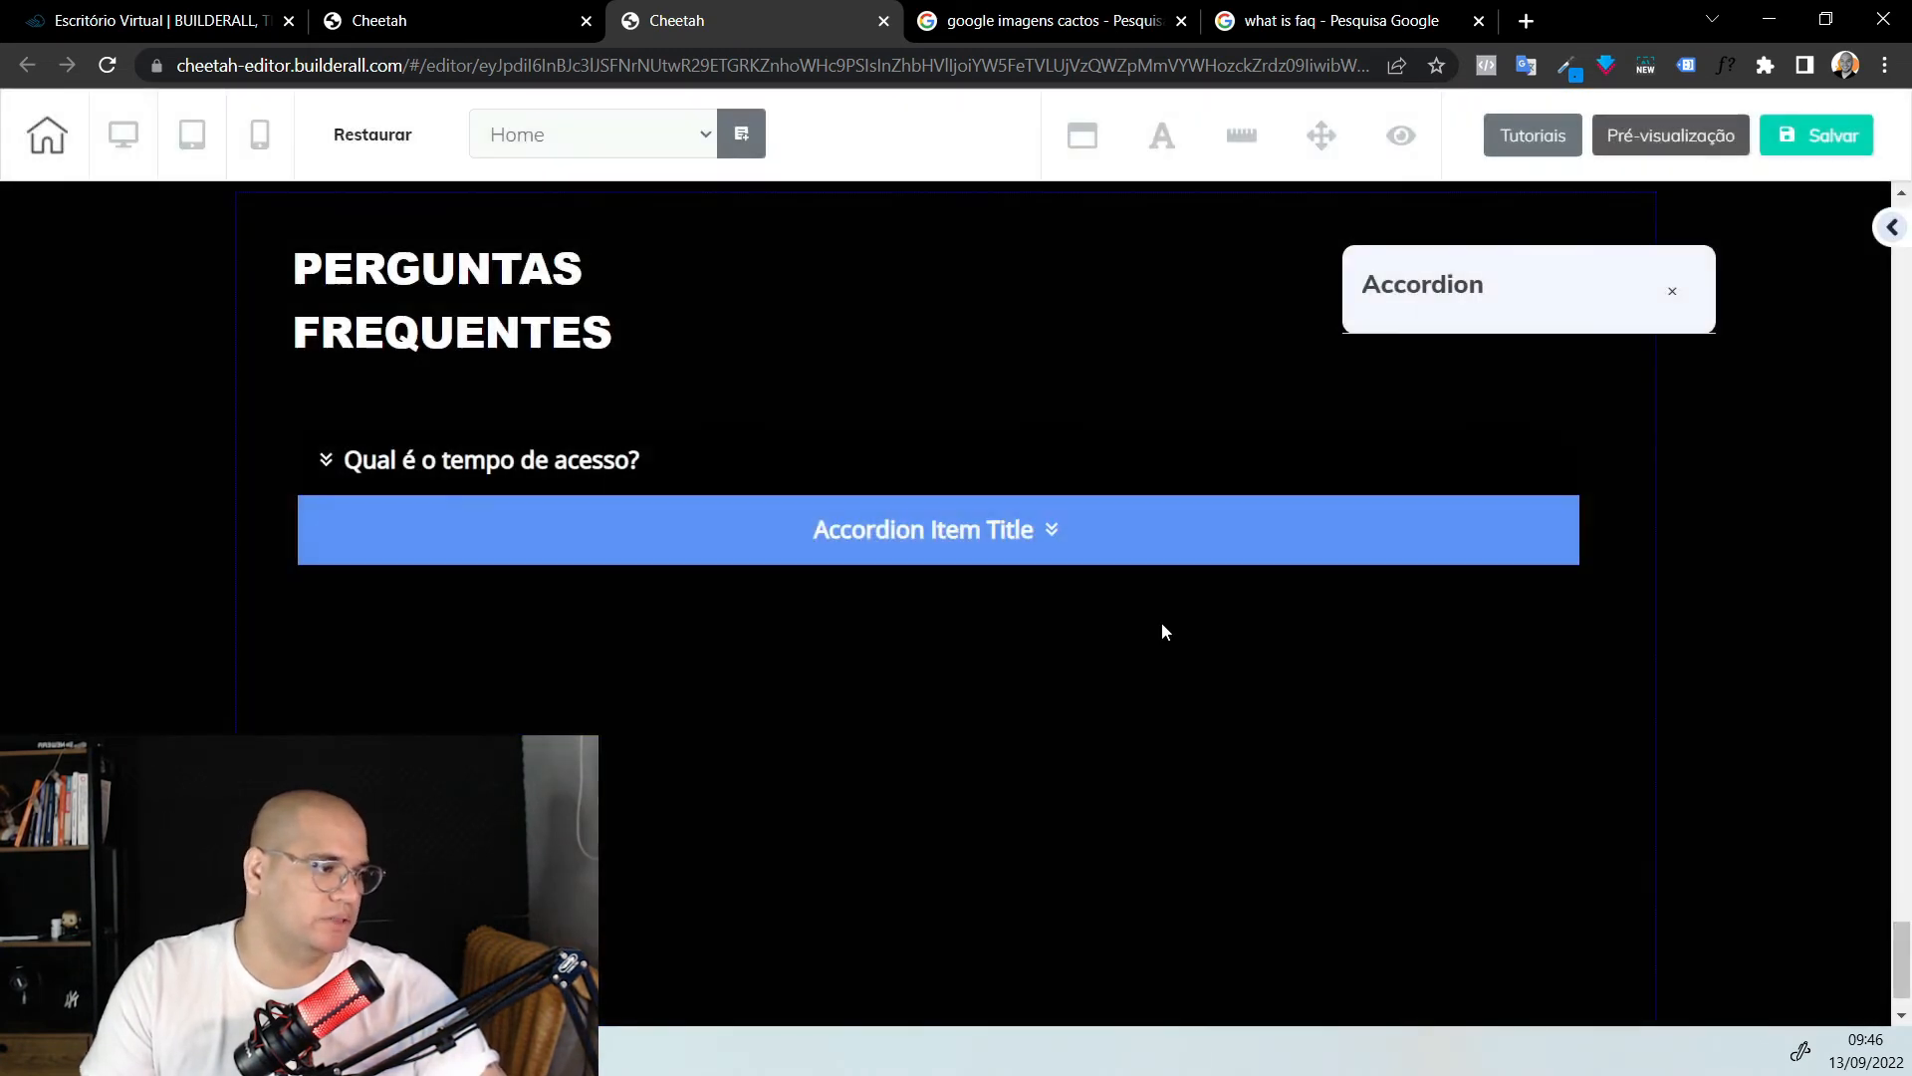
left_click(711, 566)
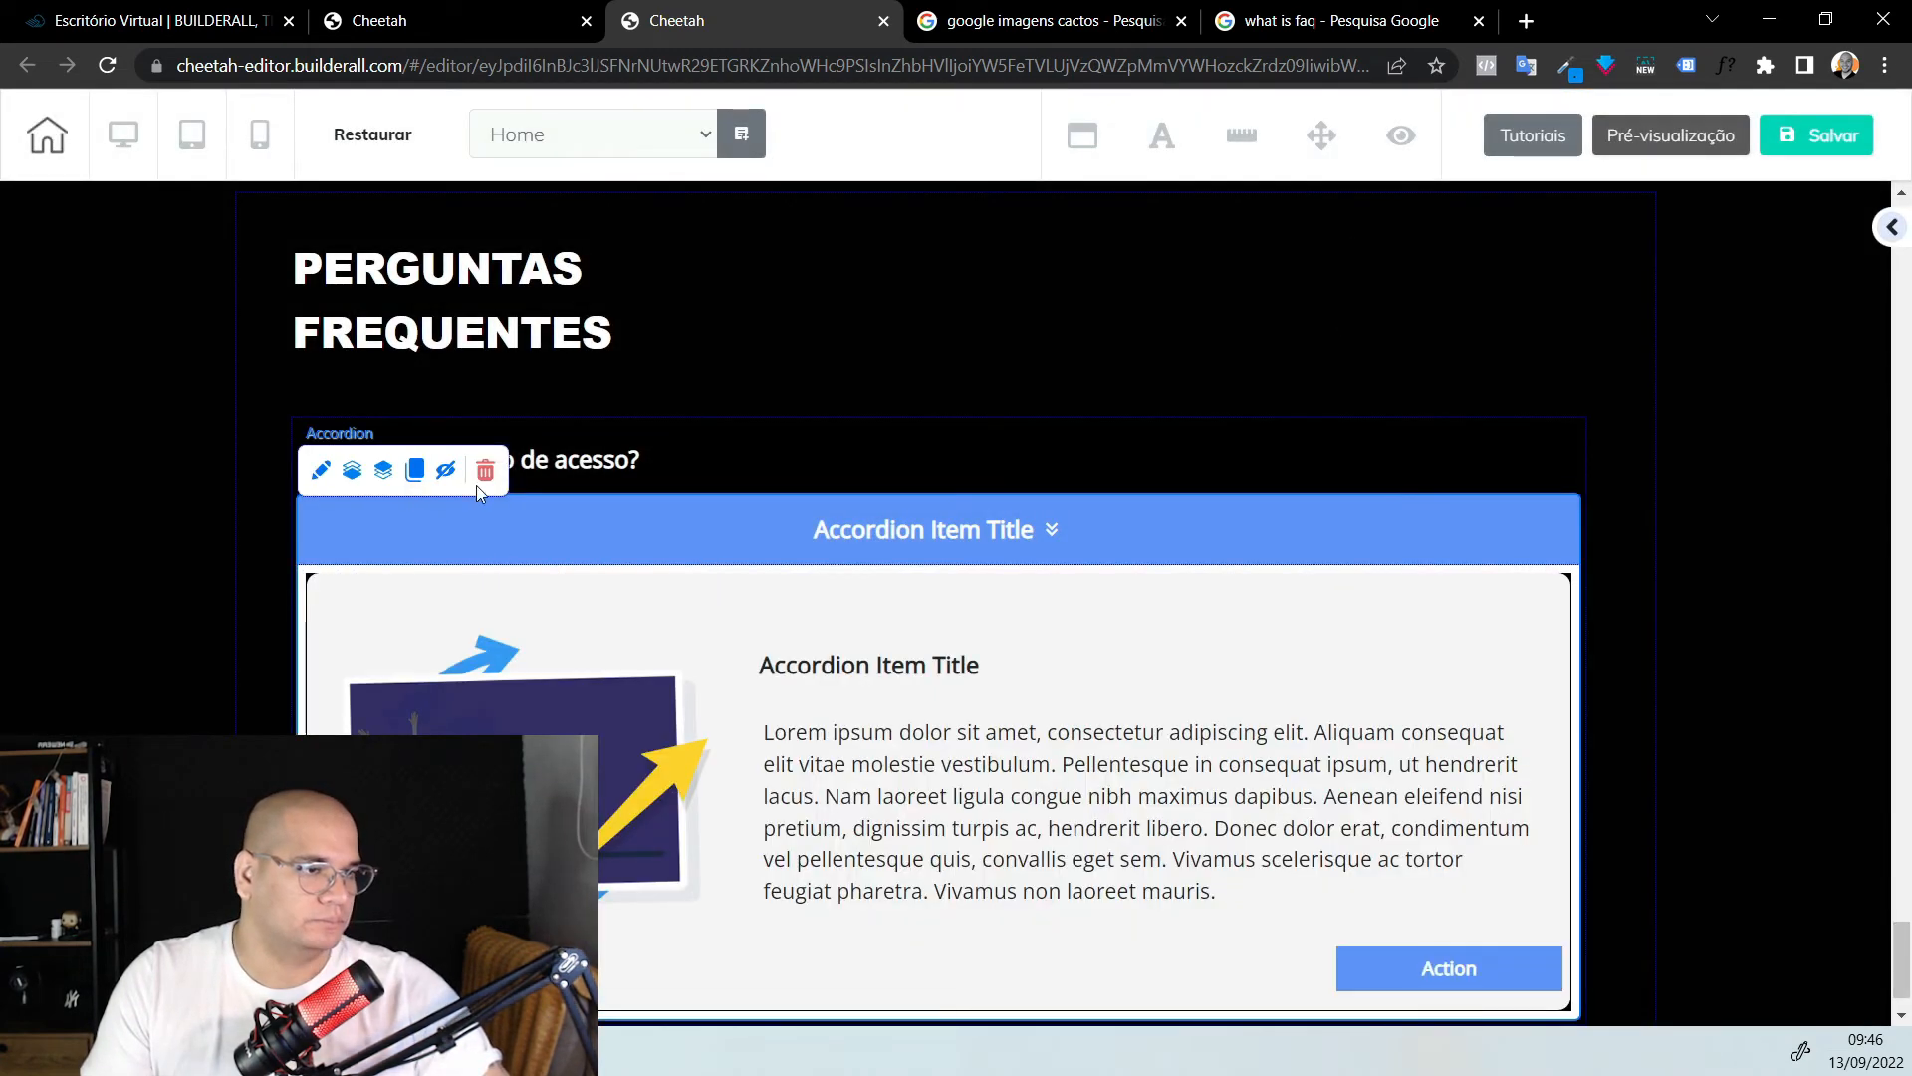
left_click(485, 471)
left_click(1153, 632)
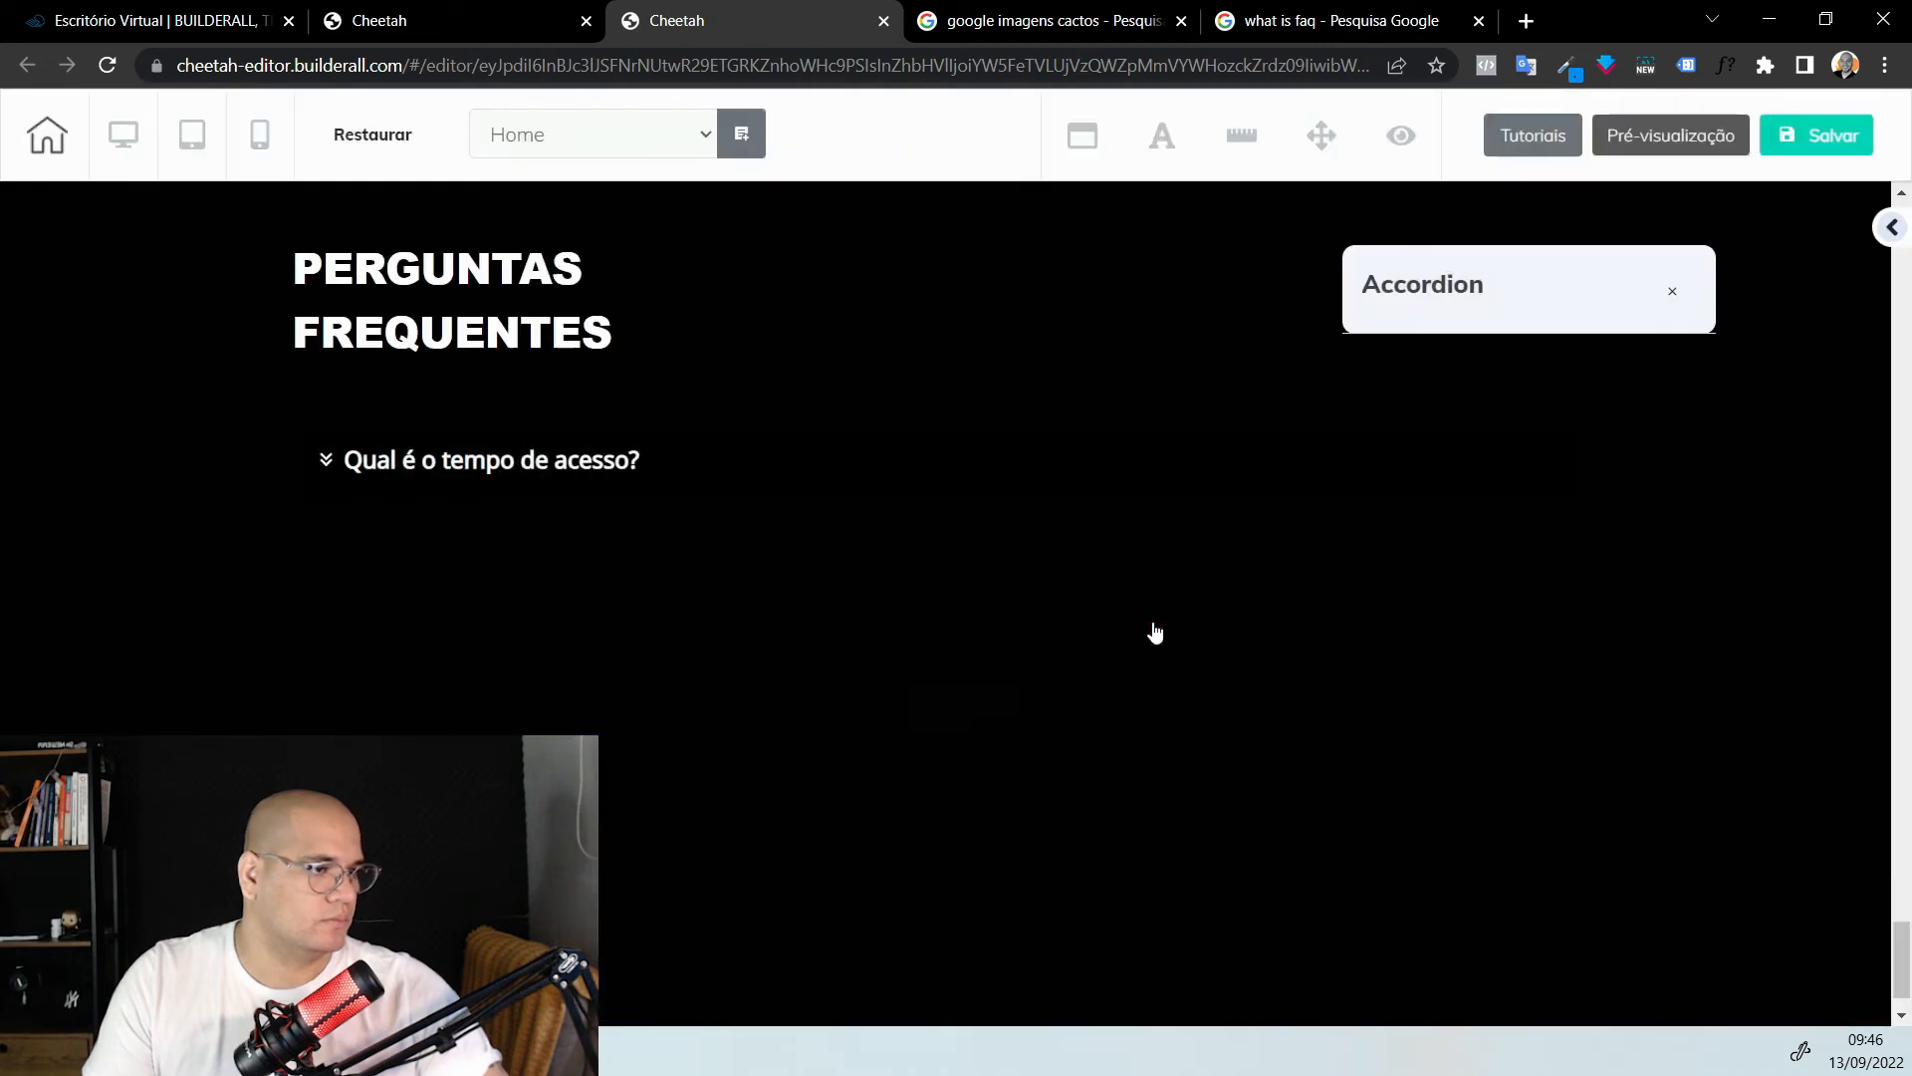
Clone the "Qual é o tempo de acesso?" accordion item twice so the FAQ has three identical items
left_click(709, 474)
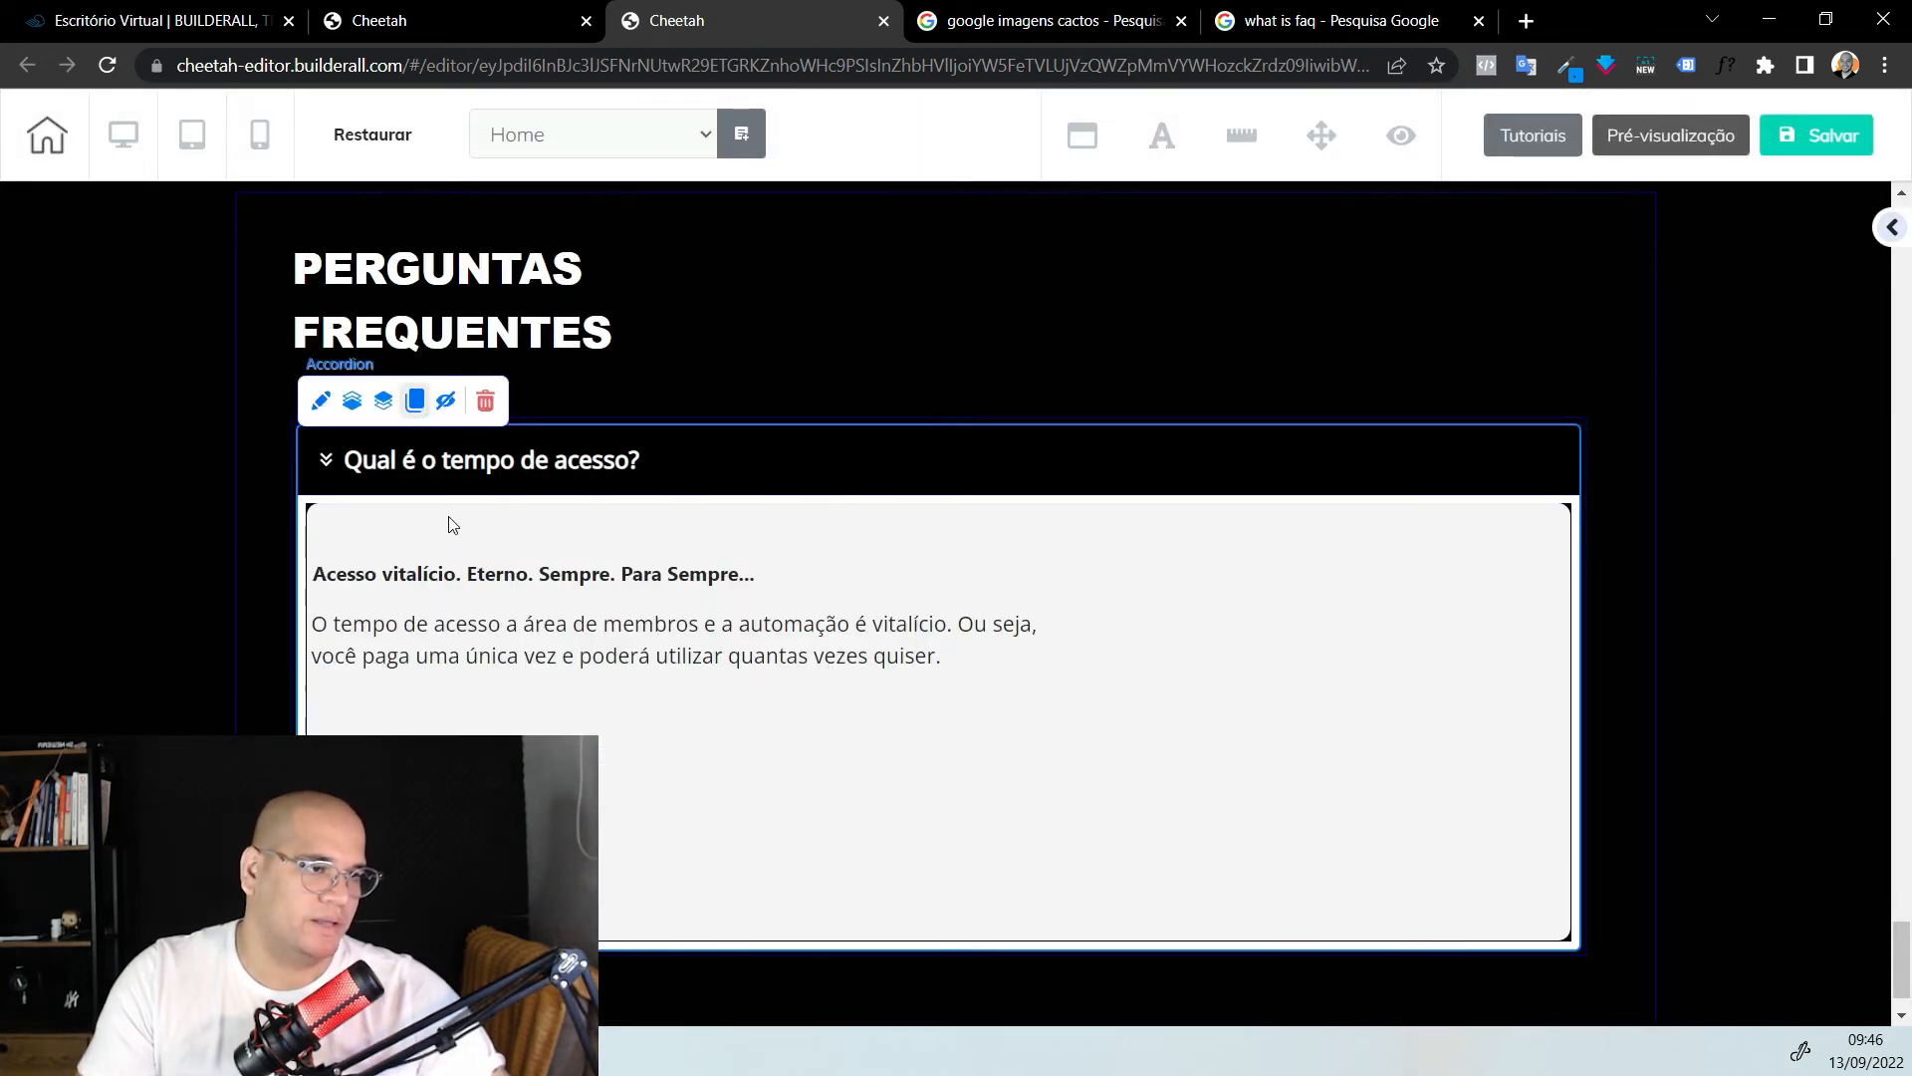
scroll(446, 508, "down", 1)
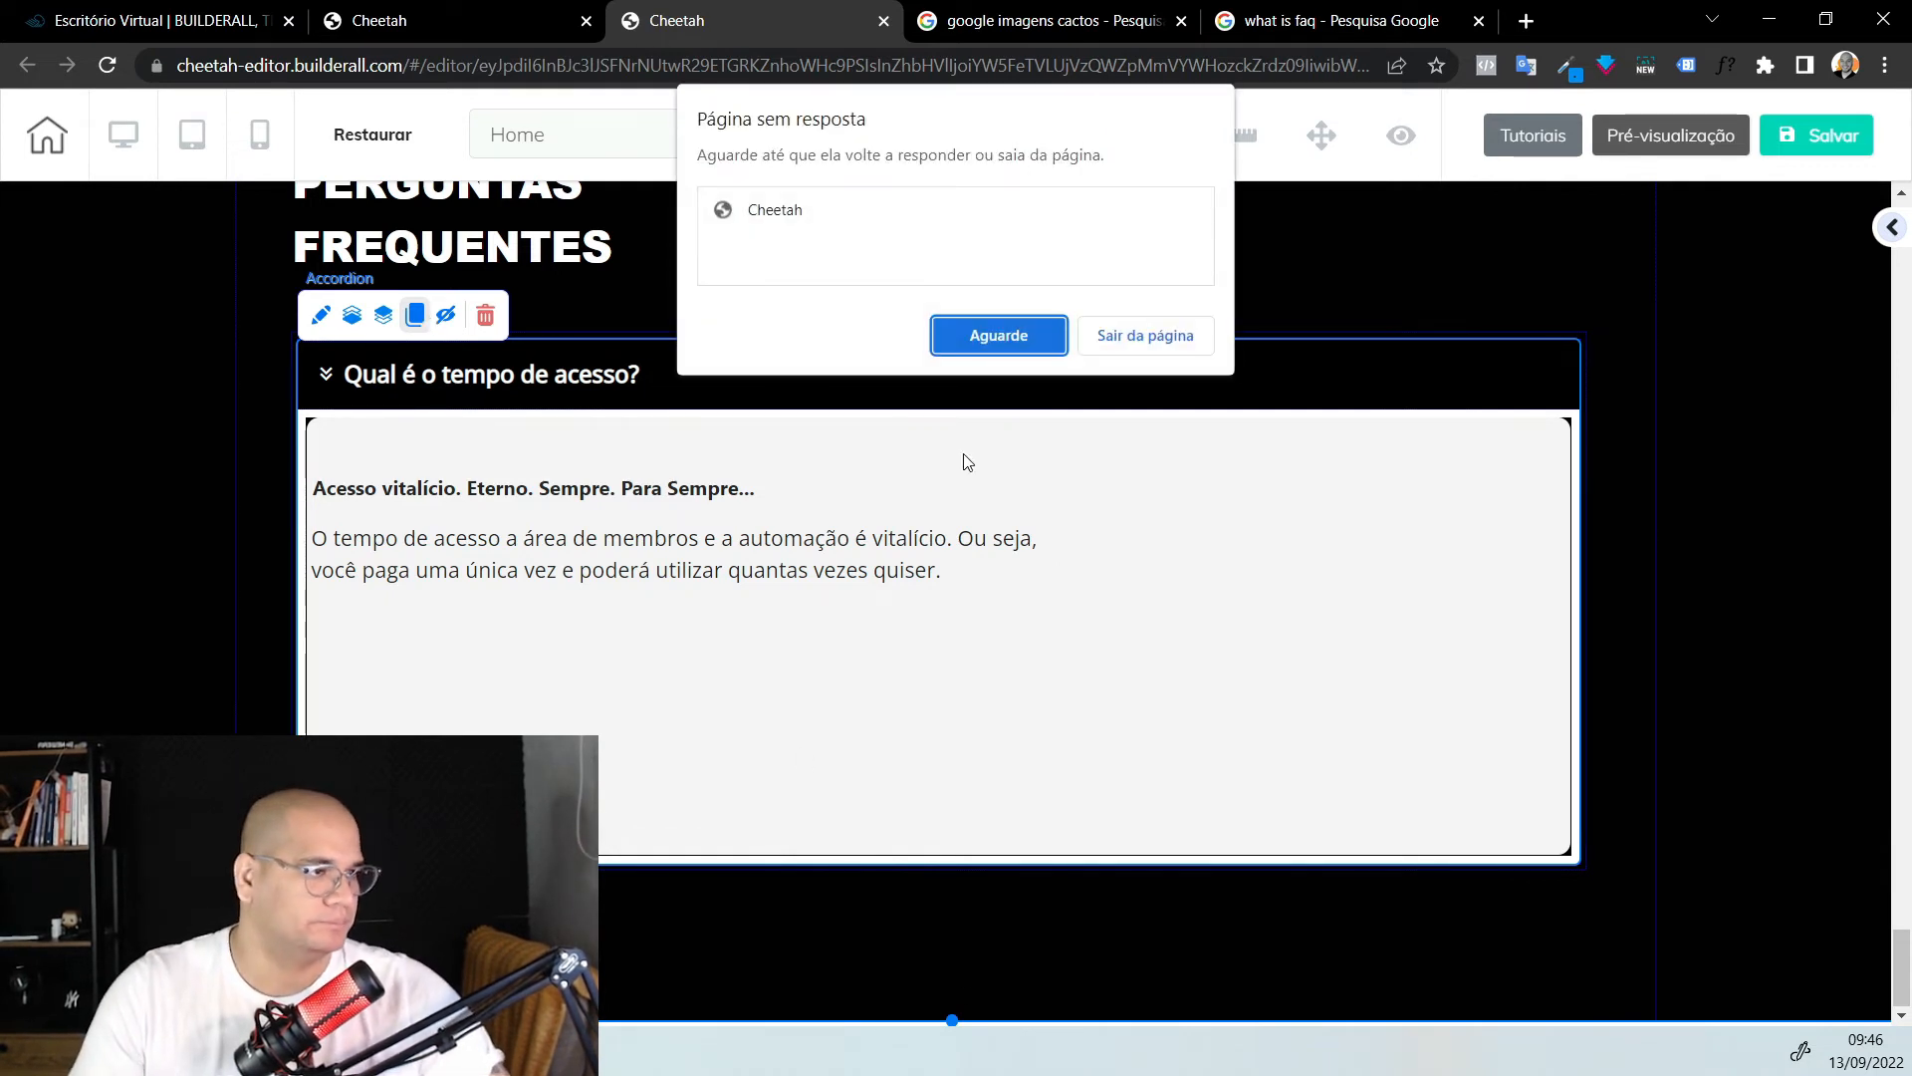
left_click(1042, 334)
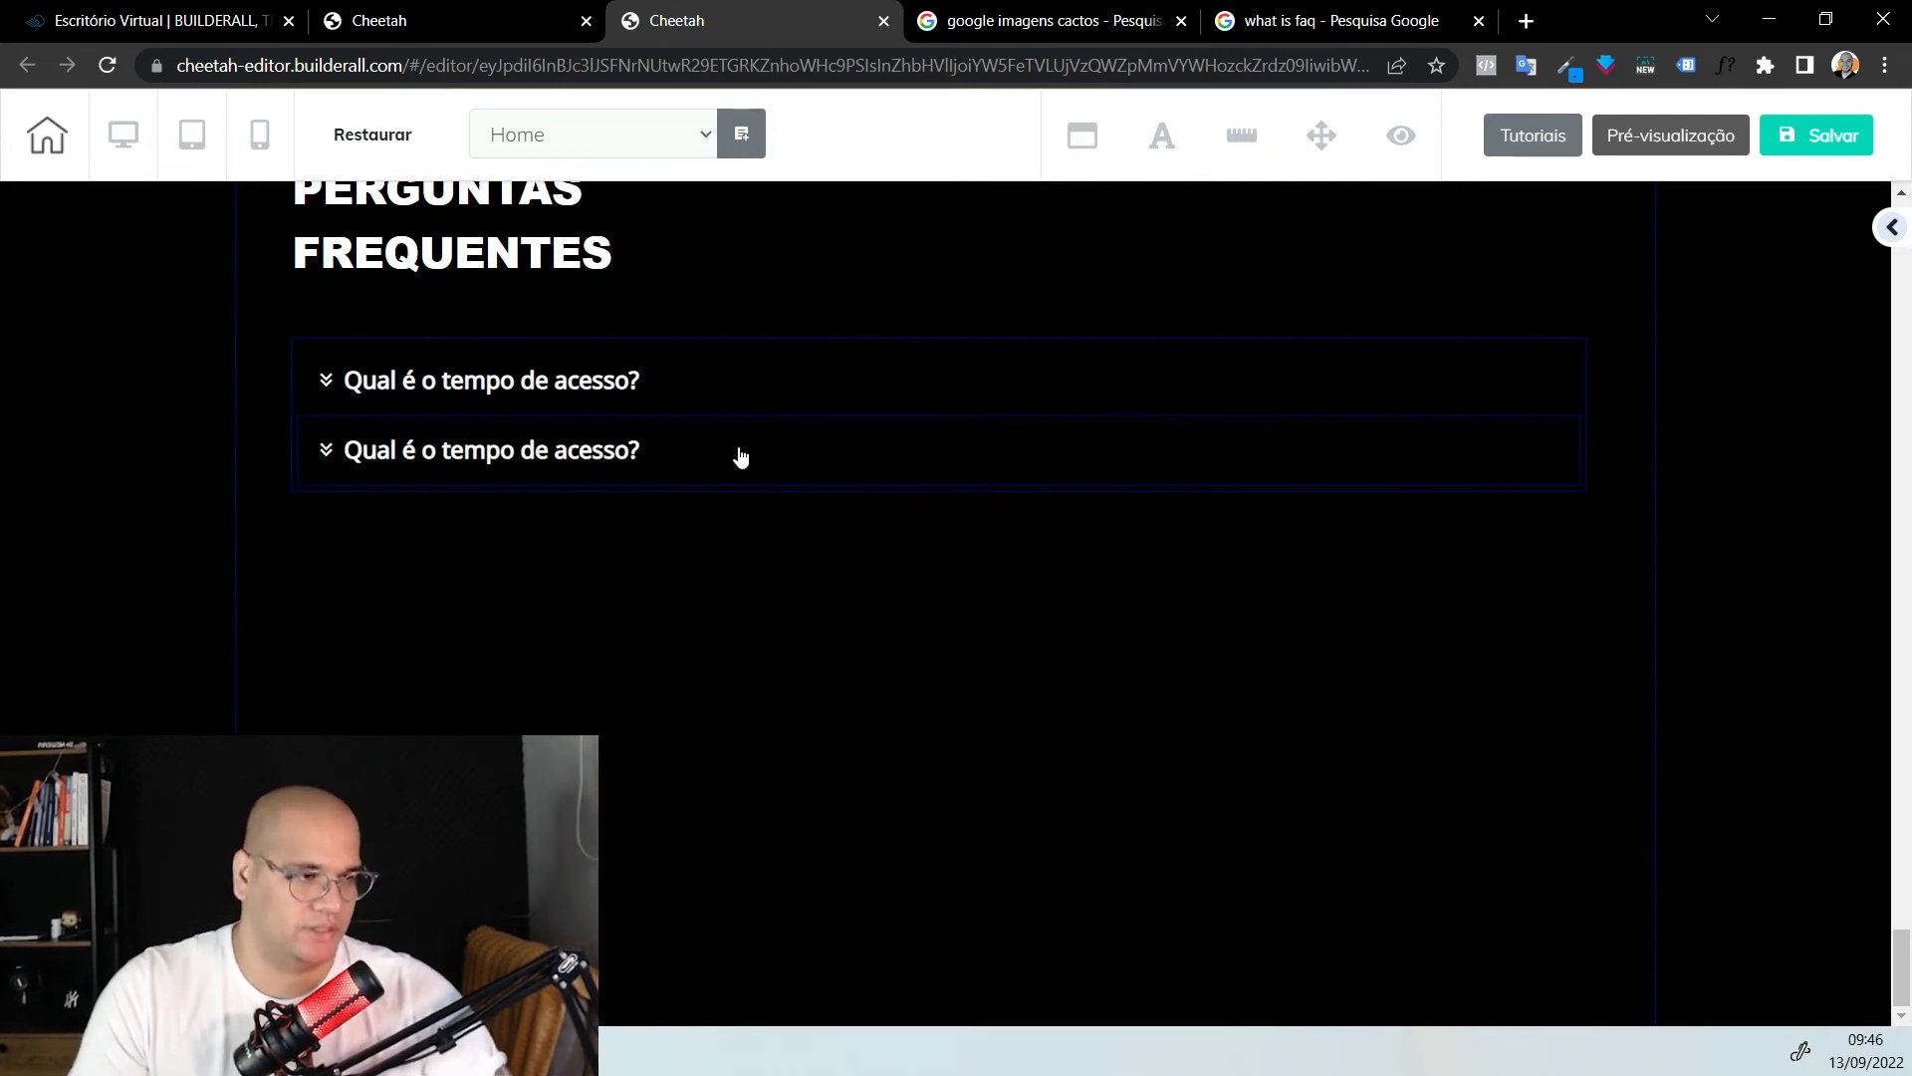
left_click(602, 453)
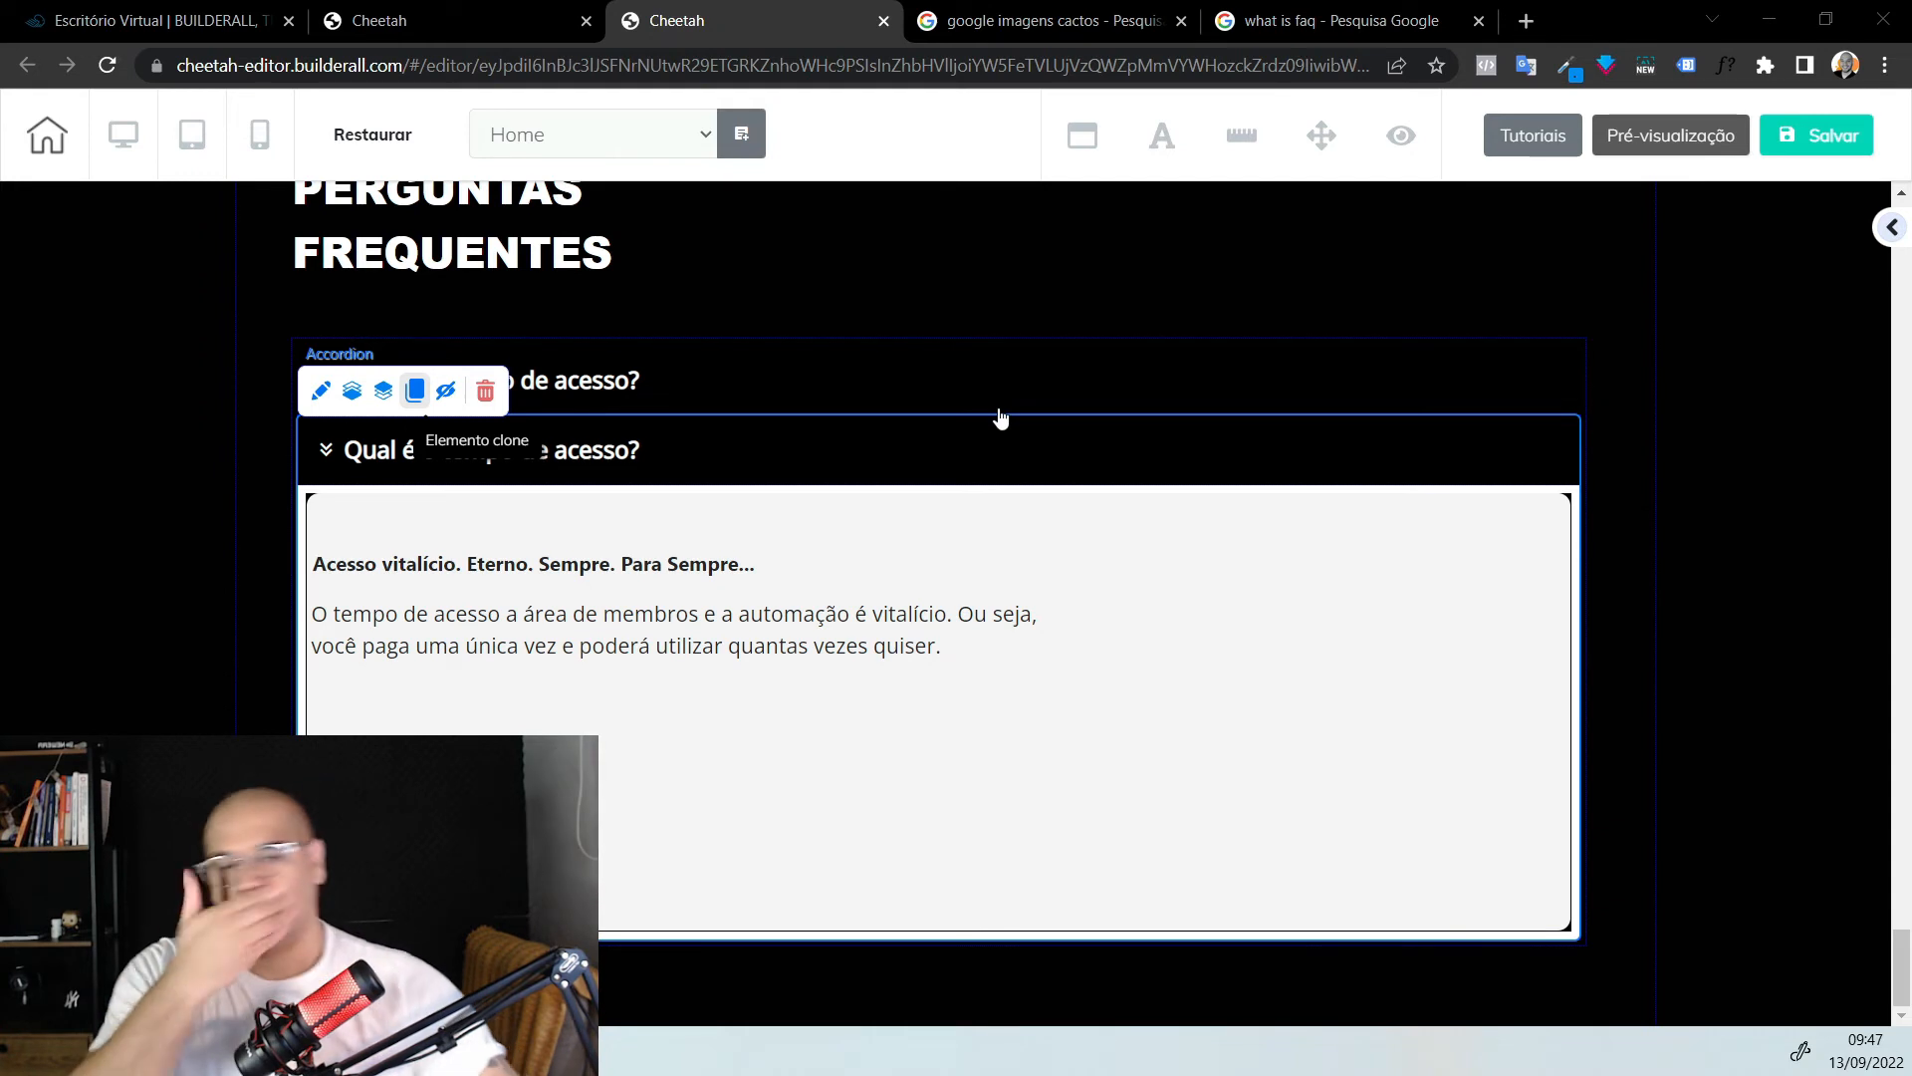
left_click(993, 417)
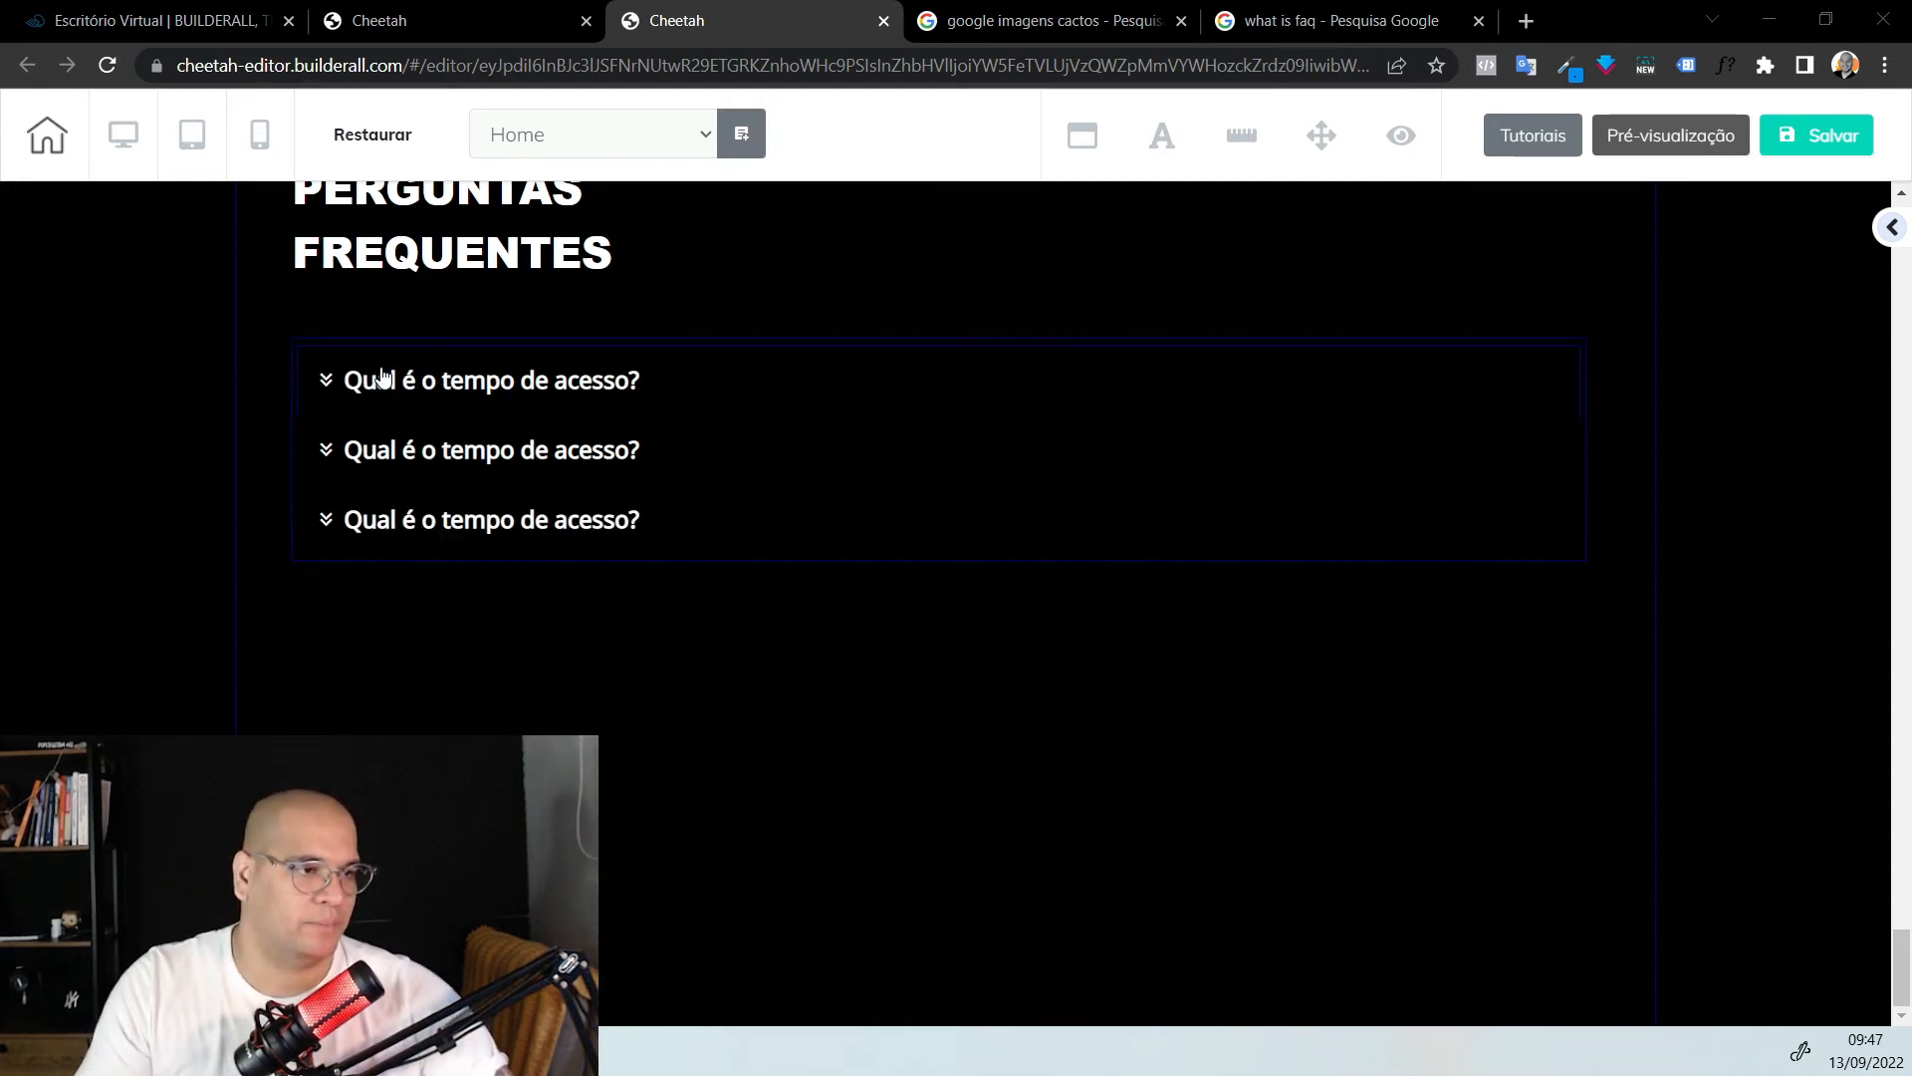
Set the second accordion item's title to "Terei acesso as atualizações?"
left_click(406, 398)
left_click(405, 390)
left_click(462, 450)
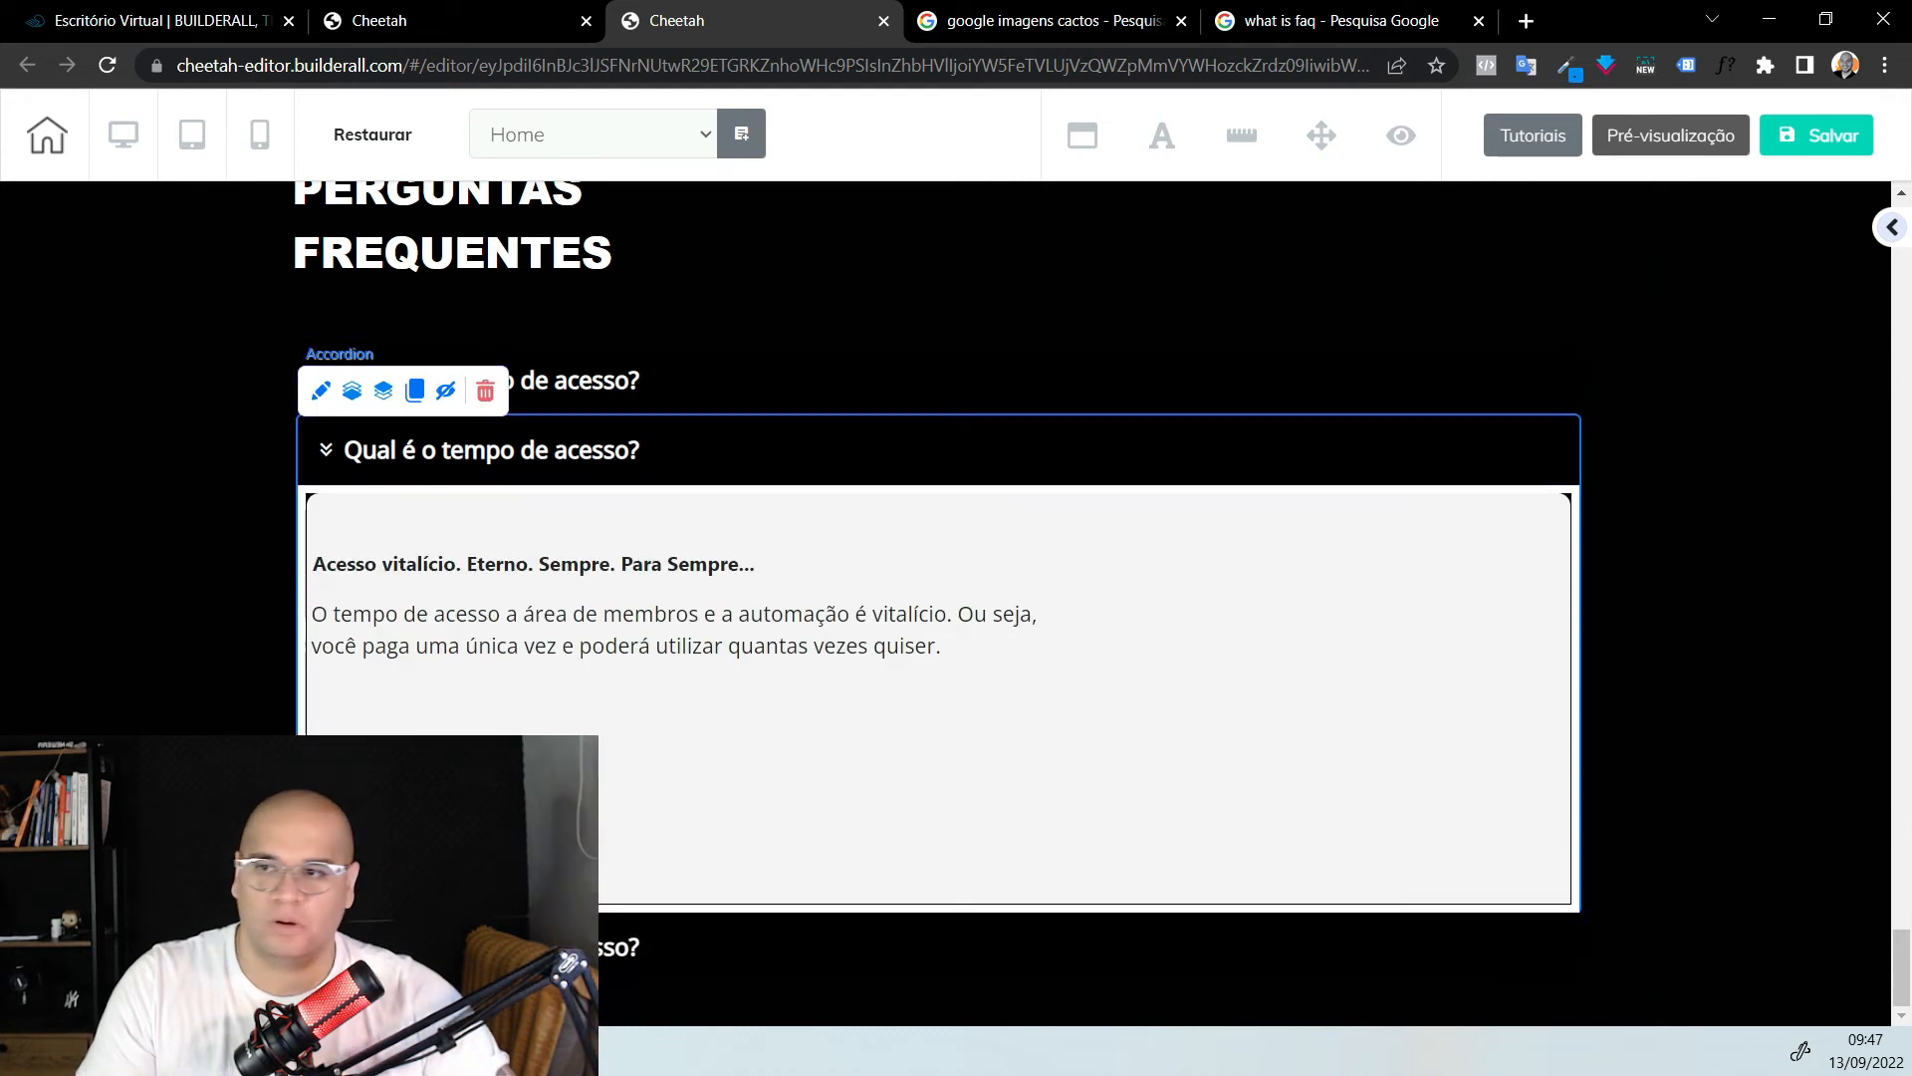
left_click(521, 466)
left_click(410, 451)
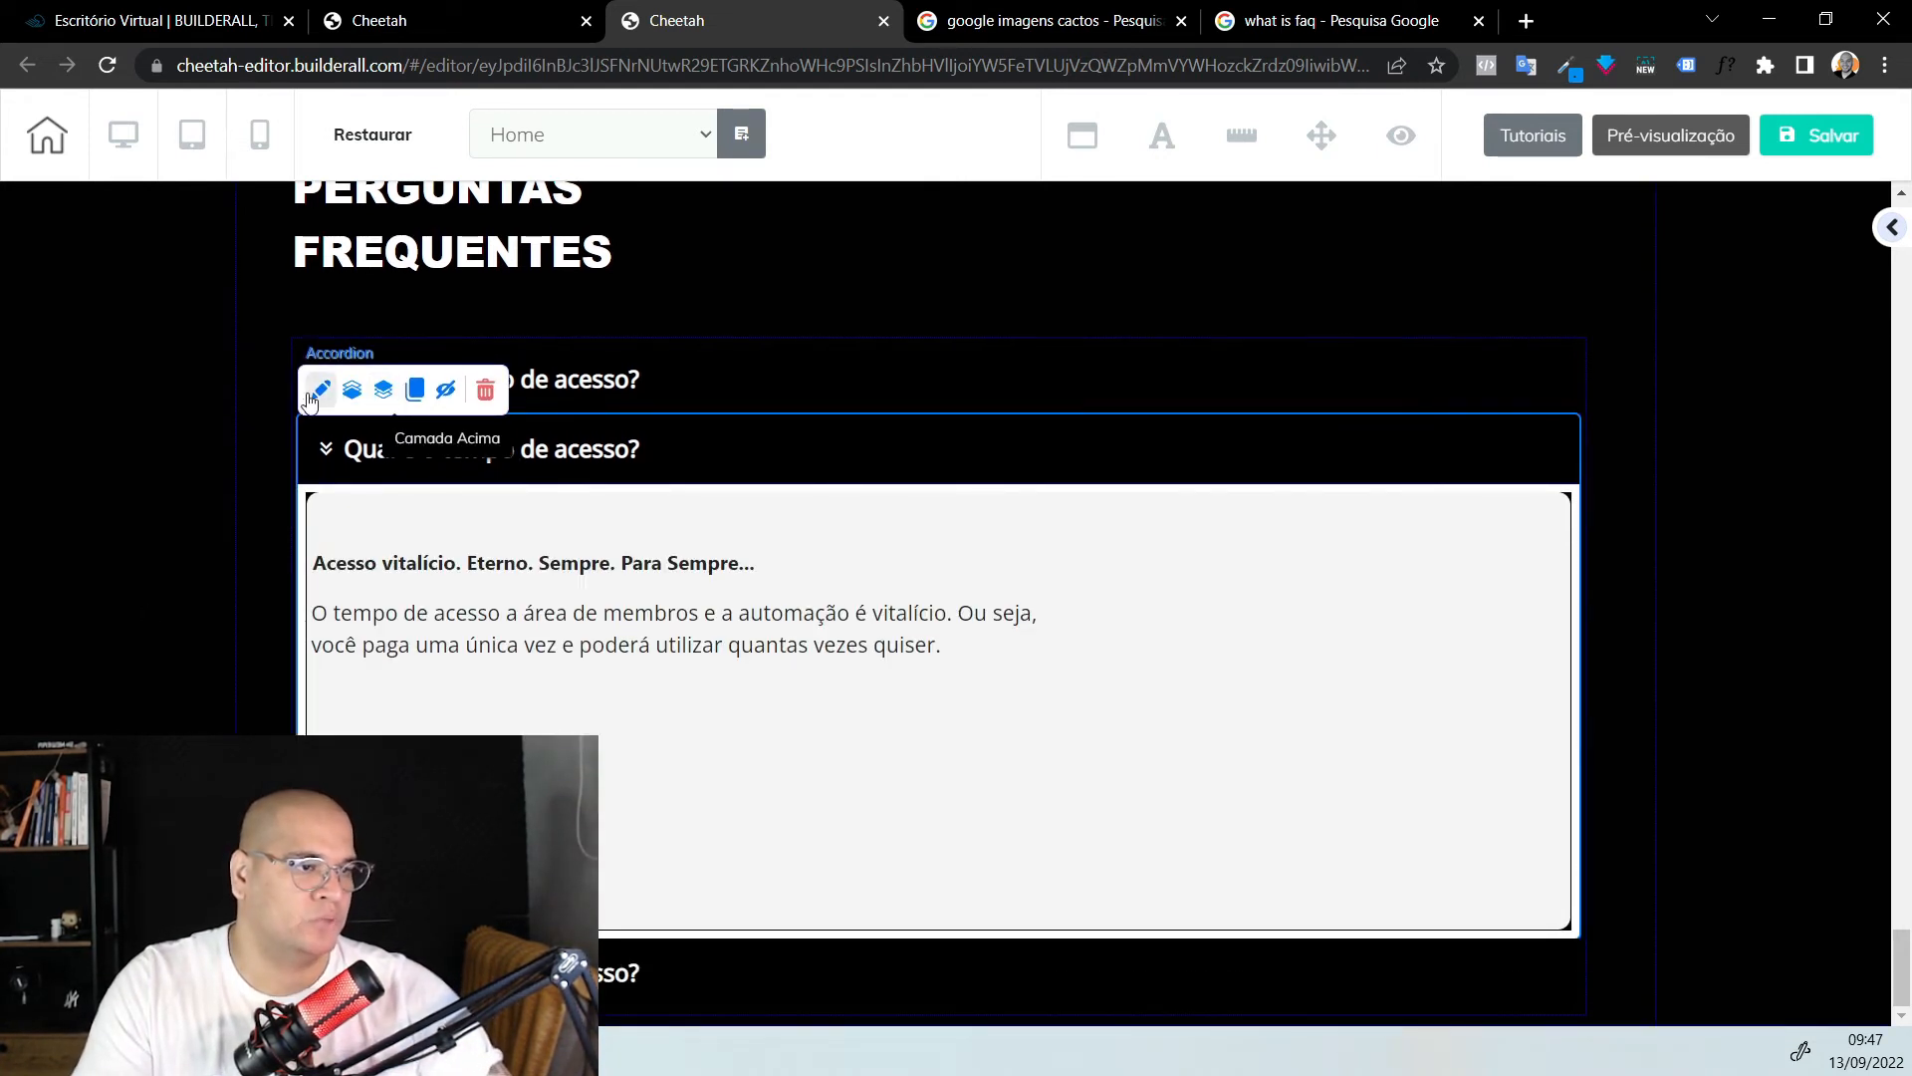
left_click(312, 395)
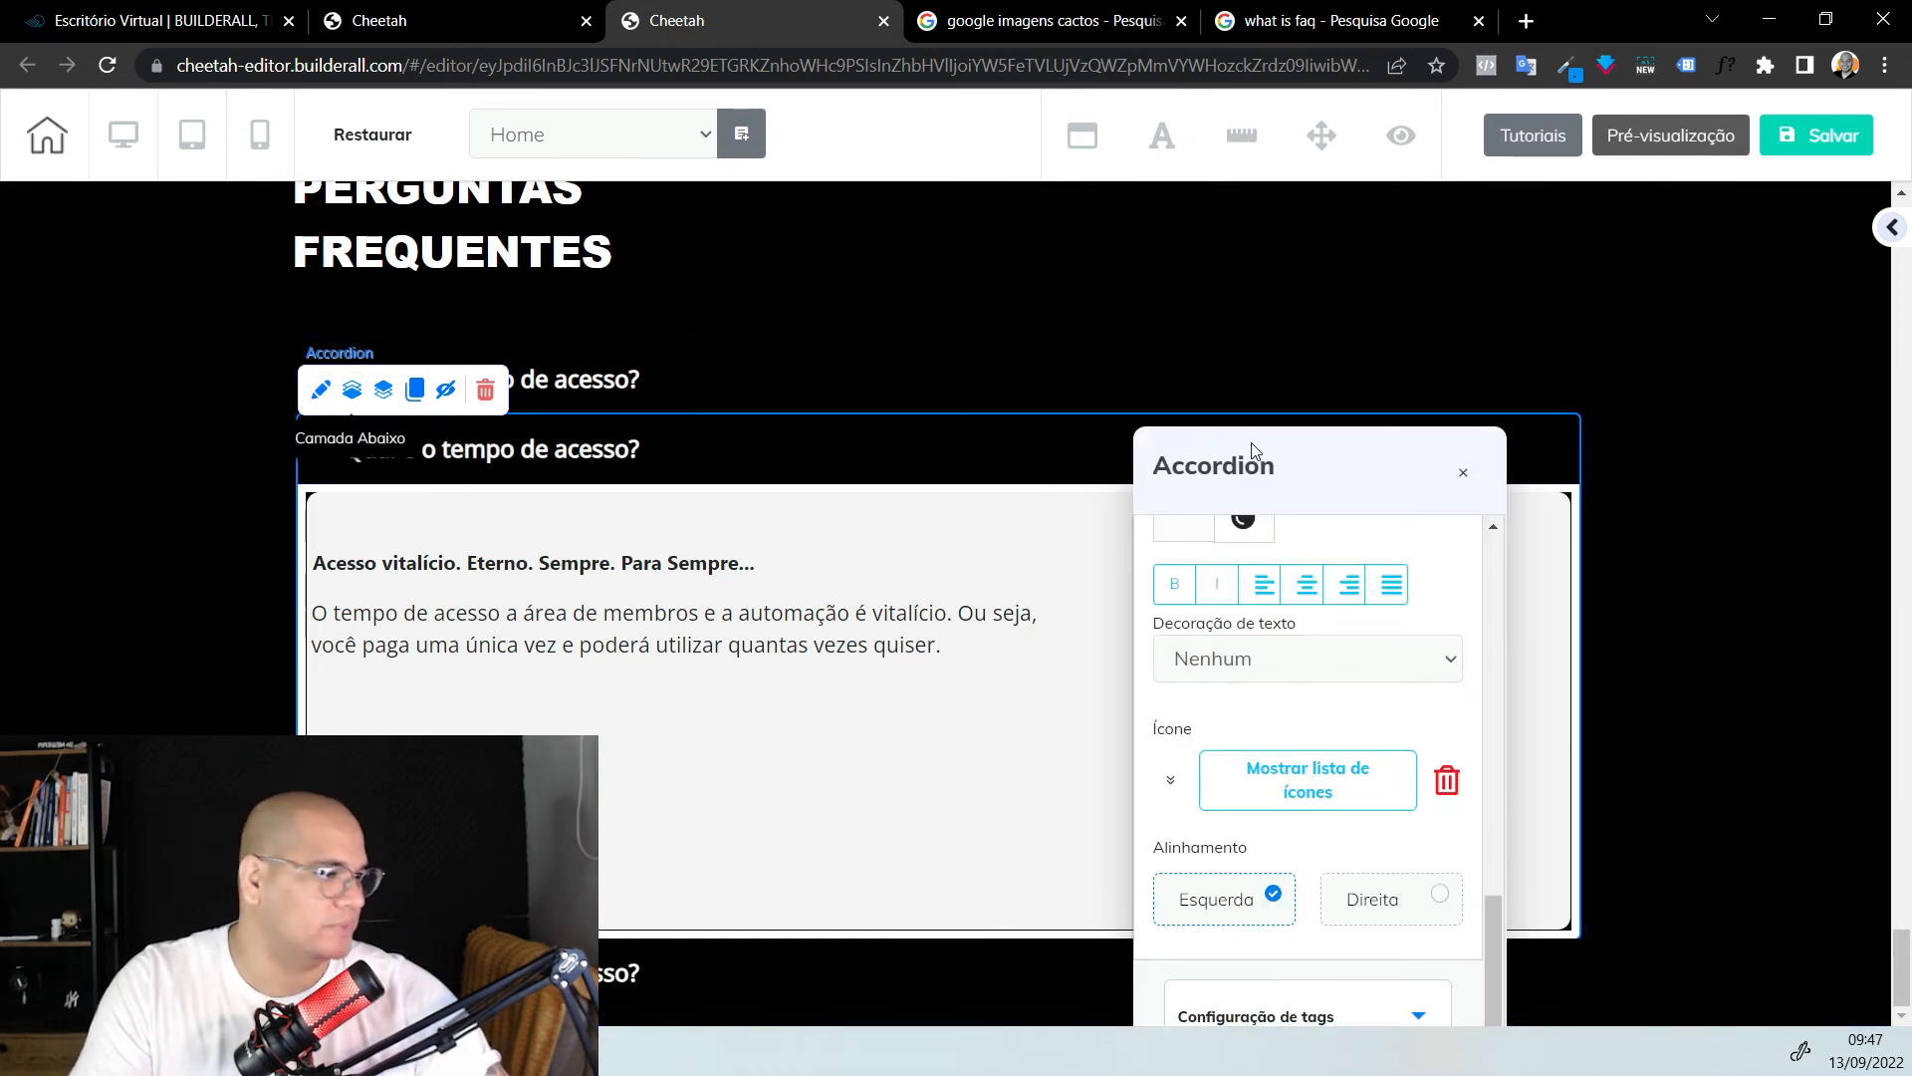
scroll(1435, 568, "up", 6)
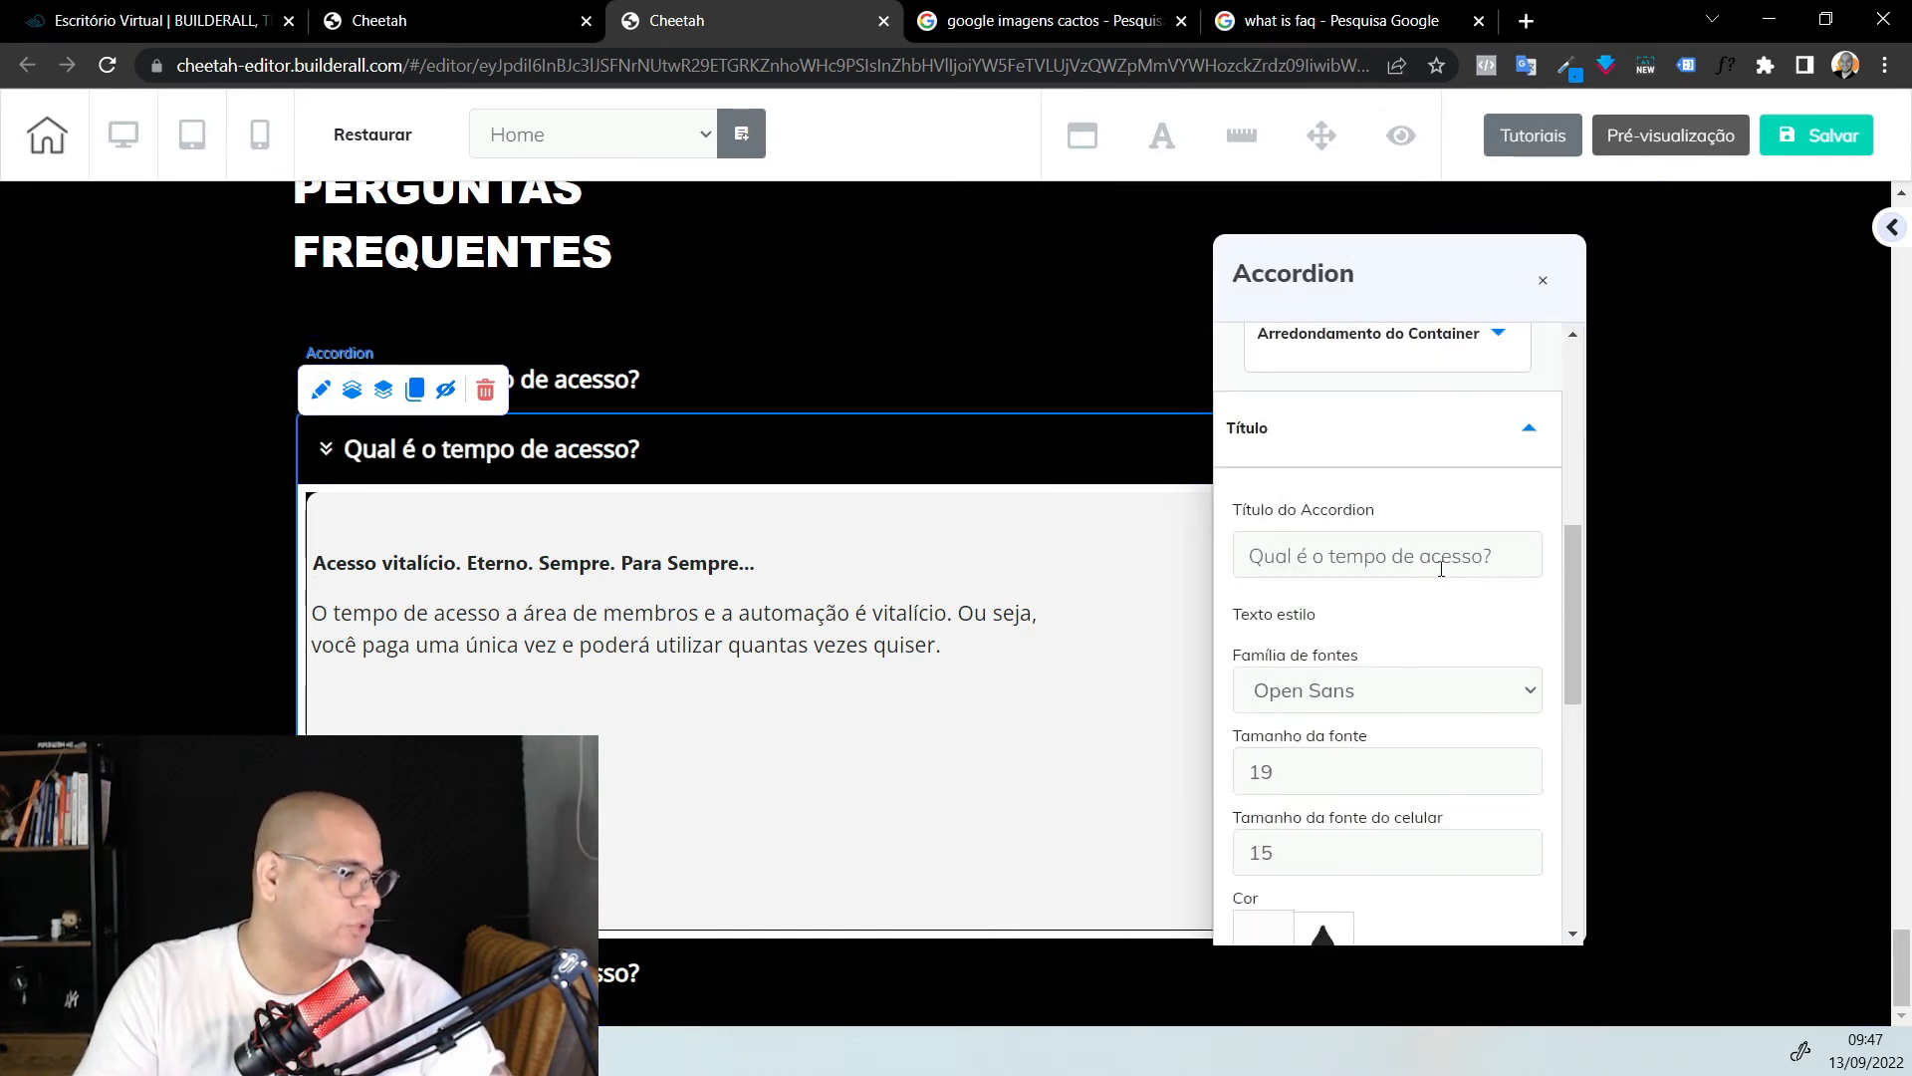
left_click_drag(1514, 555, 979, 543)
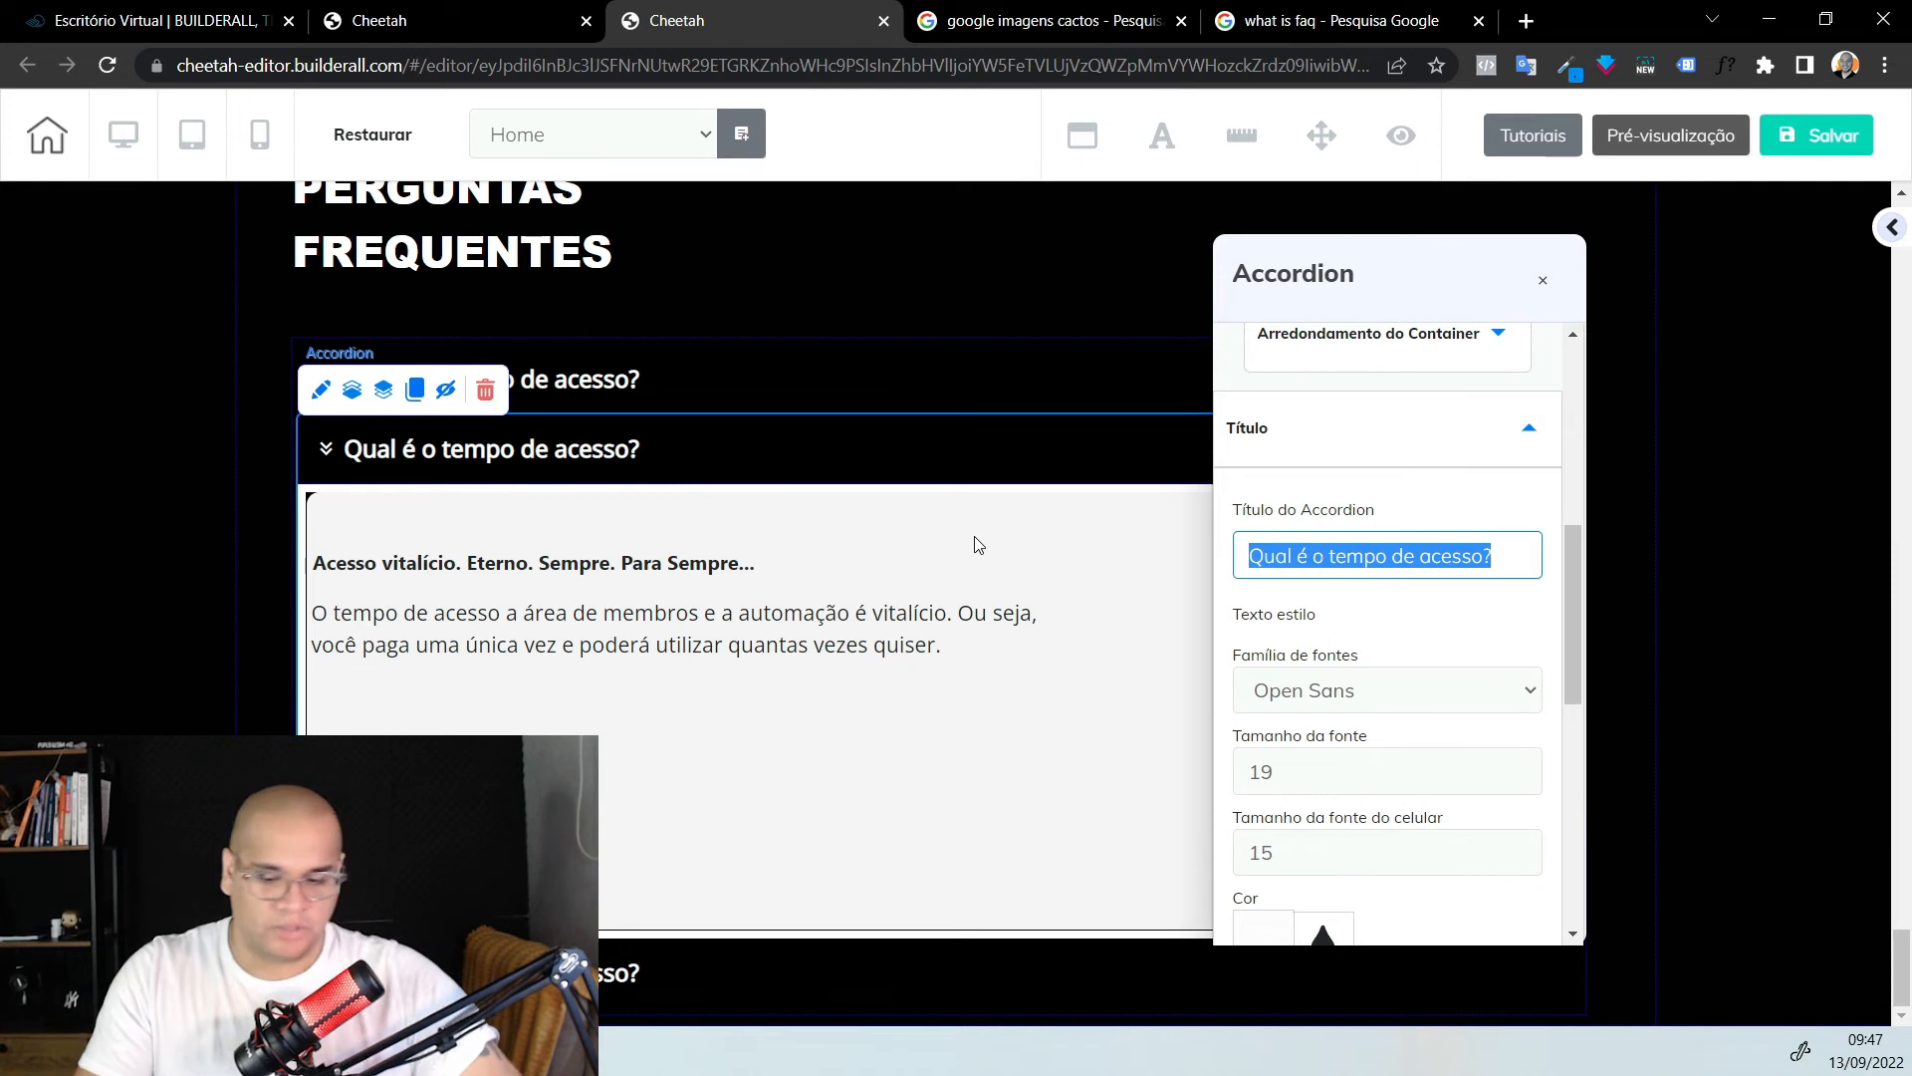
type("Terei aces")
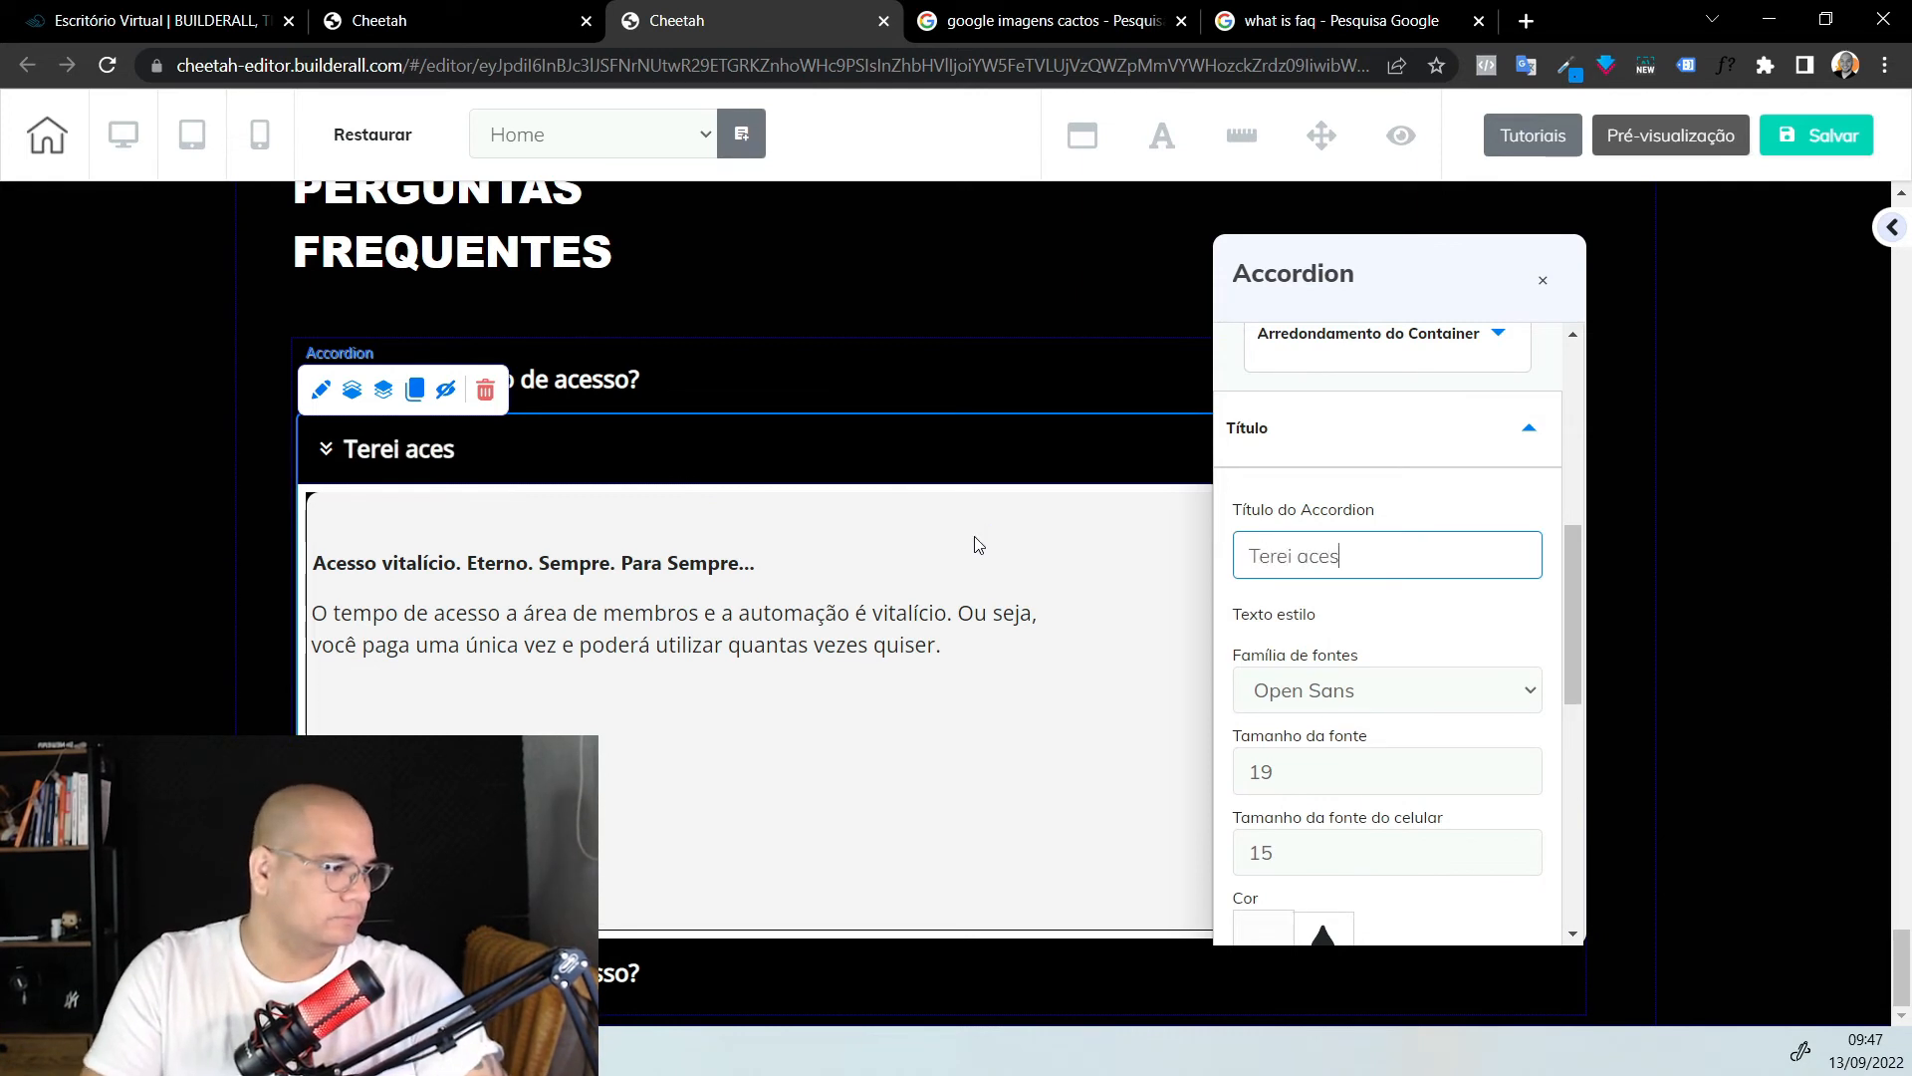
type("so as atualizac")
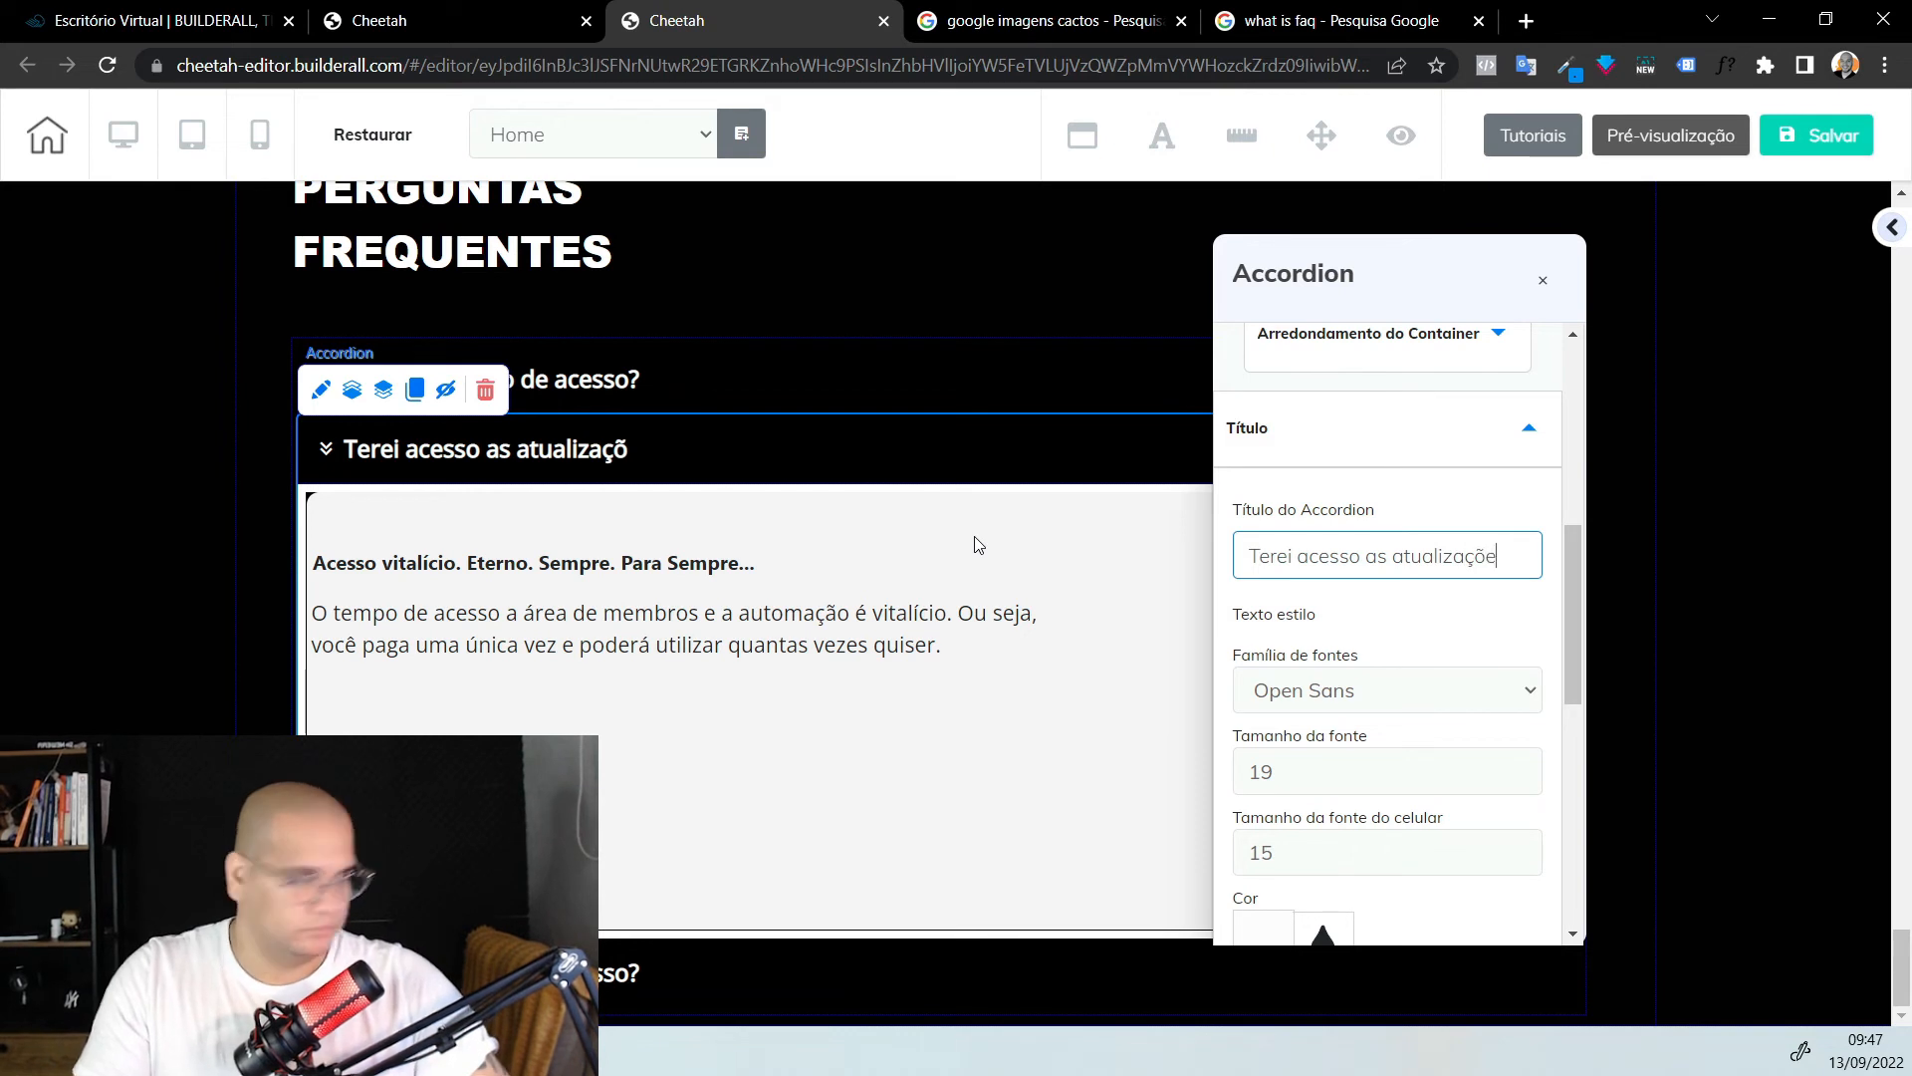
key("alt+Tab")
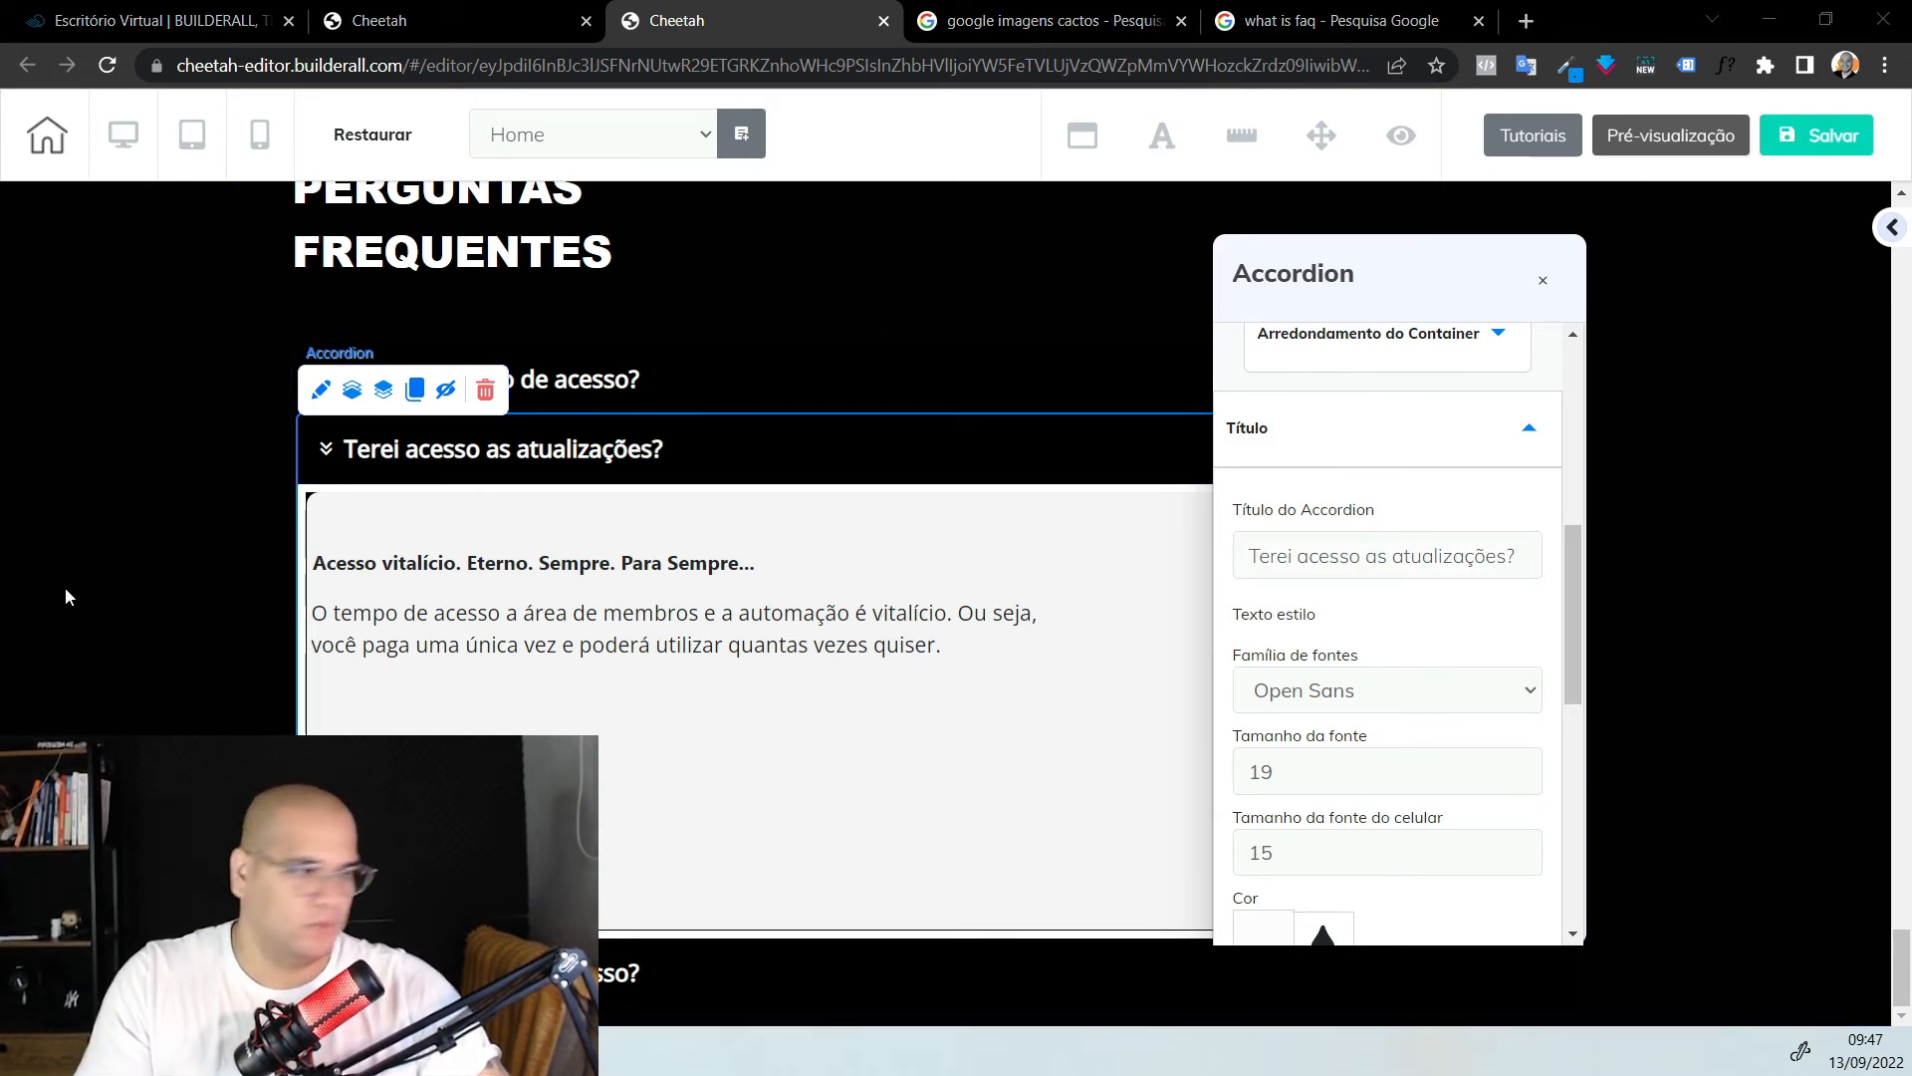
Replace the content title inside the "Terei acesso as atualizações?" item with "Não!"
double_click(456, 563)
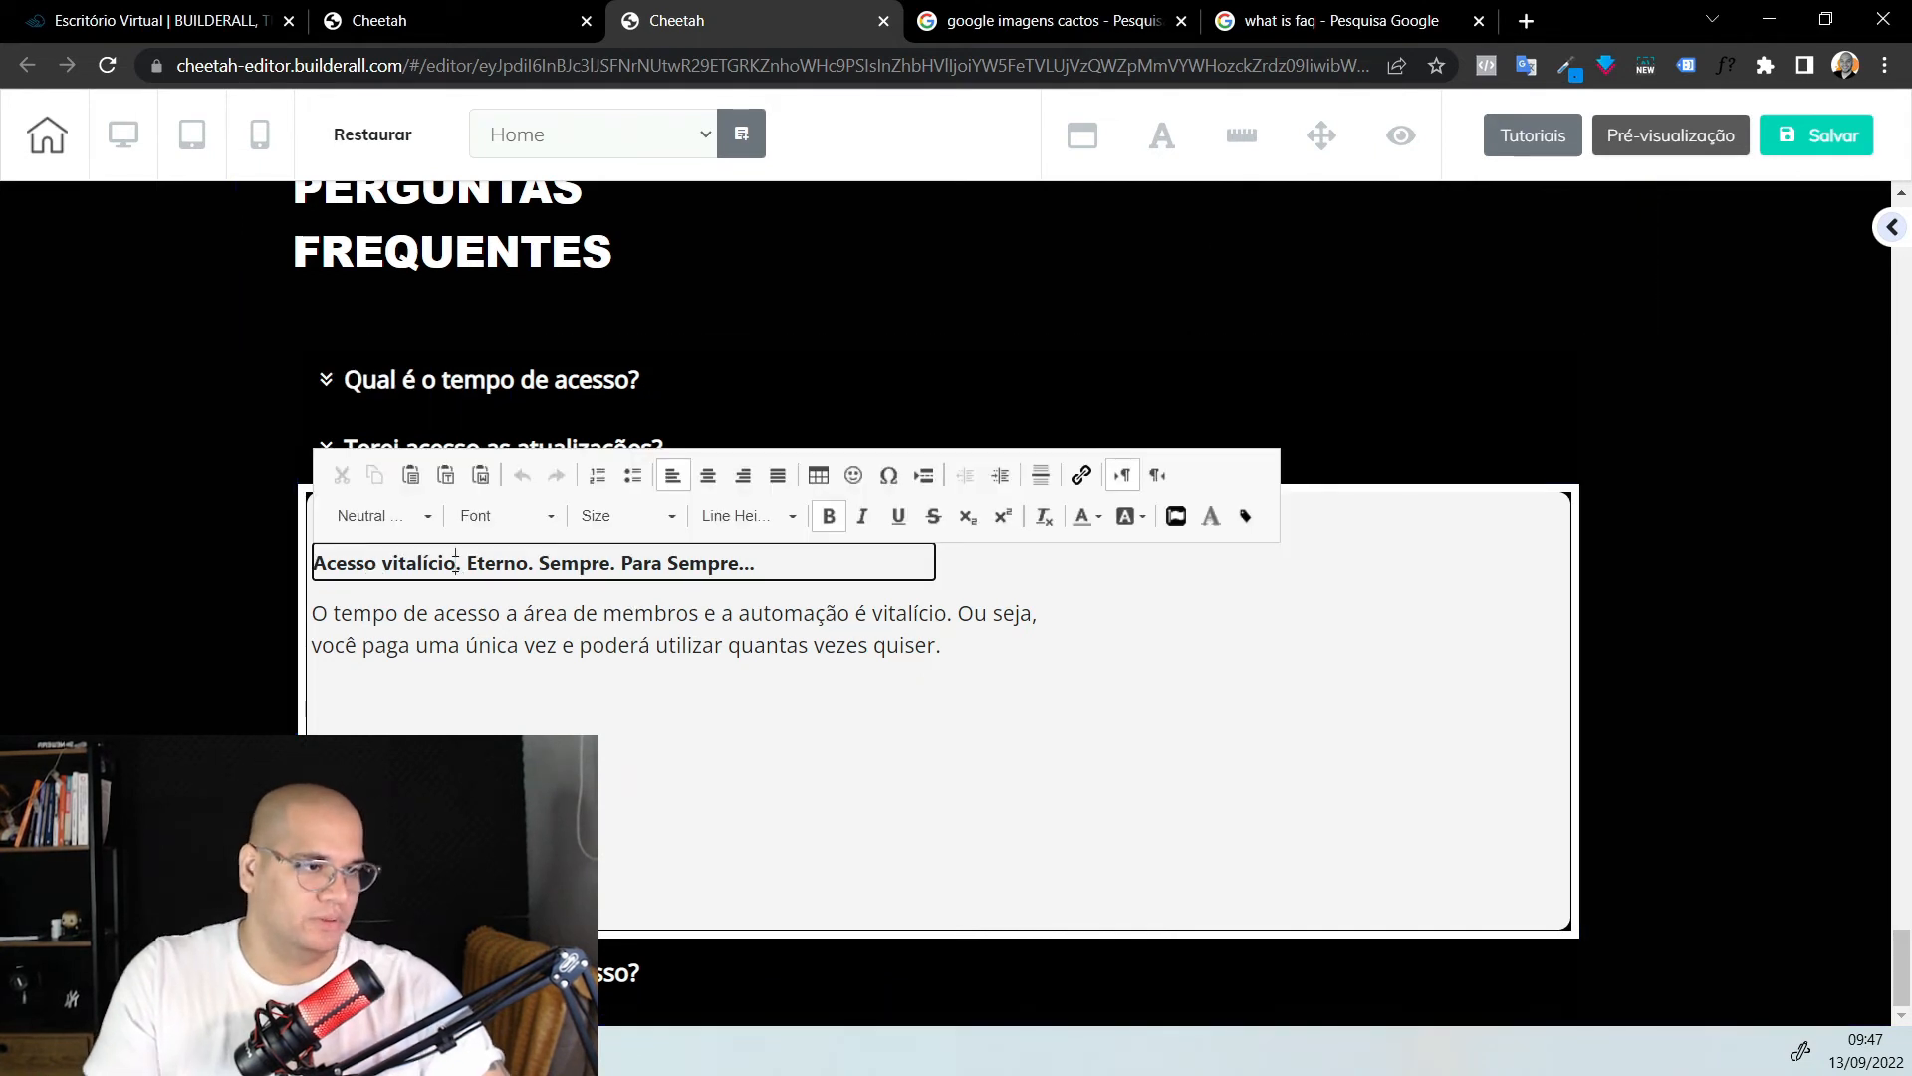
triple_click(457, 558)
type("Não!")
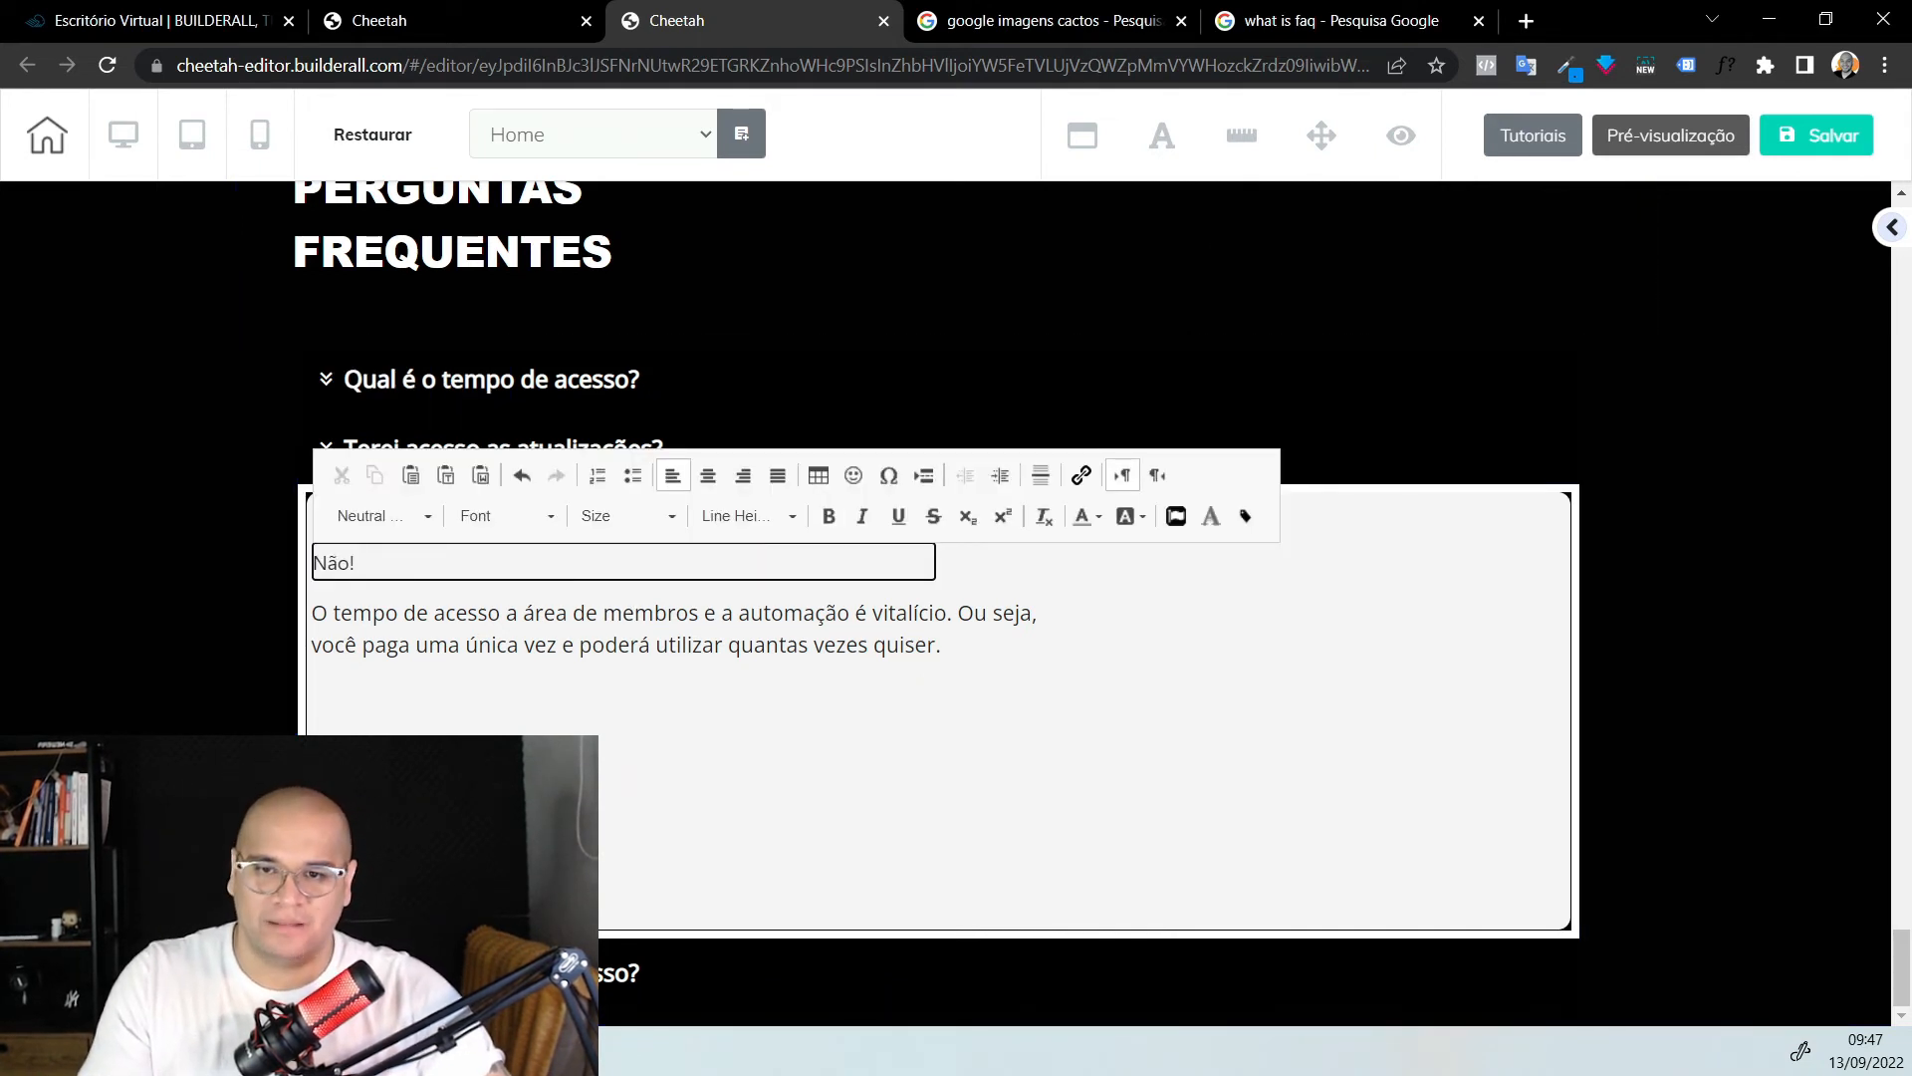
key("alt+Tab")
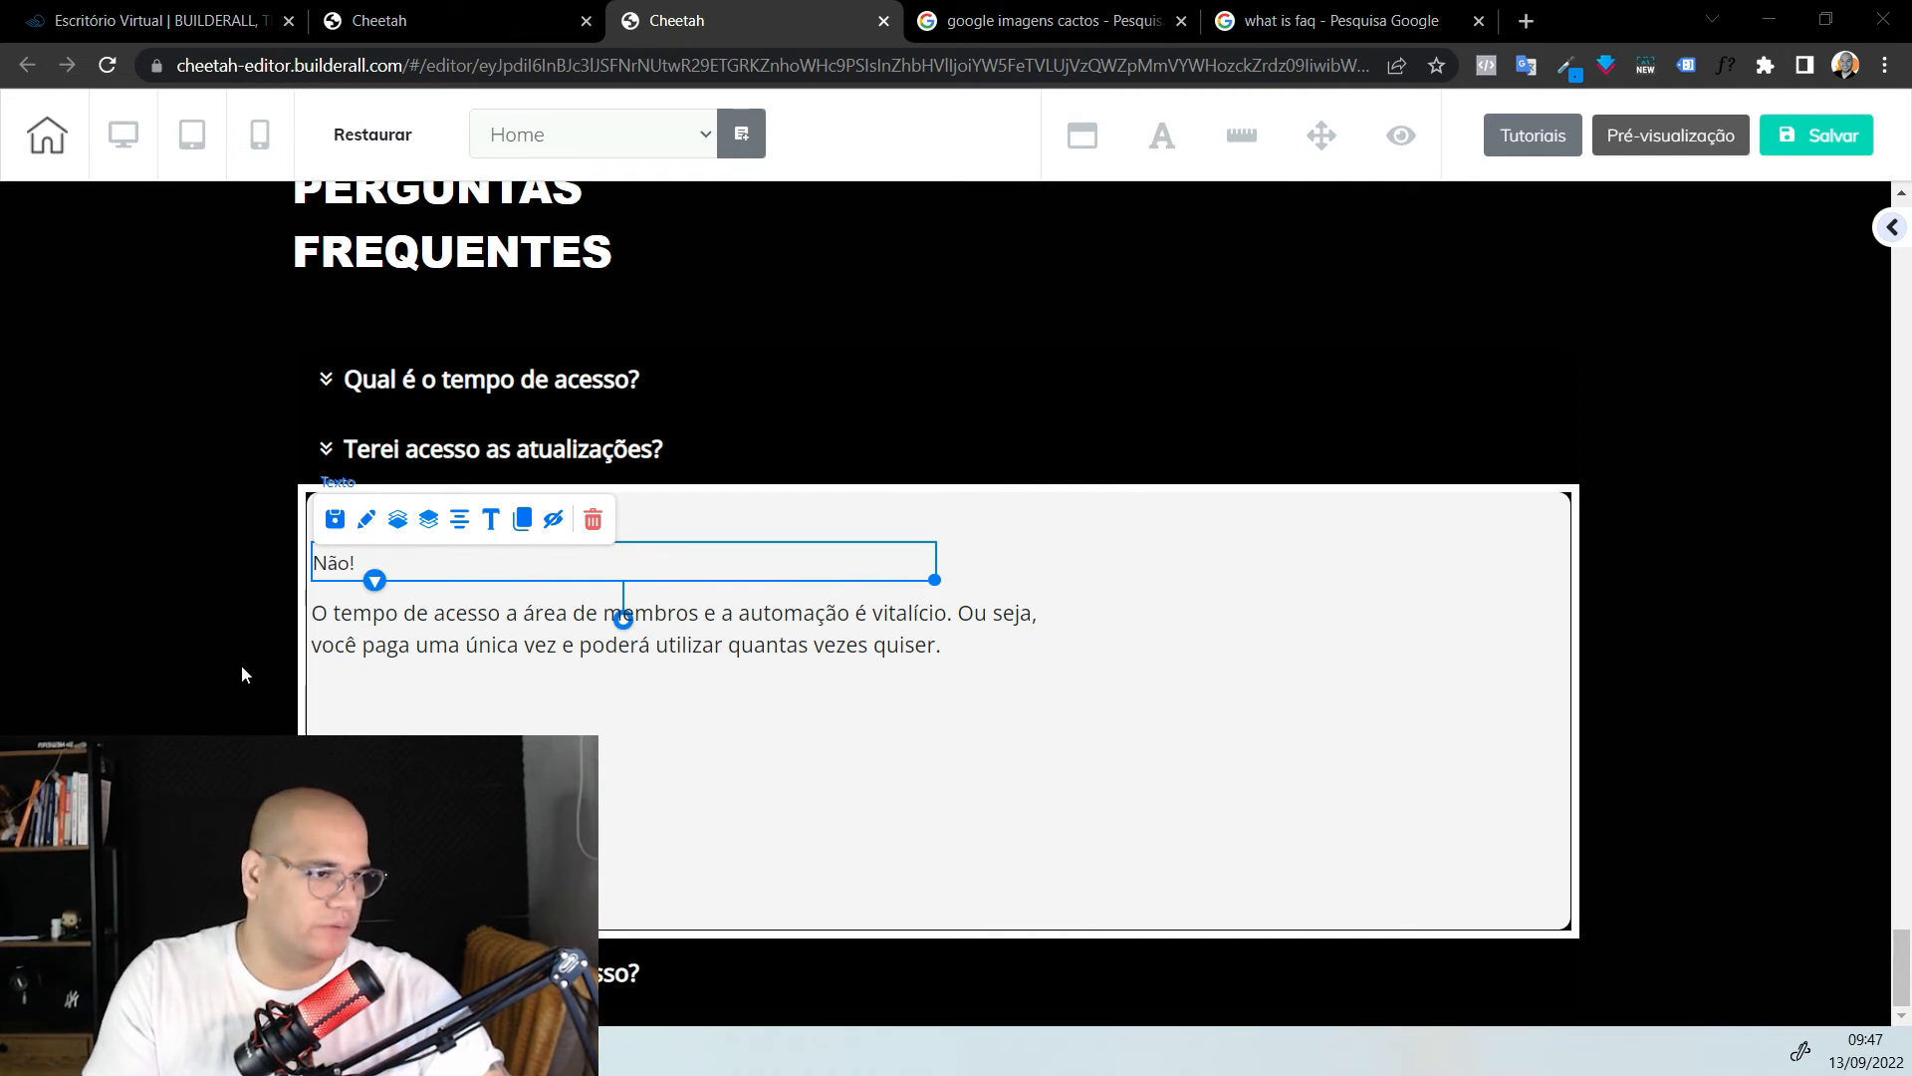
double_click(497, 574)
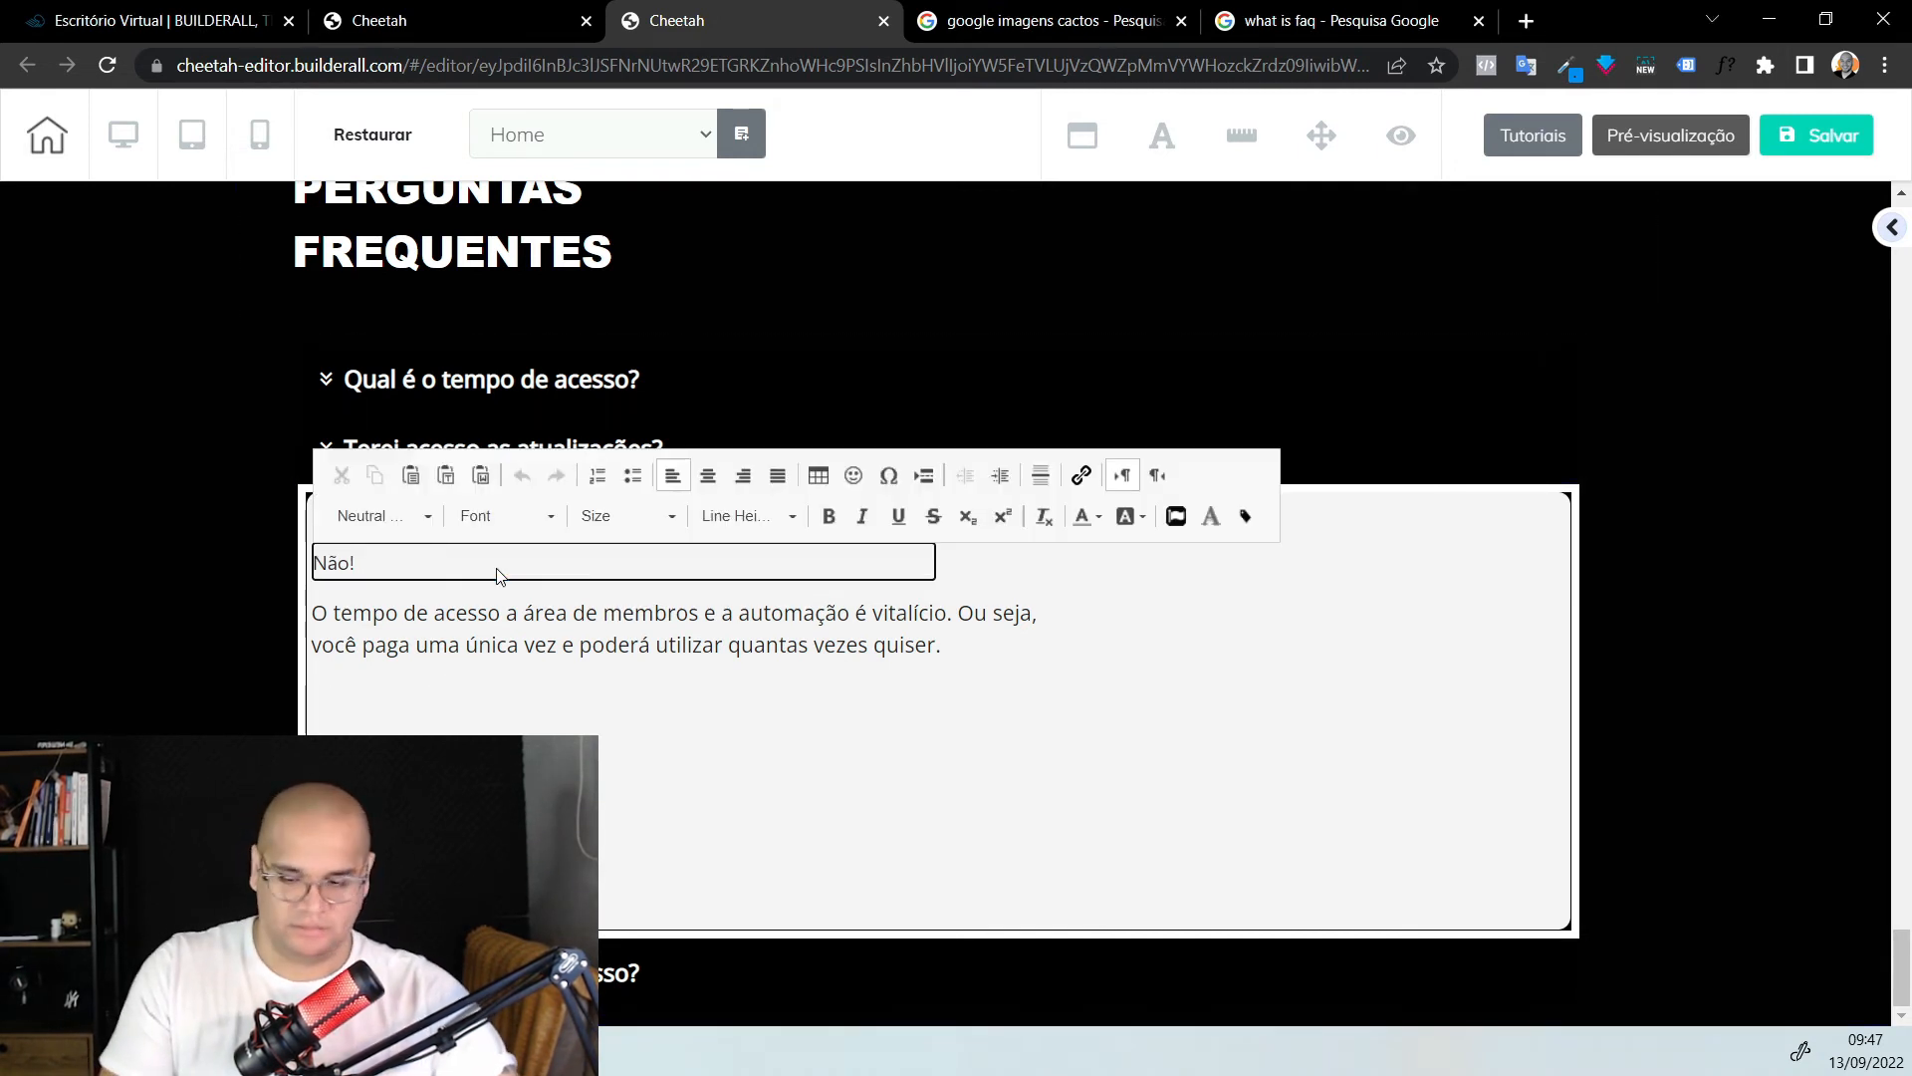
Replace the second item's paragraph with the copied answer starting "O Jarvis segue em constante processo de evolução" and ending "pagar uma assinatura mensal."
left_click(505, 634)
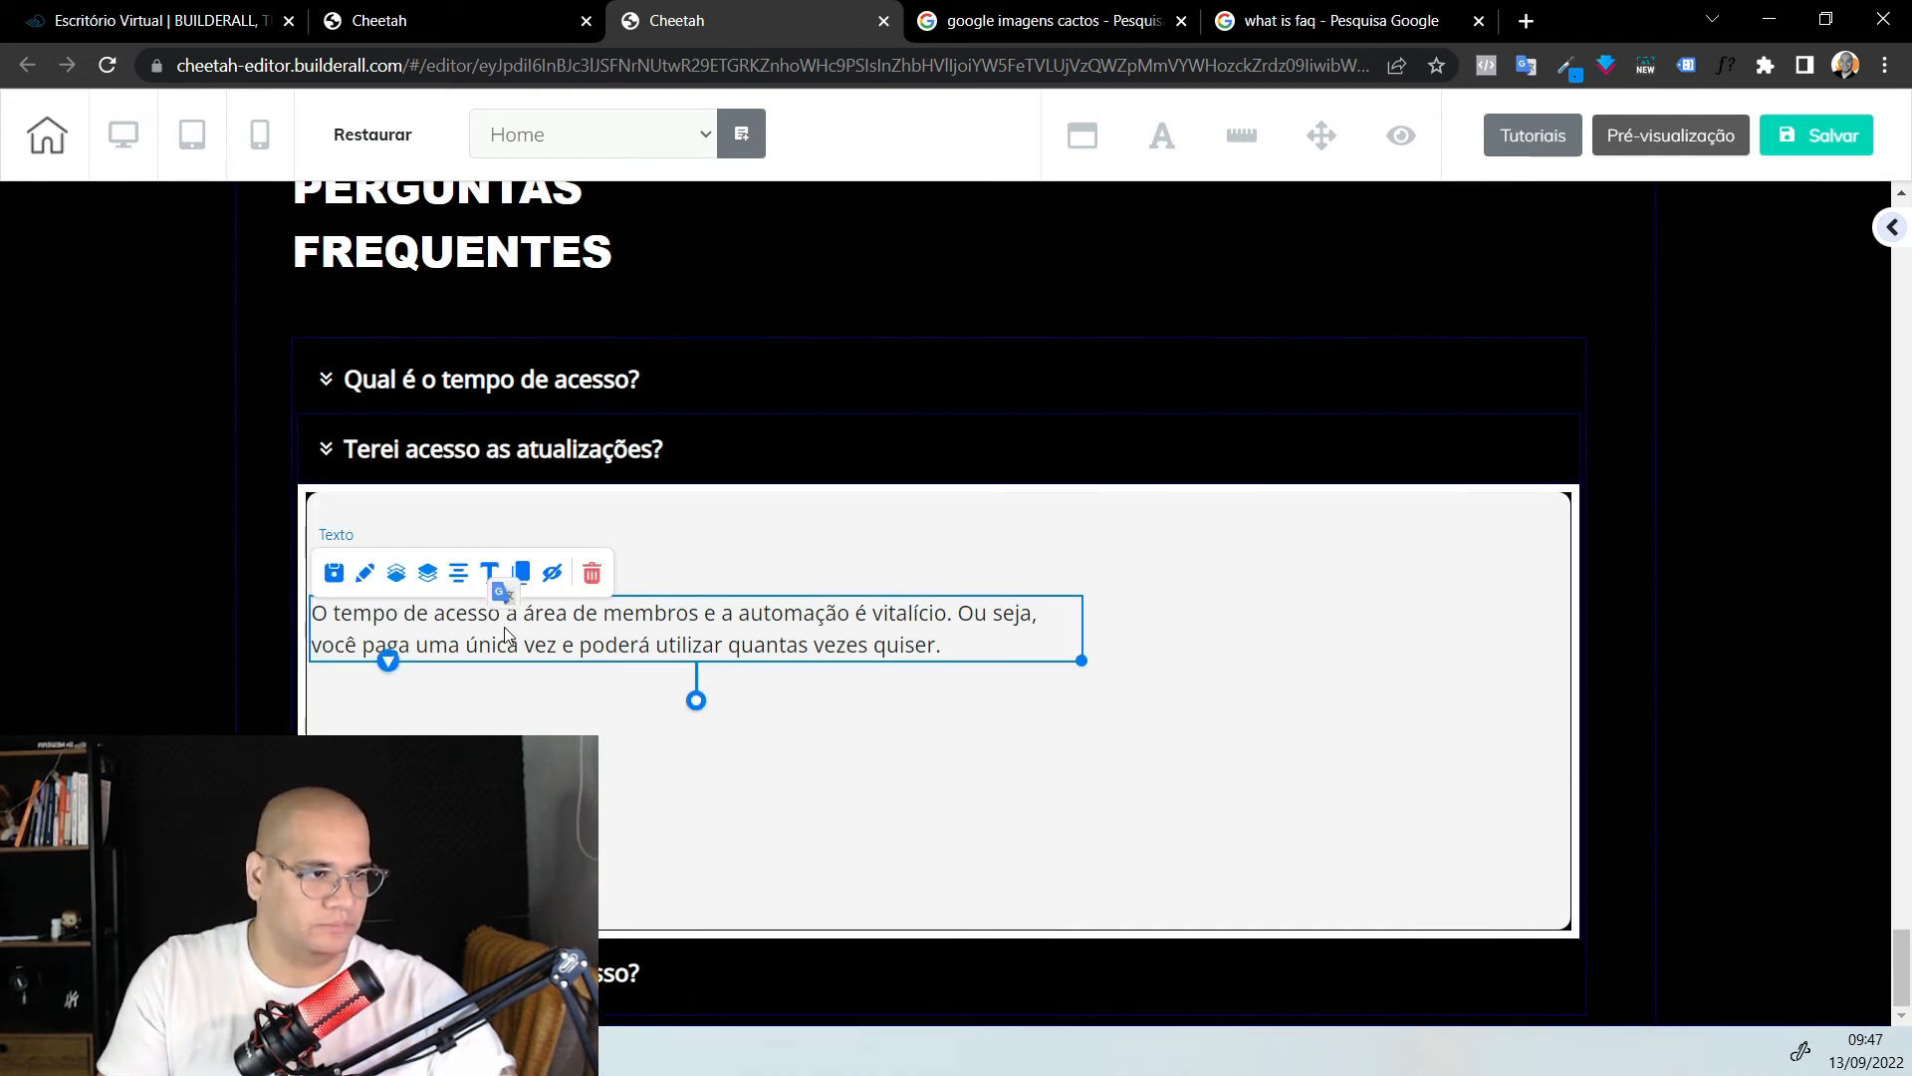
double_click(531, 657)
key("ctrl+a")
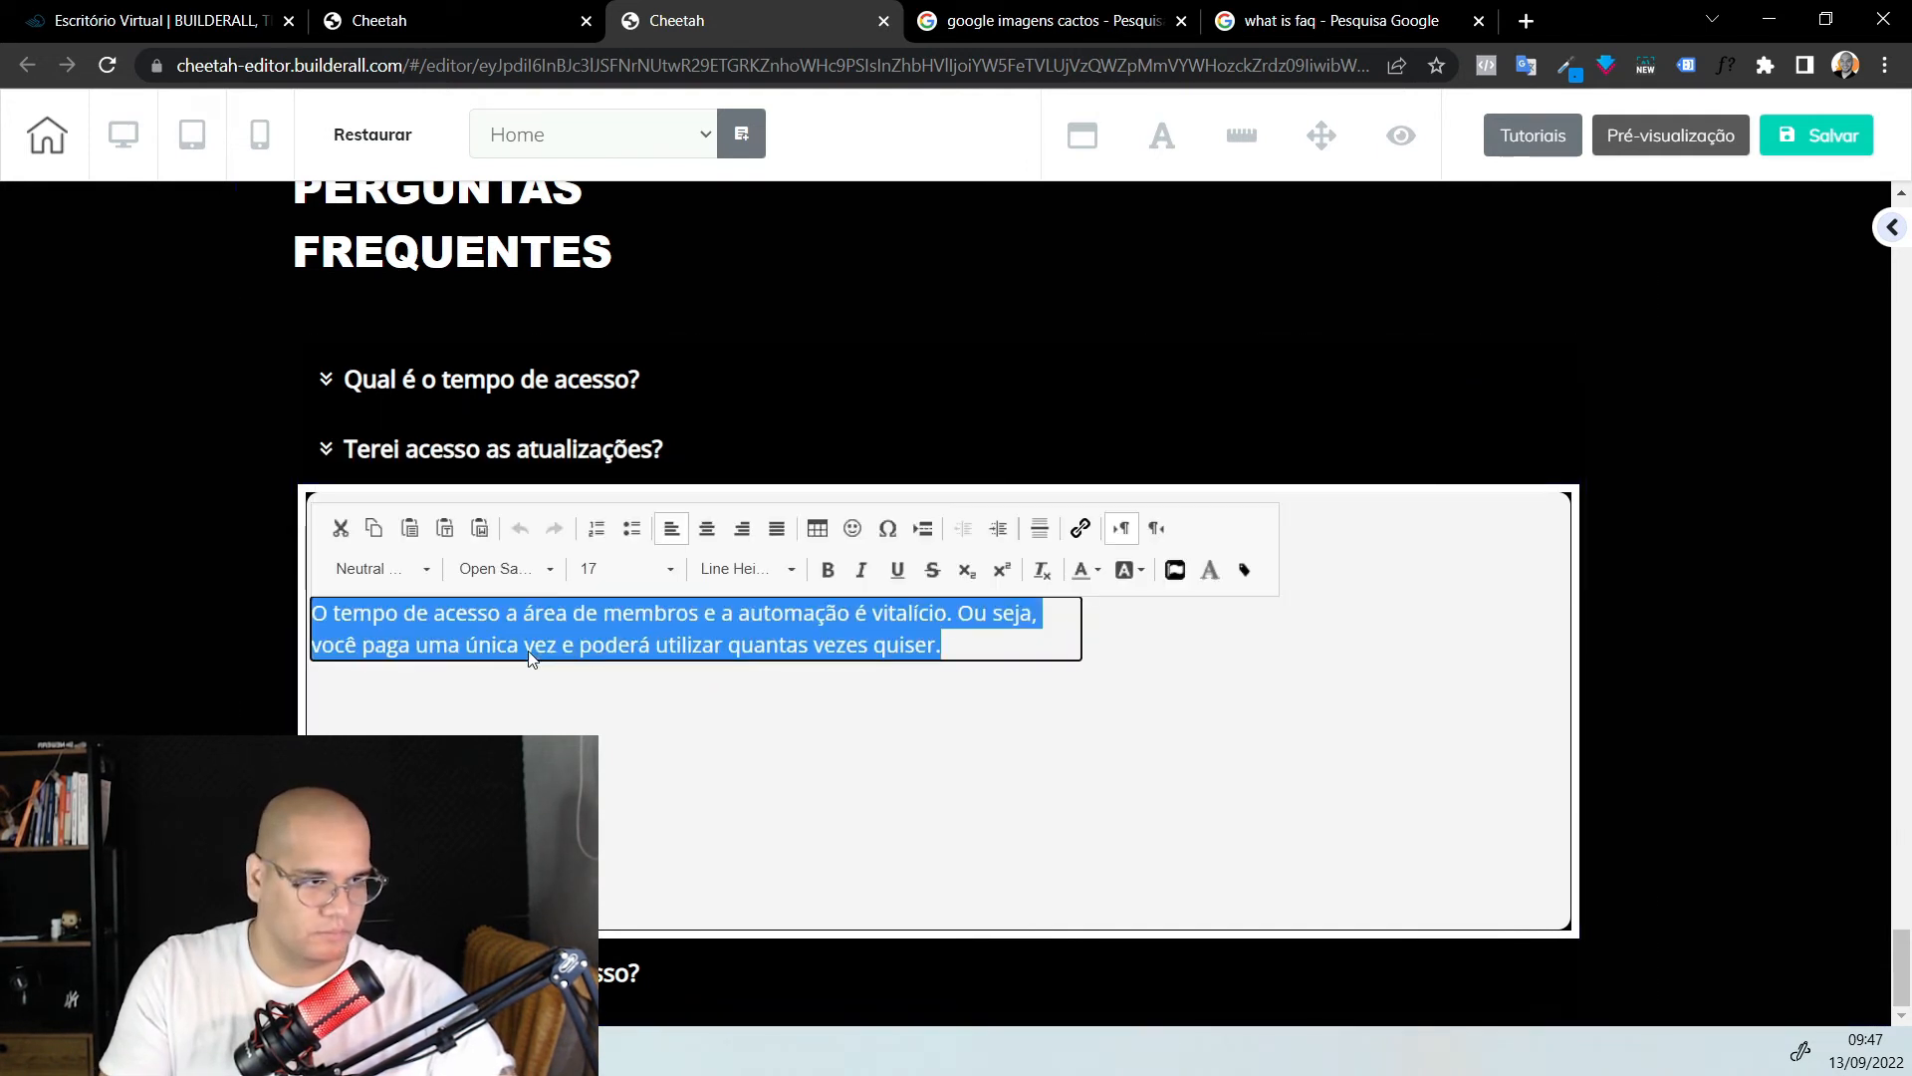
key("ctrl+v")
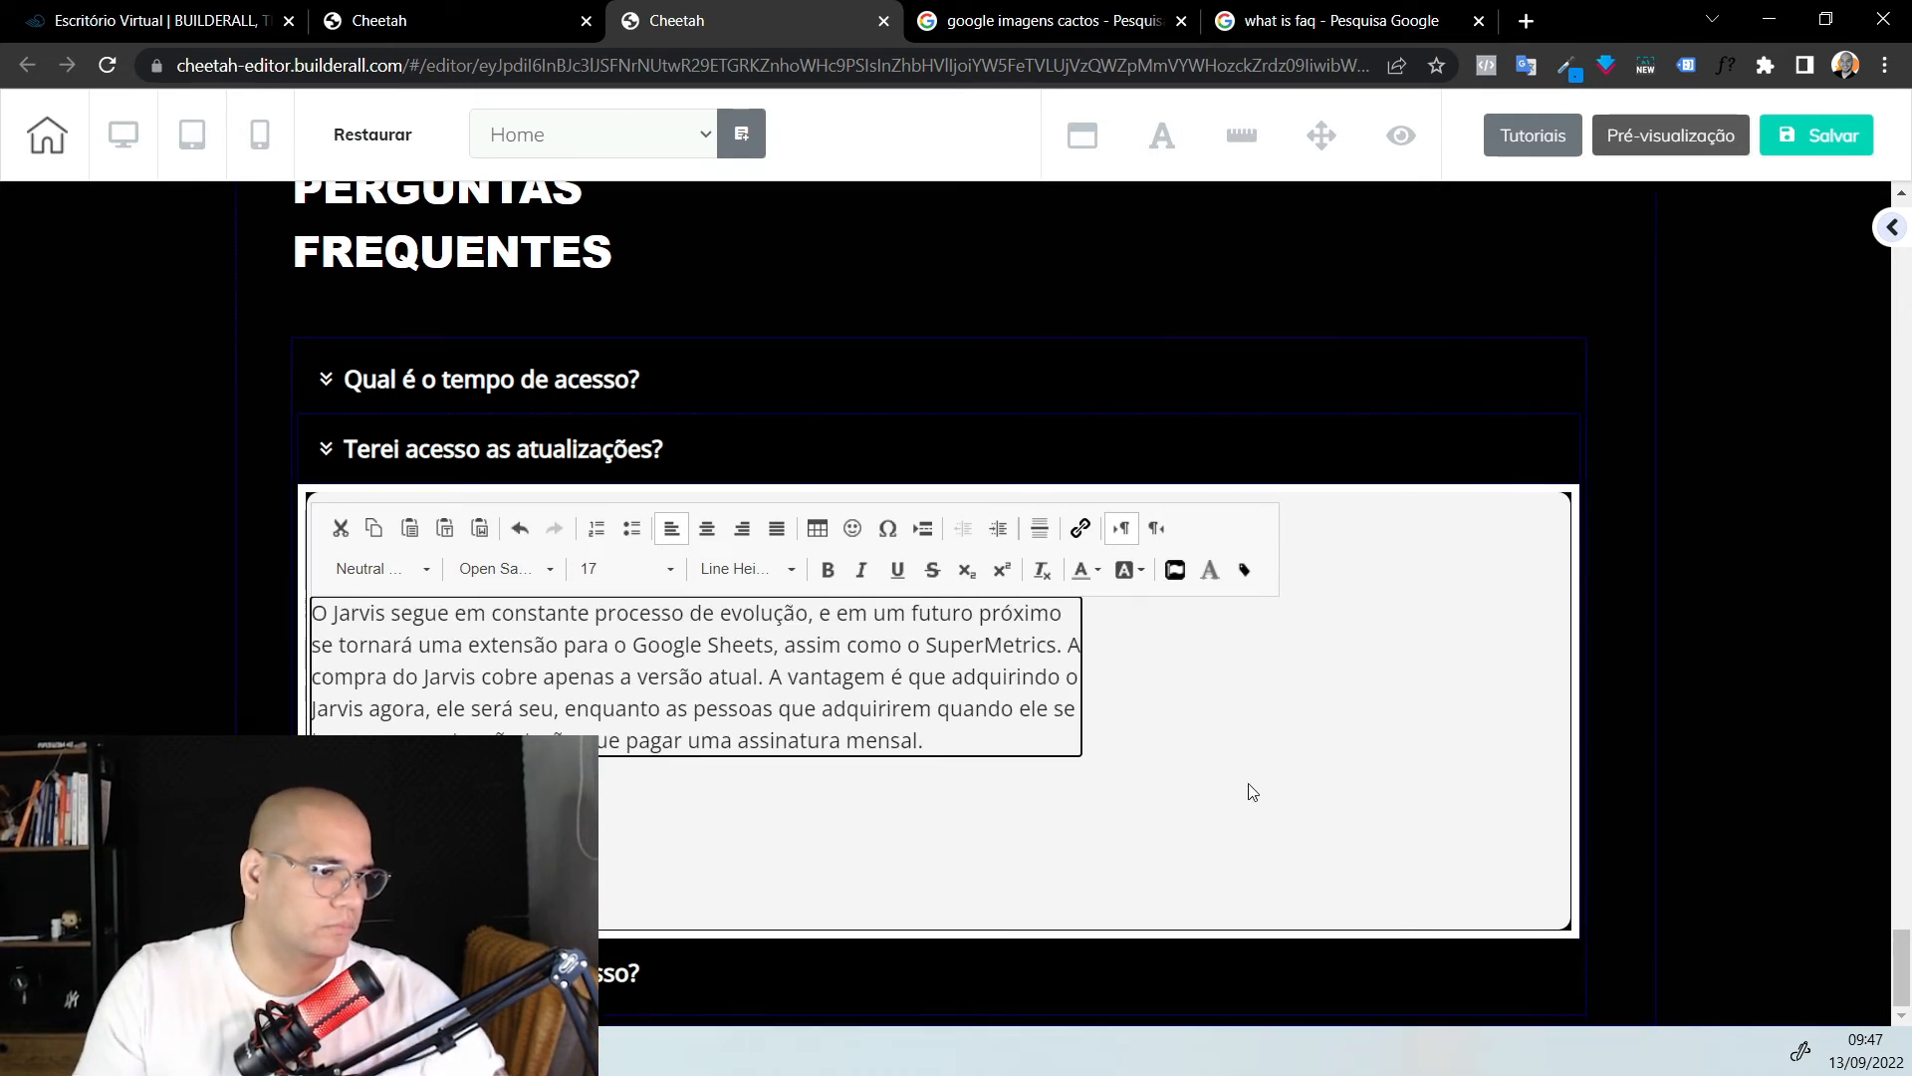
Widen the answer paragraph in the "Terei acesso as atualizações?" item so it spans nearly the full container width
left_click(1253, 791)
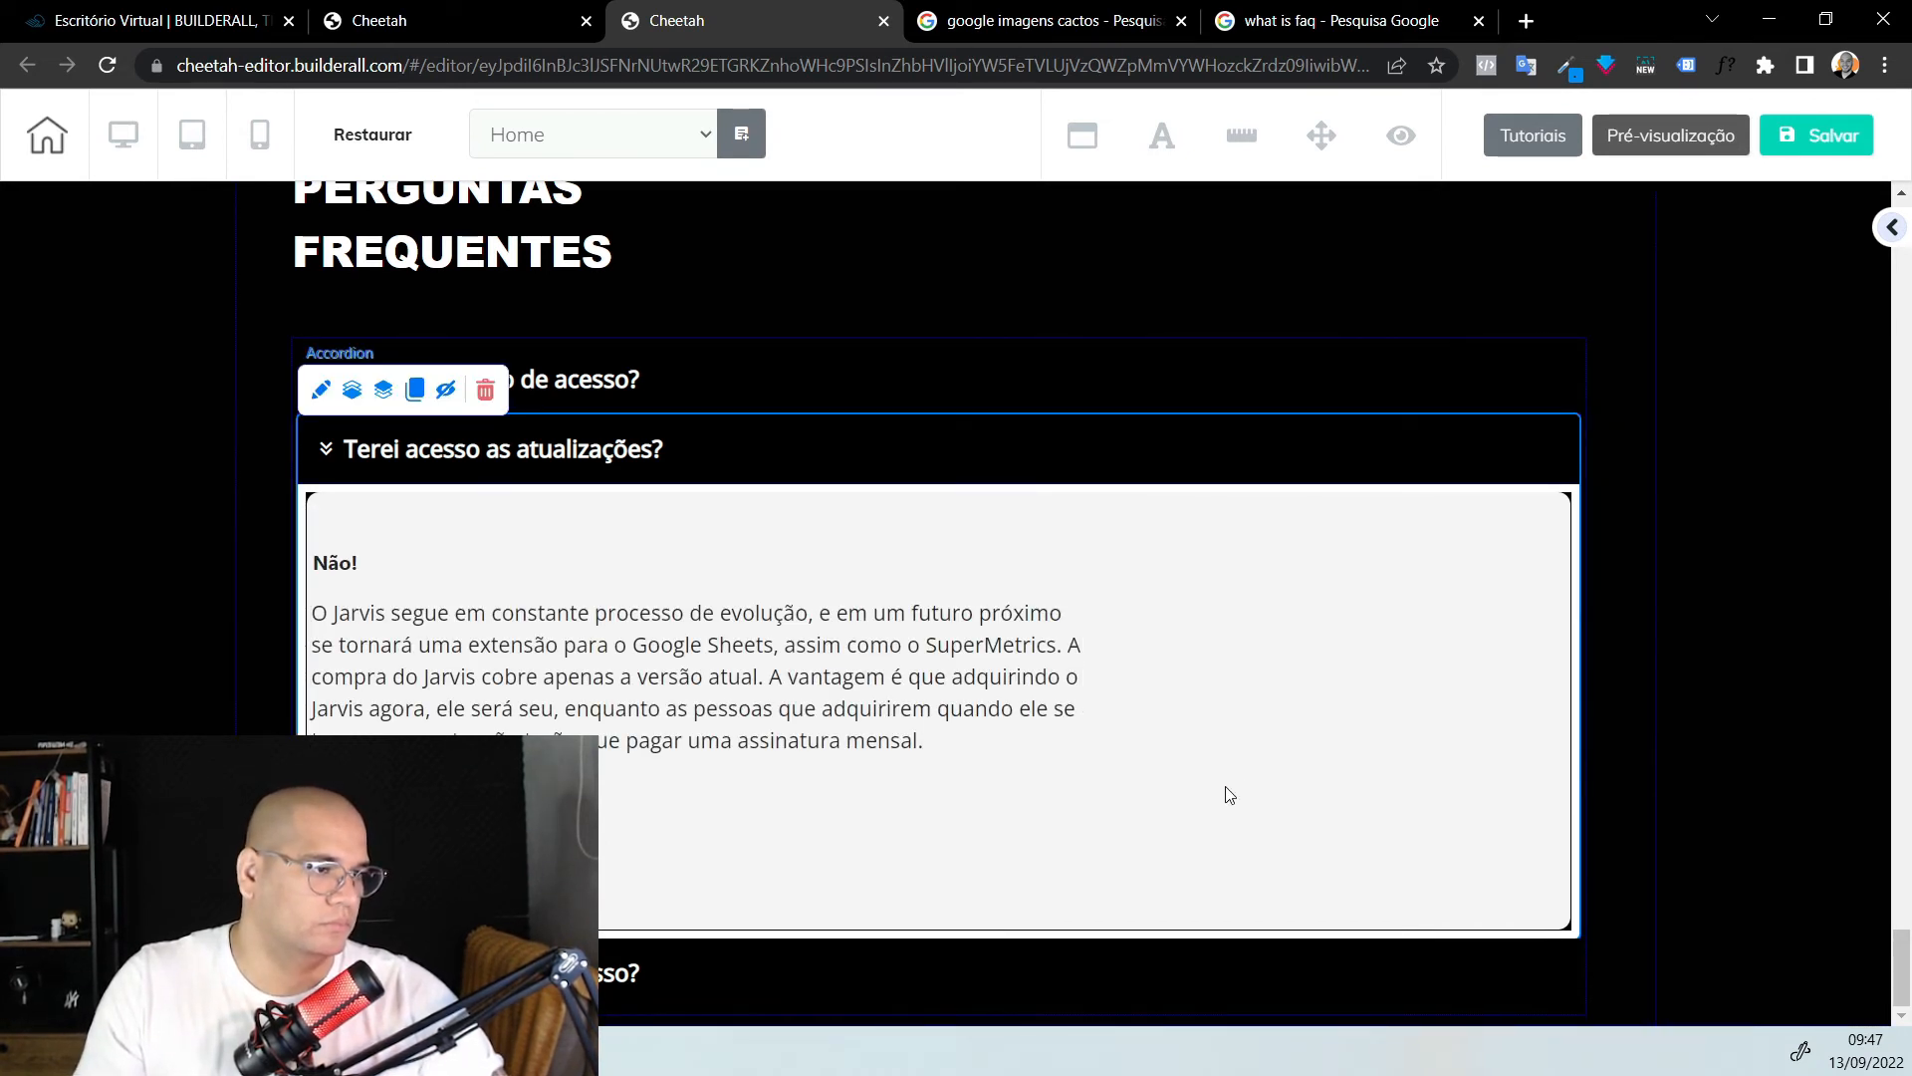
left_click(973, 737)
left_click_drag(1083, 759, 1552, 690)
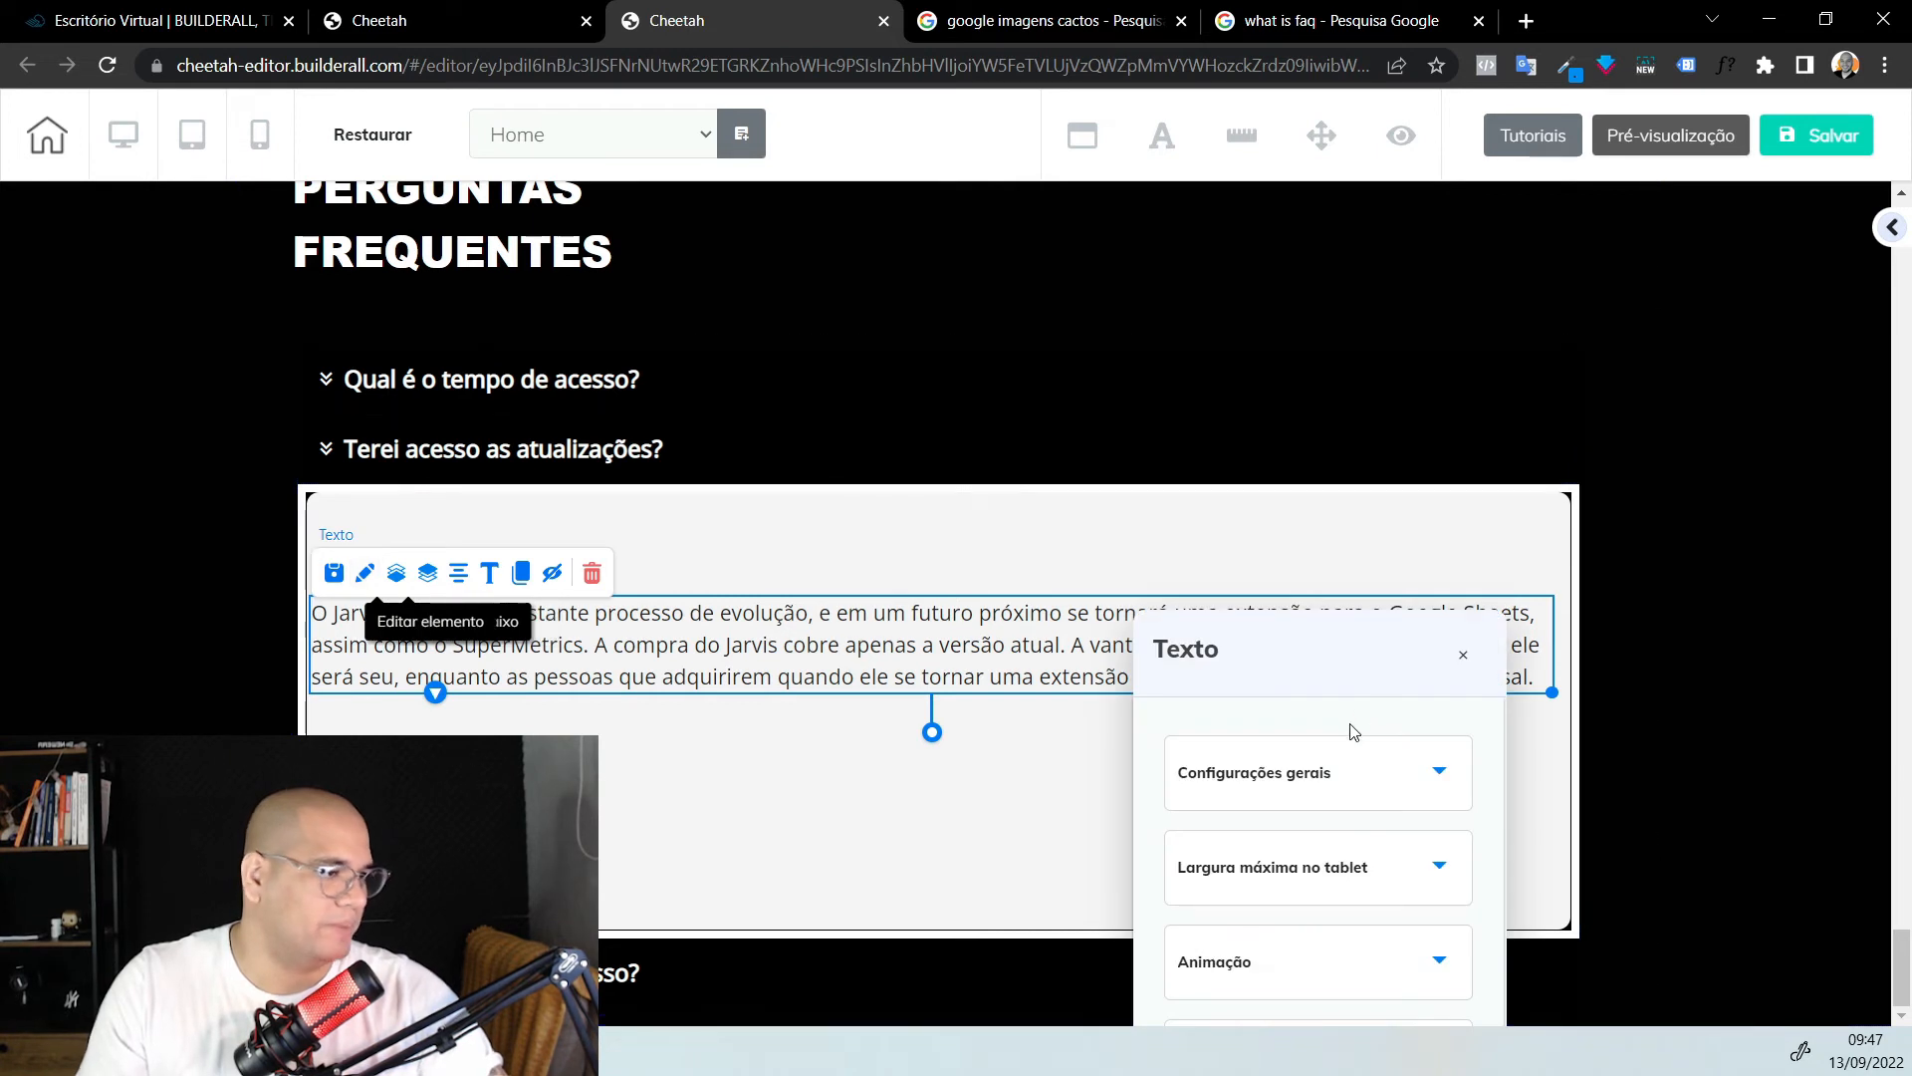
left_click_drag(1378, 631, 1547, 326)
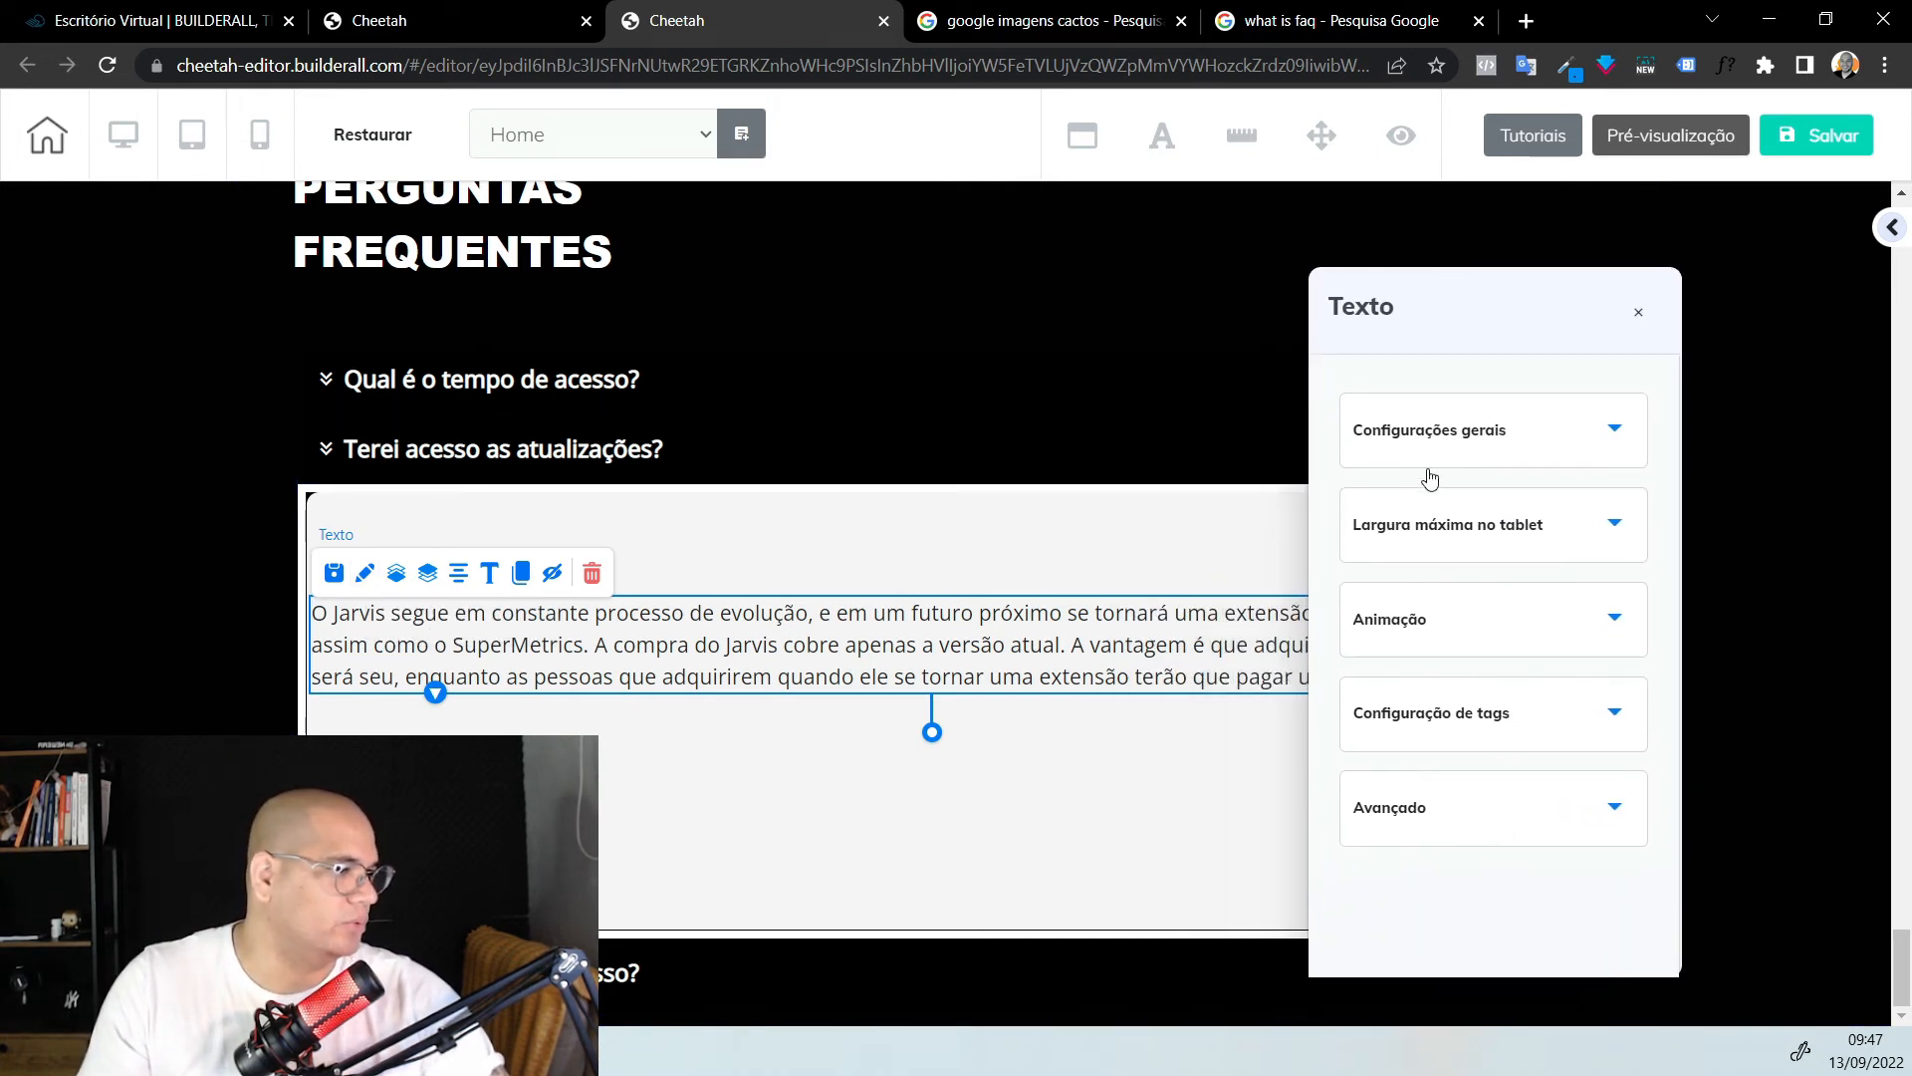
left_click(334, 573)
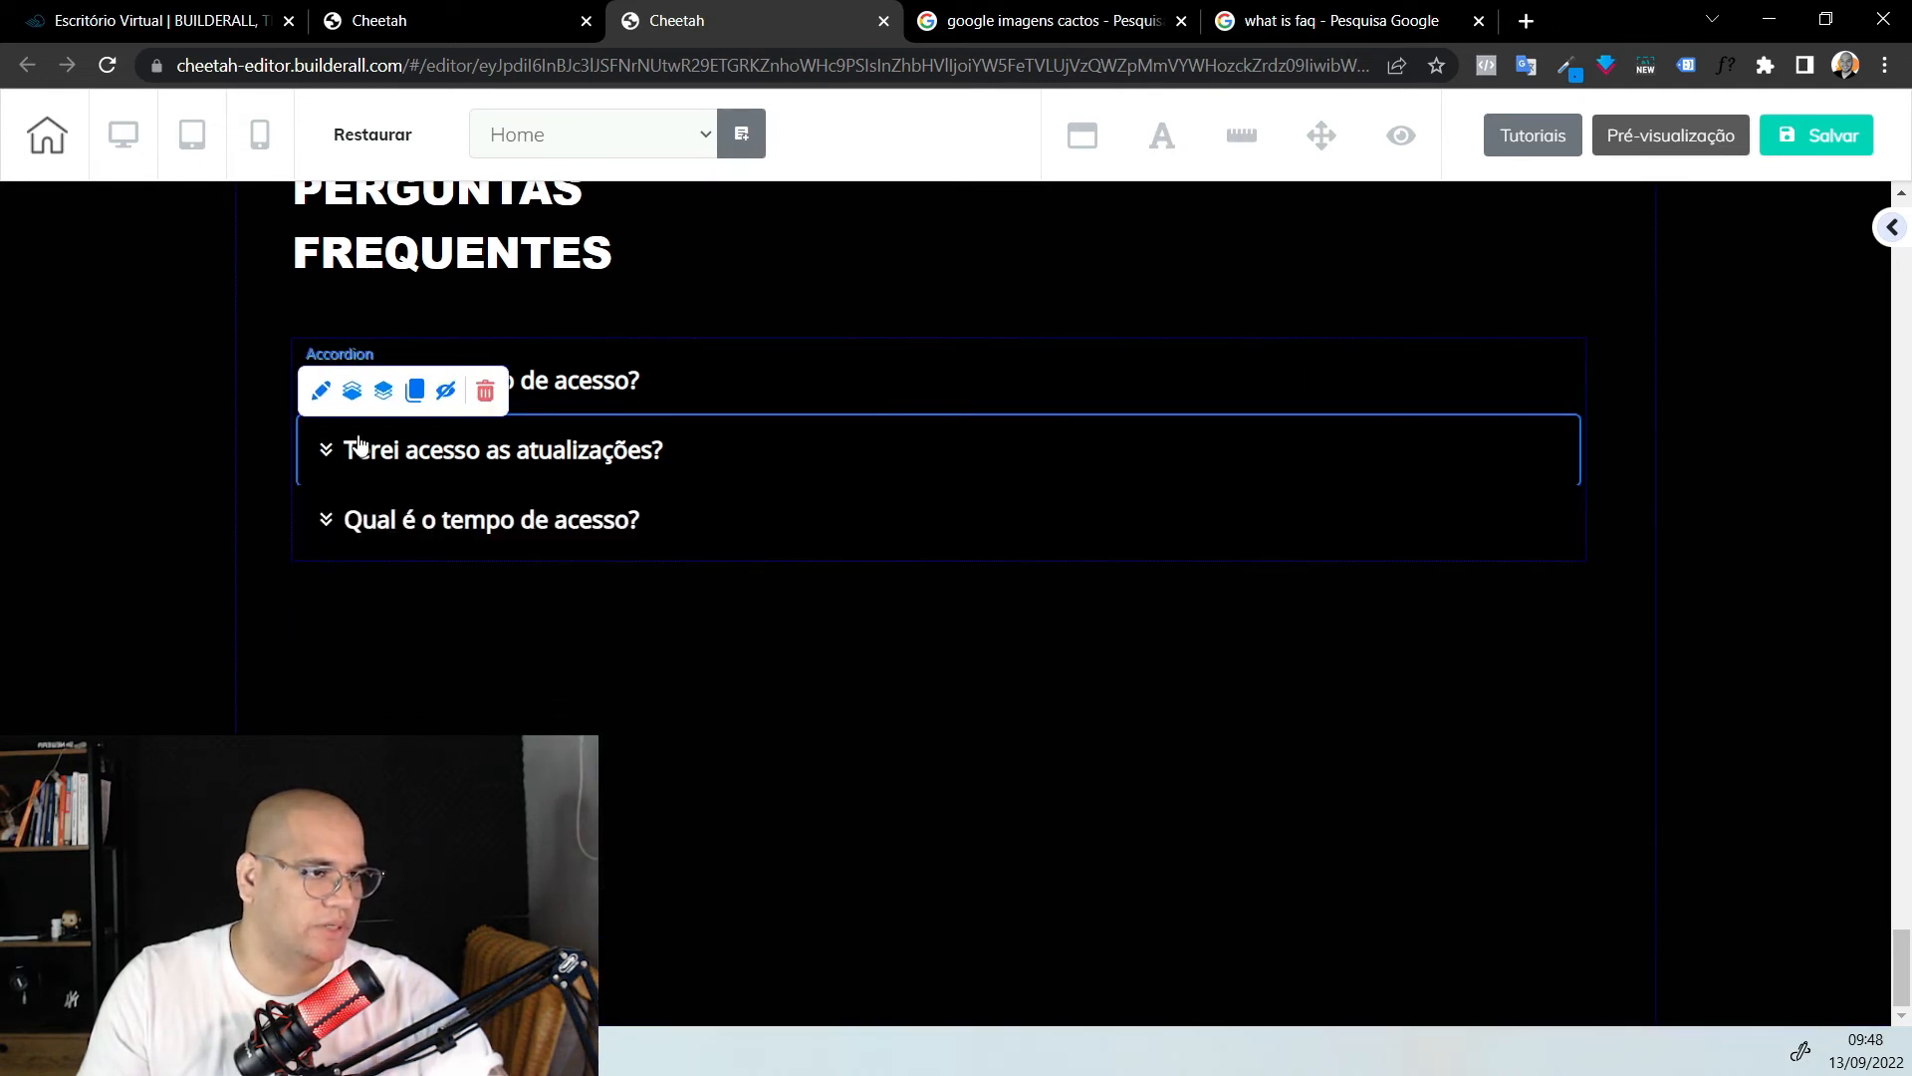
Set the container height of the "Terei acesso as atualizações?" accordion item to 200
left_click(487, 456)
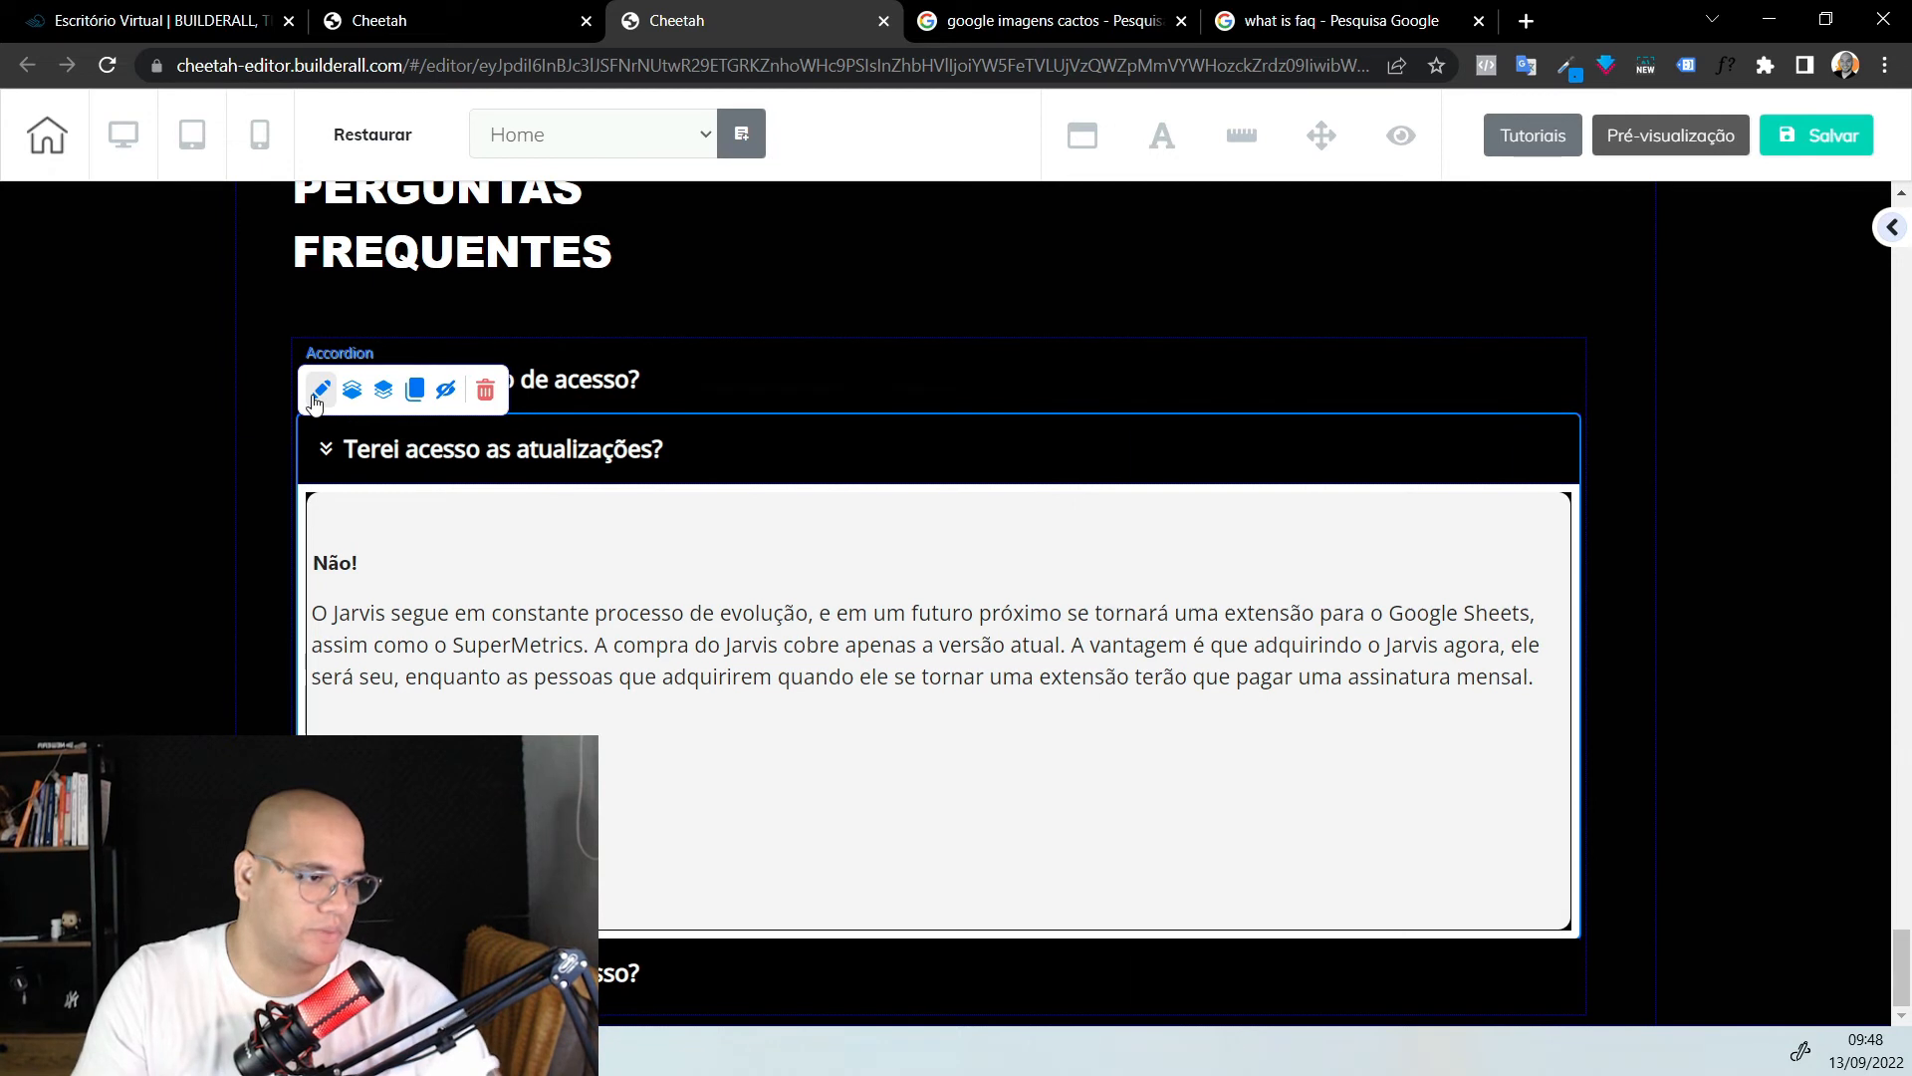
left_click(318, 390)
left_click_drag(1357, 462, 1582, 271)
left_click(1634, 408)
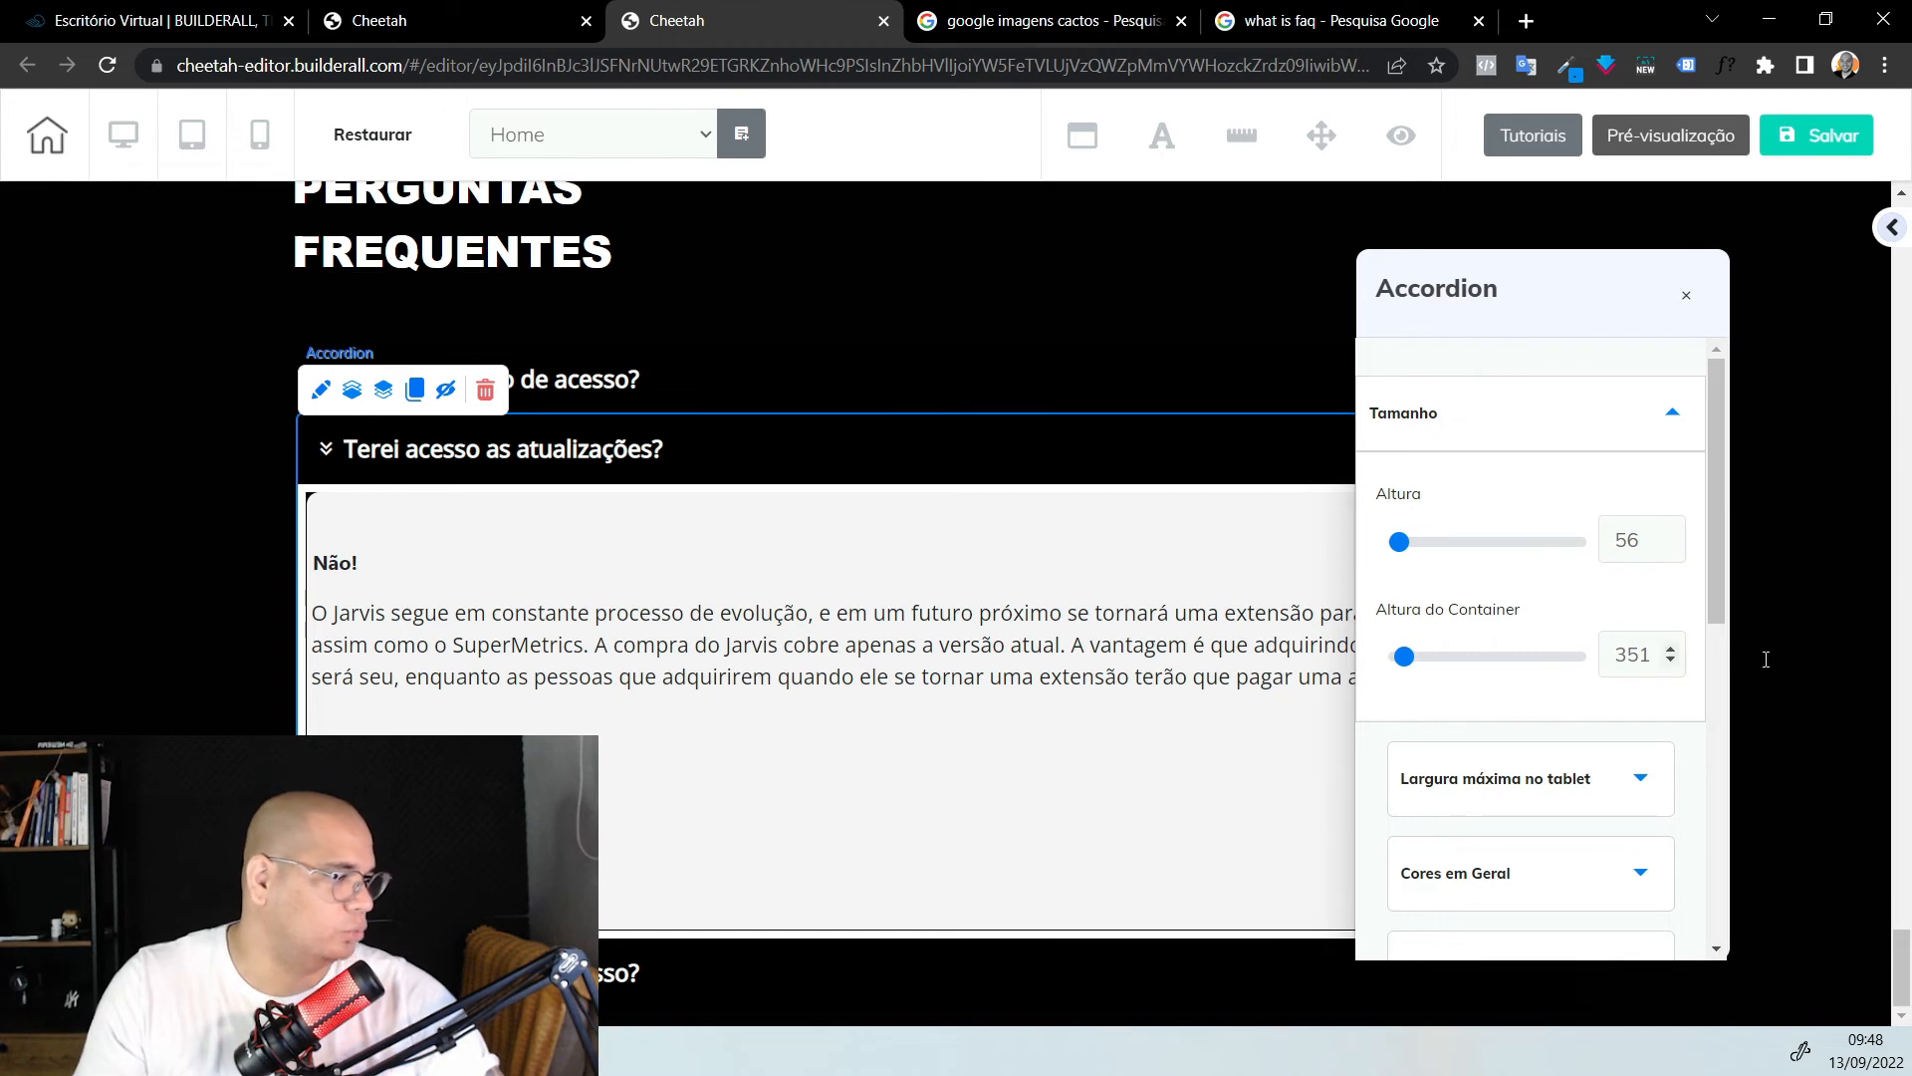
left_click(1670, 662)
left_click(1670, 663)
left_click(1670, 662)
left_click(1670, 662)
double_click(1630, 655)
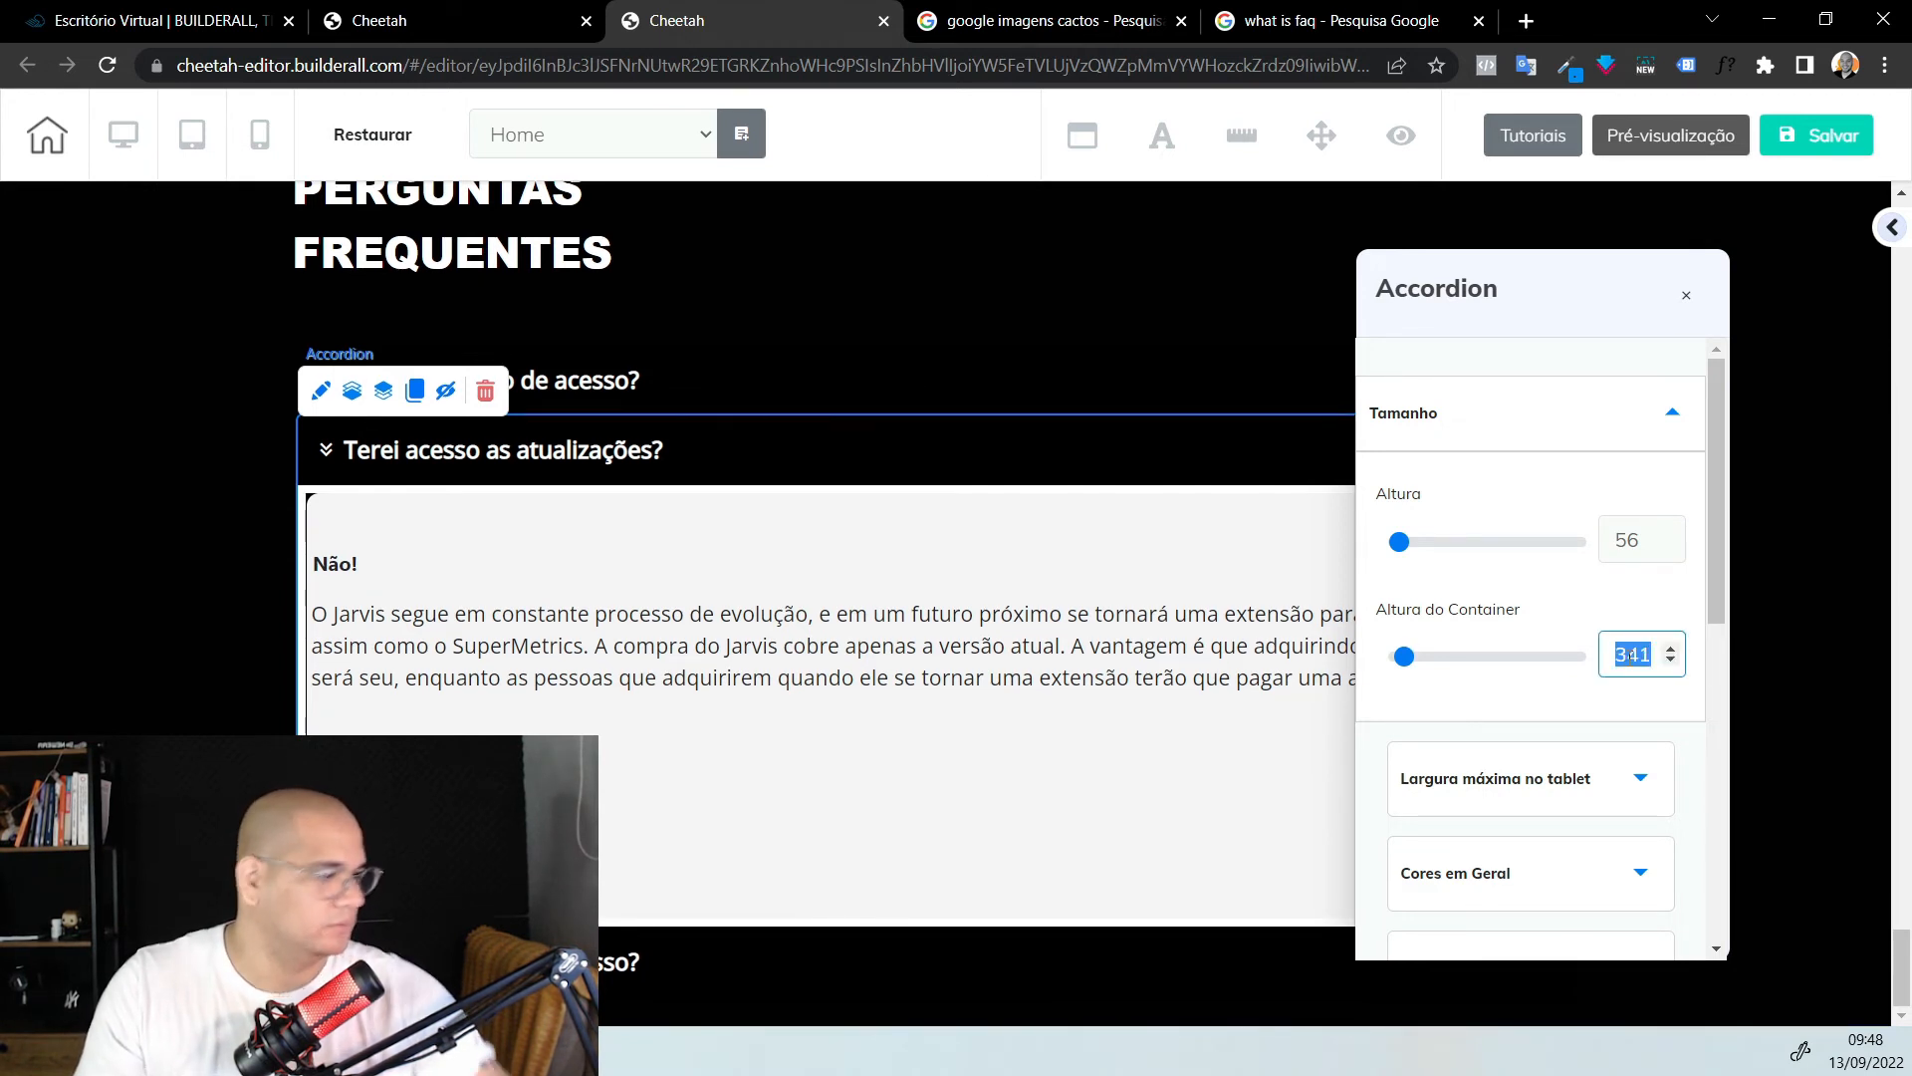
type("20")
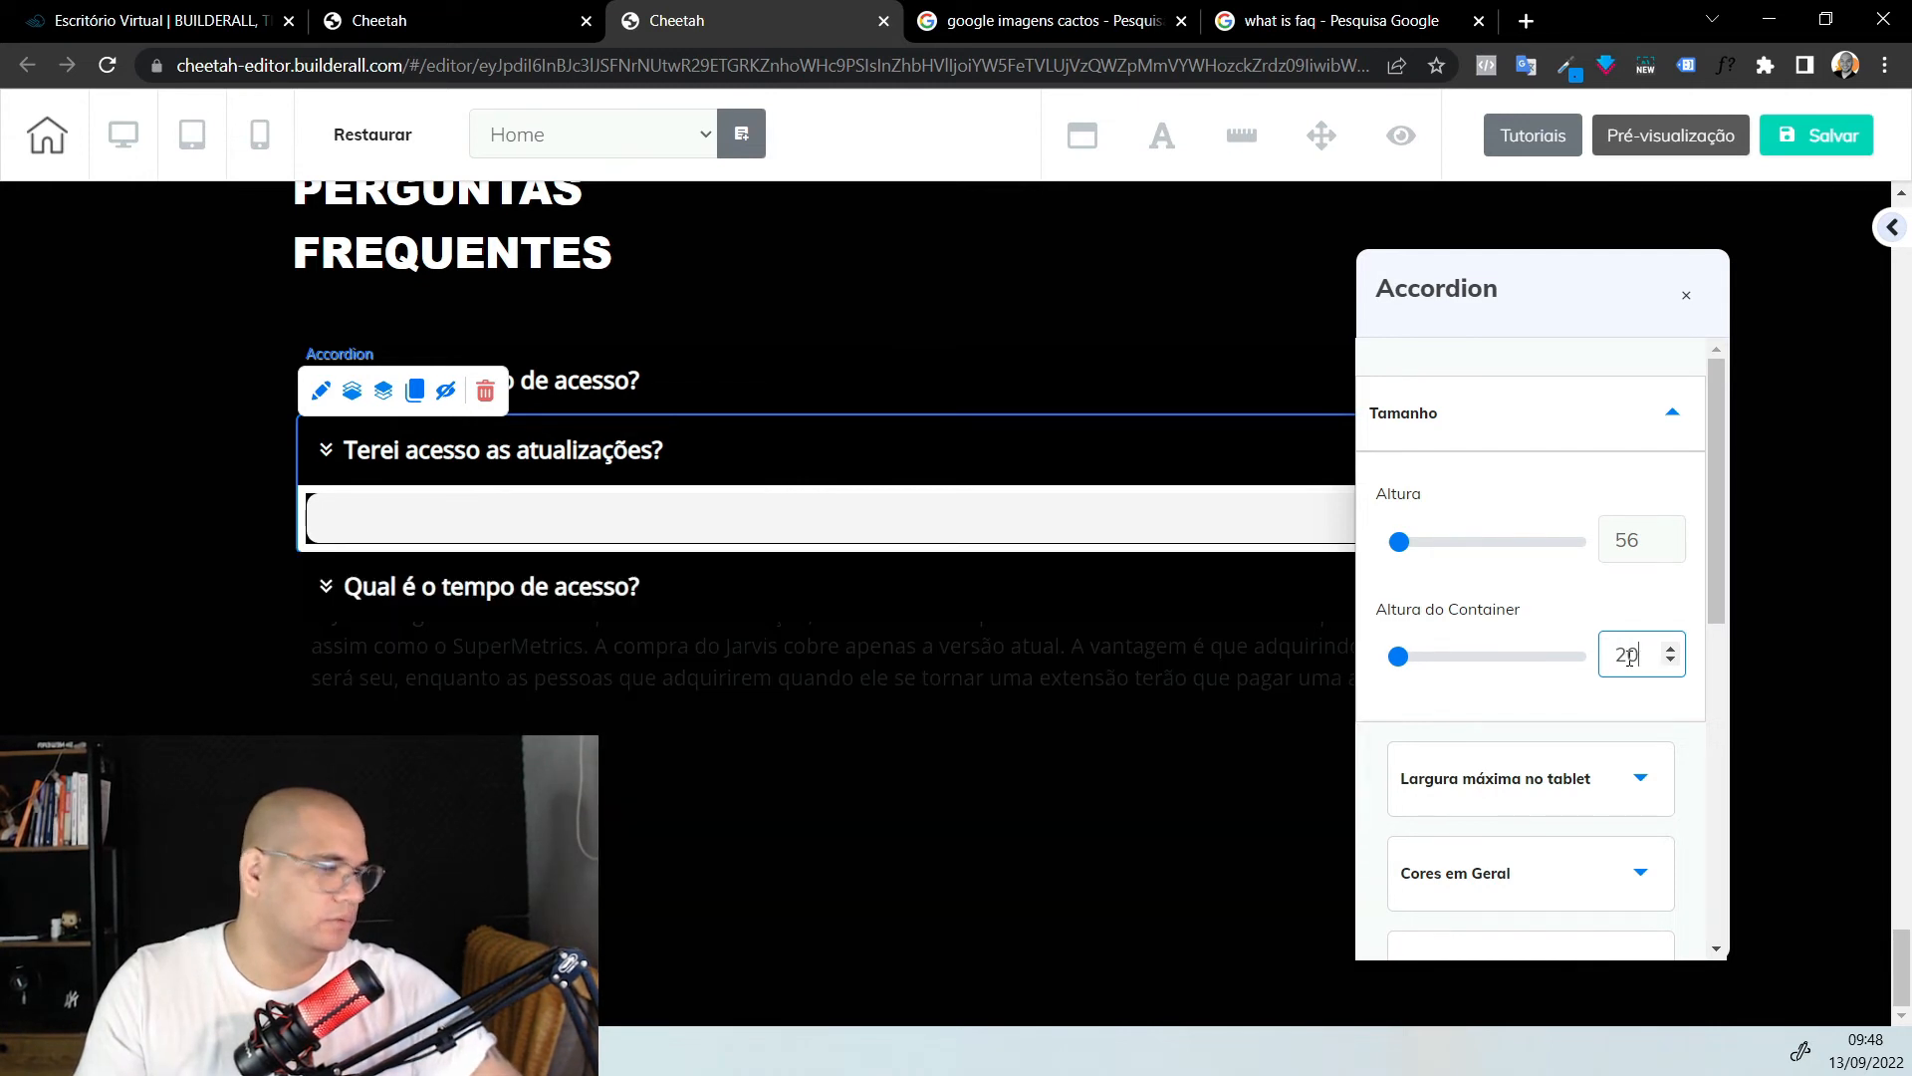
type("0")
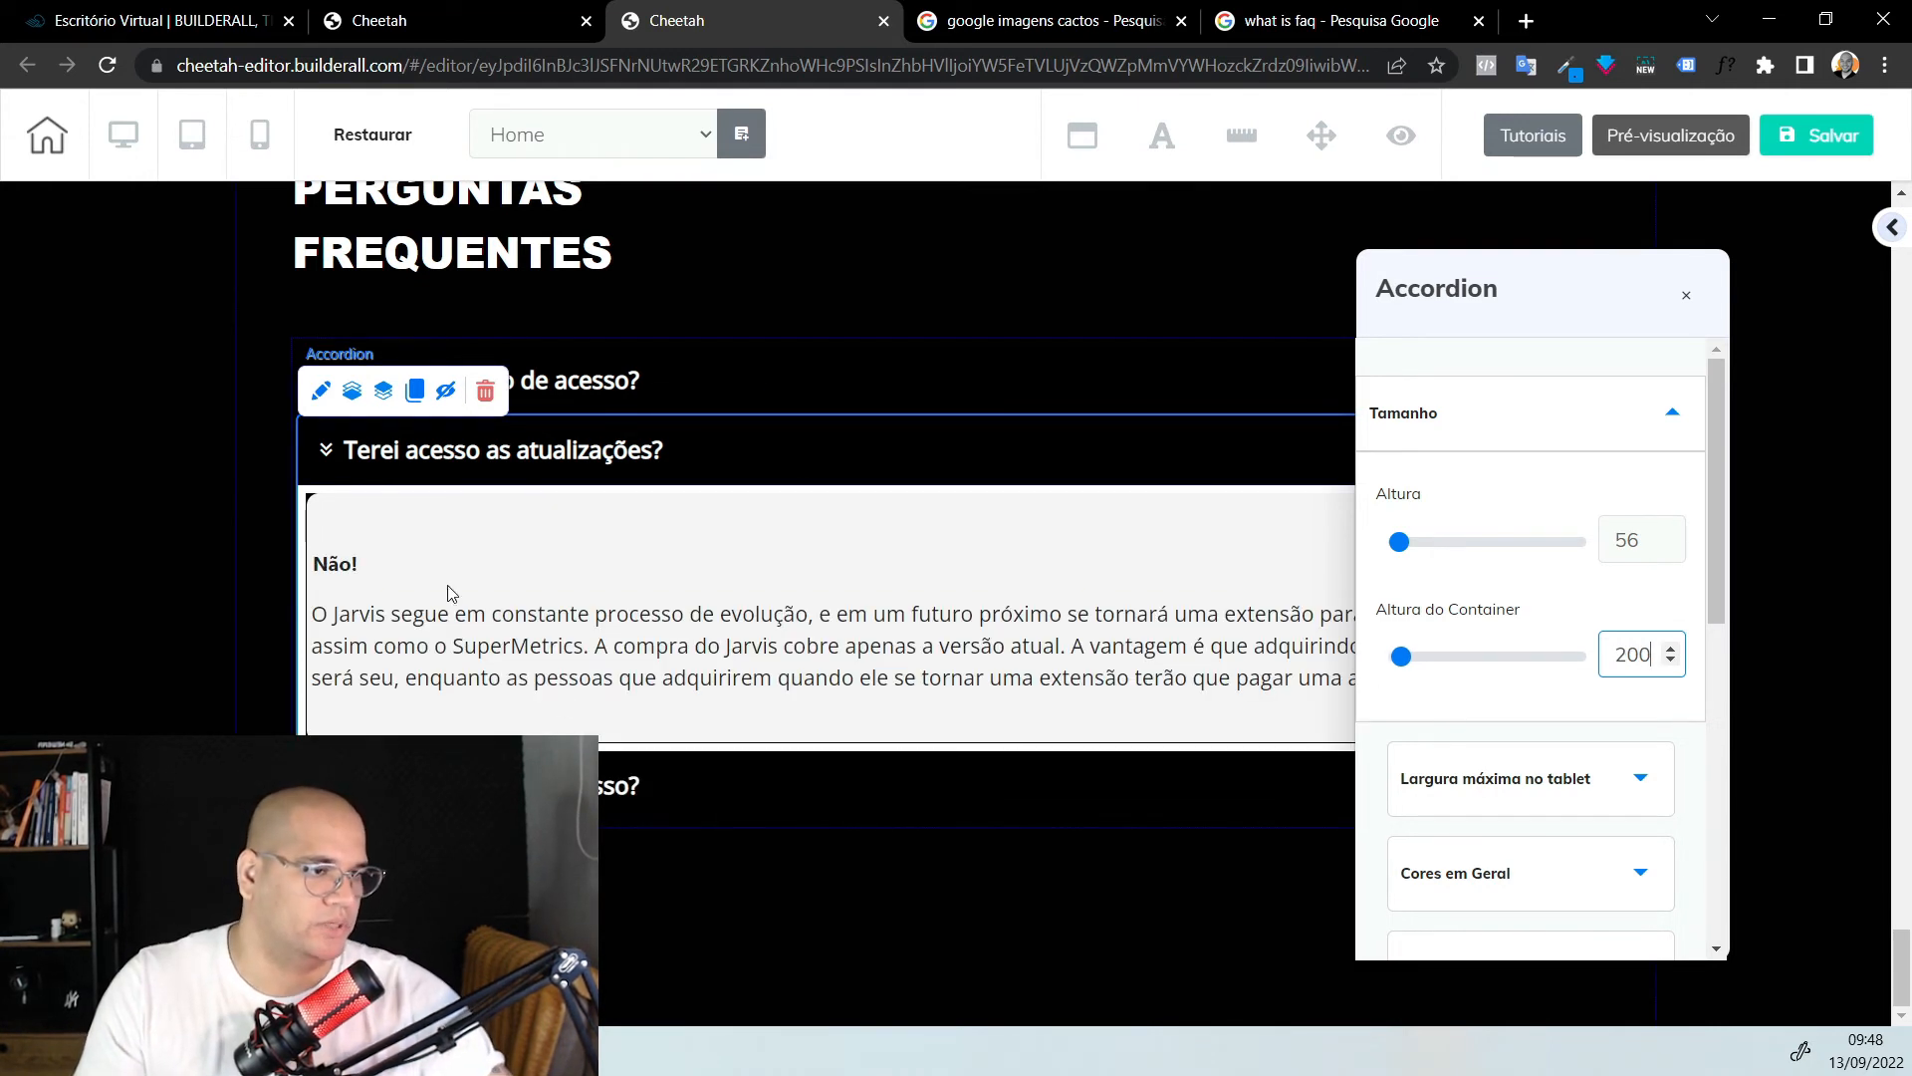
left_click(124, 582)
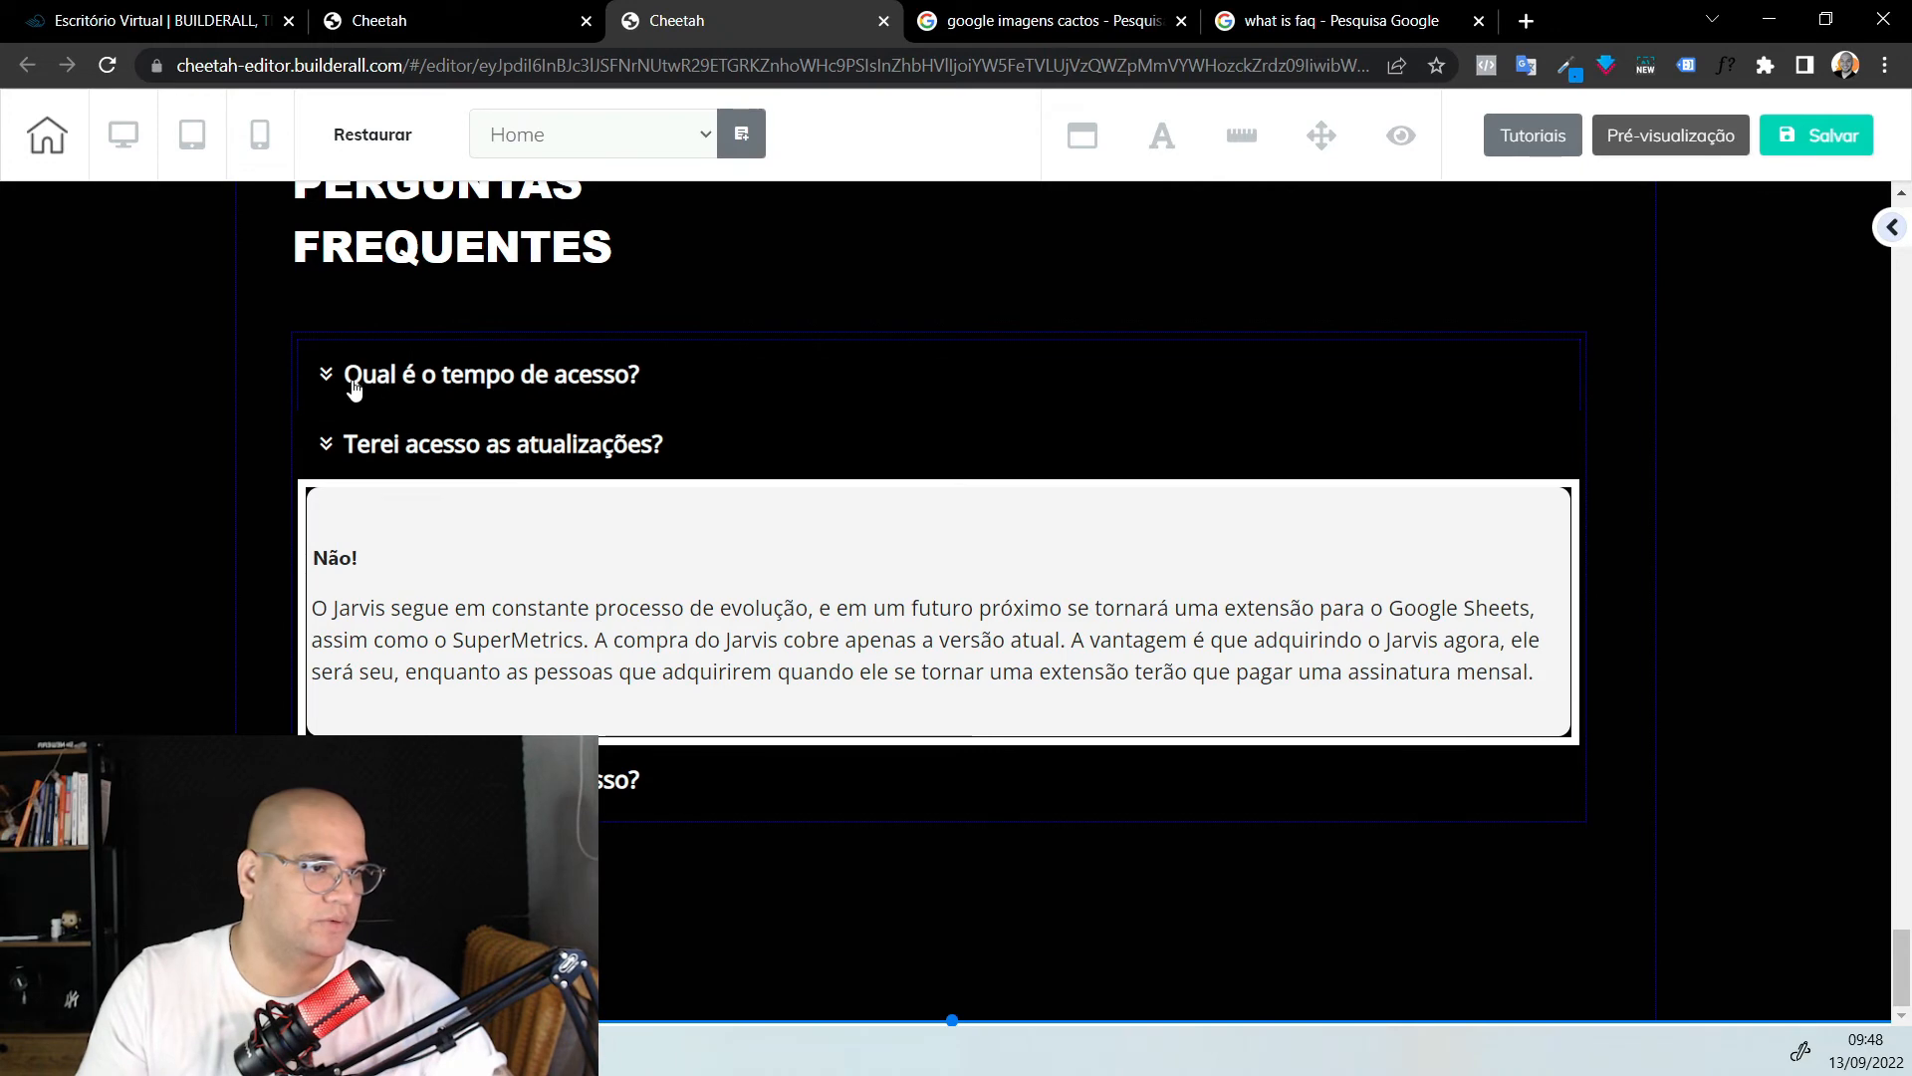
Set the container height of the first accordion item, "Qual é o tempo de acesso?", to 200
left_click(324, 381)
scroll(559, 466, "up", 5)
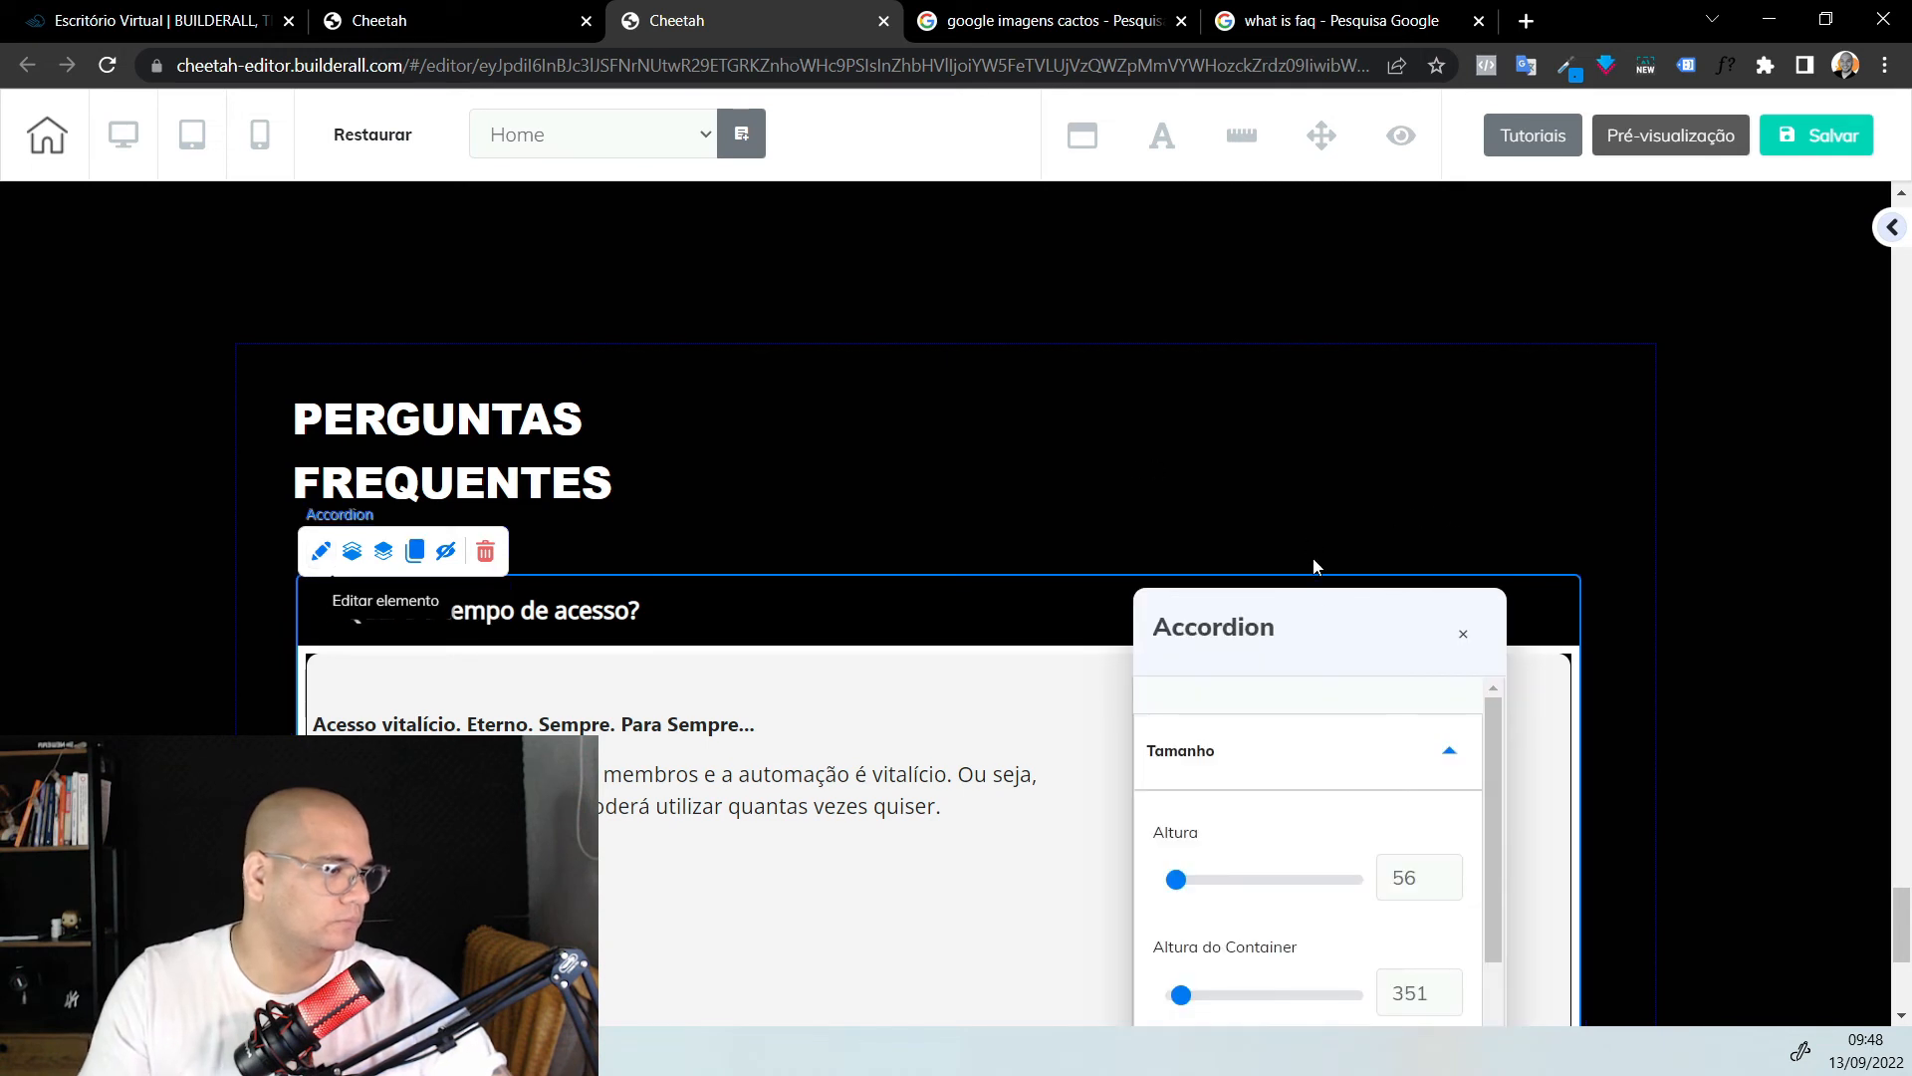
double_click(1513, 720)
type("200")
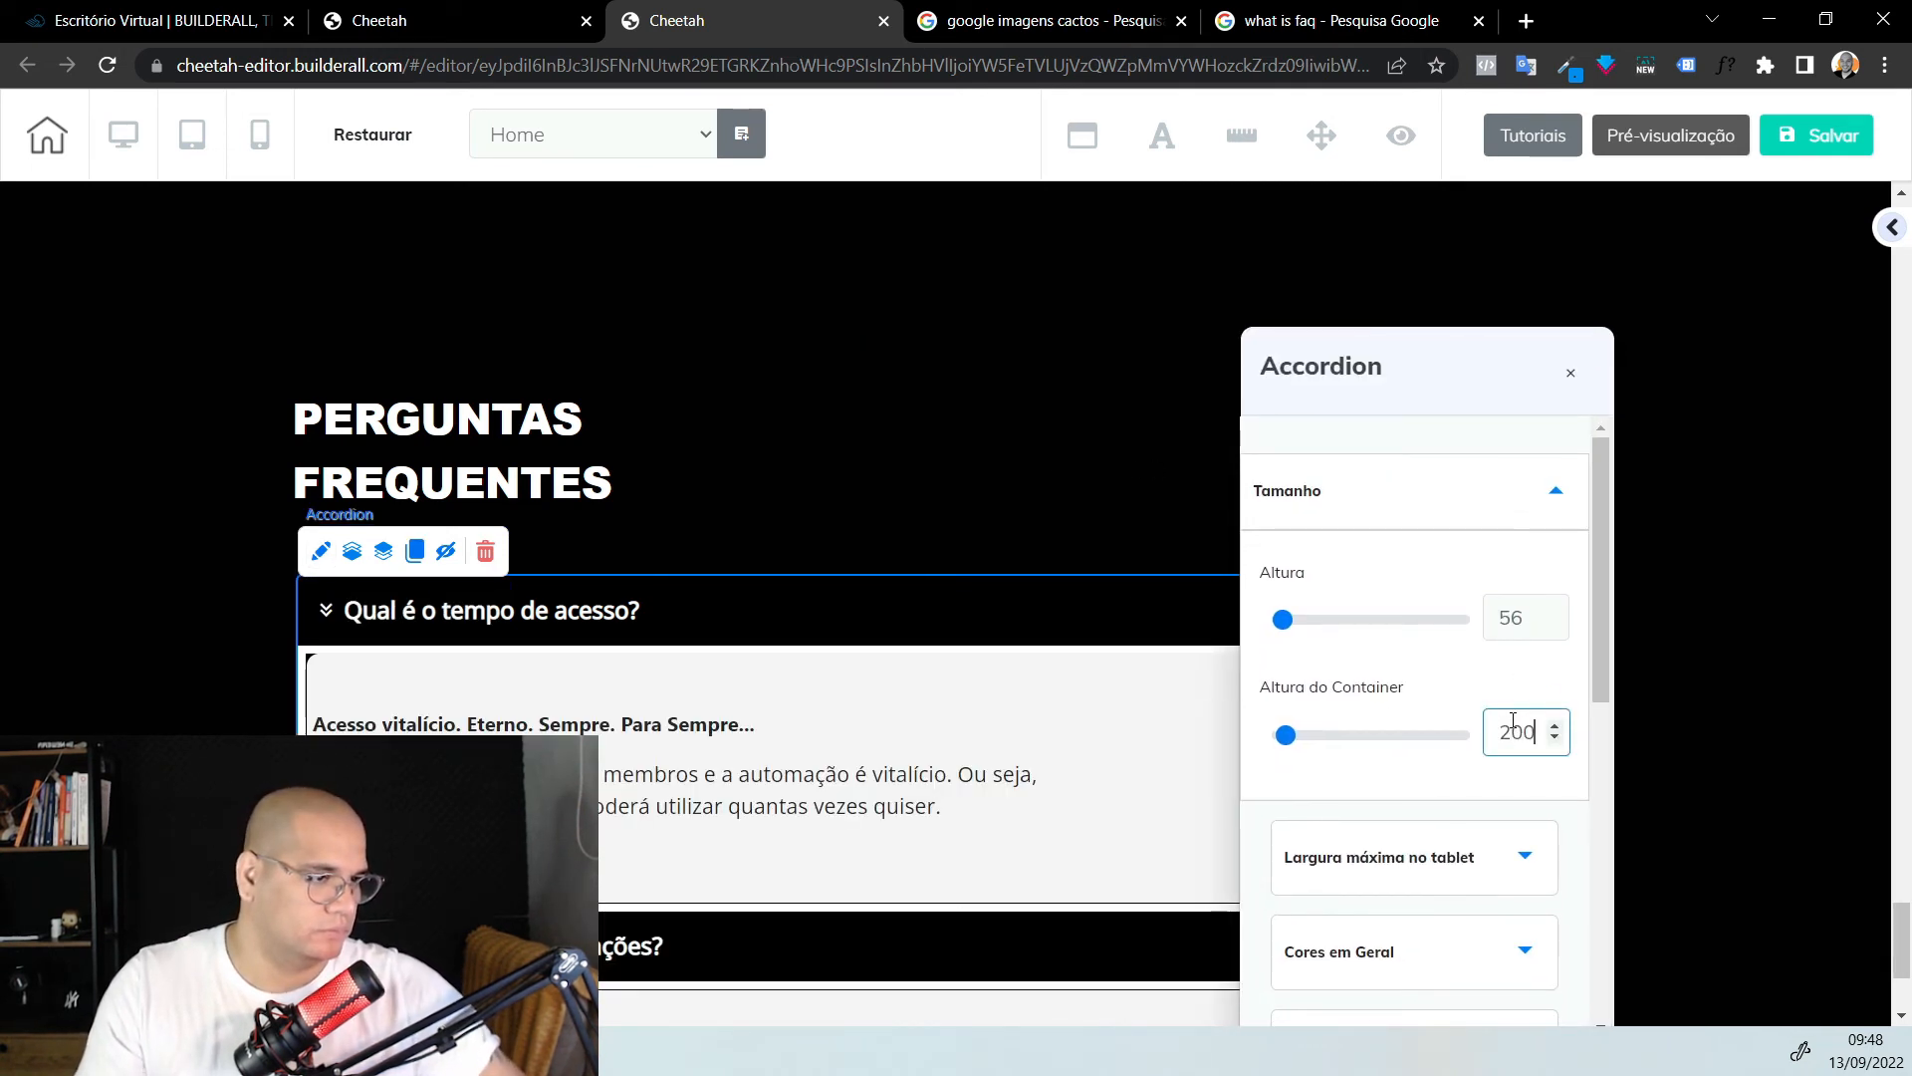
left_click(215, 717)
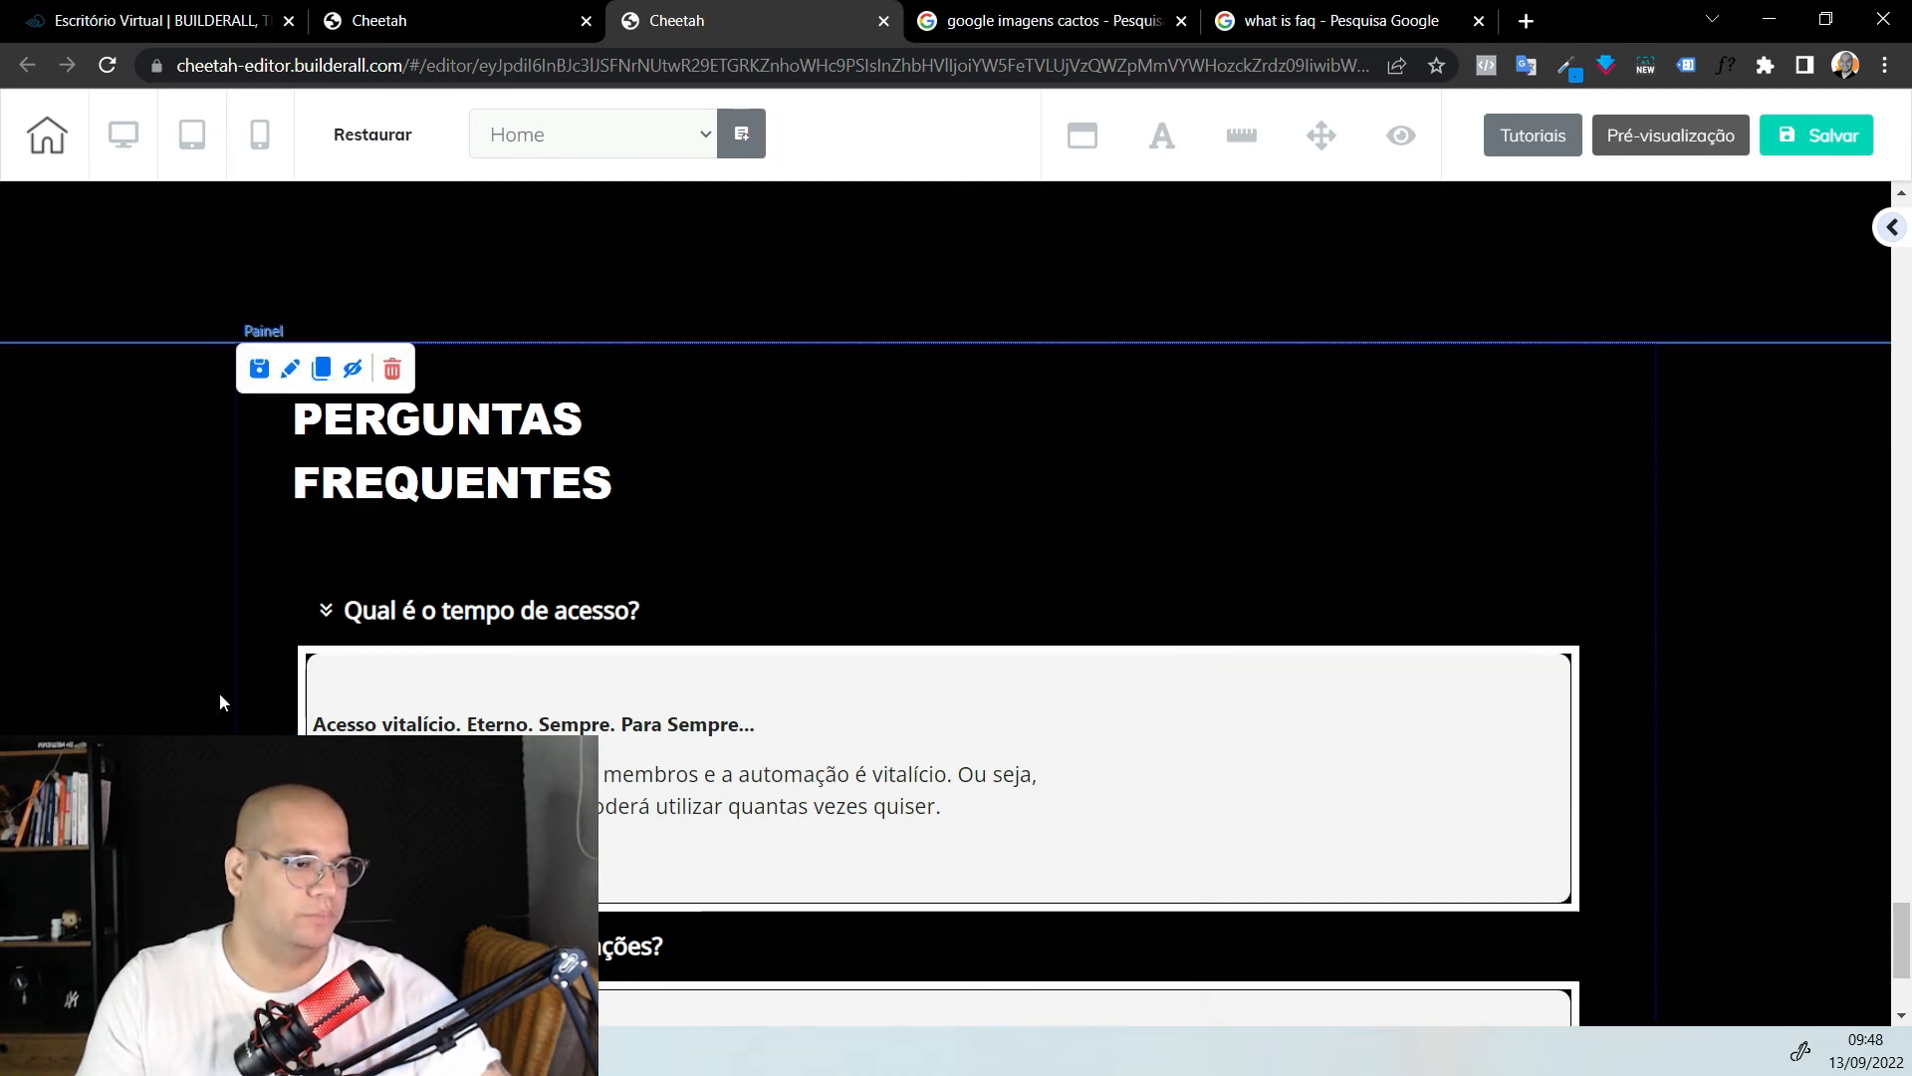
Set the container height of the third accordion item to 200
scroll(225, 699, "down", 3)
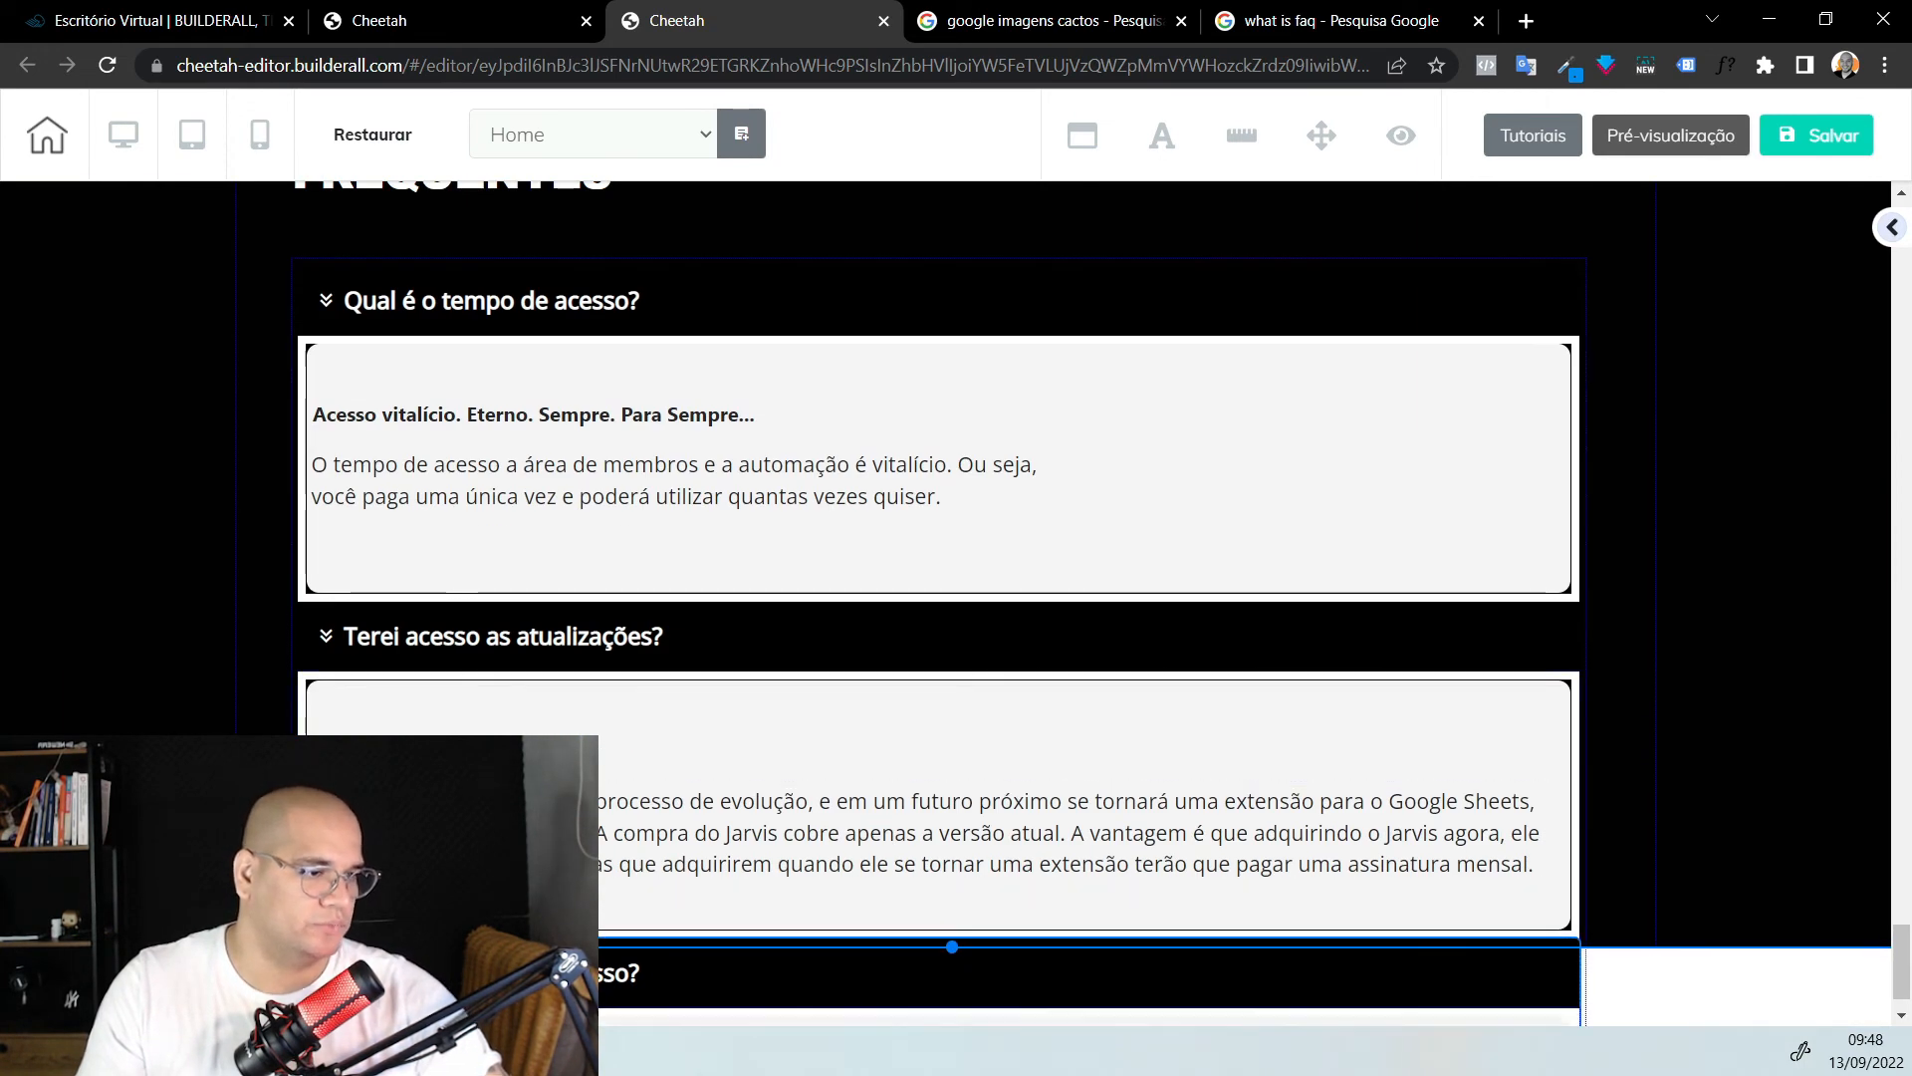
scroll(297, 503, "down", 4)
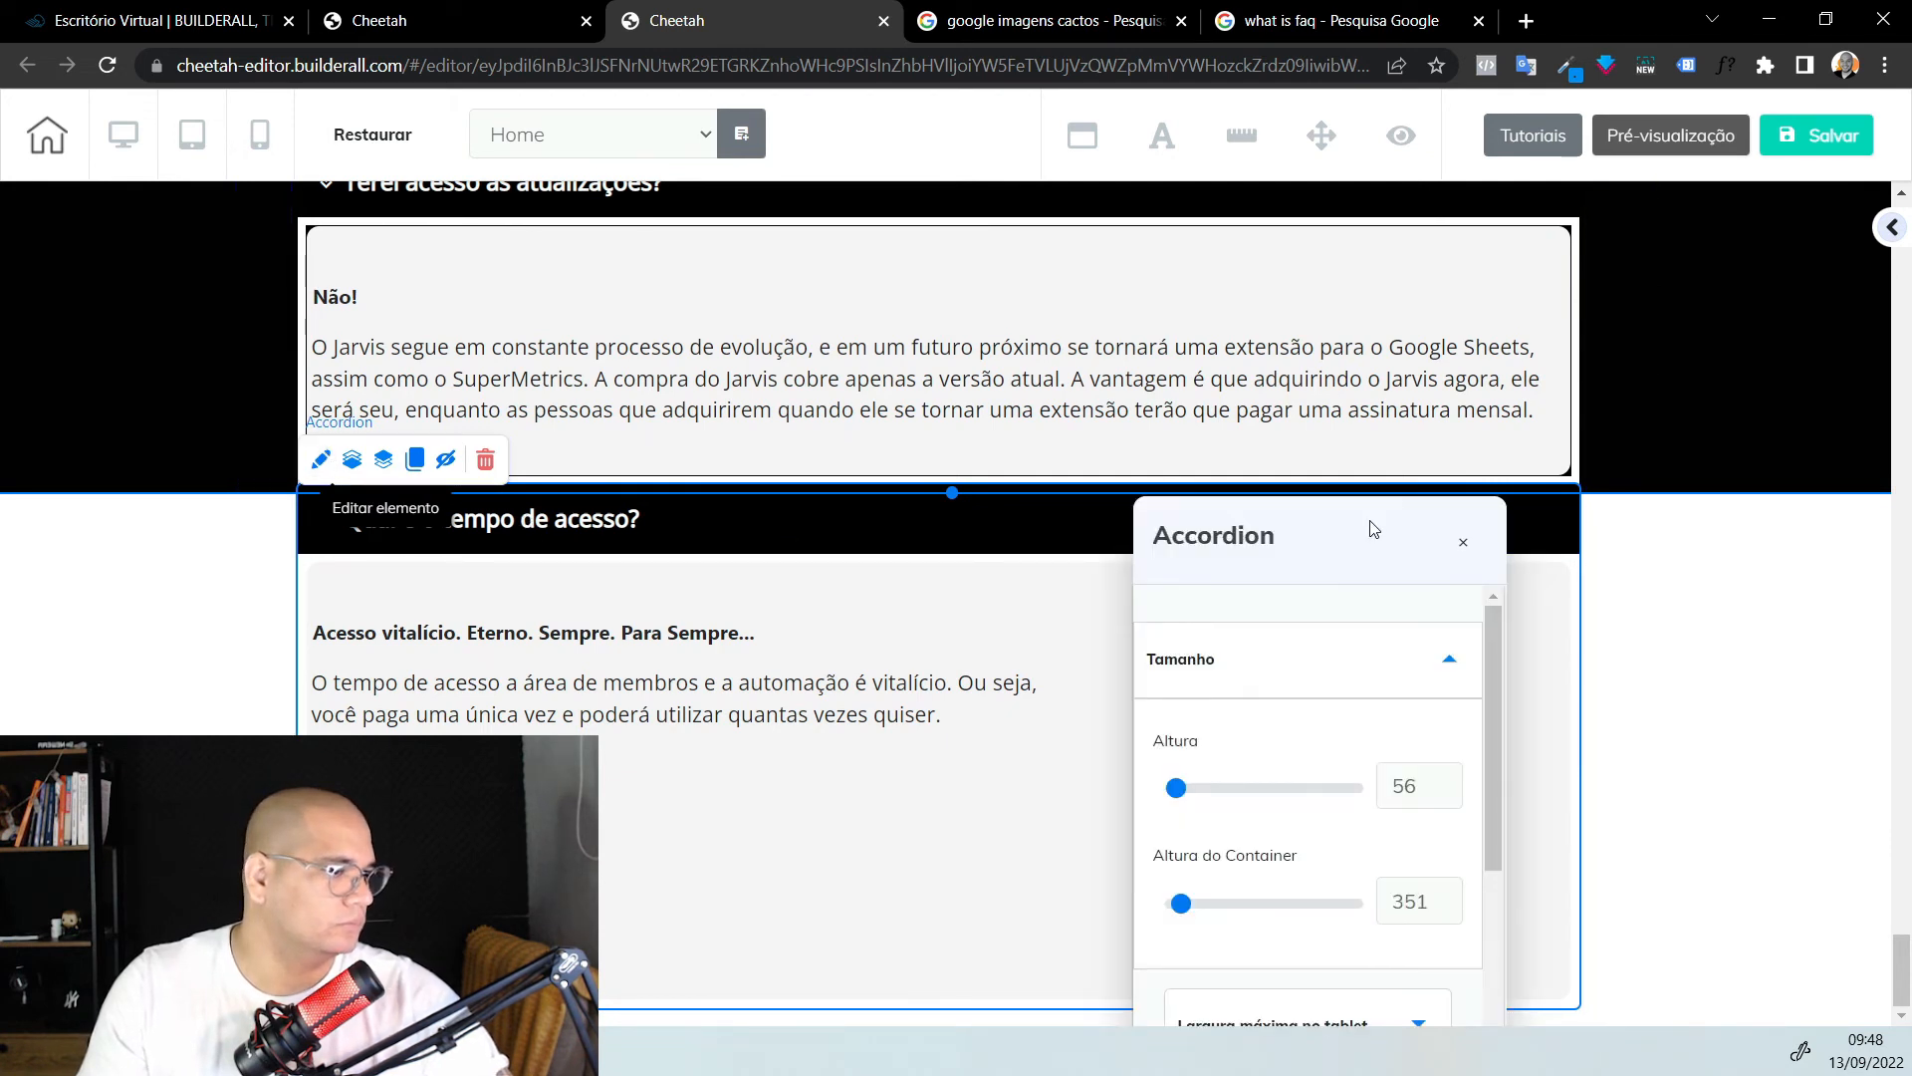
double_click(1539, 677)
type("200")
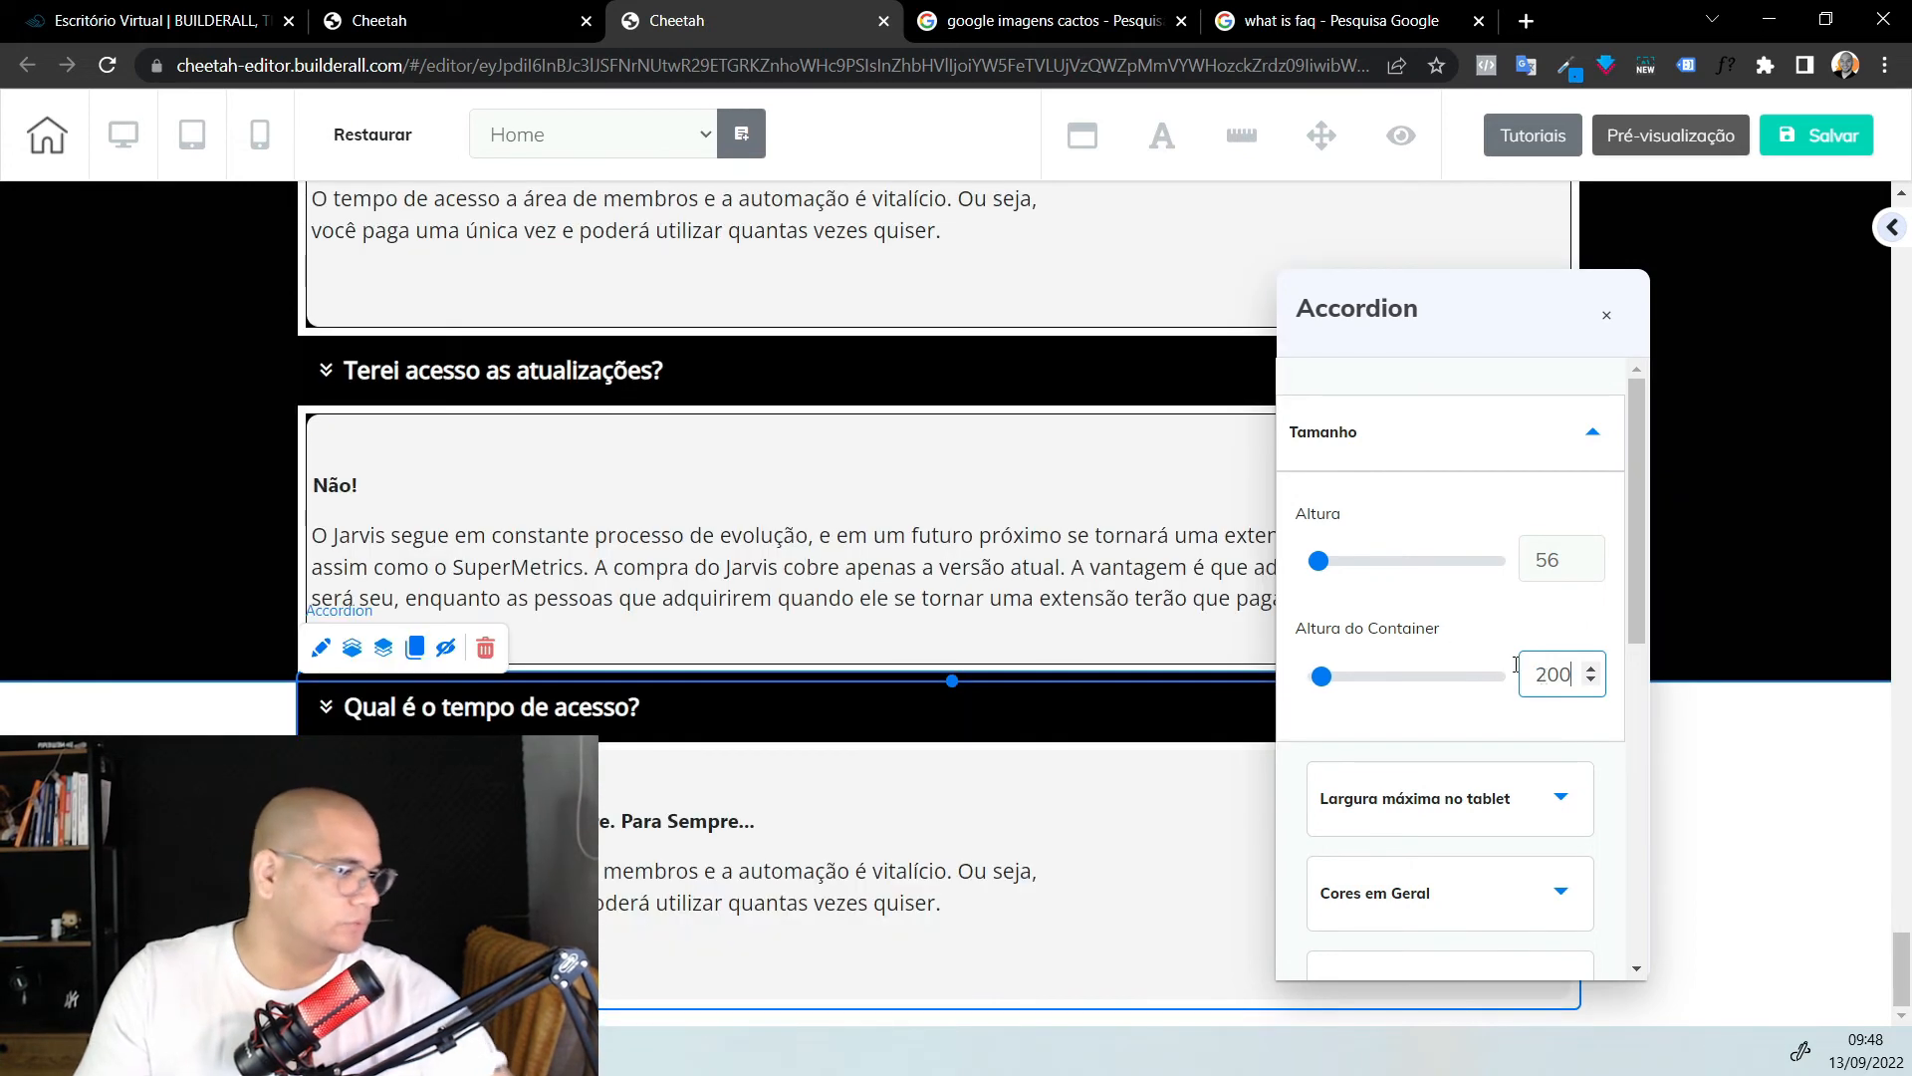
Set the third accordion item's title to "Pra que serve a automação?"
scroll(1429, 607, "down", 5)
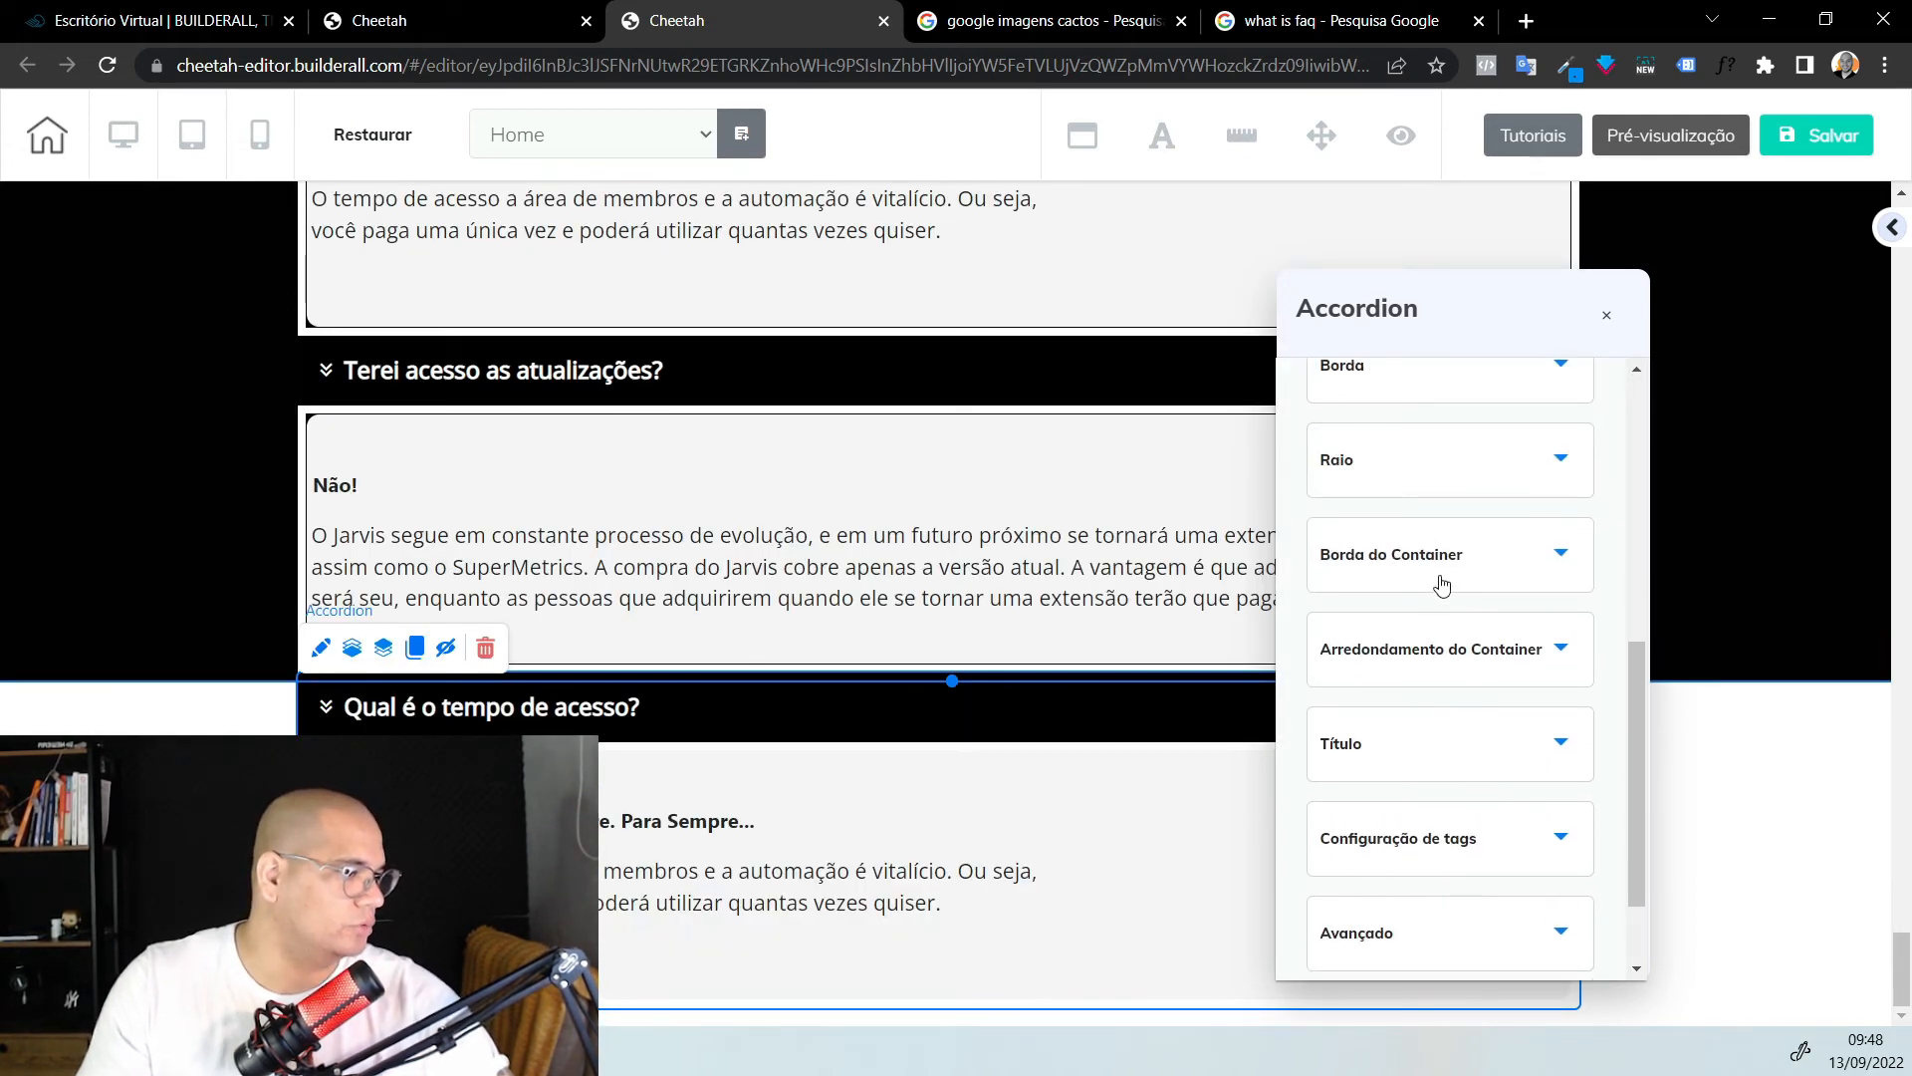
scroll(1441, 582, "down", 2)
left_click(1514, 649)
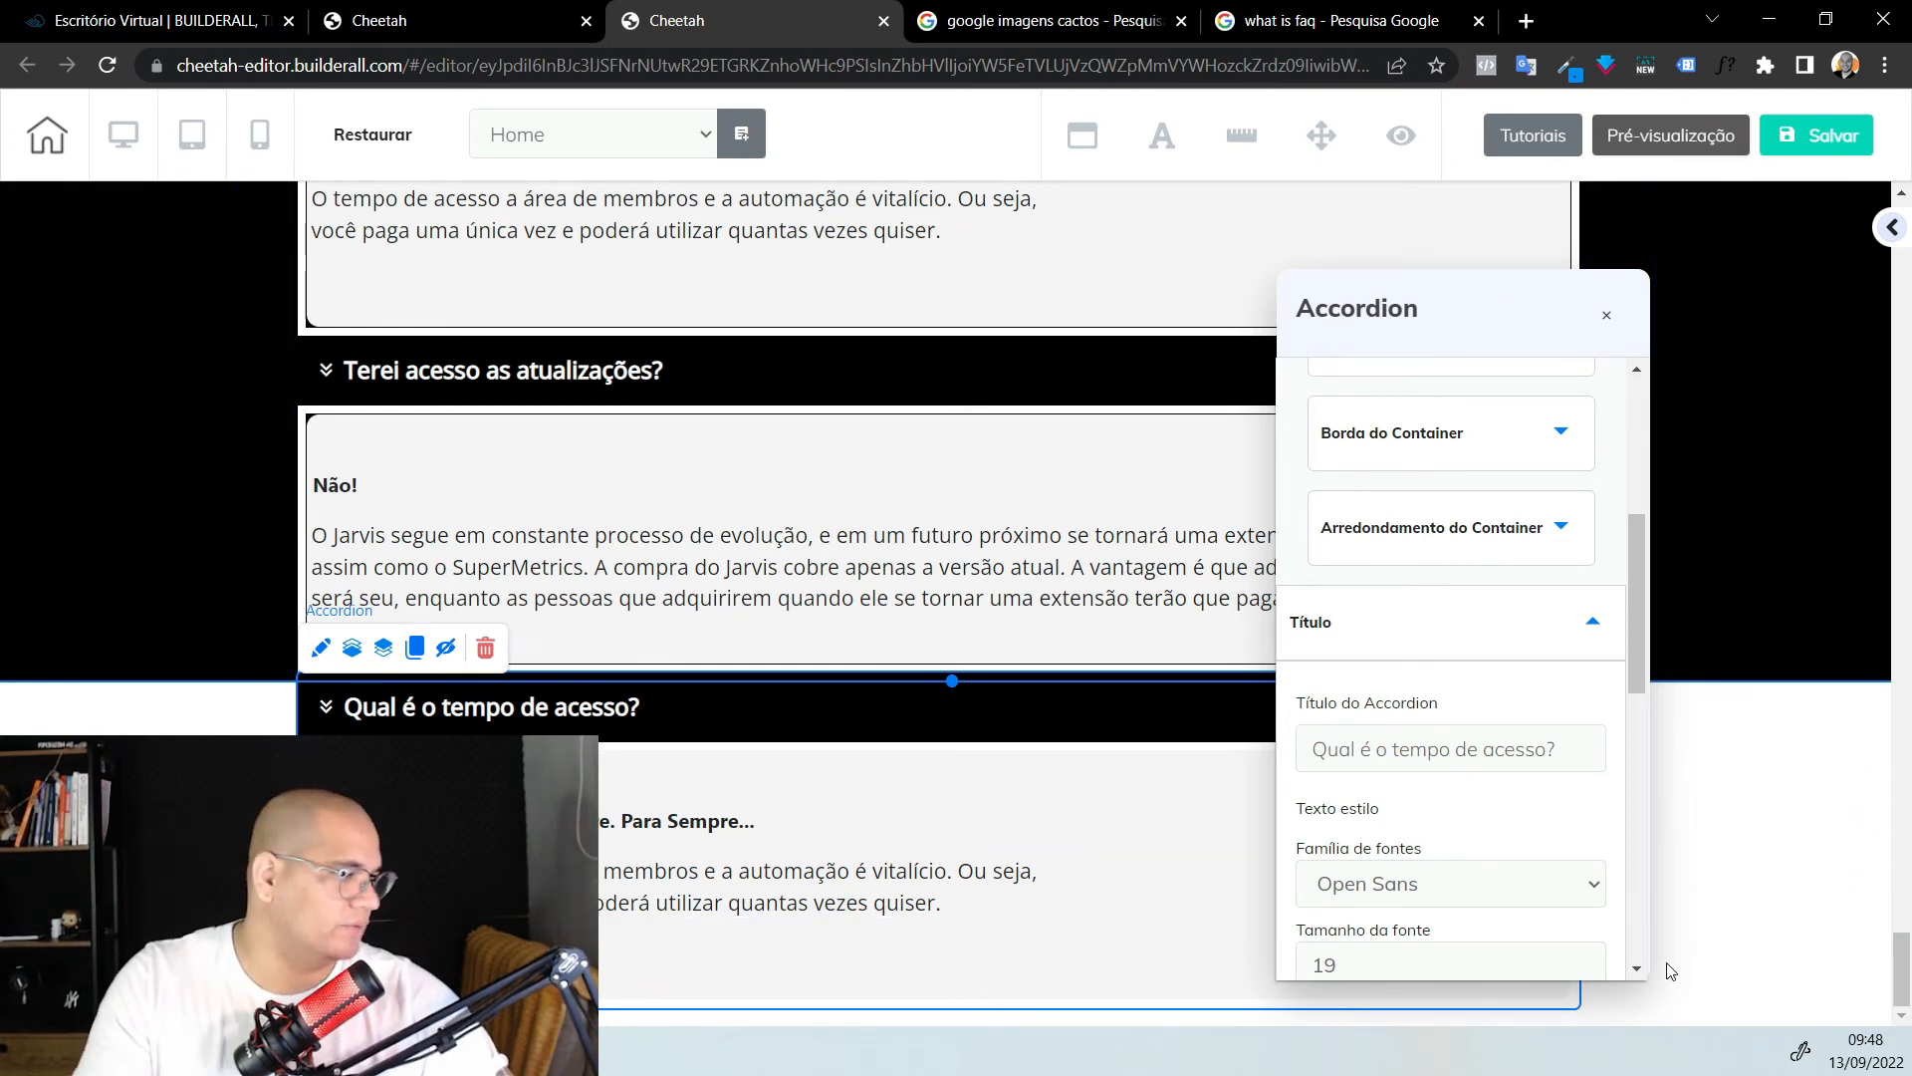
triple_click(1563, 759)
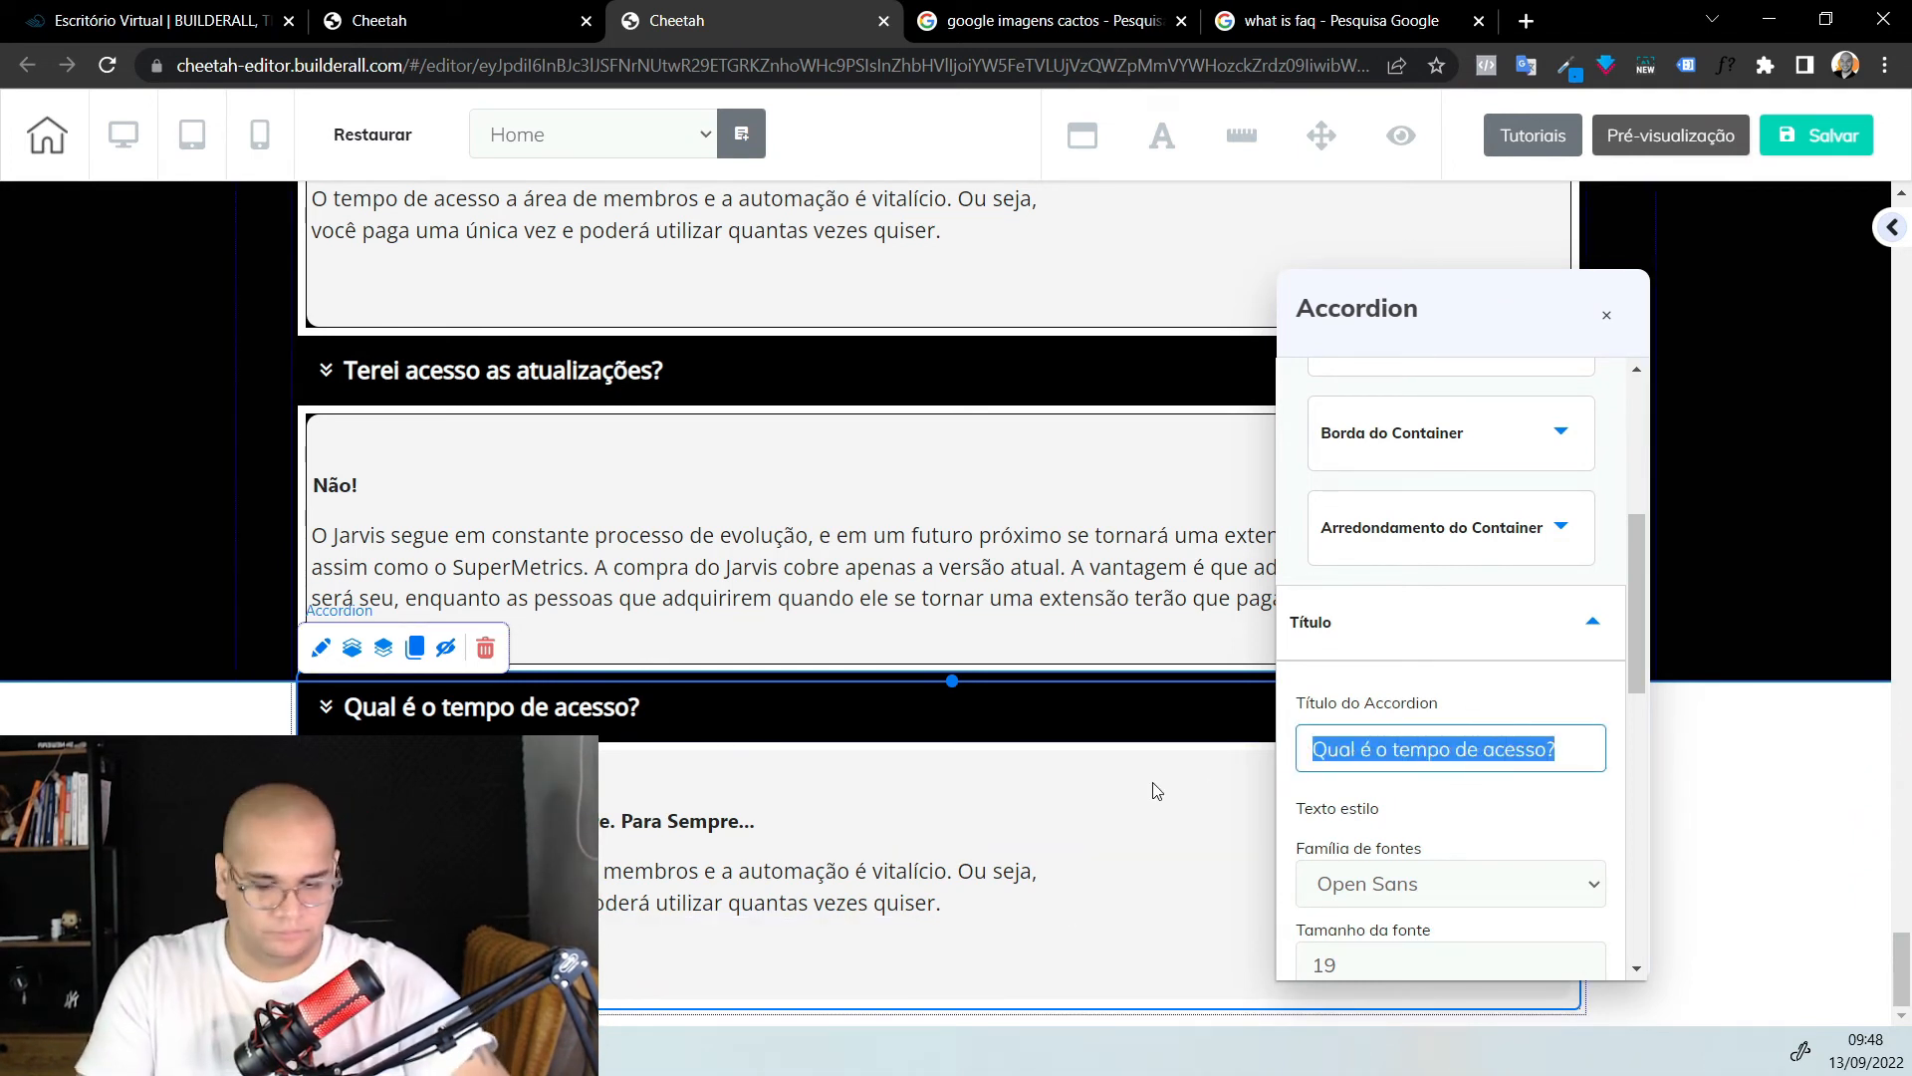
type("Pra que serv")
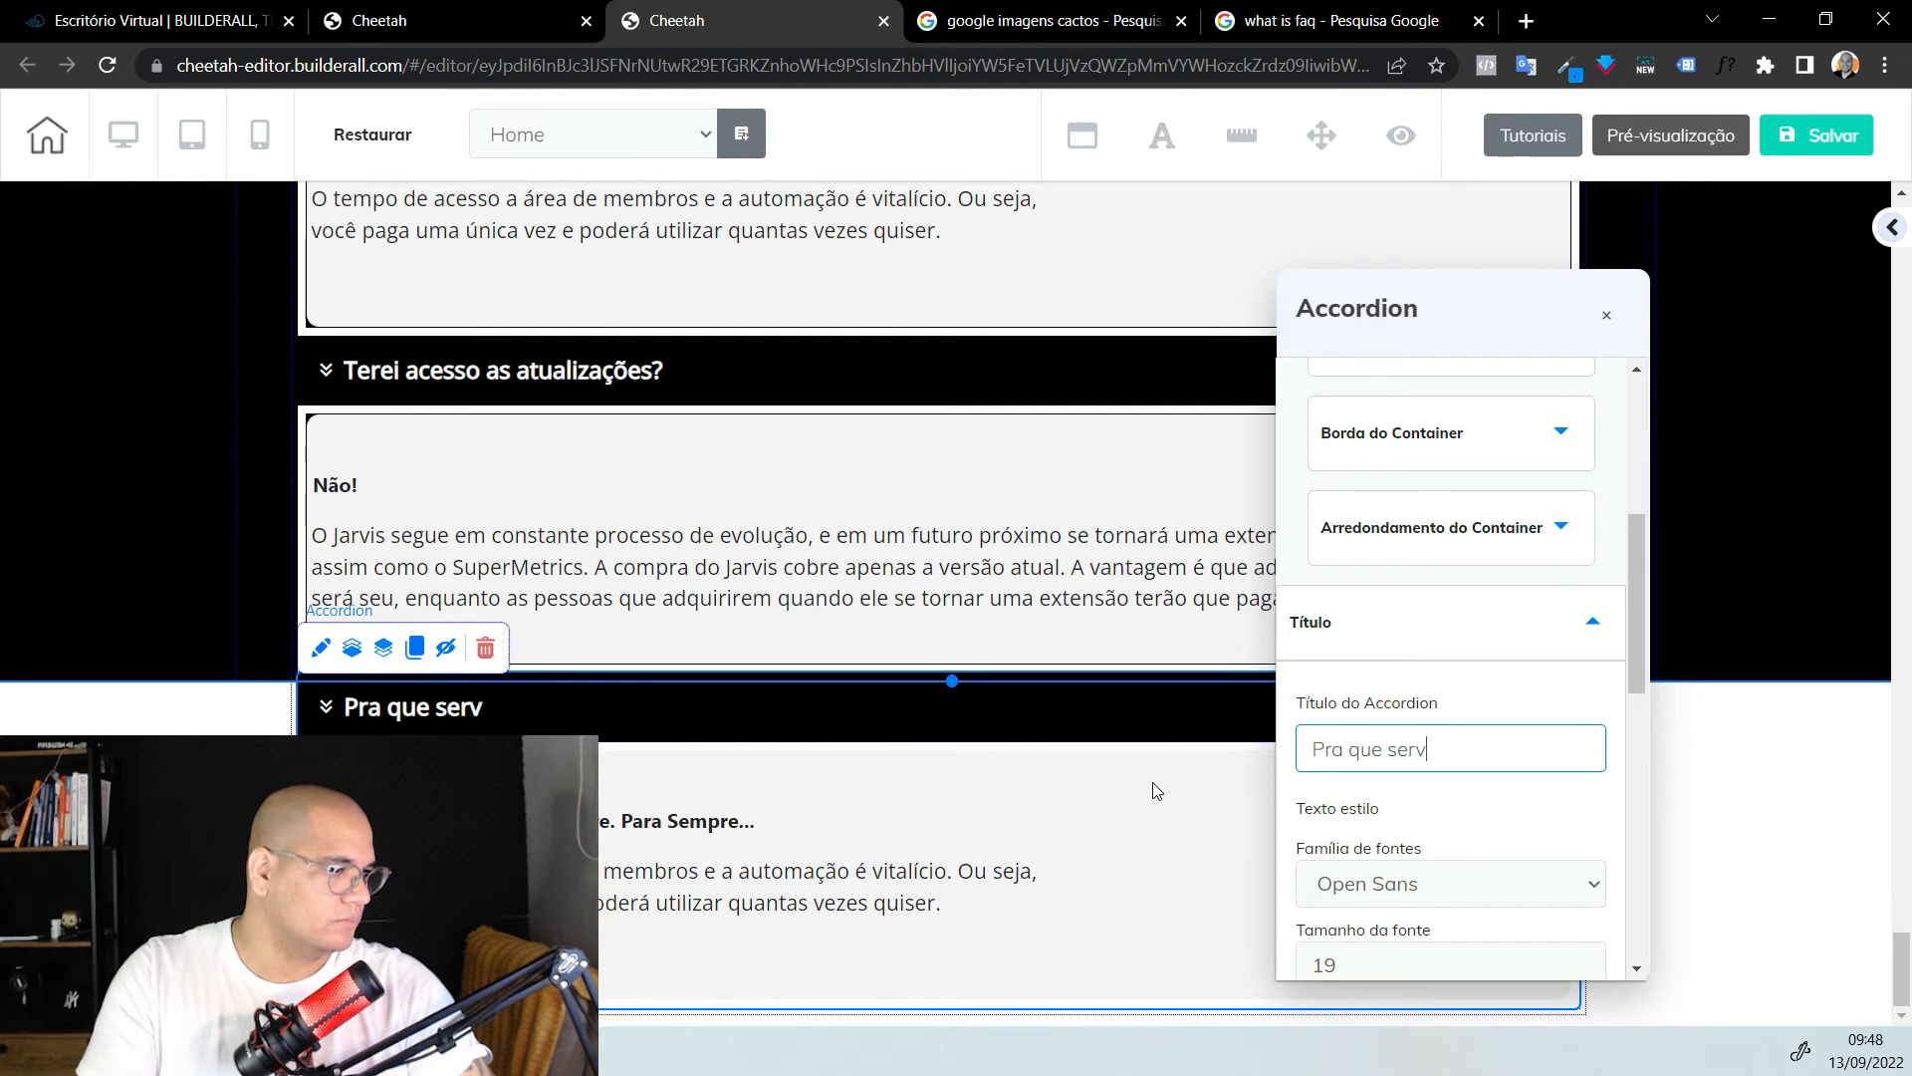
type("e a automação?")
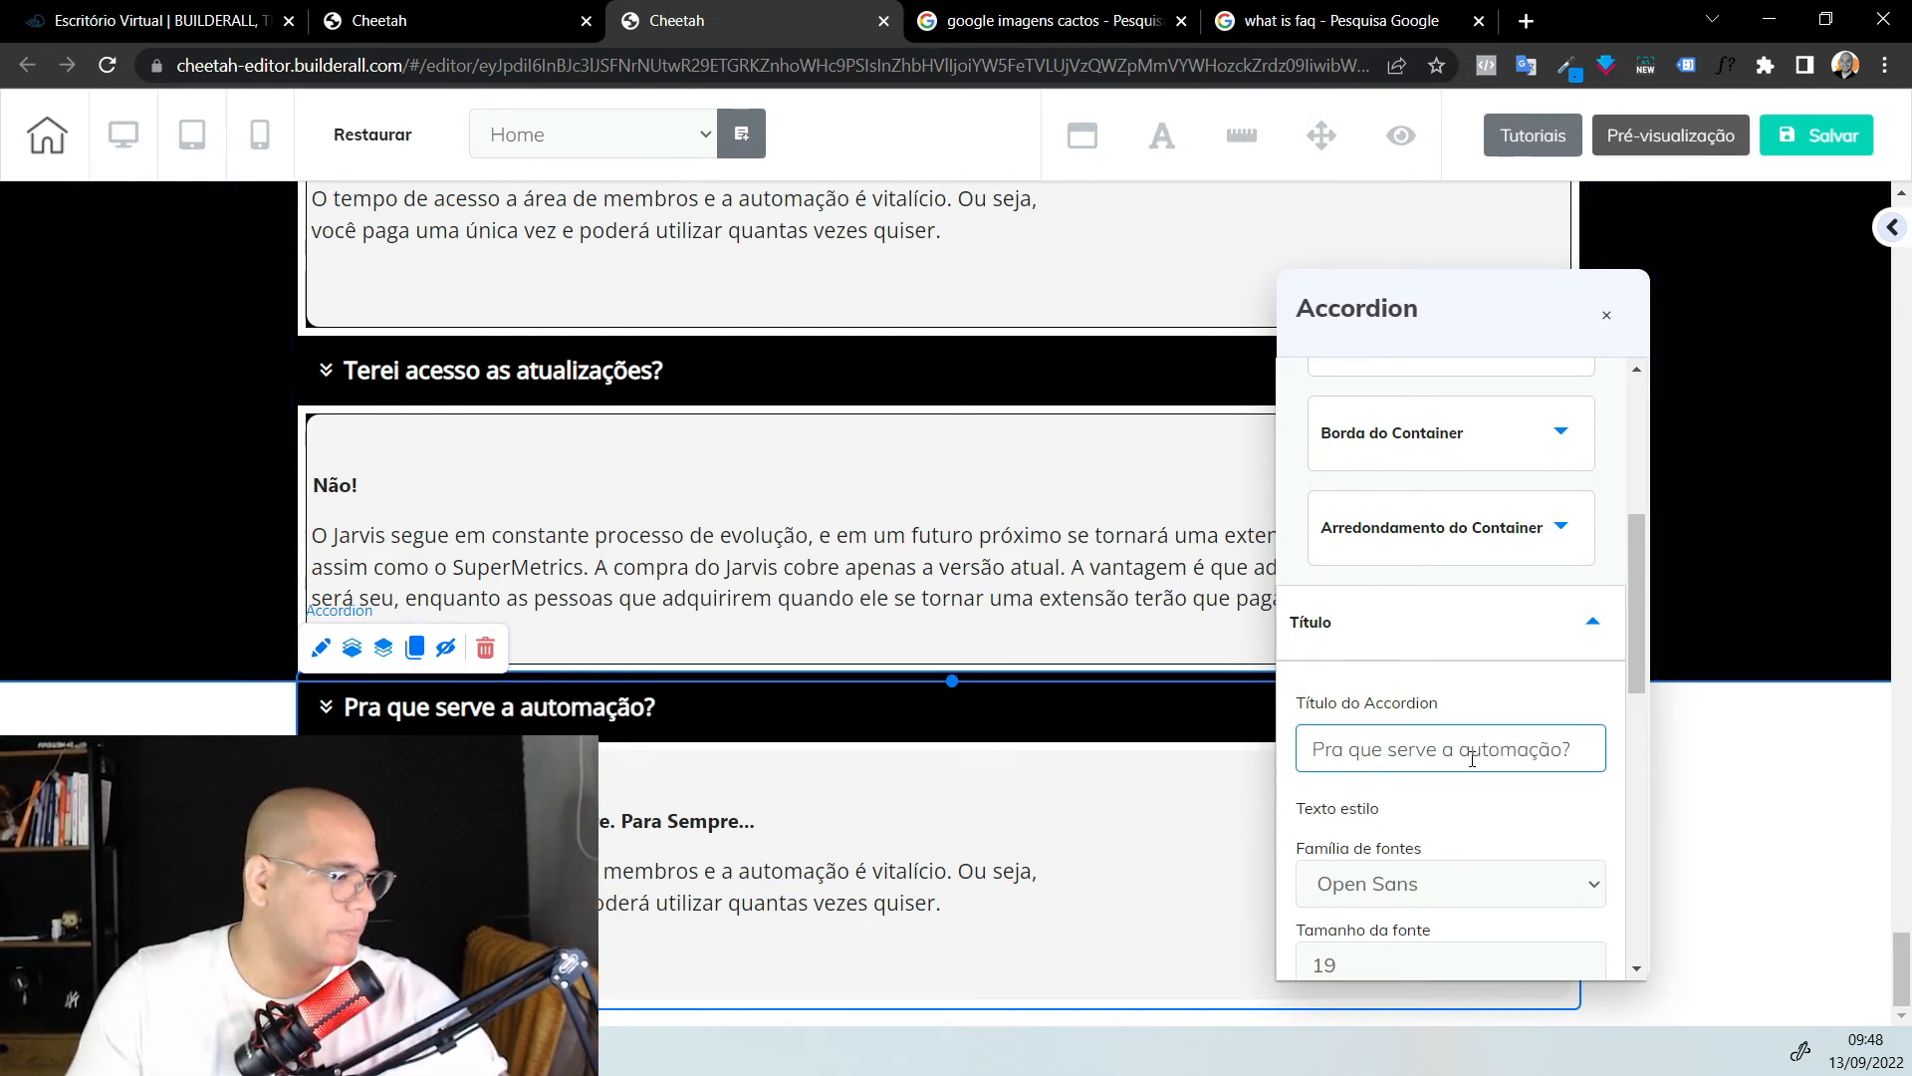
scroll(1504, 815, "down", 1)
scroll(1504, 815, "down", 1)
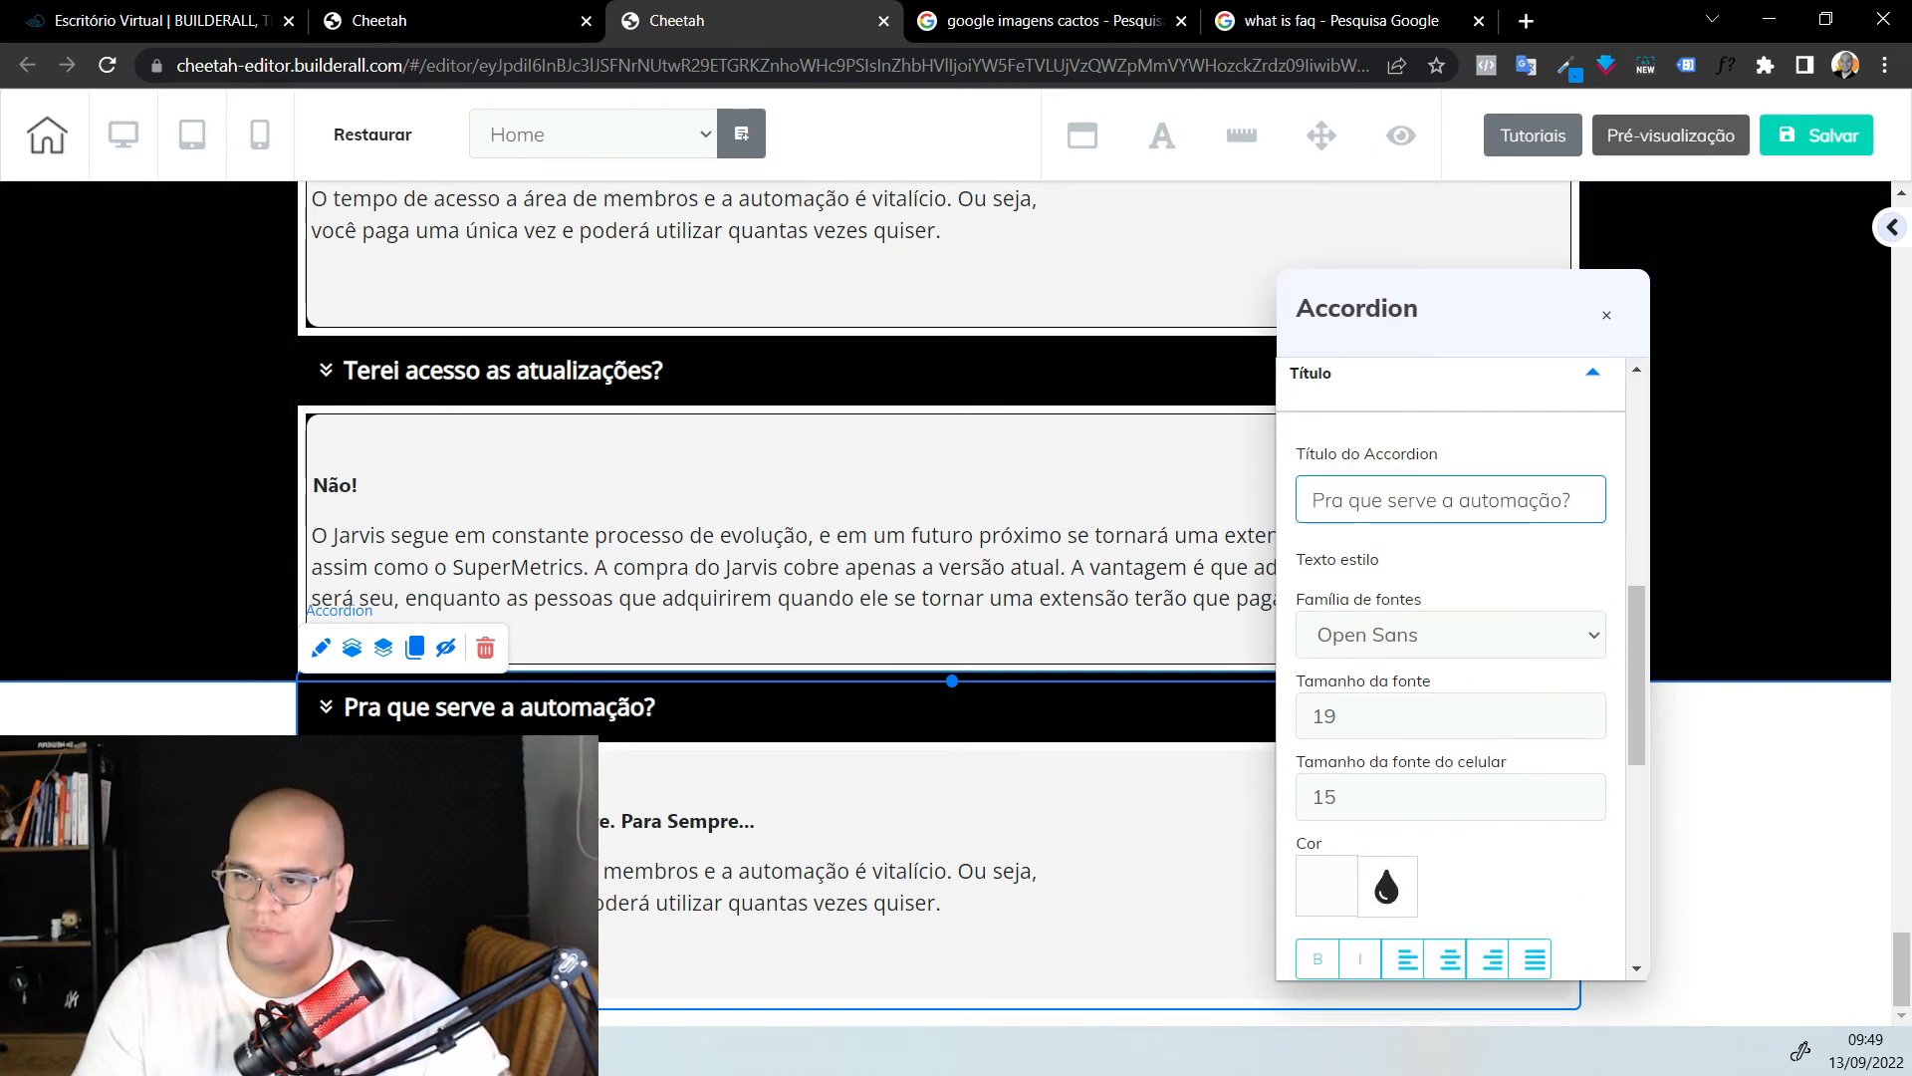
Replace the third item's content title with the copied line about "públicos de anúncio no Facebook Ads" and make it bold
key("alt+Tab")
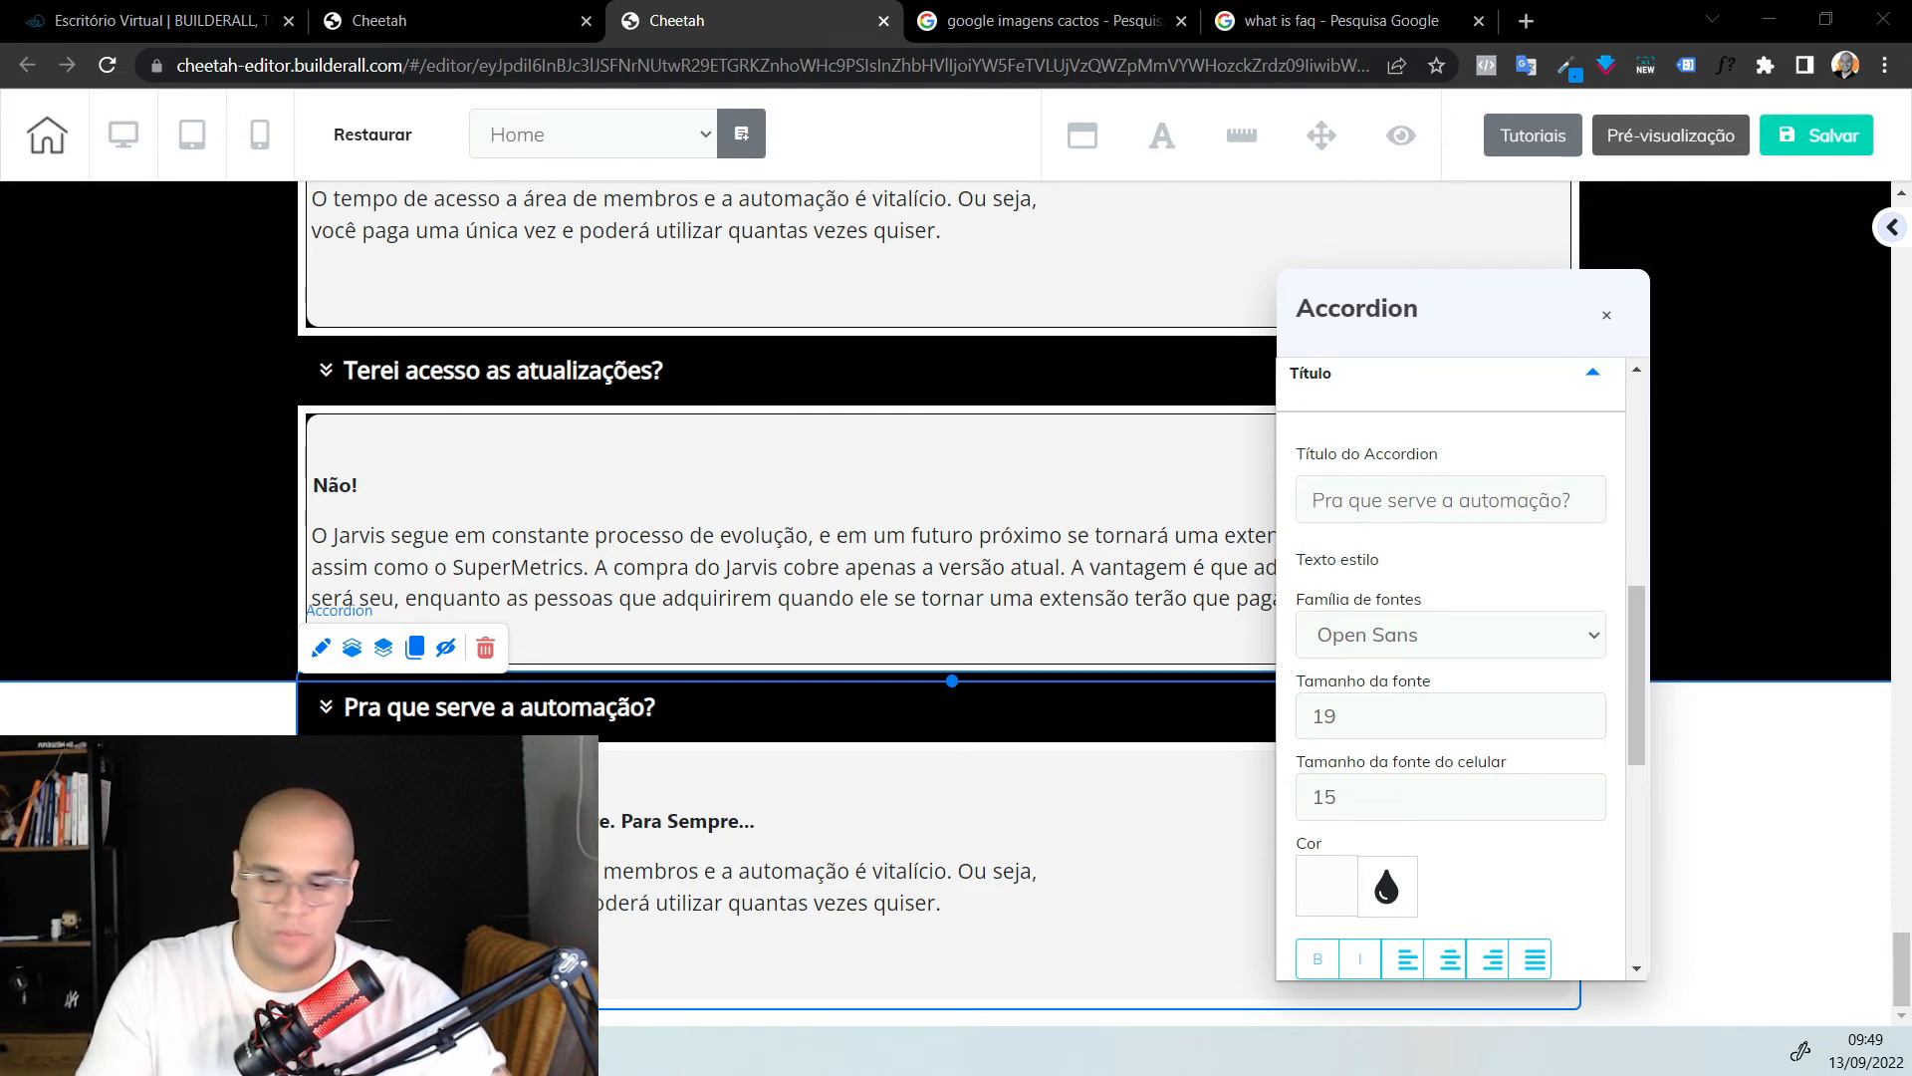
left_click(703, 825)
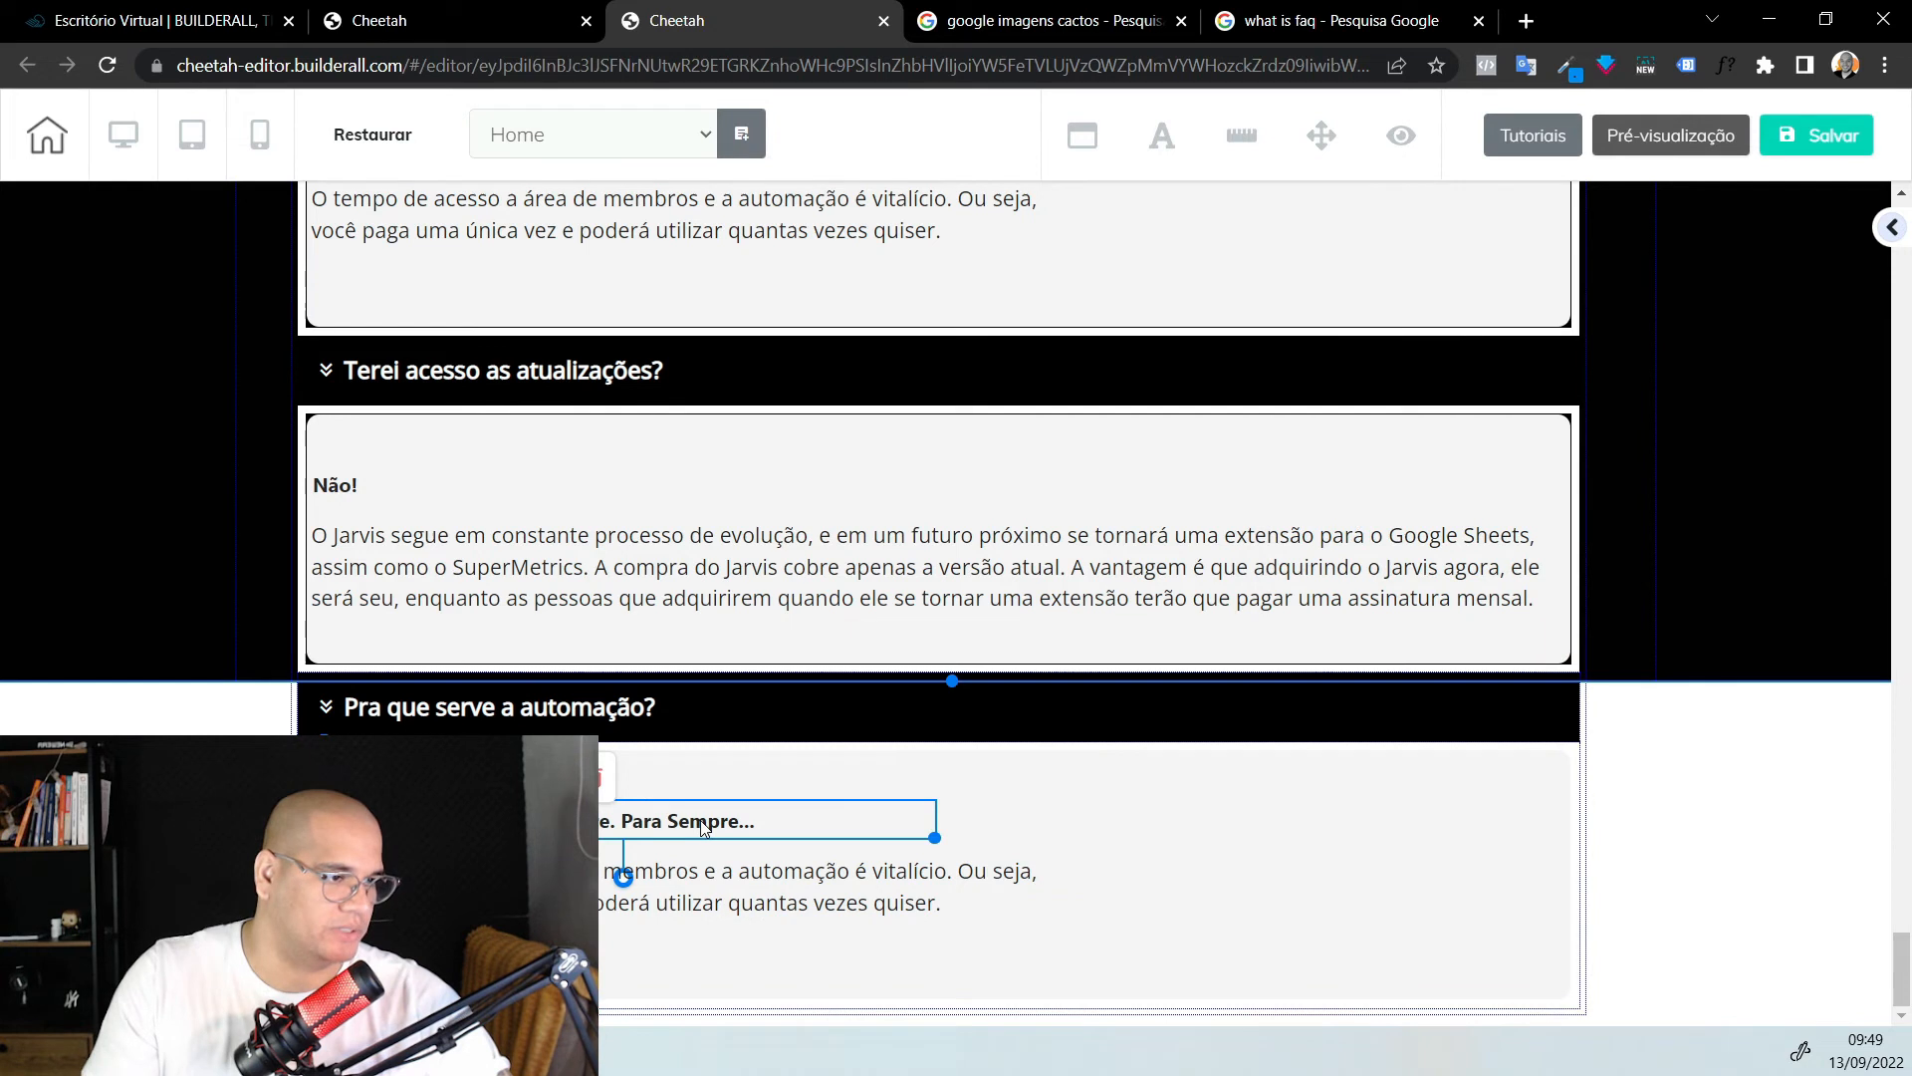
double_click(703, 825)
key("ctrl+a")
key("ctrl+v")
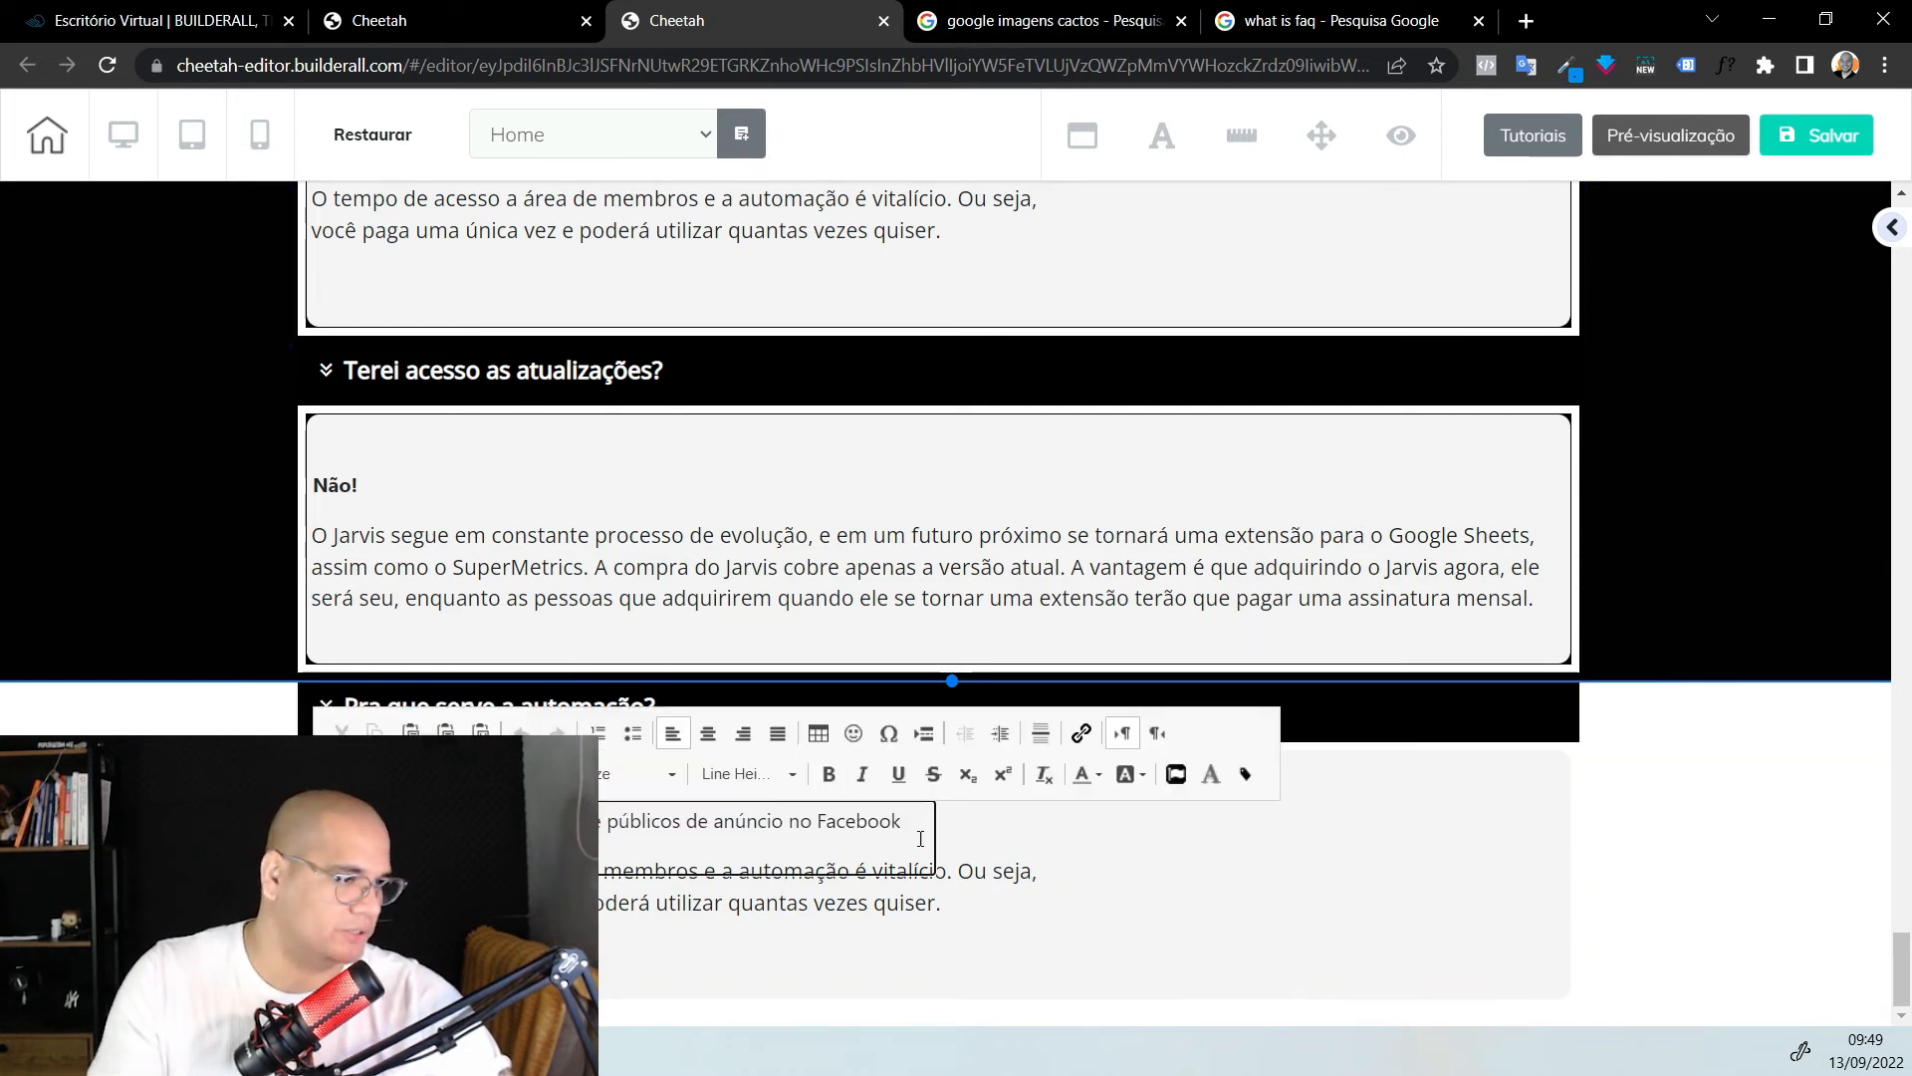
left_click_drag(921, 839, 666, 803)
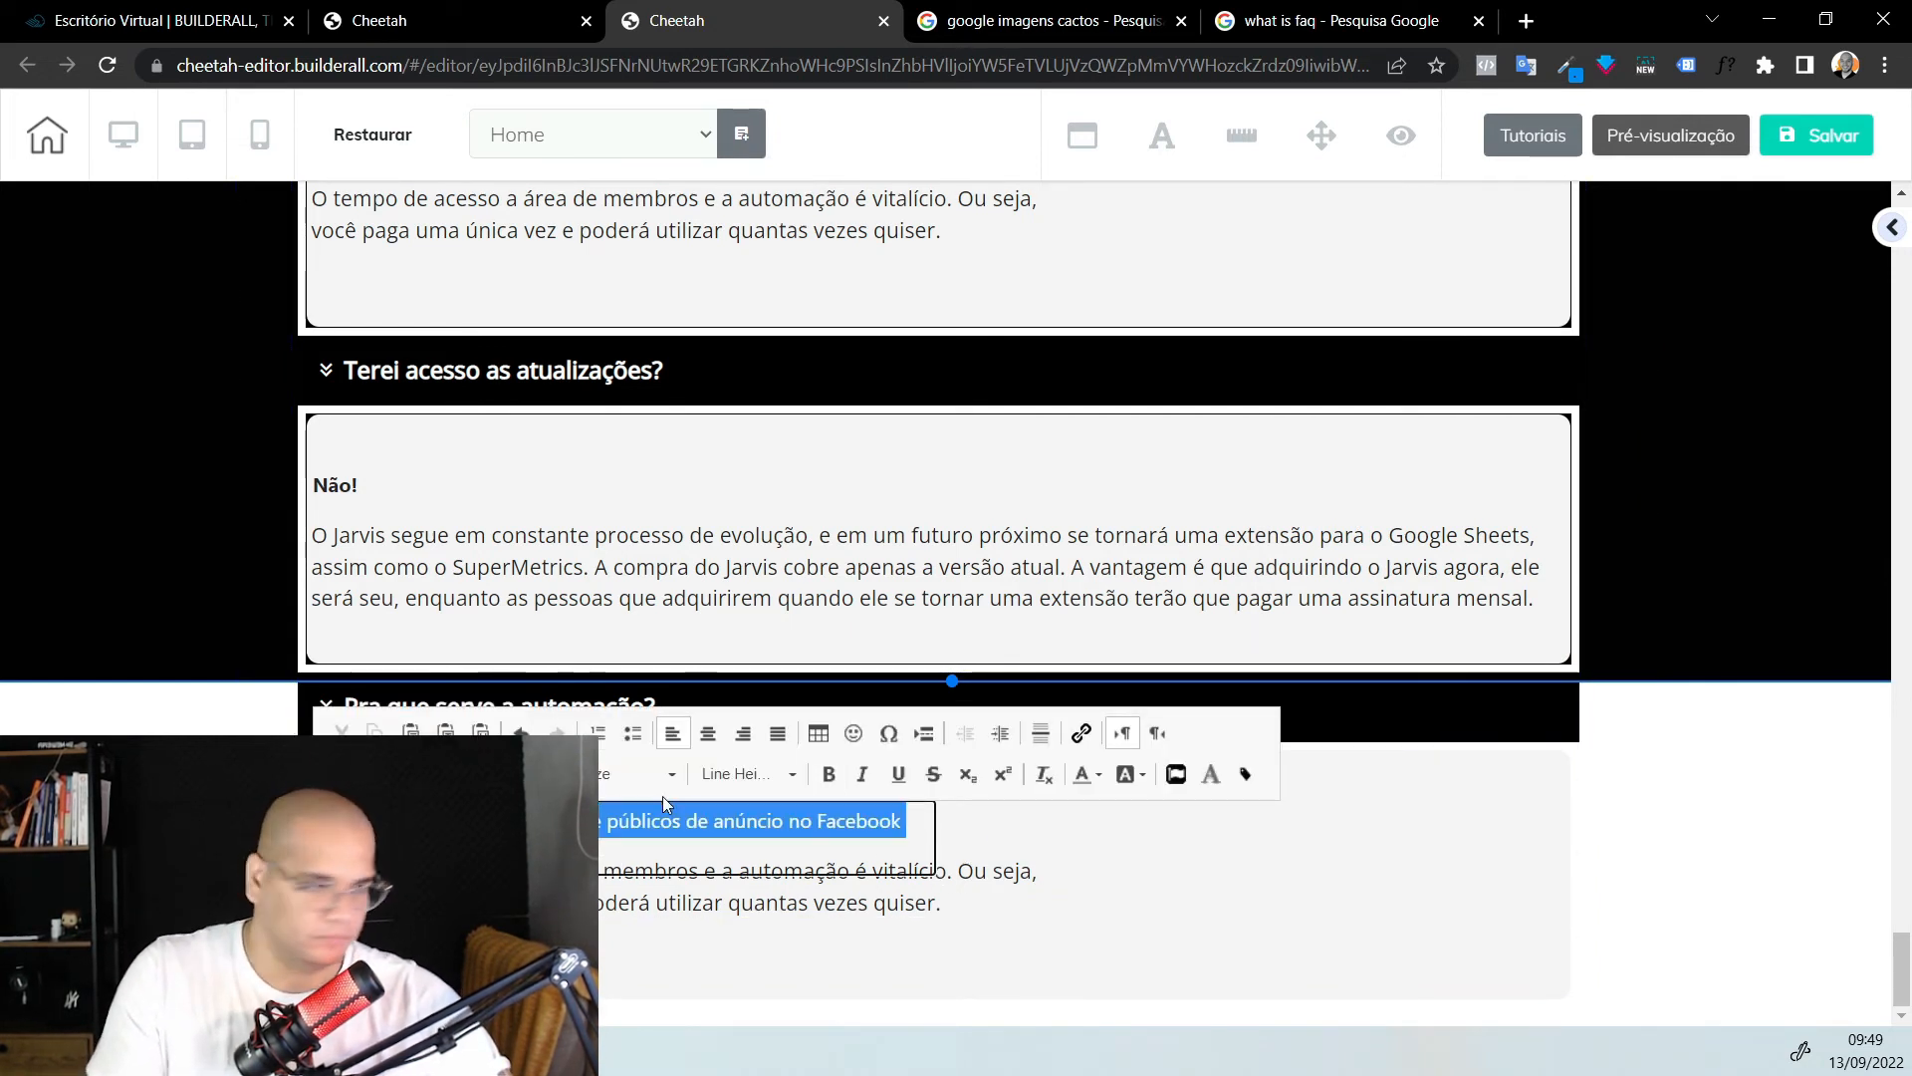
key("ctrl+b")
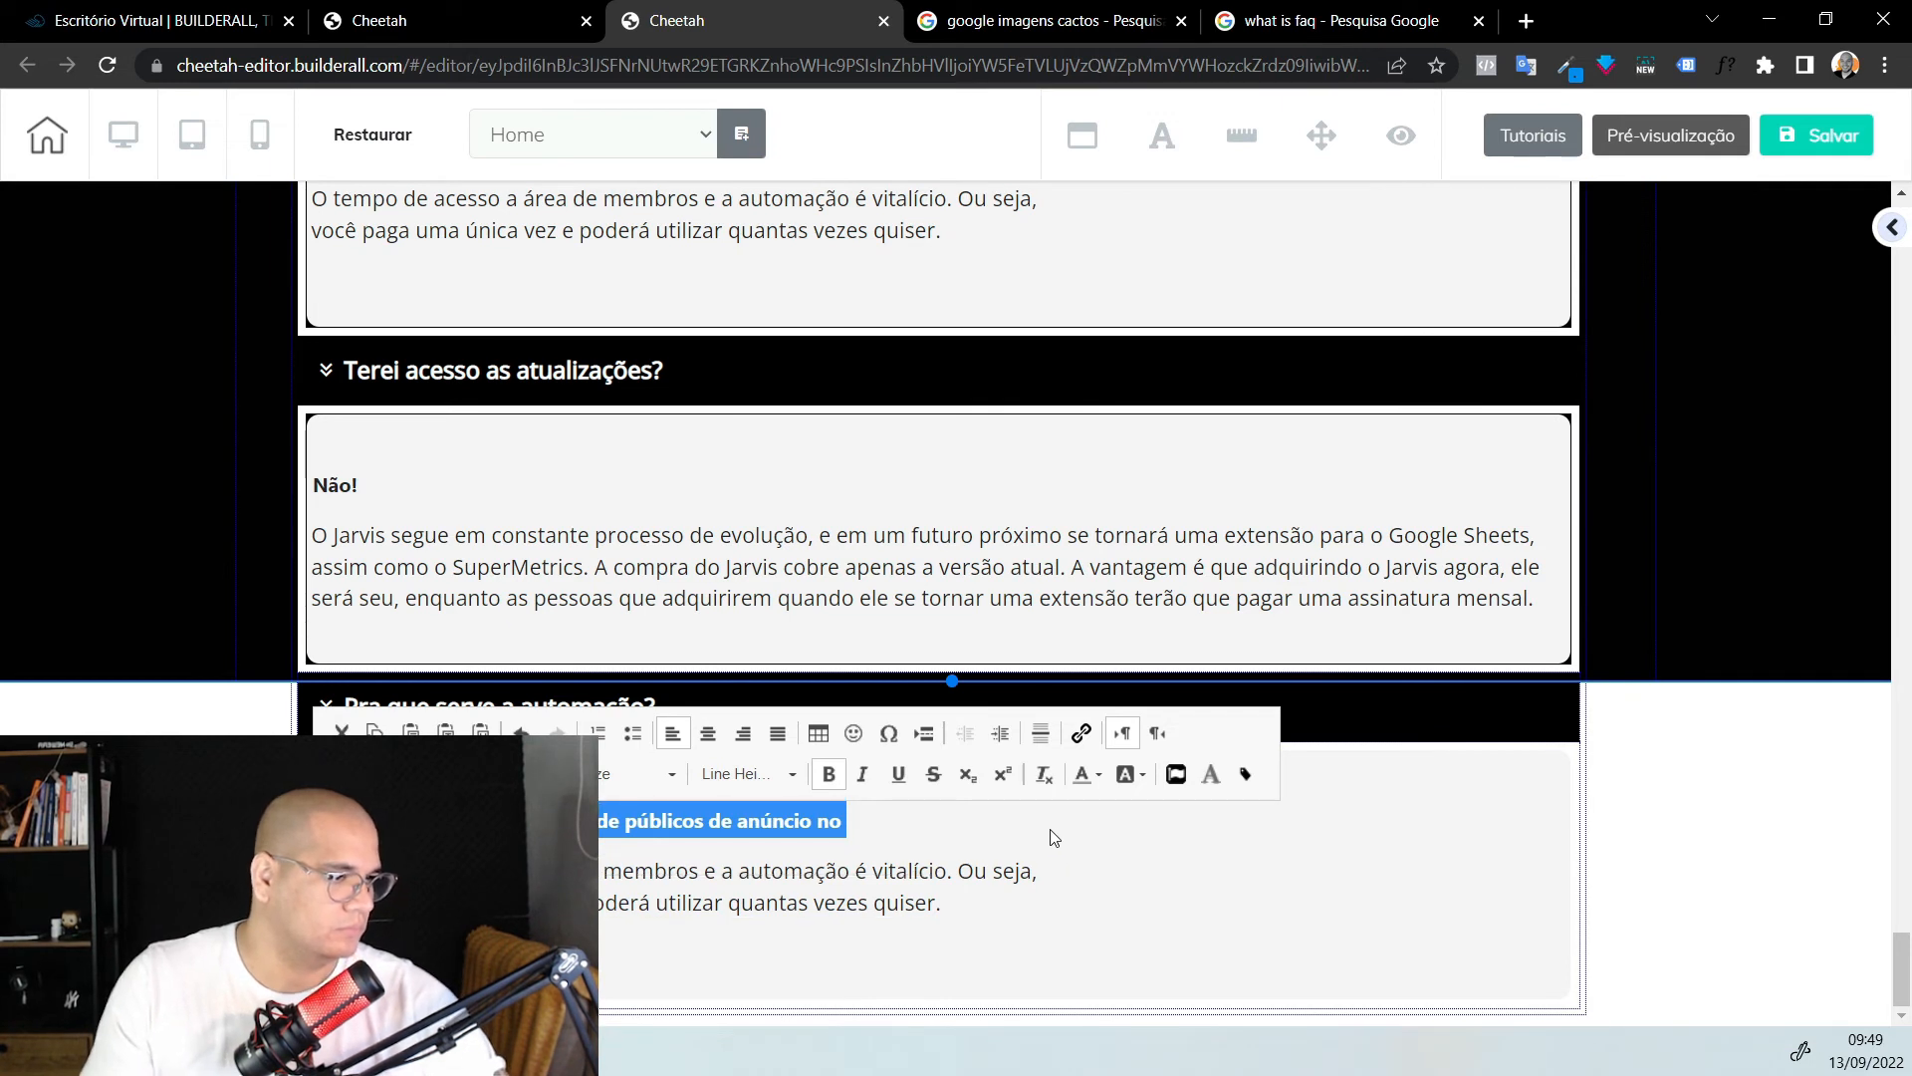
Widen the third item's content title to fit on one line and stretch its paragraph across the container
left_click(1050, 837)
left_click(793, 834)
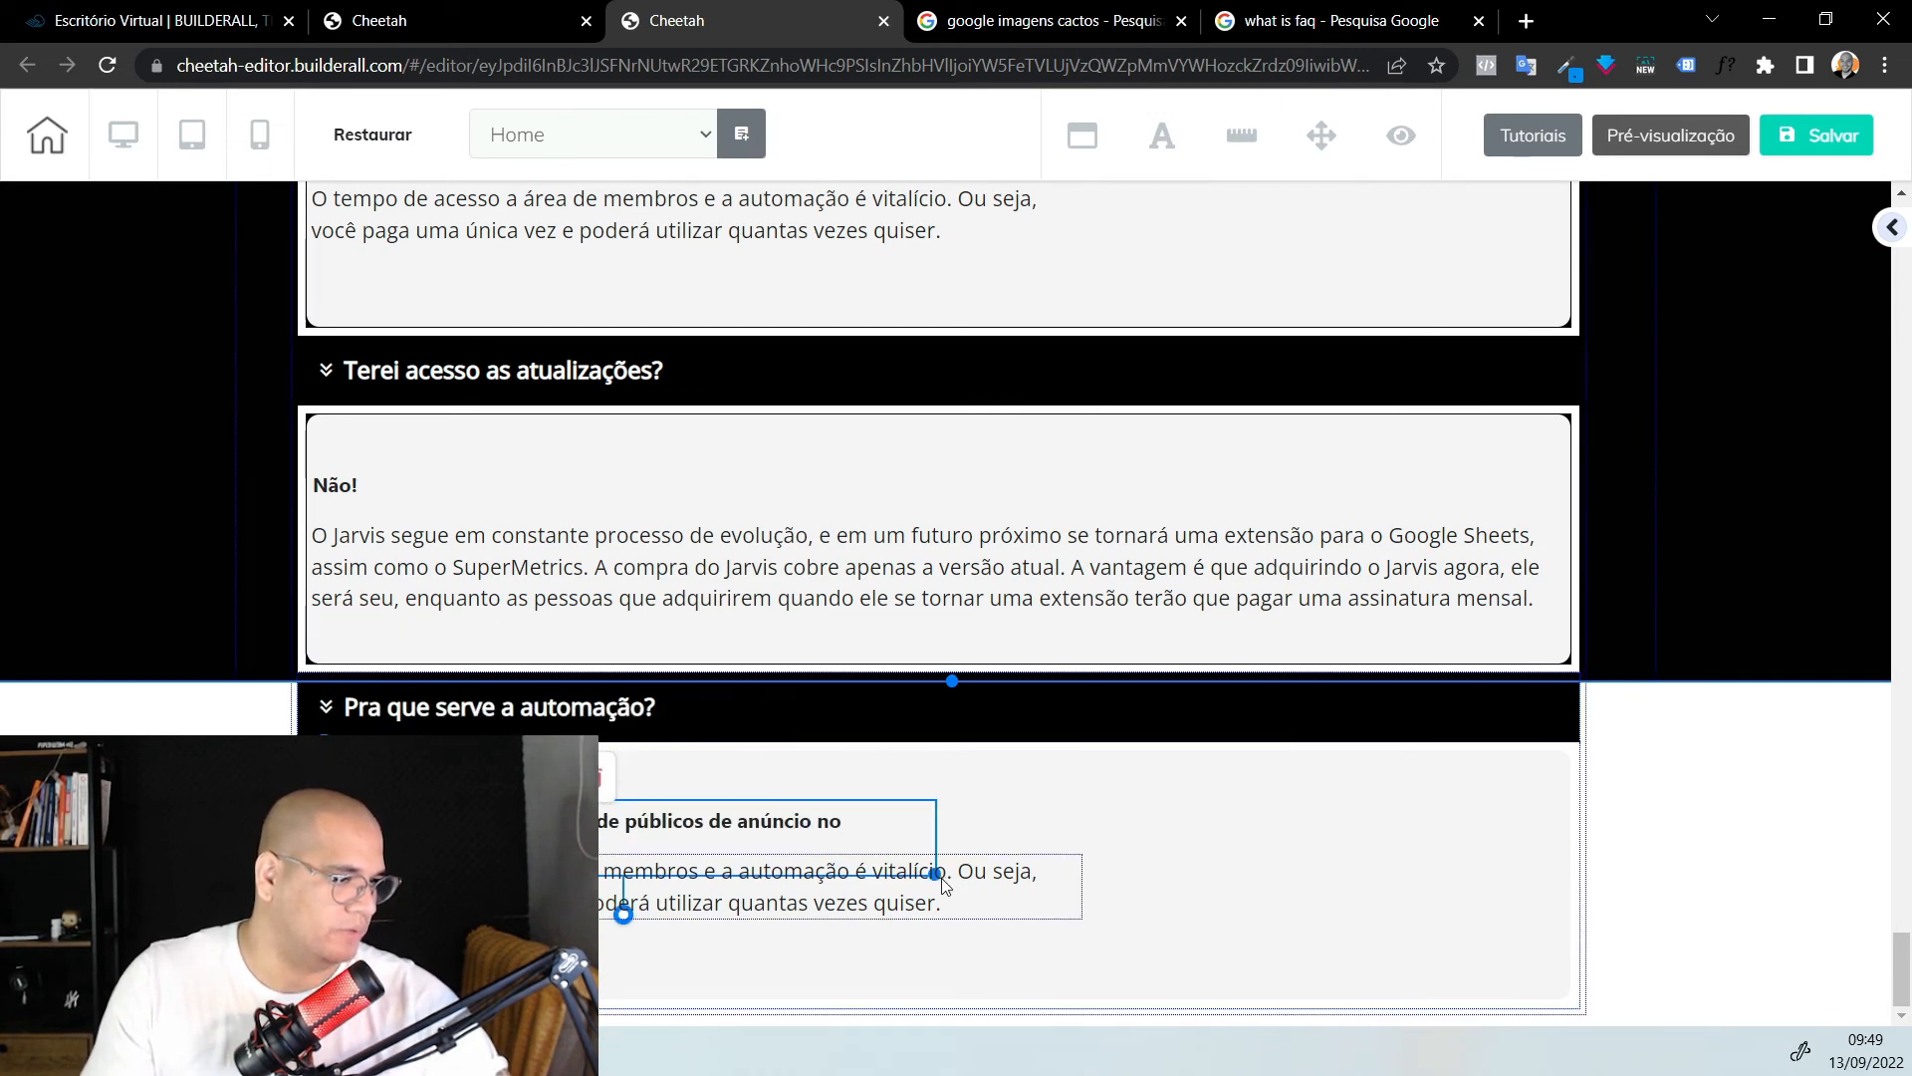
mouse_move(932, 873)
left_mouse_down()
mouse_move(956, 908)
mouse_move(971, 879)
mouse_move(1001, 883)
mouse_move(962, 896)
left_mouse_up()
left_click(841, 830)
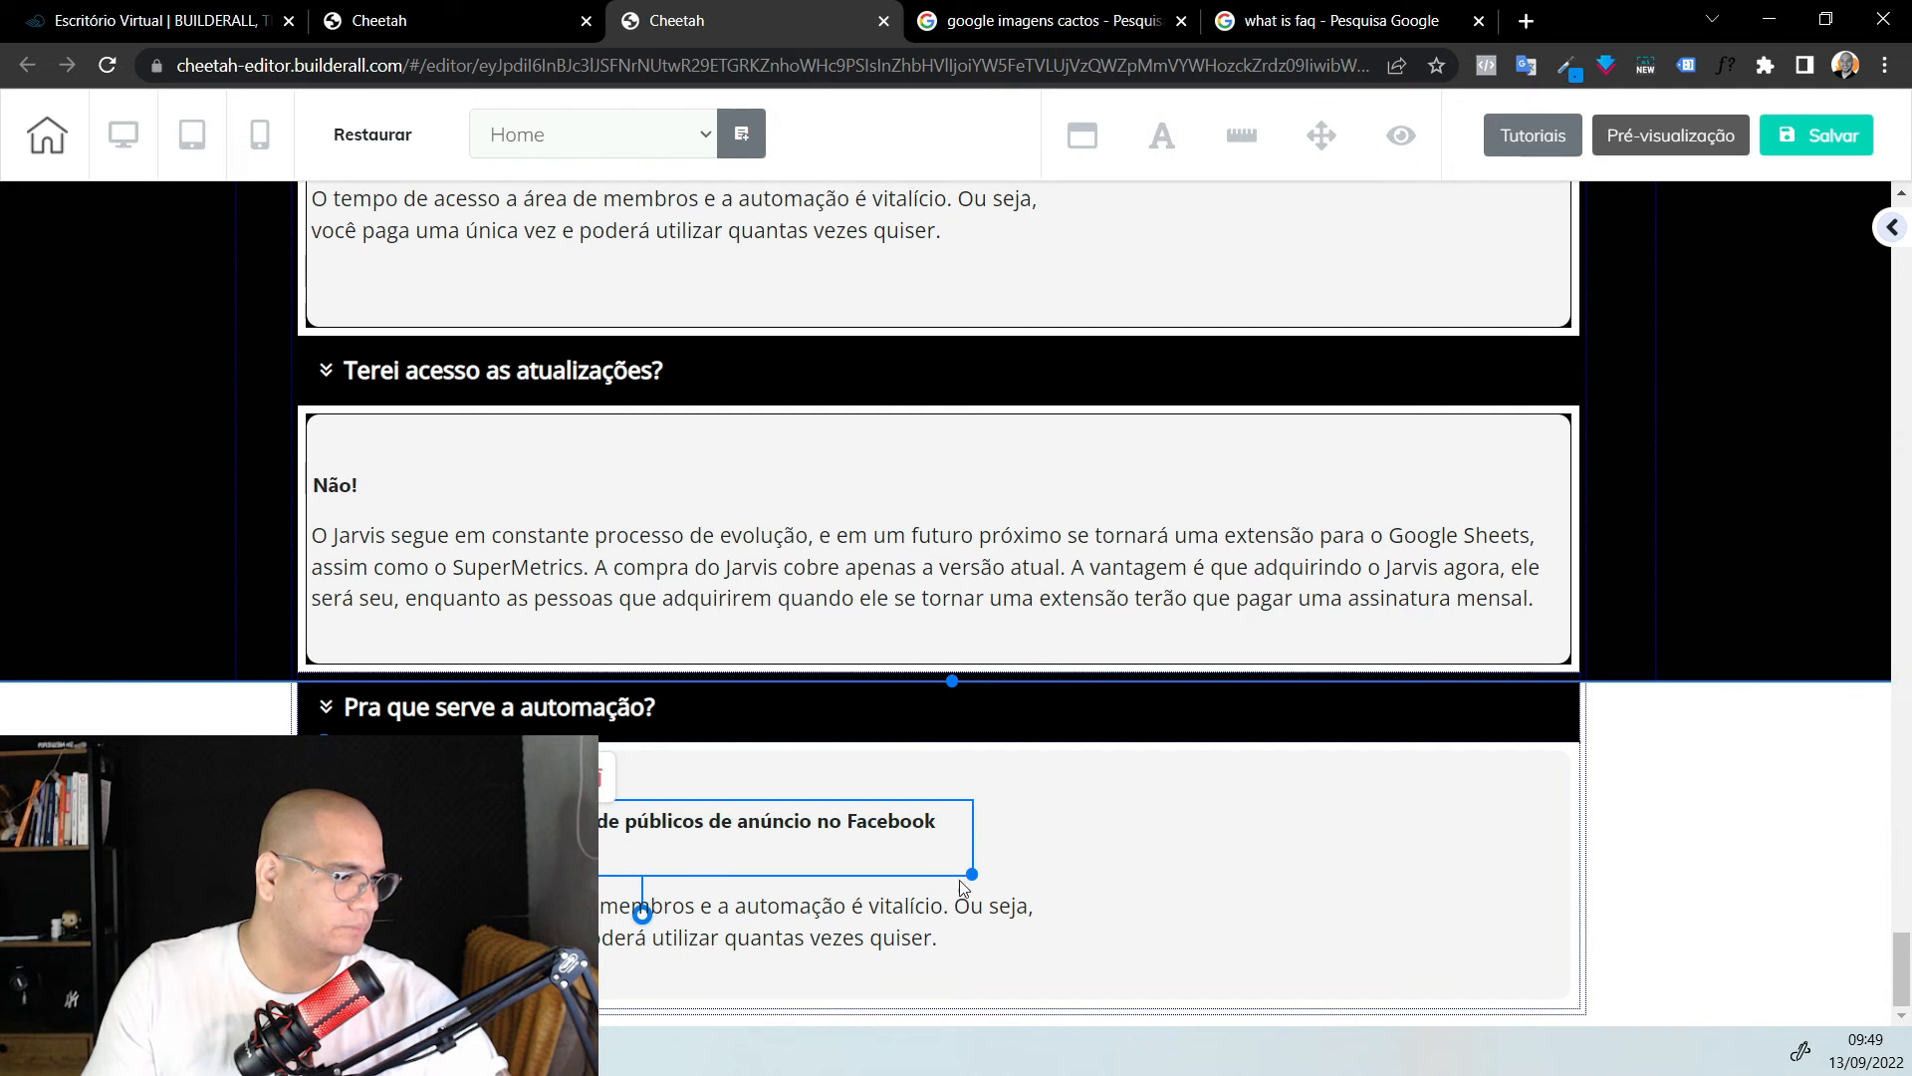
left_click_drag(976, 878, 930, 900)
left_click_drag(1082, 918, 1556, 956)
left_click(1541, 956)
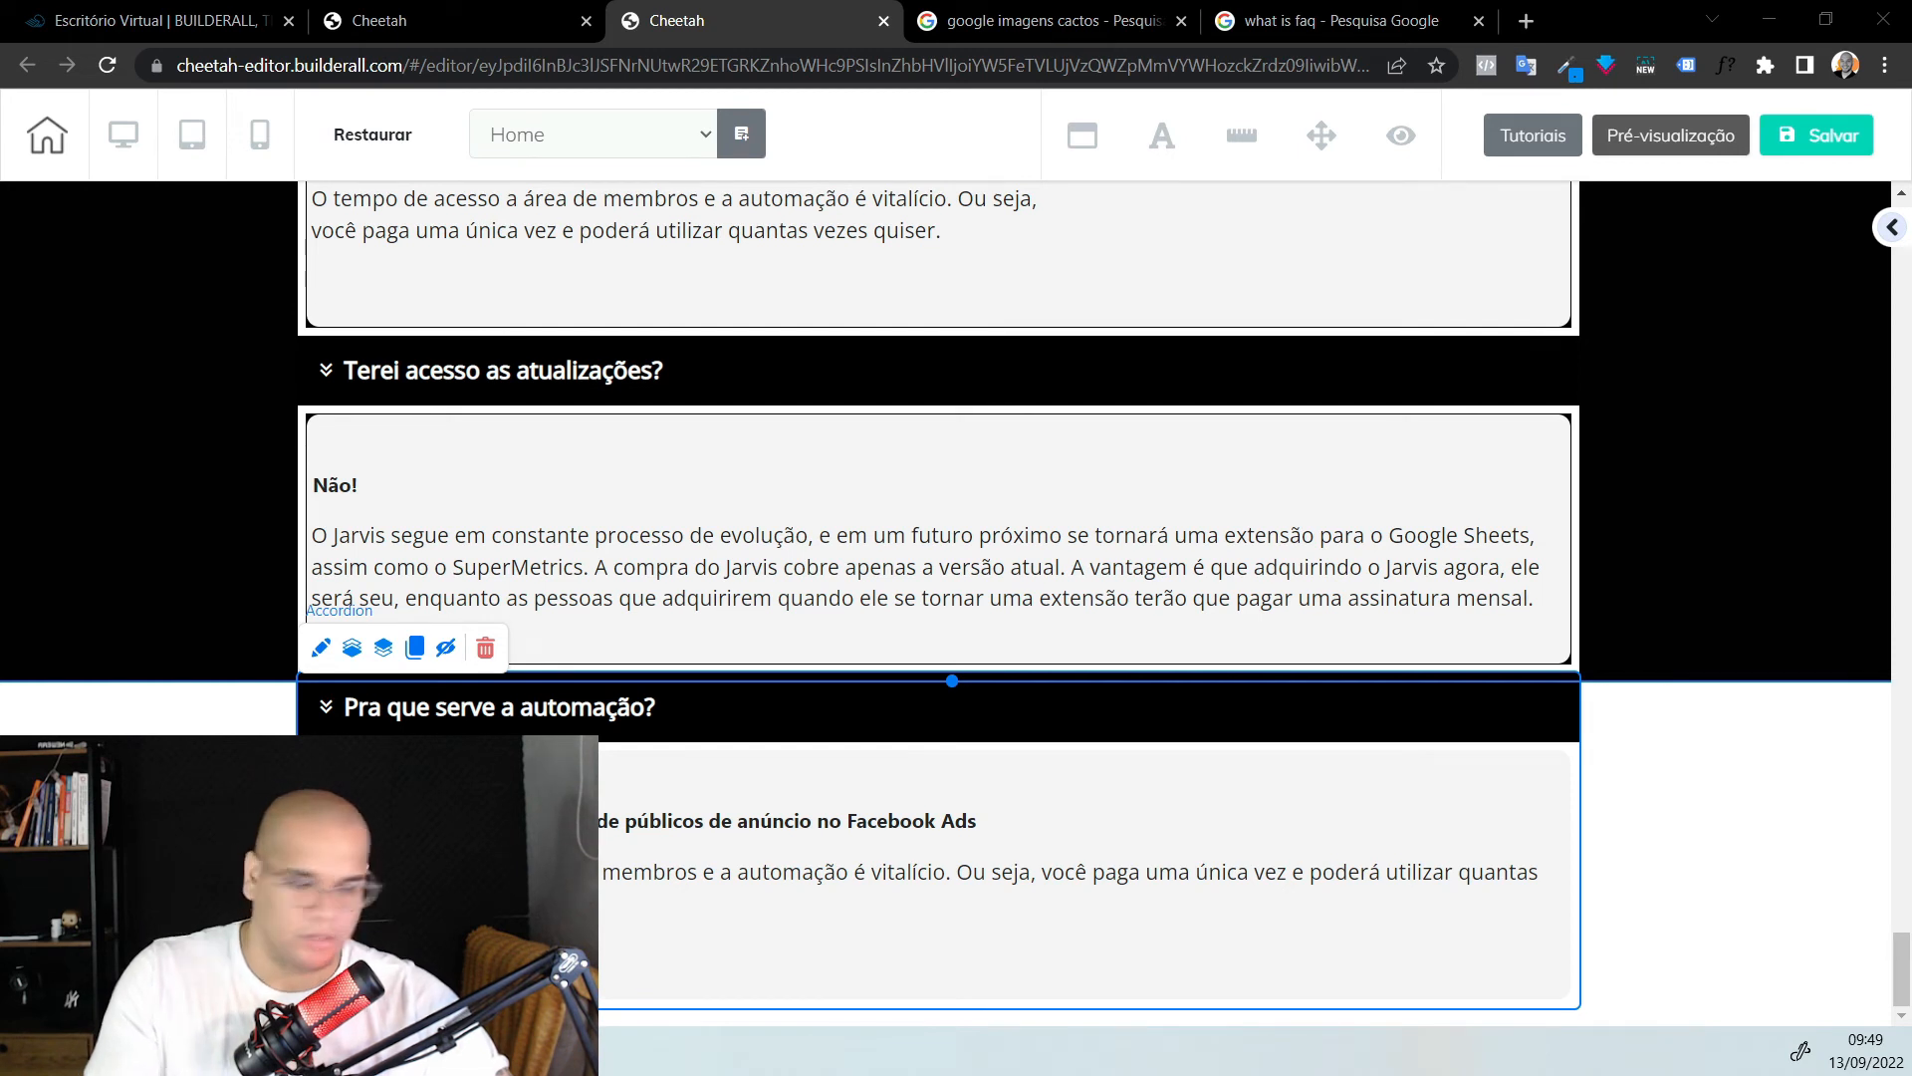
Replace the third item's paragraph with the copied answer about "gestores de tráfego" creating ad audiences "em segundos"
double_click(443, 886)
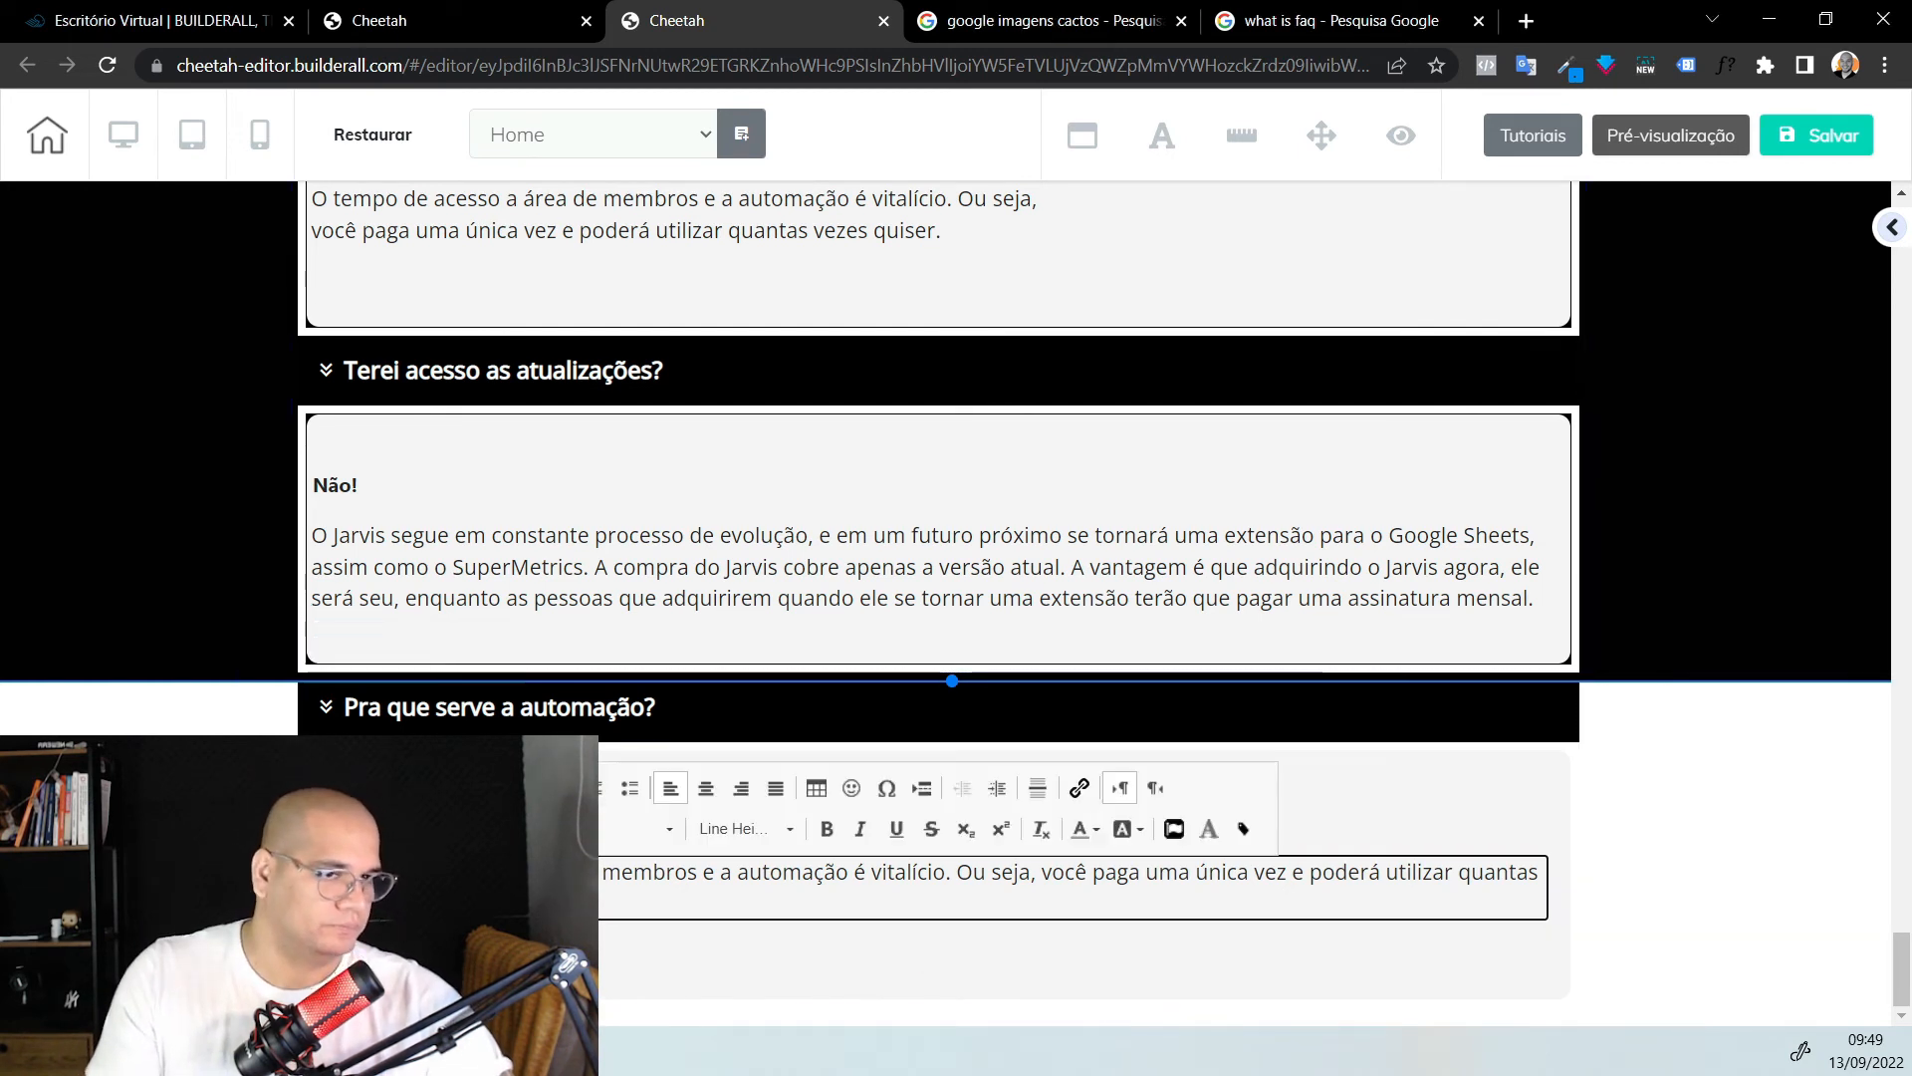
key("ctrl+a")
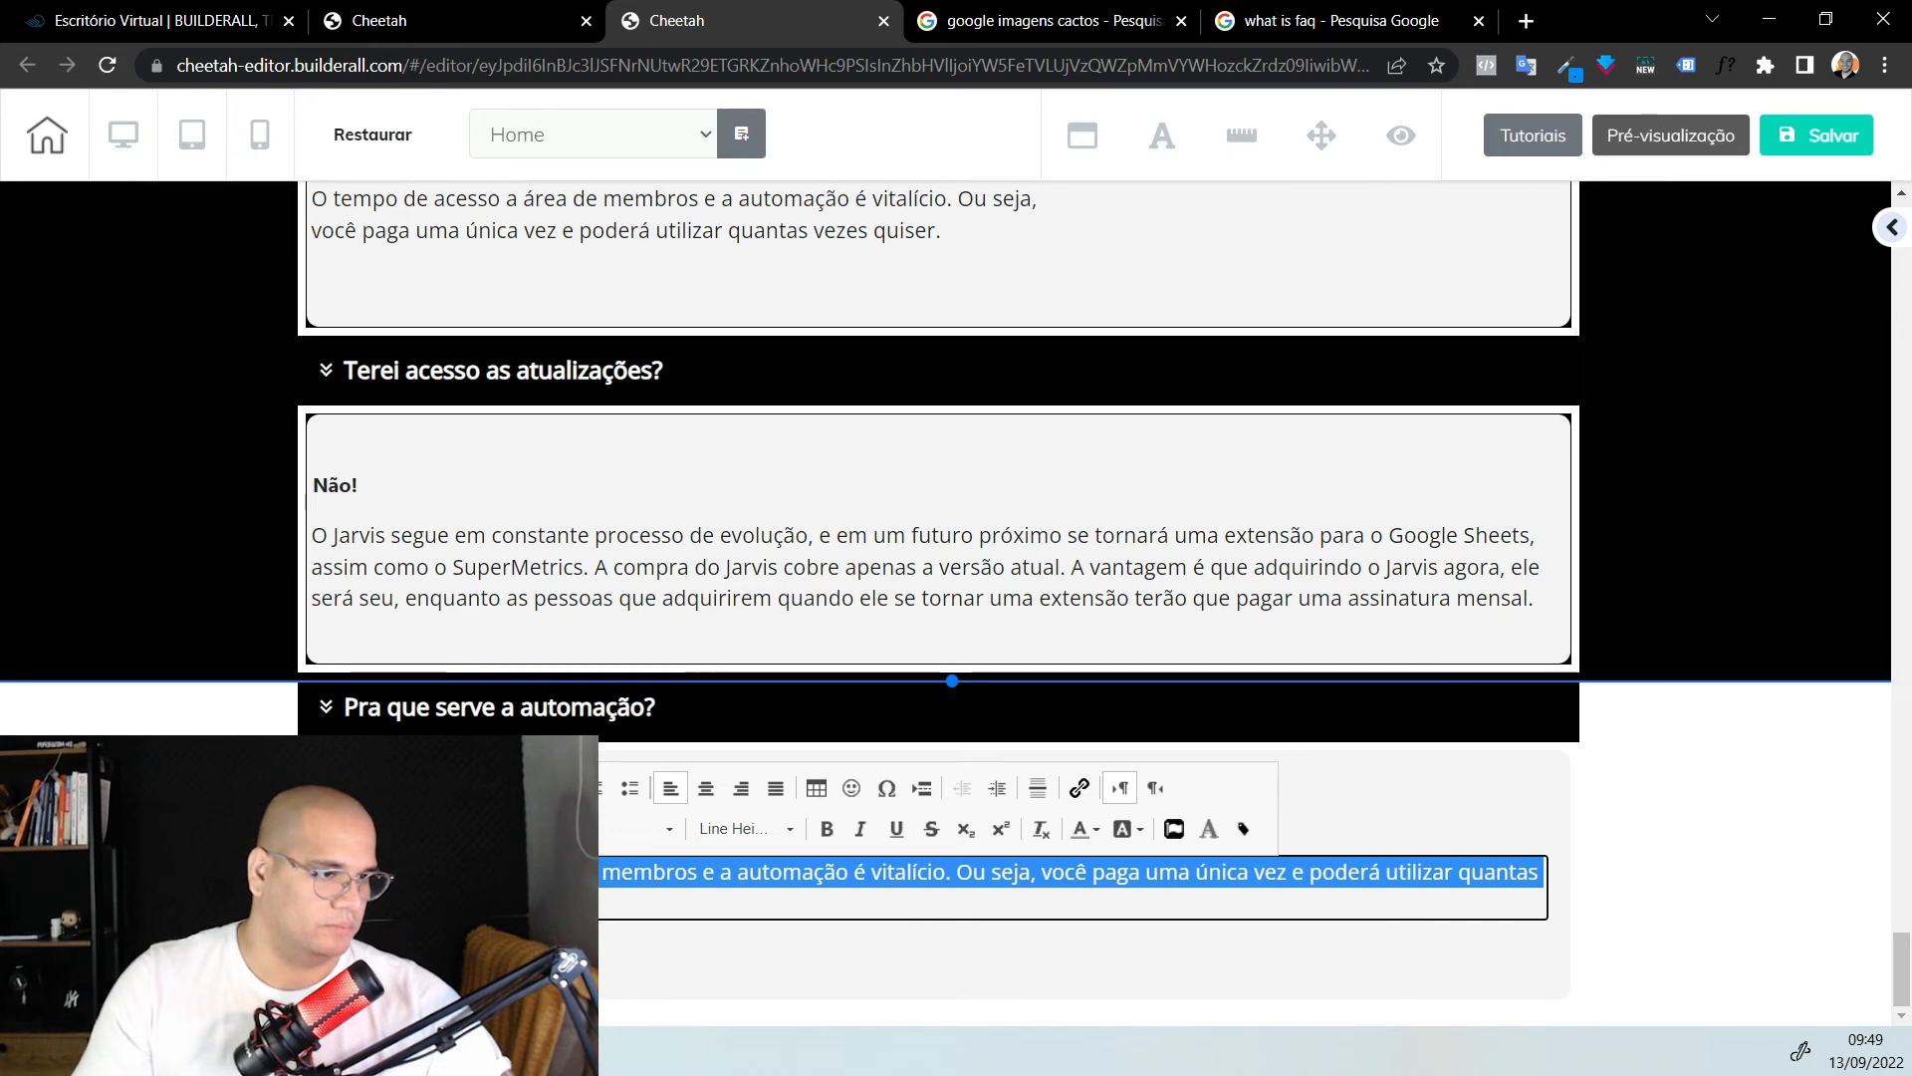
key("ctrl+v")
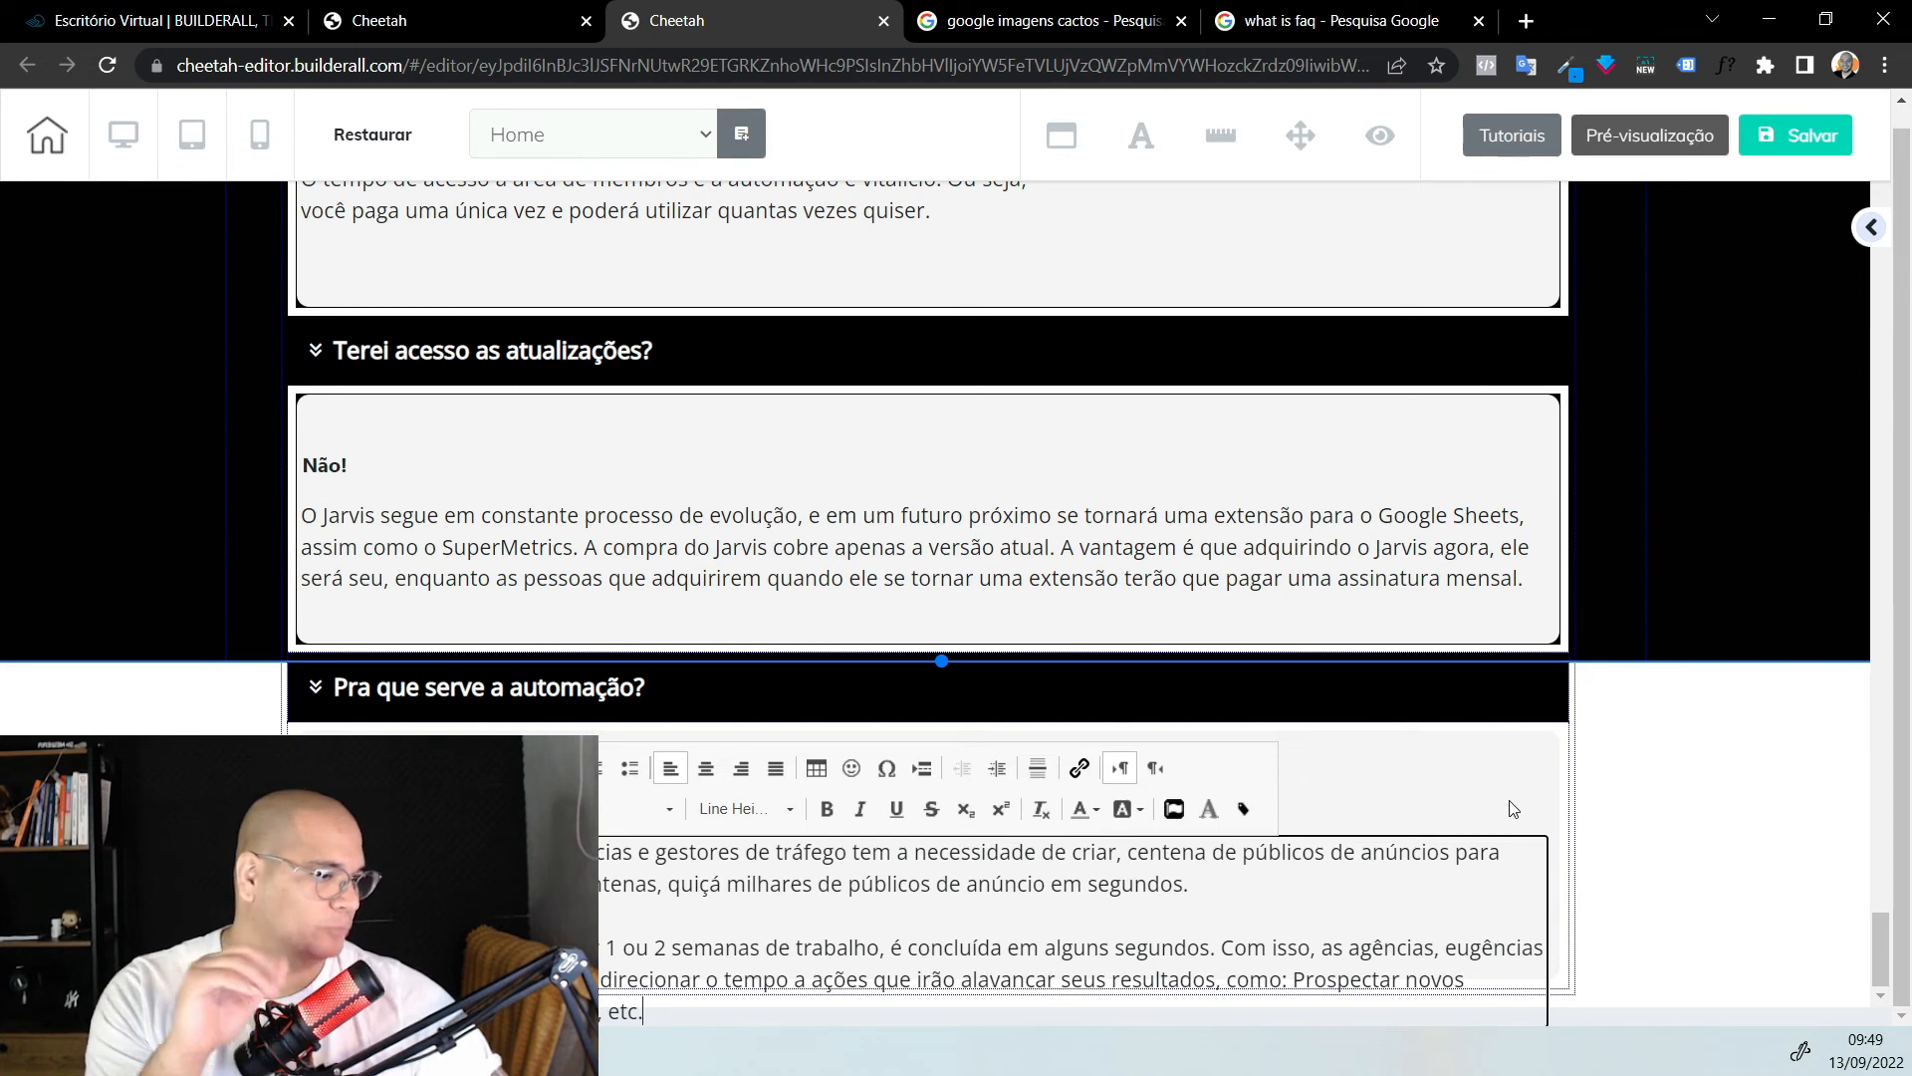
Set the container height of the "Pra que serve a automação?" accordion item to 270 and expand that item
left_click(439, 707)
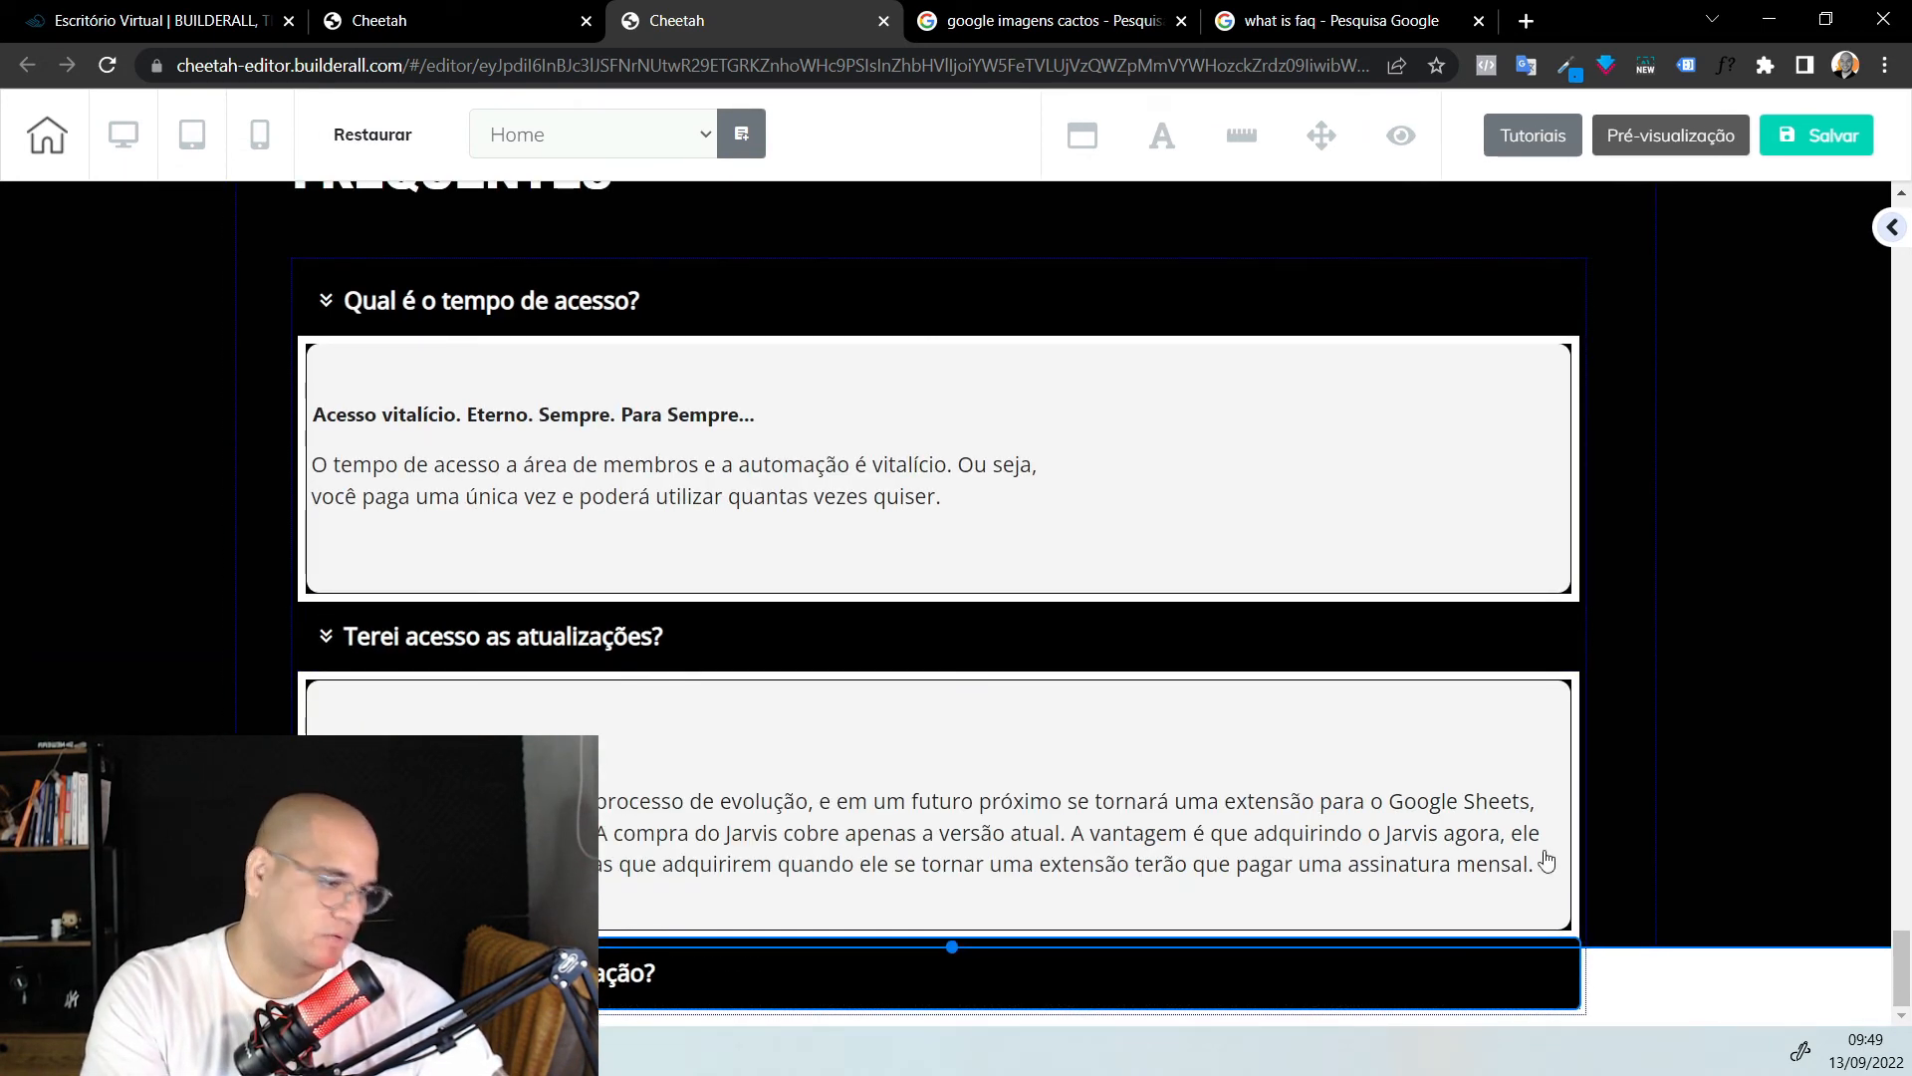
left_click(1480, 894)
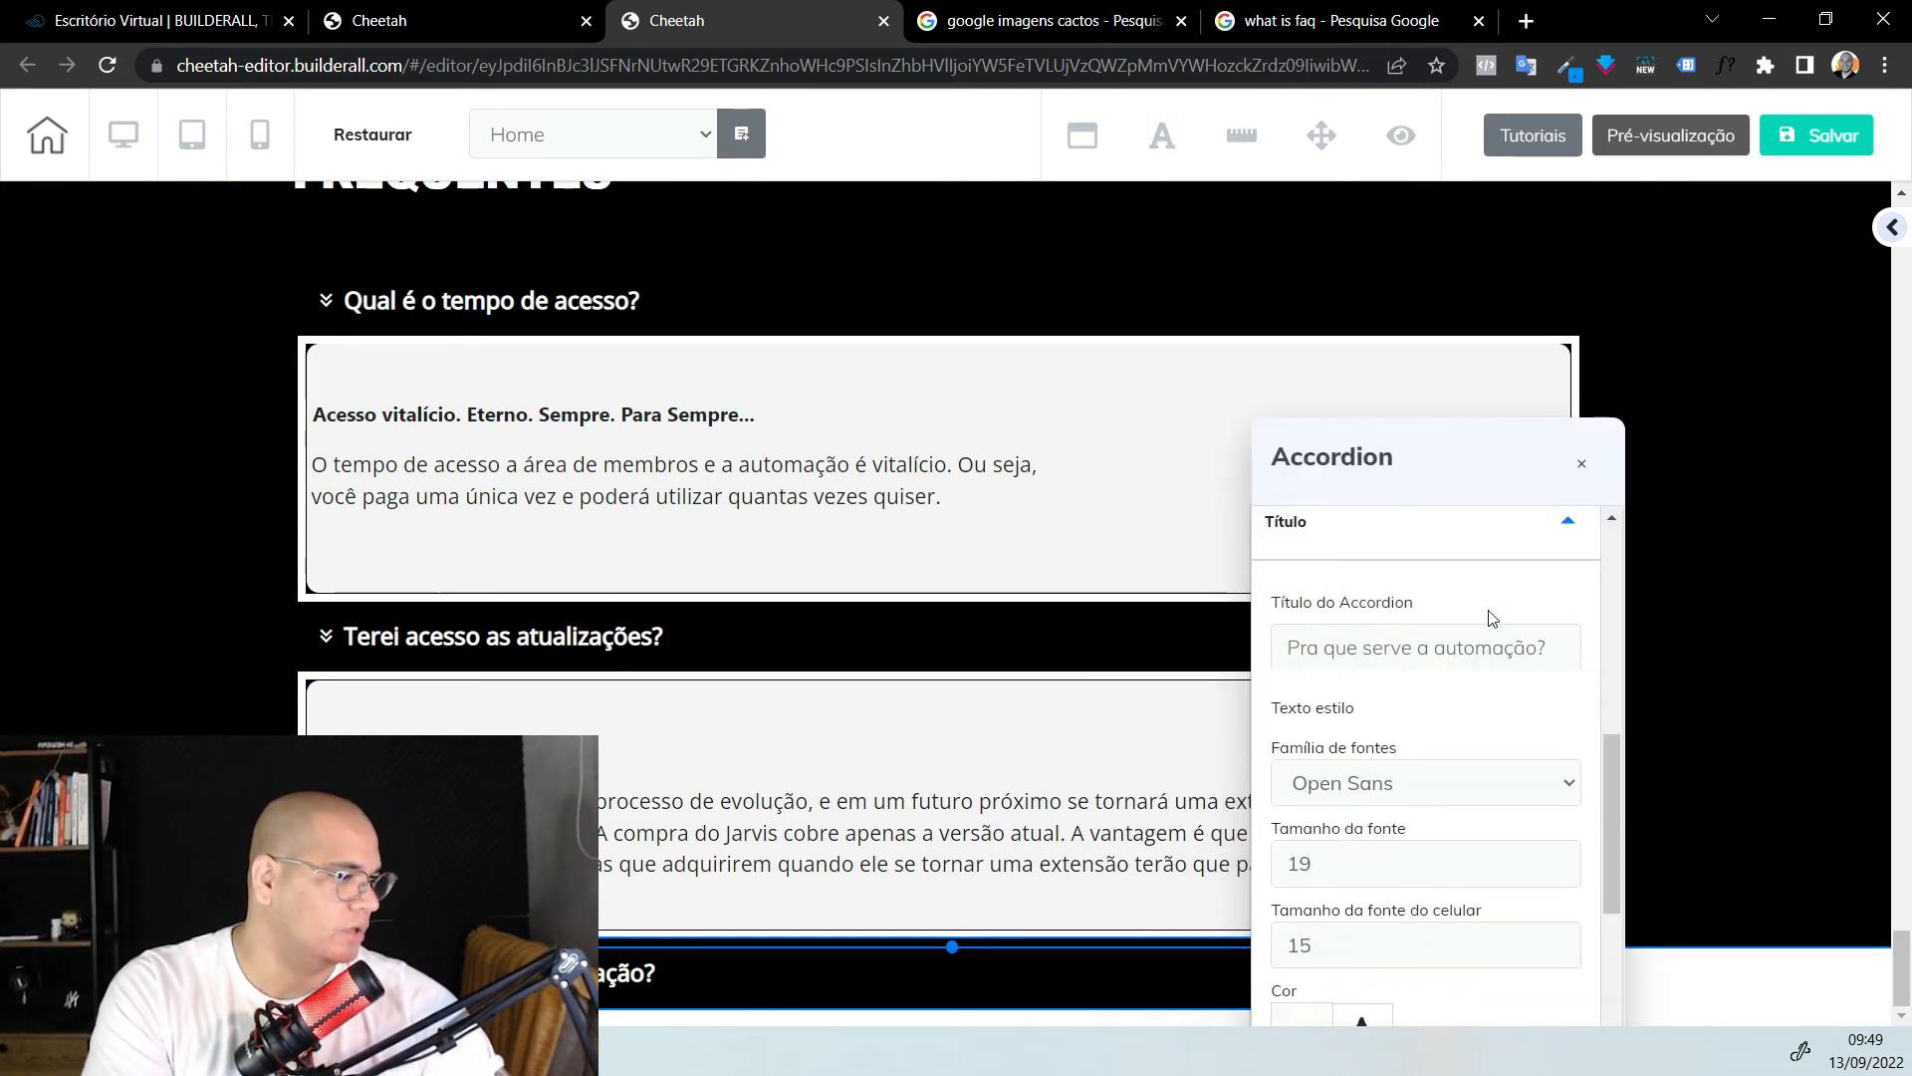
scroll(1460, 734, "up", 10)
left_click(1460, 586)
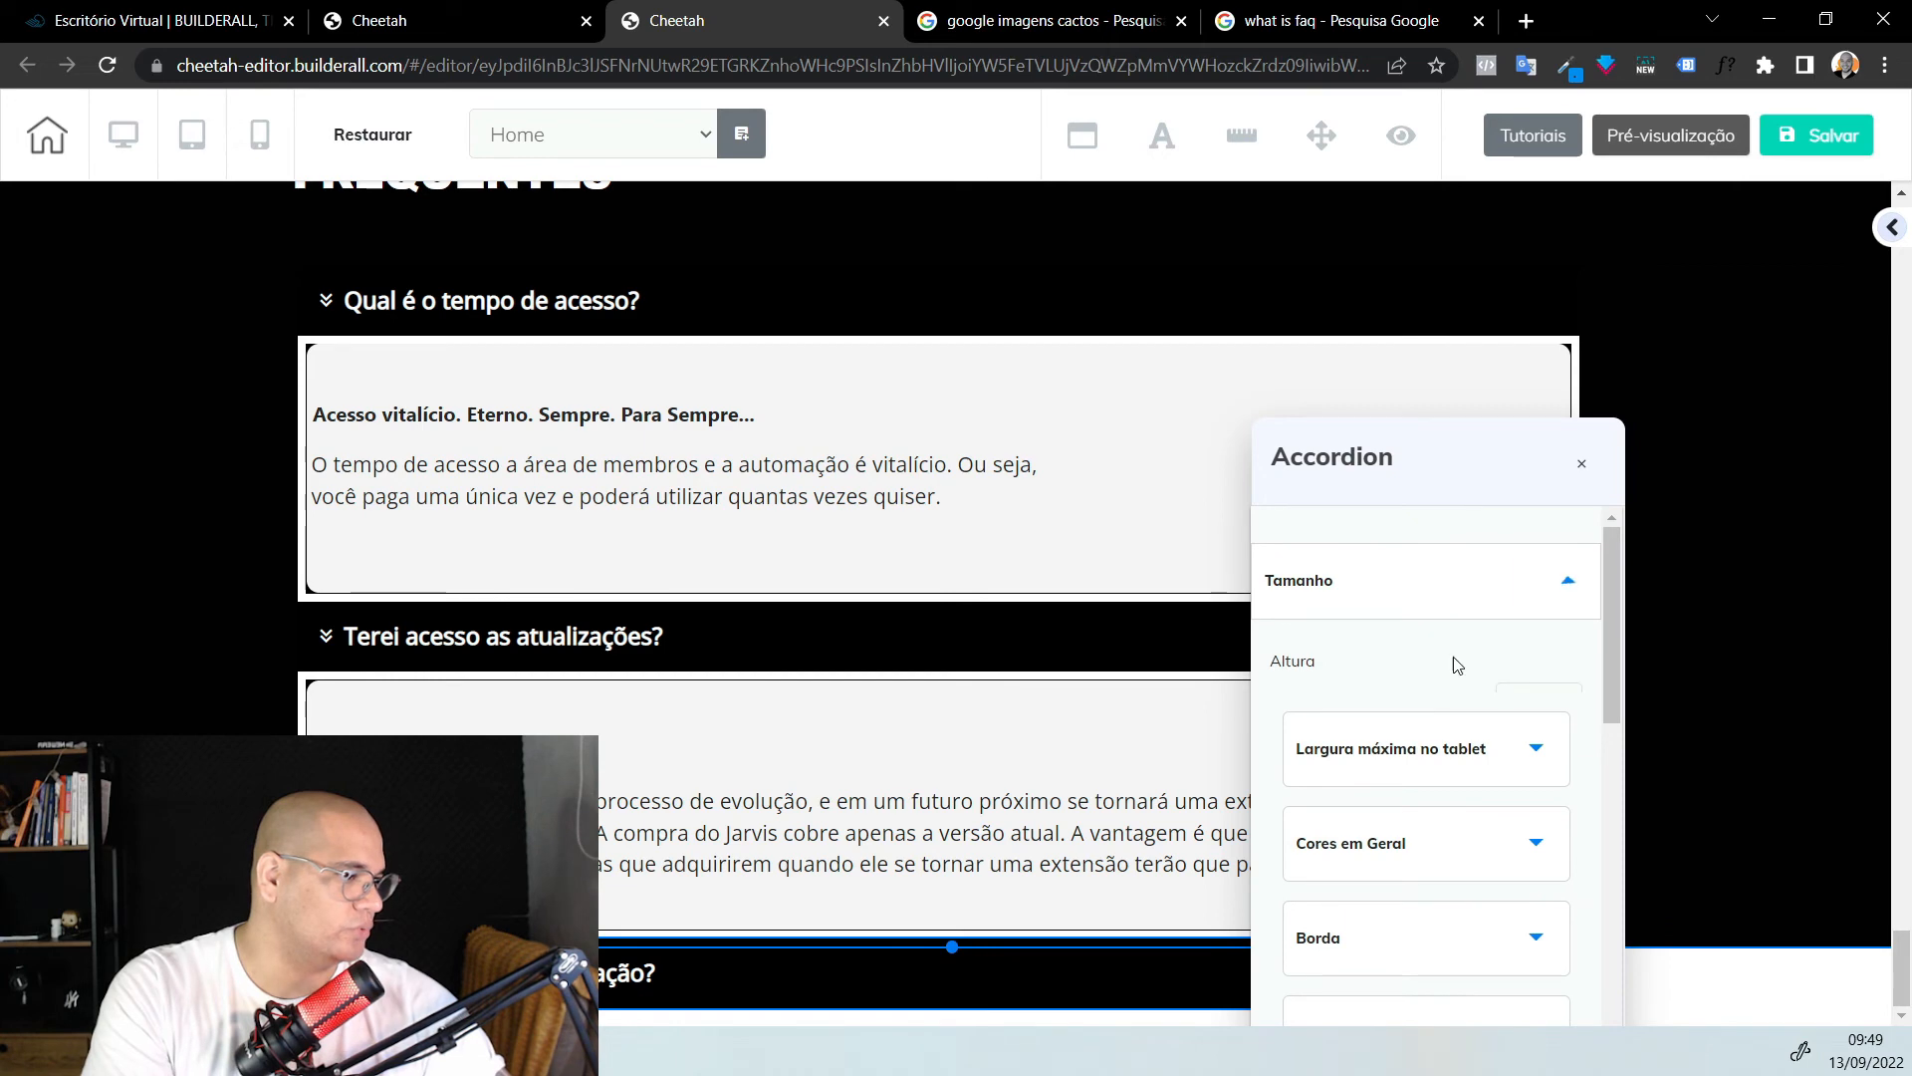
double_click(1523, 822)
type("270")
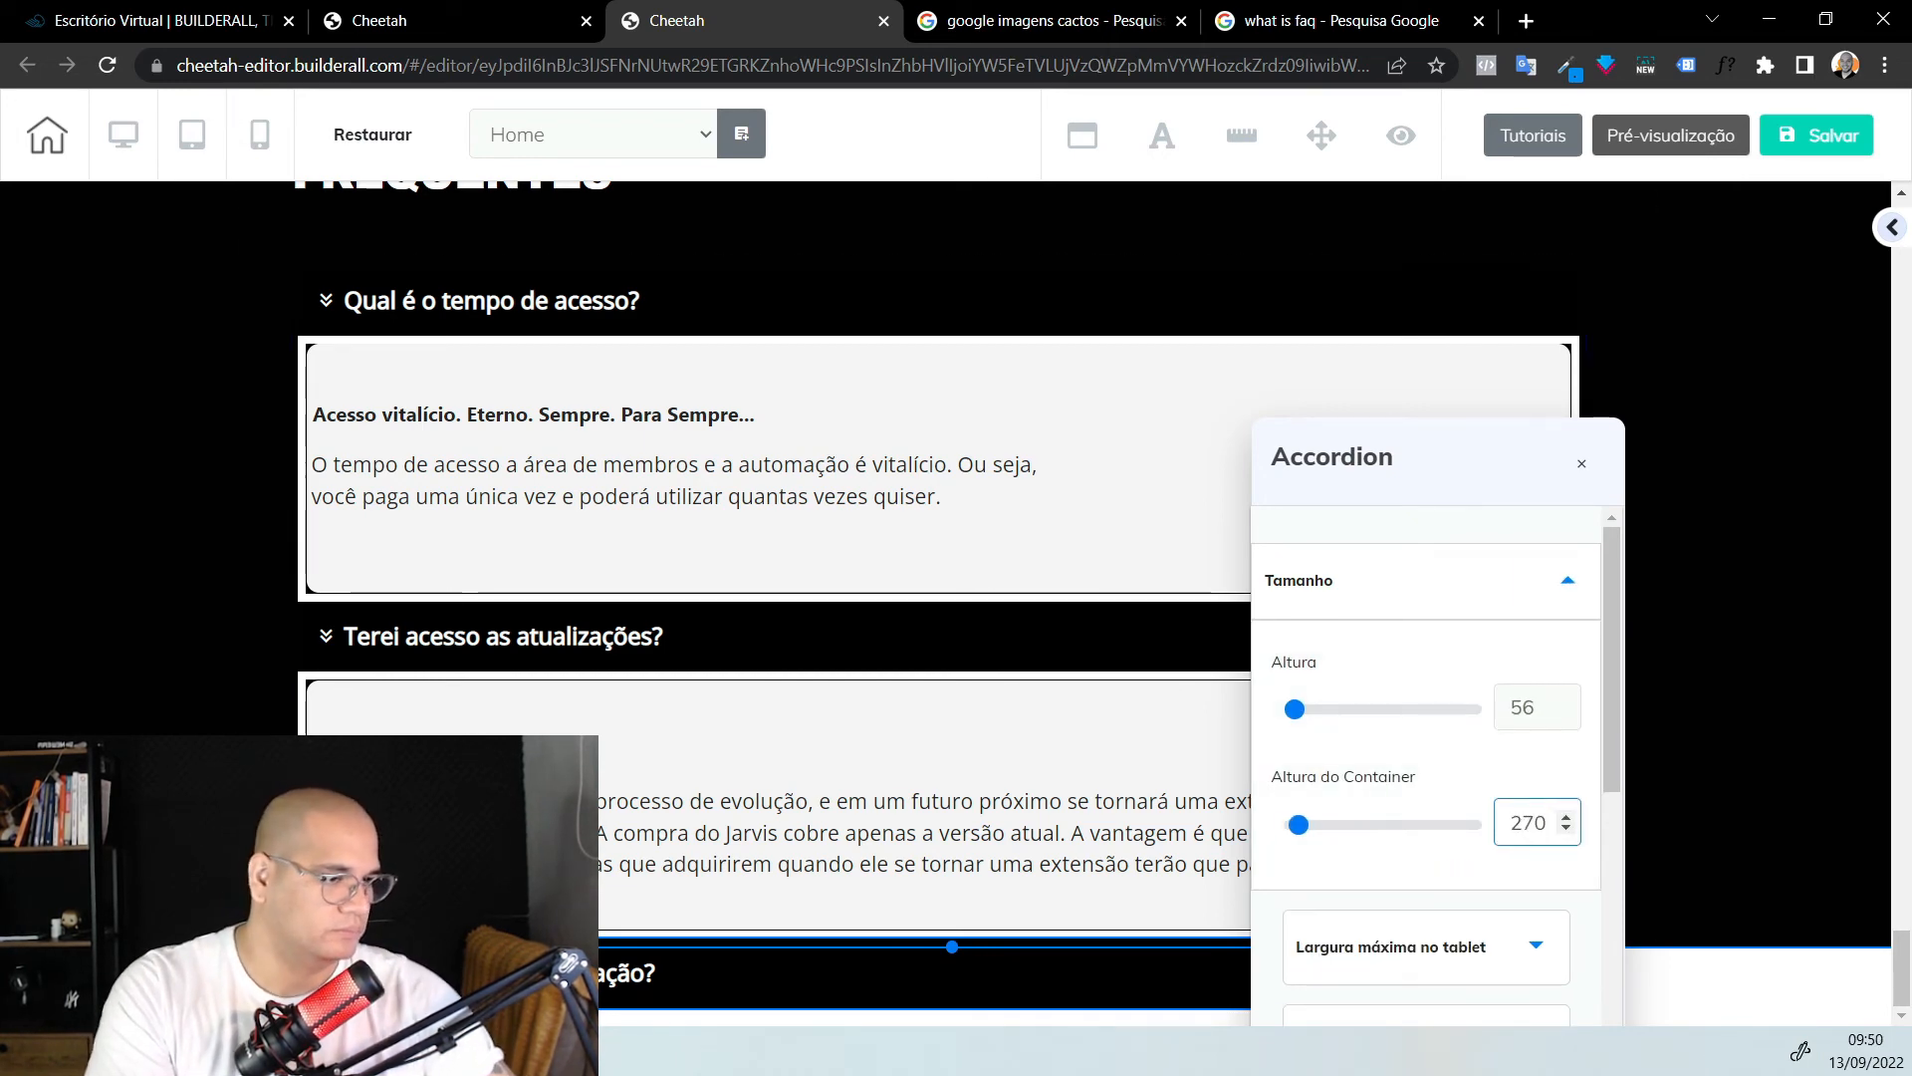
left_click(459, 972)
scroll(826, 807, "down", 3)
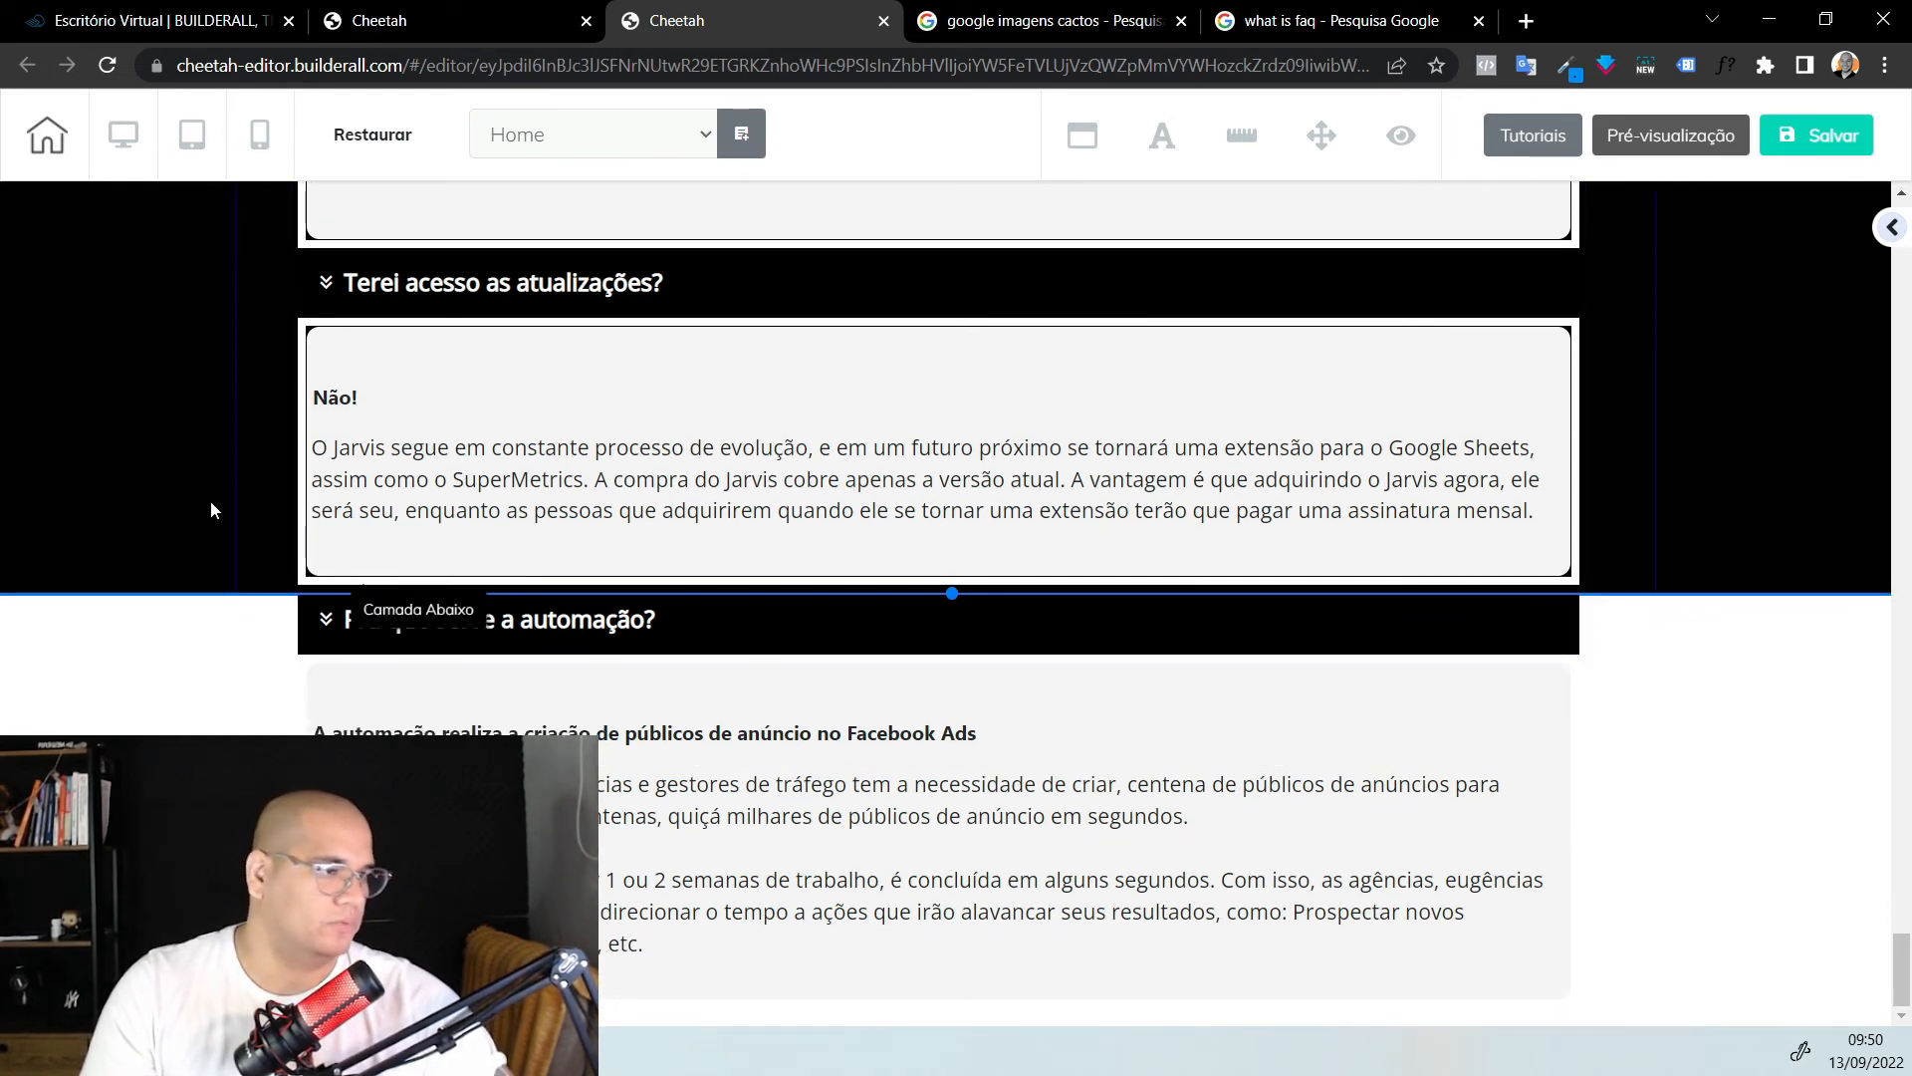
Extend the FAQ panel's lower edge behind the third answer and collapse all three accordion items
left_click_drag(953, 594, 956, 674)
scroll(746, 554, "up", 5)
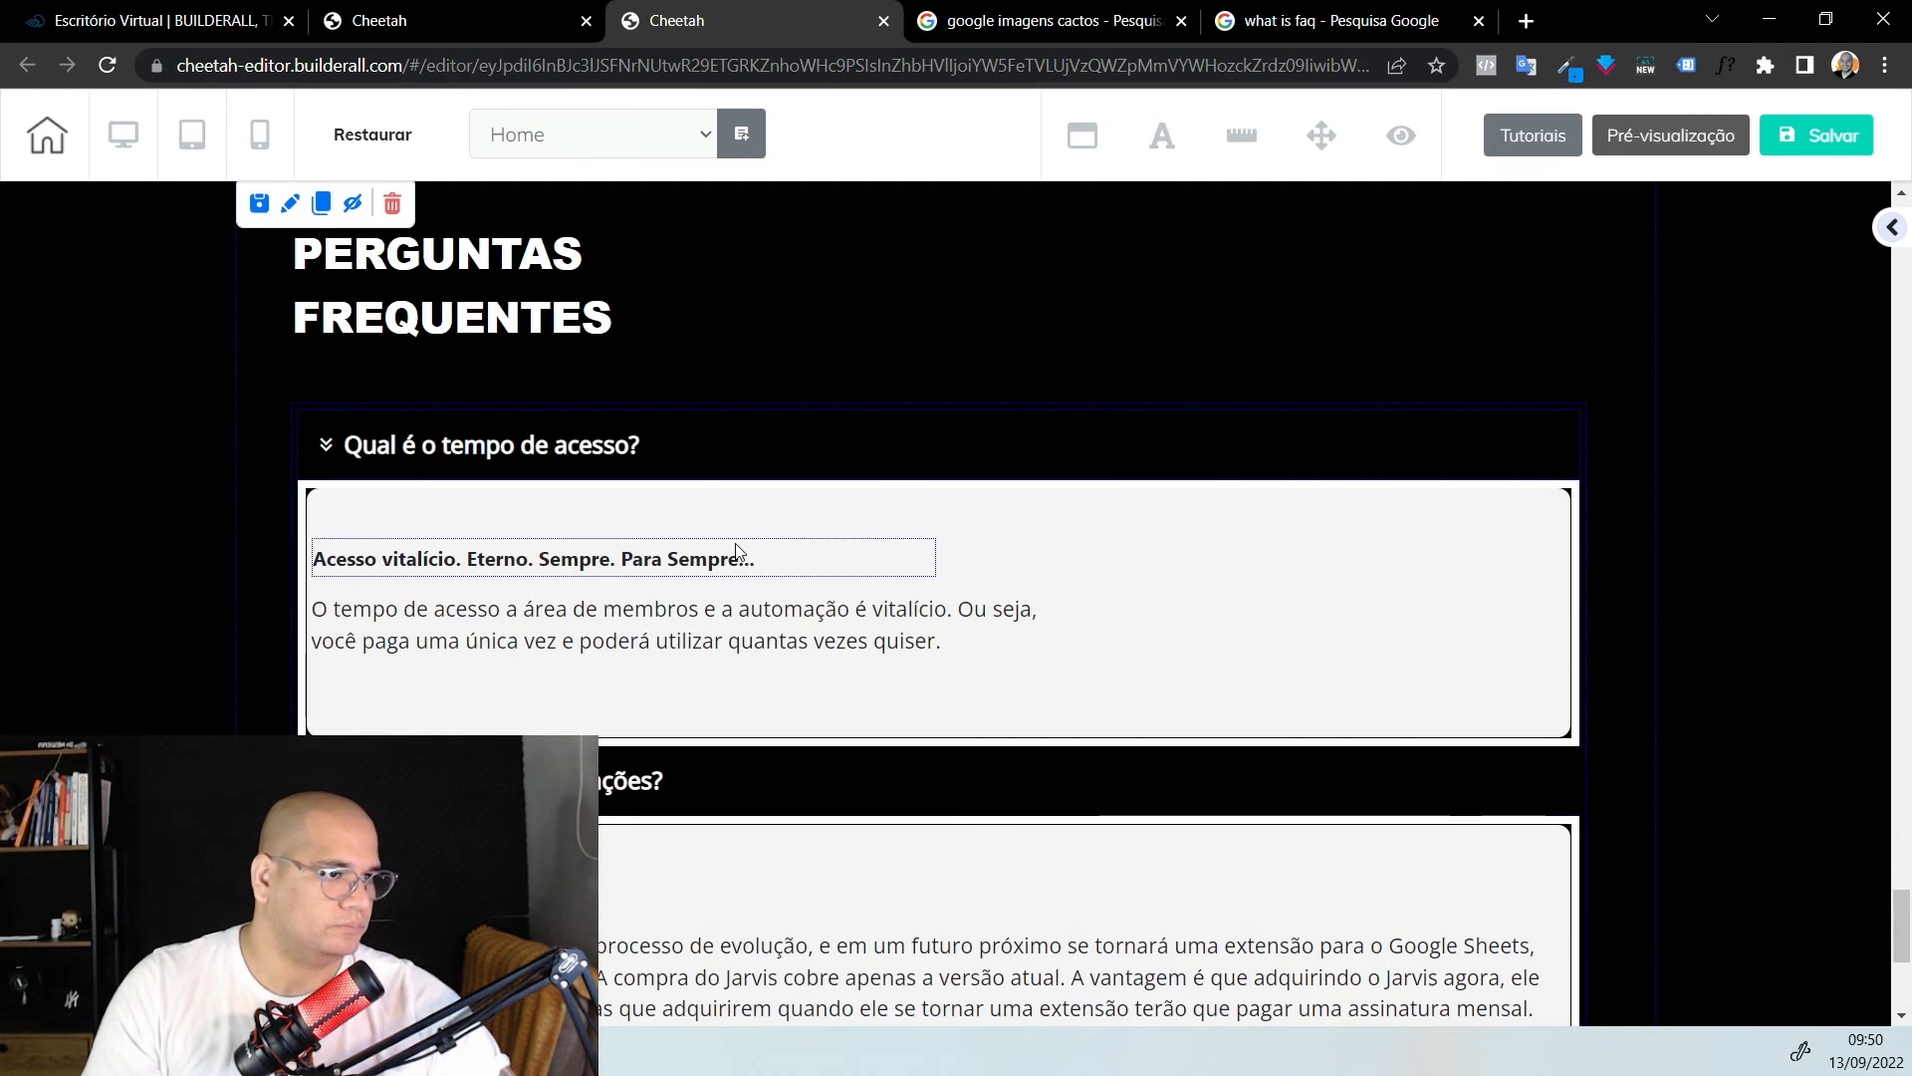
left_click(610, 466)
left_click(615, 527)
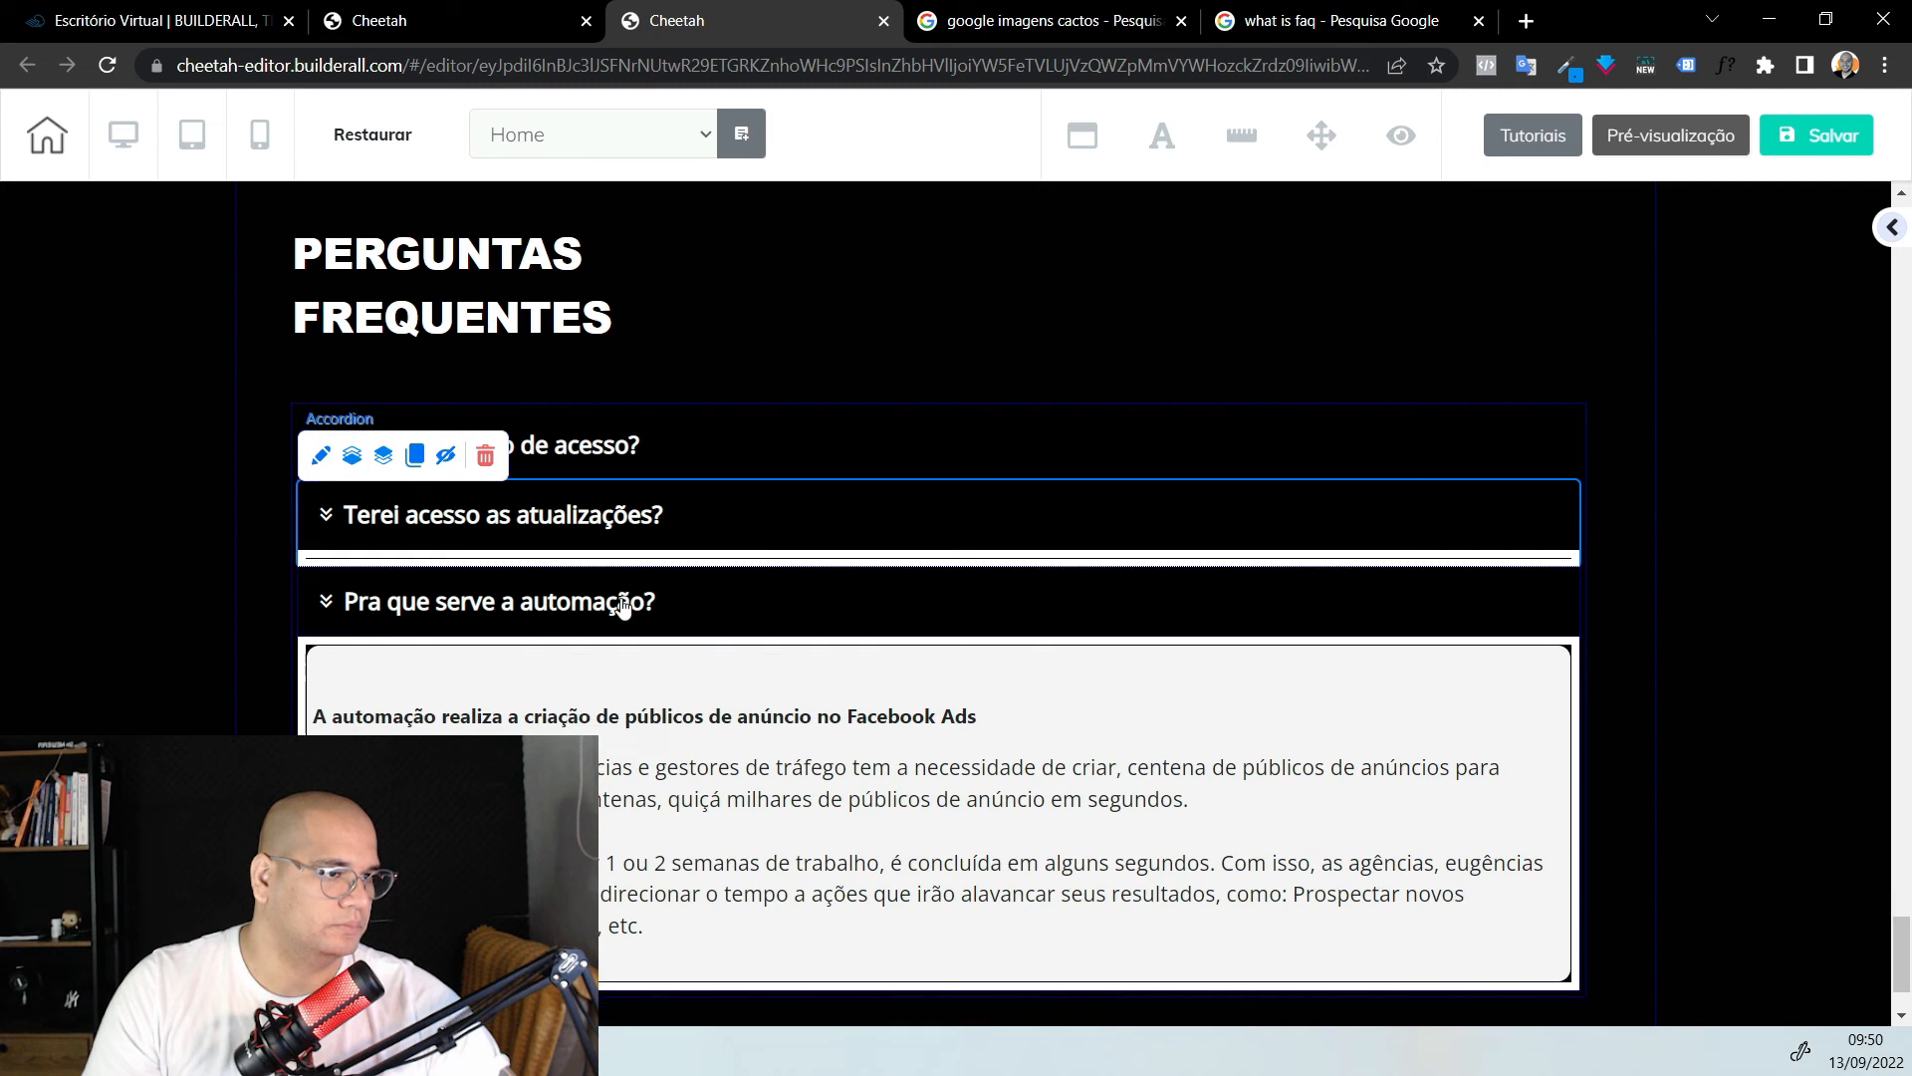
left_click(618, 593)
scroll(776, 739, "down", 2)
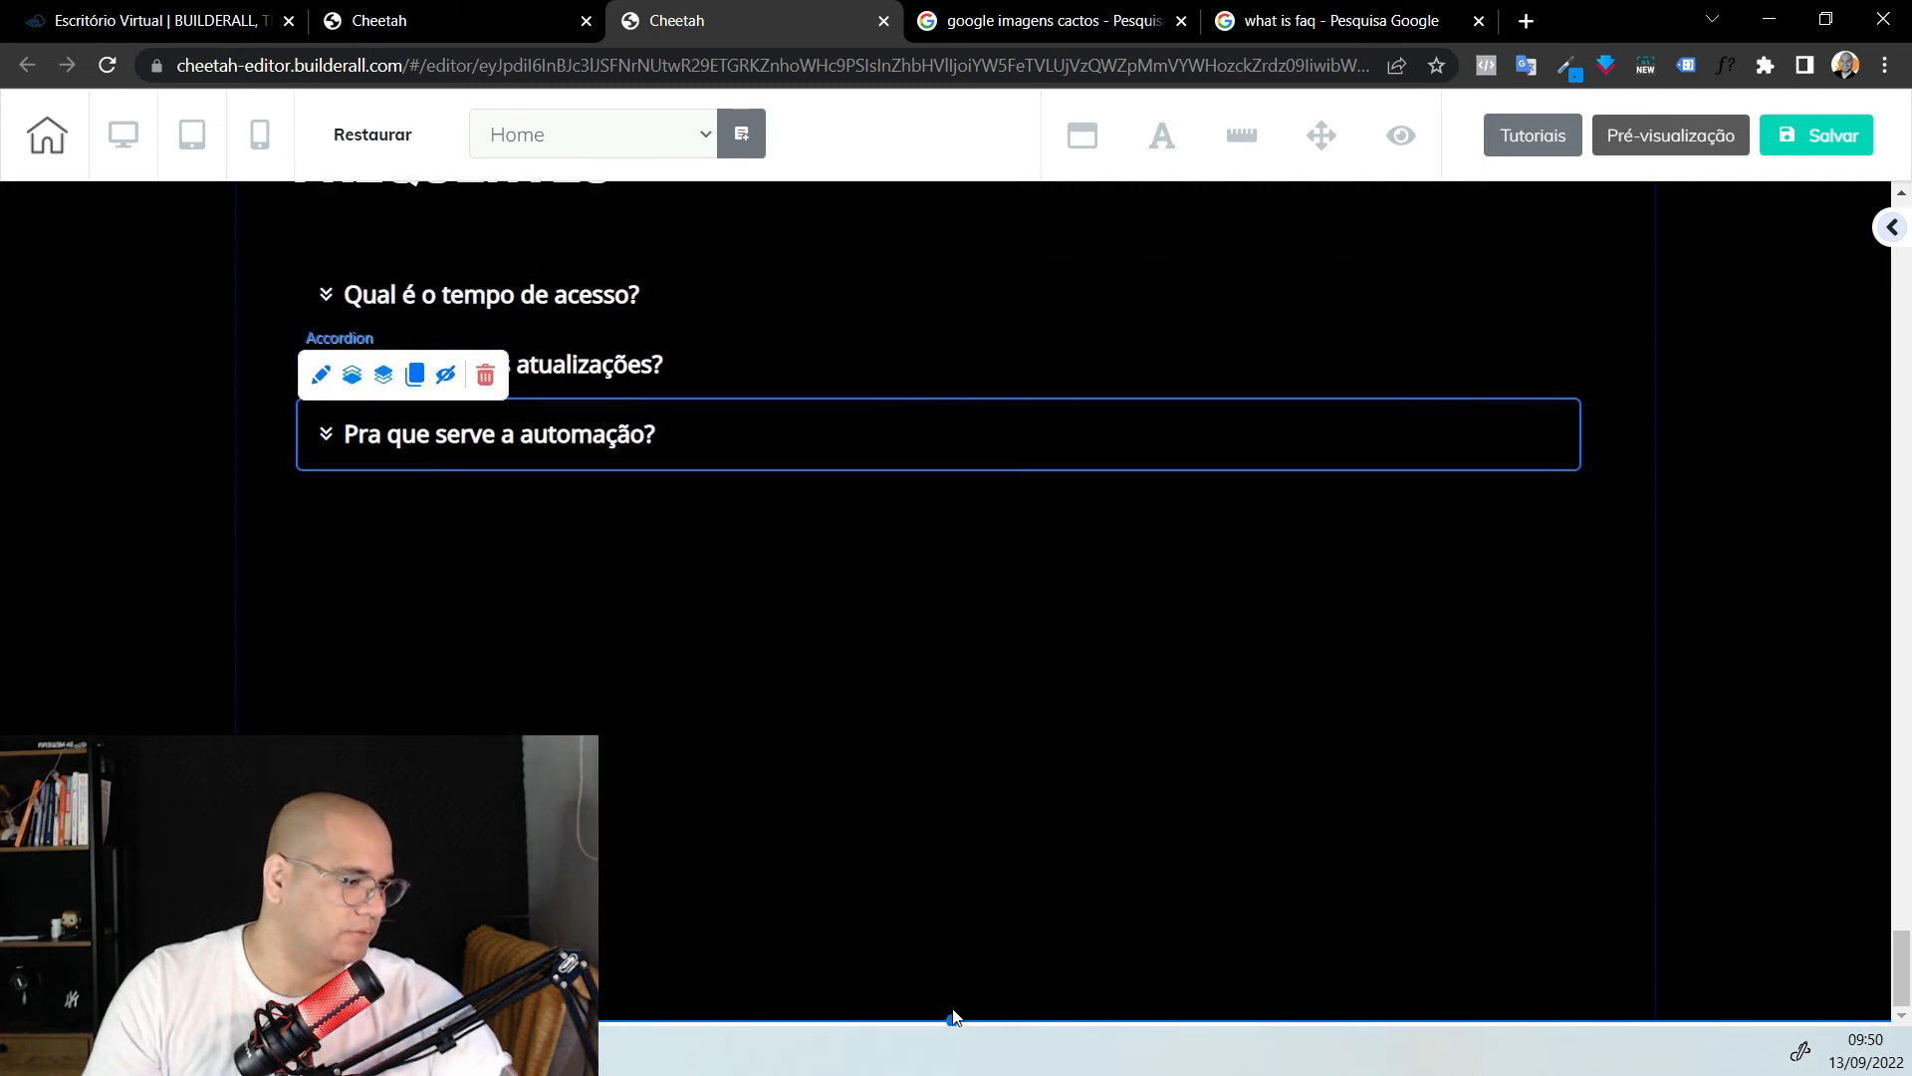
Lengthen the FAQ panel further to make room for a button beneath the collapsed accordion
scroll(932, 841, "up", 3)
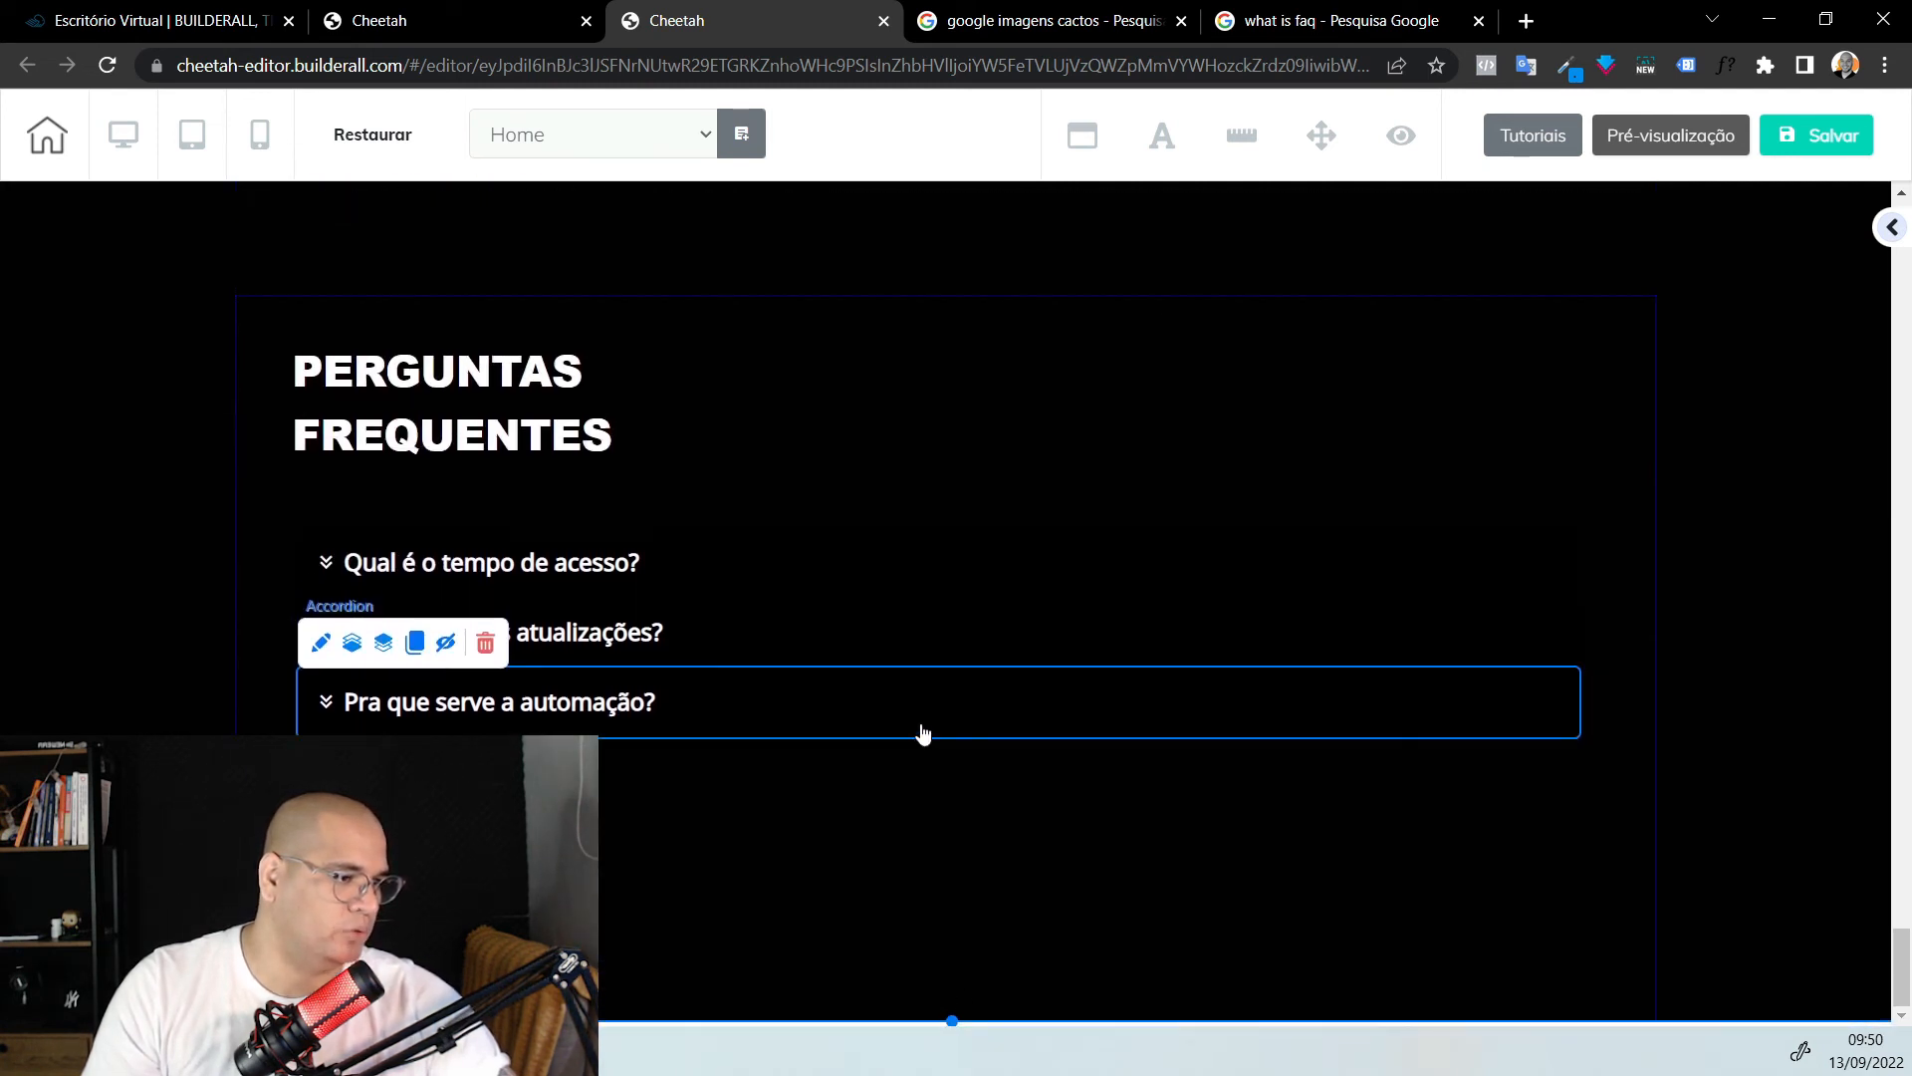
scroll(947, 568, "up", 1)
left_click(947, 568)
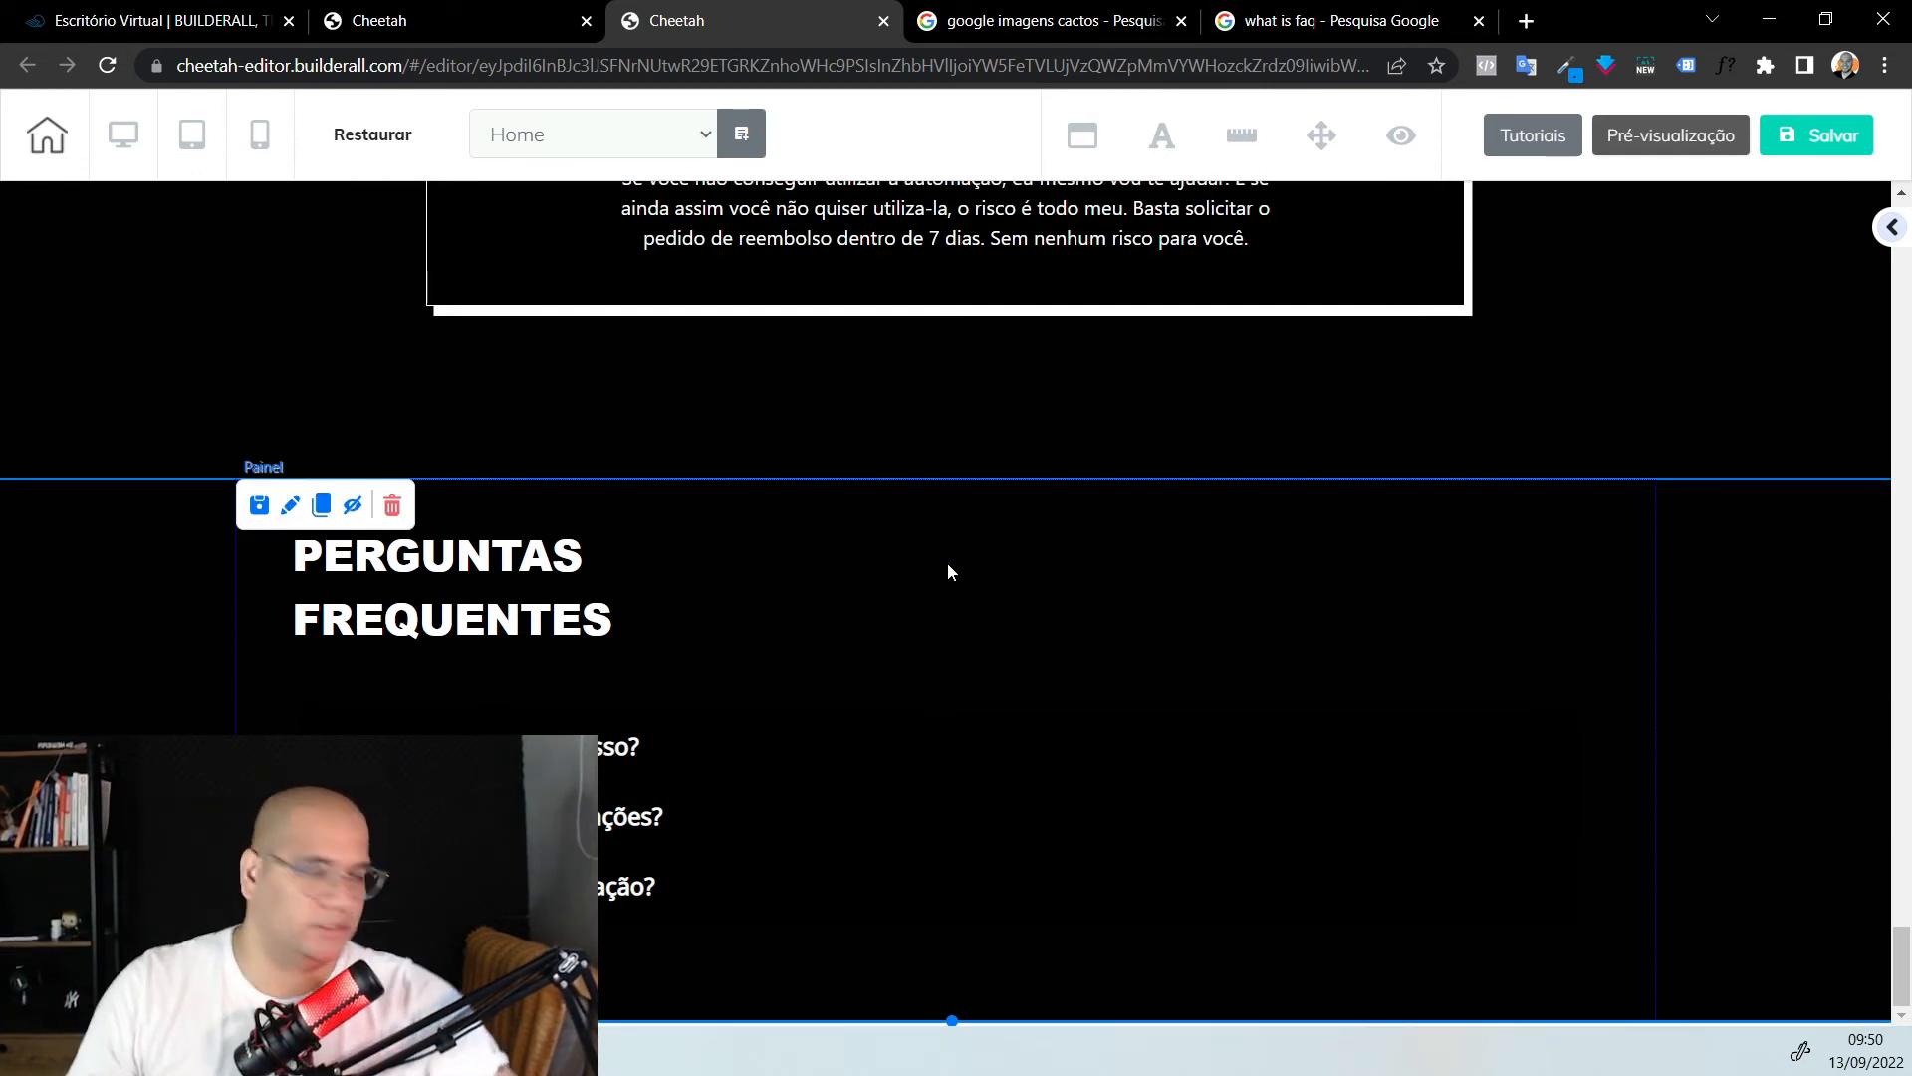
left_click_drag(949, 1027, 950, 1073)
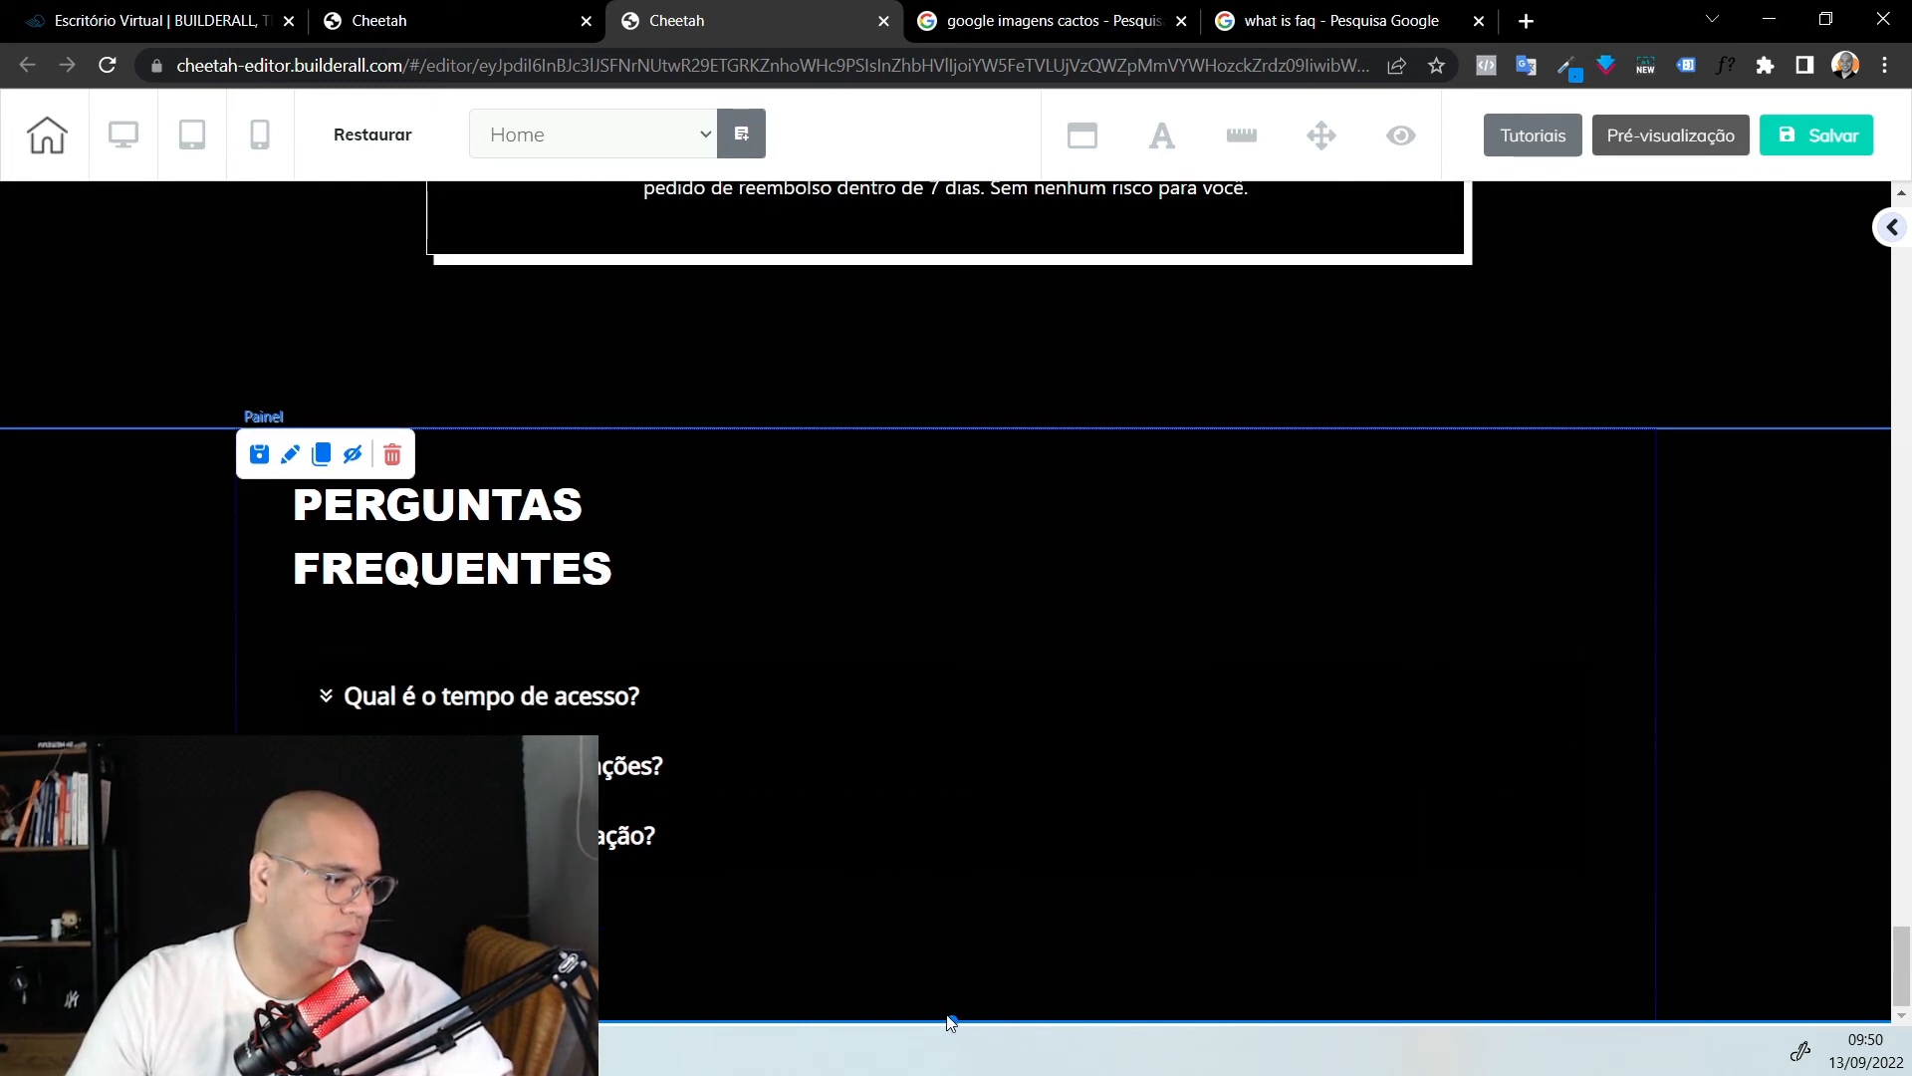
left_click_drag(951, 1021, 948, 1045)
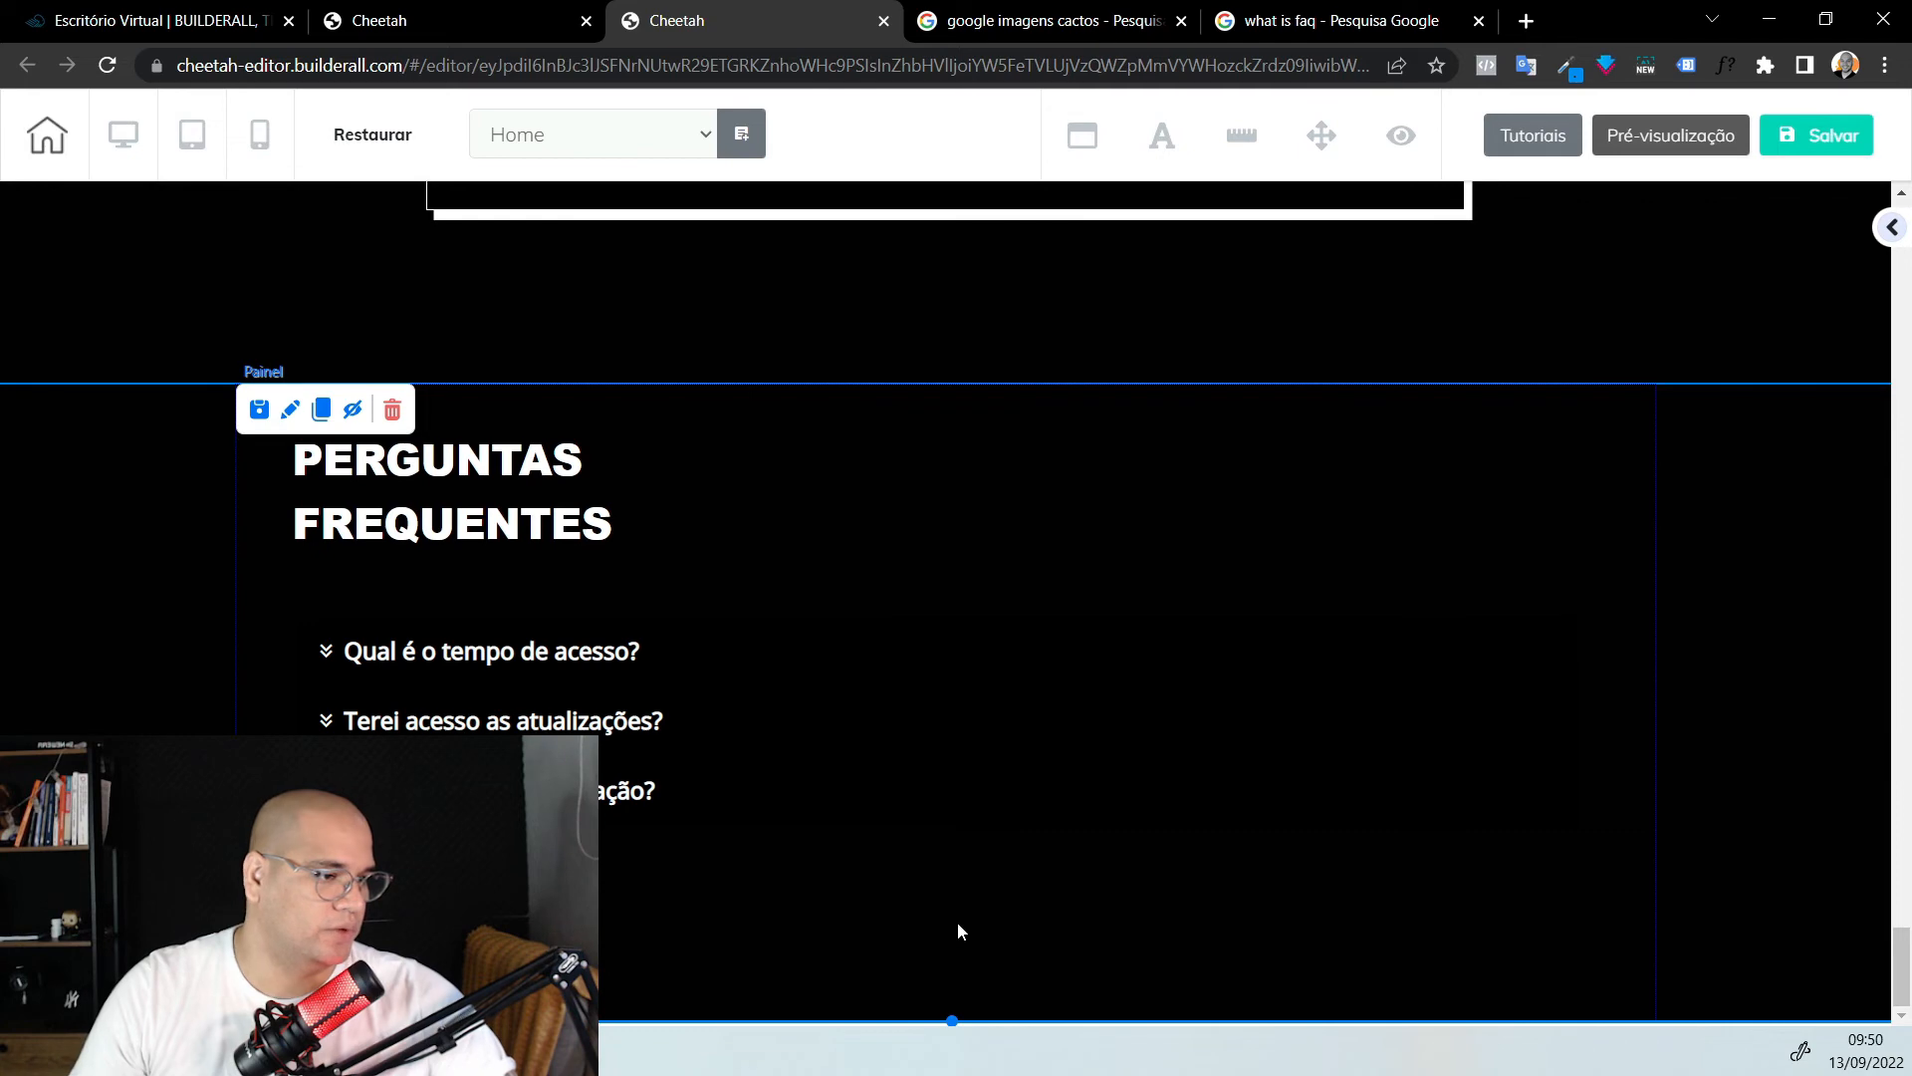
Duplicate the "QUERO AGORA MESMO" button from the biography section and place the copy centred beneath the FAQ accordion
scroll(958, 922, "up", 5)
scroll(841, 792, "up", 8)
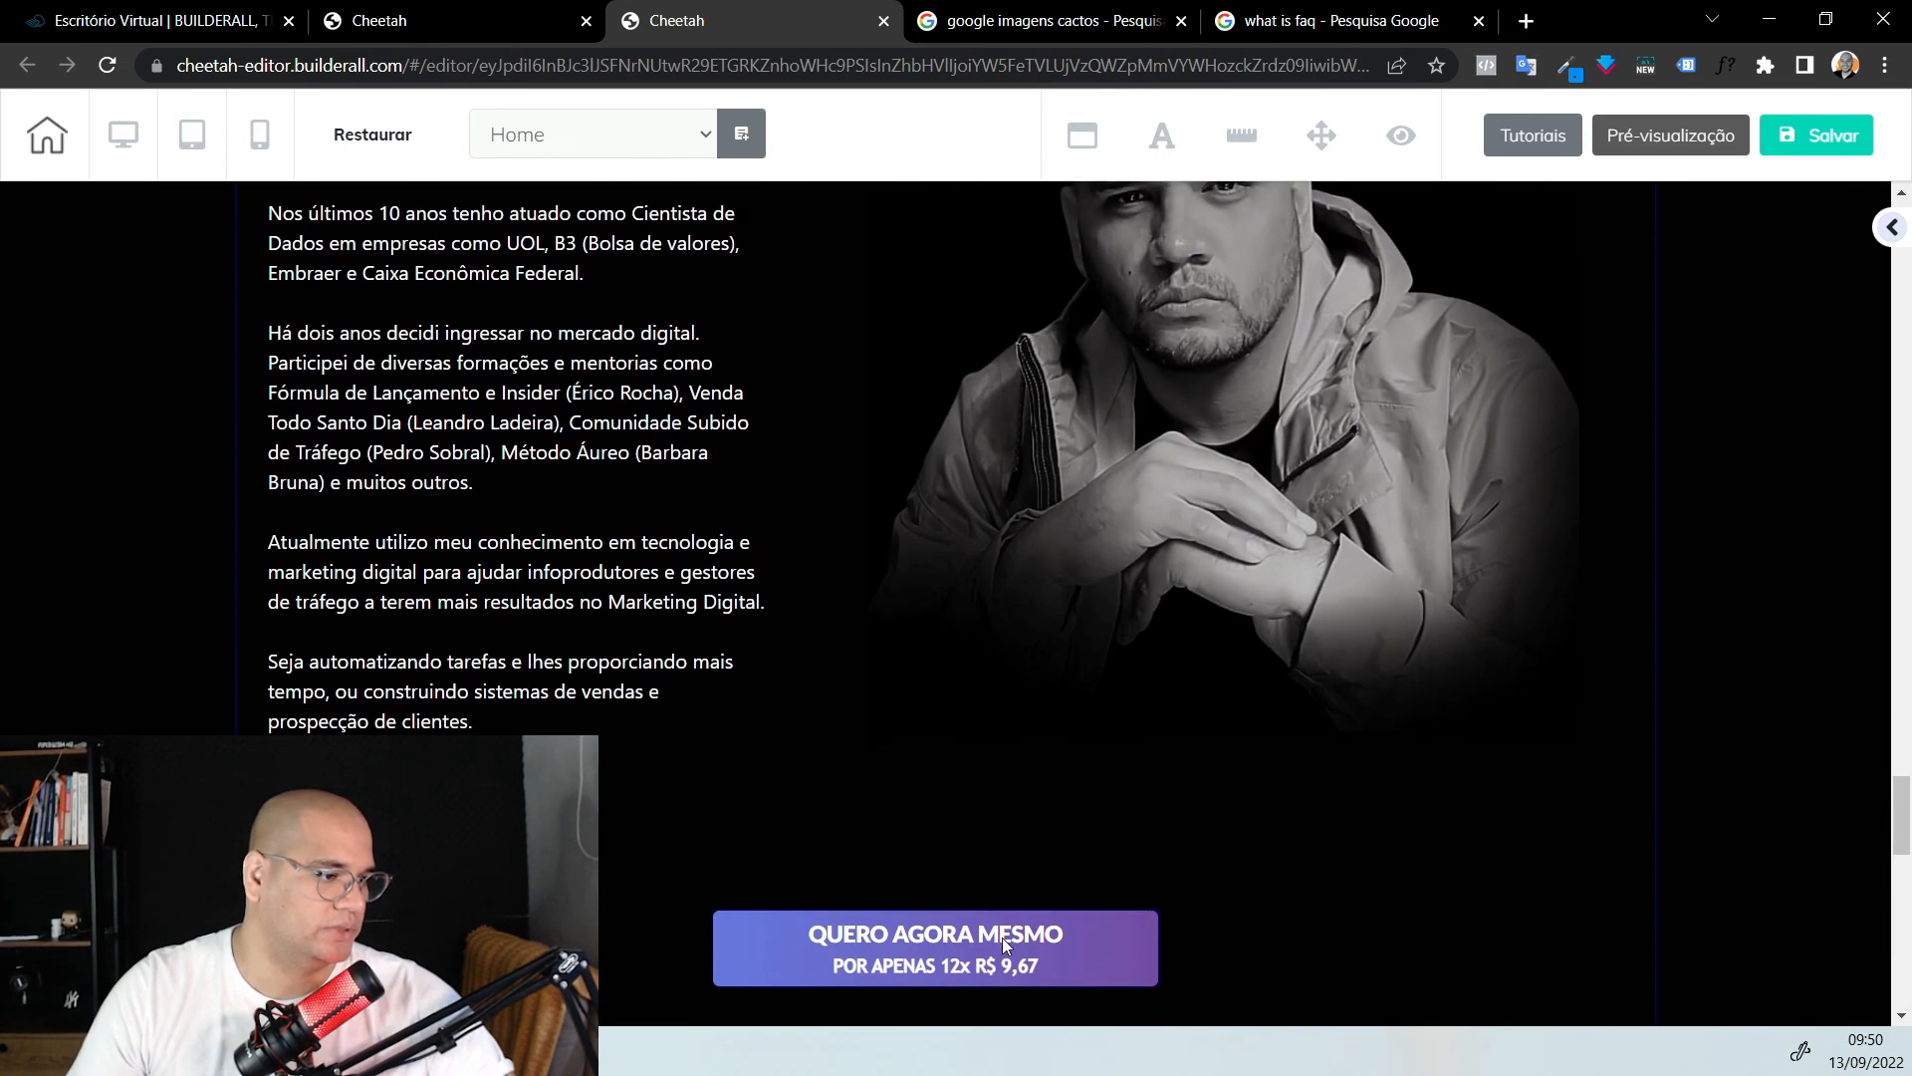
scroll(1000, 948, "down", 4)
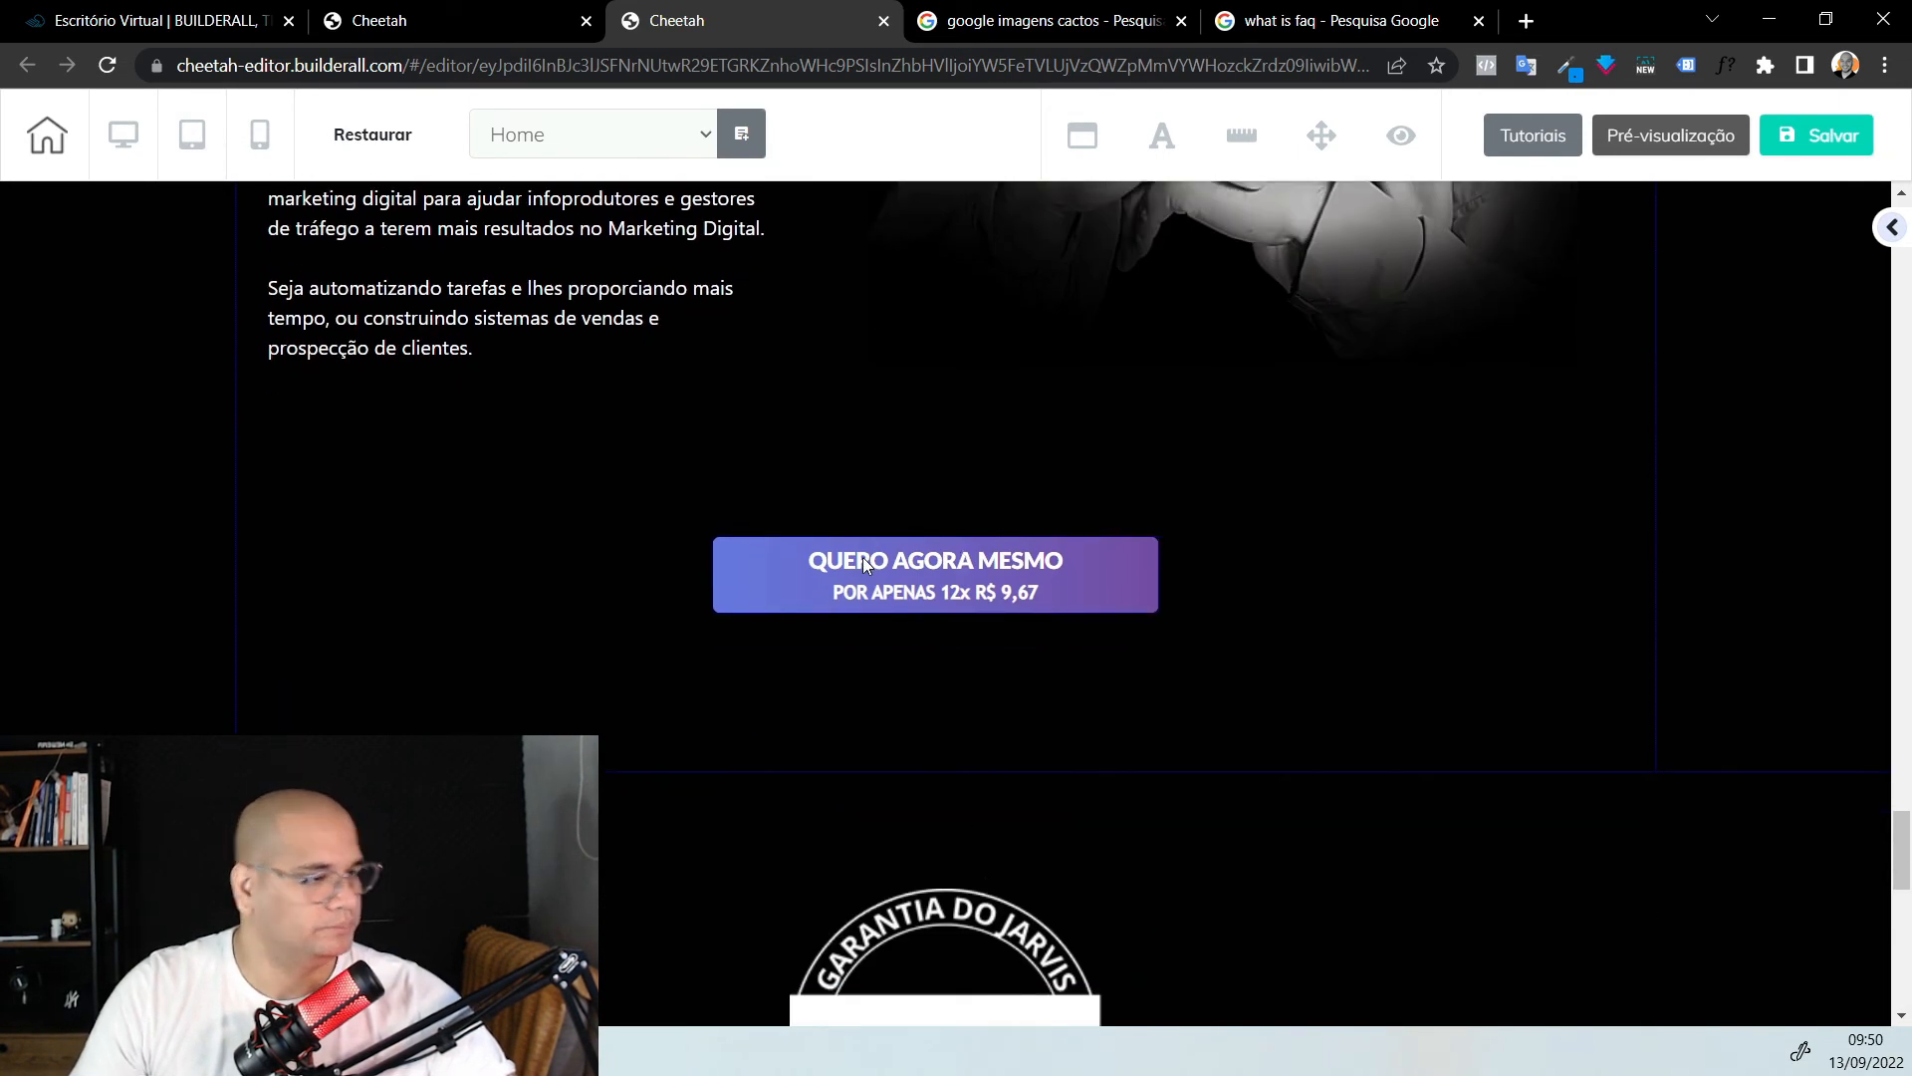
left_click(845, 577)
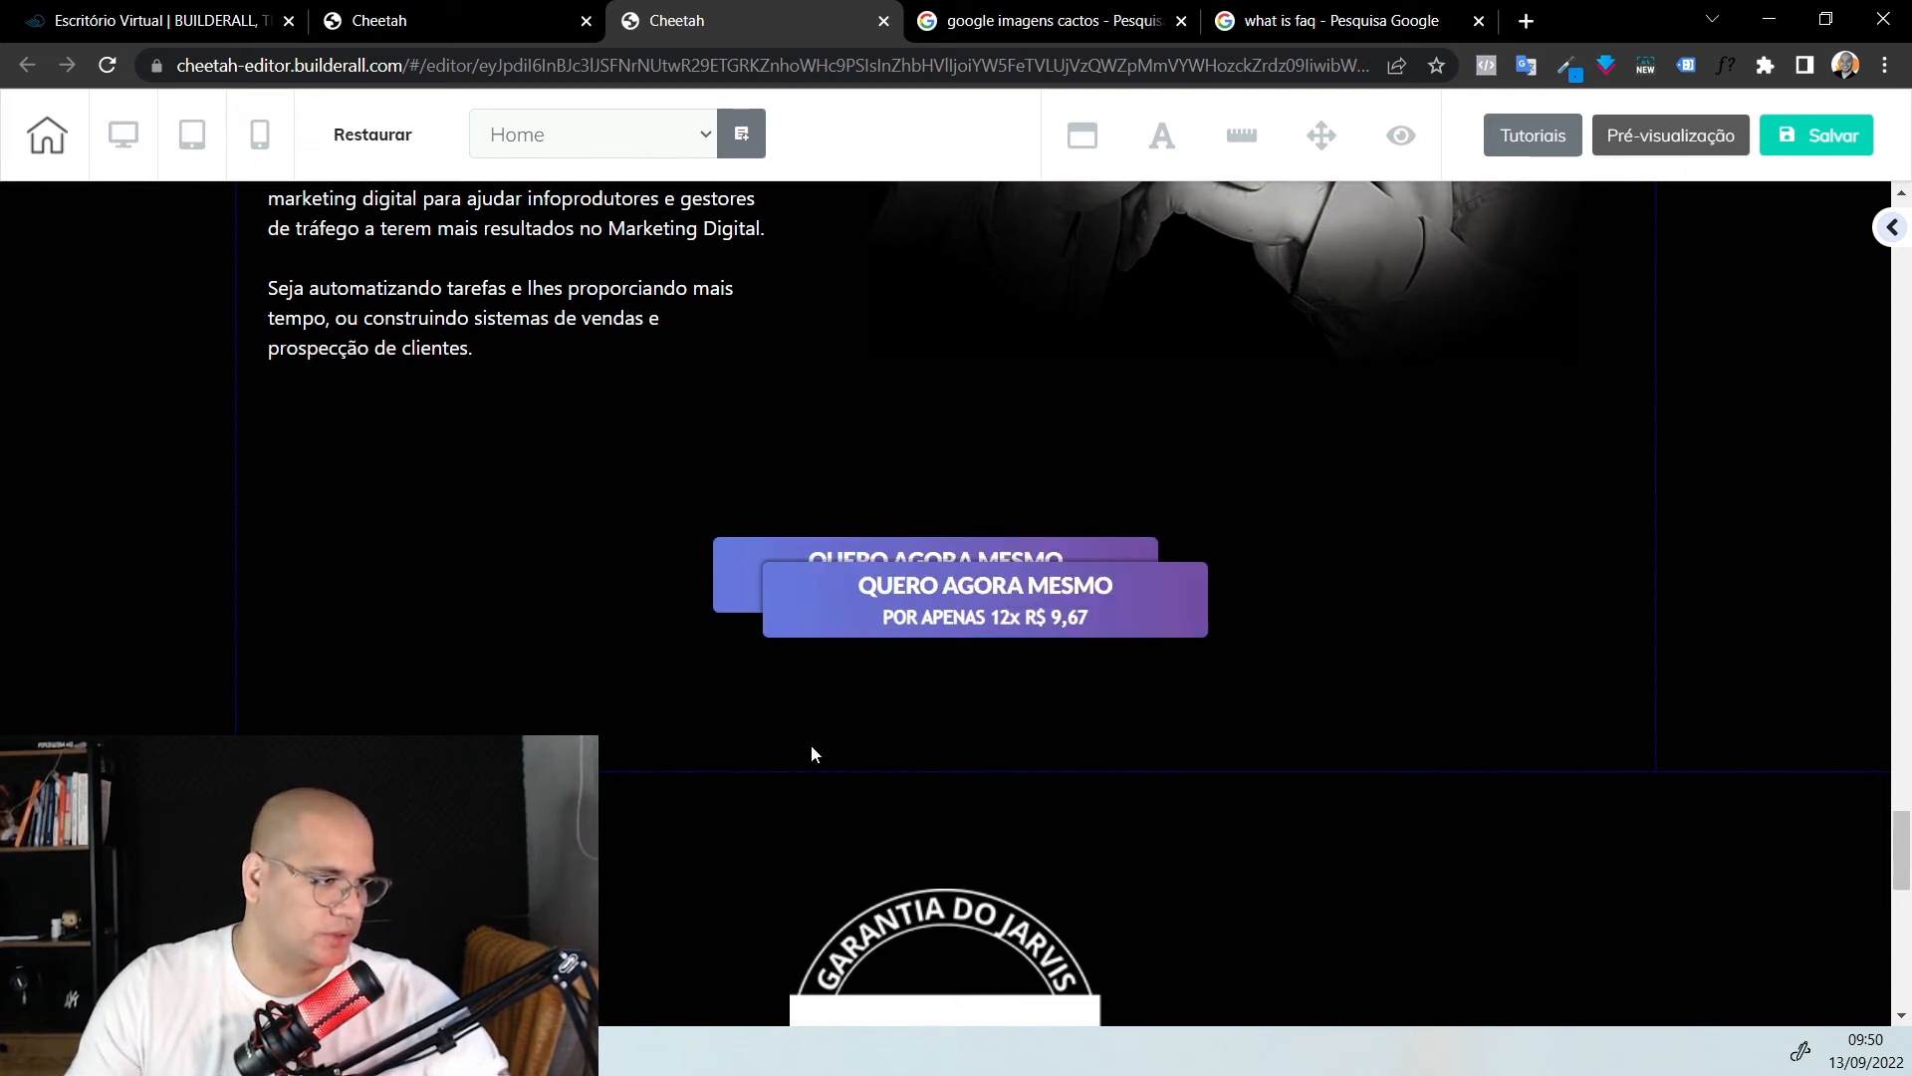
mouse_move(1128, 630)
left_mouse_down()
mouse_move(1126, 668)
mouse_move(1032, 749)
mouse_move(1037, 853)
mouse_move(1008, 956)
mouse_move(1070, 926)
left_mouse_up()
scroll(1032, 751, "down", 12)
left_click_drag(1069, 938, 1019, 926)
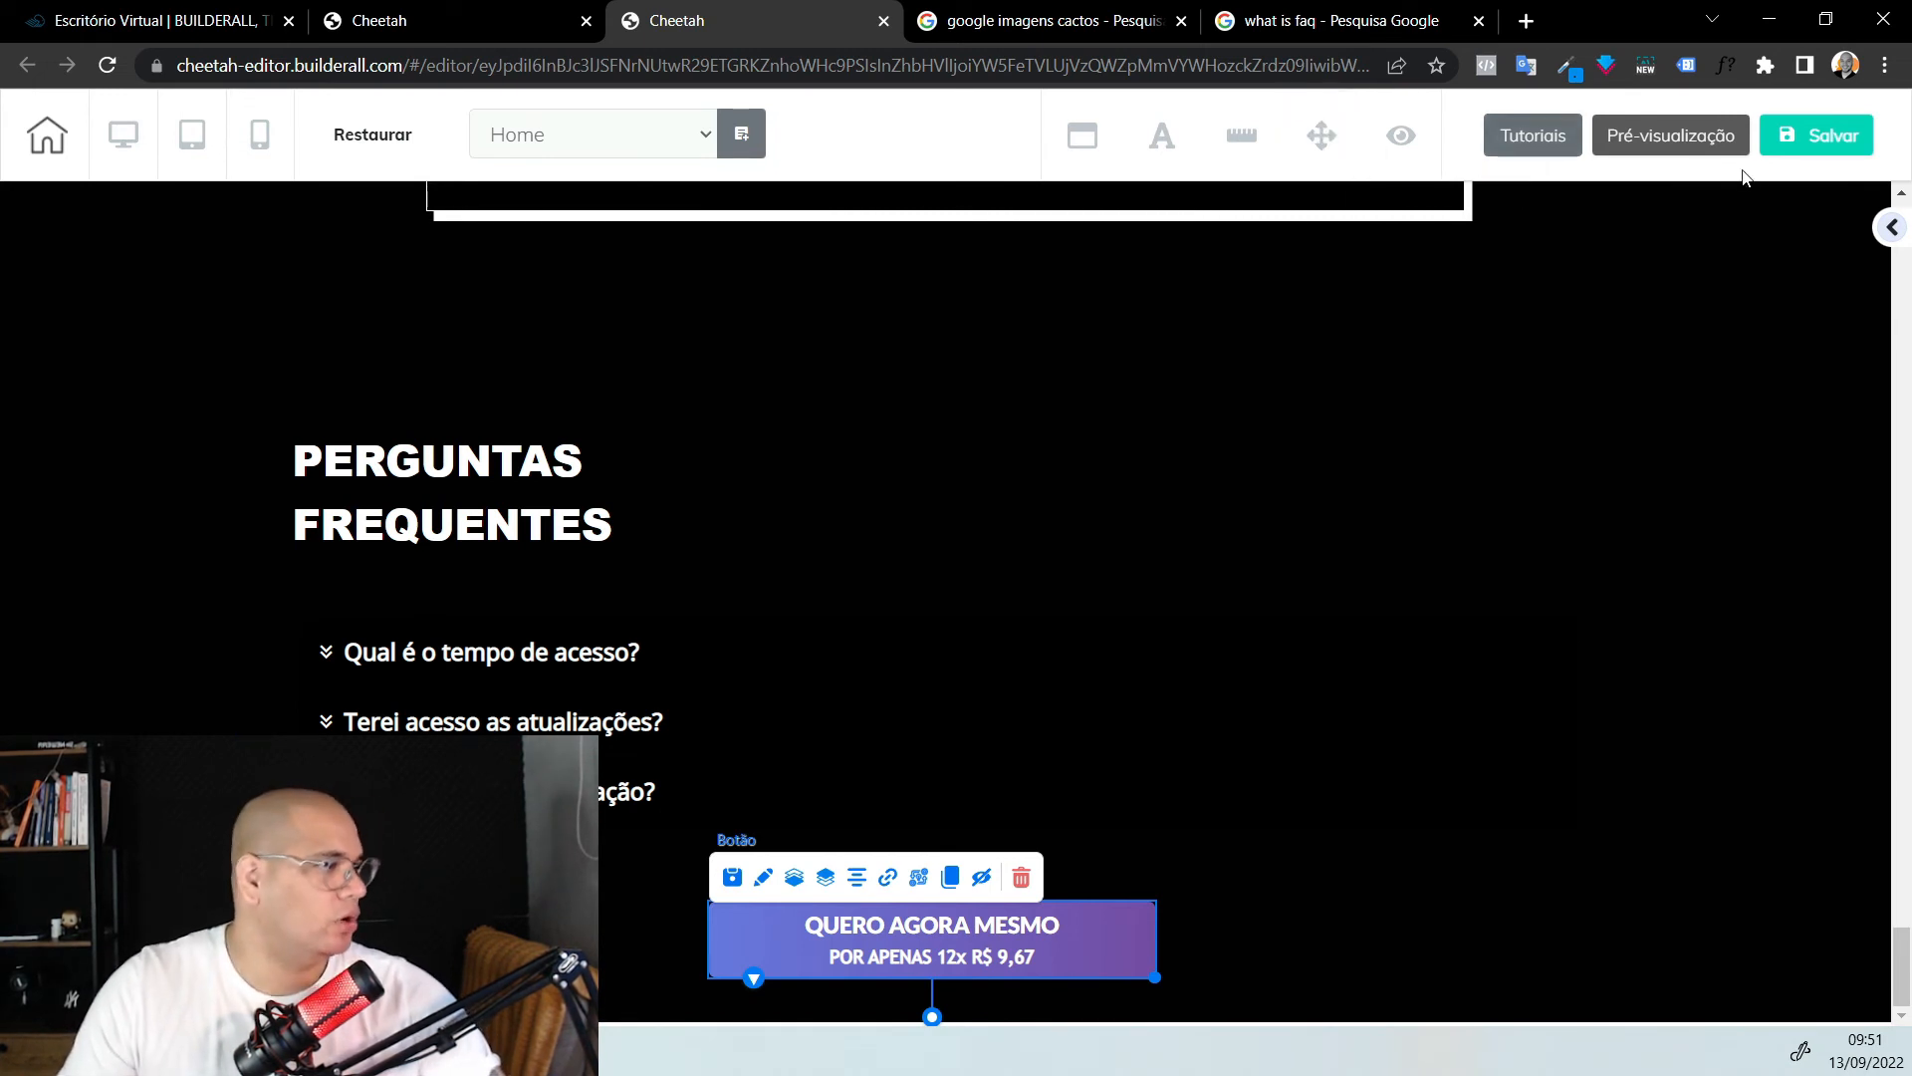
Add a blank panel at the end of the page, below the FAQ panel
left_click(1887, 228)
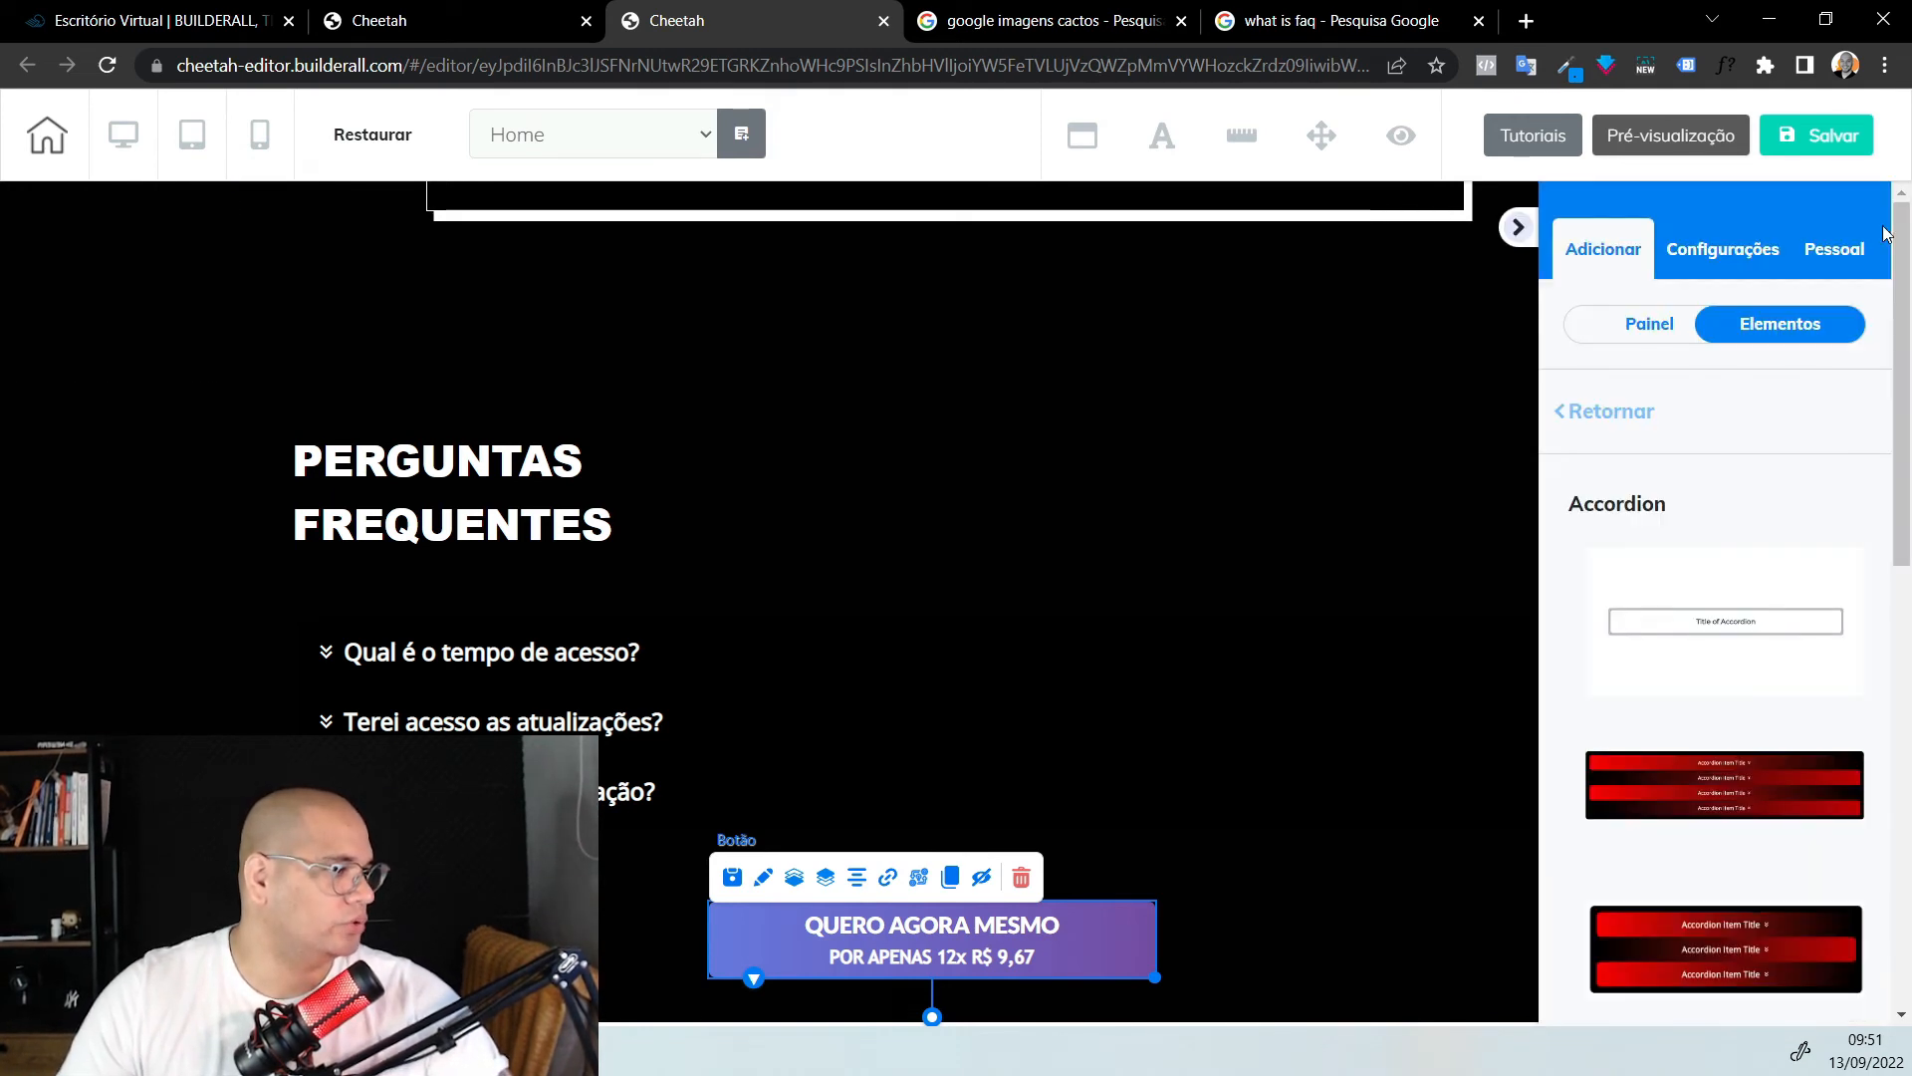
left_click(1621, 335)
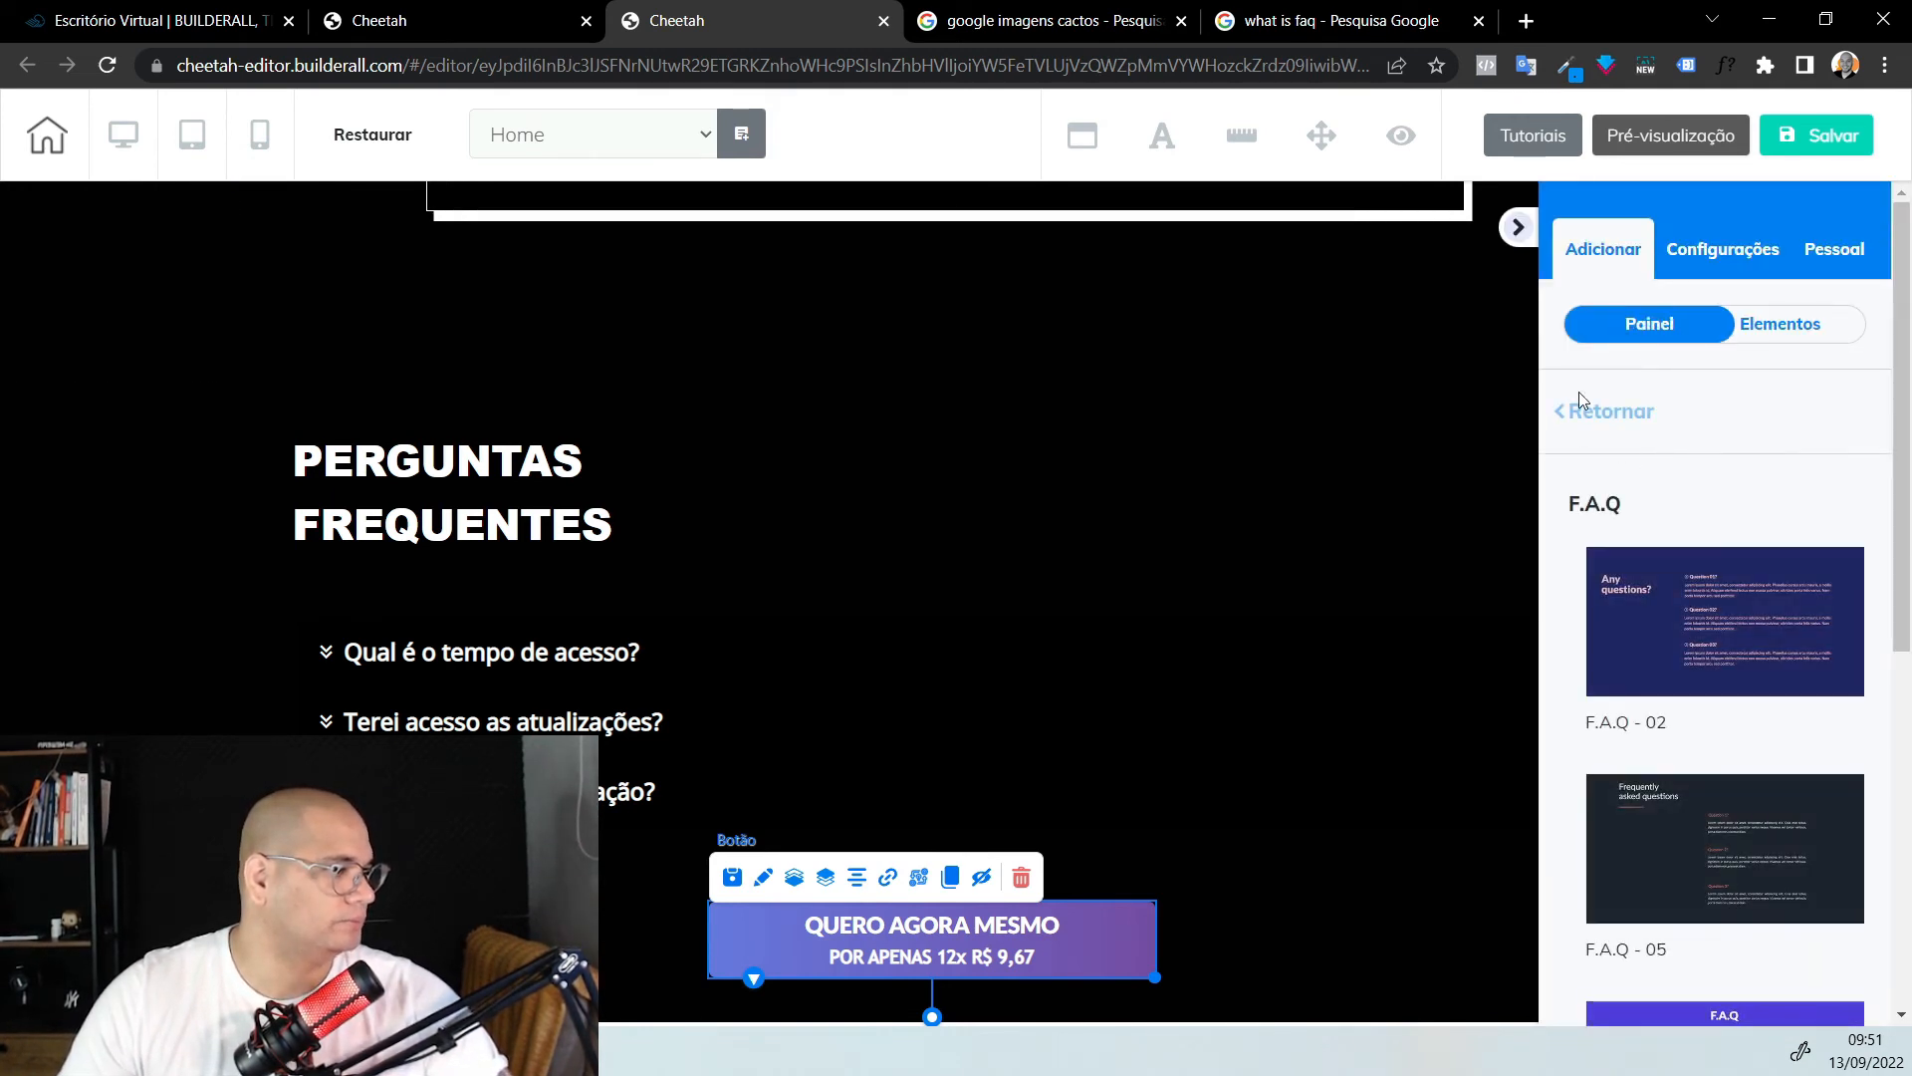
left_click(1600, 408)
left_click(1661, 480)
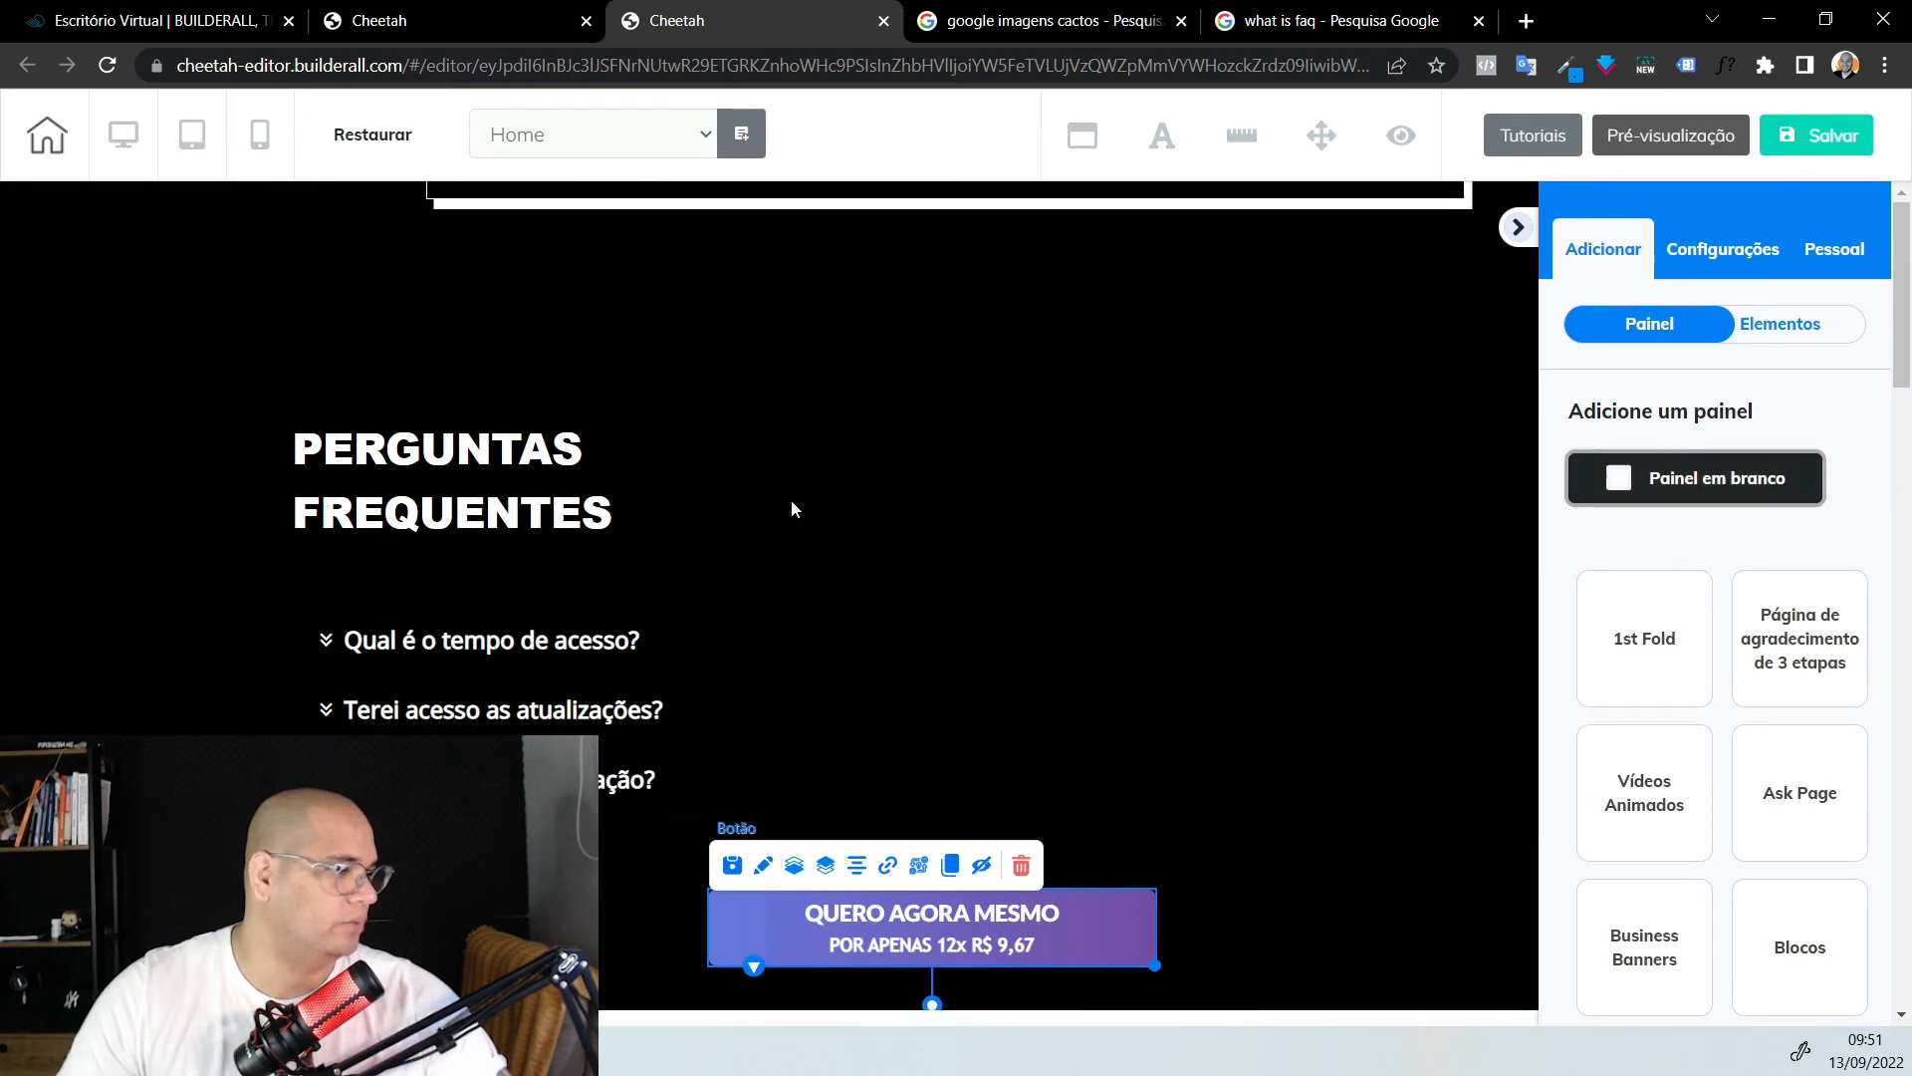
scroll(813, 498, "down", 5)
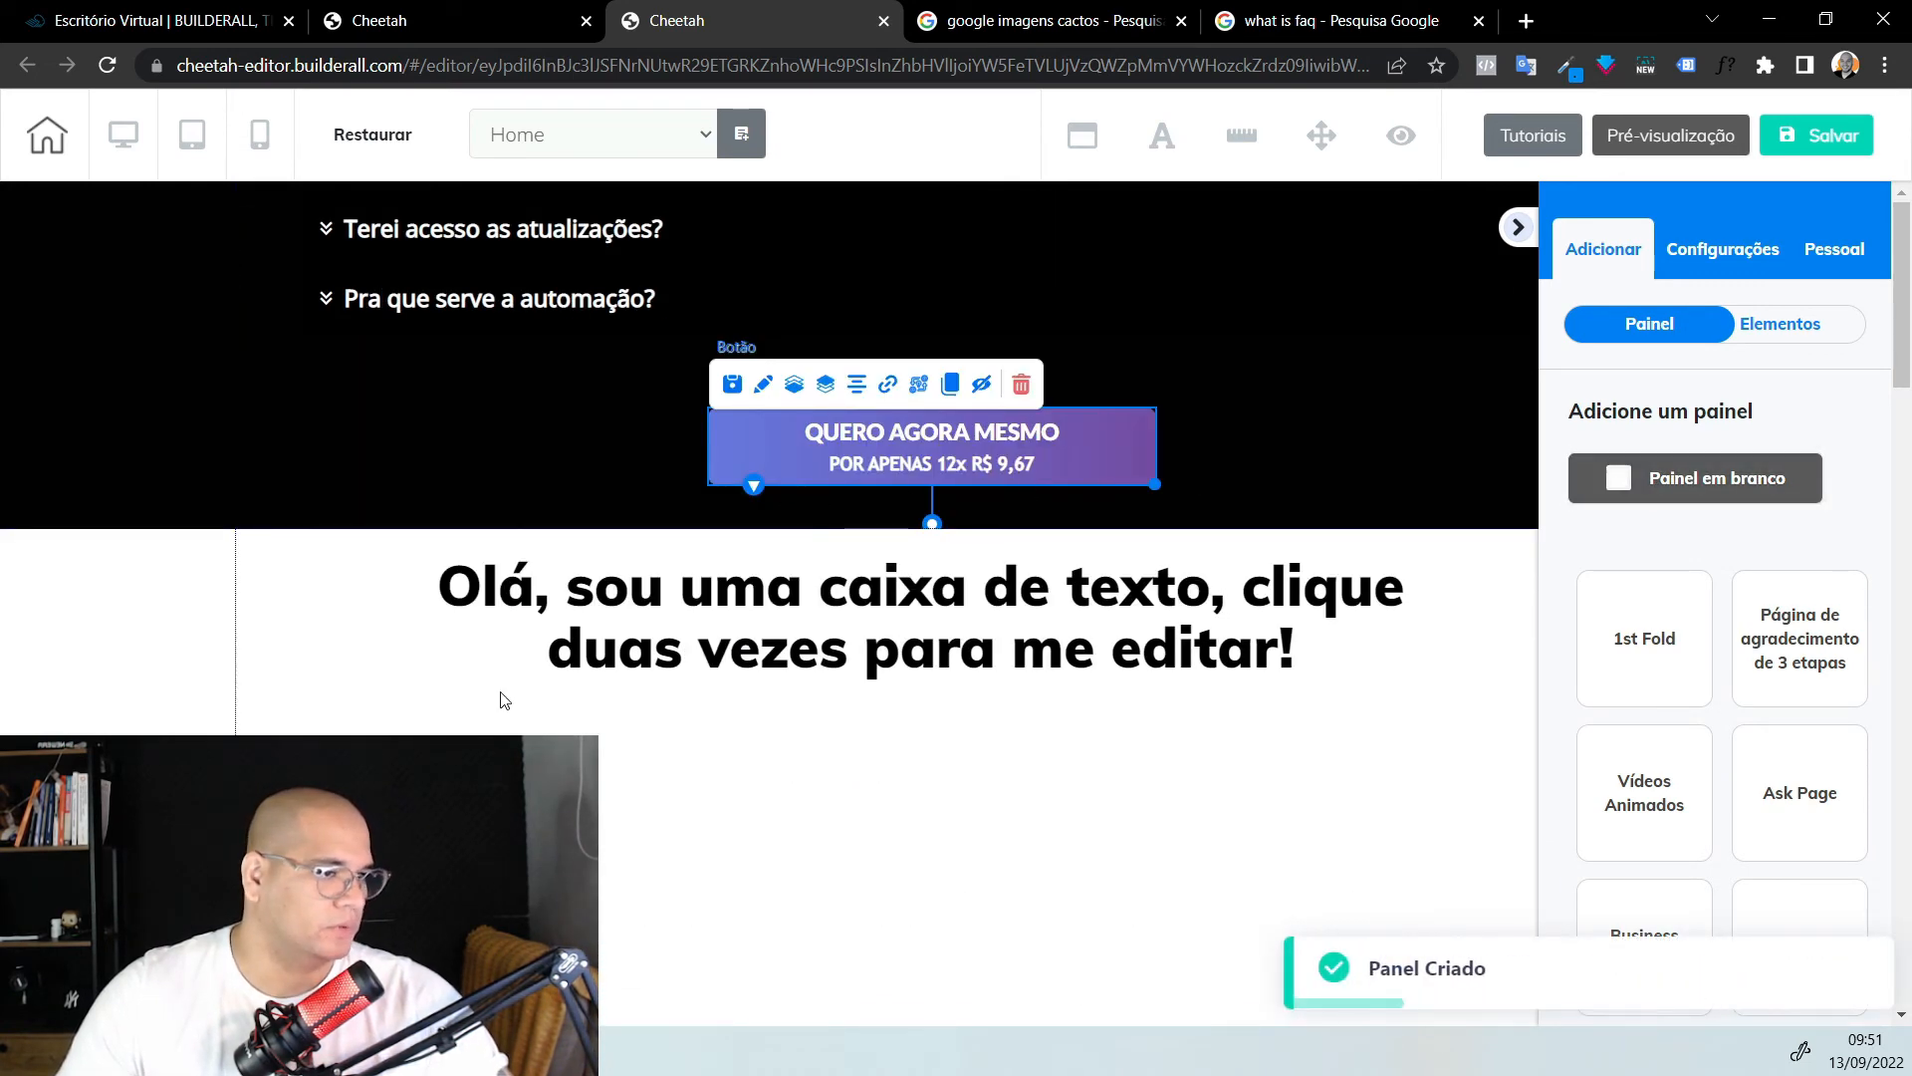
Delete the placeholder text box "Olá, sou uma caixa de texto" from the new panel
left_click(742, 609)
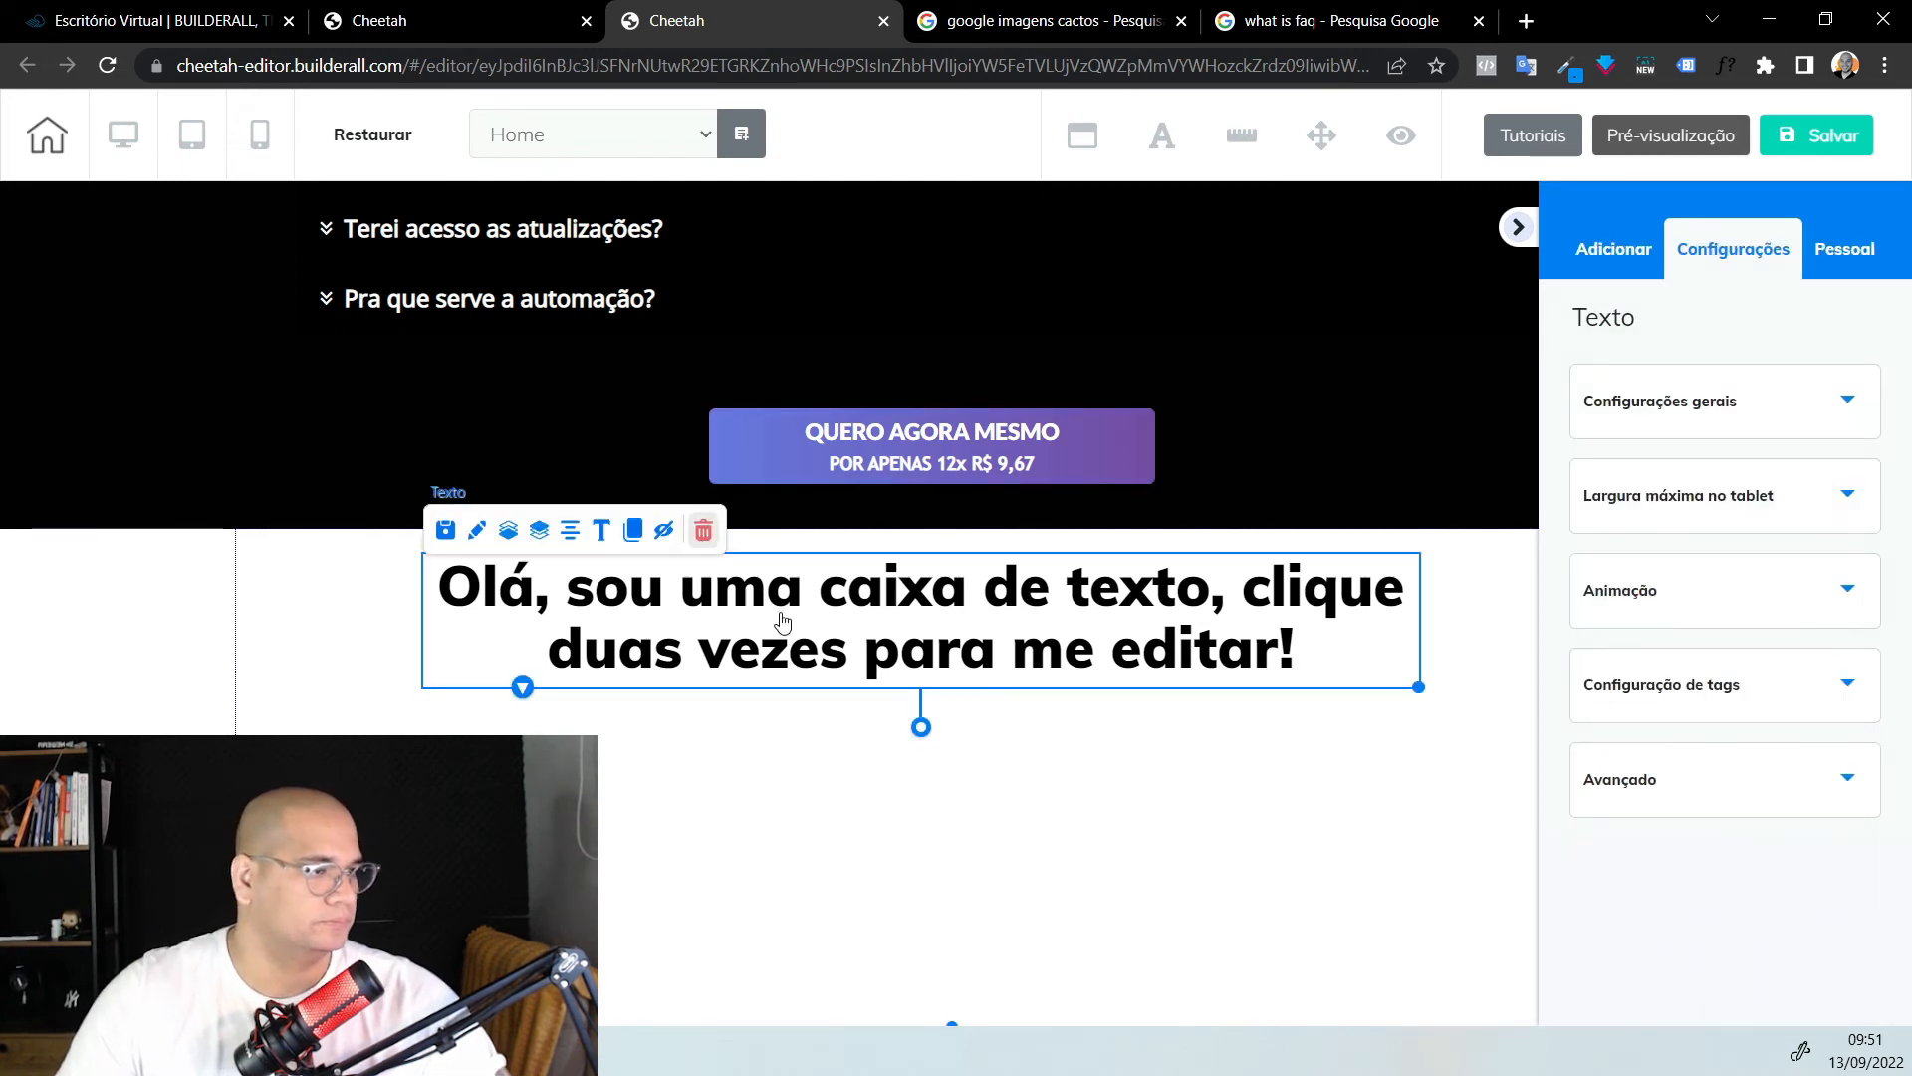
key("Delete")
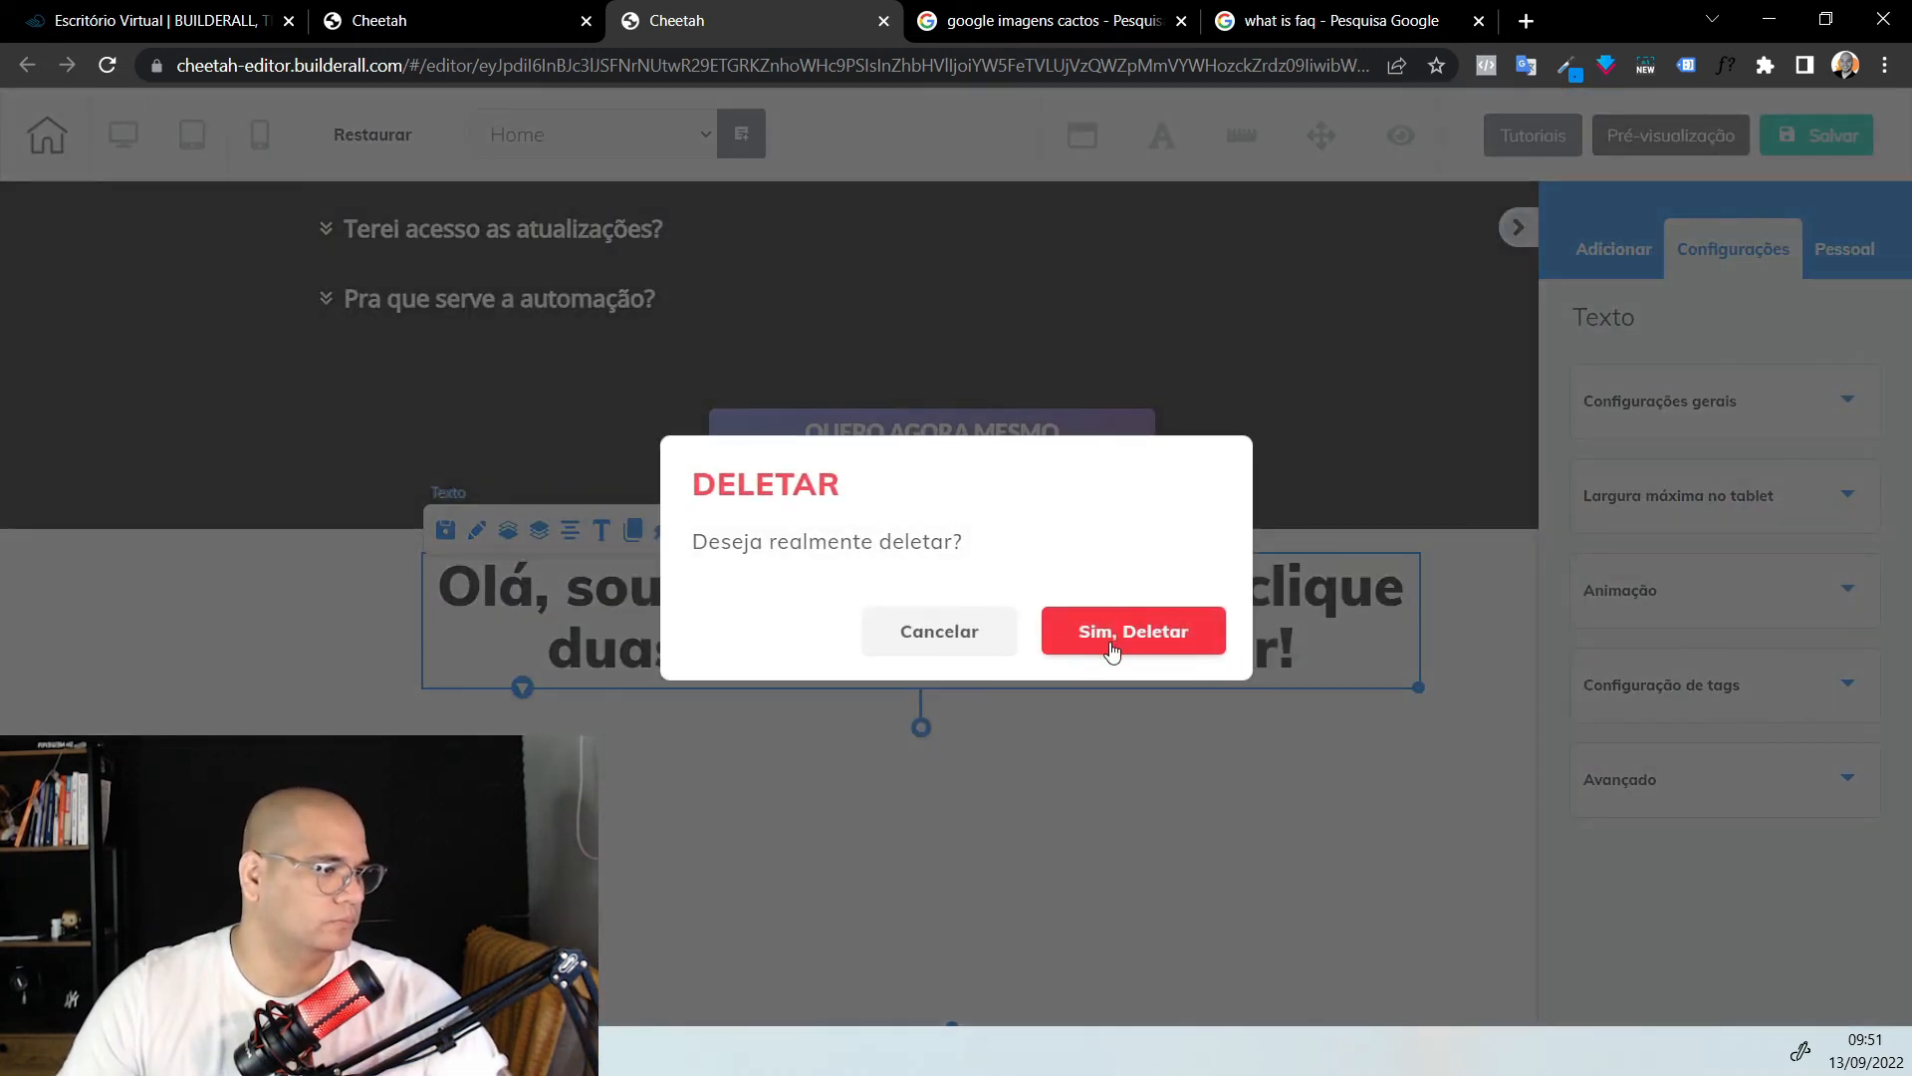
left_click(1113, 651)
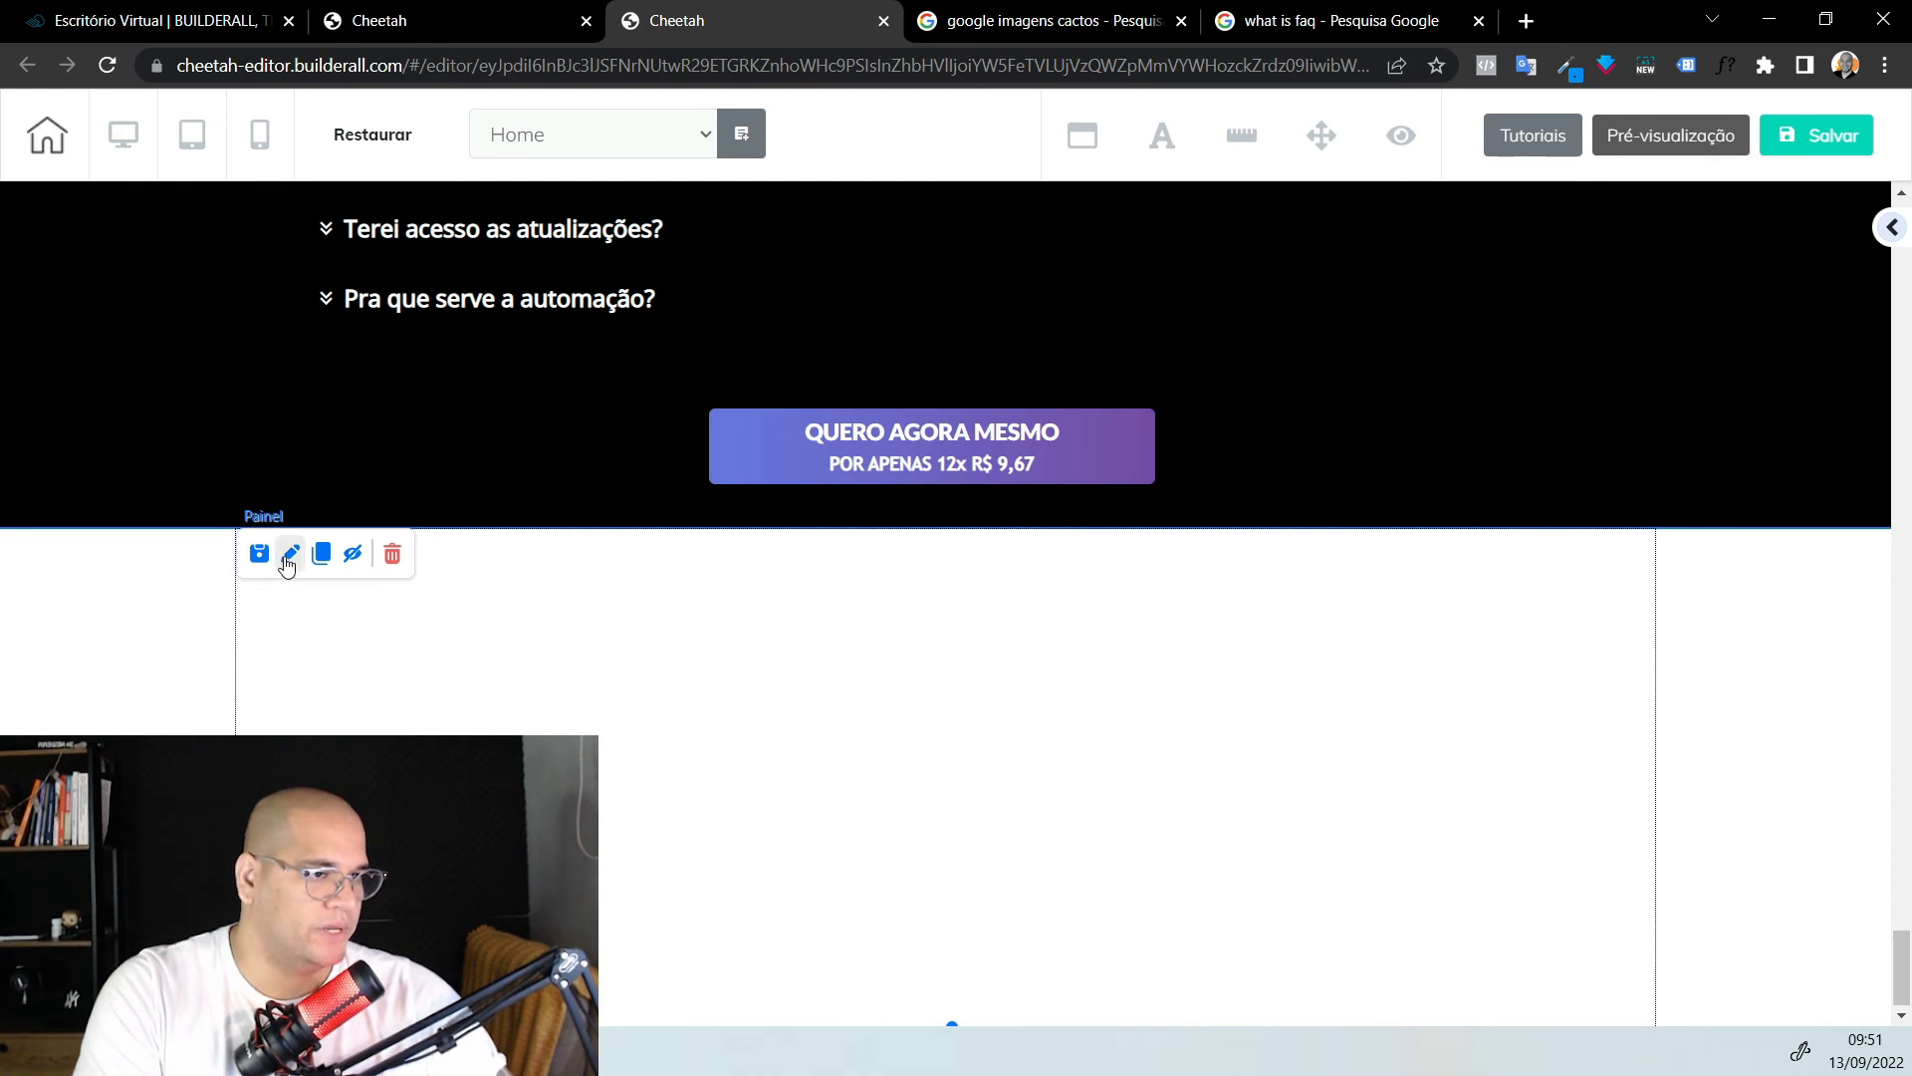
Set both the height and the minimum height of the new panel to 50
left_click(290, 554)
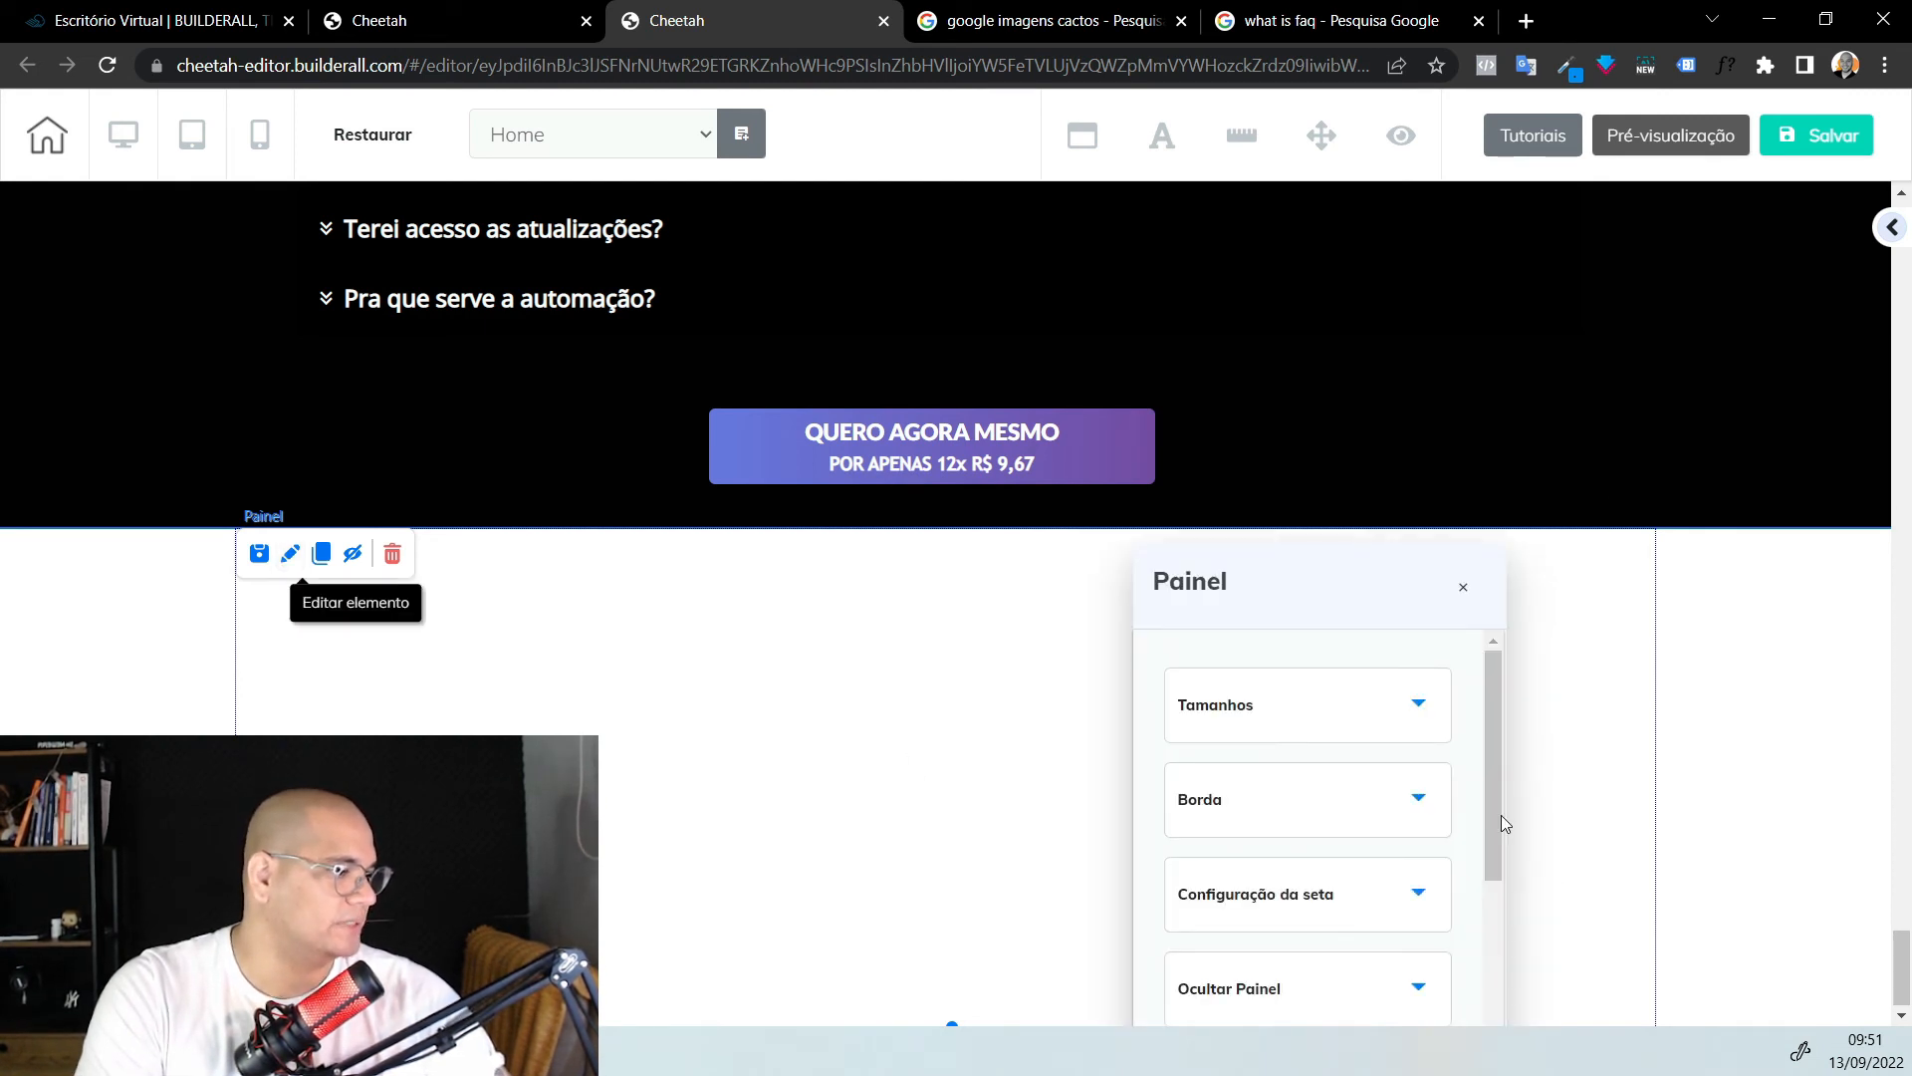
left_click_drag(1322, 571, 1625, 281)
left_click(1664, 439)
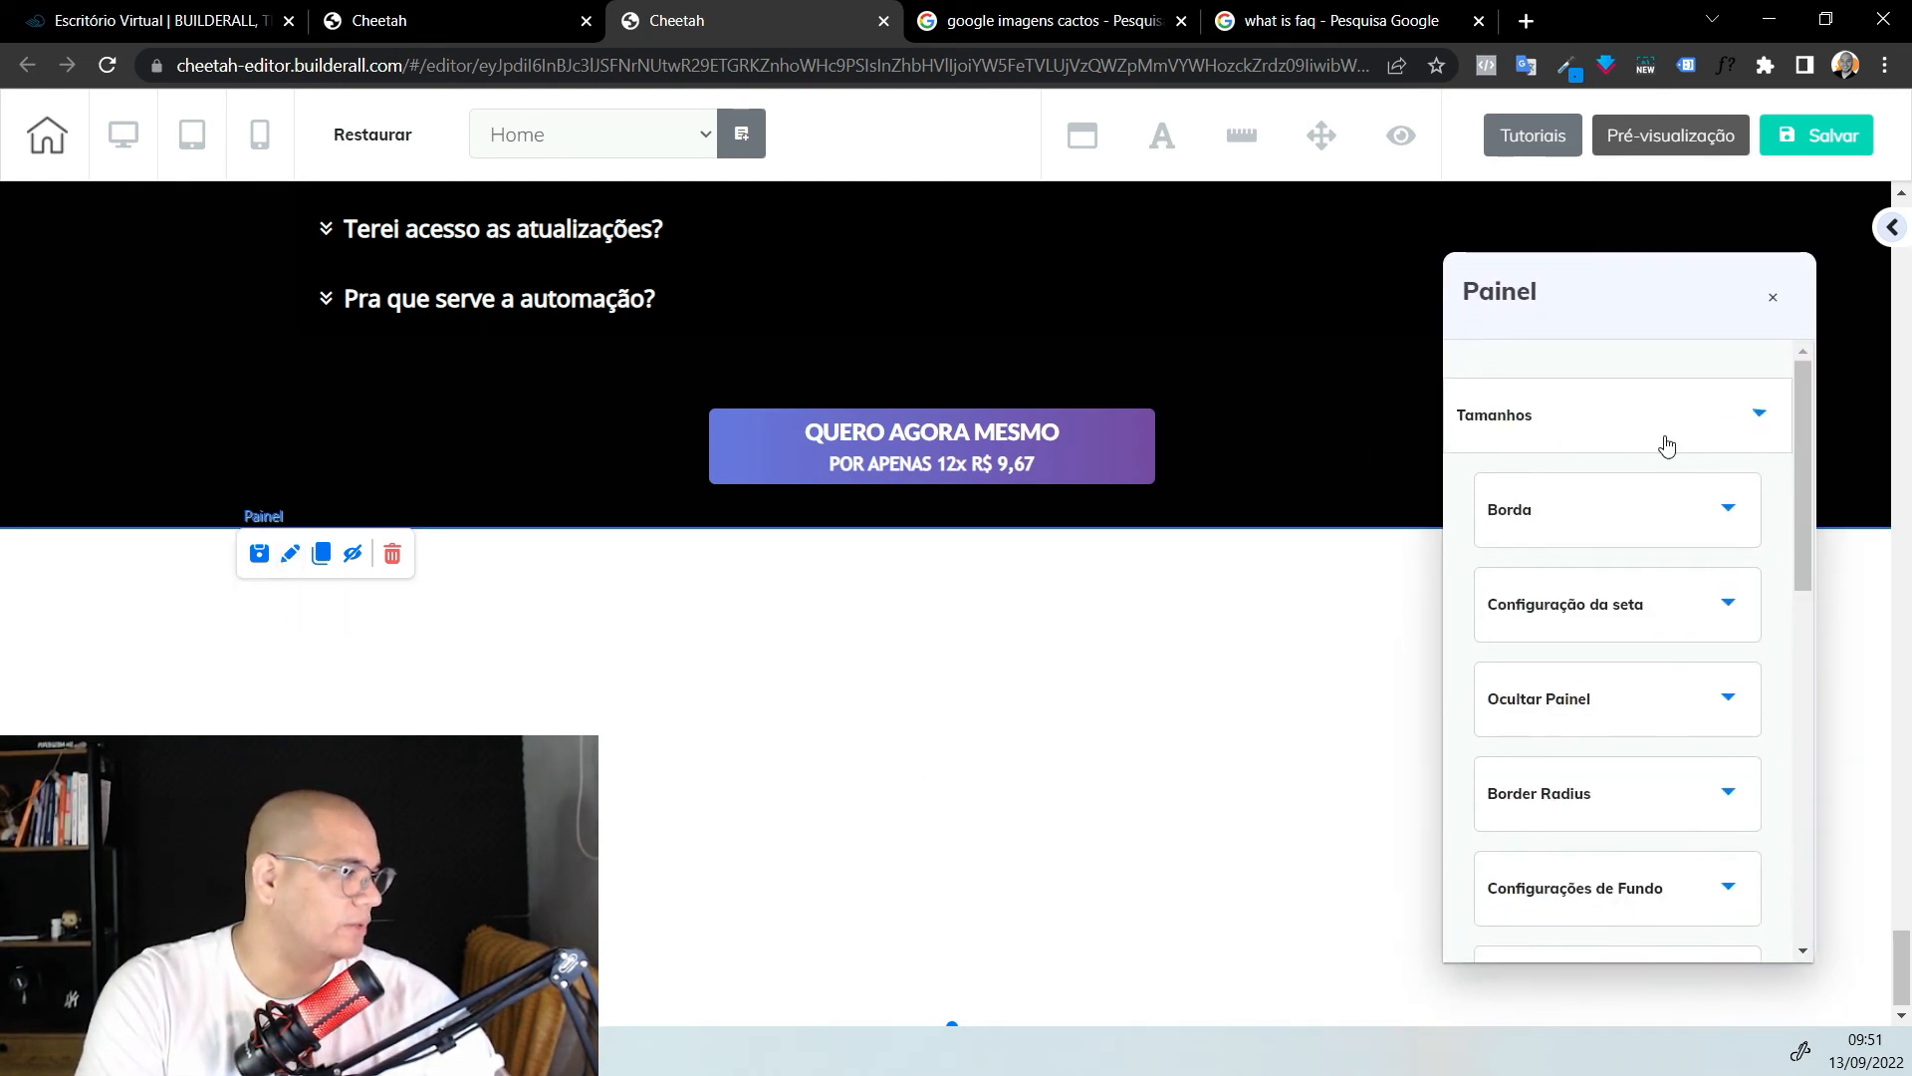
double_click(1743, 573)
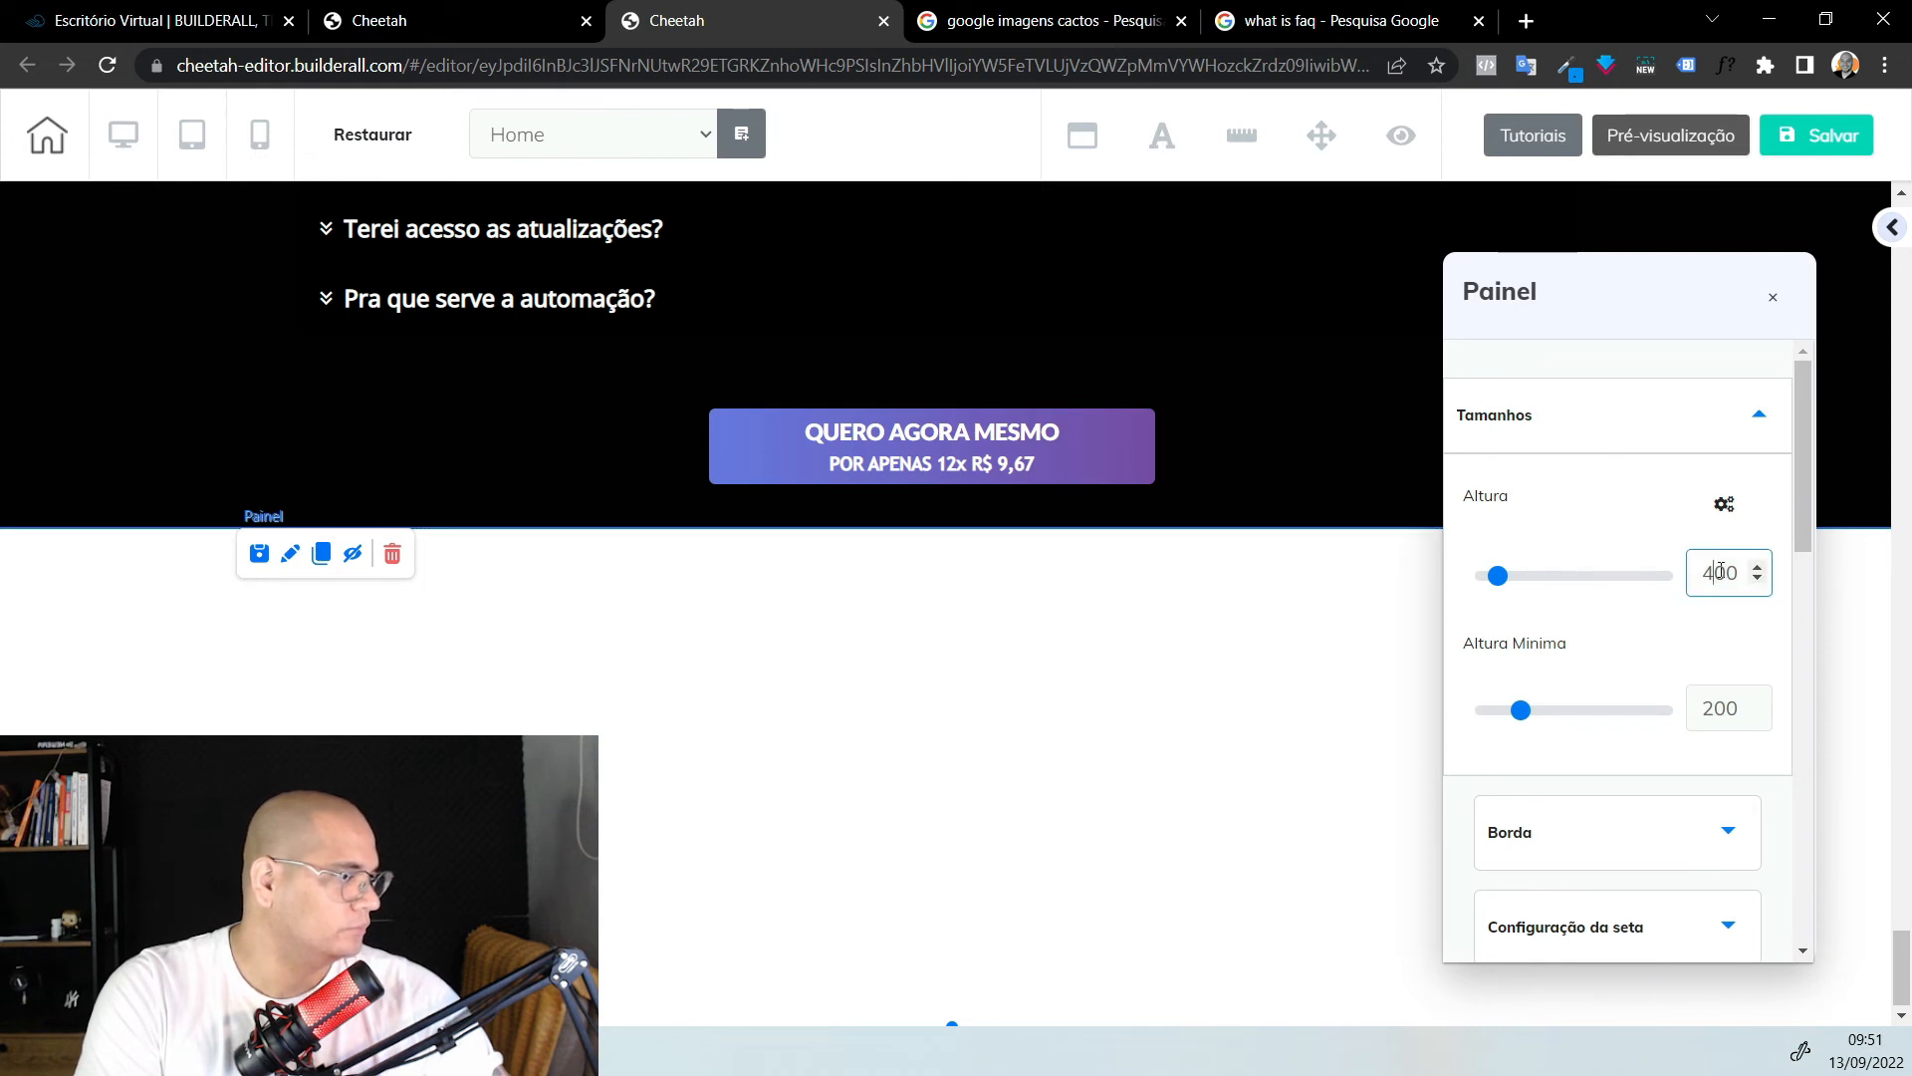
type("5000")
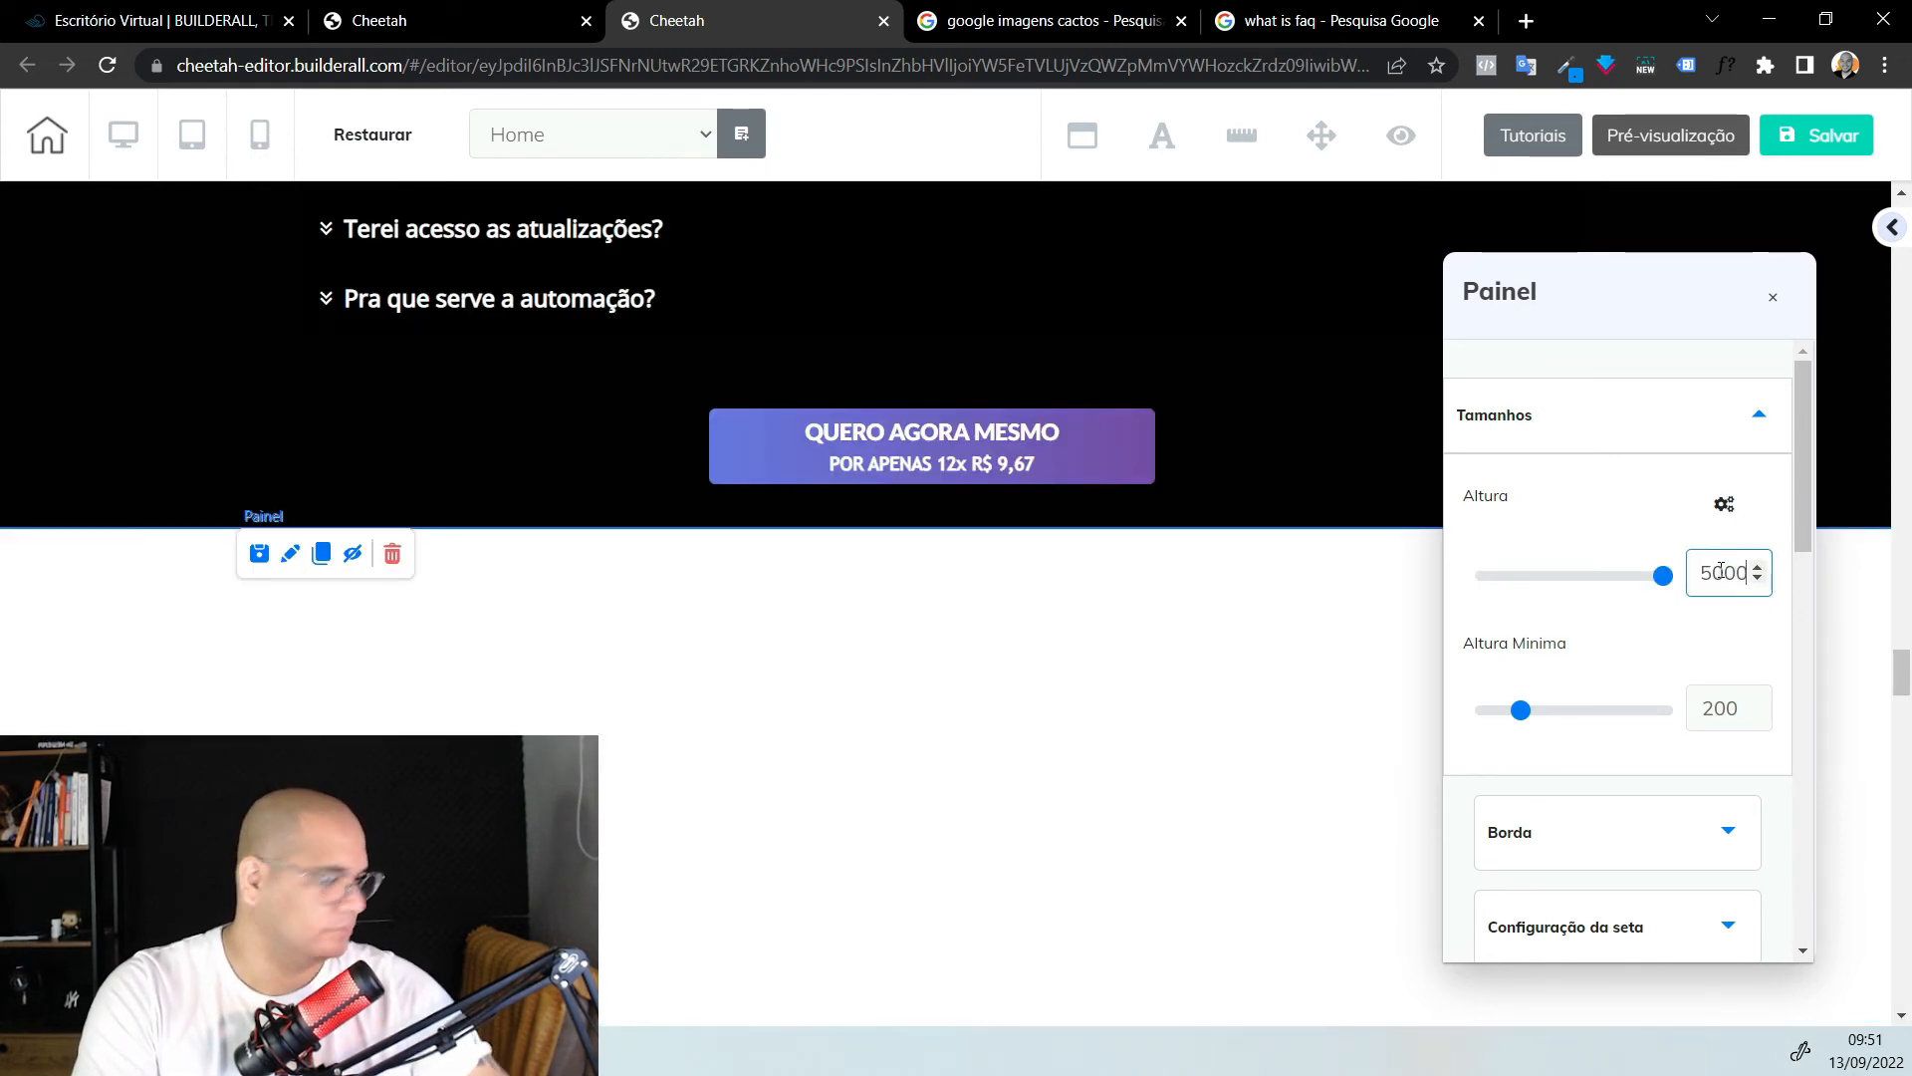
key("BackSpace")
key("BackSpace")
double_click(1730, 709)
type("5000")
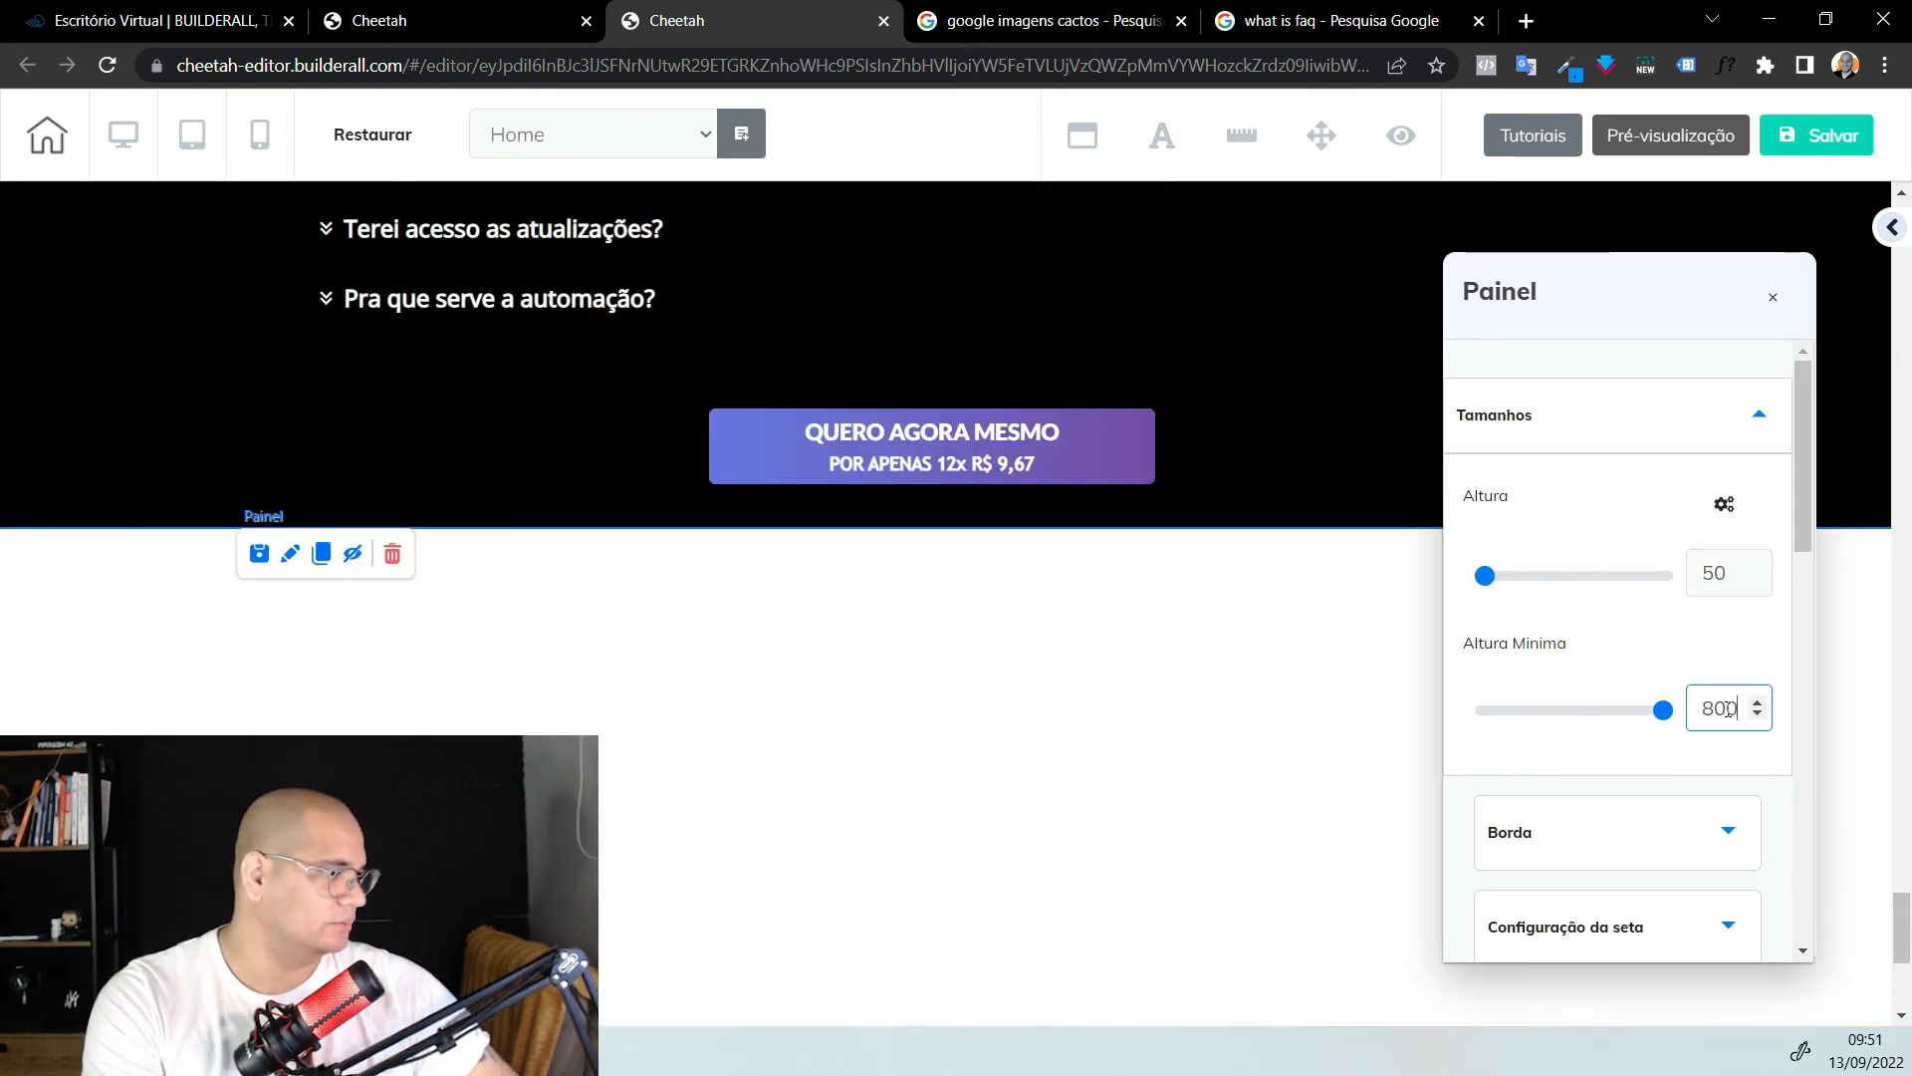
key("BackSpace")
key("BackSpace")
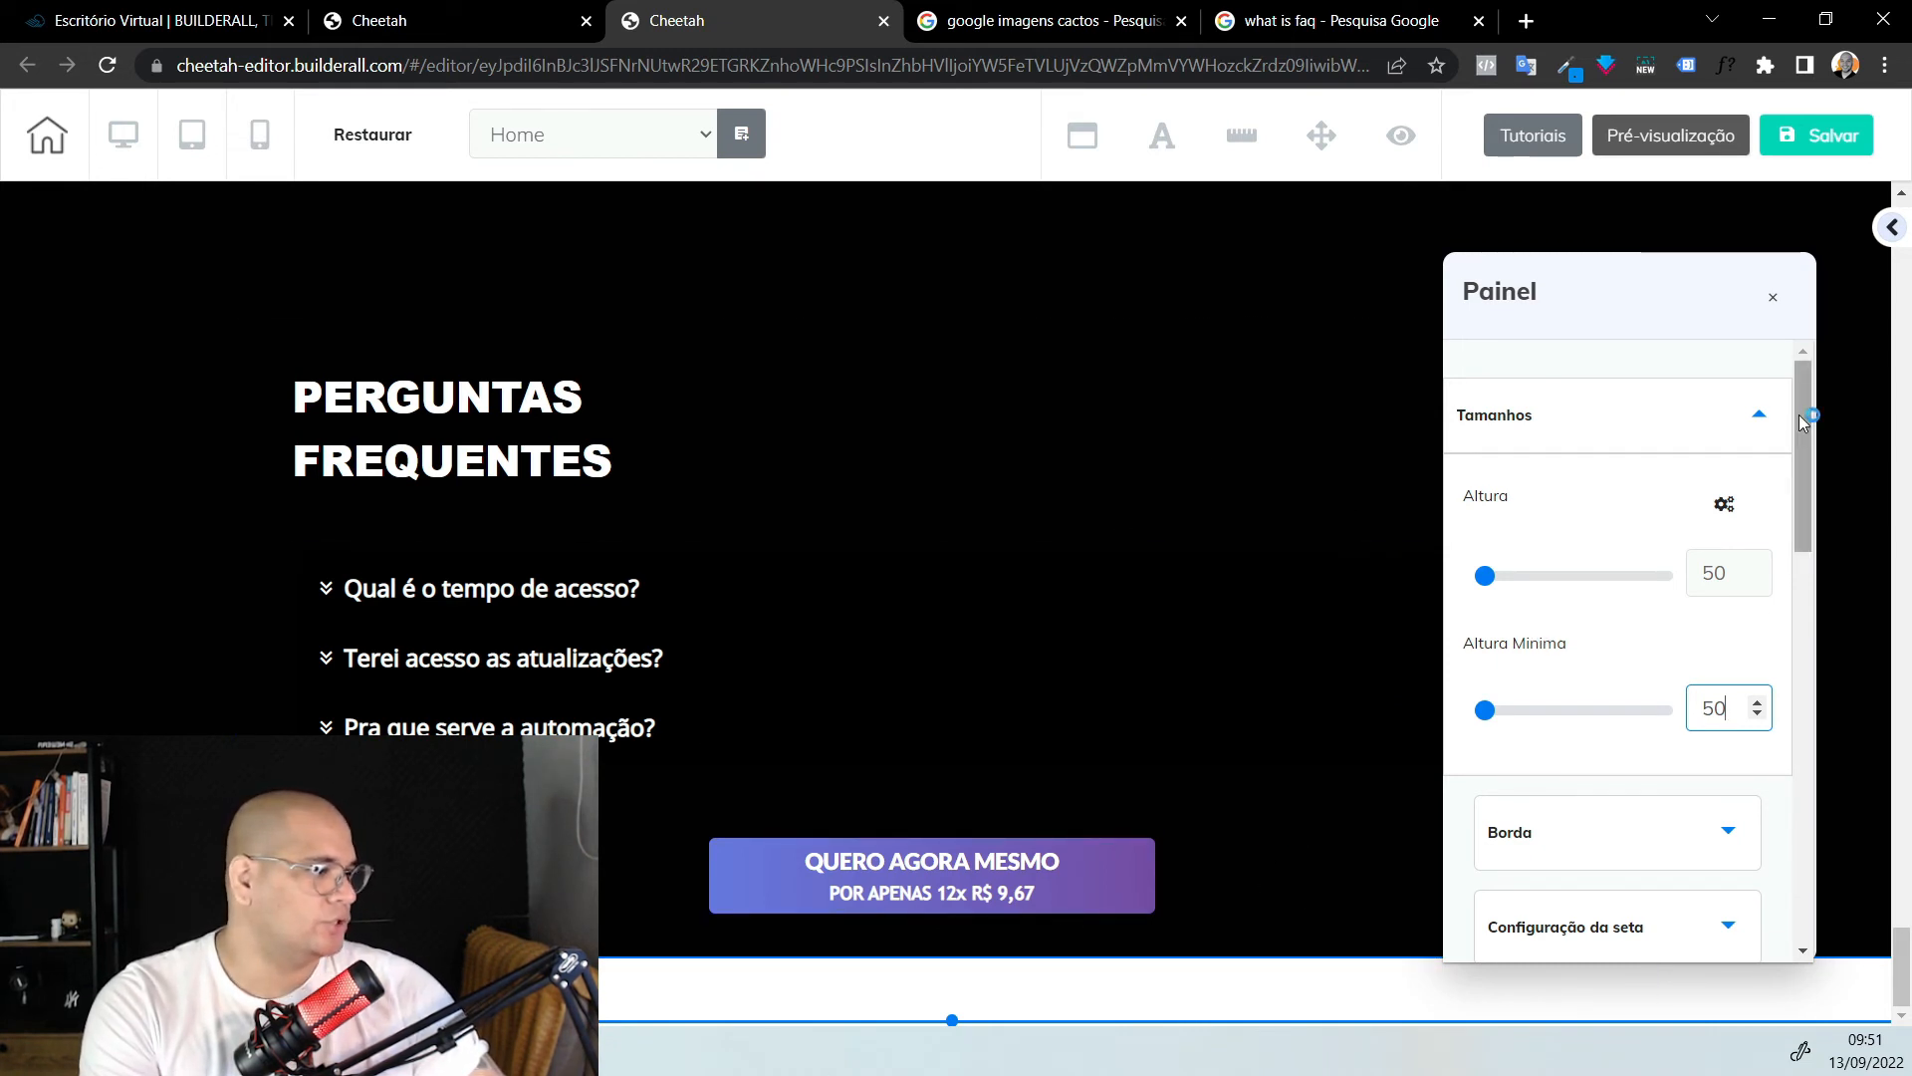
Set the new panel's background to the solid dark grey 1D1D1D and close its settings
scroll(1651, 496, "down", 5)
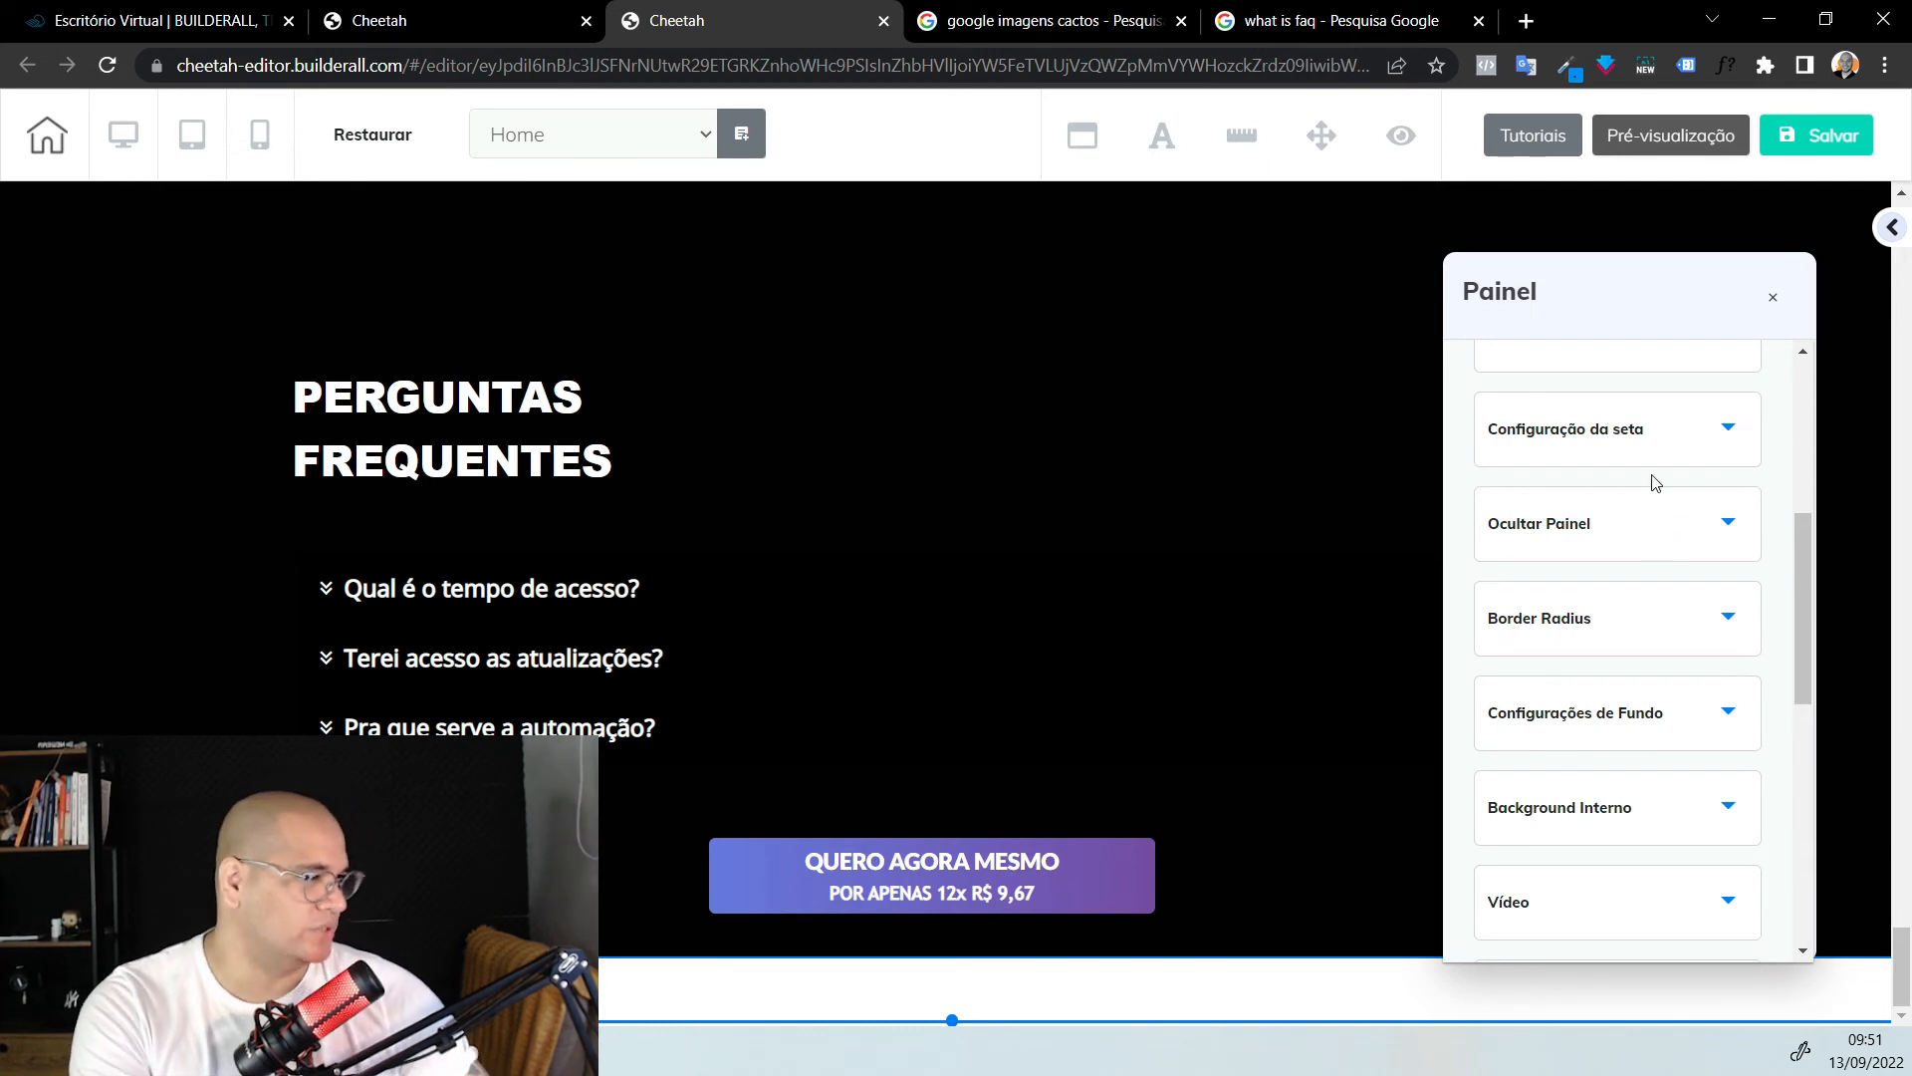
left_click(1693, 715)
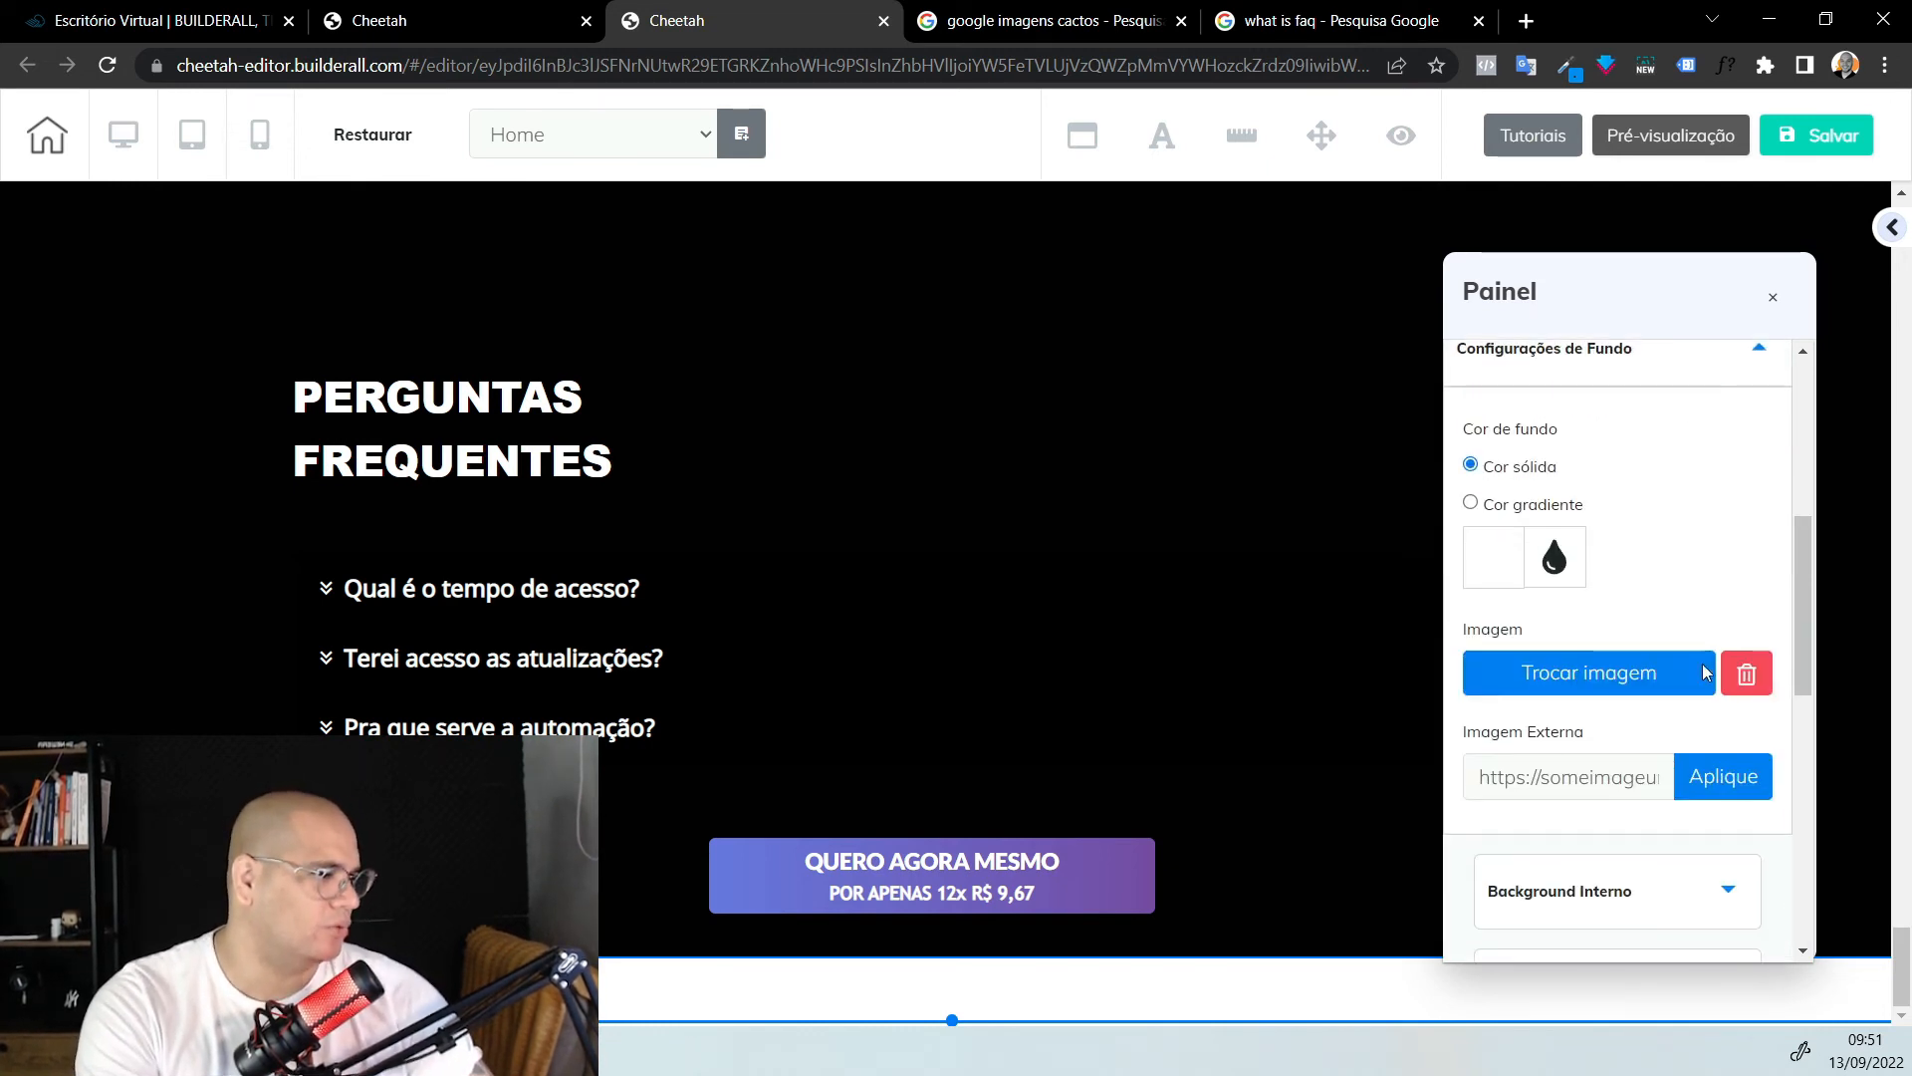
left_click(1502, 594)
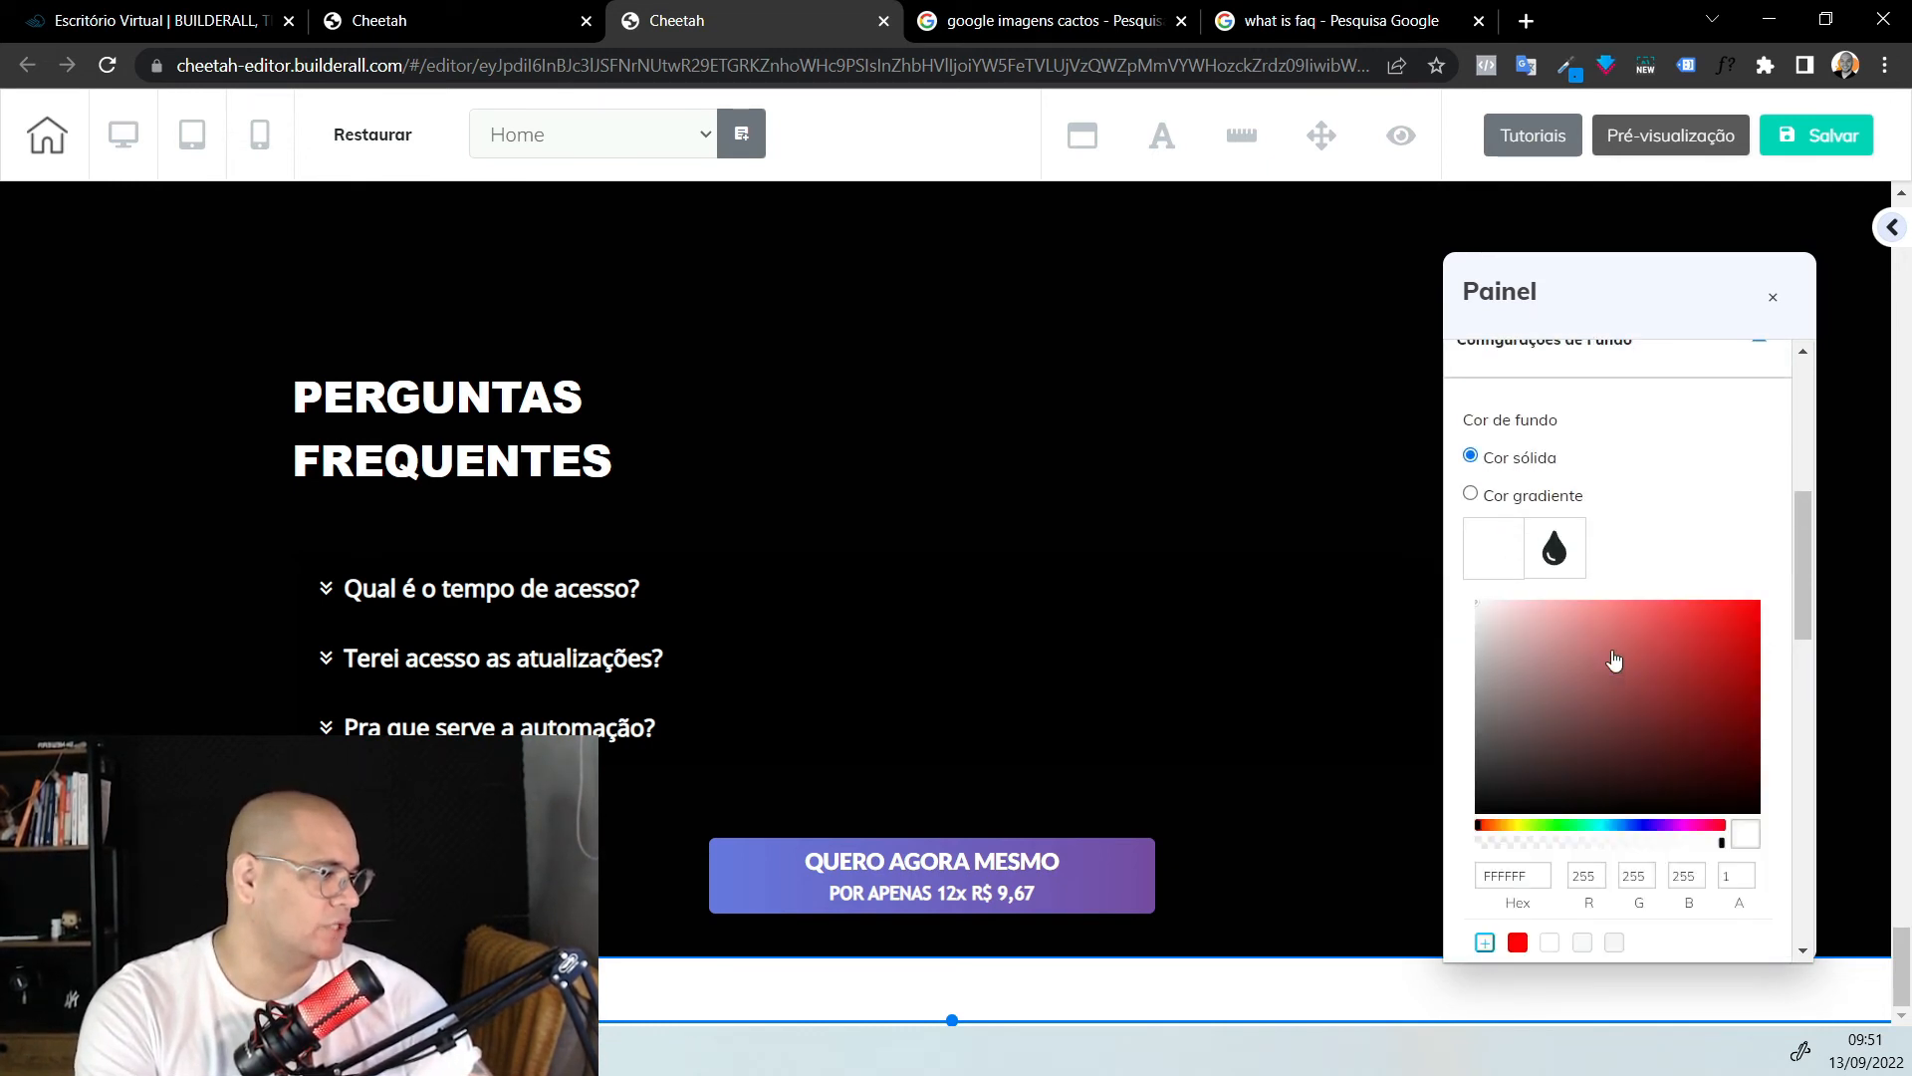
mouse_move(1647, 702)
left_mouse_down()
mouse_move(1528, 768)
mouse_move(1434, 734)
mouse_move(1395, 792)
left_mouse_up()
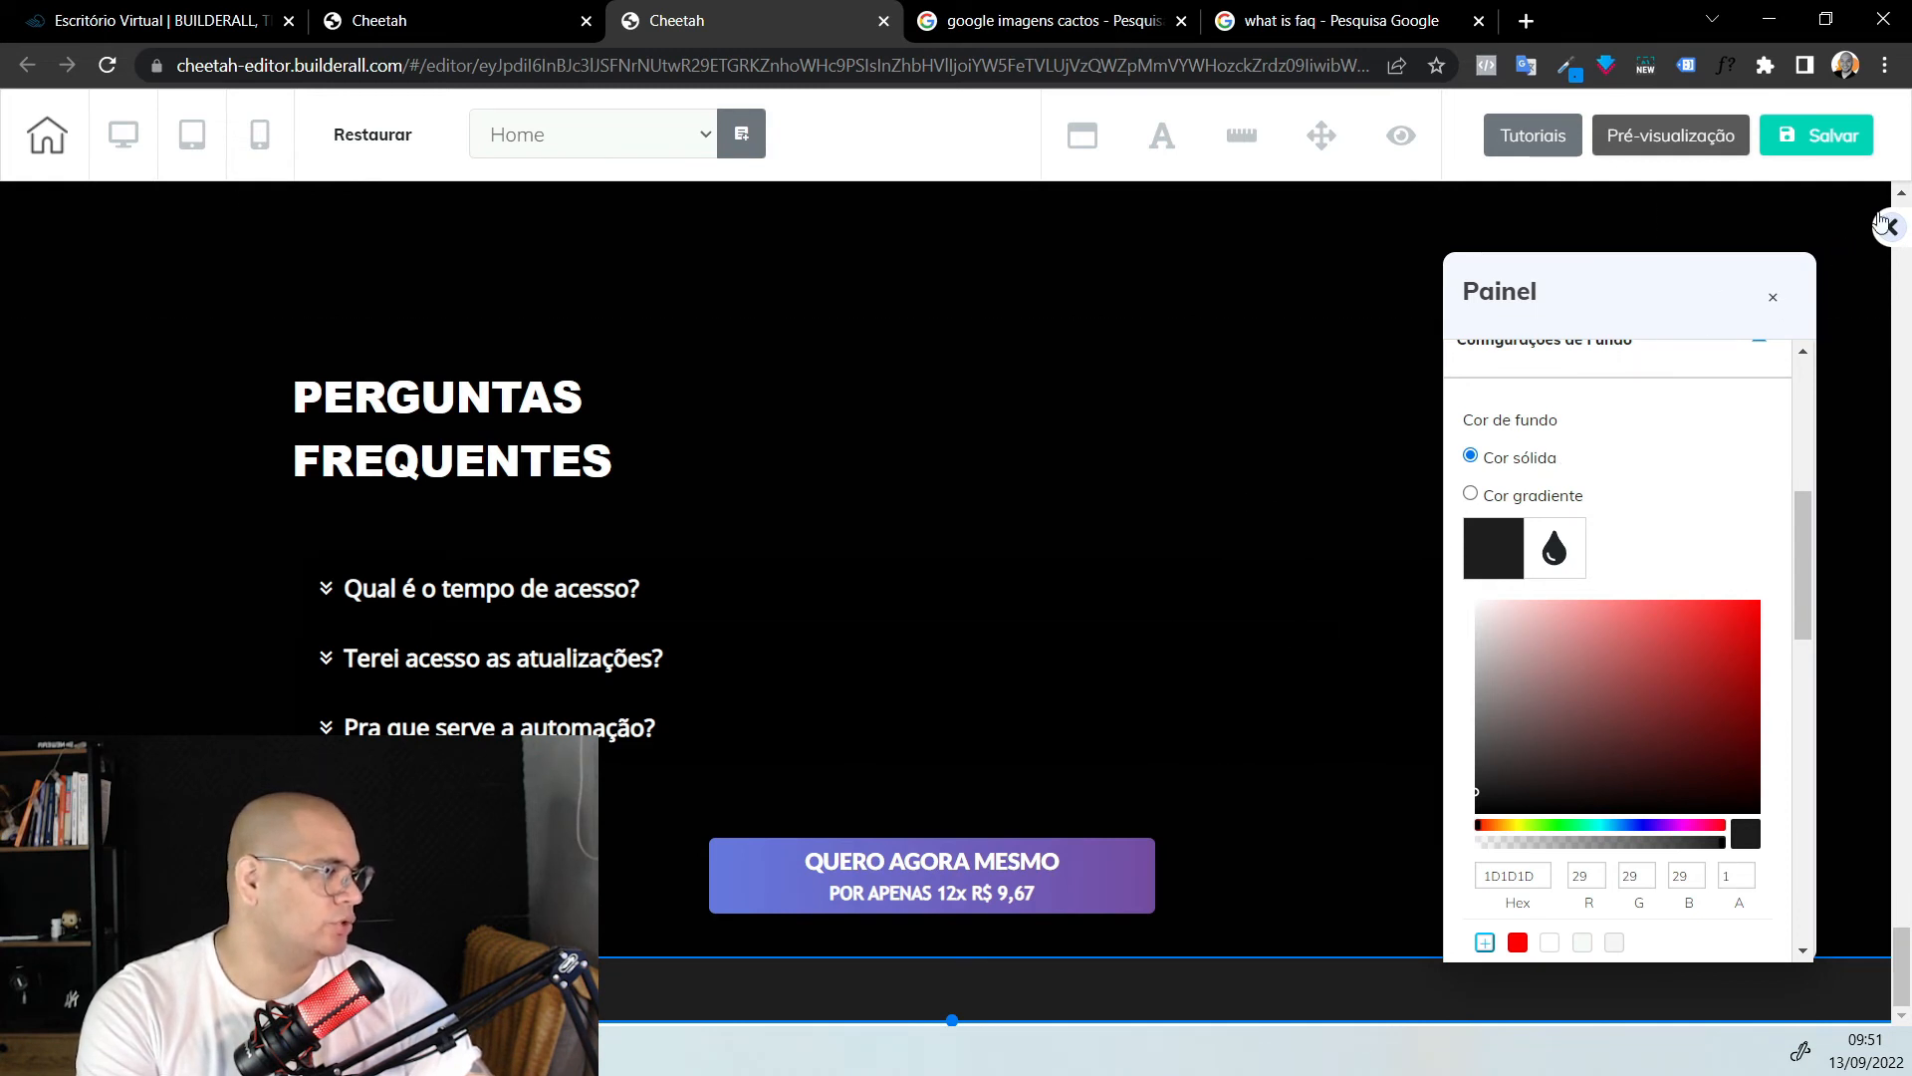
left_click(1778, 304)
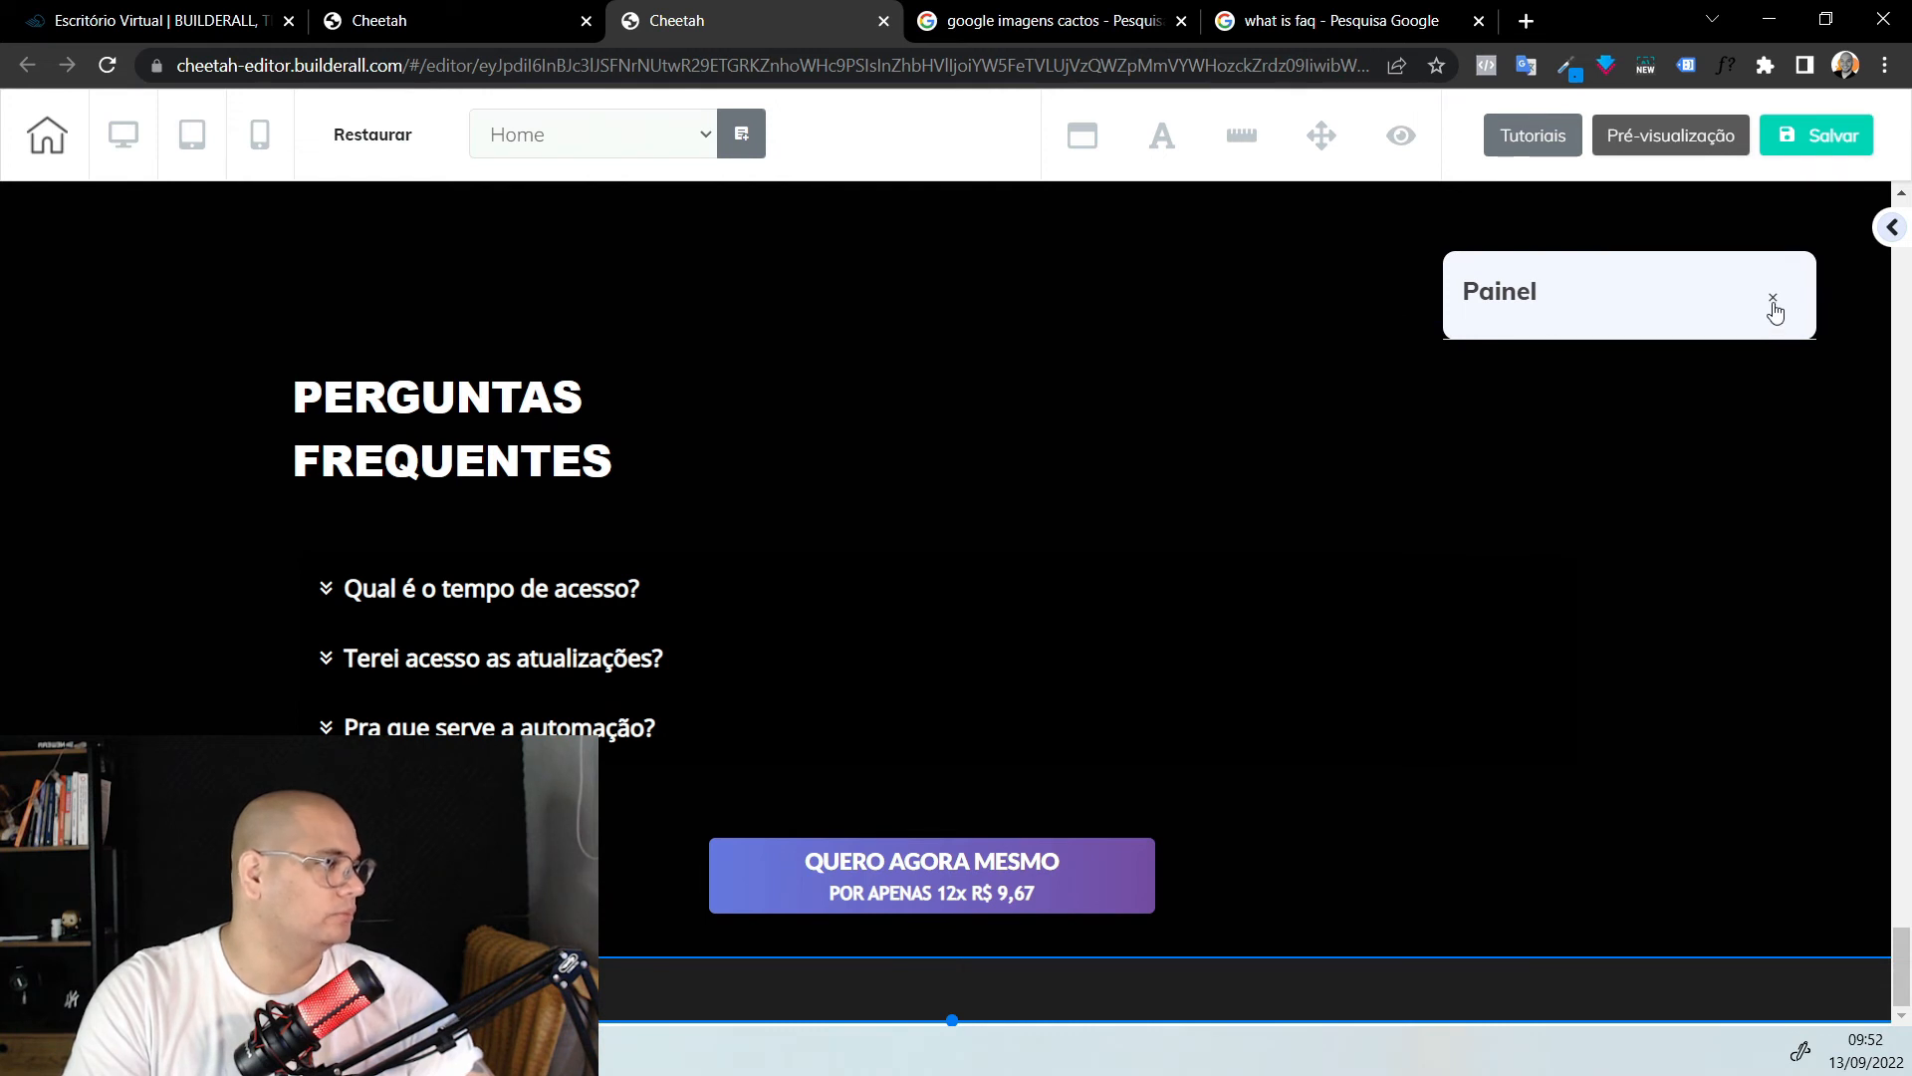
left_click(1774, 299)
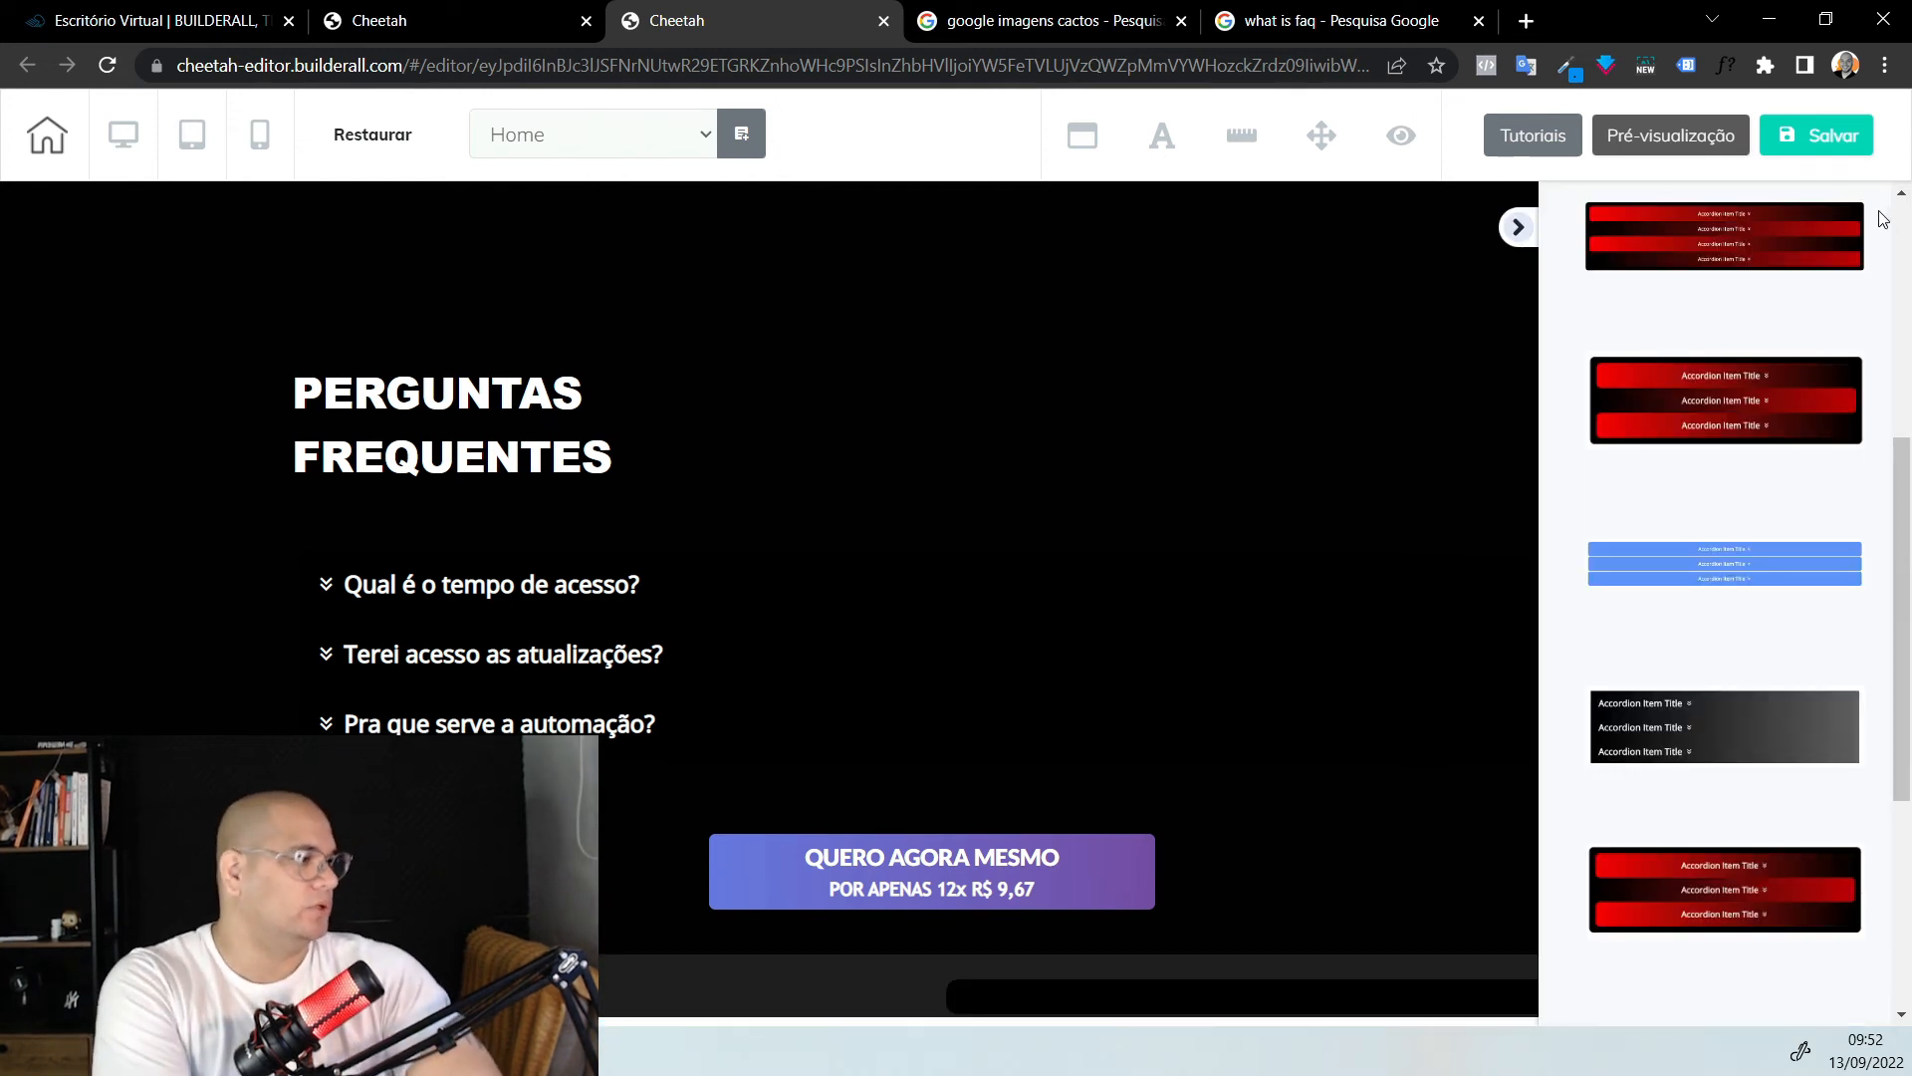
Add a "Título H6" text element to the dark grey footer panel
left_click(1772, 330)
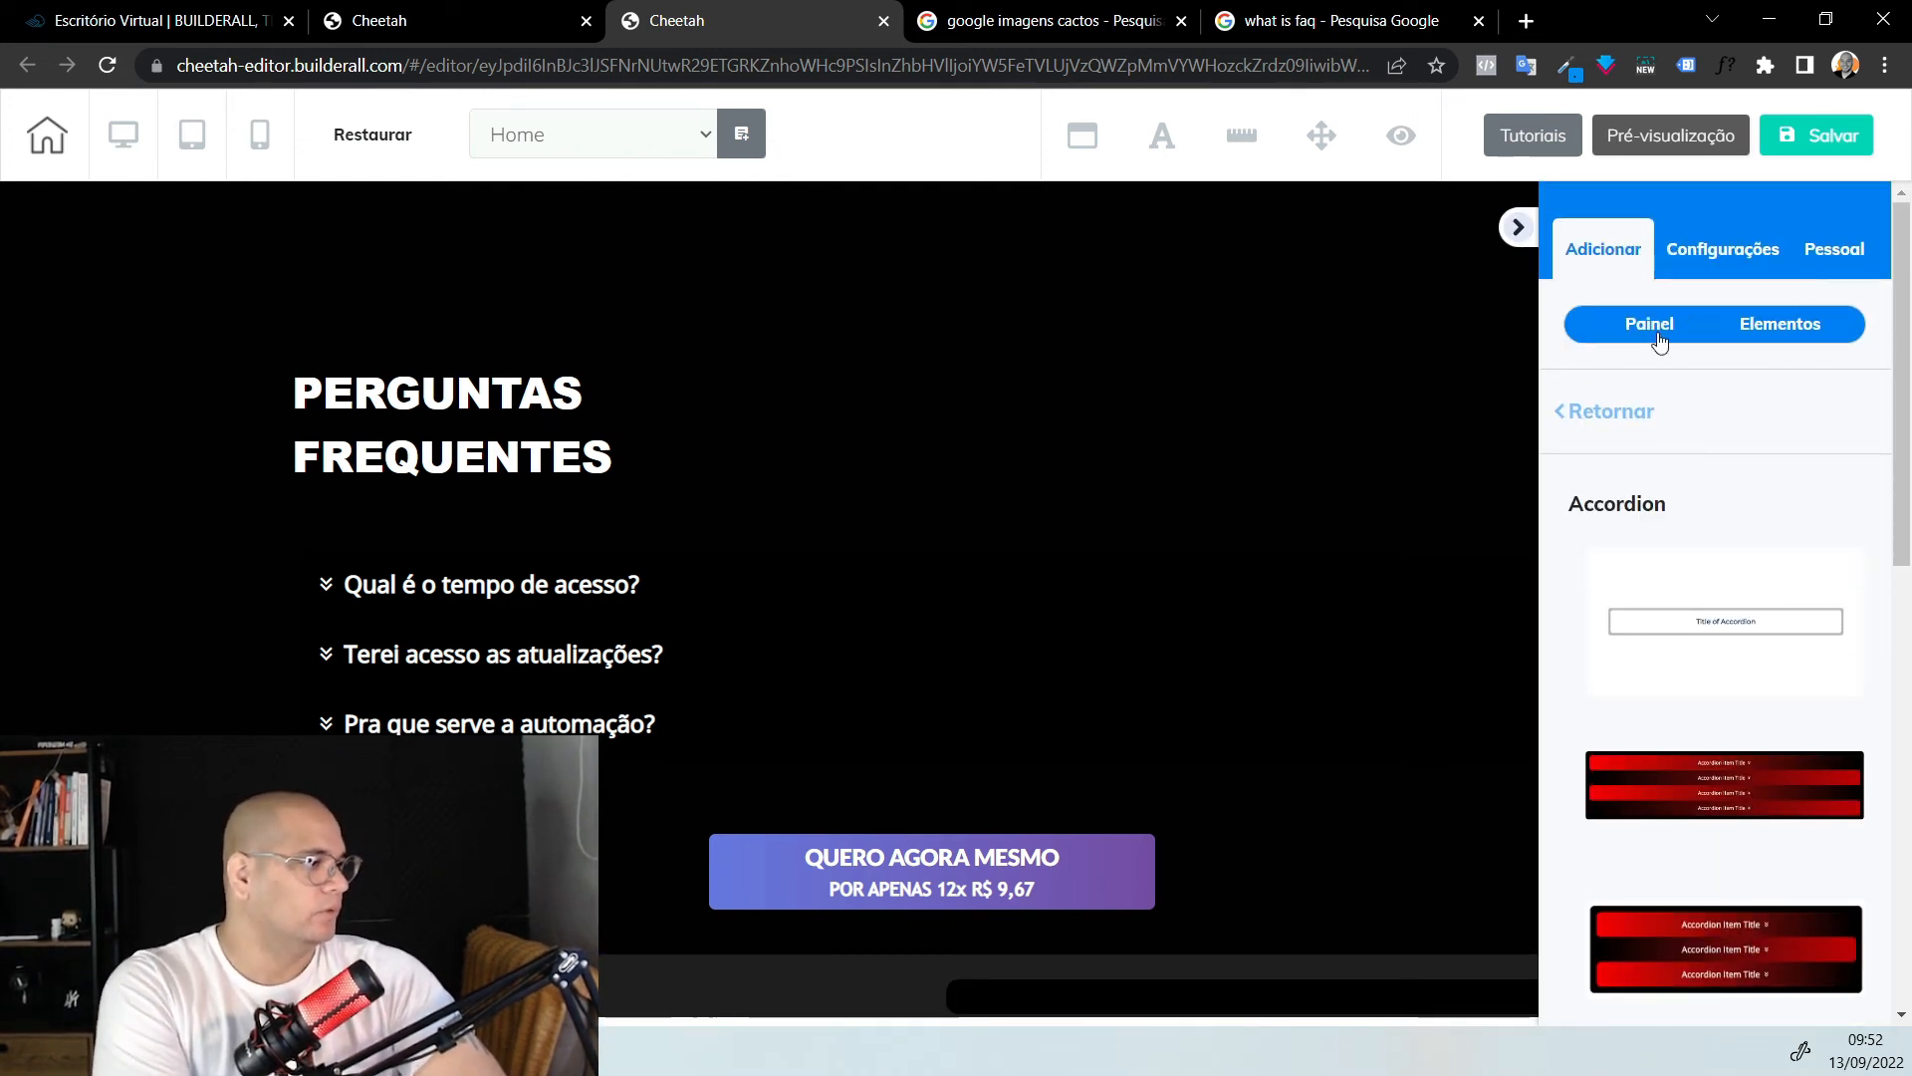
left_click(1768, 338)
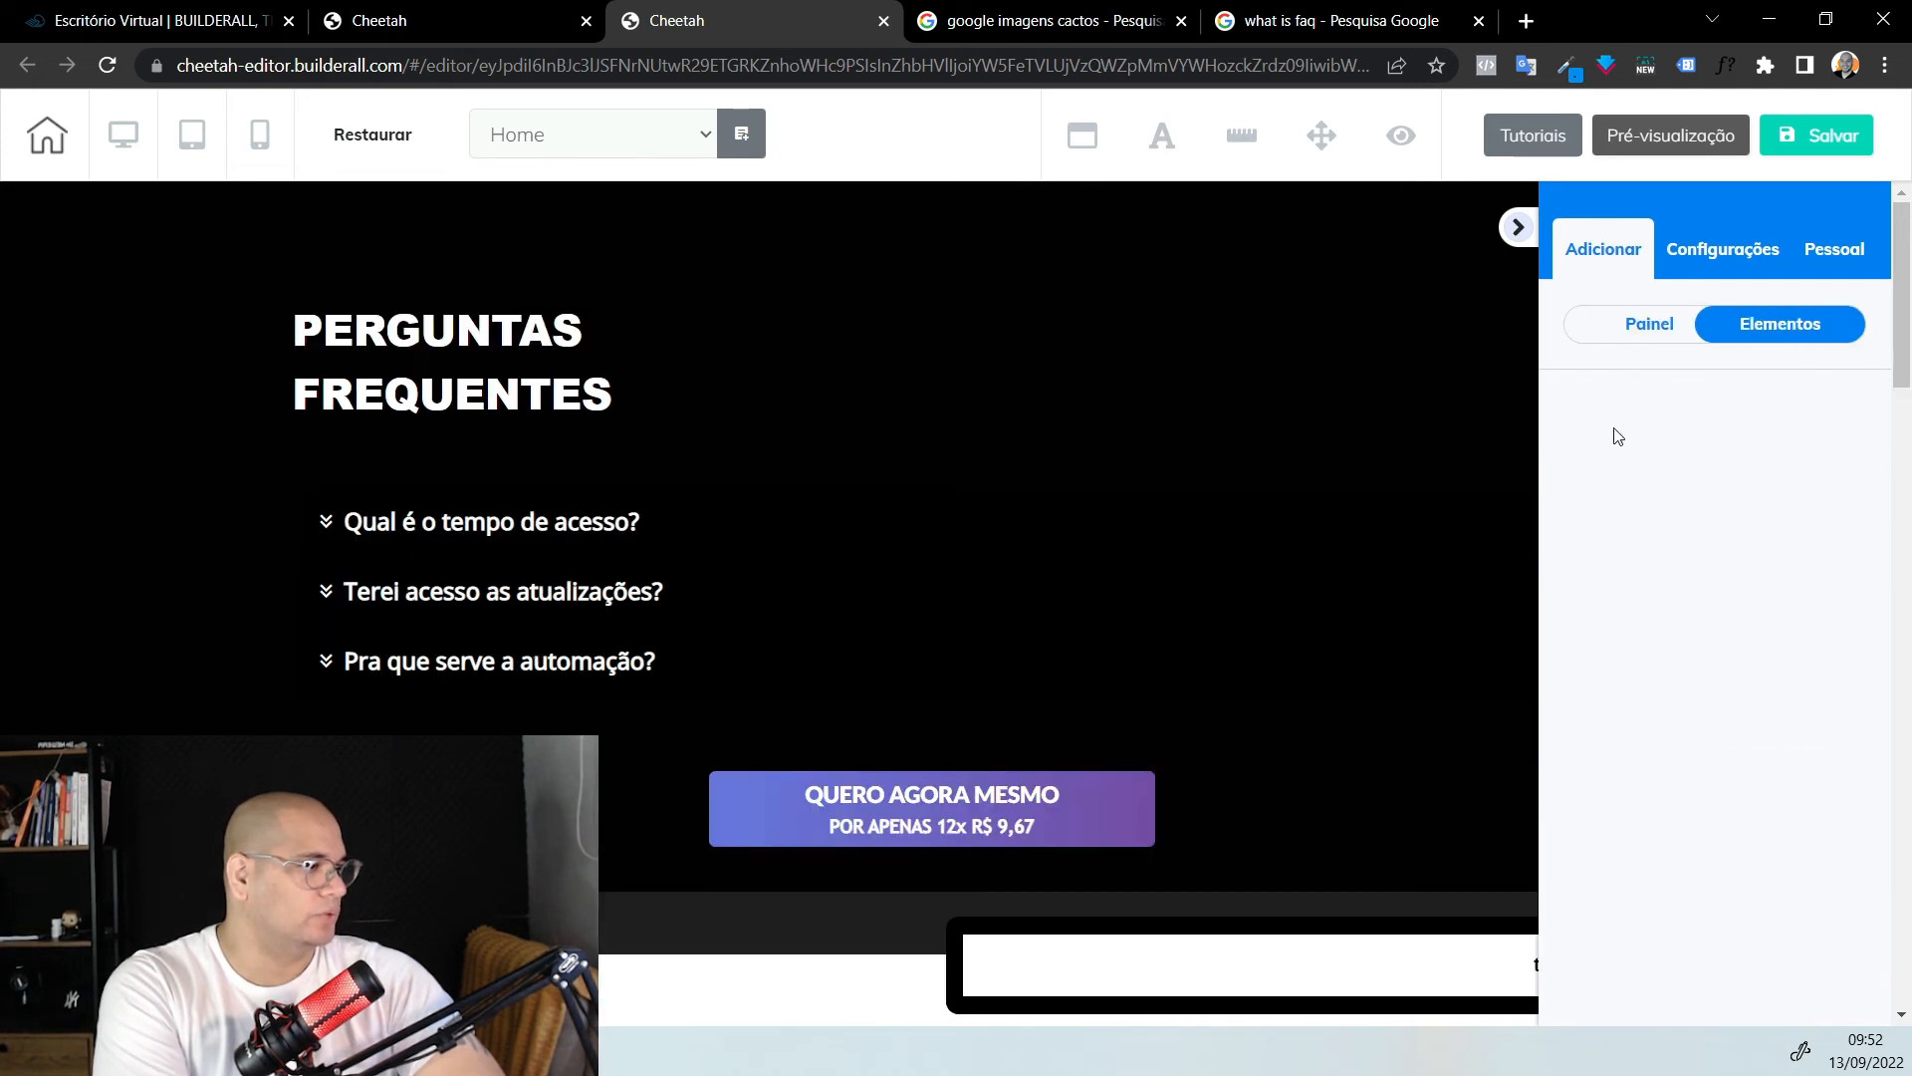
left_click(1614, 418)
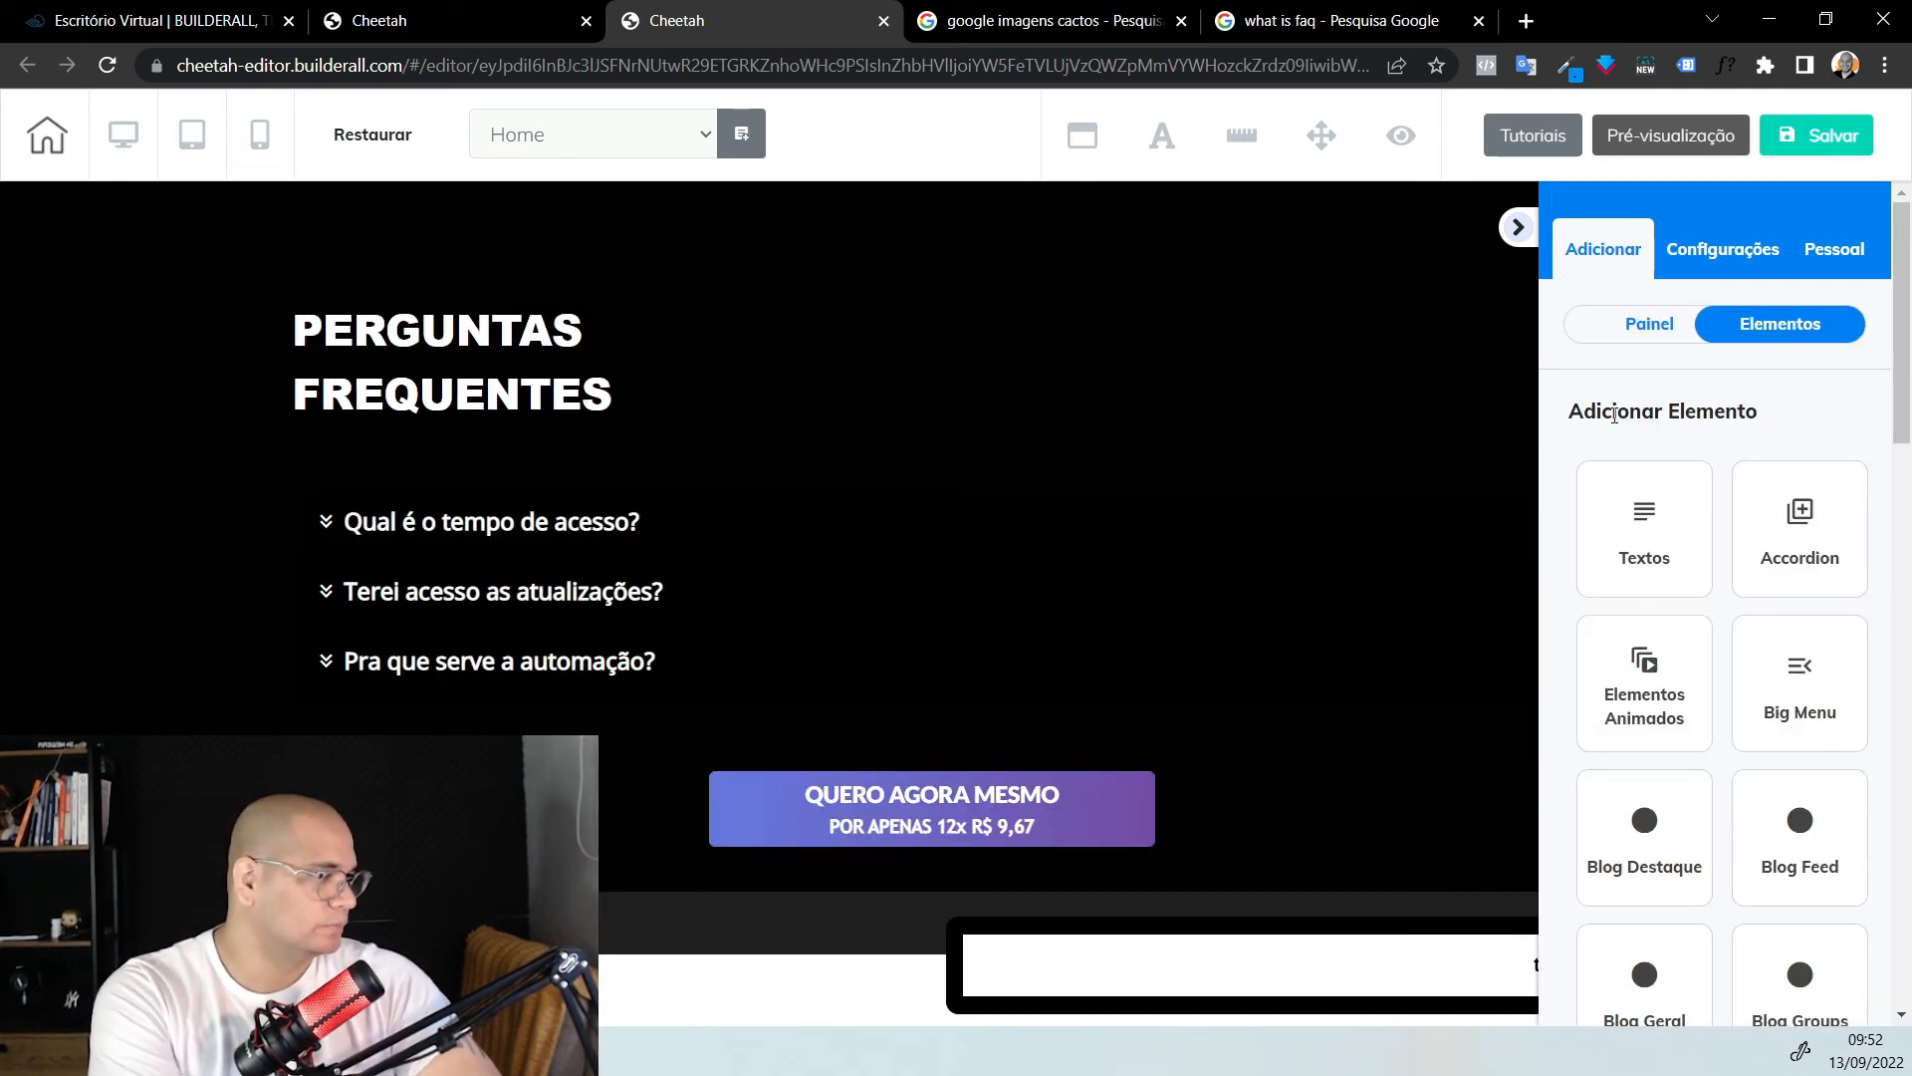
left_click(1658, 513)
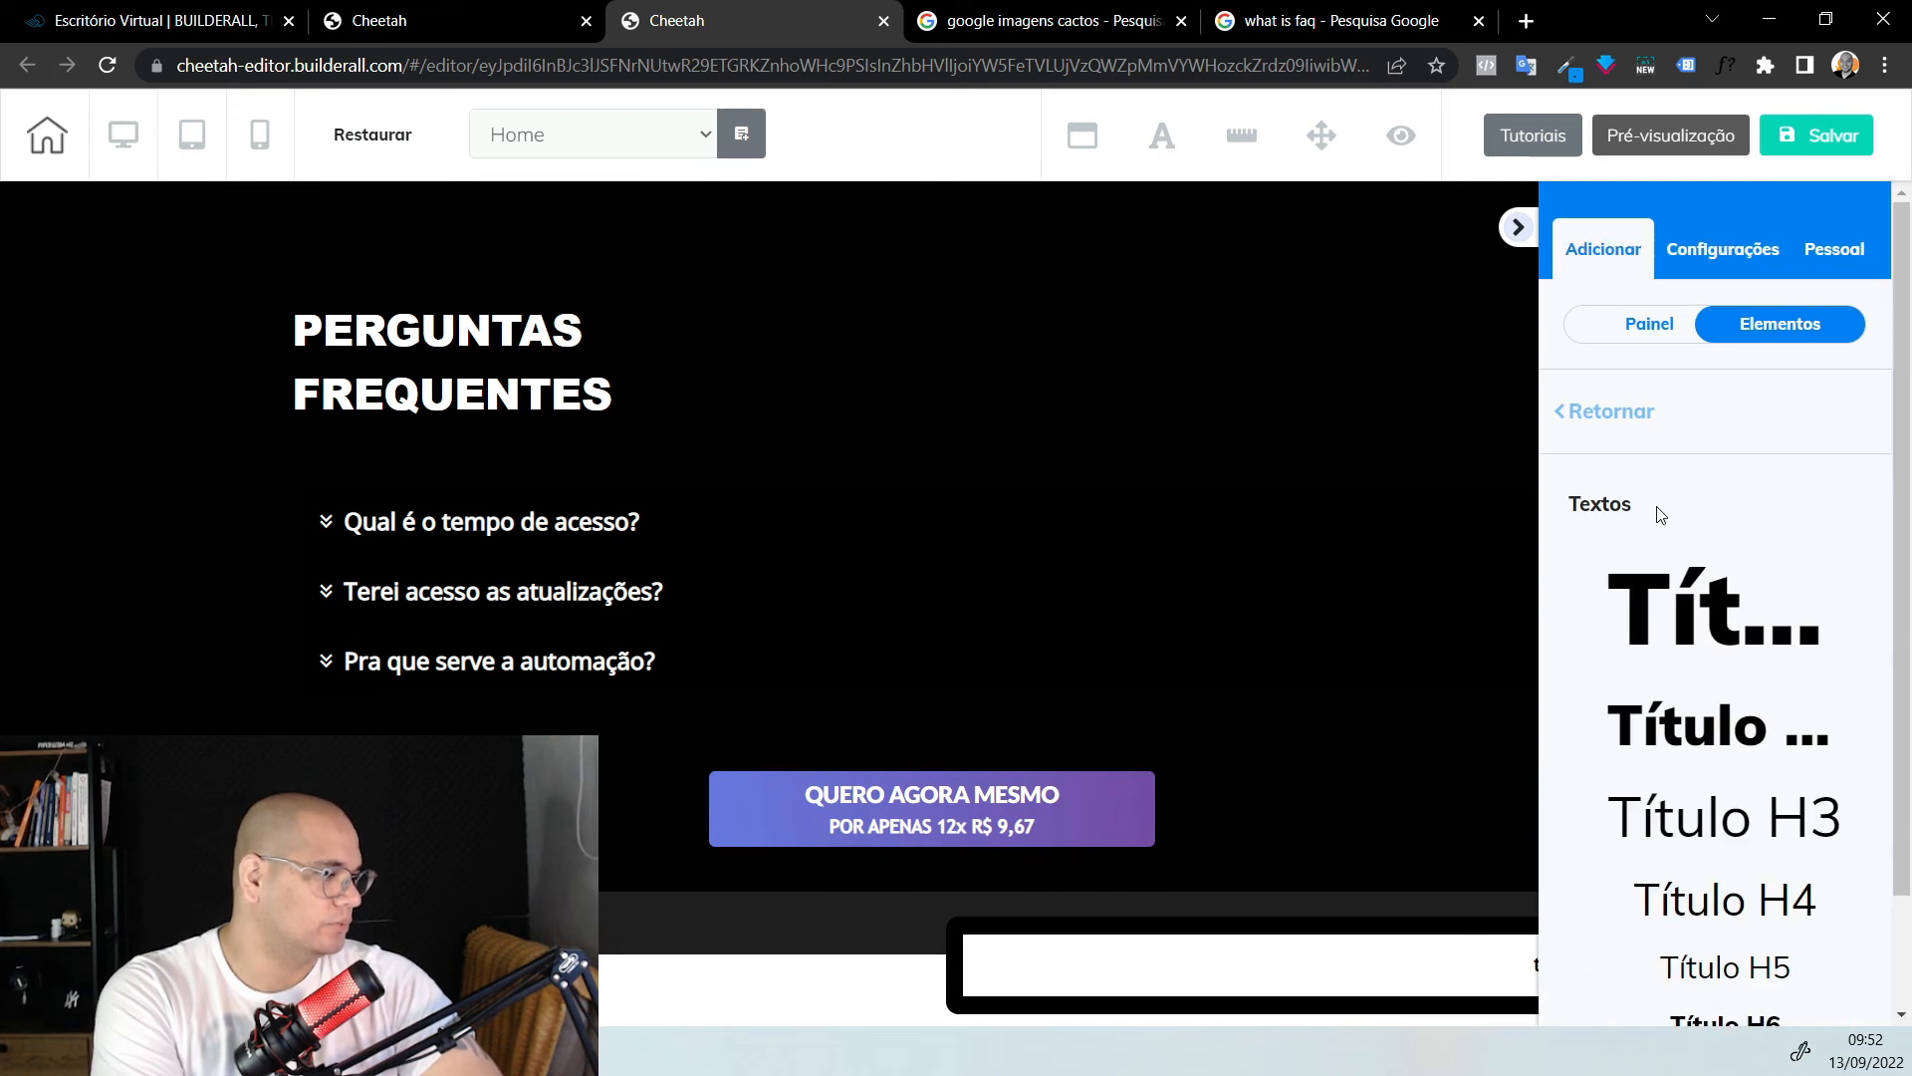
scroll(1778, 723, "down", 1)
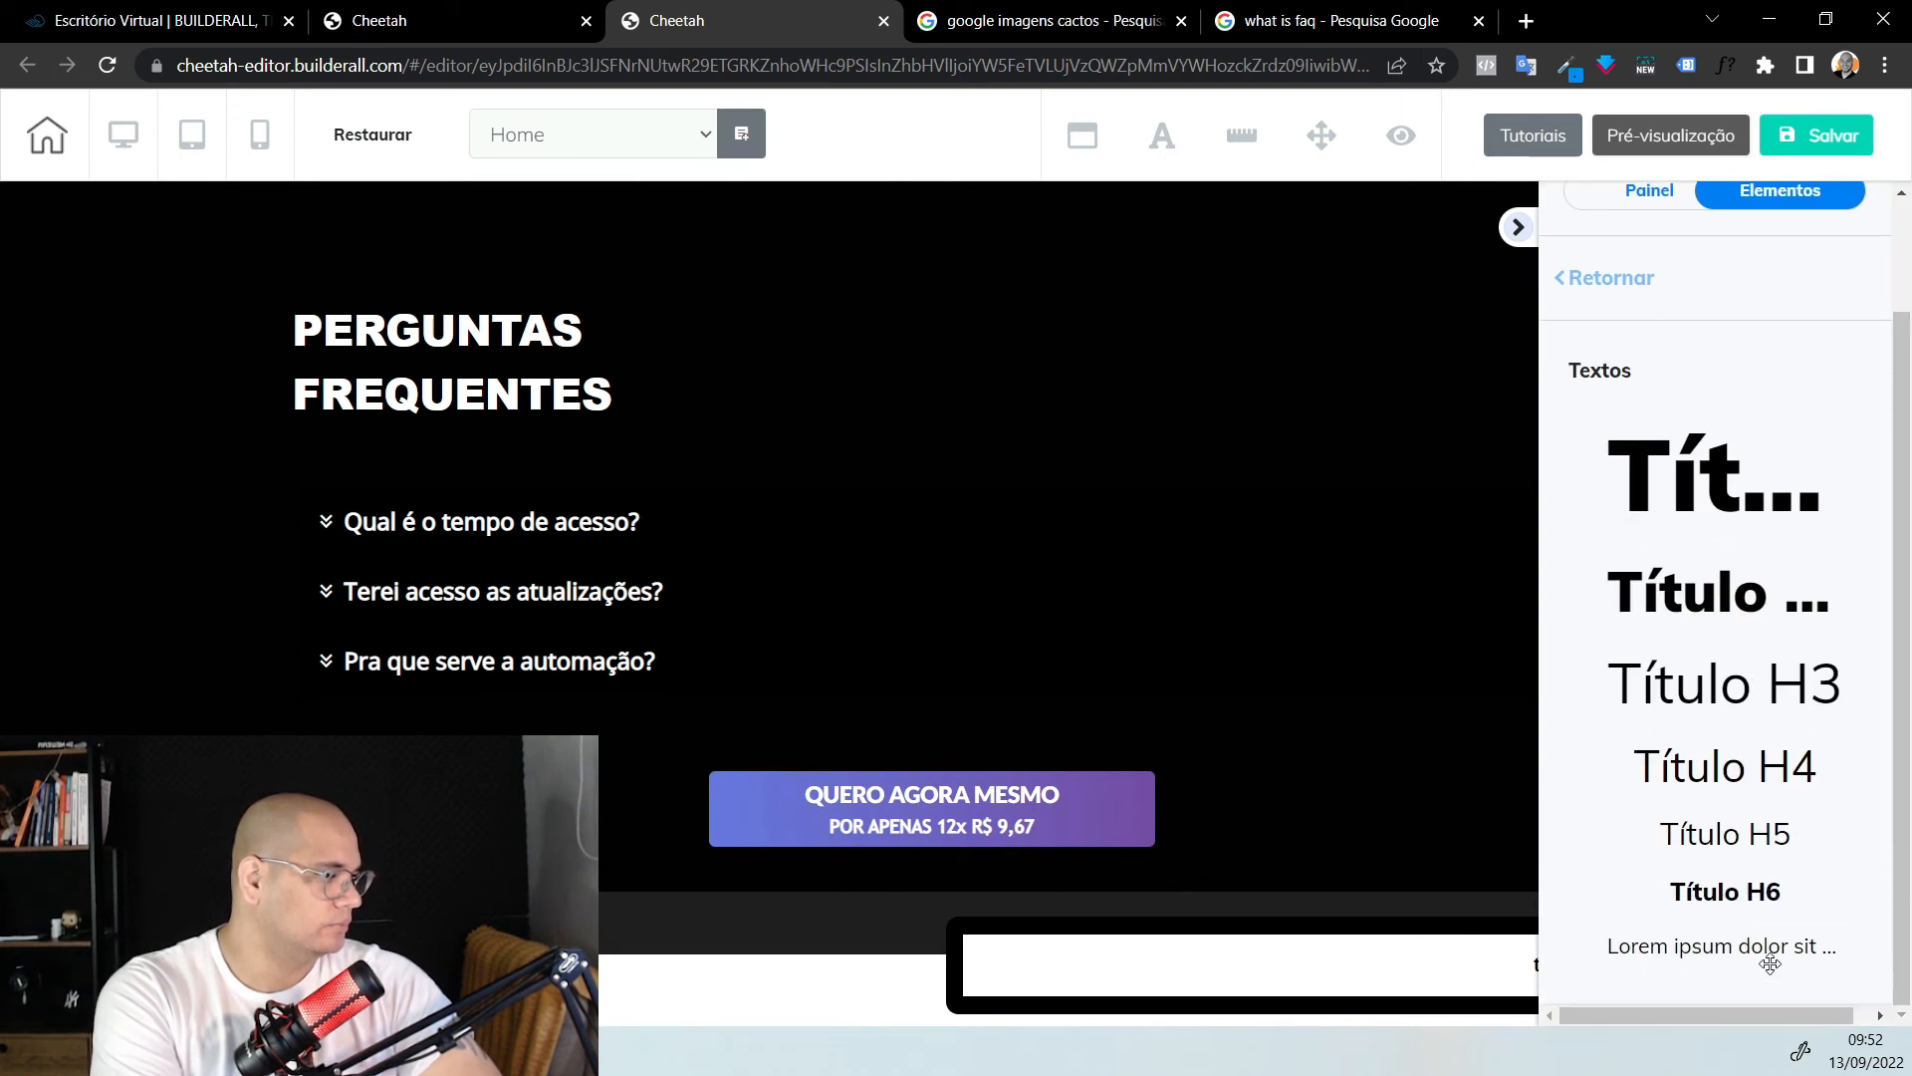
scroll(1762, 954, "up", 1)
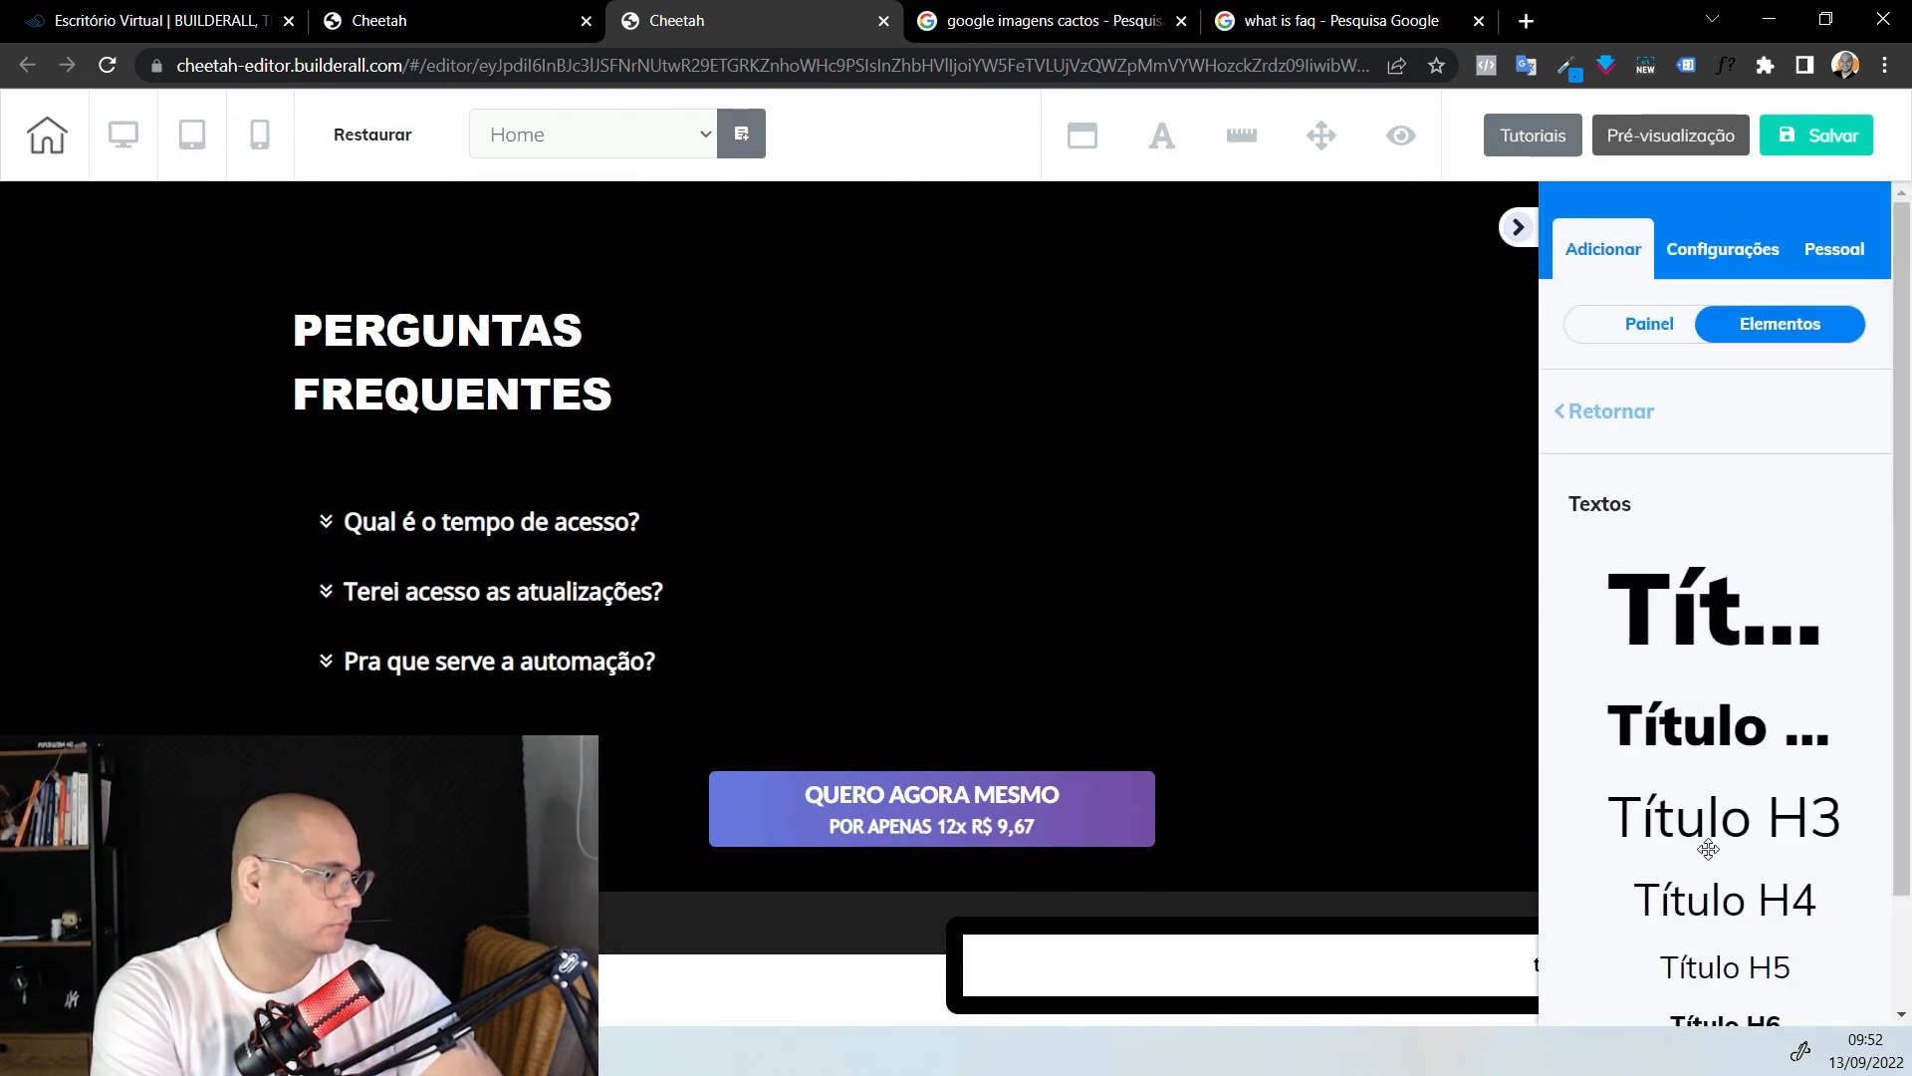
scroll(1741, 840, "down", 1)
left_click_drag(1721, 896, 765, 917)
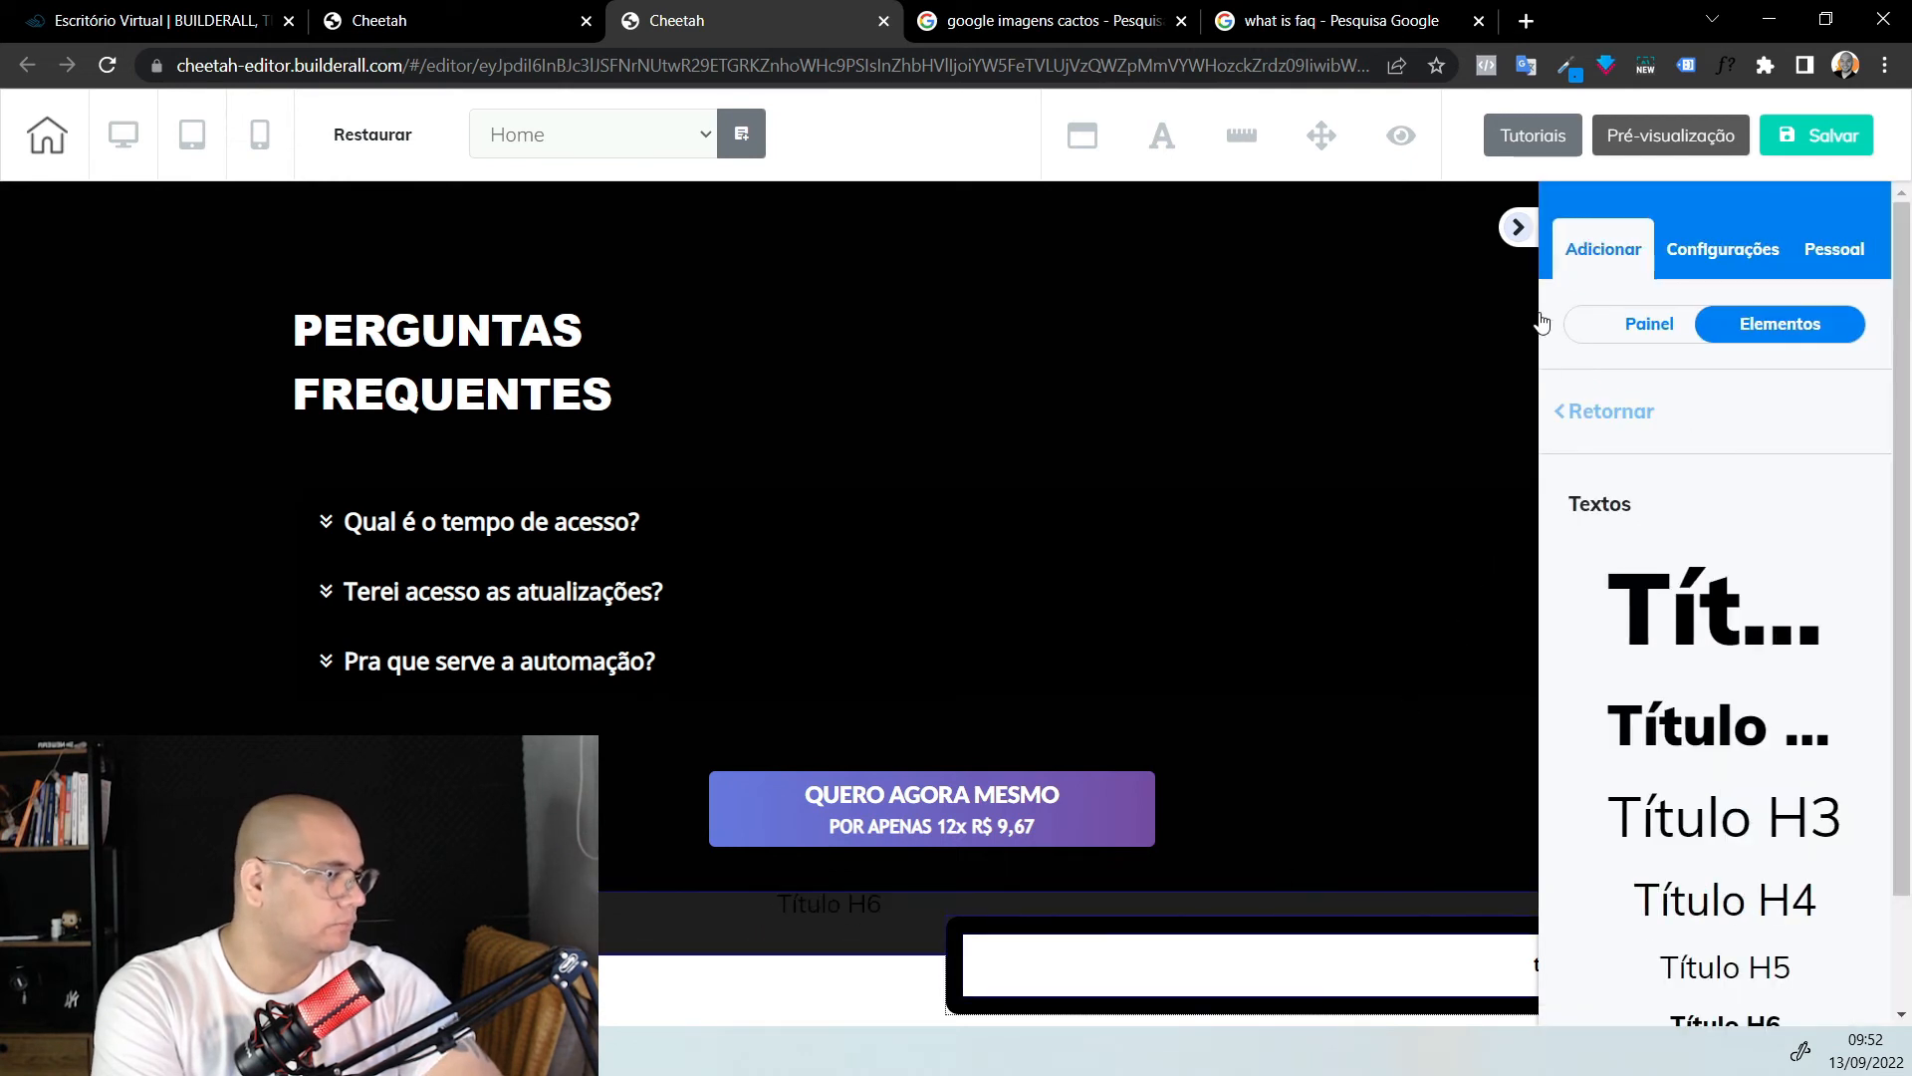
Delete the stray "title acordion" accordion group overlapping the footer panel
left_click(1519, 229)
scroll(1402, 390, "down", 3)
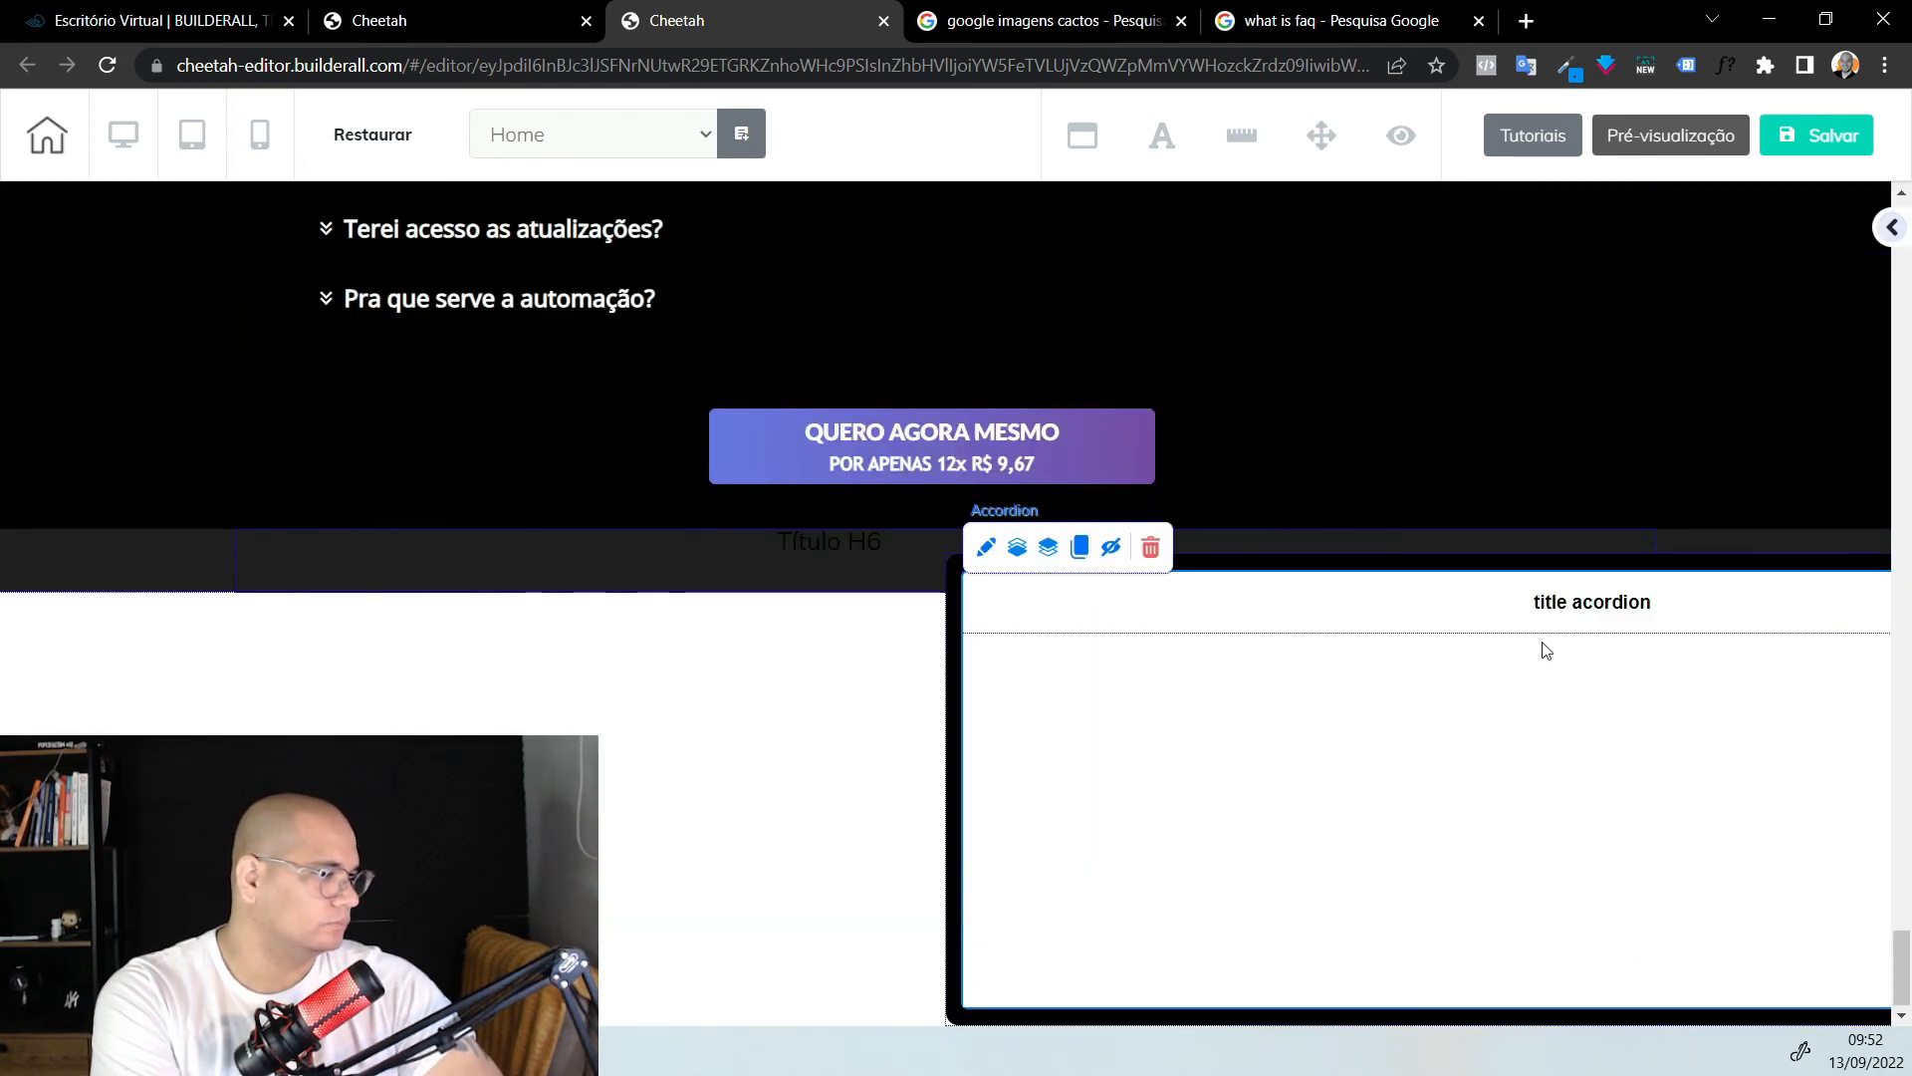
left_click(1145, 551)
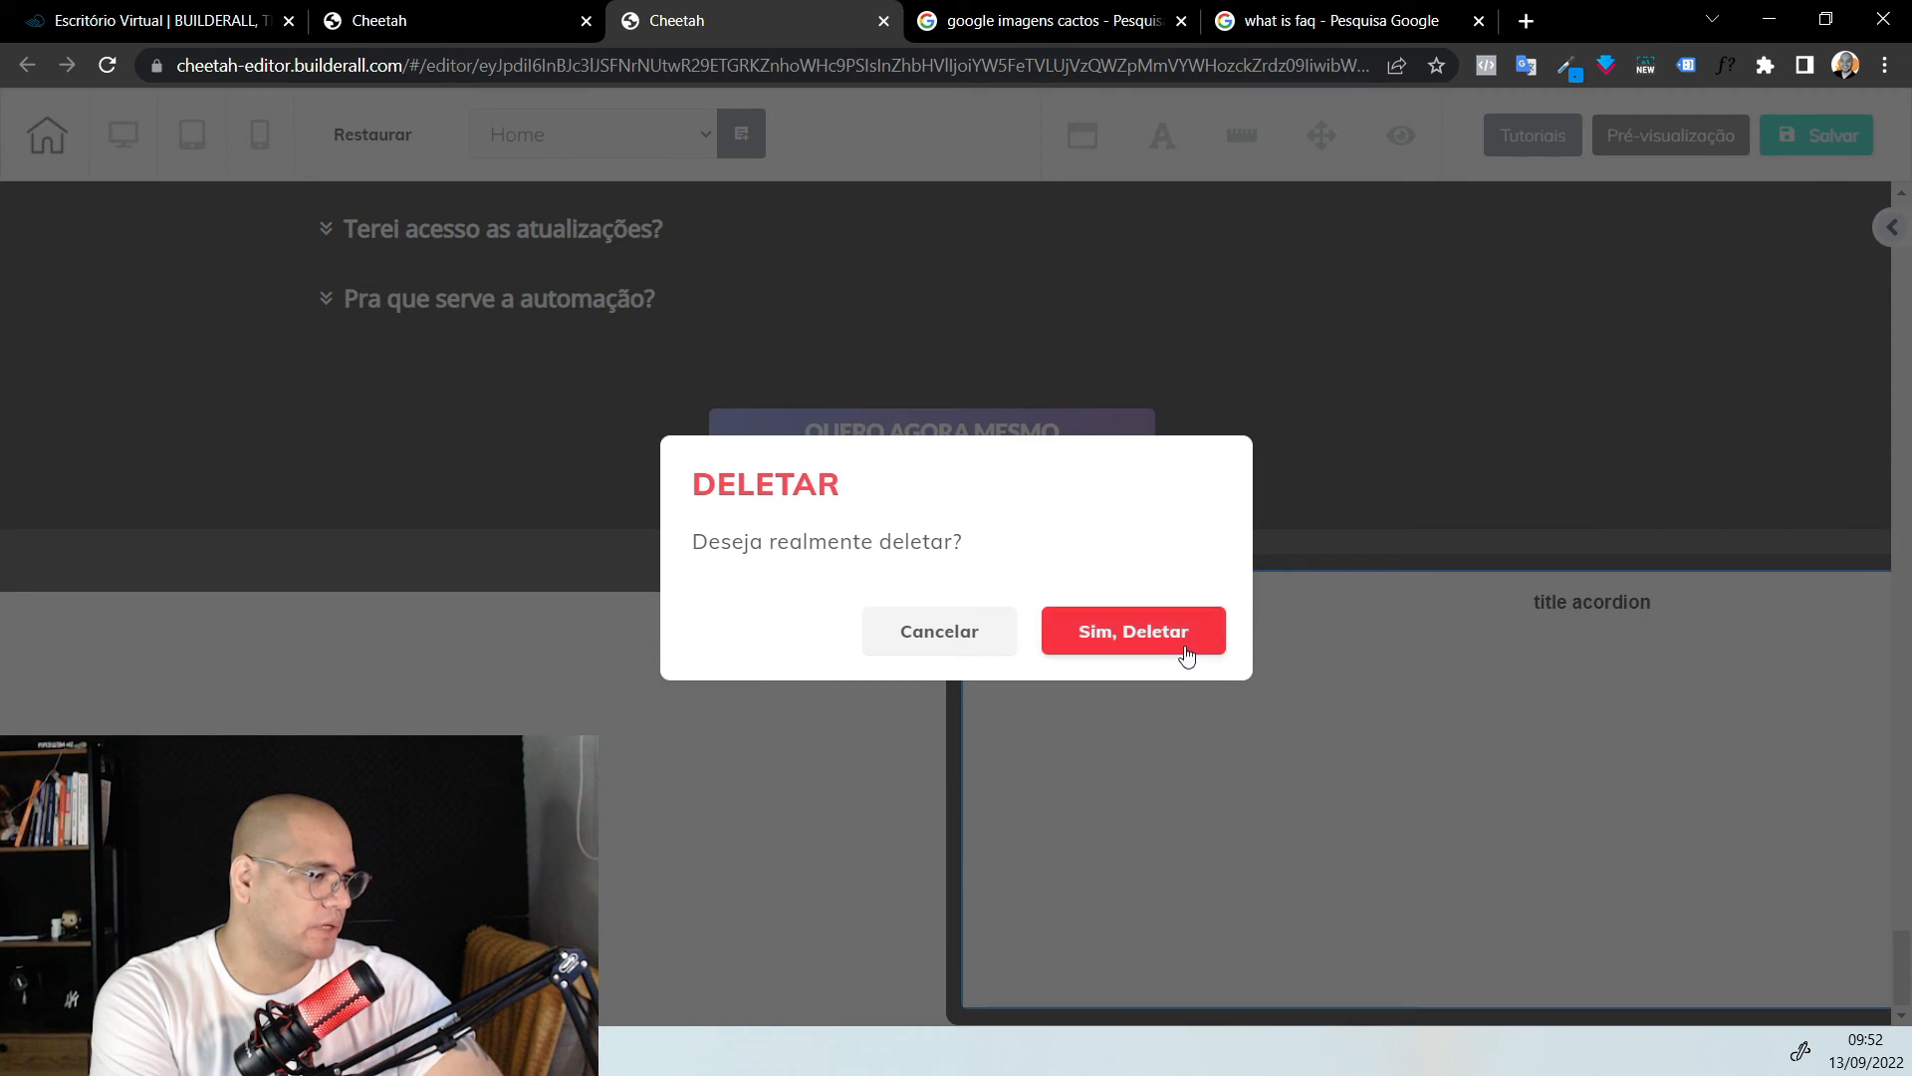
left_click(1186, 654)
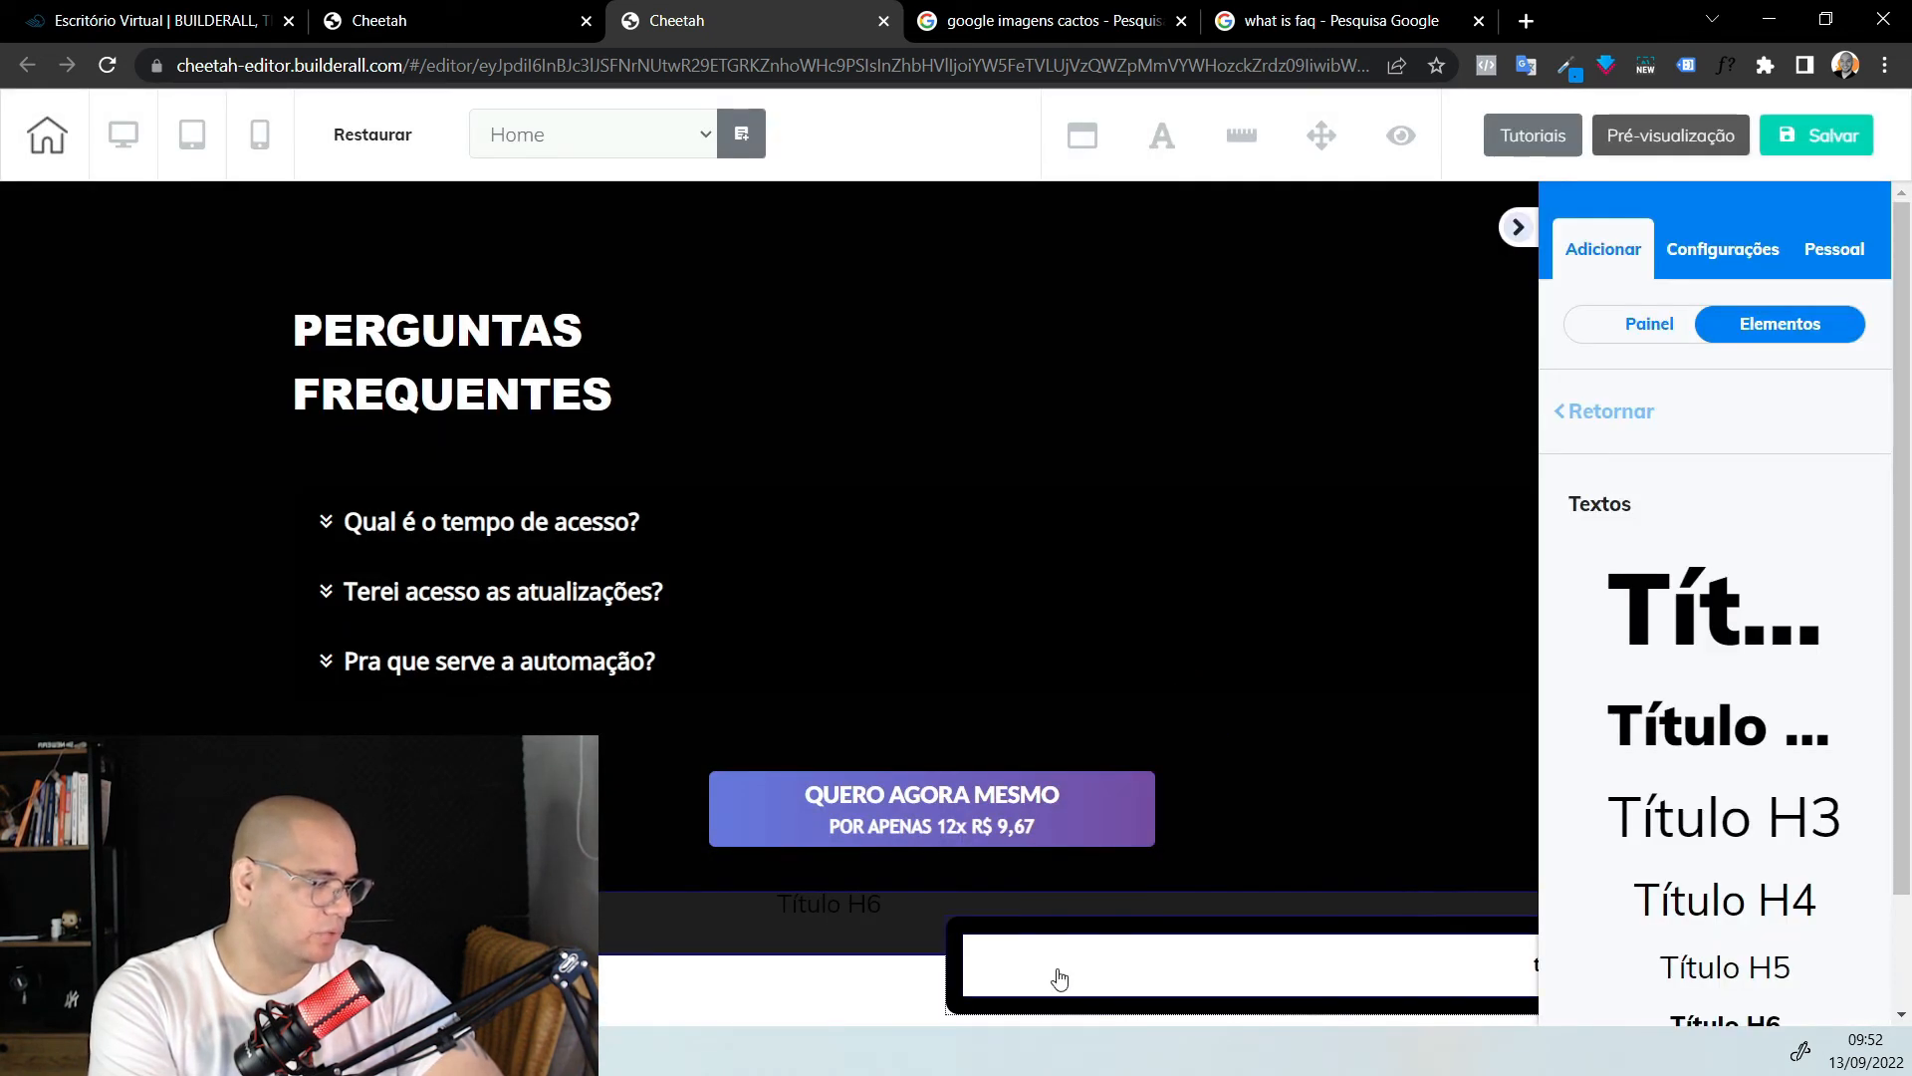
left_click(1058, 979)
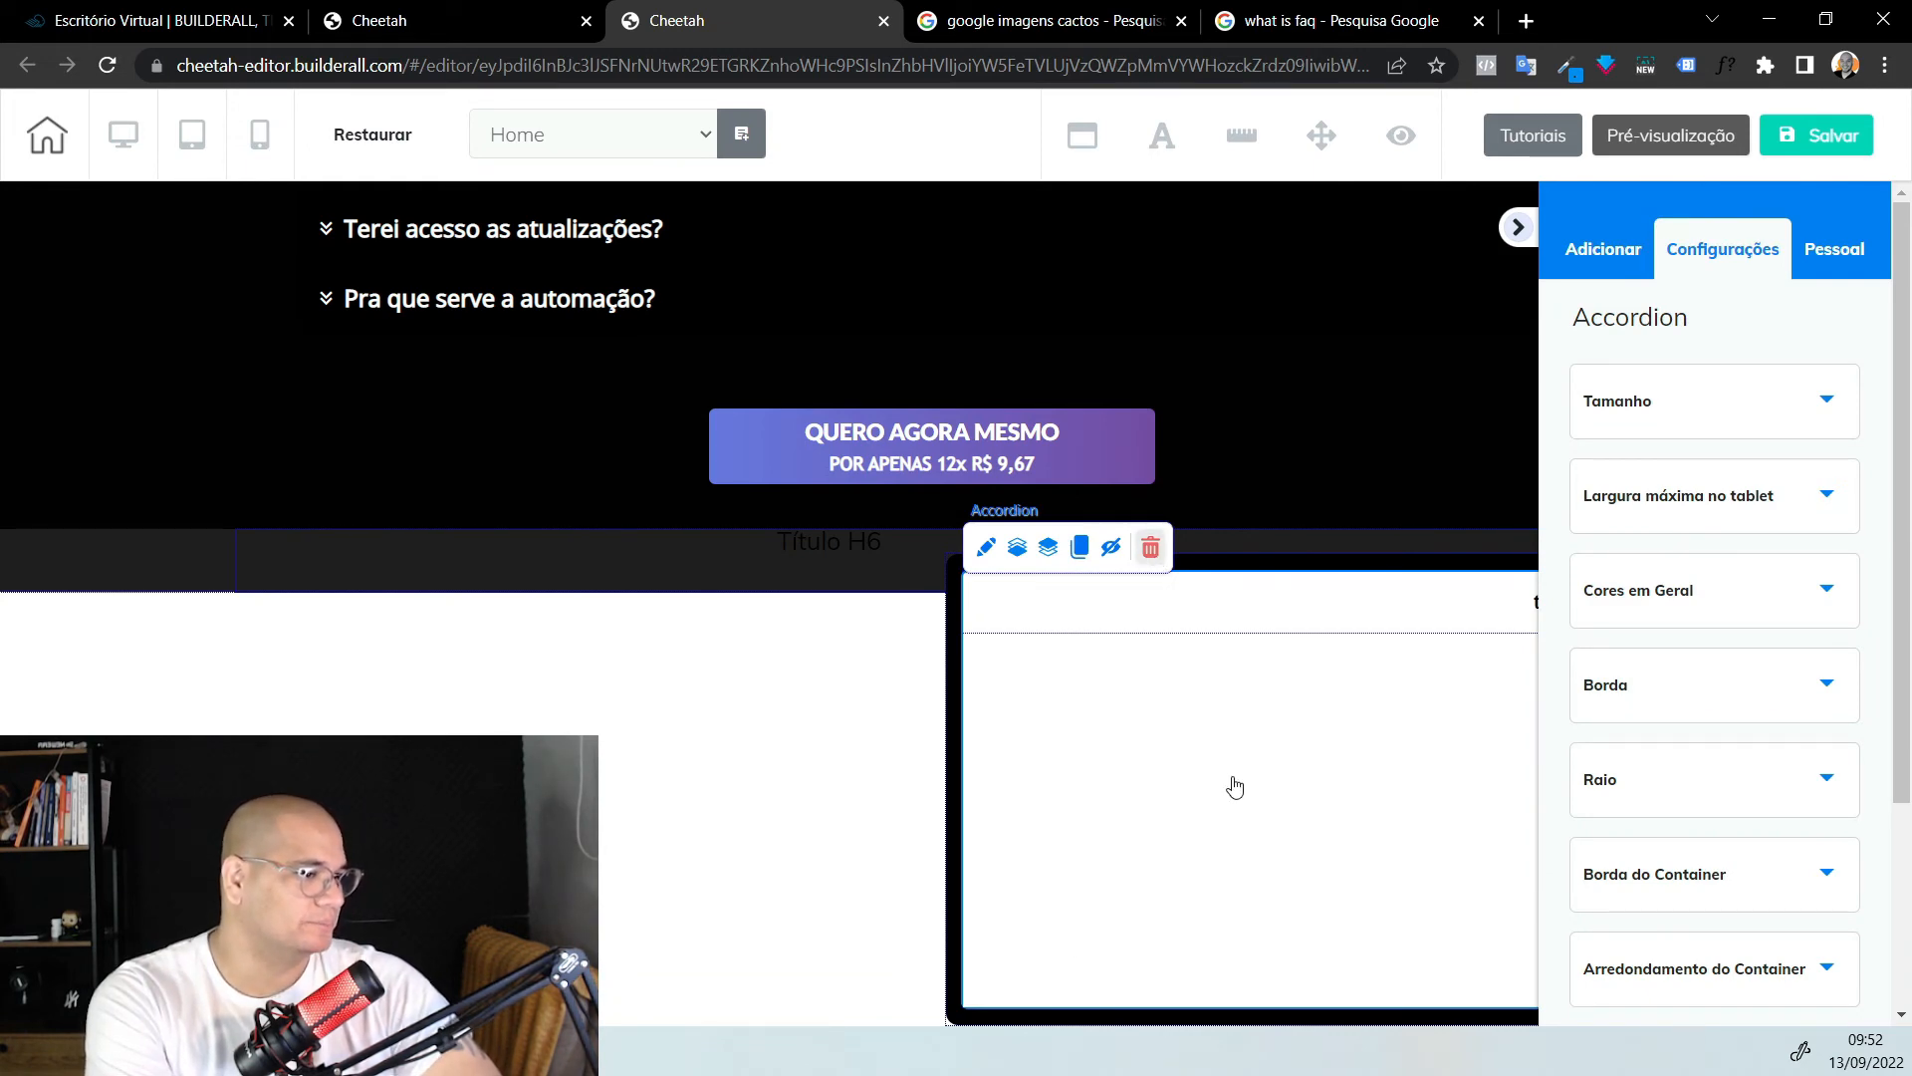
key("Delete")
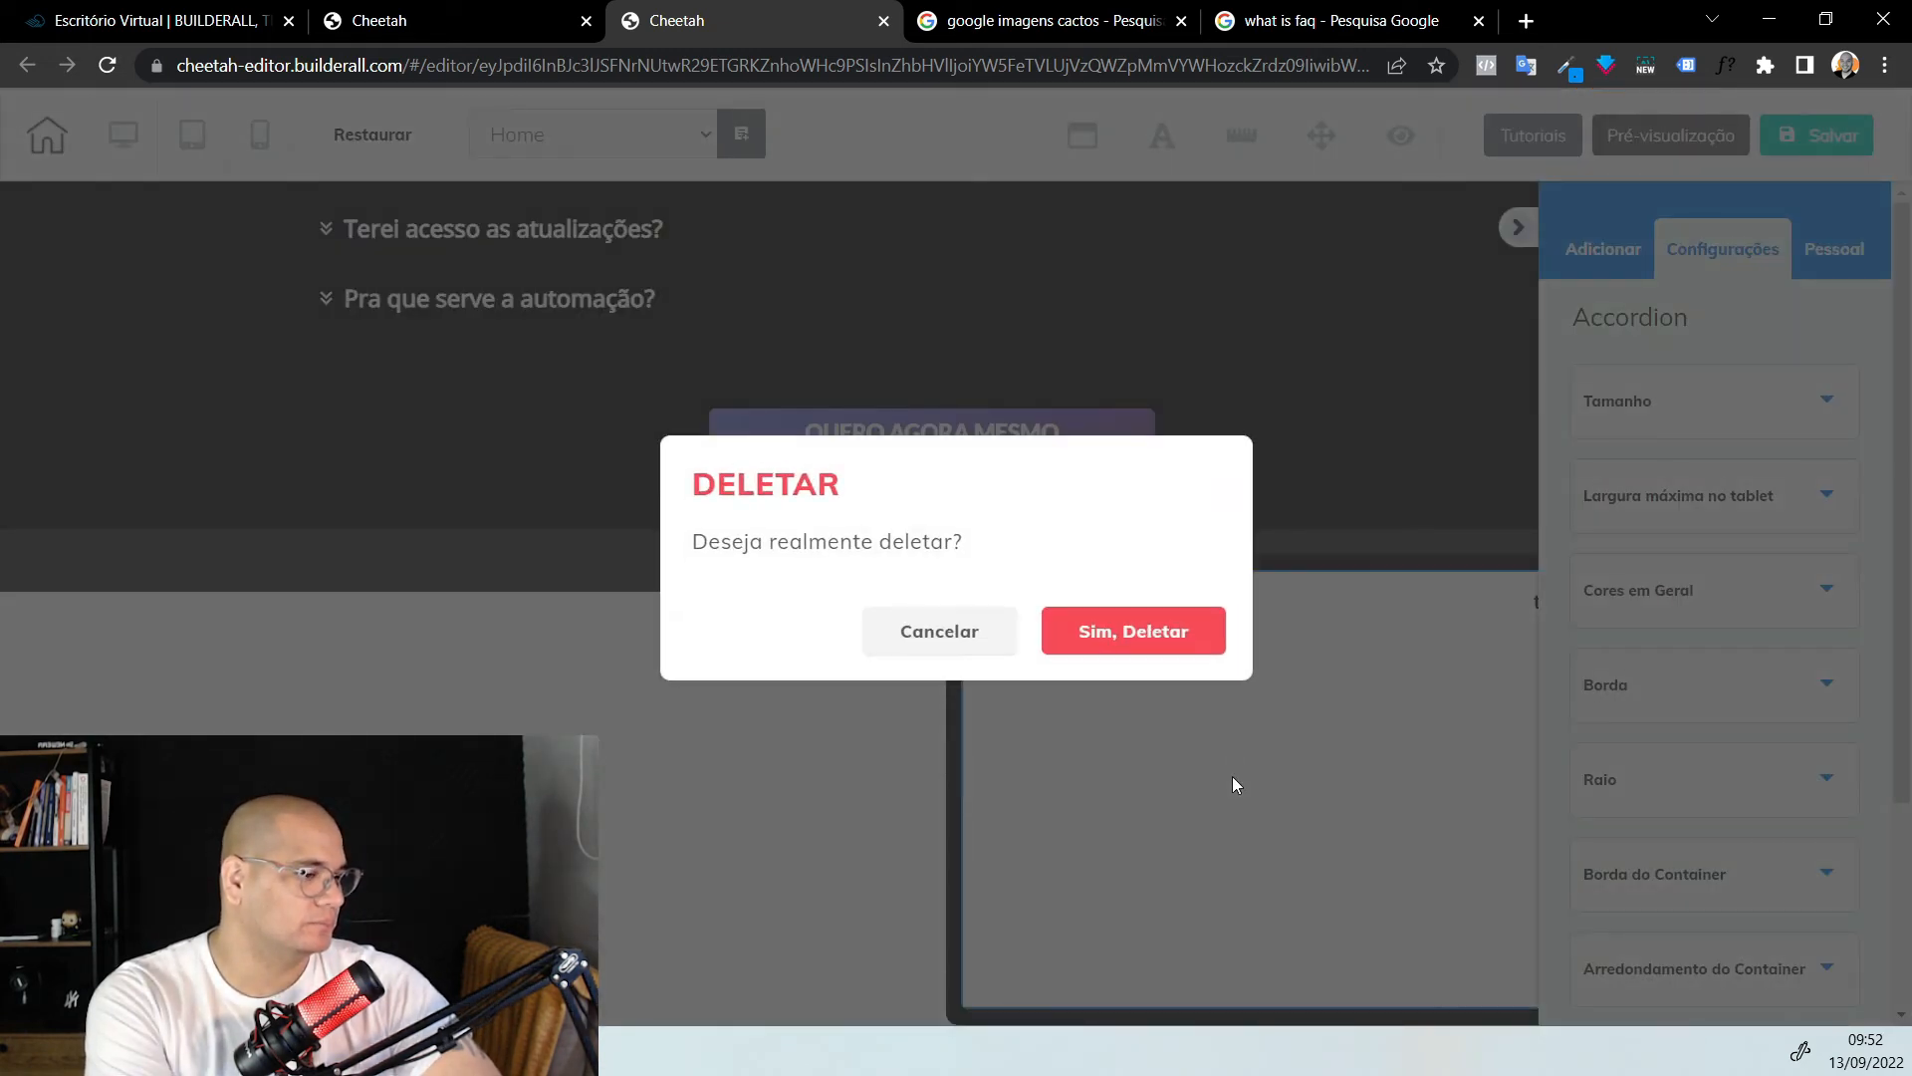
left_click(1183, 638)
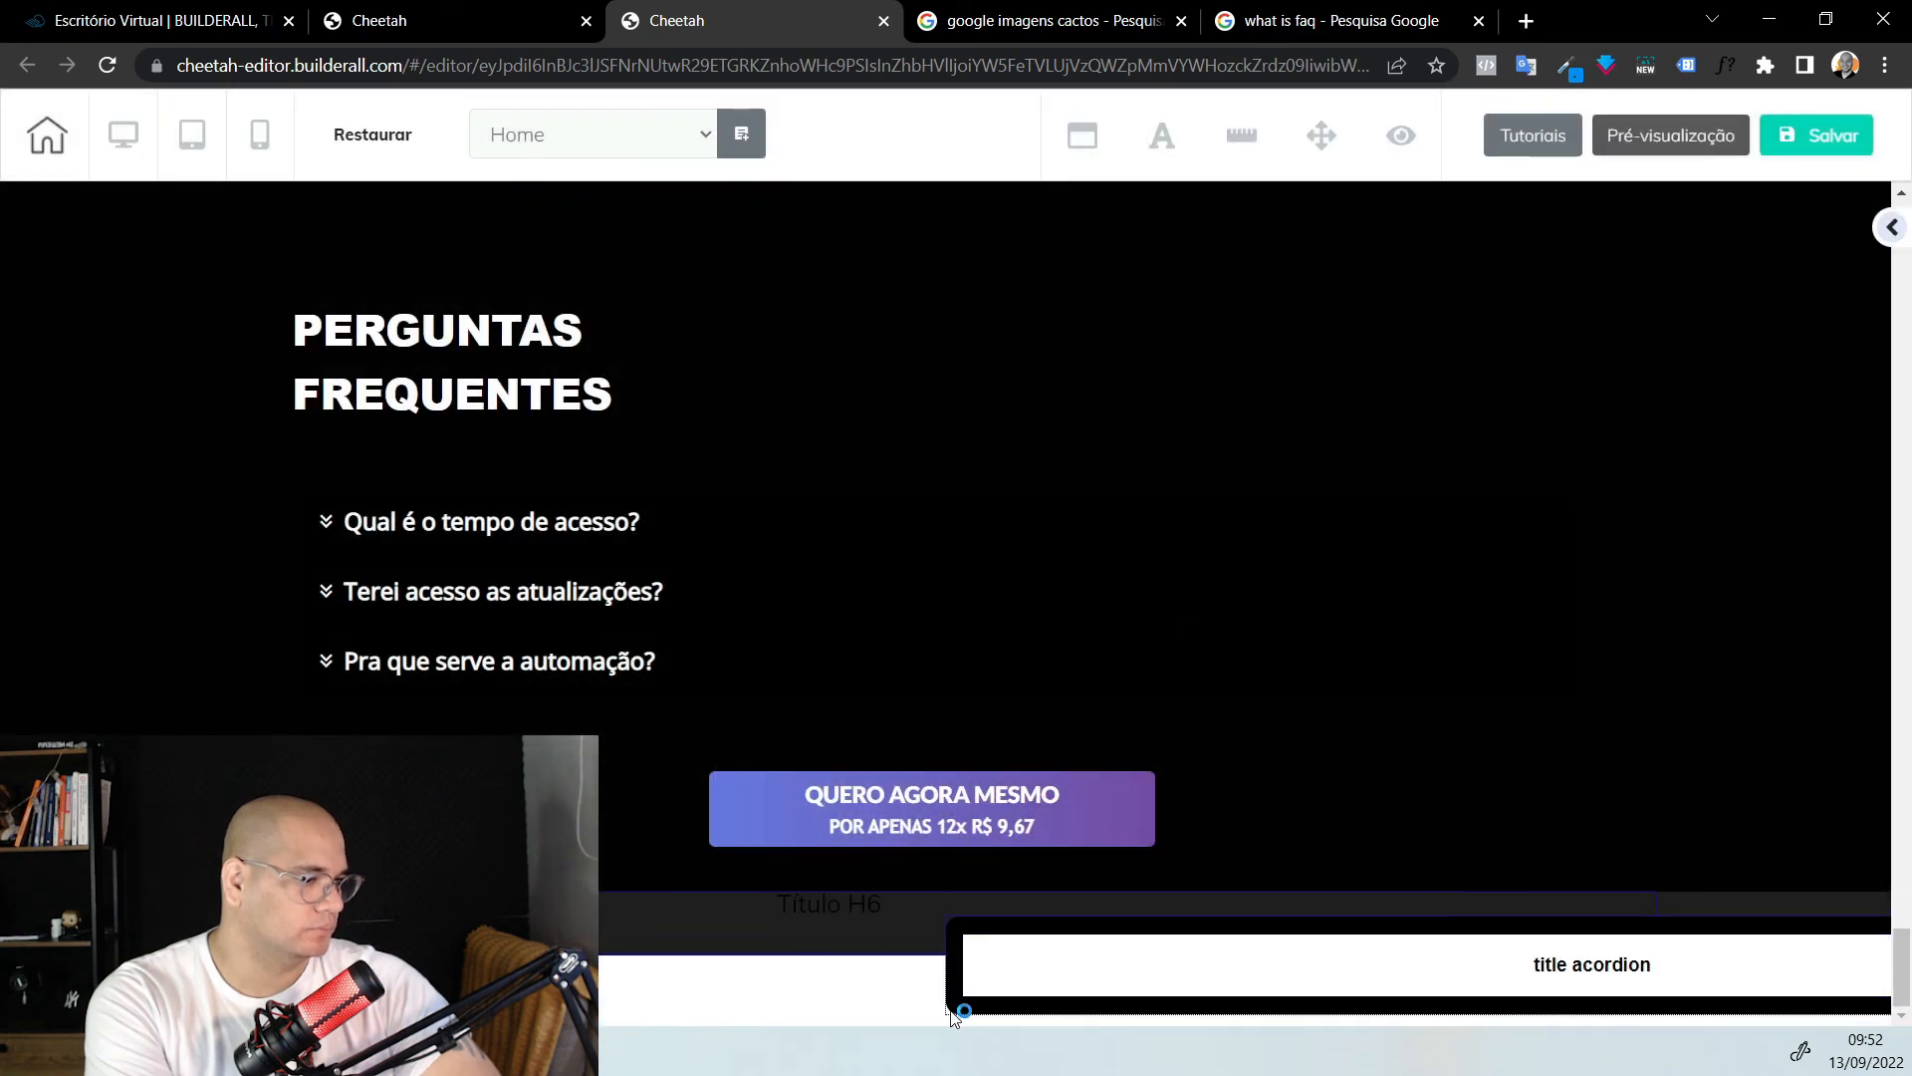
left_click(949, 1016)
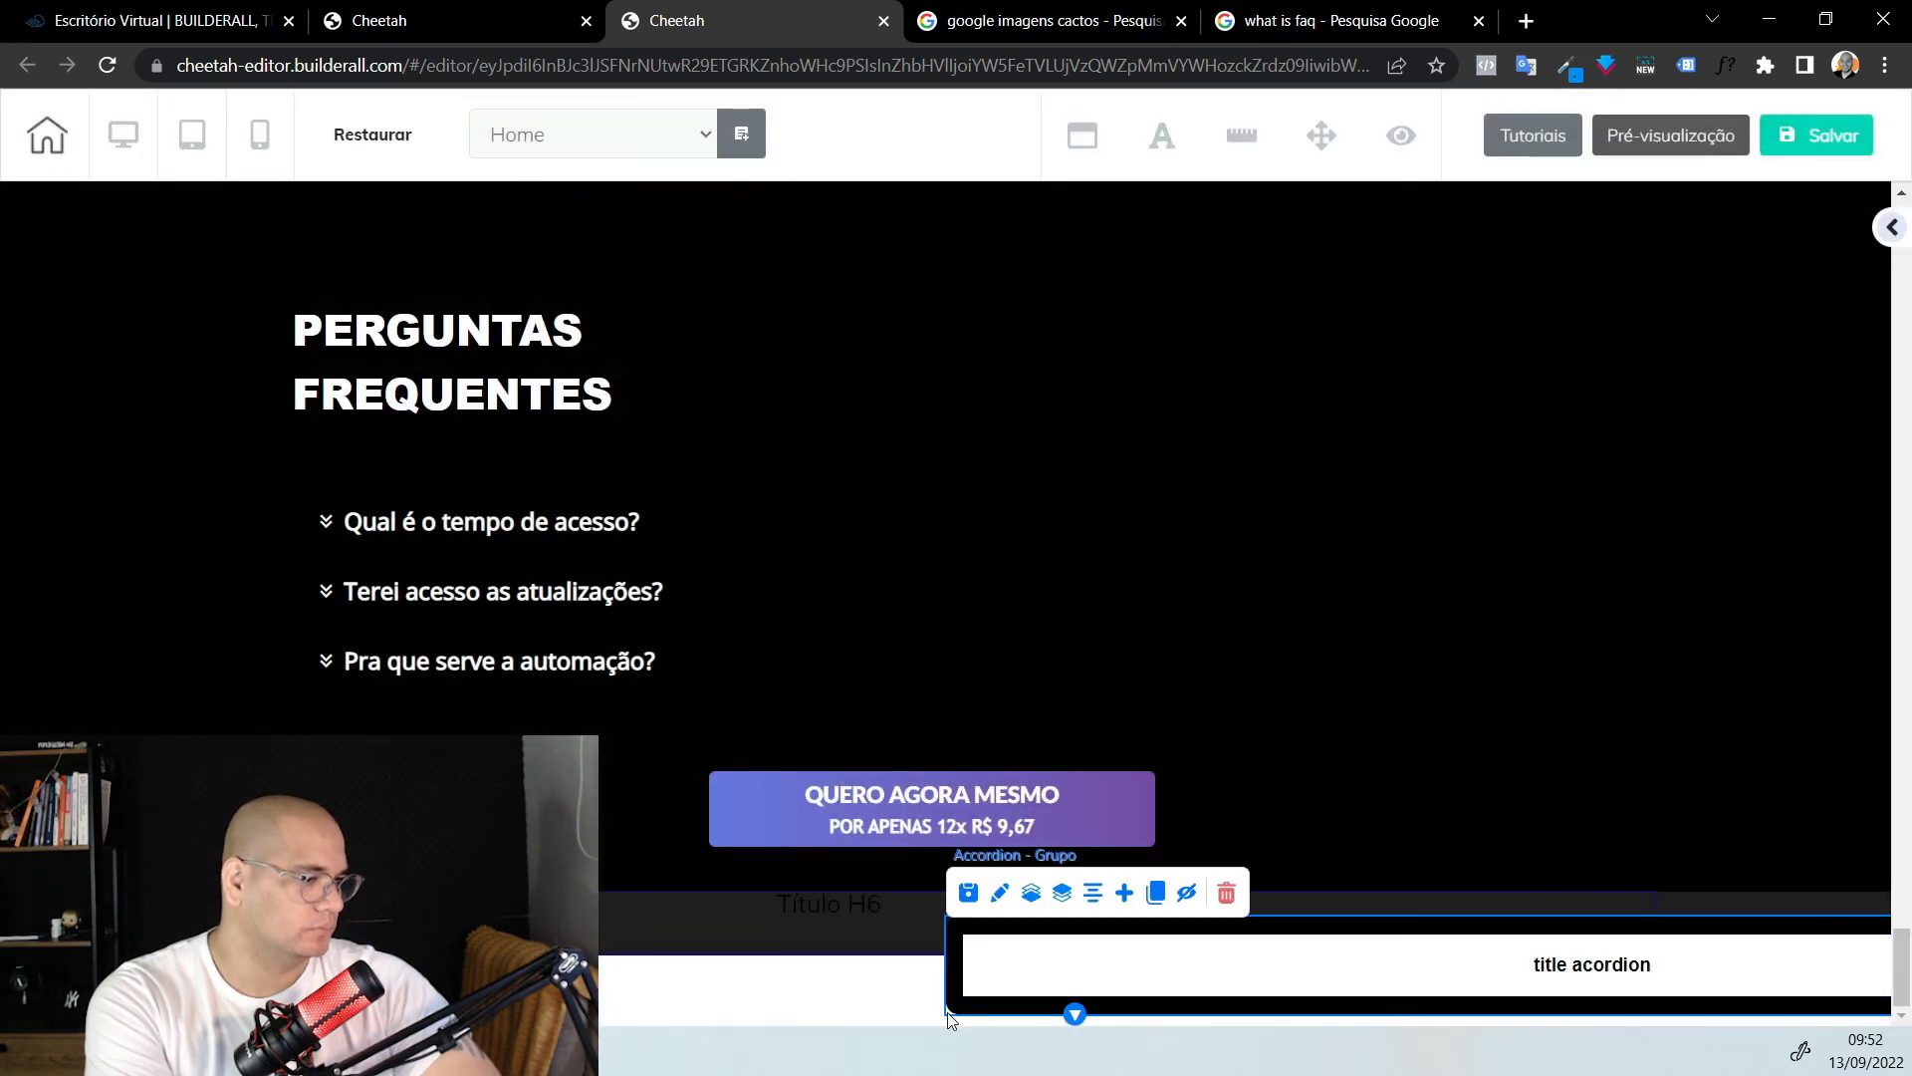
left_click(1226, 893)
left_click(1194, 652)
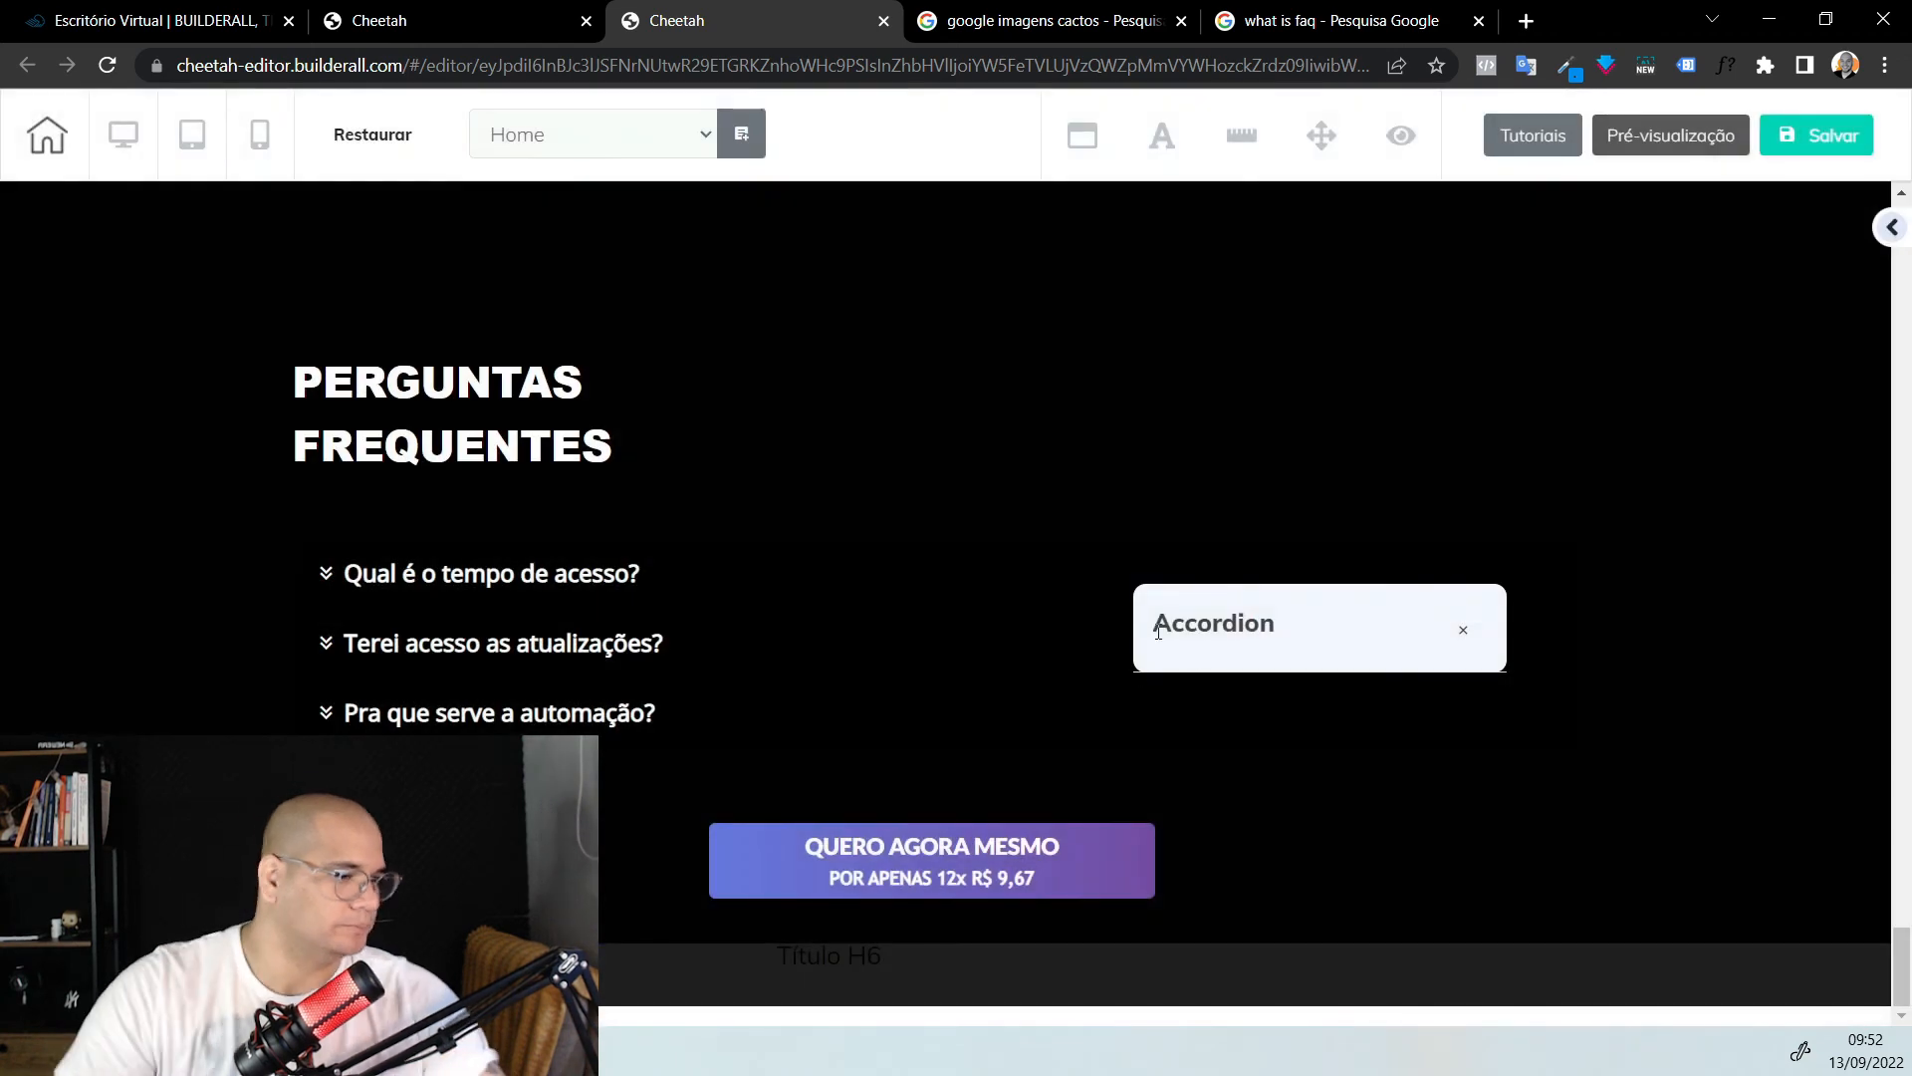
Move the "Título H6" text within the footer panel and centre it horizontally
left_click_drag(877, 973, 943, 969)
left_click(956, 953)
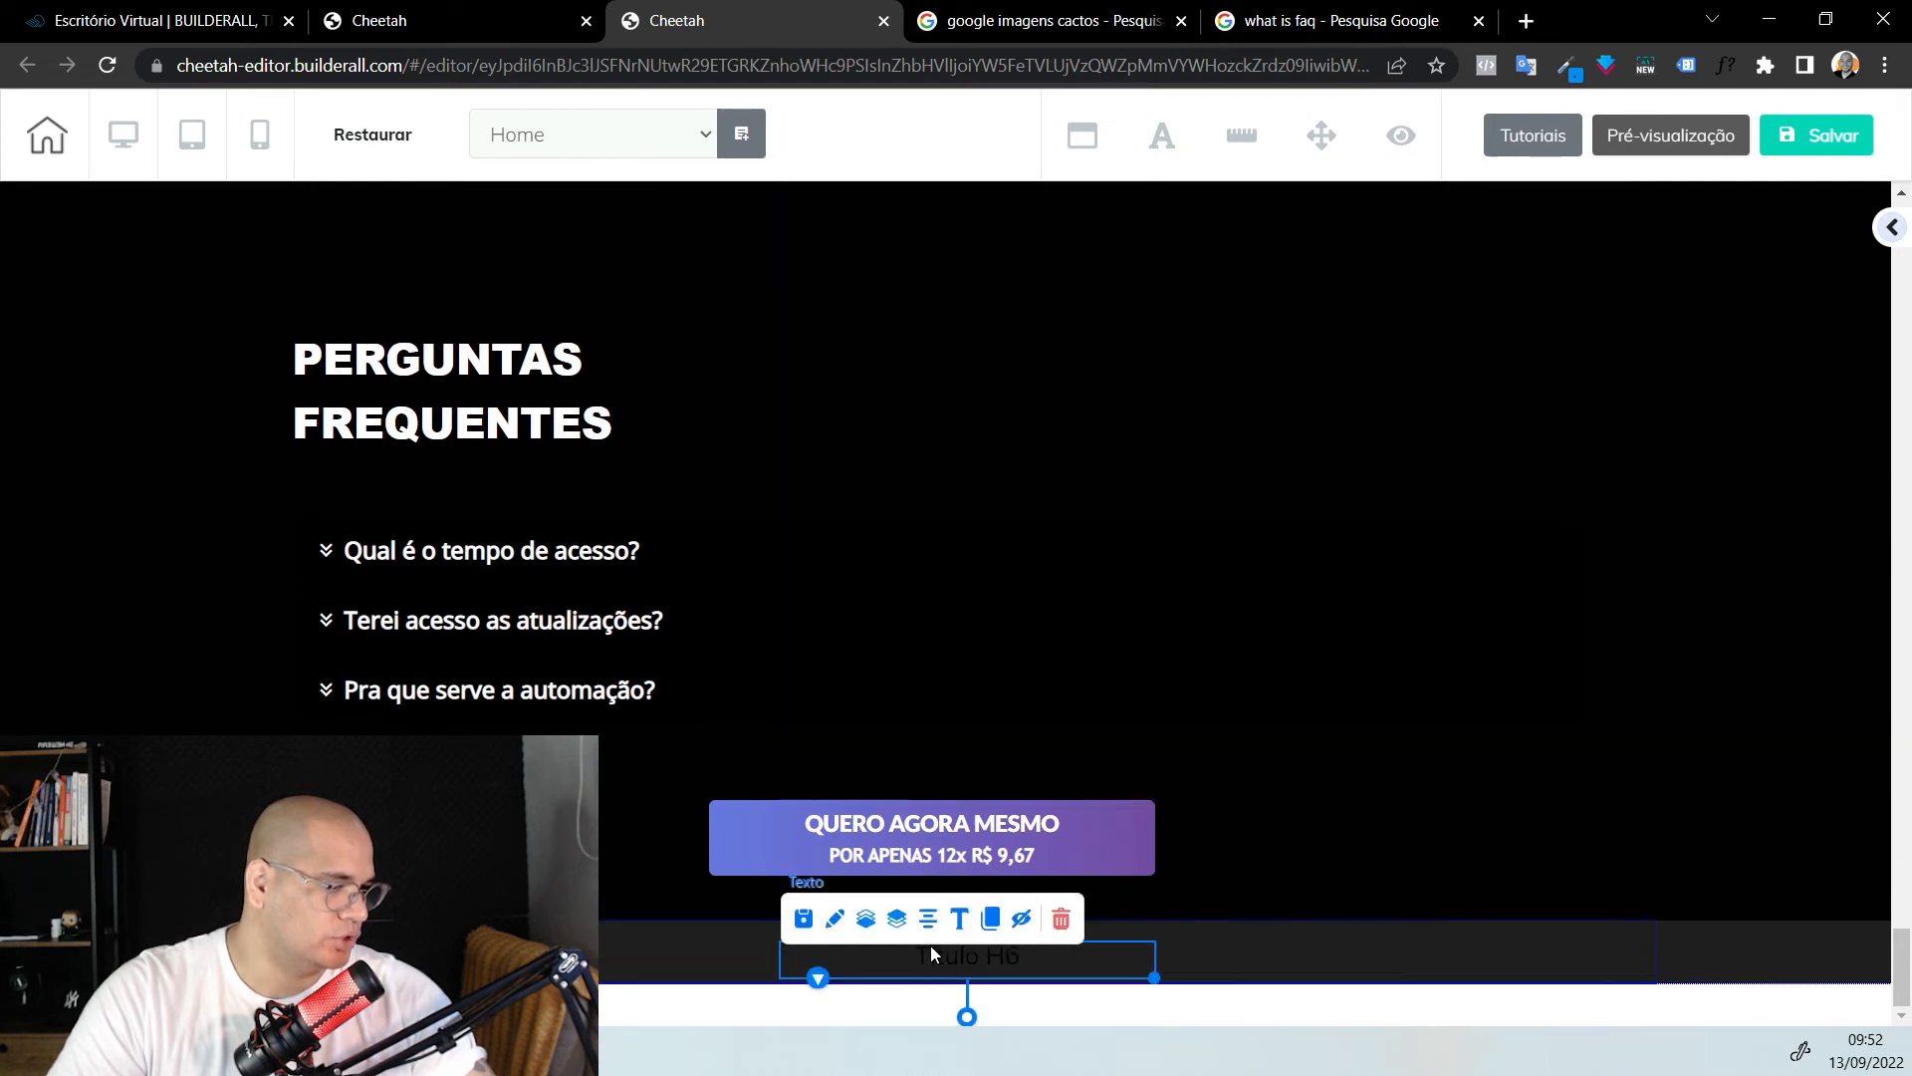
left_click(926, 921)
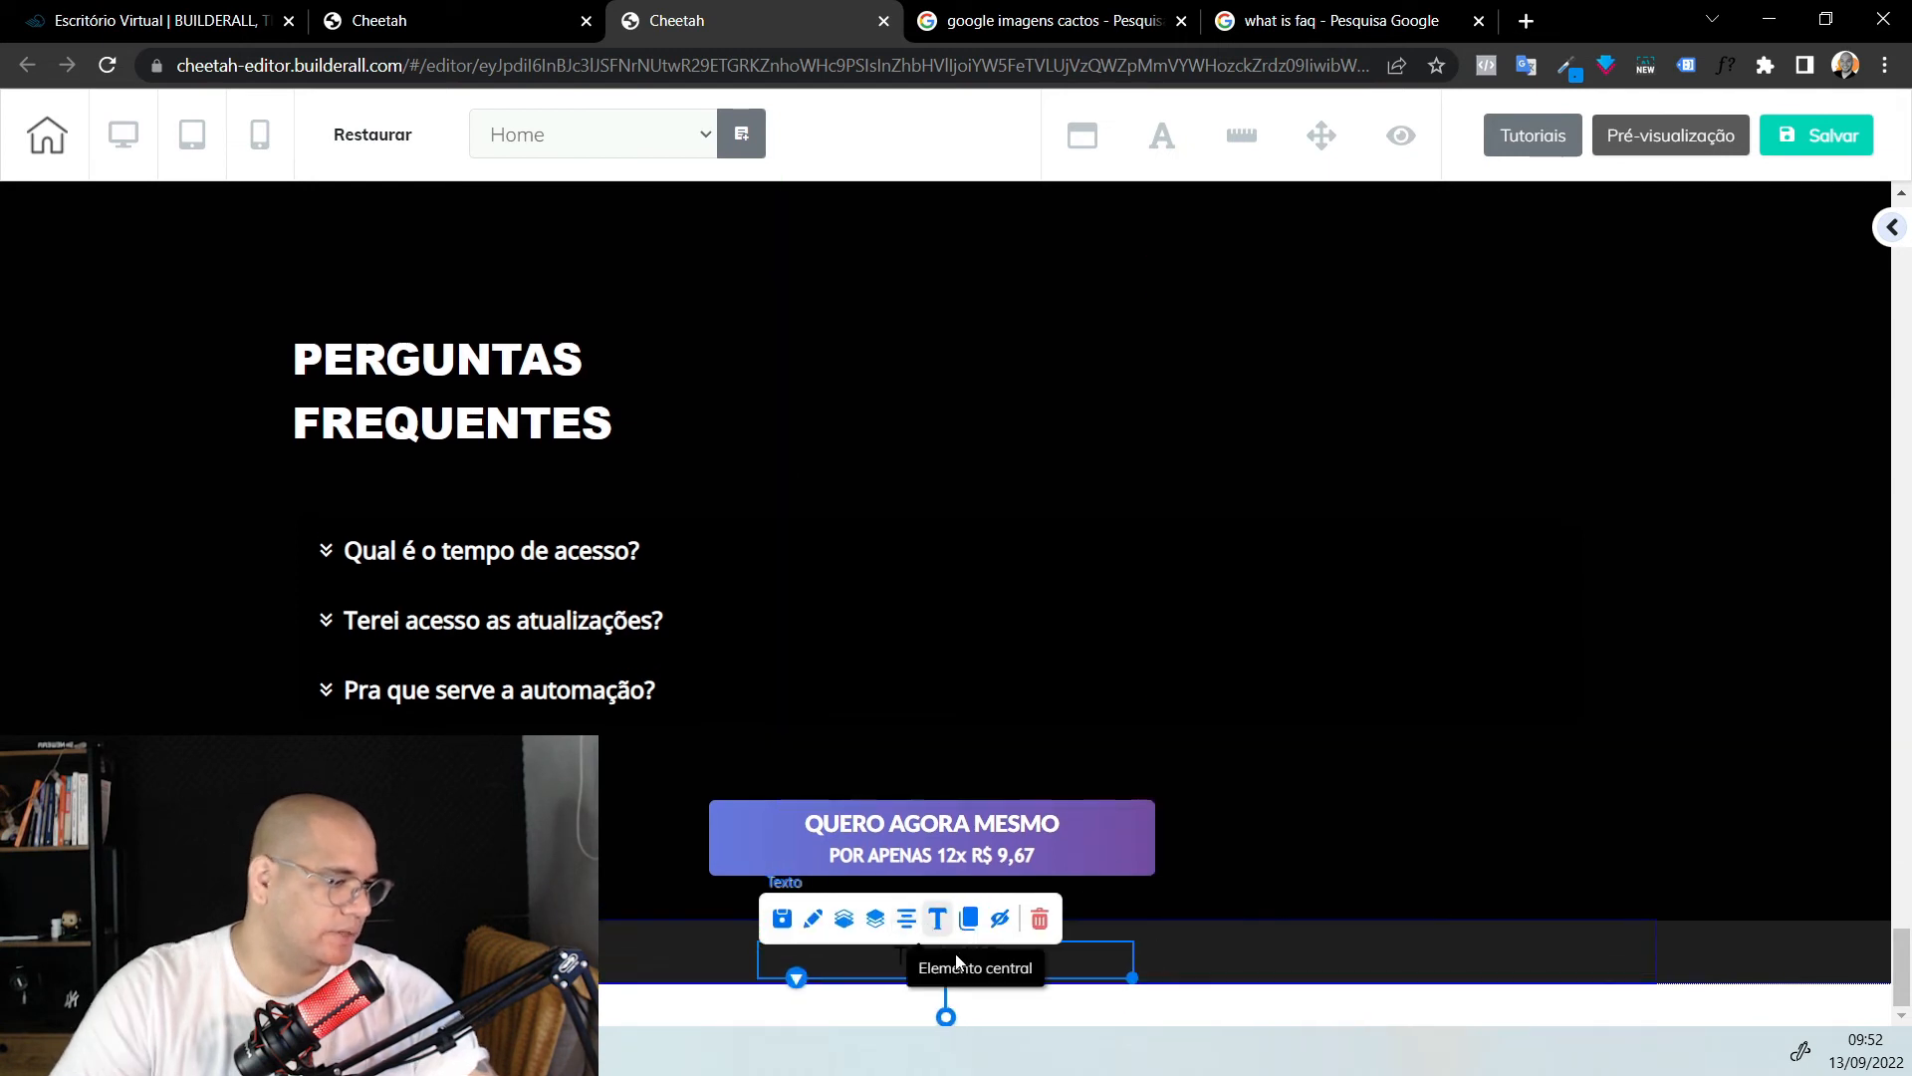
Set the font of the footer's "Título H6" text to Arial Black
double_click(862, 966)
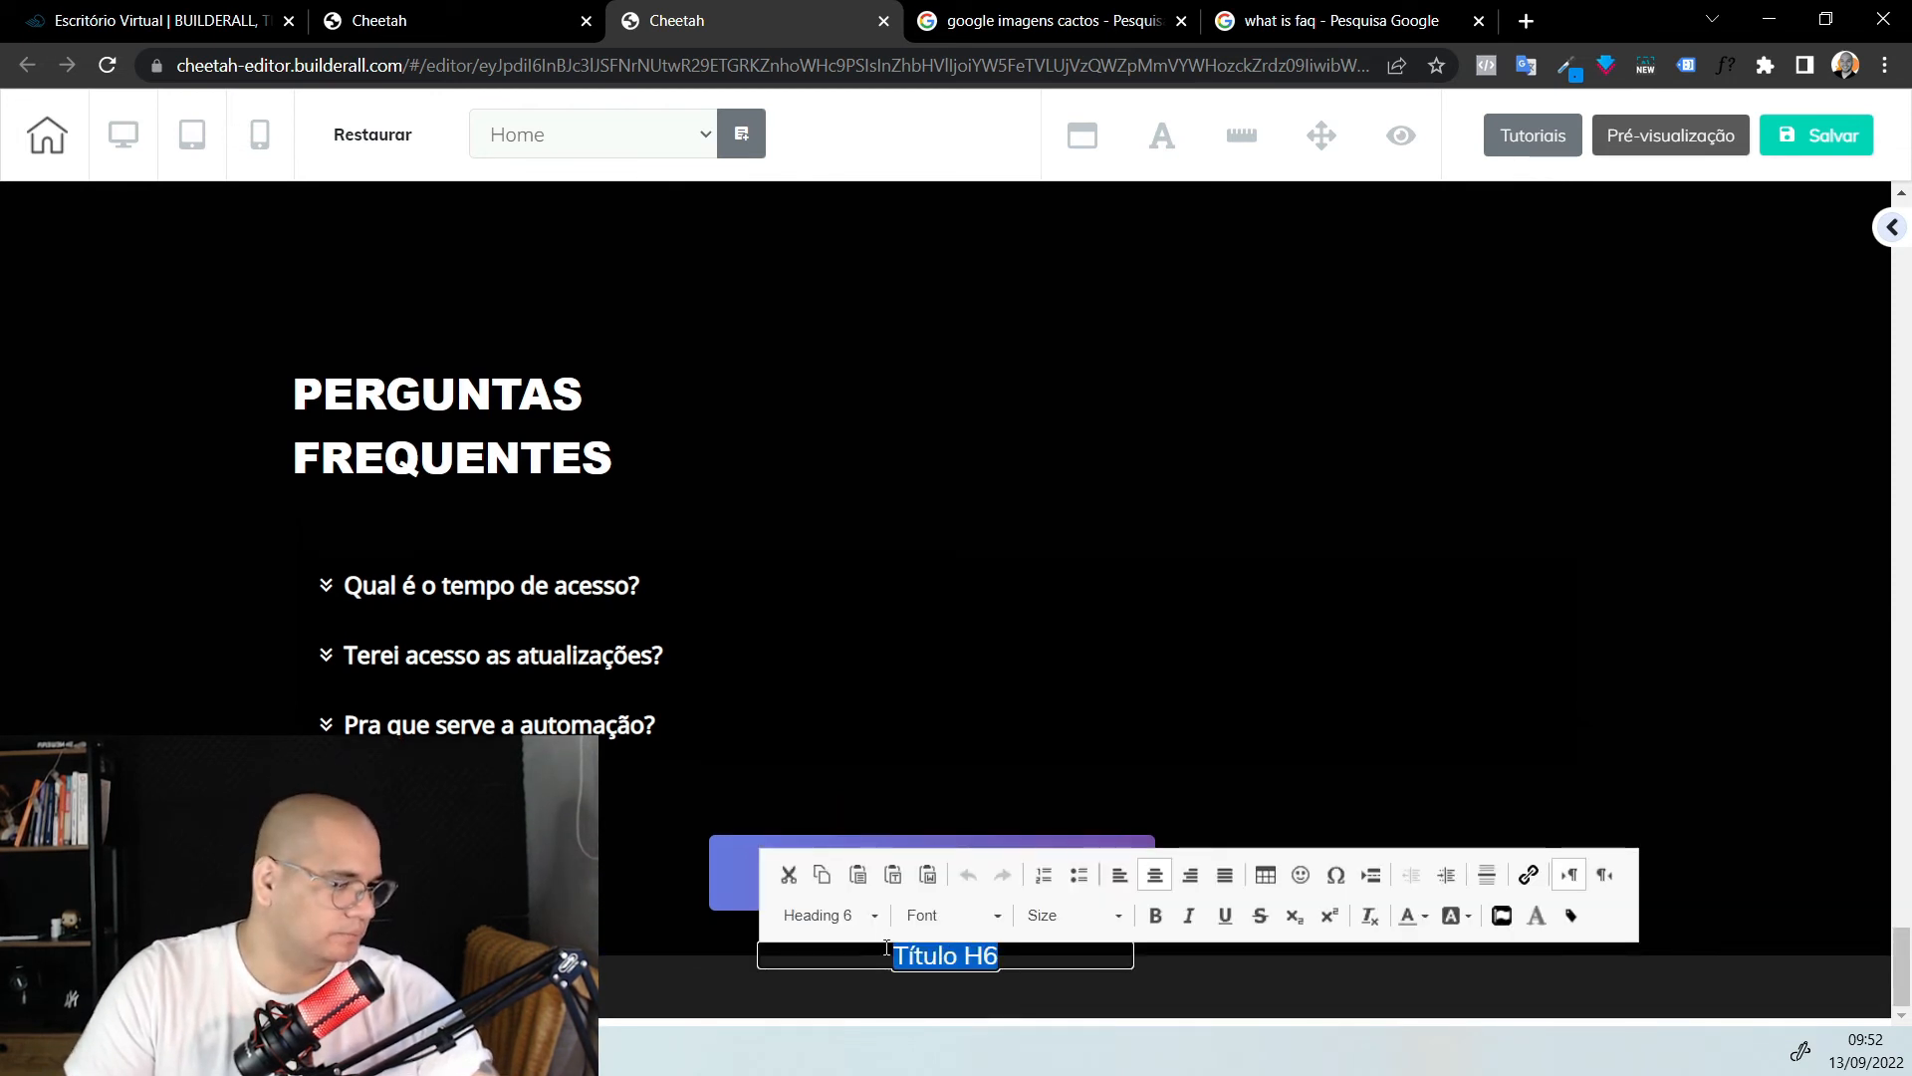
left_click(969, 915)
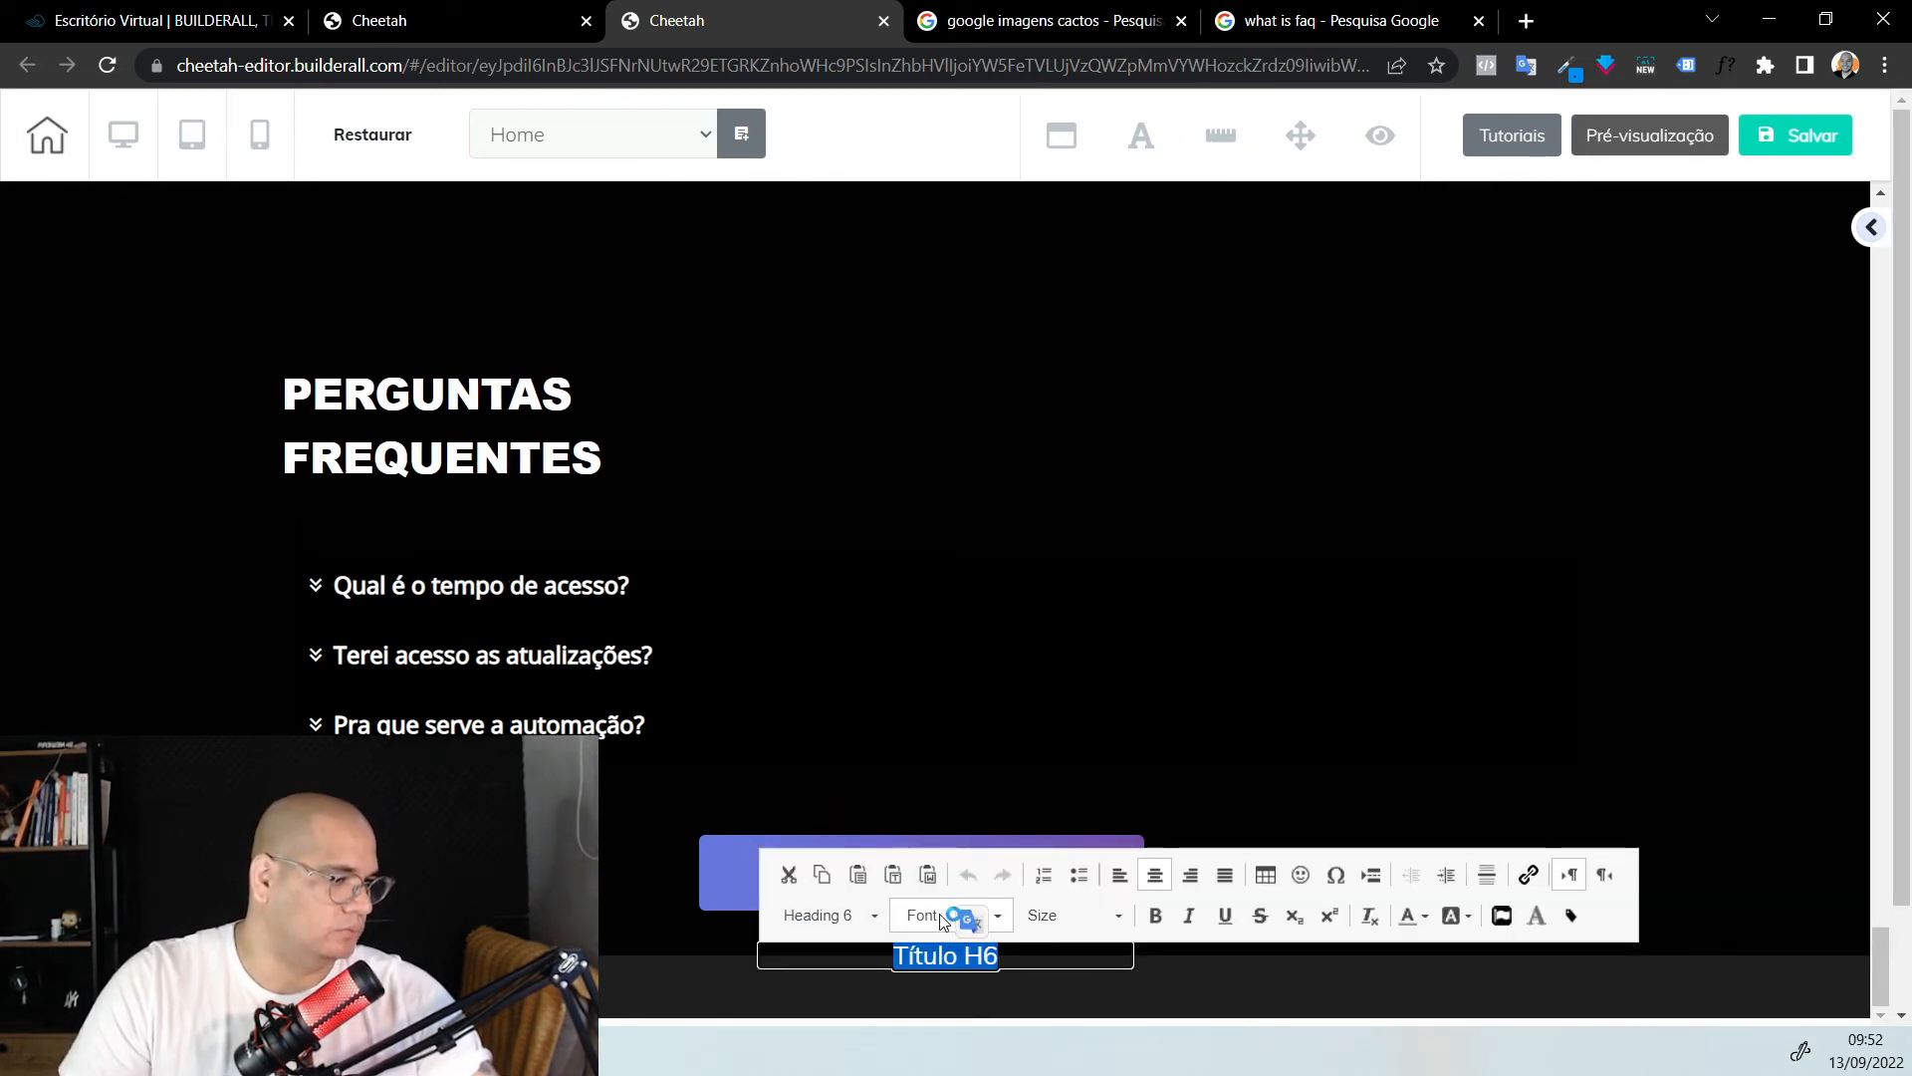
left_click(934, 953)
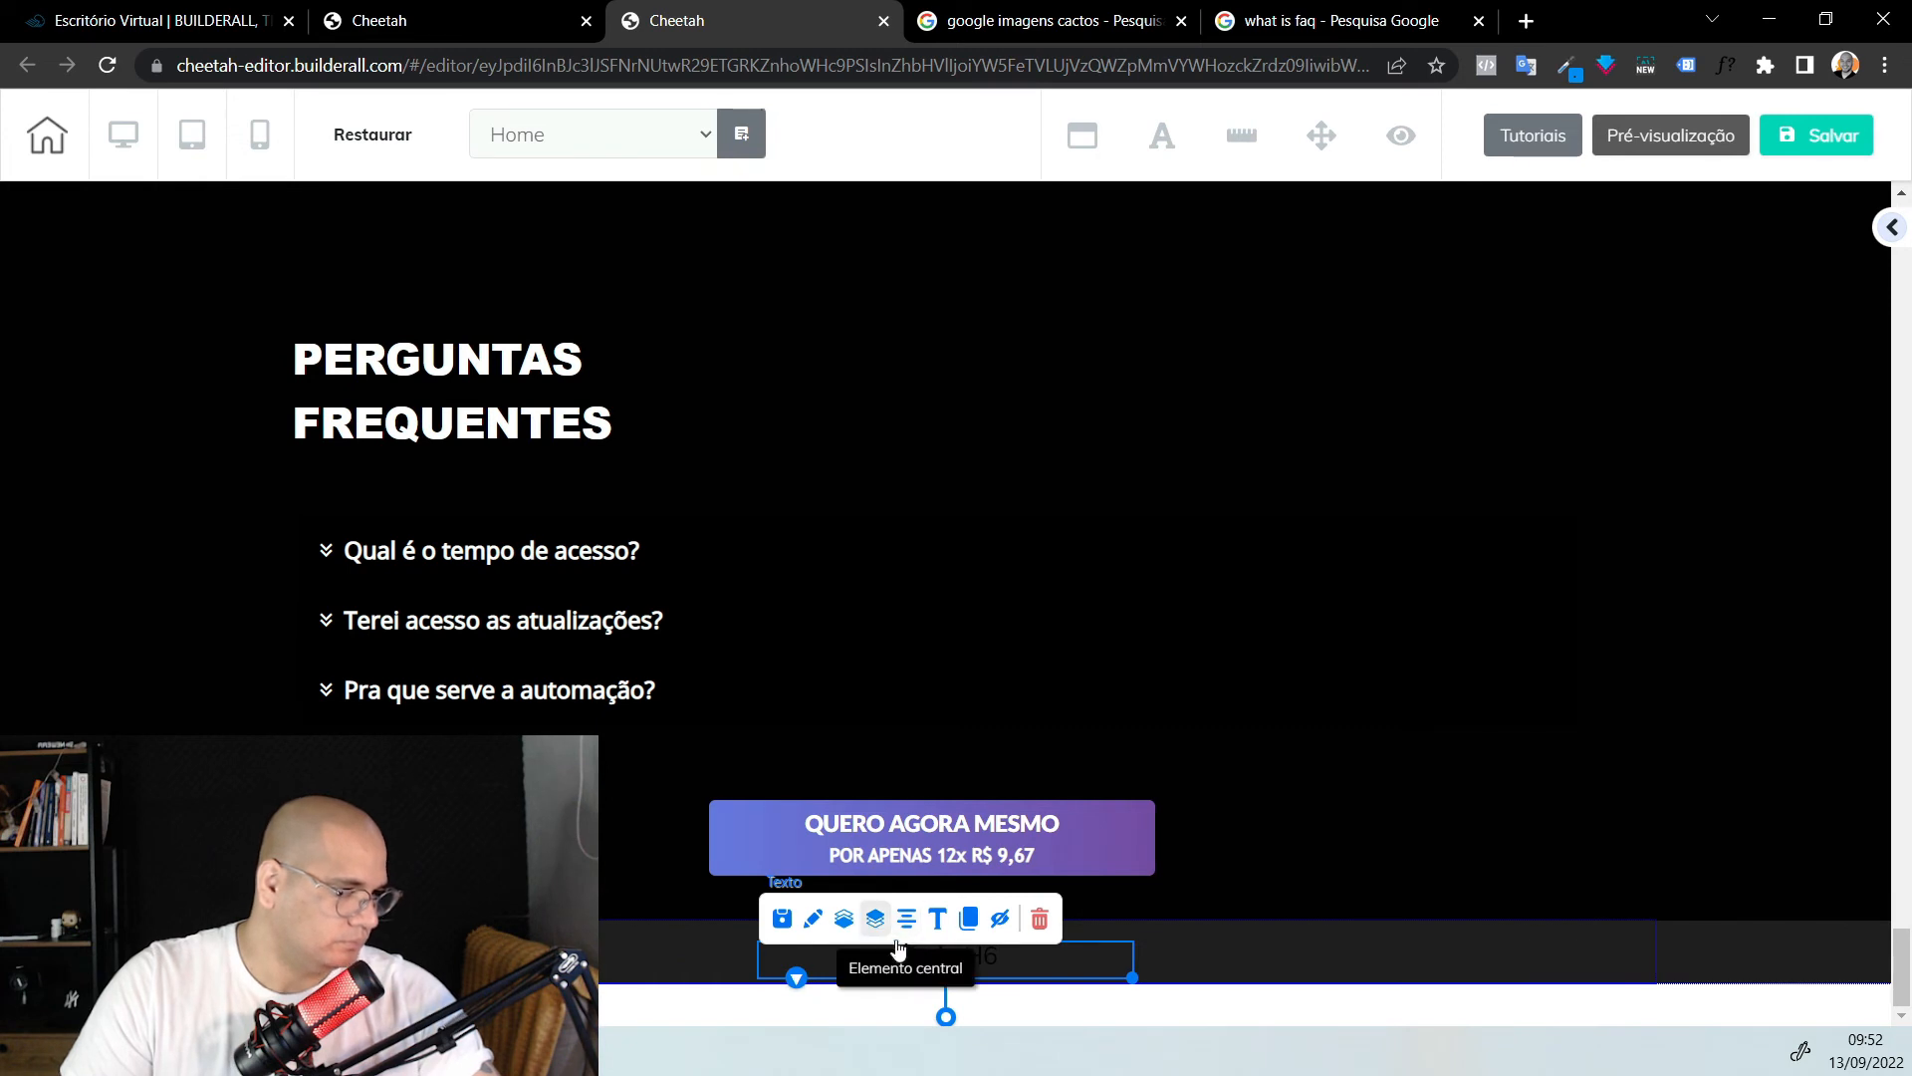
double_click(1025, 956)
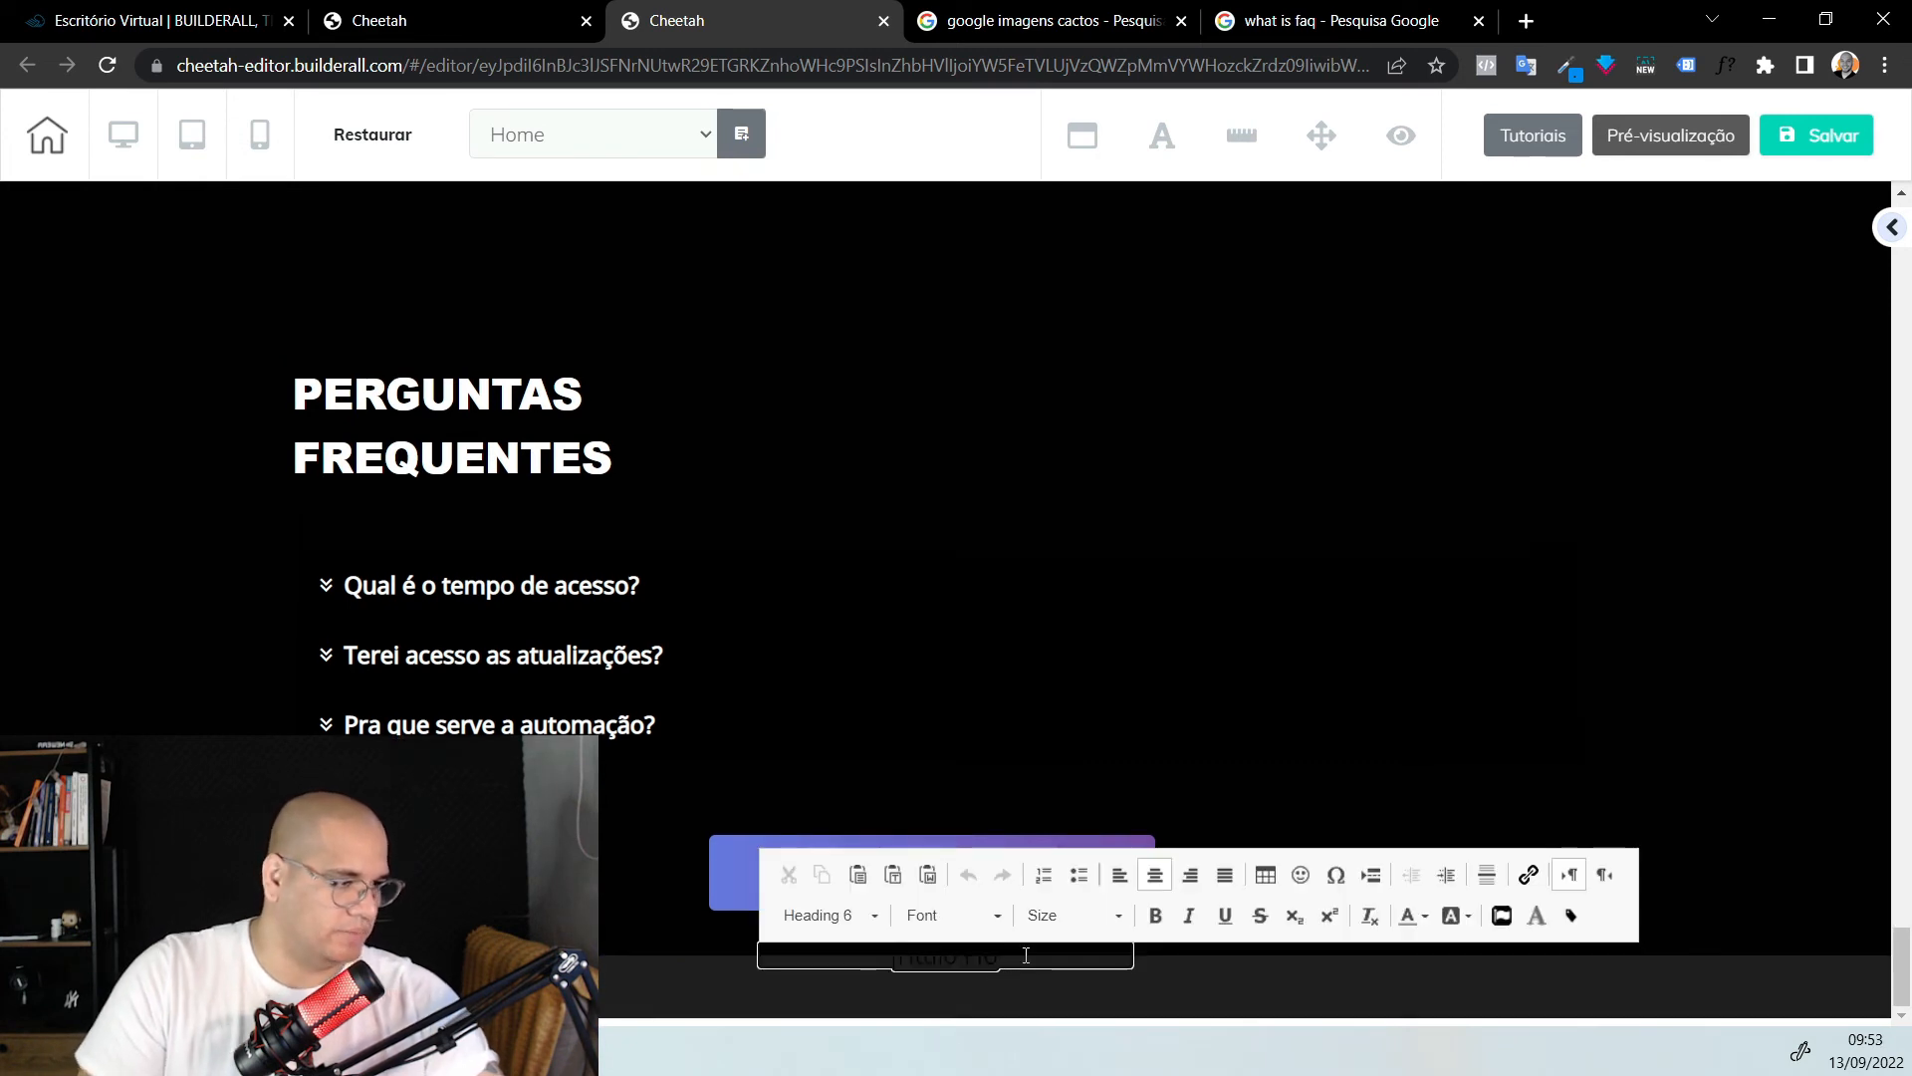
triple_click(910, 961)
left_click(948, 923)
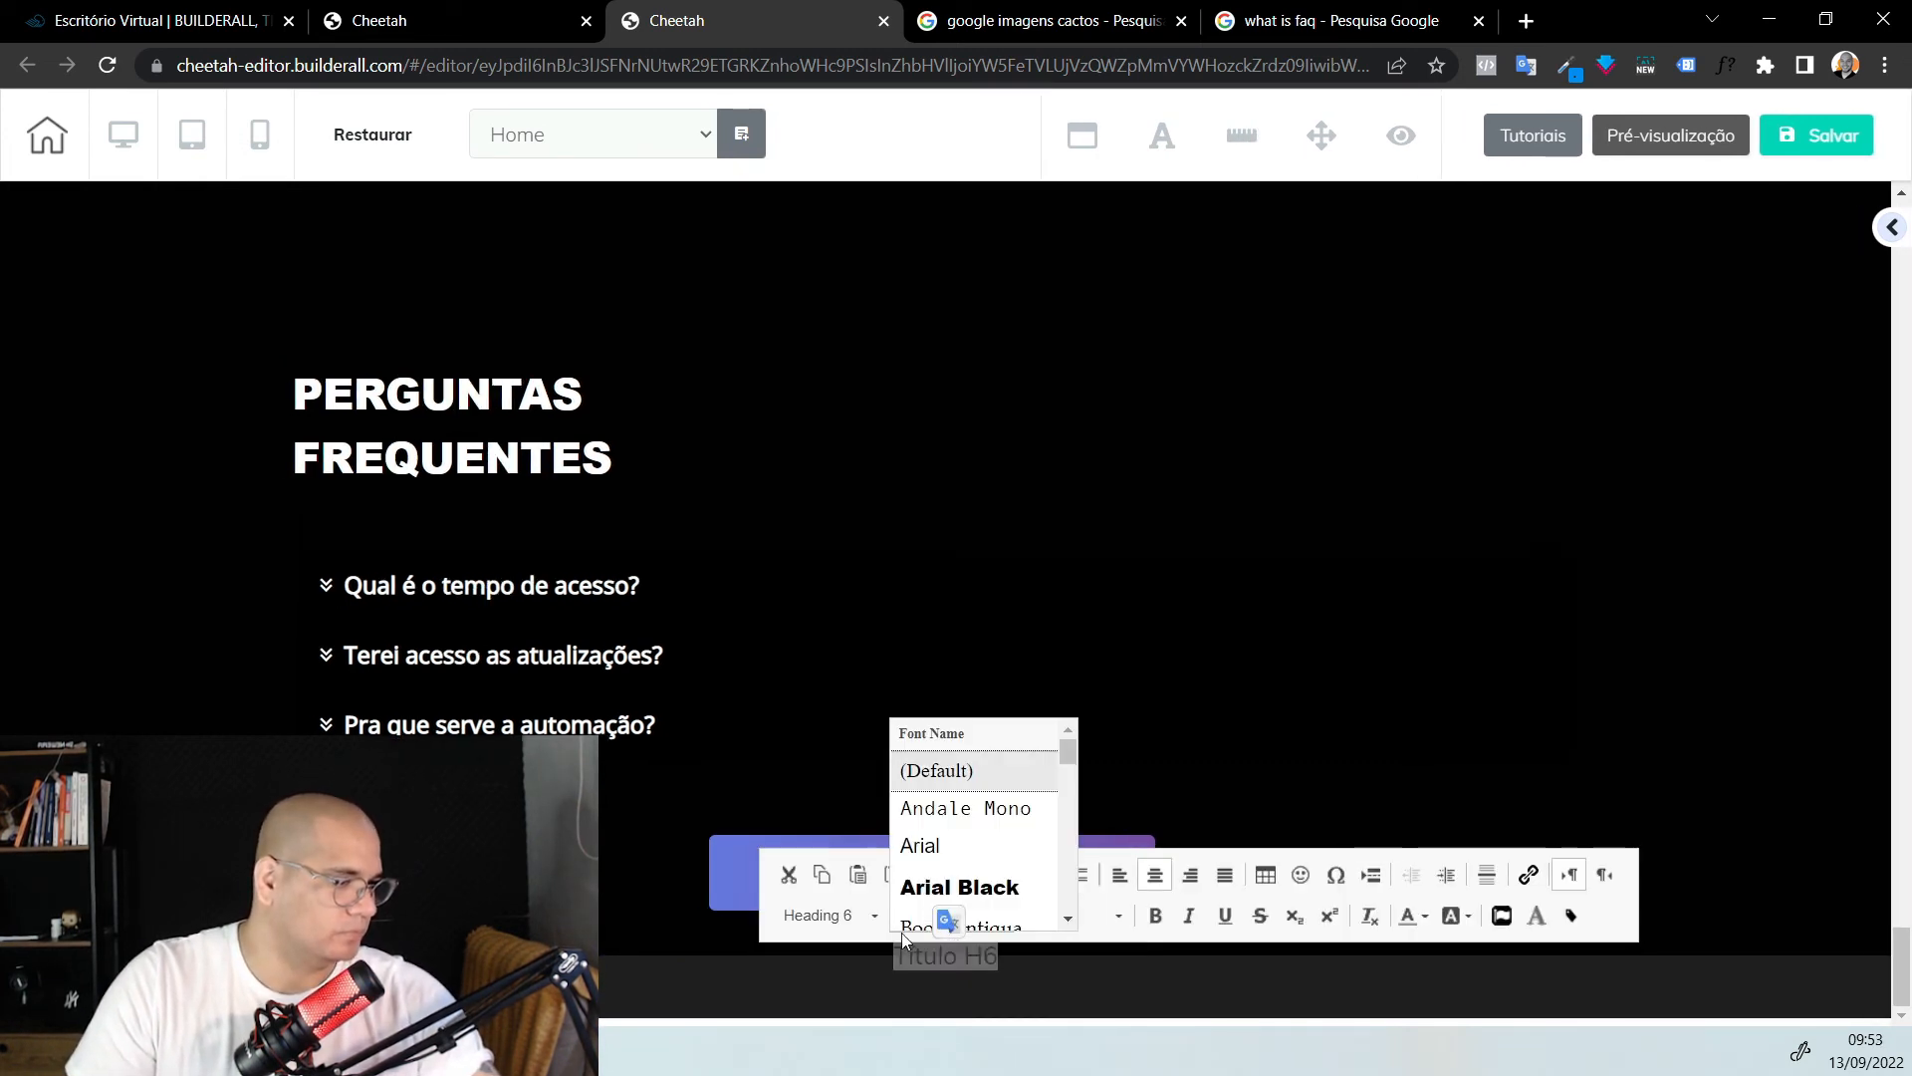
left_click(936, 886)
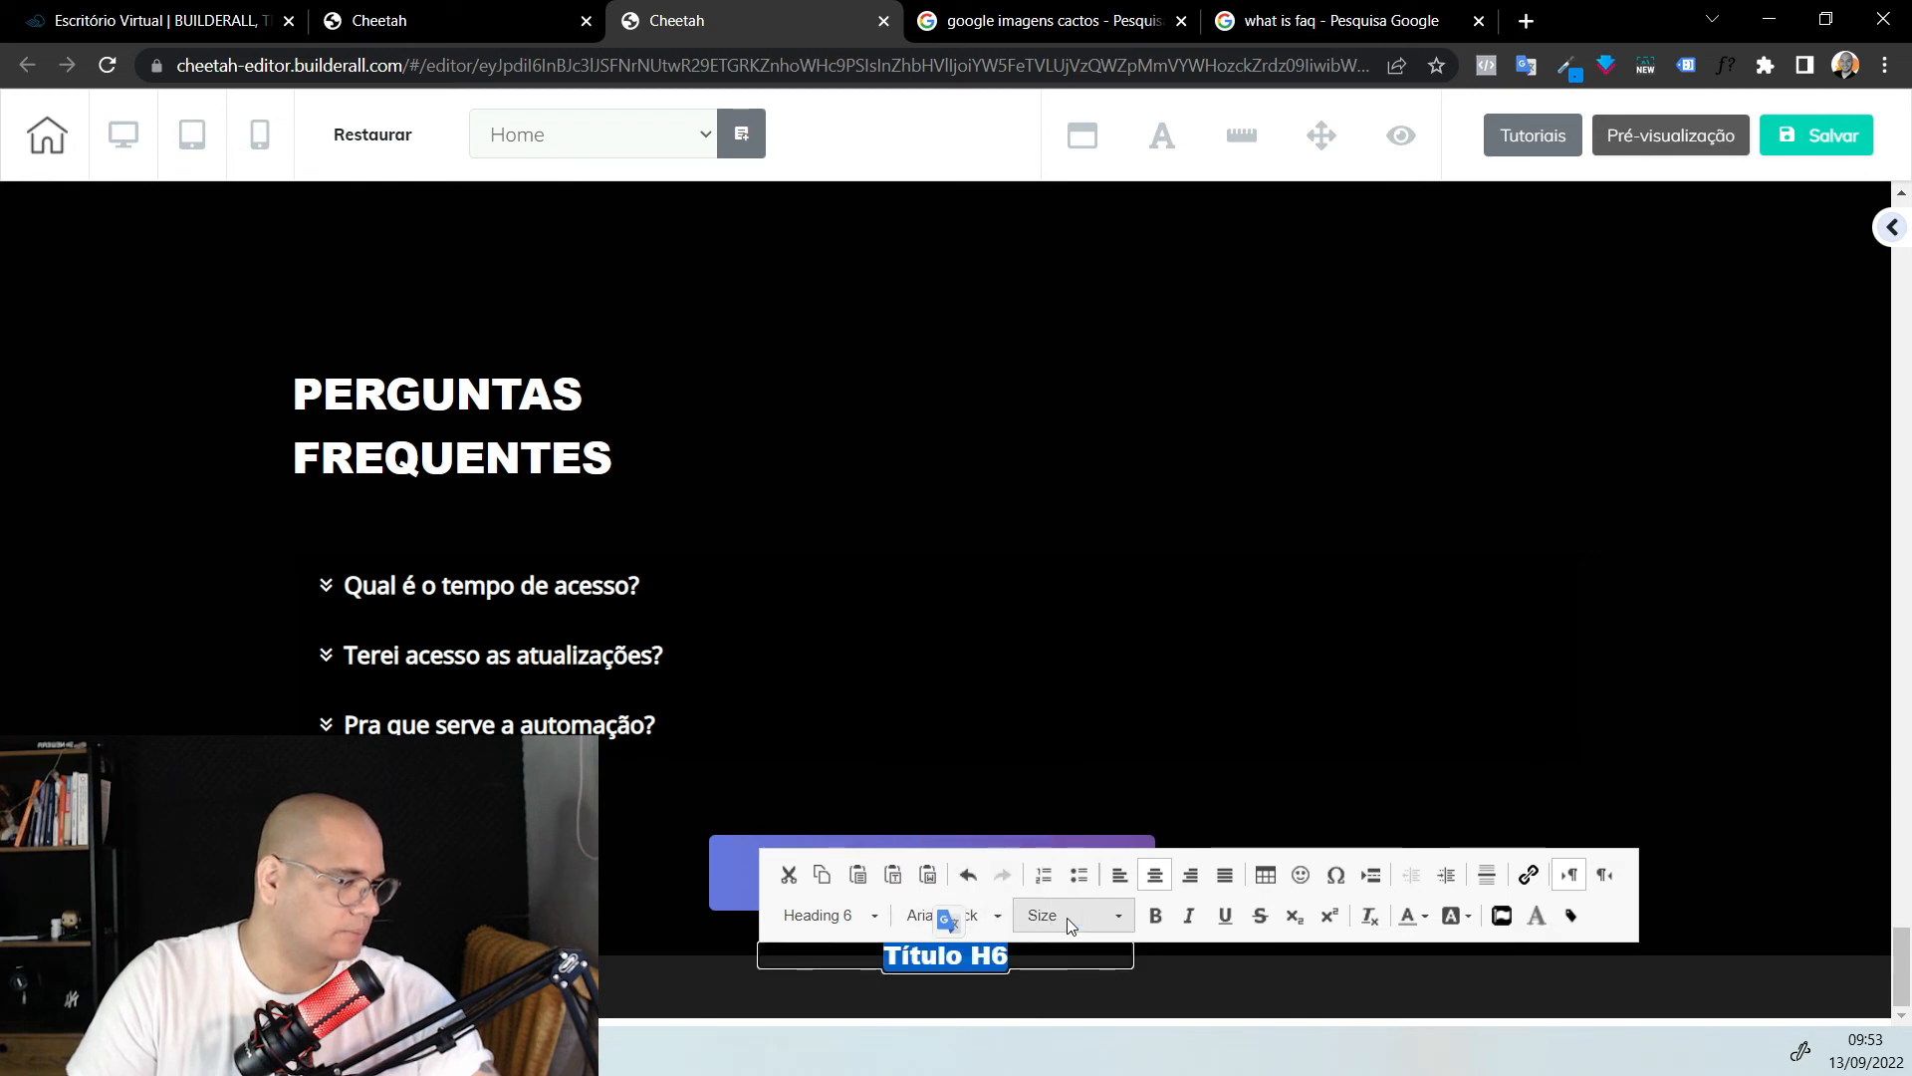
Colour the footer text white and replace its wording with "Jarvis"
left_click(1420, 919)
left_click(1571, 827)
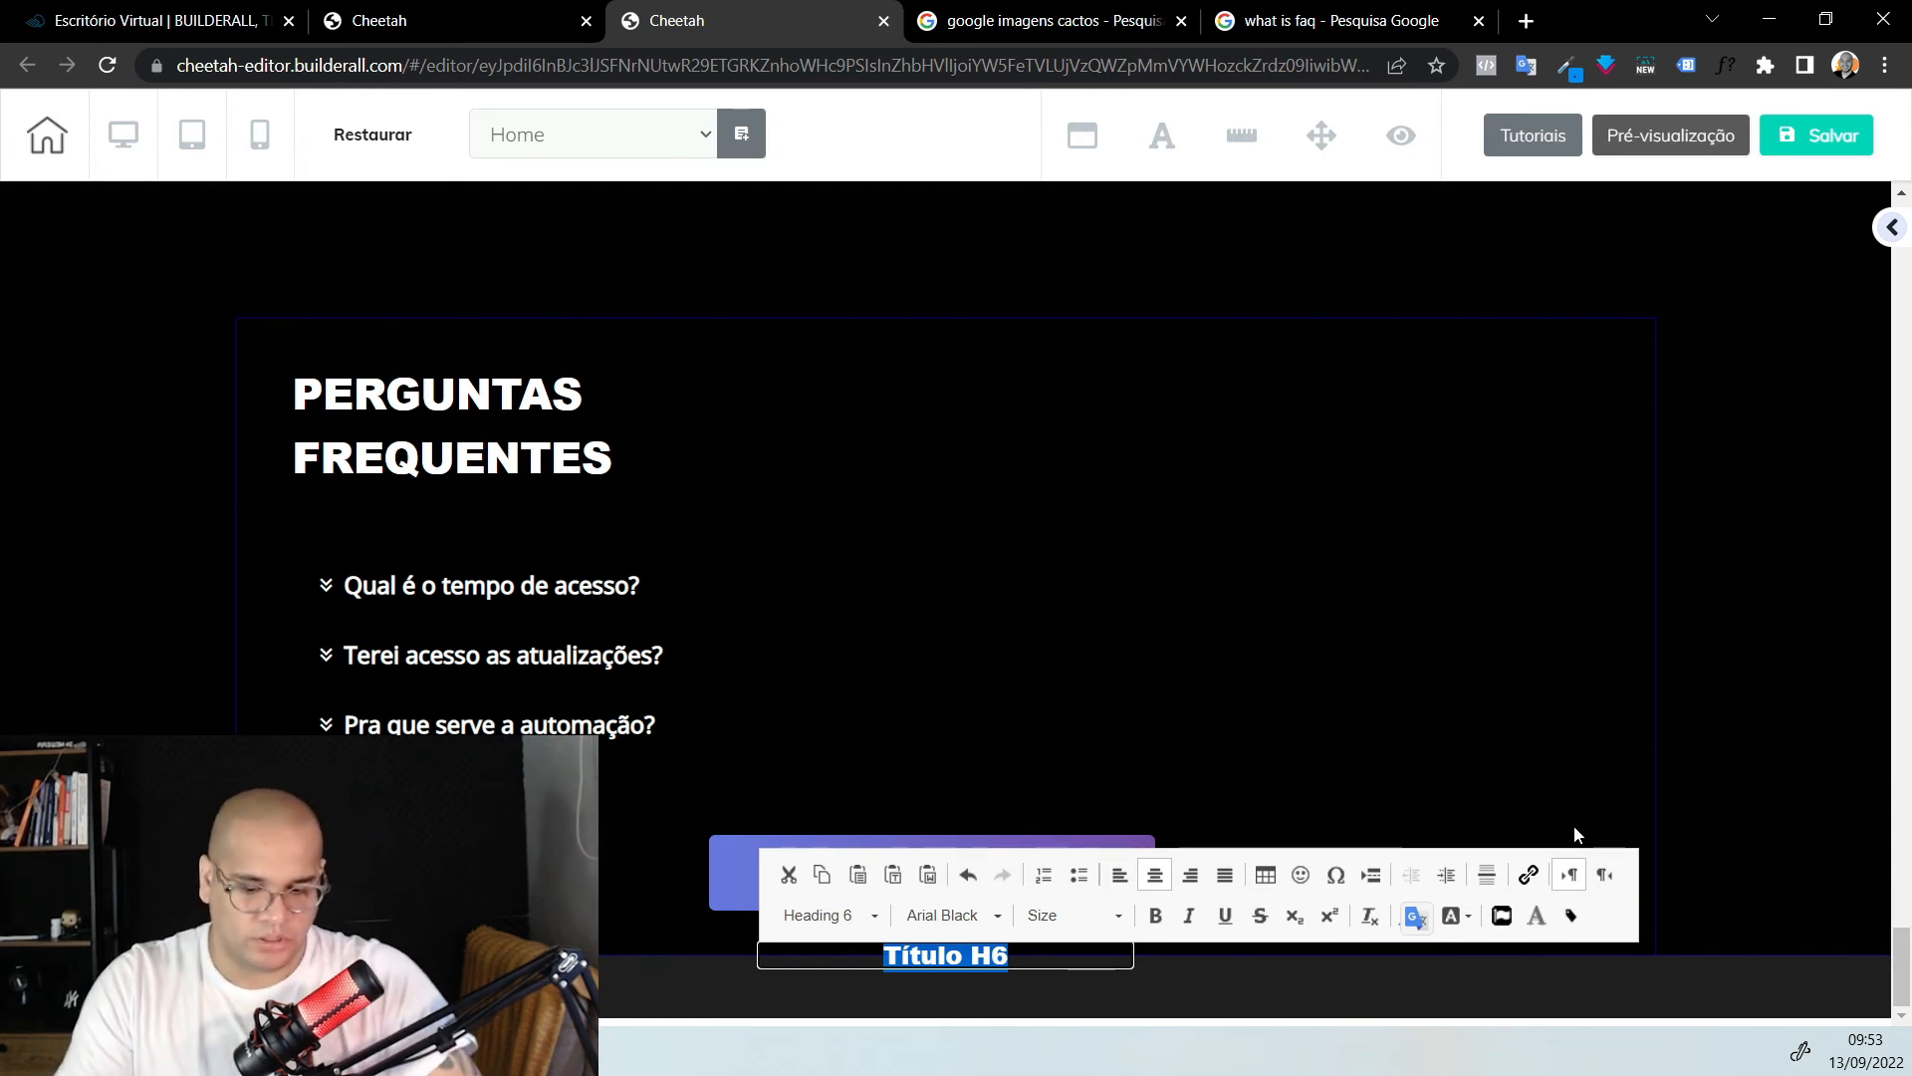
type("Jarvis")
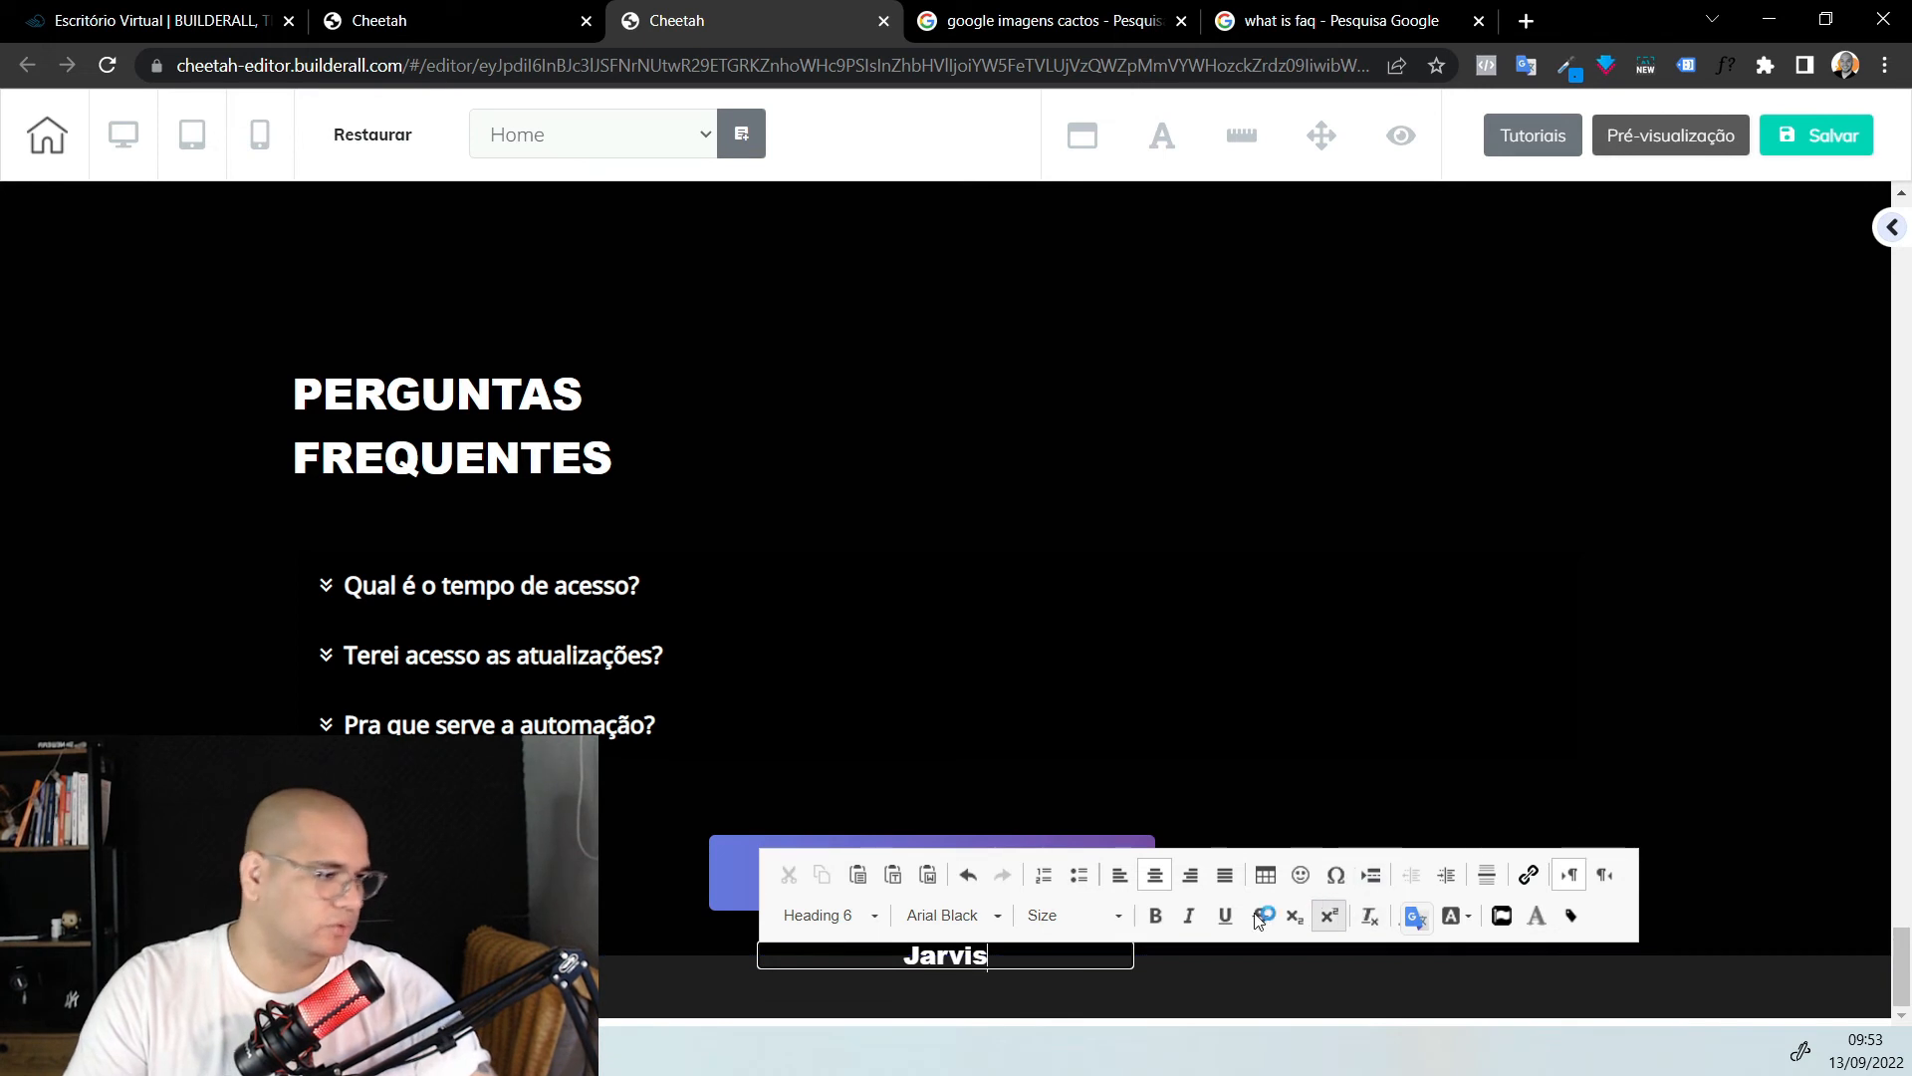
left_click(632, 864)
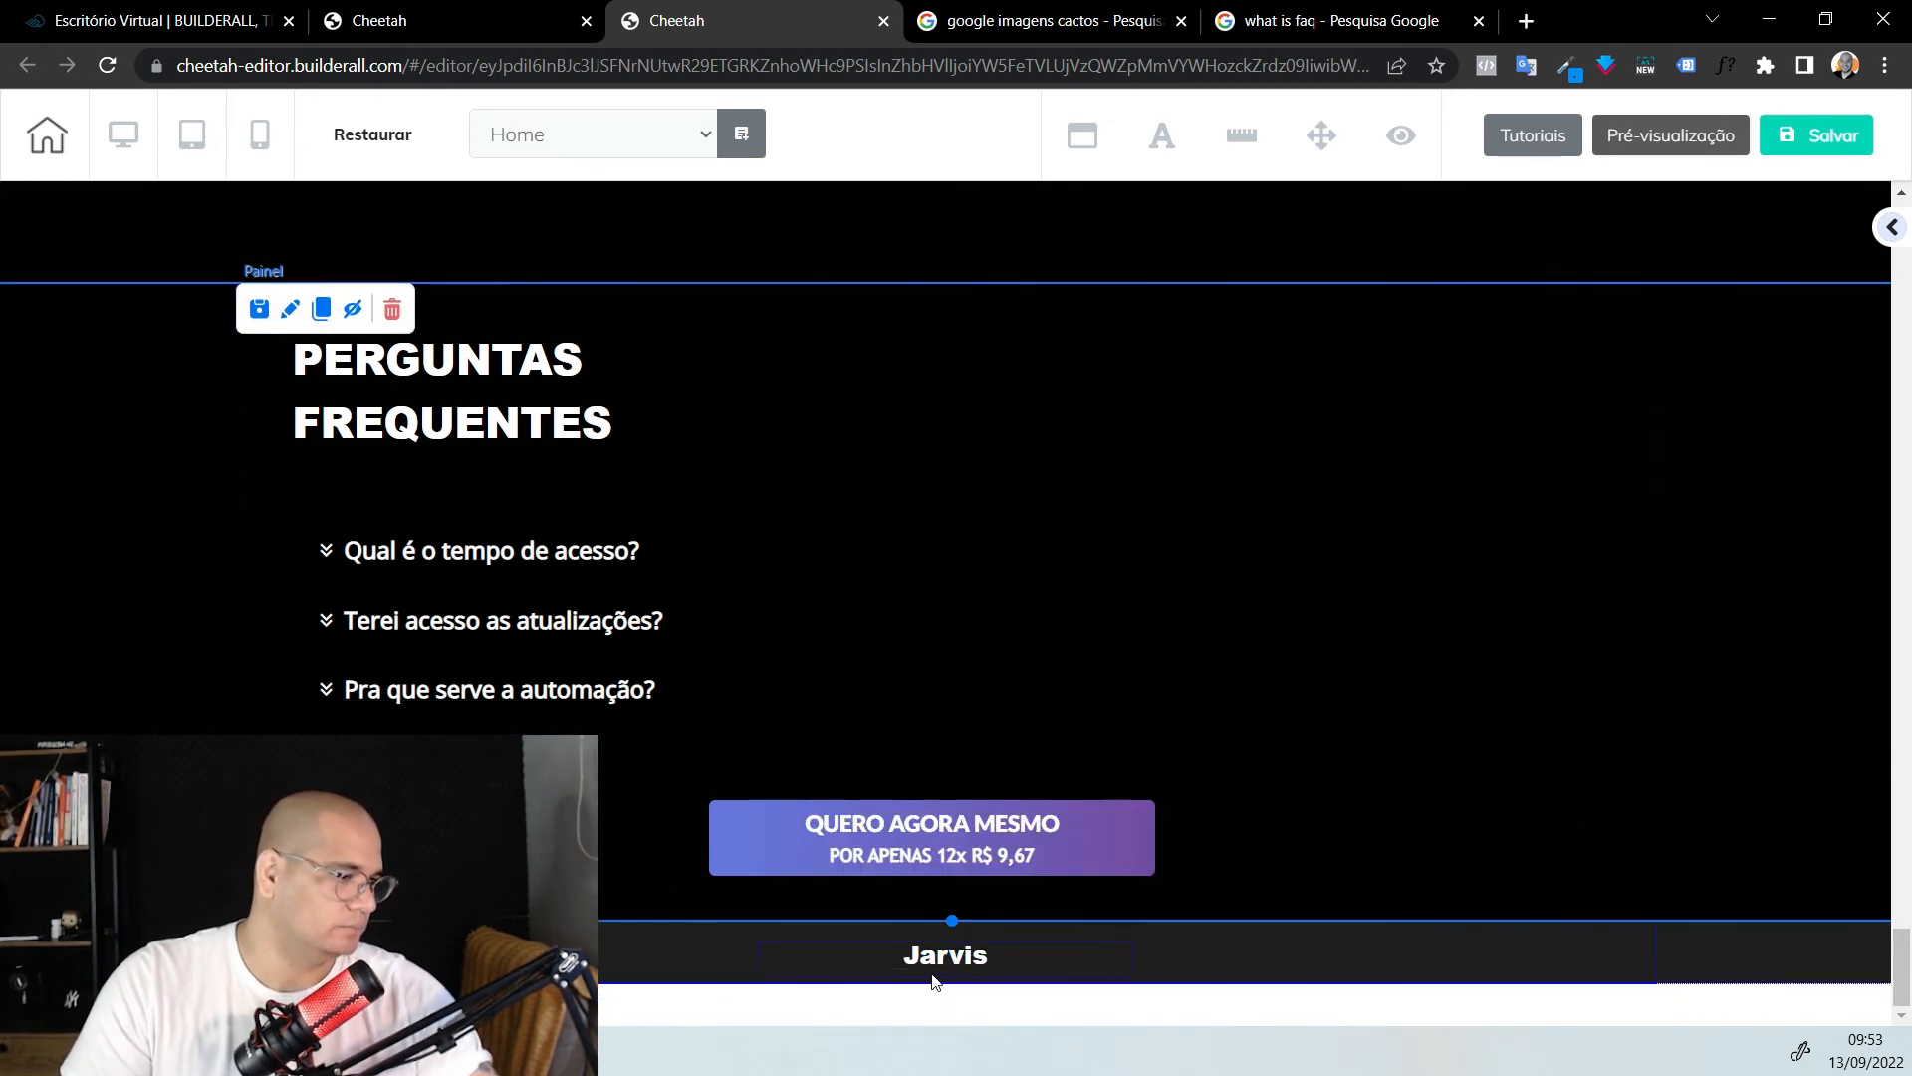
Centre the "QUERO AGORA MESMO" button horizontally in the FAQ panel
left_click(986, 961)
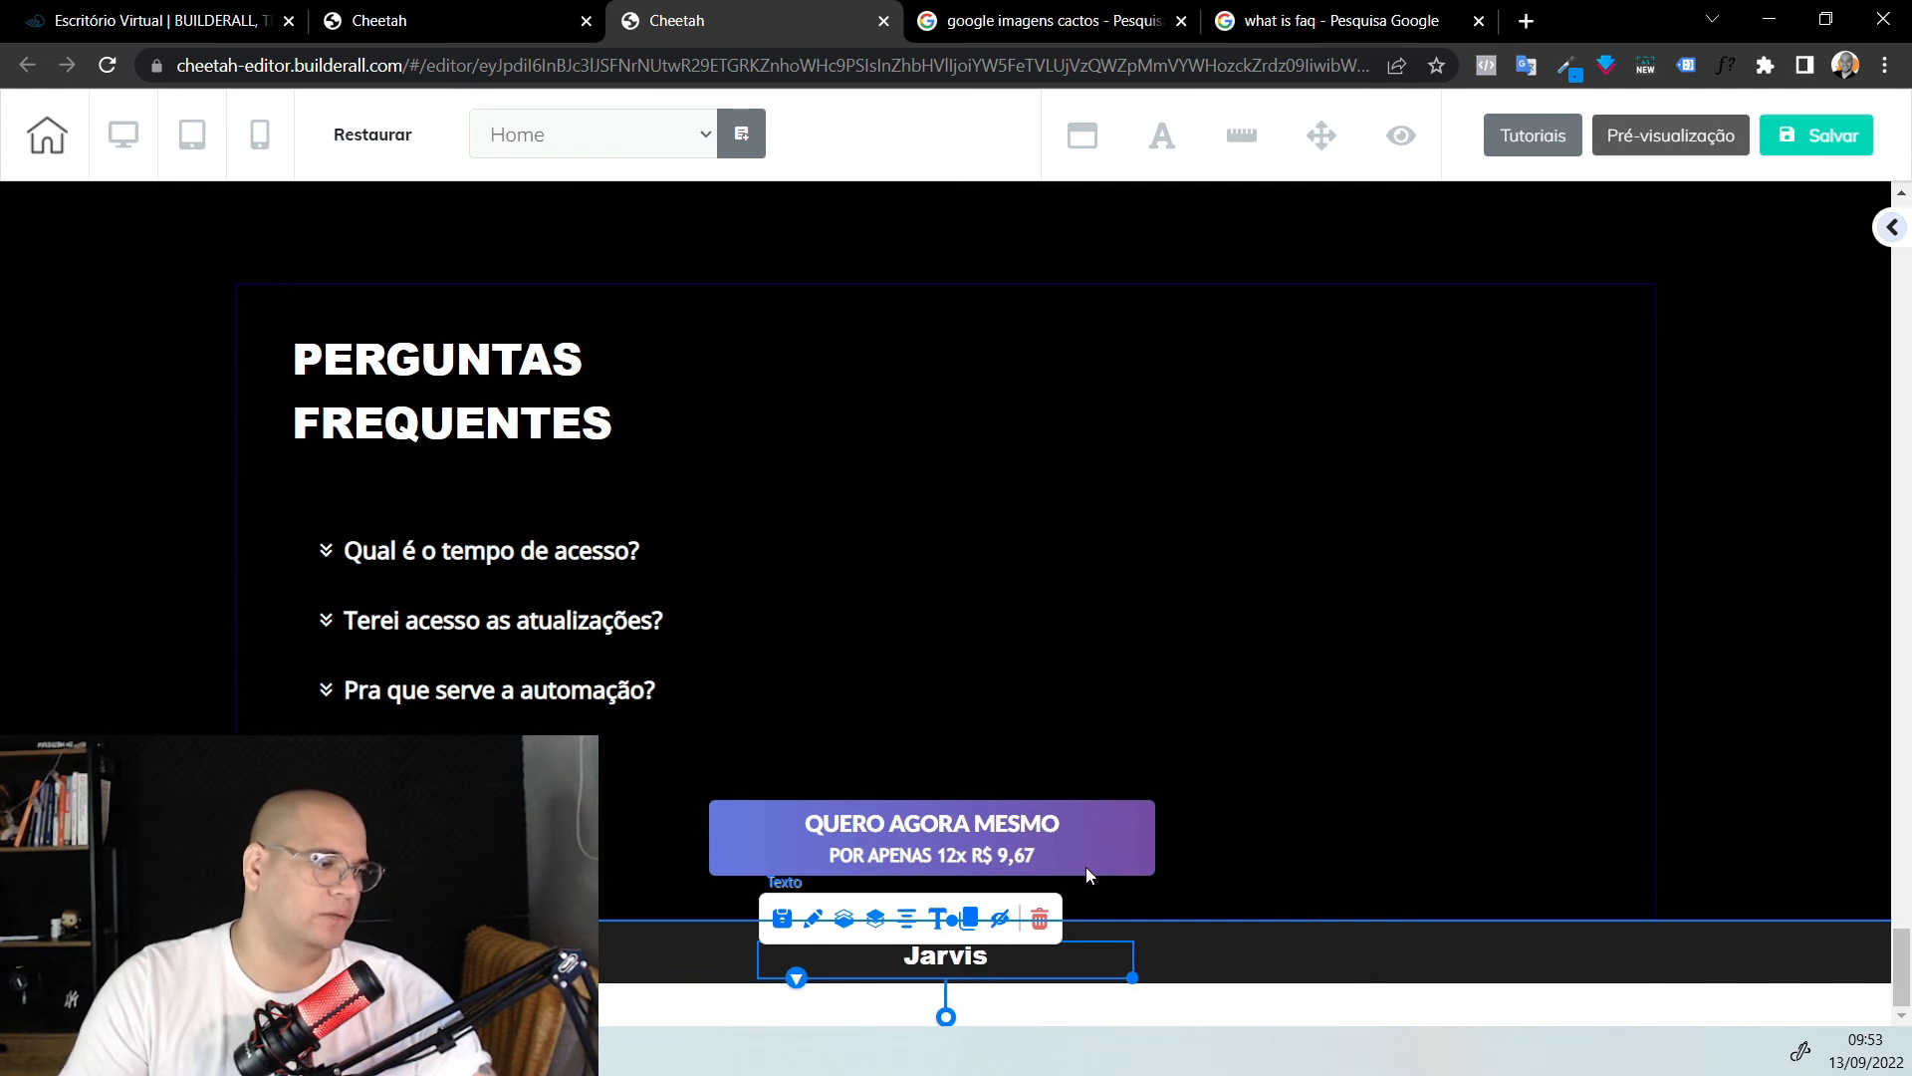
left_click(823, 822)
left_click(869, 775)
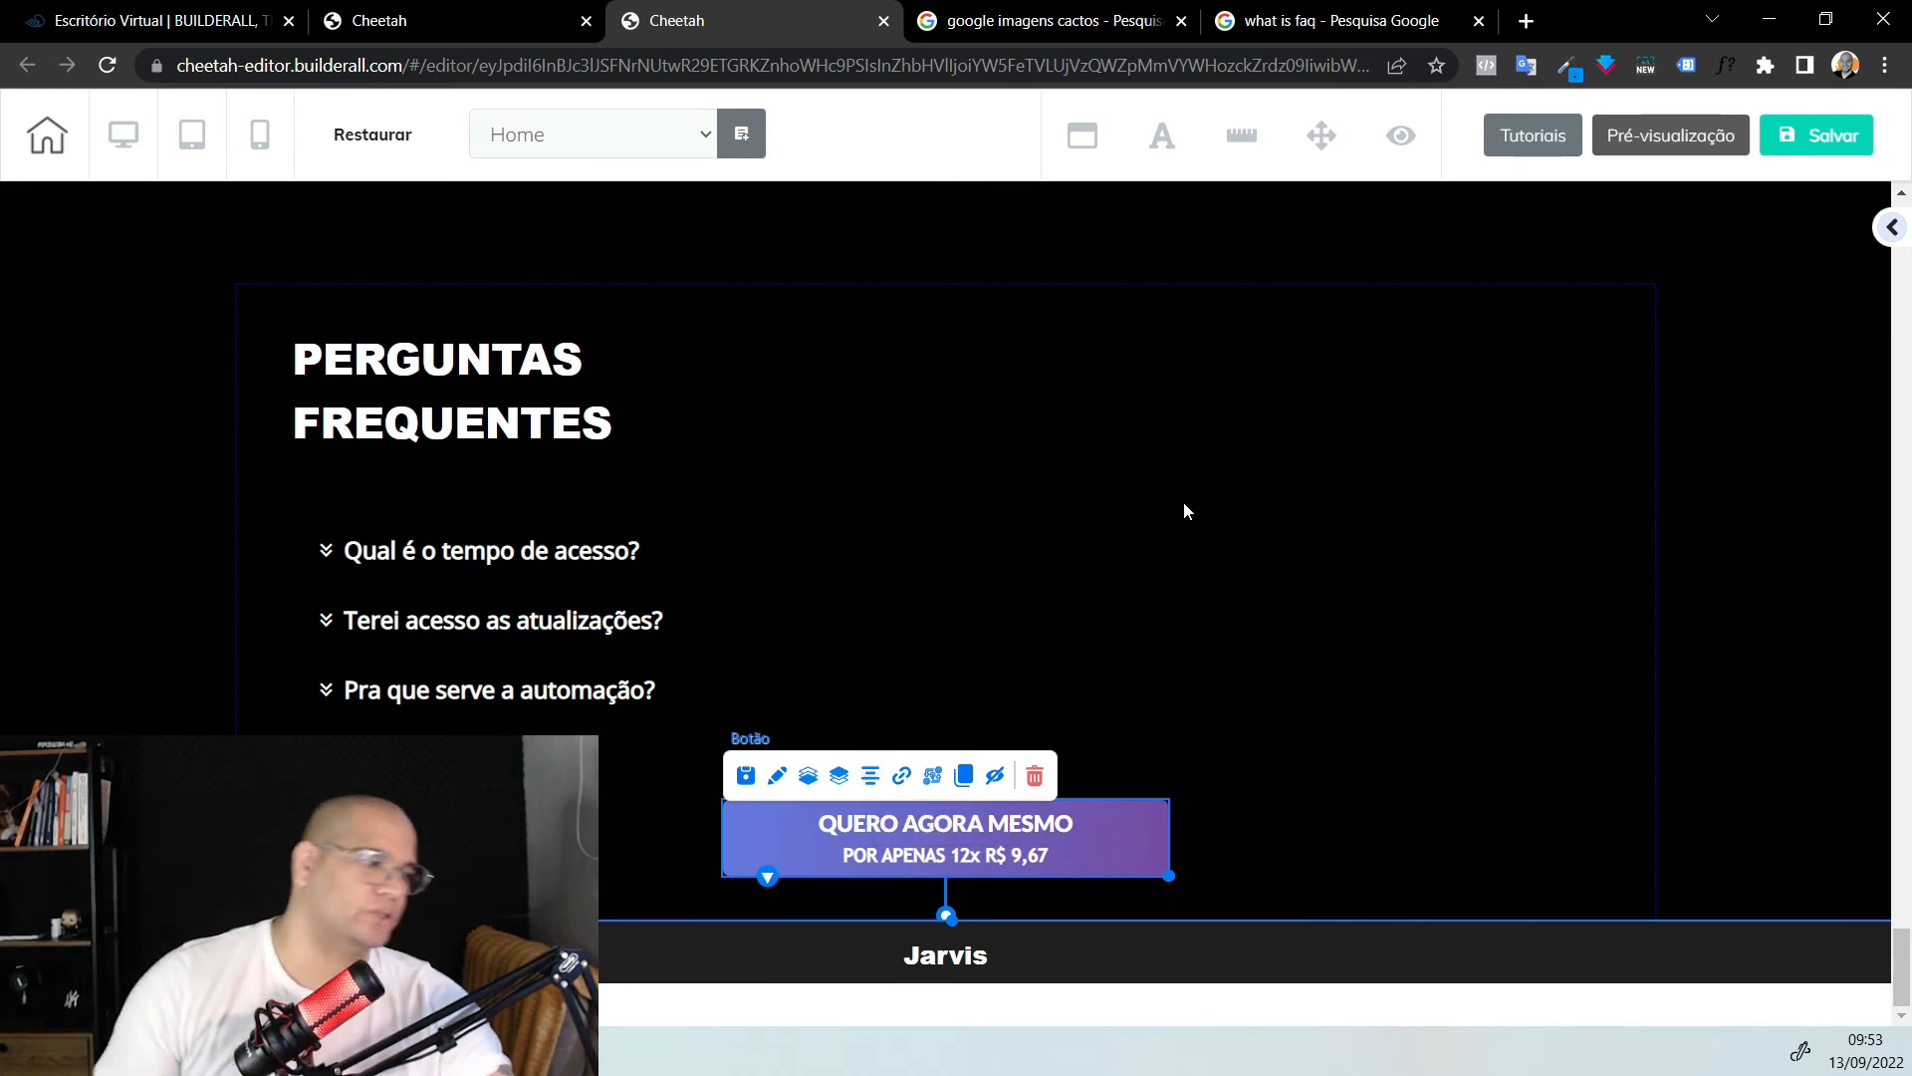
Review the page's sections and purchase buttons from the FAQ up to the Jarvis header
scroll(1115, 847, "up", 10)
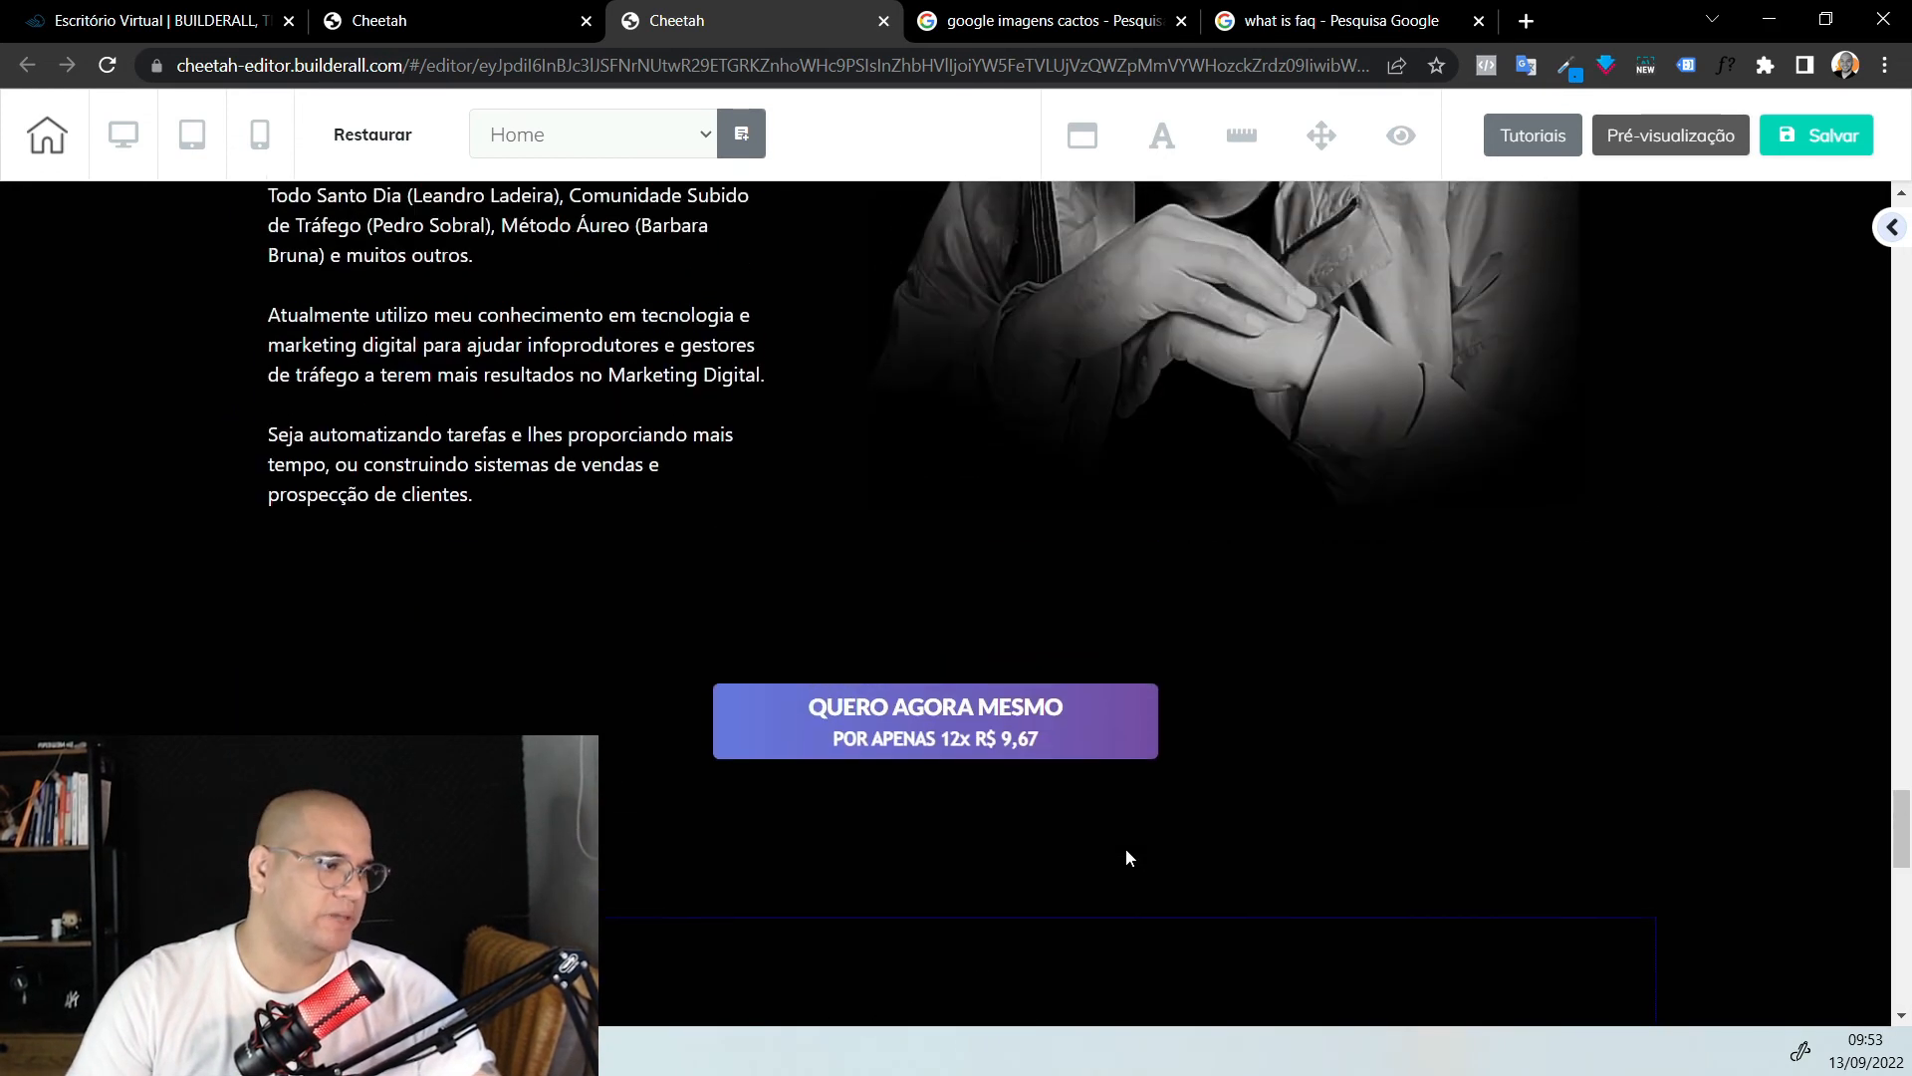
scroll(1125, 856, "up", 10)
scroll(1090, 861, "up", 15)
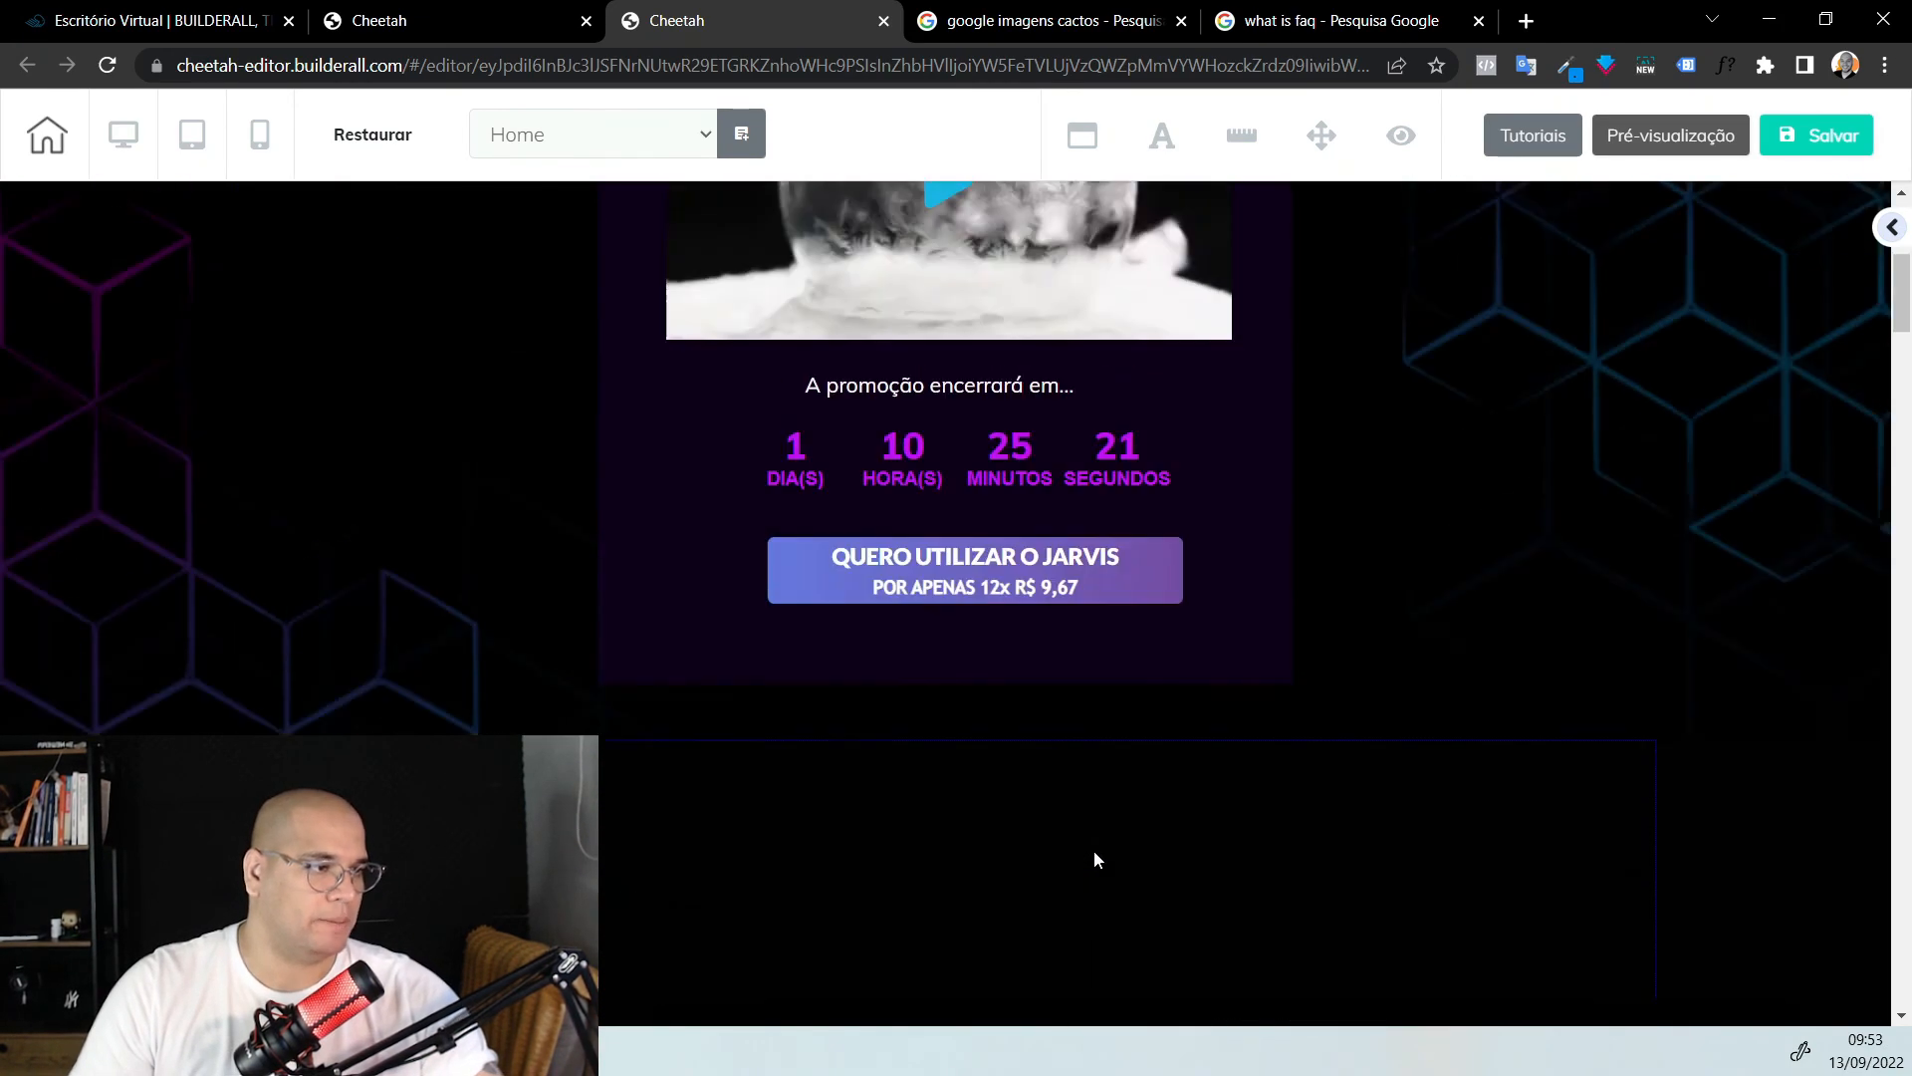
scroll(1096, 797, "up", 5)
scroll(1105, 751, "down", 10)
scroll(919, 627, "down", 15)
scroll(958, 639, "down", 10)
scroll(900, 555, "up", 15)
scroll(847, 604, "up", 20)
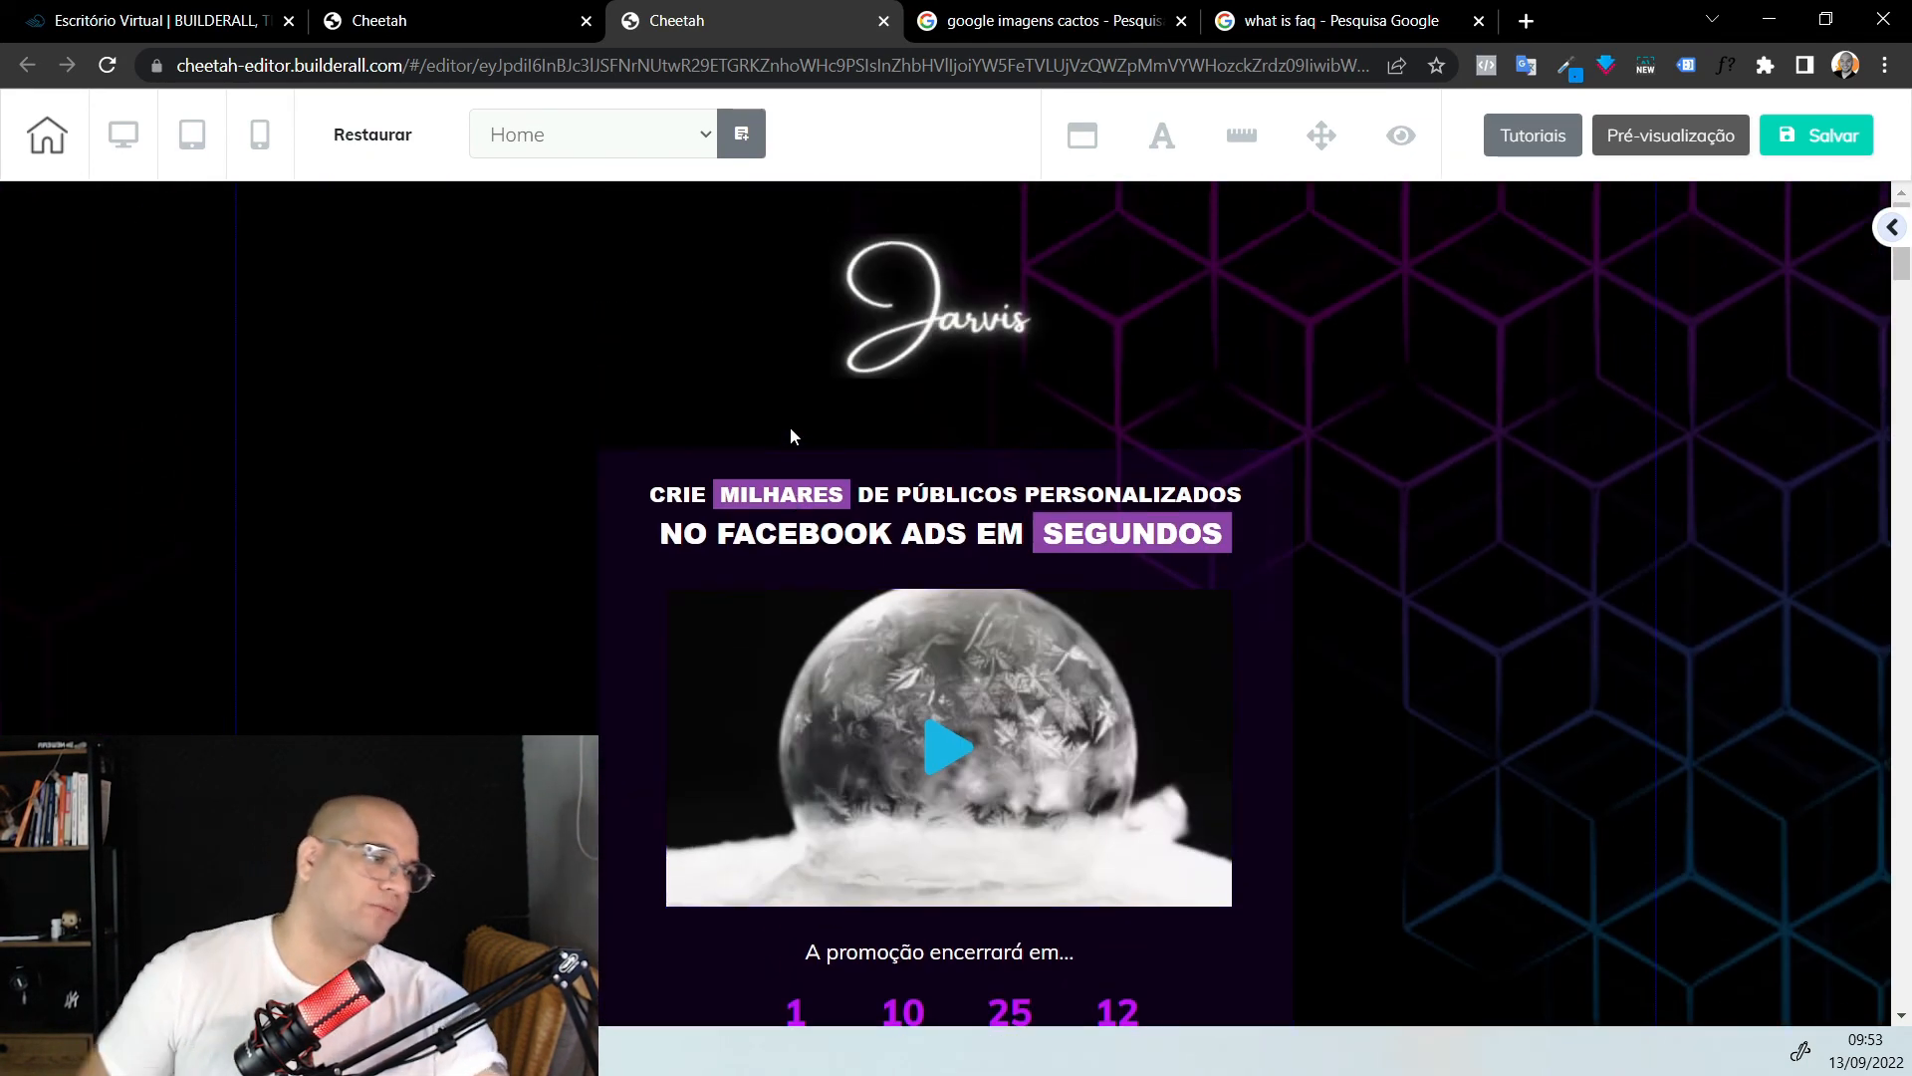
scroll(791, 436, "down", 5)
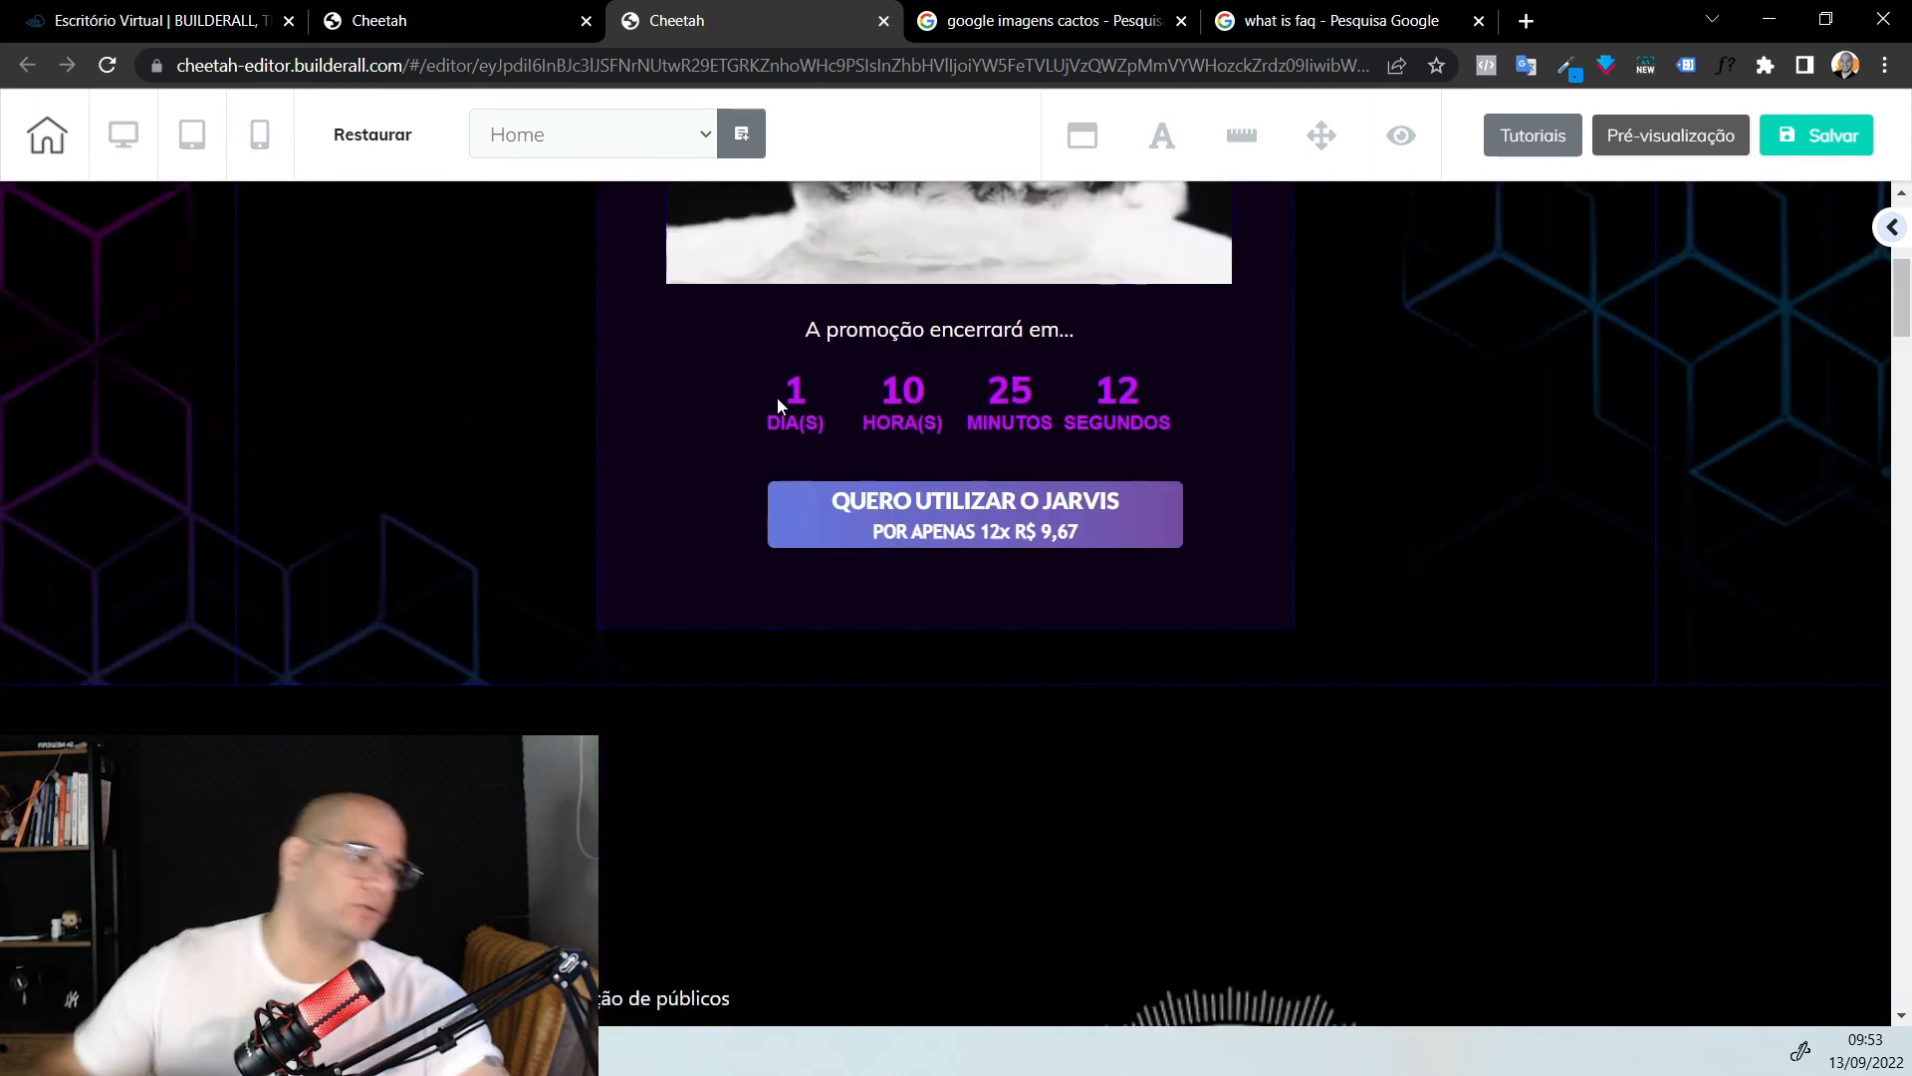
left_click(880, 512)
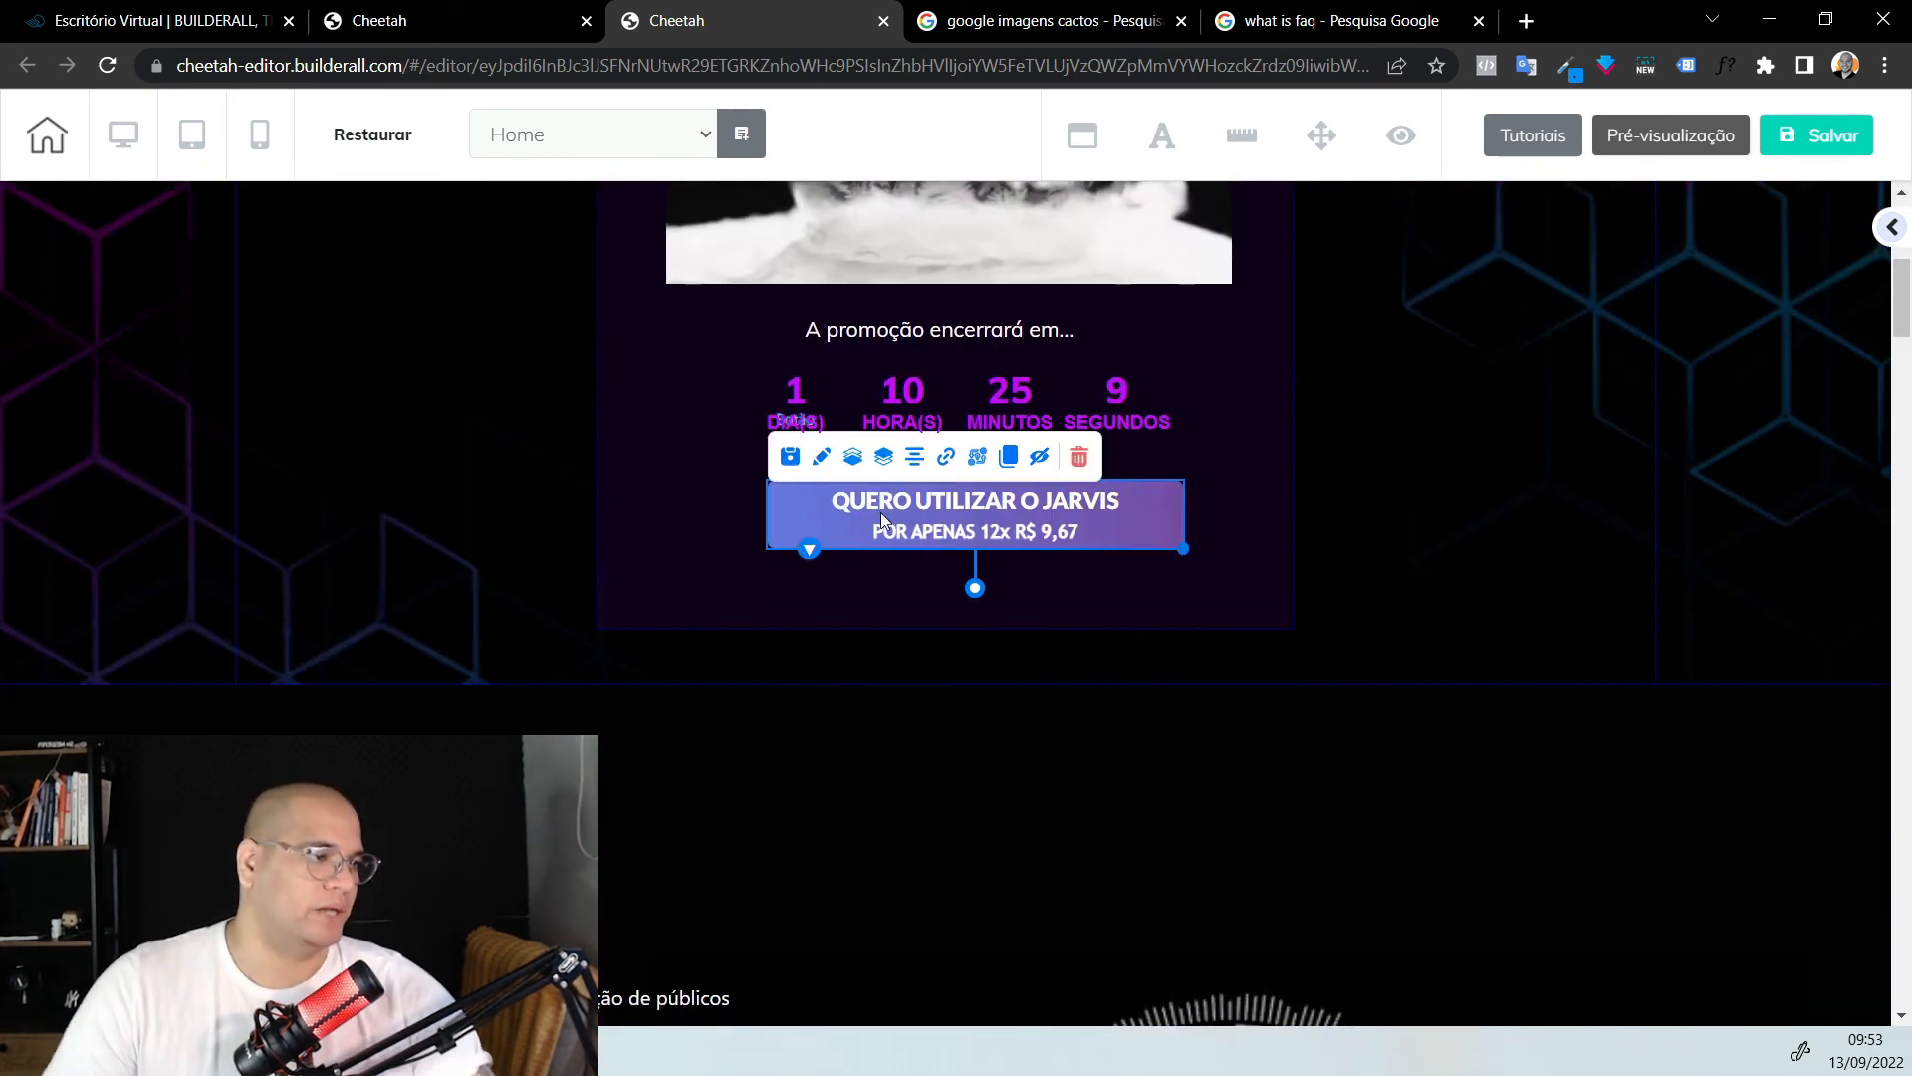
left_click(947, 460)
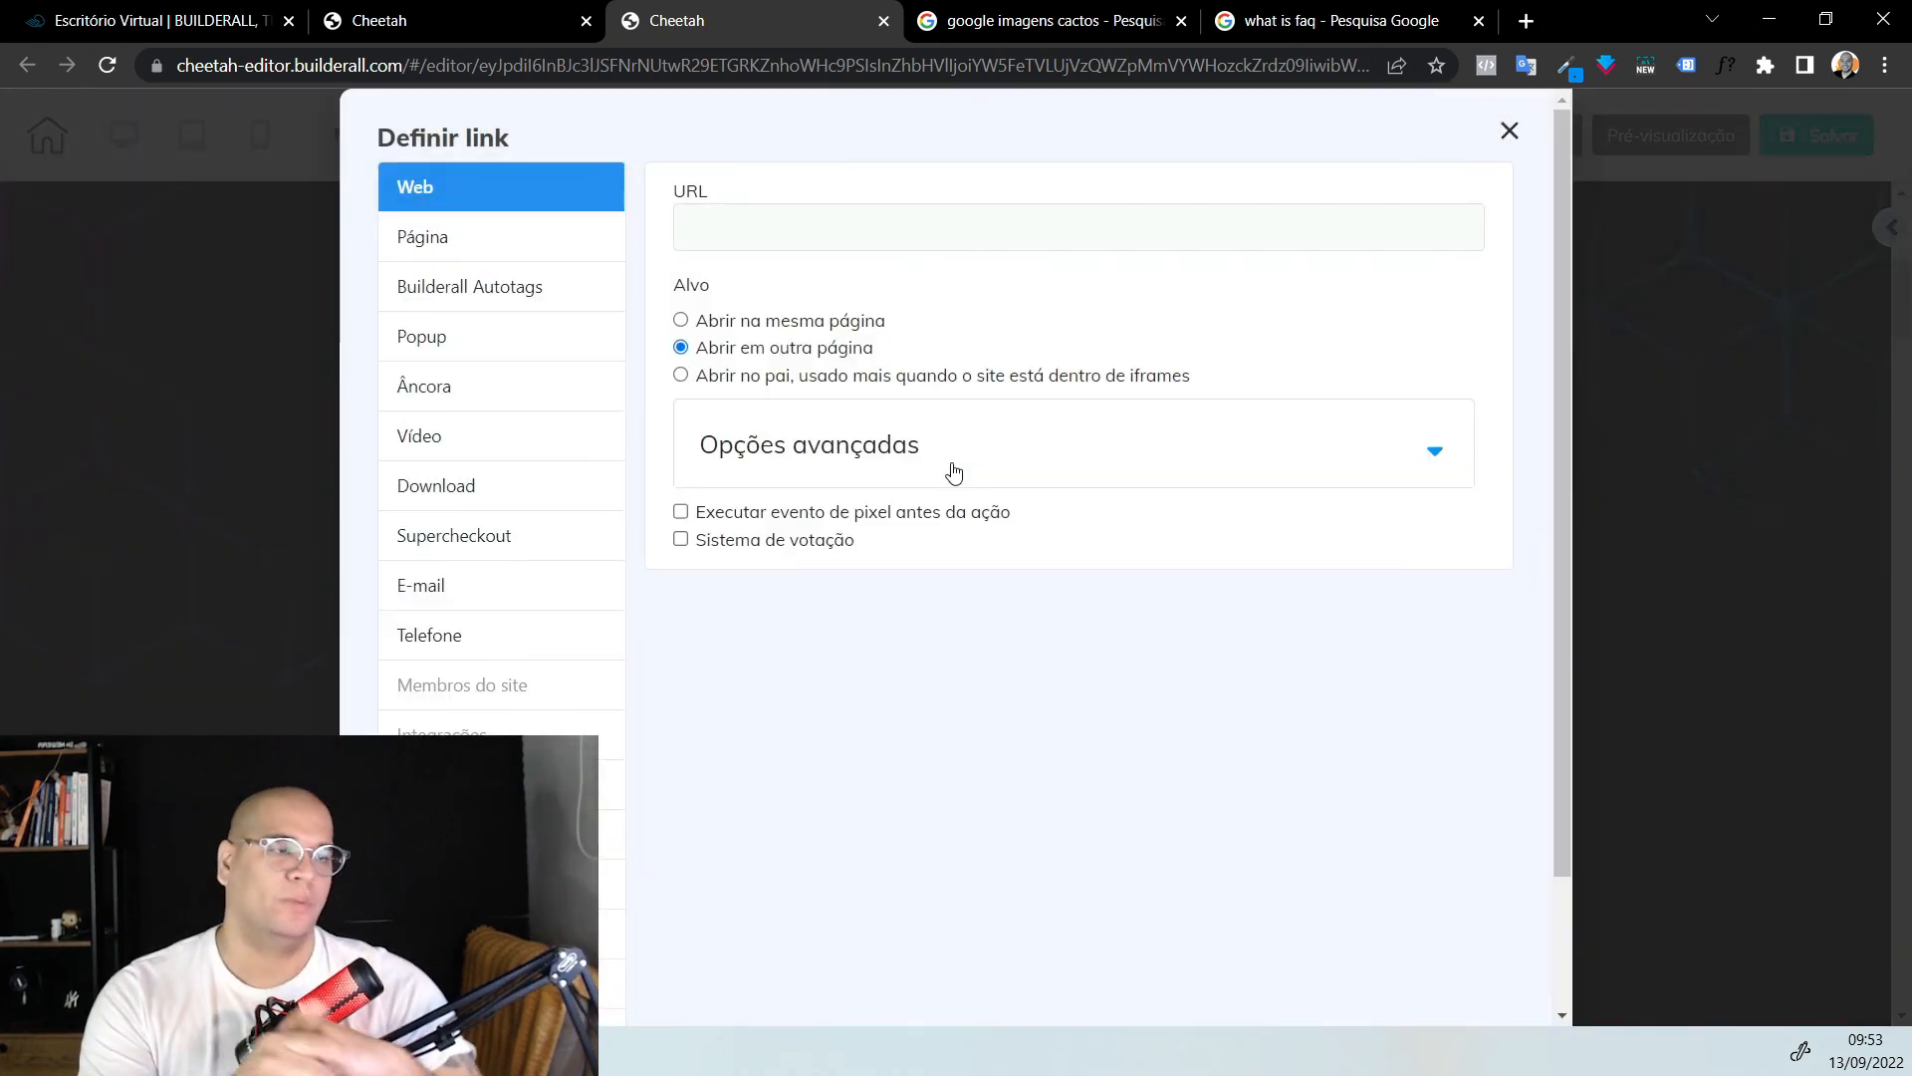
left_click(857, 221)
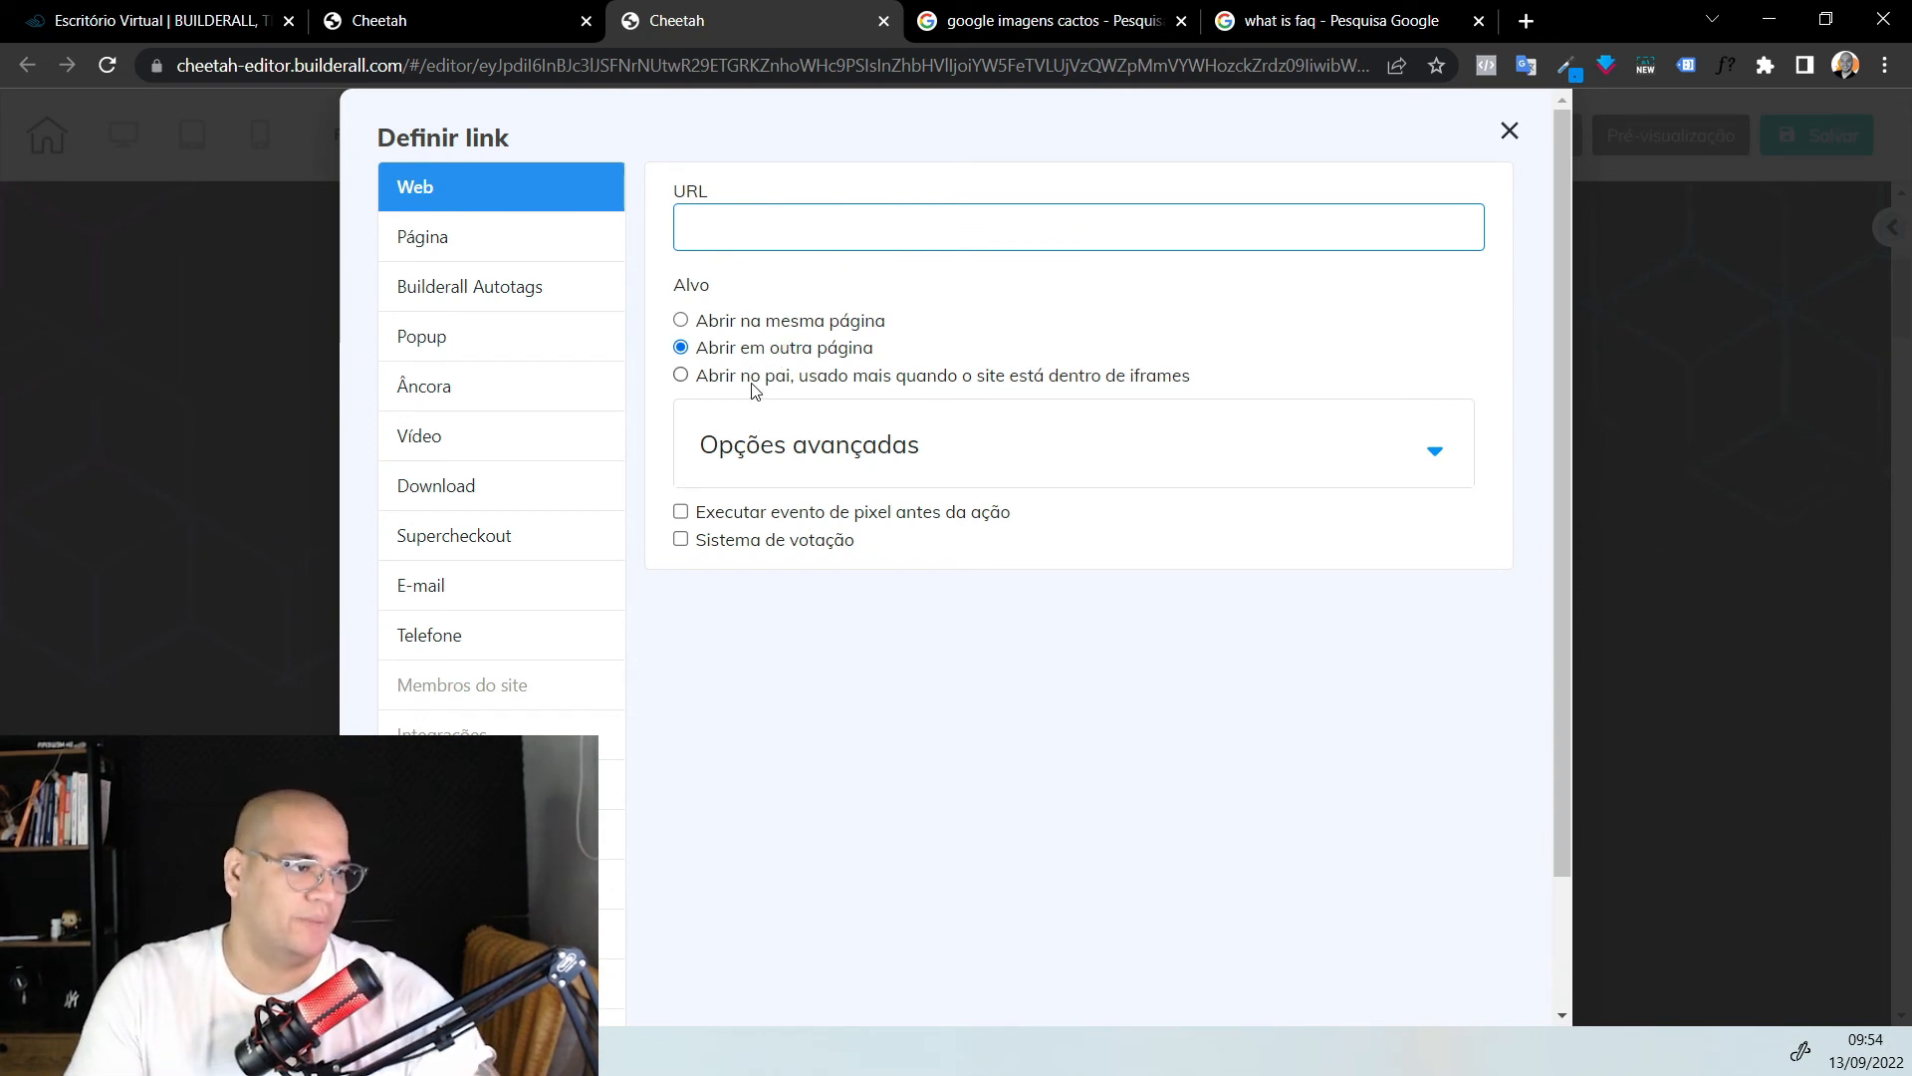
left_click(481, 246)
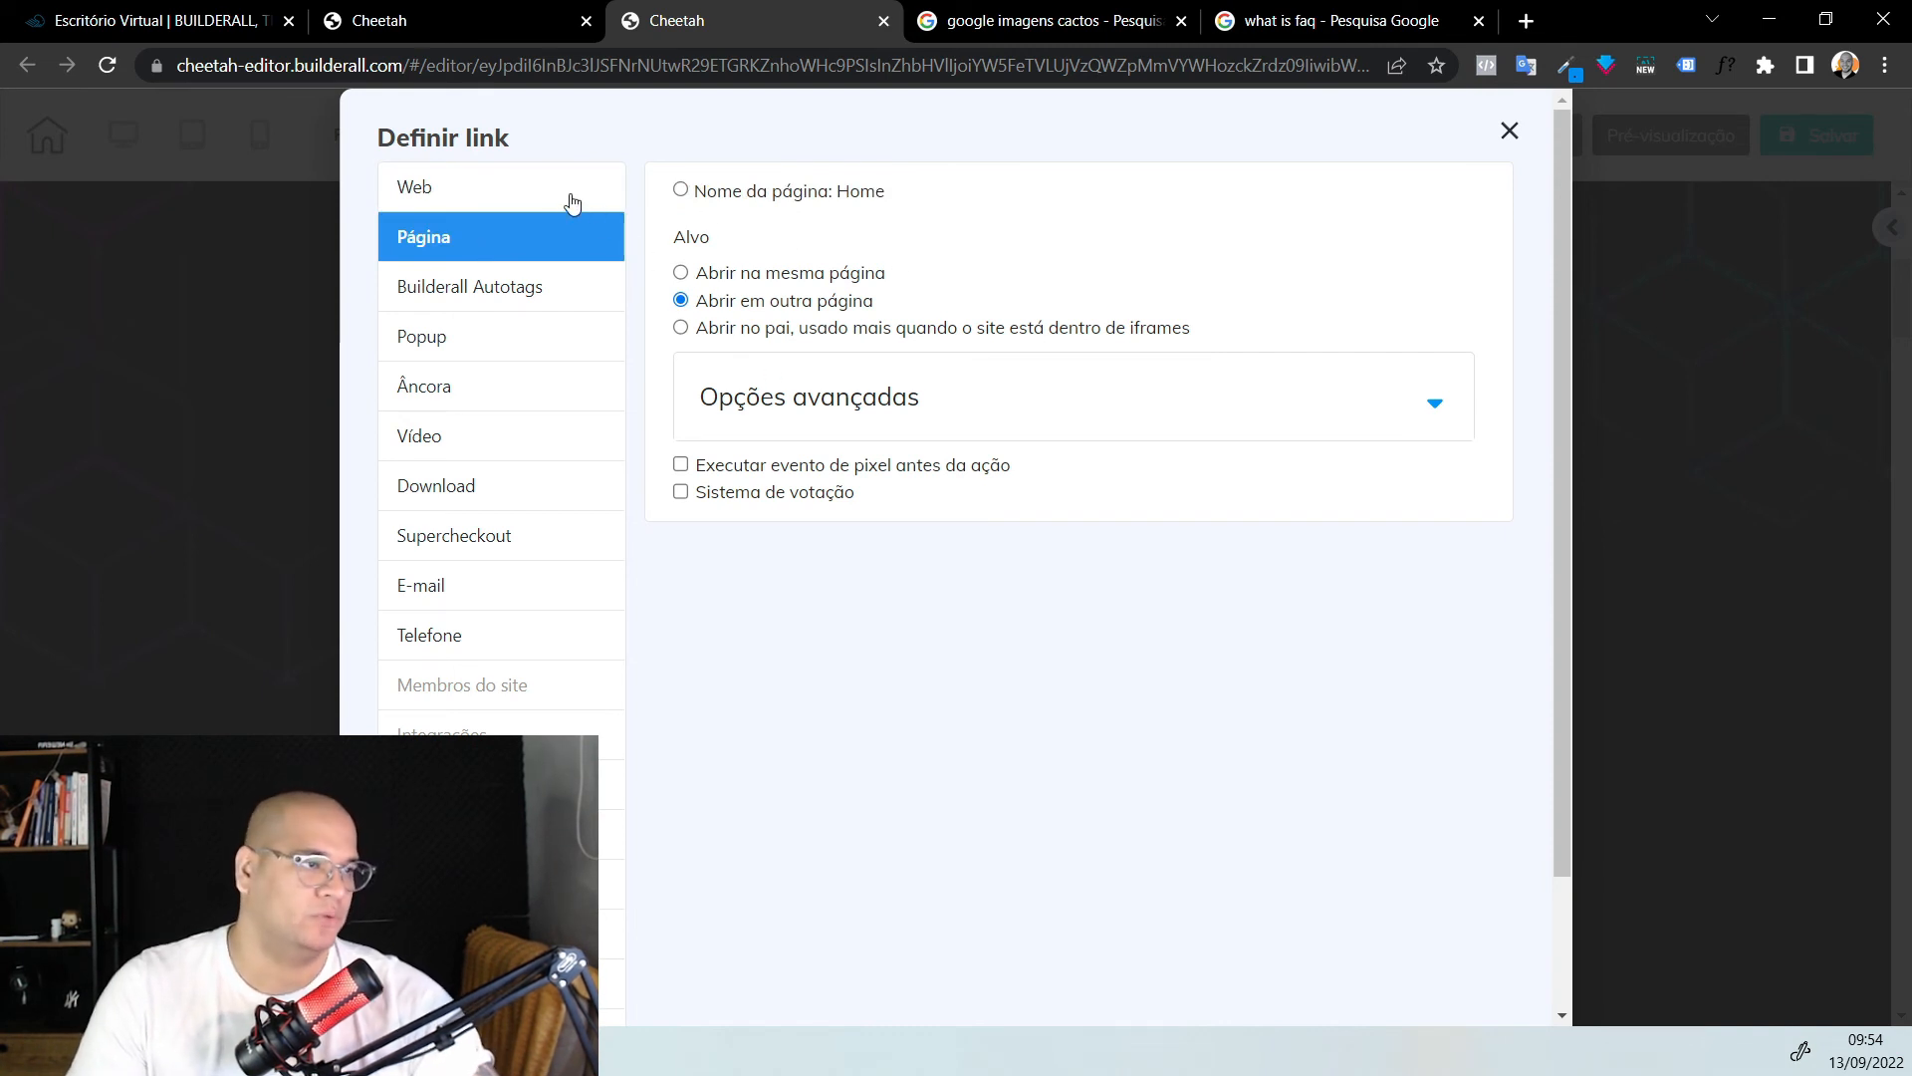
left_click(543, 185)
left_click(725, 237)
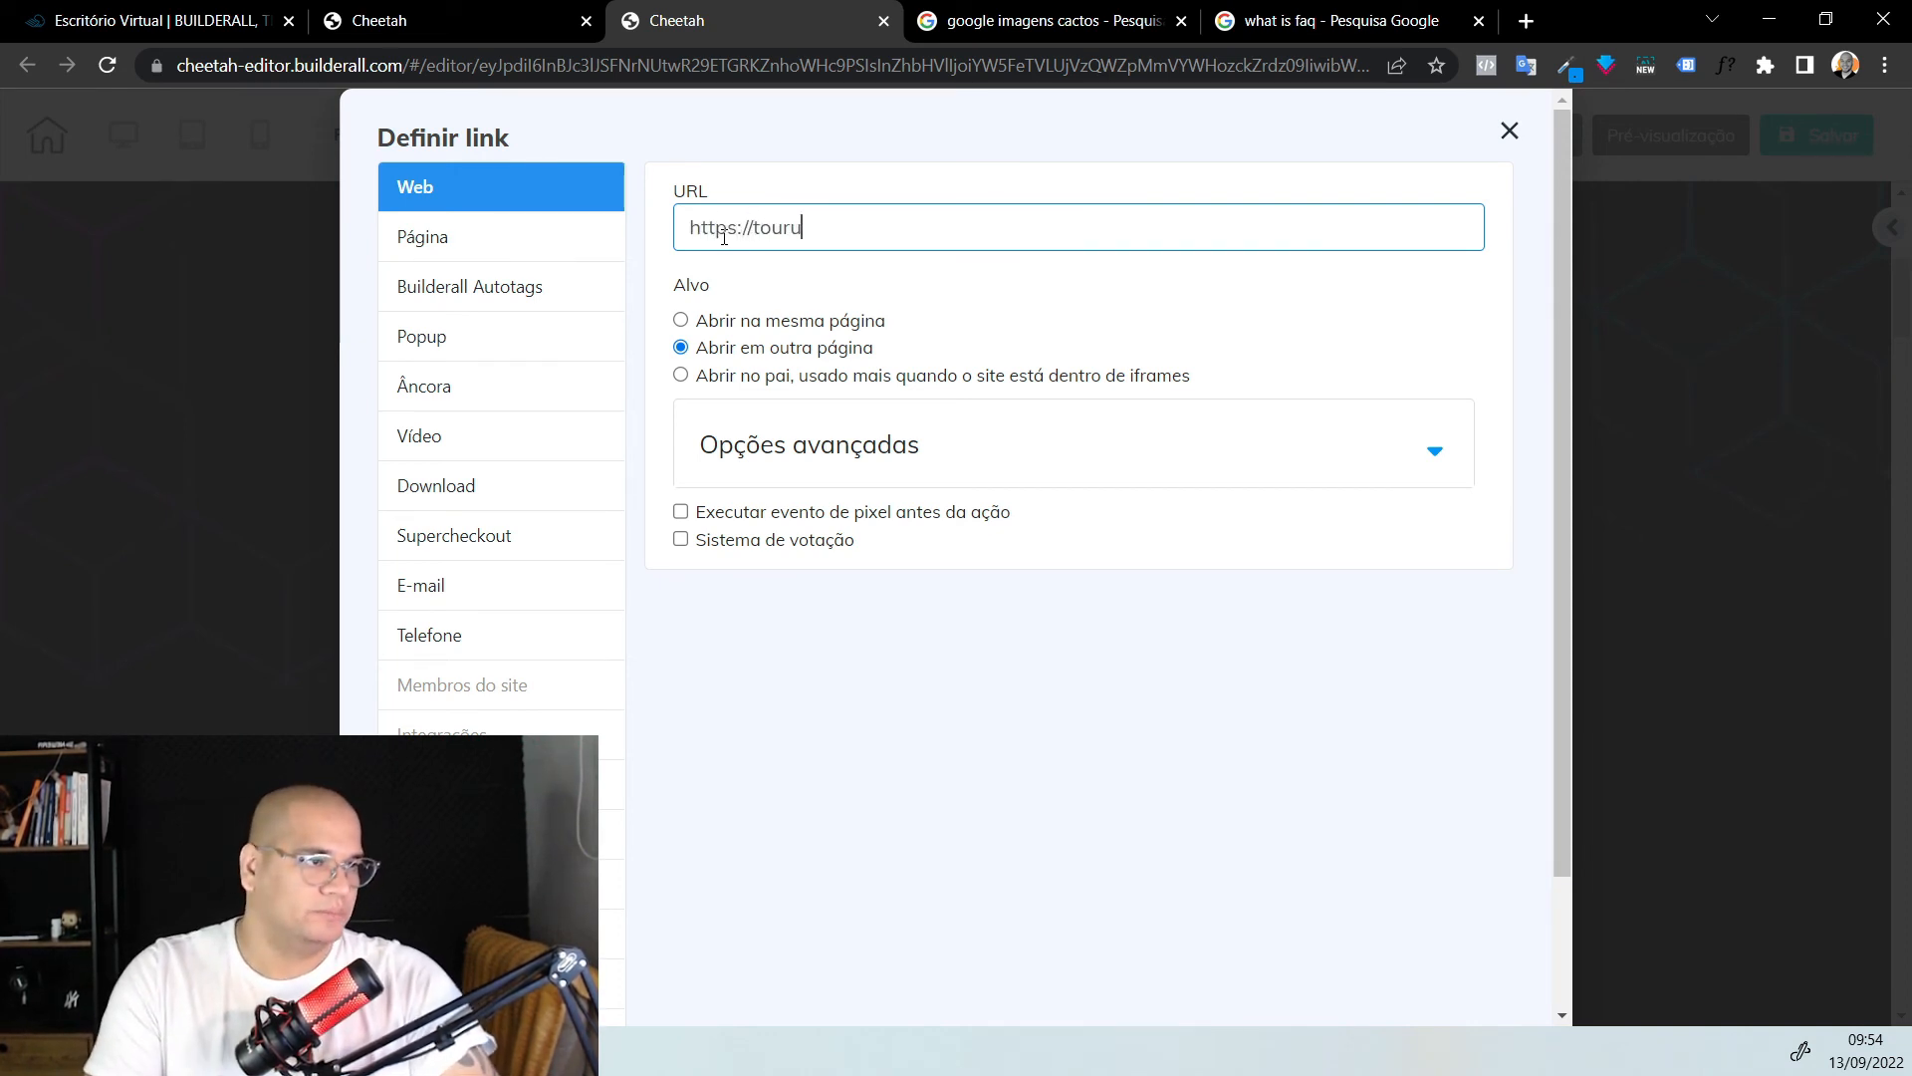
type("tube.com")
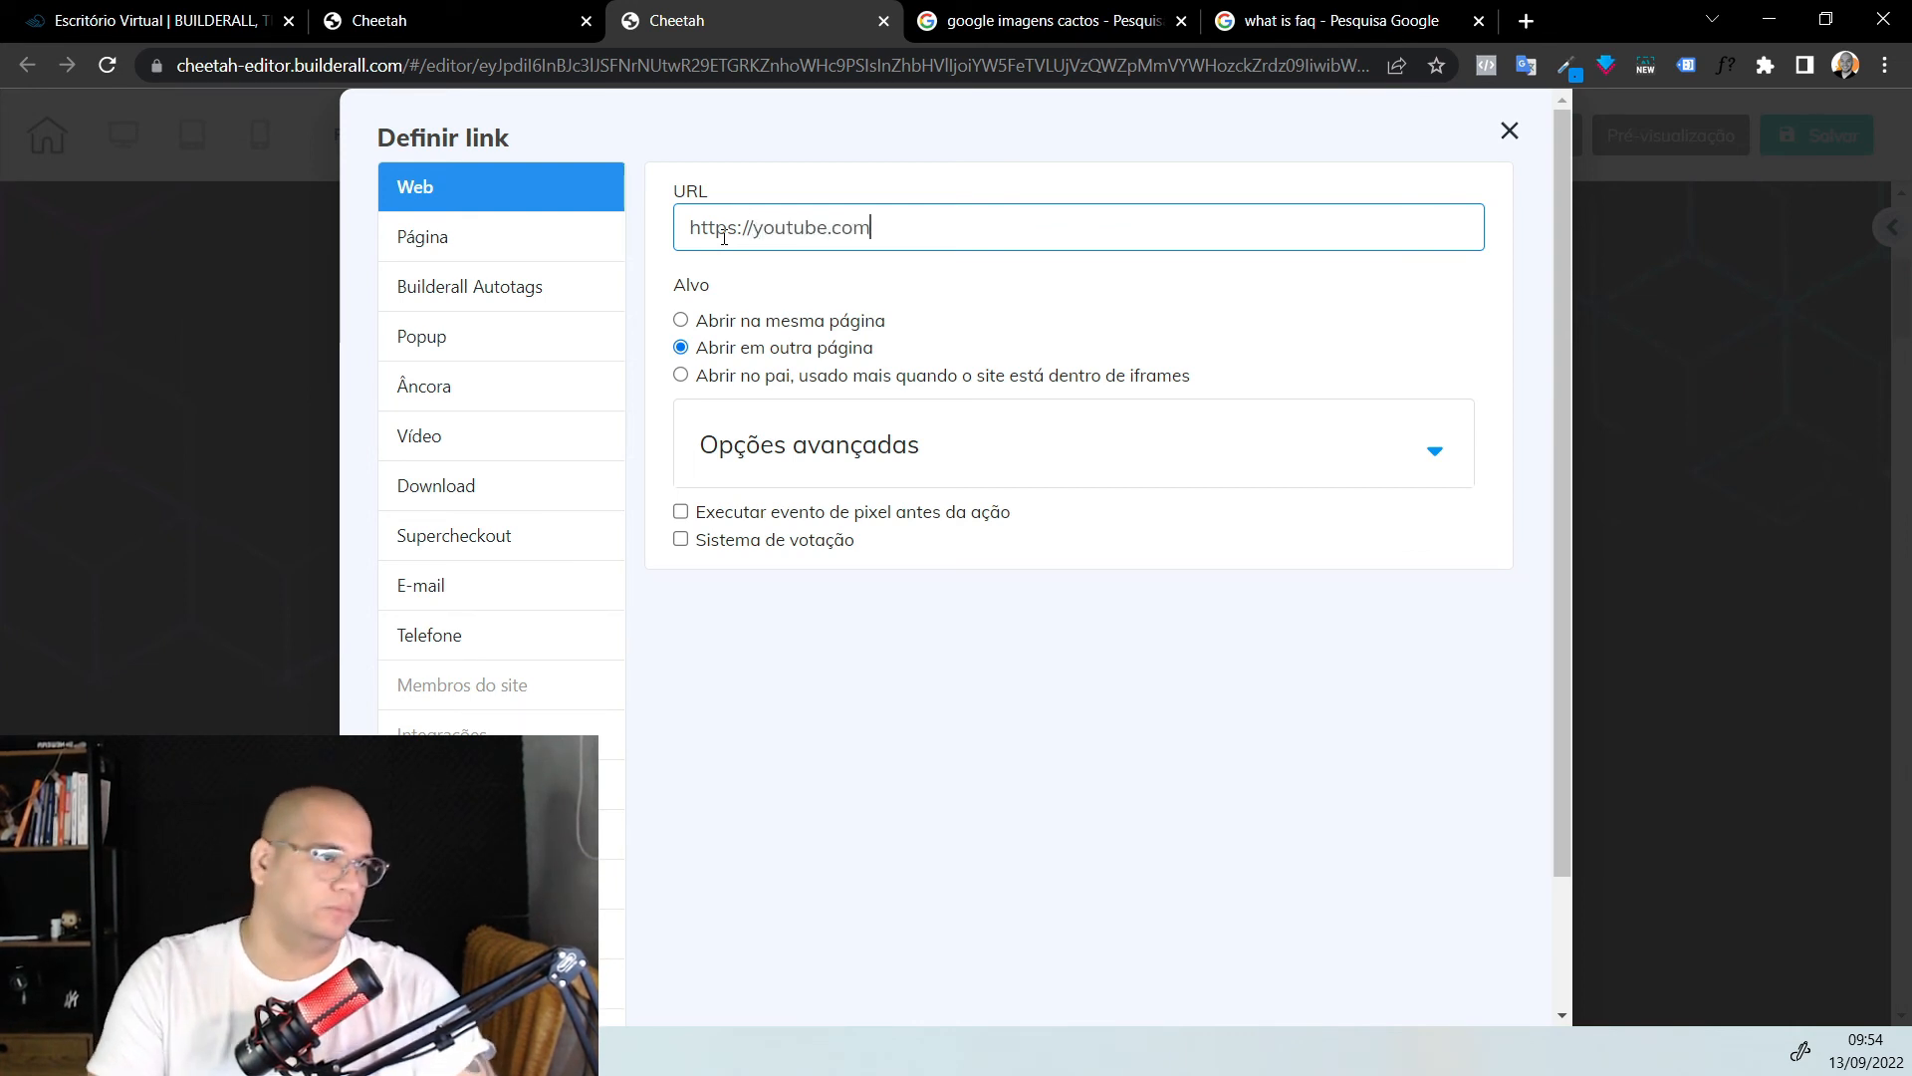
triple_click(724, 237)
scroll(1295, 647, "down", 2)
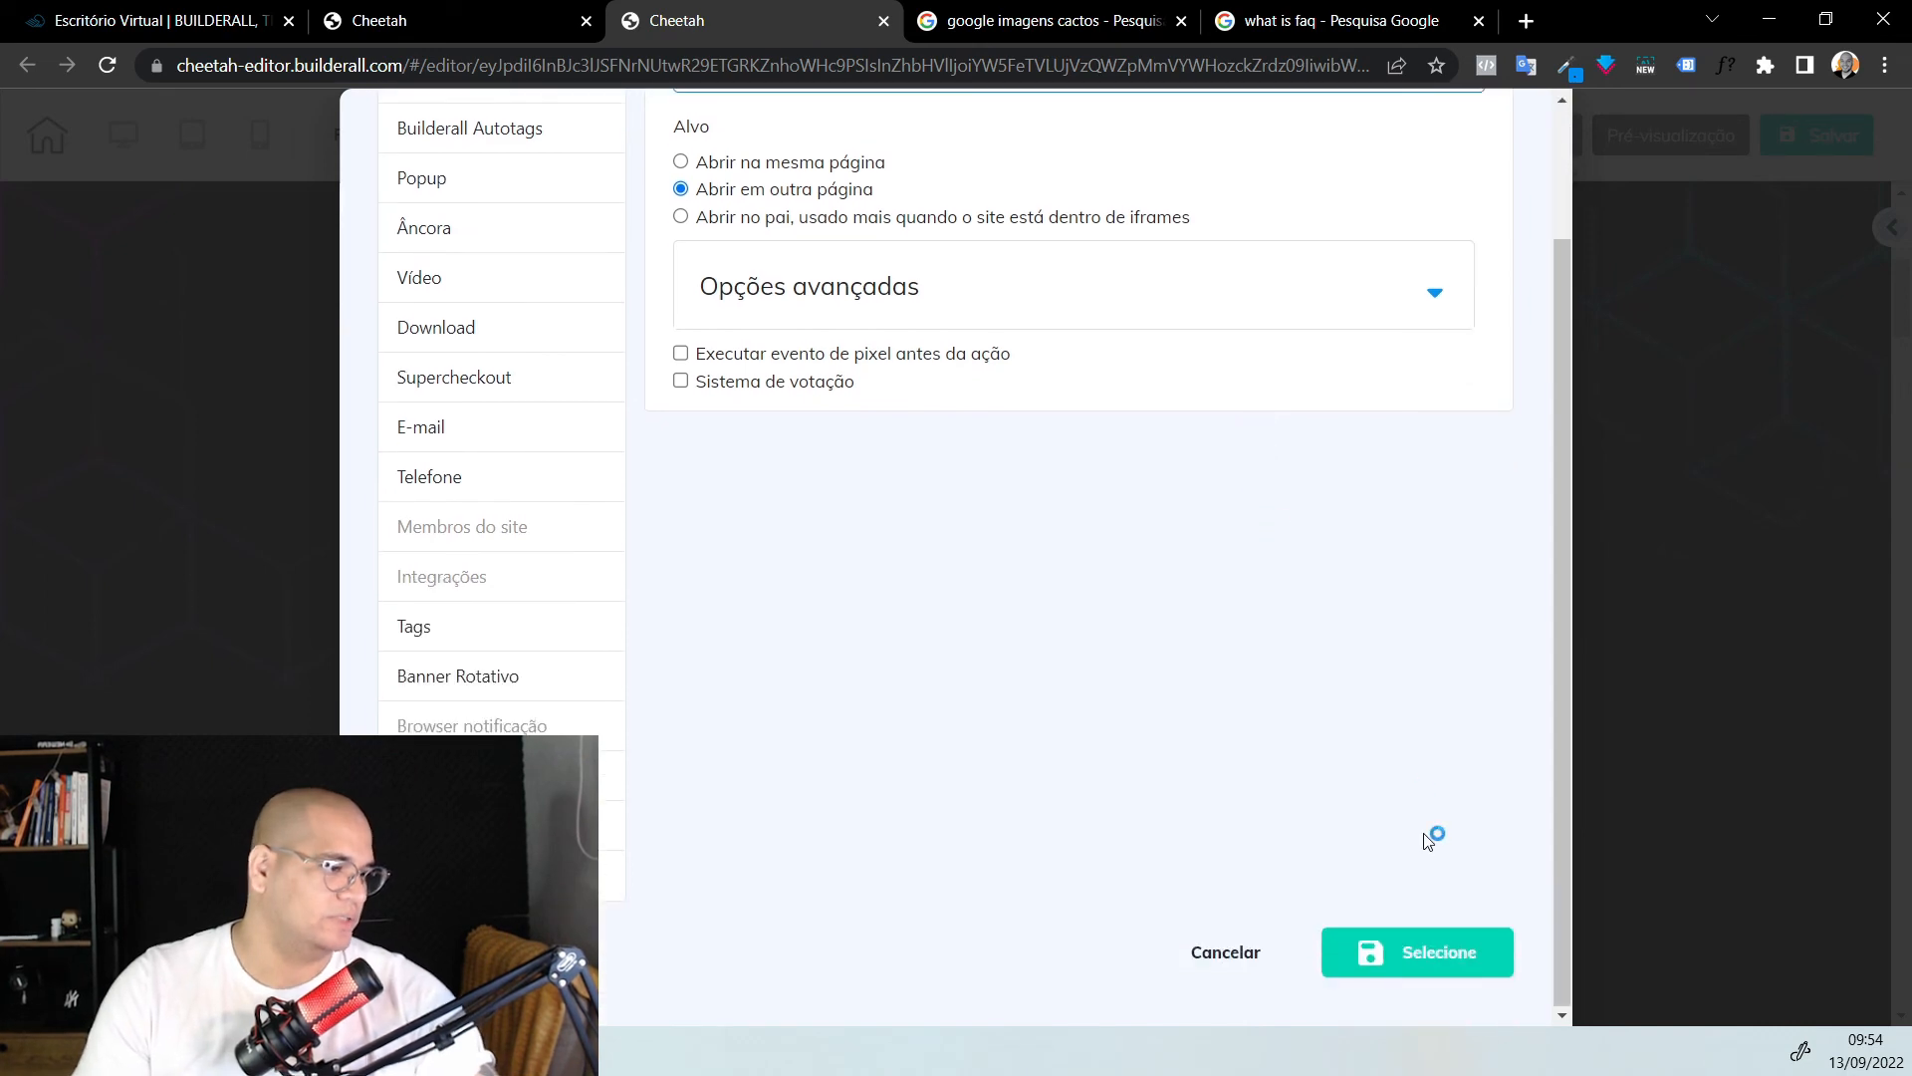
left_click(1429, 973)
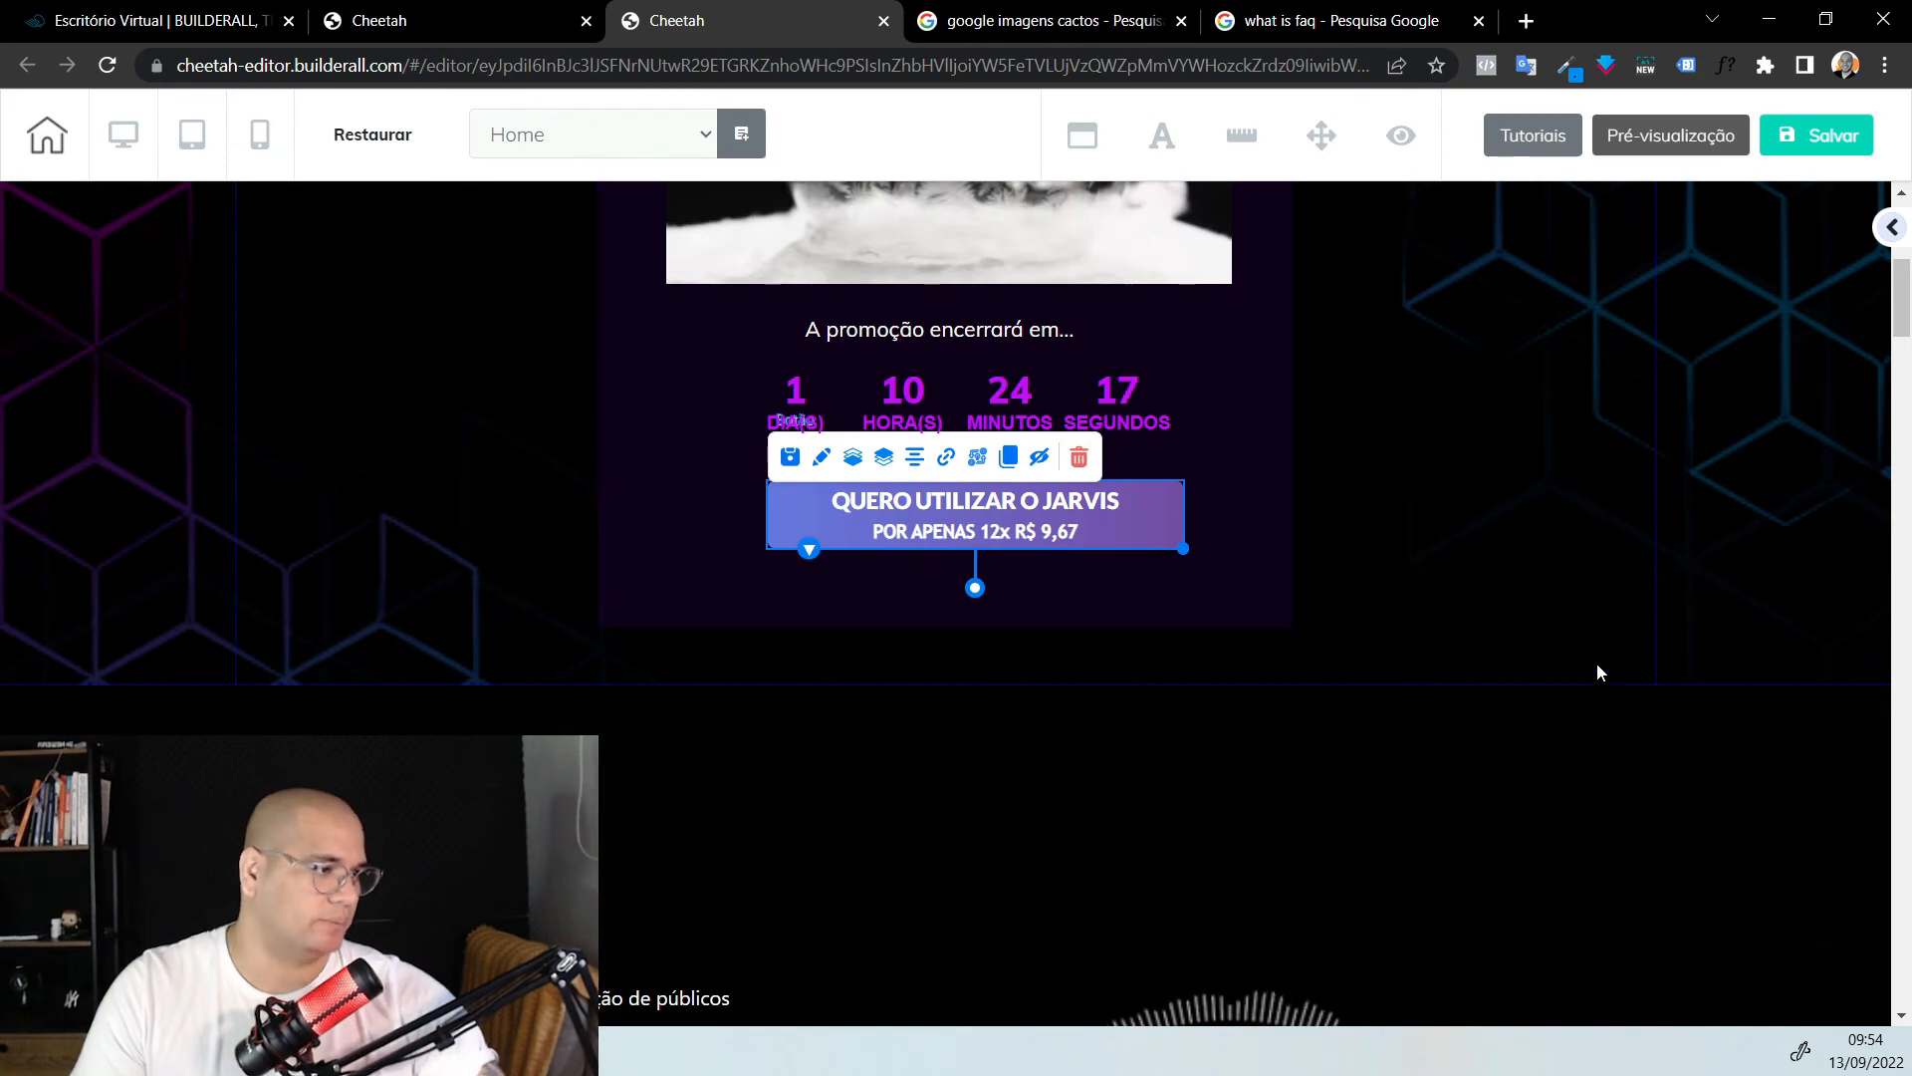
Search the ready-made panel categories for "depoi" and open the Depoimentos templates
scroll(1604, 737, "down", 15)
scroll(1523, 783, "down", 15)
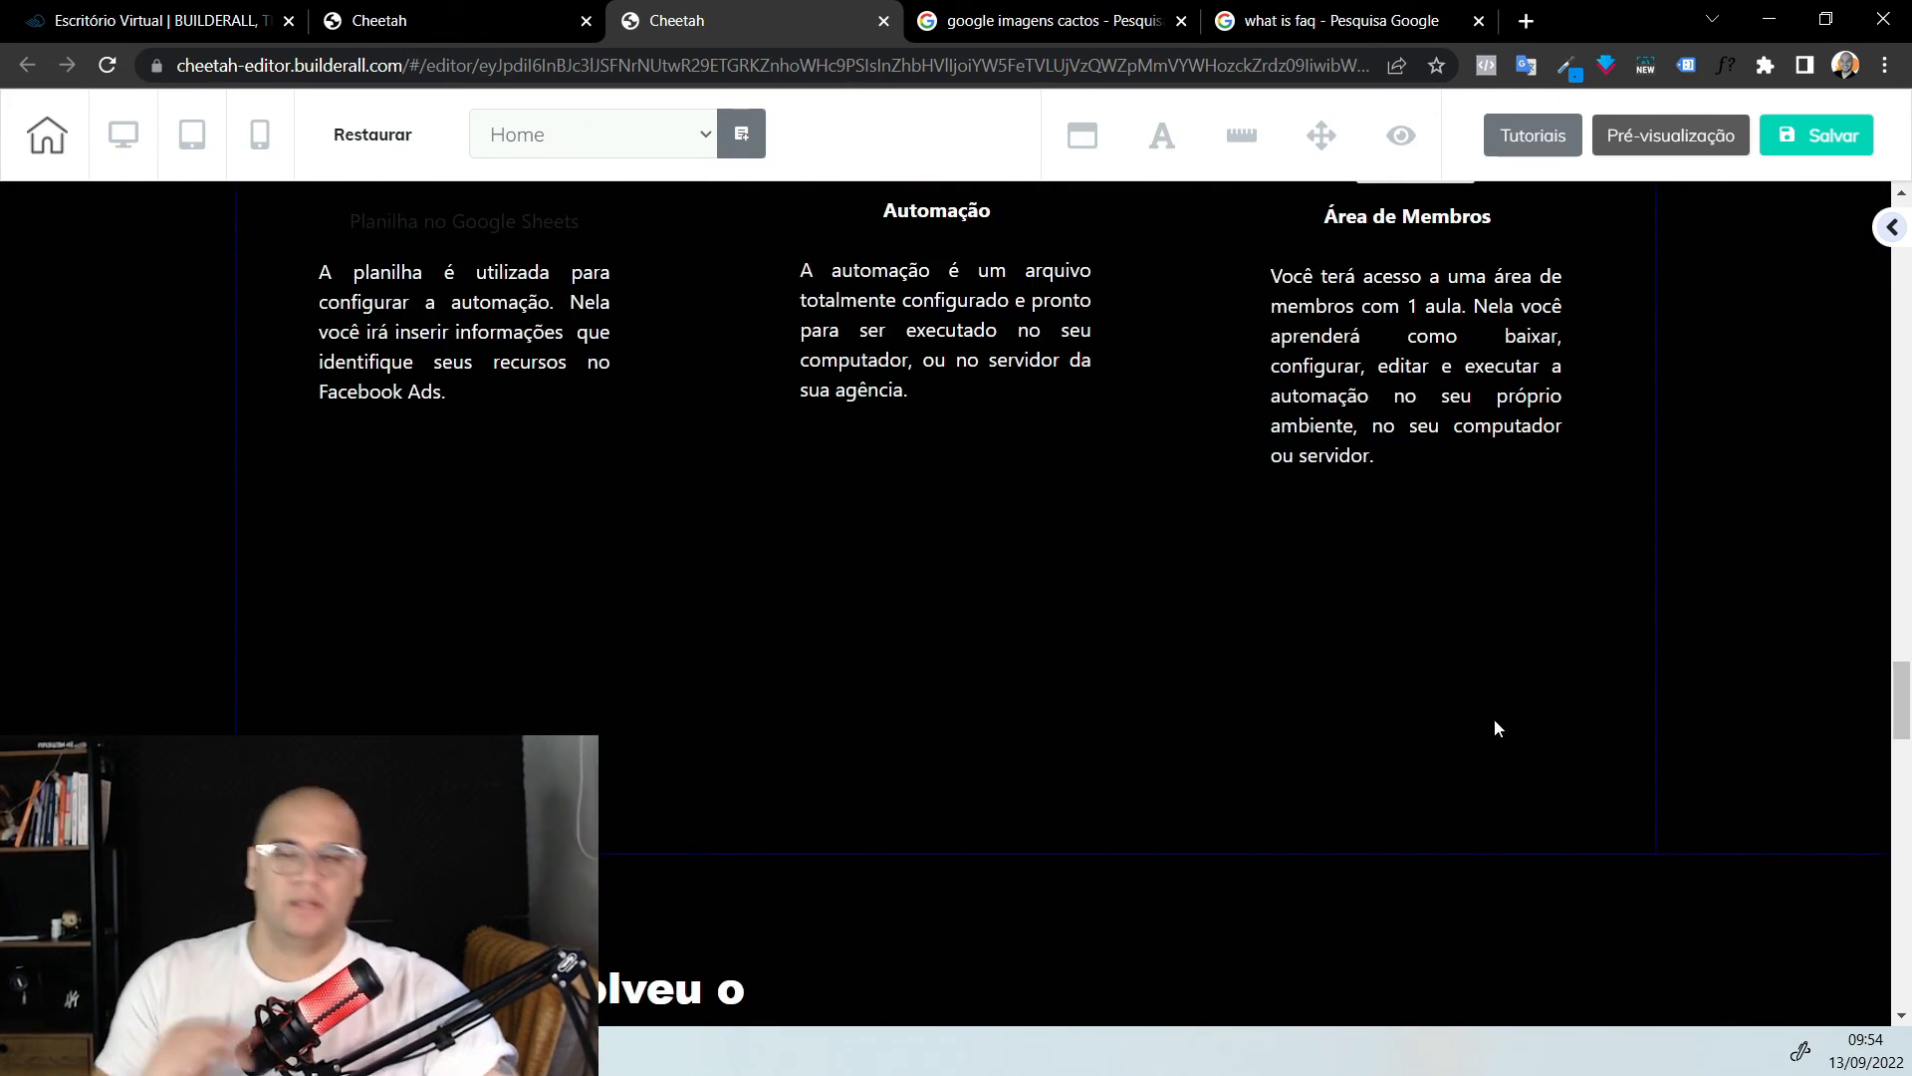
scroll(1489, 690, "down", 7)
scroll(1487, 697, "down", 20)
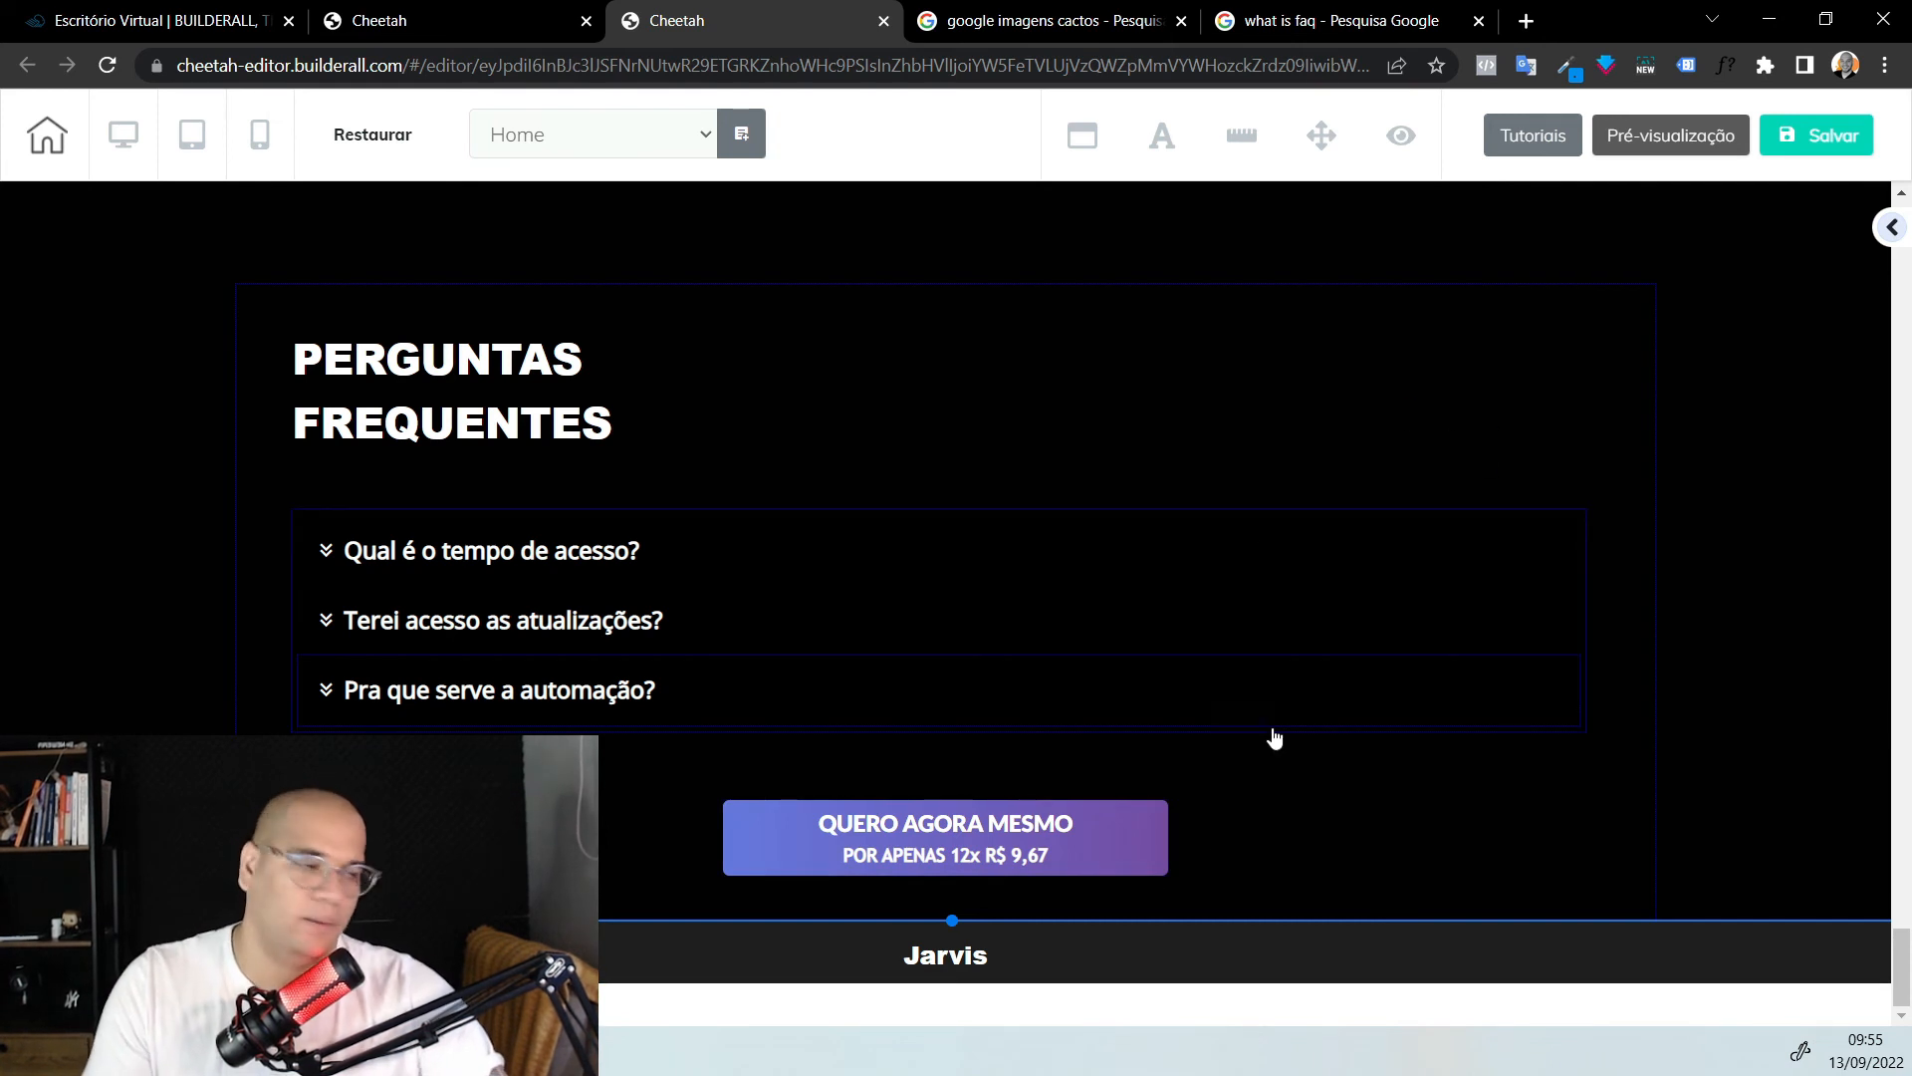
scroll(1771, 397, "up", 1)
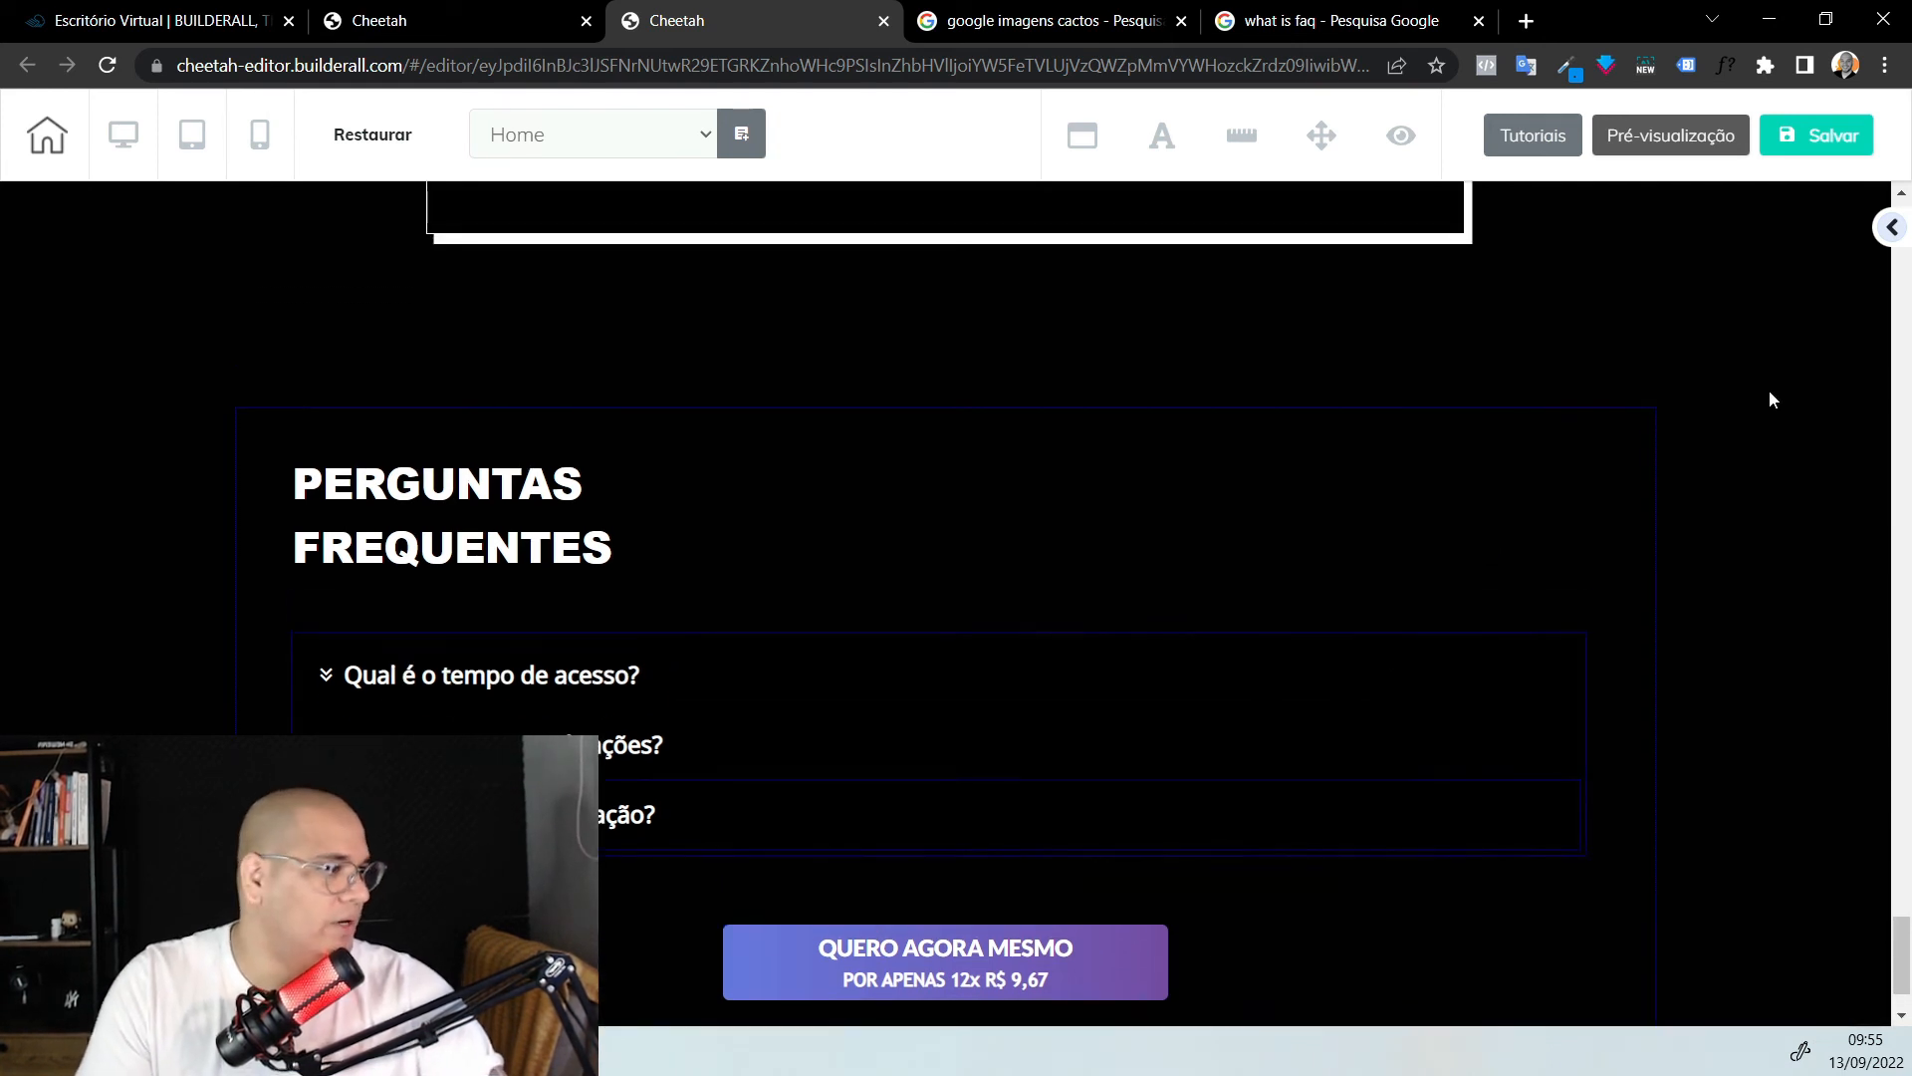
left_click(1890, 229)
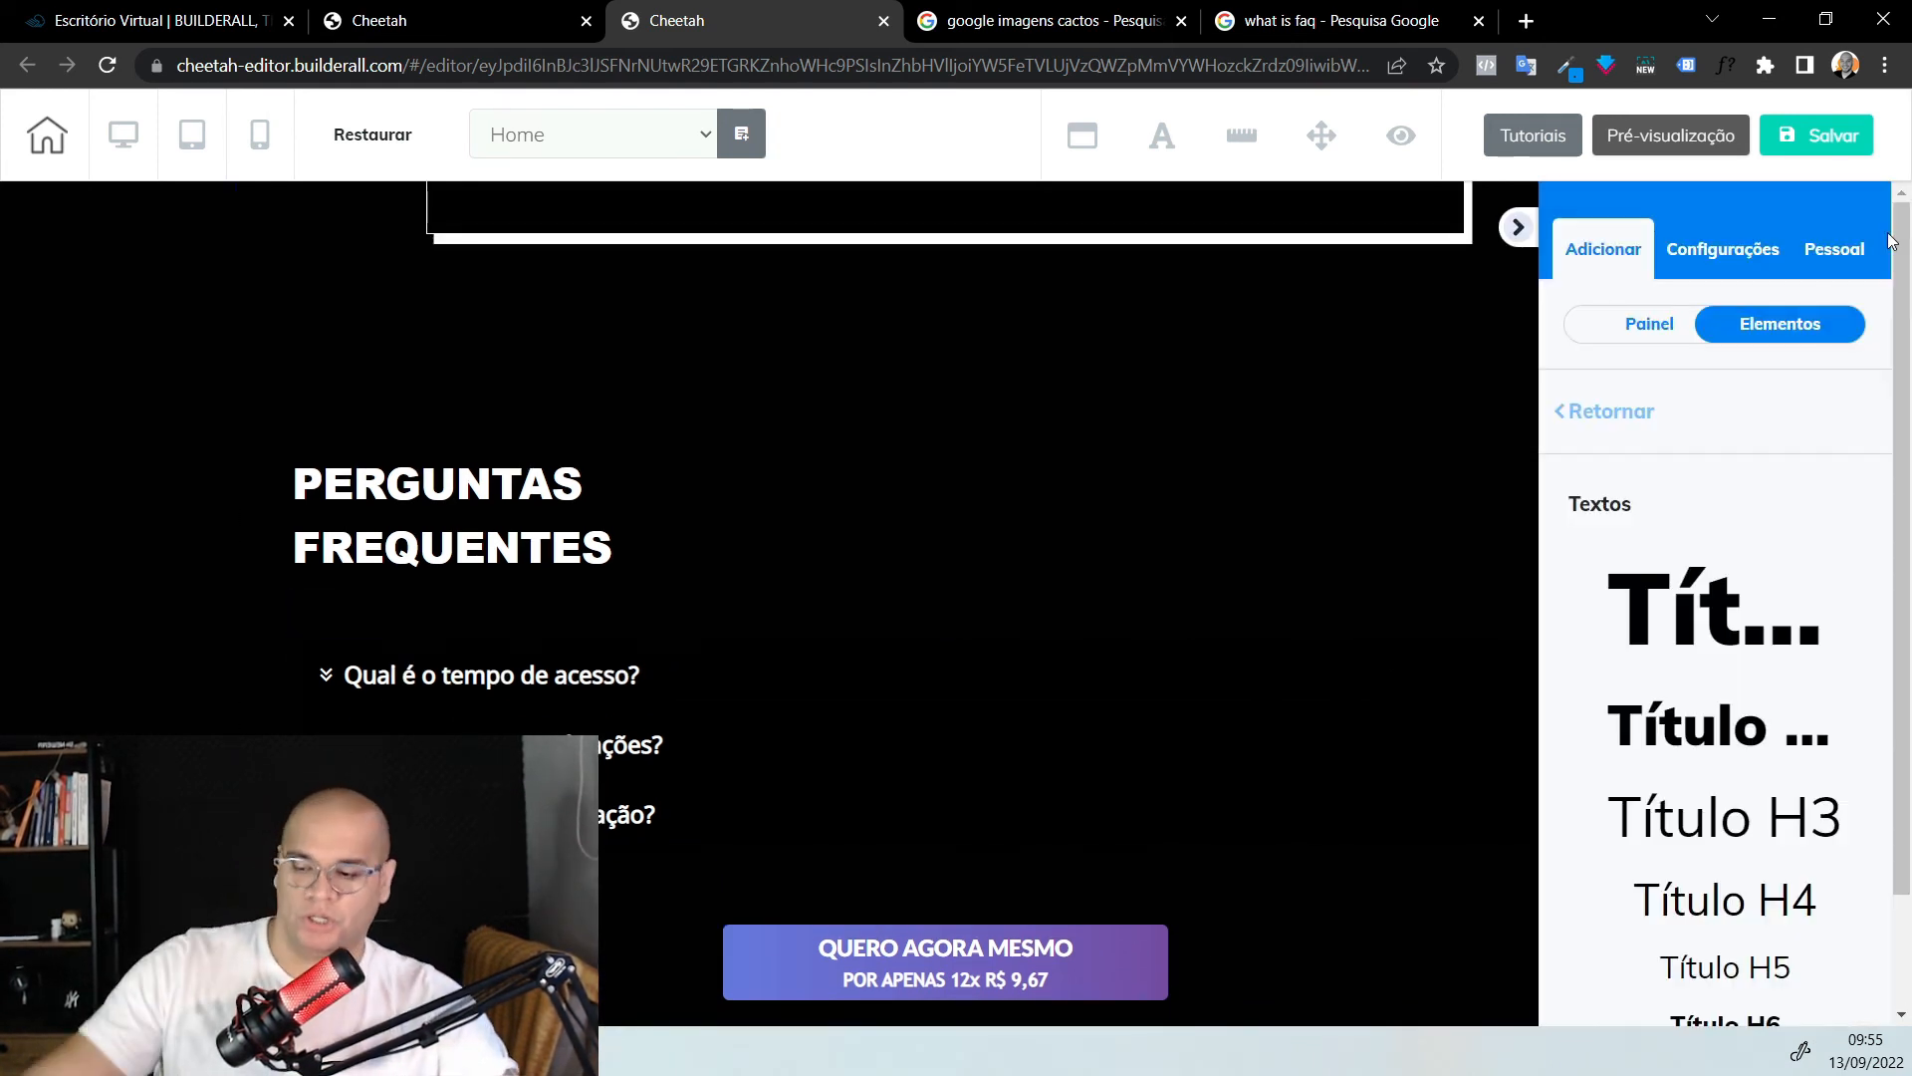
left_click(1650, 327)
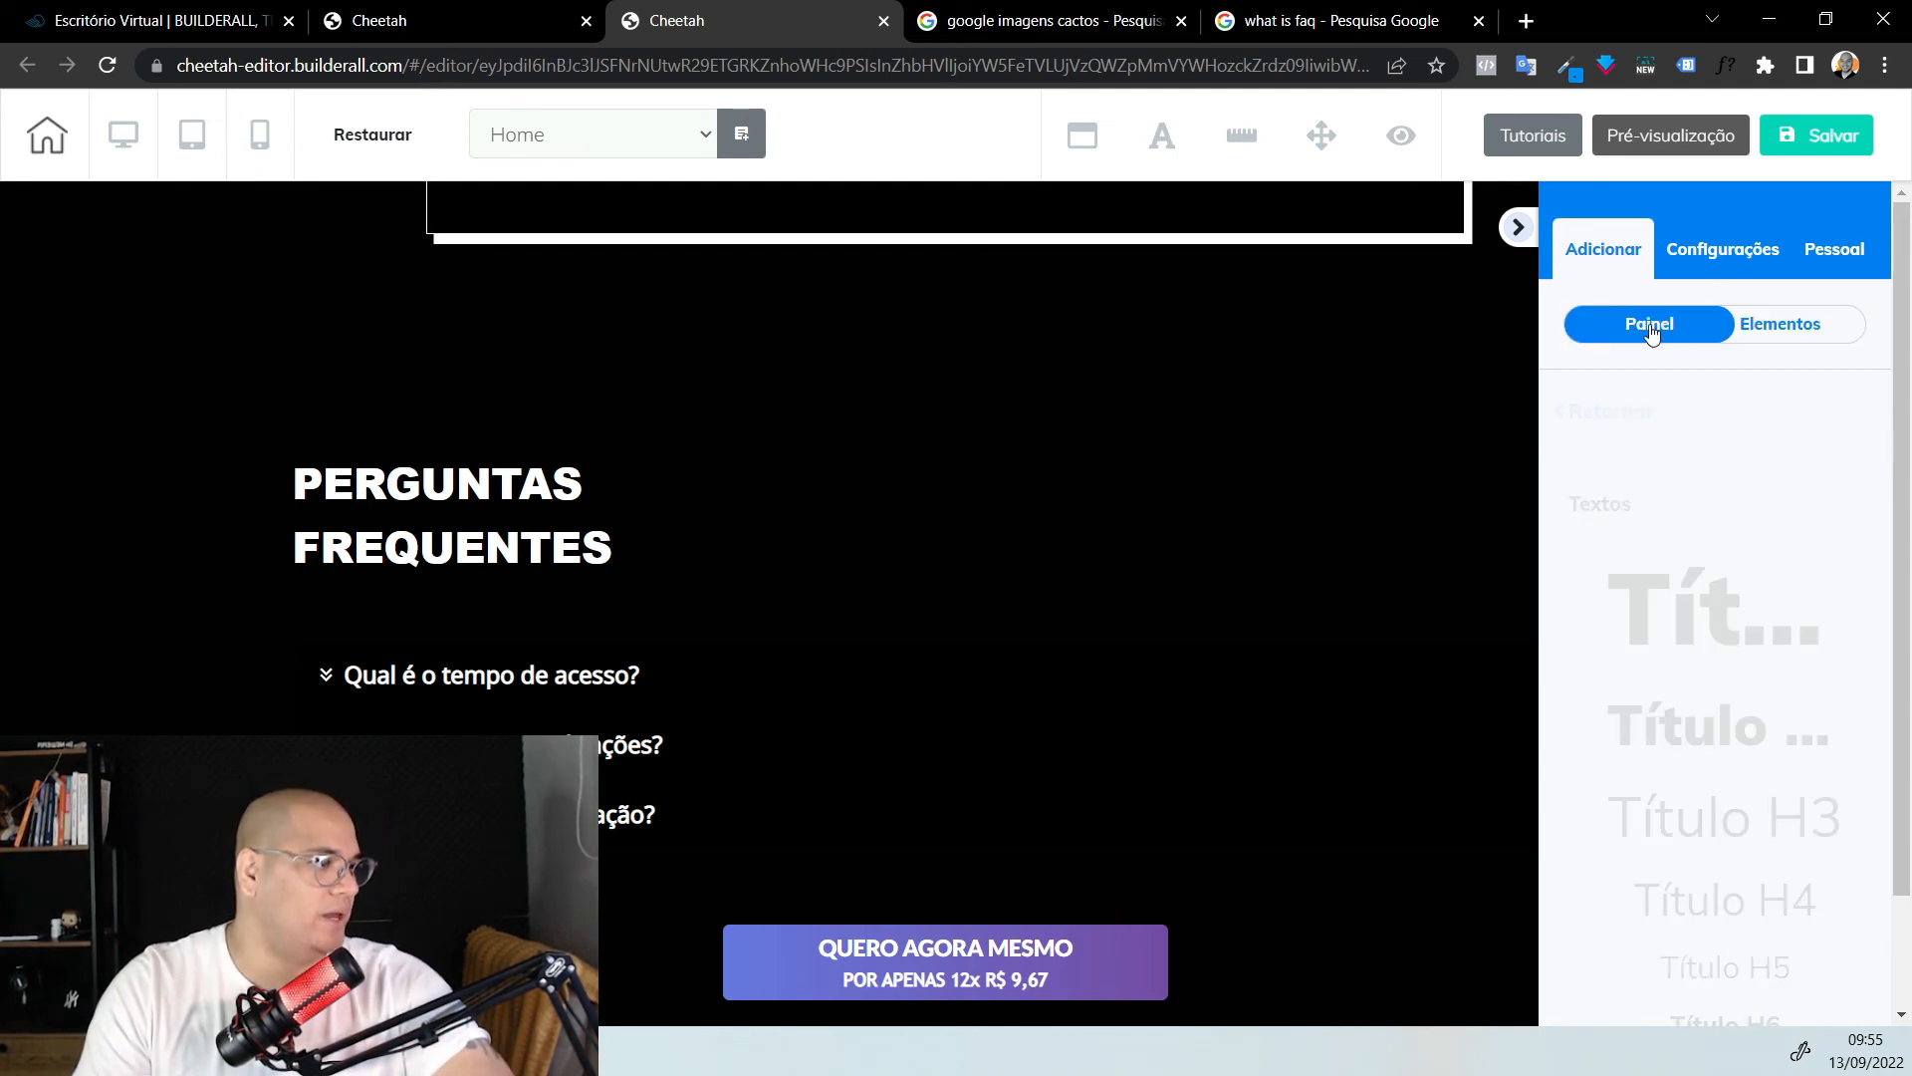
scroll(1690, 614, "down", 3)
scroll(1690, 615, "down", 4)
scroll(1696, 617, "down", 7)
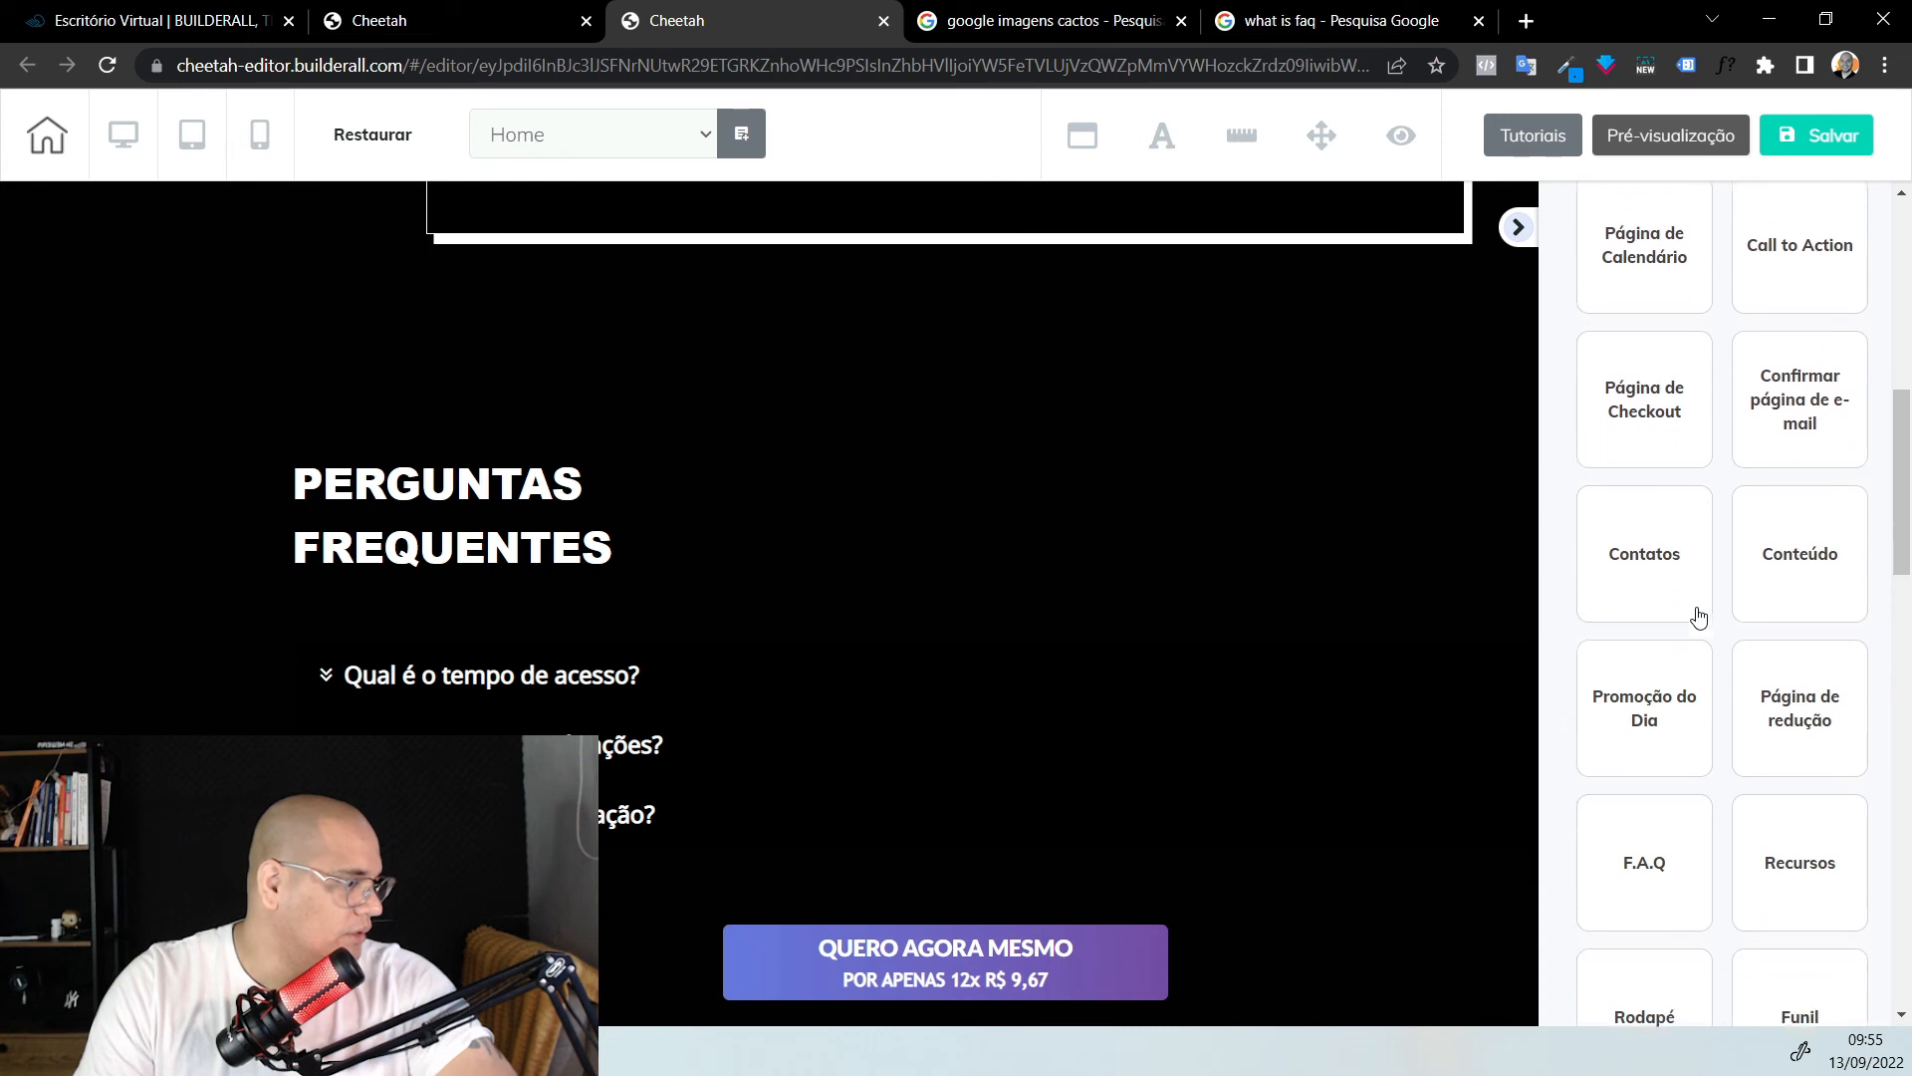
scroll(1723, 640, "down", 1)
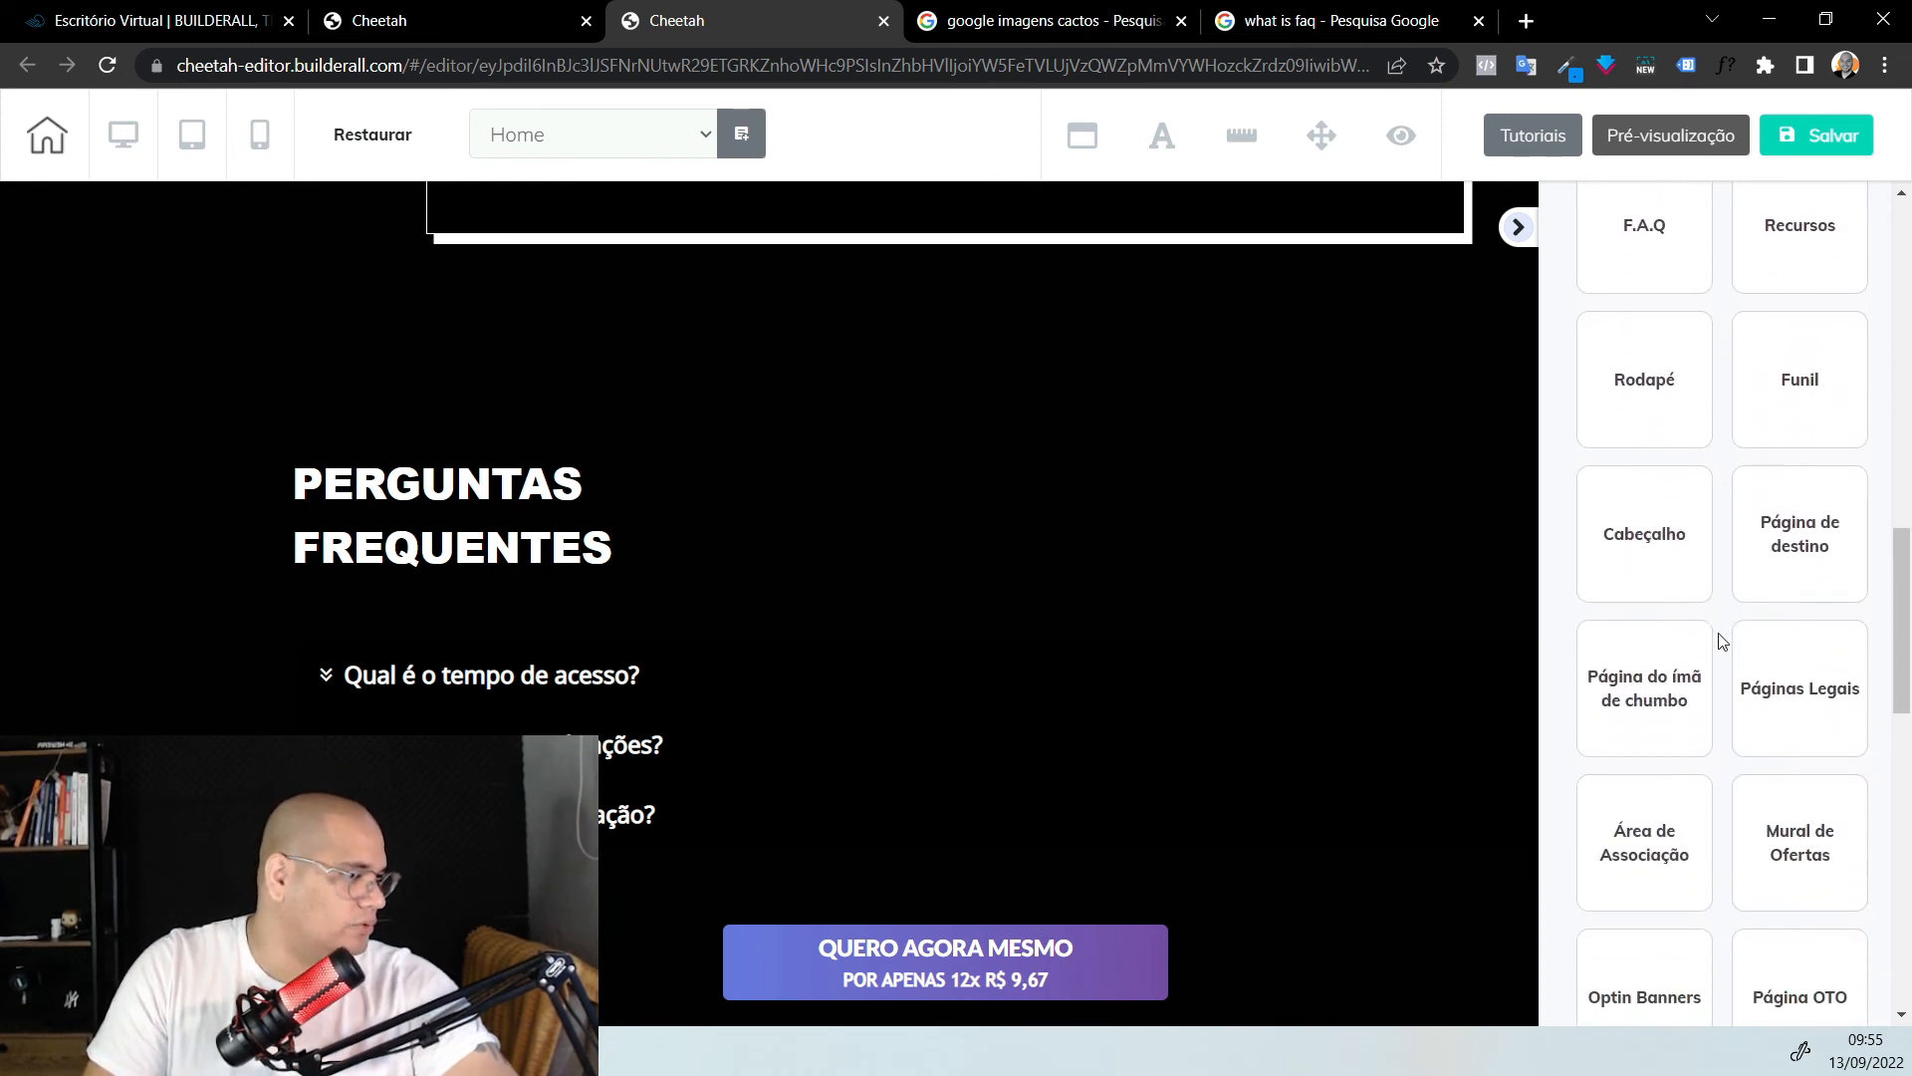
key("ctrl+f")
type("depoi")
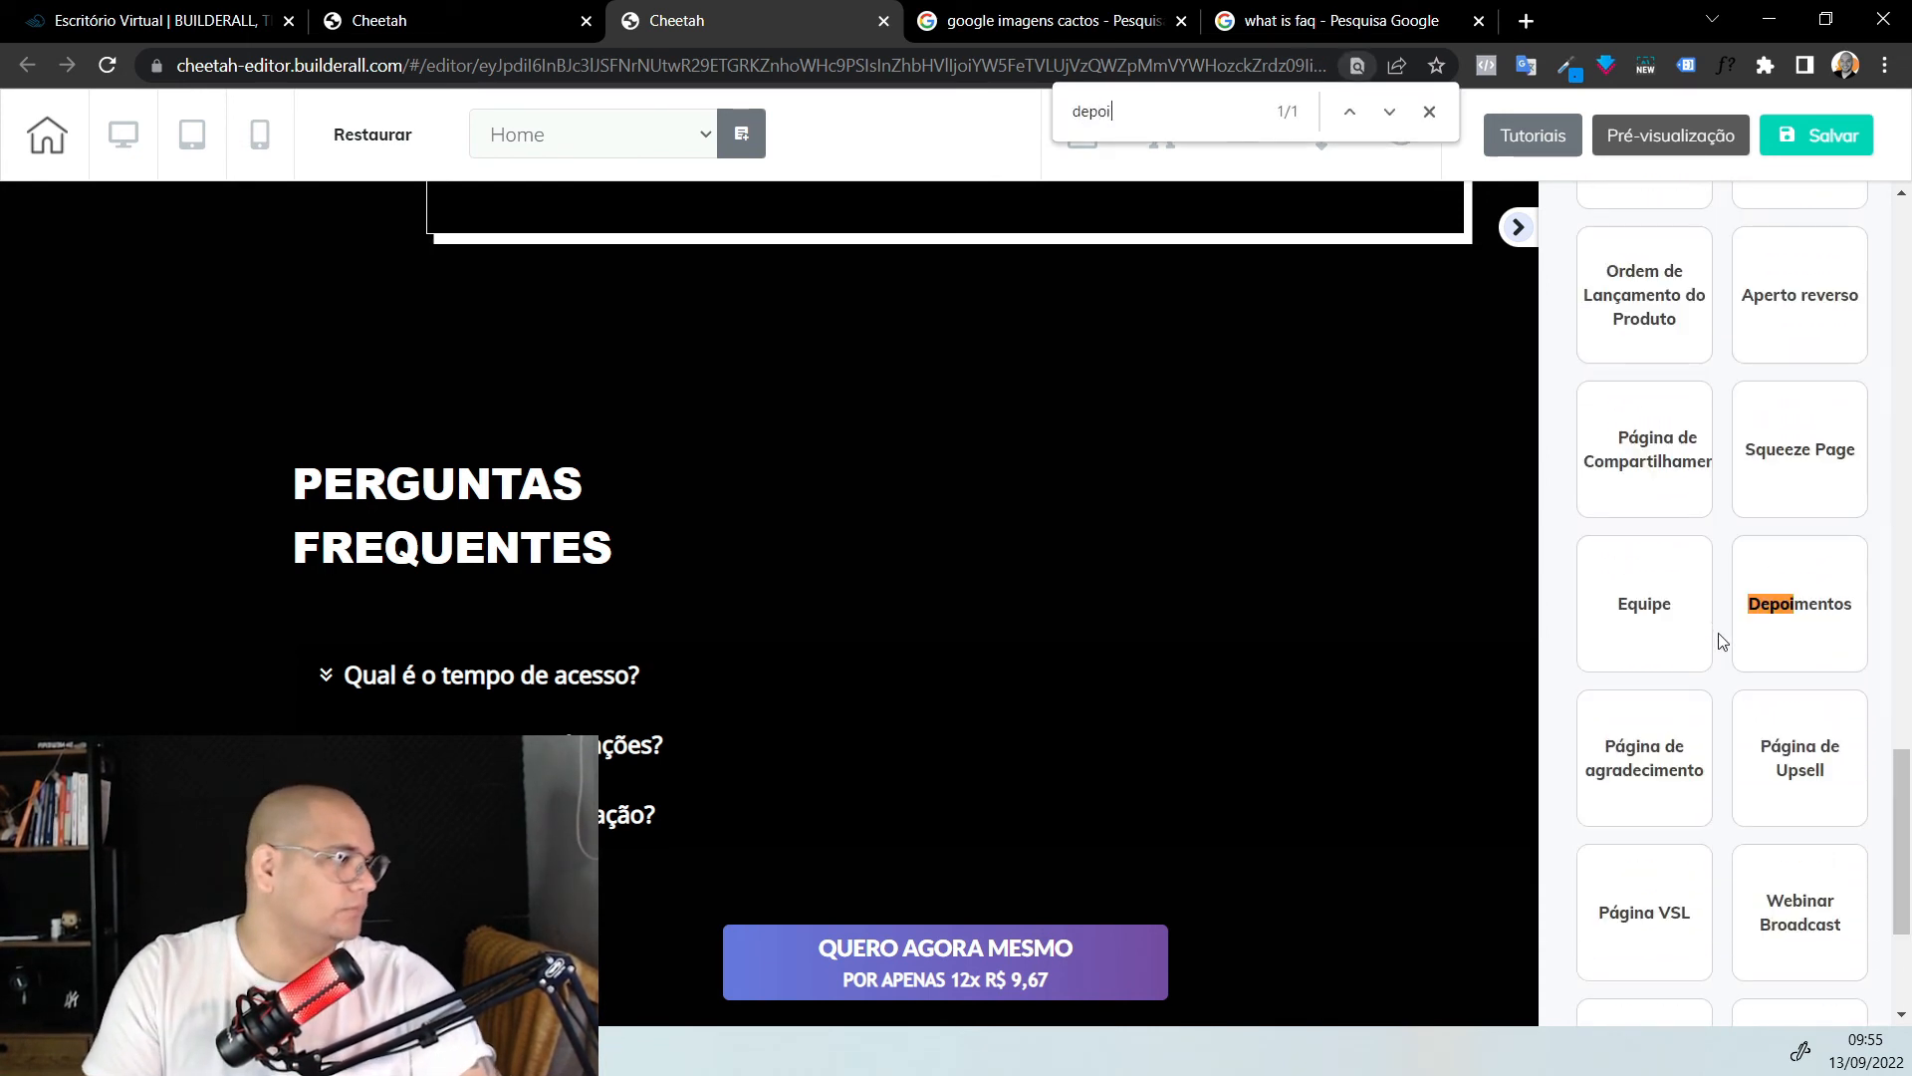
left_click(1809, 605)
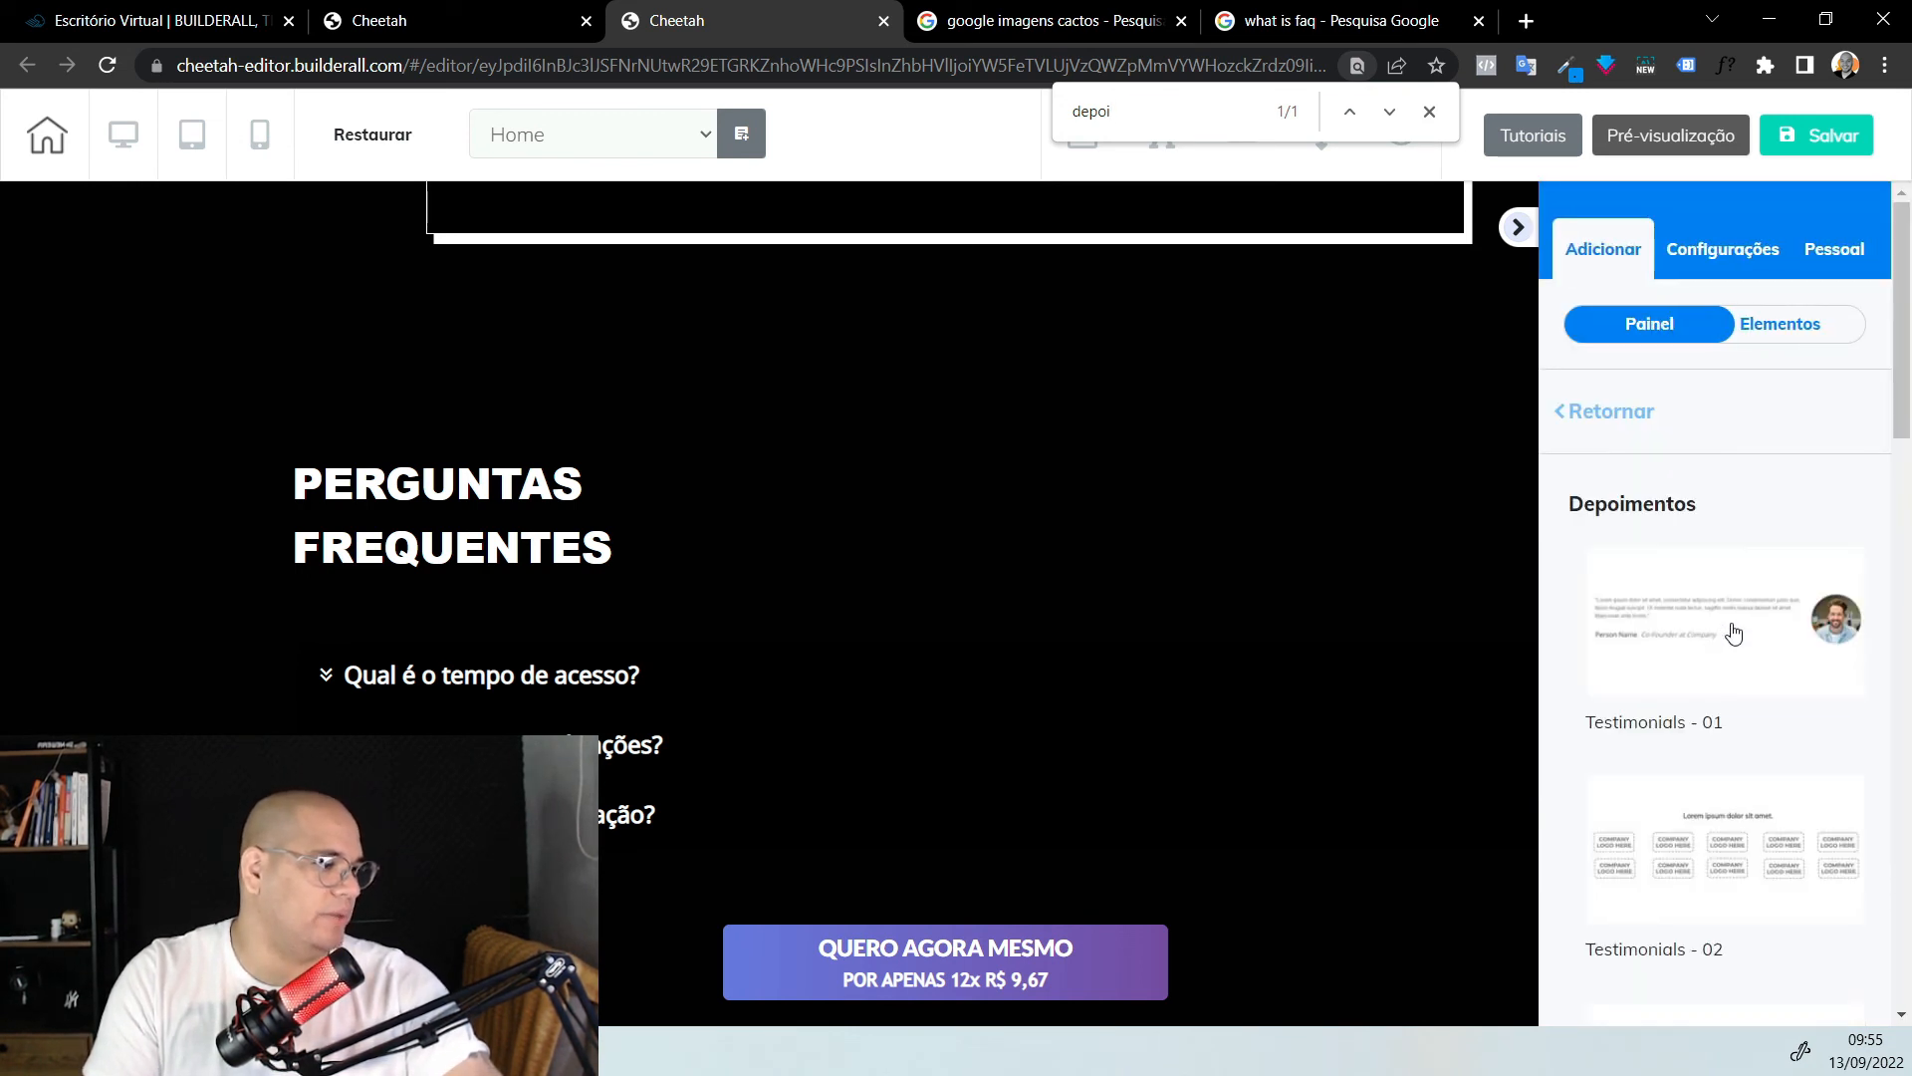
Add the "Express Testimonial" panel template below the Jarvis footer
scroll(1731, 627, "down", 5)
scroll(1734, 632, "down", 7)
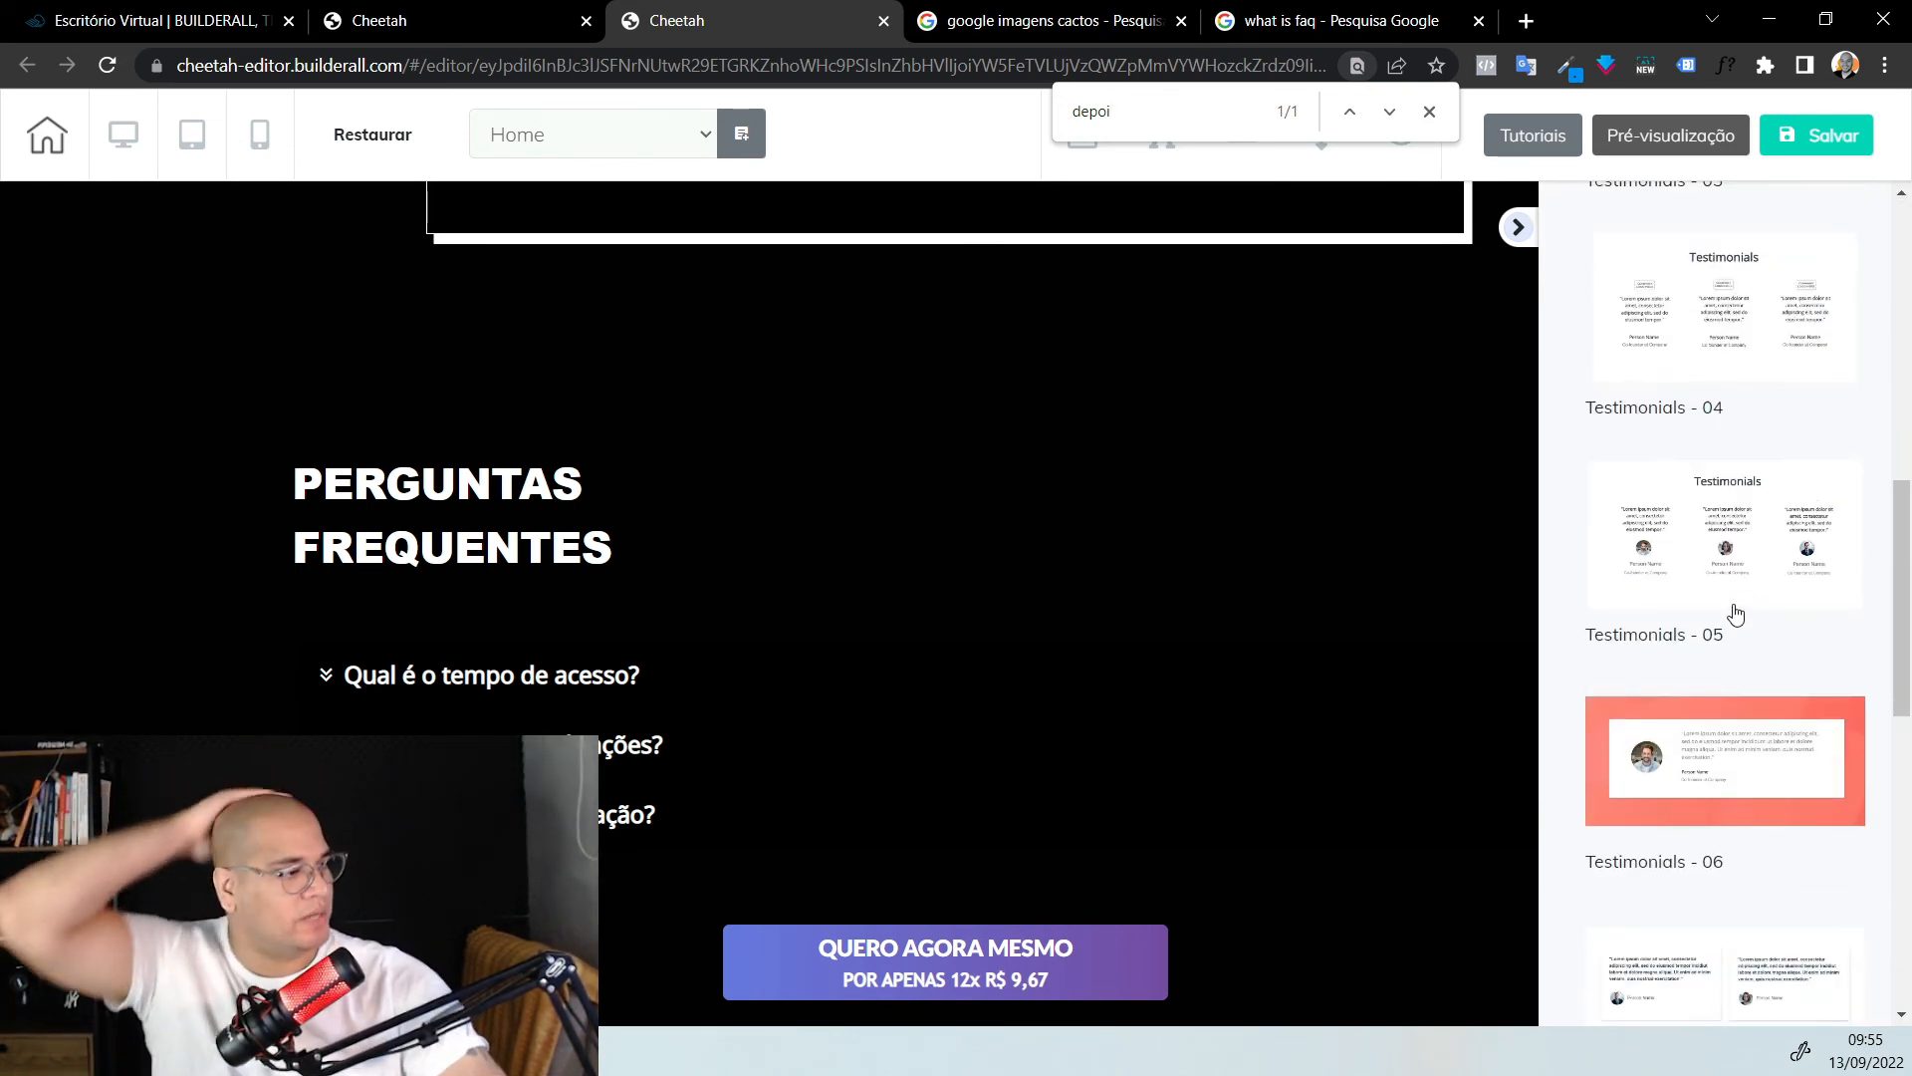
scroll(1685, 560, "down", 4)
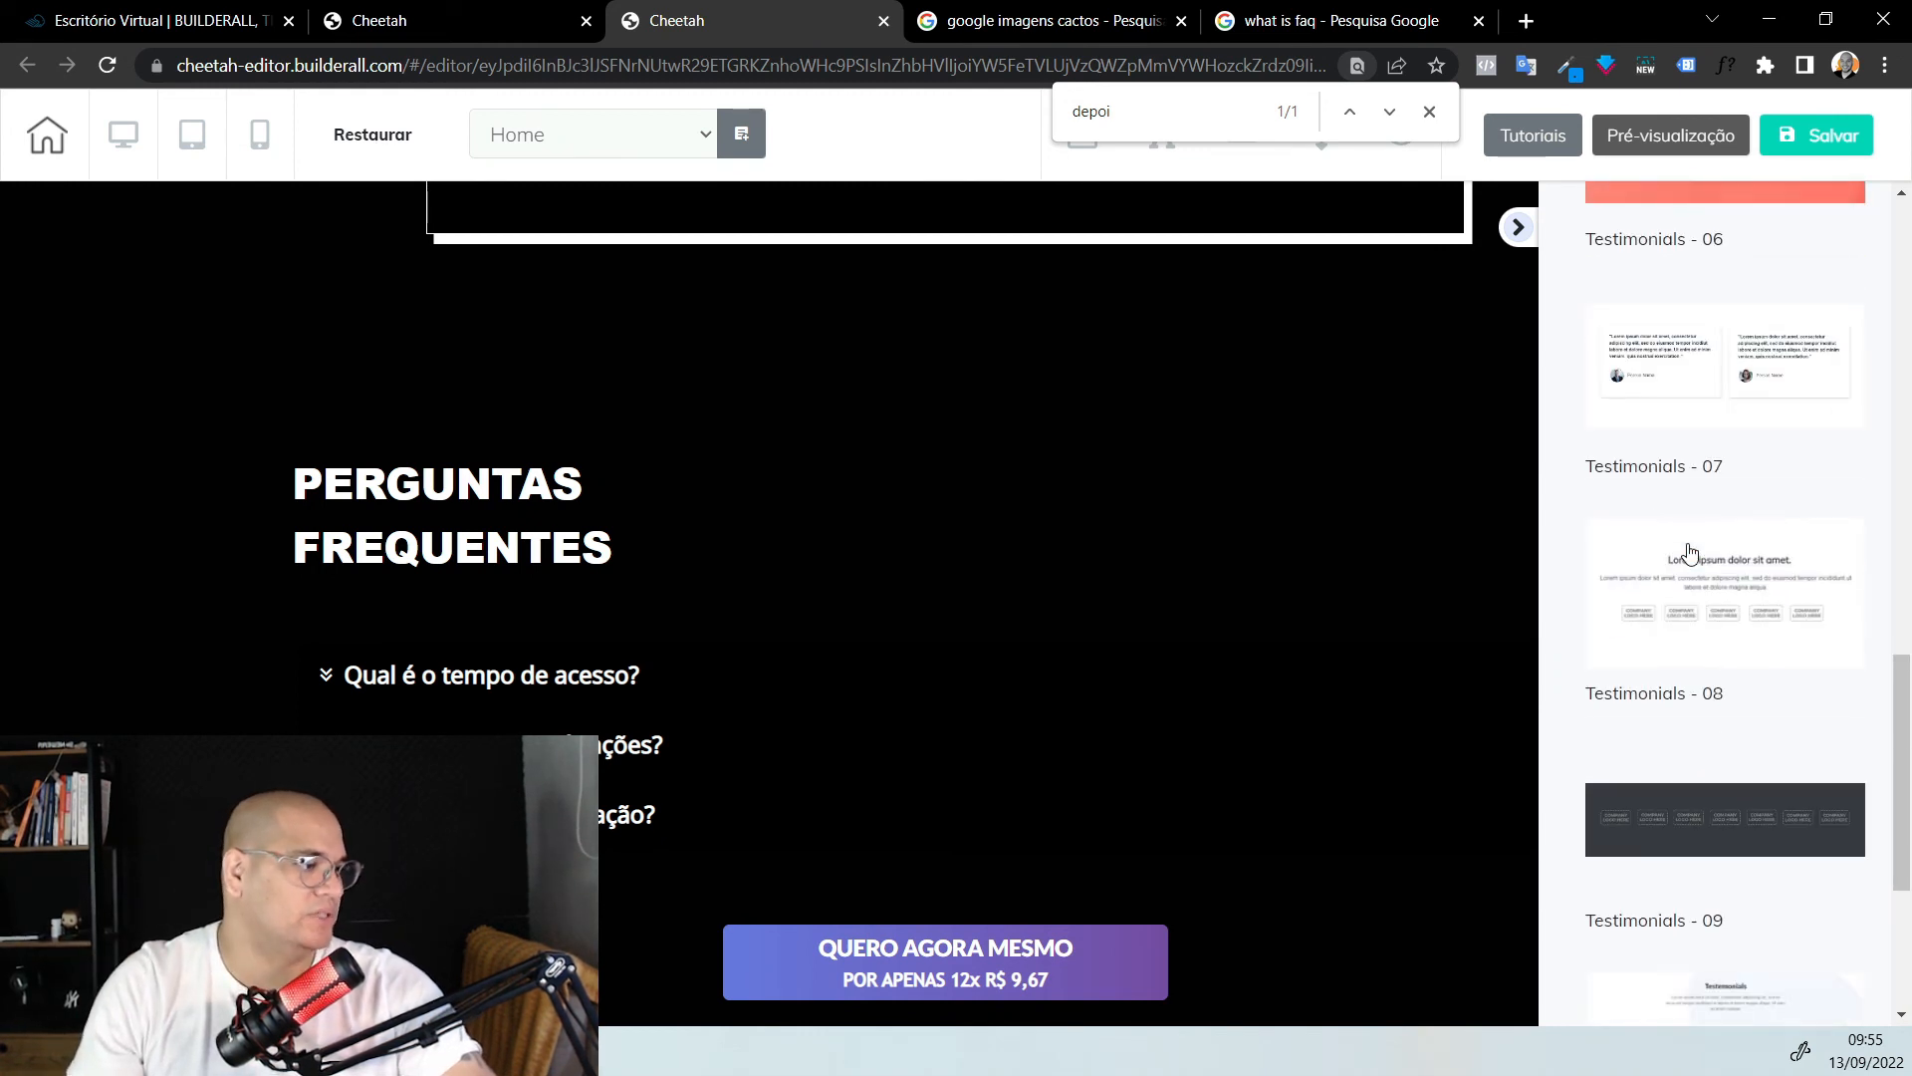
scroll(1690, 553, "down", 4)
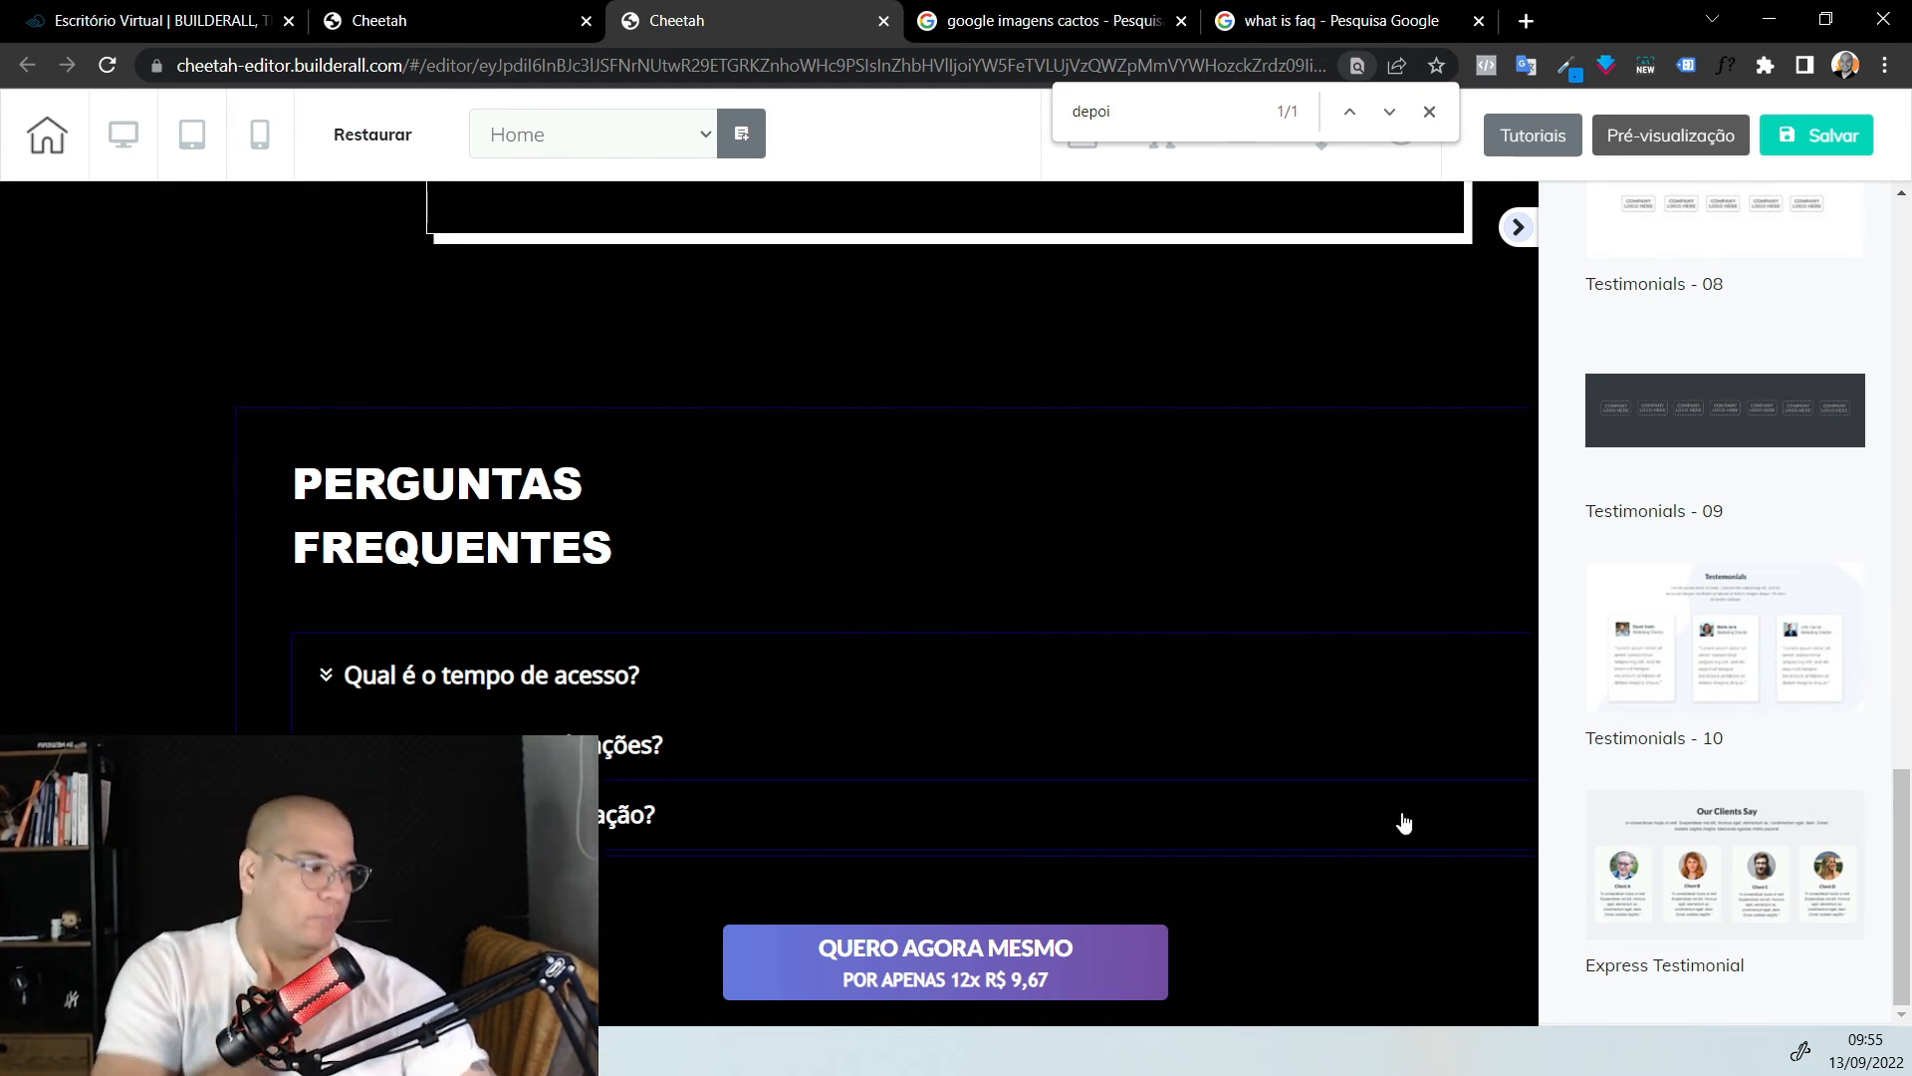
left_click(1689, 836)
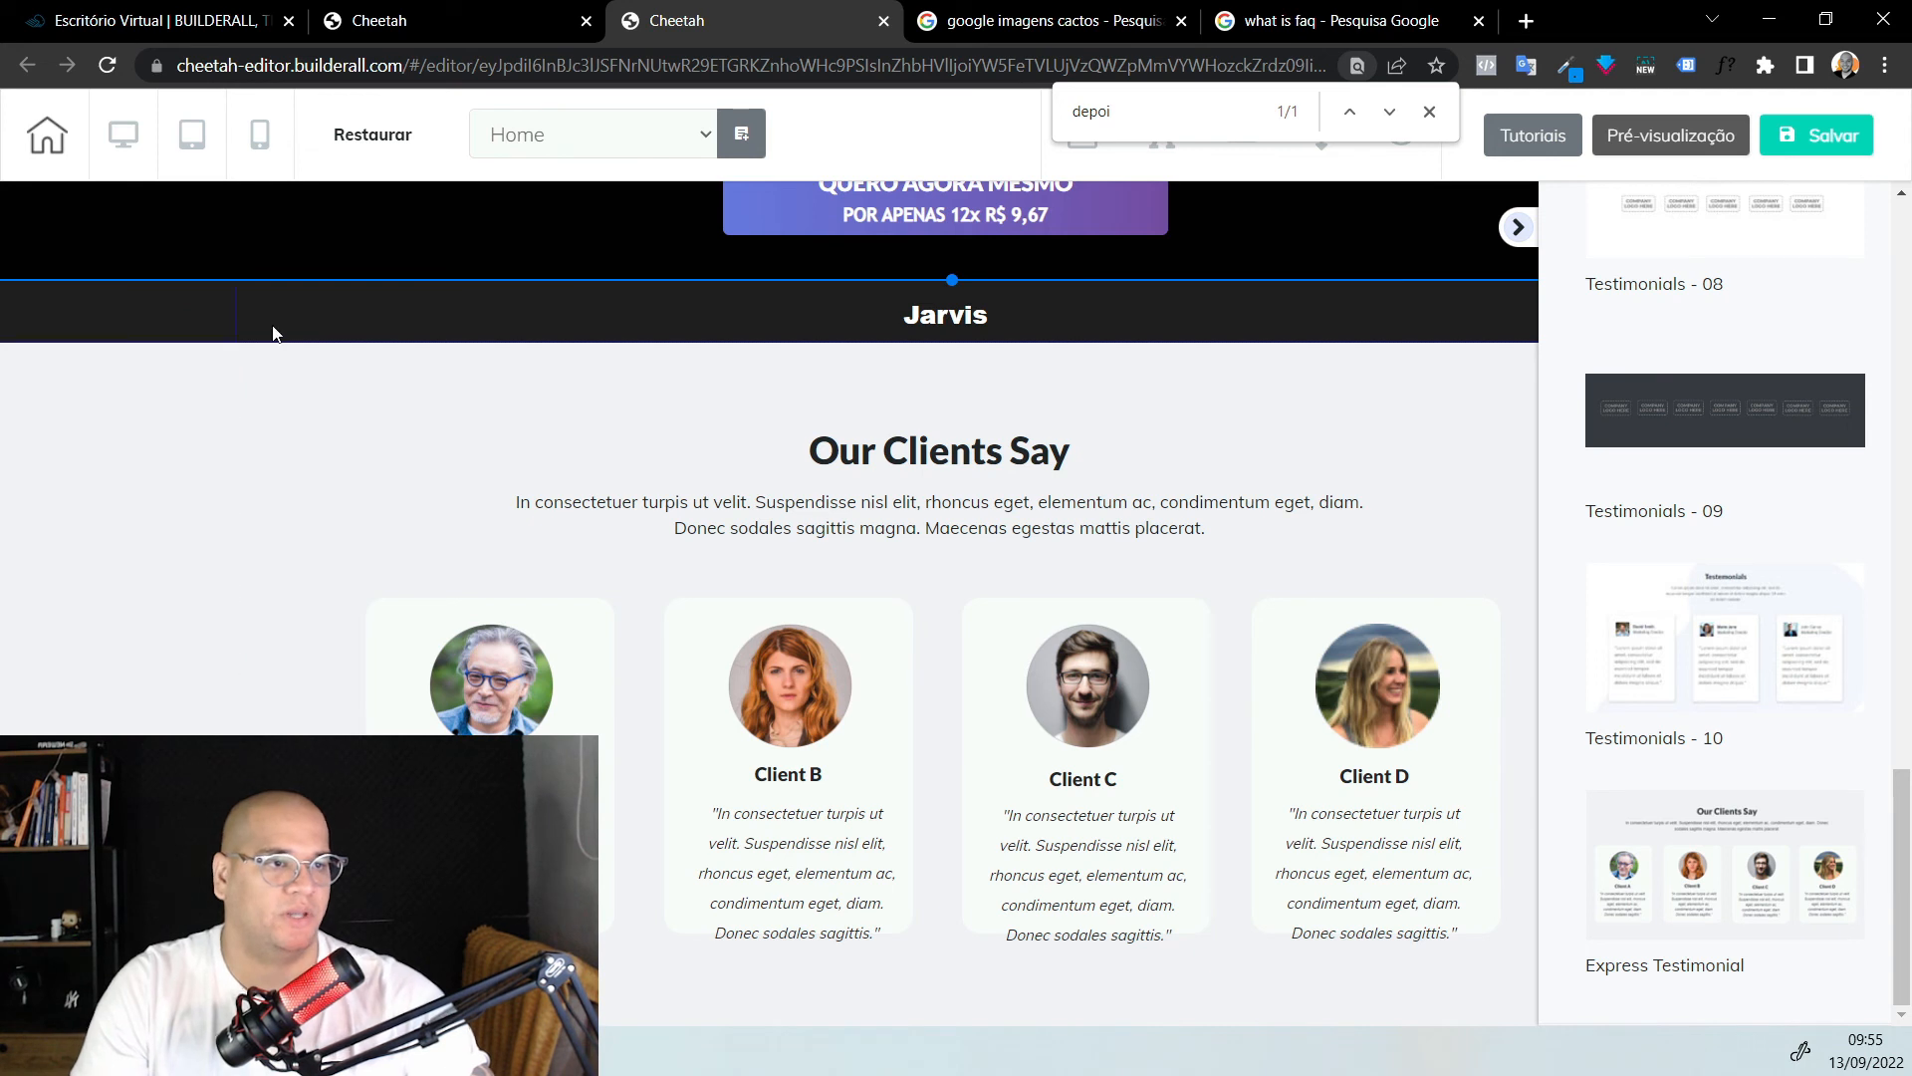
Delete the "Our Clients Say" testimonial panel below the footer and close the text search
left_click(309, 442)
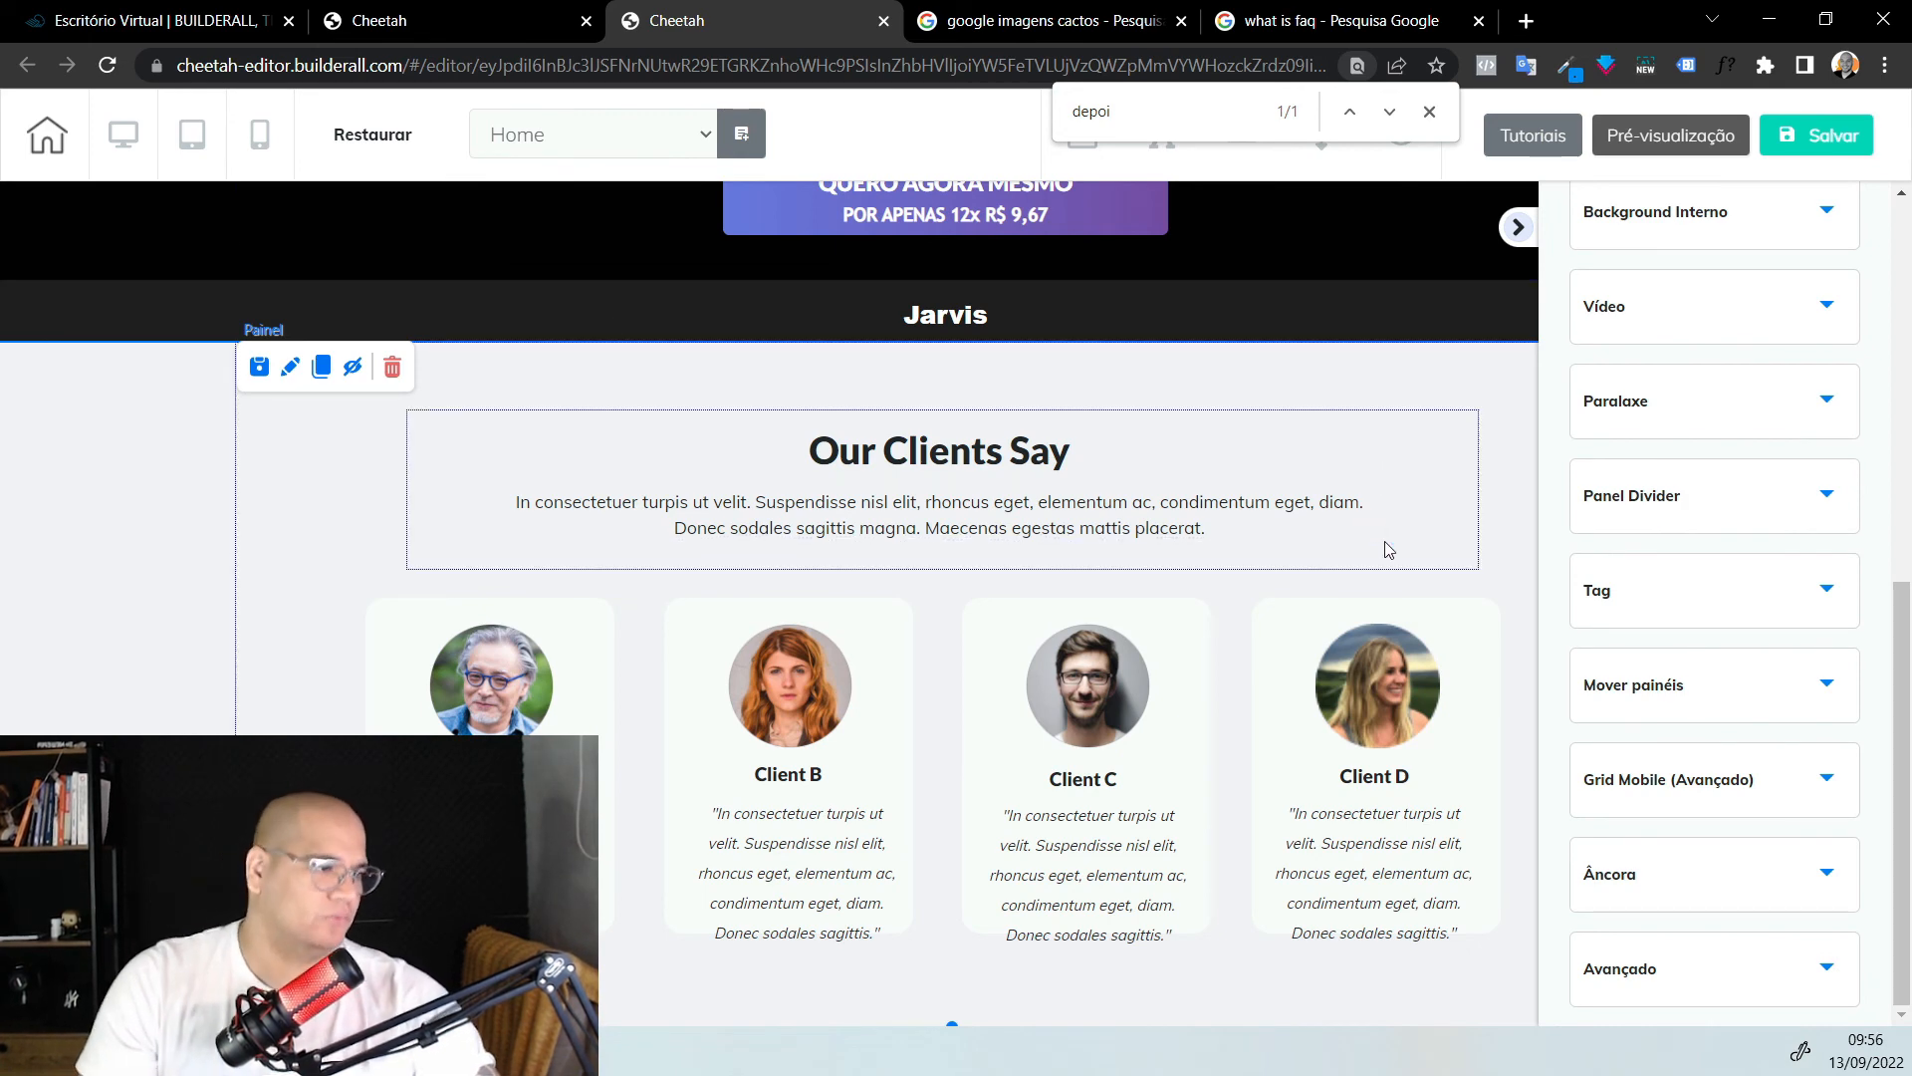
left_click(392, 367)
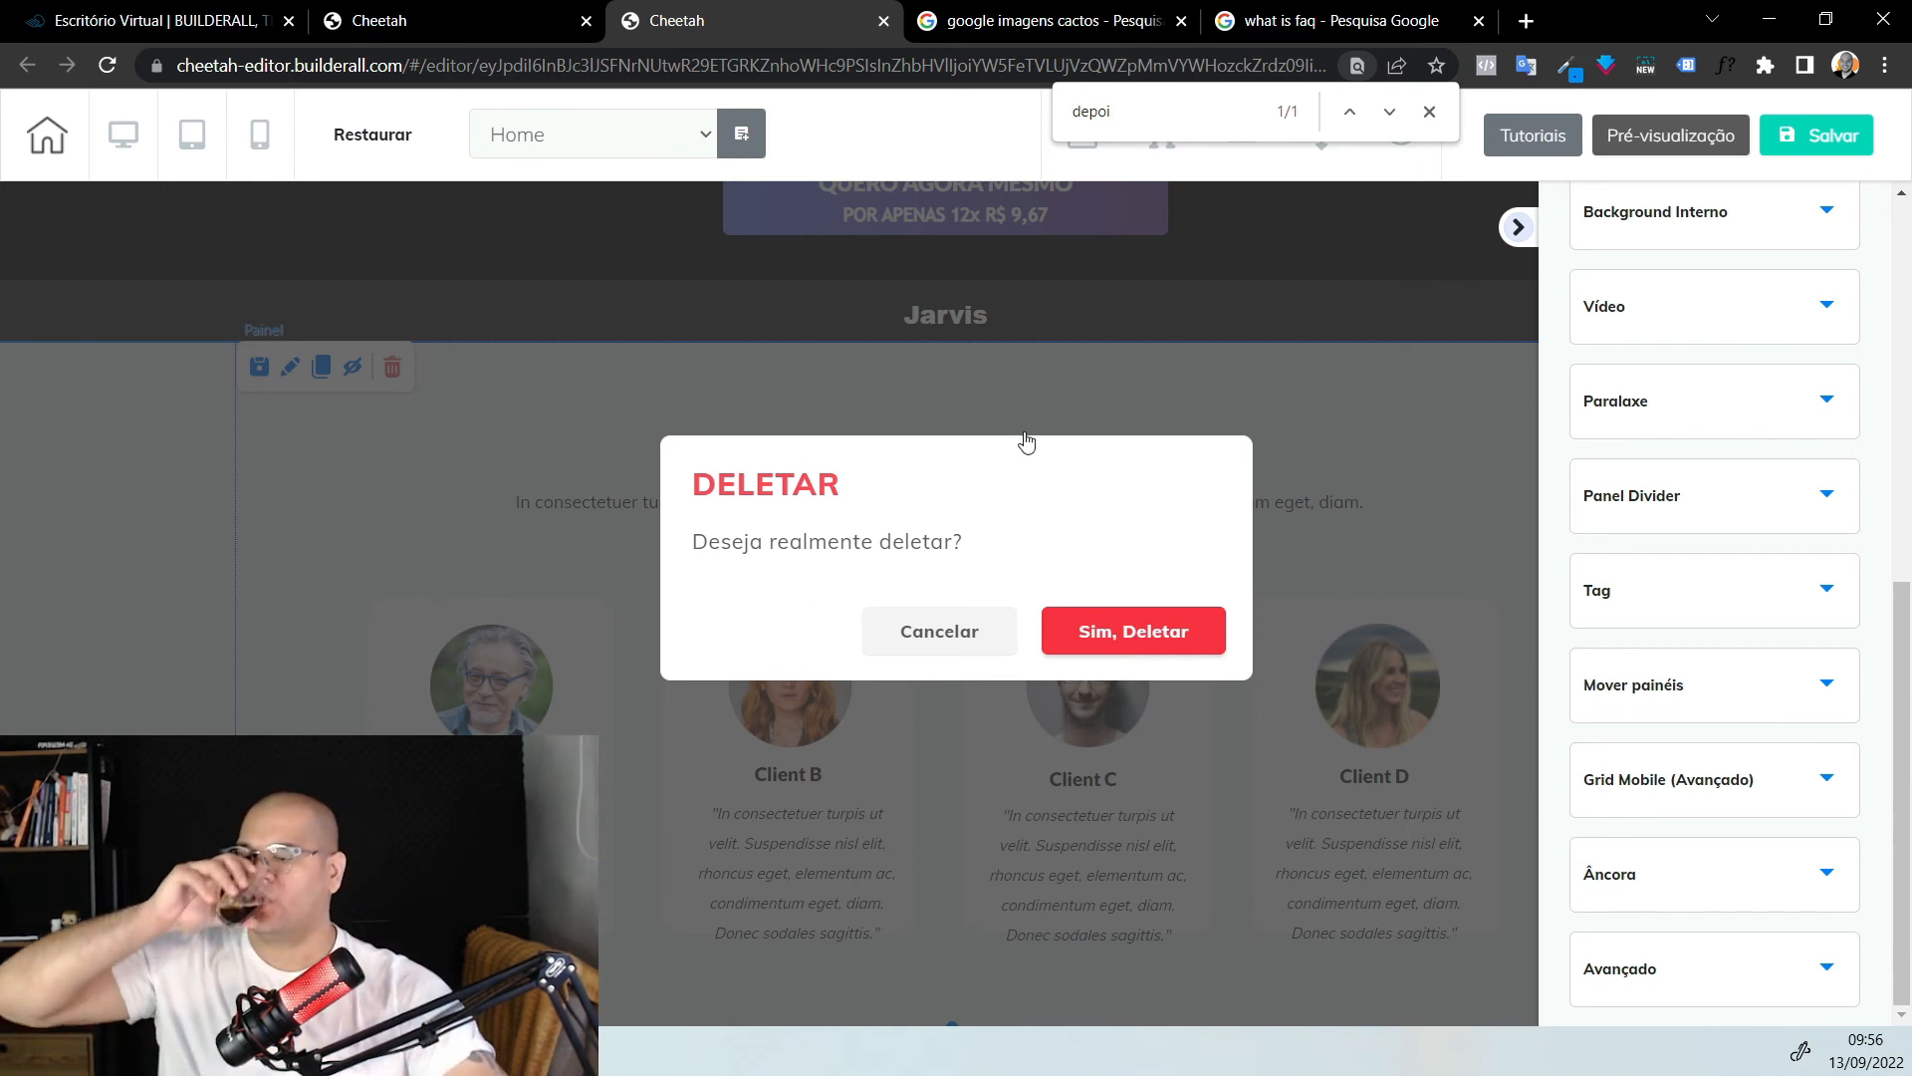
left_click(1430, 112)
left_click(996, 338)
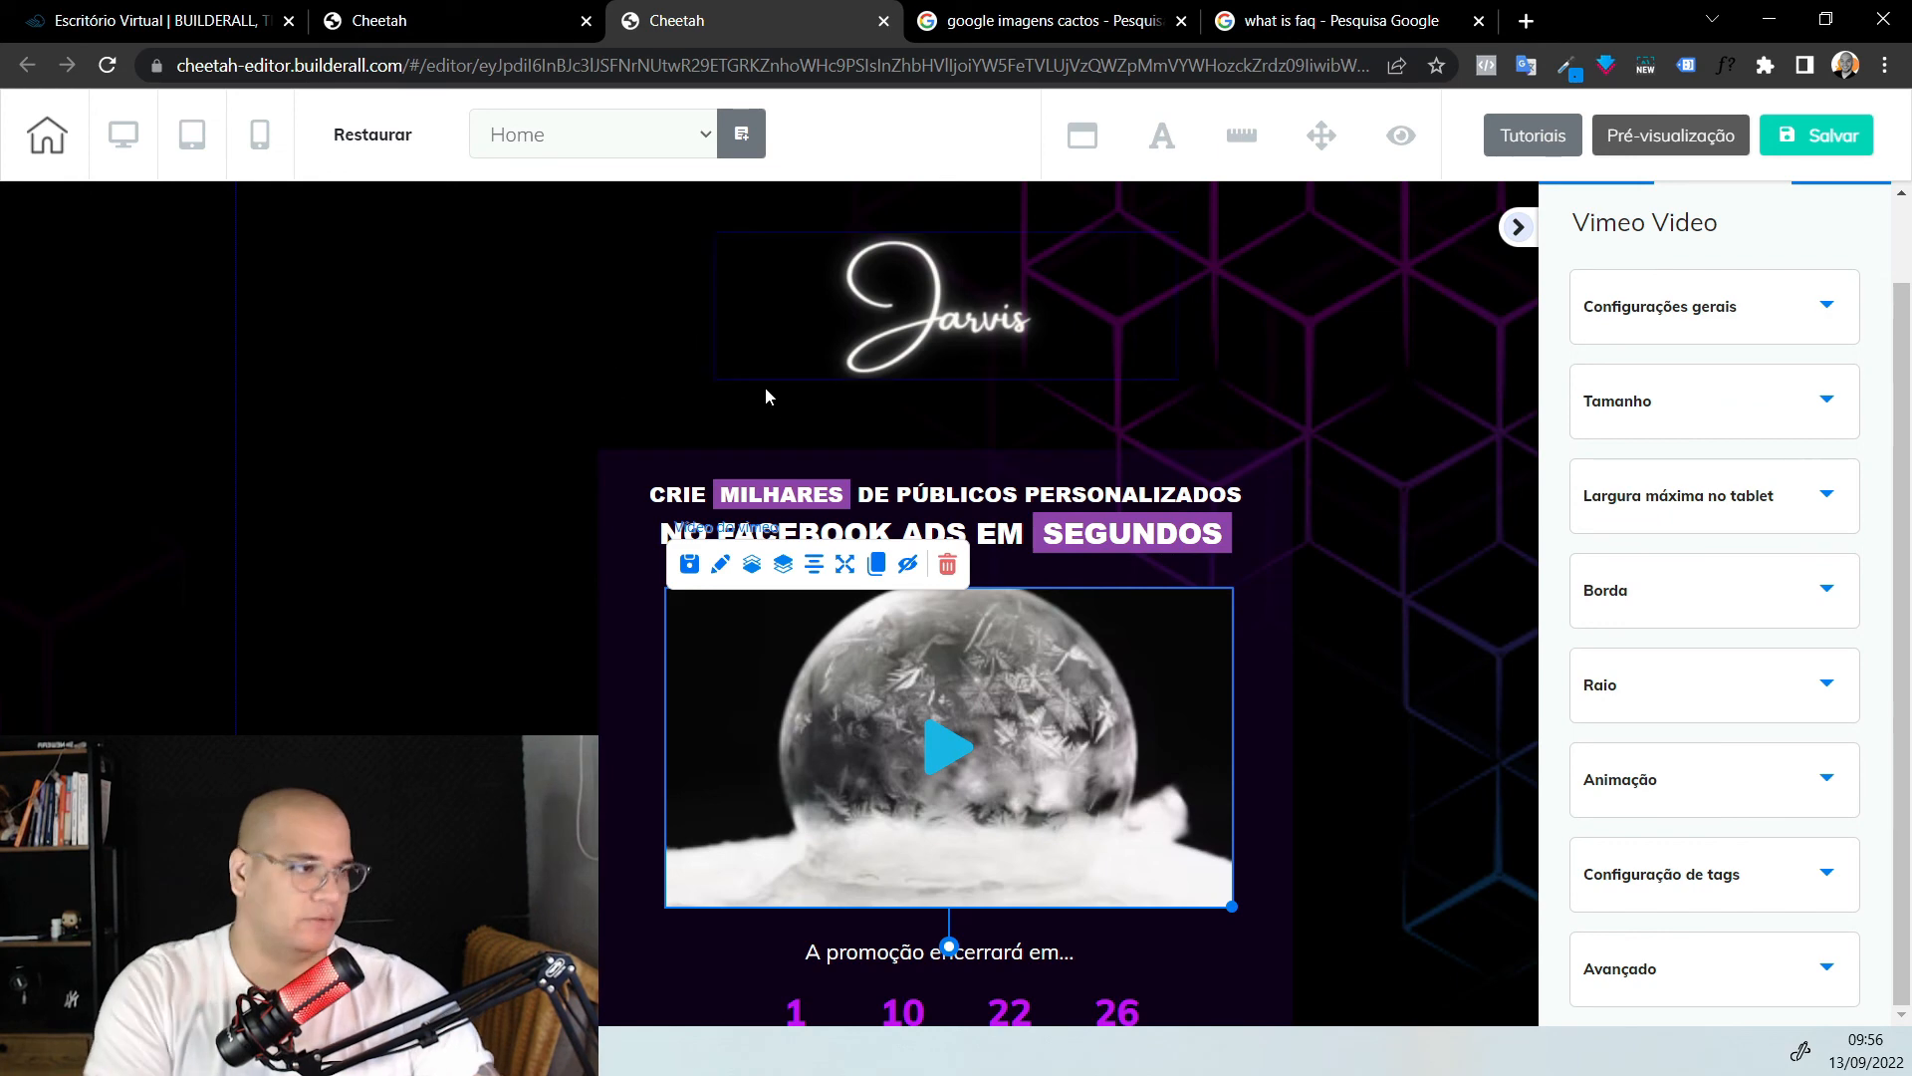
Save the sales page and publish the site
left_click(1518, 227)
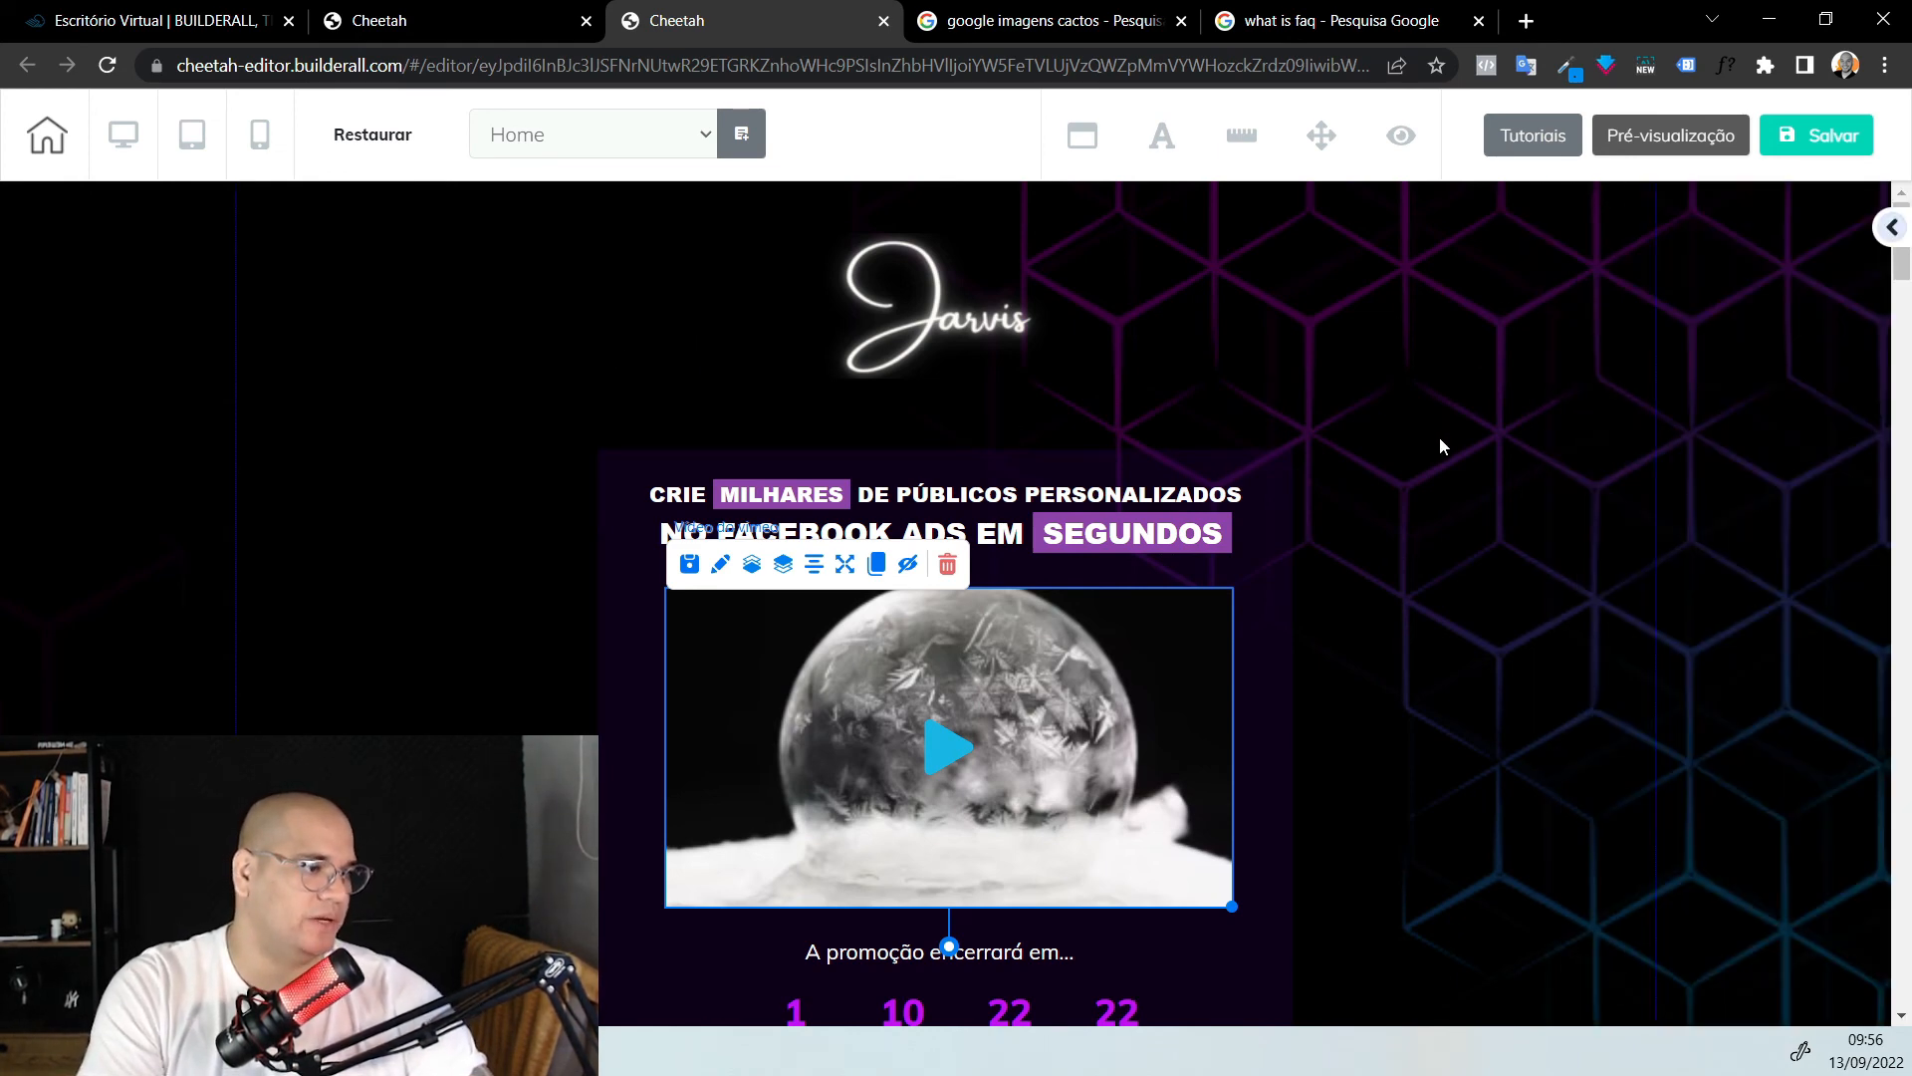
scroll(1438, 437, "down", 10)
scroll(1443, 468, "down", 5)
scroll(1477, 626, "up", 12)
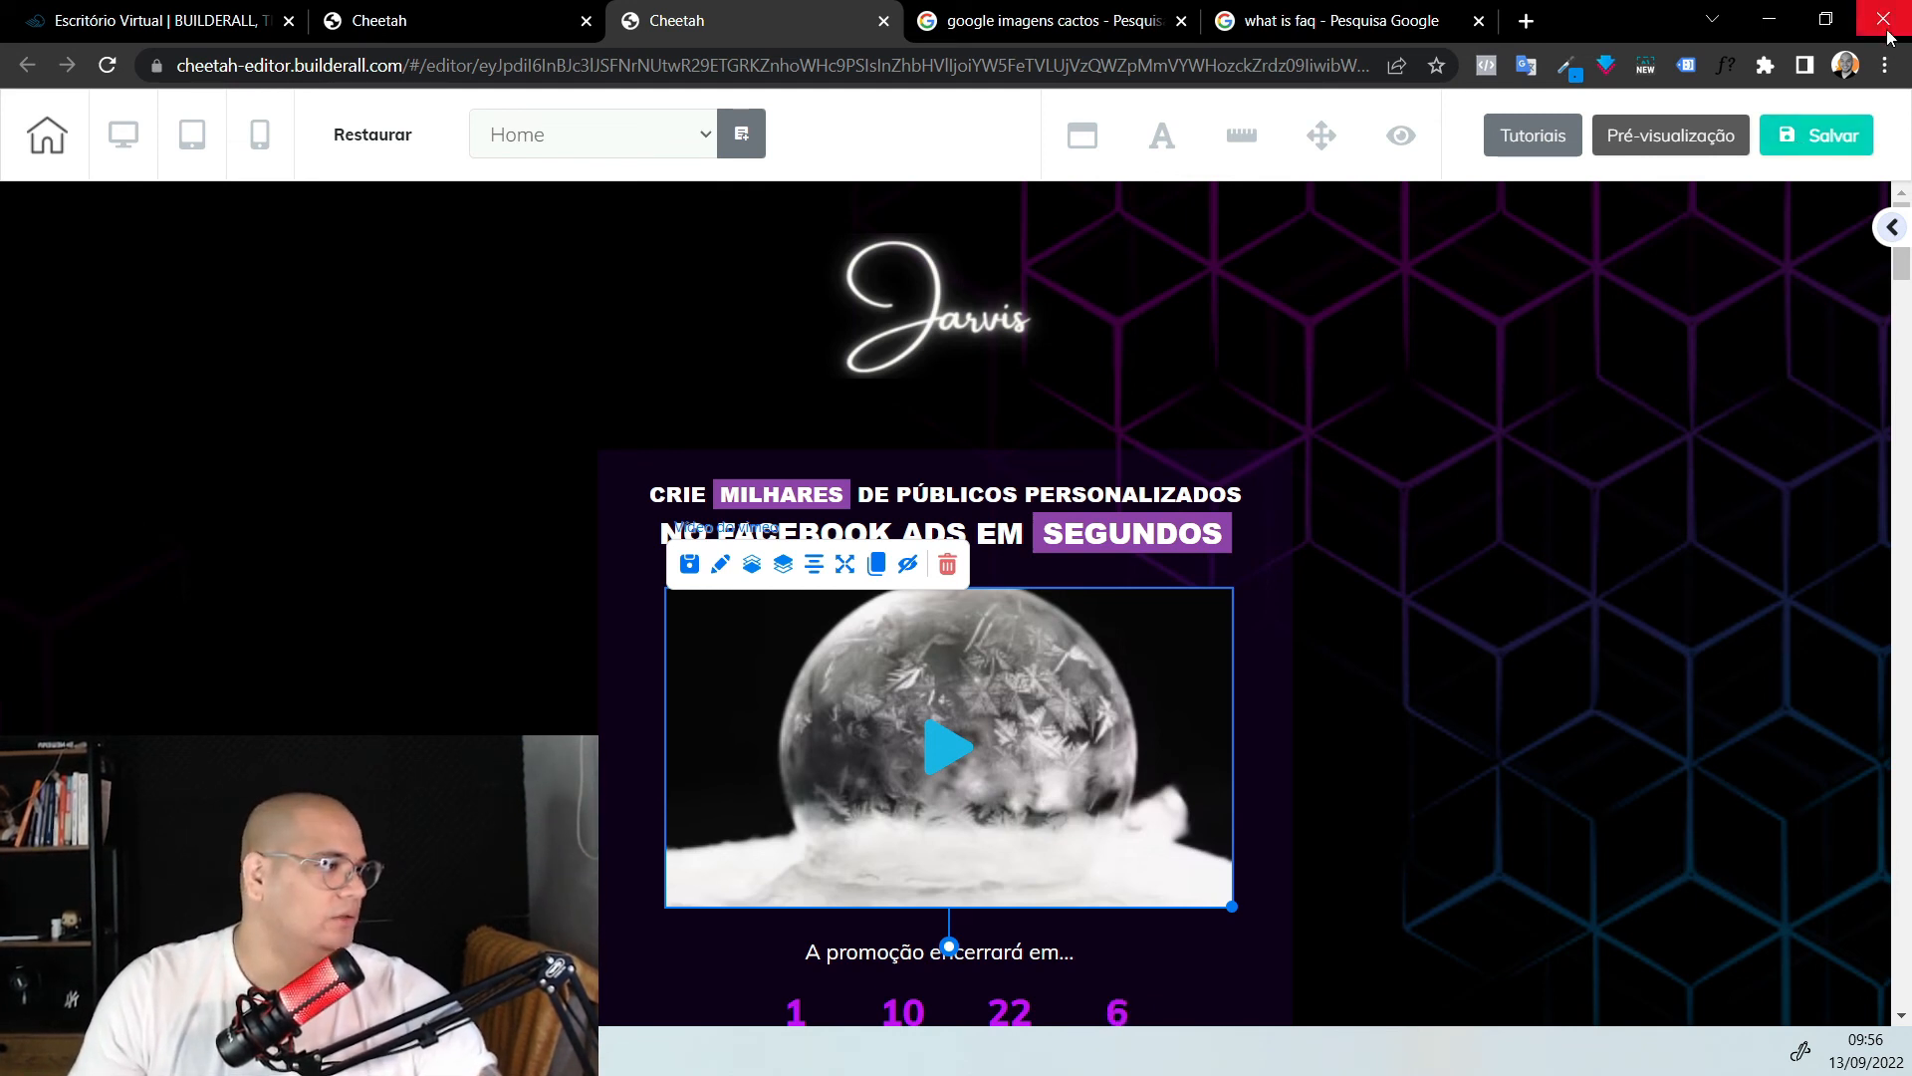
left_click(1818, 150)
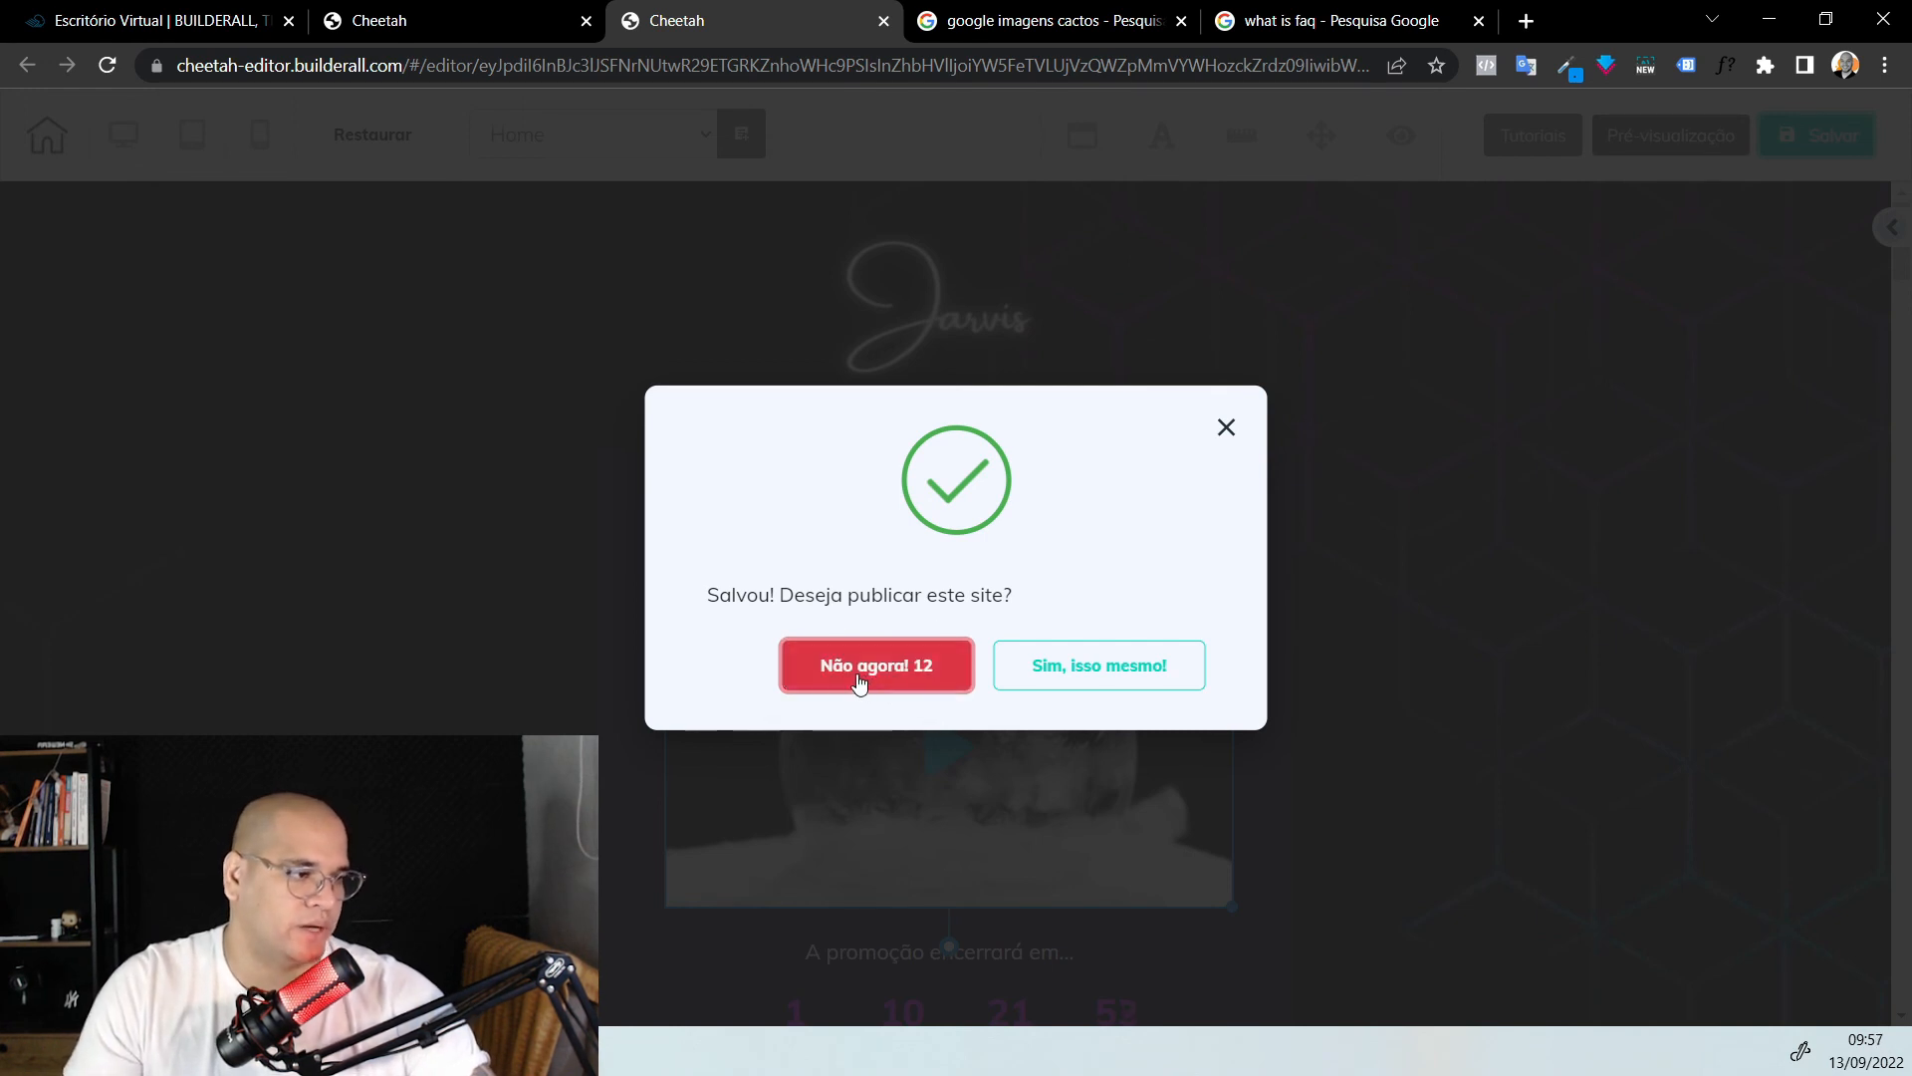
left_click(1084, 674)
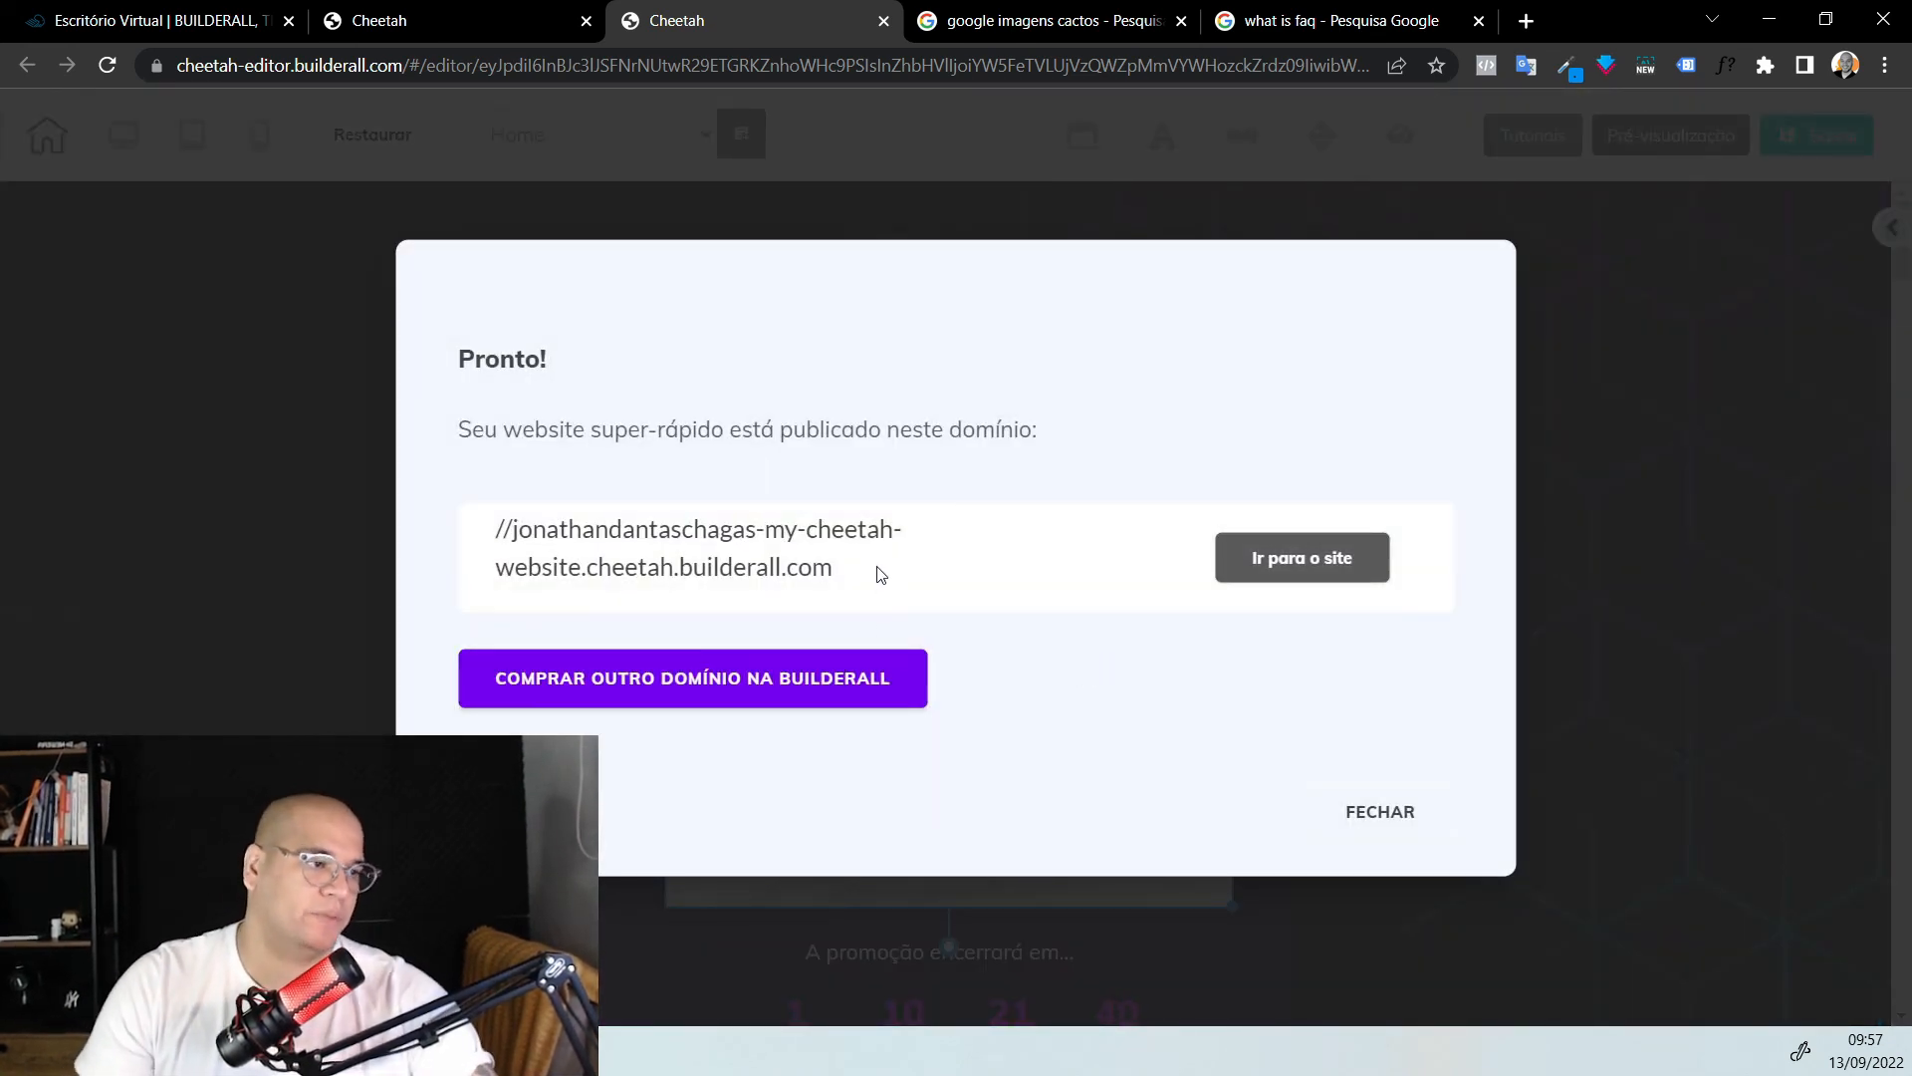
Highlight the published site's domain and open the live website
left_click_drag(901, 576, 474, 519)
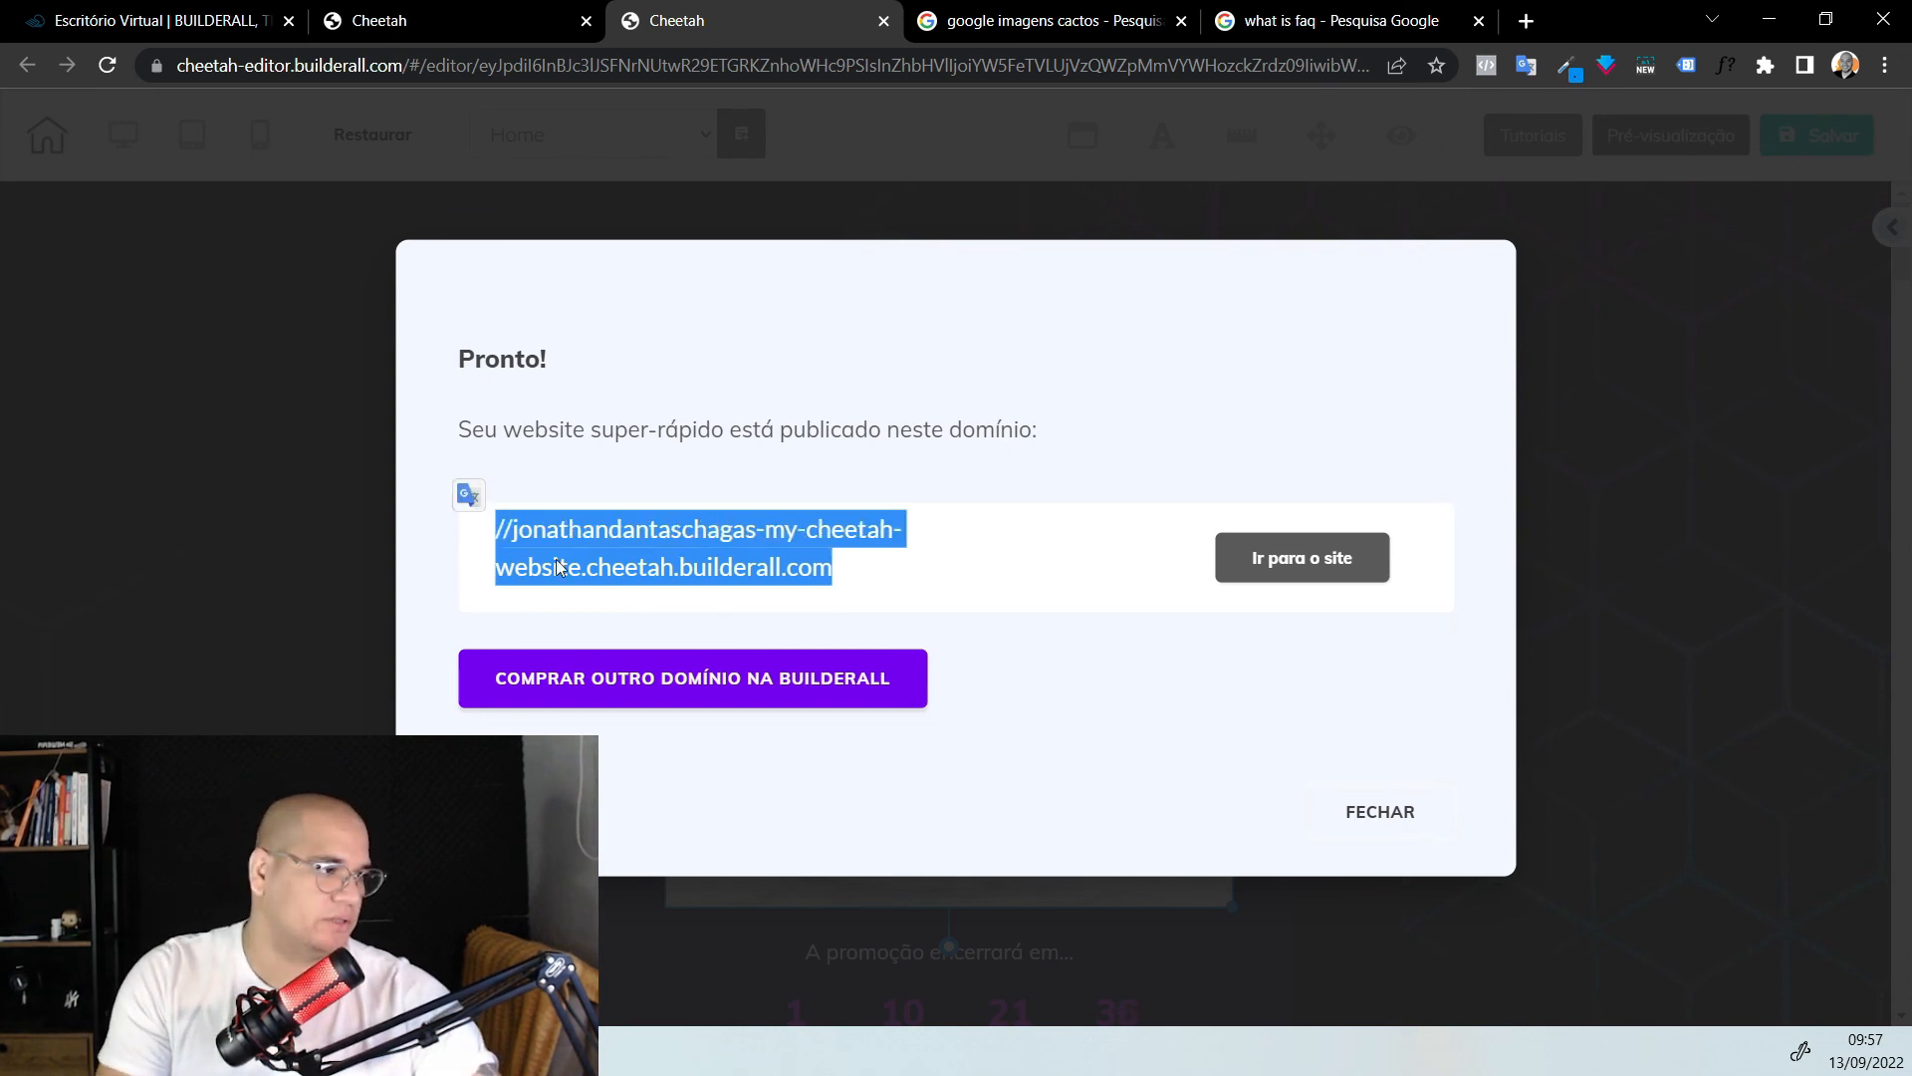
left_click(1342, 677)
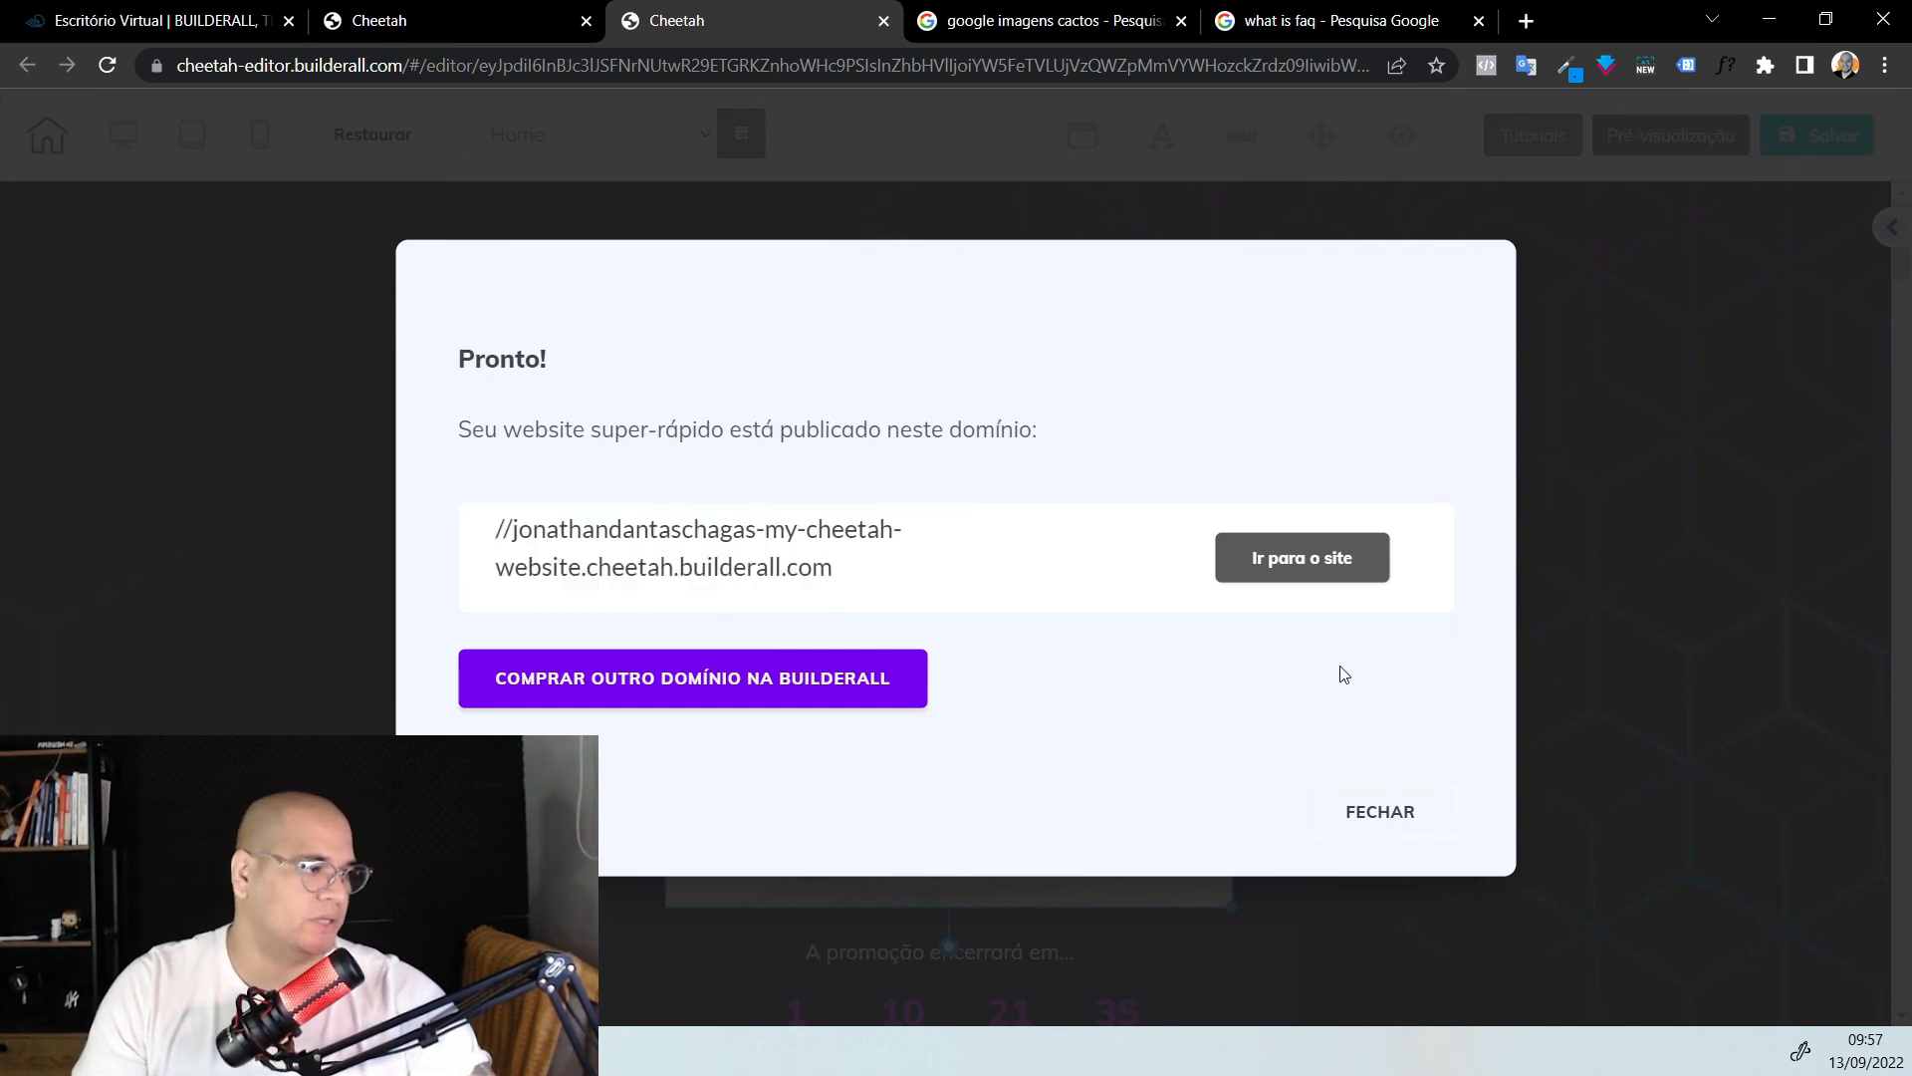
left_click(1321, 566)
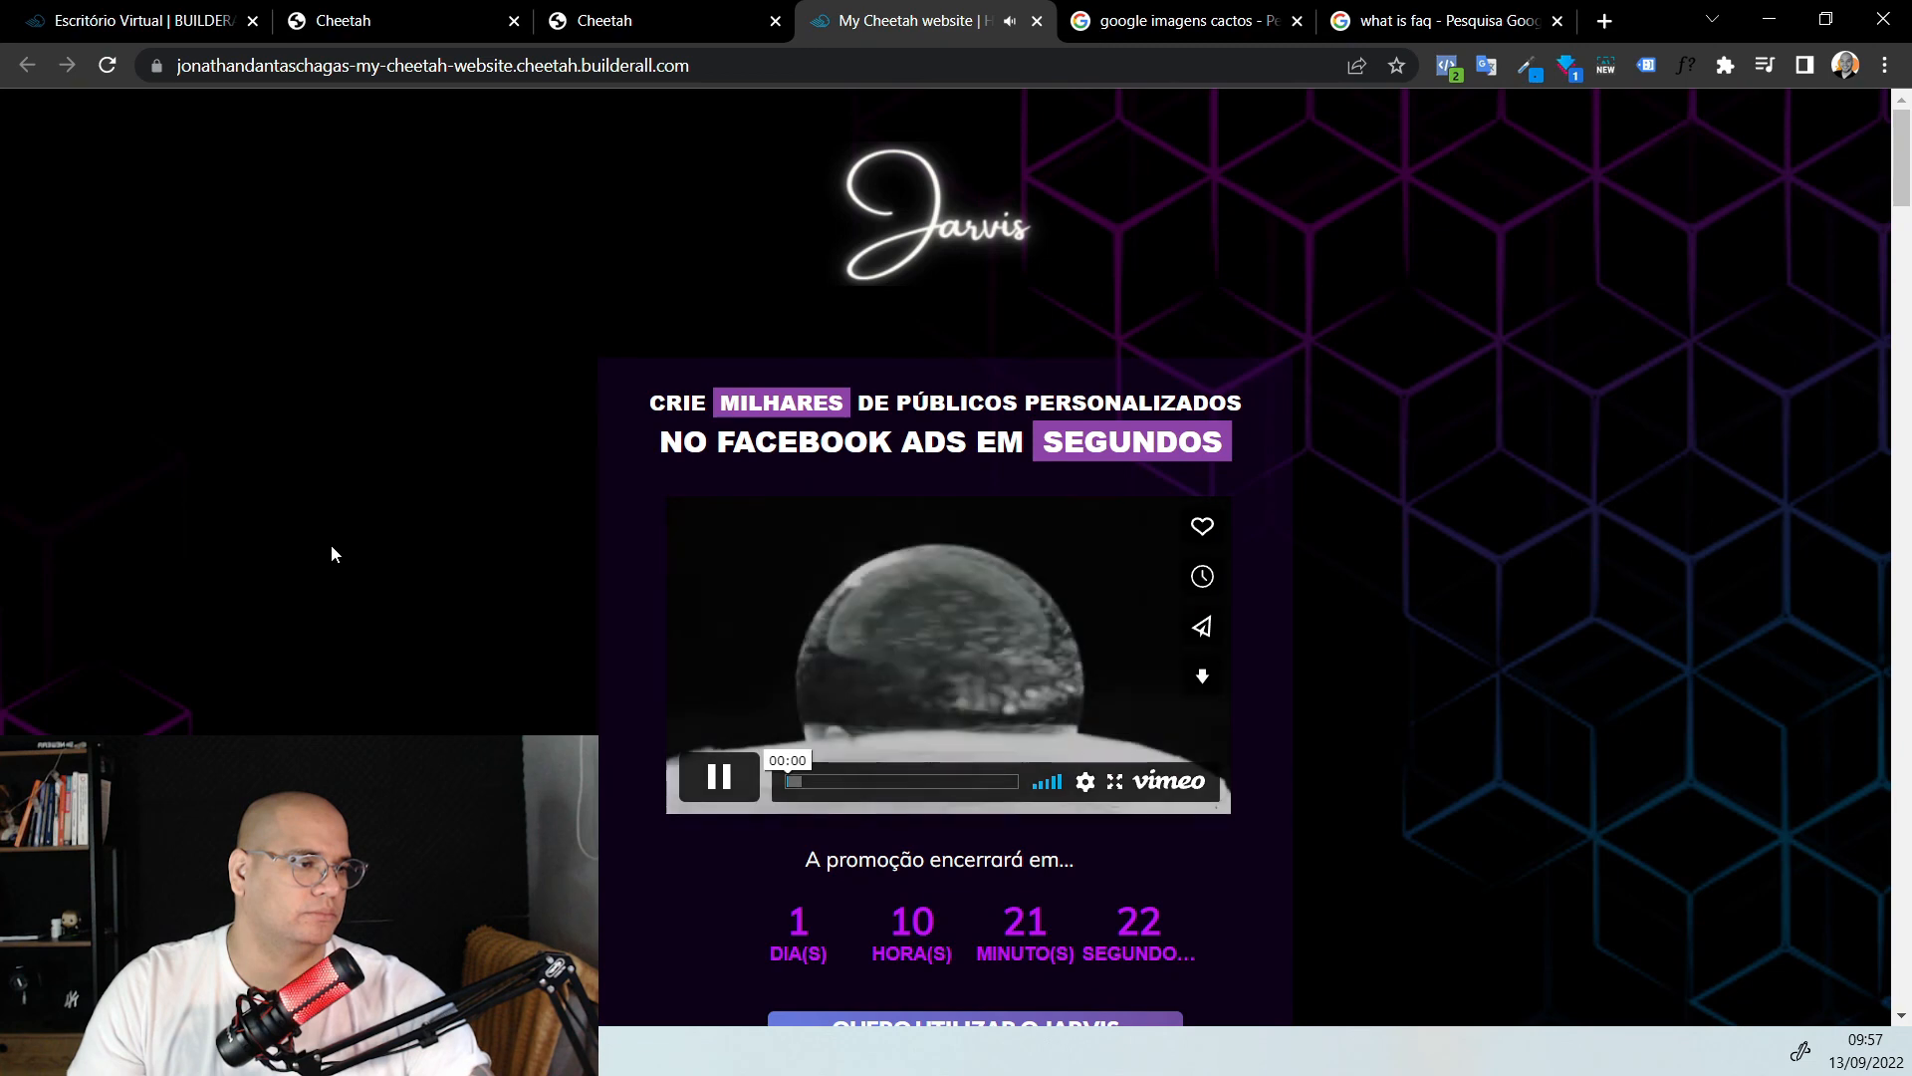
Pause the video on the live JARVIS page and review its sections from the header to the footer
left_click(719, 777)
scroll(1051, 554, "down", 15)
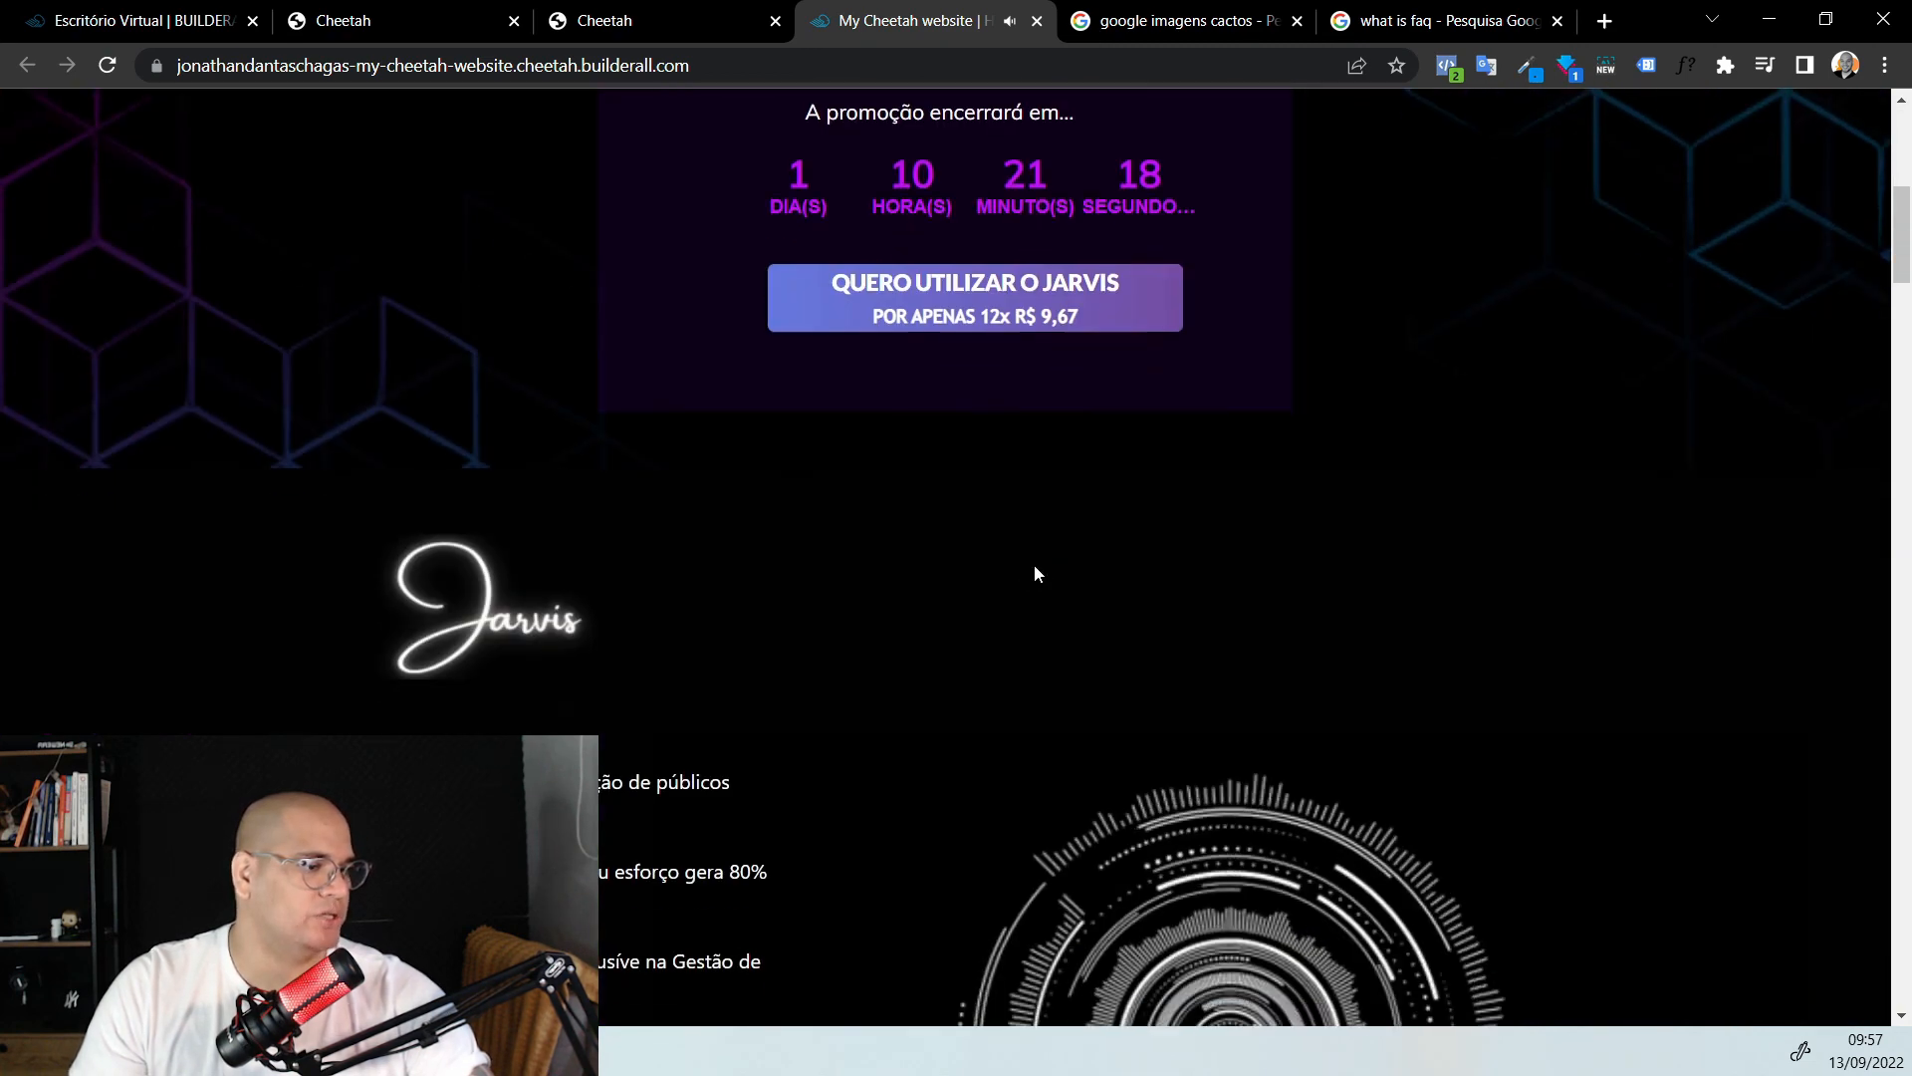
scroll(1017, 575, "down", 18)
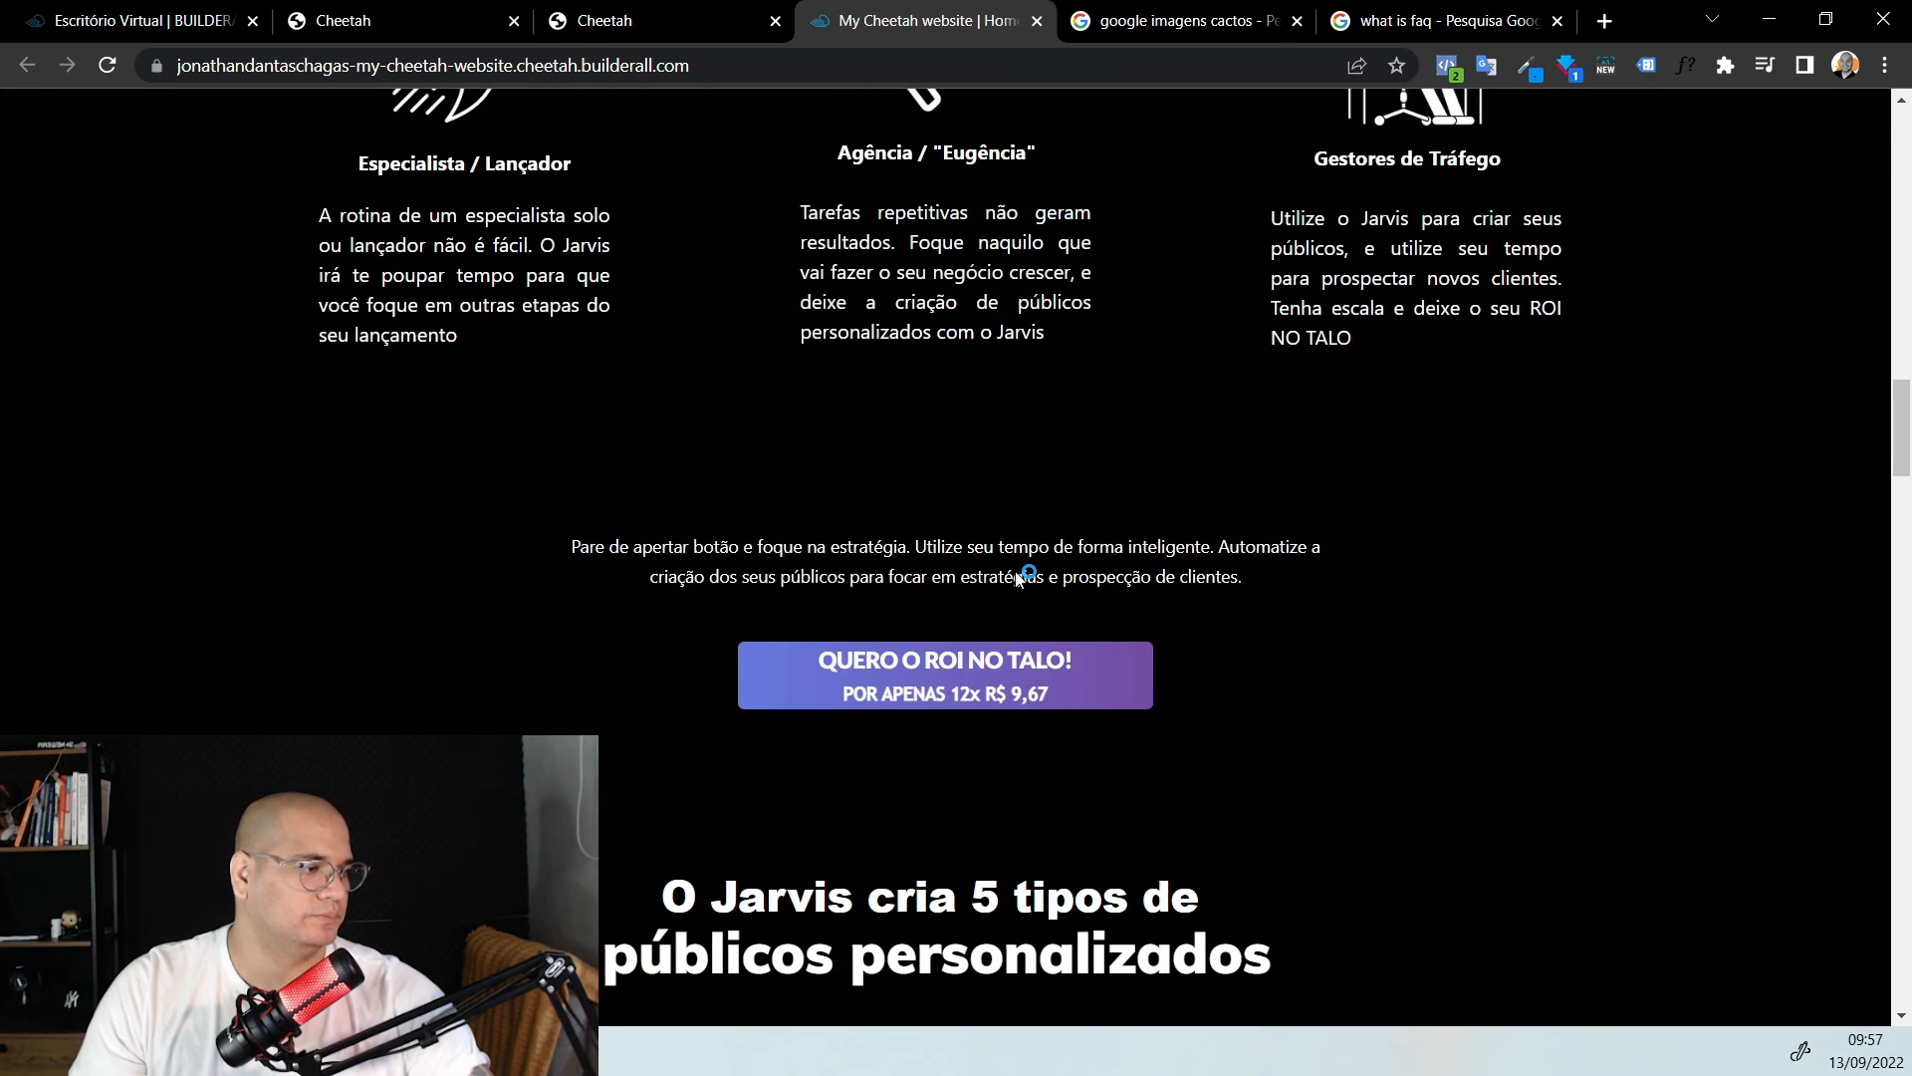
scroll(1016, 578, "down", 15)
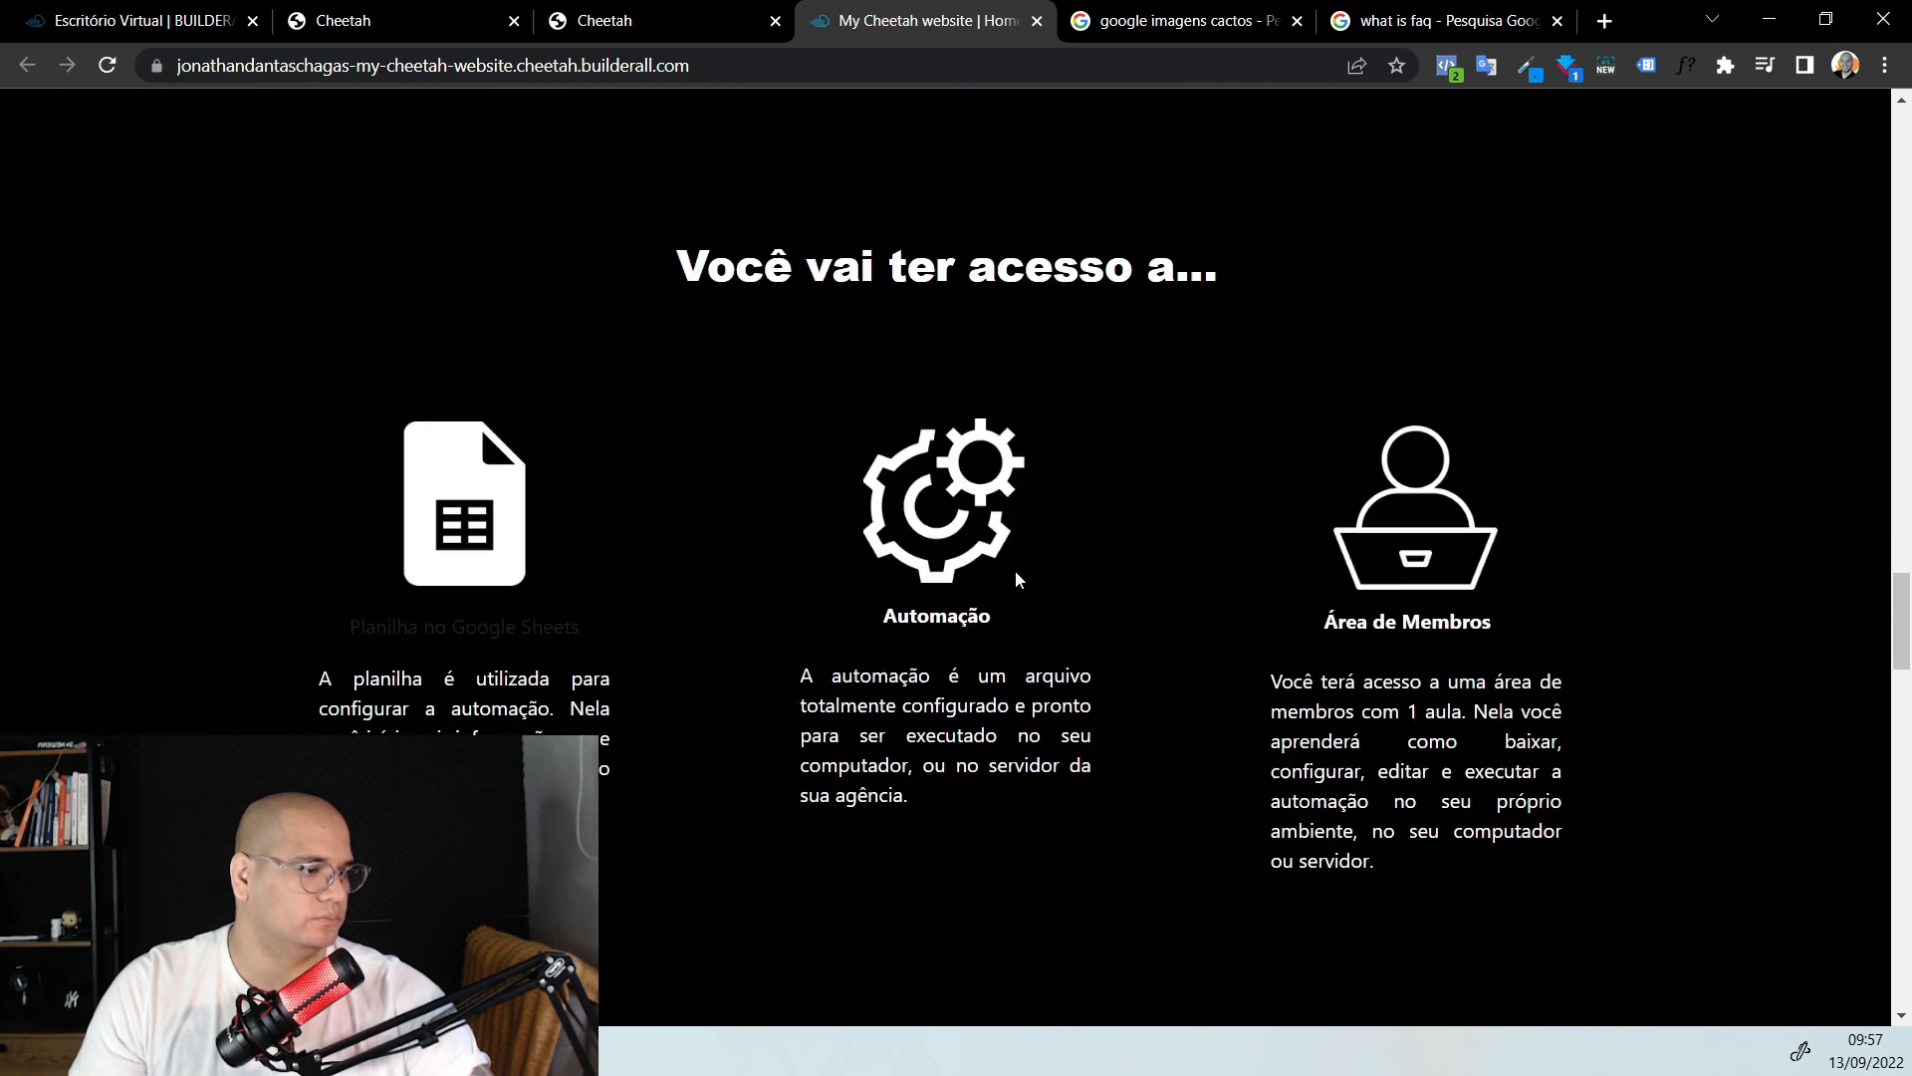
scroll(1015, 578, "down", 15)
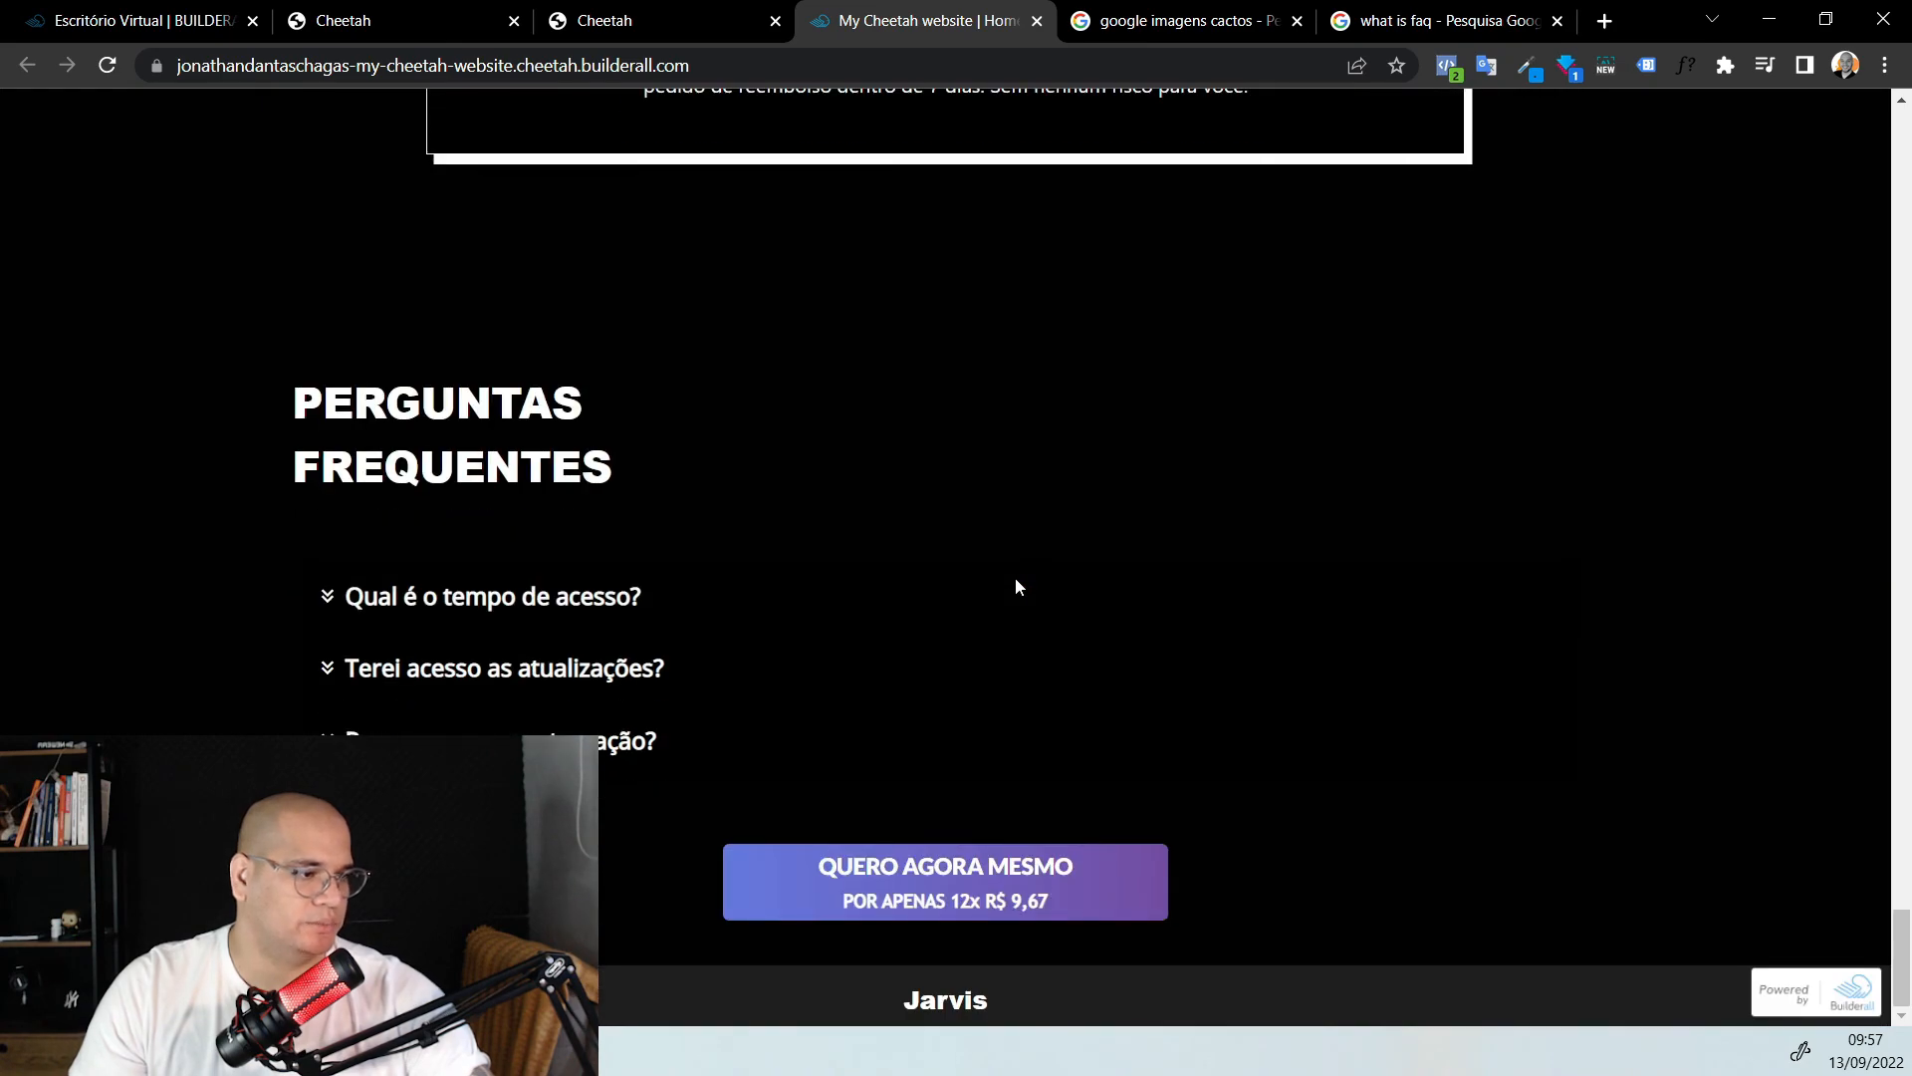
scroll(1151, 709, "up", 20)
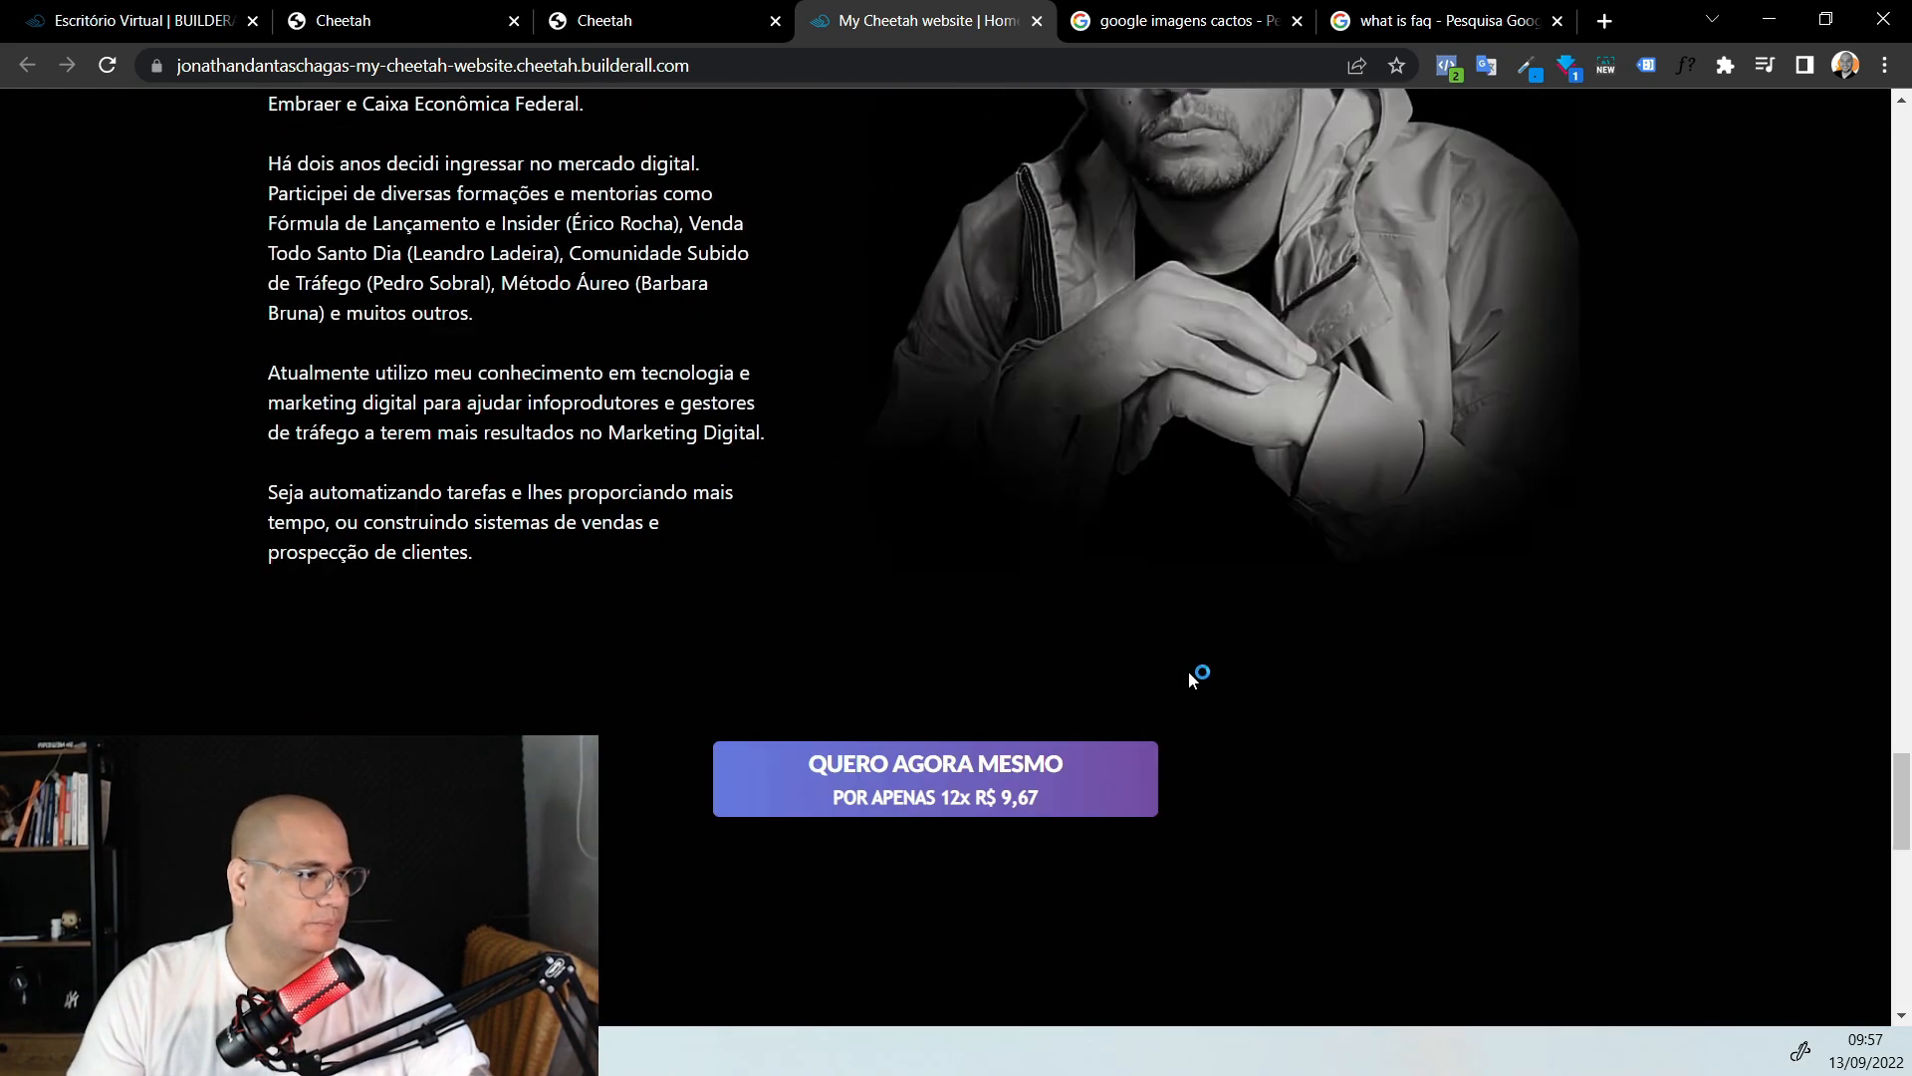
scroll(1268, 588, "up", 10)
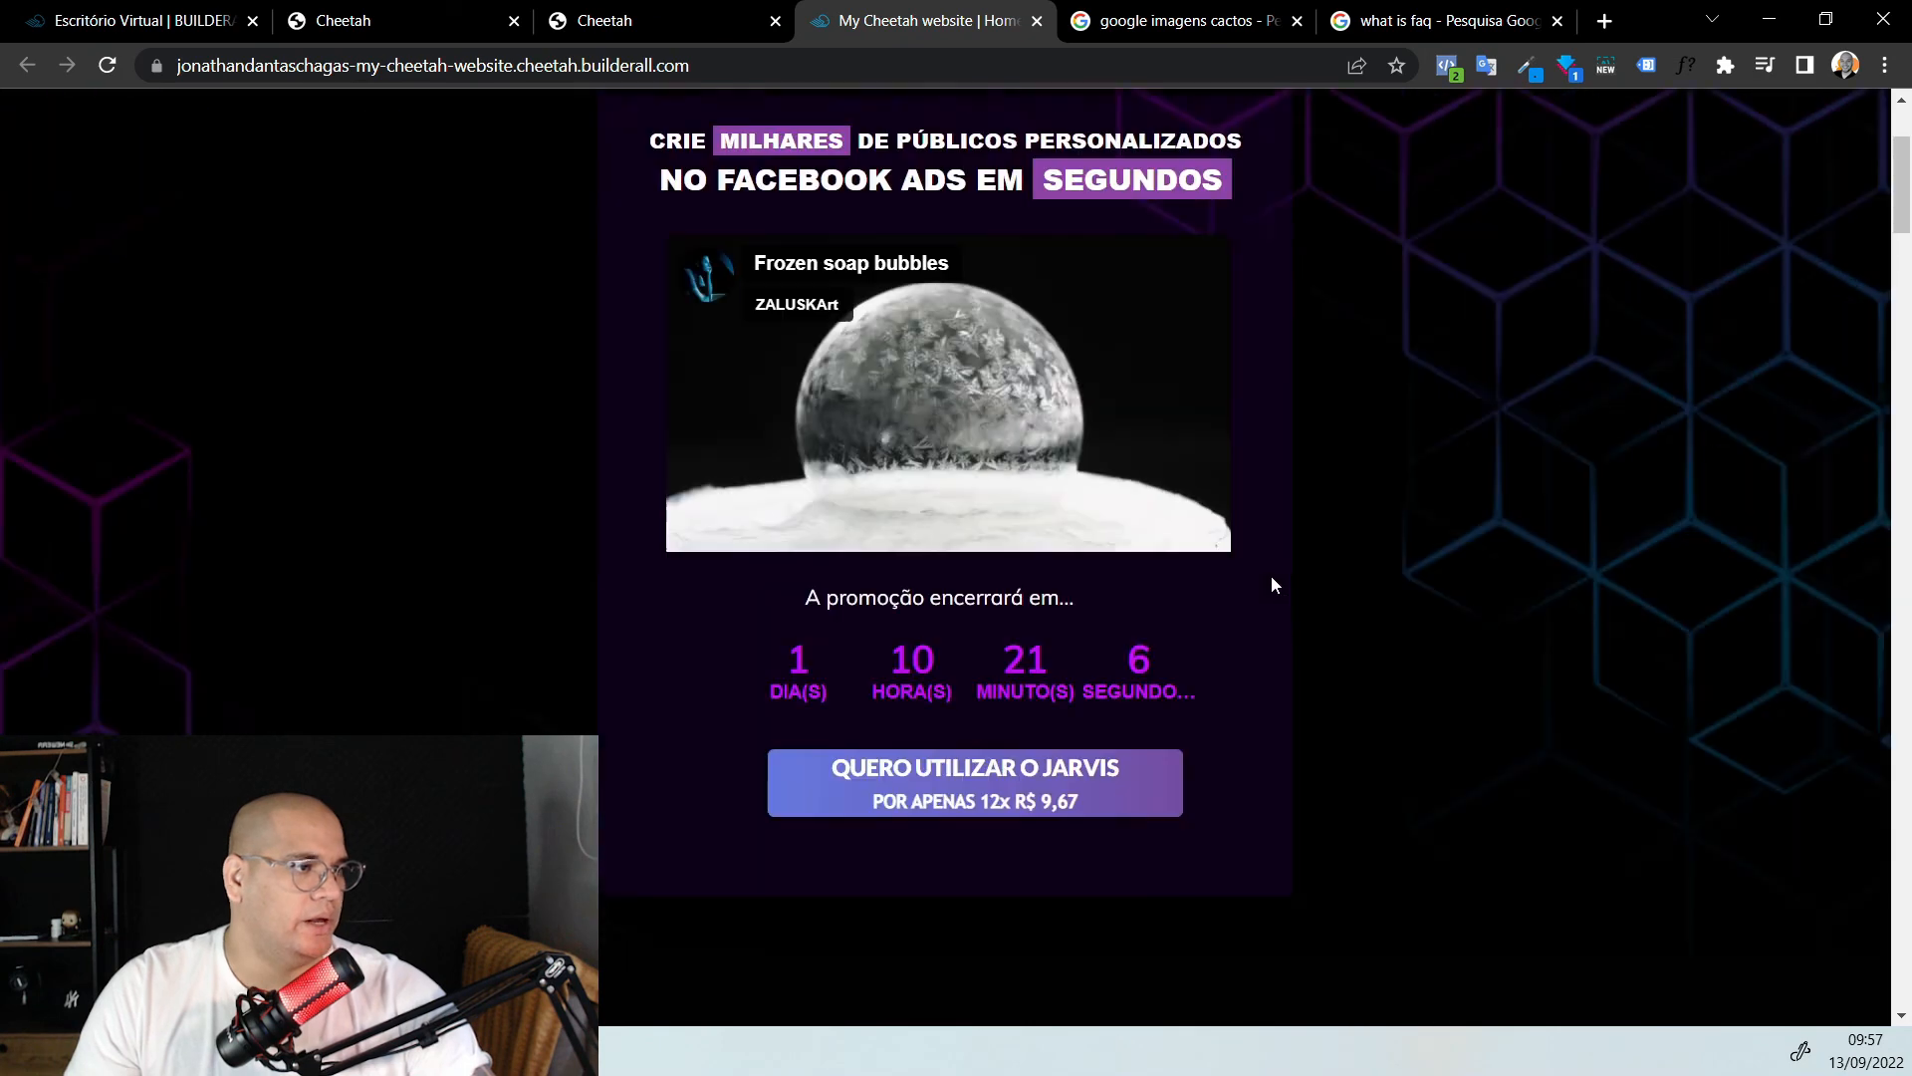
Test the link of the live page's "QUERO UTILIZAR O JARVIS" button and close the page it opens
scroll(1166, 464, "down", 5)
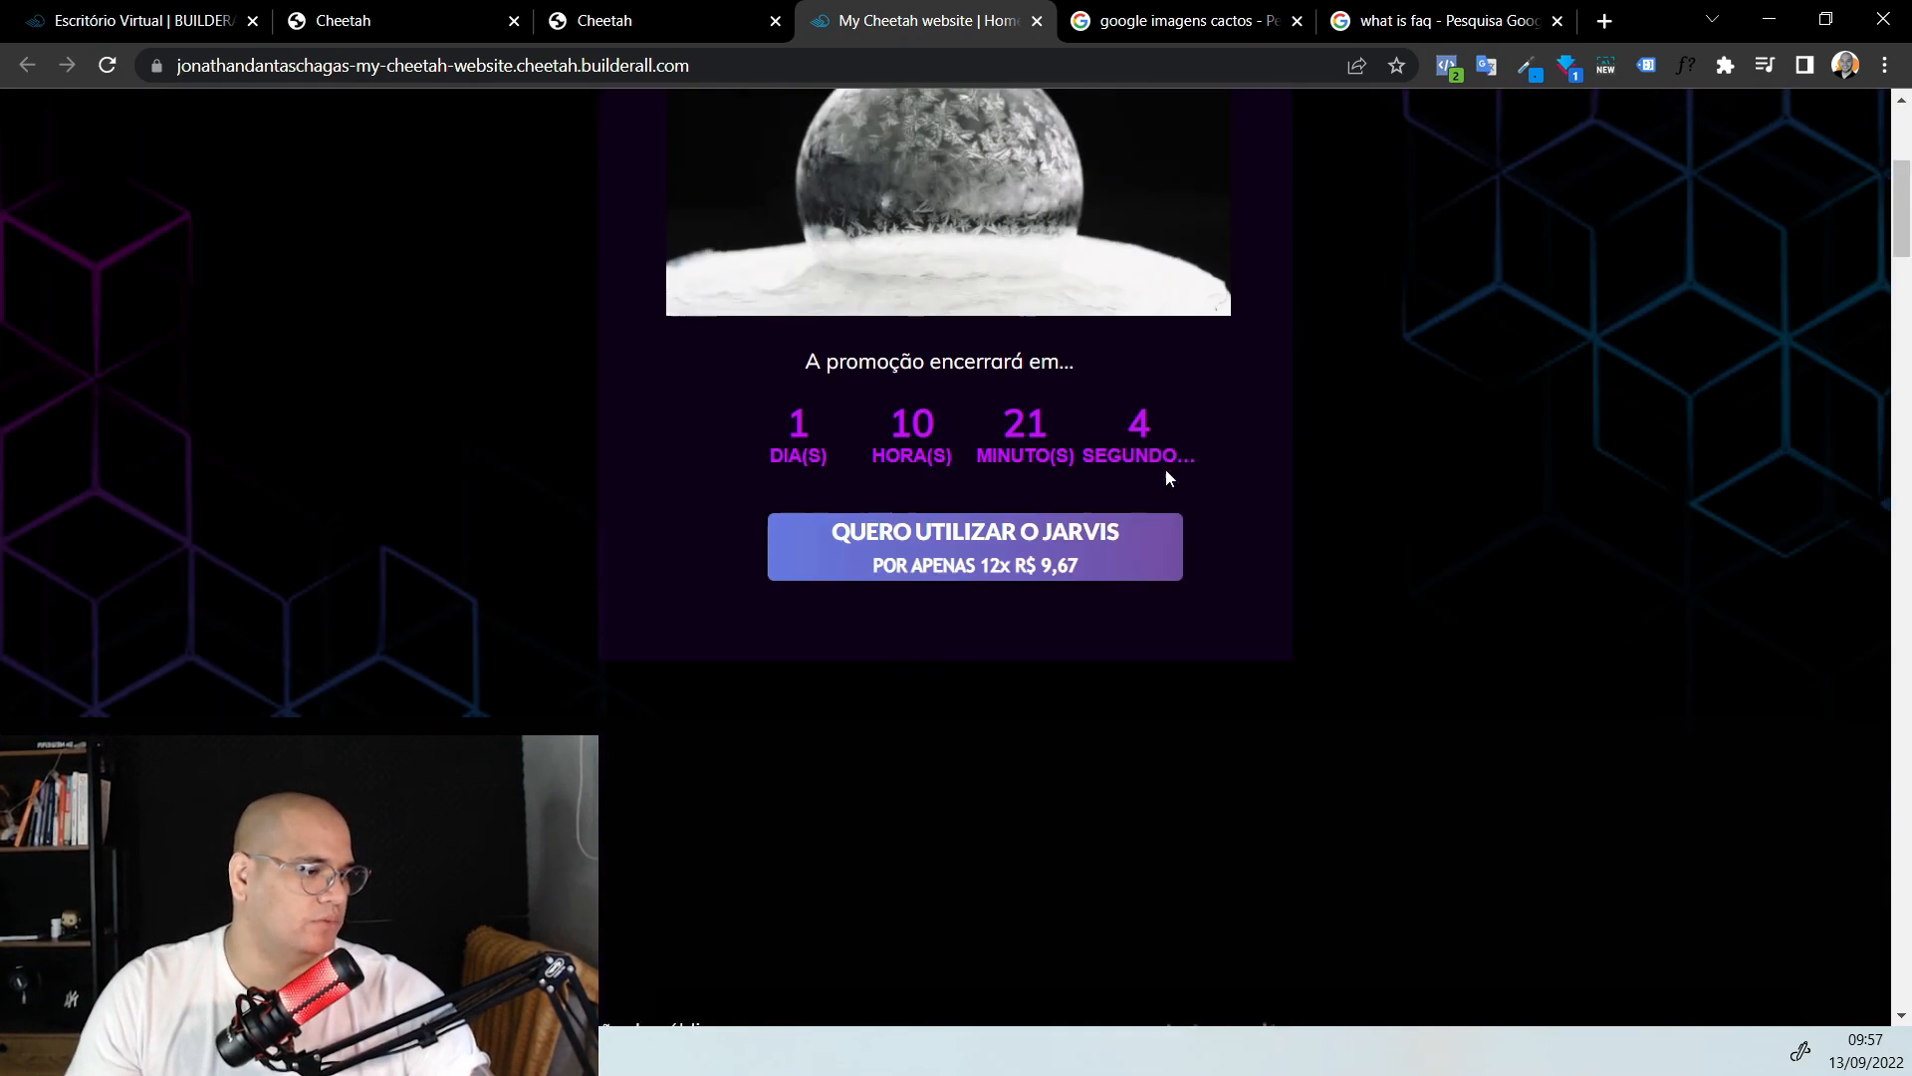
left_click(1031, 575)
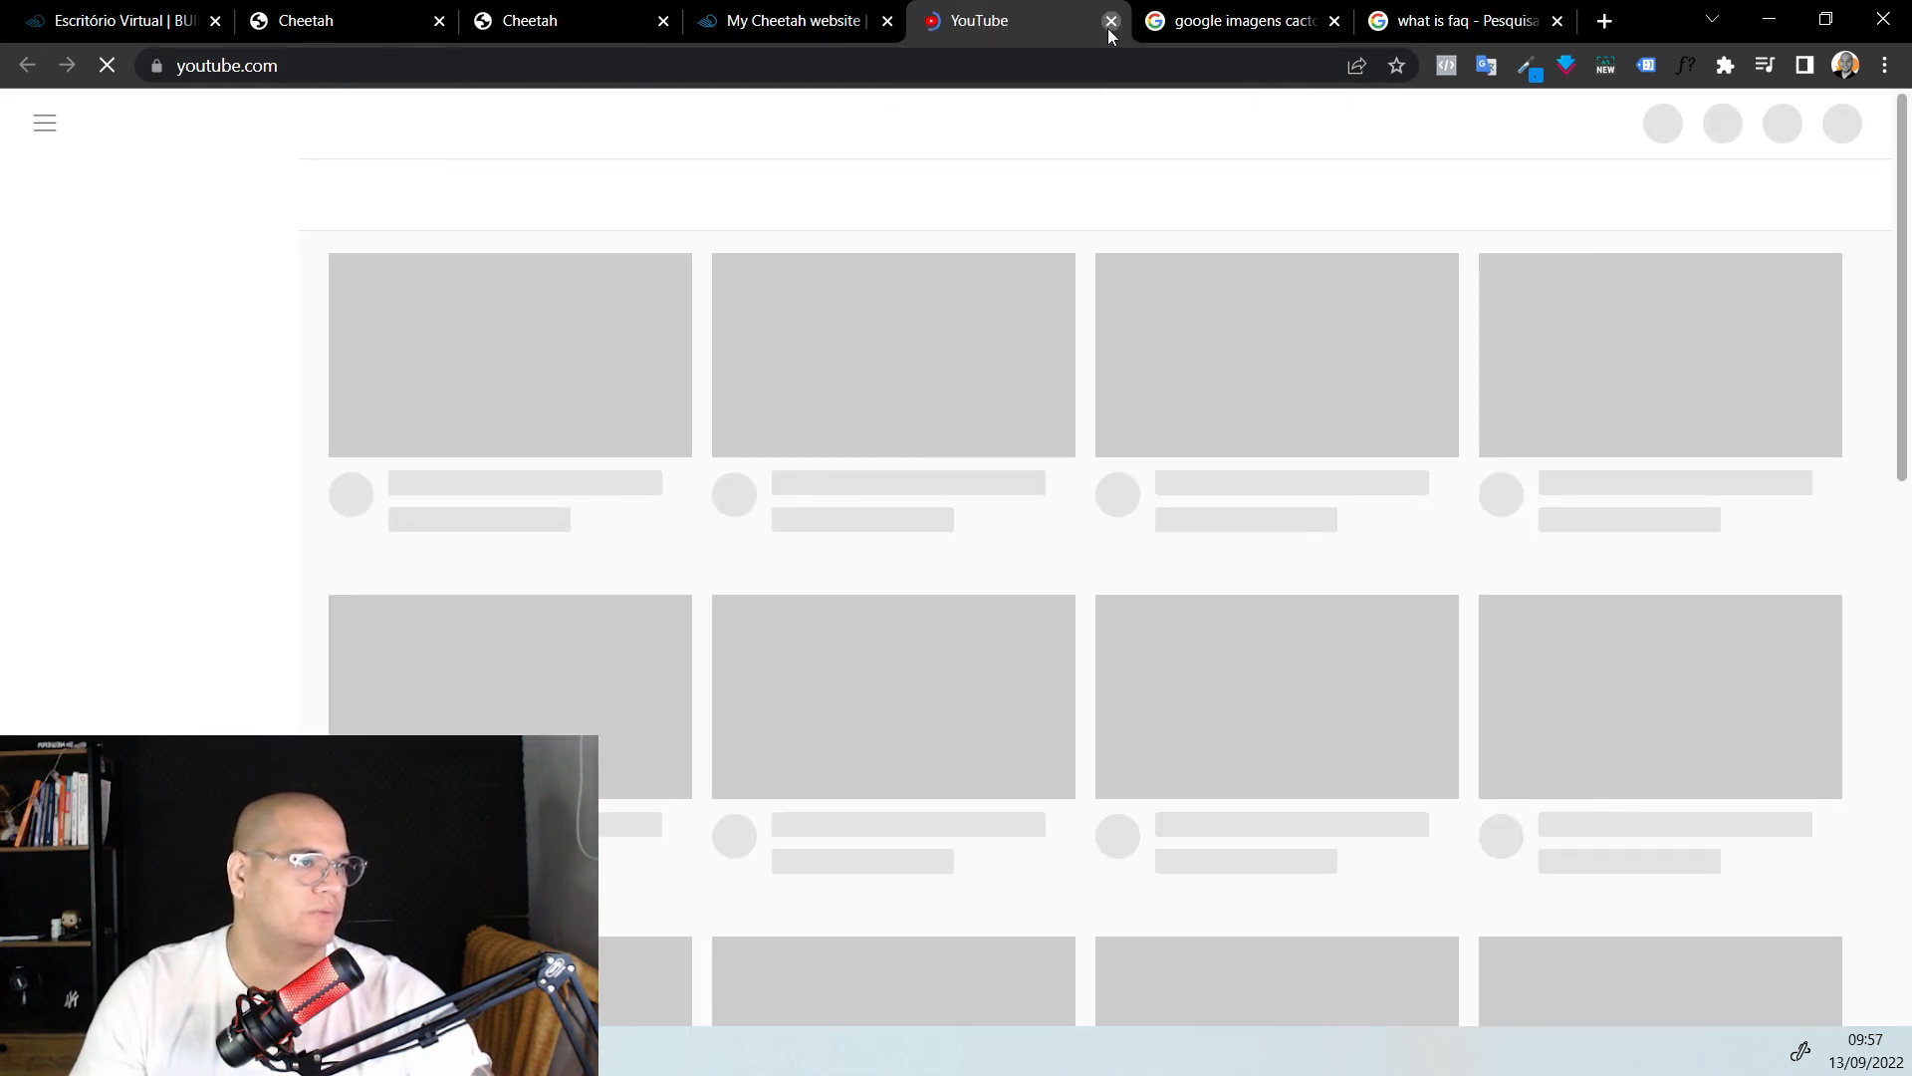
left_click(1112, 21)
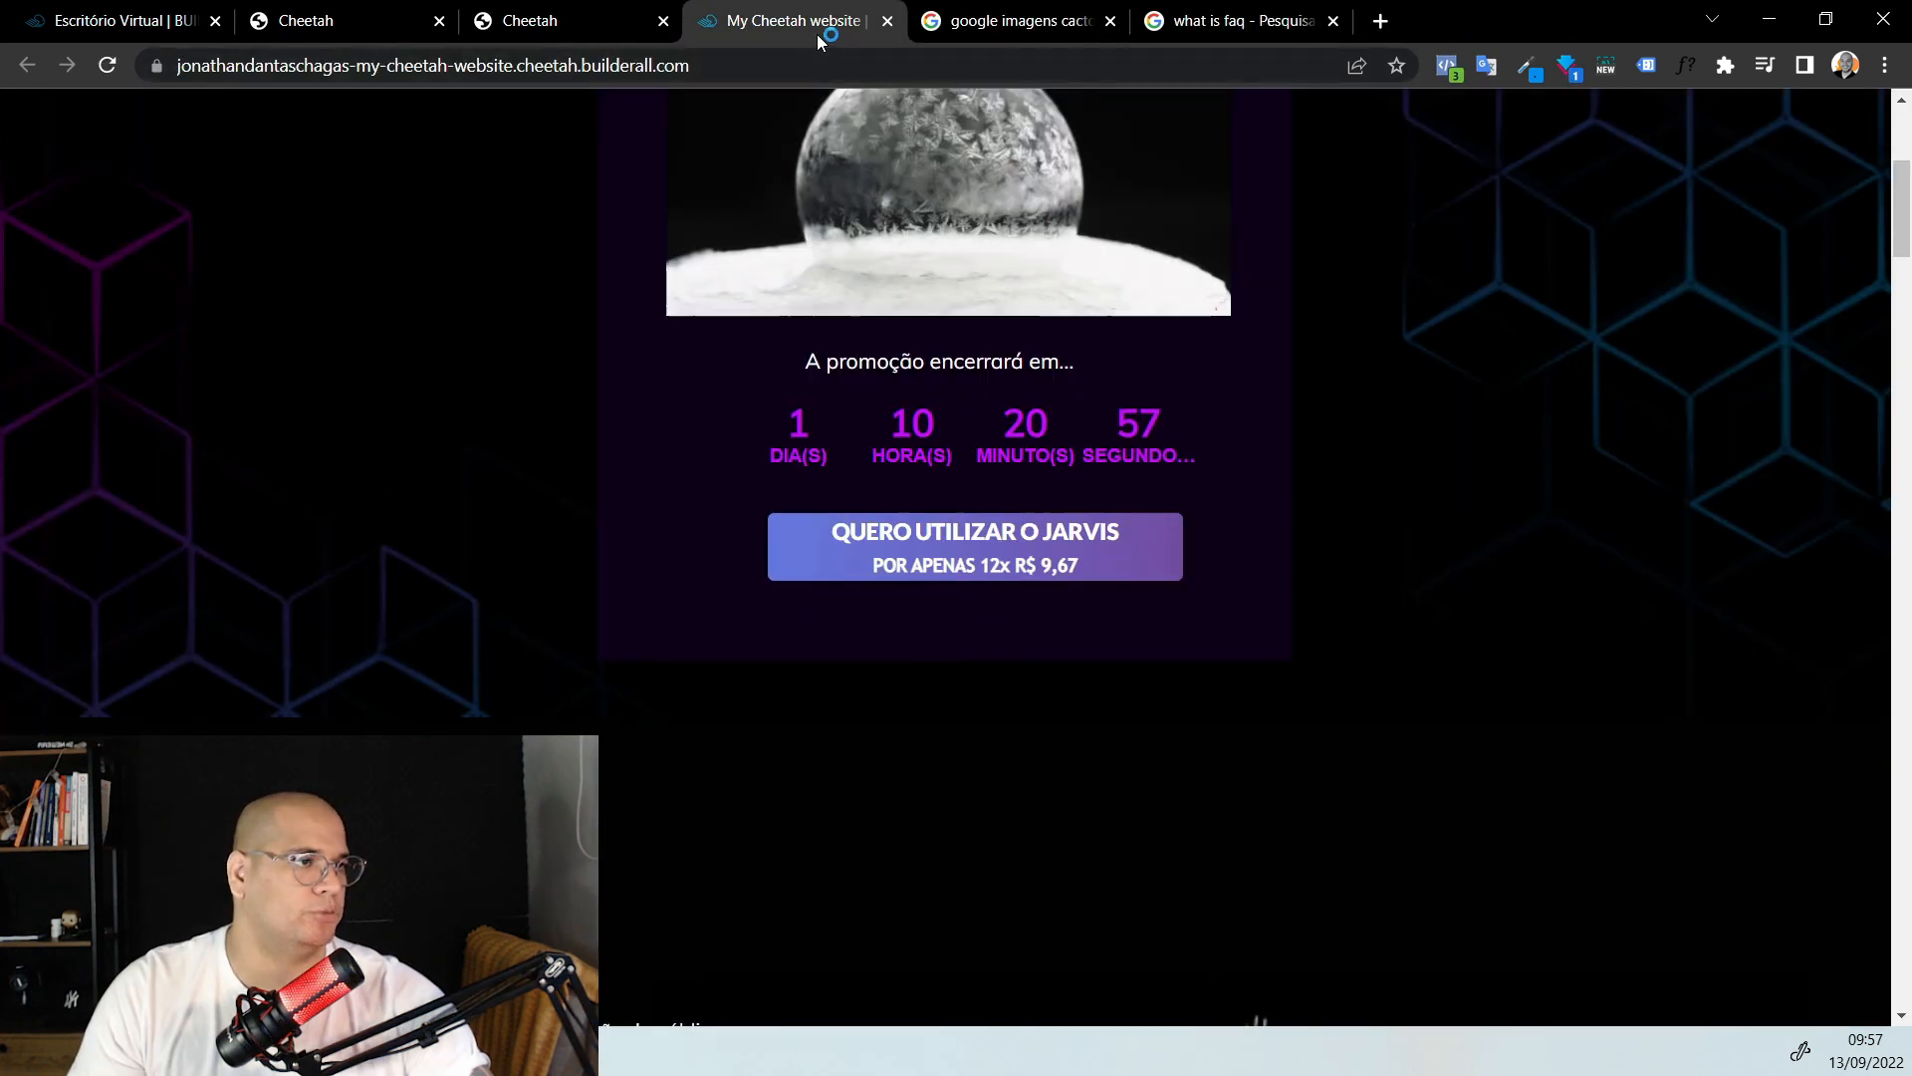
Return to the page editor, dismiss the published-site dialog and switch the sales page to its mobile layout
left_click(535, 27)
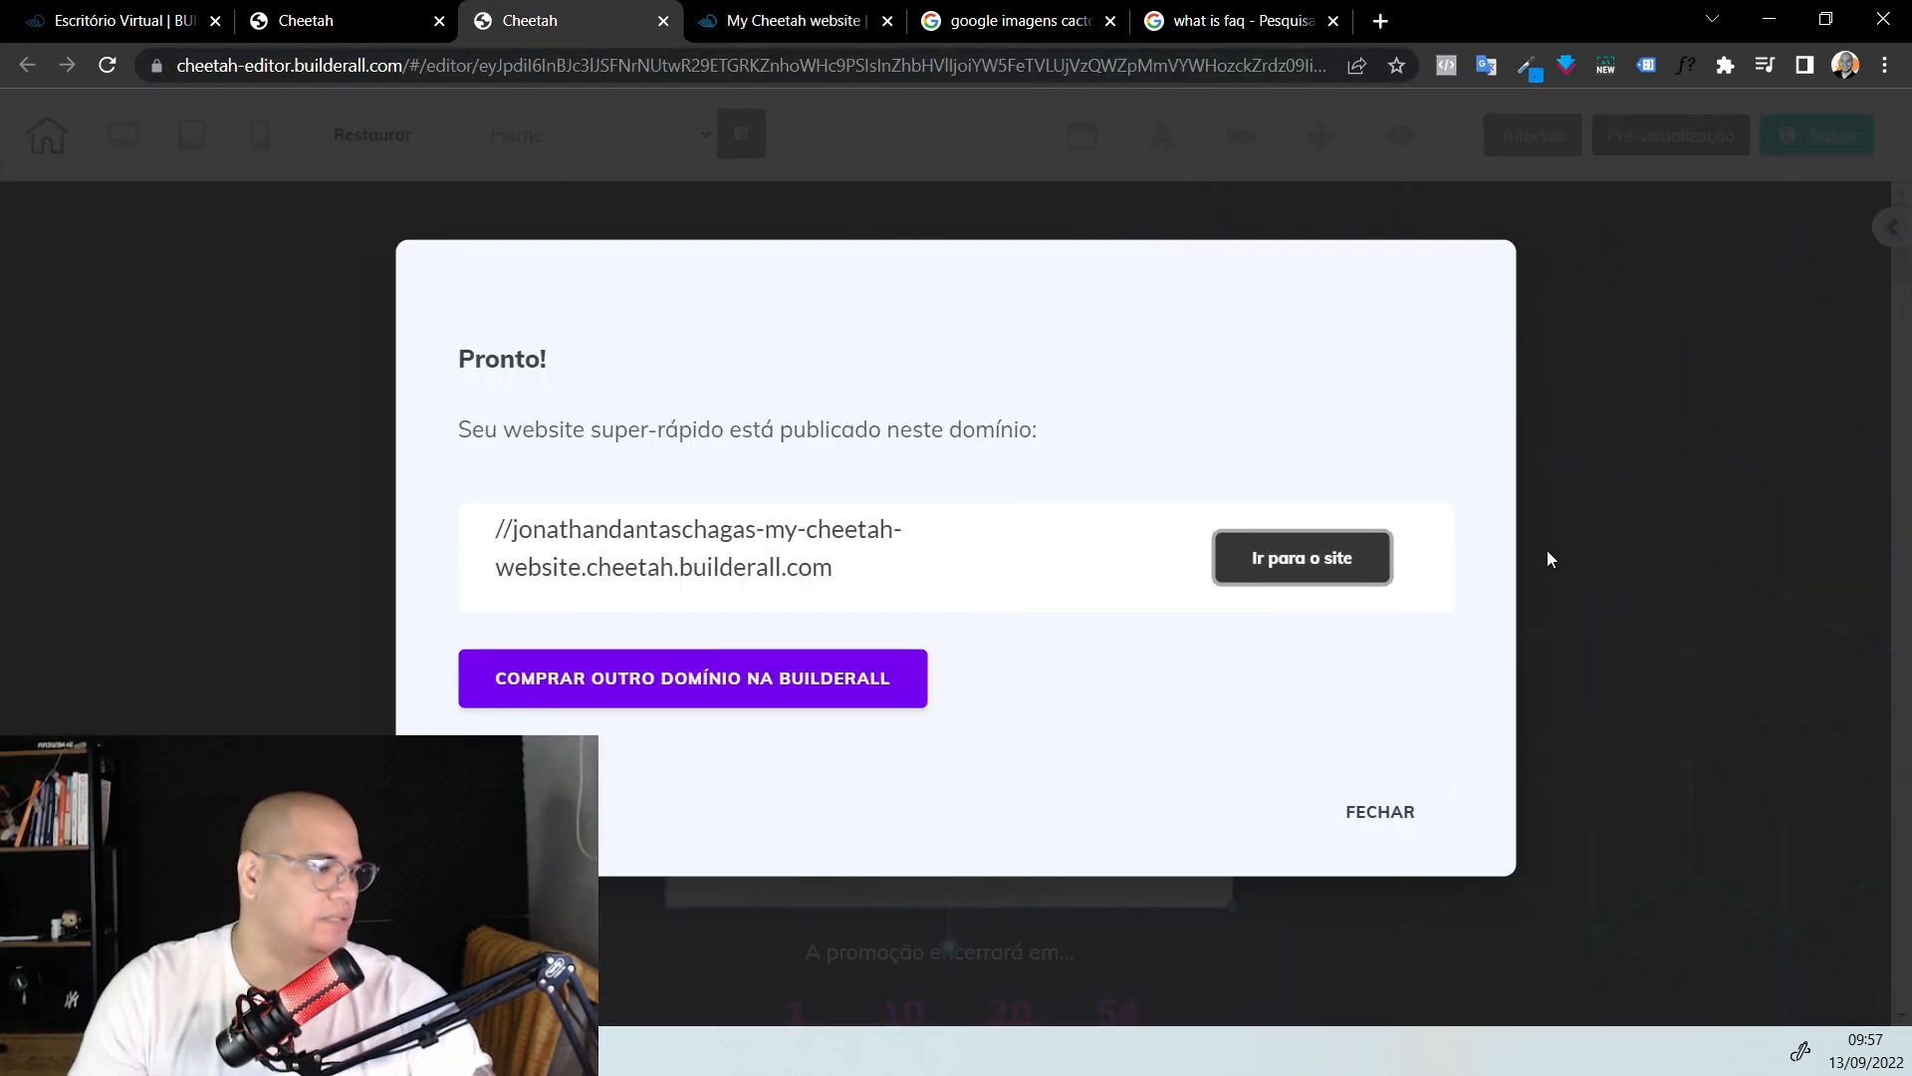
left_click(1416, 826)
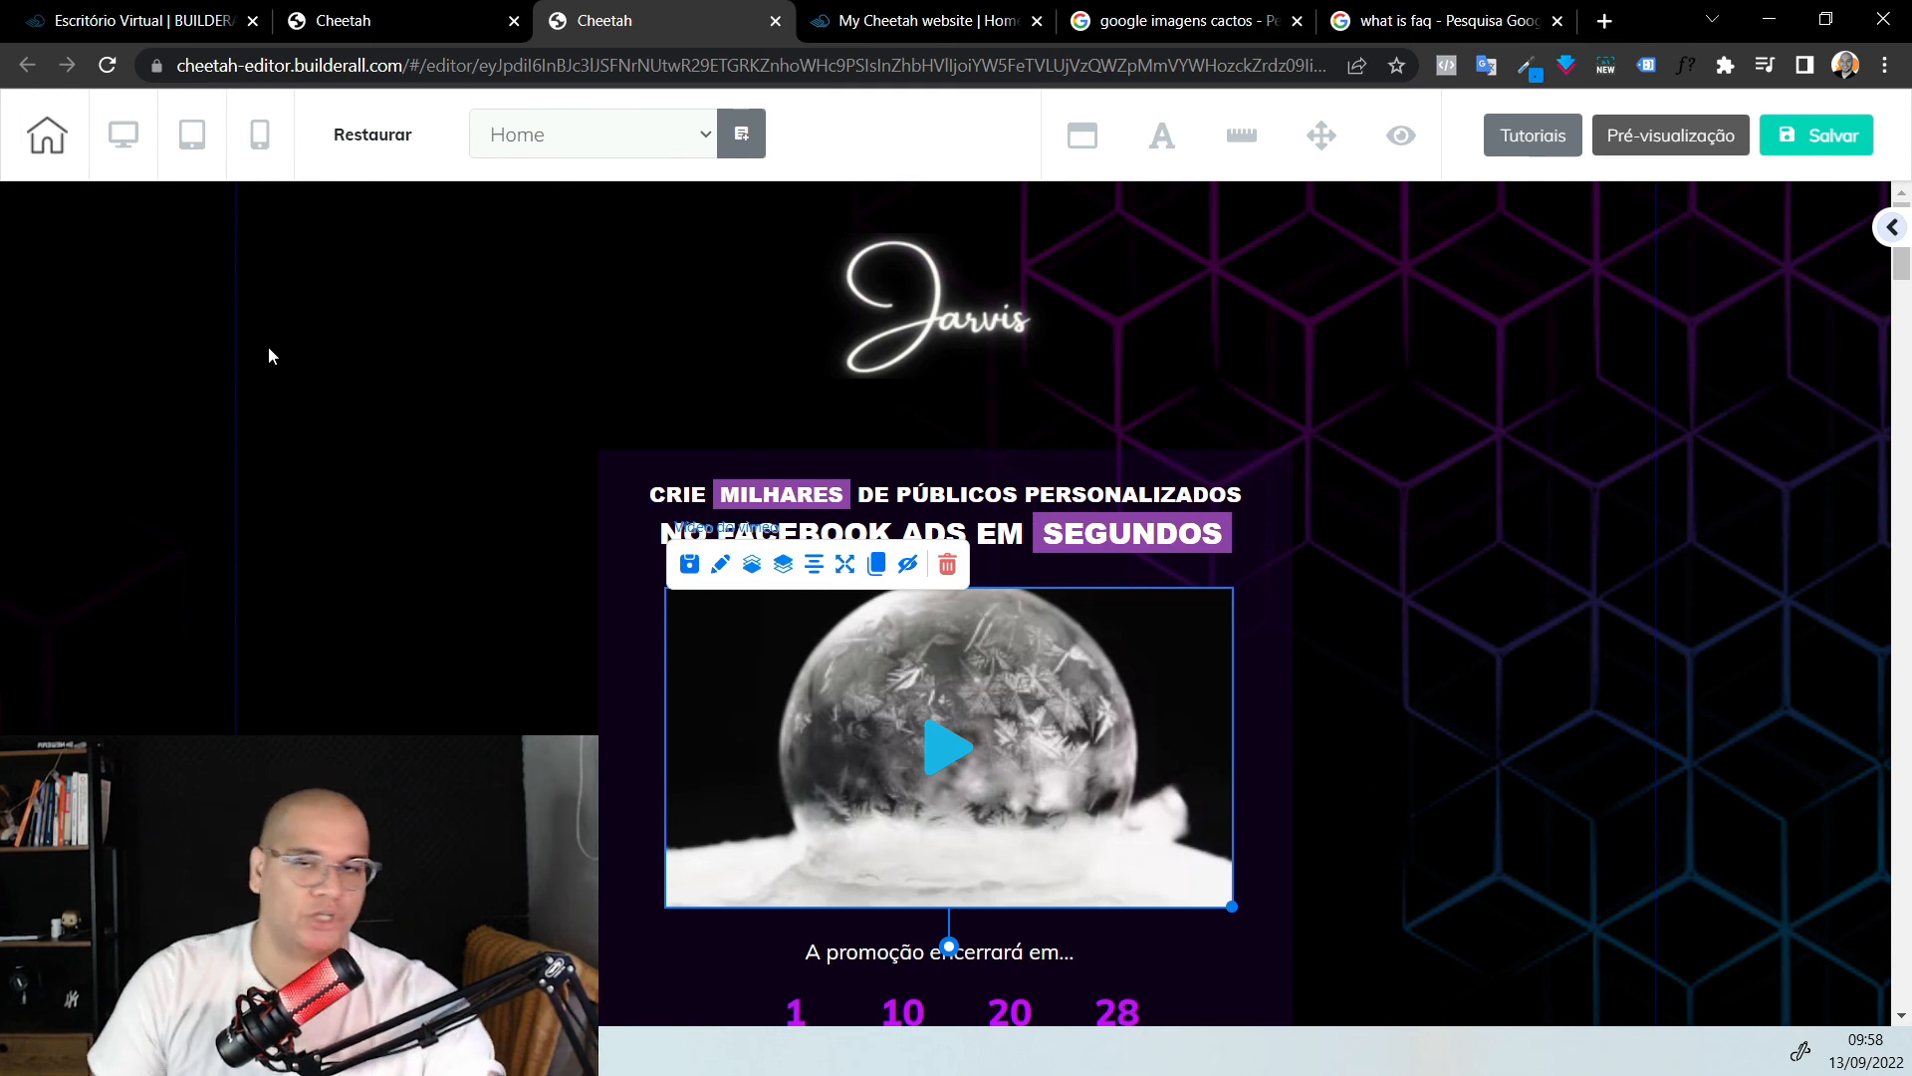
left_click(265, 138)
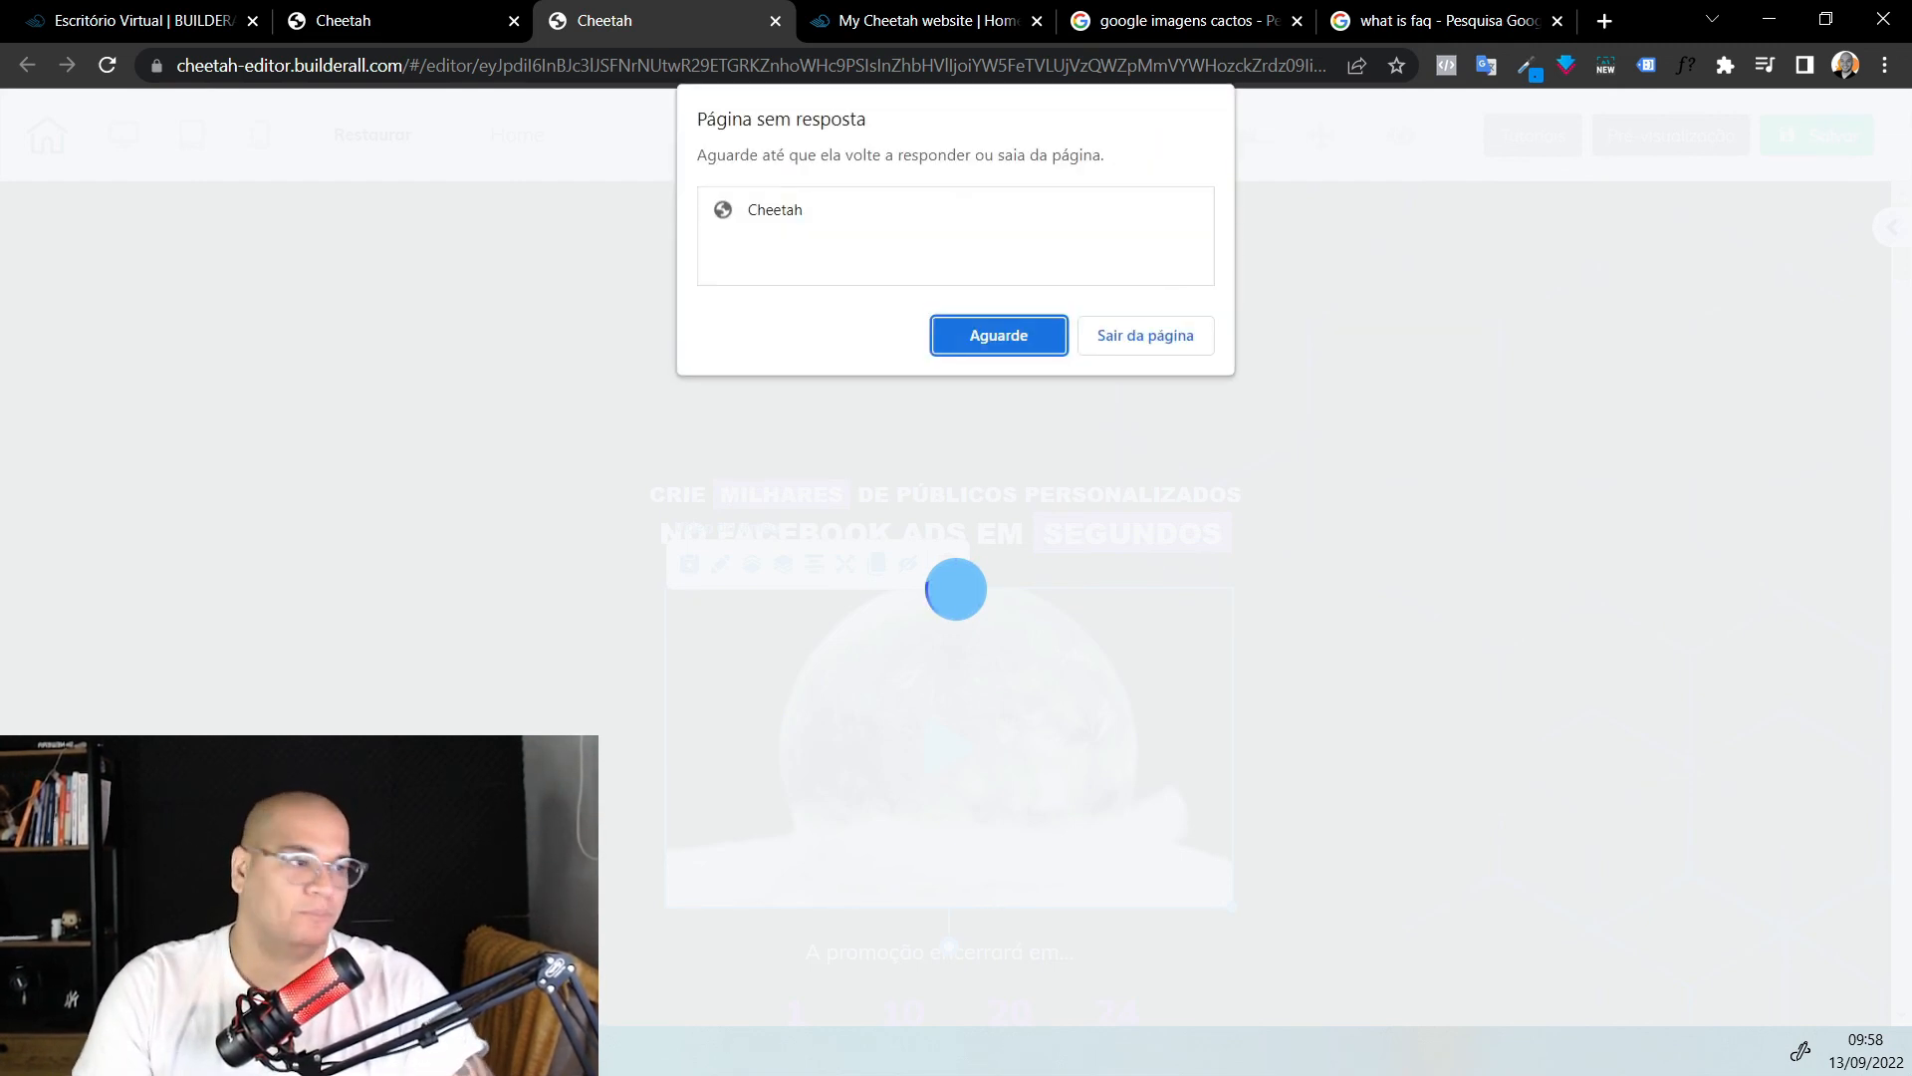
left_click(1030, 343)
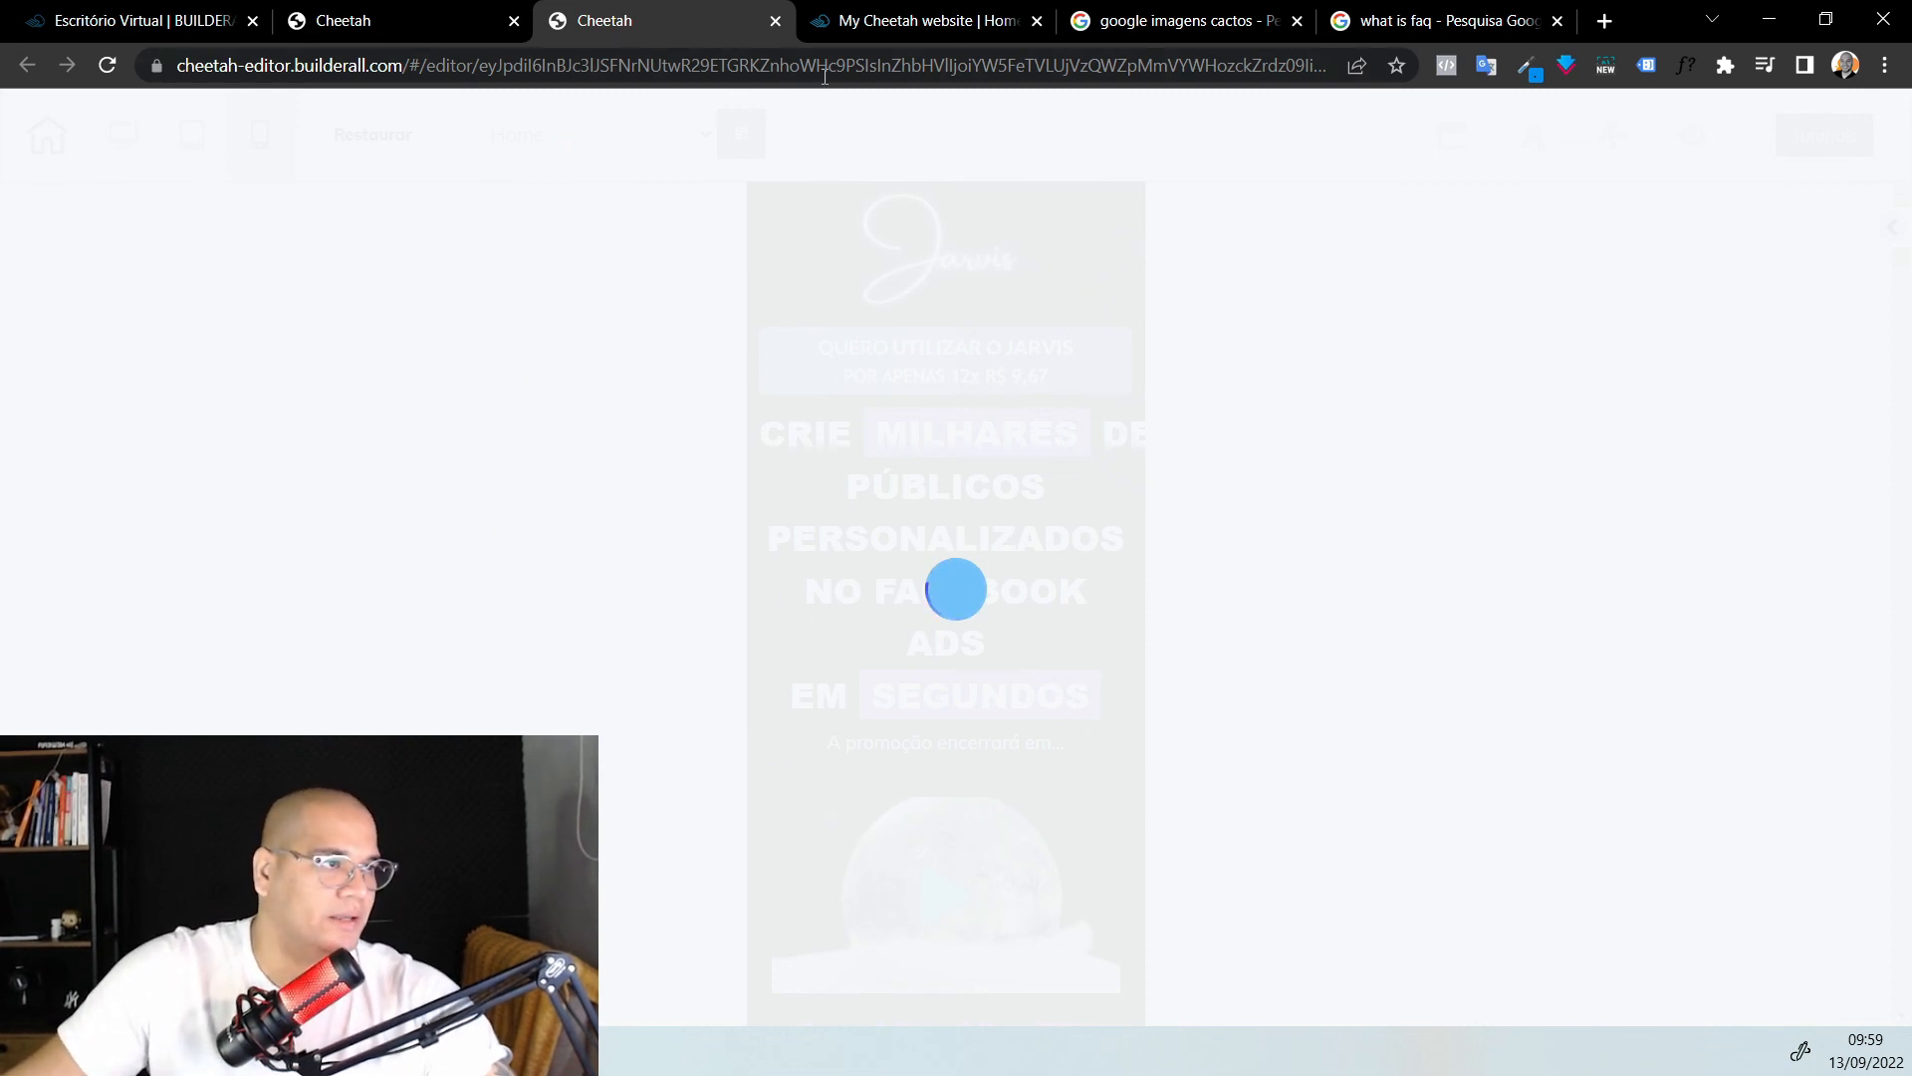
Check the live site's header again, and examine the mobile layout in the editor from header to footer
left_click(882, 20)
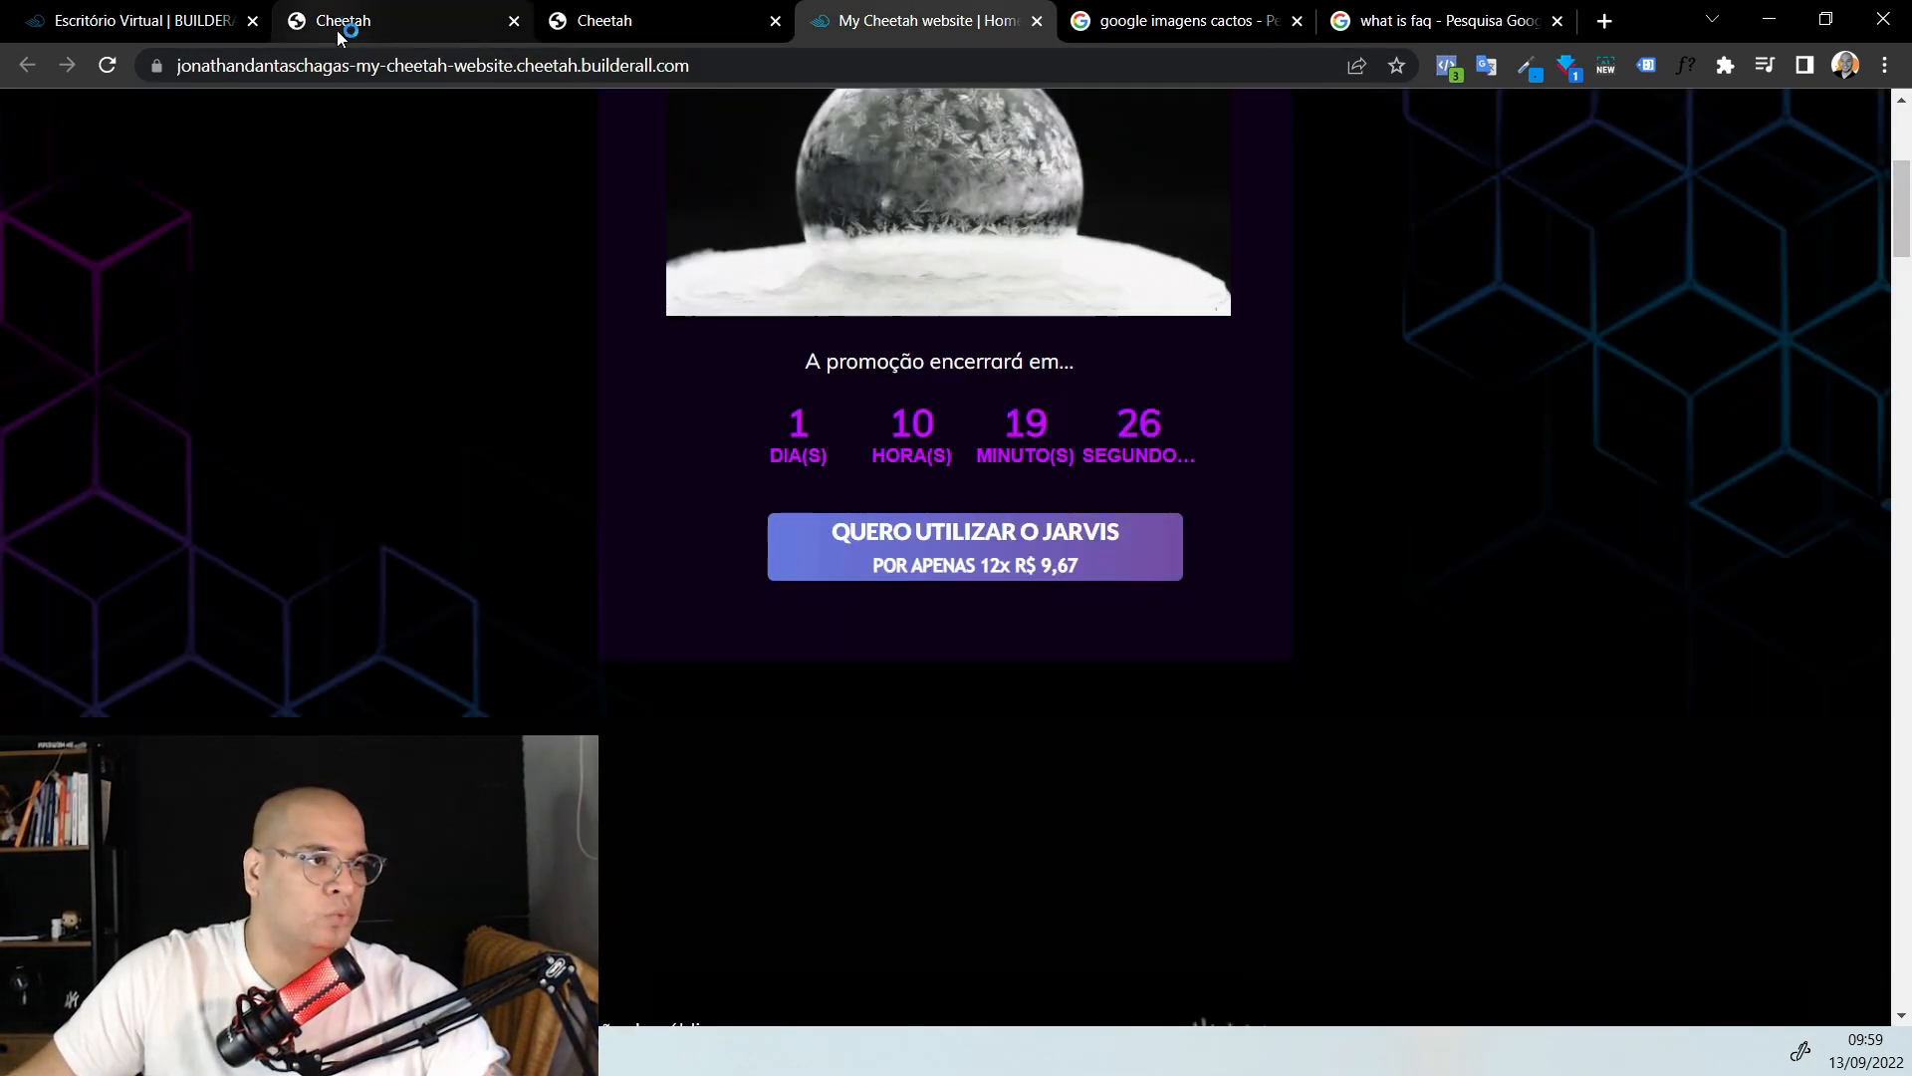
scroll(540, 199, "up", 5)
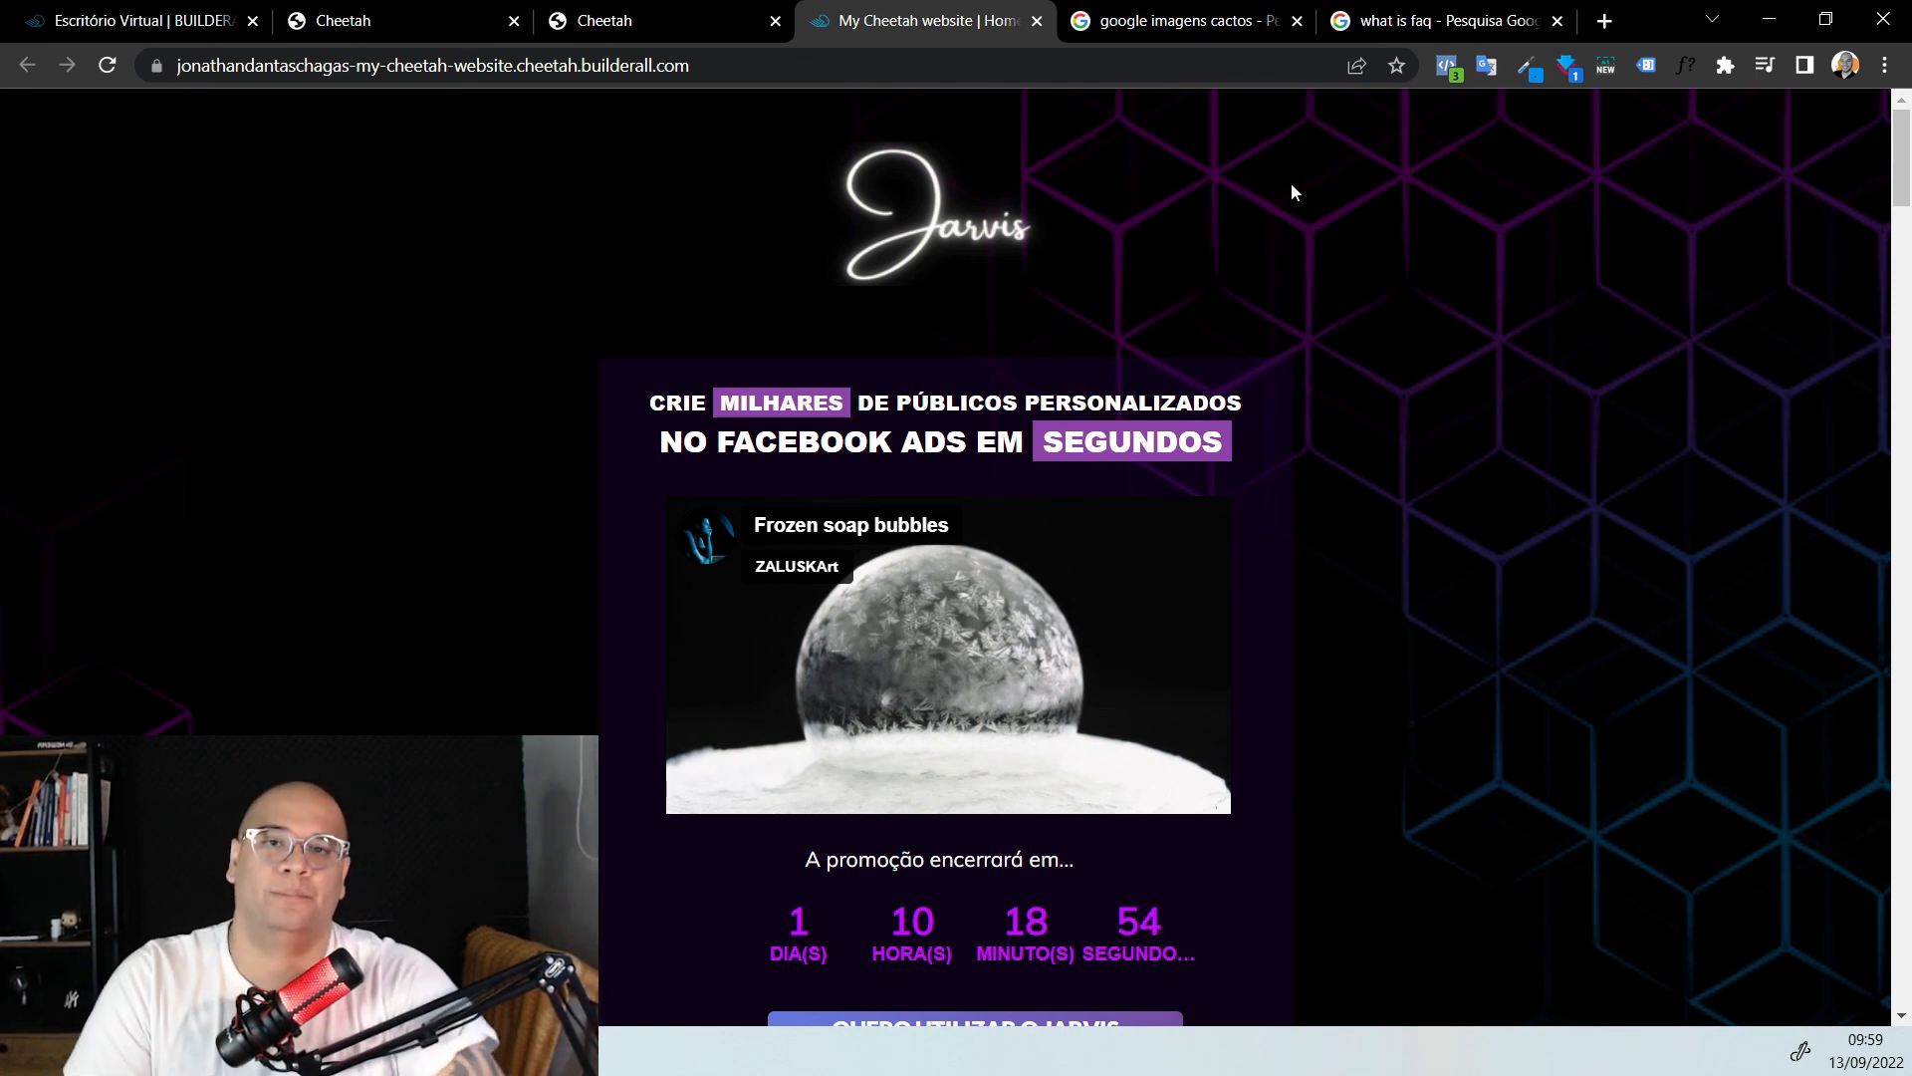
left_click(618, 26)
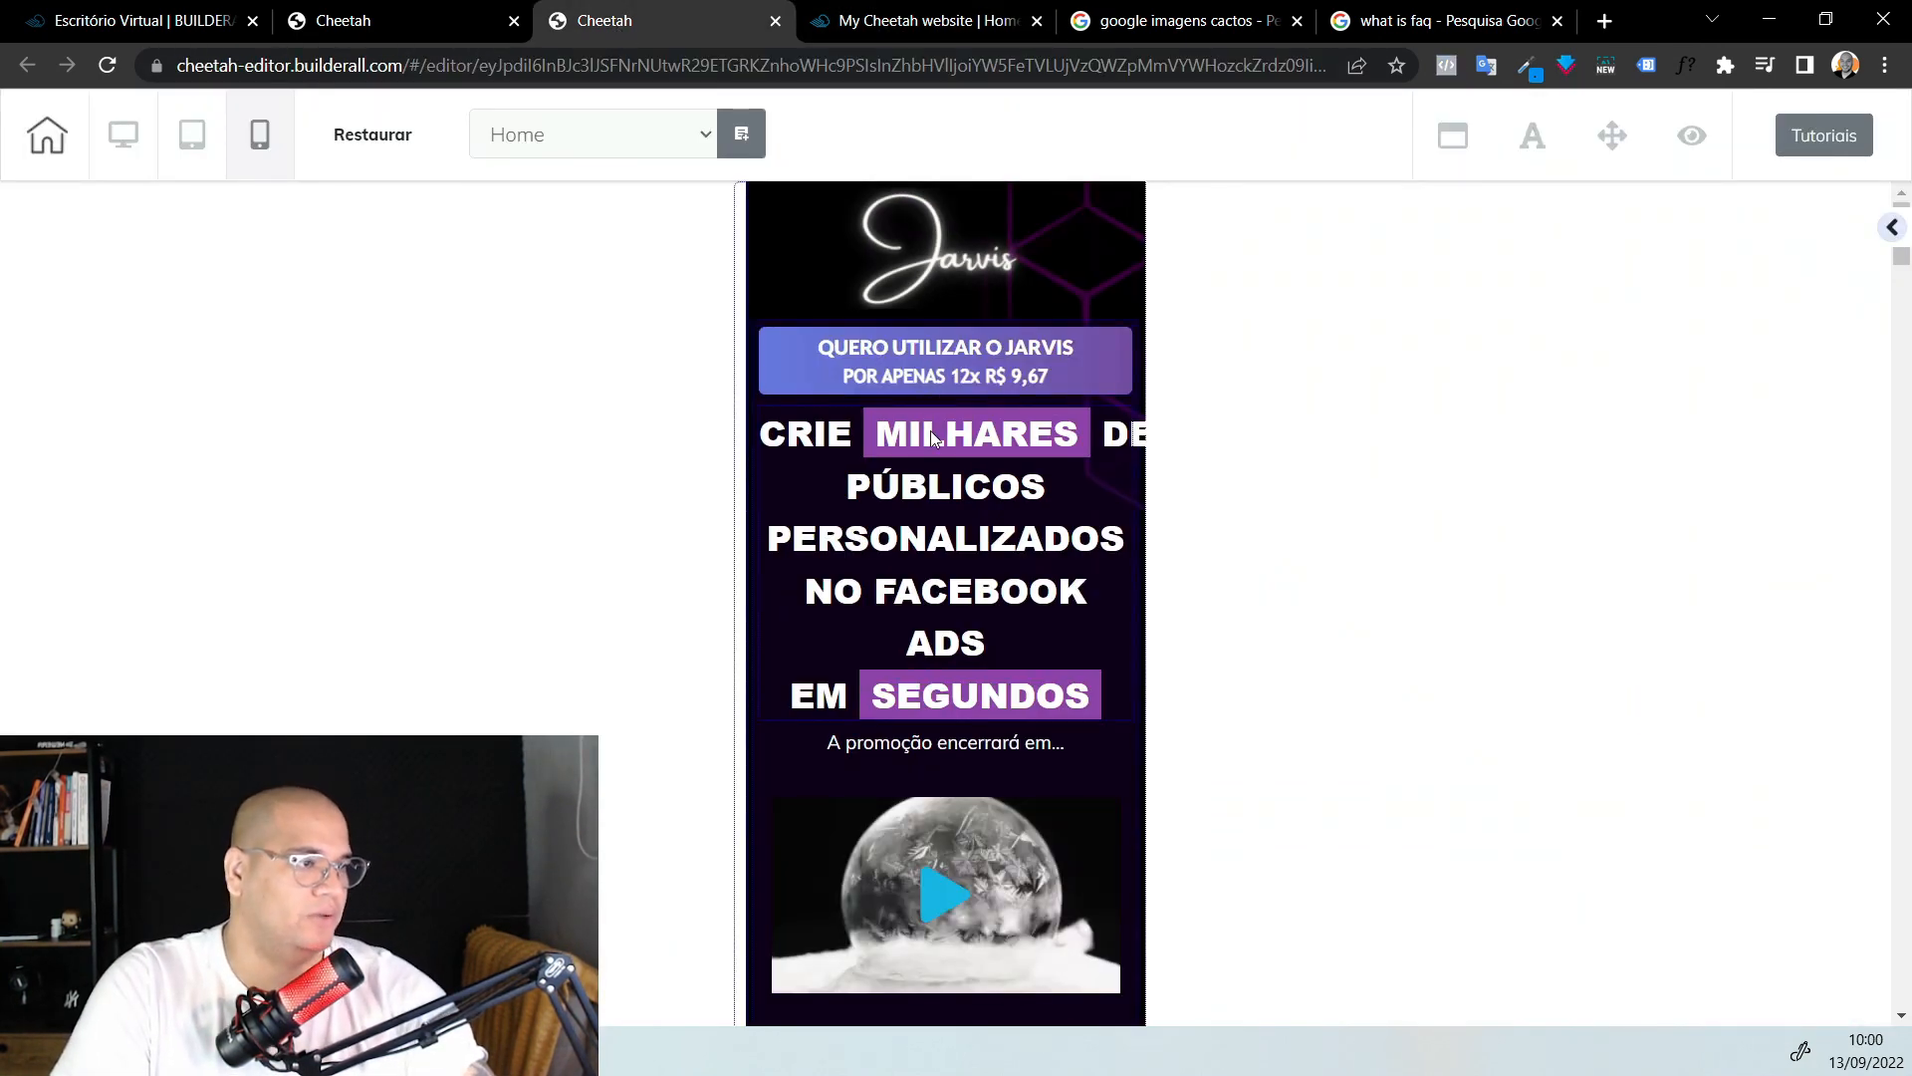
scroll(931, 430, "down", 20)
scroll(931, 492, "down", 20)
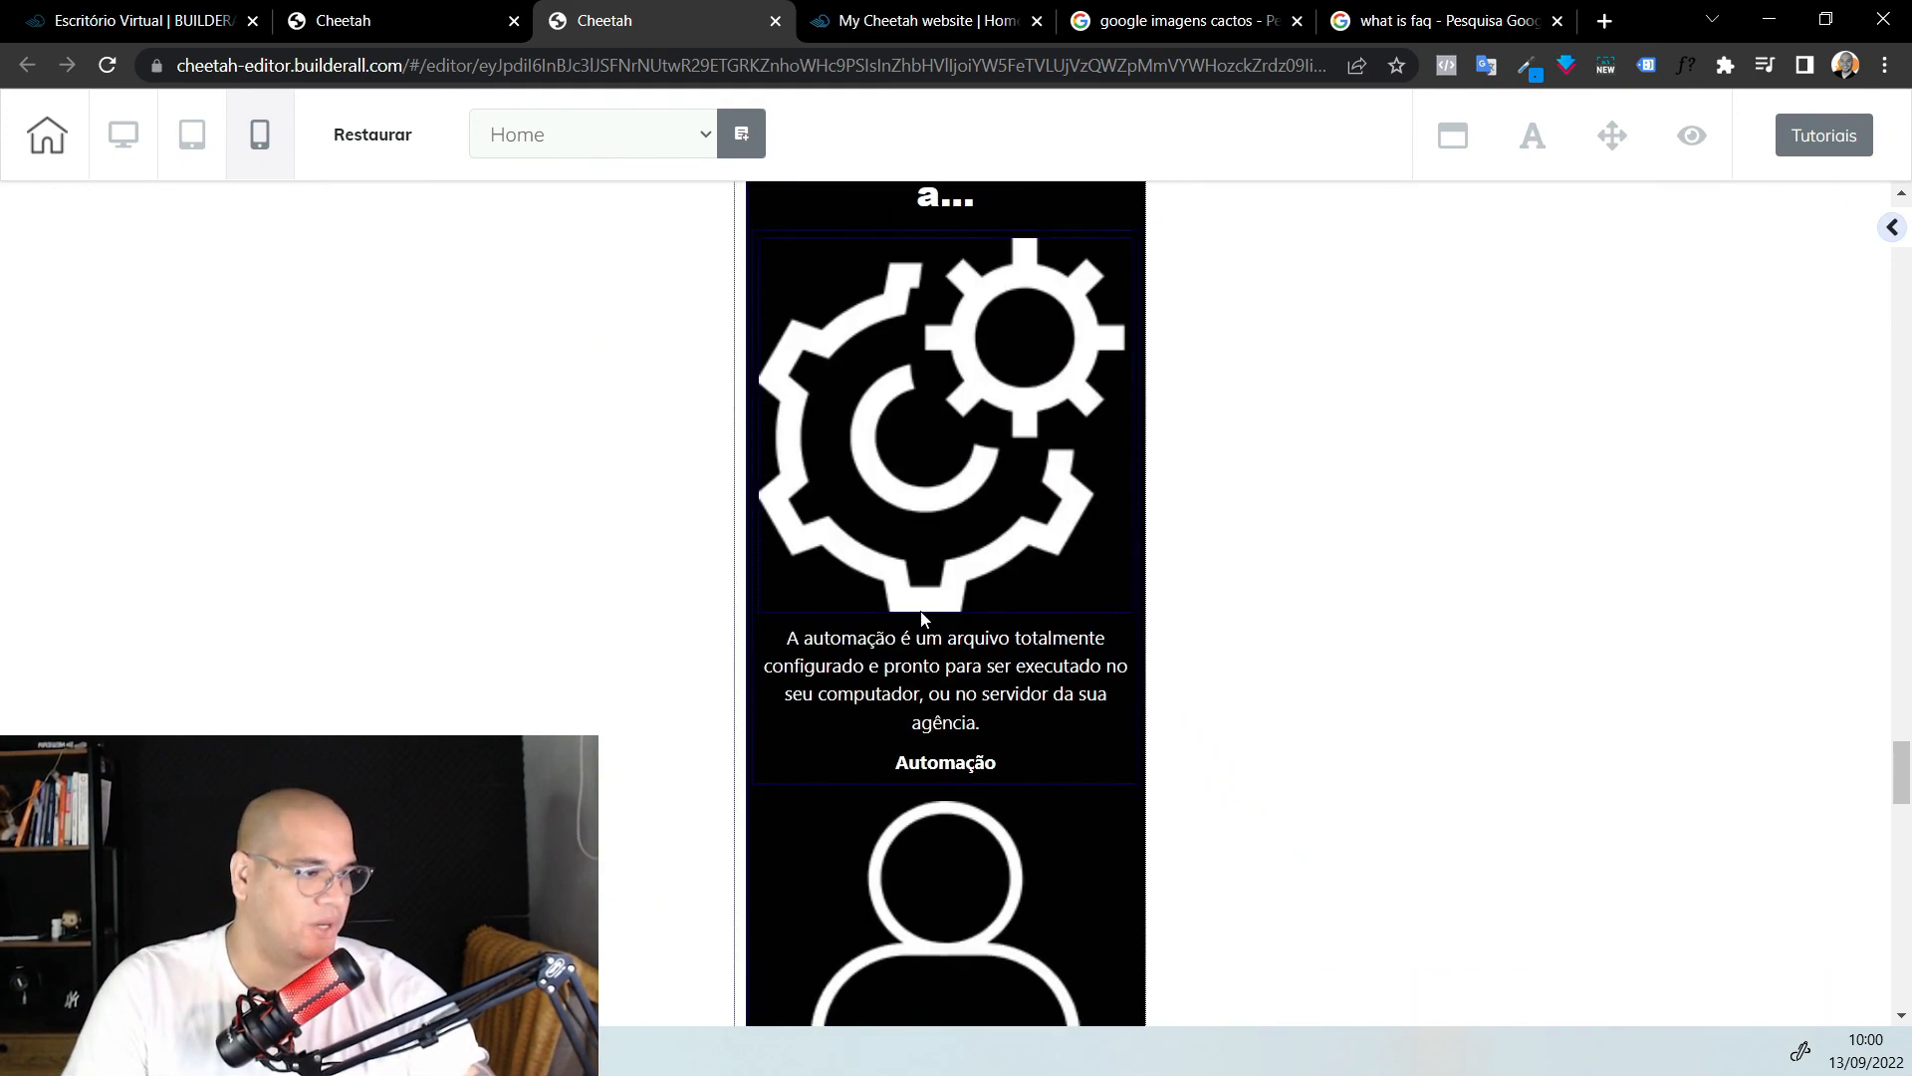
scroll(925, 619, "down", 20)
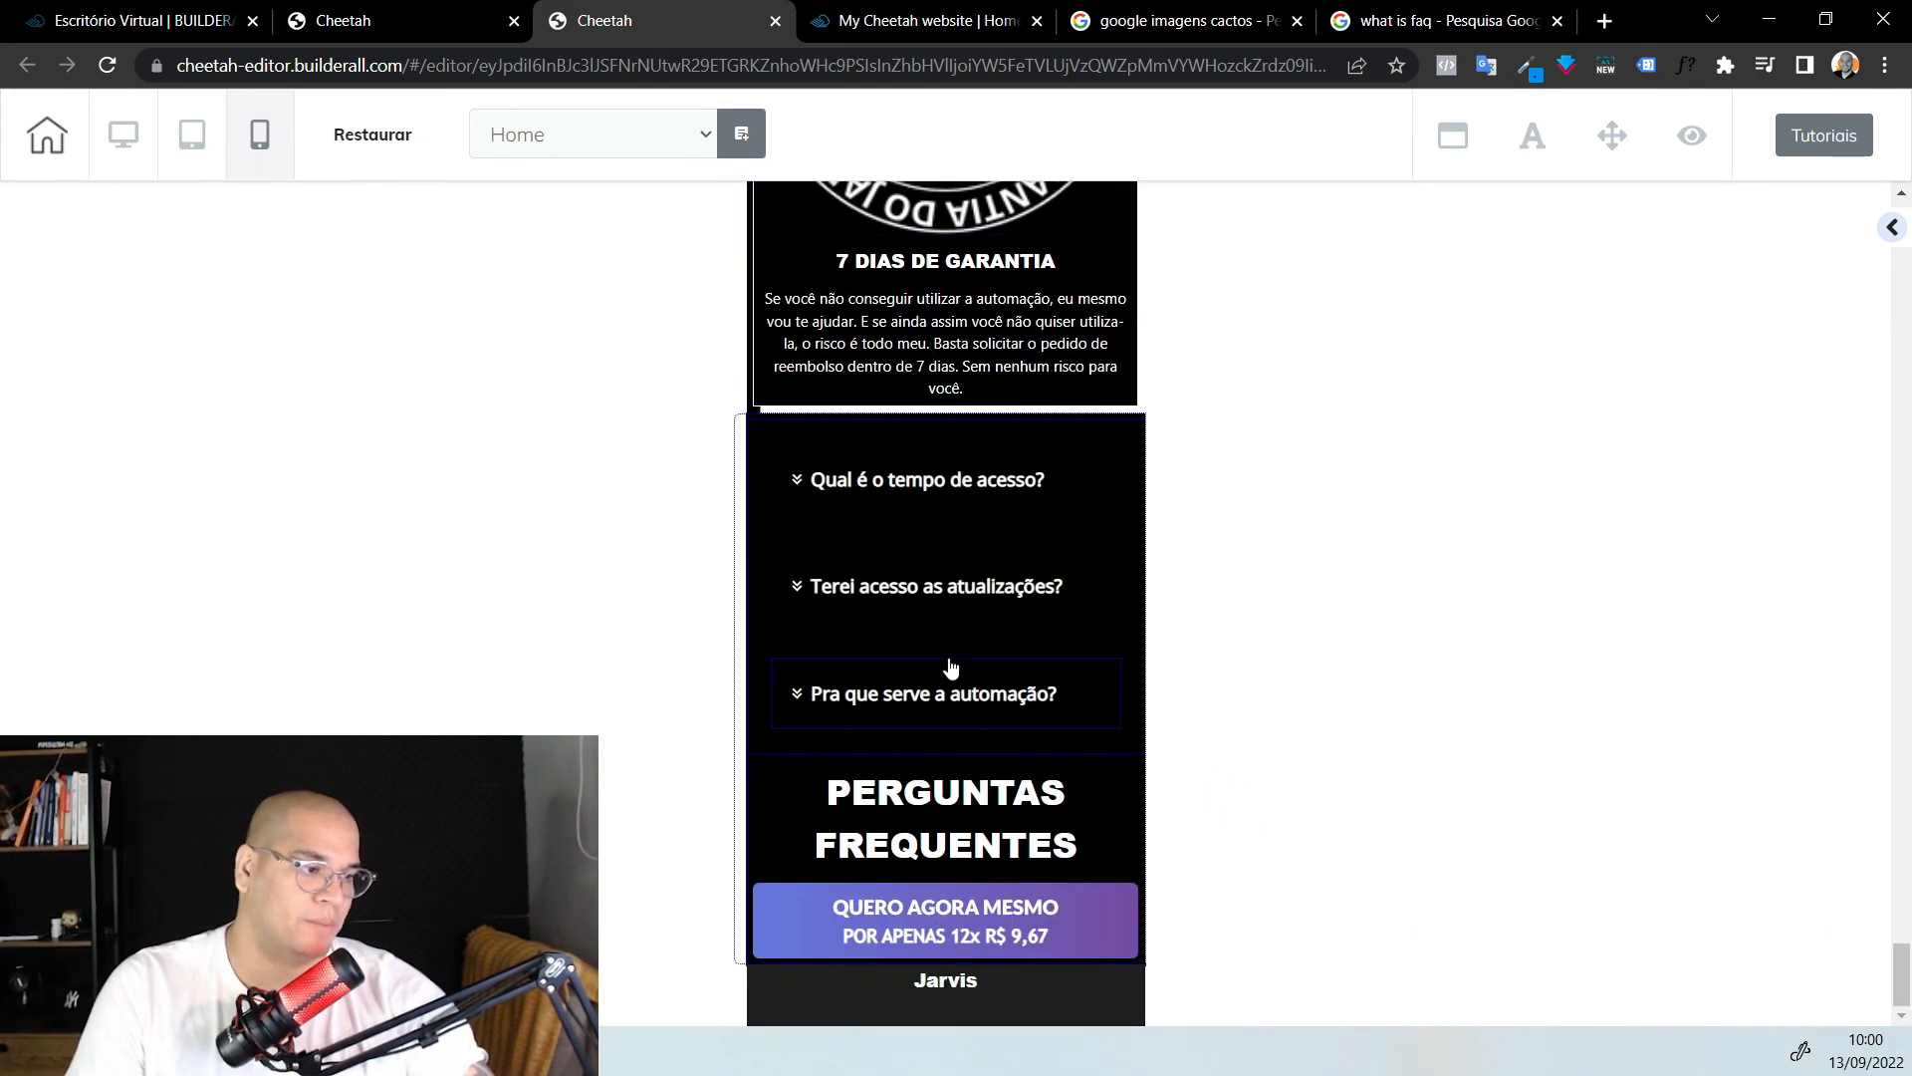
scroll(951, 667, "up", 20)
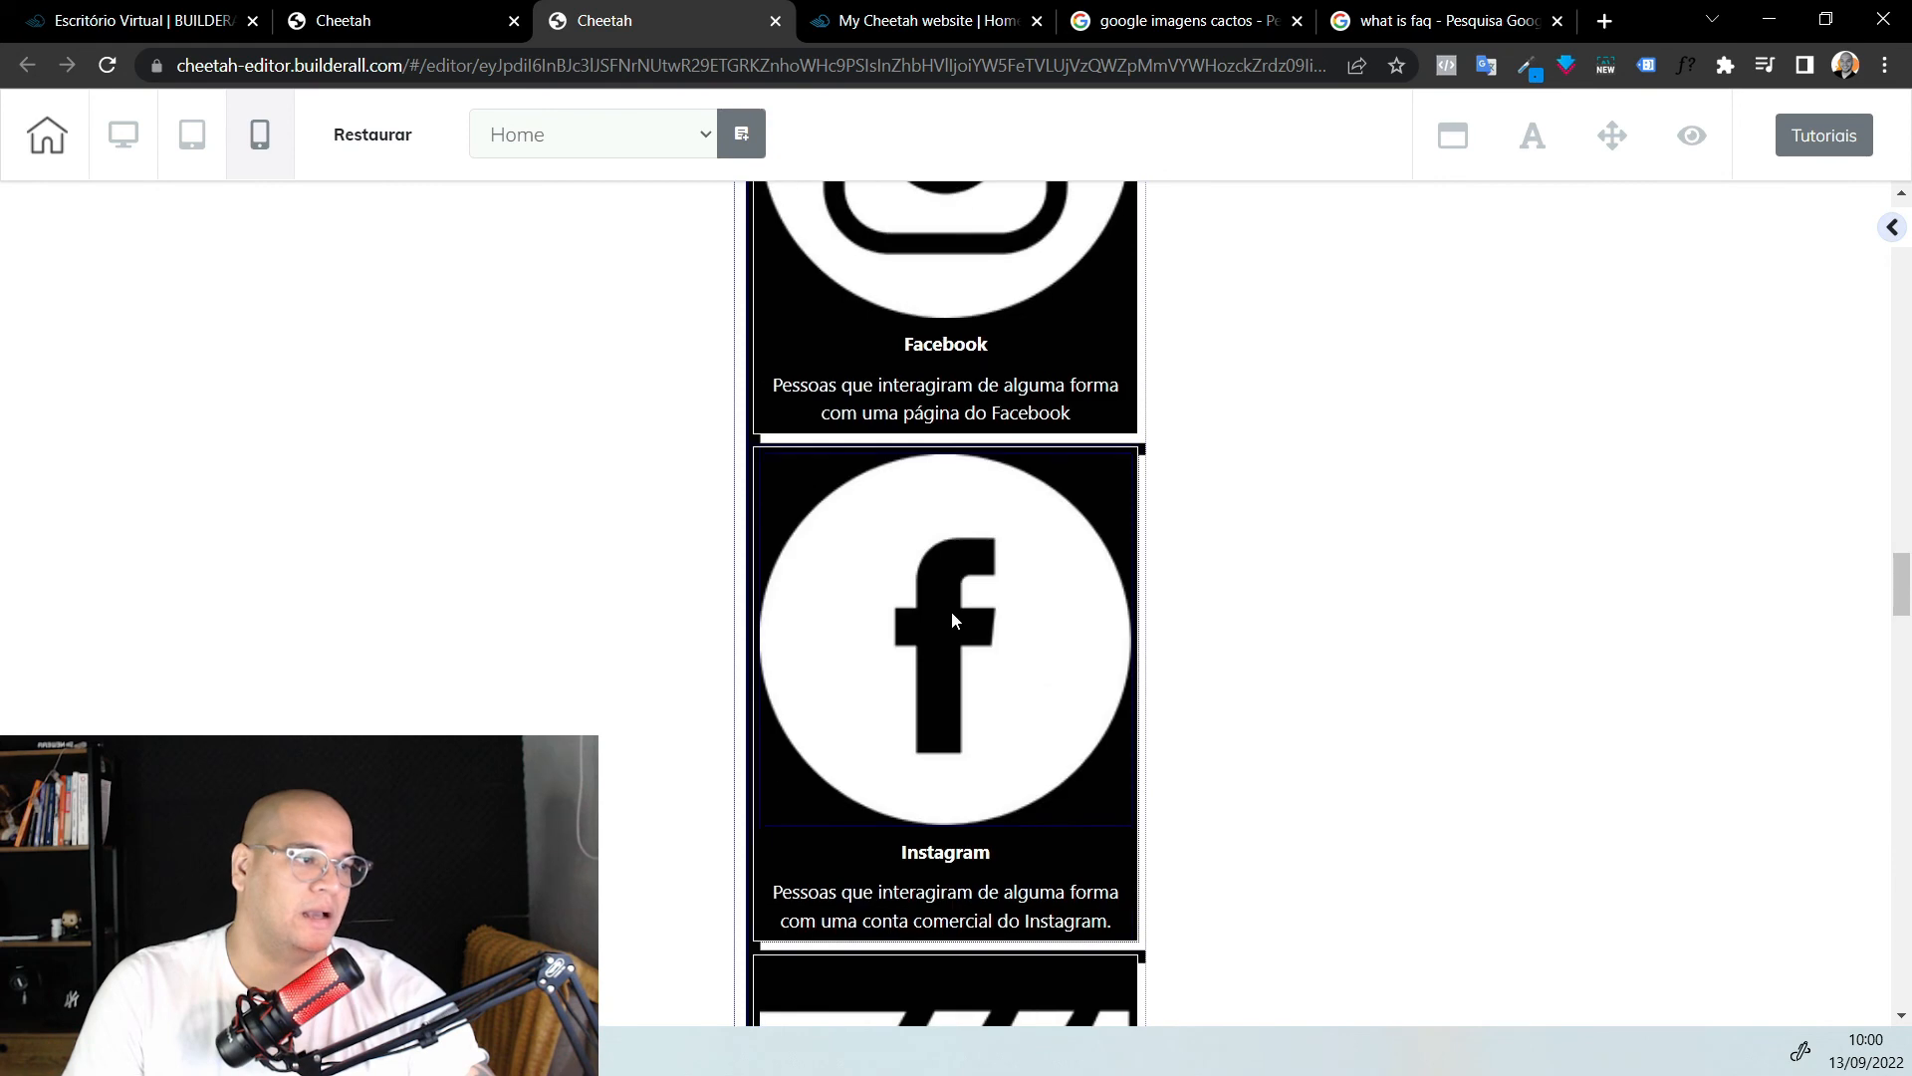
scroll(952, 619, "up", 20)
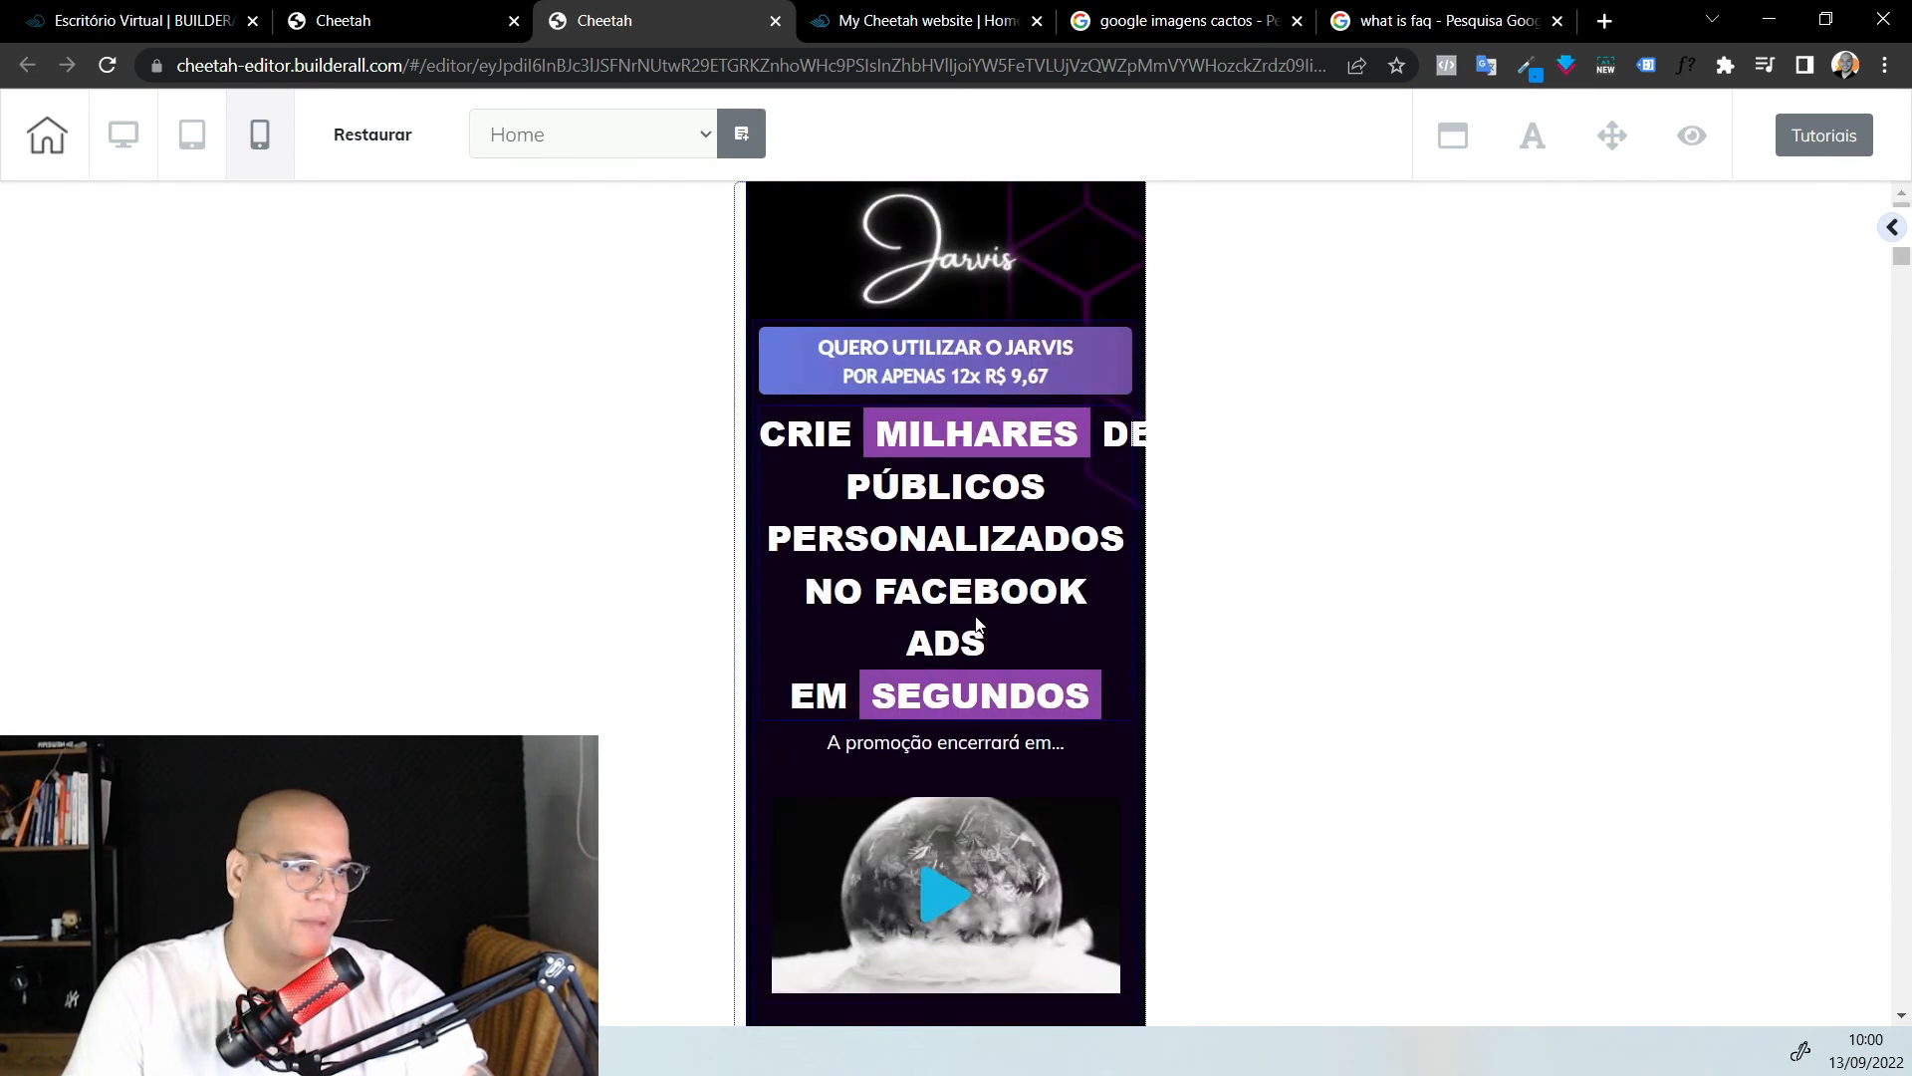
Move the "QUERO UTILIZAR O JARVIS" button down past the headline, promotion text, video and countdown in the mobile layout
left_click(1014, 345)
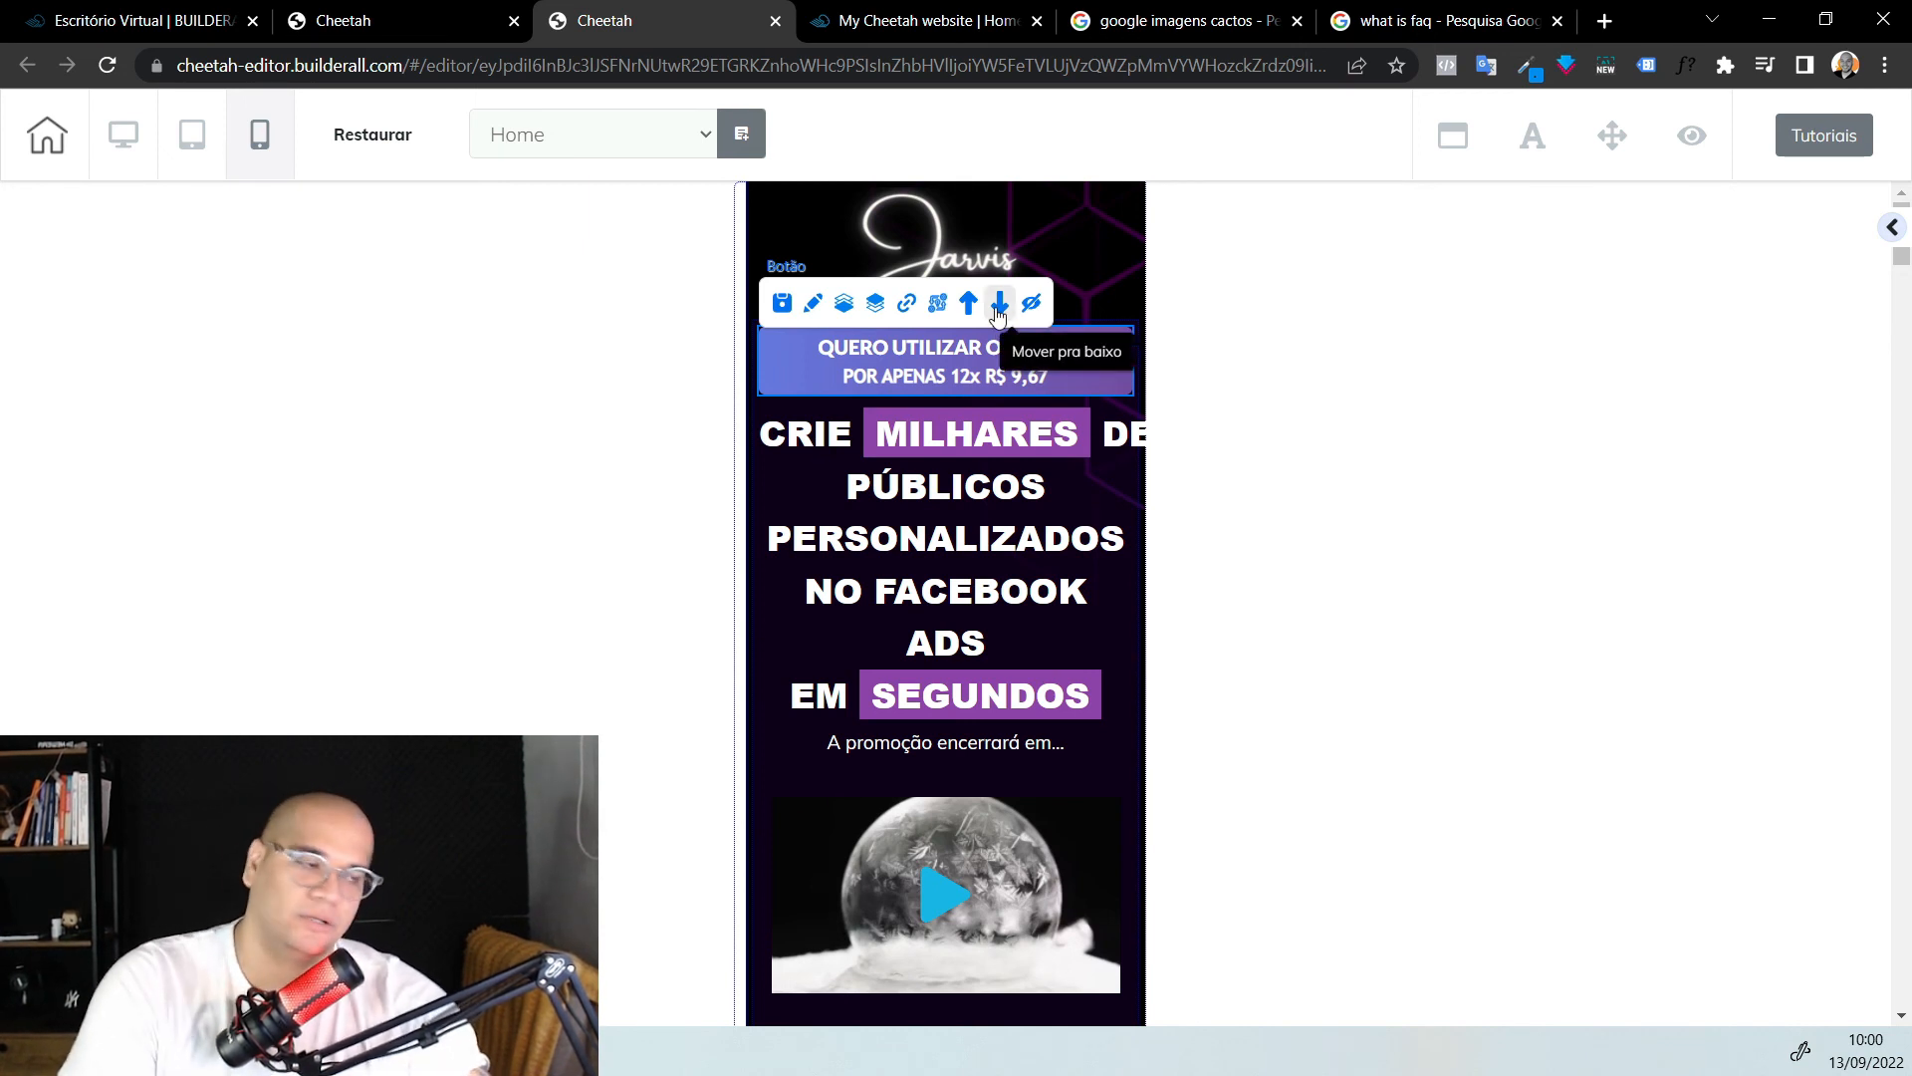
left_click(1015, 317)
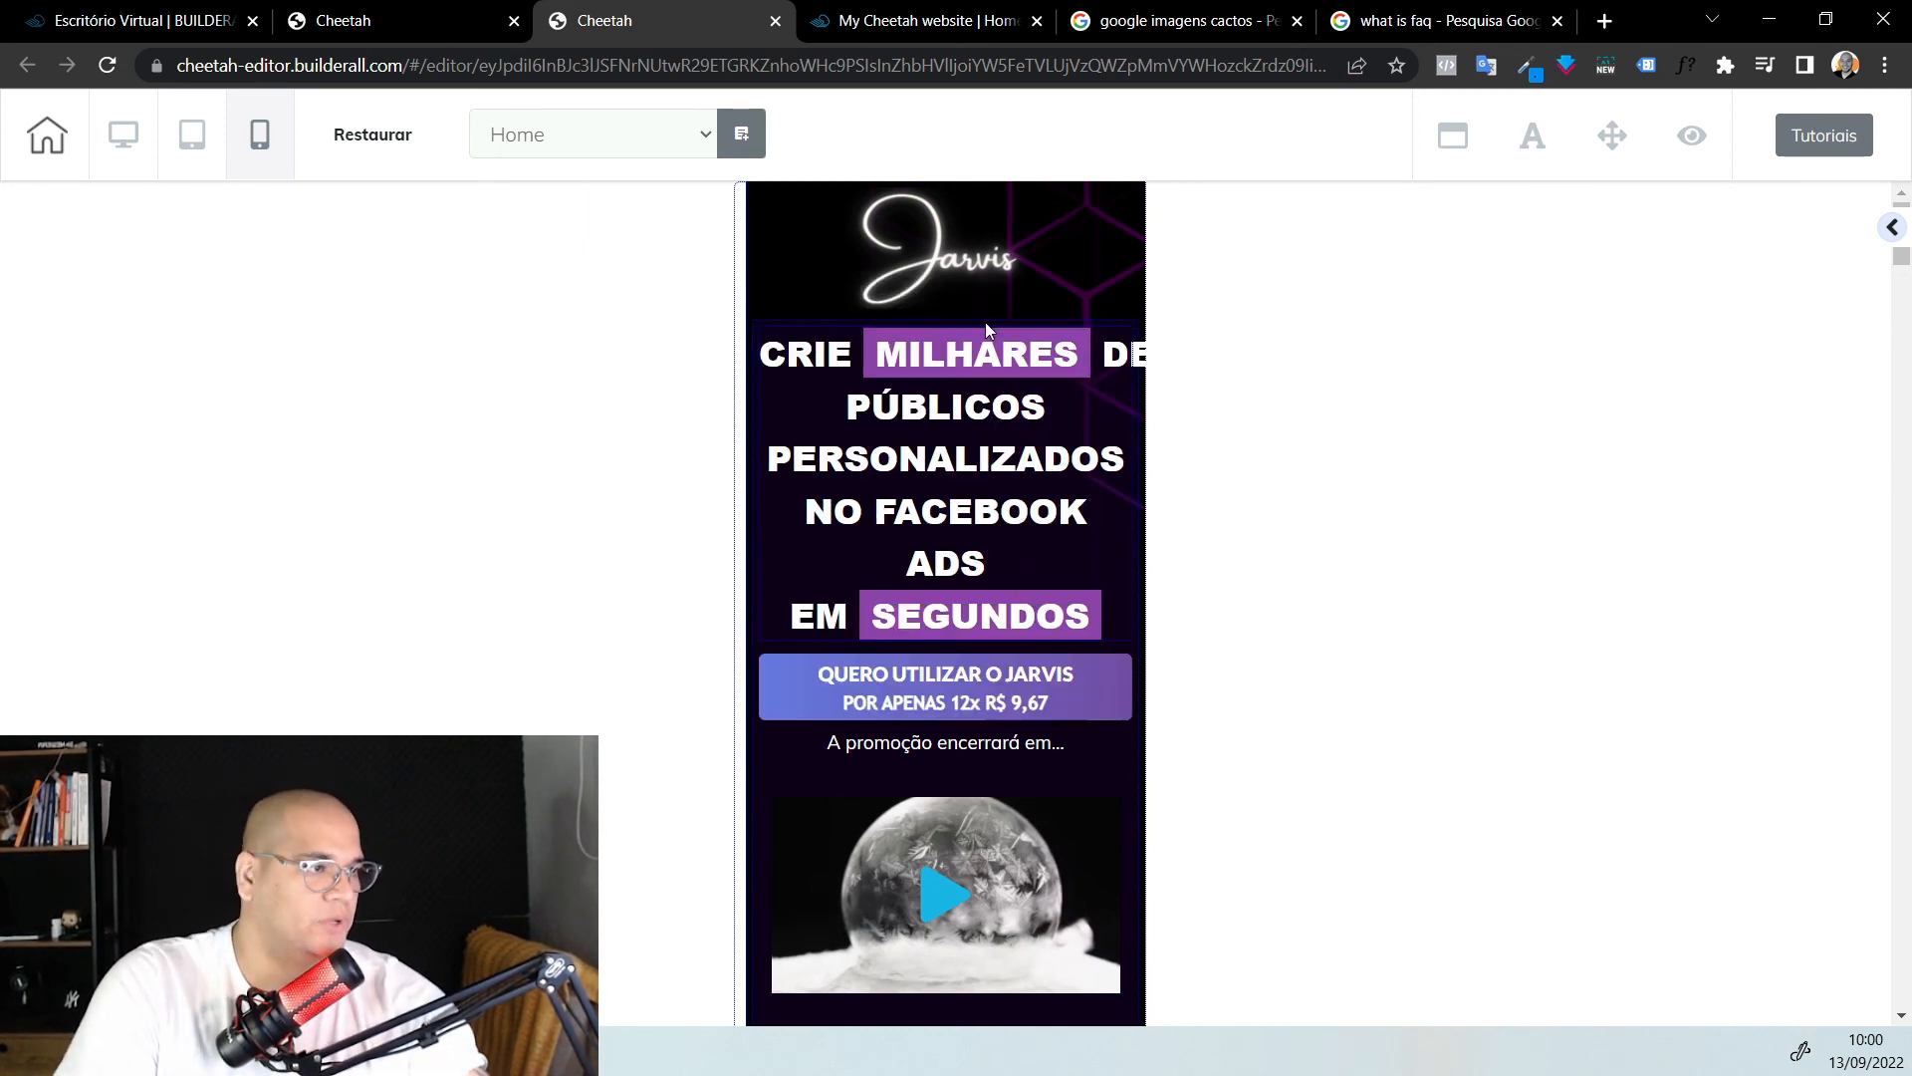
left_click(980, 685)
scroll(986, 558, "down", 3)
scroll(984, 458, "up", 1)
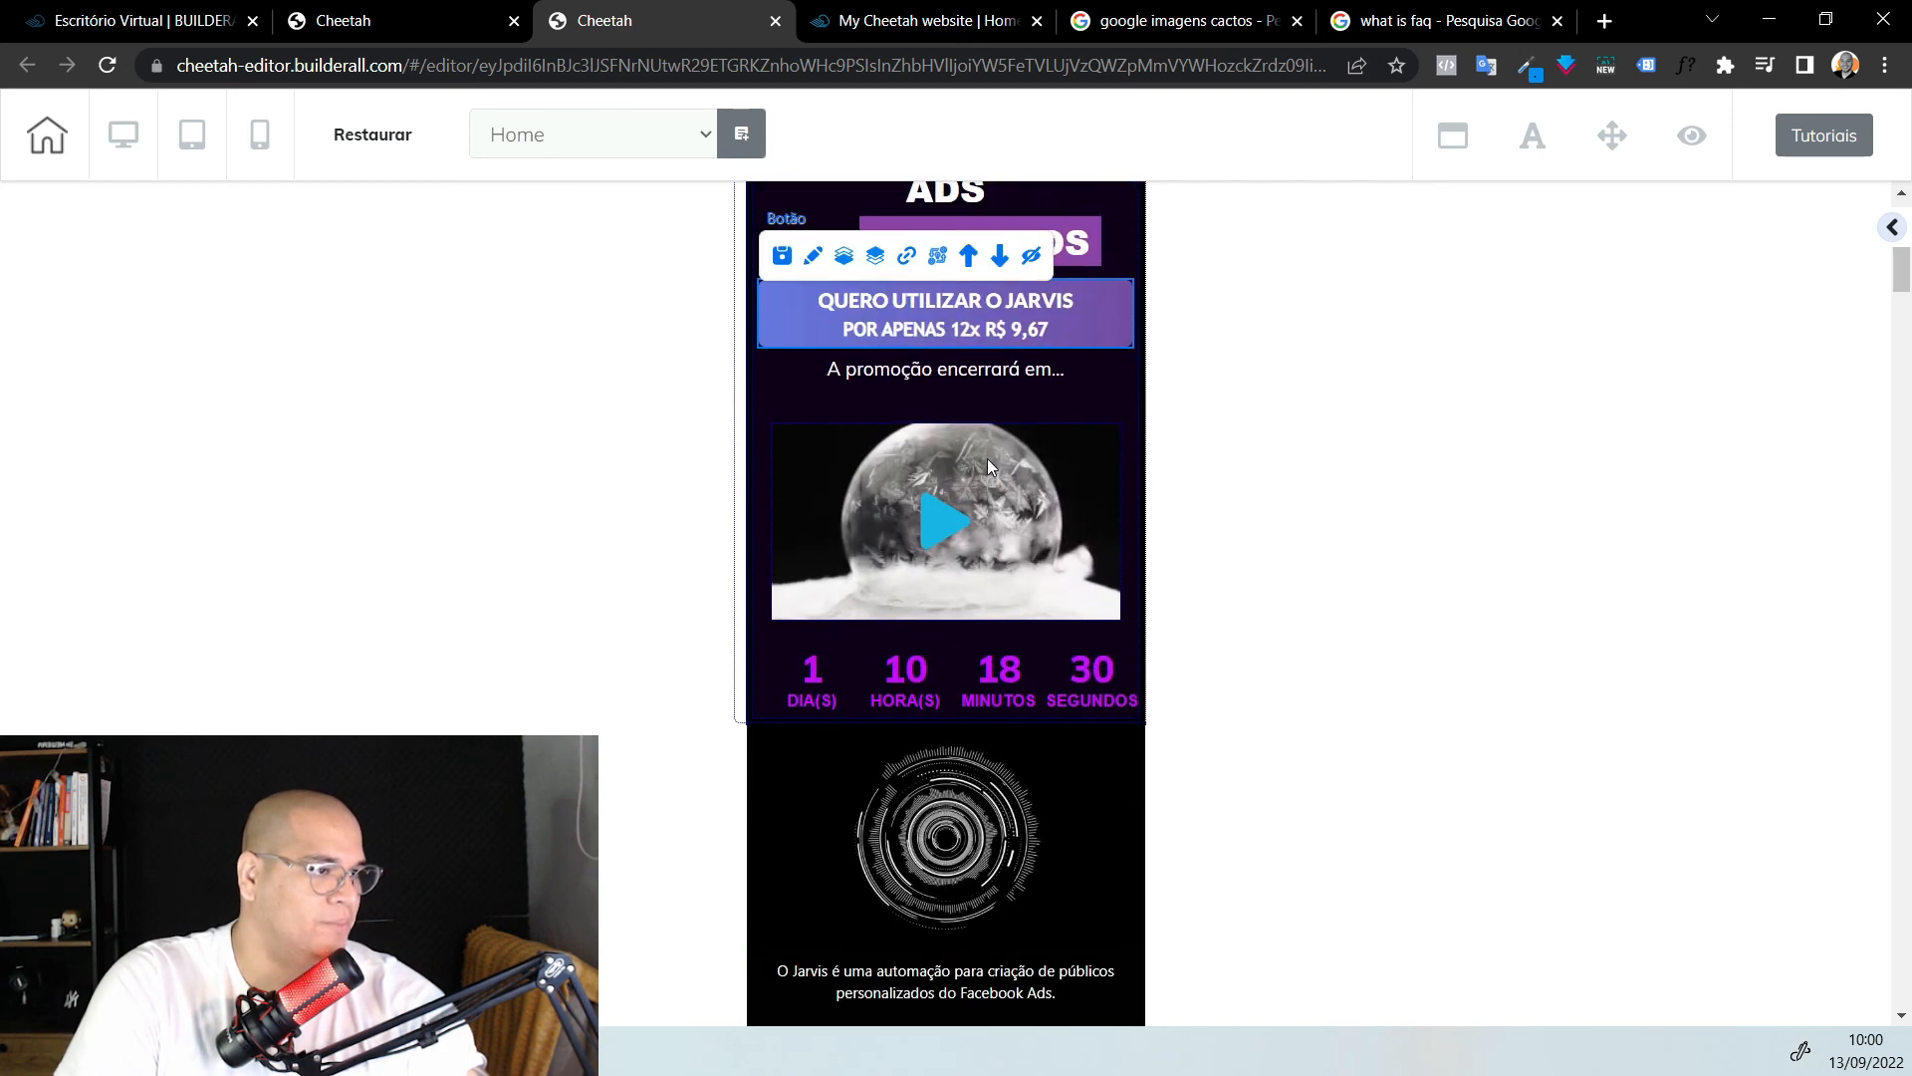
left_click(1000, 257)
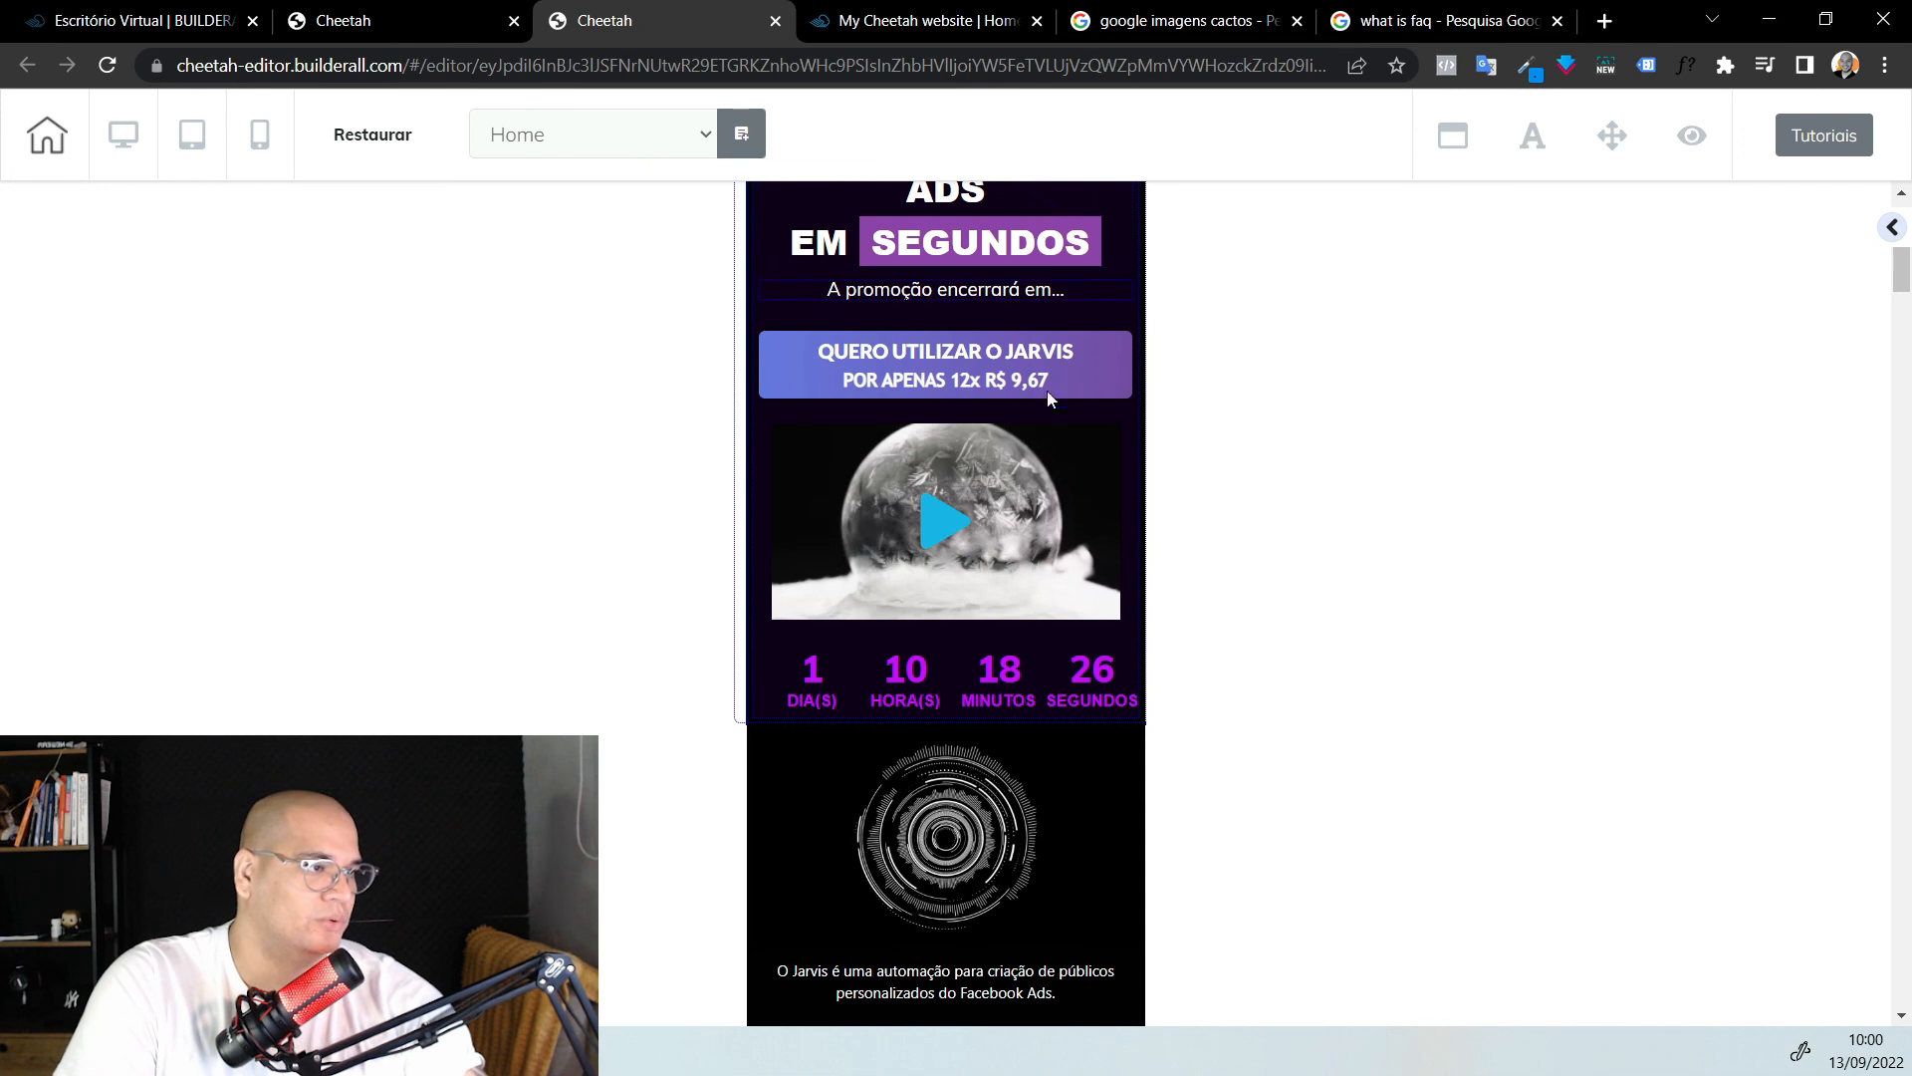
mouse_move(1037, 378)
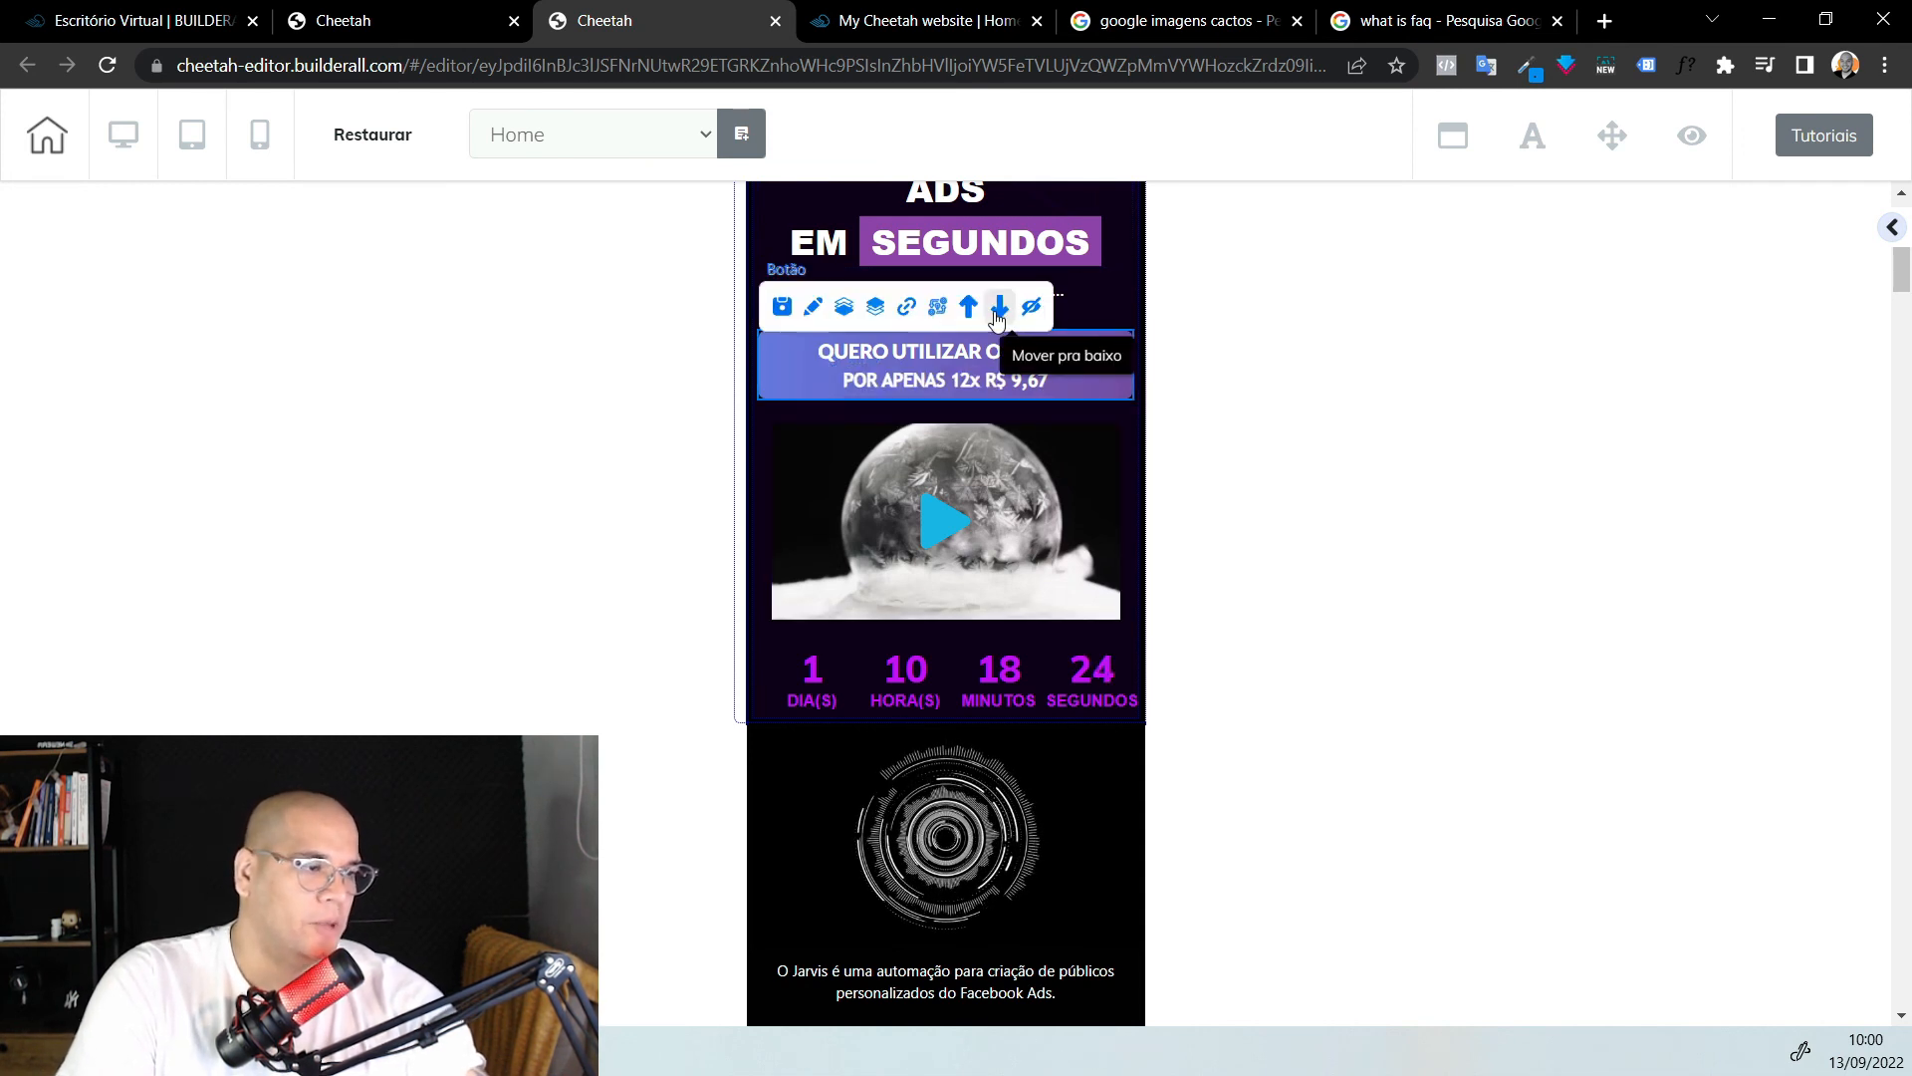
left_click(998, 309)
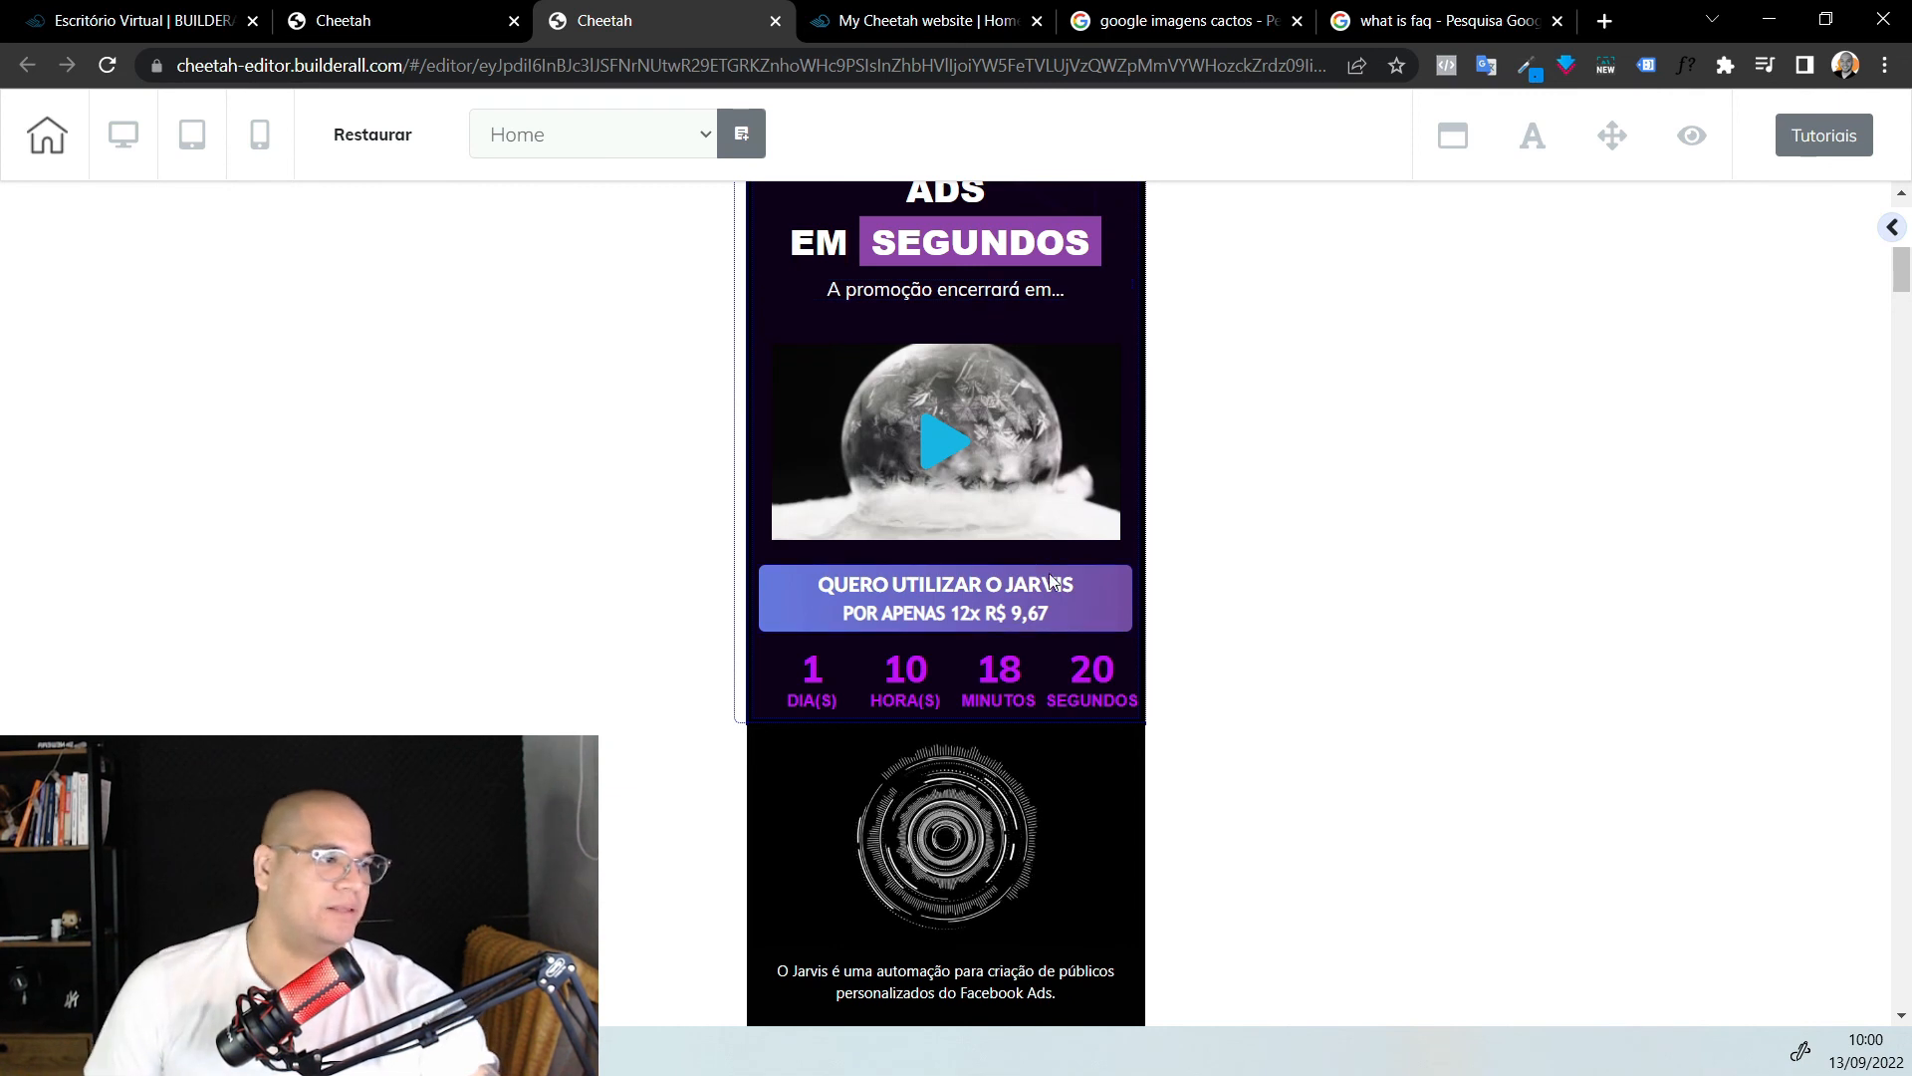
mouse_move(1054, 590)
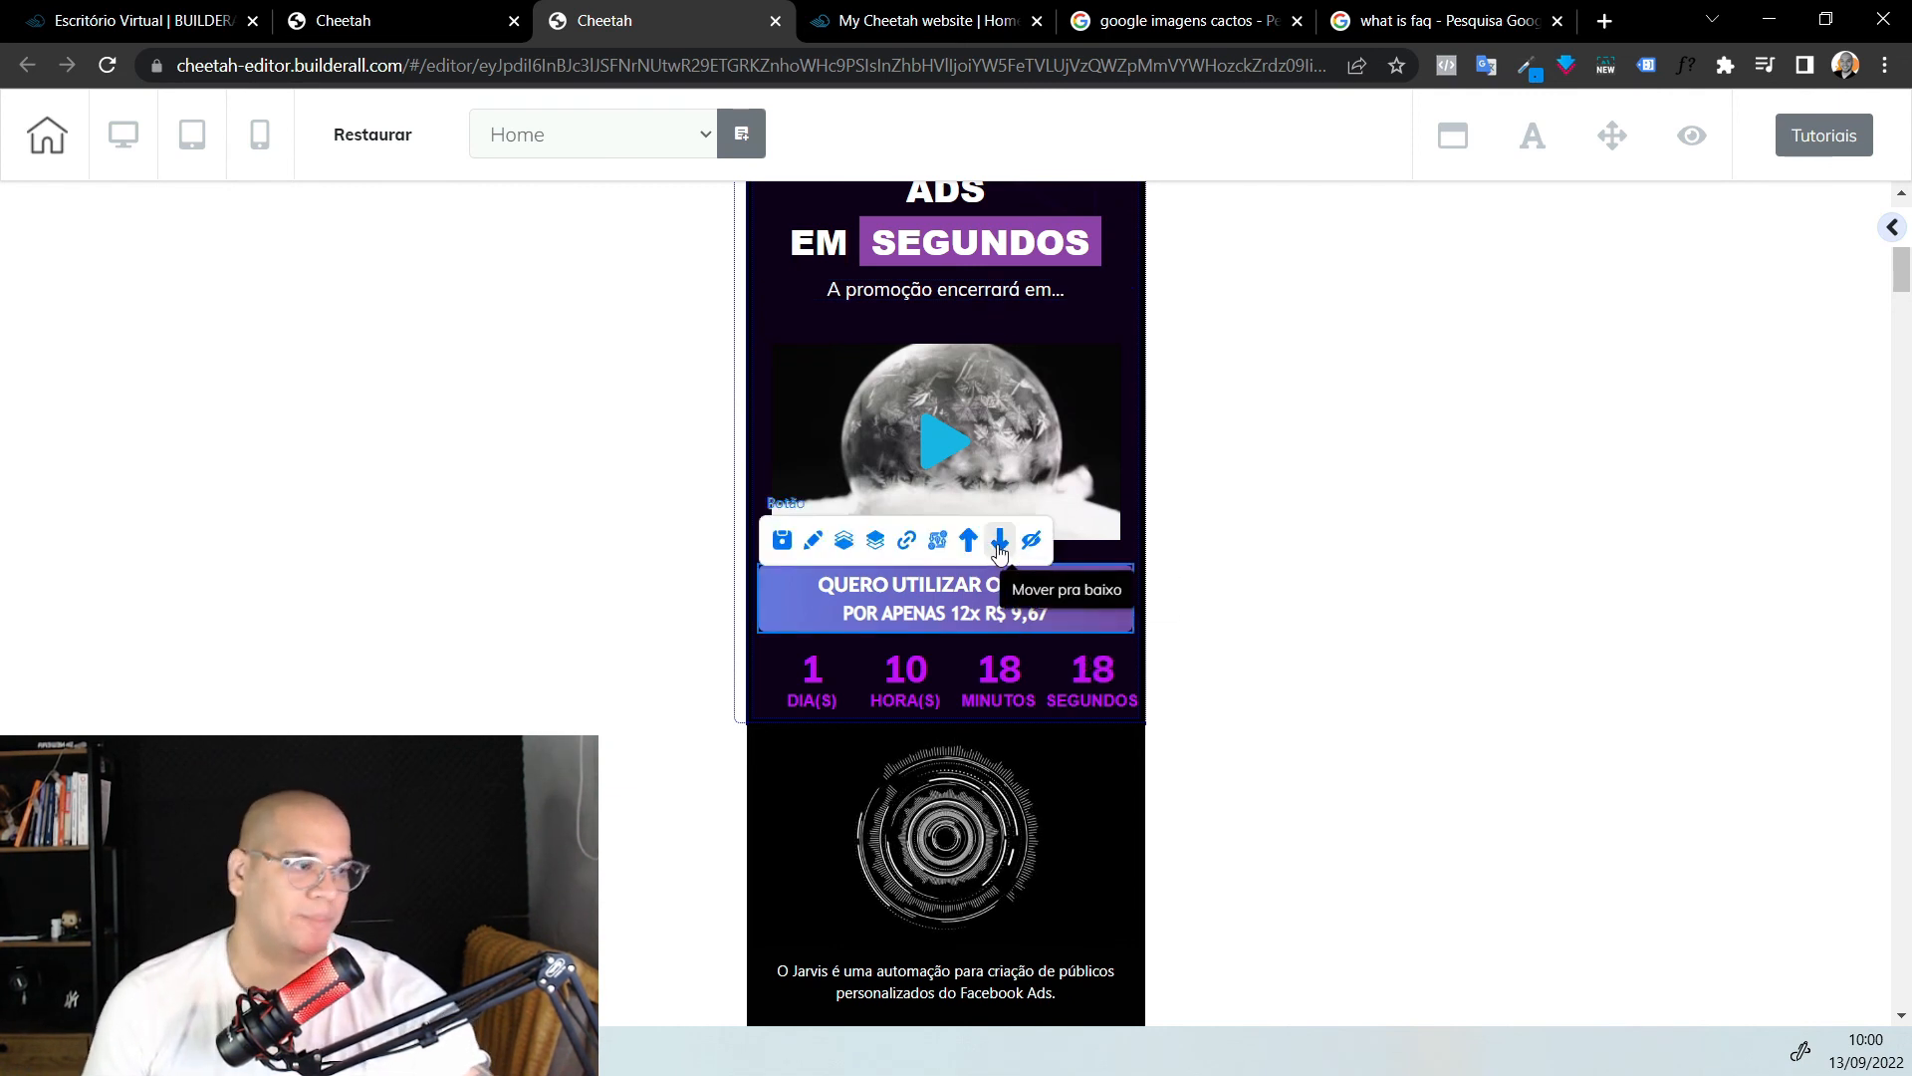
left_click(999, 546)
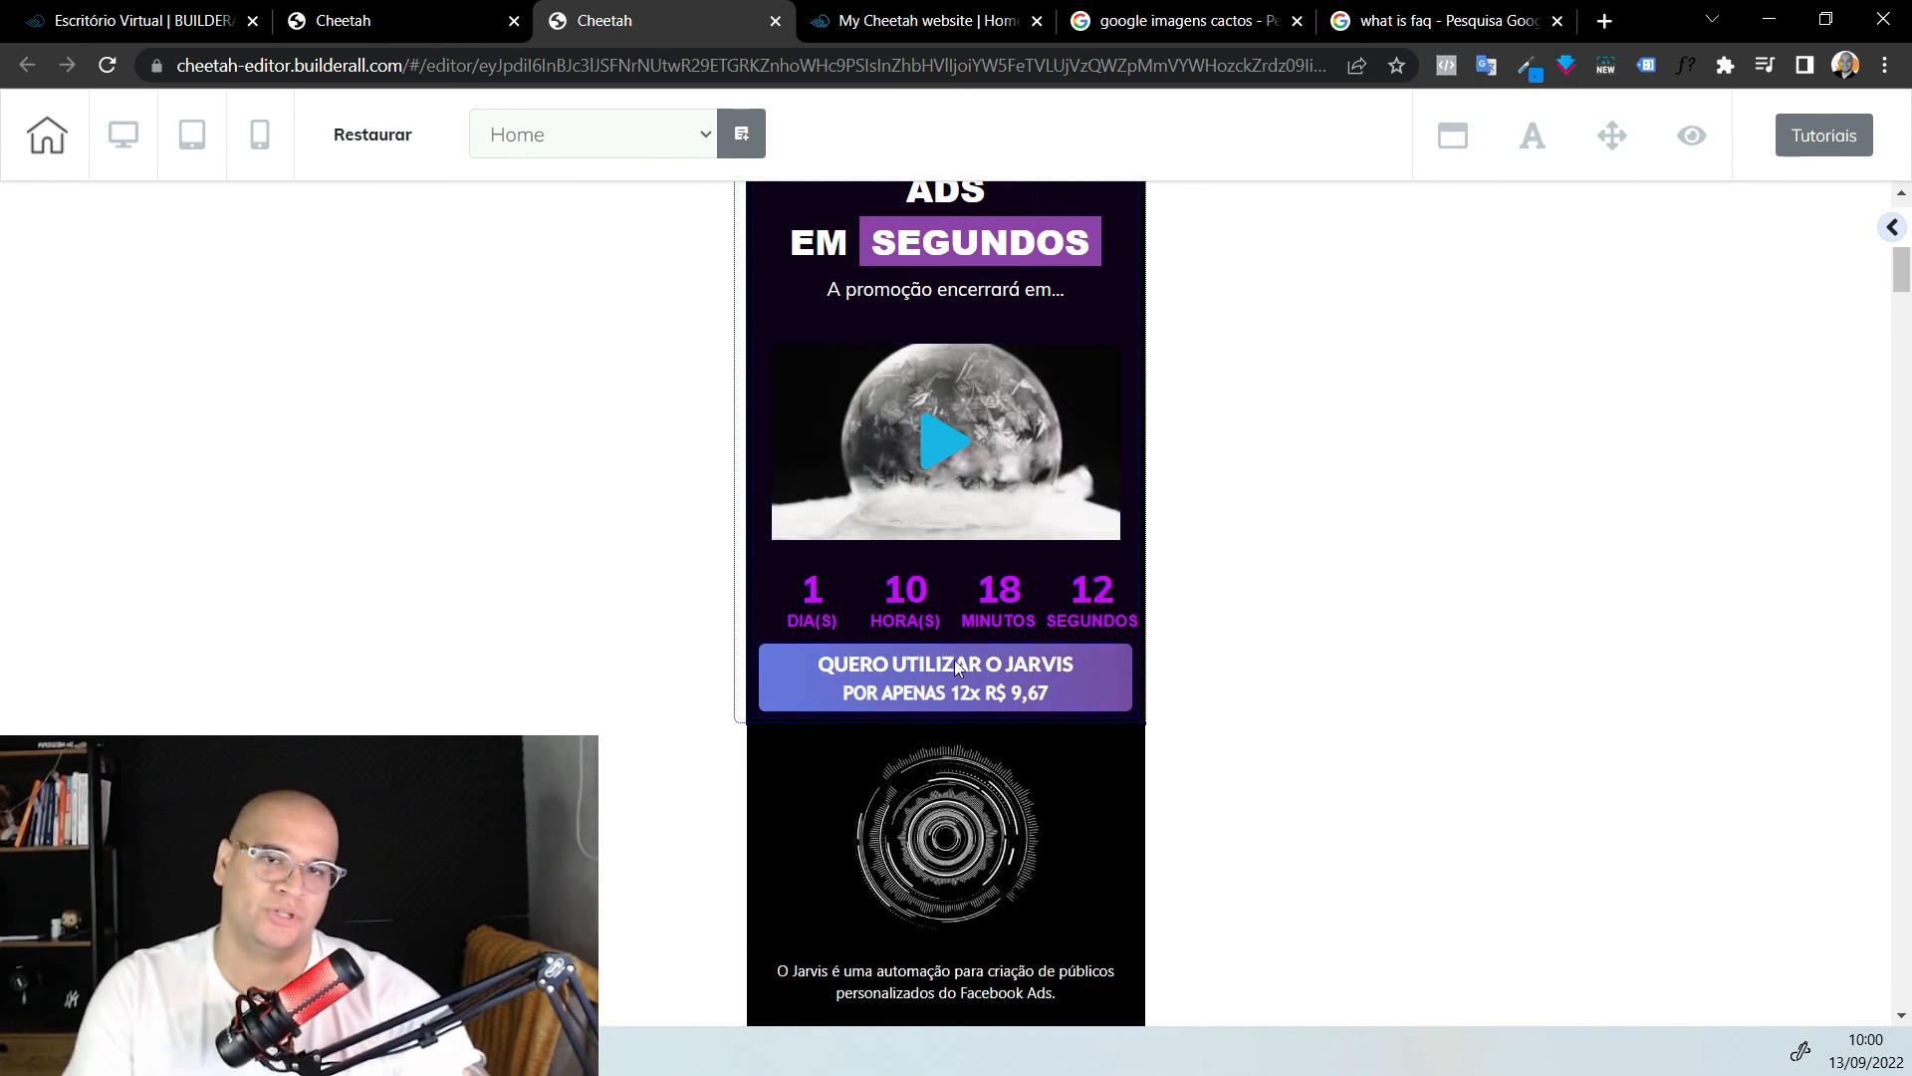
Hide the circular graphic above the Jarvis description text in the mobile layout
scroll(954, 659, "down", 2)
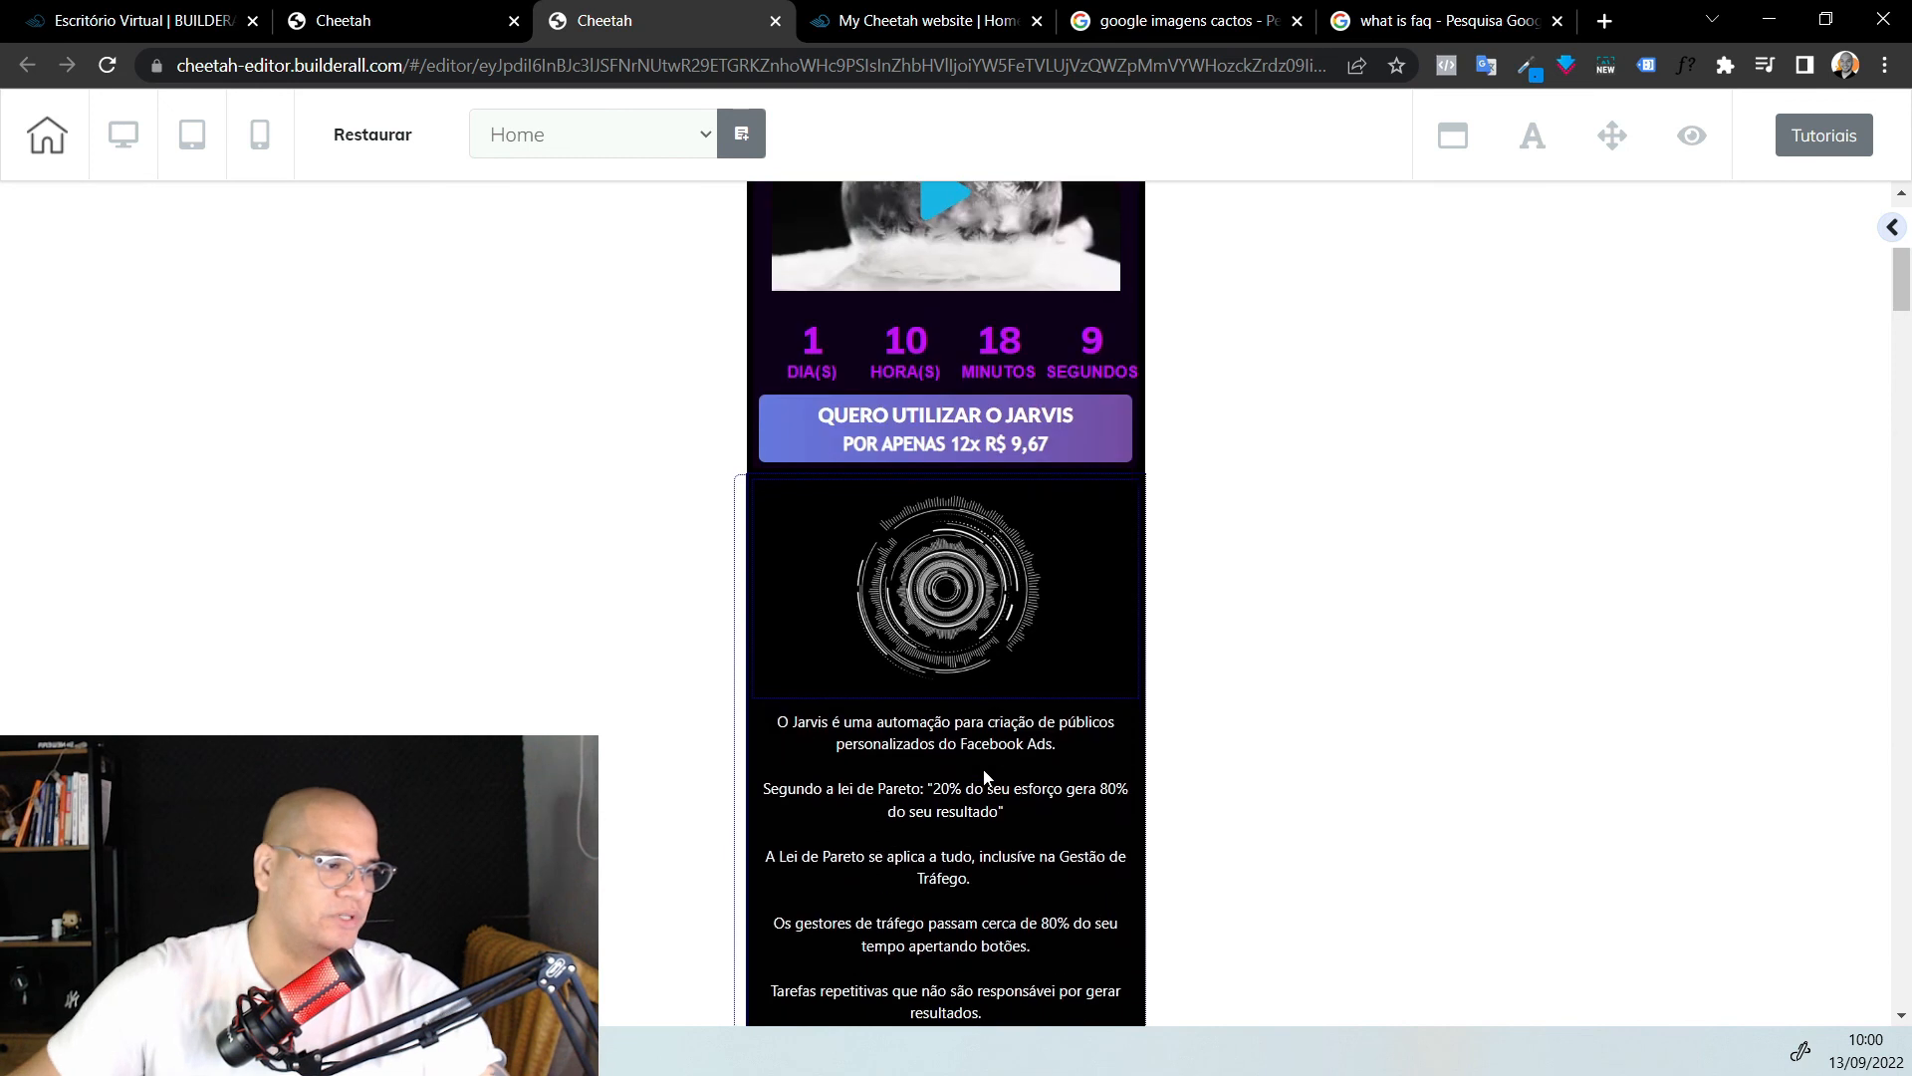
left_click(1016, 619)
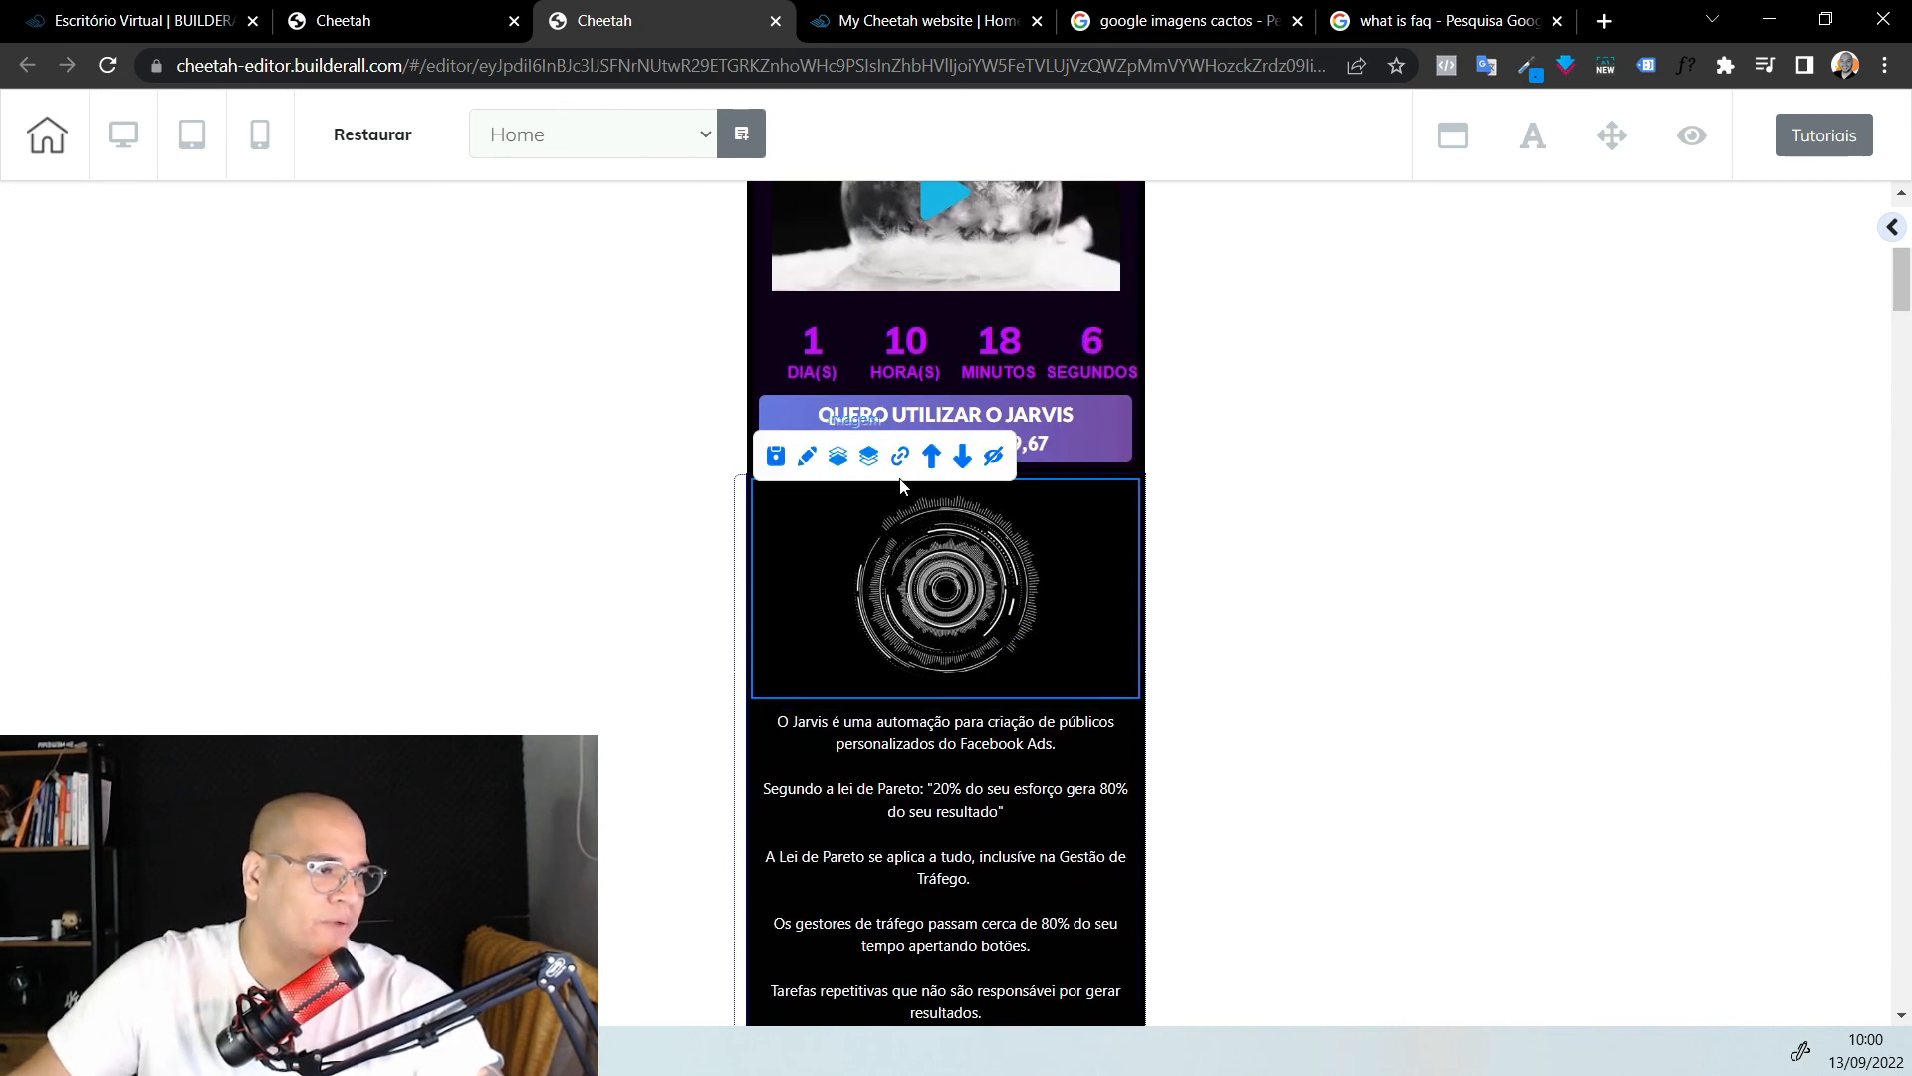
left_click(993, 458)
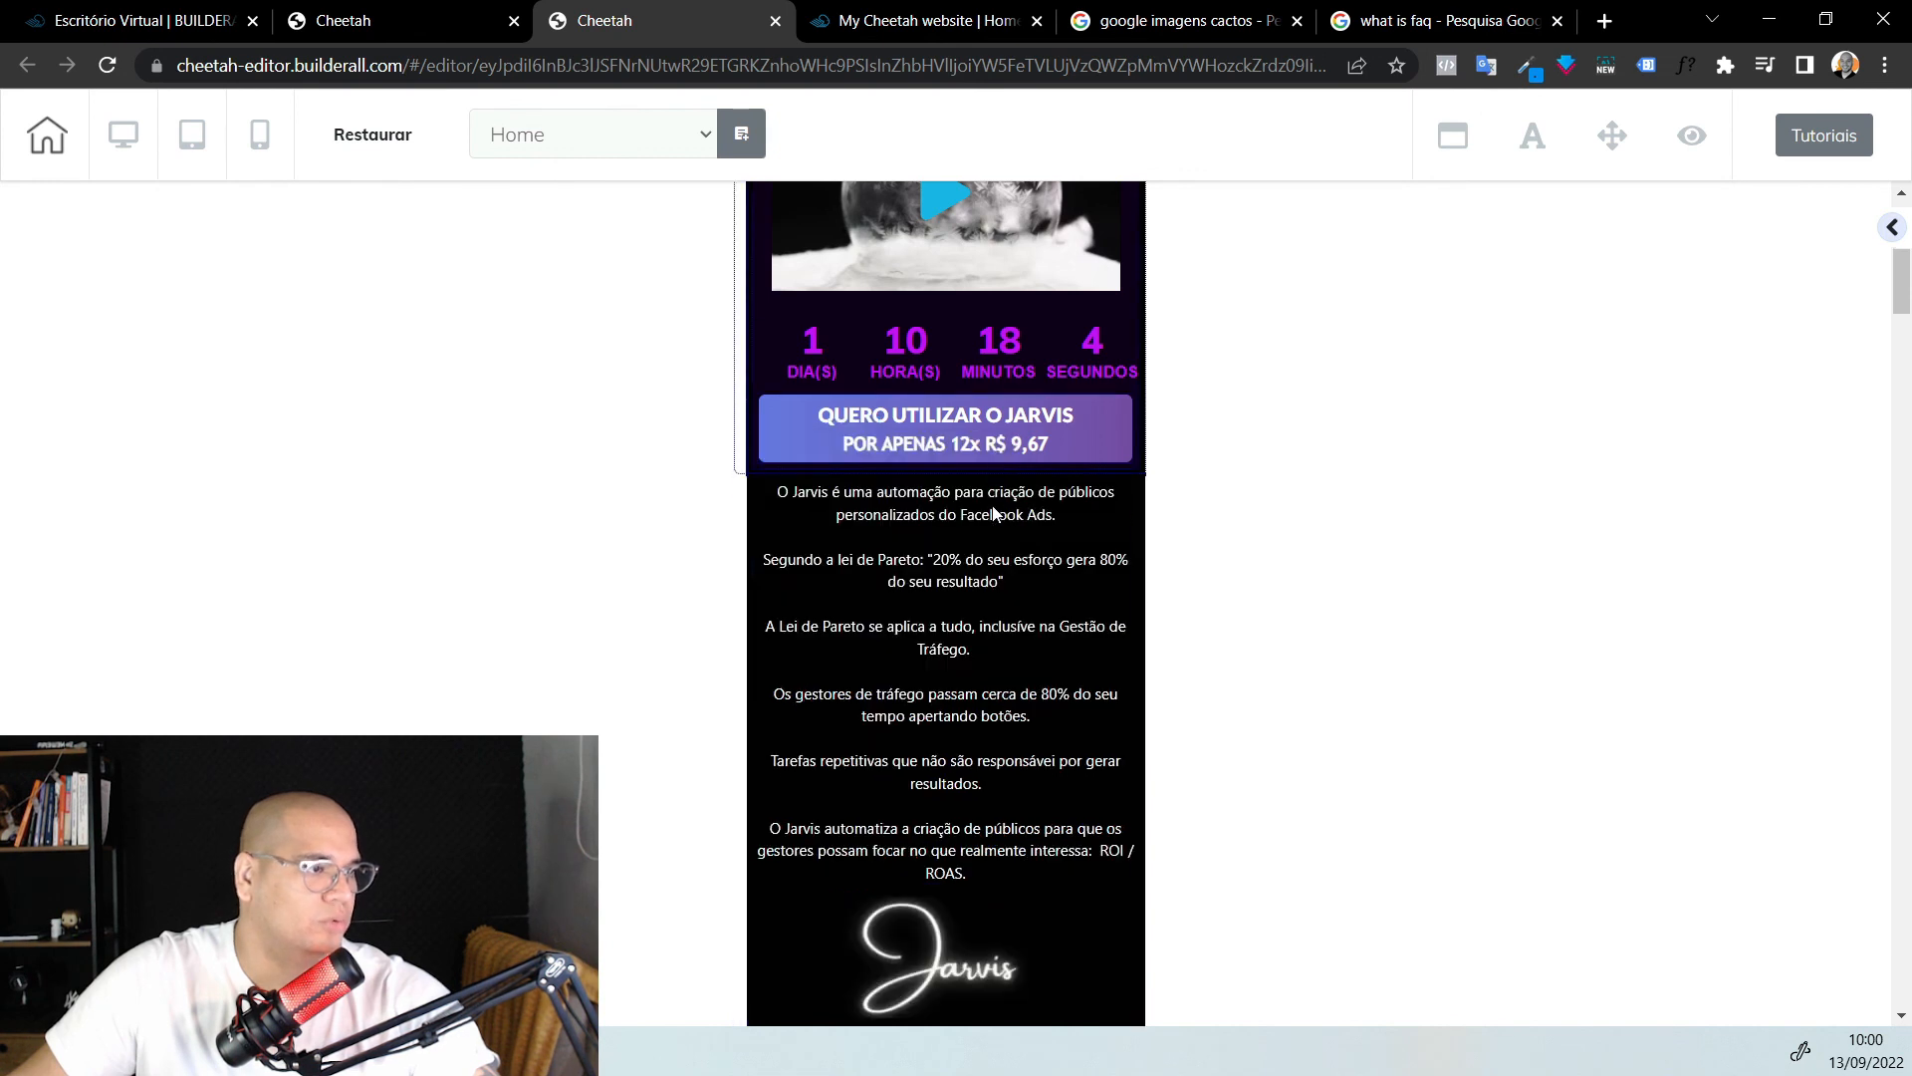
Try to move the Jarvis logo up above the description text, and review the mobile layout's opening section
scroll(1012, 784, "down", 1)
left_click(982, 836)
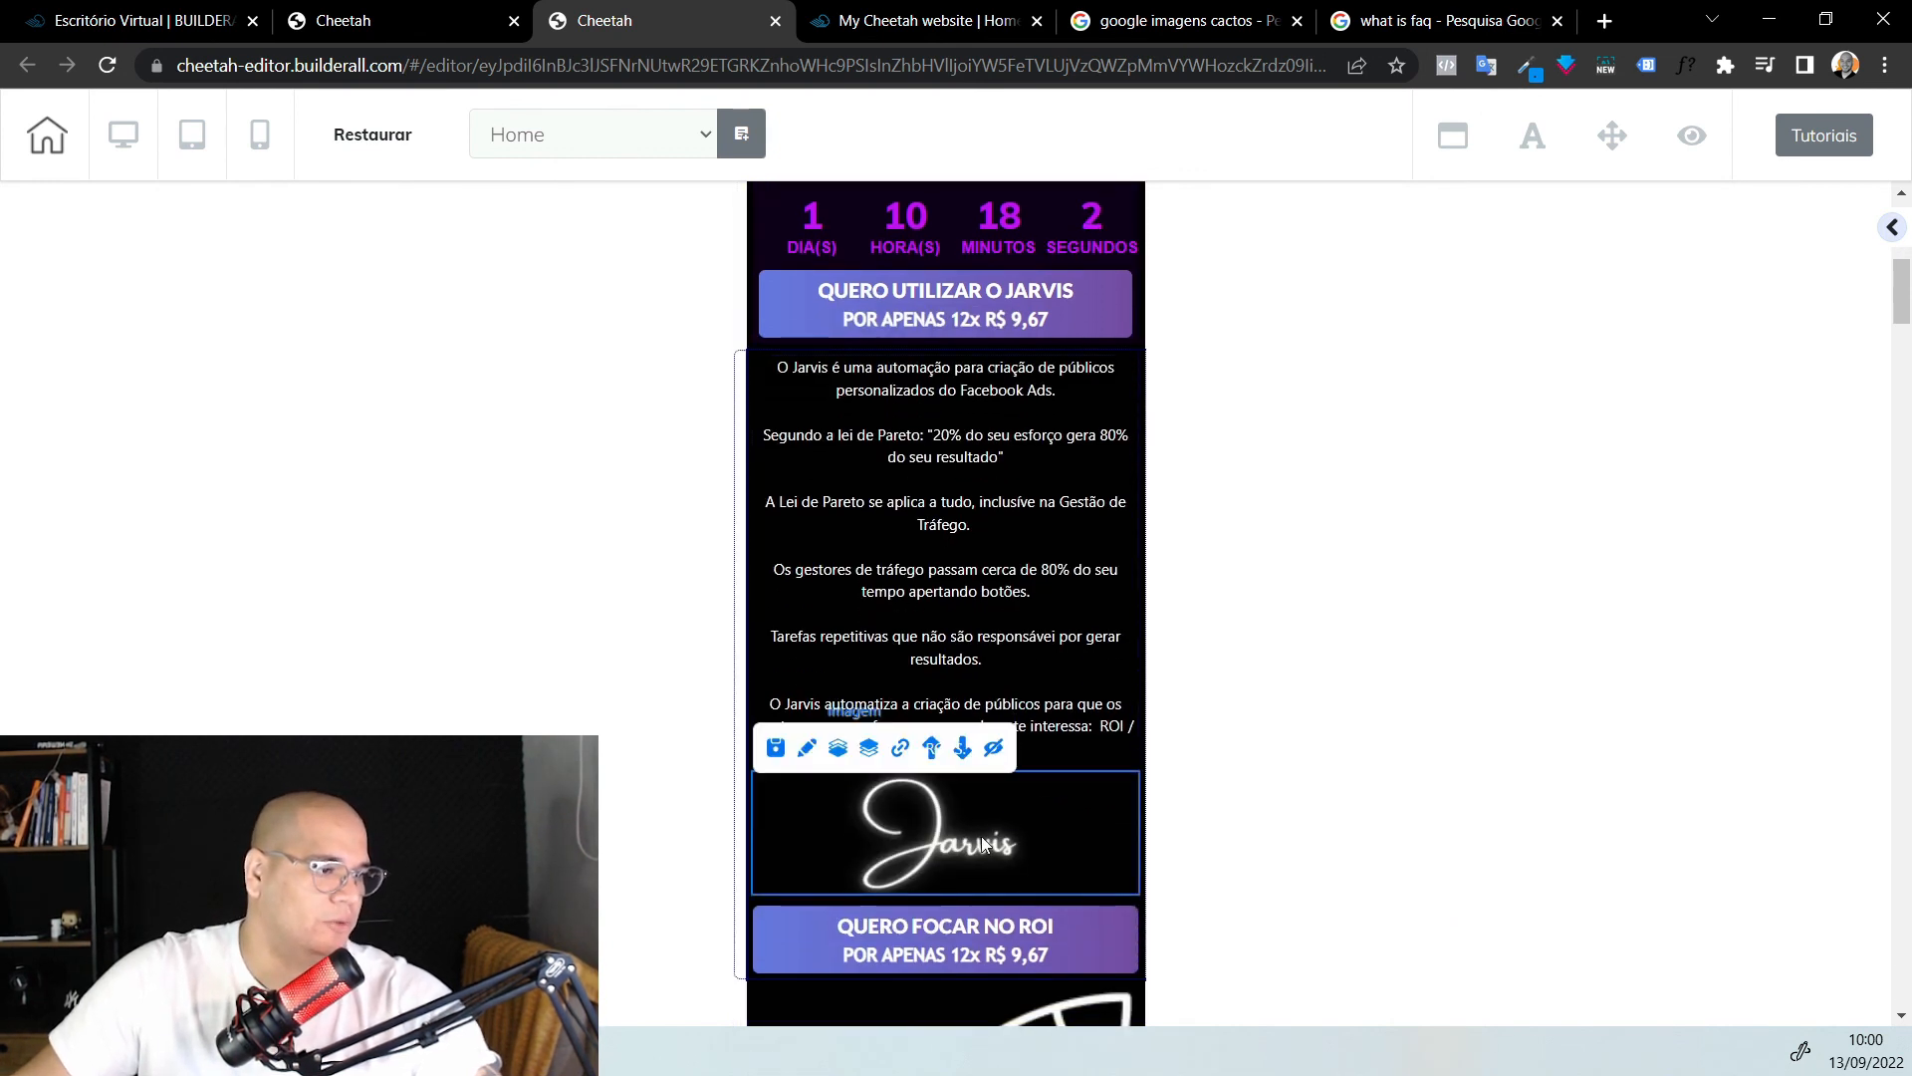
left_click(929, 747)
left_click(945, 823)
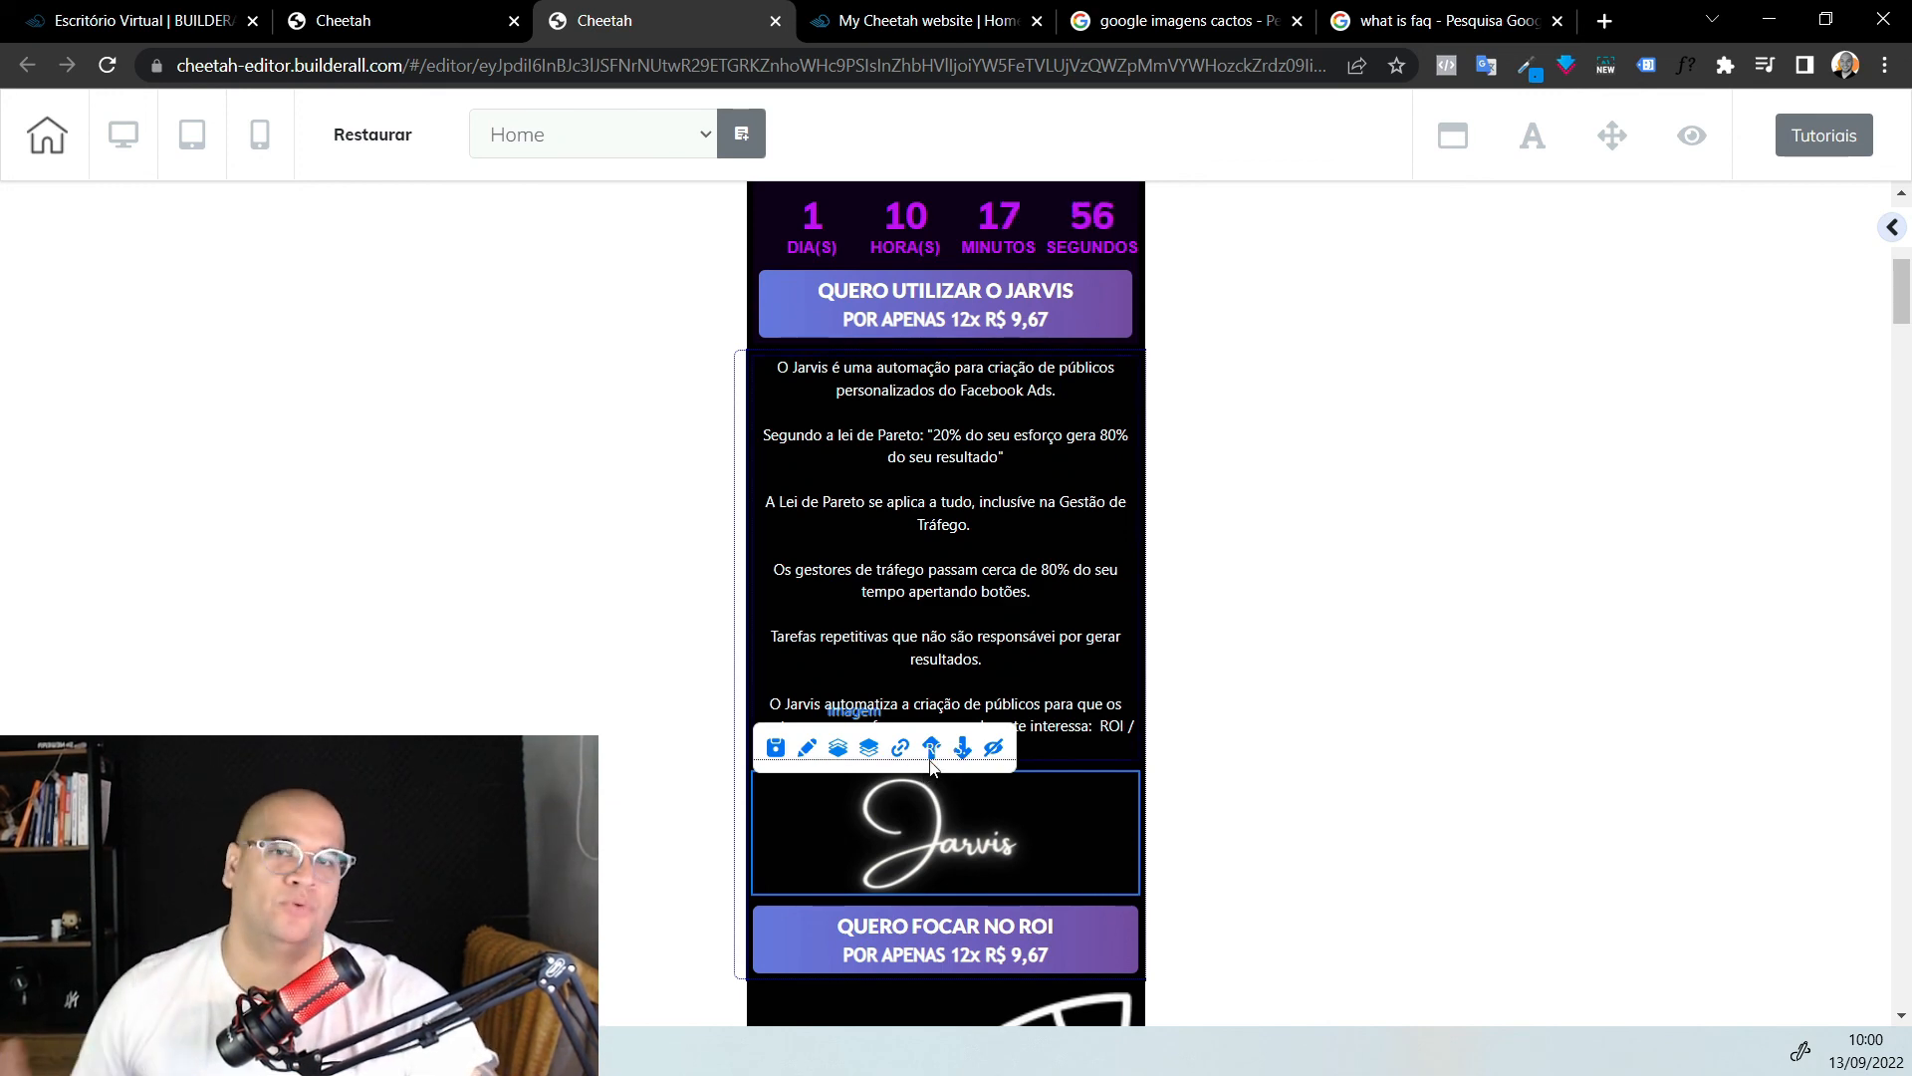
scroll(990, 986, "up", 6)
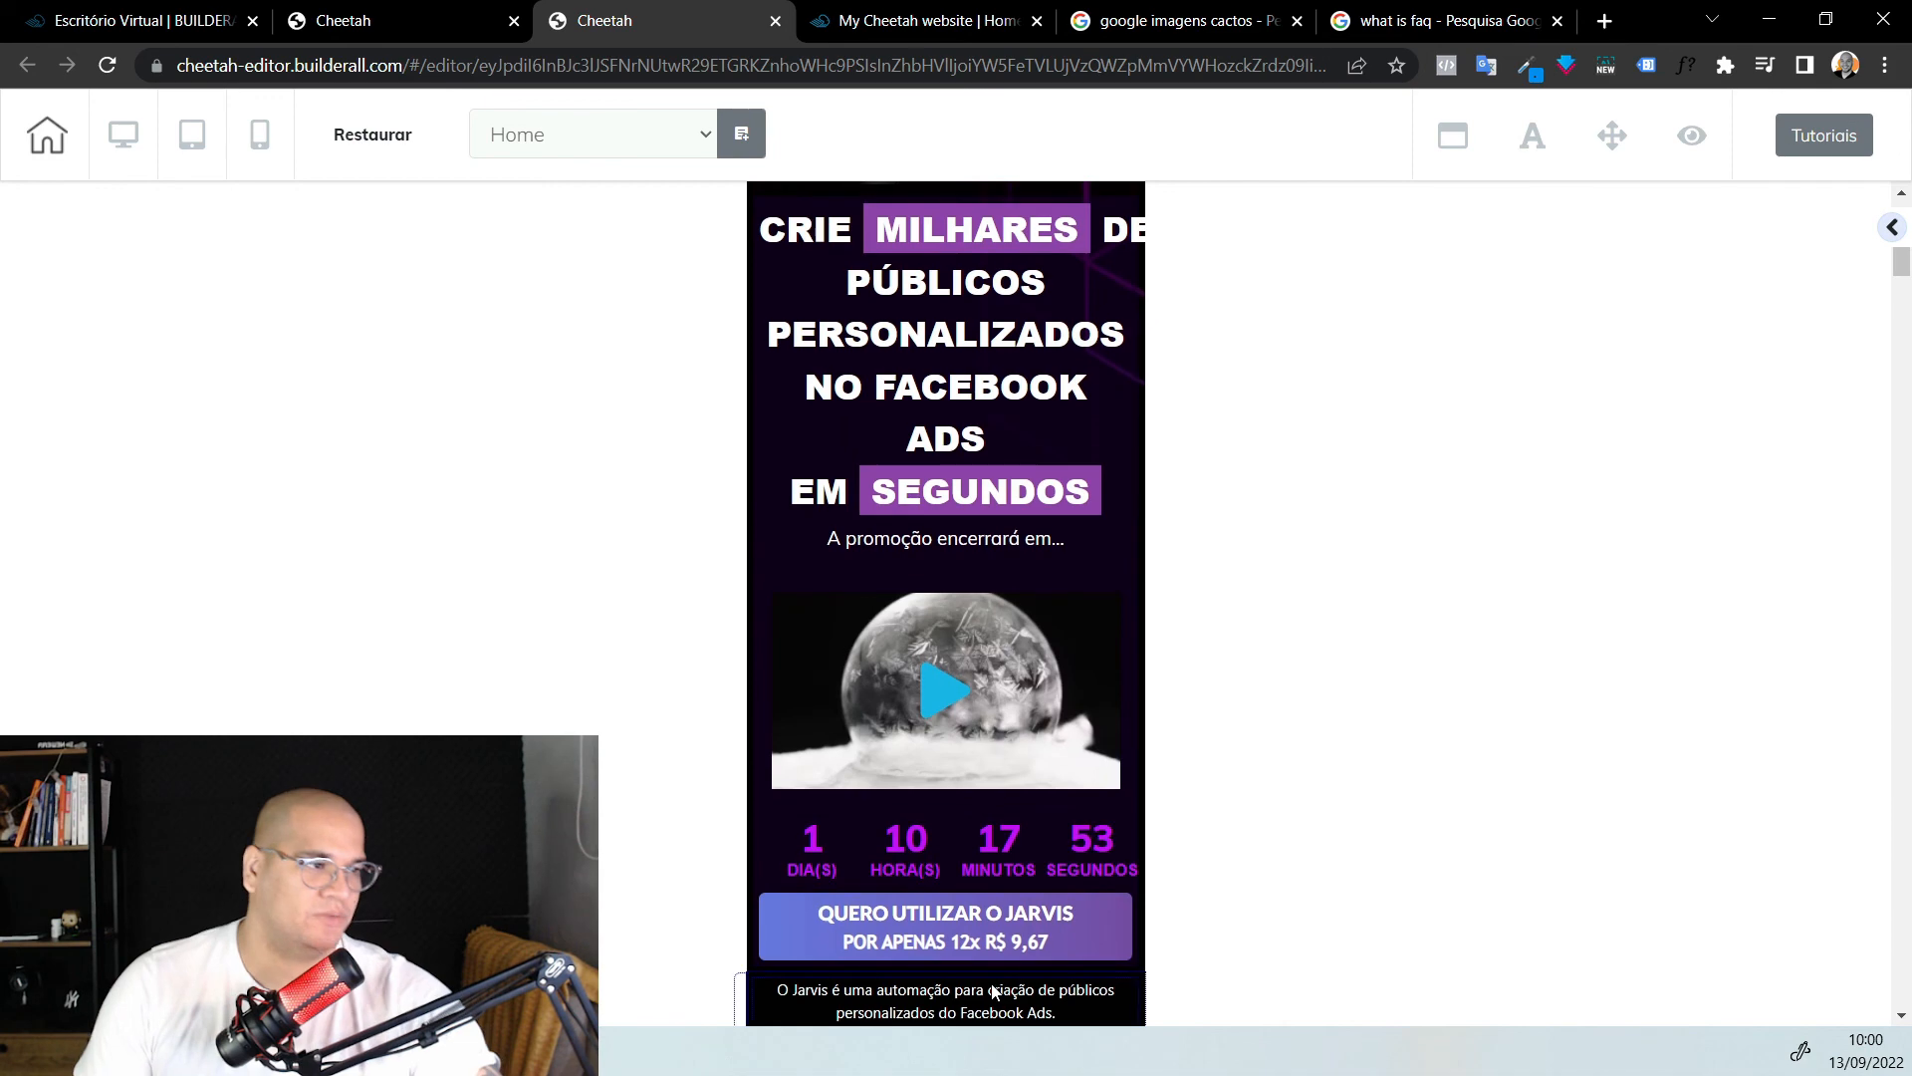
scroll(976, 991, "down", 1)
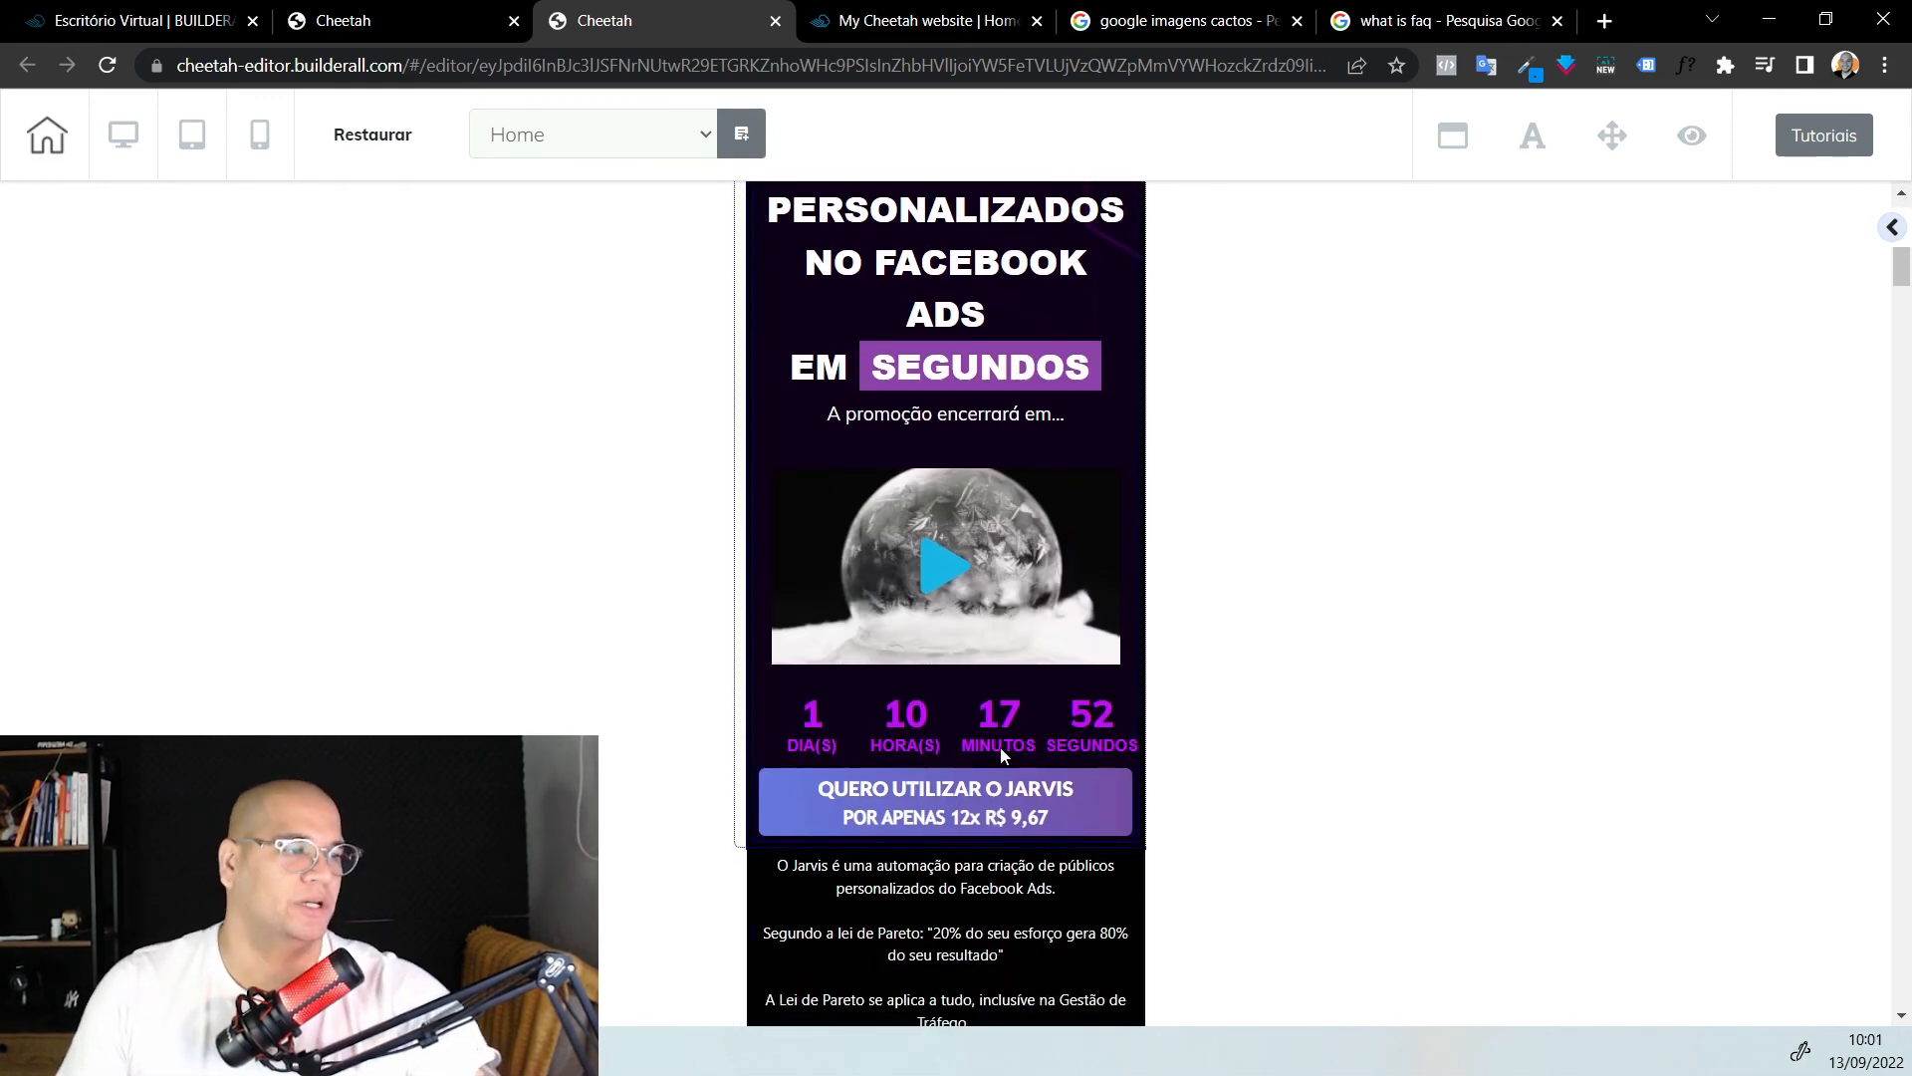
Set the mobile font size of the "CRIE MILHARES DE PÚBLICOS PERSONALIZADOS" headline to 18
scroll(1005, 714, "up", 2)
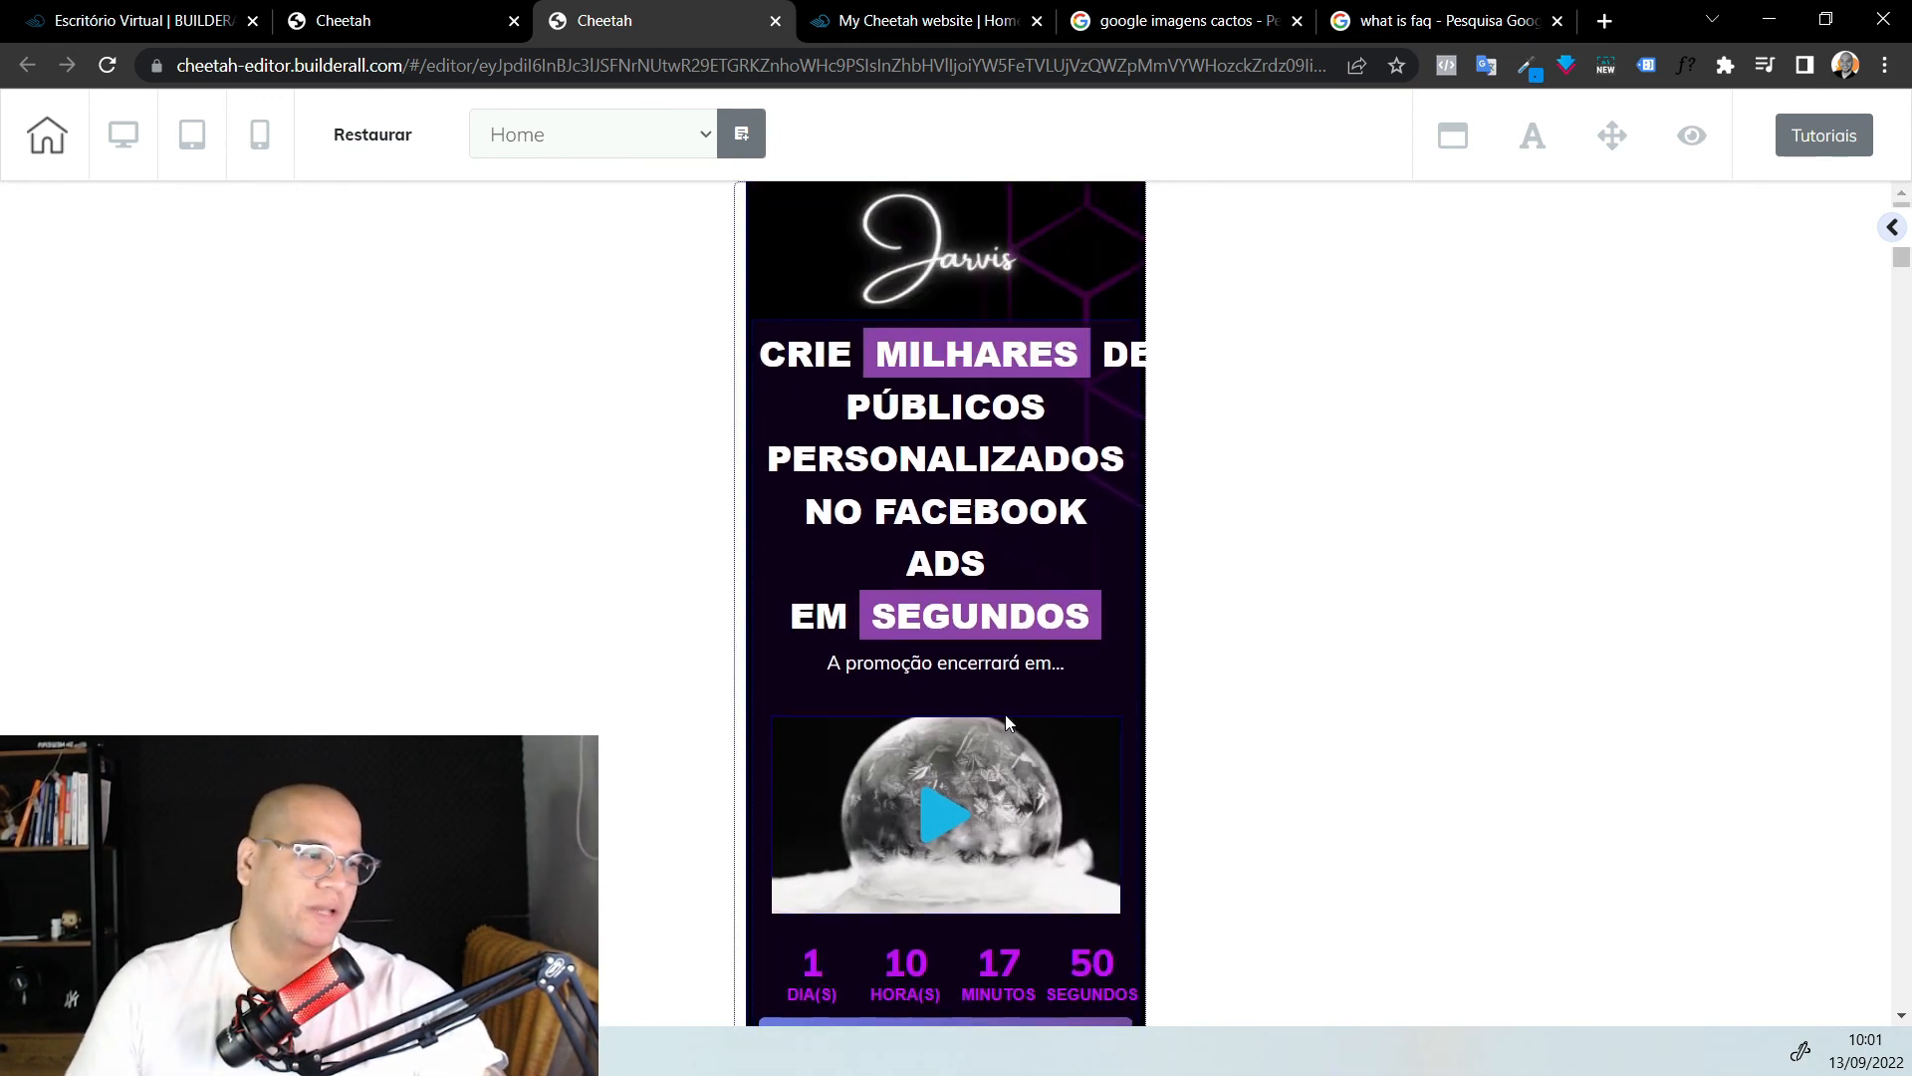
left_click(1018, 506)
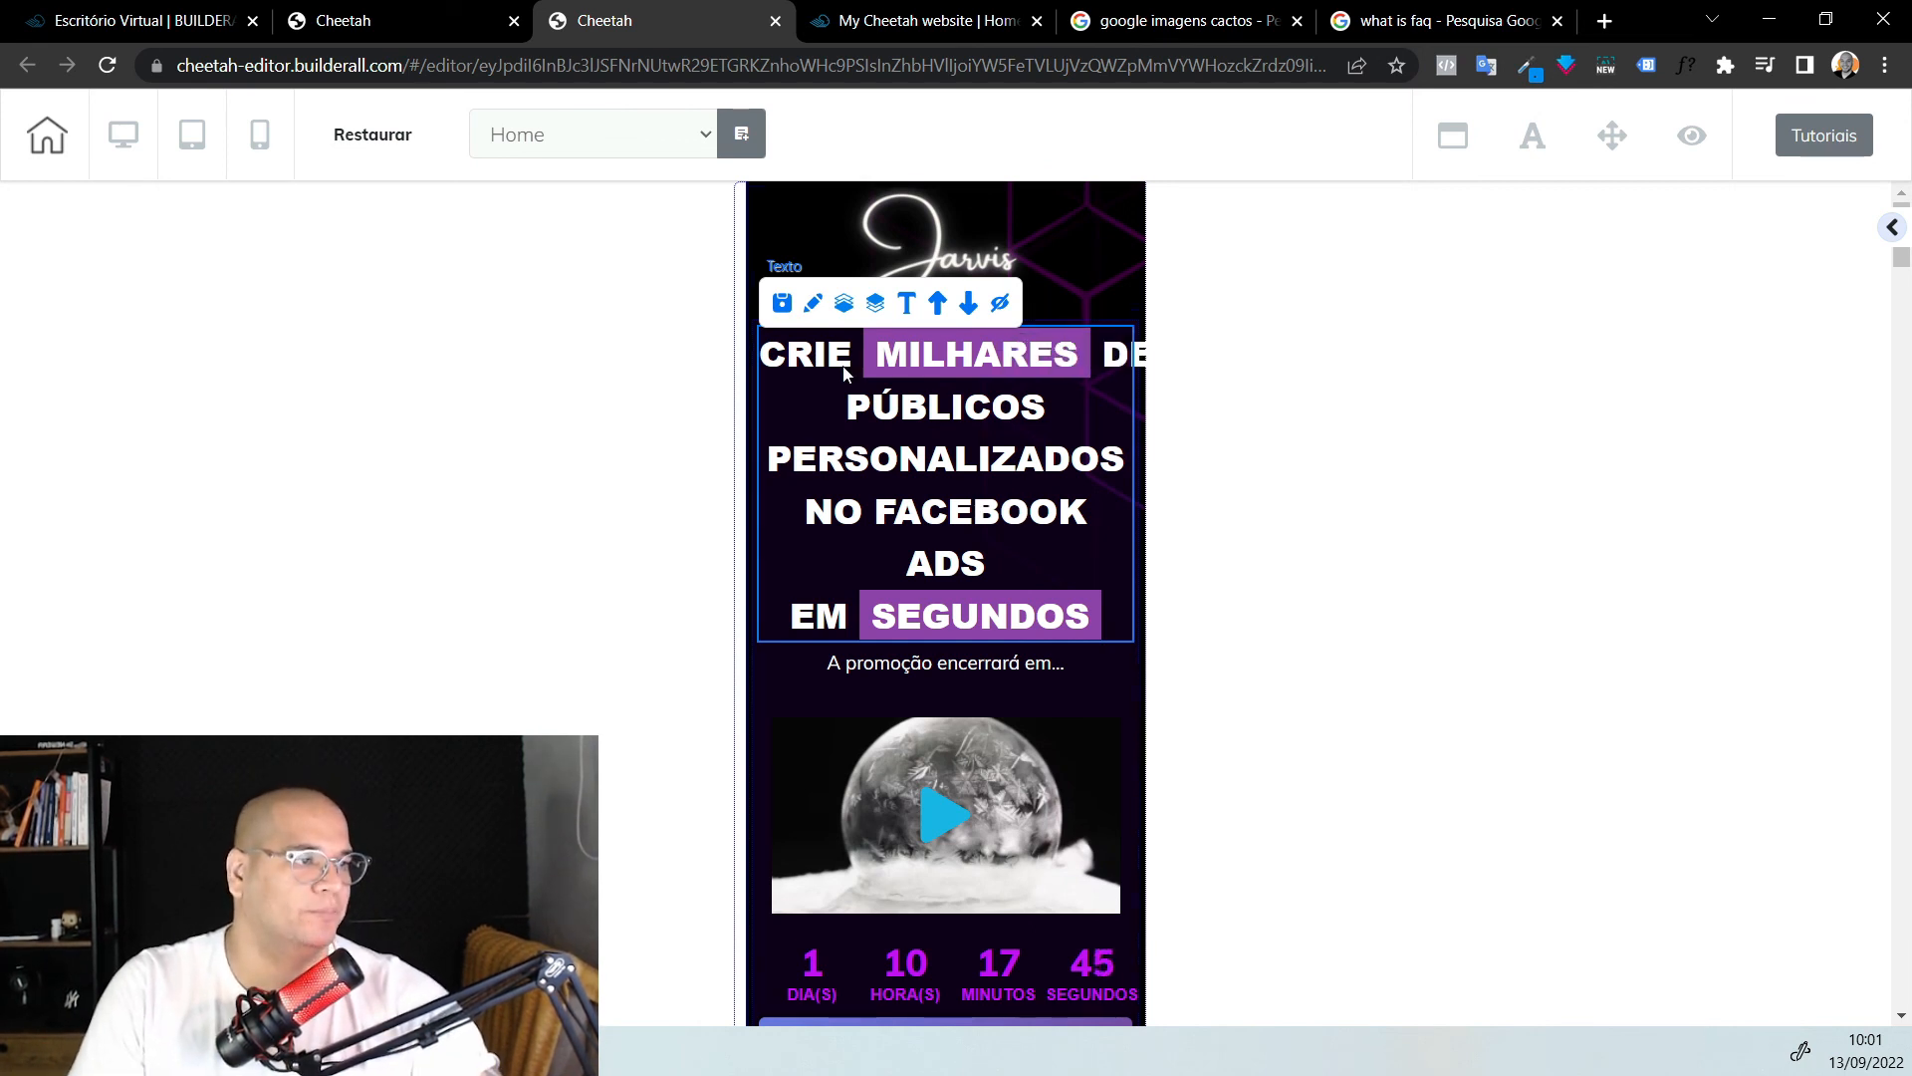
left_click(813, 303)
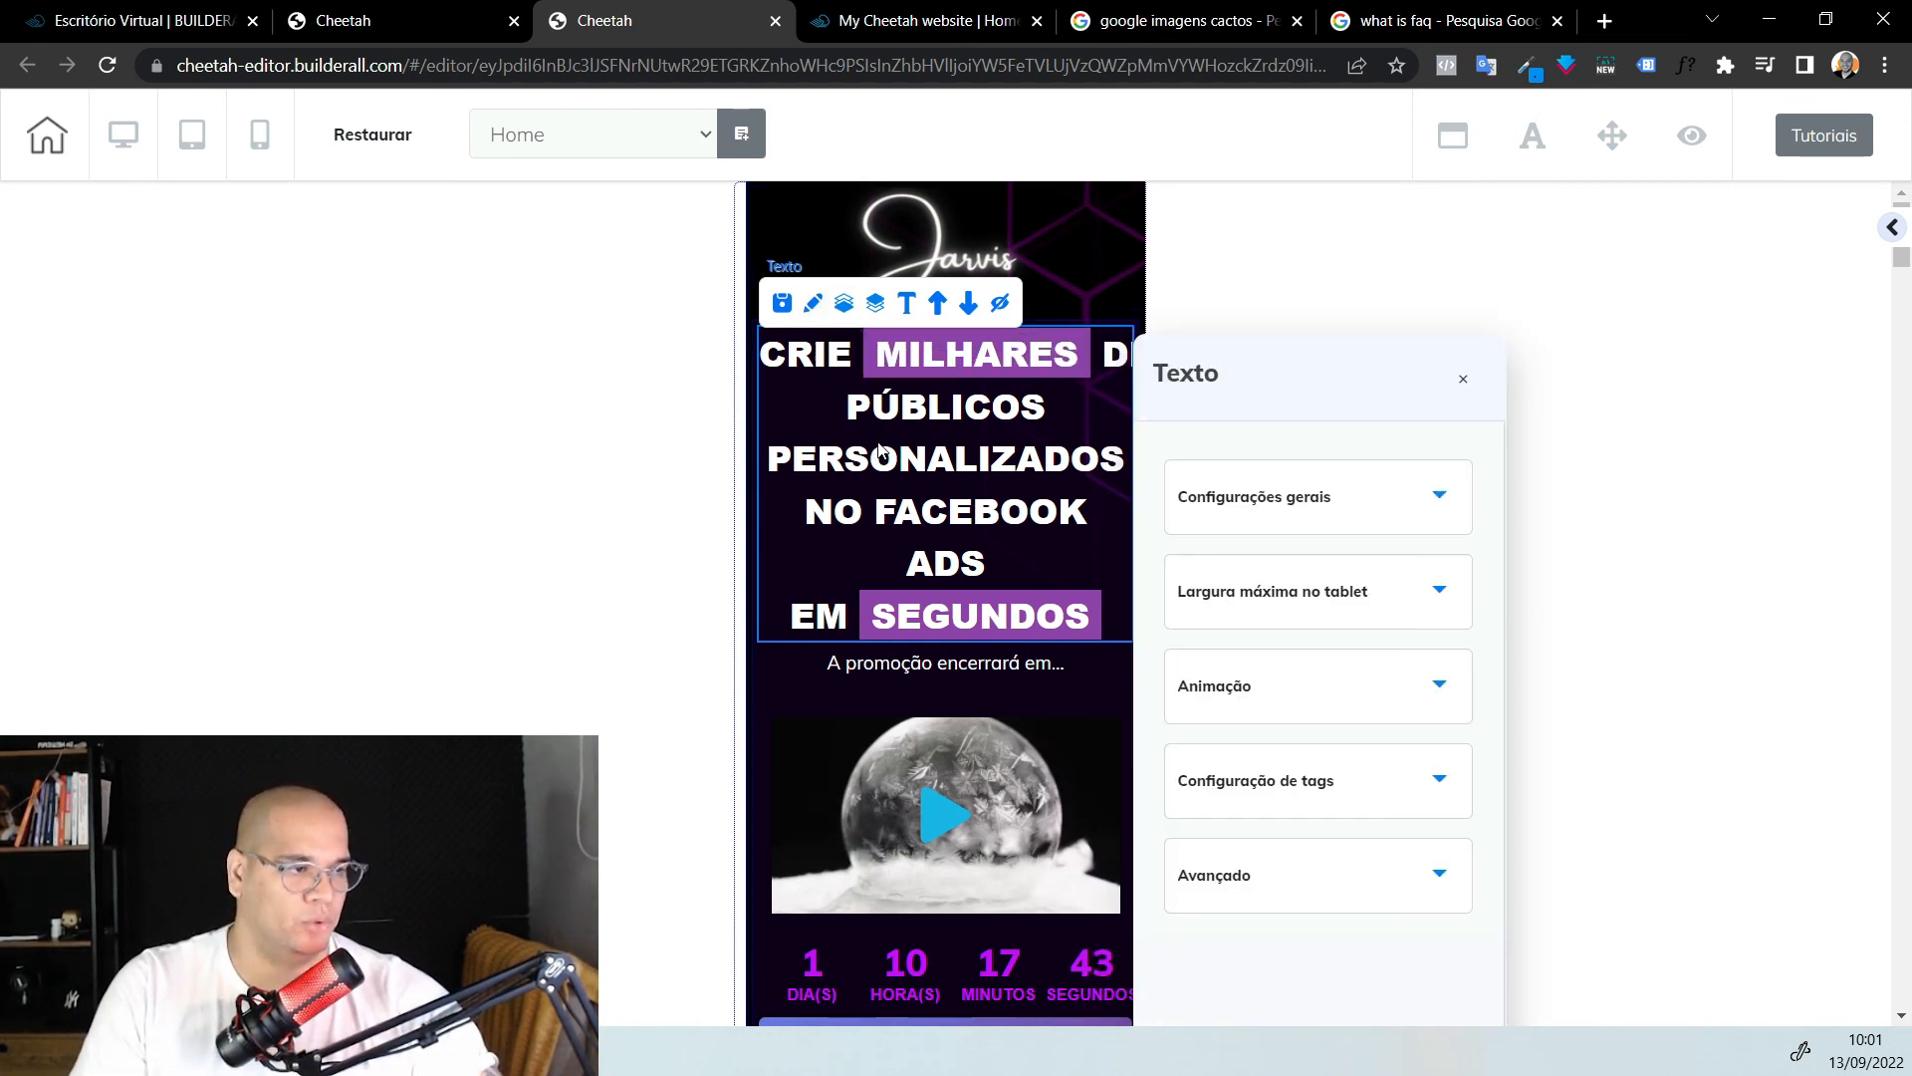
left_click(1275, 508)
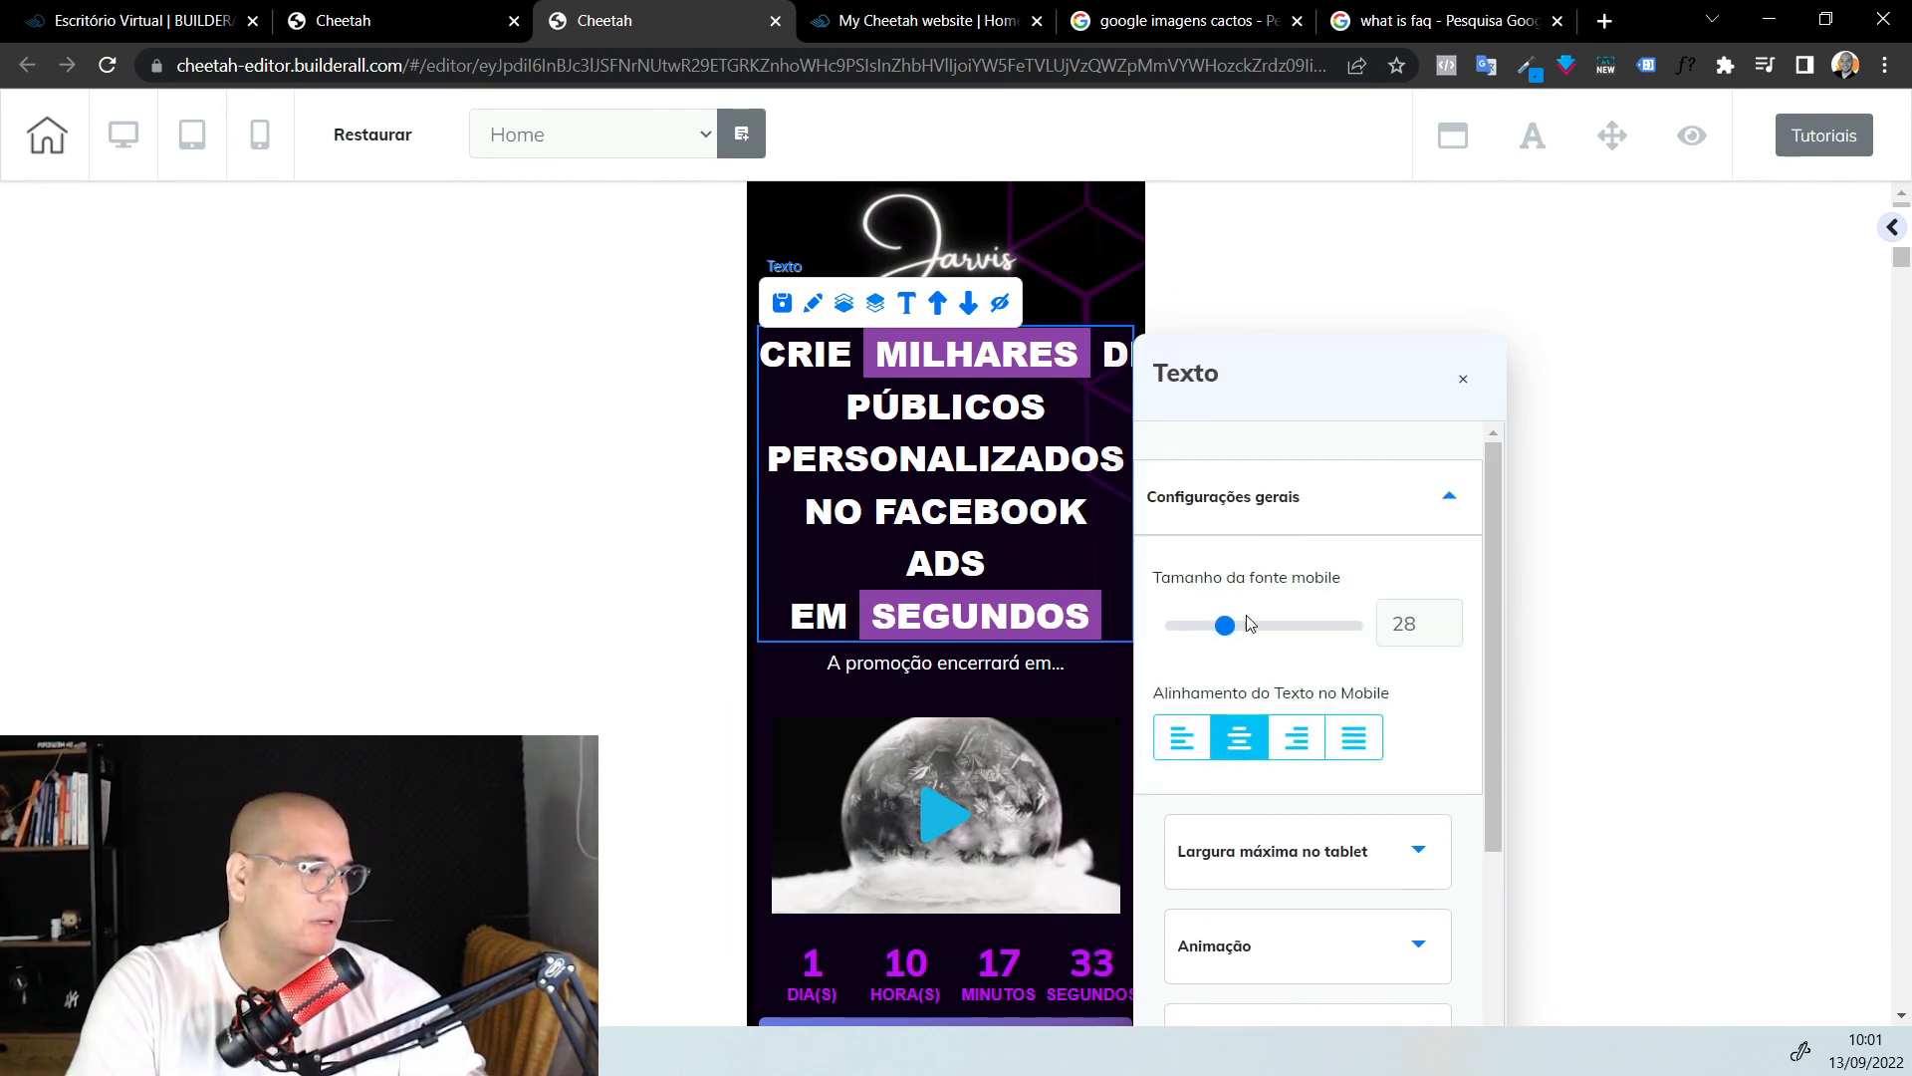
left_click_drag(1225, 627, 1211, 644)
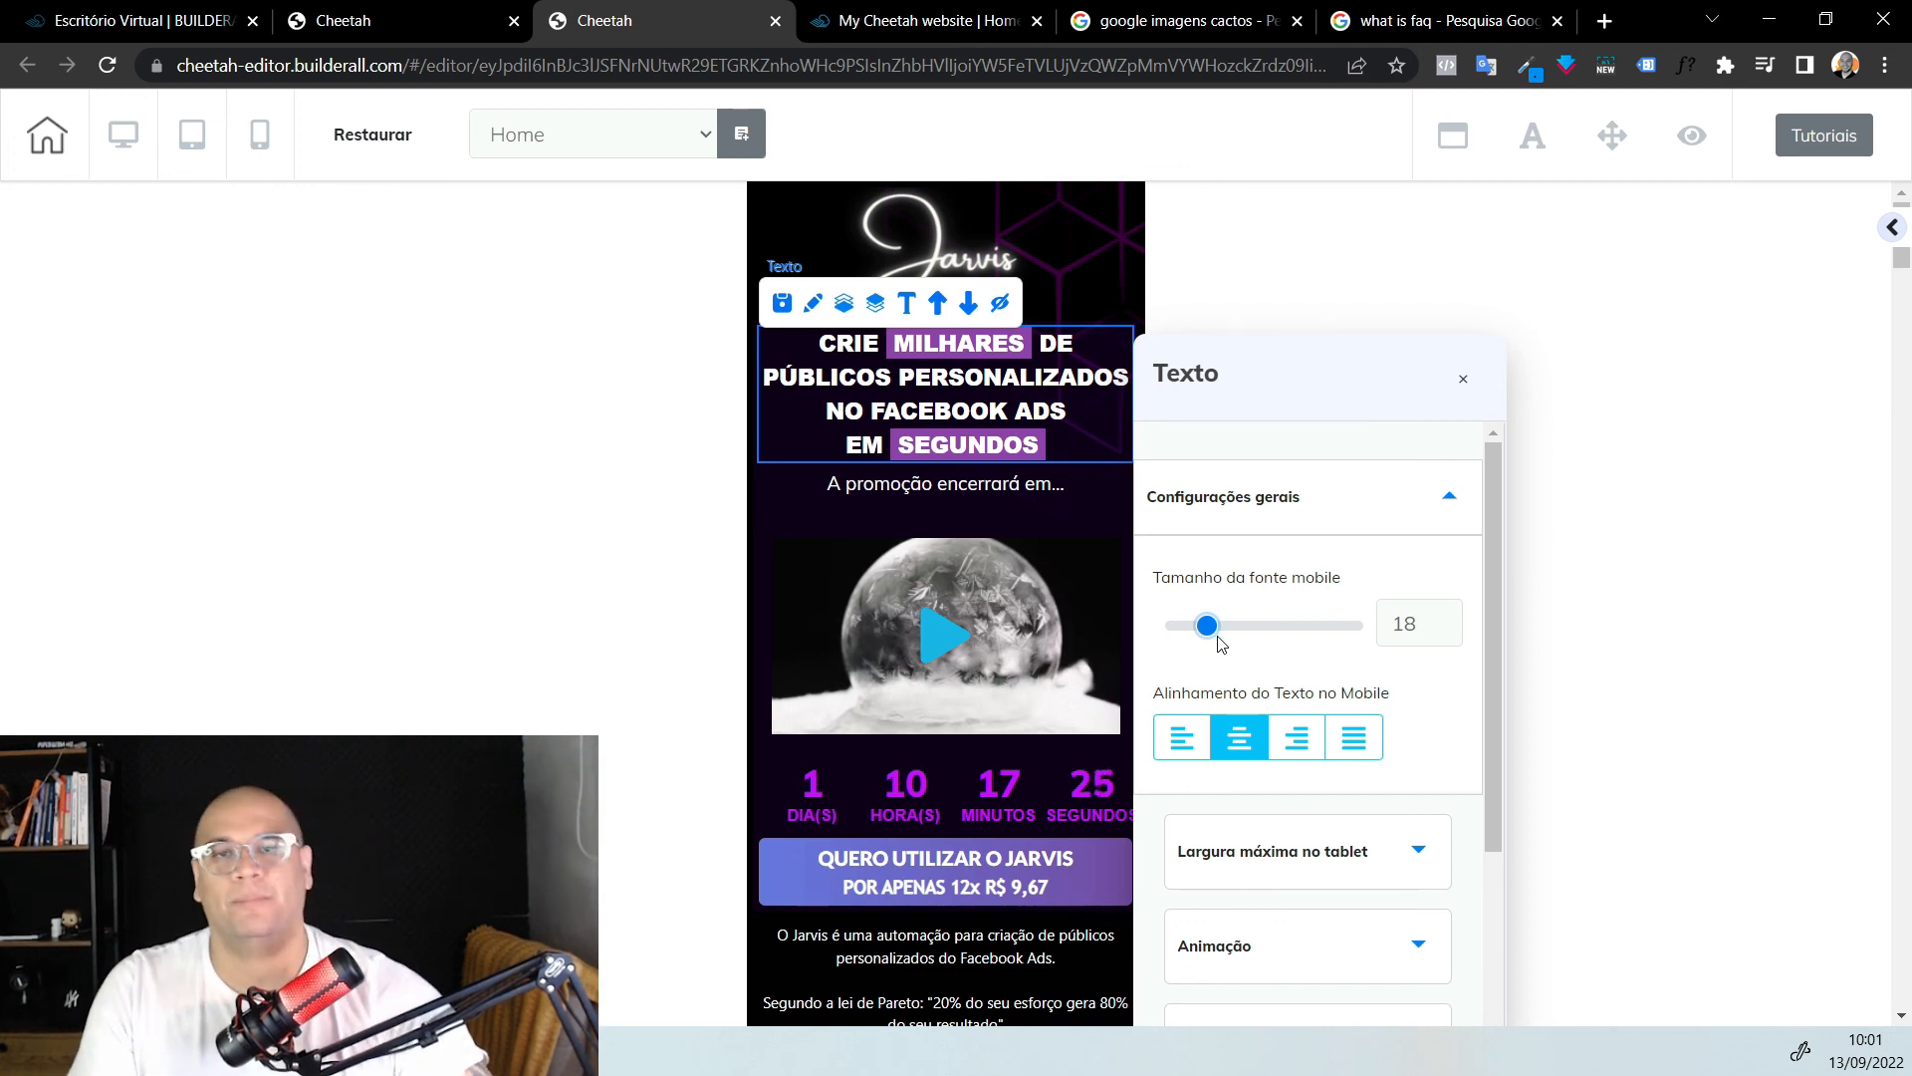
Open the image settings of the rocket graphic above the "Especialista / Lançador" text in the mobile layout
scroll(996, 698, "down", 6)
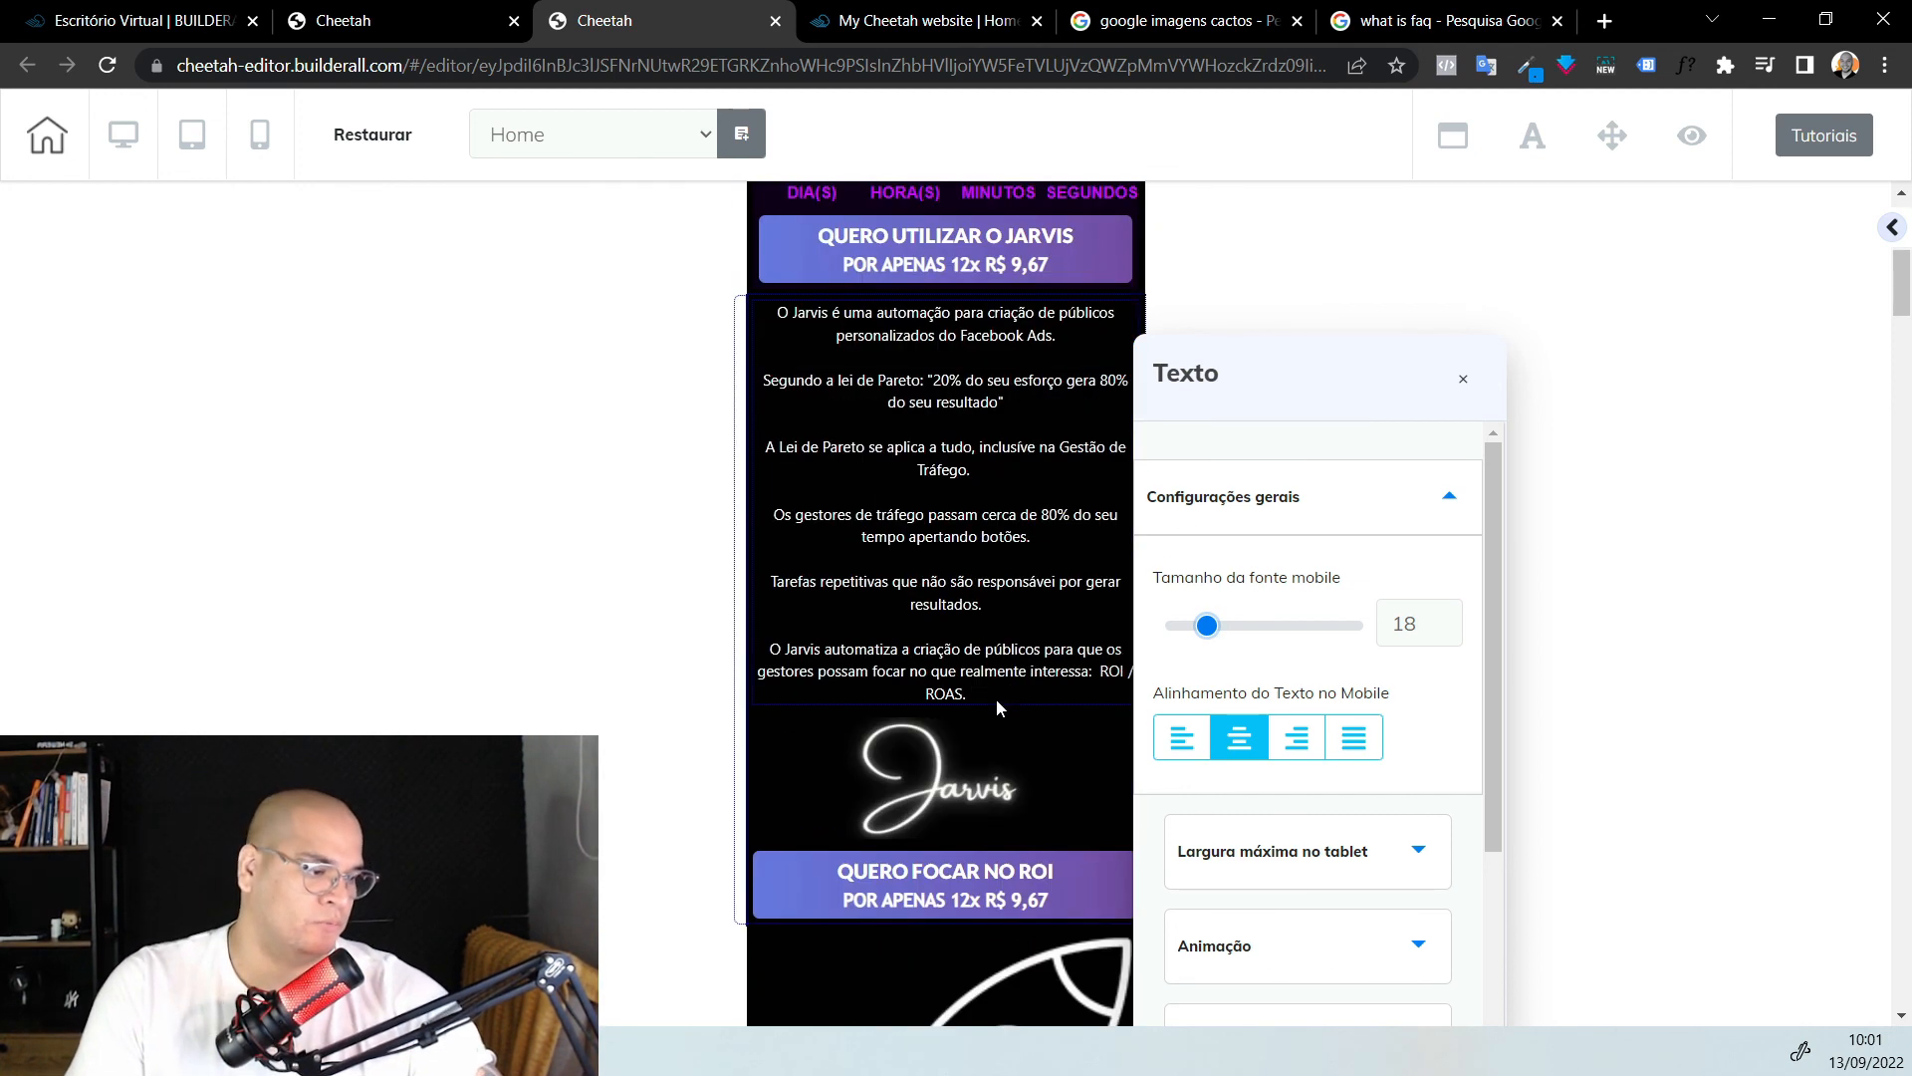
scroll(996, 698, "down", 5)
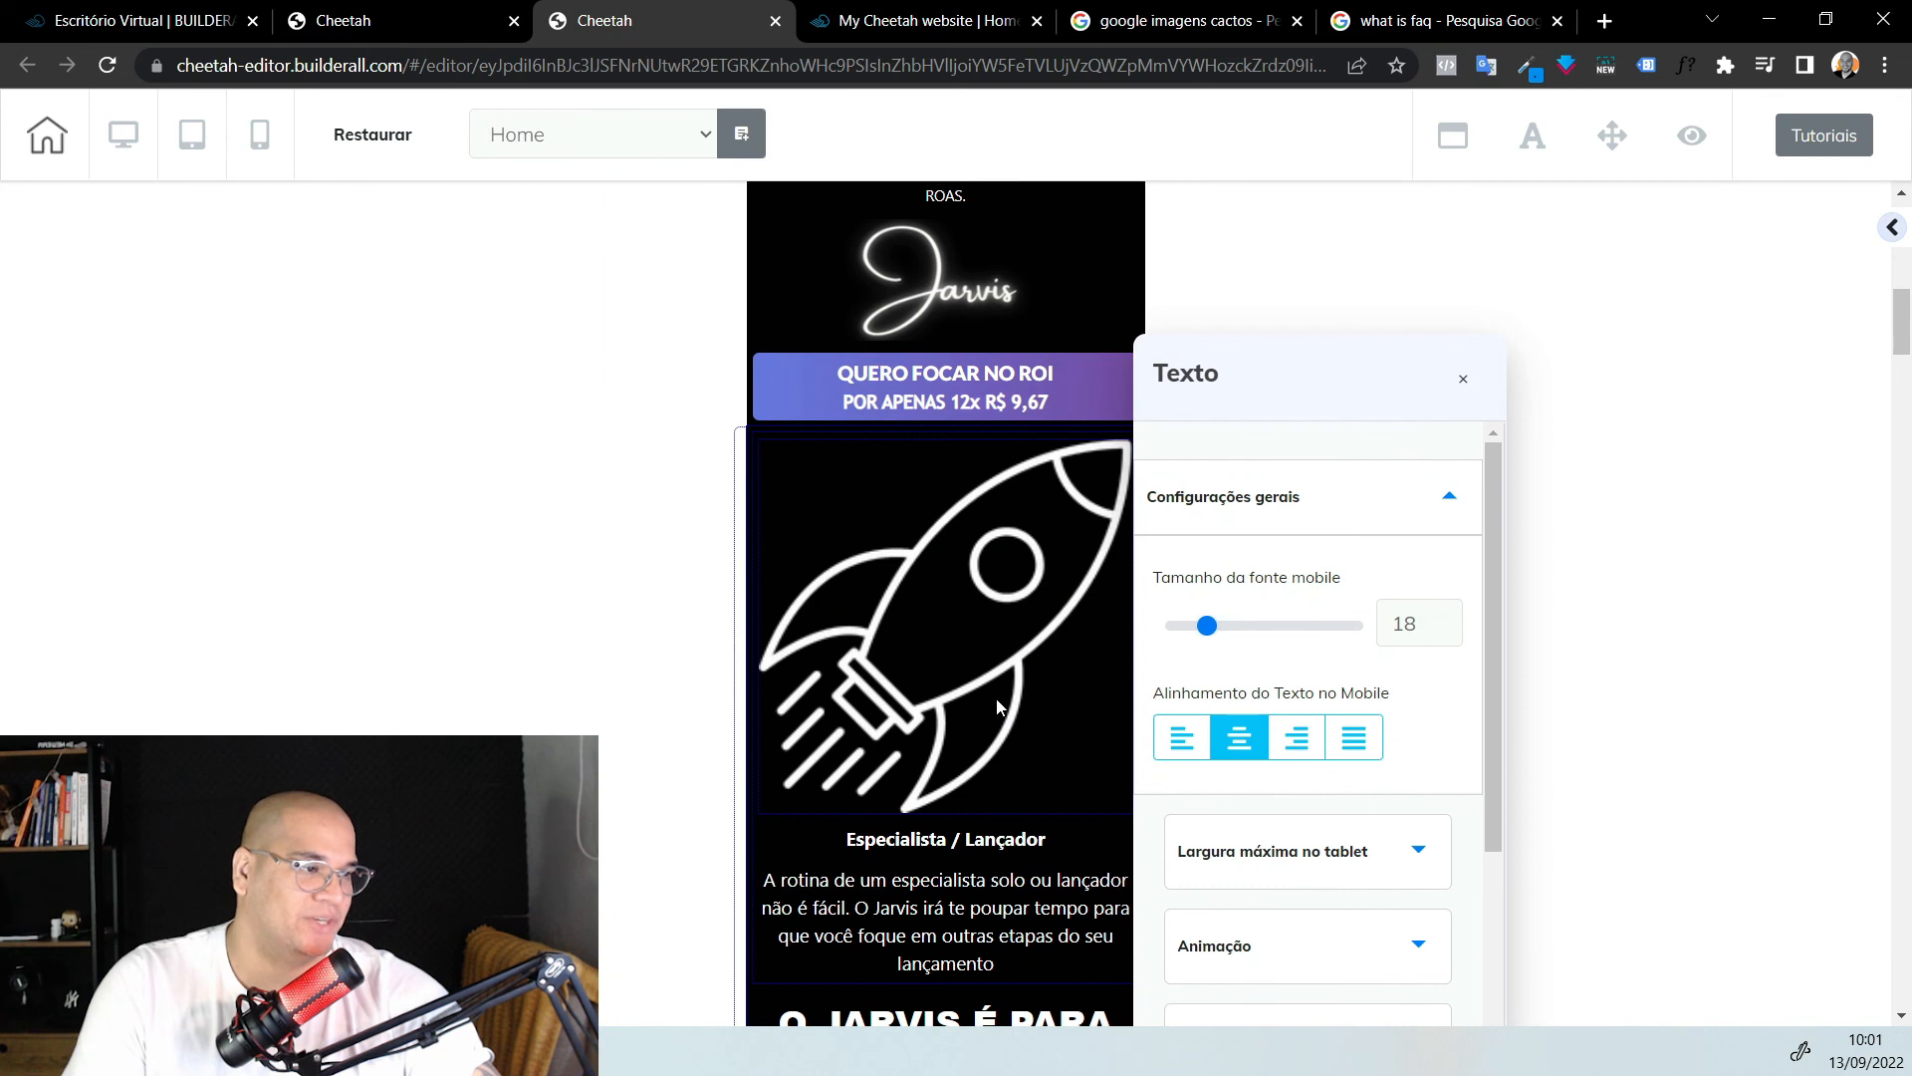
left_click(996, 697)
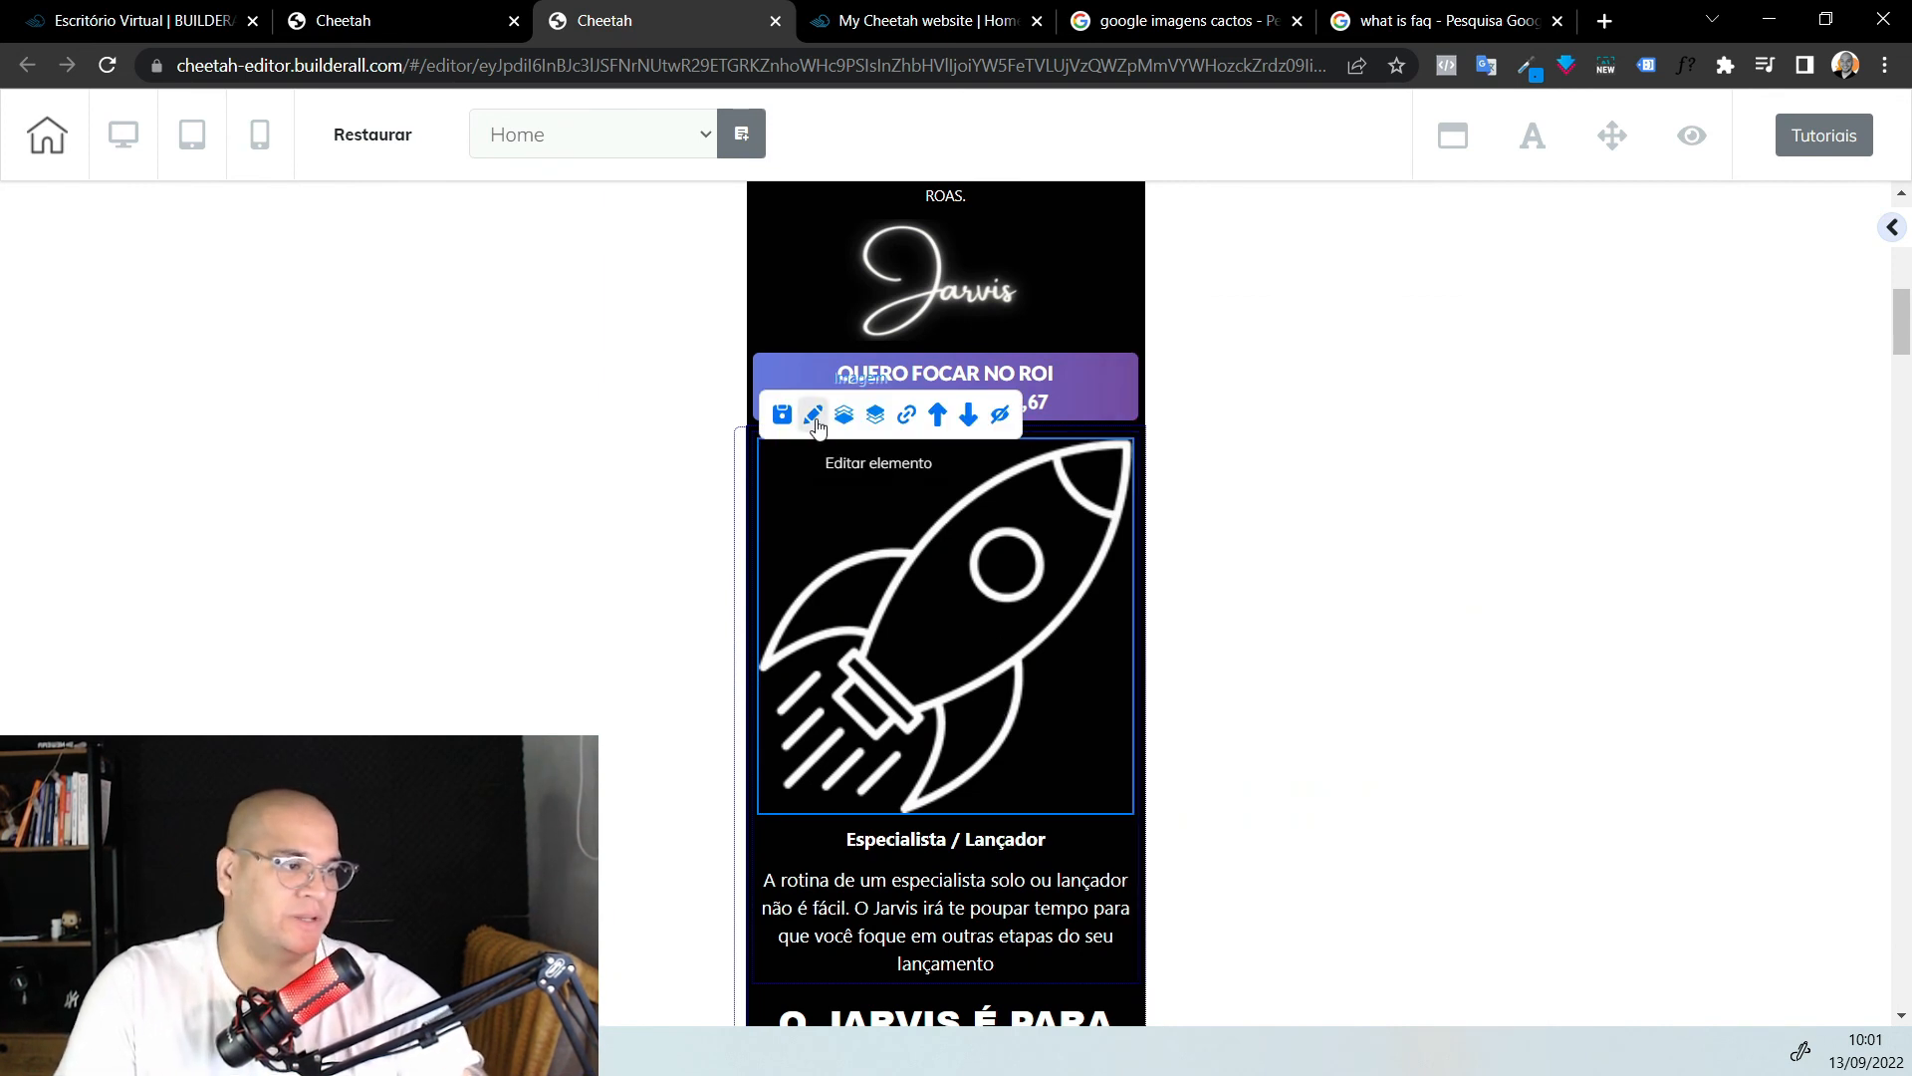
double_click(896, 648)
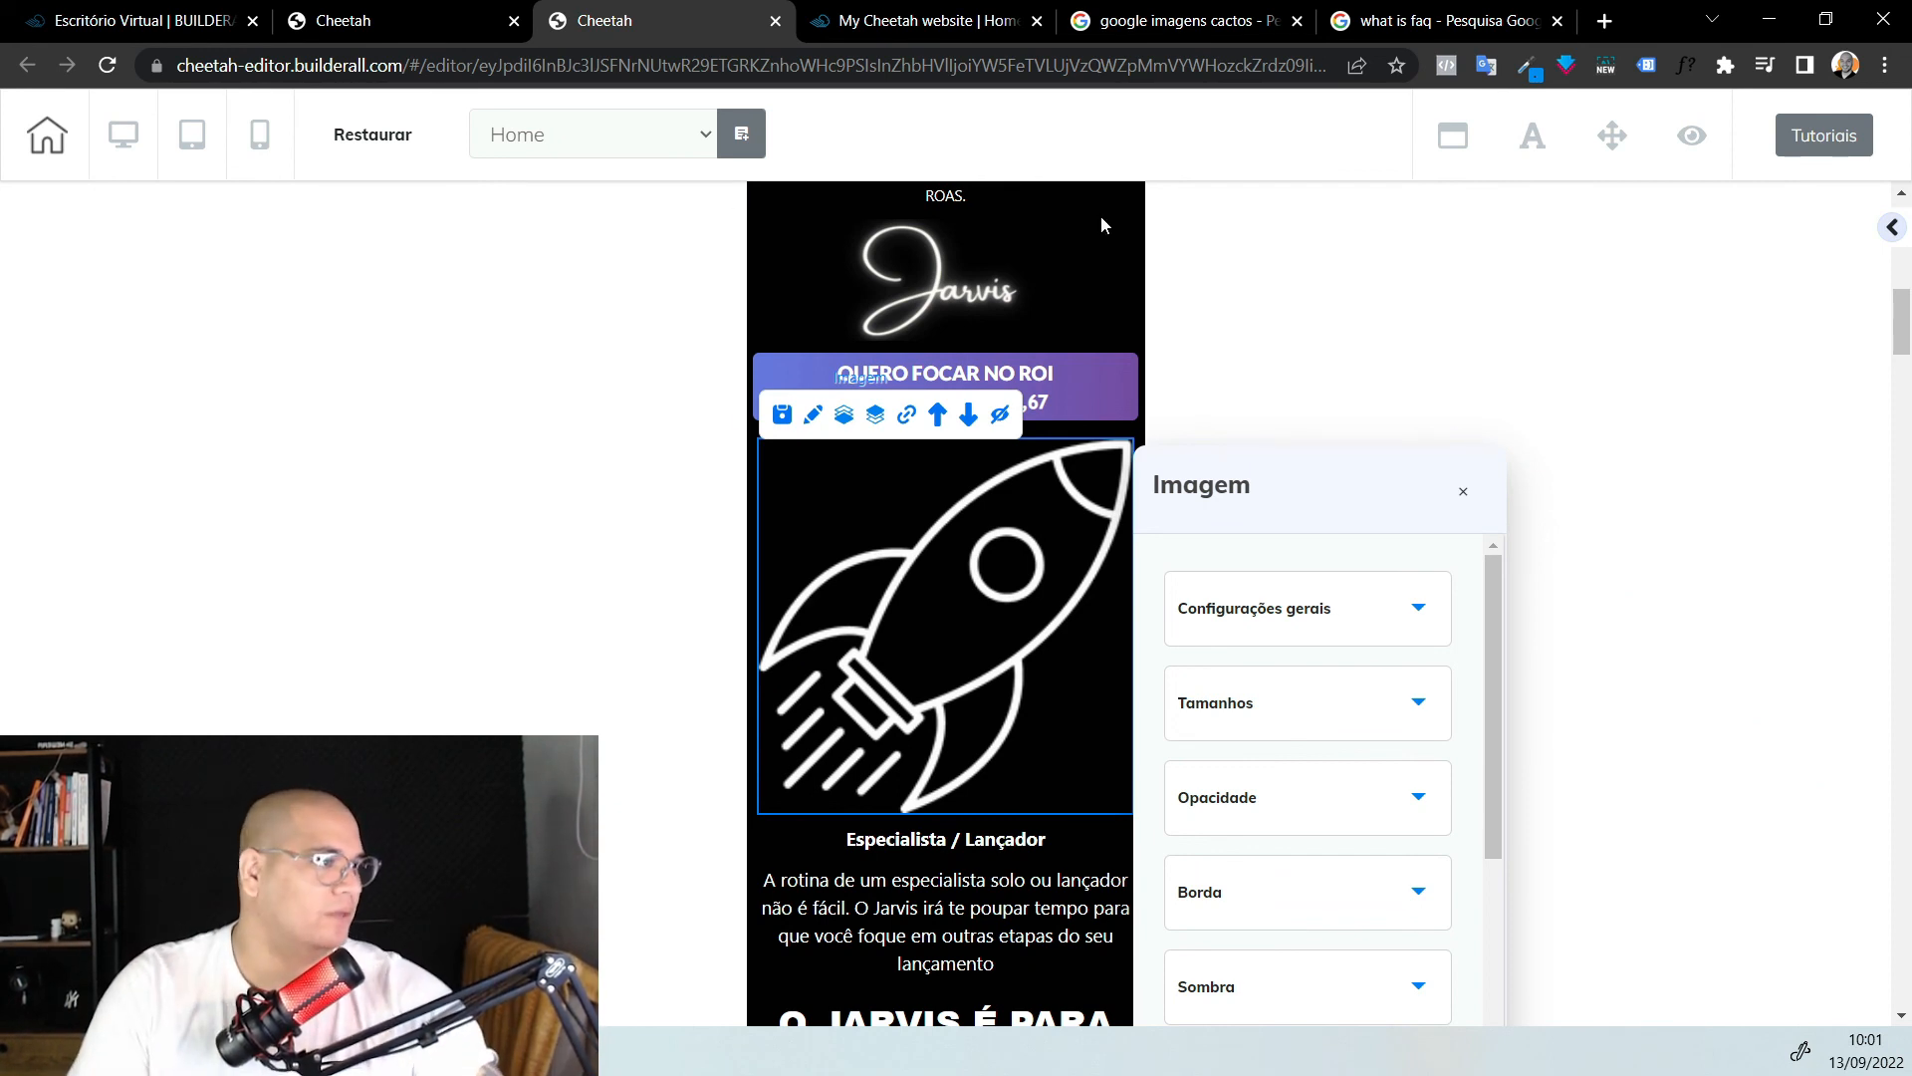
Open jarvis.mktr.digital in a new tab and examine the live page's desktop layout from the header to the "O Jarvis é para você que é..." section
left_click(1604, 20)
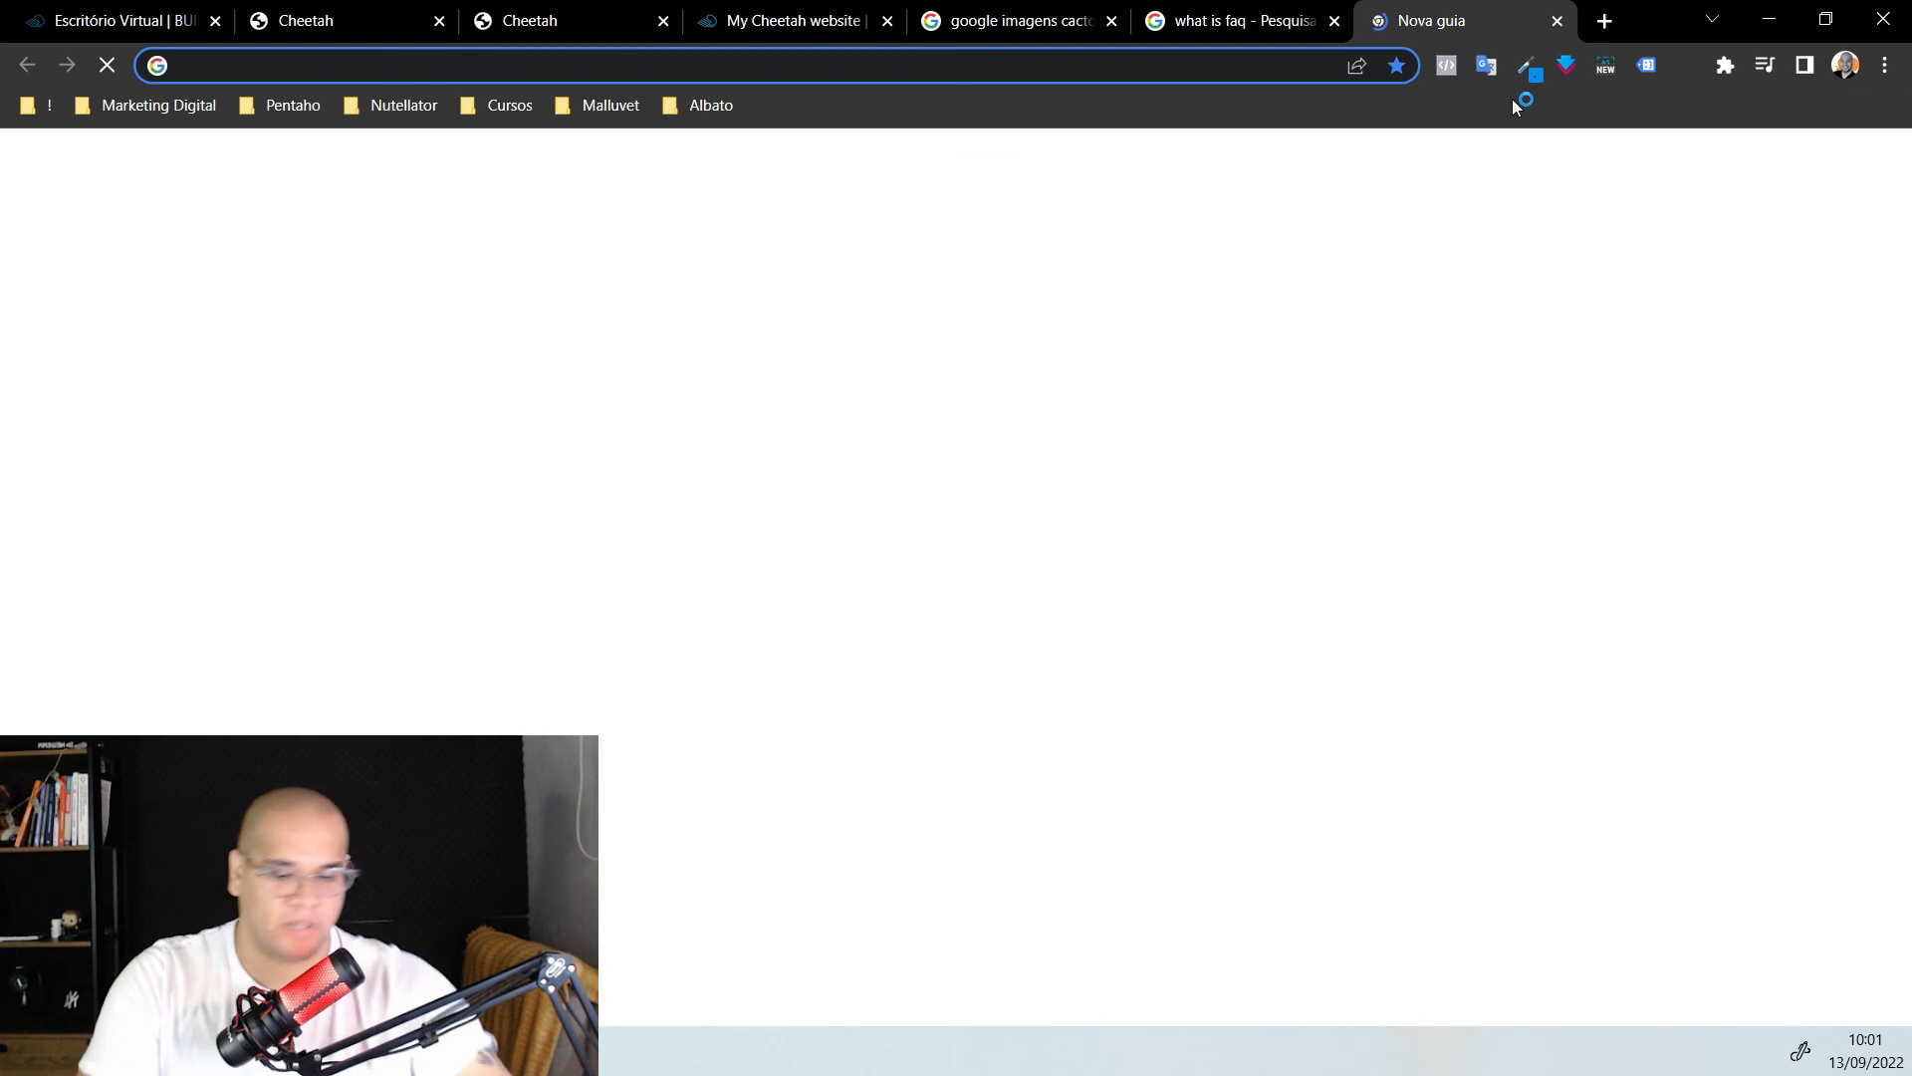
type("jarv")
key("Return")
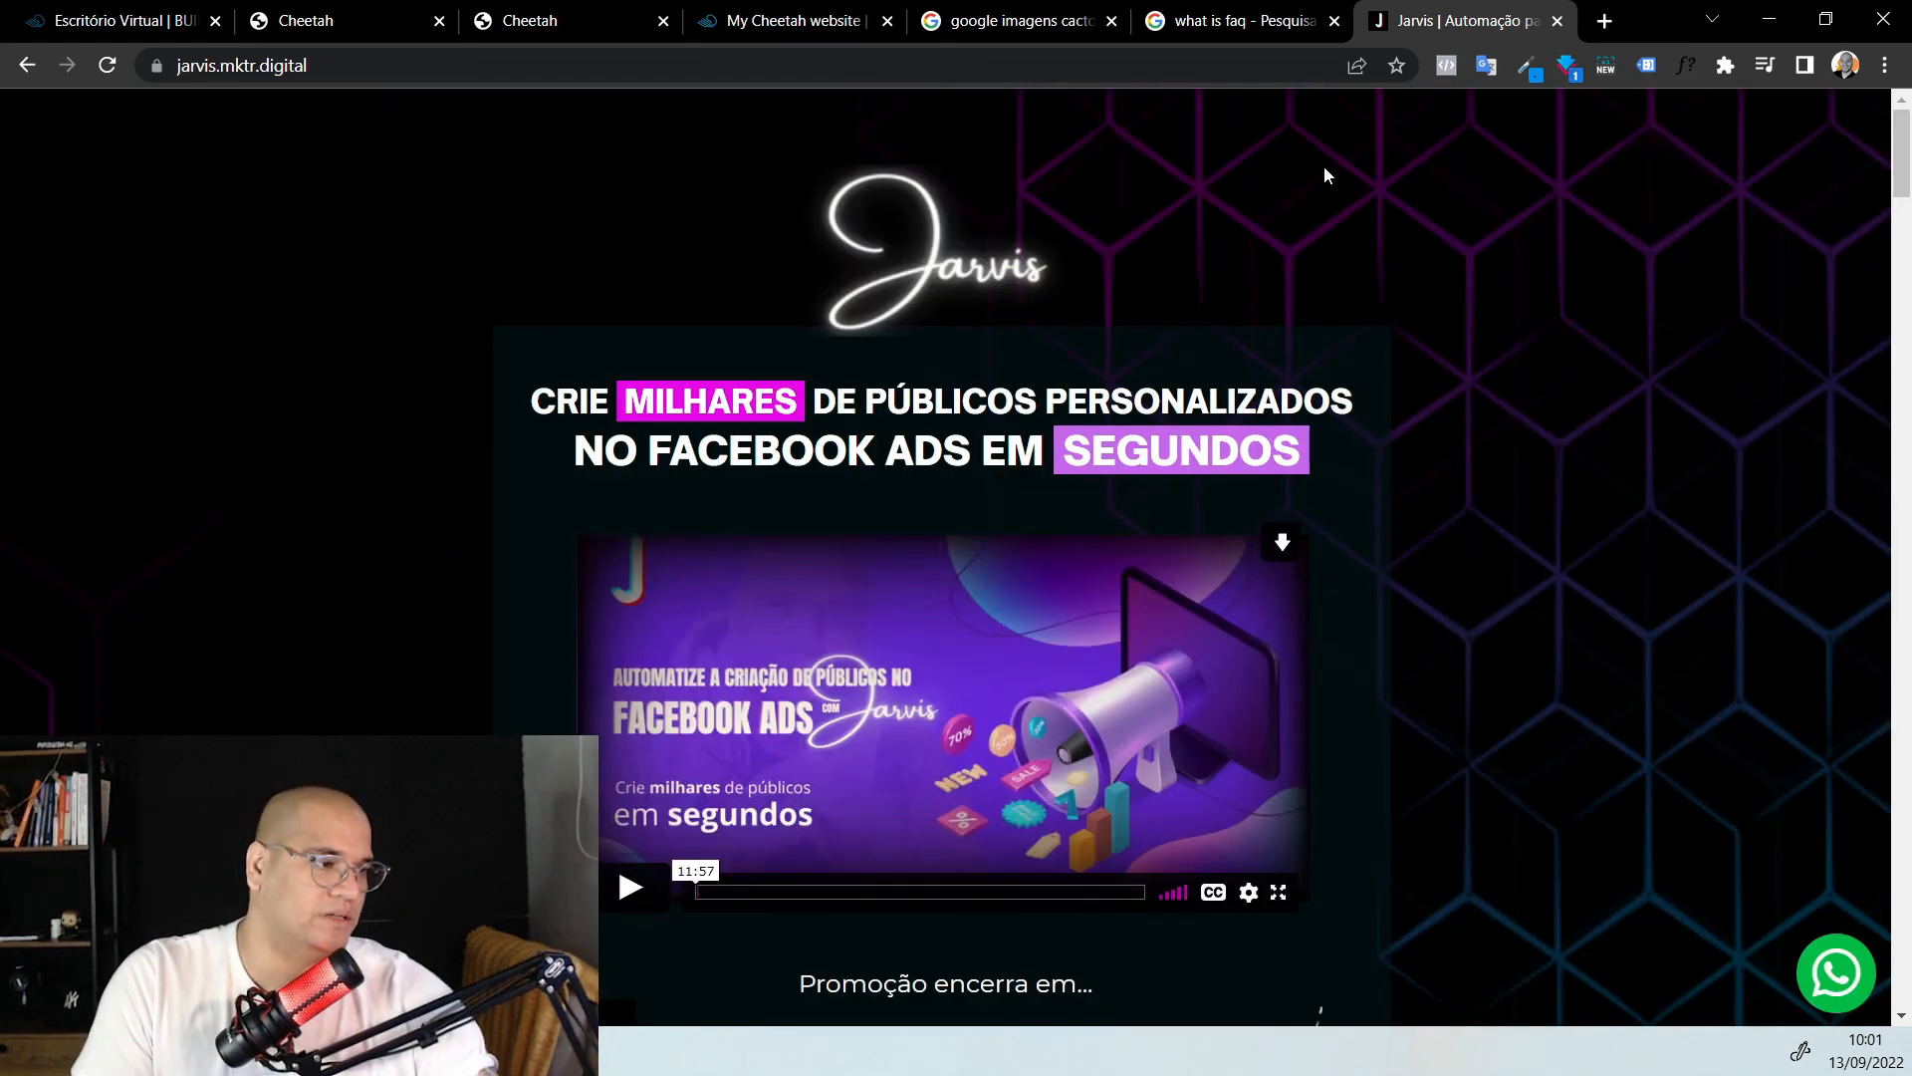
scroll(964, 691, "down", 3)
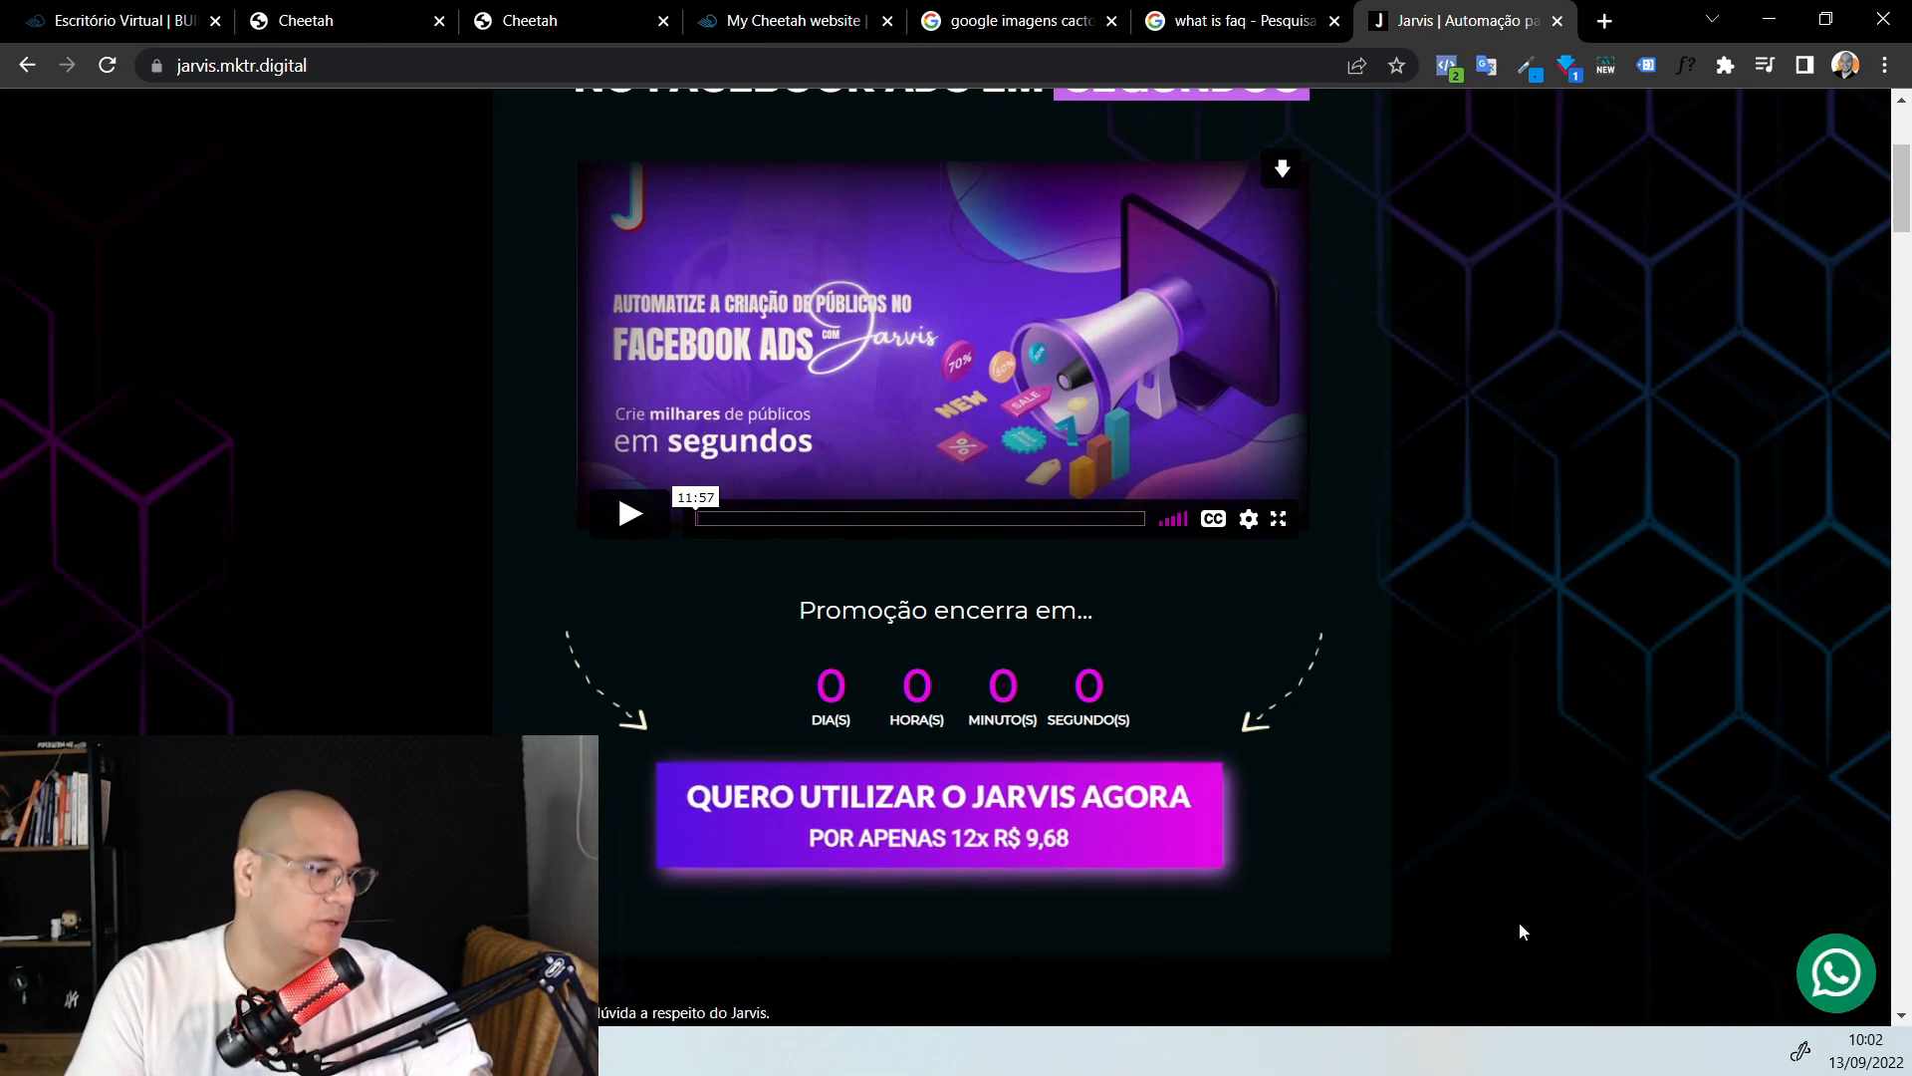
scroll(1036, 796, "down", 2)
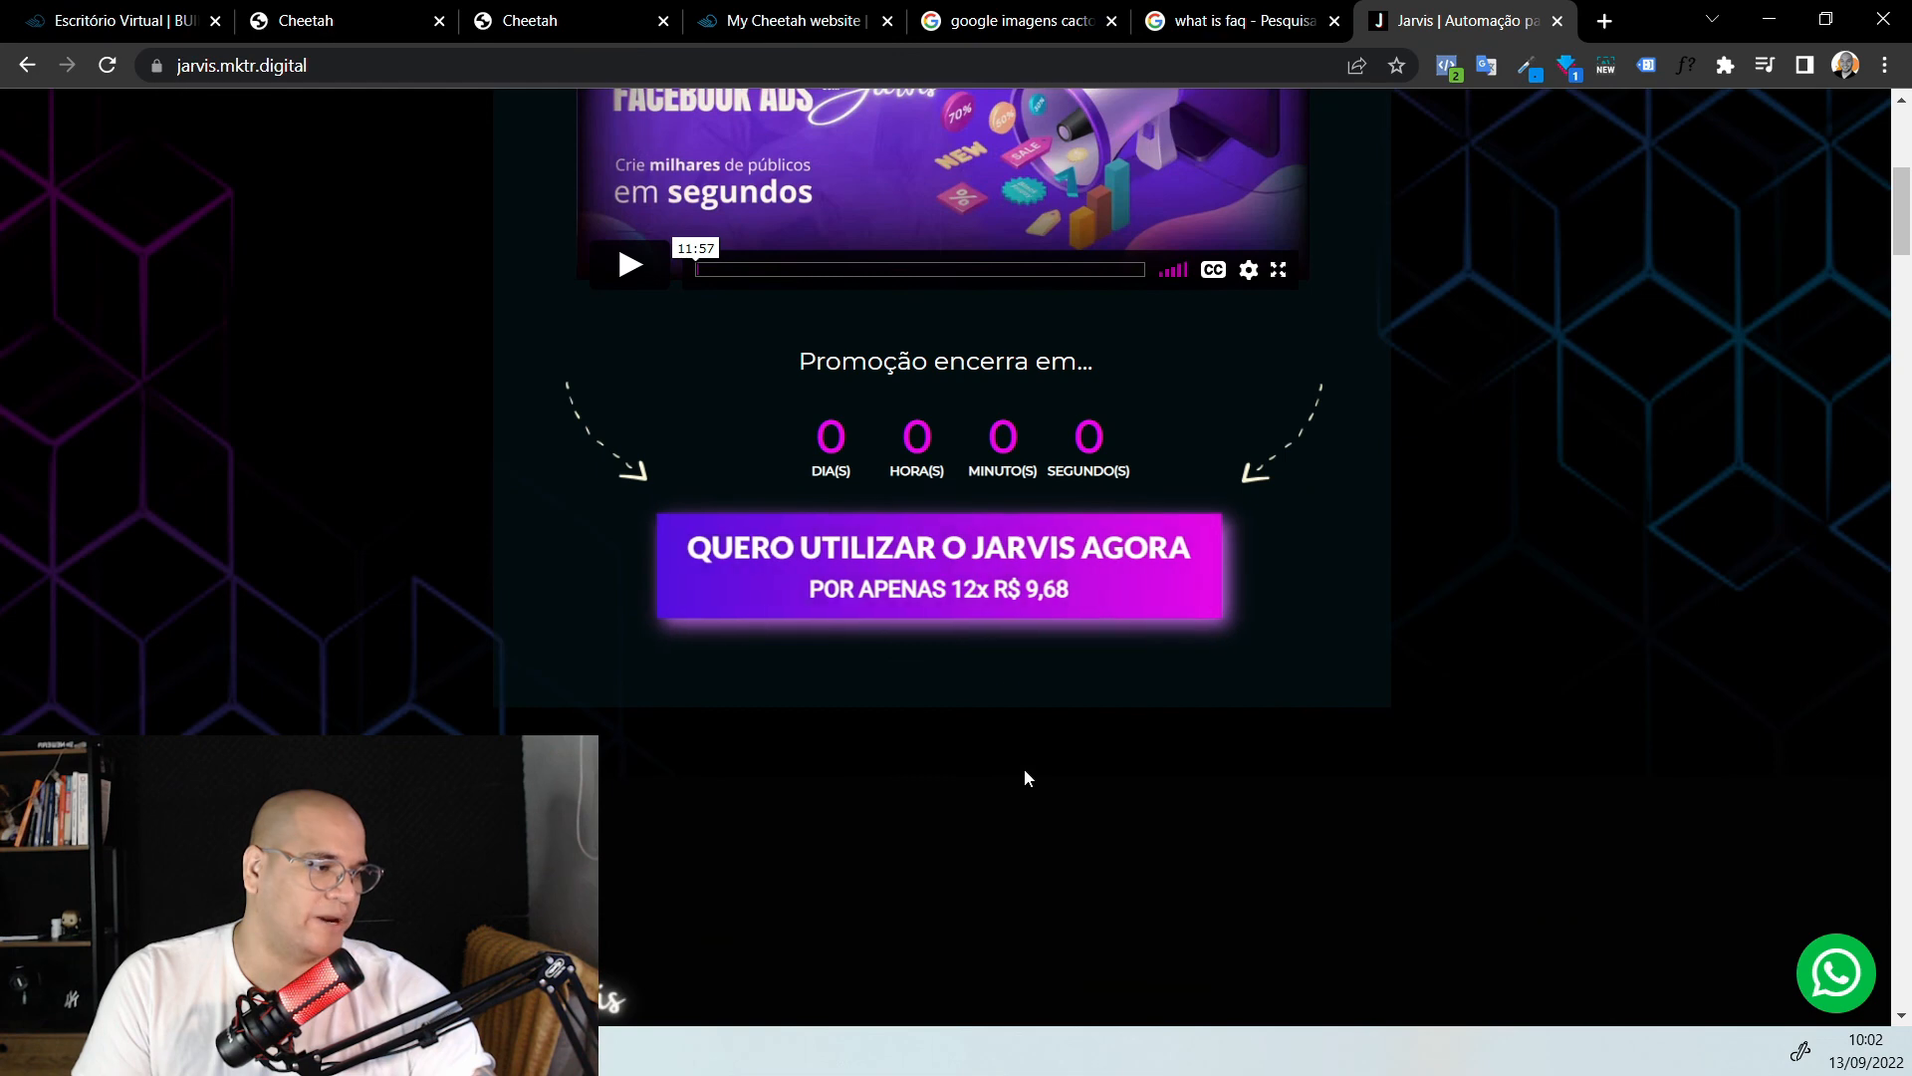
scroll(991, 558, "down", 4)
scroll(996, 544, "down", 10)
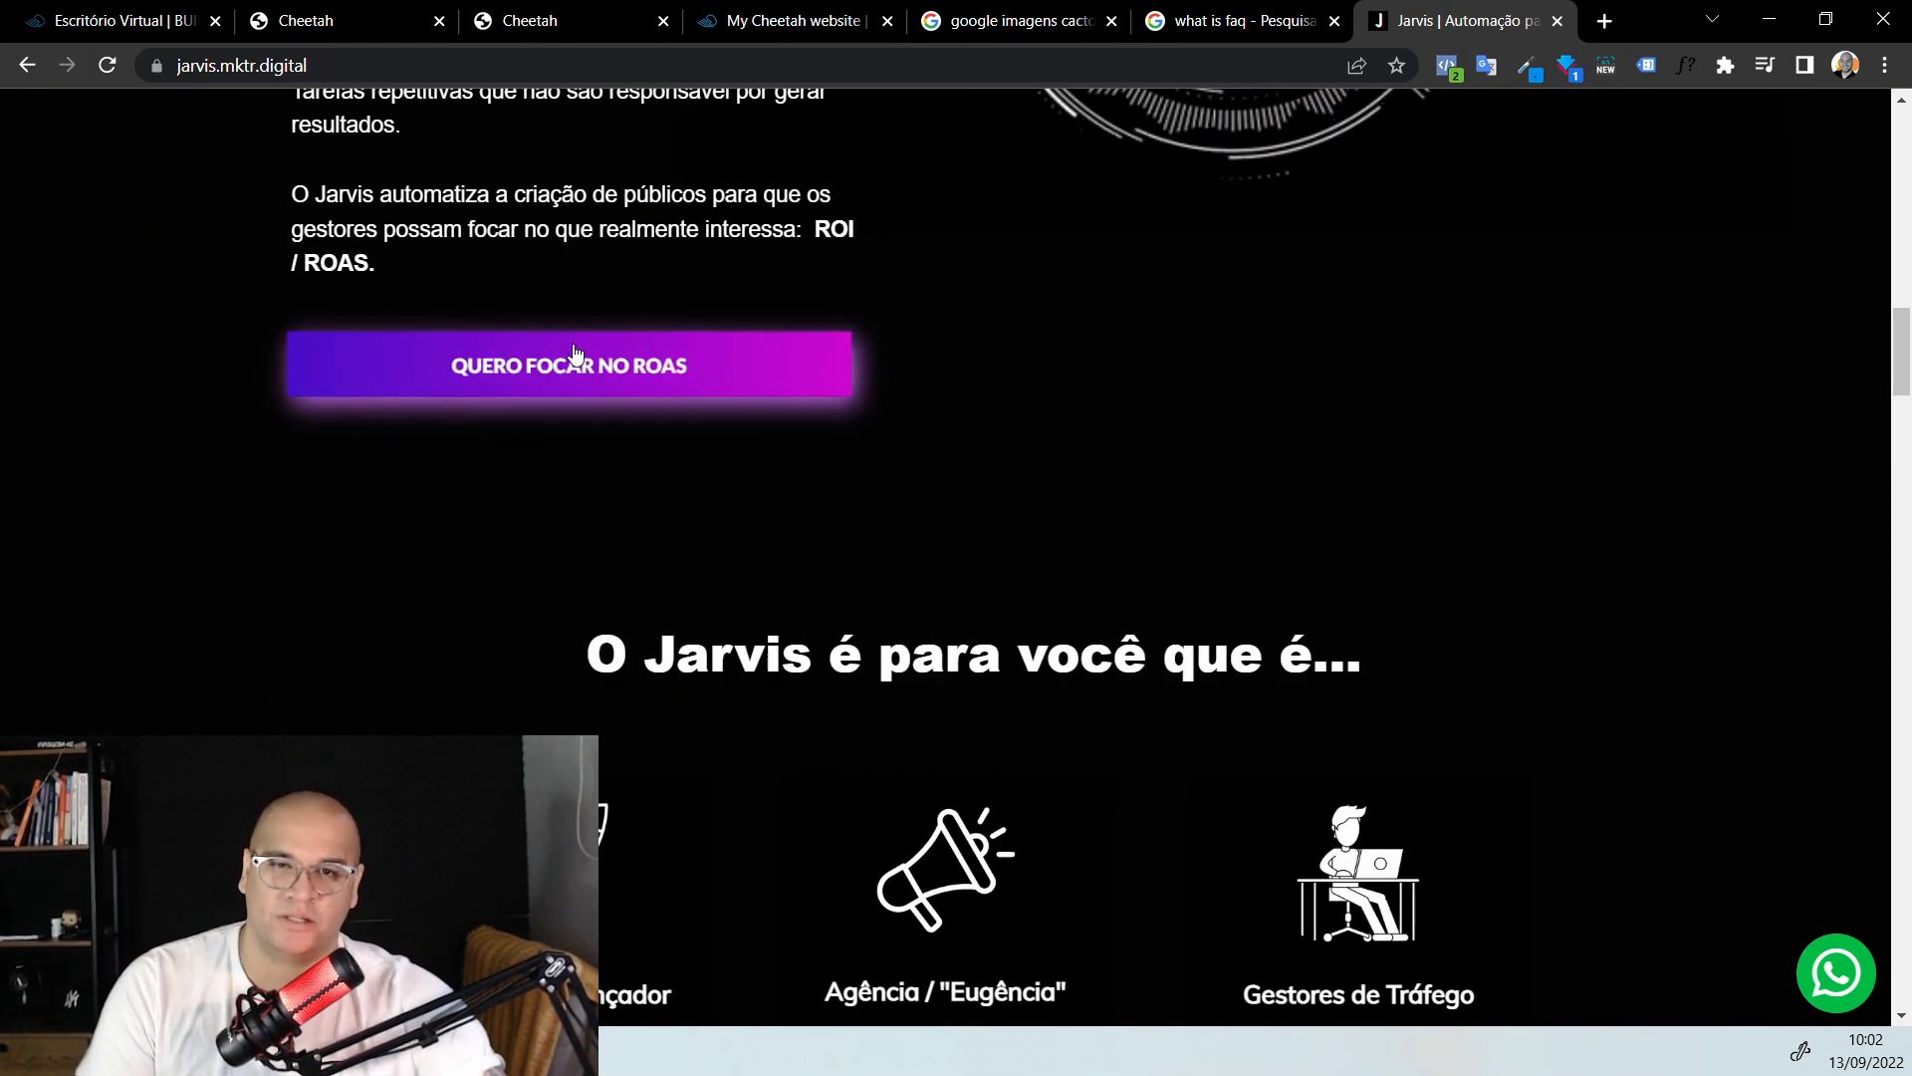
scroll(655, 404, "up", 8)
scroll(657, 406, "up", 10)
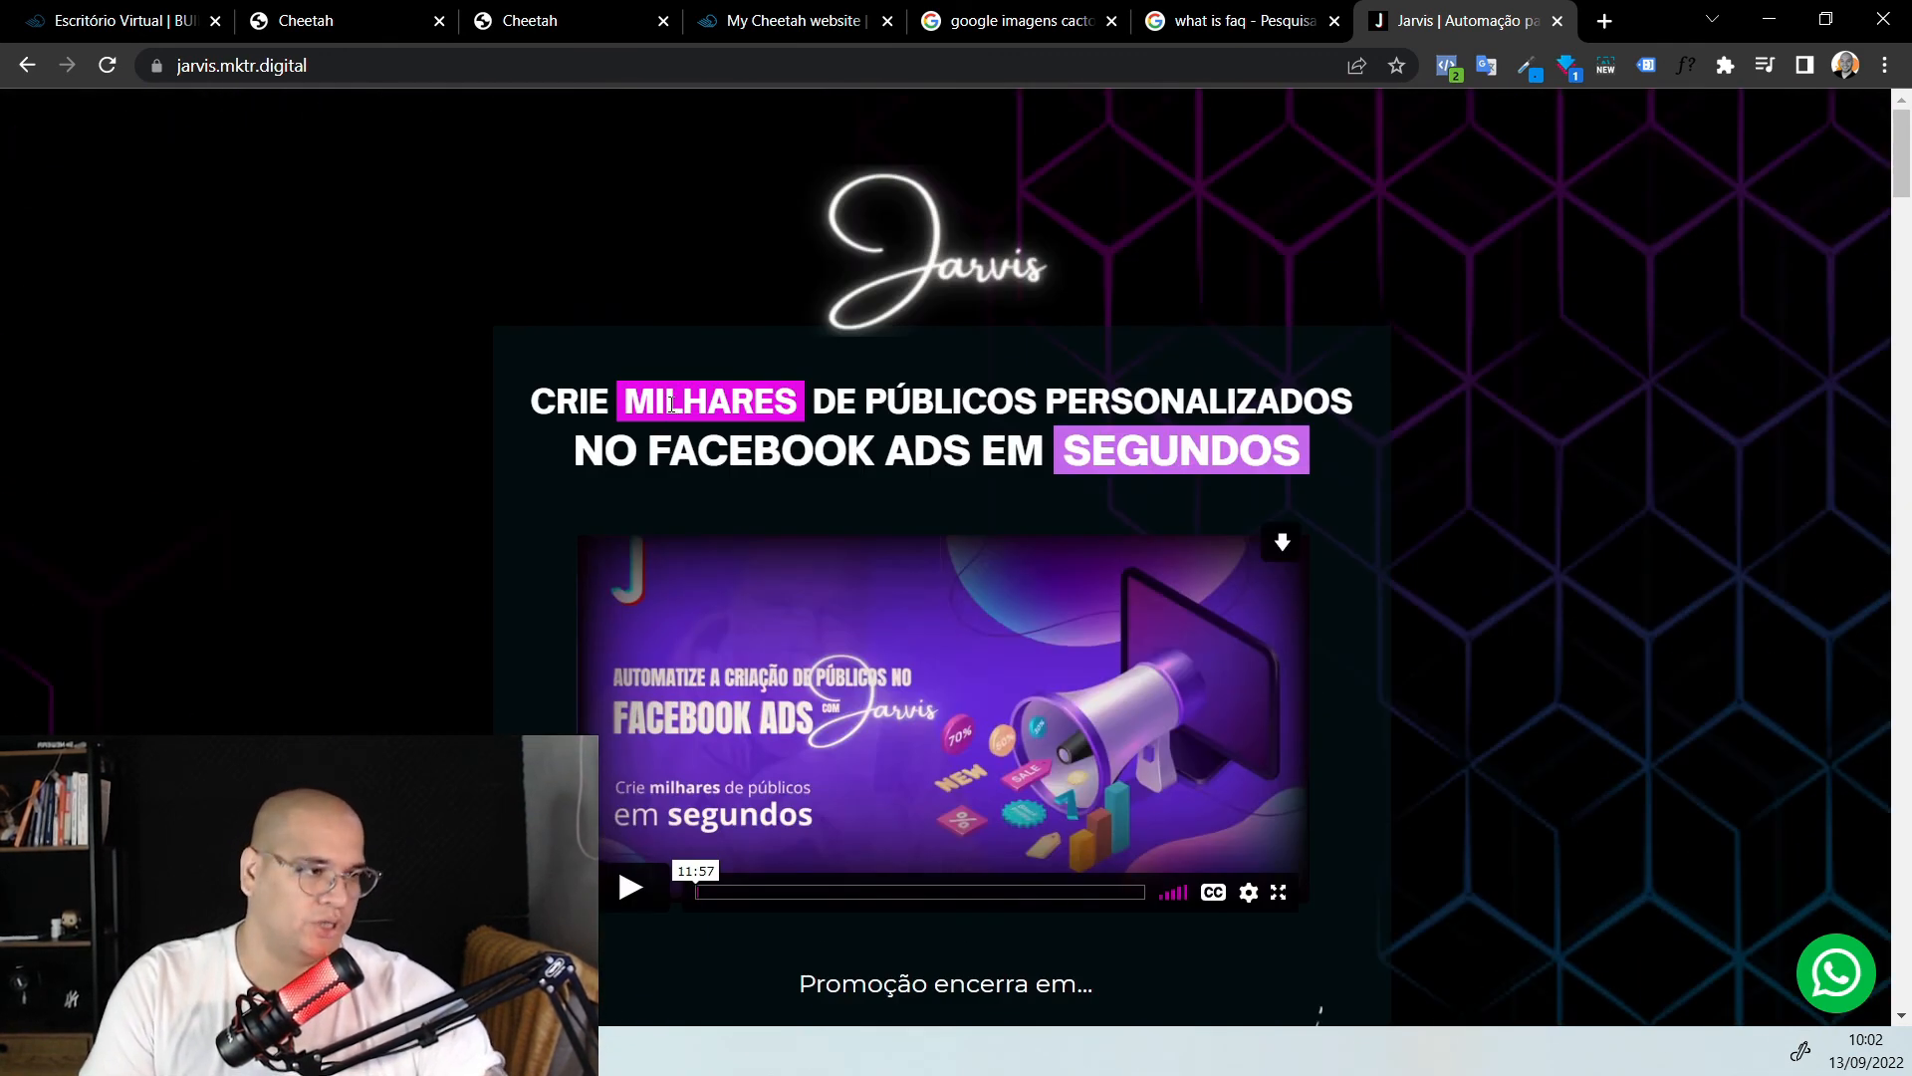
Emulate an iPhone 12 Pro on the live Jarvis page with an enlarged preview area, and examine the mobile arrangement of its sections
key("F12")
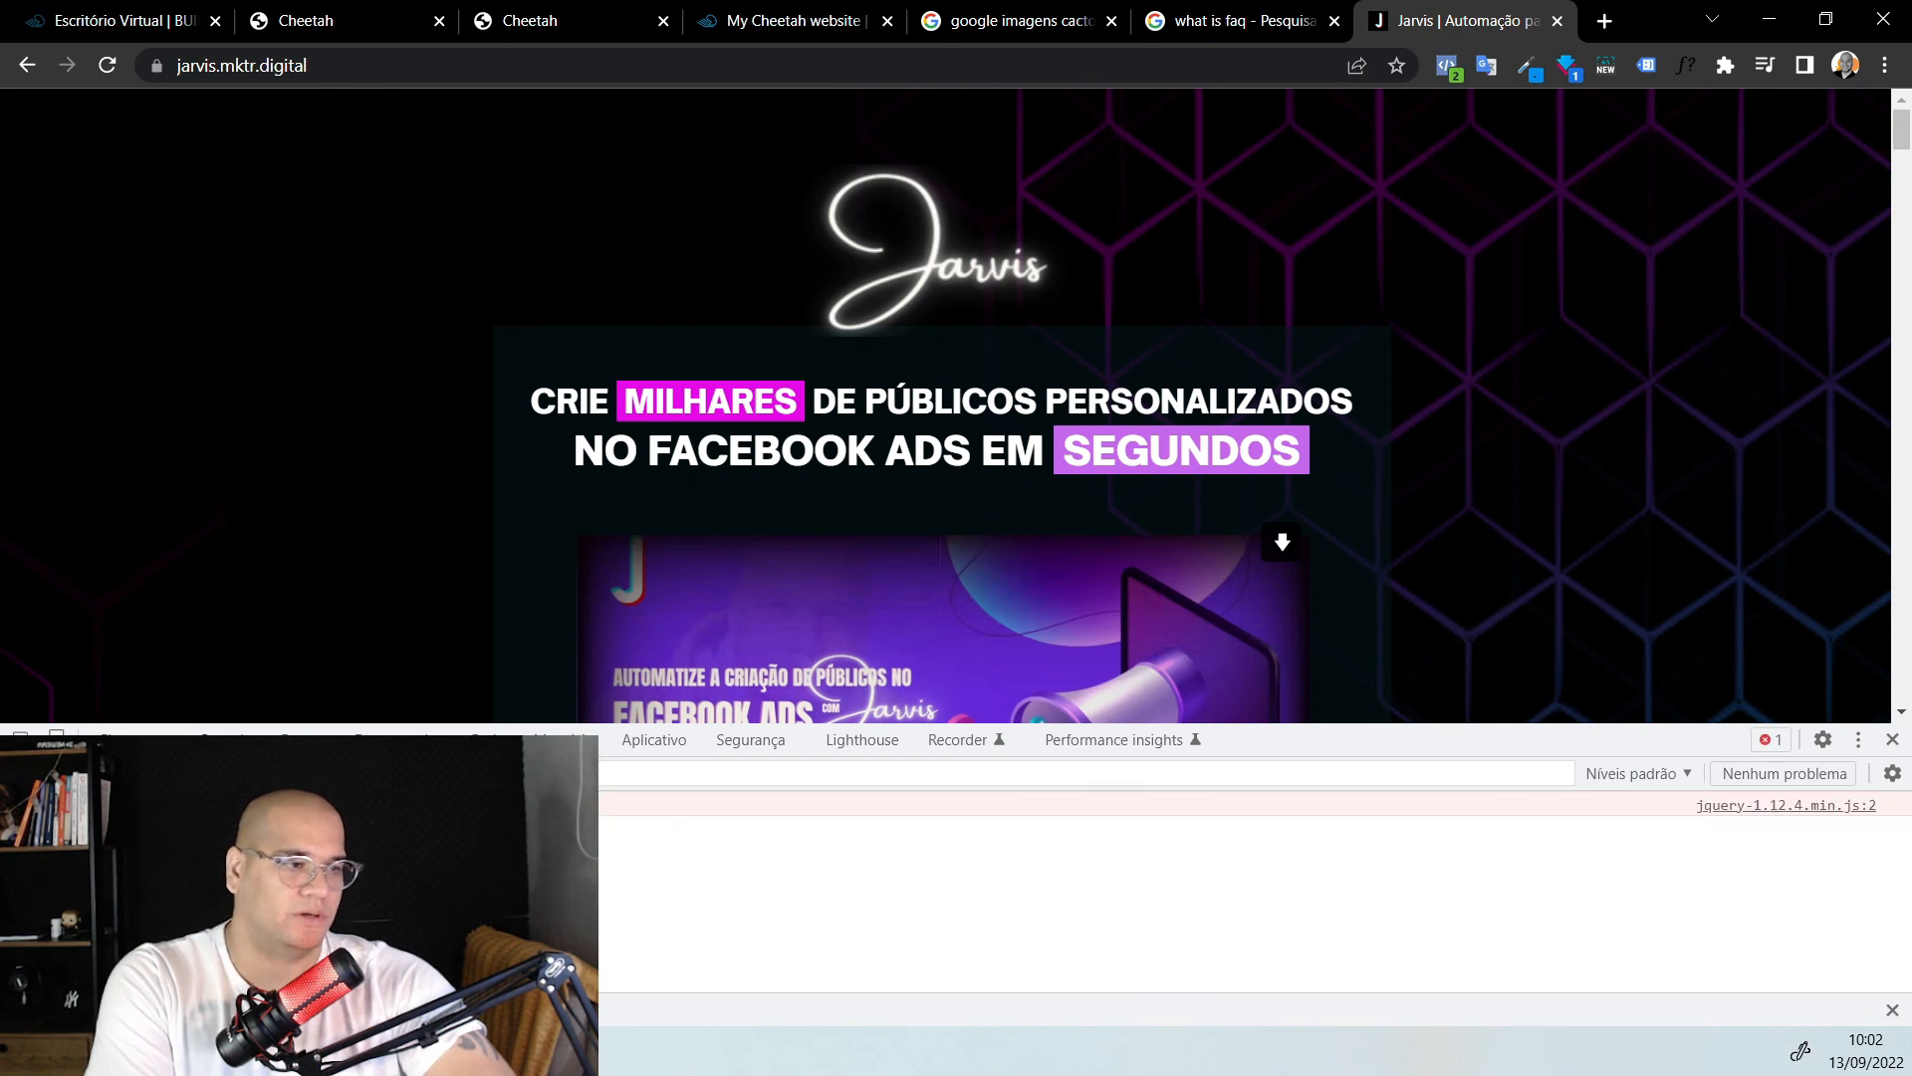
key("ctrl+shift+m")
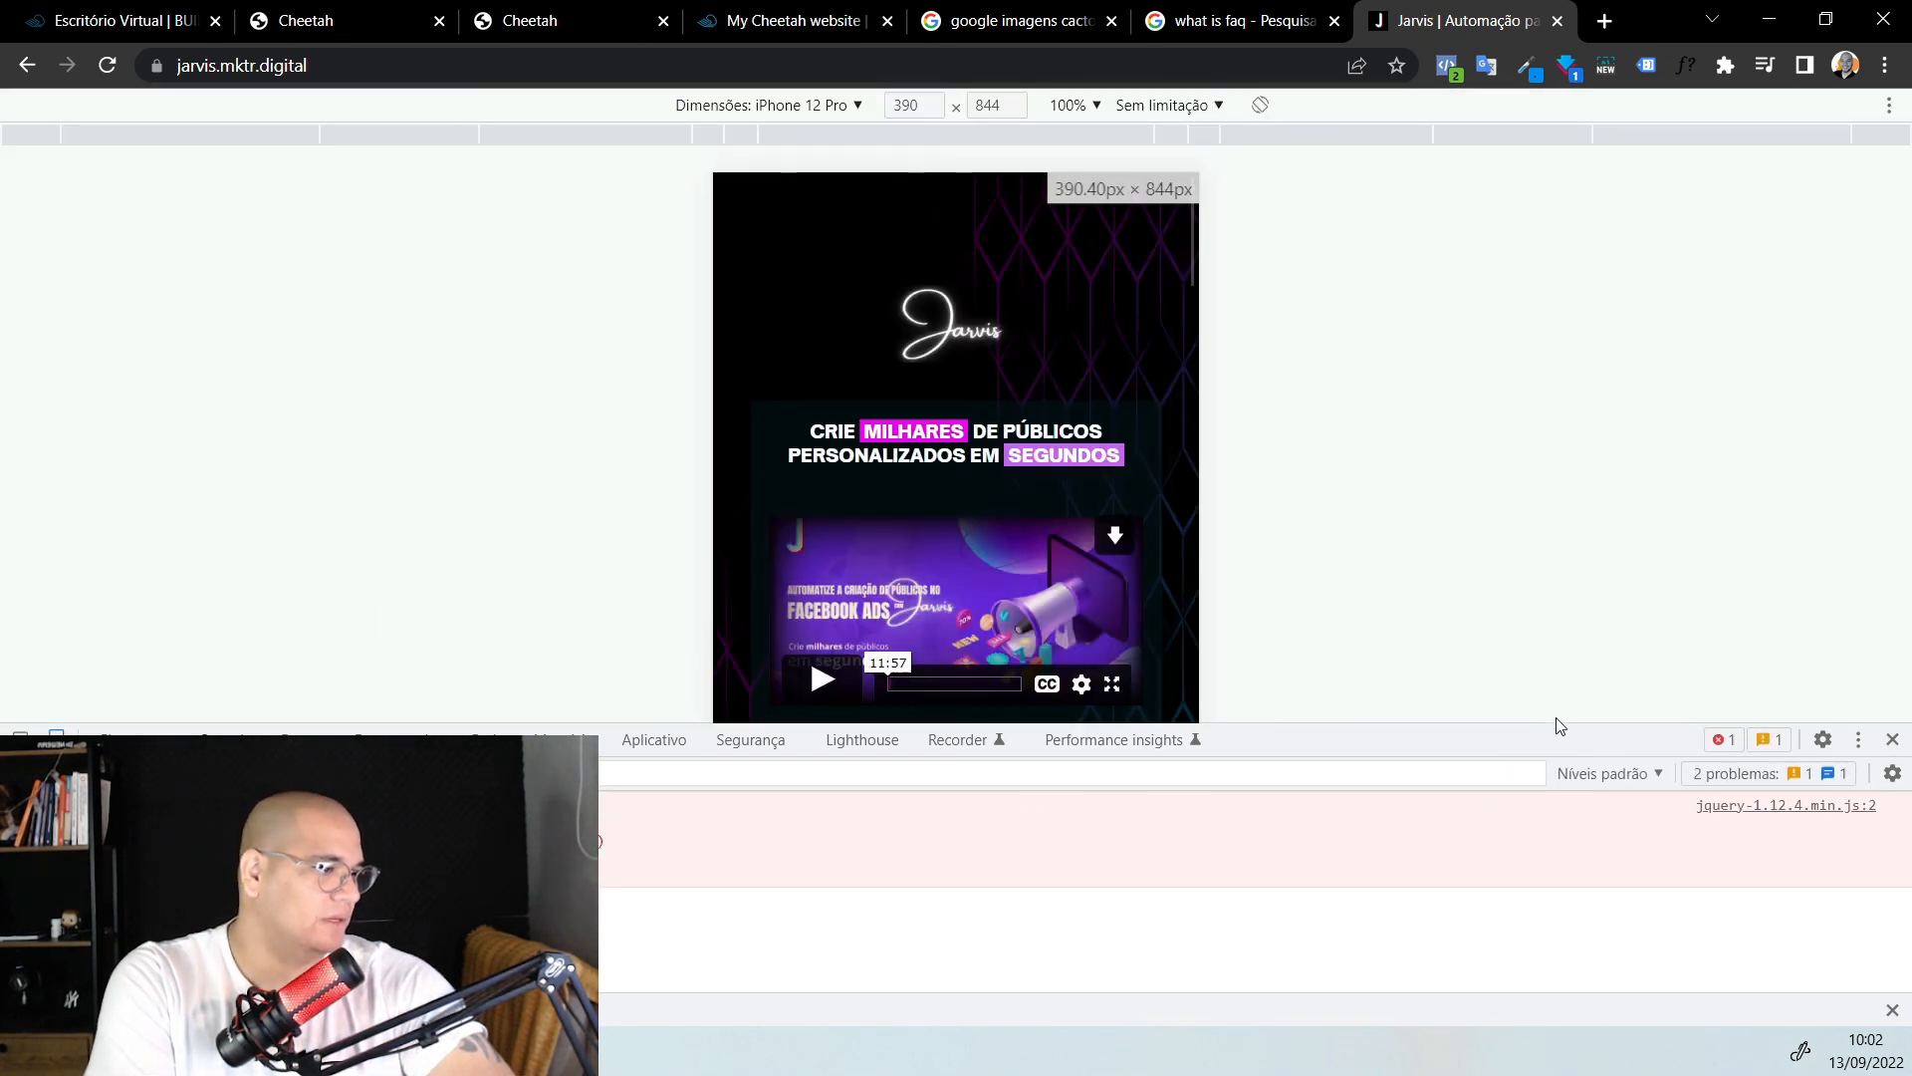
left_click_drag(1554, 718, 1544, 869)
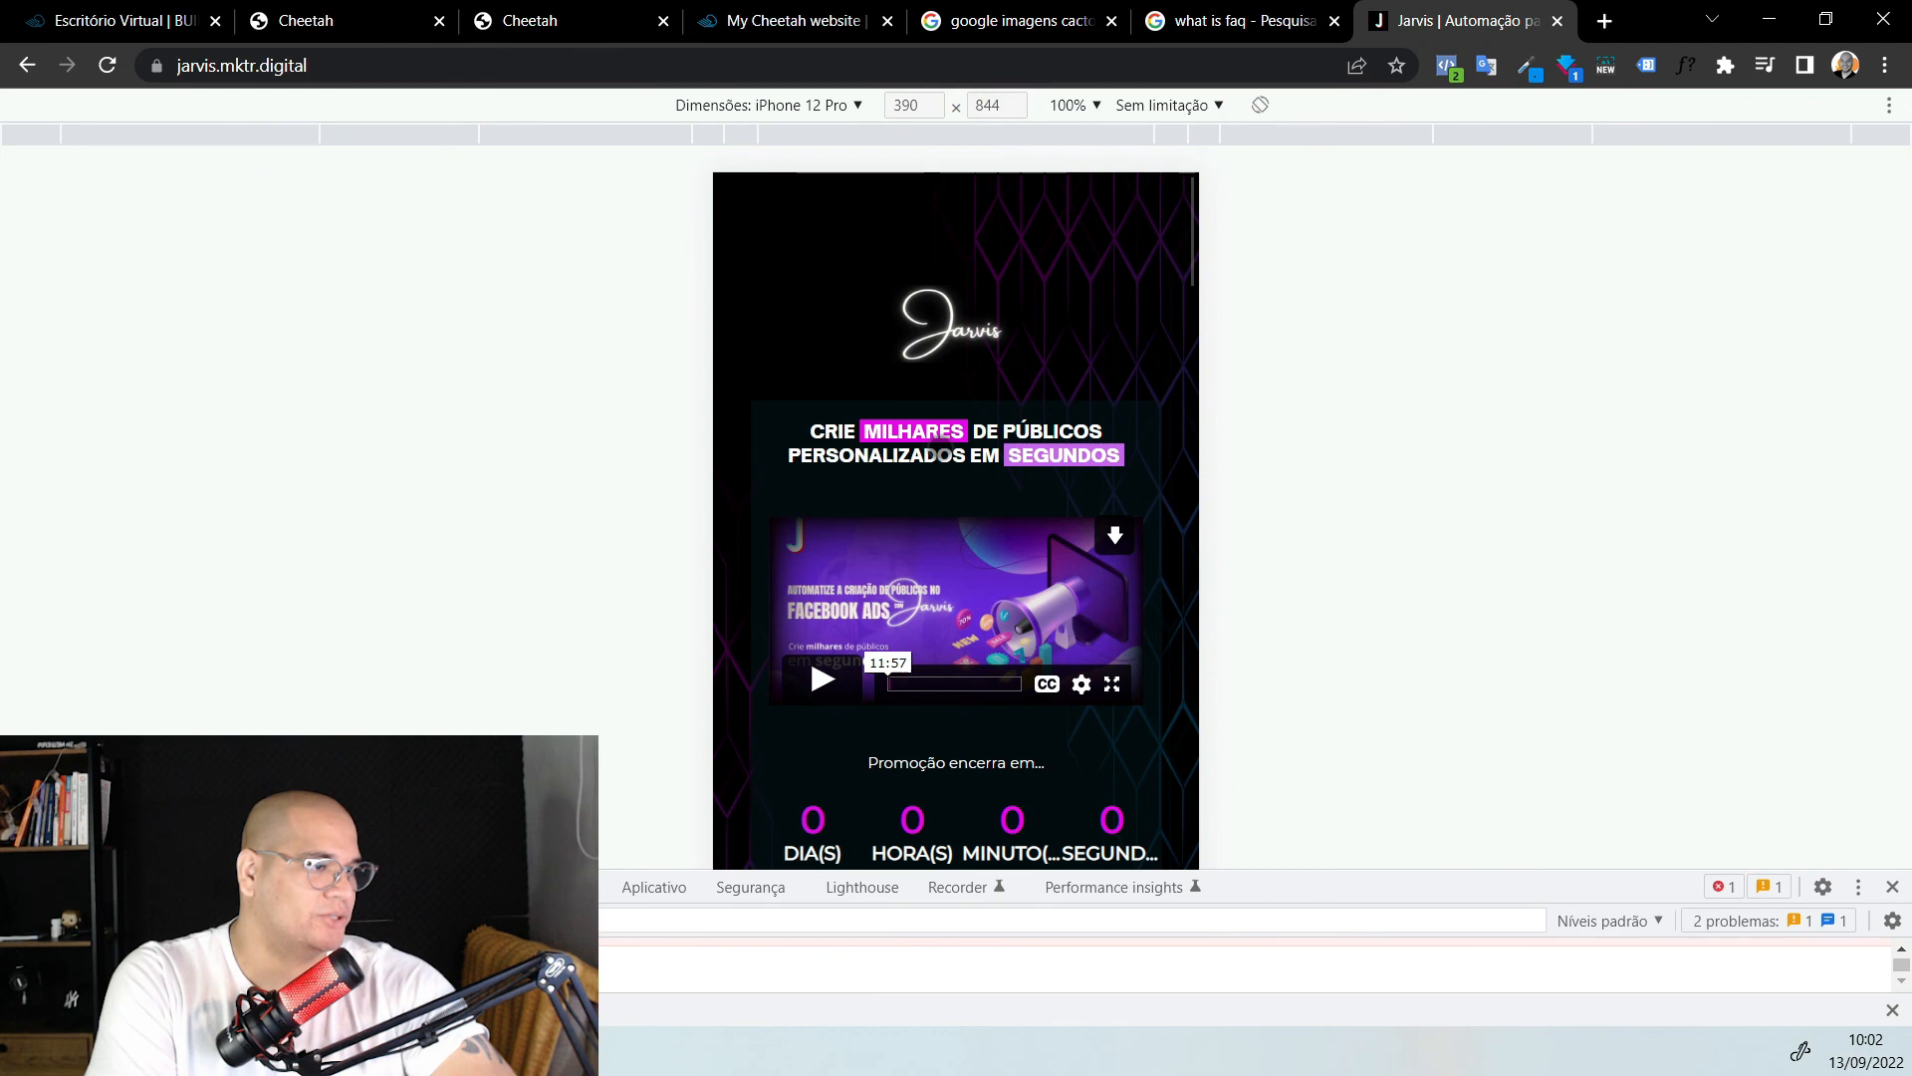
scroll(941, 394, "down", 10)
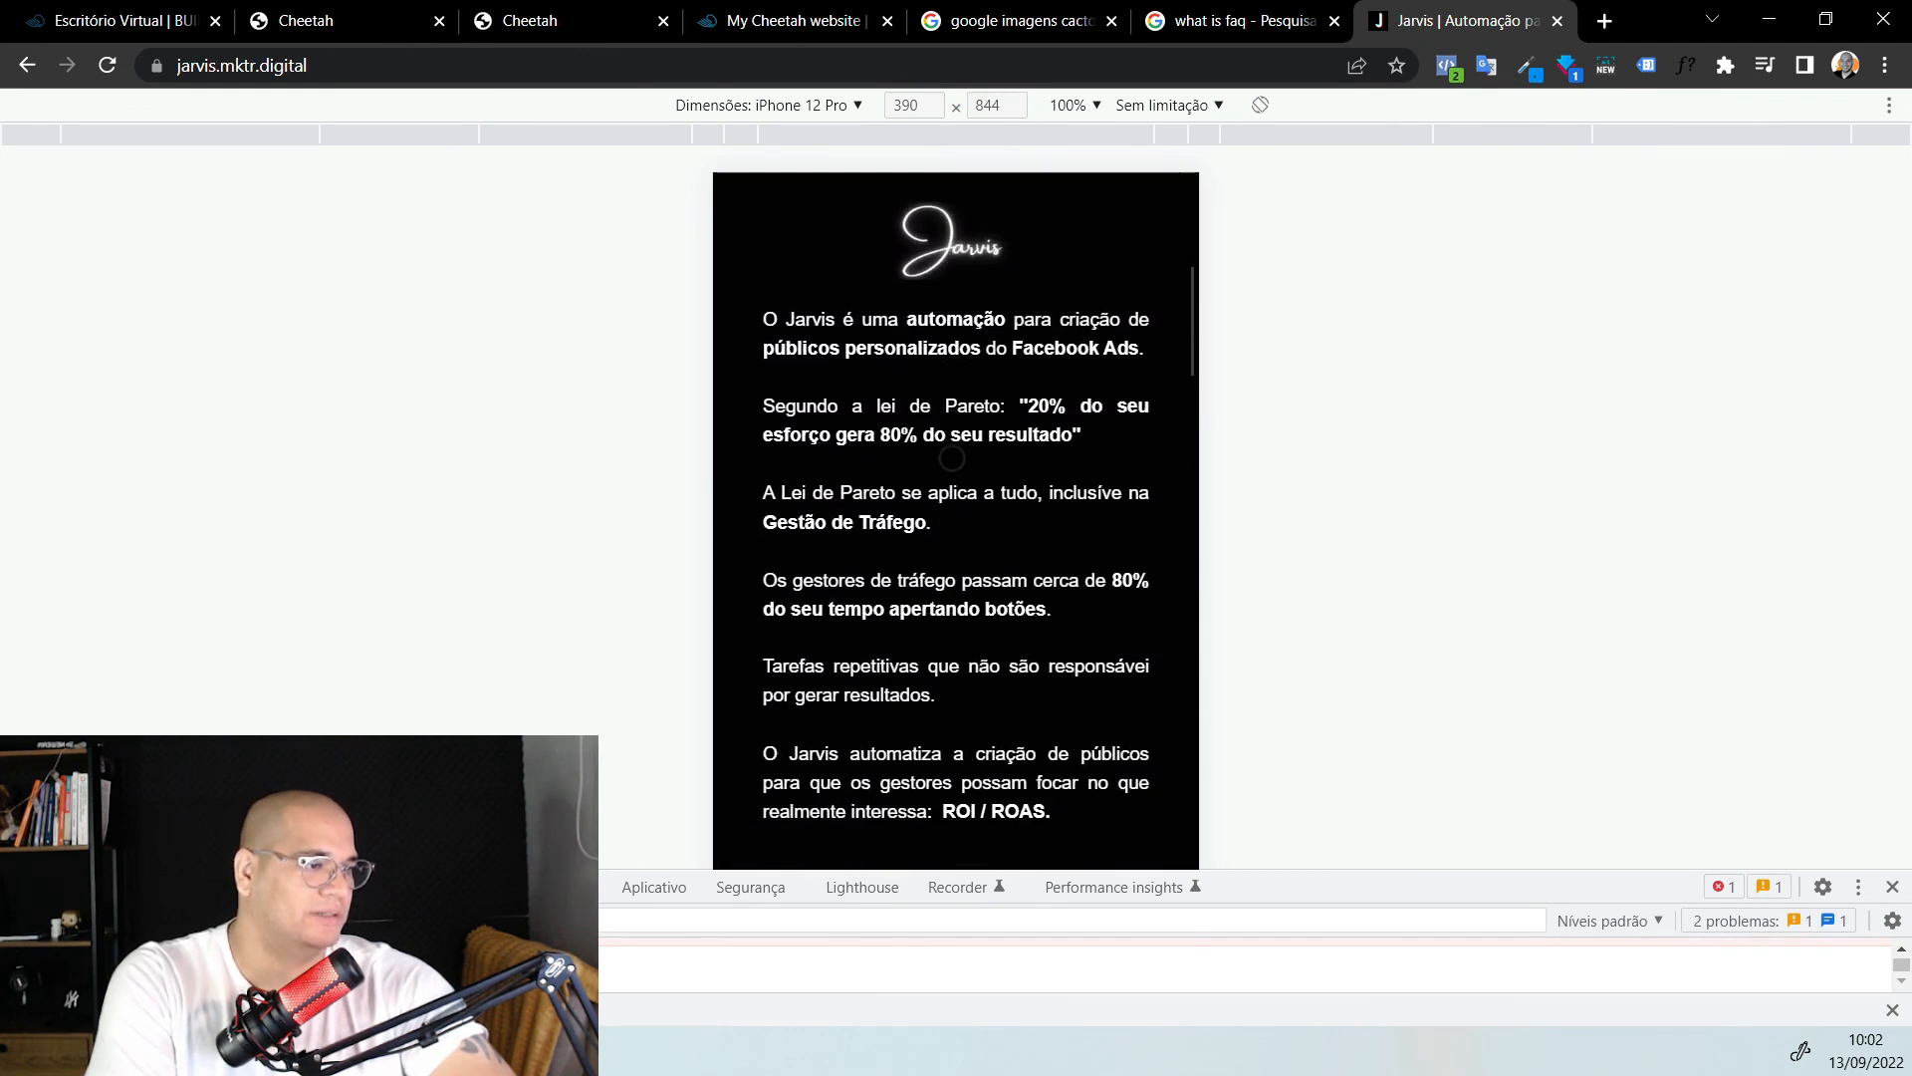
scroll(952, 456, "down", 10)
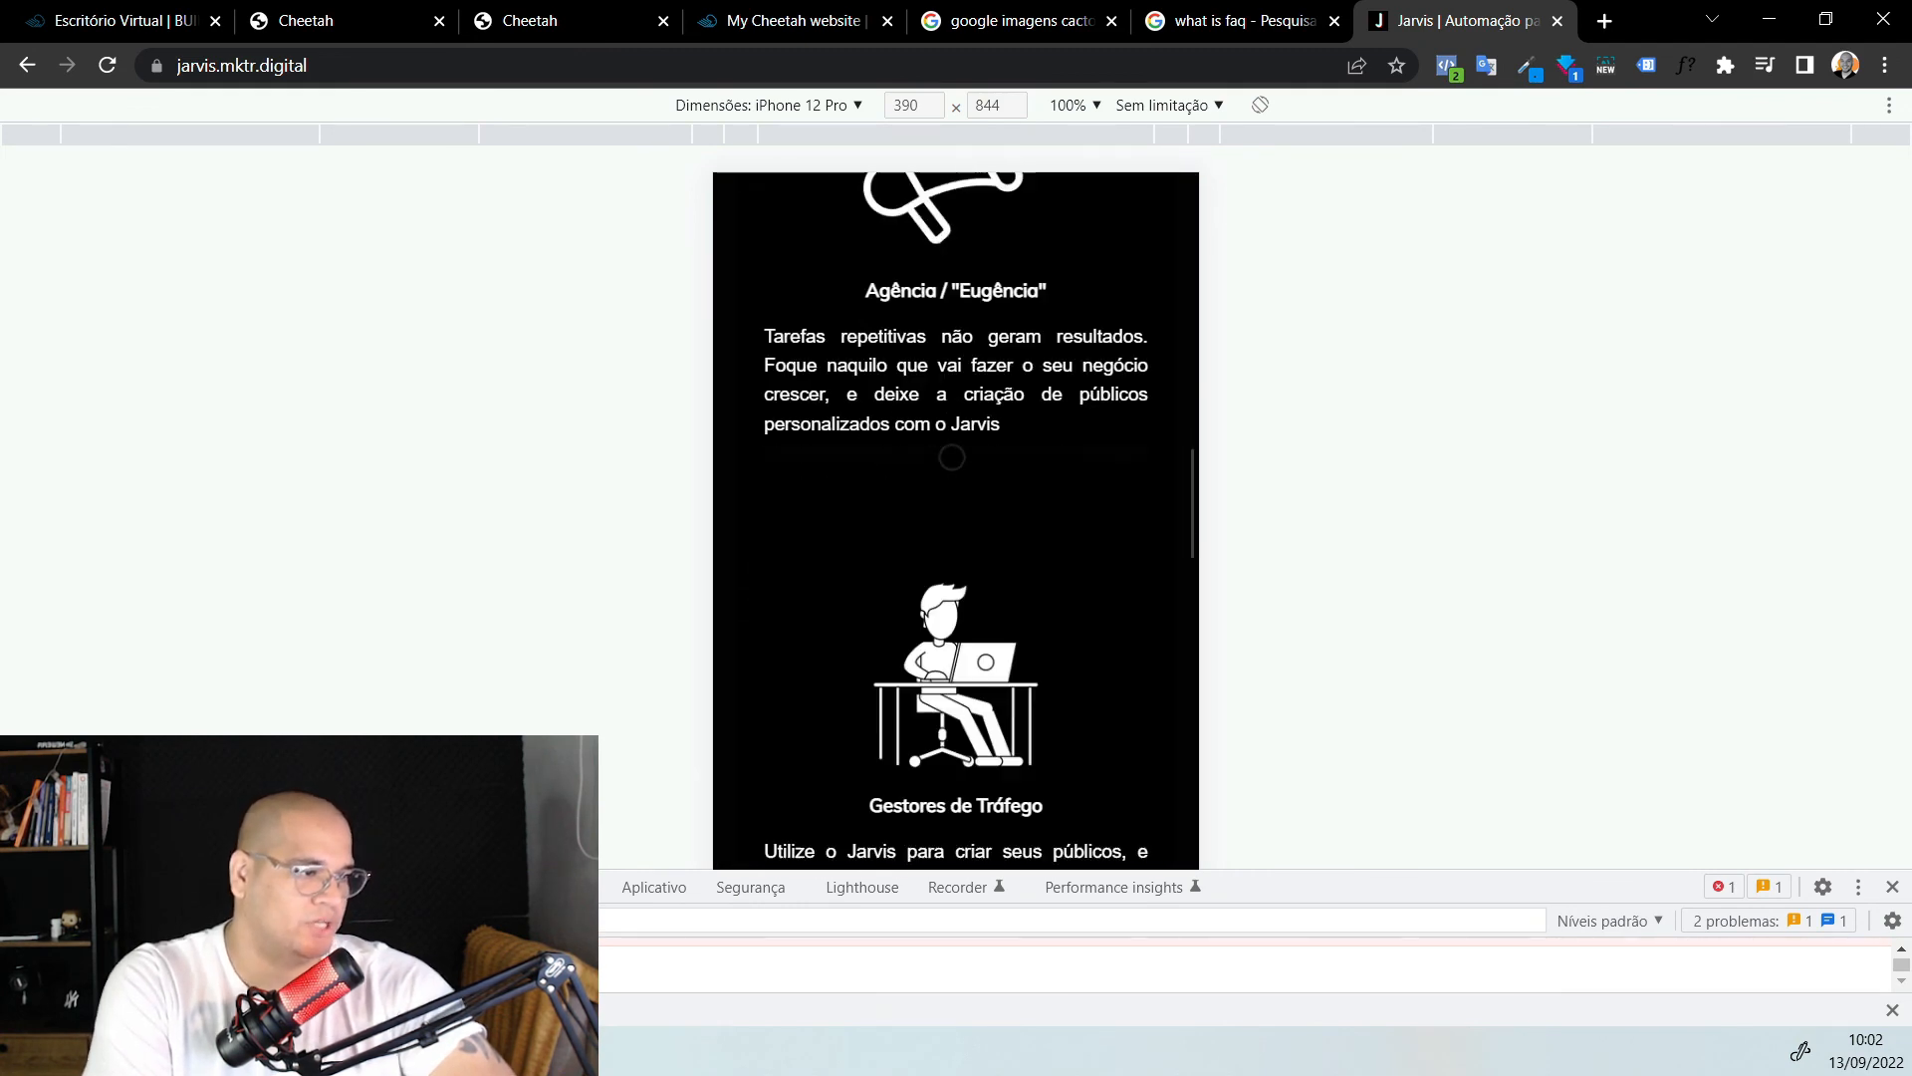
scroll(953, 453, "down", 10)
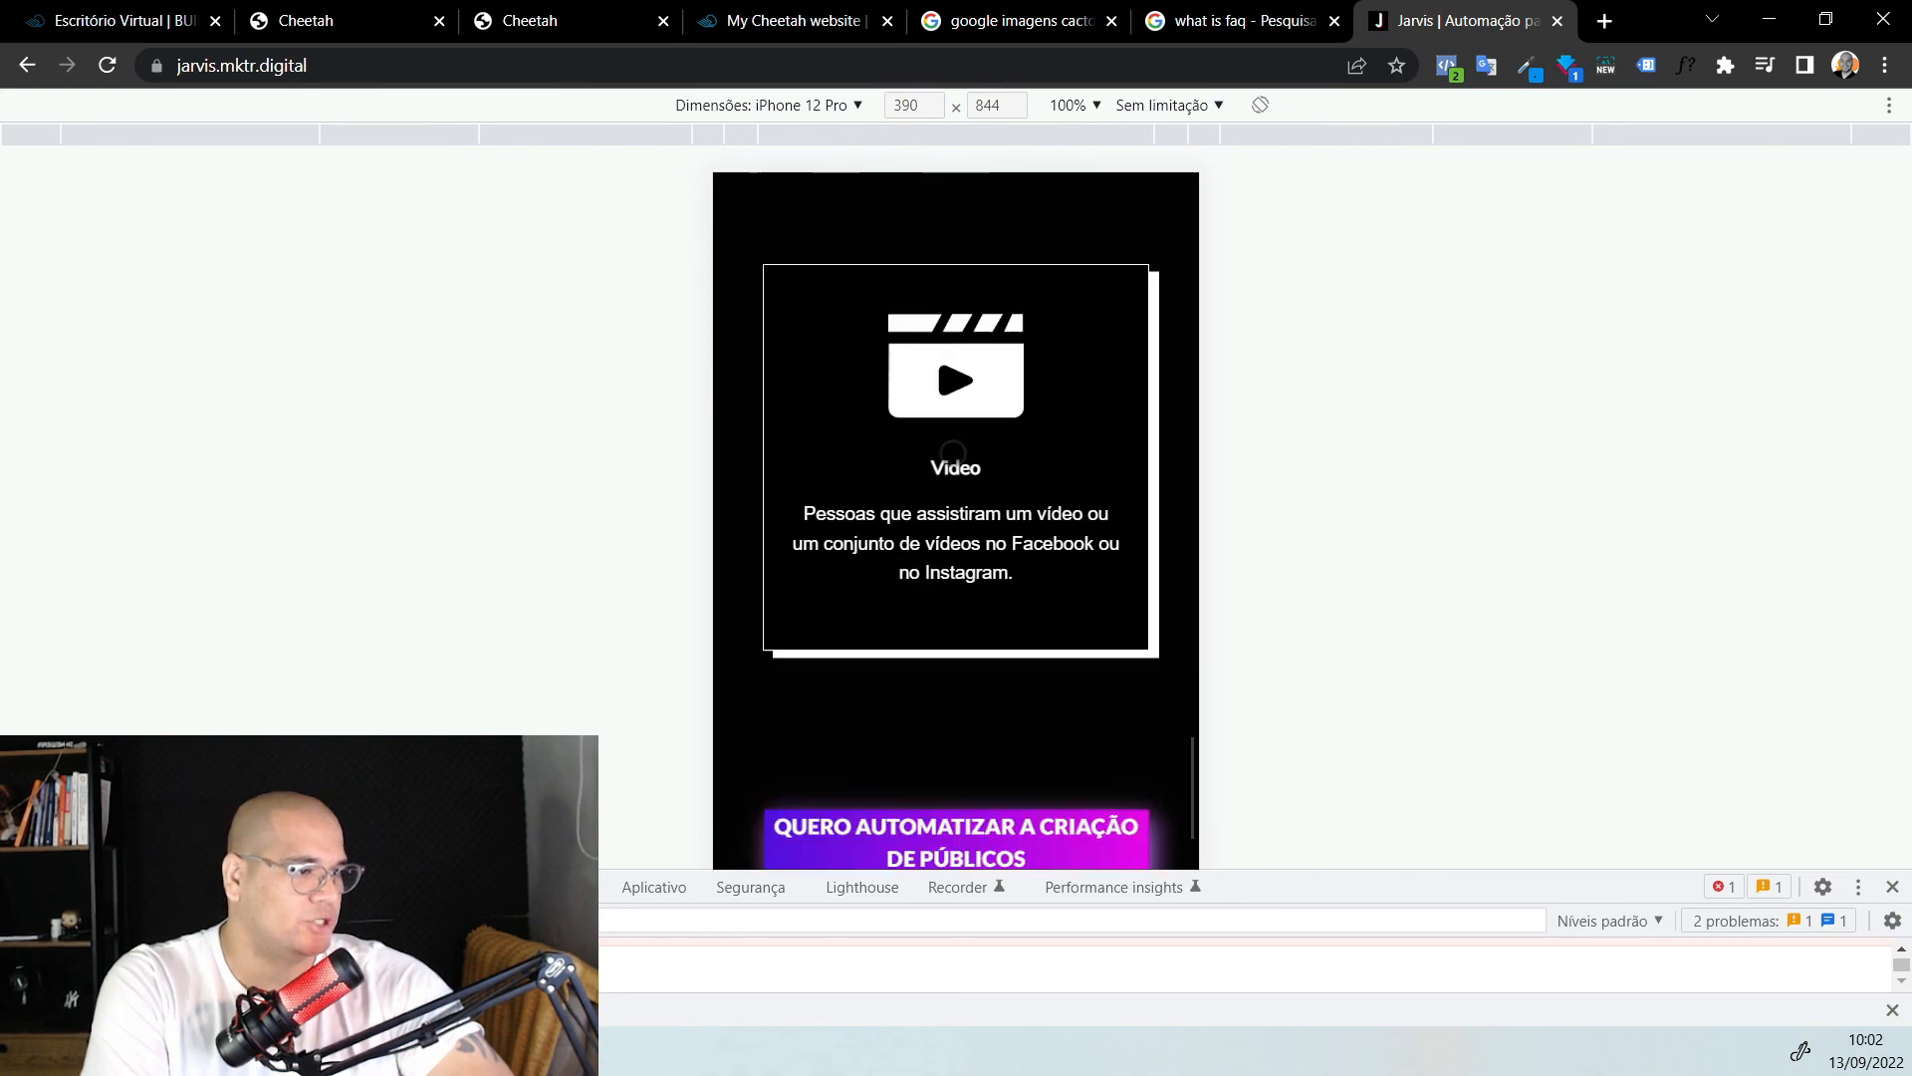
Close the developer tools and return to the header of the live Jarvis page in desktop view
key("F12")
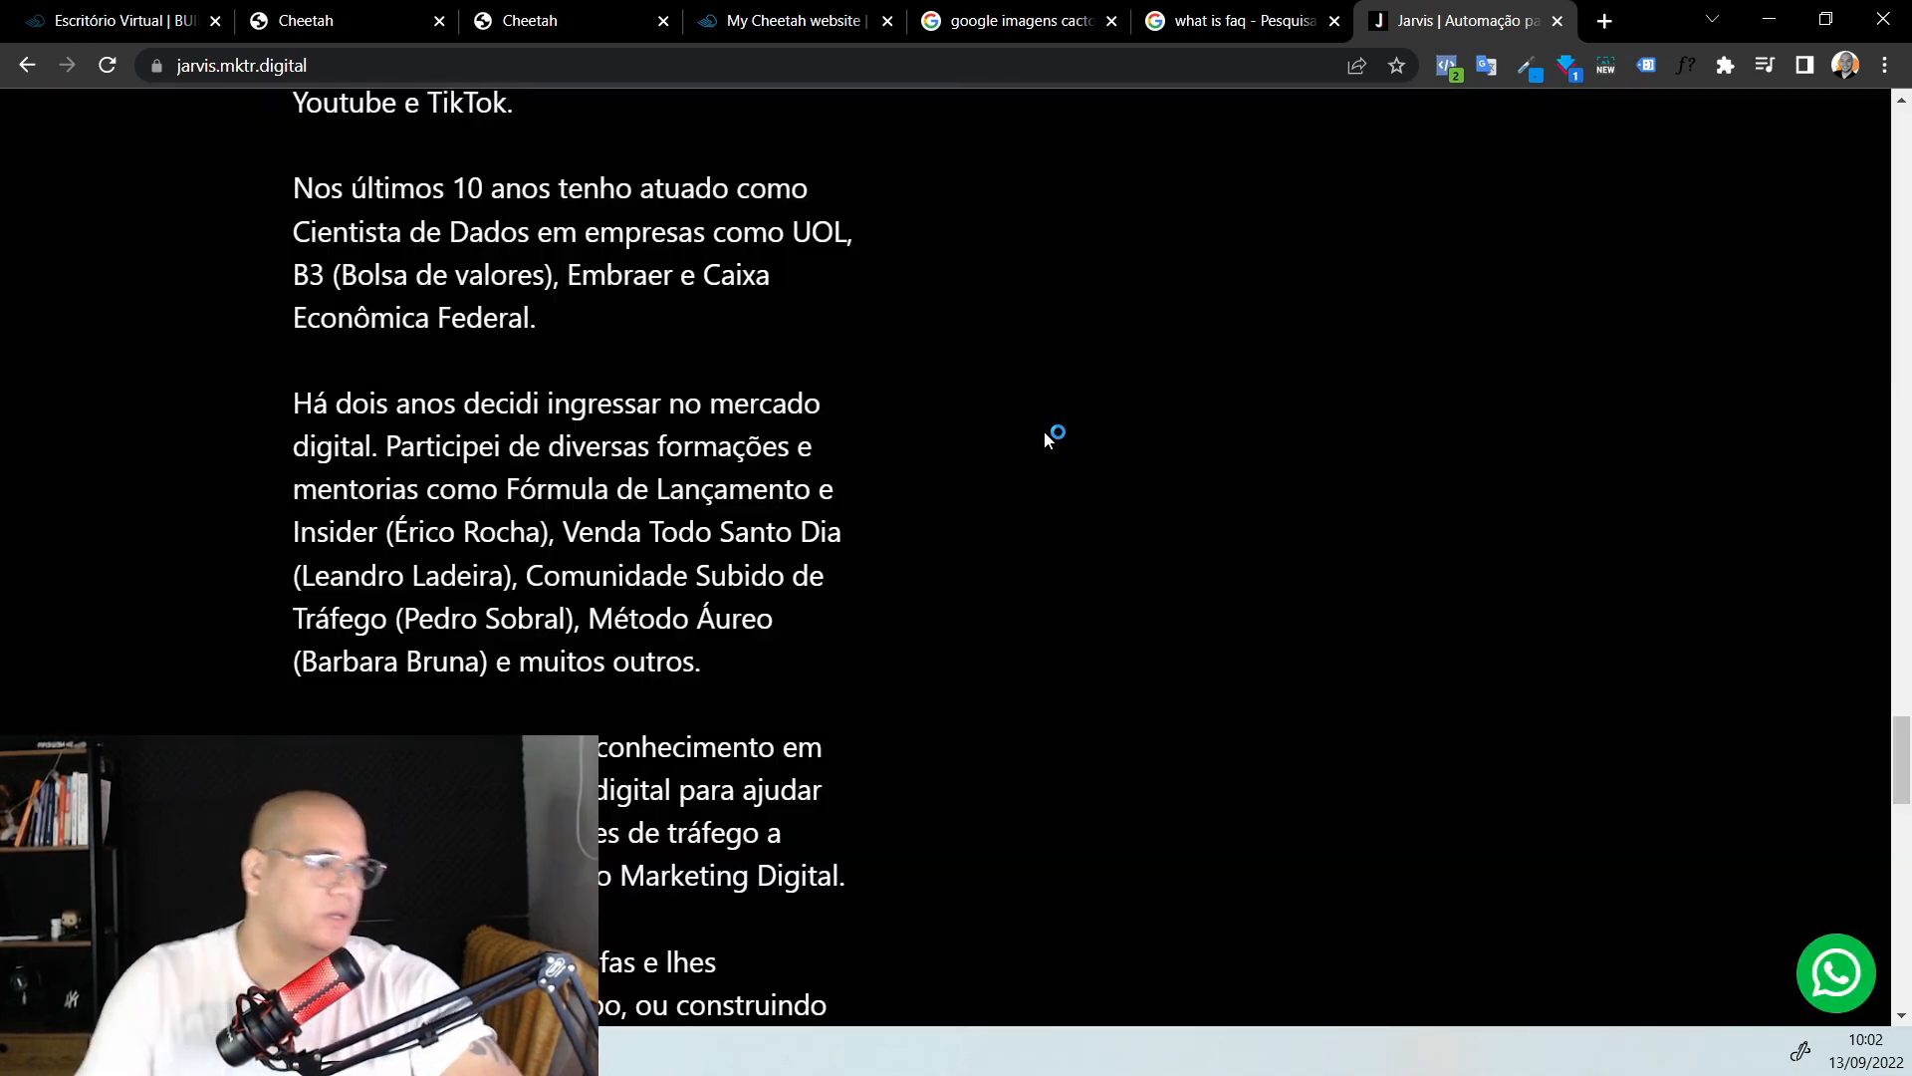
scroll(995, 503, "up", 20)
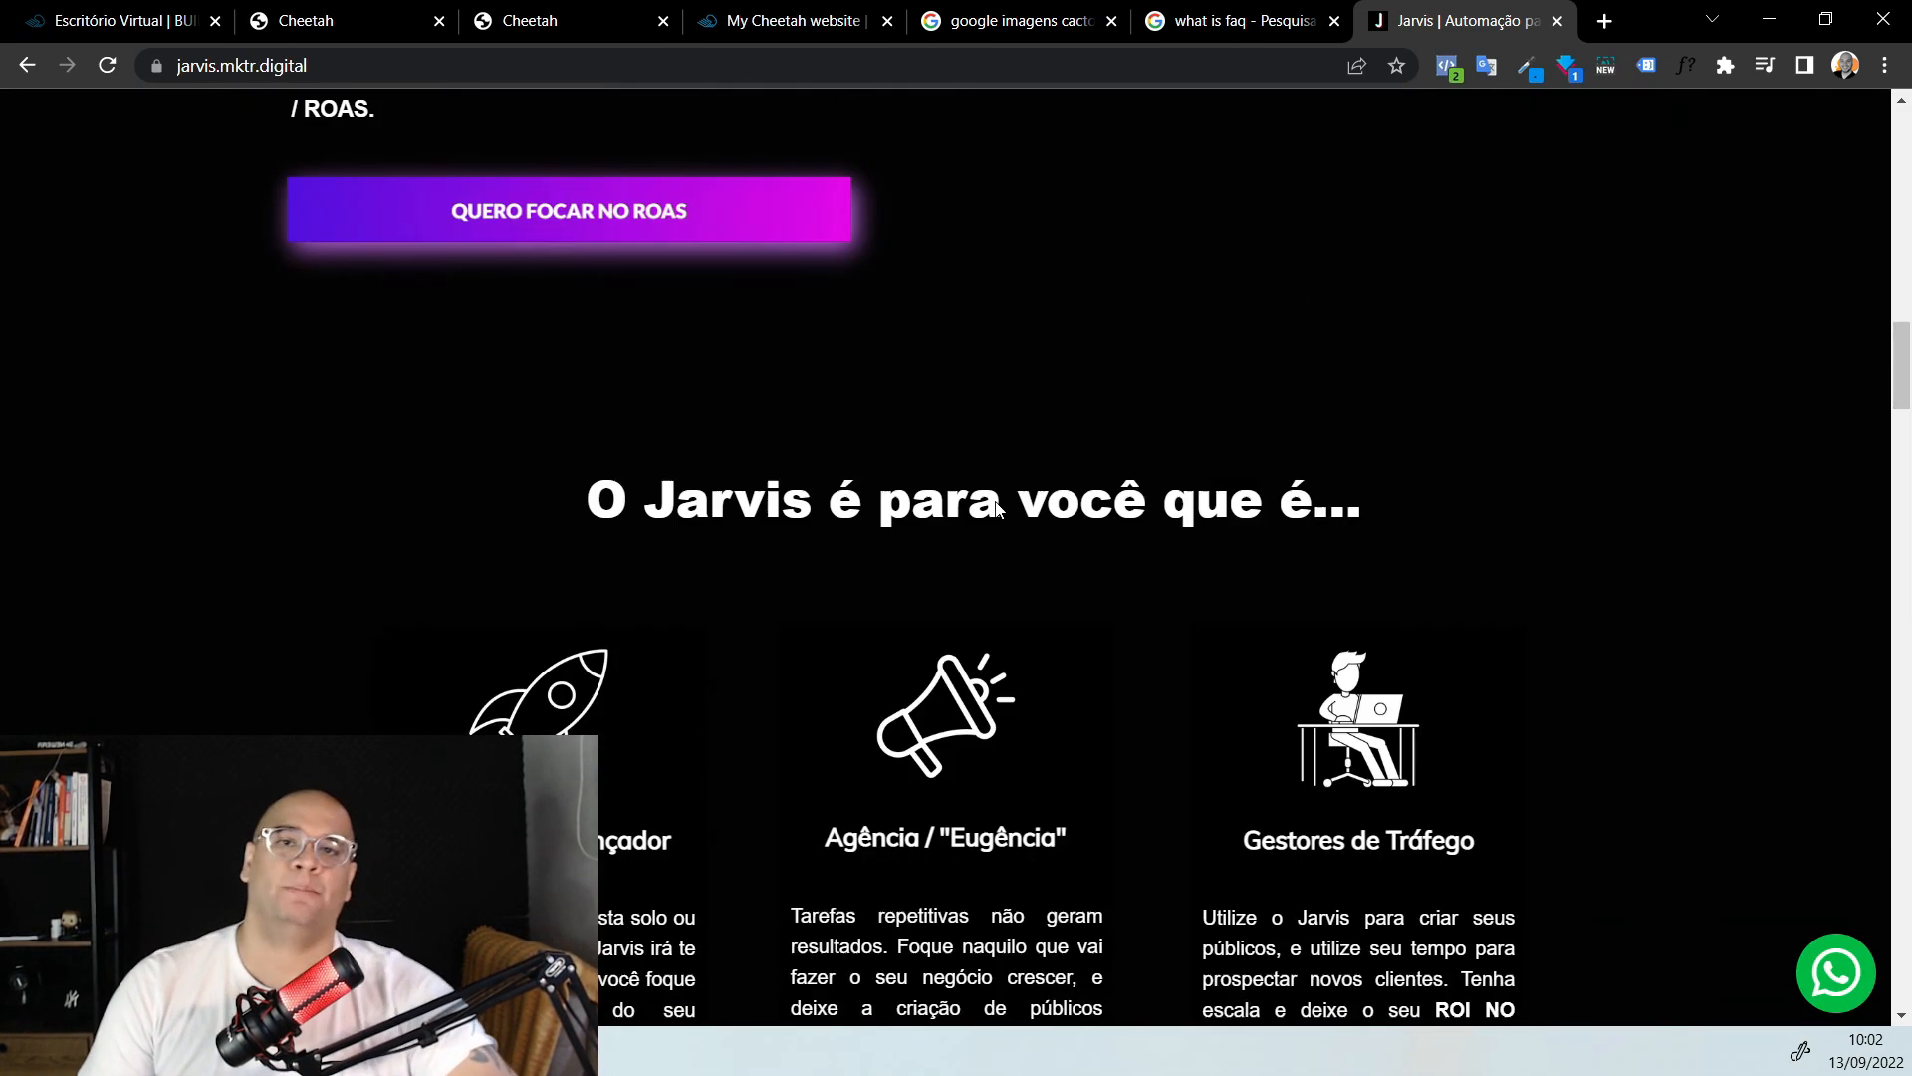
scroll(995, 509, "up", 10)
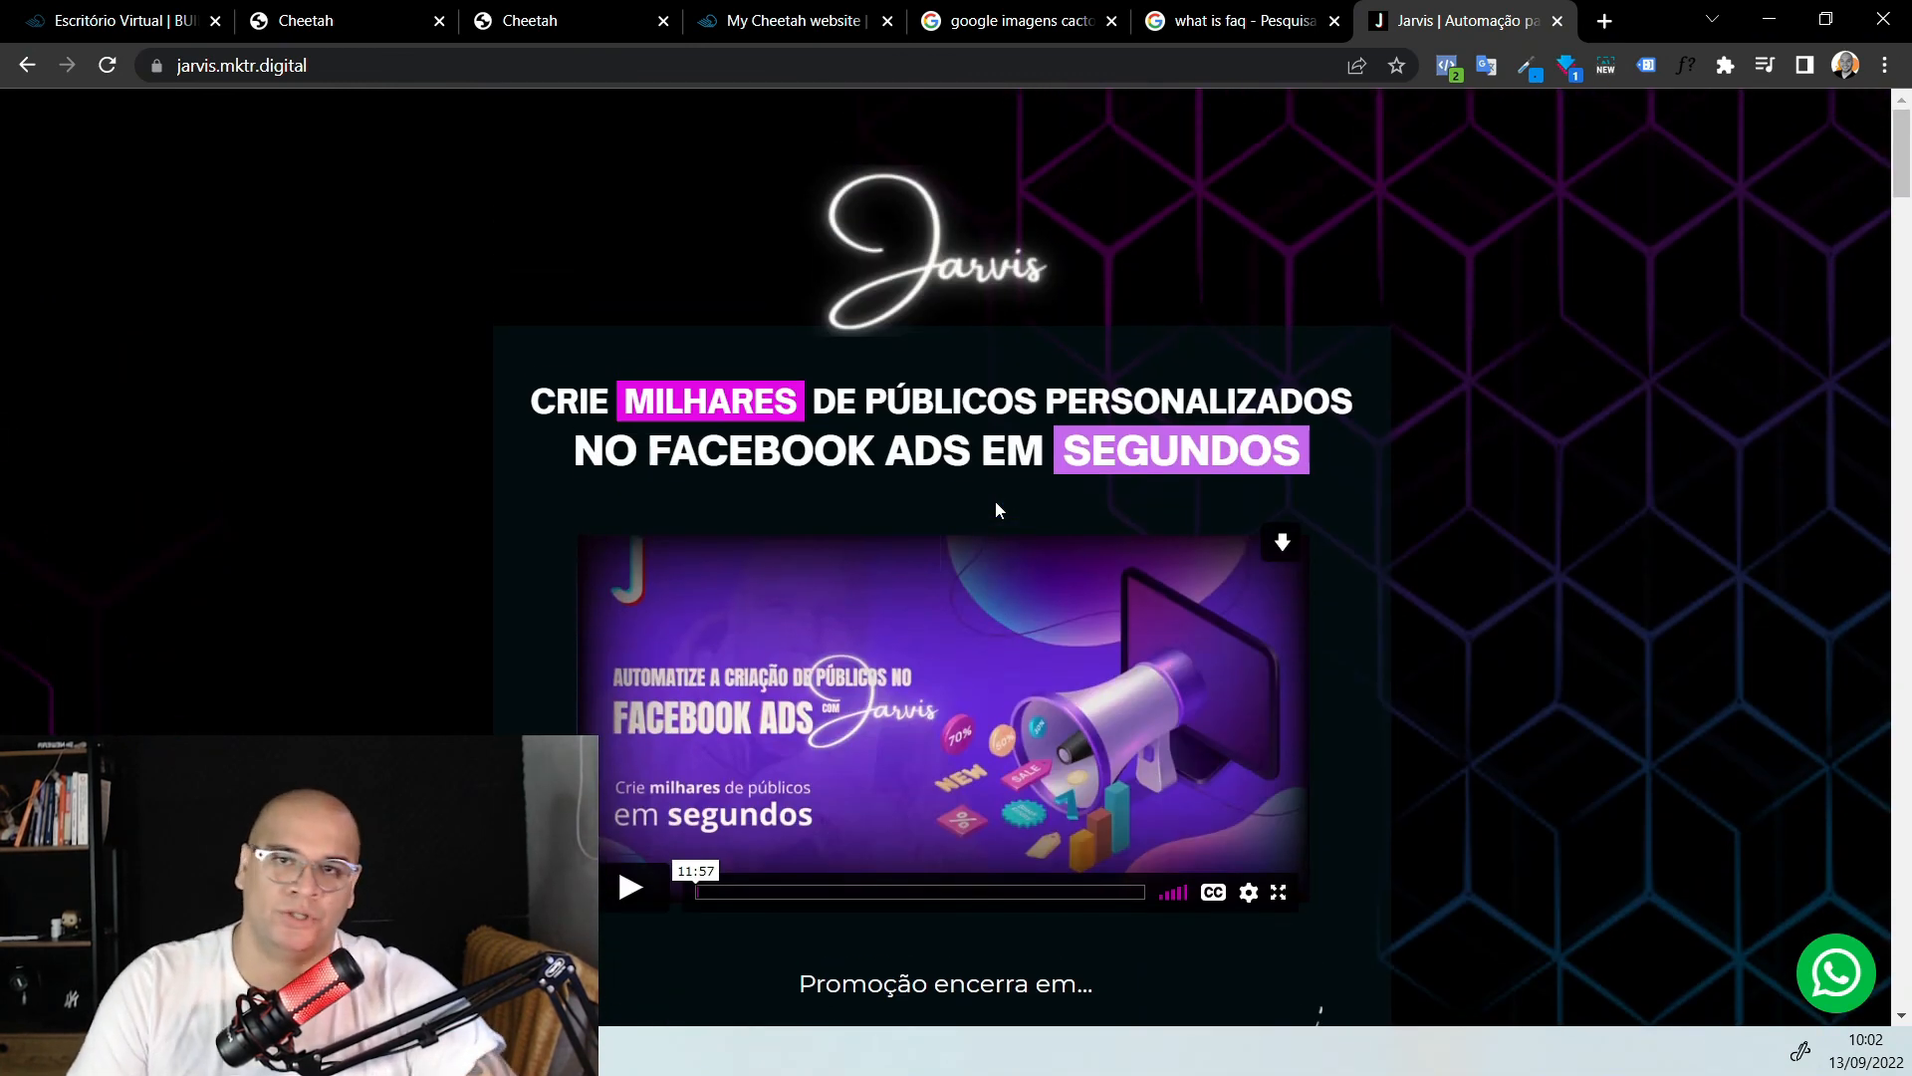